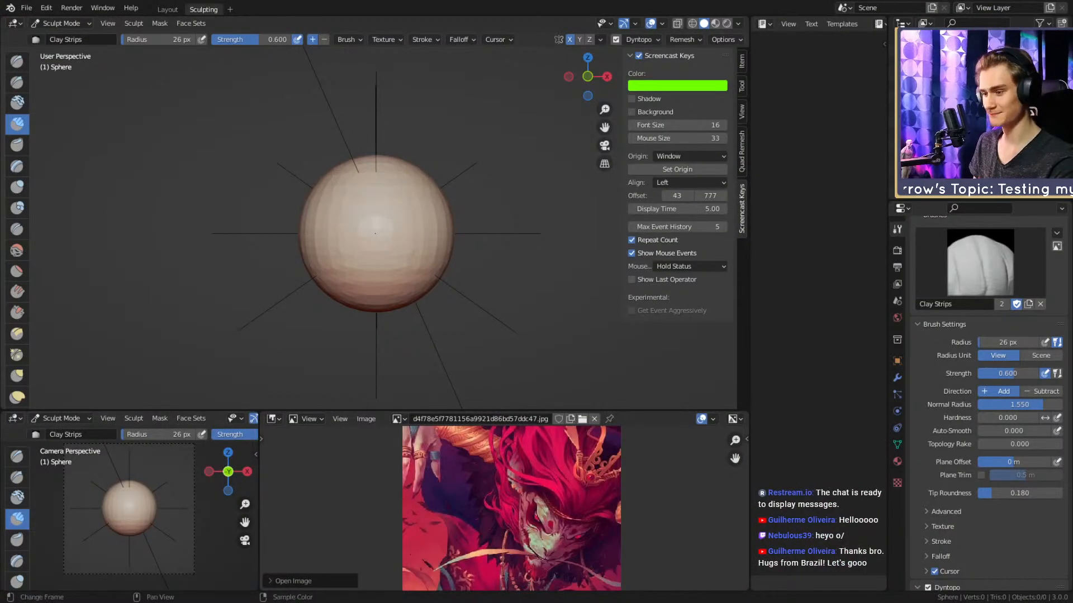
# Examine the reference artwork of the red-haired masked character, both its face details and the full composition.
pyautogui.scroll(4, 508, 511)
pyautogui.scroll(-4, 510, 518)
pyautogui.scroll(-3, 528, 517)
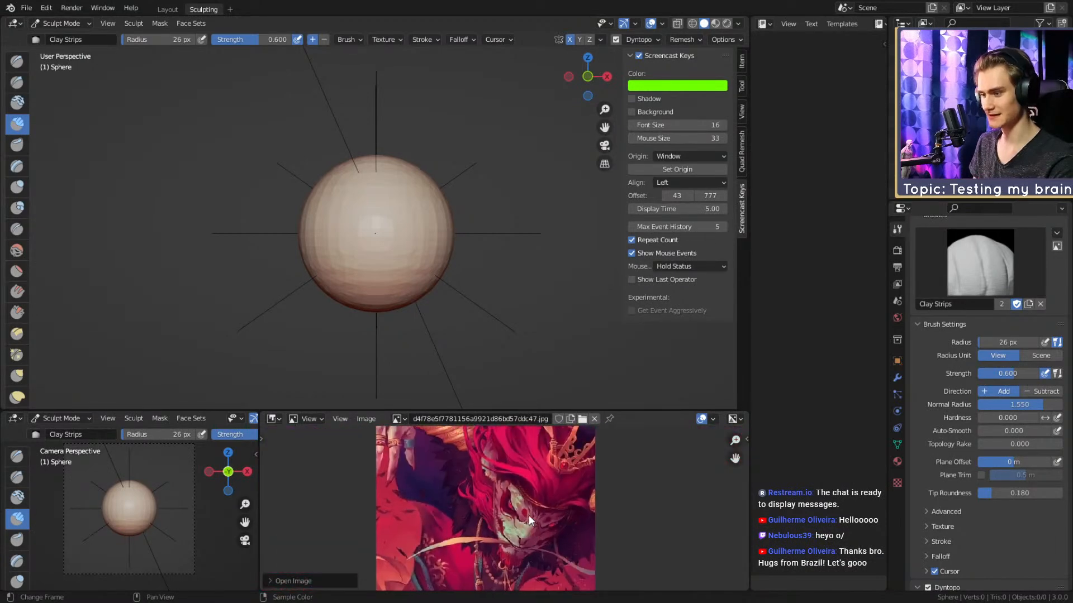
pyautogui.scroll(-2, 515, 496)
pyautogui.moveTo(514, 498)
pyautogui.mouseDown(button='middle')
pyautogui.moveTo(514, 471)
pyautogui.moveTo(530, 525)
pyautogui.moveTo(551, 477)
pyautogui.moveTo(560, 496)
pyautogui.moveTo(564, 472)
pyautogui.moveTo(553, 508)
pyautogui.moveTo(567, 505)
pyautogui.moveTo(554, 522)
pyautogui.moveTo(550, 497)
pyautogui.moveTo(493, 504)
pyautogui.moveTo(507, 492)
pyautogui.mouseUp(button='middle')
pyautogui.scroll(2, 528, 511)
pyautogui.scroll(3, 531, 525)
pyautogui.scroll(-4, 551, 477)
pyautogui.scroll(-1, 560, 480)
pyautogui.scroll(4, 558, 504)
pyautogui.scroll(-5, 564, 509)
pyautogui.scroll(3, 557, 512)
pyautogui.scroll(1, 555, 511)
pyautogui.scroll(-1, 532, 508)
pyautogui.scroll(-4, 504, 503)
pyautogui.scroll(1, 499, 496)
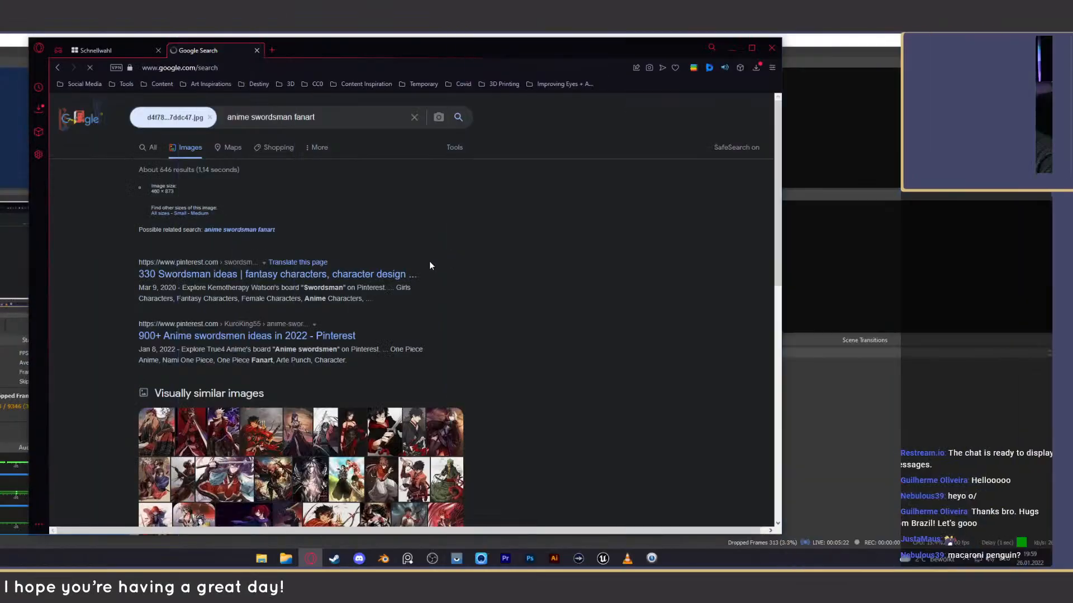
# In the browser, look through the reverse image search results for the artwork's source and go to results page 2.
pyautogui.scroll(-3, 434, 276)
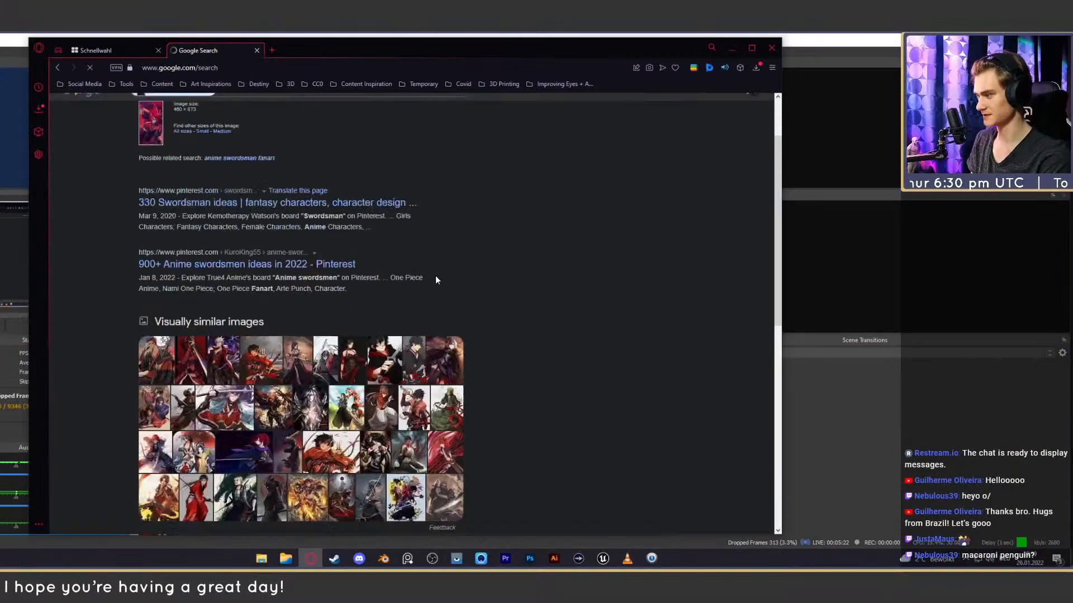
pyautogui.scroll(3, 524, 310)
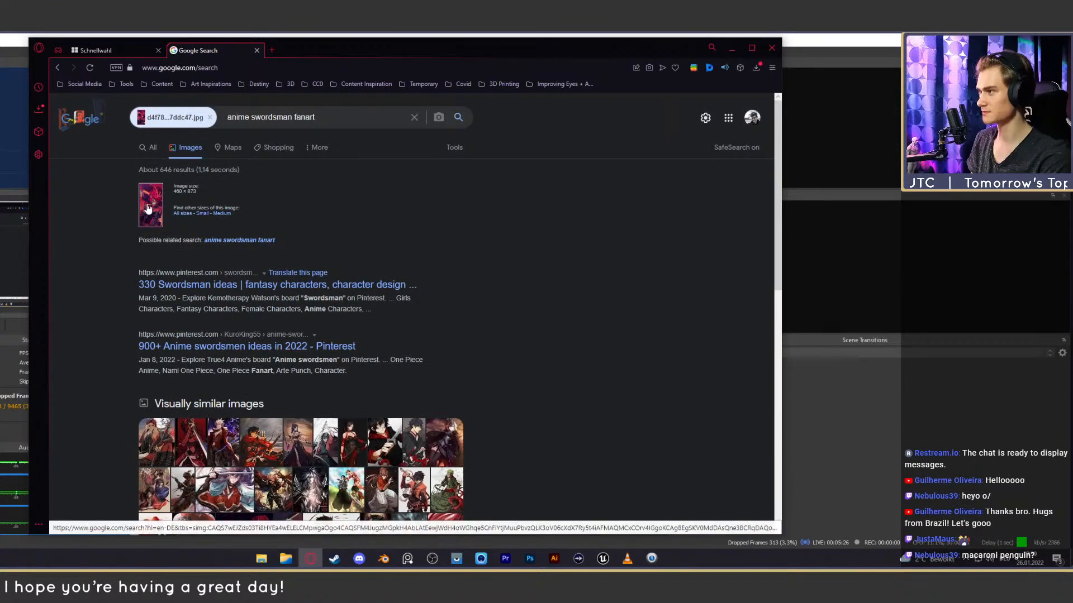
pyautogui.moveTo(316, 117); pyautogui.dragTo(227, 117)
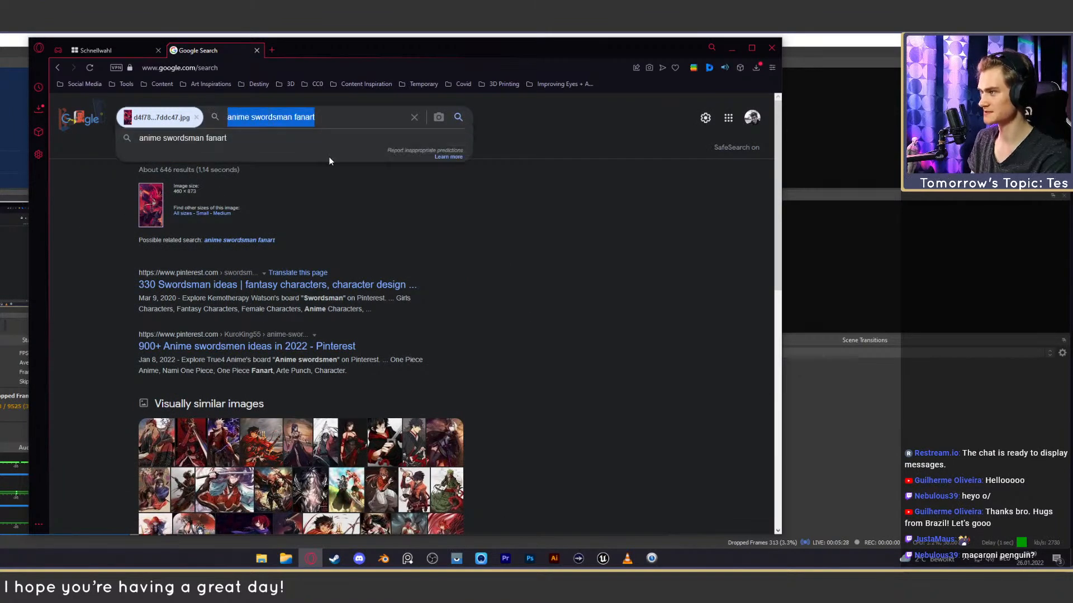
pyautogui.press('BackSpace')
pyautogui.press('Escape')
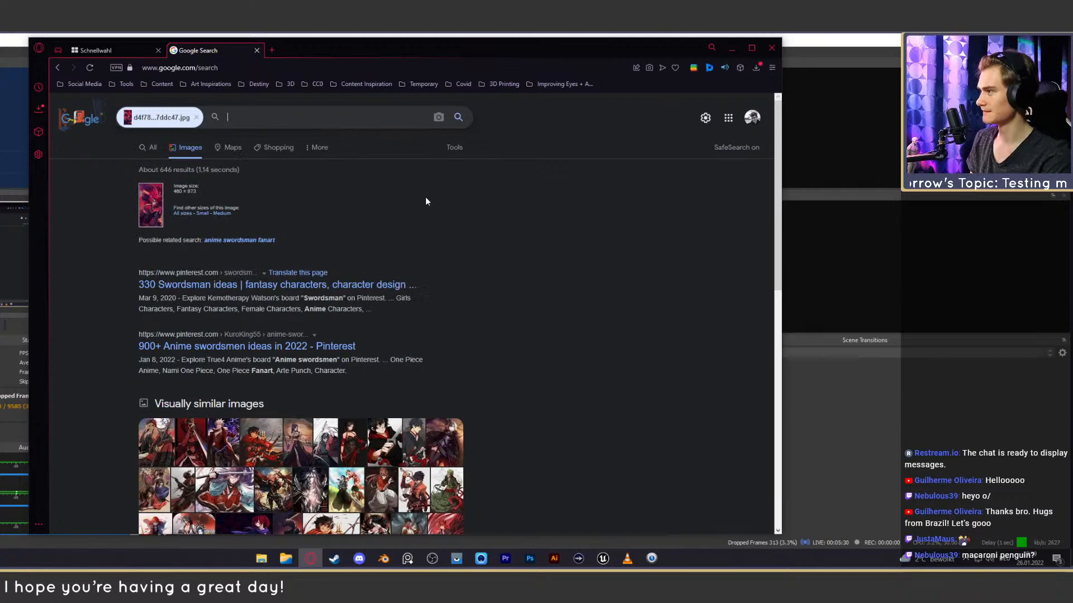
pyautogui.click(291, 120)
pyautogui.click(291, 120)
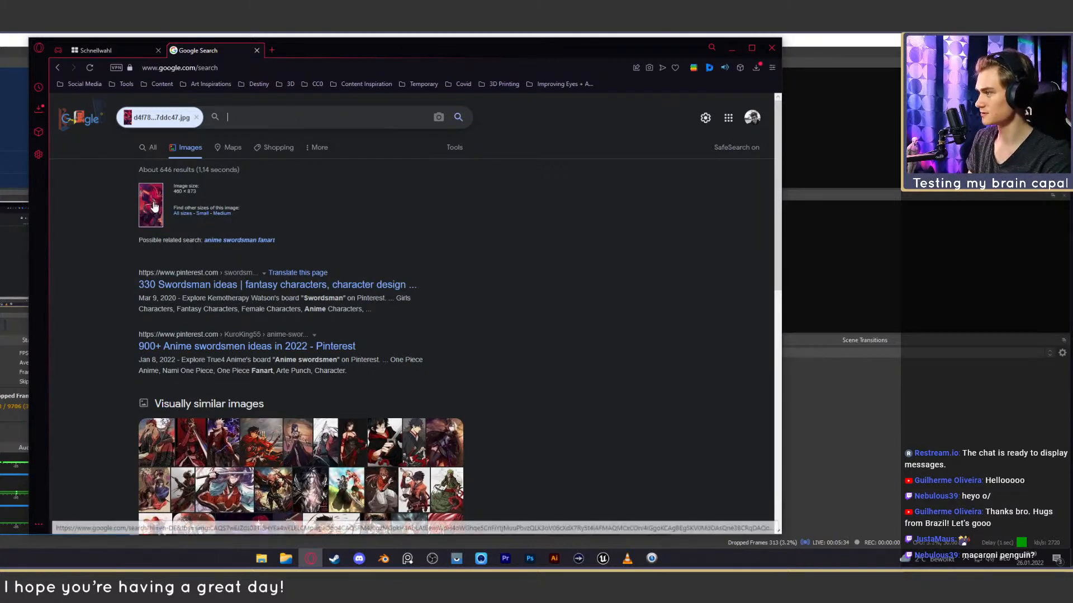
pyautogui.scroll(-6, 498, 262)
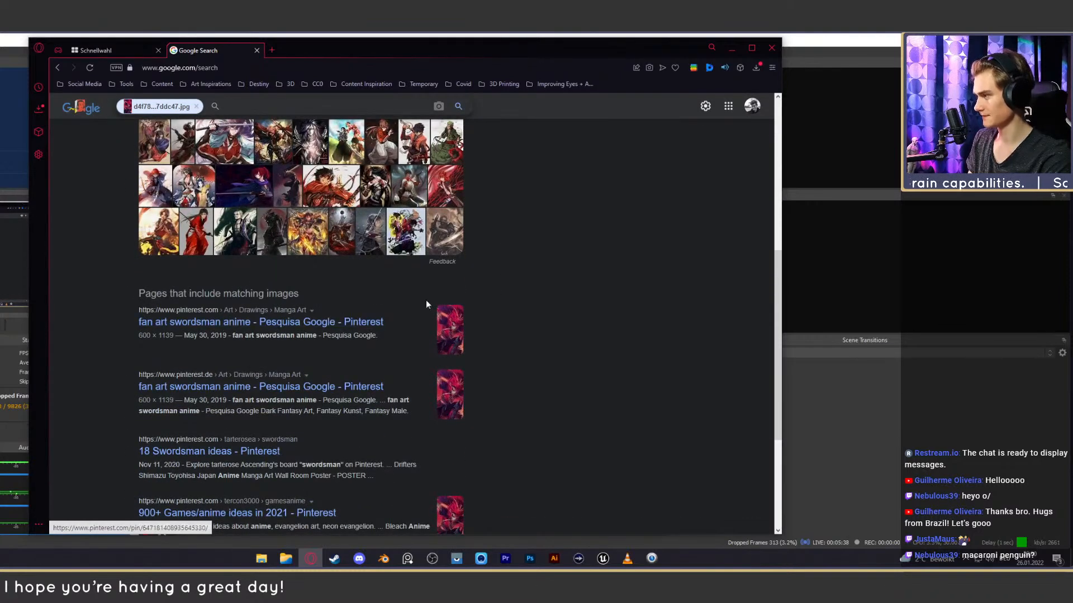
pyautogui.scroll(-3, 536, 284)
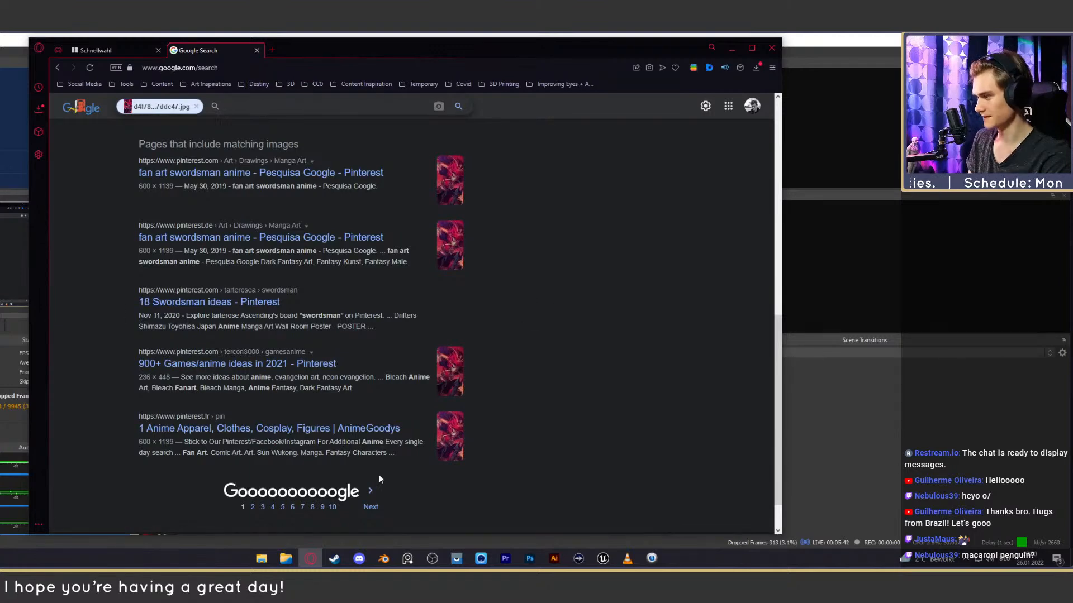
pyautogui.click(253, 507)
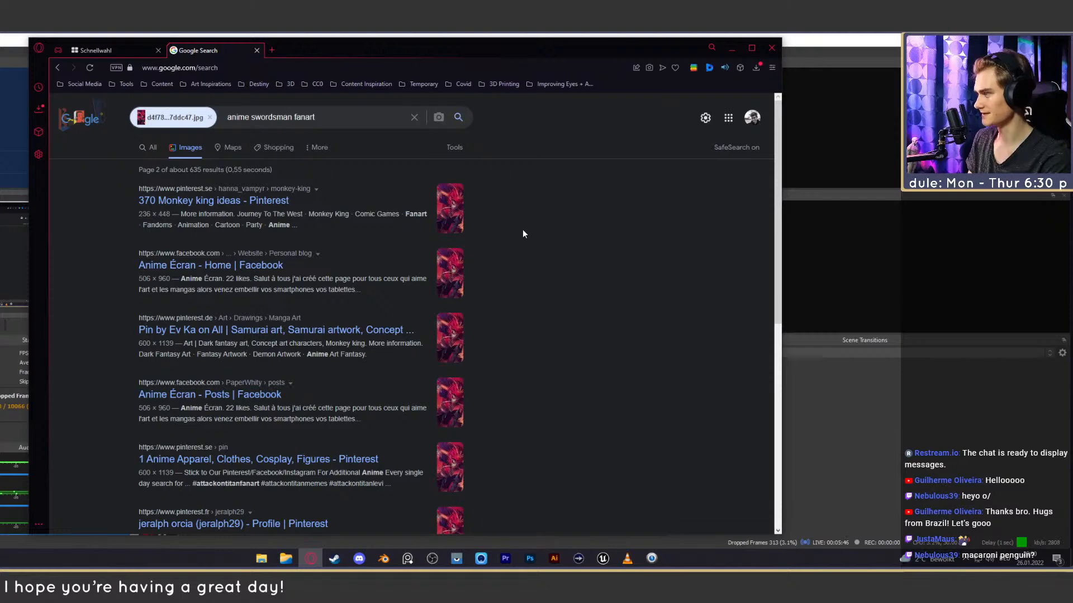
# Check the Anime Écran Facebook page and a Pinterest profile from the results for the artwork's source, closing each one.
pyautogui.middleClick(229, 269)
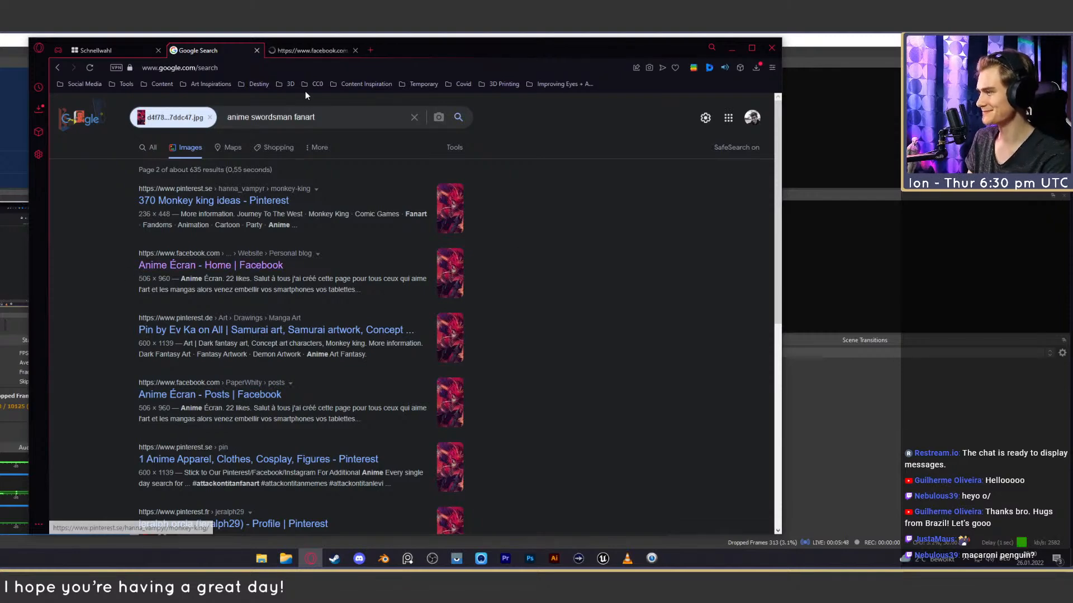
pyautogui.click(315, 46)
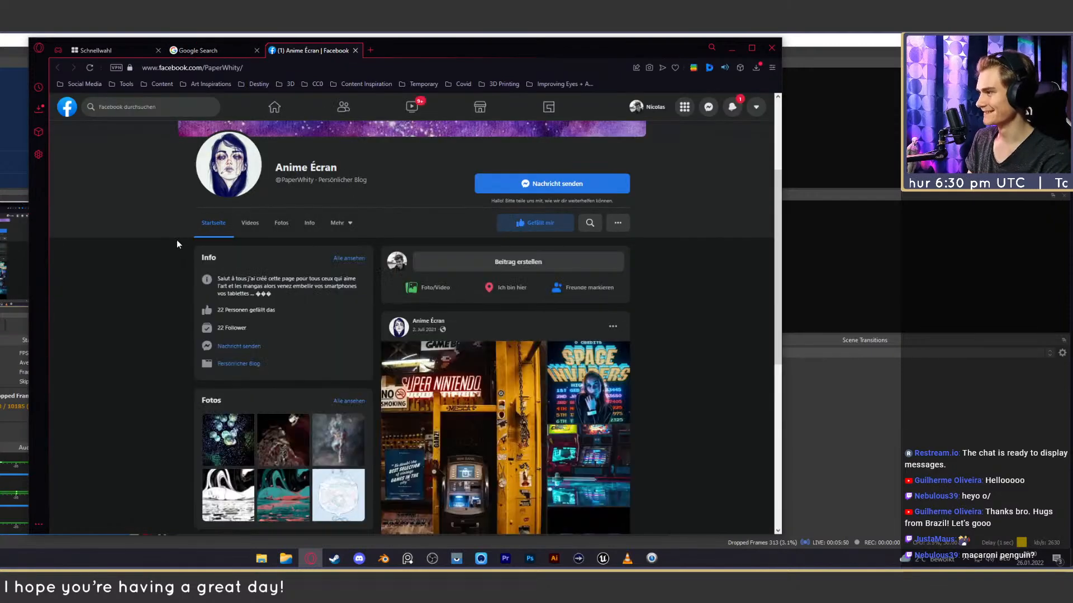
pyautogui.scroll(-3, 172, 272)
pyautogui.scroll(-3, 172, 274)
pyautogui.scroll(-3, 169, 268)
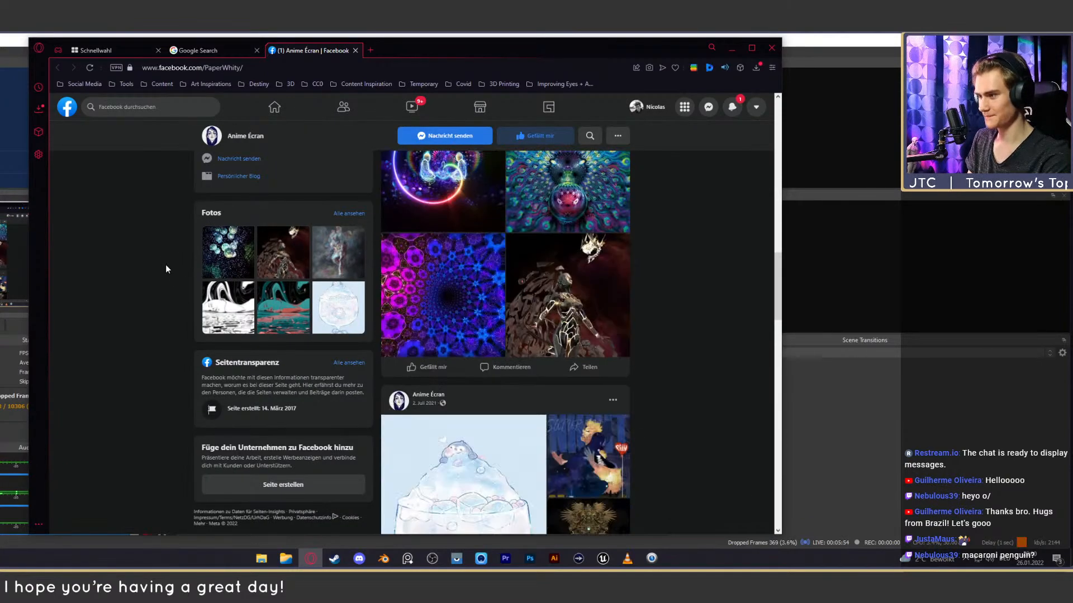
pyautogui.scroll(-3, 166, 269)
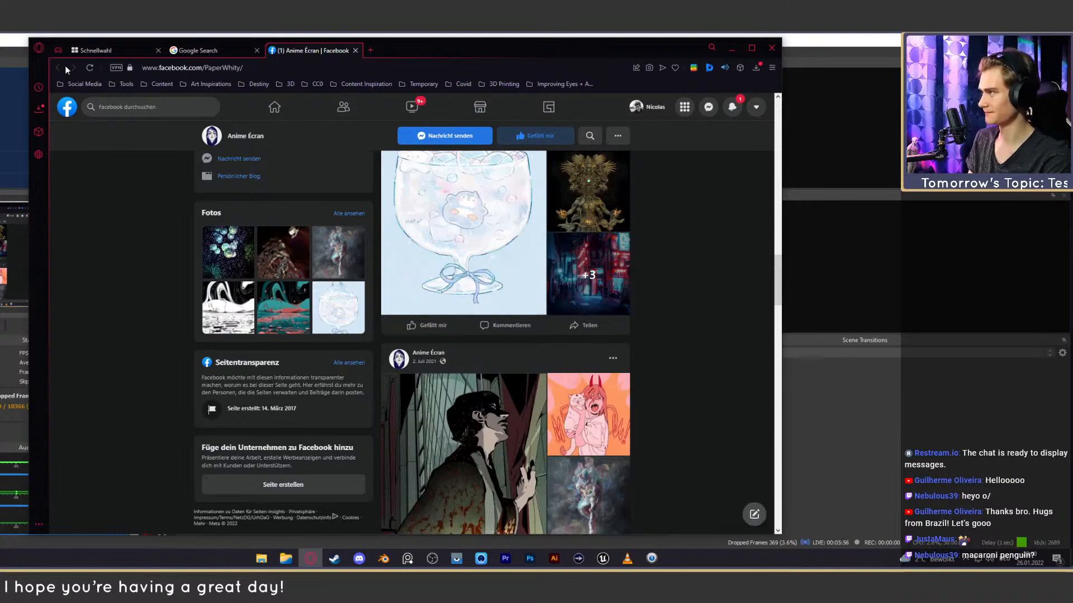
pyautogui.click(206, 50)
pyautogui.click(354, 51)
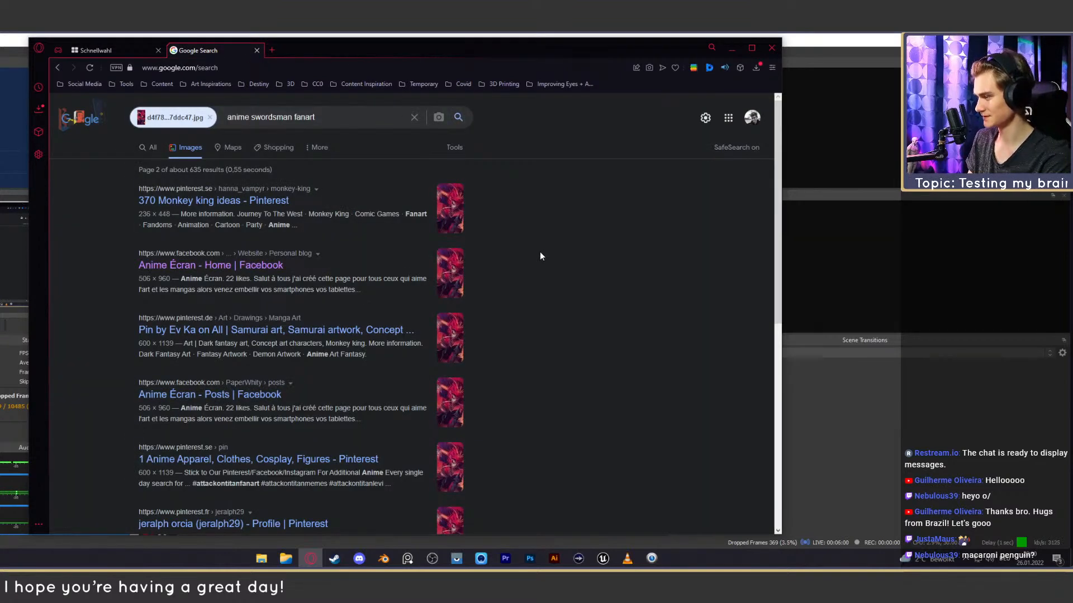
pyautogui.click(300, 524)
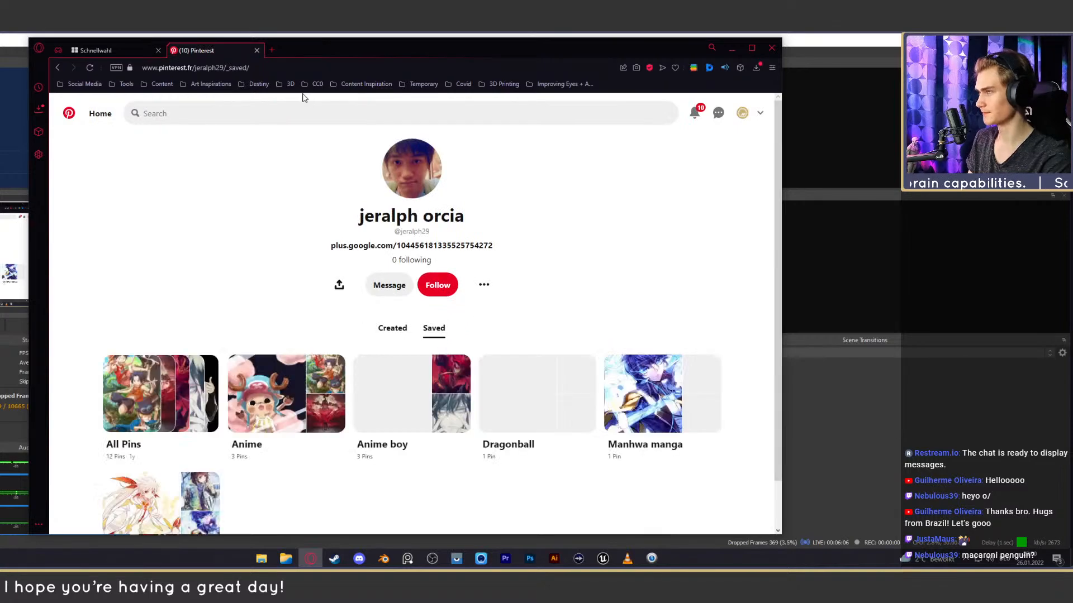
pyautogui.click(257, 50)
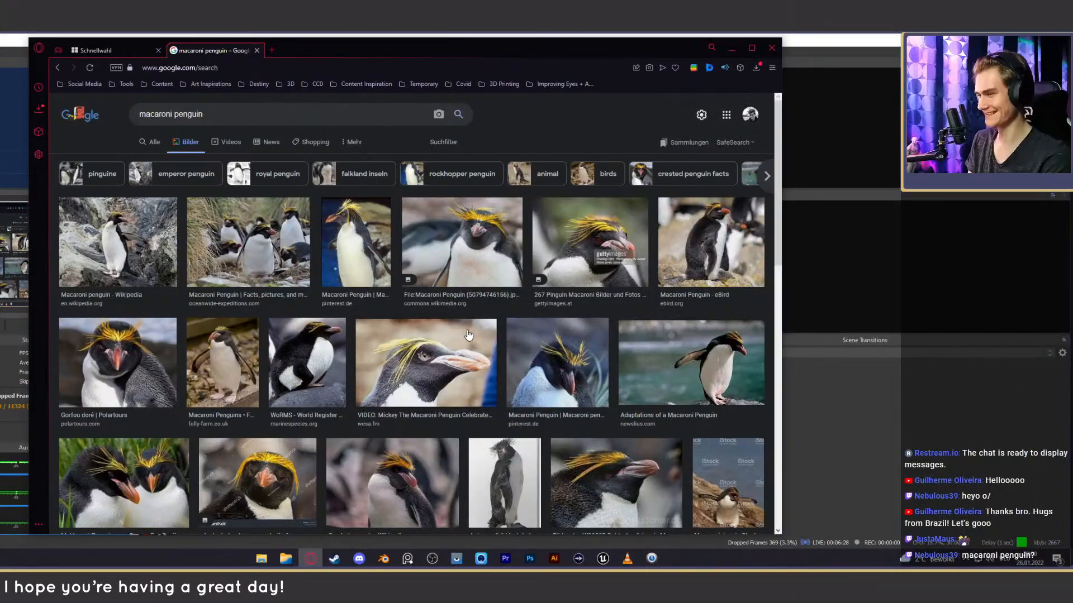
# Browse the macaroni penguin image results, enlarging several photos to examine the head crest and body shape.
pyautogui.click(461, 246)
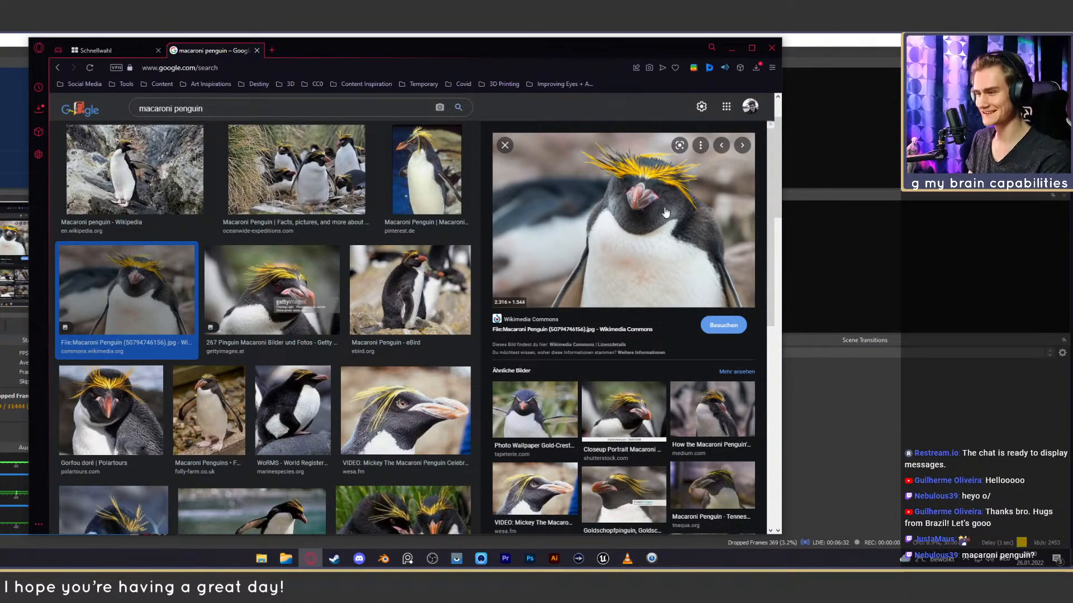
pyautogui.click(625, 411)
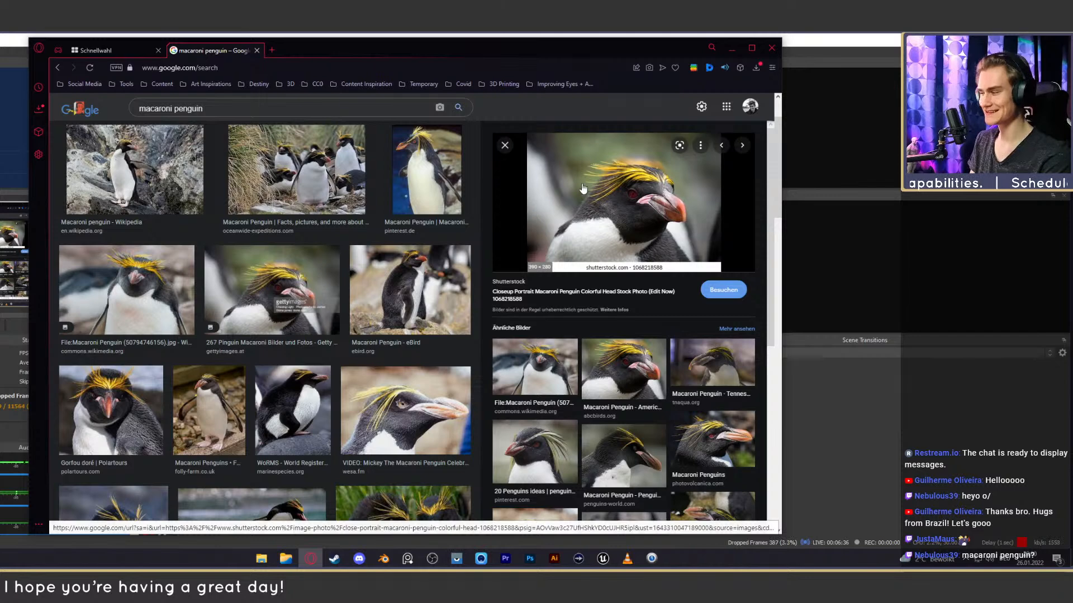
pyautogui.click(317, 412)
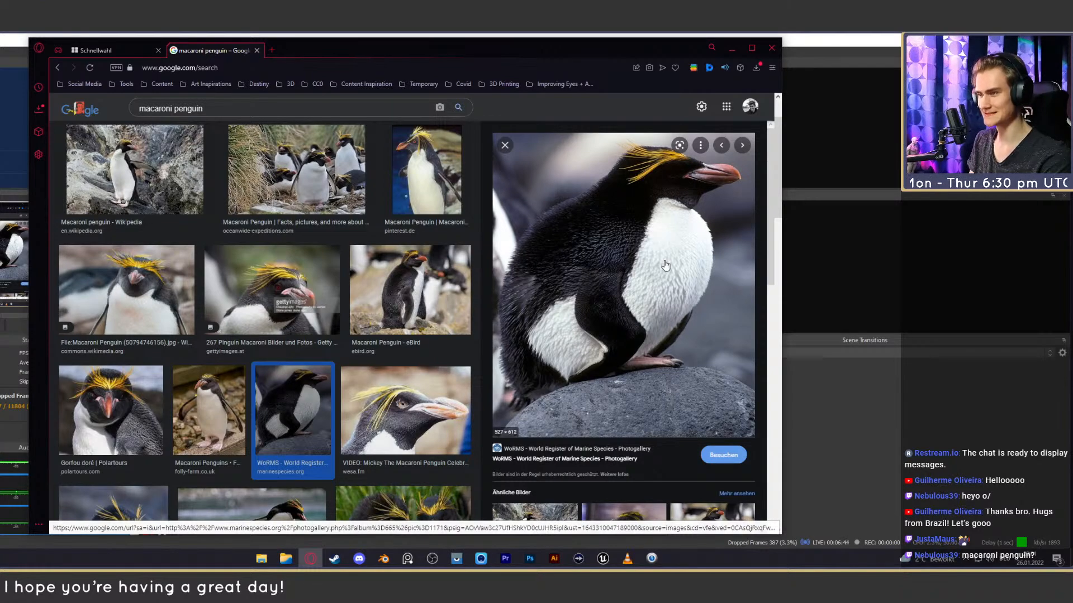
pyautogui.scroll(-4, 387, 321)
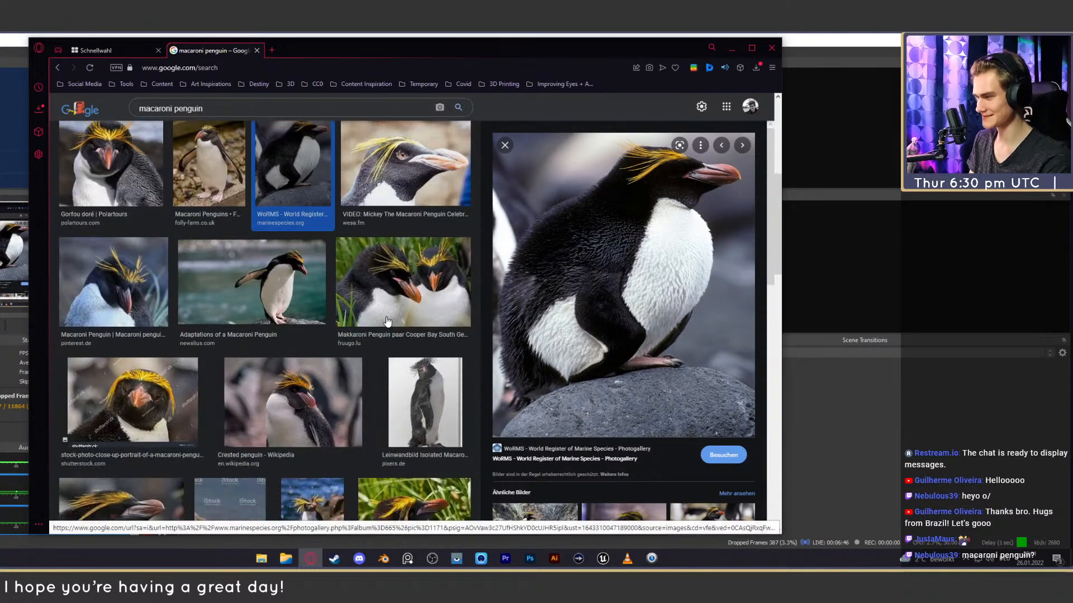
pyautogui.click(304, 296)
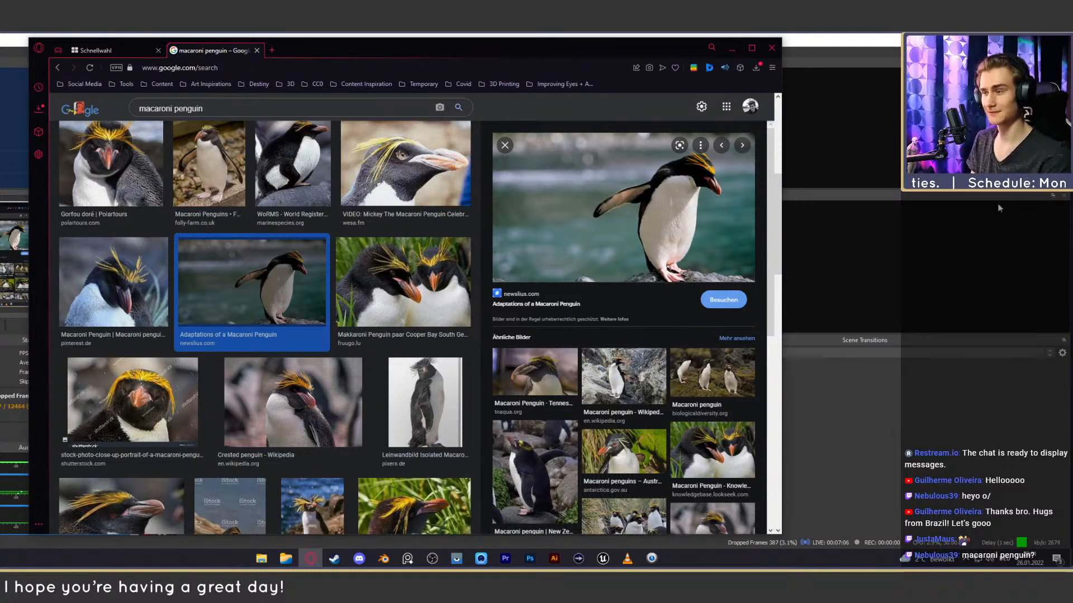
pyautogui.press('Escape')
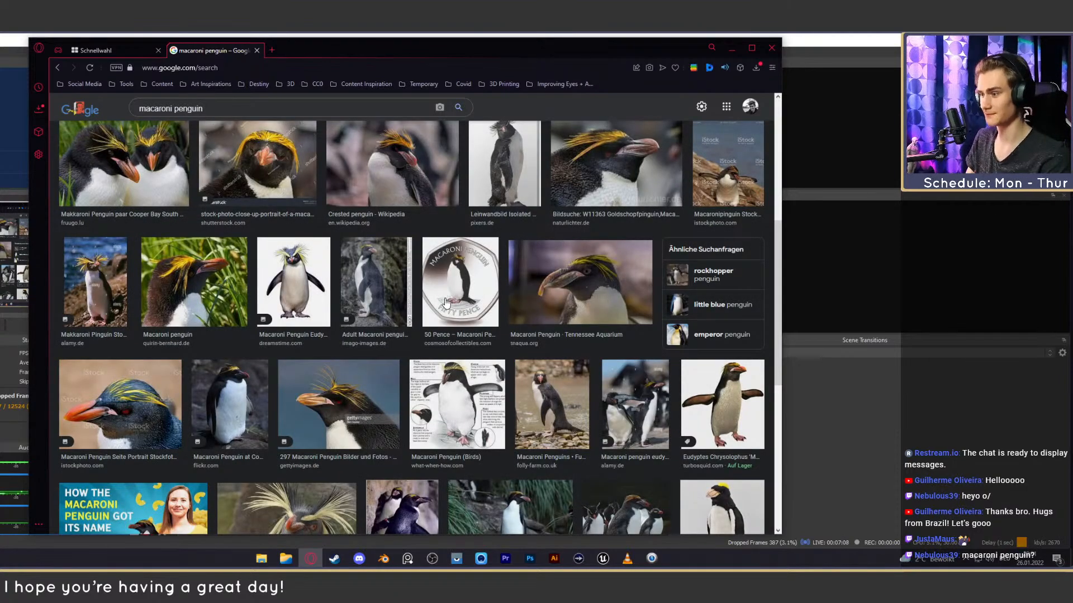
pyautogui.scroll(-3, 332, 335)
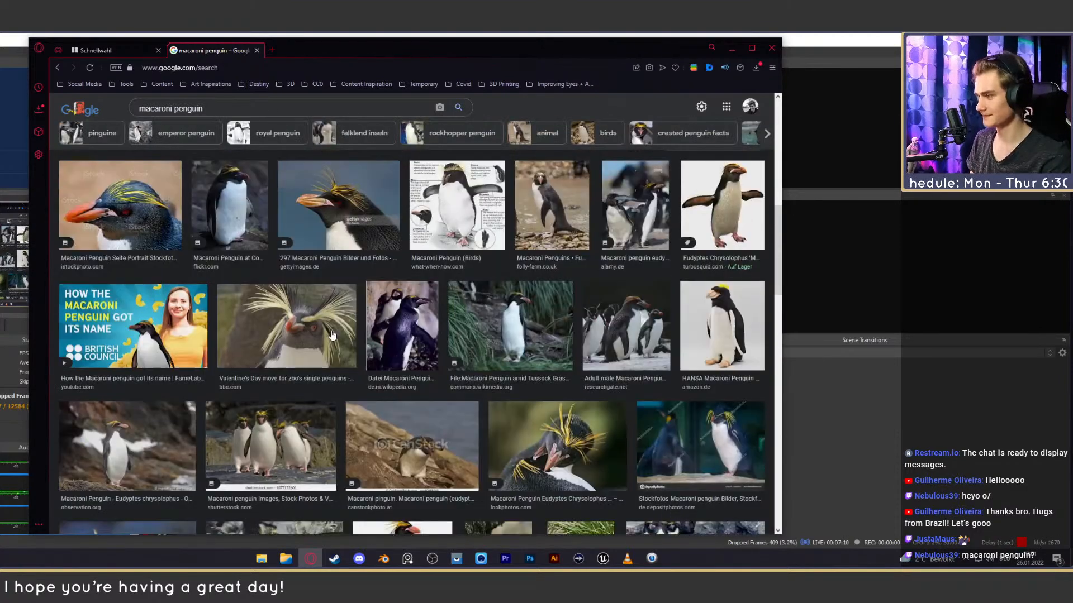
pyautogui.click(333, 335)
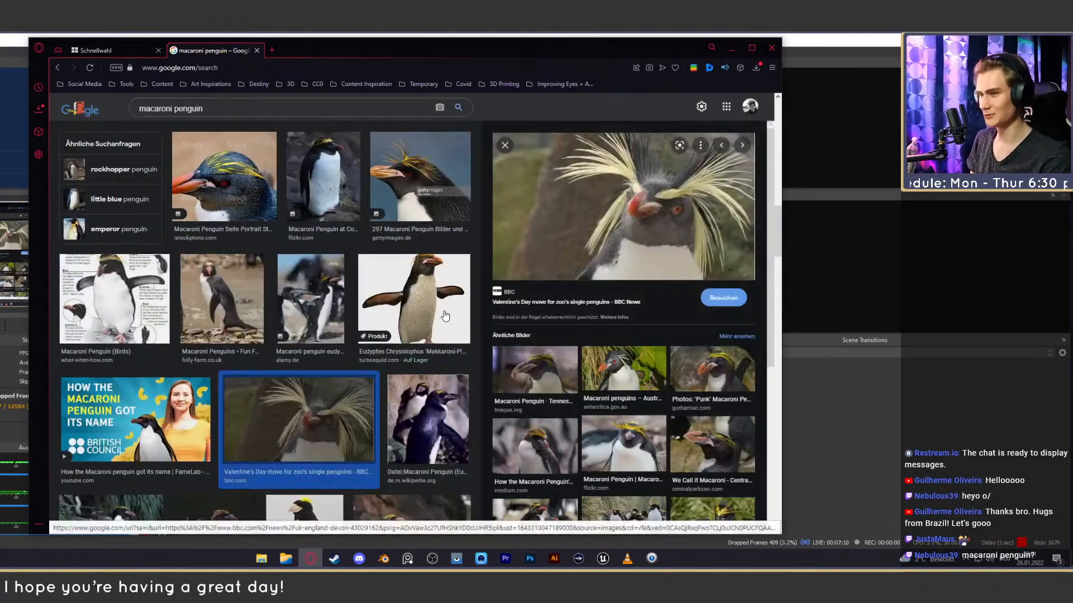
pyautogui.scroll(-3, 391, 317)
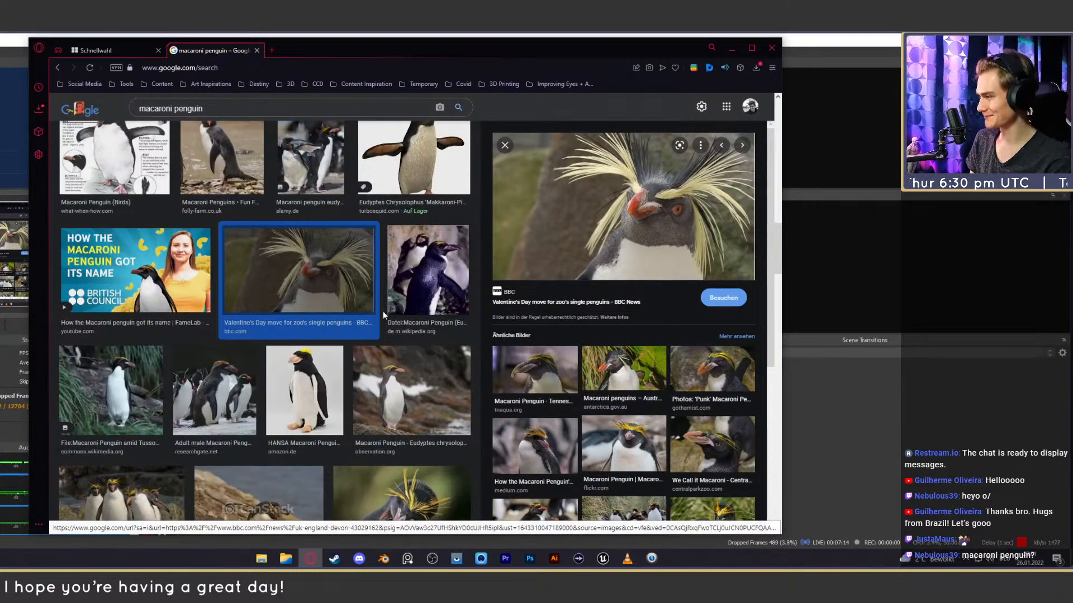
pyautogui.scroll(-3, 392, 320)
pyautogui.scroll(8, 394, 321)
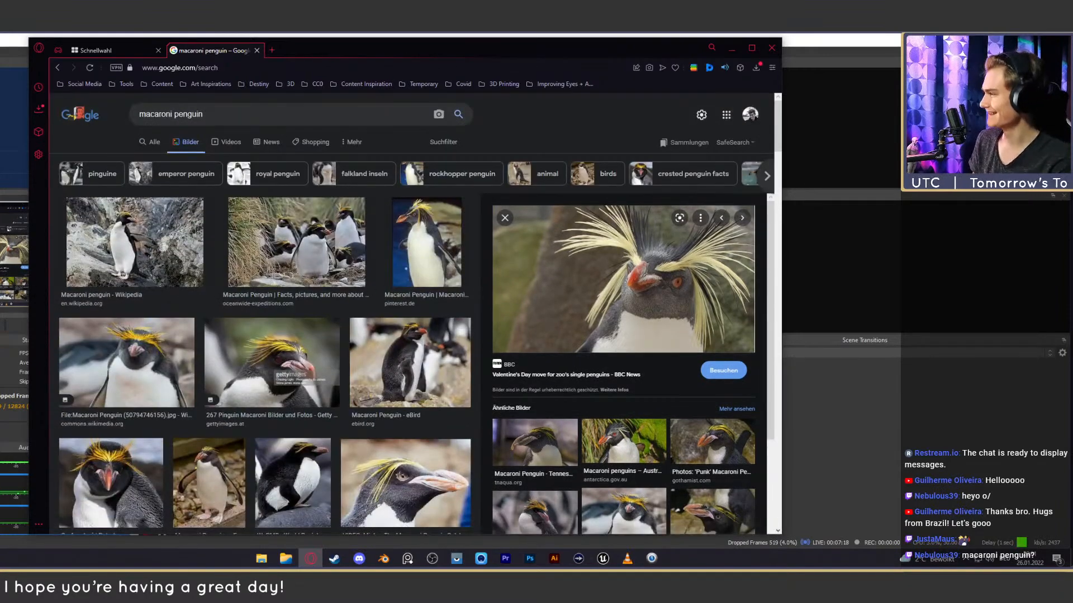
# Switch back to Blender and frame the character's face and upper body in the reference image.
pyautogui.hotkey('alt', 'Tab')
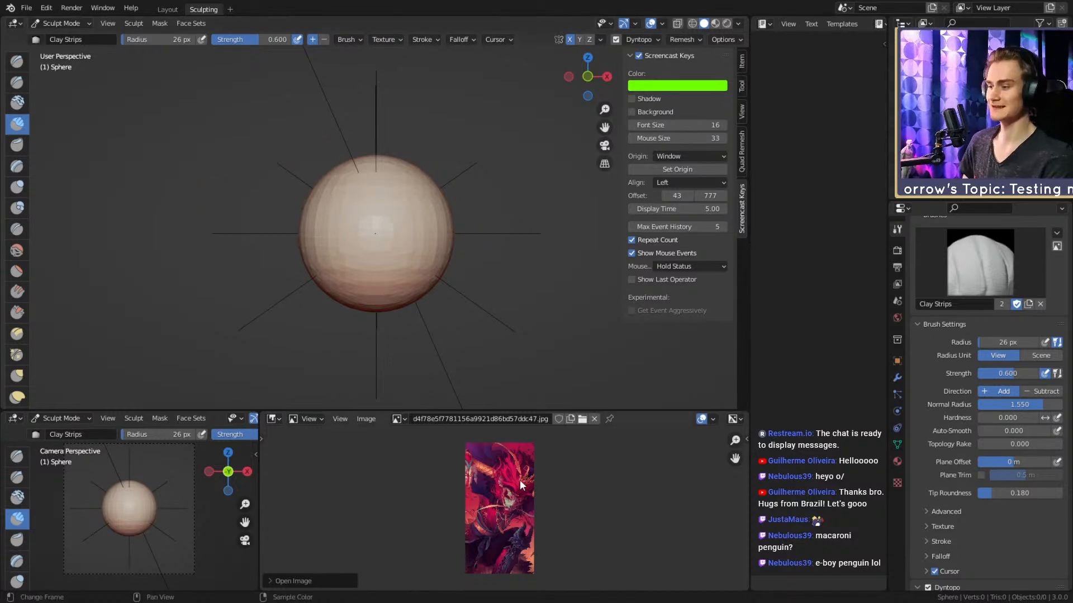
pyautogui.scroll(7, 566, 474)
pyautogui.scroll(-4, 535, 514)
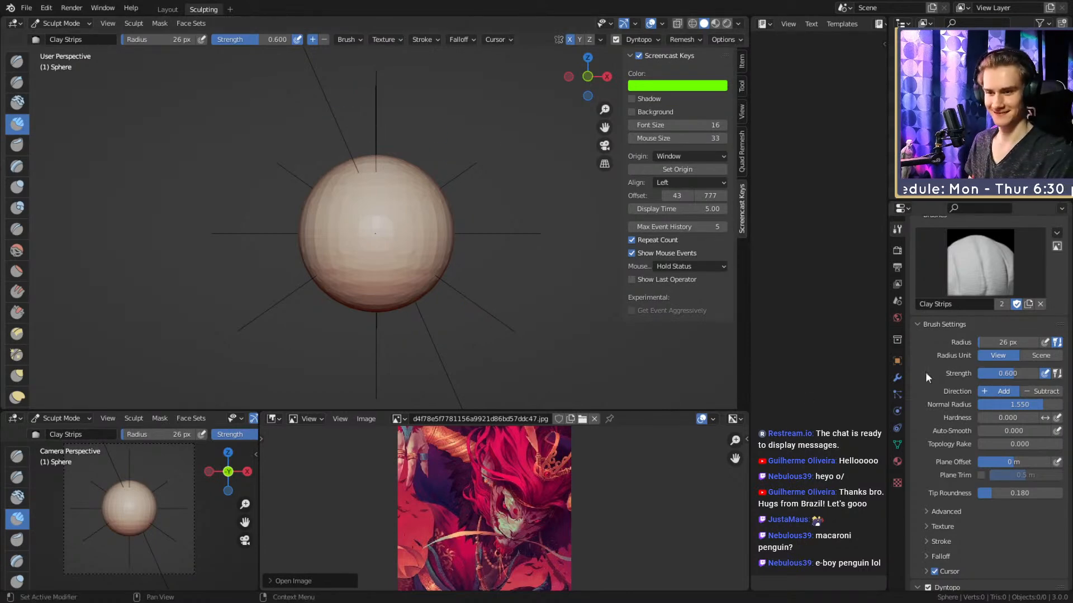
# Display the scene's render properties to check the sampling settings.
pyautogui.click(897, 269)
pyautogui.click(897, 251)
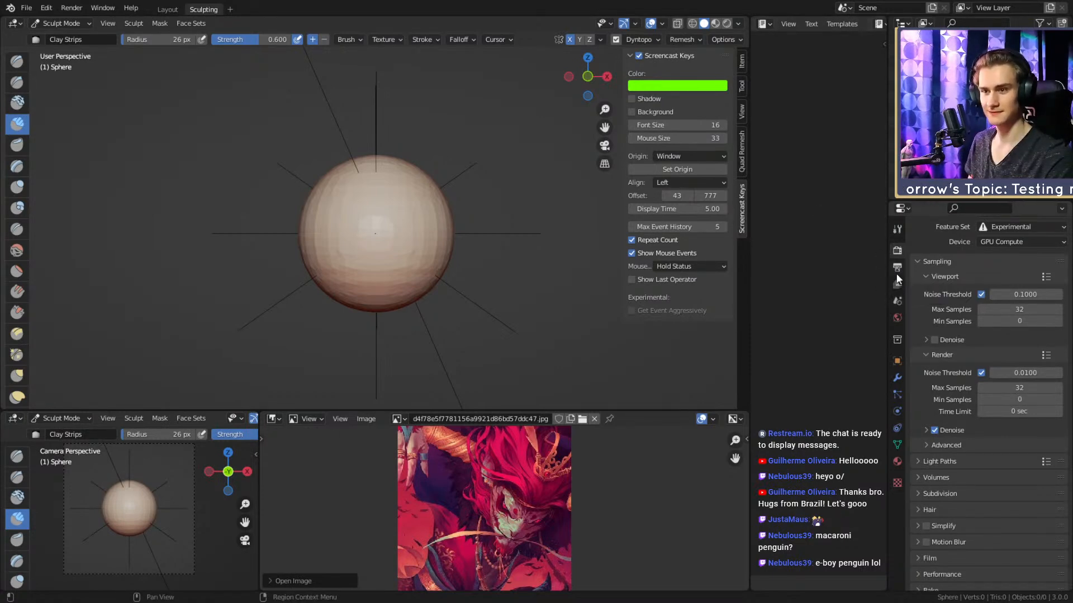
pyautogui.click(898, 268)
pyautogui.click(897, 250)
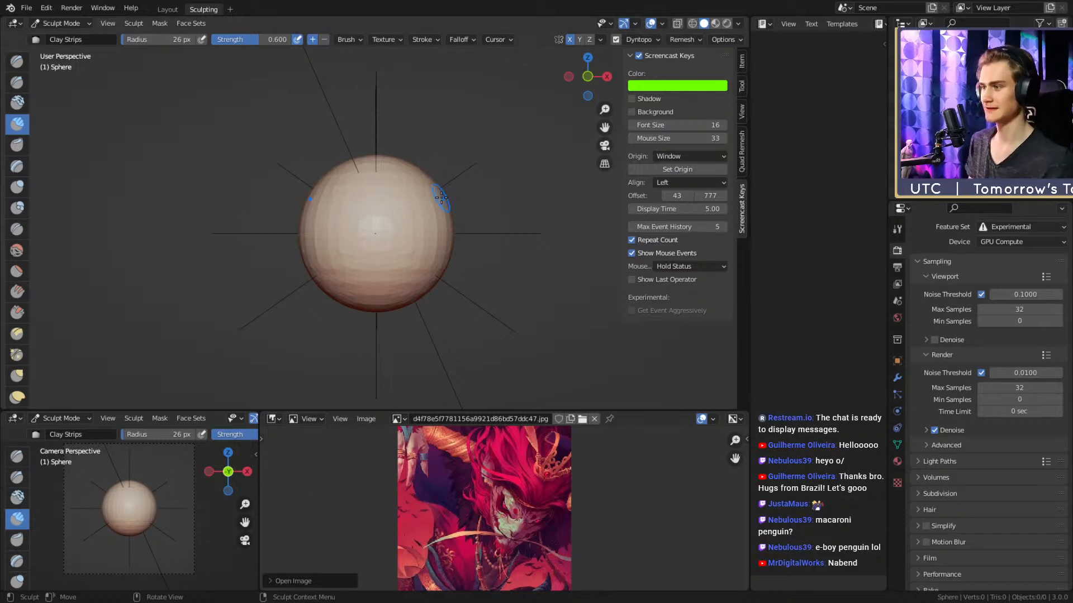
# Try to pull the sphere's lower front down into a jaw with the Snake Hook brush, enlarging its radius to 186 px.
pyautogui.press('5')
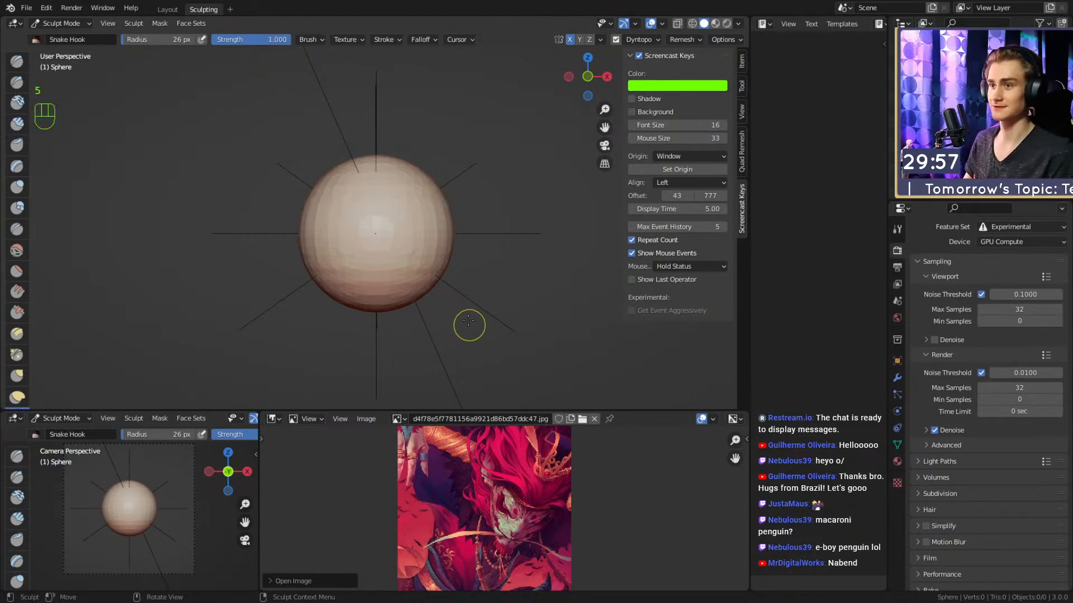
pyautogui.keyDown('alt'); pyautogui.keyDown('shift'); pyautogui.moveTo(449, 332); pyautogui.dragTo(454, 303); pyautogui.keyUp('shift'); pyautogui.keyUp('alt')
pyautogui.press('f')
pyautogui.click(438, 247)
pyautogui.moveTo(423, 239)
pyautogui.keyDown('alt'); pyautogui.keyDown('shift'); pyautogui.mouseDown()
pyautogui.moveTo(402, 258)
pyautogui.moveTo(390, 247)
pyautogui.moveTo(388, 305)
pyautogui.mouseUp(); pyautogui.keyUp('shift'); pyautogui.keyUp('alt')
pyautogui.press('f')
pyautogui.click(392, 252)
pyautogui.press('f')
pyautogui.click(386, 235)
pyautogui.keyDown('alt'); pyautogui.moveTo(376, 249); pyautogui.dragTo(365, 273); pyautogui.keyUp('alt')
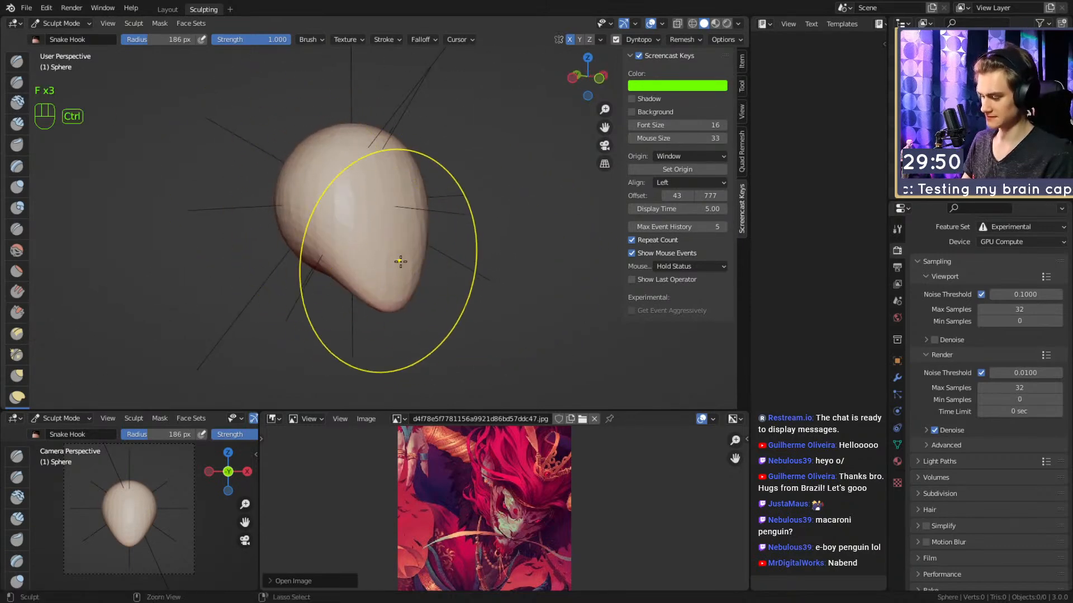
pyautogui.hotkey('ctrl', 'z')
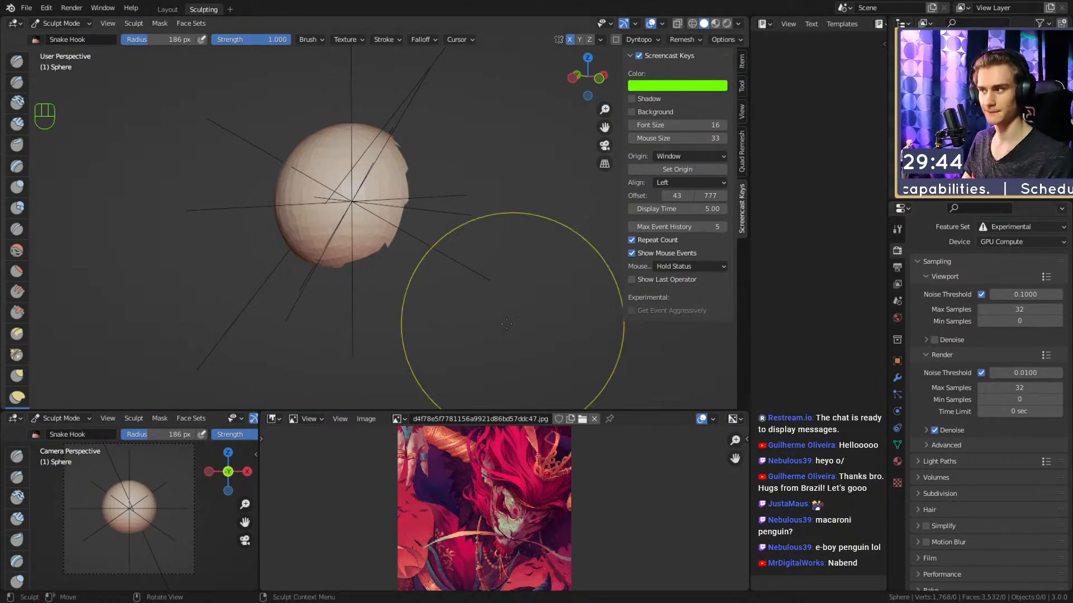
pyautogui.scroll(-2, 953, 414)
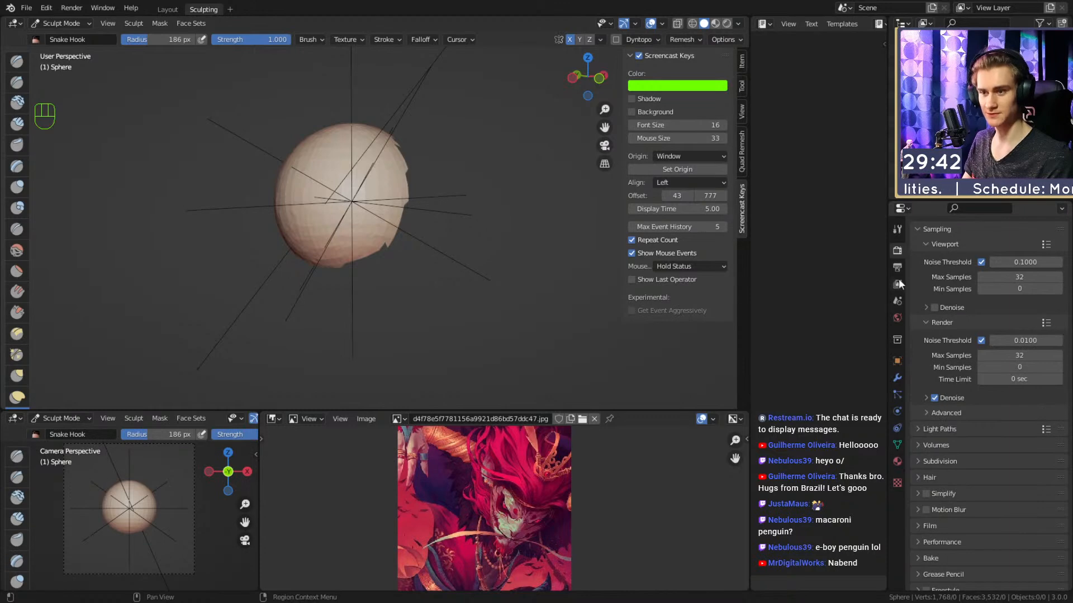
# Enable Dyntopo for the sphere in the active tool settings.
pyautogui.click(894, 233)
pyautogui.scroll(-5, 948, 339)
pyautogui.click(928, 457)
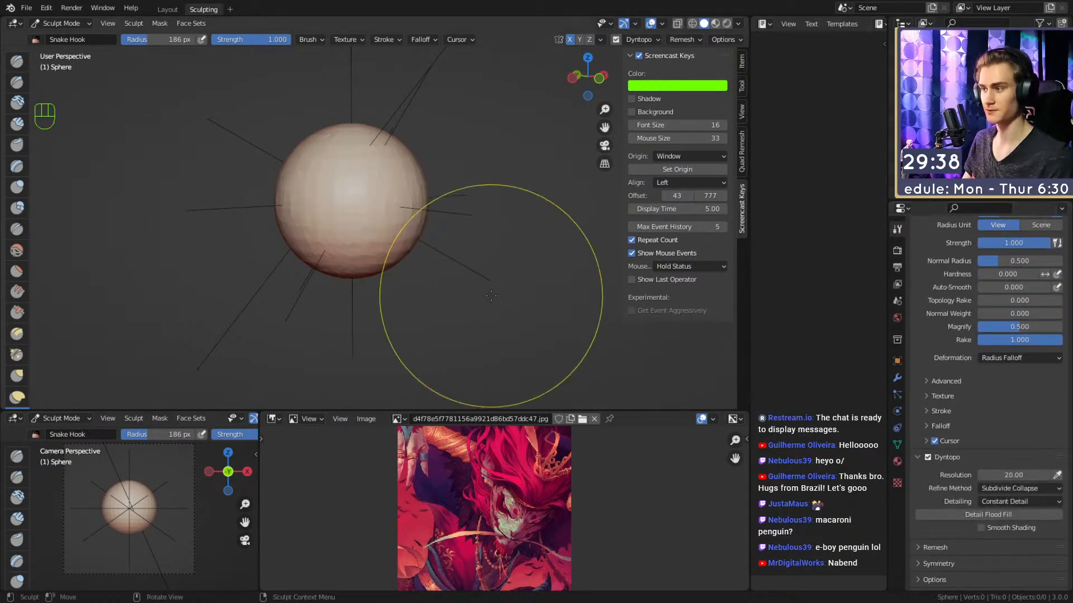
# Pull the sphere's lower front down into a tapered chin with the Snake Hook brush at a 195 px radius.
pyautogui.moveTo(443, 335)
pyautogui.mouseDown(button='middle')
pyautogui.moveTo(352, 330)
pyautogui.moveTo(359, 228)
pyautogui.moveTo(377, 220)
pyautogui.mouseUp(button='middle')
pyautogui.press('f')
pyautogui.click(347, 232)
pyautogui.press('f')
pyautogui.click(375, 228)
pyautogui.press('f')
pyautogui.click(384, 220)
pyautogui.moveTo(373, 205); pyautogui.dragTo(373, 253)
pyautogui.keyDown('alt'); pyautogui.moveTo(370, 305); pyautogui.dragTo(384, 267); pyautogui.keyUp('alt')
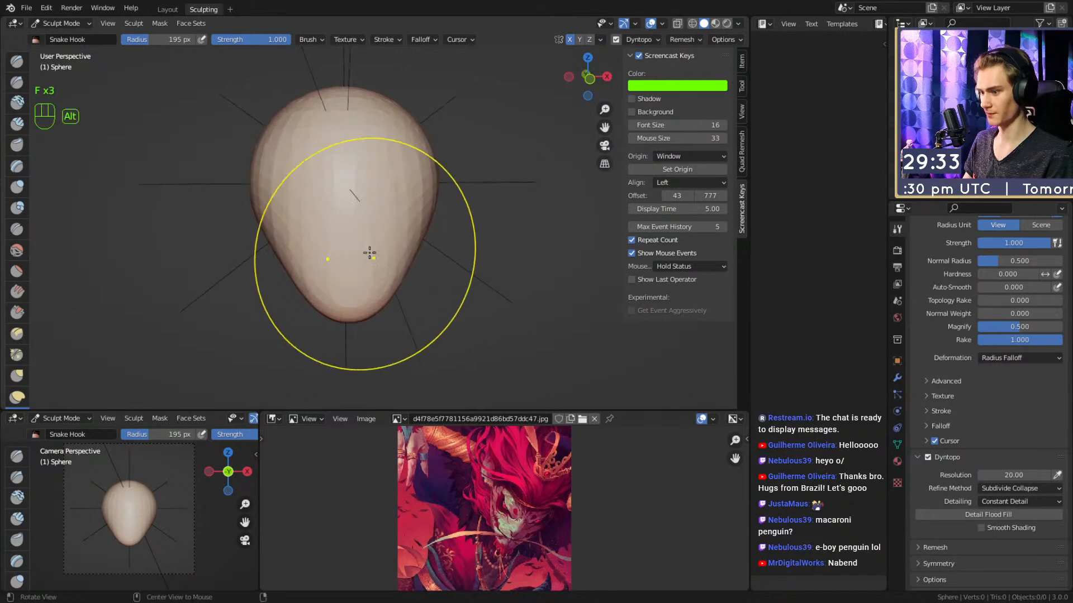
# Widen the lower sides of the head into jaw corners with the Snake Hook brush at a 191 px radius.
pyautogui.moveTo(428, 298)
pyautogui.keyDown('alt'); pyautogui.mouseDown()
pyautogui.moveTo(451, 304)
pyautogui.moveTo(342, 307)
pyautogui.mouseUp(); pyautogui.keyUp('alt')
pyautogui.press('f')
pyautogui.click(446, 313)
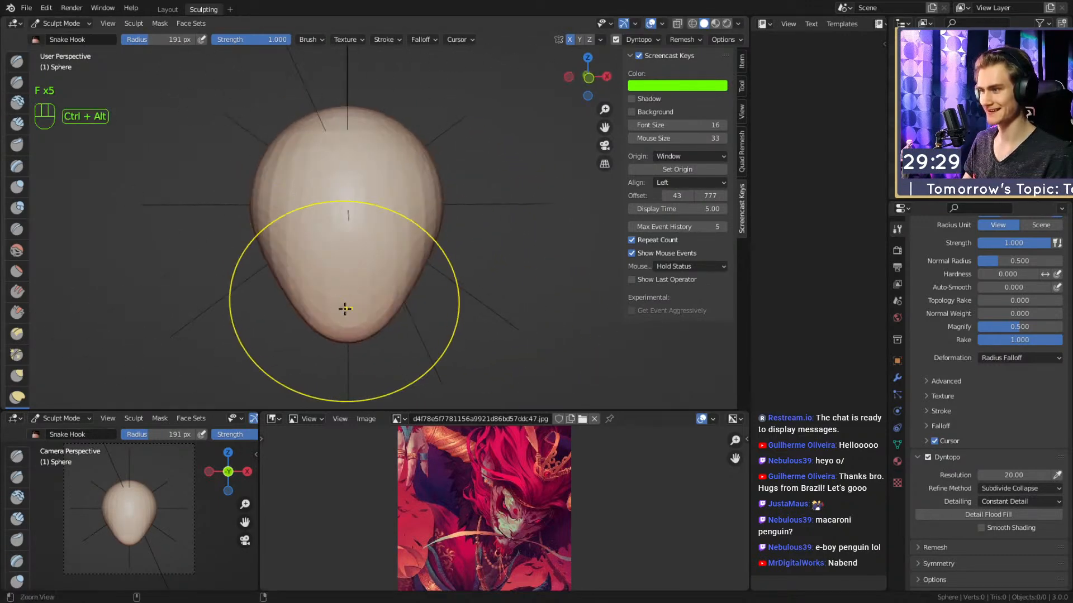
pyautogui.moveTo(409, 273)
pyautogui.keyDown('alt'); pyautogui.mouseDown()
pyautogui.moveTo(425, 273)
pyautogui.moveTo(313, 273)
pyautogui.moveTo(431, 239)
pyautogui.moveTo(368, 250)
pyautogui.moveTo(412, 252)
pyautogui.moveTo(385, 243)
pyautogui.mouseUp(); pyautogui.keyUp('alt')
pyautogui.press('f')
pyautogui.click(361, 261)
pyautogui.keyDown('alt'); pyautogui.moveTo(391, 237); pyautogui.dragTo(463, 221); pyautogui.keyUp('alt')
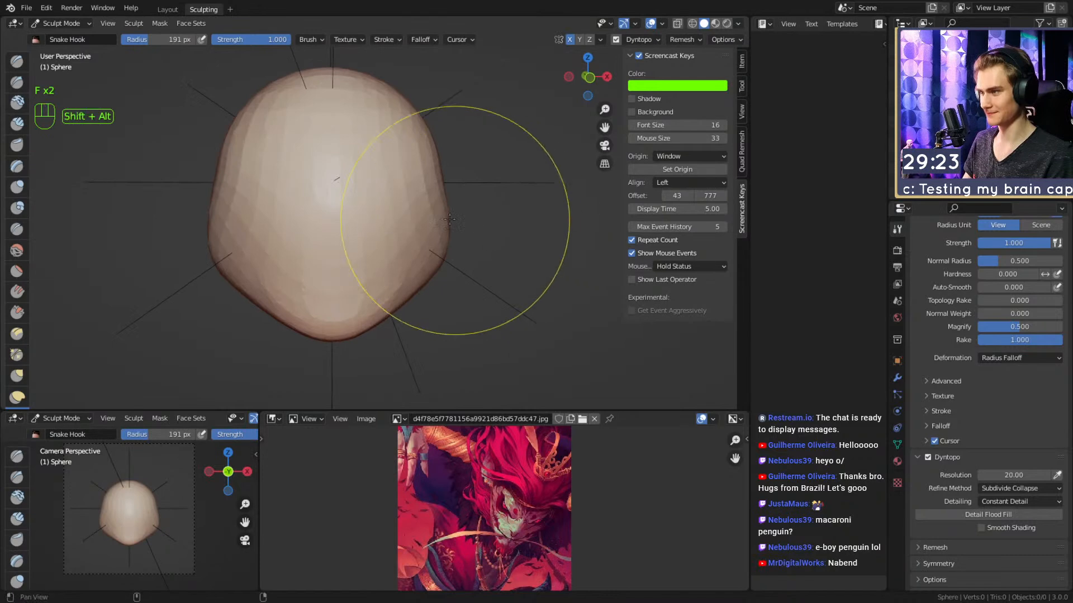
# Reshape the jaw corners and cheeks with the Snake Hook brush, undoing the last stroke.
pyautogui.press('f')
pyautogui.click(491, 226)
pyautogui.moveTo(412, 255); pyautogui.dragTo(423, 249)
pyautogui.moveTo(422, 249)
pyautogui.keyDown('alt'); pyautogui.mouseDown()
pyautogui.moveTo(394, 252)
pyautogui.moveTo(438, 252)
pyautogui.moveTo(447, 187)
pyautogui.moveTo(414, 189)
pyautogui.mouseUp(); pyautogui.keyUp('alt')
pyautogui.press('f')
pyautogui.click(443, 257)
pyautogui.press('f')
pyautogui.press('f')
pyautogui.moveTo(415, 189)
pyautogui.keyDown('alt'); pyautogui.mouseDown()
pyautogui.moveTo(414, 229)
pyautogui.moveTo(429, 255)
pyautogui.moveTo(409, 246)
pyautogui.mouseUp(); pyautogui.keyUp('alt')
pyautogui.click(372, 219)
pyautogui.hotkey('ctrl', 'z')
# Push the sides of the head inward with the Snake Hook brush to narrow the face.
pyautogui.press('f')
pyautogui.click(421, 246)
pyautogui.keyDown('alt'); pyautogui.moveTo(439, 219); pyautogui.dragTo(447, 227); pyautogui.keyUp('alt')
pyautogui.press('f')
pyautogui.click(465, 203)
pyautogui.moveTo(441, 181); pyautogui.dragTo(413, 181)
pyautogui.press('f')
pyautogui.click(395, 254)
pyautogui.moveTo(395, 253)
pyautogui.keyDown('alt'); pyautogui.mouseDown()
pyautogui.moveTo(298, 237)
pyautogui.moveTo(456, 228)
pyautogui.moveTo(275, 146)
pyautogui.moveTo(374, 294)
pyautogui.moveTo(476, 247)
pyautogui.moveTo(399, 254)
pyautogui.moveTo(345, 220)
pyautogui.moveTo(334, 232)
pyautogui.moveTo(344, 263)
pyautogui.moveTo(382, 254)
pyautogui.moveTo(335, 253)
pyautogui.mouseUp(); pyautogui.keyUp('alt')
# Shape the jawline and underside of the head in profile with the Grab brush.
pyautogui.press('3')
pyautogui.press('f')
pyautogui.click(354, 248)
pyautogui.press('f')
pyautogui.click(369, 230)
pyautogui.press('f')
pyautogui.click(335, 261)
# Carve a vertical groove behind the jaw on the side of the head with the Crease brush at 63 px.
pyautogui.press('2')
pyautogui.press('f')
pyautogui.click(358, 248)
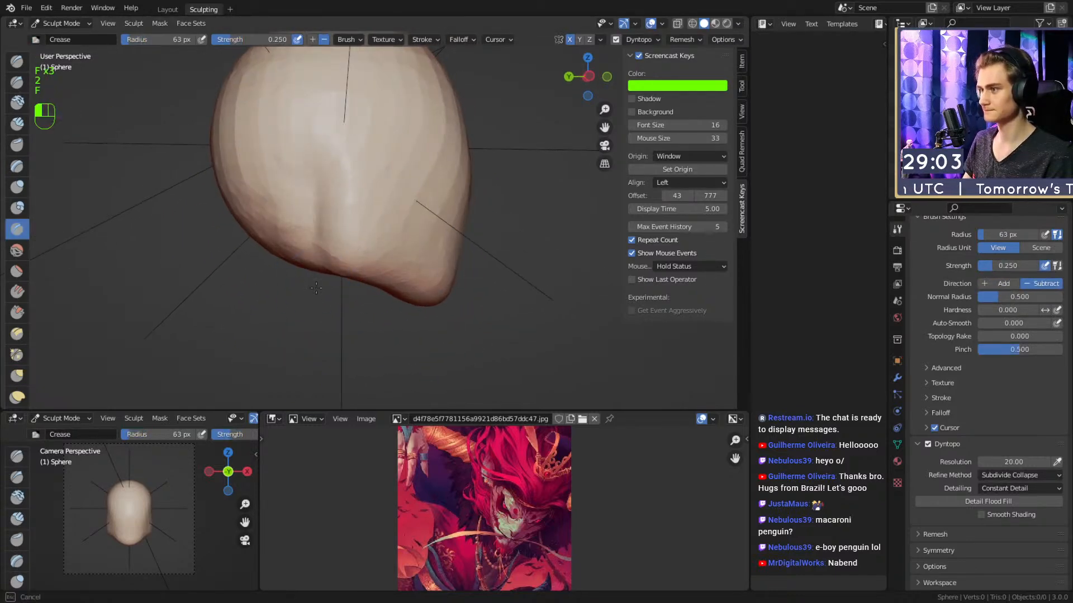
pyautogui.moveTo(311, 306)
pyautogui.keyDown('alt'); pyautogui.mouseDown()
pyautogui.moveTo(303, 199)
pyautogui.moveTo(364, 233)
pyautogui.mouseUp(); pyautogui.keyUp('alt')
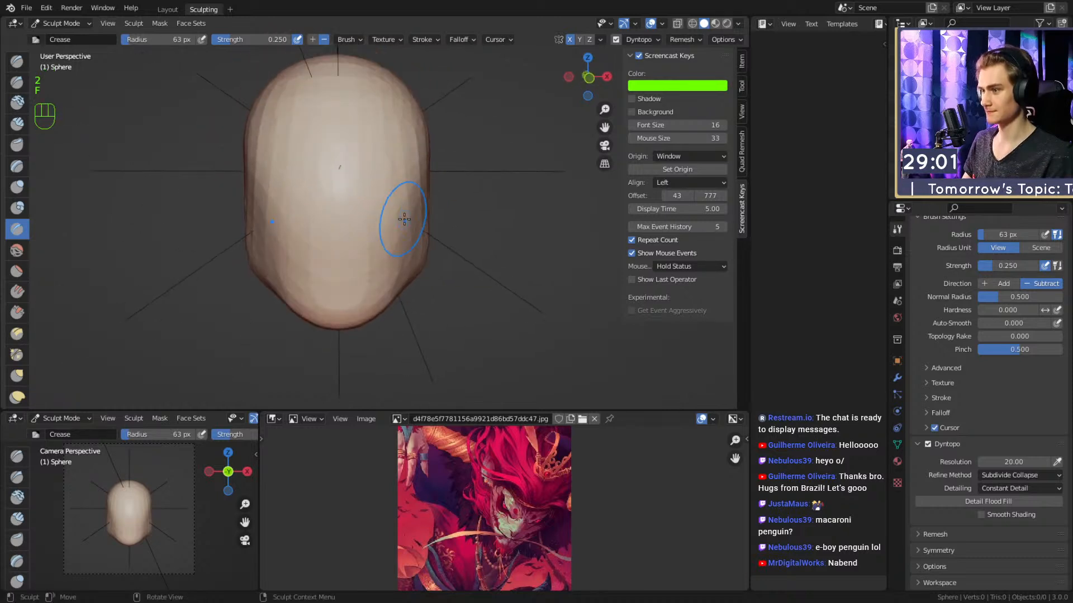
# Adjust the sides of the face with the Grab brush and smooth the surface.
pyautogui.press('3')
pyautogui.press('f')
pyautogui.keyDown('alt'); pyautogui.moveTo(447, 244); pyautogui.dragTo(380, 242); pyautogui.keyUp('alt')
pyautogui.press('f')
pyautogui.click(439, 243)
pyautogui.keyDown('shift'); pyautogui.moveTo(387, 240); pyautogui.dragTo(391, 238); pyautogui.keyUp('shift')
pyautogui.keyDown('shift'); pyautogui.moveTo(393, 186); pyautogui.dragTo(393, 173); pyautogui.keyUp('shift')
pyautogui.moveTo(393, 172)
pyautogui.keyDown('alt'); pyautogui.keyDown('shift'); pyautogui.mouseDown()
pyautogui.moveTo(409, 231)
pyautogui.moveTo(369, 240)
pyautogui.moveTo(395, 122)
pyautogui.moveTo(394, 131)
pyautogui.mouseUp(); pyautogui.keyUp('shift'); pyautogui.keyUp('alt')
pyautogui.press('f')
pyautogui.click(402, 240)
# Smooth the jaw and the back of the head, and undo the last stroke.
pyautogui.moveTo(411, 187)
pyautogui.keyDown('alt'); pyautogui.mouseDown()
pyautogui.moveTo(348, 192)
pyautogui.moveTo(358, 207)
pyautogui.mouseUp(); pyautogui.keyUp('alt')
pyautogui.moveTo(358, 206)
pyautogui.keyDown('alt'); pyautogui.mouseDown(button='middle')
pyautogui.moveTo(435, 232)
pyautogui.moveTo(395, 144)
pyautogui.mouseUp(button='middle'); pyautogui.keyUp('alt')
pyautogui.keyDown('shift'); pyautogui.moveTo(395, 144); pyautogui.dragTo(400, 162); pyautogui.keyUp('shift')
pyautogui.moveTo(399, 162)
pyautogui.keyDown('alt'); pyautogui.mouseDown(button='middle')
pyautogui.moveTo(440, 163)
pyautogui.moveTo(402, 207)
pyautogui.mouseUp(button='middle'); pyautogui.keyUp('alt')
pyautogui.keyDown('shift'); pyautogui.moveTo(398, 210); pyautogui.dragTo(393, 224); pyautogui.keyUp('shift')
pyautogui.keyDown('alt'); pyautogui.moveTo(389, 221); pyautogui.dragTo(355, 194); pyautogui.keyUp('alt')
pyautogui.moveTo(410, 237)
pyautogui.keyDown('shift'); pyautogui.mouseDown()
pyautogui.moveTo(429, 249)
pyautogui.moveTo(409, 227)
pyautogui.mouseUp(); pyautogui.keyUp('shift')
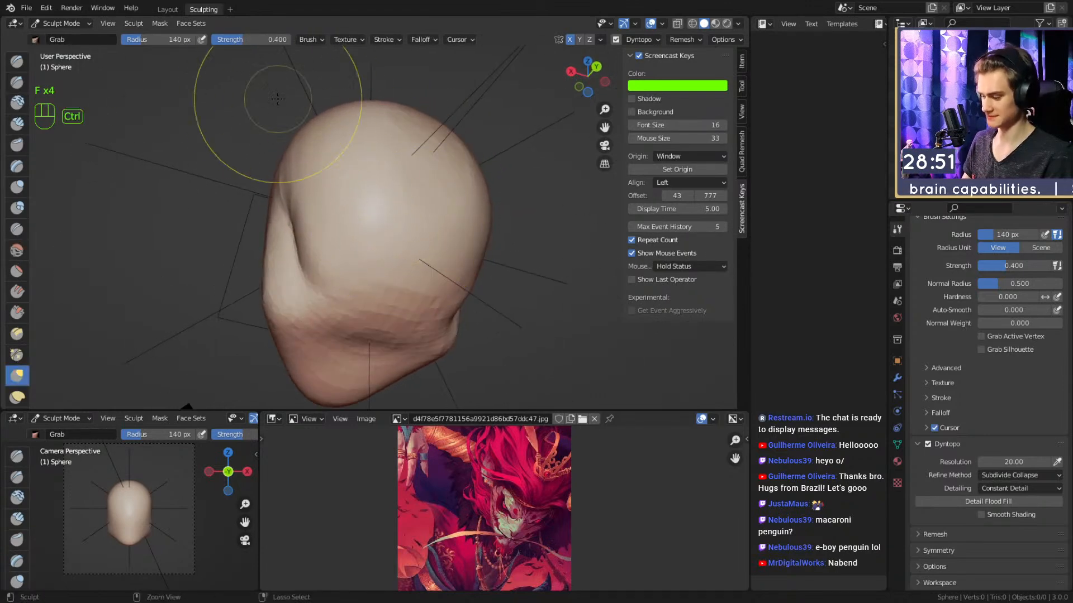
pyautogui.hotkey('ctrl', 'z')
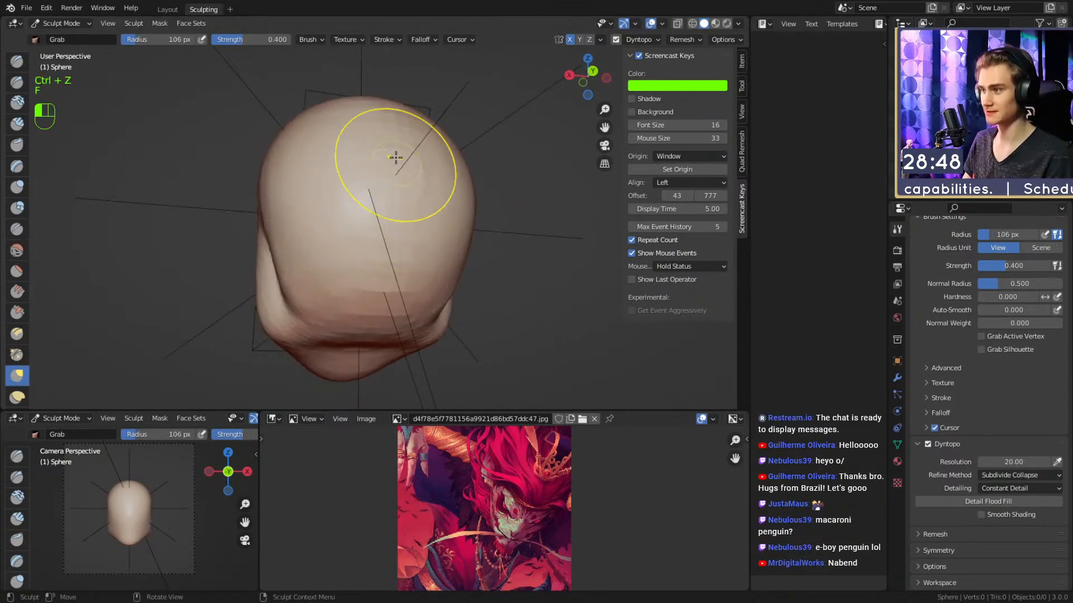
pyautogui.moveTo(389, 112); pyautogui.dragTo(386, 139, button='middle')
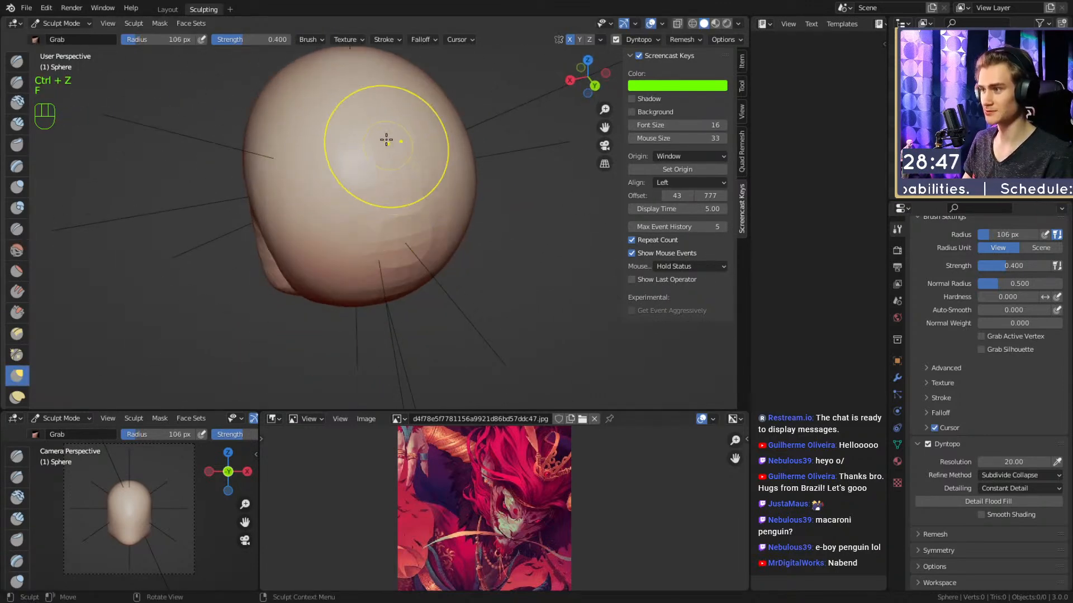
# Build up the base of the skull behind the jaw with the Clay Strips brush, using radii of 102 and 137 px.
pyautogui.press('1')
pyautogui.moveTo(400, 268)
pyautogui.mouseDown(button='middle')
pyautogui.moveTo(446, 189)
pyautogui.moveTo(397, 211)
pyautogui.moveTo(437, 238)
pyautogui.moveTo(392, 244)
pyautogui.mouseUp(button='middle')
pyautogui.press('f')
pyautogui.click(399, 210)
pyautogui.moveTo(345, 330)
pyautogui.mouseDown(button='middle')
pyautogui.moveTo(369, 372)
pyautogui.moveTo(354, 304)
pyautogui.mouseUp(button='middle')
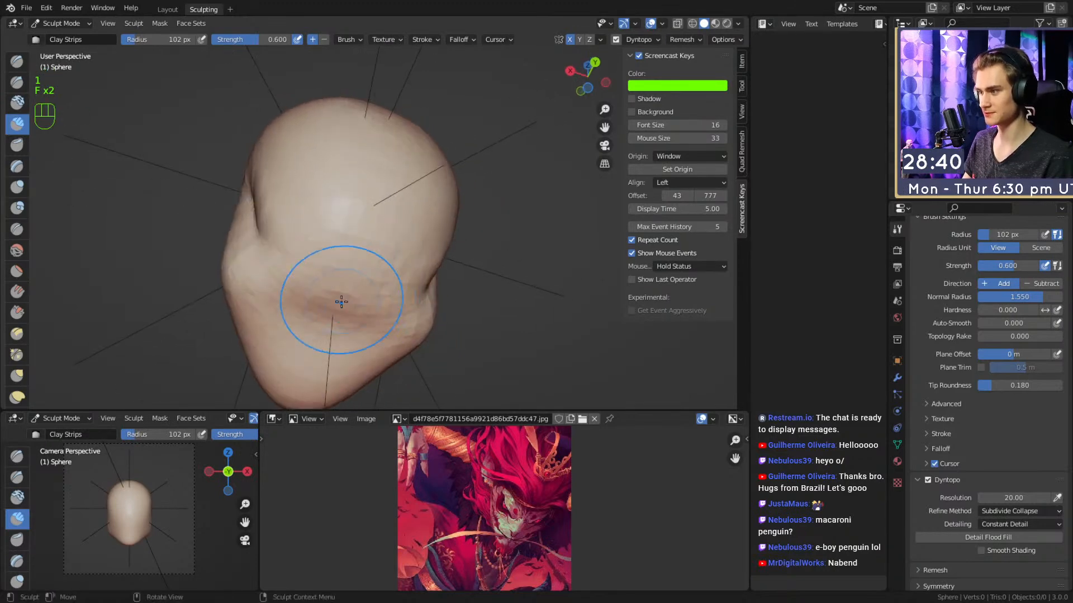
pyautogui.moveTo(377, 207); pyautogui.dragTo(390, 220, button='middle')
pyautogui.press('f')
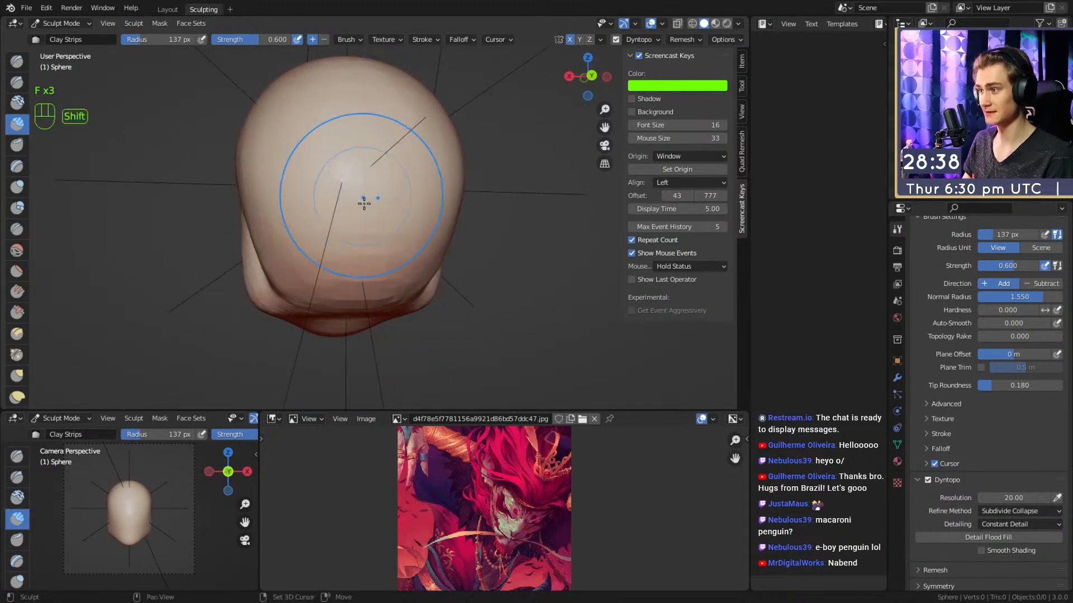
pyautogui.moveTo(357, 289); pyautogui.dragTo(377, 238, button='middle')
pyautogui.moveTo(362, 335); pyautogui.dragTo(411, 225, button='middle')
# Sharpen the groove between the jaw and the back of the skull with the Crease brush at a 55 px radius.
pyautogui.press('2')
pyautogui.press('f')
pyautogui.click(376, 225)
pyautogui.keyDown('alt'); pyautogui.moveTo(379, 230); pyautogui.dragTo(352, 218); pyautogui.keyUp('alt')
pyautogui.keyDown('alt'); pyautogui.moveTo(361, 261); pyautogui.dragTo(330, 205); pyautogui.keyUp('alt')
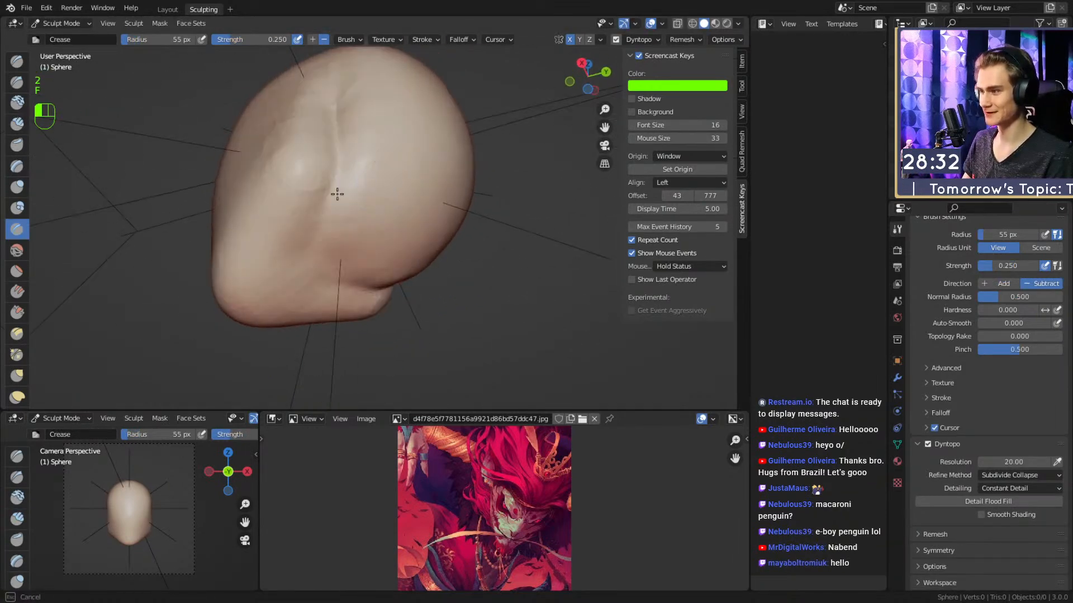
pyautogui.moveTo(285, 276)
pyautogui.keyDown('alt'); pyautogui.mouseDown()
pyautogui.moveTo(407, 227)
pyautogui.moveTo(358, 215)
pyautogui.moveTo(372, 205)
pyautogui.moveTo(395, 223)
pyautogui.moveTo(327, 275)
pyautogui.moveTo(388, 232)
pyautogui.moveTo(366, 226)
pyautogui.moveTo(388, 220)
pyautogui.moveTo(391, 206)
pyautogui.moveTo(430, 221)
pyautogui.moveTo(384, 219)
pyautogui.mouseUp(); pyautogui.keyUp('alt')
# Refine the overall head and jaw proportions with the Grab brush at varying radii, smoothing the surface.
pyautogui.press('1')
pyautogui.press('3')
pyautogui.press('f')
pyautogui.click(391, 225)
pyautogui.press('f')
pyautogui.click(401, 199)
pyautogui.press('f')
pyautogui.click(412, 212)
pyautogui.press('f')
pyautogui.click(399, 219)
pyautogui.moveTo(401, 173)
pyautogui.keyDown('shift'); pyautogui.mouseDown()
pyautogui.moveTo(402, 151)
pyautogui.moveTo(401, 162)
pyautogui.mouseUp(); pyautogui.keyUp('shift')
pyautogui.moveTo(391, 187)
pyautogui.keyDown('alt'); pyautogui.mouseDown()
pyautogui.moveTo(478, 222)
pyautogui.moveTo(461, 215)
pyautogui.mouseUp(); pyautogui.keyUp('alt')
pyautogui.keyDown('ctrl'); pyautogui.keyDown('alt'); pyautogui.moveTo(438, 162); pyautogui.dragTo(428, 224); pyautogui.keyUp('alt'); pyautogui.keyUp('ctrl')
pyautogui.keyDown('alt'); pyautogui.moveTo(369, 157); pyautogui.dragTo(341, 106); pyautogui.keyUp('alt')
# Touch up the head with Clay Strips and smoothing, and reshape its side profile with the Grab brush at 138 px.
pyautogui.press('1')
pyautogui.press('f')
pyautogui.click(417, 230)
pyautogui.keyDown('alt'); pyautogui.keyDown('shift'); pyautogui.moveTo(388, 264); pyautogui.dragTo(405, 196); pyautogui.keyUp('shift'); pyautogui.keyUp('alt')
pyautogui.press('3')
pyautogui.press('f')
pyautogui.click(419, 240)
pyautogui.moveTo(416, 235)
pyautogui.keyDown('alt'); pyautogui.mouseDown()
pyautogui.moveTo(411, 243)
pyautogui.moveTo(422, 245)
pyautogui.moveTo(396, 252)
pyautogui.moveTo(434, 232)
pyautogui.moveTo(516, 220)
pyautogui.moveTo(453, 253)
pyautogui.moveTo(455, 234)
pyautogui.mouseUp(); pyautogui.keyUp('alt')
pyautogui.press('f')
pyautogui.press('f')
pyautogui.click(395, 223)
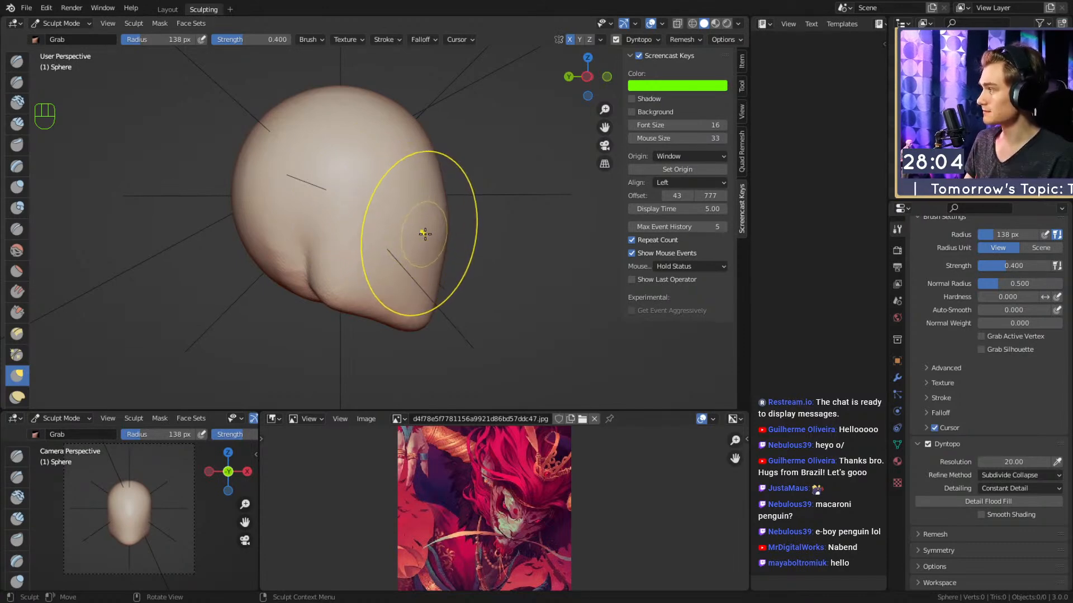
# Refine the front face profile from forehead to chin with the Grab brush at a 168 px radius.
pyautogui.moveTo(494, 187)
pyautogui.keyDown('alt'); pyautogui.mouseDown()
pyautogui.moveTo(378, 234)
pyautogui.moveTo(463, 227)
pyautogui.mouseUp(); pyautogui.keyUp('alt')
pyautogui.press('f')
pyautogui.click(517, 226)
pyautogui.moveTo(385, 221)
pyautogui.keyDown('alt'); pyautogui.mouseDown()
pyautogui.moveTo(514, 194)
pyautogui.moveTo(462, 218)
pyautogui.moveTo(411, 212)
pyautogui.mouseUp(); pyautogui.keyUp('alt')
pyautogui.press('f')
pyautogui.click(458, 222)
pyautogui.keyDown('alt'); pyautogui.moveTo(411, 213); pyautogui.dragTo(450, 218); pyautogui.keyUp('alt')
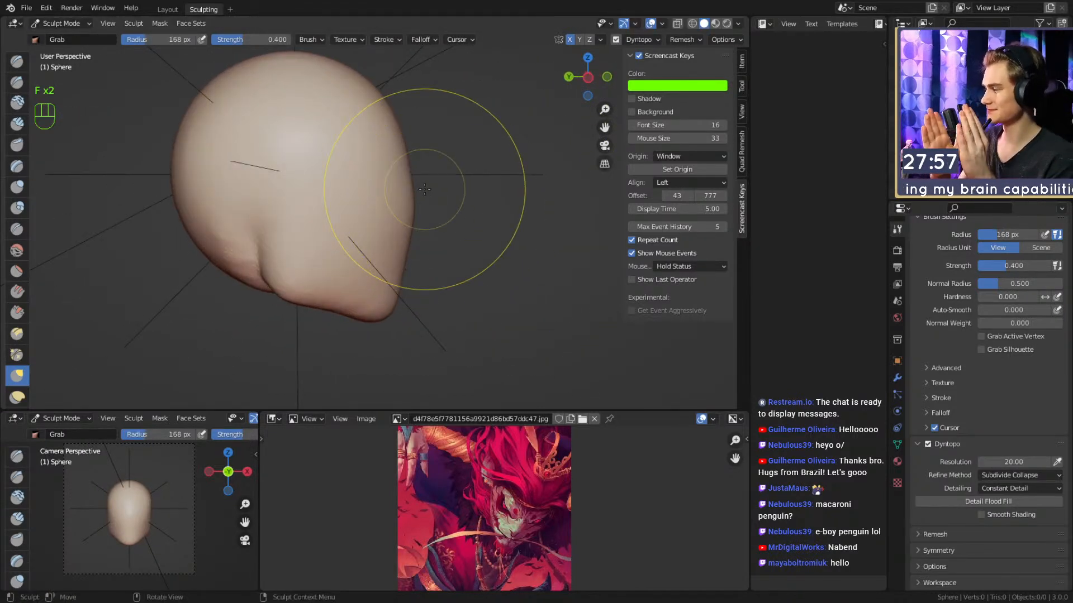
pyautogui.moveTo(388, 239)
pyautogui.keyDown('alt'); pyautogui.mouseDown()
pyautogui.moveTo(368, 229)
pyautogui.moveTo(392, 236)
pyautogui.mouseUp(); pyautogui.keyUp('alt')
pyautogui.keyDown('ctrl'); pyautogui.keyDown('alt'); pyautogui.moveTo(392, 235); pyautogui.dragTo(390, 218); pyautogui.keyUp('alt'); pyautogui.keyUp('ctrl')
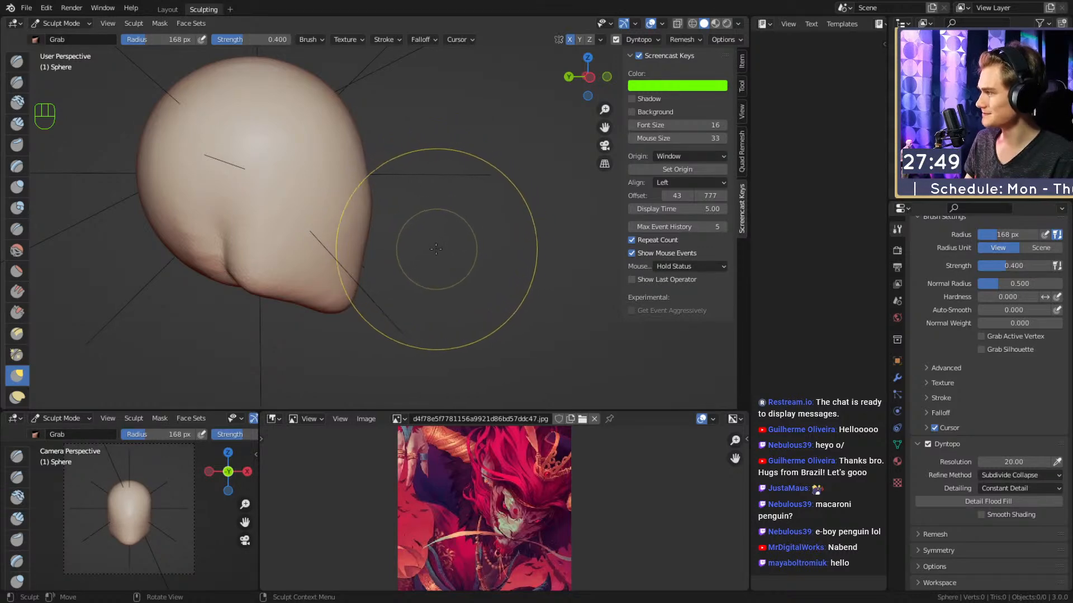
# Carve two symmetrical eye sockets into the front of the face with the subtracting Clay Strips brush.
pyautogui.moveTo(440, 248)
pyautogui.keyDown('alt'); pyautogui.mouseDown()
pyautogui.moveTo(359, 251)
pyautogui.moveTo(383, 276)
pyautogui.moveTo(403, 220)
pyautogui.moveTo(378, 240)
pyautogui.moveTo(379, 225)
pyautogui.moveTo(396, 255)
pyautogui.moveTo(417, 223)
pyautogui.moveTo(459, 212)
pyautogui.mouseUp(); pyautogui.keyUp('alt')
pyautogui.press('1')
pyautogui.press('f')
pyautogui.click(414, 226)
pyautogui.press('f')
pyautogui.click(410, 227)
pyautogui.press('f')
pyautogui.click(413, 212)
# Deepen and round the eye sockets with Clay Strips, reducing the radius to 28 px for the rims.
pyautogui.moveTo(434, 168)
pyautogui.keyDown('ctrl'); pyautogui.keyDown('alt'); pyautogui.mouseDown()
pyautogui.moveTo(417, 237)
pyautogui.moveTo(397, 216)
pyautogui.moveTo(376, 218)
pyautogui.moveTo(383, 227)
pyautogui.moveTo(379, 210)
pyautogui.mouseUp(); pyautogui.keyUp('alt'); pyautogui.keyUp('ctrl')
pyautogui.press('f')
pyautogui.click(397, 220)
pyautogui.press('f')
pyautogui.click(375, 218)
pyautogui.press('f')
pyautogui.click(385, 227)
pyautogui.press('f')
pyautogui.click(376, 220)
pyautogui.press('f')
pyautogui.click(392, 226)
pyautogui.press('f')
pyautogui.click(381, 214)
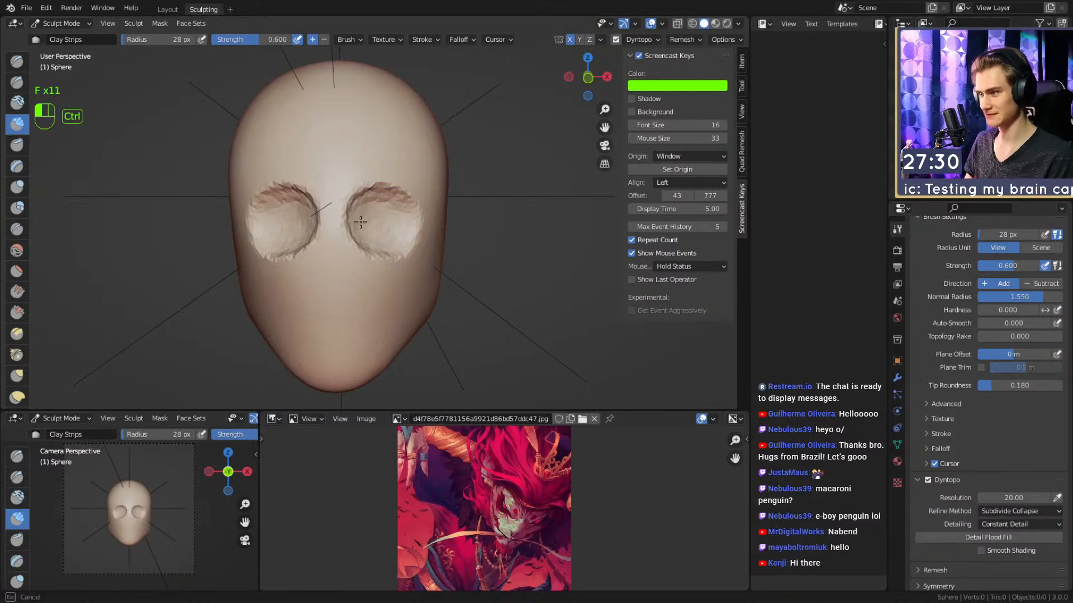
# Undo the last three socket strokes and recarve the socket rims with Clay Strips at a 35 px radius.
pyautogui.hotkey('ctrl', 'z')
pyautogui.hotkey('ctrl', 'z')
pyautogui.hotkey('ctrl', 'z')
pyautogui.press('f')
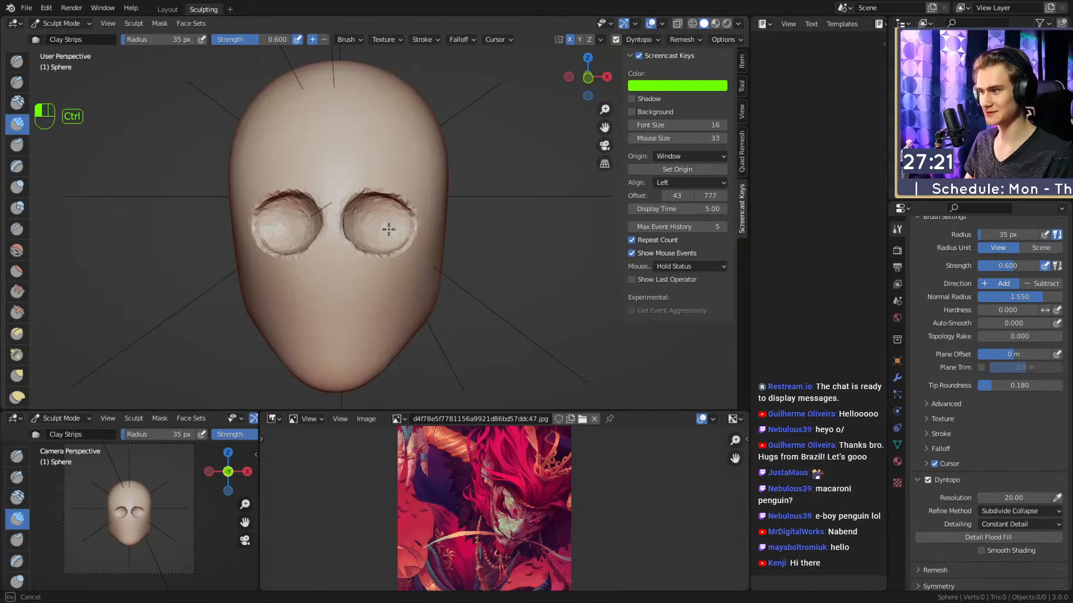
# Adjust the face around the eye sockets and cheeks with the Grab brush at a 172 px radius.
pyautogui.moveTo(388, 219)
pyautogui.mouseDown(button='middle')
pyautogui.moveTo(359, 240)
pyautogui.moveTo(383, 239)
pyautogui.mouseUp(button='middle')
pyautogui.press('3')
pyautogui.press('f')
pyautogui.moveTo(347, 221); pyautogui.dragTo(412, 235, button='middle')
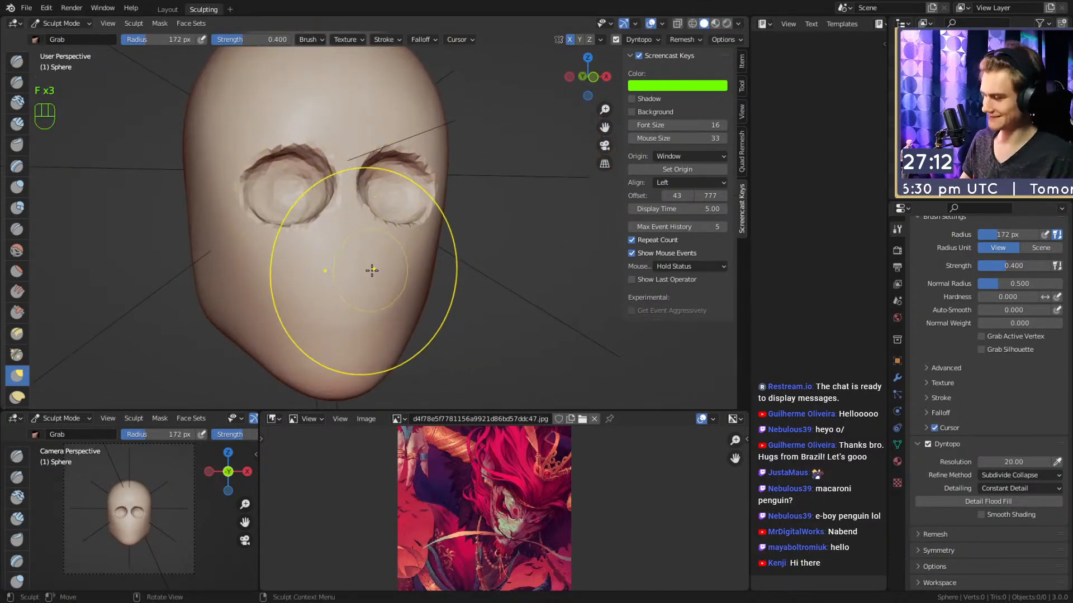
pyautogui.press('5')
pyautogui.moveTo(374, 269)
pyautogui.mouseDown(button='middle')
pyautogui.moveTo(449, 257)
pyautogui.moveTo(340, 244)
pyautogui.moveTo(354, 241)
pyautogui.moveTo(353, 255)
pyautogui.moveTo(347, 227)
pyautogui.moveTo(330, 225)
pyautogui.mouseUp(button='middle')
# Sculpt slanted cheekbone strokes below the outer edges of the eye sockets with Clay Strips at a 28 px radius.
pyautogui.press('1')
pyautogui.press('f')
pyautogui.click(321, 246)
pyautogui.press('f')
pyautogui.click(329, 230)
pyautogui.press('f')
pyautogui.click(353, 250)
pyautogui.press('f')
pyautogui.click(314, 223)
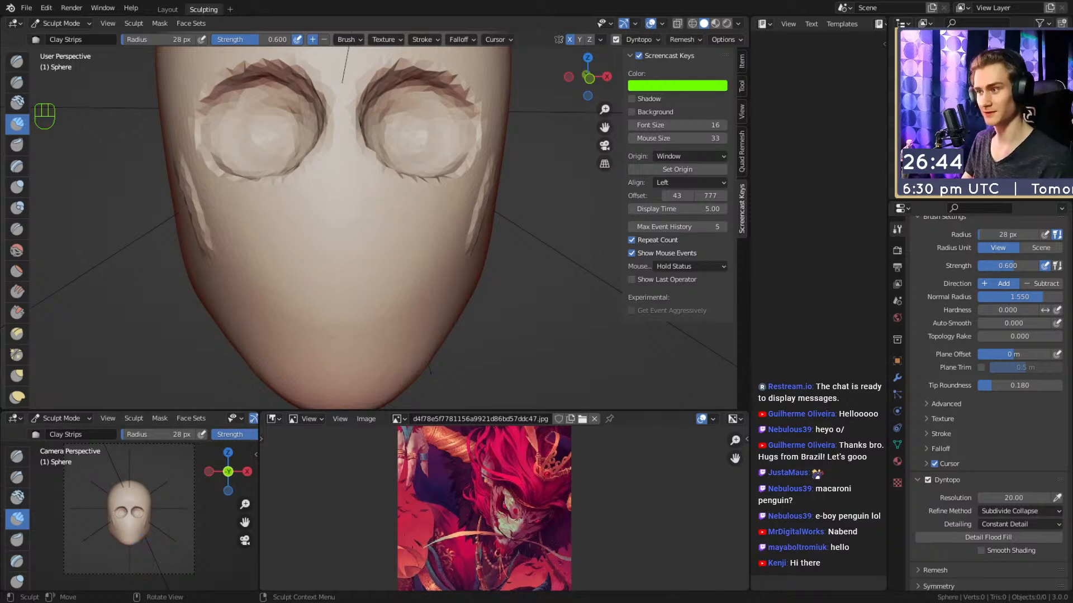
# Carve the sides of the nose bridge and the inner cheeks below the eye sockets with Clay Strips at a 52 px radius.
pyautogui.moveTo(467, 263)
pyautogui.keyDown('alt'); pyautogui.mouseDown()
pyautogui.moveTo(357, 266)
pyautogui.moveTo(432, 204)
pyautogui.moveTo(419, 262)
pyautogui.mouseUp(); pyautogui.keyUp('alt')
pyautogui.keyDown('alt'); pyautogui.moveTo(391, 262); pyautogui.dragTo(430, 274); pyautogui.keyUp('alt')
pyautogui.keyDown('ctrl'); pyautogui.keyDown('alt'); pyautogui.moveTo(380, 302); pyautogui.dragTo(351, 245); pyautogui.keyUp('alt'); pyautogui.keyUp('ctrl')
pyautogui.press('f')
pyautogui.click(337, 209)
pyautogui.moveTo(333, 193)
pyautogui.keyDown('ctrl'); pyautogui.mouseDown()
pyautogui.moveTo(325, 204)
pyautogui.moveTo(386, 280)
pyautogui.moveTo(392, 222)
pyautogui.mouseUp(); pyautogui.keyUp('ctrl')
pyautogui.press('f')
pyautogui.click(343, 220)
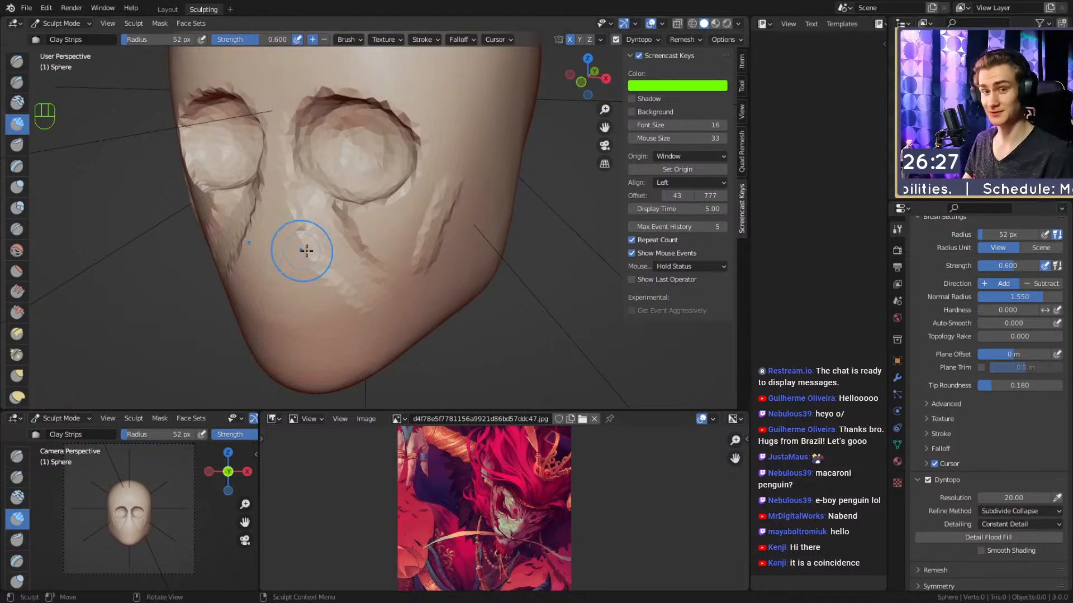
# Deepen the hollows between the nose and cheekbones with subtractive Clay Strips strokes, varying the brush radius.
pyautogui.moveTo(371, 251)
pyautogui.keyDown('alt'); pyautogui.mouseDown()
pyautogui.moveTo(388, 239)
pyautogui.moveTo(390, 270)
pyautogui.moveTo(384, 252)
pyautogui.moveTo(336, 255)
pyautogui.mouseUp(); pyautogui.keyUp('alt')
pyautogui.press('f')
pyautogui.press('f')
pyautogui.click(343, 213)
pyautogui.keyDown('ctrl'); pyautogui.moveTo(319, 183); pyautogui.dragTo(348, 243); pyautogui.keyUp('ctrl')
pyautogui.press('f')
pyautogui.click(342, 229)
pyautogui.moveTo(330, 206)
pyautogui.keyDown('ctrl'); pyautogui.mouseDown()
pyautogui.moveTo(363, 283)
pyautogui.moveTo(397, 242)
pyautogui.moveTo(475, 230)
pyautogui.moveTo(366, 241)
pyautogui.moveTo(439, 234)
pyautogui.mouseUp(); pyautogui.keyUp('ctrl')
pyautogui.press('f')
pyautogui.click(386, 247)
pyautogui.press('f')
pyautogui.click(367, 242)
# Carve the lower edge of the cheekbones and the jaw underneath with subtractive Clay Strips strokes.
pyautogui.keyDown('ctrl'); pyautogui.moveTo(330, 299); pyautogui.dragTo(416, 274); pyautogui.keyUp('ctrl')
pyautogui.moveTo(401, 259)
pyautogui.keyDown('alt'); pyautogui.mouseDown()
pyautogui.moveTo(426, 254)
pyautogui.moveTo(429, 236)
pyautogui.mouseUp(); pyautogui.keyUp('alt')
pyautogui.press('f')
pyautogui.click(371, 263)
pyautogui.press('f')
pyautogui.click(359, 267)
pyautogui.moveTo(433, 249); pyautogui.dragTo(390, 256, button='middle')
pyautogui.keyDown('ctrl'); pyautogui.moveTo(324, 330); pyautogui.dragTo(411, 285); pyautogui.keyUp('ctrl')
pyautogui.moveTo(416, 240)
pyautogui.keyDown('ctrl'); pyautogui.mouseDown(button='middle')
pyautogui.moveTo(419, 259)
pyautogui.moveTo(447, 267)
pyautogui.mouseUp(button='middle'); pyautogui.keyUp('ctrl')
pyautogui.keyDown('shift'); pyautogui.moveTo(434, 268); pyautogui.dragTo(430, 270, button='middle'); pyautogui.keyUp('shift')
pyautogui.keyDown('shift'); pyautogui.moveTo(417, 267); pyautogui.dragTo(413, 263, button='middle'); pyautogui.keyUp('shift')
pyautogui.keyDown('ctrl'); pyautogui.moveTo(412, 262); pyautogui.dragTo(393, 266, button='middle'); pyautogui.keyUp('ctrl')
pyautogui.press('f')
pyautogui.click(398, 274)
pyautogui.moveTo(406, 284); pyautogui.dragTo(408, 286)
# Smooth the mouth area, chin and lower cheeks with a 108 px brush radius.
pyautogui.moveTo(360, 240); pyautogui.dragTo(351, 245, button='middle')
pyautogui.press('f')
pyautogui.click(425, 258)
pyautogui.keyDown('shift'); pyautogui.moveTo(386, 255); pyautogui.dragTo(319, 263); pyautogui.keyUp('shift')
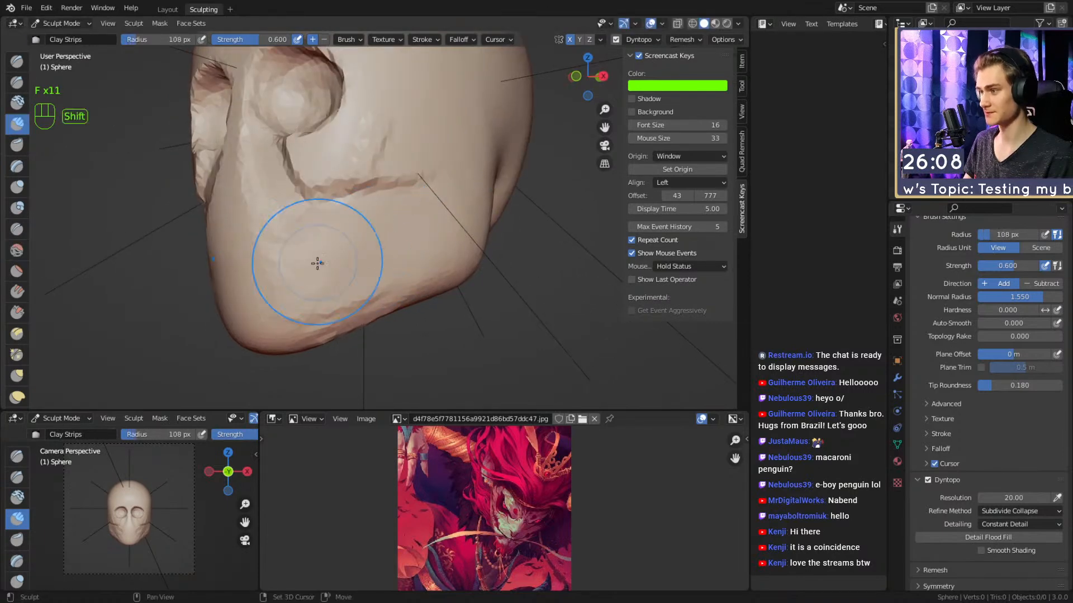
pyautogui.keyDown('alt'); pyautogui.moveTo(392, 294); pyautogui.dragTo(380, 195); pyautogui.keyUp('alt')
pyautogui.moveTo(280, 297)
pyautogui.keyDown('shift'); pyautogui.mouseDown()
pyautogui.moveTo(305, 361)
pyautogui.moveTo(338, 319)
pyautogui.mouseUp(); pyautogui.keyUp('shift')
pyautogui.keyDown('shift'); pyautogui.moveTo(335, 259); pyautogui.dragTo(315, 235); pyautogui.keyUp('shift')
pyautogui.keyDown('alt'); pyautogui.moveTo(431, 206); pyautogui.dragTo(403, 285); pyautogui.keyUp('alt')
pyautogui.keyDown('alt'); pyautogui.keyDown('shift'); pyautogui.moveTo(400, 221); pyautogui.dragTo(397, 265); pyautogui.keyUp('shift'); pyautogui.keyUp('alt')
pyautogui.moveTo(395, 280)
pyautogui.keyDown('ctrl'); pyautogui.keyDown('alt'); pyautogui.mouseDown()
pyautogui.moveTo(392, 254)
pyautogui.moveTo(376, 252)
pyautogui.moveTo(377, 219)
pyautogui.moveTo(371, 256)
pyautogui.moveTo(456, 246)
pyautogui.moveTo(373, 233)
pyautogui.moveTo(386, 239)
pyautogui.moveTo(379, 263)
pyautogui.mouseUp(); pyautogui.keyUp('alt'); pyautogui.keyUp('ctrl')
# Reshape the mouth and chin profile from the side with the Snake Hook brush at a 146 px radius.
pyautogui.press('f')
pyautogui.click(360, 246)
pyautogui.press('f')
pyautogui.click(383, 242)
pyautogui.press('4')
pyautogui.press('f')
pyautogui.click(467, 250)
pyautogui.press('5')
pyautogui.press('f')
pyautogui.click(399, 236)
pyautogui.press('f')
pyautogui.click(373, 235)
pyautogui.press('f')
pyautogui.click(367, 235)
pyautogui.press('f')
pyautogui.click(377, 242)
pyautogui.press('f')
pyautogui.click(382, 238)
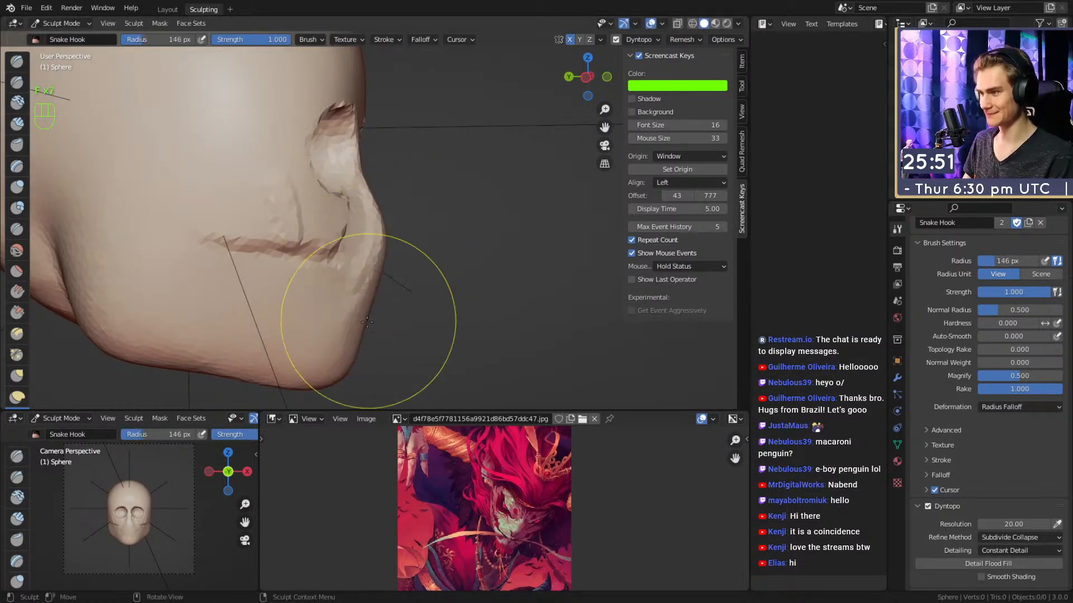
# Define the sides and lower outline of the nose with the Crease brush, reducing the radius to 30 px.
pyautogui.moveTo(453, 304)
pyautogui.keyDown('alt'); pyautogui.mouseDown()
pyautogui.moveTo(340, 292)
pyautogui.moveTo(395, 252)
pyautogui.moveTo(371, 235)
pyautogui.moveTo(369, 256)
pyautogui.moveTo(371, 220)
pyautogui.moveTo(360, 239)
pyautogui.moveTo(371, 220)
pyautogui.moveTo(369, 245)
pyautogui.moveTo(346, 236)
pyautogui.moveTo(346, 249)
pyautogui.mouseUp(); pyautogui.keyUp('alt')
pyautogui.press('2')
pyautogui.press('f')
pyautogui.click(350, 239)
pyautogui.press('f')
pyautogui.click(362, 243)
pyautogui.press('f')
pyautogui.click(358, 223)
pyautogui.press('f')
pyautogui.click(359, 249)
pyautogui.press('f')
pyautogui.click(339, 233)
pyautogui.keyDown('alt'); pyautogui.keyDown('shift'); pyautogui.moveTo(348, 248); pyautogui.dragTo(350, 264); pyautogui.keyUp('shift'); pyautogui.keyUp('alt')
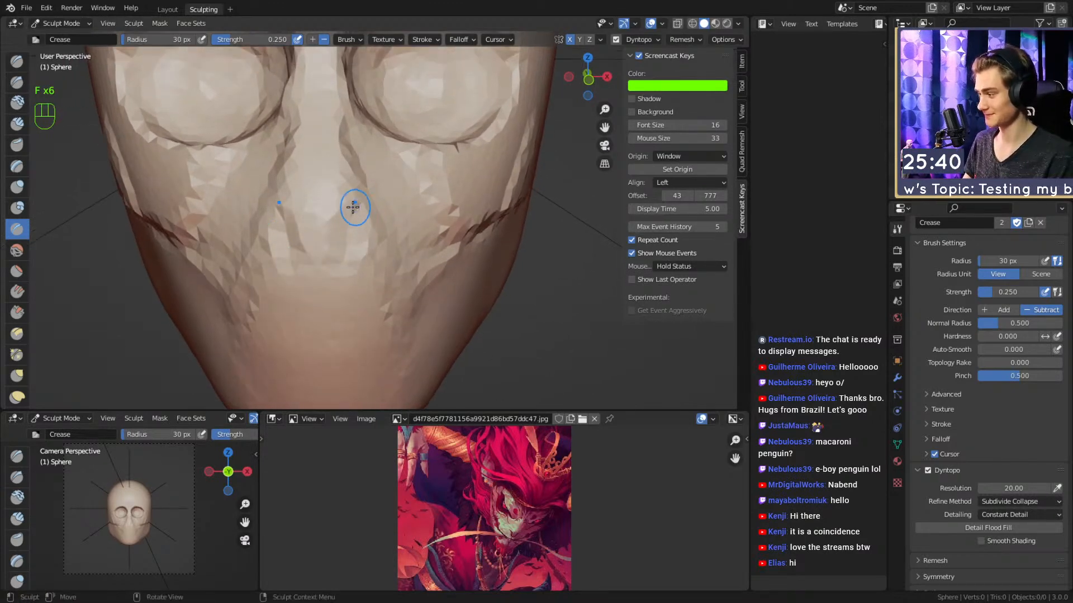
# Set the Crease brush to 0.418 strength and 44 px radius and deepen the nose bridge sides and nostril wings.
pyautogui.hotkey('shift', 'f')
pyautogui.click(427, 215)
pyautogui.press('f')
pyautogui.click(384, 234)
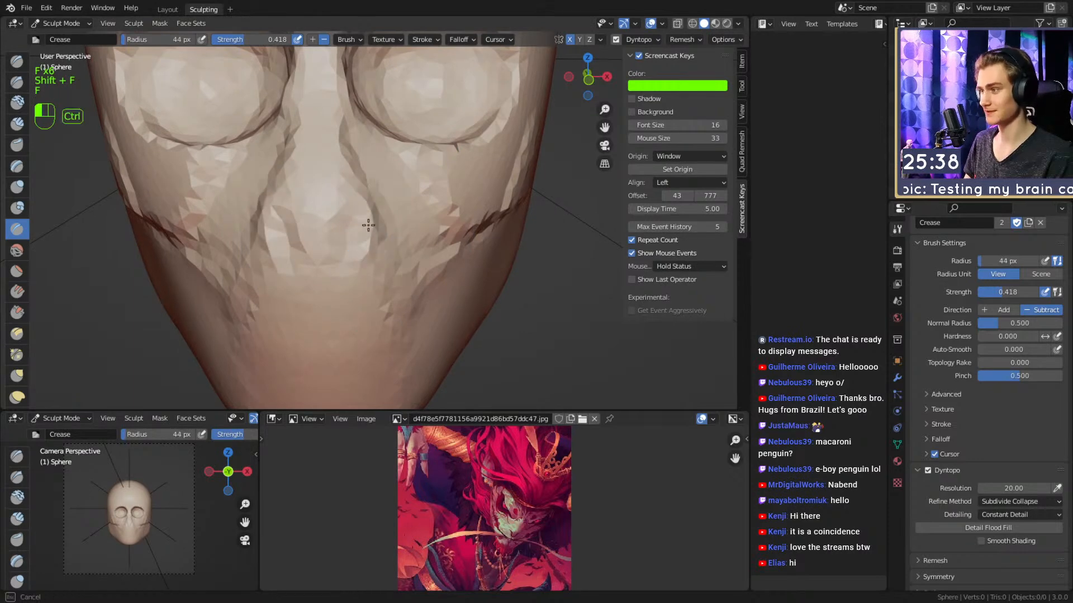
pyautogui.keyDown('ctrl'); pyautogui.moveTo(331, 157); pyautogui.dragTo(344, 180); pyautogui.keyUp('ctrl')
pyautogui.moveTo(375, 192)
pyautogui.mouseDown()
pyautogui.moveTo(373, 269)
pyautogui.moveTo(355, 290)
pyautogui.moveTo(361, 268)
pyautogui.mouseUp()
pyautogui.moveTo(361, 268)
pyautogui.keyDown('alt'); pyautogui.mouseDown()
pyautogui.moveTo(387, 224)
pyautogui.moveTo(449, 224)
pyautogui.mouseUp(); pyautogui.keyUp('alt')
pyautogui.keyDown('ctrl'); pyautogui.keyDown('alt'); pyautogui.moveTo(450, 224); pyautogui.dragTo(446, 263); pyautogui.keyUp('alt'); pyautogui.keyUp('ctrl')
pyautogui.keyDown('alt'); pyautogui.moveTo(445, 262); pyautogui.dragTo(367, 206); pyautogui.keyUp('alt')
# Smooth around the nose tip at a 53 px radius and crease the nostrils into its underside.
pyautogui.moveTo(367, 204)
pyautogui.keyDown('alt'); pyautogui.keyDown('shift'); pyautogui.mouseDown()
pyautogui.moveTo(381, 232)
pyautogui.moveTo(356, 221)
pyautogui.moveTo(365, 271)
pyautogui.mouseUp(); pyautogui.keyUp('shift'); pyautogui.keyUp('alt')
pyautogui.press('f')
pyautogui.click(402, 244)
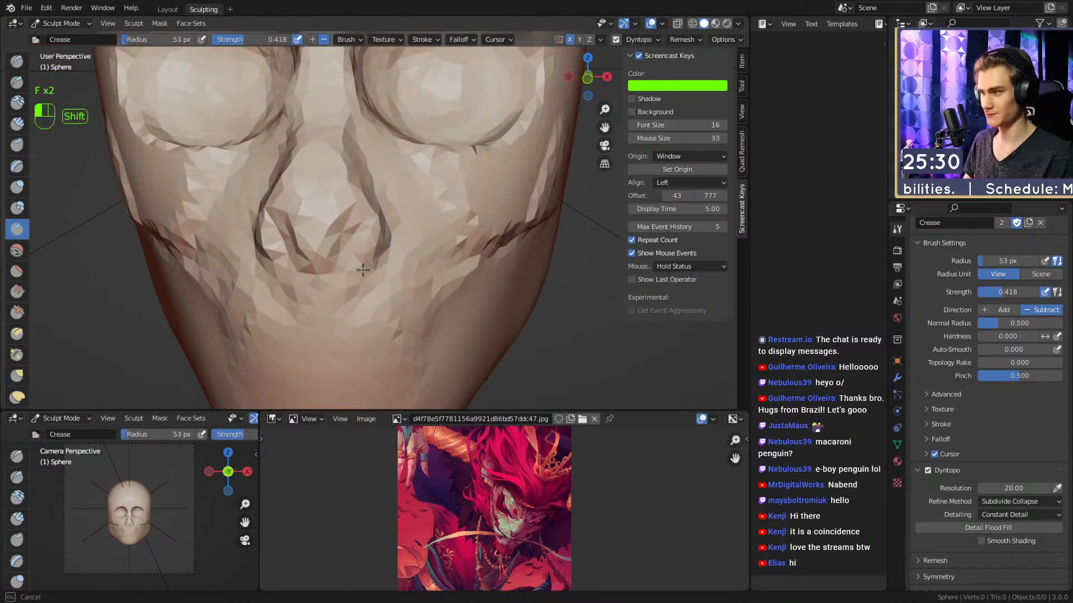
pyautogui.press('f')
pyautogui.click(356, 237)
pyautogui.press('f')
pyautogui.moveTo(350, 225); pyautogui.dragTo(360, 271)
pyautogui.click(369, 238)
# Smooth the nose tip and nostrils with the brush radius set to 66 px.
pyautogui.keyDown('ctrl'); pyautogui.keyDown('alt'); pyautogui.moveTo(362, 272); pyautogui.dragTo(369, 228); pyautogui.keyUp('alt'); pyautogui.keyUp('ctrl')
pyautogui.moveTo(369, 228)
pyautogui.keyDown('alt'); pyautogui.mouseDown()
pyautogui.moveTo(482, 219)
pyautogui.moveTo(404, 224)
pyautogui.mouseUp(); pyautogui.keyUp('alt')
pyautogui.keyDown('ctrl'); pyautogui.keyDown('alt'); pyautogui.moveTo(404, 224); pyautogui.dragTo(385, 251); pyautogui.keyUp('alt'); pyautogui.keyUp('ctrl')
pyautogui.press('f')
pyautogui.click(375, 232)
pyautogui.moveTo(362, 223)
pyautogui.keyDown('shift'); pyautogui.mouseDown()
pyautogui.moveTo(349, 217)
pyautogui.moveTo(365, 229)
pyautogui.moveTo(362, 215)
pyautogui.mouseUp(); pyautogui.keyUp('shift')
pyautogui.moveTo(346, 226)
pyautogui.keyDown('alt'); pyautogui.mouseDown()
pyautogui.moveTo(404, 243)
pyautogui.moveTo(365, 244)
pyautogui.mouseUp(); pyautogui.keyUp('alt')
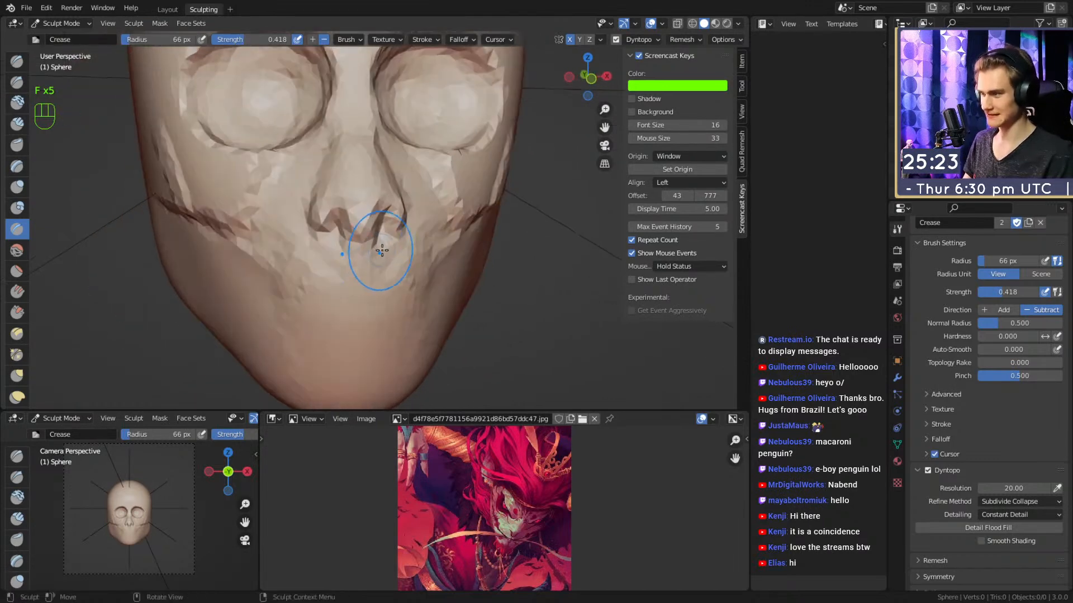
# Adjust the forms of the lower nose and upper mouth area with another sculpting brush at varying radii.
pyautogui.press('3')
pyautogui.press('f')
pyautogui.click(466, 223)
pyautogui.keyDown('alt'); pyautogui.moveTo(366, 205); pyautogui.dragTo(377, 249); pyautogui.keyUp('alt')
pyautogui.moveTo(380, 240)
pyautogui.keyDown('alt'); pyautogui.mouseDown()
pyautogui.moveTo(380, 195)
pyautogui.moveTo(359, 291)
pyautogui.moveTo(371, 277)
pyautogui.moveTo(378, 291)
pyautogui.moveTo(359, 268)
pyautogui.moveTo(369, 268)
pyautogui.moveTo(350, 270)
pyautogui.moveTo(419, 265)
pyautogui.mouseUp(); pyautogui.keyUp('alt')
pyautogui.press('f')
pyautogui.click(333, 243)
# Cut the horizontal mouth line across the lower face with the Crease brush, extending it to both corners.
pyautogui.press('2')
pyautogui.press('f')
pyautogui.click(359, 292)
pyautogui.press('f')
pyautogui.click(359, 266)
pyautogui.press('f')
pyautogui.click(356, 270)
pyautogui.moveTo(417, 265)
pyautogui.keyDown('alt'); pyautogui.mouseDown()
pyautogui.moveTo(358, 261)
pyautogui.moveTo(470, 248)
pyautogui.mouseUp(); pyautogui.keyUp('alt')
pyautogui.keyDown('alt'); pyautogui.moveTo(391, 258); pyautogui.dragTo(412, 255); pyautogui.keyUp('alt')
pyautogui.press('f')
pyautogui.click(391, 257)
pyautogui.moveTo(342, 260)
pyautogui.mouseDown()
pyautogui.moveTo(399, 256)
pyautogui.moveTo(350, 261)
pyautogui.mouseUp()
# Build up the lips around the mouth line with Clay Strips, starting at a 49 px radius.
pyautogui.moveTo(363, 240)
pyautogui.keyDown('ctrl'); pyautogui.keyDown('alt'); pyautogui.mouseDown()
pyautogui.moveTo(373, 253)
pyautogui.moveTo(416, 248)
pyautogui.mouseUp(); pyautogui.keyUp('alt'); pyautogui.keyUp('ctrl')
pyautogui.moveTo(416, 249)
pyautogui.keyDown('alt'); pyautogui.keyDown('shift'); pyautogui.mouseDown()
pyautogui.moveTo(366, 259)
pyautogui.moveTo(357, 240)
pyautogui.mouseUp(); pyautogui.keyUp('shift'); pyautogui.keyUp('alt')
pyautogui.moveTo(357, 240)
pyautogui.keyDown('alt'); pyautogui.mouseDown()
pyautogui.moveTo(370, 236)
pyautogui.moveTo(371, 215)
pyautogui.moveTo(341, 241)
pyautogui.moveTo(345, 226)
pyautogui.moveTo(366, 223)
pyautogui.moveTo(335, 229)
pyautogui.moveTo(379, 219)
pyautogui.moveTo(363, 224)
pyautogui.mouseUp(); pyautogui.keyUp('alt')
pyautogui.press('f')
pyautogui.click(383, 233)
pyautogui.press('1')
pyautogui.press('f')
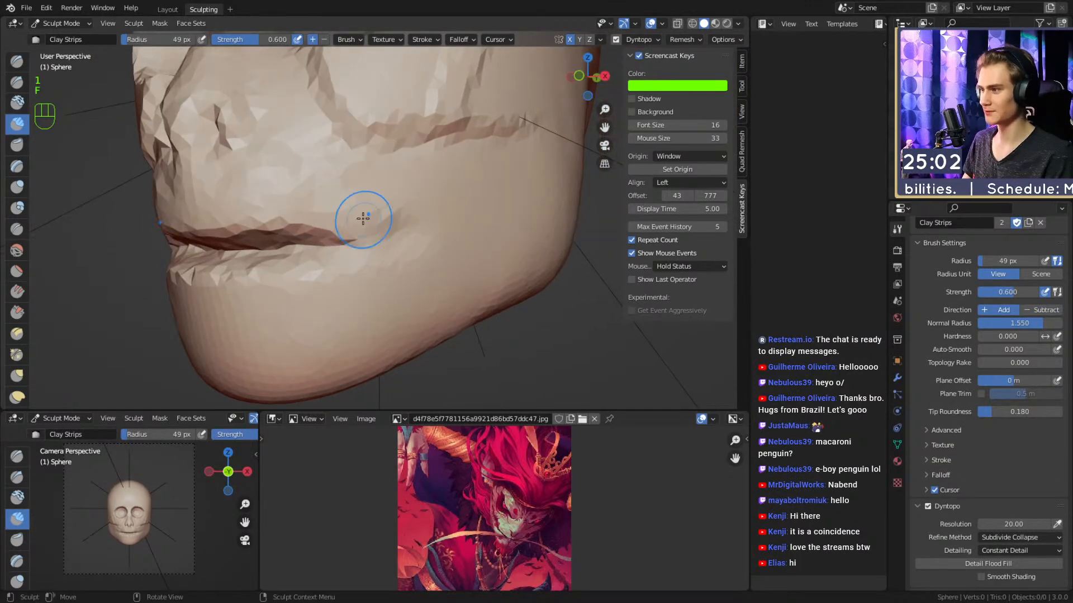
pyautogui.moveTo(375, 213)
pyautogui.keyDown('alt'); pyautogui.mouseDown()
pyautogui.moveTo(391, 240)
pyautogui.moveTo(362, 211)
pyautogui.moveTo(414, 225)
pyautogui.moveTo(402, 210)
pyautogui.moveTo(410, 182)
pyautogui.mouseUp(); pyautogui.keyUp('alt')
pyautogui.press('f')
pyautogui.click(412, 235)
pyautogui.press('f')
pyautogui.click(375, 222)
# Refine the upper lip and mouth corners with Clay Strips from the front, varying the radius.
pyautogui.moveTo(379, 242)
pyautogui.keyDown('alt'); pyautogui.mouseDown()
pyautogui.moveTo(340, 216)
pyautogui.moveTo(395, 225)
pyautogui.moveTo(352, 237)
pyautogui.moveTo(382, 226)
pyautogui.mouseUp(); pyautogui.keyUp('alt')
pyautogui.press('f')
pyautogui.click(333, 236)
pyautogui.press('f')
pyautogui.click(382, 232)
# Sharpen the upper lip with the Crease brush at 39 px and smooth the area above it at 84 px.
pyautogui.moveTo(327, 191)
pyautogui.keyDown('ctrl'); pyautogui.keyDown('alt'); pyautogui.mouseDown()
pyautogui.moveTo(376, 209)
pyautogui.moveTo(373, 246)
pyautogui.moveTo(376, 203)
pyautogui.mouseUp(); pyautogui.keyUp('alt'); pyautogui.keyUp('ctrl')
pyautogui.press('2')
pyautogui.press('f')
pyautogui.click(395, 207)
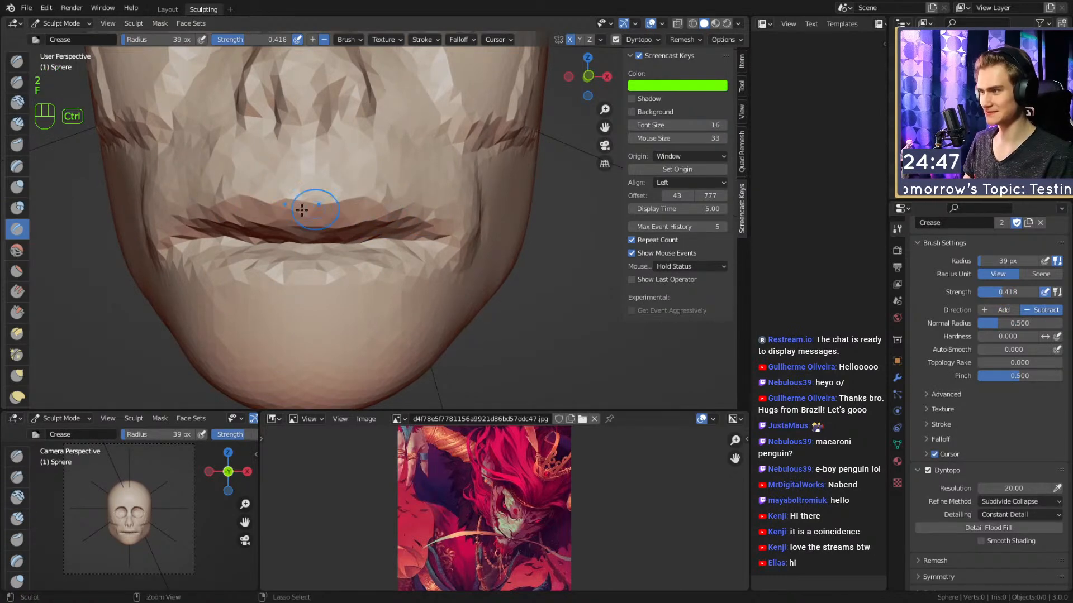
pyautogui.moveTo(333, 190)
pyautogui.keyDown('alt'); pyautogui.mouseDown()
pyautogui.moveTo(449, 194)
pyautogui.moveTo(402, 246)
pyautogui.moveTo(357, 210)
pyautogui.mouseUp(); pyautogui.keyUp('alt')
pyautogui.press('f')
pyautogui.click(383, 210)
pyautogui.keyDown('shift'); pyautogui.moveTo(379, 210); pyautogui.dragTo(366, 212); pyautogui.keyUp('shift')
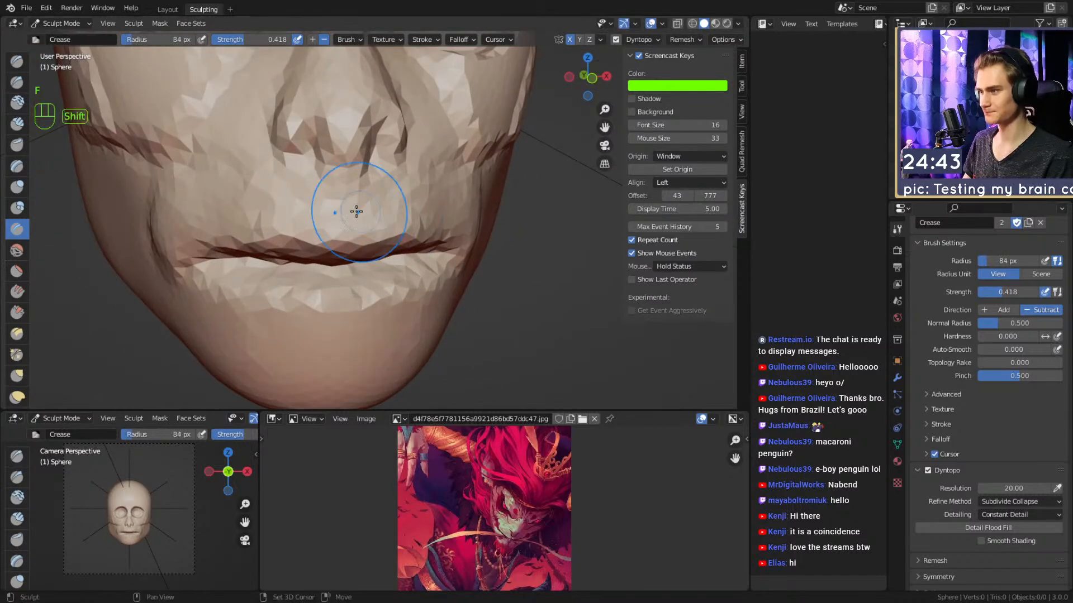
# Smooth the area above the upper lip and crease the skin around the mouth corners at a 62 px radius.
pyautogui.keyDown('alt'); pyautogui.keyDown('shift'); pyautogui.moveTo(436, 249); pyautogui.dragTo(433, 210); pyautogui.keyUp('shift'); pyautogui.keyUp('alt')
pyautogui.keyDown('alt'); pyautogui.moveTo(433, 210); pyautogui.dragTo(400, 223); pyautogui.keyUp('alt')
pyautogui.moveTo(386, 167)
pyautogui.keyDown('alt'); pyautogui.keyDown('shift'); pyautogui.mouseDown()
pyautogui.moveTo(397, 211)
pyautogui.moveTo(356, 202)
pyautogui.mouseUp(); pyautogui.keyUp('shift'); pyautogui.keyUp('alt')
pyautogui.press('f')
pyautogui.click(374, 209)
pyautogui.press('f')
pyautogui.click(322, 179)
pyautogui.click(406, 241)
pyautogui.keyDown('alt'); pyautogui.moveTo(406, 242); pyautogui.dragTo(386, 218); pyautogui.keyUp('alt')
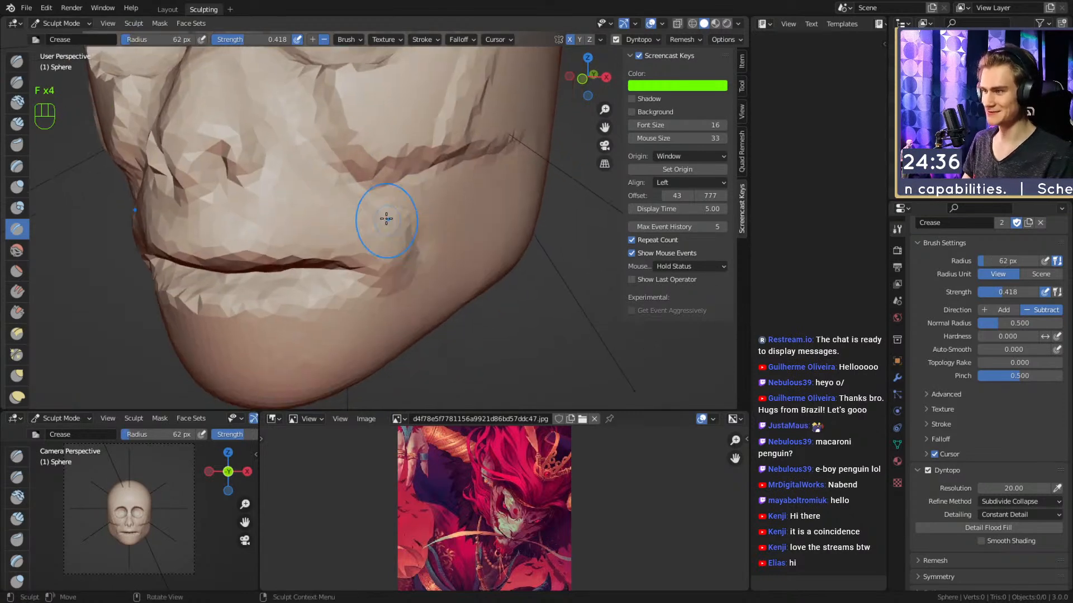
# Carve the nasolabial folds from beside the nose down to the mouth corners with the Crease brush at about 61 px.
pyautogui.click(342, 176)
pyautogui.keyDown('alt'); pyautogui.moveTo(342, 176); pyautogui.dragTo(340, 189); pyautogui.keyUp('alt')
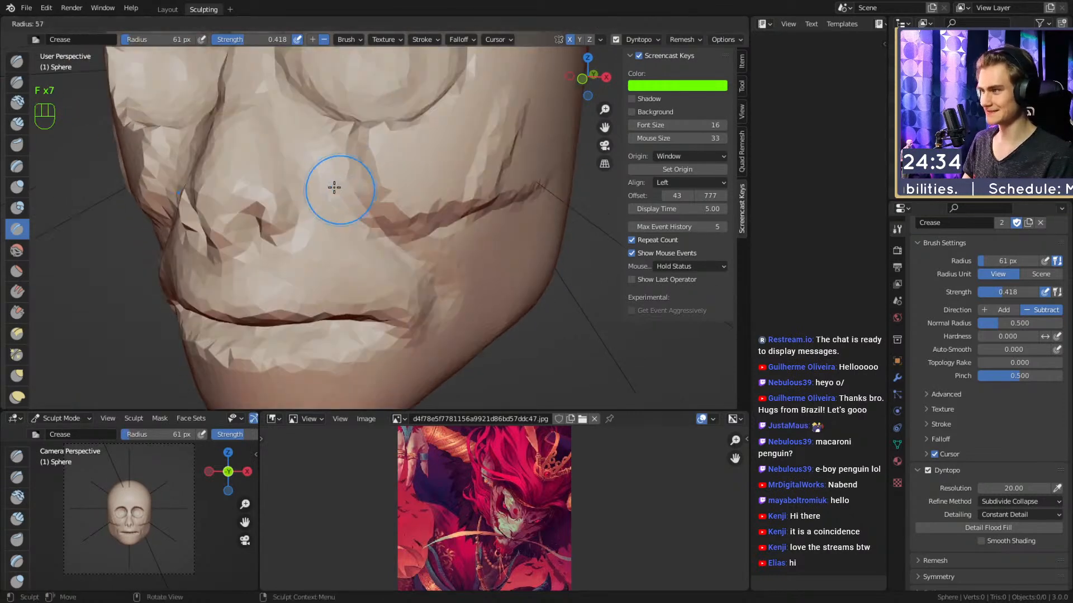
pyautogui.moveTo(398, 244); pyautogui.dragTo(391, 234)
pyautogui.moveTo(391, 230)
pyautogui.keyDown('alt'); pyautogui.mouseDown()
pyautogui.moveTo(423, 208)
pyautogui.moveTo(425, 252)
pyautogui.moveTo(421, 189)
pyautogui.mouseUp(); pyautogui.keyUp('alt')
pyautogui.press('f')
pyautogui.click(416, 217)
pyautogui.moveTo(421, 189)
pyautogui.keyDown('alt'); pyautogui.mouseDown()
pyautogui.moveTo(397, 184)
pyautogui.moveTo(344, 223)
pyautogui.moveTo(347, 252)
pyautogui.moveTo(337, 236)
pyautogui.moveTo(426, 230)
pyautogui.moveTo(391, 241)
pyautogui.moveTo(412, 243)
pyautogui.moveTo(354, 157)
pyautogui.mouseUp(); pyautogui.keyUp('alt')
# Reshape the inner brows and upper eye socket rims with the Grab brush, starting at a 102 px radius.
pyautogui.press('1')
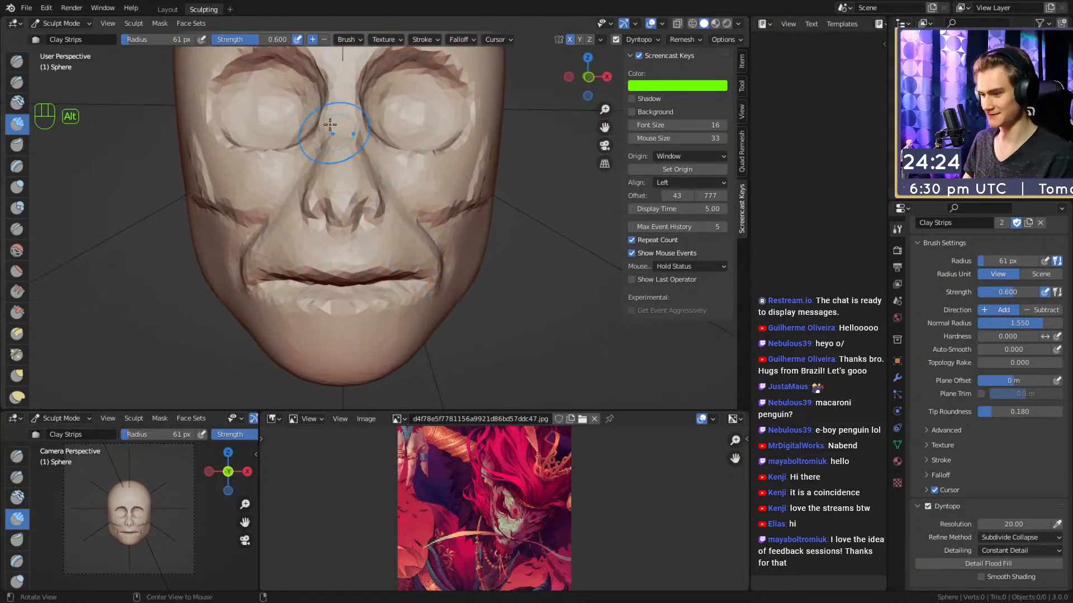
pyautogui.moveTo(445, 235)
pyautogui.keyDown('alt'); pyautogui.mouseDown()
pyautogui.moveTo(407, 246)
pyautogui.moveTo(441, 229)
pyautogui.moveTo(412, 209)
pyautogui.moveTo(366, 239)
pyautogui.moveTo(403, 226)
pyautogui.mouseUp(); pyautogui.keyUp('alt')
pyautogui.press('3')
pyautogui.keyDown('alt'); pyautogui.keyDown('shift'); pyautogui.moveTo(404, 226); pyautogui.dragTo(383, 237); pyautogui.keyUp('shift'); pyautogui.keyUp('alt')
pyautogui.press('f')
pyautogui.click(422, 226)
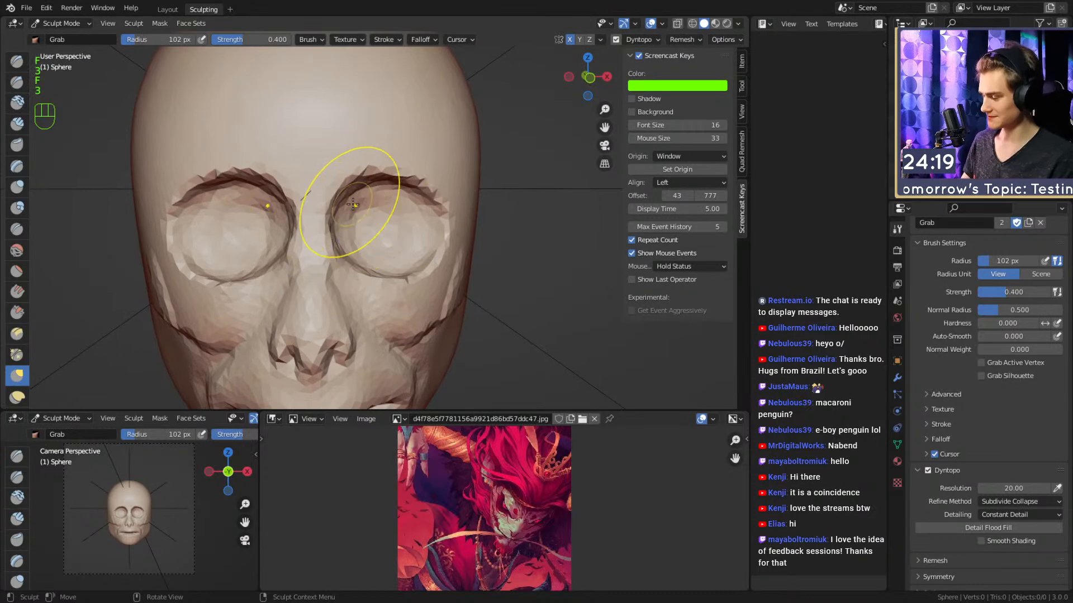
pyautogui.moveTo(354, 205)
pyautogui.keyDown('alt'); pyautogui.keyDown('shift'); pyautogui.mouseDown()
pyautogui.moveTo(363, 208)
pyautogui.moveTo(349, 211)
pyautogui.mouseUp(); pyautogui.keyUp('shift'); pyautogui.keyUp('alt')
pyautogui.press('f')
pyautogui.click(374, 209)
pyautogui.press('f')
pyautogui.click(371, 199)
pyautogui.keyDown('ctrl'); pyautogui.moveTo(357, 208); pyautogui.dragTo(341, 235, button='middle'); pyautogui.keyUp('ctrl')
pyautogui.keyDown('ctrl'); pyautogui.moveTo(358, 266); pyautogui.dragTo(373, 219, button='middle'); pyautogui.keyUp('ctrl')
# Build up the brow ridges above both eye sockets with Clay Strips at a 51 px radius.
pyautogui.press('f')
pyautogui.click(311, 245)
pyautogui.press('1')
pyautogui.press('f')
pyautogui.click(334, 205)
pyautogui.moveTo(331, 183)
pyautogui.keyDown('alt'); pyautogui.keyDown('shift'); pyautogui.mouseDown(button='middle')
pyautogui.moveTo(338, 229)
pyautogui.moveTo(383, 197)
pyautogui.mouseUp(button='middle'); pyautogui.keyUp('shift'); pyautogui.keyUp('alt')
pyautogui.moveTo(325, 234)
pyautogui.mouseDown(button='middle')
pyautogui.moveTo(330, 206)
pyautogui.moveTo(319, 214)
pyautogui.mouseUp(button='middle')
pyautogui.press('f')
pyautogui.click(325, 214)
pyautogui.moveTo(327, 217); pyautogui.dragTo(325, 237)
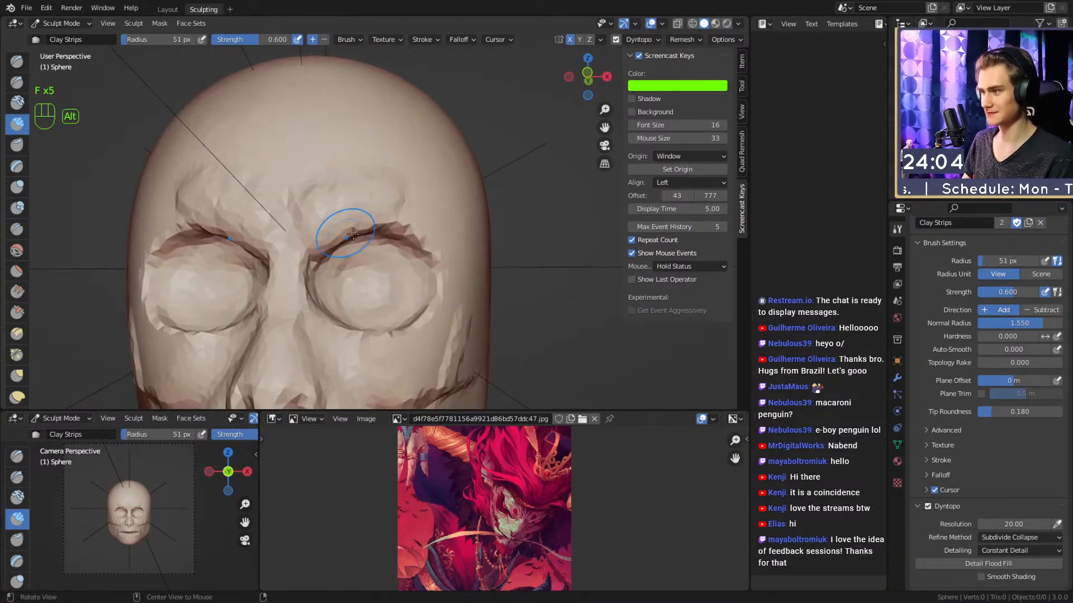
# Extend the brow ridges toward the outer eye corners with Clay Strips, going down to a 26 px radius.
pyautogui.moveTo(321, 209); pyautogui.dragTo(353, 207, button='middle')
pyautogui.press('f')
pyautogui.click(359, 207)
pyautogui.moveTo(360, 216); pyautogui.dragTo(407, 190)
pyautogui.moveTo(422, 166); pyautogui.dragTo(383, 215, button='middle')
pyautogui.press('f')
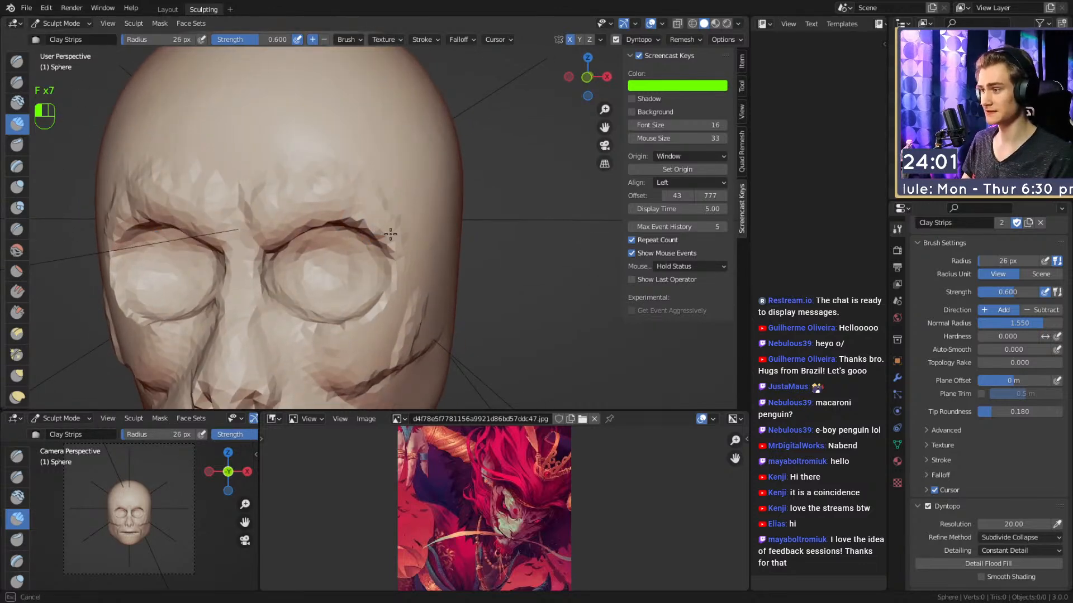
pyautogui.moveTo(386, 212); pyautogui.dragTo(378, 185)
# Lay Clay Strips strokes from the outer brows up the sides of the forehead at a 52 px radius.
pyautogui.moveTo(376, 174); pyautogui.dragTo(366, 203, button='middle')
pyautogui.press('f')
pyautogui.click(371, 205)
pyautogui.moveTo(381, 231); pyautogui.dragTo(366, 104)
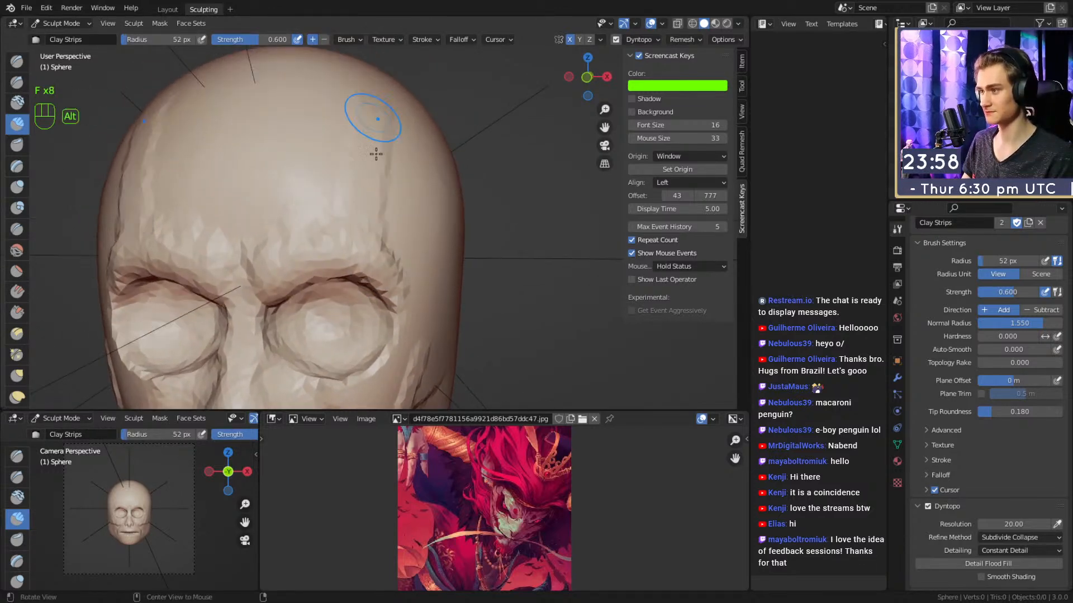
pyautogui.moveTo(363, 190); pyautogui.dragTo(358, 229, button='middle')
pyautogui.press('f')
pyautogui.click(359, 235)
pyautogui.moveTo(347, 234); pyautogui.dragTo(361, 172)
# Strengthen the ridges between forehead and temples with long Clay Strips strokes, varying the brush radius.
pyautogui.press('f')
pyautogui.click(373, 120)
pyautogui.moveTo(378, 112); pyautogui.dragTo(362, 234)
pyautogui.moveTo(374, 195); pyautogui.dragTo(348, 215, button='middle')
pyautogui.press('f')
pyautogui.click(344, 235)
pyautogui.press('f')
pyautogui.click(390, 101)
pyautogui.moveTo(393, 163); pyautogui.dragTo(396, 268)
# Smooth the temple and side of the skull at a 99 px radius, then enlarge the brush to 119 px.
pyautogui.moveTo(397, 216); pyautogui.dragTo(355, 199, button='middle')
pyautogui.press('f')
pyautogui.click(380, 190)
pyautogui.keyDown('shift'); pyautogui.moveTo(395, 144); pyautogui.dragTo(377, 224); pyautogui.keyUp('shift')
pyautogui.moveTo(413, 165); pyautogui.dragTo(395, 184, button='middle')
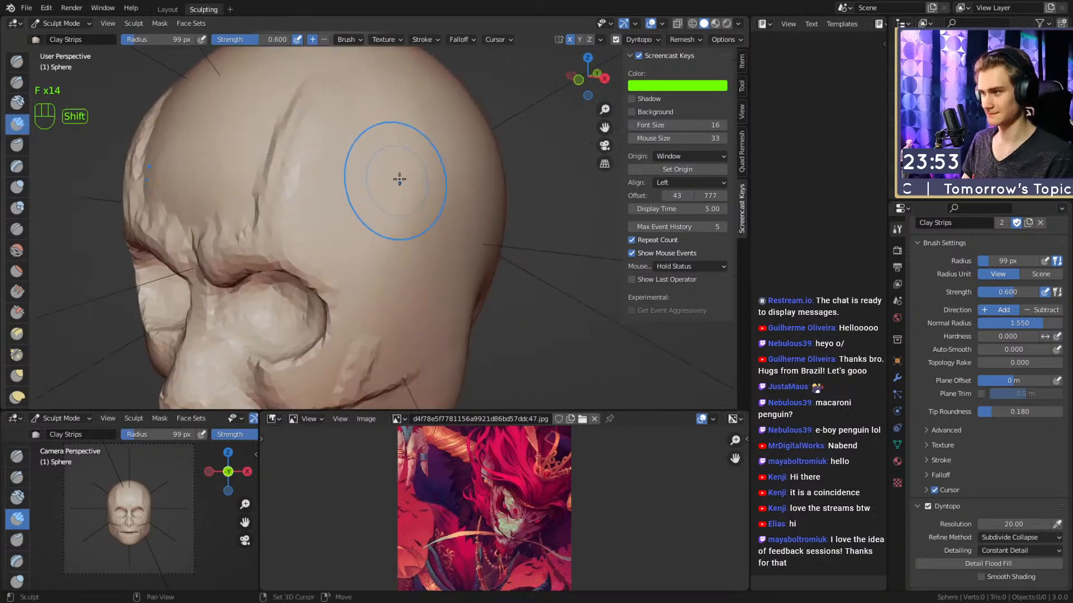
pyautogui.keyDown('shift'); pyautogui.moveTo(395, 184); pyautogui.dragTo(436, 197); pyautogui.keyUp('shift')
pyautogui.keyDown('shift'); pyautogui.moveTo(406, 152); pyautogui.dragTo(391, 165); pyautogui.keyUp('shift')
pyautogui.press('f')
pyautogui.click(389, 164)
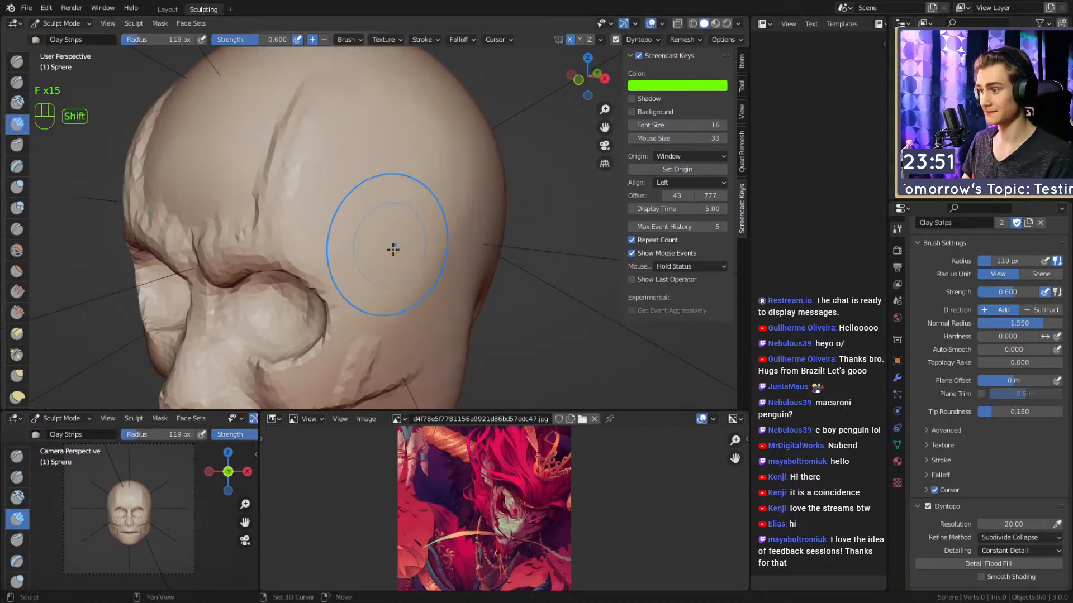
# Smooth the transition between the forehead ridge and the side of the head at a 96 px radius.
pyautogui.keyDown('shift'); pyautogui.moveTo(392, 249); pyautogui.dragTo(376, 220, button='middle'); pyautogui.keyUp('shift')
pyautogui.press('f')
pyautogui.click(376, 194)
pyautogui.keyDown('shift'); pyautogui.moveTo(377, 193); pyautogui.dragTo(437, 167); pyautogui.keyUp('shift')
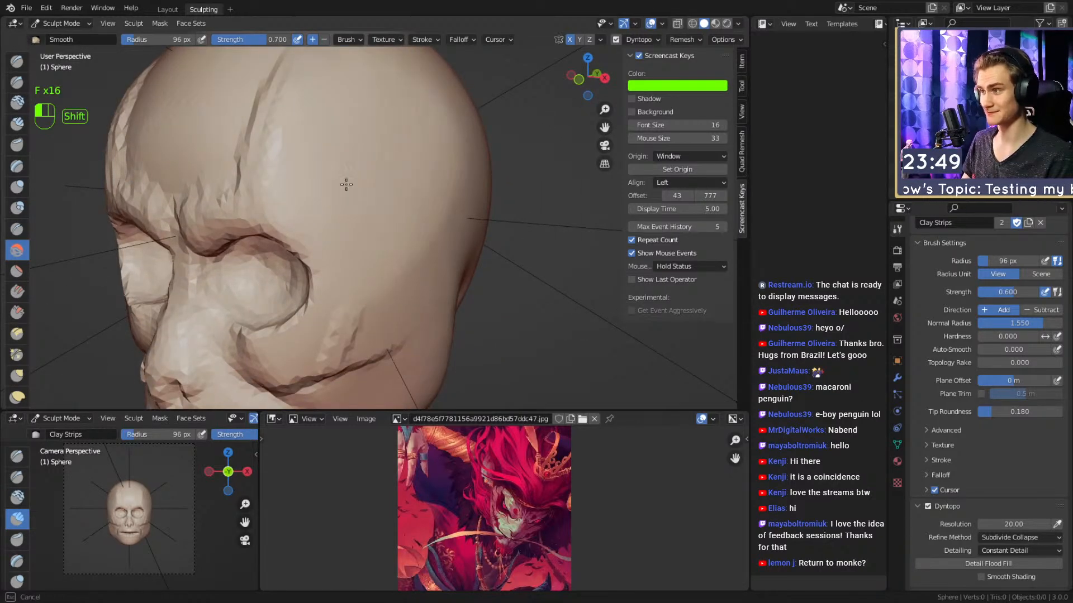
pyautogui.keyDown('shift'); pyautogui.moveTo(346, 184); pyautogui.dragTo(342, 193); pyautogui.keyUp('shift')
pyautogui.moveTo(342, 193); pyautogui.dragTo(420, 178, button='middle')
pyautogui.moveTo(358, 218)
pyautogui.keyDown('shift'); pyautogui.mouseDown(button='middle')
pyautogui.moveTo(412, 151)
pyautogui.moveTo(420, 268)
pyautogui.moveTo(425, 198)
pyautogui.moveTo(382, 201)
pyautogui.mouseUp(button='middle'); pyautogui.keyUp('shift')
pyautogui.keyDown('shift'); pyautogui.moveTo(389, 147); pyautogui.dragTo(393, 132); pyautogui.keyUp('shift')
pyautogui.moveTo(400, 202); pyautogui.dragTo(403, 159, button='middle')
pyautogui.keyDown('shift'); pyautogui.moveTo(381, 258); pyautogui.dragTo(384, 195, button='middle'); pyautogui.keyUp('shift')
# Define the nostrils and the underside of the nose with the Crease brush at a 42 px radius.
pyautogui.moveTo(366, 218)
pyautogui.keyDown('alt'); pyautogui.mouseDown()
pyautogui.moveTo(465, 241)
pyautogui.moveTo(361, 243)
pyautogui.moveTo(358, 261)
pyautogui.moveTo(411, 237)
pyautogui.mouseUp(); pyautogui.keyUp('alt')
pyautogui.press('2')
pyautogui.press('f')
pyautogui.click(423, 228)
pyautogui.keyDown('ctrl'); pyautogui.keyDown('alt'); pyautogui.moveTo(411, 279); pyautogui.dragTo(385, 248); pyautogui.keyUp('alt'); pyautogui.keyUp('ctrl')
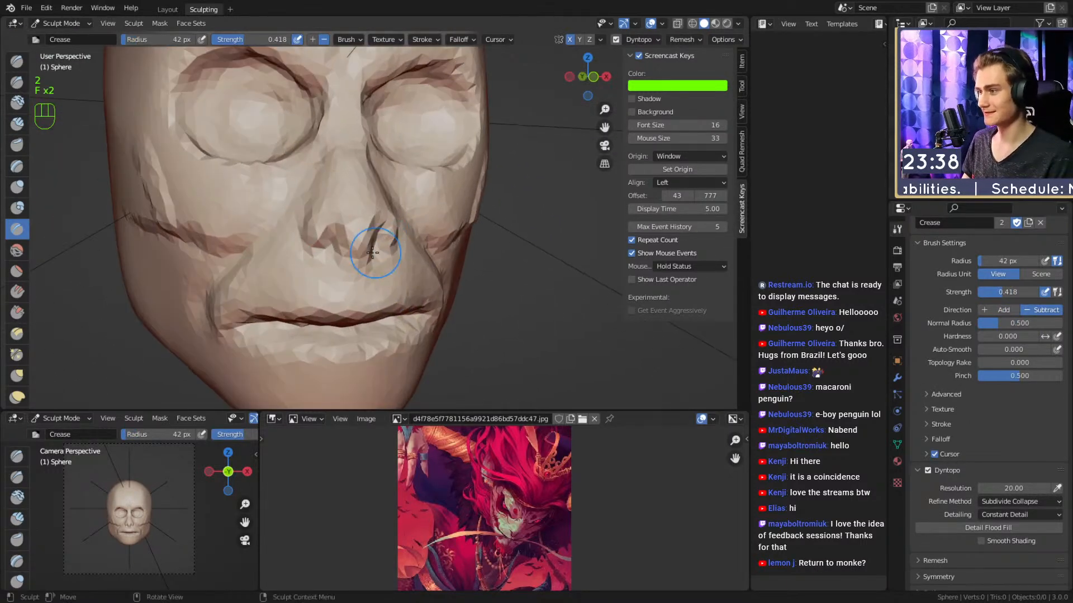
pyautogui.moveTo(316, 261); pyautogui.dragTo(320, 252)
pyautogui.moveTo(376, 237)
pyautogui.keyDown('ctrl'); pyautogui.keyDown('alt'); pyautogui.mouseDown()
pyautogui.moveTo(402, 252)
pyautogui.moveTo(470, 241)
pyautogui.moveTo(405, 245)
pyautogui.mouseUp(); pyautogui.keyUp('alt'); pyautogui.keyUp('ctrl')
pyautogui.keyDown('ctrl'); pyautogui.keyDown('alt'); pyautogui.moveTo(413, 262); pyautogui.dragTo(424, 208); pyautogui.keyUp('alt'); pyautogui.keyUp('ctrl')
# Refine the nostril wings with the Crease brush at a 33 px radius.
pyautogui.keyDown('alt'); pyautogui.moveTo(380, 261); pyautogui.dragTo(357, 225); pyautogui.keyUp('alt')
pyautogui.press('f')
pyautogui.click(327, 230)
pyautogui.press('f')
pyautogui.keyDown('ctrl'); pyautogui.click(330, 224); pyautogui.keyUp('ctrl')
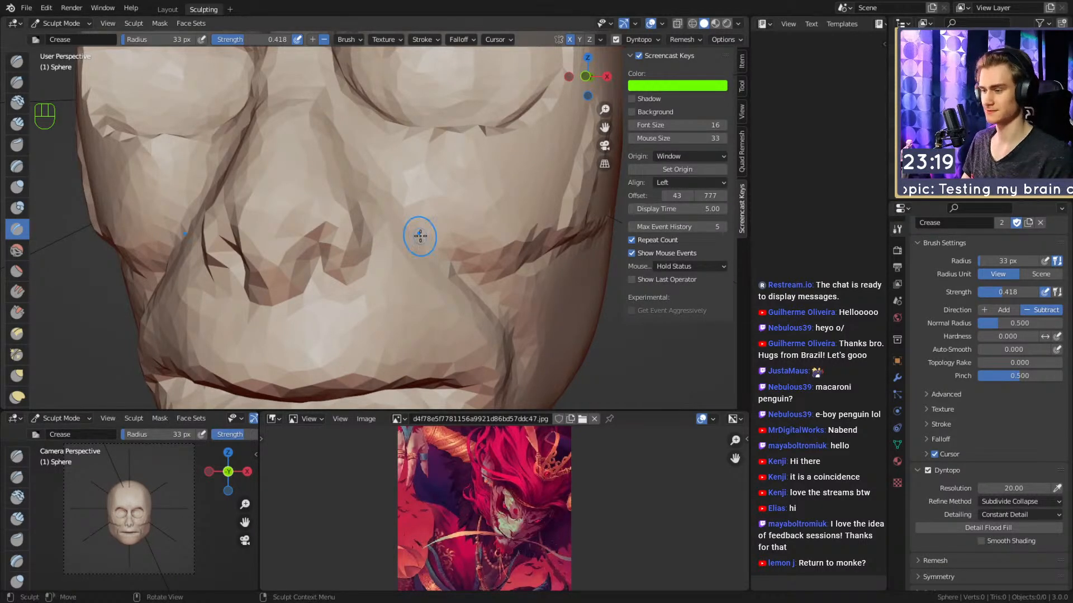
# Build up the eyelids around the eyeballs with Clay Strips at a 42 px radius.
pyautogui.keyDown('ctrl'); pyautogui.keyDown('alt'); pyautogui.moveTo(520, 294); pyautogui.dragTo(520, 248, button='middle'); pyautogui.keyUp('alt'); pyautogui.keyUp('ctrl')
pyautogui.keyDown('alt'); pyautogui.moveTo(447, 234); pyautogui.dragTo(413, 218, button='middle'); pyautogui.keyUp('alt')
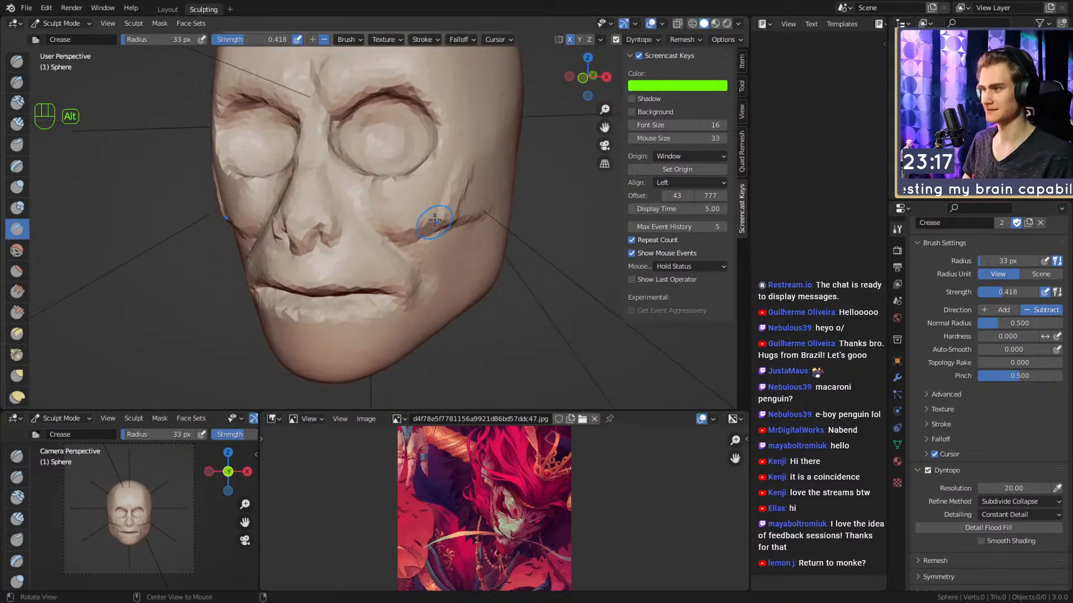
pyautogui.keyDown('alt'); pyautogui.moveTo(413, 162); pyautogui.dragTo(440, 220, button='middle'); pyautogui.keyUp('alt')
pyautogui.moveTo(363, 236)
pyautogui.keyDown('alt'); pyautogui.mouseDown()
pyautogui.moveTo(381, 252)
pyautogui.moveTo(407, 225)
pyautogui.moveTo(389, 204)
pyautogui.moveTo(382, 215)
pyautogui.moveTo(402, 202)
pyautogui.moveTo(402, 290)
pyautogui.moveTo(383, 223)
pyautogui.moveTo(366, 220)
pyautogui.moveTo(359, 246)
pyautogui.moveTo(385, 242)
pyautogui.moveTo(403, 215)
pyautogui.mouseUp(); pyautogui.keyUp('alt')
pyautogui.press('1')
pyautogui.press('f')
pyautogui.click(390, 216)
pyautogui.press('f')
pyautogui.click(392, 219)
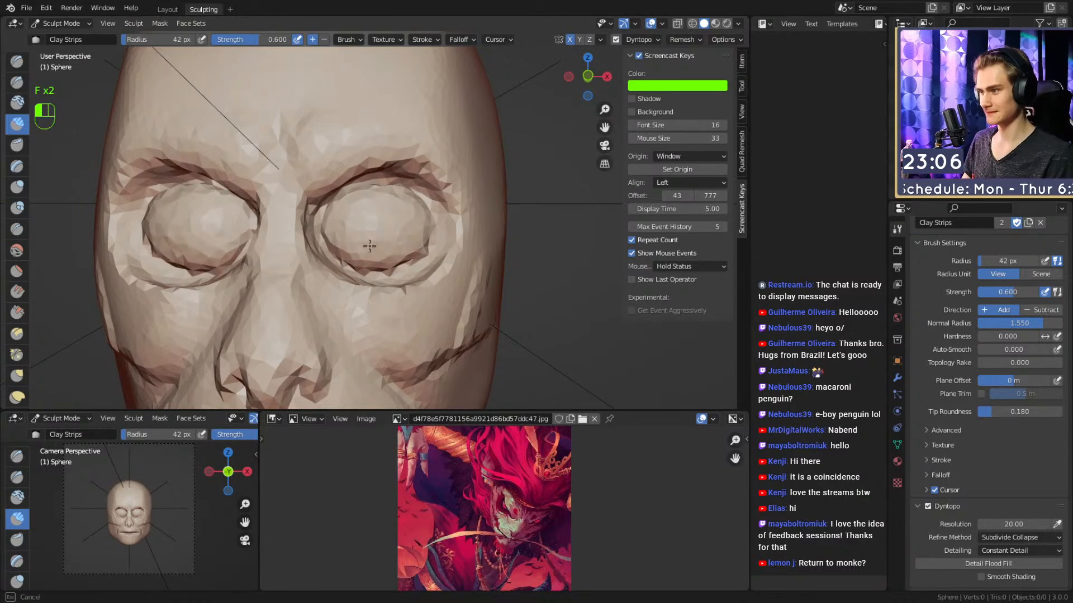
pyautogui.moveTo(399, 213); pyautogui.dragTo(330, 222, button='middle')
pyautogui.moveTo(363, 233)
pyautogui.keyDown('shift'); pyautogui.mouseDown(button='middle')
pyautogui.moveTo(346, 235)
pyautogui.moveTo(427, 233)
pyautogui.moveTo(321, 233)
pyautogui.mouseUp(button='middle'); pyautogui.keyUp('shift')
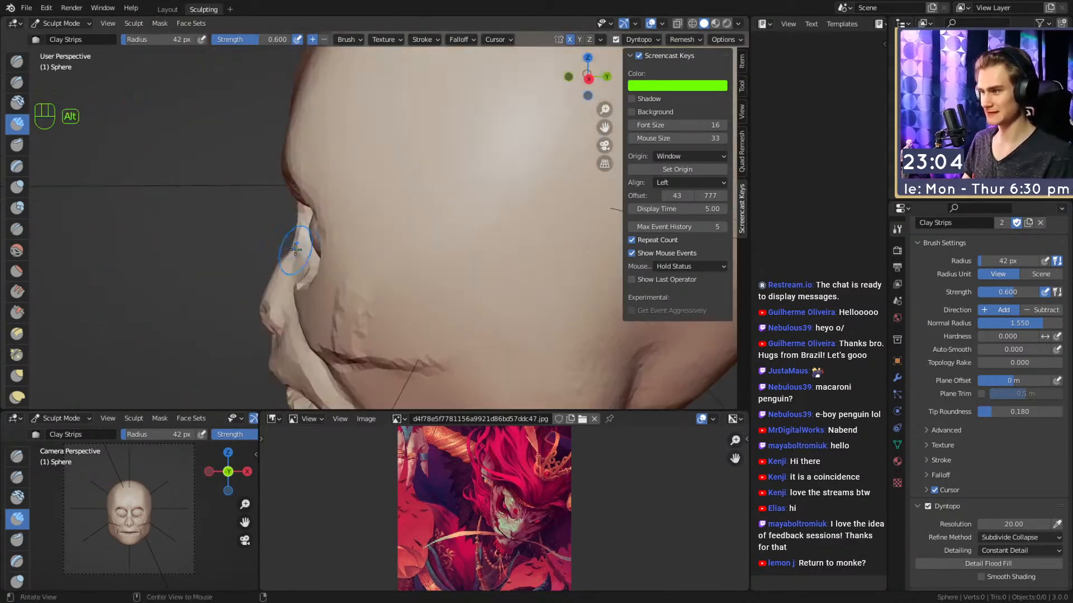
# Adjust the shape of the eye area with the Grab brush, then smooth it.
pyautogui.press('3')
pyautogui.press('f')
pyautogui.moveTo(379, 243); pyautogui.dragTo(381, 245)
pyautogui.moveTo(381, 245)
pyautogui.keyDown('alt'); pyautogui.mouseDown()
pyautogui.moveTo(402, 234)
pyautogui.moveTo(353, 229)
pyautogui.moveTo(447, 223)
pyautogui.moveTo(406, 188)
pyautogui.mouseUp(); pyautogui.keyUp('alt')
pyautogui.press('f')
pyautogui.press('f')
pyautogui.click(410, 215)
pyautogui.moveTo(431, 253)
pyautogui.keyDown('shift'); pyautogui.mouseDown()
pyautogui.moveTo(413, 295)
pyautogui.moveTo(367, 250)
pyautogui.moveTo(434, 218)
pyautogui.moveTo(362, 245)
pyautogui.moveTo(451, 203)
pyautogui.moveTo(395, 252)
pyautogui.moveTo(308, 229)
pyautogui.moveTo(284, 200)
pyautogui.mouseUp(); pyautogui.keyUp('shift')
# Fill the area below the eyes and beside the nose with Clay Strips at a 55 px radius.
pyautogui.press('1')
pyautogui.press('f')
pyautogui.click(347, 230)
pyautogui.press('f')
pyautogui.click(369, 238)
pyautogui.moveTo(344, 237)
pyautogui.keyDown('alt'); pyautogui.mouseDown()
pyautogui.moveTo(328, 218)
pyautogui.moveTo(398, 188)
pyautogui.mouseUp(); pyautogui.keyUp('alt')
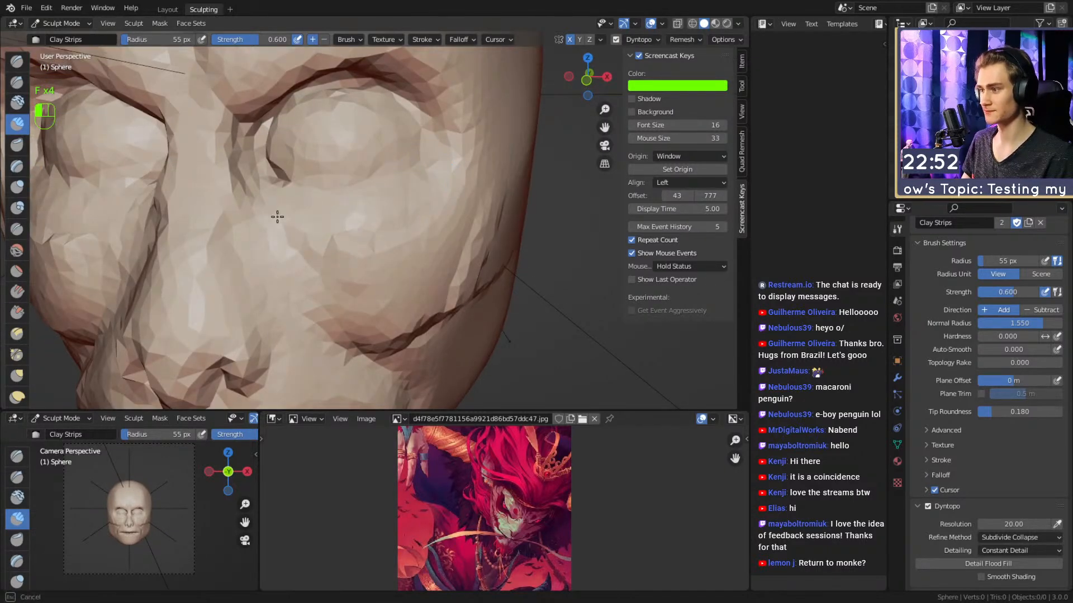
pyautogui.moveTo(411, 169); pyautogui.dragTo(404, 190)
pyautogui.moveTo(404, 190)
pyautogui.mouseDown(button='middle')
pyautogui.moveTo(380, 210)
pyautogui.moveTo(436, 220)
pyautogui.moveTo(416, 217)
pyautogui.moveTo(431, 251)
pyautogui.moveTo(391, 175)
pyautogui.mouseUp(button='middle')
# Add volume to the upper eyelids and the brow overhang with Clay Strips, adjusting the radius to 51 px.
pyautogui.press('f')
pyautogui.press('f')
pyautogui.click(409, 212)
pyautogui.press('f')
pyautogui.click(391, 174)
pyautogui.moveTo(346, 183)
pyautogui.mouseDown()
pyautogui.moveTo(414, 193)
pyautogui.moveTo(448, 217)
pyautogui.mouseUp()
pyautogui.moveTo(352, 173); pyautogui.dragTo(428, 196)
pyautogui.moveTo(428, 196); pyautogui.dragTo(425, 206, button='middle')
pyautogui.press('f')
pyautogui.click(399, 187)
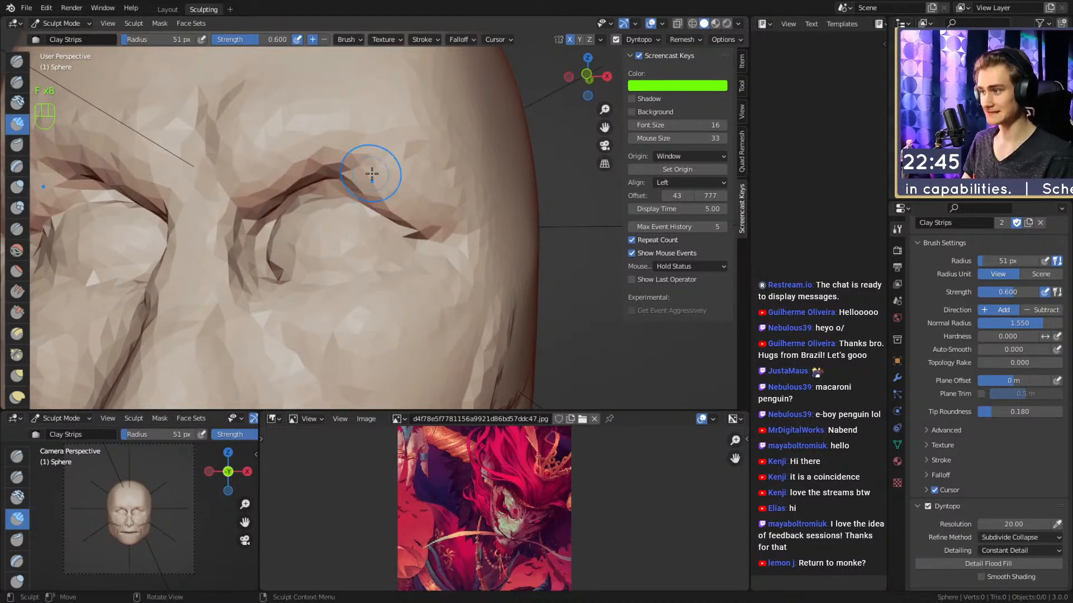
# Smooth the outer brow and thicken the fold over the upper eyelid with Clay Strips at a 41 px radius.
pyautogui.click(447, 171)
pyautogui.moveTo(433, 187)
pyautogui.keyDown('shift'); pyautogui.mouseDown()
pyautogui.moveTo(431, 207)
pyautogui.moveTo(412, 162)
pyautogui.mouseUp(); pyautogui.keyUp('shift')
pyautogui.keyDown('ctrl'); pyautogui.moveTo(413, 162); pyautogui.dragTo(367, 187, button='middle'); pyautogui.keyUp('ctrl')
pyautogui.press('f')
pyautogui.click(342, 187)
pyautogui.keyDown('alt'); pyautogui.moveTo(342, 186); pyautogui.dragTo(387, 190); pyautogui.keyUp('alt')
pyautogui.click(364, 174)
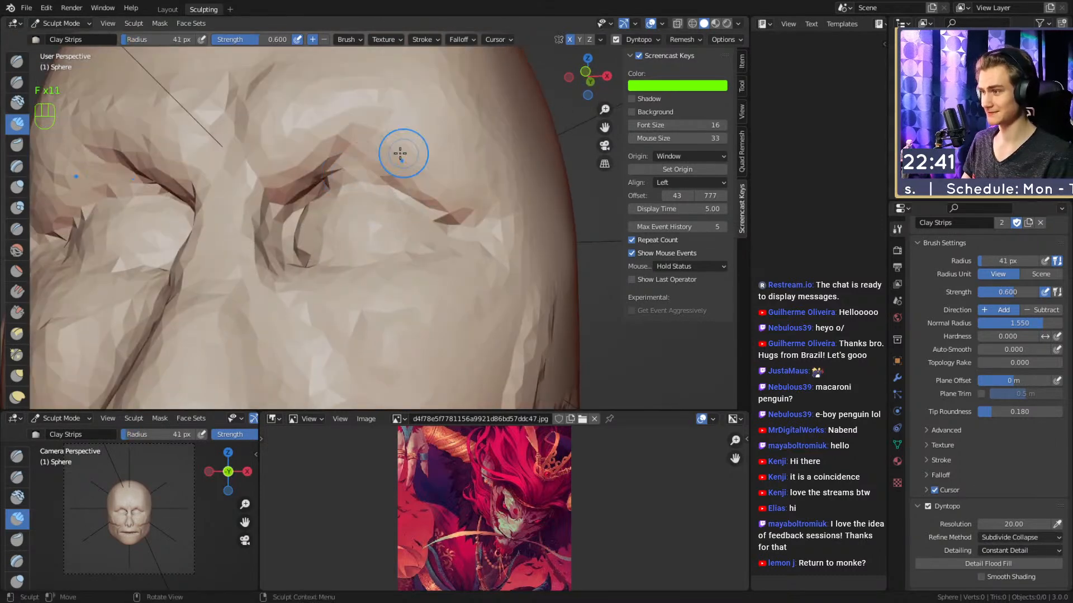
pyautogui.moveTo(300, 217); pyautogui.dragTo(349, 173, button='middle')
pyautogui.moveTo(414, 129); pyautogui.dragTo(385, 175, button='middle')
# Add volume to the lips with Clay Strips at a 58 px radius.
pyautogui.press('f')
pyautogui.keyDown('ctrl'); pyautogui.keyDown('alt'); pyautogui.moveTo(468, 206); pyautogui.dragTo(444, 265); pyautogui.keyUp('alt'); pyautogui.keyUp('ctrl')
pyautogui.moveTo(324, 152)
pyautogui.keyDown('alt'); pyautogui.keyDown('shift'); pyautogui.mouseDown()
pyautogui.moveTo(347, 133)
pyautogui.moveTo(415, 249)
pyautogui.moveTo(367, 243)
pyautogui.moveTo(430, 262)
pyautogui.mouseUp(); pyautogui.keyUp('shift'); pyautogui.keyUp('alt')
pyautogui.keyDown('ctrl'); pyautogui.keyDown('alt'); pyautogui.moveTo(385, 290); pyautogui.dragTo(356, 257); pyautogui.keyUp('alt'); pyautogui.keyUp('ctrl')
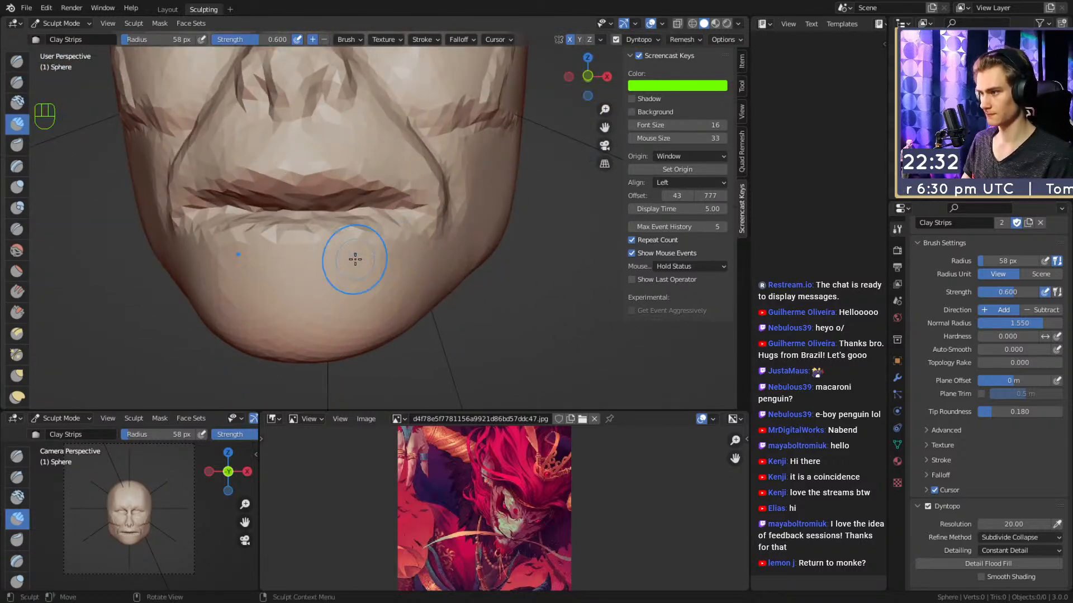
# Carve the groove between the lower lip and the chin with the Crease brush at a 38 px radius.
pyautogui.press('2')
pyautogui.press('f')
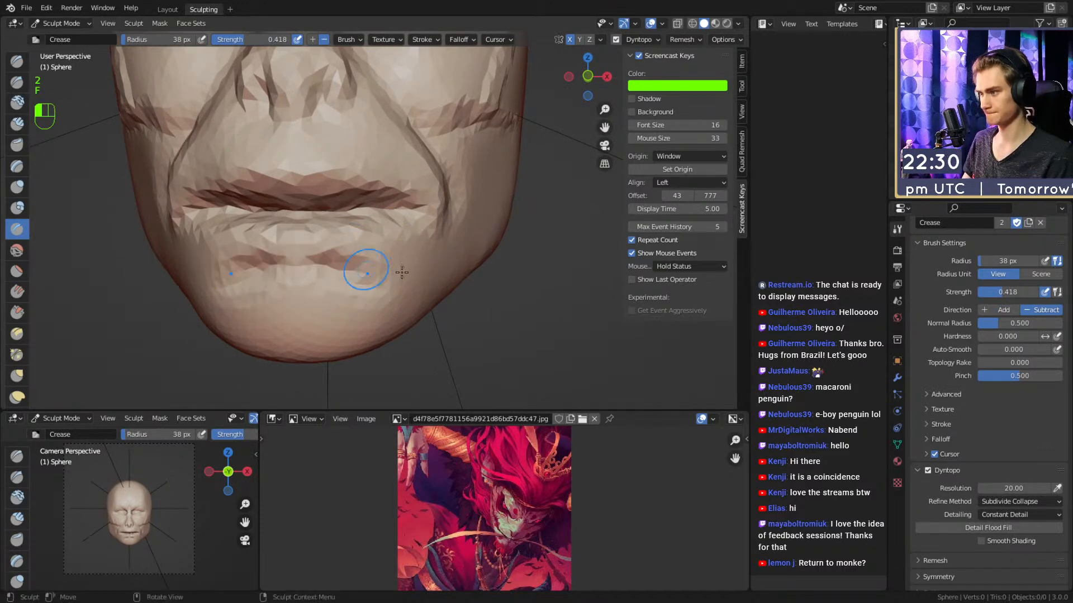
pyautogui.keyDown('ctrl'); pyautogui.moveTo(331, 259); pyautogui.dragTo(294, 252); pyautogui.keyUp('ctrl')
pyautogui.keyDown('alt'); pyautogui.keyDown('shift'); pyautogui.moveTo(401, 245); pyautogui.dragTo(392, 242); pyautogui.keyUp('shift'); pyautogui.keyUp('alt')
pyautogui.keyDown('ctrl'); pyautogui.moveTo(382, 239); pyautogui.dragTo(395, 233); pyautogui.keyUp('ctrl')
pyautogui.moveTo(417, 235)
pyautogui.keyDown('alt'); pyautogui.mouseDown()
pyautogui.moveTo(380, 246)
pyautogui.moveTo(394, 241)
pyautogui.moveTo(388, 260)
pyautogui.moveTo(393, 247)
pyautogui.mouseUp(); pyautogui.keyUp('alt')
# Build up the surface beside the chin, below the mouth corner, with Clay Strips at a 48 px radius.
pyautogui.press('1')
pyautogui.press('f')
pyautogui.press('f')
pyautogui.click(420, 249)
pyautogui.press('f')
pyautogui.click(399, 253)
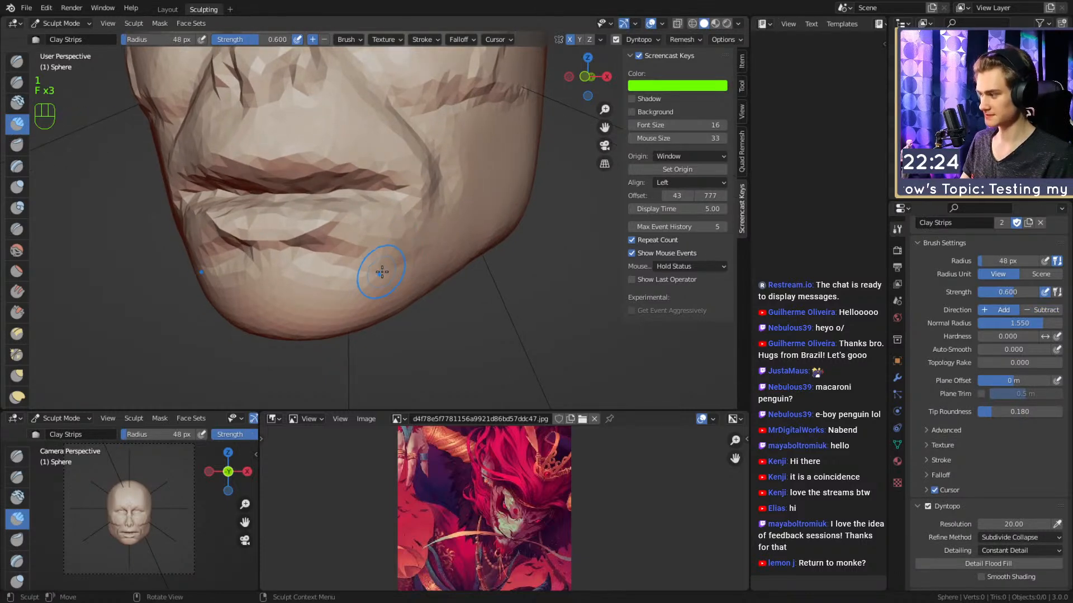
# Sharpen the fold around the mouth corner and lower lip with the Crease brush, adjusting its radius.
pyautogui.press('2')
pyautogui.press('f')
pyautogui.press('f')
pyautogui.keyDown('alt'); pyautogui.moveTo(432, 278); pyautogui.dragTo(393, 268); pyautogui.keyUp('alt')
pyautogui.moveTo(393, 258); pyautogui.dragTo(400, 239)
pyautogui.moveTo(398, 230)
pyautogui.keyDown('alt'); pyautogui.keyDown('shift'); pyautogui.mouseDown()
pyautogui.moveTo(402, 246)
pyautogui.moveTo(439, 240)
pyautogui.mouseUp(); pyautogui.keyUp('shift'); pyautogui.keyUp('alt')
pyautogui.moveTo(430, 240)
pyautogui.keyDown('ctrl'); pyautogui.keyDown('alt'); pyautogui.mouseDown()
pyautogui.moveTo(425, 262)
pyautogui.moveTo(386, 270)
pyautogui.moveTo(404, 236)
pyautogui.moveTo(328, 247)
pyautogui.mouseUp(); pyautogui.keyUp('alt'); pyautogui.keyUp('ctrl')
pyautogui.press('f')
pyautogui.click(399, 233)
# Adjust the shape of the mouth corner and the neighbouring cheek with the Grab brush.
pyautogui.press('3')
pyautogui.press('f')
pyautogui.click(413, 235)
pyautogui.keyDown('alt'); pyautogui.moveTo(414, 234); pyautogui.dragTo(391, 201); pyautogui.keyUp('alt')
pyautogui.moveTo(391, 201)
pyautogui.keyDown('alt'); pyautogui.keyDown('shift'); pyautogui.mouseDown()
pyautogui.moveTo(416, 226)
pyautogui.moveTo(396, 313)
pyautogui.moveTo(371, 259)
pyautogui.moveTo(647, 179)
pyautogui.moveTo(383, 268)
pyautogui.moveTo(328, 179)
pyautogui.mouseUp(); pyautogui.keyUp('shift'); pyautogui.keyUp('alt')
# Add volume to the cheek beside the nasolabial fold with Clay Strips at 0.303 strength and a 61 px radius.
pyautogui.press('1')
pyautogui.press('f')
pyautogui.click(371, 217)
pyautogui.moveTo(486, 196)
pyautogui.keyDown('alt'); pyautogui.mouseDown()
pyautogui.moveTo(352, 241)
pyautogui.moveTo(359, 217)
pyautogui.moveTo(395, 256)
pyautogui.moveTo(376, 243)
pyautogui.mouseUp(); pyautogui.keyUp('alt')
pyautogui.hotkey('shift', 'f')
pyautogui.click(331, 218)
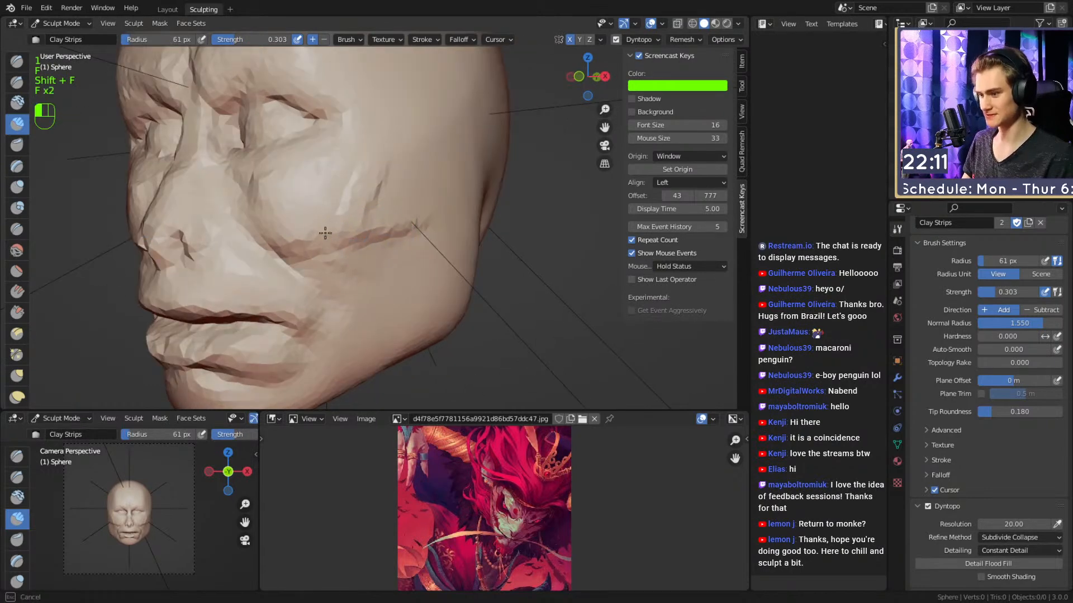
pyautogui.press('f')
pyautogui.click(391, 186)
# Fill and soften the hollow below the cheekbone with Clay Strips, adjusting the radius to 66 px.
pyautogui.moveTo(442, 195)
pyautogui.keyDown('alt'); pyautogui.mouseDown()
pyautogui.moveTo(399, 202)
pyautogui.moveTo(416, 188)
pyautogui.mouseUp(); pyautogui.keyUp('alt')
pyautogui.press('f')
pyautogui.click(390, 204)
pyautogui.keyDown('alt'); pyautogui.keyDown('shift'); pyautogui.moveTo(308, 181); pyautogui.dragTo(331, 180); pyautogui.keyUp('shift'); pyautogui.keyUp('alt')
pyautogui.press('f')
pyautogui.click(361, 195)
pyautogui.keyDown('shift'); pyautogui.moveTo(433, 201); pyautogui.dragTo(422, 219); pyautogui.keyUp('shift')
pyautogui.moveTo(399, 258)
pyautogui.keyDown('alt'); pyautogui.keyDown('shift'); pyautogui.mouseDown()
pyautogui.moveTo(407, 226)
pyautogui.moveTo(421, 278)
pyautogui.mouseUp(); pyautogui.keyUp('shift'); pyautogui.keyUp('alt')
pyautogui.press('f')
pyautogui.click(376, 228)
pyautogui.keyDown('alt'); pyautogui.moveTo(412, 265); pyautogui.dragTo(398, 242); pyautogui.keyUp('alt')
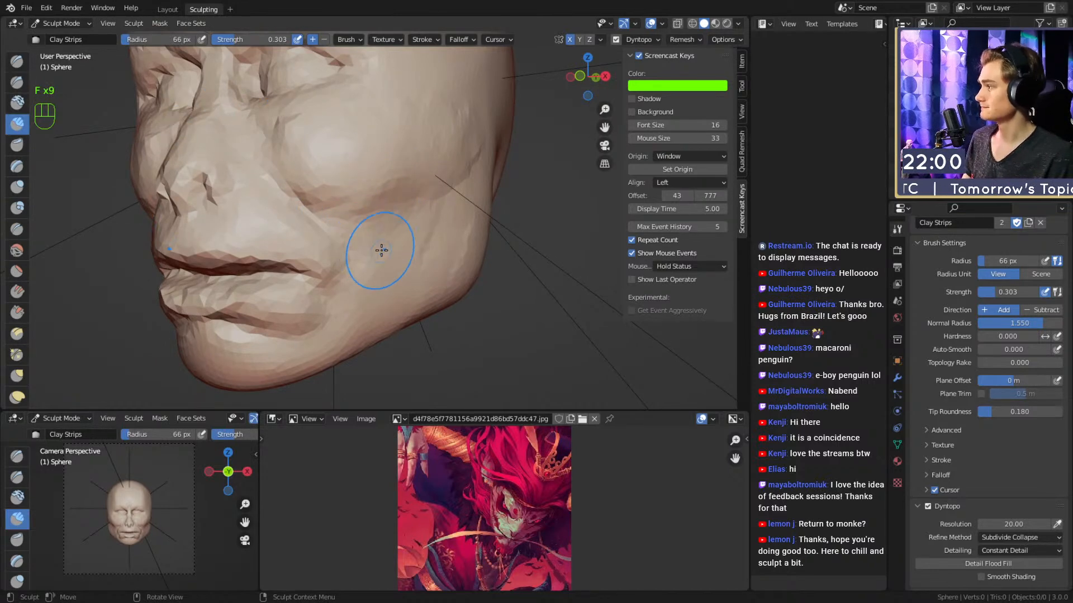
# Build up the lower cheek beside the mouth corner with Clay Strips at a 51 px radius.
pyautogui.keyDown('alt'); pyautogui.keyDown('shift'); pyautogui.moveTo(391, 251); pyautogui.dragTo(410, 238); pyautogui.keyUp('shift'); pyautogui.keyUp('alt')
pyautogui.keyDown('ctrl'); pyautogui.keyDown('alt'); pyautogui.moveTo(413, 197); pyautogui.dragTo(413, 240); pyautogui.keyUp('alt'); pyautogui.keyUp('ctrl')
pyautogui.moveTo(412, 241)
pyautogui.keyDown('alt'); pyautogui.mouseDown()
pyautogui.moveTo(443, 243)
pyautogui.moveTo(423, 237)
pyautogui.moveTo(418, 215)
pyautogui.mouseUp(); pyautogui.keyUp('alt')
pyautogui.keyDown('alt'); pyautogui.keyDown('shift'); pyautogui.moveTo(418, 215); pyautogui.dragTo(403, 221); pyautogui.keyUp('shift'); pyautogui.keyUp('alt')
pyautogui.press('f')
pyautogui.click(413, 215)
pyautogui.moveTo(391, 193); pyautogui.dragTo(377, 188)
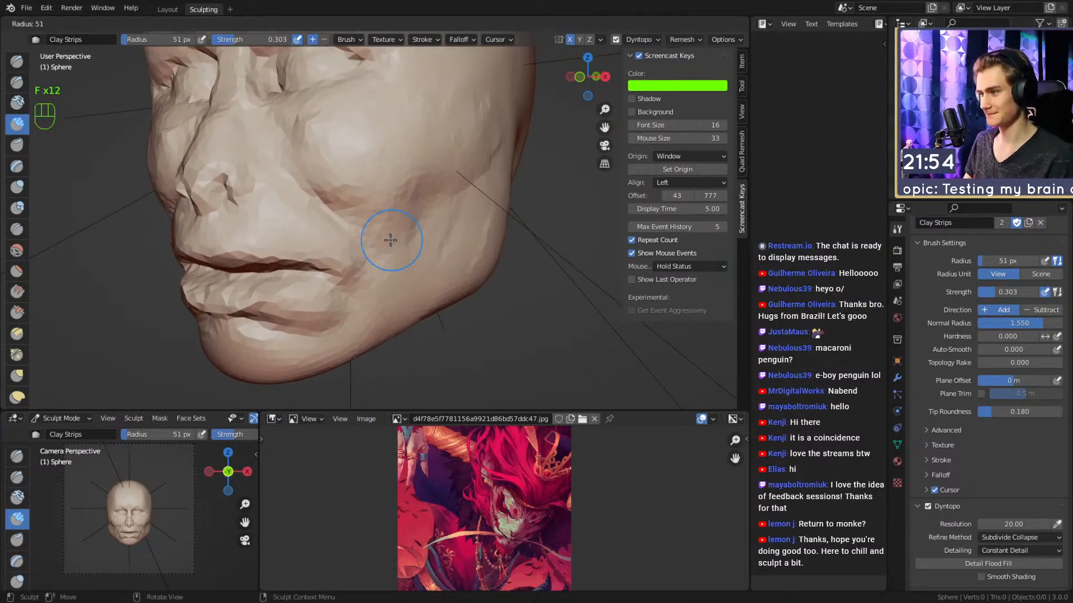
# Refine the jawline and the side of the chin with Clay Strips, adjusting the radius to 45 px.
pyautogui.keyDown('ctrl'); pyautogui.keyDown('alt'); pyautogui.moveTo(363, 147); pyautogui.dragTo(366, 195); pyautogui.keyUp('alt'); pyautogui.keyUp('ctrl')
pyautogui.moveTo(366, 196)
pyautogui.keyDown('alt'); pyautogui.mouseDown()
pyautogui.moveTo(407, 220)
pyautogui.moveTo(411, 189)
pyautogui.mouseUp(); pyautogui.keyUp('alt')
pyautogui.moveTo(411, 190)
pyautogui.keyDown('alt'); pyautogui.keyDown('shift'); pyautogui.mouseDown()
pyautogui.moveTo(426, 235)
pyautogui.moveTo(404, 246)
pyautogui.moveTo(442, 246)
pyautogui.moveTo(405, 256)
pyautogui.mouseUp(); pyautogui.keyUp('shift'); pyautogui.keyUp('alt')
pyautogui.press('f')
pyautogui.click(413, 250)
pyautogui.keyDown('alt'); pyautogui.moveTo(457, 232); pyautogui.dragTo(461, 184); pyautogui.keyUp('alt')
pyautogui.moveTo(418, 276)
pyautogui.keyDown('alt'); pyautogui.mouseDown()
pyautogui.moveTo(379, 256)
pyautogui.moveTo(402, 209)
pyautogui.mouseUp(); pyautogui.keyUp('alt')
pyautogui.press('f')
pyautogui.click(393, 237)
pyautogui.moveTo(433, 246)
pyautogui.keyDown('ctrl'); pyautogui.mouseDown()
pyautogui.moveTo(377, 254)
pyautogui.moveTo(355, 227)
pyautogui.moveTo(371, 223)
pyautogui.moveTo(311, 265)
pyautogui.mouseUp(); pyautogui.keyUp('ctrl')
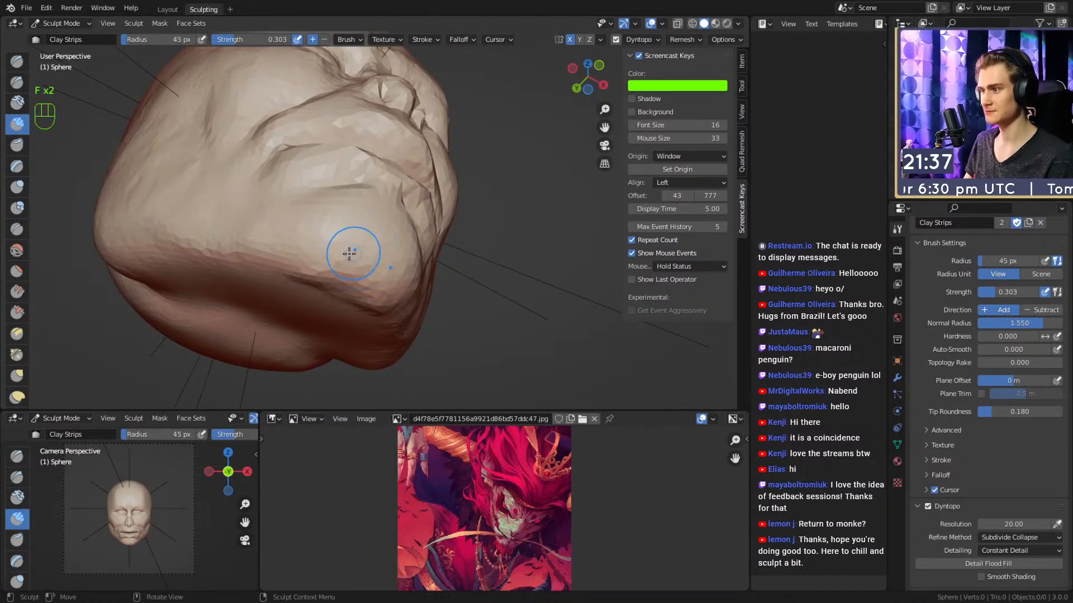
# Reshape the inner cheek beside the nose with the Grab brush, adjusting the radius between strokes.
pyautogui.keyDown('alt'); pyautogui.moveTo(373, 216); pyautogui.dragTo(338, 287); pyautogui.keyUp('alt')
pyautogui.press('2')
pyautogui.moveTo(338, 287)
pyautogui.mouseDown(button='middle')
pyautogui.moveTo(354, 261)
pyautogui.moveTo(419, 252)
pyautogui.moveTo(448, 260)
pyautogui.moveTo(433, 284)
pyautogui.moveTo(427, 262)
pyautogui.mouseUp(button='middle')
pyautogui.press('1')
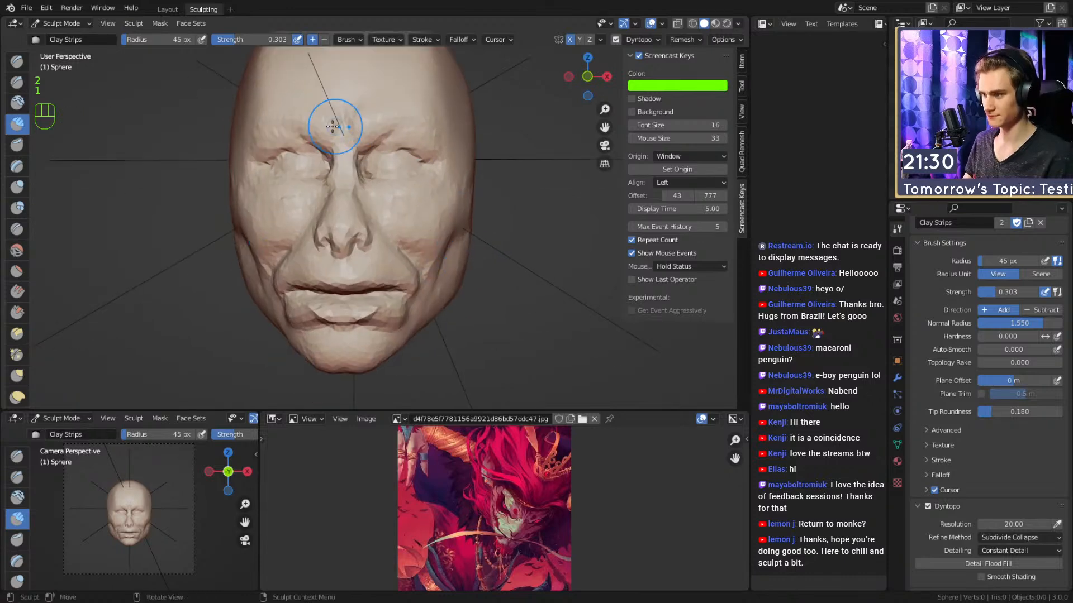
pyautogui.press('3')
pyautogui.moveTo(391, 224); pyautogui.dragTo(417, 251, button='middle')
pyautogui.moveTo(417, 252)
pyautogui.keyDown('ctrl'); pyautogui.mouseDown(button='middle')
pyautogui.moveTo(440, 257)
pyautogui.moveTo(436, 240)
pyautogui.mouseUp(button='middle'); pyautogui.keyUp('ctrl')
pyautogui.moveTo(436, 240); pyautogui.dragTo(296, 232, button='middle')
pyautogui.press('3')
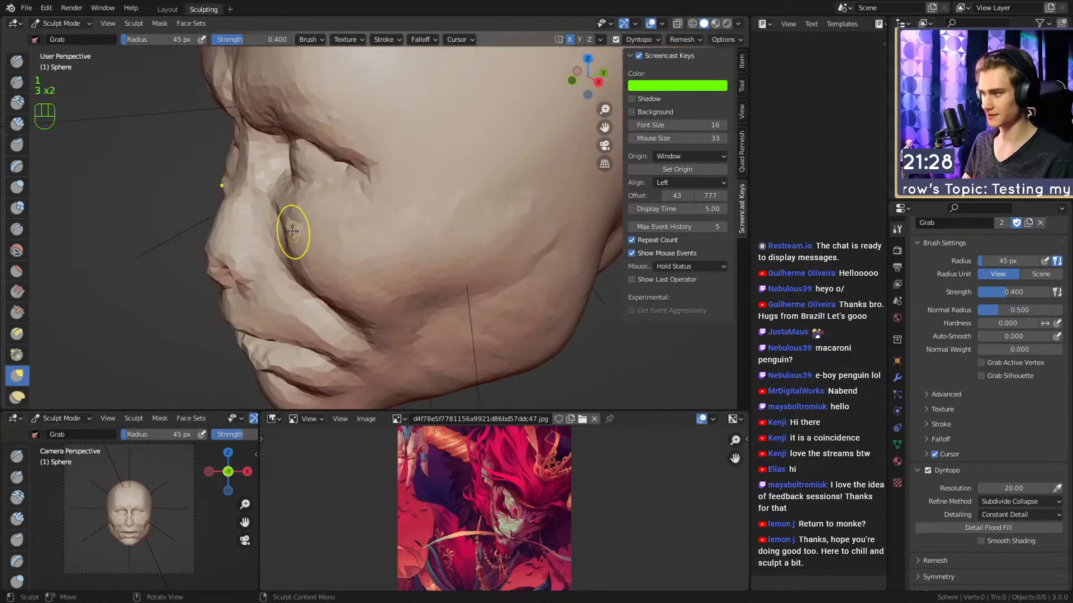
pyautogui.press('f')
pyautogui.click(370, 234)
pyautogui.press('f')
pyautogui.moveTo(313, 261); pyautogui.dragTo(297, 258)
pyautogui.moveTo(335, 271)
pyautogui.mouseDown(button='middle')
pyautogui.moveTo(324, 250)
pyautogui.moveTo(410, 215)
pyautogui.moveTo(374, 233)
pyautogui.moveTo(361, 259)
pyautogui.mouseUp(button='middle')
pyautogui.press('f')
pyautogui.click(310, 250)
# Fill out the cheek with Clay Strips at an 85 px radius and shift its contour with the Grab brush.
pyautogui.press('1')
pyautogui.press('f')
pyautogui.click(360, 272)
pyautogui.keyDown('alt'); pyautogui.moveTo(360, 272); pyautogui.dragTo(404, 272); pyautogui.keyUp('alt')
pyautogui.press('3')
pyautogui.keyDown('alt'); pyautogui.moveTo(335, 235); pyautogui.dragTo(293, 268); pyautogui.keyUp('alt')
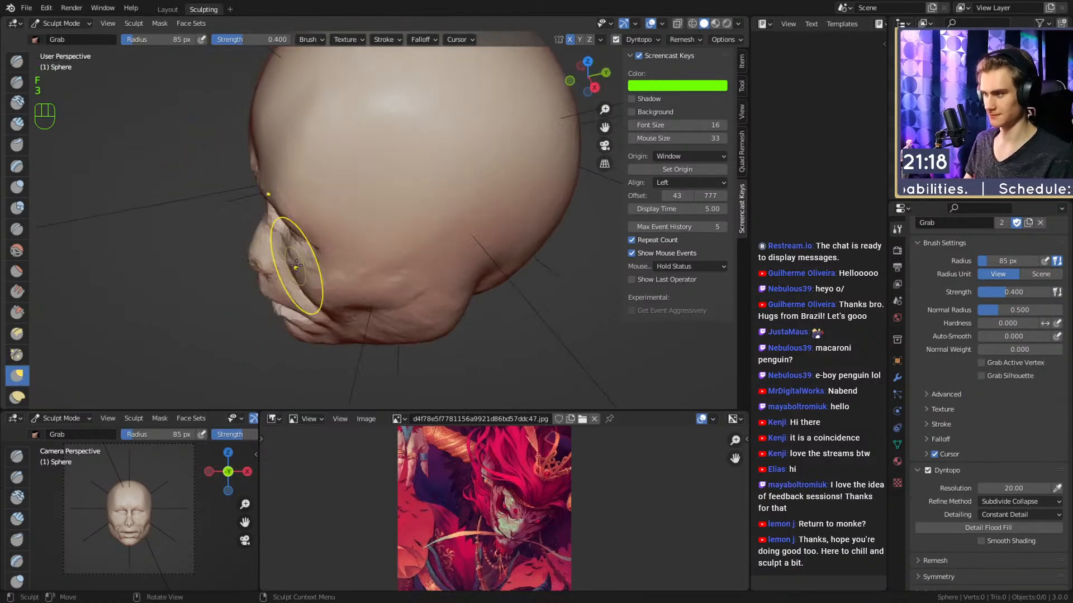
pyautogui.press('f')
pyautogui.click(353, 218)
pyautogui.moveTo(338, 241)
pyautogui.keyDown('alt'); pyautogui.mouseDown()
pyautogui.moveTo(334, 220)
pyautogui.moveTo(376, 258)
pyautogui.moveTo(426, 270)
pyautogui.moveTo(412, 257)
pyautogui.moveTo(391, 263)
pyautogui.moveTo(385, 215)
pyautogui.mouseUp(); pyautogui.keyUp('alt')
# Touch up the cheek with Clay Strips and push the side of the face into shape with the Grab brush.
pyautogui.press('1')
pyautogui.press('f')
pyautogui.click(360, 240)
pyautogui.press('3')
pyautogui.press('f')
pyautogui.click(407, 214)
pyautogui.press('f')
pyautogui.click(368, 214)
pyautogui.press('f')
pyautogui.click(447, 211)
# Refine the cheek contour from several angles with the Grab and Crease brushes at a 51 px radius.
pyautogui.moveTo(424, 206)
pyautogui.keyDown('ctrl'); pyautogui.keyDown('alt'); pyautogui.mouseDown()
pyautogui.moveTo(416, 246)
pyautogui.moveTo(517, 246)
pyautogui.moveTo(468, 254)
pyautogui.mouseUp(); pyautogui.keyUp('alt'); pyautogui.keyUp('ctrl')
pyautogui.moveTo(442, 293)
pyautogui.keyDown('ctrl'); pyautogui.keyDown('alt'); pyautogui.mouseDown()
pyautogui.moveTo(429, 253)
pyautogui.moveTo(444, 226)
pyautogui.mouseUp(); pyautogui.keyUp('alt'); pyautogui.keyUp('ctrl')
pyautogui.moveTo(444, 227)
pyautogui.keyDown('alt'); pyautogui.mouseDown()
pyautogui.moveTo(486, 216)
pyautogui.moveTo(385, 232)
pyautogui.moveTo(347, 218)
pyautogui.moveTo(334, 197)
pyautogui.moveTo(347, 229)
pyautogui.mouseUp(); pyautogui.keyUp('alt')
pyautogui.press('f')
pyautogui.click(477, 217)
pyautogui.press('2')
pyautogui.moveTo(352, 226)
pyautogui.keyDown('alt'); pyautogui.mouseDown()
pyautogui.moveTo(515, 212)
pyautogui.moveTo(339, 213)
pyautogui.moveTo(416, 260)
pyautogui.moveTo(427, 251)
pyautogui.moveTo(359, 263)
pyautogui.moveTo(419, 255)
pyautogui.mouseUp(); pyautogui.keyUp('alt')
pyautogui.keyDown('alt'); pyautogui.moveTo(335, 253); pyautogui.dragTo(420, 252); pyautogui.keyUp('alt')
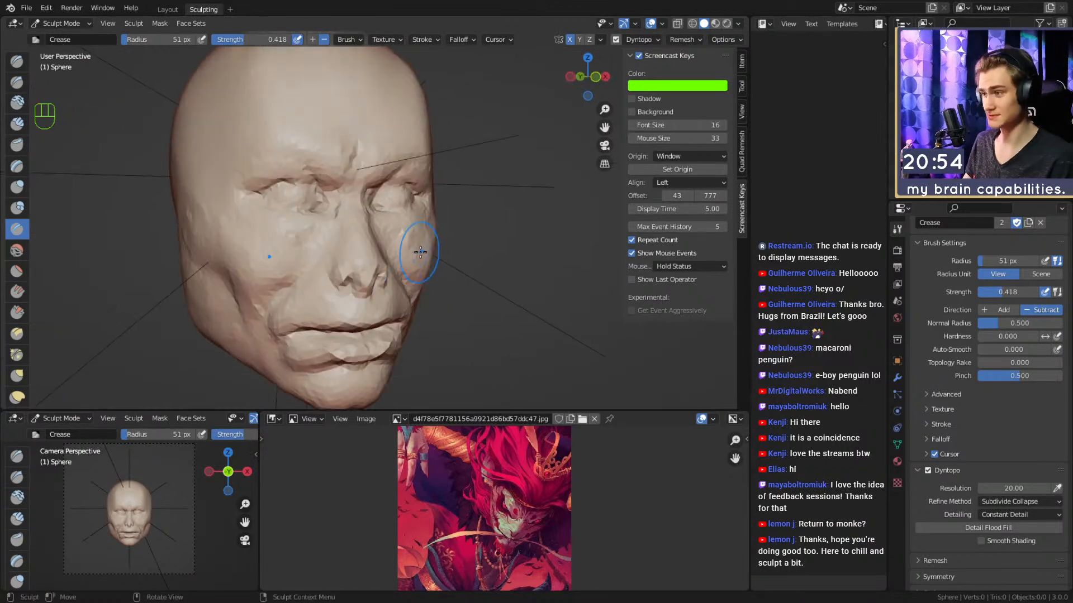
# Build up the cheekbone with Clay Strips, adjusting the radius to 53 px.
pyautogui.press('1')
pyautogui.keyDown('alt'); pyautogui.keyDown('shift'); pyautogui.moveTo(417, 200); pyautogui.dragTo(411, 234); pyautogui.keyUp('shift'); pyautogui.keyUp('alt')
pyautogui.moveTo(385, 268)
pyautogui.keyDown('alt'); pyautogui.mouseDown()
pyautogui.moveTo(450, 287)
pyautogui.moveTo(472, 235)
pyautogui.moveTo(335, 225)
pyautogui.moveTo(388, 237)
pyautogui.moveTo(402, 222)
pyautogui.moveTo(359, 251)
pyautogui.mouseUp(); pyautogui.keyUp('alt')
pyautogui.press('f')
pyautogui.click(335, 213)
pyautogui.moveTo(353, 192); pyautogui.dragTo(341, 216)
pyautogui.keyDown('alt'); pyautogui.keyDown('shift'); pyautogui.moveTo(352, 226); pyautogui.dragTo(342, 203); pyautogui.keyUp('shift'); pyautogui.keyUp('alt')
pyautogui.keyDown('alt'); pyautogui.moveTo(342, 203); pyautogui.dragTo(373, 204); pyautogui.keyUp('alt')
pyautogui.press('f')
pyautogui.click(353, 219)
# Carve the hollow under the cheekbone with the Crease brush at a 53 px radius and adjust its strength.
pyautogui.press('2')
pyautogui.moveTo(257, 230); pyautogui.dragTo(306, 224)
pyautogui.keyDown('alt'); pyautogui.moveTo(391, 207); pyautogui.dragTo(417, 212); pyautogui.keyUp('alt')
pyautogui.hotkey('shift', 'f')
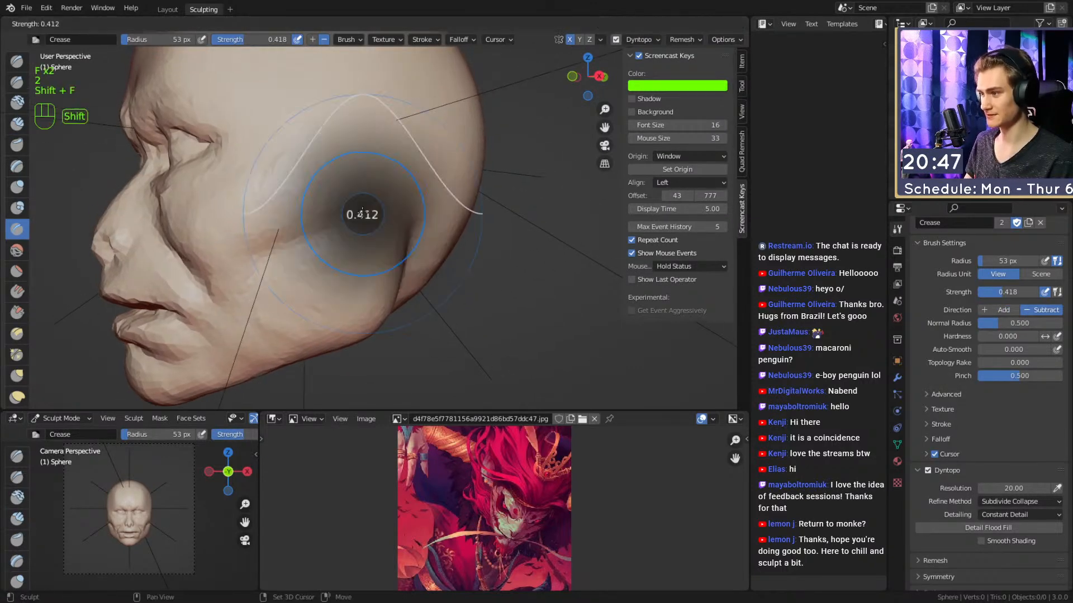
pyautogui.click(451, 214)
pyautogui.moveTo(352, 215)
pyautogui.keyDown('alt'); pyautogui.mouseDown()
pyautogui.moveTo(386, 203)
pyautogui.moveTo(419, 240)
pyautogui.mouseUp(); pyautogui.keyUp('alt')
# Pull the jaw and the side of the face into shape with the Grab brush at an 82 px radius.
pyautogui.press('1')
pyautogui.moveTo(423, 234)
pyautogui.keyDown('alt'); pyautogui.mouseDown()
pyautogui.moveTo(459, 237)
pyautogui.moveTo(392, 253)
pyautogui.moveTo(398, 237)
pyautogui.moveTo(440, 277)
pyautogui.moveTo(378, 251)
pyautogui.mouseUp(); pyautogui.keyUp('alt')
pyautogui.press('3')
pyautogui.press('f')
pyautogui.click(466, 236)
pyautogui.press('f')
pyautogui.click(420, 234)
pyautogui.keyDown('ctrl'); pyautogui.keyDown('alt'); pyautogui.moveTo(378, 252); pyautogui.dragTo(379, 229); pyautogui.keyUp('alt'); pyautogui.keyUp('ctrl')
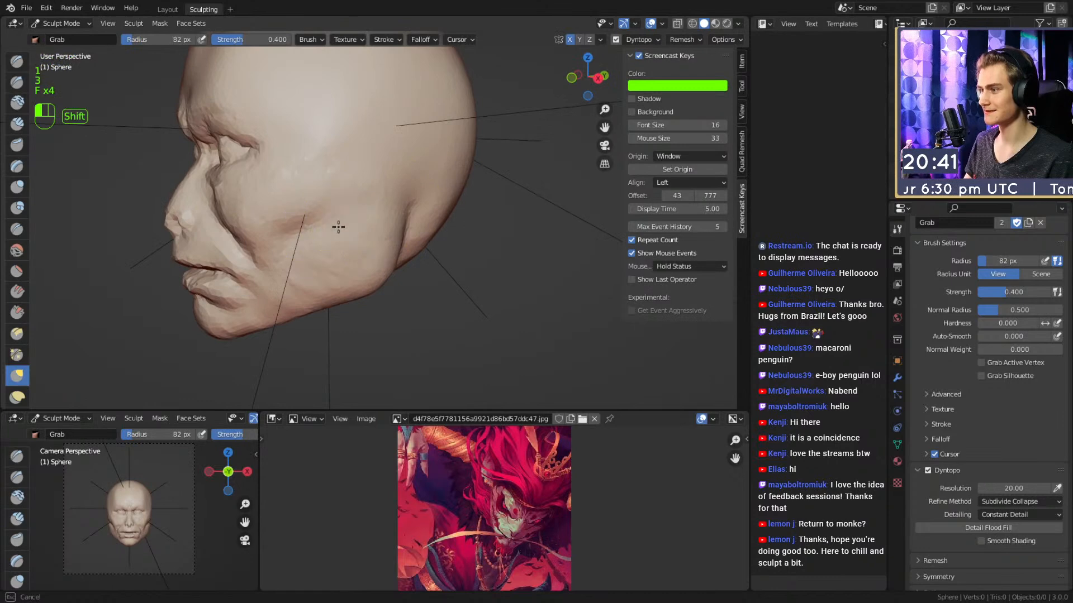
# Adjust the overall proportions of the head with the Grab brush at a changed radius.
pyautogui.keyDown('alt'); pyautogui.moveTo(314, 240); pyautogui.dragTo(354, 226); pyautogui.keyUp('alt')
pyautogui.press('f')
pyautogui.click(403, 212)
pyautogui.keyDown('ctrl'); pyautogui.keyDown('alt'); pyautogui.moveTo(414, 169); pyautogui.dragTo(412, 219); pyautogui.keyUp('alt'); pyautogui.keyUp('ctrl')
pyautogui.keyDown('alt'); pyautogui.moveTo(412, 219); pyautogui.dragTo(395, 238); pyautogui.keyUp('alt')
pyautogui.moveTo(372, 282)
pyautogui.keyDown('ctrl'); pyautogui.keyDown('alt'); pyautogui.mouseDown()
pyautogui.moveTo(370, 244)
pyautogui.moveTo(406, 244)
pyautogui.mouseUp(); pyautogui.keyUp('alt'); pyautogui.keyUp('ctrl')
# Add volume to the forehead and the temple edges with Clay Strips at a 54 px radius and smooth the strokes.
pyautogui.press('1')
pyautogui.press('f')
pyautogui.click(371, 208)
pyautogui.keyDown('ctrl'); pyautogui.keyDown('alt'); pyautogui.moveTo(405, 206); pyautogui.dragTo(401, 248); pyautogui.keyUp('alt'); pyautogui.keyUp('ctrl')
pyautogui.keyDown('alt'); pyautogui.moveTo(435, 196); pyautogui.dragTo(345, 214); pyautogui.keyUp('alt')
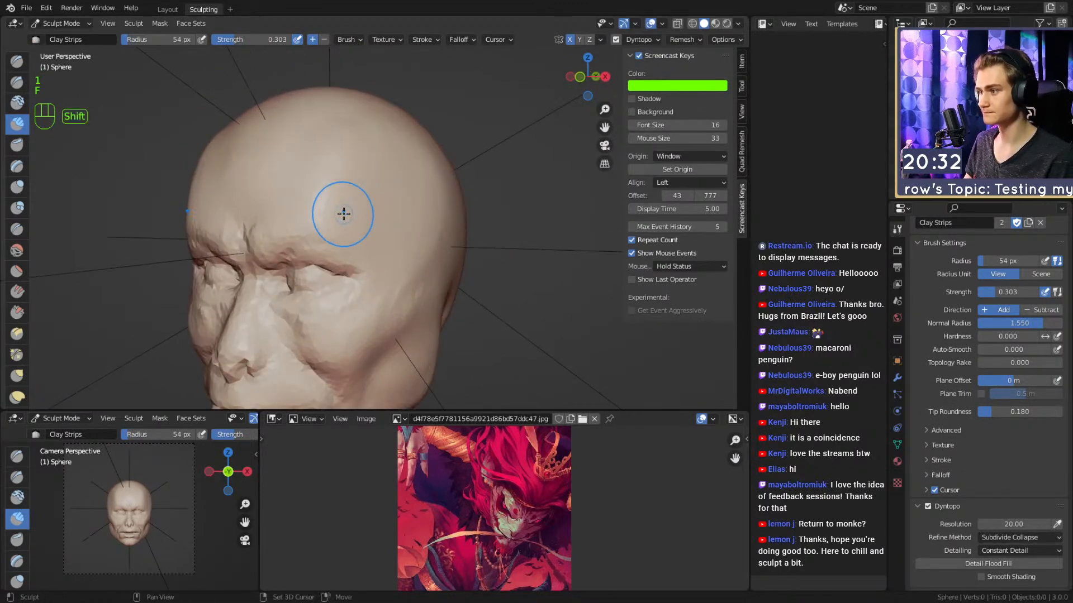
pyautogui.keyDown('alt'); pyautogui.moveTo(357, 174); pyautogui.dragTo(360, 215); pyautogui.keyUp('alt')
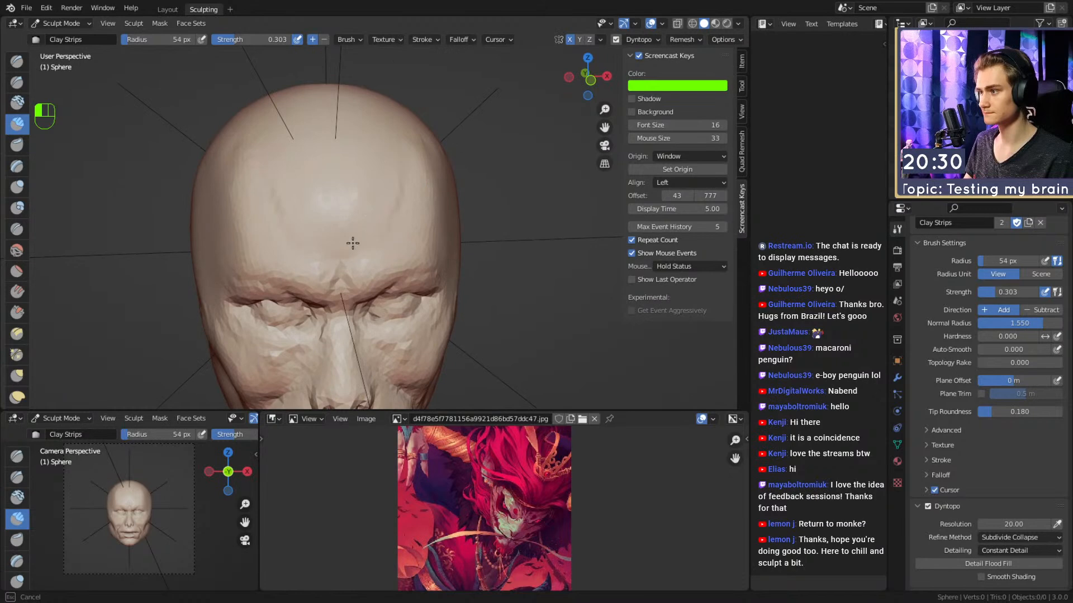
pyautogui.moveTo(277, 146)
pyautogui.mouseDown()
pyautogui.moveTo(286, 170)
pyautogui.moveTo(297, 142)
pyautogui.mouseUp()
pyautogui.keyDown('shift'); pyautogui.moveTo(305, 236); pyautogui.dragTo(302, 207); pyautogui.keyUp('shift')
# Build up and smooth the upper forehead with Clay Strips, enlarging the radius to 101 px.
pyautogui.press('f')
pyautogui.click(279, 182)
pyautogui.moveTo(357, 162)
pyautogui.keyDown('ctrl'); pyautogui.keyDown('alt'); pyautogui.mouseDown()
pyautogui.moveTo(436, 224)
pyautogui.moveTo(435, 243)
pyautogui.mouseUp(); pyautogui.keyUp('alt'); pyautogui.keyUp('ctrl')
pyautogui.moveTo(435, 243)
pyautogui.keyDown('alt'); pyautogui.mouseDown()
pyautogui.moveTo(404, 252)
pyautogui.moveTo(385, 169)
pyautogui.mouseUp(); pyautogui.keyUp('alt')
pyautogui.press('f')
pyautogui.click(360, 167)
pyautogui.moveTo(346, 118)
pyautogui.keyDown('shift'); pyautogui.mouseDown()
pyautogui.moveTo(371, 158)
pyautogui.moveTo(380, 151)
pyautogui.mouseUp(); pyautogui.keyUp('shift')
pyautogui.press('f')
pyautogui.moveTo(385, 156)
pyautogui.keyDown('ctrl'); pyautogui.keyDown('alt'); pyautogui.mouseDown()
pyautogui.moveTo(447, 240)
pyautogui.moveTo(419, 195)
pyautogui.mouseUp(); pyautogui.keyUp('alt'); pyautogui.keyUp('ctrl')
pyautogui.click(491, 240)
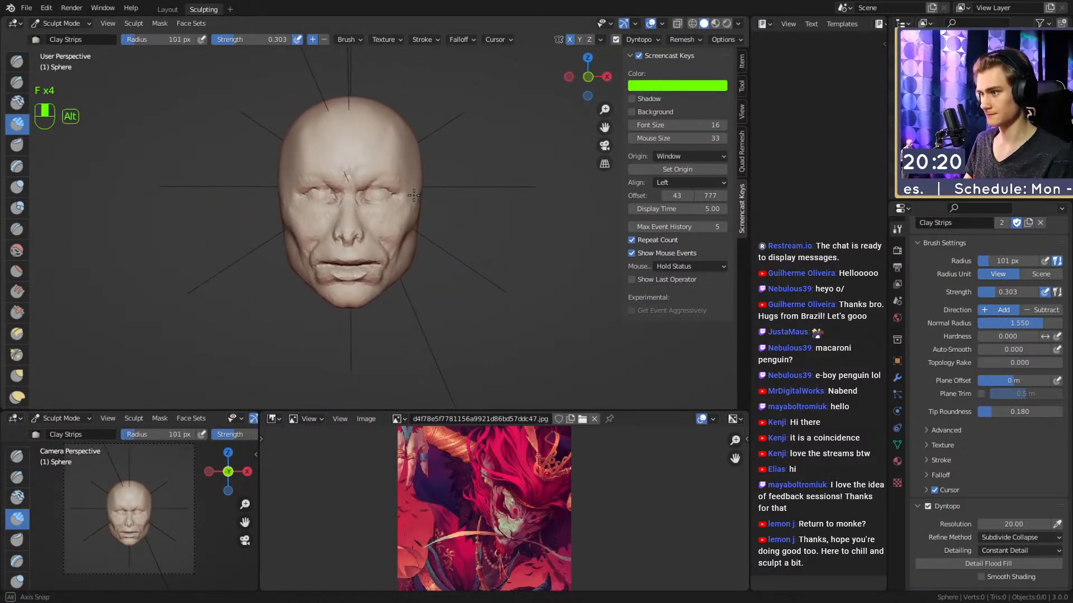
# Sharpen the corners of the mouth and the lip edges with the Crease brush at a 51 px radius.
pyautogui.moveTo(442, 239)
pyautogui.keyDown('ctrl'); pyautogui.mouseDown(button='middle')
pyautogui.moveTo(410, 182)
pyautogui.moveTo(442, 223)
pyautogui.moveTo(380, 223)
pyautogui.mouseUp(button='middle'); pyautogui.keyUp('ctrl')
pyautogui.moveTo(379, 224)
pyautogui.keyDown('shift'); pyautogui.mouseDown(button='middle')
pyautogui.moveTo(370, 243)
pyautogui.moveTo(411, 201)
pyautogui.mouseUp(button='middle'); pyautogui.keyUp('shift')
pyautogui.keyDown('ctrl'); pyautogui.moveTo(410, 201); pyautogui.dragTo(413, 246, button='middle'); pyautogui.keyUp('ctrl')
pyautogui.moveTo(413, 246); pyautogui.dragTo(456, 195, button='middle')
pyautogui.moveTo(455, 195); pyautogui.dragTo(419, 252, button='middle')
pyautogui.keyDown('ctrl'); pyautogui.moveTo(419, 251); pyautogui.dragTo(417, 213, button='middle'); pyautogui.keyUp('ctrl')
pyautogui.press('f')
pyautogui.click(391, 213)
pyautogui.keyDown('alt'); pyautogui.keyDown('shift'); pyautogui.moveTo(385, 241); pyautogui.dragTo(399, 193); pyautogui.keyUp('shift'); pyautogui.keyUp('alt')
pyautogui.keyDown('alt'); pyautogui.moveTo(400, 192); pyautogui.dragTo(385, 206); pyautogui.keyUp('alt')
pyautogui.press('2')
pyautogui.press('f')
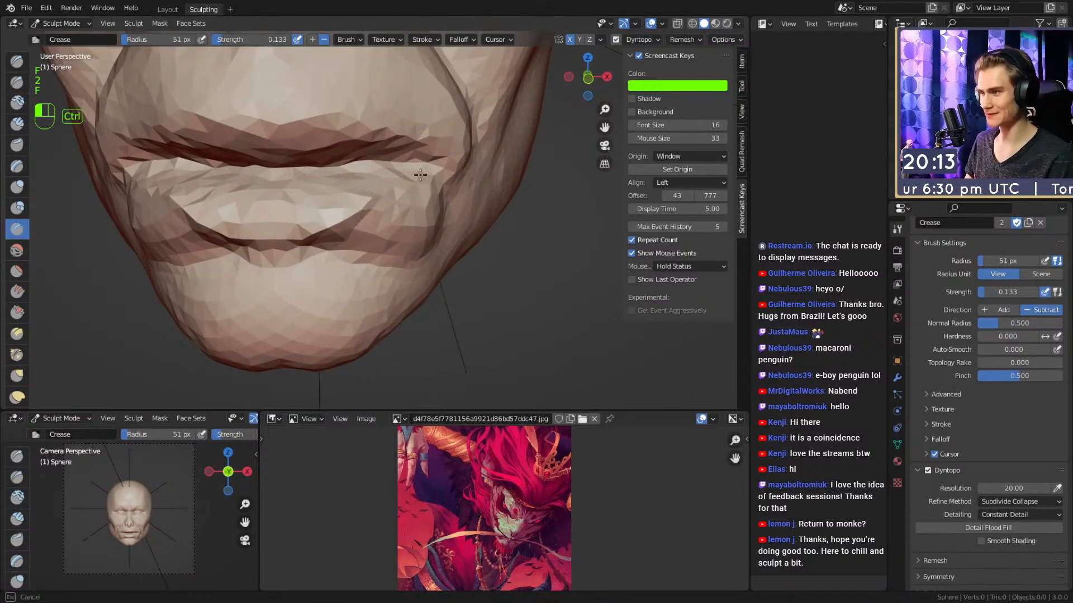
pyautogui.press('f')
pyautogui.click(438, 217)
pyautogui.moveTo(422, 217)
pyautogui.keyDown('shift'); pyautogui.mouseDown()
pyautogui.moveTo(389, 233)
pyautogui.moveTo(428, 268)
pyautogui.moveTo(427, 285)
pyautogui.mouseUp(); pyautogui.keyUp('shift')
pyautogui.keyDown('ctrl'); pyautogui.keyDown('alt'); pyautogui.moveTo(427, 246); pyautogui.dragTo(470, 184); pyautogui.keyUp('alt'); pyautogui.keyUp('ctrl')
pyautogui.press('f')
pyautogui.click(353, 230)
pyautogui.moveTo(410, 223); pyautogui.dragTo(380, 228, button='middle')
# Adjust the shape of the lips and the area around the mouth with the Grab brush.
pyautogui.press('3')
pyautogui.moveTo(341, 190)
pyautogui.mouseDown(button='middle')
pyautogui.moveTo(258, 225)
pyautogui.moveTo(408, 223)
pyautogui.mouseUp(button='middle')
pyautogui.moveTo(366, 240)
pyautogui.keyDown('ctrl'); pyautogui.mouseDown(button='middle')
pyautogui.moveTo(362, 254)
pyautogui.moveTo(344, 246)
pyautogui.mouseUp(button='middle'); pyautogui.keyUp('ctrl')
pyautogui.press('f')
pyautogui.press('f')
pyautogui.click(360, 244)
pyautogui.keyDown('alt'); pyautogui.moveTo(347, 260); pyautogui.dragTo(343, 252); pyautogui.keyUp('alt')
pyautogui.press('f')
pyautogui.click(287, 273)
pyautogui.keyDown('alt'); pyautogui.moveTo(262, 274); pyautogui.dragTo(363, 225); pyautogui.keyUp('alt')
# Define the hollow beneath the lower lip with the Crease brush at a 56 px radius.
pyautogui.press('2')
pyautogui.keyDown('ctrl'); pyautogui.moveTo(362, 206); pyautogui.dragTo(364, 190, button='middle'); pyautogui.keyUp('ctrl')
pyautogui.moveTo(366, 193)
pyautogui.keyDown('alt'); pyautogui.mouseDown()
pyautogui.moveTo(383, 225)
pyautogui.moveTo(360, 217)
pyautogui.mouseUp(); pyautogui.keyUp('alt')
pyautogui.press('f')
pyautogui.click(363, 223)
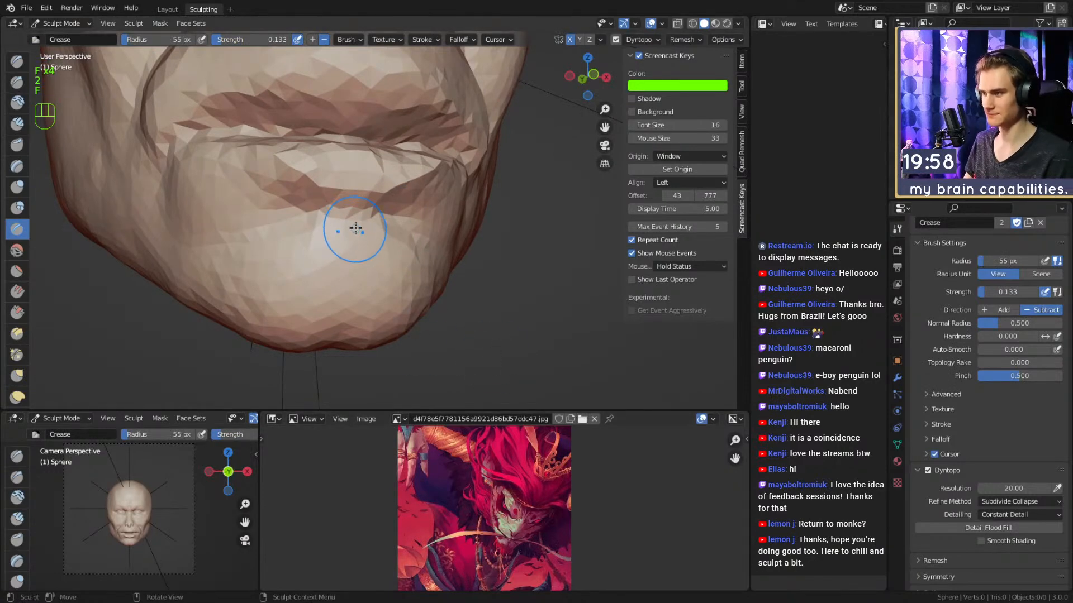
pyautogui.press('f')
pyautogui.moveTo(315, 206); pyautogui.dragTo(417, 217)
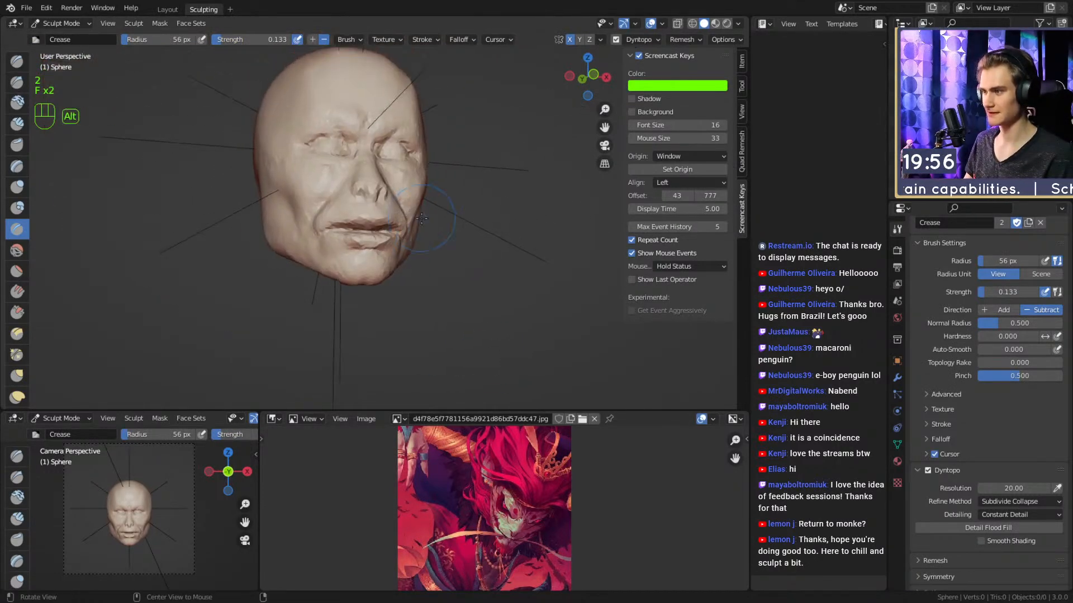
# Adjust the brow and the forehead with the Grab brush, starting at a 212 px radius.
pyautogui.moveTo(404, 225); pyautogui.dragTo(402, 219, button='middle')
pyautogui.moveTo(399, 227)
pyautogui.keyDown('ctrl'); pyautogui.mouseDown(button='middle')
pyautogui.moveTo(395, 212)
pyautogui.moveTo(377, 214)
pyautogui.mouseUp(button='middle'); pyautogui.keyUp('ctrl')
pyautogui.press('3')
pyautogui.press('f')
pyautogui.click(387, 200)
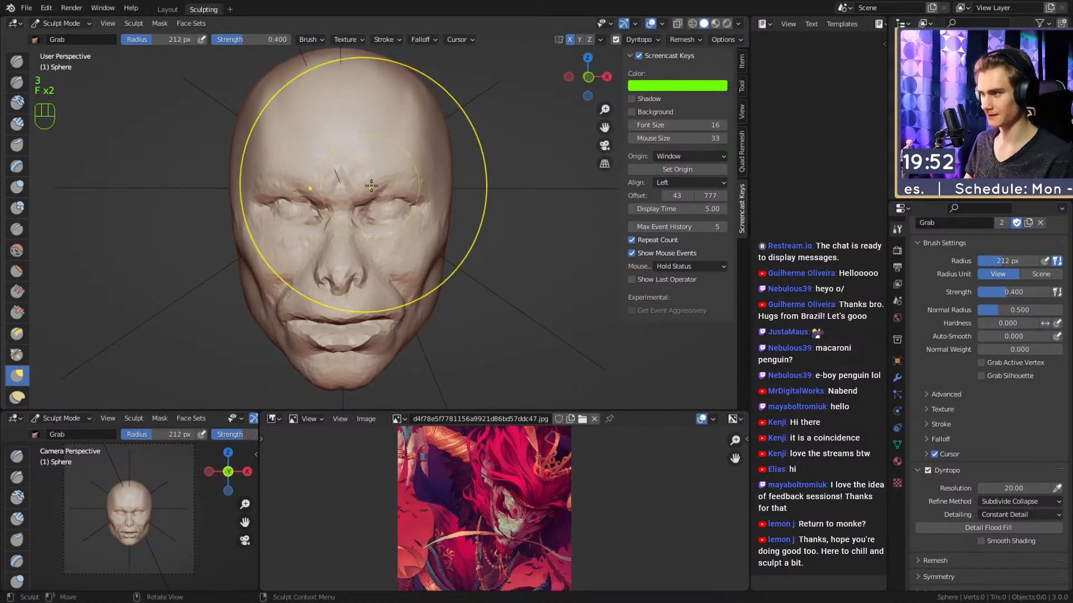
pyautogui.moveTo(386, 192); pyautogui.dragTo(455, 238, button='middle')
pyautogui.press('3')
pyautogui.press('f')
pyautogui.click(398, 133)
pyautogui.moveTo(385, 124); pyautogui.dragTo(377, 113)
# Reshape the top of the skull in profile with the Grab brush at a 247 px radius.
pyautogui.moveTo(383, 160)
pyautogui.mouseDown(button='middle')
pyautogui.moveTo(397, 151)
pyautogui.moveTo(415, 176)
pyautogui.mouseUp(button='middle')
pyautogui.keyDown('alt'); pyautogui.moveTo(385, 239); pyautogui.dragTo(352, 243, button='middle'); pyautogui.keyUp('alt')
pyautogui.keyDown('ctrl'); pyautogui.moveTo(352, 243); pyautogui.dragTo(405, 203, button='middle'); pyautogui.keyUp('ctrl')
pyautogui.press('f')
pyautogui.click(361, 206)
pyautogui.press('f')
pyautogui.click(397, 134)
pyautogui.moveTo(417, 121); pyautogui.dragTo(368, 142, button='middle')
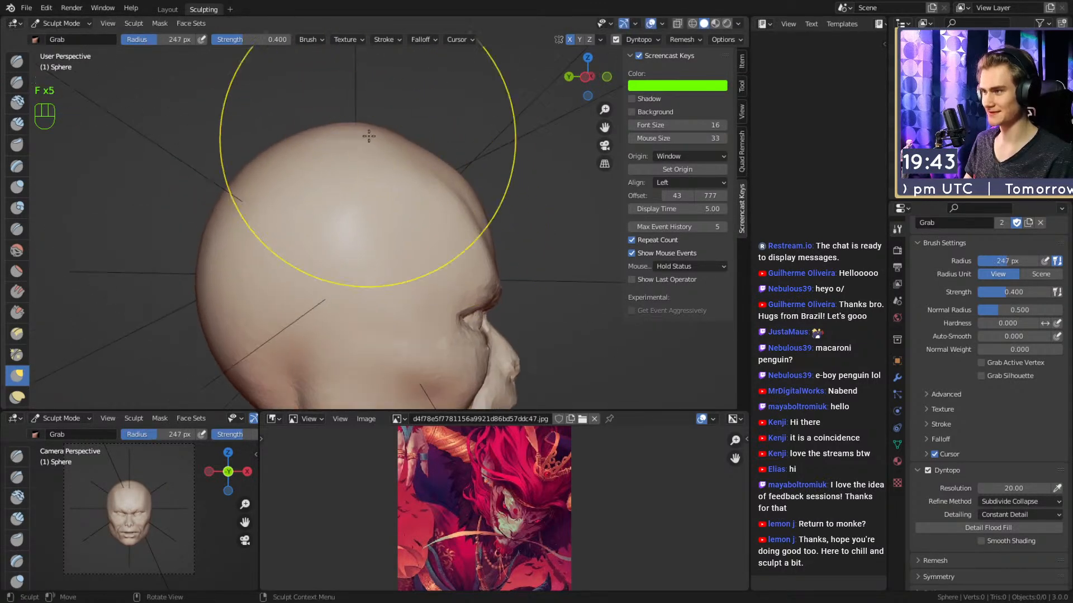
pyautogui.moveTo(366, 151); pyautogui.dragTo(370, 146)
# Smooth the side of the skull above the temple with a 63 px brush radius.
pyautogui.moveTo(433, 168); pyautogui.dragTo(373, 220, button='middle')
pyautogui.press('f')
pyautogui.click(407, 192)
pyautogui.press('f')
pyautogui.click(335, 196)
pyautogui.keyDown('shift'); pyautogui.moveTo(302, 166); pyautogui.dragTo(309, 175); pyautogui.keyUp('shift')
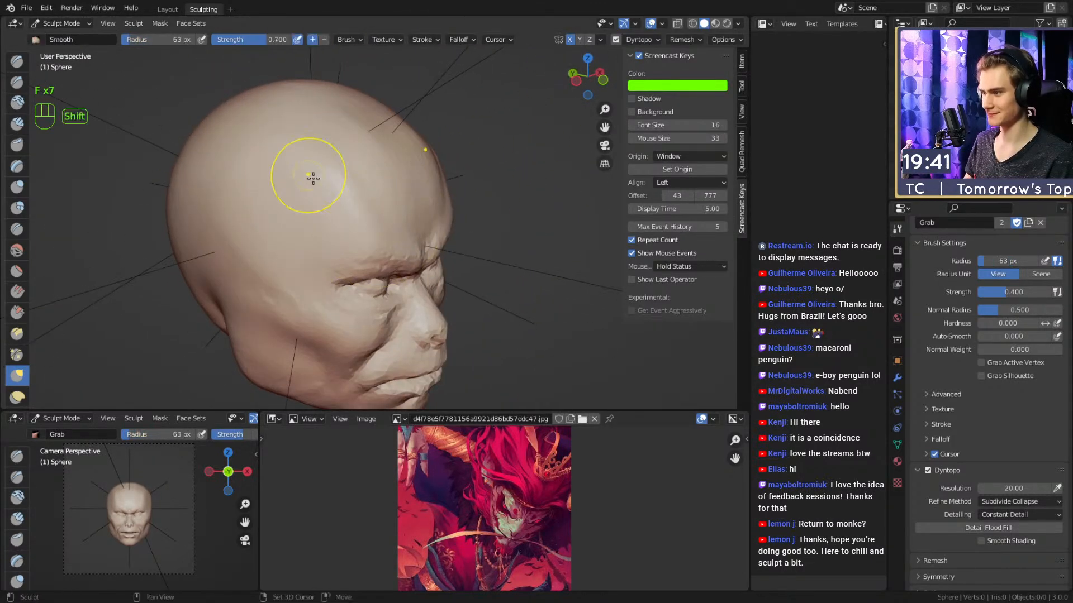
# Reshape the area behind the jaw at the base of the skull with the Grab brush at a 213 px radius.
pyautogui.moveTo(457, 218)
pyautogui.keyDown('alt'); pyautogui.mouseDown(button='middle')
pyautogui.moveTo(423, 222)
pyautogui.moveTo(469, 231)
pyautogui.mouseUp(button='middle'); pyautogui.keyUp('alt')
pyautogui.press('1')
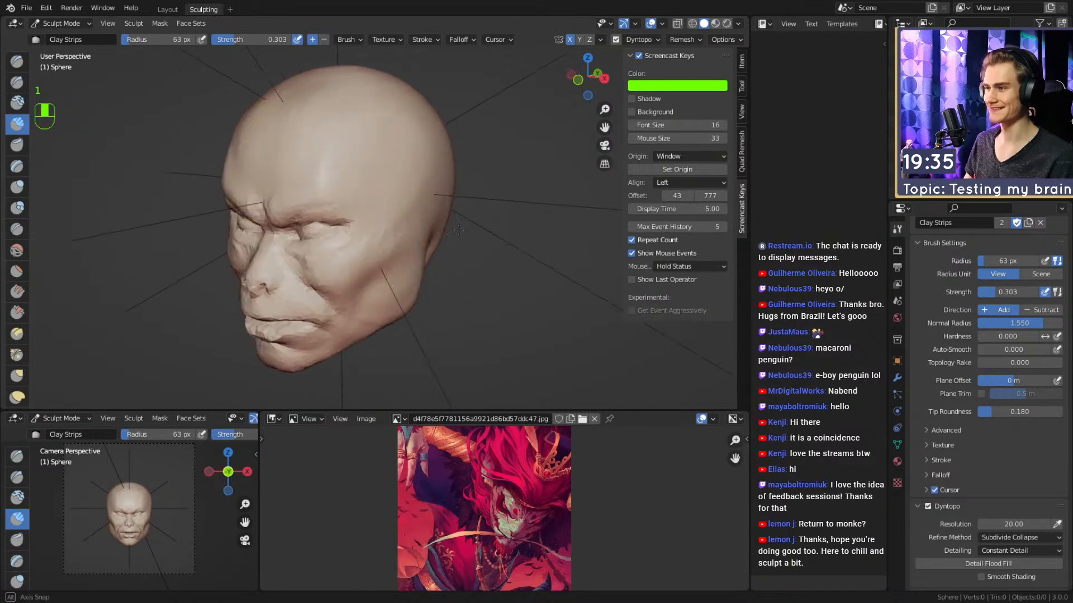
pyautogui.press('f')
pyautogui.click(475, 235)
pyautogui.press('f')
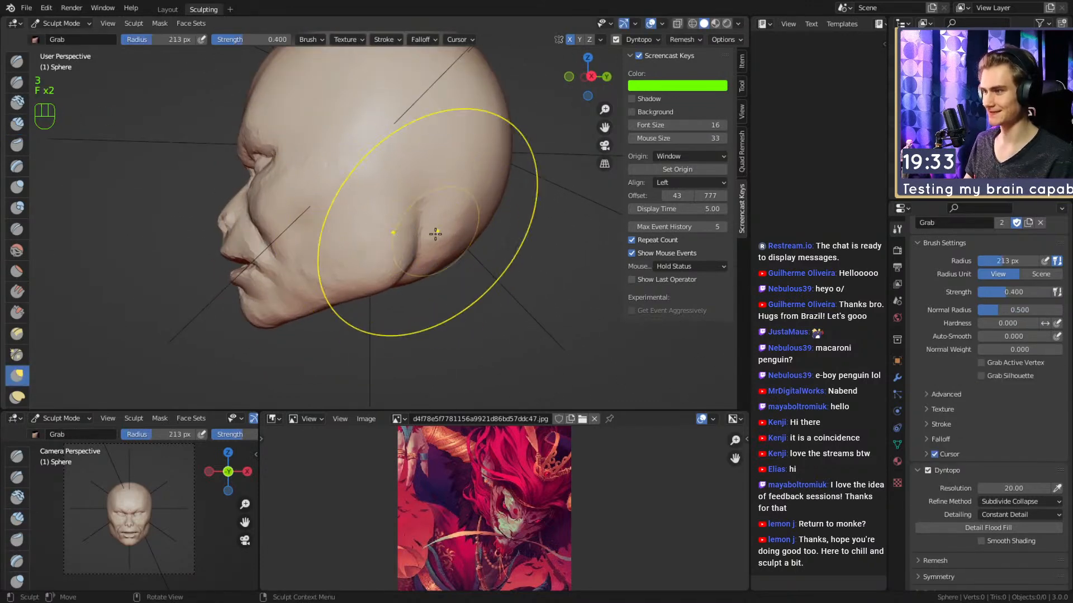
pyautogui.click(436, 232)
# Paint a mask for the base of the ear on the side of the head with a 34 px Mask brush.
pyautogui.keyDown('shift'); pyautogui.moveTo(371, 242); pyautogui.dragTo(341, 257, button='middle'); pyautogui.keyUp('shift')
pyautogui.moveTo(342, 257); pyautogui.dragTo(354, 257, button='middle')
pyautogui.press('4')
pyautogui.press('f')
pyautogui.click(335, 233)
pyautogui.moveTo(335, 234)
pyautogui.keyDown('alt'); pyautogui.keyDown('shift'); pyautogui.mouseDown()
pyautogui.moveTo(381, 215)
pyautogui.moveTo(360, 247)
pyautogui.moveTo(369, 239)
pyautogui.mouseUp(); pyautogui.keyUp('shift'); pyautogui.keyUp('alt')
pyautogui.press('f')
pyautogui.click(360, 219)
pyautogui.press('f')
pyautogui.click(363, 239)
pyautogui.moveTo(360, 202)
pyautogui.mouseDown()
pyautogui.moveTo(357, 229)
pyautogui.moveTo(375, 212)
pyautogui.mouseUp()
pyautogui.moveTo(356, 174); pyautogui.dragTo(364, 236)
pyautogui.moveTo(367, 216); pyautogui.dragTo(373, 234)
pyautogui.moveTo(386, 183); pyautogui.dragTo(360, 185)
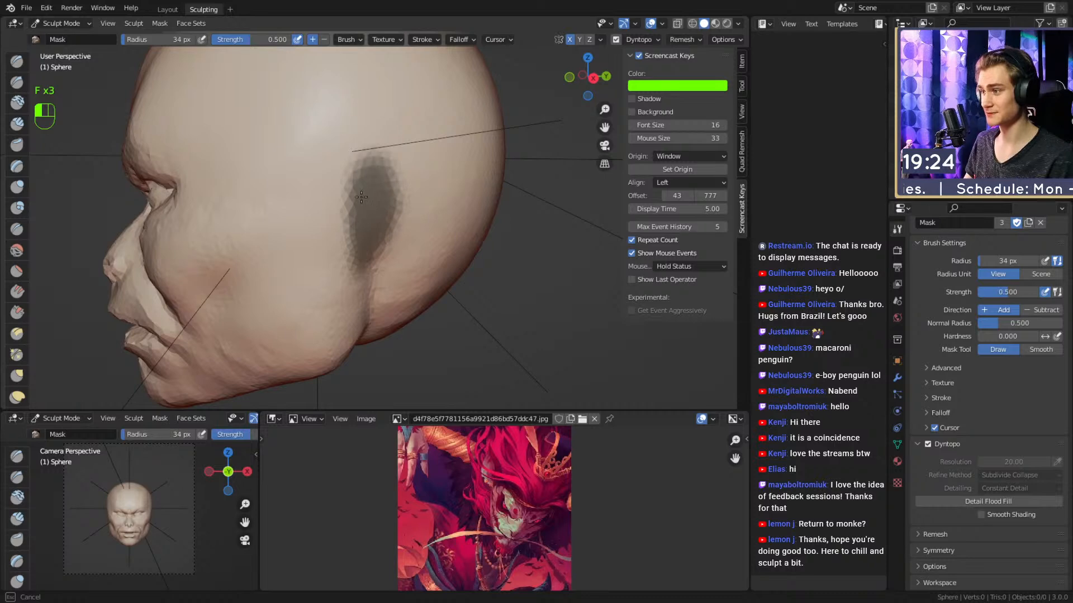
# Widen the upper part of the ear mask towards the back of the head and invert the mask.
pyautogui.keyDown('alt'); pyautogui.moveTo(422, 174); pyautogui.dragTo(401, 193); pyautogui.keyUp('alt')
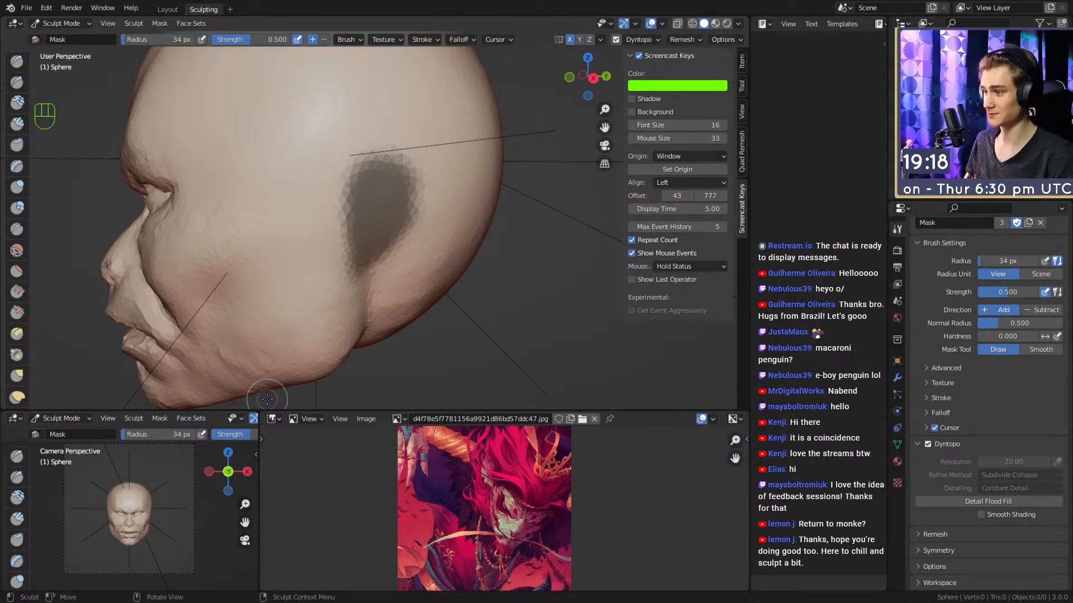
pyautogui.keyDown('alt'); pyautogui.moveTo(412, 251); pyautogui.dragTo(401, 229); pyautogui.keyUp('alt')
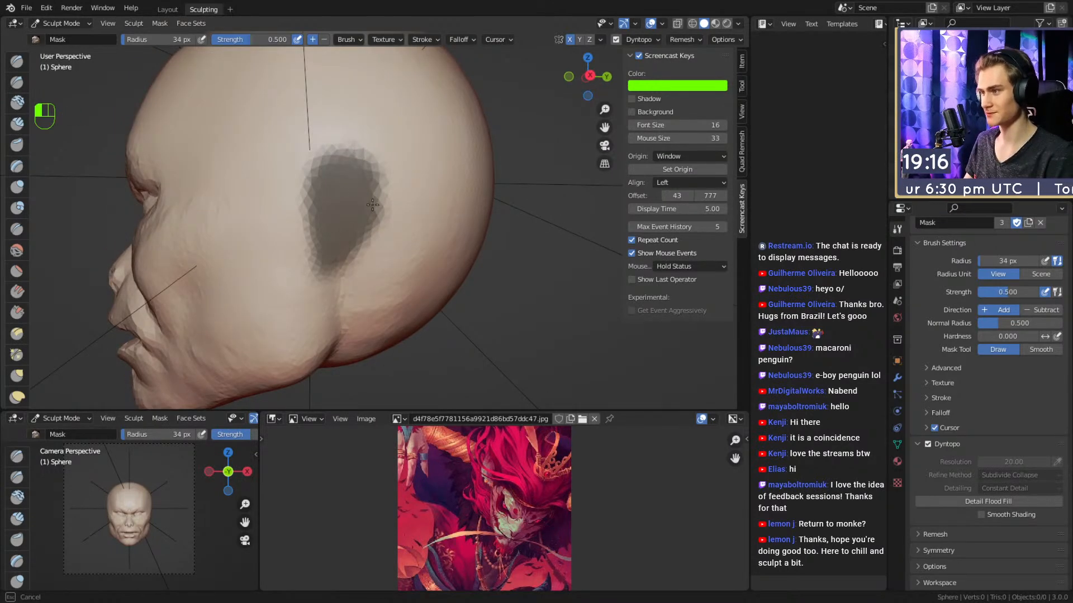
pyautogui.moveTo(343, 155)
pyautogui.keyDown('alt'); pyautogui.mouseDown()
pyautogui.moveTo(359, 191)
pyautogui.moveTo(357, 145)
pyautogui.mouseUp(); pyautogui.keyUp('alt')
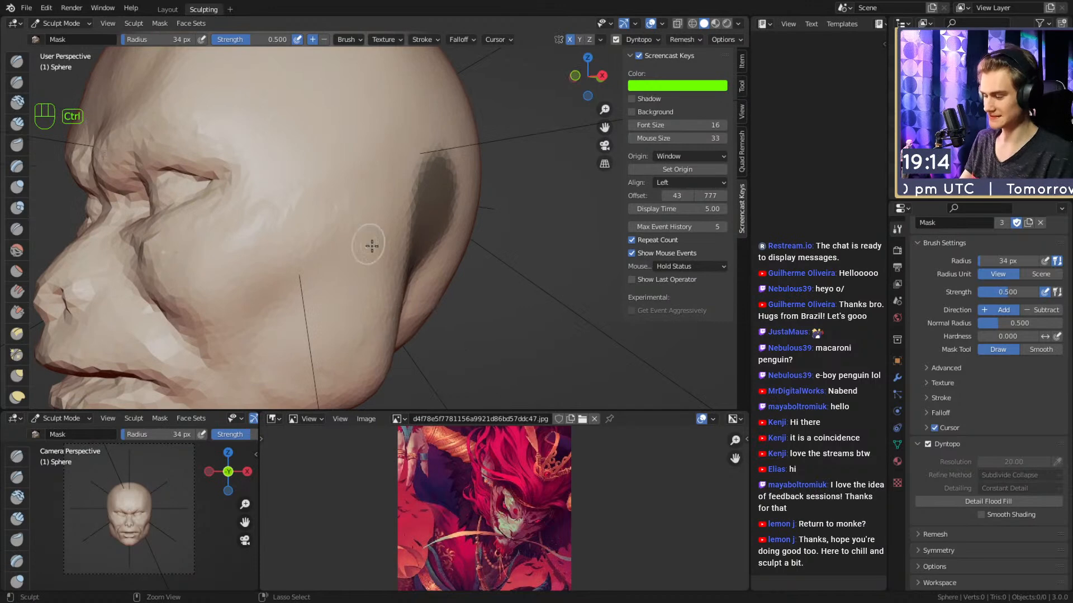
pyautogui.hotkey('ctrl', 'i')
pyautogui.press('6')
pyautogui.moveTo(439, 244)
pyautogui.keyDown('alt'); pyautogui.mouseDown()
pyautogui.moveTo(445, 220)
pyautogui.moveTo(438, 274)
pyautogui.moveTo(410, 268)
pyautogui.moveTo(403, 227)
pyautogui.moveTo(421, 224)
pyautogui.moveTo(400, 220)
pyautogui.moveTo(410, 213)
pyautogui.mouseUp(); pyautogui.keyUp('alt')
pyautogui.press('f')
pyautogui.click(477, 226)
pyautogui.press('f')
pyautogui.click(430, 234)
pyautogui.hotkey('ctrl', 'z')
# Pull the ears out of the unmasked patches with the Snake Hook brush, starting at a 254 px radius.
pyautogui.press('5')
pyautogui.press('f')
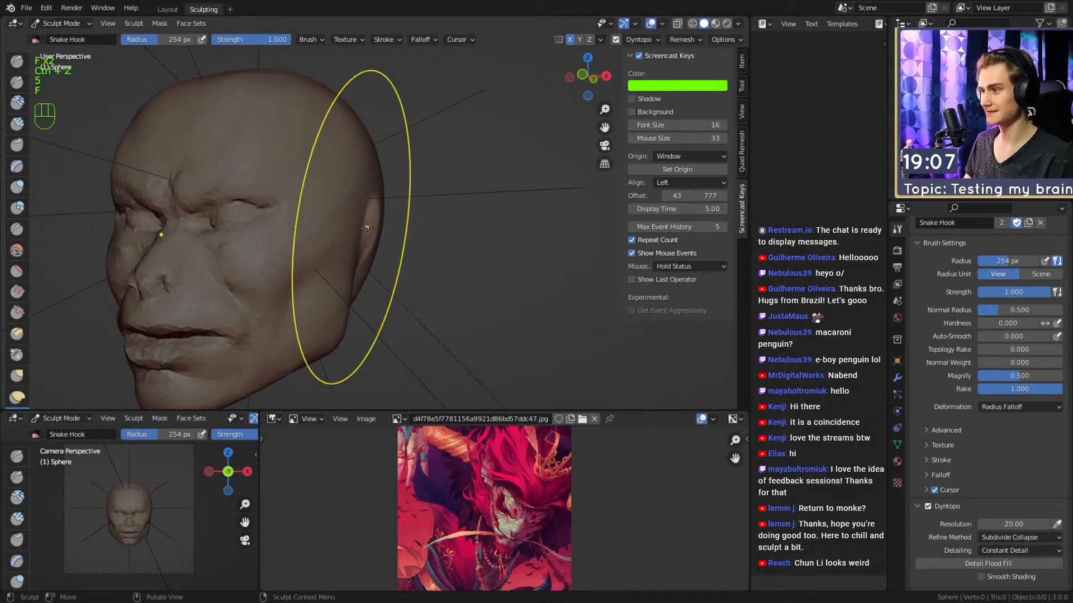
pyautogui.moveTo(412, 201); pyautogui.dragTo(413, 198)
pyautogui.moveTo(414, 208)
pyautogui.keyDown('alt'); pyautogui.mouseDown()
pyautogui.moveTo(361, 234)
pyautogui.moveTo(313, 213)
pyautogui.moveTo(312, 223)
pyautogui.mouseUp(); pyautogui.keyUp('alt')
pyautogui.press('f')
pyautogui.click(335, 210)
pyautogui.moveTo(320, 124)
pyautogui.keyDown('alt'); pyautogui.mouseDown()
pyautogui.moveTo(383, 191)
pyautogui.moveTo(388, 237)
pyautogui.mouseUp(); pyautogui.keyUp('alt')
# Try to reshape the extruded ear from the side with the Snake Hook brush at a 201 px radius.
pyautogui.press('f')
pyautogui.click(438, 239)
pyautogui.moveTo(410, 198)
pyautogui.mouseDown()
pyautogui.moveTo(467, 220)
pyautogui.moveTo(334, 244)
pyautogui.mouseUp()
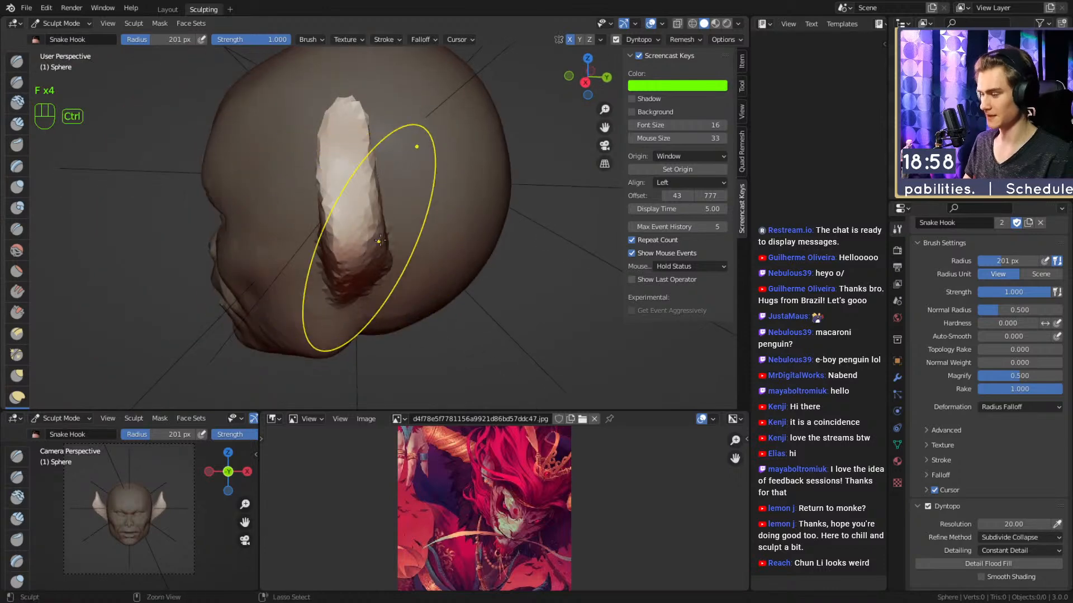
pyautogui.hotkey('ctrl', 'z')
# Shape the ear's lower part and outer edge from behind with the Snake Hook brush at a 147 px radius.
pyautogui.press('f')
pyautogui.click(496, 242)
pyautogui.moveTo(496, 242); pyautogui.dragTo(377, 238, button='middle')
pyautogui.moveTo(392, 240)
pyautogui.keyDown('shift'); pyautogui.mouseDown(button='middle')
pyautogui.moveTo(405, 253)
pyautogui.moveTo(371, 241)
pyautogui.mouseUp(button='middle'); pyautogui.keyUp('shift')
pyautogui.moveTo(354, 273); pyautogui.dragTo(353, 272)
pyautogui.press('f')
pyautogui.click(445, 261)
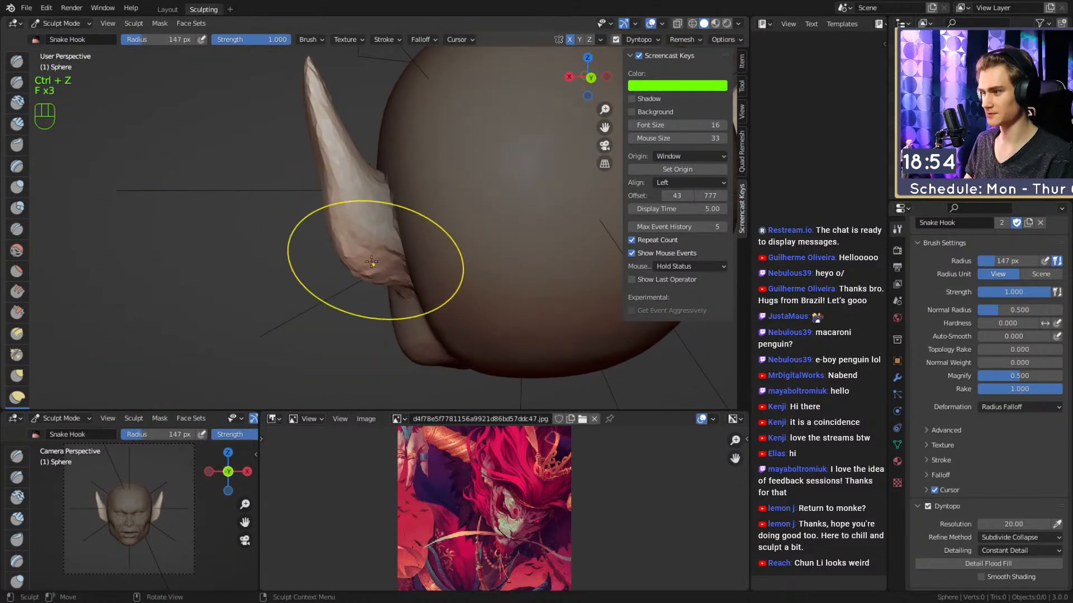
pyautogui.keyDown('shift'); pyautogui.moveTo(376, 262); pyautogui.dragTo(394, 276, button='middle'); pyautogui.keyUp('shift')
pyautogui.moveTo(336, 205); pyautogui.dragTo(334, 203)
pyautogui.keyDown('shift'); pyautogui.moveTo(335, 186); pyautogui.dragTo(345, 208, button='middle'); pyautogui.keyUp('shift')
# Pull the ear upward and refine its side profile with the Snake Hook brush, setting the radius to 137 px.
pyautogui.moveTo(339, 162)
pyautogui.mouseDown(button='middle')
pyautogui.moveTo(329, 174)
pyautogui.moveTo(411, 151)
pyautogui.moveTo(475, 162)
pyautogui.moveTo(400, 190)
pyautogui.mouseUp(button='middle')
pyautogui.press('f')
pyautogui.click(412, 196)
pyautogui.press('f')
pyautogui.click(419, 185)
pyautogui.moveTo(340, 162); pyautogui.dragTo(363, 111)
pyautogui.moveTo(380, 204); pyautogui.dragTo(392, 210, button='middle')
pyautogui.press('f')
pyautogui.click(354, 217)
pyautogui.moveTo(375, 288)
pyautogui.keyDown('shift'); pyautogui.mouseDown(button='middle')
pyautogui.moveTo(351, 256)
pyautogui.moveTo(315, 271)
pyautogui.mouseUp(button='middle'); pyautogui.keyUp('shift')
pyautogui.click(343, 249)
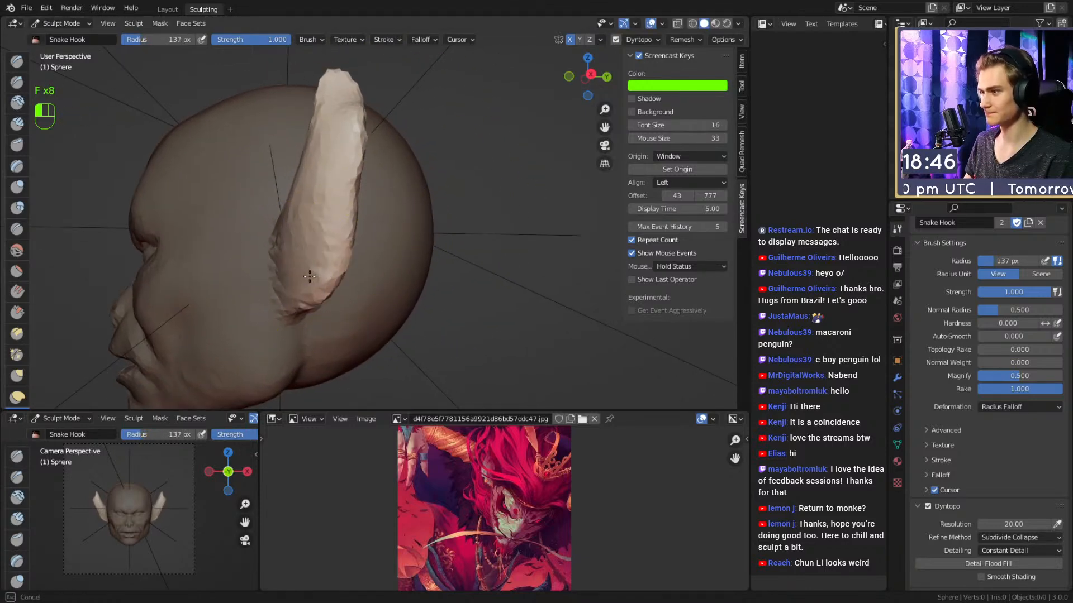
# Pull the ear's lower end into shape with the Snake Hook brush at a 173 px radius.
pyautogui.moveTo(372, 146)
pyautogui.keyDown('alt'); pyautogui.mouseDown()
pyautogui.moveTo(444, 222)
pyautogui.moveTo(413, 242)
pyautogui.moveTo(414, 215)
pyautogui.moveTo(426, 210)
pyautogui.moveTo(397, 185)
pyautogui.moveTo(415, 195)
pyautogui.mouseUp(); pyautogui.keyUp('alt')
pyautogui.press('f')
pyautogui.click(405, 209)
pyautogui.press('f')
pyautogui.click(422, 185)
pyautogui.keyDown('alt'); pyautogui.keyDown('shift'); pyautogui.moveTo(408, 341); pyautogui.dragTo(387, 250); pyautogui.keyUp('shift'); pyautogui.keyUp('alt')
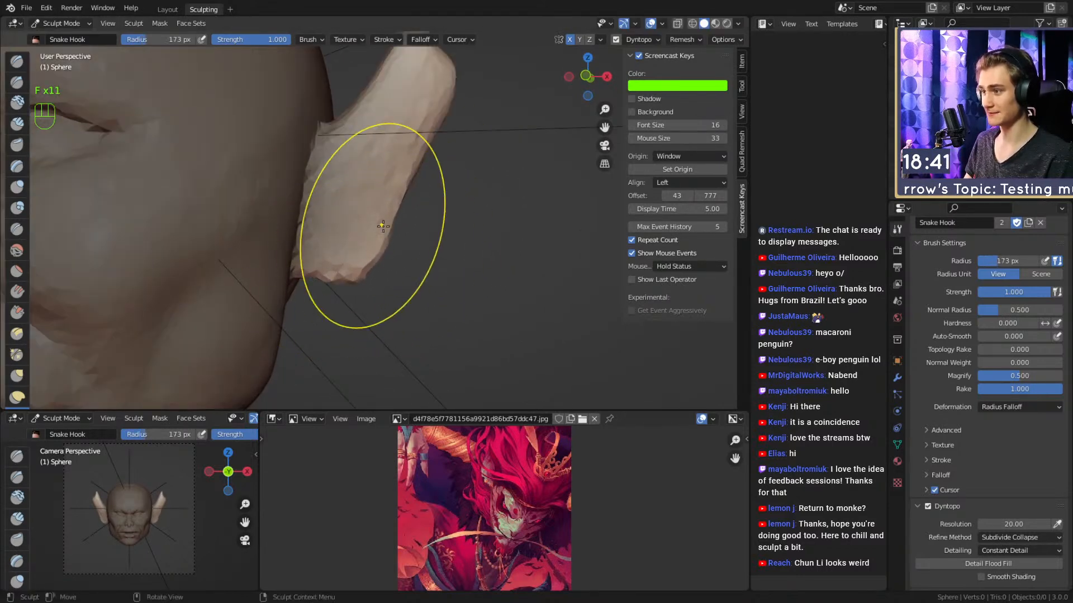
pyautogui.keyDown('alt'); pyautogui.keyDown('shift'); pyautogui.moveTo(372, 200); pyautogui.dragTo(383, 296); pyautogui.keyUp('shift'); pyautogui.keyUp('alt')
# Refine the ear's outline and lower edge with the Snake Hook brush, varying the radius between strokes.
pyautogui.press('f')
pyautogui.click(374, 194)
pyautogui.moveTo(400, 176)
pyautogui.keyDown('alt'); pyautogui.mouseDown()
pyautogui.moveTo(378, 196)
pyautogui.moveTo(373, 223)
pyautogui.mouseUp(); pyautogui.keyUp('alt')
pyautogui.keyDown('alt'); pyautogui.moveTo(373, 223); pyautogui.dragTo(331, 193); pyautogui.keyUp('alt')
pyautogui.press('f')
pyautogui.click(330, 172)
pyautogui.moveTo(331, 193)
pyautogui.keyDown('alt'); pyautogui.mouseDown()
pyautogui.moveTo(334, 149)
pyautogui.moveTo(339, 187)
pyautogui.moveTo(343, 175)
pyautogui.mouseUp(); pyautogui.keyUp('alt')
pyautogui.press('f')
pyautogui.click(387, 186)
pyautogui.keyDown('alt'); pyautogui.moveTo(469, 204); pyautogui.dragTo(460, 194); pyautogui.keyUp('alt')
pyautogui.press('f')
pyautogui.click(433, 193)
pyautogui.moveTo(339, 269); pyautogui.dragTo(335, 262)
# Work on the tip of the ear with the Snake Hook brush at a 75 px radius.
pyautogui.moveTo(336, 261)
pyautogui.keyDown('alt'); pyautogui.mouseDown()
pyautogui.moveTo(438, 199)
pyautogui.moveTo(423, 215)
pyautogui.moveTo(385, 190)
pyautogui.mouseUp(); pyautogui.keyUp('alt')
pyautogui.press('f')
pyautogui.press('f')
pyautogui.click(383, 196)
pyautogui.press('f')
pyautogui.click(374, 194)
pyautogui.press('f')
pyautogui.click(390, 188)
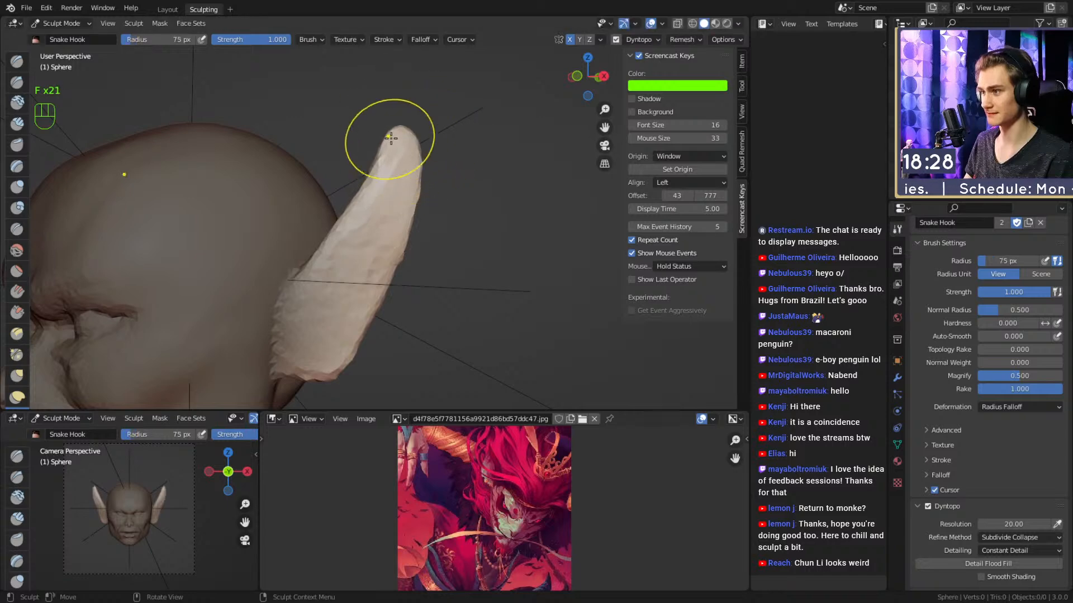
pyautogui.keyDown('alt'); pyautogui.moveTo(389, 214); pyautogui.dragTo(367, 237); pyautogui.keyUp('alt')
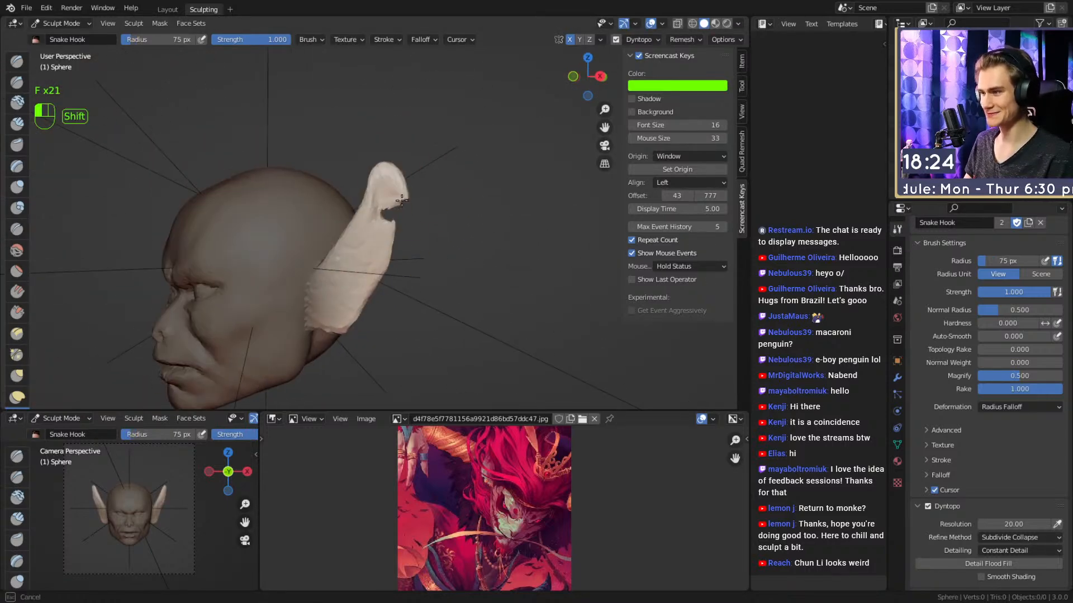
# Smooth the tip and rear edge of the ear with a 57 px brush radius.
pyautogui.press('f')
pyautogui.click(412, 189)
pyautogui.keyDown('shift'); pyautogui.moveTo(400, 182); pyautogui.dragTo(394, 226); pyautogui.keyUp('shift')
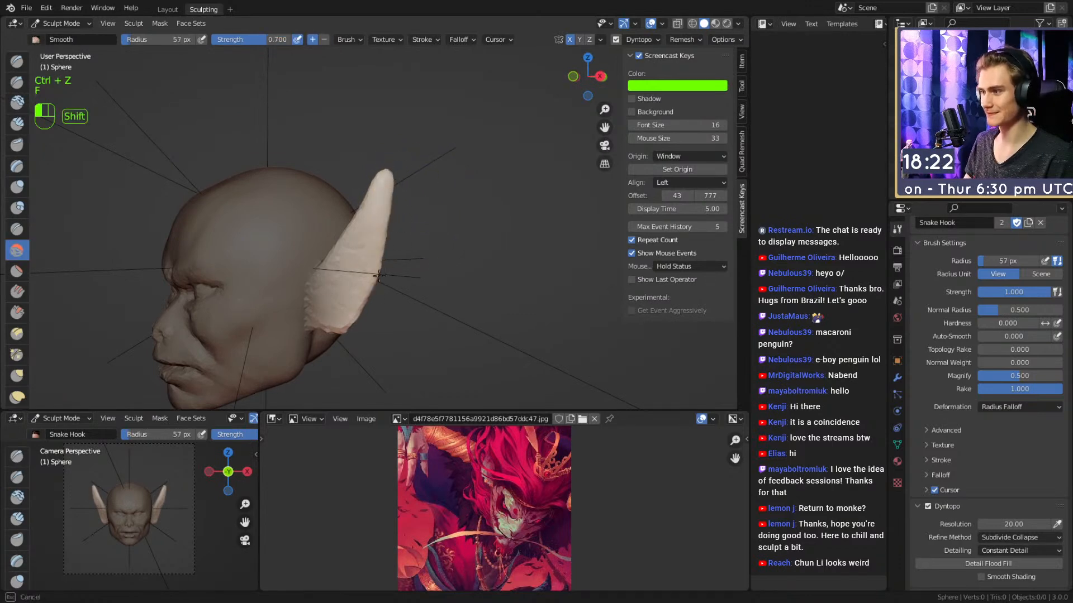
pyautogui.keyDown('shift'); pyautogui.moveTo(394, 178); pyautogui.dragTo(389, 195); pyautogui.keyUp('shift')
# Reshape the ear's lower end and rear edge with the Snake Hook brush at a radius of about 155 px.
pyautogui.moveTo(362, 245)
pyautogui.keyDown('ctrl'); pyautogui.keyDown('alt'); pyautogui.mouseDown()
pyautogui.moveTo(349, 166)
pyautogui.moveTo(332, 224)
pyautogui.mouseUp(); pyautogui.keyUp('alt'); pyautogui.keyUp('ctrl')
pyautogui.keyDown('alt'); pyautogui.keyDown('shift'); pyautogui.moveTo(330, 270); pyautogui.dragTo(373, 147); pyautogui.keyUp('shift'); pyautogui.keyUp('alt')
pyautogui.moveTo(353, 221)
pyautogui.keyDown('alt'); pyautogui.mouseDown()
pyautogui.moveTo(370, 207)
pyautogui.moveTo(373, 237)
pyautogui.mouseUp(); pyautogui.keyUp('alt')
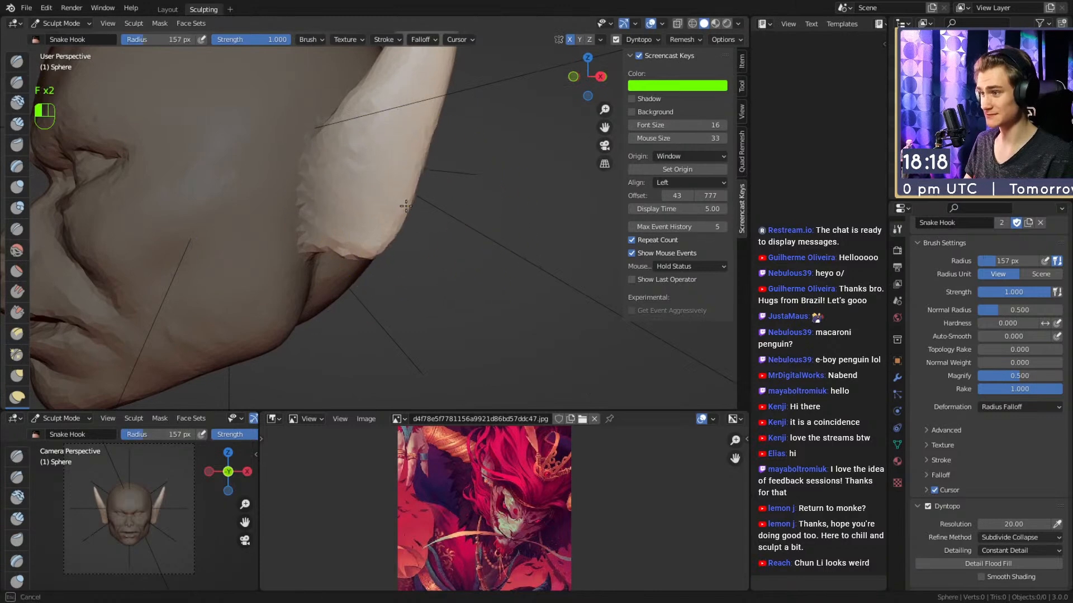
pyautogui.keyDown('alt'); pyautogui.moveTo(404, 204); pyautogui.dragTo(395, 218); pyautogui.keyUp('alt')
pyautogui.keyDown('alt'); pyautogui.moveTo(344, 250); pyautogui.dragTo(329, 357); pyautogui.keyUp('alt')
pyautogui.moveTo(387, 252)
pyautogui.keyDown('alt'); pyautogui.mouseDown()
pyautogui.moveTo(361, 271)
pyautogui.moveTo(391, 260)
pyautogui.mouseUp(); pyautogui.keyUp('alt')
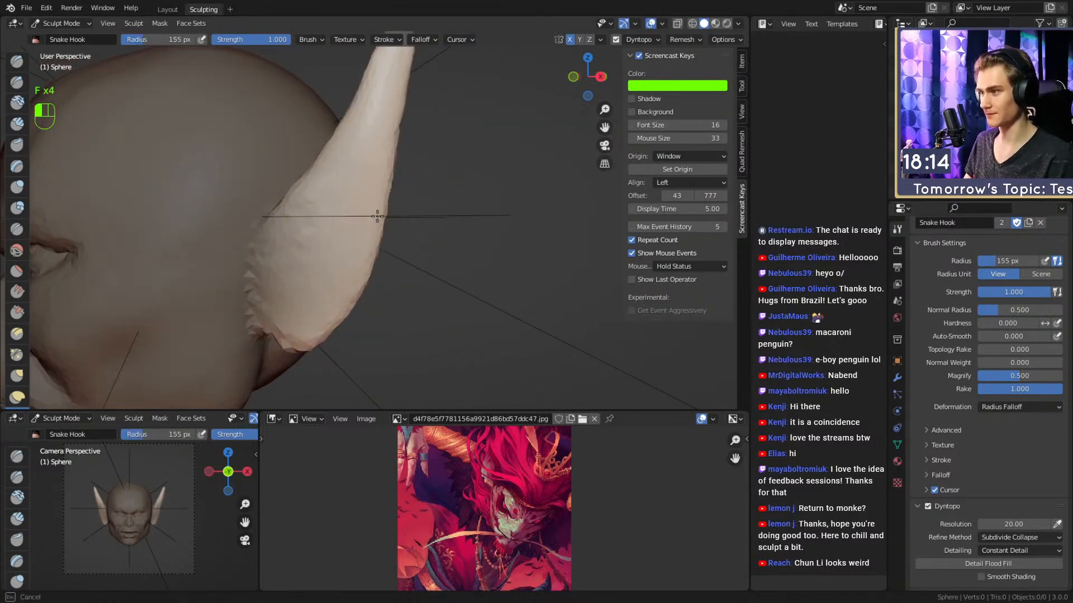
# Adjust the rear edge of the ear below its tip with the Snake Hook brush at a 103 px radius.
pyautogui.press('f')
pyautogui.click(390, 166)
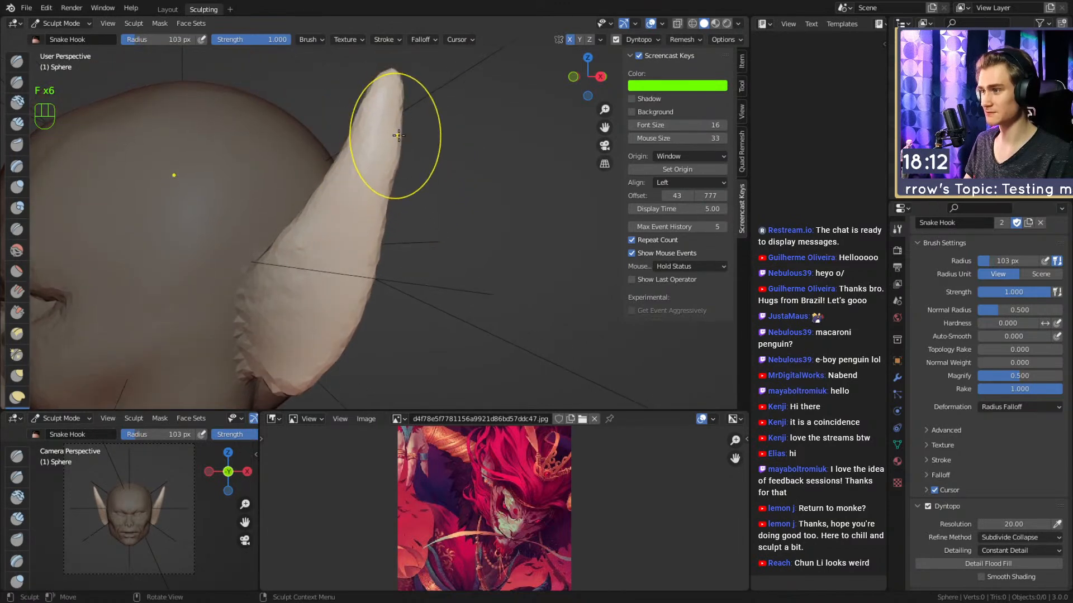
pyautogui.moveTo(391, 193); pyautogui.dragTo(398, 192)
pyautogui.keyDown('alt'); pyautogui.moveTo(386, 207); pyautogui.dragTo(346, 170); pyautogui.keyUp('alt')
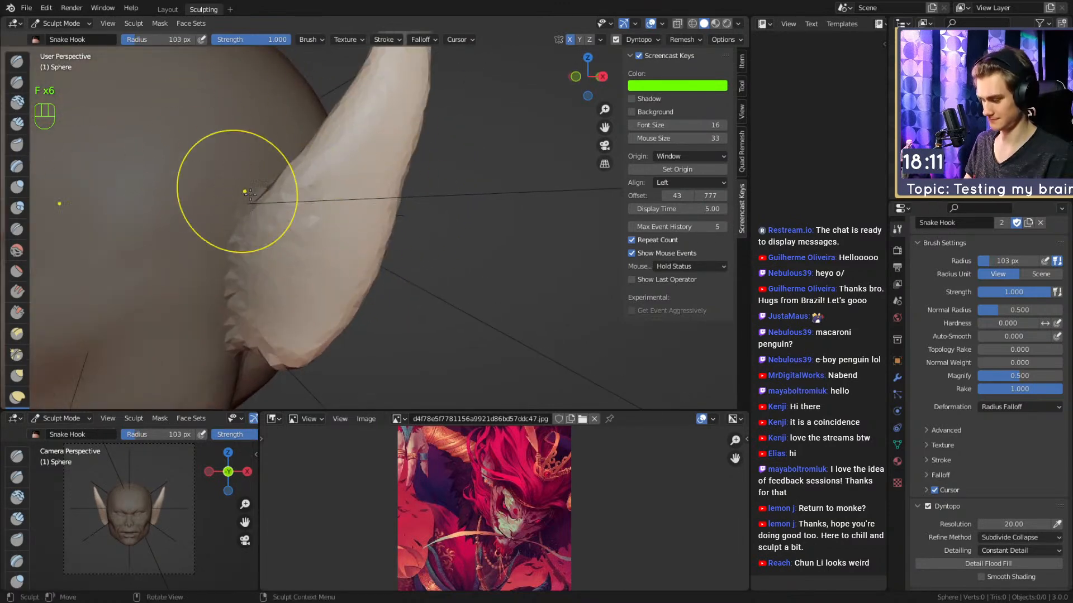
pyautogui.moveTo(355, 235)
pyautogui.keyDown('alt'); pyautogui.mouseDown()
pyautogui.moveTo(427, 226)
pyautogui.moveTo(293, 247)
pyautogui.moveTo(323, 263)
pyautogui.moveTo(191, 132)
pyautogui.moveTo(328, 263)
pyautogui.moveTo(358, 220)
pyautogui.mouseUp(); pyautogui.keyUp('alt')
# Clear the mask and build up the back of the ear where it meets the head with Clay Strips at a 36 px radius.
pyautogui.press('1')
pyautogui.press('f')
pyautogui.press('f')
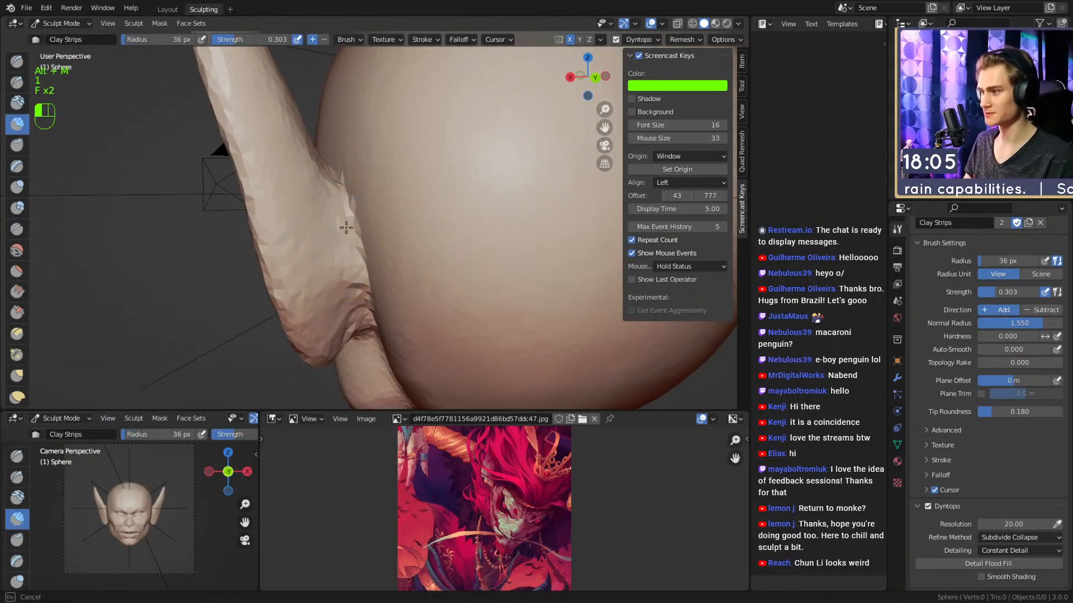
pyautogui.moveTo(336, 309); pyautogui.dragTo(339, 304)
pyautogui.moveTo(340, 304)
pyautogui.keyDown('alt'); pyautogui.mouseDown()
pyautogui.moveTo(345, 215)
pyautogui.moveTo(360, 263)
pyautogui.mouseUp(); pyautogui.keyUp('alt')
# Work on the back of the ear with the Crease brush at strength 0.388 and a 50 px radius.
pyautogui.press('2')
pyautogui.press('f')
pyautogui.click(362, 285)
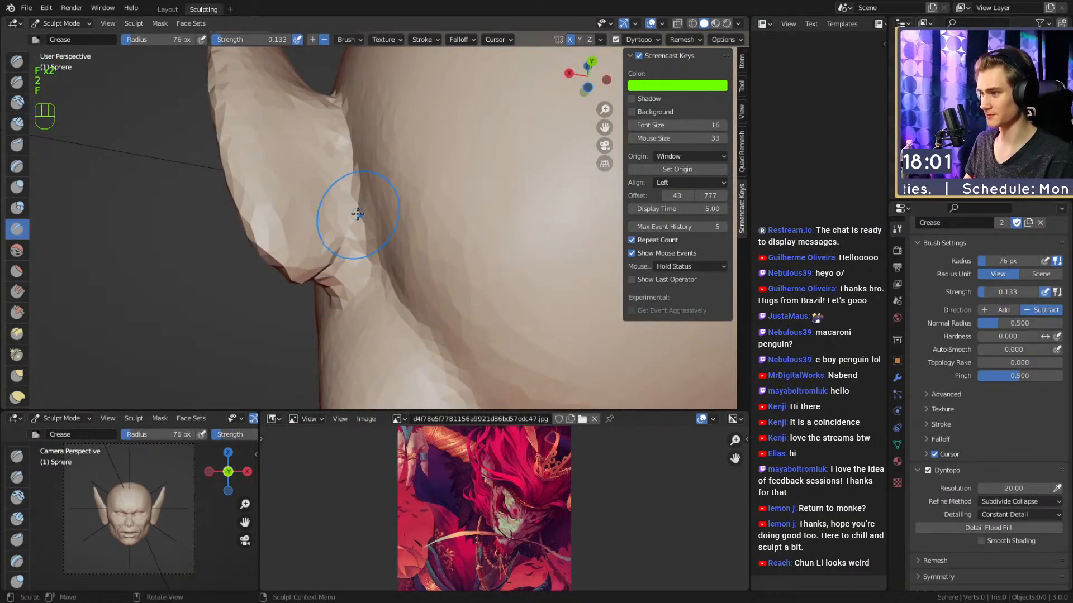
pyautogui.hotkey('shift', 'f')
pyautogui.hotkey('shift', 'f')
pyautogui.click(353, 212)
pyautogui.press('f')
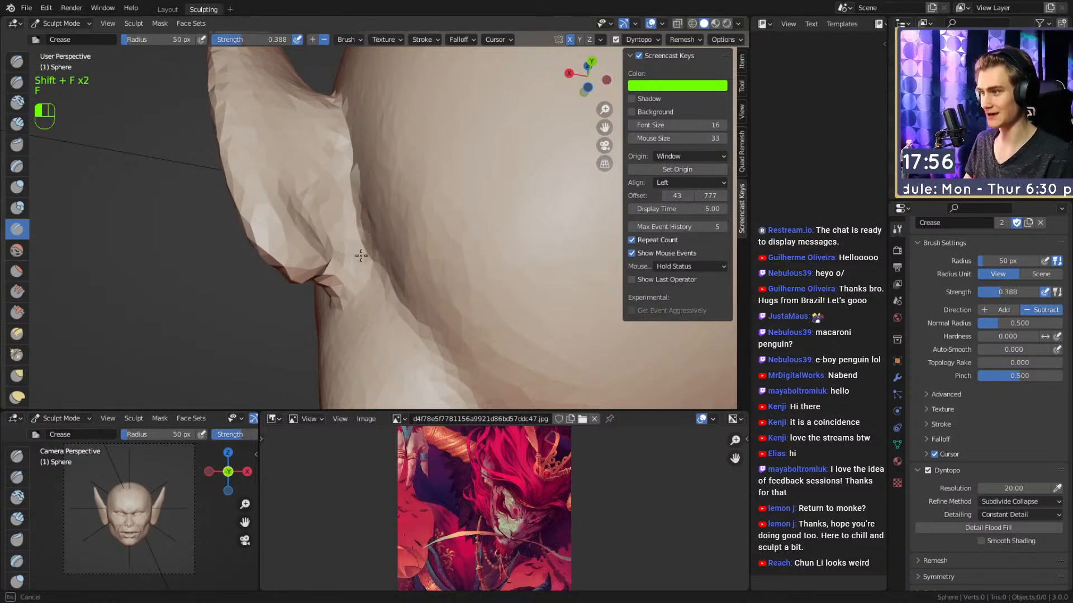
# Sketch the first folds of the inner ear along its front edge with the Crease brush at a 47 px radius.
pyautogui.moveTo(337, 233)
pyautogui.keyDown('alt'); pyautogui.mouseDown()
pyautogui.moveTo(359, 251)
pyautogui.moveTo(339, 280)
pyautogui.mouseUp(); pyautogui.keyUp('alt')
pyautogui.moveTo(247, 200)
pyautogui.keyDown('alt'); pyautogui.mouseDown()
pyautogui.moveTo(280, 227)
pyautogui.moveTo(325, 311)
pyautogui.moveTo(294, 220)
pyautogui.moveTo(314, 165)
pyautogui.moveTo(347, 206)
pyautogui.moveTo(342, 258)
pyautogui.moveTo(347, 208)
pyautogui.moveTo(370, 248)
pyautogui.moveTo(521, 194)
pyautogui.moveTo(490, 146)
pyautogui.moveTo(435, 135)
pyautogui.moveTo(342, 209)
pyautogui.moveTo(337, 237)
pyautogui.mouseUp(); pyautogui.keyUp('alt')
pyautogui.press('f')
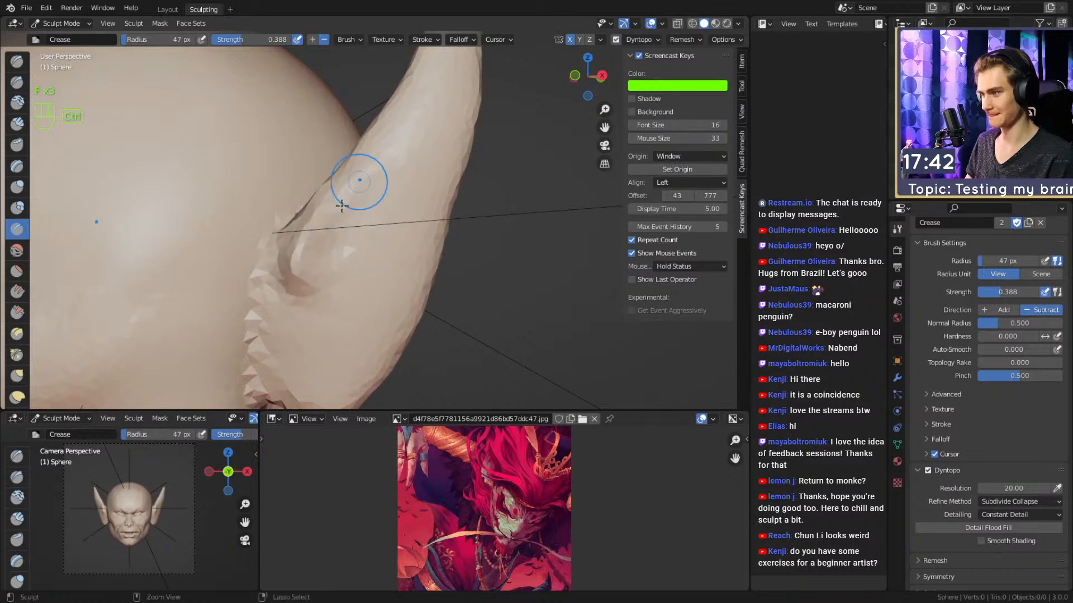
pyautogui.keyDown('alt'); pyautogui.moveTo(410, 93); pyautogui.dragTo(400, 127); pyautogui.keyUp('alt')
pyautogui.moveTo(301, 287)
pyautogui.keyDown('ctrl'); pyautogui.mouseDown()
pyautogui.moveTo(350, 227)
pyautogui.moveTo(431, 75)
pyautogui.moveTo(392, 193)
pyautogui.moveTo(423, 106)
pyautogui.mouseUp(); pyautogui.keyUp('ctrl')
pyautogui.keyDown('ctrl'); pyautogui.moveTo(429, 63); pyautogui.dragTo(369, 159); pyautogui.keyUp('ctrl')
pyautogui.moveTo(345, 238)
pyautogui.keyDown('alt'); pyautogui.keyDown('shift'); pyautogui.mouseDown()
pyautogui.moveTo(368, 165)
pyautogui.moveTo(378, 196)
pyautogui.moveTo(378, 185)
pyautogui.moveTo(363, 229)
pyautogui.mouseUp(); pyautogui.keyUp('shift'); pyautogui.keyUp('alt')
pyautogui.keyDown('alt'); pyautogui.moveTo(363, 224); pyautogui.dragTo(327, 237); pyautogui.keyUp('alt')
# Reposition the lower inner part of the ear with the Grab brush and smooth its surface.
pyautogui.press('3')
pyautogui.press('f')
pyautogui.click(330, 226)
pyautogui.press('f')
pyautogui.press('f')
pyautogui.click(351, 273)
pyautogui.moveTo(329, 285)
pyautogui.keyDown('shift'); pyautogui.mouseDown()
pyautogui.moveTo(357, 235)
pyautogui.moveTo(340, 226)
pyautogui.mouseUp(); pyautogui.keyUp('shift')
# Carve the hollow around the ear opening with the Crease brush at a 49 px radius.
pyautogui.press('2')
pyautogui.press('f')
pyautogui.press('f')
pyautogui.click(356, 237)
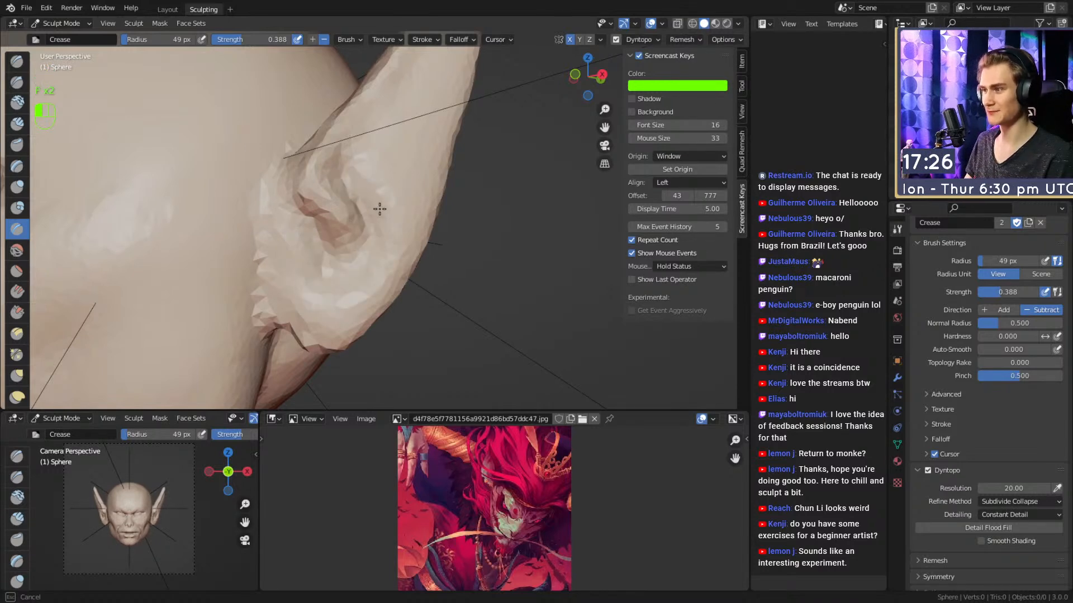
pyautogui.keyDown('alt'); pyautogui.moveTo(384, 215); pyautogui.dragTo(376, 246); pyautogui.keyUp('alt')
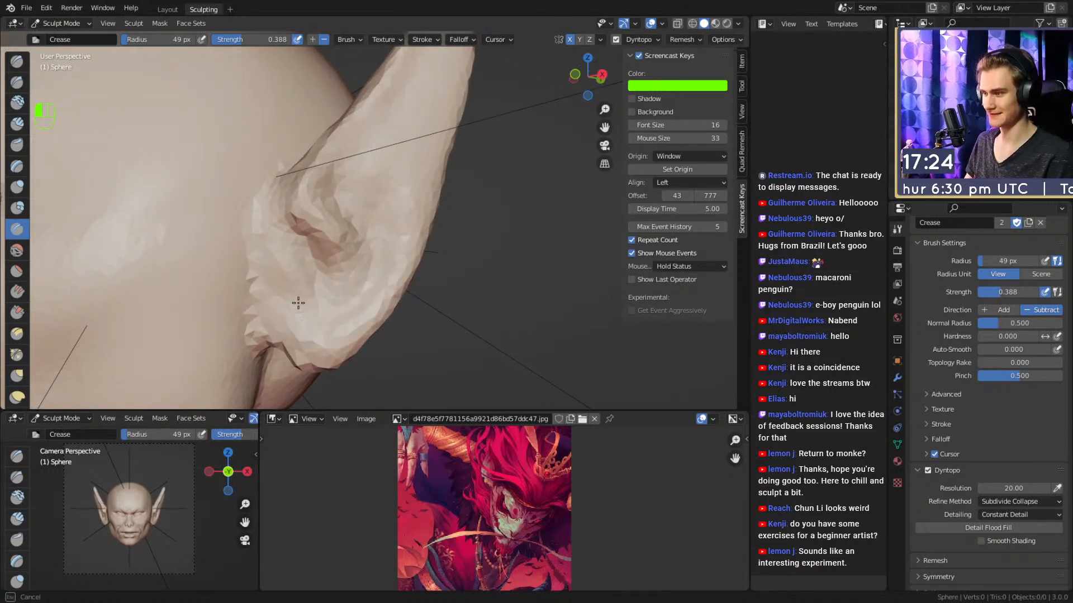
pyautogui.keyDown('alt'); pyautogui.moveTo(312, 308); pyautogui.dragTo(360, 286); pyautogui.keyUp('alt')
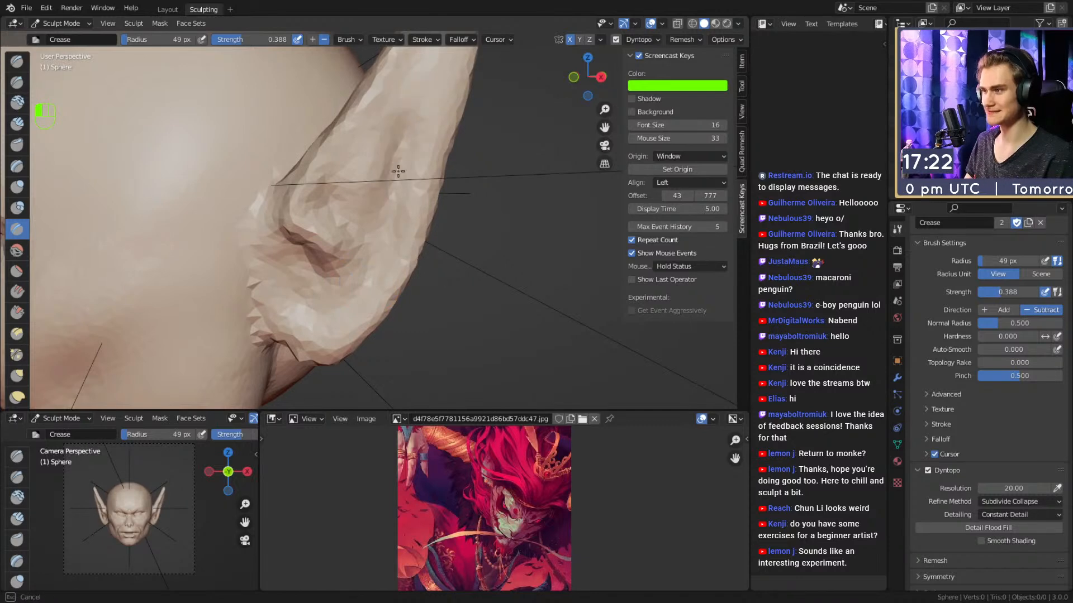
# Cut the long inner fold running up the ear toward its tip with the Crease brush.
pyautogui.keyDown('alt'); pyautogui.moveTo(349, 217); pyautogui.dragTo(369, 215); pyautogui.keyUp('alt')
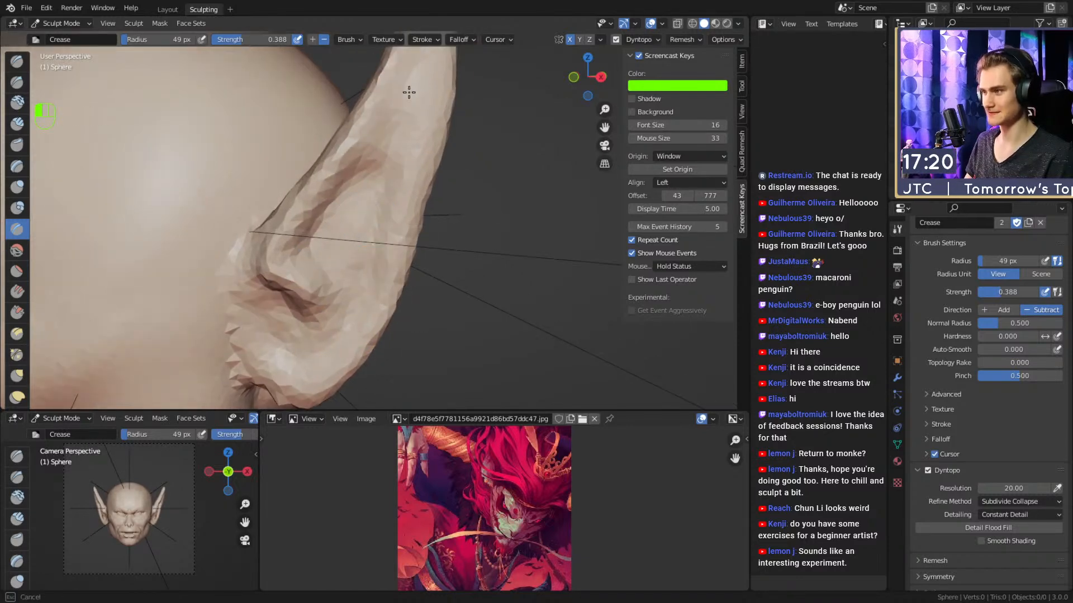
pyautogui.keyDown('alt'); pyautogui.moveTo(374, 134); pyautogui.dragTo(382, 156); pyautogui.keyUp('alt')
pyautogui.keyDown('alt'); pyautogui.moveTo(335, 248); pyautogui.dragTo(240, 203); pyautogui.keyUp('alt')
pyautogui.press('f')
pyautogui.click(358, 196)
pyautogui.keyDown('alt'); pyautogui.keyDown('shift'); pyautogui.moveTo(359, 182); pyautogui.dragTo(363, 234); pyautogui.keyUp('shift'); pyautogui.keyUp('alt')
pyautogui.keyDown('alt'); pyautogui.moveTo(318, 159); pyautogui.dragTo(360, 197); pyautogui.keyUp('alt')
# Shift the ear's folds with the Grab brush, varying its radius, and smooth around the opening.
pyautogui.press('3')
pyautogui.press('f')
pyautogui.click(358, 201)
pyautogui.keyDown('shift'); pyautogui.moveTo(360, 198); pyautogui.dragTo(357, 196, button='middle'); pyautogui.keyUp('shift')
pyautogui.press('f')
pyautogui.click(334, 184)
pyautogui.keyDown('shift'); pyautogui.moveTo(333, 183); pyautogui.dragTo(368, 240); pyautogui.keyUp('shift')
pyautogui.keyDown('shift'); pyautogui.moveTo(382, 215); pyautogui.dragTo(362, 199, button='middle'); pyautogui.keyUp('shift')
# Deepen the folds around the ear opening with the Crease brush at a 58 px radius.
pyautogui.press('2')
pyautogui.press('f')
pyautogui.click(349, 160)
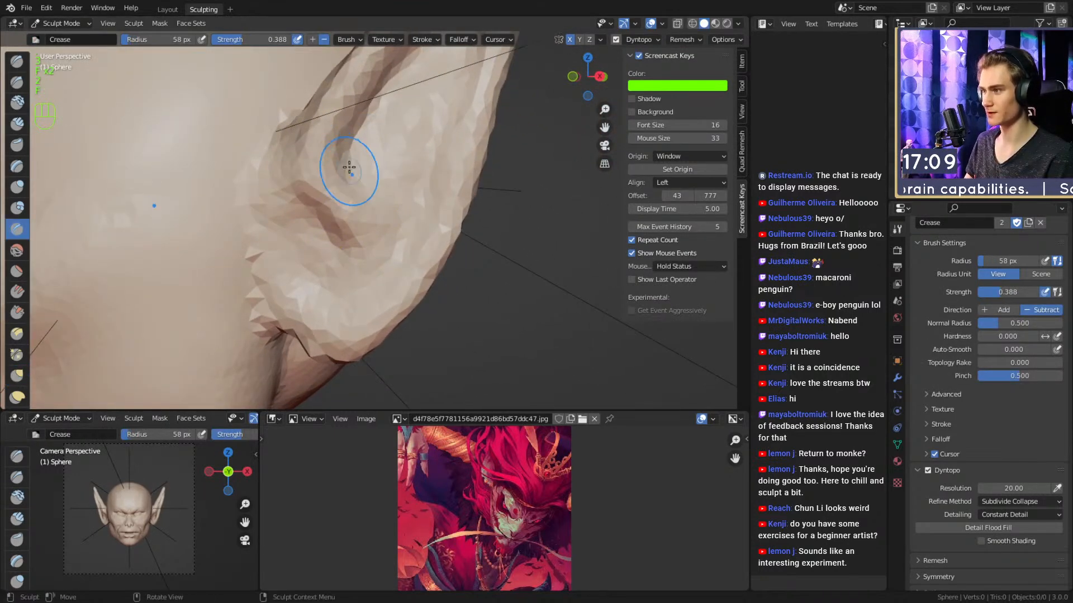
pyautogui.moveTo(281, 174); pyautogui.dragTo(349, 240)
pyautogui.moveTo(360, 223)
pyautogui.mouseDown(button='middle')
pyautogui.moveTo(424, 221)
pyautogui.moveTo(362, 229)
pyautogui.mouseUp(button='middle')
pyautogui.moveTo(336, 246); pyautogui.dragTo(361, 252)
pyautogui.moveTo(390, 237); pyautogui.dragTo(366, 246, button='middle')
pyautogui.moveTo(388, 182)
pyautogui.mouseDown(button='middle')
pyautogui.moveTo(380, 227)
pyautogui.moveTo(370, 209)
pyautogui.moveTo(436, 145)
pyautogui.moveTo(395, 200)
pyautogui.mouseUp(button='middle')
pyautogui.moveTo(387, 258)
pyautogui.mouseDown(button='middle')
pyautogui.moveTo(376, 285)
pyautogui.moveTo(328, 220)
pyautogui.moveTo(414, 204)
pyautogui.moveTo(309, 258)
pyautogui.moveTo(302, 227)
pyautogui.moveTo(364, 201)
pyautogui.moveTo(359, 268)
pyautogui.moveTo(353, 254)
pyautogui.moveTo(323, 313)
pyautogui.mouseUp(button='middle')
# Reshape the earlobe and lower ear outline with the Grab brush, ending at a 159 px radius.
pyautogui.press('3')
pyautogui.press('f')
pyautogui.click(404, 252)
pyautogui.press('f')
pyautogui.click(460, 246)
pyautogui.press('f')
pyautogui.click(371, 270)
pyautogui.keyDown('shift'); pyautogui.moveTo(390, 222); pyautogui.dragTo(376, 237, button='middle'); pyautogui.keyUp('shift')
pyautogui.press('f')
pyautogui.click(380, 257)
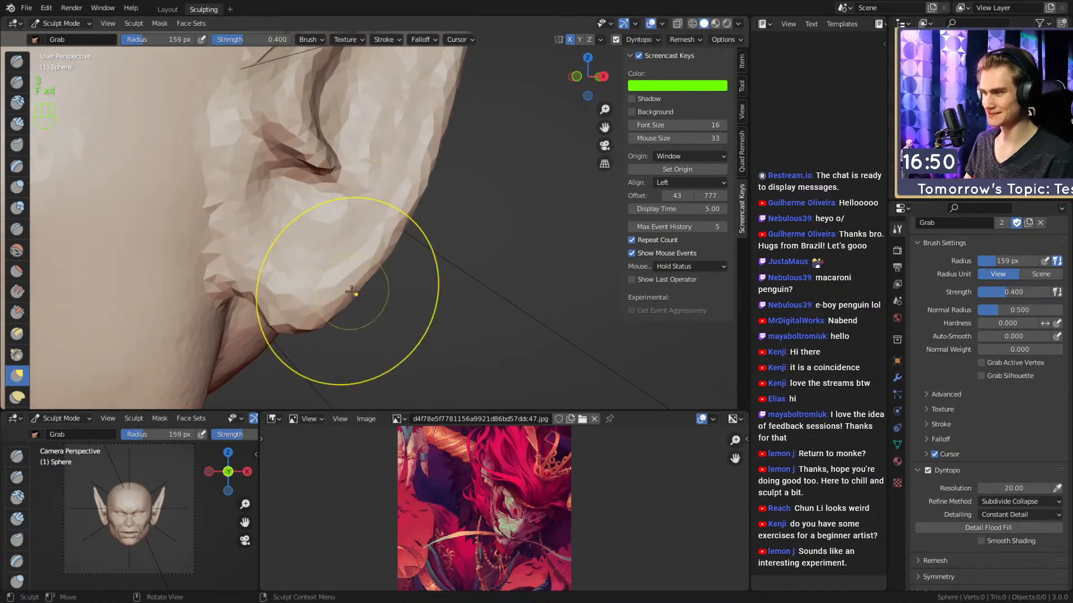
# Adjust the ear's tip and profile from the front with the Grab brush at radii of 118 and 104 px.
pyautogui.keyDown('alt'); pyautogui.keyDown('shift'); pyautogui.moveTo(354, 262); pyautogui.dragTo(331, 304); pyautogui.keyUp('shift'); pyautogui.keyUp('alt')
pyautogui.press('f')
pyautogui.click(477, 249)
pyautogui.keyDown('alt'); pyautogui.keyDown('shift'); pyautogui.moveTo(441, 179); pyautogui.dragTo(397, 254); pyautogui.keyUp('shift'); pyautogui.keyUp('alt')
pyautogui.press('f')
pyautogui.click(388, 254)
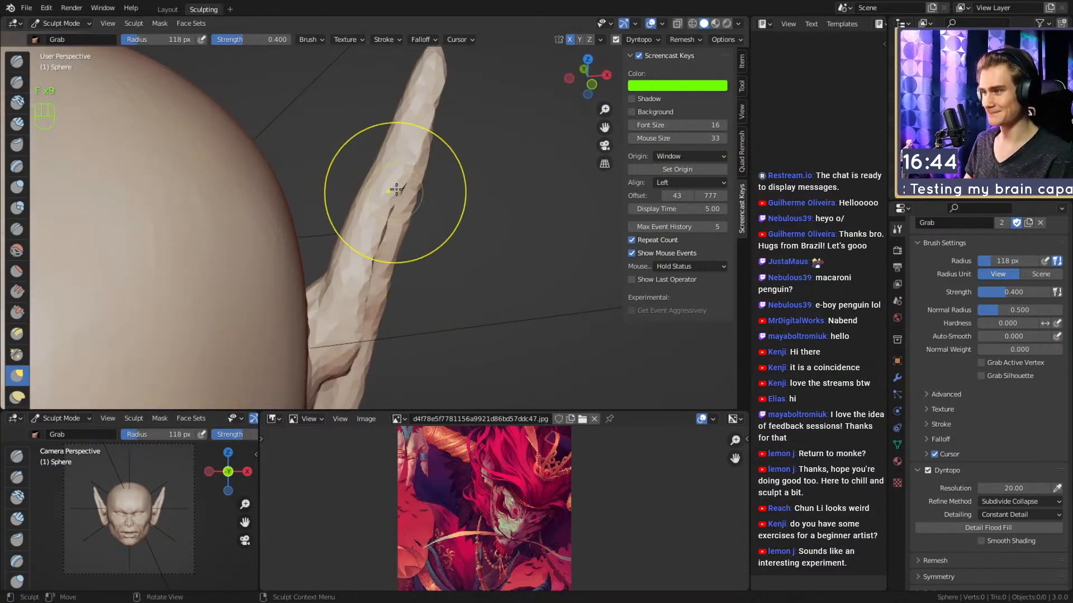
pyautogui.moveTo(436, 94); pyautogui.dragTo(418, 93)
pyautogui.moveTo(428, 245)
pyautogui.keyDown('alt'); pyautogui.mouseDown()
pyautogui.moveTo(357, 268)
pyautogui.moveTo(438, 223)
pyautogui.moveTo(408, 233)
pyautogui.mouseUp(); pyautogui.keyUp('alt')
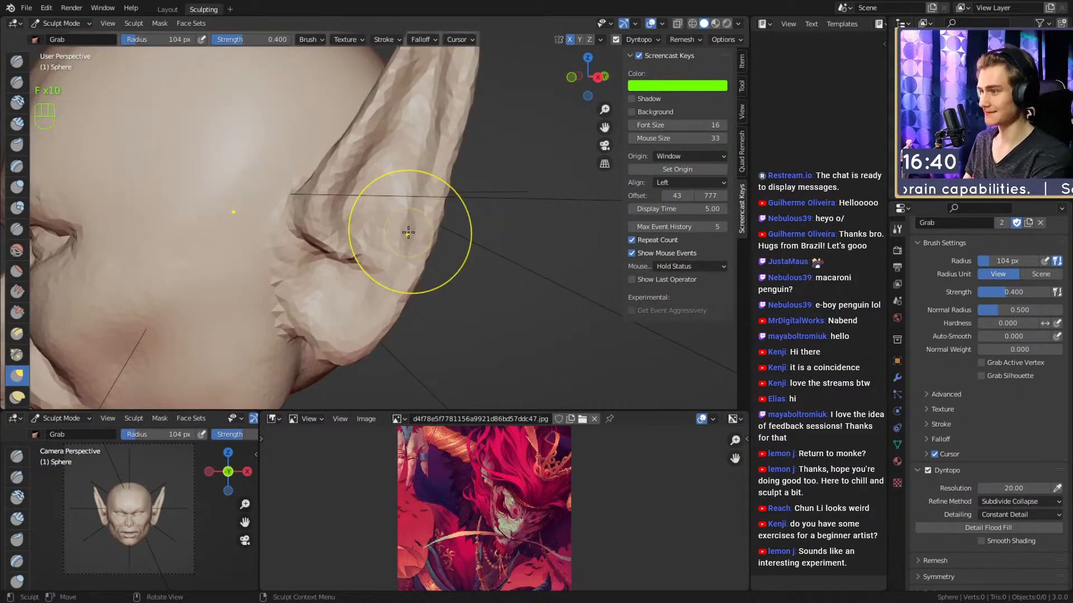
# Deepen the main crease above the earlobe with the Crease brush at an 81 px radius.
pyautogui.moveTo(385, 239)
pyautogui.keyDown('alt'); pyautogui.mouseDown()
pyautogui.moveTo(419, 228)
pyautogui.moveTo(366, 210)
pyautogui.mouseUp(); pyautogui.keyUp('alt')
pyautogui.press('2')
pyautogui.press('f')
pyautogui.click(309, 243)
pyautogui.moveTo(309, 243)
pyautogui.keyDown('alt'); pyautogui.mouseDown()
pyautogui.moveTo(347, 203)
pyautogui.moveTo(384, 240)
pyautogui.moveTo(352, 202)
pyautogui.moveTo(347, 232)
pyautogui.moveTo(397, 195)
pyautogui.mouseUp(); pyautogui.keyUp('alt')
pyautogui.press('f')
pyautogui.click(403, 200)
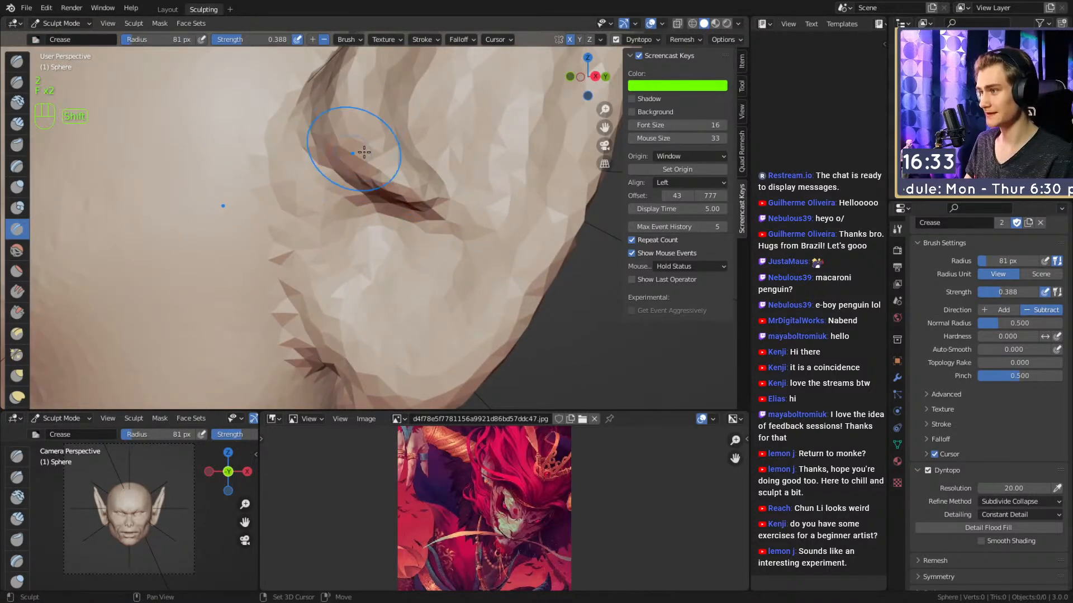
pyautogui.keyDown('alt'); pyautogui.moveTo(347, 151); pyautogui.dragTo(371, 156); pyautogui.keyUp('alt')
# Refine the fold around the ear opening with the Crease brush, reducing its radius to 54 px.
pyautogui.press('f')
pyautogui.click(372, 173)
pyautogui.press('f')
pyautogui.click(382, 188)
pyautogui.keyDown('ctrl'); pyautogui.moveTo(385, 196); pyautogui.dragTo(391, 168); pyautogui.keyUp('ctrl')
pyautogui.keyDown('alt'); pyautogui.moveTo(400, 139); pyautogui.dragTo(382, 184); pyautogui.keyUp('alt')
pyautogui.press('f')
pyautogui.click(376, 186)
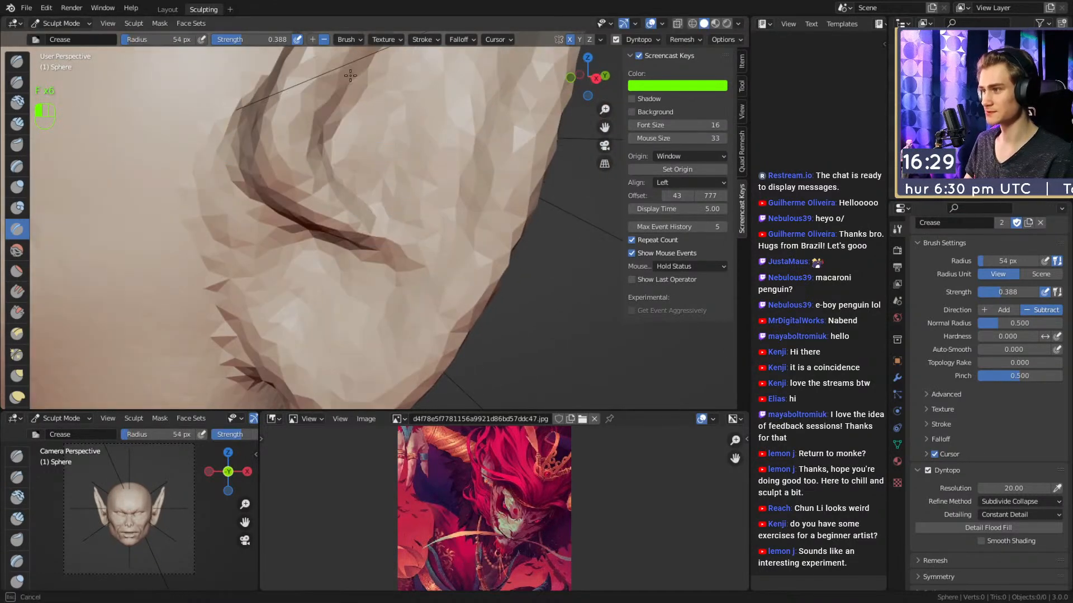
# Sharpen the inner groove rising from the ear opening with the Crease brush at a 44 px radius.
pyautogui.moveTo(333, 152); pyautogui.dragTo(329, 144)
pyautogui.keyDown('alt'); pyautogui.moveTo(331, 146); pyautogui.dragTo(351, 183); pyautogui.keyUp('alt')
pyautogui.press('f')
pyautogui.click(347, 168)
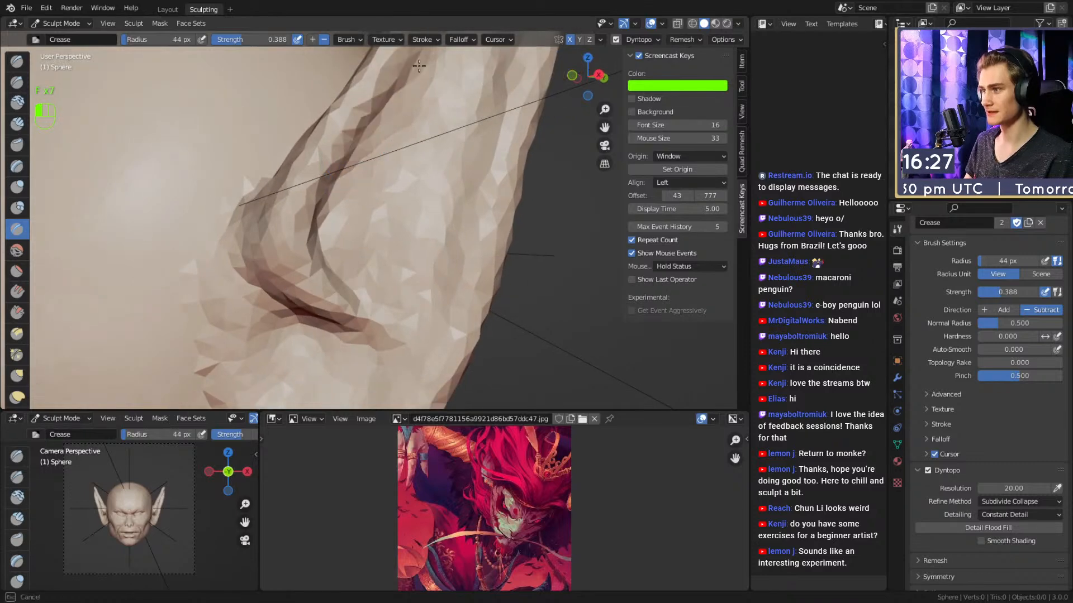
pyautogui.keyDown('alt'); pyautogui.keyDown('shift'); pyautogui.moveTo(400, 95); pyautogui.dragTo(346, 170); pyautogui.keyUp('shift'); pyautogui.keyUp('alt')
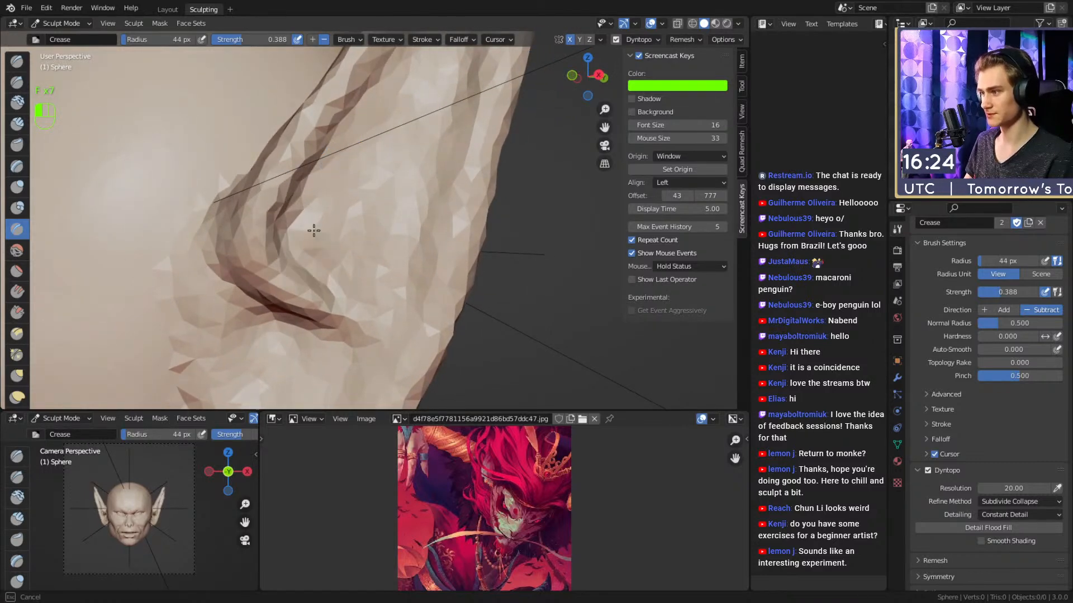
# Extend the inner groove up toward the ear tip with the Crease brush at a 46 px radius.
pyautogui.keyDown('alt'); pyautogui.keyDown('shift'); pyautogui.moveTo(392, 75); pyautogui.dragTo(359, 176); pyautogui.keyUp('shift'); pyautogui.keyUp('alt')
pyautogui.press('f')
pyautogui.click(347, 176)
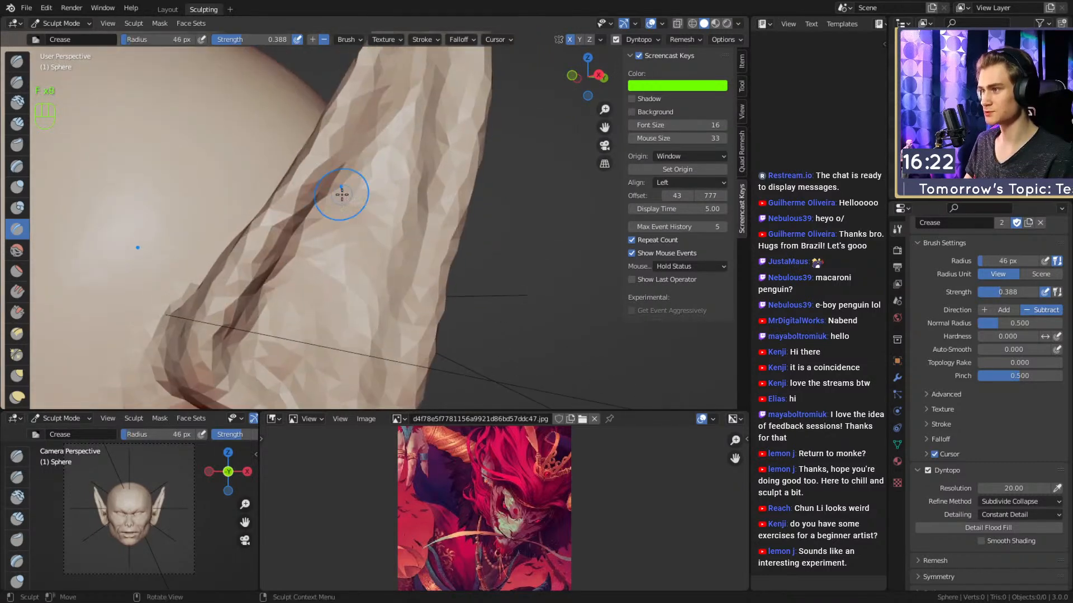
pyautogui.keyDown('alt'); pyautogui.keyDown('shift'); pyautogui.moveTo(285, 357); pyautogui.dragTo(352, 206); pyautogui.keyUp('shift'); pyautogui.keyUp('alt')
pyautogui.moveTo(356, 268)
pyautogui.keyDown('alt'); pyautogui.keyDown('shift'); pyautogui.mouseDown()
pyautogui.moveTo(364, 192)
pyautogui.moveTo(229, 240)
pyautogui.moveTo(384, 203)
pyautogui.moveTo(447, 223)
pyautogui.moveTo(359, 246)
pyautogui.moveTo(352, 226)
pyautogui.mouseUp(); pyautogui.keyUp('shift'); pyautogui.keyUp('alt')
pyautogui.press('f')
pyautogui.click(346, 212)
# Refine the ear's inner folds down to the opening with the Crease brush, ending at a 41 px radius.
pyautogui.press('f')
pyautogui.moveTo(341, 162)
pyautogui.keyDown('shift'); pyautogui.mouseDown()
pyautogui.moveTo(353, 143)
pyautogui.moveTo(367, 256)
pyautogui.moveTo(351, 189)
pyautogui.moveTo(346, 216)
pyautogui.moveTo(280, 162)
pyautogui.mouseUp(); pyautogui.keyUp('shift')
pyautogui.click(378, 153)
pyautogui.keyDown('ctrl'); pyautogui.keyDown('alt'); pyautogui.moveTo(360, 262); pyautogui.dragTo(350, 238); pyautogui.keyUp('alt'); pyautogui.keyUp('ctrl')
pyautogui.press('f')
pyautogui.click(345, 237)
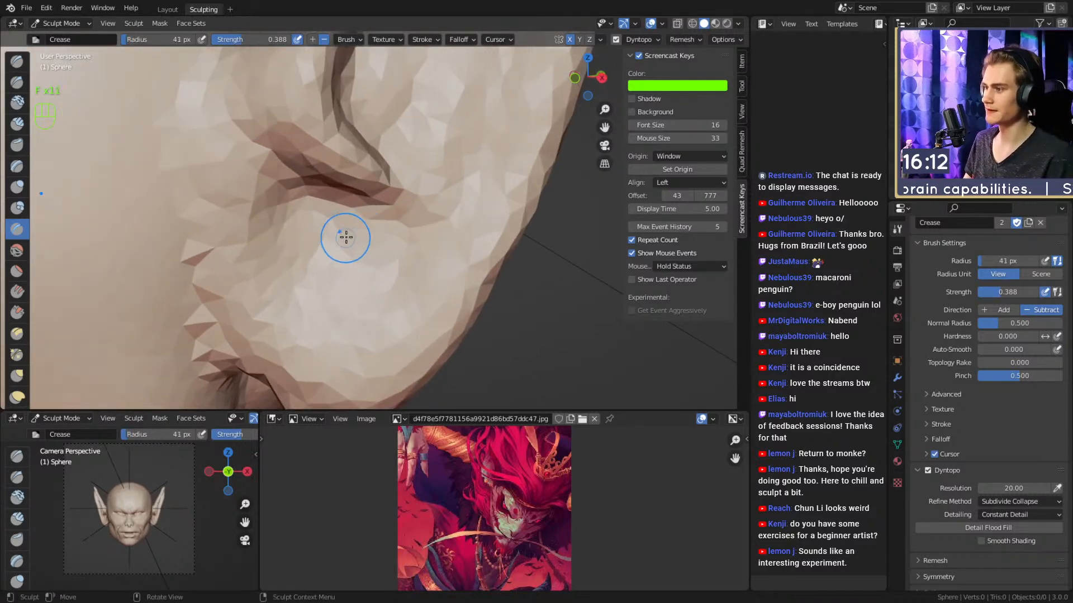
# Pull out the flap in front of the ear opening with the Snake Hook brush, varying the radius from 112 px.
pyautogui.moveTo(371, 259)
pyautogui.mouseDown(button='middle')
pyautogui.moveTo(338, 200)
pyautogui.moveTo(362, 221)
pyautogui.mouseUp(button='middle')
pyautogui.press('5')
pyautogui.press('f')
pyautogui.click(371, 228)
pyautogui.press('f')
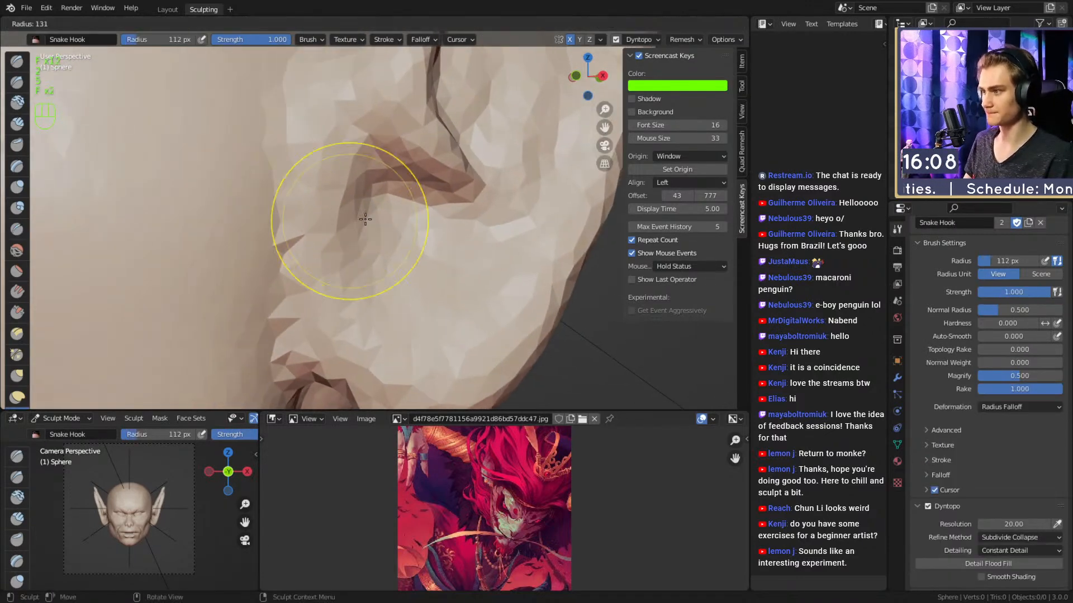
pyautogui.click(358, 220)
pyautogui.moveTo(350, 220); pyautogui.dragTo(385, 220)
pyautogui.press('f')
pyautogui.click(357, 219)
pyautogui.moveTo(356, 219)
pyautogui.mouseDown(button='middle')
pyautogui.moveTo(304, 226)
pyautogui.moveTo(492, 241)
pyautogui.mouseUp(button='middle')
# Continue shaping the area around the ear opening with the Snake Hook brush, resizing it between strokes.
pyautogui.press('2')
pyautogui.press('5')
pyautogui.press('f')
pyautogui.click(411, 239)
pyautogui.moveTo(402, 239); pyautogui.dragTo(419, 239)
pyautogui.press('f')
pyautogui.click(391, 239)
pyautogui.moveTo(410, 238)
pyautogui.mouseDown(button='middle')
pyautogui.moveTo(358, 231)
pyautogui.moveTo(322, 209)
pyautogui.mouseUp(button='middle')
# Crease the edges around the ear opening and the fold above it.
pyautogui.press('2')
pyautogui.press('f')
pyautogui.moveTo(364, 218)
pyautogui.mouseDown()
pyautogui.moveTo(345, 229)
pyautogui.moveTo(358, 269)
pyautogui.mouseUp()
pyautogui.moveTo(408, 202); pyautogui.dragTo(438, 208, button='middle')
pyautogui.press('f')
pyautogui.click(440, 207)
pyautogui.moveTo(395, 166); pyautogui.dragTo(375, 136)
pyautogui.moveTo(369, 162)
pyautogui.mouseDown(button='middle')
pyautogui.moveTo(358, 176)
pyautogui.moveTo(385, 207)
pyautogui.mouseUp(button='middle')
# Carve the inner ear bowl and the groove inside the outer rim with the resized Crease brush.
pyautogui.press('f')
pyautogui.click(390, 215)
pyautogui.moveTo(390, 215); pyautogui.dragTo(408, 230)
pyautogui.moveTo(411, 233); pyautogui.dragTo(335, 228, button='middle')
pyautogui.moveTo(331, 228); pyautogui.dragTo(362, 267)
pyautogui.moveTo(399, 201); pyautogui.dragTo(404, 208)
pyautogui.moveTo(403, 216)
pyautogui.mouseDown(button='middle')
pyautogui.moveTo(414, 234)
pyautogui.moveTo(409, 208)
pyautogui.moveTo(380, 245)
pyautogui.mouseUp(button='middle')
# Define the flap and folds beside the ear opening with the Crease brush at a 47 px radius.
pyautogui.press('f')
pyautogui.click(371, 246)
pyautogui.moveTo(363, 229)
pyautogui.mouseDown()
pyautogui.moveTo(367, 217)
pyautogui.moveTo(400, 216)
pyautogui.mouseUp()
pyautogui.moveTo(399, 221)
pyautogui.mouseDown(button='middle')
pyautogui.moveTo(392, 233)
pyautogui.moveTo(386, 224)
pyautogui.mouseUp(button='middle')
pyautogui.moveTo(379, 215); pyautogui.dragTo(390, 237)
pyautogui.moveTo(390, 235)
pyautogui.mouseDown(button='middle')
pyautogui.moveTo(337, 203)
pyautogui.moveTo(352, 223)
pyautogui.moveTo(348, 213)
pyautogui.mouseUp(button='middle')
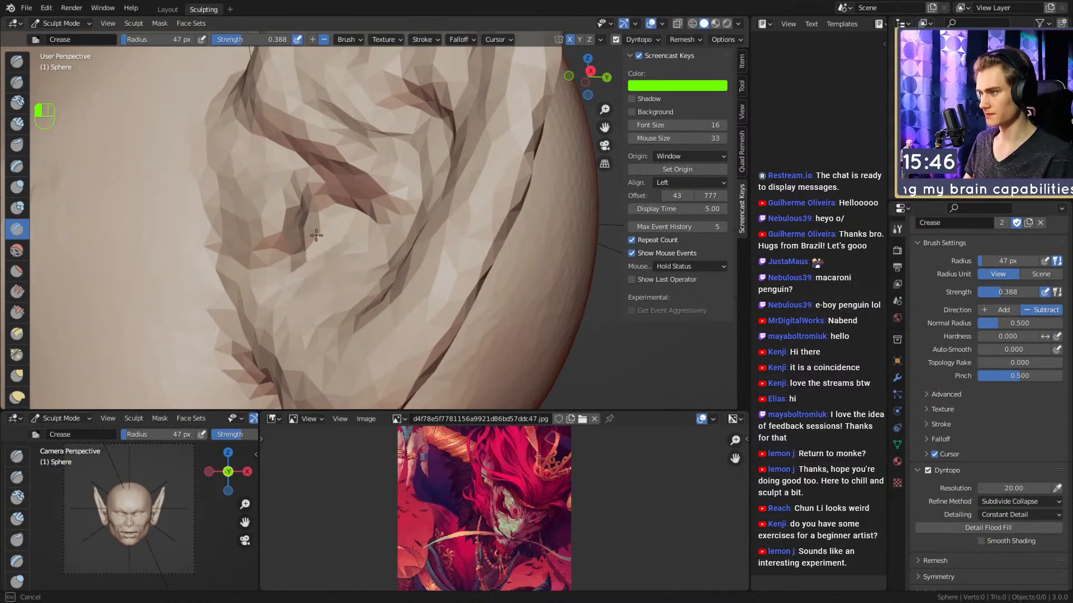
# Deepen the notch and folds beside the ear opening with short Crease strokes at a 47 px radius.
pyautogui.moveTo(292, 253); pyautogui.dragTo(291, 261)
pyautogui.moveTo(309, 246); pyautogui.dragTo(335, 240, button='middle')
pyautogui.moveTo(334, 243); pyautogui.dragTo(324, 270)
pyautogui.moveTo(350, 216)
pyautogui.mouseDown(button='middle')
pyautogui.moveTo(364, 242)
pyautogui.moveTo(320, 222)
pyautogui.moveTo(352, 222)
pyautogui.moveTo(334, 252)
pyautogui.moveTo(341, 231)
pyautogui.moveTo(359, 253)
pyautogui.mouseUp(button='middle')
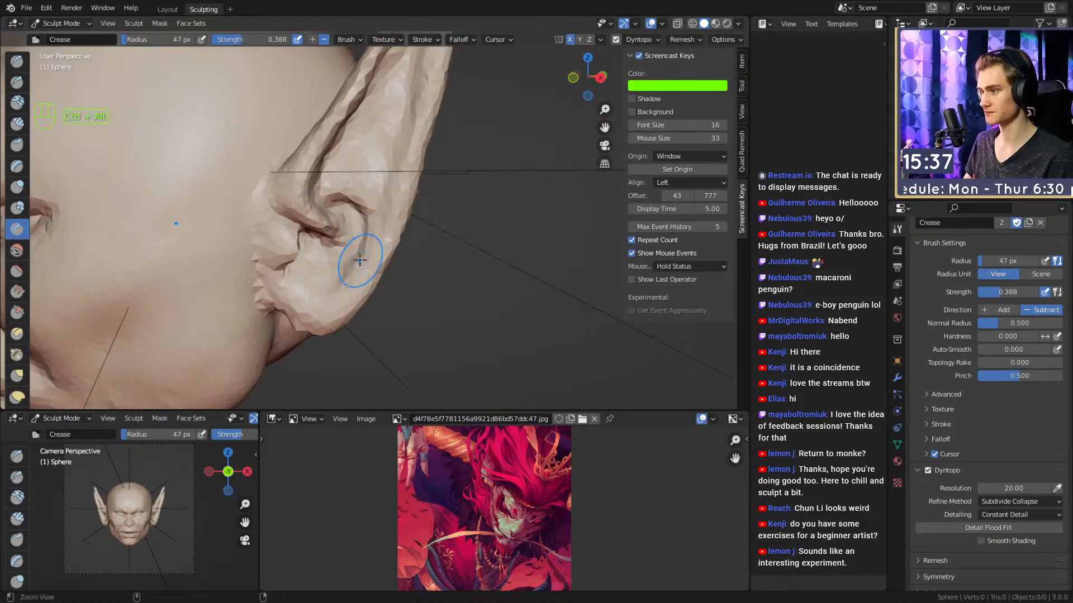
# Reshape the lower edge of the earlobe with the Snake Hook brush at a 111 px radius.
pyautogui.keyDown('ctrl'); pyautogui.keyDown('alt'); pyautogui.moveTo(360, 253); pyautogui.dragTo(179, 103); pyautogui.keyUp('alt'); pyautogui.keyUp('ctrl')
pyautogui.moveTo(311, 313)
pyautogui.keyDown('alt'); pyautogui.keyDown('shift'); pyautogui.mouseDown()
pyautogui.moveTo(347, 242)
pyautogui.moveTo(358, 254)
pyautogui.mouseUp(); pyautogui.keyUp('shift'); pyautogui.keyUp('alt')
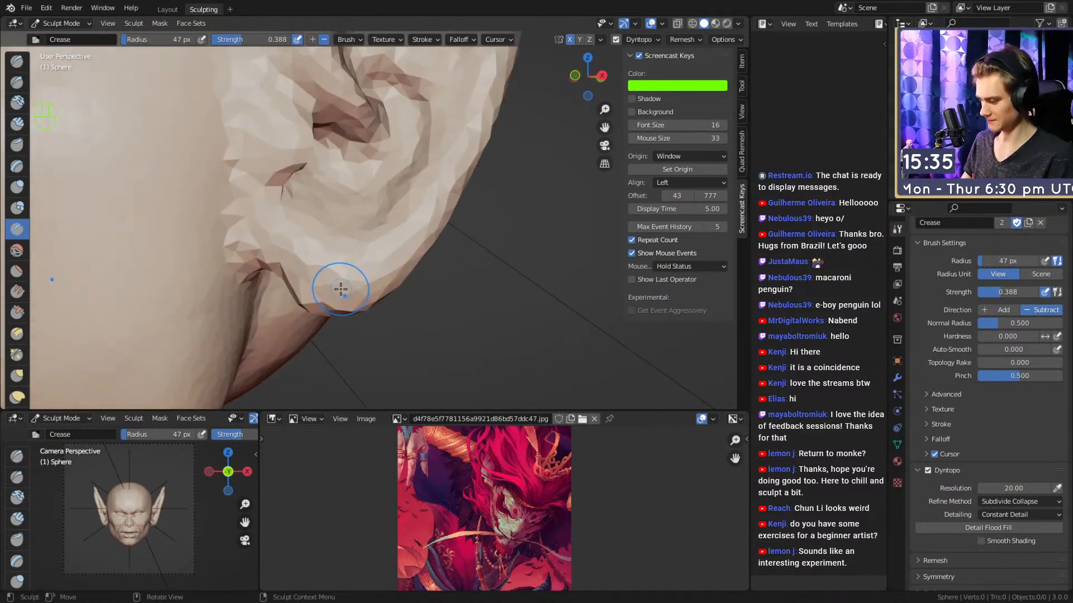
pyautogui.press('5')
pyautogui.press('f')
pyautogui.click(352, 280)
pyautogui.keyDown('alt'); pyautogui.keyDown('shift'); pyautogui.moveTo(352, 299); pyautogui.dragTo(353, 251); pyautogui.keyUp('shift'); pyautogui.keyUp('alt')
pyautogui.keyDown('alt'); pyautogui.moveTo(353, 251); pyautogui.dragTo(340, 250); pyautogui.keyUp('alt')
pyautogui.moveTo(316, 246); pyautogui.dragTo(327, 253, button='middle')
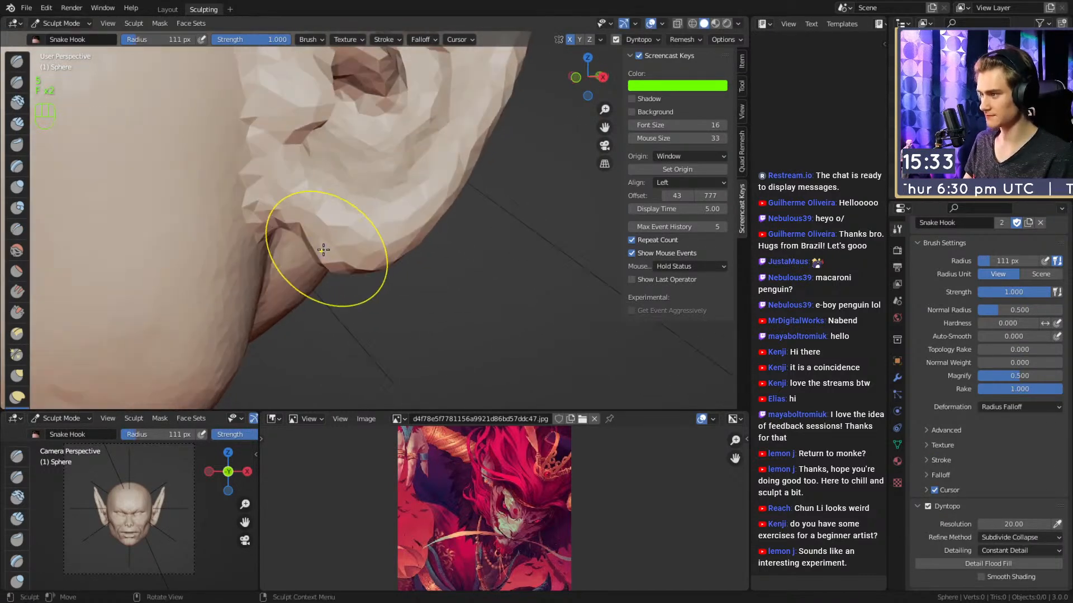
pyautogui.moveTo(304, 248); pyautogui.dragTo(310, 247)
# Refine the earlobe's outline where it meets the jaw, resizing the Snake Hook brush between strokes.
pyautogui.moveTo(327, 250)
pyautogui.keyDown('alt'); pyautogui.mouseDown()
pyautogui.moveTo(386, 253)
pyautogui.moveTo(357, 271)
pyautogui.mouseUp(); pyautogui.keyUp('alt')
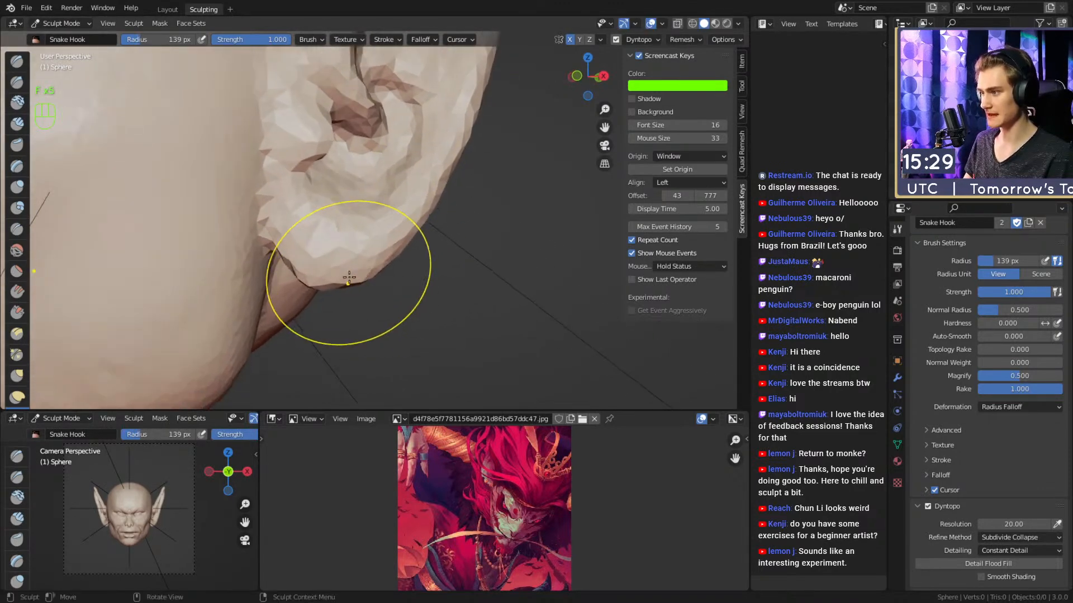
pyautogui.press('f')
pyautogui.click(333, 270)
pyautogui.press('f')
pyautogui.click(352, 263)
# Carve long grooves down the inside of the ear tip with the Crease brush at a 39 px radius.
pyautogui.moveTo(350, 227)
pyautogui.keyDown('alt'); pyautogui.keyDown('shift'); pyautogui.mouseDown()
pyautogui.moveTo(359, 258)
pyautogui.moveTo(400, 242)
pyautogui.moveTo(417, 250)
pyautogui.moveTo(374, 242)
pyautogui.moveTo(419, 204)
pyautogui.moveTo(404, 228)
pyautogui.moveTo(419, 196)
pyautogui.mouseUp(); pyautogui.keyUp('shift'); pyautogui.keyUp('alt')
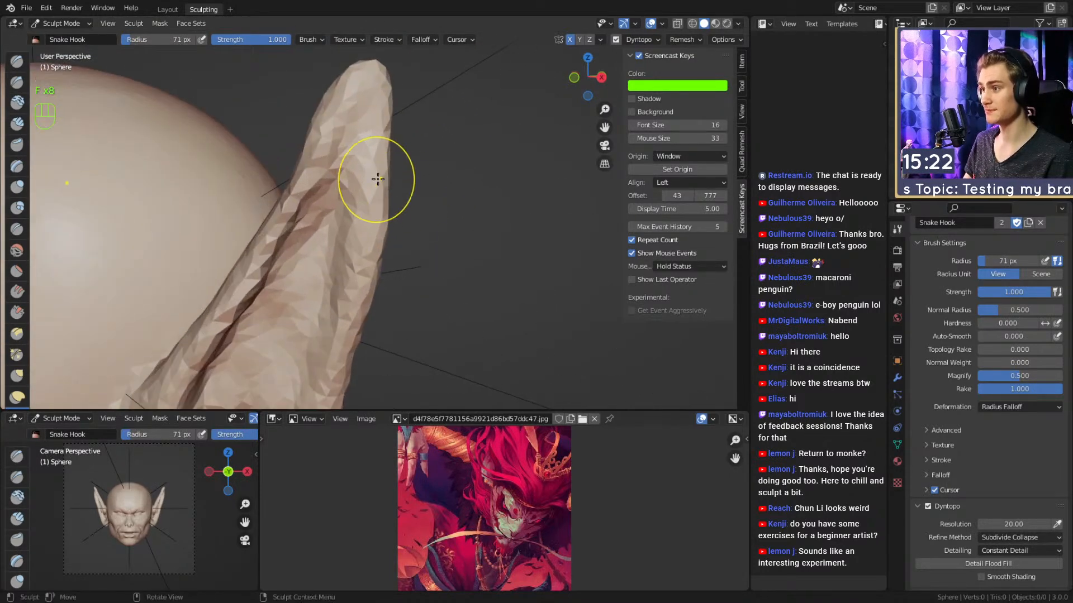
pyautogui.press('2')
pyautogui.press('f')
pyautogui.click(352, 170)
pyautogui.moveTo(361, 108); pyautogui.dragTo(332, 178)
pyautogui.moveTo(349, 123); pyautogui.dragTo(329, 193)
pyautogui.press('f')
pyautogui.click(349, 131)
pyautogui.moveTo(372, 90); pyautogui.dragTo(332, 195)
# Extend the creases along the outer rim of the upper ear up to its tip.
pyautogui.keyDown('alt'); pyautogui.keyDown('shift'); pyautogui.moveTo(335, 240); pyautogui.dragTo(363, 167); pyautogui.keyUp('shift'); pyautogui.keyUp('alt')
pyautogui.moveTo(386, 80)
pyautogui.mouseDown()
pyautogui.moveTo(335, 293)
pyautogui.moveTo(348, 307)
pyautogui.moveTo(361, 246)
pyautogui.moveTo(349, 296)
pyautogui.mouseUp()
pyautogui.moveTo(380, 115)
pyautogui.keyDown('alt'); pyautogui.keyDown('shift'); pyautogui.mouseDown()
pyautogui.moveTo(391, 232)
pyautogui.moveTo(377, 226)
pyautogui.mouseUp(); pyautogui.keyUp('shift'); pyautogui.keyUp('alt')
pyautogui.moveTo(392, 106)
pyautogui.mouseDown()
pyautogui.moveTo(342, 268)
pyautogui.moveTo(352, 216)
pyautogui.mouseUp()
pyautogui.moveTo(387, 70)
pyautogui.mouseDown()
pyautogui.moveTo(273, 326)
pyautogui.moveTo(352, 95)
pyautogui.mouseUp()
# Crease the folds between the long ear groove and the ear opening, raising one ridge and adjusting the brush radius.
pyautogui.keyDown('alt'); pyautogui.moveTo(351, 175); pyautogui.dragTo(377, 215, button='middle'); pyautogui.keyUp('alt')
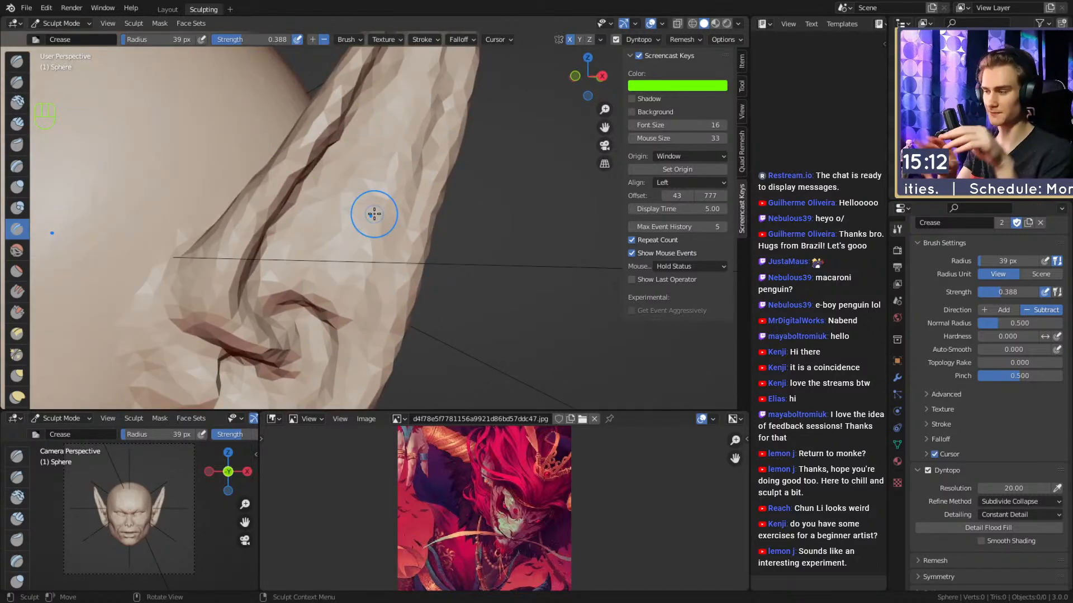
pyautogui.moveTo(417, 220)
pyautogui.keyDown('alt'); pyautogui.mouseDown(button='middle')
pyautogui.moveTo(343, 235)
pyautogui.moveTo(352, 213)
pyautogui.mouseUp(button='middle'); pyautogui.keyUp('alt')
pyautogui.keyDown('ctrl'); pyautogui.moveTo(338, 202); pyautogui.dragTo(370, 229); pyautogui.keyUp('ctrl')
pyautogui.moveTo(351, 237)
pyautogui.mouseDown()
pyautogui.moveTo(285, 257)
pyautogui.moveTo(301, 271)
pyautogui.mouseUp()
pyautogui.press('f')
pyautogui.press('f')
pyautogui.click(279, 277)
pyautogui.moveTo(245, 302); pyautogui.dragTo(263, 281)
# Adjust the overall shape of the ear in side view with a large Grab brush.
pyautogui.moveTo(341, 298)
pyautogui.keyDown('alt'); pyautogui.mouseDown()
pyautogui.moveTo(249, 303)
pyautogui.moveTo(374, 195)
pyautogui.mouseUp(); pyautogui.keyUp('alt')
pyautogui.moveTo(406, 111)
pyautogui.keyDown('ctrl'); pyautogui.keyDown('alt'); pyautogui.mouseDown()
pyautogui.moveTo(414, 170)
pyautogui.moveTo(443, 175)
pyautogui.moveTo(379, 204)
pyautogui.moveTo(396, 210)
pyautogui.moveTo(287, 256)
pyautogui.moveTo(342, 233)
pyautogui.mouseUp(); pyautogui.keyUp('alt'); pyautogui.keyUp('ctrl')
pyautogui.press('3')
pyautogui.press('f')
pyautogui.click(391, 214)
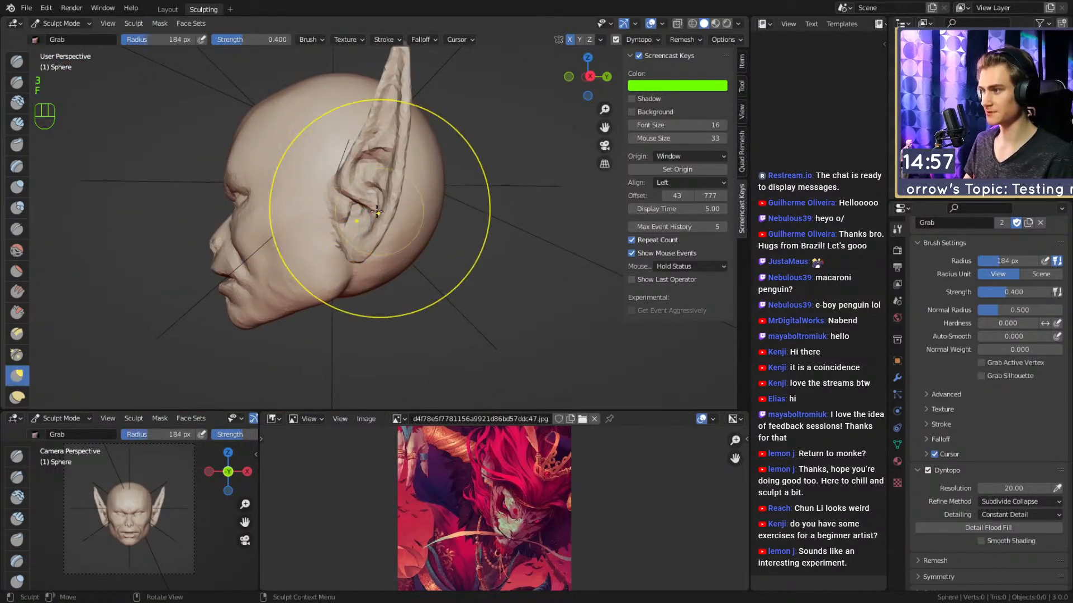
pyautogui.press('f')
pyautogui.click(391, 203)
pyautogui.moveTo(391, 203)
pyautogui.mouseDown()
pyautogui.moveTo(364, 208)
pyautogui.moveTo(394, 198)
pyautogui.moveTo(374, 190)
pyautogui.mouseUp()
pyautogui.moveTo(393, 151)
pyautogui.mouseDown()
pyautogui.moveTo(378, 146)
pyautogui.moveTo(366, 116)
pyautogui.mouseUp()
# Refine the ear's silhouette from several angles, resizing the Grab brush between strokes.
pyautogui.press('f')
pyautogui.click(361, 147)
pyautogui.moveTo(385, 120)
pyautogui.keyDown('alt'); pyautogui.keyDown('shift'); pyautogui.mouseDown()
pyautogui.moveTo(361, 134)
pyautogui.moveTo(389, 170)
pyautogui.moveTo(460, 204)
pyautogui.moveTo(313, 228)
pyautogui.moveTo(346, 201)
pyautogui.mouseUp(); pyautogui.keyUp('shift'); pyautogui.keyUp('alt')
pyautogui.press('f')
pyautogui.click(374, 81)
pyautogui.press('f')
pyautogui.click(363, 154)
pyautogui.keyDown('alt'); pyautogui.moveTo(369, 195); pyautogui.dragTo(335, 180); pyautogui.keyUp('alt')
pyautogui.press('f')
pyautogui.click(320, 181)
pyautogui.press('f')
pyautogui.click(317, 145)
pyautogui.moveTo(329, 240)
pyautogui.keyDown('alt'); pyautogui.mouseDown()
pyautogui.moveTo(319, 228)
pyautogui.moveTo(296, 234)
pyautogui.moveTo(441, 246)
pyautogui.moveTo(413, 240)
pyautogui.mouseUp(); pyautogui.keyUp('alt')
pyautogui.moveTo(413, 240)
pyautogui.keyDown('ctrl'); pyautogui.keyDown('alt'); pyautogui.mouseDown()
pyautogui.moveTo(354, 268)
pyautogui.moveTo(378, 275)
pyautogui.moveTo(346, 212)
pyautogui.mouseUp(); pyautogui.keyUp('alt'); pyautogui.keyUp('ctrl')
# Mask the central back of the skull using the Mask brush at a 59 px radius and strength 1.
pyautogui.press('1')
pyautogui.moveTo(435, 215)
pyautogui.keyDown('alt'); pyautogui.mouseDown()
pyautogui.moveTo(368, 246)
pyautogui.moveTo(377, 237)
pyautogui.mouseUp(); pyautogui.keyUp('alt')
pyautogui.moveTo(386, 252)
pyautogui.keyDown('alt'); pyautogui.keyDown('shift'); pyautogui.mouseDown()
pyautogui.moveTo(383, 215)
pyautogui.moveTo(452, 215)
pyautogui.moveTo(441, 240)
pyautogui.mouseUp(); pyautogui.keyUp('shift'); pyautogui.keyUp('alt')
pyautogui.moveTo(443, 196)
pyautogui.keyDown('alt'); pyautogui.keyDown('shift'); pyautogui.mouseDown()
pyautogui.moveTo(445, 235)
pyautogui.moveTo(352, 199)
pyautogui.moveTo(378, 184)
pyautogui.mouseUp(); pyautogui.keyUp('shift'); pyautogui.keyUp('alt')
pyautogui.press('4')
pyautogui.moveTo(388, 227)
pyautogui.keyDown('alt'); pyautogui.keyDown('shift'); pyautogui.mouseDown()
pyautogui.moveTo(363, 236)
pyautogui.moveTo(387, 287)
pyautogui.moveTo(389, 187)
pyautogui.moveTo(400, 180)
pyautogui.moveTo(347, 173)
pyautogui.moveTo(350, 305)
pyautogui.mouseUp(); pyautogui.keyUp('shift'); pyautogui.keyUp('alt')
pyautogui.press('f')
pyautogui.press('f')
pyautogui.click(352, 246)
pyautogui.hotkey('shift', 'f')
pyautogui.click(373, 184)
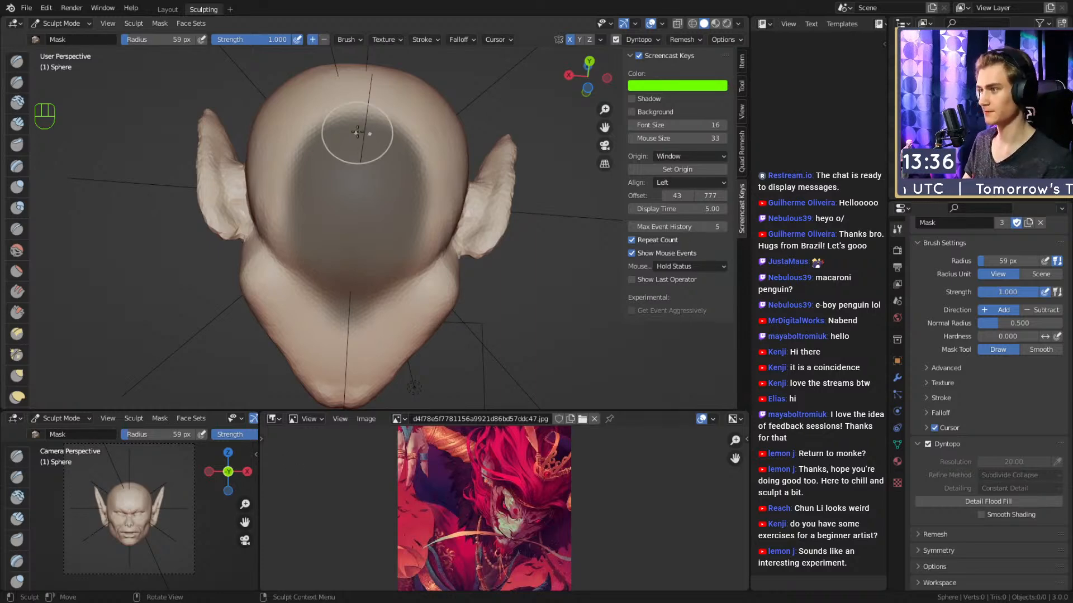
# Extend the mask toward the sides and nape, and trim its edges behind the ears.
pyautogui.moveTo(368, 249)
pyautogui.keyDown('alt'); pyautogui.keyDown('shift'); pyautogui.mouseDown()
pyautogui.moveTo(404, 230)
pyautogui.moveTo(412, 241)
pyautogui.mouseUp(); pyautogui.keyUp('shift'); pyautogui.keyUp('alt')
pyautogui.moveTo(410, 241)
pyautogui.mouseDown()
pyautogui.moveTo(410, 260)
pyautogui.moveTo(419, 205)
pyautogui.moveTo(418, 269)
pyautogui.moveTo(363, 341)
pyautogui.moveTo(420, 228)
pyautogui.moveTo(371, 125)
pyautogui.moveTo(371, 195)
pyautogui.moveTo(439, 187)
pyautogui.mouseUp()
pyautogui.moveTo(452, 183); pyautogui.dragTo(360, 174)
pyautogui.keyDown('alt'); pyautogui.moveTo(311, 270); pyautogui.dragTo(391, 251); pyautogui.keyUp('alt')
pyautogui.keyDown('alt'); pyautogui.moveTo(443, 220); pyautogui.dragTo(411, 218); pyautogui.keyUp('alt')
pyautogui.moveTo(444, 195)
pyautogui.keyDown('ctrl'); pyautogui.mouseDown()
pyautogui.moveTo(342, 197)
pyautogui.moveTo(411, 176)
pyautogui.moveTo(358, 206)
pyautogui.moveTo(297, 192)
pyautogui.mouseUp(); pyautogui.keyUp('ctrl')
pyautogui.moveTo(294, 182)
pyautogui.keyDown('ctrl'); pyautogui.mouseDown()
pyautogui.moveTo(311, 163)
pyautogui.moveTo(259, 187)
pyautogui.mouseUp(); pyautogui.keyUp('ctrl')
pyautogui.moveTo(268, 189)
pyautogui.keyDown('alt'); pyautogui.mouseDown()
pyautogui.moveTo(400, 210)
pyautogui.moveTo(429, 242)
pyautogui.moveTo(371, 193)
pyautogui.mouseUp(); pyautogui.keyUp('alt')
pyautogui.keyDown('shift'); pyautogui.moveTo(370, 193); pyautogui.dragTo(385, 218, button='middle'); pyautogui.keyUp('shift')
pyautogui.moveTo(385, 218)
pyautogui.keyDown('alt'); pyautogui.mouseDown()
pyautogui.moveTo(330, 216)
pyautogui.moveTo(336, 190)
pyautogui.moveTo(387, 202)
pyautogui.mouseUp(); pyautogui.keyUp('alt')
pyautogui.moveTo(292, 245)
pyautogui.mouseDown()
pyautogui.moveTo(279, 207)
pyautogui.moveTo(282, 236)
pyautogui.moveTo(293, 176)
pyautogui.mouseUp()
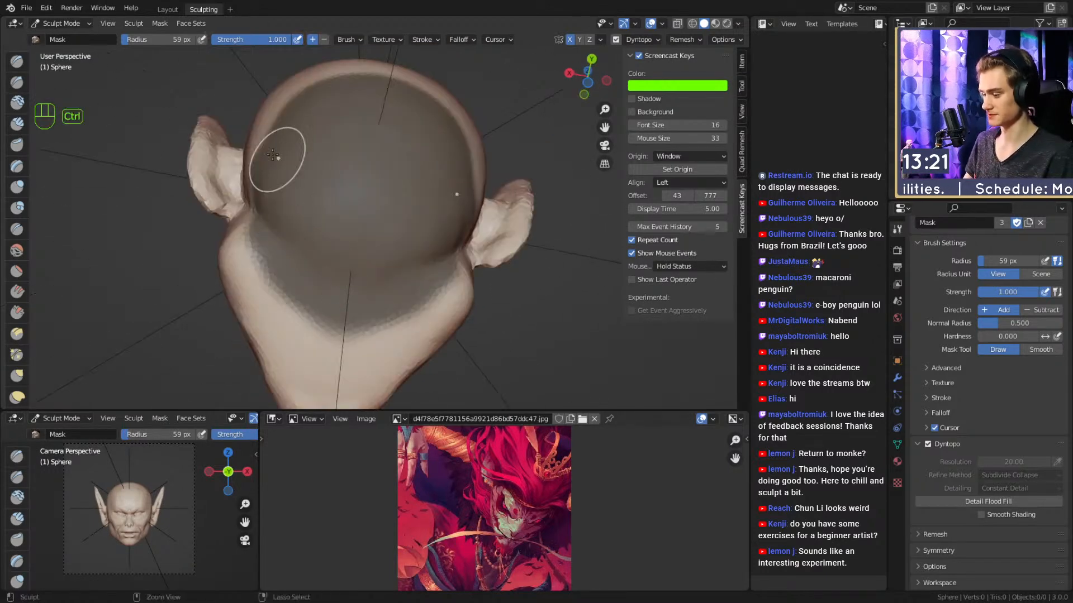
# Invert the mask and pull a neck down from the unmasked nape with a large Snake Hook brush.
pyautogui.hotkey('ctrl', 'i')
pyautogui.press('5')
pyautogui.keyDown('alt'); pyautogui.moveTo(390, 227); pyautogui.dragTo(467, 282); pyautogui.keyUp('alt')
pyautogui.keyDown('ctrl'); pyautogui.keyDown('alt'); pyautogui.moveTo(435, 175); pyautogui.dragTo(414, 262); pyautogui.keyUp('alt'); pyautogui.keyUp('ctrl')
pyautogui.press('f')
pyautogui.click(481, 264)
pyautogui.keyDown('alt'); pyautogui.moveTo(480, 264); pyautogui.dragTo(503, 240); pyautogui.keyUp('alt')
pyautogui.press('f')
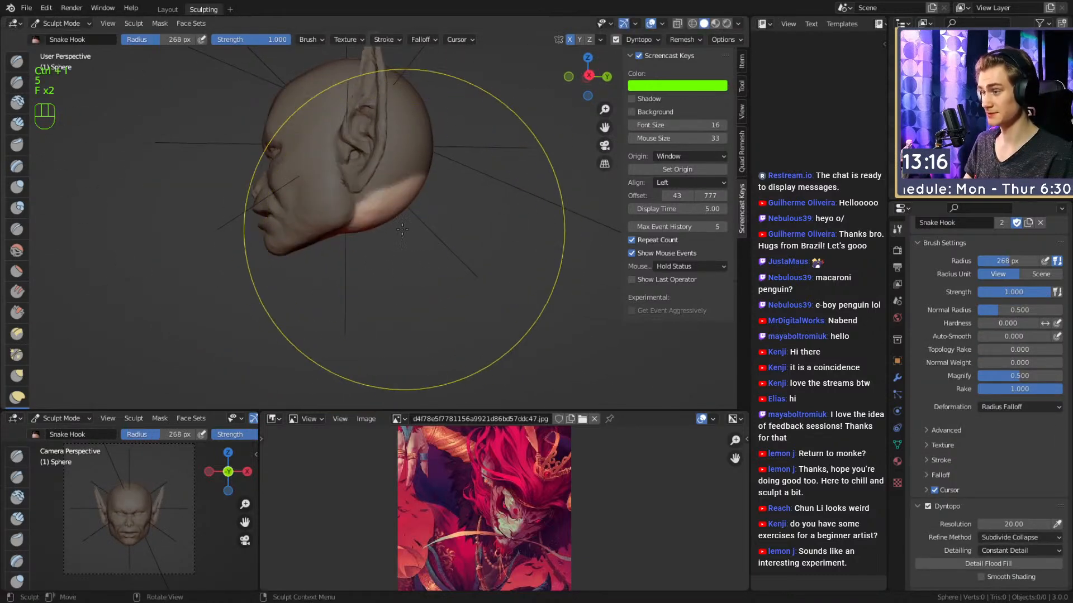
pyautogui.click(559, 230)
pyautogui.moveTo(388, 212); pyautogui.dragTo(372, 277)
# Lengthen and thicken the neck below the jaw, resizing the Snake Hook brush between strokes.
pyautogui.keyDown('alt'); pyautogui.moveTo(519, 274); pyautogui.dragTo(547, 264); pyautogui.keyUp('alt')
pyautogui.press('f')
pyautogui.click(480, 264)
pyautogui.press('f')
pyautogui.click(506, 262)
pyautogui.moveTo(380, 259); pyautogui.dragTo(383, 291)
pyautogui.moveTo(391, 285); pyautogui.dragTo(398, 261, button='middle')
pyautogui.press('f')
pyautogui.click(402, 279)
pyautogui.press('f')
pyautogui.click(385, 273)
pyautogui.moveTo(378, 263); pyautogui.dragTo(418, 285)
# Smooth the stretched neck surface from below, behind and the sides with the Smooth brush at an 86 px radius.
pyautogui.moveTo(413, 279); pyautogui.dragTo(324, 209, button='middle')
pyautogui.keyDown('ctrl'); pyautogui.moveTo(336, 218); pyautogui.dragTo(346, 235, button='middle'); pyautogui.keyUp('ctrl')
pyautogui.press('f')
pyautogui.click(332, 236)
pyautogui.moveTo(344, 265)
pyautogui.keyDown('shift'); pyautogui.mouseDown()
pyautogui.moveTo(340, 287)
pyautogui.moveTo(358, 279)
pyautogui.mouseUp(); pyautogui.keyUp('shift')
pyautogui.moveTo(363, 268); pyautogui.dragTo(363, 216, button='middle')
pyautogui.keyDown('shift'); pyautogui.moveTo(358, 224); pyautogui.dragTo(361, 211); pyautogui.keyUp('shift')
pyautogui.moveTo(386, 243); pyautogui.dragTo(296, 282, button='middle')
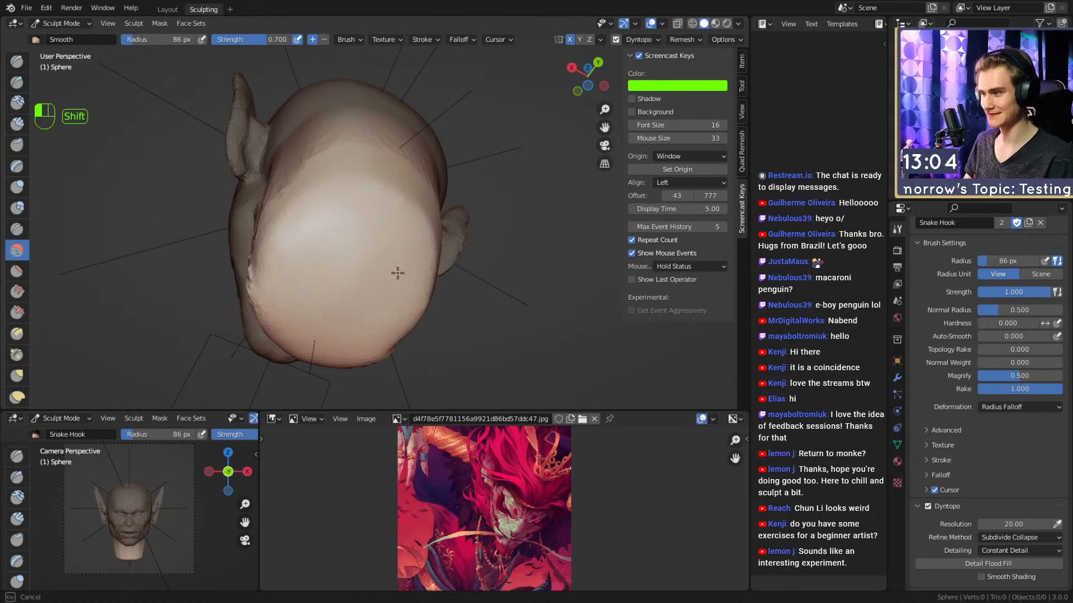
pyautogui.moveTo(359, 256)
pyautogui.mouseDown(button='middle')
pyautogui.moveTo(395, 282)
pyautogui.moveTo(369, 263)
pyautogui.moveTo(395, 311)
pyautogui.moveTo(263, 144)
pyautogui.moveTo(455, 244)
pyautogui.moveTo(360, 242)
pyautogui.mouseUp(button='middle')
pyautogui.keyDown('shift'); pyautogui.moveTo(360, 243); pyautogui.dragTo(391, 254); pyautogui.keyUp('shift')
pyautogui.moveTo(440, 224); pyautogui.dragTo(380, 215, button='middle')
pyautogui.moveTo(505, 201); pyautogui.dragTo(407, 208, button='middle')
pyautogui.keyDown('shift'); pyautogui.moveTo(407, 208); pyautogui.dragTo(404, 216); pyautogui.keyUp('shift')
pyautogui.moveTo(404, 216); pyautogui.dragTo(366, 269, button='middle')
# Shape the base of the neck in side view, enlarging the Snake Hook brush to a 129 px radius.
pyautogui.moveTo(380, 259)
pyautogui.keyDown('shift'); pyautogui.mouseDown(button='middle')
pyautogui.moveTo(386, 249)
pyautogui.moveTo(347, 253)
pyautogui.mouseUp(button='middle'); pyautogui.keyUp('shift')
pyautogui.press('f')
pyautogui.click(420, 256)
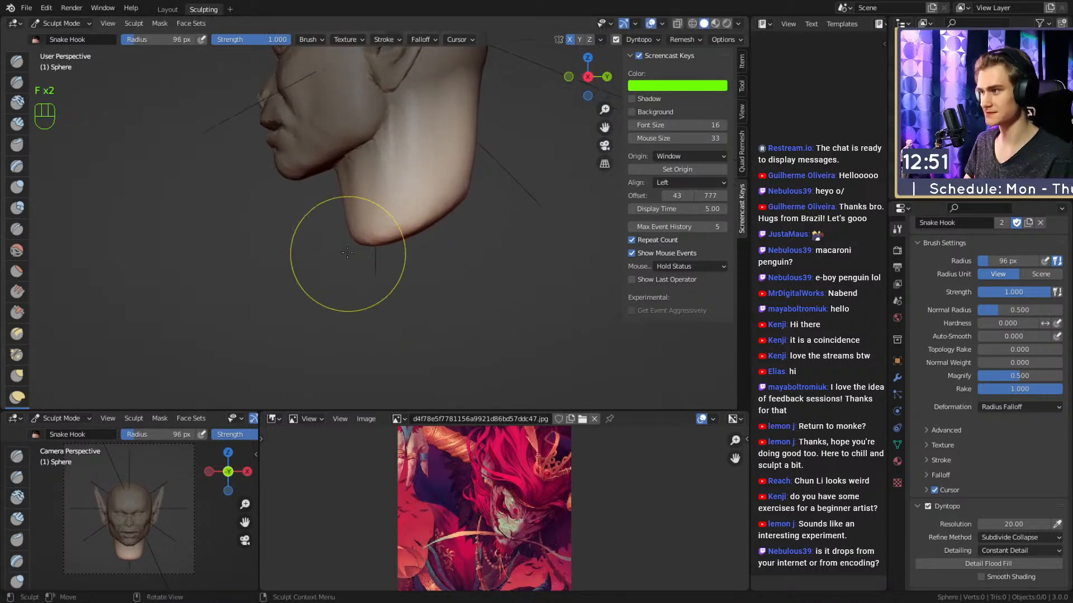
pyautogui.press('f')
pyautogui.click(352, 254)
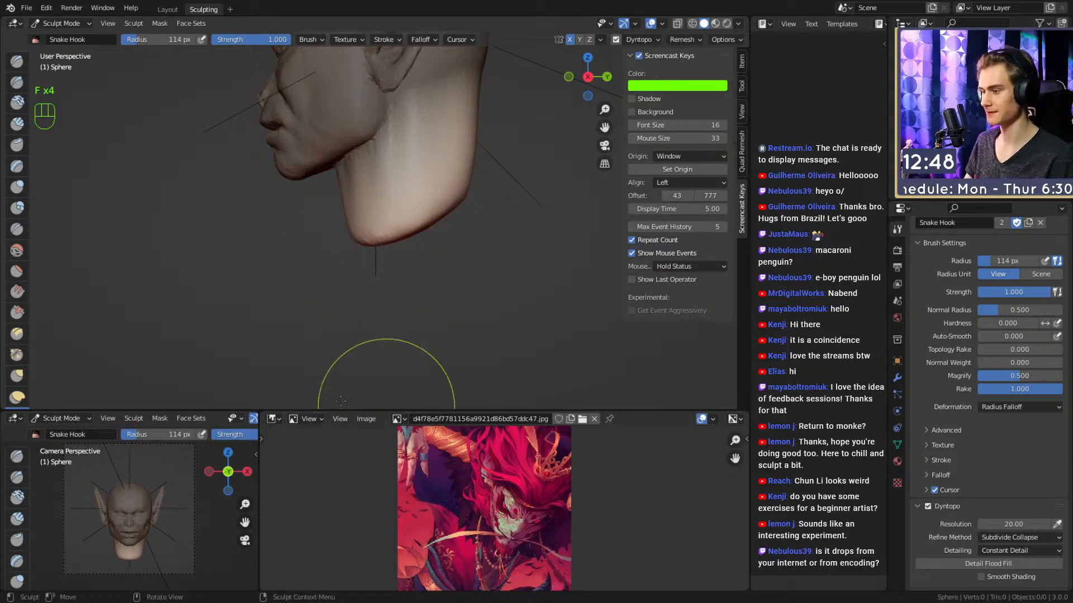
pyautogui.press('f')
pyautogui.moveTo(368, 247)
pyautogui.keyDown('alt'); pyautogui.mouseDown(button='middle')
pyautogui.moveTo(349, 241)
pyautogui.moveTo(365, 266)
pyautogui.moveTo(325, 287)
pyautogui.moveTo(341, 269)
pyautogui.mouseUp(button='middle'); pyautogui.keyUp('alt')
pyautogui.click(367, 241)
pyautogui.press('f')
pyautogui.click(327, 269)
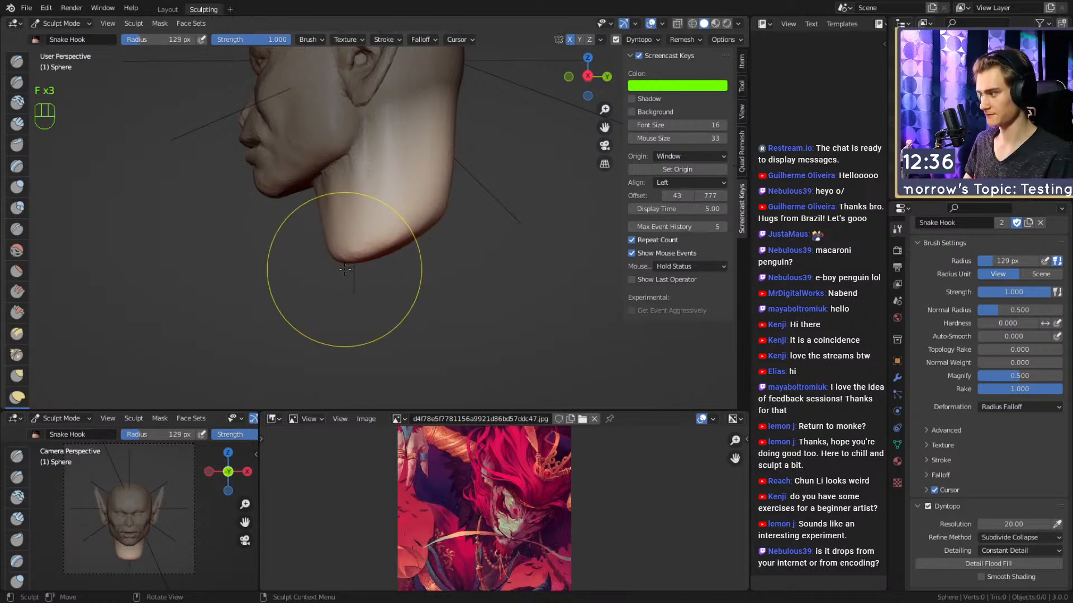
# Pull the shoulders and upper chest out from the base of the neck with the Snake Hook brush.
pyautogui.moveTo(348, 256)
pyautogui.mouseDown(button='middle')
pyautogui.moveTo(391, 240)
pyautogui.moveTo(491, 235)
pyautogui.moveTo(390, 223)
pyautogui.mouseUp(button='middle')
pyautogui.press('f')
pyautogui.click(371, 226)
pyautogui.moveTo(358, 230); pyautogui.dragTo(442, 247)
pyautogui.moveTo(444, 240); pyautogui.dragTo(461, 249, button='middle')
pyautogui.press('f')
pyautogui.click(452, 249)
# Reshape the back of the neck and its transition into the shoulders with an enlarged Snake Hook brush.
pyautogui.moveTo(360, 243); pyautogui.dragTo(428, 233, button='middle')
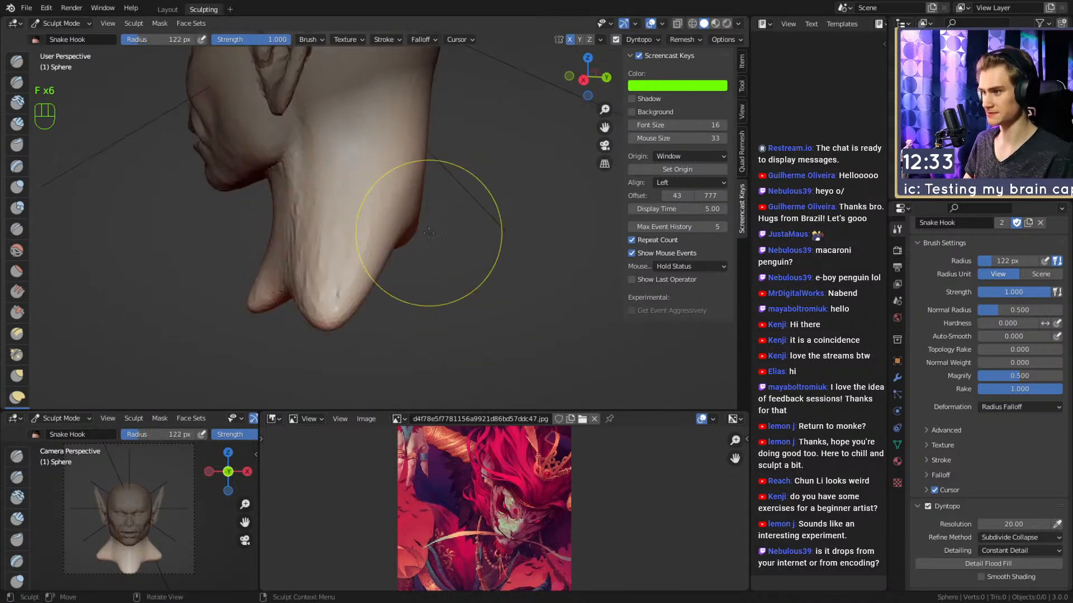
pyautogui.moveTo(451, 293)
pyautogui.keyDown('alt'); pyautogui.mouseDown()
pyautogui.moveTo(462, 228)
pyautogui.moveTo(331, 278)
pyautogui.mouseUp(); pyautogui.keyUp('alt')
pyautogui.moveTo(326, 274)
pyautogui.keyDown('alt'); pyautogui.mouseDown()
pyautogui.moveTo(365, 268)
pyautogui.moveTo(407, 294)
pyautogui.mouseUp(); pyautogui.keyUp('alt')
pyautogui.press('f')
pyautogui.click(439, 181)
pyautogui.moveTo(398, 173)
pyautogui.mouseDown()
pyautogui.moveTo(380, 172)
pyautogui.moveTo(397, 193)
pyautogui.moveTo(389, 181)
pyautogui.mouseUp()
pyautogui.keyDown('alt'); pyautogui.keyDown('shift'); pyautogui.moveTo(412, 207); pyautogui.dragTo(438, 190); pyautogui.keyUp('shift'); pyautogui.keyUp('alt')
pyautogui.press('f')
pyautogui.click(447, 215)
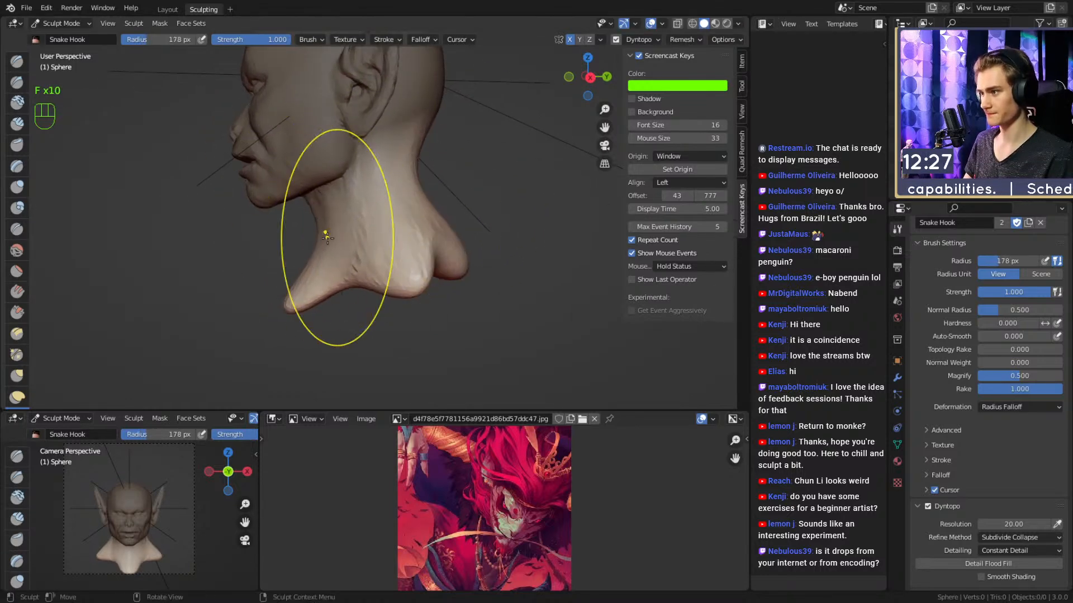
# Pull the shoulders and the back edge of the neck base outward with the Snake Hook brush at a 95 px radius.
pyautogui.moveTo(332, 249)
pyautogui.keyDown('alt'); pyautogui.mouseDown()
pyautogui.moveTo(390, 223)
pyautogui.moveTo(403, 193)
pyautogui.mouseUp(); pyautogui.keyUp('alt')
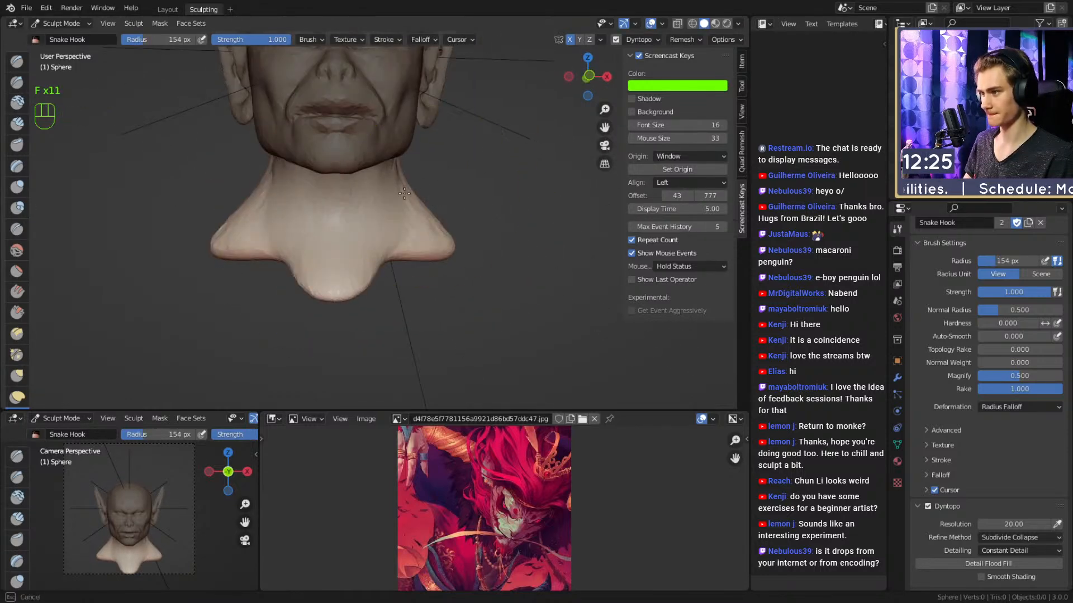
pyautogui.keyDown('shift'); pyautogui.moveTo(410, 217); pyautogui.dragTo(412, 236, button='middle'); pyautogui.keyUp('shift')
pyautogui.moveTo(411, 236); pyautogui.dragTo(376, 287, button='middle')
pyautogui.press('f')
pyautogui.click(342, 309)
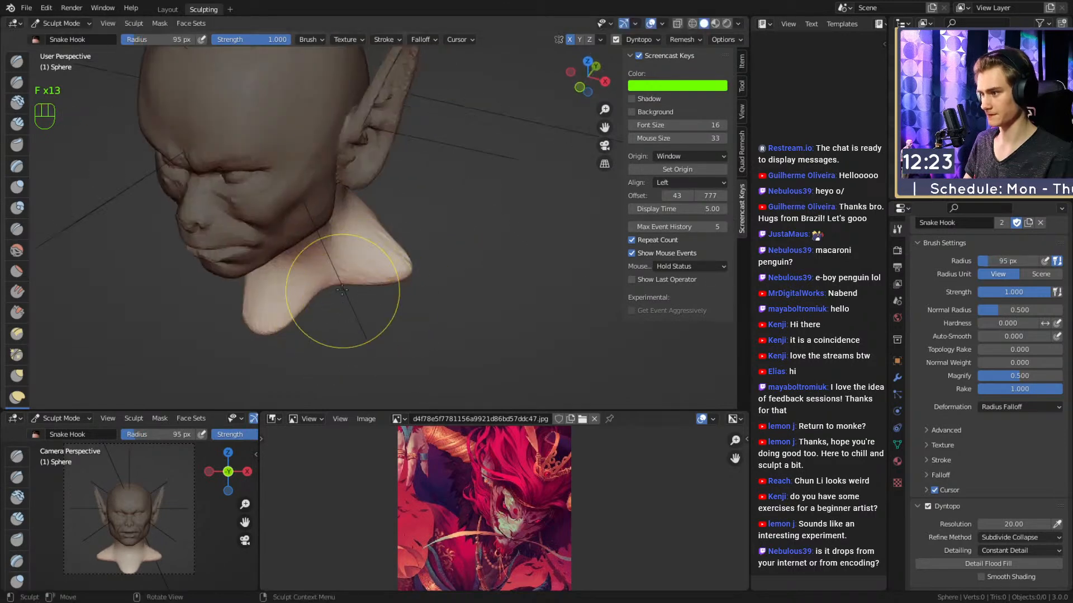
pyautogui.moveTo(399, 279); pyautogui.dragTo(422, 285)
pyautogui.moveTo(422, 285)
pyautogui.keyDown('alt'); pyautogui.mouseDown()
pyautogui.moveTo(447, 238)
pyautogui.moveTo(311, 257)
pyautogui.moveTo(329, 268)
pyautogui.mouseUp(); pyautogui.keyUp('alt')
pyautogui.moveTo(335, 251); pyautogui.dragTo(341, 274)
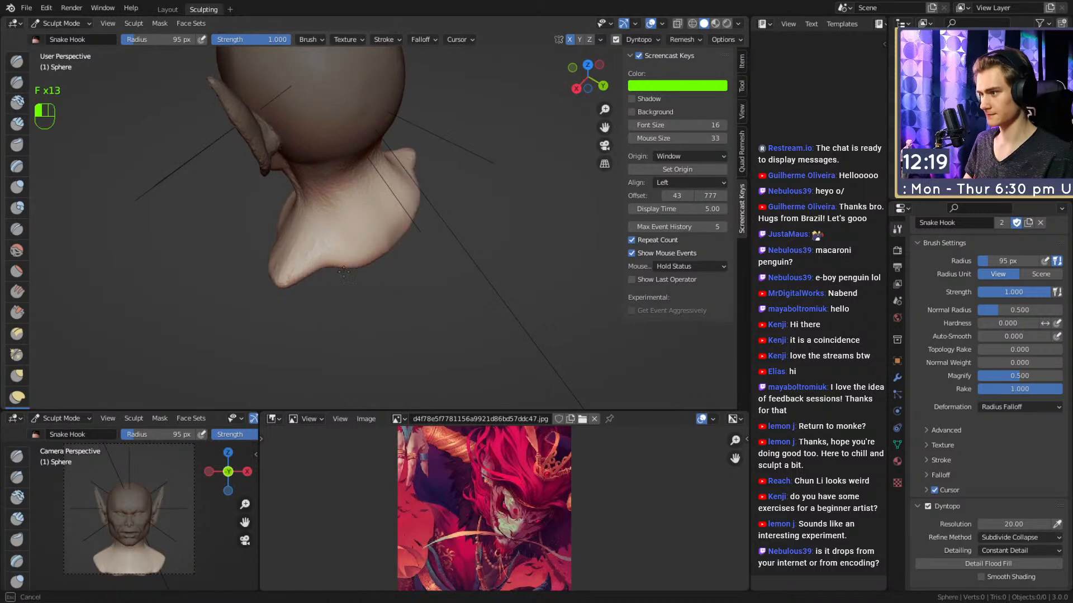
# Fill out the shoulders and chest into a fuller bust with the Grab brush at a 119 px radius, smoothing the surface.
pyautogui.moveTo(406, 268)
pyautogui.keyDown('alt'); pyautogui.mouseDown()
pyautogui.moveTo(414, 224)
pyautogui.moveTo(417, 259)
pyautogui.moveTo(431, 254)
pyautogui.mouseUp(); pyautogui.keyUp('alt')
pyautogui.press('1')
pyautogui.moveTo(345, 269)
pyautogui.keyDown('alt'); pyautogui.mouseDown()
pyautogui.moveTo(397, 273)
pyautogui.moveTo(403, 328)
pyautogui.moveTo(402, 300)
pyautogui.moveTo(415, 328)
pyautogui.mouseUp(); pyautogui.keyUp('alt')
pyautogui.press('3')
pyautogui.press('f')
pyautogui.moveTo(445, 305)
pyautogui.keyDown('alt'); pyautogui.mouseDown()
pyautogui.moveTo(436, 304)
pyautogui.moveTo(461, 297)
pyautogui.mouseUp(); pyautogui.keyUp('alt')
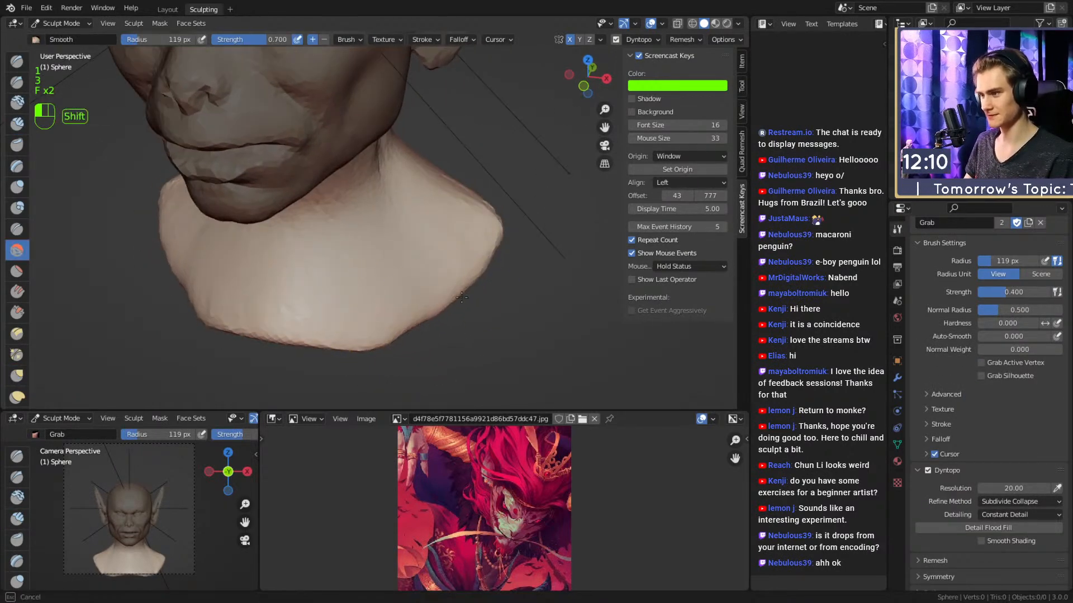
# Reshape the back of the shoulders with the Grab brush, enlarging its radius to 207 px.
pyautogui.moveTo(280, 340)
pyautogui.mouseDown(button='middle')
pyautogui.moveTo(355, 287)
pyautogui.moveTo(353, 267)
pyautogui.mouseUp(button='middle')
pyautogui.moveTo(366, 148); pyautogui.dragTo(376, 196, button='middle')
pyautogui.moveTo(412, 162)
pyautogui.mouseDown(button='middle')
pyautogui.moveTo(338, 258)
pyautogui.moveTo(383, 223)
pyautogui.moveTo(339, 239)
pyautogui.mouseUp(button='middle')
pyautogui.press('f')
pyautogui.moveTo(334, 265); pyautogui.dragTo(335, 275)
pyautogui.moveTo(368, 254)
pyautogui.mouseDown(button='middle')
pyautogui.moveTo(395, 266)
pyautogui.moveTo(462, 249)
pyautogui.moveTo(341, 228)
pyautogui.mouseUp(button='middle')
pyautogui.press('f')
pyautogui.click(575, 248)
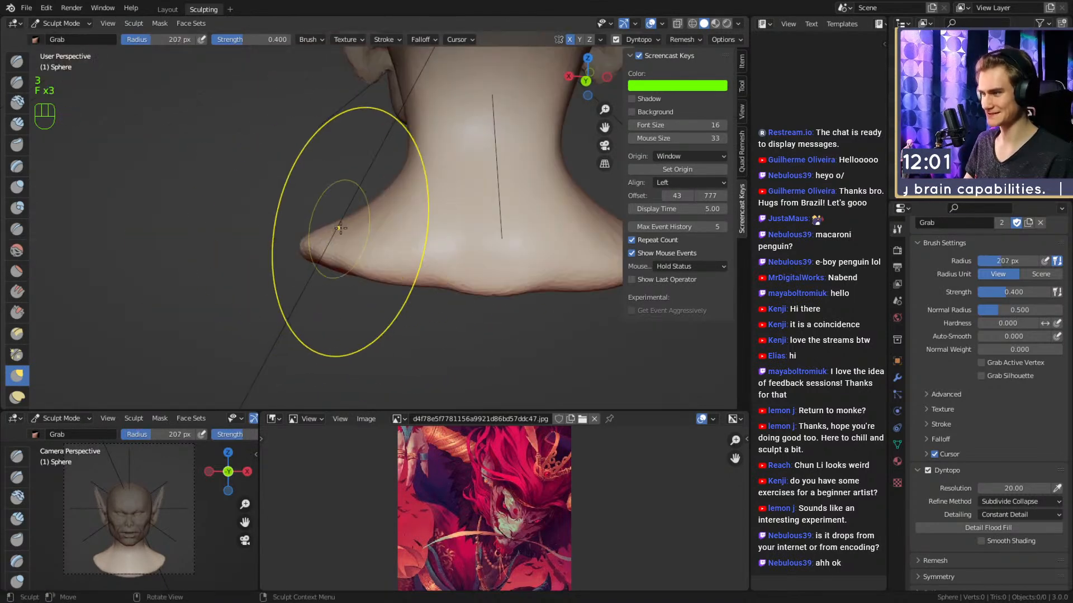
pyautogui.moveTo(341, 228); pyautogui.dragTo(324, 204)
# Adjust the front and side contour of the neck with the Grab brush at a 150 px radius.
pyautogui.moveTo(326, 207); pyautogui.dragTo(600, 228, button='middle')
pyautogui.press('f')
pyautogui.click(610, 228)
pyautogui.moveTo(439, 233)
pyautogui.mouseDown()
pyautogui.moveTo(427, 211)
pyautogui.moveTo(461, 251)
pyautogui.moveTo(364, 294)
pyautogui.moveTo(397, 226)
pyautogui.mouseUp()
pyautogui.press('f')
pyautogui.click(420, 251)
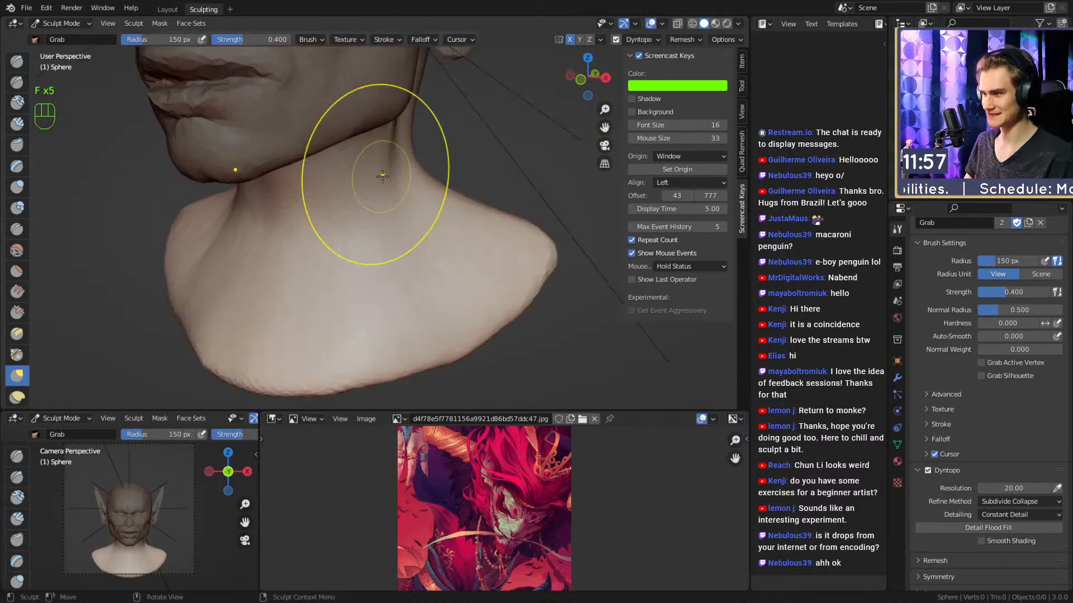
# Carve the diagonal neck muscle line down to the collarbone with the Crease brush at about a 59 px radius.
pyautogui.press('2')
pyautogui.press('f')
pyautogui.click(351, 229)
pyautogui.moveTo(376, 262)
pyautogui.mouseDown(button='middle')
pyautogui.moveTo(392, 266)
pyautogui.moveTo(402, 251)
pyautogui.moveTo(371, 244)
pyautogui.moveTo(370, 267)
pyautogui.mouseUp(button='middle')
pyautogui.press('f')
pyautogui.click(352, 267)
pyautogui.moveTo(396, 201); pyautogui.dragTo(390, 222)
pyautogui.moveTo(386, 243)
pyautogui.keyDown('alt'); pyautogui.keyDown('shift'); pyautogui.mouseDown()
pyautogui.moveTo(371, 285)
pyautogui.moveTo(334, 266)
pyautogui.mouseUp(); pyautogui.keyUp('shift'); pyautogui.keyUp('alt')
pyautogui.press('f')
pyautogui.click(344, 262)
pyautogui.moveTo(336, 207)
pyautogui.keyDown('alt'); pyautogui.keyDown('shift'); pyautogui.mouseDown()
pyautogui.moveTo(352, 225)
pyautogui.moveTo(357, 215)
pyautogui.mouseUp(); pyautogui.keyUp('shift'); pyautogui.keyUp('alt')
pyautogui.moveTo(358, 208)
pyautogui.mouseDown()
pyautogui.moveTo(351, 221)
pyautogui.moveTo(372, 236)
pyautogui.moveTo(334, 225)
pyautogui.mouseUp()
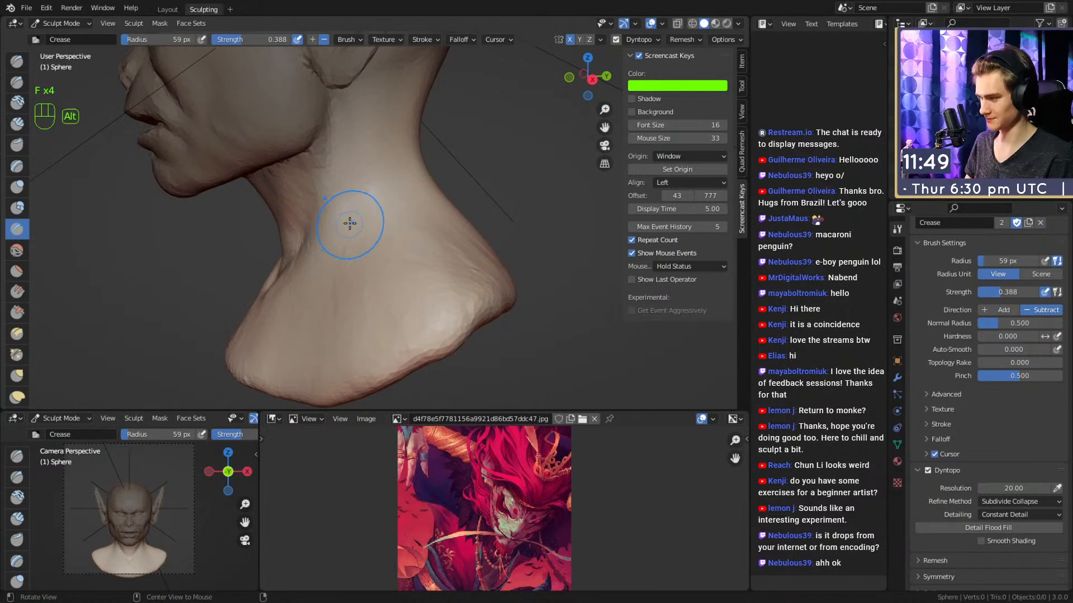
# Clear the mask and crease the side of the neck below the ear at a 55 px radius.
pyautogui.hotkey('alt', 'm')
pyautogui.press('f')
pyautogui.keyDown('alt'); pyautogui.moveTo(366, 167); pyautogui.dragTo(359, 181); pyautogui.keyUp('alt')
pyautogui.click(364, 184)
pyautogui.keyDown('alt'); pyautogui.moveTo(369, 182); pyautogui.dragTo(389, 177); pyautogui.keyUp('alt')
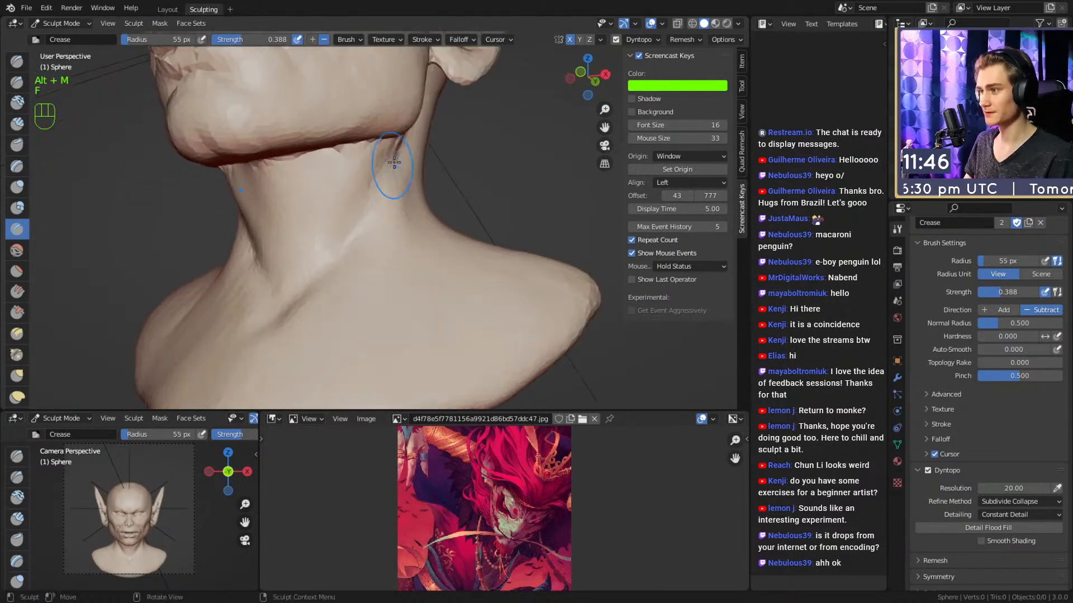
pyautogui.moveTo(357, 210)
pyautogui.keyDown('alt'); pyautogui.mouseDown()
pyautogui.moveTo(400, 173)
pyautogui.moveTo(380, 254)
pyautogui.moveTo(348, 174)
pyautogui.mouseUp(); pyautogui.keyUp('alt')
# Blend the seam between the neck and the underside of the jaw with Clay Strips at a 40 px radius.
pyautogui.press('1')
pyautogui.press('f')
pyautogui.click(346, 180)
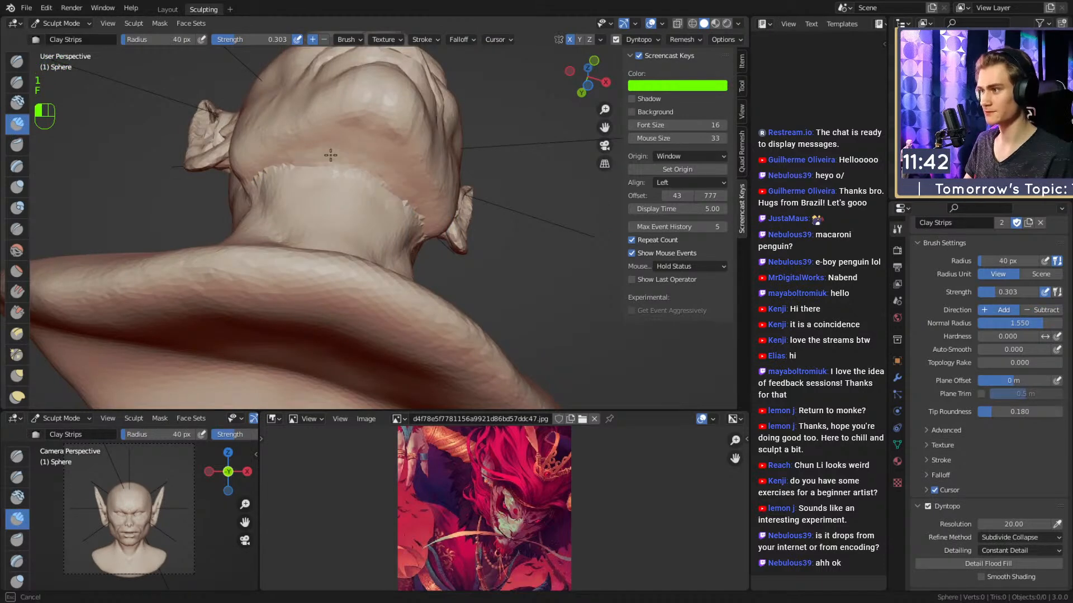
pyautogui.keyDown('alt'); pyautogui.keyDown('shift'); pyautogui.moveTo(331, 172); pyautogui.dragTo(341, 182); pyautogui.keyUp('shift'); pyautogui.keyUp('alt')
pyautogui.moveTo(340, 182)
pyautogui.keyDown('alt'); pyautogui.mouseDown()
pyautogui.moveTo(392, 241)
pyautogui.moveTo(355, 196)
pyautogui.mouseUp(); pyautogui.keyUp('alt')
pyautogui.moveTo(355, 198); pyautogui.dragTo(373, 210)
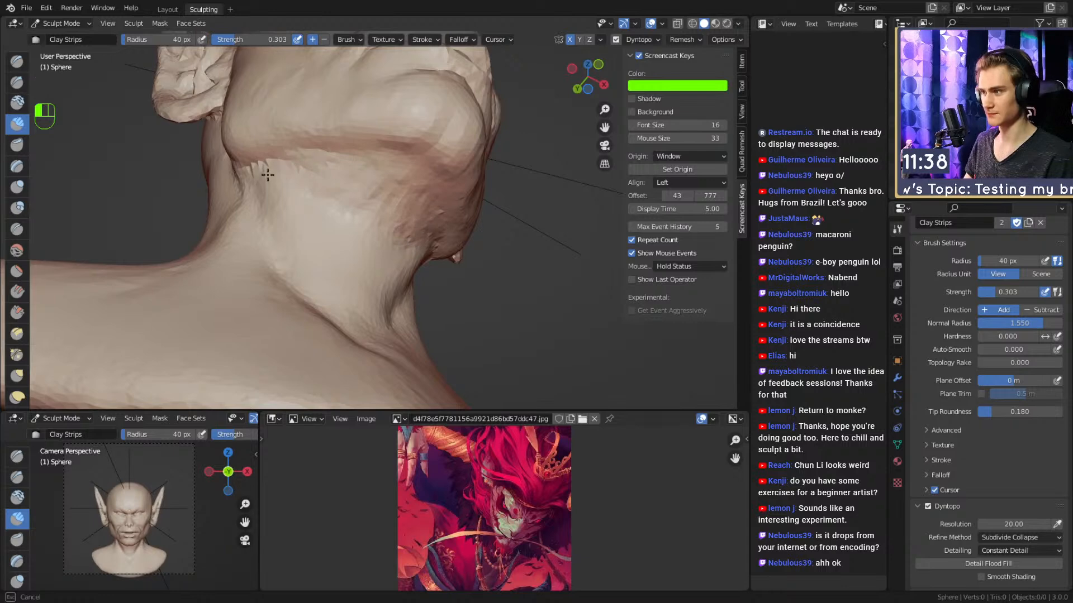
# Smooth the transition from the underside of the jaw into the neck at a 67 px brush radius.
pyautogui.press('f')
pyautogui.click(398, 147)
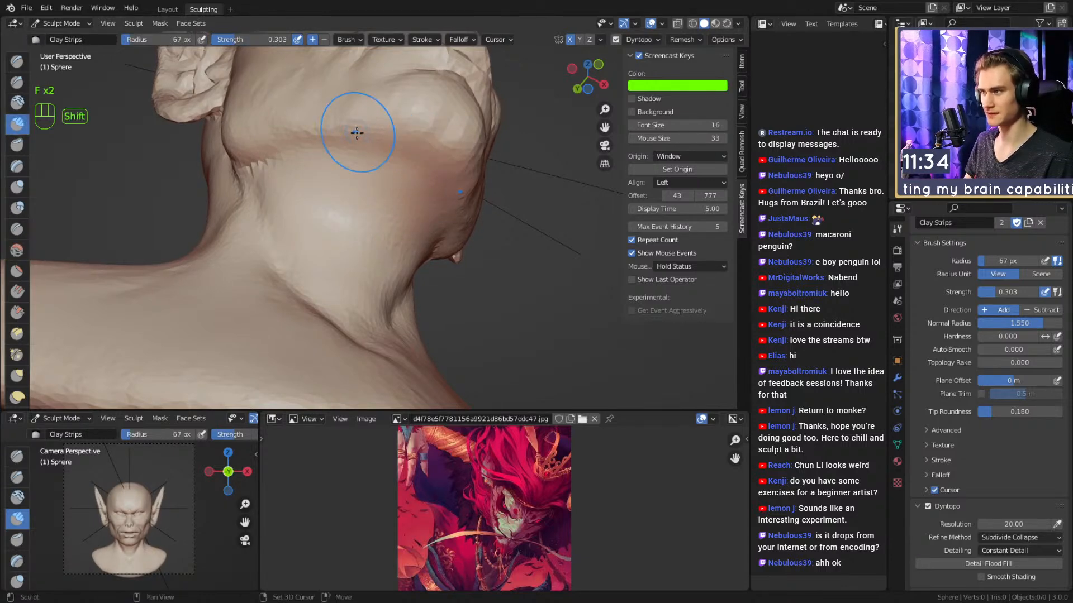
pyautogui.moveTo(284, 143)
pyautogui.keyDown('alt'); pyautogui.mouseDown()
pyautogui.moveTo(405, 184)
pyautogui.moveTo(394, 201)
pyautogui.moveTo(415, 216)
pyautogui.mouseUp(); pyautogui.keyUp('alt')
pyautogui.moveTo(416, 216)
pyautogui.keyDown('ctrl'); pyautogui.keyDown('alt'); pyautogui.mouseDown(button='middle')
pyautogui.moveTo(388, 235)
pyautogui.moveTo(423, 193)
pyautogui.mouseUp(button='middle'); pyautogui.keyUp('alt'); pyautogui.keyUp('ctrl')
# Define the jawline's border with the neck and the throat hollow with the Crease brush at a 52 px radius.
pyautogui.press('2')
pyautogui.moveTo(414, 188); pyautogui.dragTo(368, 261)
pyautogui.moveTo(374, 240)
pyautogui.keyDown('alt'); pyautogui.mouseDown(button='middle')
pyautogui.moveTo(425, 198)
pyautogui.moveTo(390, 240)
pyautogui.moveTo(372, 237)
pyautogui.mouseUp(button='middle'); pyautogui.keyUp('alt')
pyautogui.keyDown('ctrl'); pyautogui.moveTo(336, 202); pyautogui.dragTo(346, 232); pyautogui.keyUp('ctrl')
pyautogui.press('f')
pyautogui.click(345, 235)
pyautogui.keyDown('ctrl'); pyautogui.keyDown('alt'); pyautogui.moveTo(373, 196); pyautogui.dragTo(357, 232); pyautogui.keyUp('alt'); pyautogui.keyUp('ctrl')
pyautogui.moveTo(357, 232)
pyautogui.keyDown('alt'); pyautogui.mouseDown()
pyautogui.moveTo(391, 240)
pyautogui.moveTo(424, 229)
pyautogui.moveTo(380, 234)
pyautogui.mouseUp(); pyautogui.keyUp('alt')
pyautogui.moveTo(380, 235)
pyautogui.keyDown('ctrl'); pyautogui.keyDown('alt'); pyautogui.mouseDown()
pyautogui.moveTo(397, 208)
pyautogui.moveTo(362, 240)
pyautogui.moveTo(369, 151)
pyautogui.mouseUp(); pyautogui.keyUp('alt'); pyautogui.keyUp('ctrl')
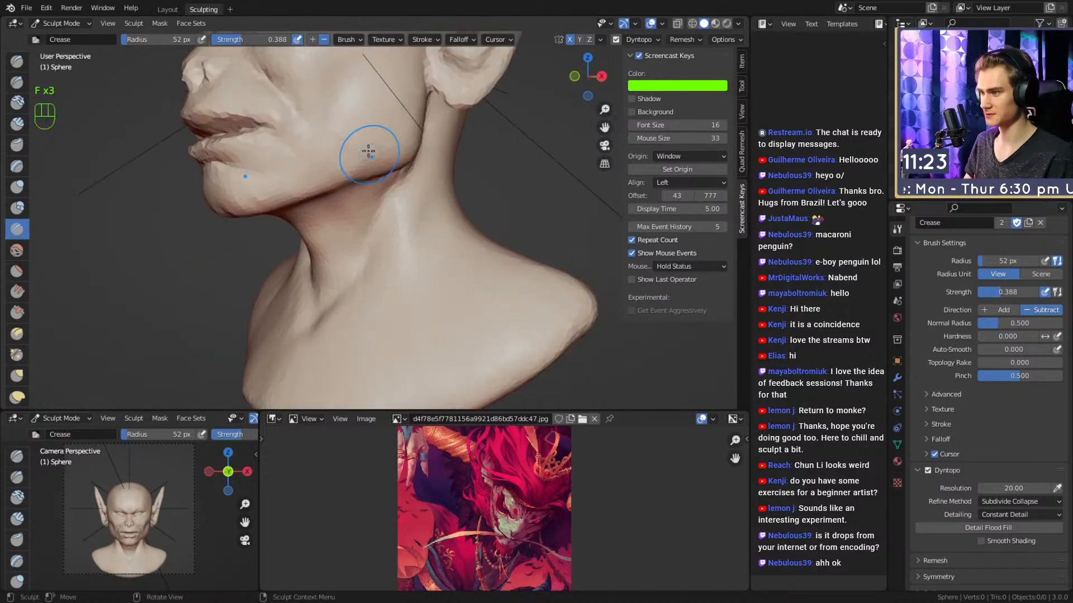
pyautogui.moveTo(397, 272)
pyautogui.keyDown('alt'); pyautogui.mouseDown()
pyautogui.moveTo(450, 261)
pyautogui.moveTo(383, 240)
pyautogui.moveTo(366, 260)
pyautogui.mouseUp(); pyautogui.keyUp('alt')
# Add the front neck muscles running toward the throat pit with Clay Strips at a 27 px radius.
pyautogui.press('1')
pyautogui.press('f')
pyautogui.click(382, 263)
pyautogui.press('f')
pyautogui.click(359, 253)
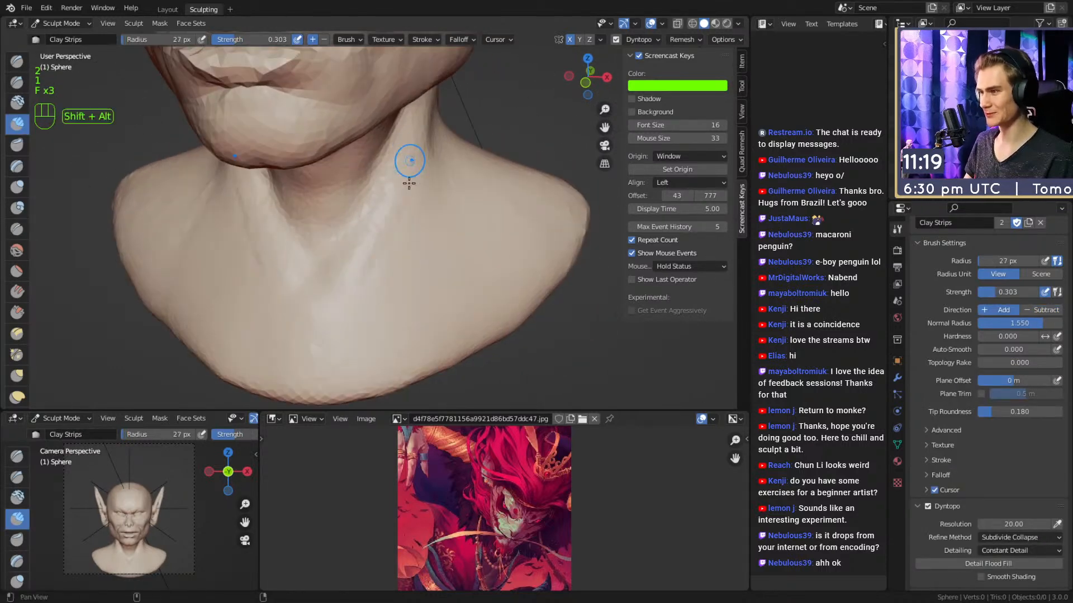
pyautogui.keyDown('alt'); pyautogui.keyDown('shift'); pyautogui.moveTo(409, 183); pyautogui.dragTo(390, 236); pyautogui.keyUp('shift'); pyautogui.keyUp('alt')
# Bulk up the neck muscle from behind the ear to the collarbone with Clay Strips at a 54 px radius.
pyautogui.press('f')
pyautogui.click(381, 238)
pyautogui.moveTo(404, 176)
pyautogui.keyDown('alt'); pyautogui.mouseDown()
pyautogui.moveTo(362, 224)
pyautogui.moveTo(389, 180)
pyautogui.mouseUp(); pyautogui.keyUp('alt')
pyautogui.keyDown('alt'); pyautogui.moveTo(390, 178); pyautogui.dragTo(357, 220); pyautogui.keyUp('alt')
pyautogui.keyDown('alt'); pyautogui.moveTo(390, 165); pyautogui.dragTo(333, 226); pyautogui.keyUp('alt')
pyautogui.moveTo(373, 176)
pyautogui.keyDown('alt'); pyautogui.mouseDown()
pyautogui.moveTo(362, 183)
pyautogui.moveTo(366, 168)
pyautogui.mouseUp(); pyautogui.keyUp('alt')
pyautogui.keyDown('alt'); pyautogui.moveTo(340, 302); pyautogui.dragTo(408, 218); pyautogui.keyUp('alt')
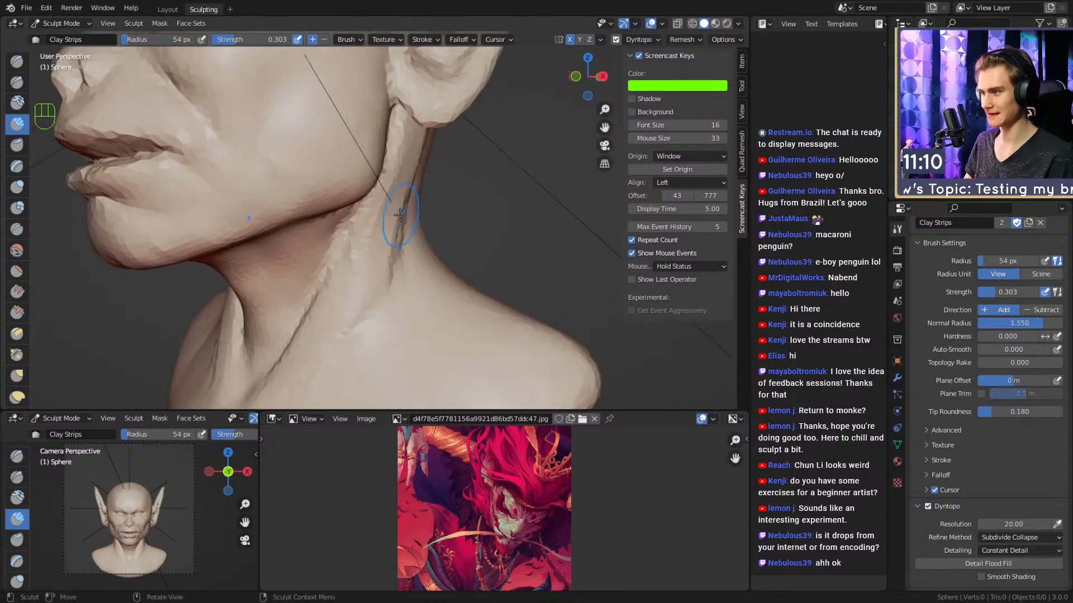
# Refine the paired neck muscles down to the throat pit with Clay Strips at a 30 px radius.
pyautogui.moveTo(353, 313); pyautogui.dragTo(368, 262, button='middle')
pyautogui.moveTo(386, 173); pyautogui.dragTo(318, 324)
pyautogui.press('f')
pyautogui.click(402, 235)
pyautogui.moveTo(346, 296)
pyautogui.mouseDown(button='middle')
pyautogui.moveTo(397, 238)
pyautogui.moveTo(403, 180)
pyautogui.mouseUp(button='middle')
pyautogui.keyDown('alt'); pyautogui.keyDown('shift'); pyautogui.moveTo(358, 274); pyautogui.dragTo(390, 283); pyautogui.keyUp('shift'); pyautogui.keyUp('alt')
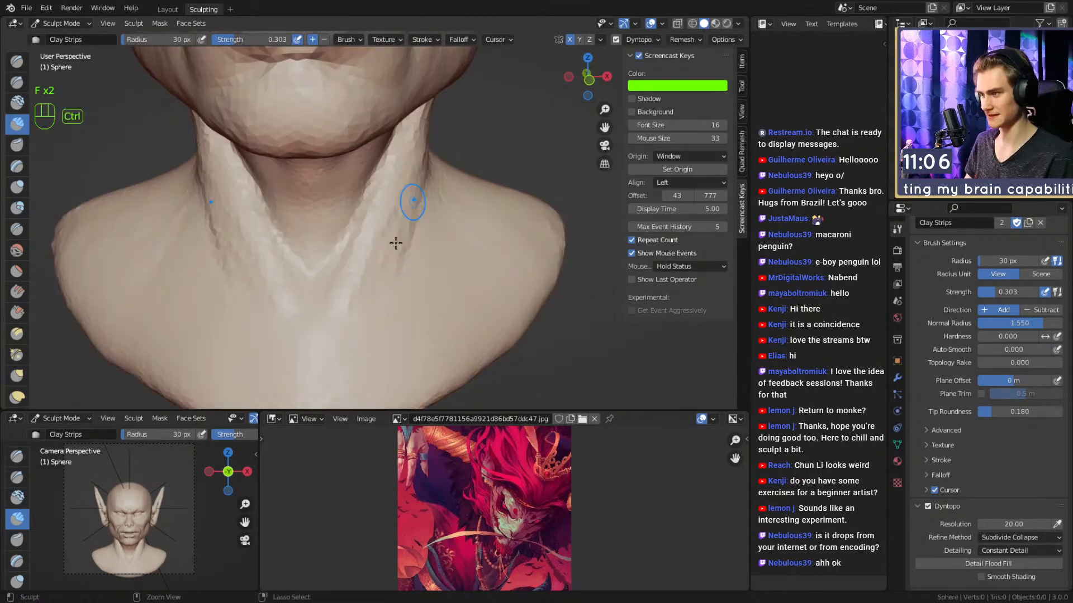
pyautogui.moveTo(448, 173)
pyautogui.keyDown('alt'); pyautogui.mouseDown()
pyautogui.moveTo(358, 243)
pyautogui.moveTo(364, 283)
pyautogui.mouseUp(); pyautogui.keyUp('alt')
# Carve the groove behind the side neck muscle with the Crease brush at a 50 px radius.
pyautogui.press('2')
pyautogui.keyDown('alt'); pyautogui.moveTo(425, 175); pyautogui.dragTo(315, 183); pyautogui.keyUp('alt')
pyautogui.press('f')
pyautogui.click(400, 150)
pyautogui.moveTo(400, 150)
pyautogui.keyDown('alt'); pyautogui.mouseDown()
pyautogui.moveTo(340, 239)
pyautogui.moveTo(402, 167)
pyautogui.mouseUp(); pyautogui.keyUp('alt')
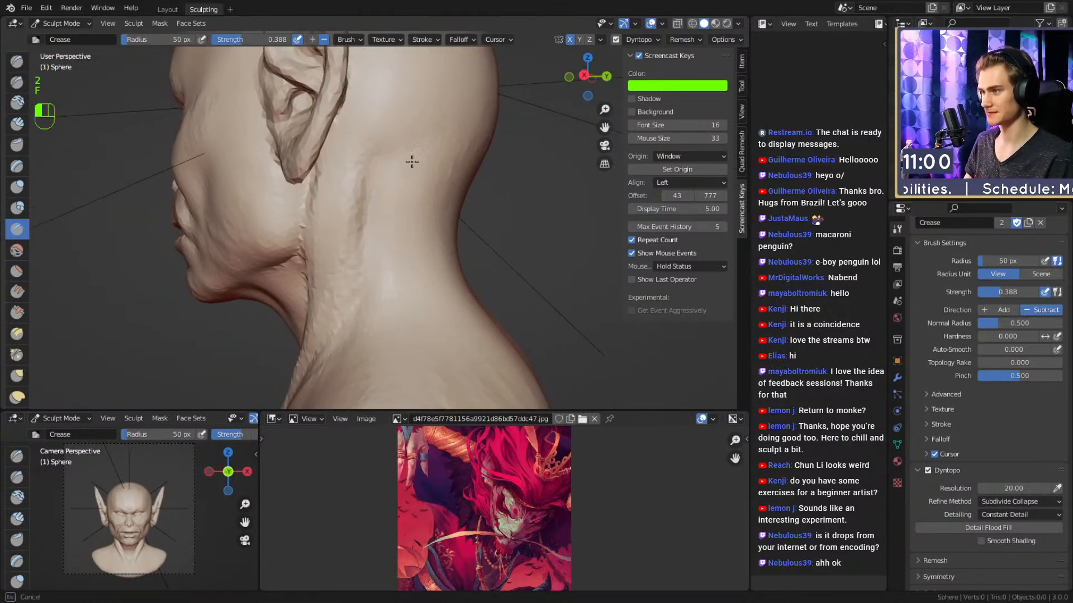
pyautogui.keyDown('alt'); pyautogui.keyDown('shift'); pyautogui.moveTo(403, 223); pyautogui.dragTo(396, 204); pyautogui.keyUp('shift'); pyautogui.keyUp('alt')
# Model the side and back of the neck around the muscle with Clay Strips at a 41 px radius.
pyautogui.press('1')
pyautogui.press('f')
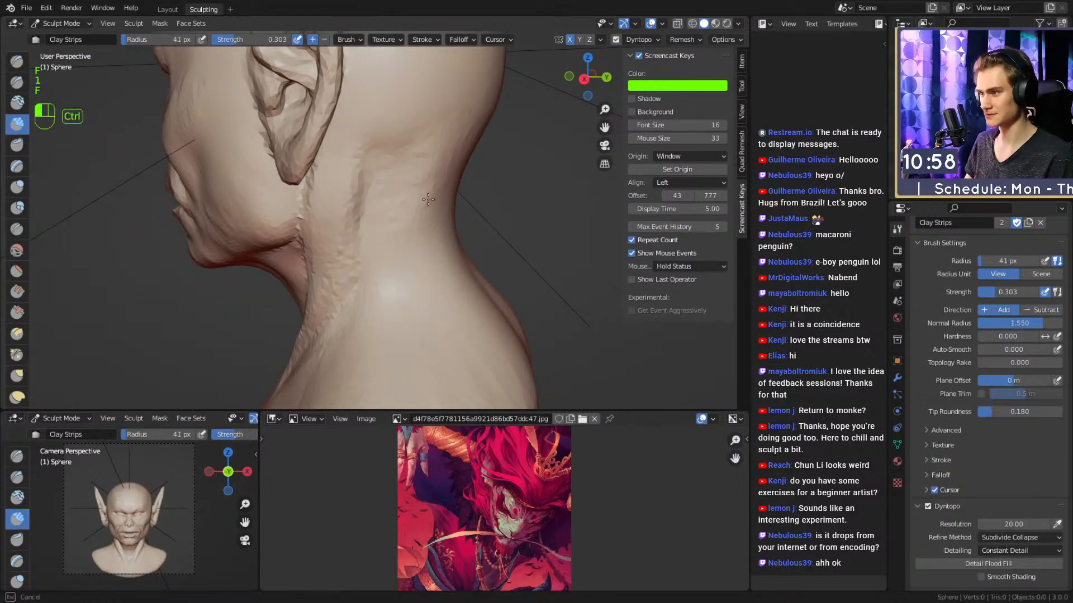
pyautogui.keyDown('alt'); pyautogui.moveTo(355, 308); pyautogui.dragTo(390, 168); pyautogui.keyUp('alt')
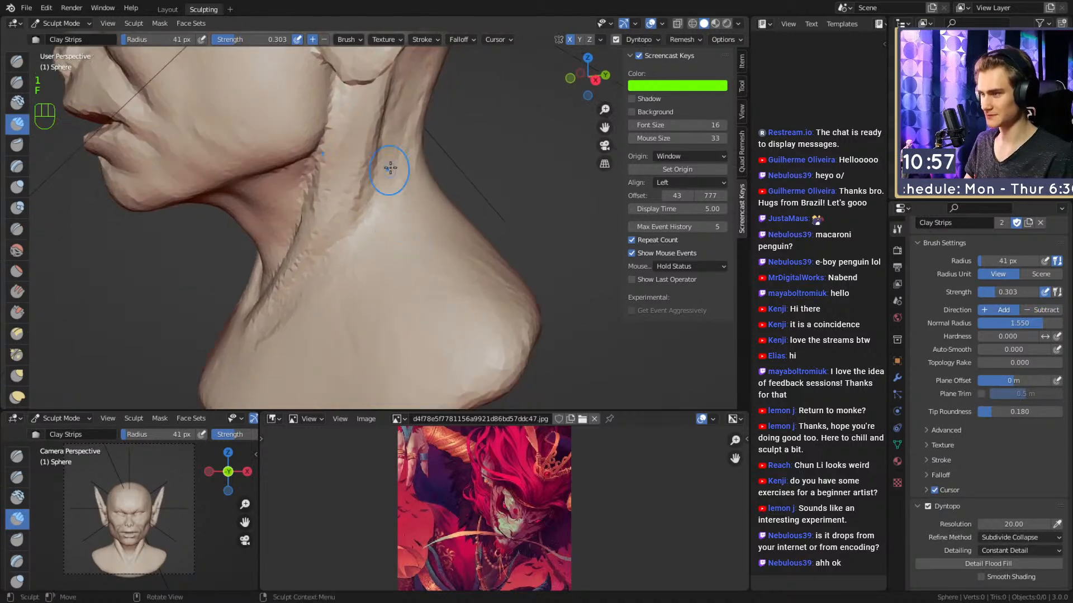
pyautogui.keyDown('alt'); pyautogui.moveTo(334, 289); pyautogui.dragTo(374, 153); pyautogui.keyUp('alt')
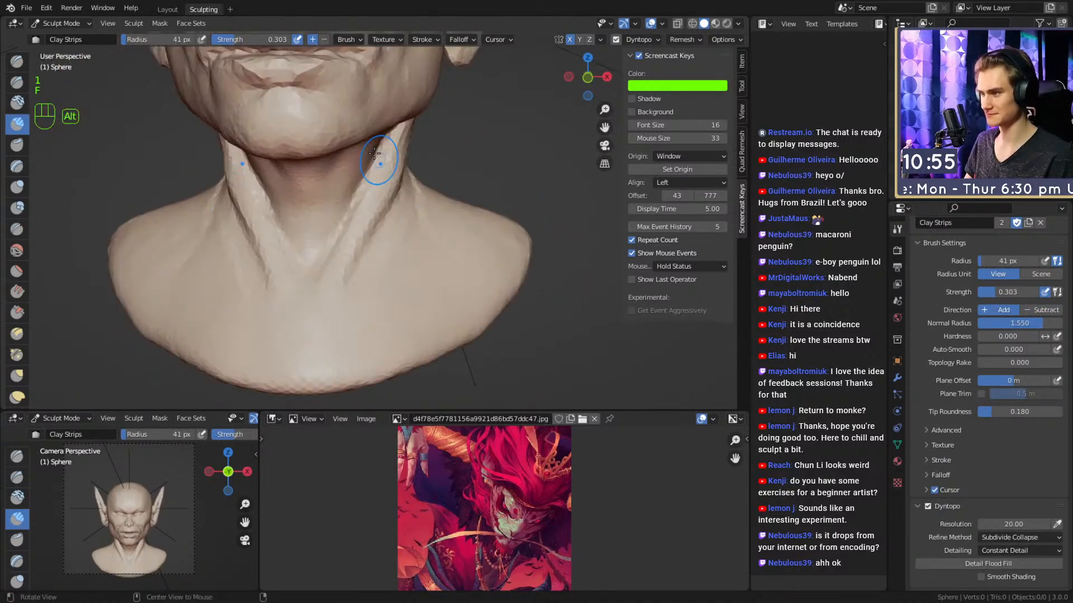
pyautogui.moveTo(453, 253)
pyautogui.keyDown('alt'); pyautogui.keyDown('shift'); pyautogui.mouseDown()
pyautogui.moveTo(409, 257)
pyautogui.moveTo(381, 230)
pyautogui.mouseUp(); pyautogui.keyUp('shift'); pyautogui.keyUp('alt')
pyautogui.keyDown('alt'); pyautogui.moveTo(398, 241); pyautogui.dragTo(430, 222); pyautogui.keyUp('alt')
# Shape the collarbone area and carve the hollows beside the neck muscles with Clay Strips at a 43 px radius.
pyautogui.press('f')
pyautogui.click(345, 274)
pyautogui.moveTo(345, 274)
pyautogui.keyDown('ctrl'); pyautogui.mouseDown()
pyautogui.moveTo(336, 281)
pyautogui.moveTo(467, 230)
pyautogui.mouseUp(); pyautogui.keyUp('ctrl')
pyautogui.keyDown('alt'); pyautogui.moveTo(441, 237); pyautogui.dragTo(416, 254); pyautogui.keyUp('alt')
pyautogui.keyDown('ctrl'); pyautogui.moveTo(405, 275); pyautogui.dragTo(403, 250); pyautogui.keyUp('ctrl')
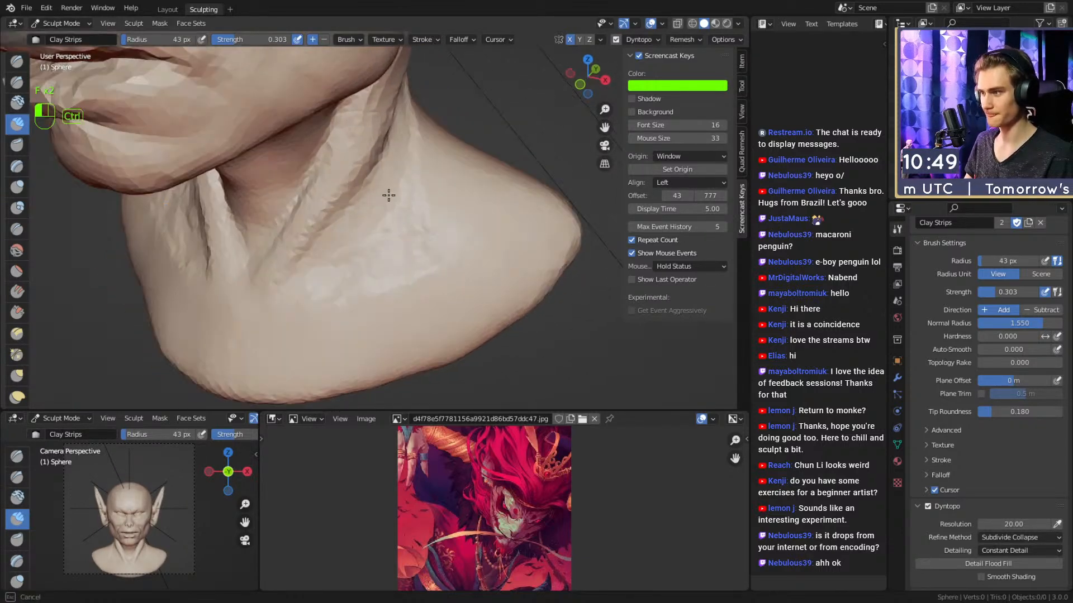
pyautogui.keyDown('alt'); pyautogui.moveTo(378, 212); pyautogui.dragTo(355, 232); pyautogui.keyUp('alt')
pyautogui.moveTo(355, 232)
pyautogui.keyDown('ctrl'); pyautogui.mouseDown()
pyautogui.moveTo(437, 204)
pyautogui.moveTo(434, 249)
pyautogui.moveTo(369, 246)
pyautogui.moveTo(447, 179)
pyautogui.moveTo(410, 212)
pyautogui.mouseUp(); pyautogui.keyUp('ctrl')
# Smooth the collarbone and shoulder surface with the brush enlarged to a 91 px radius.
pyautogui.press('f')
pyautogui.click(365, 243)
pyautogui.keyDown('shift'); pyautogui.moveTo(404, 266); pyautogui.dragTo(441, 223); pyautogui.keyUp('shift')
pyautogui.moveTo(447, 246)
pyautogui.keyDown('alt'); pyautogui.mouseDown()
pyautogui.moveTo(388, 251)
pyautogui.moveTo(415, 234)
pyautogui.mouseUp(); pyautogui.keyUp('alt')
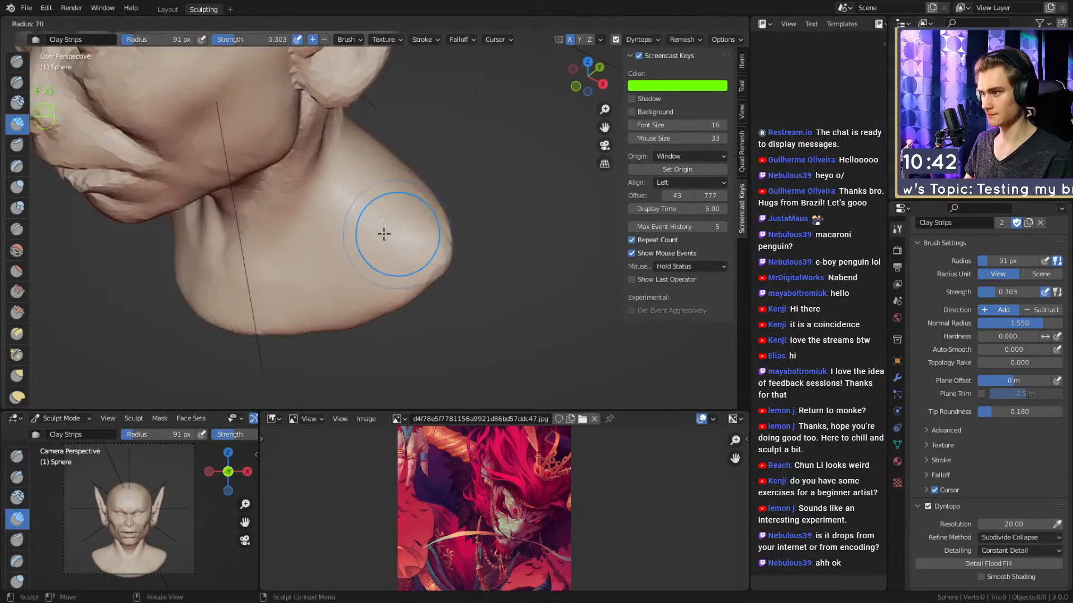
pyautogui.keyDown('alt'); pyautogui.moveTo(376, 287); pyautogui.dragTo(348, 274); pyautogui.keyUp('alt')
pyautogui.keyDown('alt'); pyautogui.moveTo(406, 201); pyautogui.dragTo(369, 192); pyautogui.keyUp('alt')
pyautogui.keyDown('alt'); pyautogui.moveTo(356, 148); pyautogui.dragTo(337, 127); pyautogui.keyUp('alt')
pyautogui.keyDown('alt'); pyautogui.keyDown('shift'); pyautogui.moveTo(337, 127); pyautogui.dragTo(362, 205); pyautogui.keyUp('shift'); pyautogui.keyUp('alt')
# Model the base of the skull, back of the neck and upper back with Clay Strips, starting at a 71 px radius.
pyautogui.press('f')
pyautogui.click(366, 204)
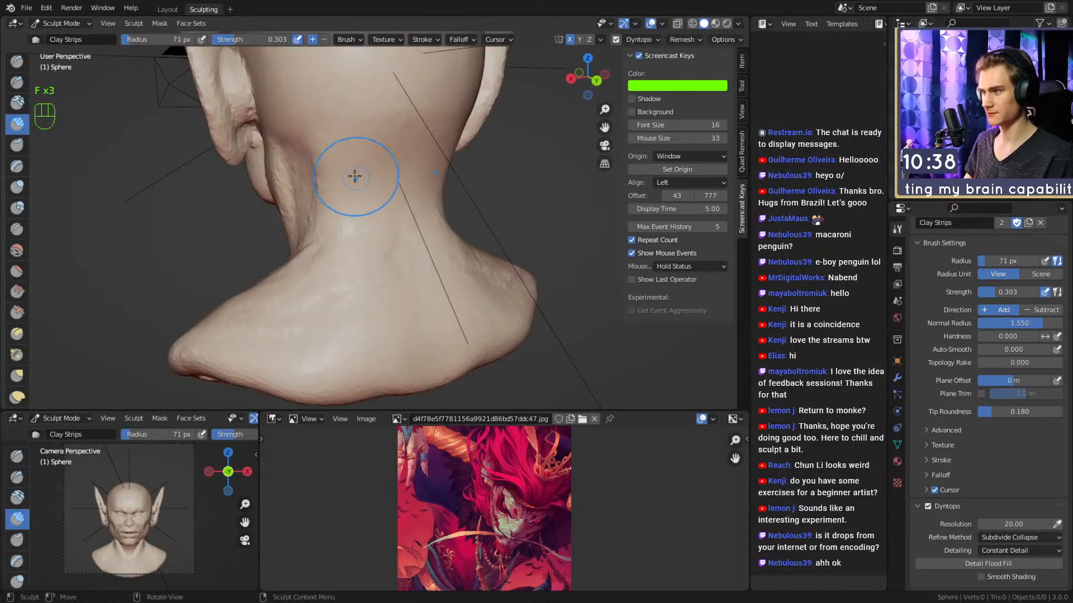
pyautogui.press('f')
pyautogui.click(361, 147)
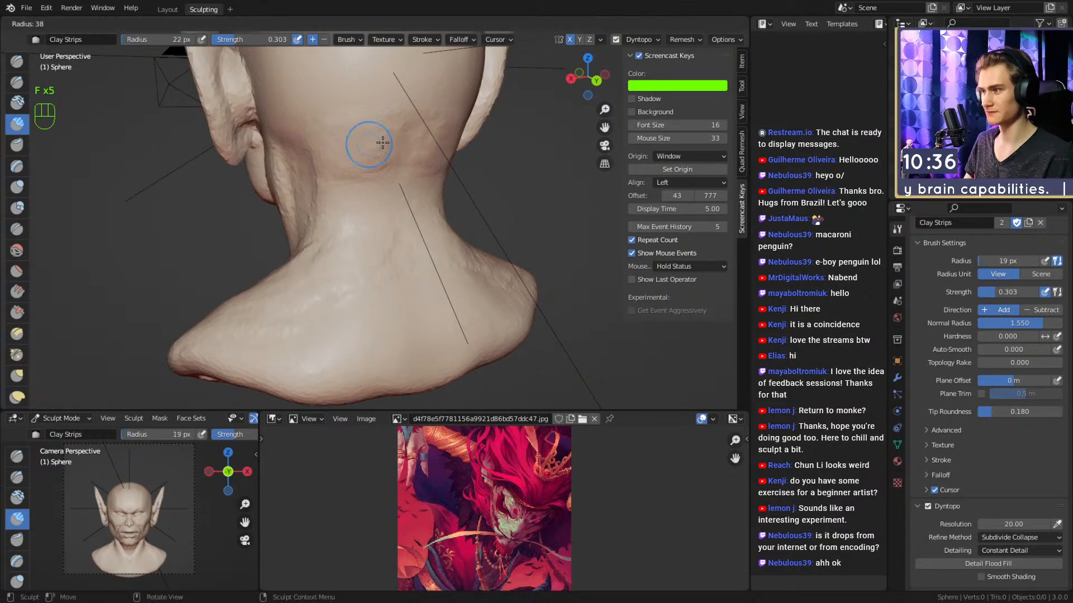
pyautogui.moveTo(364, 250); pyautogui.dragTo(371, 320)
pyautogui.moveTo(391, 240)
pyautogui.keyDown('alt'); pyautogui.mouseDown()
pyautogui.moveTo(399, 256)
pyautogui.moveTo(409, 230)
pyautogui.mouseUp(); pyautogui.keyUp('alt')
pyautogui.press('f')
pyautogui.click(391, 246)
pyautogui.moveTo(375, 257)
pyautogui.mouseDown()
pyautogui.moveTo(382, 263)
pyautogui.moveTo(336, 269)
pyautogui.mouseUp()
pyautogui.moveTo(336, 263)
pyautogui.keyDown('alt'); pyautogui.mouseDown()
pyautogui.moveTo(412, 278)
pyautogui.moveTo(352, 279)
pyautogui.moveTo(365, 275)
pyautogui.mouseUp(); pyautogui.keyUp('alt')
# Enable Front Faces Only in the advanced settings of the Clay Strips brush.
pyautogui.press('f')
pyautogui.click(433, 275)
pyautogui.moveTo(365, 274)
pyautogui.keyDown('alt'); pyautogui.keyDown('shift'); pyautogui.mouseDown()
pyautogui.moveTo(356, 240)
pyautogui.moveTo(364, 350)
pyautogui.moveTo(316, 307)
pyautogui.moveTo(386, 156)
pyautogui.mouseUp(); pyautogui.keyUp('shift'); pyautogui.keyUp('alt')
pyautogui.scroll(-3, 963, 368)
pyautogui.keyDown('alt'); pyautogui.moveTo(966, 478); pyautogui.dragTo(965, 292); pyautogui.keyUp('alt')
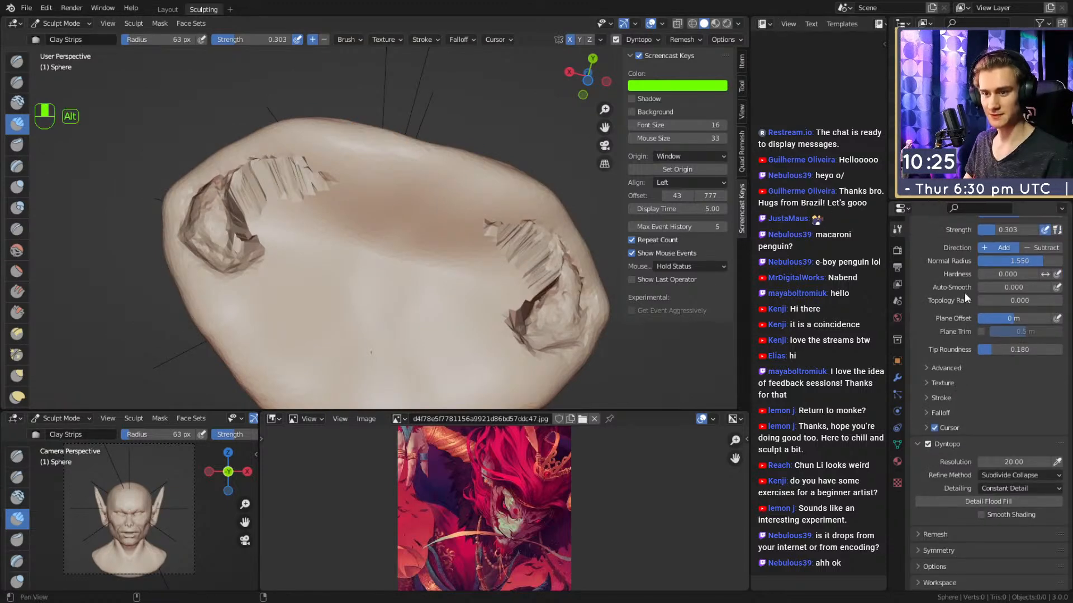
pyautogui.click(934, 367)
pyautogui.scroll(-3, 972, 407)
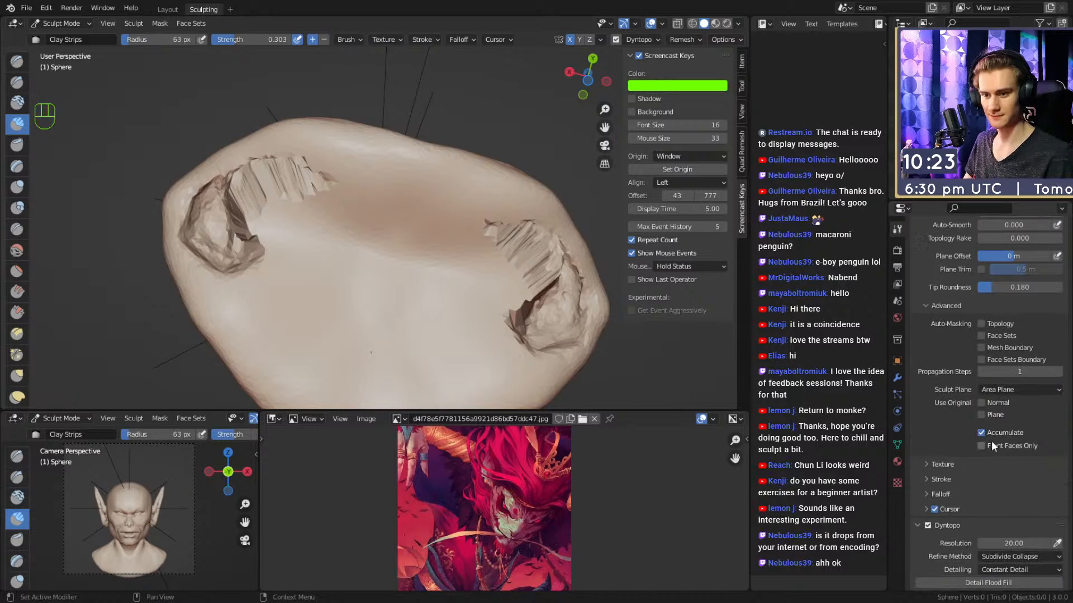
# Repair the torn geometry on the underside of the shoulders with Clay Strips and smoothing, starting at a 44 px radius.
pyautogui.press('f')
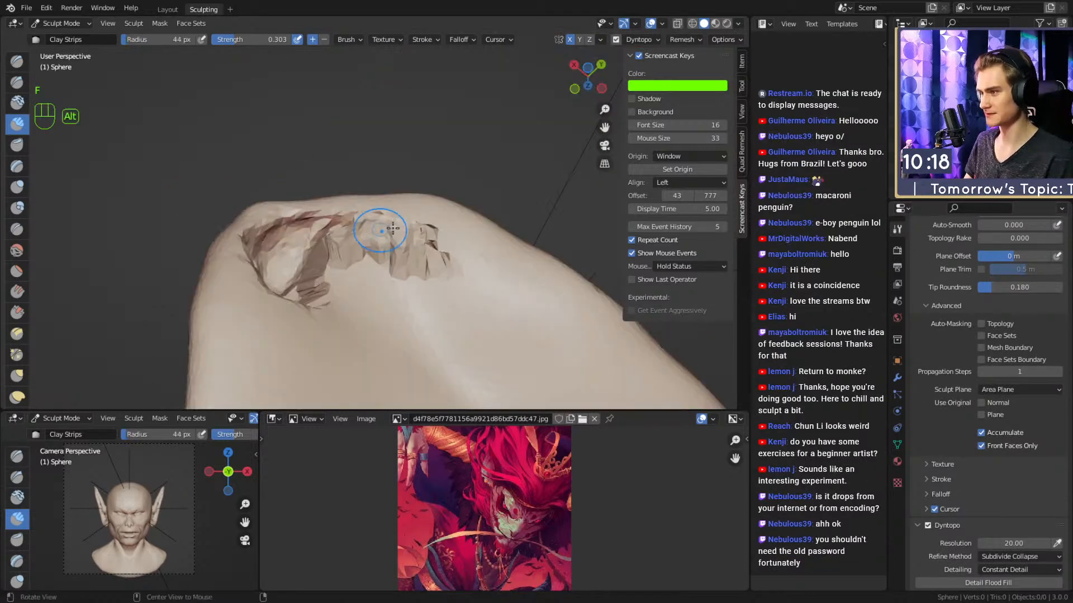
pyautogui.moveTo(393, 228)
pyautogui.keyDown('alt'); pyautogui.mouseDown()
pyautogui.moveTo(368, 197)
pyautogui.moveTo(385, 205)
pyautogui.moveTo(335, 213)
pyautogui.mouseUp(); pyautogui.keyUp('alt')
pyautogui.press('f')
pyautogui.click(416, 204)
pyautogui.keyDown('shift'); pyautogui.moveTo(446, 216); pyautogui.dragTo(443, 214); pyautogui.keyUp('shift')
pyautogui.moveTo(443, 213)
pyautogui.keyDown('alt'); pyautogui.keyDown('shift'); pyautogui.mouseDown(button='middle')
pyautogui.moveTo(457, 285)
pyautogui.moveTo(413, 212)
pyautogui.moveTo(399, 231)
pyautogui.mouseUp(button='middle'); pyautogui.keyUp('shift'); pyautogui.keyUp('alt')
pyautogui.moveTo(329, 201)
pyautogui.mouseDown()
pyautogui.moveTo(367, 270)
pyautogui.moveTo(355, 220)
pyautogui.moveTo(328, 207)
pyautogui.moveTo(358, 240)
pyautogui.moveTo(338, 246)
pyautogui.mouseUp()
pyautogui.press('f')
pyautogui.click(385, 227)
pyautogui.moveTo(395, 254)
pyautogui.keyDown('shift'); pyautogui.mouseDown()
pyautogui.moveTo(380, 218)
pyautogui.moveTo(386, 229)
pyautogui.mouseUp(); pyautogui.keyUp('shift')
pyautogui.keyDown('alt'); pyautogui.moveTo(386, 230); pyautogui.dragTo(413, 233, button='middle'); pyautogui.keyUp('alt')
# Fill the hollows across the underside of the bust with Clay Strips at 70 px and 73 px radii.
pyautogui.press('f')
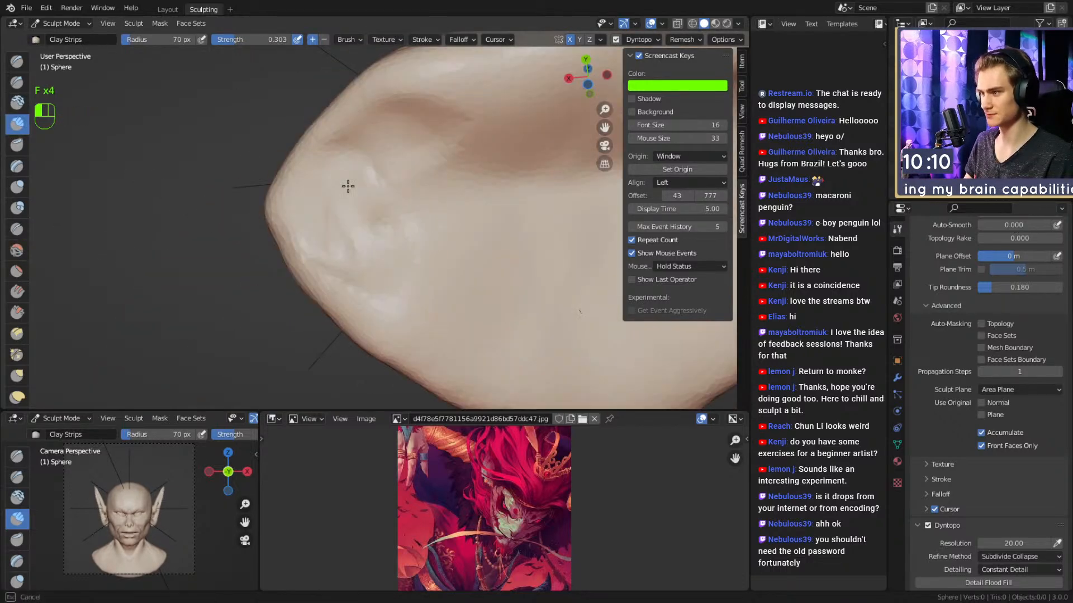
pyautogui.moveTo(335, 183); pyautogui.dragTo(330, 241)
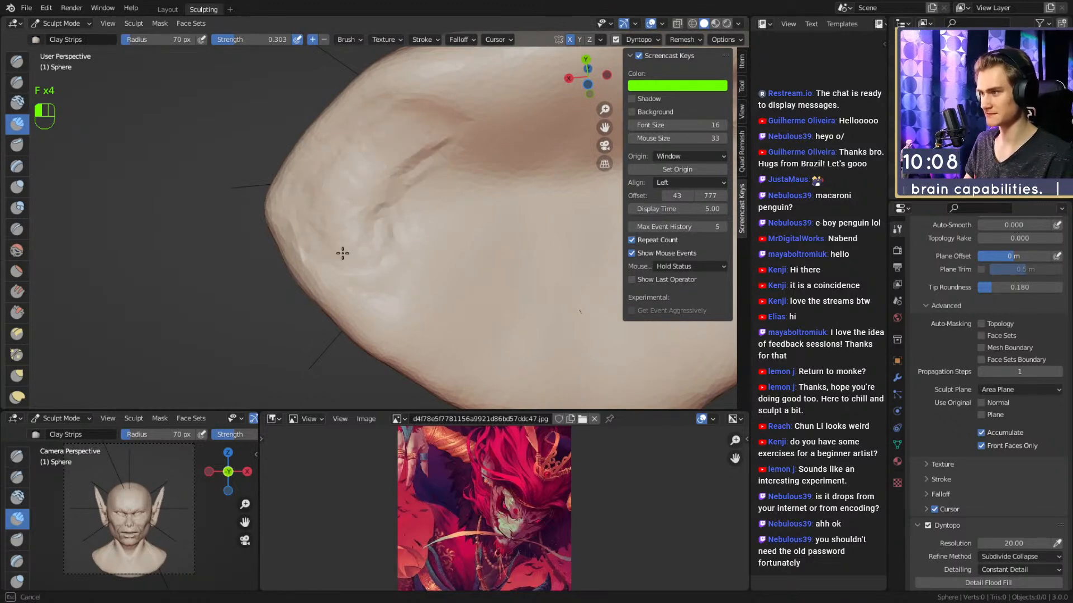
pyautogui.press('f')
pyautogui.click(409, 188)
pyautogui.moveTo(428, 177)
pyautogui.keyDown('alt'); pyautogui.keyDown('shift'); pyautogui.mouseDown()
pyautogui.moveTo(393, 189)
pyautogui.moveTo(391, 260)
pyautogui.moveTo(424, 218)
pyautogui.moveTo(426, 249)
pyautogui.moveTo(287, 215)
pyautogui.moveTo(297, 257)
pyautogui.moveTo(387, 251)
pyautogui.moveTo(382, 223)
pyautogui.mouseUp(); pyautogui.keyUp('shift'); pyautogui.keyUp('alt')
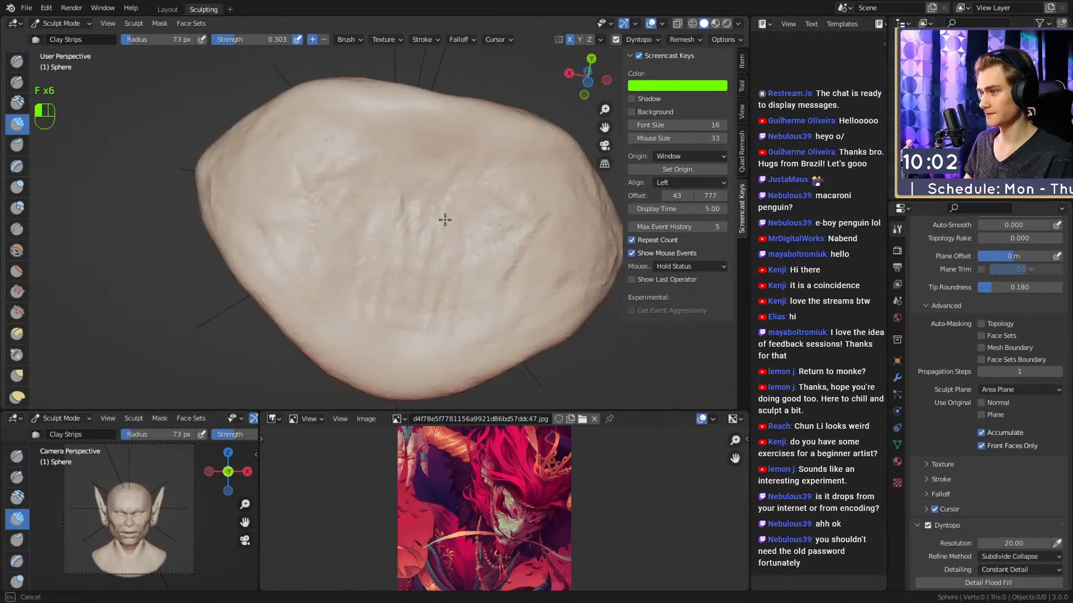
pyautogui.moveTo(378, 317); pyautogui.dragTo(381, 268)
# Smooth the filled underside of the bust at a 121 px brush radius.
pyautogui.press('f')
pyautogui.click(410, 187)
pyautogui.keyDown('shift'); pyautogui.moveTo(410, 186); pyautogui.dragTo(340, 181); pyautogui.keyUp('shift')
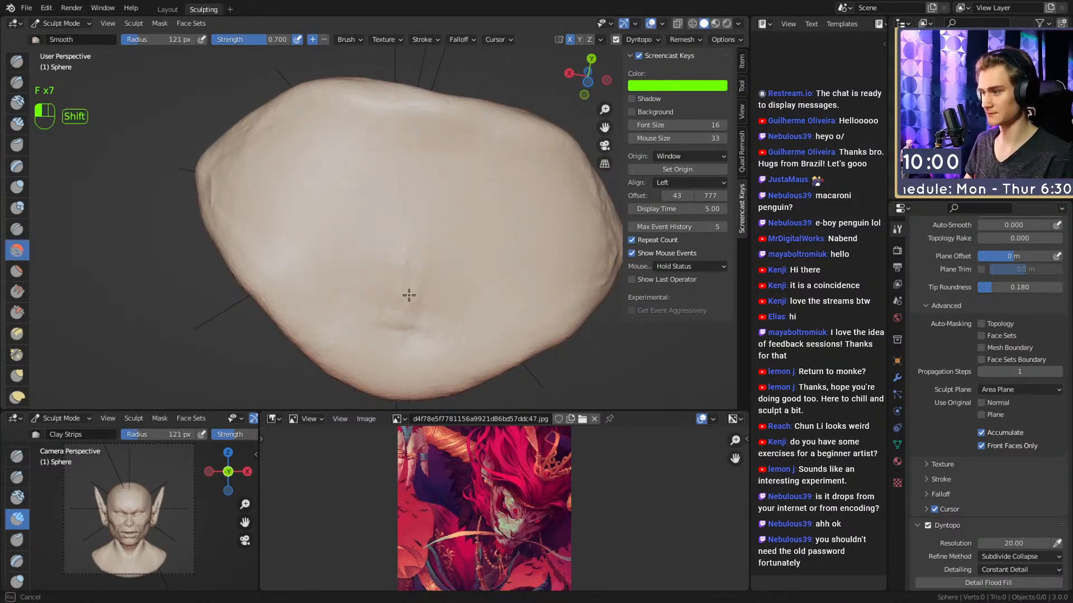
# Add another layer of Clay Strips across the underside at a 98 px radius and smooth it at 135 px.
pyautogui.press('f')
pyautogui.click(442, 169)
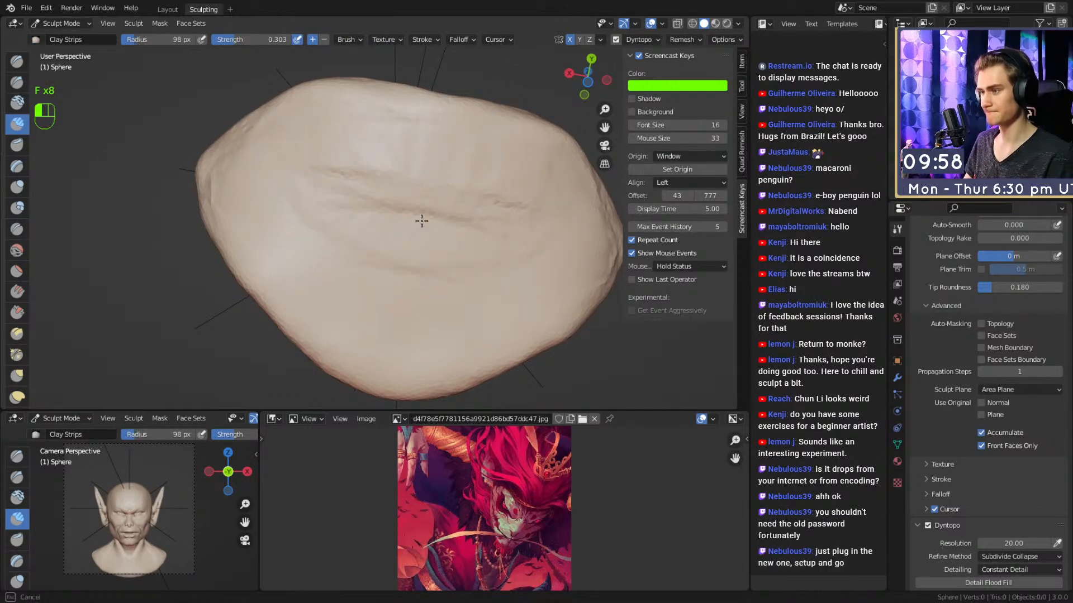
pyautogui.moveTo(359, 266)
pyautogui.mouseDown()
pyautogui.moveTo(335, 288)
pyautogui.moveTo(412, 237)
pyautogui.mouseUp()
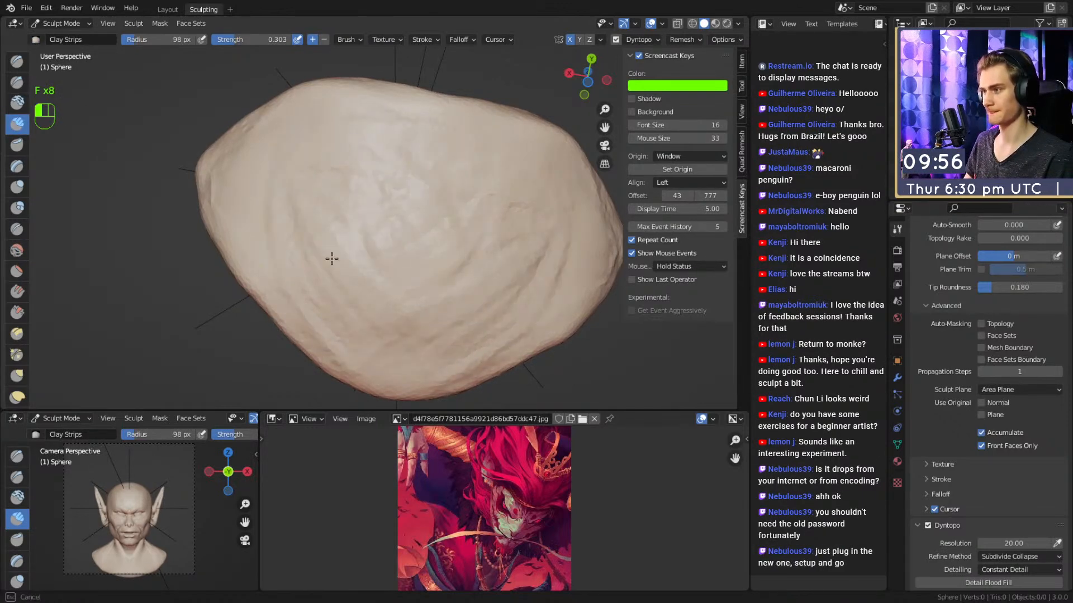
pyautogui.moveTo(342, 278); pyautogui.dragTo(310, 291)
pyautogui.press('f')
pyautogui.click(251, 180)
pyautogui.keyDown('shift'); pyautogui.moveTo(252, 180); pyautogui.dragTo(388, 237); pyautogui.keyUp('shift')
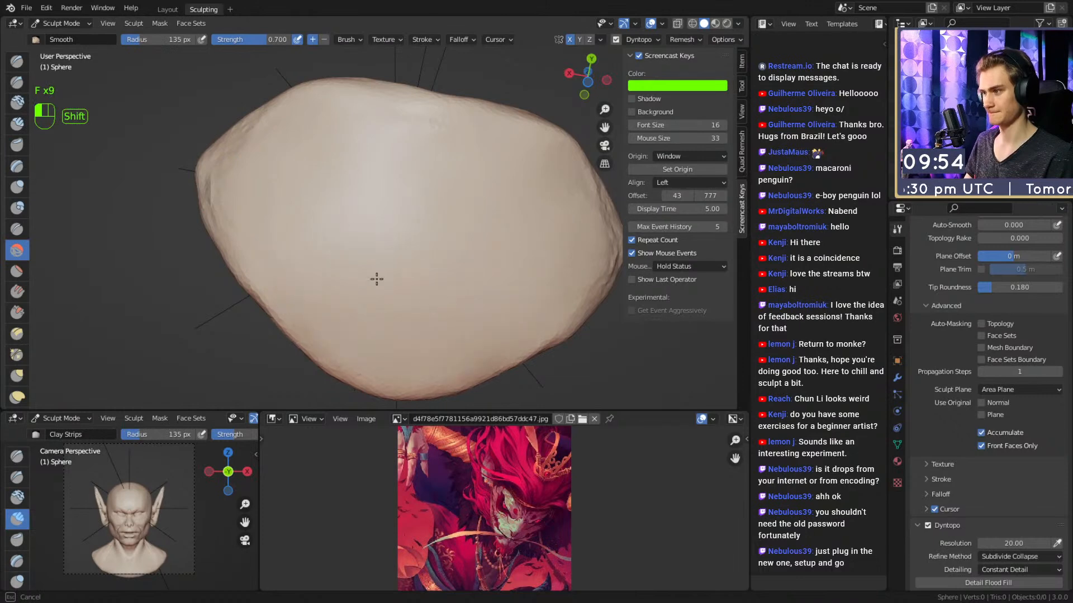
# Smooth the underside of the bust with the Smooth brush, starting at a 135 px radius.
pyautogui.keyDown('shift'); pyautogui.moveTo(434, 160); pyautogui.dragTo(242, 199); pyautogui.keyUp('shift')
pyautogui.moveTo(252, 204)
pyautogui.keyDown('alt'); pyautogui.mouseDown(button='middle')
pyautogui.moveTo(479, 301)
pyautogui.moveTo(452, 249)
pyautogui.moveTo(399, 251)
pyautogui.mouseUp(button='middle'); pyautogui.keyUp('alt')
pyautogui.keyDown('ctrl'); pyautogui.keyDown('alt'); pyautogui.moveTo(400, 251); pyautogui.dragTo(409, 249, button='middle'); pyautogui.keyUp('alt'); pyautogui.keyUp('ctrl')
pyautogui.press('f')
pyautogui.click(427, 246)
pyautogui.moveTo(425, 238)
pyautogui.keyDown('shift'); pyautogui.mouseDown()
pyautogui.moveTo(417, 206)
pyautogui.moveTo(433, 215)
pyautogui.mouseUp(); pyautogui.keyUp('shift')
pyautogui.keyDown('alt'); pyautogui.moveTo(455, 211); pyautogui.dragTo(431, 253, button='middle'); pyautogui.keyUp('alt')
pyautogui.press('f')
pyautogui.press('f')
pyautogui.click(404, 227)
# Adjust the lower part of the bust from other angles with a resized sculpting brush.
pyautogui.moveTo(354, 193)
pyautogui.keyDown('alt'); pyautogui.mouseDown()
pyautogui.moveTo(381, 182)
pyautogui.moveTo(397, 290)
pyautogui.moveTo(394, 279)
pyautogui.mouseUp(); pyautogui.keyUp('alt')
pyautogui.moveTo(386, 274)
pyautogui.keyDown('alt'); pyautogui.mouseDown()
pyautogui.moveTo(409, 263)
pyautogui.moveTo(434, 299)
pyautogui.moveTo(420, 190)
pyautogui.moveTo(478, 170)
pyautogui.mouseUp(); pyautogui.keyUp('alt')
pyautogui.press('3')
pyautogui.press('f')
pyautogui.press('f')
pyautogui.click(483, 174)
pyautogui.moveTo(426, 194); pyautogui.dragTo(397, 194)
pyautogui.keyDown('ctrl'); pyautogui.keyDown('alt'); pyautogui.moveTo(400, 197); pyautogui.dragTo(411, 296); pyautogui.keyUp('alt'); pyautogui.keyUp('ctrl')
pyautogui.keyDown('alt'); pyautogui.moveTo(430, 224); pyautogui.dragTo(497, 254); pyautogui.keyUp('alt')
pyautogui.press('f')
pyautogui.click(466, 244)
# Set the Dyntopo constant-detail resolution to 50 for finer sculpting around the chin.
pyautogui.moveTo(459, 208)
pyautogui.keyDown('alt'); pyautogui.keyDown('shift'); pyautogui.mouseDown()
pyautogui.moveTo(442, 263)
pyautogui.moveTo(403, 218)
pyautogui.moveTo(381, 227)
pyautogui.moveTo(394, 230)
pyautogui.mouseUp(); pyautogui.keyUp('shift'); pyautogui.keyUp('alt')
pyautogui.moveTo(388, 196); pyautogui.dragTo(377, 209, button='middle')
pyautogui.keyDown('alt'); pyautogui.keyDown('shift'); pyautogui.moveTo(394, 192); pyautogui.dragTo(390, 128); pyautogui.keyUp('shift'); pyautogui.keyUp('alt')
pyautogui.moveTo(422, 221)
pyautogui.keyDown('alt'); pyautogui.mouseDown()
pyautogui.moveTo(383, 229)
pyautogui.moveTo(408, 179)
pyautogui.mouseUp(); pyautogui.keyUp('alt')
pyautogui.press('2')
pyautogui.press('f')
pyautogui.click(334, 248)
pyautogui.keyDown('alt'); pyautogui.keyDown('shift'); pyautogui.moveTo(374, 312); pyautogui.dragTo(389, 204); pyautogui.keyUp('shift'); pyautogui.keyUp('alt')
pyautogui.keyDown('ctrl'); pyautogui.keyDown('alt'); pyautogui.moveTo(398, 280); pyautogui.dragTo(405, 240); pyautogui.keyUp('alt'); pyautogui.keyUp('ctrl')
pyautogui.moveTo(411, 235)
pyautogui.keyDown('alt'); pyautogui.keyDown('shift'); pyautogui.mouseDown()
pyautogui.moveTo(426, 276)
pyautogui.moveTo(411, 223)
pyautogui.mouseUp(); pyautogui.keyUp('shift'); pyautogui.keyUp('alt')
pyautogui.keyDown('ctrl'); pyautogui.keyDown('alt'); pyautogui.moveTo(407, 285); pyautogui.dragTo(408, 257); pyautogui.keyUp('alt'); pyautogui.keyUp('ctrl')
pyautogui.keyDown('ctrl'); pyautogui.moveTo(408, 257); pyautogui.dragTo(408, 250, button='middle'); pyautogui.keyUp('ctrl')
pyautogui.press('4')
pyautogui.press('f')
pyautogui.click(346, 229)
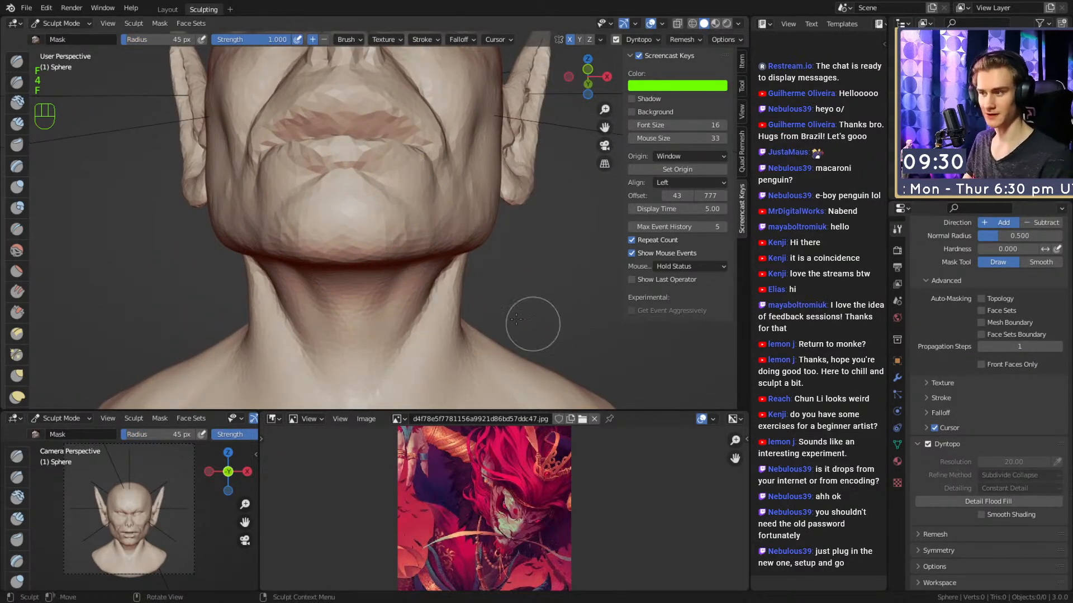
pyautogui.press('1')
pyautogui.scroll(-2, 919, 398)
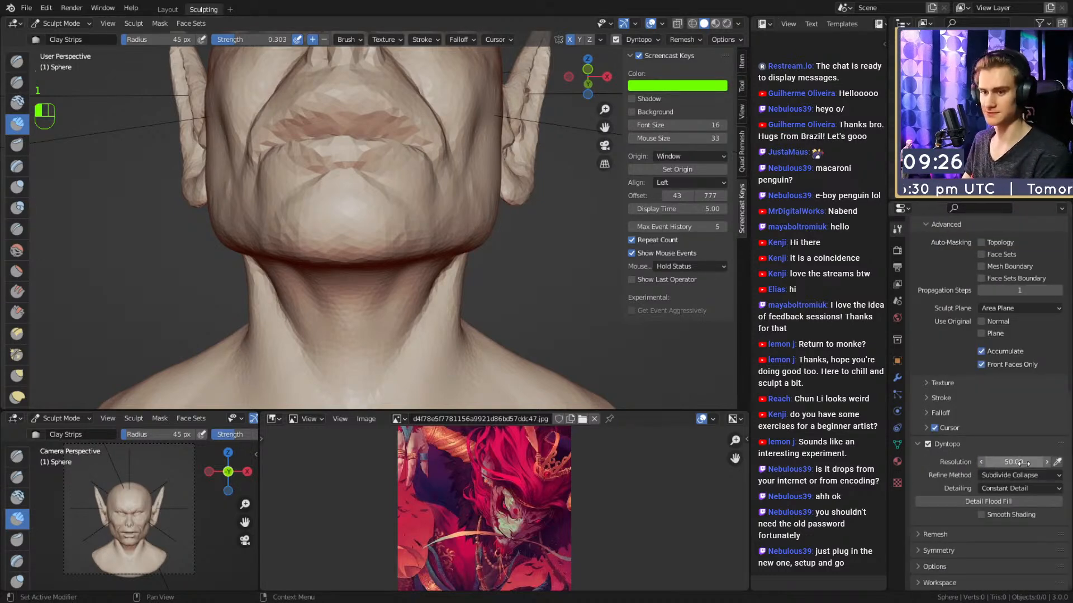
# Paint a mask over the chin and lower jaw with the Mask brush at a 23 px radius.
pyautogui.moveTo(416, 290); pyautogui.dragTo(404, 309, button='middle')
pyautogui.press('4')
pyautogui.keyDown('alt'); pyautogui.moveTo(338, 260); pyautogui.dragTo(345, 252); pyautogui.keyUp('alt')
pyautogui.moveTo(345, 253)
pyautogui.keyDown('ctrl'); pyautogui.keyDown('alt'); pyautogui.mouseDown()
pyautogui.moveTo(347, 223)
pyautogui.moveTo(320, 207)
pyautogui.moveTo(330, 257)
pyautogui.moveTo(363, 263)
pyautogui.moveTo(362, 223)
pyautogui.mouseUp(); pyautogui.keyUp('alt'); pyautogui.keyUp('ctrl')
pyautogui.press('f')
pyautogui.press('f')
pyautogui.moveTo(362, 201)
pyautogui.mouseDown()
pyautogui.moveTo(347, 240)
pyautogui.moveTo(364, 255)
pyautogui.moveTo(440, 226)
pyautogui.moveTo(425, 191)
pyautogui.moveTo(442, 207)
pyautogui.mouseUp()
pyautogui.moveTo(469, 134)
pyautogui.keyDown('alt'); pyautogui.mouseDown()
pyautogui.moveTo(468, 162)
pyautogui.moveTo(427, 197)
pyautogui.moveTo(423, 167)
pyautogui.moveTo(406, 220)
pyautogui.moveTo(422, 136)
pyautogui.mouseUp(); pyautogui.keyUp('alt')
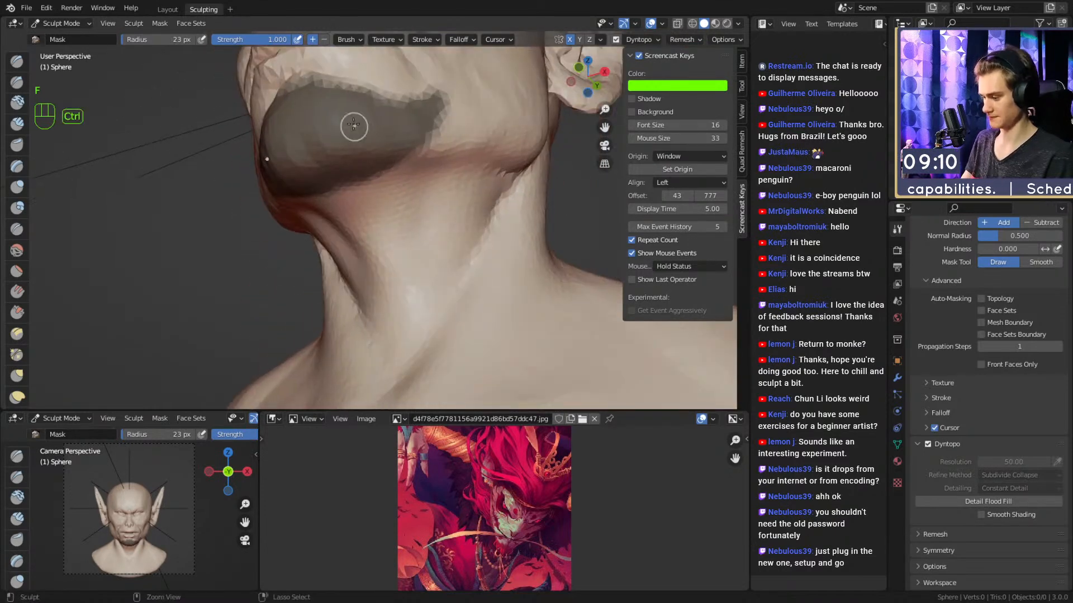
# Invert the mask and pull the chin area out into a beard mass with Snake Hook.
pyautogui.hotkey('ctrl', 'i')
pyautogui.press('5')
pyautogui.moveTo(352, 222)
pyautogui.keyDown('alt'); pyautogui.mouseDown()
pyautogui.moveTo(354, 250)
pyautogui.moveTo(340, 235)
pyautogui.mouseUp(); pyautogui.keyUp('alt')
pyautogui.press('f')
pyautogui.click(421, 221)
pyautogui.moveTo(436, 221)
pyautogui.keyDown('alt'); pyautogui.keyDown('shift'); pyautogui.mouseDown()
pyautogui.moveTo(371, 205)
pyautogui.moveTo(357, 224)
pyautogui.moveTo(340, 220)
pyautogui.moveTo(323, 265)
pyautogui.moveTo(342, 240)
pyautogui.moveTo(414, 242)
pyautogui.moveTo(381, 236)
pyautogui.moveTo(406, 211)
pyautogui.moveTo(354, 232)
pyautogui.moveTo(379, 209)
pyautogui.mouseUp(); pyautogui.keyUp('shift'); pyautogui.keyUp('alt')
pyautogui.press('f')
pyautogui.click(366, 216)
# Extend and refine the beard mass below the chin with Snake Hook at varying brush radii.
pyautogui.press('f')
pyautogui.press('f')
pyautogui.click(424, 220)
pyautogui.press('f')
pyautogui.click(337, 229)
pyautogui.press('f')
pyautogui.click(369, 237)
# Carve the first strand creases into the side of the beard with Crease at a 40 px radius.
pyautogui.press('2')
pyautogui.press('f')
pyautogui.click(368, 206)
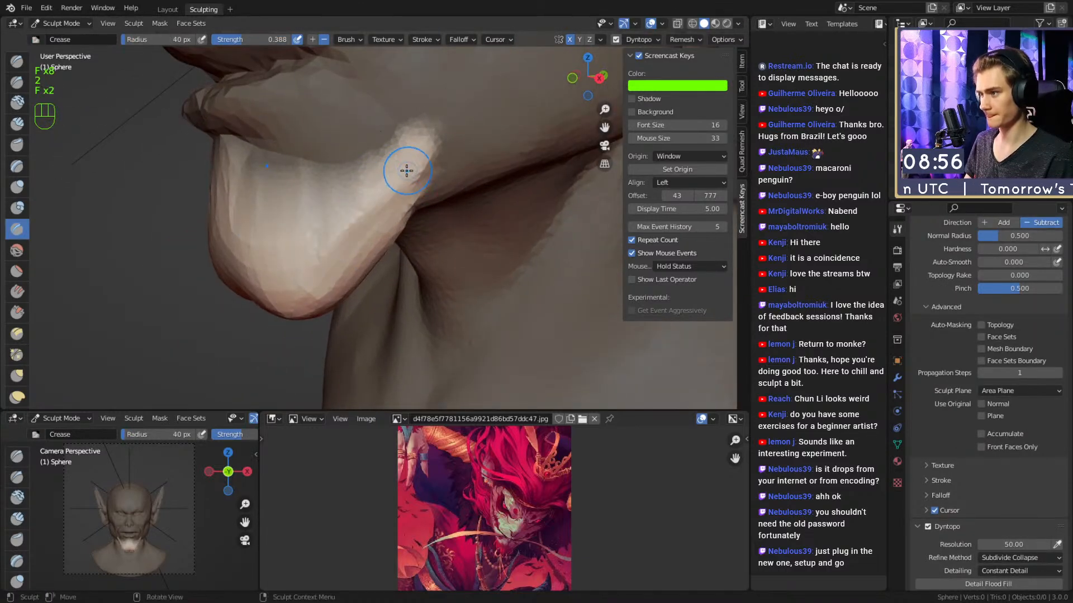
pyautogui.moveTo(350, 253); pyautogui.dragTo(334, 273)
pyautogui.keyDown('alt'); pyautogui.moveTo(398, 237); pyautogui.dragTo(373, 210); pyautogui.keyUp('alt')
pyautogui.keyDown('ctrl'); pyautogui.moveTo(368, 204); pyautogui.dragTo(316, 226); pyautogui.keyUp('ctrl')
pyautogui.moveTo(330, 215)
pyautogui.keyDown('alt'); pyautogui.mouseDown()
pyautogui.moveTo(400, 204)
pyautogui.moveTo(416, 224)
pyautogui.mouseUp(); pyautogui.keyUp('alt')
# Carve grooves and raise ridges across the front of the beard with Crease, starting at a 44 px radius.
pyautogui.press('f')
pyautogui.click(313, 80)
pyautogui.keyDown('alt'); pyautogui.moveTo(312, 84); pyautogui.dragTo(383, 219); pyautogui.keyUp('alt')
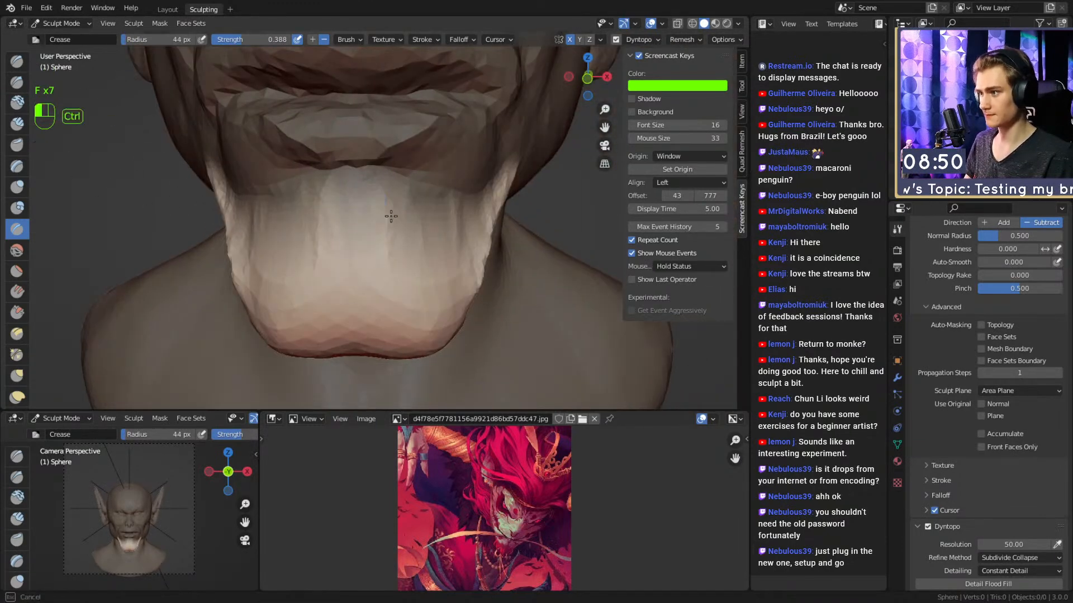
pyautogui.moveTo(420, 255); pyautogui.dragTo(445, 231)
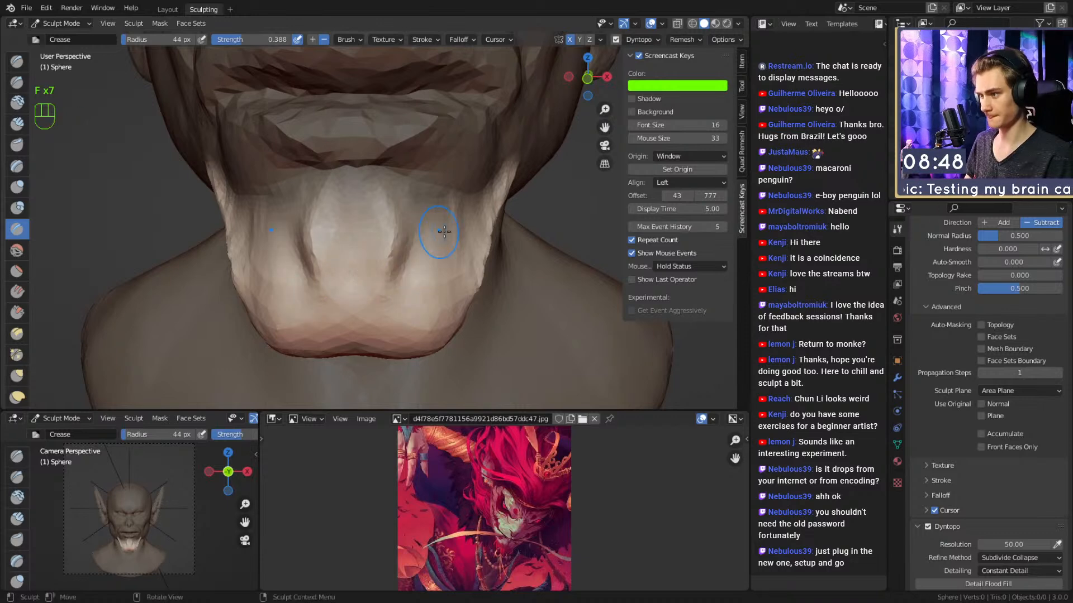
pyautogui.keyDown('ctrl'); pyautogui.moveTo(444, 272); pyautogui.dragTo(447, 305); pyautogui.keyUp('ctrl')
pyautogui.press('f')
pyautogui.click(456, 250)
pyautogui.keyDown('alt'); pyautogui.moveTo(453, 237); pyautogui.dragTo(420, 235); pyautogui.keyUp('alt')
pyautogui.keyDown('ctrl'); pyautogui.moveTo(420, 232); pyautogui.dragTo(417, 282); pyautogui.keyUp('ctrl')
# Clear the mask and sculpt more beard strands up to the jaw with Crease at a 30 px radius.
pyautogui.hotkey('alt', 'm')
pyautogui.press('f')
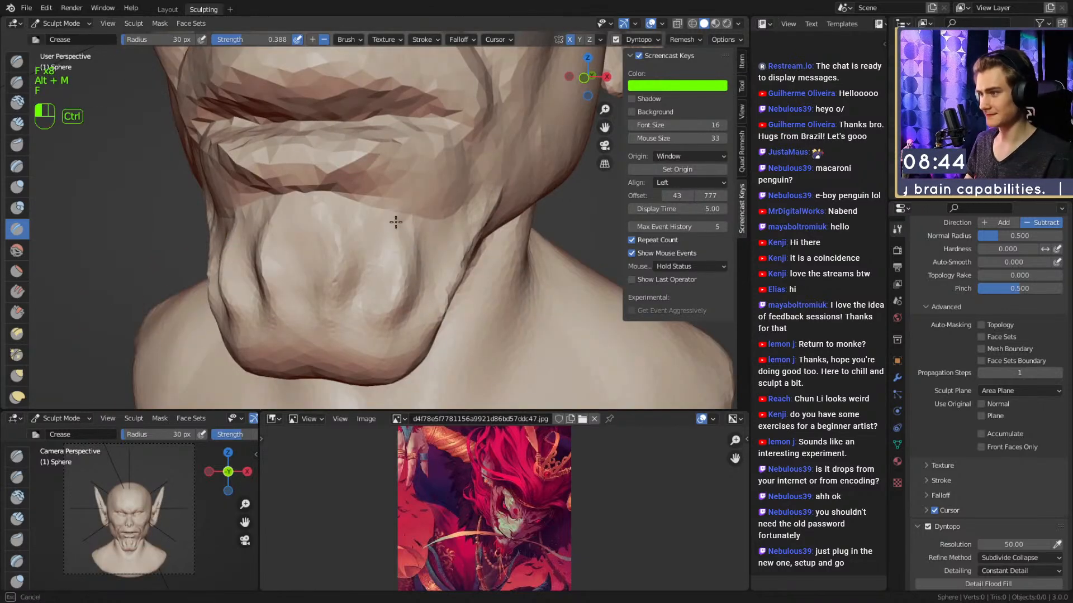
pyautogui.moveTo(410, 221)
pyautogui.keyDown('ctrl'); pyautogui.mouseDown()
pyautogui.moveTo(447, 257)
pyautogui.moveTo(439, 272)
pyautogui.moveTo(429, 264)
pyautogui.mouseUp(); pyautogui.keyUp('ctrl')
pyautogui.moveTo(420, 237)
pyautogui.keyDown('ctrl'); pyautogui.mouseDown()
pyautogui.moveTo(406, 190)
pyautogui.moveTo(379, 278)
pyautogui.moveTo(451, 222)
pyautogui.mouseUp(); pyautogui.keyUp('ctrl')
pyautogui.keyDown('alt'); pyautogui.moveTo(378, 170); pyautogui.dragTo(406, 235); pyautogui.keyUp('alt')
pyautogui.moveTo(391, 274)
pyautogui.keyDown('ctrl'); pyautogui.mouseDown()
pyautogui.moveTo(382, 313)
pyautogui.moveTo(415, 358)
pyautogui.moveTo(439, 336)
pyautogui.mouseUp(); pyautogui.keyUp('ctrl')
pyautogui.moveTo(442, 239); pyautogui.dragTo(470, 279)
pyautogui.moveTo(388, 254)
pyautogui.keyDown('alt'); pyautogui.mouseDown()
pyautogui.moveTo(417, 279)
pyautogui.moveTo(456, 262)
pyautogui.moveTo(342, 306)
pyautogui.moveTo(282, 251)
pyautogui.moveTo(363, 228)
pyautogui.moveTo(342, 281)
pyautogui.mouseUp(); pyautogui.keyUp('alt')
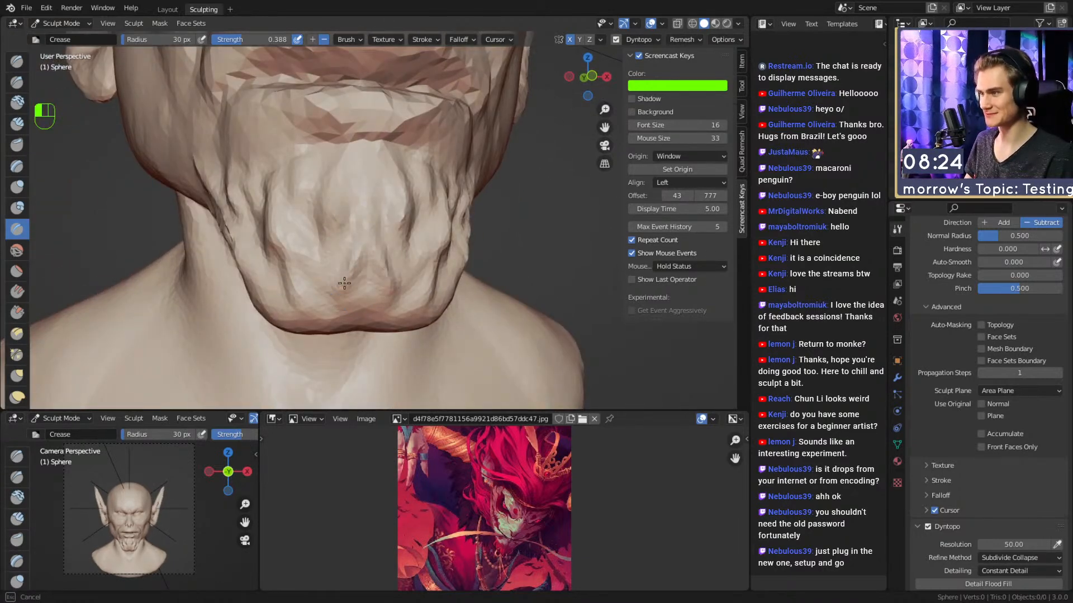
# Deepen the strand creases in the lower middle of the beard with the Crease brush.
pyautogui.moveTo(351, 241); pyautogui.dragTo(350, 254)
pyautogui.keyDown('alt'); pyautogui.moveTo(350, 254); pyautogui.dragTo(355, 222); pyautogui.keyUp('alt')
pyautogui.moveTo(345, 180)
pyautogui.keyDown('alt'); pyautogui.keyDown('shift'); pyautogui.mouseDown()
pyautogui.moveTo(355, 240)
pyautogui.moveTo(371, 196)
pyautogui.moveTo(360, 213)
pyautogui.mouseUp(); pyautogui.keyUp('shift'); pyautogui.keyUp('alt')
pyautogui.moveTo(350, 262)
pyautogui.keyDown('alt'); pyautogui.keyDown('shift'); pyautogui.mouseDown()
pyautogui.moveTo(373, 212)
pyautogui.moveTo(342, 201)
pyautogui.moveTo(386, 203)
pyautogui.moveTo(373, 201)
pyautogui.mouseUp(); pyautogui.keyUp('shift'); pyautogui.keyUp('alt')
pyautogui.press('f')
pyautogui.click(357, 280)
pyautogui.moveTo(357, 282)
pyautogui.keyDown('alt'); pyautogui.keyDown('shift'); pyautogui.mouseDown()
pyautogui.moveTo(384, 228)
pyautogui.moveTo(403, 242)
pyautogui.moveTo(387, 262)
pyautogui.moveTo(407, 309)
pyautogui.mouseUp(); pyautogui.keyUp('shift'); pyautogui.keyUp('alt')
# Pull pointed strand tips out of the beard's lower edge with Snake Hook at a 42 px radius.
pyautogui.press('5')
pyautogui.press('f')
pyautogui.click(385, 260)
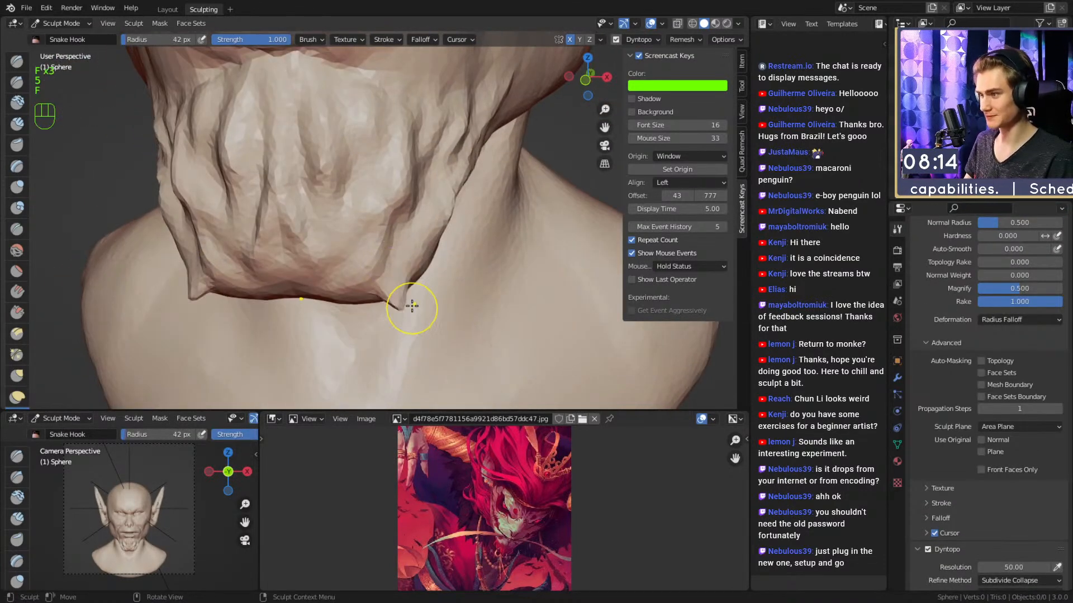
pyautogui.keyDown('alt'); pyautogui.moveTo(305, 309); pyautogui.dragTo(339, 300); pyautogui.keyUp('alt')
pyautogui.moveTo(379, 219)
pyautogui.keyDown('alt'); pyautogui.mouseDown()
pyautogui.moveTo(354, 245)
pyautogui.moveTo(346, 207)
pyautogui.moveTo(309, 281)
pyautogui.moveTo(342, 253)
pyautogui.mouseUp(); pyautogui.keyUp('alt')
pyautogui.moveTo(284, 229)
pyautogui.keyDown('alt'); pyautogui.mouseDown()
pyautogui.moveTo(430, 258)
pyautogui.moveTo(457, 240)
pyautogui.moveTo(393, 242)
pyautogui.moveTo(503, 237)
pyautogui.moveTo(425, 255)
pyautogui.moveTo(427, 267)
pyautogui.moveTo(429, 252)
pyautogui.mouseUp(); pyautogui.keyUp('alt')
pyautogui.keyDown('ctrl'); pyautogui.keyDown('alt'); pyautogui.moveTo(483, 273); pyautogui.dragTo(475, 296); pyautogui.keyUp('alt'); pyautogui.keyUp('ctrl')
pyautogui.moveTo(425, 299)
pyautogui.keyDown('alt'); pyautogui.mouseDown()
pyautogui.moveTo(314, 300)
pyautogui.moveTo(324, 347)
pyautogui.mouseUp(); pyautogui.keyUp('alt')
pyautogui.moveTo(391, 279)
pyautogui.keyDown('alt'); pyautogui.mouseDown()
pyautogui.moveTo(313, 279)
pyautogui.moveTo(391, 290)
pyautogui.moveTo(377, 235)
pyautogui.mouseUp(); pyautogui.keyUp('alt')
# Sharpen the beard strands with the Crease brush at a 20 px radius.
pyautogui.press('2')
pyautogui.keyDown('ctrl'); pyautogui.moveTo(448, 226); pyautogui.dragTo(444, 258); pyautogui.keyUp('ctrl')
pyautogui.moveTo(452, 195)
pyautogui.keyDown('ctrl'); pyautogui.keyDown('alt'); pyautogui.mouseDown()
pyautogui.moveTo(448, 240)
pyautogui.moveTo(441, 220)
pyautogui.moveTo(391, 231)
pyautogui.moveTo(400, 220)
pyautogui.moveTo(387, 237)
pyautogui.mouseUp(); pyautogui.keyUp('alt'); pyautogui.keyUp('ctrl')
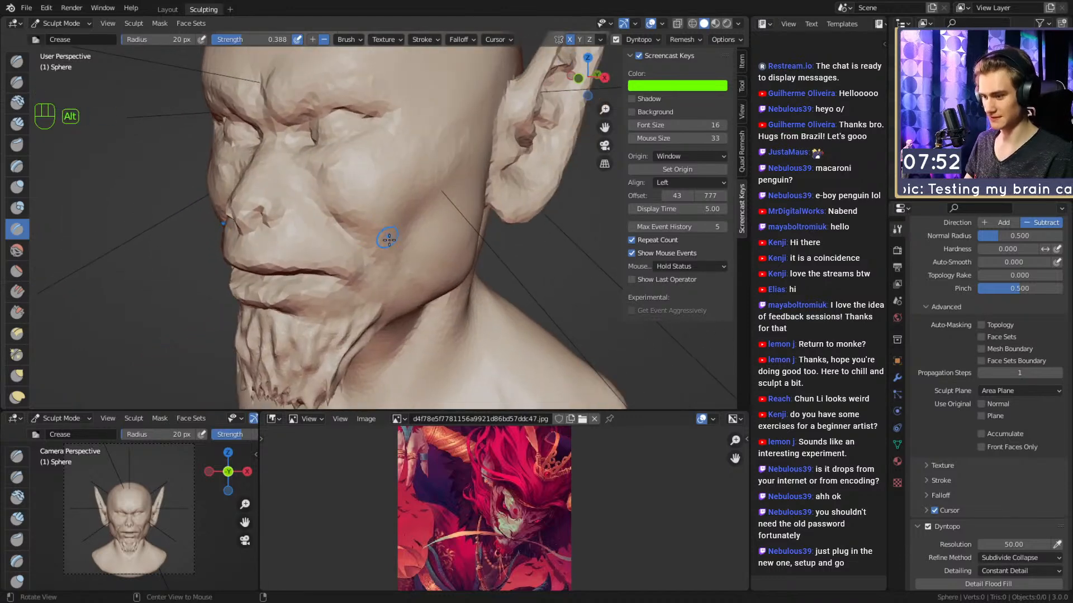
pyautogui.moveTo(523, 558)
pyautogui.keyDown('ctrl'); pyautogui.keyDown('alt'); pyautogui.mouseDown()
pyautogui.moveTo(541, 504)
pyautogui.moveTo(506, 550)
pyautogui.mouseUp(); pyautogui.keyUp('alt'); pyautogui.keyUp('ctrl')
pyautogui.keyDown('alt'); pyautogui.keyDown('shift'); pyautogui.moveTo(332, 245); pyautogui.dragTo(426, 187); pyautogui.keyUp('shift'); pyautogui.keyUp('alt')
pyautogui.keyDown('alt'); pyautogui.moveTo(434, 203); pyautogui.dragTo(485, 193); pyautogui.keyUp('alt')
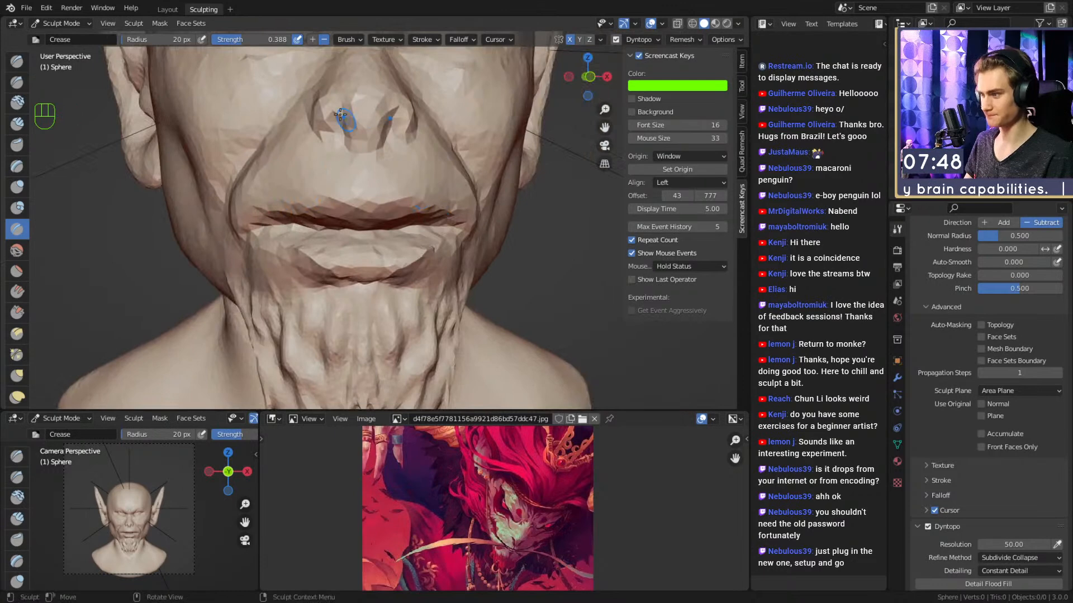
# Build up volume on the lower lip with Clay Strips at 0.570 strength.
pyautogui.keyDown('alt'); pyautogui.moveTo(387, 215); pyautogui.dragTo(386, 227); pyautogui.keyUp('alt')
pyautogui.moveTo(391, 297)
pyautogui.keyDown('ctrl'); pyautogui.keyDown('alt'); pyautogui.mouseDown()
pyautogui.moveTo(379, 237)
pyautogui.moveTo(443, 213)
pyautogui.moveTo(421, 235)
pyautogui.moveTo(419, 197)
pyautogui.mouseUp(); pyautogui.keyUp('alt'); pyautogui.keyUp('ctrl')
pyautogui.press('f')
pyautogui.click(383, 237)
pyautogui.press('1')
pyautogui.press('f')
pyautogui.click(329, 270)
pyautogui.hotkey('shift', 'f')
pyautogui.click(330, 273)
pyautogui.press('f')
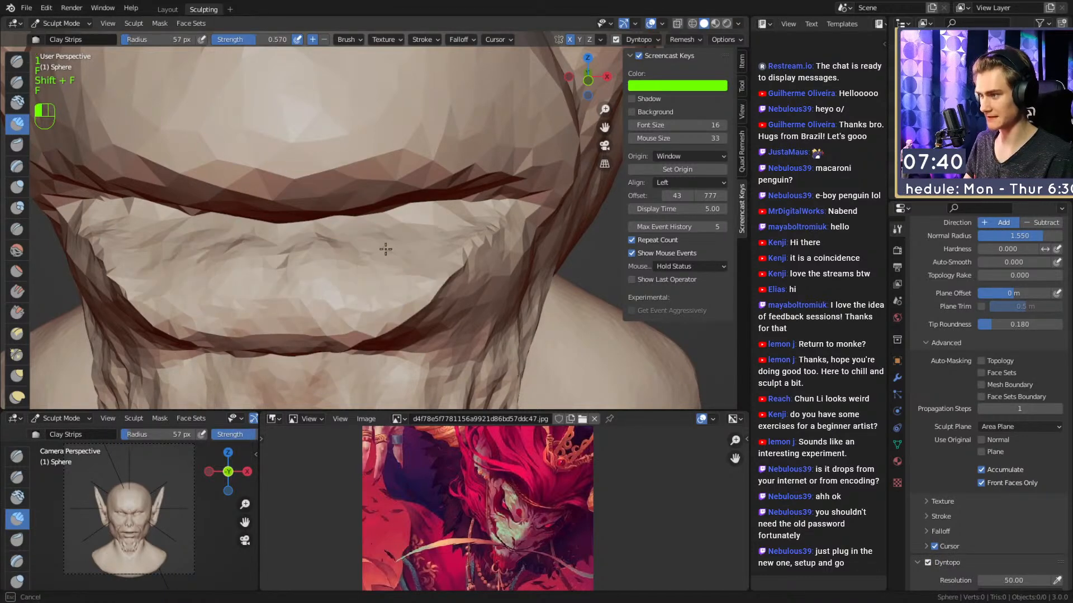
pyautogui.click(427, 247)
pyautogui.press('f')
pyautogui.moveTo(442, 230)
pyautogui.mouseDown()
pyautogui.moveTo(366, 256)
pyautogui.moveTo(299, 301)
pyautogui.moveTo(273, 287)
pyautogui.moveTo(399, 256)
pyautogui.moveTo(420, 277)
pyautogui.mouseUp()
# Fill out the sides and middle of the lower lip with Clay Strips at a 44 px radius.
pyautogui.moveTo(418, 246)
pyautogui.mouseDown(button='middle')
pyautogui.moveTo(380, 228)
pyautogui.moveTo(308, 246)
pyautogui.moveTo(368, 265)
pyautogui.mouseUp(button='middle')
pyautogui.press('f')
pyautogui.click(367, 267)
pyautogui.moveTo(305, 235); pyautogui.dragTo(272, 288)
pyautogui.moveTo(272, 268); pyautogui.dragTo(308, 255, button='middle')
pyautogui.moveTo(308, 252); pyautogui.dragTo(316, 249)
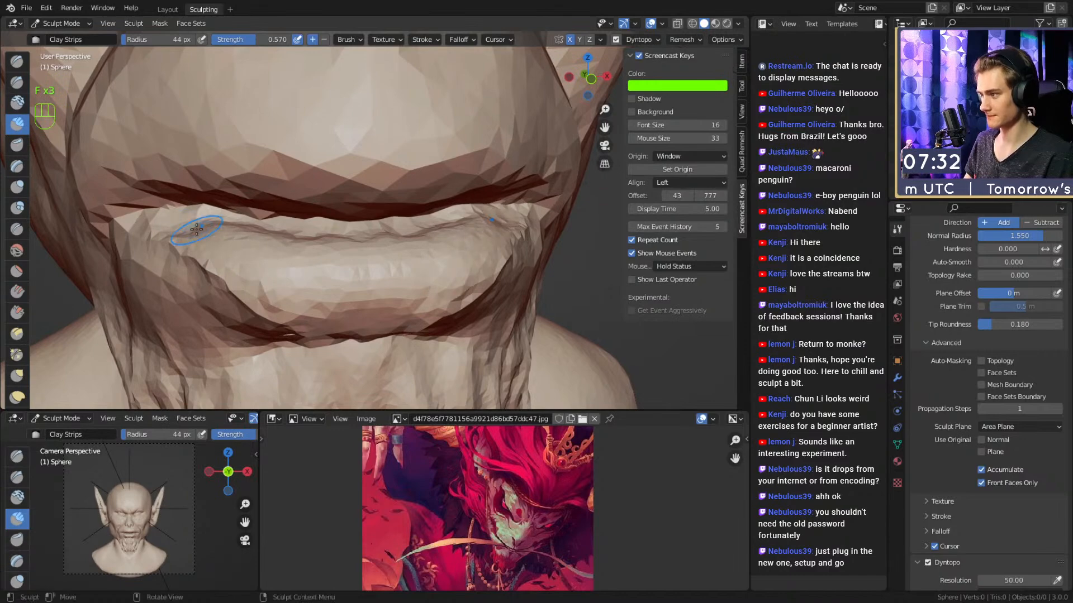
# Build up the upper lip along the mouth opening with Clay Strips at a 44 px radius.
pyautogui.moveTo(330, 198)
pyautogui.mouseDown(button='middle')
pyautogui.moveTo(324, 156)
pyautogui.moveTo(338, 204)
pyautogui.mouseUp(button='middle')
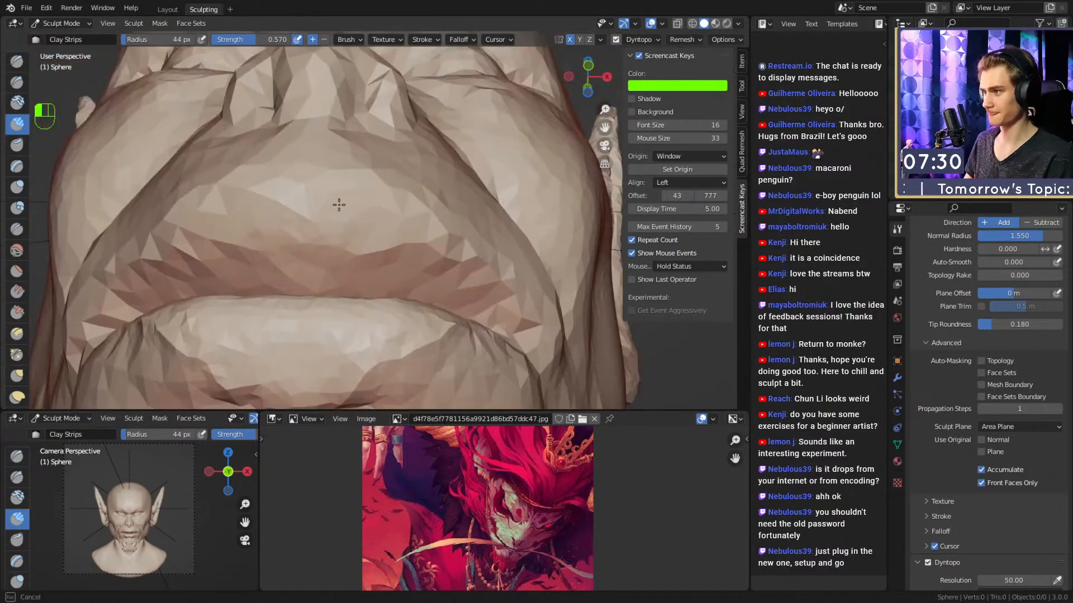
pyautogui.moveTo(349, 265)
pyautogui.mouseDown()
pyautogui.moveTo(438, 238)
pyautogui.moveTo(425, 274)
pyautogui.mouseUp()
pyautogui.moveTo(426, 232); pyautogui.dragTo(385, 246, button='middle')
pyautogui.moveTo(386, 245)
pyautogui.mouseDown()
pyautogui.moveTo(403, 269)
pyautogui.moveTo(460, 294)
pyautogui.moveTo(357, 262)
pyautogui.moveTo(264, 277)
pyautogui.moveTo(174, 261)
pyautogui.mouseUp()
# Raise sharper ridges along the edges of the lips with the Crease brush.
pyautogui.press('2')
pyautogui.moveTo(245, 241); pyautogui.dragTo(268, 268, button='middle')
pyautogui.moveTo(283, 274)
pyautogui.keyDown('ctrl'); pyautogui.mouseDown()
pyautogui.moveTo(212, 280)
pyautogui.moveTo(269, 282)
pyautogui.mouseUp(); pyautogui.keyUp('ctrl')
pyautogui.moveTo(269, 292); pyautogui.dragTo(311, 282, button='middle')
pyautogui.moveTo(339, 261)
pyautogui.keyDown('ctrl'); pyautogui.mouseDown()
pyautogui.moveTo(292, 257)
pyautogui.moveTo(169, 279)
pyautogui.moveTo(65, 320)
pyautogui.mouseUp(); pyautogui.keyUp('ctrl')
pyautogui.moveTo(379, 196)
pyautogui.keyDown('ctrl'); pyautogui.mouseDown(button='middle')
pyautogui.moveTo(374, 321)
pyautogui.moveTo(441, 280)
pyautogui.mouseUp(button='middle'); pyautogui.keyUp('ctrl')
pyautogui.moveTo(391, 251)
pyautogui.keyDown('ctrl'); pyautogui.mouseDown(button='middle')
pyautogui.moveTo(386, 168)
pyautogui.moveTo(341, 201)
pyautogui.moveTo(383, 140)
pyautogui.mouseUp(button='middle'); pyautogui.keyUp('ctrl')
pyautogui.scroll(2, 389, 203)
# Define the philtrum and the area beneath the nose with Crease at a 30 px radius.
pyautogui.press('f')
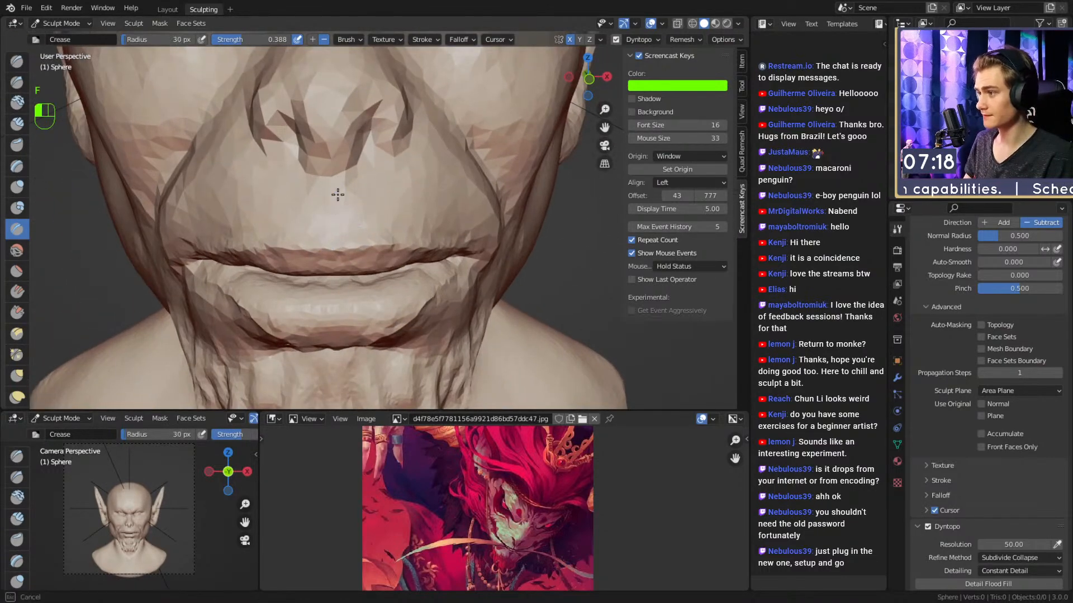
pyautogui.moveTo(346, 186); pyautogui.dragTo(349, 189)
pyautogui.keyDown('shift'); pyautogui.moveTo(362, 191); pyautogui.dragTo(364, 223, button='middle'); pyautogui.keyUp('shift')
pyautogui.keyDown('ctrl'); pyautogui.moveTo(350, 209); pyautogui.dragTo(389, 155); pyautogui.keyUp('ctrl')
pyautogui.keyDown('ctrl'); pyautogui.moveTo(350, 81); pyautogui.dragTo(350, 77); pyautogui.keyUp('ctrl')
pyautogui.moveTo(361, 173); pyautogui.dragTo(322, 162, button='middle')
pyautogui.keyDown('ctrl'); pyautogui.moveTo(308, 162); pyautogui.dragTo(290, 200); pyautogui.keyUp('ctrl')
pyautogui.moveTo(320, 126); pyautogui.dragTo(318, 116)
pyautogui.keyDown('alt'); pyautogui.moveTo(331, 152); pyautogui.dragTo(347, 160); pyautogui.keyUp('alt')
pyautogui.moveTo(356, 220)
pyautogui.keyDown('ctrl'); pyautogui.mouseDown()
pyautogui.moveTo(366, 170)
pyautogui.moveTo(352, 106)
pyautogui.mouseUp(); pyautogui.keyUp('ctrl')
pyautogui.moveTo(360, 240)
pyautogui.keyDown('alt'); pyautogui.mouseDown()
pyautogui.moveTo(391, 197)
pyautogui.moveTo(458, 201)
pyautogui.mouseUp(); pyautogui.keyUp('alt')
pyautogui.keyDown('alt'); pyautogui.moveTo(443, 147); pyautogui.dragTo(379, 208); pyautogui.keyUp('alt')
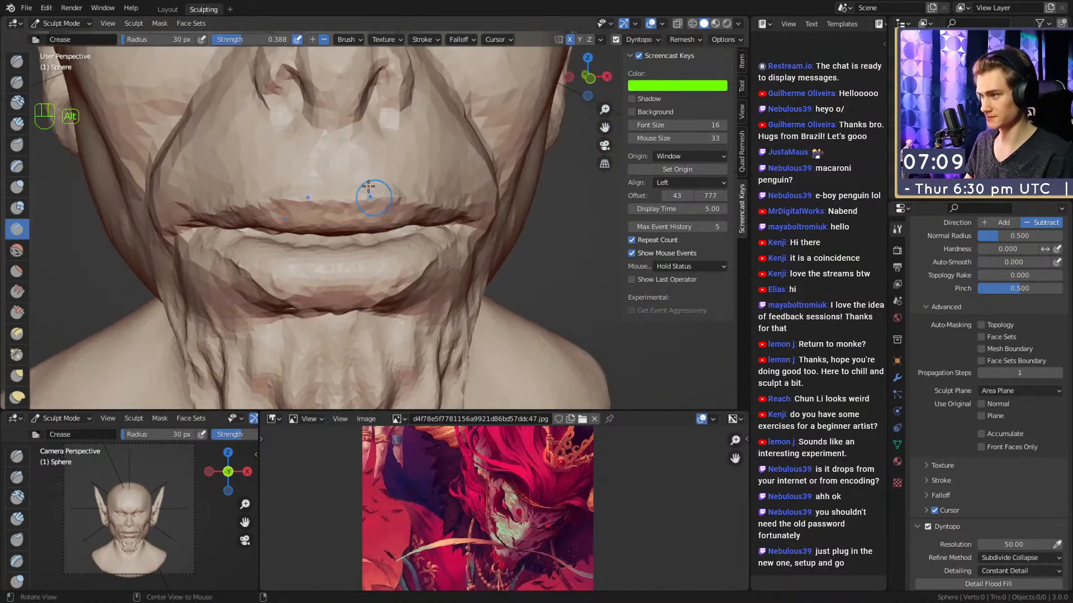
pyautogui.scroll(-6, 16, 257)
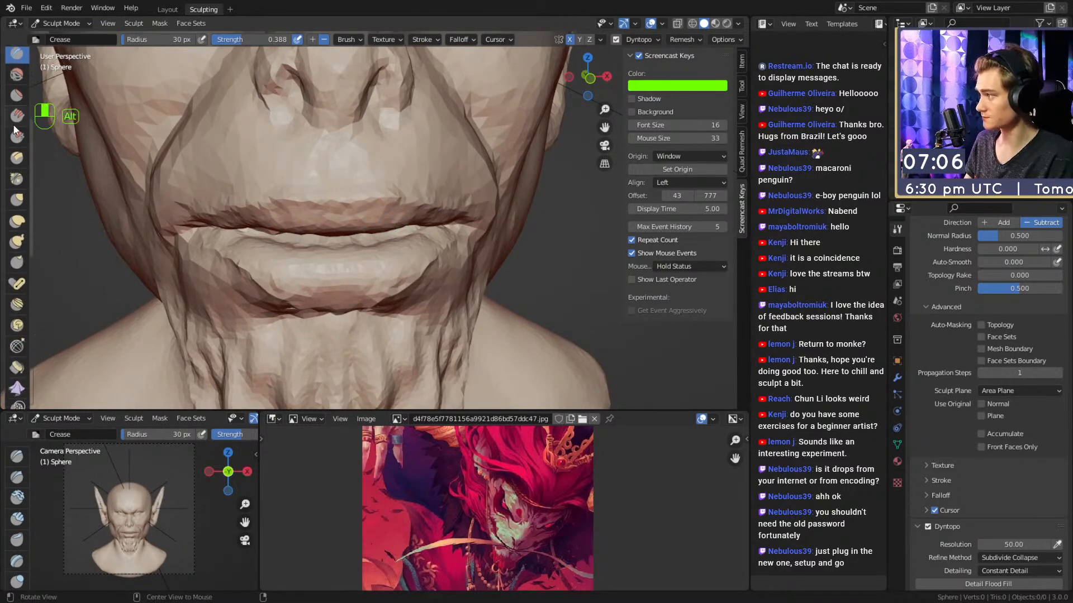
# Reshape the lips along the mouth opening, varying the brush radius between strokes.
pyautogui.click(17, 225)
pyautogui.press('f')
pyautogui.click(346, 233)
pyautogui.moveTo(346, 234)
pyautogui.keyDown('alt'); pyautogui.mouseDown()
pyautogui.moveTo(342, 246)
pyautogui.moveTo(333, 232)
pyautogui.moveTo(386, 232)
pyautogui.moveTo(360, 232)
pyautogui.mouseUp(); pyautogui.keyUp('alt')
pyautogui.press('f')
pyautogui.click(365, 235)
pyautogui.press('f')
pyautogui.click(353, 235)
pyautogui.press('f')
pyautogui.click(348, 232)
pyautogui.press('f')
pyautogui.click(368, 231)
# Carve the upper and lower eyelid edges with Crease at a 27 px radius and 0.636 strength.
pyautogui.moveTo(435, 222)
pyautogui.keyDown('ctrl'); pyautogui.keyDown('alt'); pyautogui.mouseDown()
pyautogui.moveTo(411, 243)
pyautogui.moveTo(491, 225)
pyautogui.moveTo(382, 234)
pyautogui.moveTo(442, 237)
pyautogui.mouseUp(); pyautogui.keyUp('alt'); pyautogui.keyUp('ctrl')
pyautogui.press('1')
pyautogui.moveTo(441, 237)
pyautogui.keyDown('ctrl'); pyautogui.keyDown('alt'); pyautogui.mouseDown()
pyautogui.moveTo(430, 212)
pyautogui.moveTo(401, 251)
pyautogui.moveTo(391, 187)
pyautogui.mouseUp(); pyautogui.keyUp('alt'); pyautogui.keyUp('ctrl')
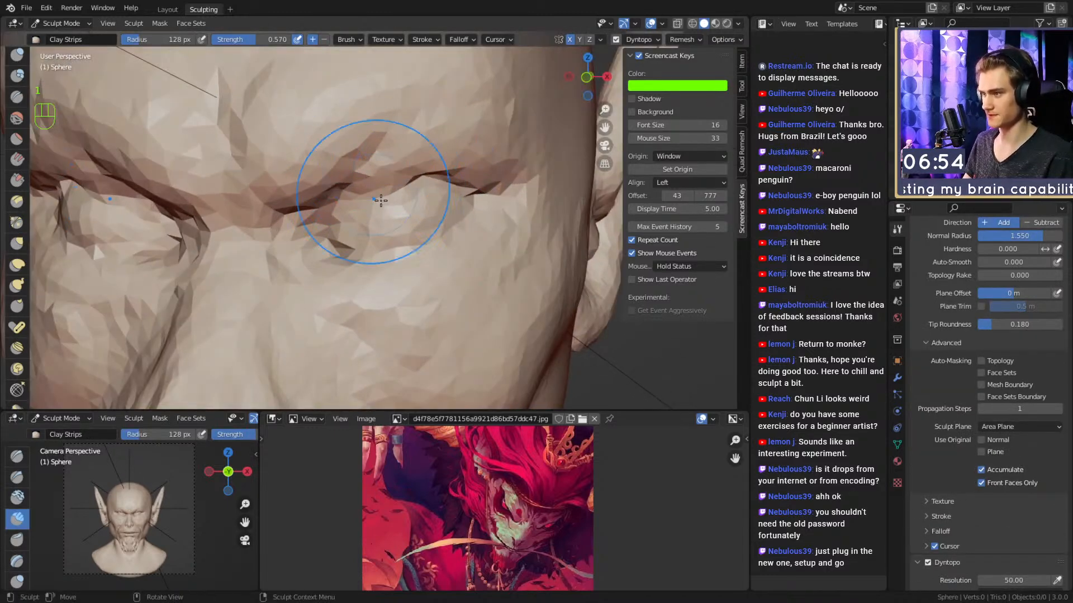
pyautogui.press('2')
pyautogui.press('f')
pyautogui.click(407, 227)
pyautogui.moveTo(408, 252)
pyautogui.keyDown('ctrl'); pyautogui.keyDown('alt'); pyautogui.mouseDown()
pyautogui.moveTo(388, 230)
pyautogui.moveTo(334, 223)
pyautogui.mouseUp(); pyautogui.keyUp('alt'); pyautogui.keyUp('ctrl')
pyautogui.hotkey('shift', 'f')
pyautogui.click(373, 220)
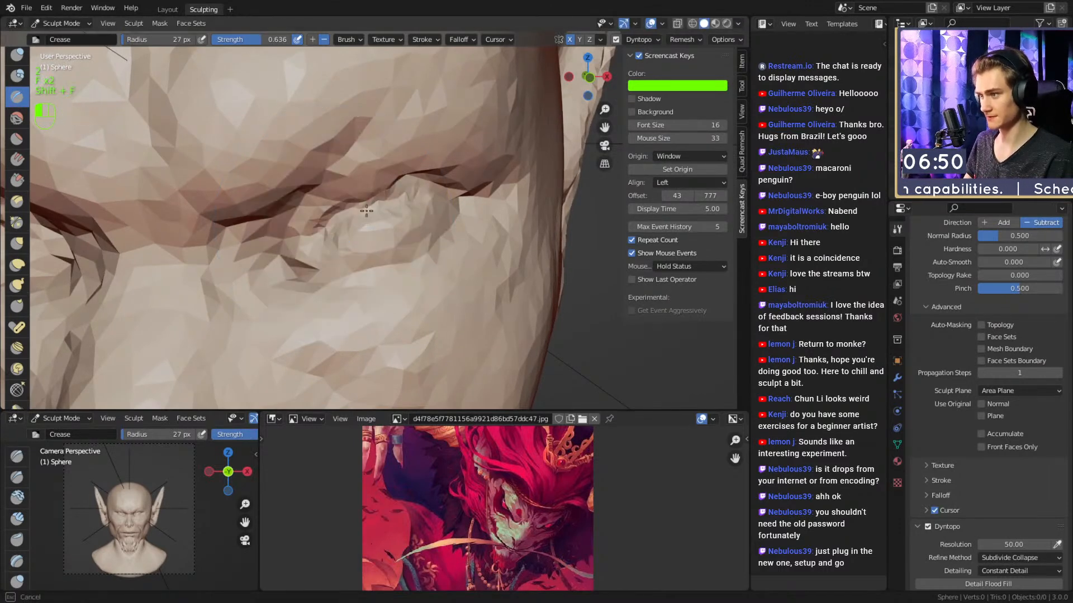
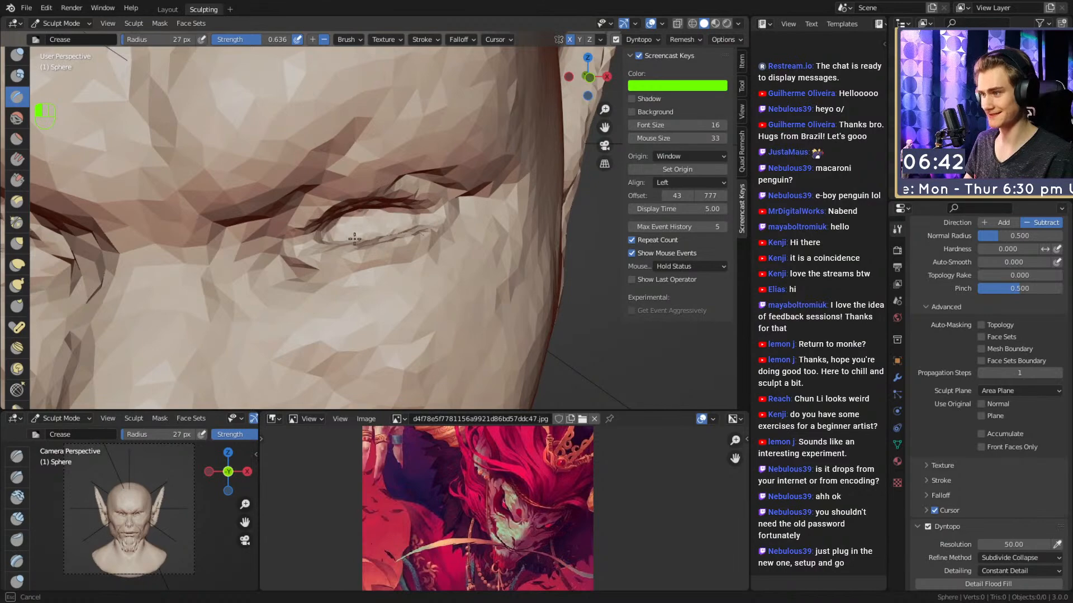
# Deepen the fold above the upper eyelid and the inner eye corner with Crease at a 26 px radius.
pyautogui.moveTo(341, 237)
pyautogui.keyDown('alt'); pyautogui.mouseDown()
pyautogui.moveTo(306, 211)
pyautogui.moveTo(438, 223)
pyautogui.moveTo(407, 185)
pyautogui.moveTo(376, 229)
pyautogui.moveTo(312, 200)
pyautogui.mouseUp(); pyautogui.keyUp('alt')
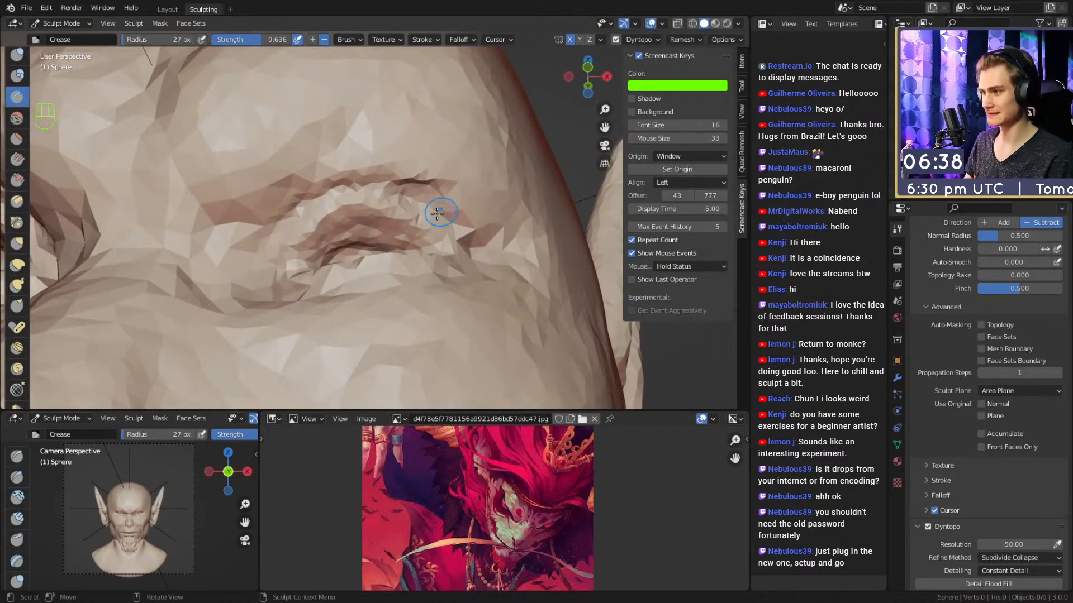
pyautogui.moveTo(304, 202); pyautogui.dragTo(258, 270)
pyautogui.moveTo(302, 227)
pyautogui.keyDown('alt'); pyautogui.mouseDown()
pyautogui.moveTo(321, 260)
pyautogui.moveTo(354, 201)
pyautogui.moveTo(321, 240)
pyautogui.mouseUp(); pyautogui.keyUp('alt')
pyautogui.press('f')
pyautogui.click(336, 203)
pyautogui.moveTo(335, 239)
pyautogui.keyDown('alt'); pyautogui.mouseDown()
pyautogui.moveTo(313, 230)
pyautogui.moveTo(352, 246)
pyautogui.moveTo(364, 214)
pyautogui.moveTo(353, 184)
pyautogui.moveTo(349, 214)
pyautogui.moveTo(315, 213)
pyautogui.mouseUp(); pyautogui.keyUp('alt')
pyautogui.press('f')
pyautogui.click(358, 208)
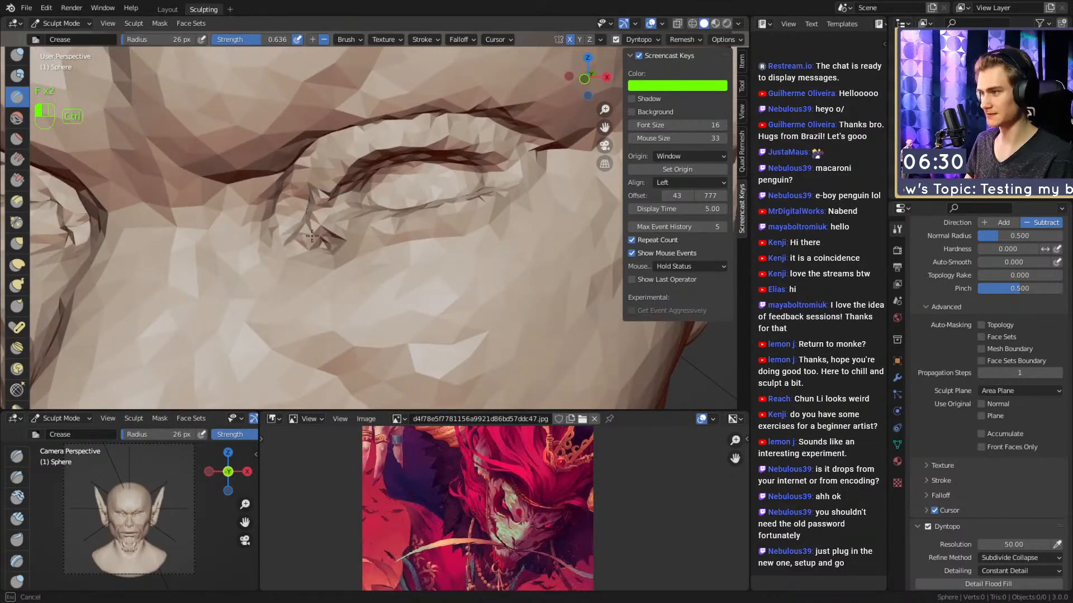
pyautogui.moveTo(332, 238)
pyautogui.keyDown('ctrl'); pyautogui.keyDown('alt'); pyautogui.mouseDown()
pyautogui.moveTo(342, 229)
pyautogui.moveTo(355, 243)
pyautogui.mouseUp(); pyautogui.keyUp('alt'); pyautogui.keyUp('ctrl')
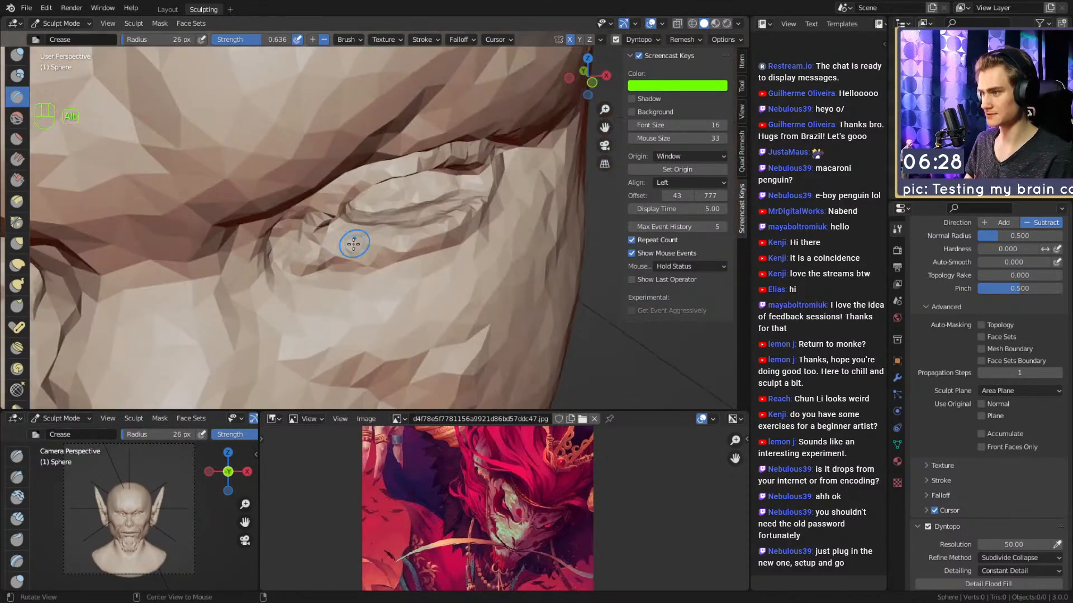
# Pull the lower eyelid into shape with the Grab brush at a 98 px radius.
pyautogui.keyDown('alt'); pyautogui.moveTo(476, 222); pyautogui.dragTo(411, 220); pyautogui.keyUp('alt')
pyautogui.keyDown('ctrl'); pyautogui.keyDown('alt'); pyautogui.moveTo(493, 149); pyautogui.dragTo(487, 220); pyautogui.keyUp('alt'); pyautogui.keyUp('ctrl')
pyautogui.moveTo(487, 221)
pyautogui.keyDown('alt'); pyautogui.mouseDown()
pyautogui.moveTo(366, 227)
pyautogui.moveTo(376, 268)
pyautogui.moveTo(367, 227)
pyautogui.moveTo(386, 234)
pyautogui.moveTo(442, 215)
pyautogui.moveTo(357, 246)
pyautogui.moveTo(391, 251)
pyautogui.mouseUp(); pyautogui.keyUp('alt')
pyautogui.press('3')
pyautogui.press('f')
pyautogui.click(379, 237)
pyautogui.hotkey('ctrl', 'z')
pyautogui.press('f')
pyautogui.click(388, 233)
pyautogui.moveTo(481, 257)
pyautogui.keyDown('alt'); pyautogui.mouseDown()
pyautogui.moveTo(395, 274)
pyautogui.moveTo(422, 225)
pyautogui.mouseUp(); pyautogui.keyUp('alt')
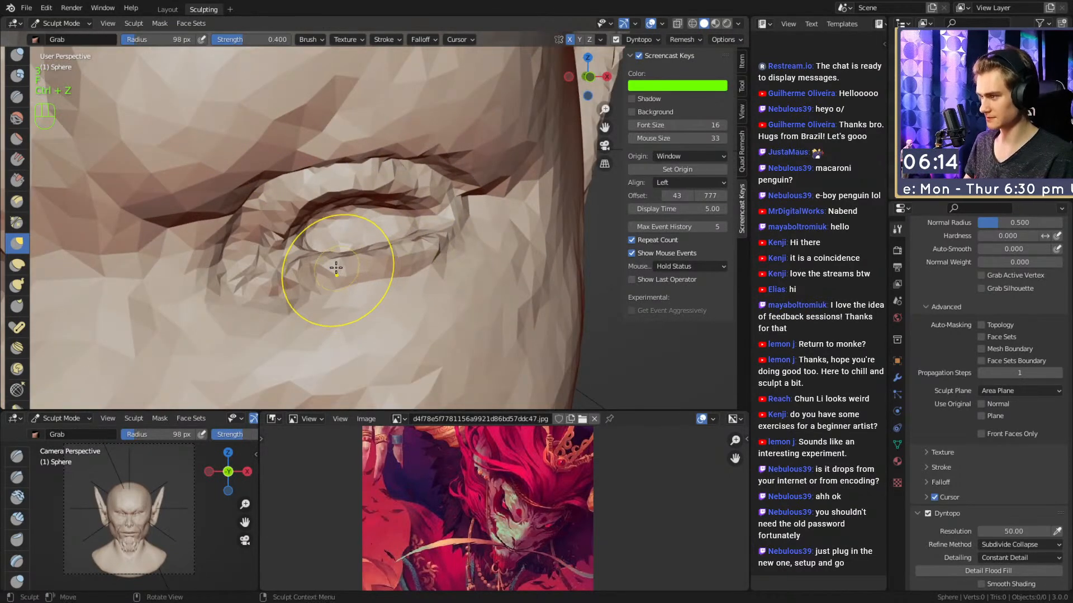
# Adjust the lower lid line toward the outer eye corner with small Grab strokes.
pyautogui.press('f')
pyautogui.click(324, 254)
pyautogui.moveTo(317, 254)
pyautogui.keyDown('alt'); pyautogui.keyDown('shift'); pyautogui.mouseDown()
pyautogui.moveTo(342, 258)
pyautogui.moveTo(309, 264)
pyautogui.mouseUp(); pyautogui.keyUp('shift'); pyautogui.keyUp('alt')
pyautogui.keyDown('alt'); pyautogui.keyDown('shift'); pyautogui.moveTo(420, 241); pyautogui.dragTo(362, 260); pyautogui.keyUp('shift'); pyautogui.keyUp('alt')
pyautogui.moveTo(411, 246); pyautogui.dragTo(409, 244)
pyautogui.keyDown('alt'); pyautogui.keyDown('shift'); pyautogui.moveTo(391, 237); pyautogui.dragTo(402, 235); pyautogui.keyUp('shift'); pyautogui.keyUp('alt')
# Reshape the overall eye opening and upper lid with Grab at a 163 px radius.
pyautogui.press('f')
pyautogui.click(384, 232)
pyautogui.moveTo(390, 195)
pyautogui.keyDown('ctrl'); pyautogui.keyDown('alt'); pyautogui.mouseDown()
pyautogui.moveTo(398, 263)
pyautogui.moveTo(406, 198)
pyautogui.moveTo(394, 228)
pyautogui.moveTo(428, 208)
pyautogui.mouseUp(); pyautogui.keyUp('alt'); pyautogui.keyUp('ctrl')
pyautogui.press('f')
pyautogui.click(430, 212)
pyautogui.press('f')
pyautogui.click(376, 210)
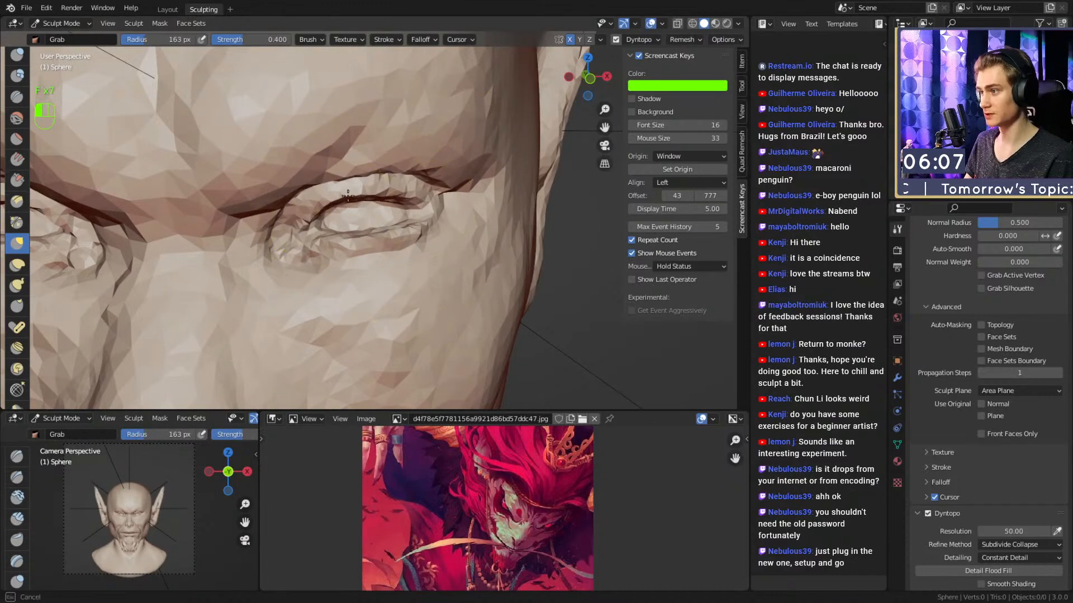
pyautogui.press('f')
pyautogui.click(364, 207)
pyautogui.keyDown('alt'); pyautogui.moveTo(363, 206); pyautogui.dragTo(354, 203); pyautogui.keyUp('alt')
pyautogui.keyDown('ctrl'); pyautogui.keyDown('alt'); pyautogui.moveTo(353, 254); pyautogui.dragTo(347, 232); pyautogui.keyUp('alt'); pyautogui.keyUp('ctrl')
# Sculpt the tear duct at the inner eye corner with Crease at a 38 px radius.
pyautogui.press('2')
pyautogui.press('f')
pyautogui.click(282, 234)
pyautogui.keyDown('shift'); pyautogui.moveTo(267, 206); pyautogui.dragTo(281, 168); pyautogui.keyUp('shift')
pyautogui.press('f')
pyautogui.click(291, 191)
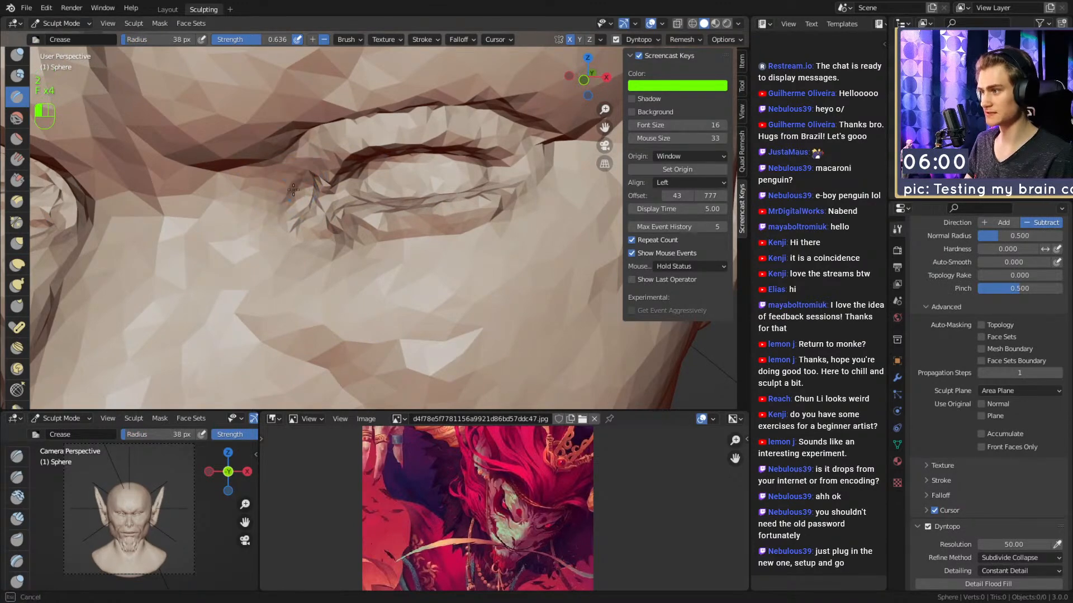
pyautogui.moveTo(321, 208)
pyautogui.keyDown('ctrl'); pyautogui.keyDown('alt'); pyautogui.mouseDown()
pyautogui.moveTo(331, 234)
pyautogui.moveTo(402, 237)
pyautogui.moveTo(391, 207)
pyautogui.mouseUp(); pyautogui.keyUp('alt'); pyautogui.keyUp('ctrl')
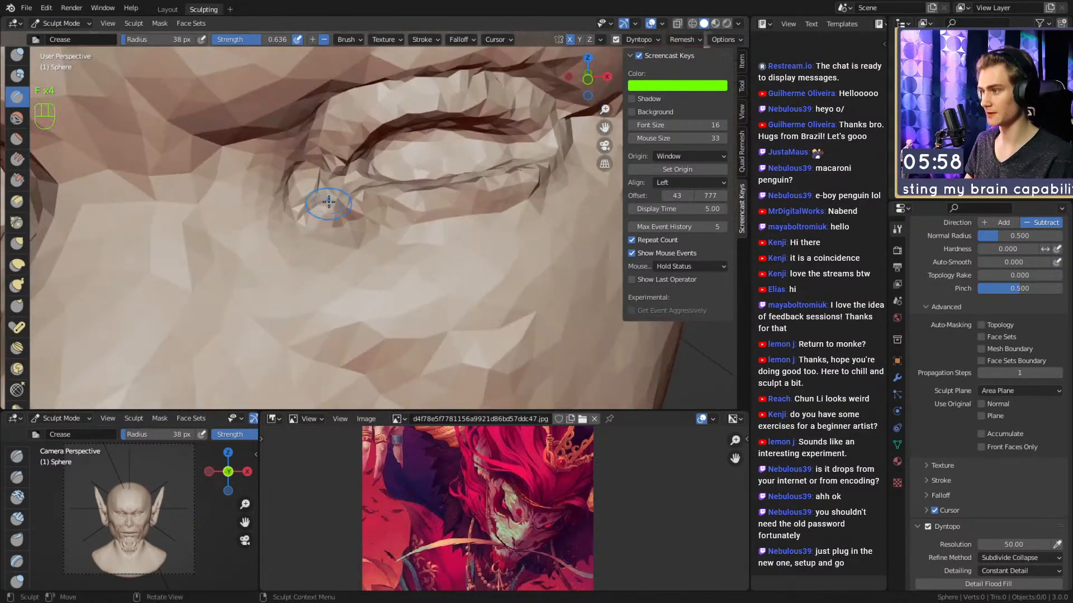
pyautogui.moveTo(292, 194)
pyautogui.keyDown('ctrl'); pyautogui.mouseDown()
pyautogui.moveTo(302, 222)
pyautogui.moveTo(320, 200)
pyautogui.mouseUp(); pyautogui.keyUp('ctrl')
# Sharpen the upper eyelid rim from the inner to the outer corner with Crease at a 30 px radius.
pyautogui.press('f')
pyautogui.click(302, 208)
pyautogui.press('f')
pyautogui.click(329, 196)
pyautogui.keyDown('alt'); pyautogui.moveTo(362, 134); pyautogui.dragTo(343, 168); pyautogui.keyUp('alt')
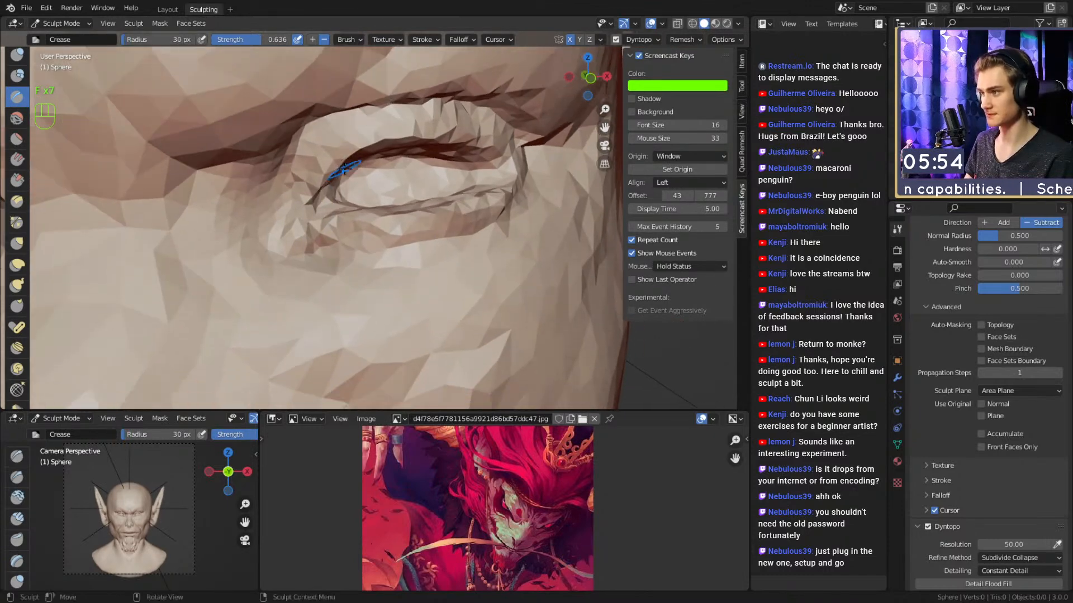
pyautogui.keyDown('alt'); pyautogui.moveTo(412, 121); pyautogui.dragTo(329, 171); pyautogui.keyUp('alt')
pyautogui.keyDown('alt'); pyautogui.moveTo(340, 168); pyautogui.dragTo(313, 166); pyautogui.keyUp('alt')
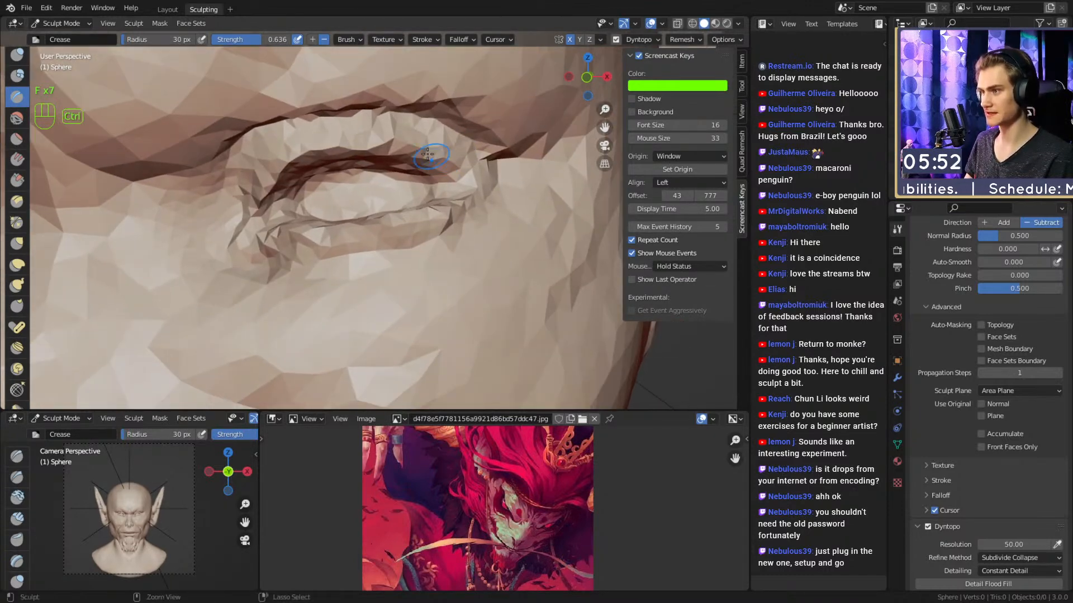
pyautogui.moveTo(466, 174)
pyautogui.keyDown('alt'); pyautogui.mouseDown()
pyautogui.moveTo(479, 191)
pyautogui.moveTo(470, 197)
pyautogui.moveTo(462, 175)
pyautogui.mouseUp(); pyautogui.keyUp('alt')
# Push the eyelids into shape in profile with Grab at a 104 px radius.
pyautogui.moveTo(454, 169)
pyautogui.keyDown('alt'); pyautogui.mouseDown(button='middle')
pyautogui.moveTo(428, 170)
pyautogui.moveTo(353, 226)
pyautogui.mouseUp(button='middle'); pyautogui.keyUp('alt')
pyautogui.press('3')
pyautogui.press('f')
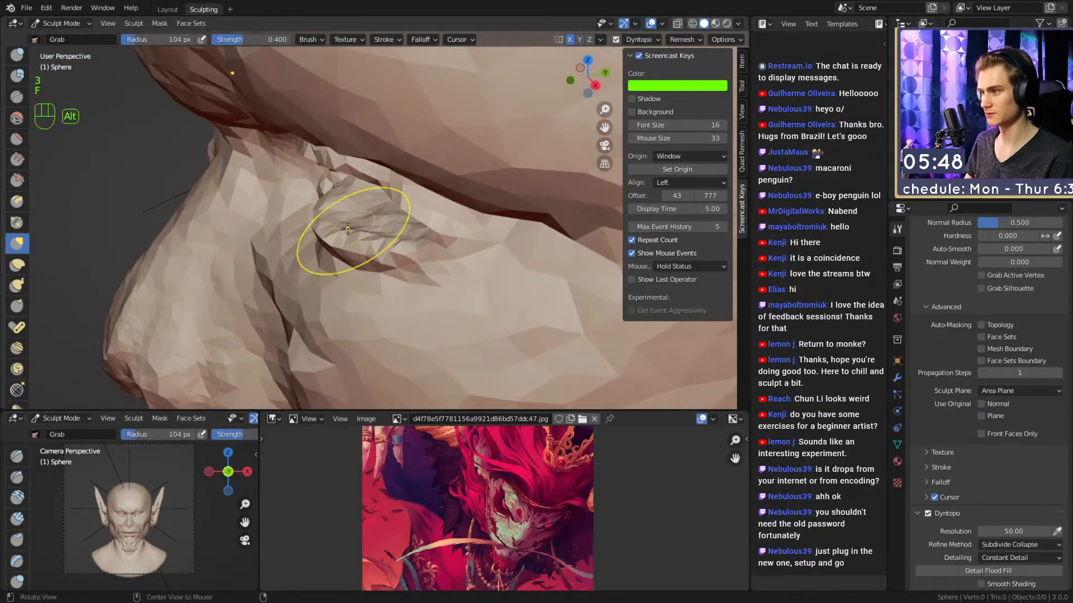
pyautogui.moveTo(340, 242); pyautogui.dragTo(344, 231)
pyautogui.moveTo(334, 235); pyautogui.dragTo(339, 233, button='middle')
pyautogui.press('f')
pyautogui.click(305, 233)
pyautogui.moveTo(316, 230); pyautogui.dragTo(325, 222)
pyautogui.moveTo(324, 221); pyautogui.dragTo(326, 218, button='middle')
# Refine the contour around the eye with Grab strokes at several brush radii.
pyautogui.press('f')
pyautogui.click(316, 218)
pyautogui.moveTo(320, 218)
pyautogui.keyDown('alt'); pyautogui.keyDown('shift'); pyautogui.mouseDown()
pyautogui.moveTo(385, 187)
pyautogui.moveTo(473, 199)
pyautogui.moveTo(433, 190)
pyautogui.moveTo(330, 233)
pyautogui.mouseUp(); pyautogui.keyUp('shift'); pyautogui.keyUp('alt')
pyautogui.press('f')
pyautogui.click(484, 194)
pyautogui.press('f')
pyautogui.click(425, 191)
pyautogui.press('f')
pyautogui.click(318, 233)
pyautogui.keyDown('ctrl'); pyautogui.keyDown('alt'); pyautogui.moveTo(331, 192); pyautogui.dragTo(250, 148); pyautogui.keyUp('alt'); pyautogui.keyUp('ctrl')
# Build up the eyebrow above the outer eye with Clay Strips at a 35 px radius.
pyautogui.press('1')
pyautogui.moveTo(402, 218)
pyautogui.keyDown('alt'); pyautogui.mouseDown()
pyautogui.moveTo(398, 245)
pyautogui.moveTo(363, 210)
pyautogui.moveTo(320, 211)
pyautogui.mouseUp(); pyautogui.keyUp('alt')
pyautogui.press('f')
pyautogui.click(335, 211)
pyautogui.moveTo(462, 139)
pyautogui.mouseDown()
pyautogui.moveTo(376, 178)
pyautogui.moveTo(446, 148)
pyautogui.moveTo(413, 212)
pyautogui.moveTo(461, 216)
pyautogui.mouseUp()
pyautogui.press('f')
pyautogui.click(438, 186)
pyautogui.press('f')
pyautogui.click(452, 206)
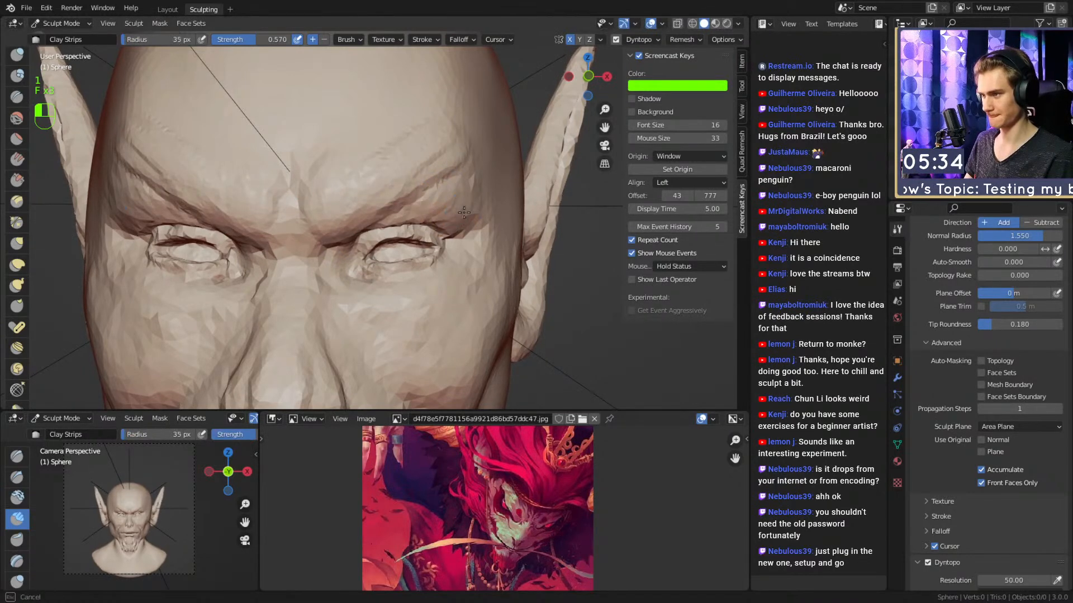
pyautogui.keyDown('alt'); pyautogui.keyDown('shift'); pyautogui.moveTo(491, 178); pyautogui.dragTo(404, 202); pyautogui.keyUp('shift'); pyautogui.keyUp('alt')
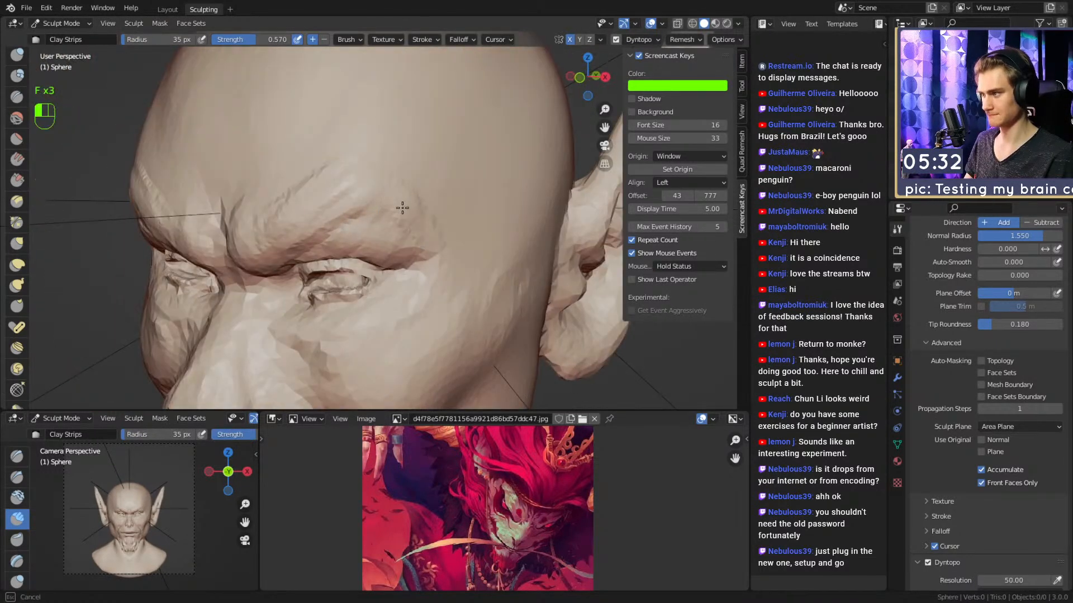
# Add hair-like strokes to the eyebrow and lower forehead with Clay Strips, varying the radius from 12 to 35 px.
pyautogui.press('f')
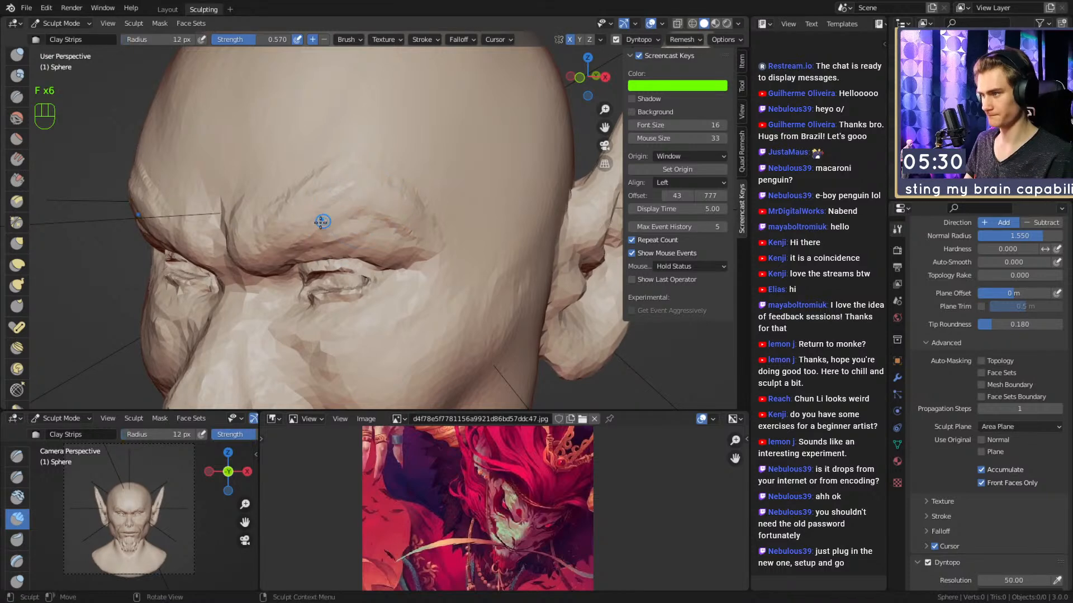
pyautogui.press('f')
pyautogui.click(363, 196)
pyautogui.moveTo(330, 230)
pyautogui.keyDown('alt'); pyautogui.mouseDown()
pyautogui.moveTo(371, 183)
pyautogui.moveTo(413, 215)
pyautogui.mouseUp(); pyautogui.keyUp('alt')
pyautogui.press('f')
pyautogui.click(373, 223)
pyautogui.moveTo(336, 263); pyautogui.dragTo(310, 221)
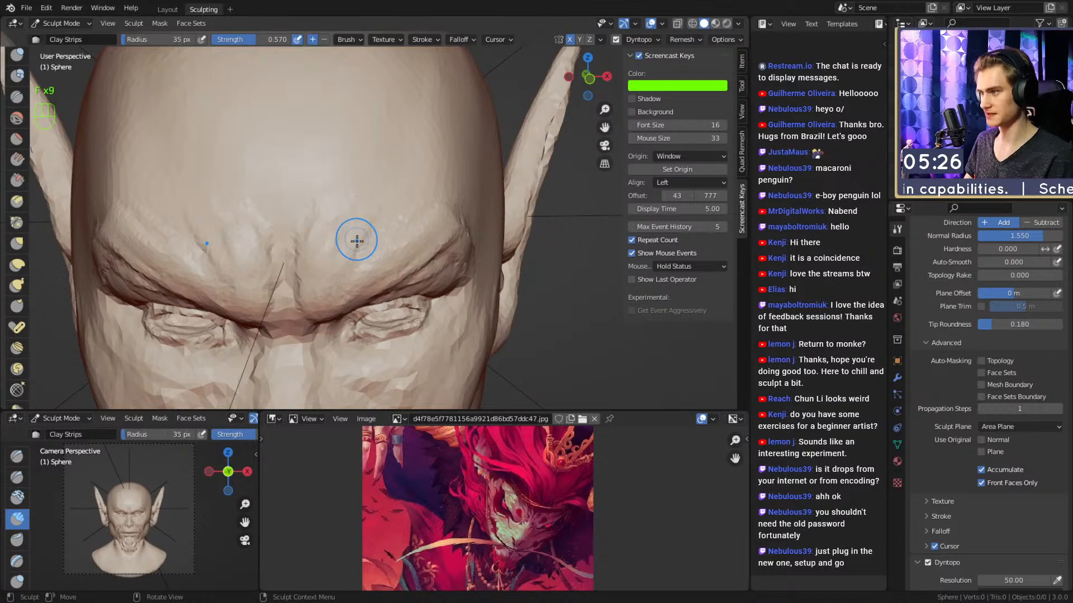
# Detail the area between the eyebrows with Clay Strips at 19 px and Crease at 28 px.
pyautogui.moveTo(387, 239)
pyautogui.keyDown('ctrl'); pyautogui.mouseDown(button='middle')
pyautogui.moveTo(344, 238)
pyautogui.moveTo(331, 206)
pyautogui.mouseUp(button='middle'); pyautogui.keyUp('ctrl')
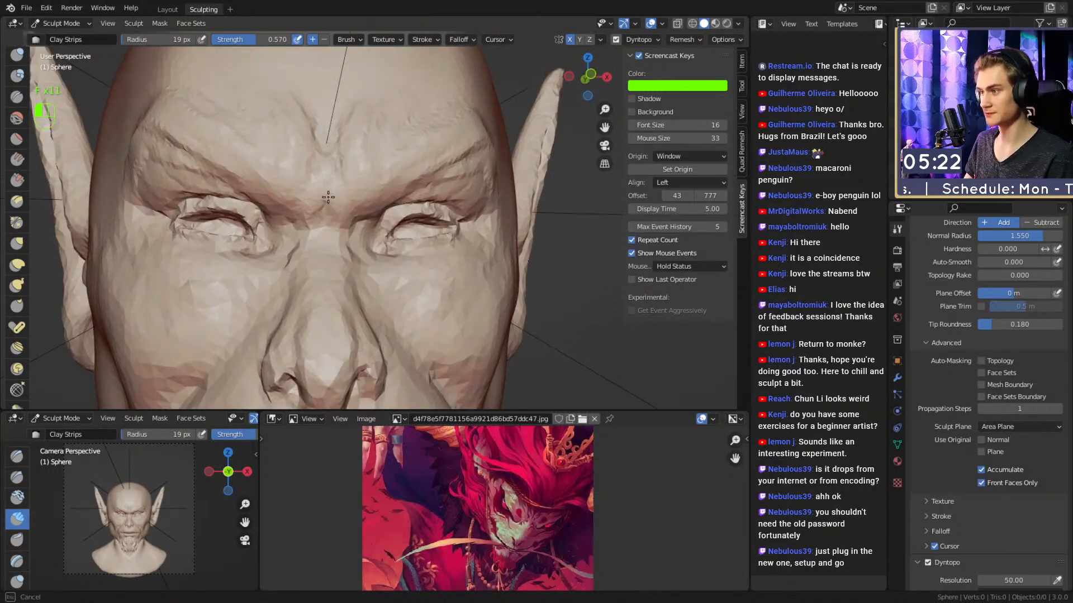
pyautogui.hotkey('shift', 'c')
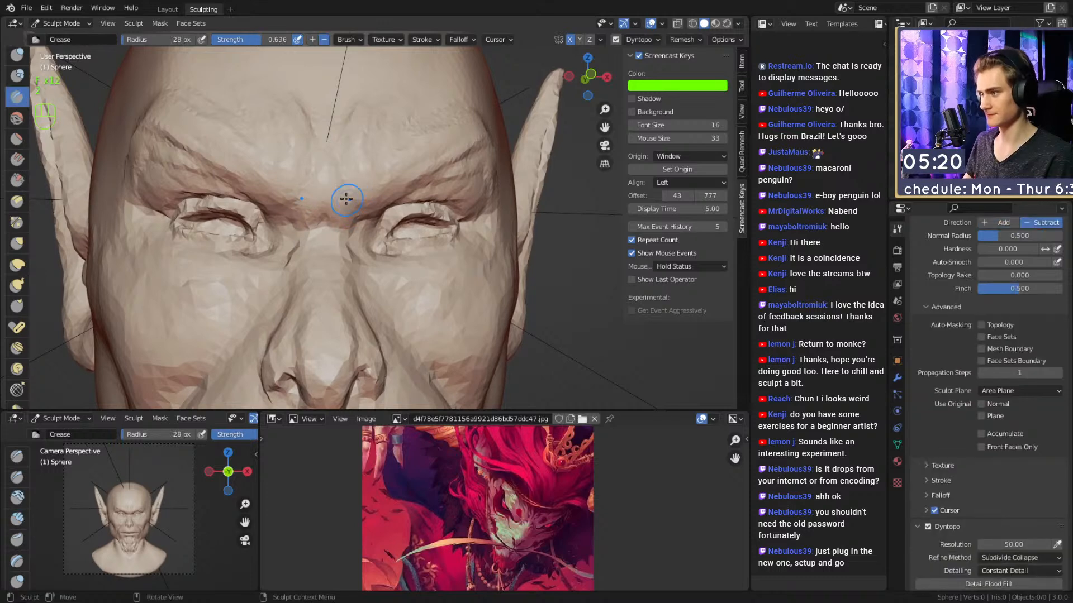
pyautogui.moveTo(338, 150); pyautogui.dragTo(344, 184)
pyautogui.press('f')
pyautogui.moveTo(345, 184)
pyautogui.keyDown('ctrl'); pyautogui.mouseDown(button='middle')
pyautogui.moveTo(385, 231)
pyautogui.moveTo(430, 240)
pyautogui.moveTo(428, 251)
pyautogui.mouseUp(button='middle'); pyautogui.keyUp('ctrl')
pyautogui.click(391, 234)
pyautogui.moveTo(428, 252)
pyautogui.keyDown('ctrl'); pyautogui.mouseDown(button='middle')
pyautogui.moveTo(428, 274)
pyautogui.moveTo(433, 251)
pyautogui.moveTo(397, 224)
pyautogui.mouseUp(button='middle'); pyautogui.keyUp('ctrl')
# Add wrinkle strokes across the cheek, jaw and temple with Clay Strips at a 36 px radius.
pyautogui.press('1')
pyautogui.moveTo(431, 190); pyautogui.dragTo(410, 223, button='middle')
pyautogui.moveTo(410, 224)
pyautogui.keyDown('ctrl'); pyautogui.mouseDown(button='middle')
pyautogui.moveTo(386, 233)
pyautogui.moveTo(384, 203)
pyautogui.moveTo(416, 171)
pyautogui.moveTo(427, 211)
pyautogui.moveTo(391, 149)
pyautogui.moveTo(438, 194)
pyautogui.moveTo(410, 222)
pyautogui.mouseUp(button='middle'); pyautogui.keyUp('ctrl')
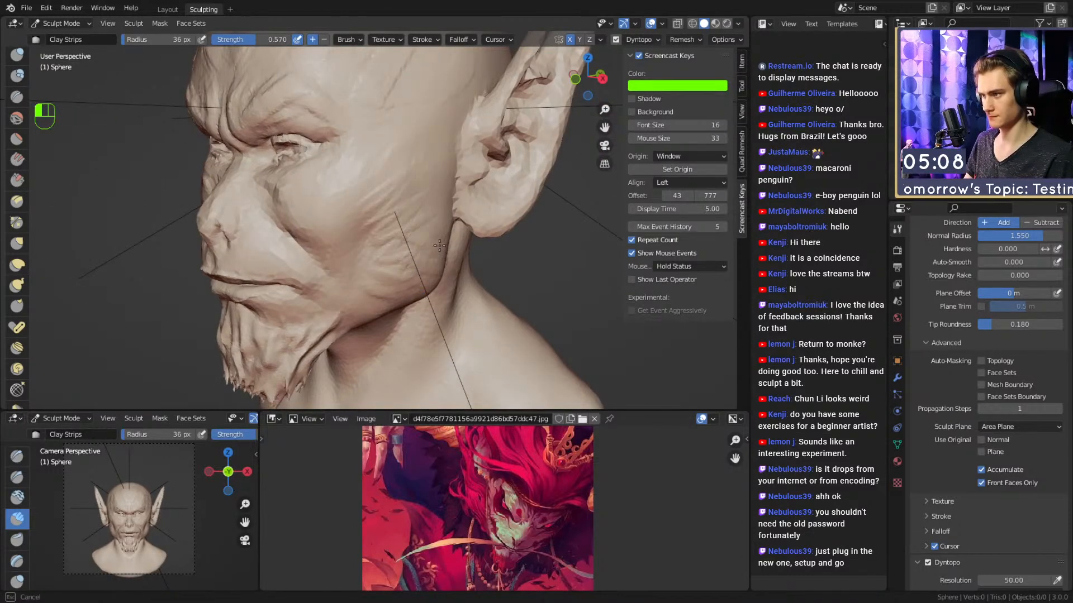
pyautogui.keyDown('alt'); pyautogui.moveTo(374, 209); pyautogui.dragTo(409, 237, button='middle'); pyautogui.keyUp('alt')
pyautogui.keyDown('ctrl'); pyautogui.keyDown('alt'); pyautogui.moveTo(408, 237); pyautogui.dragTo(416, 208); pyautogui.keyUp('alt'); pyautogui.keyUp('ctrl')
pyautogui.moveTo(416, 207)
pyautogui.keyDown('alt'); pyautogui.mouseDown()
pyautogui.moveTo(451, 192)
pyautogui.moveTo(363, 235)
pyautogui.moveTo(338, 187)
pyautogui.mouseUp(); pyautogui.keyUp('alt')
pyautogui.keyDown('alt'); pyautogui.moveTo(338, 224); pyautogui.dragTo(422, 195); pyautogui.keyUp('alt')
pyautogui.moveTo(422, 196)
pyautogui.keyDown('alt'); pyautogui.keyDown('shift'); pyautogui.mouseDown()
pyautogui.moveTo(413, 239)
pyautogui.moveTo(357, 212)
pyautogui.moveTo(322, 173)
pyautogui.mouseUp(); pyautogui.keyUp('shift'); pyautogui.keyUp('alt')
# Paint a mask outline of the hairline across the forehead and down to the ear at a 19 px radius.
pyautogui.press('4')
pyautogui.moveTo(317, 213)
pyautogui.keyDown('alt'); pyautogui.mouseDown()
pyautogui.moveTo(359, 242)
pyautogui.moveTo(386, 211)
pyautogui.mouseUp(); pyautogui.keyUp('alt')
pyautogui.moveTo(385, 211)
pyautogui.keyDown('alt'); pyautogui.mouseDown()
pyautogui.moveTo(329, 208)
pyautogui.moveTo(346, 208)
pyautogui.mouseUp(); pyautogui.keyUp('alt')
pyautogui.press('f')
pyautogui.click(318, 215)
pyautogui.moveTo(358, 209)
pyautogui.keyDown('alt'); pyautogui.mouseDown()
pyautogui.moveTo(335, 208)
pyautogui.moveTo(346, 208)
pyautogui.mouseUp(); pyautogui.keyUp('alt')
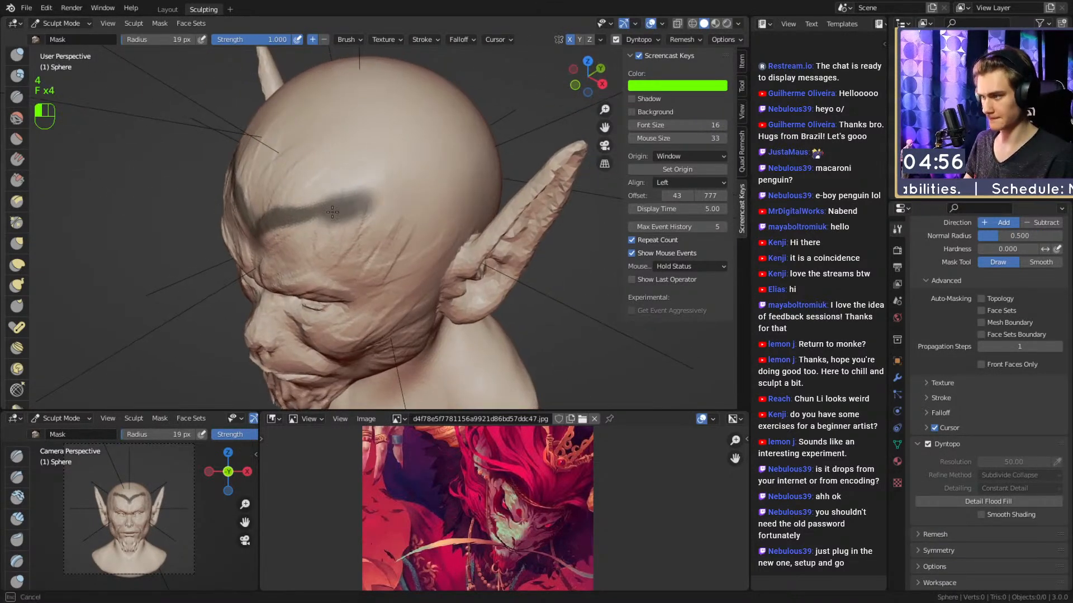
pyautogui.moveTo(416, 245); pyautogui.dragTo(425, 274)
pyautogui.moveTo(430, 271)
pyautogui.keyDown('alt'); pyautogui.mouseDown()
pyautogui.moveTo(396, 250)
pyautogui.moveTo(434, 220)
pyautogui.mouseUp(); pyautogui.keyUp('alt')
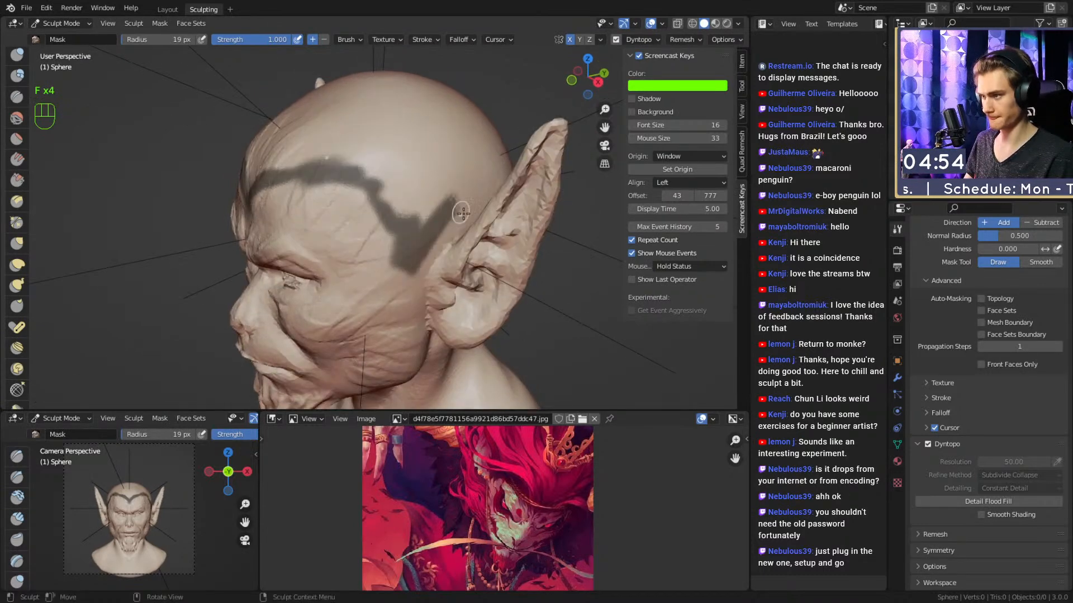
pyautogui.moveTo(372, 178); pyautogui.dragTo(398, 156)
# Fill the mask over the top and sides of the scalp with a larger 57 px radius.
pyautogui.moveTo(408, 162)
pyautogui.keyDown('alt'); pyautogui.mouseDown()
pyautogui.moveTo(405, 194)
pyautogui.moveTo(464, 188)
pyautogui.moveTo(408, 155)
pyautogui.moveTo(366, 168)
pyautogui.moveTo(389, 131)
pyautogui.moveTo(349, 159)
pyautogui.moveTo(398, 112)
pyautogui.mouseUp(); pyautogui.keyUp('alt')
pyautogui.press('f')
pyautogui.click(417, 195)
pyautogui.moveTo(394, 108)
pyautogui.mouseDown(button='middle')
pyautogui.moveTo(405, 129)
pyautogui.moveTo(452, 133)
pyautogui.mouseUp(button='middle')
pyautogui.press('f')
pyautogui.click(377, 112)
pyautogui.moveTo(367, 109); pyautogui.dragTo(332, 201)
pyautogui.moveTo(336, 168); pyautogui.dragTo(338, 151, button='middle')
pyautogui.moveTo(347, 154); pyautogui.dragTo(334, 232)
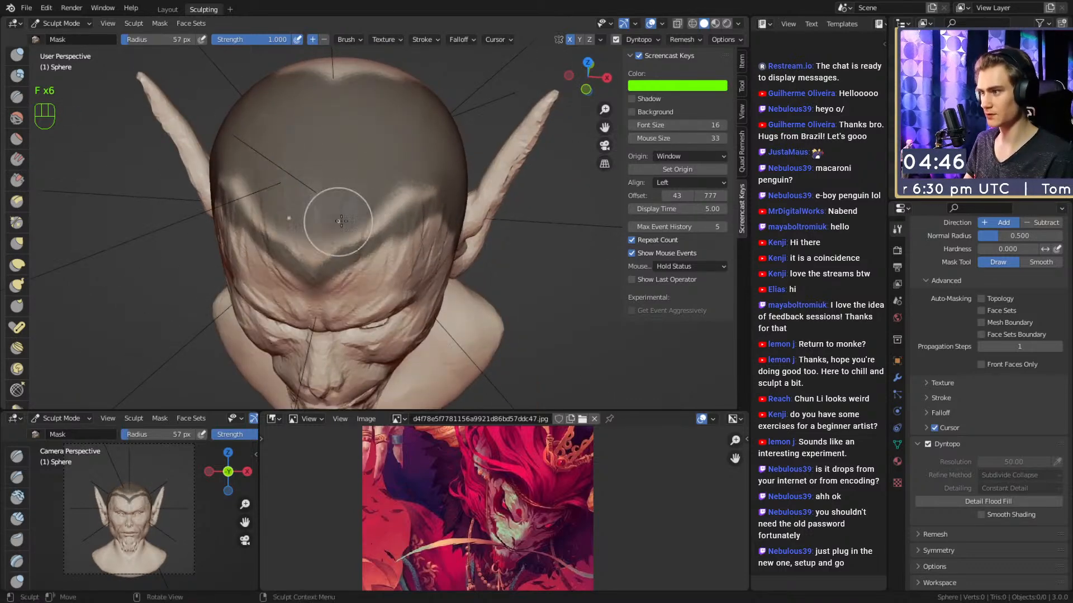
pyautogui.keyDown('ctrl'); pyautogui.moveTo(341, 229); pyautogui.dragTo(342, 204, button='middle'); pyautogui.keyUp('ctrl')
pyautogui.press('f')
pyautogui.click(339, 208)
pyautogui.moveTo(339, 208)
pyautogui.mouseDown()
pyautogui.moveTo(299, 262)
pyautogui.moveTo(458, 178)
pyautogui.mouseUp()
# Trim and sharpen the hairline mask across the forehead and temples with a smaller Mask brush radius of 29 px.
pyautogui.moveTo(385, 192)
pyautogui.mouseDown(button='middle')
pyautogui.moveTo(391, 179)
pyautogui.moveTo(360, 200)
pyautogui.moveTo(395, 204)
pyautogui.mouseUp(button='middle')
pyautogui.press('f')
pyautogui.click(300, 246)
pyautogui.keyDown('ctrl'); pyautogui.moveTo(332, 247); pyautogui.dragTo(361, 189); pyautogui.keyUp('ctrl')
pyautogui.keyDown('alt'); pyautogui.moveTo(374, 211); pyautogui.dragTo(392, 211); pyautogui.keyUp('alt')
pyautogui.keyDown('ctrl'); pyautogui.moveTo(336, 240); pyautogui.dragTo(363, 195); pyautogui.keyUp('ctrl')
pyautogui.keyDown('alt'); pyautogui.keyDown('shift'); pyautogui.moveTo(390, 215); pyautogui.dragTo(393, 200); pyautogui.keyUp('shift'); pyautogui.keyUp('alt')
pyautogui.moveTo(393, 200); pyautogui.dragTo(368, 147, button='middle')
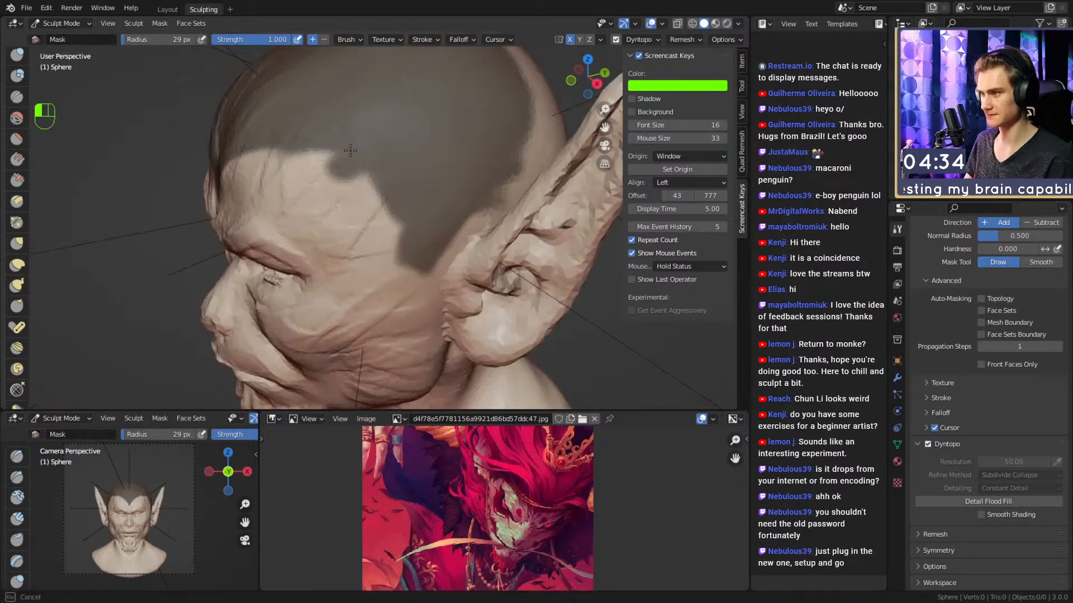
# Extend the mask over the side and crown of the scalp, enlarging the brush radius to 63 px.
pyautogui.moveTo(395, 195); pyautogui.dragTo(356, 218, button='middle')
pyautogui.press('f')
pyautogui.click(326, 228)
pyautogui.moveTo(304, 226)
pyautogui.mouseDown()
pyautogui.moveTo(348, 240)
pyautogui.moveTo(384, 96)
pyautogui.mouseUp()
pyautogui.press('f')
pyautogui.click(373, 193)
pyautogui.moveTo(386, 106); pyautogui.dragTo(378, 198, button='middle')
pyautogui.scroll(-2, 378, 199)
pyautogui.press('f')
pyautogui.click(363, 186)
pyautogui.moveTo(359, 186)
pyautogui.mouseDown()
pyautogui.moveTo(390, 192)
pyautogui.moveTo(420, 167)
pyautogui.mouseUp()
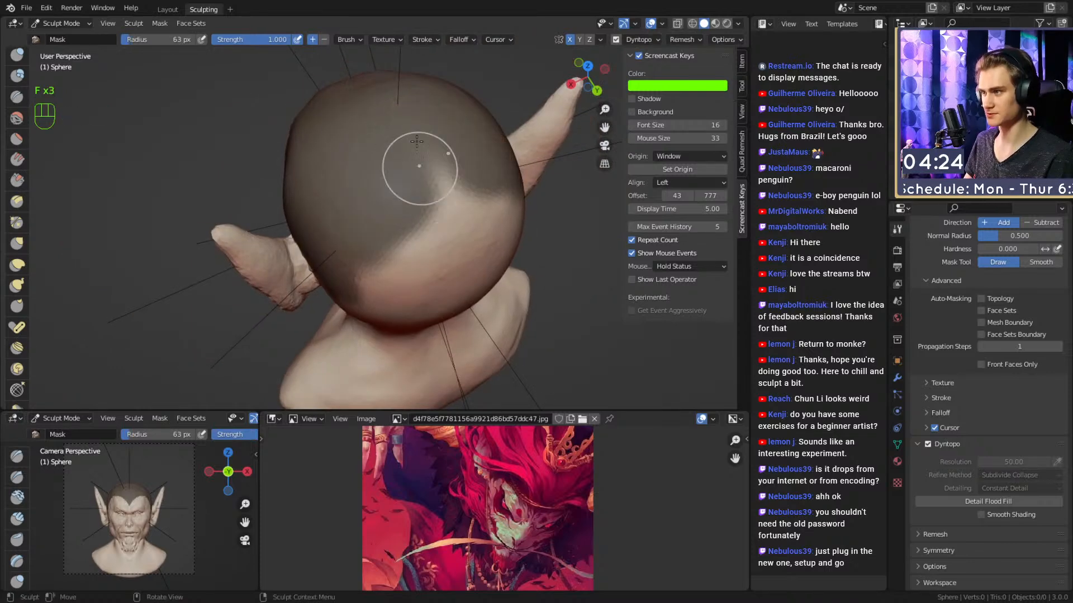
# Mask the remaining back of the head down to the nape at a 63 px radius, closing gaps at the crown.
pyautogui.moveTo(420, 189); pyautogui.dragTo(415, 161, button='middle')
pyautogui.moveTo(417, 160); pyautogui.dragTo(421, 183)
pyautogui.moveTo(421, 186); pyautogui.dragTo(422, 134, button='middle')
pyautogui.moveTo(423, 132)
pyautogui.mouseDown()
pyautogui.moveTo(433, 142)
pyautogui.moveTo(377, 209)
pyautogui.moveTo(360, 255)
pyautogui.mouseUp()
pyautogui.moveTo(362, 255)
pyautogui.mouseDown(button='middle')
pyautogui.moveTo(410, 238)
pyautogui.moveTo(391, 229)
pyautogui.mouseUp(button='middle')
pyautogui.moveTo(462, 148); pyautogui.dragTo(459, 196)
pyautogui.keyDown('shift'); pyautogui.moveTo(456, 190); pyautogui.dragTo(424, 210, button='middle'); pyautogui.keyUp('shift')
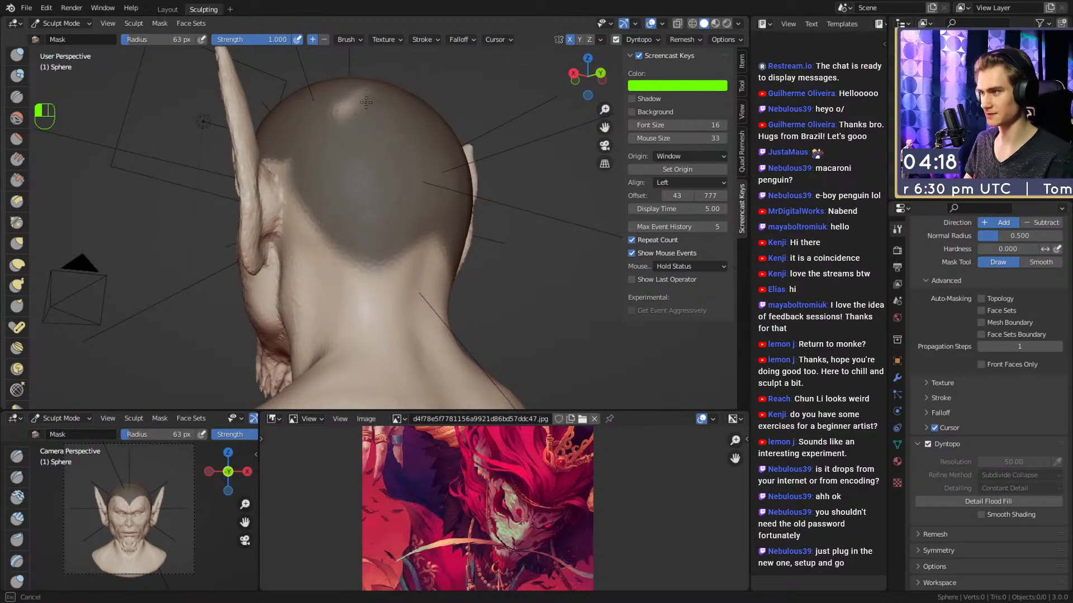
pyautogui.moveTo(349, 133); pyautogui.dragTo(328, 212, button='middle')
pyautogui.moveTo(302, 241); pyautogui.dragTo(296, 229)
pyautogui.moveTo(268, 207); pyautogui.dragTo(425, 179, button='middle')
pyautogui.press('f')
pyautogui.click(360, 128)
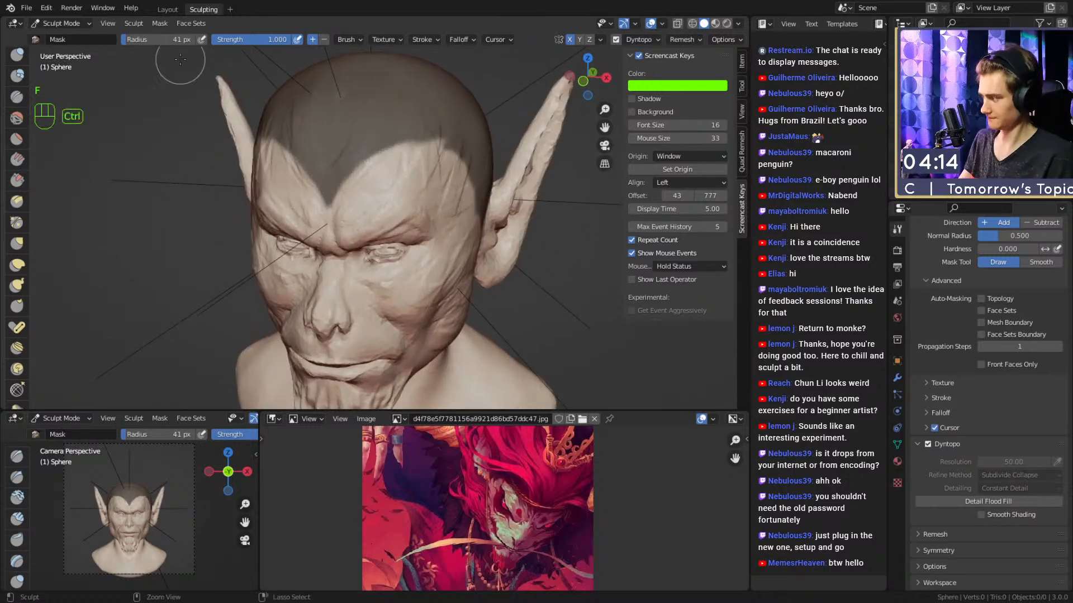
# Invert the mask so only the scalp is editable and sculpt rough hair strokes backward from the forehead.
pyautogui.hotkey('ctrl', 'i')
pyautogui.keyDown('alt'); pyautogui.keyDown('shift'); pyautogui.moveTo(399, 178); pyautogui.dragTo(377, 240); pyautogui.keyUp('shift'); pyautogui.keyUp('alt')
pyautogui.moveTo(377, 240)
pyautogui.keyDown('alt'); pyautogui.mouseDown()
pyautogui.moveTo(398, 235)
pyautogui.moveTo(385, 218)
pyautogui.moveTo(399, 199)
pyautogui.moveTo(363, 249)
pyautogui.moveTo(352, 291)
pyautogui.moveTo(346, 237)
pyautogui.moveTo(345, 306)
pyautogui.mouseUp(); pyautogui.keyUp('alt')
pyautogui.press('1')
pyautogui.press('f')
pyautogui.click(347, 318)
pyautogui.press('f')
pyautogui.click(346, 260)
pyautogui.keyDown('alt'); pyautogui.moveTo(335, 249); pyautogui.dragTo(360, 249); pyautogui.keyUp('alt')
pyautogui.press('f')
pyautogui.click(374, 258)
pyautogui.moveTo(379, 285); pyautogui.dragTo(334, 142)
pyautogui.moveTo(362, 202)
pyautogui.keyDown('alt'); pyautogui.mouseDown()
pyautogui.moveTo(415, 188)
pyautogui.moveTo(353, 192)
pyautogui.moveTo(365, 197)
pyautogui.moveTo(331, 219)
pyautogui.mouseUp(); pyautogui.keyUp('alt')
# Pull hair volume out of the unmasked scalp with Snake Hook, enlarging the radius to 210 px.
pyautogui.press('5')
pyautogui.press('f')
pyautogui.click(429, 213)
pyautogui.keyDown('alt'); pyautogui.moveTo(392, 191); pyautogui.dragTo(354, 196); pyautogui.keyUp('alt')
pyautogui.press('f')
pyautogui.click(308, 151)
pyautogui.press('f')
pyautogui.click(375, 169)
pyautogui.press('f')
pyautogui.click(368, 154)
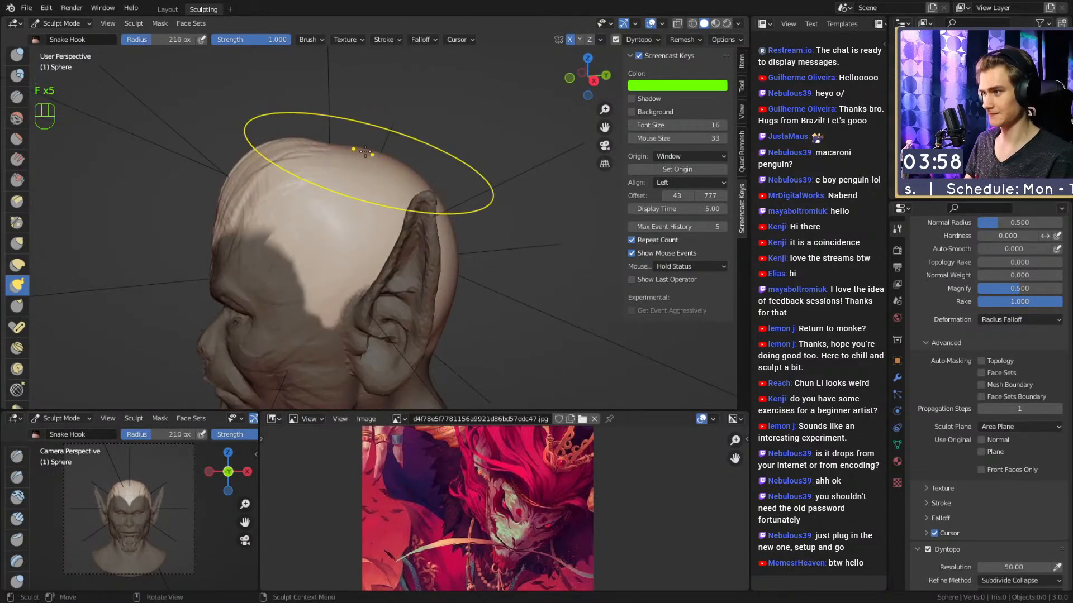
# Raise the hair above the forehead and temples with Snake Hook, starting at a 158 px radius.
pyautogui.moveTo(399, 160)
pyautogui.keyDown('alt'); pyautogui.mouseDown()
pyautogui.moveTo(385, 137)
pyautogui.moveTo(377, 158)
pyautogui.moveTo(332, 142)
pyautogui.moveTo(335, 156)
pyautogui.moveTo(371, 160)
pyautogui.mouseUp(); pyautogui.keyUp('alt')
pyautogui.press('f')
pyautogui.click(382, 155)
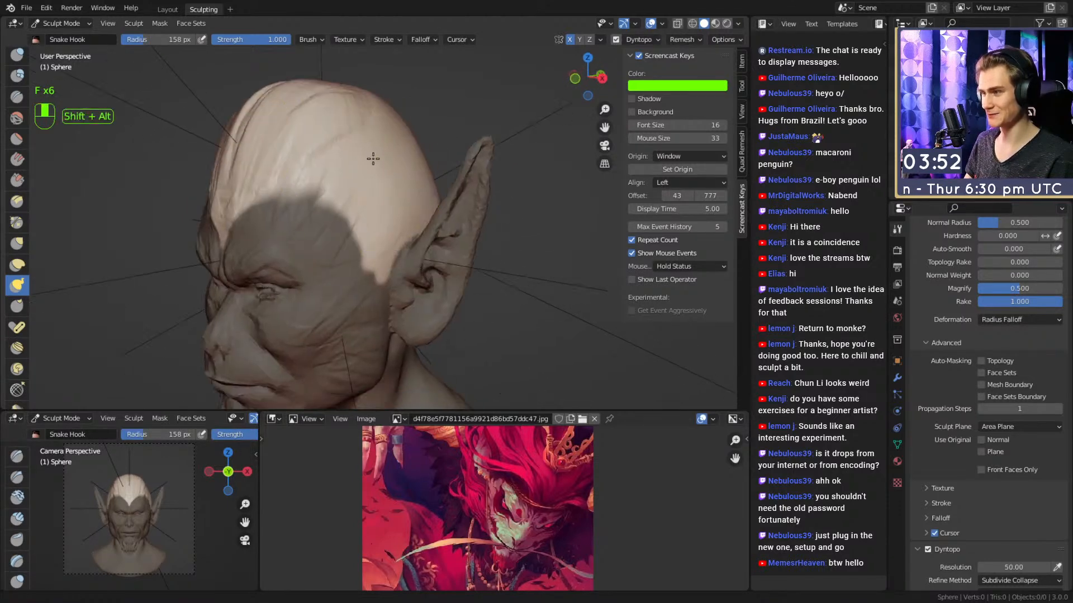
pyautogui.press('f')
pyautogui.click(380, 180)
pyautogui.moveTo(426, 227)
pyautogui.keyDown('alt'); pyautogui.mouseDown()
pyautogui.moveTo(416, 178)
pyautogui.moveTo(429, 184)
pyautogui.moveTo(408, 181)
pyautogui.moveTo(436, 120)
pyautogui.moveTo(405, 159)
pyautogui.mouseUp(); pyautogui.keyUp('alt')
pyautogui.press('f')
pyautogui.click(431, 182)
# Carve the first strand grooves into the front of the hair with Crease at 59 px.
pyautogui.press('2')
pyautogui.press('f')
pyautogui.click(362, 213)
pyautogui.moveTo(335, 204)
pyautogui.keyDown('alt'); pyautogui.mouseDown()
pyautogui.moveTo(382, 196)
pyautogui.moveTo(370, 223)
pyautogui.mouseUp(); pyautogui.keyUp('alt')
pyautogui.keyDown('alt'); pyautogui.moveTo(371, 222); pyautogui.dragTo(344, 267); pyautogui.keyUp('alt')
pyautogui.press('f')
pyautogui.click(351, 320)
pyautogui.press('f')
pyautogui.click(358, 264)
pyautogui.moveTo(320, 230)
pyautogui.keyDown('ctrl'); pyautogui.mouseDown()
pyautogui.moveTo(379, 319)
pyautogui.moveTo(347, 246)
pyautogui.mouseUp(); pyautogui.keyUp('ctrl')
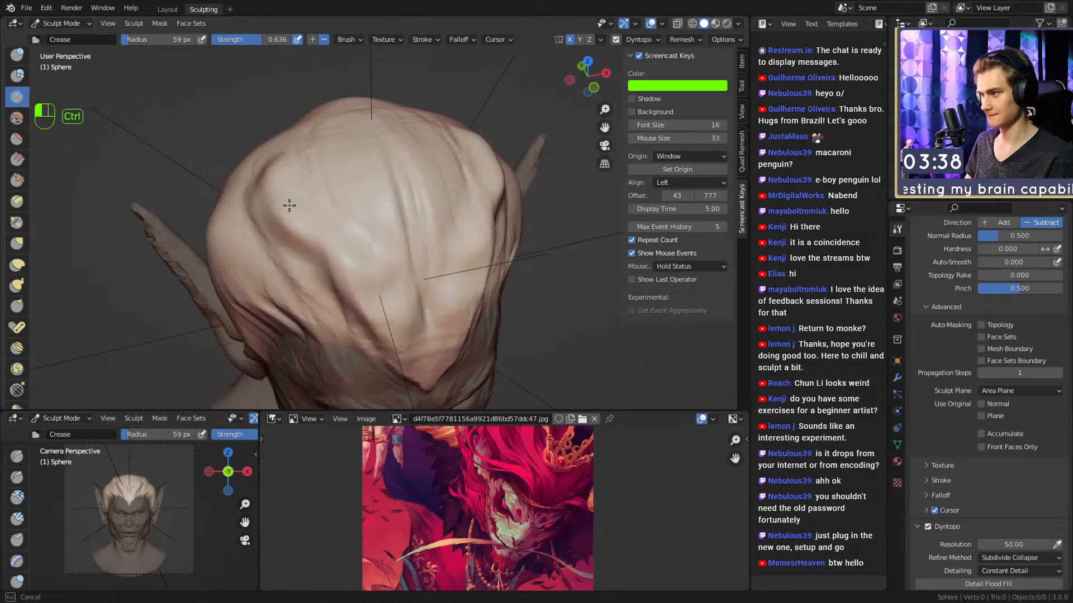
# Cut deep flowing grooves along the top and sides of the hair with Crease at a 59 px radius.
pyautogui.moveTo(330, 299)
pyautogui.keyDown('alt'); pyautogui.mouseDown()
pyautogui.moveTo(333, 201)
pyautogui.moveTo(370, 235)
pyautogui.mouseUp(); pyautogui.keyUp('alt')
pyautogui.moveTo(346, 223); pyautogui.dragTo(385, 215, button='middle')
pyautogui.keyDown('ctrl'); pyautogui.moveTo(380, 201); pyautogui.dragTo(318, 223); pyautogui.keyUp('ctrl')
pyautogui.moveTo(358, 224); pyautogui.dragTo(329, 212, button='middle')
pyautogui.moveTo(402, 239); pyautogui.dragTo(346, 206, button='middle')
pyautogui.moveTo(352, 210)
pyautogui.keyDown('shift'); pyautogui.mouseDown(button='middle')
pyautogui.moveTo(357, 183)
pyautogui.moveTo(355, 232)
pyautogui.mouseUp(button='middle'); pyautogui.keyUp('shift')
pyautogui.press('f')
pyautogui.keyDown('ctrl'); pyautogui.moveTo(398, 178); pyautogui.dragTo(385, 242); pyautogui.keyUp('ctrl')
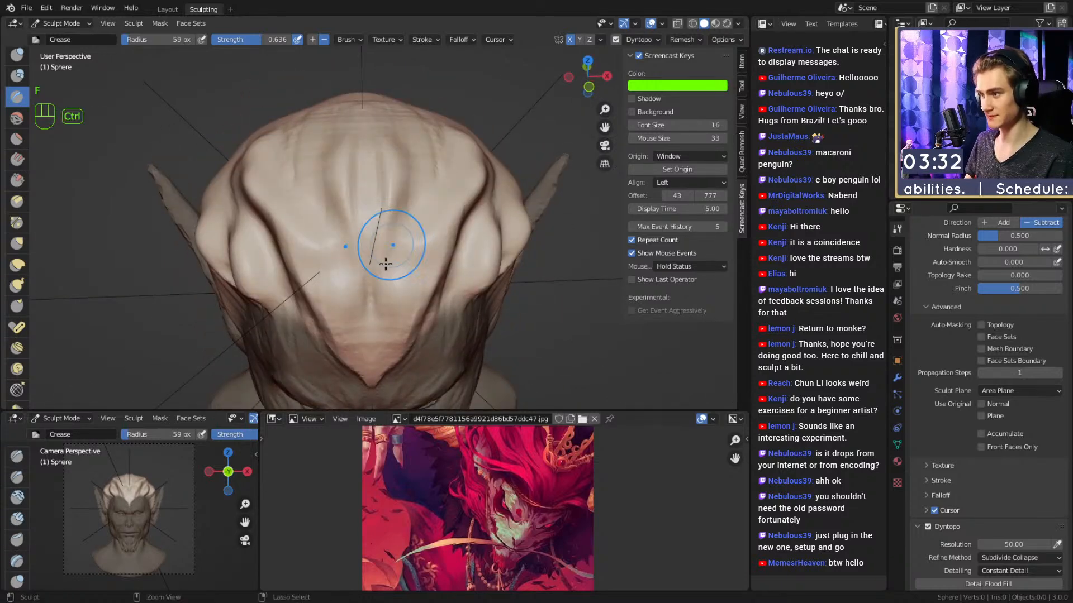
# Carve narrower grooves in the middle of the hair with Crease at 46 px.
pyautogui.moveTo(411, 274); pyautogui.dragTo(391, 212, button='middle')
pyautogui.press('f')
pyautogui.click(391, 201)
pyautogui.keyDown('ctrl'); pyautogui.moveTo(387, 158); pyautogui.dragTo(398, 221); pyautogui.keyUp('ctrl')
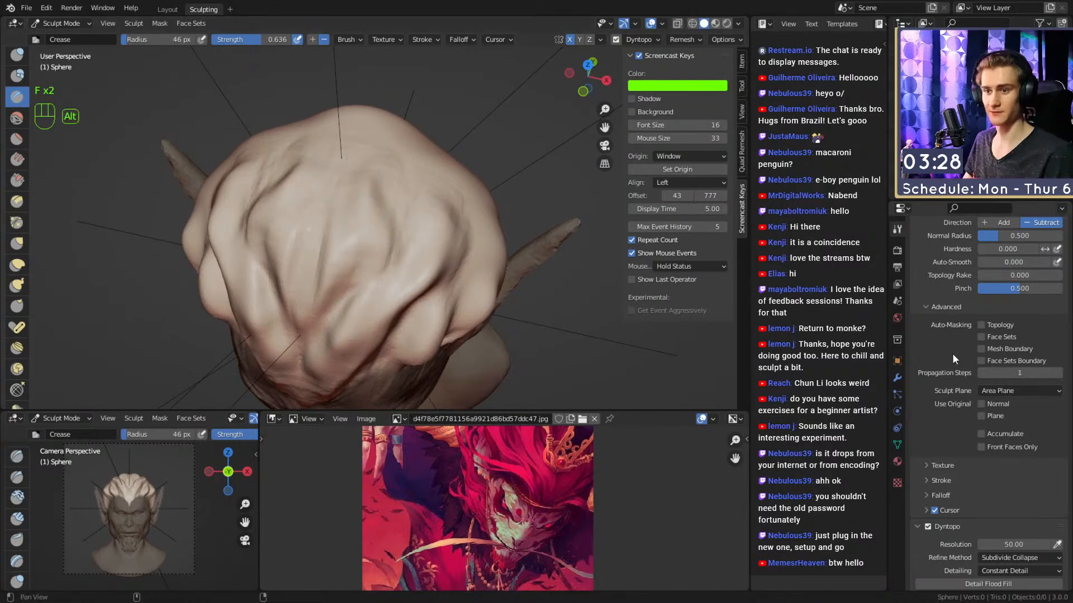
# Change the Crease brush falloff curve to Sharp.
pyautogui.scroll(3, 952, 353)
pyautogui.keyDown('alt'); pyautogui.scroll(-6, 921, 346); pyautogui.keyUp('alt')
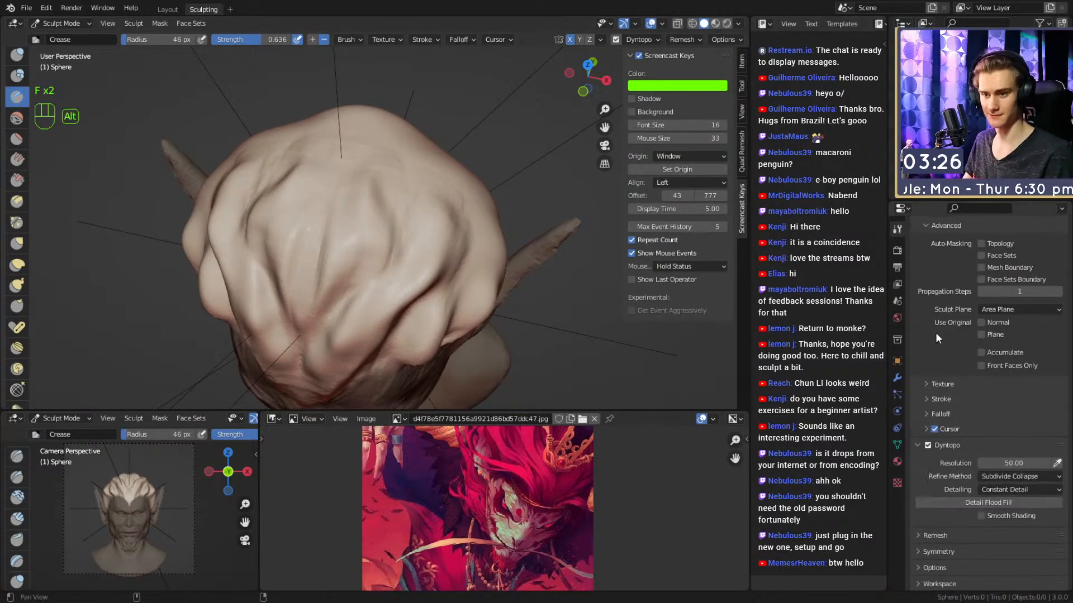
pyautogui.click(940, 414)
pyautogui.scroll(-1, 962, 419)
pyautogui.click(953, 400)
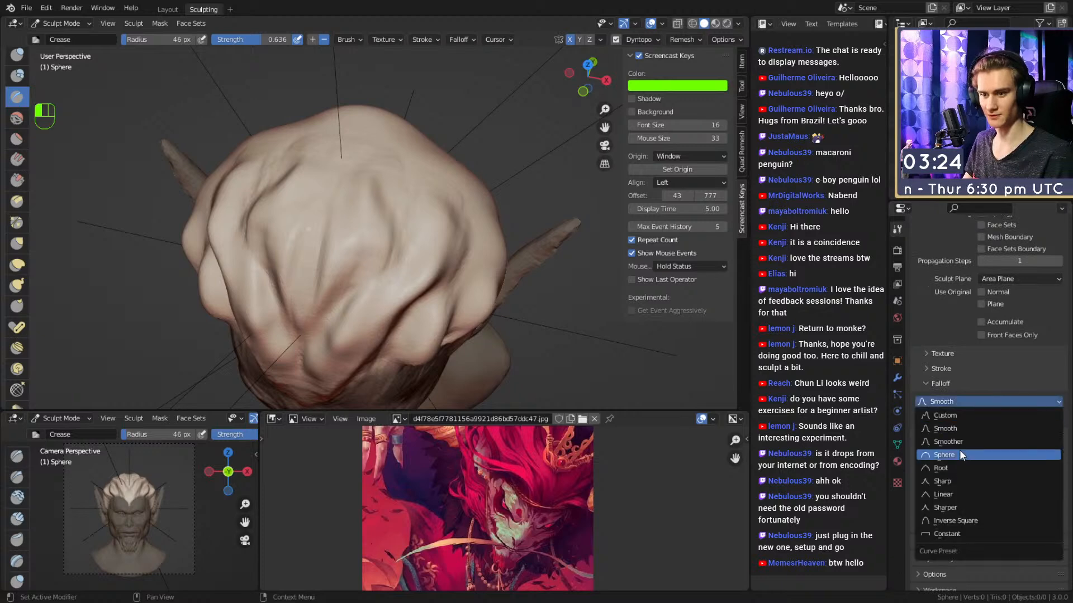
pyautogui.click(946, 481)
# Define strand ridges above the widow's peak with the sharp Crease brush, reducing the radius to 35 px.
pyautogui.moveTo(335, 308)
pyautogui.keyDown('ctrl'); pyautogui.mouseDown()
pyautogui.moveTo(349, 255)
pyautogui.moveTo(378, 218)
pyautogui.moveTo(376, 285)
pyautogui.mouseUp(); pyautogui.keyUp('ctrl')
pyautogui.moveTo(392, 232); pyautogui.dragTo(337, 312)
pyautogui.moveTo(338, 313)
pyautogui.mouseDown(button='middle')
pyautogui.moveTo(371, 282)
pyautogui.moveTo(359, 232)
pyautogui.mouseUp(button='middle')
pyautogui.press('f')
pyautogui.moveTo(386, 185)
pyautogui.mouseDown()
pyautogui.moveTo(377, 276)
pyautogui.moveTo(374, 268)
pyautogui.mouseUp()
pyautogui.moveTo(342, 249); pyautogui.dragTo(332, 291)
pyautogui.moveTo(349, 210); pyautogui.dragTo(318, 336)
# Carve and raise strands from the forehead hairline toward the temple with Crease at 35 px.
pyautogui.keyDown('ctrl'); pyautogui.moveTo(320, 334); pyautogui.dragTo(363, 240); pyautogui.keyUp('ctrl')
pyautogui.moveTo(361, 269); pyautogui.dragTo(321, 338)
pyautogui.moveTo(352, 291); pyautogui.dragTo(316, 294, button='middle')
pyautogui.keyDown('ctrl'); pyautogui.moveTo(318, 292); pyautogui.dragTo(384, 211); pyautogui.keyUp('ctrl')
pyautogui.moveTo(384, 211); pyautogui.dragTo(362, 256, button='middle')
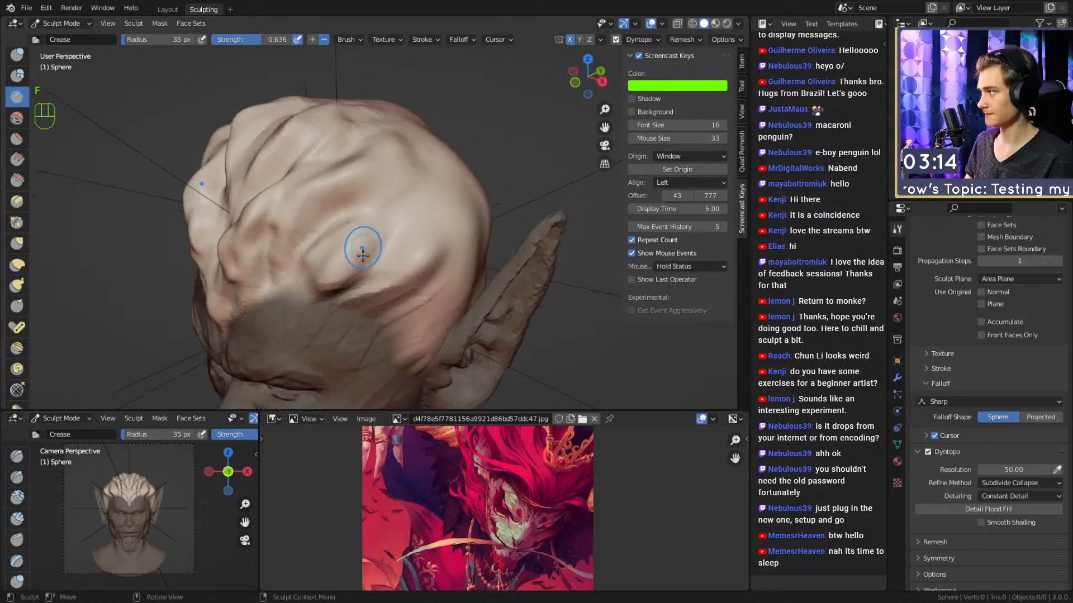
pyautogui.keyDown('ctrl'); pyautogui.moveTo(306, 279); pyautogui.dragTo(370, 210); pyautogui.keyUp('ctrl')
pyautogui.moveTo(385, 211); pyautogui.dragTo(375, 243, button='middle')
pyautogui.keyDown('ctrl'); pyautogui.moveTo(369, 261); pyautogui.dragTo(365, 267); pyautogui.keyUp('ctrl')
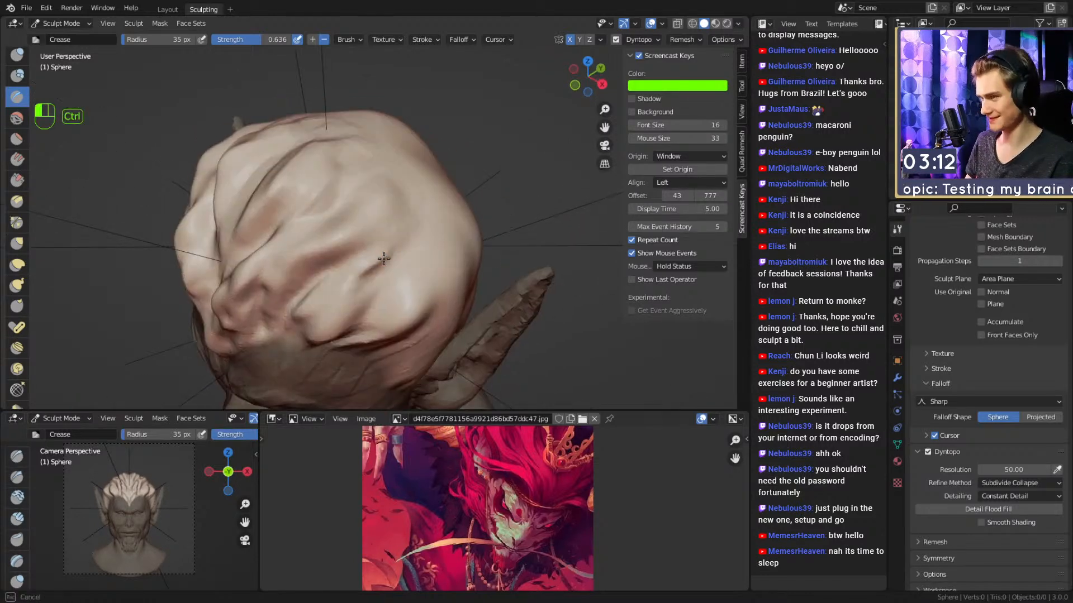
# Lengthen the strand grooves across the side and top of the hair with Crease at 35 px.
pyautogui.keyDown('alt'); pyautogui.moveTo(310, 317); pyautogui.dragTo(376, 269, button='middle'); pyautogui.keyUp('alt')
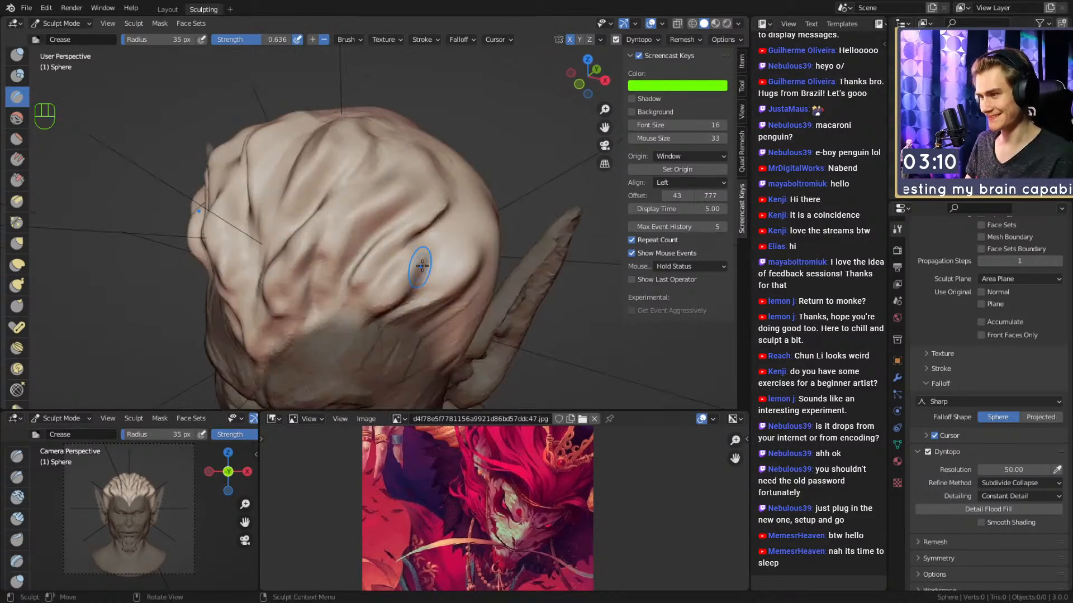
pyautogui.moveTo(475, 230); pyautogui.dragTo(407, 232, button='middle')
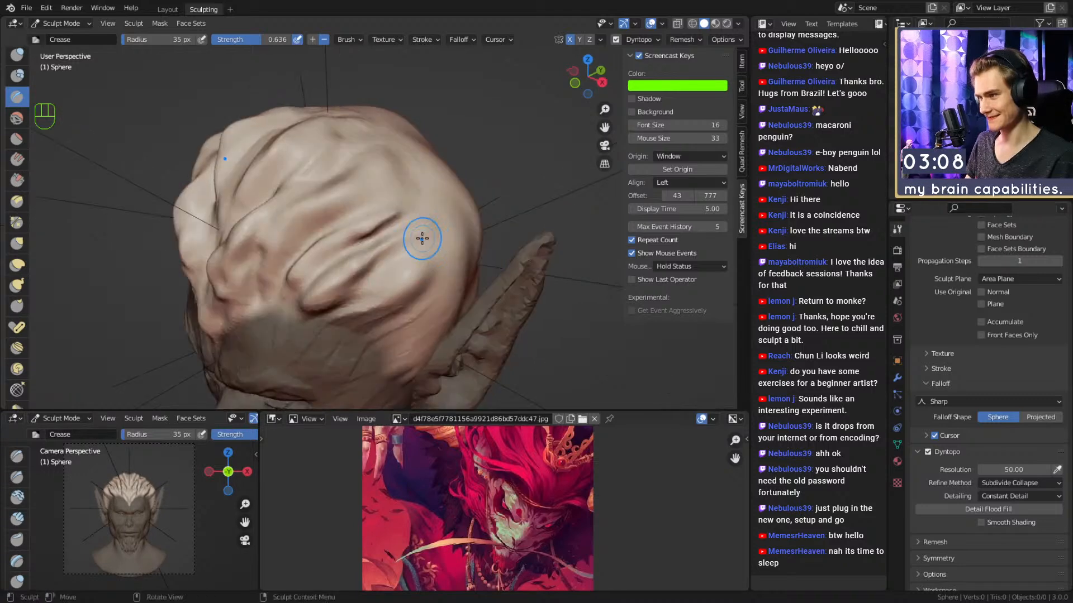
pyautogui.moveTo(339, 306)
pyautogui.keyDown('alt'); pyautogui.mouseDown(button='middle')
pyautogui.moveTo(369, 259)
pyautogui.moveTo(307, 275)
pyautogui.mouseUp(button='middle'); pyautogui.keyUp('alt')
pyautogui.moveTo(393, 222); pyautogui.dragTo(371, 283, button='middle')
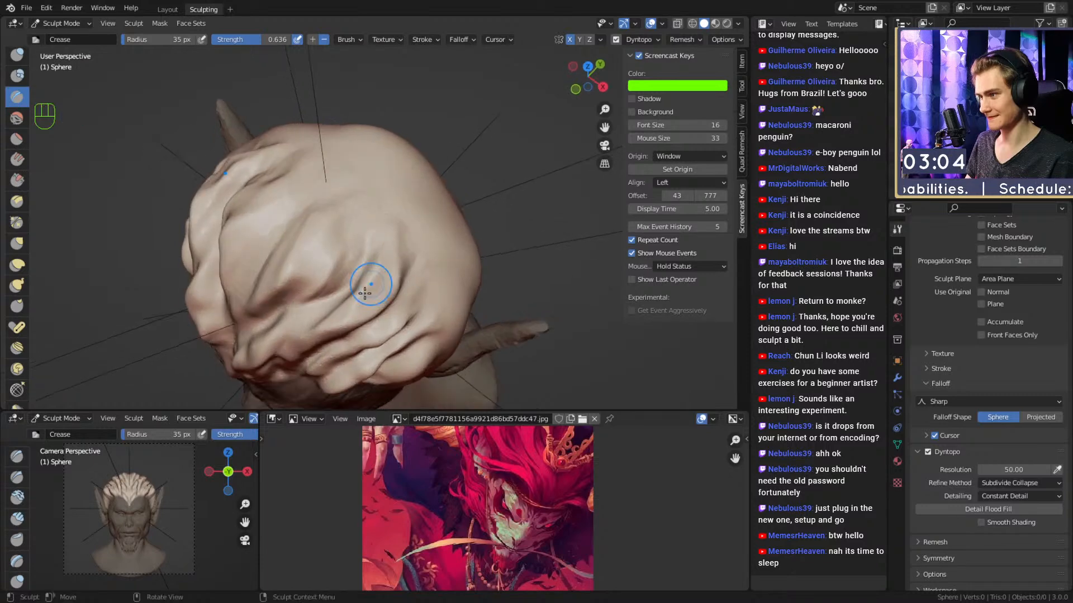
pyautogui.moveTo(435, 240)
pyautogui.mouseDown(button='middle')
pyautogui.moveTo(415, 199)
pyautogui.moveTo(393, 249)
pyautogui.mouseUp(button='middle')
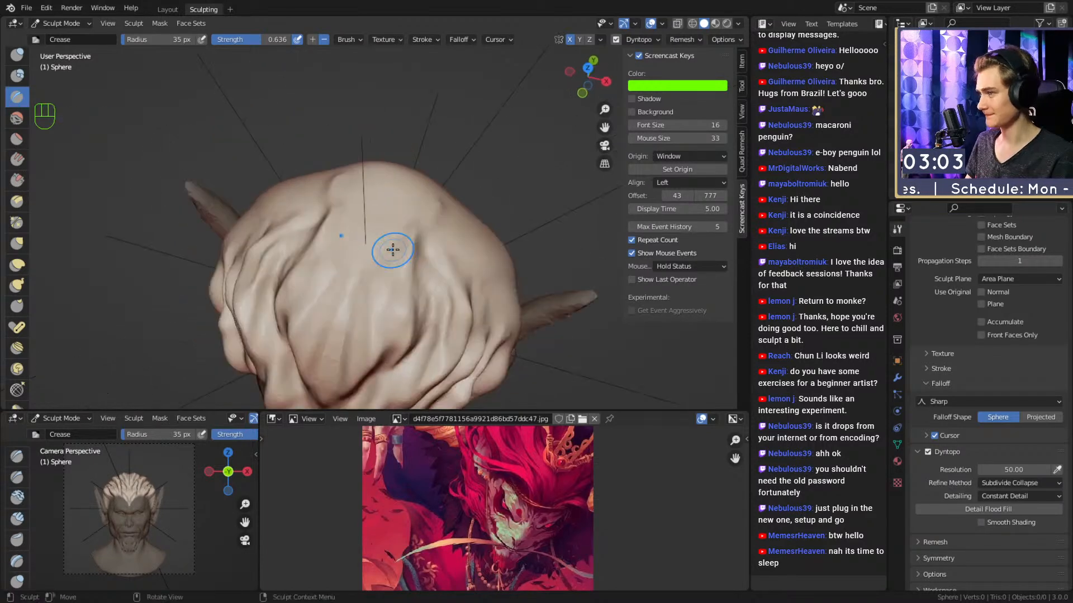
pyautogui.moveTo(393, 203)
pyautogui.mouseDown(button='middle')
pyautogui.moveTo(409, 162)
pyautogui.moveTo(377, 263)
pyautogui.mouseUp(button='middle')
pyautogui.moveTo(370, 183); pyautogui.dragTo(366, 221, button='middle')
# Add fine Crease strokes to the crown and side strands at a 35 px radius.
pyautogui.moveTo(365, 223); pyautogui.dragTo(364, 232)
pyautogui.moveTo(373, 221)
pyautogui.mouseDown(button='middle')
pyautogui.moveTo(395, 244)
pyautogui.moveTo(385, 264)
pyautogui.mouseUp(button='middle')
pyautogui.keyDown('ctrl'); pyautogui.moveTo(380, 261); pyautogui.dragTo(379, 267); pyautogui.keyUp('ctrl')
pyautogui.keyDown('ctrl'); pyautogui.keyDown('alt'); pyautogui.moveTo(403, 230); pyautogui.dragTo(398, 290); pyautogui.keyUp('alt'); pyautogui.keyUp('ctrl')
pyautogui.moveTo(395, 296)
pyautogui.keyDown('alt'); pyautogui.mouseDown()
pyautogui.moveTo(402, 244)
pyautogui.moveTo(450, 209)
pyautogui.moveTo(421, 234)
pyautogui.moveTo(451, 224)
pyautogui.moveTo(398, 236)
pyautogui.mouseUp(); pyautogui.keyUp('alt')
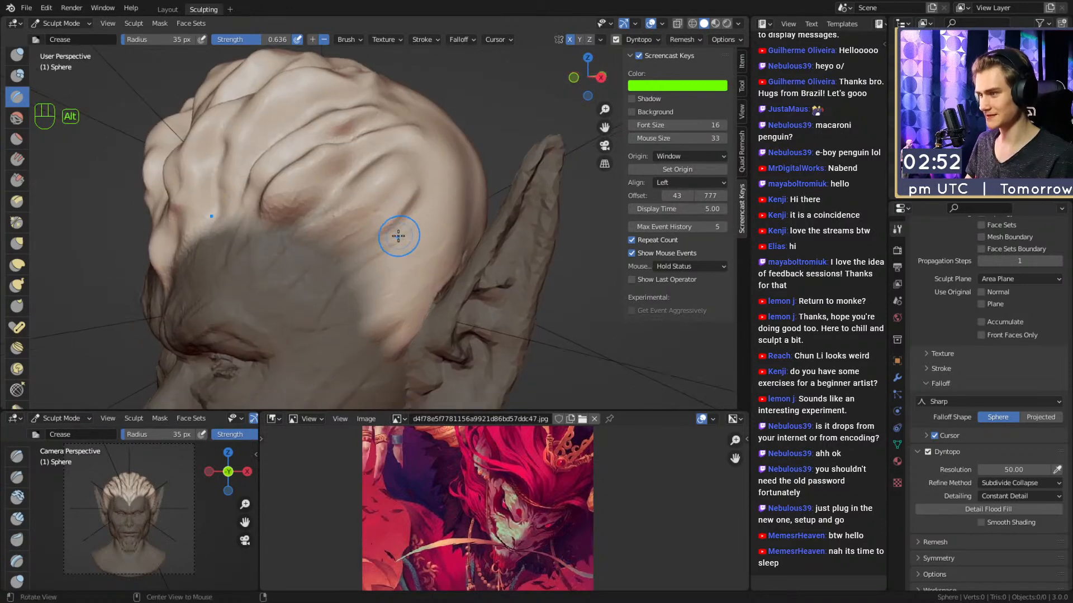
pyautogui.keyDown('alt'); pyautogui.moveTo(420, 166); pyautogui.dragTo(333, 234); pyautogui.keyUp('alt')
pyautogui.moveTo(423, 182)
pyautogui.keyDown('alt'); pyautogui.mouseDown()
pyautogui.moveTo(388, 218)
pyautogui.moveTo(430, 175)
pyautogui.moveTo(514, 173)
pyautogui.moveTo(447, 246)
pyautogui.mouseUp(); pyautogui.keyUp('alt')
# Reshape the top of the hair with Grab at a 240 px radius and undo the last pull.
pyautogui.press('3')
pyautogui.press('f')
pyautogui.moveTo(420, 159)
pyautogui.keyDown('alt'); pyautogui.mouseDown()
pyautogui.moveTo(414, 179)
pyautogui.moveTo(476, 180)
pyautogui.moveTo(469, 193)
pyautogui.mouseUp(); pyautogui.keyUp('alt')
pyautogui.press('f')
pyautogui.click(569, 189)
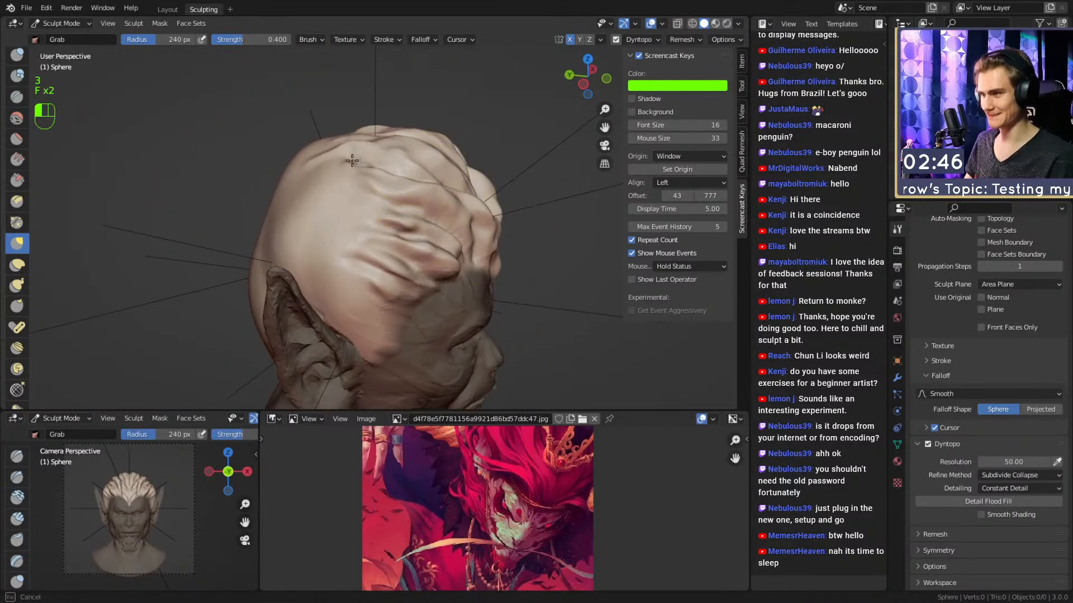
pyautogui.moveTo(351, 161); pyautogui.dragTo(354, 162)
pyautogui.moveTo(474, 207); pyautogui.dragTo(417, 192)
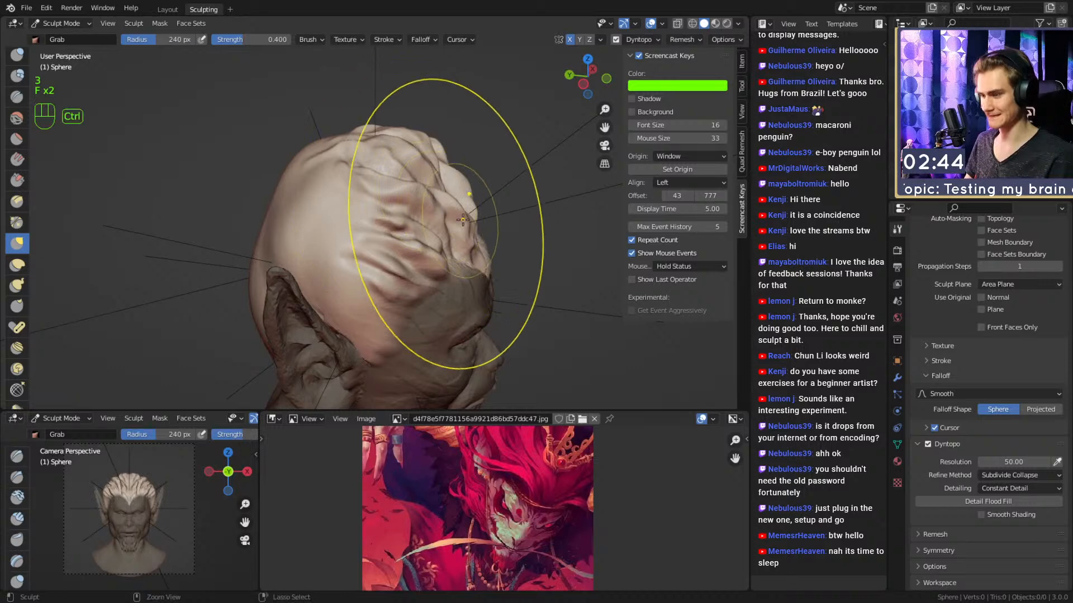
pyautogui.hotkey('ctrl', 'z')
# Pull the upper back of the hair outward with Grab at a 216 px radius.
pyautogui.press('f')
pyautogui.click(457, 184)
pyautogui.keyDown('alt'); pyautogui.moveTo(405, 196); pyautogui.dragTo(373, 192); pyautogui.keyUp('alt')
pyautogui.press('f')
pyautogui.click(550, 199)
pyautogui.press('f')
pyautogui.click(357, 204)
pyautogui.moveTo(292, 150)
pyautogui.mouseDown(button='middle')
pyautogui.moveTo(441, 145)
pyautogui.moveTo(413, 186)
pyautogui.moveTo(354, 184)
pyautogui.moveTo(388, 163)
pyautogui.mouseUp(button='middle')
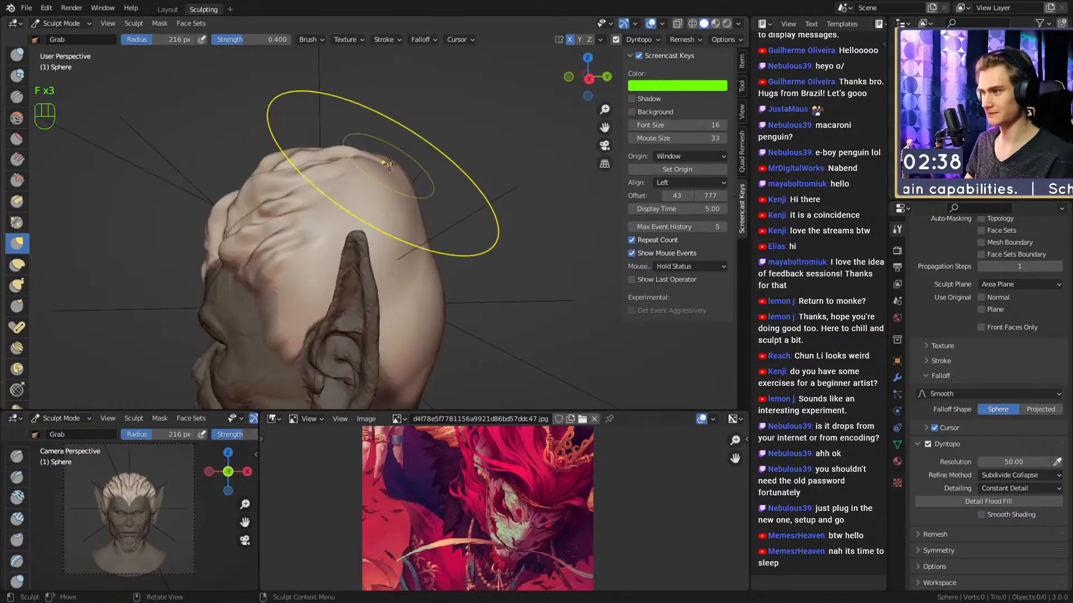
pyautogui.moveTo(502, 128); pyautogui.dragTo(522, 121)
# Push the hair volume out behind the ears and at the crown with Grab, starting at 193 px.
pyautogui.press('f')
pyautogui.click(427, 222)
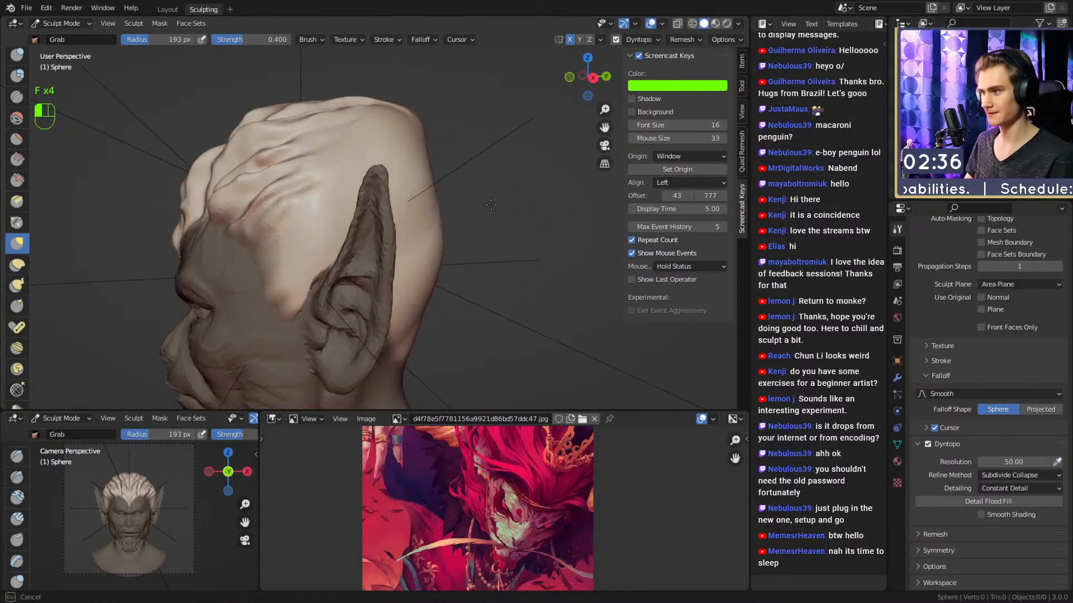
pyautogui.moveTo(491, 204); pyautogui.dragTo(494, 203)
pyautogui.keyDown('alt'); pyautogui.moveTo(519, 201); pyautogui.dragTo(494, 206); pyautogui.keyUp('alt')
pyautogui.moveTo(412, 218)
pyautogui.mouseDown()
pyautogui.moveTo(497, 208)
pyautogui.moveTo(519, 224)
pyautogui.mouseUp()
pyautogui.press('f')
pyautogui.click(527, 189)
pyautogui.moveTo(421, 171); pyautogui.dragTo(484, 154)
# Carve fine strands between the temple and the ear with Crease at 25 px.
pyautogui.moveTo(362, 168)
pyautogui.keyDown('alt'); pyautogui.mouseDown()
pyautogui.moveTo(376, 199)
pyautogui.moveTo(492, 224)
pyautogui.moveTo(447, 237)
pyautogui.mouseUp(); pyautogui.keyUp('alt')
pyautogui.press('f')
pyautogui.click(470, 234)
pyautogui.moveTo(367, 236)
pyautogui.keyDown('alt'); pyautogui.mouseDown()
pyautogui.moveTo(367, 187)
pyautogui.moveTo(348, 200)
pyautogui.mouseUp(); pyautogui.keyUp('alt')
pyautogui.press('2')
pyautogui.press('f')
pyautogui.click(398, 226)
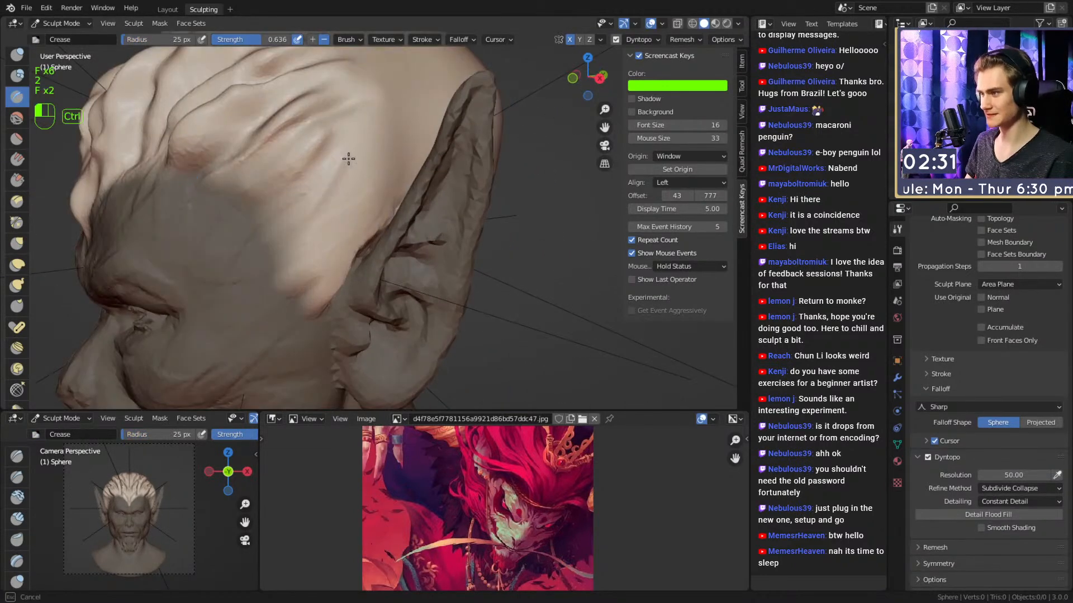
pyautogui.keyDown('ctrl'); pyautogui.moveTo(312, 216); pyautogui.dragTo(363, 207, button='middle'); pyautogui.keyUp('ctrl')
# Carve long swept-back strands above and behind the ear with Crease at 47 px.
pyautogui.keyDown('alt'); pyautogui.moveTo(368, 198); pyautogui.dragTo(344, 261); pyautogui.keyUp('alt')
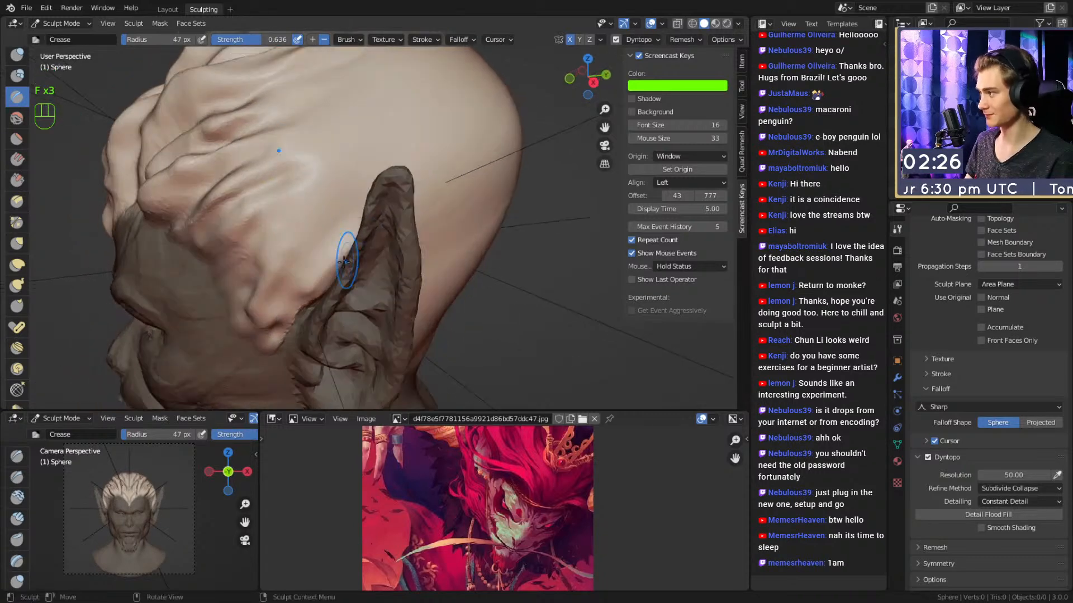
pyautogui.moveTo(391, 128)
pyautogui.keyDown('alt'); pyautogui.mouseDown()
pyautogui.moveTo(353, 207)
pyautogui.moveTo(387, 171)
pyautogui.mouseUp(); pyautogui.keyUp('alt')
pyautogui.moveTo(445, 115)
pyautogui.keyDown('ctrl'); pyautogui.mouseDown()
pyautogui.moveTo(383, 182)
pyautogui.moveTo(380, 201)
pyautogui.moveTo(354, 178)
pyautogui.moveTo(227, 235)
pyautogui.mouseUp(); pyautogui.keyUp('ctrl')
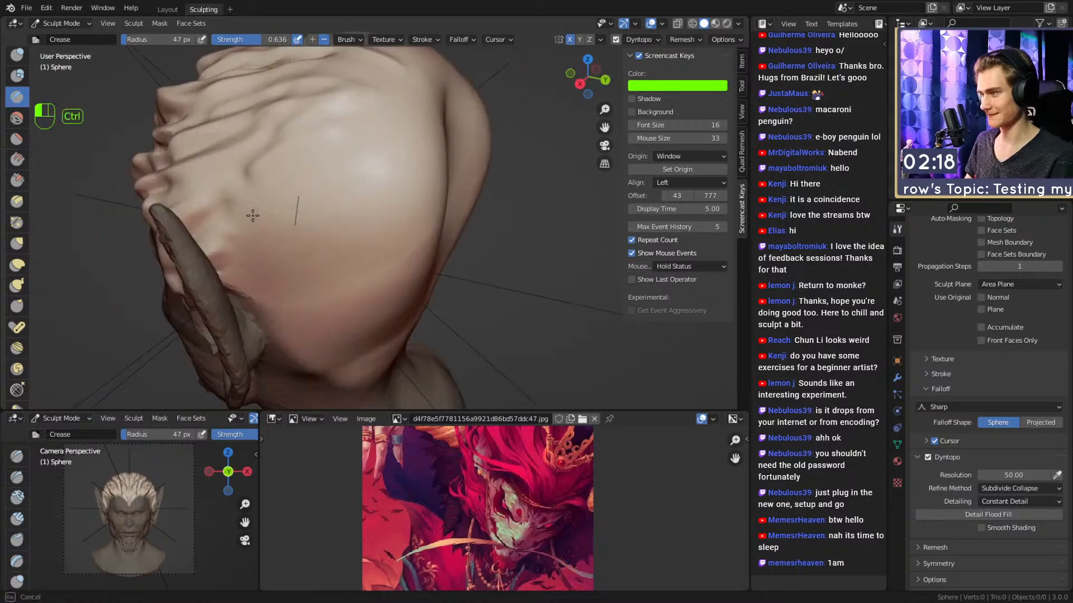
pyautogui.keyDown('alt'); pyautogui.moveTo(279, 178); pyautogui.dragTo(288, 191); pyautogui.keyUp('alt')
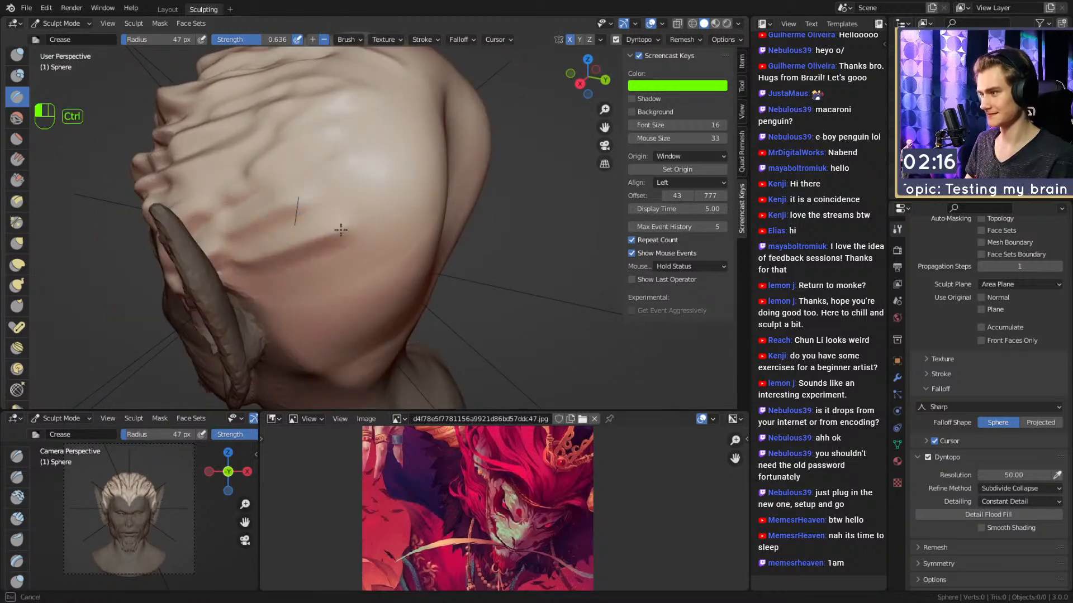
pyautogui.keyDown('alt'); pyautogui.moveTo(349, 220); pyautogui.dragTo(346, 230); pyautogui.keyUp('alt')
pyautogui.keyDown('alt'); pyautogui.moveTo(380, 178); pyautogui.dragTo(270, 259); pyautogui.keyUp('alt')
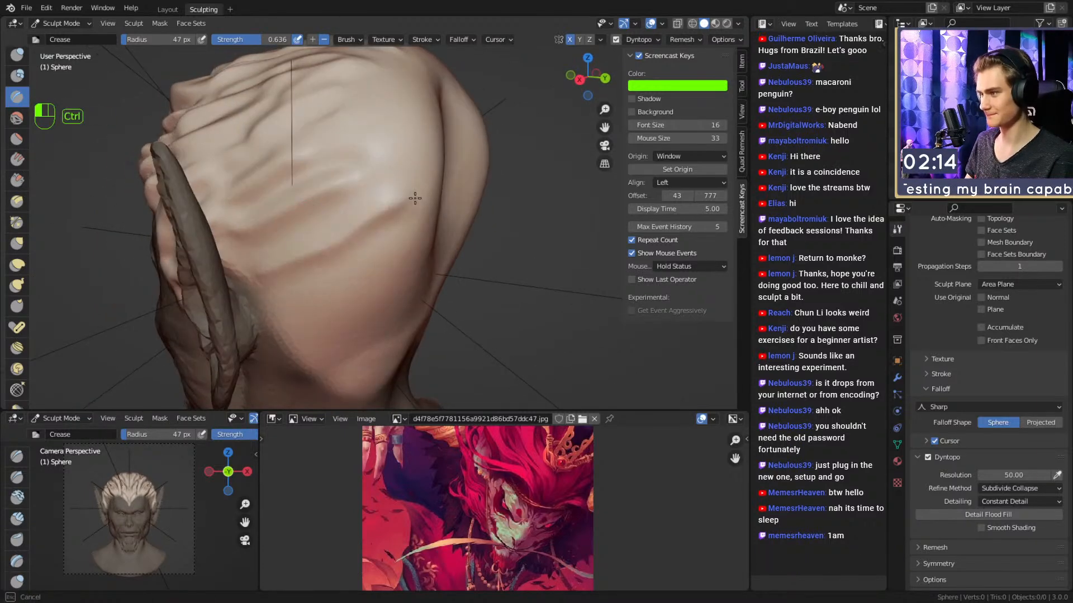
pyautogui.moveTo(371, 223)
pyautogui.keyDown('alt'); pyautogui.mouseDown()
pyautogui.moveTo(319, 241)
pyautogui.moveTo(395, 188)
pyautogui.mouseUp(); pyautogui.keyUp('alt')
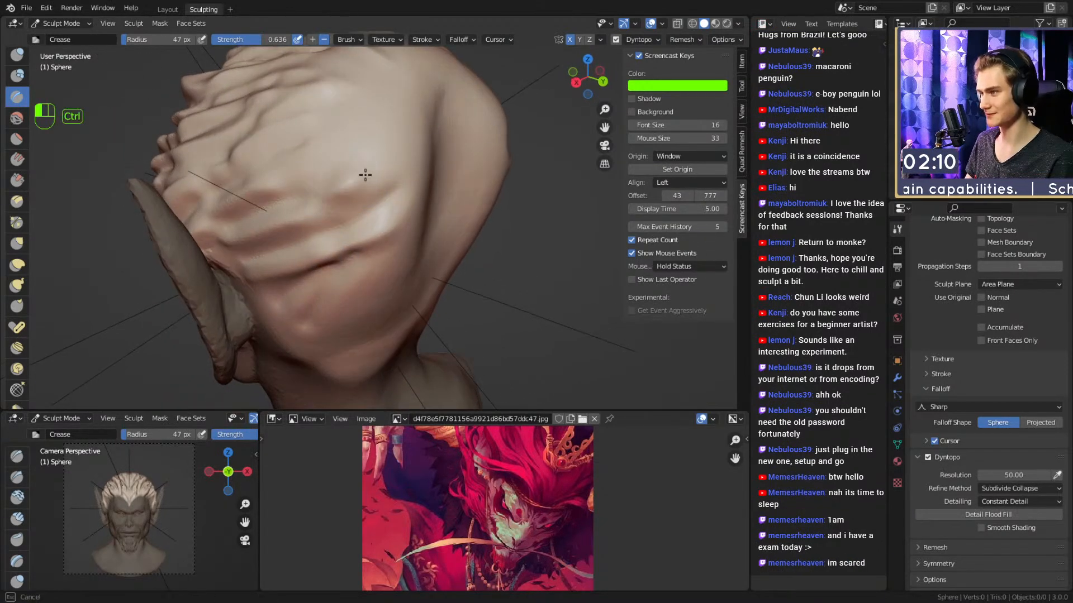
# Carry the Crease strands across the back of the head and over the crown at 47 px.
pyautogui.keyDown('alt'); pyautogui.moveTo(293, 200); pyautogui.dragTo(375, 219); pyautogui.keyUp('alt')
pyautogui.moveTo(407, 176)
pyautogui.keyDown('alt'); pyautogui.mouseDown()
pyautogui.moveTo(304, 216)
pyautogui.moveTo(347, 220)
pyautogui.mouseUp(); pyautogui.keyUp('alt')
pyautogui.keyDown('alt'); pyautogui.moveTo(320, 182); pyautogui.dragTo(438, 183); pyautogui.keyUp('alt')
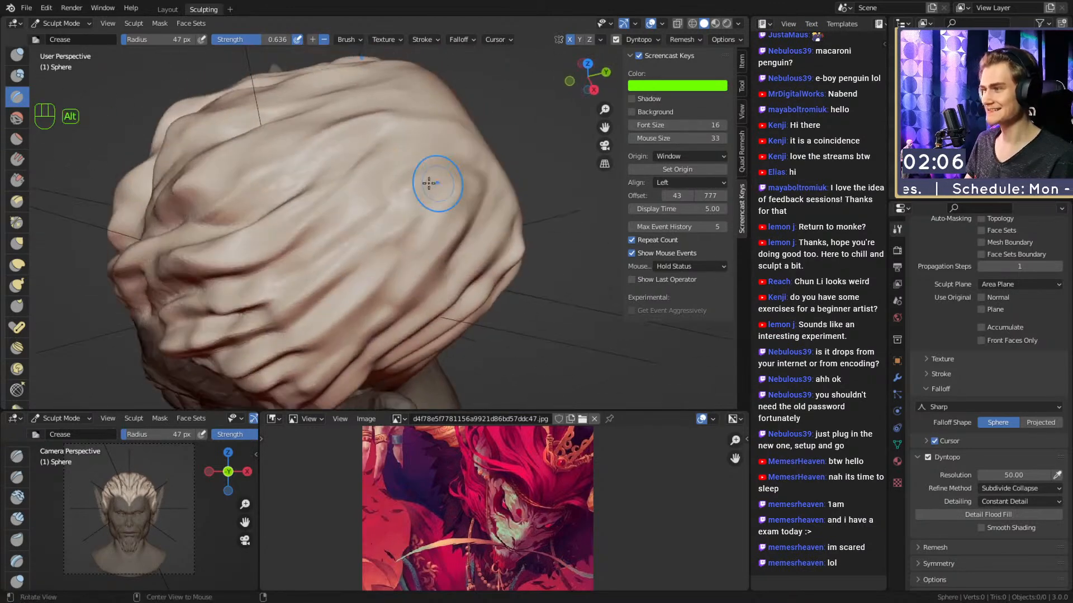
pyautogui.keyDown('alt'); pyautogui.moveTo(436, 143); pyautogui.dragTo(342, 209); pyautogui.keyUp('alt')
pyautogui.keyDown('alt'); pyautogui.moveTo(412, 209); pyautogui.dragTo(425, 227); pyautogui.keyUp('alt')
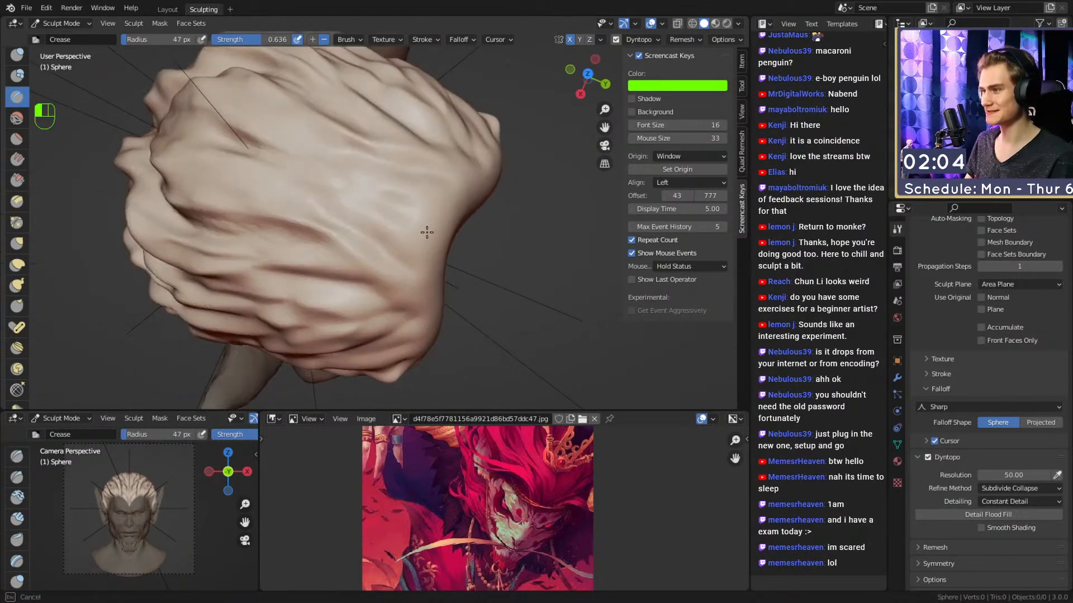
pyautogui.keyDown('alt'); pyautogui.moveTo(331, 181); pyautogui.dragTo(400, 225); pyautogui.keyUp('alt')
pyautogui.moveTo(458, 244)
pyautogui.keyDown('alt'); pyautogui.mouseDown()
pyautogui.moveTo(374, 242)
pyautogui.moveTo(391, 184)
pyautogui.mouseUp(); pyautogui.keyUp('alt')
pyautogui.moveTo(391, 185)
pyautogui.keyDown('alt'); pyautogui.mouseDown()
pyautogui.moveTo(500, 132)
pyautogui.moveTo(469, 218)
pyautogui.mouseUp(); pyautogui.keyUp('alt')
pyautogui.moveTo(391, 207)
pyautogui.keyDown('alt'); pyautogui.mouseDown()
pyautogui.moveTo(489, 199)
pyautogui.moveTo(475, 210)
pyautogui.mouseUp(); pyautogui.keyUp('alt')
# Finish the hair pass at the front of the head and clear the mask from the face, ears and neck.
pyautogui.moveTo(335, 184)
pyautogui.keyDown('alt'); pyautogui.keyDown('shift'); pyautogui.mouseDown()
pyautogui.moveTo(302, 179)
pyautogui.moveTo(290, 234)
pyautogui.moveTo(324, 248)
pyautogui.moveTo(353, 242)
pyautogui.moveTo(352, 315)
pyautogui.moveTo(363, 241)
pyautogui.moveTo(376, 252)
pyautogui.moveTo(360, 253)
pyautogui.mouseUp(); pyautogui.keyUp('shift'); pyautogui.keyUp('alt')
pyautogui.press('3')
pyautogui.press('f')
pyautogui.click(410, 240)
pyautogui.press('f')
pyautogui.click(357, 263)
pyautogui.moveTo(385, 254)
pyautogui.keyDown('alt'); pyautogui.mouseDown()
pyautogui.moveTo(363, 262)
pyautogui.moveTo(447, 195)
pyautogui.mouseUp(); pyautogui.keyUp('alt')
pyautogui.moveTo(447, 196)
pyautogui.keyDown('alt'); pyautogui.keyDown('shift'); pyautogui.mouseDown()
pyautogui.moveTo(408, 223)
pyautogui.moveTo(432, 193)
pyautogui.moveTo(420, 234)
pyautogui.moveTo(388, 251)
pyautogui.moveTo(376, 203)
pyautogui.moveTo(371, 223)
pyautogui.moveTo(378, 199)
pyautogui.mouseUp(); pyautogui.keyUp('shift'); pyautogui.keyUp('alt')
pyautogui.hotkey('alt', 'm')
# Carve strand roots along the centre of the forehead hairline with Crease at 32 px.
pyautogui.press('f')
pyautogui.click(346, 204)
pyautogui.press('2')
pyautogui.press('f')
pyautogui.press('f')
pyautogui.click(368, 156)
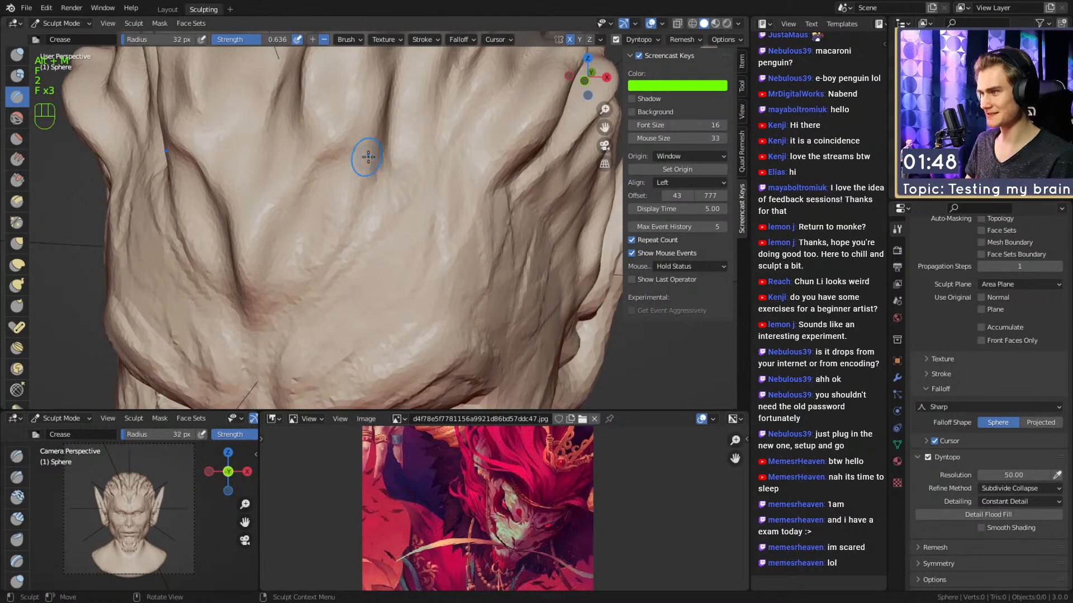
pyautogui.moveTo(347, 204)
pyautogui.keyDown('alt'); pyautogui.mouseDown()
pyautogui.moveTo(363, 193)
pyautogui.moveTo(323, 249)
pyautogui.mouseUp(); pyautogui.keyUp('alt')
pyautogui.moveTo(327, 190); pyautogui.dragTo(302, 280)
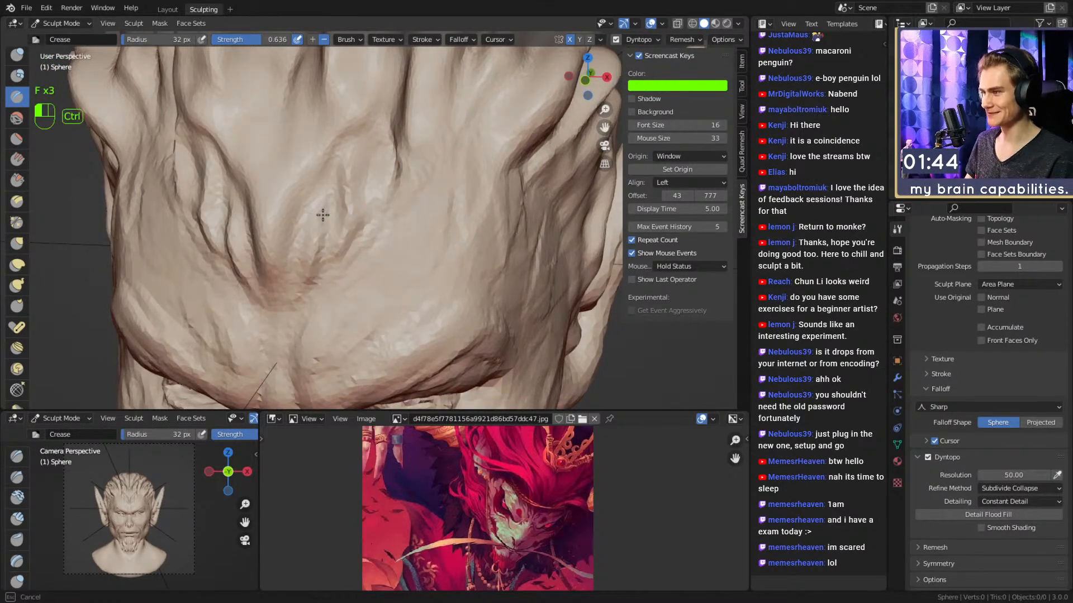
pyautogui.moveTo(299, 210); pyautogui.dragTo(282, 286)
pyautogui.keyDown('alt'); pyautogui.moveTo(373, 189); pyautogui.dragTo(358, 211); pyautogui.keyUp('alt')
pyautogui.moveTo(197, 283)
pyautogui.mouseDown()
pyautogui.moveTo(279, 218)
pyautogui.moveTo(302, 230)
pyautogui.mouseUp()
# Add short parallel strands to the forehead hairline beside the central peak with inverted Crease at 32 px.
pyautogui.keyDown('alt'); pyautogui.keyDown('shift'); pyautogui.moveTo(288, 149); pyautogui.dragTo(311, 141); pyautogui.keyUp('shift'); pyautogui.keyUp('alt')
pyautogui.keyDown('alt'); pyautogui.moveTo(358, 184); pyautogui.dragTo(343, 194); pyautogui.keyUp('alt')
pyautogui.moveTo(338, 145)
pyautogui.keyDown('ctrl'); pyautogui.mouseDown()
pyautogui.moveTo(339, 209)
pyautogui.moveTo(320, 219)
pyautogui.mouseUp(); pyautogui.keyUp('ctrl')
pyautogui.keyDown('ctrl'); pyautogui.moveTo(309, 163); pyautogui.dragTo(297, 223); pyautogui.keyUp('ctrl')
pyautogui.keyDown('ctrl'); pyautogui.moveTo(311, 140); pyautogui.dragTo(291, 230); pyautogui.keyUp('ctrl')
pyautogui.keyDown('ctrl'); pyautogui.moveTo(329, 159); pyautogui.dragTo(312, 222); pyautogui.keyUp('ctrl')
pyautogui.keyDown('alt'); pyautogui.keyDown('shift'); pyautogui.moveTo(356, 209); pyautogui.dragTo(347, 198); pyautogui.keyUp('shift'); pyautogui.keyUp('alt')
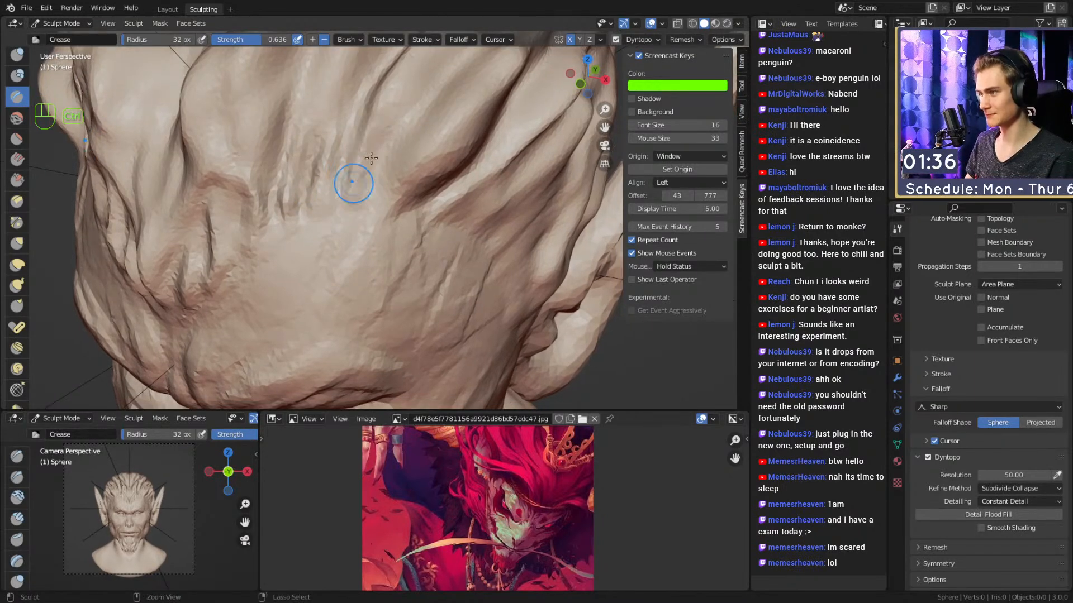
# Continue the hairline strands from the forehead toward the temple with inverted Crease at 32 px.
pyautogui.keyDown('alt'); pyautogui.moveTo(421, 160); pyautogui.dragTo(414, 141); pyautogui.keyUp('alt')
pyautogui.keyDown('ctrl'); pyautogui.moveTo(414, 111); pyautogui.dragTo(371, 147); pyautogui.keyUp('ctrl')
pyautogui.moveTo(431, 91)
pyautogui.keyDown('ctrl'); pyautogui.mouseDown()
pyautogui.moveTo(393, 127)
pyautogui.moveTo(420, 164)
pyautogui.moveTo(399, 193)
pyautogui.mouseUp(); pyautogui.keyUp('ctrl')
pyautogui.keyDown('ctrl'); pyautogui.moveTo(435, 119); pyautogui.dragTo(399, 149); pyautogui.keyUp('ctrl')
pyautogui.keyDown('alt'); pyautogui.moveTo(469, 115); pyautogui.dragTo(457, 118); pyautogui.keyUp('alt')
pyautogui.keyDown('alt'); pyautogui.keyDown('shift'); pyautogui.moveTo(402, 167); pyautogui.dragTo(387, 164); pyautogui.keyUp('shift'); pyautogui.keyUp('alt')
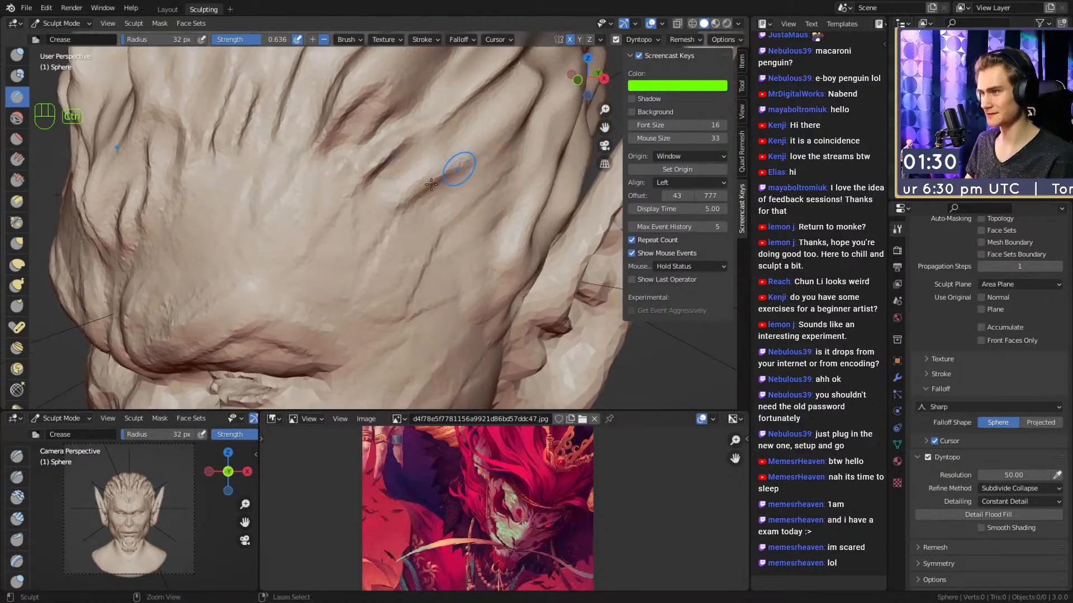
pyautogui.keyDown('ctrl'); pyautogui.moveTo(517, 90); pyautogui.dragTo(498, 134); pyautogui.keyUp('ctrl')
pyautogui.keyDown('ctrl'); pyautogui.moveTo(483, 97); pyautogui.dragTo(402, 157); pyautogui.keyUp('ctrl')
pyautogui.keyDown('ctrl'); pyautogui.moveTo(458, 116); pyautogui.dragTo(412, 134); pyautogui.keyUp('ctrl')
pyautogui.keyDown('alt'); pyautogui.moveTo(447, 174); pyautogui.dragTo(432, 169); pyautogui.keyUp('alt')
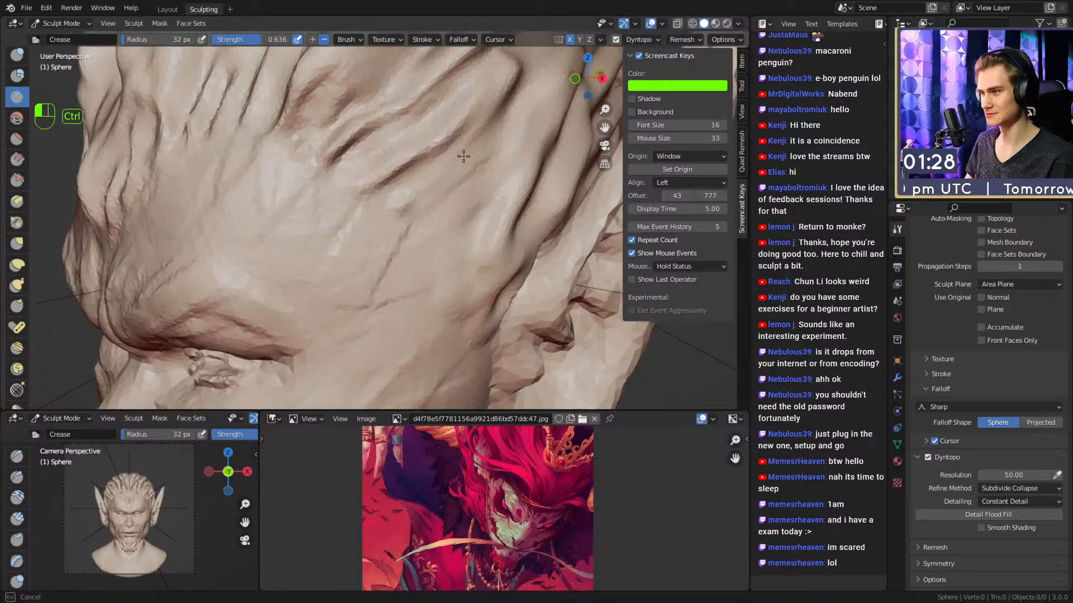
# Sculpt strand roots down the temple to the sideburn in front of the ear with Crease at 32 px.
pyautogui.moveTo(508, 171)
pyautogui.keyDown('ctrl'); pyautogui.mouseDown()
pyautogui.moveTo(468, 200)
pyautogui.moveTo(427, 193)
pyautogui.mouseUp(); pyautogui.keyUp('ctrl')
pyautogui.keyDown('ctrl'); pyautogui.moveTo(420, 177); pyautogui.dragTo(417, 180); pyautogui.keyUp('ctrl')
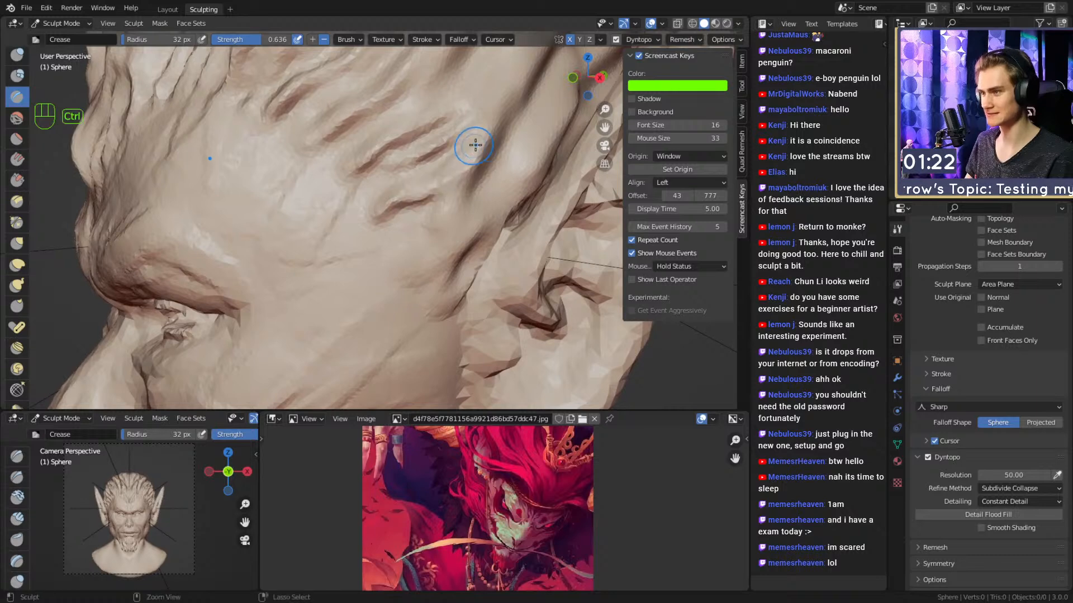
pyautogui.keyDown('alt'); pyautogui.moveTo(462, 146); pyautogui.dragTo(464, 171); pyautogui.keyUp('alt')
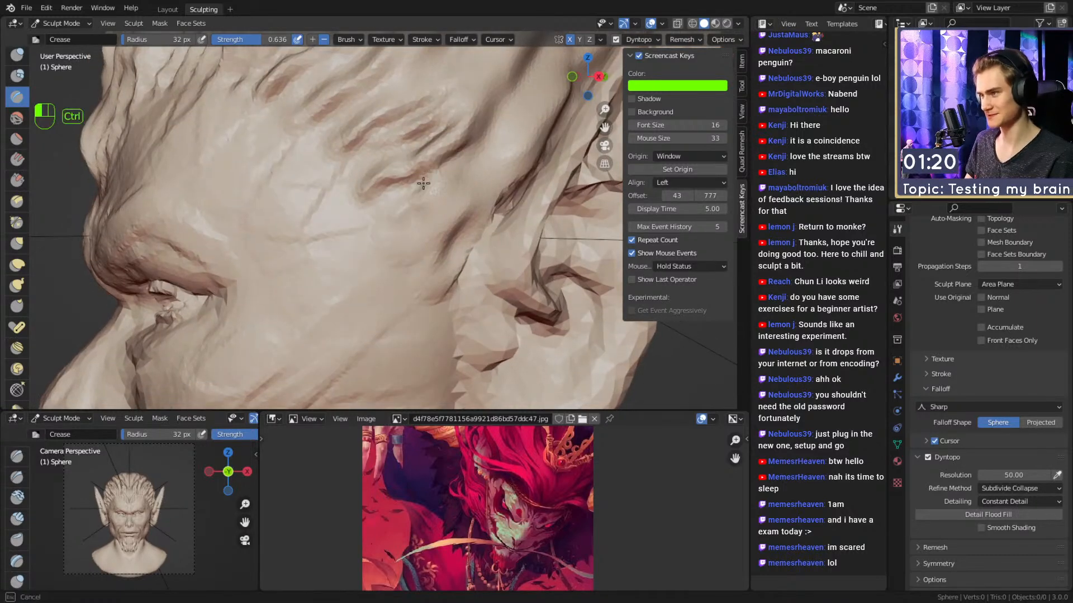
pyautogui.moveTo(423, 209)
pyautogui.keyDown('alt'); pyautogui.mouseDown()
pyautogui.moveTo(469, 187)
pyautogui.moveTo(481, 167)
pyautogui.moveTo(491, 186)
pyautogui.moveTo(472, 108)
pyautogui.moveTo(418, 195)
pyautogui.mouseUp(); pyautogui.keyUp('alt')
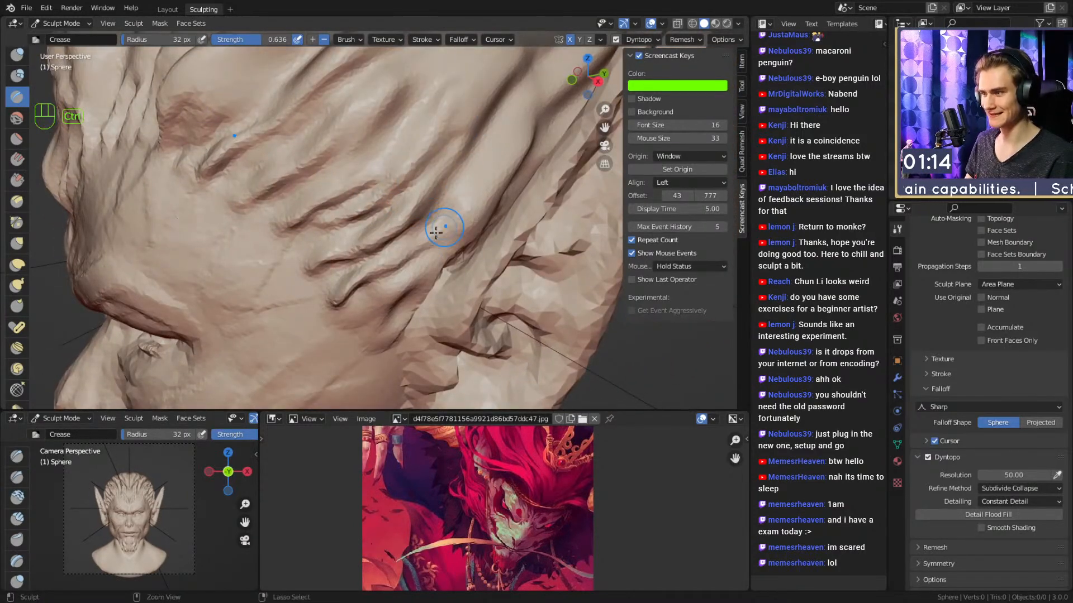
pyautogui.moveTo(404, 285)
pyautogui.keyDown('alt'); pyautogui.mouseDown()
pyautogui.moveTo(462, 187)
pyautogui.moveTo(420, 260)
pyautogui.moveTo(399, 229)
pyautogui.mouseUp(); pyautogui.keyUp('alt')
pyautogui.keyDown('ctrl'); pyautogui.moveTo(398, 227); pyautogui.dragTo(397, 217); pyautogui.keyUp('ctrl')
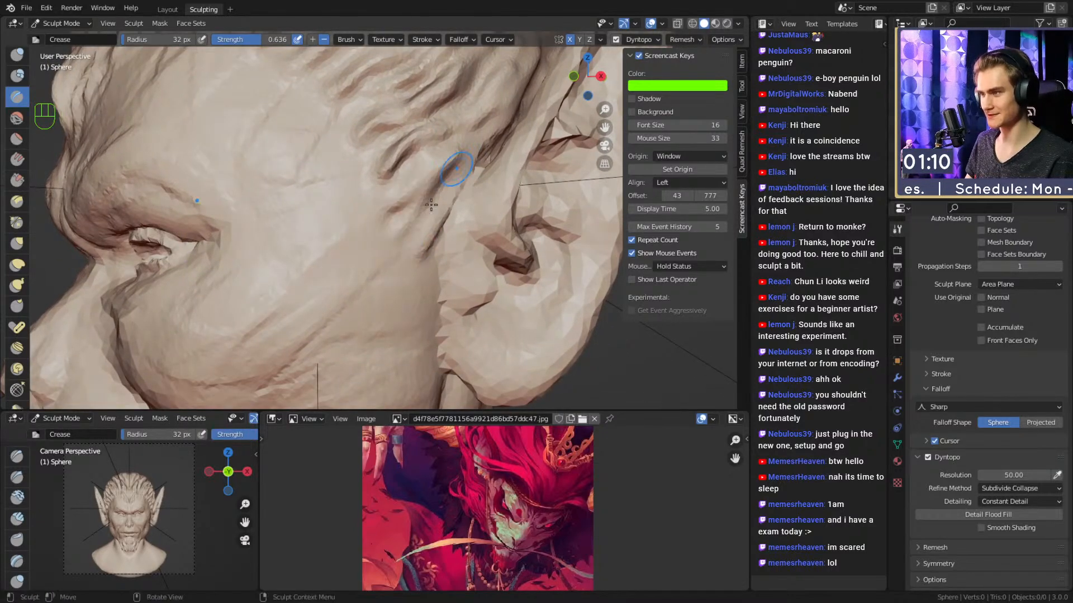
pyautogui.keyDown('ctrl'); pyautogui.keyDown('alt'); pyautogui.moveTo(458, 114); pyautogui.dragTo(446, 210); pyautogui.keyUp('alt'); pyautogui.keyUp('ctrl')
# Refine the strand roots at the front hairline with Crease at 27 px.
pyautogui.moveTo(413, 190)
pyautogui.keyDown('alt'); pyautogui.mouseDown()
pyautogui.moveTo(456, 196)
pyautogui.moveTo(464, 240)
pyautogui.mouseUp(); pyautogui.keyUp('alt')
pyautogui.keyDown('alt'); pyautogui.keyDown('shift'); pyautogui.moveTo(430, 195); pyautogui.dragTo(486, 179); pyautogui.keyUp('shift'); pyautogui.keyUp('alt')
pyautogui.moveTo(413, 224)
pyautogui.keyDown('alt'); pyautogui.mouseDown()
pyautogui.moveTo(447, 246)
pyautogui.moveTo(428, 179)
pyautogui.moveTo(416, 209)
pyautogui.mouseUp(); pyautogui.keyUp('alt')
pyautogui.press('f')
pyautogui.click(406, 223)
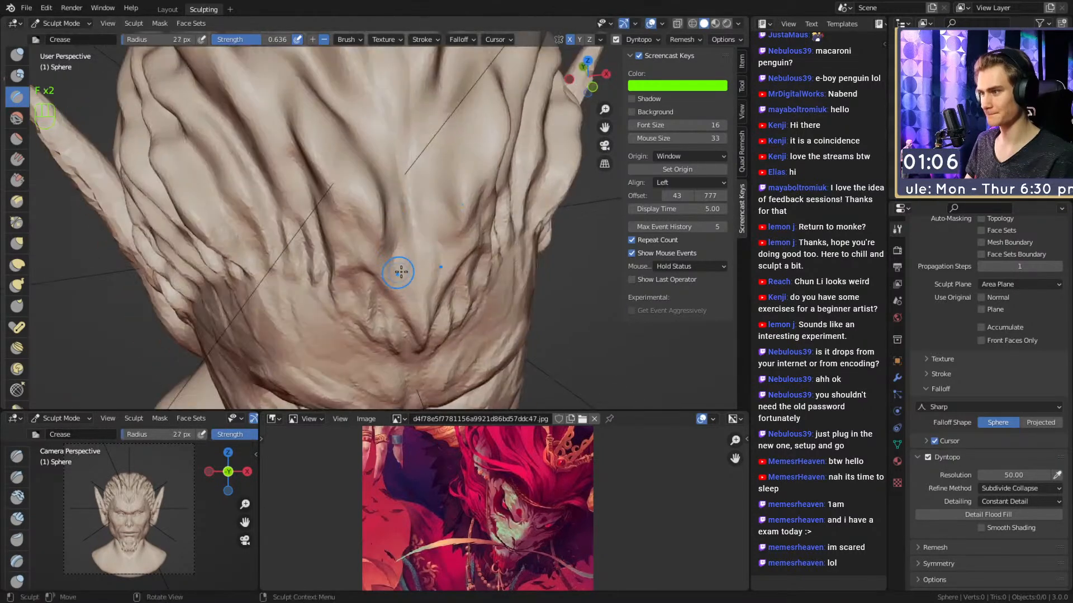
pyautogui.keyDown('ctrl'); pyautogui.moveTo(338, 141); pyautogui.dragTo(340, 155); pyautogui.keyUp('ctrl')
pyautogui.moveTo(335, 202)
pyautogui.keyDown('alt'); pyautogui.mouseDown()
pyautogui.moveTo(363, 115)
pyautogui.moveTo(385, 223)
pyautogui.mouseUp(); pyautogui.keyUp('alt')
pyautogui.moveTo(386, 223)
pyautogui.keyDown('alt'); pyautogui.keyDown('shift'); pyautogui.mouseDown()
pyautogui.moveTo(493, 248)
pyautogui.moveTo(487, 215)
pyautogui.moveTo(402, 238)
pyautogui.mouseUp(); pyautogui.keyUp('shift'); pyautogui.keyUp('alt')
pyautogui.moveTo(405, 246)
pyautogui.keyDown('ctrl'); pyautogui.keyDown('alt'); pyautogui.mouseDown()
pyautogui.moveTo(426, 191)
pyautogui.moveTo(449, 241)
pyautogui.moveTo(414, 228)
pyautogui.mouseUp(); pyautogui.keyUp('alt'); pyautogui.keyUp('ctrl')
pyautogui.moveTo(412, 224); pyautogui.dragTo(384, 254)
# Build up the cheek below the eye with Clay Strips at about 36 px.
pyautogui.press('1')
pyautogui.press('f')
pyautogui.click(376, 241)
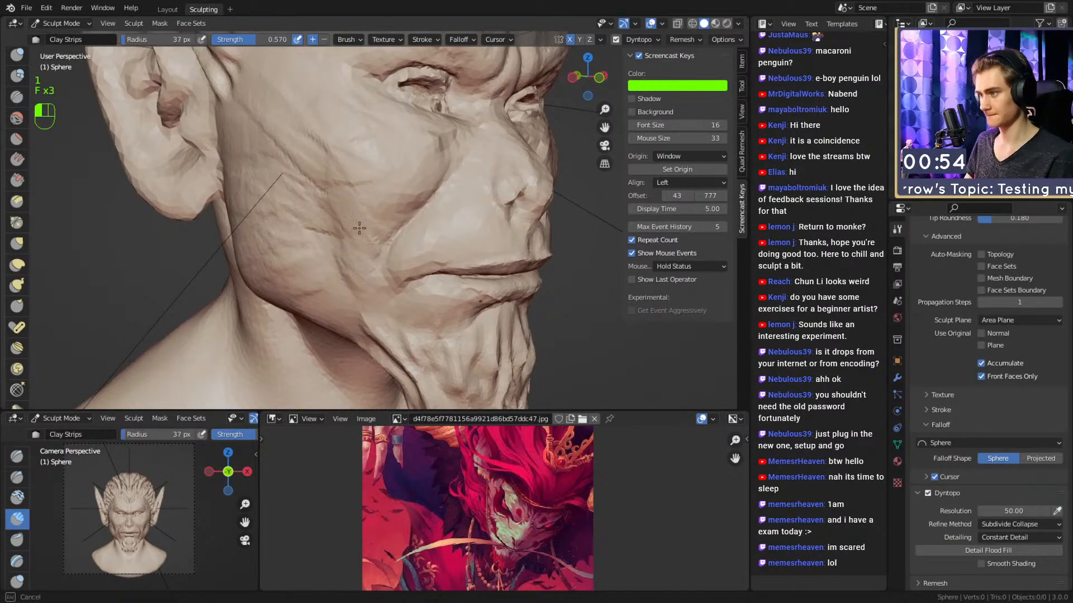
pyautogui.keyDown('alt'); pyautogui.moveTo(410, 179); pyautogui.dragTo(400, 183); pyautogui.keyUp('alt')
pyautogui.press('f')
pyautogui.click(392, 193)
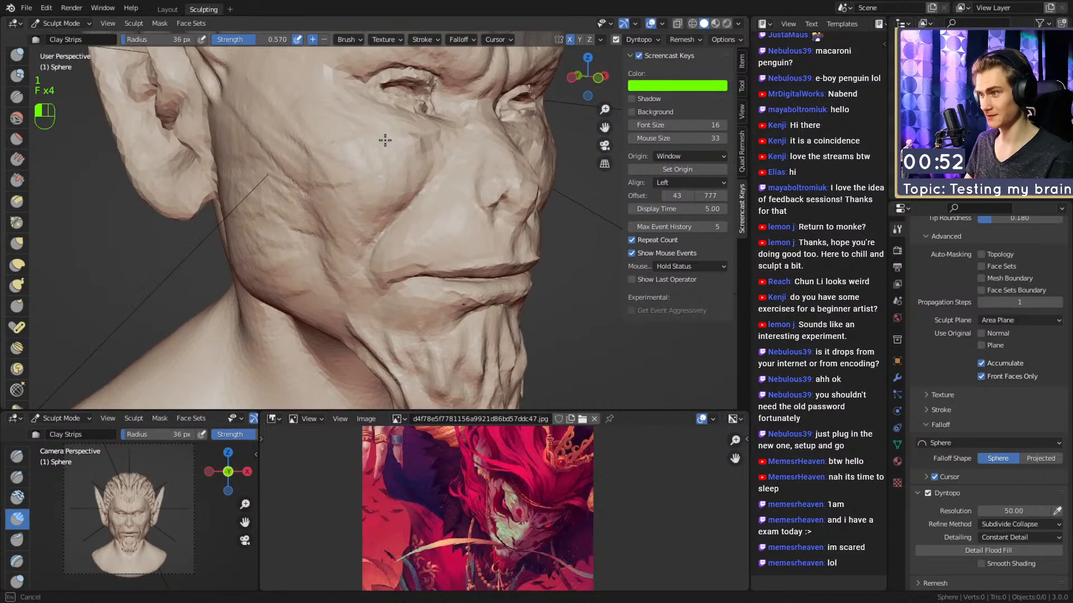
pyautogui.keyDown('alt'); pyautogui.moveTo(388, 142); pyautogui.dragTo(375, 209); pyautogui.keyUp('alt')
pyautogui.moveTo(390, 173)
pyautogui.keyDown('alt'); pyautogui.mouseDown()
pyautogui.moveTo(390, 219)
pyautogui.moveTo(352, 214)
pyautogui.moveTo(379, 210)
pyautogui.moveTo(350, 252)
pyautogui.moveTo(264, 226)
pyautogui.mouseUp(); pyautogui.keyUp('alt')
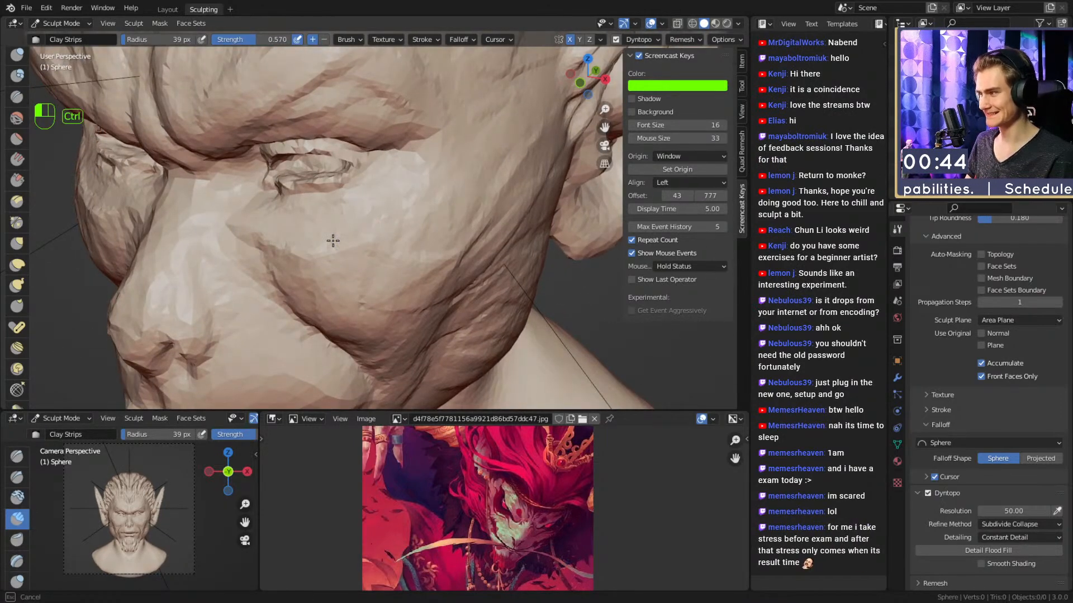
# Refine the area beneath the eye and beside the nose with Clay Strips at about 39 px.
pyautogui.moveTo(385, 192)
pyautogui.keyDown('ctrl'); pyautogui.mouseDown()
pyautogui.moveTo(385, 217)
pyautogui.moveTo(398, 219)
pyautogui.mouseUp(); pyautogui.keyUp('ctrl')
pyautogui.keyDown('ctrl'); pyautogui.keyDown('alt'); pyautogui.moveTo(398, 218); pyautogui.dragTo(387, 236); pyautogui.keyUp('alt'); pyautogui.keyUp('ctrl')
pyautogui.press('f')
pyautogui.click(392, 228)
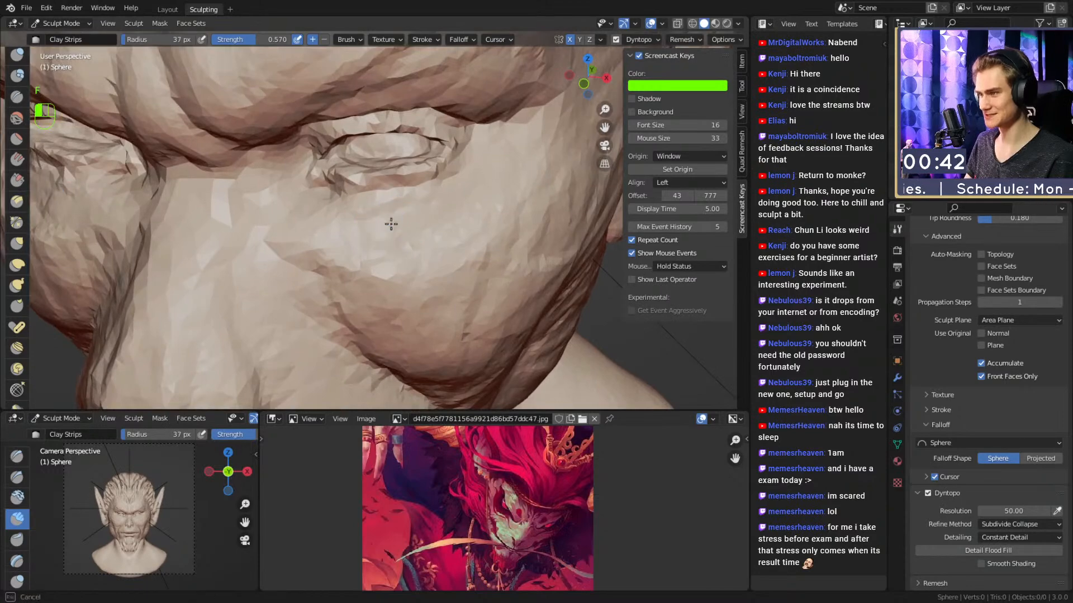
pyautogui.press('f')
pyautogui.click(495, 178)
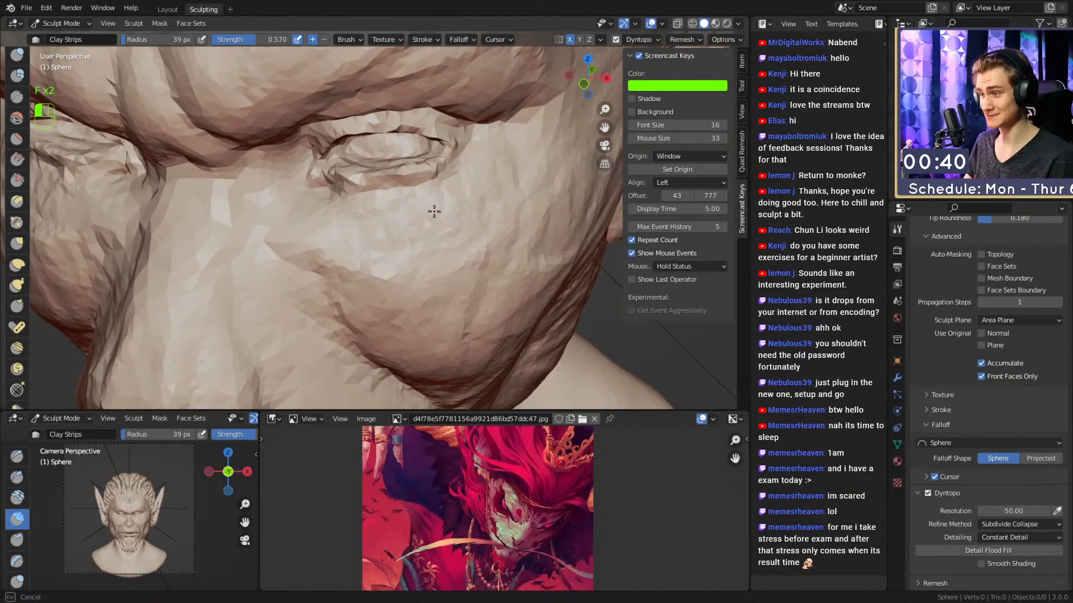
pyautogui.moveTo(286, 210); pyautogui.dragTo(280, 217)
pyautogui.moveTo(279, 217)
pyautogui.keyDown('alt'); pyautogui.mouseDown()
pyautogui.moveTo(233, 248)
pyautogui.moveTo(335, 222)
pyautogui.moveTo(331, 187)
pyautogui.mouseUp(); pyautogui.keyUp('alt')
pyautogui.press('3')
pyautogui.press('f')
pyautogui.click(349, 219)
pyautogui.keyDown('alt'); pyautogui.moveTo(343, 170); pyautogui.dragTo(391, 179, button='middle'); pyautogui.keyUp('alt')
pyautogui.moveTo(391, 179)
pyautogui.keyDown('ctrl'); pyautogui.keyDown('alt'); pyautogui.mouseDown(button='middle')
pyautogui.moveTo(394, 251)
pyautogui.moveTo(428, 207)
pyautogui.moveTo(438, 352)
pyautogui.moveTo(411, 213)
pyautogui.moveTo(424, 206)
pyautogui.moveTo(419, 235)
pyautogui.moveTo(422, 202)
pyautogui.mouseUp(button='middle'); pyautogui.keyUp('alt'); pyautogui.keyUp('ctrl')
pyautogui.press('1')
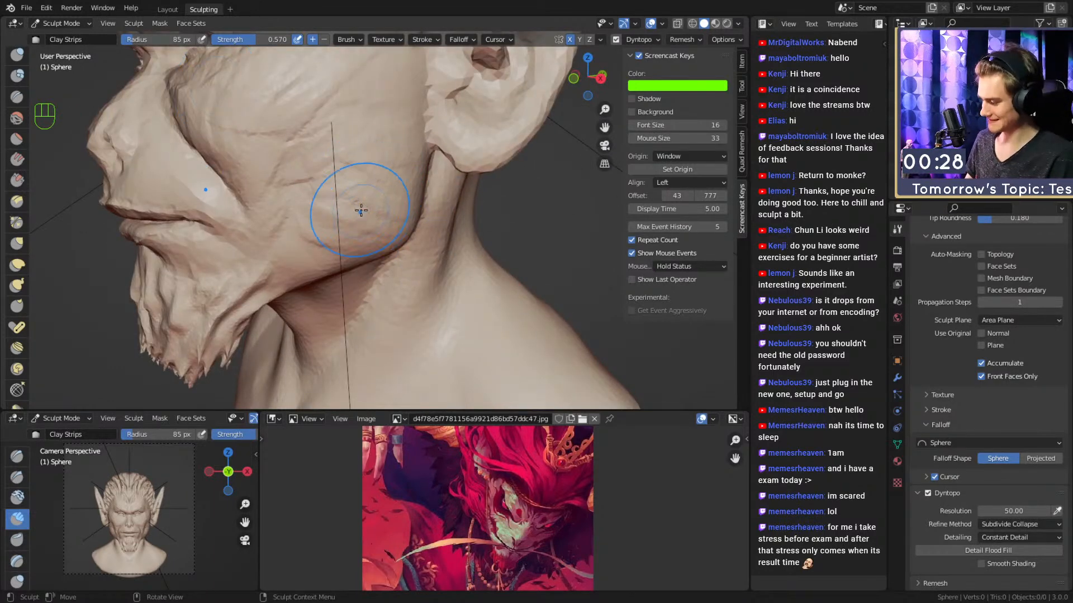
# Paint a mask at 45 px along the rear edge of the jaw below the ear.
pyautogui.keyDown('alt'); pyautogui.keyDown('shift'); pyautogui.moveTo(400, 207); pyautogui.dragTo(398, 229, button='middle'); pyautogui.keyUp('shift'); pyautogui.keyUp('alt')
pyautogui.moveTo(398, 229)
pyautogui.keyDown('alt'); pyautogui.mouseDown(button='middle')
pyautogui.moveTo(378, 235)
pyautogui.moveTo(373, 208)
pyautogui.moveTo(365, 239)
pyautogui.moveTo(318, 235)
pyautogui.moveTo(345, 255)
pyautogui.mouseUp(button='middle'); pyautogui.keyUp('alt')
pyautogui.press('4')
pyautogui.press('f')
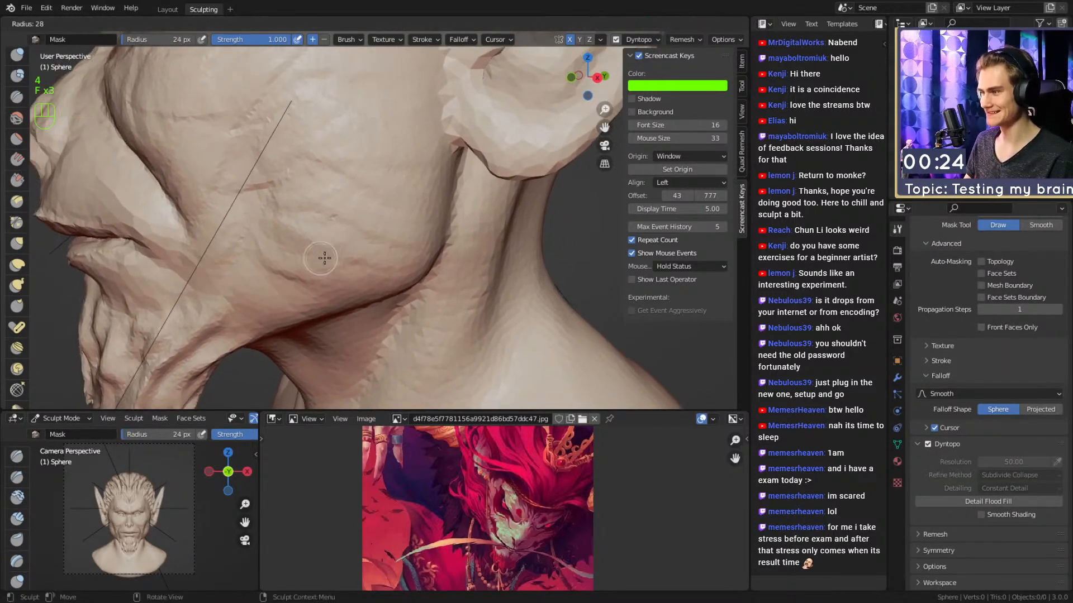
pyautogui.click(324, 257)
pyautogui.moveTo(337, 261); pyautogui.dragTo(320, 290)
pyautogui.moveTo(418, 232); pyautogui.dragTo(392, 260, button='middle')
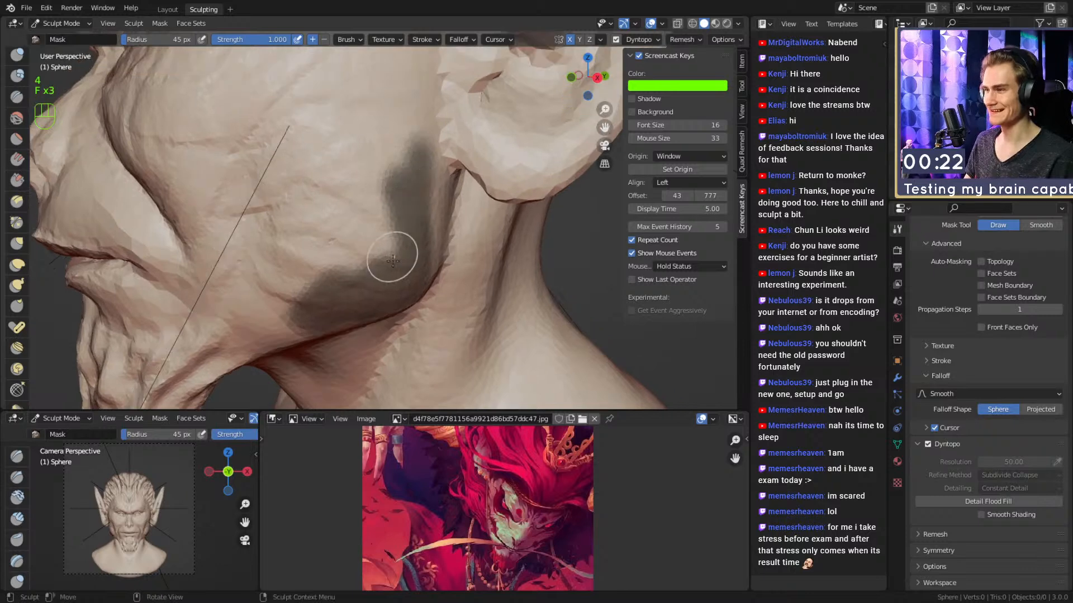
# Extend the jaw mask inward over the rear cheek and invert it so only that patch stays editable.
pyautogui.moveTo(408, 184); pyautogui.dragTo(404, 178, button='middle')
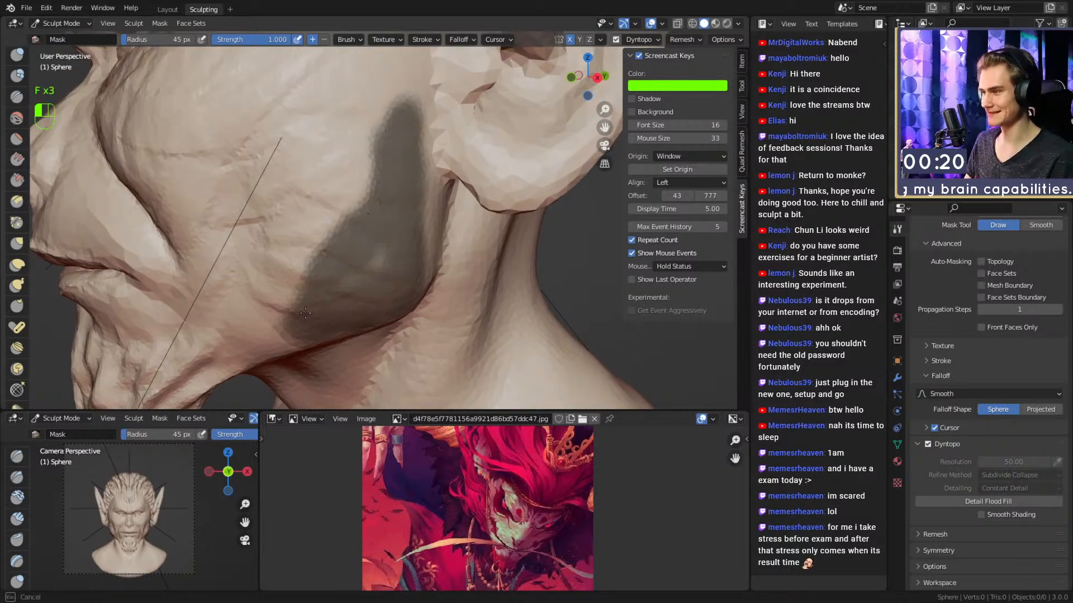
pyautogui.moveTo(382, 257); pyautogui.dragTo(371, 224, button='middle')
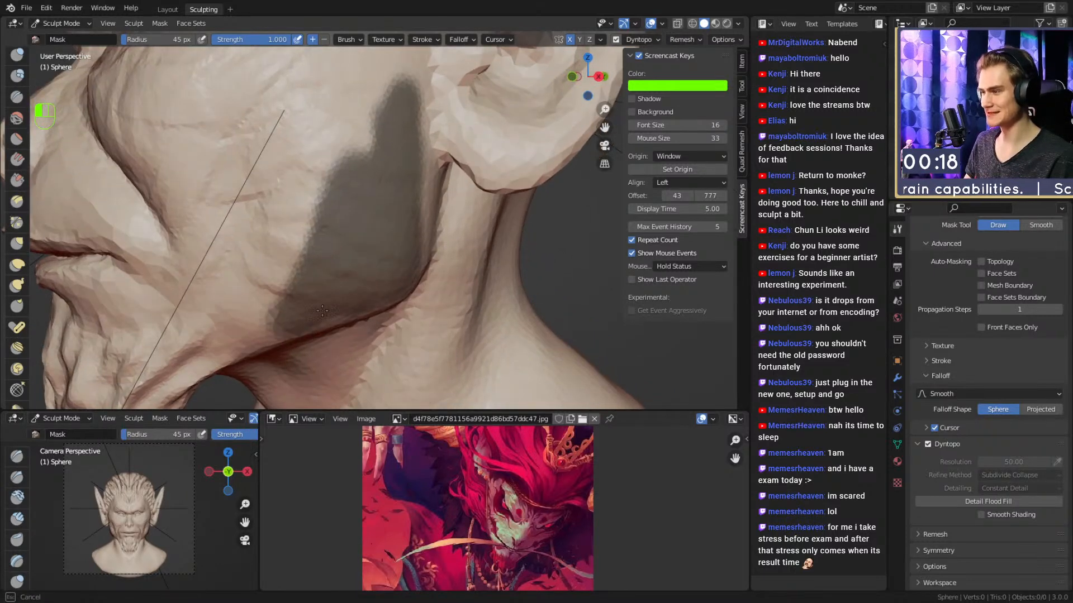
pyautogui.moveTo(339, 300); pyautogui.dragTo(324, 223, button='middle')
pyautogui.press('f')
pyautogui.click(369, 206)
pyautogui.keyDown('shift'); pyautogui.moveTo(379, 187); pyautogui.dragTo(377, 215, button='middle'); pyautogui.keyUp('shift')
pyautogui.hotkey('ctrl', 'i')
# Pull the unmasked jaw patch outward and backward to start a pointed sideburn tuft.
pyautogui.press('5')
pyautogui.press('f')
pyautogui.click(474, 270)
pyautogui.keyDown('alt'); pyautogui.moveTo(417, 268); pyautogui.dragTo(481, 274, button='middle'); pyautogui.keyUp('alt')
pyautogui.moveTo(481, 274)
pyautogui.keyDown('ctrl'); pyautogui.keyDown('alt'); pyautogui.mouseDown(button='middle')
pyautogui.moveTo(493, 270)
pyautogui.moveTo(426, 220)
pyautogui.moveTo(373, 232)
pyautogui.mouseUp(button='middle'); pyautogui.keyUp('alt'); pyautogui.keyUp('ctrl')
pyautogui.press('f')
pyautogui.click(446, 222)
pyautogui.press('f')
pyautogui.click(361, 227)
pyautogui.press('f')
pyautogui.click(351, 219)
pyautogui.moveTo(342, 216); pyautogui.dragTo(379, 230)
# Refine the length and backward curve of the sideburn tuft with further pulls at adjusted brush sizes.
pyautogui.moveTo(381, 237)
pyautogui.keyDown('alt'); pyautogui.mouseDown(button='middle')
pyautogui.moveTo(339, 241)
pyautogui.moveTo(356, 250)
pyautogui.mouseUp(button='middle'); pyautogui.keyUp('alt')
pyautogui.press('f')
pyautogui.click(322, 240)
pyautogui.press('f')
pyautogui.click(323, 246)
pyautogui.press('f')
pyautogui.click(339, 248)
pyautogui.moveTo(430, 257); pyautogui.dragTo(435, 260)
pyautogui.moveTo(447, 269)
pyautogui.keyDown('alt'); pyautogui.mouseDown(button='middle')
pyautogui.moveTo(421, 263)
pyautogui.moveTo(487, 250)
pyautogui.mouseUp(button='middle'); pyautogui.keyUp('alt')
pyautogui.keyDown('ctrl'); pyautogui.keyDown('alt'); pyautogui.moveTo(487, 249); pyautogui.dragTo(484, 232, button='middle'); pyautogui.keyUp('alt'); pyautogui.keyUp('ctrl')
pyautogui.keyDown('alt'); pyautogui.moveTo(385, 223); pyautogui.dragTo(426, 220, button='middle'); pyautogui.keyUp('alt')
# Carve strand grooves along the side of the sideburn tuft with Crease, reducing the radius from 84 to 72 px.
pyautogui.press('2')
pyautogui.press('f')
pyautogui.click(332, 236)
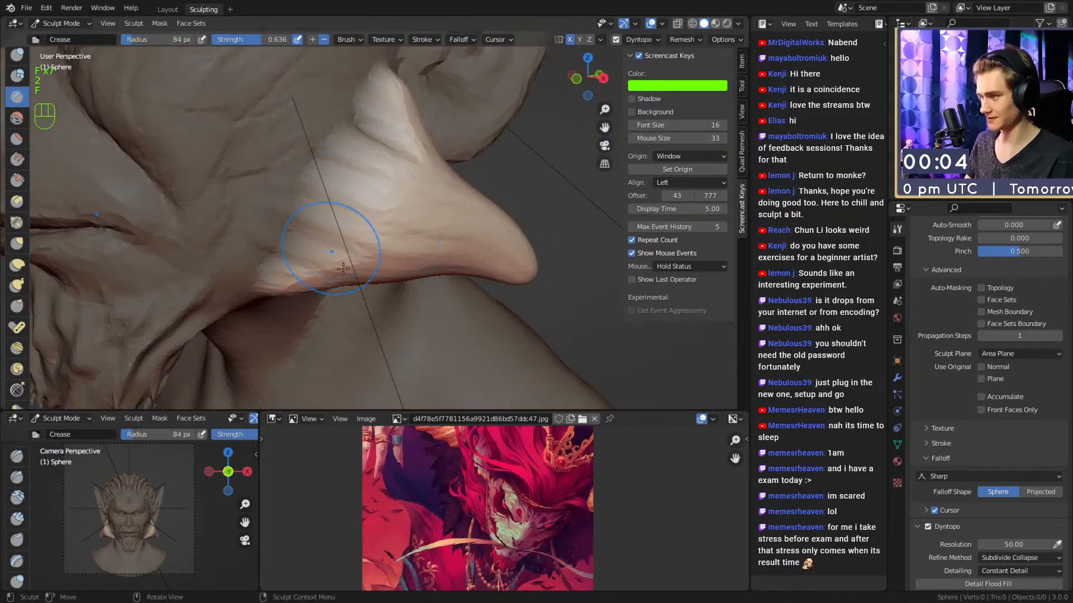
pyautogui.keyDown('alt'); pyautogui.moveTo(335, 235); pyautogui.dragTo(350, 239, button='middle'); pyautogui.keyUp('alt')
pyautogui.keyDown('ctrl'); pyautogui.keyDown('alt'); pyautogui.moveTo(350, 239); pyautogui.dragTo(387, 220, button='middle'); pyautogui.keyUp('alt'); pyautogui.keyUp('ctrl')
pyautogui.press('f')
pyautogui.click(328, 221)
pyautogui.moveTo(263, 204); pyautogui.dragTo(376, 217)
pyautogui.keyDown('alt'); pyautogui.moveTo(385, 224); pyautogui.dragTo(367, 214, button='middle'); pyautogui.keyUp('alt')
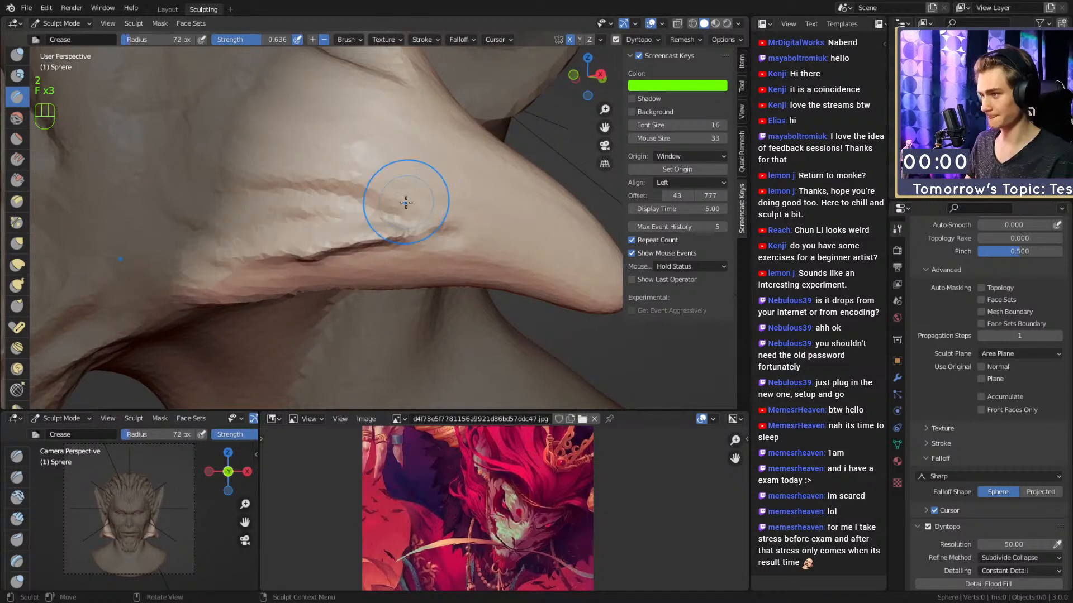
pyautogui.keyDown('alt'); pyautogui.moveTo(529, 203); pyautogui.dragTo(455, 211, button='middle'); pyautogui.keyUp('alt')
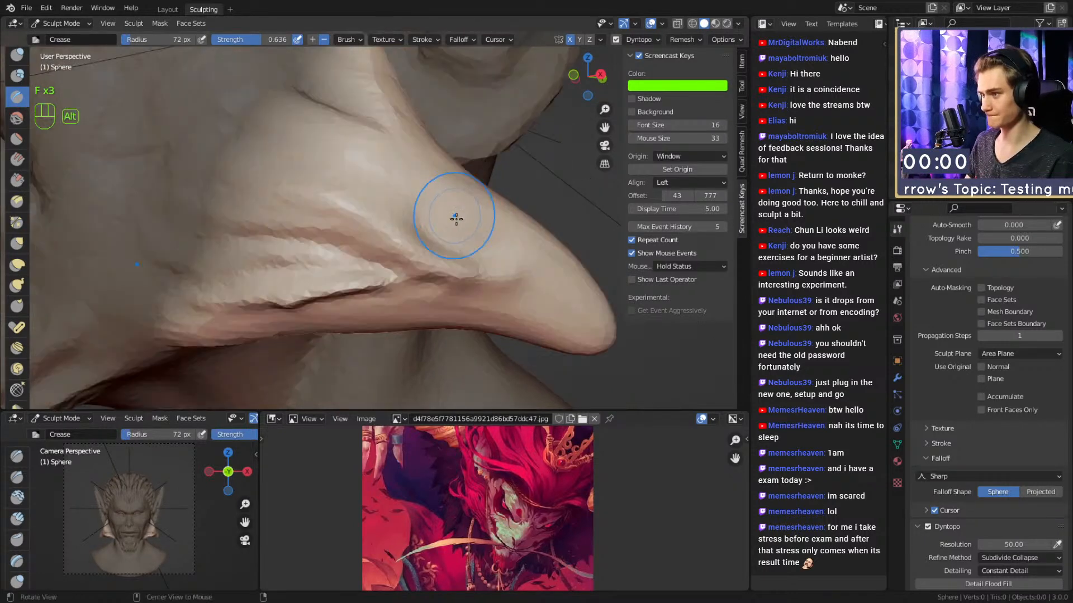
pyautogui.keyDown('ctrl'); pyautogui.moveTo(268, 166); pyautogui.dragTo(471, 229); pyautogui.keyUp('ctrl')
pyautogui.keyDown('shift'); pyautogui.moveTo(233, 166); pyautogui.dragTo(263, 196, button='middle'); pyautogui.keyUp('shift')
# Clear the mask and blend the sideburn tuft's strands into the cheek with inverted Crease at 55 px.
pyautogui.press('f')
pyautogui.click(324, 200)
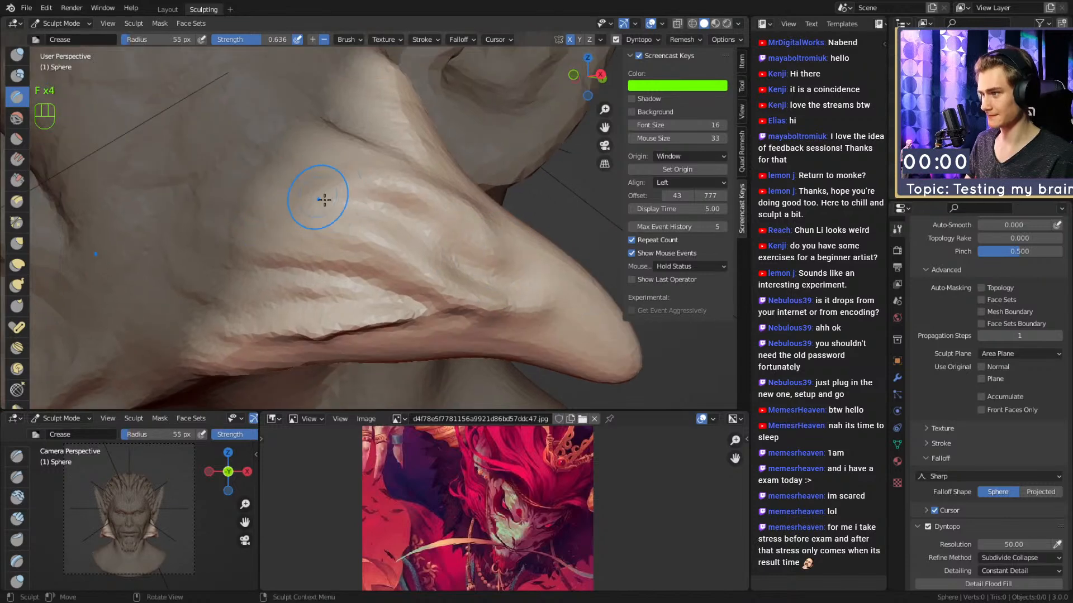
pyautogui.hotkey('alt', 'm')
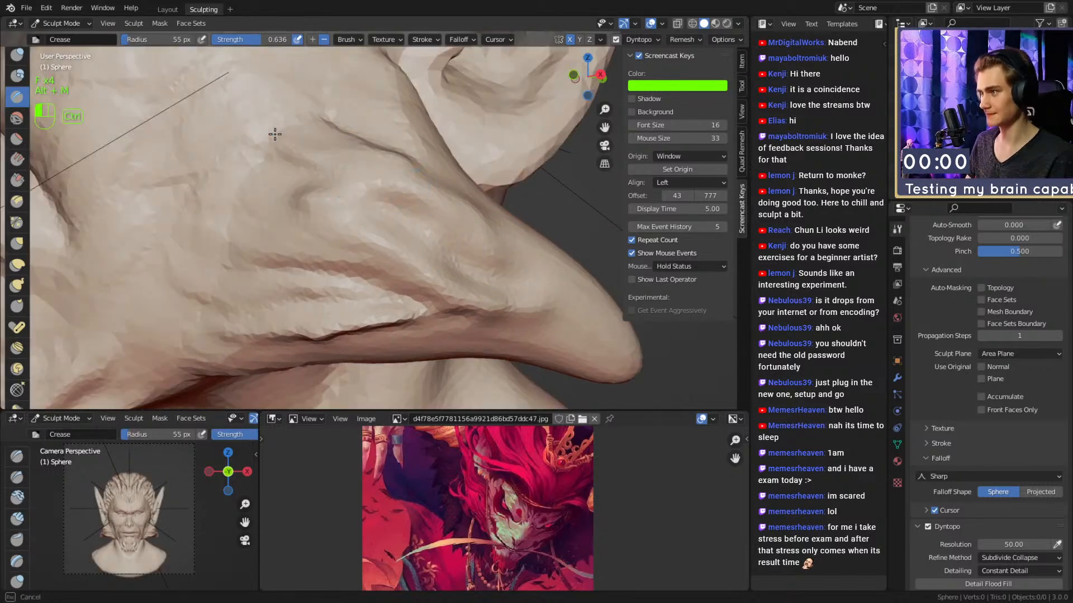
pyautogui.moveTo(205, 204)
pyautogui.keyDown('ctrl'); pyautogui.mouseDown()
pyautogui.moveTo(234, 229)
pyautogui.moveTo(335, 261)
pyautogui.mouseUp(); pyautogui.keyUp('ctrl')
pyautogui.keyDown('ctrl'); pyautogui.moveTo(226, 182); pyautogui.dragTo(361, 242); pyautogui.keyUp('ctrl')
pyautogui.moveTo(362, 242); pyautogui.dragTo(358, 235, button='middle')
pyautogui.keyDown('ctrl'); pyautogui.moveTo(187, 278); pyautogui.dragTo(366, 252); pyautogui.keyUp('ctrl')
pyautogui.keyDown('ctrl'); pyautogui.moveTo(195, 230); pyautogui.dragTo(330, 254); pyautogui.keyUp('ctrl')
# Add strands along the lower edge and underside of the sideburn tuft with inverted Crease at 55 px.
pyautogui.moveTo(330, 266); pyautogui.dragTo(316, 242, button='middle')
pyautogui.keyDown('ctrl'); pyautogui.moveTo(173, 316); pyautogui.dragTo(335, 266); pyautogui.keyUp('ctrl')
pyautogui.moveTo(342, 259); pyautogui.dragTo(329, 223, button='middle')
pyautogui.moveTo(193, 235)
pyautogui.keyDown('ctrl'); pyautogui.mouseDown()
pyautogui.moveTo(371, 167)
pyautogui.moveTo(460, 196)
pyautogui.mouseUp(); pyautogui.keyUp('ctrl')
pyautogui.moveTo(435, 207)
pyautogui.mouseDown(button='middle')
pyautogui.moveTo(419, 240)
pyautogui.moveTo(368, 247)
pyautogui.mouseUp(button='middle')
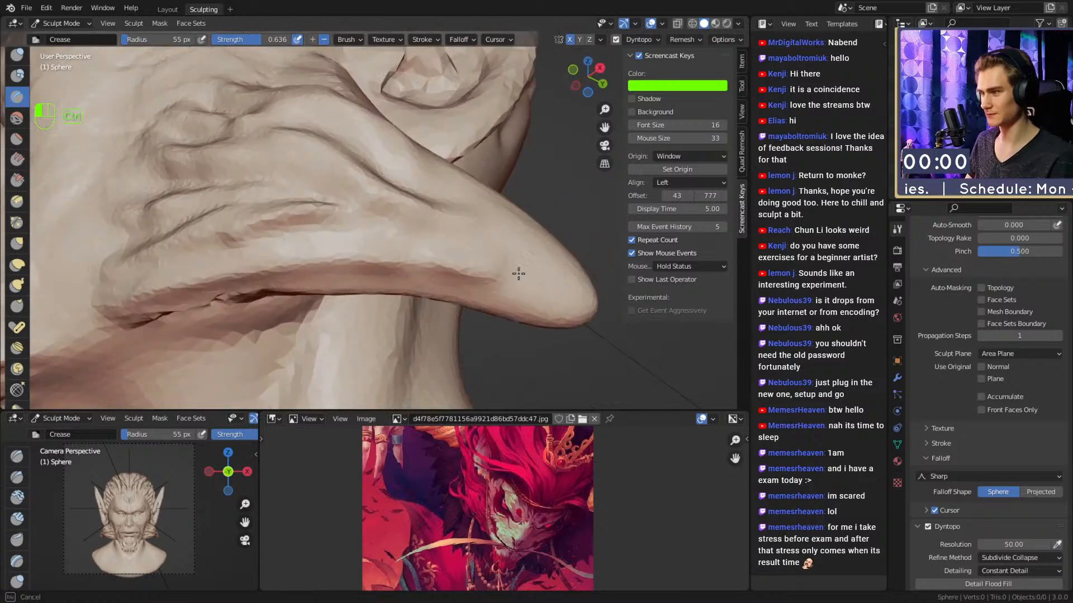
pyautogui.moveTo(475, 268); pyautogui.dragTo(394, 281, button='middle')
pyautogui.keyDown('ctrl'); pyautogui.moveTo(503, 311); pyautogui.dragTo(380, 254); pyautogui.keyUp('ctrl')
pyautogui.moveTo(373, 224); pyautogui.dragTo(400, 285, button='middle')
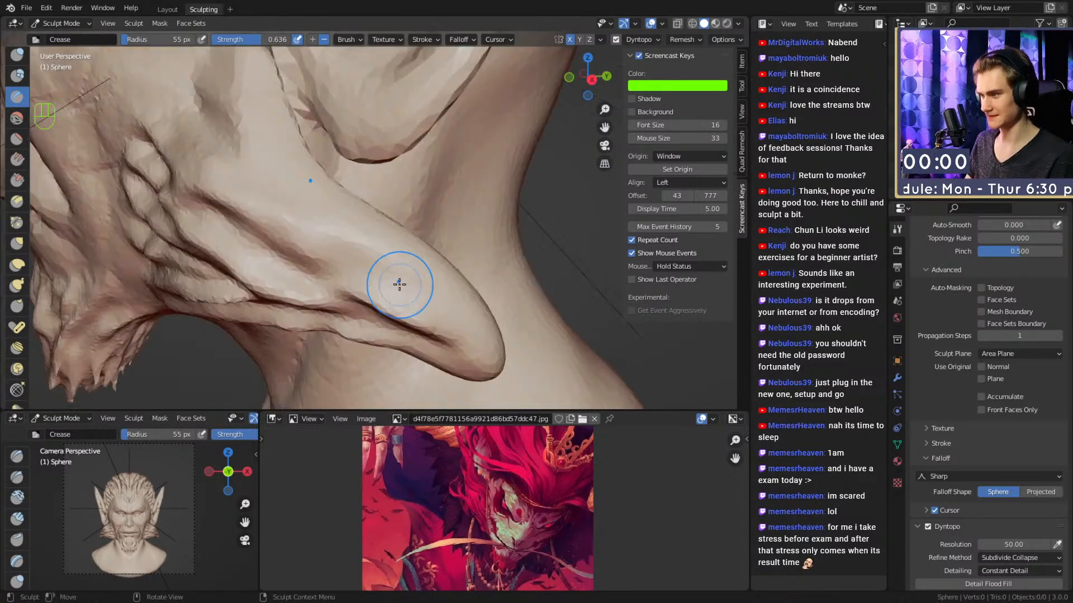
# Carve further strand grooves along the side of the sideburn tuft with Crease at 55 px.
pyautogui.moveTo(419, 253); pyautogui.dragTo(433, 260)
pyautogui.moveTo(355, 252); pyautogui.dragTo(371, 256, button='middle')
pyautogui.moveTo(268, 188); pyautogui.dragTo(386, 271)
pyautogui.moveTo(370, 231)
pyautogui.mouseDown(button='middle')
pyautogui.moveTo(367, 254)
pyautogui.moveTo(349, 252)
pyautogui.mouseUp(button='middle')
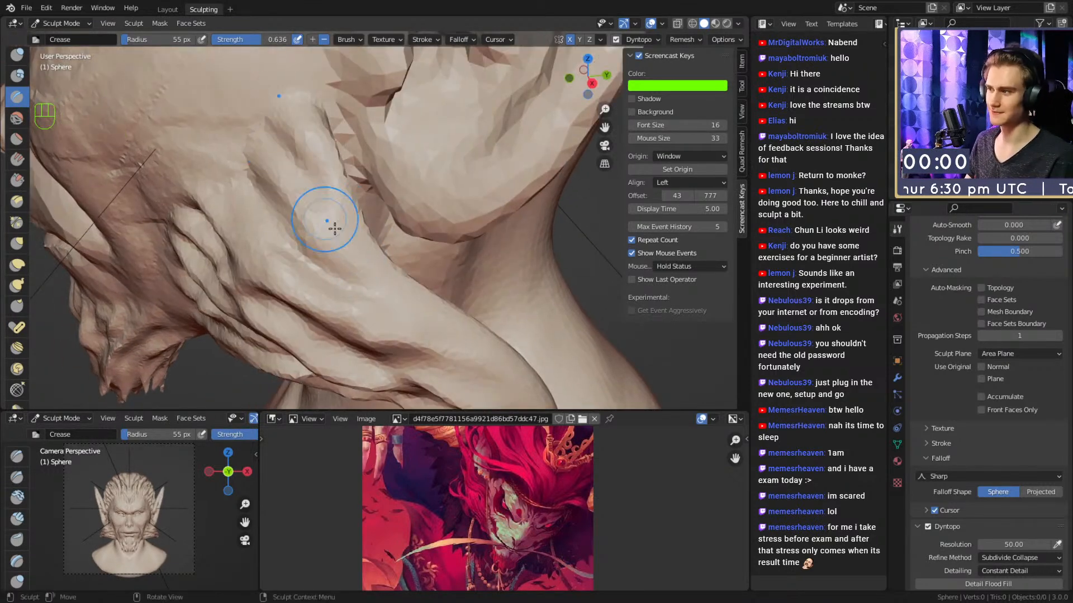
# Raise fine strand ridges at the root of the sideburn tuft below the ear with inverted Crease at 35 px.
pyautogui.press('f')
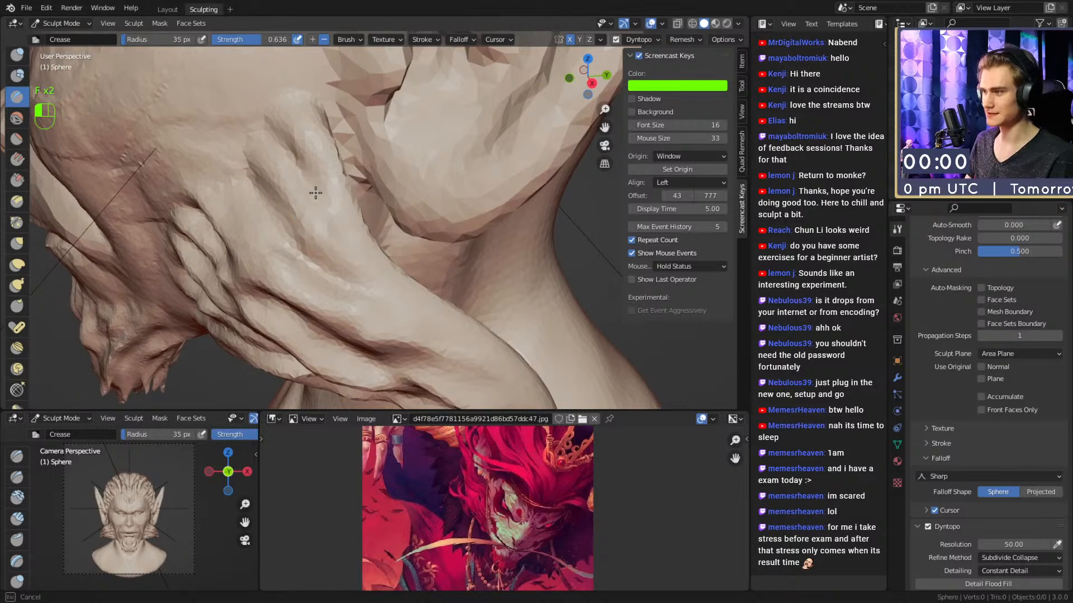
pyautogui.click(315, 193)
pyautogui.moveTo(266, 164); pyautogui.dragTo(292, 138, button='middle')
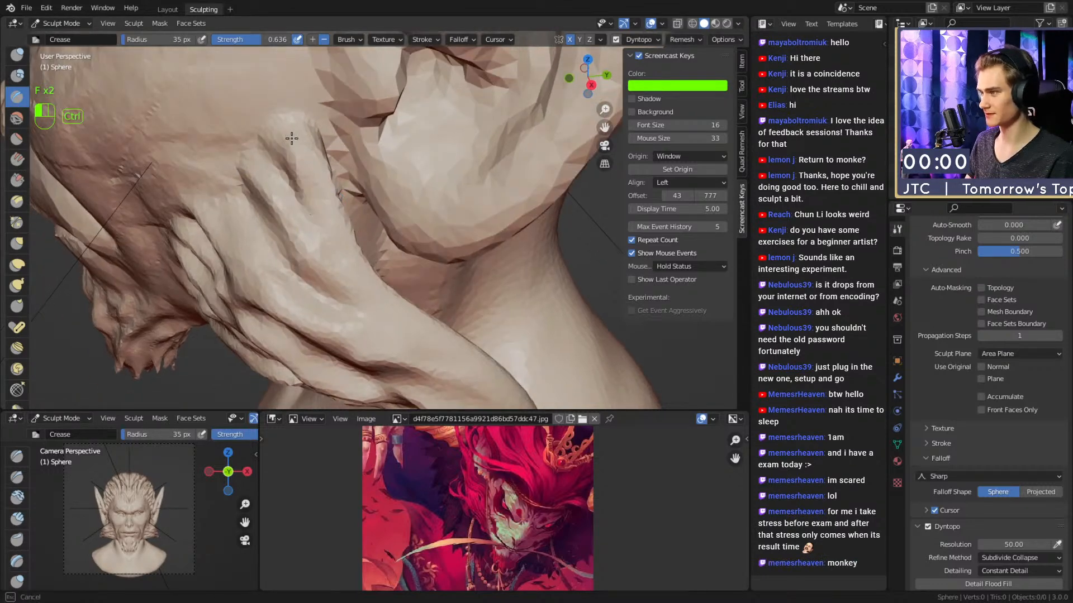
pyautogui.moveTo(288, 117)
pyautogui.keyDown('ctrl'); pyautogui.mouseDown()
pyautogui.moveTo(338, 229)
pyautogui.moveTo(303, 228)
pyautogui.mouseUp(); pyautogui.keyUp('ctrl')
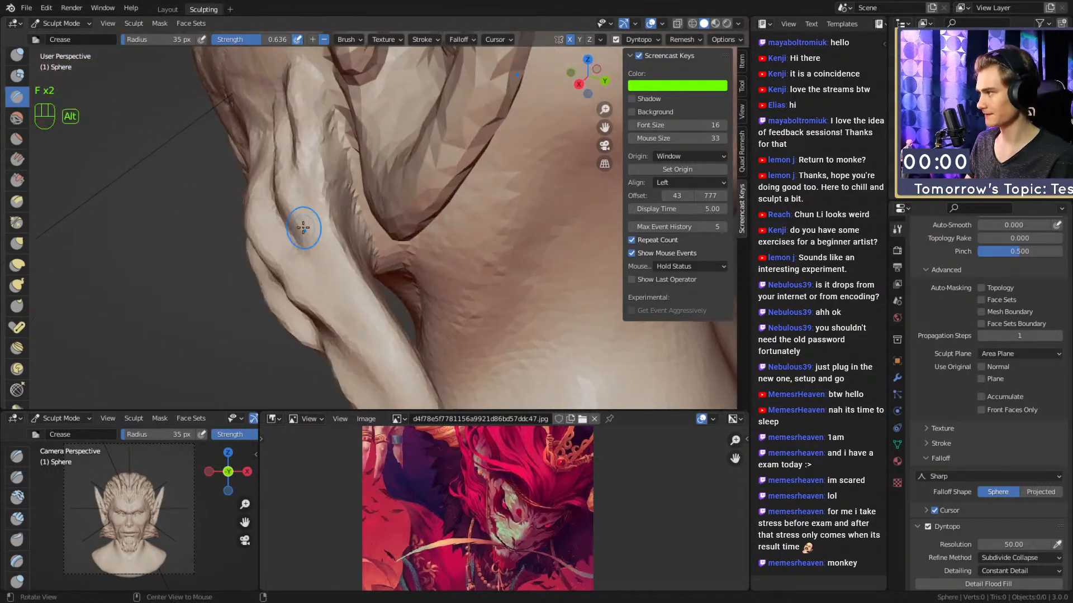
pyautogui.keyDown('alt'); pyautogui.moveTo(333, 240); pyautogui.dragTo(303, 192, button='middle'); pyautogui.keyUp('alt')
pyautogui.keyDown('ctrl'); pyautogui.moveTo(308, 279); pyautogui.dragTo(308, 302); pyautogui.keyUp('ctrl')
# Pull pointed strand tips out of the sideburn tuft with Snake Hook.
pyautogui.moveTo(279, 268)
pyautogui.keyDown('alt'); pyautogui.keyDown('shift'); pyautogui.mouseDown()
pyautogui.moveTo(302, 252)
pyautogui.moveTo(411, 250)
pyautogui.moveTo(419, 238)
pyautogui.mouseUp(); pyautogui.keyUp('shift'); pyautogui.keyUp('alt')
pyautogui.press('5')
pyautogui.moveTo(386, 324)
pyautogui.keyDown('alt'); pyautogui.keyDown('shift'); pyautogui.mouseDown()
pyautogui.moveTo(371, 218)
pyautogui.moveTo(356, 234)
pyautogui.mouseUp(); pyautogui.keyUp('shift'); pyautogui.keyUp('alt')
pyautogui.press('f')
pyautogui.click(357, 237)
pyautogui.moveTo(423, 244); pyautogui.dragTo(426, 246)
pyautogui.moveTo(413, 243)
pyautogui.keyDown('alt'); pyautogui.mouseDown()
pyautogui.moveTo(372, 244)
pyautogui.moveTo(394, 254)
pyautogui.moveTo(511, 240)
pyautogui.mouseUp(); pyautogui.keyUp('alt')
# Draw out more pointed strands along the edges of the sideburn tuft, bringing the Snake Hook radius to 92 px.
pyautogui.press('f')
pyautogui.click(364, 246)
pyautogui.press('f')
pyautogui.click(421, 263)
pyautogui.moveTo(422, 262)
pyautogui.keyDown('alt'); pyautogui.mouseDown()
pyautogui.moveTo(402, 262)
pyautogui.moveTo(328, 324)
pyautogui.moveTo(412, 307)
pyautogui.moveTo(405, 189)
pyautogui.moveTo(321, 164)
pyautogui.mouseUp(); pyautogui.keyUp('alt')
pyautogui.moveTo(431, 219)
pyautogui.keyDown('alt'); pyautogui.keyDown('shift'); pyautogui.mouseDown()
pyautogui.moveTo(359, 193)
pyautogui.moveTo(455, 227)
pyautogui.mouseUp(); pyautogui.keyUp('shift'); pyautogui.keyUp('alt')
pyautogui.press('f')
pyautogui.click(482, 239)
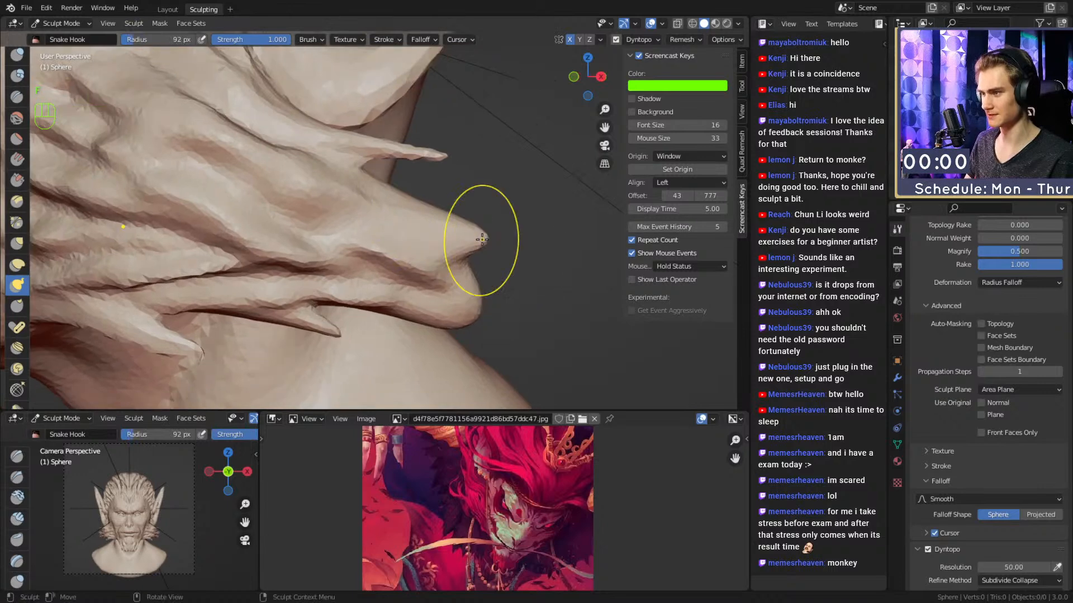
# Taper the end of the sideburn tuft into two separate points with Snake Hook at varied radii.
pyautogui.press('f')
pyautogui.moveTo(519, 285)
pyautogui.keyDown('alt'); pyautogui.keyDown('shift'); pyautogui.mouseDown()
pyautogui.moveTo(447, 207)
pyautogui.moveTo(466, 276)
pyautogui.moveTo(491, 261)
pyautogui.mouseUp(); pyautogui.keyUp('shift'); pyautogui.keyUp('alt')
pyautogui.click(447, 227)
pyautogui.press('f')
pyautogui.click(479, 260)
pyautogui.press('f')
pyautogui.click(441, 238)
pyautogui.press('f')
pyautogui.click(416, 244)
# Adjust the forked end of the sideburn tuft with Grab, undo the last pull and set the radius to 186 px.
pyautogui.keyDown('alt'); pyautogui.moveTo(491, 301); pyautogui.dragTo(385, 215); pyautogui.keyUp('alt')
pyautogui.keyDown('ctrl'); pyautogui.keyDown('alt'); pyautogui.moveTo(386, 215); pyautogui.dragTo(441, 259); pyautogui.keyUp('alt'); pyautogui.keyUp('ctrl')
pyautogui.press('3')
pyautogui.press('f')
pyautogui.press('f')
pyautogui.click(450, 279)
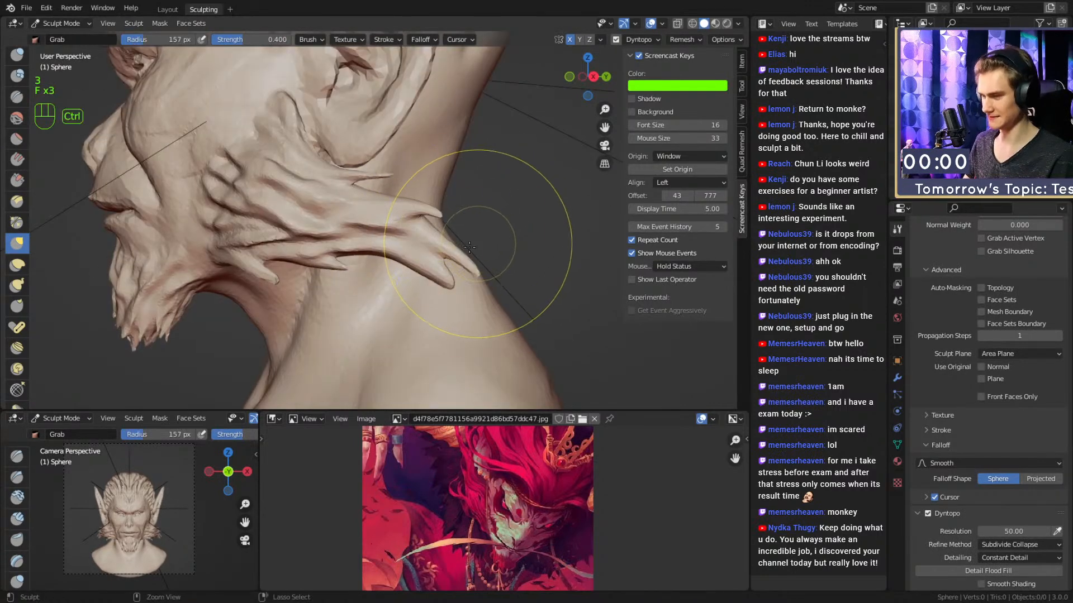
pyautogui.hotkey('ctrl', 'z')
pyautogui.press('f')
pyautogui.click(437, 275)
pyautogui.press('f')
pyautogui.click(444, 270)
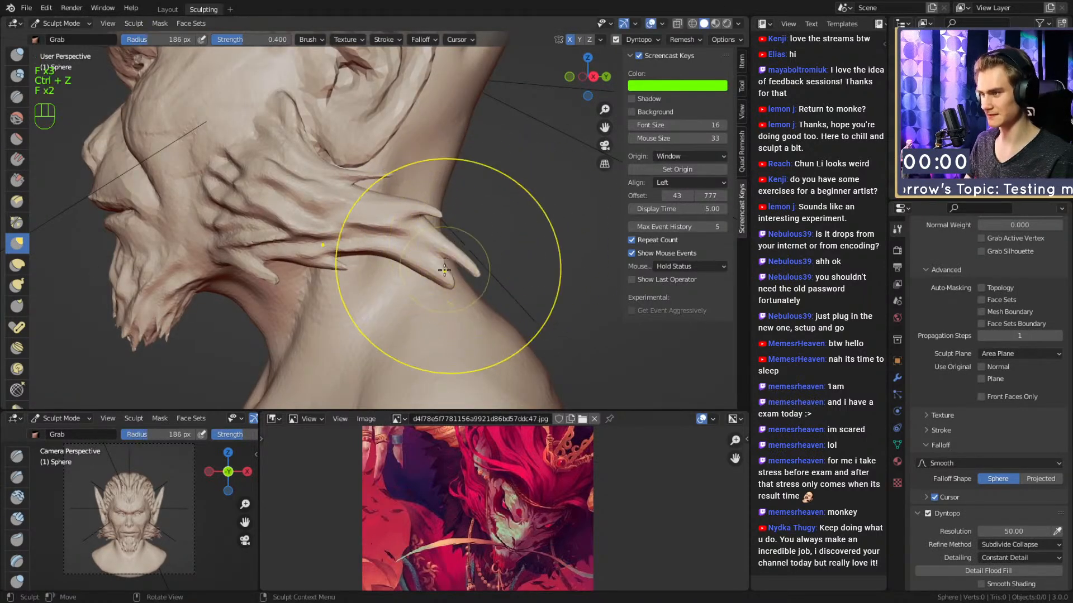
# Bend the forked sideburn tips into a smoother curve with Grab, reducing the radius to 165 px.
pyautogui.keyDown('alt'); pyautogui.keyDown('shift'); pyautogui.moveTo(398, 224); pyautogui.dragTo(408, 217); pyautogui.keyUp('shift'); pyautogui.keyUp('alt')
pyautogui.keyDown('alt'); pyautogui.moveTo(385, 220); pyautogui.dragTo(414, 224); pyautogui.keyUp('alt')
pyautogui.press('f')
pyautogui.click(475, 254)
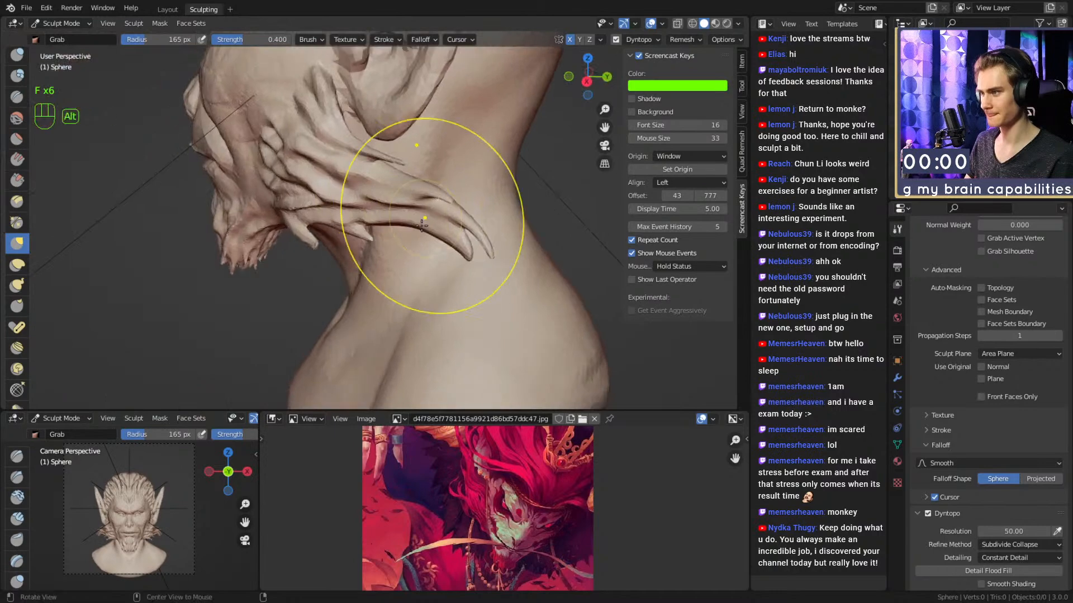
pyautogui.keyDown('alt'); pyautogui.moveTo(490, 218); pyautogui.dragTo(366, 280); pyautogui.keyUp('alt')
pyautogui.press('f')
pyautogui.click(380, 292)
pyautogui.keyDown('alt'); pyautogui.moveTo(279, 299); pyautogui.dragTo(447, 262); pyautogui.keyUp('alt')
pyautogui.keyDown('alt'); pyautogui.keyDown('shift'); pyautogui.moveTo(402, 251); pyautogui.dragTo(313, 268); pyautogui.keyUp('shift'); pyautogui.keyUp('alt')
pyautogui.moveTo(371, 260)
pyautogui.keyDown('alt'); pyautogui.keyDown('shift'); pyautogui.mouseDown()
pyautogui.moveTo(380, 266)
pyautogui.moveTo(358, 272)
pyautogui.mouseUp(); pyautogui.keyUp('shift'); pyautogui.keyUp('alt')
pyautogui.moveTo(359, 272)
pyautogui.keyDown('ctrl'); pyautogui.keyDown('alt'); pyautogui.mouseDown()
pyautogui.moveTo(338, 181)
pyautogui.moveTo(356, 224)
pyautogui.mouseUp(); pyautogui.keyUp('alt'); pyautogui.keyUp('ctrl')
# Build up the forehead just below the hairline with Clay Strips at 28 px.
pyautogui.press('1')
pyautogui.press('f')
pyautogui.click(340, 182)
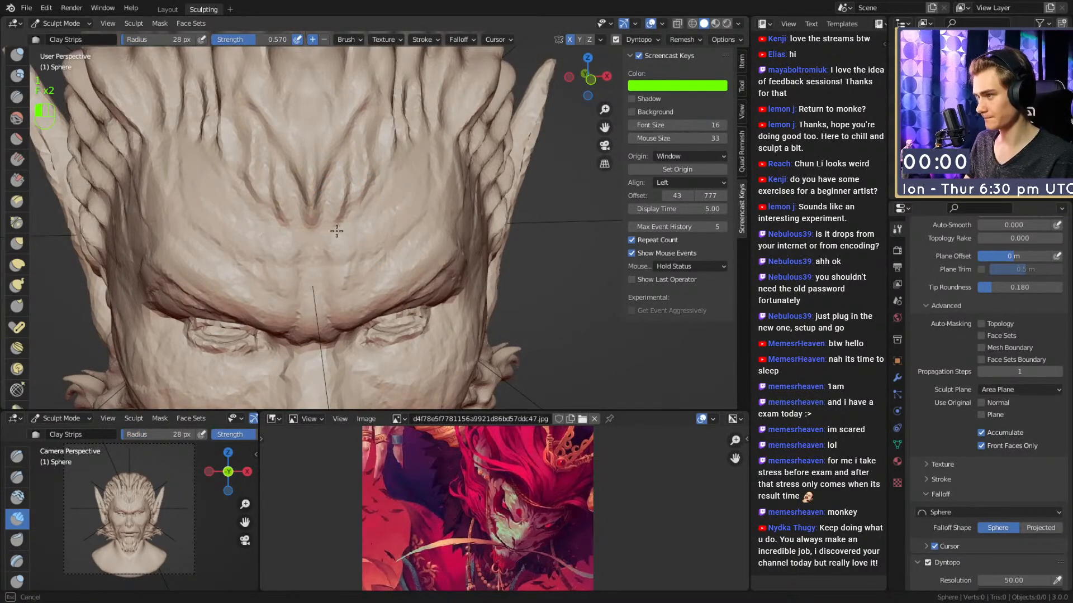
pyautogui.moveTo(446, 205)
pyautogui.keyDown('alt'); pyautogui.mouseDown()
pyautogui.moveTo(319, 245)
pyautogui.moveTo(254, 279)
pyautogui.moveTo(226, 271)
pyautogui.mouseUp(); pyautogui.keyUp('alt')
pyautogui.keyDown('alt'); pyautogui.moveTo(263, 250); pyautogui.dragTo(363, 255); pyautogui.keyUp('alt')
# Carve the hairline edge across the forehead above the brows with Crease at 28 px.
pyautogui.moveTo(363, 254)
pyautogui.keyDown('ctrl'); pyautogui.keyDown('alt'); pyautogui.mouseDown()
pyautogui.moveTo(343, 220)
pyautogui.moveTo(377, 211)
pyautogui.mouseUp(); pyautogui.keyUp('alt'); pyautogui.keyUp('ctrl')
pyautogui.press('2')
pyautogui.press('f')
pyautogui.moveTo(337, 241); pyautogui.dragTo(450, 162)
pyautogui.press('f')
pyautogui.click(387, 205)
pyautogui.press('f')
pyautogui.click(380, 209)
pyautogui.moveTo(449, 162); pyautogui.dragTo(355, 162, button='middle')
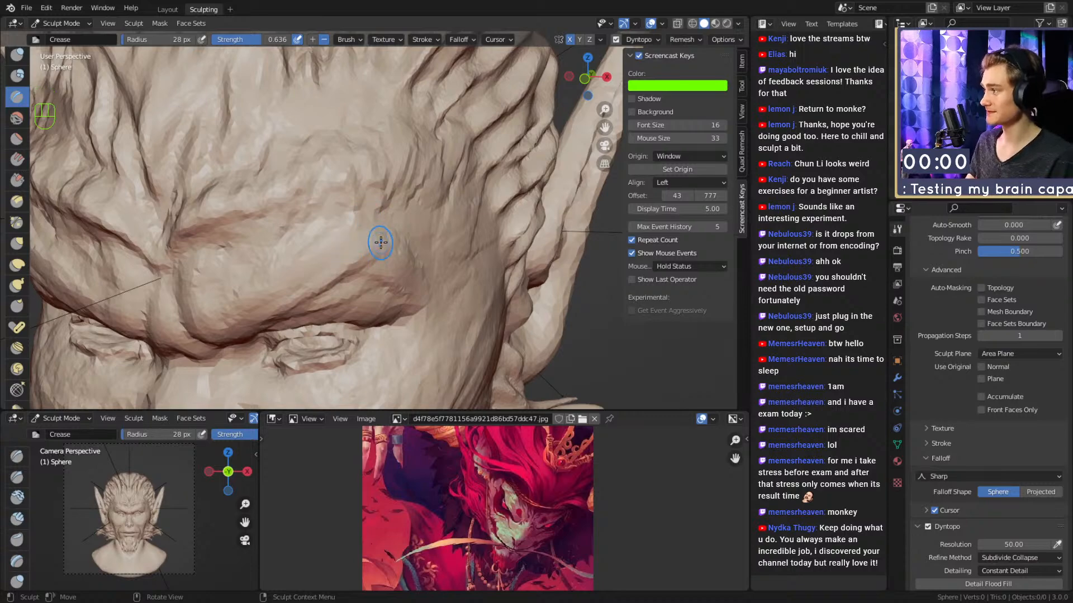
# Deepen the crease at the central hairline point and shape small strands around it with inverted Crease.
pyautogui.moveTo(329, 205); pyautogui.dragTo(374, 216, button='middle')
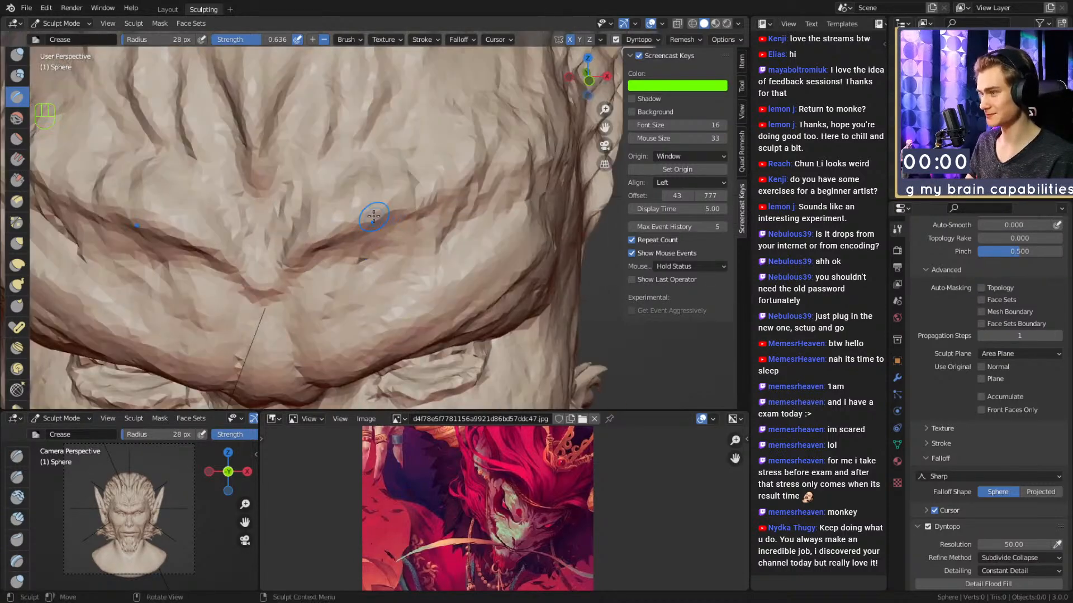
pyautogui.moveTo(375, 226); pyautogui.dragTo(306, 259)
pyautogui.moveTo(308, 255); pyautogui.dragTo(333, 240, button='middle')
pyautogui.keyDown('ctrl'); pyautogui.moveTo(334, 195); pyautogui.dragTo(312, 249); pyautogui.keyUp('ctrl')
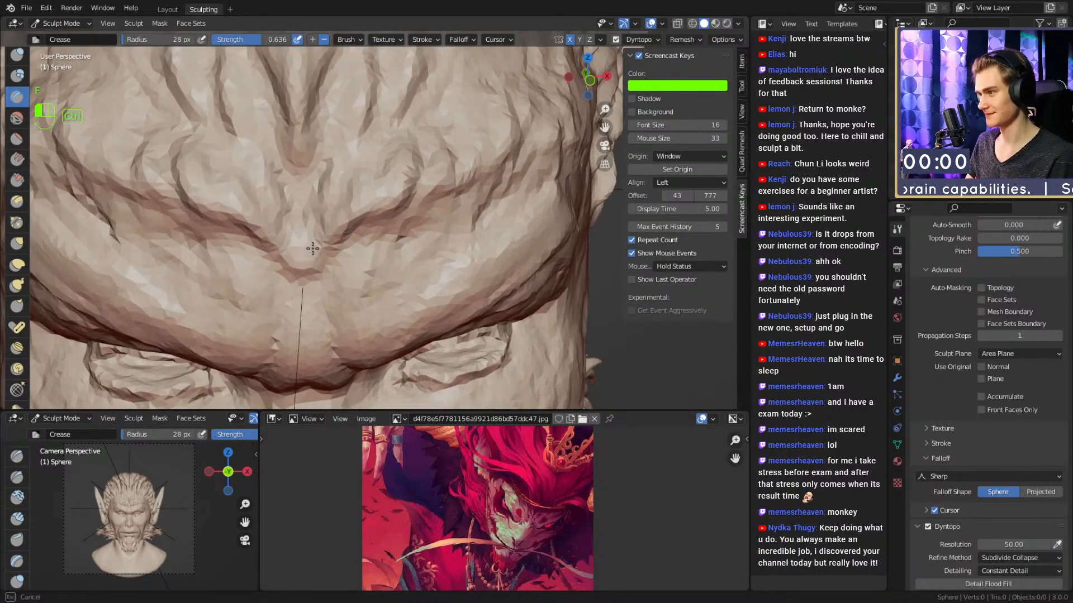
pyautogui.keyDown('ctrl'); pyautogui.moveTo(304, 168); pyautogui.dragTo(300, 186); pyautogui.keyUp('ctrl')
pyautogui.press('f')
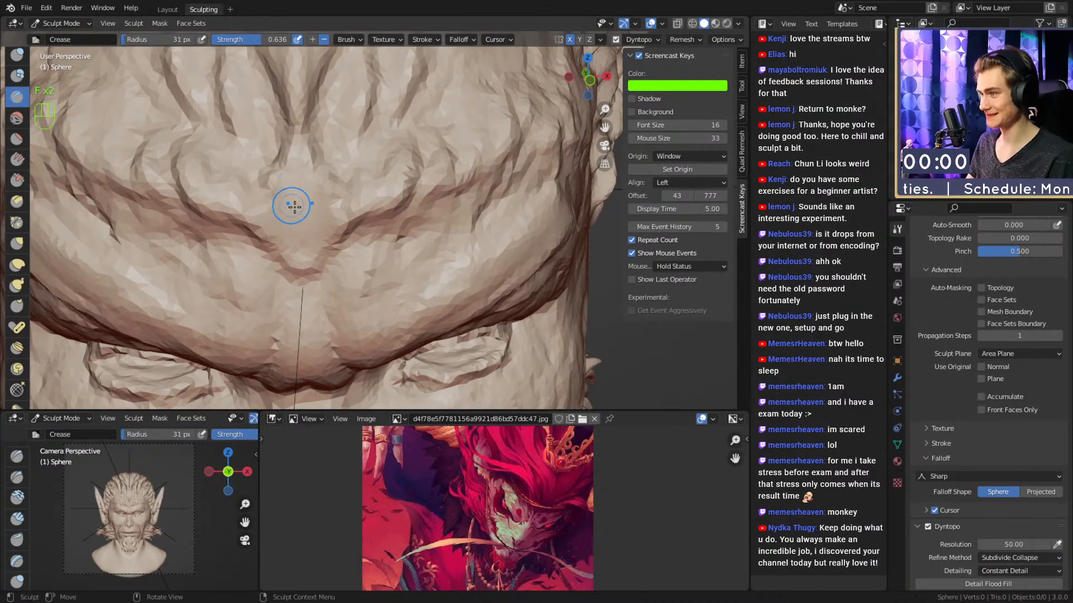
pyautogui.keyDown('ctrl'); pyautogui.moveTo(259, 211); pyautogui.dragTo(280, 193); pyautogui.keyUp('ctrl')
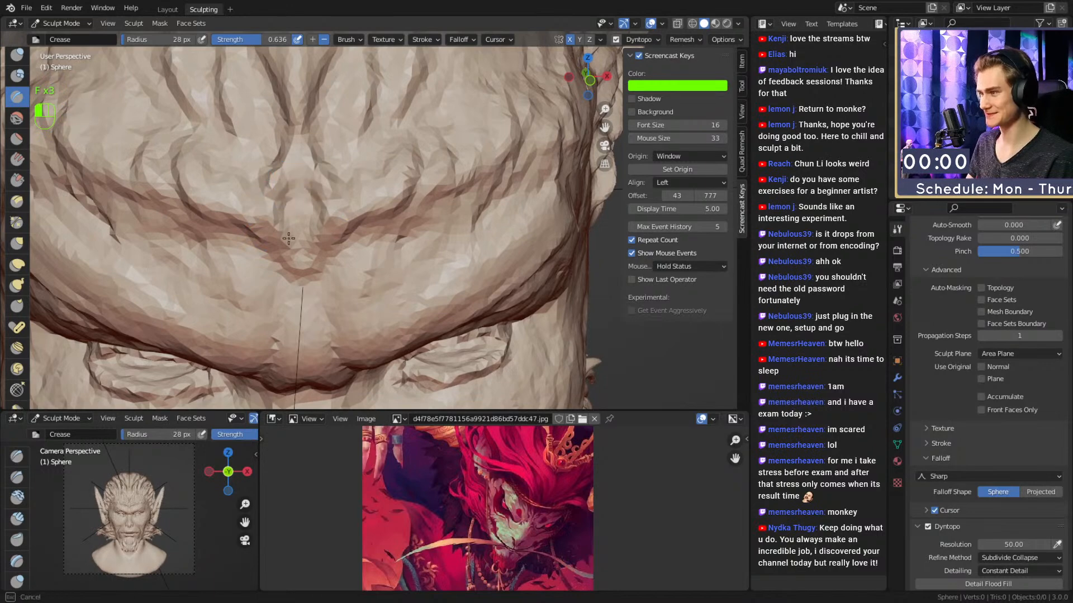
pyautogui.keyDown('alt'); pyautogui.keyDown('shift'); pyautogui.moveTo(343, 200); pyautogui.dragTo(320, 211); pyautogui.keyUp('shift'); pyautogui.keyUp('alt')
# Raise strands along the forehead hairline from the centre towards the temple with inverted Crease at 28 px.
pyautogui.keyDown('ctrl'); pyautogui.moveTo(309, 229); pyautogui.dragTo(334, 167); pyautogui.keyUp('ctrl')
pyautogui.keyDown('alt'); pyautogui.moveTo(375, 216); pyautogui.dragTo(354, 217); pyautogui.keyUp('alt')
pyautogui.keyDown('ctrl'); pyautogui.moveTo(330, 227); pyautogui.dragTo(381, 175); pyautogui.keyUp('ctrl')
pyautogui.keyDown('alt'); pyautogui.moveTo(376, 195); pyautogui.dragTo(344, 205); pyautogui.keyUp('alt')
pyautogui.moveTo(411, 191)
pyautogui.keyDown('alt'); pyautogui.mouseDown()
pyautogui.moveTo(371, 204)
pyautogui.moveTo(346, 191)
pyautogui.mouseUp(); pyautogui.keyUp('alt')
pyautogui.keyDown('alt'); pyautogui.moveTo(422, 146); pyautogui.dragTo(378, 175); pyautogui.keyUp('alt')
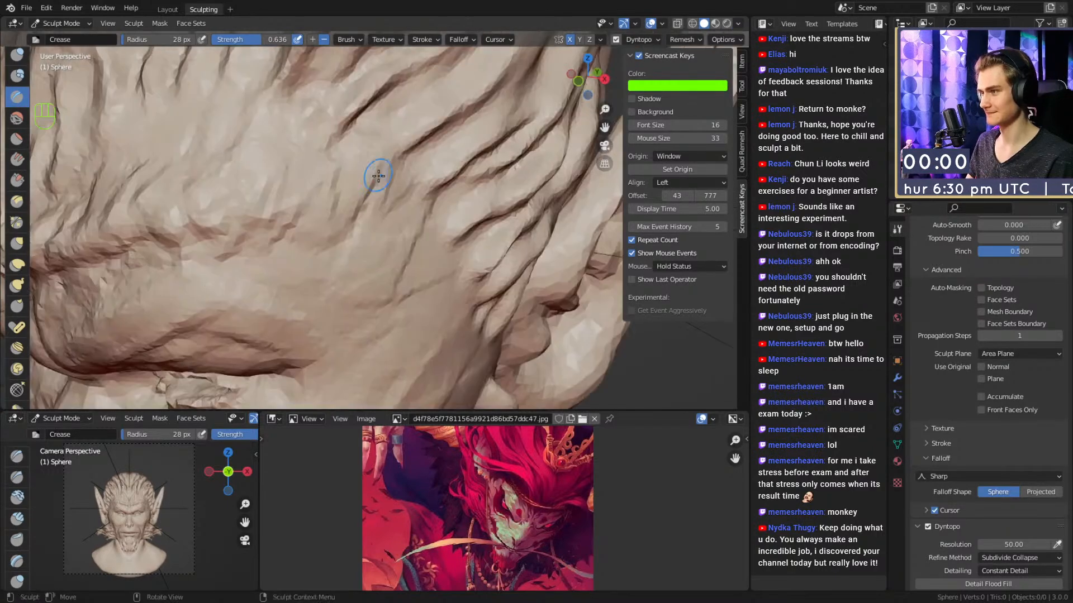
# Define the hairline strands between the outer brow and the temple with Crease at 32 px.
pyautogui.press('f')
pyautogui.click(414, 177)
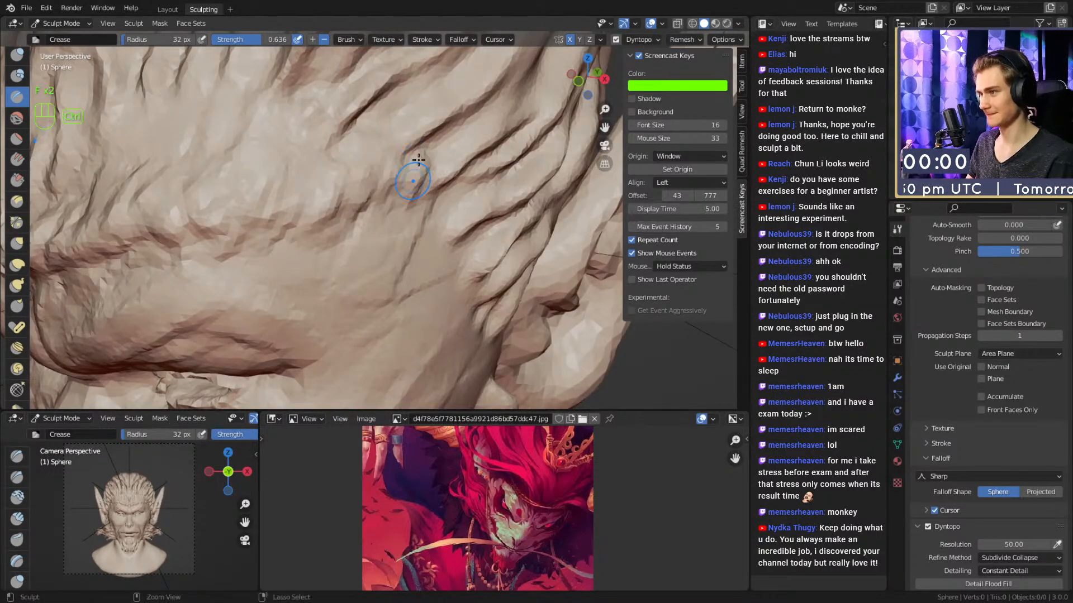
pyautogui.keyDown('alt'); pyautogui.keyDown('shift'); pyautogui.moveTo(333, 203); pyautogui.dragTo(358, 196); pyautogui.keyUp('shift'); pyautogui.keyUp('alt')
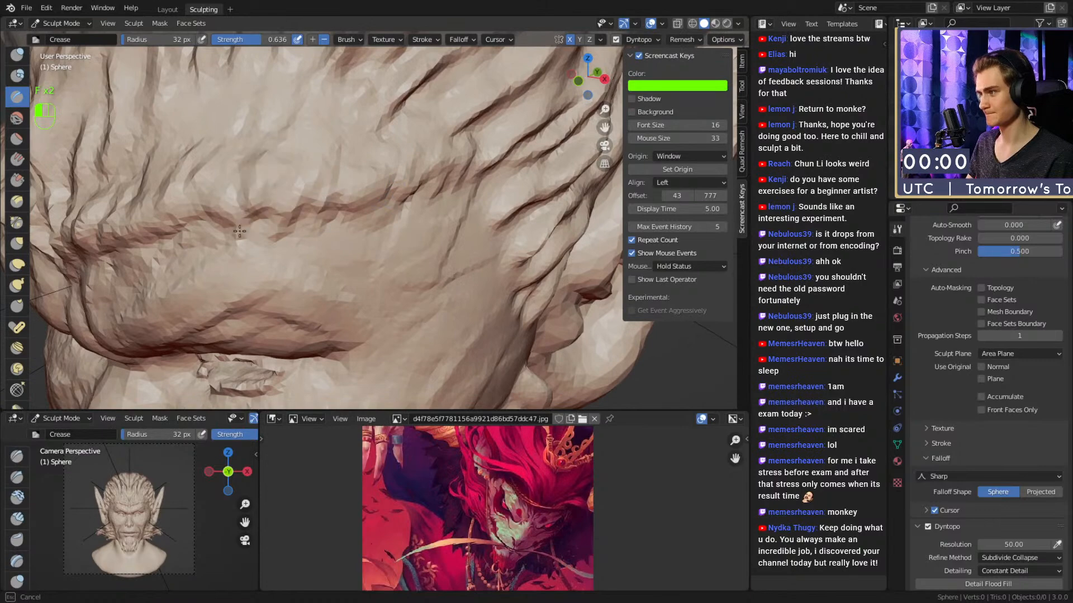
pyautogui.keyDown('alt'); pyautogui.moveTo(241, 224); pyautogui.dragTo(337, 193); pyautogui.keyUp('alt')
pyautogui.moveTo(412, 188)
pyautogui.keyDown('alt'); pyautogui.mouseDown()
pyautogui.moveTo(375, 190)
pyautogui.moveTo(342, 221)
pyautogui.mouseUp(); pyautogui.keyUp('alt')
pyautogui.moveTo(342, 221)
pyautogui.keyDown('ctrl'); pyautogui.keyDown('alt'); pyautogui.mouseDown()
pyautogui.moveTo(302, 215)
pyautogui.moveTo(475, 226)
pyautogui.moveTo(357, 224)
pyautogui.moveTo(408, 221)
pyautogui.moveTo(411, 280)
pyautogui.moveTo(391, 310)
pyautogui.mouseUp(); pyautogui.keyUp('alt'); pyautogui.keyUp('ctrl')
# Refine and smooth the side hairline with Crease at 31 px, then undo the last stroke.
pyautogui.moveTo(391, 310)
pyautogui.keyDown('ctrl'); pyautogui.keyDown('alt'); pyautogui.mouseDown()
pyautogui.moveTo(447, 251)
pyautogui.moveTo(442, 223)
pyautogui.moveTo(472, 181)
pyautogui.mouseUp(); pyautogui.keyUp('alt'); pyautogui.keyUp('ctrl')
pyautogui.press('f')
pyautogui.click(422, 198)
pyautogui.moveTo(472, 182)
pyautogui.keyDown('alt'); pyautogui.mouseDown()
pyautogui.moveTo(485, 170)
pyautogui.moveTo(467, 174)
pyautogui.mouseUp(); pyautogui.keyUp('alt')
pyautogui.moveTo(519, 176)
pyautogui.keyDown('shift'); pyautogui.mouseDown()
pyautogui.moveTo(533, 156)
pyautogui.moveTo(458, 174)
pyautogui.mouseUp(); pyautogui.keyUp('shift')
pyautogui.press('f')
pyautogui.click(449, 174)
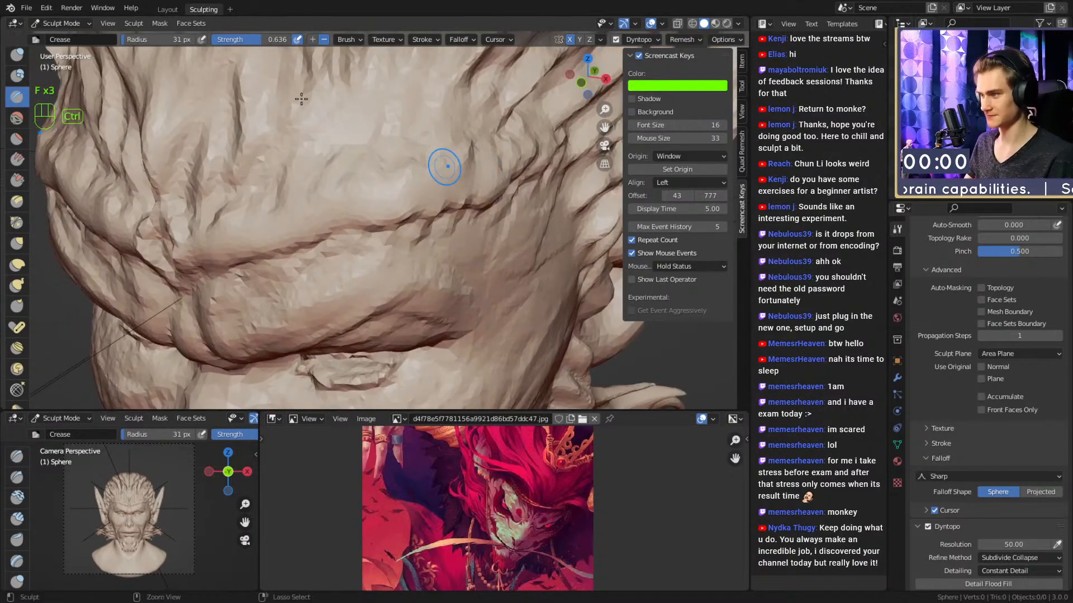
pyautogui.hotkey('ctrl', 'z')
# Reduce the Crease radius to 7 px and touch up the outer forehead near the temple.
pyautogui.moveTo(433, 211)
pyautogui.keyDown('alt'); pyautogui.mouseDown()
pyautogui.moveTo(457, 206)
pyautogui.moveTo(429, 177)
pyautogui.mouseUp(); pyautogui.keyUp('alt')
pyautogui.moveTo(427, 185)
pyautogui.keyDown('ctrl'); pyautogui.keyDown('alt'); pyautogui.mouseDown()
pyautogui.moveTo(416, 268)
pyautogui.moveTo(431, 274)
pyautogui.moveTo(382, 265)
pyautogui.mouseUp(); pyautogui.keyUp('alt'); pyautogui.keyUp('ctrl')
pyautogui.keyDown('ctrl'); pyautogui.keyDown('alt'); pyautogui.moveTo(382, 265); pyautogui.dragTo(386, 218); pyautogui.keyUp('alt'); pyautogui.keyUp('ctrl')
pyautogui.press('f')
pyautogui.click(358, 291)
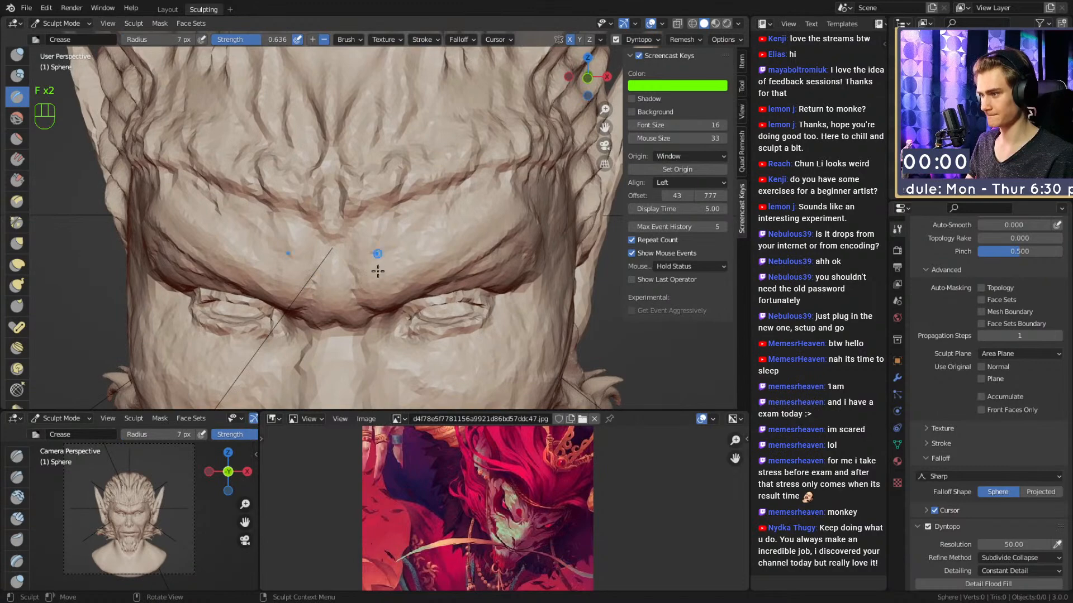
pyautogui.moveTo(535, 219); pyautogui.dragTo(539, 212)
# Examine the whole bust from the front and the sides.
pyautogui.keyDown('ctrl'); pyautogui.keyDown('alt'); pyautogui.moveTo(492, 182); pyautogui.dragTo(466, 263); pyautogui.keyUp('alt'); pyautogui.keyUp('ctrl')
pyautogui.moveTo(467, 262)
pyautogui.keyDown('alt'); pyautogui.keyDown('shift'); pyautogui.mouseDown()
pyautogui.moveTo(447, 246)
pyautogui.moveTo(407, 265)
pyautogui.mouseUp(); pyautogui.keyUp('shift'); pyautogui.keyUp('alt')
pyautogui.moveTo(408, 265)
pyautogui.keyDown('alt'); pyautogui.mouseDown()
pyautogui.moveTo(463, 264)
pyautogui.moveTo(407, 259)
pyautogui.moveTo(413, 266)
pyautogui.mouseUp(); pyautogui.keyUp('alt')
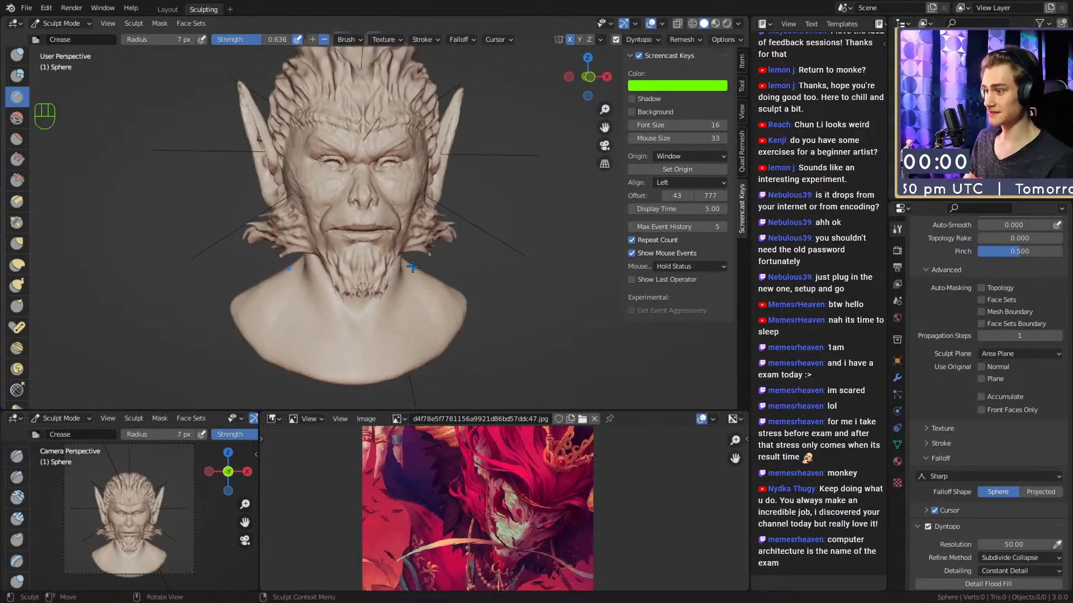
pyautogui.moveTo(358, 223)
pyautogui.keyDown('ctrl'); pyautogui.keyDown('alt'); pyautogui.mouseDown()
pyautogui.moveTo(352, 263)
pyautogui.moveTo(296, 261)
pyautogui.mouseUp(); pyautogui.keyUp('alt'); pyautogui.keyUp('ctrl')
pyautogui.moveTo(358, 263)
pyautogui.keyDown('ctrl'); pyautogui.keyDown('alt'); pyautogui.mouseDown()
pyautogui.moveTo(360, 224)
pyautogui.moveTo(313, 227)
pyautogui.mouseUp(); pyautogui.keyUp('alt'); pyautogui.keyUp('ctrl')
pyautogui.moveTo(380, 235)
pyautogui.keyDown('ctrl'); pyautogui.keyDown('alt'); pyautogui.mouseDown()
pyautogui.moveTo(383, 283)
pyautogui.moveTo(438, 283)
pyautogui.moveTo(442, 254)
pyautogui.moveTo(433, 267)
pyautogui.moveTo(456, 274)
pyautogui.moveTo(471, 254)
pyautogui.mouseUp(); pyautogui.keyUp('alt'); pyautogui.keyUp('ctrl')
pyautogui.moveTo(471, 254)
pyautogui.keyDown('ctrl'); pyautogui.keyDown('alt'); pyautogui.mouseDown()
pyautogui.moveTo(471, 295)
pyautogui.moveTo(391, 282)
pyautogui.moveTo(402, 285)
pyautogui.mouseUp(); pyautogui.keyUp('alt'); pyautogui.keyUp('ctrl')
# Mask the shoulders and lower neck with Lasso Mask from the right orthographic view.
pyautogui.press('KP_3')
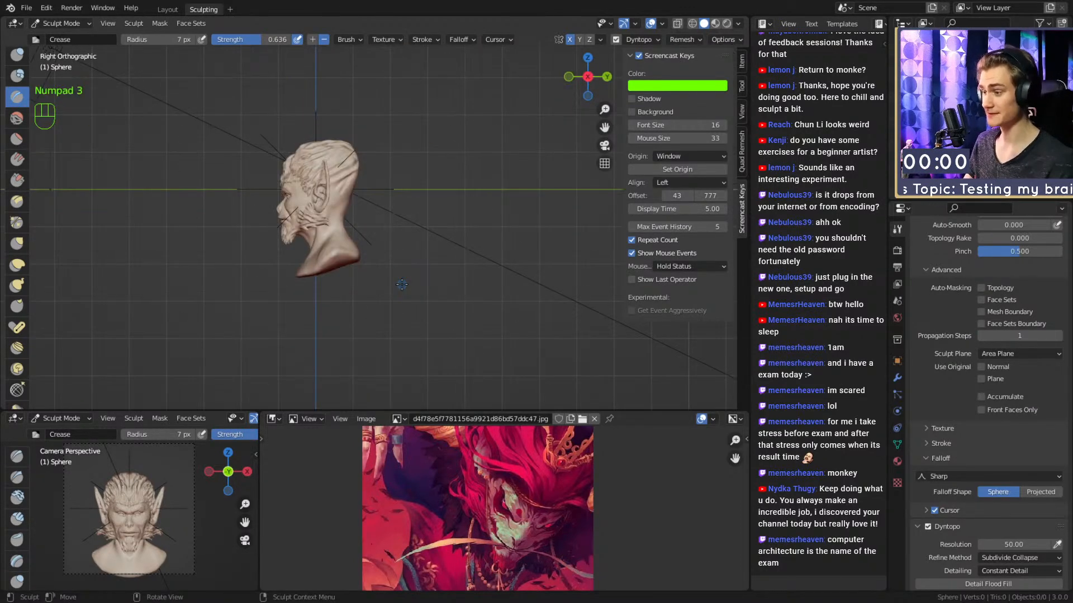
pyautogui.scroll(-10, 14, 215)
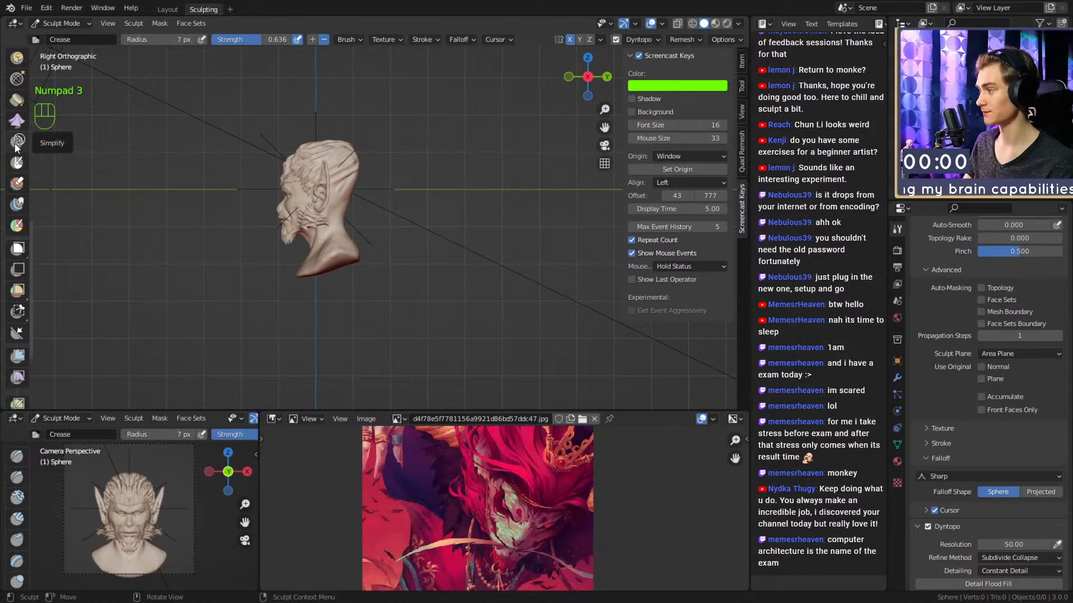
pyautogui.scroll(1, 22, 174)
pyautogui.moveTo(25, 277); pyautogui.dragTo(61, 302)
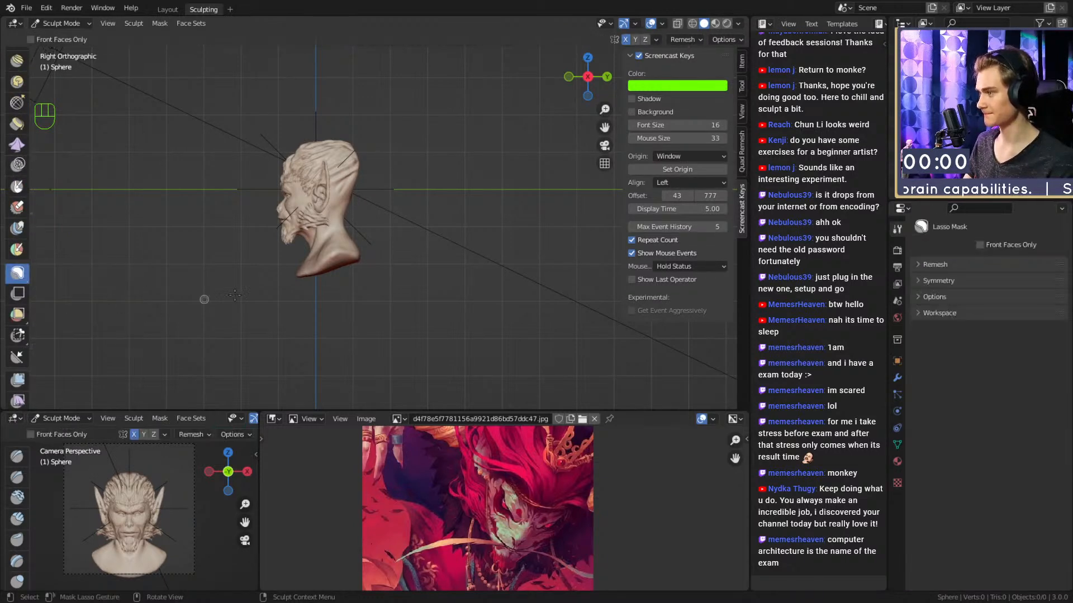
pyautogui.scroll(3, 366, 223)
pyautogui.moveTo(362, 256)
pyautogui.mouseDown()
pyautogui.moveTo(313, 327)
pyautogui.moveTo(223, 302)
pyautogui.mouseUp()
pyautogui.moveTo(313, 257); pyautogui.dragTo(484, 254, button='middle')
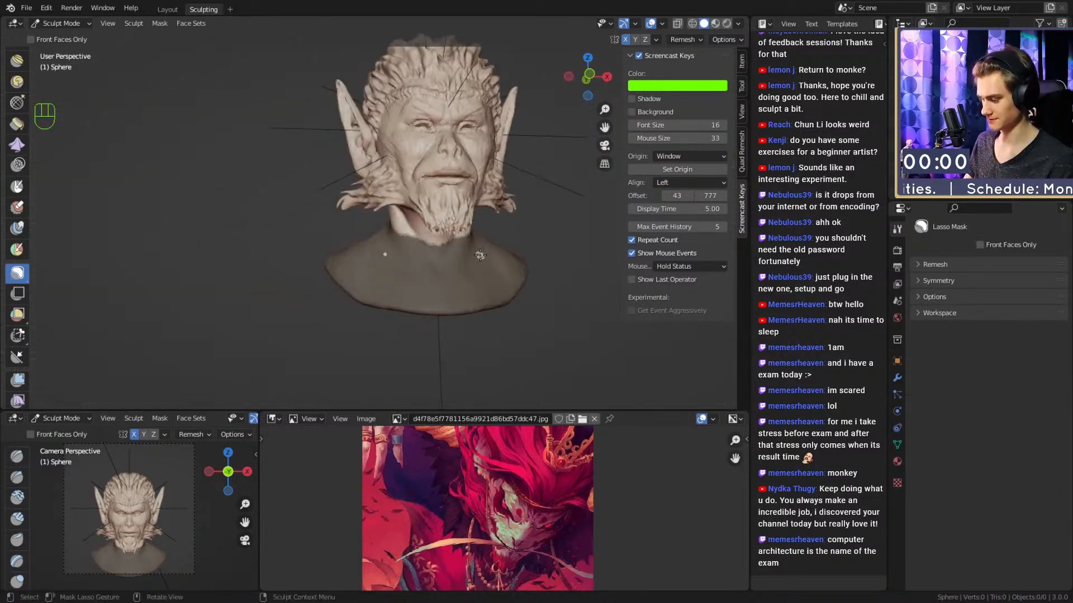
# Extend the mask up the neck towards the jaw and sideburns with the Mask brush at 66 px.
pyautogui.press('4')
pyautogui.keyDown('alt'); pyautogui.keyDown('shift'); pyautogui.moveTo(433, 291); pyautogui.dragTo(403, 277); pyautogui.keyUp('shift'); pyautogui.keyUp('alt')
pyautogui.moveTo(403, 277)
pyautogui.keyDown('alt'); pyautogui.mouseDown()
pyautogui.moveTo(350, 290)
pyautogui.moveTo(353, 313)
pyautogui.moveTo(364, 238)
pyautogui.mouseUp(); pyautogui.keyUp('alt')
pyautogui.press('f')
pyautogui.click(359, 236)
pyautogui.moveTo(396, 191)
pyautogui.keyDown('alt'); pyautogui.mouseDown()
pyautogui.moveTo(337, 211)
pyautogui.moveTo(334, 247)
pyautogui.moveTo(407, 222)
pyautogui.moveTo(395, 203)
pyautogui.moveTo(356, 216)
pyautogui.mouseUp(); pyautogui.keyUp('alt')
pyautogui.press('f')
pyautogui.click(405, 202)
pyautogui.moveTo(364, 185); pyautogui.dragTo(401, 177, button='middle')
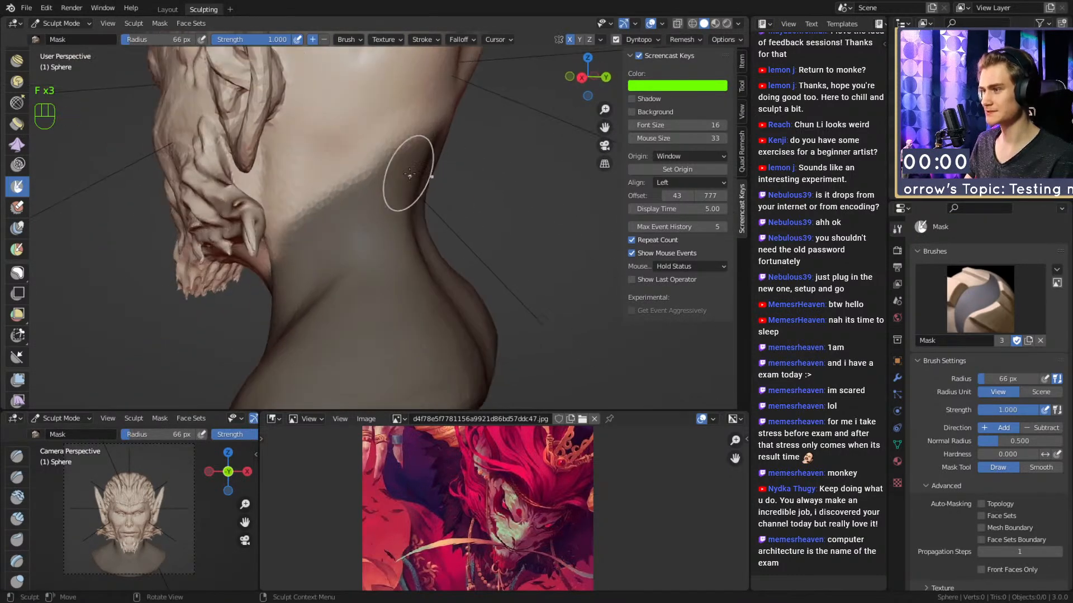
pyautogui.moveTo(355, 209); pyautogui.dragTo(403, 167)
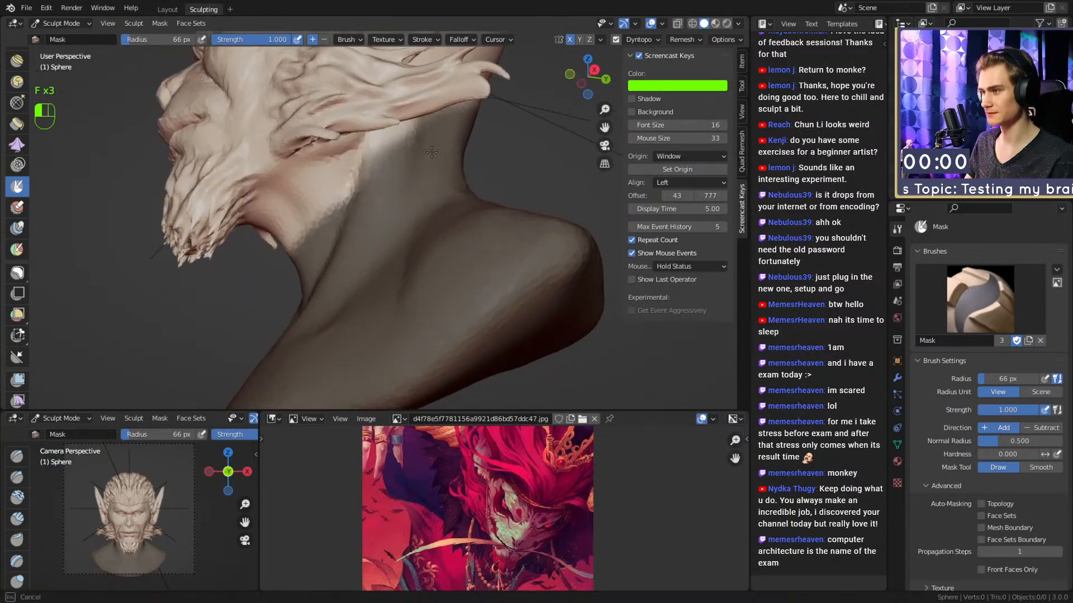
pyautogui.moveTo(359, 198); pyautogui.dragTo(441, 161)
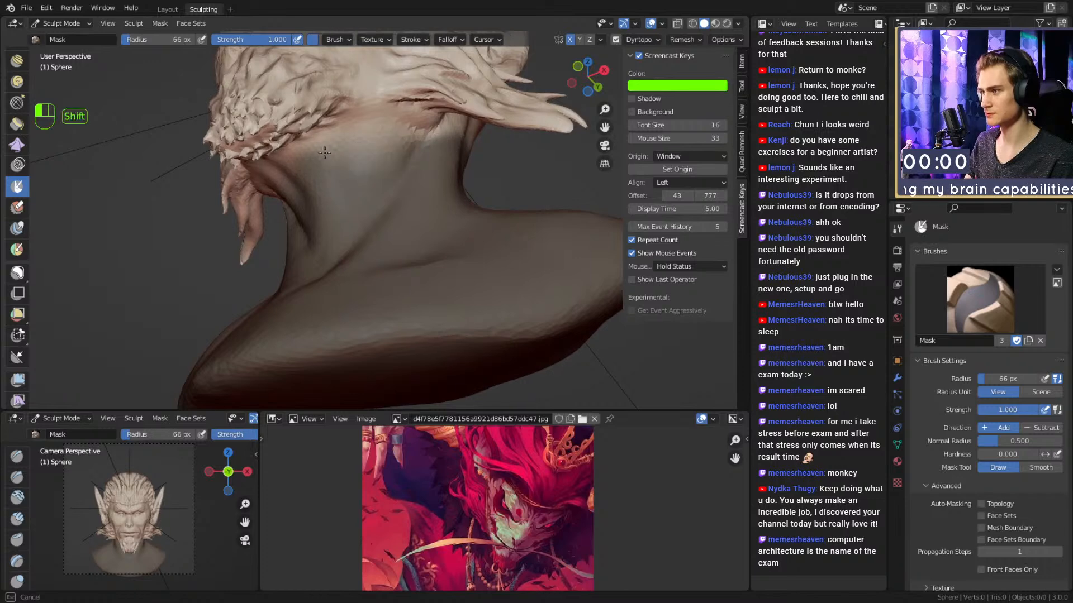
# Enlarge the Mask brush to 106 px and soften the mask's edge around the neck.
pyautogui.moveTo(427, 175)
pyautogui.keyDown('alt'); pyautogui.mouseDown()
pyautogui.moveTo(338, 198)
pyautogui.moveTo(317, 224)
pyautogui.moveTo(416, 173)
pyautogui.mouseUp(); pyautogui.keyUp('alt')
pyautogui.press('f')
pyautogui.click(334, 210)
pyautogui.moveTo(416, 173)
pyautogui.keyDown('alt'); pyautogui.mouseDown()
pyautogui.moveTo(307, 199)
pyautogui.moveTo(309, 211)
pyautogui.mouseUp(); pyautogui.keyUp('alt')
pyautogui.keyDown('shift'); pyautogui.moveTo(366, 231); pyautogui.dragTo(363, 230); pyautogui.keyUp('shift')
pyautogui.moveTo(363, 230)
pyautogui.keyDown('alt'); pyautogui.mouseDown()
pyautogui.moveTo(426, 234)
pyautogui.moveTo(443, 203)
pyautogui.moveTo(380, 256)
pyautogui.mouseUp(); pyautogui.keyUp('alt')
pyautogui.keyDown('shift'); pyautogui.moveTo(438, 203); pyautogui.dragTo(444, 195); pyautogui.keyUp('shift')
pyautogui.keyDown('ctrl'); pyautogui.keyDown('alt'); pyautogui.moveTo(465, 171); pyautogui.dragTo(505, 232); pyautogui.keyUp('alt'); pyautogui.keyUp('ctrl')
pyautogui.keyDown('alt'); pyautogui.moveTo(429, 185); pyautogui.dragTo(460, 206); pyautogui.keyUp('alt')
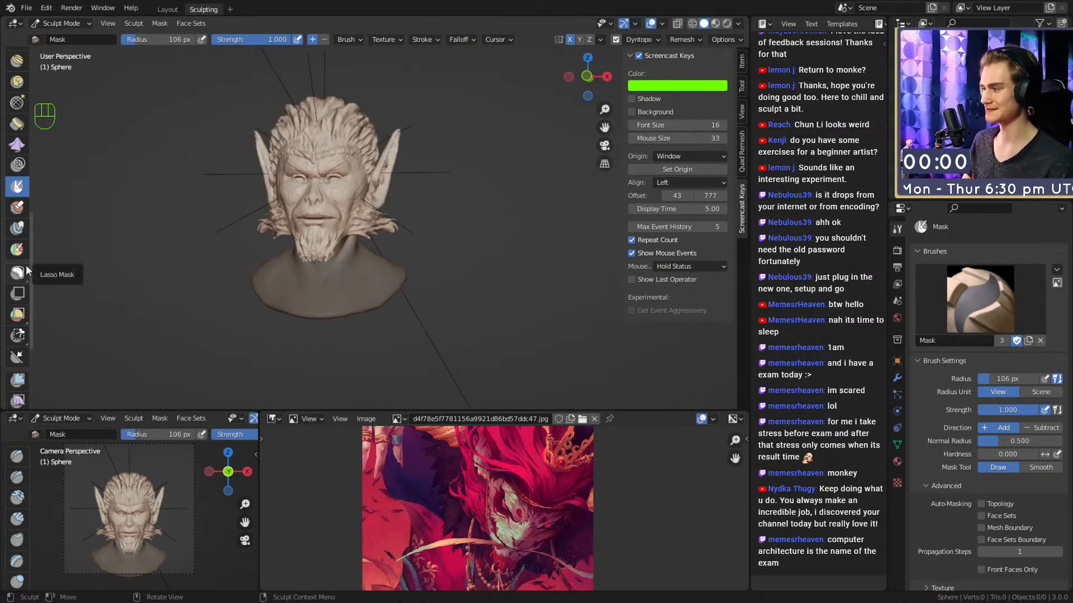
# Activate the Rotate tool and turn off X symmetry for the sculpt.
pyautogui.scroll(-5, 25, 272)
pyautogui.keyDown('alt'); pyautogui.moveTo(277, 283); pyautogui.dragTo(341, 280); pyautogui.keyUp('alt')
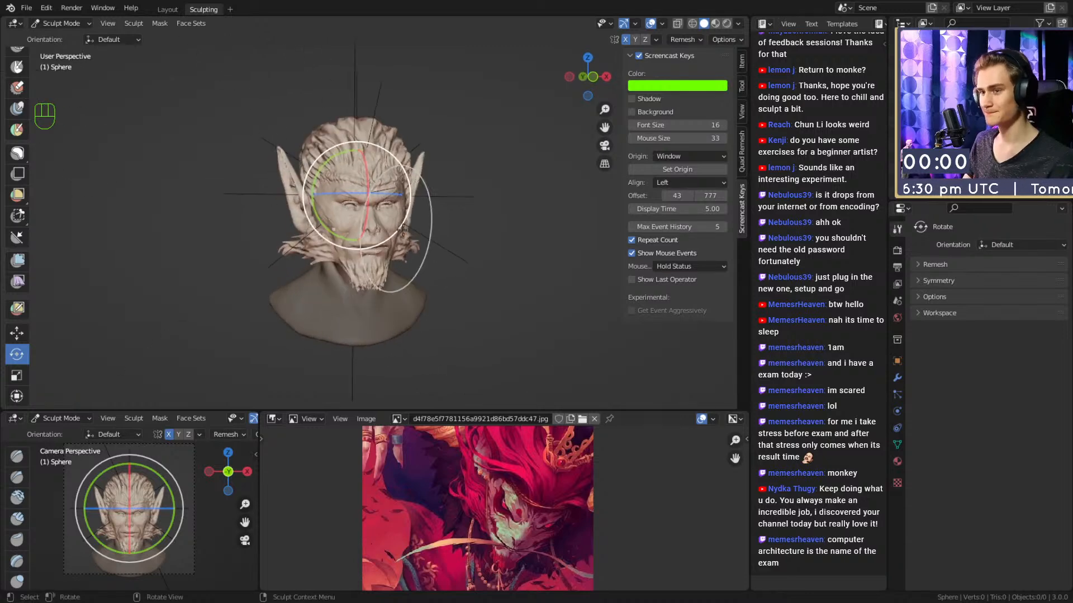
pyautogui.click(925, 280)
pyautogui.click(917, 279)
pyautogui.moveTo(413, 260); pyautogui.dragTo(427, 296, button='middle')
pyautogui.keyDown('ctrl'); pyautogui.moveTo(427, 296); pyautogui.dragTo(415, 271, button='middle'); pyautogui.keyUp('ctrl')
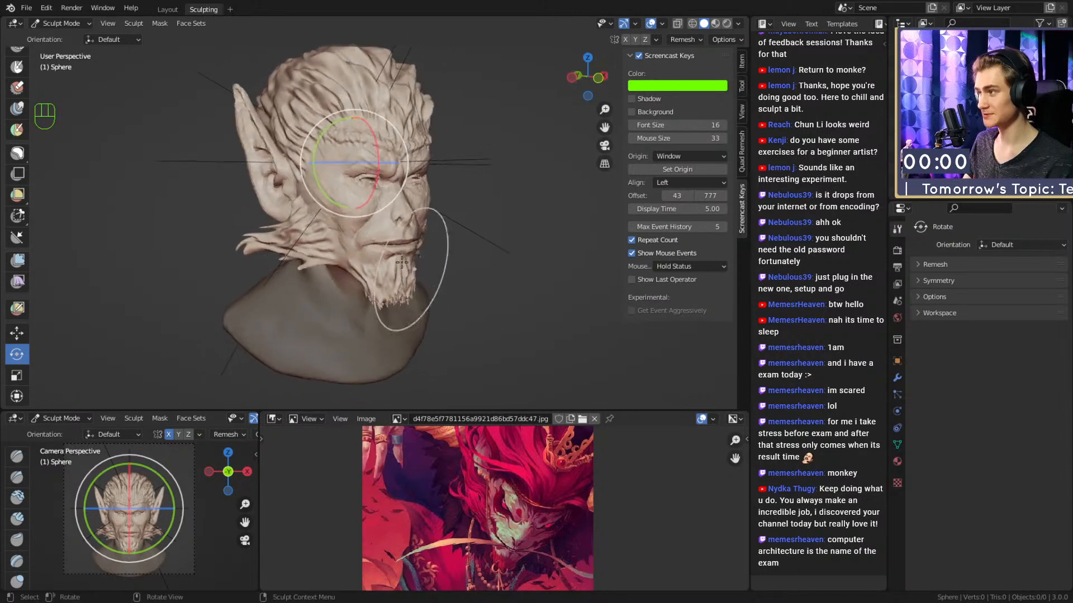
# Set the rotation pivot to the mask border.
pyautogui.click(133, 23)
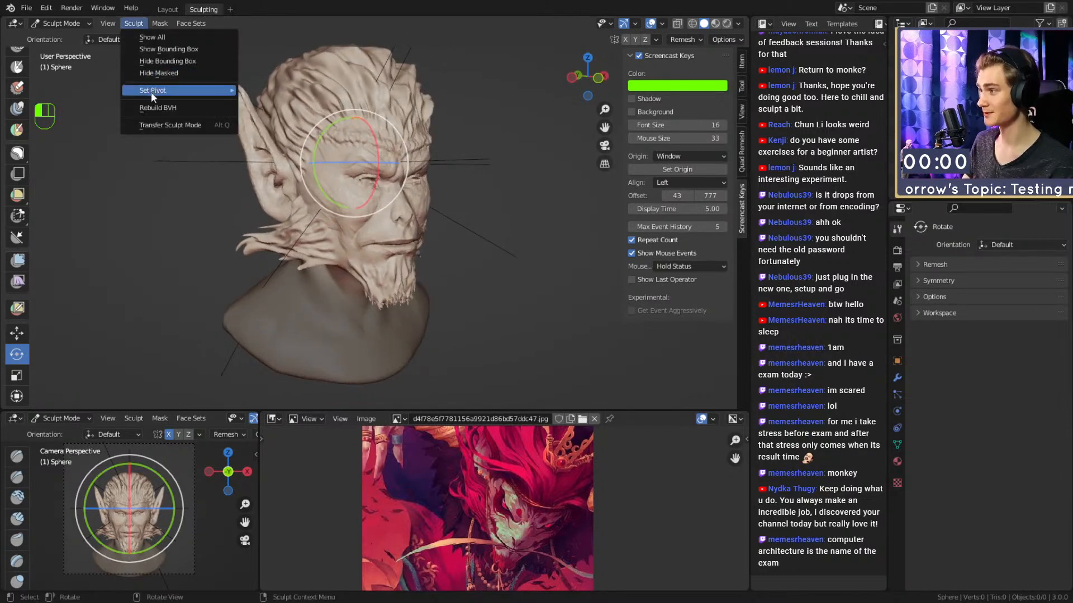
pyautogui.moveTo(151, 89)
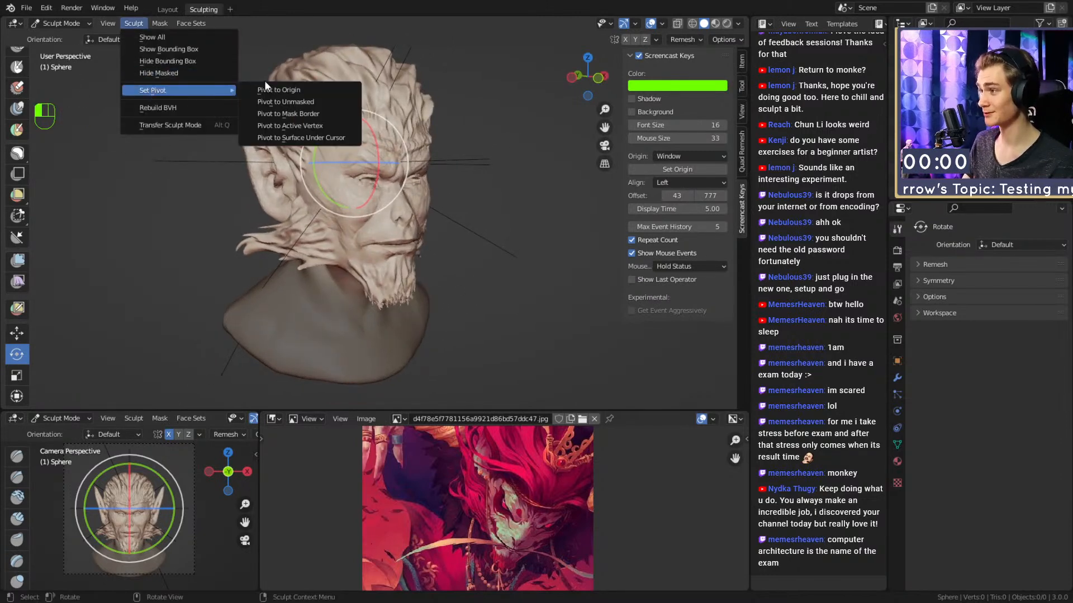
pyautogui.click(288, 114)
pyautogui.moveTo(454, 256); pyautogui.dragTo(407, 246, button='middle')
pyautogui.keyDown('shift'); pyautogui.moveTo(406, 246); pyautogui.dragTo(375, 251, button='middle'); pyautogui.keyUp('shift')
pyautogui.keyDown('shift'); pyautogui.moveTo(376, 251); pyautogui.dragTo(481, 236, button='middle'); pyautogui.keyUp('shift')
# Rotate the unmasked head about the neck pivot to turn and tilt it into a pose.
pyautogui.moveTo(389, 220); pyautogui.dragTo(390, 215)
pyautogui.moveTo(528, 225); pyautogui.dragTo(491, 246, button='middle')
pyautogui.keyDown('ctrl'); pyautogui.moveTo(518, 292); pyautogui.dragTo(534, 207, button='middle'); pyautogui.keyUp('ctrl')
pyautogui.moveTo(363, 210)
pyautogui.mouseDown(button='middle')
pyautogui.moveTo(394, 247)
pyautogui.moveTo(444, 246)
pyautogui.moveTo(469, 221)
pyautogui.moveTo(457, 210)
pyautogui.mouseUp(button='middle')
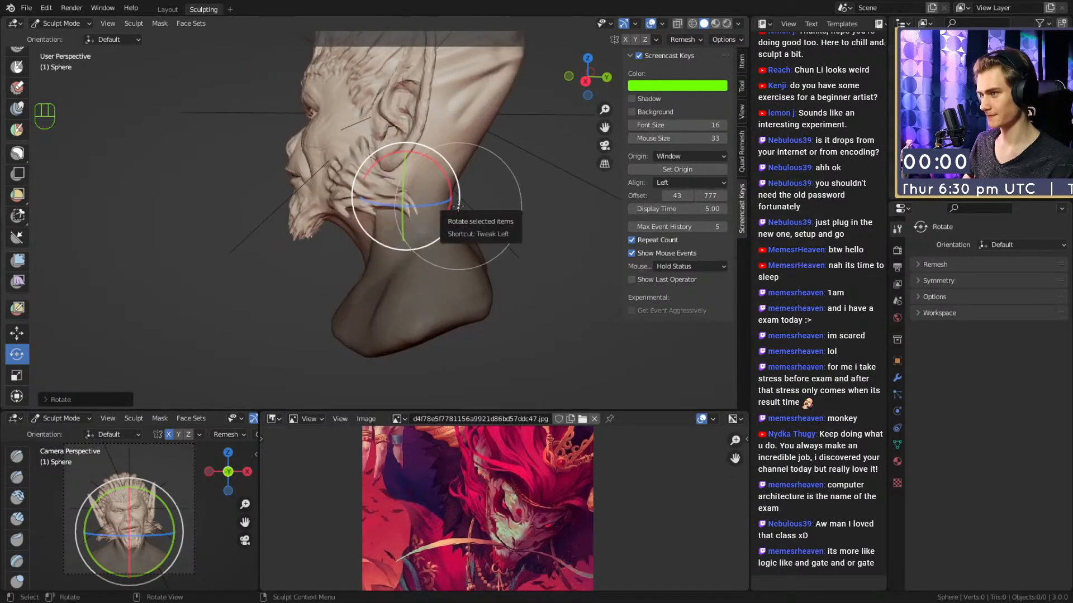
pyautogui.moveTo(458, 209); pyautogui.dragTo(455, 232)
# Switch to the Layout workspace to view the posed bust.
pyautogui.moveTo(424, 228); pyautogui.dragTo(546, 223, button='middle')
pyautogui.scroll(-5, 491, 225)
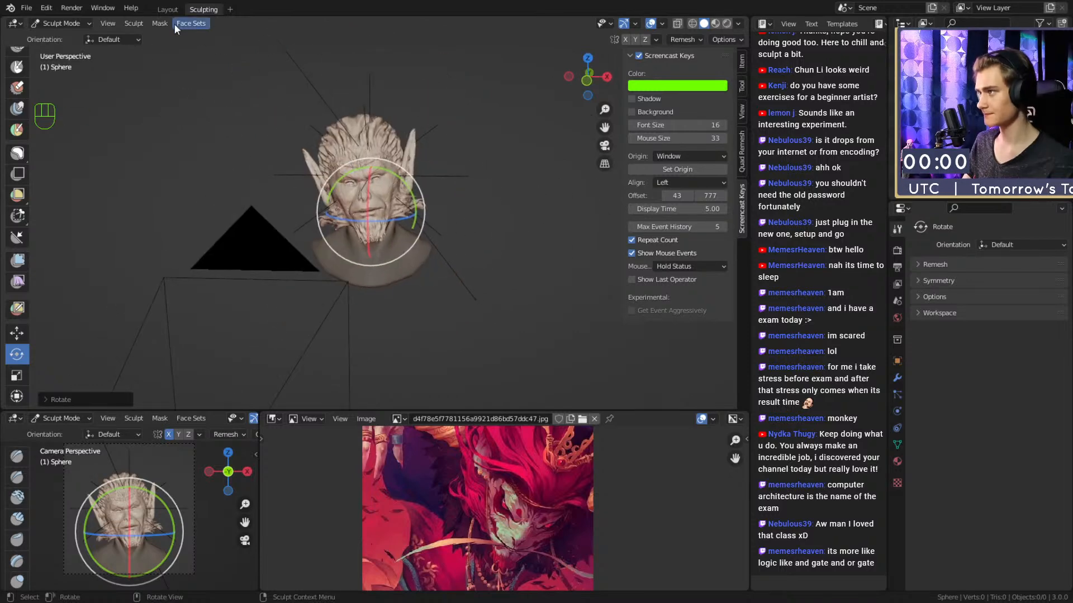
pyautogui.hotkey('ctrl', 'pageup')
pyautogui.press('r')
pyautogui.press('r')
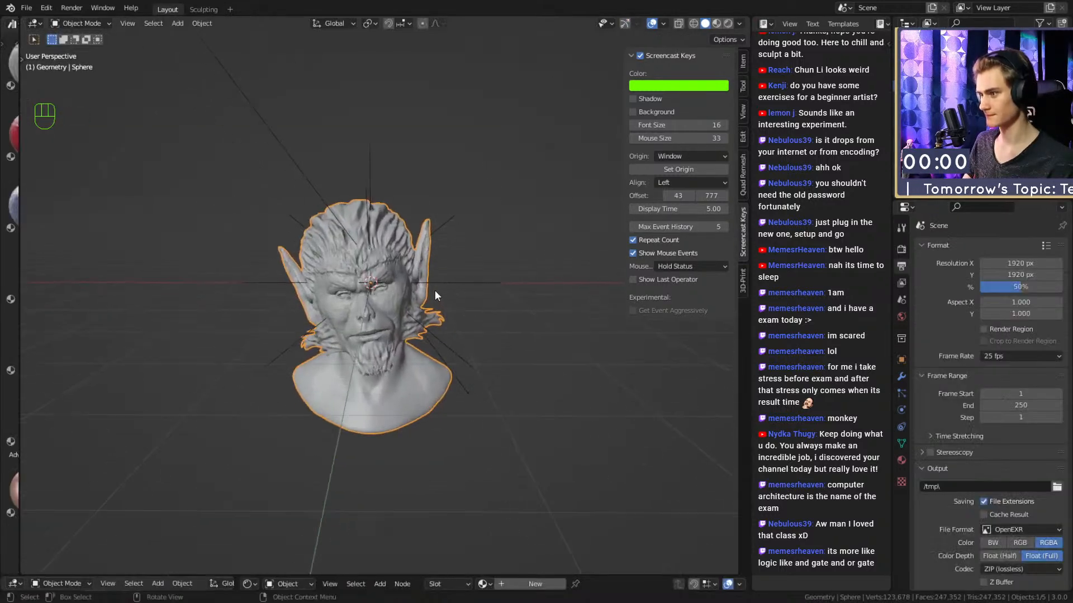
# Rotate the whole bust freely with trackball rotation to turn it toward the camera.
pyautogui.click(531, 321)
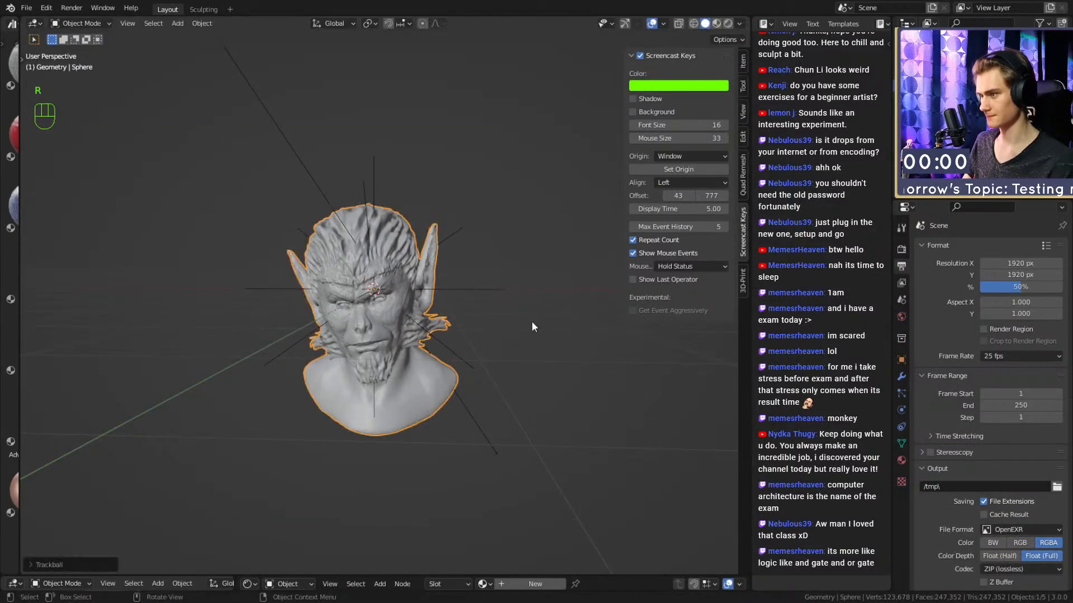
pyautogui.press('r')
pyautogui.click(539, 333)
pyautogui.moveTo(534, 348); pyautogui.dragTo(648, 336, button='middle')
pyautogui.click(646, 338)
pyautogui.moveTo(636, 338); pyautogui.dragTo(578, 339, button='middle')
# Delete the stray object beside the camera and bust.
pyautogui.moveTo(539, 340); pyautogui.dragTo(391, 338, button='middle')
pyautogui.scroll(-4, 391, 338)
pyautogui.keyDown('shift'); pyautogui.moveTo(368, 336); pyautogui.dragTo(547, 343, button='middle'); pyautogui.keyUp('shift')
pyautogui.scroll(-1, 481, 330)
pyautogui.click(345, 219)
pyautogui.press('x')
pyautogui.scroll(4, 444, 331)
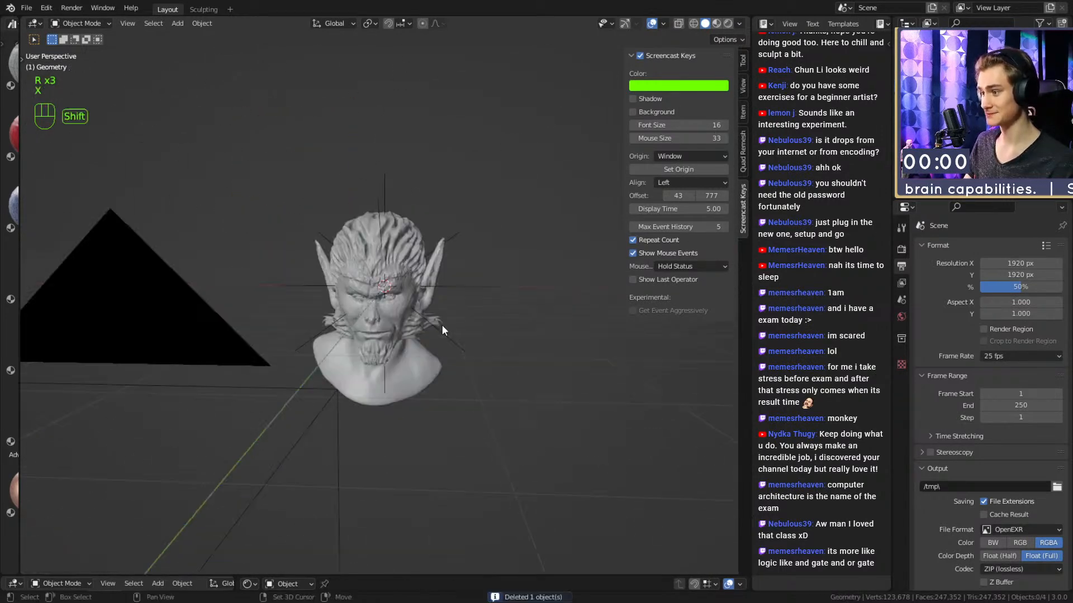
pyautogui.moveTo(443, 331); pyautogui.dragTo(458, 323, button='middle')
# Enlarge the camera view and node editor areas beneath the viewport, and scale the bust down to fit the camera frame.
pyautogui.click(439, 386)
pyautogui.moveTo(392, 575); pyautogui.dragTo(392, 370)
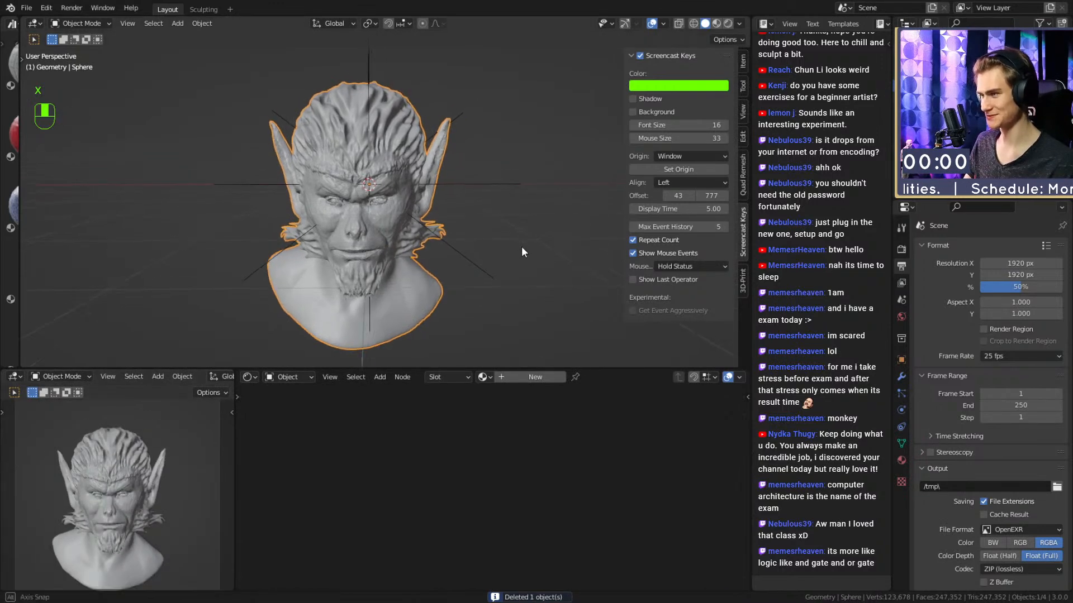
pyautogui.scroll(-4, 486, 235)
pyautogui.press('s')
pyautogui.click(540, 251)
pyautogui.scroll(-3, 220, 462)
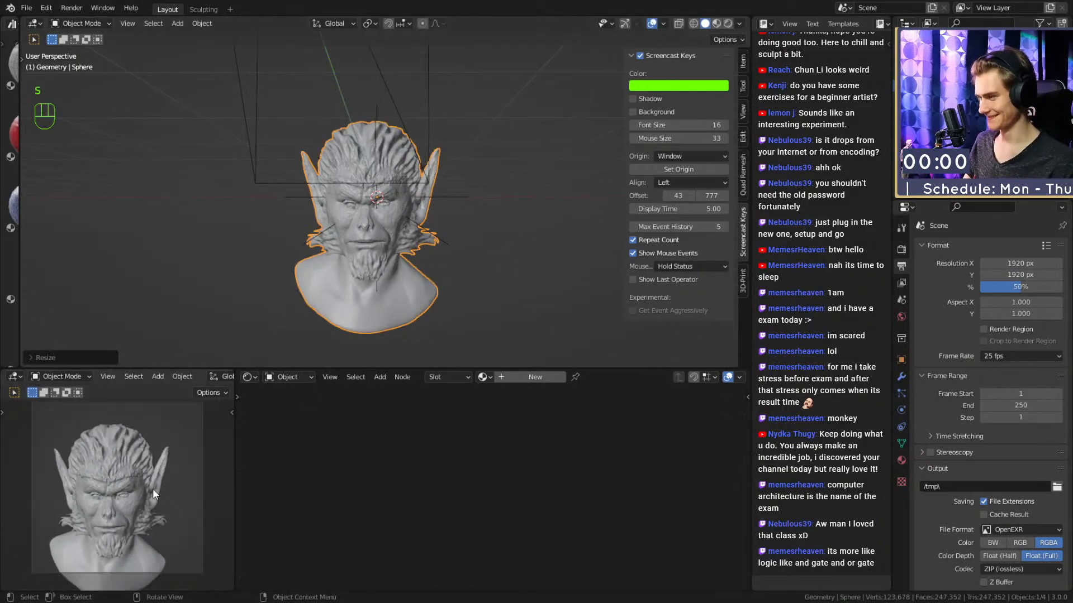
pyautogui.keyDown('shift'); pyautogui.moveTo(220, 463); pyautogui.dragTo(220, 457, button='middle'); pyautogui.keyUp('shift')
# Shift the bust along the X and Z axes and scale it up slightly to refine its framing in the camera.
pyautogui.press('g')
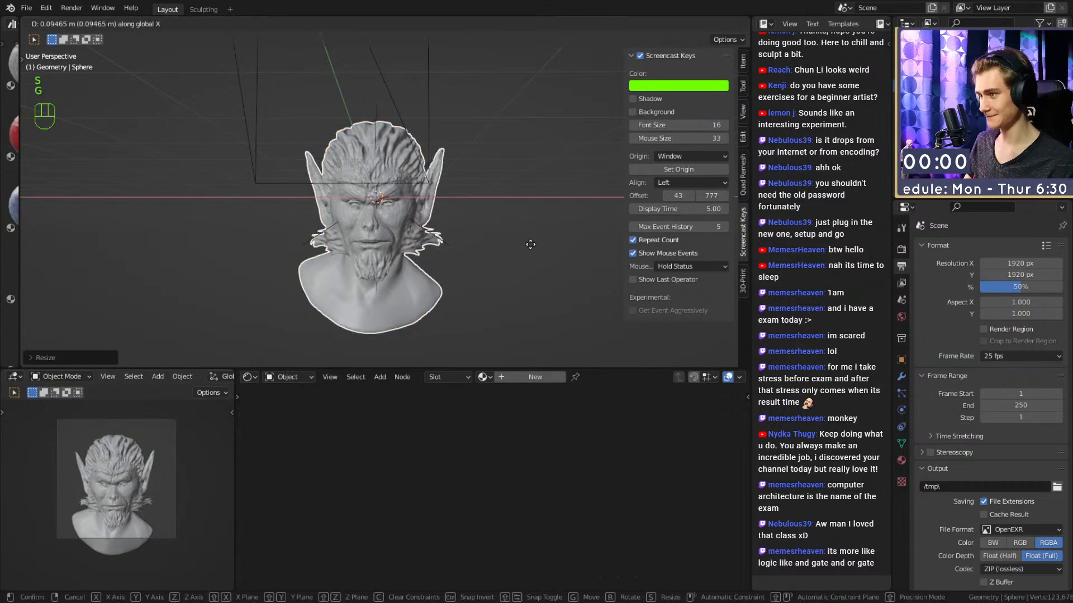
pyautogui.click(525, 242)
pyautogui.press('s')
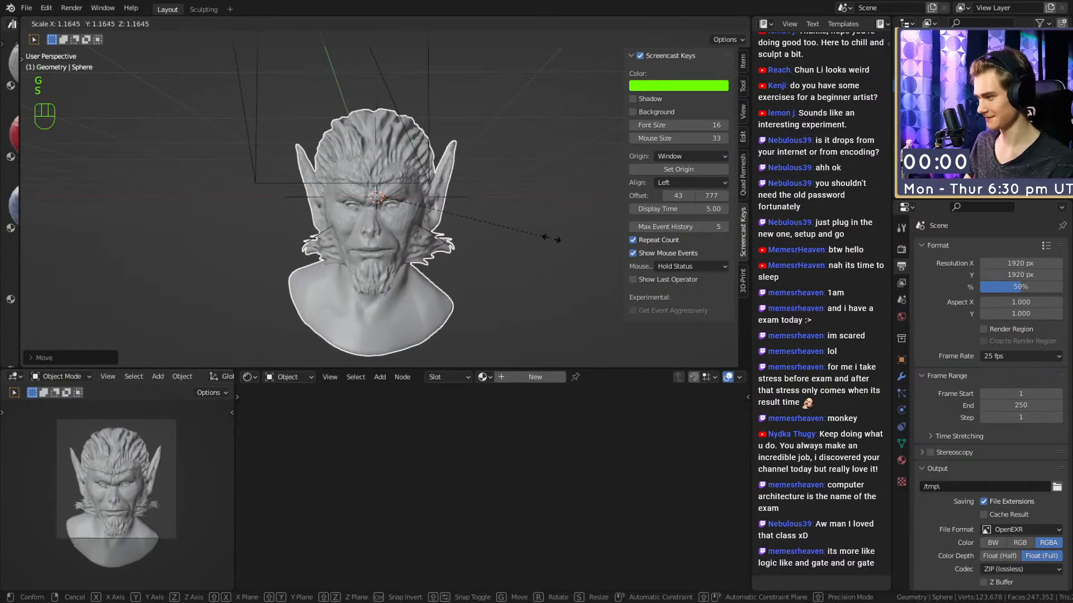
pyautogui.click(545, 240)
pyautogui.press('g')
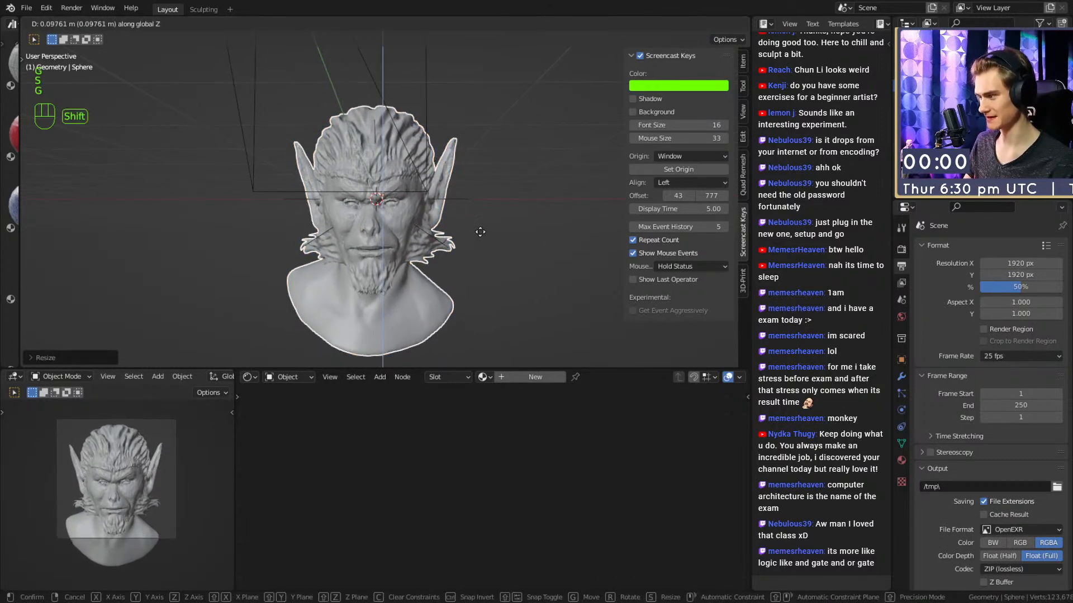
pyautogui.click(466, 248)
# Select the camera and move it to frame the bust from a slightly higher, offset viewpoint.
pyautogui.keyDown('ctrl'); pyautogui.moveTo(465, 243); pyautogui.dragTo(461, 230, button='middle'); pyautogui.keyUp('ctrl')
pyautogui.moveTo(461, 230); pyautogui.dragTo(436, 255, button='middle')
pyautogui.click(367, 178)
pyautogui.moveTo(424, 208)
pyautogui.mouseDown(button='middle')
pyautogui.moveTo(392, 215)
pyautogui.moveTo(419, 227)
pyautogui.mouseUp(button='middle')
pyautogui.press('g')
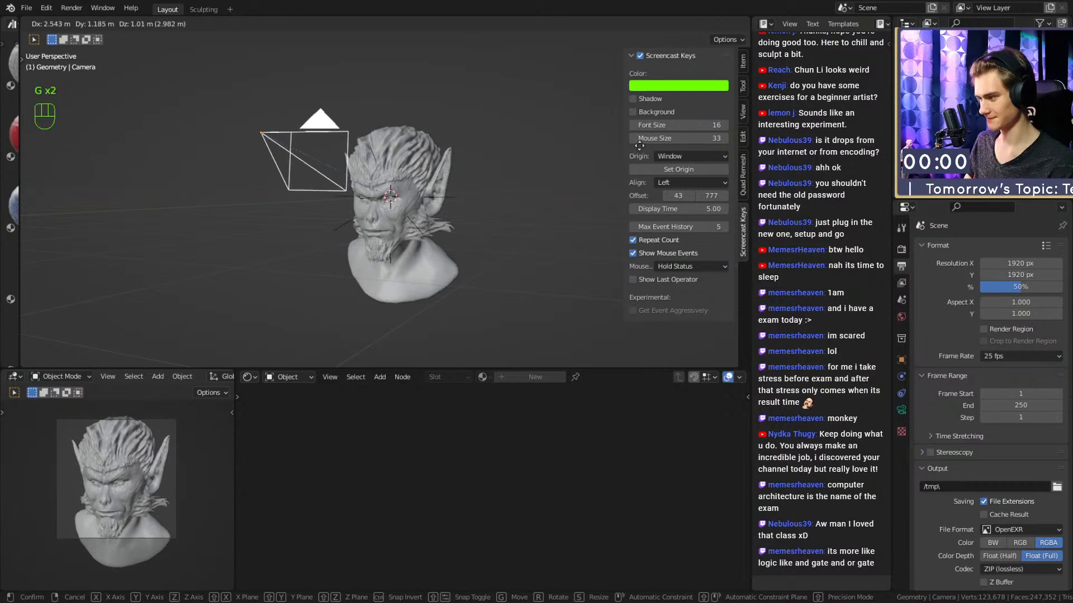
pyautogui.click(460, 156)
pyautogui.moveTo(460, 157); pyautogui.dragTo(425, 185, button='middle')
pyautogui.press('g')
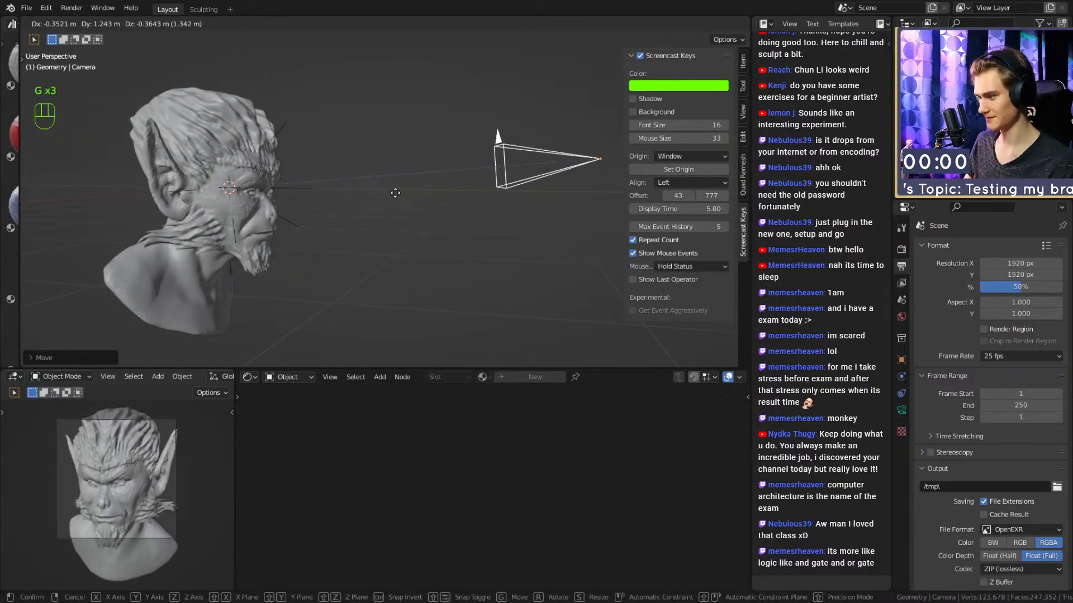
pyautogui.click(377, 179)
pyautogui.moveTo(377, 179)
pyautogui.mouseDown(button='middle')
pyautogui.moveTo(378, 213)
pyautogui.moveTo(296, 207)
pyautogui.moveTo(384, 210)
pyautogui.moveTo(390, 196)
pyautogui.mouseUp(button='middle')
pyautogui.keyDown('shift'); pyautogui.moveTo(390, 195); pyautogui.dragTo(411, 216, button='middle'); pyautogui.keyUp('shift')
# Save the scene as quick_sketch_day_360.blend.
pyautogui.press('shift')
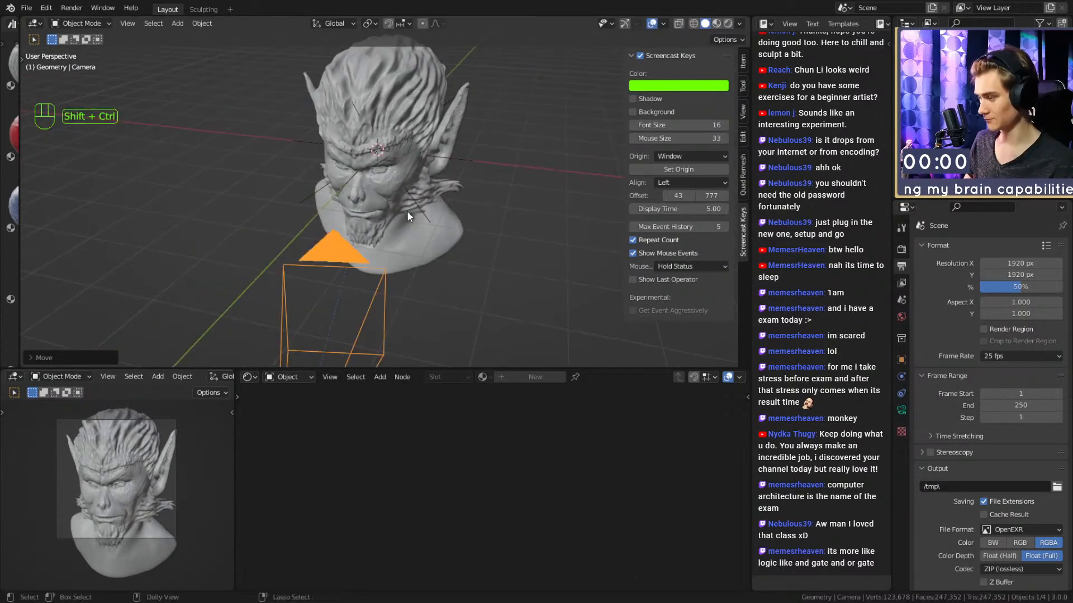
pyautogui.hotkey('ctrl', 'shift', 's')
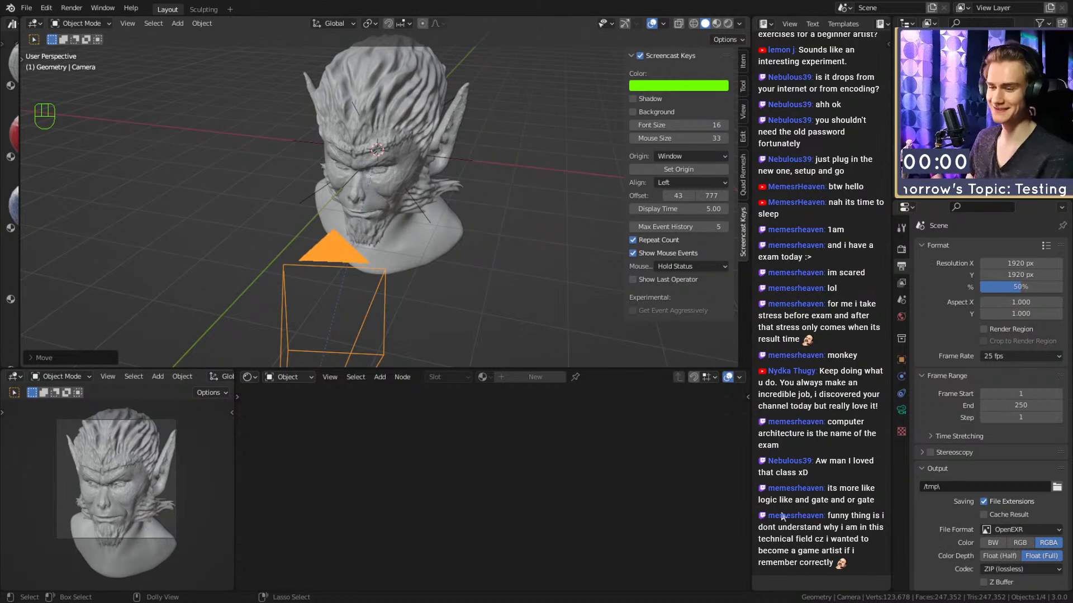
pyautogui.hotkey('ctrl', 's')
pyautogui.scroll(-5, 424, 201)
pyautogui.moveTo(424, 199); pyautogui.dragTo(413, 259, button='middle')
pyautogui.scroll(5, 487, 218)
pyautogui.hotkey('ctrl', 's')
pyautogui.scroll(4, 424, 224)
# Move the Focus empty slightly along the X axis and save the file.
pyautogui.click(436, 182)
pyautogui.moveTo(450, 200); pyautogui.dragTo(481, 202, button='middle')
pyautogui.press('g')
pyautogui.press('x')
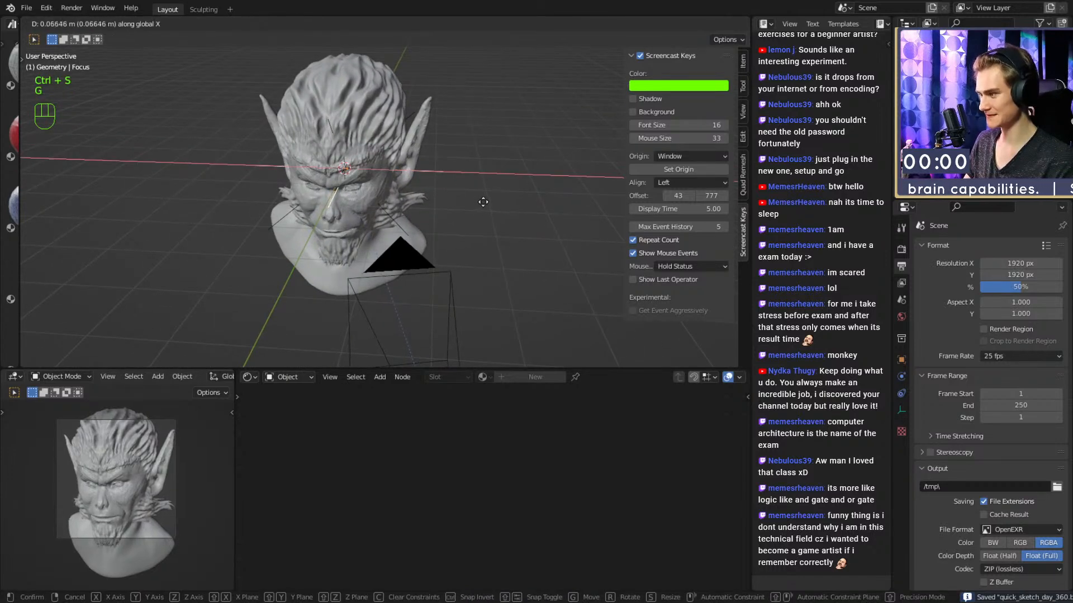
pyautogui.click(486, 200)
pyautogui.scroll(-6, 470, 250)
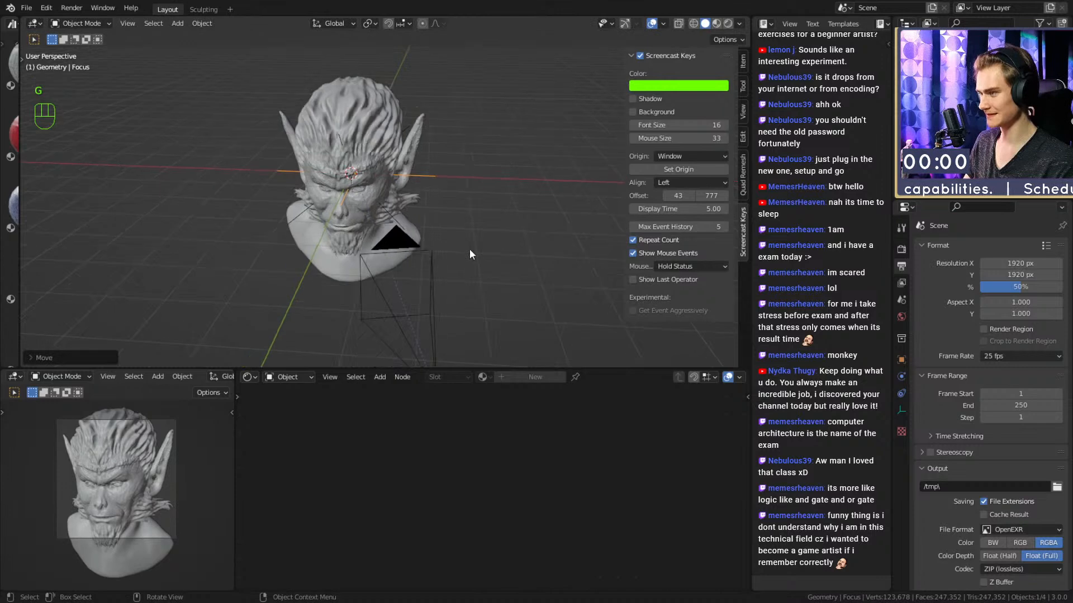
pyautogui.scroll(3, 458, 234)
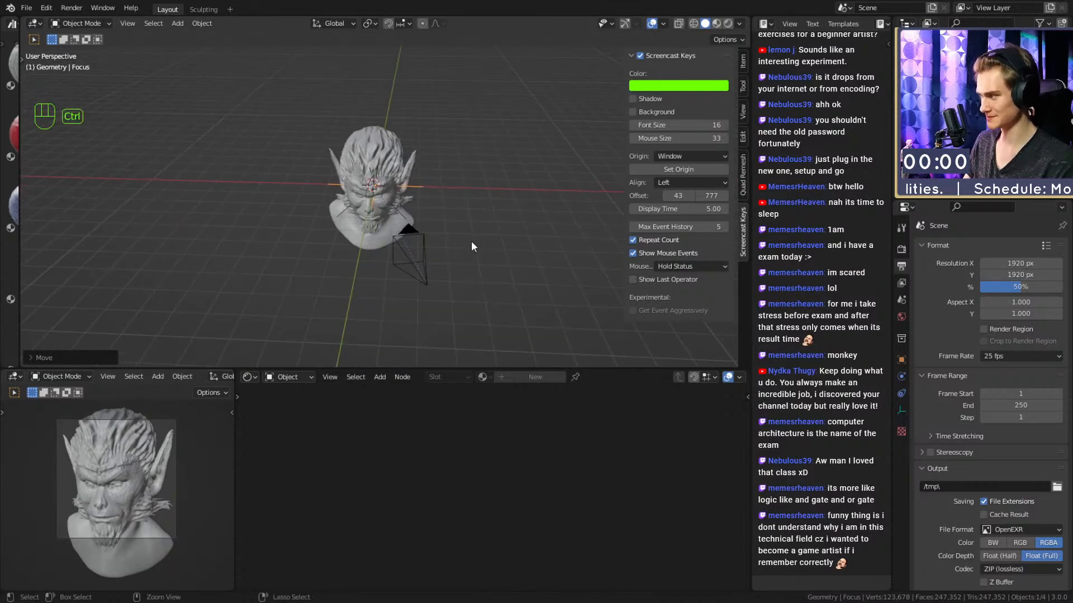
pyautogui.hotkey('ctrl', 's')
pyautogui.scroll(4, 452, 254)
pyautogui.moveTo(469, 245); pyautogui.dragTo(416, 249, button='middle')
pyautogui.scroll(-3, 485, 239)
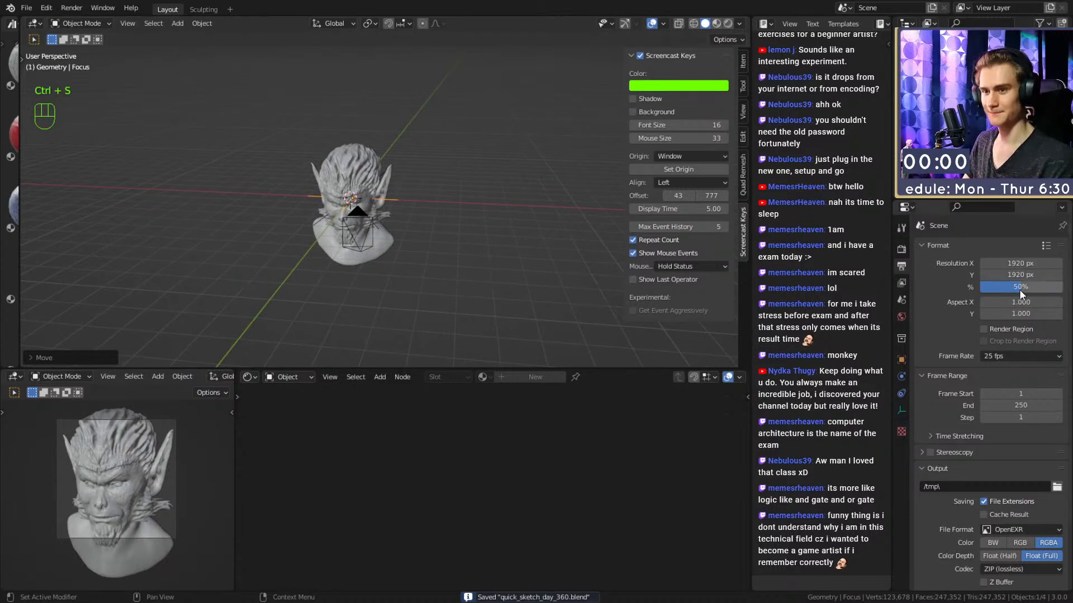
# Show the Cycles render properties, deselect all objects and save the file.
pyautogui.click(901, 249)
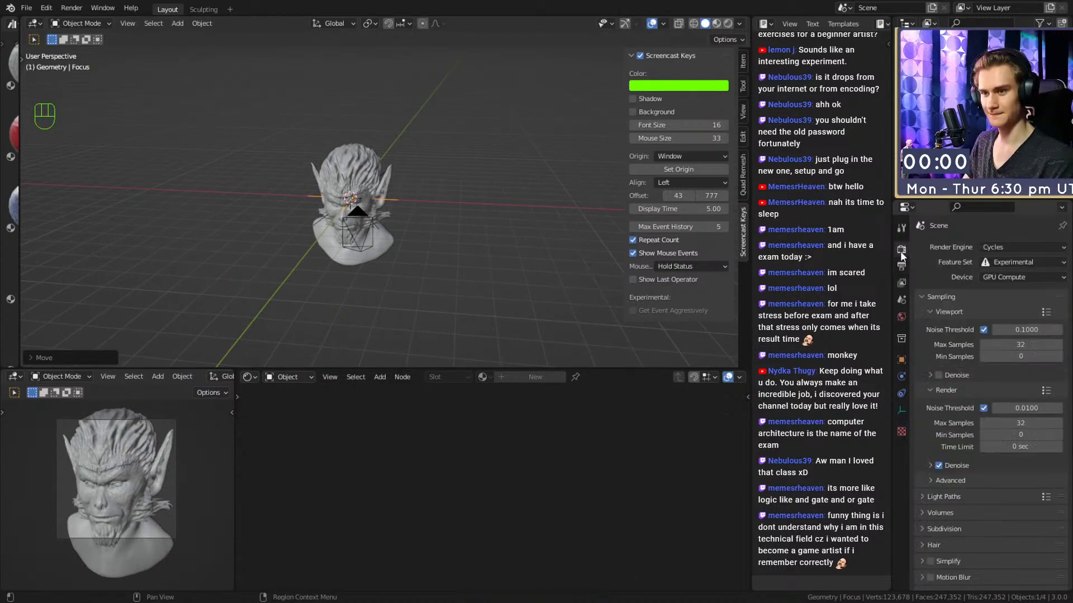
pyautogui.scroll(-3, 440, 273)
pyautogui.scroll(4, 505, 273)
pyautogui.moveTo(440, 272); pyautogui.dragTo(455, 244, button='middle')
pyautogui.click(455, 216)
pyautogui.scroll(2, 460, 229)
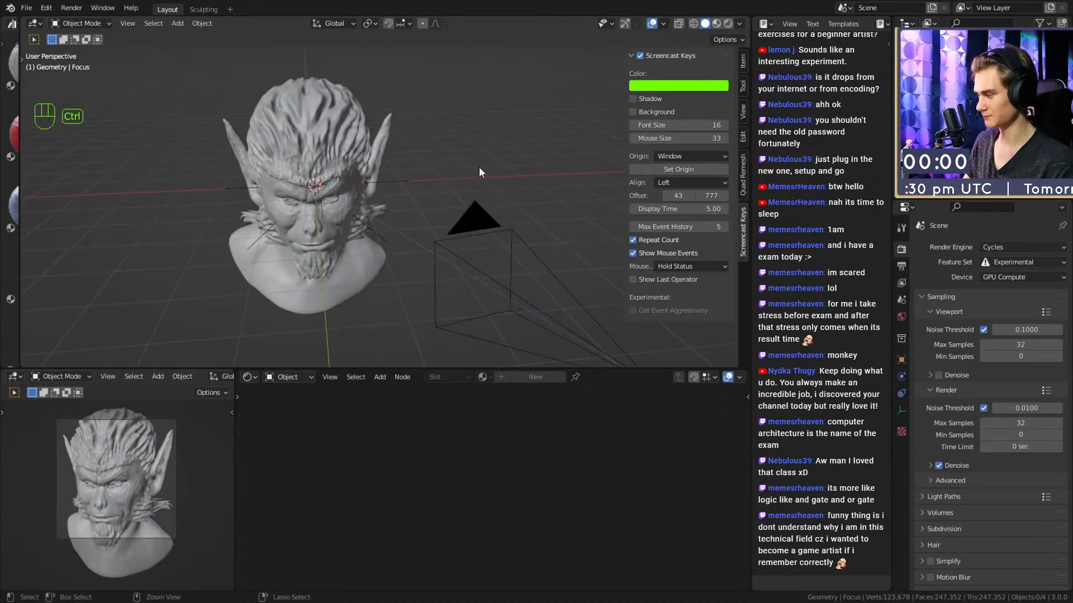
pyautogui.hotkey('ctrl', 's')
pyautogui.scroll(-3, 461, 179)
pyautogui.scroll(7, 433, 193)
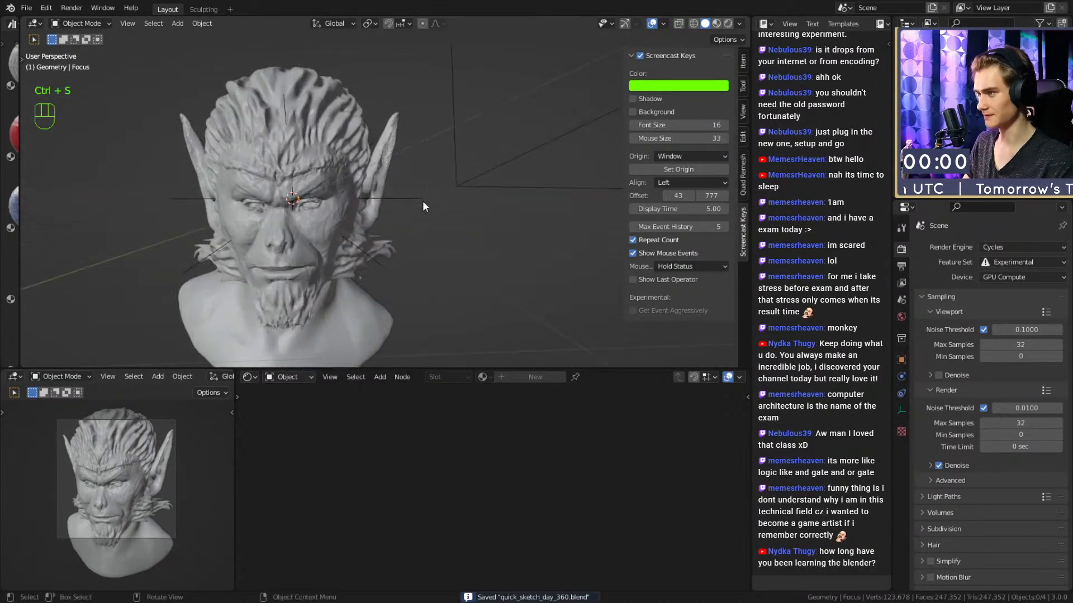
pyautogui.keyDown('shift'); pyautogui.moveTo(464, 182); pyautogui.dragTo(413, 186, button='middle'); pyautogui.keyUp('shift')
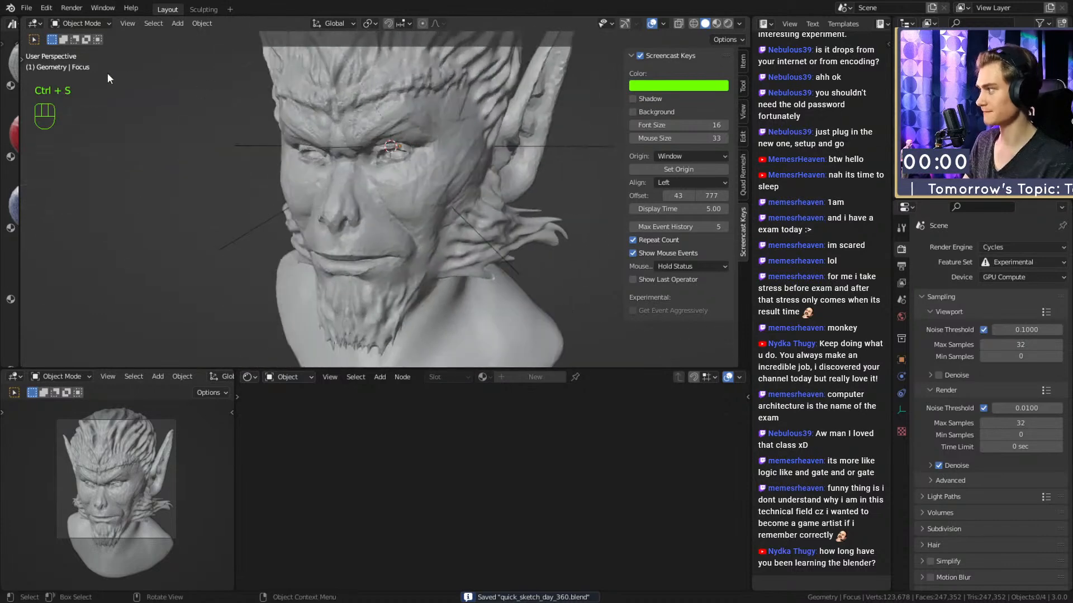
# Bring the ready-made eye model with its iris material into the scene.
pyautogui.click(26, 8)
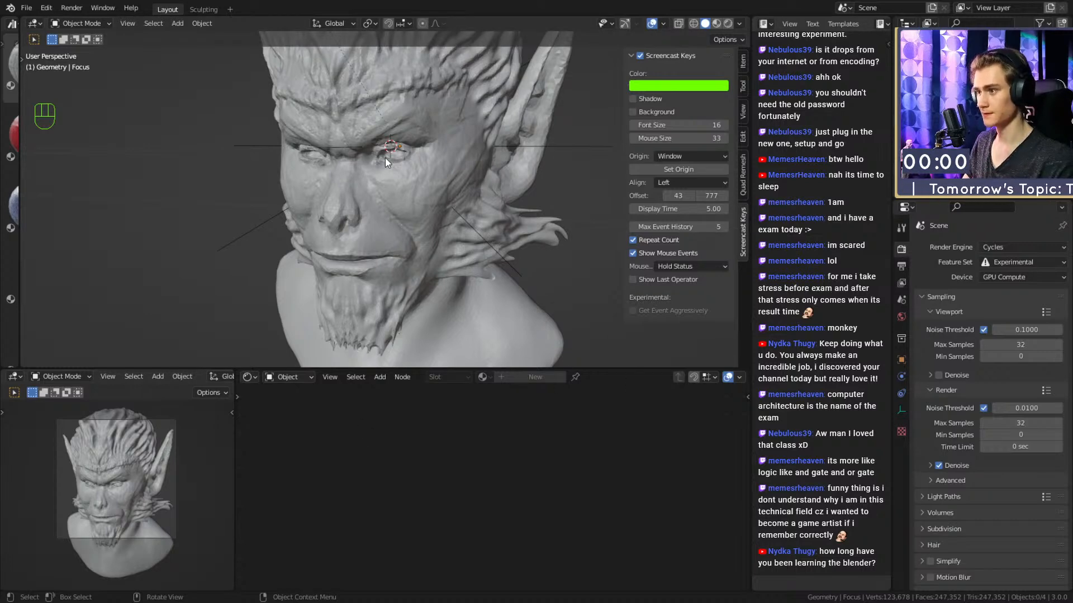
pyautogui.scroll(-11, 485, 214)
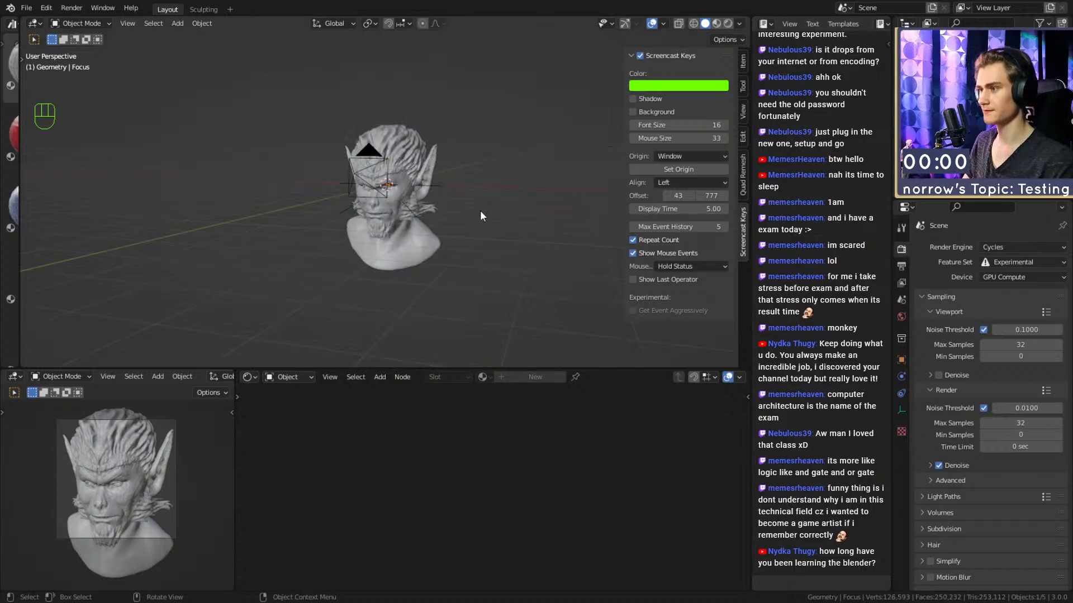
pyautogui.scroll(3, 487, 233)
pyautogui.moveTo(438, 236)
pyautogui.mouseDown(button='middle')
pyautogui.moveTo(488, 234)
pyautogui.moveTo(437, 223)
pyautogui.mouseUp(button='middle')
# Move the eye out beside the head and scale it up to a usable size.
pyautogui.press('g')
pyautogui.click(485, 225)
pyautogui.click(437, 219)
pyautogui.click(407, 200)
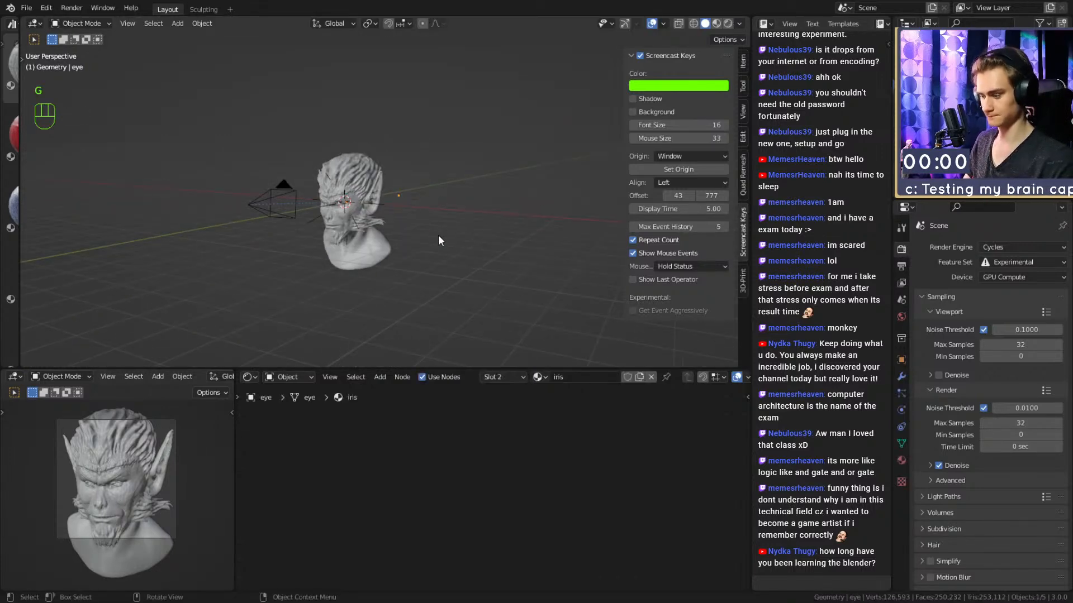
pyautogui.press('s')
pyautogui.click(427, 210)
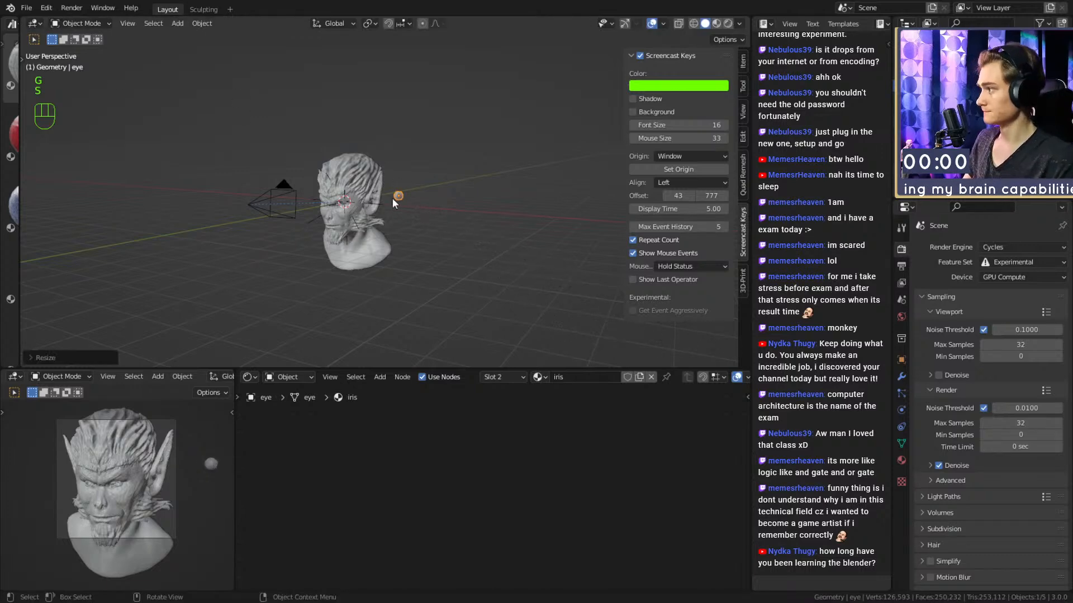
# Move the eye to the character's left eye socket, correcting its placement from several angles.
pyautogui.moveTo(418, 229); pyautogui.dragTo(469, 221, button='middle')
pyautogui.scroll(3, 515, 249)
pyautogui.scroll(2, 518, 223)
pyautogui.press('g')
pyautogui.click(296, 279)
pyautogui.moveTo(296, 275); pyautogui.dragTo(582, 227, button='middle')
pyautogui.scroll(5, 555, 206)
pyautogui.press('g')
pyautogui.click(443, 234)
pyautogui.moveTo(443, 234); pyautogui.dragTo(420, 216, button='middle')
pyautogui.press('g')
pyautogui.click(343, 208)
# Fine-tune the eye's depth and position inside the character's left socket.
pyautogui.moveTo(347, 210); pyautogui.dragTo(426, 202, button='middle')
pyautogui.scroll(2, 467, 216)
pyautogui.press('g')
pyautogui.click(522, 205)
pyautogui.moveTo(425, 202)
pyautogui.mouseDown(button='middle')
pyautogui.moveTo(472, 200)
pyautogui.moveTo(467, 185)
pyautogui.moveTo(393, 222)
pyautogui.moveTo(484, 225)
pyautogui.moveTo(545, 213)
pyautogui.moveTo(508, 211)
pyautogui.moveTo(478, 189)
pyautogui.moveTo(490, 187)
pyautogui.mouseUp(button='middle')
pyautogui.press('g')
pyautogui.click(485, 200)
# Frame the eye up close and switch the main viewport to Material Preview.
pyautogui.press('KP_Decimal')
pyautogui.scroll(-4, 464, 199)
pyautogui.scroll(3, 467, 185)
pyautogui.press('z')
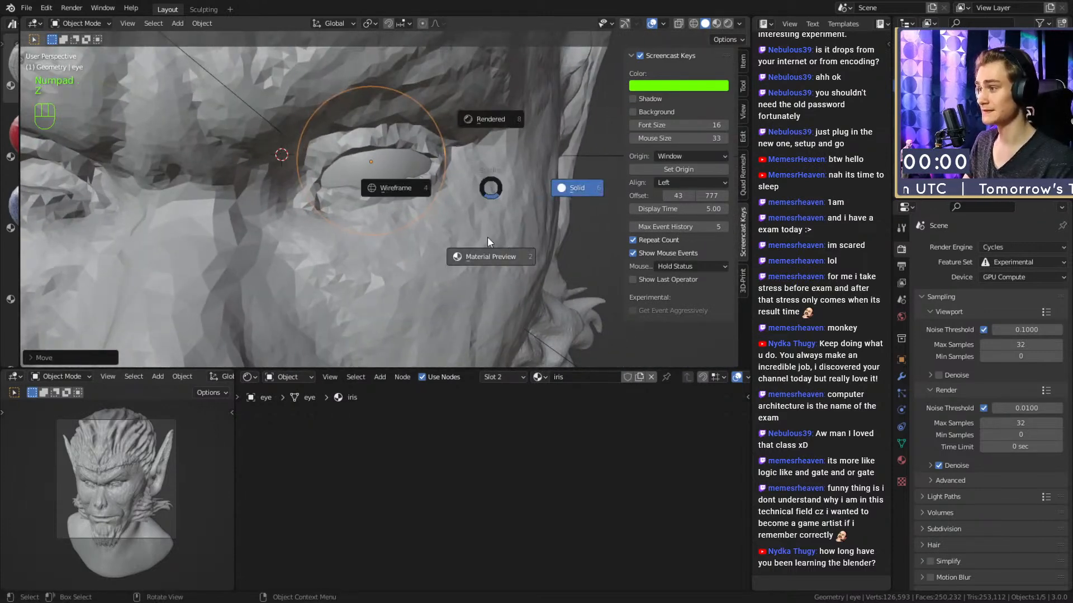
pyautogui.click(487, 238)
pyautogui.moveTo(485, 227); pyautogui.dragTo(387, 274, button='middle')
pyautogui.keyDown('ctrl'); pyautogui.moveTo(387, 274); pyautogui.dragTo(400, 243, button='middle'); pyautogui.keyUp('ctrl')
pyautogui.keyDown('ctrl'); pyautogui.moveTo(400, 244); pyautogui.dragTo(490, 240, button='middle'); pyautogui.keyUp('ctrl')
# Rescale the eye and nudge it until it sits snugly behind the left eyelids.
pyautogui.press('s')
pyautogui.click(524, 235)
pyautogui.press('g')
pyautogui.click(366, 253)
pyautogui.moveTo(489, 241); pyautogui.dragTo(469, 228, button='middle')
pyautogui.press('g')
pyautogui.click(467, 246)
pyautogui.press('g')
pyautogui.click(496, 231)
pyautogui.scroll(-5, 450, 243)
pyautogui.scroll(-4, 458, 240)
pyautogui.scroll(7, 434, 241)
# Duplicate the eye and place the copy in the character's right eye socket.
pyautogui.hotkey('shift', 'd')
pyautogui.click(276, 228)
pyautogui.press('g')
pyautogui.moveTo(367, 225); pyautogui.dragTo(416, 222, button='middle')
pyautogui.click(384, 231)
# Fine-tune the duplicated eye's position behind the right eyelids and save the file.
pyautogui.press('g')
pyautogui.click(526, 235)
pyautogui.press('g')
pyautogui.click(523, 236)
pyautogui.press('g')
pyautogui.click(436, 232)
pyautogui.scroll(-5, 473, 242)
pyautogui.scroll(-4, 400, 230)
pyautogui.scroll(-4, 420, 225)
pyautogui.hotkey('ctrl', 's')
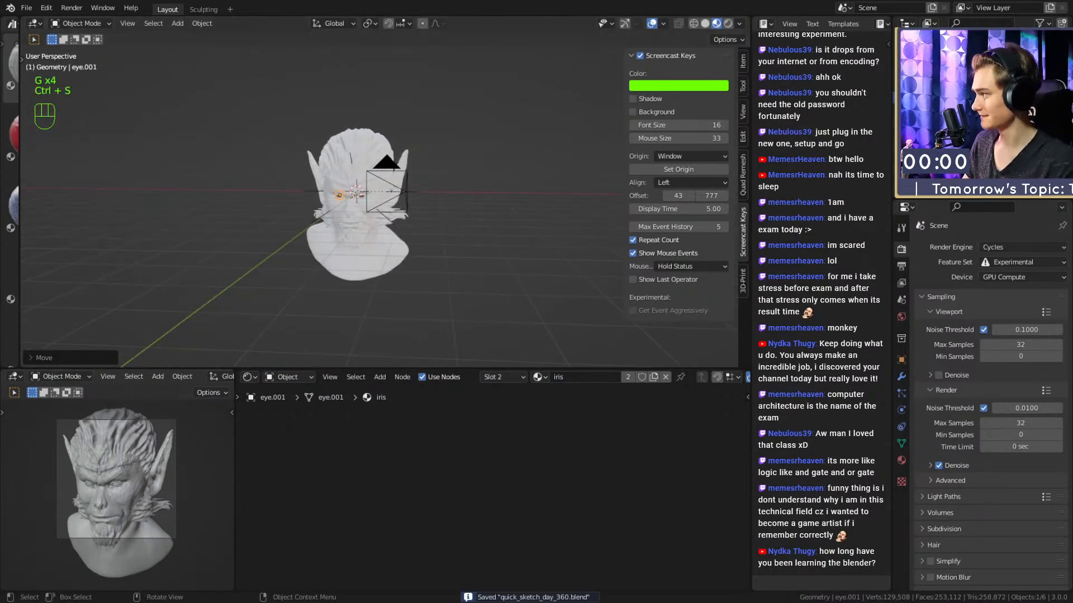
# Switch the camera view to Material Preview shading.
pyautogui.press('z')
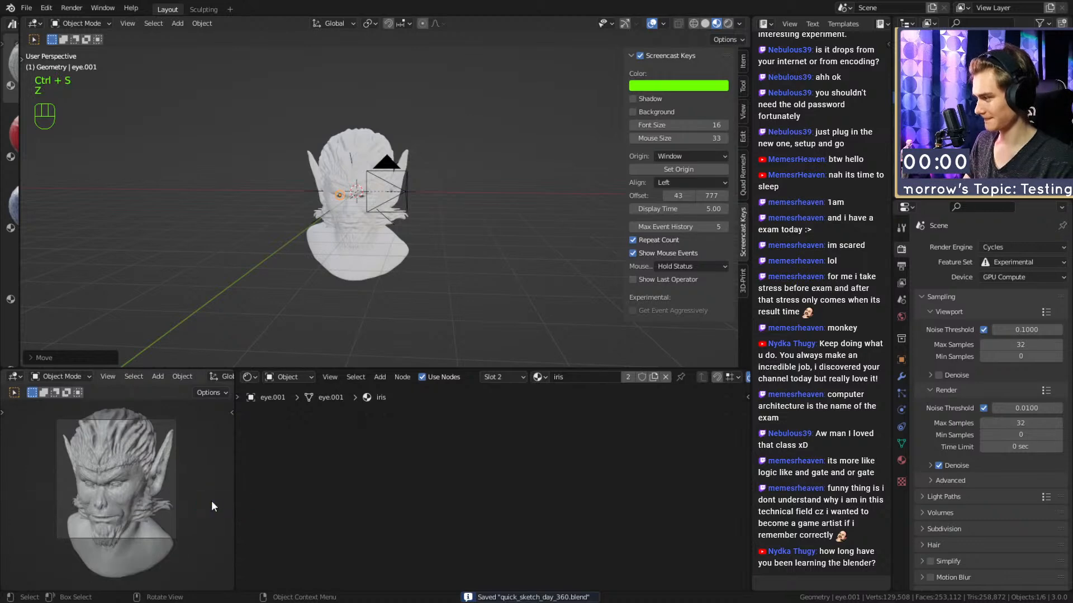
pyautogui.scroll(3, 390, 253)
pyautogui.keyDown('shift'); pyautogui.moveTo(393, 278); pyautogui.dragTo(428, 243, button='middle'); pyautogui.keyUp('shift')
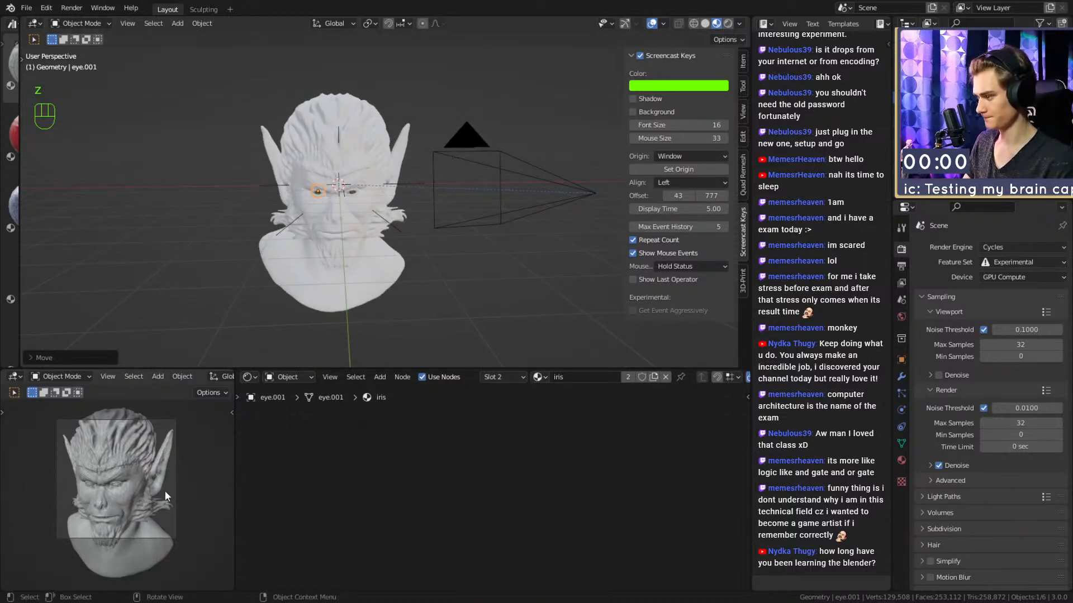
pyautogui.press('z')
pyautogui.moveTo(346, 312); pyautogui.dragTo(350, 211, button='middle')
pyautogui.scroll(-3, 357, 209)
# Duplicate the Focus empty and place the copy in front of the face as a gaze target.
pyautogui.hotkey('shift', 'a')
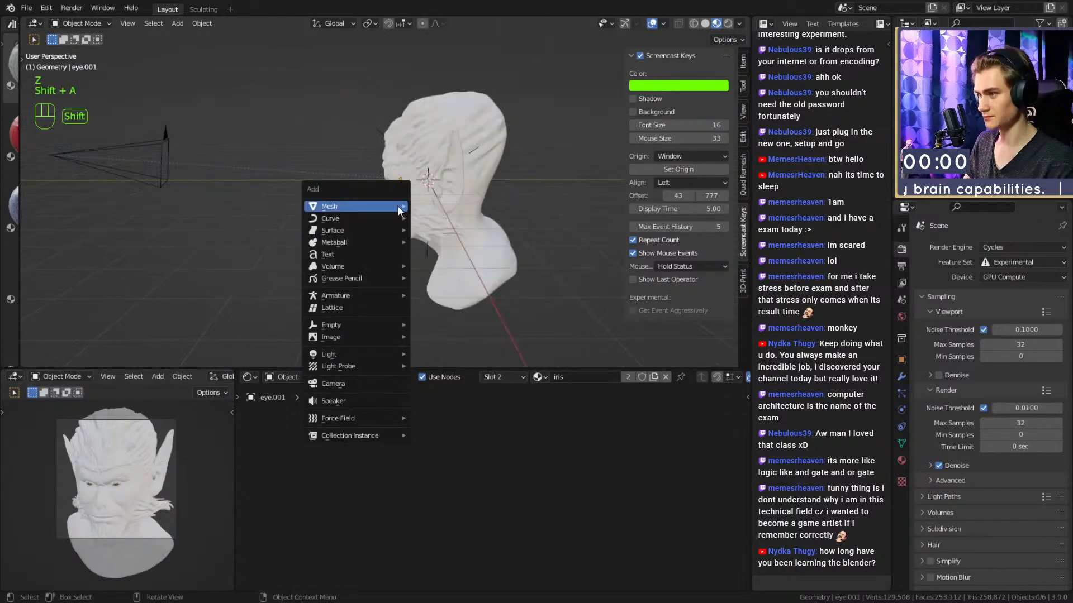
pyautogui.click(505, 182)
pyautogui.hotkey('shift', 'd')
pyautogui.click(354, 223)
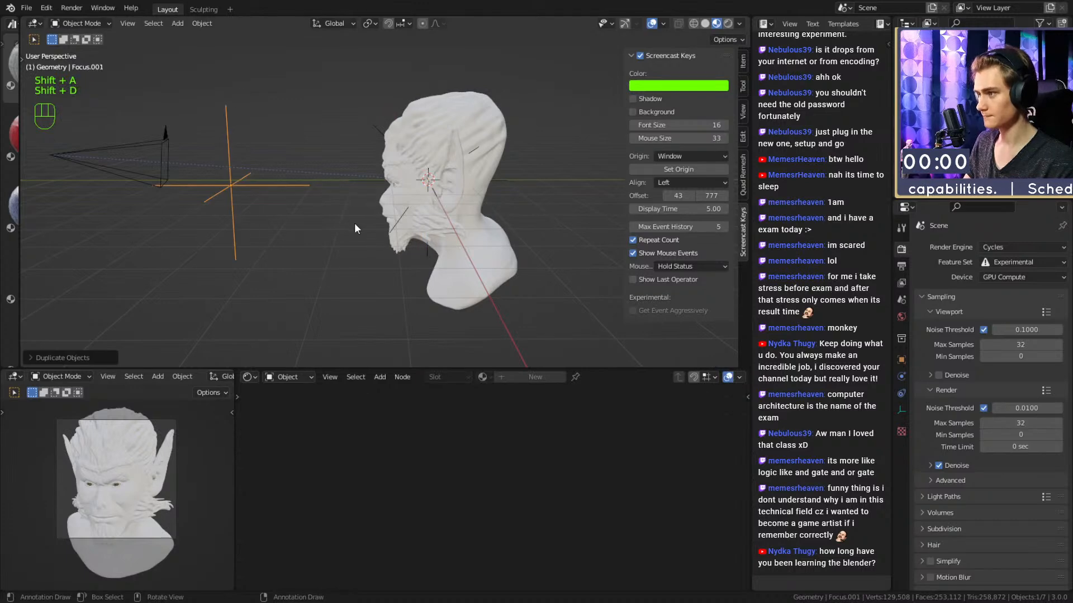
pyautogui.scroll(5, 466, 223)
pyautogui.moveTo(417, 227); pyautogui.dragTo(460, 156, button='middle')
# Add a Damped Track constraint to the character's left eye, targeting the duplicated empty Focus.001.
pyautogui.click(475, 139)
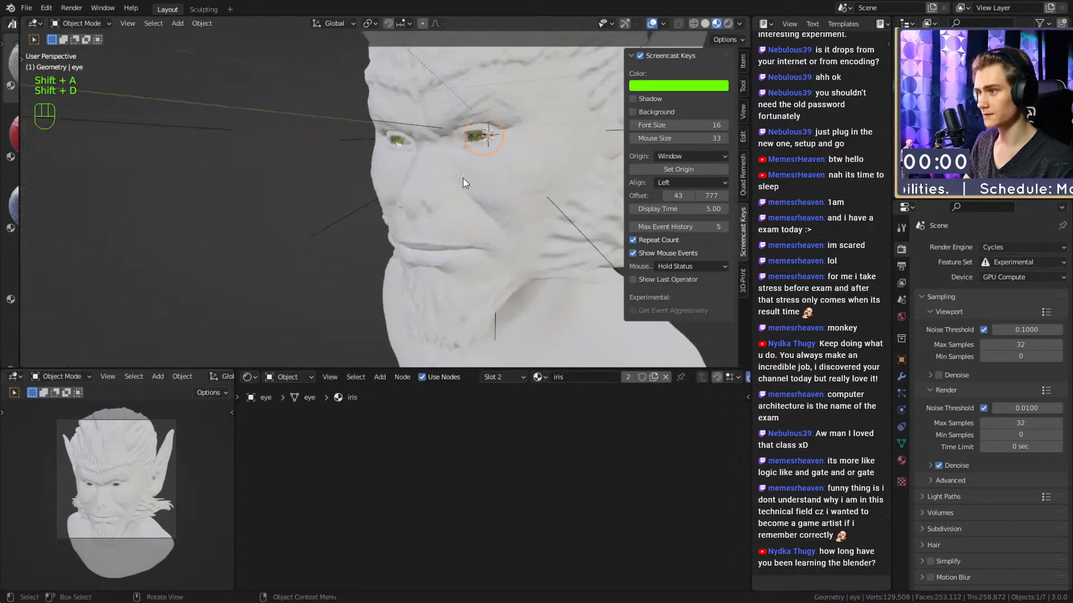
pyautogui.click(899, 425)
pyautogui.click(972, 245)
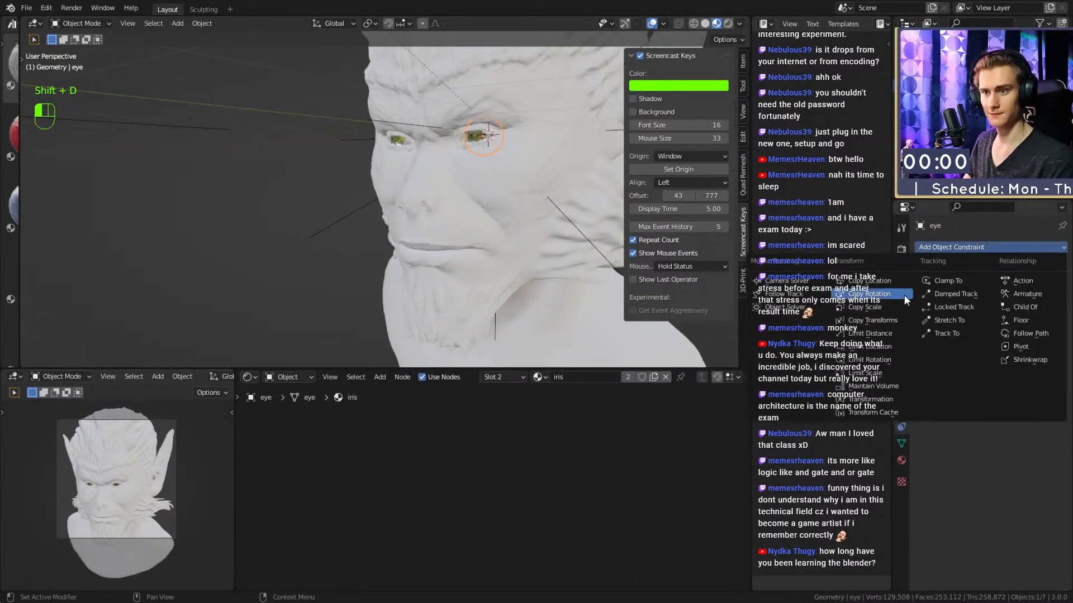
pyautogui.click(953, 293)
pyautogui.scroll(-5, 378, 219)
pyautogui.moveTo(378, 219); pyautogui.dragTo(417, 256, button='middle')
pyautogui.scroll(2, 417, 251)
pyautogui.click(1044, 285)
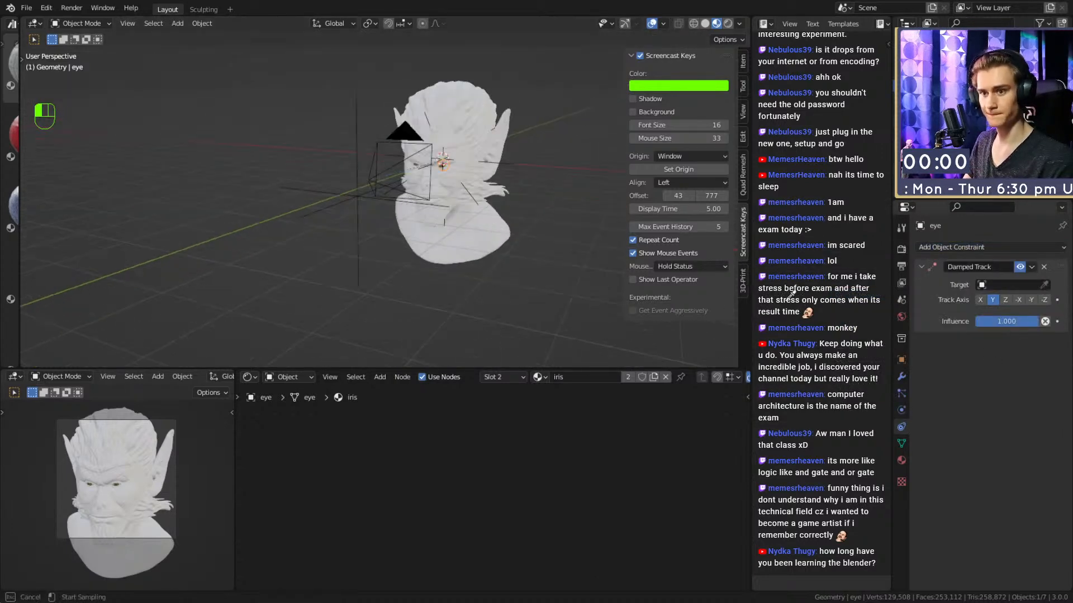
pyautogui.click(367, 216)
pyautogui.moveTo(346, 232); pyautogui.dragTo(433, 242, button='middle')
pyautogui.scroll(4, 393, 209)
# Add a Damped Track constraint to the character's right eye with Focus.001 as target and Z as track axis.
pyautogui.click(308, 164)
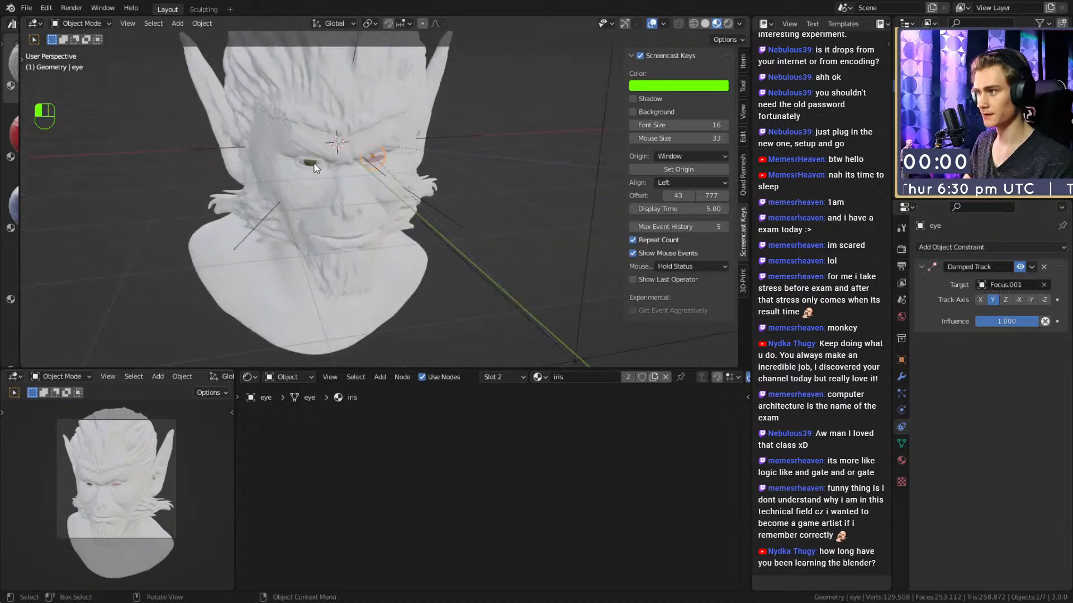
pyautogui.click(950, 247)
pyautogui.click(955, 294)
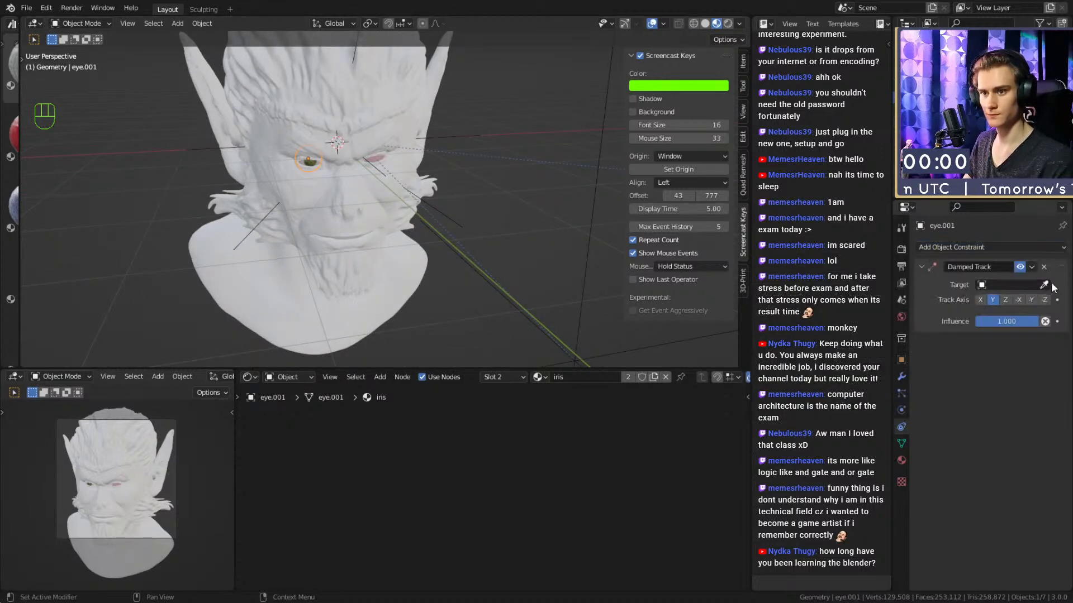
pyautogui.click(1044, 285)
pyautogui.click(585, 296)
pyautogui.click(1004, 300)
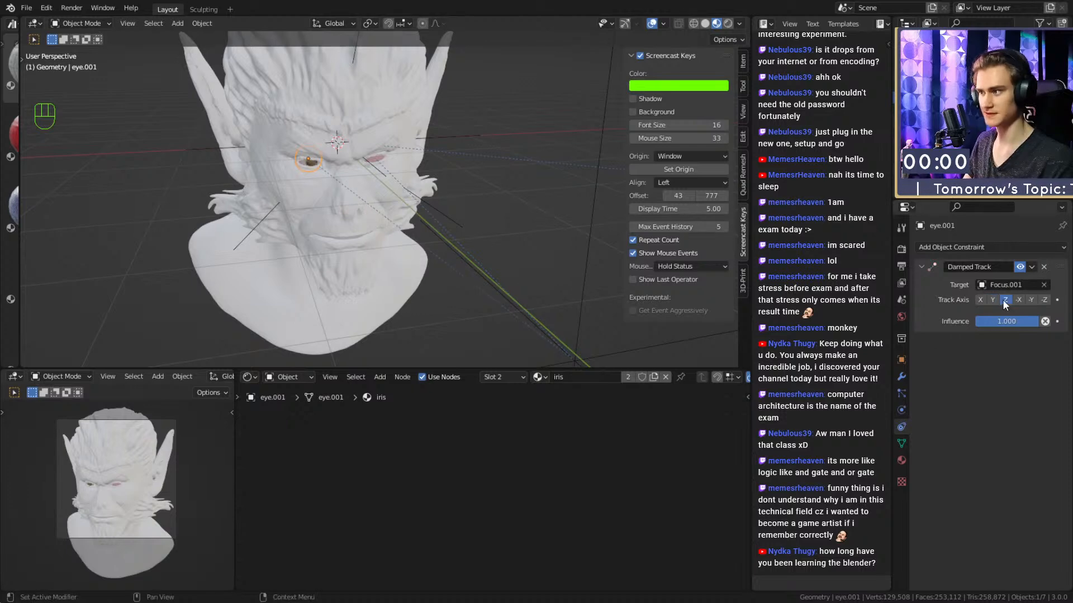
# Move the gaze target empty Focus.001 in front of the face to adjust where both eyes look.
pyautogui.click(374, 161)
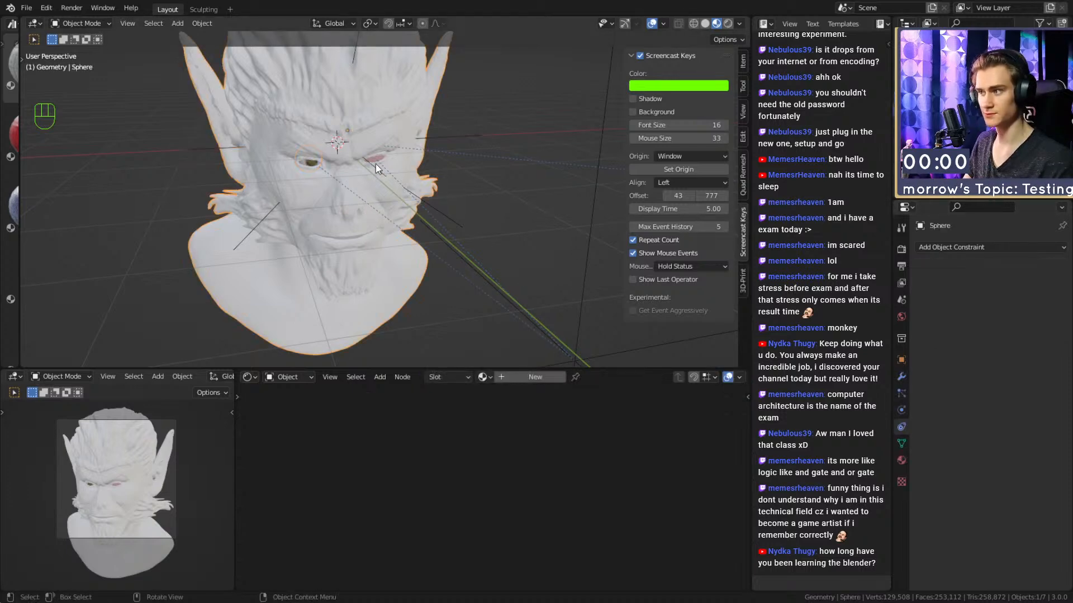
pyautogui.click(375, 157)
pyautogui.scroll(-5, 457, 189)
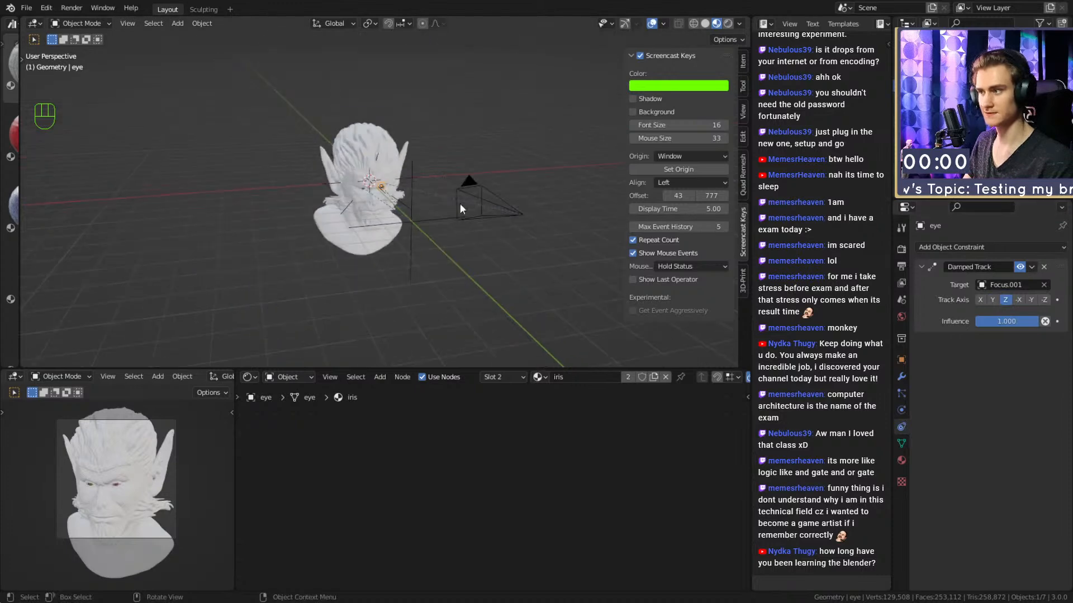
pyautogui.click(420, 194)
pyautogui.press('g')
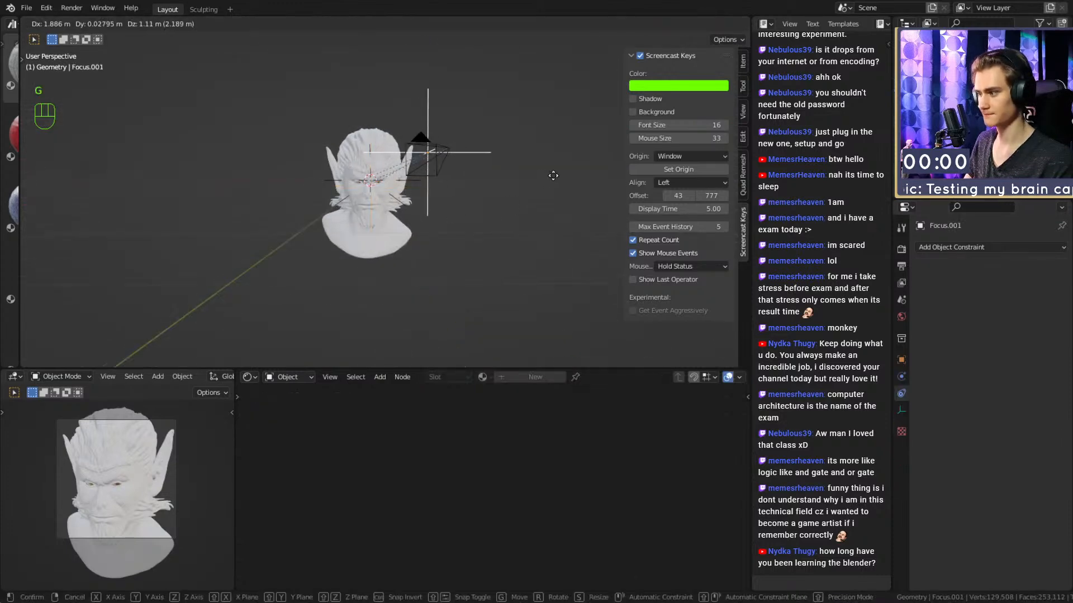
pyautogui.click(536, 185)
pyautogui.moveTo(540, 182); pyautogui.dragTo(429, 210, button='middle')
pyautogui.click(596, 172)
pyautogui.keyDown('shift'); pyautogui.moveTo(598, 177); pyautogui.dragTo(446, 200, button='middle'); pyautogui.keyUp('shift')
pyautogui.press('g')
pyautogui.click(570, 187)
pyautogui.press('g')
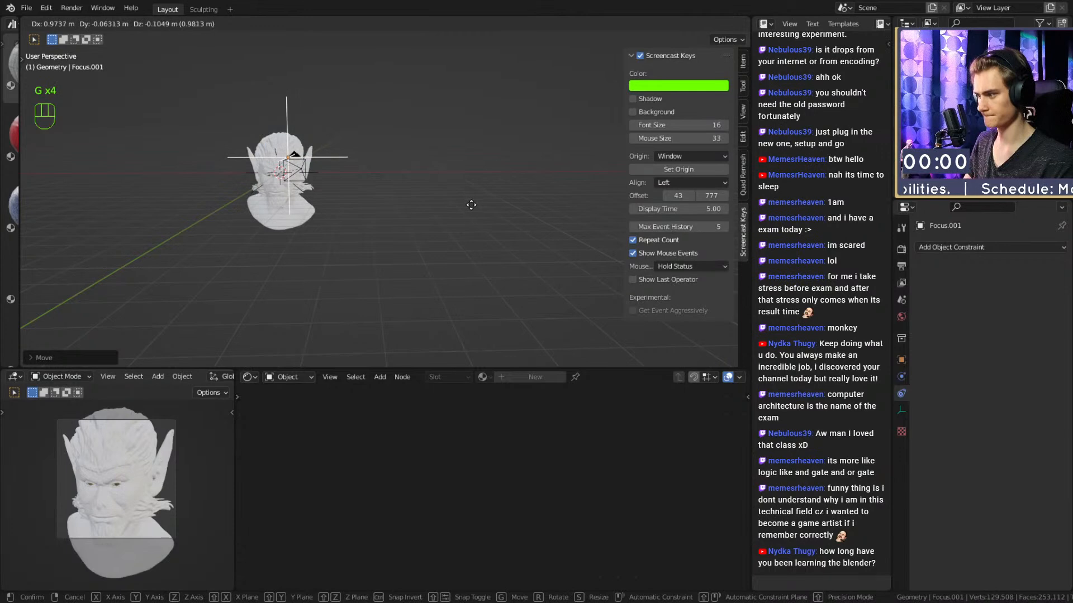
pyautogui.click(474, 228)
# Switch the camera view to Rendered shading and save the file.
pyautogui.press('z')
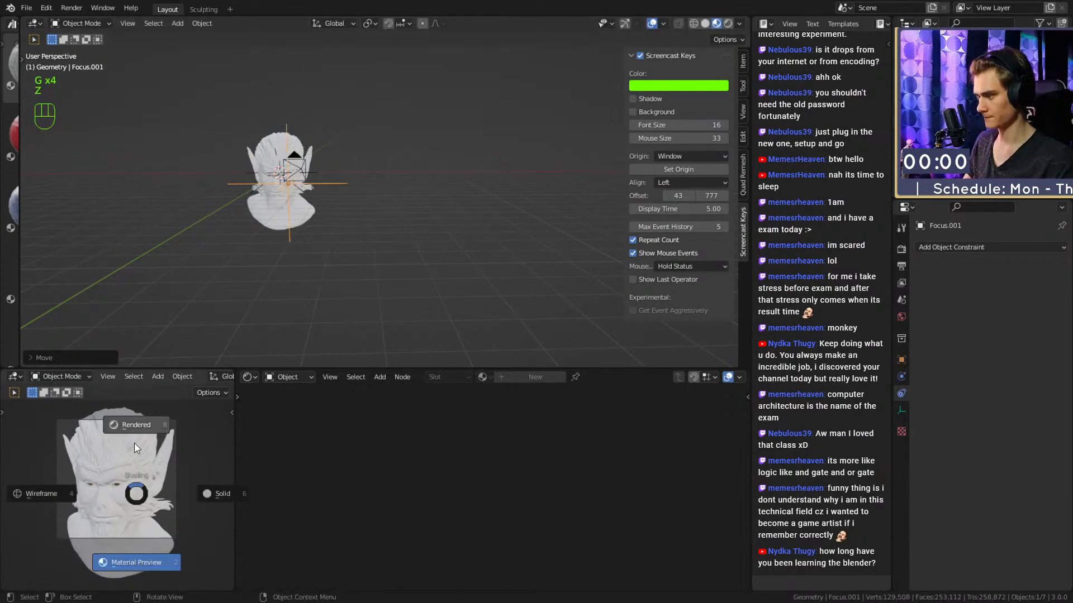
pyautogui.click(135, 510)
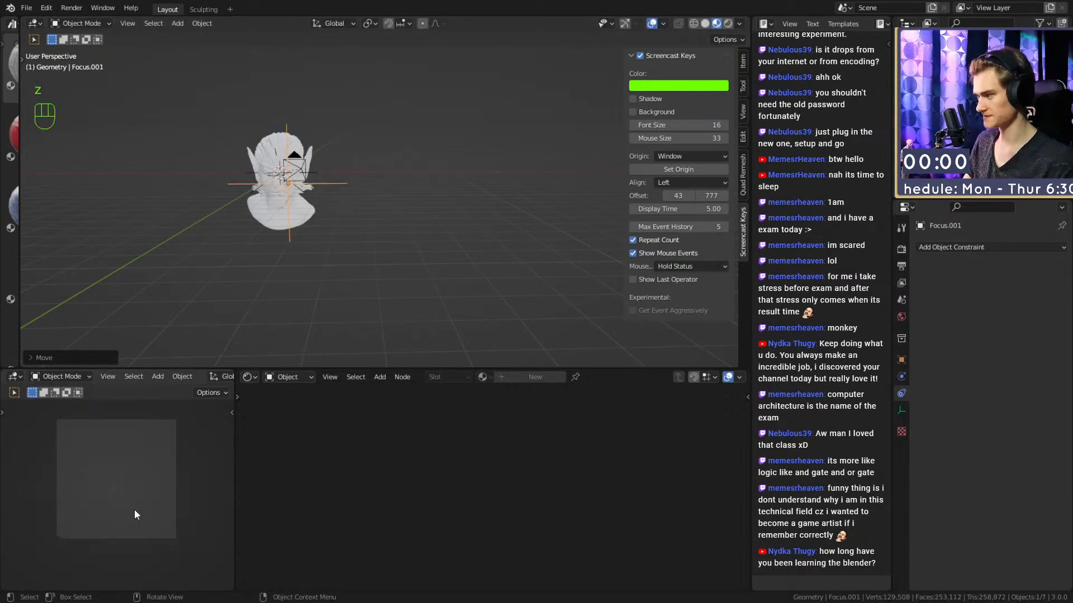
pyautogui.hotkey('ctrl', 's')
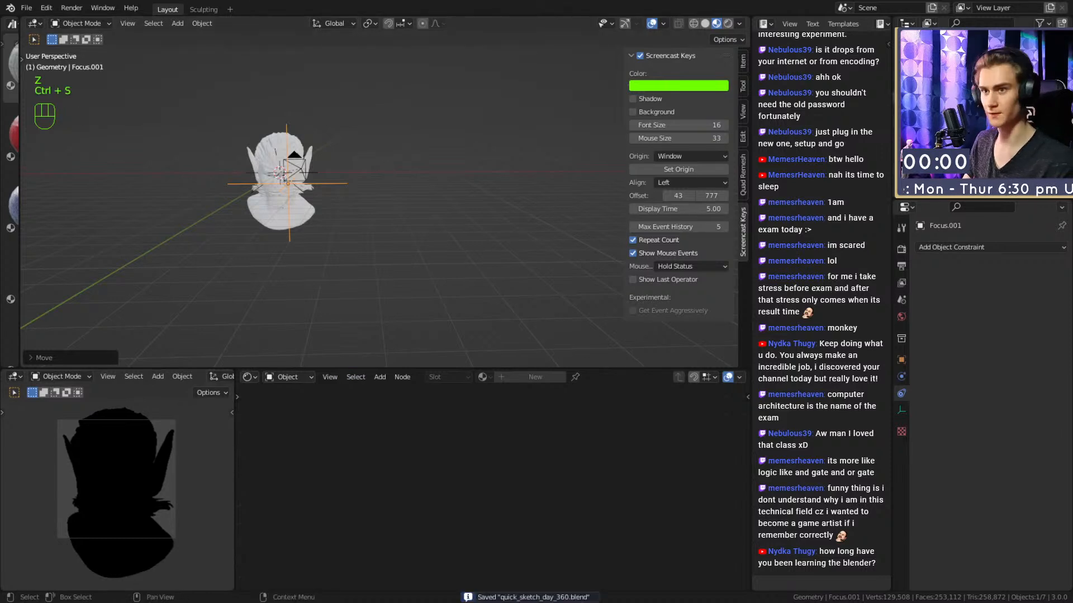
# Append a light setup to the scene and unhide the large disk area light above the bust.
pyautogui.hotkey('alt', 'a')
pyautogui.click(27, 8)
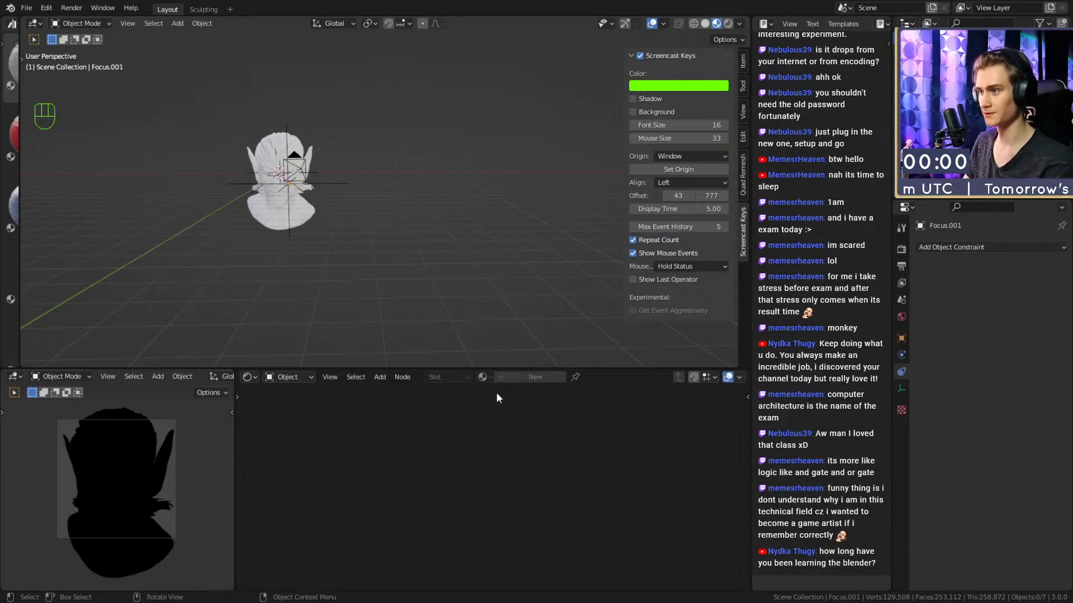
pyautogui.hotkey('ctrl', 'z')
pyautogui.moveTo(550, 319); pyautogui.dragTo(454, 208, button='middle')
pyautogui.scroll(-5, 522, 272)
pyautogui.hotkey('alt', 'a')
pyautogui.moveTo(1052, 129); pyautogui.dragTo(1051, 139)
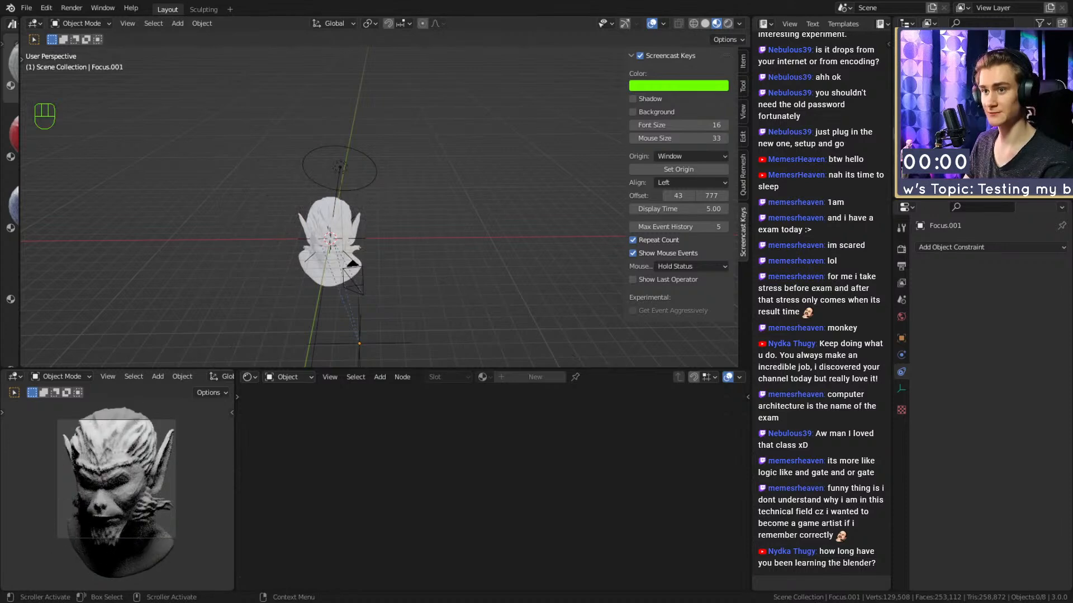
pyautogui.click(950, 151)
# Save the file, then select the overhead light Area.001 and show its light settings.
pyautogui.moveTo(480, 230); pyautogui.dragTo(436, 221, button='middle')
pyautogui.scroll(3, 447, 235)
pyautogui.hotkey('ctrl', 's')
pyautogui.moveTo(471, 255); pyautogui.dragTo(480, 207, button='middle')
pyautogui.scroll(-3, 501, 260)
pyautogui.scroll(2, 500, 257)
pyautogui.click(486, 130)
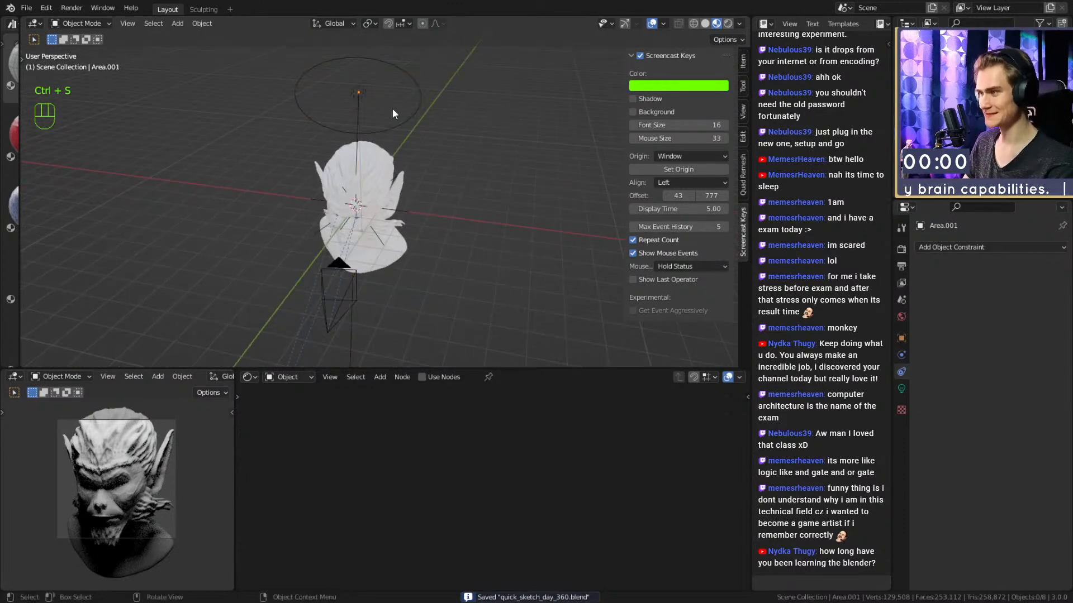
pyautogui.moveTo(463, 135); pyautogui.dragTo(459, 145, button='middle')
pyautogui.click(901, 388)
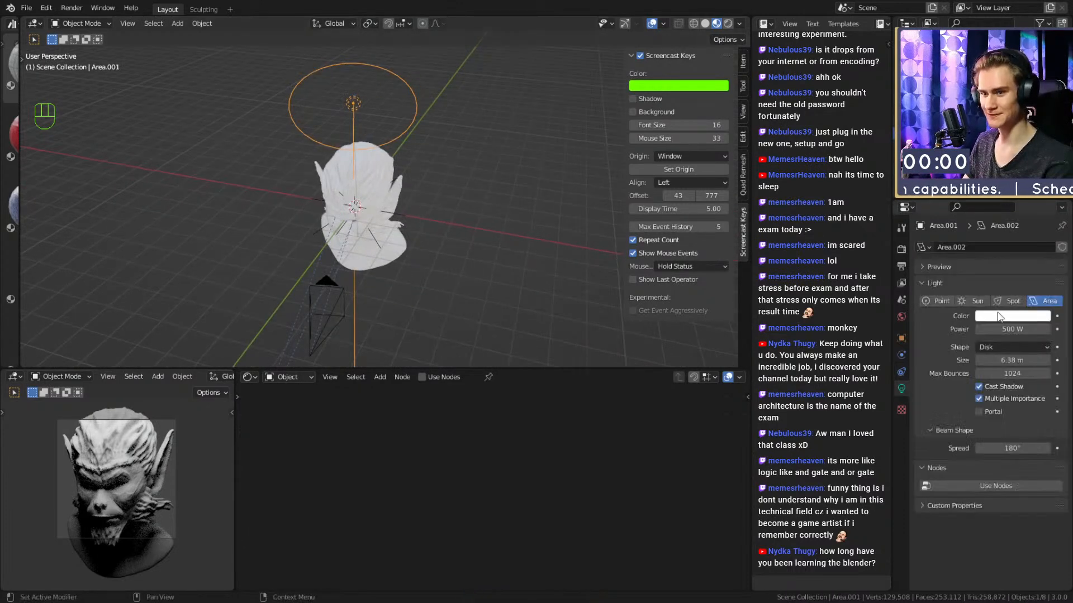
# Hide the sidebar of the main 3D view and save the file.
pyautogui.moveTo(394, 168); pyautogui.dragTo(389, 127, button='middle')
pyautogui.scroll(2, 425, 208)
pyautogui.moveTo(425, 207)
pyautogui.mouseDown(button='middle')
pyautogui.moveTo(448, 210)
pyautogui.moveTo(417, 215)
pyautogui.moveTo(485, 218)
pyautogui.moveTo(421, 188)
pyautogui.mouseUp(button='middle')
pyautogui.scroll(-3, 423, 216)
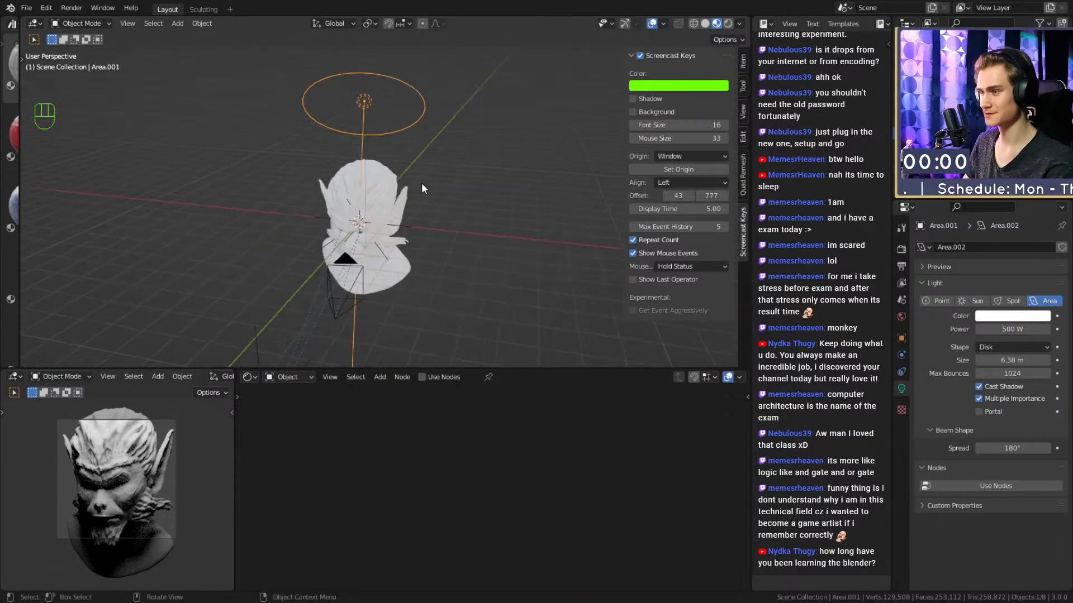
pyautogui.moveTo(623, 94); pyautogui.dragTo(683, 143)
pyautogui.moveTo(494, 206)
pyautogui.mouseDown(button='middle')
pyautogui.moveTo(473, 182)
pyautogui.moveTo(486, 219)
pyautogui.moveTo(497, 215)
pyautogui.mouseUp(button='middle')
pyautogui.hotkey('ctrl', 's')
pyautogui.moveTo(392, 80); pyautogui.dragTo(500, 143, button='middle')
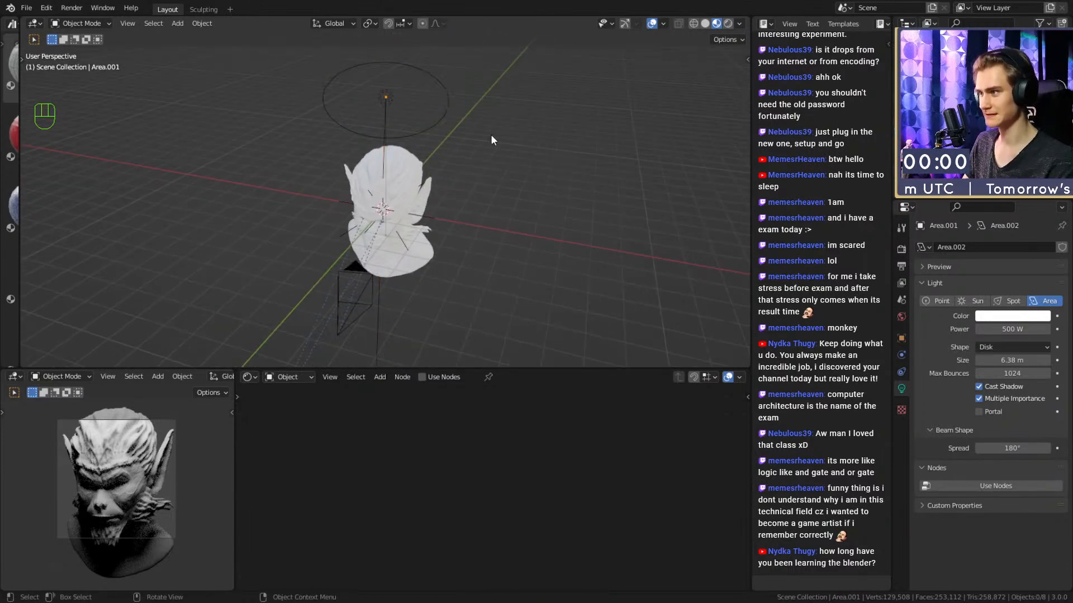
pyautogui.moveTo(422, 189); pyautogui.dragTo(472, 173, button='middle')
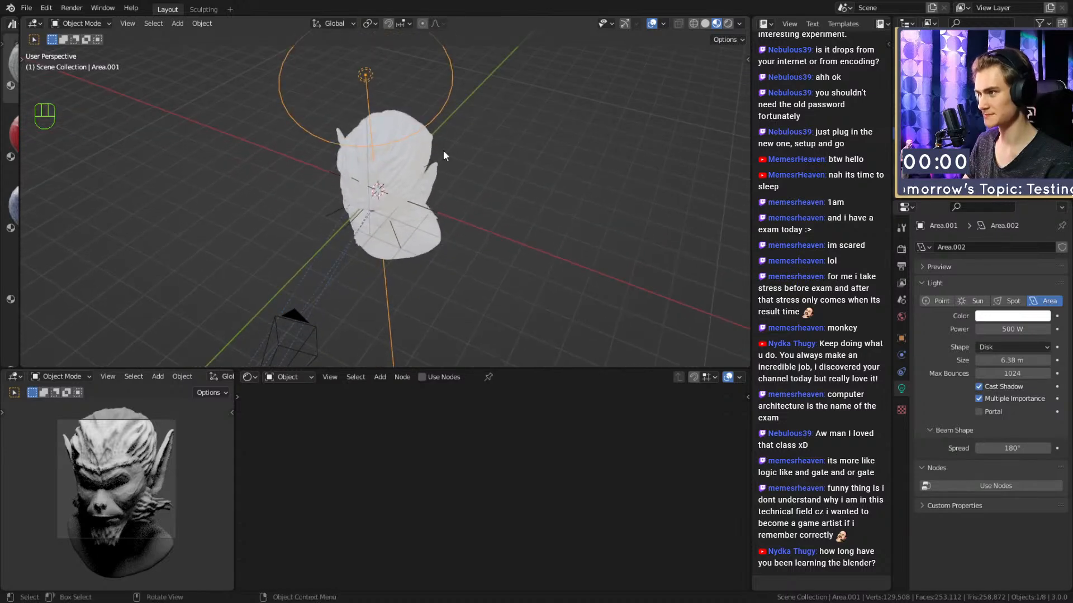
pyautogui.hotkey('ctrl', 's')
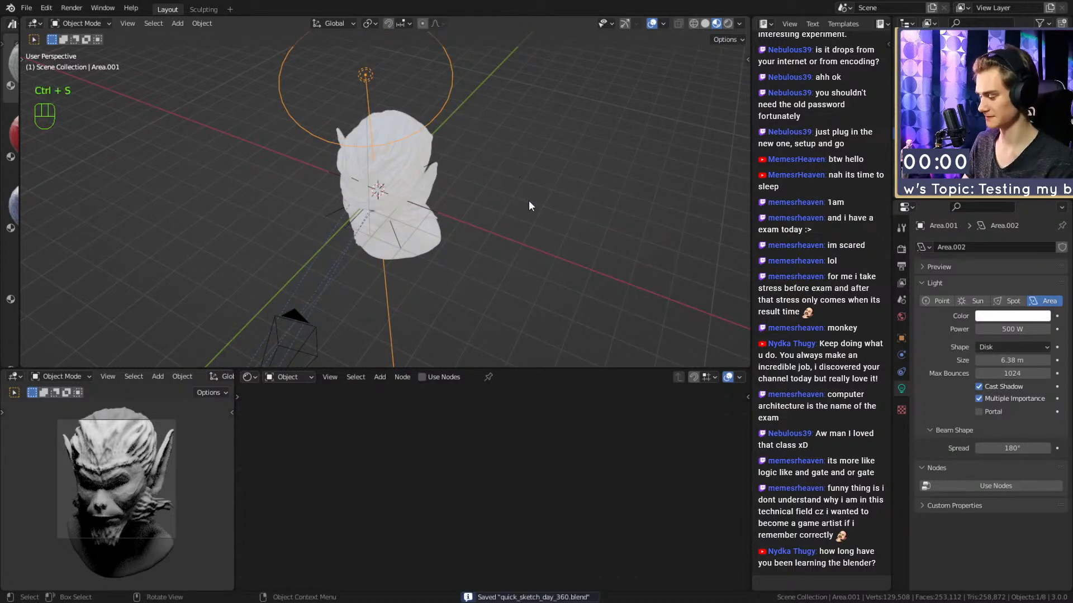
pyautogui.moveTo(529, 187); pyautogui.dragTo(448, 156, button='middle')
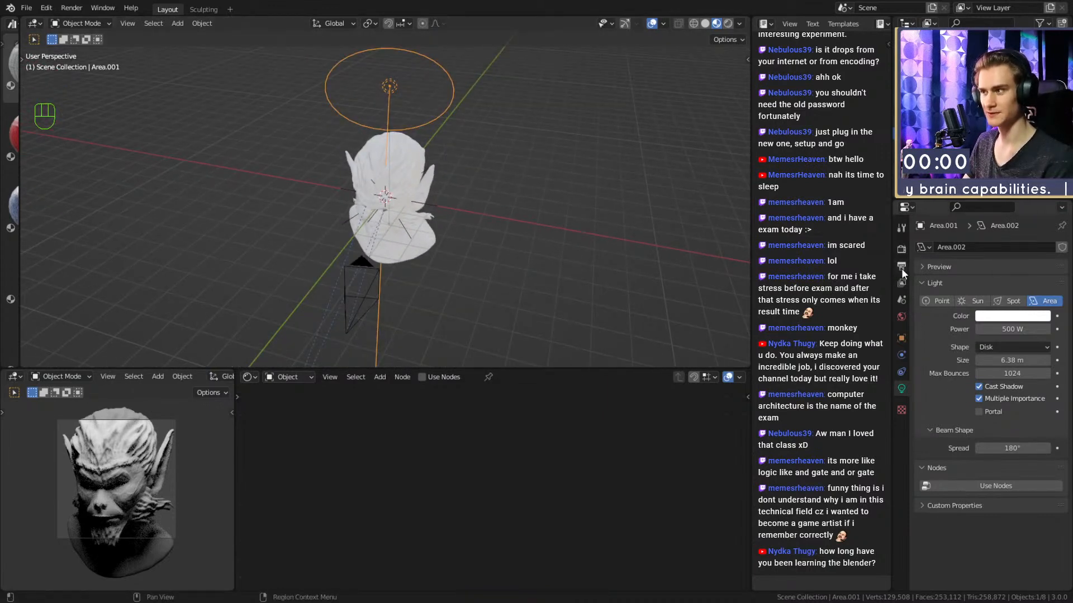
pyautogui.moveTo(492, 190); pyautogui.dragTo(498, 99, button='middle')
# Set the transform pivot to the 3D Cursor and scale the overhead light Area.001 about it.
pyautogui.click(499, 99)
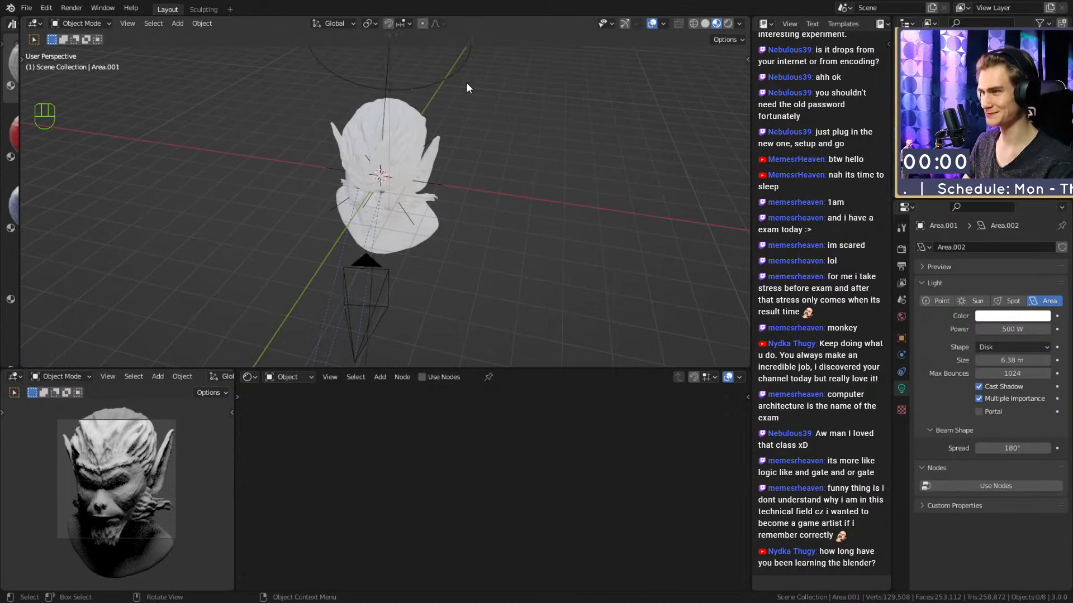
pyautogui.press('r')
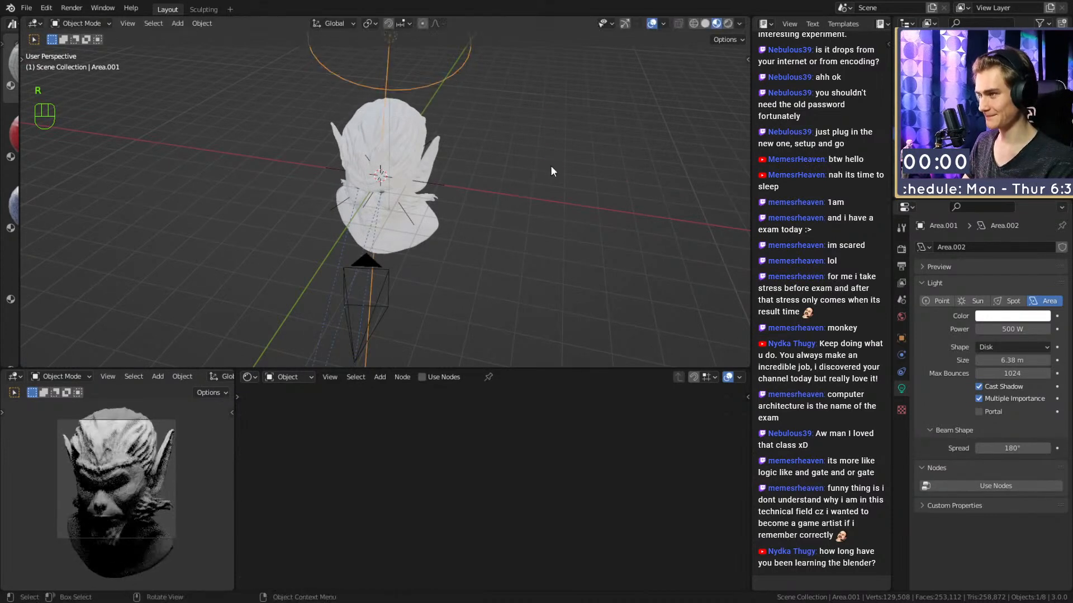
pyautogui.click(369, 24)
pyautogui.click(375, 36)
pyautogui.moveTo(444, 94); pyautogui.dragTo(510, 159, button='middle')
pyautogui.press('s')
pyautogui.click(552, 147)
# Trackball-rotate the overhead light Area.001 around the bust to brighten the face.
pyautogui.press('r')
pyautogui.press('r')
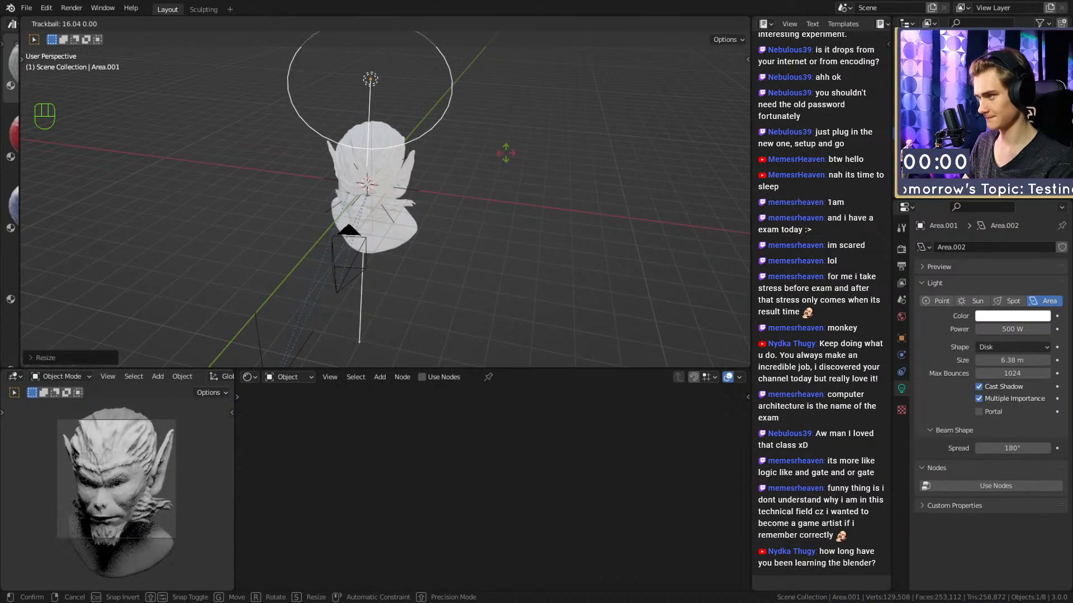
pyautogui.click(505, 152)
# Unhide the small white disk area light Area.002 beside the bust and select it.
pyautogui.click(1051, 139)
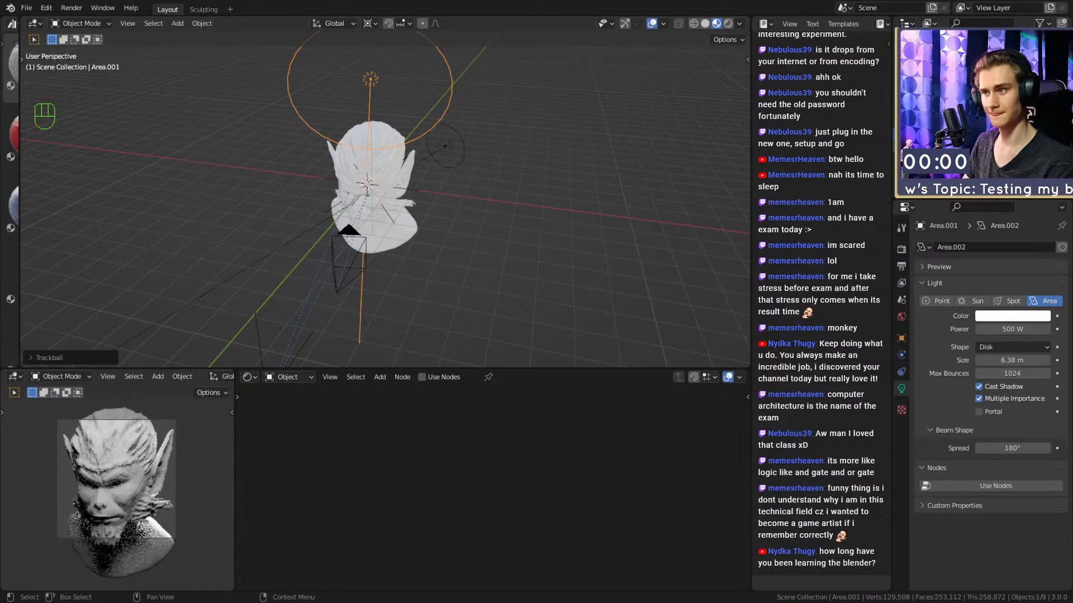
pyautogui.click(972, 141)
pyautogui.moveTo(321, 192); pyautogui.dragTo(371, 200, button='middle')
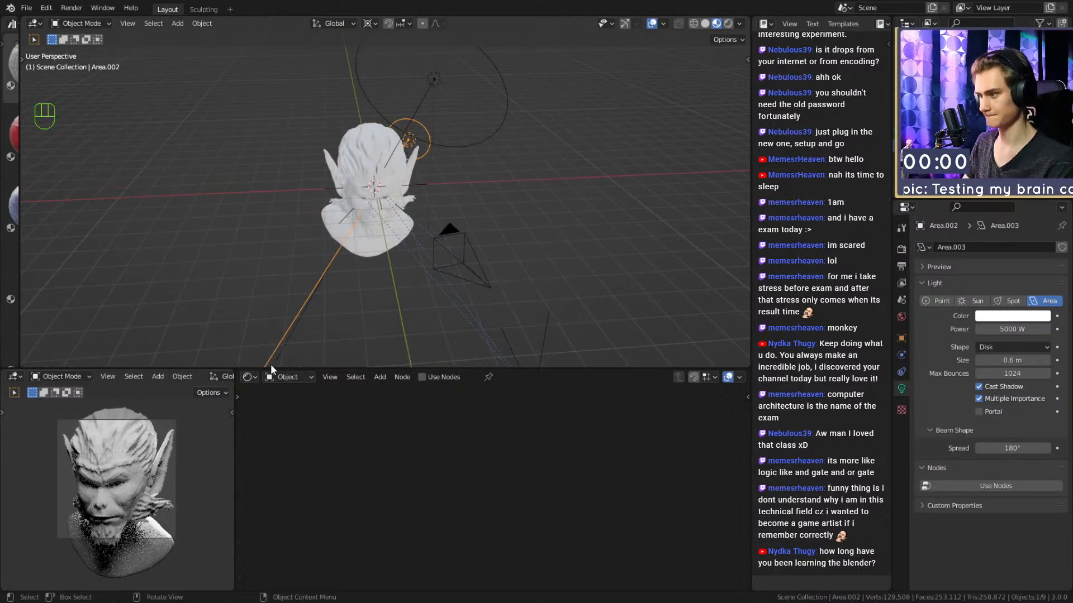
# Display the World shader nodes and darken the lower Background node's colour.
pyautogui.click(288, 377)
pyautogui.click(290, 405)
pyautogui.scroll(-4, 447, 475)
pyautogui.moveTo(483, 492); pyautogui.dragTo(390, 481, button='middle')
pyautogui.scroll(6, 512, 468)
pyautogui.click(481, 525)
pyautogui.moveTo(558, 424); pyautogui.dragTo(560, 437)
# Select the white light Area.002 behind the bust and trackball-rotate it around the head.
pyautogui.moveTo(415, 268); pyautogui.dragTo(512, 239, button='middle')
pyautogui.click(236, 230)
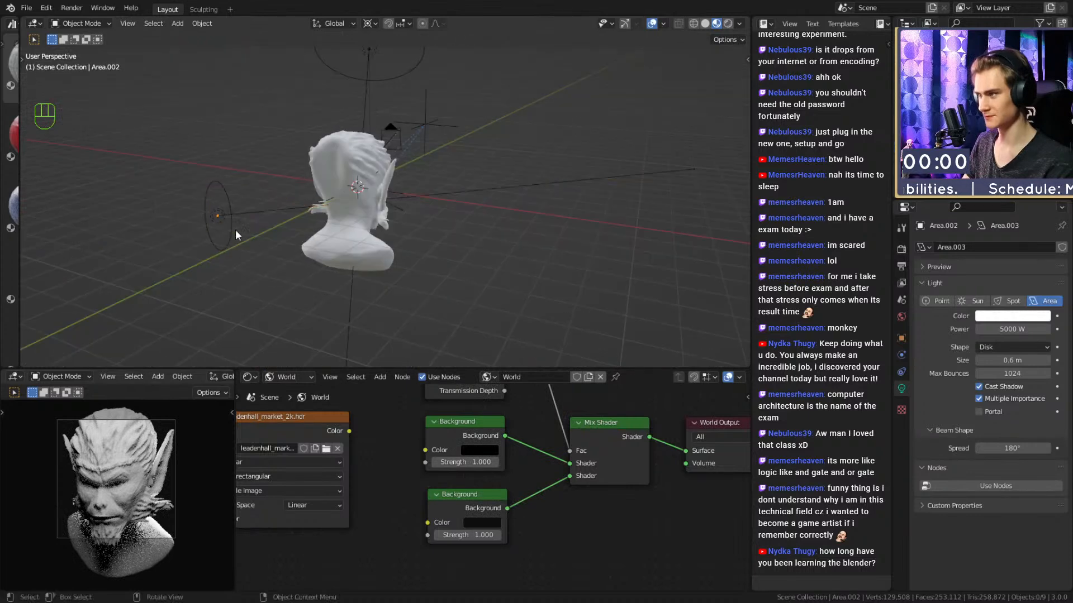
pyautogui.moveTo(377, 250); pyautogui.dragTo(402, 252, button='middle')
pyautogui.press('r')
pyautogui.press('r')
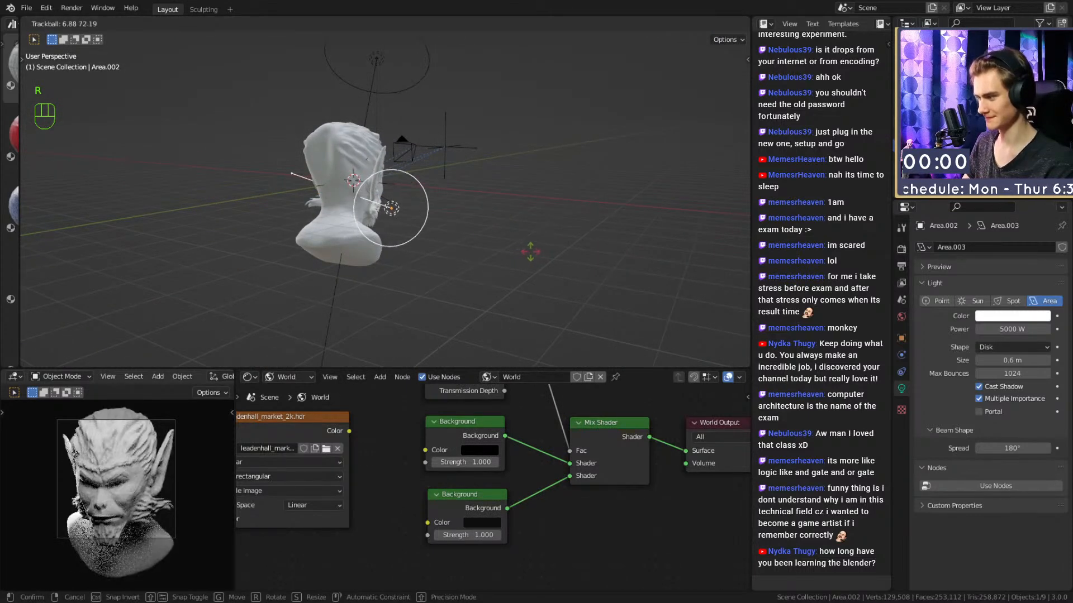
pyautogui.click(527, 252)
# Unhide the teal area light, hide the white light Area.002, and select the teal light Area.003.
pyautogui.click(1060, 106)
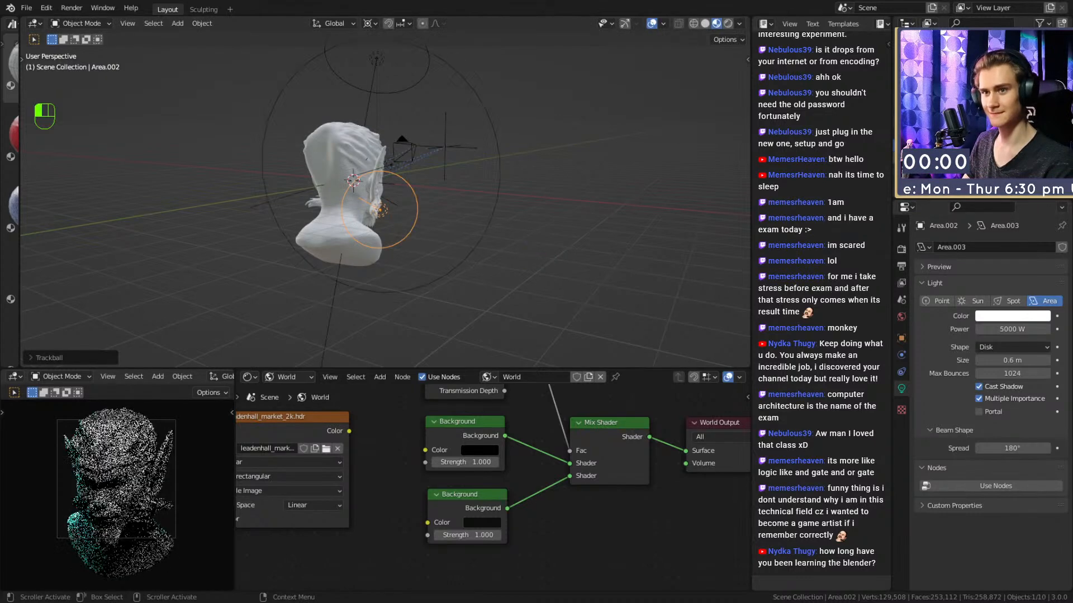
pyautogui.press('h')
pyautogui.moveTo(433, 203); pyautogui.dragTo(433, 212, button='middle')
pyautogui.click(495, 223)
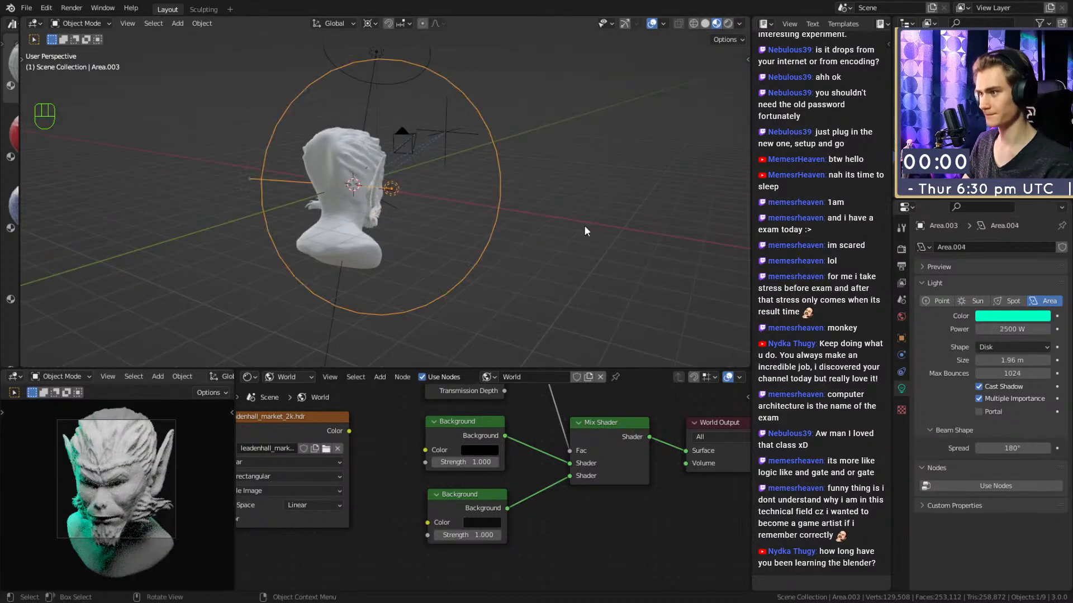
# Set the teal light's size to 0.24 m and trackball-rotate it behind the bust as a rim light.
pyautogui.moveTo(585, 230); pyautogui.dragTo(537, 229, button='middle')
pyautogui.moveTo(1012, 360); pyautogui.dragTo(916, 360)
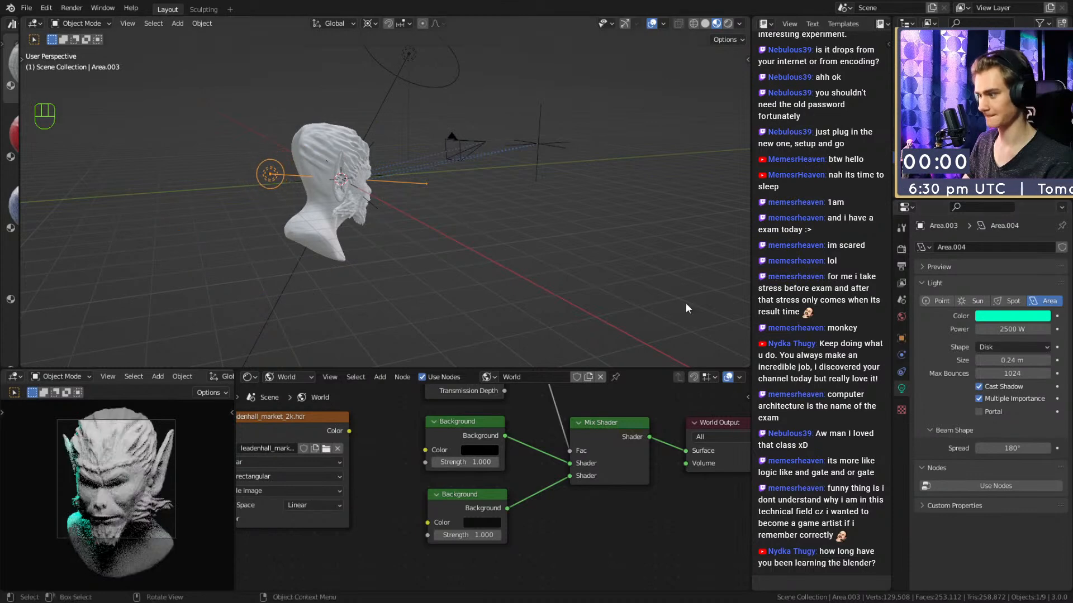
pyautogui.moveTo(687, 308); pyautogui.dragTo(574, 253, button='middle')
pyautogui.press('r')
pyautogui.press('r')
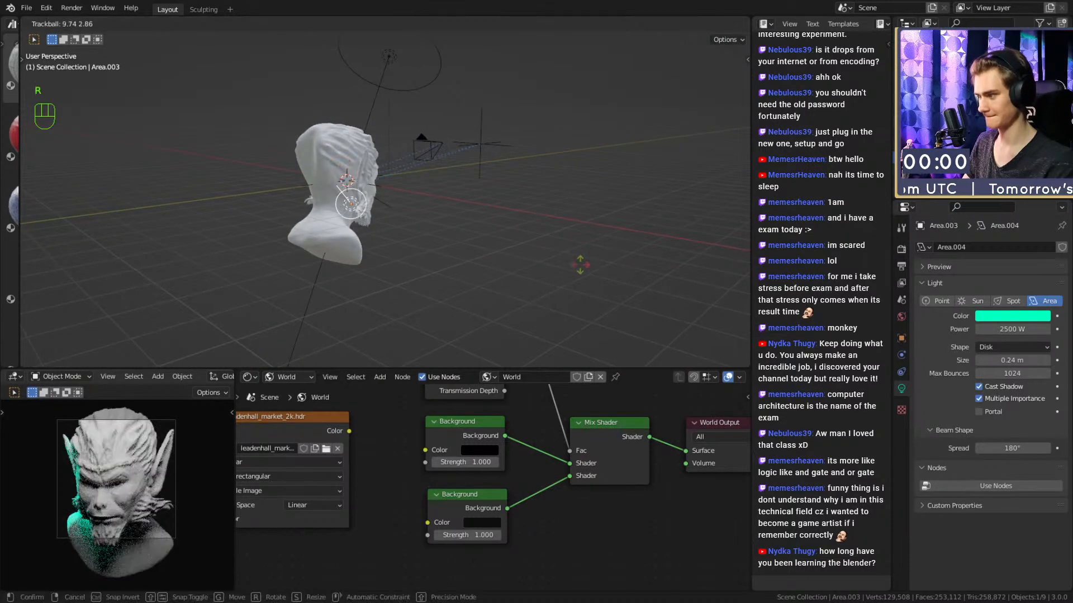
pyautogui.click(553, 258)
# Save the file and trackball-rotate the large light Area.001 higher above the head for more dramatic face shadows.
pyautogui.moveTo(534, 254); pyautogui.dragTo(368, 208, button='middle')
pyautogui.scroll(2, 348, 222)
pyautogui.hotkey('ctrl', 's')
pyautogui.scroll(-4, 347, 222)
pyautogui.click(363, 128)
pyautogui.moveTo(364, 128); pyautogui.dragTo(476, 193, button='middle')
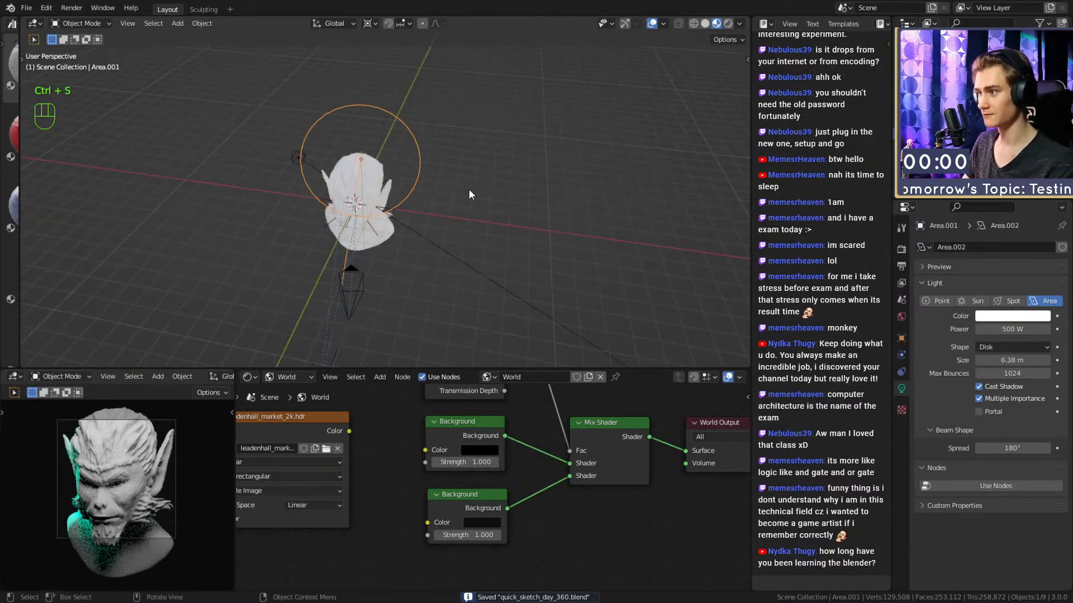
pyautogui.press('r')
pyautogui.press('r')
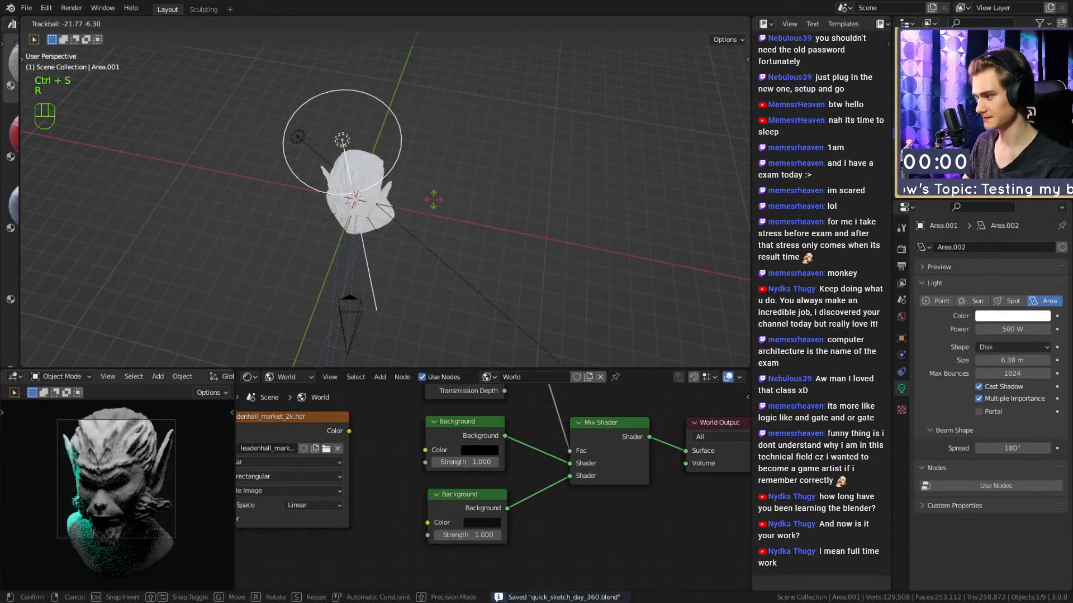
pyautogui.click(433, 200)
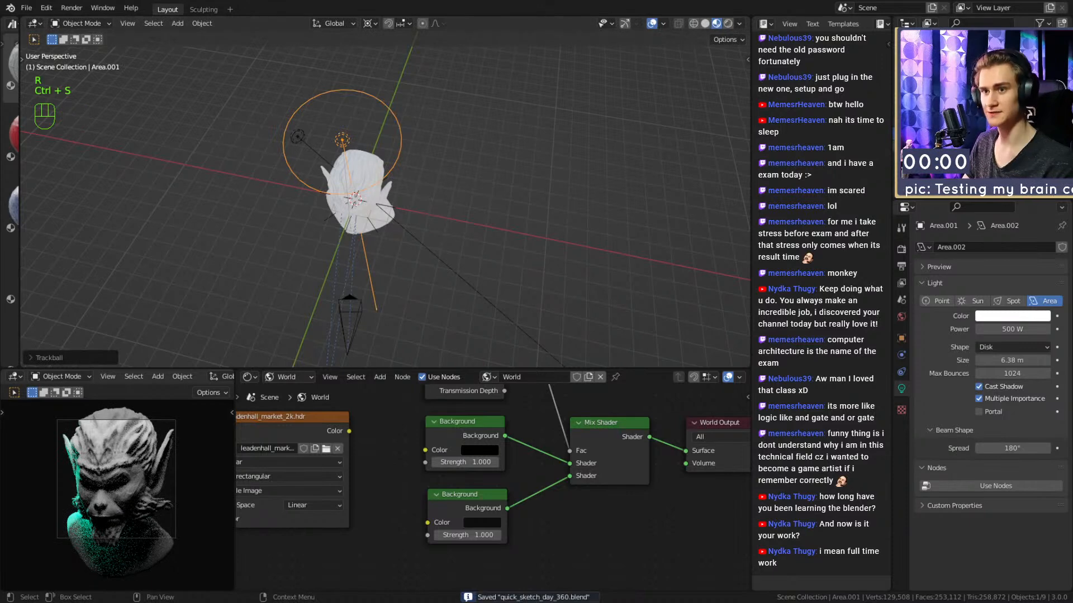
# Try trackball-rotating the white light Area.002 to different positions around the bust, and hide it.
pyautogui.click(413, 235)
pyautogui.moveTo(414, 232); pyautogui.dragTo(470, 196, button='middle')
pyautogui.press('r')
pyautogui.press('r')
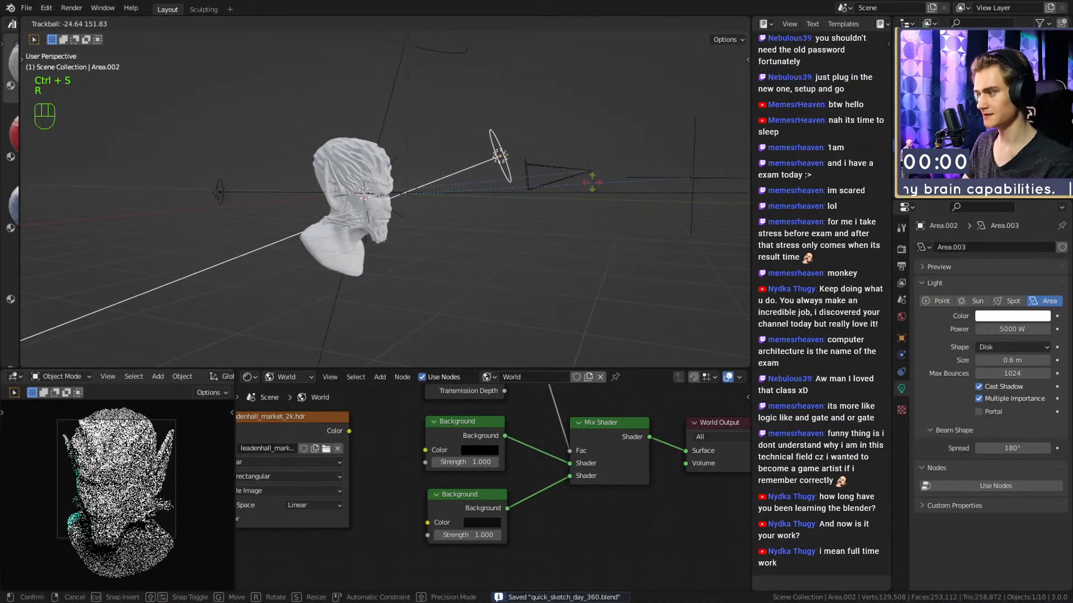
pyautogui.click(587, 174)
pyautogui.moveTo(586, 175); pyautogui.dragTo(517, 207, button='middle')
pyautogui.press('r')
pyautogui.press('r')
pyautogui.click(486, 207)
pyautogui.click(1052, 145)
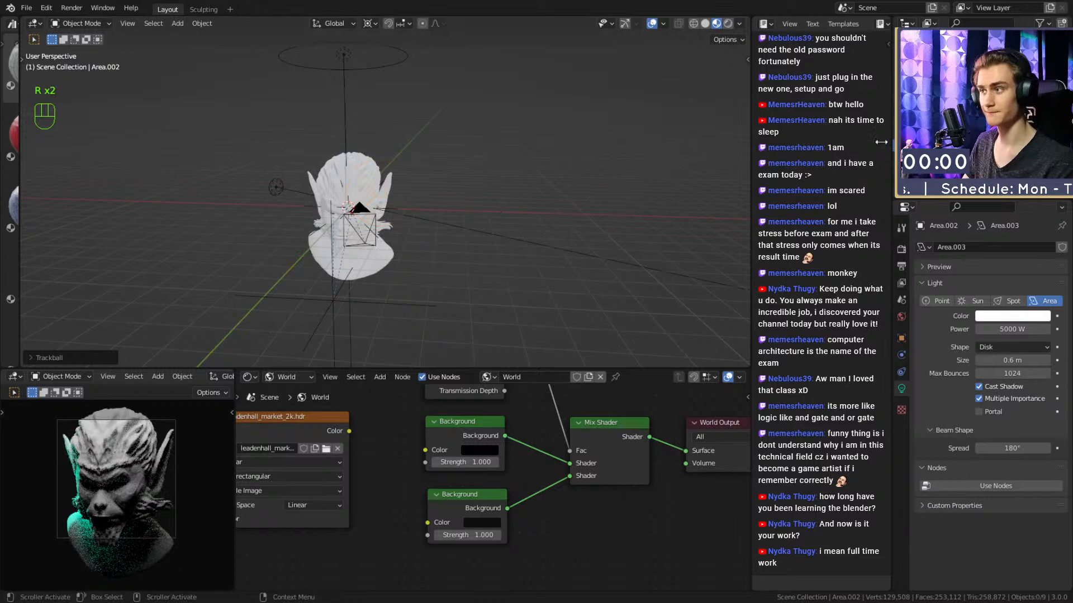
# Zoom in on the rendered face and fine-tune the large overhead light Area.001 with another trackball rotation around the bust.
pyautogui.moveTo(511, 164); pyautogui.dragTo(514, 170, button='middle')
pyautogui.scroll(2, 80, 487)
pyautogui.scroll(3, 80, 490)
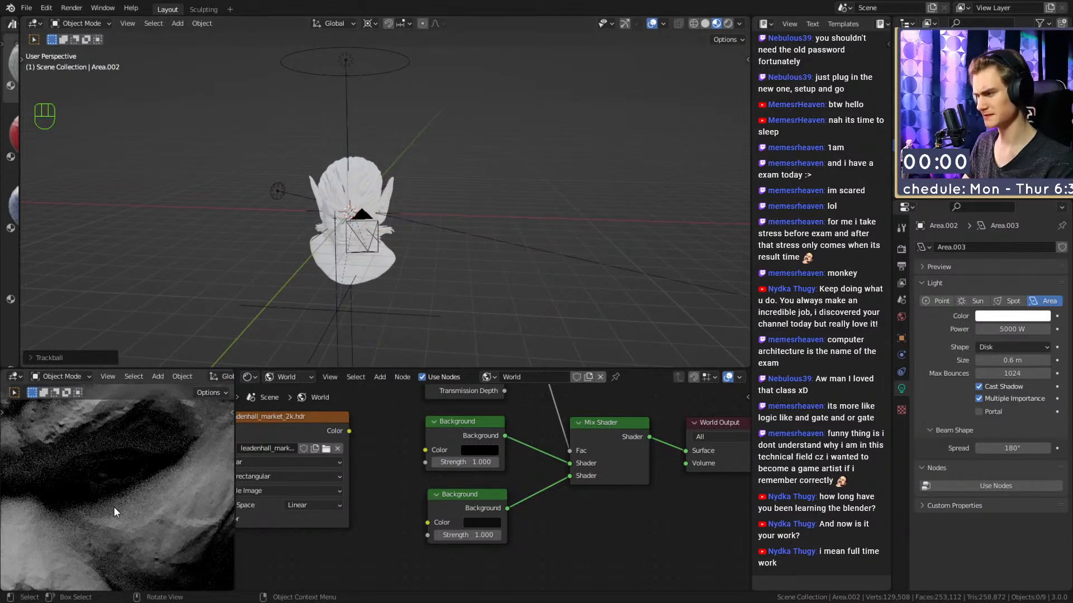
pyautogui.scroll(-5, 114, 510)
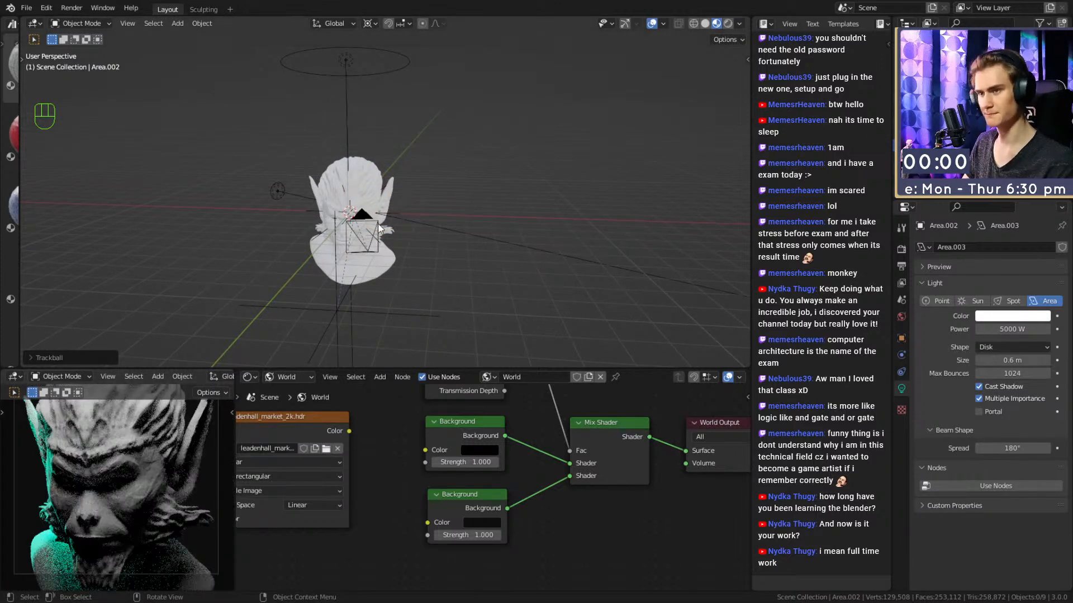
pyautogui.moveTo(377, 224); pyautogui.dragTo(375, 243, button='middle')
pyautogui.click(388, 128)
pyautogui.moveTo(460, 119); pyautogui.dragTo(454, 125, button='middle')
pyautogui.press('r')
pyautogui.press('r')
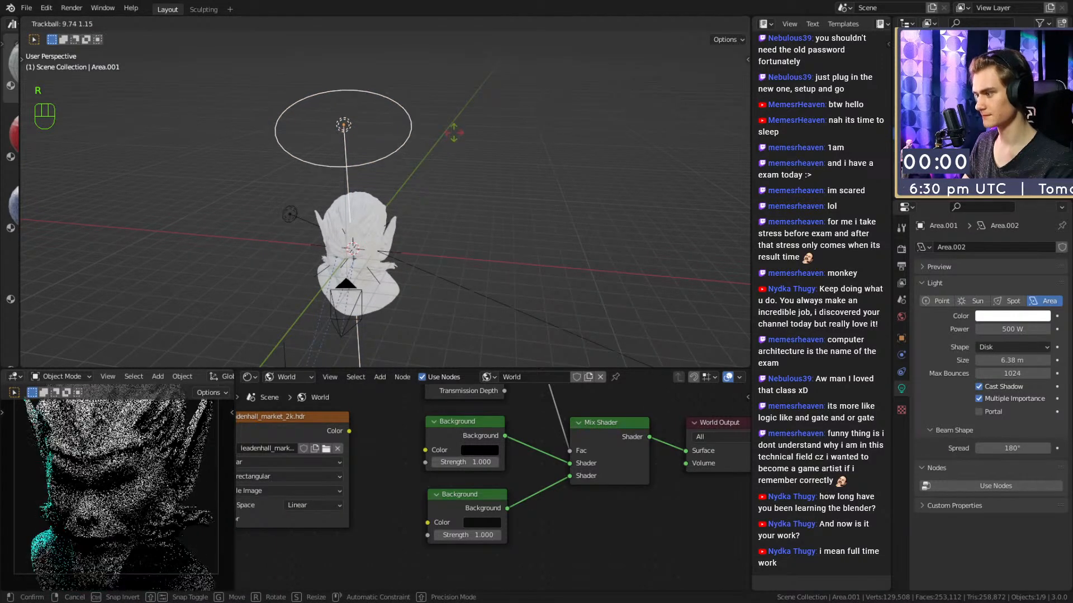
pyautogui.click(454, 134)
pyautogui.moveTo(451, 134); pyautogui.dragTo(467, 171, button='middle')
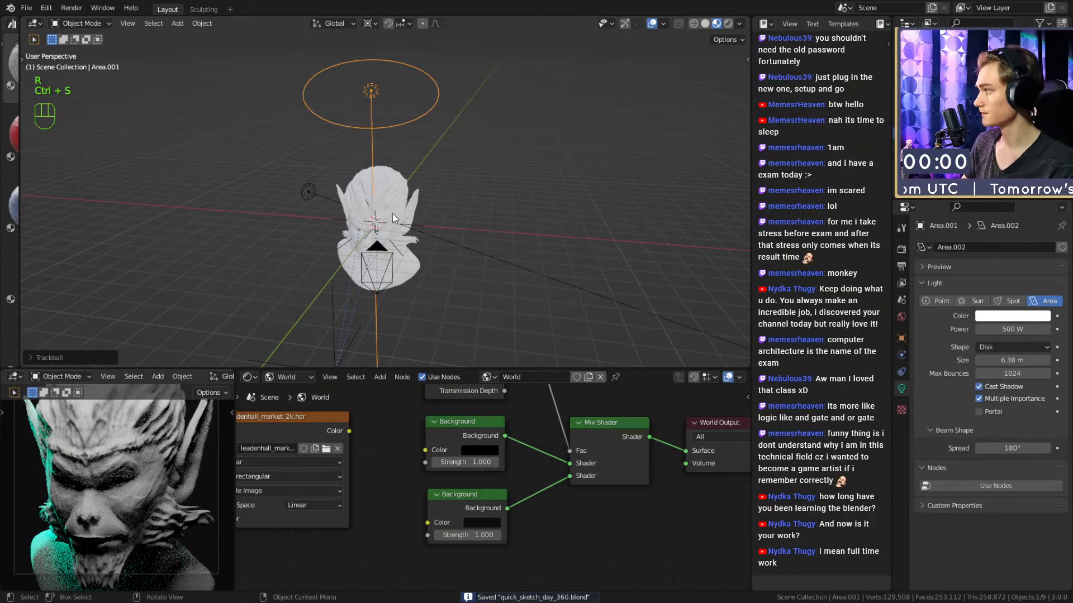
# Examine the bust's lighting in the rendered camera preview and the light setup around it.
pyautogui.scroll(-5, 119, 505)
pyautogui.scroll(4, 122, 504)
pyautogui.keyDown('shift'); pyautogui.moveTo(129, 500); pyautogui.dragTo(139, 476, button='middle'); pyautogui.keyUp('shift')
pyautogui.scroll(3, 140, 474)
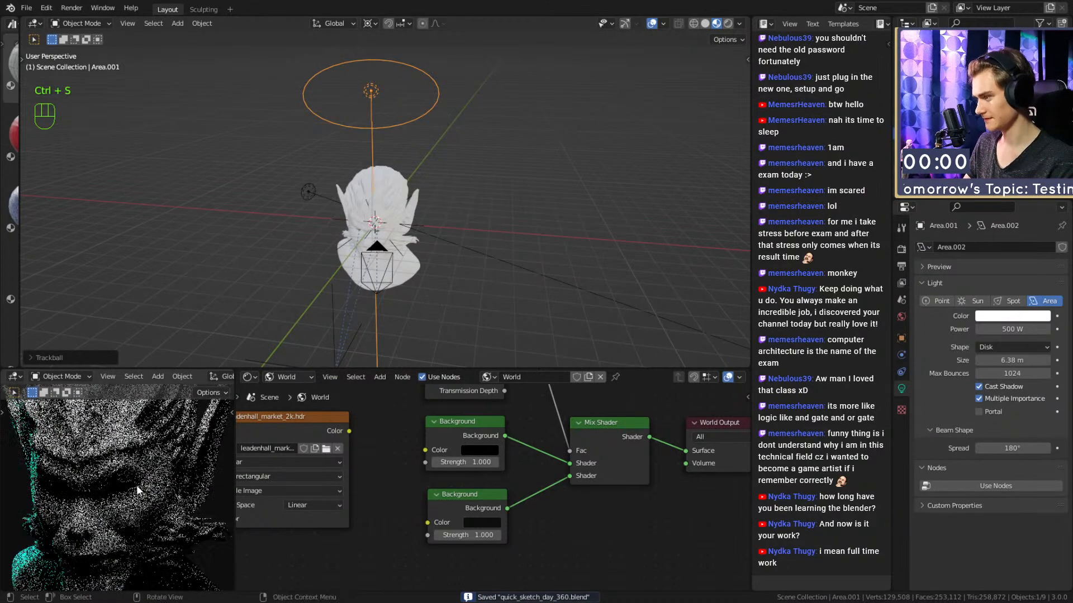
pyautogui.scroll(-5, 136, 485)
pyautogui.scroll(1, 138, 471)
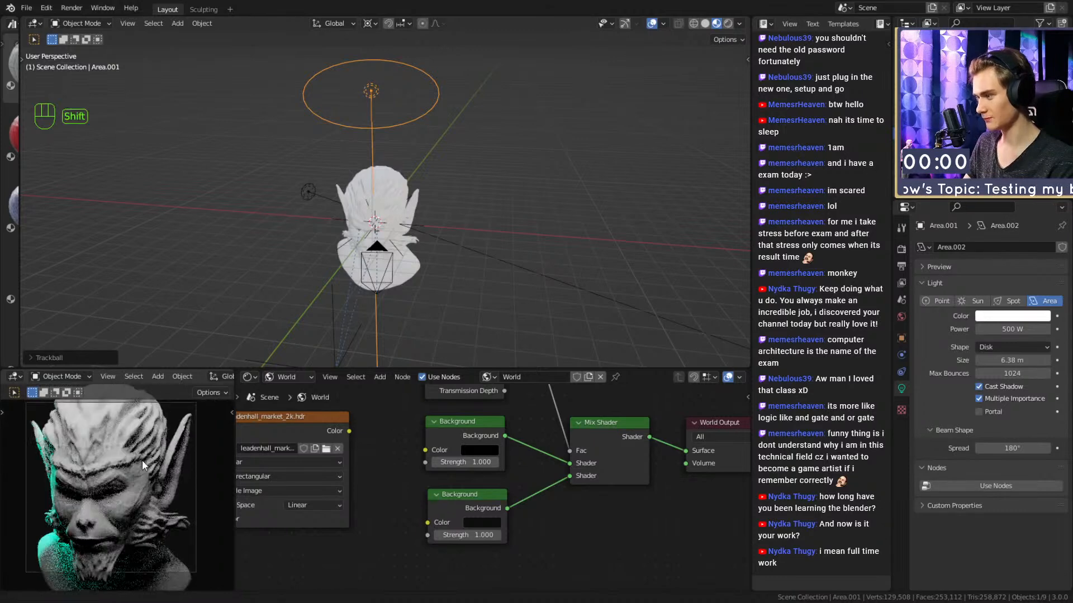
pyautogui.moveTo(391, 280); pyautogui.dragTo(459, 202, button='middle')
pyautogui.scroll(4, 449, 219)
pyautogui.click(498, 139)
pyautogui.scroll(-4, 497, 143)
pyautogui.moveTo(492, 156); pyautogui.dragTo(445, 230, button='middle')
pyautogui.scroll(3, 445, 230)
pyautogui.moveTo(435, 275); pyautogui.dragTo(394, 196, button='middle')
pyautogui.scroll(2, 150, 525)
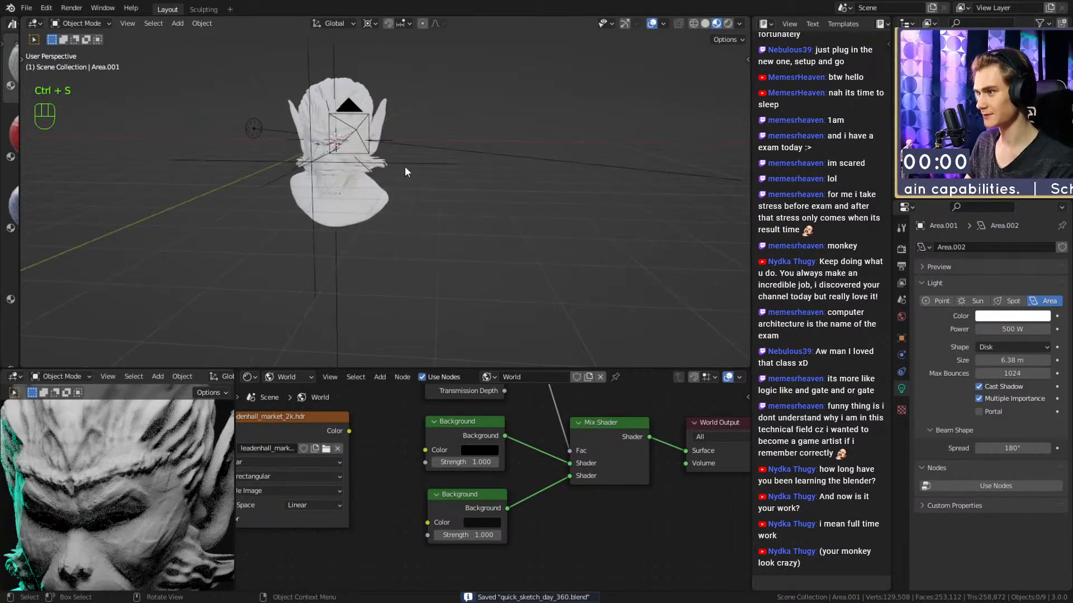
# Reposition the Focus.001 empty by a small amount and save the file.
pyautogui.click(447, 185)
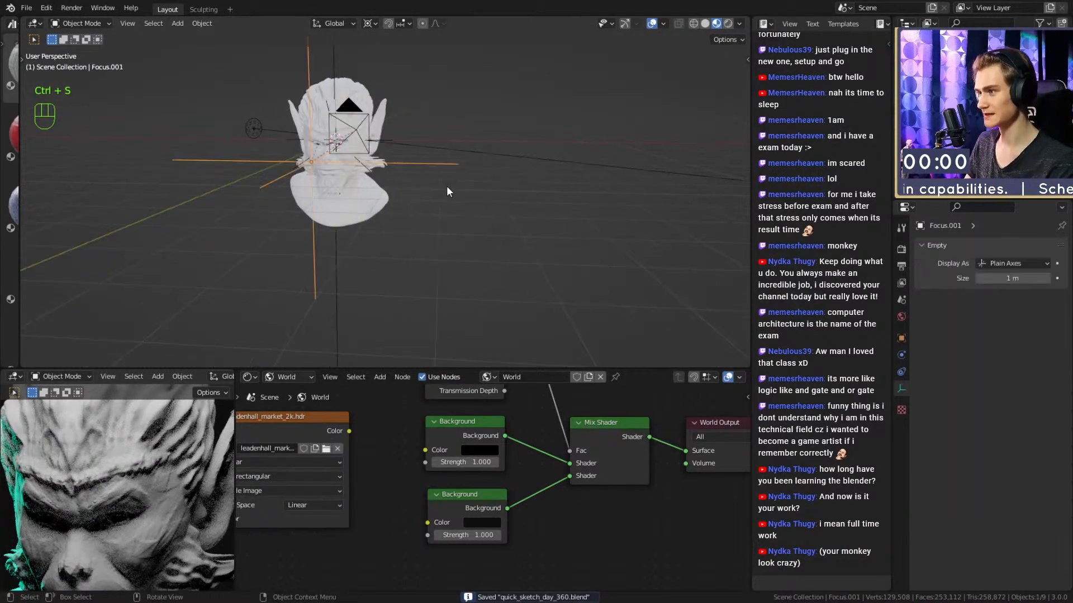
pyautogui.press('g')
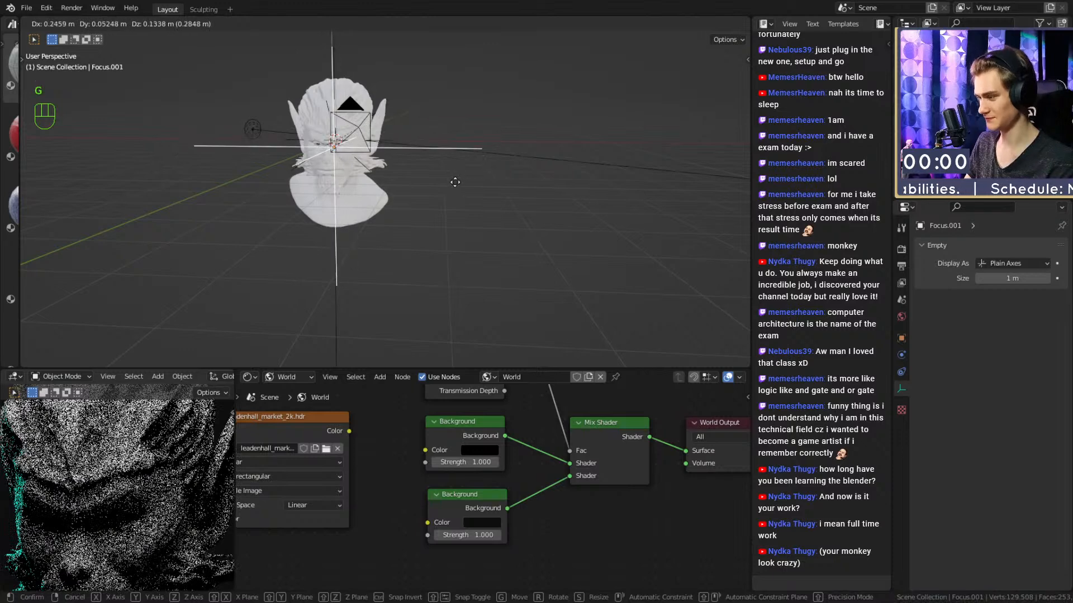
pyautogui.keyDown('shift'); pyautogui.click(448, 181); pyautogui.keyUp('shift')
pyautogui.moveTo(447, 176); pyautogui.dragTo(463, 123, button='middle')
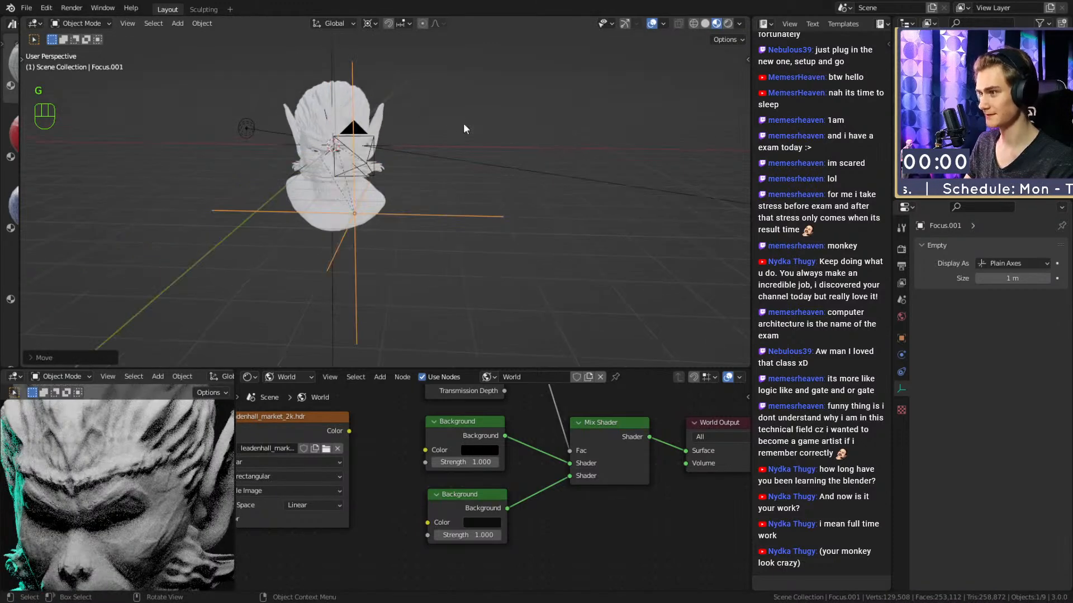
pyautogui.click(464, 123)
pyautogui.hotkey('ctrl', 's')
pyautogui.moveTo(395, 233); pyautogui.dragTo(480, 164, button='middle')
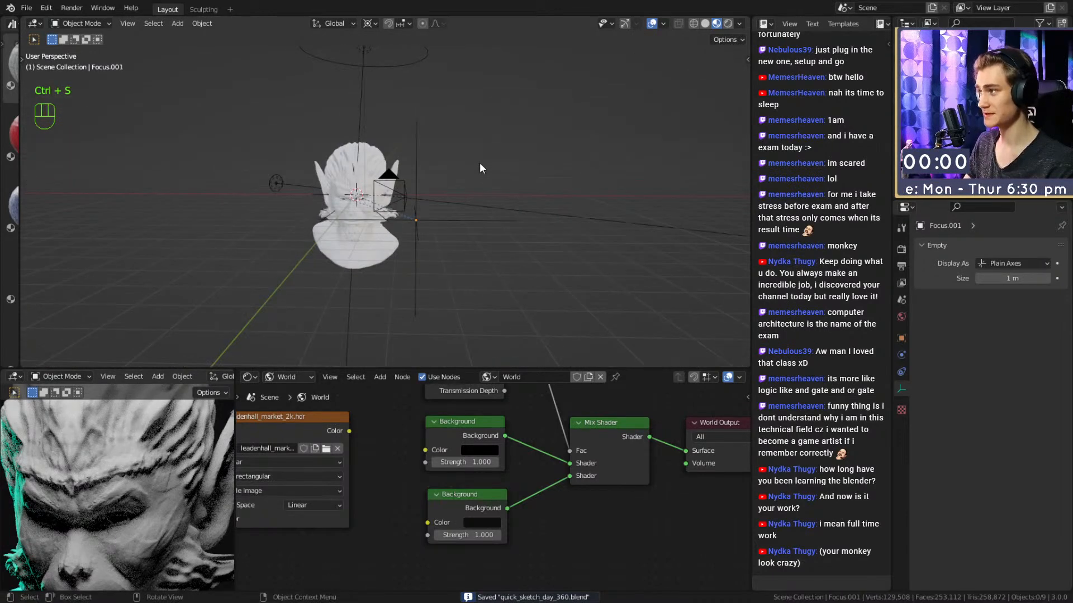
pyautogui.scroll(-5, 91, 510)
pyautogui.scroll(3, 90, 512)
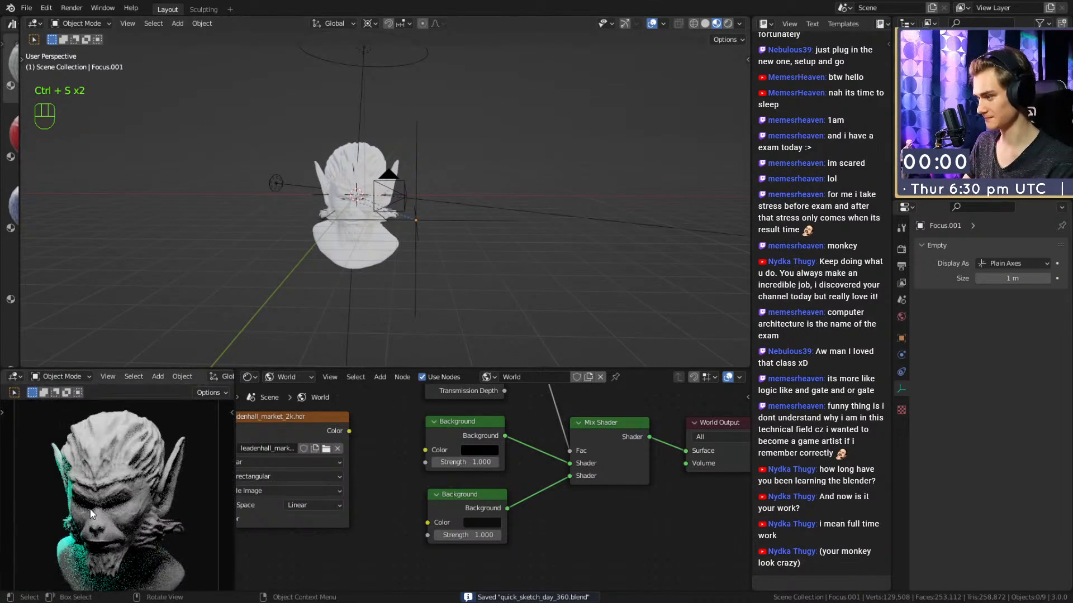
# Select the sculpted bust and pick the QuickSculpt material in the shader asset library.
pyautogui.click(371, 150)
pyautogui.scroll(3, 368, 224)
pyautogui.moveTo(368, 233)
pyautogui.mouseDown(button='middle')
pyautogui.moveTo(407, 246)
pyautogui.moveTo(371, 213)
pyautogui.mouseUp(button='middle')
pyautogui.moveTo(23, 200); pyautogui.dragTo(237, 191)
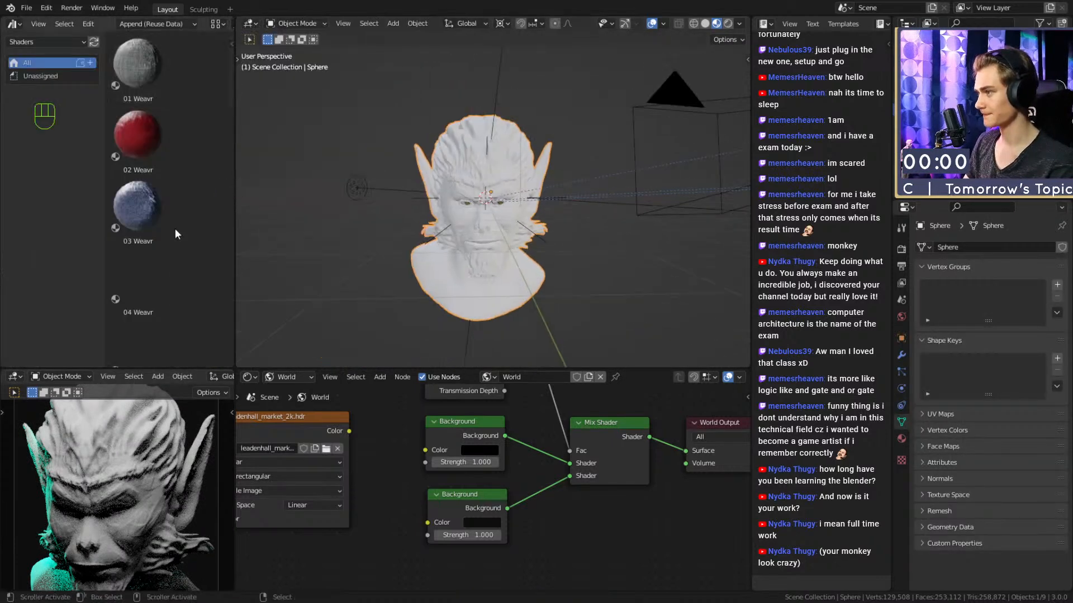
pyautogui.scroll(-5, 175, 229)
pyautogui.moveTo(233, 145); pyautogui.dragTo(236, 335)
pyautogui.click(129, 193)
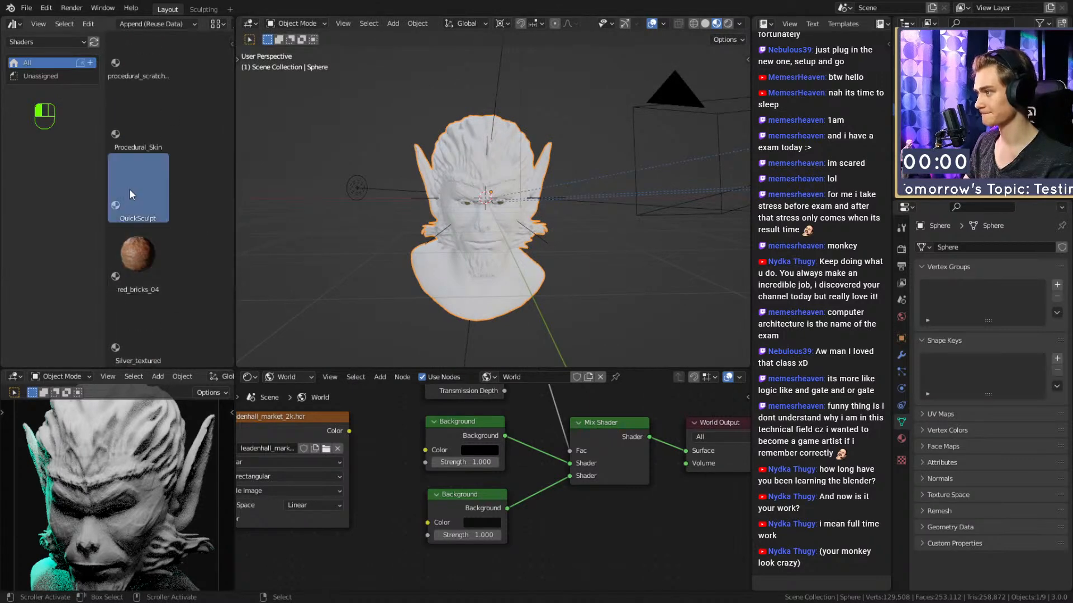
pyautogui.moveTo(233, 220); pyautogui.dragTo(6, 240)
# Switch the shader editor from World to Object to show the bust's QuickSculpt nodes, and widen the camera preview area.
pyautogui.keyDown('shift'); pyautogui.moveTo(356, 230); pyautogui.dragTo(428, 260, button='middle'); pyautogui.keyUp('shift')
pyautogui.scroll(3, 400, 215)
pyautogui.moveTo(428, 260); pyautogui.dragTo(379, 235, button='middle')
pyautogui.scroll(-4, 379, 234)
pyautogui.scroll(5, 378, 233)
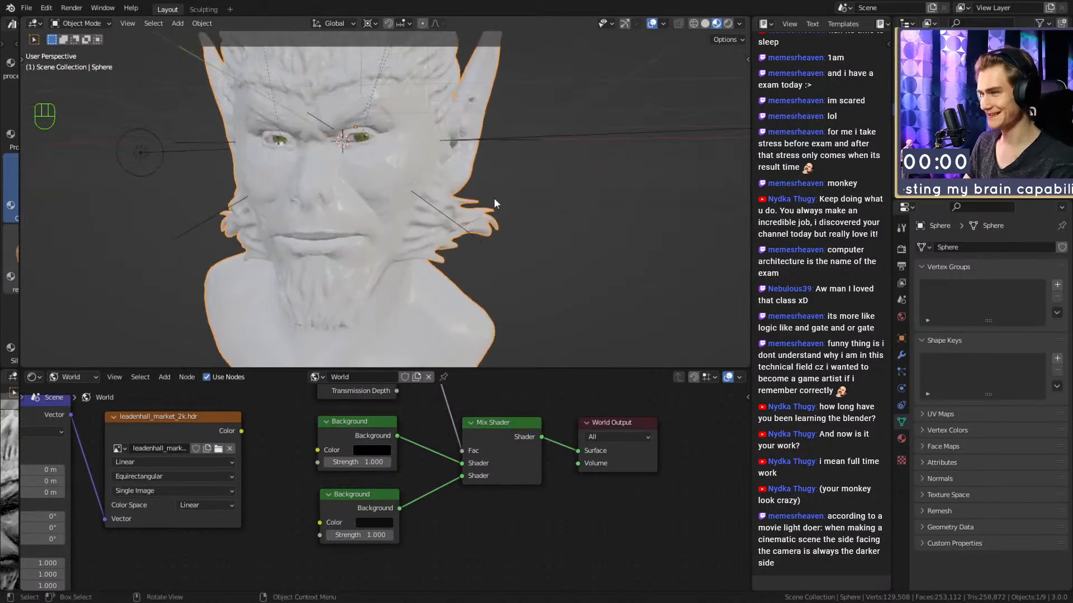
pyautogui.moveTo(447, 182); pyautogui.dragTo(449, 191, button='middle')
pyautogui.scroll(-3, 410, 465)
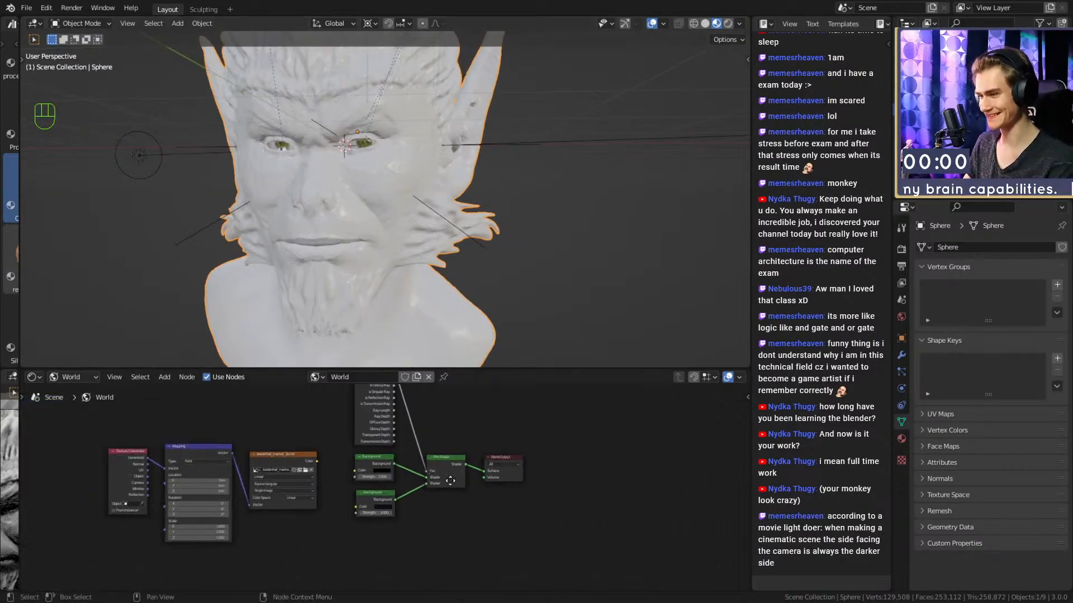
pyautogui.click(73, 378)
pyautogui.click(75, 391)
pyautogui.scroll(3, 369, 482)
pyautogui.moveTo(410, 347); pyautogui.dragTo(486, 215, button='middle')
pyautogui.moveTo(19, 490); pyautogui.dragTo(197, 462)
pyautogui.scroll(4, 395, 499)
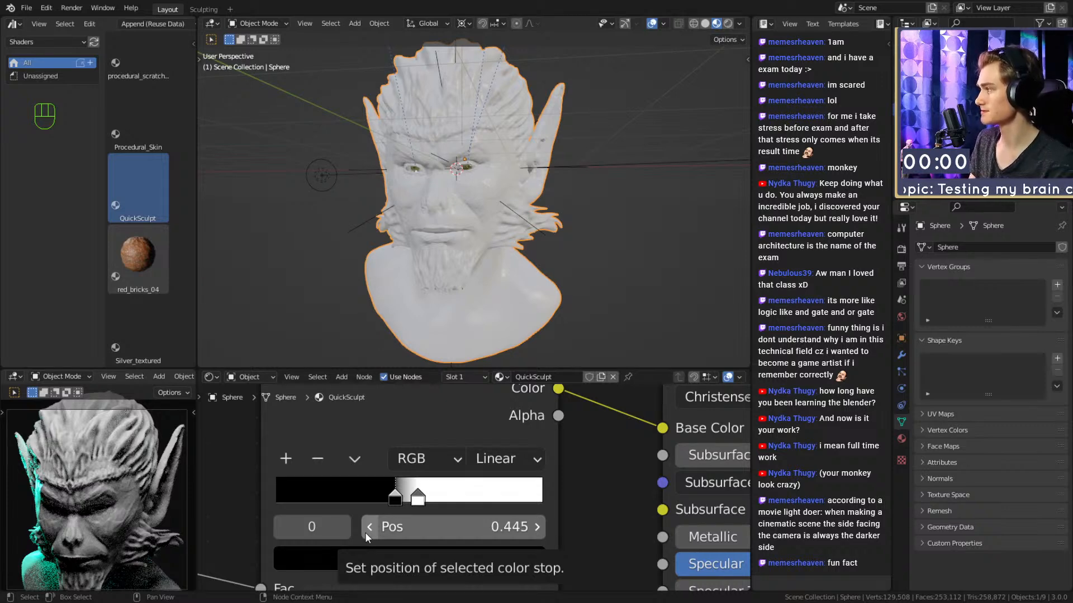
# Trackball-rotate the large overhead disk light so that it shines on the bust from its upper left.
pyautogui.scroll(-8, 500, 239)
pyautogui.moveTo(499, 240); pyautogui.dragTo(504, 309, button='middle')
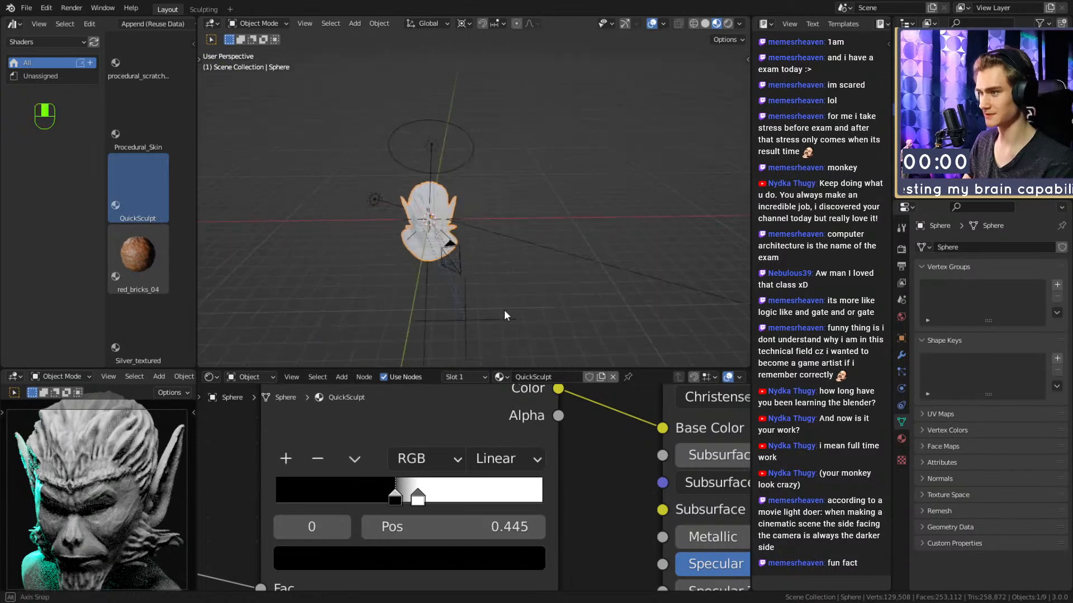
pyautogui.click(449, 149)
pyautogui.moveTo(452, 149); pyautogui.dragTo(592, 178, button='middle')
pyautogui.press('r')
pyautogui.press('r')
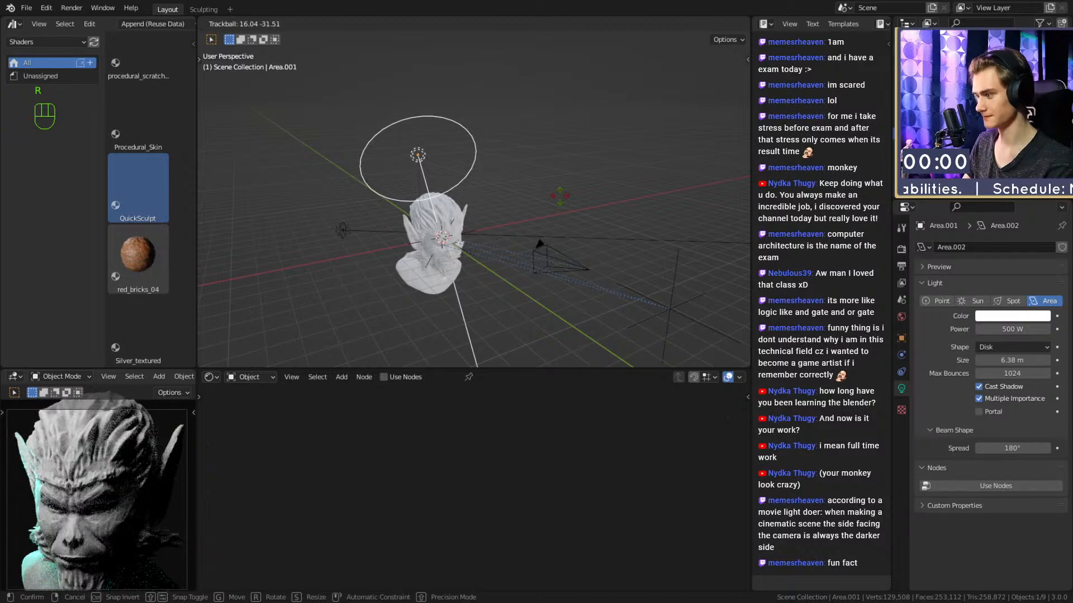
pyautogui.click(554, 229)
pyautogui.moveTo(555, 229); pyautogui.dragTo(531, 240, button='middle')
# Duplicate the large disk light and trackball-rotate the copy to the opposite upper side of the bust.
pyautogui.hotkey('shift', 'd')
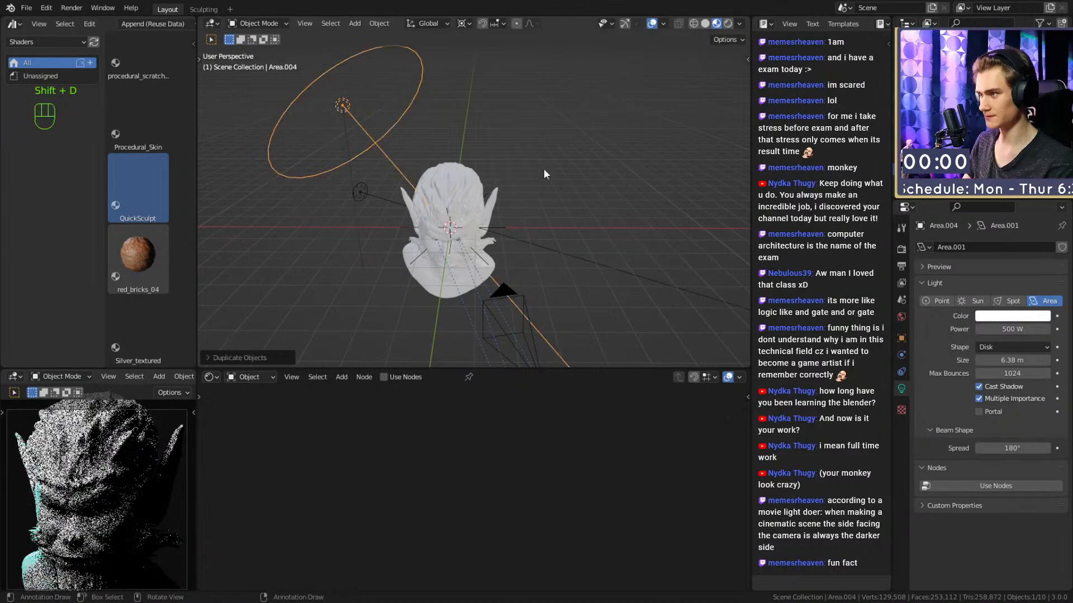
pyautogui.press('r')
pyautogui.click(646, 163)
# Try powers of 25 W and 10 W on the duplicated disk light.
pyautogui.click(1007, 329)
pyautogui.write('25')
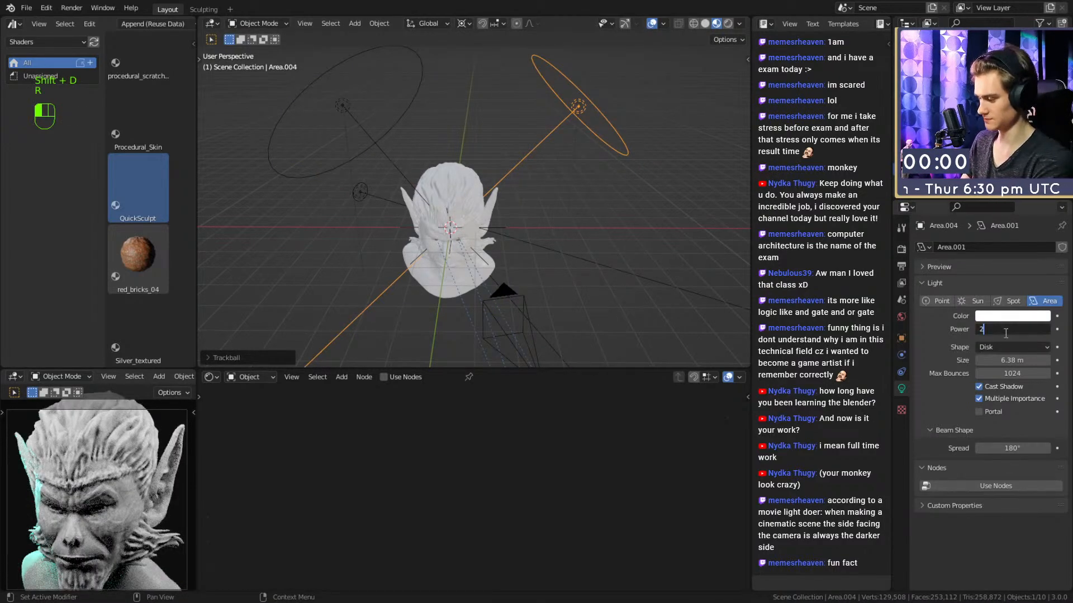
pyautogui.press('Return')
pyautogui.moveTo(628, 253); pyautogui.dragTo(553, 201, button='middle')
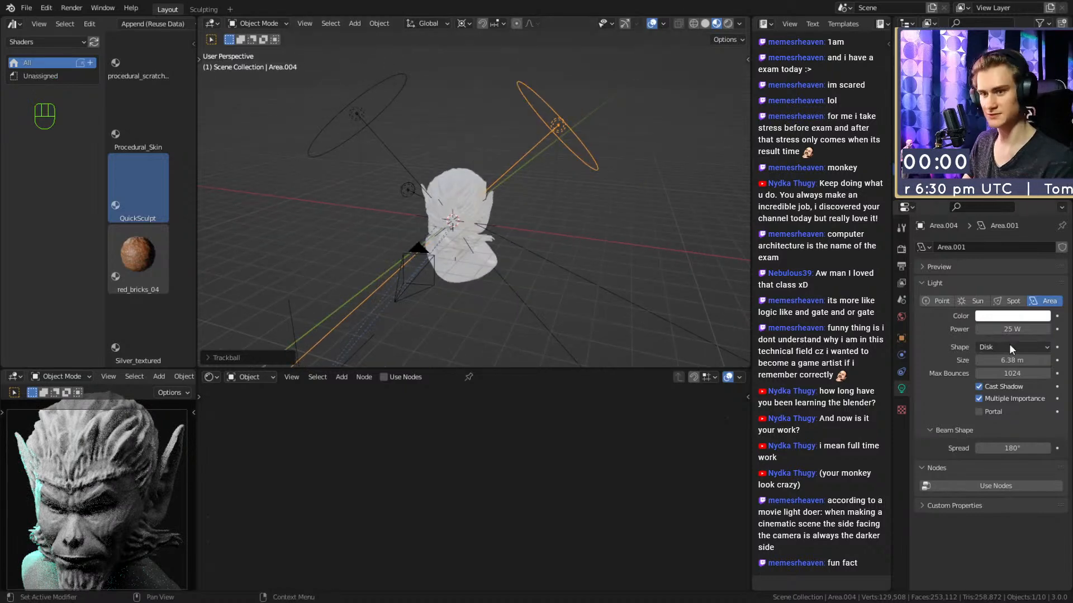
pyautogui.click(1012, 330)
pyautogui.write('10')
pyautogui.press('Return')
# Set the duplicated disk light's power to 2 W and save the file.
pyautogui.click(1008, 329)
pyautogui.write('2')
pyautogui.press('Return')
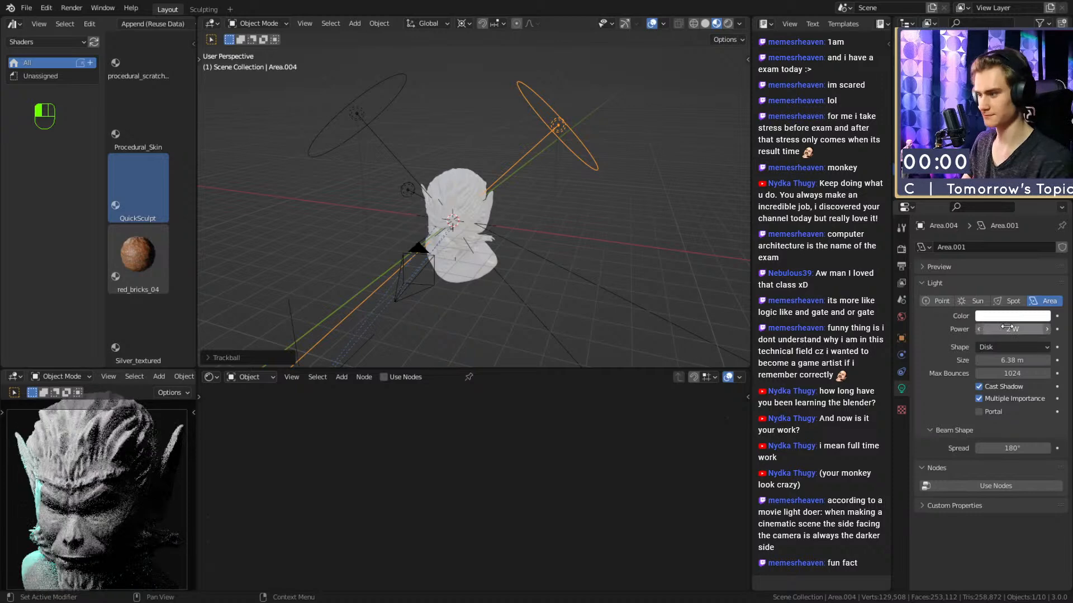
pyautogui.keyDown('shift'); pyautogui.moveTo(483, 244); pyautogui.dragTo(477, 216, button='middle'); pyautogui.keyUp('shift')
pyautogui.moveTo(128, 528); pyautogui.dragTo(128, 532, button='middle')
pyautogui.scroll(-2, 131, 532)
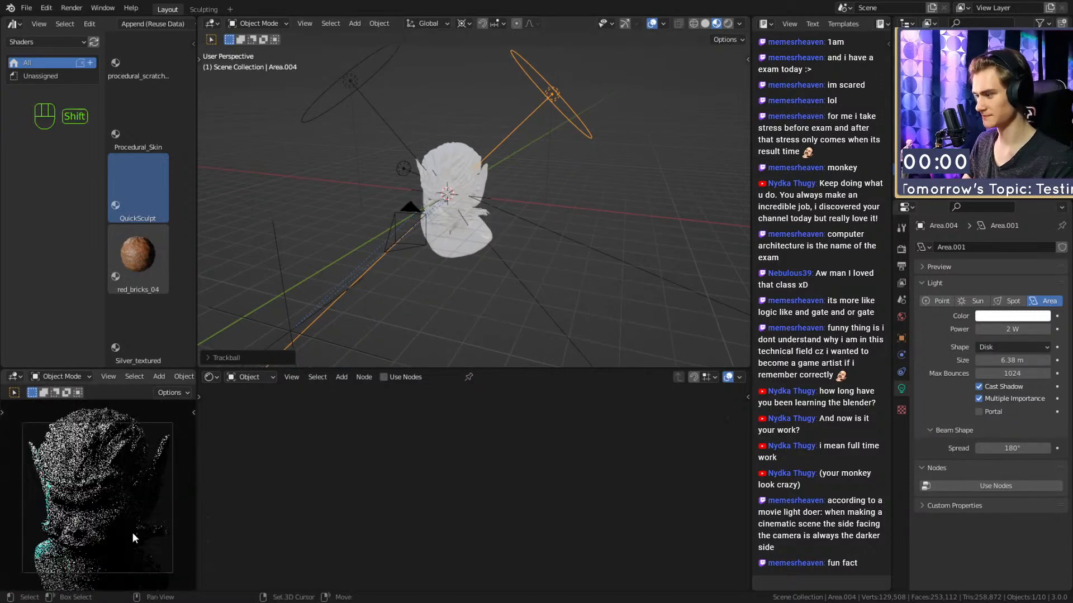
pyautogui.hotkey('ctrl', 's')
# Trackball-rotate the small green disk light to re-aim the rim lighting from behind the bust, and save the file.
pyautogui.moveTo(458, 238)
pyautogui.mouseDown(button='middle')
pyautogui.moveTo(479, 222)
pyautogui.moveTo(475, 243)
pyautogui.moveTo(518, 237)
pyautogui.mouseUp(button='middle')
pyautogui.click(362, 197)
pyautogui.moveTo(362, 197); pyautogui.dragTo(542, 237, button='middle')
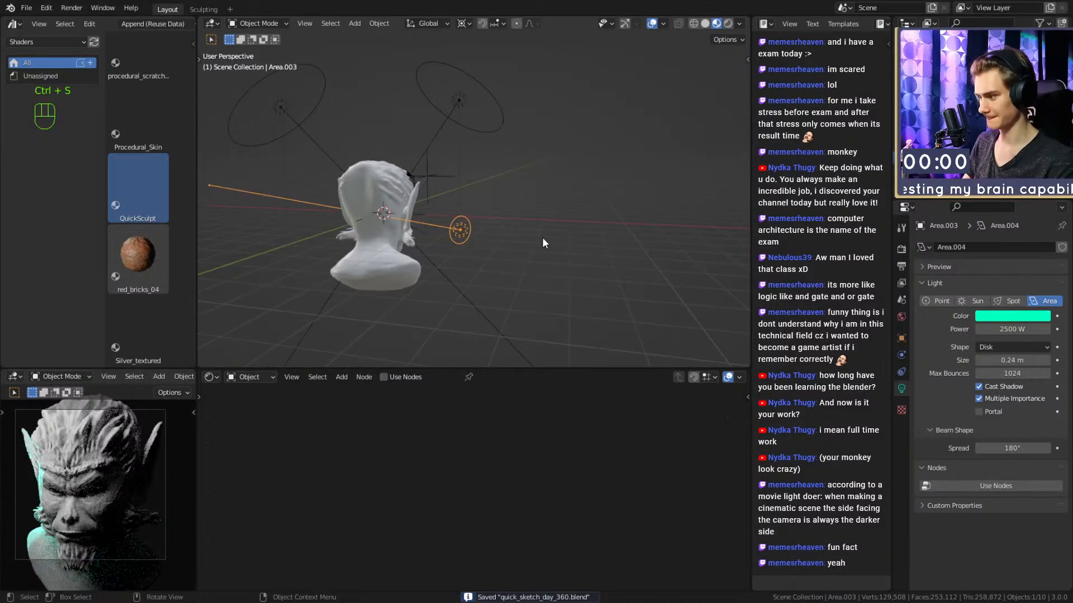
pyautogui.press('r')
pyautogui.press('r')
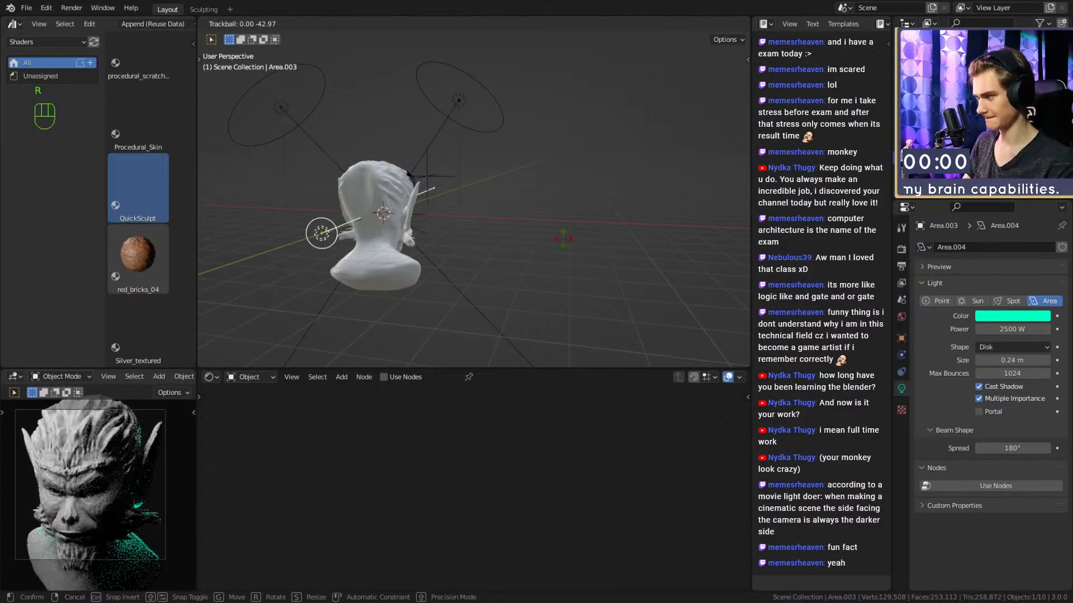
pyautogui.click(592, 237)
pyautogui.moveTo(592, 236); pyautogui.dragTo(447, 245, button='middle')
pyautogui.moveTo(447, 246)
pyautogui.keyDown('shift'); pyautogui.mouseDown(button='middle')
pyautogui.moveTo(531, 243)
pyautogui.moveTo(444, 244)
pyautogui.mouseUp(button='middle'); pyautogui.keyUp('shift')
pyautogui.hotkey('ctrl', 's')
# Move the depth-of-field focus empty into position at the bust's face, refining its placement from close up.
pyautogui.scroll(-1, 95, 510)
pyautogui.moveTo(413, 244); pyautogui.dragTo(514, 224, button='middle')
pyautogui.scroll(4, 432, 229)
pyautogui.scroll(-2, 432, 230)
pyautogui.scroll(2, 390, 221)
pyautogui.scroll(2, 512, 223)
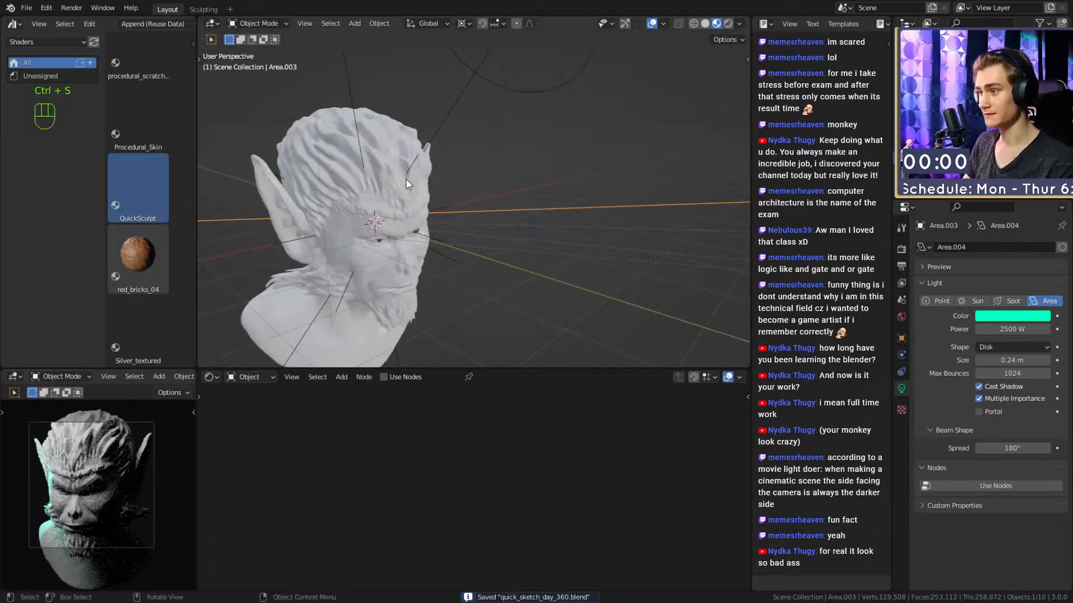
pyautogui.click(406, 179)
pyautogui.moveTo(429, 189); pyautogui.dragTo(477, 183, button='middle')
pyautogui.press('g')
pyautogui.click(606, 213)
pyautogui.scroll(4, 470, 216)
pyautogui.press('g')
pyautogui.click(544, 208)
pyautogui.press('g')
pyautogui.click(569, 198)
# Enable depth of field on the camera with an F-Stop of 0.4 and save the file.
pyautogui.scroll(-7, 571, 199)
pyautogui.click(463, 159)
pyautogui.click(931, 463)
pyautogui.click(945, 463)
pyautogui.click(1020, 530)
pyautogui.write('.4')
pyautogui.press('Return')
pyautogui.hotkey('ctrl', 's')
pyautogui.moveTo(386, 240); pyautogui.dragTo(441, 256, button='middle')
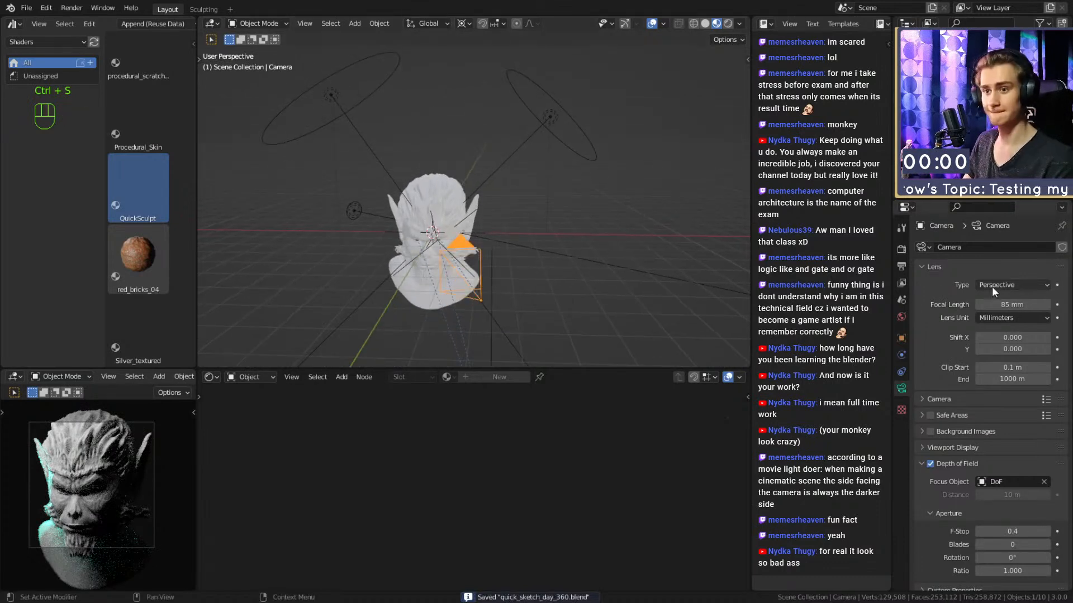
pyautogui.click(901, 249)
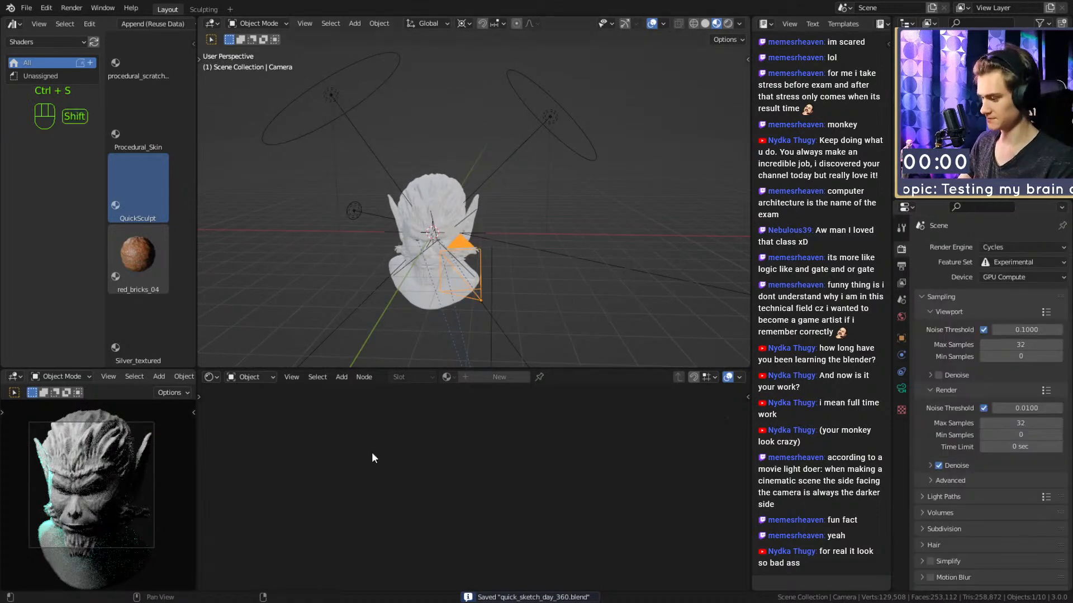
pyautogui.hotkey('shift', 'F5')
pyautogui.moveTo(372, 453); pyautogui.dragTo(421, 462, button='middle')
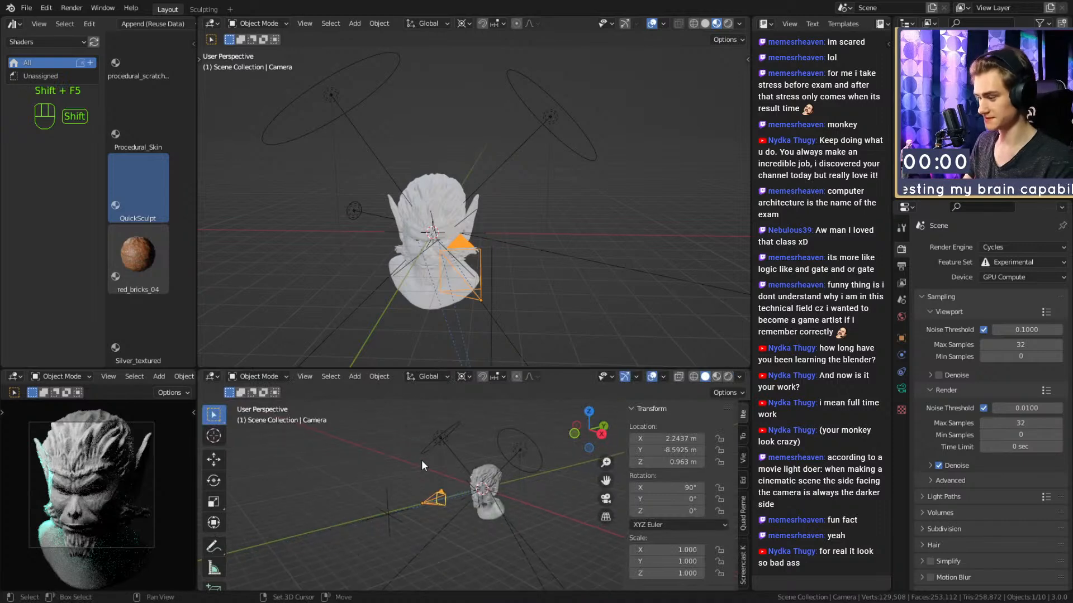
pyautogui.hotkey('shift', 'F3')
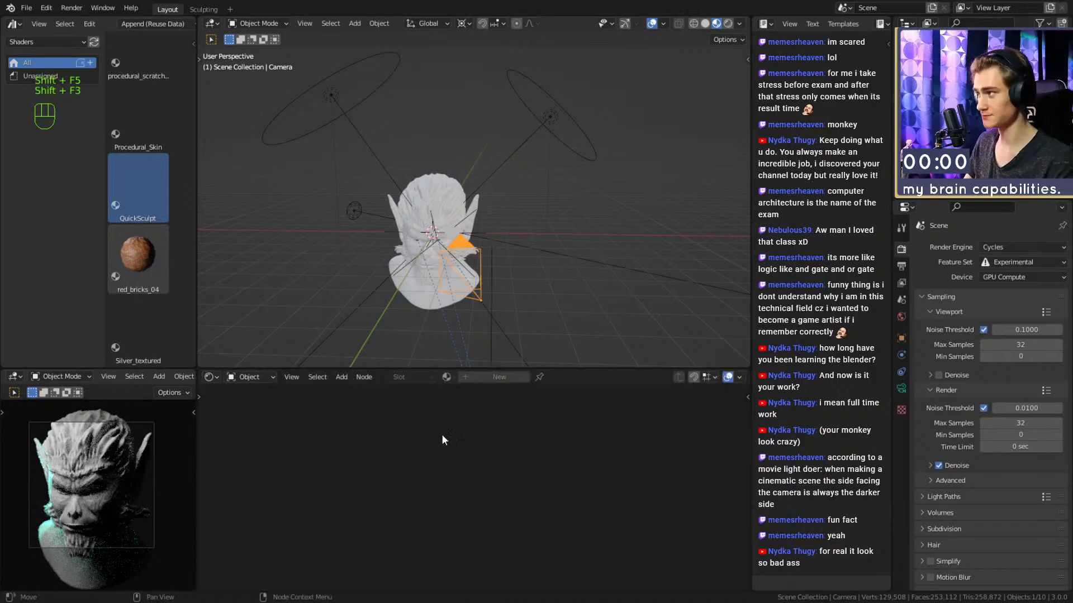
# Save the file and render the camera view, with the compositing node tree shown in the node editor.
pyautogui.hotkey('ctrl', 's')
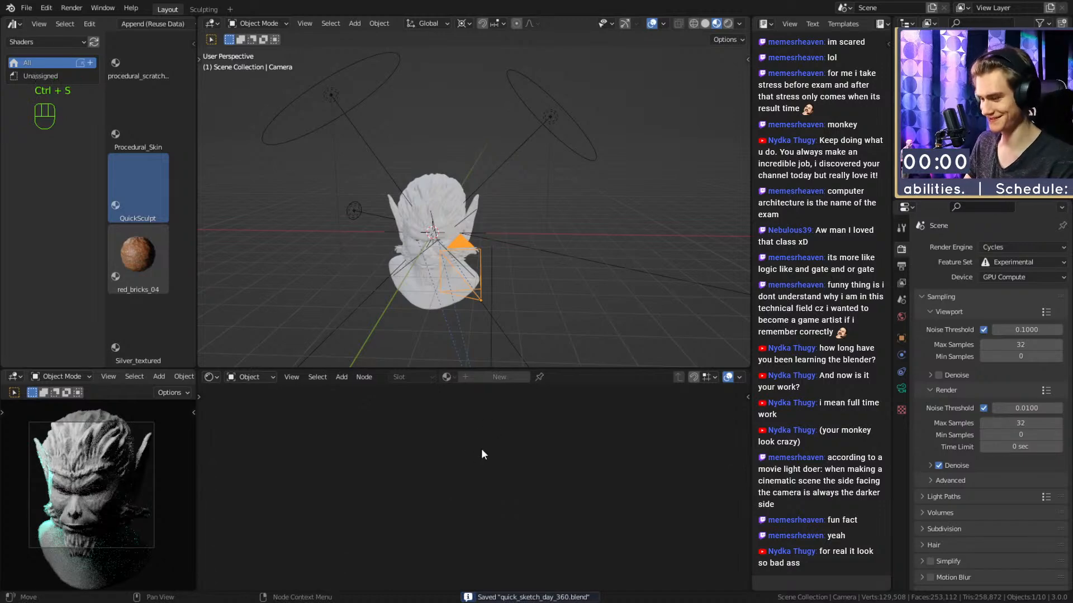
pyautogui.press('F12')
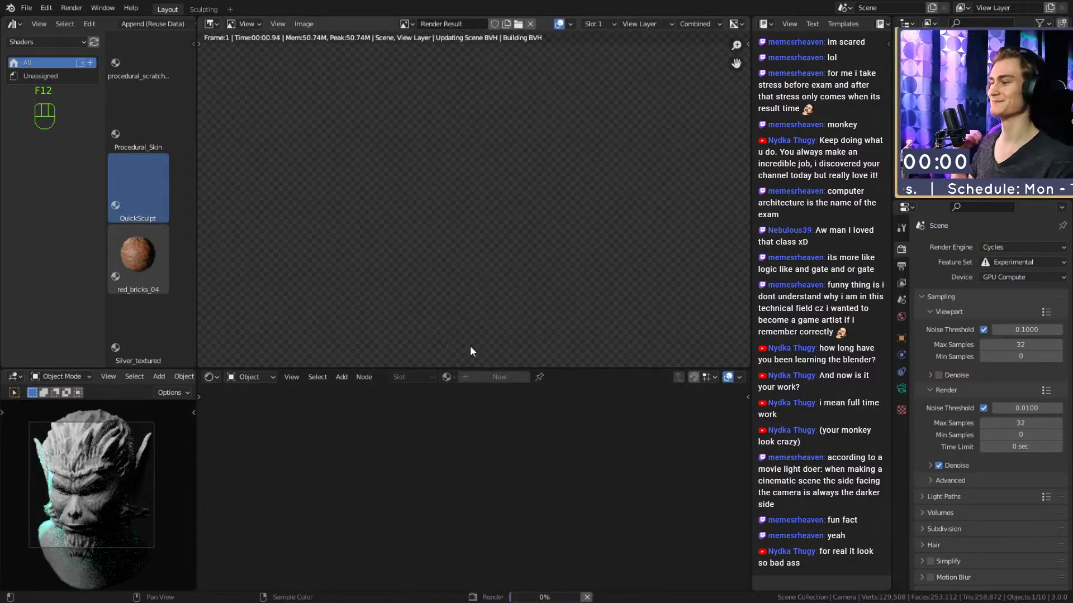
pyautogui.hotkey('shift', 'F3')
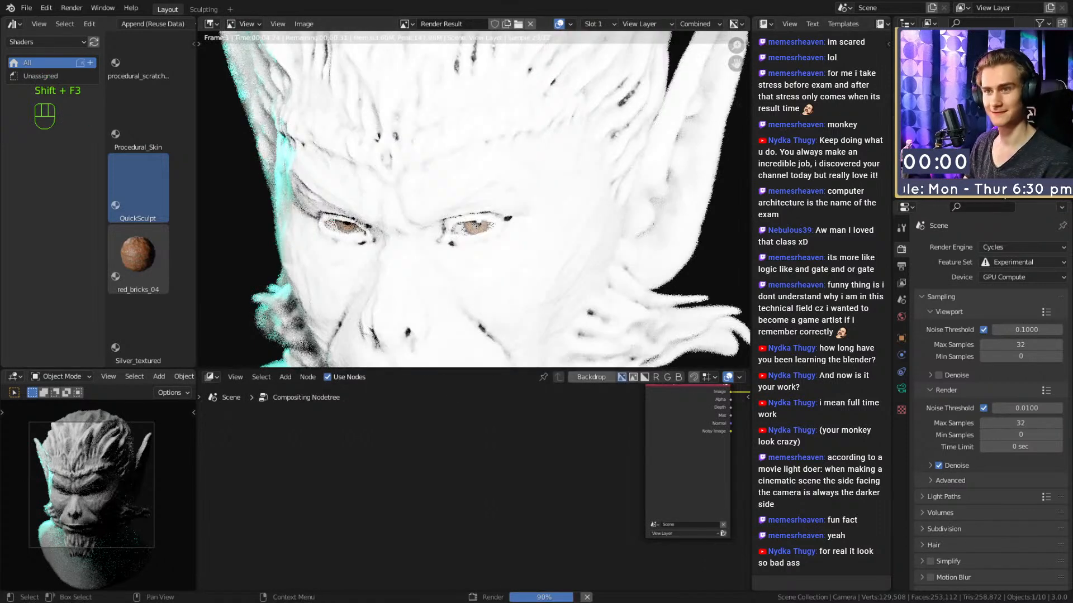
# Render the camera view again and save the file.
pyautogui.press('F12')
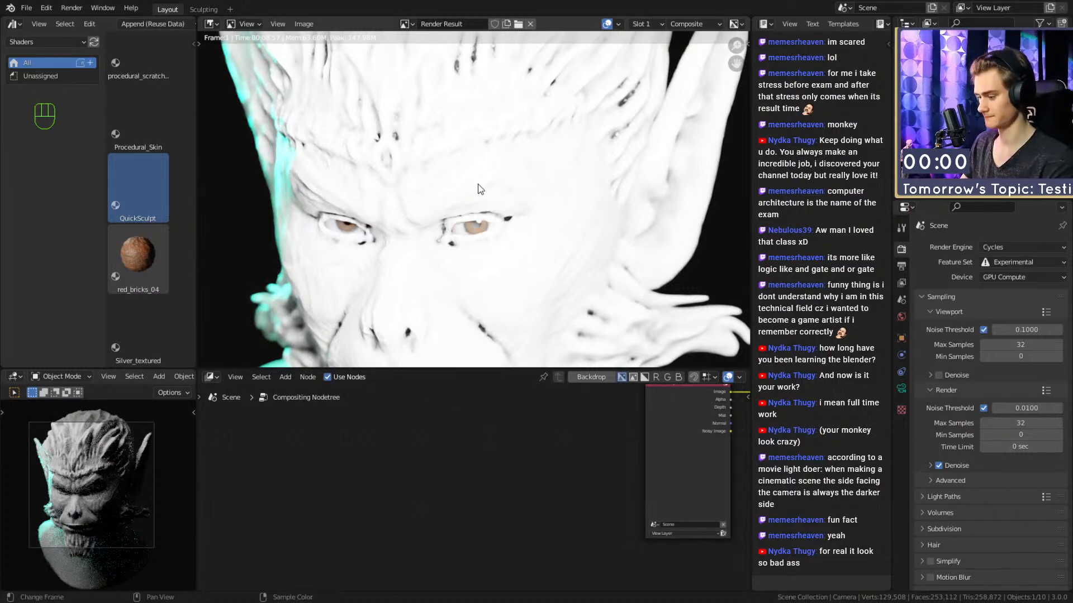
pyautogui.press('F12')
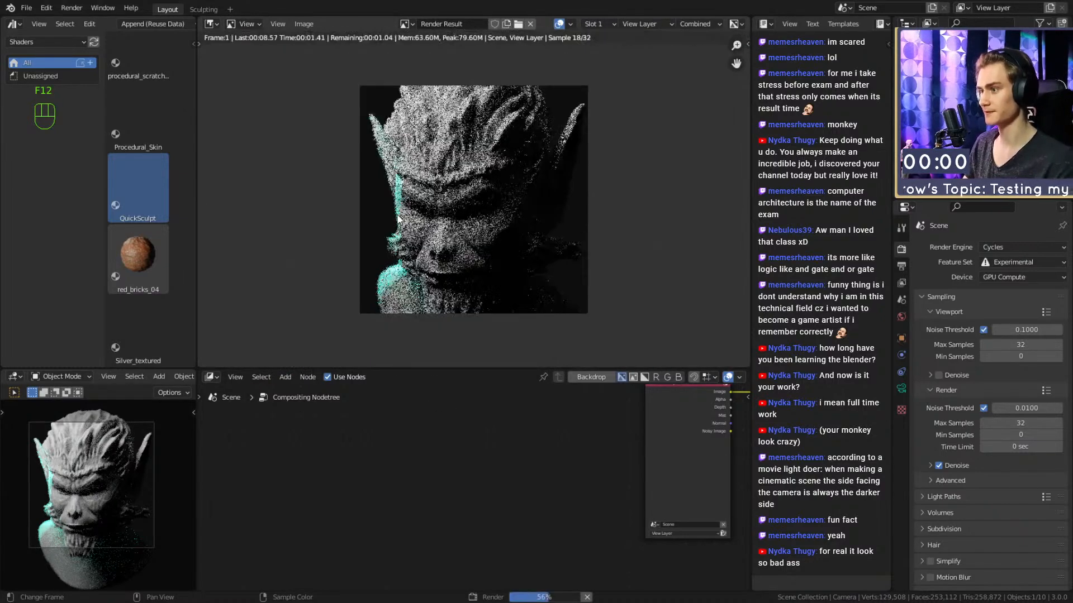
pyautogui.scroll(1, 399, 219)
pyautogui.moveTo(433, 252); pyautogui.dragTo(437, 243, button='middle')
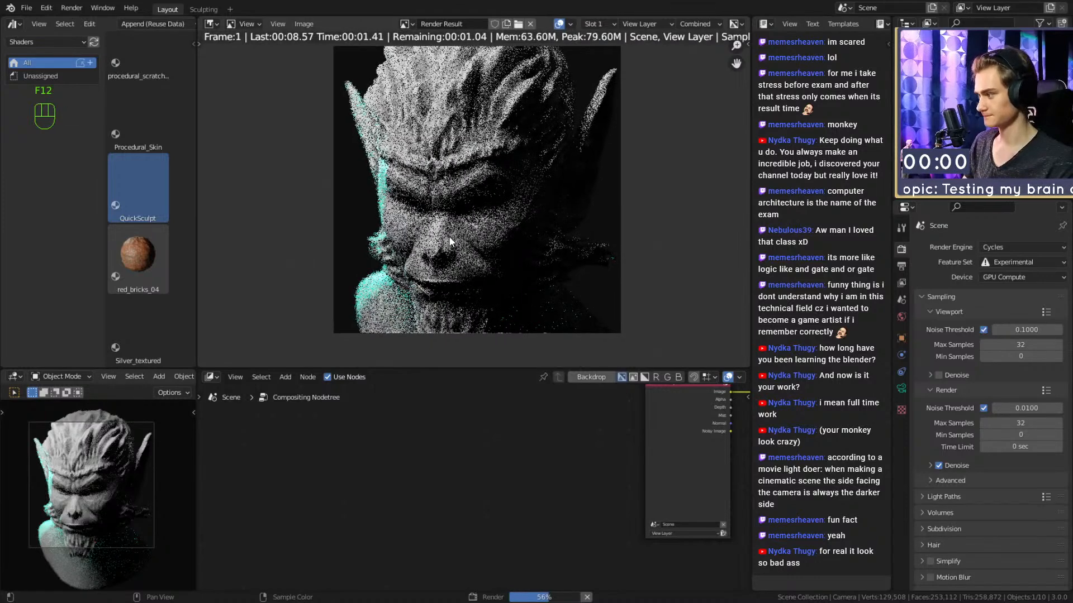
pyautogui.hotkey('ctrl', 's')
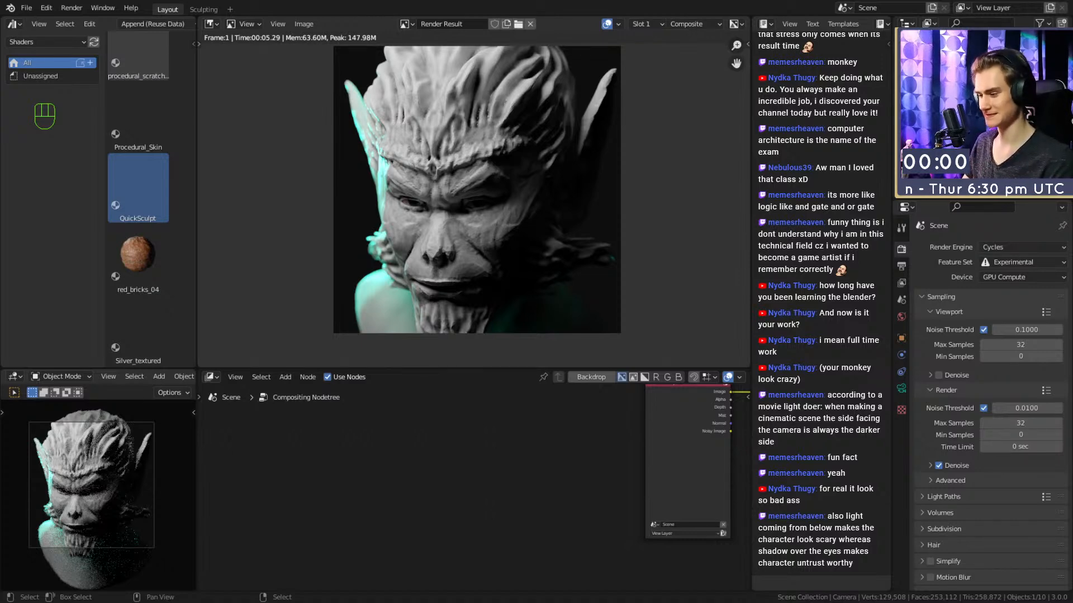
pyautogui.scroll(-1, 531, 257)
pyautogui.scroll(1, 531, 257)
pyautogui.keyDown('shift'); pyautogui.moveTo(533, 273); pyautogui.dragTo(546, 262, button='middle'); pyautogui.keyUp('shift')
pyautogui.scroll(1, 534, 251)
pyautogui.scroll(-1, 549, 260)
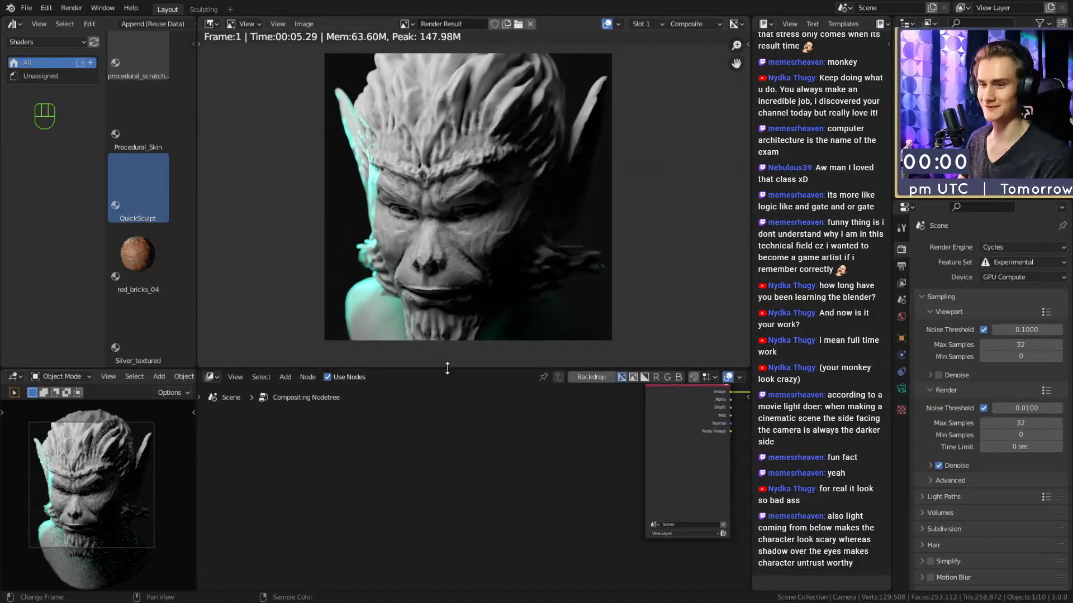
# Set the Glare node's quality to High and its size to 7 in the compositor.
pyautogui.moveTo(571, 447); pyautogui.dragTo(324, 487, button='middle')
pyautogui.moveTo(570, 481); pyautogui.dragTo(431, 479, button='middle')
pyautogui.moveTo(501, 514); pyautogui.dragTo(406, 430)
pyautogui.scroll(4, 475, 455)
pyautogui.moveTo(625, 520); pyautogui.dragTo(540, 411)
pyautogui.scroll(2, 475, 462)
pyautogui.click(406, 516)
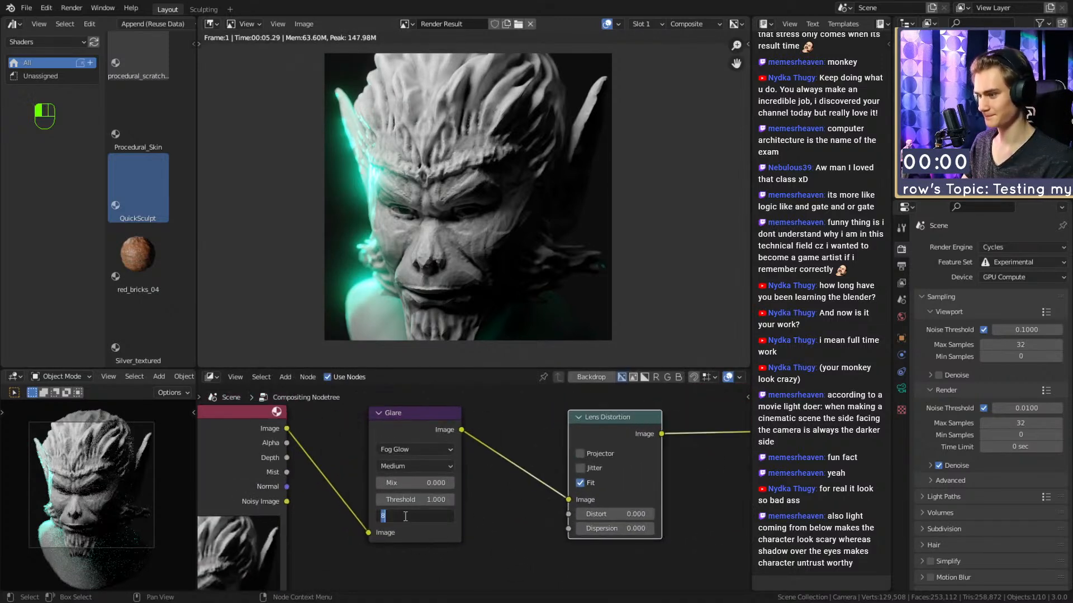
pyautogui.press('Return')
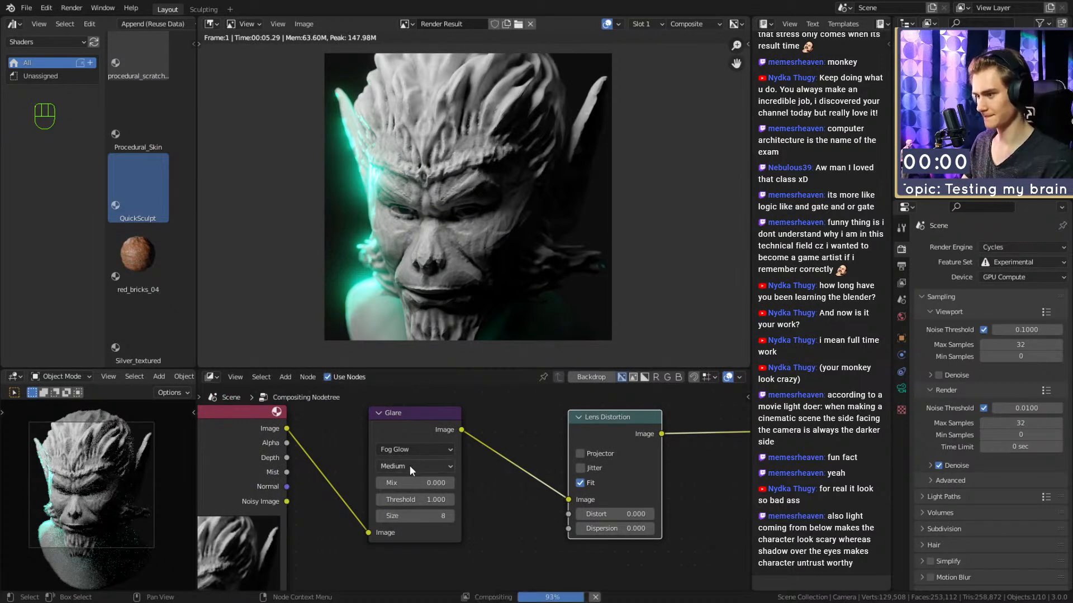
pyautogui.click(413, 466)
pyautogui.click(413, 479)
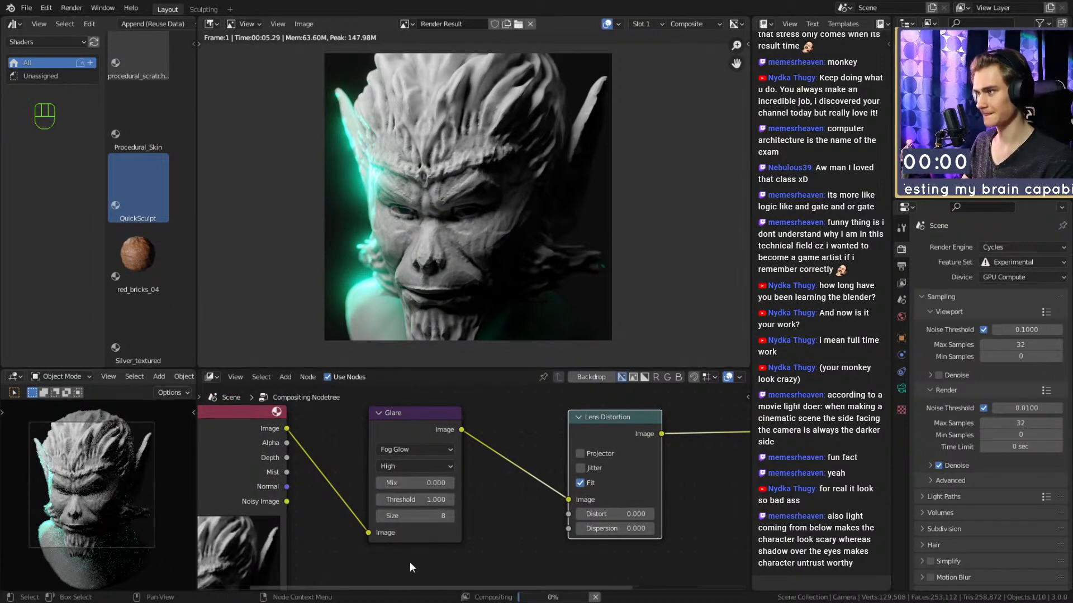
pyautogui.click(409, 516)
pyautogui.write('7')
pyautogui.press('Return')
# Set the Lens Distortion node's Dispersion to 0.05 and move the Composite node close beside it.
pyautogui.moveTo(511, 483); pyautogui.dragTo(354, 471, button='middle')
pyautogui.click(449, 518)
pyautogui.write('.05')
pyautogui.press('Return')
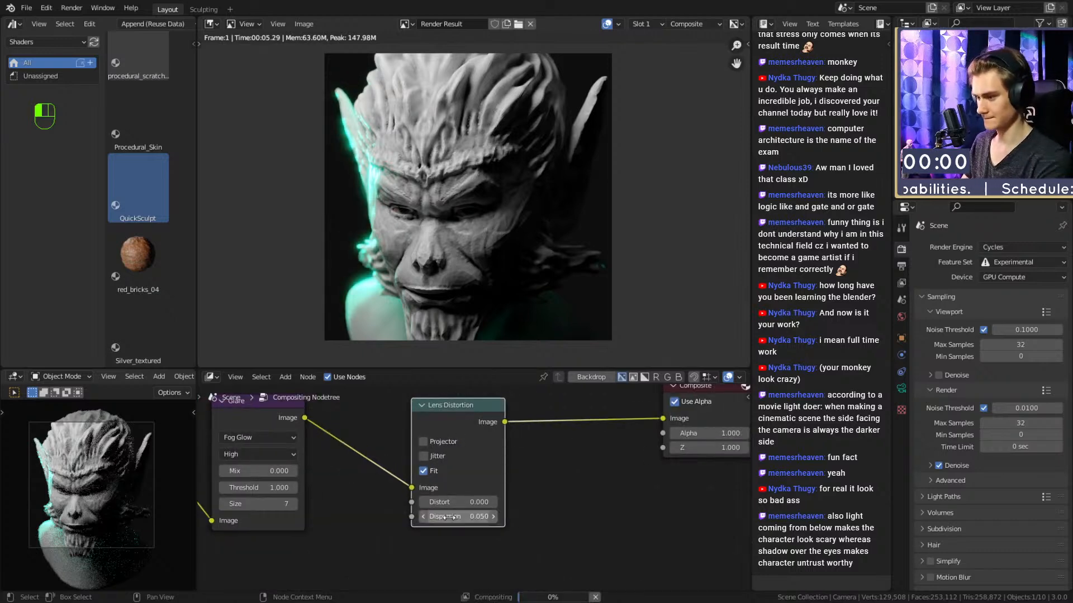
pyautogui.scroll(-6, 537, 503)
pyautogui.moveTo(487, 448); pyautogui.dragTo(448, 445)
pyautogui.moveTo(634, 432); pyautogui.dragTo(318, 450)
pyautogui.click(365, 420)
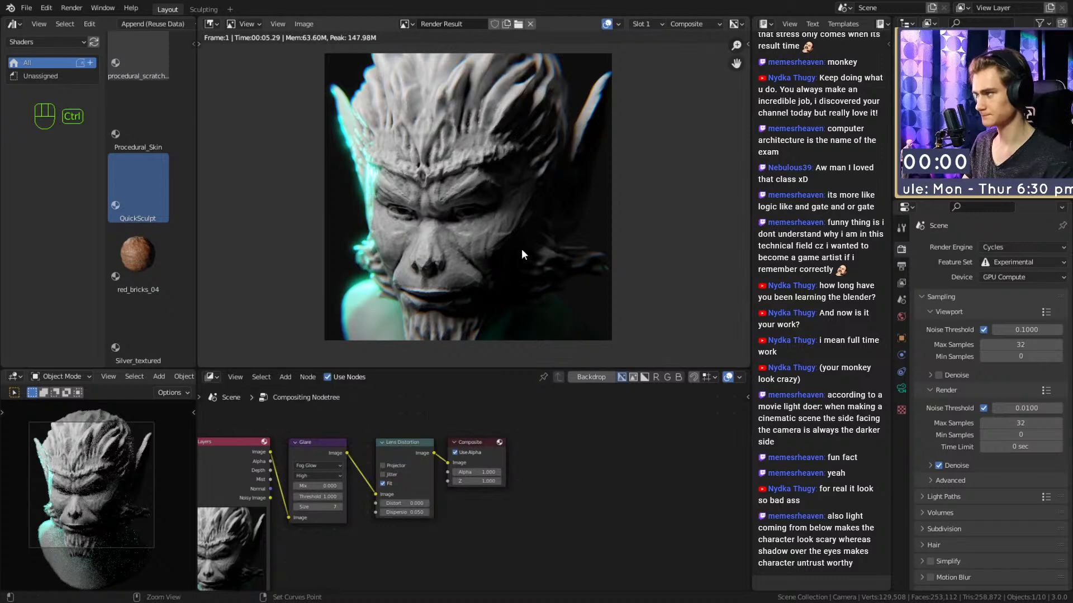
# Set the output resolution percentage to 100%, save the file and render the camera view at full size.
pyautogui.hotkey('ctrl', 's')
pyautogui.scroll(-5, 520, 247)
pyautogui.scroll(7, 517, 238)
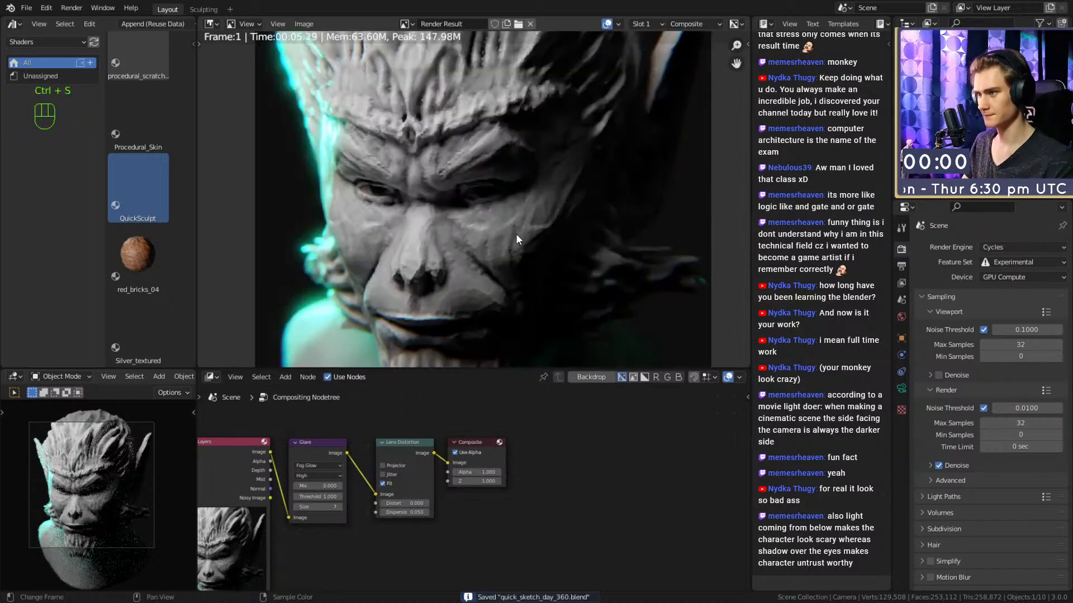
pyautogui.scroll(-6, 521, 224)
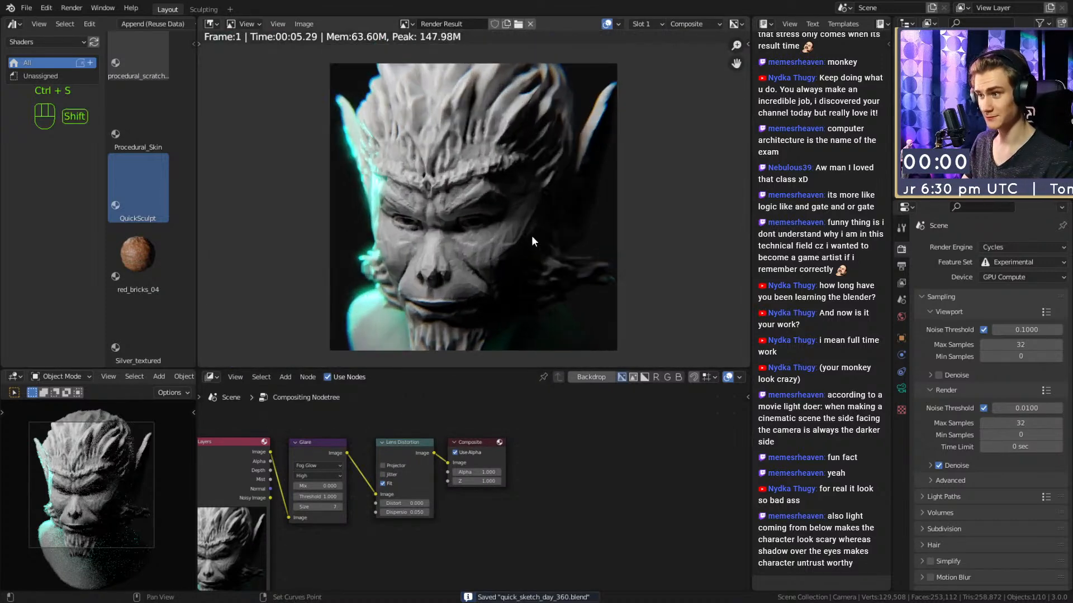
pyautogui.click(901, 266)
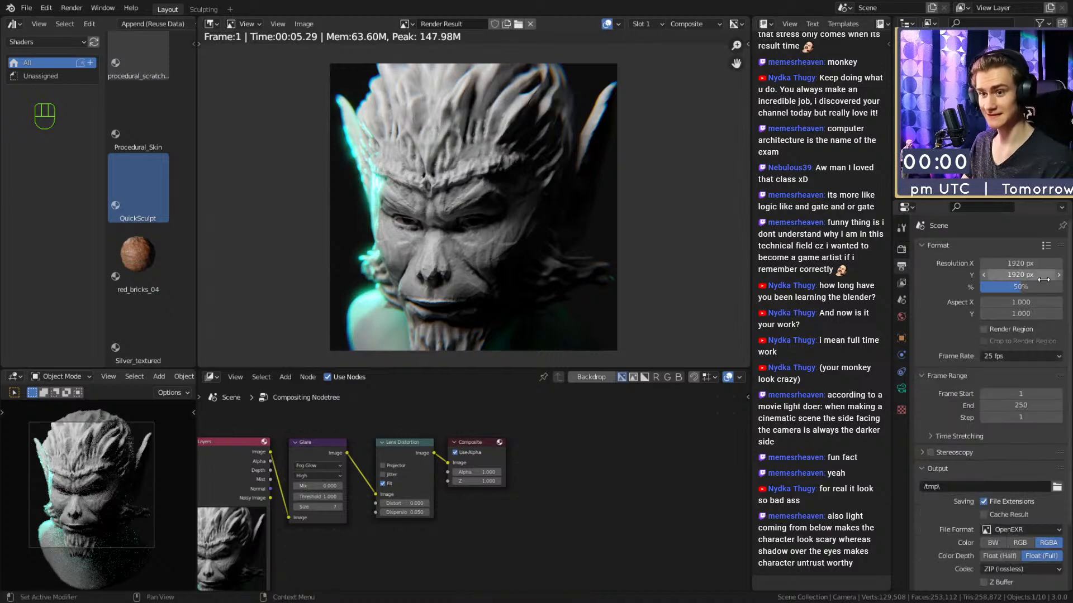
pyautogui.moveTo(1028, 290); pyautogui.dragTo(1061, 288)
pyautogui.hotkey('ctrl', 's')
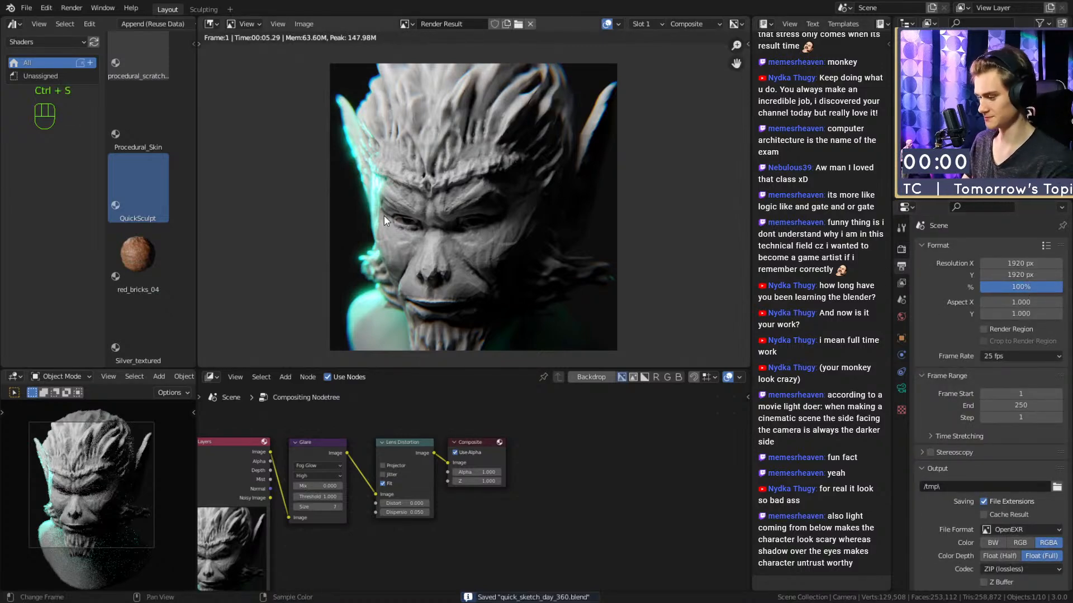
pyautogui.press('F12')
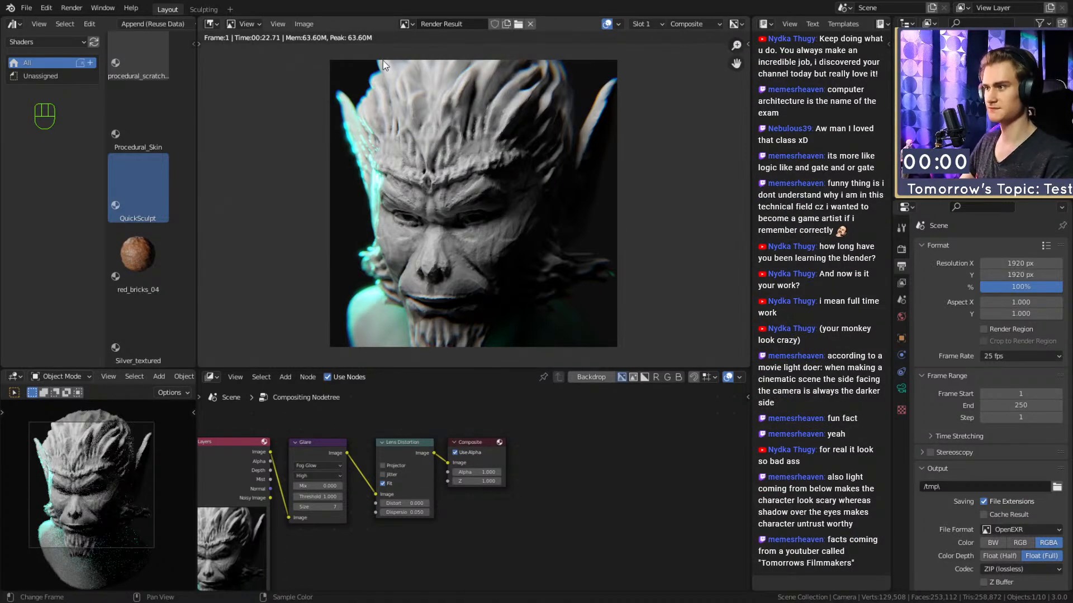
# Return to the 3D viewport and move the Focus empty down about 0.4 m along the global Z axis.
pyautogui.press('shift')
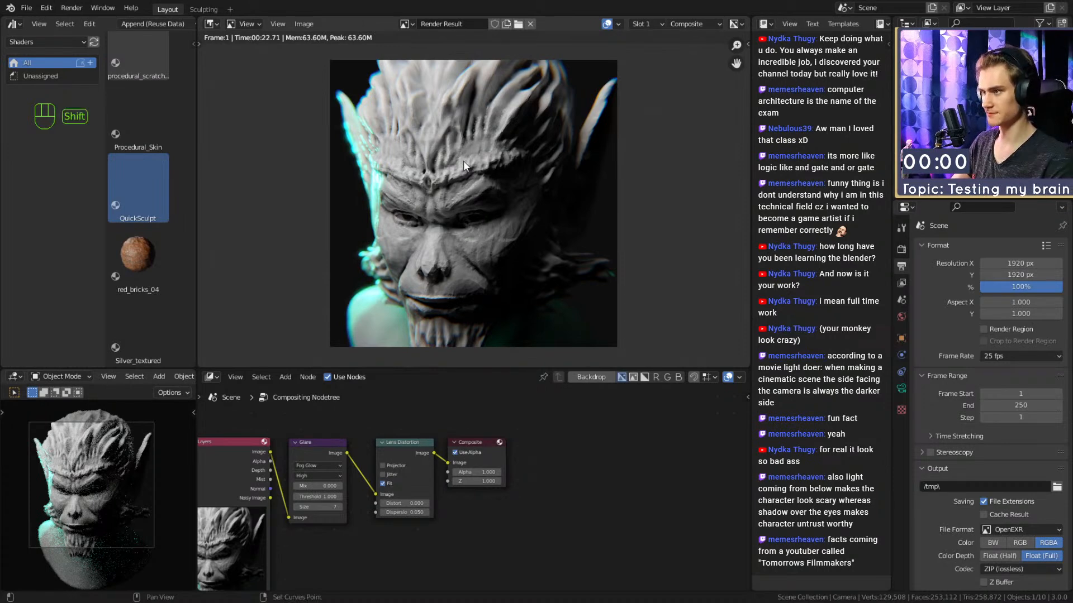
pyautogui.hotkey('shift', 'F5')
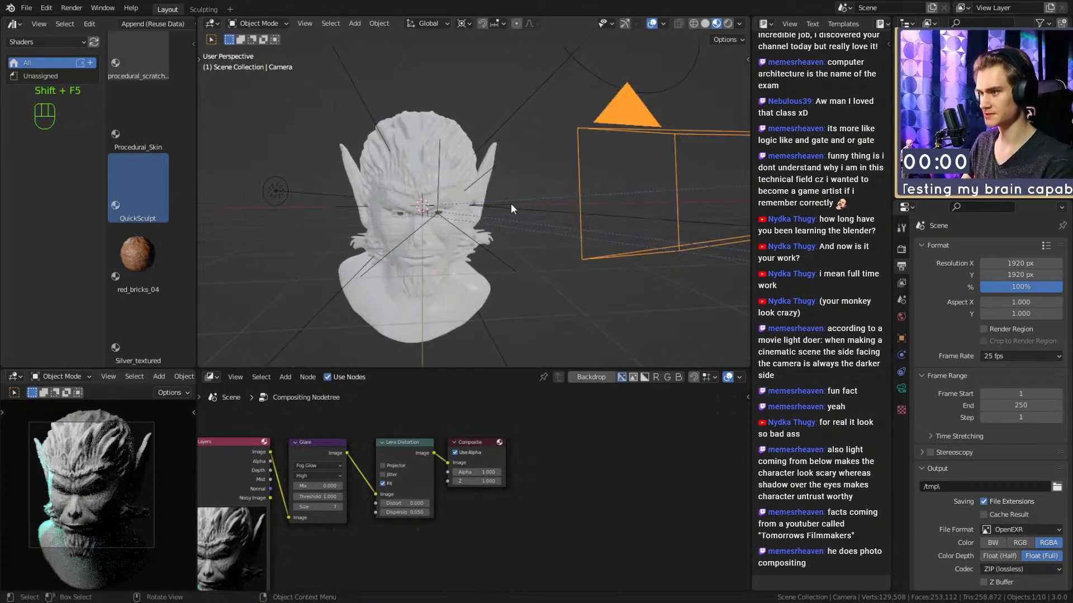
pyautogui.click(511, 206)
pyautogui.press('g')
pyautogui.press('z')
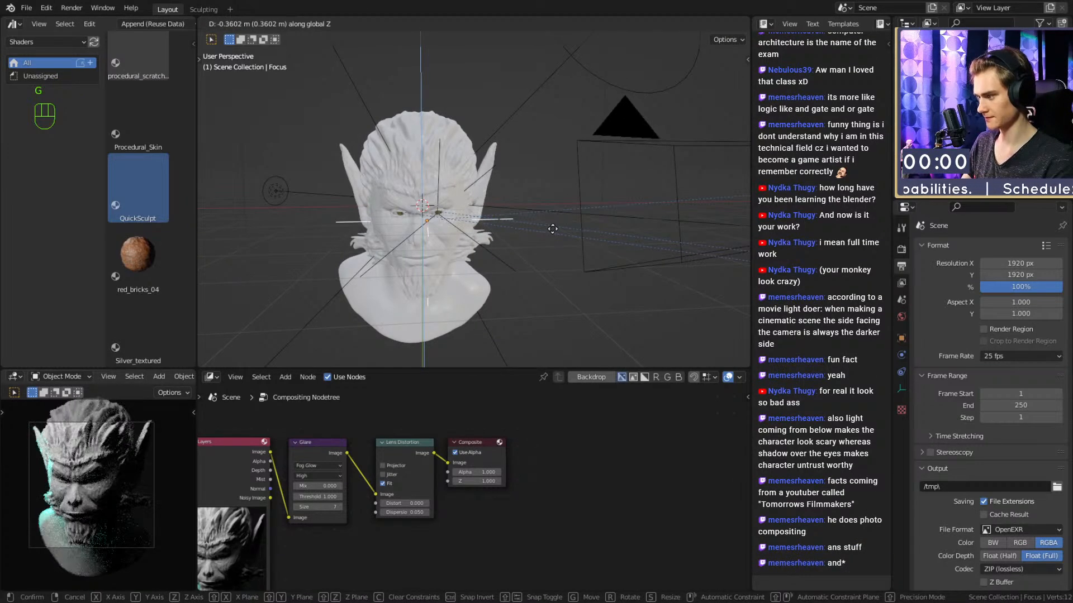
pyautogui.click(553, 232)
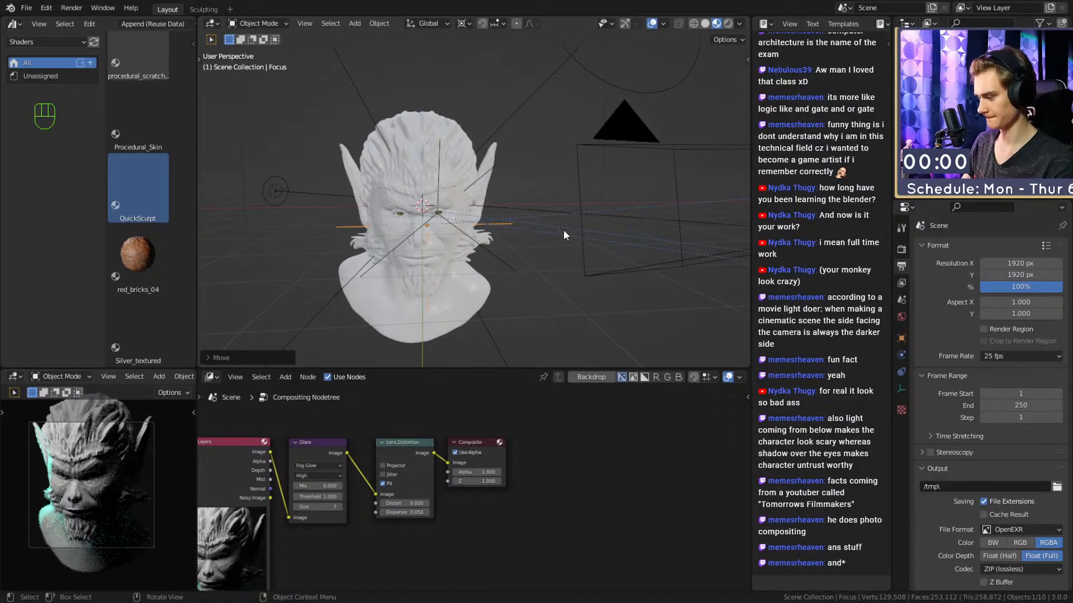
# Re-render the camera view and save both the project file and the rendered image.
pyautogui.press('ctrl')
pyautogui.hotkey('ctrl', 's')
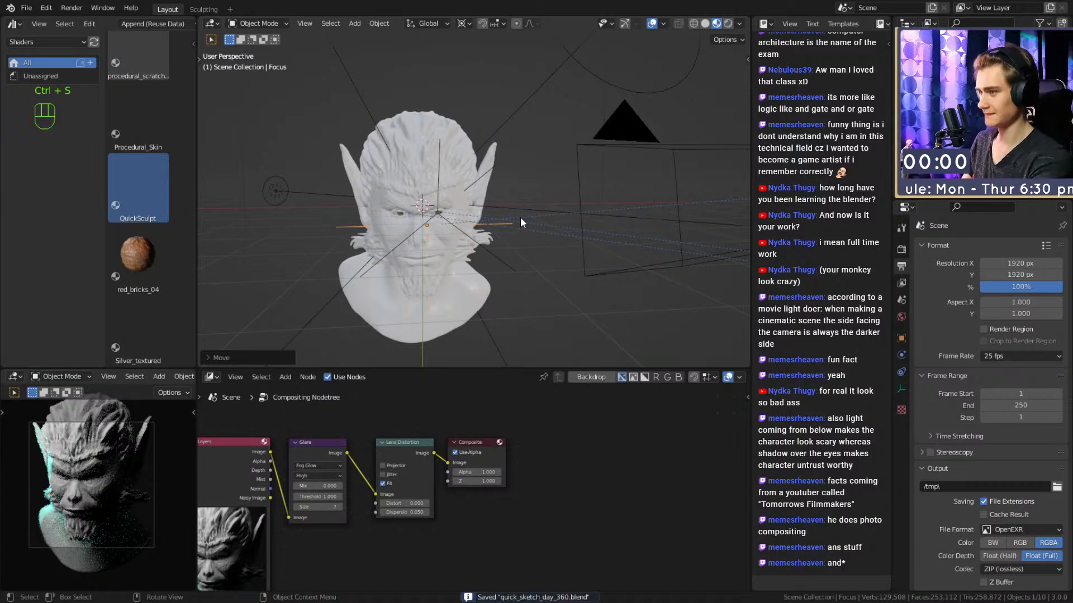
pyautogui.press('F12')
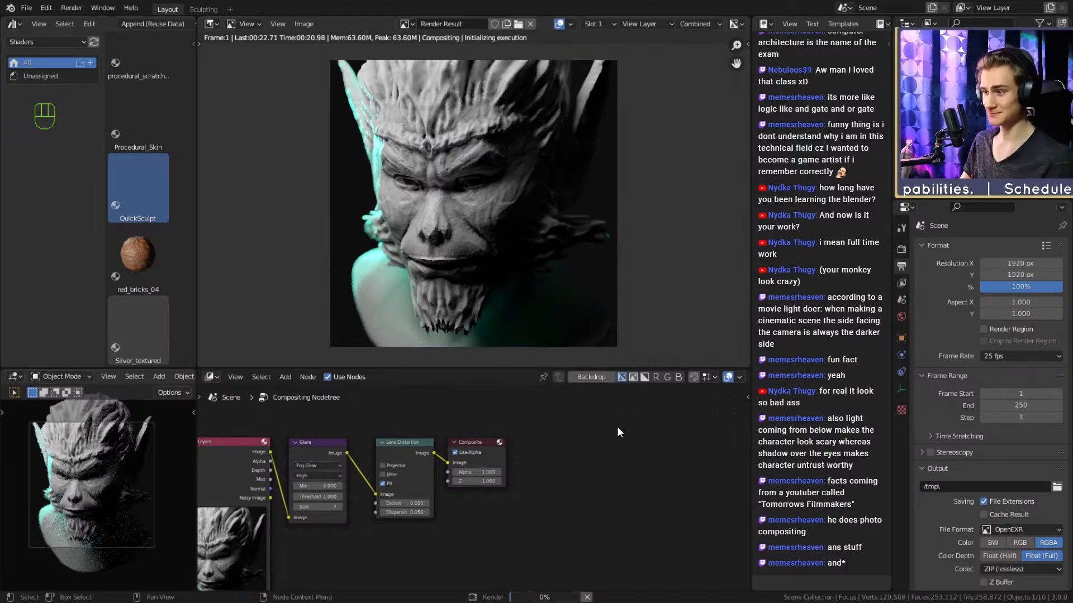
pyautogui.hotkey('ctrl', 's')
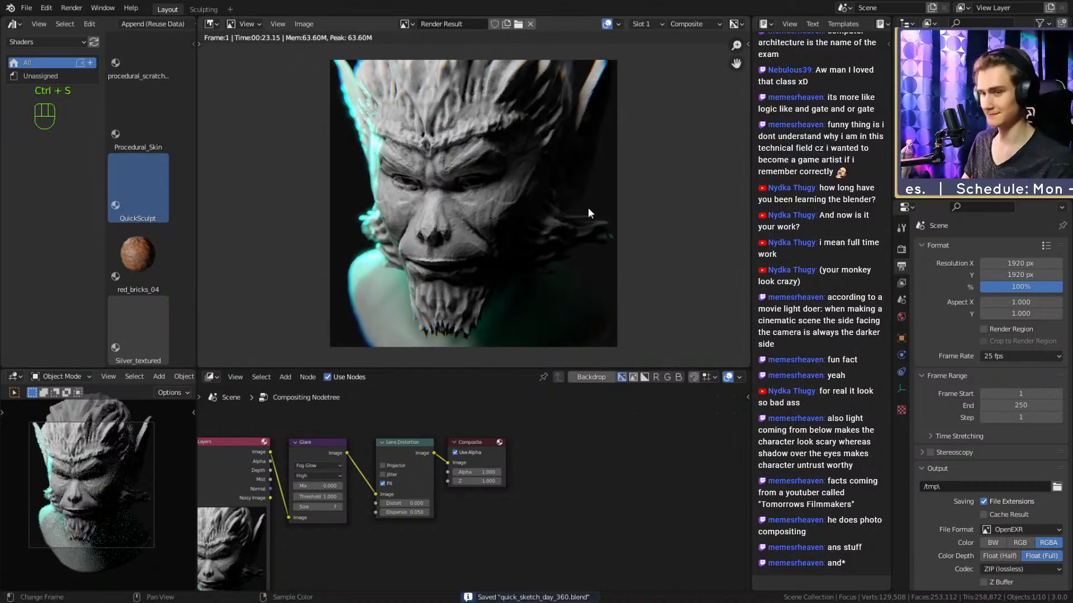
pyautogui.click(304, 24)
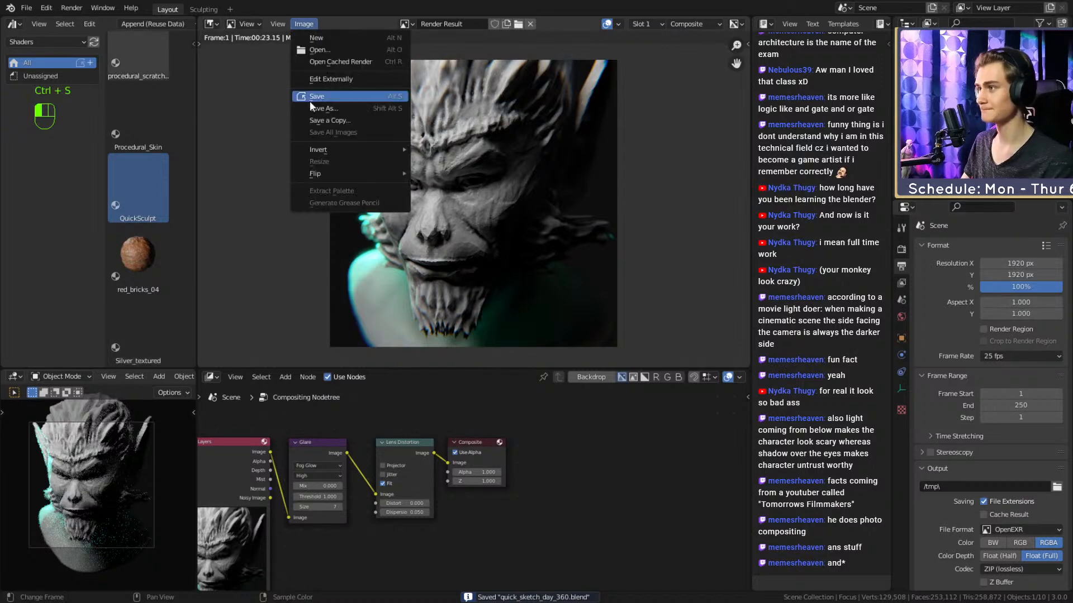
pyautogui.click(324, 107)
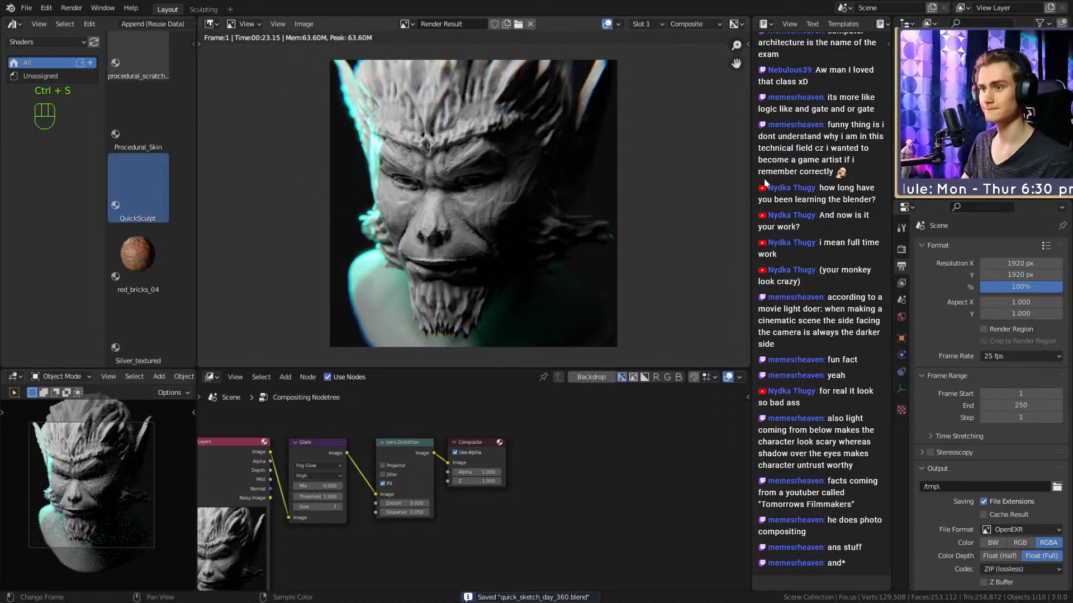
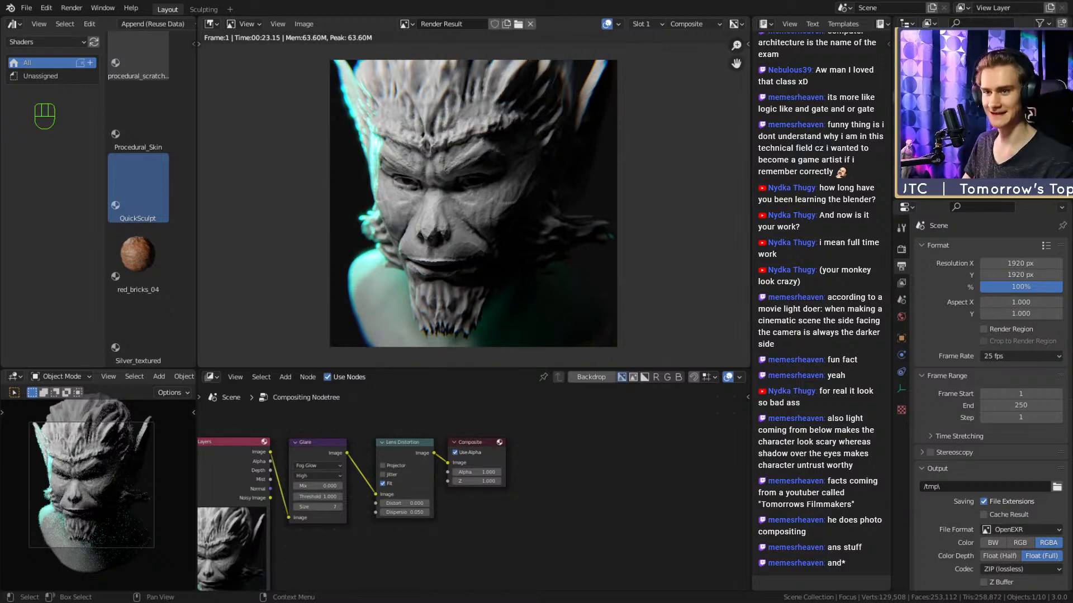
# Change the color of the teal area light beside the bust to a saturated orange.
pyautogui.keyDown('shift'); pyautogui.moveTo(611, 222); pyautogui.dragTo(603, 226, button='middle'); pyautogui.keyUp('shift')
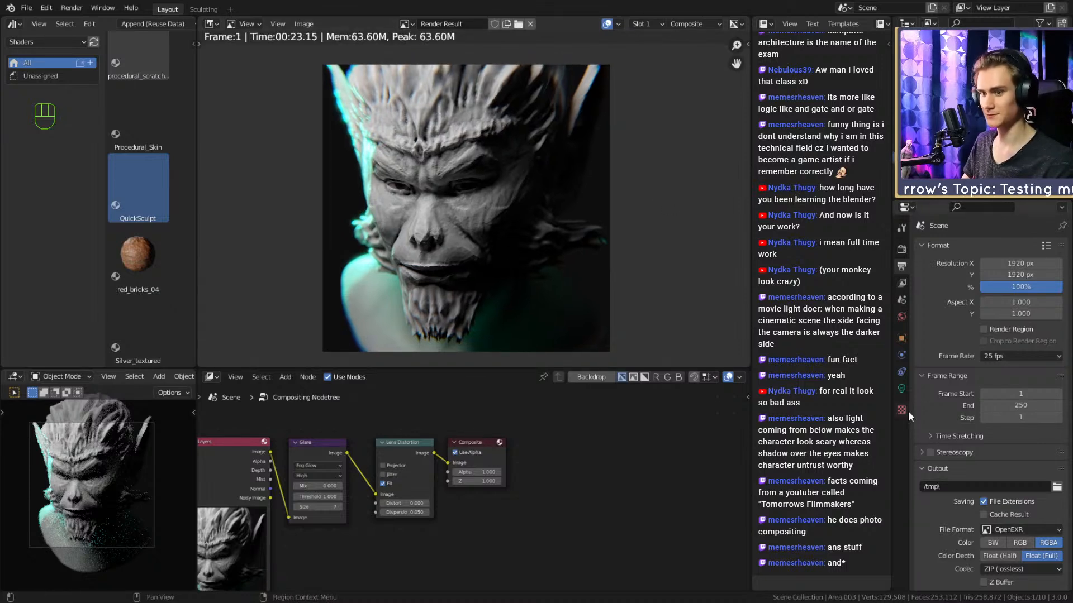
pyautogui.click(901, 389)
pyautogui.click(1008, 315)
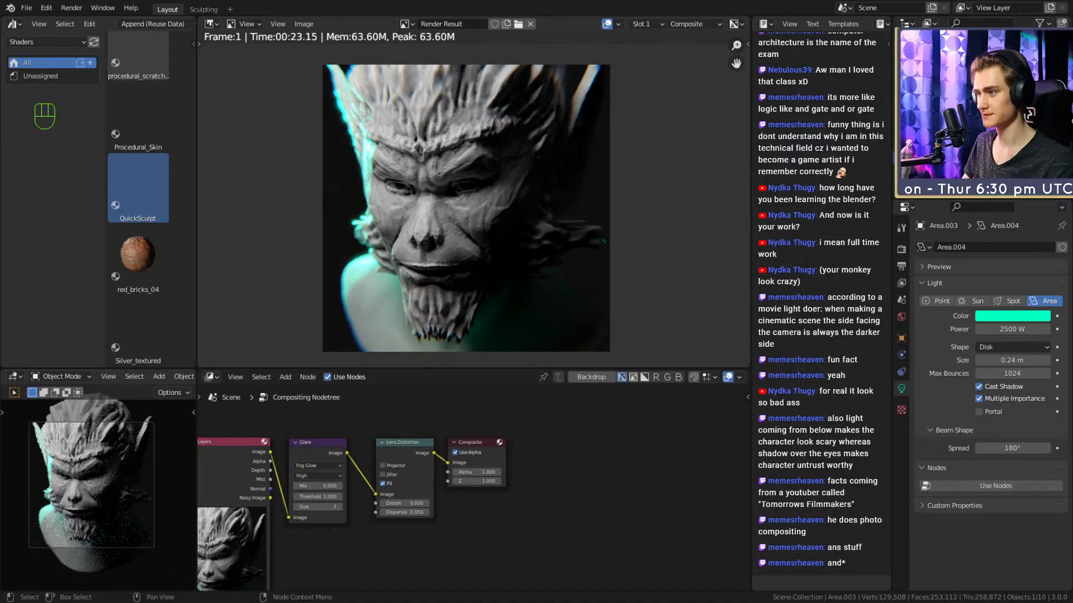
pyautogui.click(1008, 316)
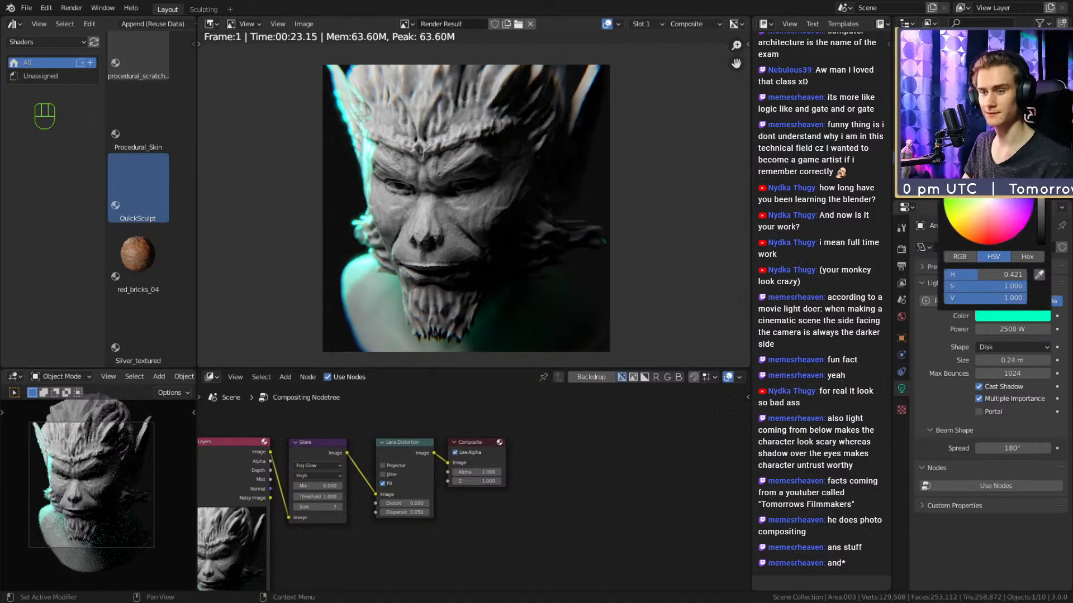
pyautogui.click(953, 227)
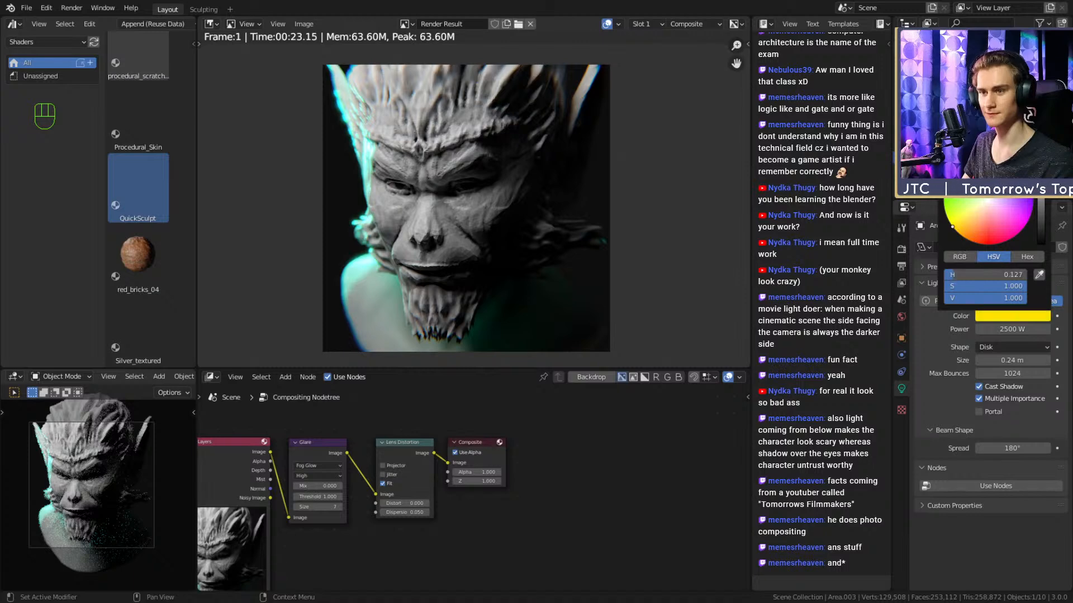
pyautogui.moveTo(953, 227); pyautogui.dragTo(963, 238)
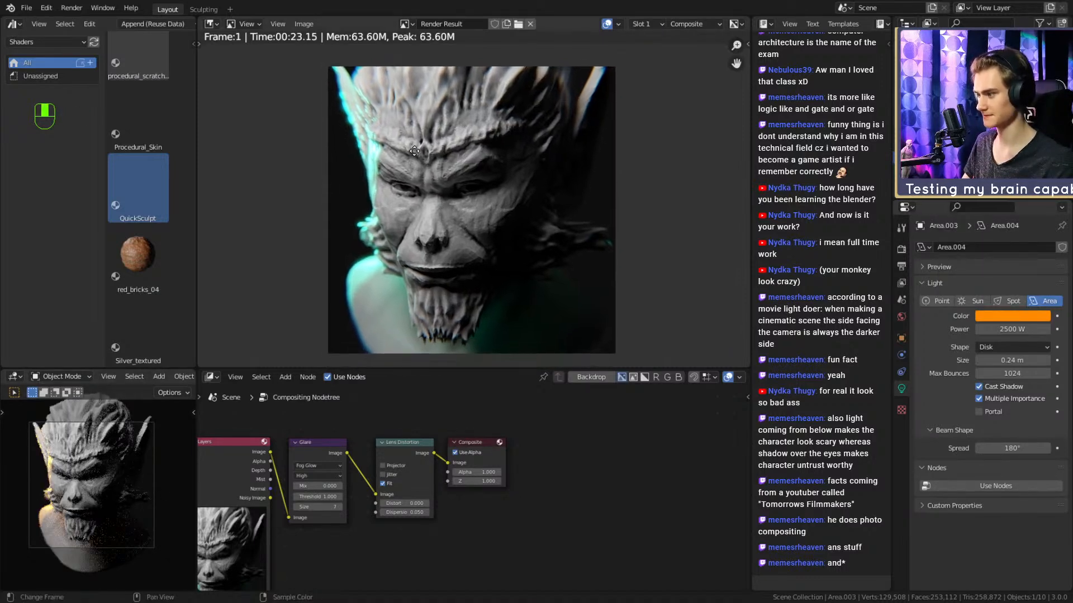
# Save the file and render the camera view with the orange area light.
pyautogui.hotkey('ctrl', 's')
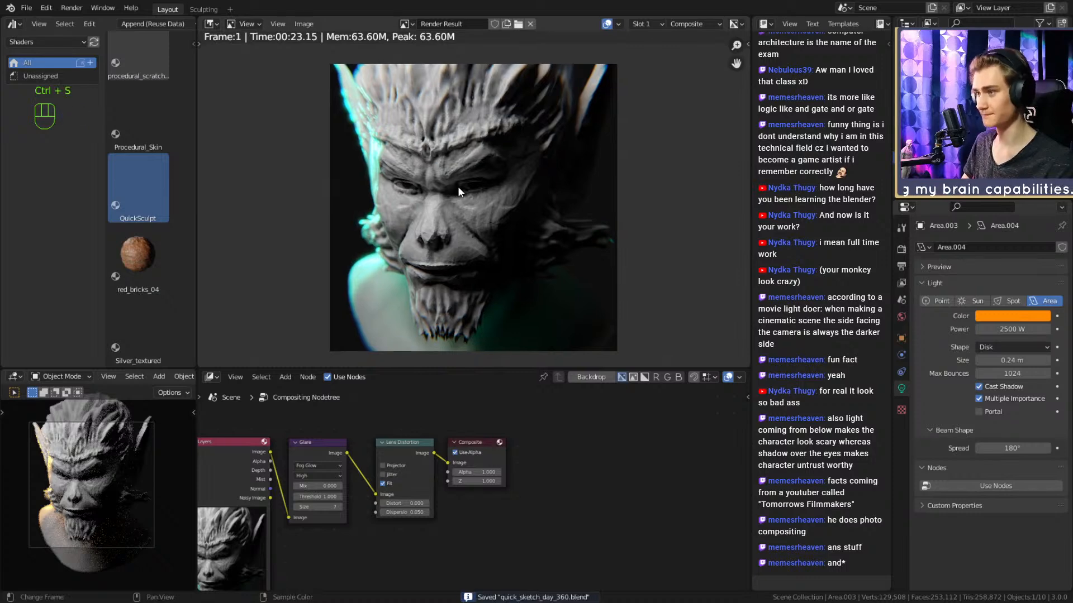
pyautogui.press('F12')
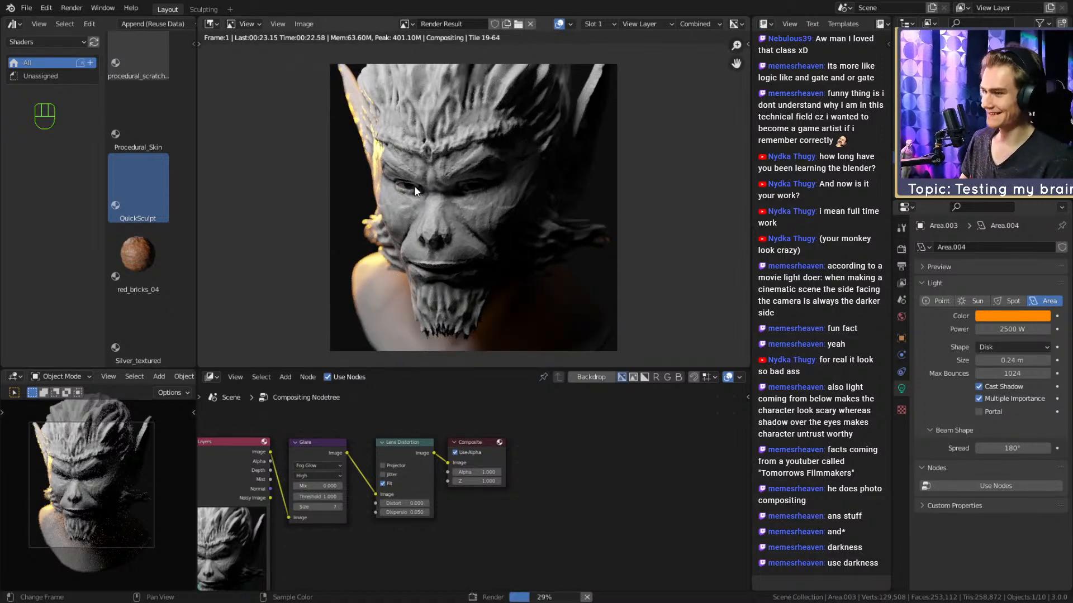
pyautogui.click(313, 24)
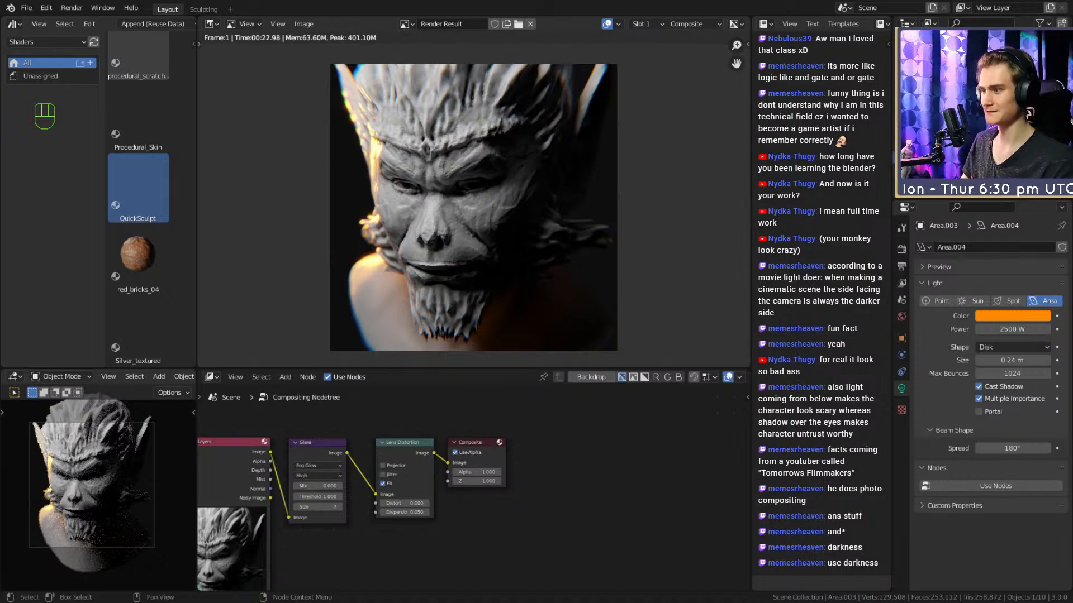
pyautogui.click(304, 24)
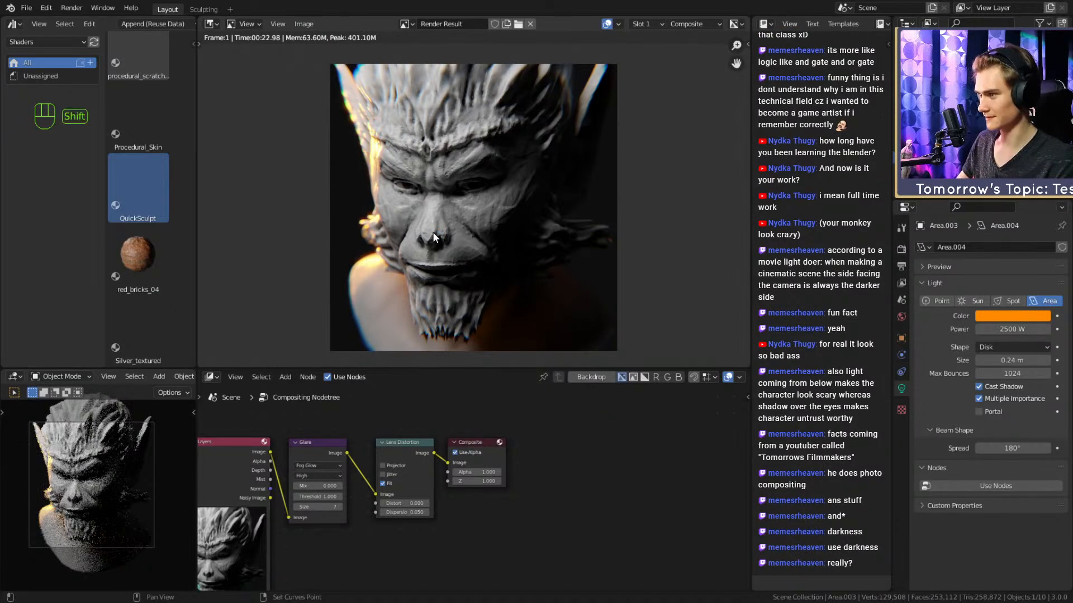
# Replace the render result with the 3D viewport, using Solid shading and a wider view of bust and lights.
pyautogui.hotkey('shift', 'F5')
pyautogui.moveTo(457, 236); pyautogui.dragTo(487, 237, button='middle')
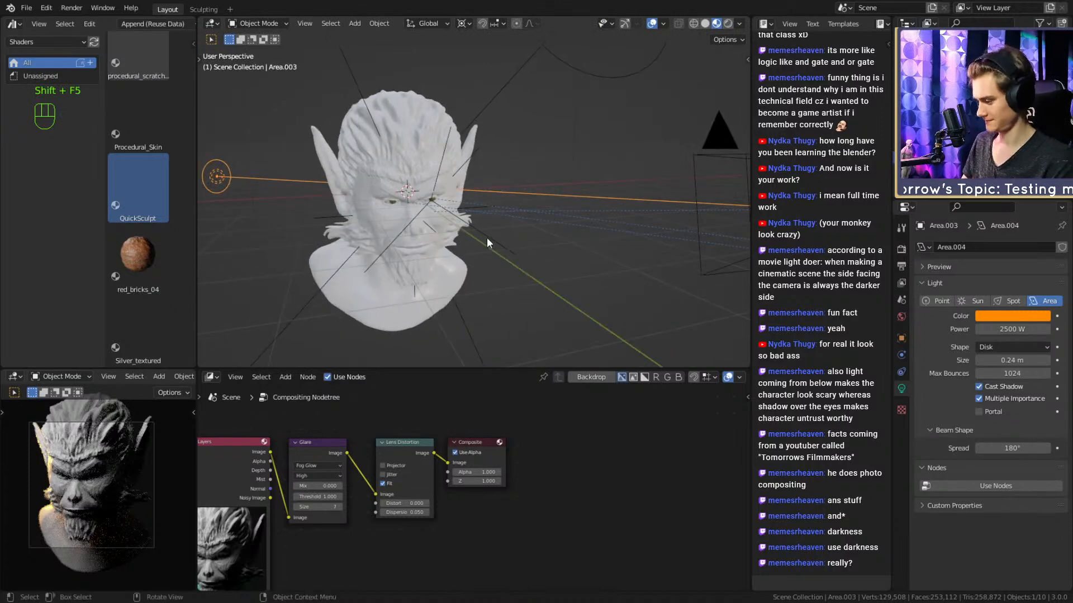
pyautogui.press('z')
pyautogui.click(555, 247)
pyautogui.moveTo(554, 247); pyautogui.dragTo(529, 263, button='middle')
pyautogui.scroll(-3, 519, 255)
pyautogui.keyDown('shift'); pyautogui.moveTo(451, 213); pyautogui.dragTo(493, 261, button='middle'); pyautogui.keyUp('shift')
# Try the orange area light at 0 W, and set its power to -1000 W.
pyautogui.click(360, 231)
pyautogui.moveTo(423, 247); pyautogui.dragTo(439, 248, button='middle')
pyautogui.click(1003, 331)
pyautogui.write('0')
pyautogui.press('Return')
pyautogui.click(975, 327)
pyautogui.write('-1000')
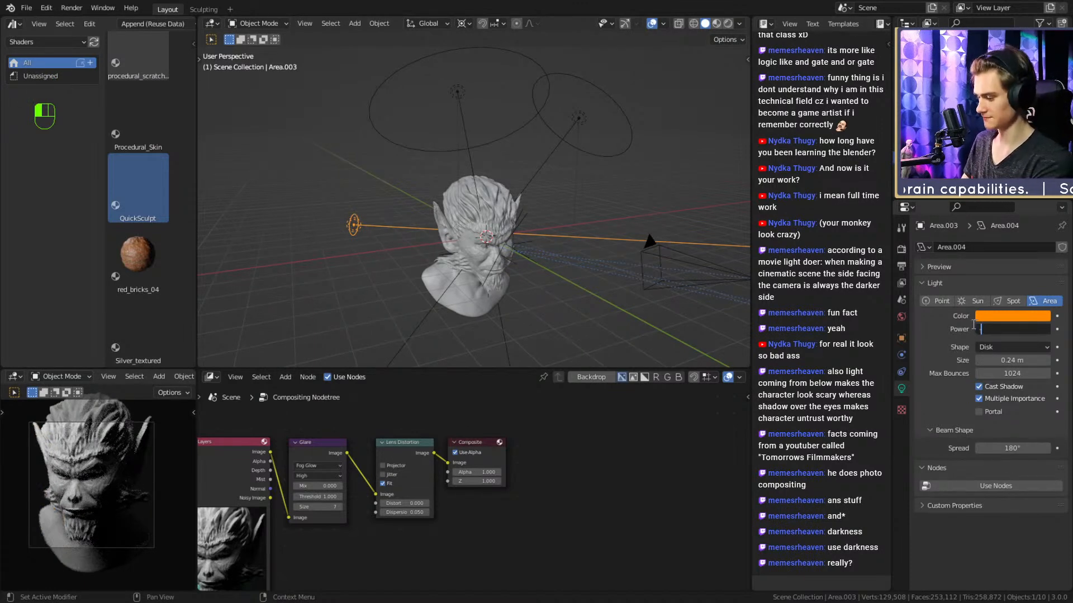
pyautogui.press('Return')
# Rotate the negative-power area light freely around the bust with a trackball rotation.
pyautogui.moveTo(405, 230); pyautogui.dragTo(453, 220, button='middle')
pyautogui.scroll(7, 51, 485)
pyautogui.keyDown('shift'); pyautogui.moveTo(52, 485); pyautogui.dragTo(117, 477, button='middle'); pyautogui.keyUp('shift')
pyautogui.scroll(-4, 153, 489)
pyautogui.scroll(-1, 138, 491)
pyautogui.keyDown('shift'); pyautogui.moveTo(393, 256); pyautogui.dragTo(414, 317, button='middle'); pyautogui.keyUp('shift')
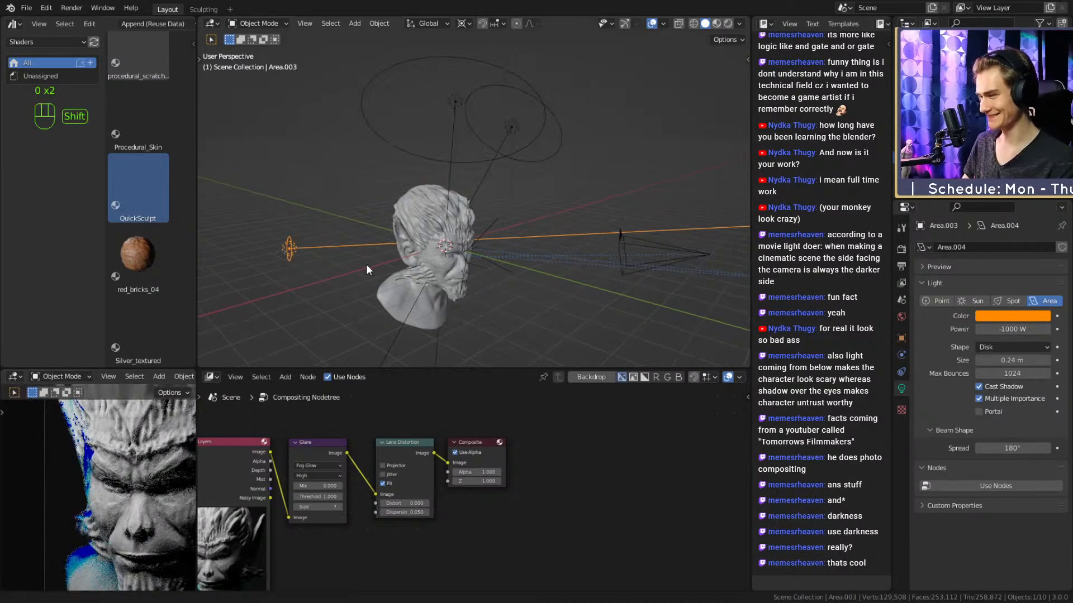
pyautogui.press('r')
pyautogui.press('r')
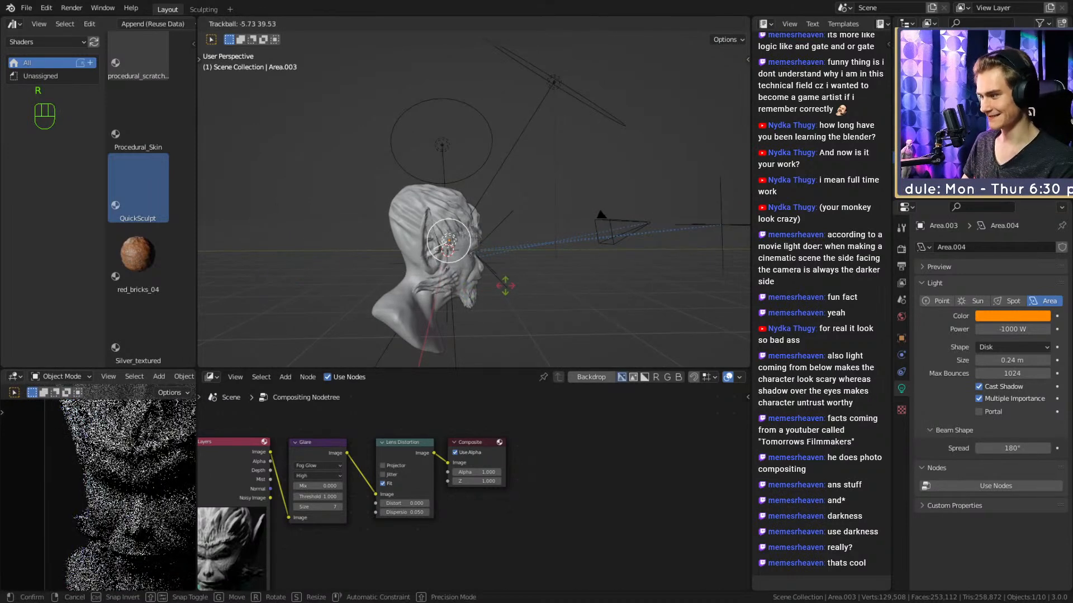
pyautogui.click(504, 287)
# Change the negative-power area light's color from orange to pure white.
pyautogui.moveTo(486, 266); pyautogui.dragTo(525, 261, button='middle')
pyautogui.scroll(-2, 111, 498)
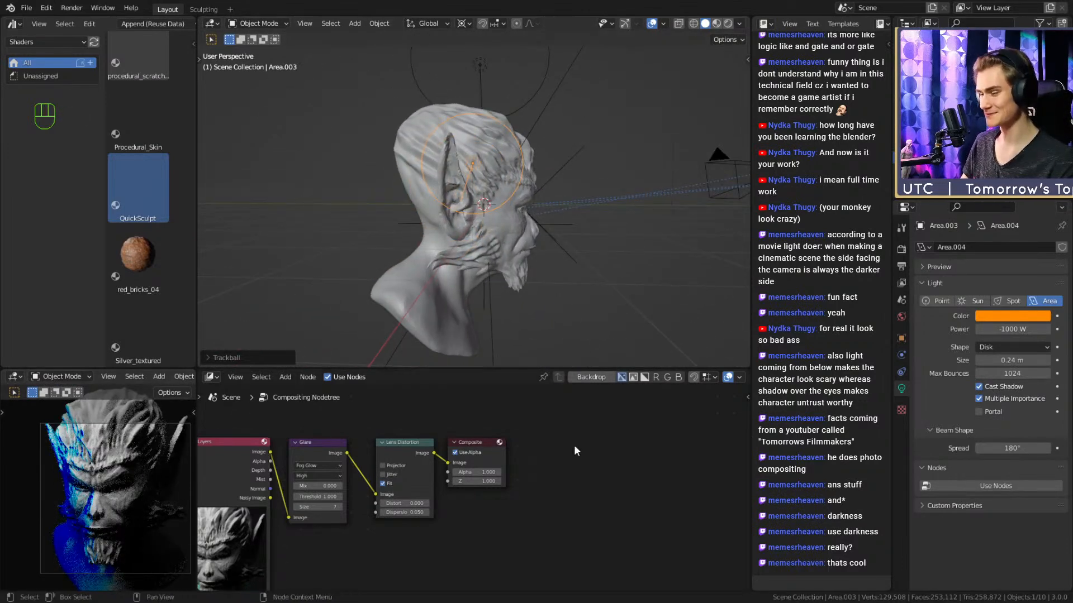
pyautogui.click(1006, 316)
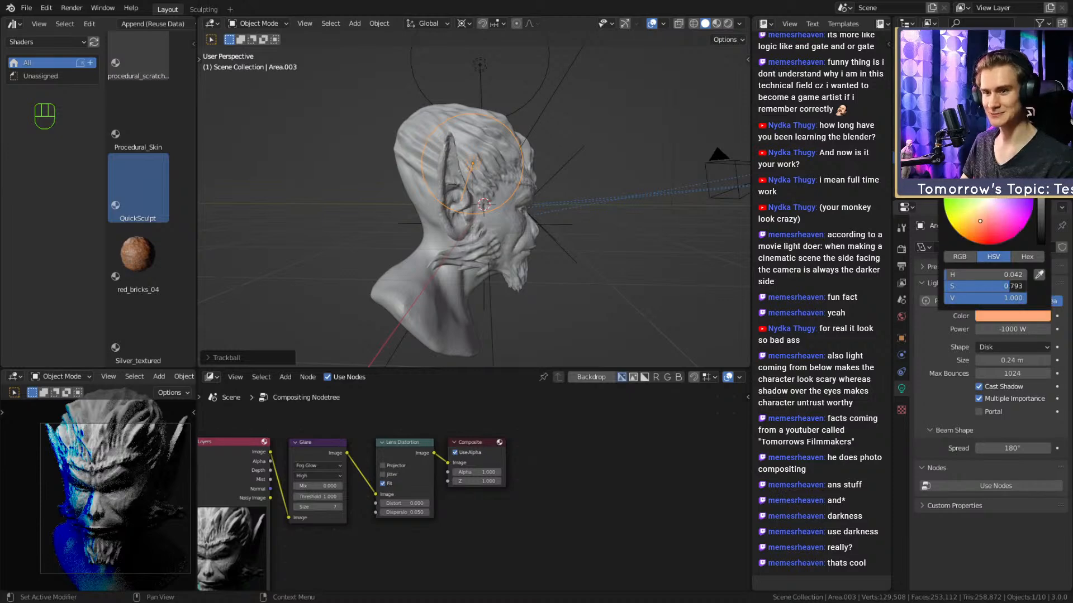
pyautogui.moveTo(996, 285); pyautogui.dragTo(944, 287)
# Rotate the white negative-power area light freely around the bust with a trackball rotation and inspect the face in the camera preview.
pyautogui.keyDown('shift'); pyautogui.moveTo(530, 300); pyautogui.dragTo(555, 274, button='middle'); pyautogui.keyUp('shift')
pyautogui.scroll(3, 96, 503)
pyautogui.scroll(-4, 100, 505)
pyautogui.moveTo(561, 223); pyautogui.dragTo(579, 205, button='middle')
pyautogui.scroll(-3, 500, 250)
pyautogui.press('r')
pyautogui.press('r')
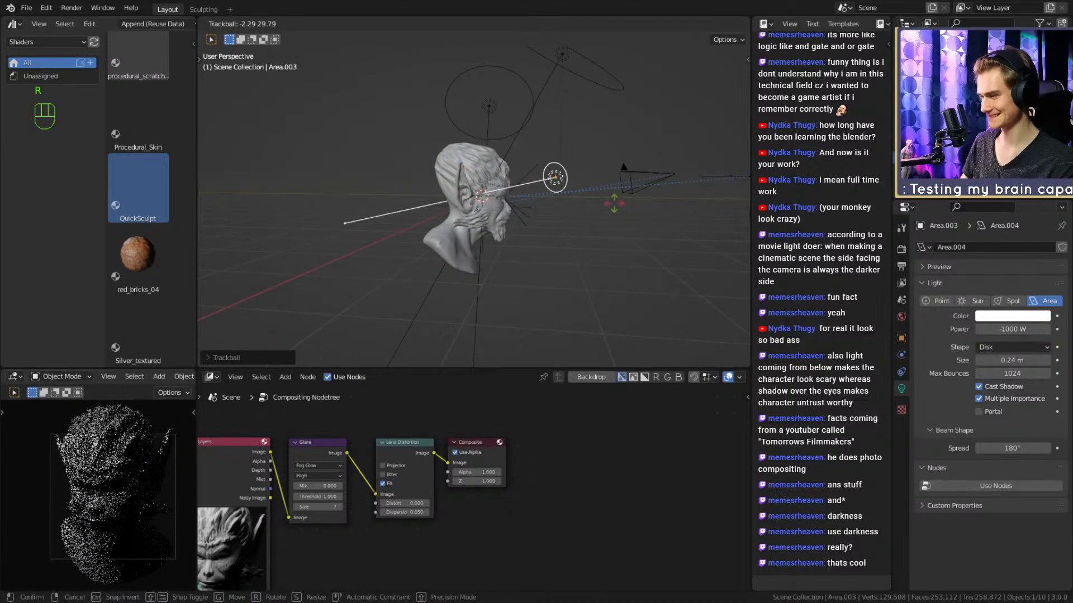
pyautogui.click(596, 204)
pyautogui.scroll(4, 140, 501)
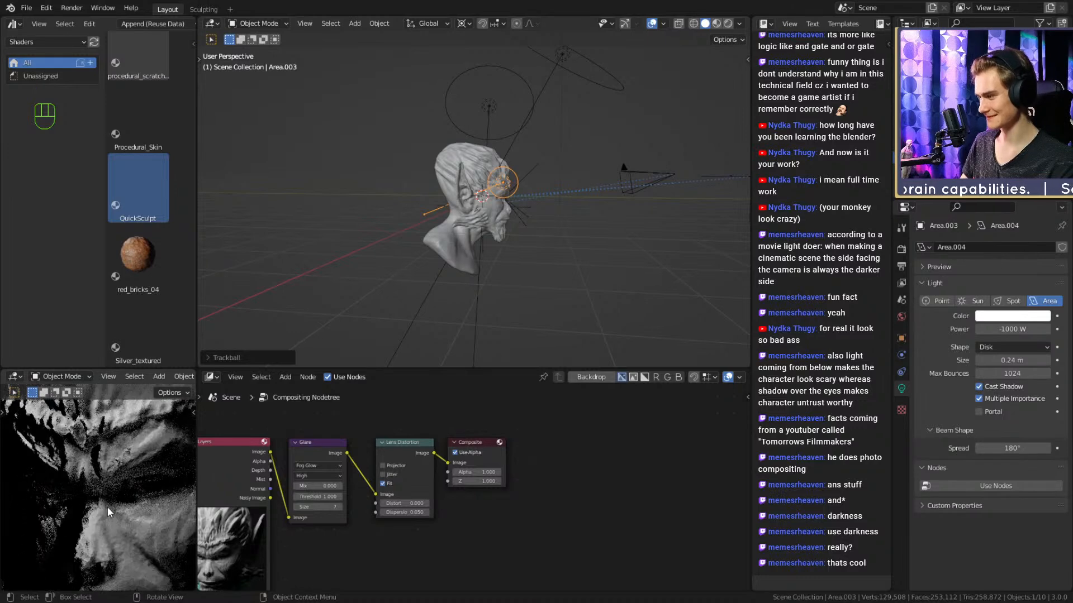
pyautogui.scroll(-4, 98, 511)
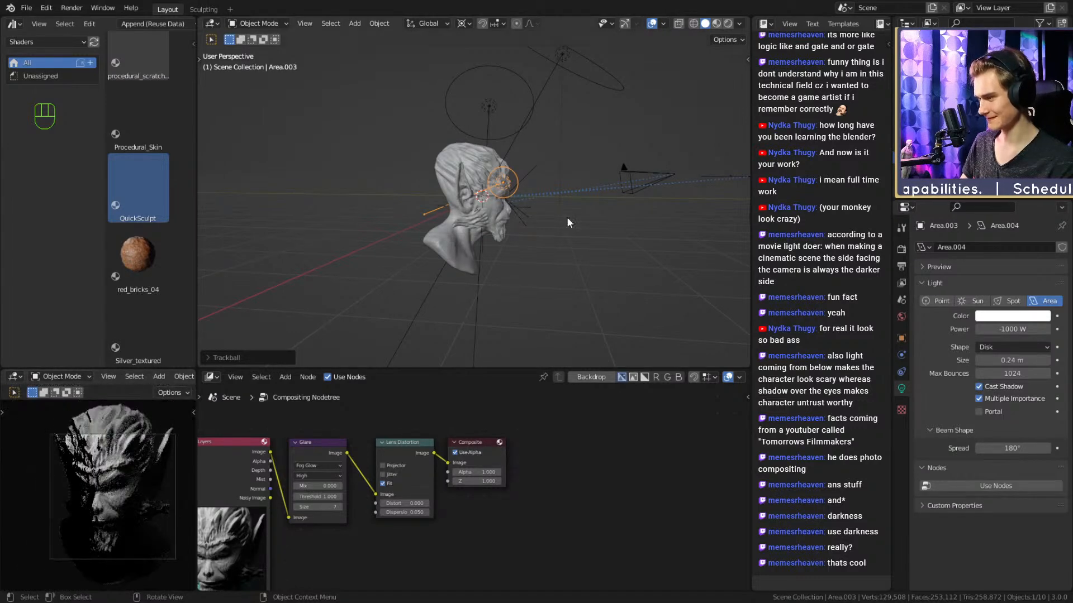
# Trackball-rotate the area light below the bust, and swing it about -144° in a side view to above the head.
pyautogui.press('r')
pyautogui.press('r')
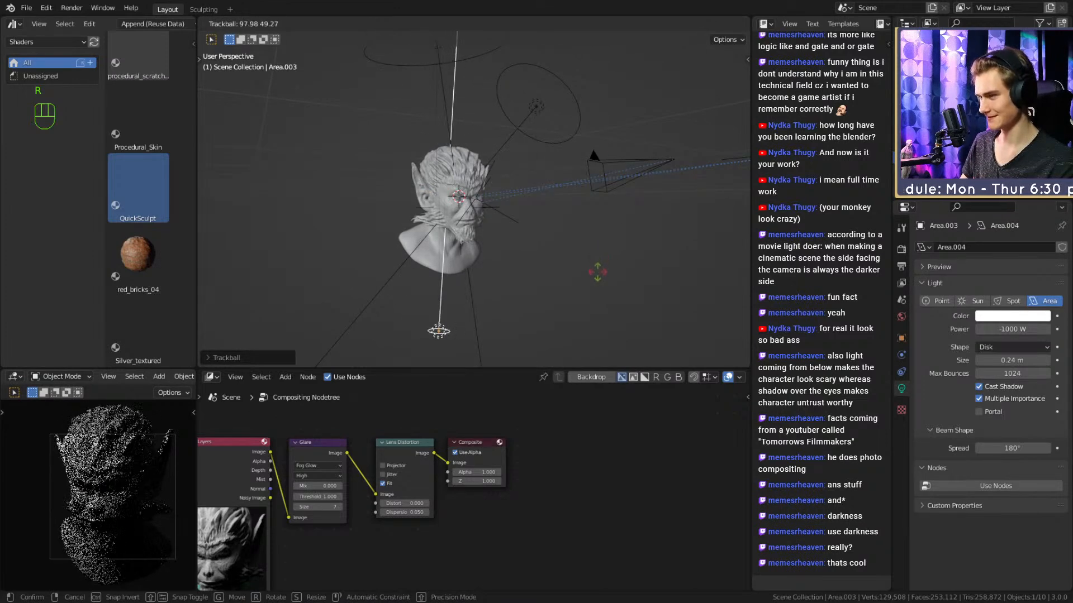
pyautogui.click(611, 275)
pyautogui.moveTo(528, 273); pyautogui.dragTo(600, 262, button='middle')
pyautogui.press('r')
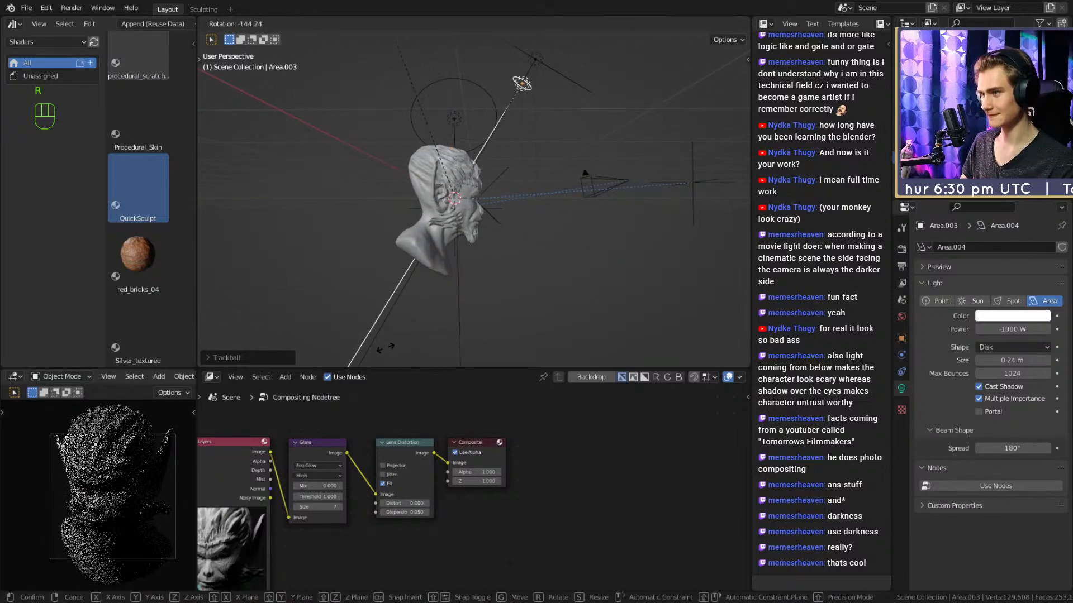
pyautogui.click(384, 348)
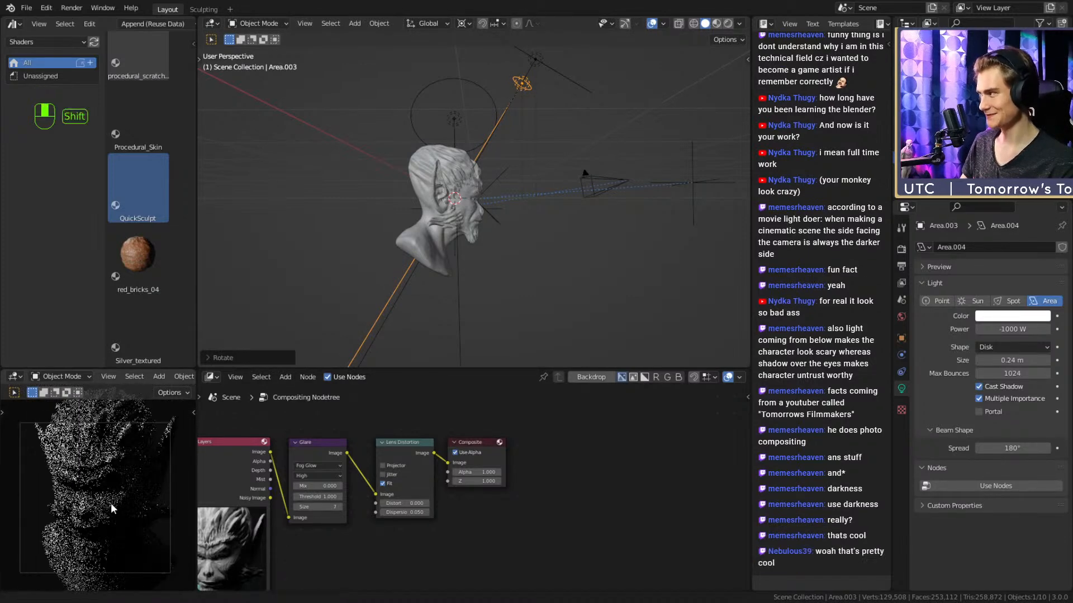
# Trackball-rotate the negative-power area light to the side of the bust and check its position from several angles.
pyautogui.moveTo(394, 272); pyautogui.dragTo(513, 242, button='middle')
pyautogui.keyDown('ctrl'); pyautogui.moveTo(513, 242); pyautogui.dragTo(618, 208, button='middle'); pyautogui.keyUp('ctrl')
pyautogui.press('r')
pyautogui.press('r')
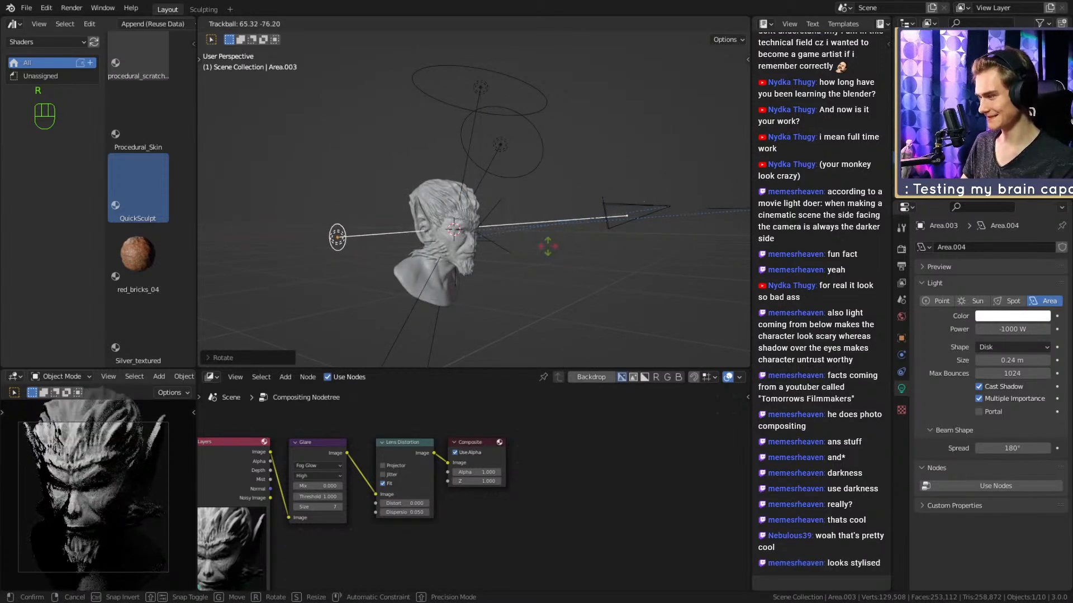
pyautogui.click(545, 247)
pyautogui.moveTo(542, 251); pyautogui.dragTo(559, 302, button='middle')
pyautogui.keyDown('ctrl'); pyautogui.moveTo(559, 301); pyautogui.dragTo(520, 282, button='middle'); pyautogui.keyUp('ctrl')
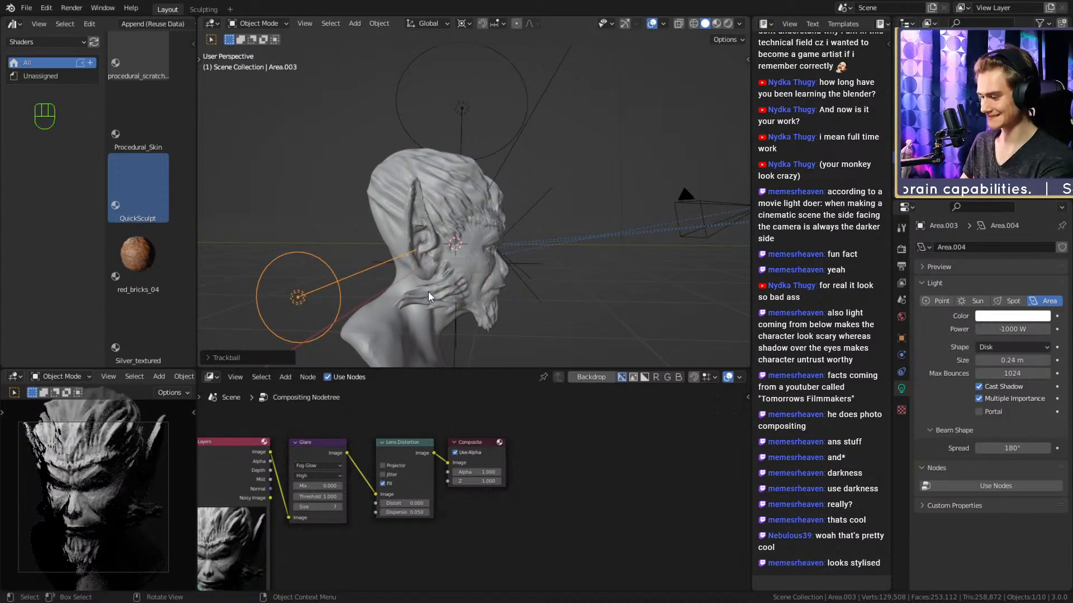
pyautogui.scroll(-4, 428, 291)
pyautogui.moveTo(452, 233); pyautogui.dragTo(376, 261, button='middle')
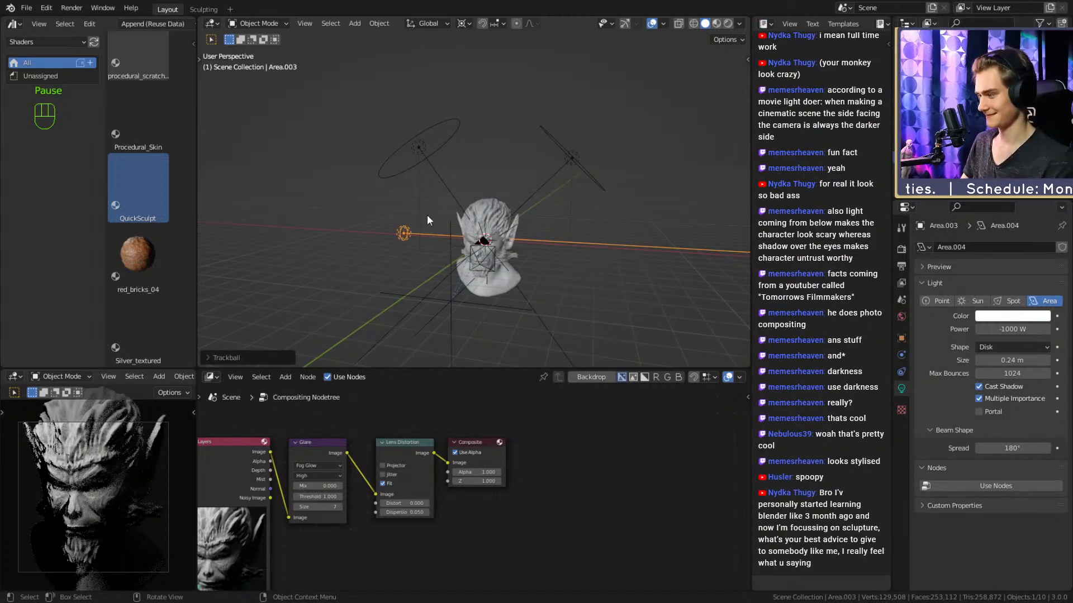
# Try pure green (hue 0.334, saturation 1, value 1) as the negative light's color and examine the preview up close.
pyautogui.click(1012, 315)
pyautogui.click(953, 227)
pyautogui.click(951, 180)
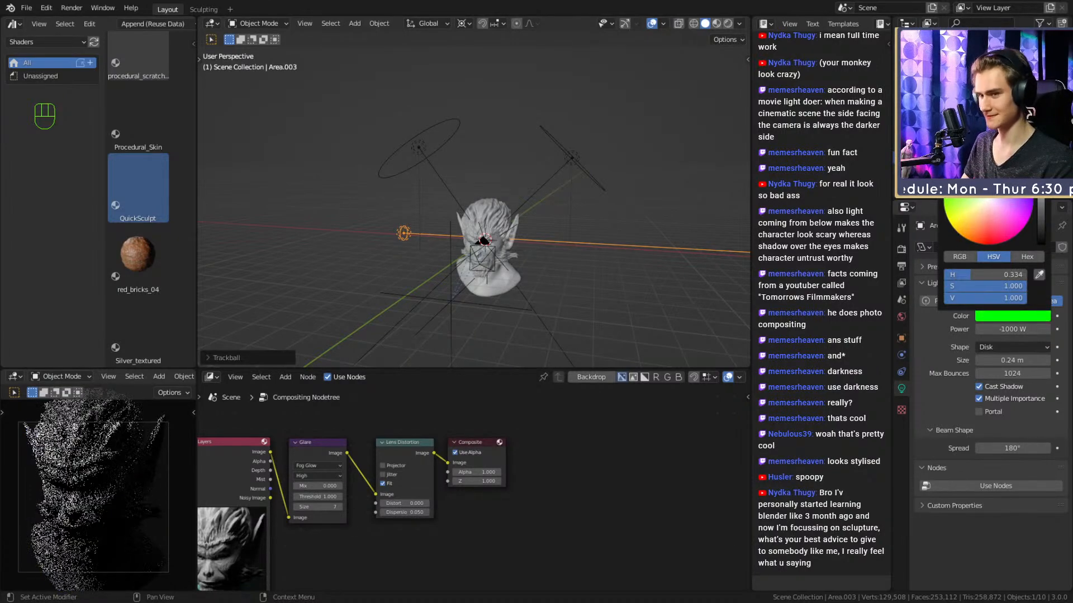
pyautogui.scroll(4, 91, 500)
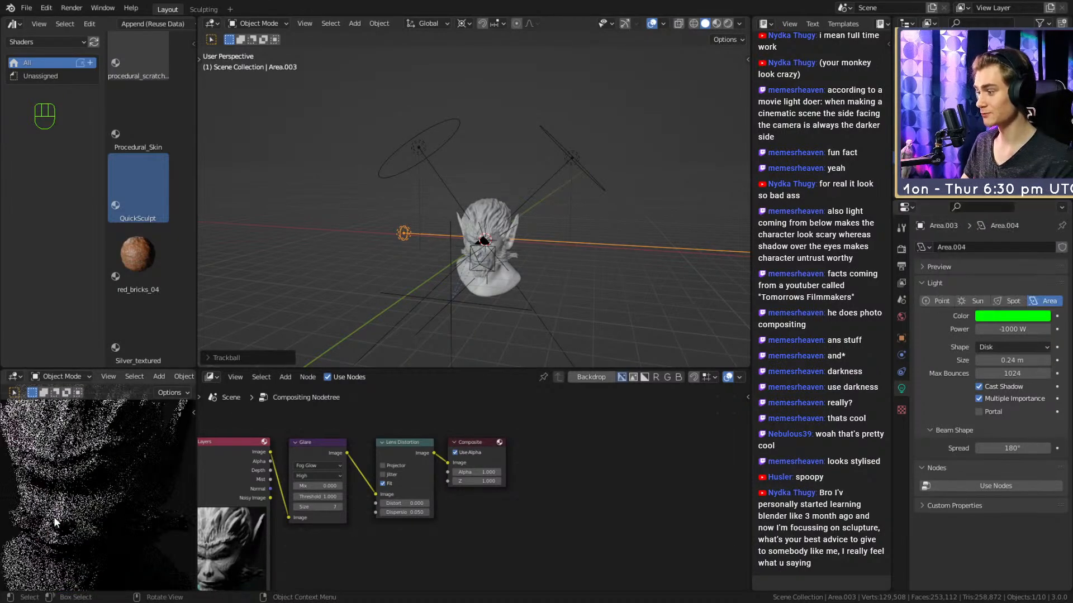
pyautogui.keyDown('shift'); pyautogui.moveTo(34, 476); pyautogui.dragTo(157, 481, button='middle'); pyautogui.keyUp('shift')
pyautogui.scroll(3, 109, 497)
pyautogui.scroll(-4, 122, 520)
pyautogui.keyDown('shift'); pyautogui.moveTo(122, 519); pyautogui.dragTo(86, 553, button='middle'); pyautogui.keyUp('shift')
pyautogui.scroll(-4, 130, 477)
pyautogui.keyDown('shift'); pyautogui.moveTo(131, 475); pyautogui.dragTo(89, 525, button='middle'); pyautogui.keyUp('shift')
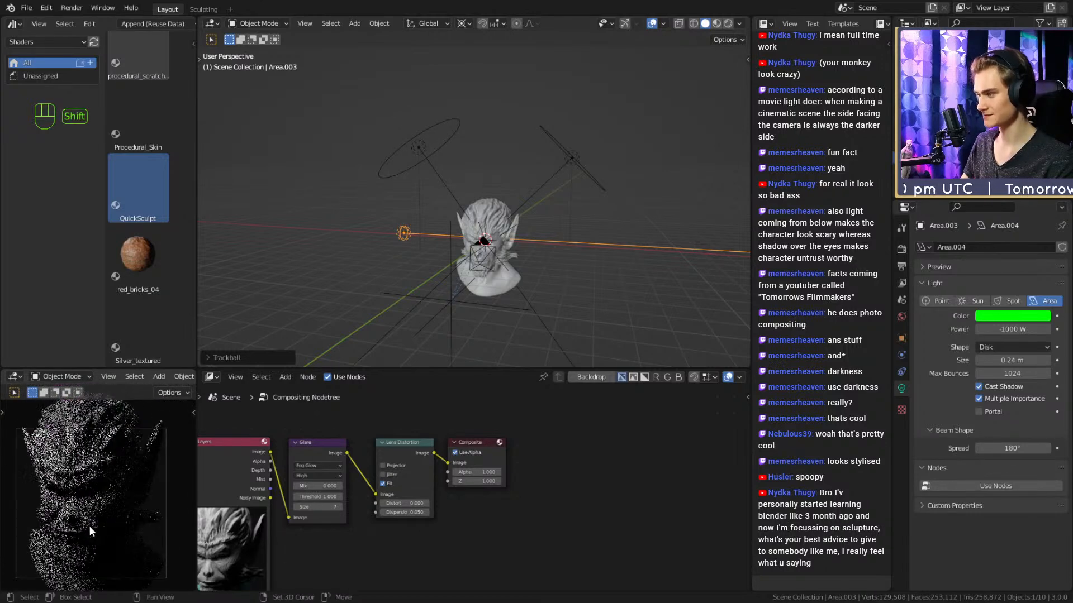
pyautogui.click(1011, 315)
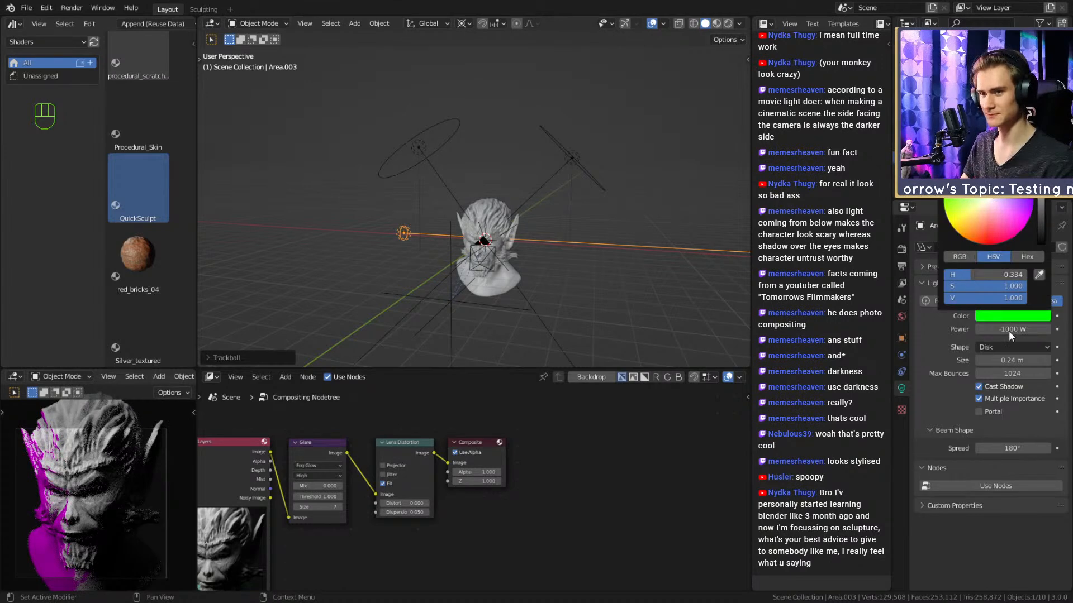
pyautogui.moveTo(536, 274)
pyautogui.mouseDown(button='middle')
pyautogui.moveTo(451, 244)
pyautogui.moveTo(437, 258)
pyautogui.moveTo(516, 272)
pyautogui.mouseUp(button='middle')
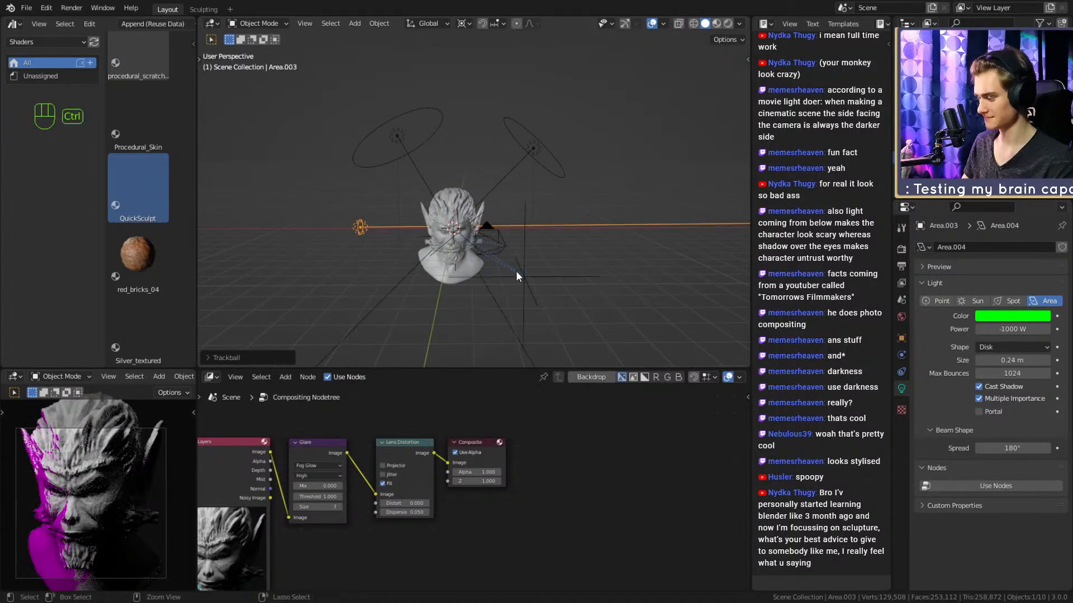
# Undo the area light's color, rotation and negative power experiments, and save the file.
pyautogui.hotkey('ctrl', 'z')
pyautogui.hotkey('ctrl', 'z')
pyautogui.hotkey('ctrl', 'z')
pyautogui.hotkey('ctrl', 'z')
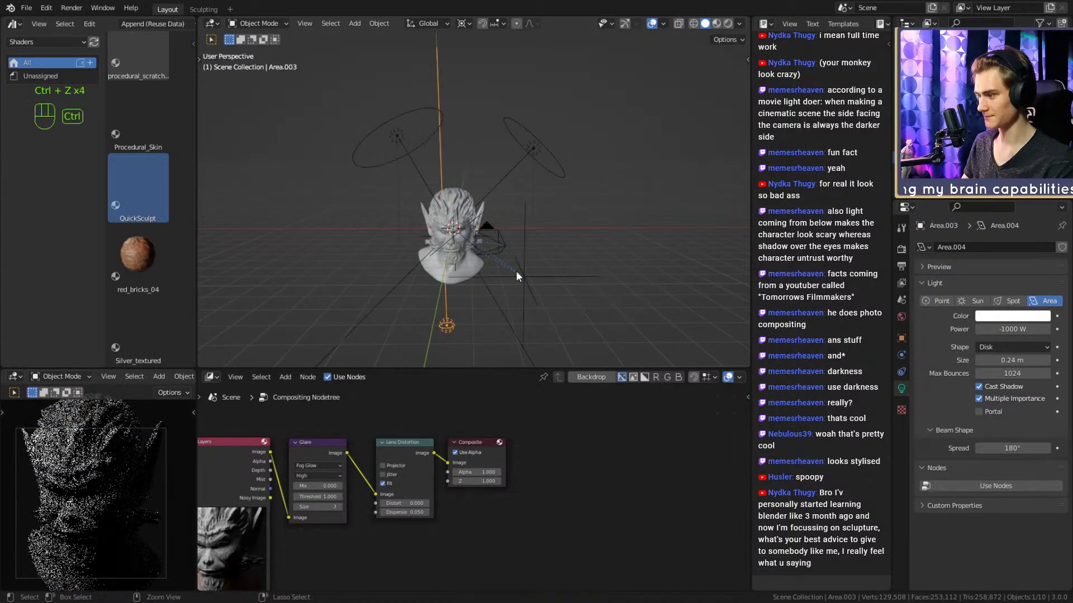
pyautogui.hotkey('ctrl', 'z')
pyautogui.hotkey('ctrl', 'z')
pyautogui.hotkey('ctrl', 'z')
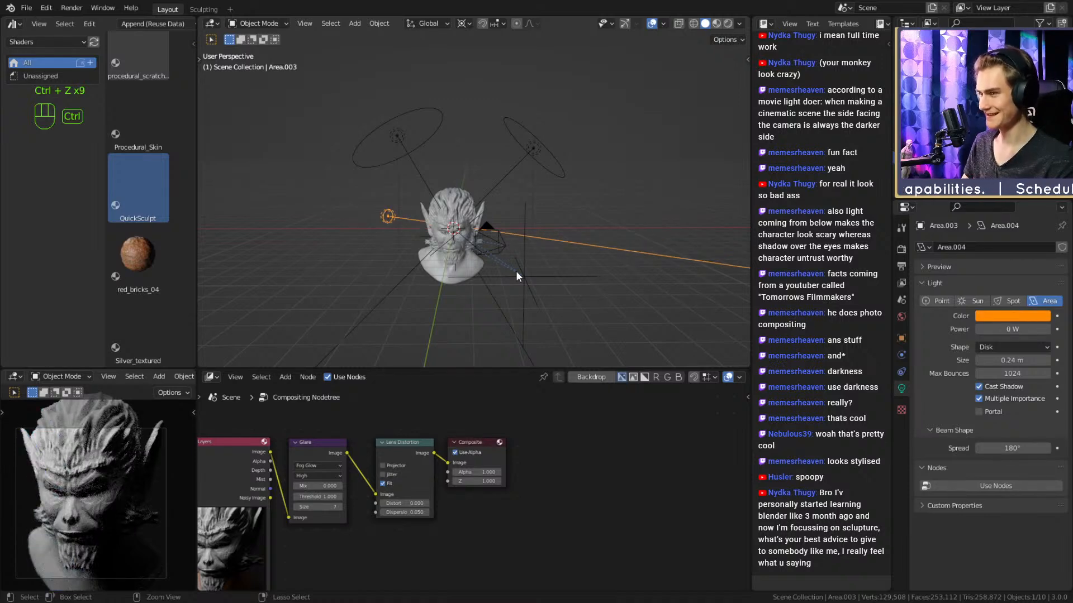
pyautogui.hotkey('ctrl', 'z')
pyautogui.hotkey('ctrl', 's')
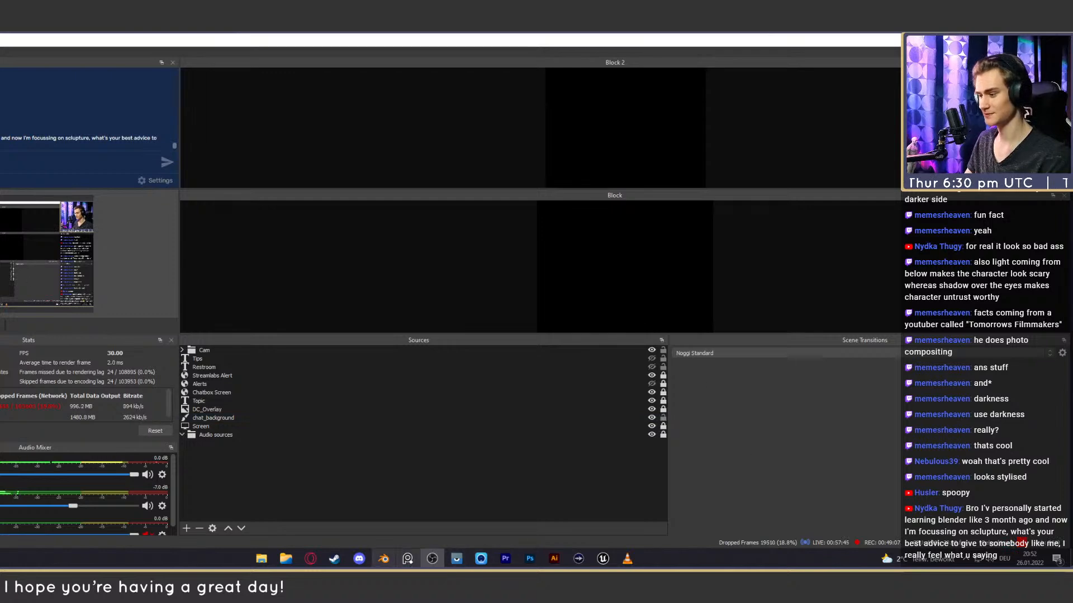
# Switch to Photoshop with the quick_sketch_day_360_1920x1920.png render and look through the adjustment layer types available for Layer 1.
pyautogui.click(530, 558)
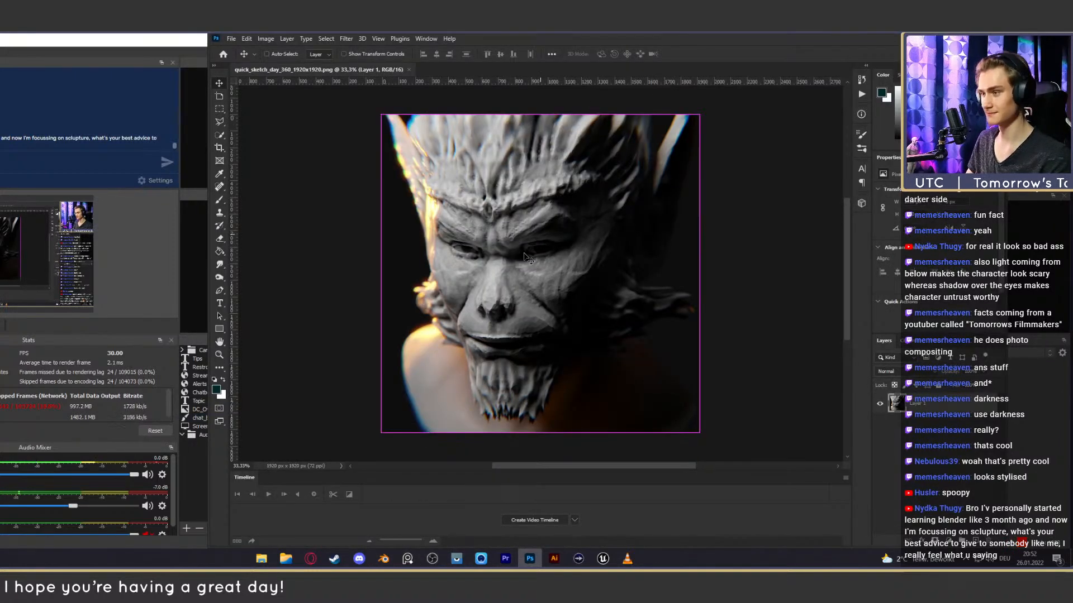
pyautogui.click(881, 503)
pyautogui.click(926, 405)
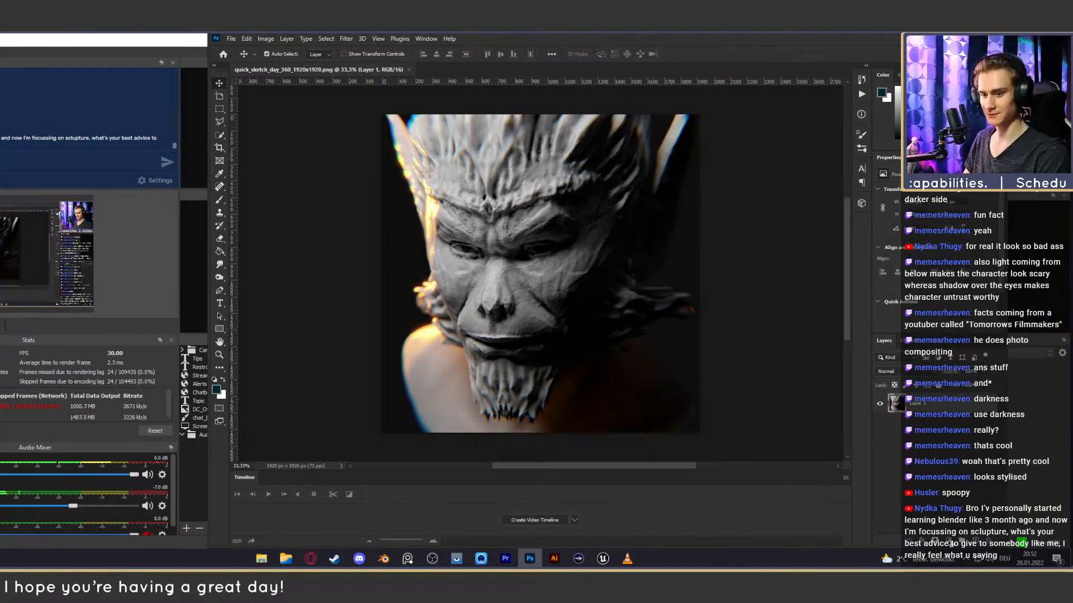
pyautogui.click(949, 541)
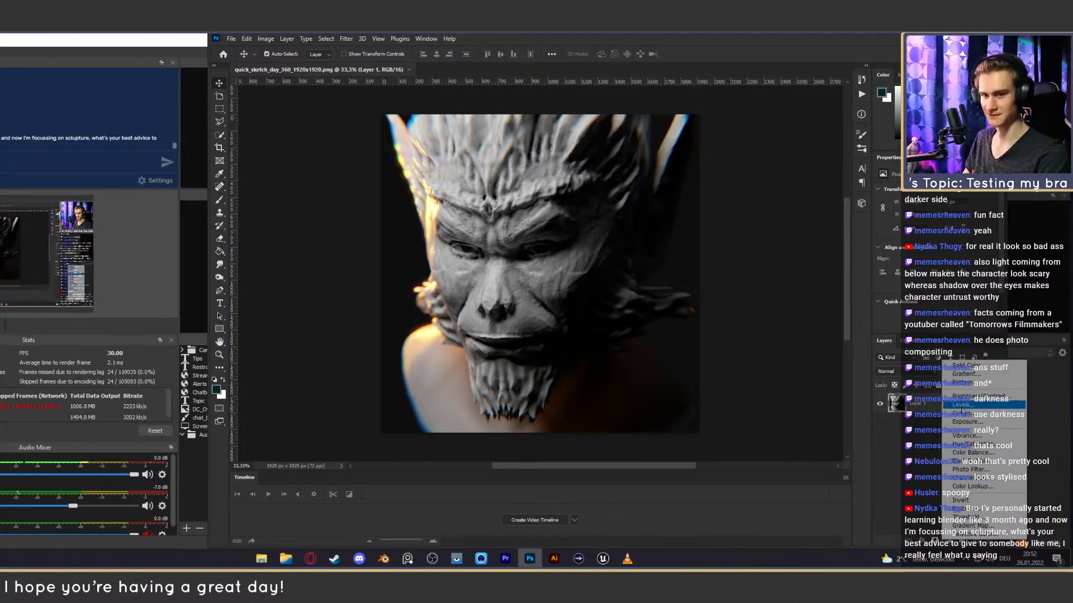
pyautogui.click(907, 435)
pyautogui.click(946, 548)
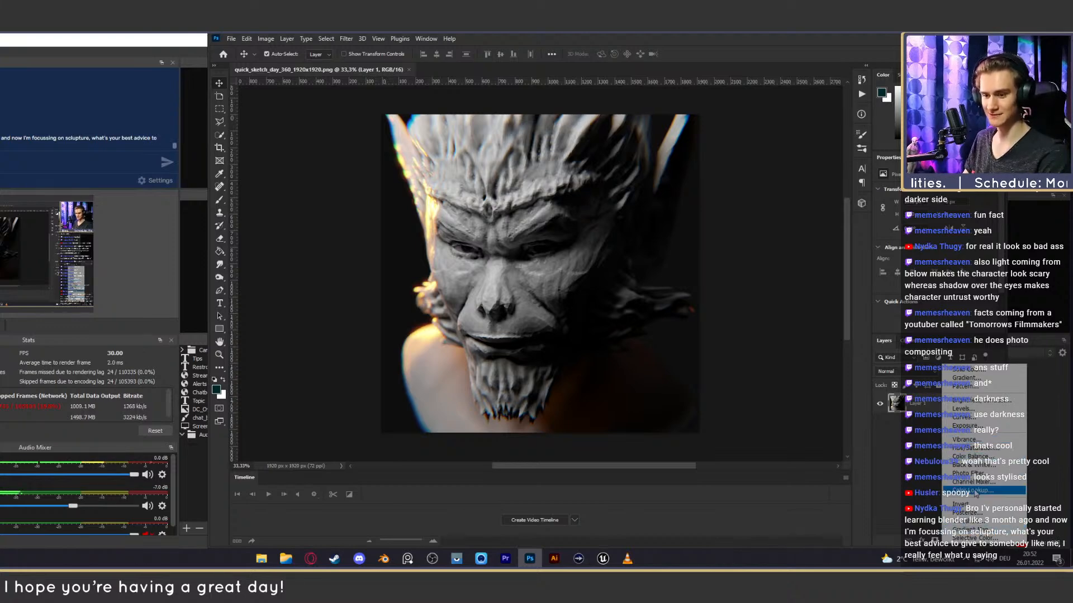
pyautogui.click(923, 466)
# Duplicate Layer 1 and convert the copy to a Smart Object.
pyautogui.hotkey('ctrl', 'j')
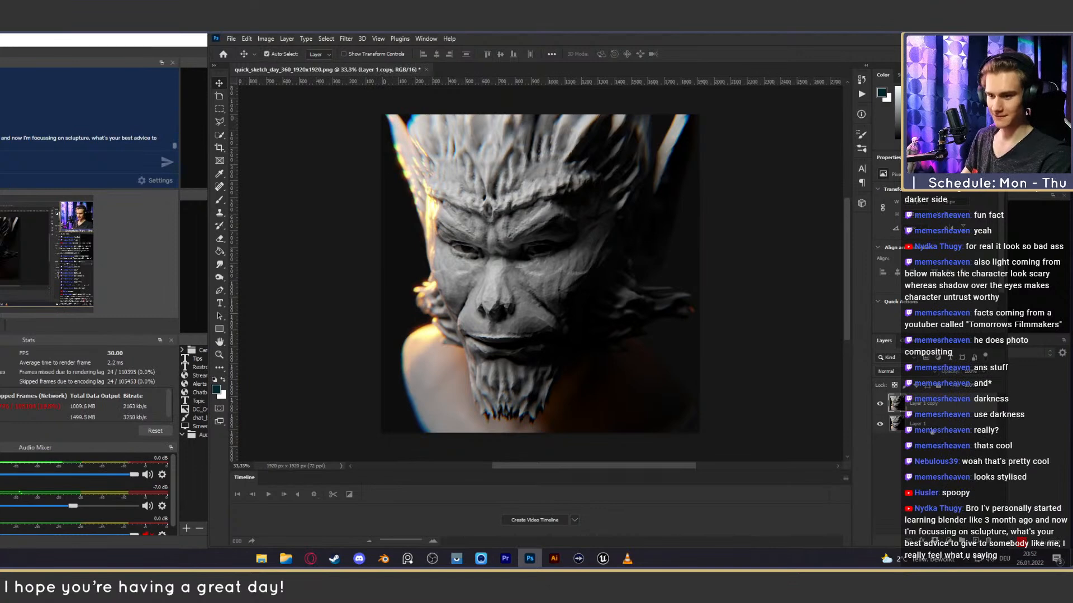
pyautogui.rightClick(936, 401)
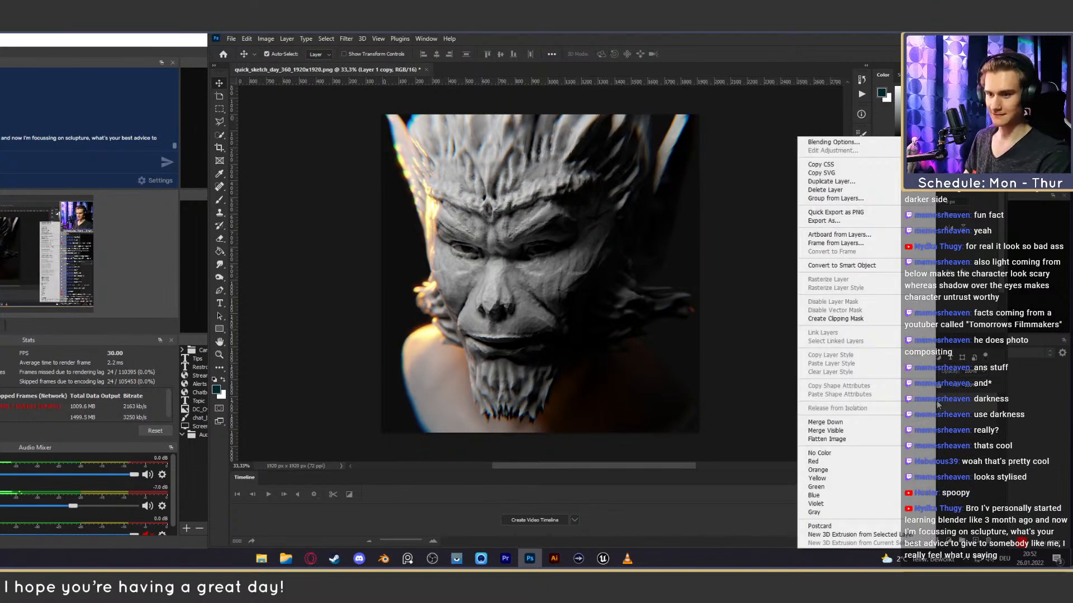
pyautogui.click(844, 266)
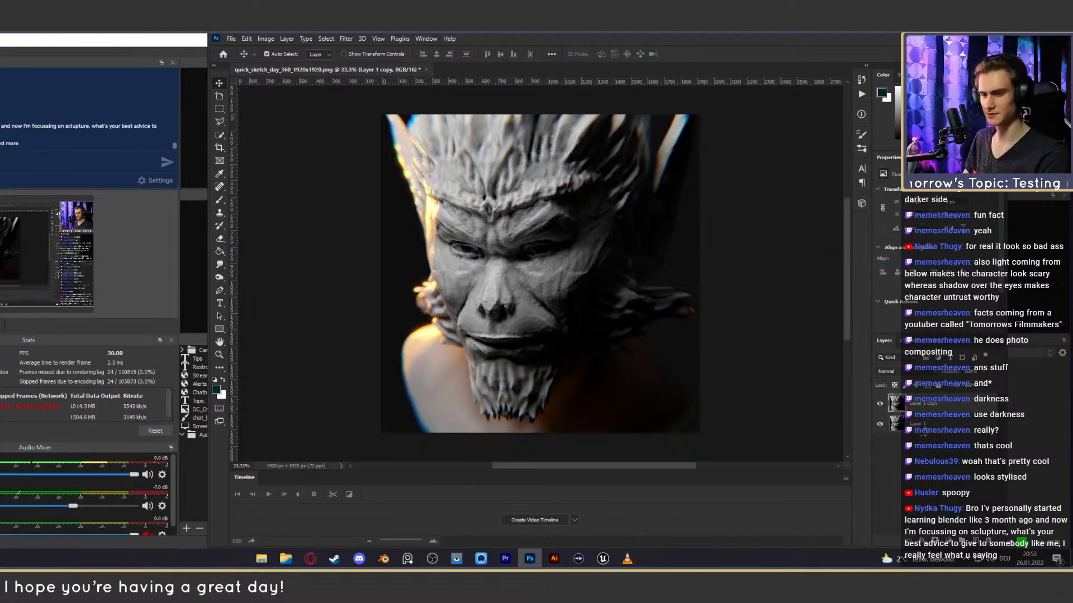
pyautogui.click(923, 426)
pyautogui.click(926, 409)
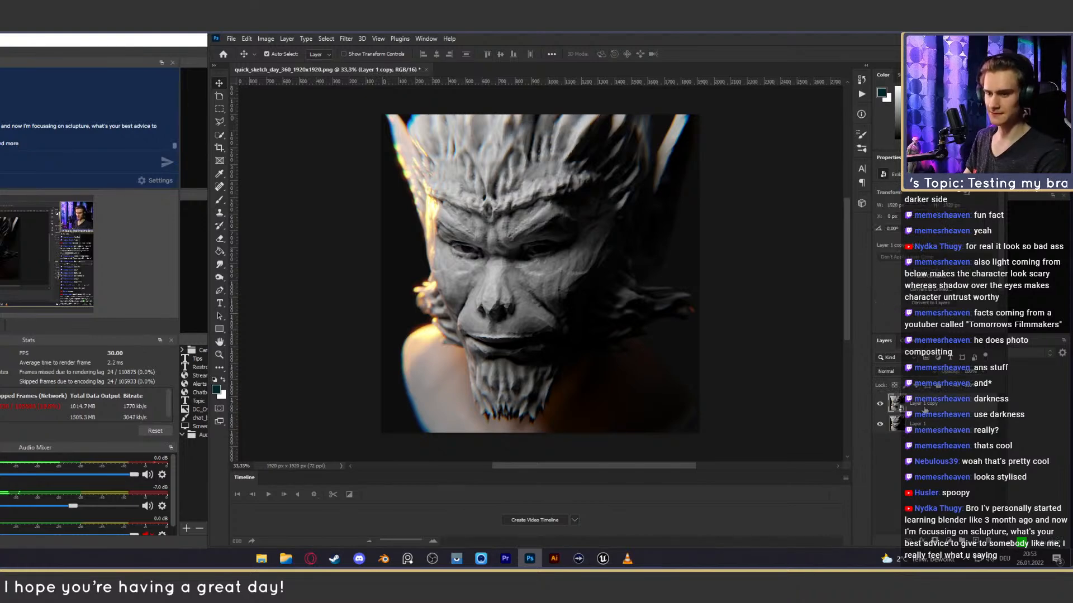
# Open the Camera Raw Filter on the Smart Object copy and try a cooler Temperature of -10.
pyautogui.click(347, 39)
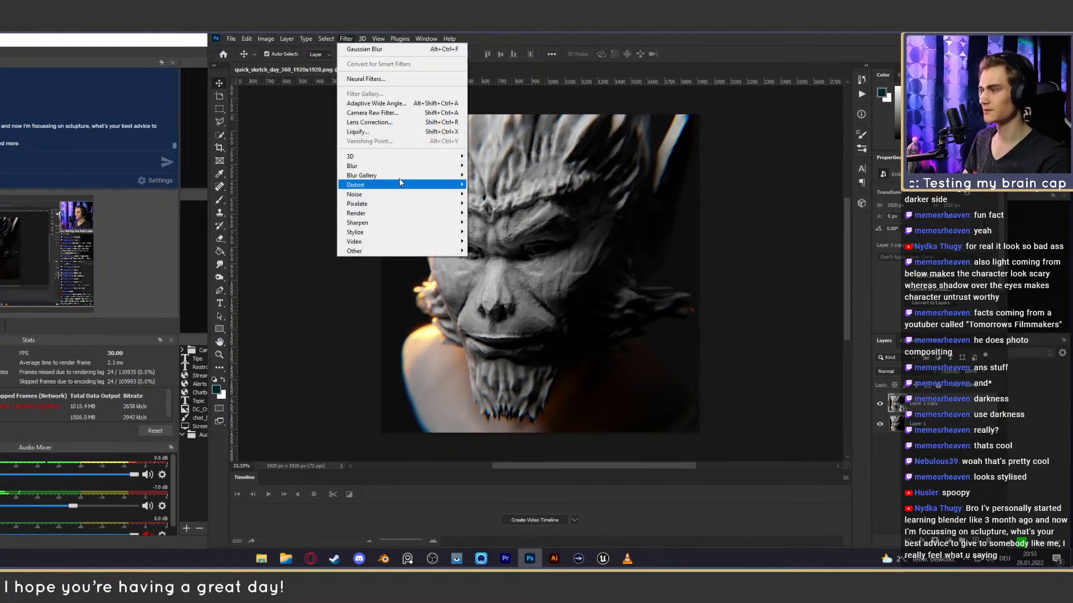
pyautogui.click(383, 123)
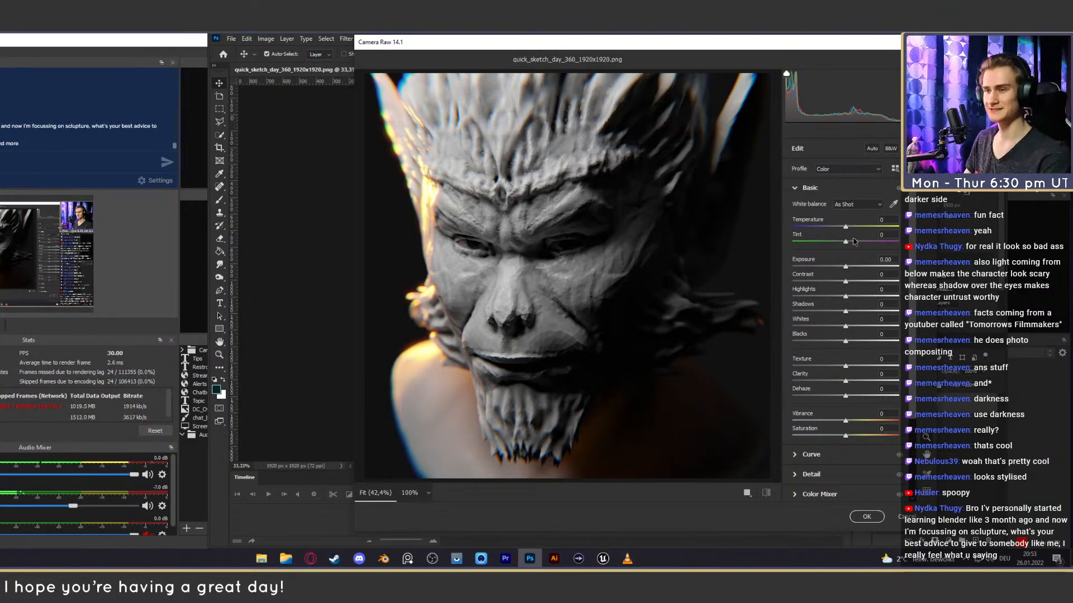
pyautogui.moveTo(846, 229); pyautogui.dragTo(842, 228)
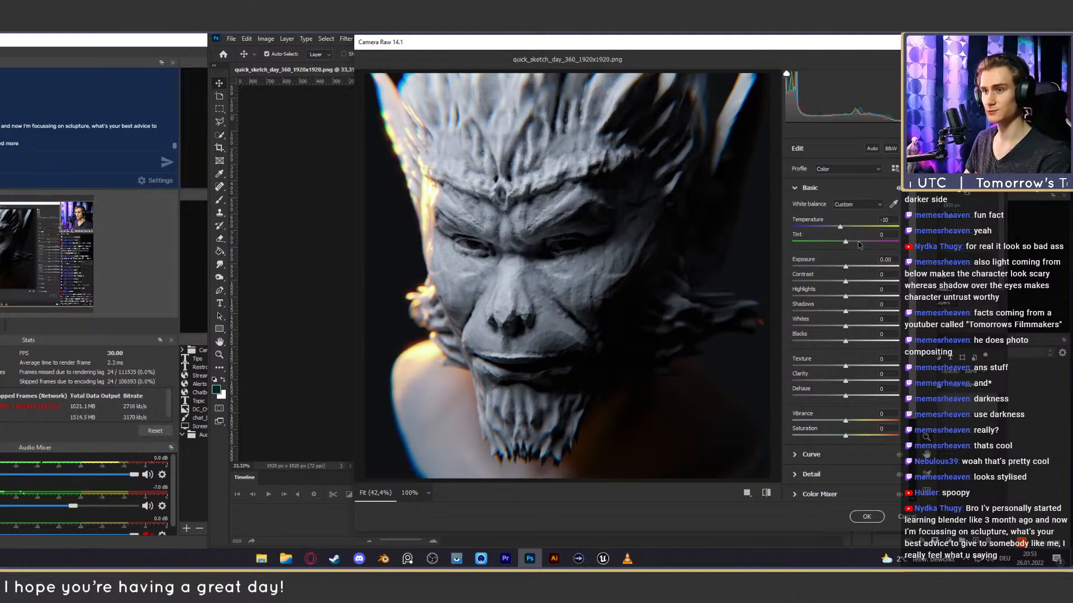
pyautogui.scroll(-2, 911, 256)
pyautogui.scroll(2, 910, 259)
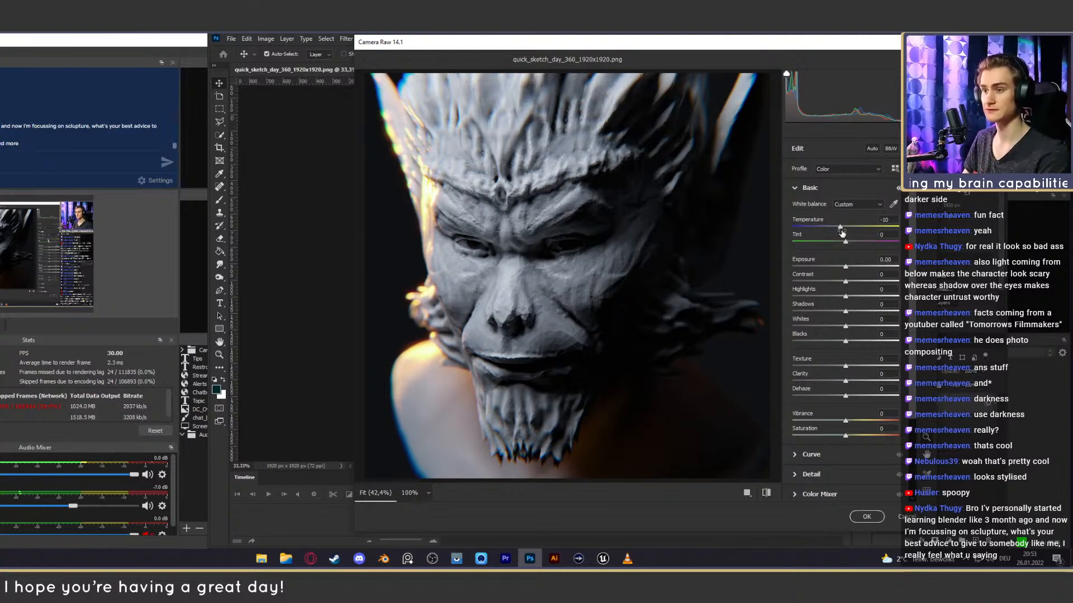
# Warm the image's white balance to Temperature +10 and Tint +22.
pyautogui.moveTo(839, 226)
pyautogui.mouseDown()
pyautogui.moveTo(860, 245)
pyautogui.moveTo(856, 229)
pyautogui.mouseUp()
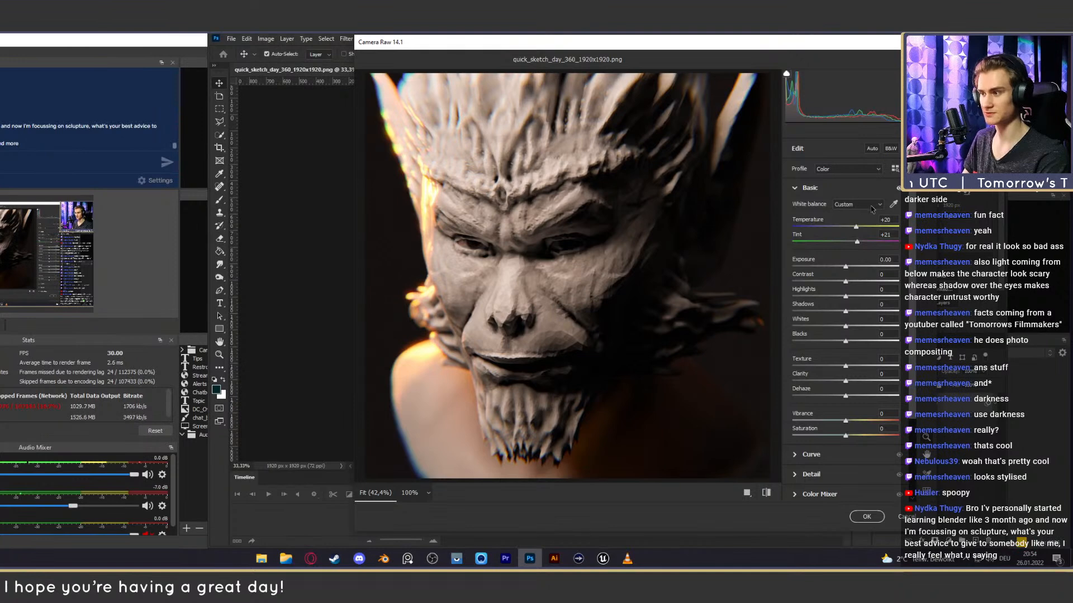
pyautogui.moveTo(858, 243)
pyautogui.mouseDown()
pyautogui.moveTo(875, 244)
pyautogui.moveTo(850, 244)
pyautogui.moveTo(851, 228)
pyautogui.mouseUp()
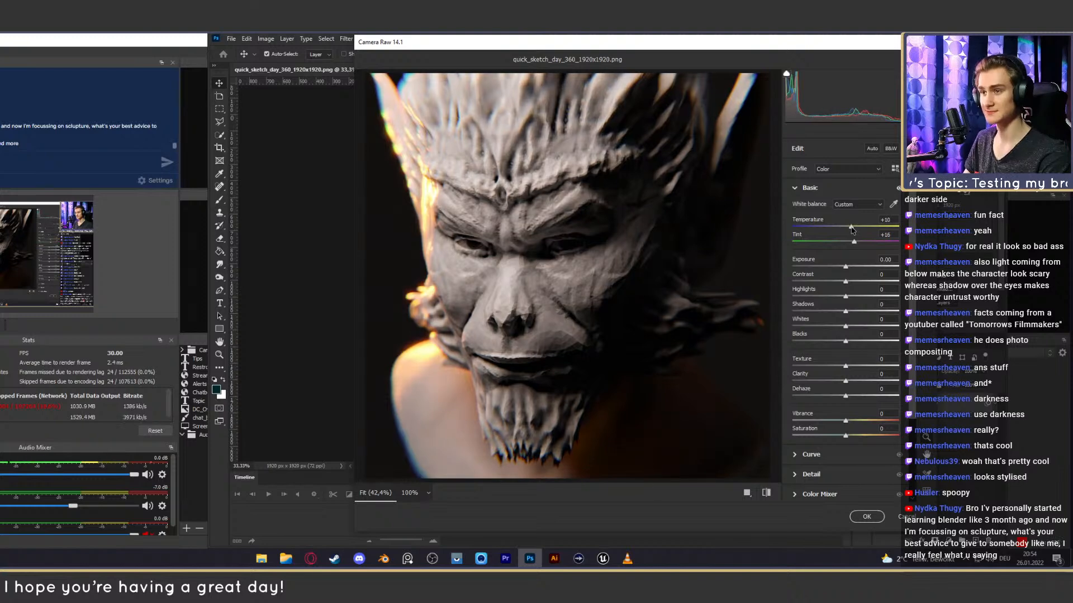
pyautogui.moveTo(915, 218)
pyautogui.mouseDown()
pyautogui.moveTo(915, 240)
pyautogui.moveTo(918, 202)
pyautogui.mouseUp()
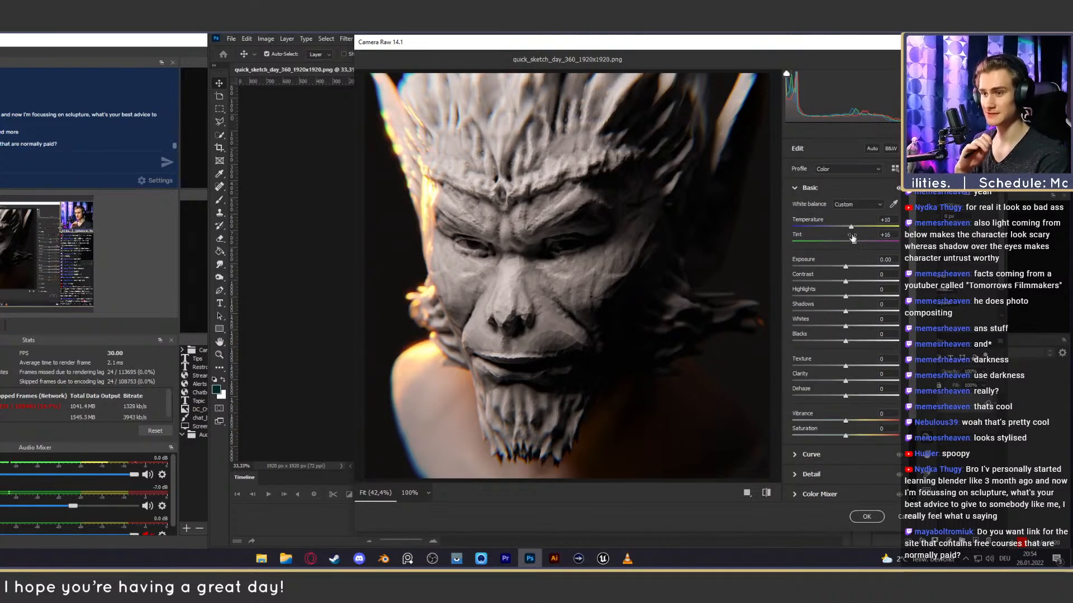
pyautogui.moveTo(856, 244); pyautogui.dragTo(857, 246)
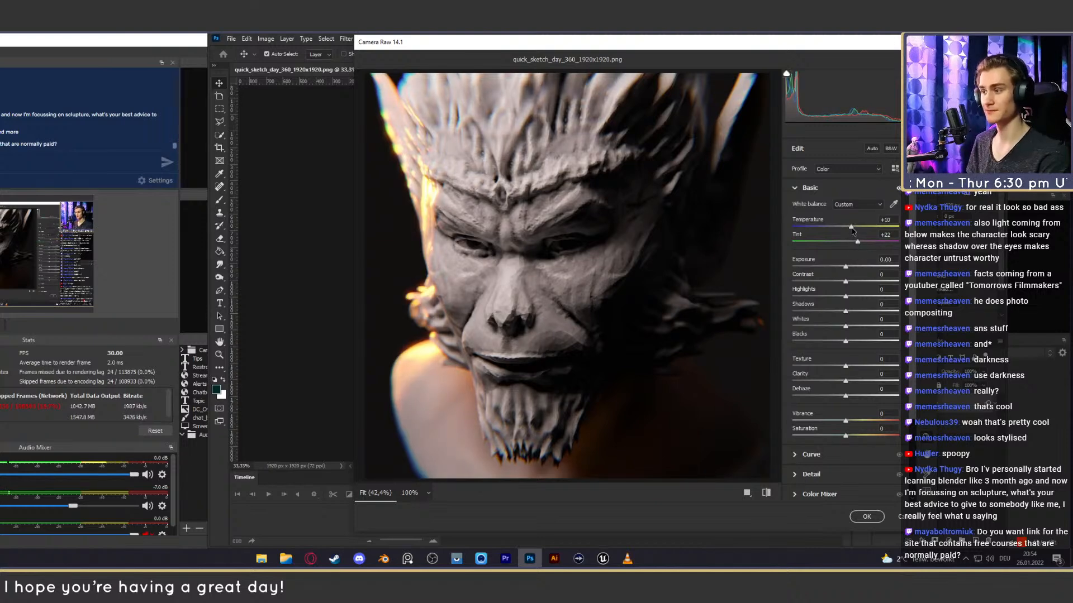
# Lower the image's Temperature slightly to +9 and raise the Contrast to +17.
pyautogui.moveTo(851, 228); pyautogui.dragTo(850, 229)
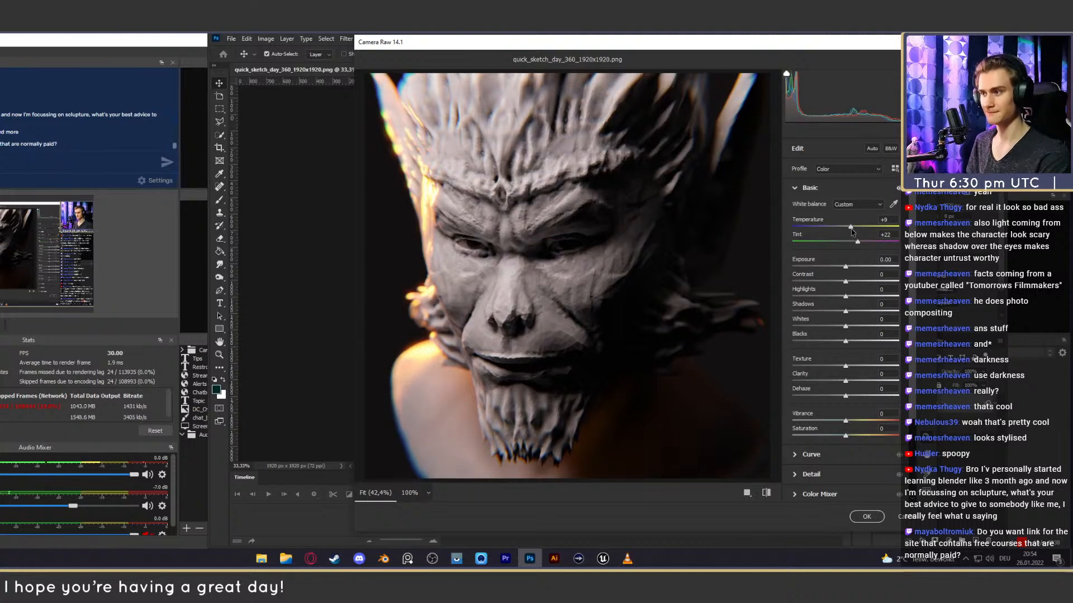
pyautogui.scroll(-1, 852, 232)
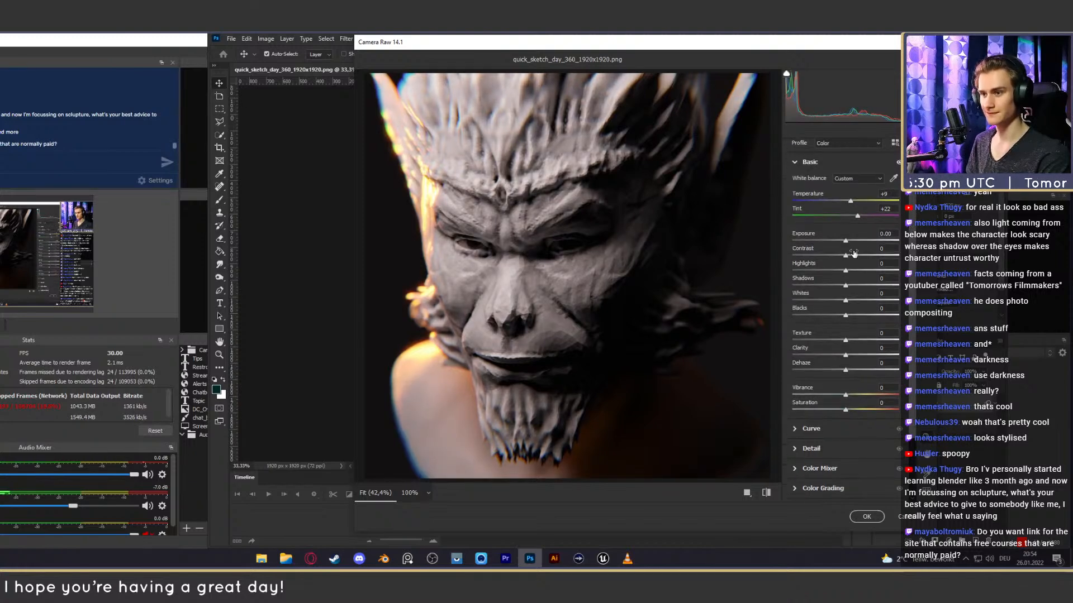
pyautogui.moveTo(846, 256); pyautogui.dragTo(854, 259)
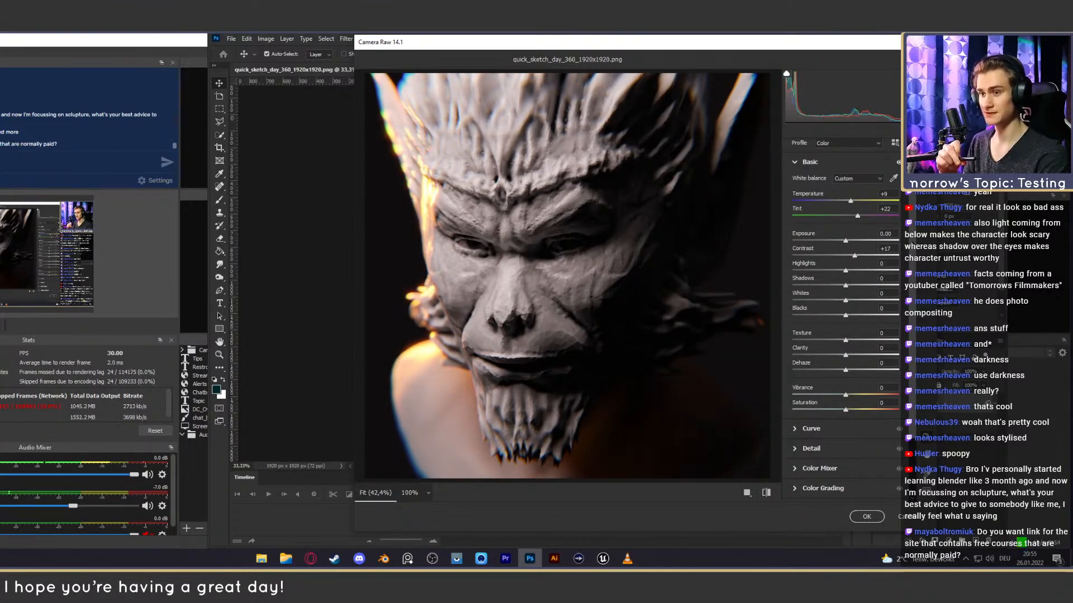
pyautogui.scroll(1, 853, 260)
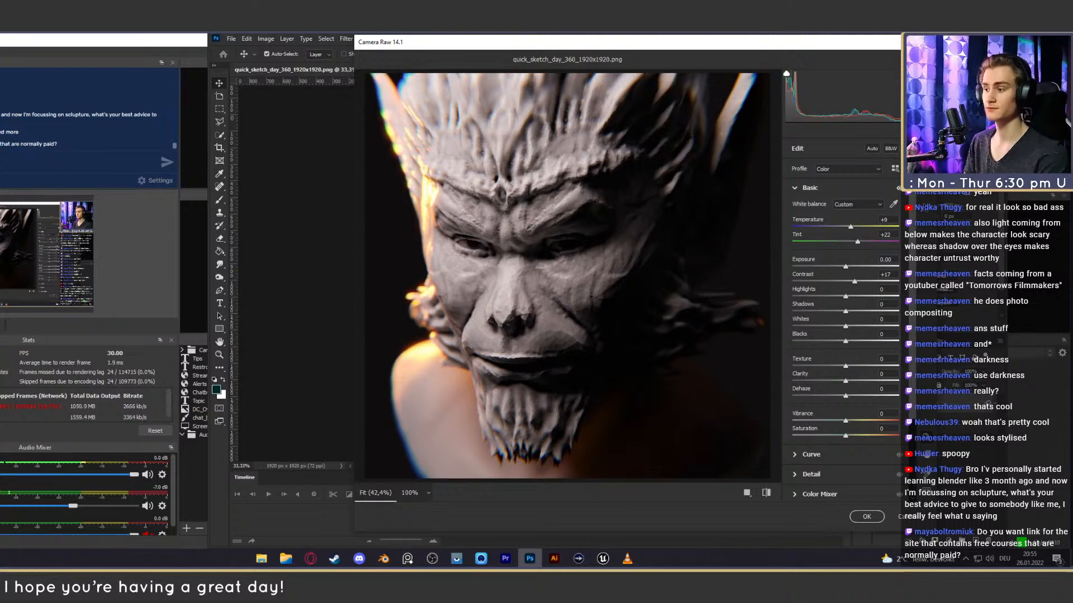
# Set Whites to +21, Blacks to -6, Texture to +34, Clarity to +8 and Vibrance to +31.
pyautogui.scroll(-1, 917, 229)
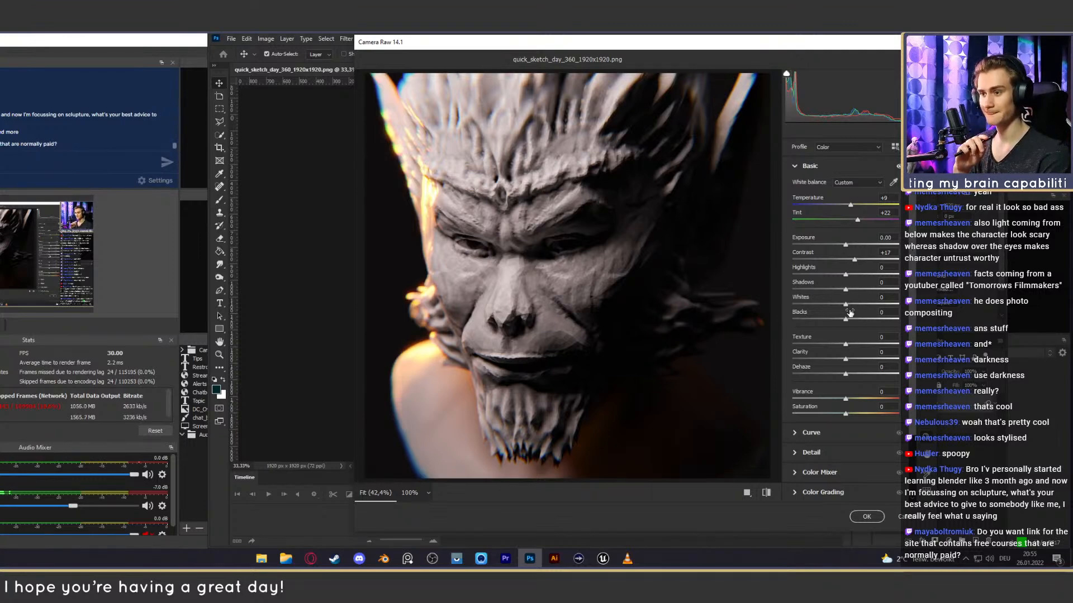
pyautogui.moveTo(846, 306); pyautogui.dragTo(849, 328)
pyautogui.scroll(-1, 863, 317)
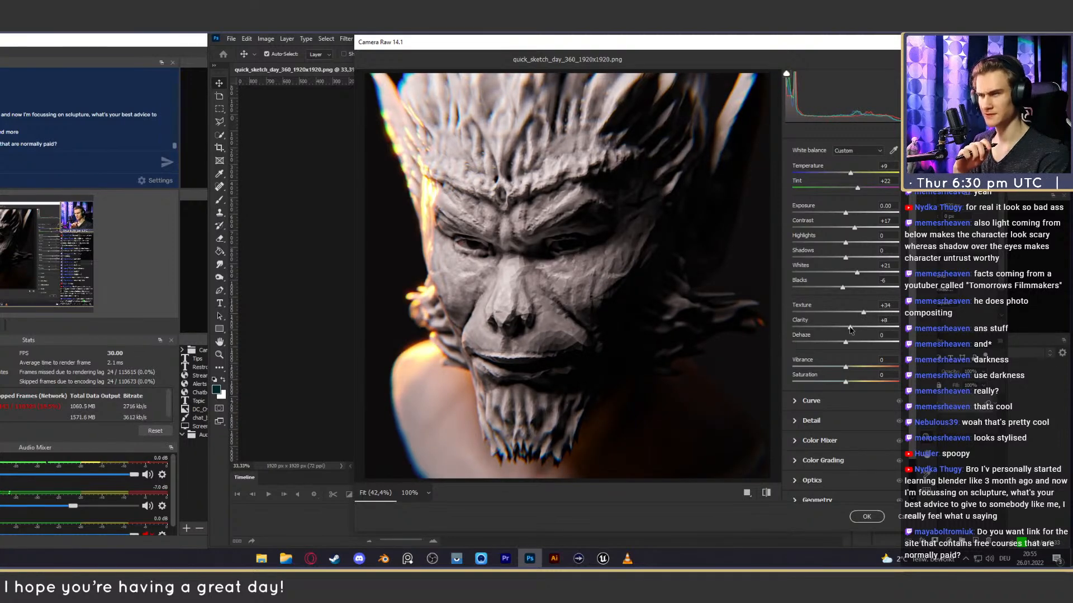
pyautogui.scroll(-1, 846, 335)
pyautogui.moveTo(845, 345); pyautogui.dragTo(864, 351)
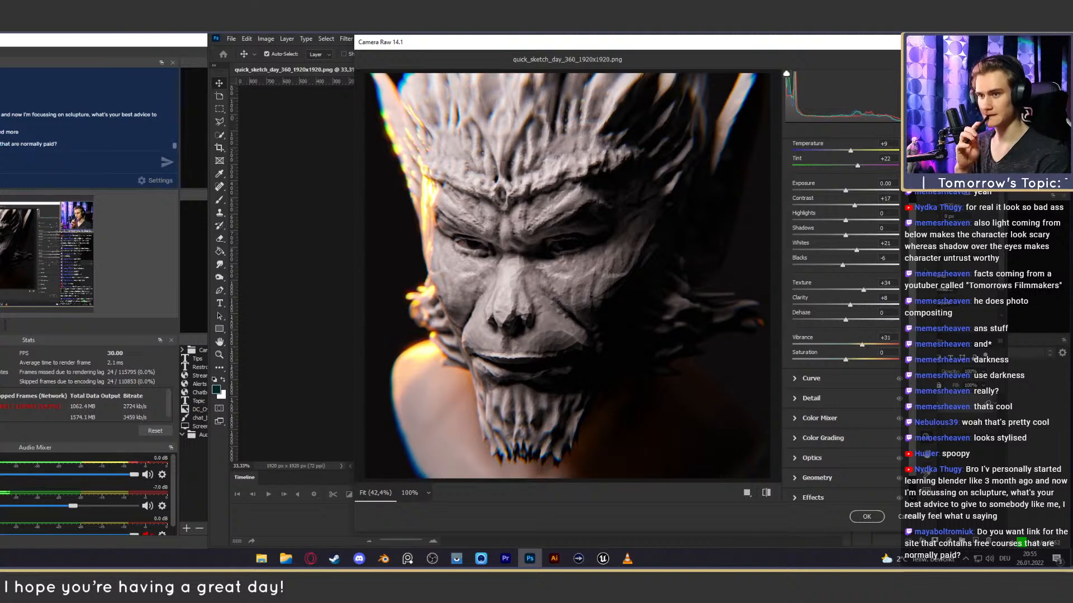
# Color grade the shadows warm orange with hue 41 and saturation 42, and the midtones blue with hue 245 and saturation 33.
pyautogui.scroll(2, 910, 239)
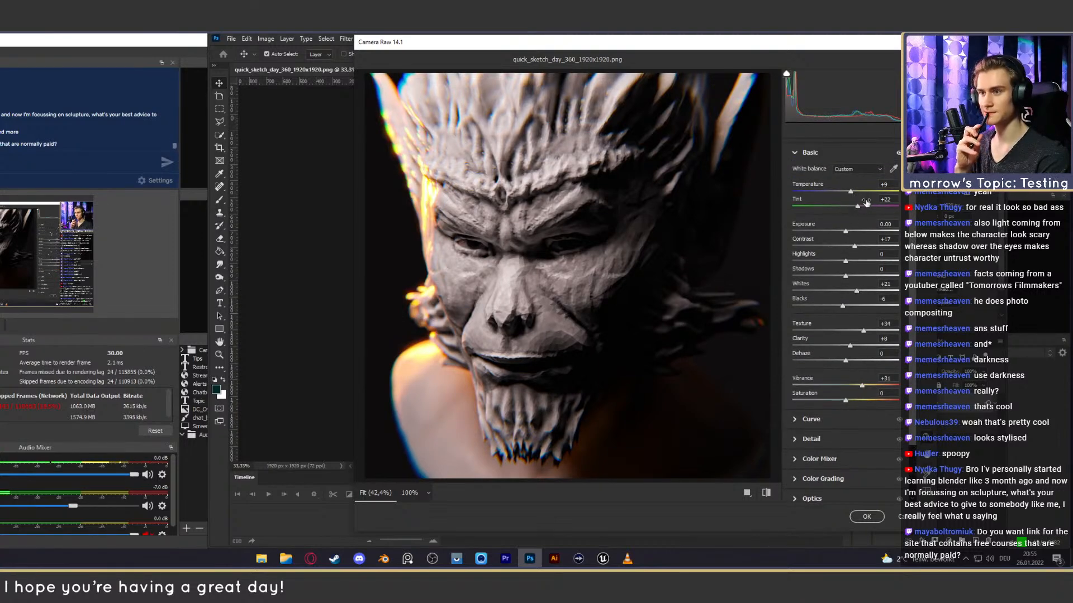
pyautogui.scroll(-3, 833, 422)
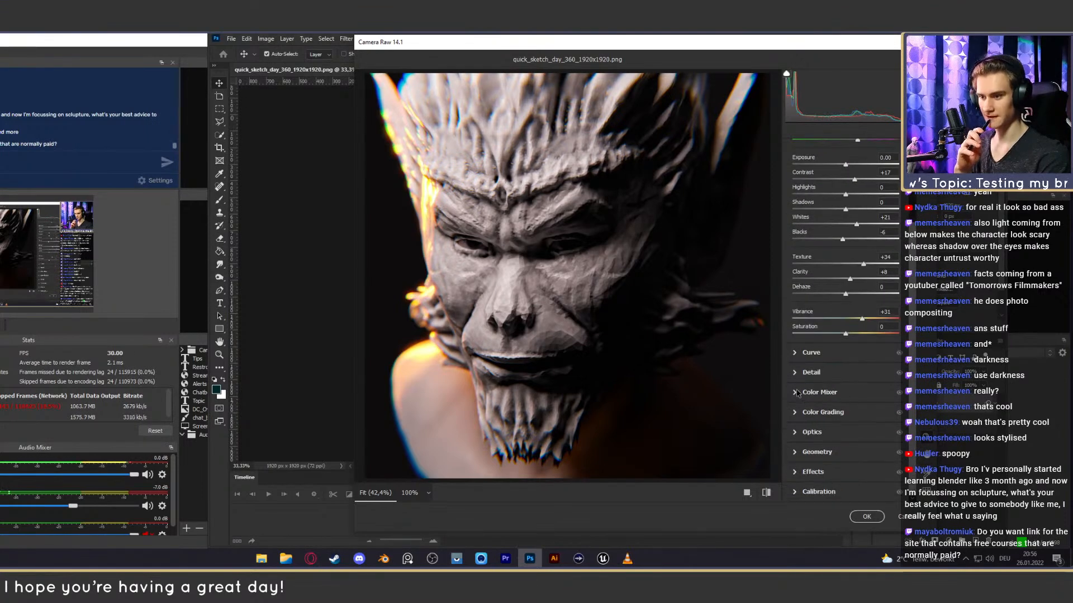
pyautogui.click(819, 392)
pyautogui.click(803, 248)
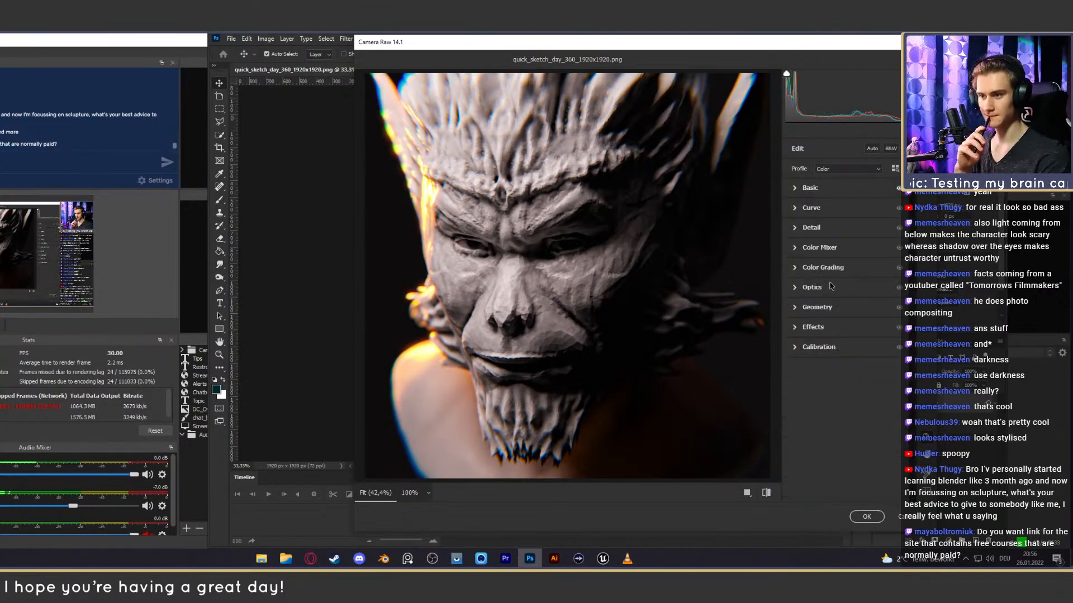
pyautogui.click(799, 267)
pyautogui.moveTo(872, 336); pyautogui.dragTo(872, 339)
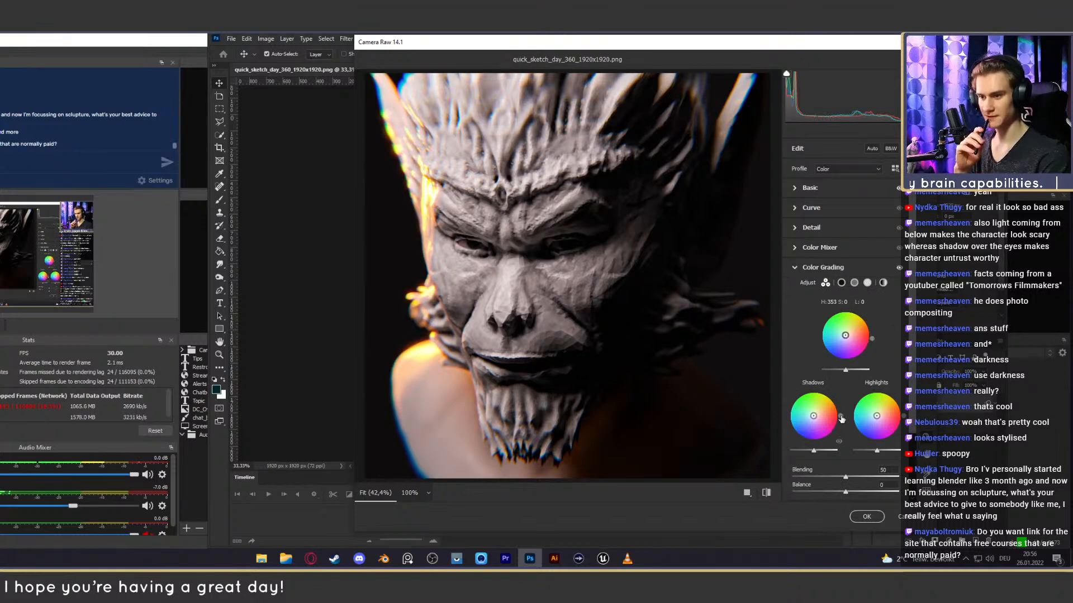
pyautogui.moveTo(813, 416)
pyautogui.mouseDown()
pyautogui.moveTo(841, 423)
pyautogui.moveTo(838, 398)
pyautogui.moveTo(824, 410)
pyautogui.mouseUp()
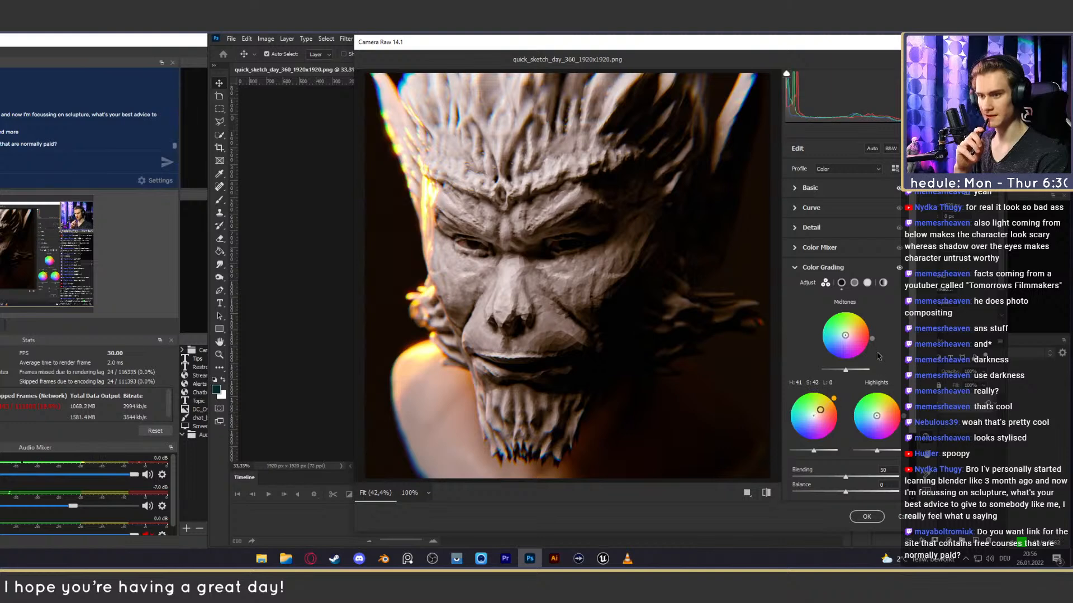
pyautogui.moveTo(849, 336); pyautogui.dragTo(828, 378)
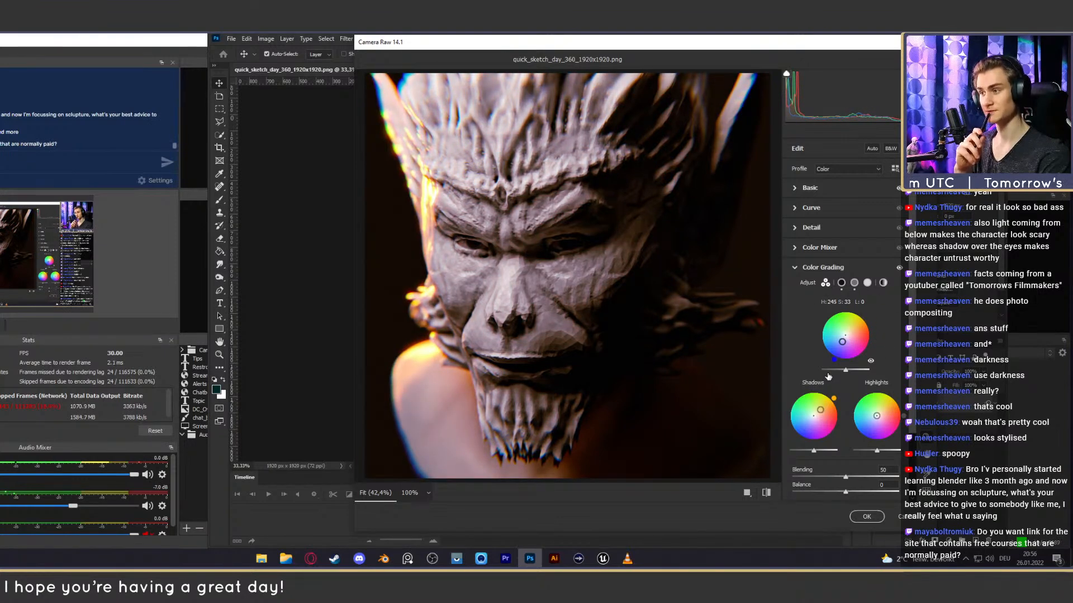
# Compare the image with and without the color grading, and adjust the white balance to Temperature +12 and Tint +26.
pyautogui.click(899, 267)
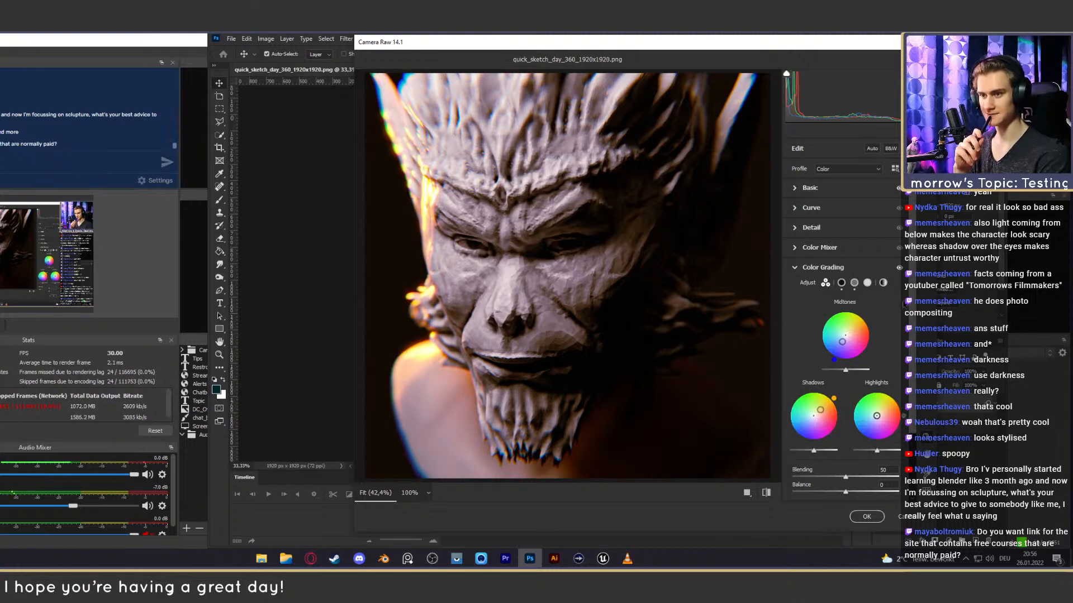
pyautogui.click(899, 267)
pyautogui.click(799, 189)
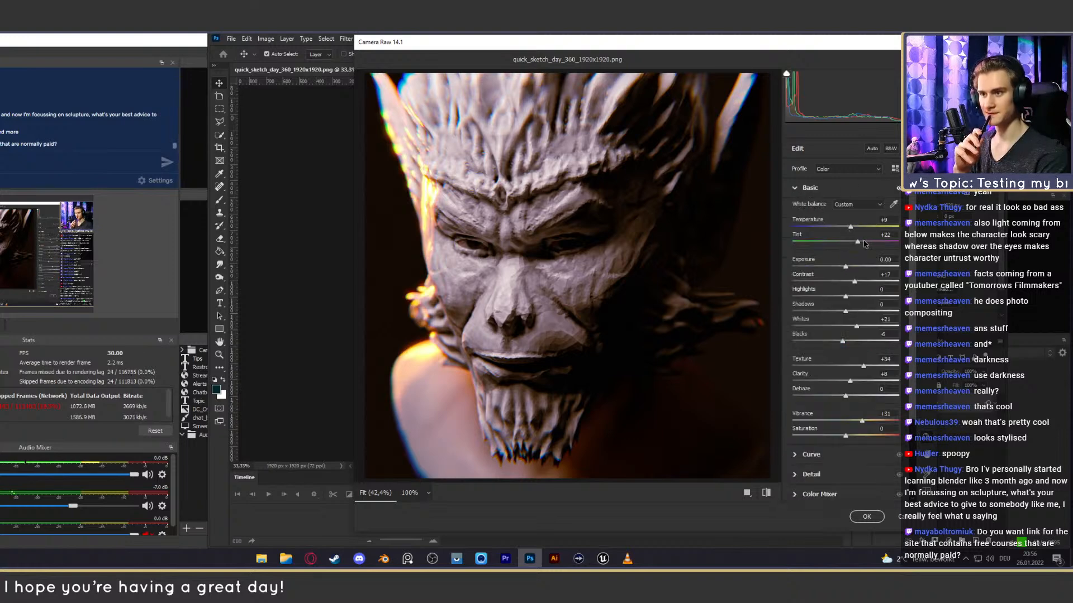
pyautogui.moveTo(858, 247); pyautogui.dragTo(852, 230)
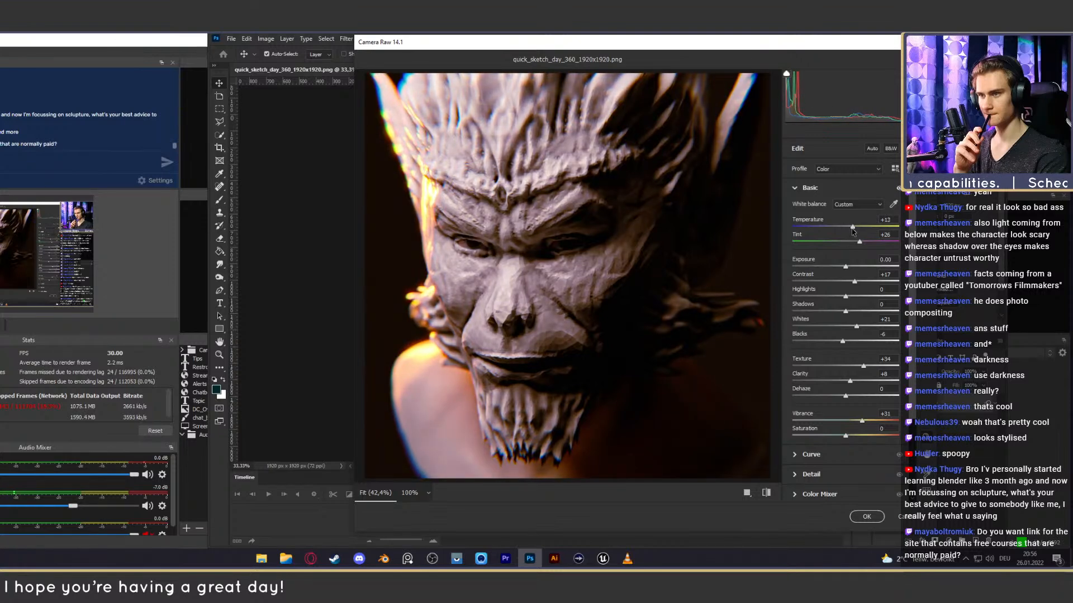
# Darken the image's edges with Vignetting at -33 and apply the Camera Raw filter.
pyautogui.moveTo(906, 251); pyautogui.dragTo(906, 352)
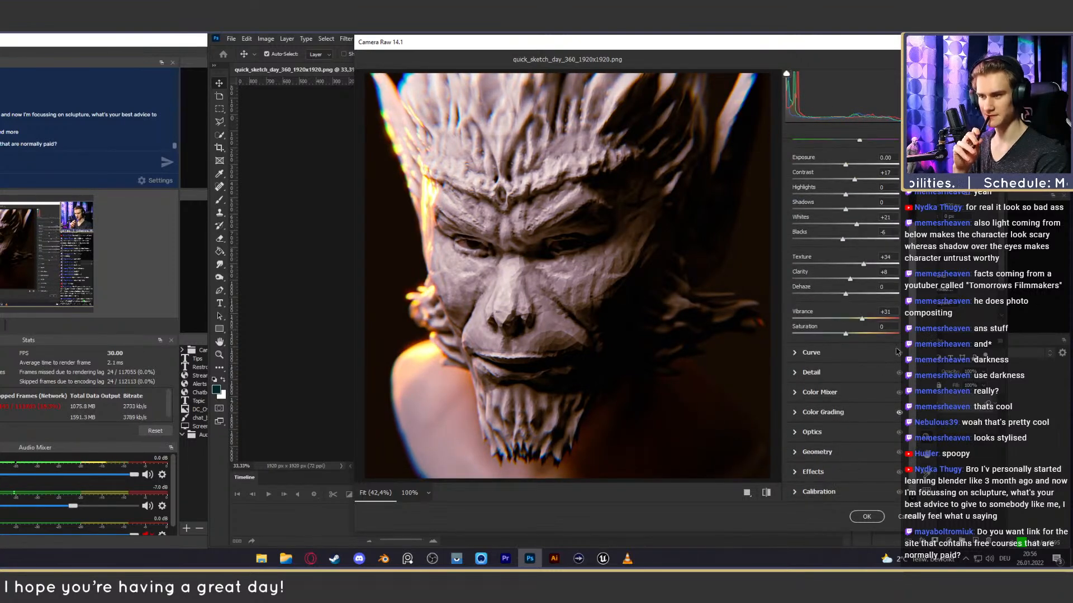
pyautogui.click(796, 414)
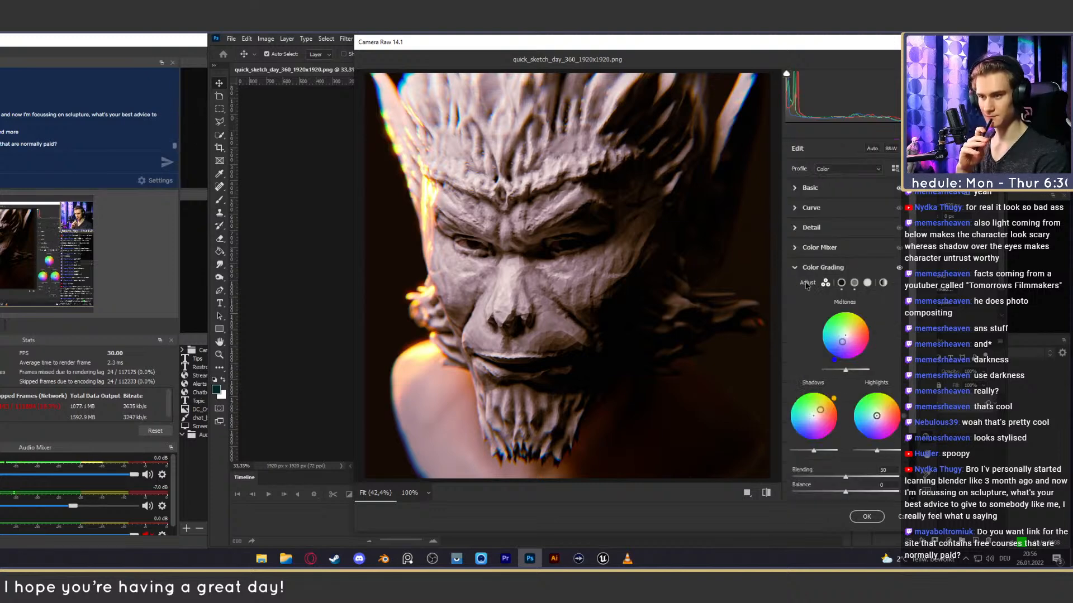
pyautogui.click(796, 268)
pyautogui.click(812, 327)
pyautogui.moveTo(845, 372); pyautogui.dragTo(832, 374)
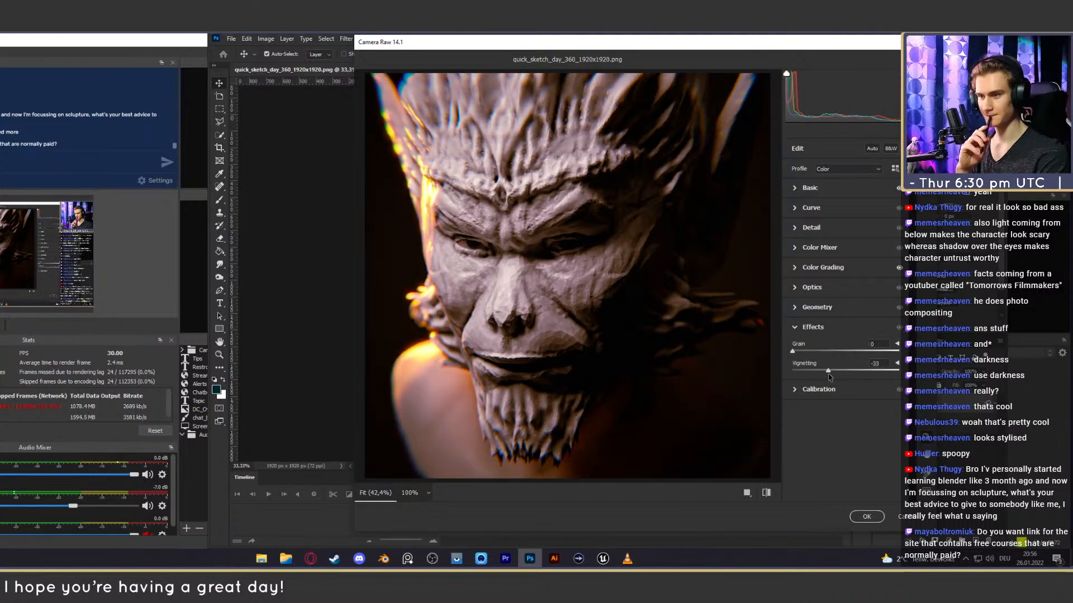
pyautogui.click(866, 516)
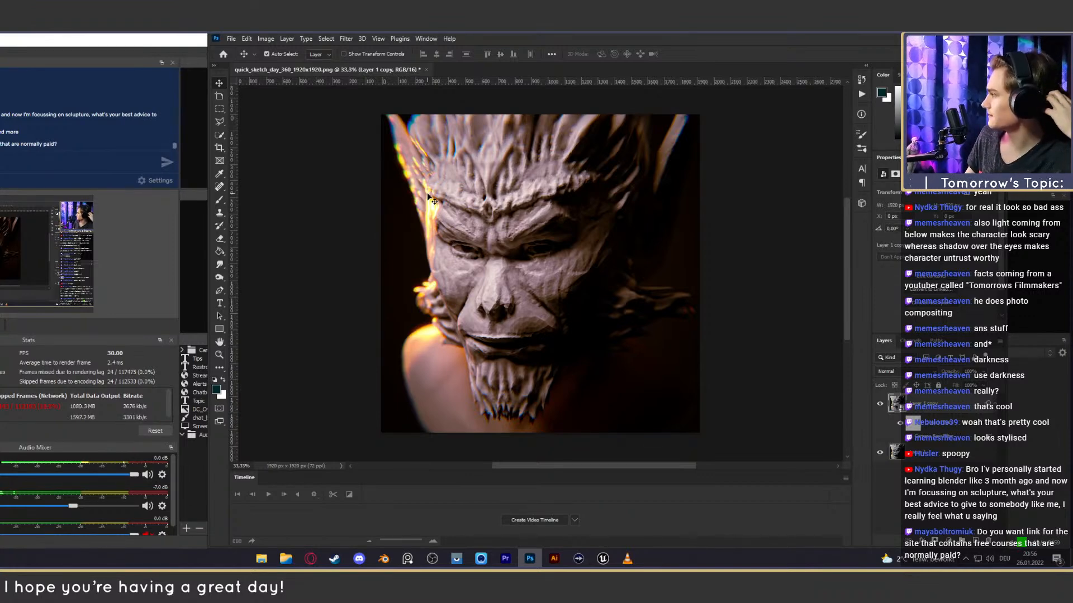
# Collapse the smart filter list of the Layer 1 copy and leave no layer selected.
pyautogui.click(957, 517)
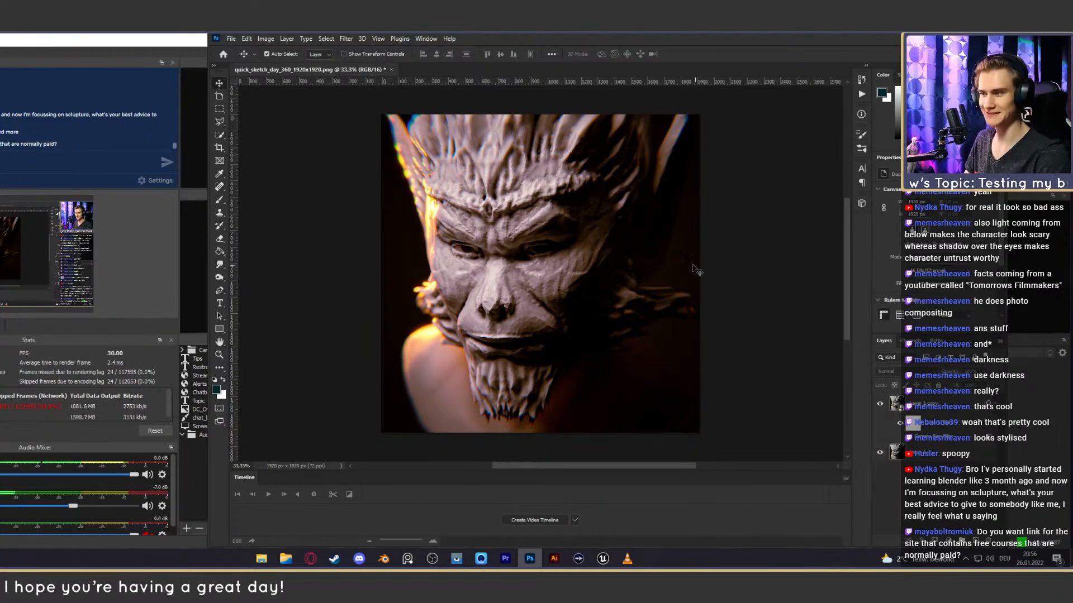
pyautogui.click(927, 461)
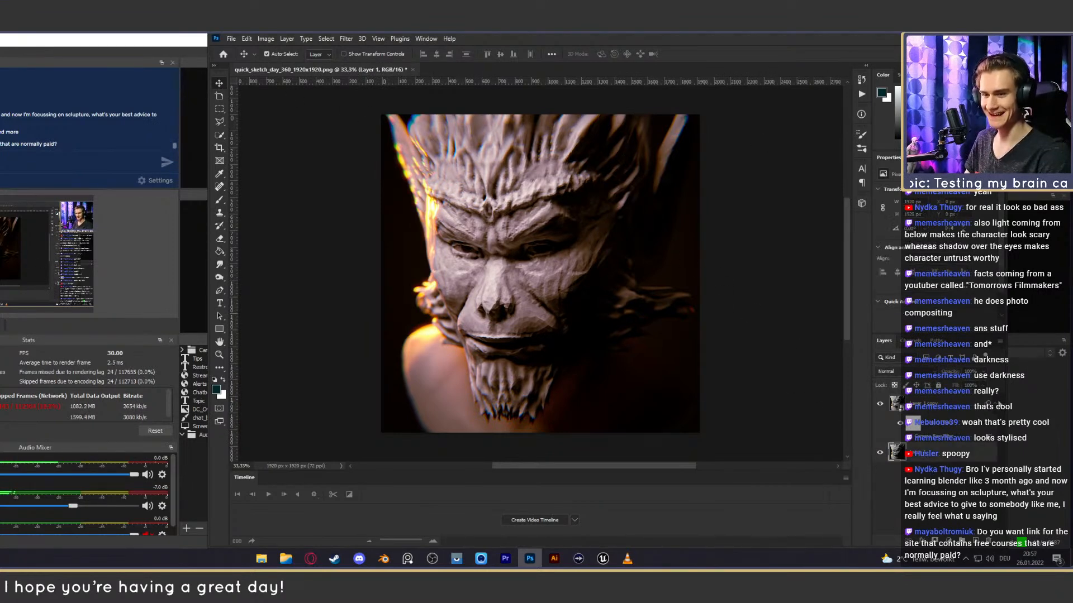
pyautogui.click(996, 404)
pyautogui.click(945, 480)
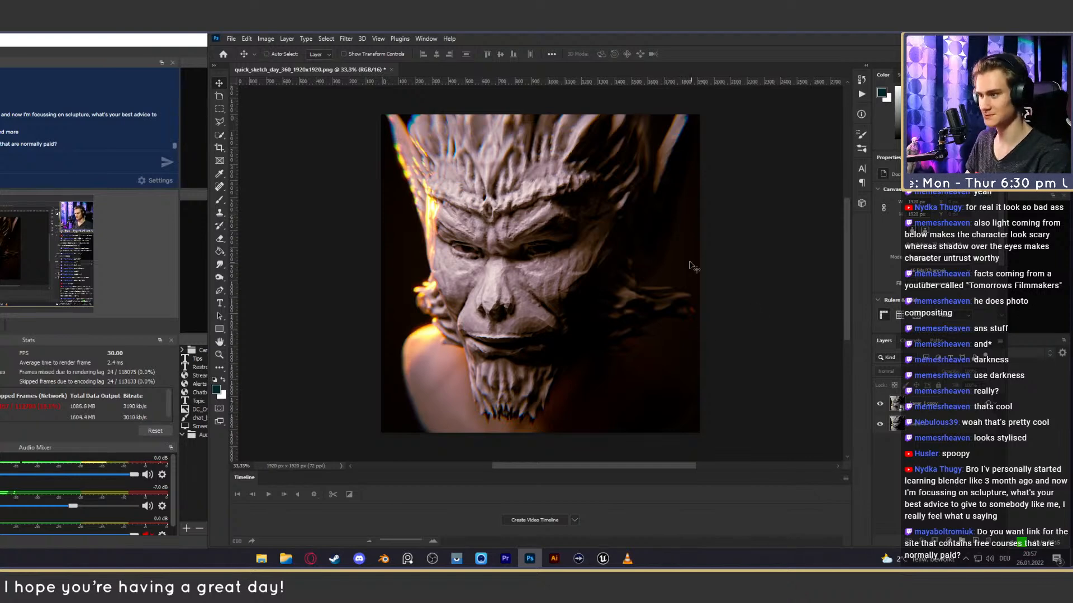
# Save the document as quick_sketch_day_360_1920x1920.psd in the quick_sketch_day_360 folder with Maximize Compatibility enabled.
pyautogui.hotkey('ctrl', 'shift', 's')
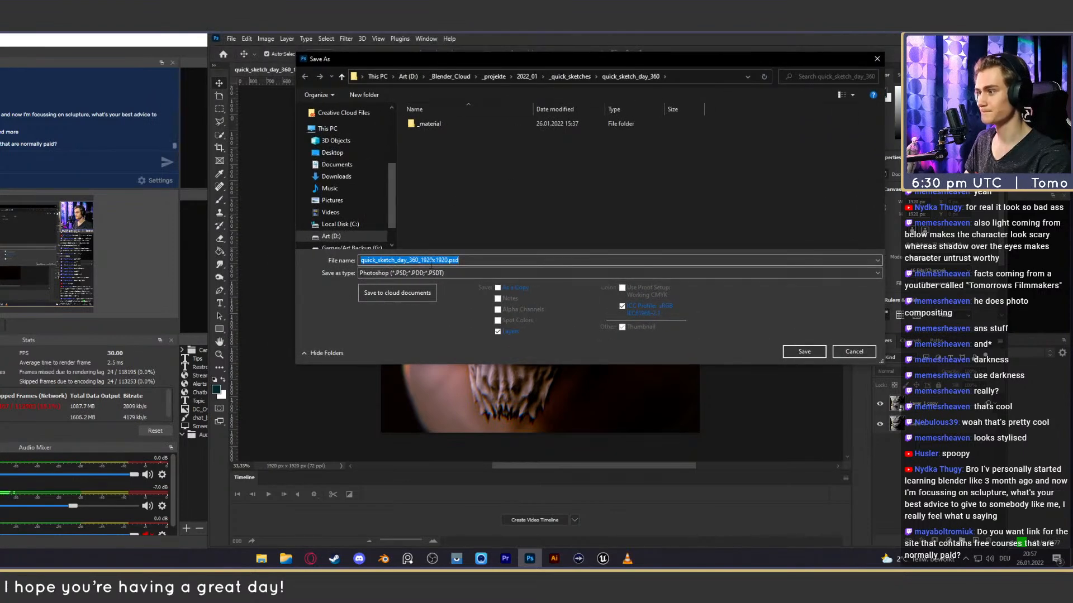
pyautogui.click(631, 76)
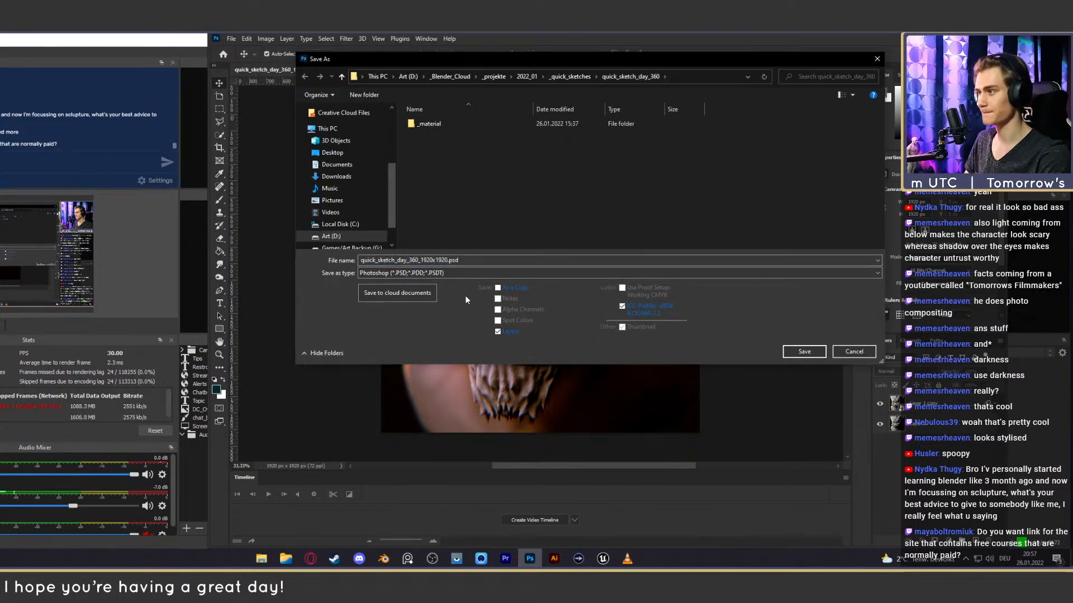
pyautogui.click(804, 351)
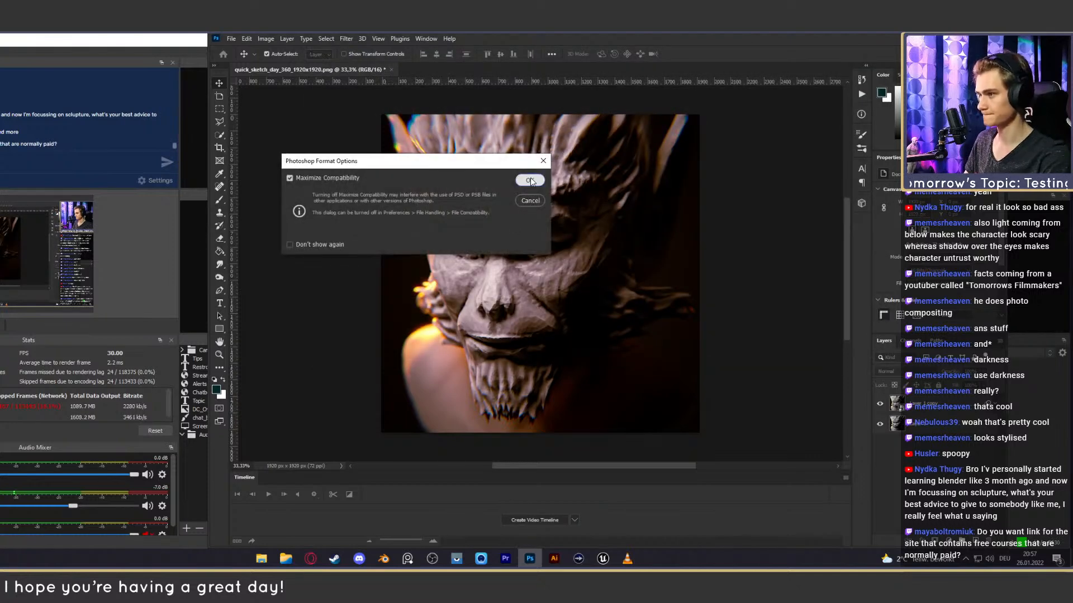
pyautogui.press('Return')
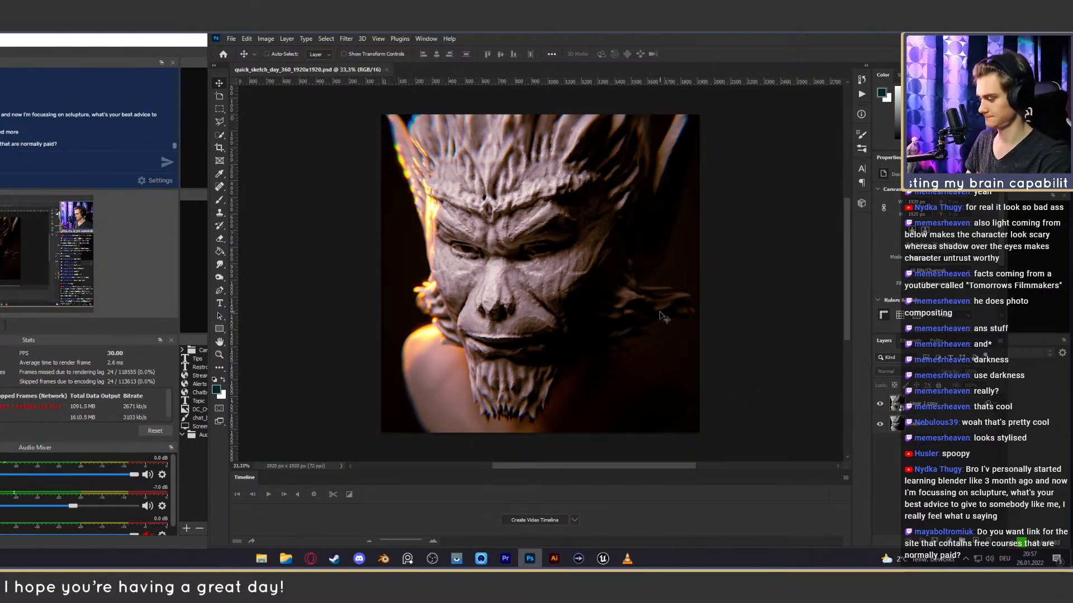
# Start a Save for Web export of the image as a high-quality JPEG and browse to the _Blender_Cloud folder.
pyautogui.hotkey('ctrl', 'alt', 'shift', 's')
pyautogui.click(669, 431)
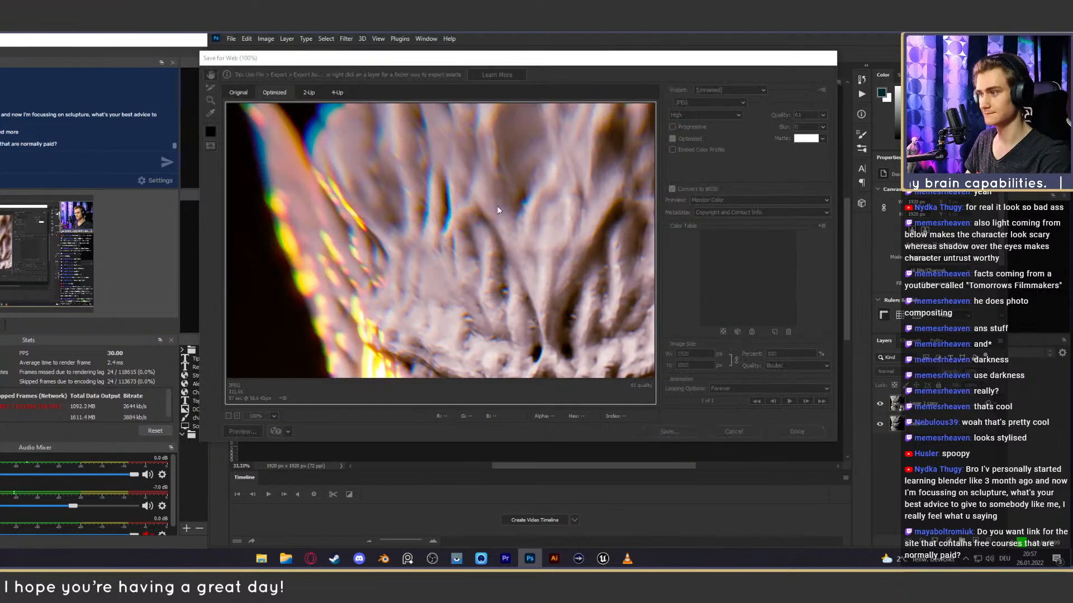
pyautogui.click(405, 90)
pyautogui.click(405, 91)
pyautogui.click(406, 91)
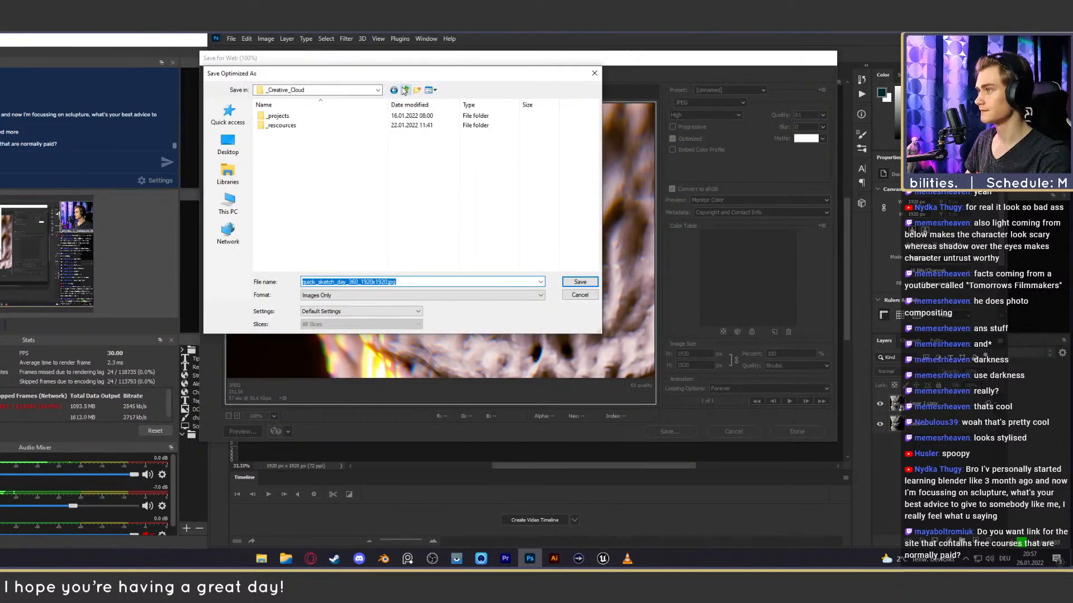
pyautogui.click(406, 91)
pyautogui.doubleClick(296, 144)
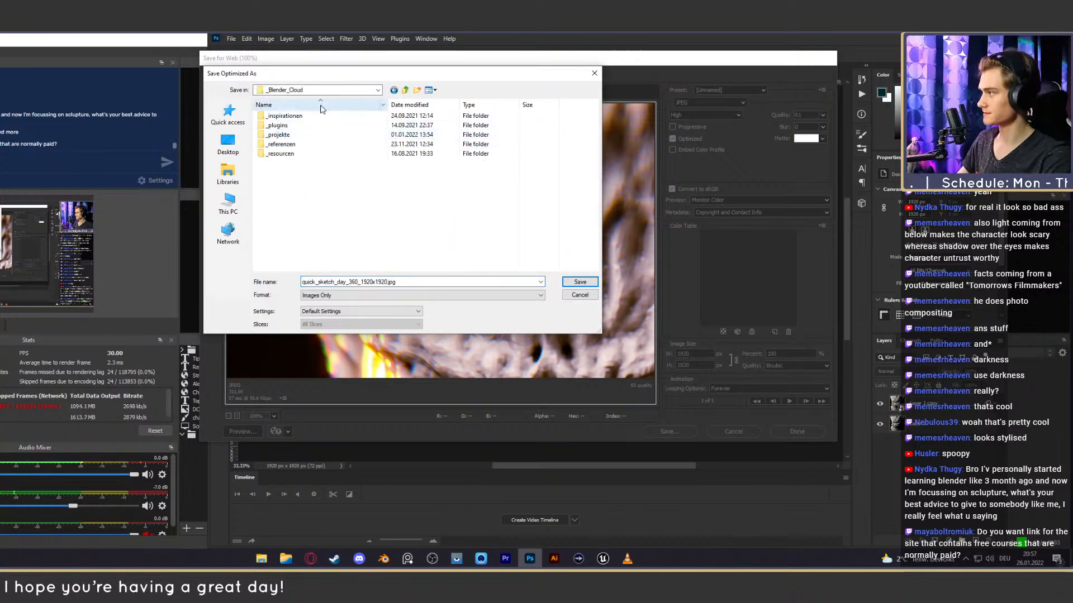
# Save the JPEG as quick_sketch_day_360_1920x1920.jpg in _projekte, 2022_01, _quick_sketches, quick_sketch_day_360.
pyautogui.doubleClick(288, 134)
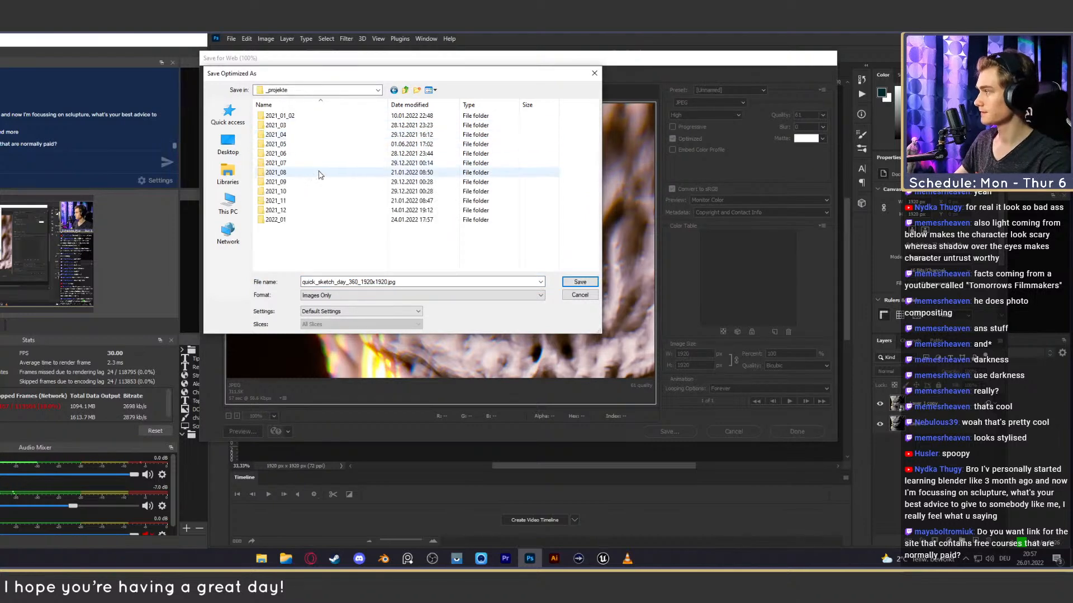
pyautogui.doubleClick(276, 220)
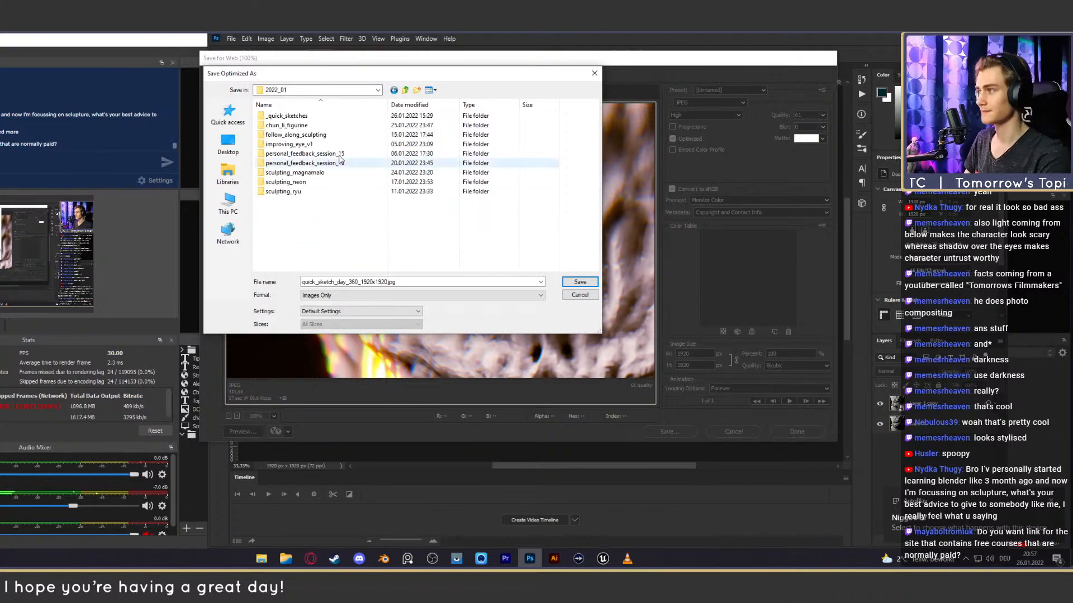
pyautogui.doubleClick(299, 116)
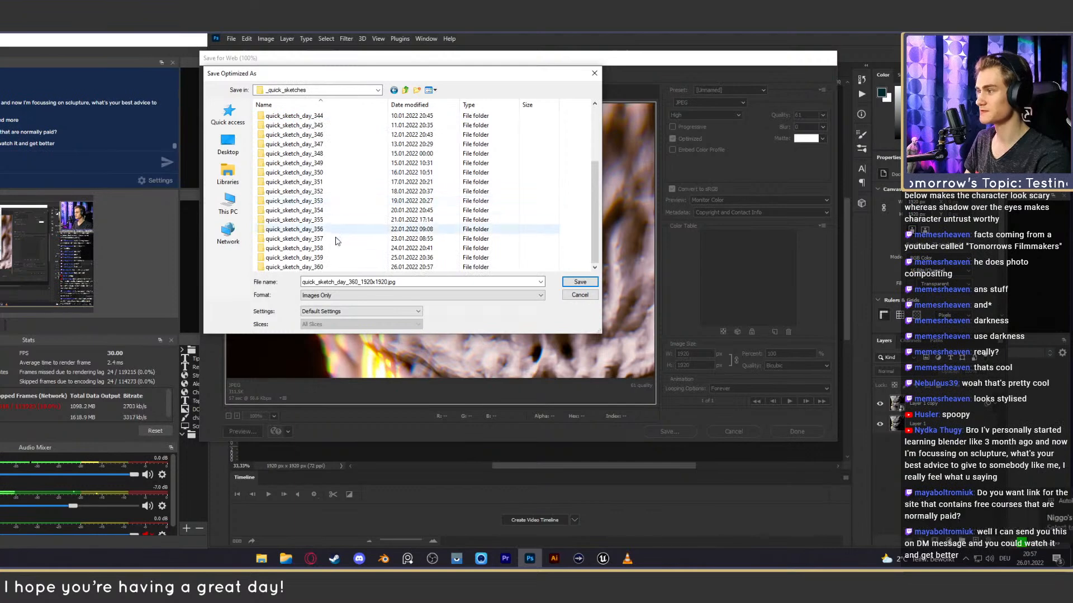
pyautogui.doubleClick(315, 267)
pyautogui.moveTo(449, 76); pyautogui.dragTo(494, 83)
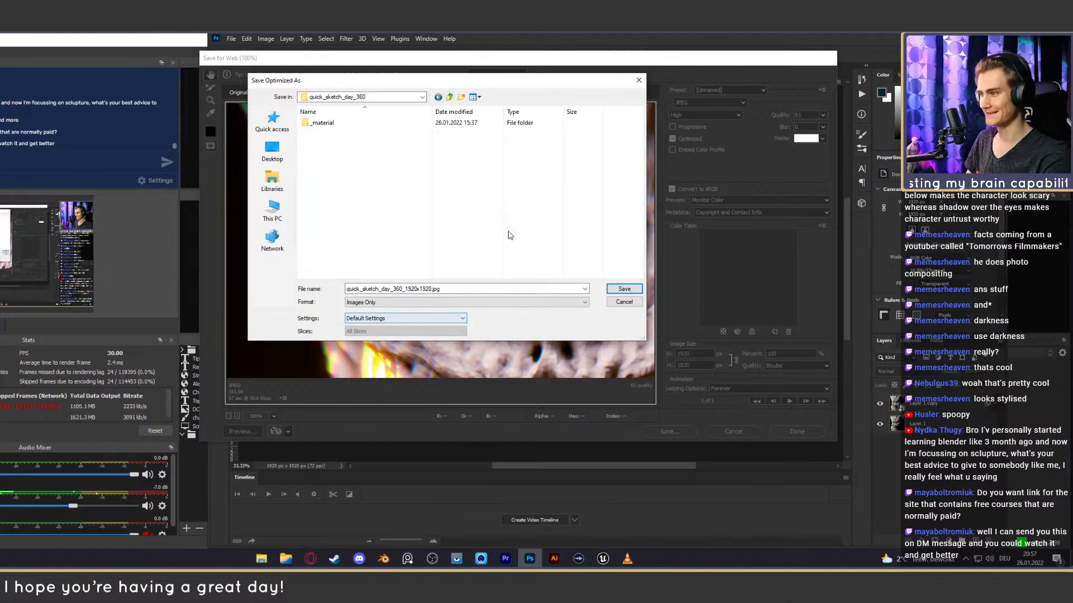
pyautogui.click(624, 289)
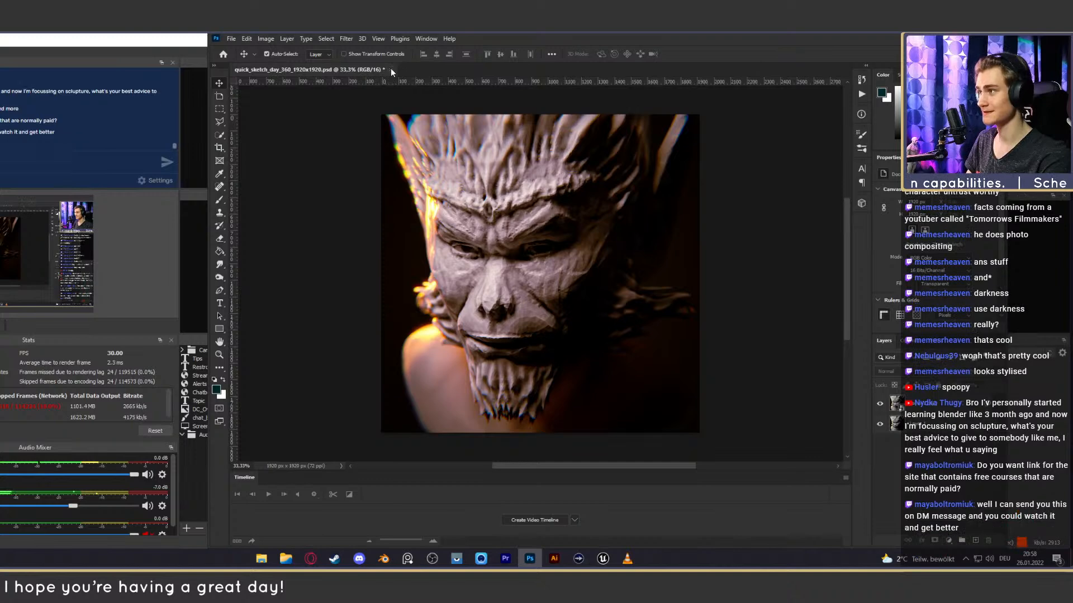
# Save the quick_sketch_day_360_1920x1920.psd document and close it.
pyautogui.hotkey('ctrl', 's')
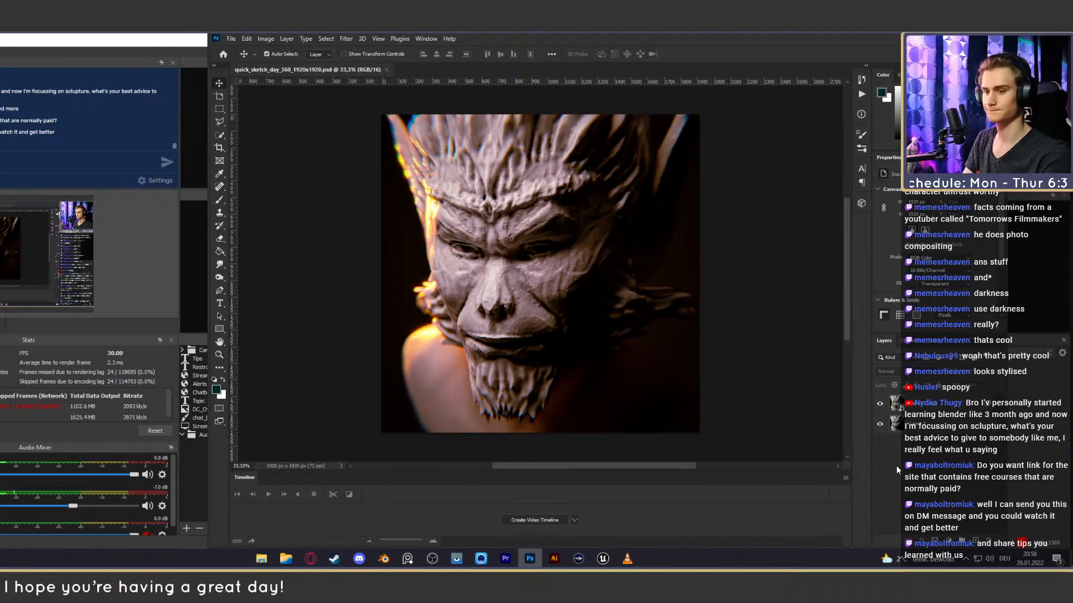
pyautogui.click(386, 70)
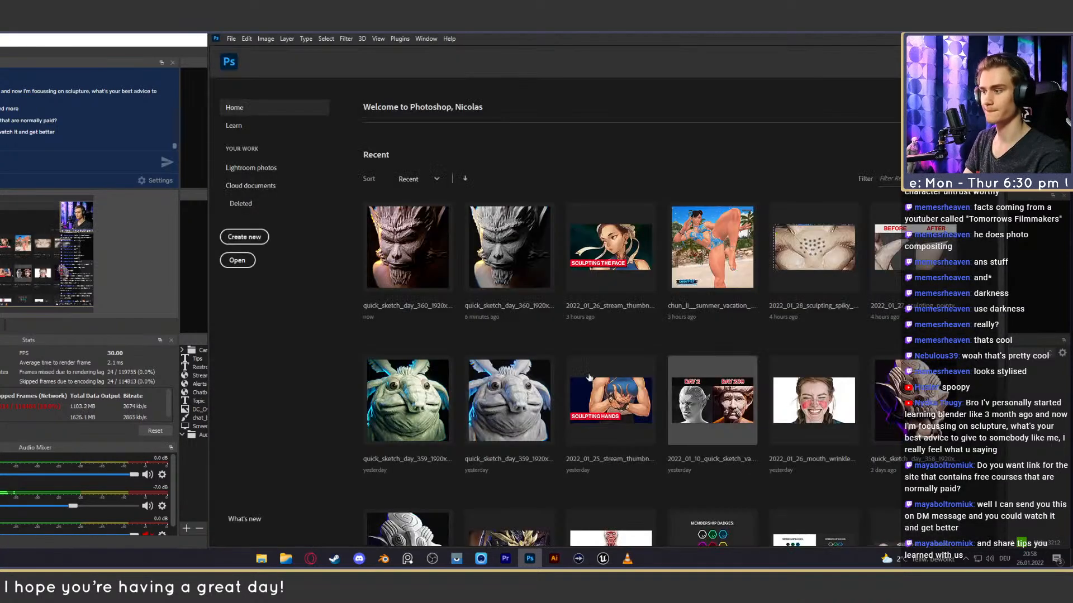
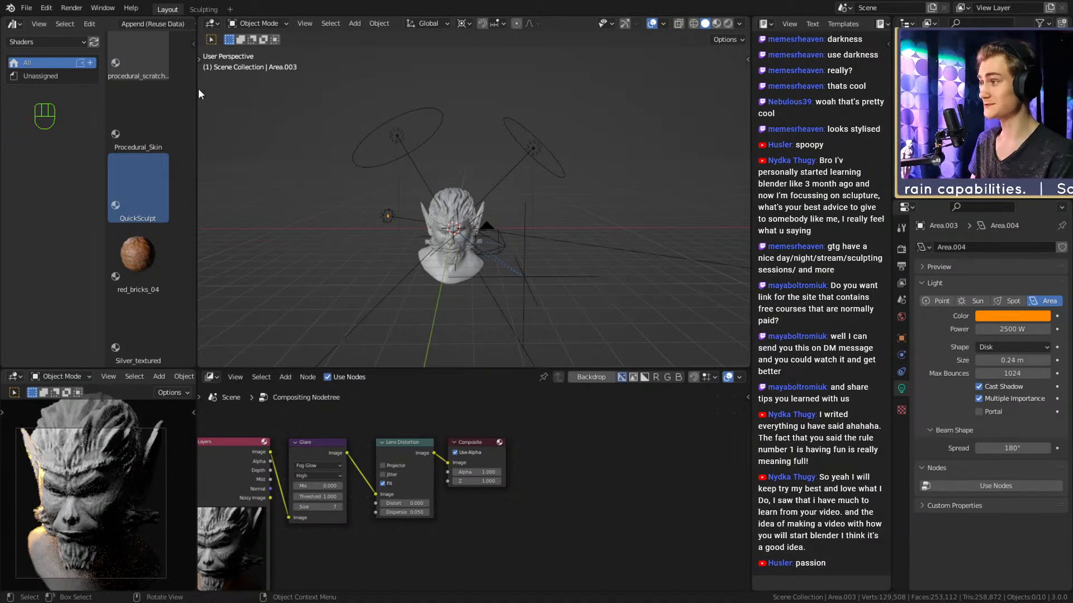
# Switch to Blender and open the recent file chun_li_figurine_v5a.blend.
pyautogui.click(27, 8)
pyautogui.moveTo(73, 46)
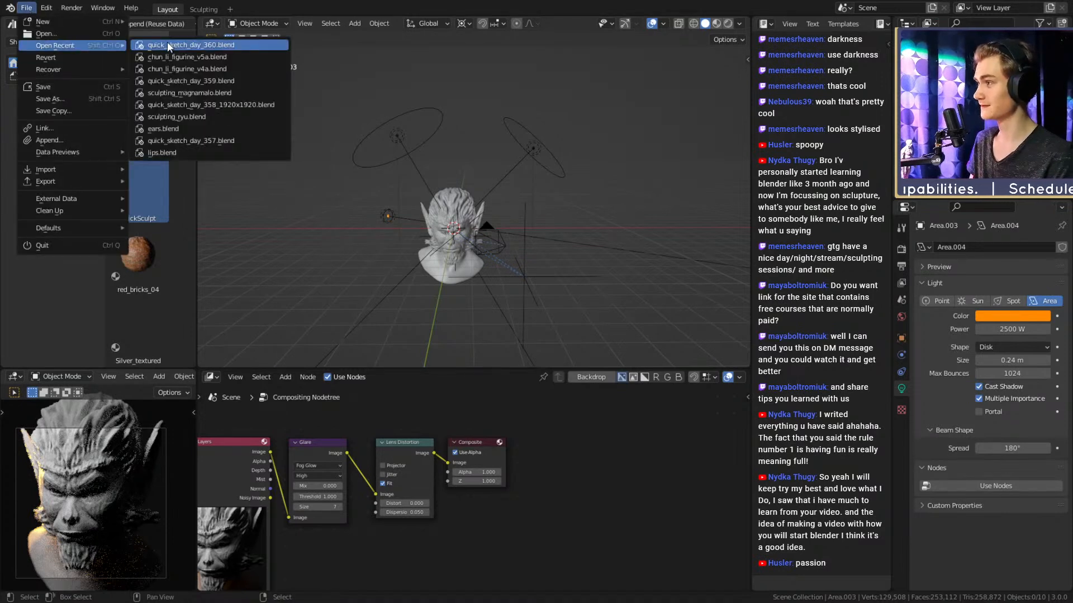
pyautogui.click(199, 58)
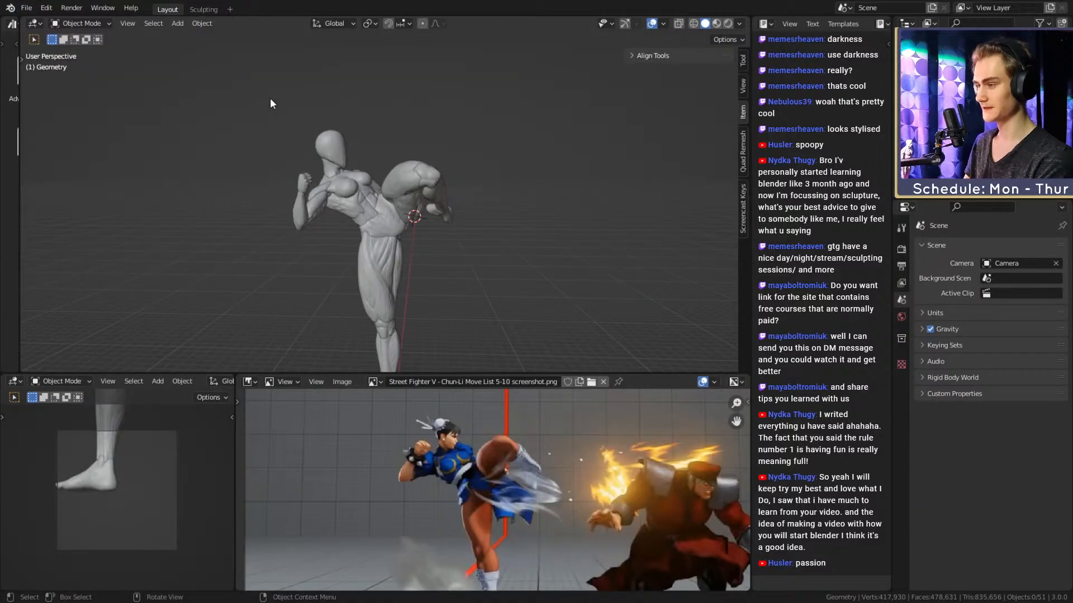
# Examine the figure's kicking pose and the sculpted fingers of its open hand up close.
pyautogui.moveTo(554, 242); pyautogui.dragTo(432, 242, button='middle')
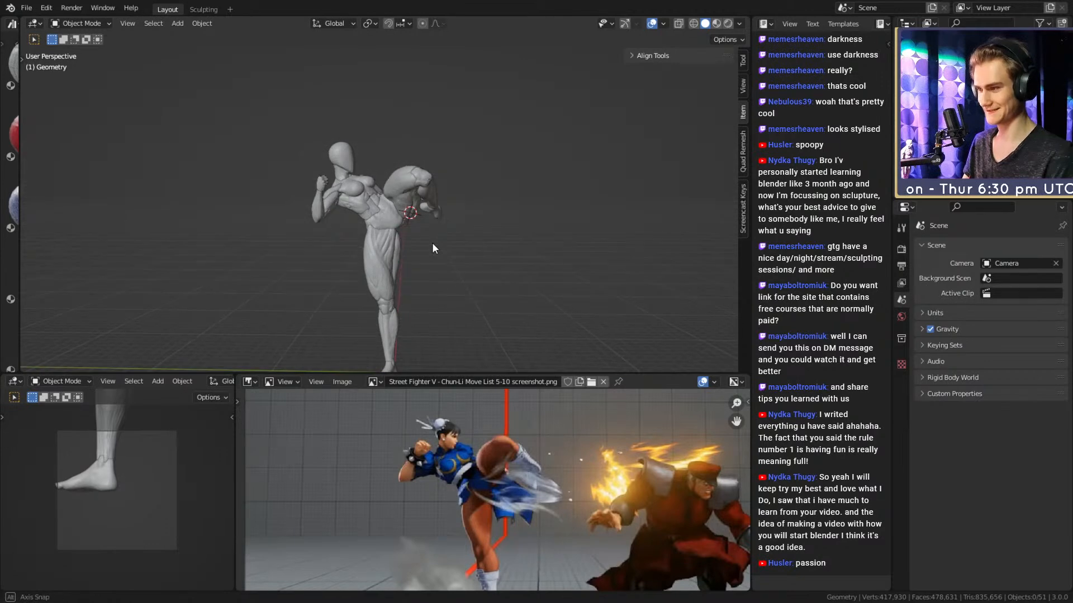
pyautogui.scroll(-4, 434, 242)
pyautogui.scroll(2, 443, 242)
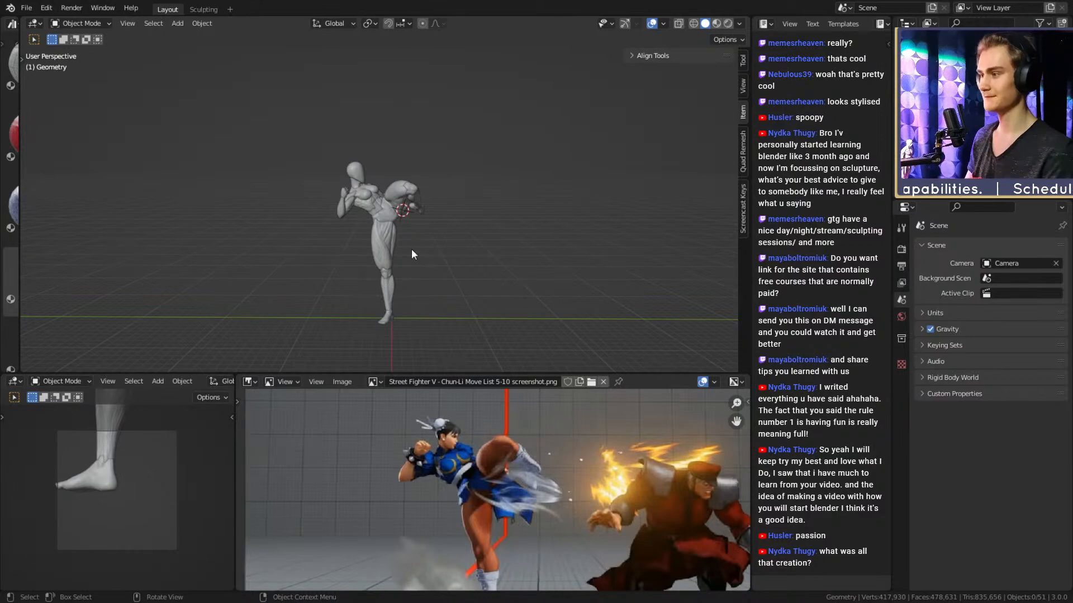
pyautogui.scroll(6, 404, 221)
pyautogui.moveTo(405, 221); pyautogui.dragTo(359, 227, button='middle')
pyautogui.scroll(10, 553, 232)
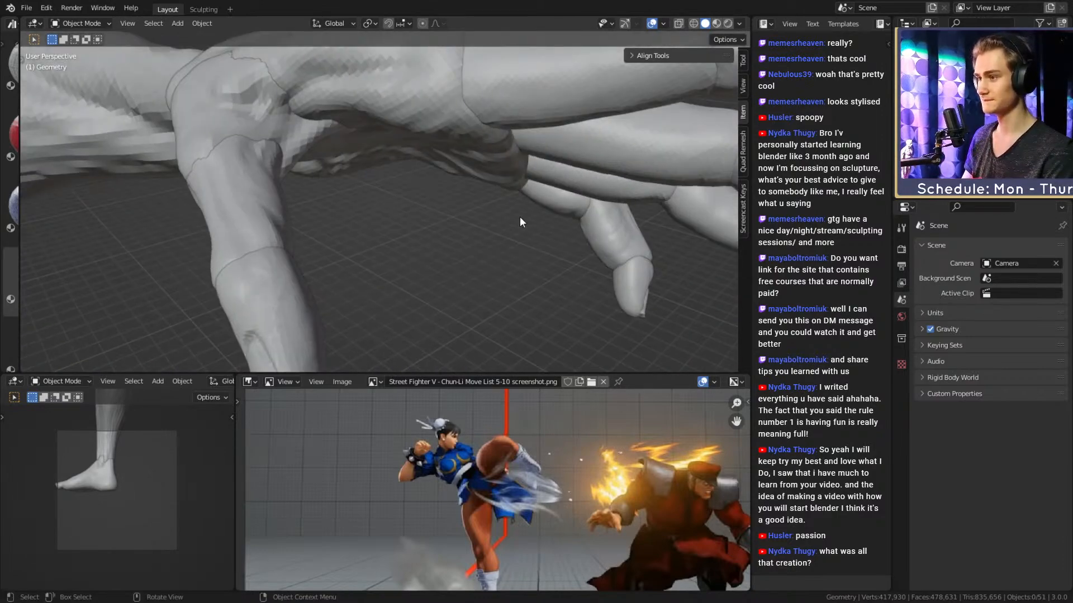
pyautogui.moveTo(520, 221); pyautogui.dragTo(465, 233, button='middle')
pyautogui.click(417, 206)
pyautogui.scroll(2, 417, 207)
pyautogui.click(544, 240)
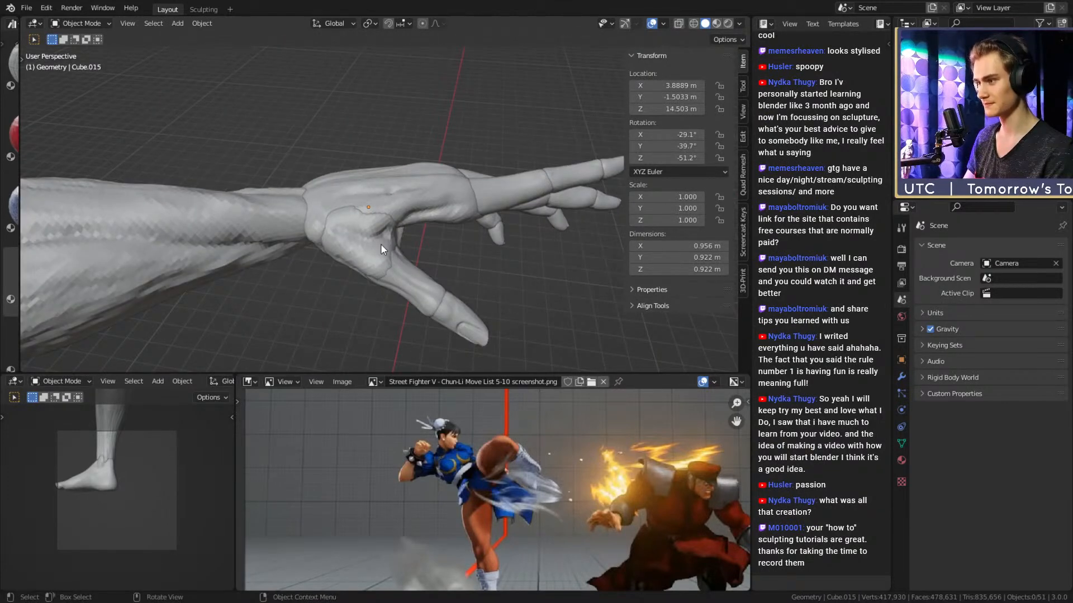
# Inspect the open hand's thumb side and the clenched fist with its forearm from several angles.
pyautogui.moveTo(380, 248); pyautogui.dragTo(345, 217, button='middle')
pyautogui.moveTo(376, 267); pyautogui.dragTo(449, 190, button='middle')
pyautogui.scroll(5, 362, 193)
pyautogui.scroll(-5, 376, 219)
pyautogui.scroll(-6, 436, 210)
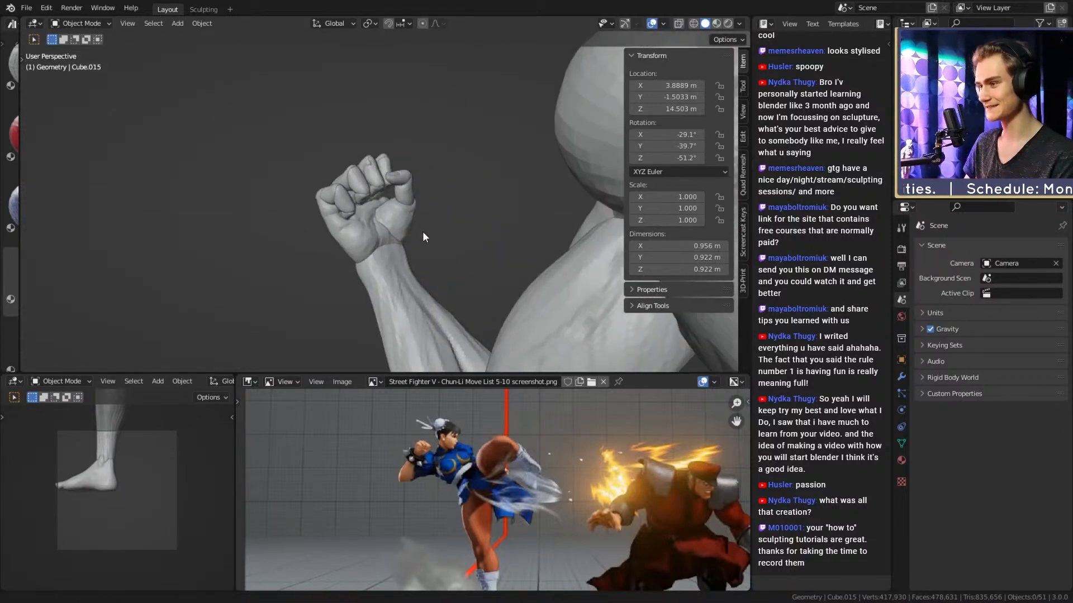
pyautogui.moveTo(422, 232); pyautogui.dragTo(318, 239, button='middle')
pyautogui.scroll(5, 282, 287)
pyautogui.scroll(-4, 361, 274)
pyautogui.scroll(-8, 431, 265)
pyautogui.scroll(4, 421, 251)
pyautogui.scroll(5, 389, 226)
# Select the figure's blockout head and examine its basic shape up close and together with the upper body.
pyautogui.click(413, 200)
pyautogui.press('KP_Decimal')
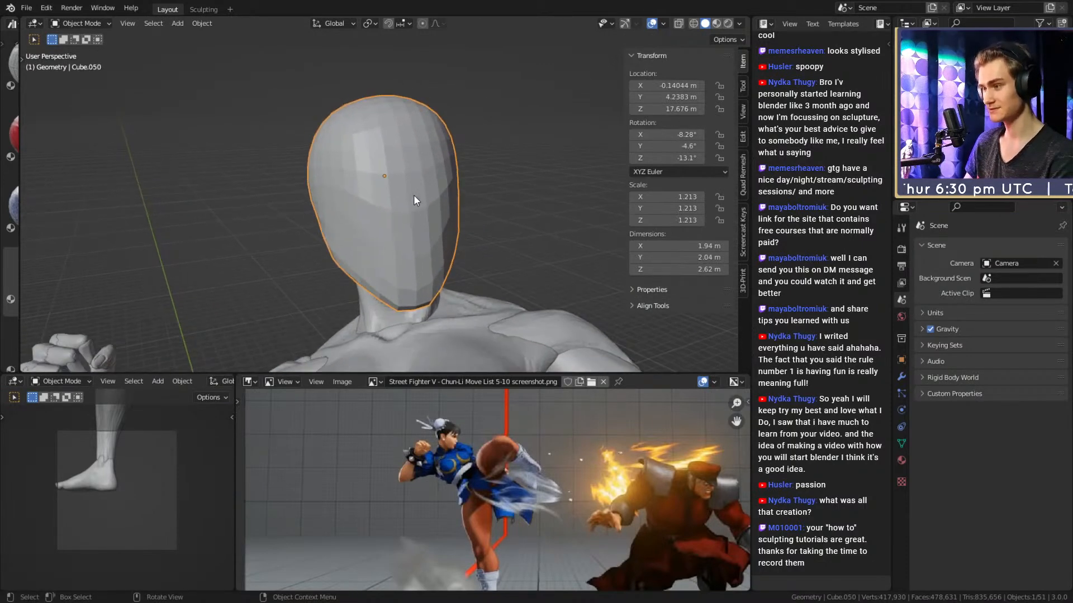
pyautogui.scroll(-7, 410, 171)
pyautogui.moveTo(465, 219); pyautogui.dragTo(418, 213, button='middle')
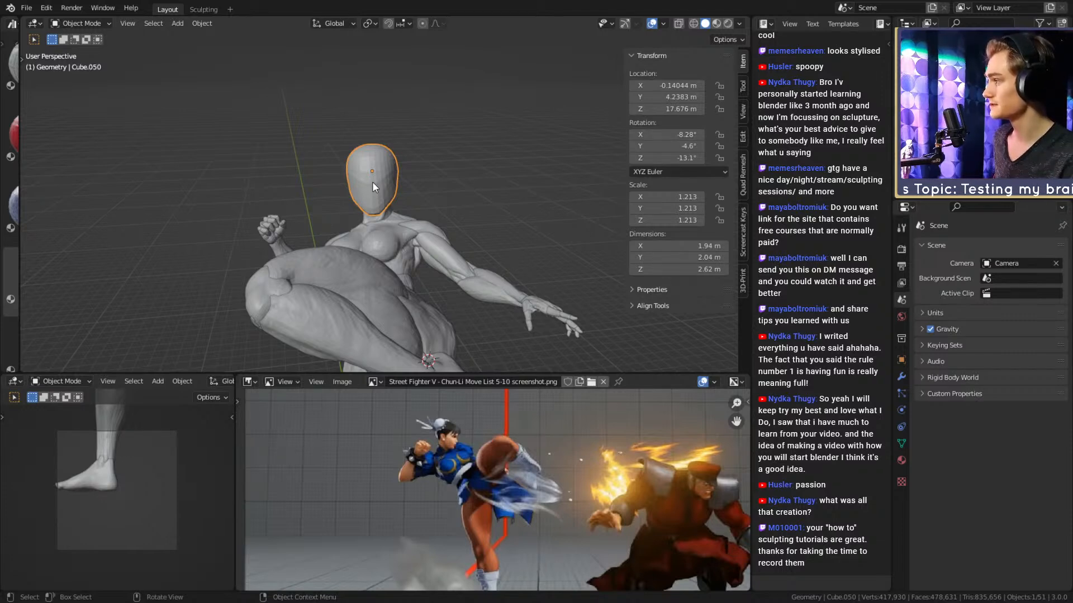
pyautogui.click(503, 174)
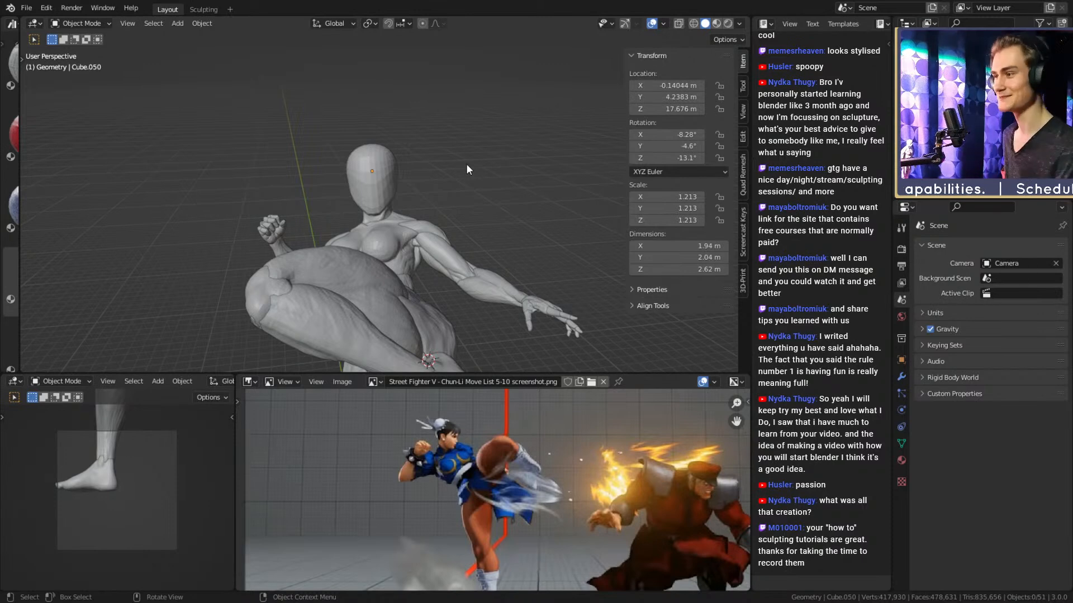
pyautogui.click(367, 177)
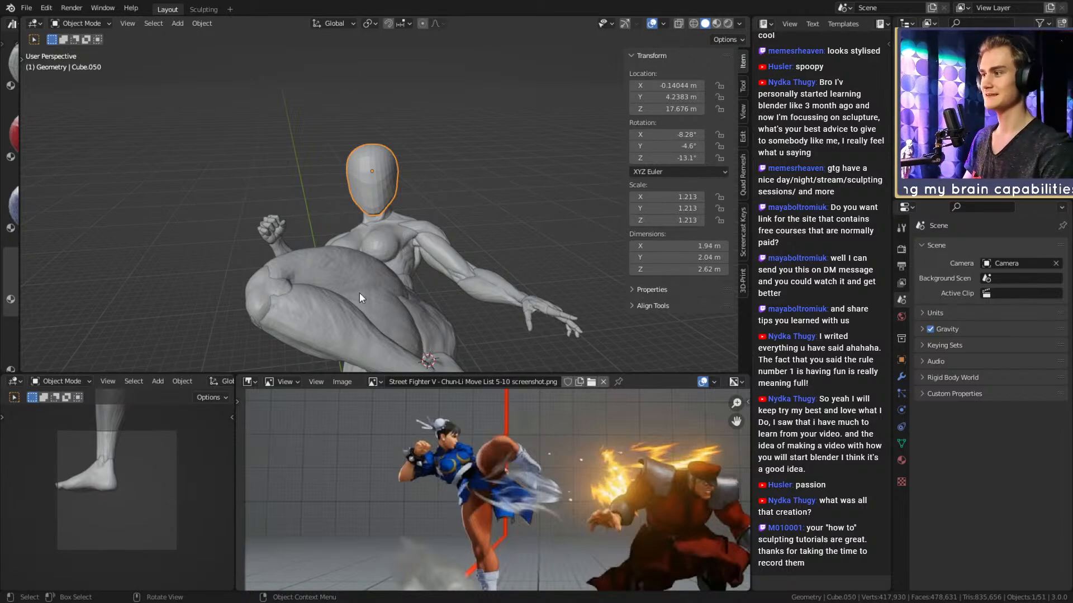
pyautogui.moveTo(359, 293)
pyautogui.mouseDown(button='middle')
pyautogui.moveTo(419, 291)
pyautogui.moveTo(417, 225)
pyautogui.moveTo(400, 284)
pyautogui.moveTo(391, 273)
pyautogui.mouseUp(button='middle')
pyautogui.click(438, 134)
pyautogui.click(376, 149)
pyautogui.press('KP_Decimal')
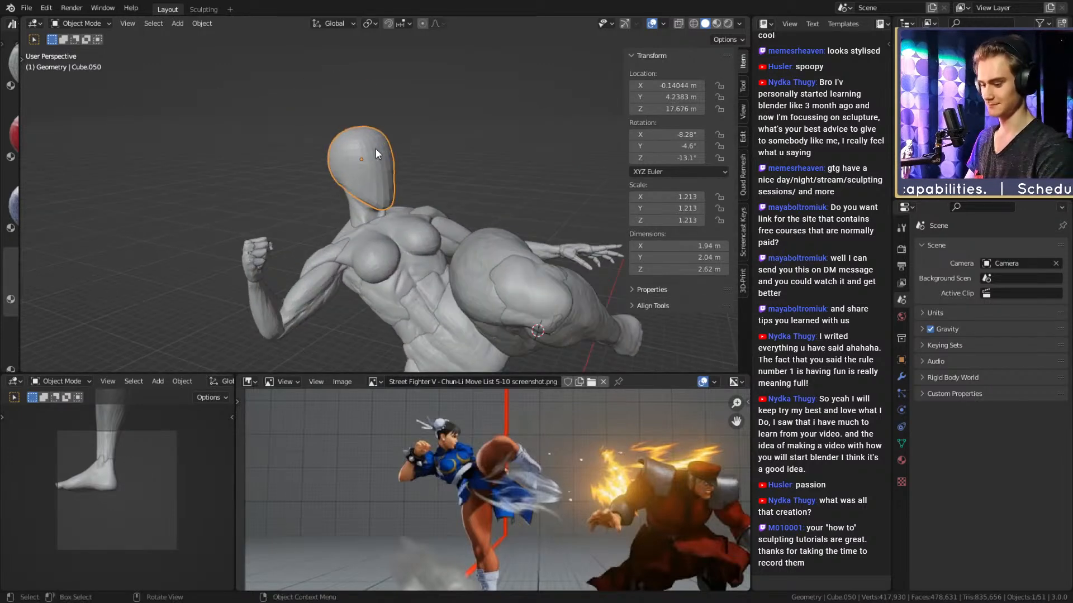
pyautogui.scroll(-4, 443, 205)
pyautogui.moveTo(444, 210)
pyautogui.mouseDown(button='middle')
pyautogui.moveTo(400, 230)
pyautogui.moveTo(400, 249)
pyautogui.moveTo(418, 215)
pyautogui.moveTo(366, 232)
pyautogui.mouseUp(button='middle')
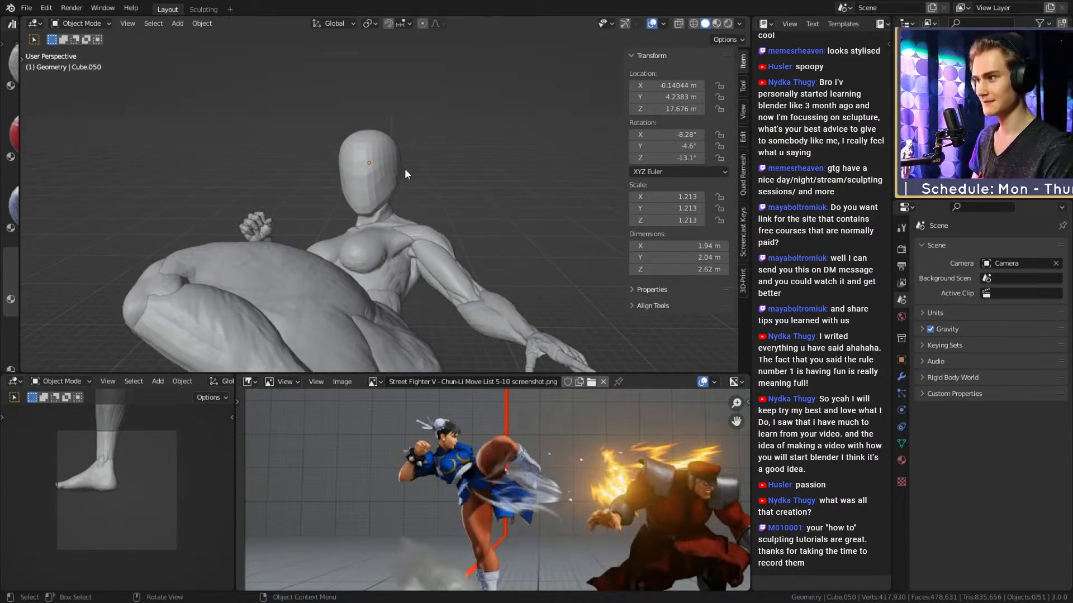
pyautogui.scroll(2, 398, 166)
pyautogui.scroll(2, 397, 166)
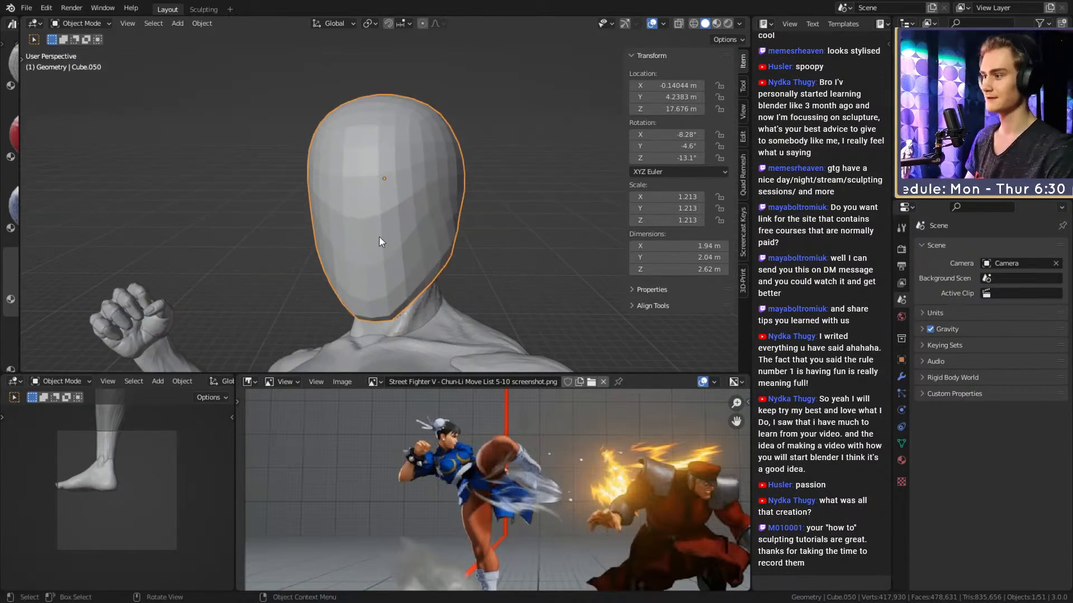
# Compare the blockout head's side profile with its front, keeping the head selected and framed.
pyautogui.moveTo(379, 236); pyautogui.dragTo(434, 190, button='middle')
pyautogui.click(432, 183)
pyautogui.click(378, 199)
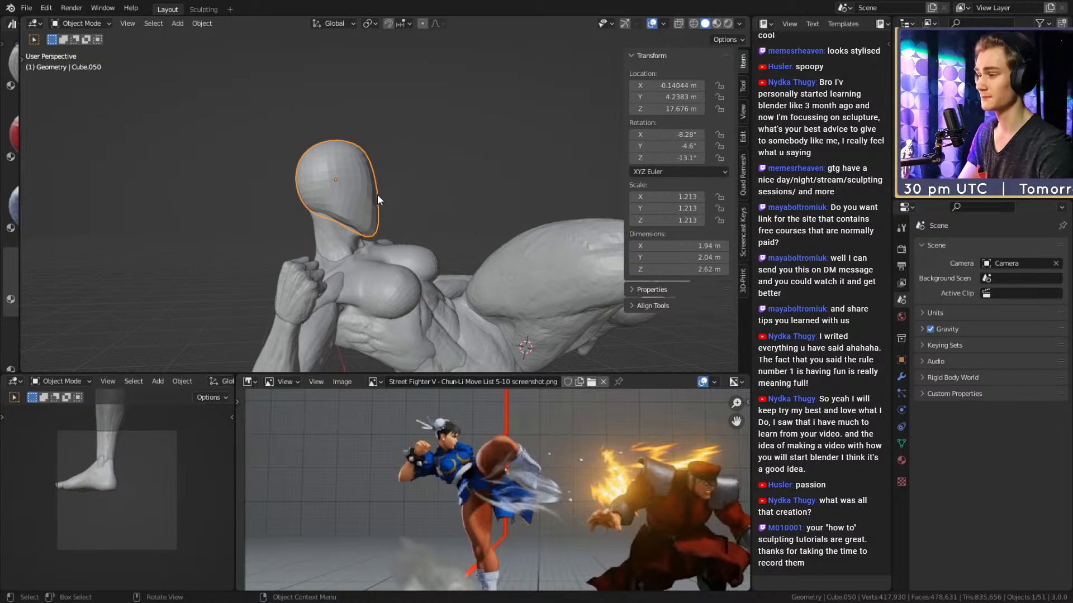
pyautogui.click(405, 206)
pyautogui.click(378, 193)
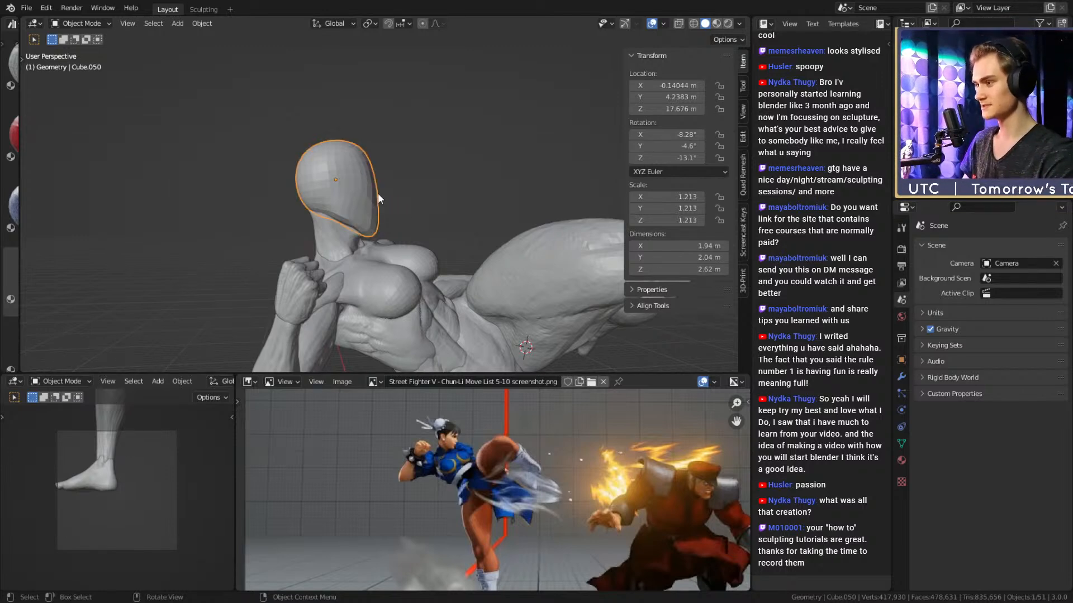
pyautogui.press('KP_Decimal')
pyautogui.moveTo(534, 250); pyautogui.dragTo(379, 172, button='middle')
pyautogui.press('KP_Decimal')
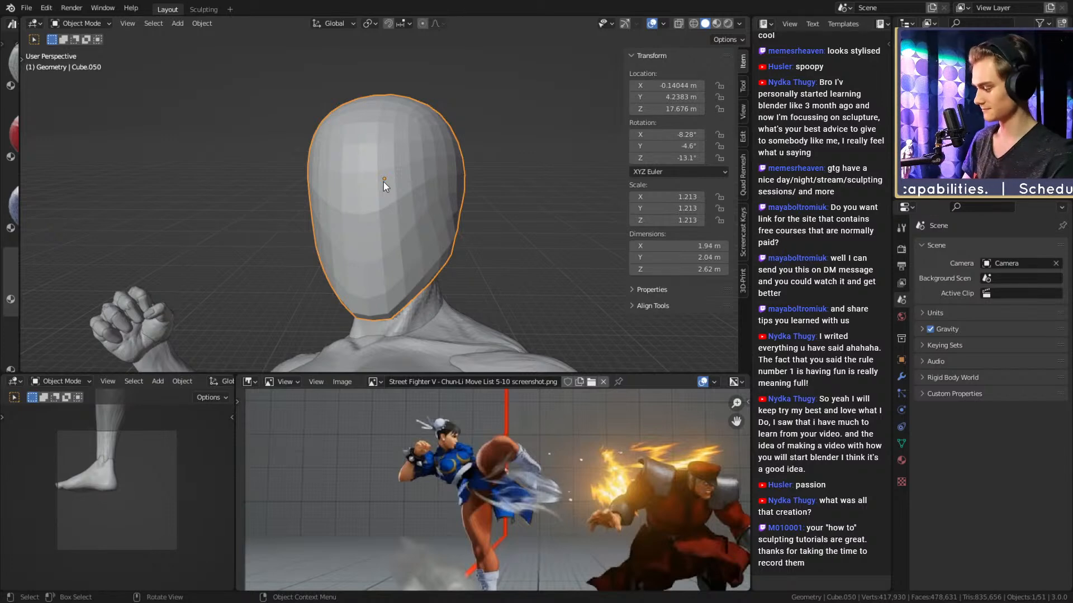
# Check how the blockout head sits on the neck and shoulders from various angles, leaving the head selected.
pyautogui.moveTo(541, 187)
pyautogui.keyDown('alt'); pyautogui.mouseDown()
pyautogui.moveTo(494, 244)
pyautogui.moveTo(512, 237)
pyautogui.moveTo(465, 157)
pyautogui.moveTo(448, 205)
pyautogui.moveTo(473, 208)
pyautogui.moveTo(387, 251)
pyautogui.moveTo(406, 220)
pyautogui.mouseUp(); pyautogui.keyUp('alt')
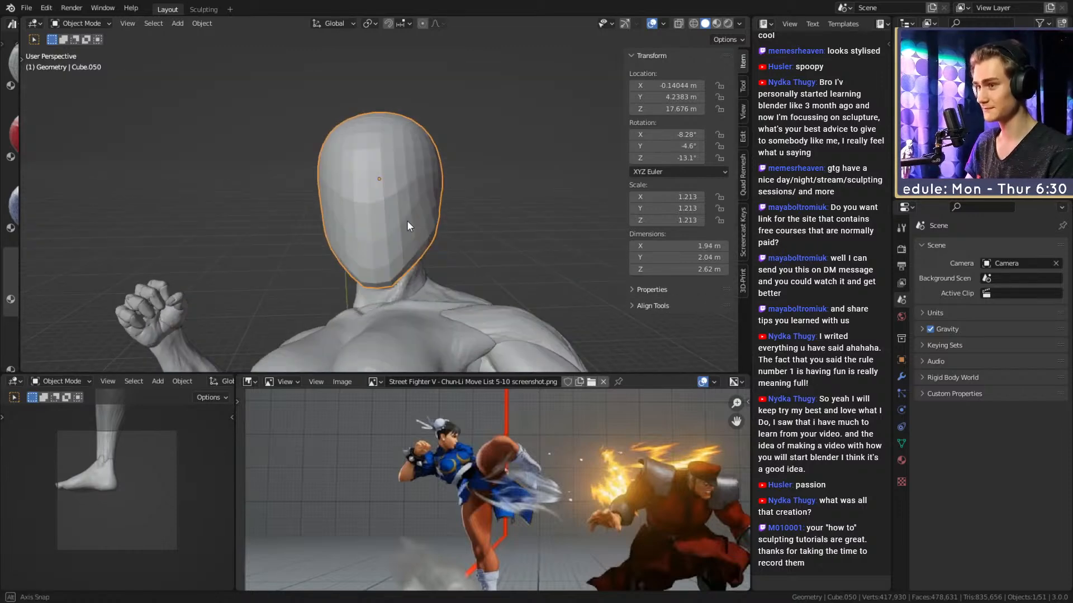
pyautogui.click(459, 205)
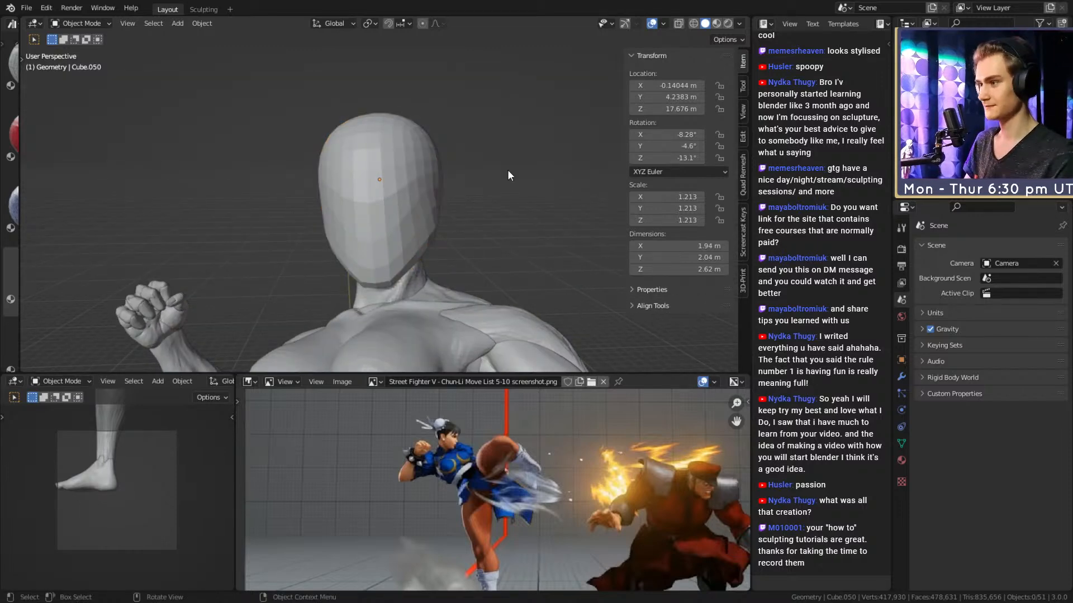
pyautogui.click(405, 197)
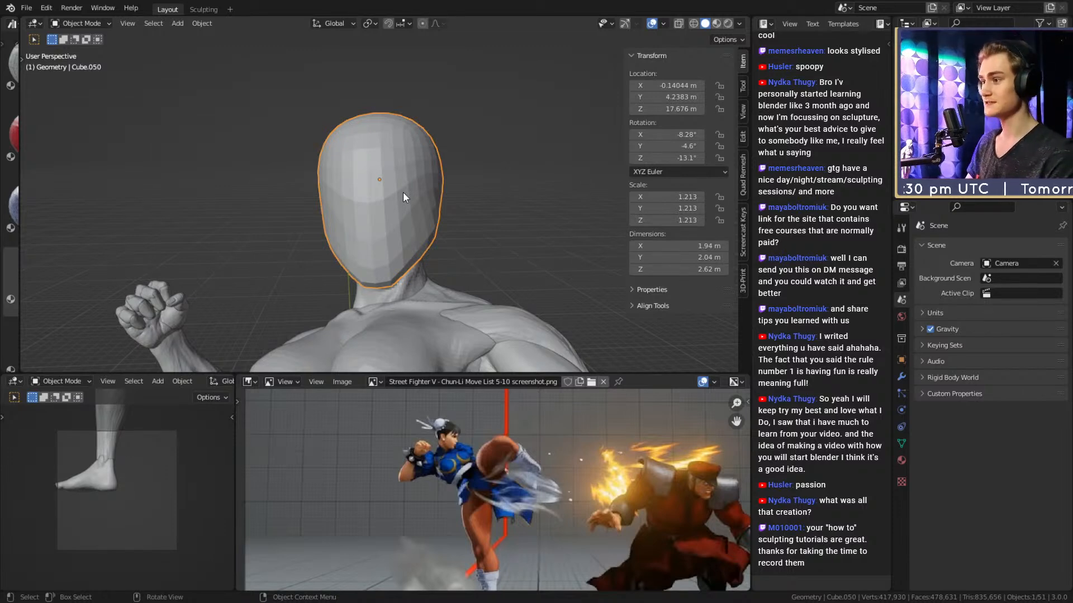
pyautogui.moveTo(403, 192)
pyautogui.keyDown('alt'); pyautogui.mouseDown()
pyautogui.moveTo(397, 252)
pyautogui.moveTo(484, 239)
pyautogui.moveTo(421, 260)
pyautogui.mouseUp(); pyautogui.keyUp('alt')
pyautogui.moveTo(421, 259)
pyautogui.mouseDown(button='middle')
pyautogui.moveTo(361, 284)
pyautogui.moveTo(515, 230)
pyautogui.moveTo(519, 257)
pyautogui.moveTo(512, 270)
pyautogui.moveTo(471, 244)
pyautogui.moveTo(431, 249)
pyautogui.moveTo(417, 192)
pyautogui.mouseUp(button='middle')
pyautogui.click(417, 192)
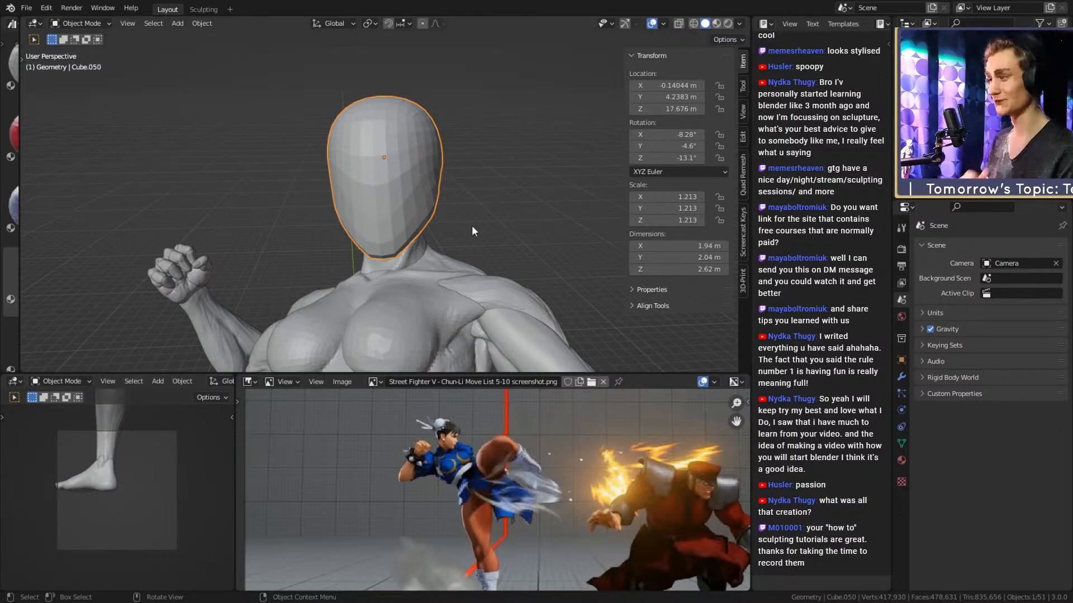
pyautogui.moveTo(468, 228)
pyautogui.mouseDown(button='middle')
pyautogui.moveTo(464, 218)
pyautogui.moveTo(413, 242)
pyautogui.moveTo(485, 268)
pyautogui.moveTo(296, 242)
pyautogui.moveTo(433, 213)
pyautogui.moveTo(404, 221)
pyautogui.moveTo(444, 263)
pyautogui.moveTo(437, 236)
pyautogui.moveTo(361, 169)
pyautogui.moveTo(410, 220)
pyautogui.moveTo(421, 190)
pyautogui.moveTo(438, 217)
pyautogui.moveTo(438, 193)
pyautogui.moveTo(350, 239)
pyautogui.moveTo(424, 242)
pyautogui.mouseUp(button='middle')
pyautogui.hotkey('alt', 'a')
pyautogui.click(394, 167)
pyautogui.scroll(-3, 459, 212)
pyautogui.scroll(6, 458, 213)
pyautogui.scroll(3, 433, 237)
pyautogui.click(504, 188)
pyautogui.scroll(-4, 504, 188)
pyautogui.moveTo(504, 188); pyautogui.dragTo(438, 173, button='middle')
pyautogui.click(396, 172)
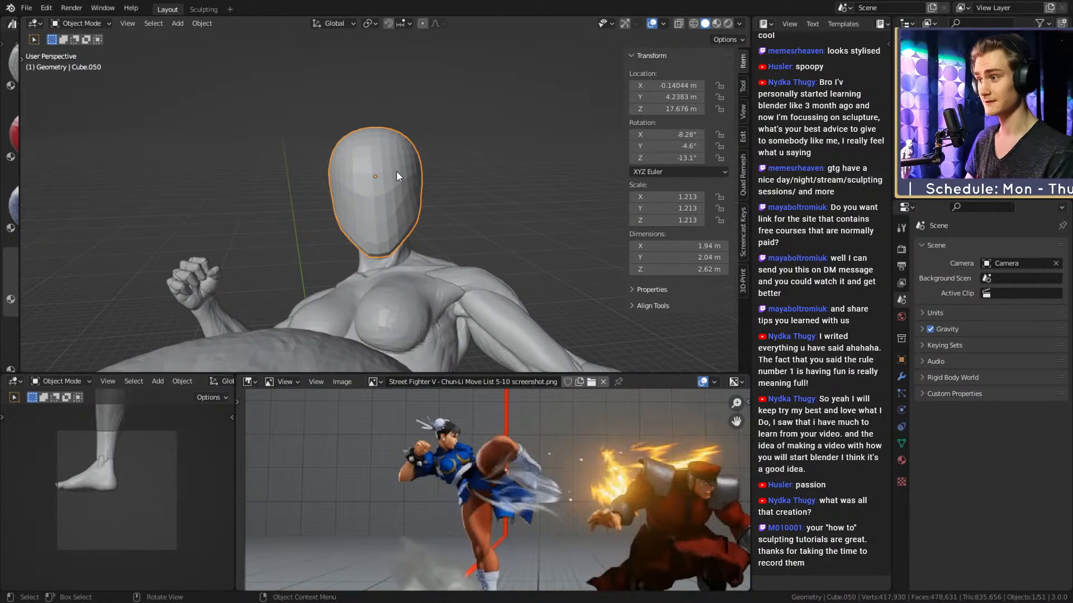
pyautogui.moveTo(340, 275); pyautogui.dragTo(359, 229, button='middle')
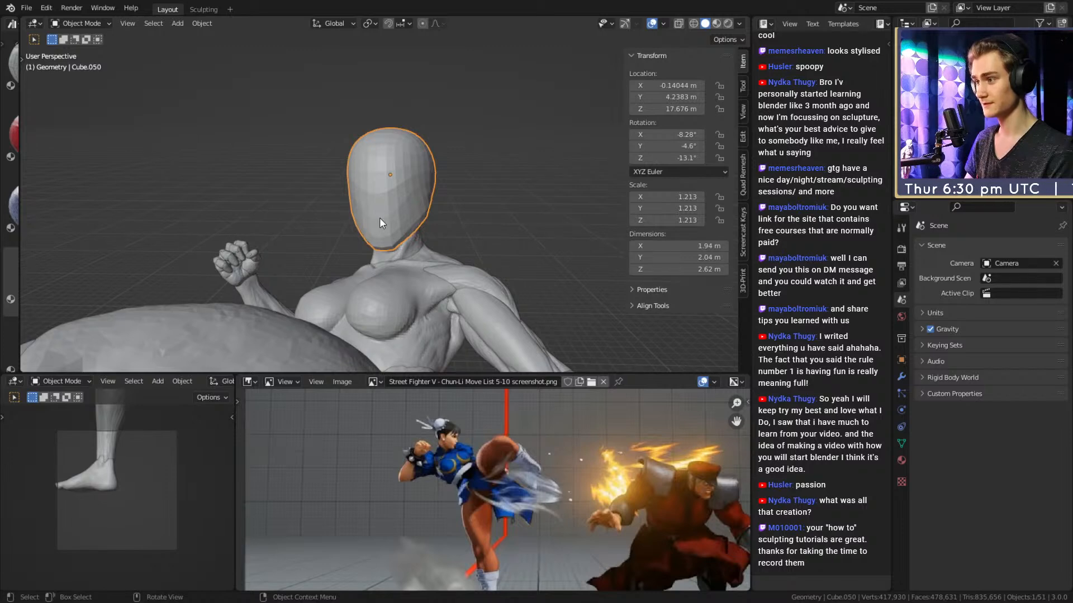
# Try setting the original head's X, Y and Z rotation to 0°.
pyautogui.click(660, 135)
pyautogui.write('0')
pyautogui.press('Return')
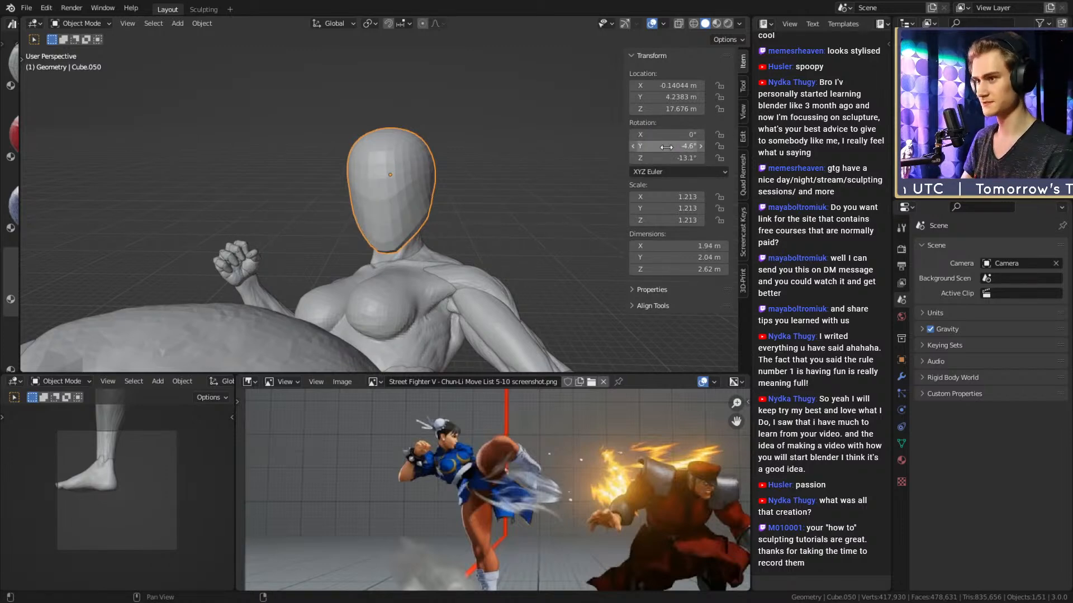
pyautogui.click(665, 147)
pyautogui.write('0')
pyautogui.press('Return')
pyautogui.click(664, 158)
pyautogui.write('0')
pyautogui.press('Return')
pyautogui.moveTo(436, 234); pyautogui.dragTo(505, 211, button='middle')
# Undo the three rotation changes on the original head.
pyautogui.hotkey('ctrl', 'z')
pyautogui.hotkey('ctrl', 'z')
pyautogui.hotkey('ctrl', 'z')
# Duplicate the head and place the copy beside the figure, moved about 3.99 m along the X axis.
pyautogui.hotkey('shift', 'd')
pyautogui.press('x')
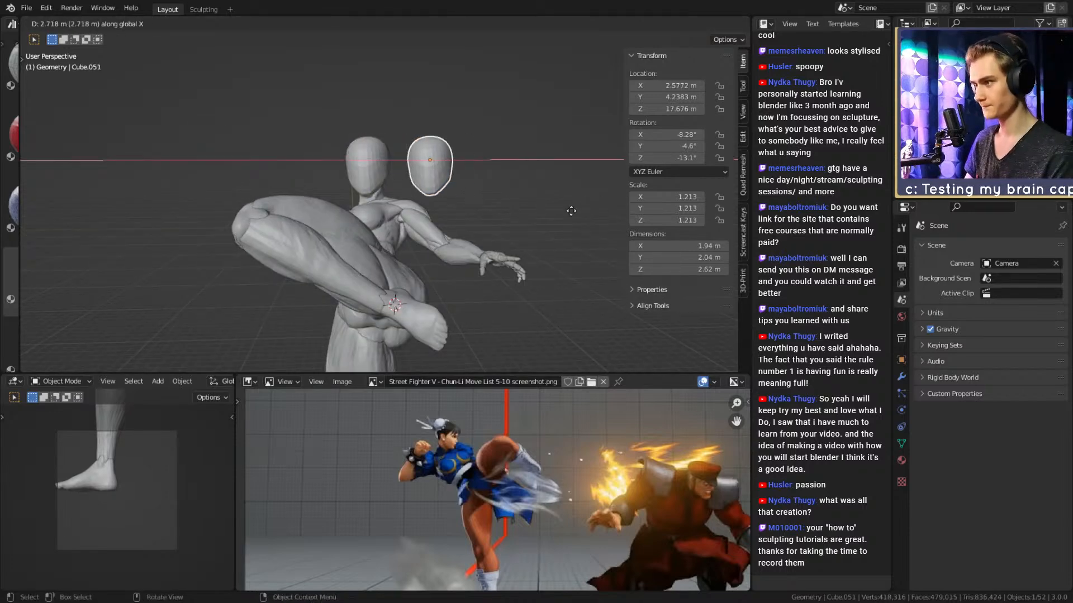
pyautogui.click(597, 209)
pyautogui.moveTo(596, 209); pyautogui.dragTo(487, 221, button='middle')
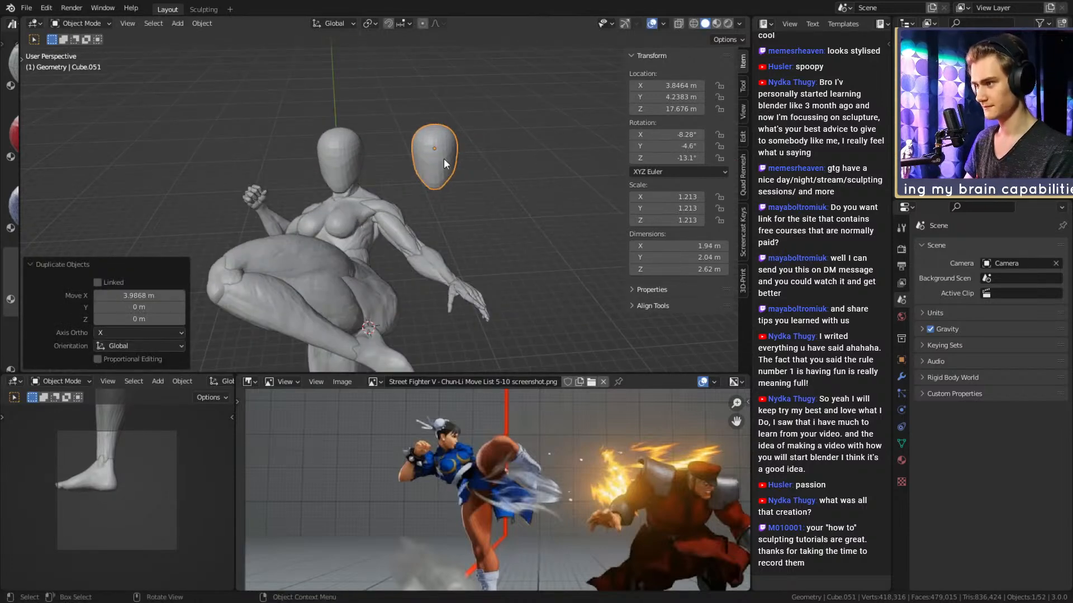
# Set the duplicated head's X, Y and Z rotation to 0° and frame it in the view.
pyautogui.click(350, 165)
pyautogui.scroll(-3, 392, 237)
pyautogui.moveTo(392, 237); pyautogui.dragTo(413, 184, button='middle')
pyautogui.scroll(2, 434, 215)
pyautogui.scroll(4, 434, 214)
pyautogui.scroll(3, 409, 222)
pyautogui.click(417, 127)
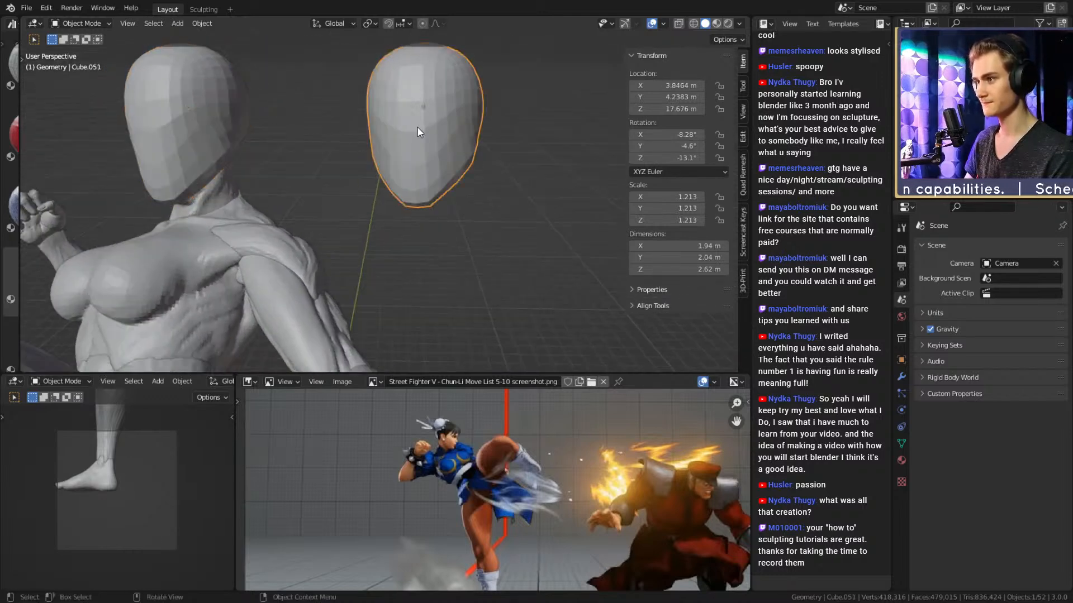
pyautogui.click(661, 135)
pyautogui.write('0')
pyautogui.press('Tab')
pyautogui.write('0')
pyautogui.press('Tab')
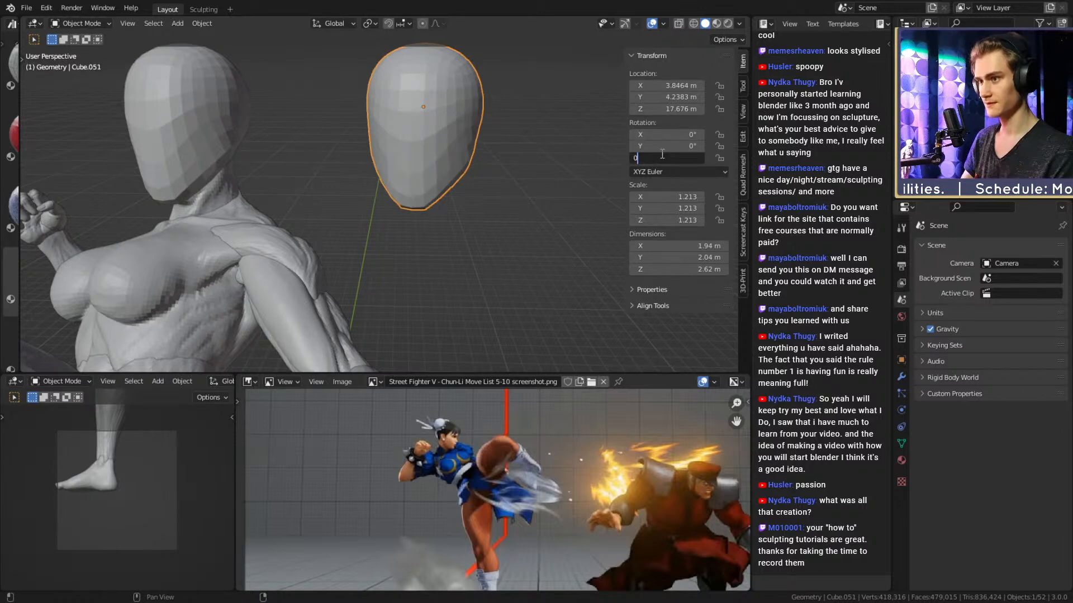
pyautogui.write('0')
pyautogui.press('Return')
pyautogui.scroll(-4, 437, 144)
pyautogui.moveTo(438, 144); pyautogui.dragTo(475, 159, button='middle')
pyautogui.press('KP_Decimal')
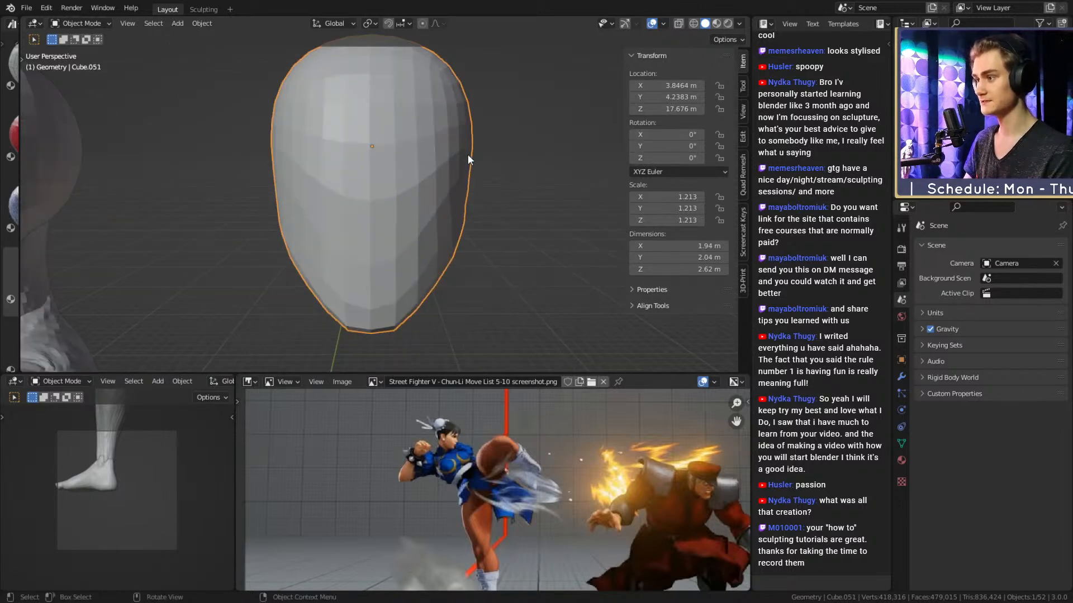
# Compare the tilted head on the neck with the unrotated copy beside it, selecting the original head.
pyautogui.scroll(-4, 426, 189)
pyautogui.moveTo(427, 189); pyautogui.dragTo(347, 158, button='middle')
pyautogui.click(353, 166)
pyautogui.scroll(-4, 446, 208)
pyautogui.click(436, 192)
pyautogui.scroll(6, 436, 191)
pyautogui.click(337, 157)
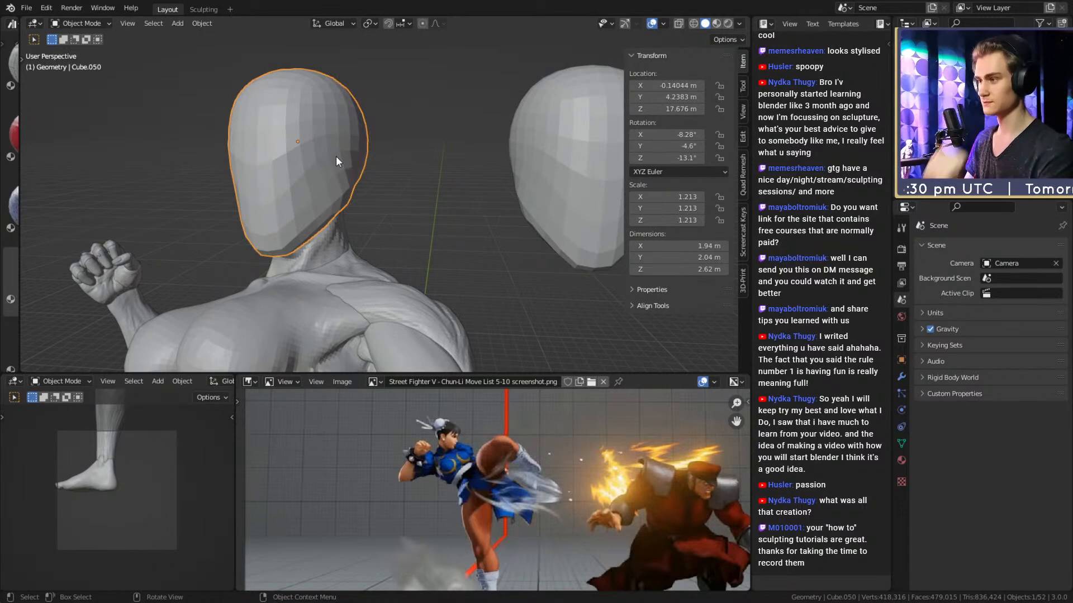
pyautogui.moveTo(336, 156); pyautogui.dragTo(494, 259, button='middle')
pyautogui.scroll(-6, 360, 214)
pyautogui.scroll(5, 394, 257)
pyautogui.scroll(-1, 402, 224)
pyautogui.moveTo(402, 225); pyautogui.dragTo(428, 260, button='middle')
pyautogui.scroll(-4, 436, 172)
pyautogui.scroll(3, 438, 212)
pyautogui.scroll(-1, 433, 217)
# Select all parts of the figure, including its original head, while leaving out the duplicated head.
pyautogui.moveTo(485, 137); pyautogui.dragTo(341, 246)
pyautogui.moveTo(341, 246); pyautogui.dragTo(489, 190, button='middle')
pyautogui.click(488, 187)
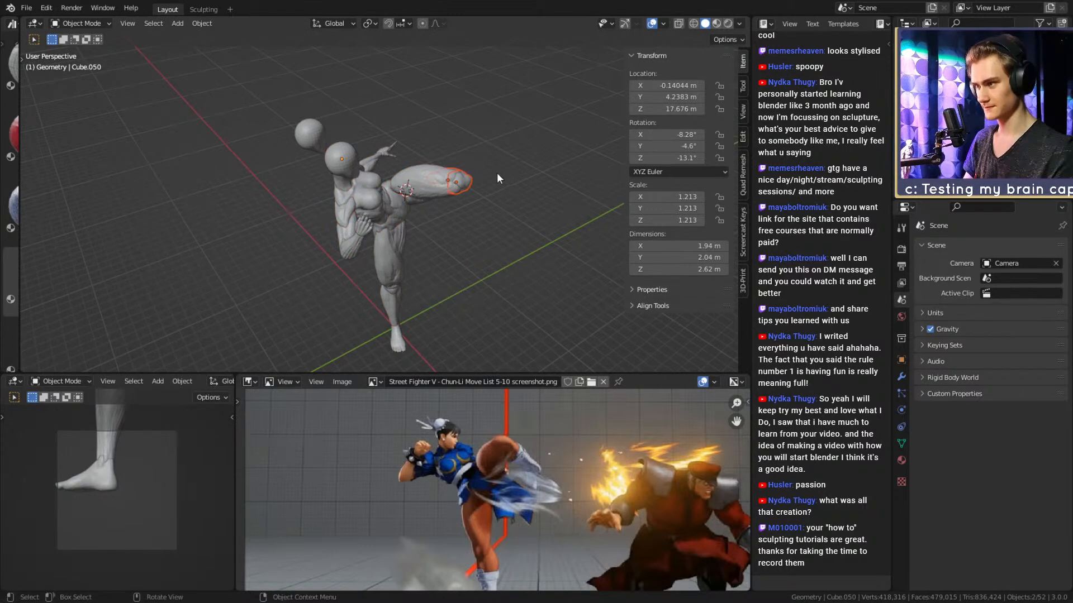
pyautogui.moveTo(473, 146); pyautogui.dragTo(510, 190, button='middle')
pyautogui.moveTo(486, 74); pyautogui.dragTo(351, 347)
pyautogui.moveTo(351, 348); pyautogui.dragTo(482, 209, button='middle')
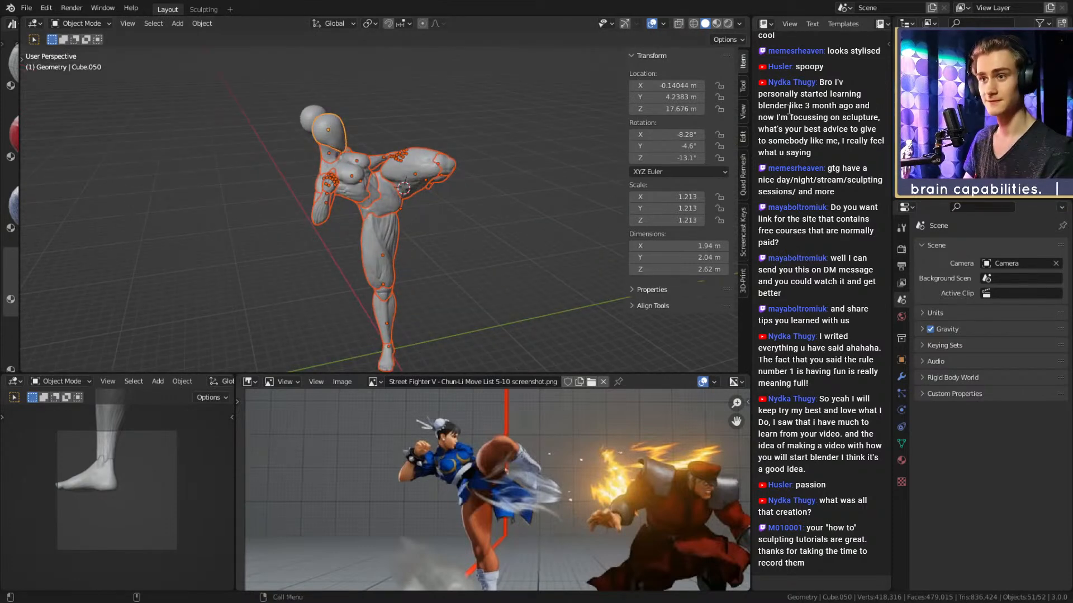
# Hide the selected figure parts so that only the duplicated head remains, and frame the head.
pyautogui.press('h')
pyautogui.keyDown('shift'); pyautogui.moveTo(480, 191); pyautogui.dragTo(449, 231, button='middle'); pyautogui.keyUp('shift')
pyautogui.scroll(3, 437, 129)
pyautogui.scroll(4, 432, 249)
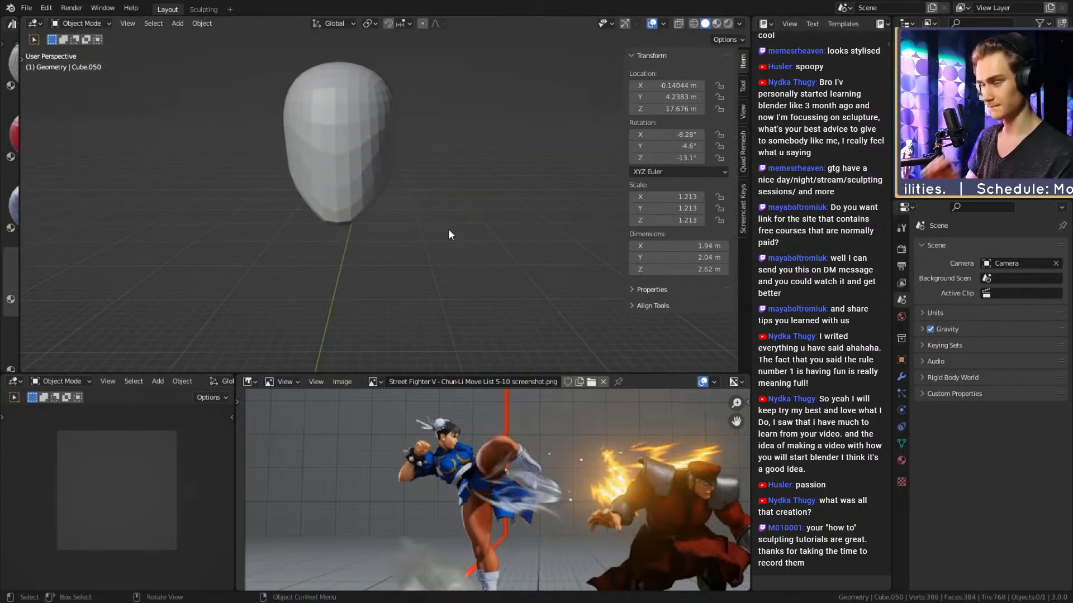
pyautogui.click(667, 85)
pyautogui.write('0')
pyautogui.press('Return')
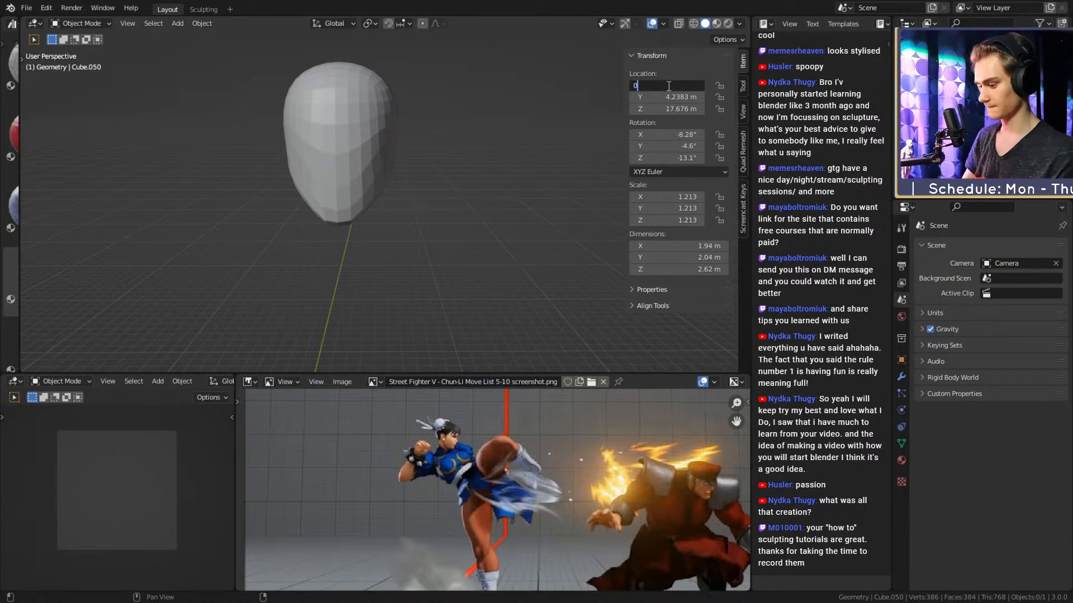
pyautogui.click(669, 97)
pyautogui.write('0')
pyautogui.press('Tab')
pyautogui.write('0')
pyautogui.press('Return')
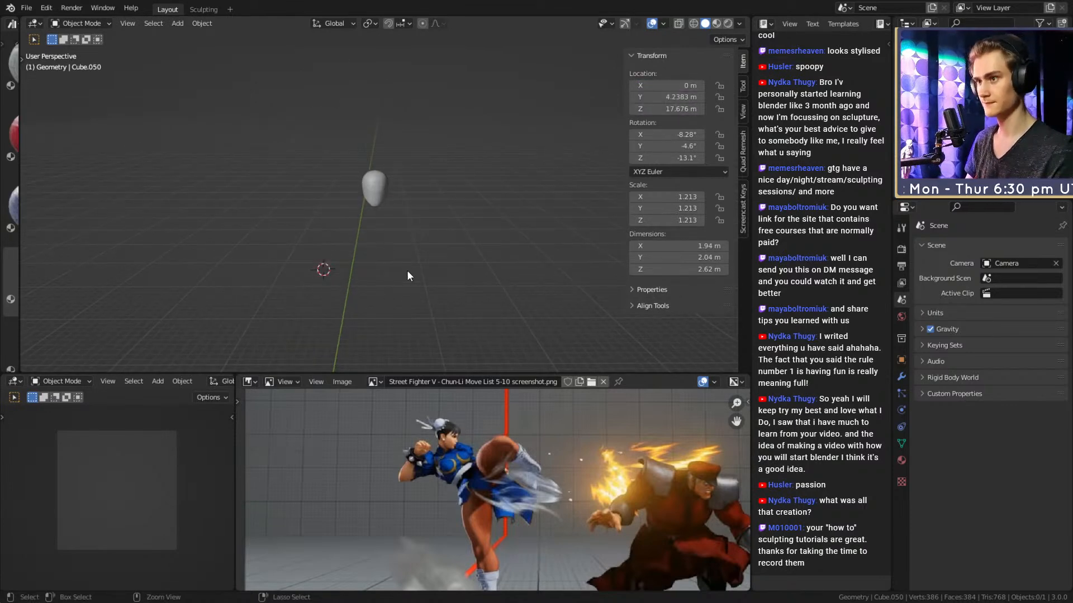
pyautogui.hotkey('ctrl', 'z')
pyautogui.hotkey('ctrl', 'z')
pyautogui.hotkey('ctrl', 'z')
# Select the duplicated head, set its X, Y and Z location to 0 m and frame it.
pyautogui.click(380, 181)
pyautogui.click(673, 85)
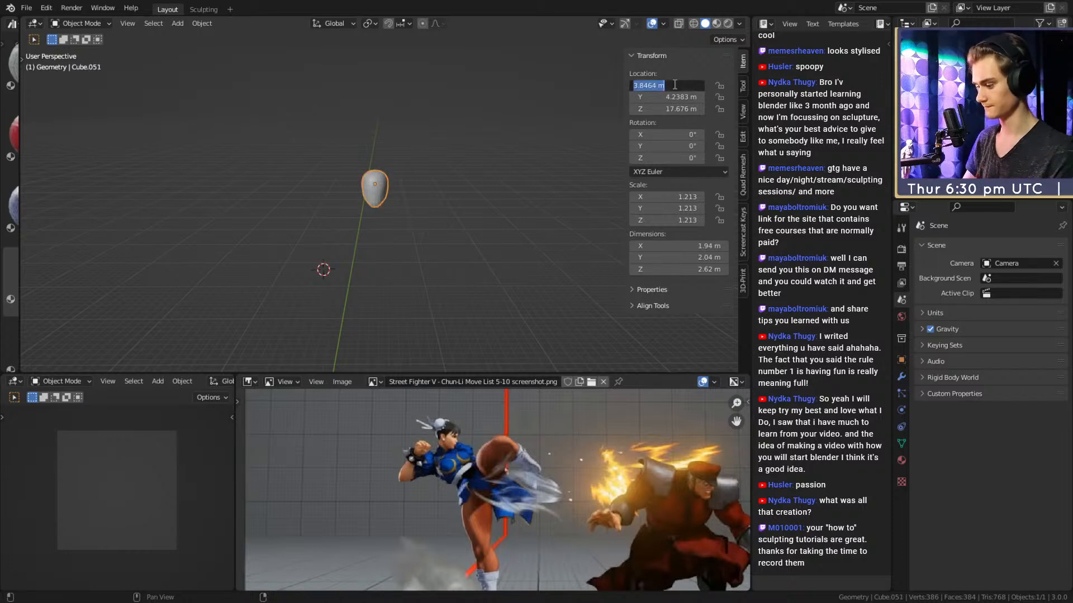
pyautogui.write('0')
pyautogui.press('Return')
pyautogui.click(674, 96)
pyautogui.write('0')
pyautogui.press('Tab')
pyautogui.write('0')
pyautogui.press('Return')
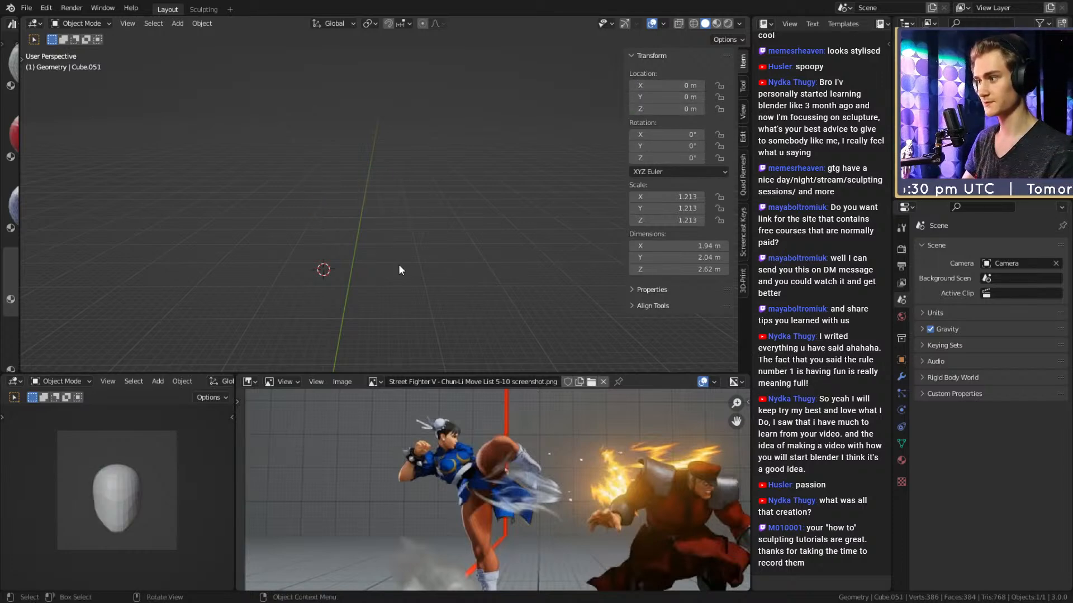
pyautogui.press('KP_Decimal')
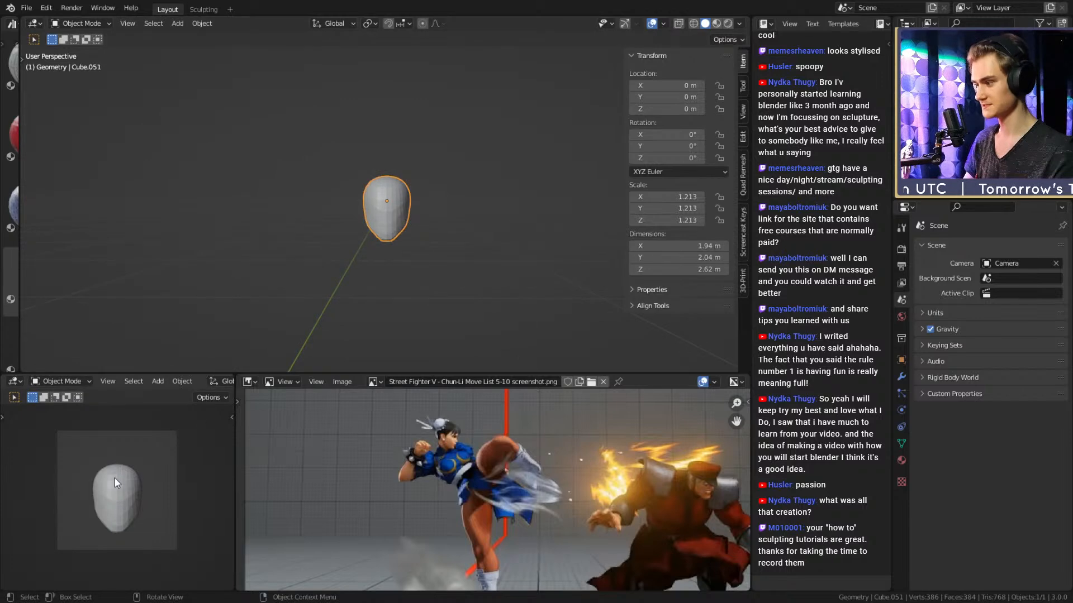
pyautogui.moveTo(424, 224)
pyautogui.mouseDown(button='middle')
pyautogui.moveTo(424, 243)
pyautogui.moveTo(439, 238)
pyautogui.mouseUp(button='middle')
pyautogui.scroll(4, 424, 244)
# Replace the Street Fighter V screenshot with the Chun-Li summer vacation picture as reference and frame her face.
pyautogui.scroll(-7, 424, 234)
pyautogui.scroll(-2, 484, 475)
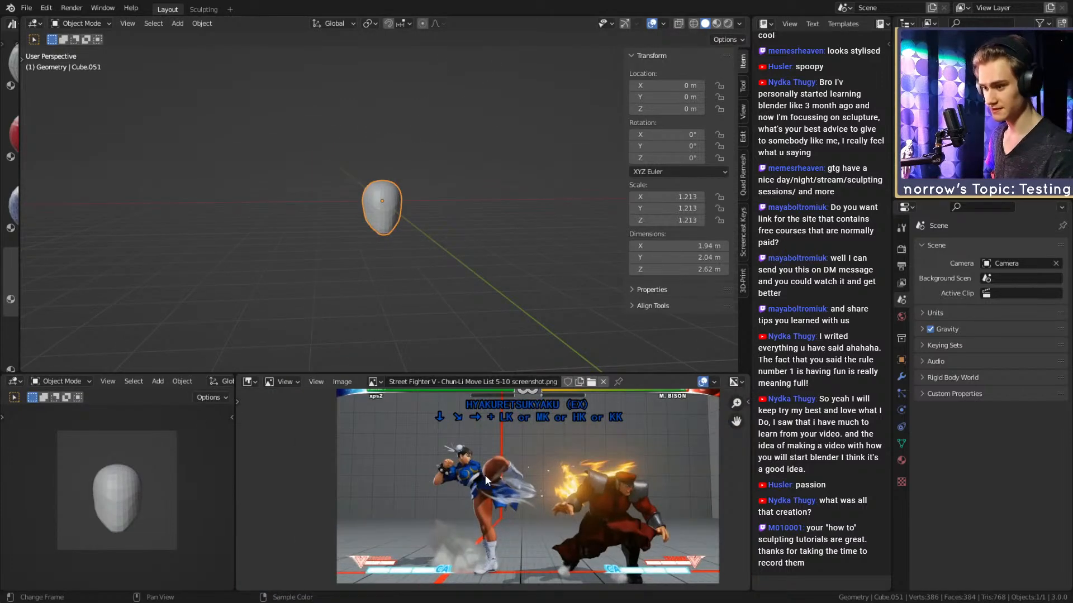
pyautogui.scroll(1, 485, 475)
pyautogui.moveTo(484, 466); pyautogui.dragTo(478, 478, button='middle')
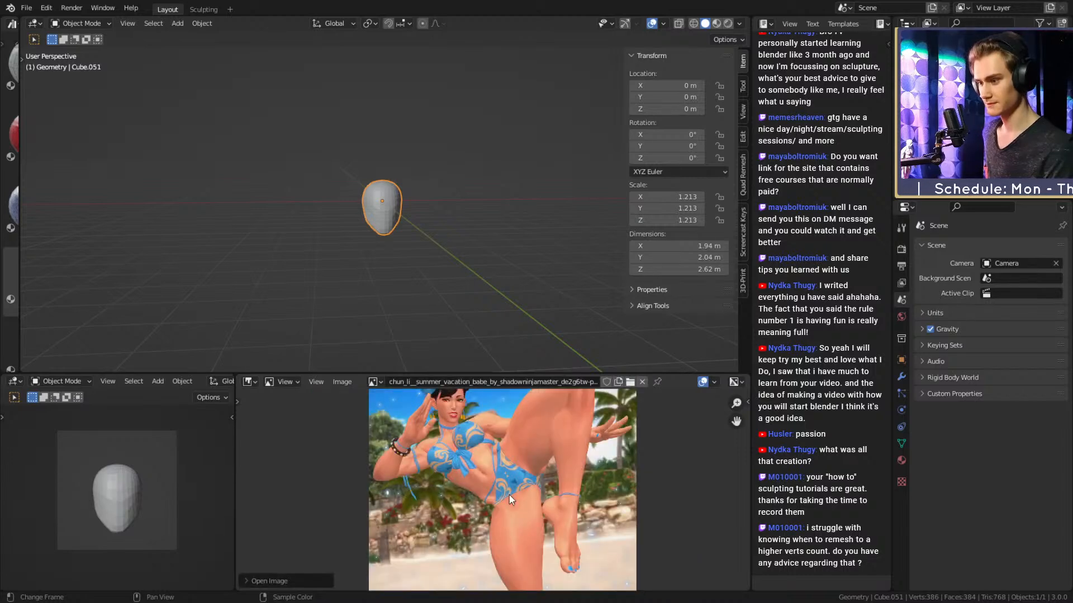
pyautogui.moveTo(491, 438); pyautogui.dragTo(530, 510, button='middle')
pyautogui.scroll(4, 528, 464)
pyautogui.moveTo(527, 464); pyautogui.dragTo(527, 511, button='middle')
pyautogui.scroll(2, 527, 511)
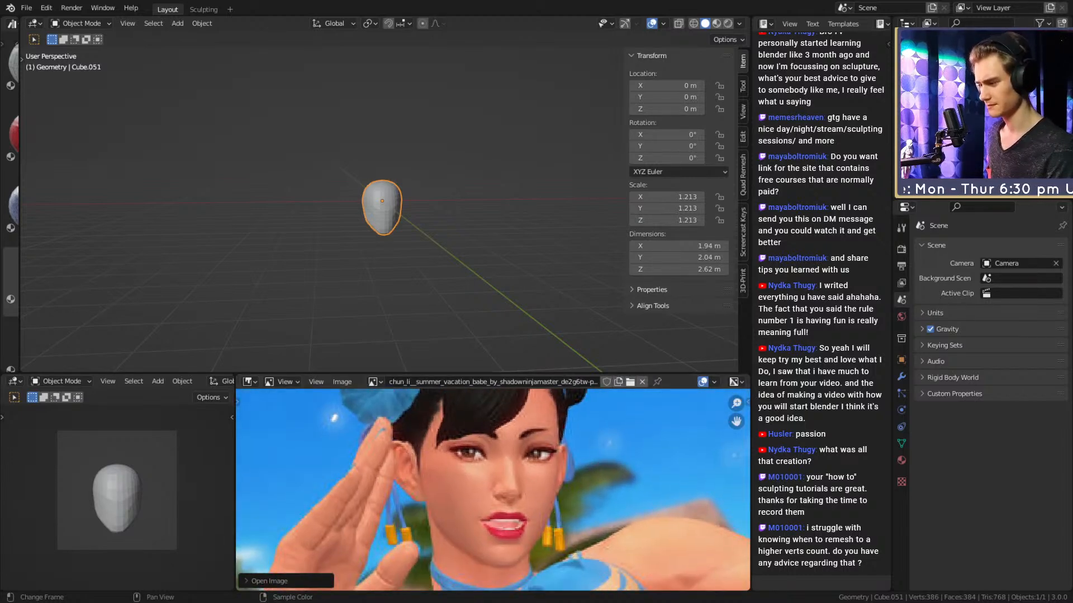
# Load Chunrender.png as a reference image and frame the character's face.
pyautogui.moveTo(0, 480); pyautogui.dragTo(512, 477)
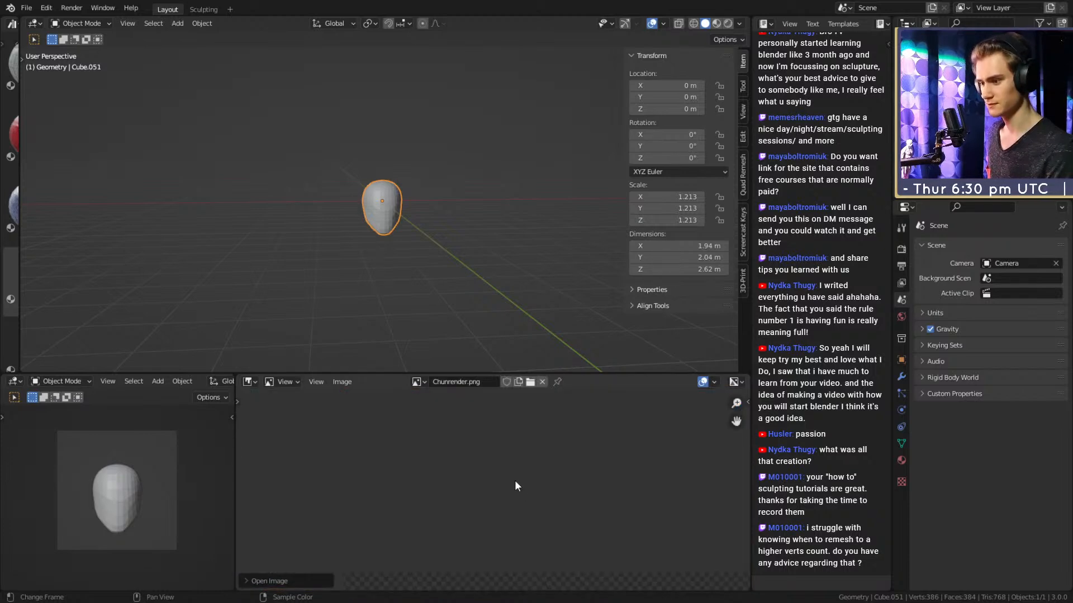
pyautogui.scroll(-6, 512, 477)
pyautogui.scroll(6, 541, 482)
pyautogui.moveTo(577, 515); pyautogui.dragTo(520, 502, button='middle')
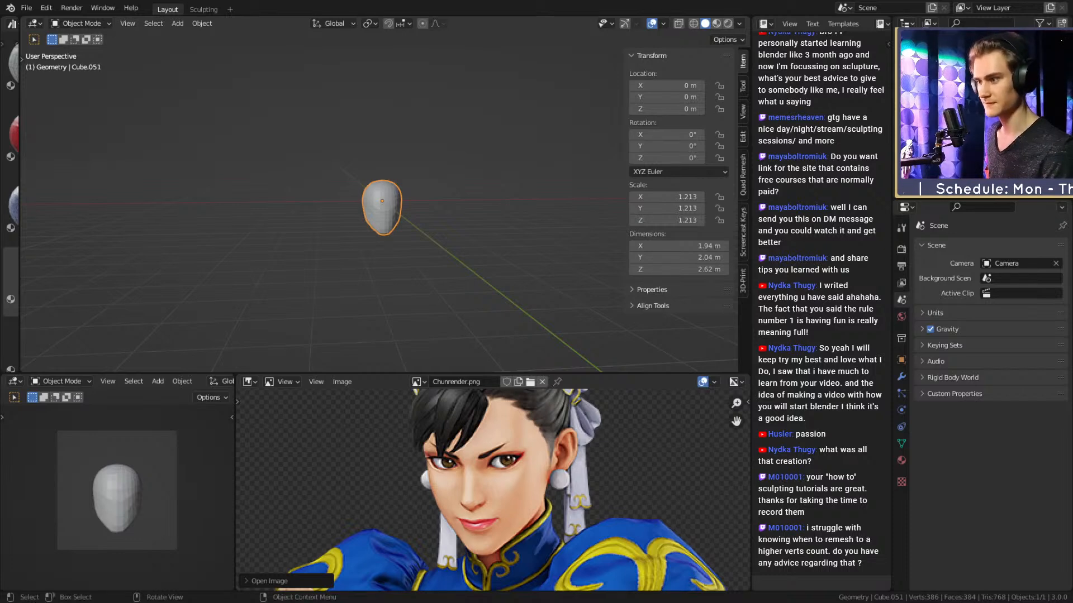
# Load the kisspng Chun-Li rendering as a reference image and frame her head and shoulders.
pyautogui.scroll(-5, 514, 482)
pyautogui.scroll(5, 516, 454)
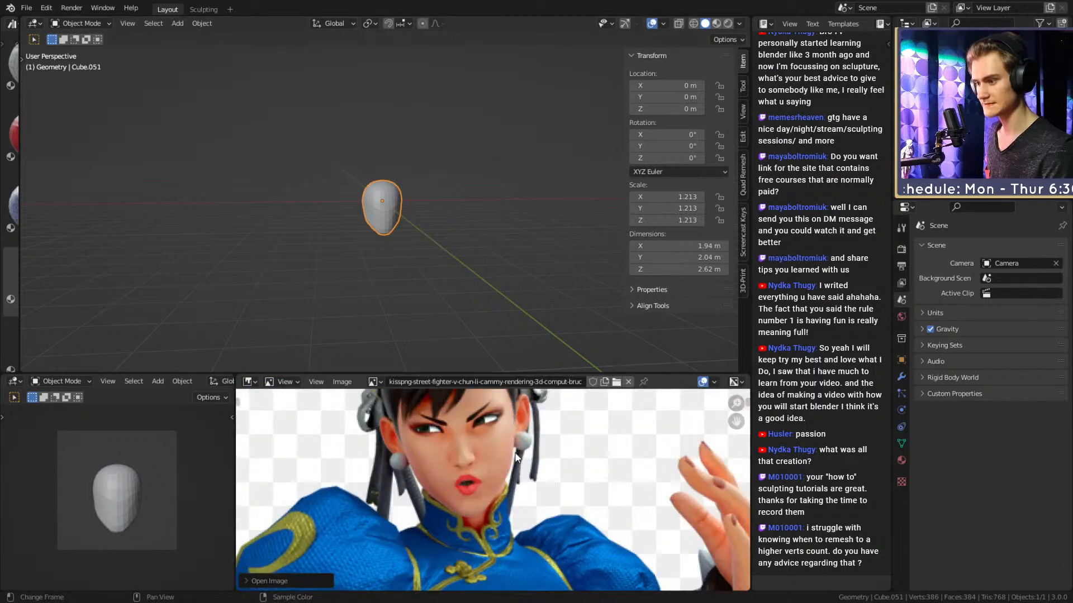
pyautogui.moveTo(517, 453); pyautogui.dragTo(542, 489, button='middle')
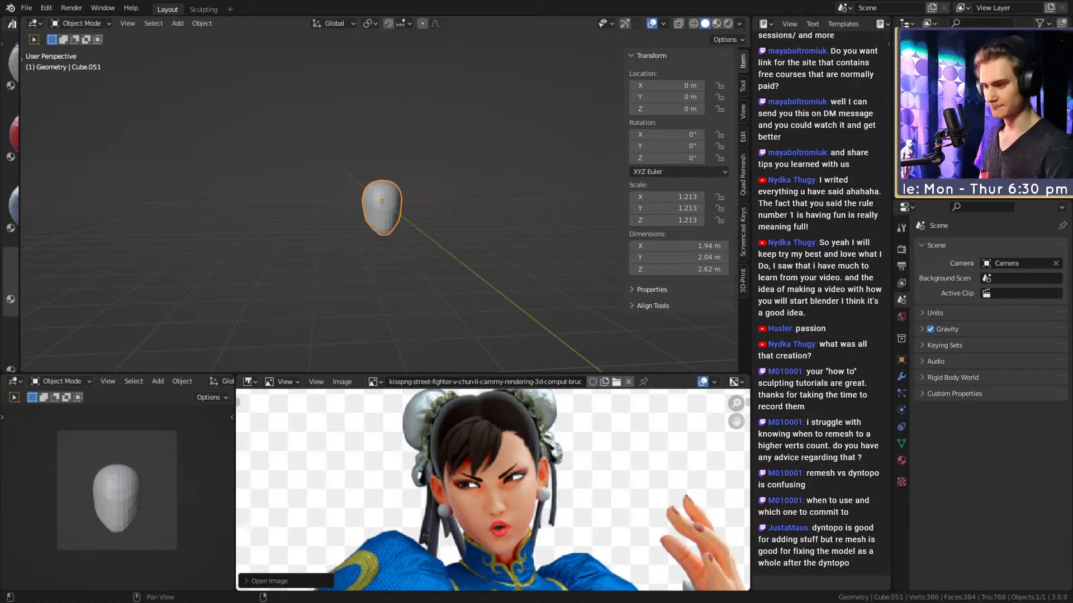
pyautogui.scroll(2, 474, 483)
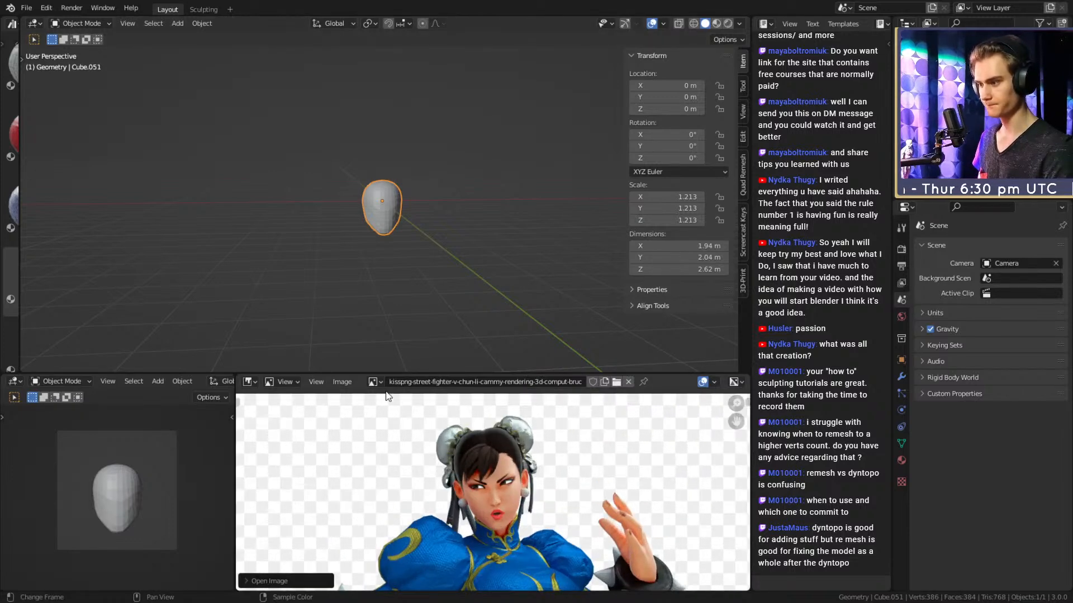
# Switch the reference image to the already loaded Chun-Li summer vacation picture and frame her upper body.
pyautogui.click(372, 382)
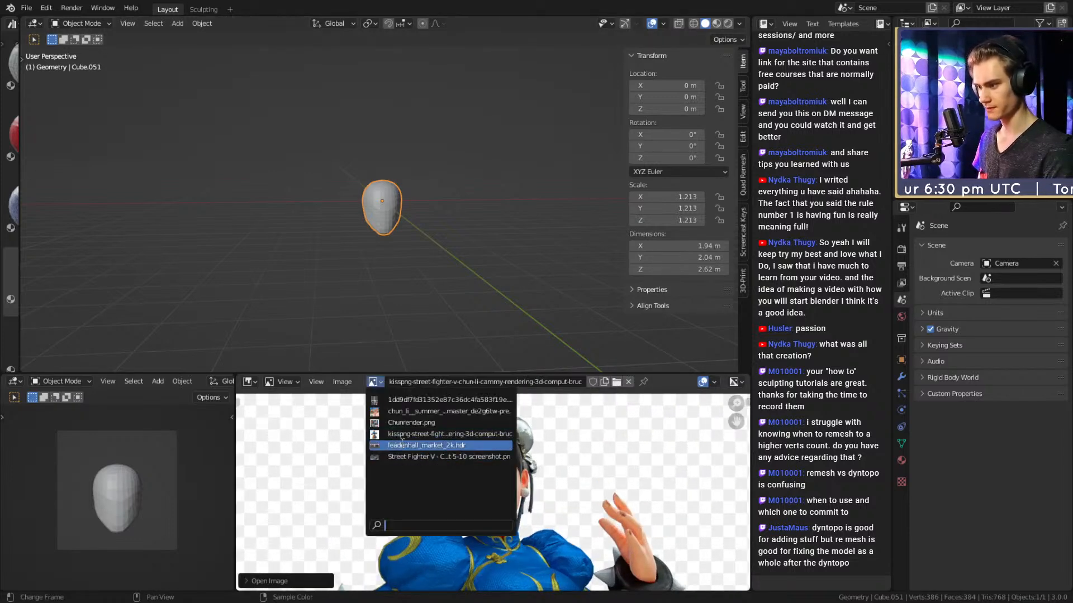
pyautogui.click(402, 411)
pyautogui.scroll(2, 469, 491)
pyautogui.scroll(1, 498, 480)
pyautogui.moveTo(499, 480); pyautogui.dragTo(537, 456, button='middle')
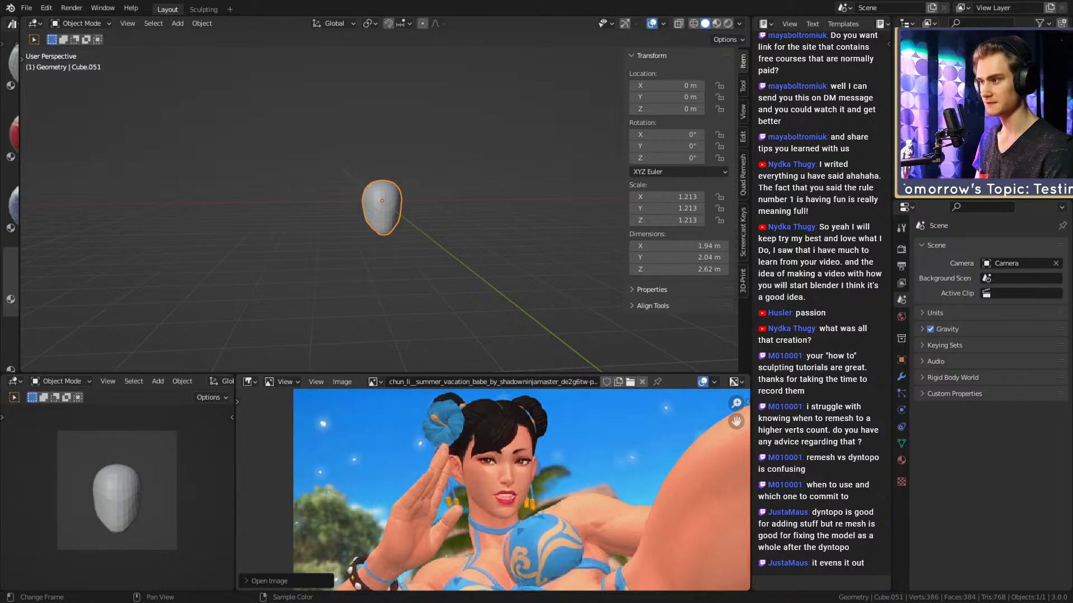
# Load bruno-peschiera-clee3.jpg as a reference image and examine the character's face from its different views.
pyautogui.doubleClick(498, 502)
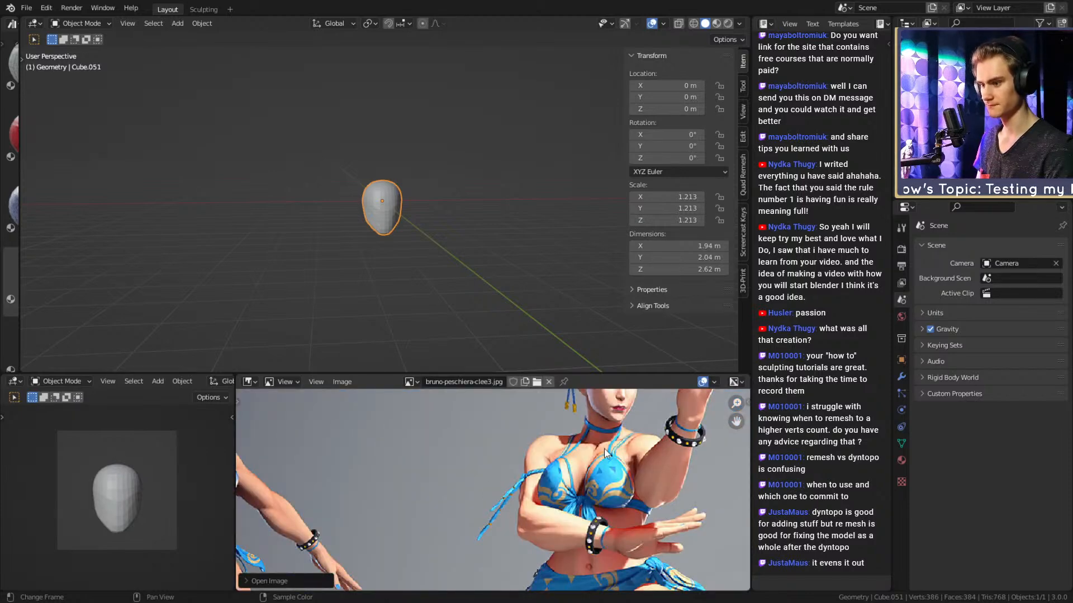
pyautogui.moveTo(605, 450); pyautogui.dragTo(590, 486, button='middle')
pyautogui.scroll(5, 464, 447)
pyautogui.moveTo(464, 447); pyautogui.dragTo(543, 493, button='middle')
pyautogui.scroll(-5, 543, 492)
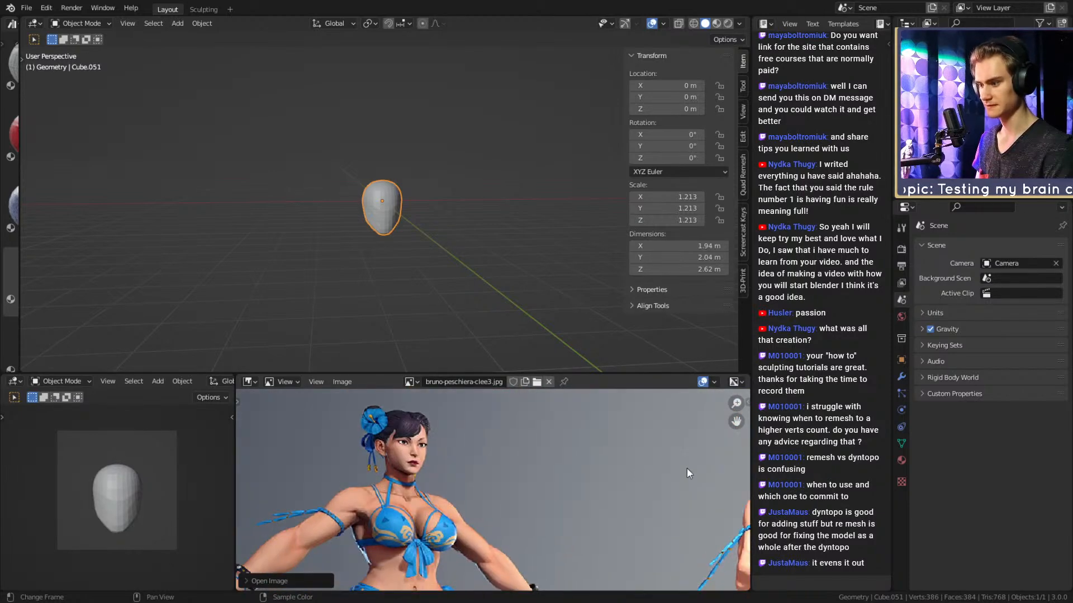
pyautogui.scroll(4, 493, 481)
pyautogui.moveTo(558, 460); pyautogui.dragTo(535, 486, button='middle')
pyautogui.scroll(-4, 616, 509)
pyautogui.moveTo(670, 536); pyautogui.dragTo(279, 469, button='middle')
pyautogui.scroll(-2, 564, 492)
pyautogui.scroll(3, 524, 474)
pyautogui.scroll(3, 545, 491)
pyautogui.scroll(-3, 545, 491)
pyautogui.scroll(5, 491, 464)
pyautogui.moveTo(491, 464); pyautogui.dragTo(540, 468, button='middle')
pyautogui.scroll(-3, 533, 480)
pyautogui.scroll(3, 542, 479)
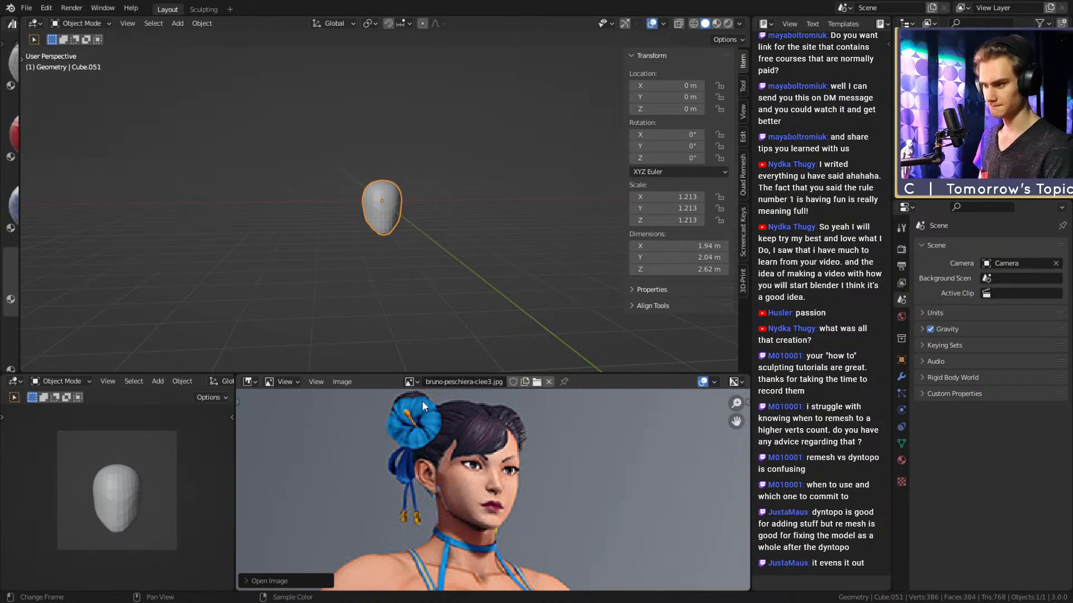
# Return from the bruno-peschiera image to the summer vacation reference and center her face.
pyautogui.click(409, 381)
pyautogui.click(444, 434)
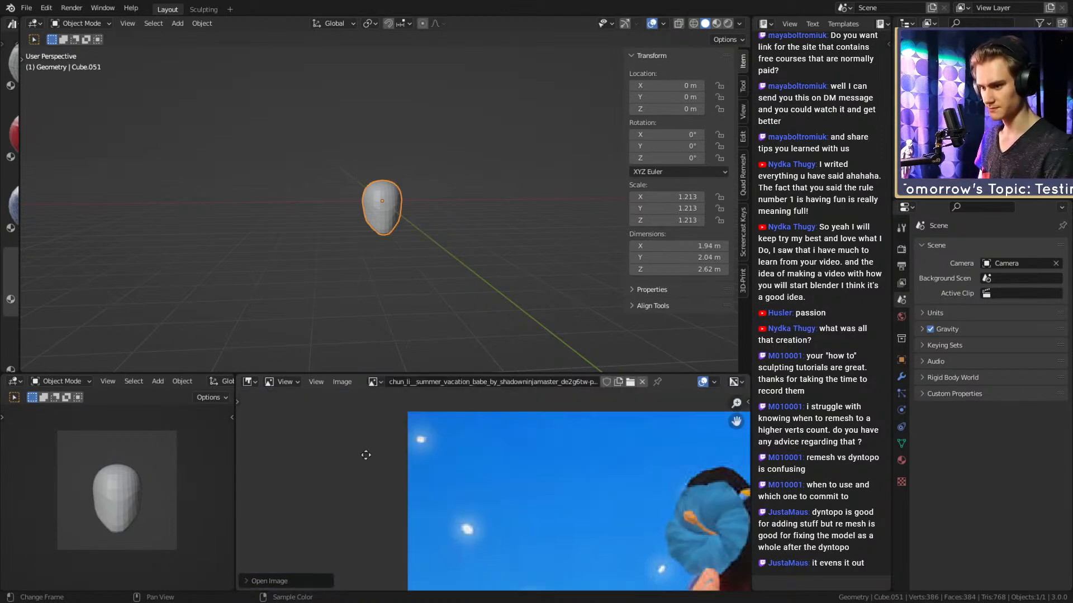
pyautogui.moveTo(365, 455); pyautogui.dragTo(343, 454, button='middle')
pyautogui.moveTo(660, 490); pyautogui.dragTo(401, 438, button='middle')
pyautogui.moveTo(615, 550); pyautogui.dragTo(576, 491, button='middle')
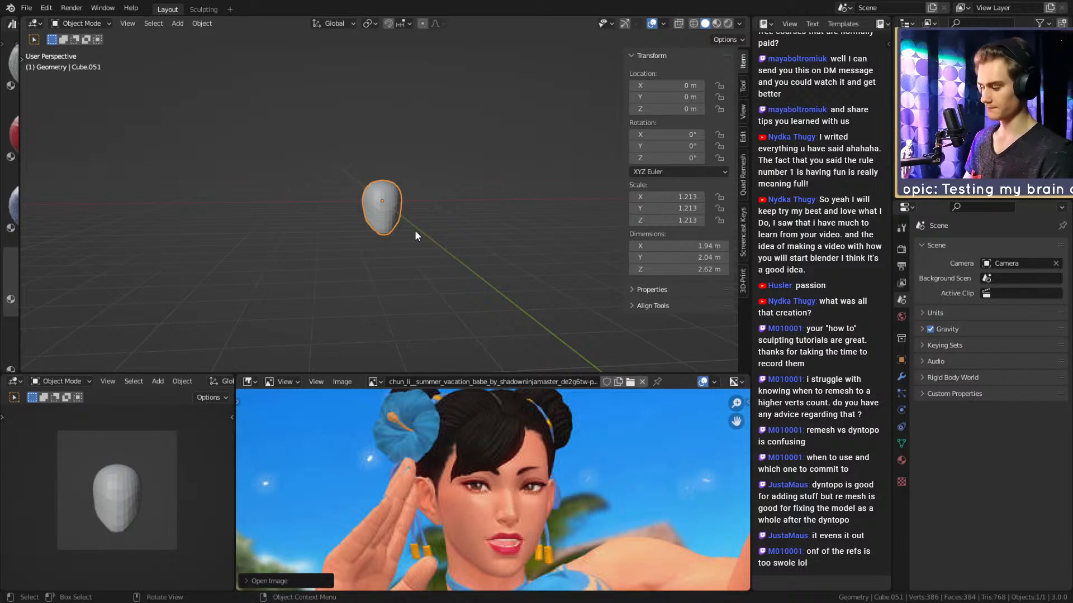
# Inspect the duplicated head up close and display the scene's output properties.
pyautogui.moveTo(428, 214); pyautogui.dragTo(467, 190, button='middle')
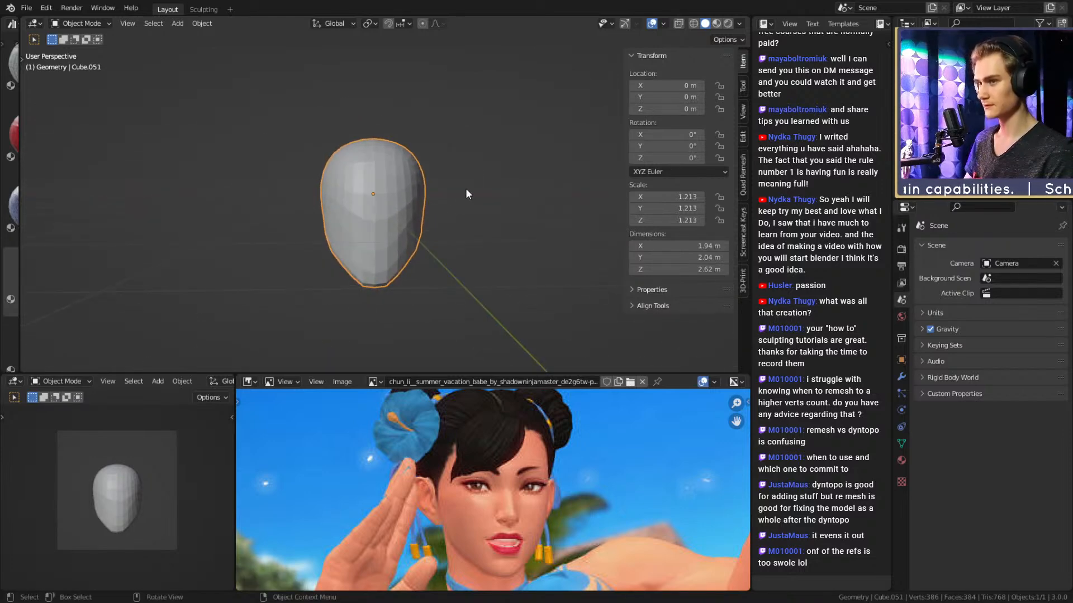
pyautogui.click(466, 189)
pyautogui.click(424, 191)
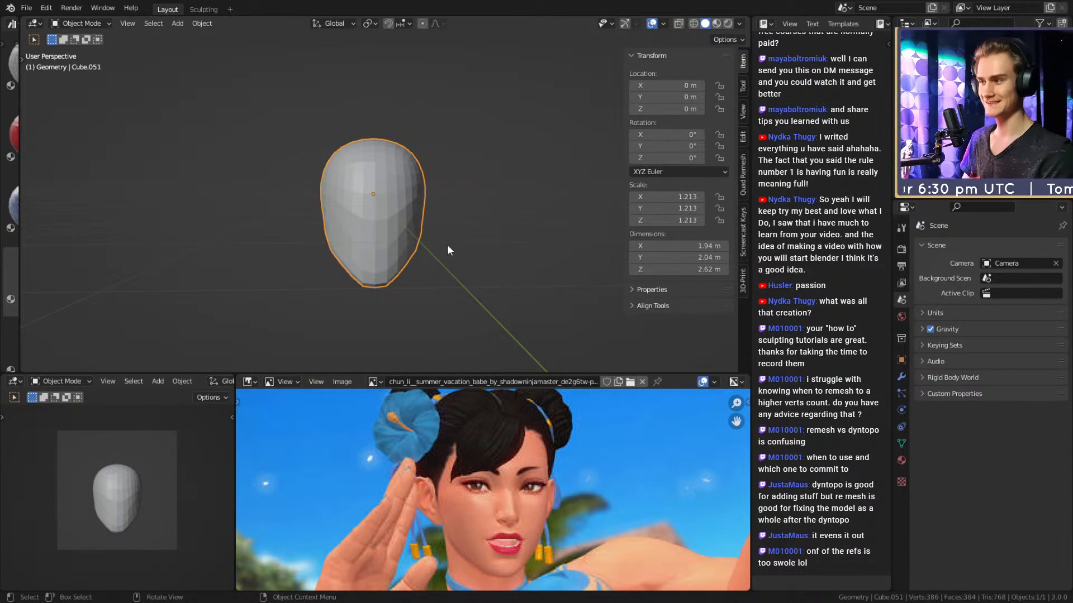
pyautogui.click(901, 267)
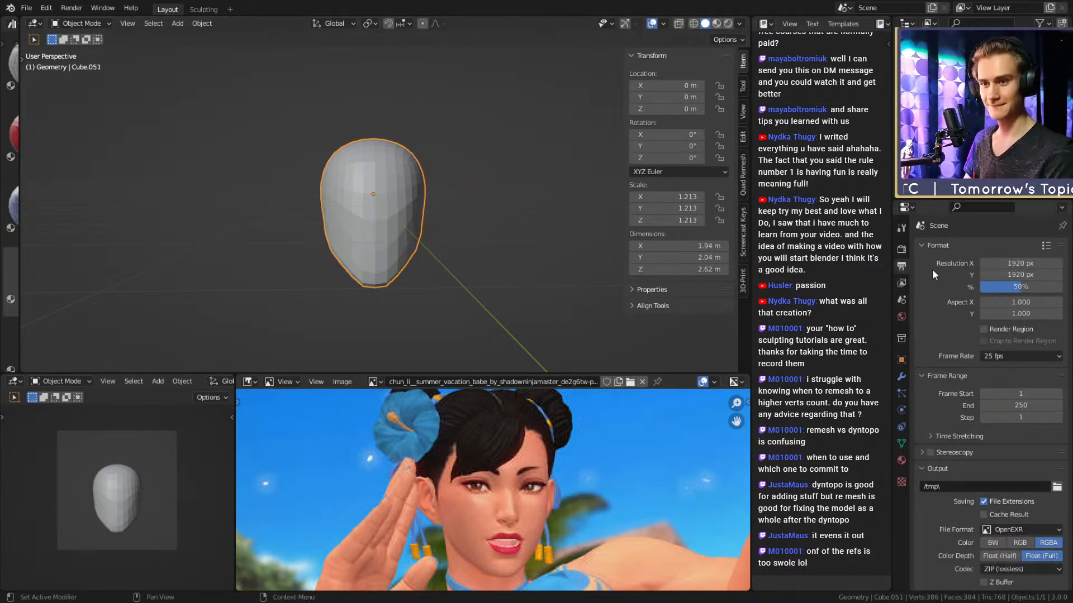
pyautogui.scroll(-2, 396, 210)
# Reselect the duplicated head, switch to the Sculpting workspace and frame the head from the front.
pyautogui.moveTo(395, 210); pyautogui.dragTo(451, 192, button='middle')
pyautogui.hotkey('alt', 'a')
pyautogui.click(379, 220)
pyautogui.scroll(2, 434, 216)
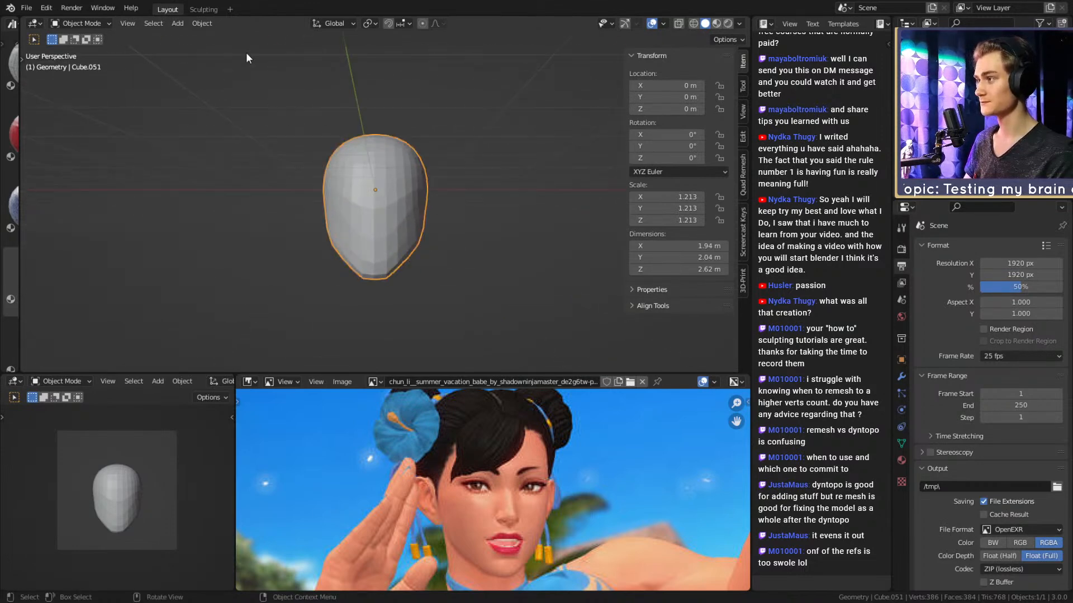
pyautogui.click(204, 9)
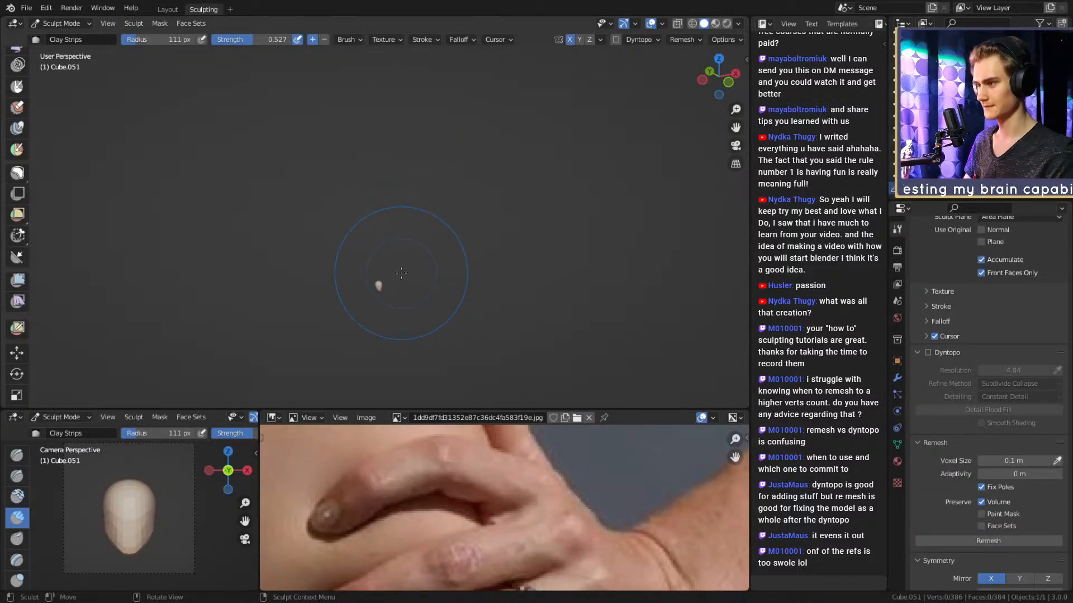
pyautogui.keyDown('shift'); pyautogui.moveTo(466, 308); pyautogui.dragTo(379, 248, button='middle'); pyautogui.keyUp('shift')
pyautogui.scroll(5, 373, 283)
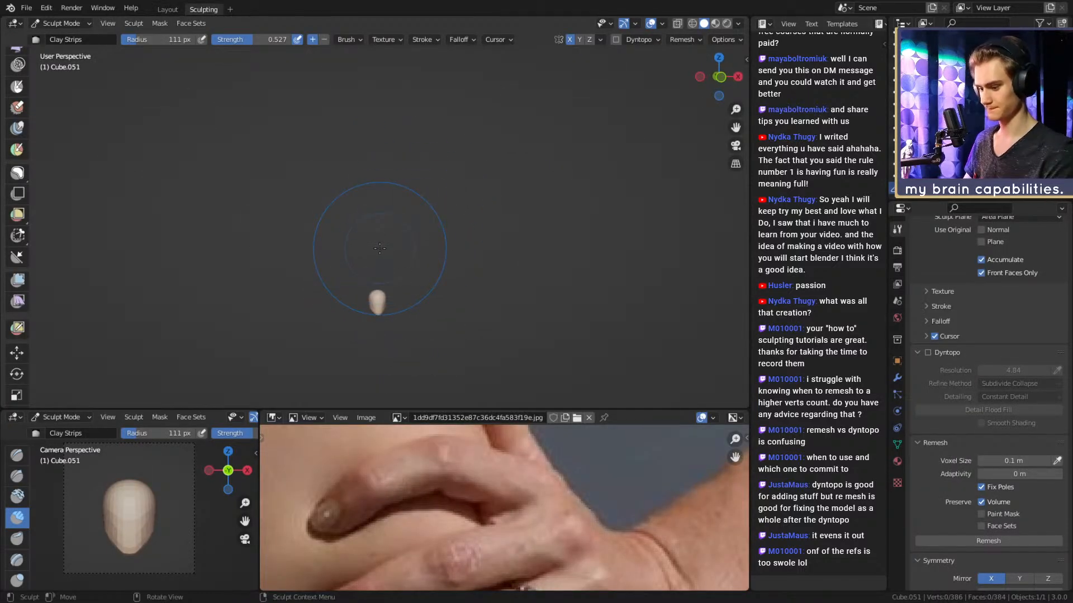
pyautogui.press('KP_Divide')
pyautogui.press('KP_Divide')
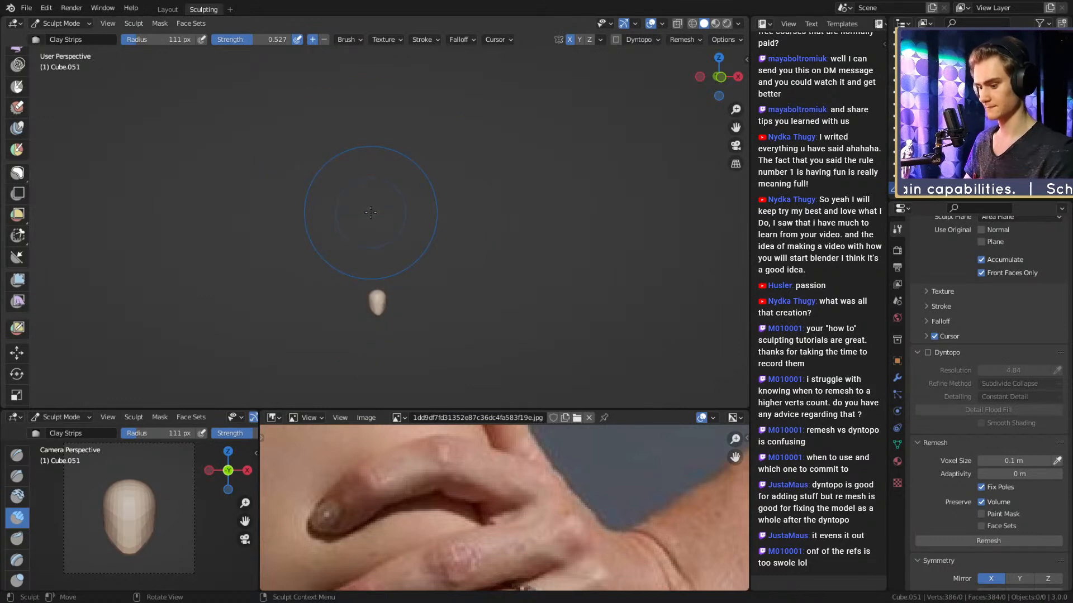
pyautogui.keyDown('shift'); pyautogui.moveTo(373, 297); pyautogui.dragTo(371, 217, button='middle'); pyautogui.keyUp('shift')
pyautogui.scroll(8, 353, 218)
pyautogui.moveTo(419, 252)
pyautogui.mouseDown(button='middle')
pyautogui.moveTo(408, 246)
pyautogui.moveTo(427, 263)
pyautogui.mouseUp(button='middle')
pyautogui.scroll(3, 413, 251)
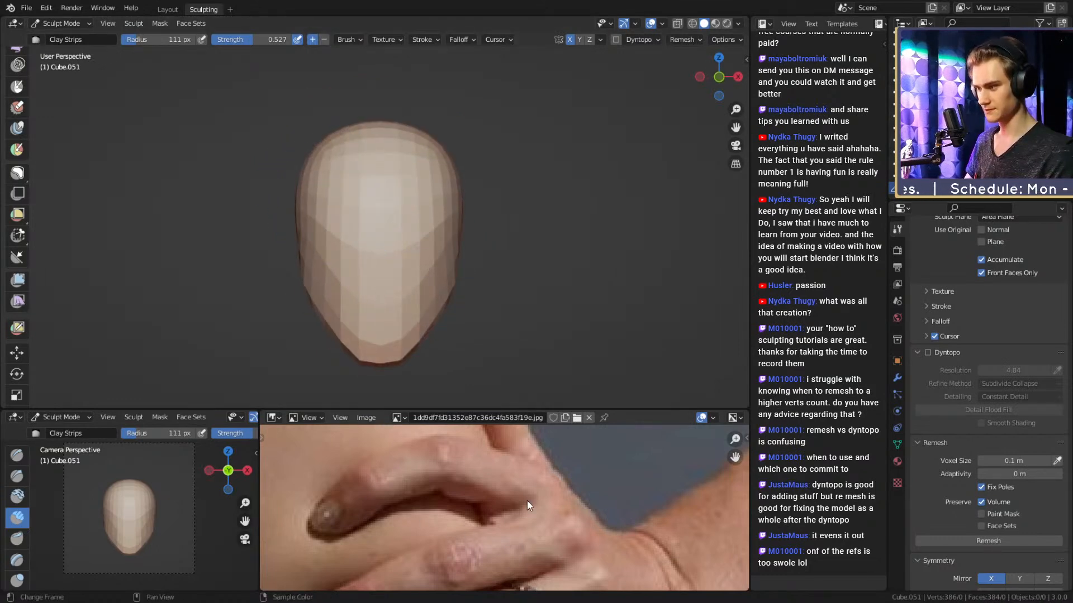
# Show the Chun-Li summer vacation picture as the reference in the Sculpting workspace and frame her face.
pyautogui.scroll(2, 526, 497)
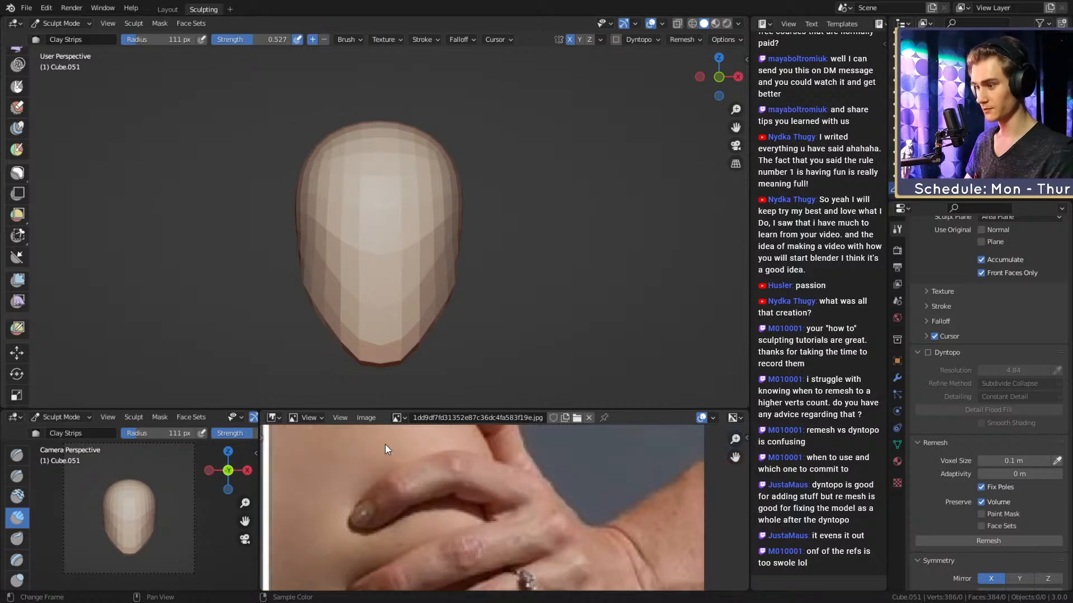
pyautogui.click(397, 418)
pyautogui.click(459, 458)
pyautogui.scroll(-4, 541, 476)
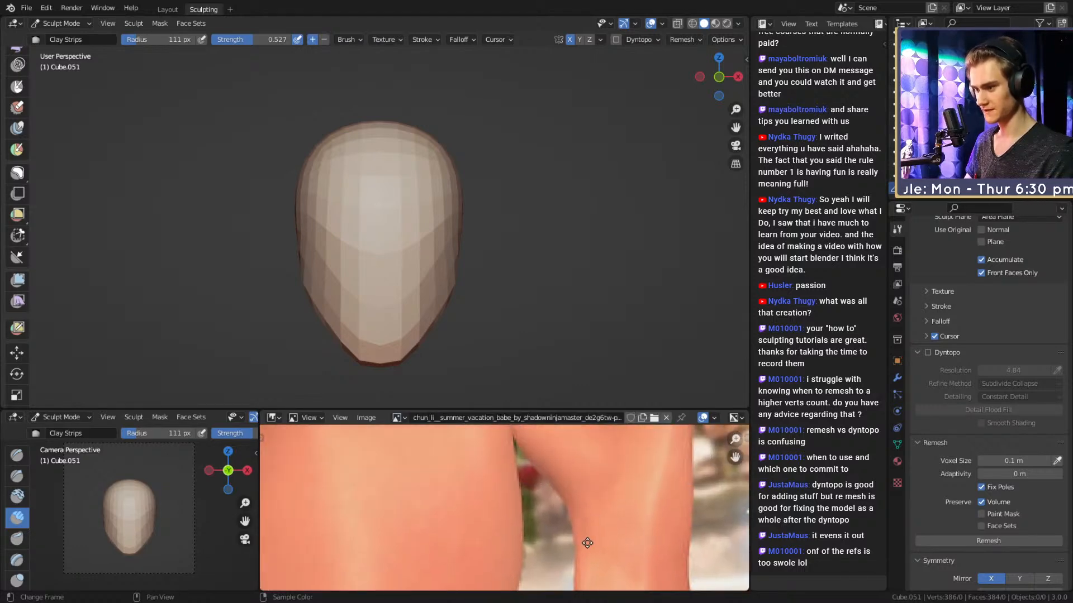
pyautogui.scroll(5, 548, 502)
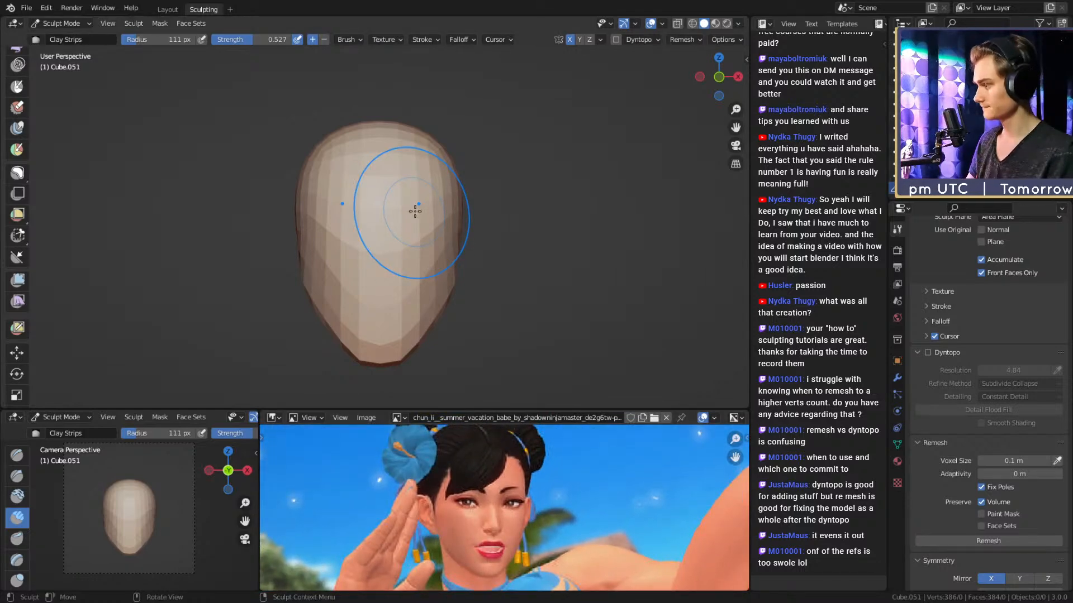
# Set the Clay Strips brush radius to 62 px and line up the view of the head.
pyautogui.press('f')
pyautogui.click(422, 282)
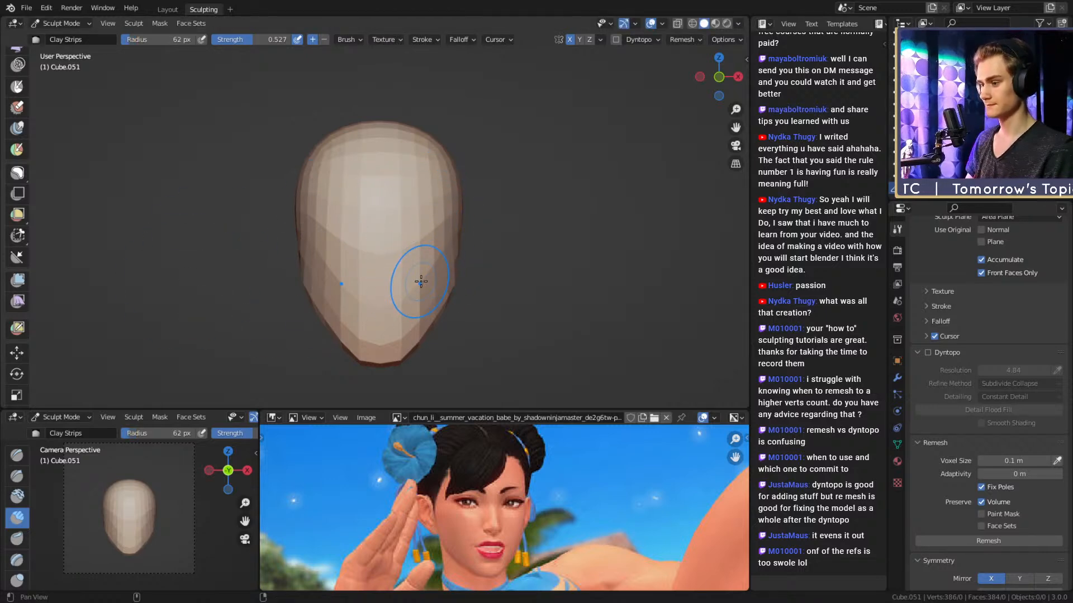
pyautogui.keyDown('alt'); pyautogui.keyDown('shift'); pyautogui.moveTo(422, 281); pyautogui.dragTo(422, 248); pyautogui.keyUp('shift'); pyautogui.keyUp('alt')
pyautogui.moveTo(421, 247)
pyautogui.mouseDown(button='middle')
pyautogui.moveTo(414, 230)
pyautogui.moveTo(439, 221)
pyautogui.mouseUp(button='middle')
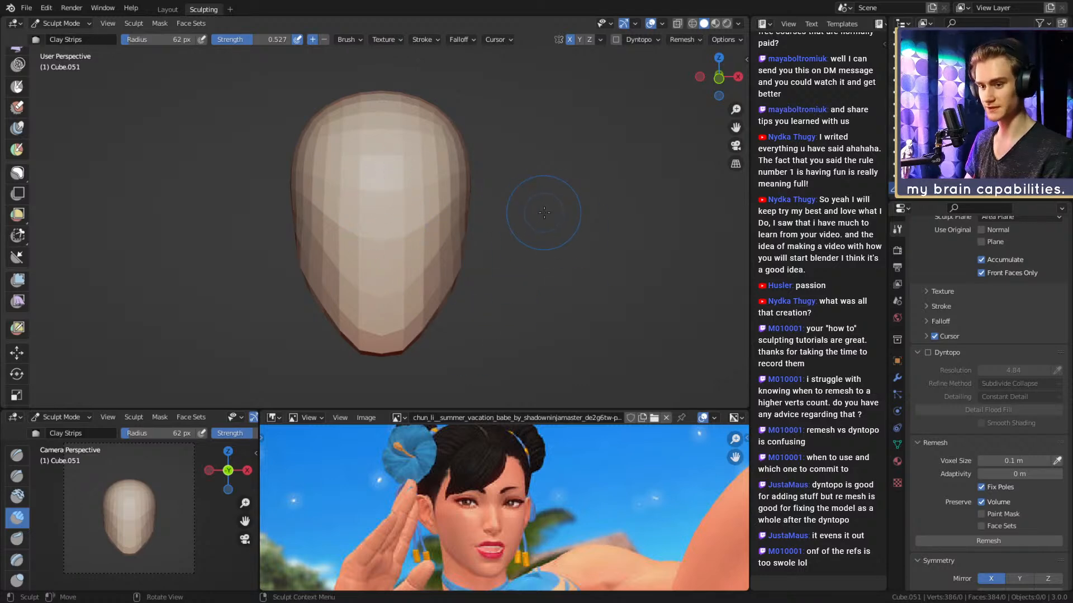
# Voxel-remesh the head with the 0.1 m voxel size and enable Dyntopo.
pyautogui.hotkey('ctrl', 'r')
pyautogui.moveTo(551, 226); pyautogui.dragTo(499, 252, button='middle')
pyautogui.click(932, 353)
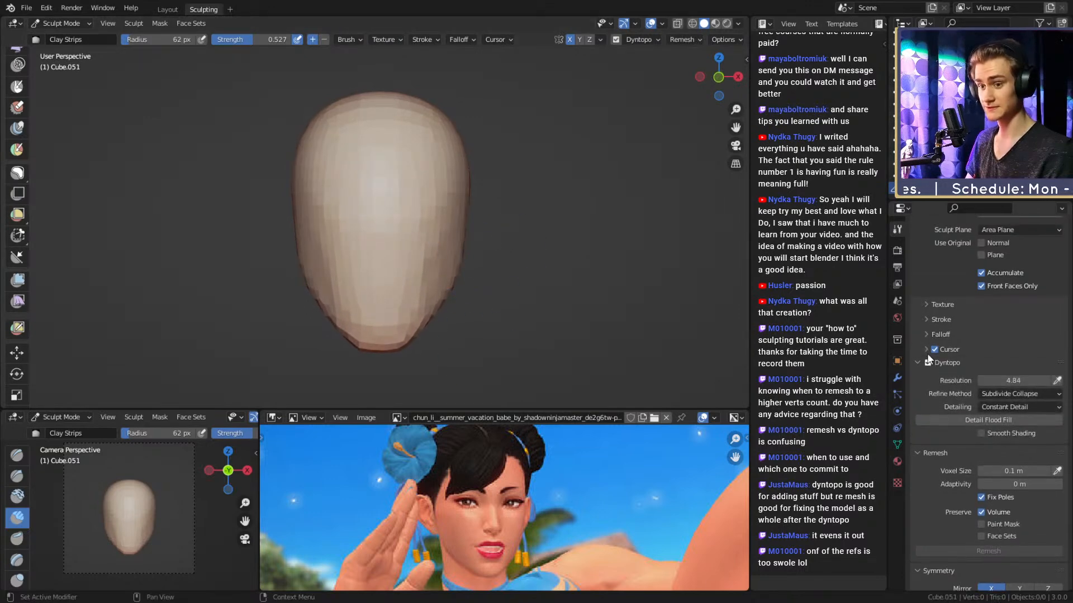
# Set the Dyntopo resolution to 20, reduce the Clay Strips radius to 28 px and undo a trial stroke on the face.
pyautogui.click(1015, 384)
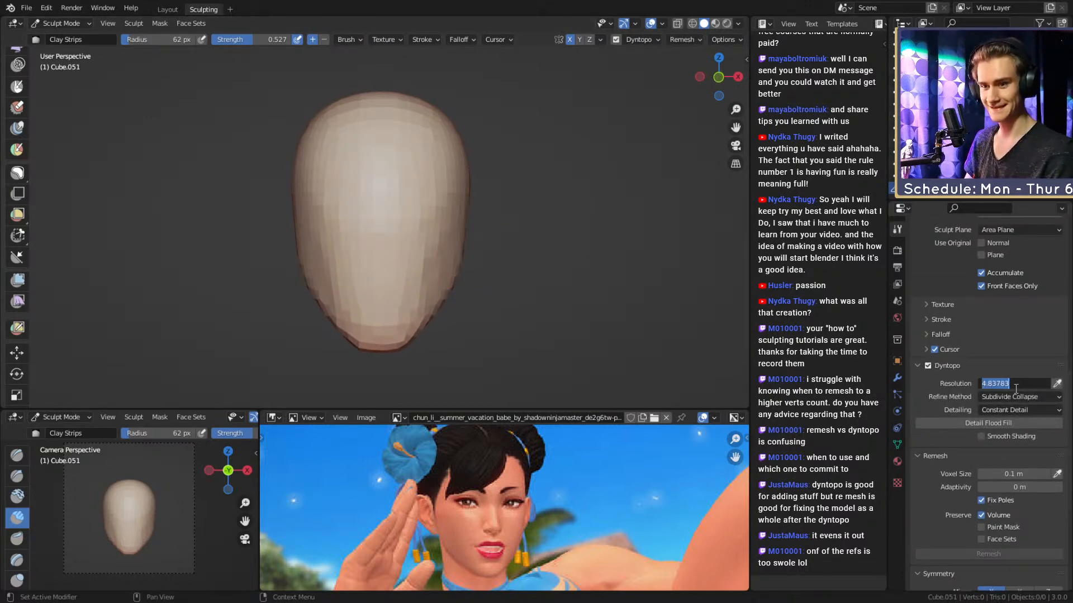
pyautogui.write('20')
pyautogui.press('Return')
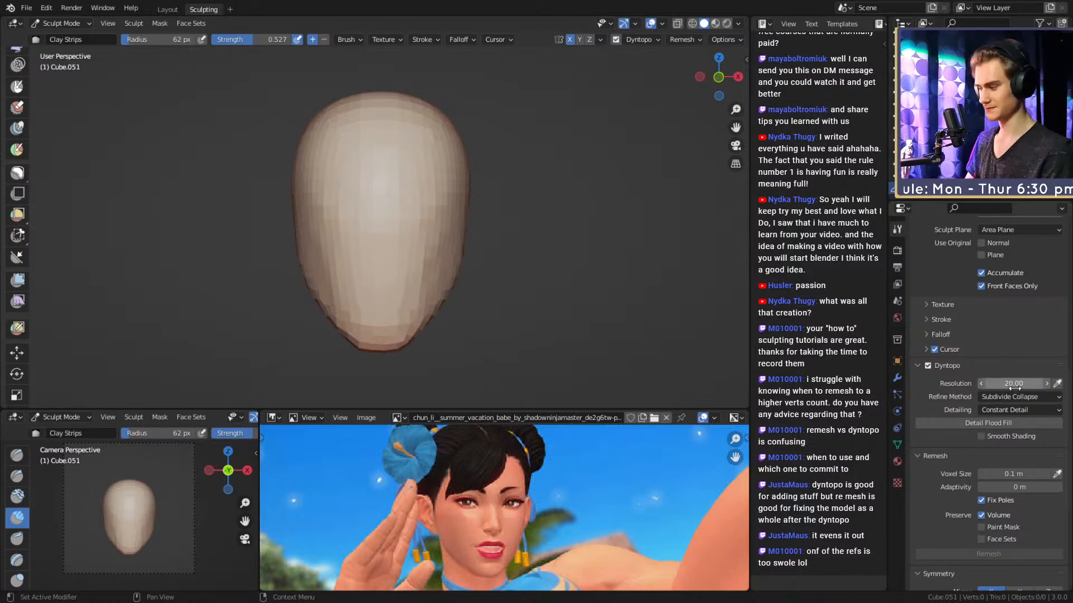
pyautogui.keyDown('ctrl'); pyautogui.moveTo(399, 253); pyautogui.dragTo(404, 221, button='middle'); pyautogui.keyUp('ctrl')
pyautogui.press('f')
pyautogui.click(388, 220)
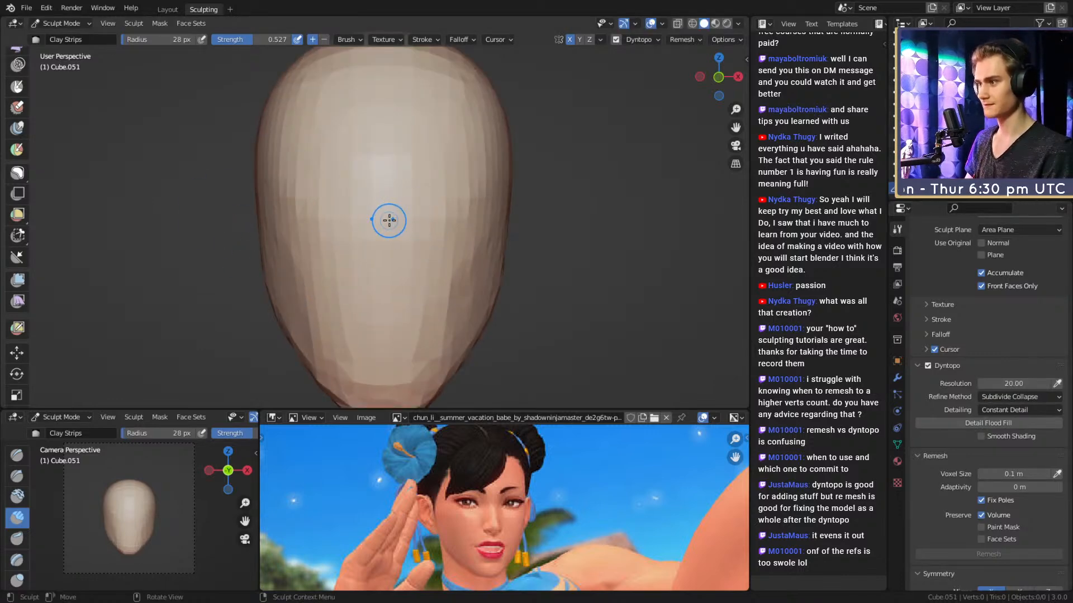
pyautogui.moveTo(419, 220)
pyautogui.mouseDown()
pyautogui.moveTo(427, 238)
pyautogui.moveTo(445, 189)
pyautogui.moveTo(419, 223)
pyautogui.mouseUp()
pyautogui.hotkey('ctrl', 'z')
# Carve two mirrored round eye sockets into the front of the head with Clay Strips.
pyautogui.press('f')
pyautogui.click(449, 225)
pyautogui.keyDown('ctrl'); pyautogui.keyDown('alt'); pyautogui.moveTo(420, 222); pyautogui.dragTo(426, 277); pyautogui.keyUp('alt'); pyautogui.keyUp('ctrl')
pyautogui.keyDown('alt'); pyautogui.keyDown('shift'); pyautogui.moveTo(425, 277); pyautogui.dragTo(429, 259); pyautogui.keyUp('shift'); pyautogui.keyUp('alt')
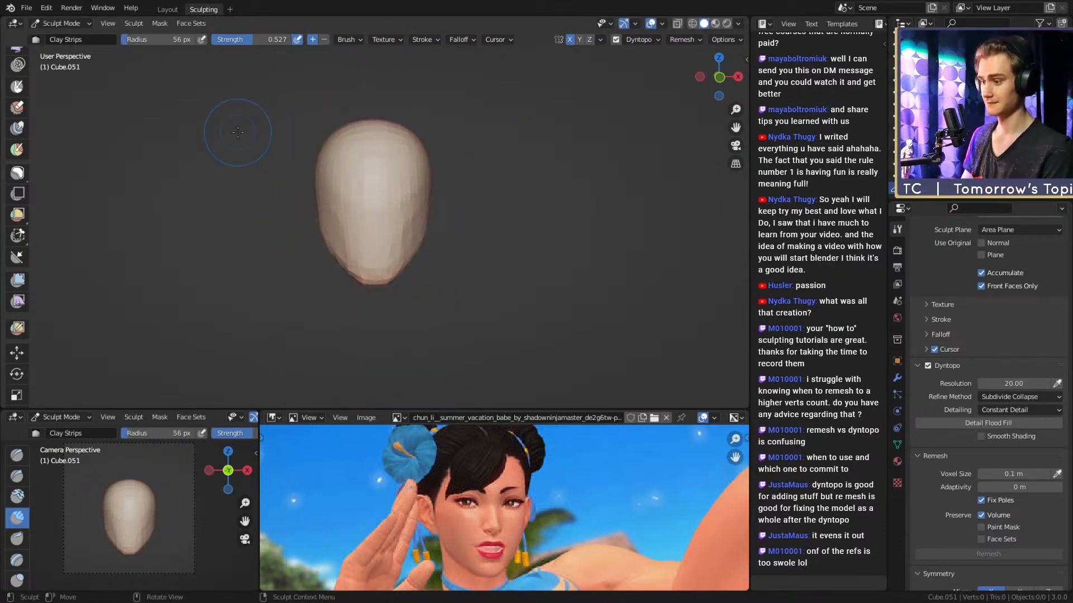
pyautogui.moveTo(450, 215)
pyautogui.keyDown('alt'); pyautogui.keyDown('shift'); pyautogui.mouseDown()
pyautogui.moveTo(440, 225)
pyautogui.moveTo(433, 202)
pyautogui.moveTo(398, 209)
pyautogui.moveTo(391, 244)
pyautogui.moveTo(387, 218)
pyautogui.moveTo(408, 215)
pyautogui.moveTo(410, 230)
pyautogui.moveTo(425, 216)
pyautogui.moveTo(397, 206)
pyautogui.moveTo(407, 212)
pyautogui.moveTo(401, 192)
pyautogui.moveTo(414, 211)
pyautogui.mouseUp(); pyautogui.keyUp('shift'); pyautogui.keyUp('alt')
pyautogui.press('[')
pyautogui.press('[')
pyautogui.press('[')
pyautogui.press('f')
pyautogui.click(392, 214)
pyautogui.press('f')
pyautogui.click(406, 203)
pyautogui.scroll(1, 412, 209)
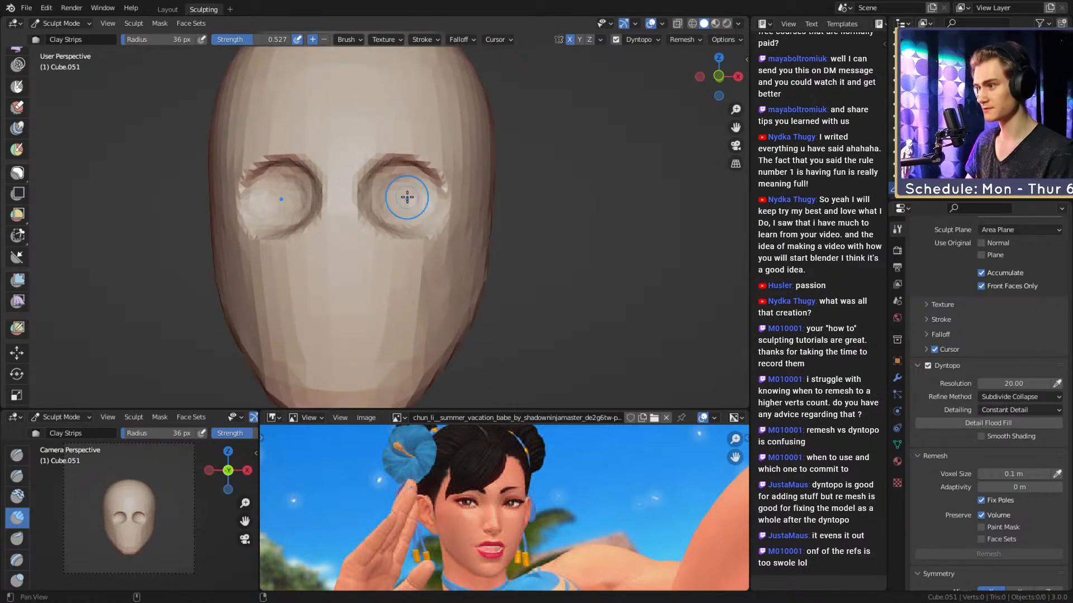
# Deepen and round the eye sockets with Clay Strips at a radius of about 40 px.
pyautogui.moveTo(407, 199); pyautogui.dragTo(403, 211, button='middle')
pyautogui.press('f')
pyautogui.click(398, 212)
pyautogui.moveTo(397, 211); pyautogui.dragTo(382, 213)
pyautogui.moveTo(385, 218); pyautogui.dragTo(379, 199, button='middle')
pyautogui.press('f')
pyautogui.click(388, 198)
pyautogui.moveTo(390, 194)
pyautogui.mouseDown()
pyautogui.moveTo(377, 194)
pyautogui.moveTo(380, 217)
pyautogui.mouseUp()
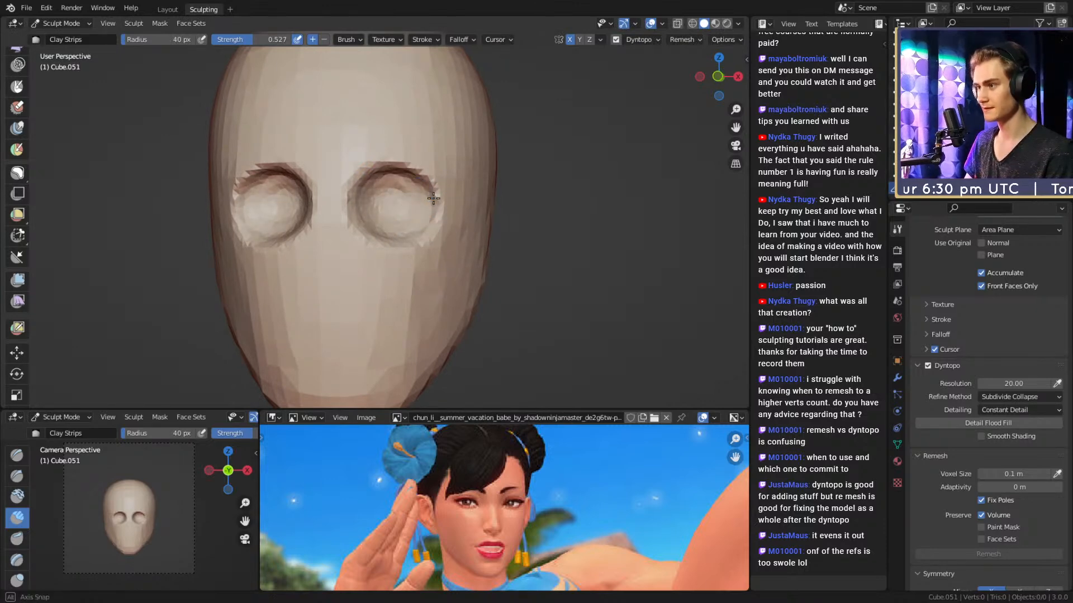
# Adjust the profile of the face below the eyes from the side with the Grab brush.
pyautogui.moveTo(380, 217)
pyautogui.mouseDown(button='middle')
pyautogui.moveTo(371, 203)
pyautogui.moveTo(352, 226)
pyautogui.mouseUp(button='middle')
pyautogui.moveTo(372, 223)
pyautogui.keyDown('shift'); pyautogui.mouseDown(button='middle')
pyautogui.moveTo(393, 224)
pyautogui.moveTo(346, 246)
pyautogui.moveTo(430, 246)
pyautogui.moveTo(423, 255)
pyautogui.mouseUp(button='middle'); pyautogui.keyUp('shift')
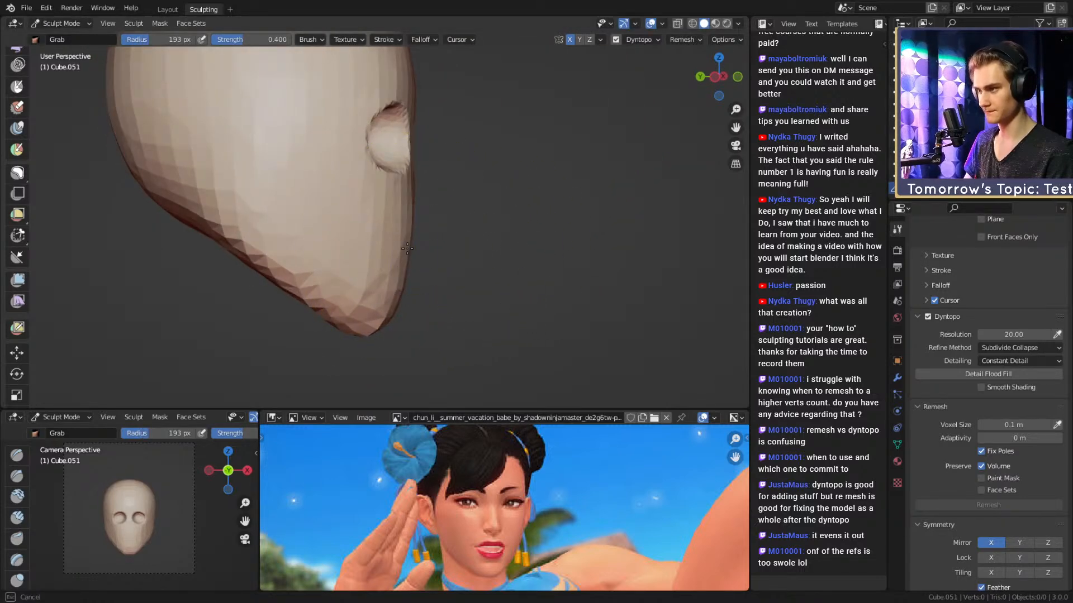
pyautogui.moveTo(407, 249); pyautogui.dragTo(400, 244)
pyautogui.press('f')
pyautogui.click(395, 240)
pyautogui.moveTo(458, 263)
pyautogui.mouseDown(button='middle')
pyautogui.moveTo(388, 278)
pyautogui.moveTo(381, 232)
pyautogui.moveTo(418, 235)
pyautogui.mouseUp(button='middle')
# Pull the surface around the eye sockets sideways with a resized Grab brush.
pyautogui.press('c')
pyautogui.press('f')
pyautogui.click(427, 202)
pyautogui.scroll(3, 391, 233)
pyautogui.press('g')
pyautogui.press('f')
pyautogui.click(458, 235)
pyautogui.press('f')
pyautogui.click(419, 237)
pyautogui.moveTo(385, 233); pyautogui.dragTo(364, 232)
# Reshape the upper rims of the eye sockets with the Grab brush at a radius of about 180 px.
pyautogui.moveTo(420, 224)
pyautogui.mouseDown(button='middle')
pyautogui.moveTo(408, 223)
pyautogui.moveTo(399, 199)
pyautogui.moveTo(418, 204)
pyautogui.mouseUp(button='middle')
pyautogui.press('f')
pyautogui.press('f')
pyautogui.click(420, 196)
pyautogui.press('f')
pyautogui.click(447, 190)
pyautogui.press('f')
pyautogui.click(496, 186)
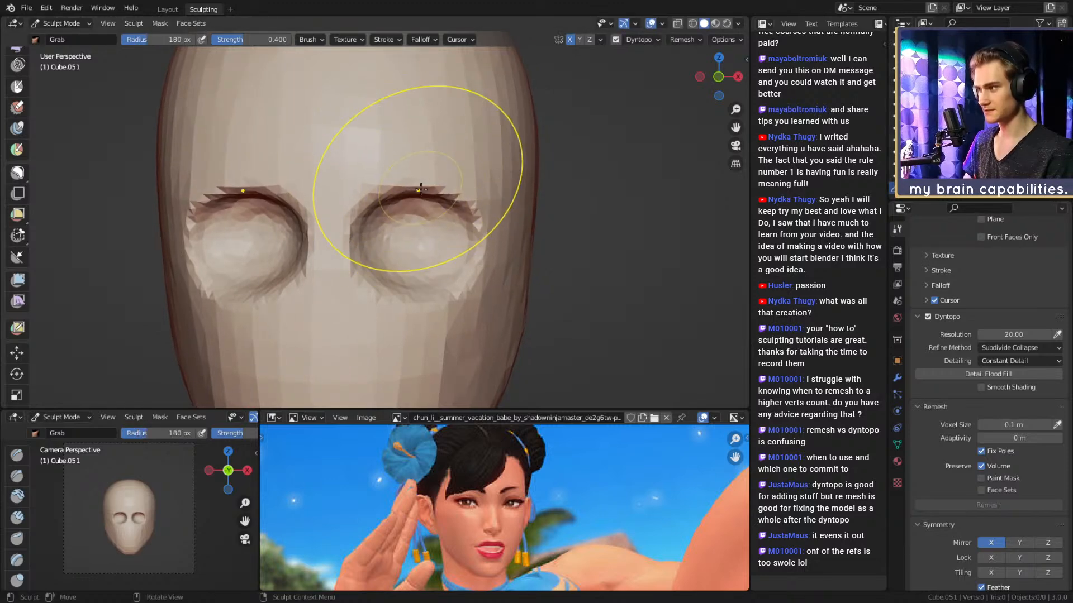
pyautogui.keyDown('shift'); pyautogui.moveTo(437, 241); pyautogui.dragTo(435, 213, button='middle'); pyautogui.keyUp('shift')
pyautogui.press('f')
pyautogui.click(401, 224)
pyautogui.keyDown('shift'); pyautogui.moveTo(419, 259); pyautogui.dragTo(416, 207, button='middle'); pyautogui.keyUp('shift')
# Sculpt the area between the brows with a small Clay Strips brush.
pyautogui.press('c')
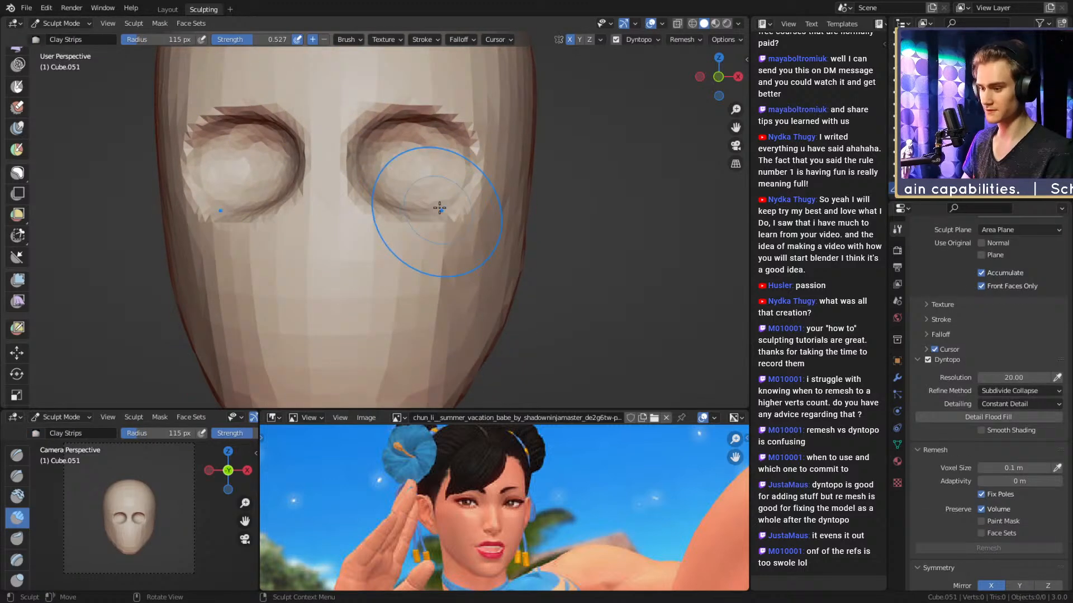
pyautogui.press('f')
pyautogui.click(413, 193)
pyautogui.keyDown('shift'); pyautogui.moveTo(397, 168); pyautogui.dragTo(399, 246, button='middle'); pyautogui.keyUp('shift')
pyautogui.scroll(1, 399, 215)
pyautogui.press('f')
pyautogui.click(365, 243)
pyautogui.keyDown('shift'); pyautogui.moveTo(349, 193); pyautogui.dragTo(370, 219, button='middle'); pyautogui.keyUp('shift')
pyautogui.press('f')
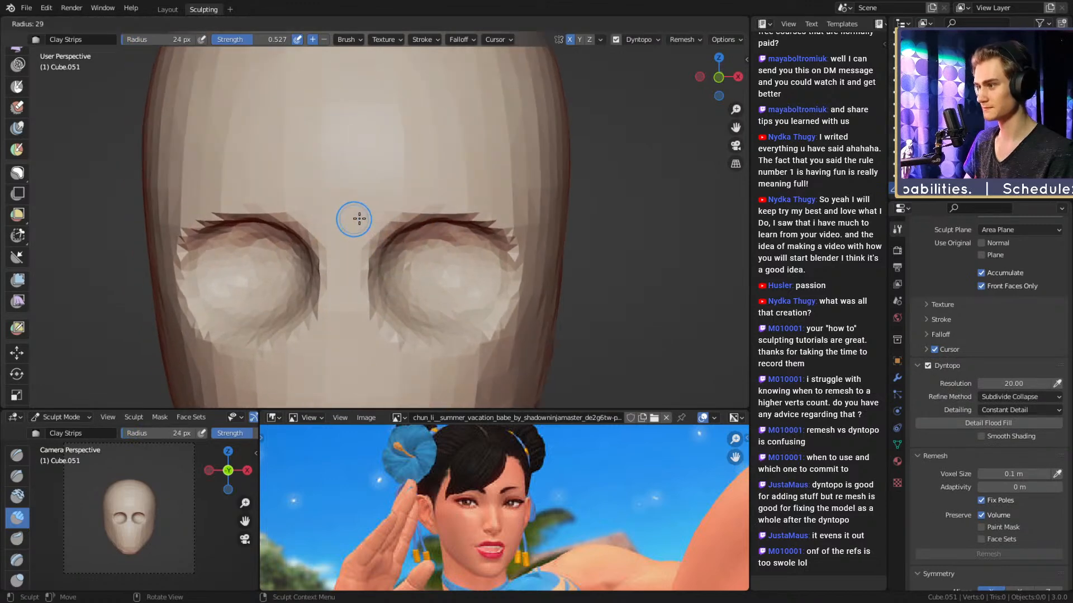
pyautogui.click(379, 218)
pyautogui.moveTo(375, 182); pyautogui.dragTo(359, 227)
pyautogui.moveTo(370, 208); pyautogui.dragTo(361, 233, button='middle')
# Set the Clay Strips strength to 0.345 and work the bridge of the nose between the eye sockets at an 82 px radius.
pyautogui.hotkey('shift', 'f')
pyautogui.click(371, 220)
pyautogui.moveTo(384, 192); pyautogui.dragTo(364, 229)
pyautogui.moveTo(396, 209); pyautogui.dragTo(383, 220, button='middle')
pyautogui.press('f')
pyautogui.click(402, 207)
pyautogui.moveTo(343, 255); pyautogui.dragTo(343, 265)
pyautogui.press('f')
pyautogui.click(347, 242)
pyautogui.keyDown('shift'); pyautogui.moveTo(348, 265); pyautogui.dragTo(347, 215, button='middle'); pyautogui.keyUp('shift')
pyautogui.moveTo(353, 218); pyautogui.dragTo(358, 247)
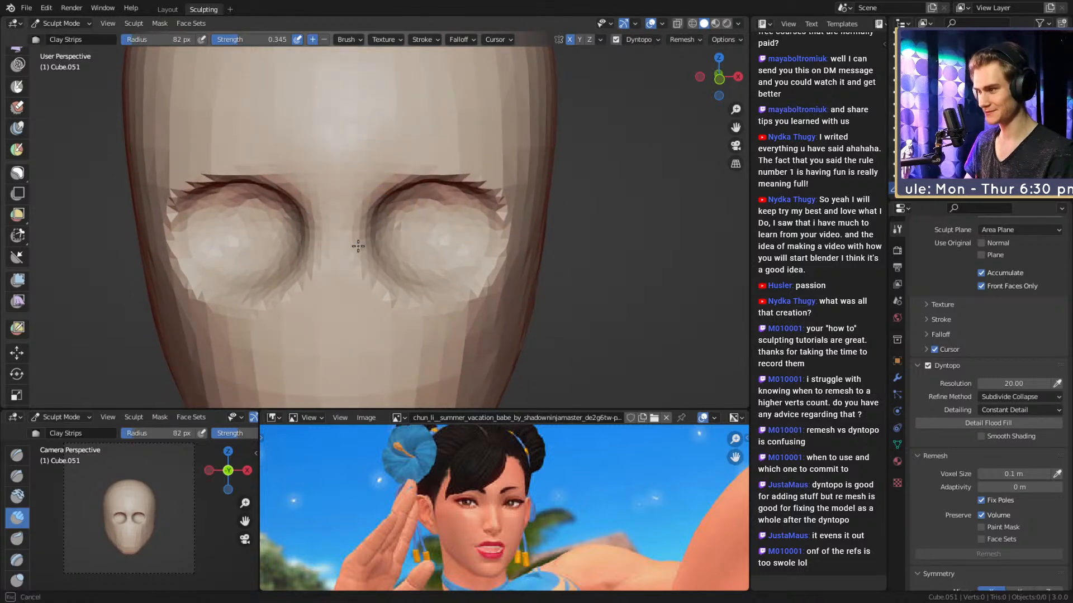
# Build up the brow ridges above the eye sockets with Clay Strips at a 49 px radius.
pyautogui.moveTo(431, 180)
pyautogui.mouseDown(button='middle')
pyautogui.moveTo(352, 199)
pyautogui.moveTo(387, 207)
pyautogui.mouseUp(button='middle')
pyautogui.press('f')
pyautogui.press('f')
pyautogui.click(349, 216)
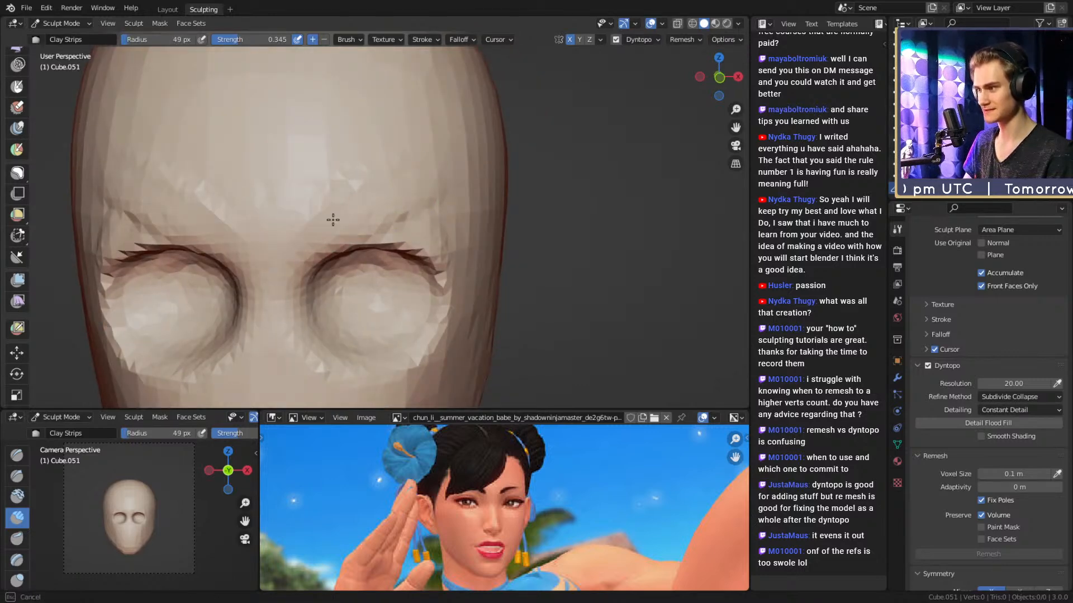
pyautogui.moveTo(333, 220); pyautogui.dragTo(351, 211)
# Adjust the brow with the Grab brush, then refine the brow ridges with Clay Strips at a 30 px radius.
pyautogui.moveTo(358, 204)
pyautogui.mouseDown(button='middle')
pyautogui.moveTo(366, 190)
pyautogui.moveTo(371, 206)
pyautogui.moveTo(431, 234)
pyautogui.moveTo(438, 275)
pyautogui.moveTo(398, 264)
pyautogui.moveTo(413, 262)
pyautogui.moveTo(395, 217)
pyautogui.moveTo(385, 230)
pyautogui.moveTo(377, 211)
pyautogui.moveTo(395, 220)
pyautogui.mouseUp(button='middle')
pyautogui.press('g')
pyautogui.press('f')
pyautogui.click(440, 262)
pyautogui.press('f')
pyautogui.click(393, 259)
pyautogui.press('c')
pyautogui.press('f')
pyautogui.click(335, 212)
pyautogui.press('f')
pyautogui.click(420, 241)
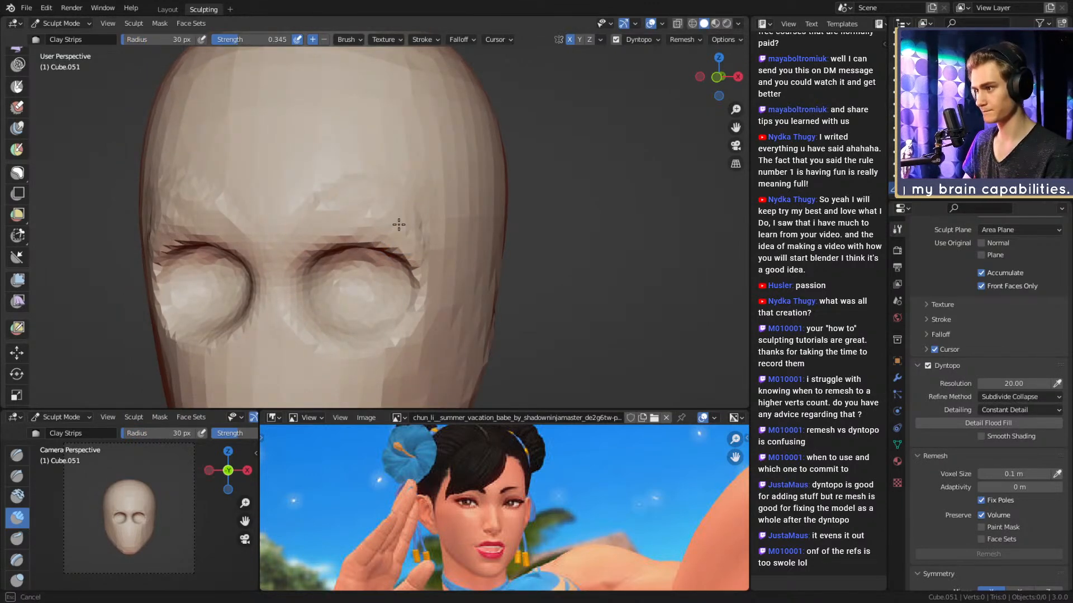
# Shape the inner brows and the area above the nose bridge with Clay Strips, enlarging the radius to 54 px.
pyautogui.moveTo(407, 221); pyautogui.dragTo(409, 248, button='middle')
pyautogui.moveTo(341, 254)
pyautogui.mouseDown()
pyautogui.moveTo(386, 249)
pyautogui.moveTo(369, 242)
pyautogui.mouseUp()
pyautogui.moveTo(399, 242); pyautogui.dragTo(391, 230, button='middle')
pyautogui.press('f')
pyautogui.click(288, 243)
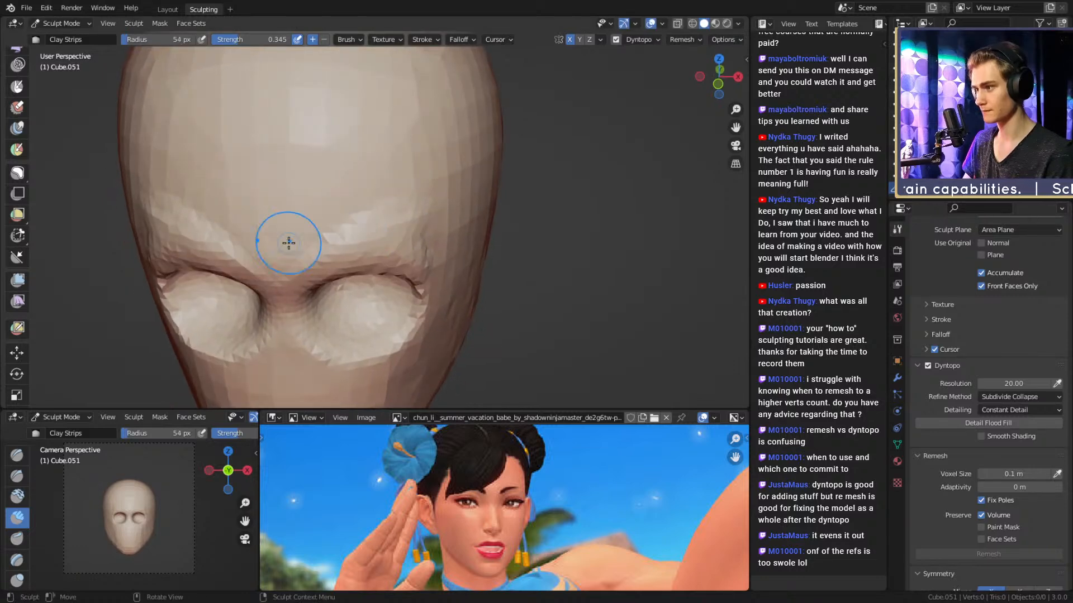
# Fill out the forehead above the brows with Clay Strips at a 66 px radius.
pyautogui.moveTo(326, 191)
pyautogui.mouseDown(button='middle')
pyautogui.moveTo(383, 198)
pyautogui.moveTo(371, 189)
pyautogui.mouseUp(button='middle')
pyautogui.press('f')
pyautogui.moveTo(371, 190); pyautogui.dragTo(385, 182, button='middle')
pyautogui.press('f')
pyautogui.click(358, 179)
pyautogui.moveTo(391, 183); pyautogui.dragTo(364, 146)
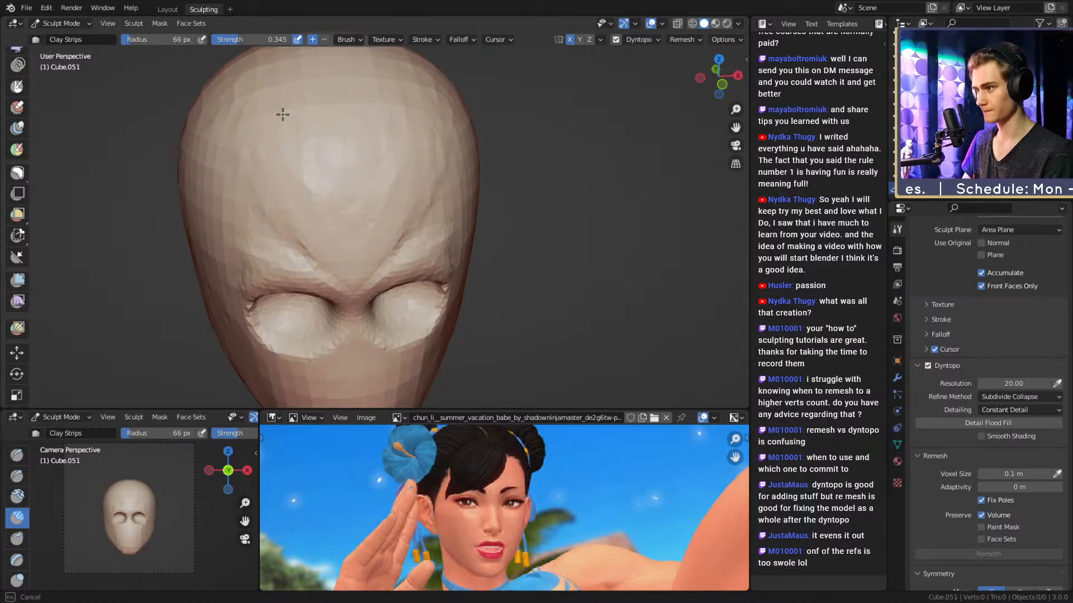
# Refine the forehead and brow transition from several angles and try the Crease brush.
pyautogui.moveTo(345, 243); pyautogui.dragTo(363, 159, button='middle')
pyautogui.press('f')
pyautogui.click(385, 158)
pyautogui.moveTo(354, 232); pyautogui.dragTo(362, 174, button='middle')
pyautogui.moveTo(389, 212)
pyautogui.keyDown('alt'); pyautogui.keyDown('shift'); pyautogui.mouseDown()
pyautogui.moveTo(364, 216)
pyautogui.moveTo(395, 103)
pyautogui.mouseUp(); pyautogui.keyUp('shift'); pyautogui.keyUp('alt')
pyautogui.hotkey('shift', 'c')
pyautogui.moveTo(335, 188)
pyautogui.keyDown('alt'); pyautogui.keyDown('shift'); pyautogui.mouseDown()
pyautogui.moveTo(393, 215)
pyautogui.moveTo(401, 197)
pyautogui.moveTo(419, 240)
pyautogui.moveTo(411, 232)
pyautogui.mouseUp(); pyautogui.keyUp('shift'); pyautogui.keyUp('alt')
pyautogui.moveTo(423, 244)
pyautogui.keyDown('ctrl'); pyautogui.keyDown('alt'); pyautogui.mouseDown()
pyautogui.moveTo(450, 213)
pyautogui.moveTo(415, 224)
pyautogui.moveTo(494, 205)
pyautogui.moveTo(438, 209)
pyautogui.mouseUp(); pyautogui.keyUp('alt'); pyautogui.keyUp('ctrl')
# Define the outer ends of the brow ridges with Clay Strips at a 25 px radius.
pyautogui.press('c')
pyautogui.press('f')
pyautogui.click(388, 196)
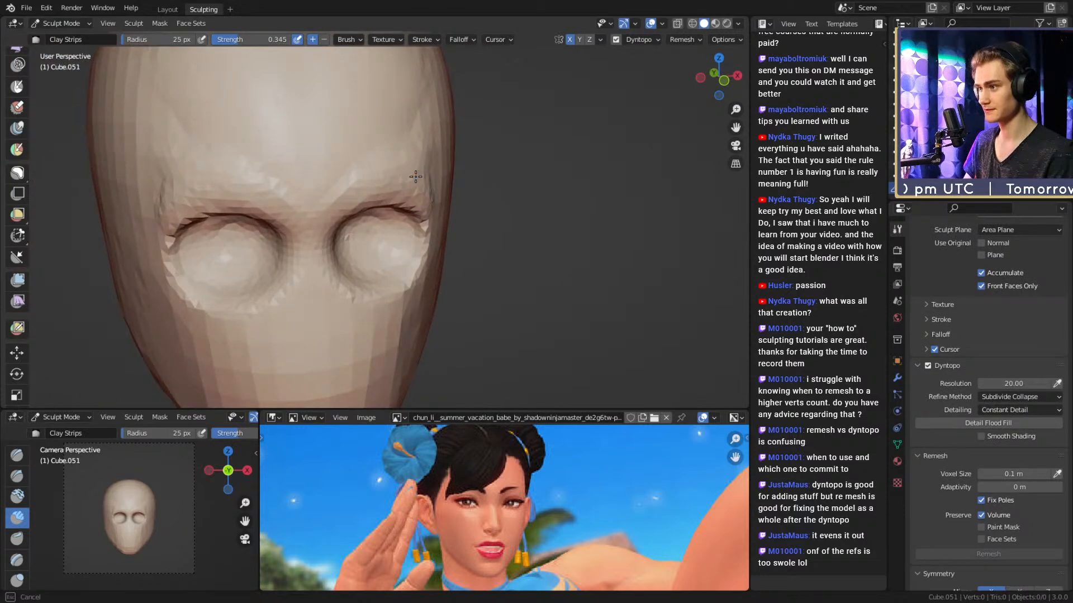
pyautogui.moveTo(405, 172); pyautogui.dragTo(419, 193)
pyautogui.moveTo(452, 203)
pyautogui.keyDown('alt'); pyautogui.mouseDown()
pyautogui.moveTo(416, 204)
pyautogui.moveTo(419, 192)
pyautogui.mouseUp(); pyautogui.keyUp('alt')
pyautogui.moveTo(419, 192)
pyautogui.keyDown('alt'); pyautogui.mouseDown()
pyautogui.moveTo(427, 196)
pyautogui.moveTo(415, 196)
pyautogui.mouseUp(); pyautogui.keyUp('alt')
# Build up the temple and the side of the forehead with Clay Strips at a 140 px radius.
pyautogui.press('f')
pyautogui.click(436, 191)
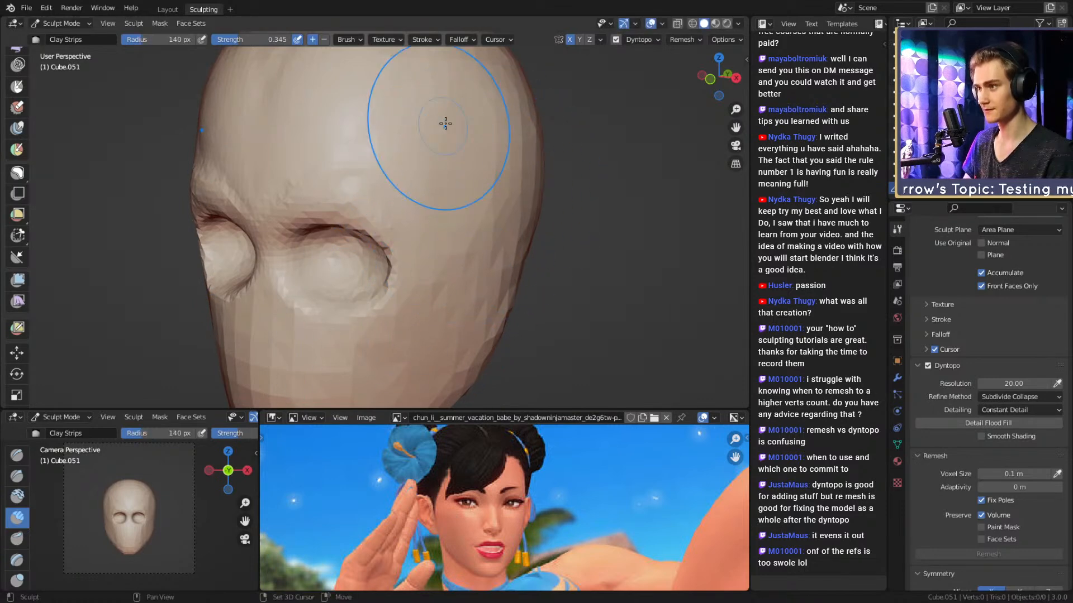
pyautogui.keyDown('alt'); pyautogui.keyDown('shift'); pyautogui.moveTo(482, 204); pyautogui.dragTo(451, 238); pyautogui.keyUp('shift'); pyautogui.keyUp('alt')
pyautogui.moveTo(413, 208)
pyautogui.keyDown('alt'); pyautogui.mouseDown()
pyautogui.moveTo(434, 206)
pyautogui.moveTo(415, 228)
pyautogui.moveTo(454, 197)
pyautogui.moveTo(397, 226)
pyautogui.moveTo(460, 184)
pyautogui.mouseUp(); pyautogui.keyUp('alt')
pyautogui.press('f')
pyautogui.click(419, 209)
# Round out the upper skull and forehead with Clay Strips at a 136 px radius.
pyautogui.moveTo(358, 228)
pyautogui.keyDown('alt'); pyautogui.keyDown('shift'); pyautogui.mouseDown()
pyautogui.moveTo(397, 162)
pyautogui.moveTo(422, 263)
pyautogui.mouseUp(); pyautogui.keyUp('shift'); pyautogui.keyUp('alt')
pyautogui.press('f')
pyautogui.click(392, 240)
pyautogui.moveTo(441, 195)
pyautogui.keyDown('alt'); pyautogui.mouseDown()
pyautogui.moveTo(427, 218)
pyautogui.moveTo(431, 249)
pyautogui.mouseUp(); pyautogui.keyUp('alt')
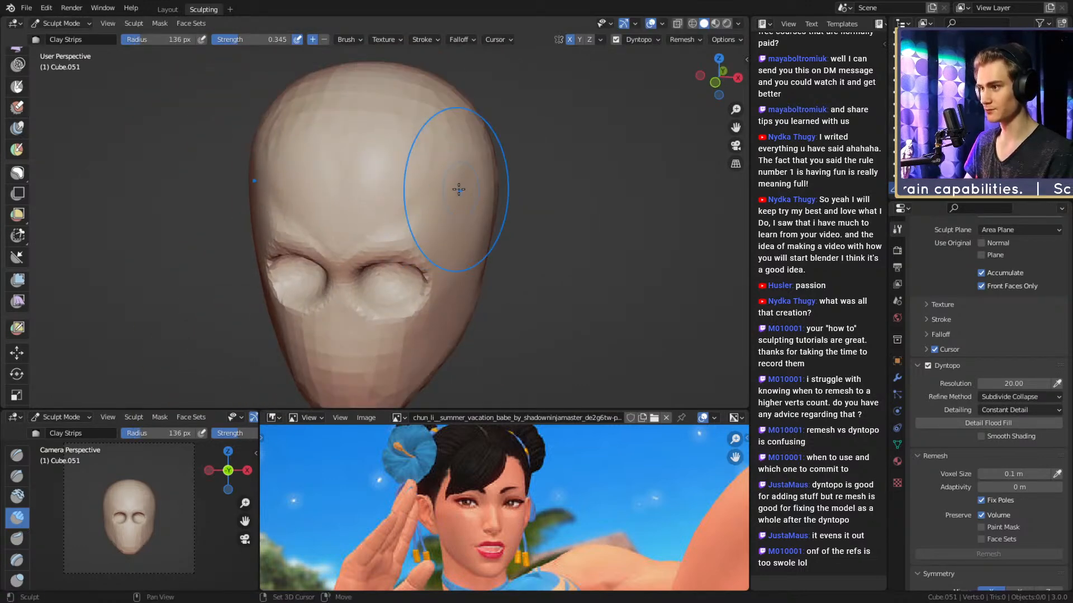
pyautogui.keyDown('alt'); pyautogui.moveTo(393, 121); pyautogui.dragTo(386, 219); pyautogui.keyUp('alt')
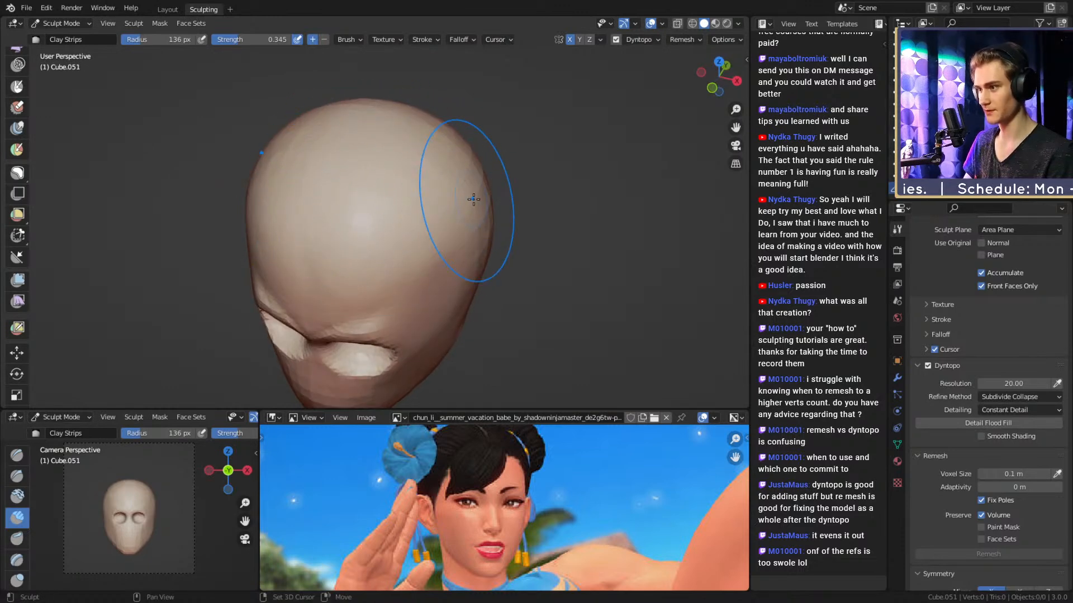
pyautogui.moveTo(474, 199)
pyautogui.keyDown('alt'); pyautogui.mouseDown()
pyautogui.moveTo(460, 179)
pyautogui.moveTo(470, 240)
pyautogui.moveTo(445, 236)
pyautogui.moveTo(454, 249)
pyautogui.moveTo(386, 204)
pyautogui.moveTo(373, 236)
pyautogui.mouseUp(); pyautogui.keyUp('alt')
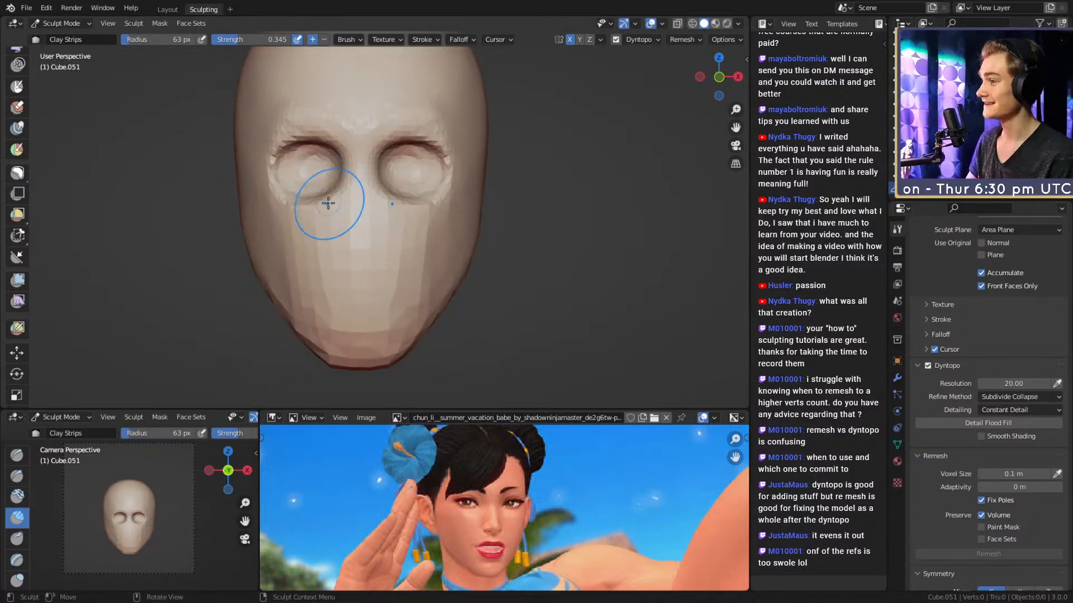
# Pull a nose out of the face in side view with the Snake Hook brush at a 120 px radius.
pyautogui.scroll(5, 419, 268)
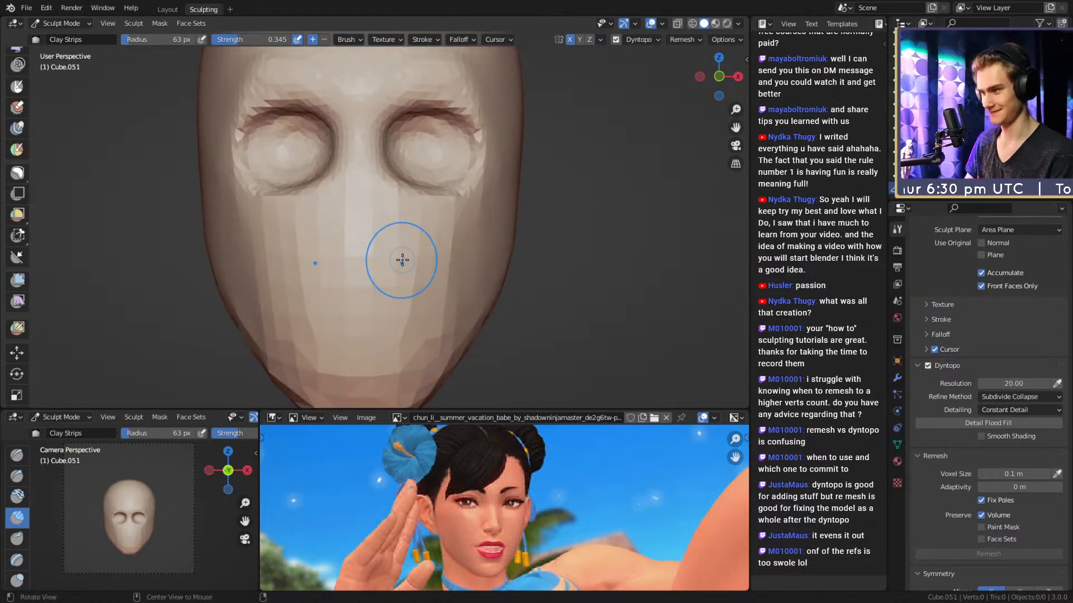
pyautogui.press('k')
pyautogui.keyDown('alt'); pyautogui.moveTo(444, 274); pyautogui.dragTo(409, 251); pyautogui.keyUp('alt')
pyautogui.press('f')
pyautogui.click(431, 268)
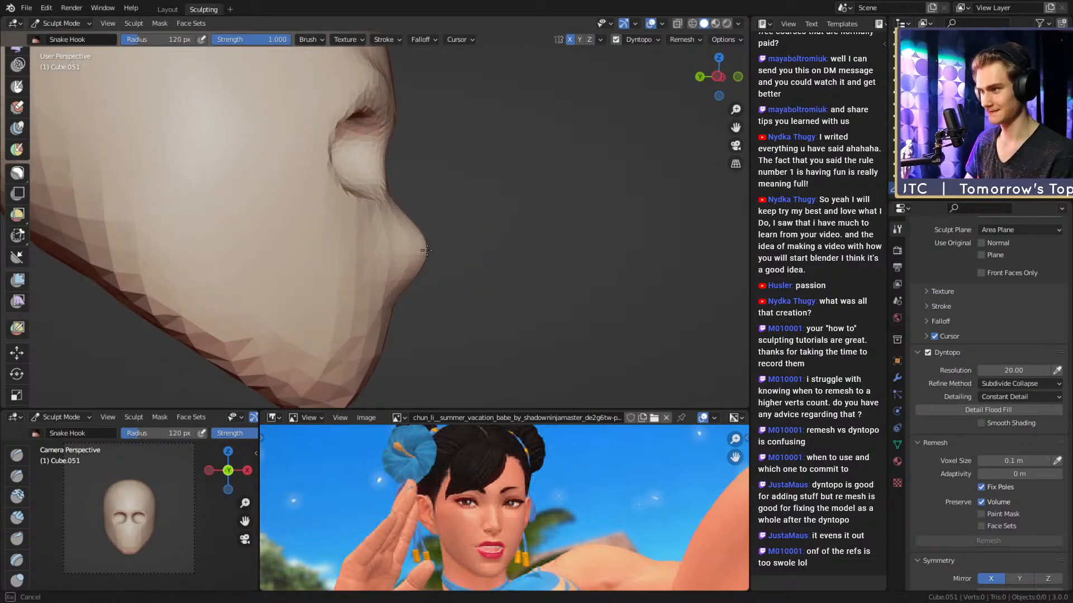
# Shape the nose bridge and tip in profile with Snake Hook, reducing the radius to 47 px.
pyautogui.press('f')
pyautogui.click(404, 197)
pyautogui.keyDown('shift'); pyautogui.moveTo(393, 181); pyautogui.dragTo(421, 151, button='middle'); pyautogui.keyUp('shift')
pyautogui.press('f')
pyautogui.click(417, 198)
pyautogui.press('f')
pyautogui.click(423, 189)
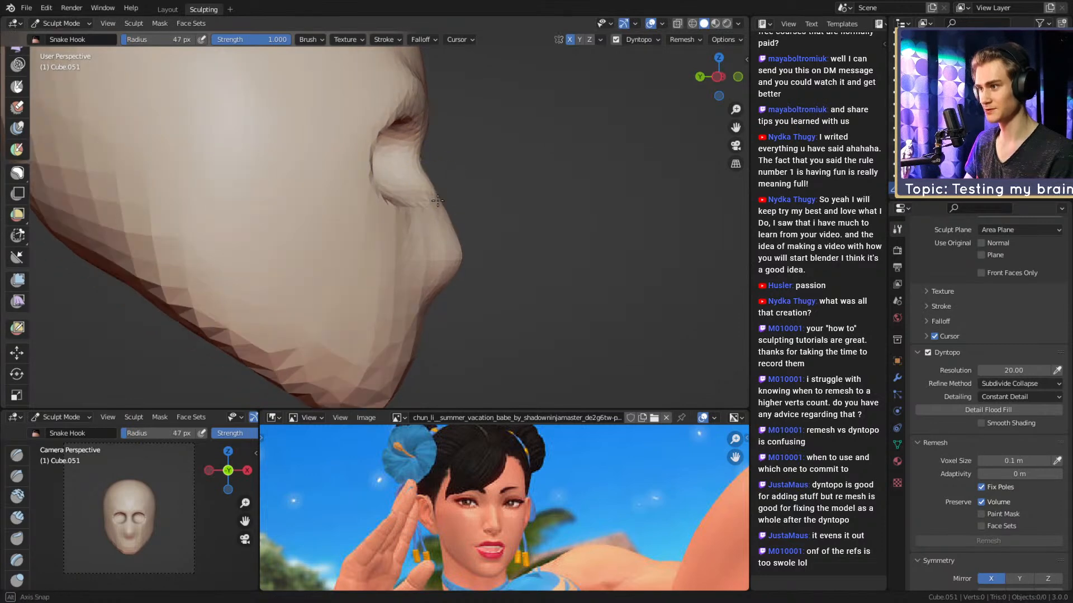
# Pull the mouth and chin area forward below the nose in profile with a large Snake Hook brush.
pyautogui.press('f')
pyautogui.click(456, 245)
pyautogui.moveTo(456, 244)
pyautogui.mouseDown(button='middle')
pyautogui.moveTo(494, 232)
pyautogui.moveTo(407, 250)
pyautogui.mouseUp(button='middle')
pyautogui.moveTo(397, 317); pyautogui.dragTo(425, 240, button='middle')
pyautogui.press('f')
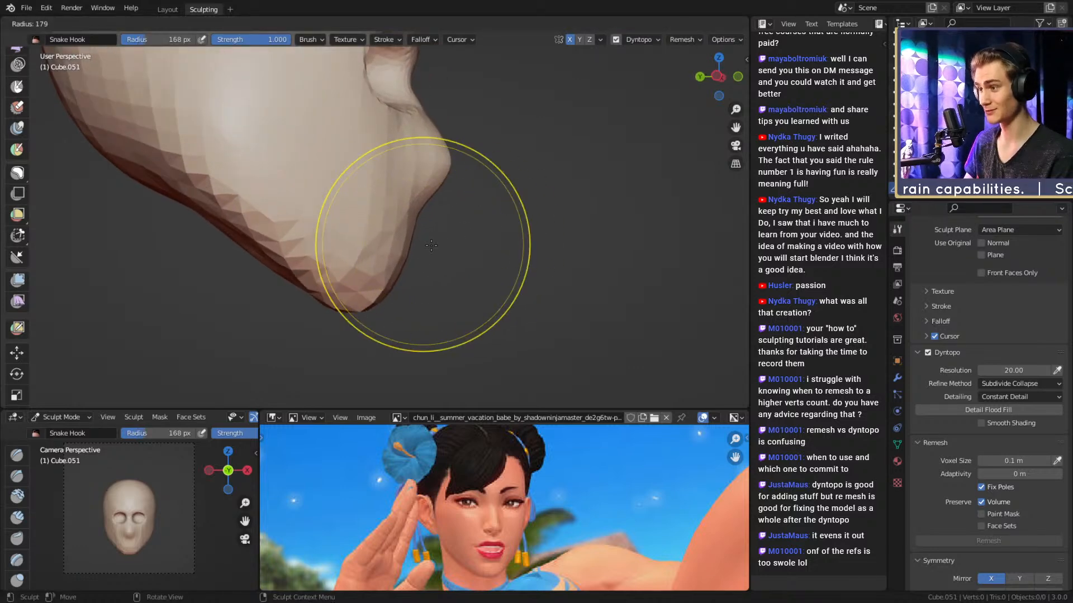
pyautogui.click(426, 246)
pyautogui.press('f')
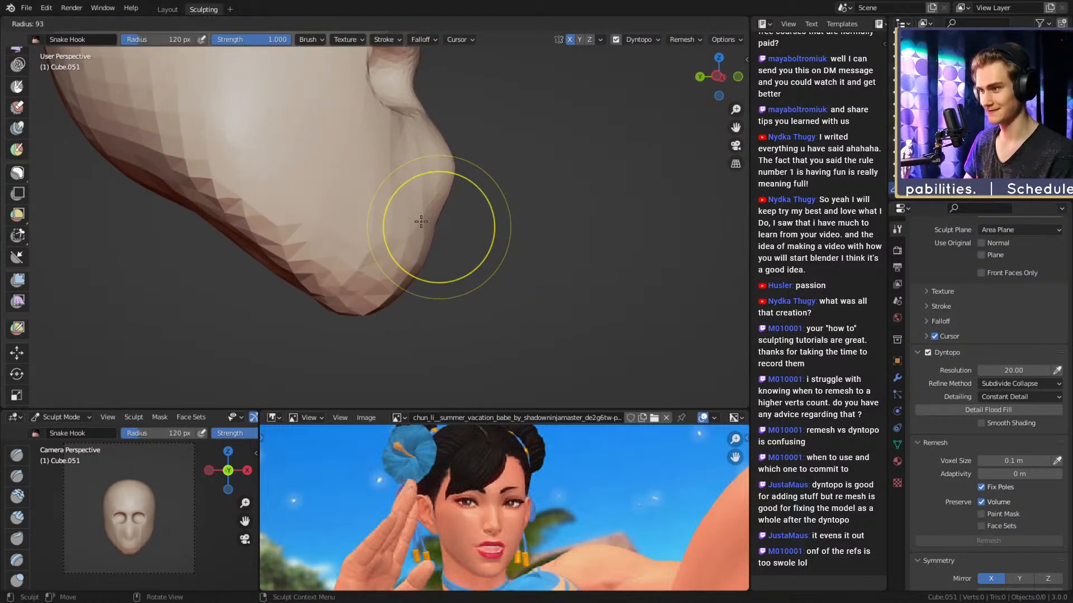
pyautogui.click(427, 231)
# Adjust the front of the chin with Snake Hook at a 79 px radius and switch to the Crease brush.
pyautogui.moveTo(428, 231); pyautogui.dragTo(379, 251, button='middle')
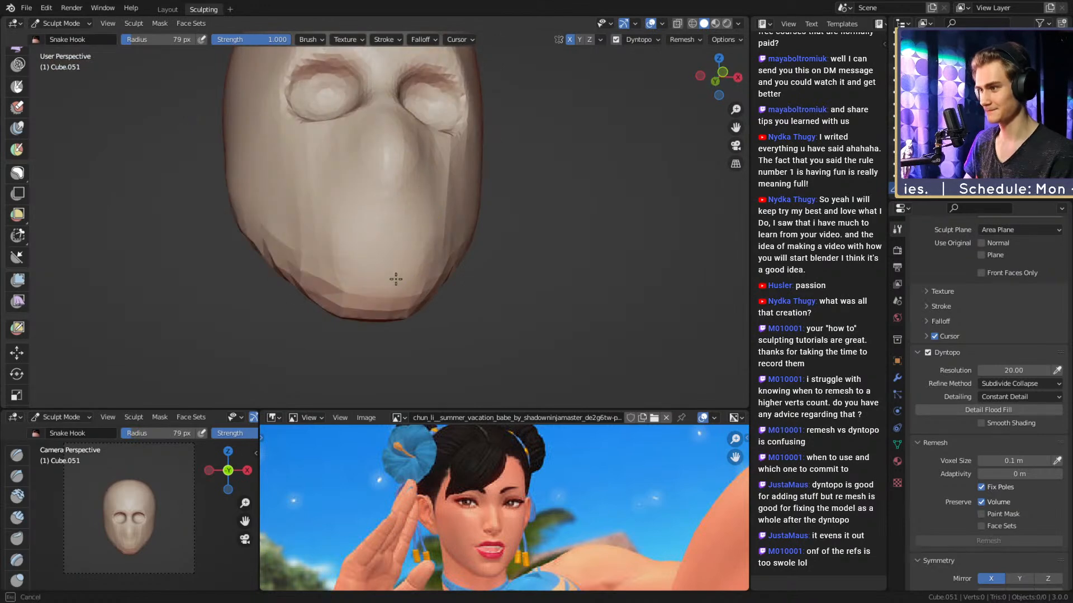
pyautogui.moveTo(395, 279); pyautogui.dragTo(397, 275)
pyautogui.moveTo(403, 262)
pyautogui.mouseDown(button='middle')
pyautogui.moveTo(427, 268)
pyautogui.moveTo(414, 209)
pyautogui.moveTo(374, 194)
pyautogui.mouseUp(button='middle')
pyautogui.hotkey('shift', 'c')
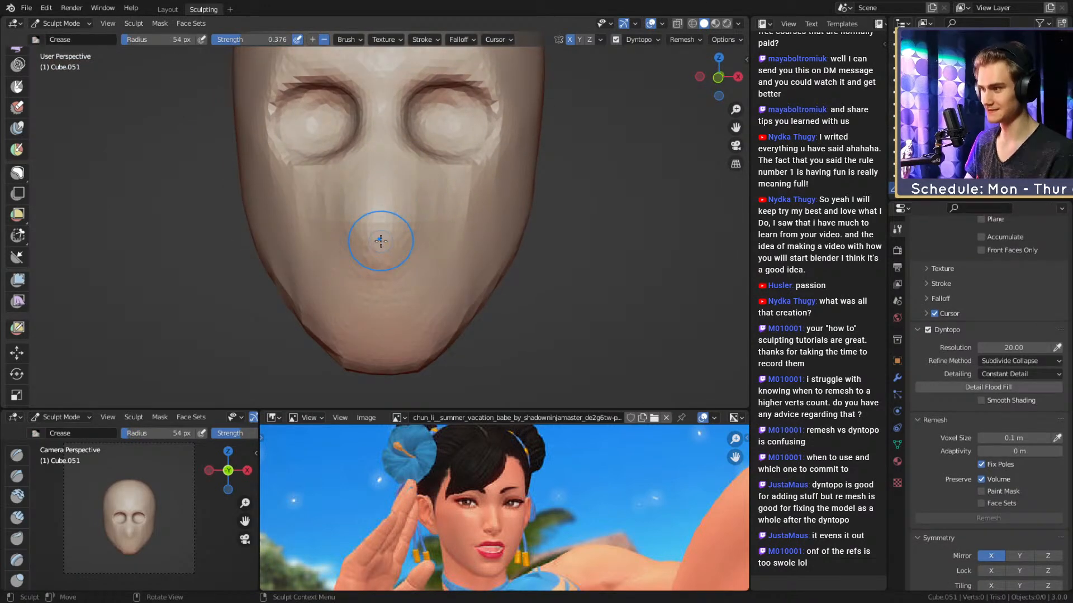
# Carve the creases under the nose tip and around the nostrils with the Crease brush at a 59 px radius.
pyautogui.moveTo(380, 241)
pyautogui.mouseDown(button='middle')
pyautogui.moveTo(397, 270)
pyautogui.moveTo(409, 230)
pyautogui.moveTo(392, 240)
pyautogui.mouseUp(button='middle')
pyautogui.press('f')
pyautogui.click(397, 238)
pyautogui.moveTo(376, 280); pyautogui.dragTo(442, 224)
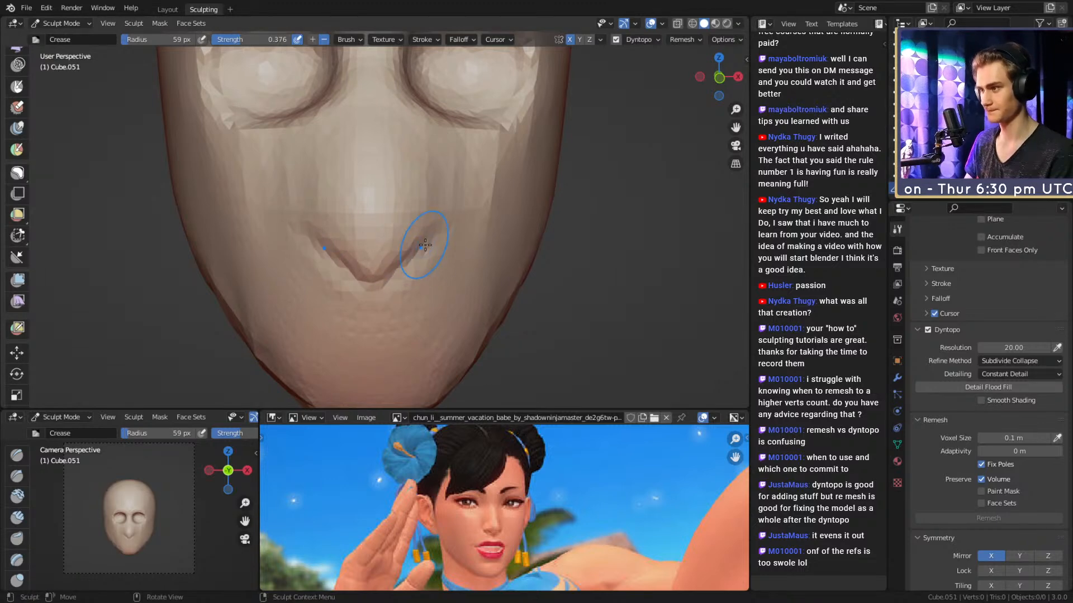
pyautogui.moveTo(403, 257); pyautogui.dragTo(437, 225)
pyautogui.moveTo(447, 208)
pyautogui.mouseDown(button='middle')
pyautogui.moveTo(434, 236)
pyautogui.moveTo(353, 235)
pyautogui.moveTo(386, 248)
pyautogui.mouseUp(button='middle')
pyautogui.moveTo(386, 248); pyautogui.dragTo(374, 258)
pyautogui.moveTo(375, 212); pyautogui.dragTo(366, 215)
# Shape the nostril wings by shifting them with Grab and creasing along their edges with a 33 px Crease brush.
pyautogui.moveTo(373, 217)
pyautogui.mouseDown(button='middle')
pyautogui.moveTo(404, 230)
pyautogui.moveTo(393, 251)
pyautogui.mouseUp(button='middle')
pyautogui.press('g')
pyautogui.moveTo(399, 234); pyautogui.dragTo(395, 254)
pyautogui.hotkey('shift', 'c')
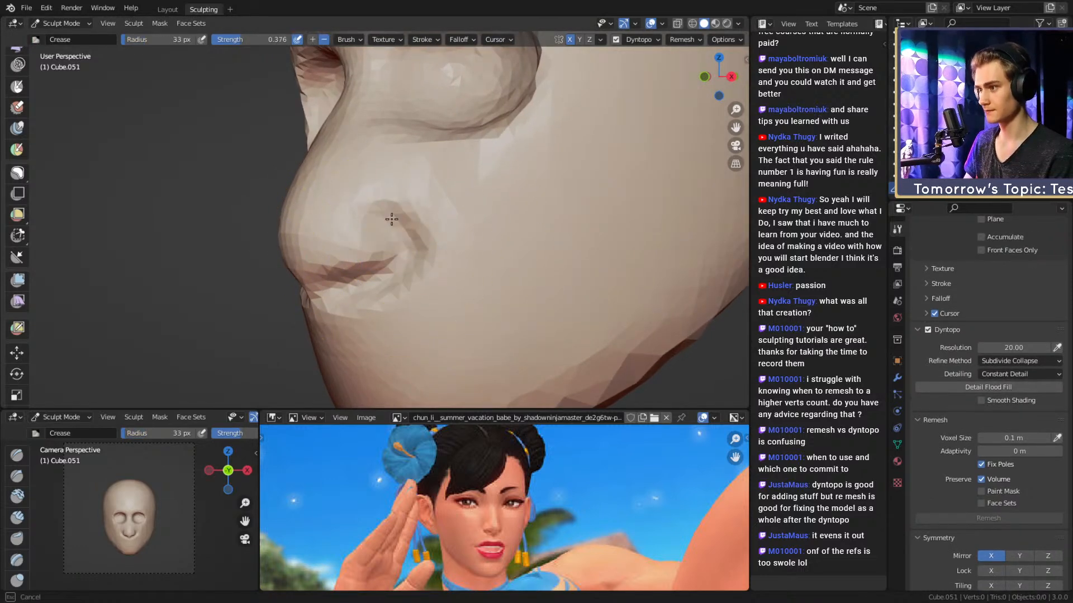
pyautogui.moveTo(350, 202); pyautogui.dragTo(353, 198)
pyautogui.moveTo(357, 204)
pyautogui.mouseDown(button='middle')
pyautogui.moveTo(468, 240)
pyautogui.moveTo(411, 223)
pyautogui.mouseUp(button='middle')
pyautogui.press('g')
pyautogui.moveTo(402, 223); pyautogui.dragTo(392, 224)
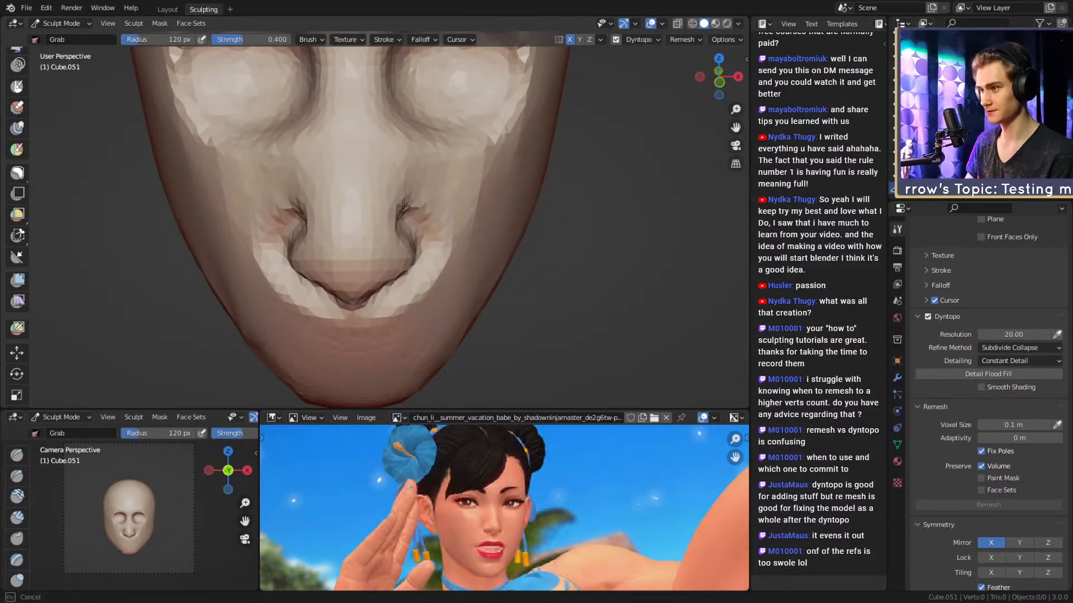
# Deepen the creases beside the nostrils with the Crease brush and smooth the sides of the nose.
pyautogui.moveTo(399, 223); pyautogui.dragTo(428, 226, button='middle')
pyautogui.press('c')
pyautogui.moveTo(359, 210); pyautogui.dragTo(396, 239, button='middle')
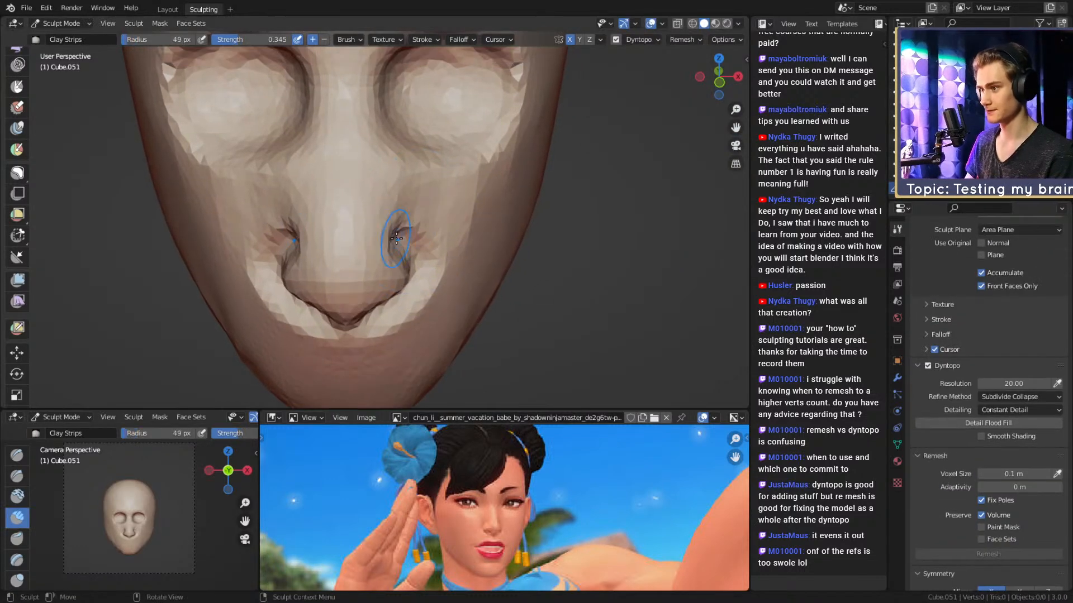
pyautogui.hotkey('shift', 'c')
pyautogui.moveTo(391, 254); pyautogui.dragTo(392, 211)
pyautogui.moveTo(420, 226); pyautogui.dragTo(399, 210, button='middle')
pyautogui.press('f')
pyautogui.click(395, 208)
pyautogui.moveTo(363, 201)
pyautogui.keyDown('shift'); pyautogui.mouseDown()
pyautogui.moveTo(369, 160)
pyautogui.moveTo(391, 244)
pyautogui.moveTo(381, 228)
pyautogui.moveTo(357, 223)
pyautogui.mouseUp(); pyautogui.keyUp('shift')
pyautogui.moveTo(357, 222); pyautogui.dragTo(494, 246, button='middle')
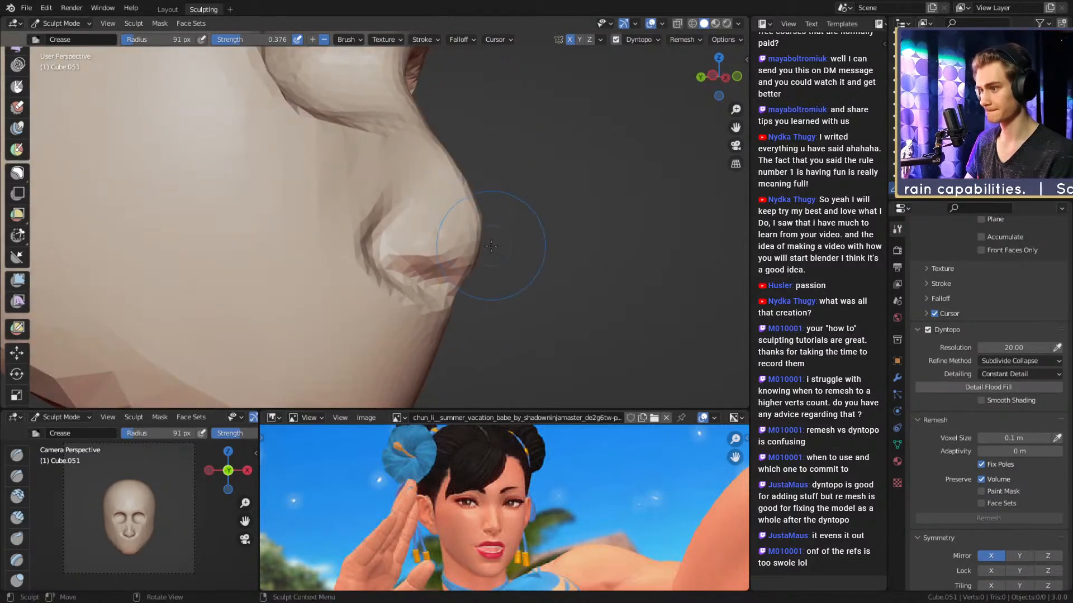
# Pull the nose tip slightly forward in profile with Snake Hook at a 91 px radius.
pyautogui.press('k')
pyautogui.press('f')
pyautogui.click(502, 247)
pyautogui.moveTo(475, 245); pyautogui.dragTo(482, 245)
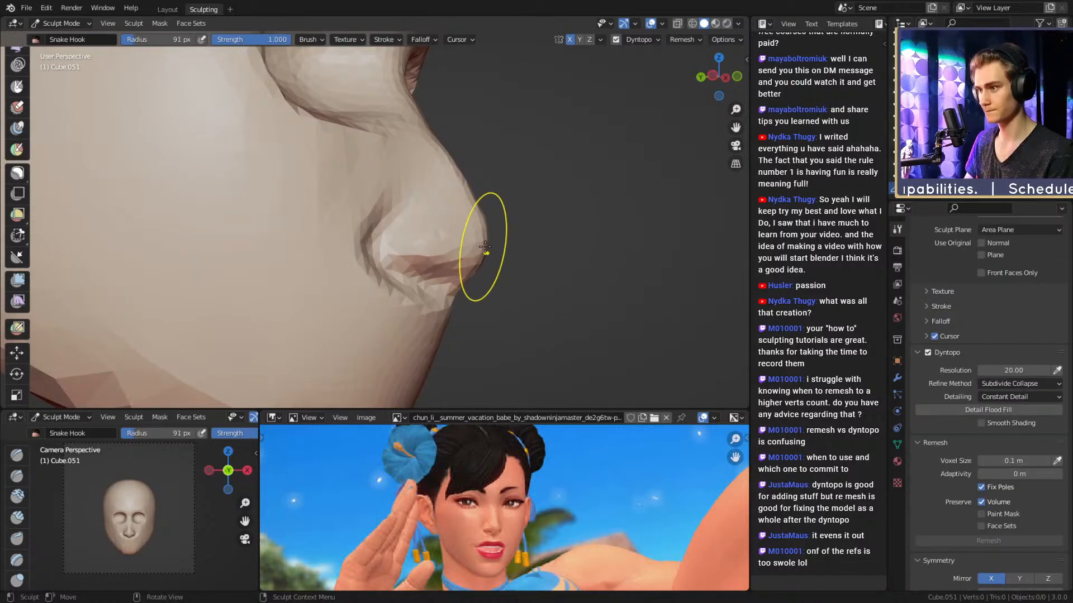
pyautogui.moveTo(485, 249)
pyautogui.mouseDown(button='middle')
pyautogui.moveTo(377, 237)
pyautogui.moveTo(397, 259)
pyautogui.moveTo(404, 226)
pyautogui.moveTo(385, 245)
pyautogui.mouseUp(button='middle')
# Refine the sides of the nose with the Crease brush at a 45 px radius and 0.188 strength.
pyautogui.hotkey('shift', 'c')
pyautogui.press('f')
pyautogui.click(369, 232)
pyautogui.press('c')
pyautogui.press('f')
pyautogui.click(376, 251)
pyautogui.hotkey('shift', 'c')
pyautogui.hotkey('shift', 'f')
pyautogui.click(392, 228)
pyautogui.press('f')
pyautogui.click(396, 248)
pyautogui.moveTo(392, 252); pyautogui.dragTo(390, 254)
pyautogui.moveTo(387, 267)
pyautogui.mouseDown(button='middle')
pyautogui.moveTo(389, 225)
pyautogui.moveTo(363, 232)
pyautogui.moveTo(409, 211)
pyautogui.moveTo(382, 231)
pyautogui.moveTo(367, 185)
pyautogui.moveTo(406, 217)
pyautogui.mouseUp(button='middle')
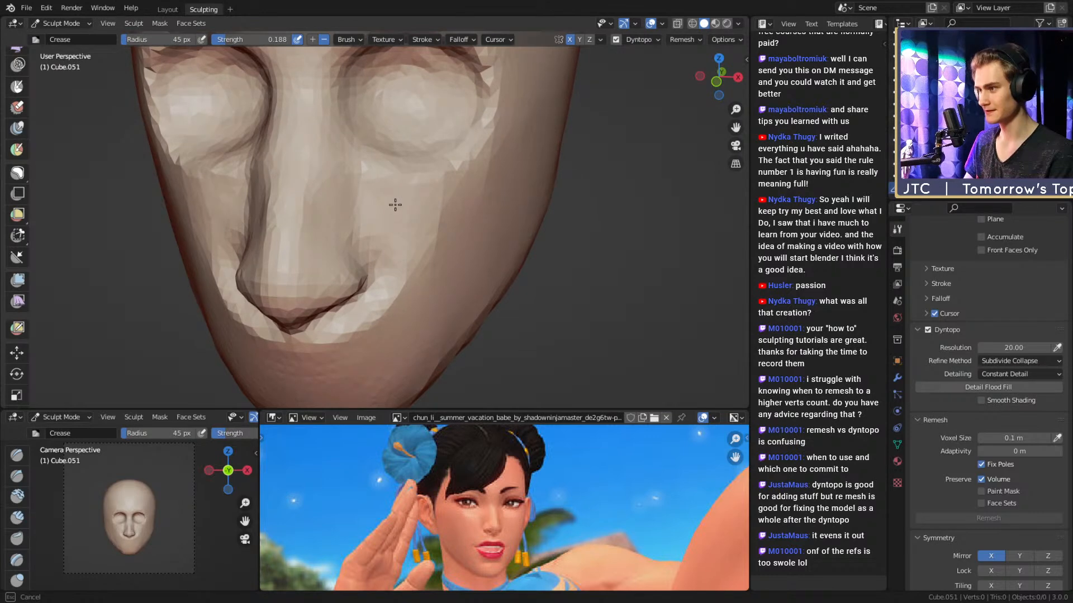
# Smooth the cheek surface beside the nose and nostril with a 96 px brush radius.
pyautogui.press('f')
pyautogui.click(423, 205)
pyautogui.keyDown('shift'); pyautogui.moveTo(406, 239); pyautogui.dragTo(391, 255); pyautogui.keyUp('shift')
pyautogui.moveTo(398, 246); pyautogui.dragTo(415, 204, button='middle')
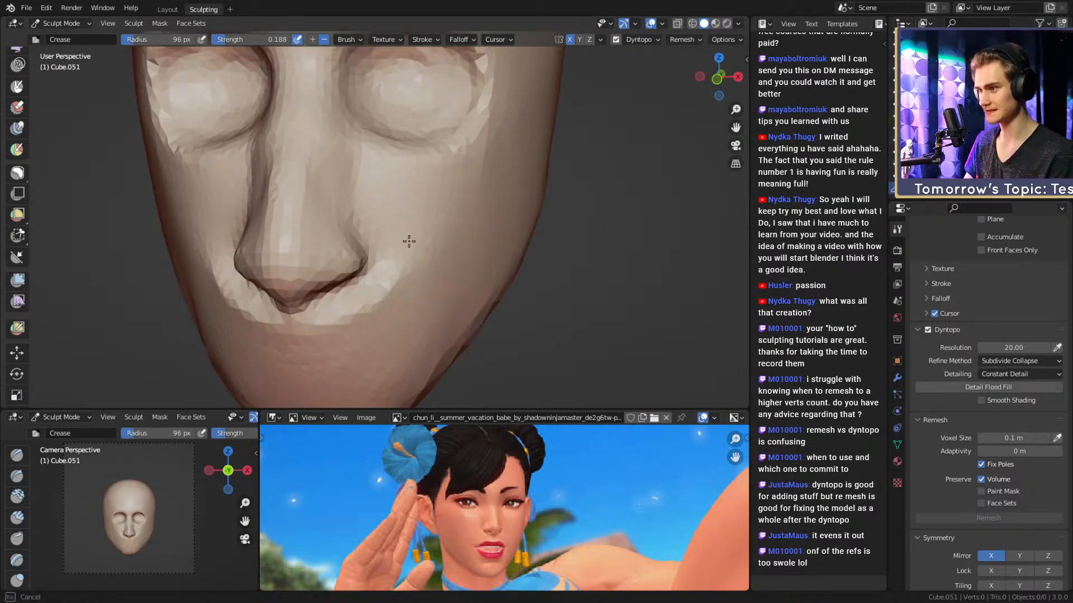
pyautogui.moveTo(427, 197)
pyautogui.keyDown('ctrl'); pyautogui.keyDown('alt'); pyautogui.mouseDown()
pyautogui.moveTo(426, 223)
pyautogui.moveTo(455, 218)
pyautogui.mouseUp(); pyautogui.keyUp('alt'); pyautogui.keyUp('ctrl')
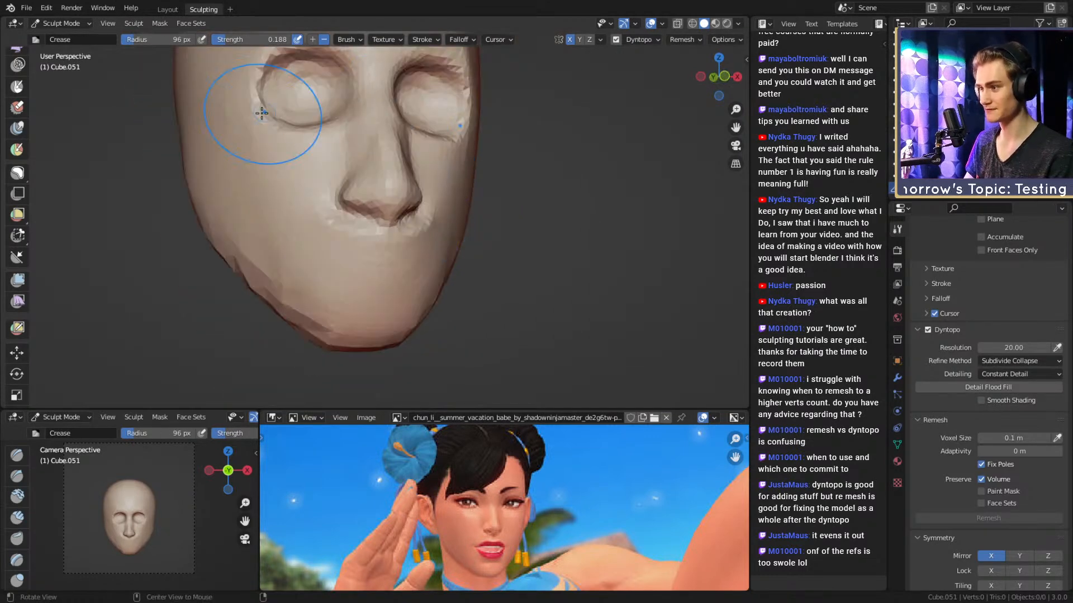
# Adjust the proportions of the nose and surrounding face with the Grab brush at varying radii.
pyautogui.press('g')
pyautogui.moveTo(465, 245); pyautogui.dragTo(372, 128, button='middle')
pyautogui.moveTo(419, 205)
pyautogui.keyDown('alt'); pyautogui.mouseDown()
pyautogui.moveTo(402, 215)
pyautogui.moveTo(392, 252)
pyautogui.moveTo(383, 240)
pyautogui.moveTo(395, 273)
pyautogui.moveTo(385, 234)
pyautogui.moveTo(396, 213)
pyautogui.mouseUp(); pyautogui.keyUp('alt')
pyautogui.press('f')
pyautogui.click(454, 240)
pyautogui.press('f')
pyautogui.click(363, 246)
pyautogui.press('f')
pyautogui.click(349, 254)
pyautogui.moveTo(396, 210); pyautogui.dragTo(399, 207)
# Reshape the mouth and chin profile below the nose with a large Grab brush, around 204 px radius.
pyautogui.moveTo(447, 181)
pyautogui.keyDown('ctrl'); pyautogui.keyDown('alt'); pyautogui.mouseDown()
pyautogui.moveTo(419, 213)
pyautogui.moveTo(426, 249)
pyautogui.moveTo(429, 200)
pyautogui.moveTo(424, 237)
pyautogui.moveTo(392, 237)
pyautogui.moveTo(503, 246)
pyautogui.moveTo(519, 221)
pyautogui.moveTo(435, 276)
pyautogui.moveTo(447, 196)
pyautogui.mouseUp(); pyautogui.keyUp('alt'); pyautogui.keyUp('ctrl')
pyautogui.press('f')
pyautogui.click(422, 237)
pyautogui.press('f')
pyautogui.click(529, 220)
pyautogui.press('f')
pyautogui.click(531, 259)
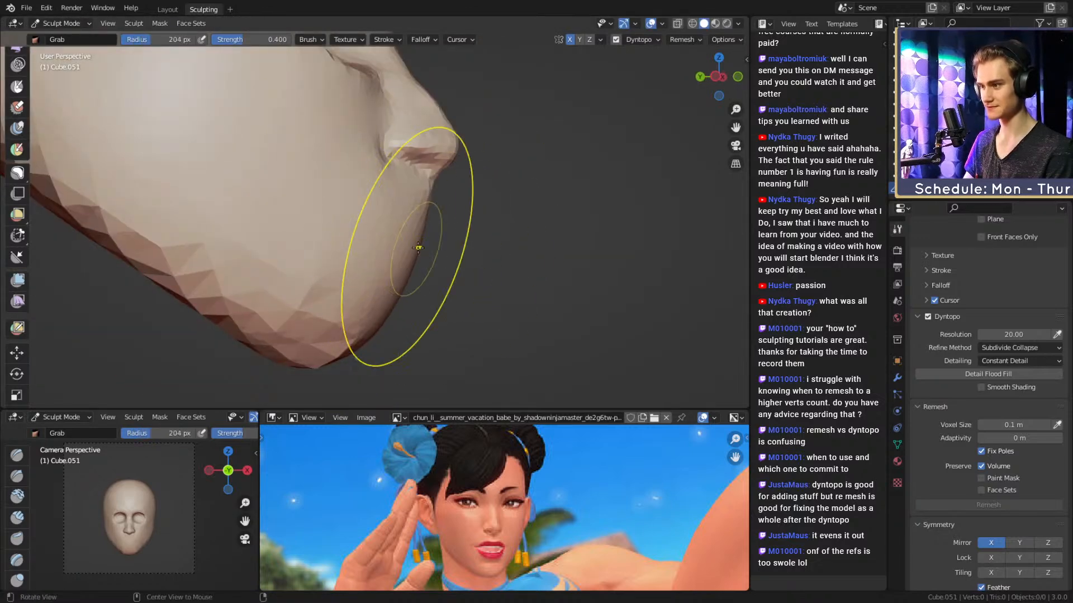
pyautogui.keyDown('alt'); pyautogui.moveTo(462, 259); pyautogui.dragTo(336, 263); pyautogui.keyUp('alt')
pyautogui.press('f')
pyautogui.click(414, 260)
pyautogui.moveTo(399, 202)
pyautogui.keyDown('alt'); pyautogui.keyDown('shift'); pyautogui.mouseDown()
pyautogui.moveTo(390, 242)
pyautogui.moveTo(413, 252)
pyautogui.moveTo(317, 257)
pyautogui.moveTo(313, 226)
pyautogui.mouseUp(); pyautogui.keyUp('shift'); pyautogui.keyUp('alt')
# Define the nostril wings with the Crease brush at 0.315 strength, using a 35 to 43 px radius.
pyautogui.scroll(1, 396, 248)
pyautogui.hotkey('shift', 'c')
pyautogui.moveTo(377, 243)
pyautogui.keyDown('alt'); pyautogui.mouseDown()
pyautogui.moveTo(367, 244)
pyautogui.moveTo(393, 237)
pyautogui.moveTo(377, 179)
pyautogui.mouseUp(); pyautogui.keyUp('alt')
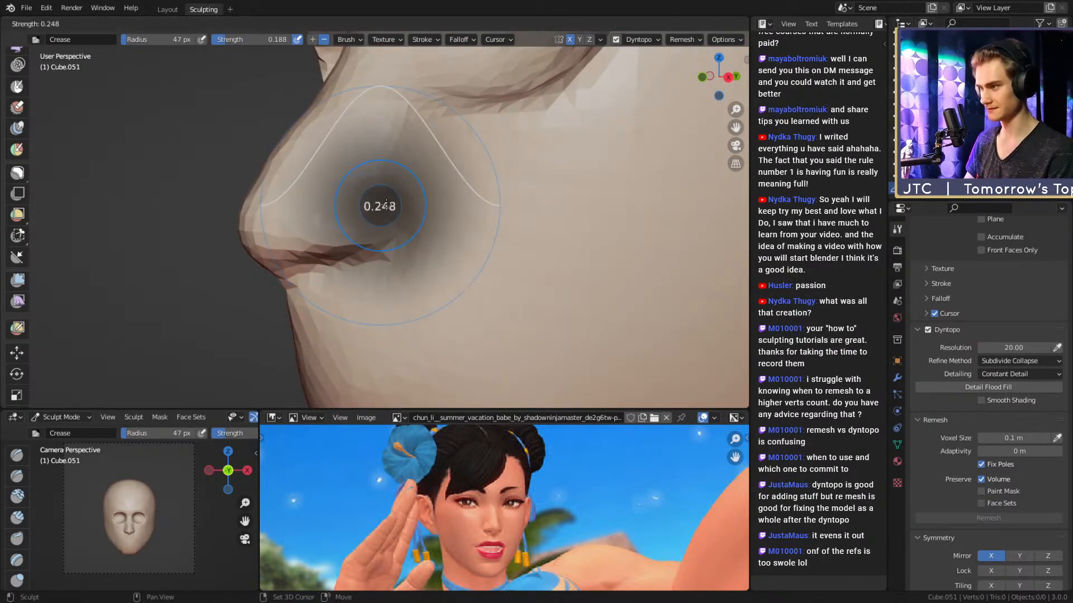
pyautogui.click(384, 206)
pyautogui.moveTo(393, 231)
pyautogui.keyDown('alt'); pyautogui.mouseDown()
pyautogui.moveTo(450, 210)
pyautogui.moveTo(423, 237)
pyautogui.mouseUp(); pyautogui.keyUp('alt')
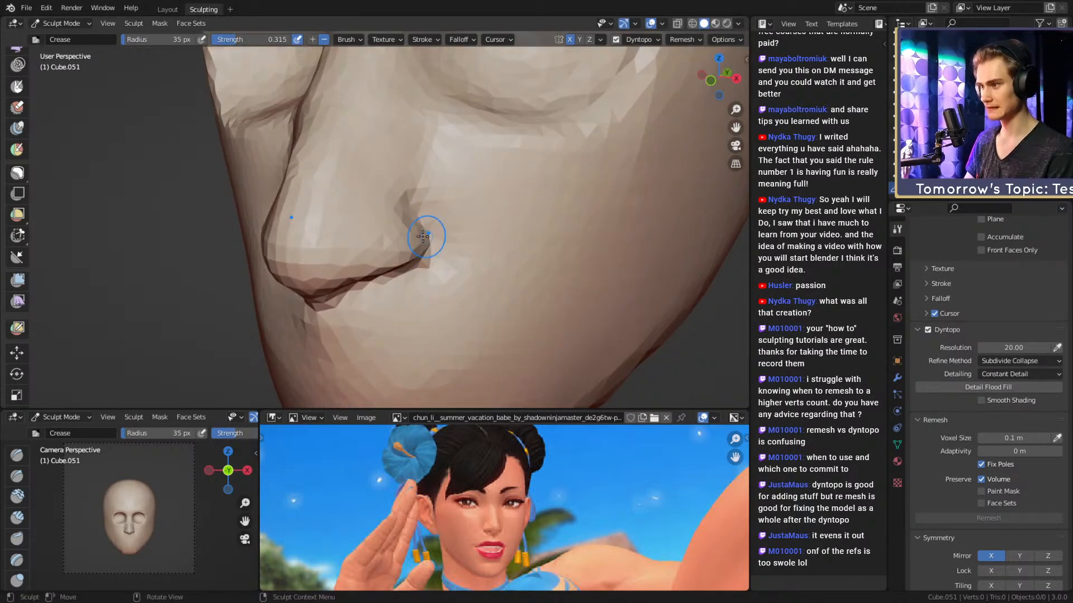
pyautogui.keyDown('alt'); pyautogui.moveTo(400, 201); pyautogui.dragTo(411, 215); pyautogui.keyUp('alt')
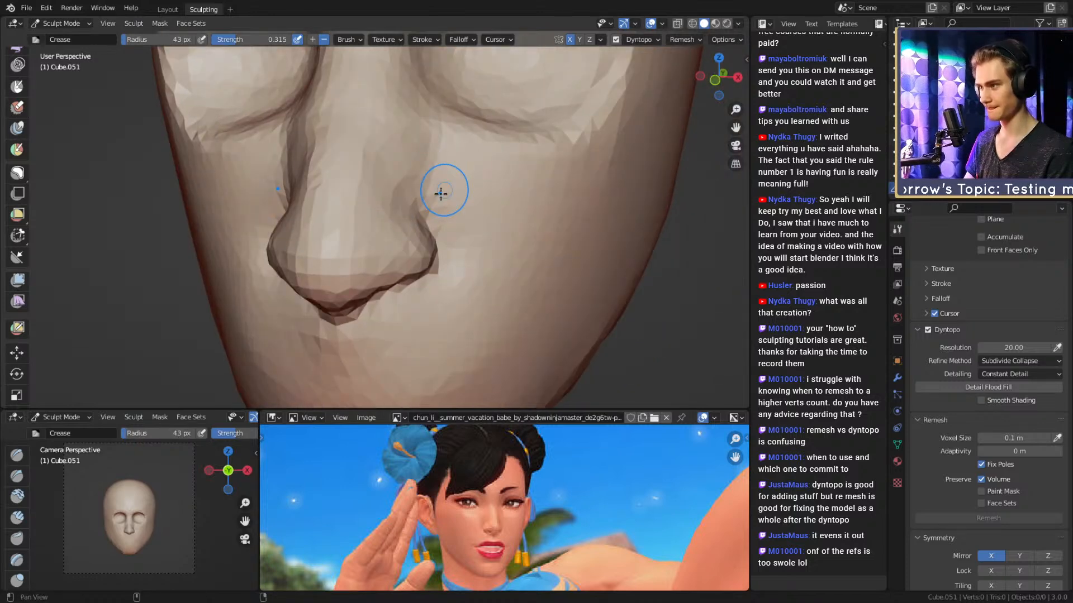
# Carve a horizontal mouth line below the nose with the Crease brush at a 26 px radius.
pyautogui.scroll(-5, 440, 193)
pyautogui.press('c')
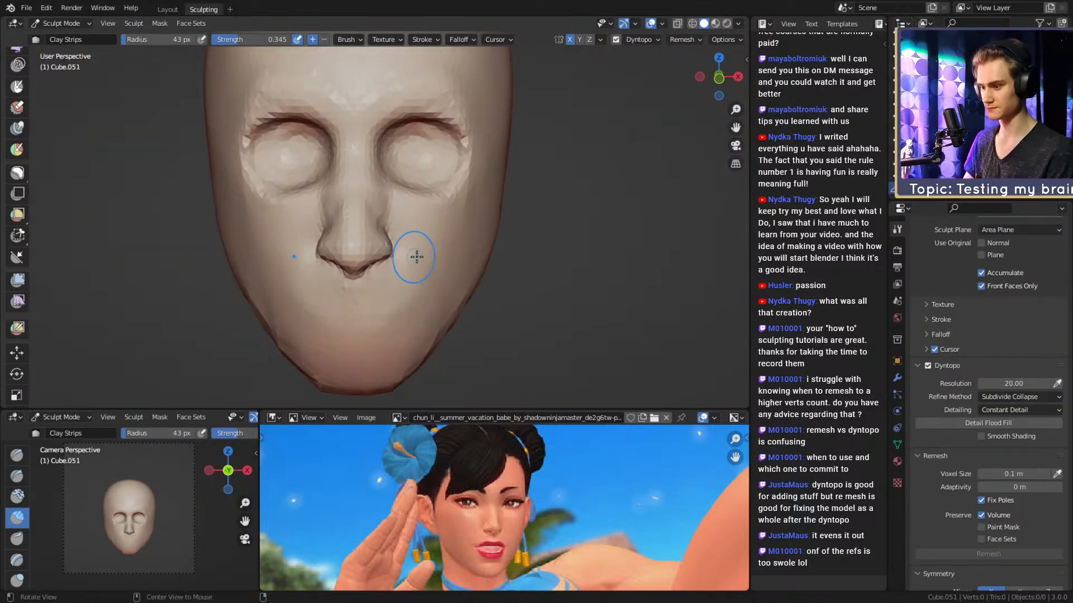
pyautogui.moveTo(416, 257)
pyautogui.keyDown('alt'); pyautogui.mouseDown()
pyautogui.moveTo(436, 203)
pyautogui.moveTo(412, 270)
pyautogui.moveTo(438, 214)
pyautogui.moveTo(384, 268)
pyautogui.moveTo(387, 208)
pyautogui.moveTo(399, 214)
pyautogui.moveTo(407, 196)
pyautogui.moveTo(407, 216)
pyautogui.moveTo(371, 240)
pyautogui.moveTo(393, 240)
pyautogui.mouseUp(); pyautogui.keyUp('alt')
pyautogui.hotkey('shift', 'c')
pyautogui.press('f')
pyautogui.click(390, 252)
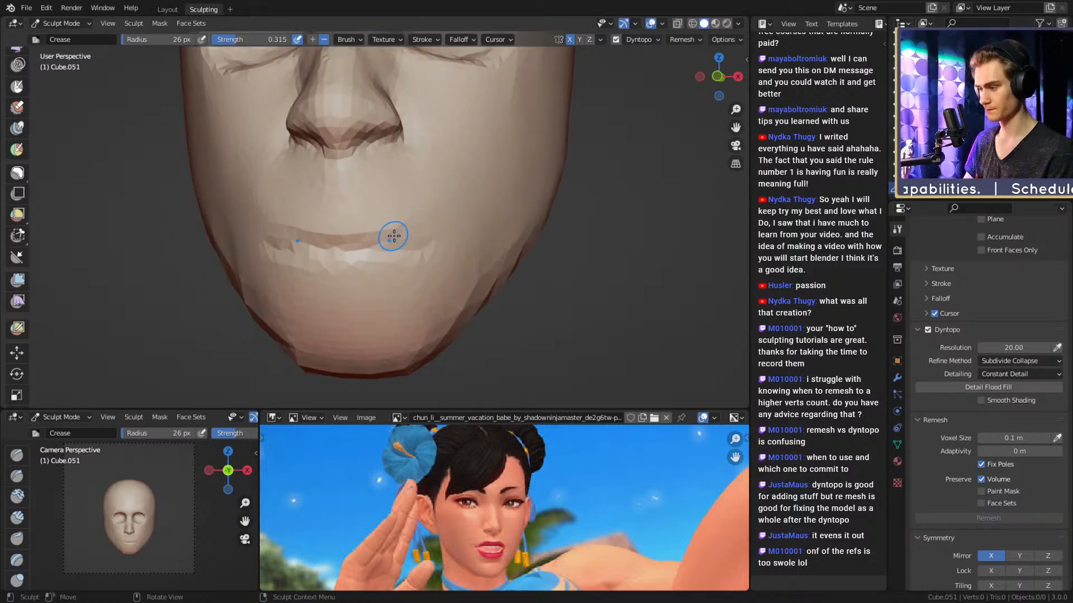
# Deepen the mouth opening and outline the upper lip with the Crease brush at a 31 px radius.
pyautogui.moveTo(411, 230)
pyautogui.mouseDown(button='middle')
pyautogui.moveTo(386, 240)
pyautogui.moveTo(400, 251)
pyautogui.moveTo(421, 231)
pyautogui.mouseUp(button='middle')
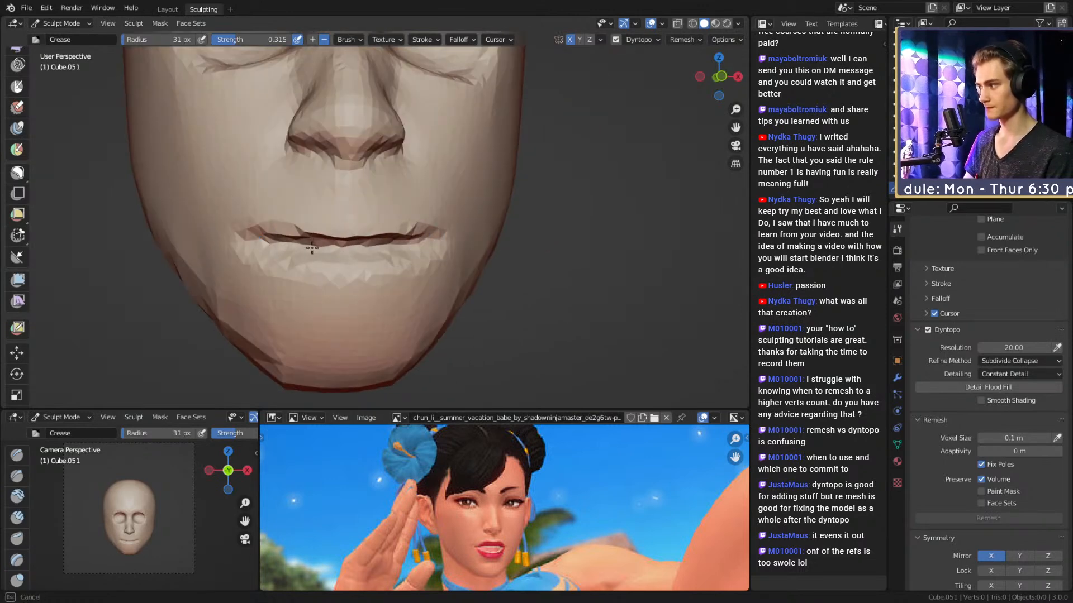
pyautogui.moveTo(313, 244)
pyautogui.mouseDown(button='middle')
pyautogui.moveTo(517, 211)
pyautogui.moveTo(336, 233)
pyautogui.moveTo(362, 236)
pyautogui.moveTo(370, 221)
pyautogui.mouseUp(button='middle')
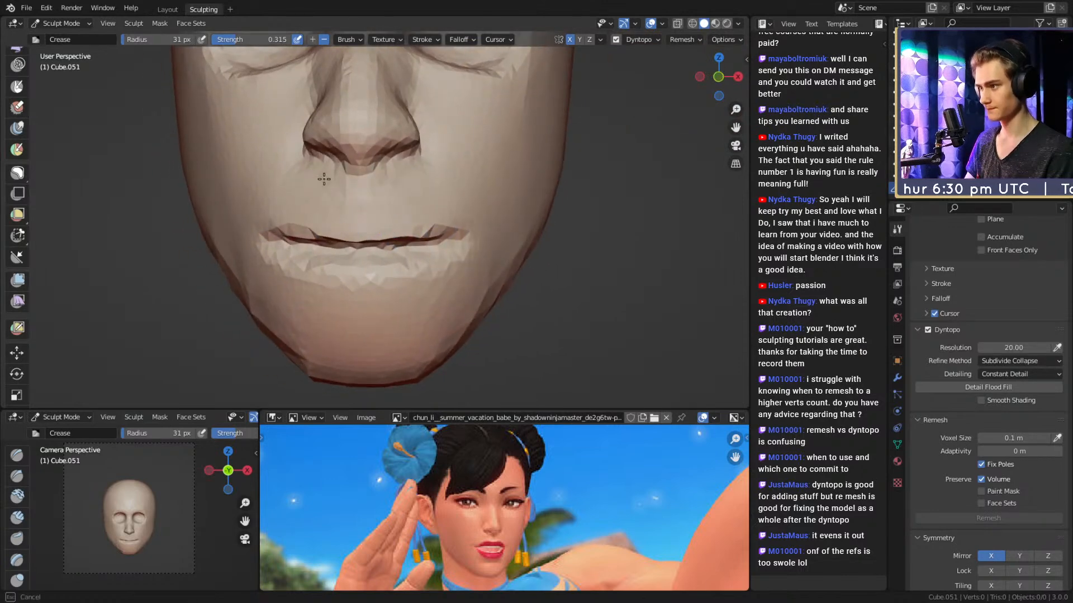
pyautogui.moveTo(360, 180); pyautogui.dragTo(375, 186, button='middle')
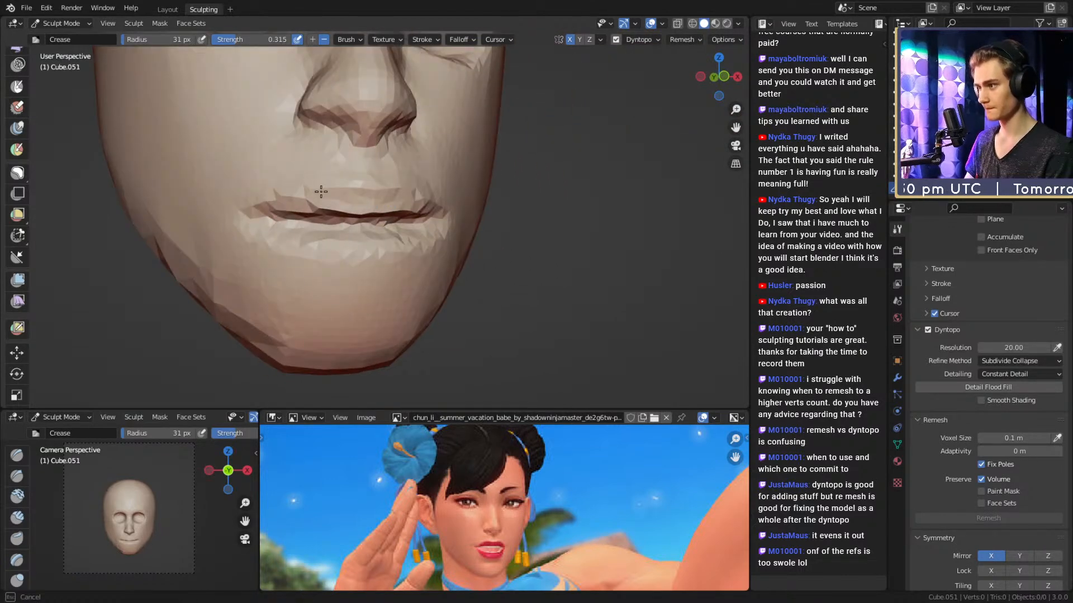
pyautogui.moveTo(255, 205); pyautogui.dragTo(395, 209, button='middle')
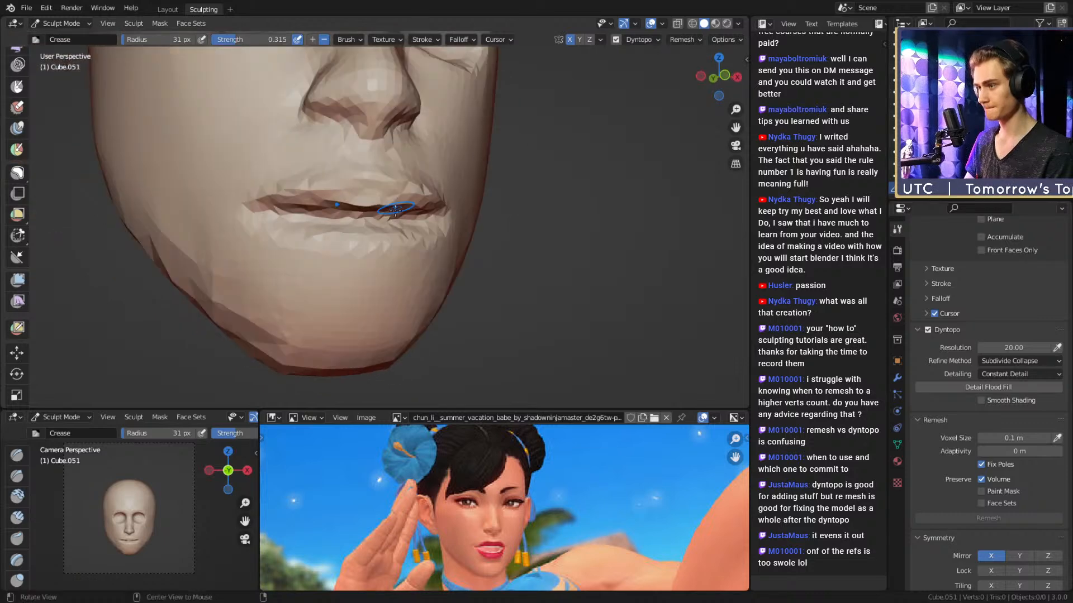
# Carve the hollow beneath the lower lip with the Crease brush at a 58 px radius.
pyautogui.keyDown('alt'); pyautogui.moveTo(391, 232); pyautogui.dragTo(388, 233); pyautogui.keyUp('alt')
pyautogui.press('f')
pyautogui.click(402, 250)
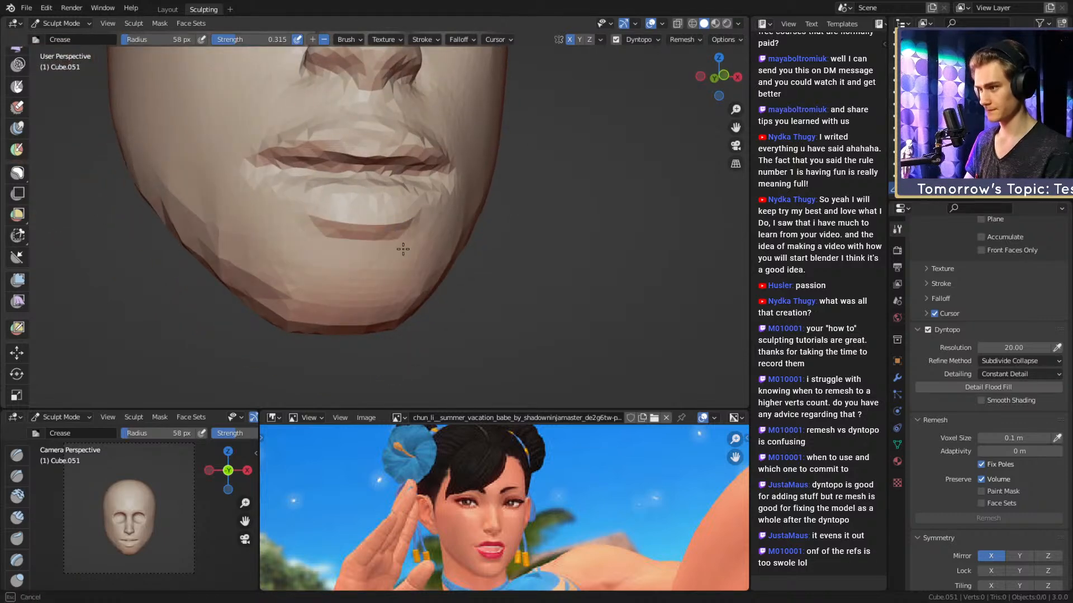
pyautogui.moveTo(284, 232); pyautogui.dragTo(330, 253, button='middle')
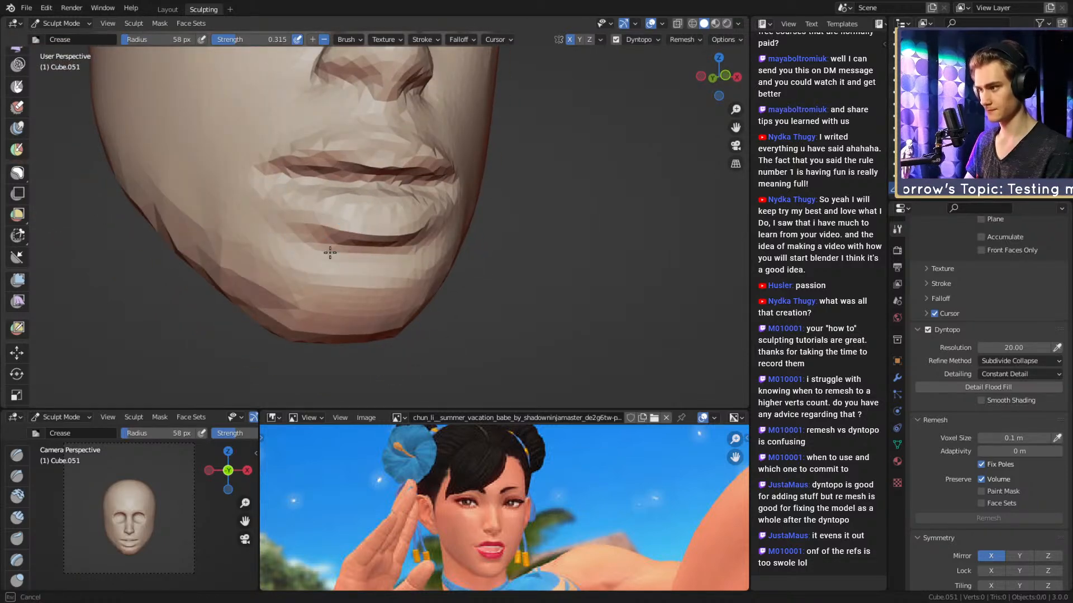
# Build up the chin below the lips with Clay Strips at 0.588 strength.
pyautogui.press('c')
pyautogui.moveTo(375, 302)
pyautogui.mouseDown(button='middle')
pyautogui.moveTo(350, 236)
pyautogui.moveTo(343, 288)
pyautogui.mouseUp(button='middle')
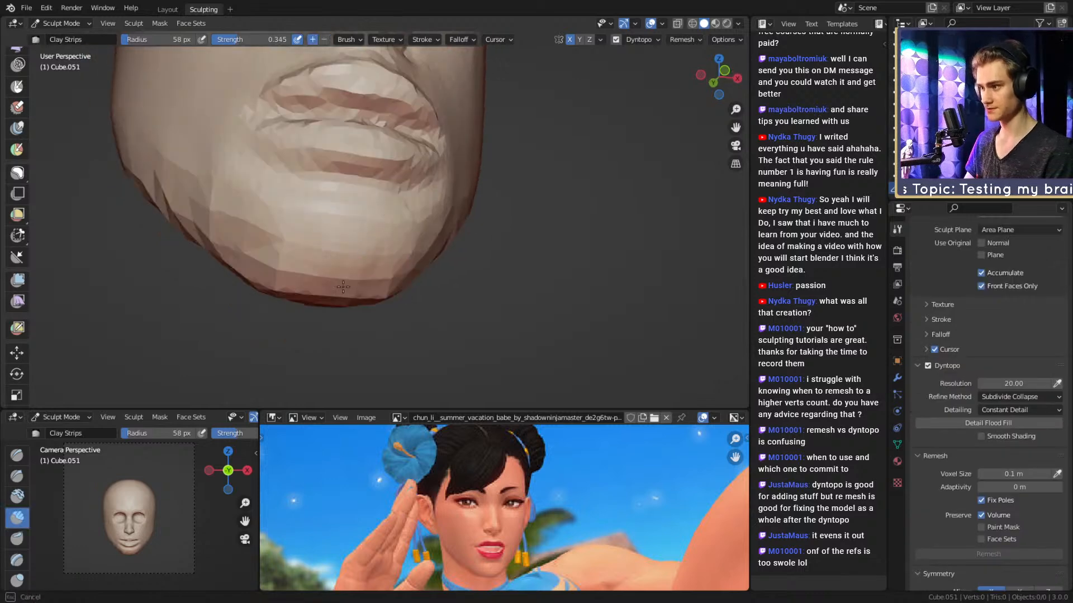
pyautogui.hotkey('shift', 'f')
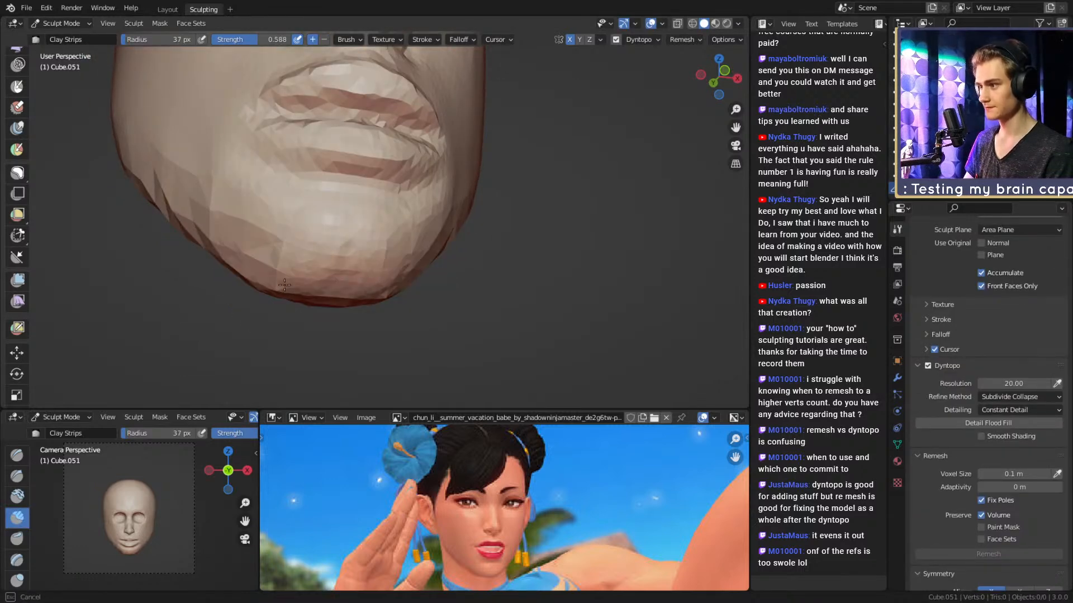
pyautogui.moveTo(343, 235); pyautogui.dragTo(356, 219, button='middle')
pyautogui.moveTo(324, 288); pyautogui.dragTo(343, 207, button='middle')
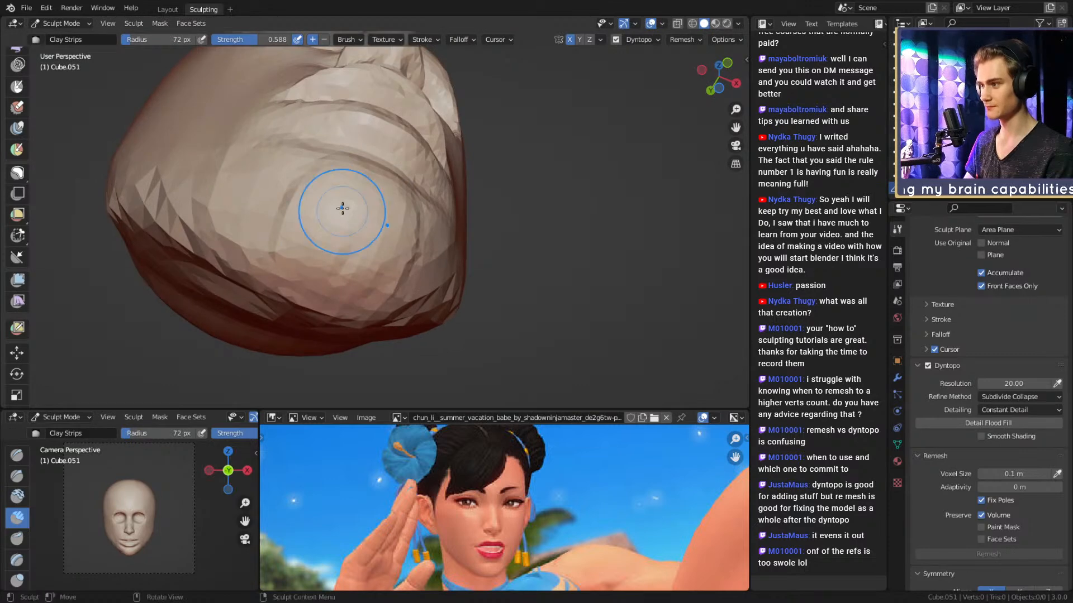
# Round out the underside and sides of the chin with Clay Strips at a 61 px radius.
pyautogui.moveTo(346, 228)
pyautogui.keyDown('alt'); pyautogui.mouseDown()
pyautogui.moveTo(336, 235)
pyautogui.moveTo(354, 259)
pyautogui.moveTo(320, 271)
pyautogui.mouseUp(); pyautogui.keyUp('alt')
pyautogui.press('f')
pyautogui.click(314, 271)
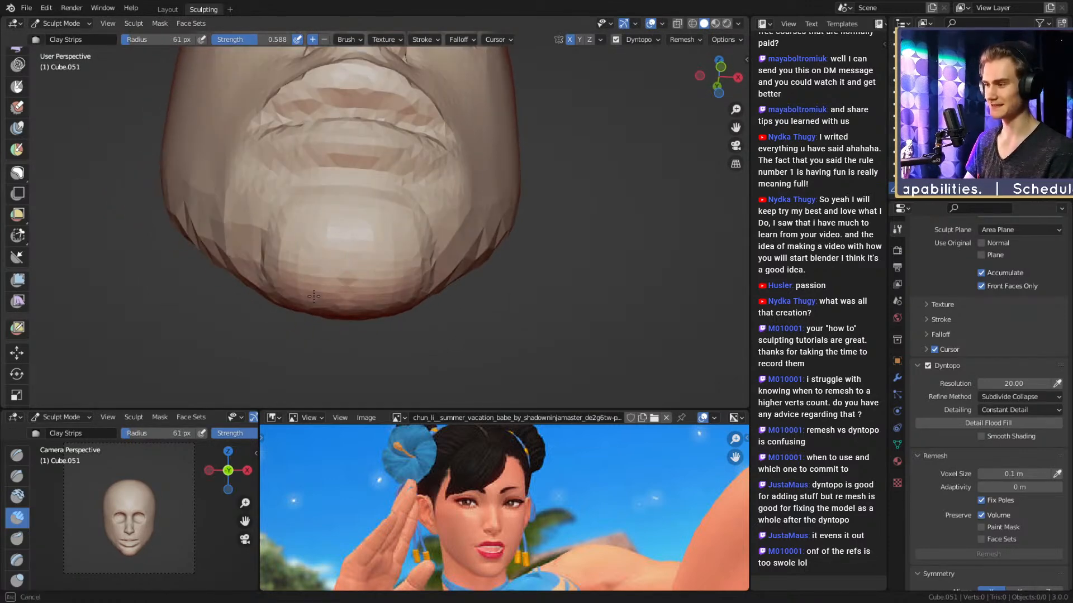
pyautogui.moveTo(326, 286); pyautogui.dragTo(351, 249, button='middle')
pyautogui.moveTo(316, 207); pyautogui.dragTo(291, 225, button='middle')
# Build up the jawline from the chin toward the back of the jaw with Clay Strips, reducing the radius to 55 px.
pyautogui.press('f')
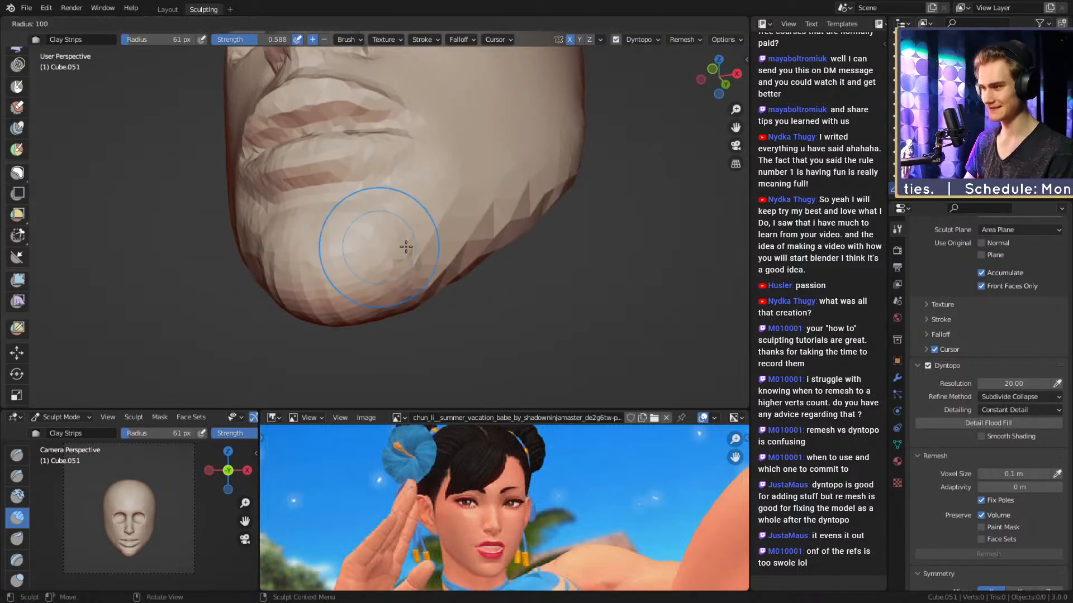
pyautogui.click(414, 244)
pyautogui.press('f')
pyautogui.moveTo(455, 228)
pyautogui.mouseDown(button='middle')
pyautogui.moveTo(405, 276)
pyautogui.moveTo(407, 258)
pyautogui.mouseUp(button='middle')
pyautogui.click(369, 253)
pyautogui.press('f')
pyautogui.click(421, 246)
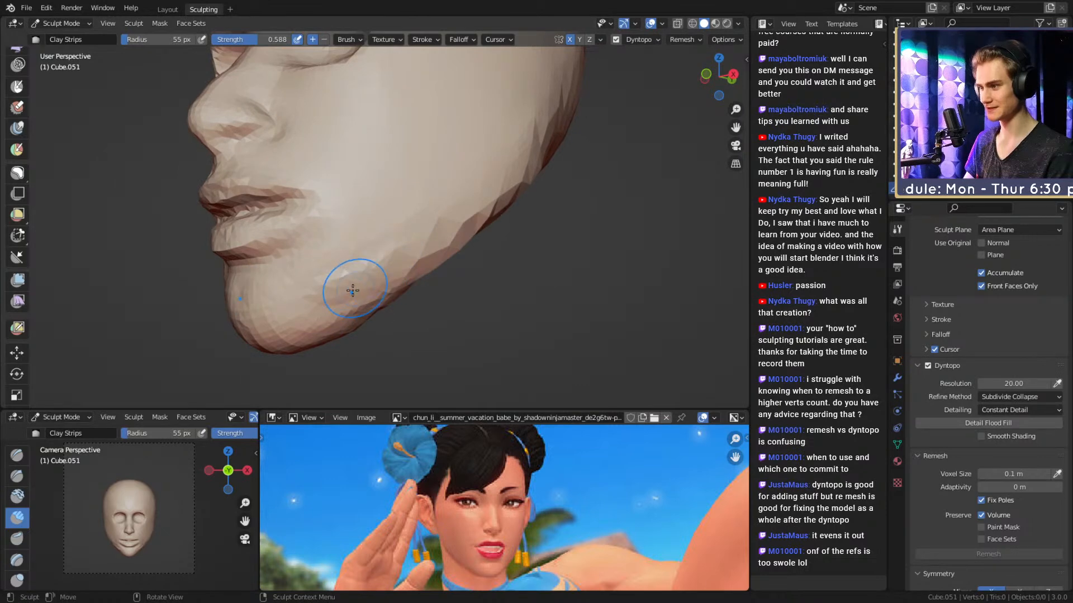
pyautogui.moveTo(352, 290); pyautogui.dragTo(482, 207)
pyautogui.moveTo(481, 208)
pyautogui.mouseDown(button='middle')
pyautogui.moveTo(453, 222)
pyautogui.moveTo(441, 163)
pyautogui.moveTo(411, 238)
pyautogui.mouseUp(button='middle')
# Reshape the jaw and lower face in side view with a large Grab brush, about 189 px radius.
pyautogui.press('f')
pyautogui.press('g')
pyautogui.moveTo(410, 285); pyautogui.dragTo(451, 230, button='middle')
pyautogui.press('f')
pyautogui.click(513, 230)
pyautogui.moveTo(386, 268); pyautogui.dragTo(372, 236)
pyautogui.moveTo(373, 252)
pyautogui.mouseDown(button='middle')
pyautogui.moveTo(383, 274)
pyautogui.moveTo(349, 270)
pyautogui.mouseUp(button='middle')
pyautogui.press('f')
pyautogui.click(338, 278)
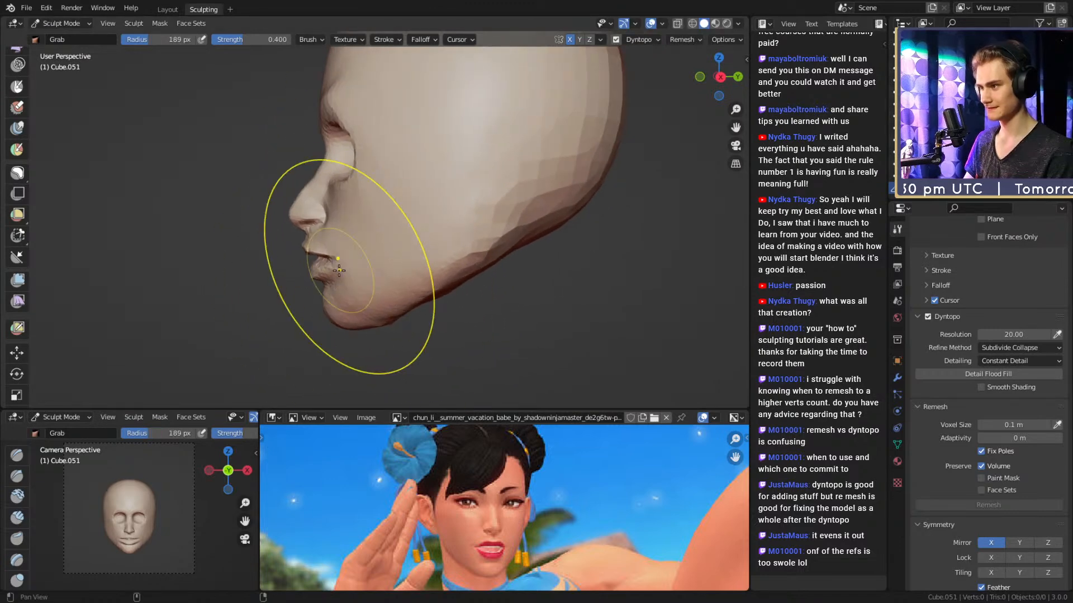
# Adjust the jaw and cheek silhouette in front view with Grab, then reduce the brush radius to 96 px.
pyautogui.press('f')
pyautogui.click(370, 234)
pyautogui.moveTo(438, 278)
pyautogui.keyDown('shift'); pyautogui.mouseDown(button='middle')
pyautogui.moveTo(394, 243)
pyautogui.moveTo(412, 230)
pyautogui.moveTo(467, 241)
pyautogui.mouseUp(button='middle'); pyautogui.keyUp('shift')
pyautogui.press('f')
pyautogui.click(422, 229)
pyautogui.moveTo(400, 261); pyautogui.dragTo(438, 234, button='middle')
pyautogui.press('f')
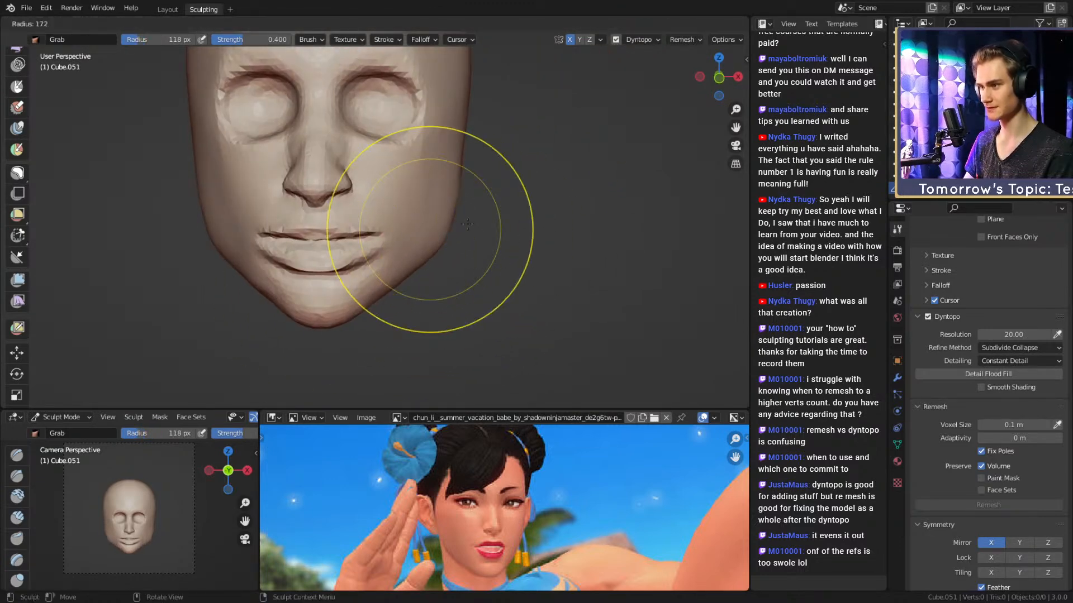
pyautogui.click(476, 230)
pyautogui.moveTo(470, 204); pyautogui.dragTo(461, 196)
pyautogui.press('f')
pyautogui.keyDown('shift'); pyautogui.moveTo(463, 191); pyautogui.dragTo(436, 240, button='middle'); pyautogui.keyUp('shift')
pyautogui.click(434, 233)
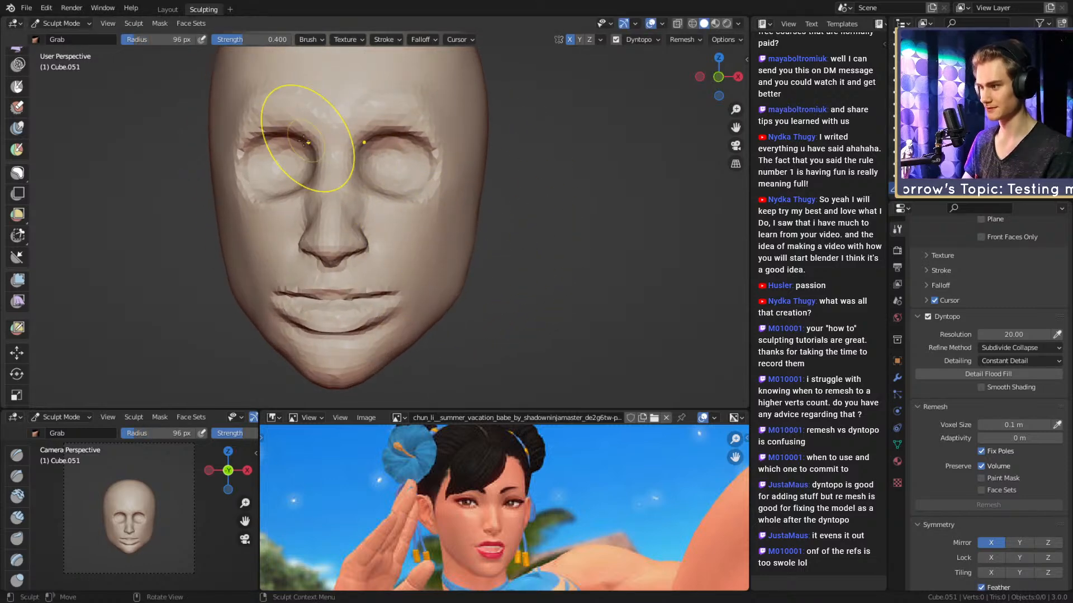
# Nudge the mouth and lower face into place with a resized Grab brush.
pyautogui.press('c')
pyautogui.keyDown('shift'); pyautogui.moveTo(371, 292); pyautogui.dragTo(396, 215, button='middle'); pyautogui.keyUp('shift')
pyautogui.press('g')
pyautogui.press('f')
pyautogui.click(438, 252)
pyautogui.moveTo(437, 252); pyautogui.dragTo(425, 262, button='middle')
pyautogui.moveTo(406, 263); pyautogui.dragTo(406, 261)
pyautogui.moveTo(406, 260)
pyautogui.keyDown('ctrl'); pyautogui.mouseDown(button='middle')
pyautogui.moveTo(403, 239)
pyautogui.moveTo(405, 263)
pyautogui.moveTo(377, 252)
pyautogui.moveTo(498, 216)
pyautogui.moveTo(363, 246)
pyautogui.moveTo(437, 235)
pyautogui.mouseUp(button='middle'); pyautogui.keyUp('ctrl')
# Sharpen the crease below the lower lip with a smaller Crease brush.
pyautogui.hotkey('shift', 'c')
pyautogui.press('f')
pyautogui.click(337, 246)
pyautogui.moveTo(436, 237)
pyautogui.keyDown('alt'); pyautogui.mouseDown()
pyautogui.moveTo(371, 235)
pyautogui.moveTo(353, 263)
pyautogui.moveTo(349, 237)
pyautogui.mouseUp(); pyautogui.keyUp('alt')
# Fill in the area beside and below the lower lip with Clay Strips at a 40 px radius and 0.394 strength.
pyautogui.press('c')
pyautogui.press('f')
pyautogui.click(347, 251)
pyautogui.press('f')
pyautogui.click(363, 235)
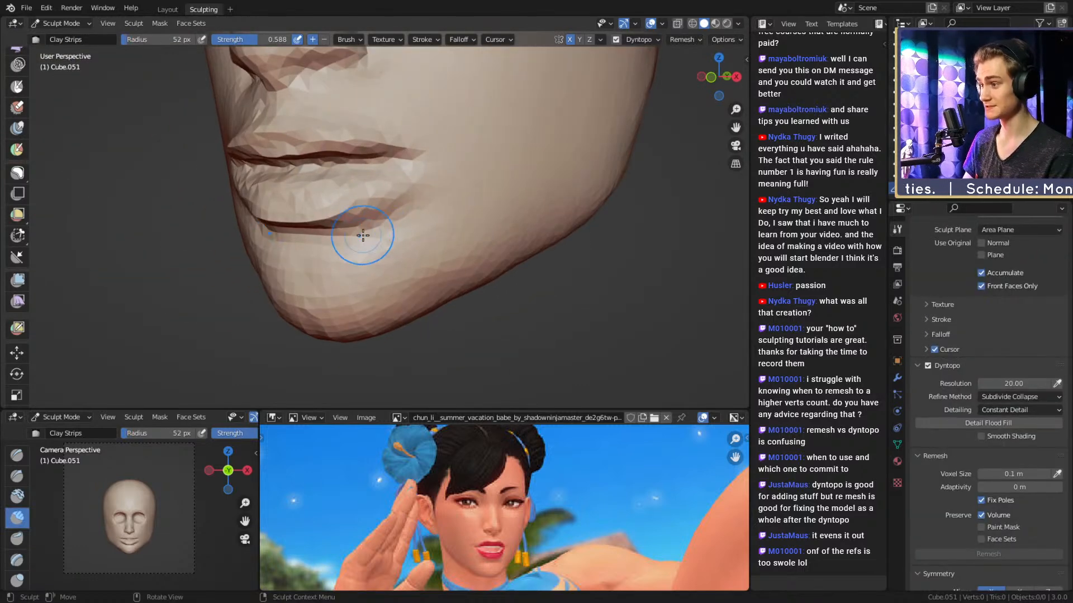
pyautogui.hotkey('shift', 'f')
pyautogui.click(380, 222)
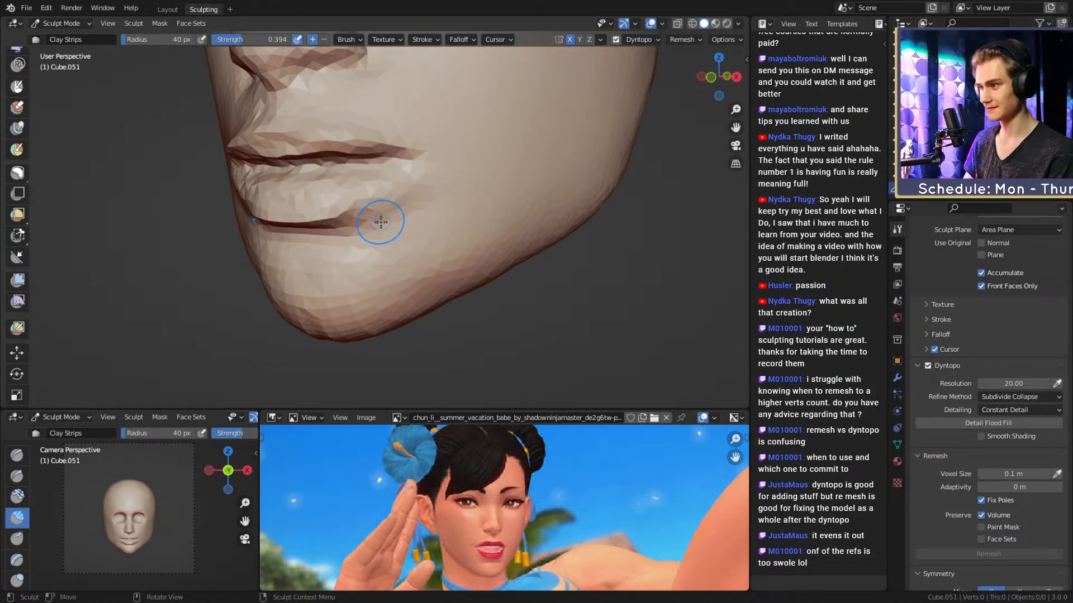
pyautogui.moveTo(396, 241)
pyautogui.keyDown('alt'); pyautogui.mouseDown()
pyautogui.moveTo(472, 204)
pyautogui.moveTo(417, 212)
pyautogui.mouseUp(); pyautogui.keyUp('alt')
# Define the lip edges and mouth corners with the Crease brush at a 40 to 44 px radius.
pyautogui.hotkey('shift', 'c')
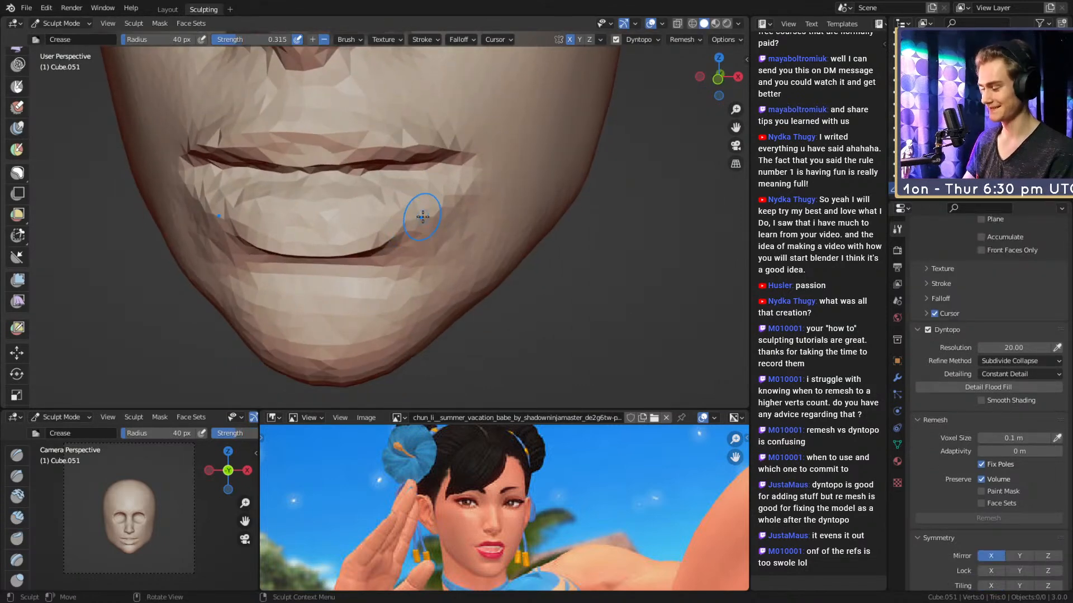
pyautogui.moveTo(466, 186)
pyautogui.keyDown('alt'); pyautogui.mouseDown()
pyautogui.moveTo(443, 182)
pyautogui.moveTo(454, 132)
pyautogui.moveTo(431, 211)
pyautogui.moveTo(447, 222)
pyautogui.moveTo(434, 204)
pyautogui.moveTo(427, 211)
pyautogui.mouseUp(); pyautogui.keyUp('alt')
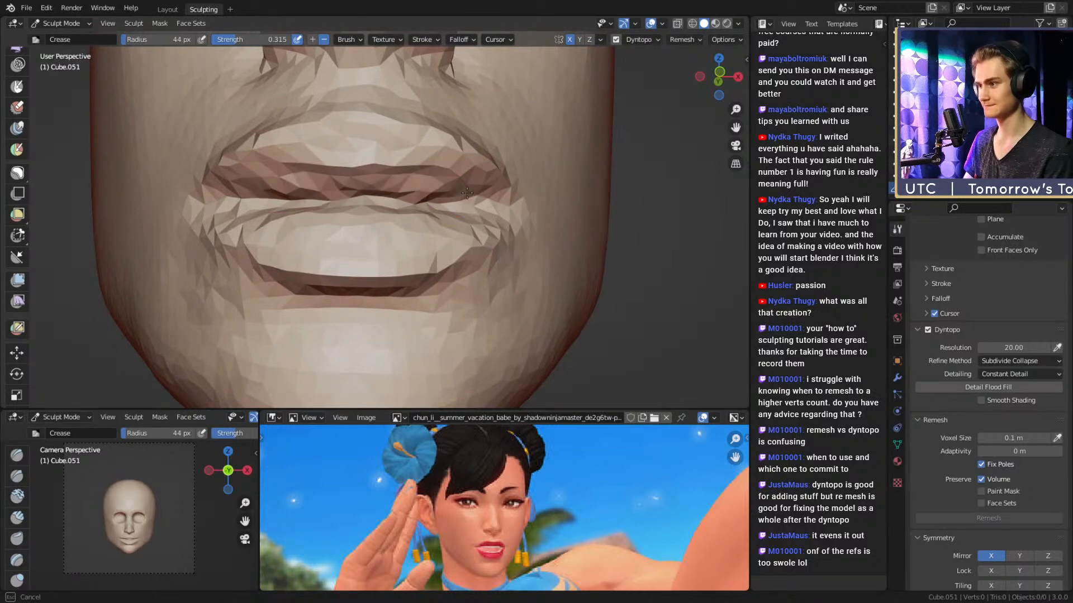
pyautogui.moveTo(495, 200); pyautogui.dragTo(485, 162)
pyautogui.moveTo(485, 162)
pyautogui.keyDown('ctrl'); pyautogui.keyDown('alt'); pyautogui.mouseDown()
pyautogui.moveTo(428, 247)
pyautogui.moveTo(429, 230)
pyautogui.moveTo(407, 239)
pyautogui.moveTo(395, 204)
pyautogui.moveTo(378, 217)
pyautogui.moveTo(414, 211)
pyautogui.mouseUp(); pyautogui.keyUp('alt'); pyautogui.keyUp('ctrl')
# Adjust the lips and mouth corners with the Grab brush at a radius of about 75 px.
pyautogui.press('g')
pyautogui.press('f')
pyautogui.click(392, 213)
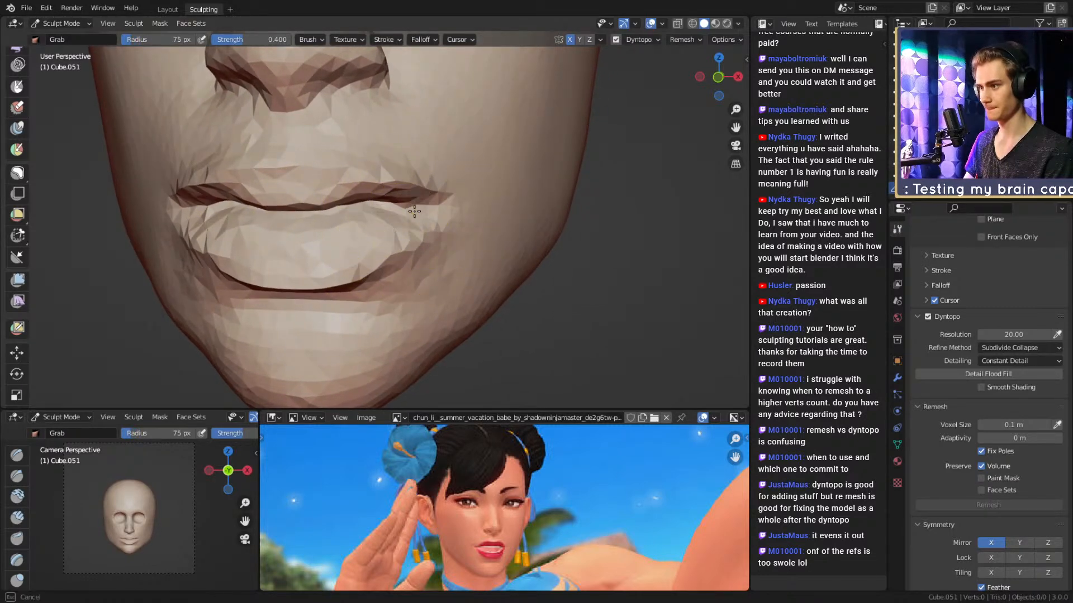
pyautogui.moveTo(435, 159)
pyautogui.keyDown('ctrl'); pyautogui.keyDown('alt'); pyautogui.mouseDown()
pyautogui.moveTo(430, 209)
pyautogui.moveTo(550, 213)
pyautogui.moveTo(457, 242)
pyautogui.mouseUp(); pyautogui.keyUp('alt'); pyautogui.keyUp('ctrl')
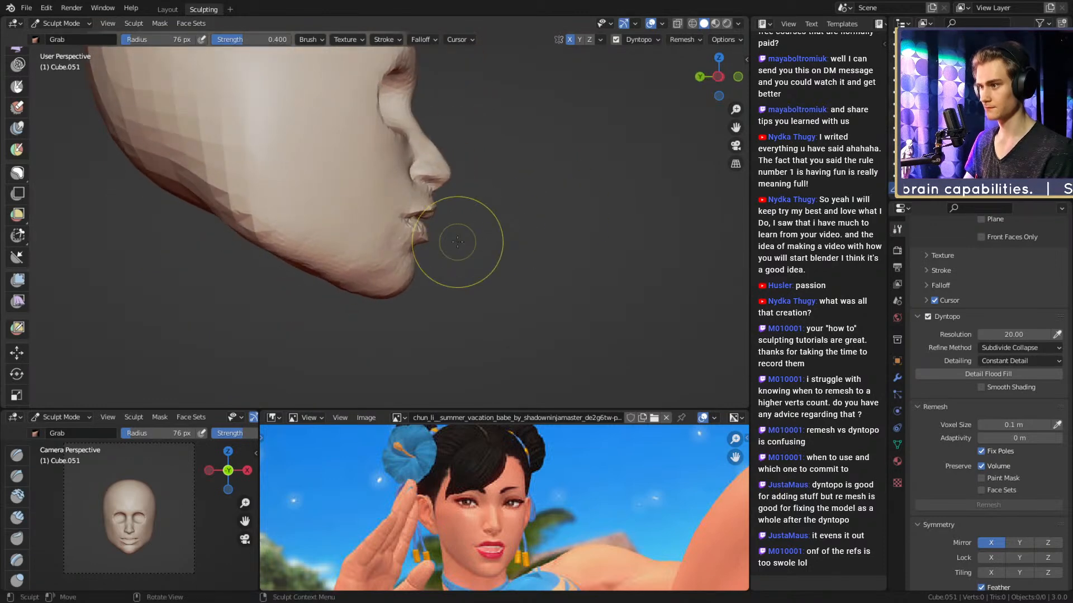
# Reshape the chin and the underside of the jaw in profile, starting with the Grab brush at 129 px.
pyautogui.press('f')
pyautogui.click(446, 286)
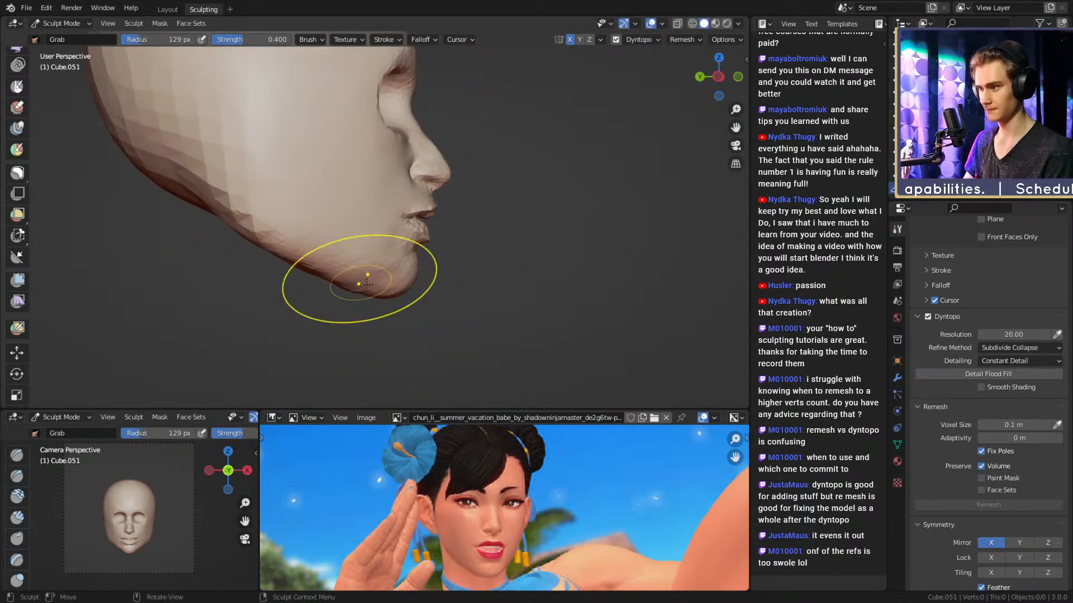
pyautogui.press('f')
pyautogui.click(491, 277)
pyautogui.moveTo(386, 287)
pyautogui.mouseDown()
pyautogui.moveTo(391, 275)
pyautogui.moveTo(423, 279)
pyautogui.moveTo(320, 284)
pyautogui.moveTo(412, 231)
pyautogui.moveTo(439, 274)
pyautogui.moveTo(371, 259)
pyautogui.moveTo(382, 256)
pyautogui.moveTo(337, 230)
pyautogui.mouseUp()
pyautogui.press('f')
pyautogui.click(409, 274)
# Carve the line behind the jaw below the ear area with the Crease brush at 0.315 strength.
pyautogui.hotkey('shift', 'c')
pyautogui.keyDown('alt'); pyautogui.keyDown('shift'); pyautogui.moveTo(425, 257); pyautogui.dragTo(411, 245); pyautogui.keyUp('shift'); pyautogui.keyUp('alt')
pyautogui.moveTo(404, 241); pyautogui.dragTo(391, 256)
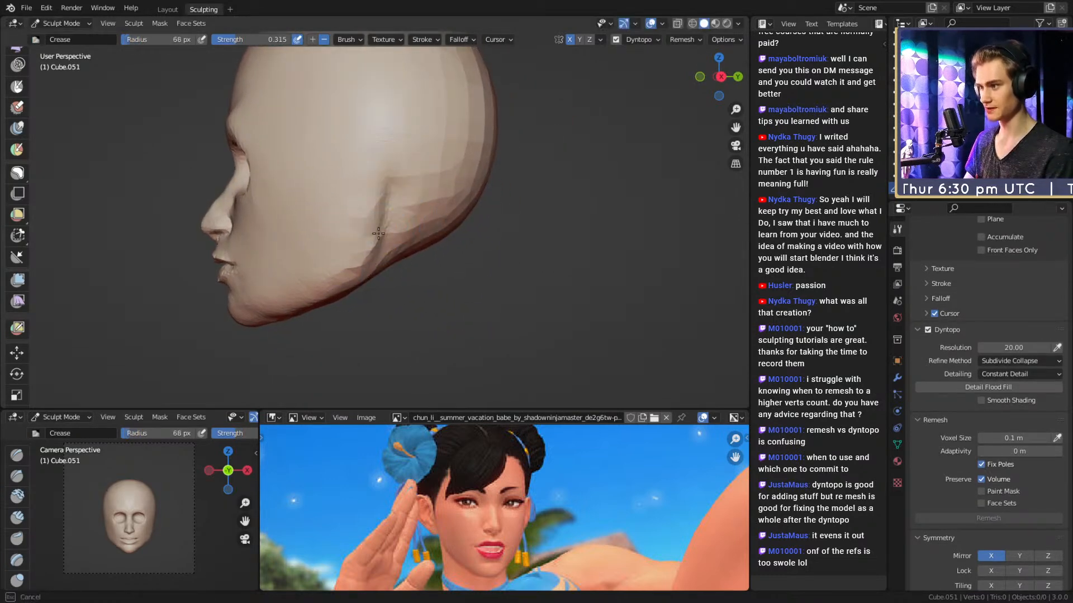
pyautogui.moveTo(371, 258)
pyautogui.keyDown('alt'); pyautogui.mouseDown()
pyautogui.moveTo(387, 218)
pyautogui.moveTo(377, 246)
pyautogui.mouseUp(); pyautogui.keyUp('alt')
pyautogui.press('f')
pyautogui.moveTo(403, 193)
pyautogui.keyDown('alt'); pyautogui.keyDown('shift'); pyautogui.mouseDown()
pyautogui.moveTo(419, 212)
pyautogui.moveTo(385, 215)
pyautogui.moveTo(401, 194)
pyautogui.mouseUp(); pyautogui.keyUp('shift'); pyautogui.keyUp('alt')
pyautogui.click(411, 213)
pyautogui.moveTo(400, 190)
pyautogui.keyDown('alt'); pyautogui.mouseDown()
pyautogui.moveTo(411, 240)
pyautogui.moveTo(400, 214)
pyautogui.moveTo(383, 239)
pyautogui.moveTo(374, 211)
pyautogui.moveTo(411, 253)
pyautogui.moveTo(362, 252)
pyautogui.mouseUp(); pyautogui.keyUp('alt')
# Pull the jaw corner into shape with a repeatedly resized Grab brush.
pyautogui.press('g')
pyautogui.press('f')
pyautogui.click(360, 240)
pyautogui.press('f')
pyautogui.click(375, 240)
pyautogui.press('f')
pyautogui.click(380, 244)
pyautogui.press('f')
pyautogui.click(392, 238)
pyautogui.press('f')
pyautogui.click(400, 253)
# Refine the underside of the jaw from below with the Grab brush at 74 px.
pyautogui.moveTo(391, 224)
pyautogui.keyDown('alt'); pyautogui.mouseDown()
pyautogui.moveTo(358, 201)
pyautogui.moveTo(388, 188)
pyautogui.mouseUp(); pyautogui.keyUp('alt')
pyautogui.moveTo(380, 207)
pyautogui.keyDown('alt'); pyautogui.mouseDown()
pyautogui.moveTo(409, 223)
pyautogui.moveTo(380, 232)
pyautogui.moveTo(384, 216)
pyautogui.moveTo(387, 235)
pyautogui.mouseUp(); pyautogui.keyUp('alt')
pyautogui.press('f')
pyautogui.click(381, 250)
pyautogui.press('f')
pyautogui.click(368, 228)
pyautogui.moveTo(349, 333)
pyautogui.mouseDown()
pyautogui.moveTo(339, 339)
pyautogui.moveTo(384, 250)
pyautogui.mouseUp()
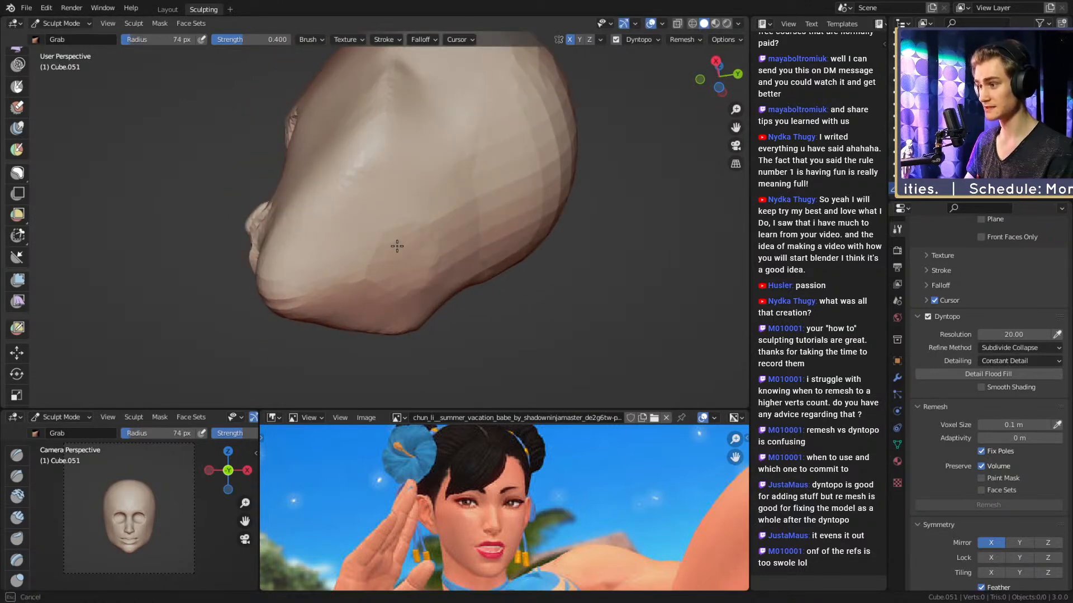
# Build up the jaw underside with Clay Strips at 107 px and deepen the groove behind the jaw with Crease at 59 px.
pyautogui.press('c')
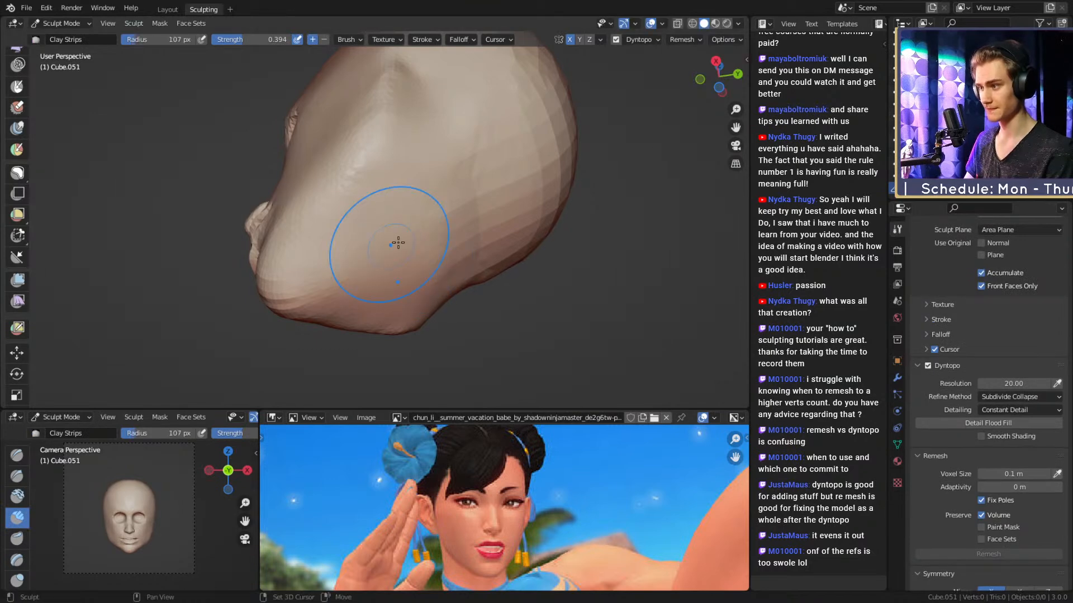
pyautogui.moveTo(369, 258)
pyautogui.keyDown('alt'); pyautogui.mouseDown()
pyautogui.moveTo(386, 255)
pyautogui.moveTo(419, 206)
pyautogui.moveTo(421, 251)
pyautogui.mouseUp(); pyautogui.keyUp('alt')
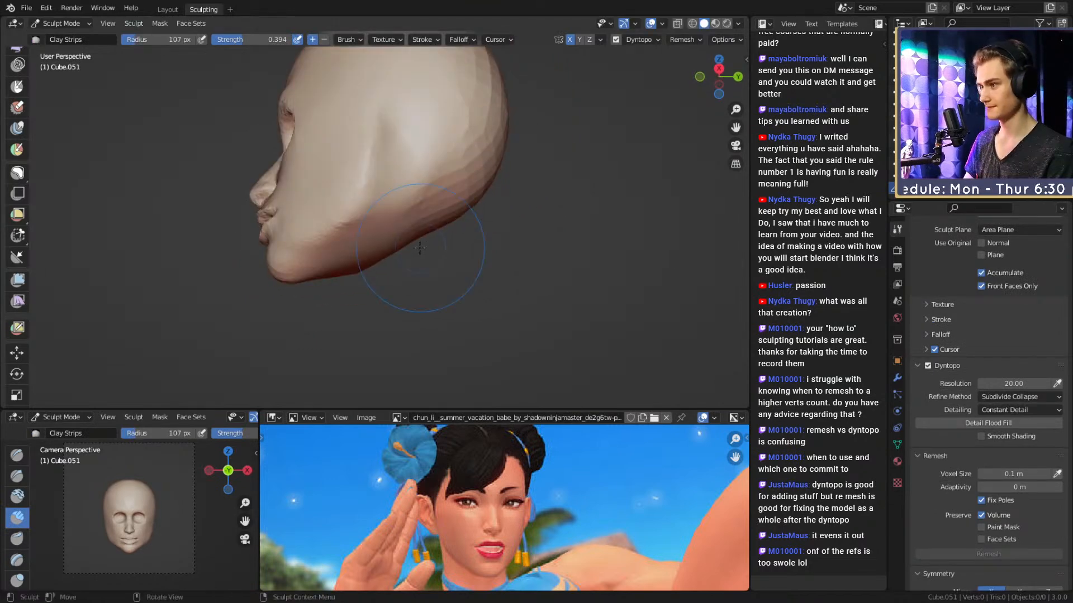
pyautogui.hotkey('shift', 'c')
pyautogui.press('f')
pyautogui.click(359, 223)
pyautogui.keyDown('alt'); pyautogui.moveTo(360, 223); pyautogui.dragTo(390, 256); pyautogui.keyUp('alt')
pyautogui.keyDown('alt'); pyautogui.keyDown('shift'); pyautogui.moveTo(406, 200); pyautogui.dragTo(411, 242); pyautogui.keyUp('shift'); pyautogui.keyUp('alt')
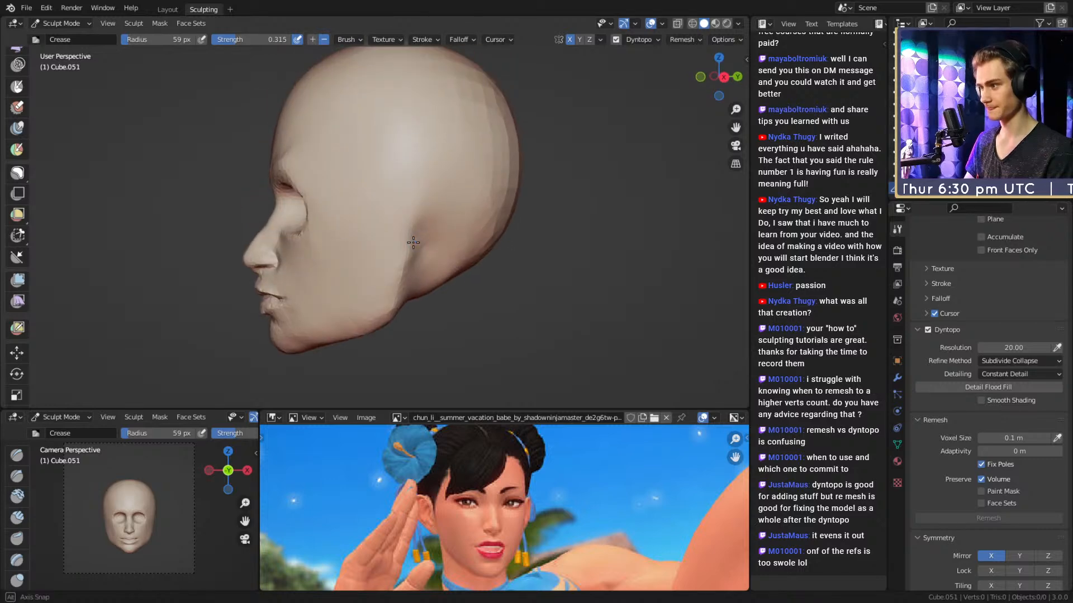
pyautogui.keyDown('alt'); pyautogui.keyDown('shift'); pyautogui.moveTo(339, 302); pyautogui.dragTo(324, 227); pyautogui.keyUp('shift'); pyautogui.keyUp('alt')
# Reposition the lower face in profile with the Grab brush enlarged to 185 px.
pyautogui.press('g')
pyautogui.moveTo(218, 162); pyautogui.dragTo(353, 224, button='middle')
pyautogui.press('f')
pyautogui.click(338, 222)
pyautogui.moveTo(341, 235)
pyautogui.keyDown('alt'); pyautogui.keyDown('shift'); pyautogui.mouseDown()
pyautogui.moveTo(339, 200)
pyautogui.moveTo(331, 244)
pyautogui.mouseUp(); pyautogui.keyUp('shift'); pyautogui.keyUp('alt')
pyautogui.press('f')
pyautogui.click(374, 226)
pyautogui.moveTo(333, 247)
pyautogui.keyDown('shift'); pyautogui.mouseDown(button='middle')
pyautogui.moveTo(338, 273)
pyautogui.moveTo(372, 273)
pyautogui.mouseUp(button='middle'); pyautogui.keyUp('shift')
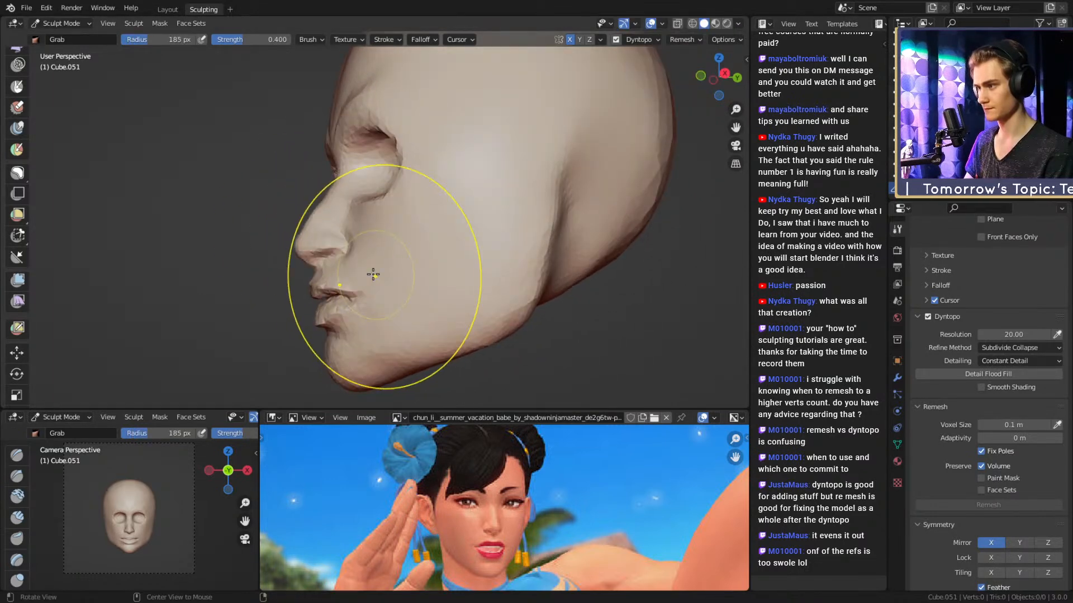
# Nudge the cheek and mouth area from a three-quarter view with a resized Grab brush.
pyautogui.moveTo(371, 361)
pyautogui.mouseDown(button='middle')
pyautogui.moveTo(372, 276)
pyautogui.moveTo(482, 173)
pyautogui.moveTo(427, 204)
pyautogui.moveTo(343, 225)
pyautogui.mouseUp(button='middle')
pyautogui.press('f')
pyautogui.click(348, 274)
pyautogui.press('f')
pyautogui.click(353, 260)
# Build up the cheek below the eye with Clay Strips at 56 to 65 px and 0.394 strength.
pyautogui.press('c')
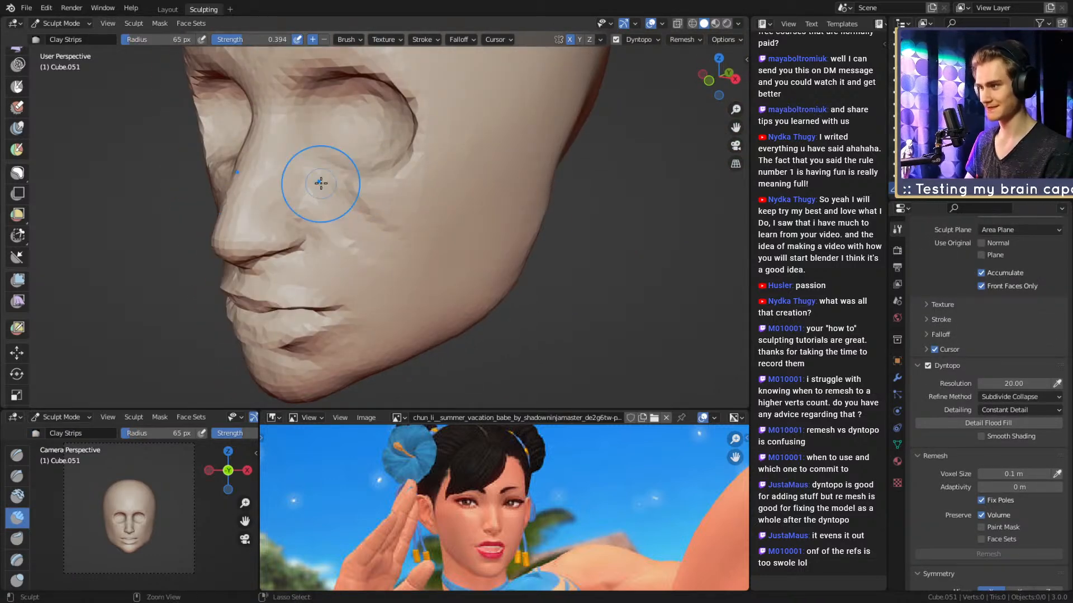
pyautogui.press('f')
pyautogui.click(382, 231)
pyautogui.moveTo(430, 250); pyautogui.dragTo(403, 240, button='middle')
pyautogui.press('f')
pyautogui.click(408, 236)
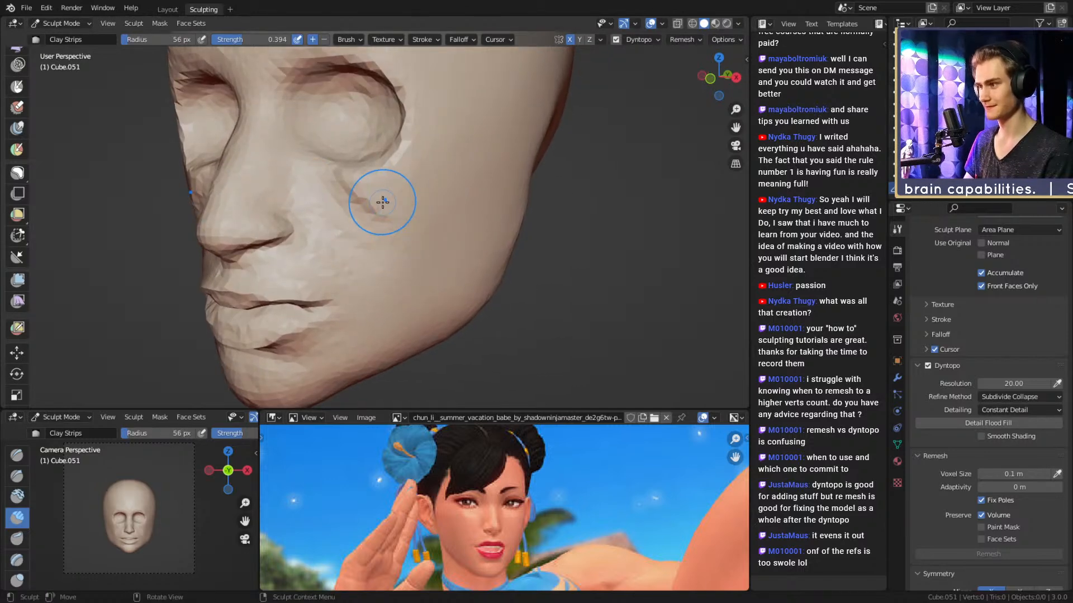
pyautogui.moveTo(382, 201); pyautogui.dragTo(387, 212, button='middle')
# Sculpt the cheekbone plane running back from the cheek with Clay Strips at 70 px.
pyautogui.press('f')
pyautogui.click(335, 216)
pyautogui.press('f')
pyautogui.click(375, 213)
pyautogui.moveTo(336, 247); pyautogui.dragTo(376, 208)
pyautogui.moveTo(369, 192)
pyautogui.mouseDown(button='middle')
pyautogui.moveTo(357, 201)
pyautogui.moveTo(364, 212)
pyautogui.mouseUp(button='middle')
pyautogui.press('f')
pyautogui.click(366, 214)
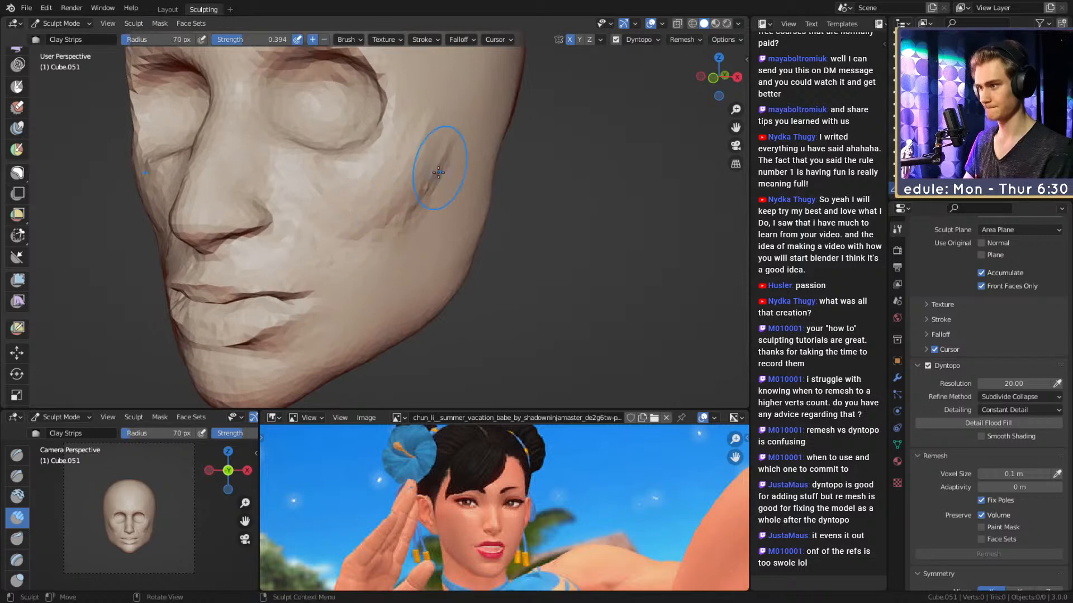
pyautogui.moveTo(438, 172); pyautogui.dragTo(373, 256, button='middle')
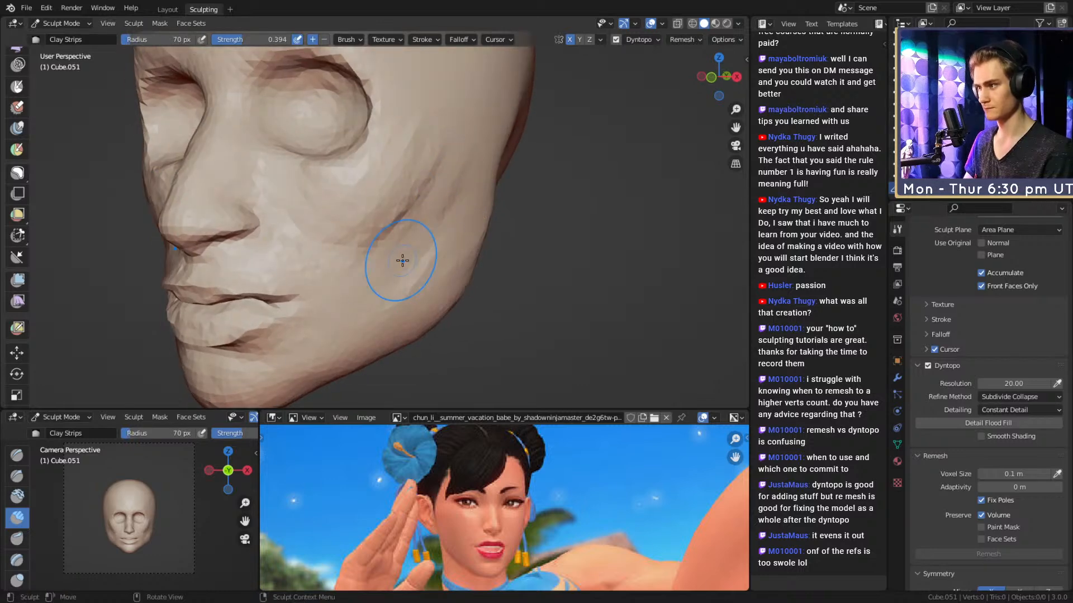
# Extend the cheekbone toward the ear and shape the cheek hollow with Clay Strips at 50 to 61 px.
pyautogui.moveTo(438, 248); pyautogui.dragTo(408, 287)
pyautogui.keyDown('shift'); pyautogui.moveTo(410, 268); pyautogui.dragTo(392, 297, button='middle'); pyautogui.keyUp('shift')
pyautogui.press('f')
pyautogui.click(436, 182)
pyautogui.moveTo(445, 167); pyautogui.dragTo(442, 171)
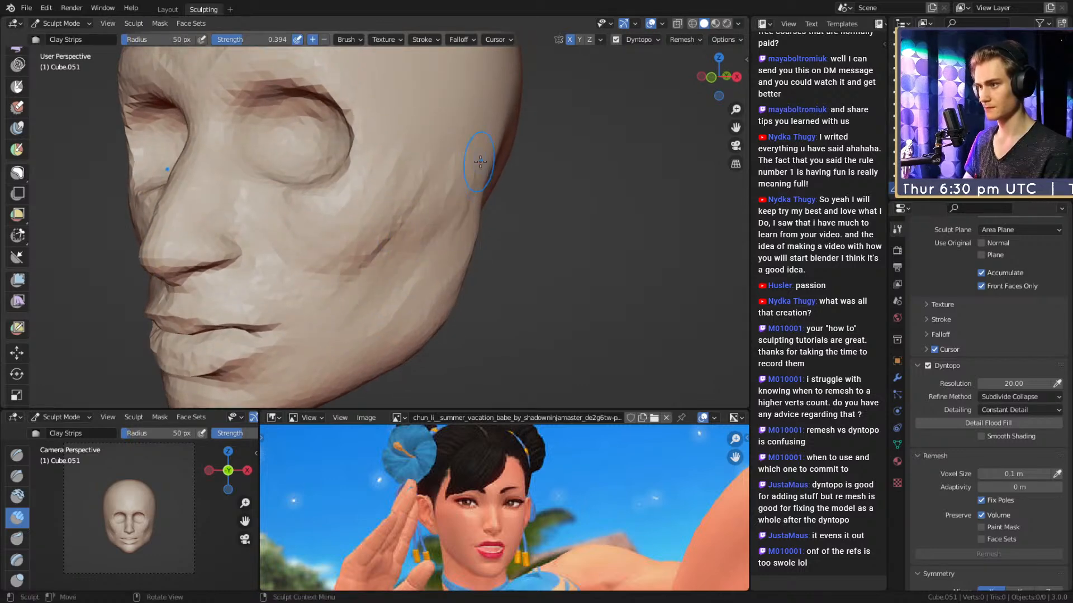
pyautogui.moveTo(480, 161); pyautogui.dragTo(459, 169, button='middle')
pyautogui.press('f')
pyautogui.click(459, 180)
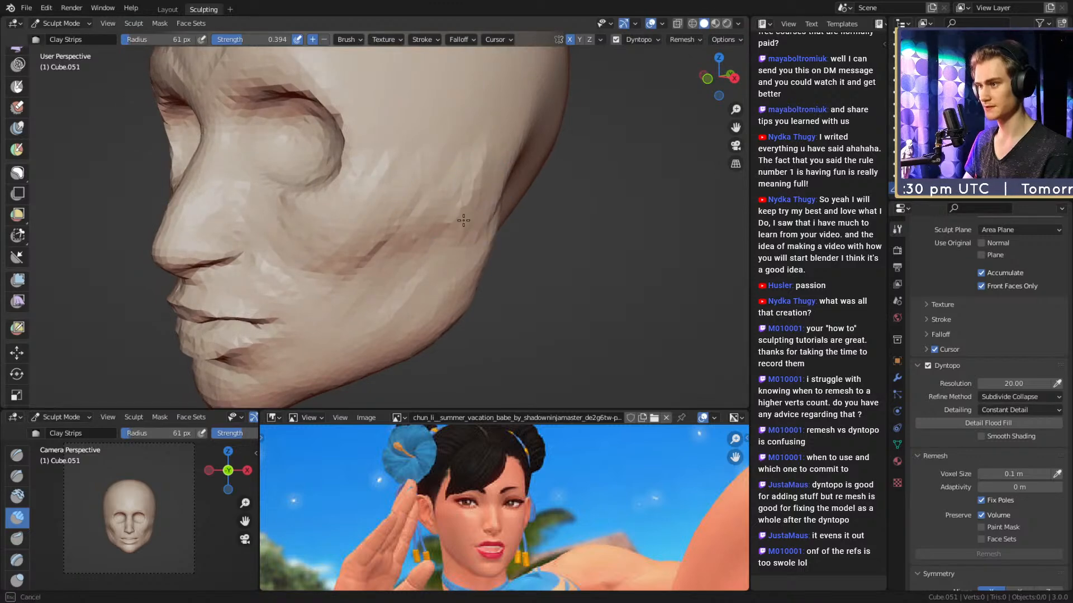
# Soften the cheekbone and the hollow beneath it with an enlarged Clay Strips brush.
pyautogui.moveTo(381, 242)
pyautogui.mouseDown(button='middle')
pyautogui.moveTo(481, 227)
pyautogui.moveTo(506, 207)
pyautogui.mouseUp(button='middle')
pyautogui.keyDown('ctrl'); pyautogui.moveTo(436, 222); pyautogui.dragTo(447, 201, button='middle'); pyautogui.keyUp('ctrl')
pyautogui.press('f')
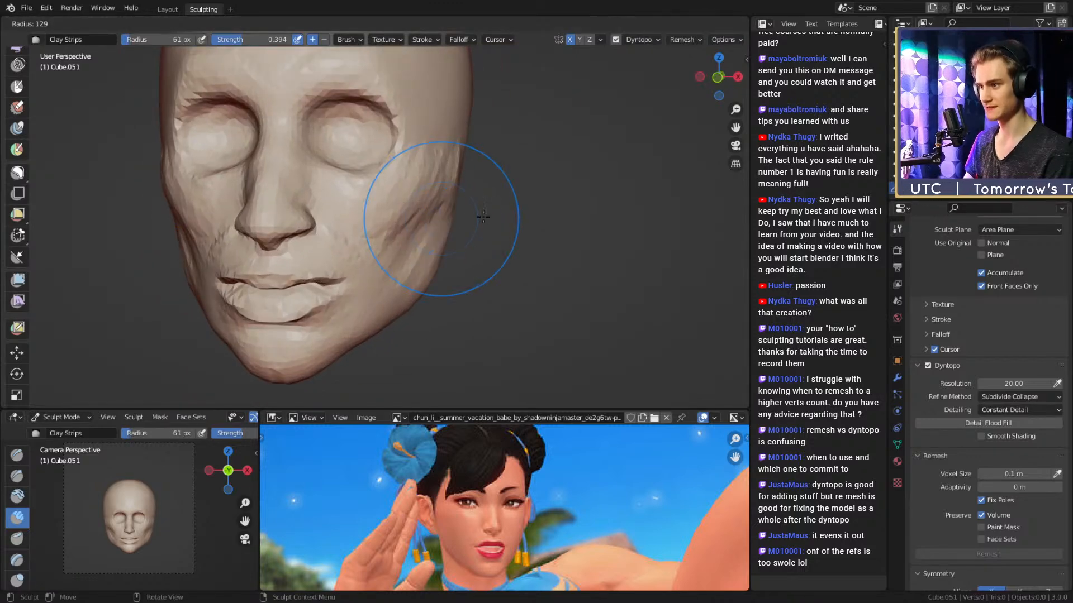
pyautogui.click(517, 216)
pyautogui.moveTo(452, 192); pyautogui.dragTo(414, 242)
pyautogui.moveTo(431, 202)
pyautogui.keyDown('shift'); pyautogui.mouseDown(button='middle')
pyautogui.moveTo(441, 223)
pyautogui.moveTo(436, 270)
pyautogui.mouseUp(button='middle'); pyautogui.keyUp('shift')
# Adjust the side of the face at cheekbone height with the Grab brush at 181 px.
pyautogui.press('g')
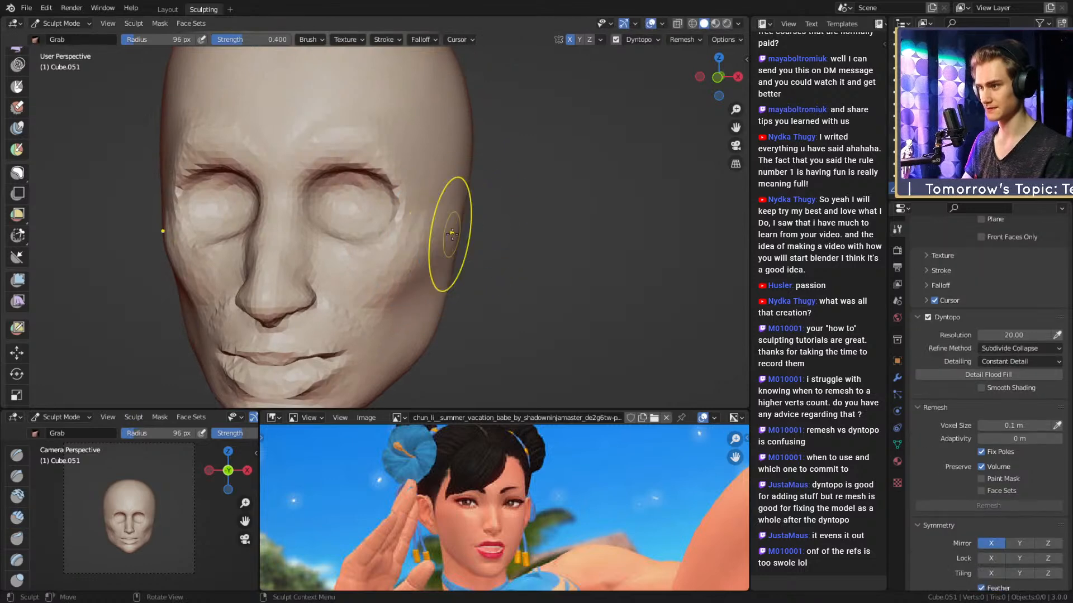
pyautogui.press('f')
pyautogui.click(512, 233)
pyautogui.keyDown('ctrl'); pyautogui.moveTo(463, 219); pyautogui.dragTo(451, 240, button='middle'); pyautogui.keyUp('ctrl')
pyautogui.keyDown('shift'); pyautogui.moveTo(442, 192); pyautogui.dragTo(457, 222, button='middle'); pyautogui.keyUp('shift')
pyautogui.keyDown('ctrl'); pyautogui.moveTo(457, 221); pyautogui.dragTo(447, 251, button='middle'); pyautogui.keyUp('ctrl')
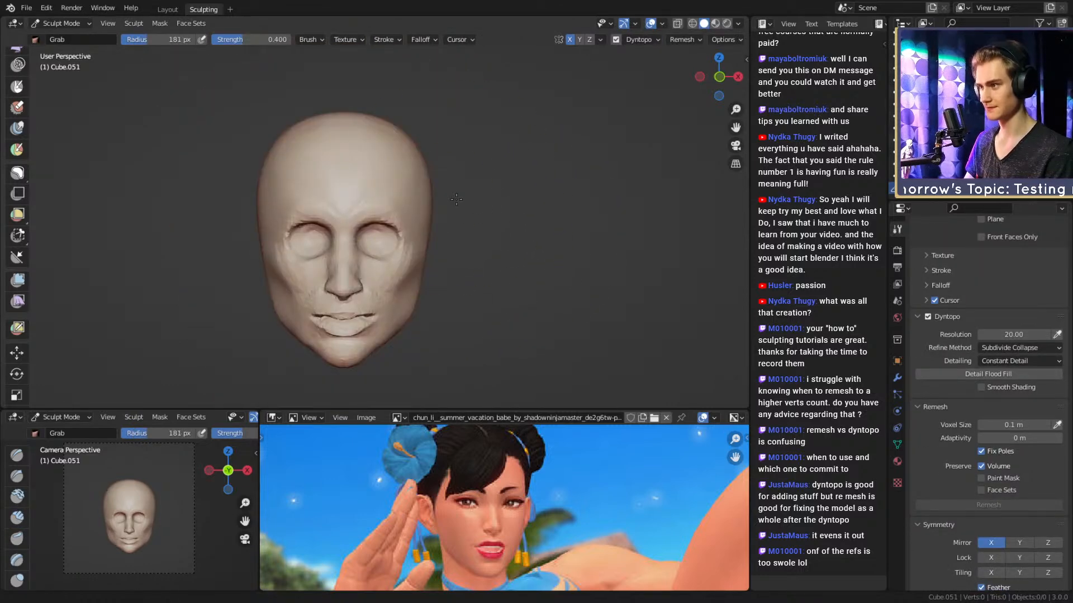
# Refine the outline of the upper skull from the front with the Grab brush at 116 px.
pyautogui.moveTo(443, 166); pyautogui.dragTo(446, 174, button='middle')
pyautogui.press('f')
pyautogui.click(387, 174)
pyautogui.press('f')
pyautogui.click(465, 199)
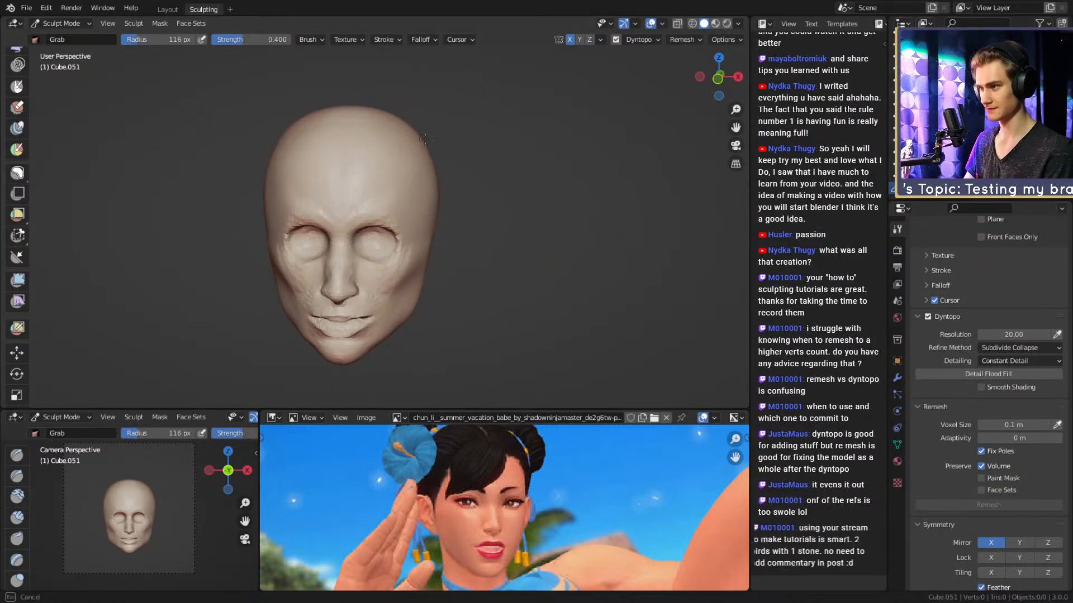
pyautogui.moveTo(474, 204)
pyautogui.keyDown('alt'); pyautogui.mouseDown()
pyautogui.moveTo(410, 216)
pyautogui.moveTo(441, 205)
pyautogui.mouseUp(); pyautogui.keyUp('alt')
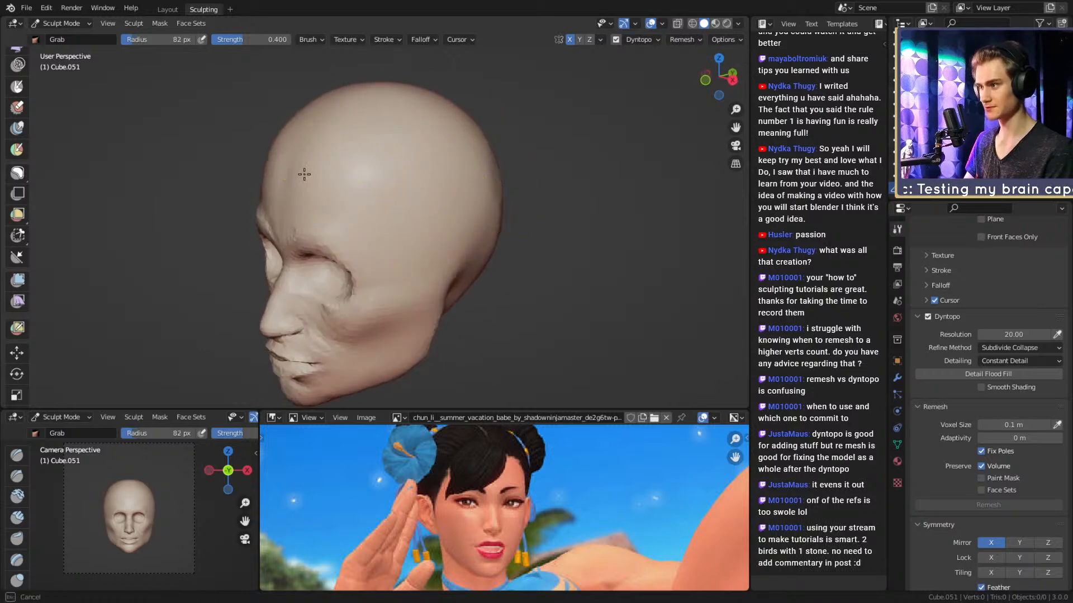
# Round out the forehead and crown from the side, starting with the Grab brush at 82 px.
pyautogui.moveTo(303, 174)
pyautogui.mouseDown(button='middle')
pyautogui.moveTo(355, 179)
pyautogui.moveTo(407, 162)
pyautogui.moveTo(397, 199)
pyautogui.moveTo(374, 216)
pyautogui.mouseUp(button='middle')
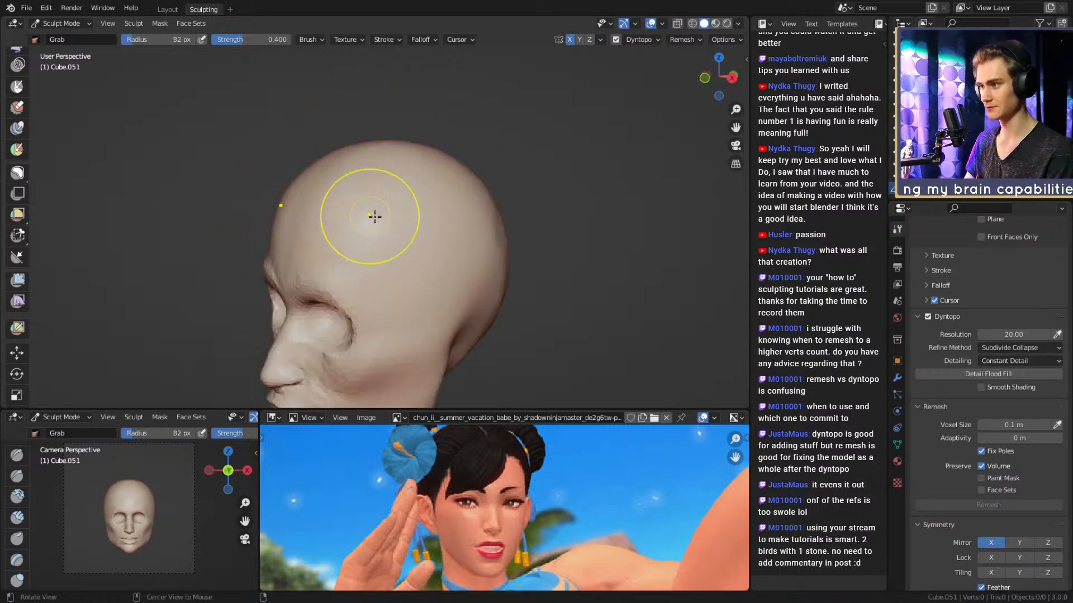
pyautogui.moveTo(374, 216)
pyautogui.keyDown('alt'); pyautogui.mouseDown()
pyautogui.moveTo(426, 177)
pyautogui.moveTo(401, 166)
pyautogui.mouseUp(); pyautogui.keyUp('alt')
pyautogui.press('f')
pyautogui.click(451, 163)
pyautogui.moveTo(478, 170)
pyautogui.keyDown('alt'); pyautogui.mouseDown()
pyautogui.moveTo(472, 196)
pyautogui.moveTo(416, 193)
pyautogui.mouseUp(); pyautogui.keyUp('alt')
# Even out the back and side of the skull with Clay Strips at 168 px and 0.394 strength.
pyautogui.press('c')
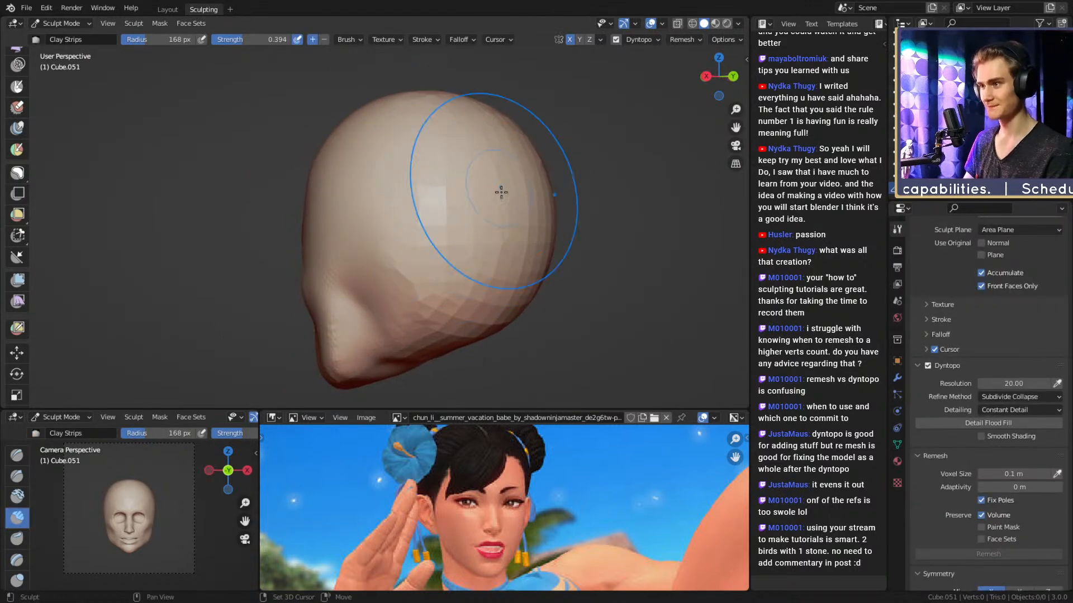
pyautogui.moveTo(407, 335); pyautogui.dragTo(434, 256, button='middle')
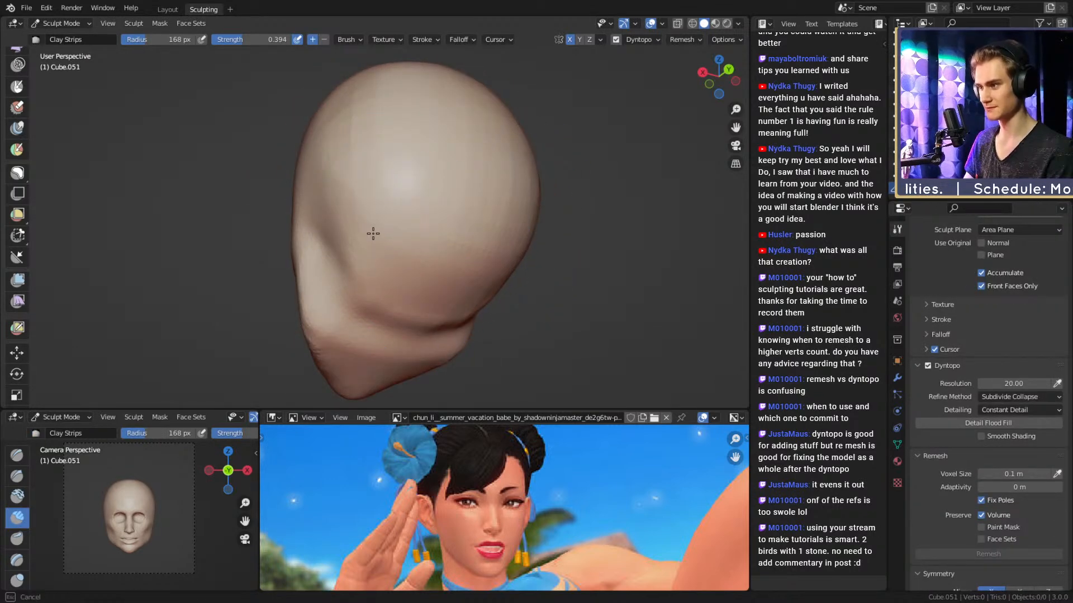
pyautogui.moveTo(370, 285); pyautogui.dragTo(222, 76, button='middle')
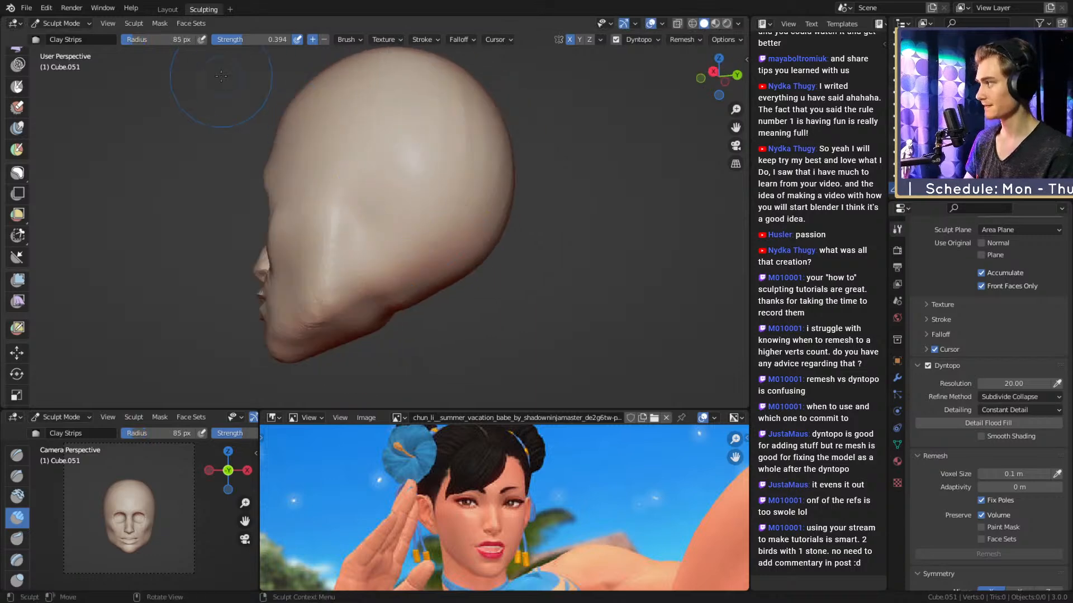
pyautogui.moveTo(336, 191)
pyautogui.mouseDown(button='middle')
pyautogui.moveTo(412, 227)
pyautogui.moveTo(418, 192)
pyautogui.moveTo(436, 243)
pyautogui.moveTo(427, 224)
pyautogui.mouseUp(button='middle')
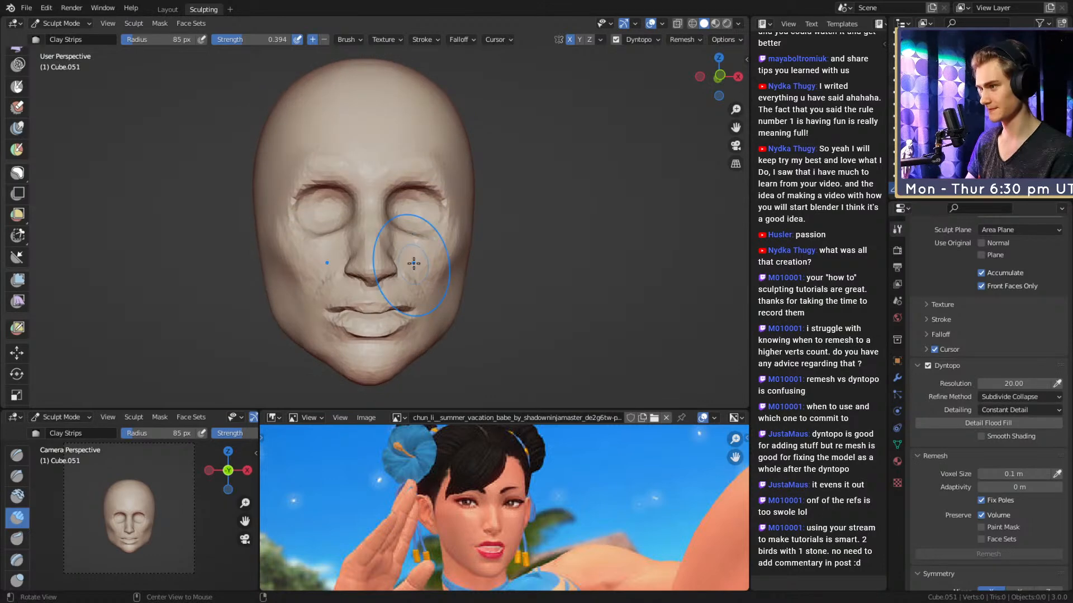
# Shape the inner brow ridges above the nose bridge with a smaller Crease brush, undoing one stray stroke.
pyautogui.keyDown('ctrl'); pyautogui.moveTo(413, 263); pyautogui.dragTo(454, 207, button='middle'); pyautogui.keyUp('ctrl')
pyautogui.hotkey('shift', 'c')
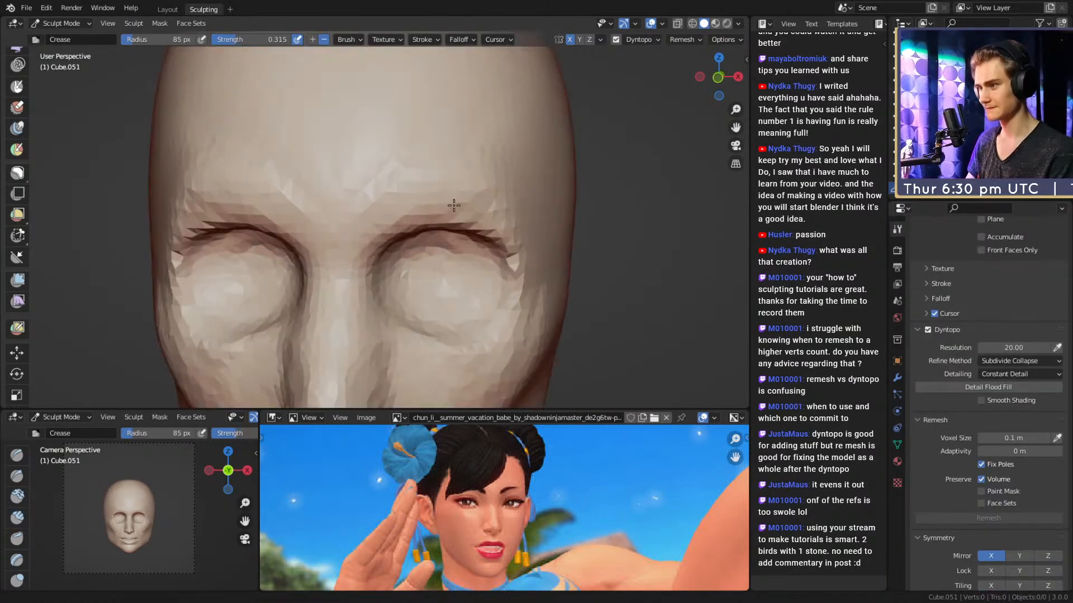
pyautogui.moveTo(455, 206); pyautogui.dragTo(408, 194)
pyautogui.moveTo(405, 183)
pyautogui.mouseDown(button='middle')
pyautogui.moveTo(428, 196)
pyautogui.moveTo(400, 187)
pyautogui.mouseUp(button='middle')
pyautogui.hotkey('ctrl', 'z')
pyautogui.press('f')
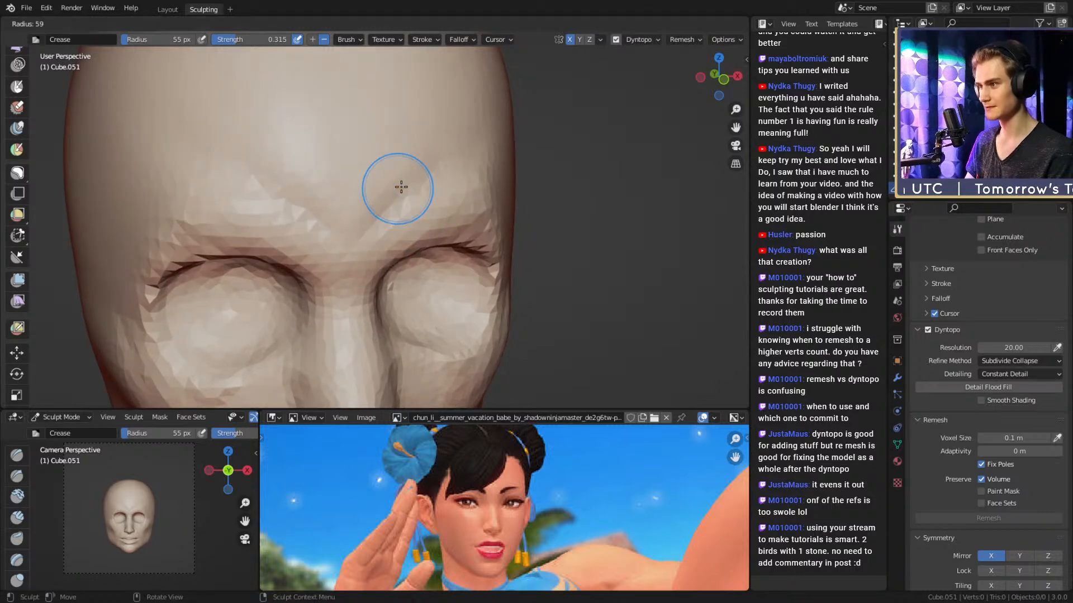
pyautogui.click(409, 186)
pyautogui.moveTo(376, 233); pyautogui.dragTo(403, 167)
pyautogui.keyDown('ctrl'); pyautogui.moveTo(447, 136); pyautogui.dragTo(447, 190, button='middle'); pyautogui.keyUp('ctrl')
# Refine the forehead and temple surface with the Crease brush at 73 to 146 px.
pyautogui.moveTo(447, 193)
pyautogui.mouseDown(button='middle')
pyautogui.moveTo(491, 216)
pyautogui.moveTo(424, 241)
pyautogui.moveTo(473, 228)
pyautogui.mouseUp(button='middle')
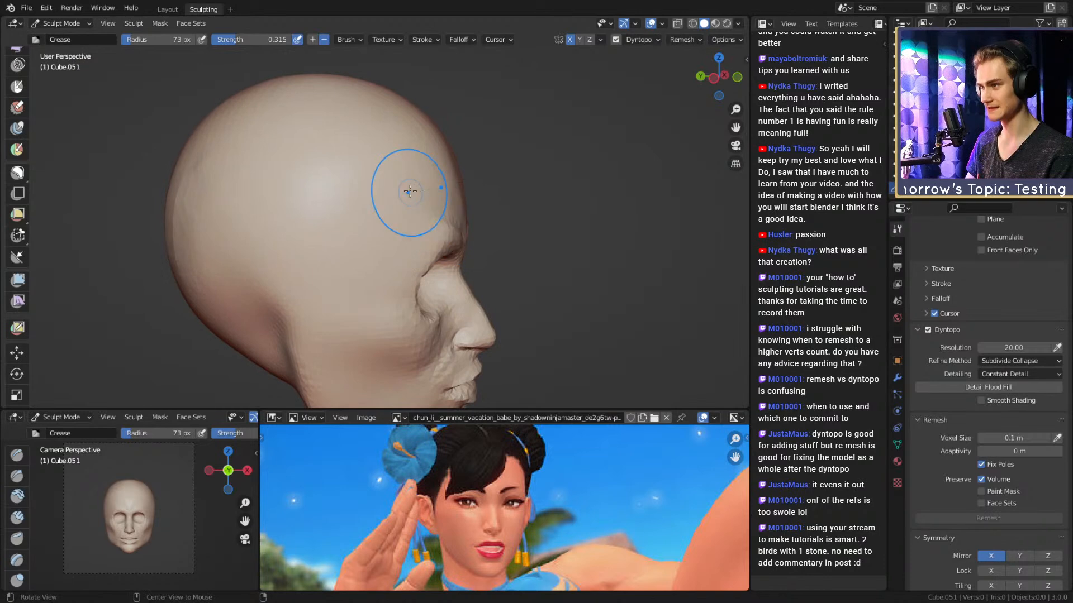
pyautogui.keyDown('shift'); pyautogui.moveTo(412, 168); pyautogui.dragTo(445, 182, button='middle'); pyautogui.keyUp('shift')
pyautogui.press('f')
pyautogui.click(462, 138)
pyautogui.moveTo(448, 149); pyautogui.dragTo(460, 142)
pyautogui.moveTo(382, 99)
pyautogui.mouseDown(button='middle')
pyautogui.moveTo(330, 153)
pyautogui.moveTo(374, 175)
pyautogui.mouseUp(button='middle')
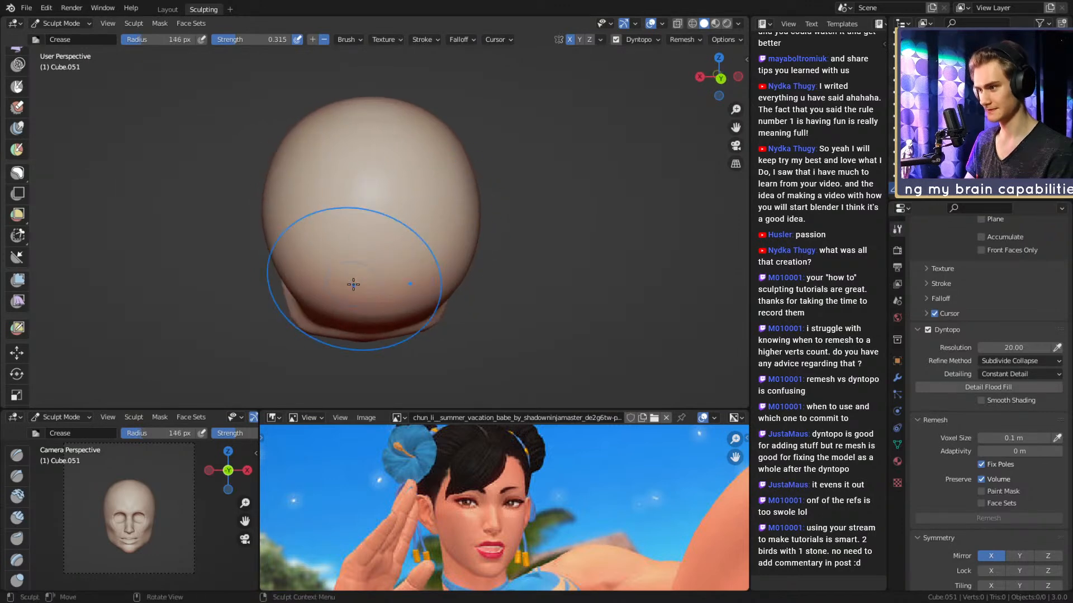
pyautogui.moveTo(353, 284)
pyautogui.mouseDown(button='middle')
pyautogui.moveTo(419, 215)
pyautogui.moveTo(486, 240)
pyautogui.moveTo(462, 221)
pyautogui.mouseUp(button='middle')
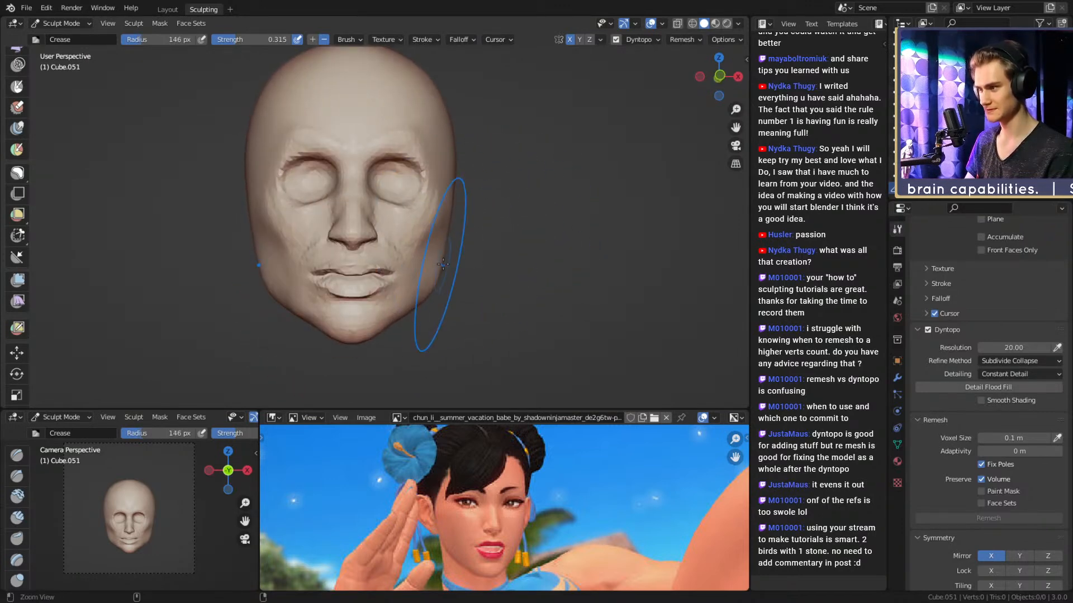
pyautogui.moveTo(443, 264)
pyautogui.mouseDown(button='middle')
pyautogui.moveTo(412, 246)
pyautogui.moveTo(355, 257)
pyautogui.mouseUp(button='middle')
# Move the chin and lower face in profile with a resized Grab brush.
pyautogui.press('g')
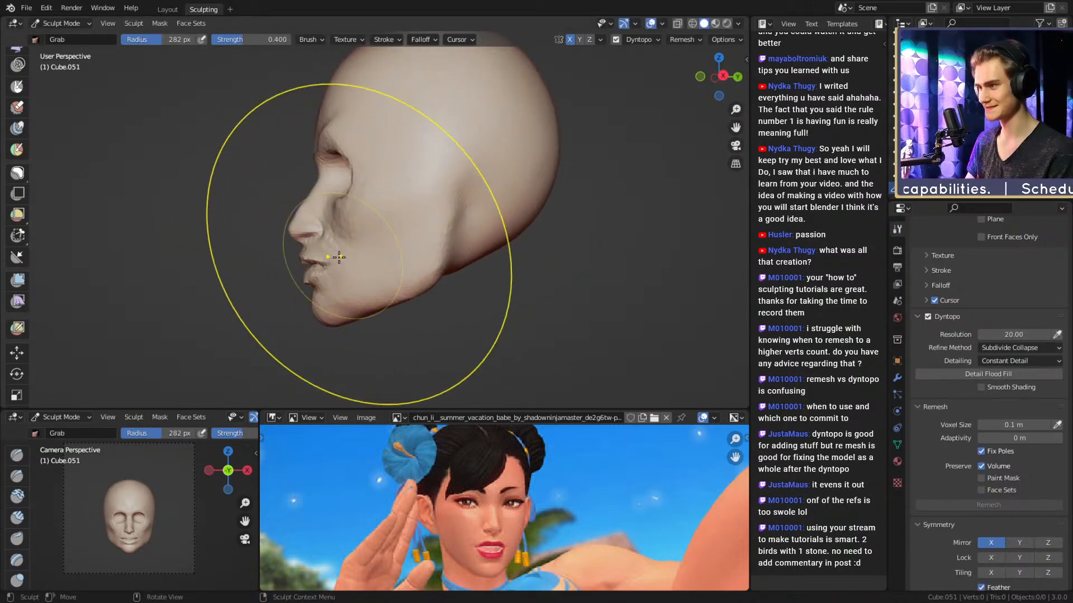
pyautogui.press('f')
pyautogui.click(397, 257)
pyautogui.moveTo(330, 318); pyautogui.dragTo(340, 271)
pyautogui.moveTo(343, 268)
pyautogui.mouseDown(button='middle')
pyautogui.moveTo(475, 258)
pyautogui.moveTo(404, 268)
pyautogui.mouseUp(button='middle')
pyautogui.press('f')
pyautogui.click(366, 260)
# Fine-tune the chin and mouth profile with the Grab brush at 250 px.
pyautogui.moveTo(430, 261)
pyautogui.keyDown('alt'); pyautogui.mouseDown()
pyautogui.moveTo(330, 267)
pyautogui.moveTo(337, 290)
pyautogui.mouseUp(); pyautogui.keyUp('alt')
pyautogui.press('f')
pyautogui.click(364, 287)
pyautogui.press('f')
pyautogui.click(324, 309)
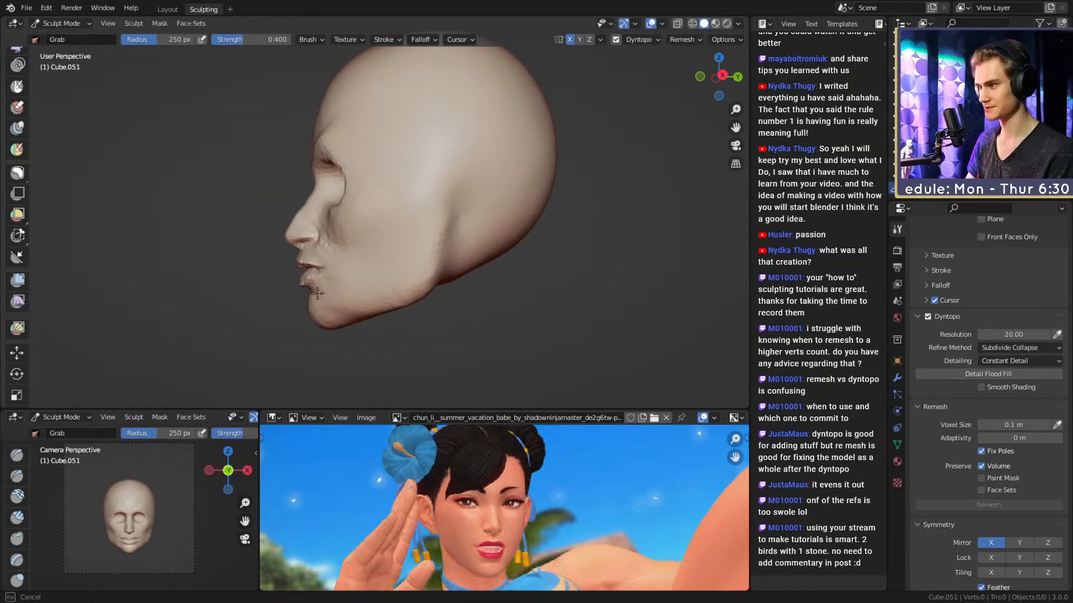
pyautogui.moveTo(317, 293); pyautogui.dragTo(340, 284, button='middle')
pyautogui.keyDown('alt'); pyautogui.moveTo(315, 257); pyautogui.dragTo(404, 223); pyautogui.keyUp('alt')
# Adjust the lower eye sockets and upper cheeks from the front with the Grab brush at 118 px.
pyautogui.press('f')
pyautogui.click(383, 260)
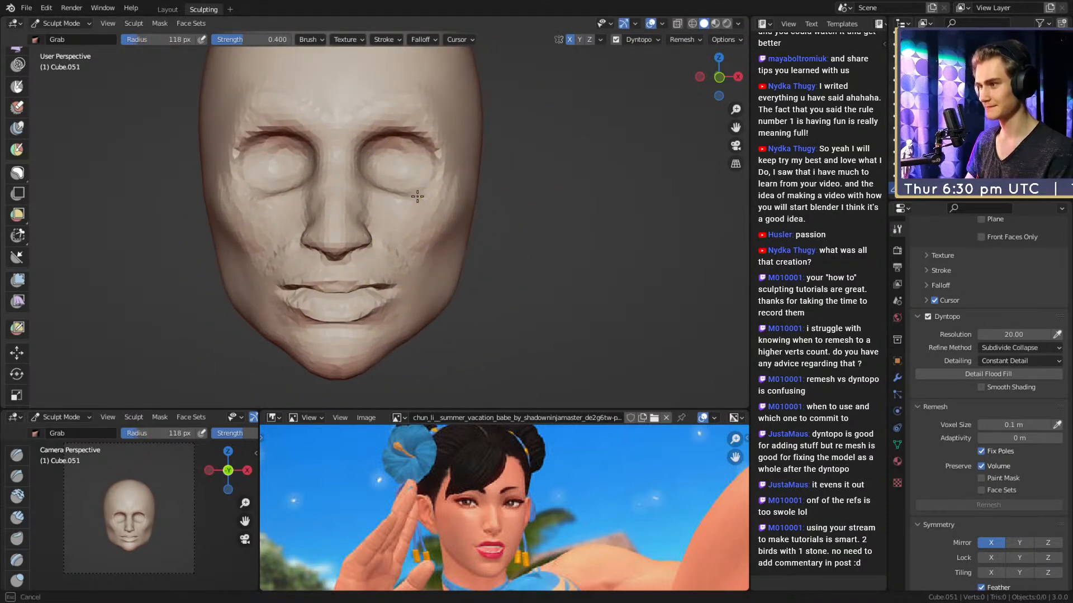
pyautogui.keyDown('alt'); pyautogui.keyDown('shift'); pyautogui.moveTo(431, 185); pyautogui.dragTo(432, 210); pyautogui.keyUp('shift'); pyautogui.keyUp('alt')
pyautogui.press('f')
pyautogui.click(411, 201)
# Reshape the brows and lower forehead with the Grab brush at 120 to 130 px.
pyautogui.keyDown('alt'); pyautogui.keyDown('shift'); pyautogui.moveTo(407, 167); pyautogui.dragTo(404, 191); pyautogui.keyUp('shift'); pyautogui.keyUp('alt')
pyautogui.press('f')
pyautogui.click(423, 192)
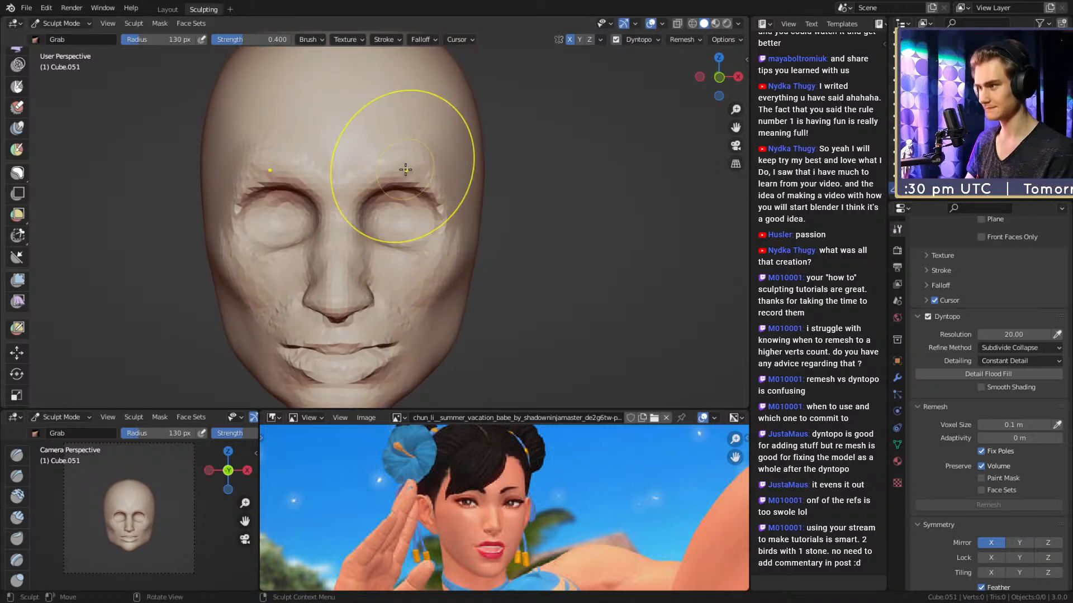
pyautogui.press('f')
pyautogui.click(380, 212)
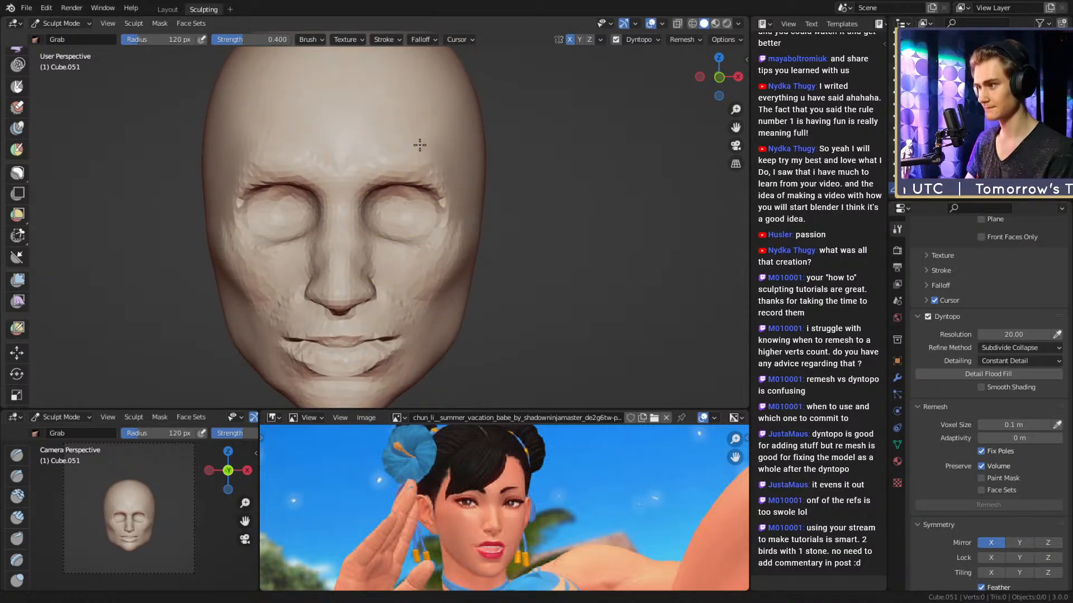
# Reshape the sides of the forehead and upper skull from the front with the Grab brush enlarged to 193 px and beyond.
pyautogui.press('f')
pyautogui.click(436, 146)
pyautogui.moveTo(420, 144)
pyautogui.keyDown('alt'); pyautogui.keyDown('shift'); pyautogui.mouseDown()
pyautogui.moveTo(415, 158)
pyautogui.moveTo(437, 161)
pyautogui.mouseUp(); pyautogui.keyUp('shift'); pyautogui.keyUp('alt')
pyautogui.moveTo(475, 219)
pyautogui.keyDown('alt'); pyautogui.mouseDown()
pyautogui.moveTo(431, 215)
pyautogui.moveTo(455, 205)
pyautogui.moveTo(452, 214)
pyautogui.moveTo(459, 181)
pyautogui.mouseUp(); pyautogui.keyUp('alt')
pyautogui.keyDown('shift'); pyautogui.moveTo(483, 159); pyautogui.dragTo(487, 197, button='middle'); pyautogui.keyUp('shift')
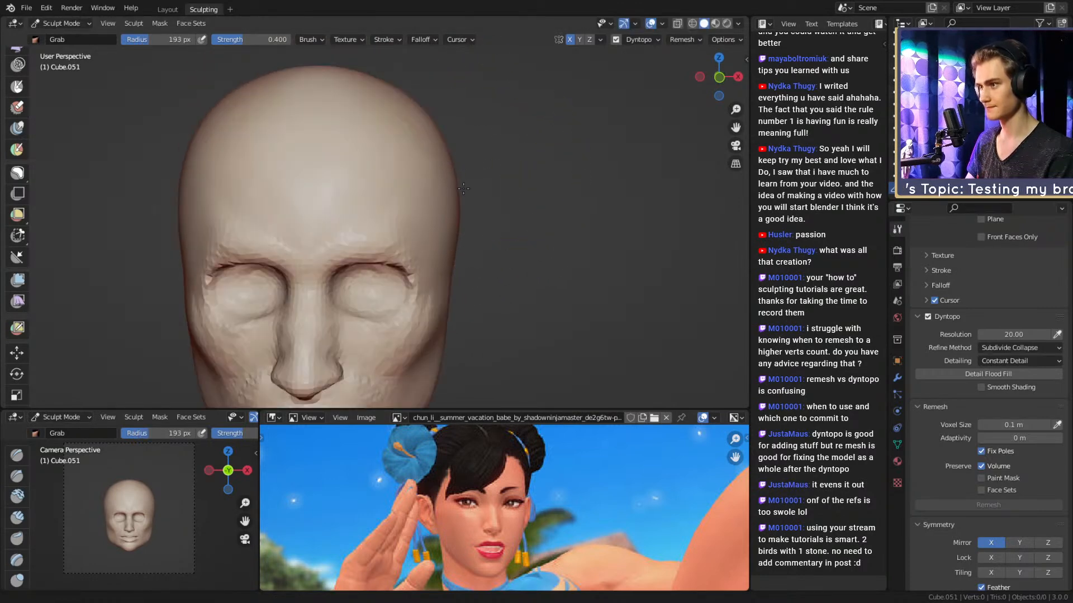
pyautogui.press('f')
pyautogui.click(468, 151)
pyautogui.moveTo(458, 145); pyautogui.dragTo(427, 137)
pyautogui.moveTo(441, 183)
pyautogui.keyDown('shift'); pyautogui.mouseDown(button='middle')
pyautogui.moveTo(461, 153)
pyautogui.moveTo(436, 251)
pyautogui.moveTo(550, 217)
pyautogui.moveTo(422, 163)
pyautogui.mouseUp(button='middle'); pyautogui.keyUp('shift')
# Push in the crown and back of the skull in profile with the Grab brush at 367 and 260 px.
pyautogui.keyDown('shift'); pyautogui.moveTo(305, 136); pyautogui.dragTo(359, 189, button='middle'); pyautogui.keyUp('shift')
pyautogui.press('f')
pyautogui.click(492, 187)
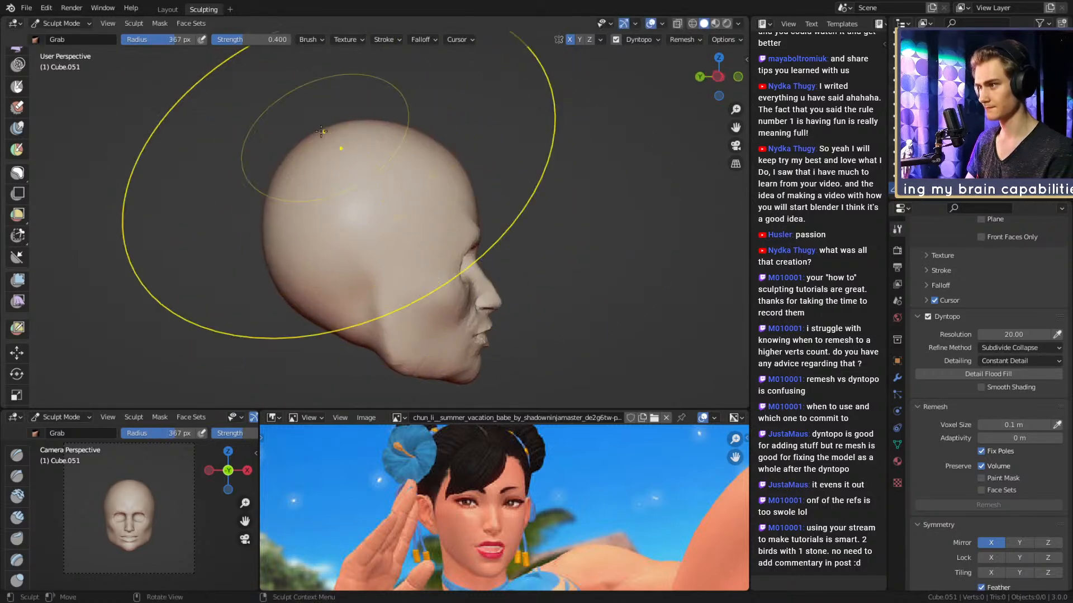
pyautogui.moveTo(326, 129); pyautogui.dragTo(324, 162)
pyautogui.keyDown('shift'); pyautogui.moveTo(323, 187); pyautogui.dragTo(346, 155, button='middle'); pyautogui.keyUp('shift')
pyautogui.press('f')
pyautogui.click(494, 181)
pyautogui.moveTo(290, 228); pyautogui.dragTo(315, 226)
# Round off the upper back and top of the cranium in side view with the Grab brush at 191 to 218 px.
pyautogui.press('f')
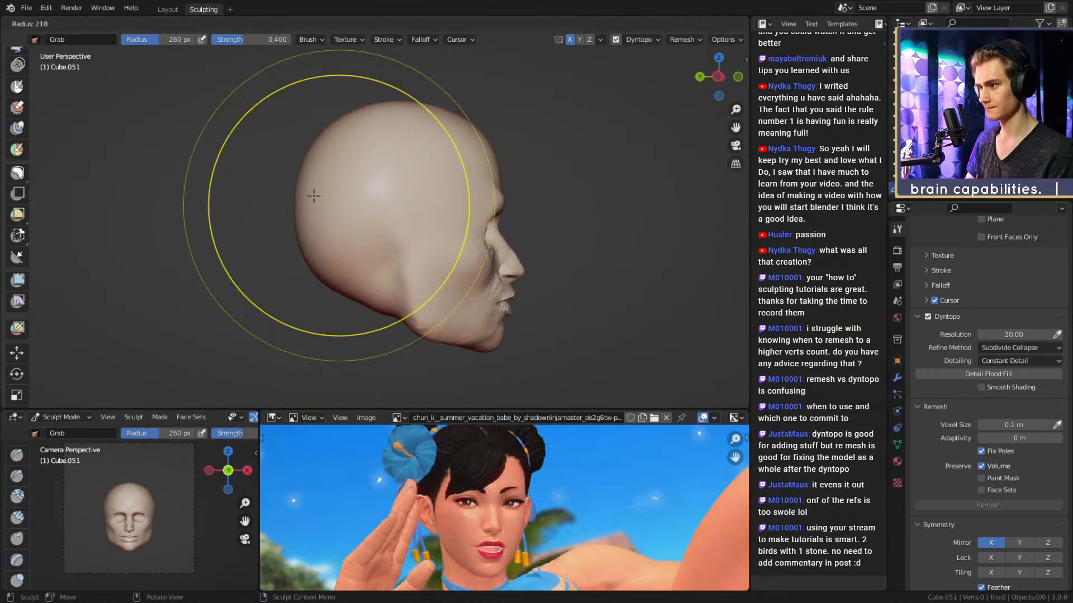
pyautogui.click(446, 209)
pyautogui.moveTo(330, 135); pyautogui.dragTo(346, 156)
pyautogui.keyDown('shift'); pyautogui.moveTo(366, 177); pyautogui.dragTo(362, 181, button='middle'); pyautogui.keyUp('shift')
pyautogui.moveTo(311, 159); pyautogui.dragTo(315, 162)
pyautogui.press('f')
pyautogui.click(442, 114)
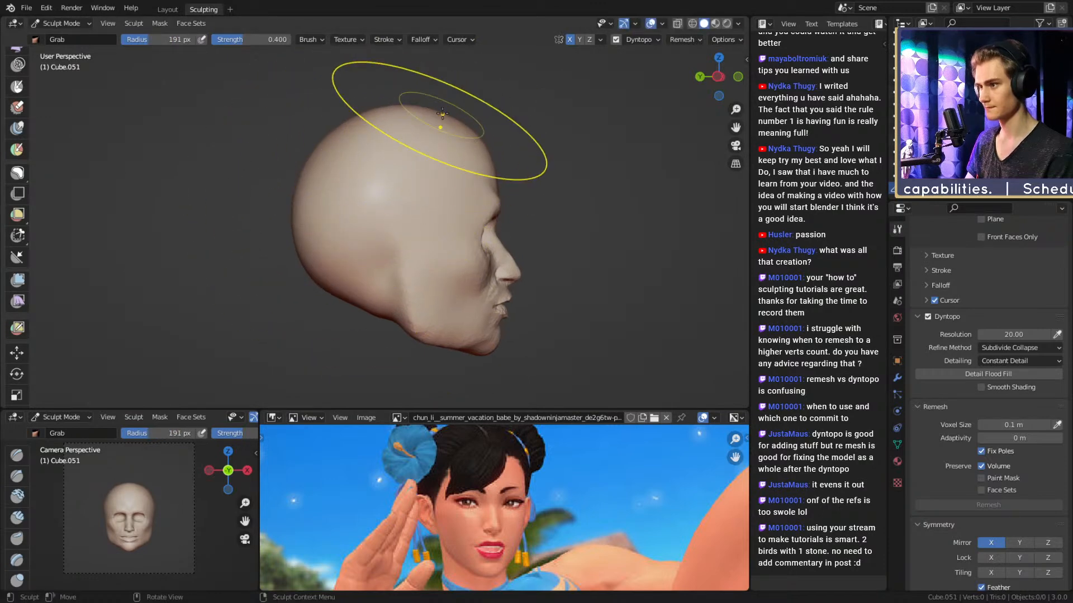
pyautogui.keyDown('shift'); pyautogui.moveTo(459, 131); pyautogui.dragTo(441, 143, button='middle'); pyautogui.keyUp('shift')
pyautogui.moveTo(442, 143); pyautogui.dragTo(437, 156, button='middle')
pyautogui.press('f')
pyautogui.click(539, 148)
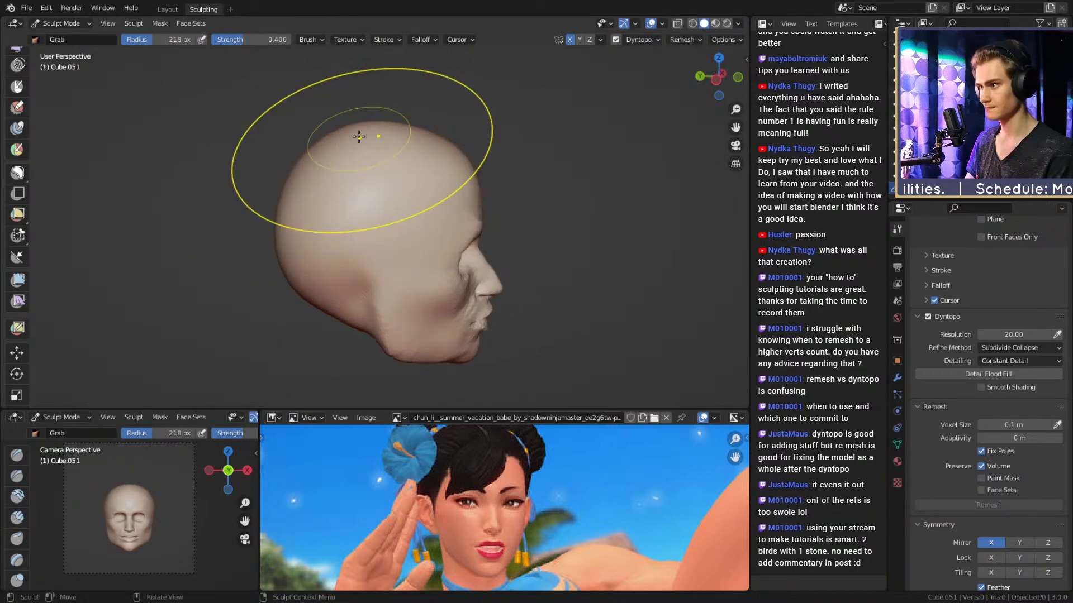
# Adjust the temples and side of the head from the front with the Grab brush at 179 to 189 px.
pyautogui.moveTo(359, 136)
pyautogui.mouseDown(button='middle')
pyautogui.moveTo(442, 132)
pyautogui.moveTo(390, 191)
pyautogui.mouseUp(button='middle')
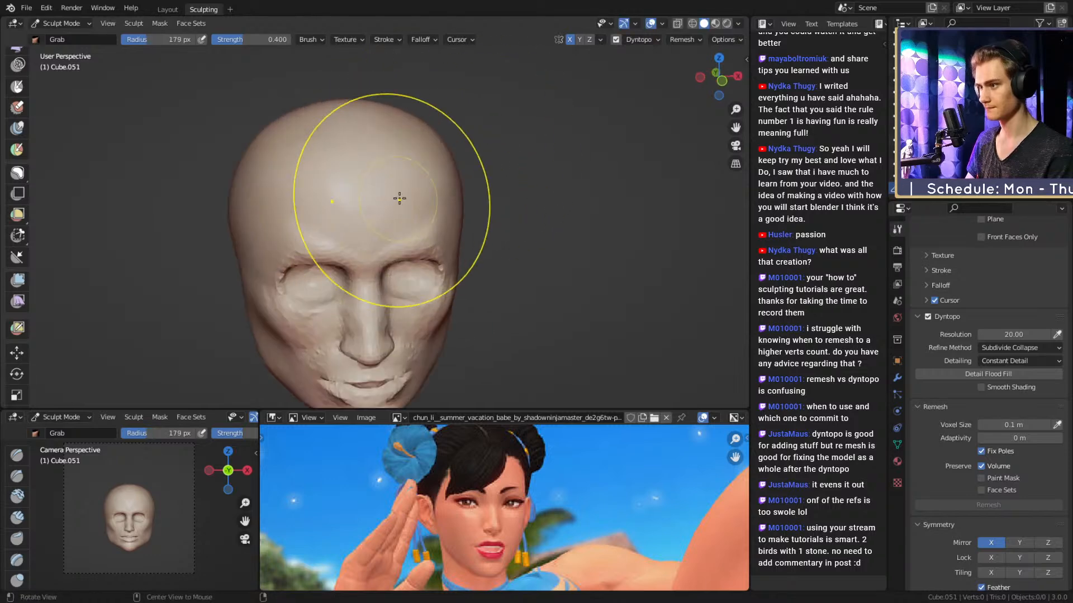
pyautogui.press('f')
pyautogui.keyDown('alt'); pyautogui.moveTo(460, 184); pyautogui.dragTo(447, 175); pyautogui.keyUp('alt')
pyautogui.press('[')
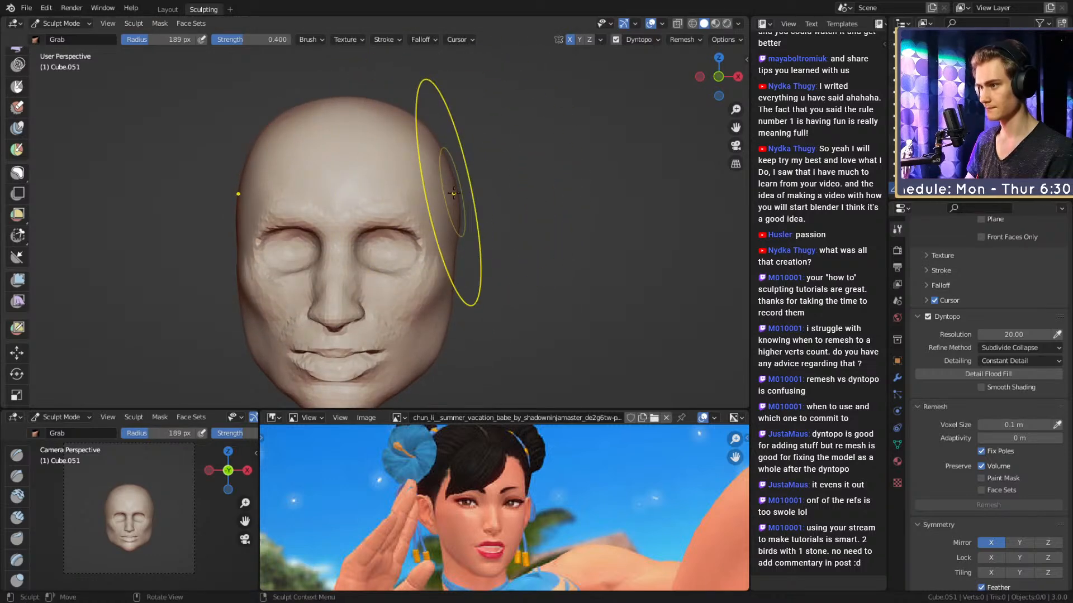
pyautogui.keyDown('shift'); pyautogui.moveTo(454, 192); pyautogui.dragTo(452, 160, button='middle'); pyautogui.keyUp('shift')
pyautogui.press('f')
pyautogui.click(432, 198)
pyautogui.moveTo(455, 212); pyautogui.dragTo(463, 212)
# Pull in the outer cheeks and jaw corners from the front with the Grab brush reduced to 115 px.
pyautogui.keyDown('shift'); pyautogui.moveTo(461, 271); pyautogui.dragTo(456, 237, button='middle'); pyautogui.keyUp('shift')
pyautogui.press('f')
pyautogui.click(449, 240)
pyautogui.moveTo(450, 257); pyautogui.dragTo(436, 254)
pyautogui.moveTo(447, 286); pyautogui.dragTo(453, 286, button='middle')
pyautogui.keyDown('shift'); pyautogui.moveTo(453, 286); pyautogui.dragTo(454, 239, button='middle'); pyautogui.keyUp('shift')
pyautogui.press('f')
pyautogui.click(441, 243)
pyautogui.moveTo(444, 256); pyautogui.dragTo(438, 258)
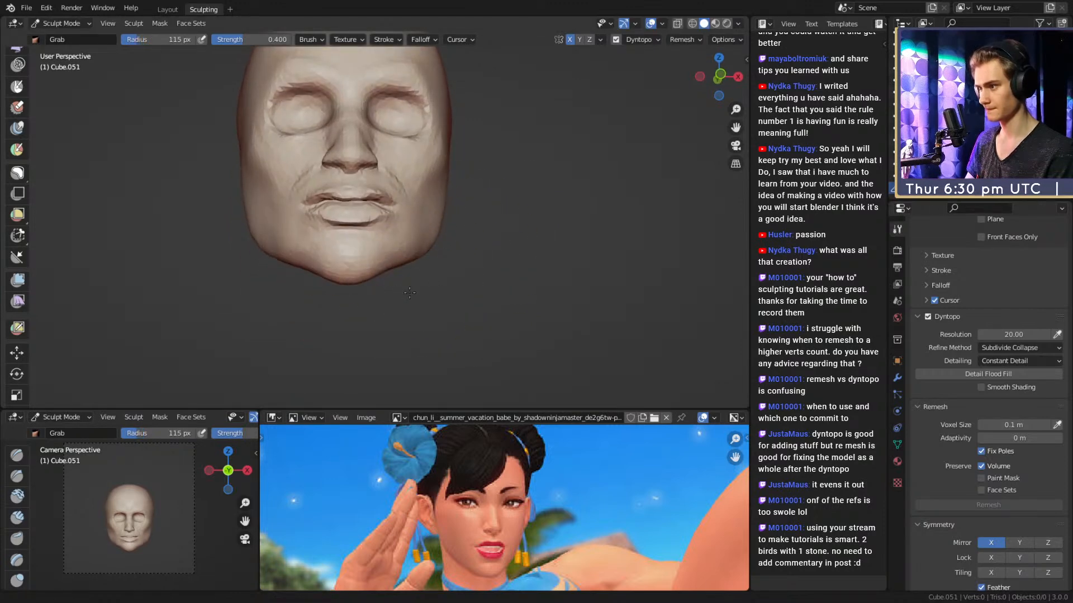
# Reshape the bottom of the chin from the front with a smaller Grab brush, sized down to 93 px.
pyautogui.scroll(2, 385, 287)
pyautogui.press('[')
pyautogui.press('[')
pyautogui.press('[')
pyautogui.press('[')
pyautogui.press('[')
pyautogui.moveTo(372, 298); pyautogui.dragTo(371, 296)
pyautogui.moveTo(364, 260); pyautogui.dragTo(410, 262, button='middle')
pyautogui.press('f')
pyautogui.click(424, 302)
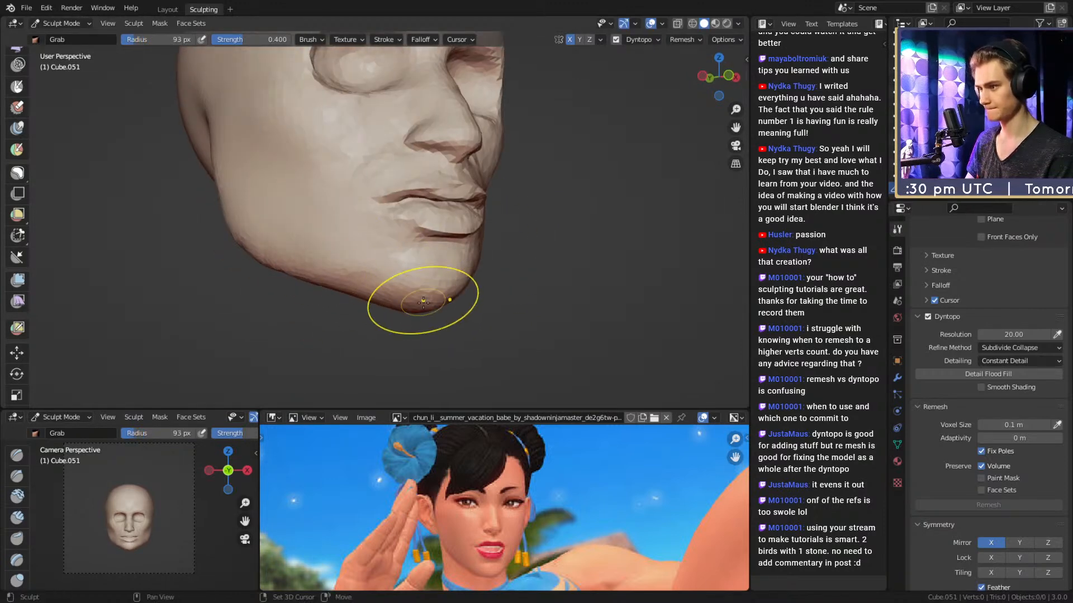
# Build up the chin and its underside with the Clay Strips brush at 74 px and 152 px.
pyautogui.moveTo(353, 281)
pyautogui.keyDown('shift'); pyautogui.mouseDown(button='middle')
pyautogui.moveTo(419, 254)
pyautogui.moveTo(376, 220)
pyautogui.mouseUp(button='middle'); pyautogui.keyUp('shift')
pyautogui.press('c')
pyautogui.scroll(1, 376, 230)
pyautogui.press('f')
pyautogui.click(334, 228)
pyautogui.moveTo(290, 246)
pyautogui.mouseDown()
pyautogui.moveTo(310, 218)
pyautogui.moveTo(320, 224)
pyautogui.mouseUp()
pyautogui.press('f')
pyautogui.click(330, 224)
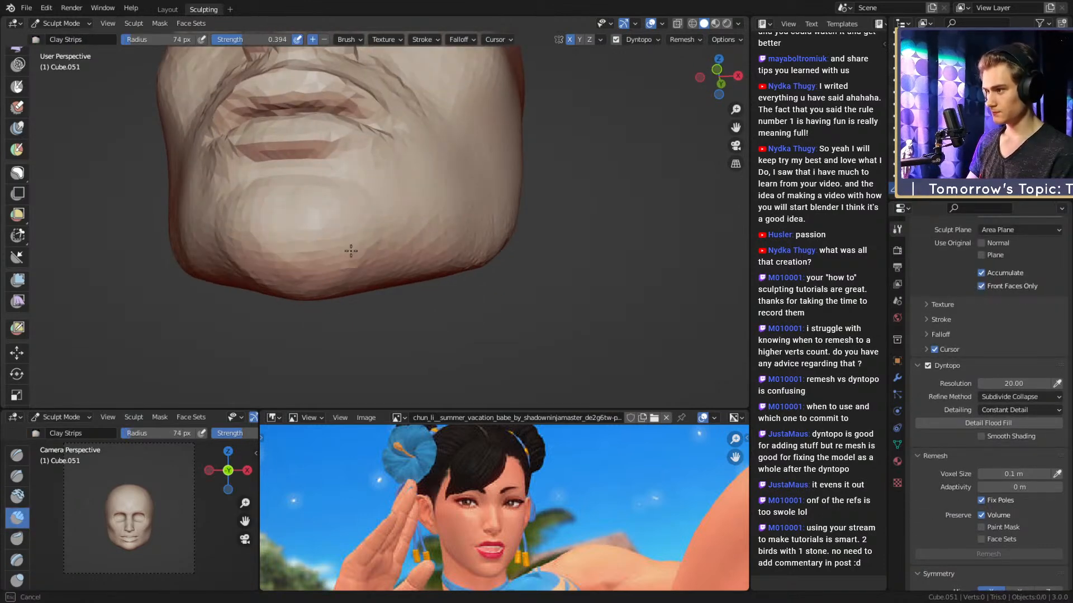
pyautogui.moveTo(315, 246); pyautogui.dragTo(308, 200, button='middle')
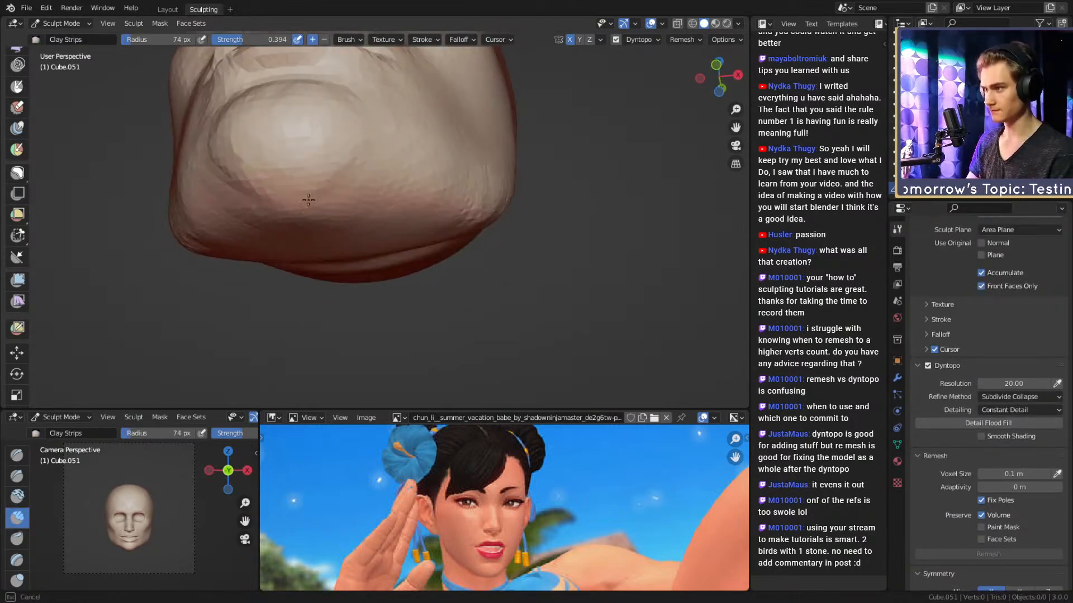
pyautogui.press('f')
pyautogui.click(285, 180)
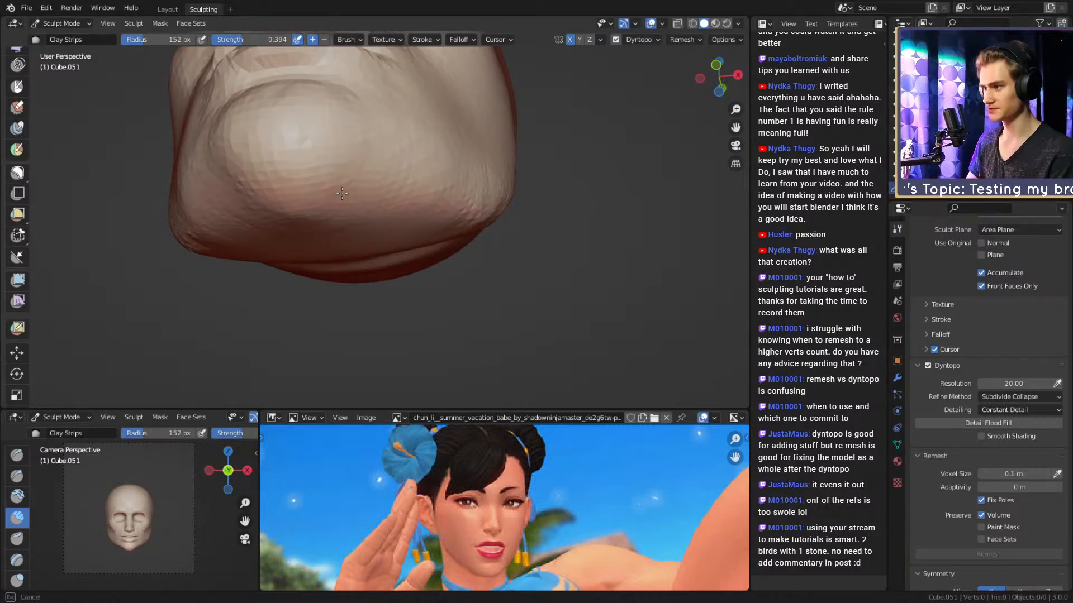
pyautogui.keyDown('ctrl'); pyautogui.keyDown('alt'); pyautogui.moveTo(437, 201); pyautogui.dragTo(427, 252); pyautogui.keyUp('alt'); pyautogui.keyUp('ctrl')
pyautogui.moveTo(397, 123)
pyautogui.keyDown('alt'); pyautogui.mouseDown()
pyautogui.moveTo(396, 202)
pyautogui.moveTo(408, 130)
pyautogui.mouseUp(); pyautogui.keyUp('alt')
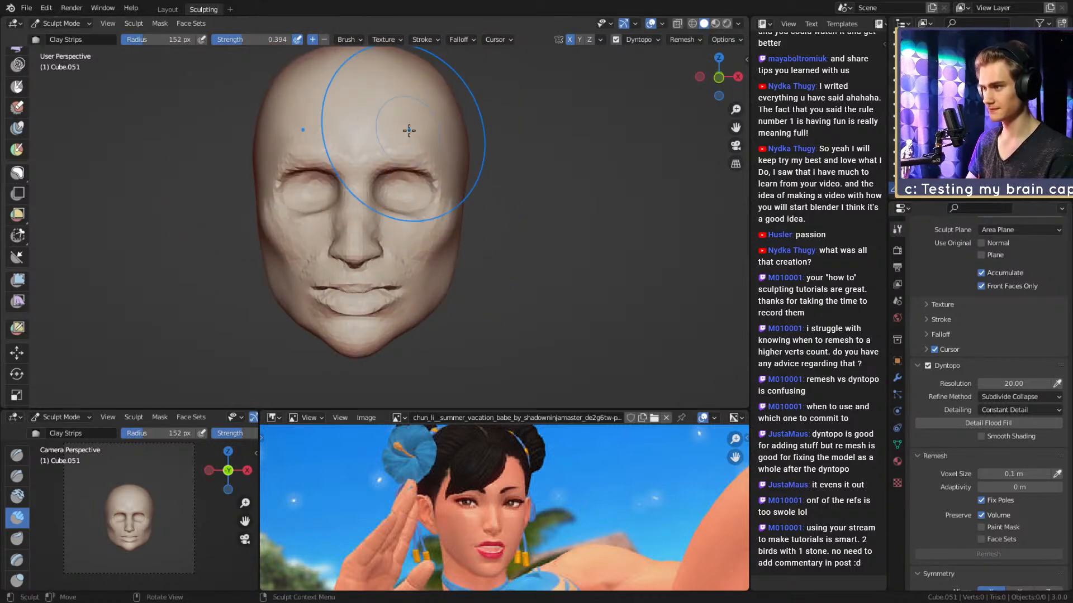
# Paint an ear-shaped mask behind the jaw on the side of the head with a 31 px Mask brush and invert it.
pyautogui.moveTo(445, 179)
pyautogui.keyDown('alt'); pyautogui.keyDown('shift'); pyautogui.mouseDown()
pyautogui.moveTo(461, 216)
pyautogui.moveTo(389, 206)
pyautogui.moveTo(491, 193)
pyautogui.moveTo(371, 211)
pyautogui.moveTo(392, 209)
pyautogui.moveTo(379, 222)
pyautogui.mouseUp(); pyautogui.keyUp('shift'); pyautogui.keyUp('alt')
pyautogui.press('m')
pyautogui.press('f')
pyautogui.click(361, 231)
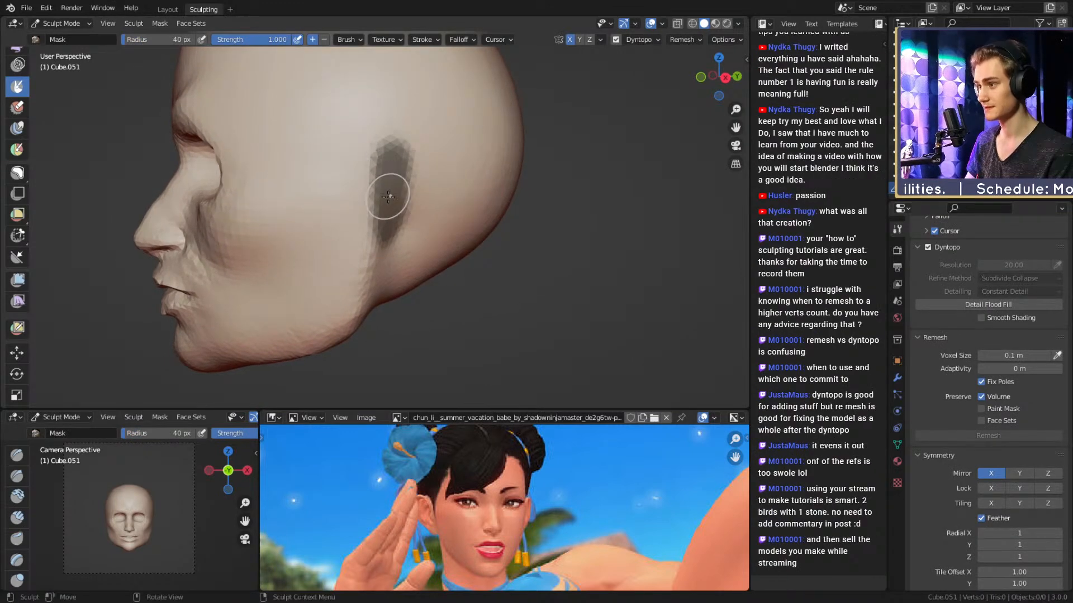
pyautogui.hotkey('ctrl', 'z')
pyautogui.keyDown('alt'); pyautogui.moveTo(354, 209); pyautogui.dragTo(383, 192); pyautogui.keyUp('alt')
pyautogui.keyDown('alt'); pyautogui.moveTo(386, 228); pyautogui.dragTo(390, 212); pyautogui.keyUp('alt')
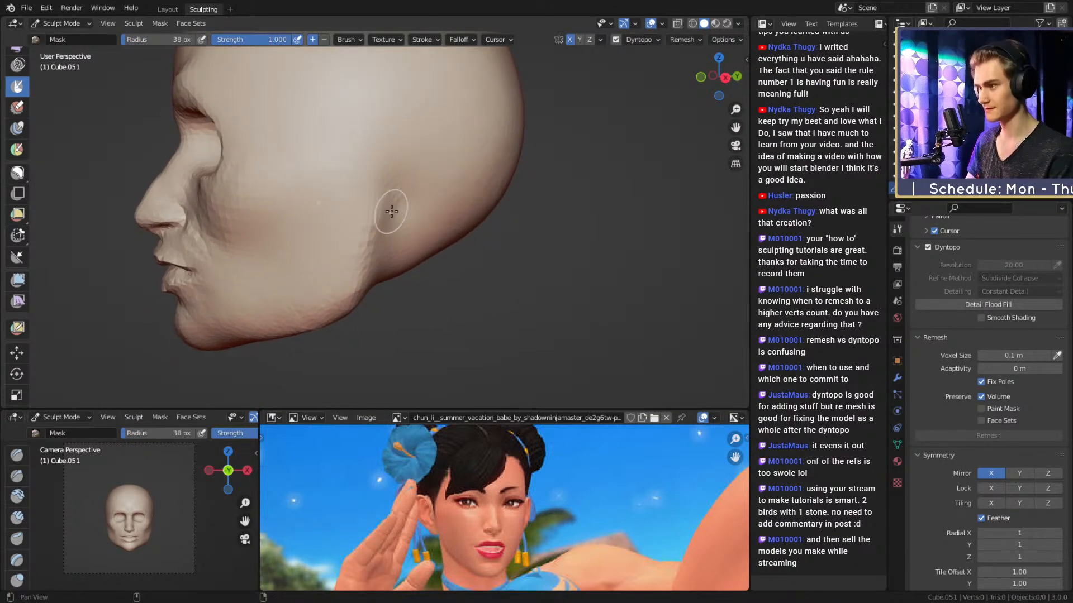
pyautogui.press('f')
pyautogui.click(376, 215)
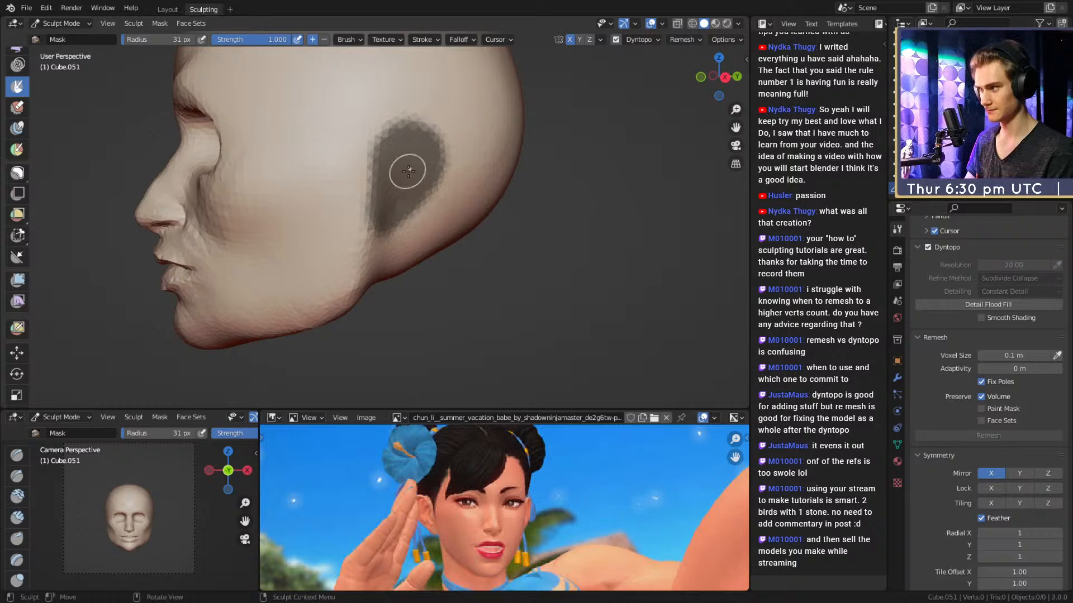
pyautogui.keyDown('alt'); pyautogui.moveTo(408, 172); pyautogui.dragTo(386, 154); pyautogui.keyUp('alt')
pyautogui.hotkey('ctrl', 'i')
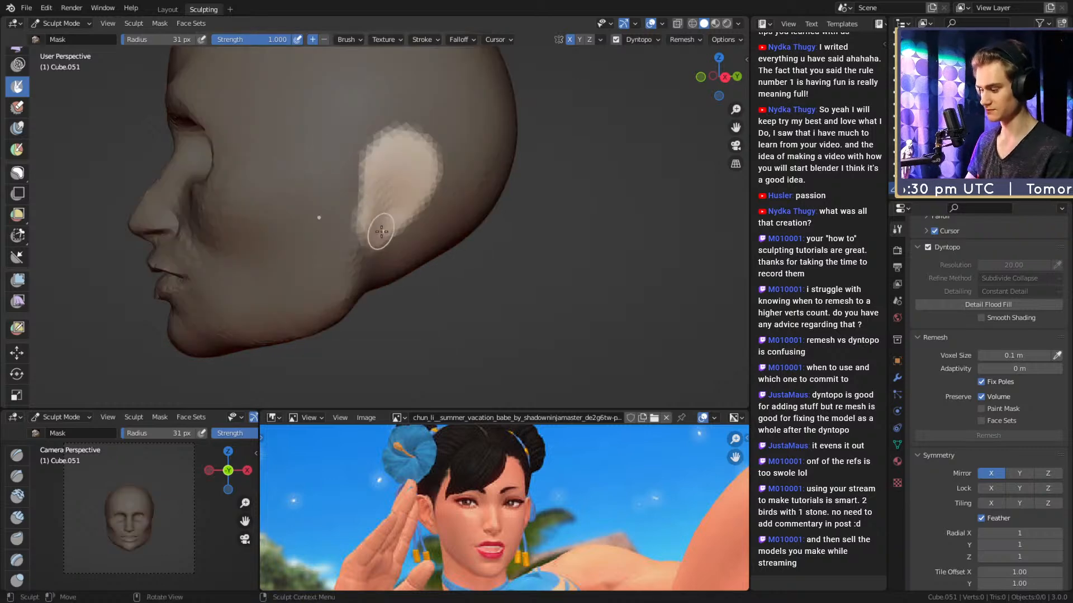
# Pull the unmasked ear patch out of the head from behind with the Snake Hook brush at 175 px.
pyautogui.press('k')
pyautogui.keyDown('alt'); pyautogui.moveTo(472, 216); pyautogui.dragTo(341, 210); pyautogui.keyUp('alt')
pyautogui.press('f')
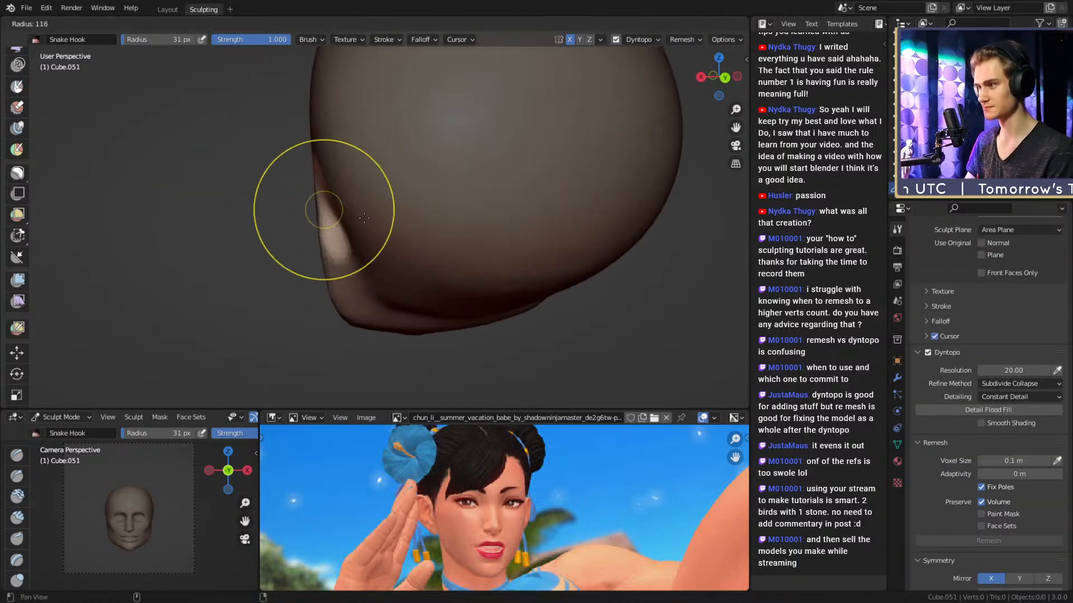
pyautogui.click(345, 218)
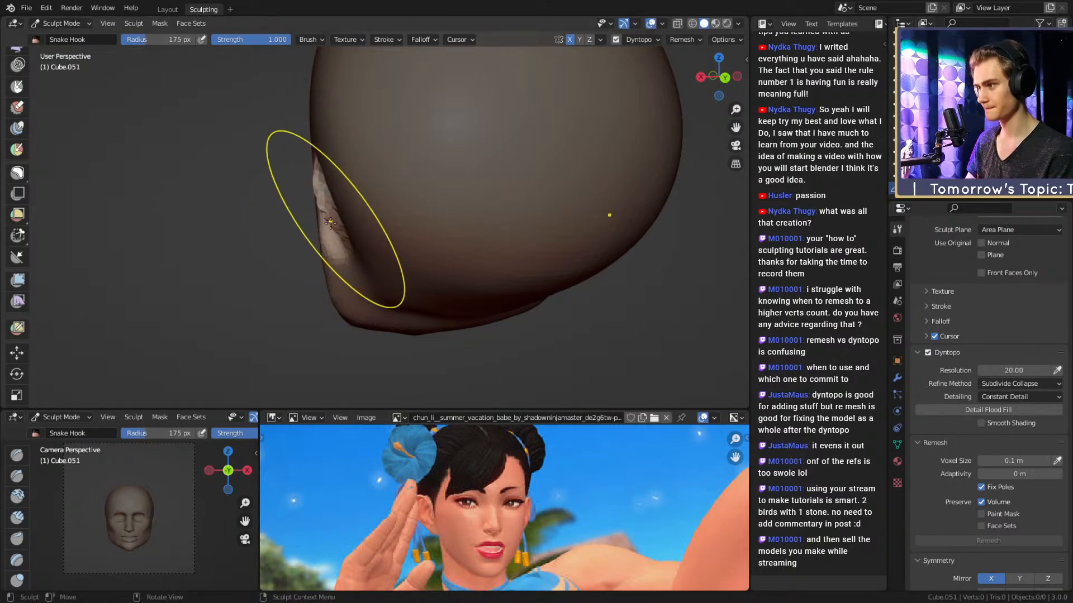
pyautogui.press('f')
pyautogui.moveTo(333, 227)
pyautogui.keyDown('alt'); pyautogui.mouseDown()
pyautogui.moveTo(338, 202)
pyautogui.moveTo(303, 189)
pyautogui.moveTo(338, 232)
pyautogui.moveTo(301, 183)
pyautogui.mouseUp(); pyautogui.keyUp('alt')
pyautogui.click(455, 205)
pyautogui.press('f')
pyautogui.click(282, 230)
# Extend the ear outward and backward from the rear view with the Snake Hook brush resized to 128 px.
pyautogui.press('f')
pyautogui.click(315, 246)
pyautogui.moveTo(314, 248); pyautogui.dragTo(307, 244)
pyautogui.moveTo(307, 243)
pyautogui.keyDown('alt'); pyautogui.mouseDown()
pyautogui.moveTo(386, 268)
pyautogui.moveTo(371, 324)
pyautogui.moveTo(316, 252)
pyautogui.mouseUp(); pyautogui.keyUp('alt')
pyautogui.press('f')
pyautogui.click(398, 258)
pyautogui.keyDown('alt'); pyautogui.moveTo(335, 263); pyautogui.dragTo(445, 216); pyautogui.keyUp('alt')
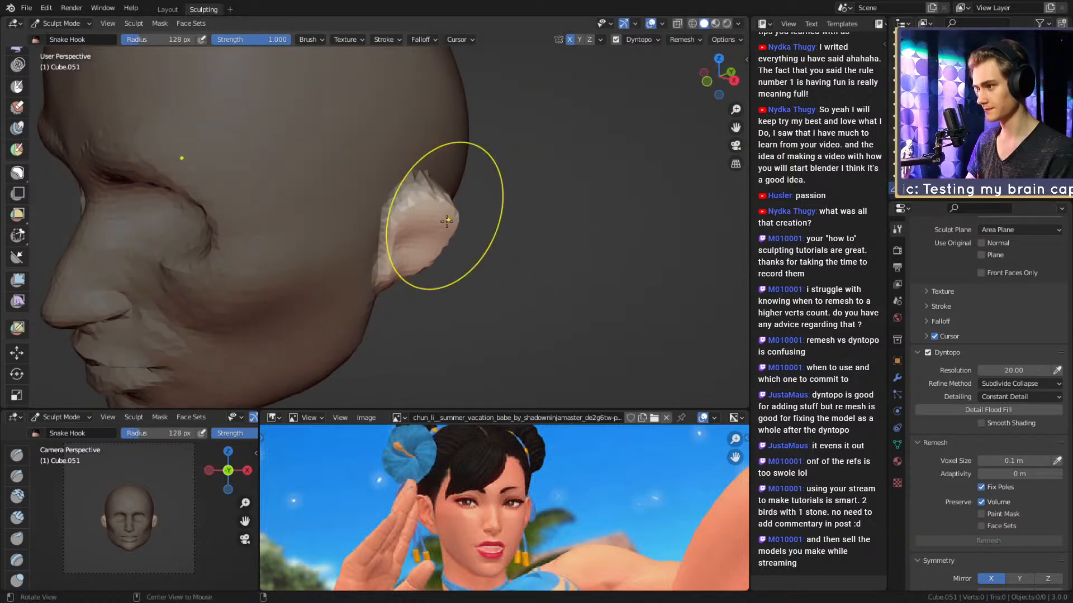
# Shape the ear's outline in side view with the Snake Hook brush at about 180 px.
pyautogui.moveTo(363, 240)
pyautogui.keyDown('alt'); pyautogui.mouseDown()
pyautogui.moveTo(402, 242)
pyautogui.moveTo(431, 201)
pyautogui.moveTo(374, 199)
pyautogui.moveTo(361, 193)
pyautogui.moveTo(376, 176)
pyautogui.moveTo(339, 161)
pyautogui.mouseUp(); pyautogui.keyUp('alt')
pyautogui.press('f')
pyautogui.click(483, 228)
pyautogui.press('f')
pyautogui.click(455, 184)
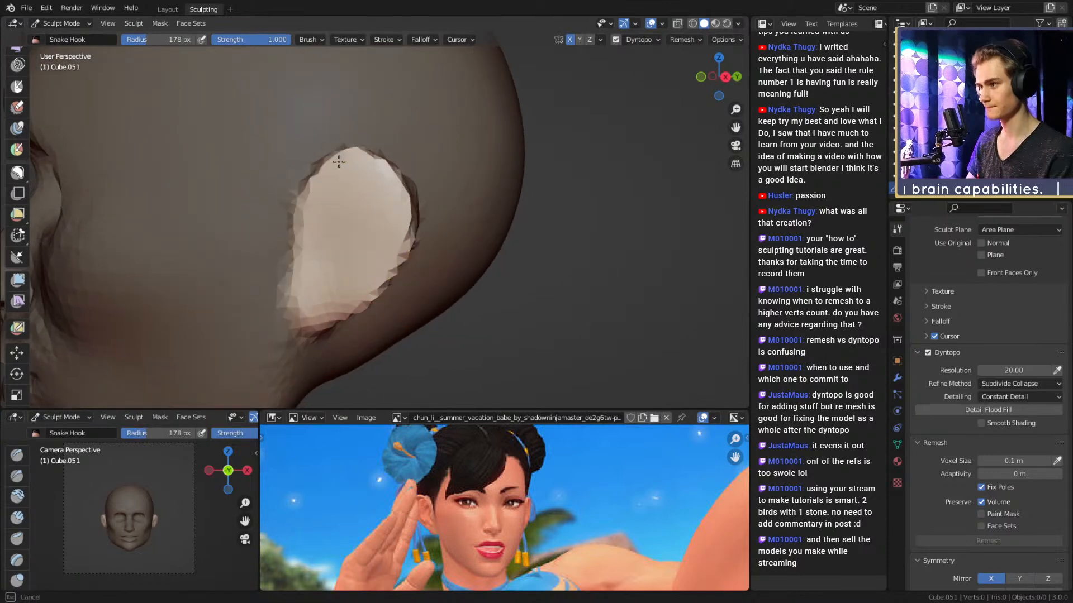
pyautogui.moveTo(414, 184); pyautogui.dragTo(417, 189)
pyautogui.moveTo(391, 246)
pyautogui.keyDown('alt'); pyautogui.mouseDown()
pyautogui.moveTo(377, 245)
pyautogui.moveTo(401, 255)
pyautogui.mouseUp(); pyautogui.keyUp('alt')
pyautogui.moveTo(396, 255)
pyautogui.keyDown('alt'); pyautogui.mouseDown()
pyautogui.moveTo(361, 229)
pyautogui.moveTo(485, 224)
pyautogui.mouseUp(); pyautogui.keyUp('alt')
# Refine the ear's protrusion with the Snake Hook brush, reducing it to 70 px, and clear the mask.
pyautogui.press('f')
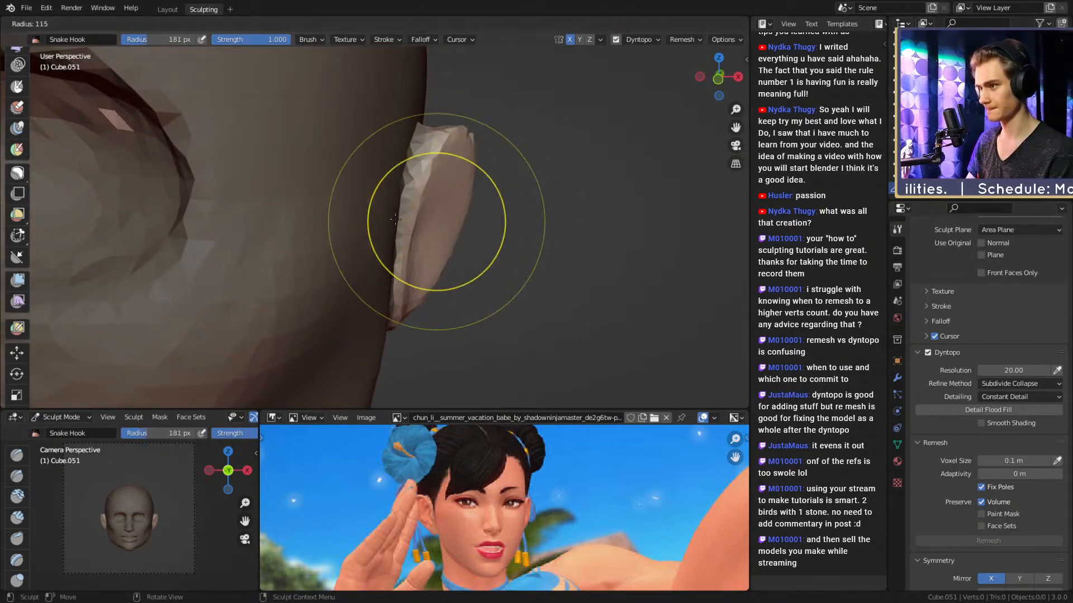
pyautogui.click(499, 223)
pyautogui.press('f')
pyautogui.moveTo(426, 199)
pyautogui.keyDown('alt'); pyautogui.mouseDown()
pyautogui.moveTo(386, 196)
pyautogui.moveTo(370, 256)
pyautogui.mouseUp(); pyautogui.keyUp('alt')
pyautogui.click(359, 194)
pyautogui.moveTo(414, 244)
pyautogui.keyDown('alt'); pyautogui.mouseDown()
pyautogui.moveTo(364, 236)
pyautogui.moveTo(378, 202)
pyautogui.moveTo(376, 276)
pyautogui.moveTo(429, 246)
pyautogui.moveTo(479, 240)
pyautogui.moveTo(391, 235)
pyautogui.moveTo(414, 248)
pyautogui.mouseUp(); pyautogui.keyUp('alt')
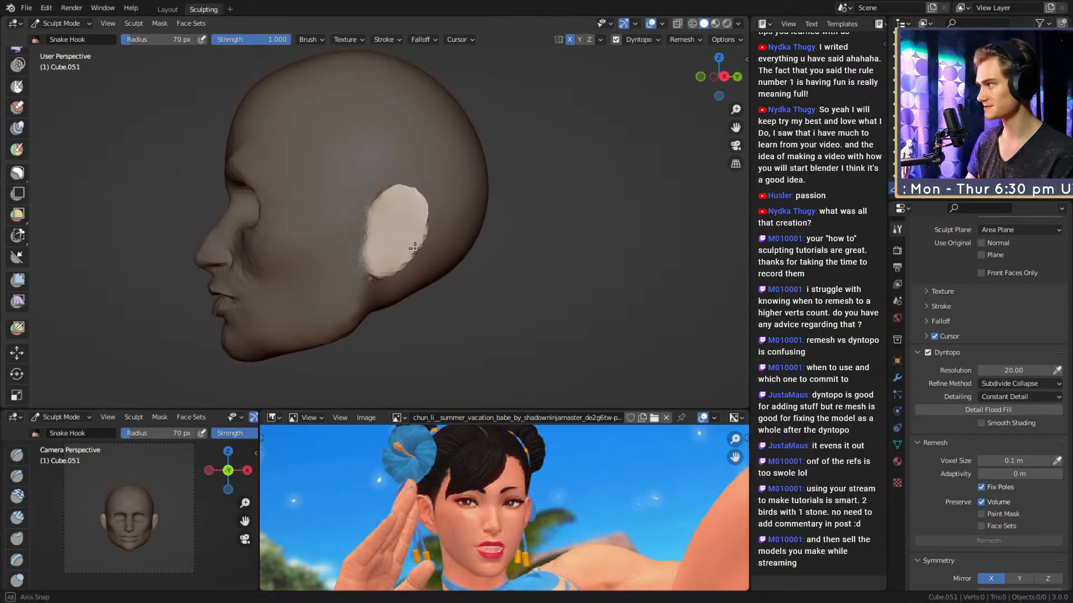
pyautogui.hotkey('alt', 'm')
pyautogui.keyDown('alt'); pyautogui.moveTo(428, 211); pyautogui.dragTo(380, 223); pyautogui.keyUp('alt')
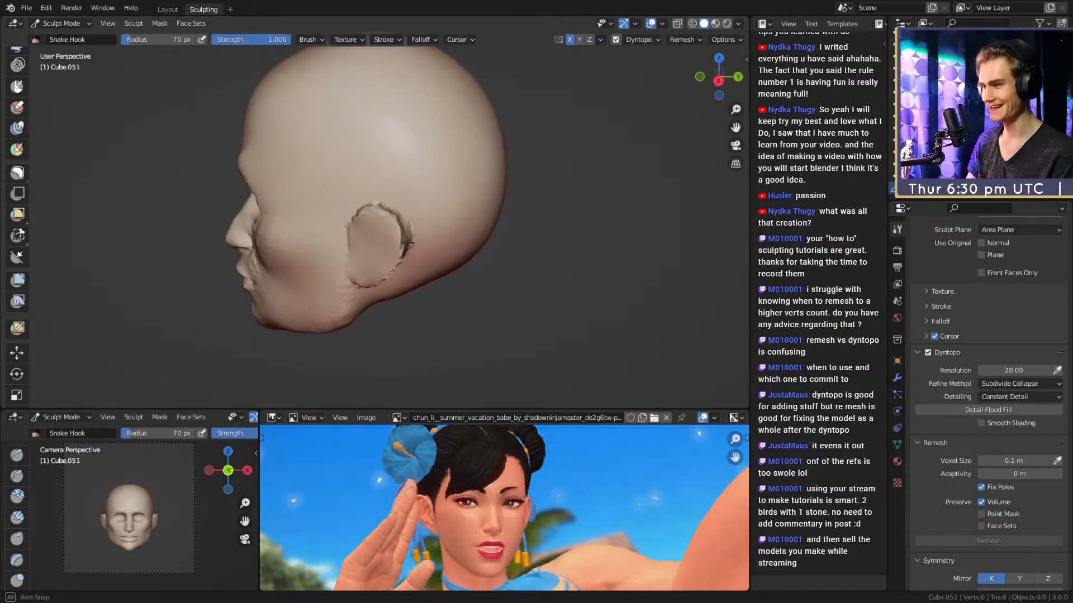
# Carve into the back of the ear with the Crease brush at 38 to 65 px.
pyautogui.keyDown('ctrl'); pyautogui.keyDown('alt'); pyautogui.moveTo(380, 279); pyautogui.dragTo(380, 214); pyautogui.keyUp('alt'); pyautogui.keyUp('ctrl')
pyautogui.hotkey('shift', 'c')
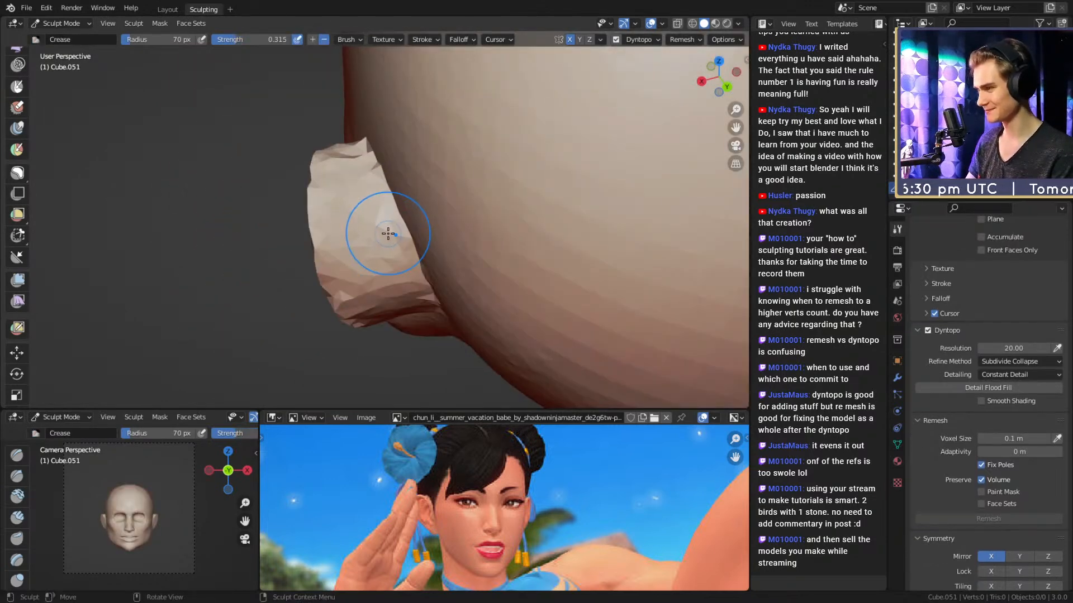
pyautogui.press('f')
pyautogui.click(370, 233)
pyautogui.moveTo(374, 251)
pyautogui.keyDown('alt'); pyautogui.mouseDown()
pyautogui.moveTo(385, 176)
pyautogui.moveTo(351, 168)
pyautogui.mouseUp(); pyautogui.keyUp('alt')
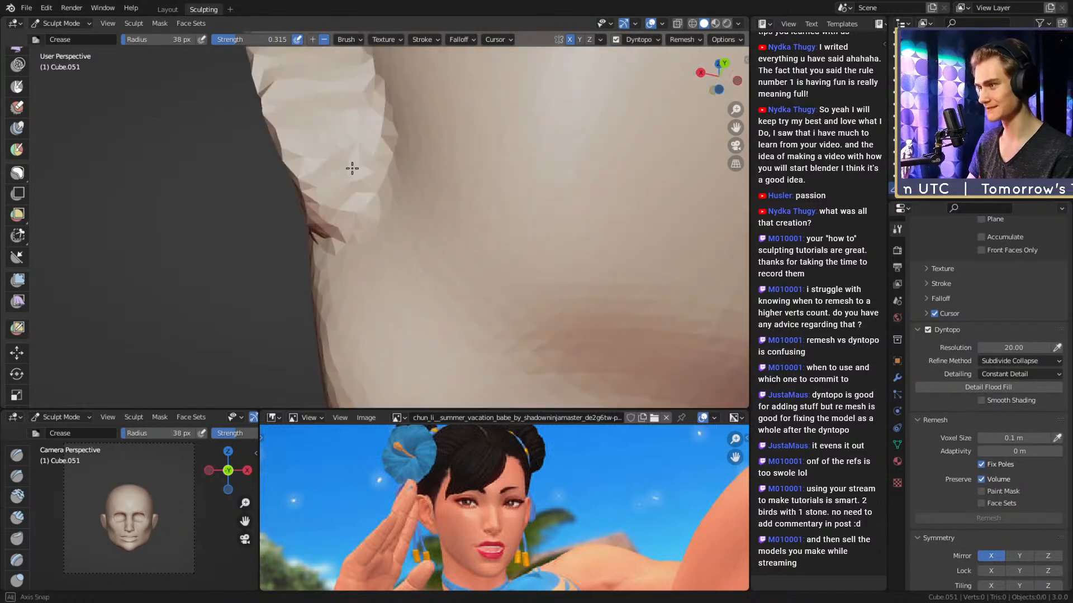
pyautogui.press('f')
pyautogui.click(352, 218)
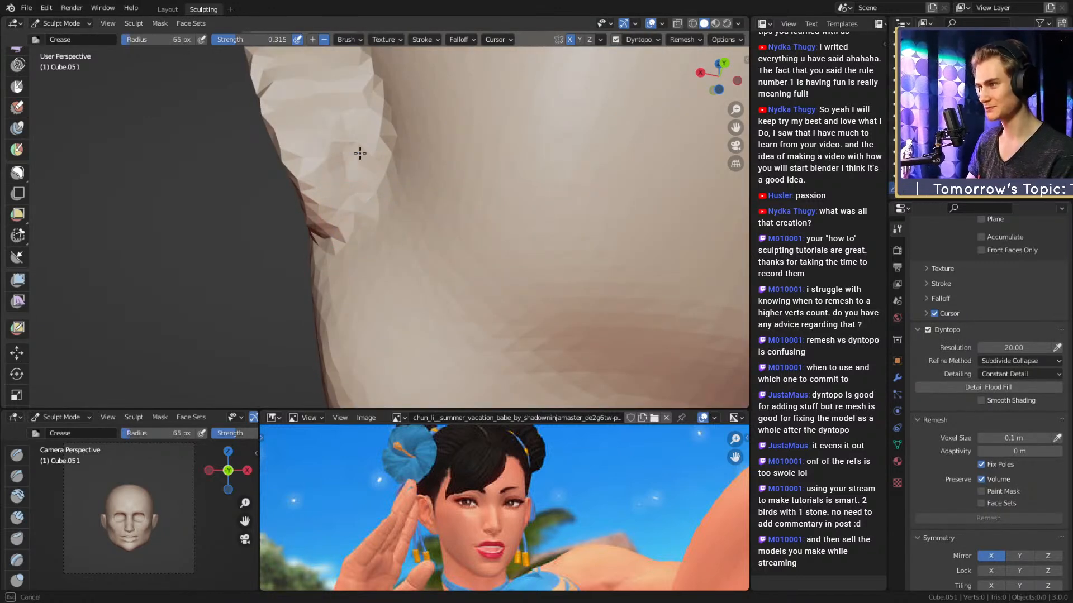
pyautogui.keyDown('alt'); pyautogui.moveTo(345, 210); pyautogui.dragTo(361, 249); pyautogui.keyUp('alt')
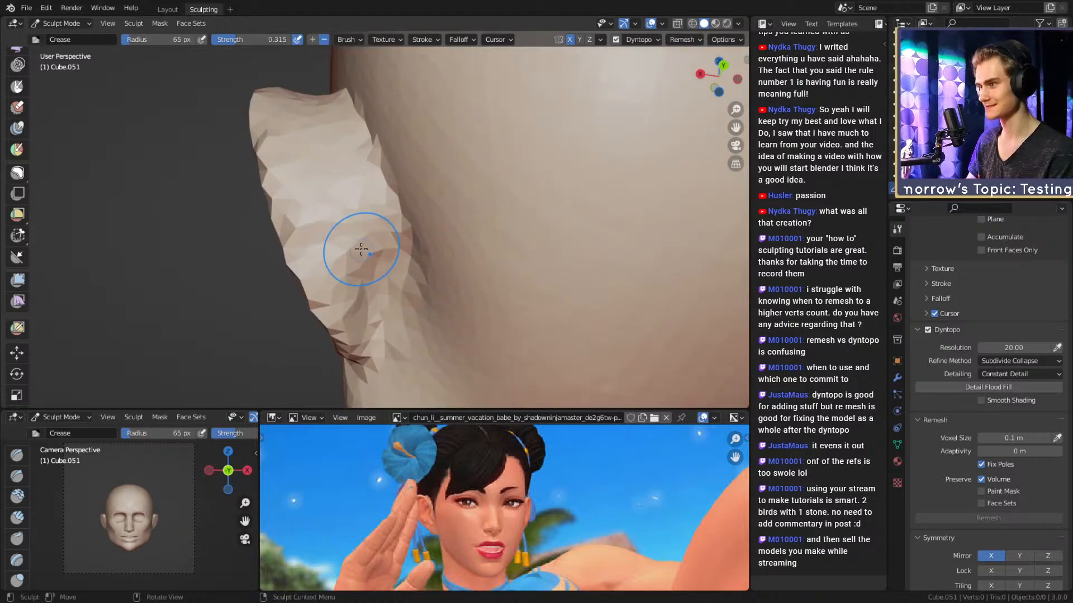
pyautogui.keyDown('alt'); pyautogui.moveTo(318, 198); pyautogui.dragTo(366, 174); pyautogui.keyUp('alt')
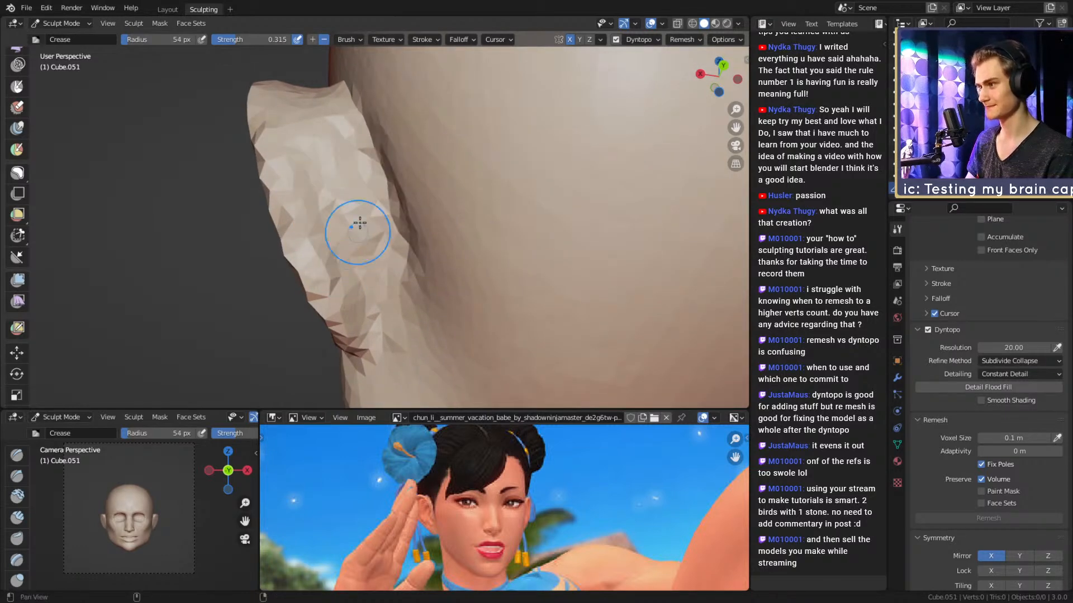
# Deepen the hollow behind the ear from a lower rear angle with the Crease brush at 54 to 58 px.
pyautogui.moveTo(359, 223)
pyautogui.keyDown('alt'); pyautogui.mouseDown()
pyautogui.moveTo(346, 272)
pyautogui.moveTo(313, 173)
pyautogui.moveTo(307, 103)
pyautogui.moveTo(335, 134)
pyautogui.mouseUp(); pyautogui.keyUp('alt')
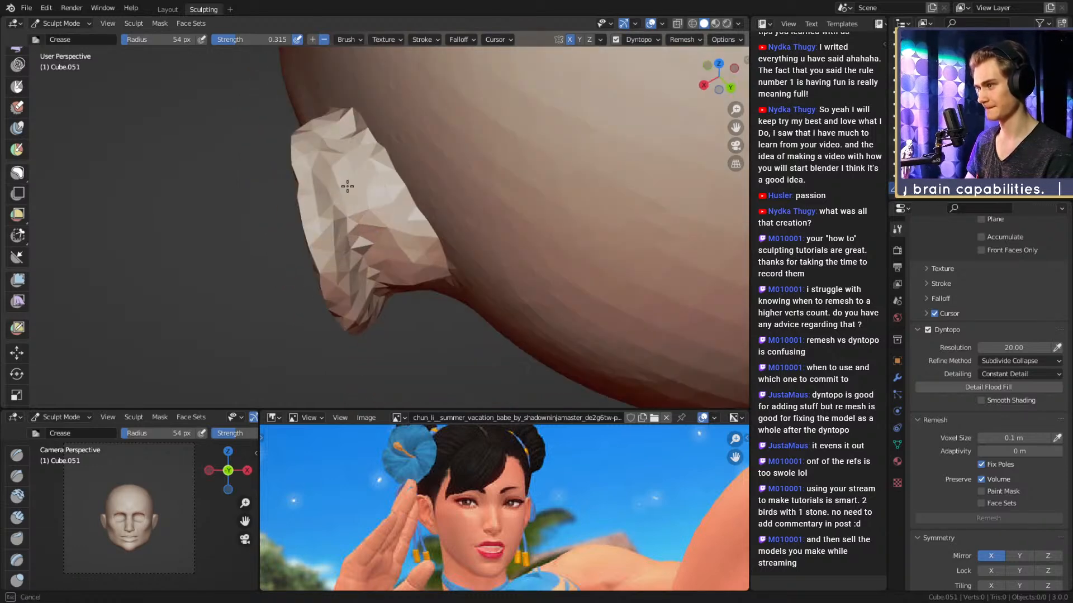
pyautogui.moveTo(347, 186); pyautogui.dragTo(349, 189)
pyautogui.moveTo(363, 192)
pyautogui.mouseDown(button='middle')
pyautogui.moveTo(445, 232)
pyautogui.moveTo(389, 193)
pyautogui.mouseUp(button='middle')
pyautogui.press('f')
pyautogui.press('f')
pyautogui.click(396, 193)
pyautogui.moveTo(381, 195); pyautogui.dragTo(379, 207)
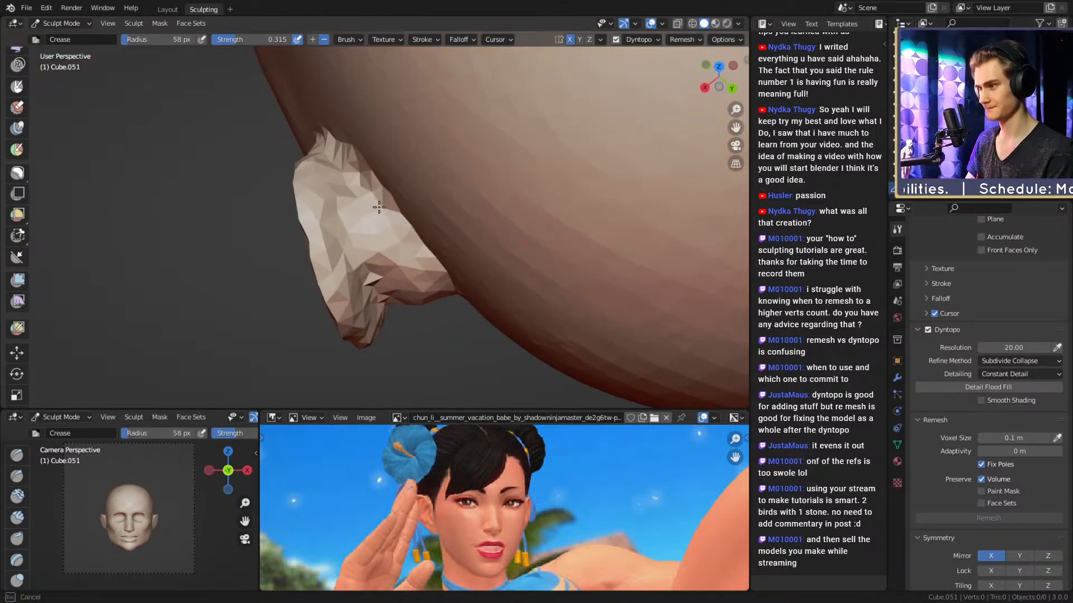
pyautogui.moveTo(400, 209); pyautogui.dragTo(374, 160, button='middle')
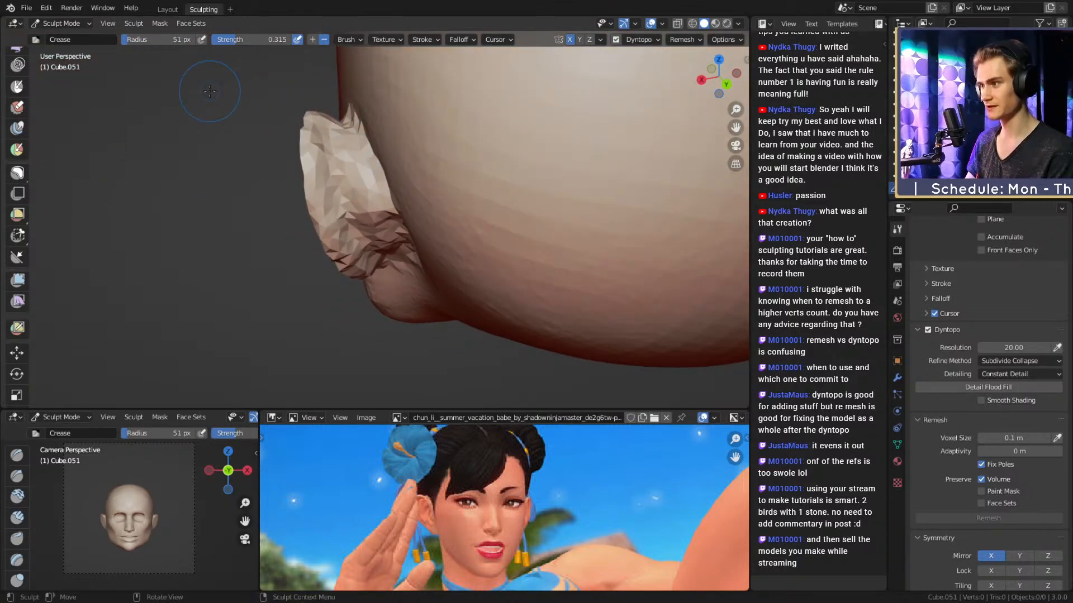
# Crease the junction between the back of the ear and the skull with the brush at 51 and 39 px.
pyautogui.keyDown('ctrl'); pyautogui.moveTo(210, 91); pyautogui.dragTo(371, 206, button='middle'); pyautogui.keyUp('ctrl')
pyautogui.moveTo(369, 145); pyautogui.dragTo(370, 162)
pyautogui.moveTo(373, 193); pyautogui.dragTo(384, 180, button='middle')
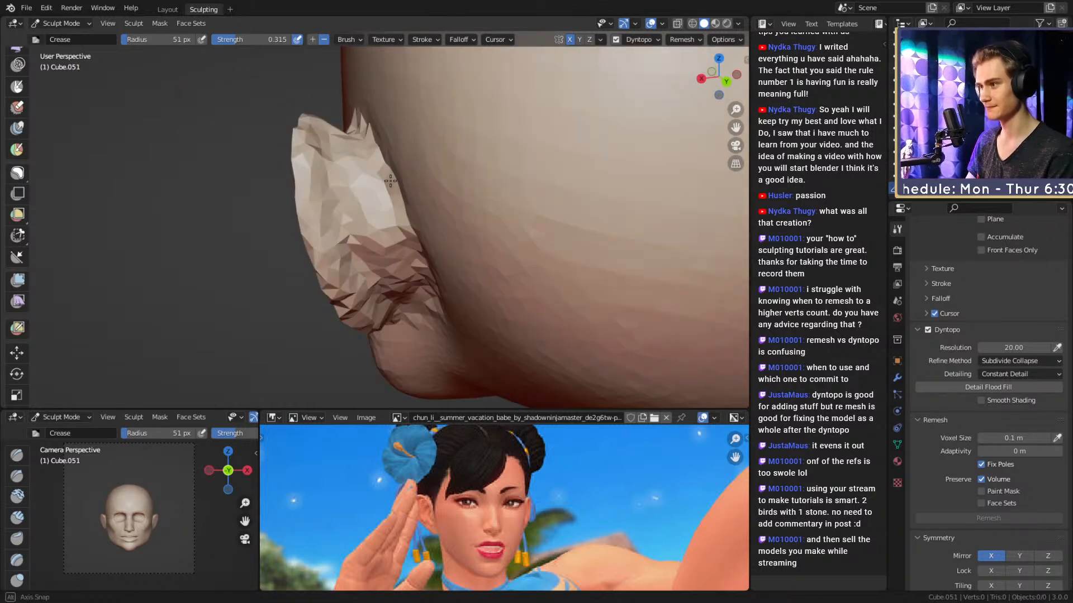
pyautogui.press('f')
pyautogui.click(390, 210)
pyautogui.moveTo(392, 216); pyautogui.dragTo(397, 226)
pyautogui.moveTo(394, 208); pyautogui.dragTo(379, 168, button='middle')
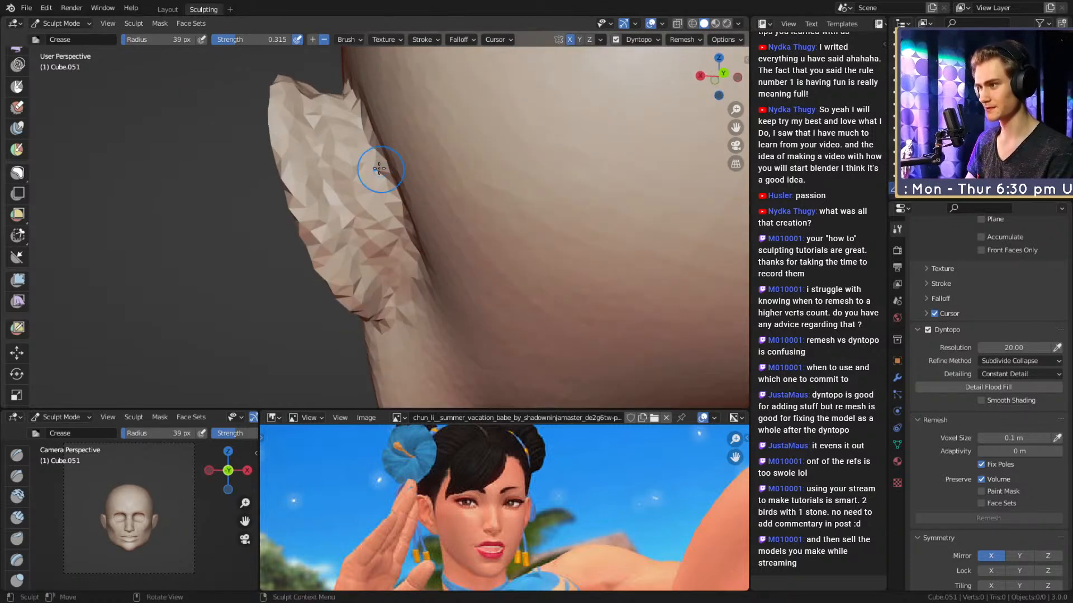
# Carve the lower part of the ear's back where it meets the head with the Crease brush, enlarged to 55 px.
pyautogui.moveTo(400, 243); pyautogui.dragTo(401, 250)
pyautogui.moveTo(395, 238); pyautogui.dragTo(393, 218, button='middle')
pyautogui.press('f')
pyautogui.click(401, 220)
pyautogui.moveTo(401, 224); pyautogui.dragTo(402, 231)
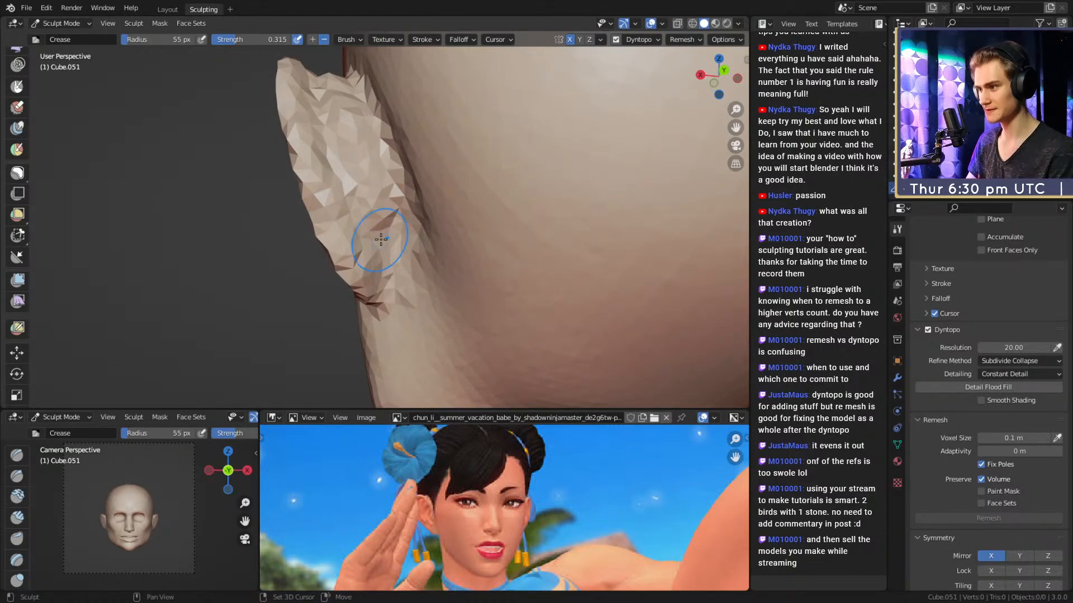
# Deepen the crease behind the ear with the Crease brush at 0.473 strength and 49 px radius.
pyautogui.hotkey('shift', 'f')
pyautogui.click(385, 238)
pyautogui.moveTo(395, 242); pyautogui.dragTo(392, 231, button='middle')
pyautogui.press('f')
pyautogui.click(398, 222)
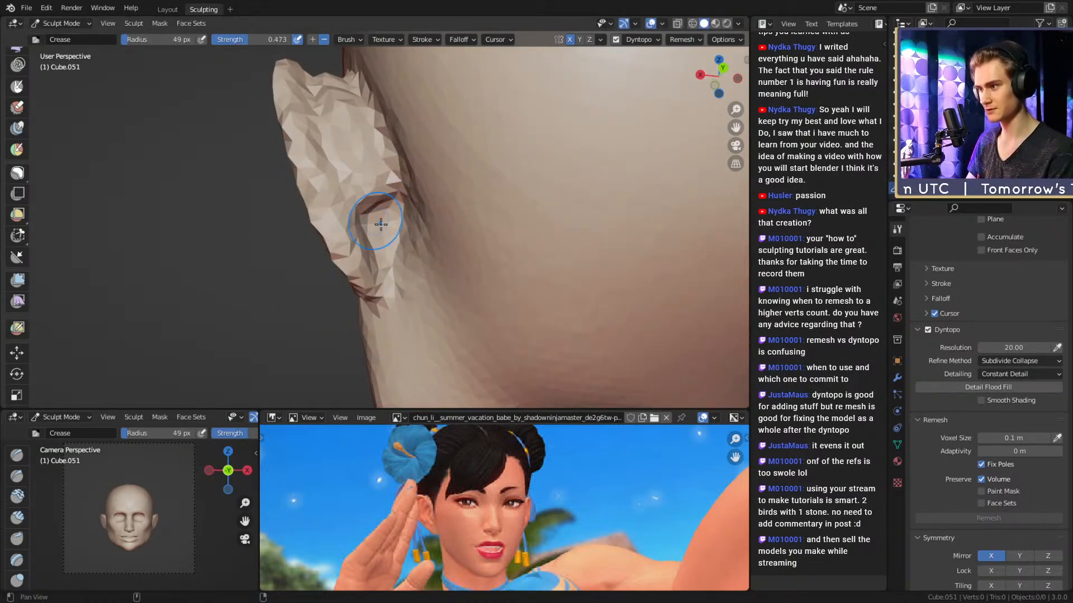
pyautogui.moveTo(380, 224)
pyautogui.mouseDown(button='middle')
pyautogui.moveTo(430, 217)
pyautogui.moveTo(394, 223)
pyautogui.mouseUp(button='middle')
pyautogui.press('f')
pyautogui.click(397, 226)
pyautogui.moveTo(383, 255)
pyautogui.keyDown('alt'); pyautogui.mouseDown()
pyautogui.moveTo(395, 182)
pyautogui.moveTo(521, 220)
pyautogui.moveTo(490, 201)
pyautogui.moveTo(410, 225)
pyautogui.moveTo(527, 211)
pyautogui.moveTo(376, 220)
pyautogui.moveTo(427, 202)
pyautogui.mouseUp(); pyautogui.keyUp('alt')
pyautogui.press('f')
pyautogui.click(380, 227)
# Reshape the back of the skull in profile with the Grab brush enlarged to 297 px.
pyautogui.press('g')
pyautogui.press('f')
pyautogui.click(469, 222)
pyautogui.press('f')
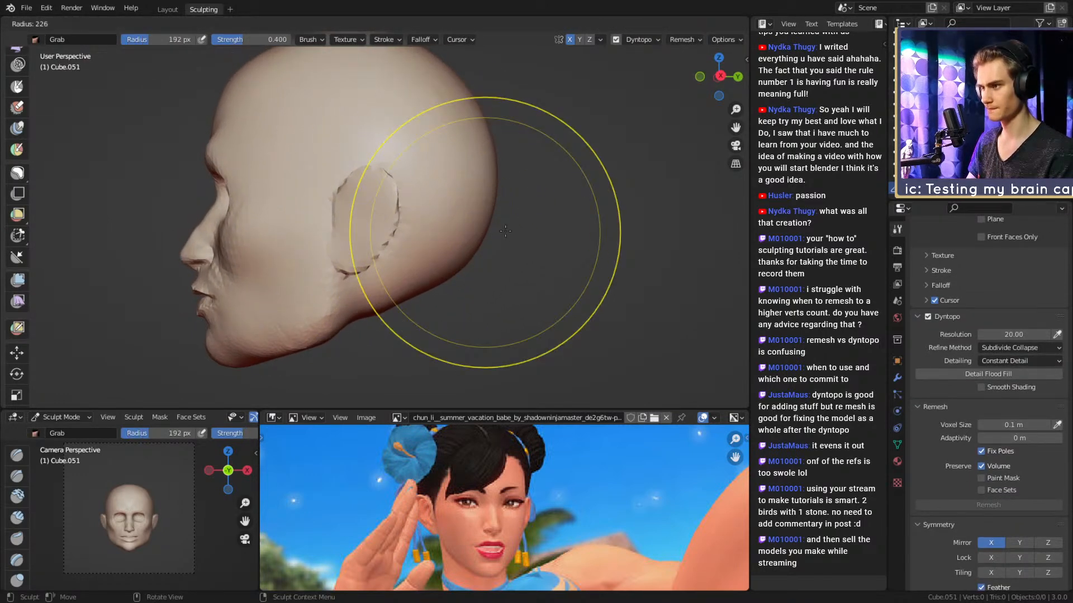
pyautogui.click(632, 233)
pyautogui.keyDown('alt'); pyautogui.keyDown('shift'); pyautogui.moveTo(487, 220); pyautogui.dragTo(479, 263); pyautogui.keyUp('shift'); pyautogui.keyUp('alt')
pyautogui.press('f')
pyautogui.click(484, 156)
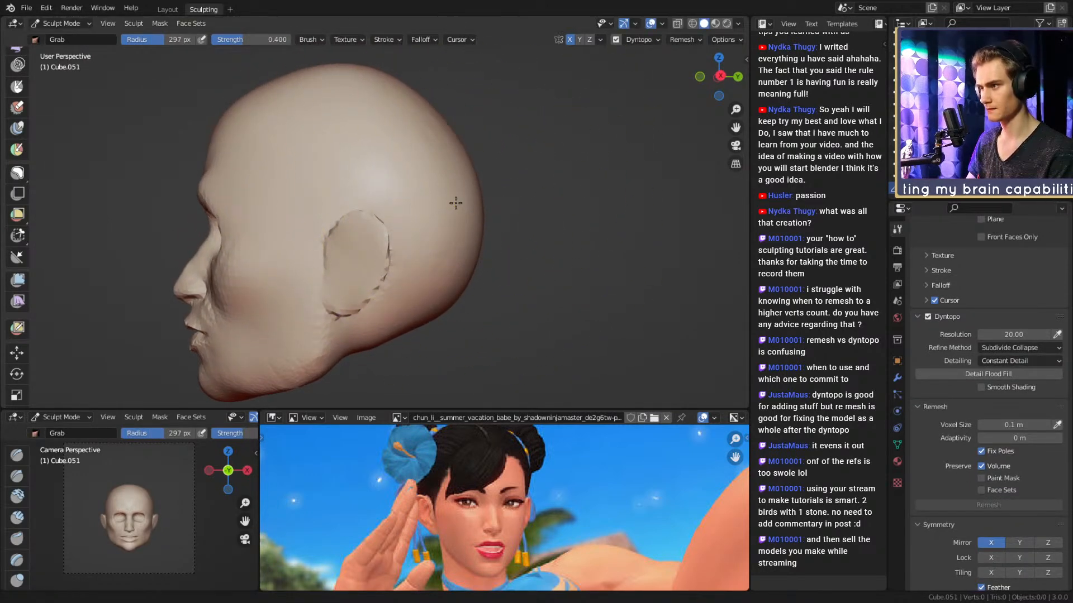
# Refine the rear curve of the skull from the side with the Grab brush reduced to 207 px.
pyautogui.keyDown('alt'); pyautogui.keyDown('shift'); pyautogui.moveTo(456, 203); pyautogui.dragTo(454, 186); pyautogui.keyUp('shift'); pyautogui.keyUp('alt')
pyautogui.press('f')
pyautogui.click(480, 244)
pyautogui.press('f')
pyautogui.click(496, 221)
# Shape the sides and back of the skull from behind and above with the Grab brush at 207 to 223 px.
pyautogui.keyDown('alt'); pyautogui.moveTo(497, 222); pyautogui.dragTo(386, 246); pyautogui.keyUp('alt')
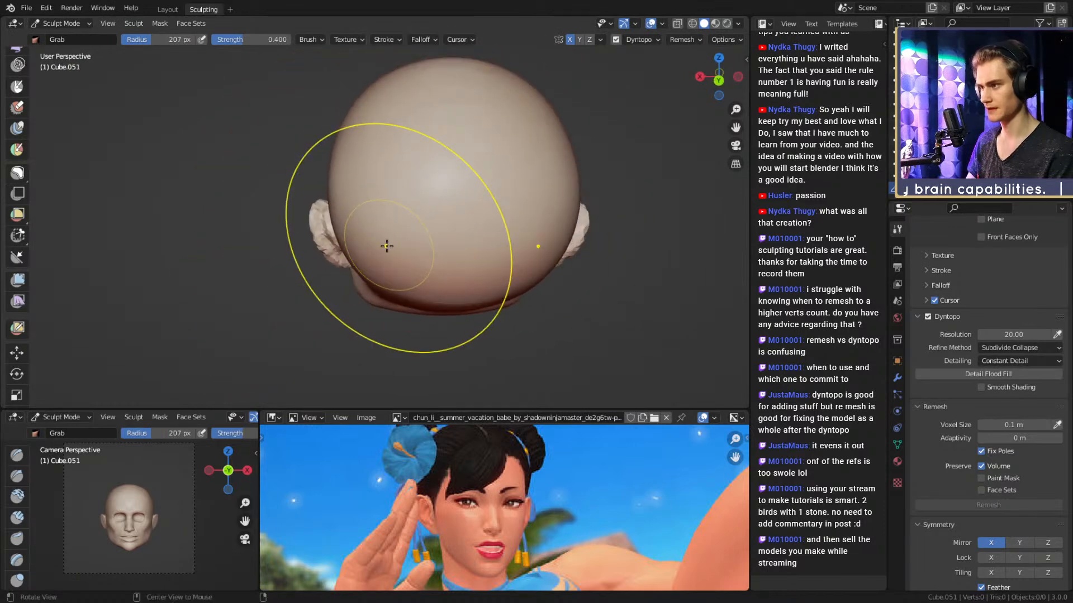
pyautogui.moveTo(357, 206)
pyautogui.mouseDown()
pyautogui.moveTo(349, 202)
pyautogui.moveTo(517, 202)
pyautogui.moveTo(490, 189)
pyautogui.moveTo(475, 240)
pyautogui.mouseUp()
pyautogui.press('f')
pyautogui.click(454, 214)
pyautogui.keyDown('alt'); pyautogui.keyDown('shift'); pyautogui.moveTo(470, 148); pyautogui.dragTo(245, 208); pyautogui.keyUp('shift'); pyautogui.keyUp('alt')
pyautogui.moveTo(447, 209); pyautogui.dragTo(435, 211)
pyautogui.press('f')
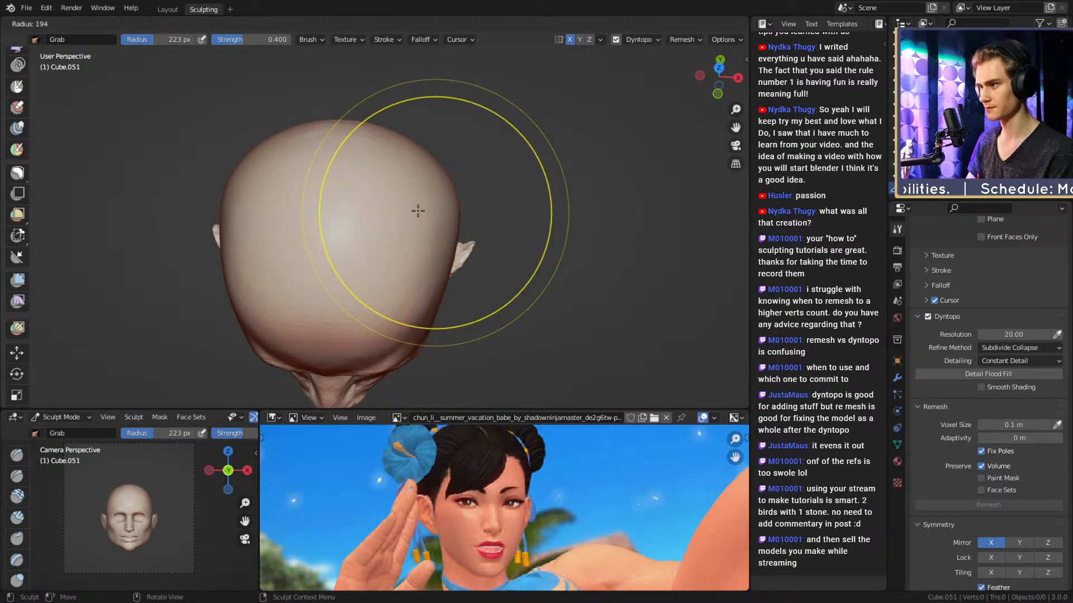
pyautogui.click(418, 211)
# Adjust the width of the upper skull beside the forehead from the front with the Grab brush at 164 px.
pyautogui.keyDown('alt'); pyautogui.moveTo(246, 195); pyautogui.dragTo(407, 149); pyautogui.keyUp('alt')
pyautogui.press('f')
pyautogui.click(537, 181)
pyautogui.moveTo(451, 178); pyautogui.dragTo(445, 181)
pyautogui.moveTo(430, 177)
pyautogui.keyDown('alt'); pyautogui.mouseDown()
pyautogui.moveTo(443, 187)
pyautogui.moveTo(427, 199)
pyautogui.mouseUp(); pyautogui.keyUp('alt')
pyautogui.press('f')
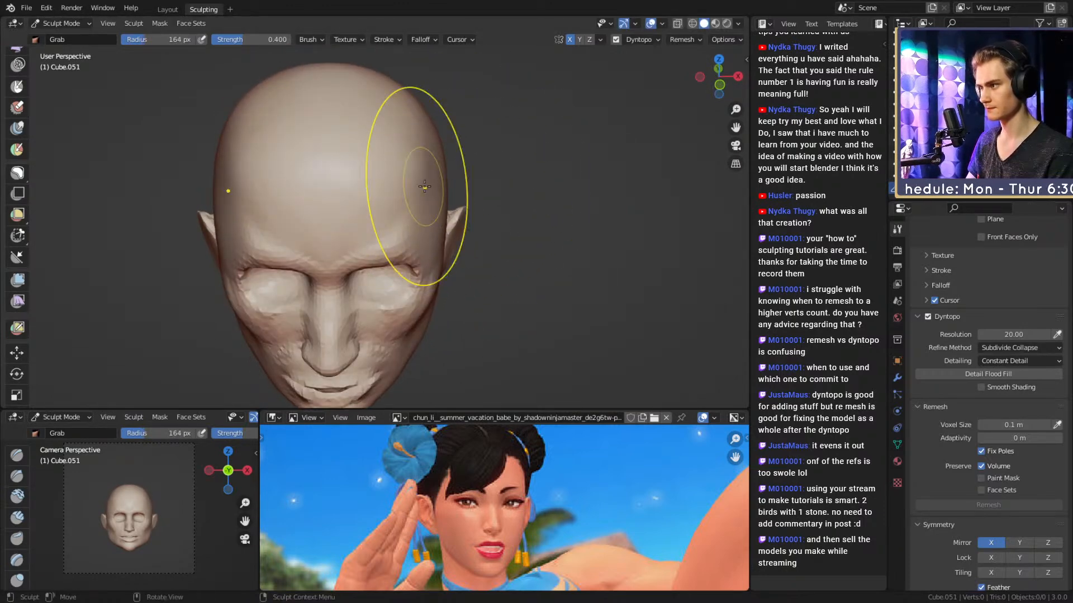
pyautogui.press('f')
pyautogui.click(417, 185)
# Reshape the crown of the head from the side with the Grab brush at 313 px.
pyautogui.keyDown('alt'); pyautogui.moveTo(406, 159); pyautogui.dragTo(434, 122); pyautogui.keyUp('alt')
pyautogui.keyDown('shift'); pyautogui.moveTo(381, 125); pyautogui.dragTo(381, 144, button='middle'); pyautogui.keyUp('shift')
pyautogui.press('f')
pyautogui.click(423, 112)
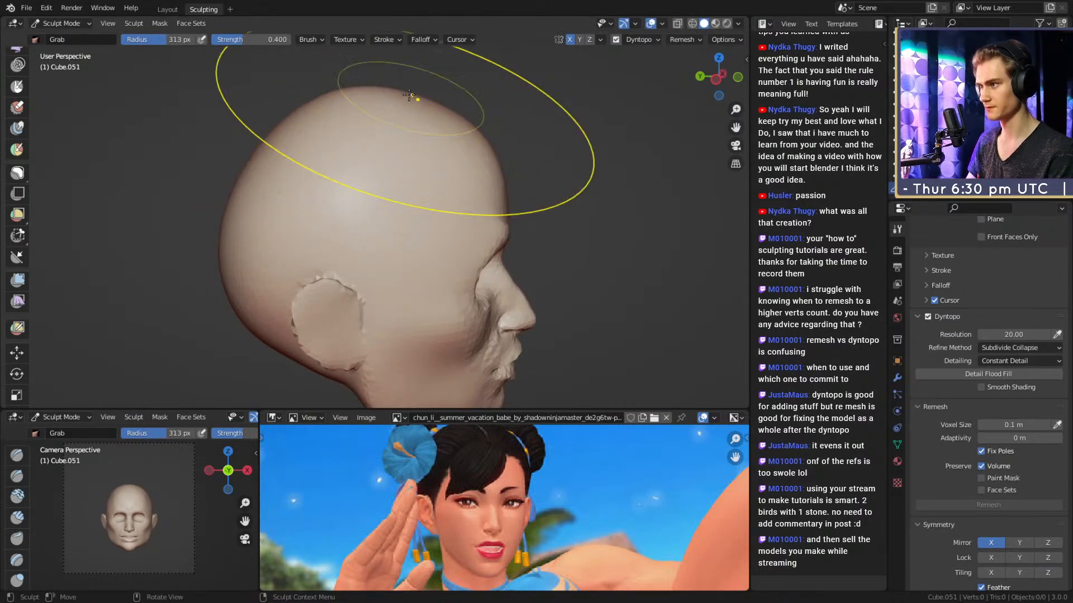
pyautogui.moveTo(410, 95); pyautogui.dragTo(388, 125)
pyautogui.moveTo(360, 170)
pyautogui.keyDown('shift'); pyautogui.mouseDown(button='middle')
pyautogui.moveTo(378, 110)
pyautogui.moveTo(407, 184)
pyautogui.mouseUp(button='middle'); pyautogui.keyUp('shift')
pyautogui.keyDown('ctrl'); pyautogui.moveTo(412, 243); pyautogui.dragTo(415, 213, button='middle'); pyautogui.keyUp('ctrl')
# Push in the upper forehead curve in profile with the Grab brush at 217 px.
pyautogui.press('f')
pyautogui.click(395, 167)
pyautogui.press('f')
pyautogui.click(442, 155)
pyautogui.moveTo(455, 94); pyautogui.dragTo(443, 119)
pyautogui.press('f')
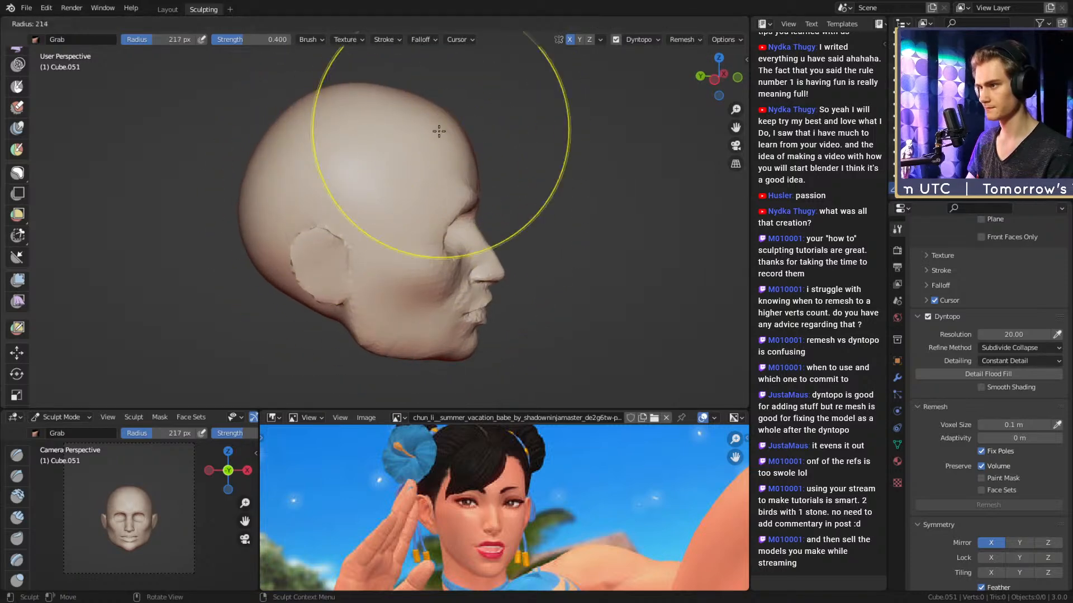
pyautogui.click(431, 137)
# Adjust the temple above the brow with the Grab brush at 97 px.
pyautogui.moveTo(429, 144); pyautogui.dragTo(346, 185, button='middle')
pyautogui.keyDown('alt'); pyautogui.moveTo(346, 185); pyautogui.dragTo(339, 218); pyautogui.keyUp('alt')
pyautogui.press('f')
pyautogui.click(301, 219)
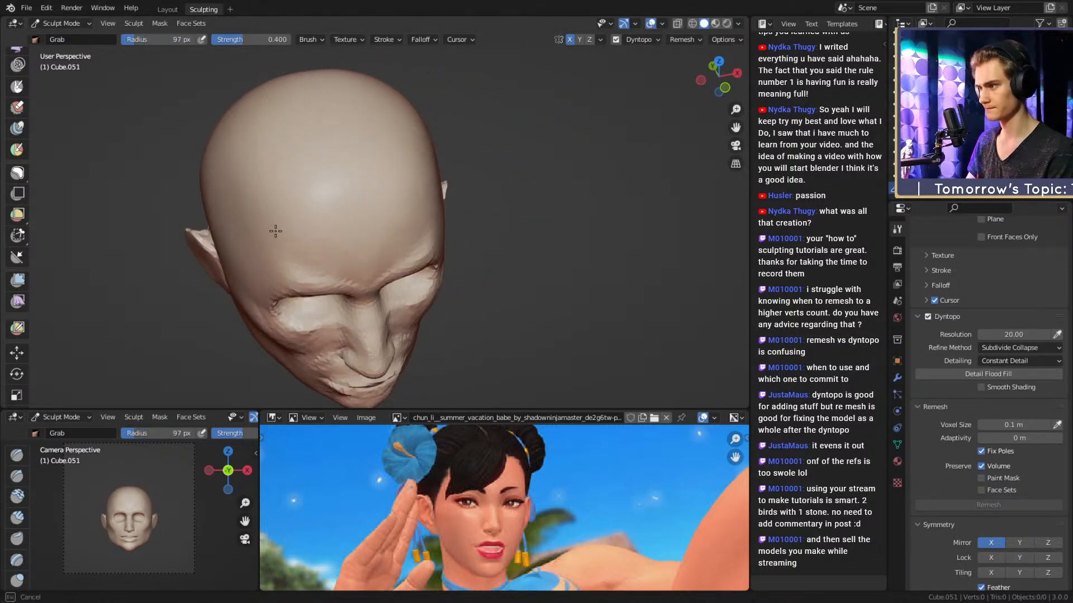
# Reshape the jawline and chin contour with the Grab brush, starting at 97 px.
pyautogui.keyDown('alt'); pyautogui.moveTo(257, 246); pyautogui.dragTo(391, 205); pyautogui.keyUp('alt')
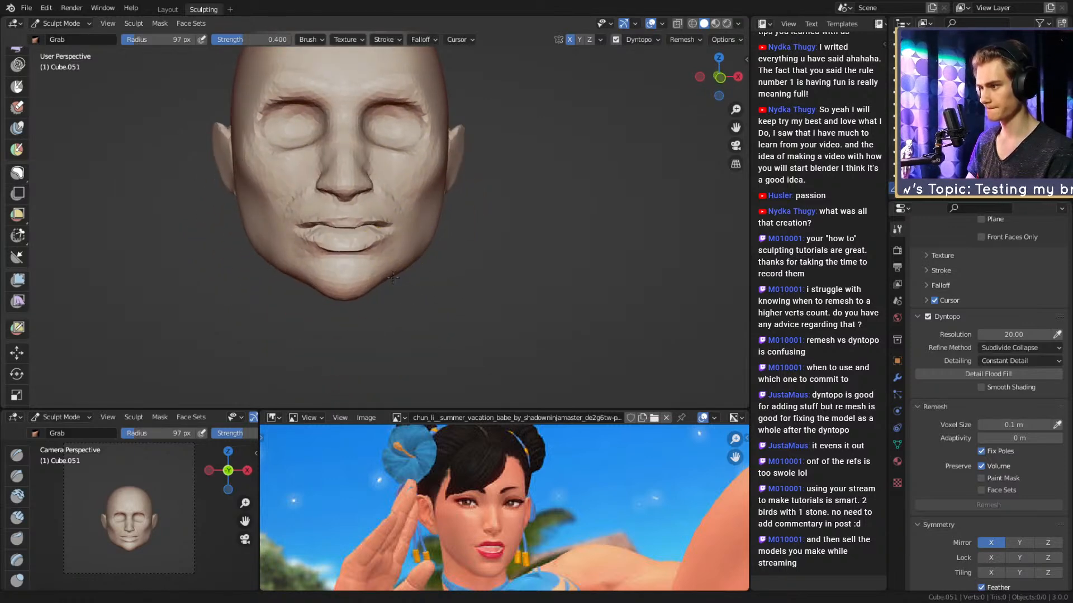
pyautogui.keyDown('alt'); pyautogui.keyDown('shift'); pyautogui.moveTo(392, 278); pyautogui.dragTo(430, 214); pyautogui.keyUp('shift'); pyautogui.keyUp('alt')
pyautogui.press('f')
pyautogui.click(423, 268)
pyautogui.keyDown('ctrl'); pyautogui.keyDown('alt'); pyautogui.moveTo(422, 267); pyautogui.dragTo(411, 229); pyautogui.keyUp('alt'); pyautogui.keyUp('ctrl')
pyautogui.moveTo(411, 230)
pyautogui.keyDown('alt'); pyautogui.mouseDown()
pyautogui.moveTo(401, 237)
pyautogui.moveTo(407, 206)
pyautogui.moveTo(417, 234)
pyautogui.mouseUp(); pyautogui.keyUp('alt')
pyautogui.press('f')
pyautogui.click(460, 242)
pyautogui.keyDown('alt'); pyautogui.moveTo(416, 235); pyautogui.dragTo(422, 232); pyautogui.keyUp('alt')
pyautogui.keyDown('ctrl'); pyautogui.keyDown('alt'); pyautogui.moveTo(423, 233); pyautogui.dragTo(415, 208); pyautogui.keyUp('alt'); pyautogui.keyUp('ctrl')
pyautogui.moveTo(415, 208)
pyautogui.keyDown('alt'); pyautogui.mouseDown()
pyautogui.moveTo(401, 247)
pyautogui.moveTo(354, 247)
pyautogui.moveTo(337, 271)
pyautogui.moveTo(304, 255)
pyautogui.moveTo(342, 259)
pyautogui.moveTo(340, 238)
pyautogui.moveTo(436, 257)
pyautogui.moveTo(427, 249)
pyautogui.mouseUp(); pyautogui.keyUp('alt')
# Adjust the proportions of the lower face and brow with the Grab brush, ending at 130 px.
pyautogui.press('f')
pyautogui.click(456, 240)
pyautogui.press('f')
pyautogui.click(405, 250)
pyautogui.press('f')
pyautogui.click(346, 268)
pyautogui.press('f')
pyautogui.click(318, 259)
pyautogui.moveTo(447, 197)
pyautogui.keyDown('alt'); pyautogui.mouseDown()
pyautogui.moveTo(449, 232)
pyautogui.moveTo(436, 208)
pyautogui.moveTo(411, 209)
pyautogui.moveTo(408, 197)
pyautogui.moveTo(435, 212)
pyautogui.mouseUp(); pyautogui.keyUp('alt')
pyautogui.press('f')
pyautogui.press('f')
pyautogui.click(395, 175)
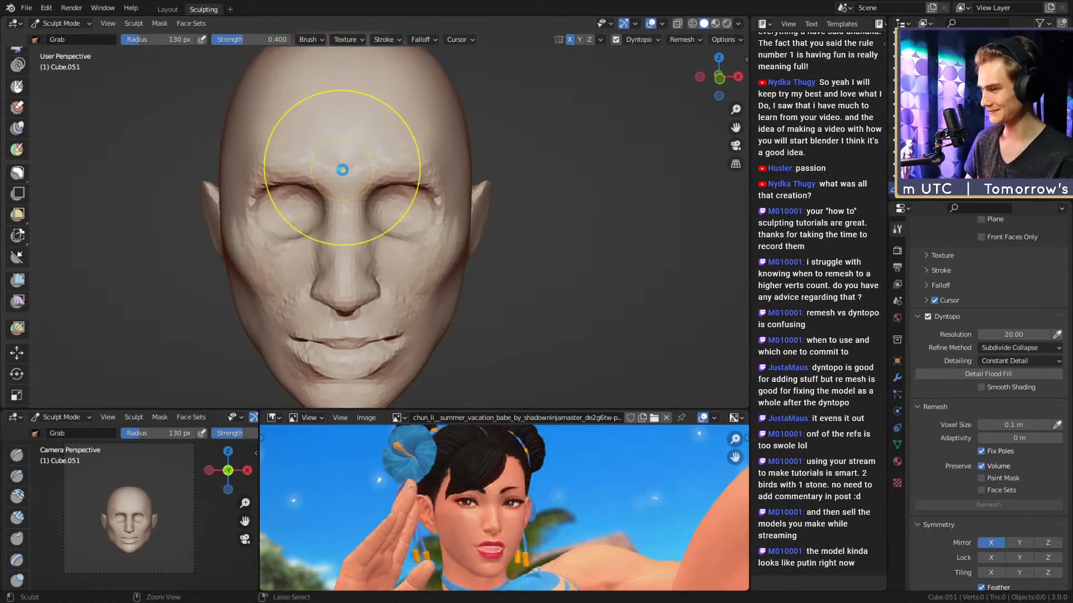
pyautogui.moveTo(472, 217)
pyautogui.keyDown('alt'); pyautogui.mouseDown()
pyautogui.moveTo(472, 196)
pyautogui.moveTo(366, 199)
pyautogui.moveTo(376, 228)
pyautogui.moveTo(385, 212)
pyautogui.moveTo(335, 240)
pyautogui.moveTo(347, 227)
pyautogui.moveTo(385, 234)
pyautogui.moveTo(364, 220)
pyautogui.moveTo(441, 208)
pyautogui.moveTo(437, 148)
pyautogui.moveTo(446, 240)
pyautogui.mouseUp(); pyautogui.keyUp('alt')
pyautogui.press('c')
pyautogui.scroll(-4, 432, 210)
pyautogui.scroll(3, 405, 231)
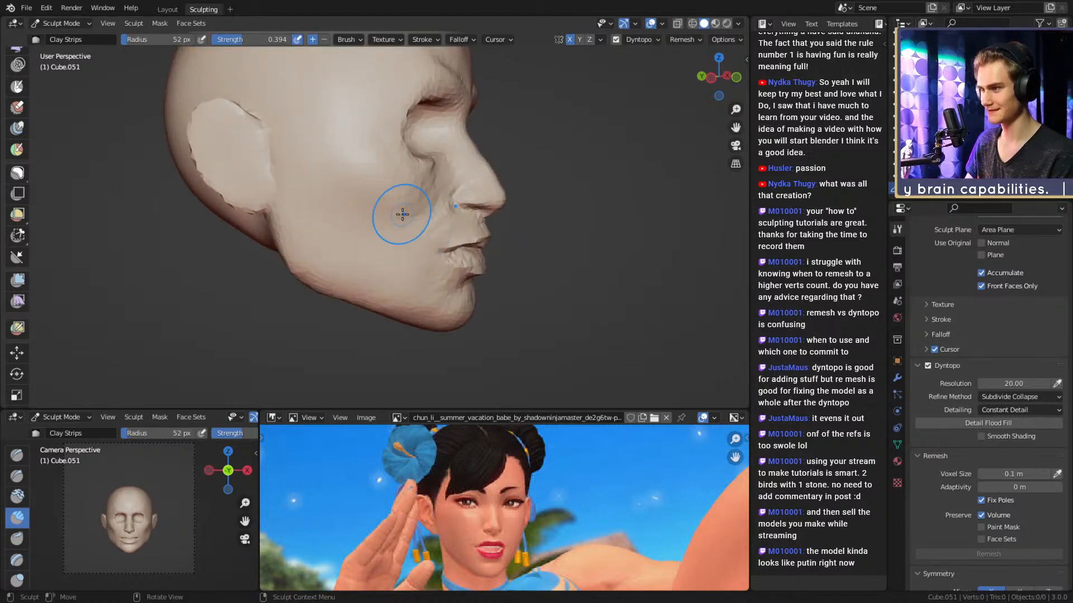
pyautogui.moveTo(402, 214)
pyautogui.keyDown('alt'); pyautogui.mouseDown()
pyautogui.moveTo(364, 233)
pyautogui.moveTo(419, 208)
pyautogui.moveTo(466, 229)
pyautogui.mouseUp(); pyautogui.keyUp('alt')
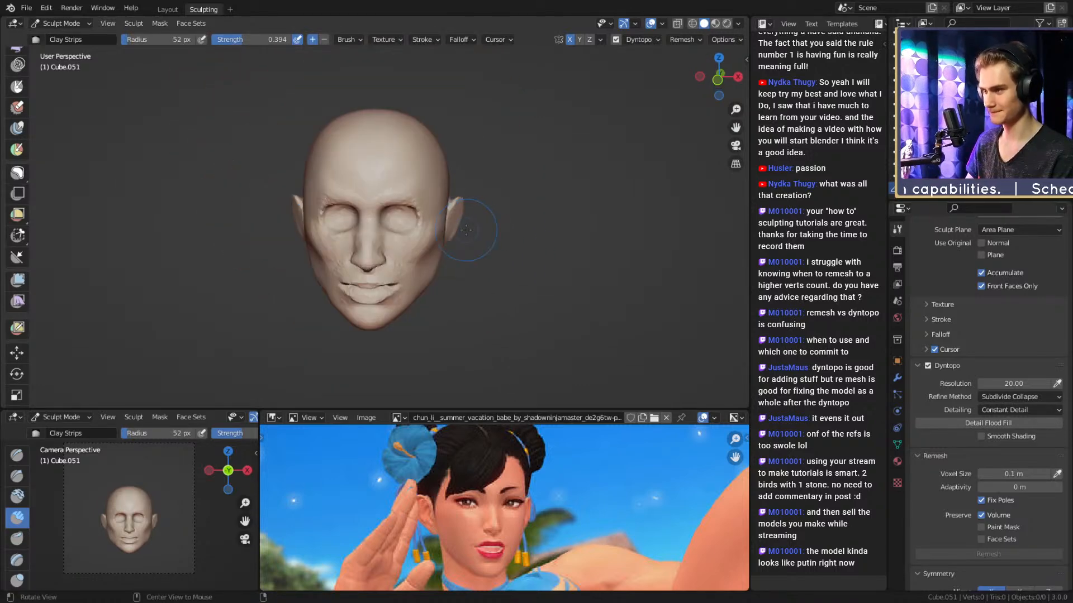
pyautogui.scroll(5, 330, 229)
# Reshape the nose bridge in profile with the Grab brush at 52 to 68 px.
pyautogui.press('g')
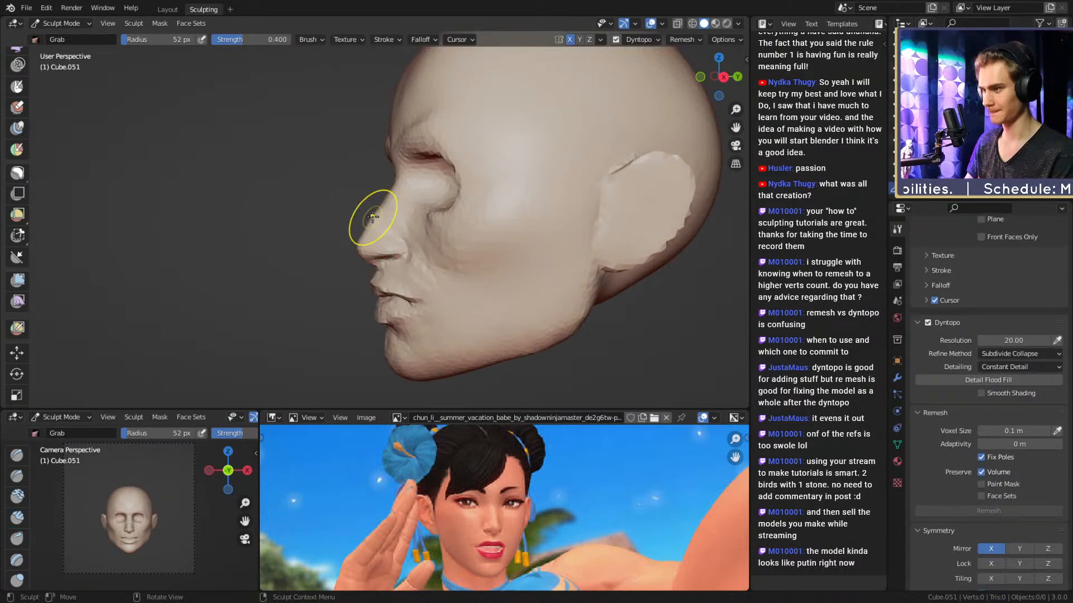
pyautogui.press('[')
pyautogui.press('[')
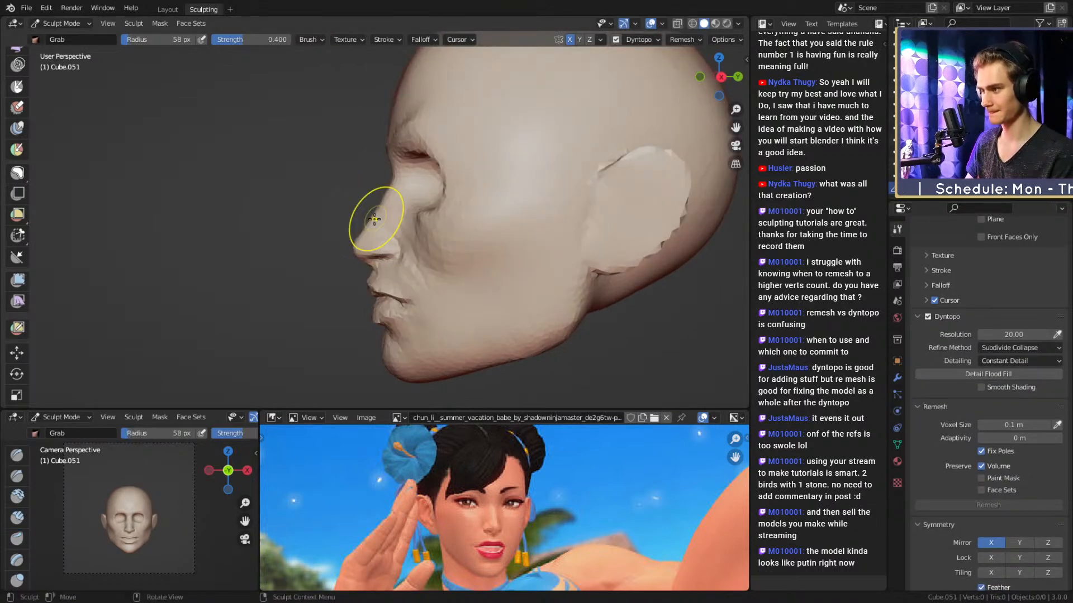
pyautogui.keyDown('shift'); pyautogui.moveTo(379, 236); pyautogui.dragTo(361, 219, button='middle'); pyautogui.keyUp('shift')
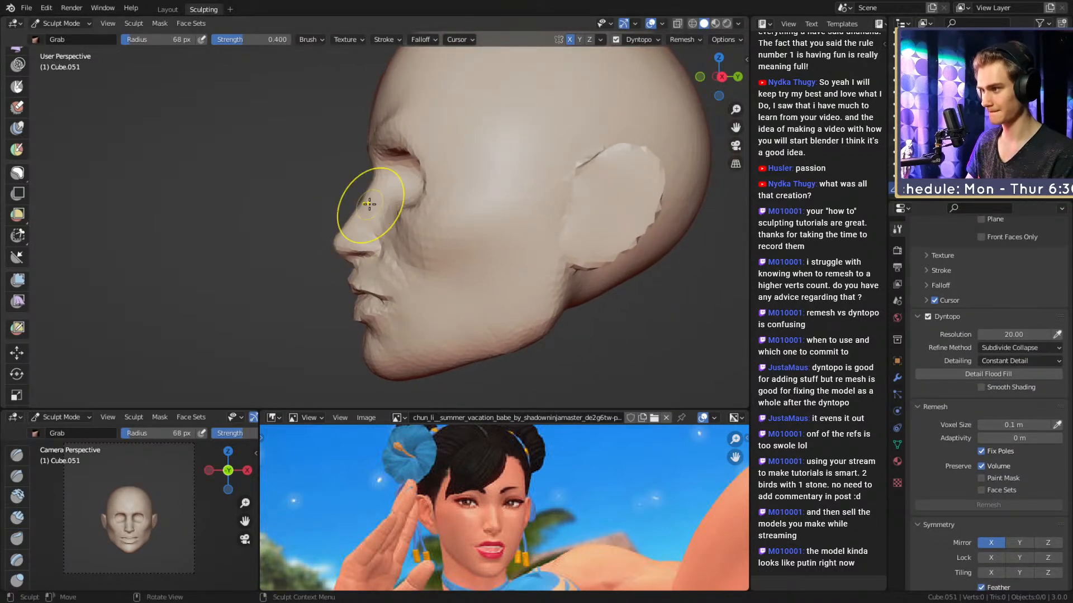
pyautogui.scroll(-5, 357, 168)
pyautogui.moveTo(426, 187)
pyautogui.mouseDown(button='middle')
pyautogui.moveTo(511, 180)
pyautogui.moveTo(478, 205)
pyautogui.moveTo(479, 181)
pyautogui.mouseUp(button='middle')
pyautogui.scroll(2, 489, 201)
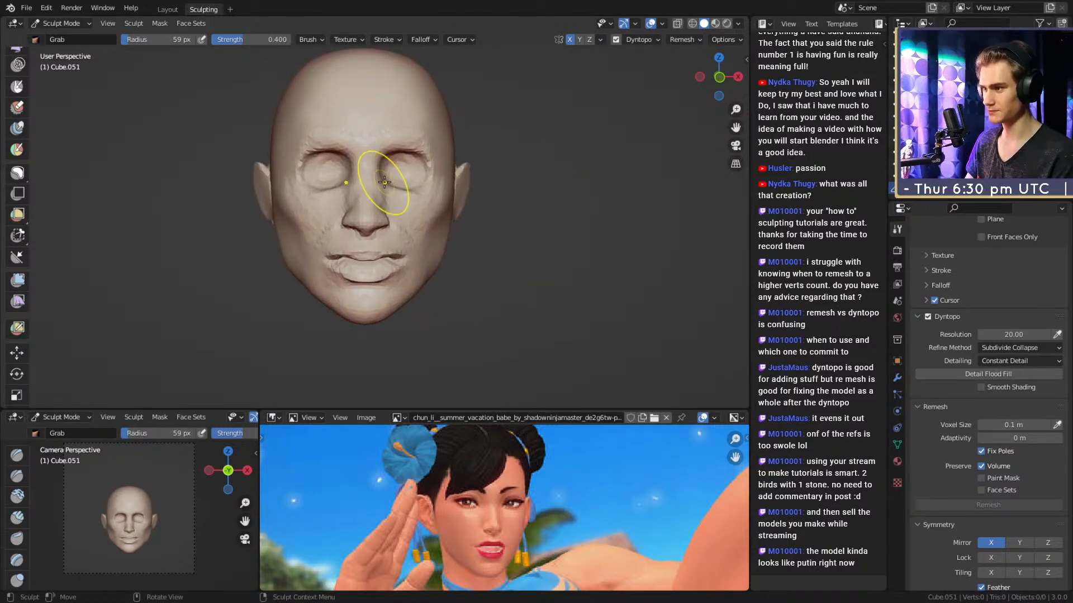
# Narrow the jaw and move the ears inward in front orthographic view with the Grab brush at 212 px.
pyautogui.moveTo(385, 183); pyautogui.dragTo(376, 169, button='middle')
pyautogui.press('KP_1')
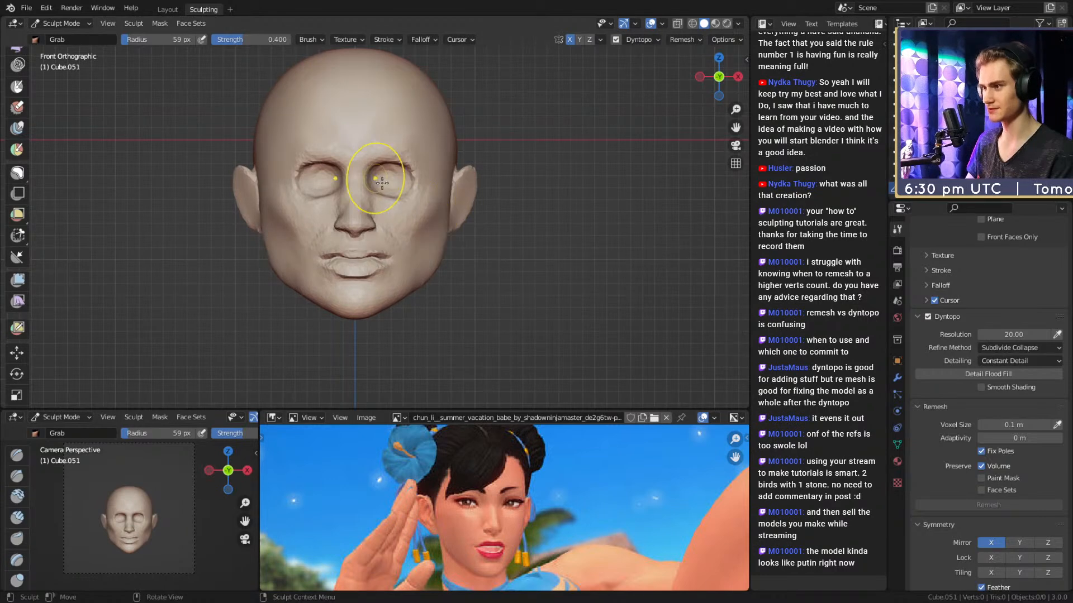
pyautogui.press('f')
pyautogui.click(509, 228)
pyautogui.moveTo(443, 253); pyautogui.dragTo(431, 251)
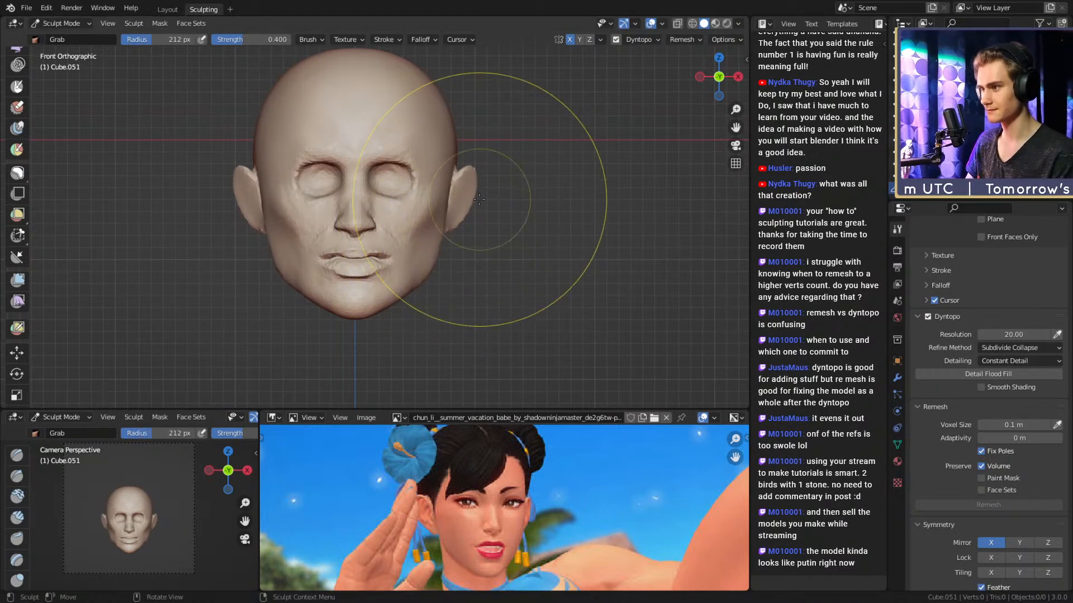
pyautogui.moveTo(473, 177); pyautogui.dragTo(458, 175)
pyautogui.press('f')
pyautogui.click(435, 162)
# Turn on the Screencast Keys display and set the viewport's focal length to 85 mm.
pyautogui.moveTo(470, 193); pyautogui.dragTo(493, 235, button='middle')
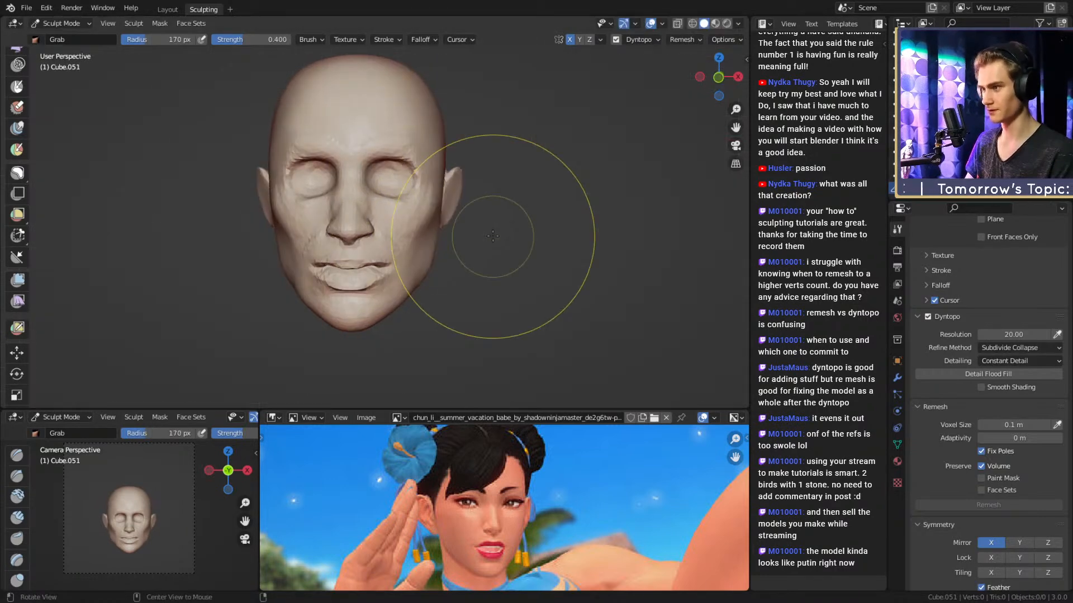
pyautogui.press('n')
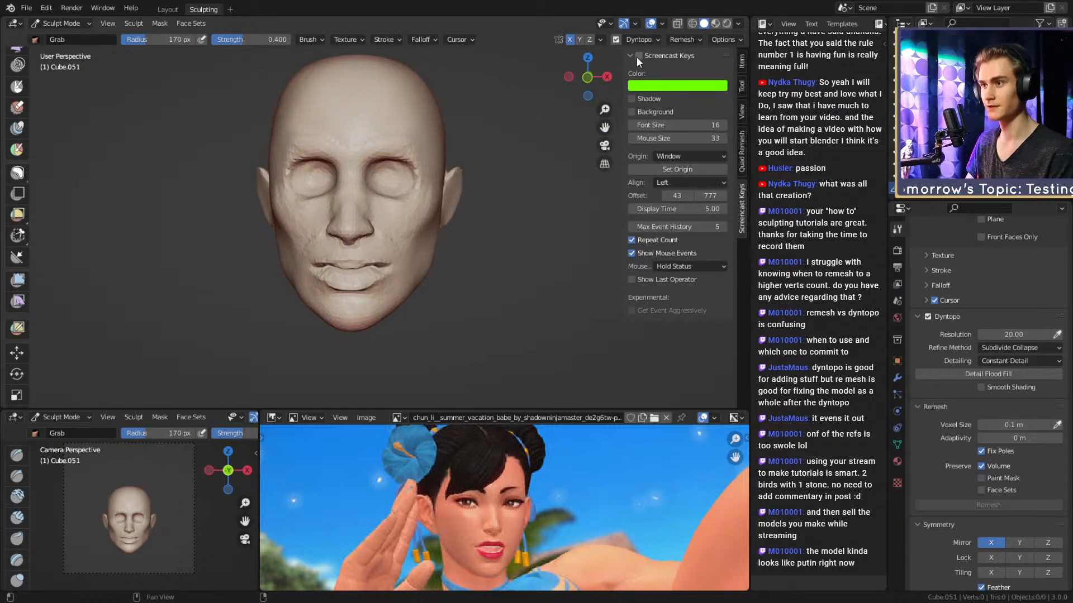
pyautogui.click(742, 109)
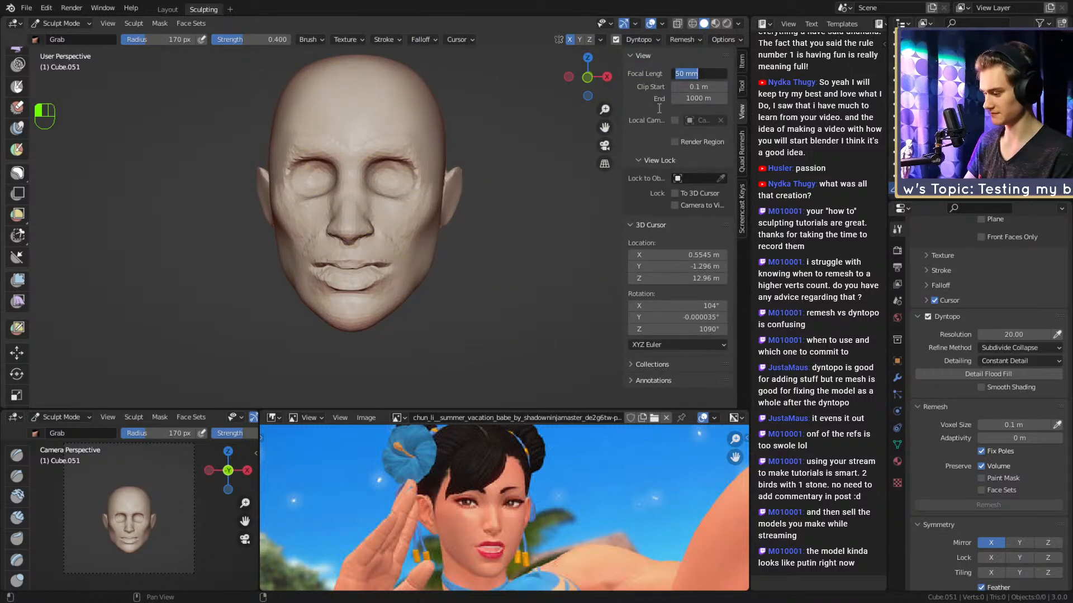
pyautogui.press('Return')
# Pull the side of the upper skull inward with a large Grab brush.
pyautogui.moveTo(411, 172)
pyautogui.keyDown('ctrl'); pyautogui.keyDown('alt'); pyautogui.mouseDown()
pyautogui.moveTo(390, 237)
pyautogui.moveTo(407, 249)
pyautogui.mouseUp(); pyautogui.keyUp('alt'); pyautogui.keyUp('ctrl')
pyautogui.press('f')
pyautogui.click(378, 248)
pyautogui.press('f')
pyautogui.moveTo(439, 212)
pyautogui.keyDown('alt'); pyautogui.mouseDown()
pyautogui.moveTo(437, 220)
pyautogui.moveTo(450, 196)
pyautogui.mouseUp(); pyautogui.keyUp('alt')
pyautogui.click(592, 171)
pyautogui.keyDown('alt'); pyautogui.moveTo(440, 154); pyautogui.dragTo(438, 163); pyautogui.keyUp('alt')
pyautogui.press('f')
pyautogui.click(608, 137)
pyautogui.moveTo(444, 111); pyautogui.dragTo(426, 110)
# Refine the contour of the upper skull with the Grab brush at several large radii.
pyautogui.moveTo(441, 126)
pyautogui.keyDown('alt'); pyautogui.mouseDown()
pyautogui.moveTo(454, 119)
pyautogui.moveTo(429, 122)
pyautogui.mouseUp(); pyautogui.keyUp('alt')
pyautogui.press('f')
pyautogui.click(568, 120)
pyautogui.press('f')
pyautogui.click(593, 116)
pyautogui.press('f')
pyautogui.click(588, 118)
# Smooth the side of the skull above the temple with the brush at 84 px.
pyautogui.moveTo(367, 139)
pyautogui.keyDown('alt'); pyautogui.mouseDown()
pyautogui.moveTo(468, 150)
pyautogui.moveTo(447, 147)
pyautogui.moveTo(406, 168)
pyautogui.moveTo(429, 162)
pyautogui.mouseUp(); pyautogui.keyUp('alt')
pyautogui.press('f')
pyautogui.click(373, 133)
pyautogui.press('f')
pyautogui.click(372, 159)
pyautogui.keyDown('shift'); pyautogui.moveTo(429, 162); pyautogui.dragTo(383, 171); pyautogui.keyUp('shift')
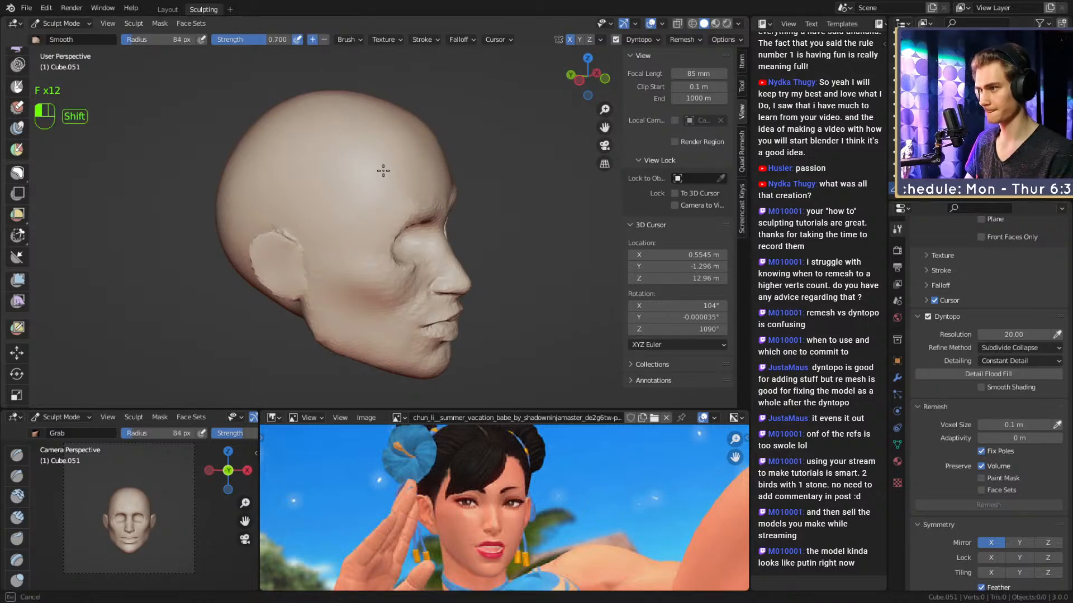
# Reshape the cheeks and jaw contour with the Grab brush at 114 px.
pyautogui.moveTo(336, 197)
pyautogui.keyDown('alt'); pyautogui.mouseDown()
pyautogui.moveTo(363, 162)
pyautogui.moveTo(388, 162)
pyautogui.moveTo(438, 203)
pyautogui.moveTo(442, 181)
pyautogui.moveTo(479, 227)
pyautogui.moveTo(428, 235)
pyautogui.moveTo(414, 266)
pyautogui.moveTo(363, 251)
pyautogui.moveTo(397, 245)
pyautogui.mouseUp(); pyautogui.keyUp('alt')
pyautogui.press('f')
pyautogui.click(364, 273)
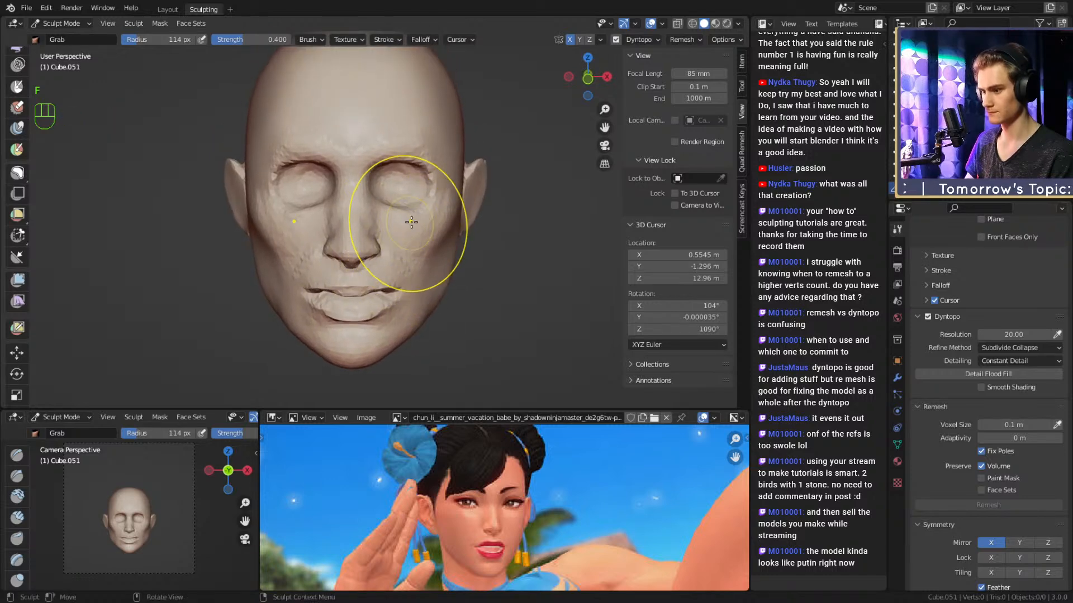
pyautogui.moveTo(411, 195)
pyautogui.keyDown('alt'); pyautogui.keyDown('shift'); pyautogui.mouseDown()
pyautogui.moveTo(407, 247)
pyautogui.moveTo(416, 234)
pyautogui.moveTo(335, 224)
pyautogui.moveTo(366, 230)
pyautogui.mouseUp(); pyautogui.keyUp('shift'); pyautogui.keyUp('alt')
pyautogui.keyDown('alt'); pyautogui.moveTo(366, 230); pyautogui.dragTo(473, 229); pyautogui.keyUp('alt')
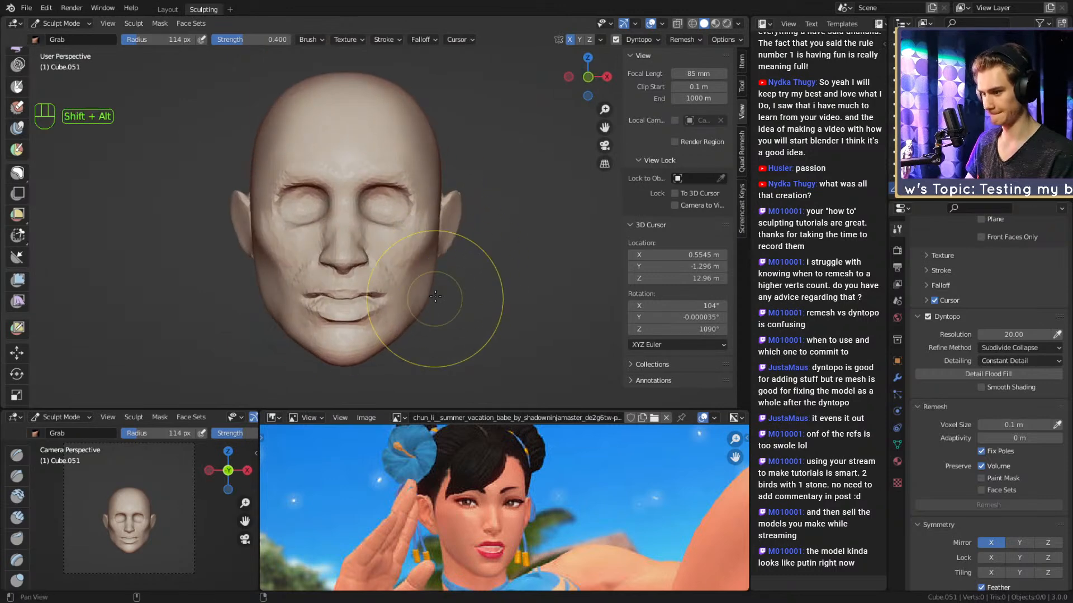
pyautogui.moveTo(435, 297)
pyautogui.keyDown('alt'); pyautogui.keyDown('shift'); pyautogui.mouseDown()
pyautogui.moveTo(430, 241)
pyautogui.moveTo(361, 269)
pyautogui.moveTo(339, 216)
pyautogui.mouseUp(); pyautogui.keyUp('shift'); pyautogui.keyUp('alt')
# Build up the cheek beside the nose with the Clay Strips brush at 48 px.
pyautogui.press('1')
pyautogui.press('f')
pyautogui.click(442, 233)
pyautogui.press('f')
pyautogui.click(331, 193)
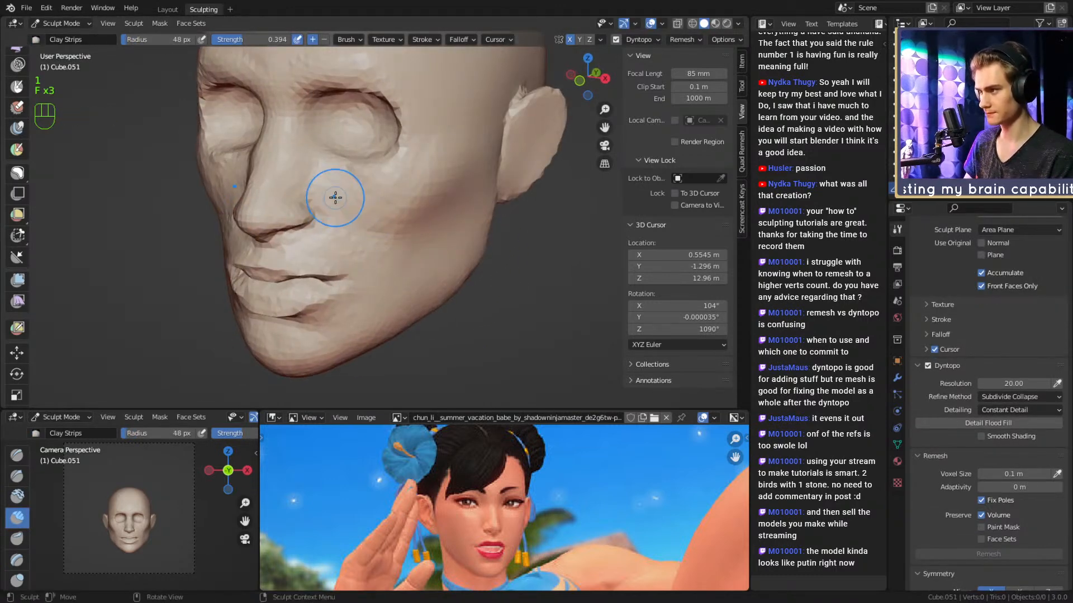
pyautogui.keyDown('alt'); pyautogui.moveTo(378, 237); pyautogui.dragTo(361, 201); pyautogui.keyUp('alt')
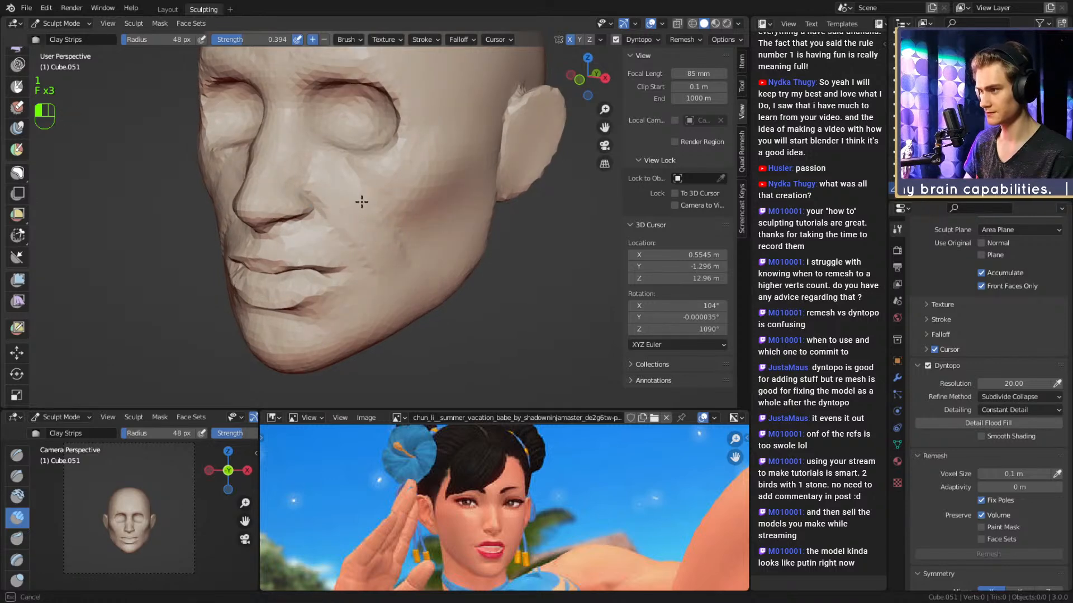
pyautogui.moveTo(399, 244); pyautogui.dragTo(401, 254)
# Fill the hollow between cheek and jaw with the Clay Strips brush at 44 to 83 px.
pyautogui.press('f')
pyautogui.click(404, 250)
pyautogui.moveTo(406, 240)
pyautogui.mouseDown()
pyautogui.moveTo(402, 251)
pyautogui.moveTo(412, 238)
pyautogui.mouseUp()
pyautogui.press('f')
pyautogui.click(414, 246)
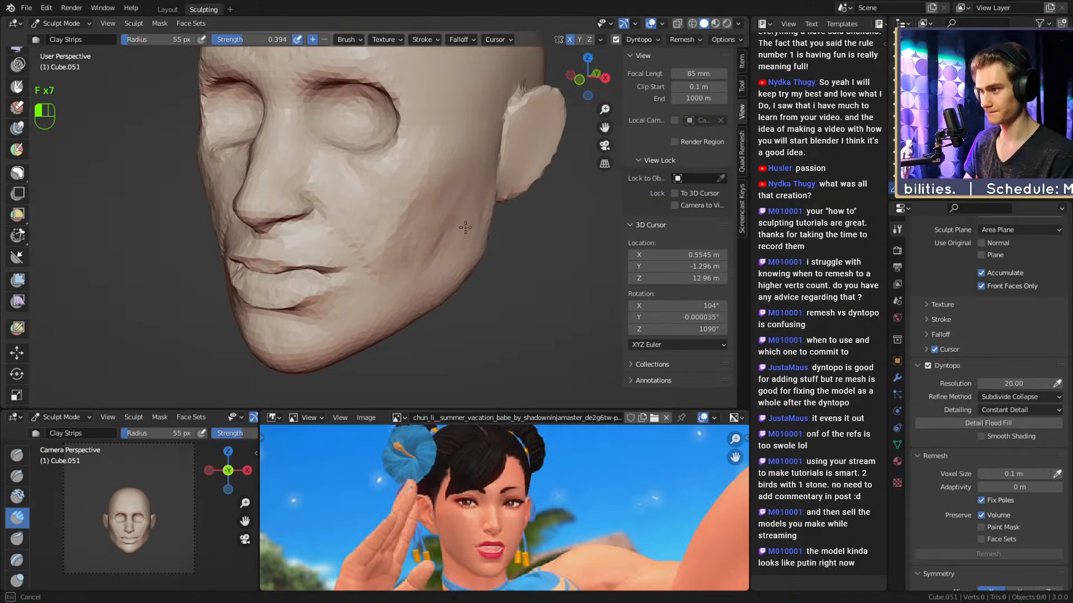
pyautogui.keyDown('alt'); pyautogui.moveTo(402, 284); pyautogui.dragTo(419, 219); pyautogui.keyUp('alt')
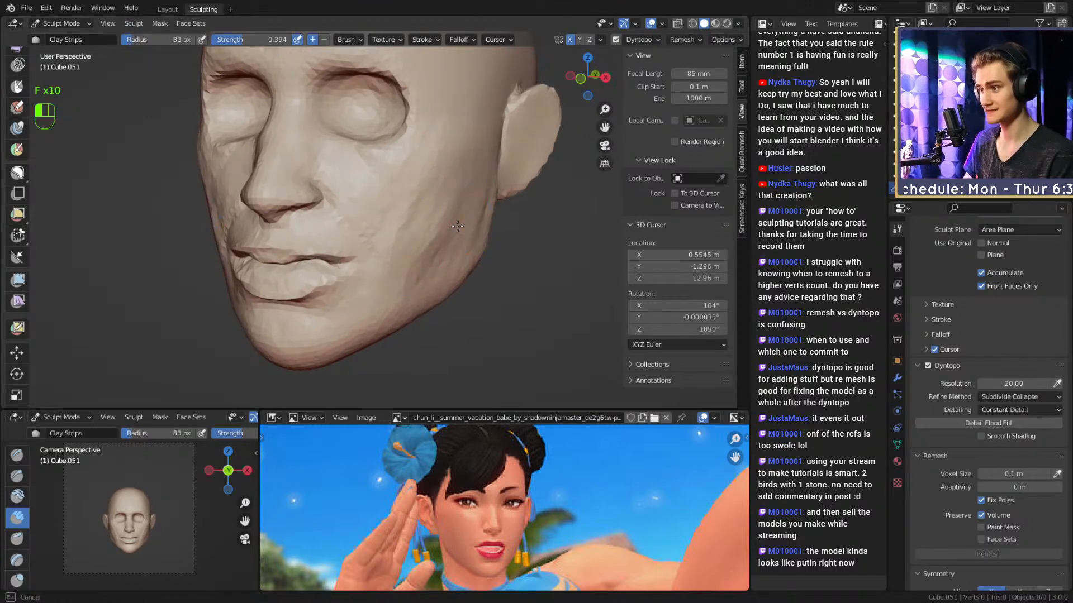
pyautogui.keyDown('alt'); pyautogui.moveTo(407, 253); pyautogui.dragTo(415, 224); pyautogui.keyUp('alt')
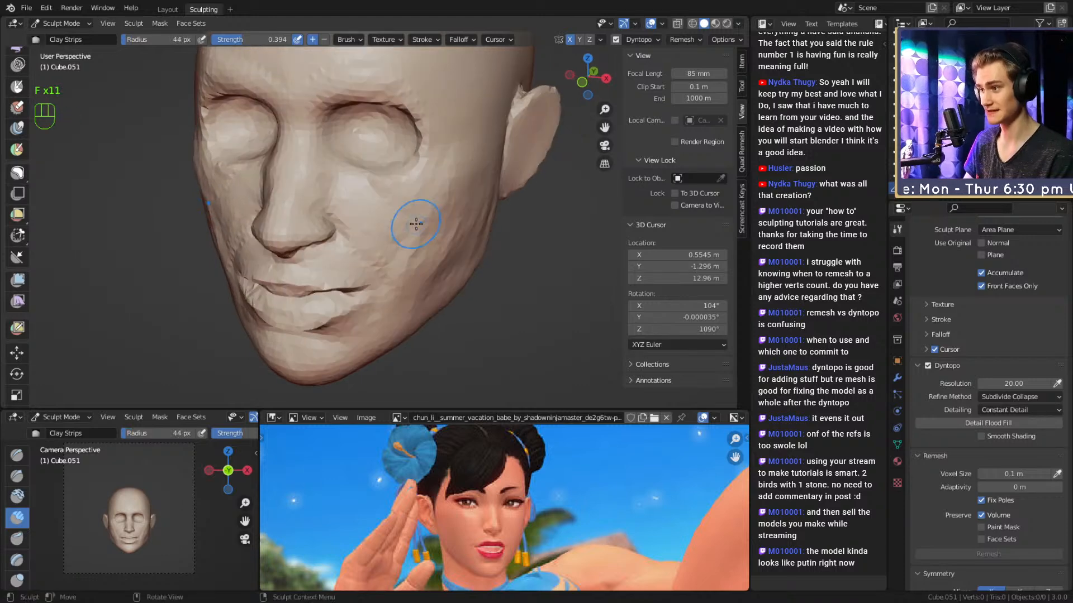
# Add volume to the cheek with Clay Strips at 54 px and smooth the side of the jaw at 132 px.
pyautogui.press('f')
pyautogui.click(379, 194)
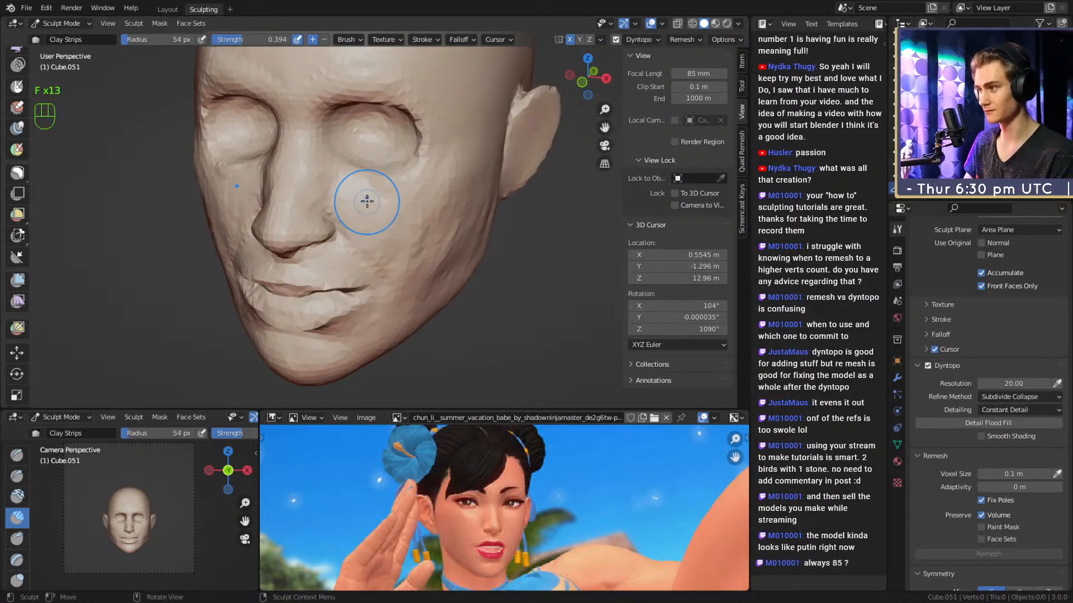
pyautogui.press('f')
pyautogui.click(468, 218)
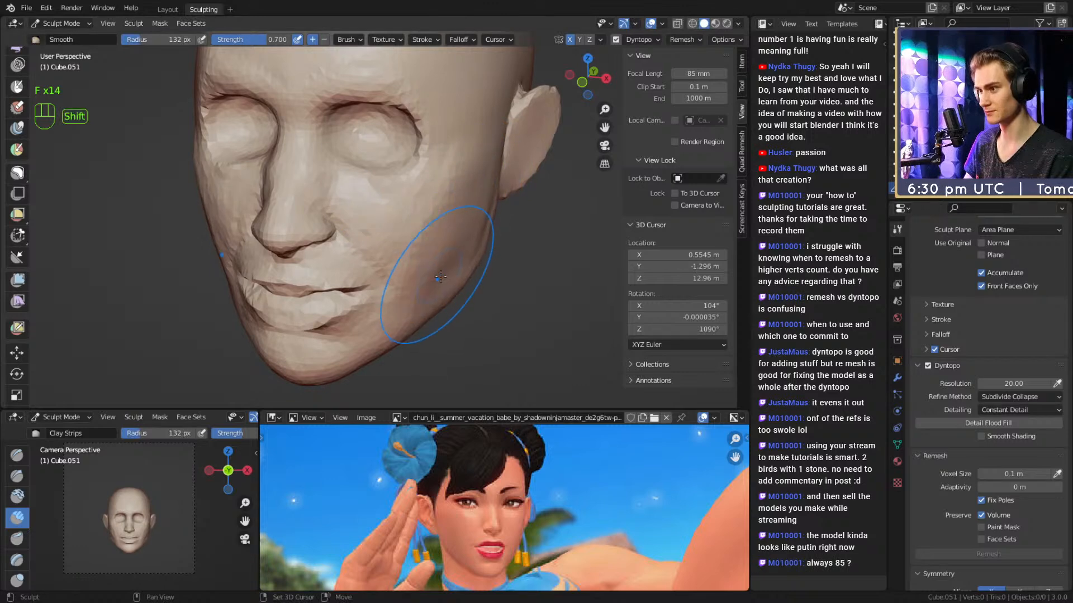
pyautogui.press('f')
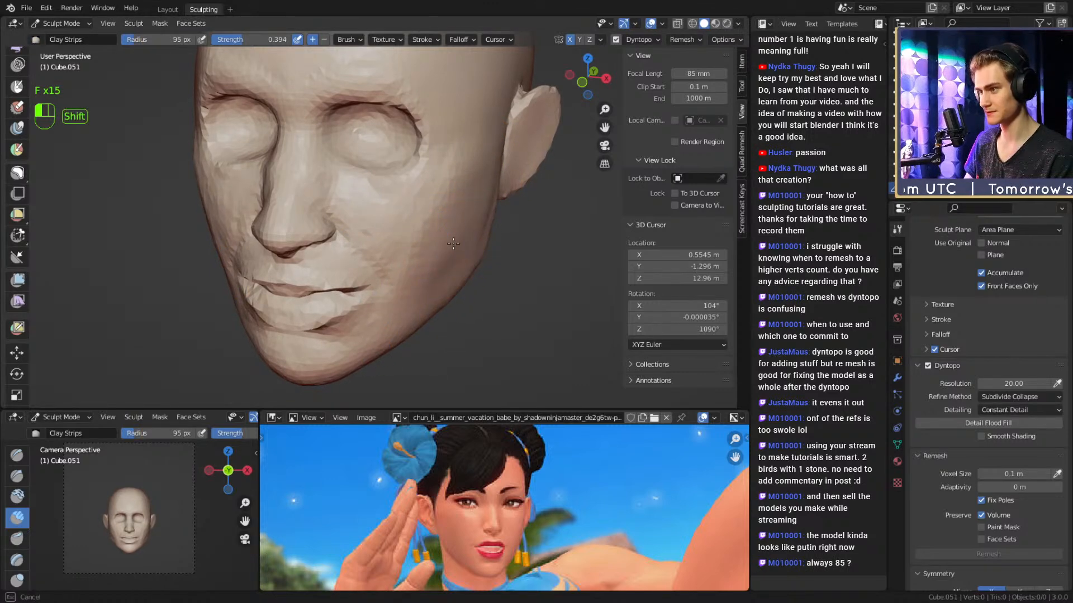
# Build up the rear of the jaw below the ear with the Clay Strips brush at 51 down to 28 px.
pyautogui.moveTo(382, 222)
pyautogui.keyDown('alt'); pyautogui.mouseDown(button='middle')
pyautogui.moveTo(451, 173)
pyautogui.moveTo(441, 212)
pyautogui.moveTo(394, 252)
pyautogui.mouseUp(button='middle'); pyautogui.keyUp('alt')
pyautogui.press('f')
pyautogui.click(331, 267)
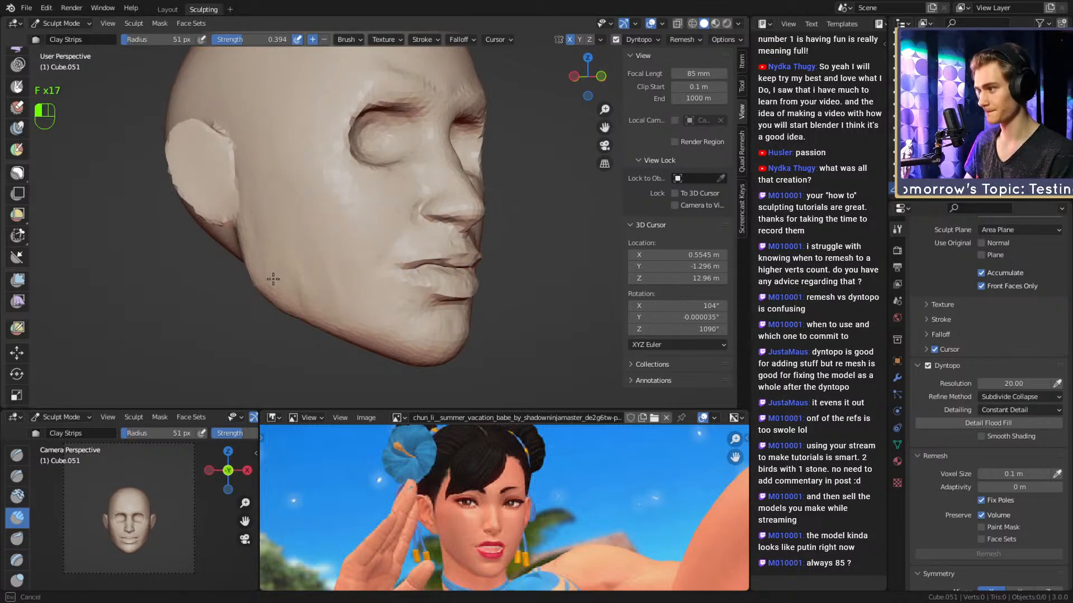
pyautogui.moveTo(273, 279); pyautogui.dragTo(267, 207)
pyautogui.moveTo(288, 253); pyautogui.dragTo(298, 241, button='middle')
pyautogui.press('f')
pyautogui.press('f')
pyautogui.click(285, 241)
pyautogui.moveTo(278, 235); pyautogui.dragTo(275, 210)
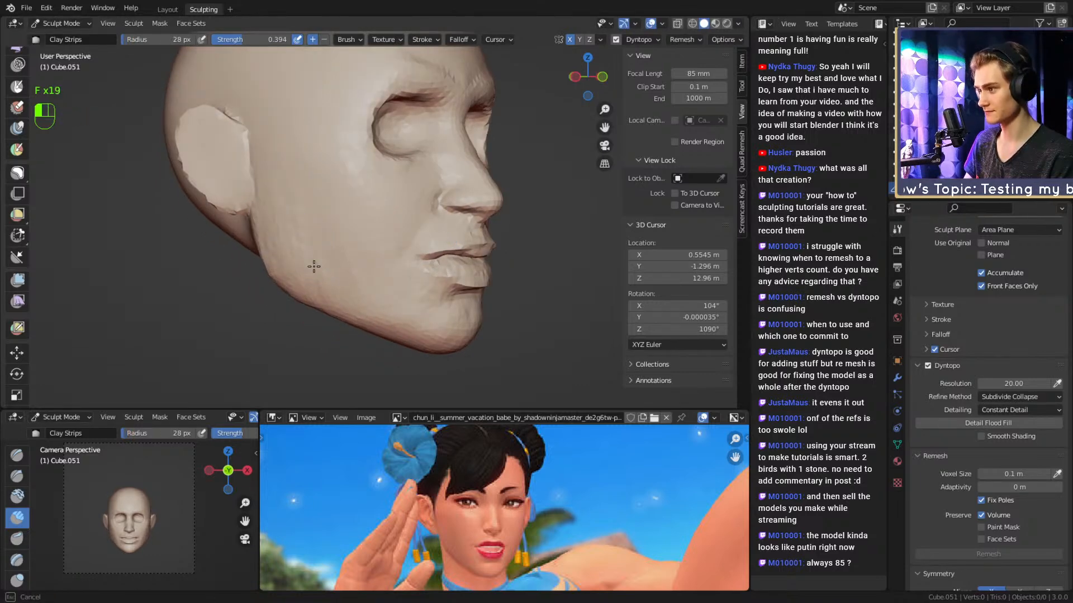
pyautogui.moveTo(314, 267); pyautogui.dragTo(296, 238)
pyautogui.press('f')
pyautogui.click(318, 216)
# Adjust the lower face and jaw contour with the Grab brush at 173 px.
pyautogui.moveTo(452, 221)
pyautogui.mouseDown(button='middle')
pyautogui.moveTo(380, 251)
pyautogui.moveTo(443, 244)
pyautogui.moveTo(383, 263)
pyautogui.moveTo(408, 222)
pyautogui.moveTo(514, 192)
pyautogui.mouseUp(button='middle')
pyautogui.press('3')
pyautogui.press('f')
pyautogui.press('f')
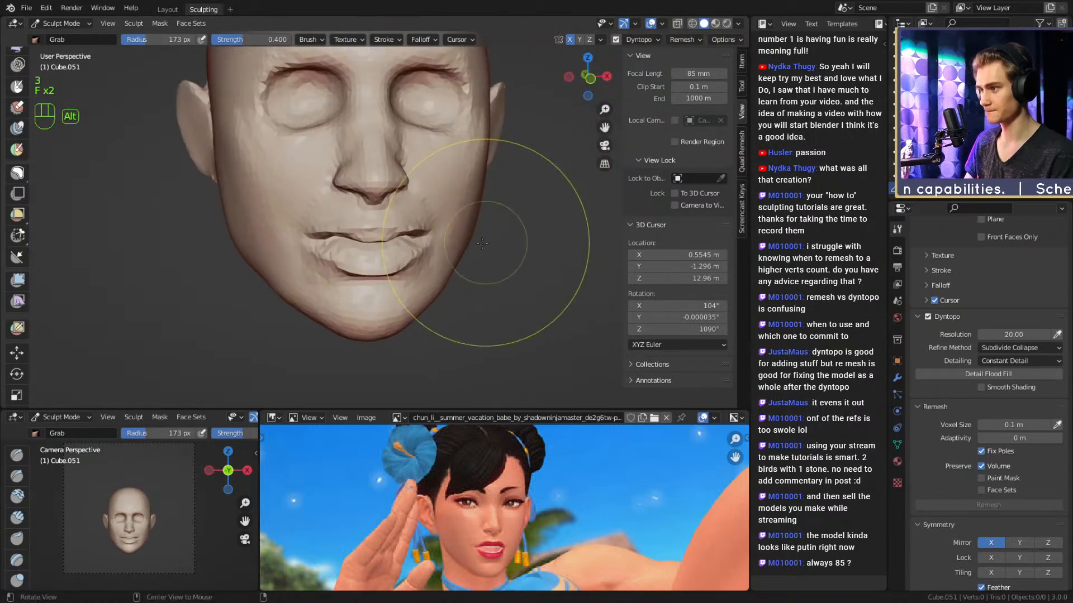
pyautogui.keyDown('ctrl'); pyautogui.moveTo(442, 222); pyautogui.dragTo(491, 253, button='middle'); pyautogui.keyUp('ctrl')
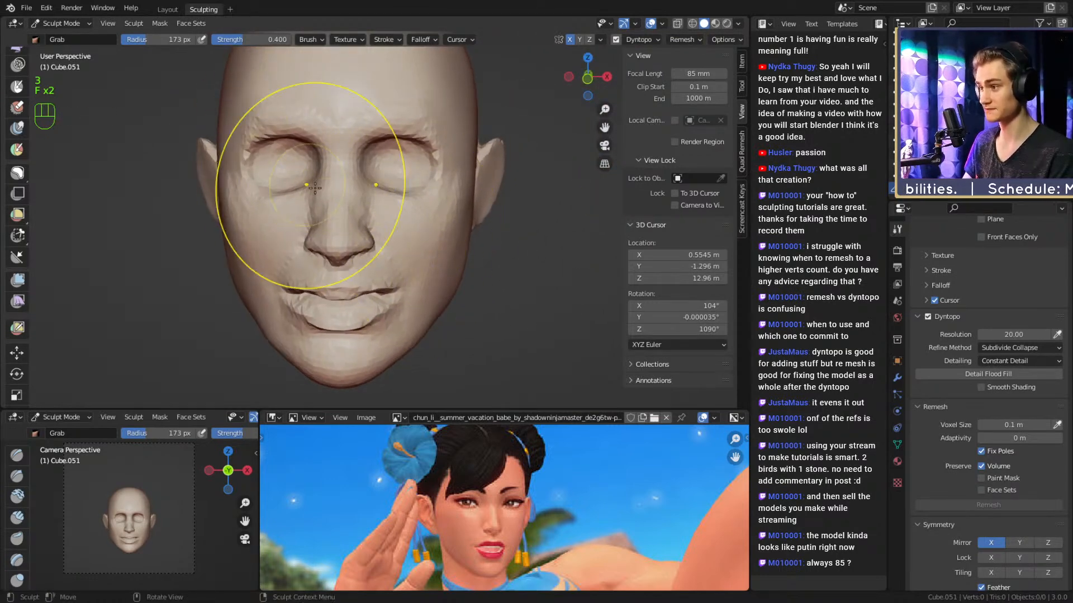
# Add volume to the cheek beside the nose with the Clay Strips brush at 67 px.
pyautogui.press('1')
pyautogui.press('f')
pyautogui.click(359, 232)
pyautogui.moveTo(359, 233)
pyautogui.keyDown('ctrl'); pyautogui.mouseDown(button='middle')
pyautogui.moveTo(383, 281)
pyautogui.moveTo(448, 240)
pyautogui.mouseUp(button='middle'); pyautogui.keyUp('ctrl')
pyautogui.press('f')
pyautogui.click(432, 241)
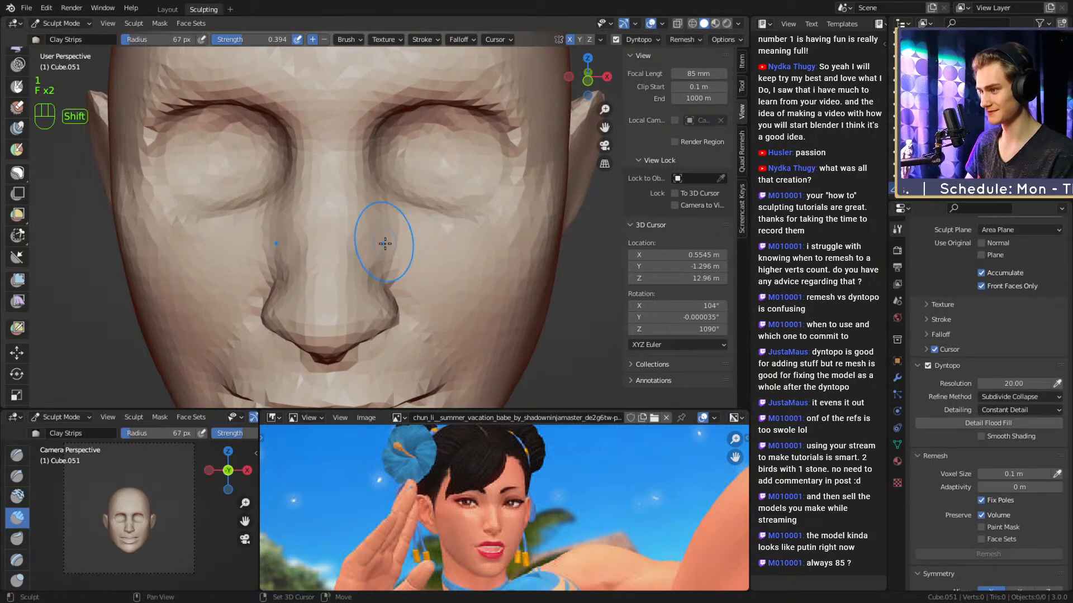
pyautogui.moveTo(411, 257)
pyautogui.keyDown('ctrl'); pyautogui.keyDown('alt'); pyautogui.mouseDown()
pyautogui.moveTo(433, 290)
pyautogui.moveTo(426, 260)
pyautogui.moveTo(478, 273)
pyautogui.moveTo(450, 233)
pyautogui.mouseUp(); pyautogui.keyUp('alt'); pyautogui.keyUp('ctrl')
# Sharpen the fold around the nostril wing with the Crease brush at 32 px.
pyautogui.press('2')
pyautogui.press('f')
pyautogui.click(393, 204)
pyautogui.press('f')
pyautogui.click(395, 201)
pyautogui.moveTo(410, 189); pyautogui.dragTo(406, 199)
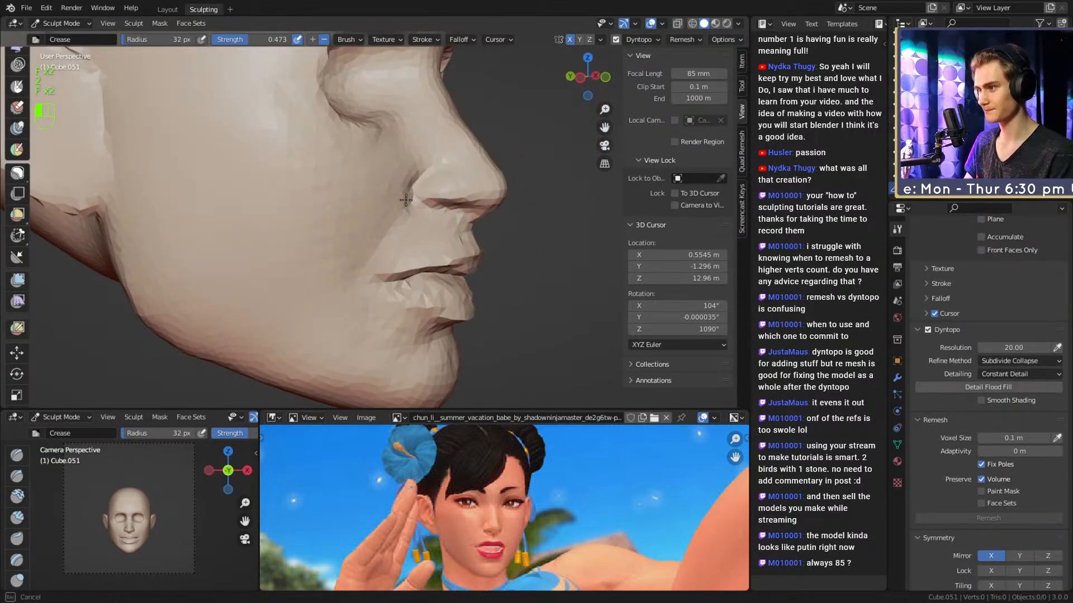
pyautogui.keyDown('alt'); pyautogui.moveTo(447, 244); pyautogui.dragTo(347, 226); pyautogui.keyUp('alt')
pyautogui.moveTo(395, 198)
pyautogui.keyDown('ctrl'); pyautogui.keyDown('alt'); pyautogui.mouseDown()
pyautogui.moveTo(419, 234)
pyautogui.moveTo(438, 233)
pyautogui.moveTo(408, 220)
pyautogui.moveTo(419, 210)
pyautogui.moveTo(395, 229)
pyautogui.mouseUp(); pyautogui.keyUp('alt'); pyautogui.keyUp('ctrl')
# Adjust the area between nose and mouth with the Grab brush.
pyautogui.press('3')
pyautogui.press('f')
pyautogui.click(385, 244)
pyautogui.moveTo(396, 246)
pyautogui.keyDown('ctrl'); pyautogui.keyDown('alt'); pyautogui.mouseDown()
pyautogui.moveTo(398, 222)
pyautogui.moveTo(381, 211)
pyautogui.moveTo(395, 194)
pyautogui.moveTo(386, 205)
pyautogui.mouseUp(); pyautogui.keyUp('alt'); pyautogui.keyUp('ctrl')
pyautogui.press('f')
pyautogui.click(369, 209)
# Build up the upper lip with the Clay Strips brush at 19 to 26 px.
pyautogui.press('1')
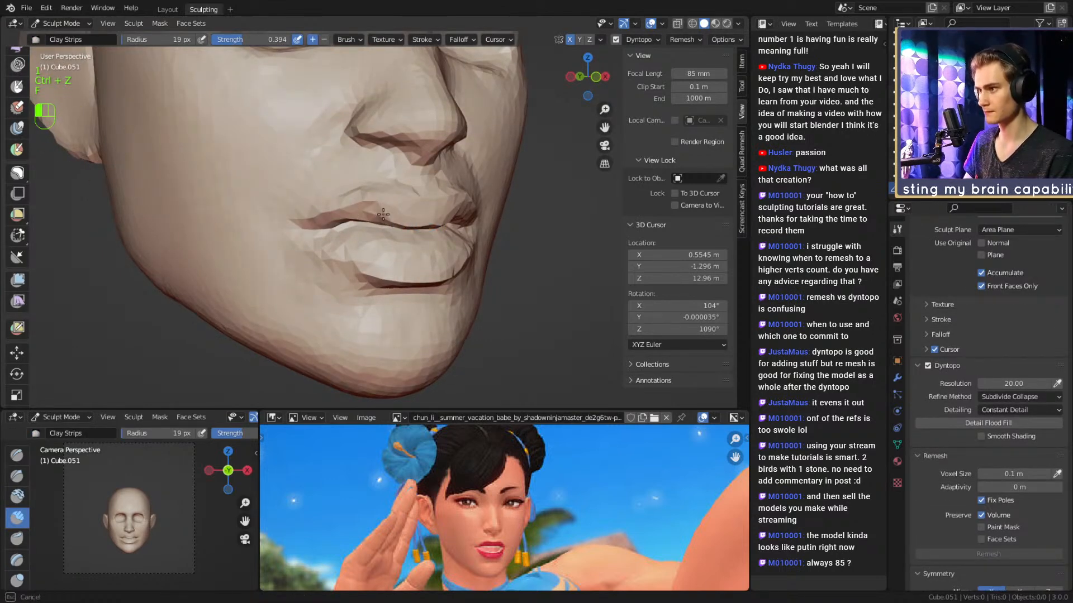
pyautogui.moveTo(464, 186)
pyautogui.keyDown('alt'); pyautogui.mouseDown()
pyautogui.moveTo(517, 194)
pyautogui.moveTo(479, 234)
pyautogui.moveTo(427, 224)
pyautogui.mouseUp(); pyautogui.keyUp('alt')
pyautogui.keyDown('ctrl'); pyautogui.keyDown('alt'); pyautogui.moveTo(446, 151); pyautogui.dragTo(442, 115); pyautogui.keyUp('alt'); pyautogui.keyUp('ctrl')
pyautogui.press('f')
pyautogui.click(403, 218)
pyautogui.moveTo(409, 228)
pyautogui.keyDown('alt'); pyautogui.mouseDown()
pyautogui.moveTo(409, 217)
pyautogui.moveTo(370, 209)
pyautogui.mouseUp(); pyautogui.keyUp('alt')
pyautogui.scroll(2, 393, 235)
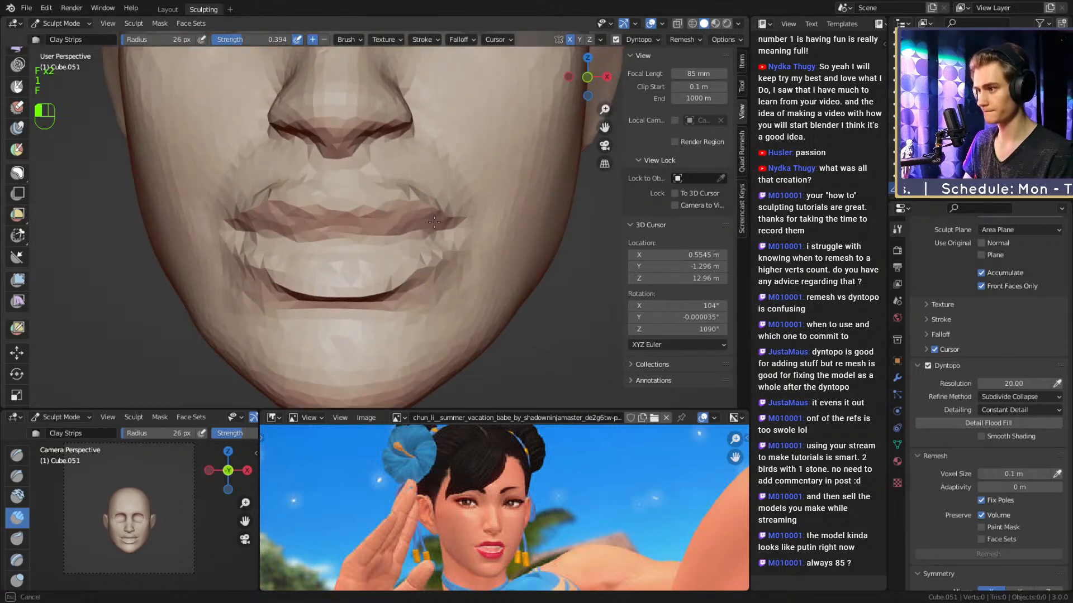
# Carve the line between the lips and the mouth corners with the Crease brush.
pyautogui.moveTo(318, 232)
pyautogui.keyDown('alt'); pyautogui.mouseDown()
pyautogui.moveTo(386, 248)
pyautogui.moveTo(412, 220)
pyautogui.mouseUp(); pyautogui.keyUp('alt')
pyautogui.press('2')
pyautogui.press('f')
pyautogui.click(391, 233)
pyautogui.moveTo(380, 230)
pyautogui.keyDown('alt'); pyautogui.mouseDown()
pyautogui.moveTo(459, 235)
pyautogui.moveTo(416, 238)
pyautogui.moveTo(410, 249)
pyautogui.moveTo(378, 246)
pyautogui.moveTo(379, 234)
pyautogui.mouseUp(); pyautogui.keyUp('alt')
pyautogui.press('f')
pyautogui.click(439, 240)
pyautogui.press('f')
pyautogui.click(400, 232)
pyautogui.moveTo(441, 219)
pyautogui.keyDown('alt'); pyautogui.mouseDown()
pyautogui.moveTo(396, 229)
pyautogui.moveTo(445, 210)
pyautogui.mouseUp(); pyautogui.keyUp('alt')
pyautogui.moveTo(354, 223)
pyautogui.mouseDown()
pyautogui.moveTo(477, 210)
pyautogui.moveTo(430, 231)
pyautogui.moveTo(390, 230)
pyautogui.moveTo(407, 212)
pyautogui.moveTo(394, 201)
pyautogui.moveTo(402, 217)
pyautogui.moveTo(363, 225)
pyautogui.moveTo(359, 245)
pyautogui.mouseUp()
# Reshape the lips with the Grab brush, resizing it between strokes.
pyautogui.press('1')
pyautogui.press('3')
pyautogui.press('f')
pyautogui.click(437, 215)
pyautogui.press('f')
pyautogui.click(435, 214)
pyautogui.press('f')
pyautogui.click(398, 212)
pyautogui.press('f')
pyautogui.click(408, 210)
# Fill out the lower lip up to the mouth corners with the Clay Strips brush at 38 px.
pyautogui.press('1')
pyautogui.press('f')
pyautogui.click(361, 232)
pyautogui.press('f')
pyautogui.click(353, 245)
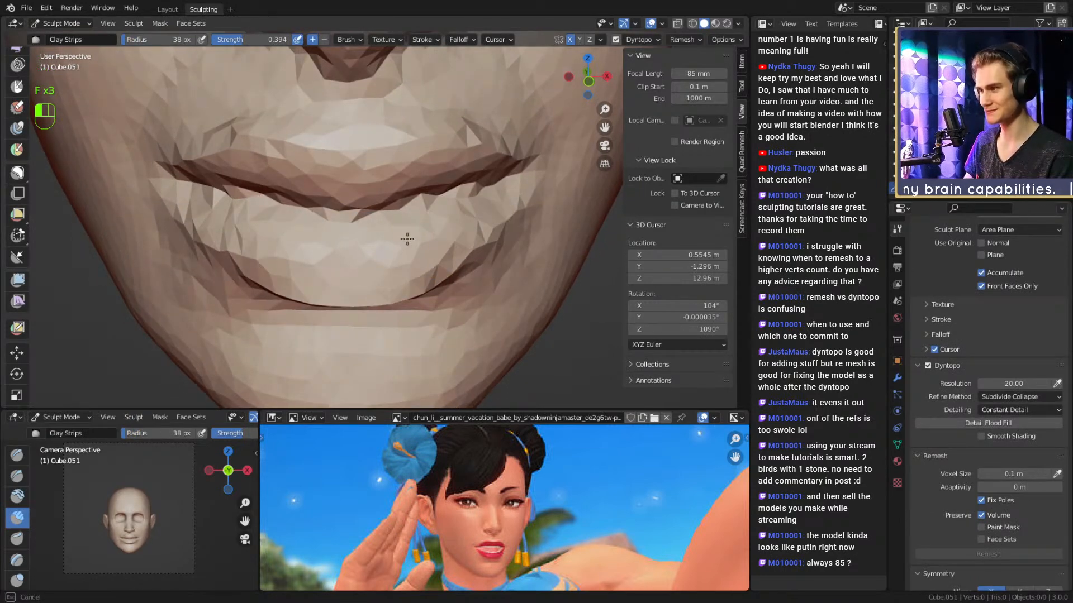
pyautogui.moveTo(432, 239); pyautogui.dragTo(463, 239)
pyautogui.moveTo(463, 223)
pyautogui.keyDown('alt'); pyautogui.mouseDown()
pyautogui.moveTo(462, 210)
pyautogui.moveTo(361, 230)
pyautogui.moveTo(364, 273)
pyautogui.mouseUp(); pyautogui.keyUp('alt')
pyautogui.moveTo(369, 279); pyautogui.dragTo(361, 286)
pyautogui.moveTo(319, 250); pyautogui.dragTo(246, 221)
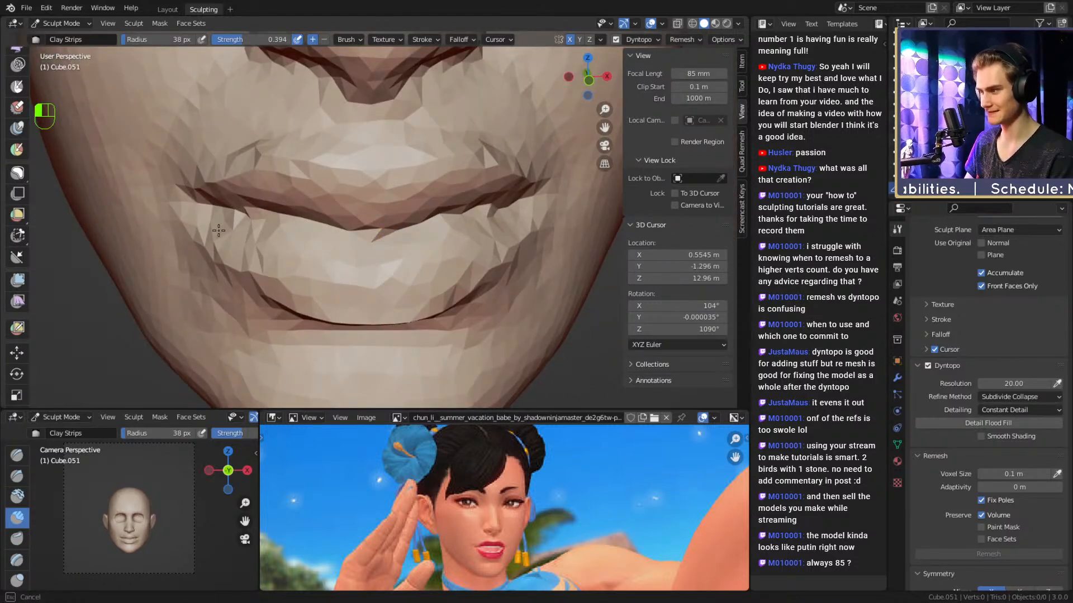
# Adjust the mouth area and lower face profile with the Grab brush at 82 px.
pyautogui.moveTo(422, 196)
pyautogui.keyDown('ctrl'); pyautogui.keyDown('alt'); pyautogui.mouseDown()
pyautogui.moveTo(426, 223)
pyautogui.moveTo(430, 197)
pyautogui.mouseUp(); pyautogui.keyUp('alt'); pyautogui.keyUp('ctrl')
pyautogui.moveTo(430, 196)
pyautogui.keyDown('alt'); pyautogui.keyDown('shift'); pyautogui.mouseDown()
pyautogui.moveTo(432, 216)
pyautogui.moveTo(429, 192)
pyautogui.mouseUp(); pyautogui.keyUp('shift'); pyautogui.keyUp('alt')
pyautogui.keyDown('alt'); pyautogui.keyDown('shift'); pyautogui.moveTo(369, 235); pyautogui.dragTo(423, 265); pyautogui.keyUp('shift'); pyautogui.keyUp('alt')
pyautogui.moveTo(423, 265)
pyautogui.keyDown('ctrl'); pyautogui.keyDown('alt'); pyautogui.mouseDown()
pyautogui.moveTo(423, 227)
pyautogui.moveTo(390, 249)
pyautogui.moveTo(388, 232)
pyautogui.moveTo(360, 253)
pyautogui.moveTo(442, 235)
pyautogui.moveTo(491, 192)
pyautogui.mouseUp(); pyautogui.keyUp('alt'); pyautogui.keyUp('ctrl')
pyautogui.press('3')
pyautogui.press('f')
pyautogui.press('f')
pyautogui.click(373, 249)
pyautogui.press('f')
pyautogui.click(410, 244)
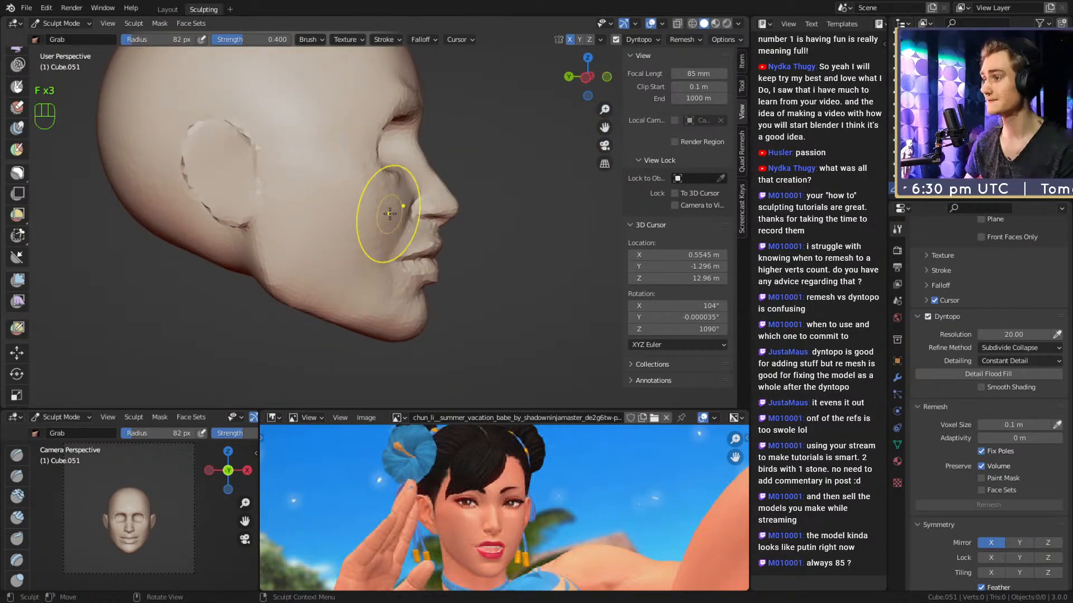
# Check the head from the side and front, and save the file chun_li_figurine_v5a.blend.
pyautogui.keyDown('alt'); pyautogui.keyDown('shift'); pyautogui.moveTo(497, 210); pyautogui.dragTo(522, 224); pyautogui.keyUp('shift'); pyautogui.keyUp('alt')
pyautogui.keyDown('ctrl'); pyautogui.keyDown('alt'); pyautogui.moveTo(505, 156); pyautogui.dragTo(482, 246); pyautogui.keyUp('alt'); pyautogui.keyUp('ctrl')
pyautogui.keyDown('alt'); pyautogui.moveTo(481, 247); pyautogui.dragTo(487, 250); pyautogui.keyUp('alt')
pyautogui.keyDown('alt'); pyautogui.moveTo(365, 259); pyautogui.dragTo(367, 258); pyautogui.keyUp('alt')
pyautogui.moveTo(383, 265)
pyautogui.keyDown('ctrl'); pyautogui.keyDown('alt'); pyautogui.mouseDown()
pyautogui.moveTo(411, 217)
pyautogui.moveTo(410, 231)
pyautogui.mouseUp(); pyautogui.keyUp('alt'); pyautogui.keyUp('ctrl')
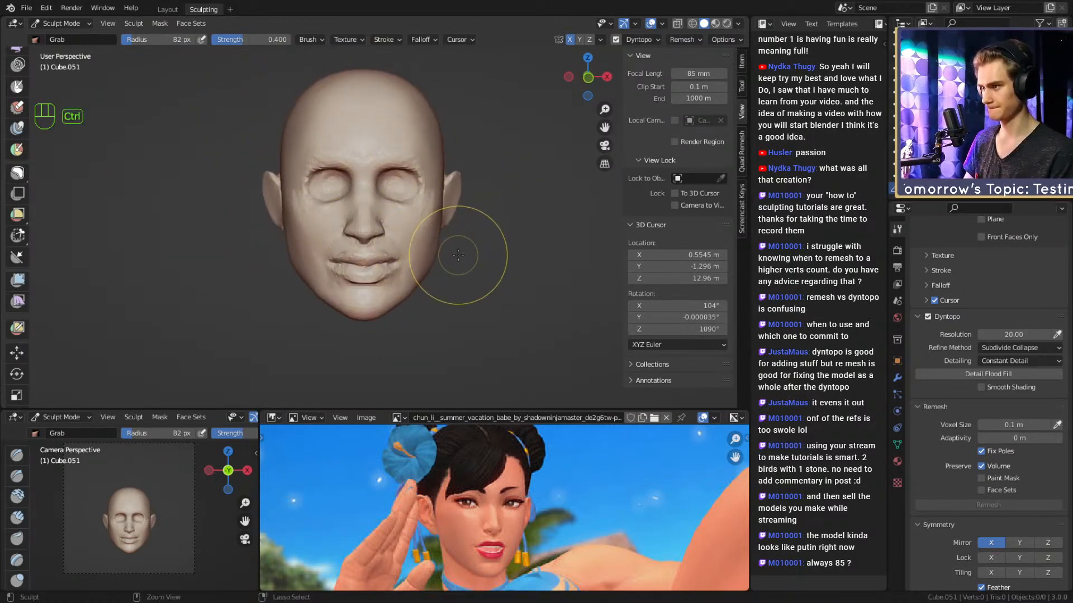
pyautogui.scroll(3, 419, 184)
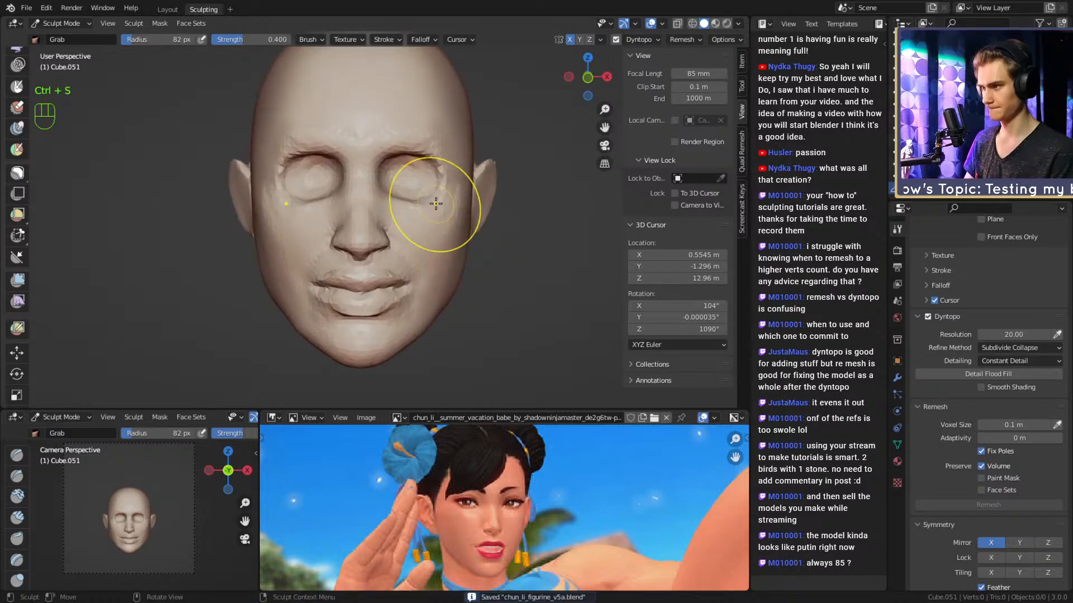
# Move the eye sockets and nose slightly lower on the face with the Grab brush at 177 px.
pyautogui.press('f')
pyautogui.click(404, 193)
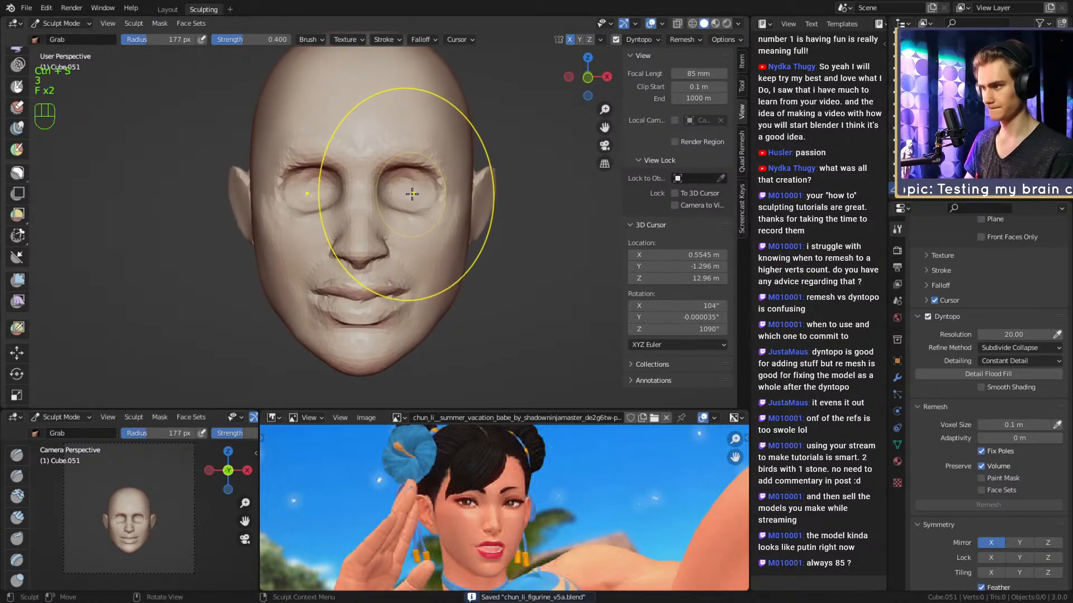
pyautogui.press('f')
pyautogui.click(406, 162)
pyautogui.keyDown('ctrl'); pyautogui.keyDown('alt'); pyautogui.moveTo(423, 152); pyautogui.dragTo(431, 252); pyautogui.keyUp('alt'); pyautogui.keyUp('ctrl')
pyautogui.keyDown('ctrl'); pyautogui.keyDown('alt'); pyautogui.moveTo(432, 252); pyautogui.dragTo(411, 212); pyautogui.keyUp('alt'); pyautogui.keyUp('ctrl')
pyautogui.keyDown('alt'); pyautogui.keyDown('shift'); pyautogui.moveTo(412, 269); pyautogui.dragTo(412, 213); pyautogui.keyUp('shift'); pyautogui.keyUp('alt')
pyautogui.keyDown('alt'); pyautogui.moveTo(412, 212); pyautogui.dragTo(299, 240); pyautogui.keyUp('alt')
pyautogui.keyDown('alt'); pyautogui.keyDown('shift'); pyautogui.moveTo(341, 281); pyautogui.dragTo(413, 271); pyautogui.keyUp('shift'); pyautogui.keyUp('alt')
pyautogui.moveTo(412, 272)
pyautogui.keyDown('ctrl'); pyautogui.keyDown('alt'); pyautogui.mouseDown()
pyautogui.moveTo(403, 240)
pyautogui.moveTo(460, 307)
pyautogui.moveTo(455, 251)
pyautogui.moveTo(460, 275)
pyautogui.moveTo(405, 249)
pyautogui.moveTo(403, 265)
pyautogui.moveTo(503, 272)
pyautogui.moveTo(354, 278)
pyautogui.moveTo(450, 267)
pyautogui.moveTo(448, 254)
pyautogui.moveTo(438, 304)
pyautogui.moveTo(447, 289)
pyautogui.mouseUp(); pyautogui.keyUp('alt'); pyautogui.keyUp('ctrl')
# Adjust the overall head contour with the Grab brush, varying its size and ending at 97 px.
pyautogui.press('f')
pyautogui.click(372, 247)
pyautogui.press('f')
pyautogui.click(460, 268)
pyautogui.press('f')
pyautogui.click(525, 273)
pyautogui.press('f')
pyautogui.press('f')
pyautogui.click(376, 267)
pyautogui.press('f')
pyautogui.click(465, 266)
pyautogui.press('f')
pyautogui.click(429, 289)
pyautogui.keyDown('ctrl'); pyautogui.keyDown('alt'); pyautogui.moveTo(463, 207); pyautogui.dragTo(362, 268); pyautogui.keyUp('alt'); pyautogui.keyUp('ctrl')
pyautogui.keyDown('alt'); pyautogui.moveTo(441, 229); pyautogui.dragTo(471, 249); pyautogui.keyUp('alt')
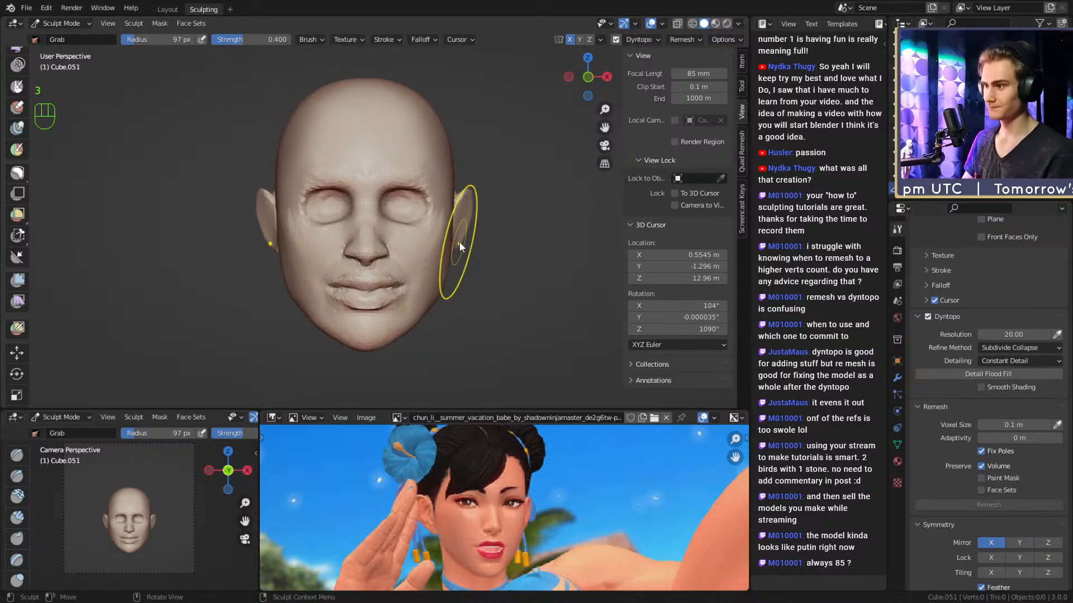
# Pull the side of the cheek and jaw slightly inward with the Grab brush at 102 down to 89 px.
pyautogui.press('3')
pyautogui.press('f')
pyautogui.press('f')
pyautogui.click(547, 274)
pyautogui.moveTo(448, 283); pyautogui.dragTo(437, 281)
pyautogui.press('f')
pyautogui.click(445, 283)
pyautogui.keyDown('alt'); pyautogui.moveTo(446, 283); pyautogui.dragTo(440, 285); pyautogui.keyUp('alt')
pyautogui.keyDown('alt'); pyautogui.keyDown('shift'); pyautogui.moveTo(442, 284); pyautogui.dragTo(441, 287); pyautogui.keyUp('shift'); pyautogui.keyUp('alt')
pyautogui.press('f')
pyautogui.click(446, 286)
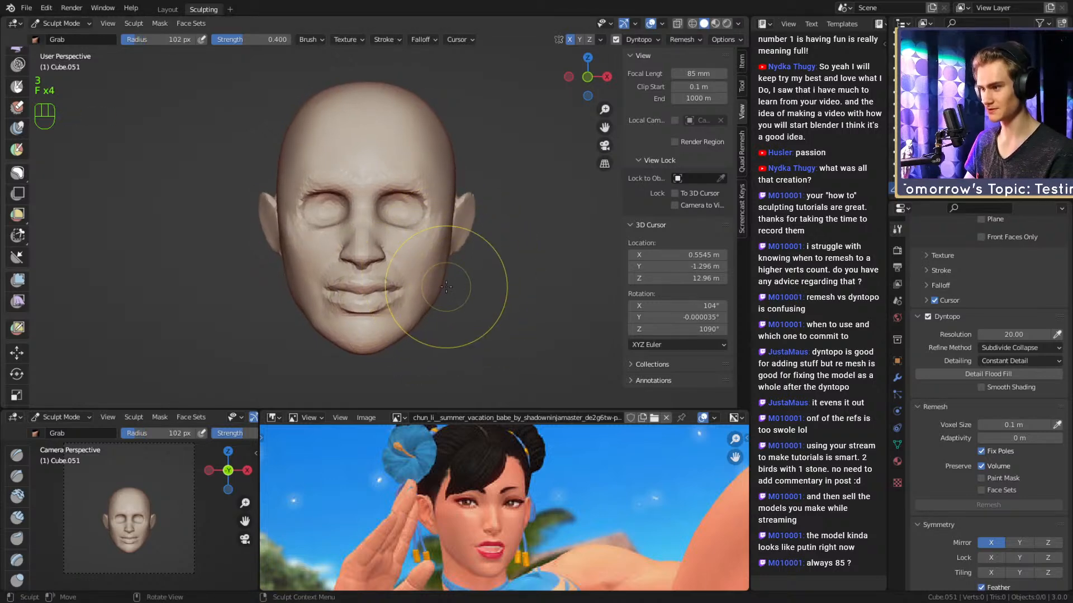
pyautogui.press('f')
pyautogui.click(453, 259)
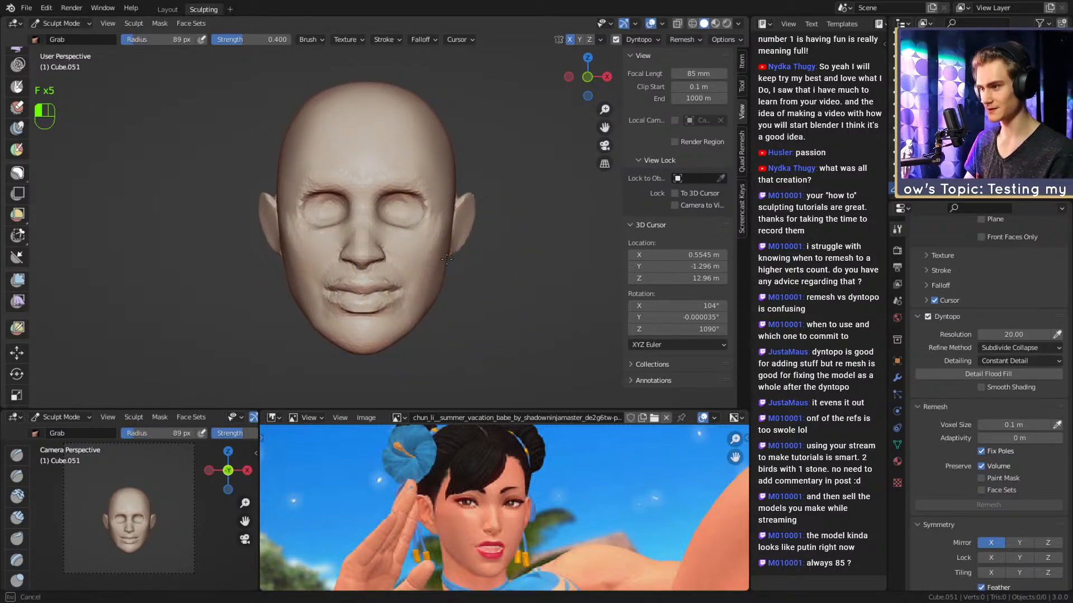
pyautogui.moveTo(447, 260); pyautogui.dragTo(444, 258)
# Refine the jawline from an angled view with the Grab brush, resizing it between strokes.
pyautogui.moveTo(438, 166)
pyautogui.keyDown('alt'); pyautogui.keyDown('shift'); pyautogui.mouseDown()
pyautogui.moveTo(442, 199)
pyautogui.moveTo(336, 240)
pyautogui.mouseUp(); pyautogui.keyUp('shift'); pyautogui.keyUp('alt')
pyautogui.press('f')
pyautogui.click(472, 199)
pyautogui.press('f')
pyautogui.click(332, 288)
pyautogui.moveTo(319, 309); pyautogui.dragTo(321, 309)
pyautogui.moveTo(358, 303)
pyautogui.keyDown('alt'); pyautogui.mouseDown()
pyautogui.moveTo(381, 276)
pyautogui.moveTo(508, 203)
pyautogui.moveTo(578, 193)
pyautogui.mouseUp(); pyautogui.keyUp('alt')
pyautogui.press('f')
pyautogui.click(464, 187)
pyautogui.press('f')
pyautogui.click(518, 183)
# Reshape the underside of the skull behind the ear with the Grab brush at 142 px.
pyautogui.moveTo(515, 182)
pyautogui.mouseDown(button='middle')
pyautogui.moveTo(461, 168)
pyautogui.moveTo(473, 163)
pyautogui.moveTo(420, 175)
pyautogui.moveTo(321, 231)
pyautogui.moveTo(326, 245)
pyautogui.moveTo(464, 257)
pyautogui.moveTo(414, 272)
pyautogui.mouseUp(button='middle')
pyautogui.press('f')
pyautogui.press('f')
pyautogui.click(324, 272)
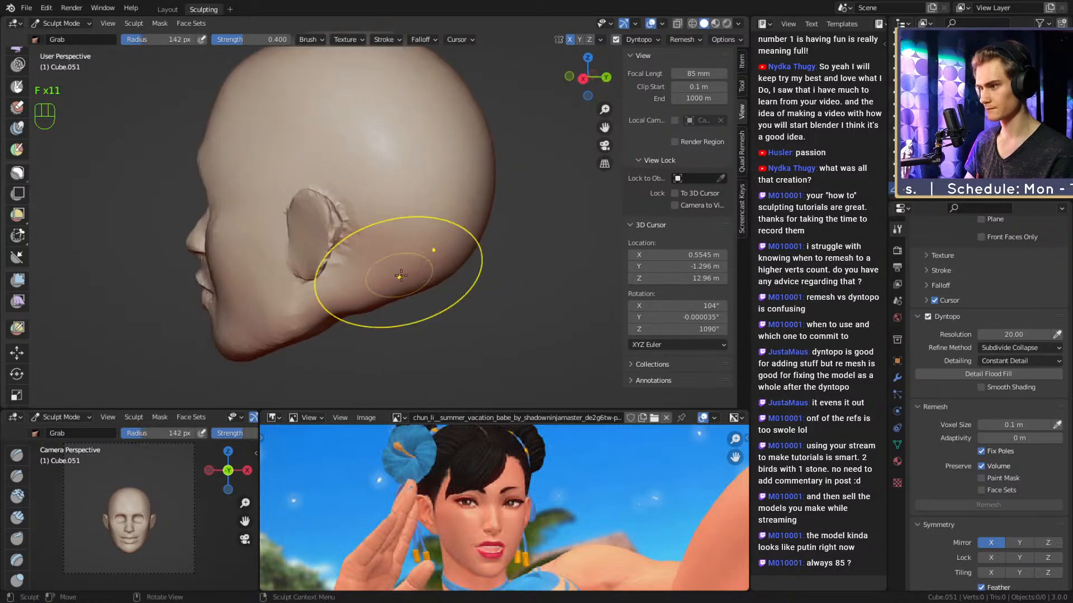
pyautogui.moveTo(394, 309)
pyautogui.mouseDown(button='middle')
pyautogui.moveTo(464, 232)
pyautogui.moveTo(445, 228)
pyautogui.moveTo(494, 217)
pyautogui.moveTo(364, 252)
pyautogui.moveTo(455, 237)
pyautogui.moveTo(413, 260)
pyautogui.moveTo(452, 201)
pyautogui.mouseUp(button='middle')
# Refine the back of the skull and its transition to the jaw with the Grab brush, down to 114 px.
pyautogui.press('f')
pyautogui.click(462, 225)
pyautogui.press('f')
pyautogui.click(469, 226)
pyautogui.press('f')
pyautogui.click(351, 258)
pyautogui.press('f')
pyautogui.click(451, 229)
pyautogui.press('f')
pyautogui.click(431, 264)
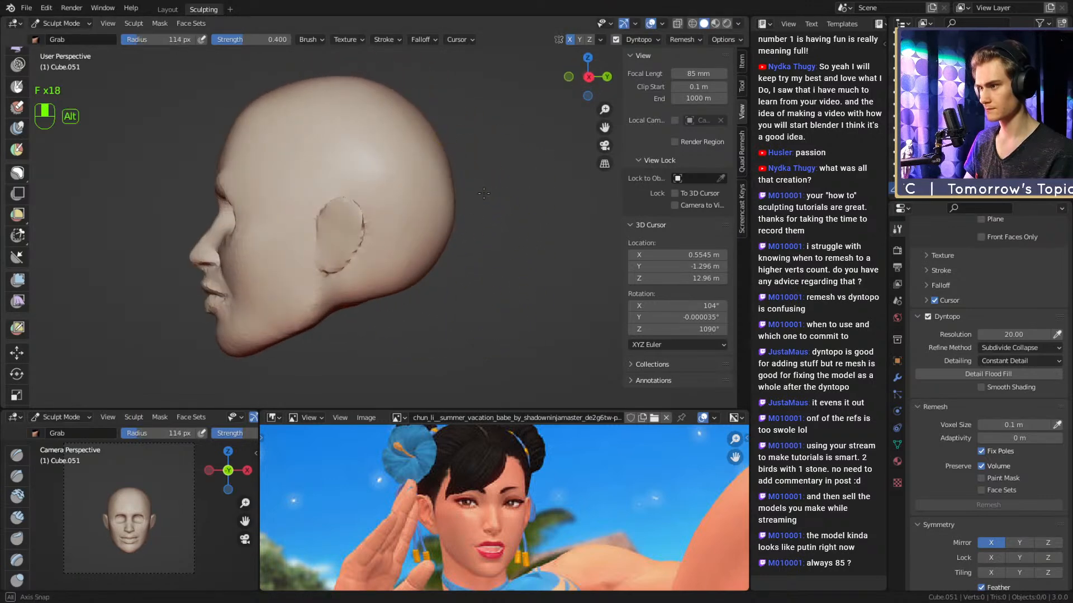
pyautogui.keyDown('shift'); pyautogui.moveTo(434, 159); pyautogui.dragTo(462, 229, button='middle'); pyautogui.keyUp('shift')
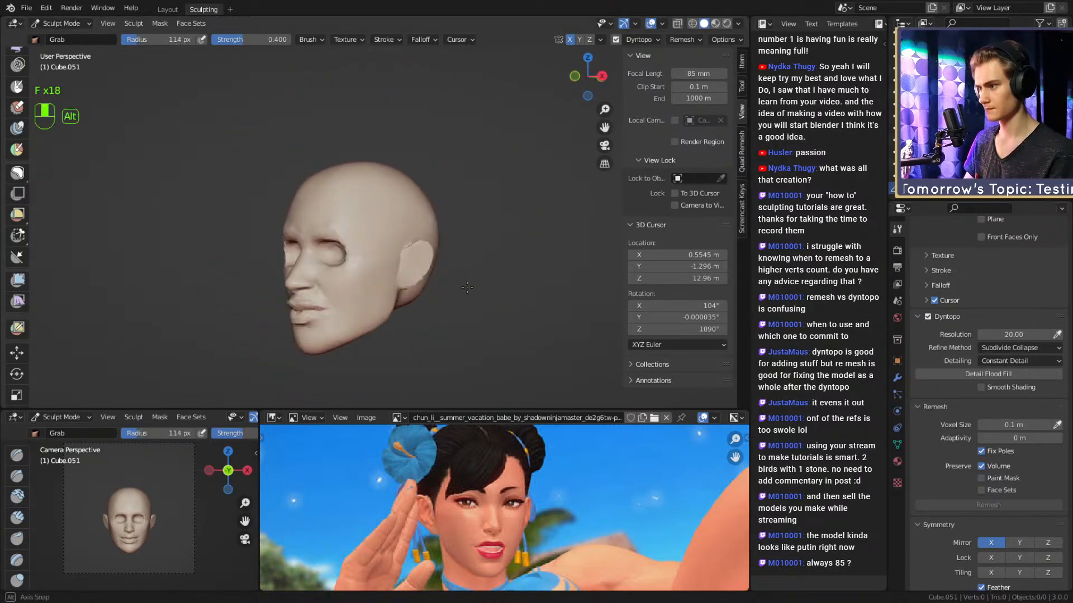
pyautogui.keyDown('alt'); pyautogui.moveTo(467, 288); pyautogui.dragTo(451, 274, button='middle'); pyautogui.keyUp('alt')
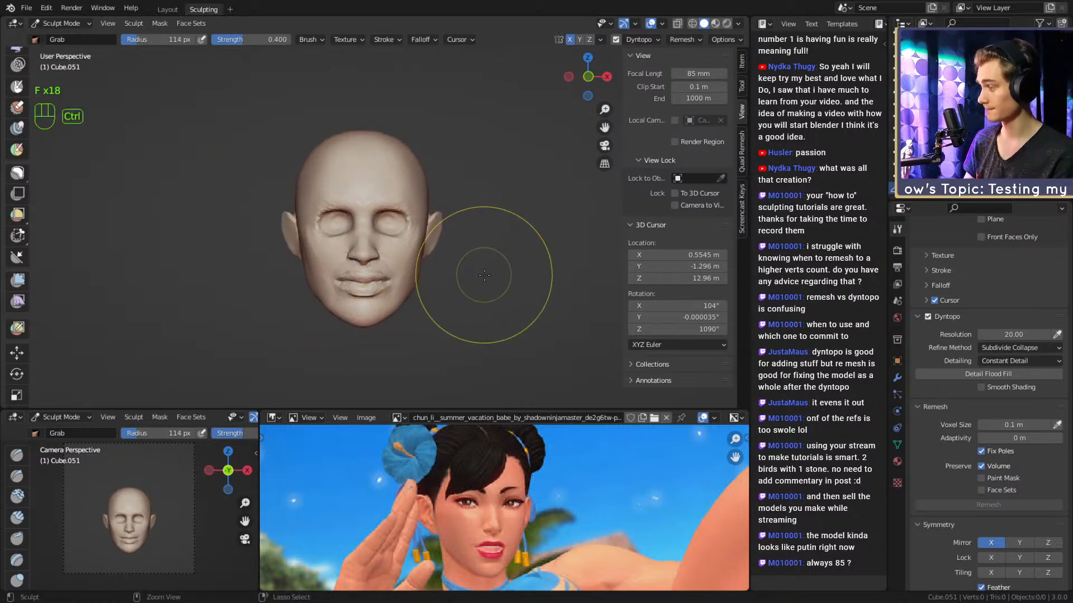
# Save the file and enlarge the Grab brush to 151 px for reshaping the chin and lower jaw.
pyautogui.hotkey('ctrl', 's')
pyautogui.keyDown('shift'); pyautogui.moveTo(441, 319); pyautogui.dragTo(440, 240, button='middle'); pyautogui.keyUp('shift')
pyautogui.moveTo(436, 255); pyautogui.dragTo(438, 241, button='middle')
pyautogui.moveTo(395, 274); pyautogui.dragTo(374, 250, button='middle')
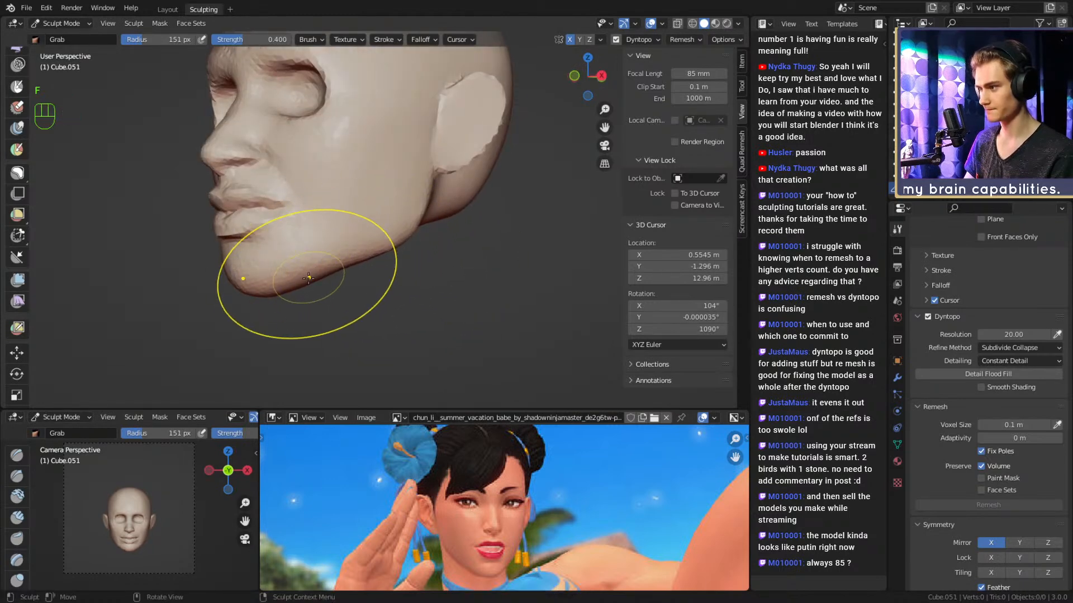
# Nudge the side of the chin inward from below with the Grab brush at a radius of about 136 px.
pyautogui.moveTo(311, 268)
pyautogui.keyDown('alt'); pyautogui.keyDown('shift'); pyautogui.mouseDown(button='middle')
pyautogui.moveTo(357, 270)
pyautogui.moveTo(369, 244)
pyautogui.moveTo(393, 231)
pyautogui.moveTo(416, 262)
pyautogui.moveTo(398, 275)
pyautogui.moveTo(389, 270)
pyautogui.moveTo(371, 120)
pyautogui.moveTo(423, 204)
pyautogui.mouseUp(button='middle'); pyautogui.keyUp('shift'); pyautogui.keyUp('alt')
pyautogui.press('f')
pyautogui.click(472, 244)
pyautogui.press('f')
pyautogui.click(390, 278)
pyautogui.press('f')
pyautogui.press('f')
pyautogui.moveTo(429, 181); pyautogui.dragTo(421, 177)
pyautogui.press('f')
pyautogui.click(422, 177)
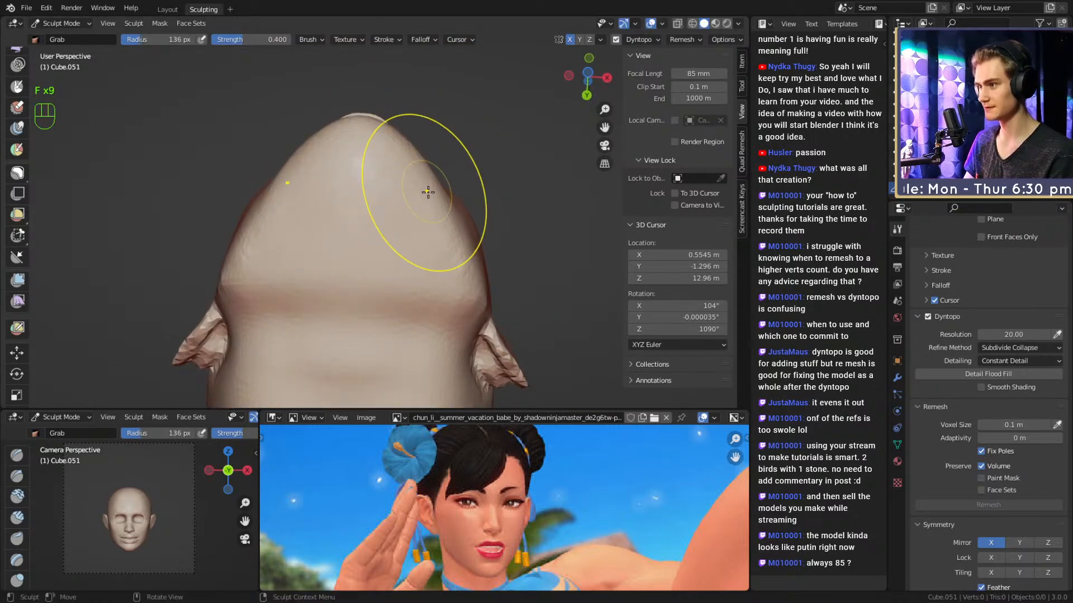
# Adjust the jaw's side contour farther back toward the neck with short Grab strokes at about 131 px radius.
pyautogui.press('f')
pyautogui.click(435, 196)
pyautogui.moveTo(428, 194); pyautogui.dragTo(446, 215, button='middle')
pyautogui.moveTo(453, 237); pyautogui.dragTo(449, 235)
pyautogui.keyDown('alt'); pyautogui.moveTo(448, 233); pyautogui.dragTo(441, 218, button='middle'); pyautogui.keyUp('alt')
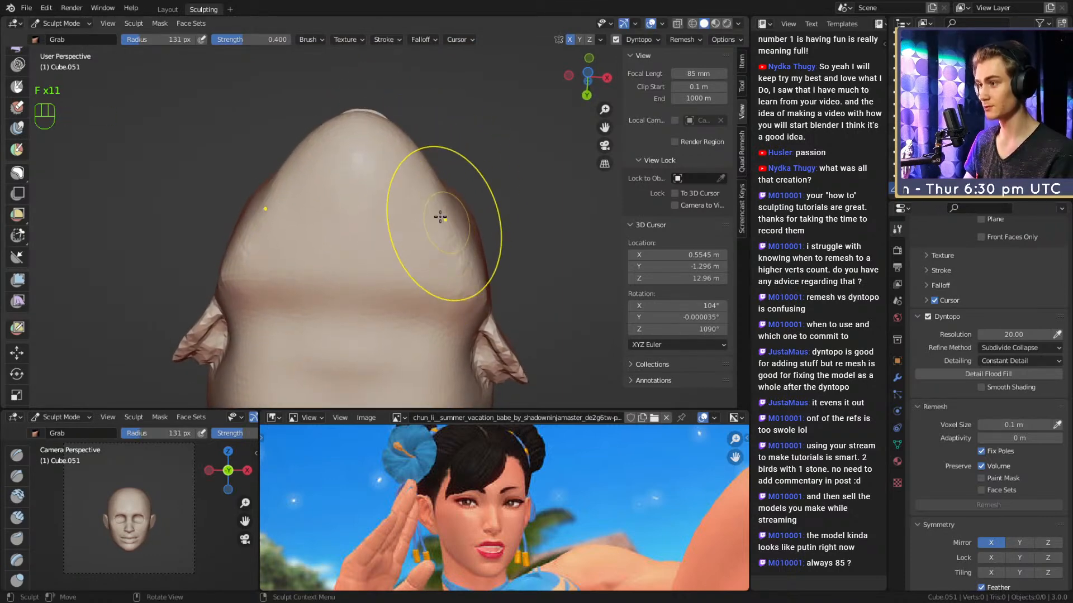
pyautogui.press('f')
pyautogui.click(432, 212)
pyautogui.moveTo(429, 180)
pyautogui.keyDown('alt'); pyautogui.mouseDown(button='middle')
pyautogui.moveTo(405, 206)
pyautogui.moveTo(421, 184)
pyautogui.moveTo(429, 246)
pyautogui.mouseUp(button='middle'); pyautogui.keyUp('alt')
pyautogui.press('f')
pyautogui.click(430, 283)
pyautogui.moveTo(431, 283); pyautogui.dragTo(434, 276)
pyautogui.moveTo(435, 275)
pyautogui.keyDown('alt'); pyautogui.mouseDown(button='middle')
pyautogui.moveTo(452, 237)
pyautogui.moveTo(429, 187)
pyautogui.moveTo(416, 262)
pyautogui.mouseUp(button='middle'); pyautogui.keyUp('alt')
# Smooth the underside of the chin and jaw with a 57 px brush radius.
pyautogui.press('f')
pyautogui.click(412, 183)
pyautogui.press('f')
pyautogui.click(391, 264)
pyautogui.keyDown('shift'); pyautogui.moveTo(370, 265); pyautogui.dragTo(359, 266); pyautogui.keyUp('shift')
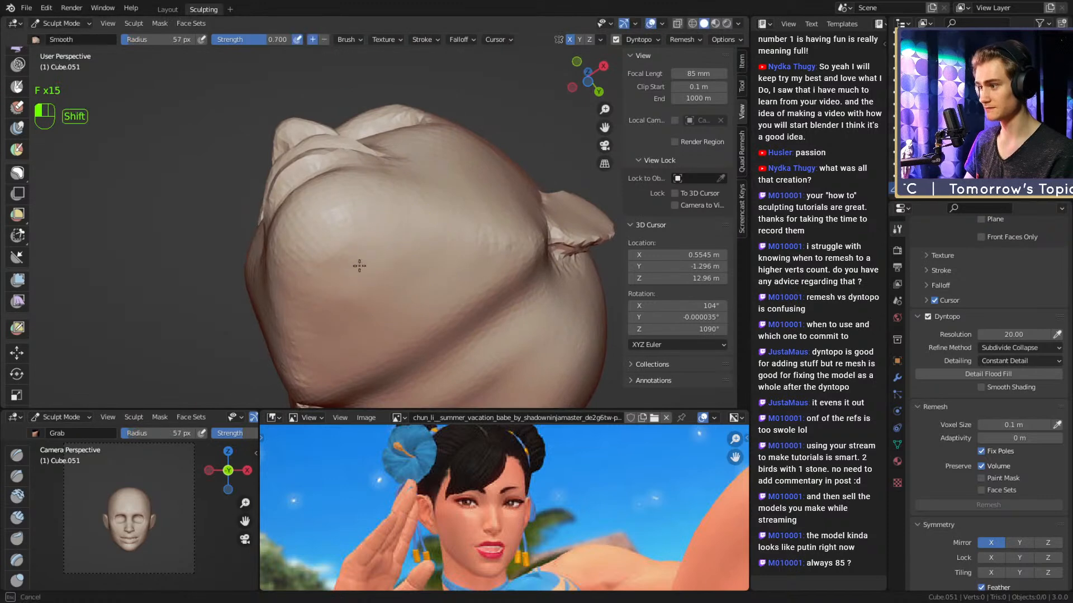
pyautogui.keyDown('shift'); pyautogui.moveTo(367, 320); pyautogui.dragTo(368, 318); pyautogui.keyUp('shift')
pyautogui.keyDown('alt'); pyautogui.moveTo(368, 317); pyautogui.dragTo(407, 219, button='middle'); pyautogui.keyUp('alt')
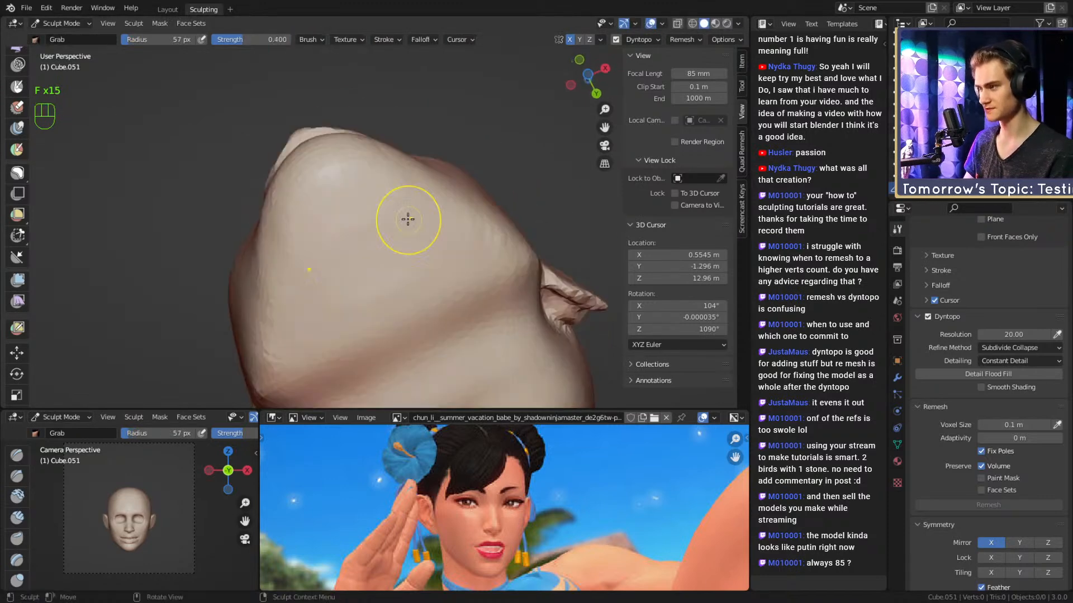
pyautogui.press('4')
pyautogui.press('f')
pyautogui.click(472, 233)
pyautogui.moveTo(478, 233)
pyautogui.mouseDown()
pyautogui.moveTo(408, 192)
pyautogui.moveTo(328, 178)
pyautogui.mouseUp()
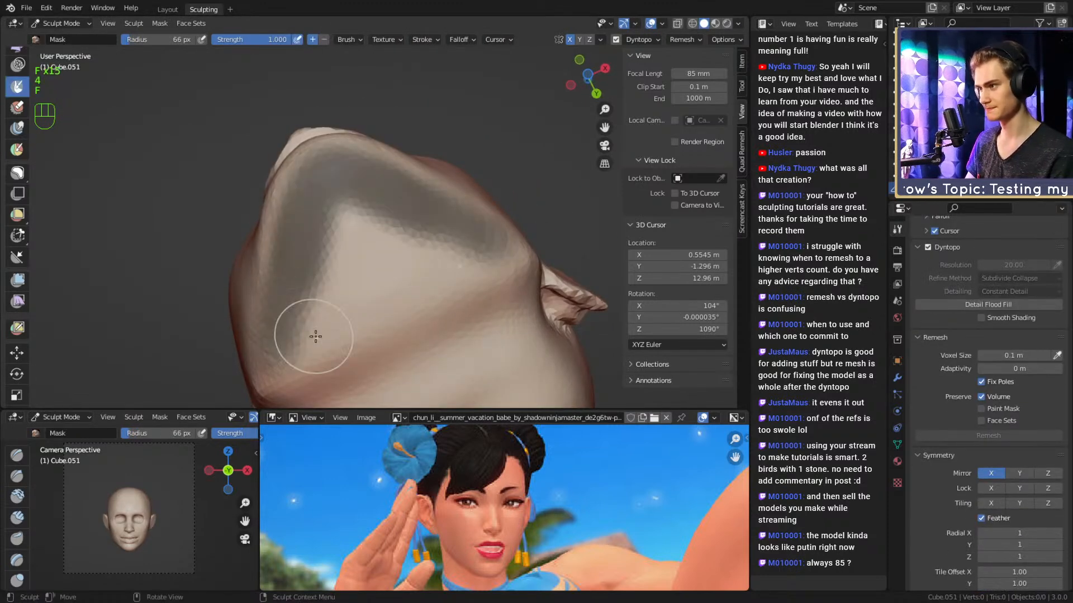
pyautogui.hotkey('alt', 'm')
pyautogui.keyDown('alt'); pyautogui.moveTo(428, 256); pyautogui.dragTo(491, 239, button='middle'); pyautogui.keyUp('alt')
pyautogui.scroll(5, 480, 243)
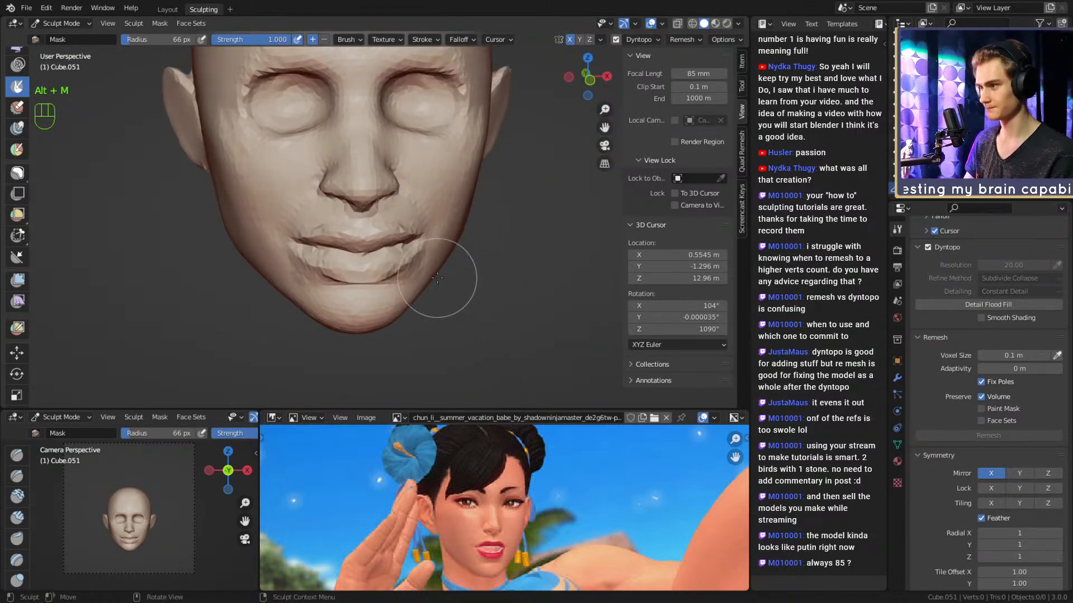
pyautogui.press('f')
pyautogui.click(396, 280)
pyautogui.moveTo(398, 279)
pyautogui.keyDown('alt'); pyautogui.mouseDown(button='middle')
pyautogui.moveTo(410, 237)
pyautogui.moveTo(376, 263)
pyautogui.mouseUp(button='middle'); pyautogui.keyUp('alt')
pyautogui.press('f')
pyautogui.click(416, 253)
pyautogui.moveTo(365, 265); pyautogui.dragTo(362, 256)
# Build up the lower edge of the chin with Clay Strips at a 37 px radius.
pyautogui.press('1')
pyautogui.press('f')
pyautogui.click(389, 247)
pyautogui.keyDown('alt'); pyautogui.moveTo(386, 249); pyautogui.dragTo(377, 231, button='middle'); pyautogui.keyUp('alt')
pyautogui.moveTo(378, 244); pyautogui.dragTo(339, 241)
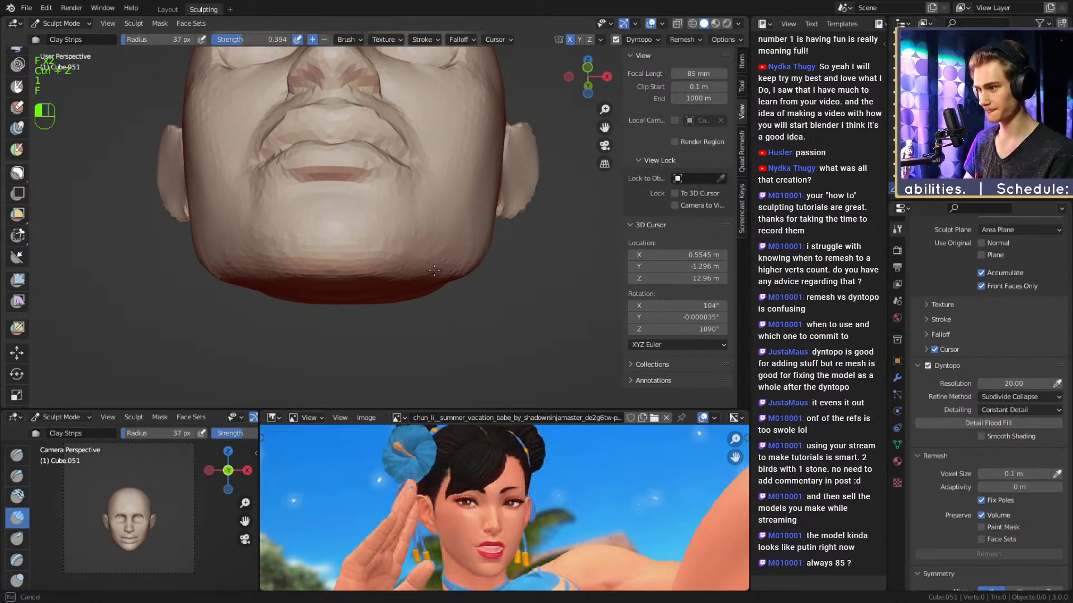
pyautogui.keyDown('alt'); pyautogui.moveTo(434, 270); pyautogui.dragTo(347, 247, button='middle'); pyautogui.keyUp('alt')
# Add Clay Strips at a 32 px radius from the chin along the jaw edge and smooth the strokes.
pyautogui.press('f')
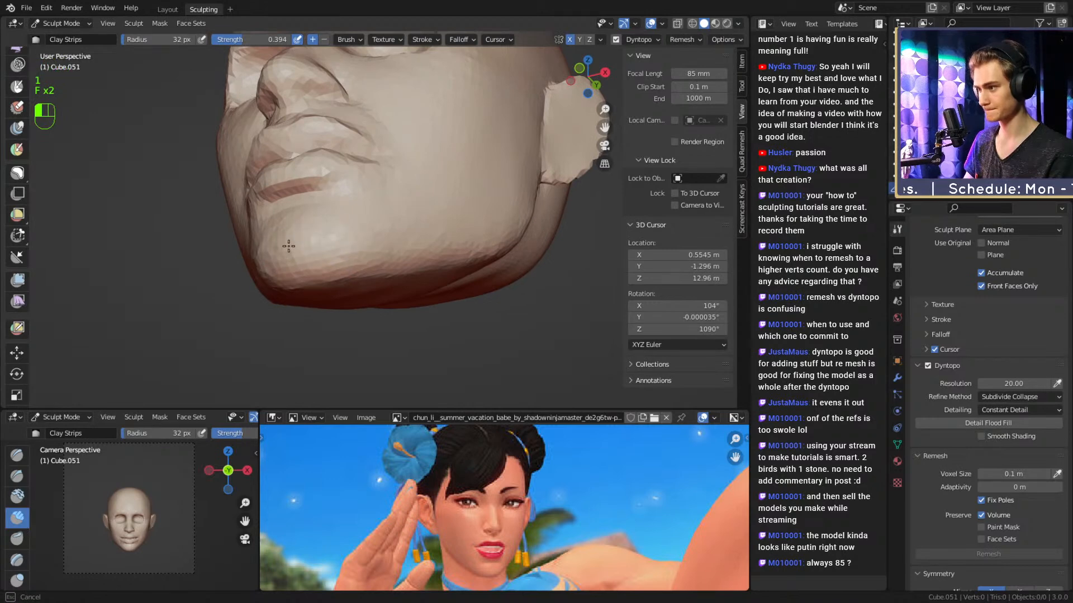
pyautogui.moveTo(293, 272); pyautogui.dragTo(290, 267)
pyautogui.keyDown('alt'); pyautogui.moveTo(366, 246); pyautogui.dragTo(340, 225, button='middle'); pyautogui.keyUp('alt')
pyautogui.moveTo(339, 225); pyautogui.dragTo(304, 258)
pyautogui.keyDown('alt'); pyautogui.moveTo(321, 249); pyautogui.dragTo(375, 256, button='middle'); pyautogui.keyUp('alt')
pyautogui.press('f')
pyautogui.click(386, 257)
pyautogui.keyDown('shift'); pyautogui.moveTo(378, 256); pyautogui.dragTo(366, 265); pyautogui.keyUp('shift')
# Extend the jawline toward the ear with Clay Strips at a 34 px radius and smooth the edge.
pyautogui.press('f')
pyautogui.click(378, 256)
pyautogui.moveTo(416, 255)
pyautogui.keyDown('alt'); pyautogui.mouseDown(button='middle')
pyautogui.moveTo(400, 255)
pyautogui.moveTo(428, 247)
pyautogui.mouseUp(button='middle'); pyautogui.keyUp('alt')
pyautogui.press('f')
pyautogui.click(428, 247)
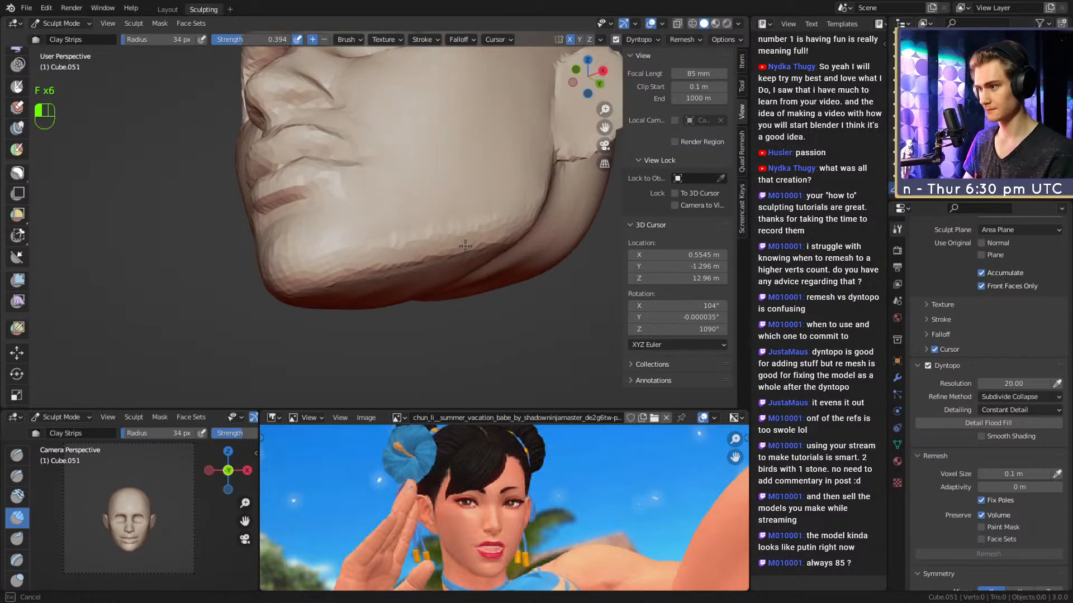
pyautogui.press('f')
pyautogui.click(424, 225)
pyautogui.moveTo(410, 225)
pyautogui.keyDown('shift'); pyautogui.mouseDown()
pyautogui.moveTo(397, 227)
pyautogui.moveTo(472, 237)
pyautogui.mouseUp(); pyautogui.keyUp('shift')
# Smooth the underside of the jaw from the chin toward the ear with a 70 px brush radius.
pyautogui.keyDown('alt'); pyautogui.moveTo(477, 237); pyautogui.dragTo(453, 193, button='middle'); pyautogui.keyUp('alt')
pyautogui.press('f')
pyautogui.click(399, 239)
pyautogui.press('f')
pyautogui.click(322, 250)
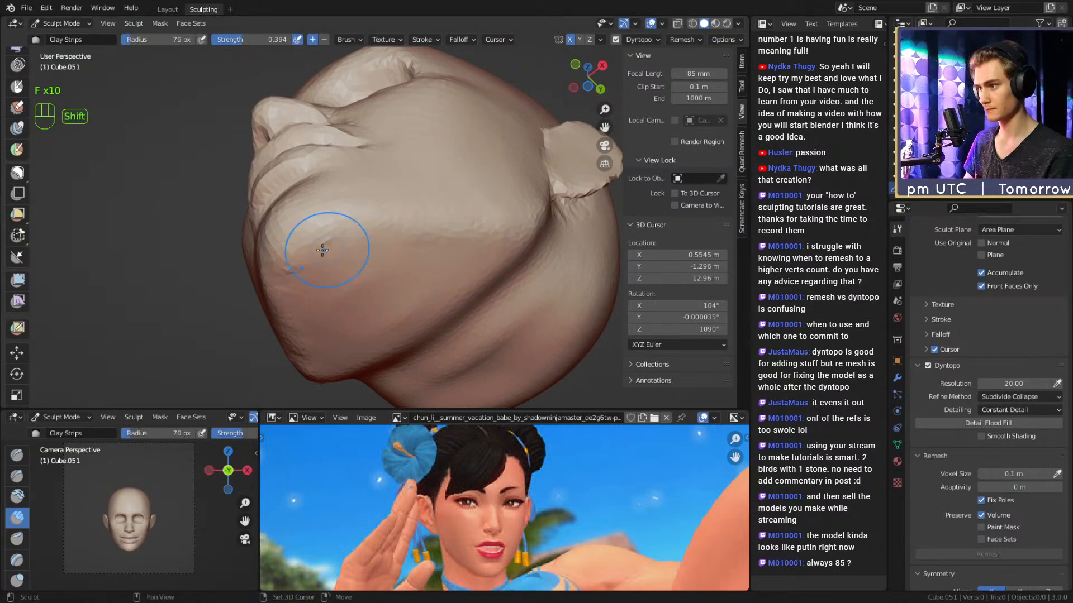
pyautogui.keyDown('shift'); pyautogui.moveTo(376, 254); pyautogui.dragTo(477, 248); pyautogui.keyUp('shift')
# Switch to the Grab brush at a 47 px radius and examine the head's proportions from the front and side.
pyautogui.moveTo(510, 223)
pyautogui.keyDown('ctrl'); pyautogui.keyDown('alt'); pyautogui.mouseDown(button='middle')
pyautogui.moveTo(447, 223)
pyautogui.moveTo(466, 262)
pyautogui.moveTo(455, 254)
pyautogui.moveTo(443, 280)
pyautogui.moveTo(497, 262)
pyautogui.mouseUp(button='middle'); pyautogui.keyUp('alt'); pyautogui.keyUp('ctrl')
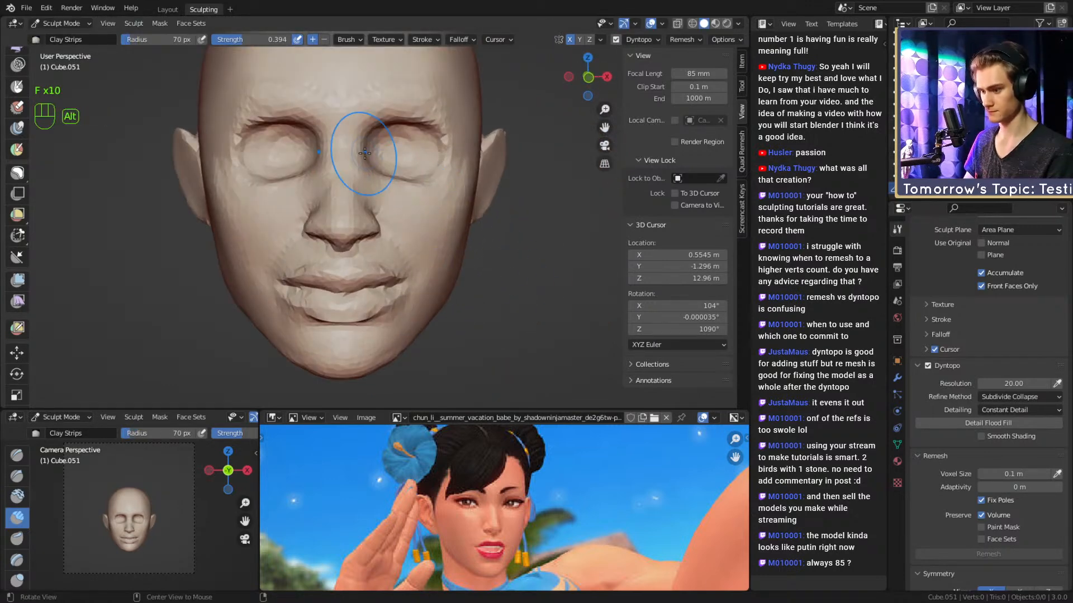
pyautogui.keyDown('alt'); pyautogui.keyDown('shift'); pyautogui.moveTo(478, 227); pyautogui.dragTo(416, 259, button='middle'); pyautogui.keyUp('shift'); pyautogui.keyUp('alt')
pyautogui.keyDown('alt'); pyautogui.moveTo(416, 260); pyautogui.dragTo(439, 241, button='middle'); pyautogui.keyUp('alt')
pyautogui.press('g')
pyautogui.keyDown('ctrl'); pyautogui.keyDown('alt'); pyautogui.moveTo(441, 237); pyautogui.dragTo(323, 283, button='middle'); pyautogui.keyUp('alt'); pyautogui.keyUp('ctrl')
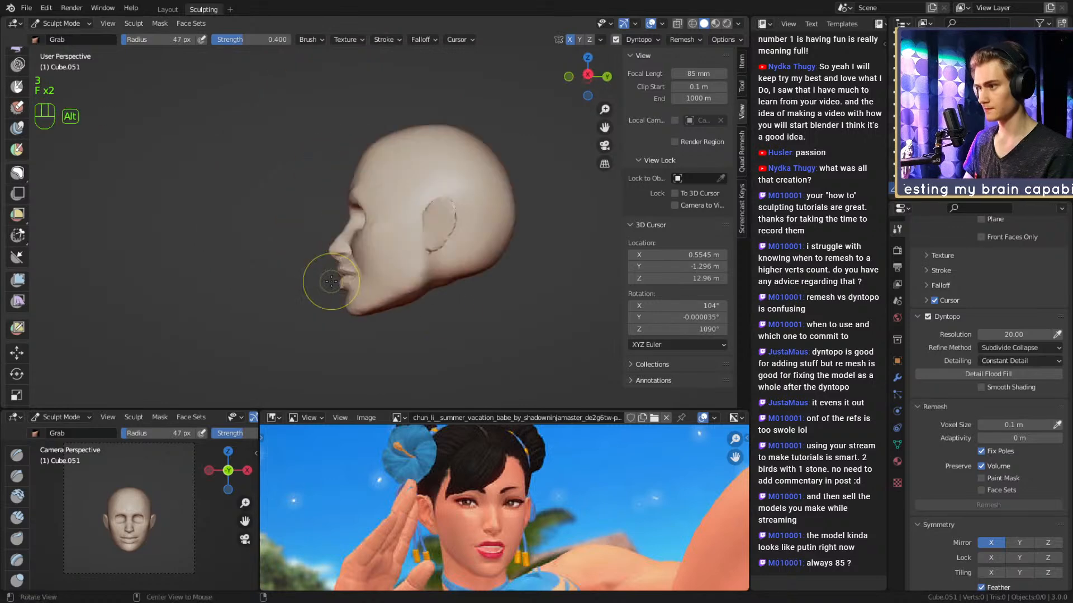
pyautogui.keyDown('alt'); pyautogui.keyDown('shift'); pyautogui.moveTo(441, 273); pyautogui.dragTo(397, 286, button='middle'); pyautogui.keyUp('shift'); pyautogui.keyUp('alt')
pyautogui.moveTo(407, 286)
pyautogui.keyDown('alt'); pyautogui.mouseDown(button='middle')
pyautogui.moveTo(397, 288)
pyautogui.moveTo(411, 184)
pyautogui.moveTo(394, 108)
pyautogui.mouseUp(button='middle'); pyautogui.keyUp('alt')
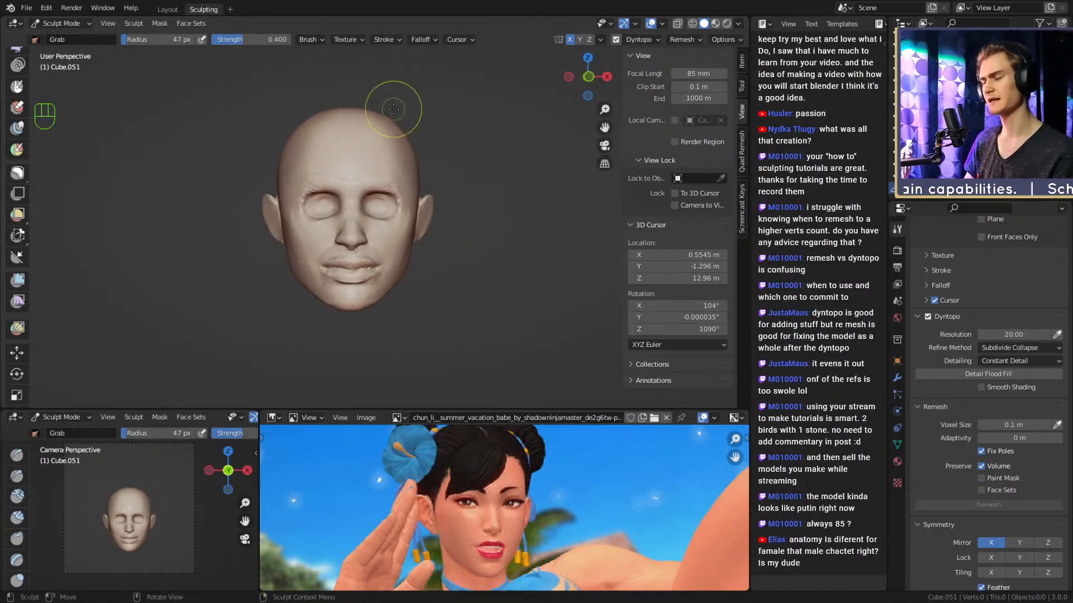
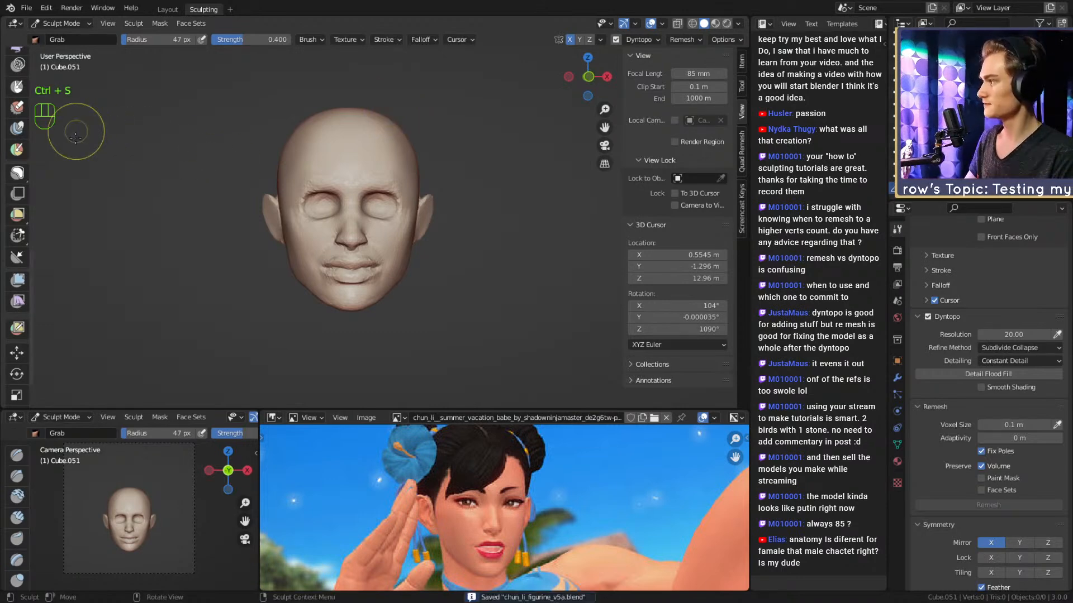
# Adjust the lips and mouth area with the Grab brush, resizing it for each spot.
pyautogui.moveTo(490, 215)
pyautogui.keyDown('alt'); pyautogui.mouseDown()
pyautogui.moveTo(315, 213)
pyautogui.moveTo(395, 196)
pyautogui.moveTo(378, 242)
pyautogui.moveTo(412, 230)
pyautogui.moveTo(426, 266)
pyautogui.moveTo(410, 250)
pyautogui.moveTo(438, 276)
pyautogui.moveTo(421, 251)
pyautogui.moveTo(437, 203)
pyautogui.moveTo(448, 268)
pyautogui.moveTo(435, 282)
pyautogui.moveTo(293, 216)
pyautogui.moveTo(329, 183)
pyautogui.mouseUp(); pyautogui.keyUp('alt')
pyautogui.press('f')
pyautogui.click(413, 249)
pyautogui.click(365, 266)
pyautogui.keyDown('alt'); pyautogui.keyDown('shift'); pyautogui.moveTo(314, 270); pyautogui.dragTo(439, 269); pyautogui.keyUp('shift'); pyautogui.keyUp('alt')
pyautogui.press('f')
pyautogui.click(340, 282)
pyautogui.press('f')
pyautogui.click(303, 287)
pyautogui.moveTo(357, 296)
pyautogui.keyDown('alt'); pyautogui.mouseDown()
pyautogui.moveTo(376, 259)
pyautogui.moveTo(430, 271)
pyautogui.moveTo(466, 263)
pyautogui.moveTo(405, 237)
pyautogui.moveTo(420, 201)
pyautogui.moveTo(354, 203)
pyautogui.moveTo(387, 268)
pyautogui.moveTo(395, 249)
pyautogui.mouseUp(); pyautogui.keyUp('alt')
pyautogui.press('f')
pyautogui.click(400, 245)
pyautogui.press('3')
pyautogui.press('f')
pyautogui.click(415, 230)
# Build up the area around the lower lip with Clay Strips at about 41 px radius and smooth it.
pyautogui.press('1')
pyautogui.press('f')
pyautogui.click(365, 257)
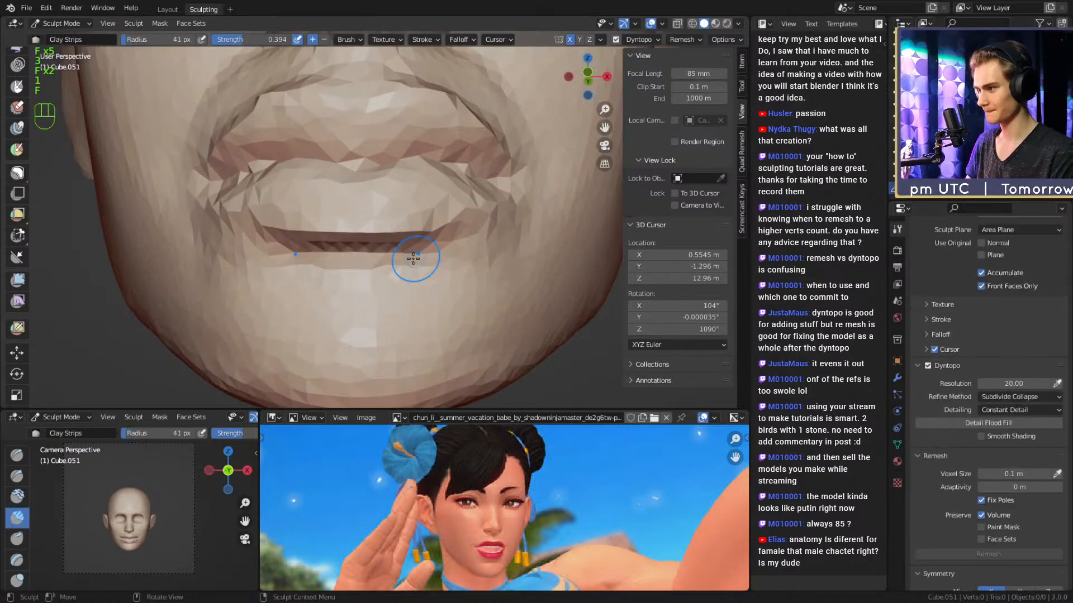
pyautogui.moveTo(463, 231)
pyautogui.keyDown('ctrl'); pyautogui.keyDown('alt'); pyautogui.mouseDown()
pyautogui.moveTo(402, 237)
pyautogui.moveTo(421, 223)
pyautogui.moveTo(402, 220)
pyautogui.moveTo(433, 241)
pyautogui.moveTo(400, 246)
pyautogui.mouseUp(); pyautogui.keyUp('alt'); pyautogui.keyUp('ctrl')
pyautogui.moveTo(400, 246)
pyautogui.keyDown('alt'); pyautogui.mouseDown()
pyautogui.moveTo(386, 238)
pyautogui.moveTo(437, 240)
pyautogui.moveTo(360, 249)
pyautogui.moveTo(387, 296)
pyautogui.moveTo(419, 280)
pyautogui.moveTo(460, 239)
pyautogui.moveTo(453, 232)
pyautogui.mouseUp(); pyautogui.keyUp('alt')
pyautogui.press('f')
pyautogui.click(446, 232)
pyautogui.moveTo(395, 193); pyautogui.dragTo(369, 225)
pyautogui.press('f')
pyautogui.click(383, 223)
pyautogui.keyDown('shift'); pyautogui.moveTo(382, 222); pyautogui.dragTo(391, 220); pyautogui.keyUp('shift')
# Reshape the mouth with the Grab brush while comparing the face from several angles.
pyautogui.keyDown('ctrl'); pyautogui.keyDown('alt'); pyautogui.moveTo(443, 187); pyautogui.dragTo(444, 202); pyautogui.keyUp('alt'); pyautogui.keyUp('ctrl')
pyautogui.moveTo(444, 202)
pyautogui.keyDown('alt'); pyautogui.keyDown('shift'); pyautogui.mouseDown()
pyautogui.moveTo(405, 227)
pyautogui.moveTo(461, 218)
pyautogui.moveTo(416, 222)
pyautogui.moveTo(411, 201)
pyautogui.mouseUp(); pyautogui.keyUp('shift'); pyautogui.keyUp('alt')
pyautogui.keyDown('alt'); pyautogui.keyDown('shift'); pyautogui.moveTo(411, 201); pyautogui.dragTo(374, 237); pyautogui.keyUp('shift'); pyautogui.keyUp('alt')
pyautogui.moveTo(374, 237)
pyautogui.keyDown('ctrl'); pyautogui.keyDown('alt'); pyautogui.mouseDown()
pyautogui.moveTo(371, 207)
pyautogui.moveTo(335, 185)
pyautogui.moveTo(391, 232)
pyautogui.moveTo(430, 228)
pyautogui.mouseUp(); pyautogui.keyUp('alt'); pyautogui.keyUp('ctrl')
pyautogui.press('3')
pyautogui.press('f')
pyautogui.click(373, 191)
pyautogui.press('f')
pyautogui.click(332, 209)
# Refine the side of the mouth with a single sculpt stroke and adjust the face with Grab at 56 px radius.
pyautogui.press('2')
pyautogui.moveTo(431, 228)
pyautogui.keyDown('alt'); pyautogui.keyDown('shift'); pyautogui.mouseDown()
pyautogui.moveTo(395, 222)
pyautogui.moveTo(404, 241)
pyautogui.mouseUp(); pyautogui.keyUp('shift'); pyautogui.keyUp('alt')
pyautogui.moveTo(422, 241)
pyautogui.mouseDown()
pyautogui.moveTo(405, 251)
pyautogui.moveTo(435, 236)
pyautogui.moveTo(391, 234)
pyautogui.moveTo(426, 253)
pyautogui.moveTo(416, 256)
pyautogui.moveTo(471, 196)
pyautogui.mouseUp()
pyautogui.press('3')
pyautogui.press('f')
pyautogui.click(442, 257)
pyautogui.press('f')
pyautogui.click(427, 255)
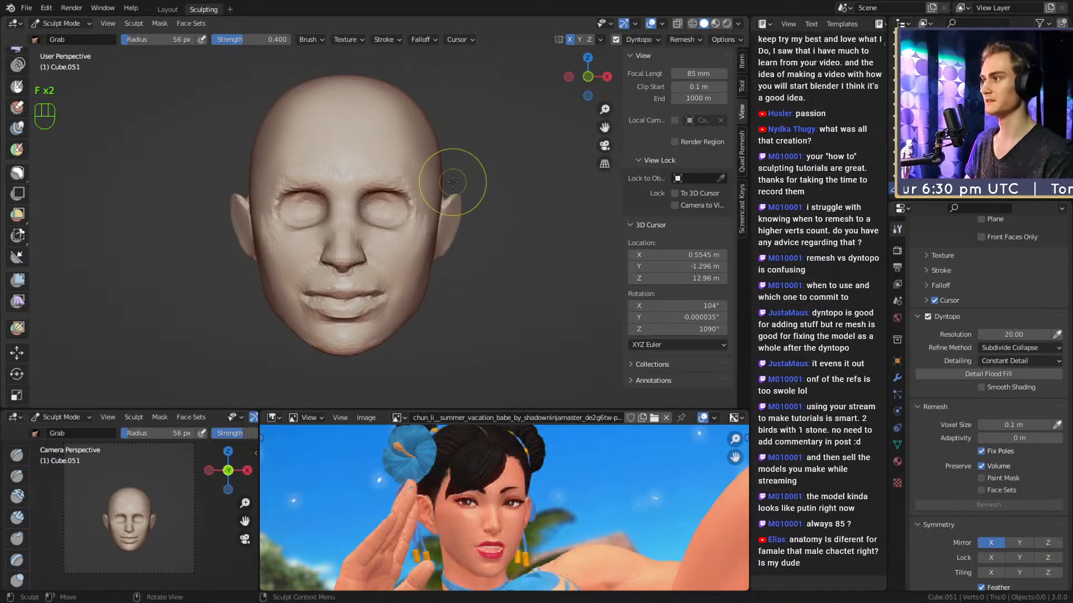
# Switch to the Layout workspace and save the file.
pyautogui.click(168, 9)
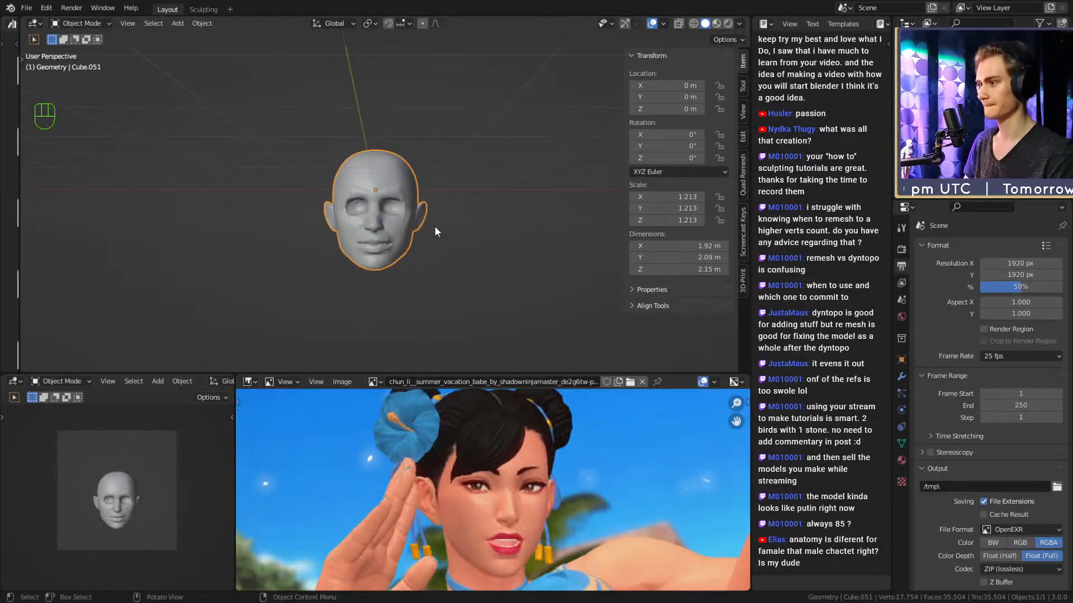
pyautogui.moveTo(434, 231)
pyautogui.mouseDown(button='middle')
pyautogui.moveTo(461, 246)
pyautogui.moveTo(542, 225)
pyautogui.moveTo(423, 237)
pyautogui.mouseUp(button='middle')
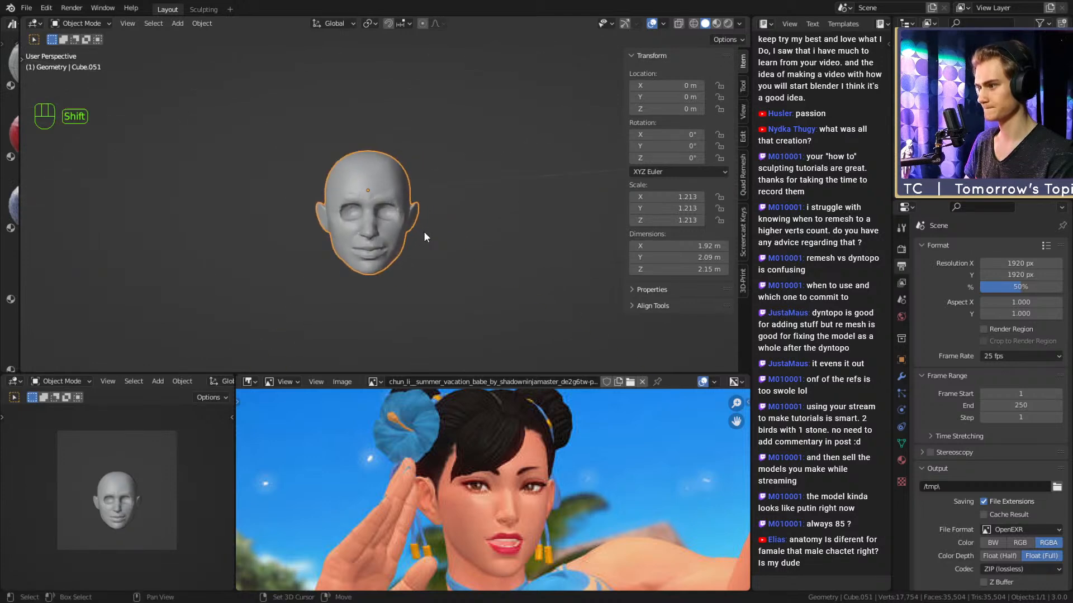
pyautogui.hotkey('shift', 'a')
pyautogui.moveTo(424, 234)
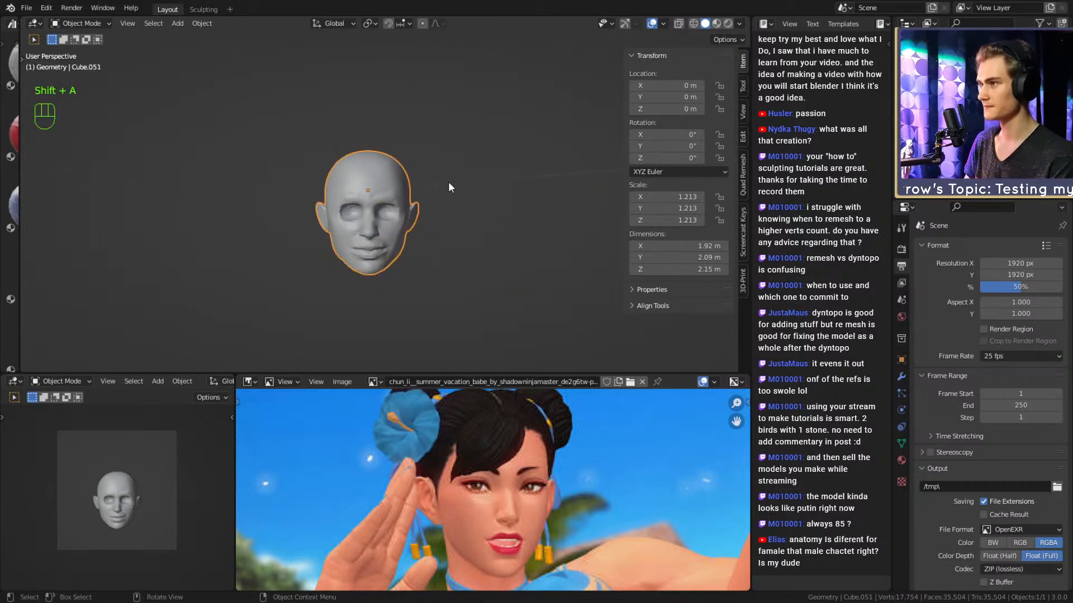
pyautogui.moveTo(450, 186); pyautogui.dragTo(462, 221, button='middle')
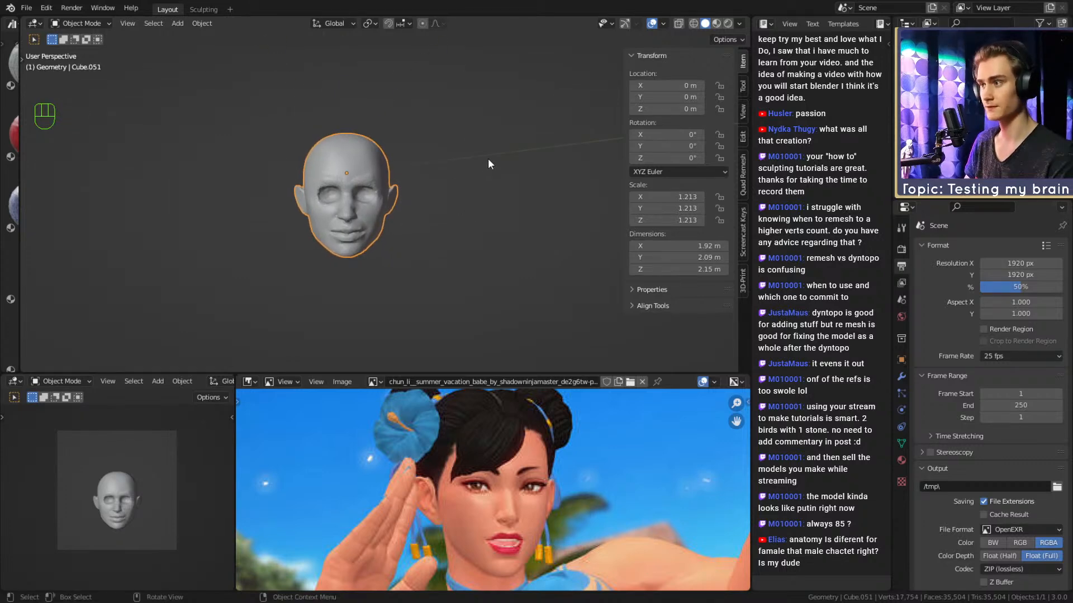
pyautogui.hotkey('ctrl', 's')
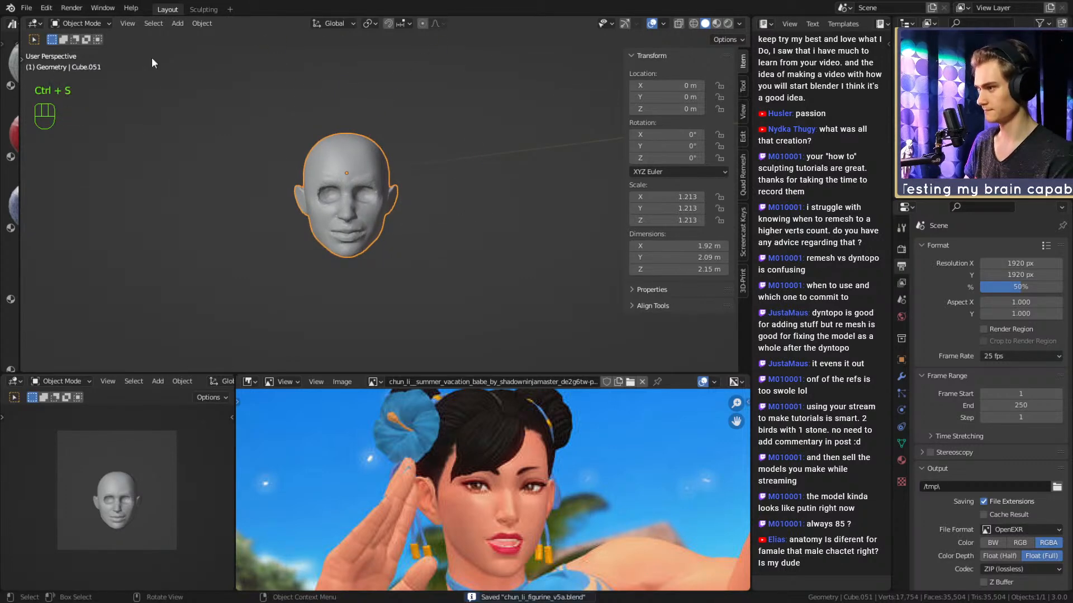
# Append the eye object from another blend file into the scene.
pyautogui.click(27, 8)
pyautogui.click(55, 145)
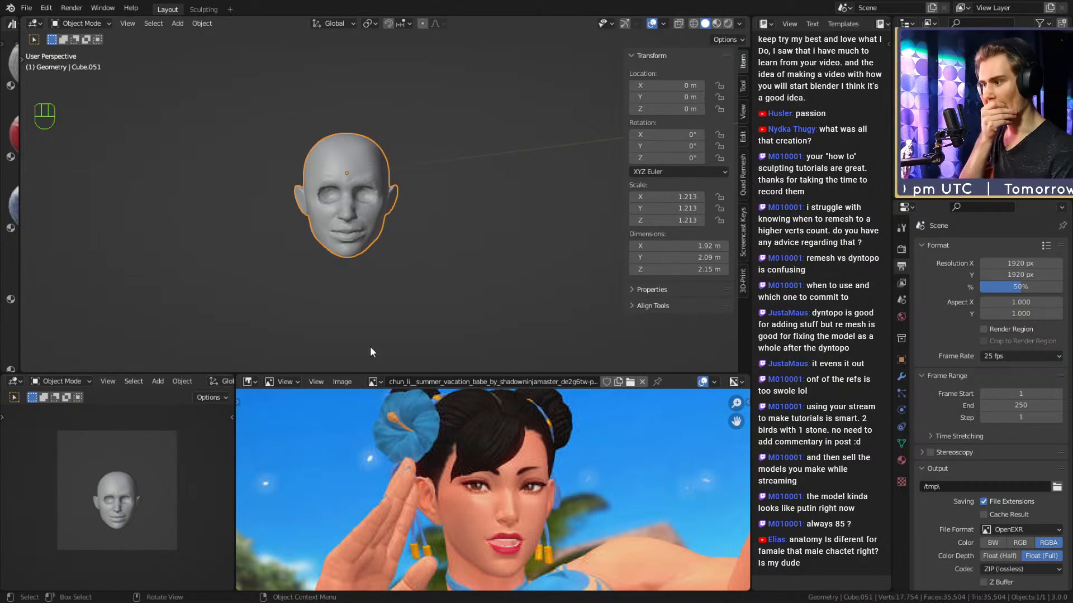
pyautogui.click(441, 245)
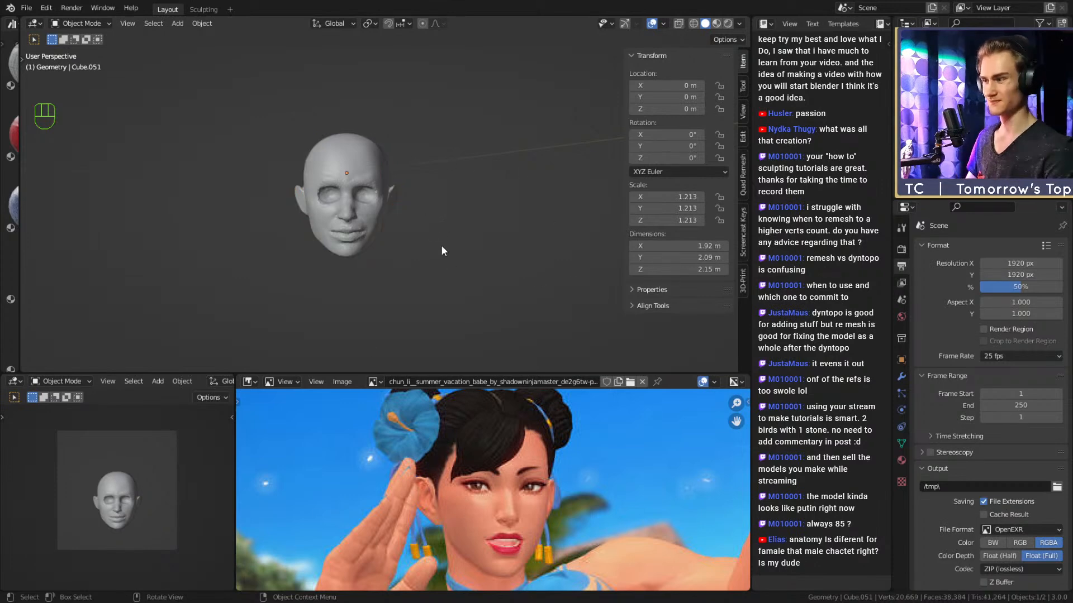
# Move the eye about 1.37 m along the X axis beside the head and enlarge it to a scale of about 18.58.
pyautogui.moveTo(440, 223); pyautogui.dragTo(434, 231, button='middle')
pyautogui.press('g')
pyautogui.press('x')
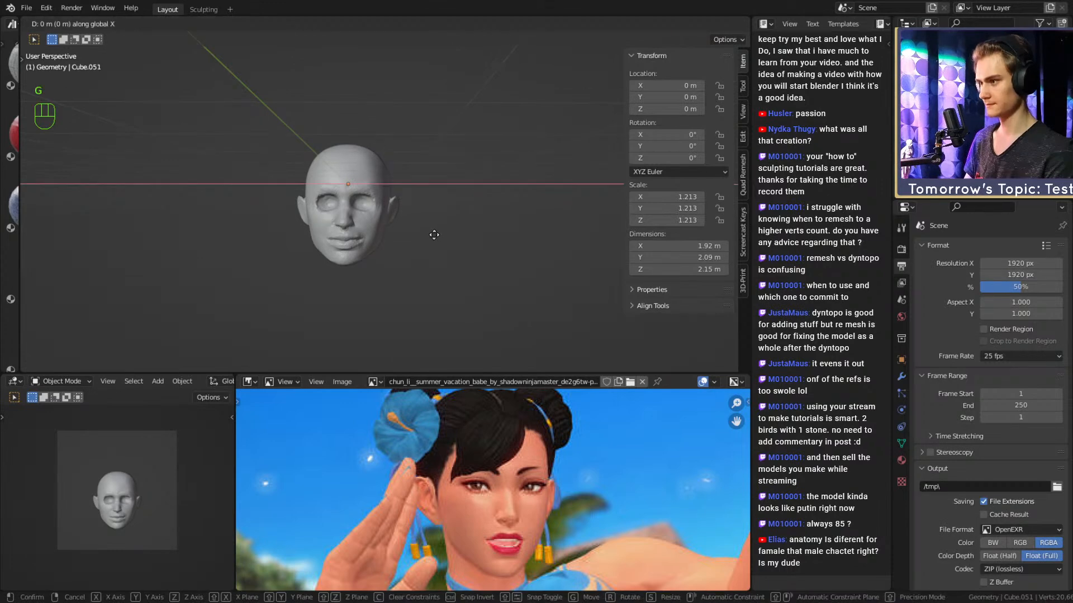
pyautogui.click(513, 236)
pyautogui.press('s')
pyautogui.click(590, 305)
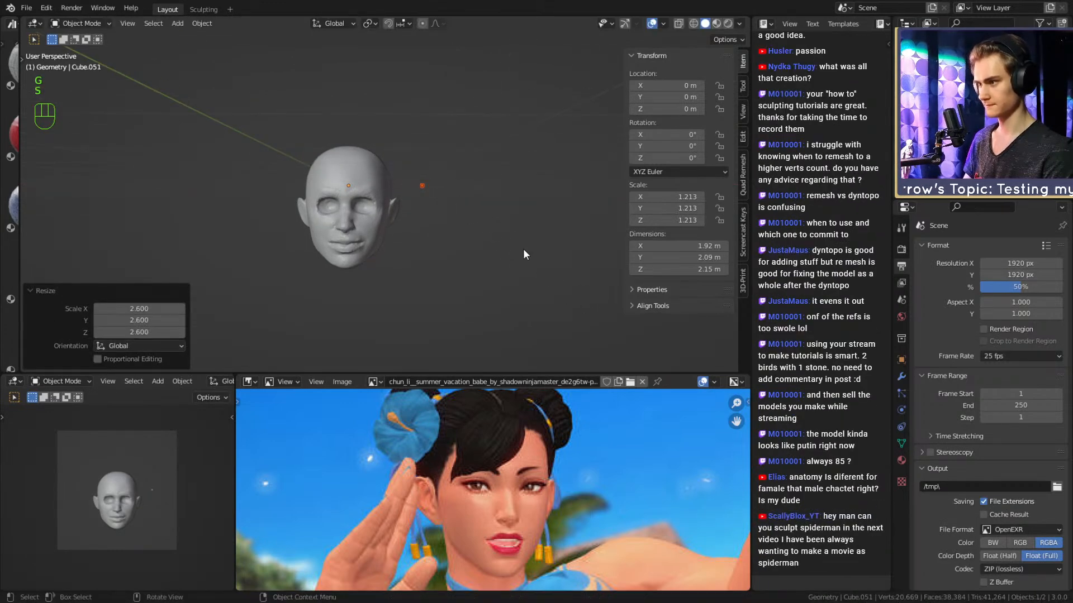
pyautogui.press('s')
pyautogui.click(482, 225)
pyautogui.click(422, 185)
pyautogui.moveTo(422, 185); pyautogui.dragTo(444, 205, button='middle')
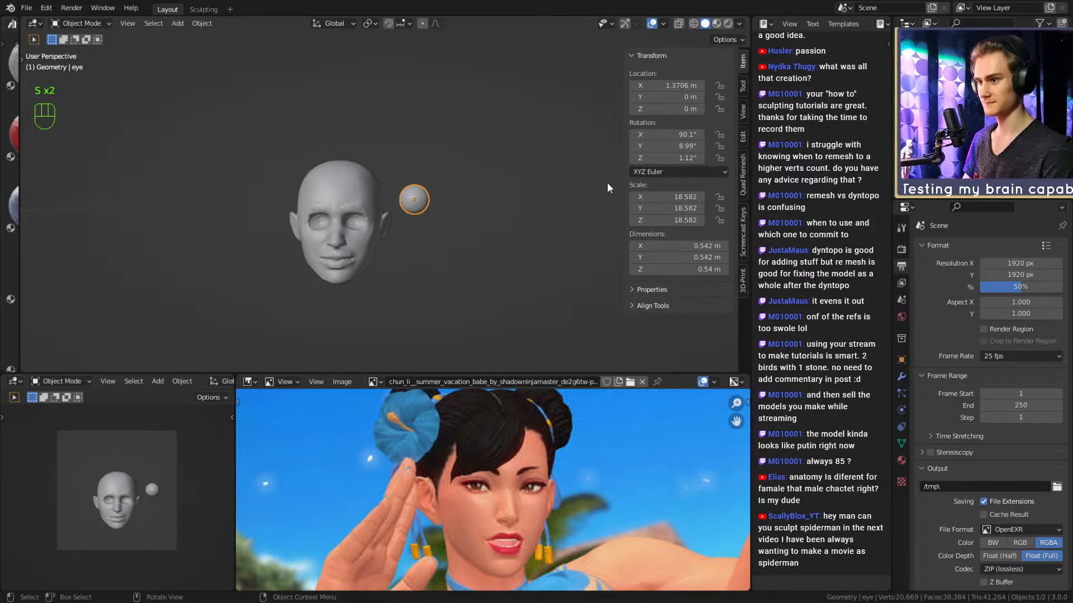
# Show the eye's modifier stack and collapse its Armature and Subdivision modifiers.
pyautogui.moveTo(624, 180); pyautogui.dragTo(778, 176)
pyautogui.moveTo(514, 200); pyautogui.dragTo(405, 219, button='middle')
pyautogui.scroll(2, 471, 203)
pyautogui.click(901, 375)
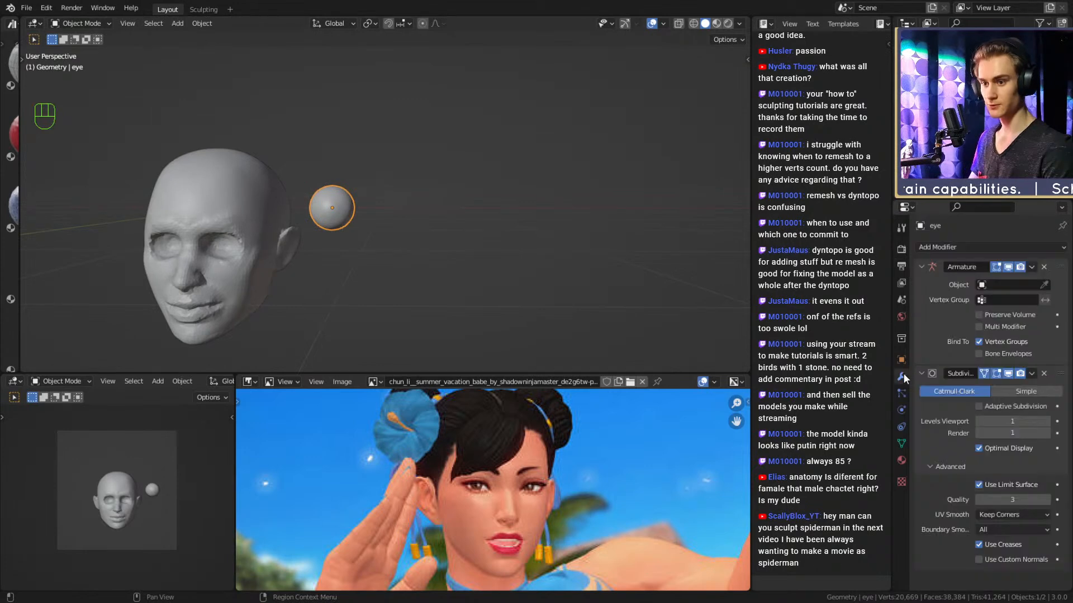
pyautogui.click(920, 267)
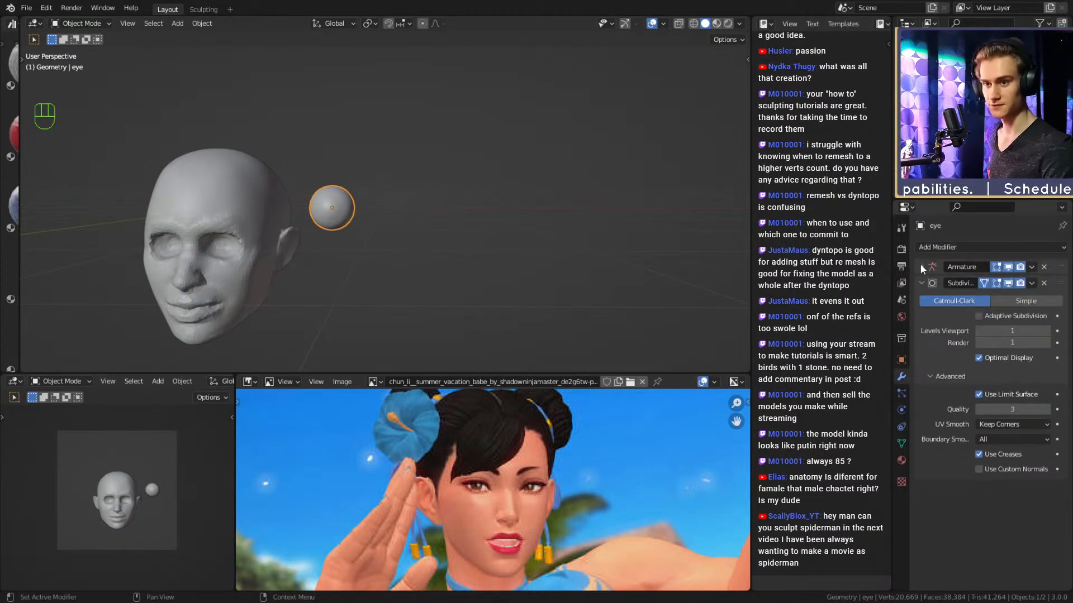
pyautogui.click(922, 281)
# Add an Array modifier to the eye.
pyautogui.click(932, 247)
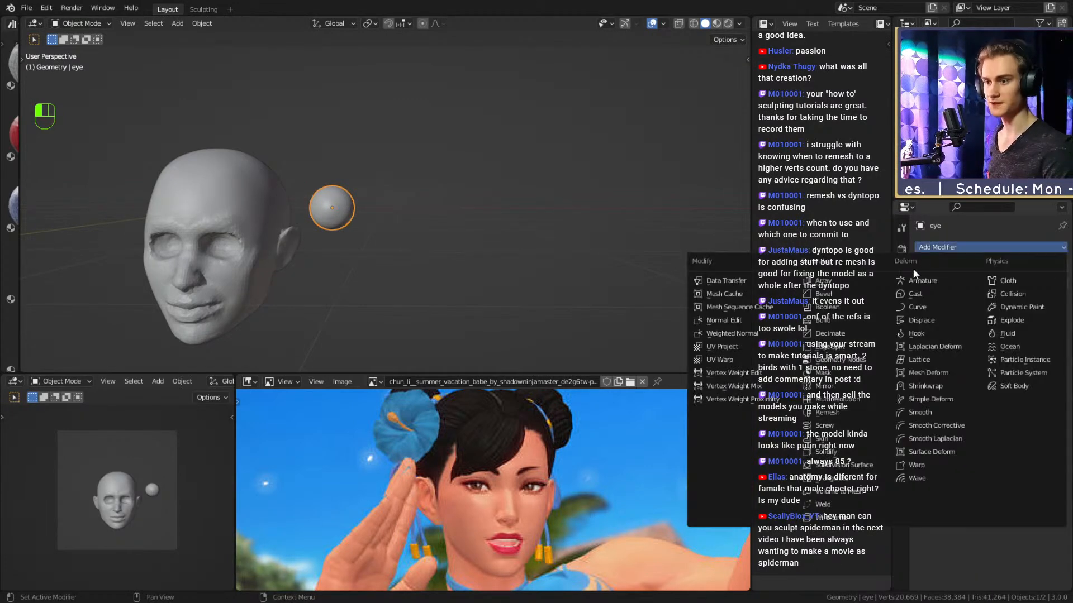
pyautogui.moveTo(488, 187); pyautogui.dragTo(468, 235, button='middle')
pyautogui.scroll(-3, 482, 221)
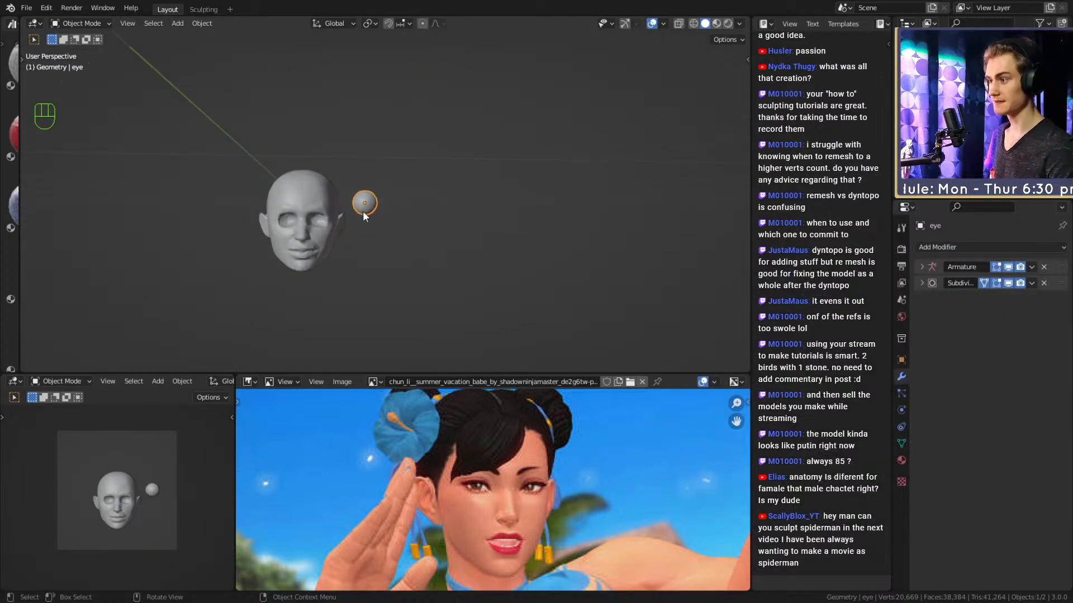
pyautogui.press('KP_1')
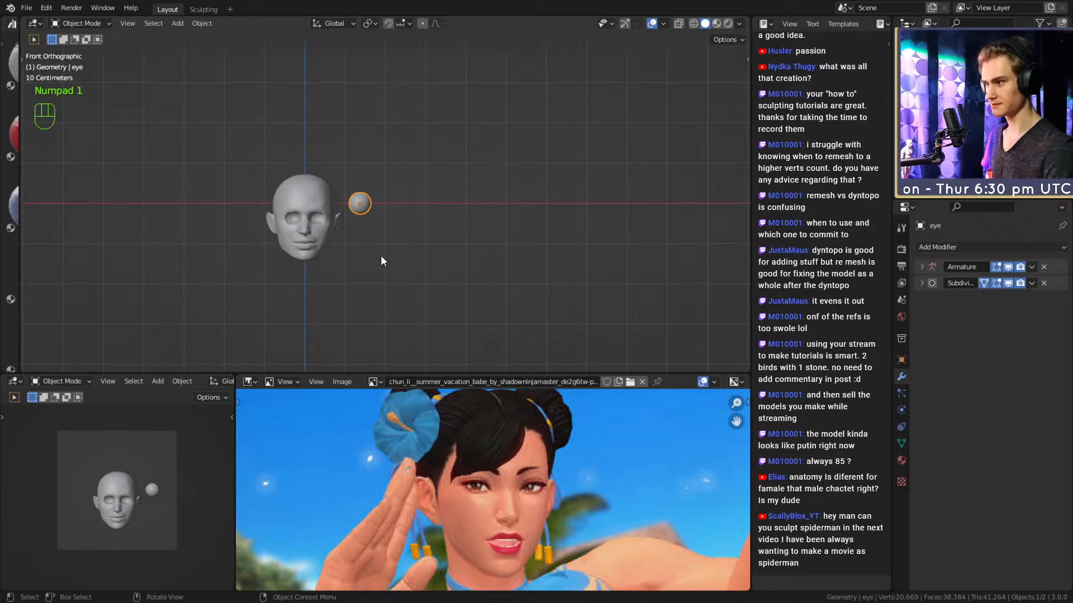
pyautogui.moveTo(381, 256); pyautogui.dragTo(351, 245, button='middle')
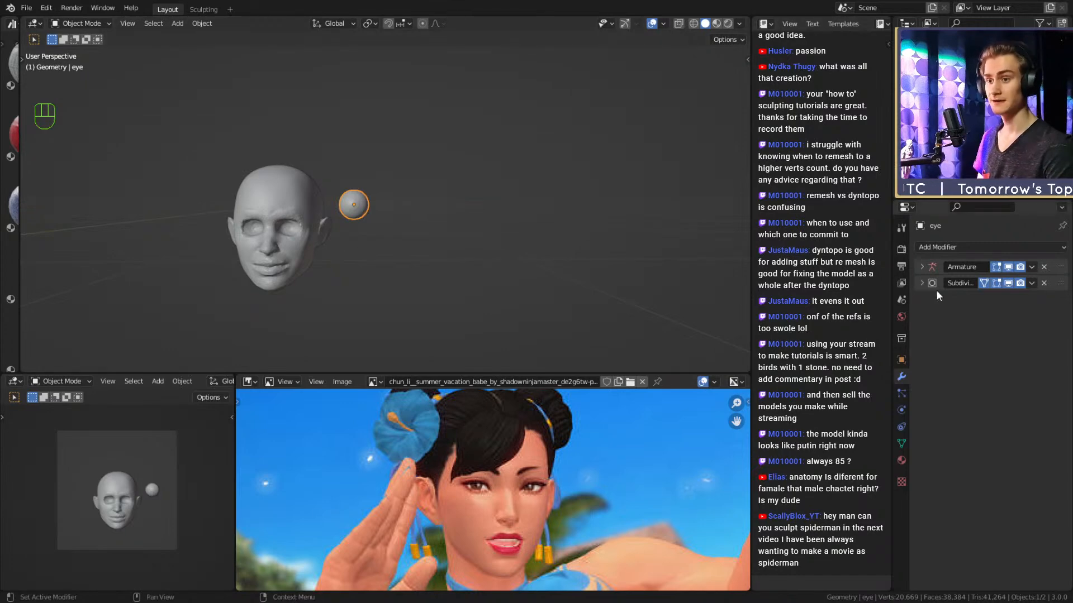
pyautogui.click(944, 246)
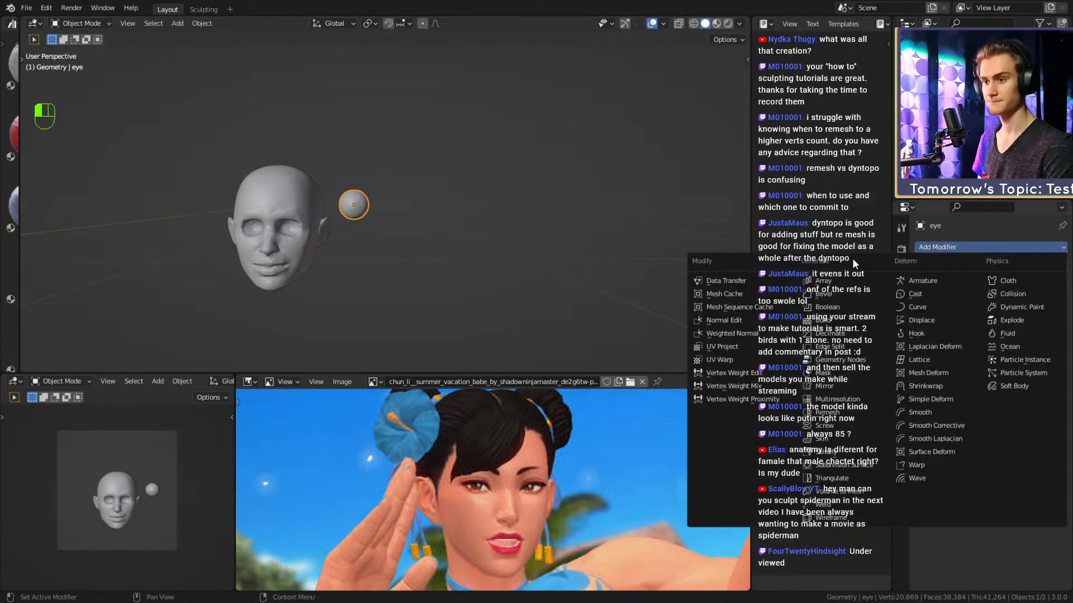
pyautogui.click(826, 282)
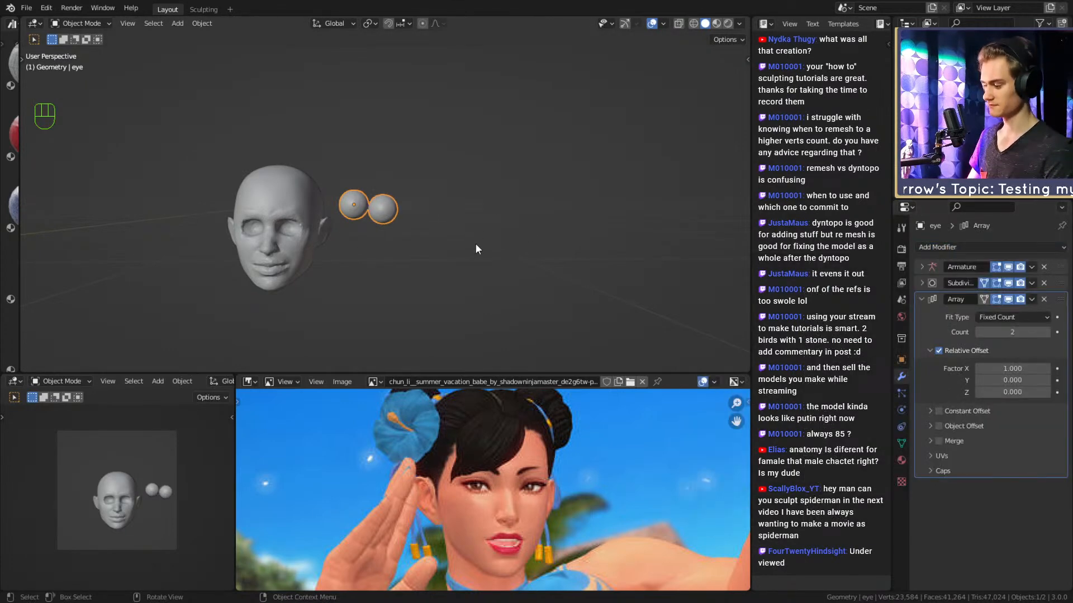
# Reset the eye's rotation to 0° on the X, Y and Z axes.
pyautogui.moveTo(475, 243); pyautogui.dragTo(568, 212, button='middle')
pyautogui.press('n')
pyautogui.click(667, 135)
pyautogui.write('0')
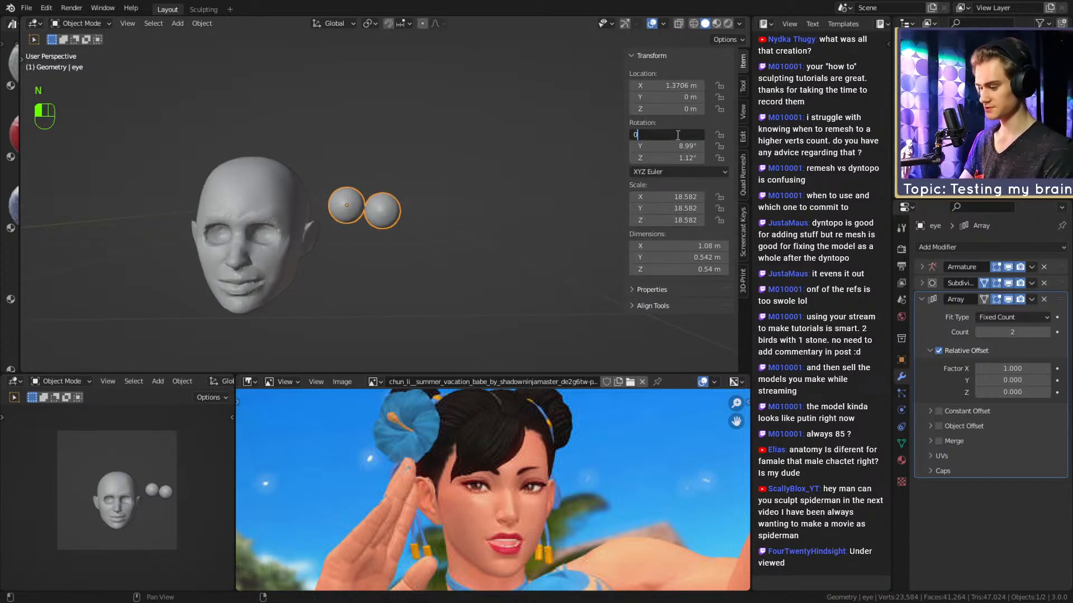
pyautogui.press('Return')
pyautogui.click(670, 146)
pyautogui.write('0')
pyautogui.press('Return')
pyautogui.click(671, 157)
pyautogui.write('0')
pyautogui.press('Return')
# Rotate the eye to 90° on X and set its array count to 7.
pyautogui.click(673, 135)
pyautogui.write('90')
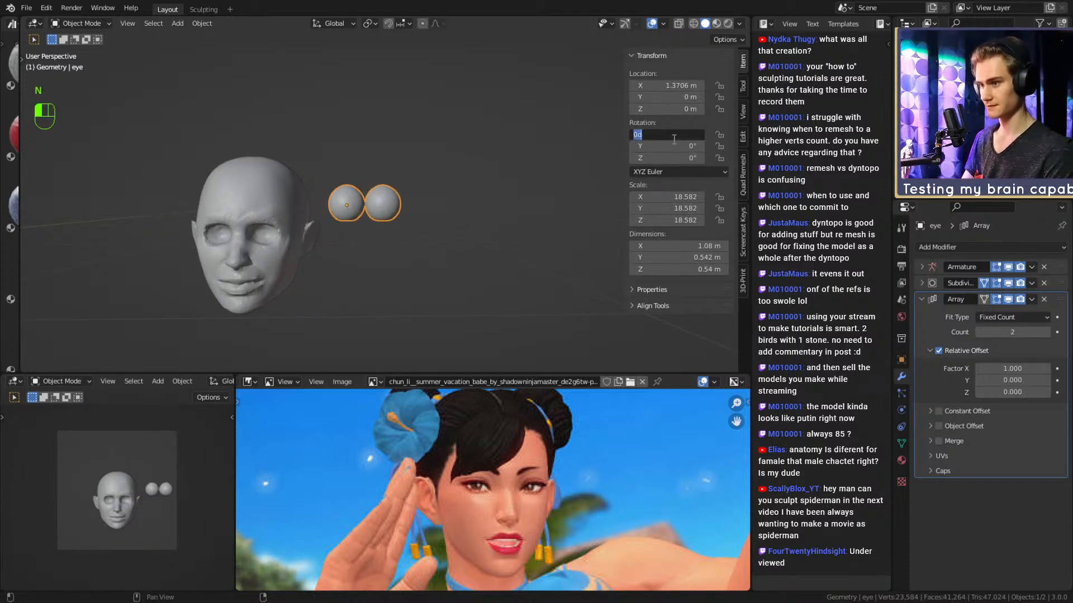
pyautogui.press('Return')
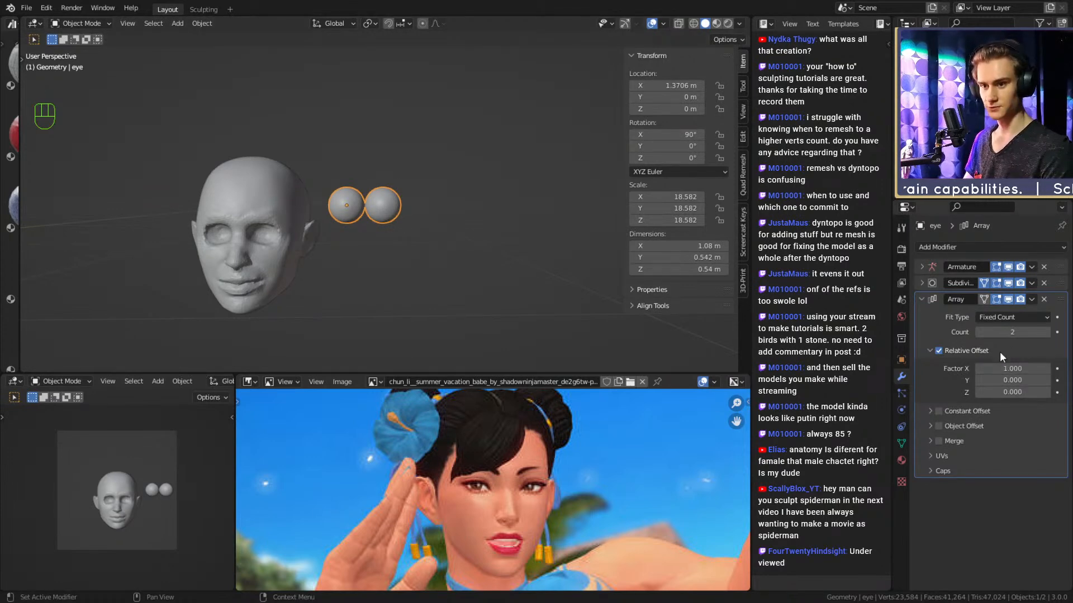
pyautogui.click(1013, 332)
pyautogui.write('7')
pyautogui.press('Return')
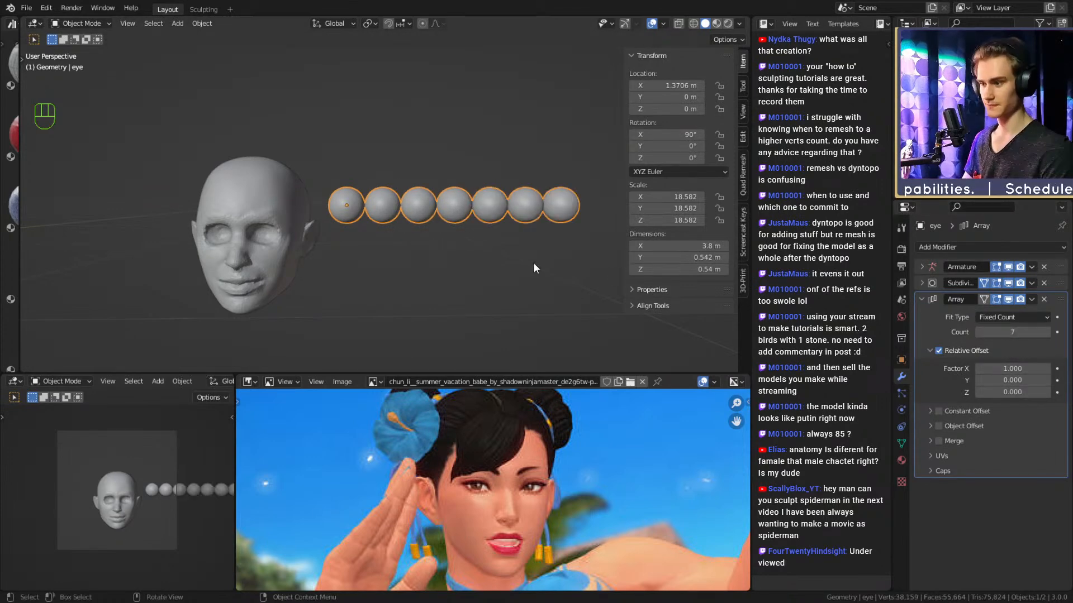
# In front view, move the eye row about -1.94 m along X onto the head and shrink it to a scale of about 8.73.
pyautogui.press('KP_1')
pyautogui.click(404, 259)
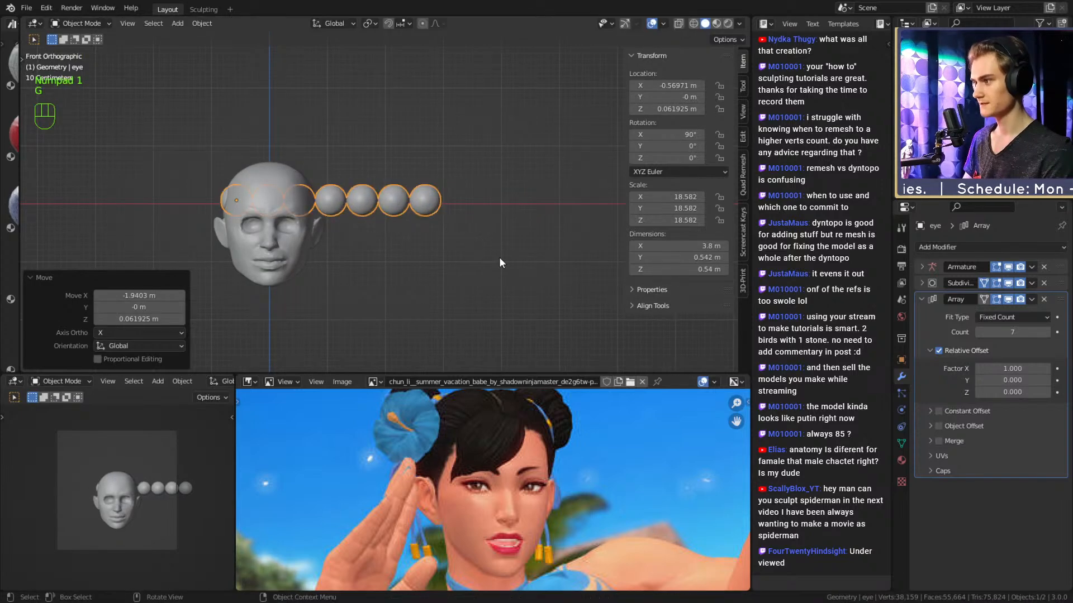
pyautogui.press('s')
pyautogui.click(356, 243)
pyautogui.keyDown('shift'); pyautogui.moveTo(356, 242); pyautogui.dragTo(460, 258, button='middle'); pyautogui.keyUp('shift')
pyautogui.scroll(3, 392, 254)
pyautogui.scroll(2, 455, 254)
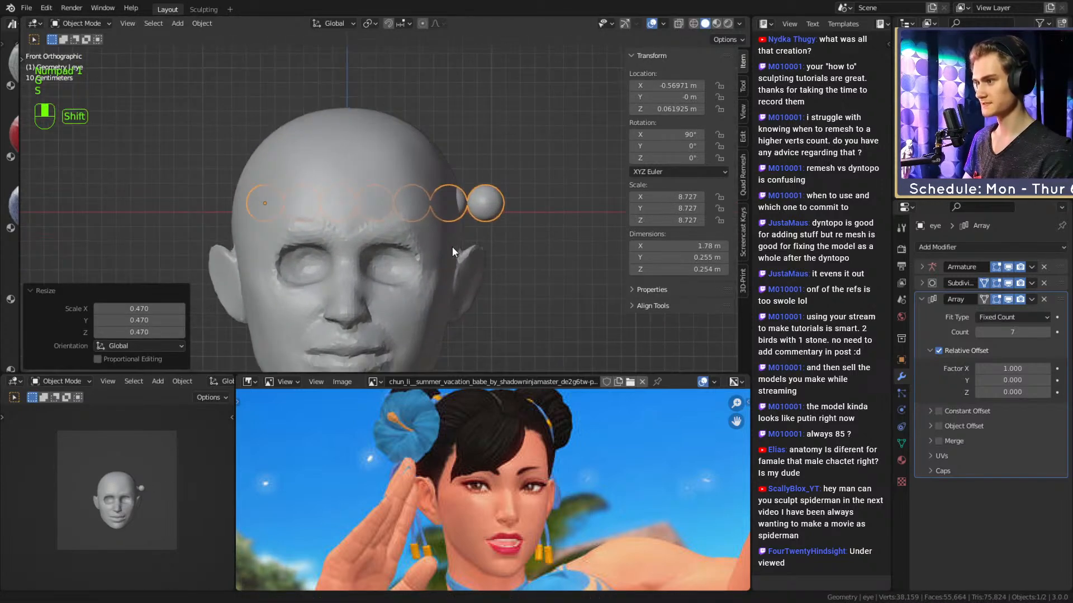
# Align the eye row's first sphere with the head's side edge and reduce the row's scale to about 7.70.
pyautogui.press('g')
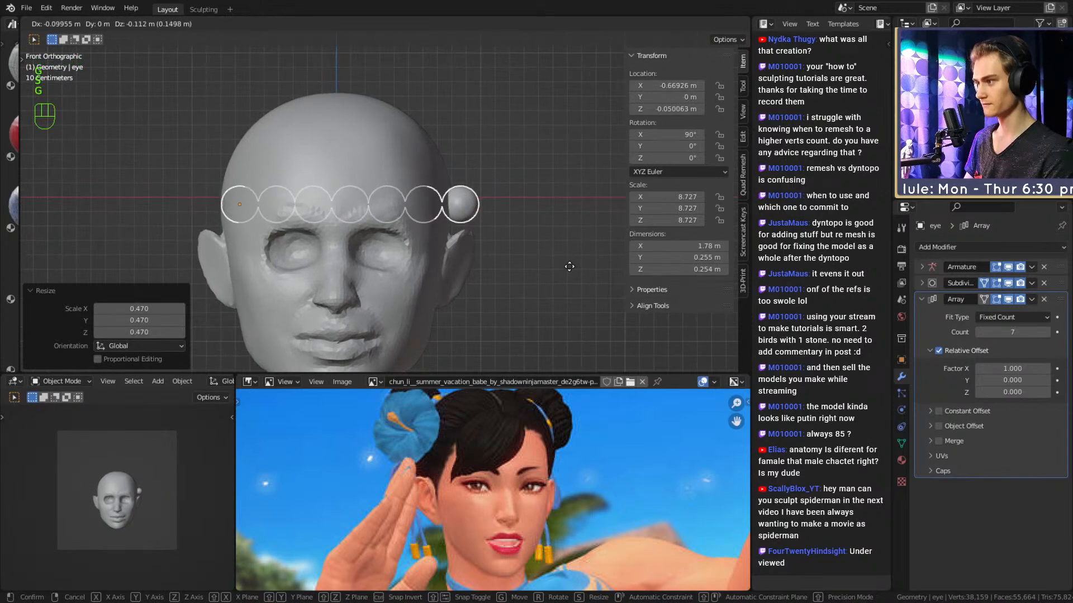
pyautogui.click(569, 266)
pyautogui.keyDown('shift'); pyautogui.moveTo(562, 256); pyautogui.dragTo(559, 249, button='middle'); pyautogui.keyUp('shift')
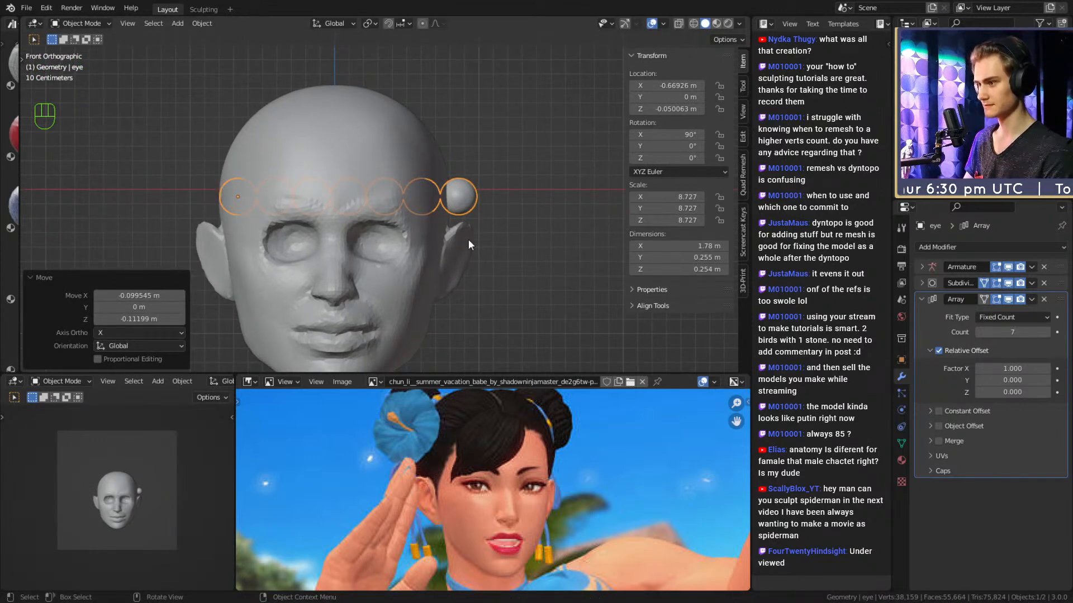
pyautogui.press('s')
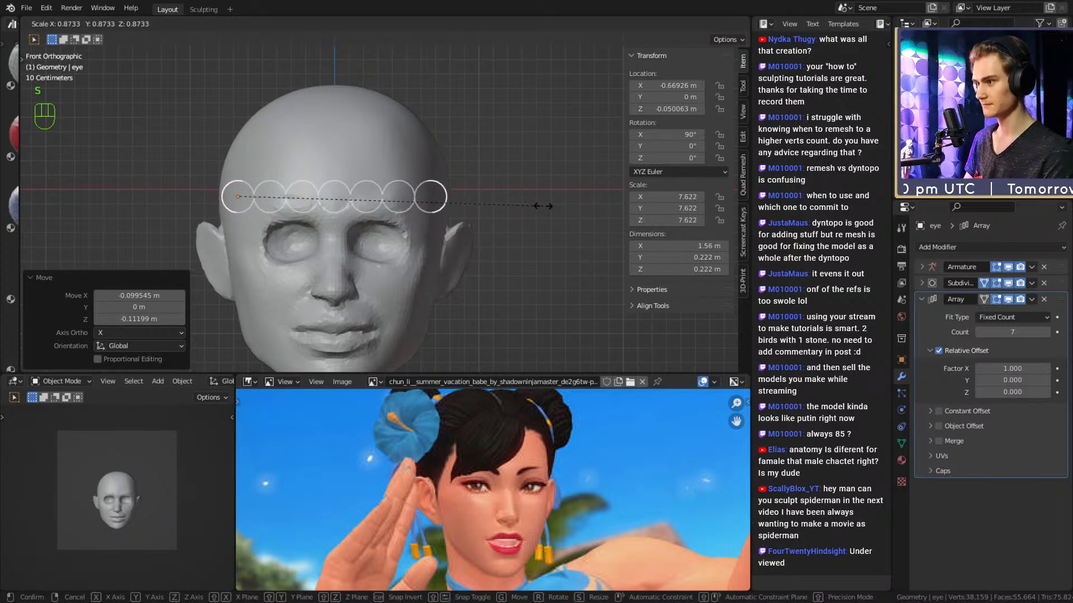
pyautogui.click(547, 204)
pyautogui.press('g')
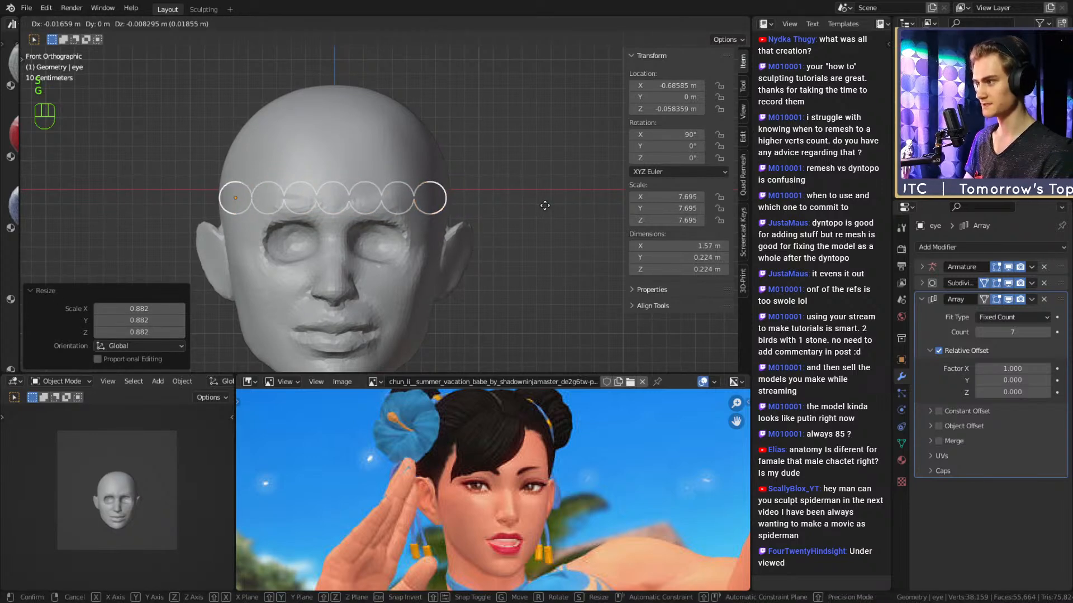
pyautogui.click(546, 206)
# Enlarge the eye row to a scale of about 7.84 and nudge it about -0.008 m along X.
pyautogui.press('s')
pyautogui.click(552, 204)
pyautogui.press('g')
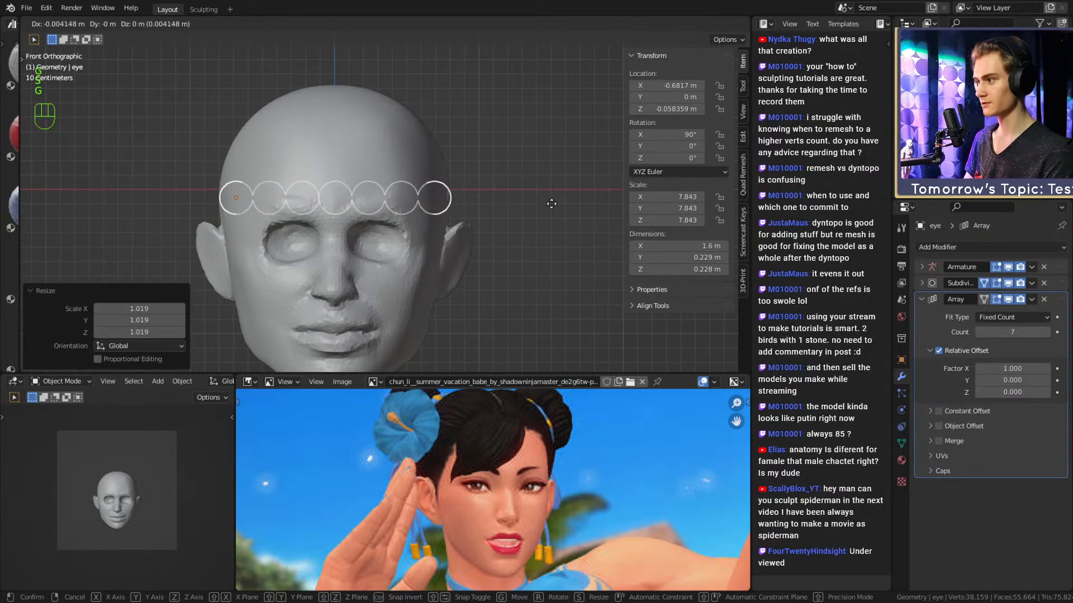
pyautogui.click(552, 207)
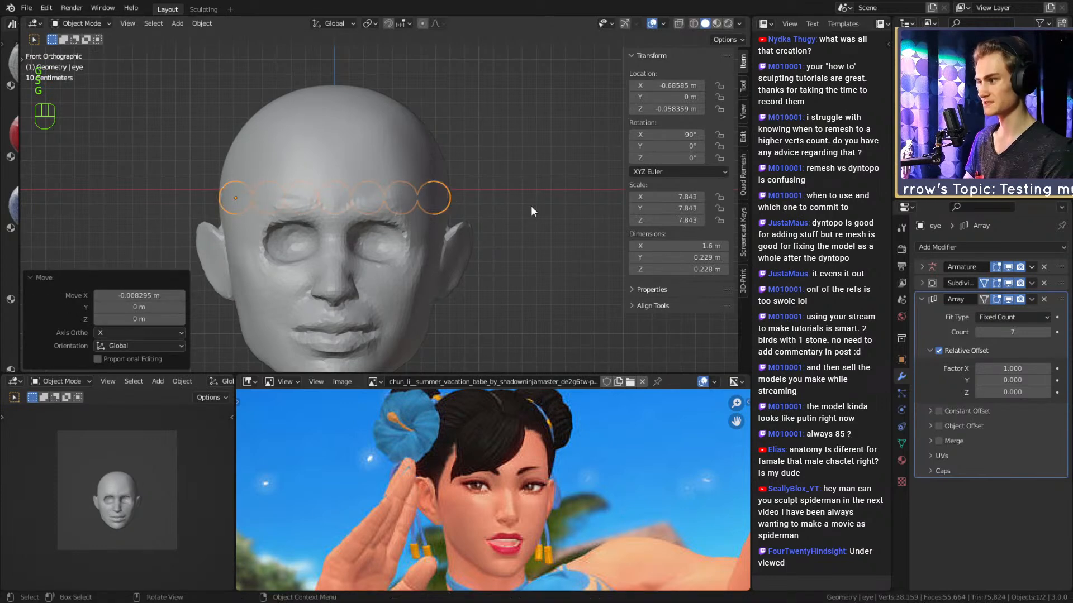
# Scale the eye row to about 8.38 and shift its start to about -0.678 m on X so it spans the head's width.
pyautogui.press('s')
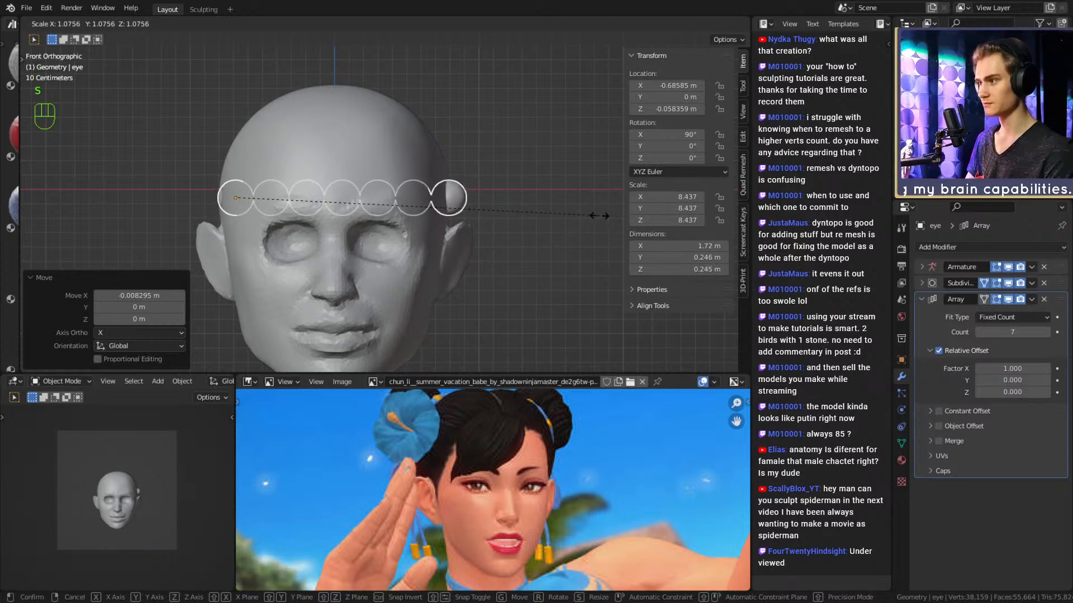
pyautogui.click(599, 216)
pyautogui.press('g')
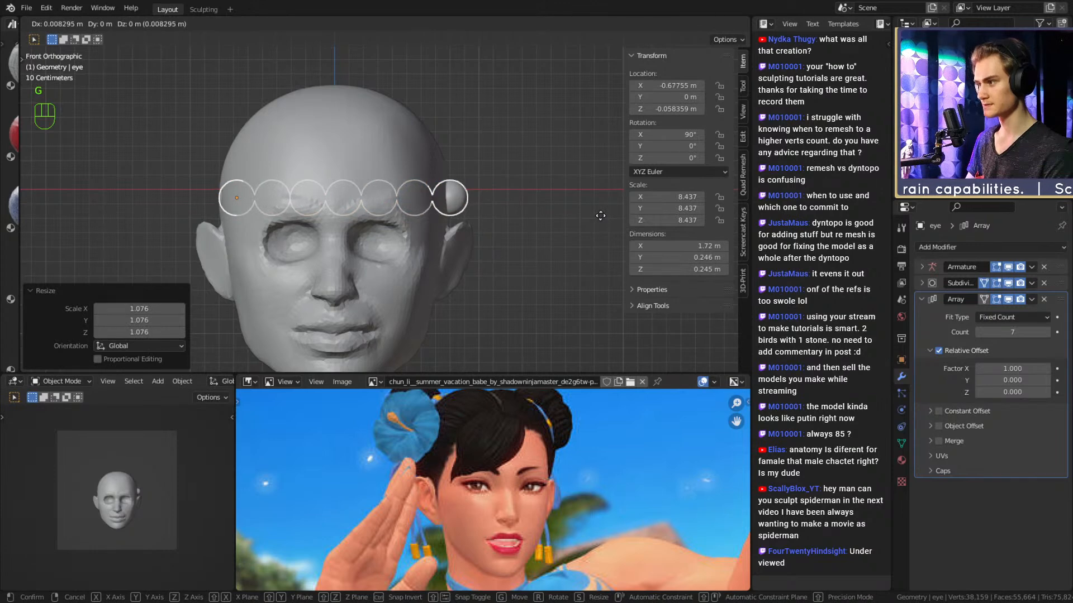
pyautogui.click(611, 215)
pyautogui.press('s')
pyautogui.click(609, 217)
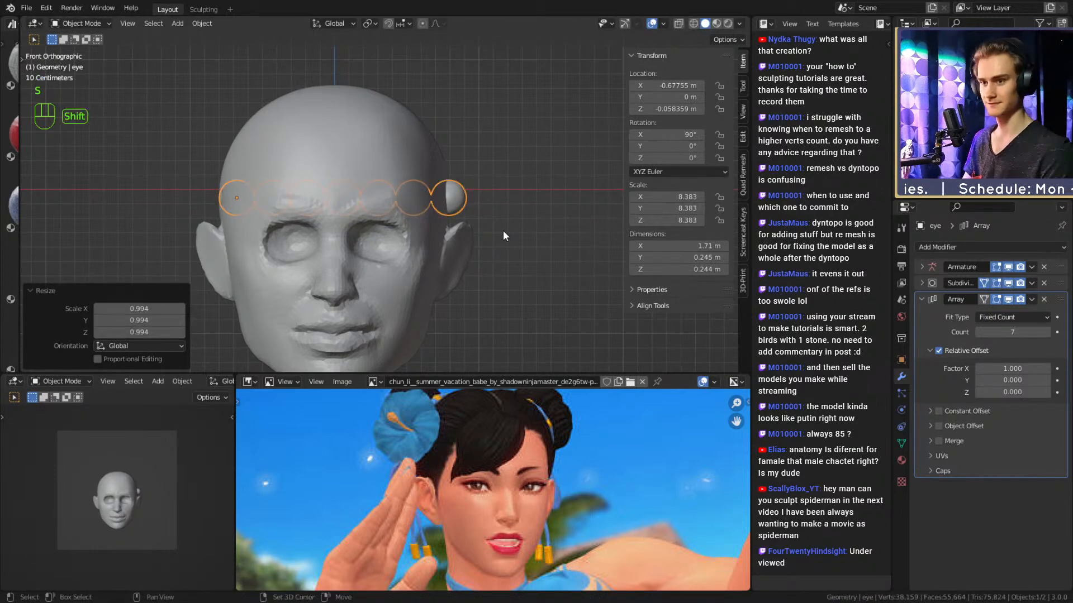
# Move the eye row out in front of the face to about -2.0 m on Y and -0.47 m on Z.
pyautogui.moveTo(503, 230); pyautogui.dragTo(508, 182, button='middle')
pyautogui.scroll(-2, 490, 216)
pyautogui.press('g')
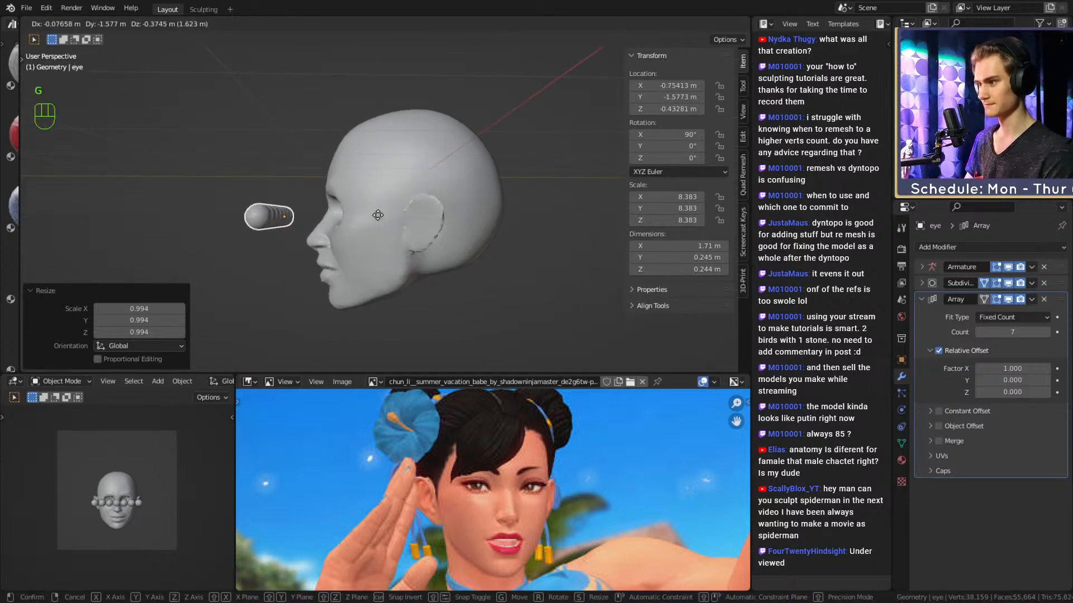
pyautogui.click(343, 226)
pyautogui.moveTo(343, 225)
pyautogui.mouseDown(button='middle')
pyautogui.moveTo(451, 249)
pyautogui.moveTo(433, 236)
pyautogui.moveTo(448, 208)
pyautogui.moveTo(485, 232)
pyautogui.moveTo(394, 185)
pyautogui.moveTo(366, 187)
pyautogui.mouseUp(button='middle')
# Select the head mesh and switch to the Sculpting workspace.
pyautogui.click(394, 184)
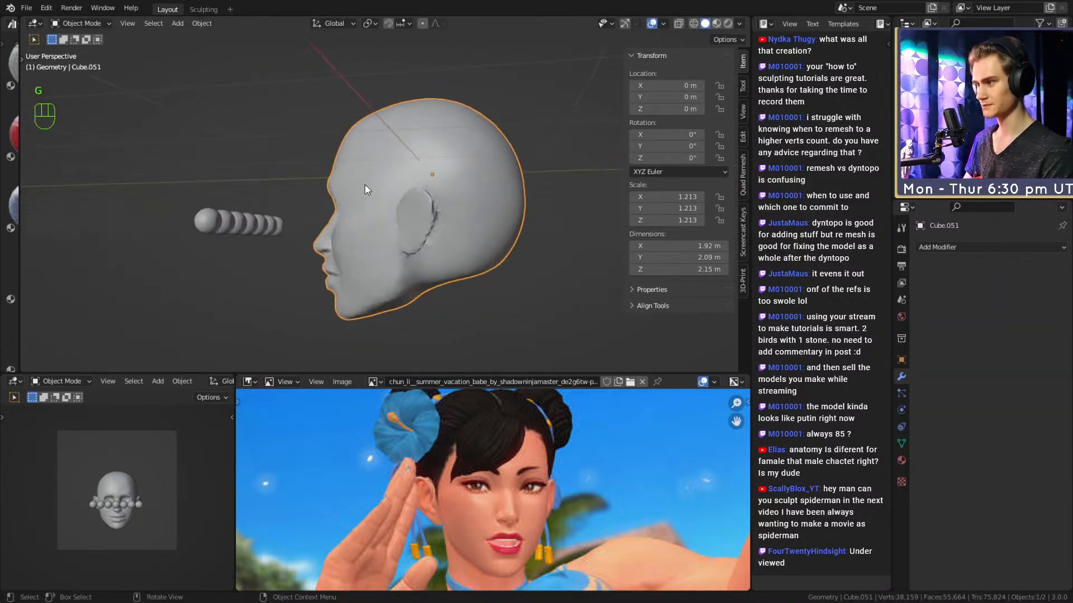
pyautogui.click(205, 9)
pyautogui.moveTo(405, 331)
pyautogui.mouseDown(button='middle')
pyautogui.moveTo(345, 322)
pyautogui.moveTo(328, 308)
pyautogui.mouseUp(button='middle')
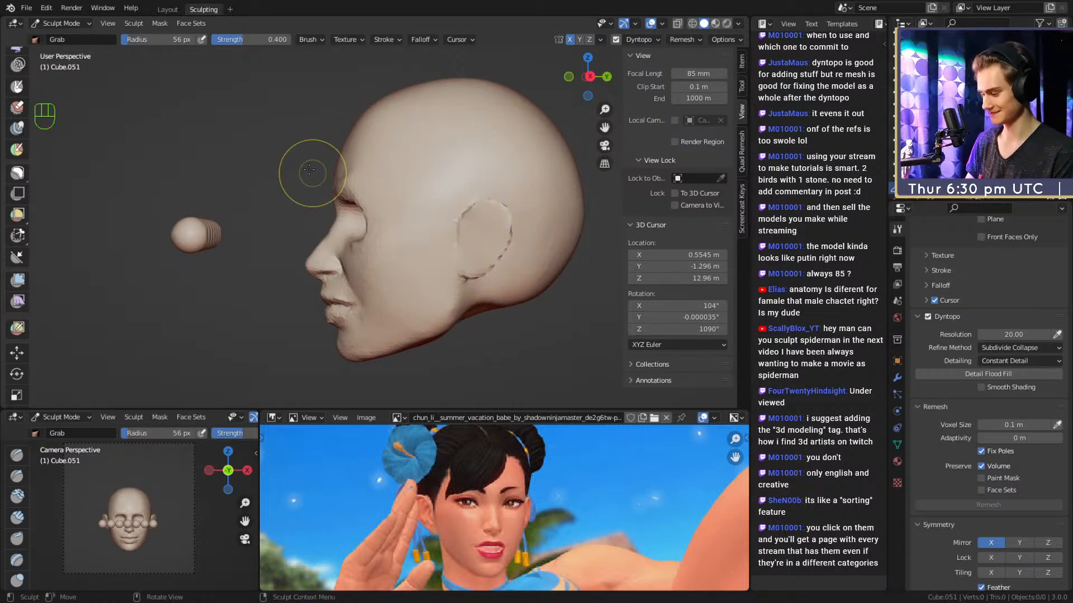
# Undo the last stroke and adjust the side of the face with the Grab brush, ending at a 66 px radius.
pyautogui.hotkey('ctrl', 'z')
pyautogui.moveTo(410, 260)
pyautogui.keyDown('alt'); pyautogui.mouseDown()
pyautogui.moveTo(411, 247)
pyautogui.moveTo(441, 232)
pyautogui.moveTo(404, 311)
pyautogui.moveTo(391, 257)
pyautogui.mouseUp(); pyautogui.keyUp('alt')
pyautogui.moveTo(391, 257)
pyautogui.keyDown('alt'); pyautogui.mouseDown()
pyautogui.moveTo(444, 233)
pyautogui.moveTo(416, 241)
pyautogui.mouseUp(); pyautogui.keyUp('alt')
pyautogui.press('3')
pyautogui.press('f')
pyautogui.click(503, 235)
pyautogui.press('f')
pyautogui.click(396, 232)
pyautogui.press('f')
pyautogui.click(434, 239)
pyautogui.press('f')
pyautogui.click(363, 224)
pyautogui.press('f')
pyautogui.click(381, 221)
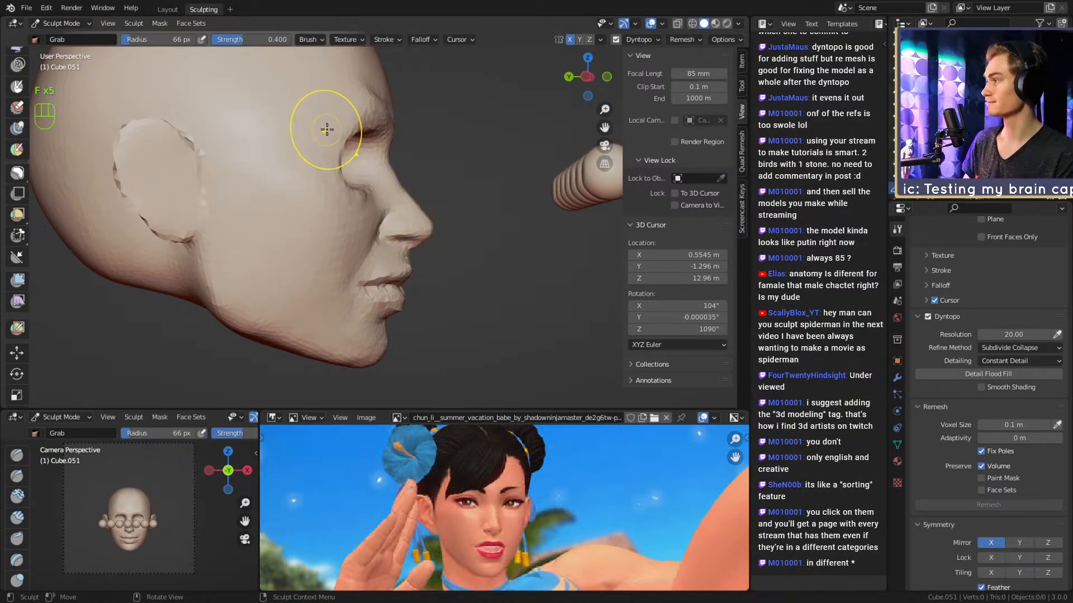
# Reshape the facial profile with broad Grab strokes, enlarging the brush radius to about 177 px.
pyautogui.keyDown('alt'); pyautogui.moveTo(484, 184); pyautogui.dragTo(420, 238); pyautogui.keyUp('alt')
pyautogui.press('f')
pyautogui.click(448, 227)
pyautogui.moveTo(427, 126)
pyautogui.keyDown('ctrl'); pyautogui.keyDown('alt'); pyautogui.mouseDown()
pyautogui.moveTo(417, 196)
pyautogui.moveTo(394, 217)
pyautogui.moveTo(424, 211)
pyautogui.moveTo(426, 193)
pyautogui.mouseUp(); pyautogui.keyUp('alt'); pyautogui.keyUp('ctrl')
pyautogui.keyDown('ctrl'); pyautogui.keyDown('alt'); pyautogui.moveTo(412, 249); pyautogui.dragTo(420, 236); pyautogui.keyUp('alt'); pyautogui.keyUp('ctrl')
pyautogui.press('f')
pyautogui.click(443, 217)
pyautogui.press('f')
pyautogui.click(428, 230)
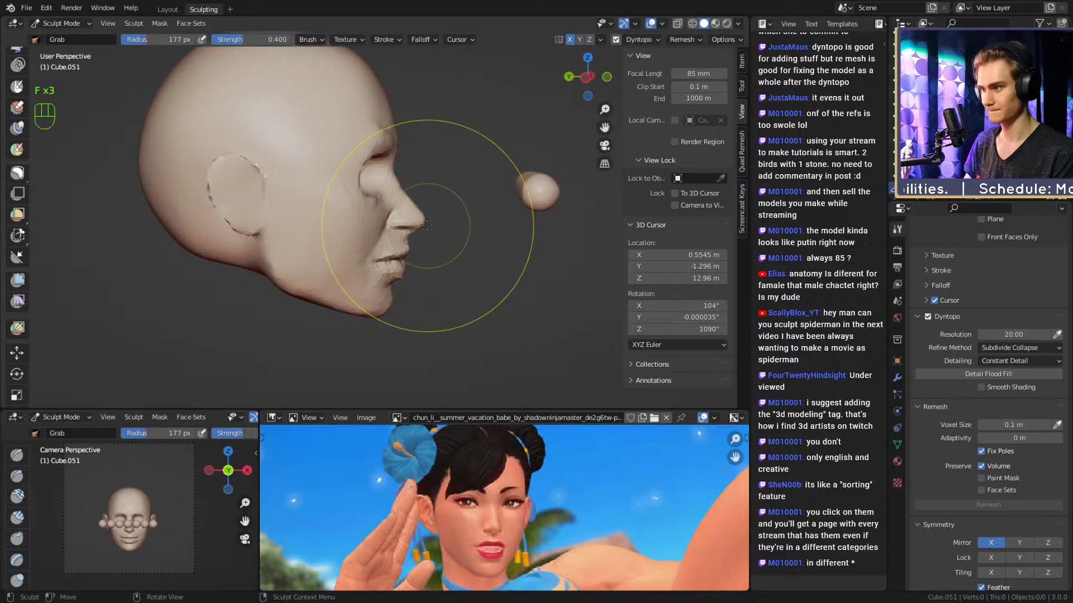
# Refine the chin and lower lip profile with the Grab brush reduced to a radius of about 102 px.
pyautogui.press('f')
pyautogui.click(417, 226)
pyautogui.press('f')
pyautogui.click(407, 225)
pyautogui.keyDown('alt'); pyautogui.keyDown('shift'); pyautogui.moveTo(418, 239); pyautogui.dragTo(421, 229); pyautogui.keyUp('shift'); pyautogui.keyUp('alt')
pyautogui.press('f')
pyautogui.click(416, 225)
pyautogui.moveTo(416, 258)
pyautogui.keyDown('ctrl'); pyautogui.keyDown('alt'); pyautogui.mouseDown()
pyautogui.moveTo(420, 241)
pyautogui.moveTo(411, 250)
pyautogui.mouseUp(); pyautogui.keyUp('alt'); pyautogui.keyUp('ctrl')
pyautogui.press('f')
pyautogui.click(408, 256)
pyautogui.press('f')
pyautogui.click(386, 264)
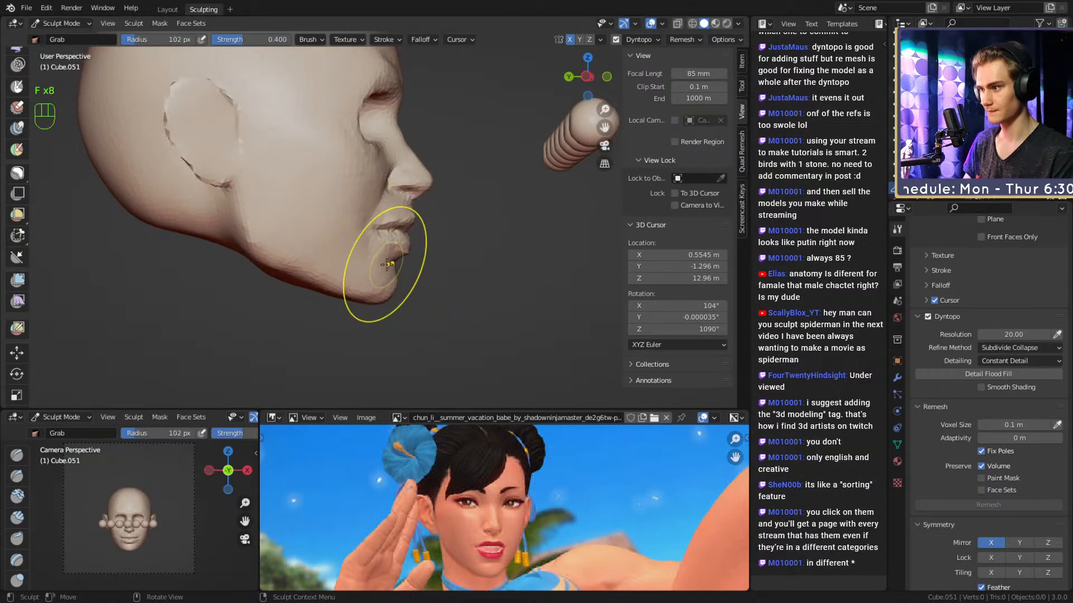
pyautogui.click(385, 286)
# Reshape the lips and mouth corners from both sides with the Grab brush, using radii of about 141 px and 104 px.
pyautogui.press('f')
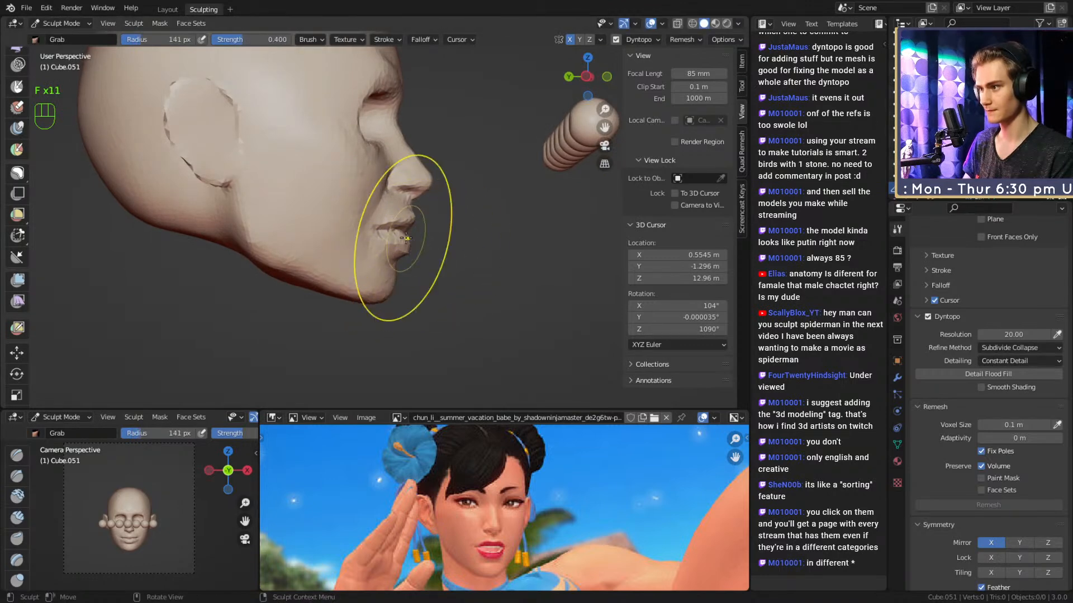
pyautogui.press('f')
pyautogui.click(396, 235)
pyautogui.moveTo(404, 230)
pyautogui.mouseDown()
pyautogui.moveTo(411, 224)
pyautogui.moveTo(354, 217)
pyautogui.moveTo(245, 237)
pyautogui.mouseUp()
pyautogui.keyDown('ctrl'); pyautogui.keyDown('alt'); pyautogui.moveTo(360, 201); pyautogui.dragTo(368, 238); pyautogui.keyUp('alt'); pyautogui.keyUp('ctrl')
pyautogui.keyDown('ctrl'); pyautogui.keyDown('alt'); pyautogui.moveTo(359, 301); pyautogui.dragTo(350, 276); pyautogui.keyUp('alt'); pyautogui.keyUp('ctrl')
pyautogui.press('f')
pyautogui.press('f')
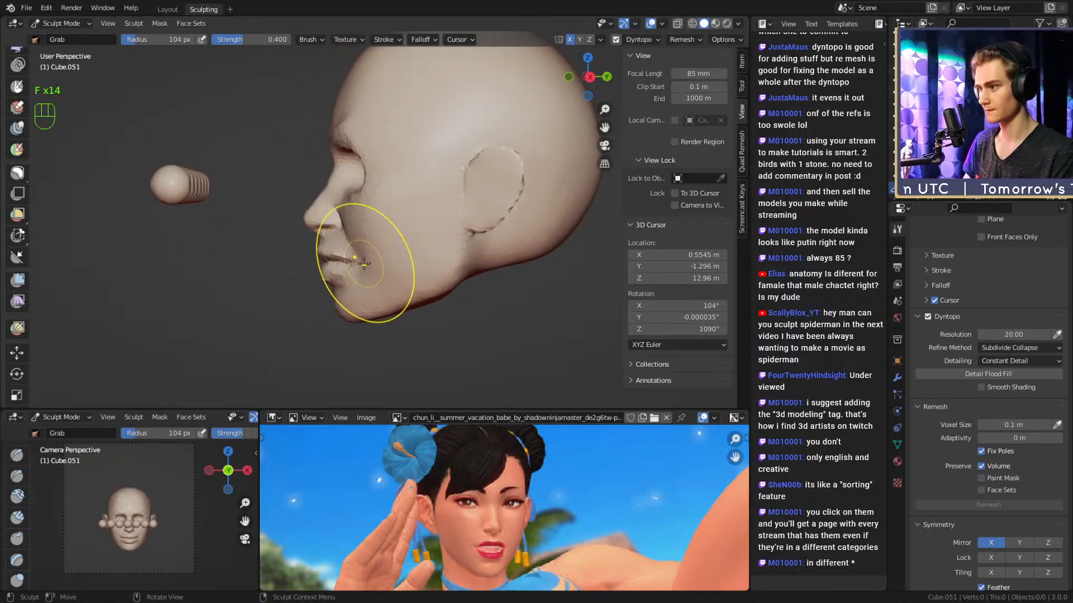
# Check the whole head's silhouette and adjust the face profile with the Grab brush.
pyautogui.moveTo(383, 198)
pyautogui.keyDown('alt'); pyautogui.mouseDown()
pyautogui.moveTo(611, 252)
pyautogui.moveTo(541, 232)
pyautogui.mouseUp(); pyautogui.keyUp('alt')
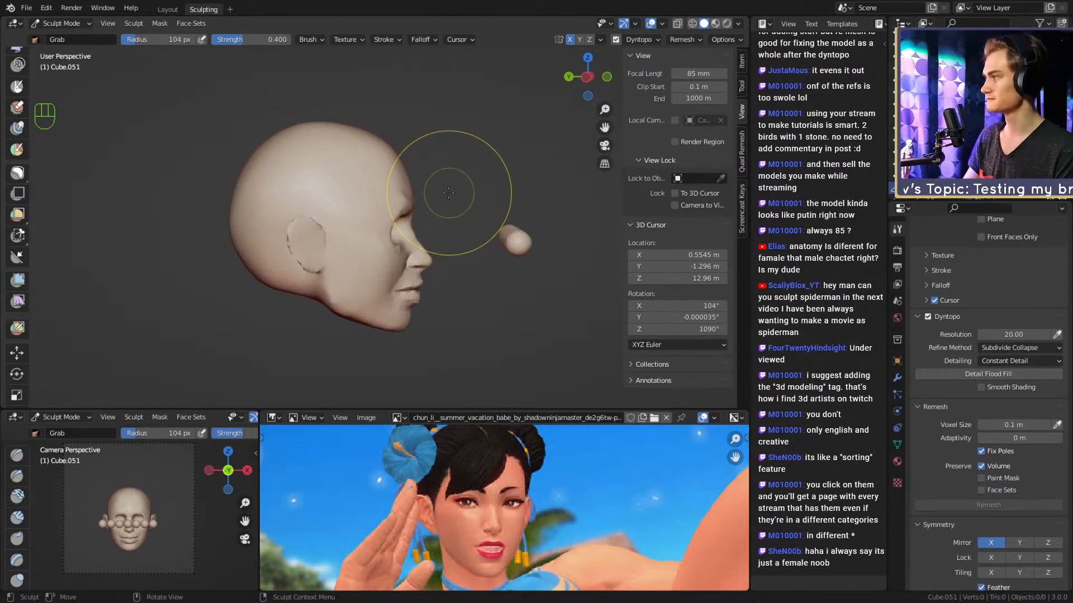
pyautogui.keyDown('alt'); pyautogui.moveTo(426, 227); pyautogui.dragTo(436, 207); pyautogui.keyUp('alt')
pyautogui.moveTo(436, 208)
pyautogui.keyDown('alt'); pyautogui.mouseDown(button='middle')
pyautogui.moveTo(414, 219)
pyautogui.moveTo(301, 220)
pyautogui.moveTo(359, 220)
pyautogui.mouseUp(button='middle'); pyautogui.keyUp('alt')
pyautogui.scroll(2, 400, 213)
pyautogui.press('f')
pyautogui.press('f')
pyautogui.click(372, 219)
pyautogui.press('f')
pyautogui.click(396, 211)
pyautogui.moveTo(376, 218)
pyautogui.keyDown('alt'); pyautogui.mouseDown()
pyautogui.moveTo(391, 206)
pyautogui.moveTo(361, 204)
pyautogui.moveTo(389, 207)
pyautogui.moveTo(390, 262)
pyautogui.moveTo(376, 256)
pyautogui.moveTo(406, 232)
pyautogui.moveTo(386, 236)
pyautogui.mouseUp(); pyautogui.keyUp('alt')
# Keep refining the facial forms with the Grab brush from several angles, alternating small and large radii.
pyautogui.press('f')
pyautogui.click(403, 205)
pyautogui.press('f')
pyautogui.click(378, 208)
pyautogui.press('f')
pyautogui.click(385, 202)
pyautogui.press('f')
pyautogui.click(418, 262)
pyautogui.press('f')
pyautogui.click(417, 233)
pyautogui.moveTo(391, 239)
pyautogui.keyDown('alt'); pyautogui.mouseDown()
pyautogui.moveTo(415, 217)
pyautogui.moveTo(404, 234)
pyautogui.moveTo(364, 220)
pyautogui.moveTo(345, 232)
pyautogui.moveTo(302, 216)
pyautogui.moveTo(312, 218)
pyautogui.mouseUp(); pyautogui.keyUp('alt')
pyautogui.press('f')
pyautogui.click(410, 217)
pyautogui.press('f')
pyautogui.click(375, 234)
pyautogui.press('f')
pyautogui.click(382, 232)
pyautogui.press('f')
pyautogui.click(311, 225)
# Fine-tune the face's proportions with Grab strokes at a radius of about 87 px, finishing in a frontal view.
pyautogui.moveTo(312, 218)
pyautogui.keyDown('alt'); pyautogui.keyDown('shift'); pyautogui.mouseDown()
pyautogui.moveTo(324, 213)
pyautogui.moveTo(357, 235)
pyautogui.mouseUp(); pyautogui.keyUp('shift'); pyautogui.keyUp('alt')
pyautogui.moveTo(341, 212)
pyautogui.keyDown('ctrl'); pyautogui.keyDown('alt'); pyautogui.mouseDown()
pyautogui.moveTo(335, 229)
pyautogui.moveTo(297, 210)
pyautogui.moveTo(313, 216)
pyautogui.moveTo(309, 183)
pyautogui.moveTo(330, 173)
pyautogui.moveTo(320, 180)
pyautogui.moveTo(375, 173)
pyautogui.moveTo(281, 200)
pyautogui.mouseUp(); pyautogui.keyUp('alt'); pyautogui.keyUp('ctrl')
pyautogui.press('f')
pyautogui.click(350, 222)
pyautogui.press('f')
pyautogui.click(323, 214)
pyautogui.press('f')
pyautogui.click(333, 171)
pyautogui.press('f')
pyautogui.click(344, 173)
pyautogui.moveTo(409, 161)
pyautogui.keyDown('ctrl'); pyautogui.keyDown('alt'); pyautogui.mouseDown()
pyautogui.moveTo(410, 213)
pyautogui.moveTo(369, 211)
pyautogui.mouseUp(); pyautogui.keyUp('alt'); pyautogui.keyUp('ctrl')
pyautogui.moveTo(369, 211)
pyautogui.keyDown('alt'); pyautogui.keyDown('shift'); pyautogui.mouseDown()
pyautogui.moveTo(402, 217)
pyautogui.moveTo(399, 227)
pyautogui.mouseUp(); pyautogui.keyUp('shift'); pyautogui.keyUp('alt')
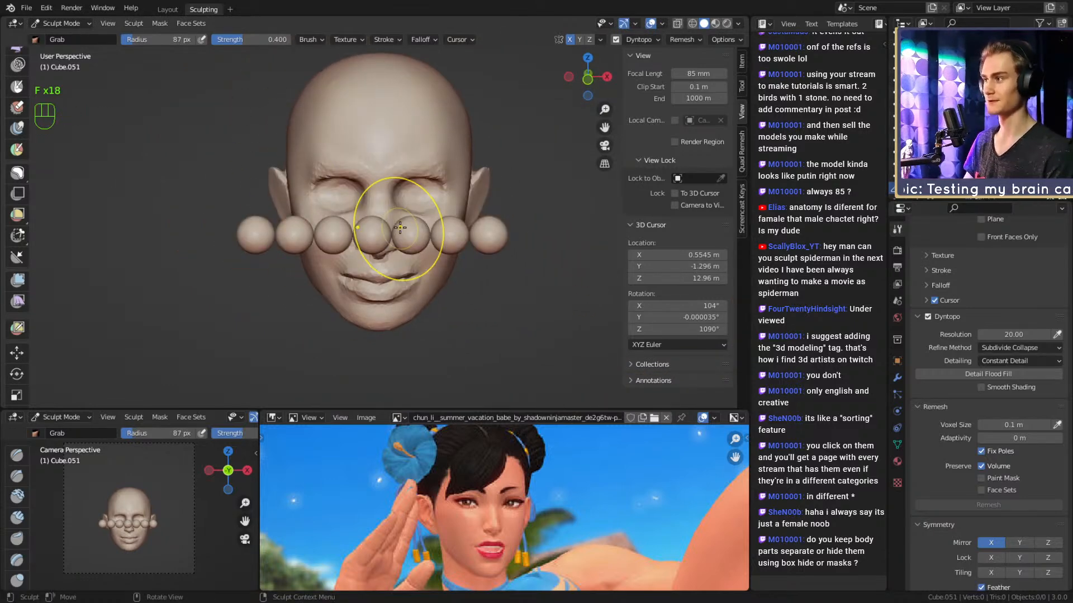
# Switch back to the Layout workspace, select the eye row and compare it with the head's width in front view.
pyautogui.click(169, 9)
pyautogui.scroll(-3, 342, 246)
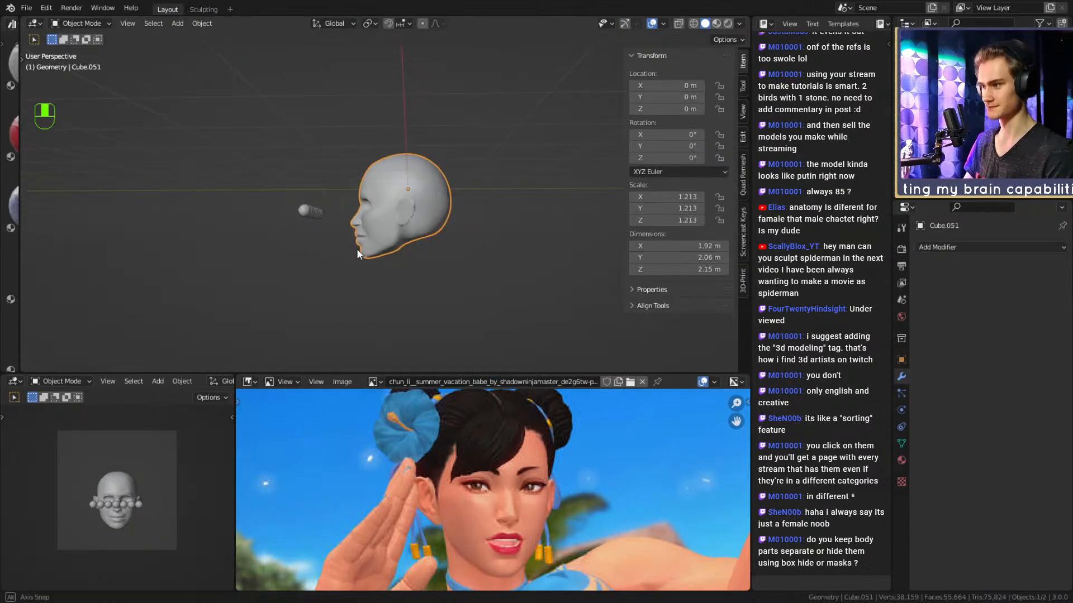
pyautogui.moveTo(356, 249); pyautogui.dragTo(410, 251, button='middle')
pyautogui.scroll(2, 454, 243)
pyautogui.scroll(2, 451, 210)
pyautogui.click(515, 159)
pyautogui.moveTo(454, 293); pyautogui.dragTo(438, 233, button='middle')
pyautogui.click(423, 178)
pyautogui.press('KP_Decimal')
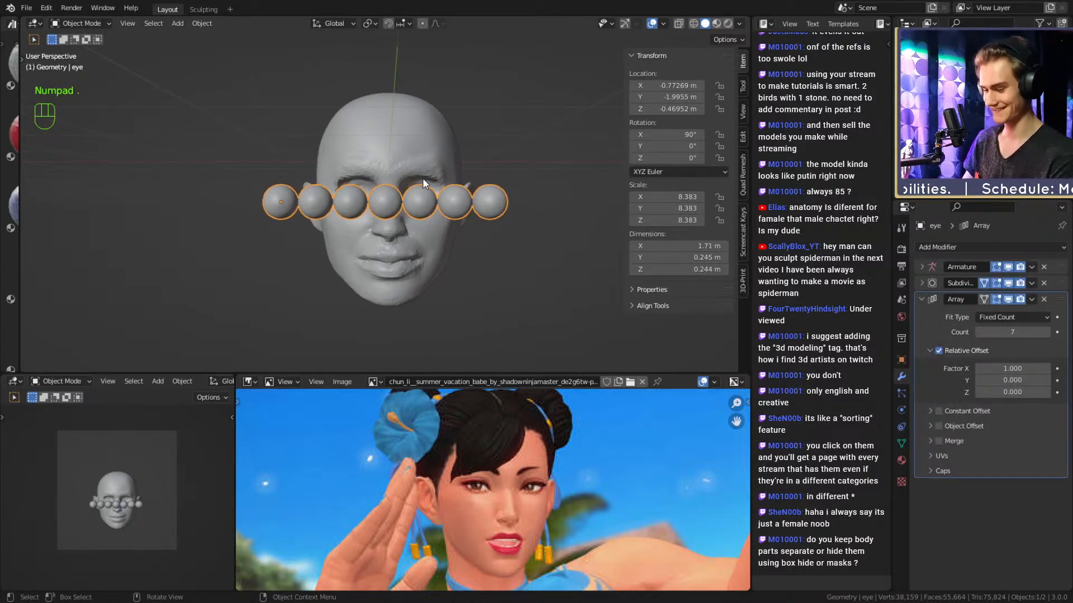
pyautogui.press('KP_1')
pyautogui.press('KP_1')
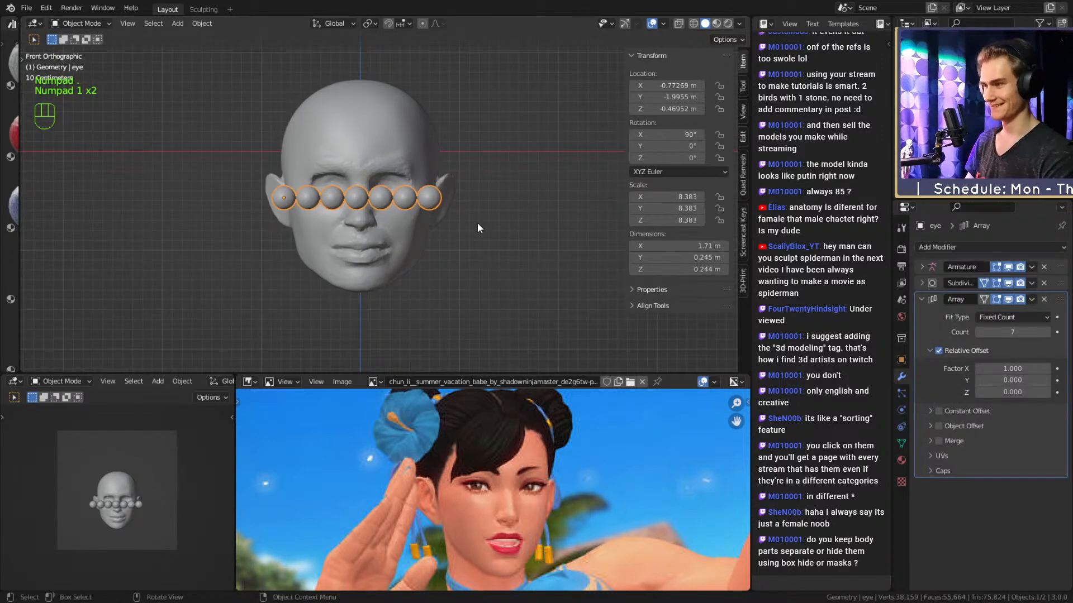
# Try shrinking the eye row to a scale of about 7.45, and undo it.
pyautogui.press('s')
pyautogui.click(521, 209)
pyautogui.press('g')
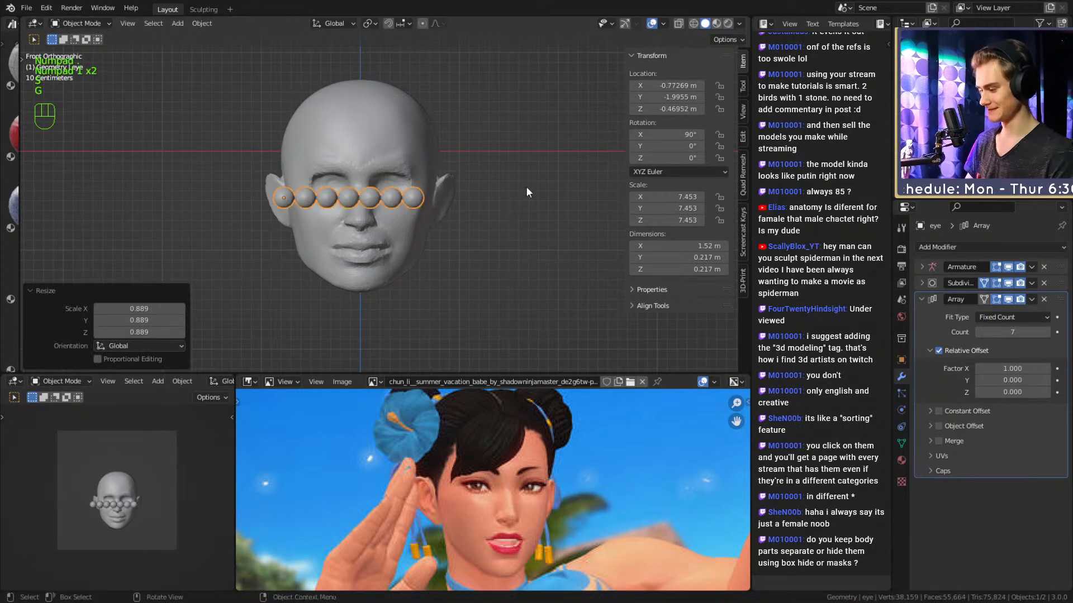
pyautogui.hotkey('ctrl', 'z')
# Replace the eye's Array modifier with a Mirror modifier.
pyautogui.moveTo(515, 203); pyautogui.dragTo(509, 243, button='middle')
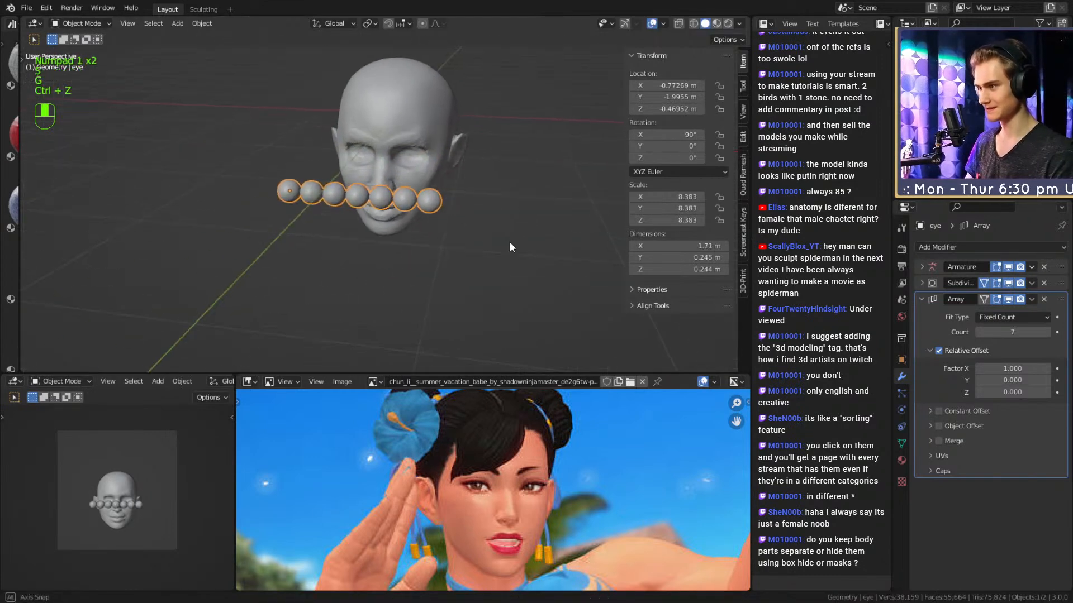
pyautogui.click(1043, 299)
pyautogui.click(951, 246)
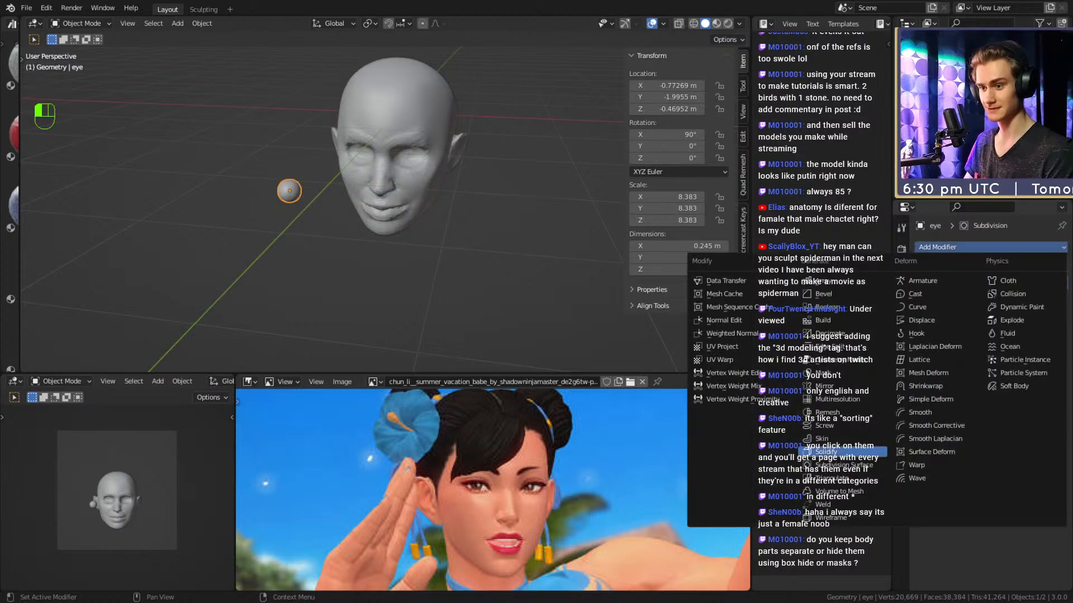
pyautogui.click(832, 386)
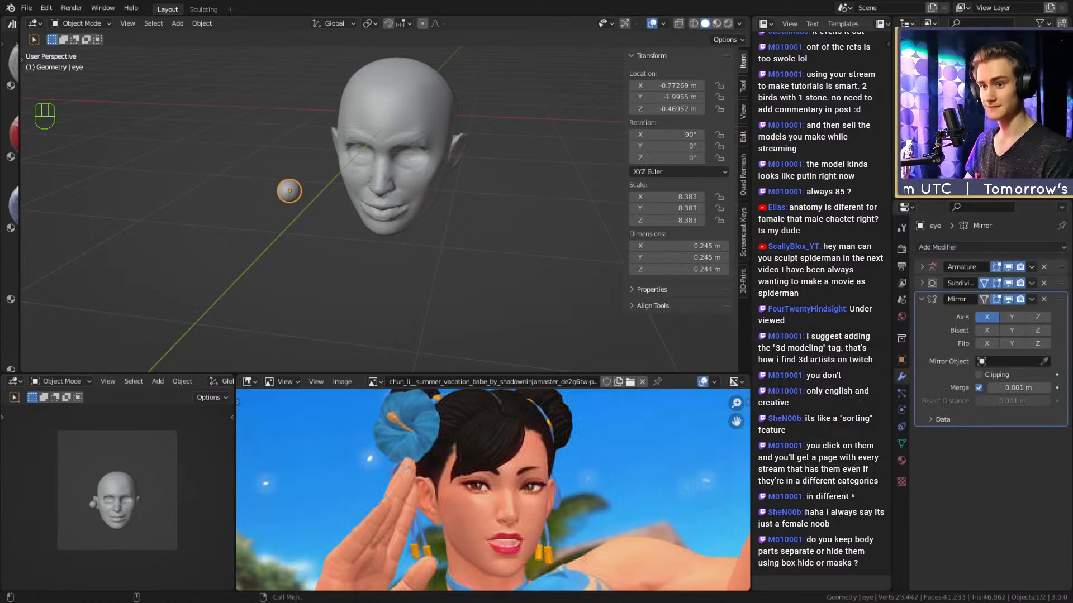
# Set the head, Cube.051, as the mirror object of the eye's Mirror modifier.
pyautogui.click(1043, 361)
pyautogui.click(438, 140)
pyautogui.click(490, 253)
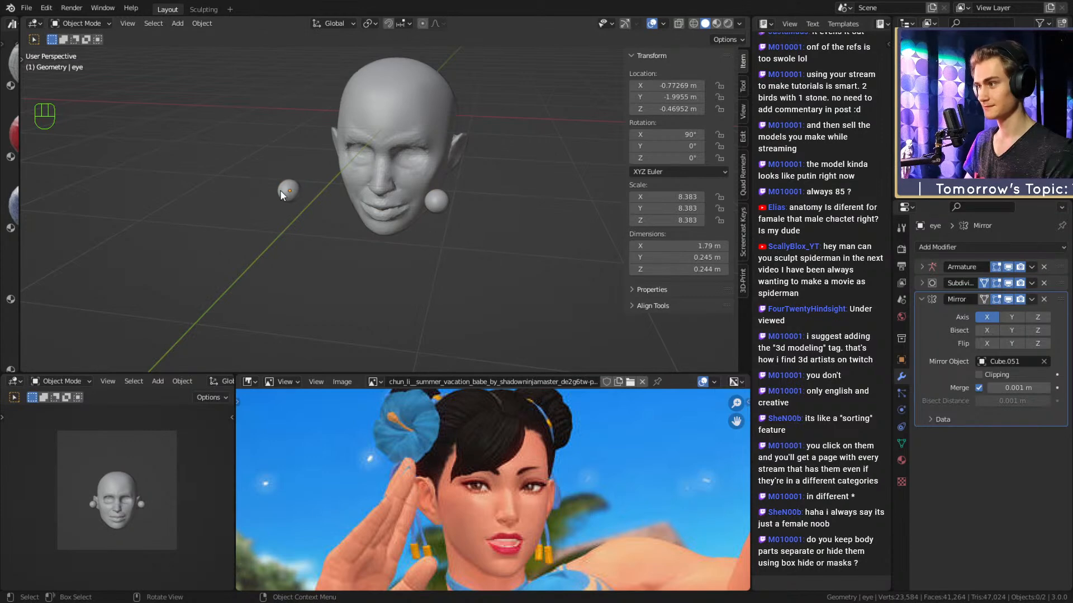
# Move the mirrored eye pair about 1.05 m on X, 0.20 m on Y and -0.04 m on Z, in front of the eye sockets.
pyautogui.click(280, 190)
pyautogui.press('g')
pyautogui.click(315, 192)
pyautogui.moveTo(524, 266); pyautogui.dragTo(413, 244, button='middle')
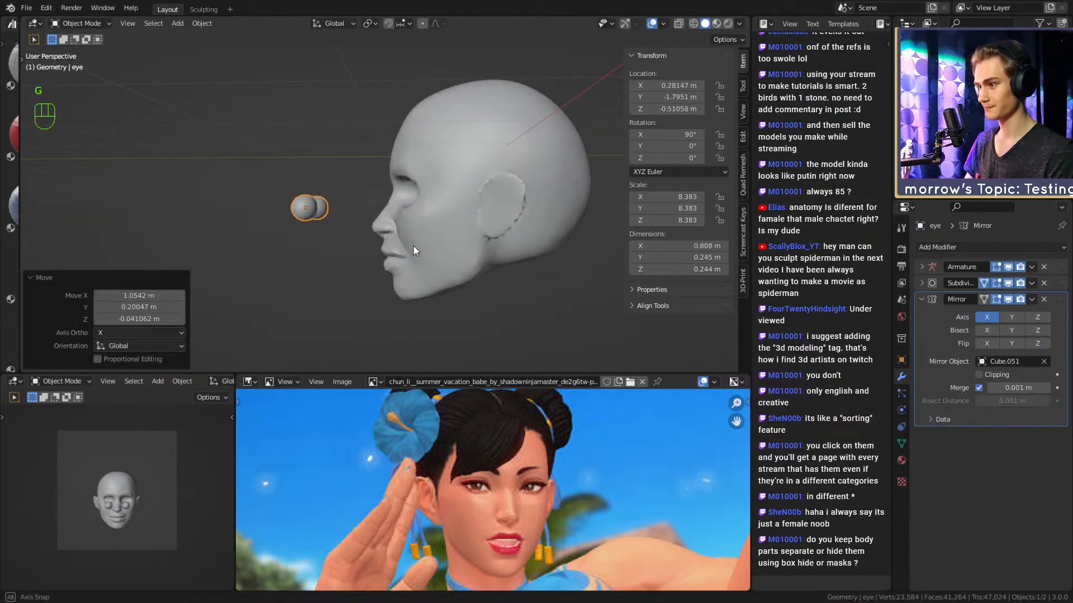
# Move the eye pair about 0.018 m on X and 0.15 m up on Z to align it with the sockets.
pyautogui.scroll(2, 415, 247)
pyautogui.press('KP_1')
pyautogui.press('g')
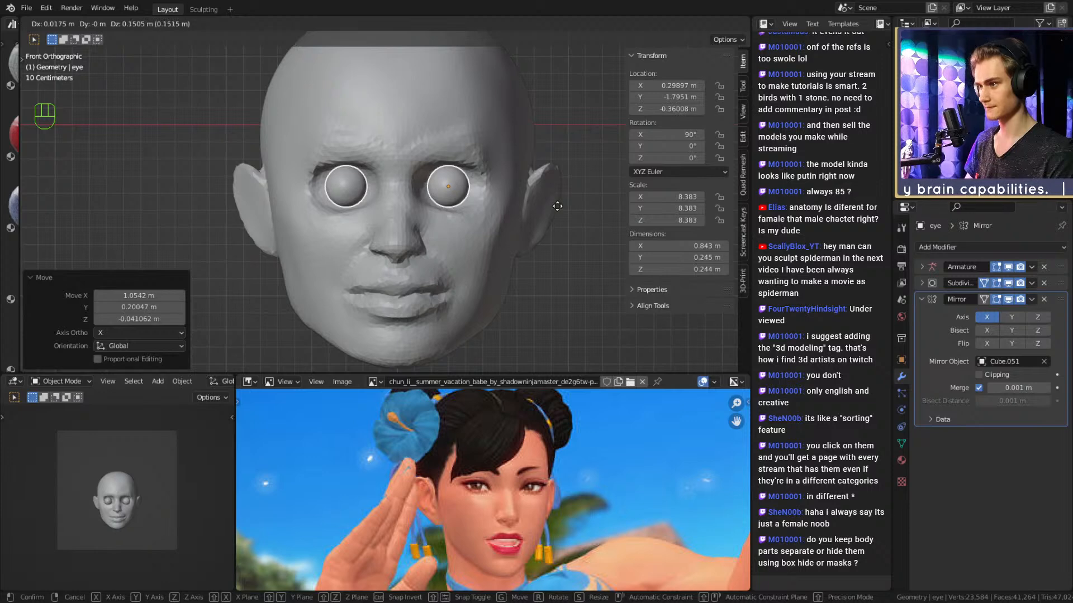
pyautogui.click(556, 207)
# Move the eye pair 1.057 m along Y into the head's eye sockets.
pyautogui.moveTo(552, 208); pyautogui.dragTo(424, 218, button='middle')
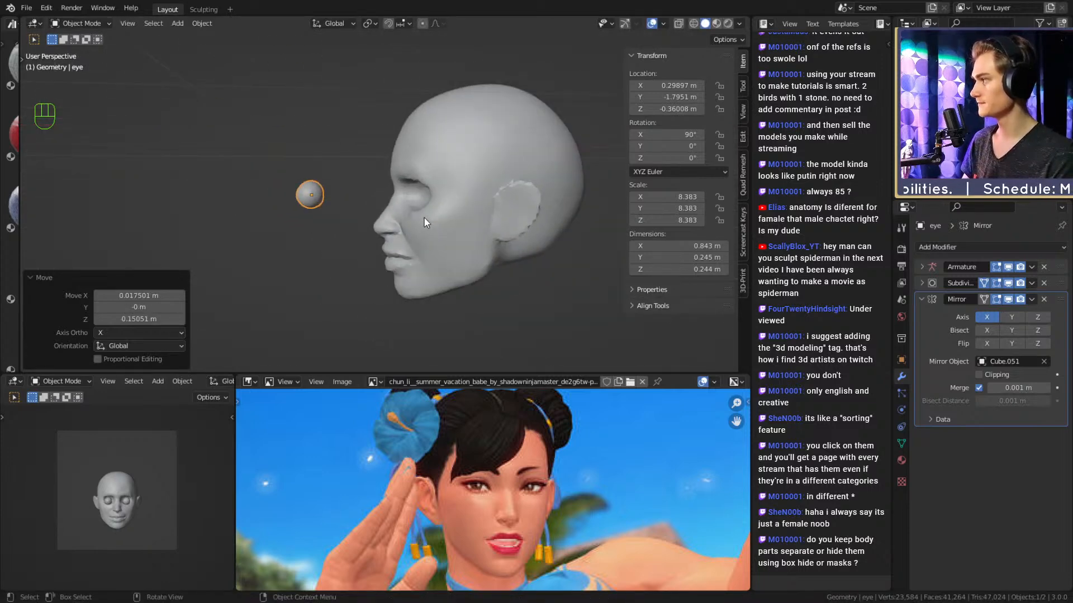
pyautogui.scroll(-4, 424, 218)
pyautogui.moveTo(424, 218); pyautogui.dragTo(403, 208, button='middle')
pyautogui.scroll(7, 494, 222)
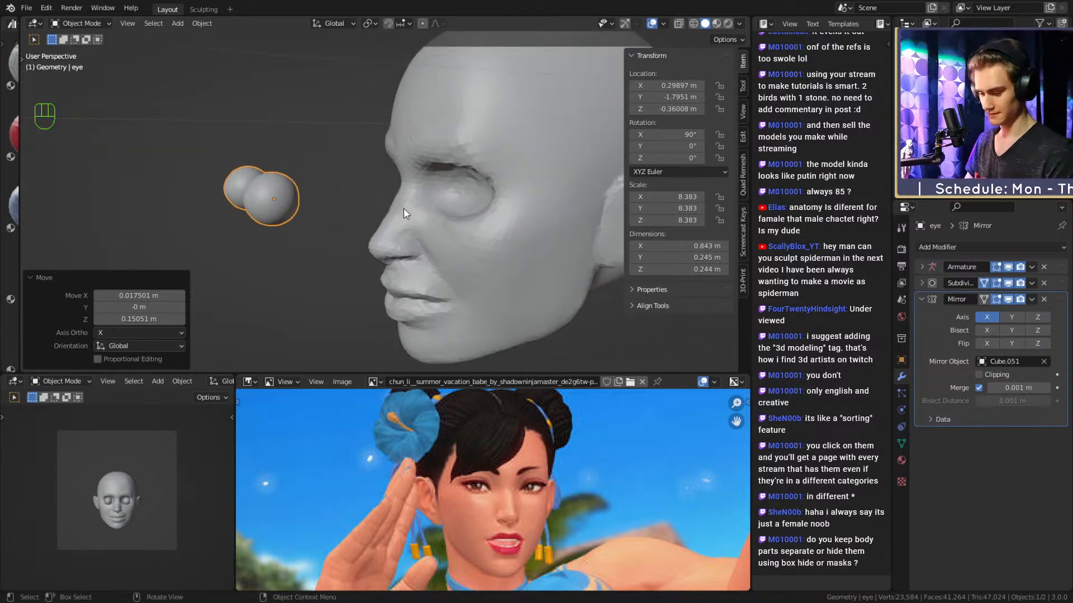
pyautogui.press('KP_3')
pyautogui.press('g')
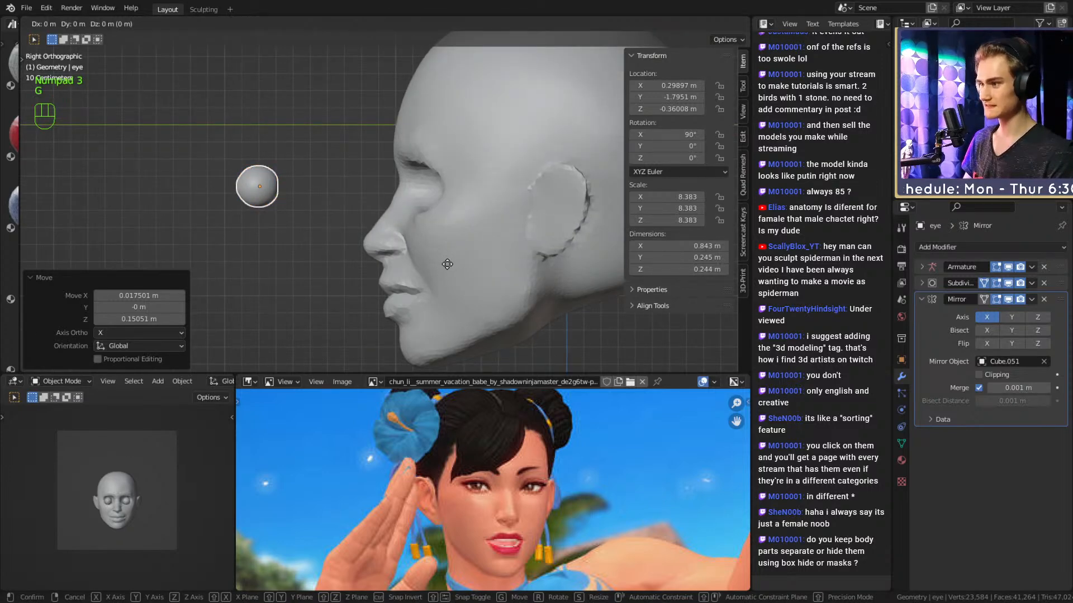
pyautogui.press('y')
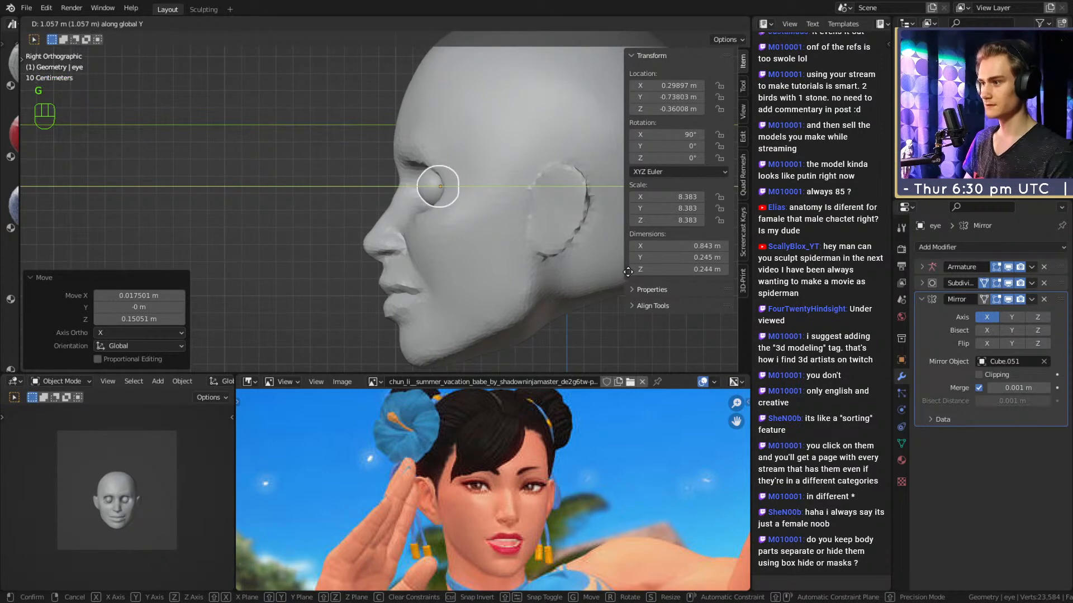
pyautogui.click(629, 275)
# Nudge the eye pair about 0.0056 m along Y, slightly deeper into the sockets.
pyautogui.keyDown('shift'); pyautogui.moveTo(477, 264); pyautogui.dragTo(420, 244, button='middle'); pyautogui.keyUp('shift')
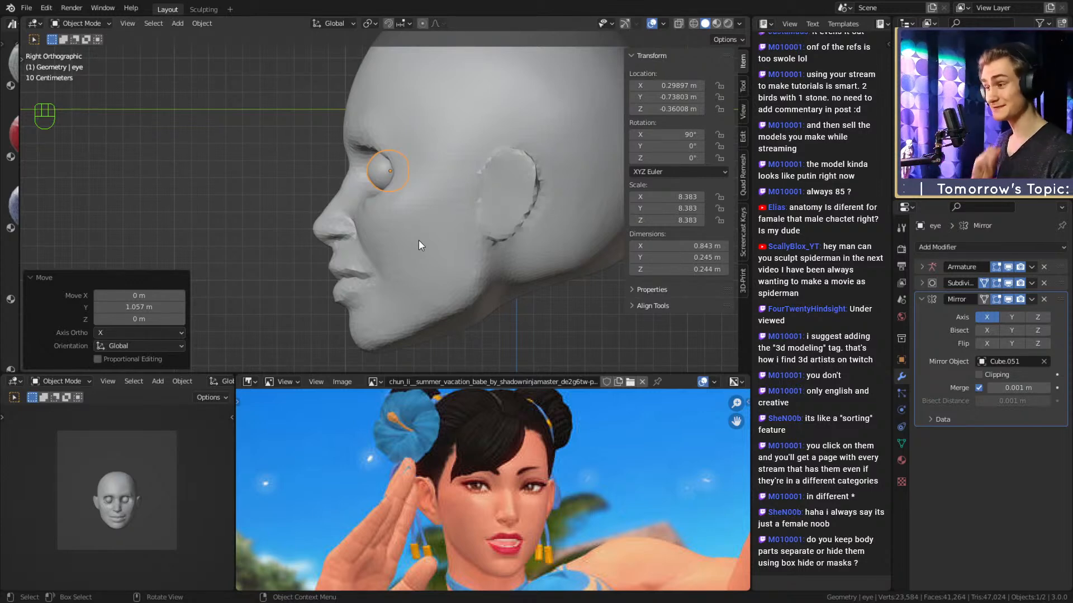
pyautogui.moveTo(367, 239); pyautogui.dragTo(417, 260, button='middle')
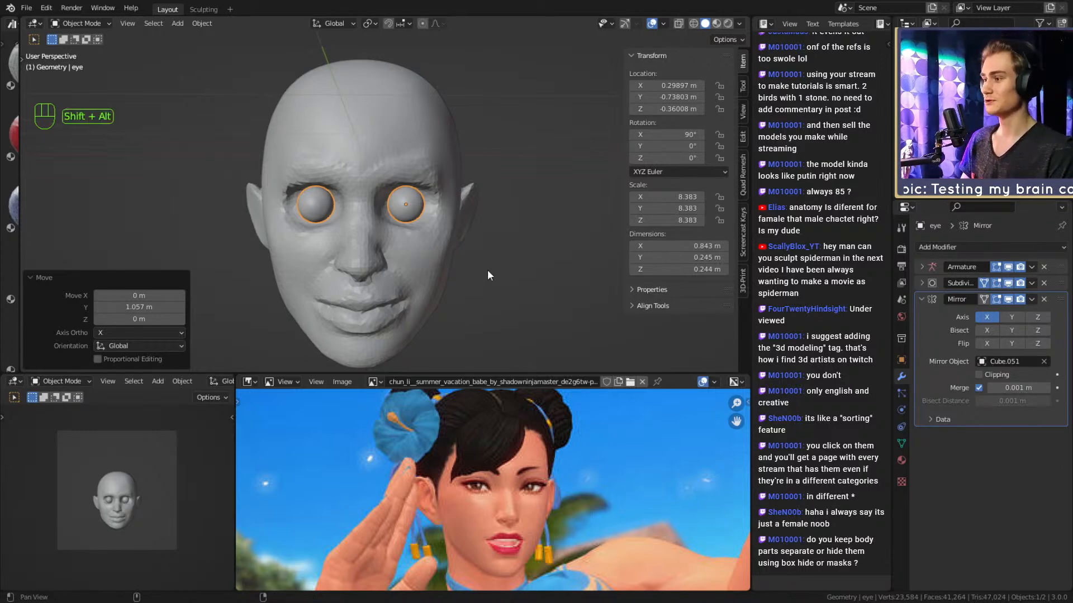
pyautogui.moveTo(487, 269); pyautogui.dragTo(450, 263, button='middle')
pyautogui.scroll(5, 450, 263)
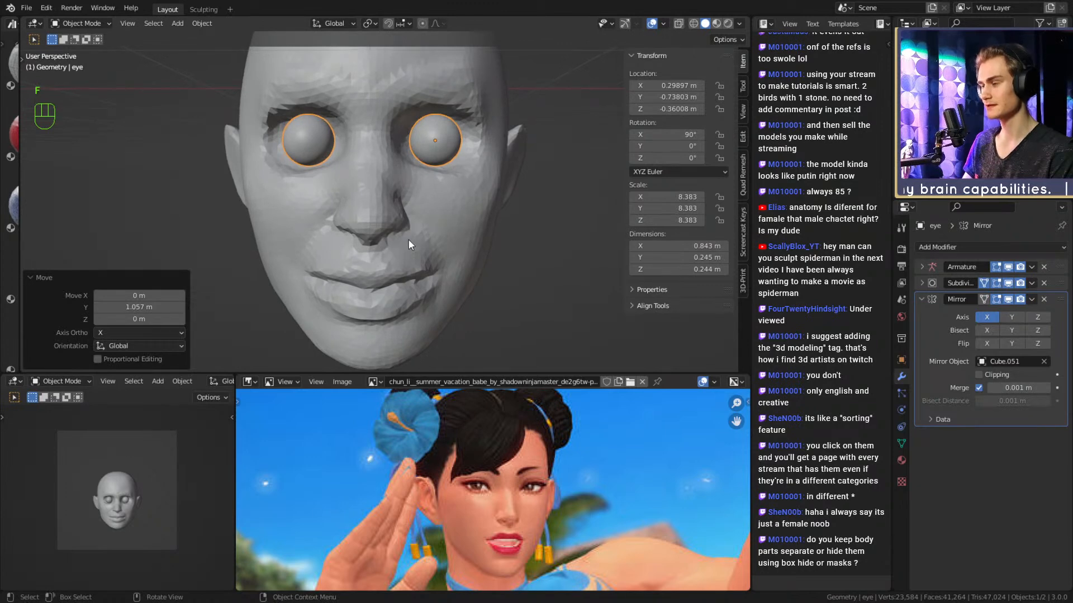
pyautogui.click(479, 226)
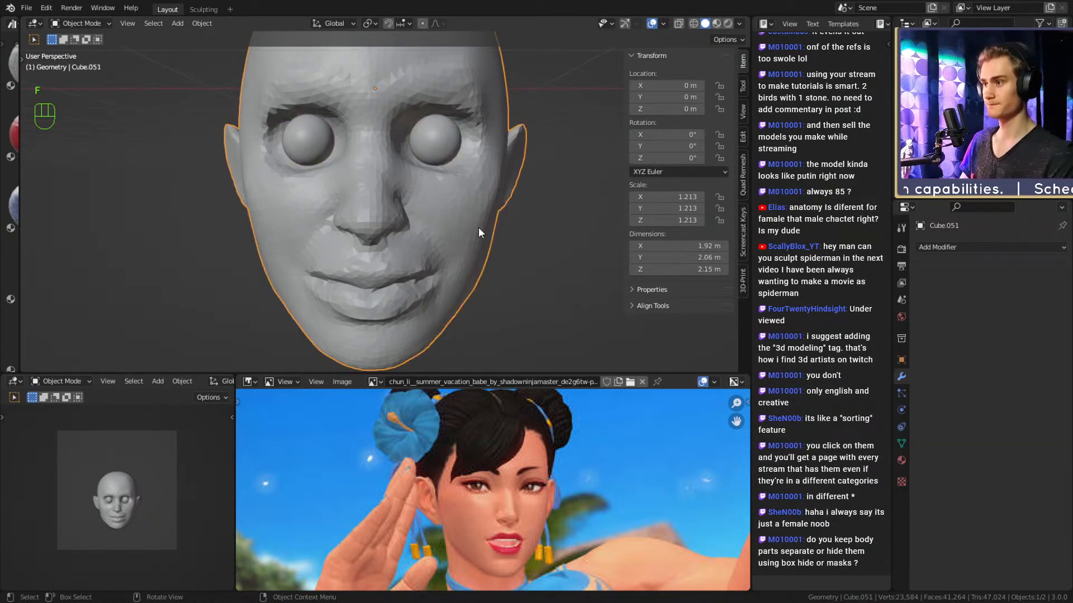
pyautogui.scroll(-4, 363, 219)
pyautogui.moveTo(496, 216); pyautogui.dragTo(391, 246, button='middle')
pyautogui.scroll(5, 364, 241)
pyautogui.click(385, 213)
pyautogui.scroll(3, 418, 252)
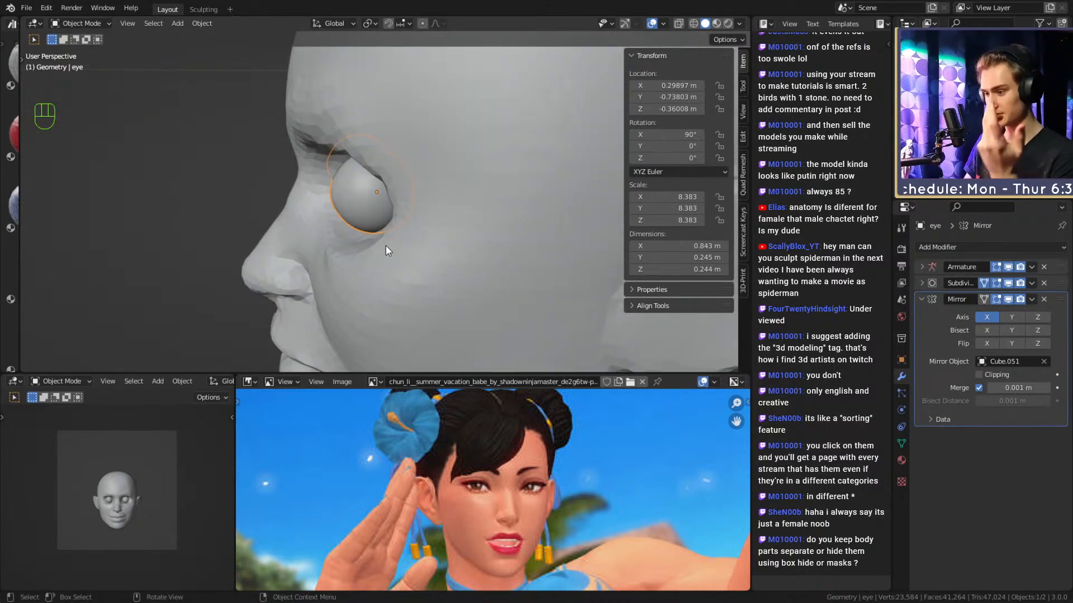
pyautogui.moveTo(443, 239); pyautogui.dragTo(489, 229, button='middle')
pyautogui.press('g')
pyautogui.press('x')
pyautogui.press('y')
pyautogui.click(470, 248)
# Show the hidden body part objects and examine the muscular figure from several sides.
pyautogui.scroll(-2, 444, 236)
pyautogui.scroll(-4, 488, 229)
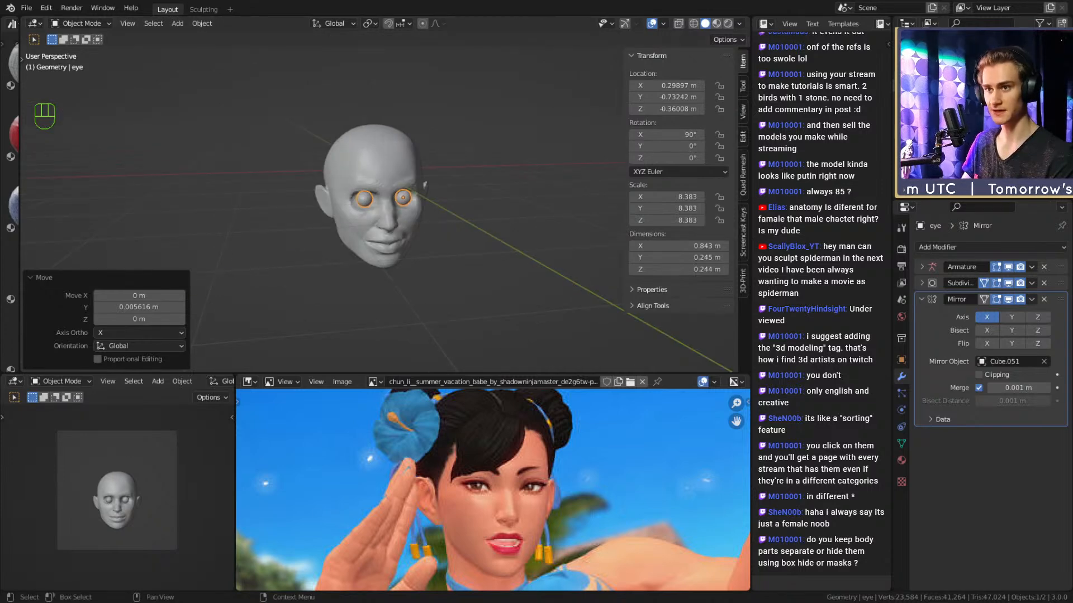
pyautogui.moveTo(1050, 73); pyautogui.dragTo(1050, 156)
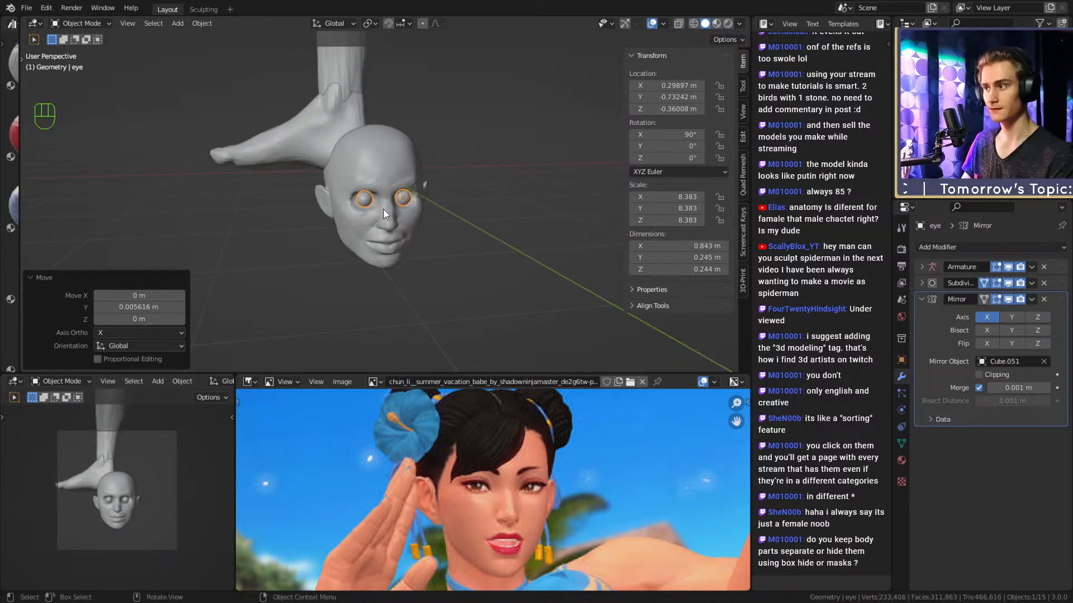
pyautogui.scroll(-7, 397, 206)
pyautogui.keyDown('shift'); pyautogui.moveTo(396, 207); pyautogui.dragTo(445, 262, button='middle'); pyautogui.keyUp('shift')
pyautogui.scroll(3, 445, 261)
pyautogui.keyDown('shift'); pyautogui.moveTo(445, 184); pyautogui.dragTo(507, 233, button='middle'); pyautogui.keyUp('shift')
pyautogui.scroll(-4, 434, 227)
pyautogui.scroll(4, 377, 254)
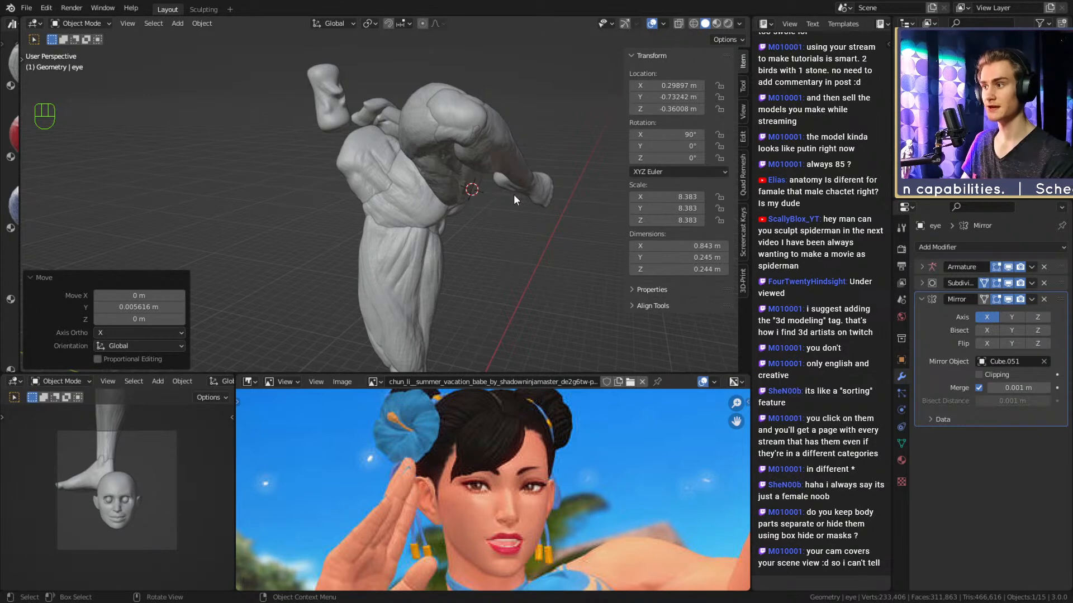
pyautogui.moveTo(514, 193)
pyautogui.mouseDown(button='middle')
pyautogui.moveTo(491, 201)
pyautogui.moveTo(535, 200)
pyautogui.moveTo(456, 183)
pyautogui.mouseUp(button='middle')
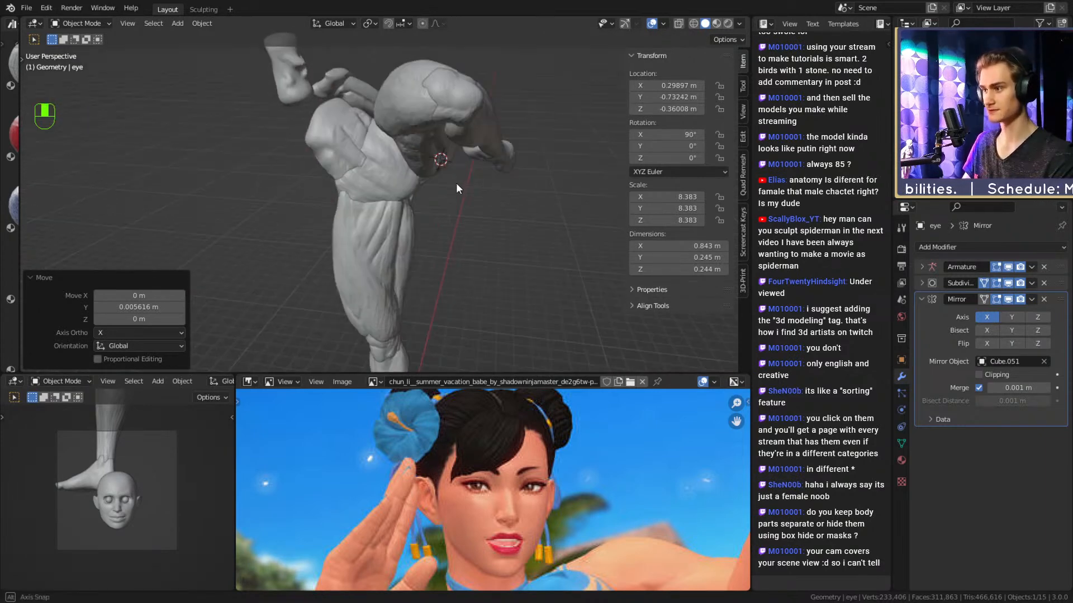
pyautogui.moveTo(417, 153); pyautogui.dragTo(453, 145, button='middle')
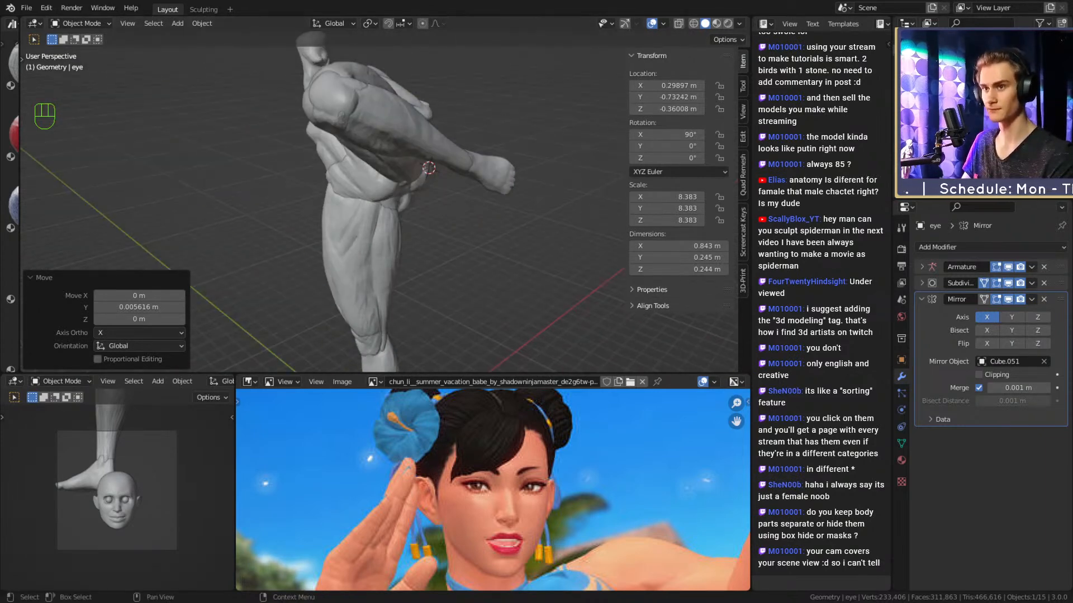
# Hide the body part objects again and frame the head, Cube.051.
pyautogui.moveTo(1050, 65); pyautogui.dragTo(1050, 179)
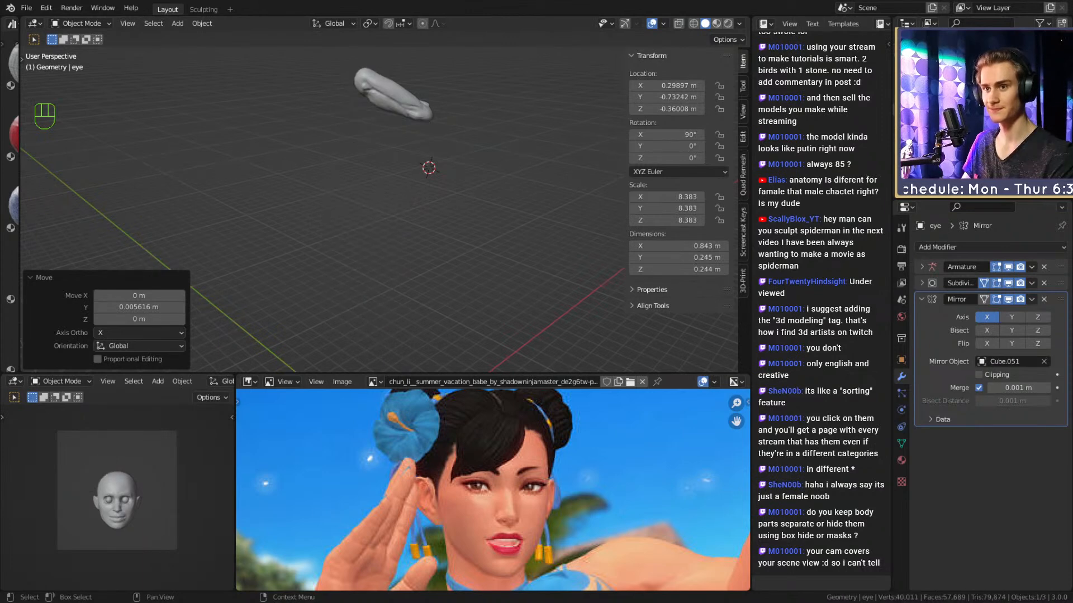
pyautogui.click(1050, 185)
pyautogui.keyDown('shift'); pyautogui.moveTo(487, 263); pyautogui.dragTo(483, 195, button='middle'); pyautogui.keyUp('shift')
pyautogui.moveTo(491, 190); pyautogui.dragTo(427, 162, button='middle')
pyautogui.keyDown('shift'); pyautogui.moveTo(452, 290); pyautogui.dragTo(436, 196, button='middle'); pyautogui.keyUp('shift')
pyautogui.scroll(4, 473, 212)
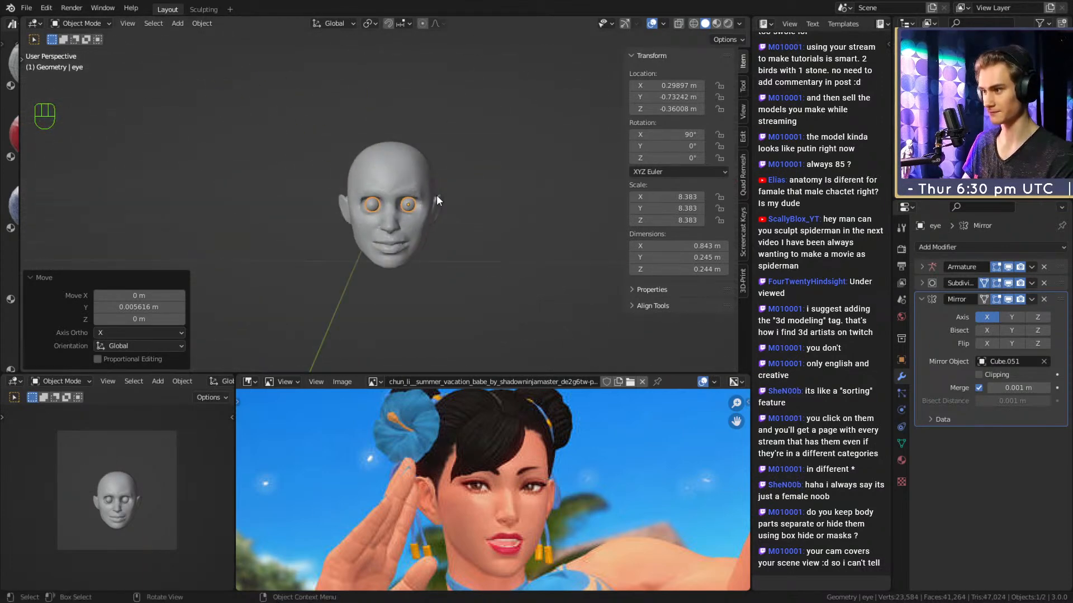
pyautogui.click(419, 173)
pyautogui.press('KP_Decimal')
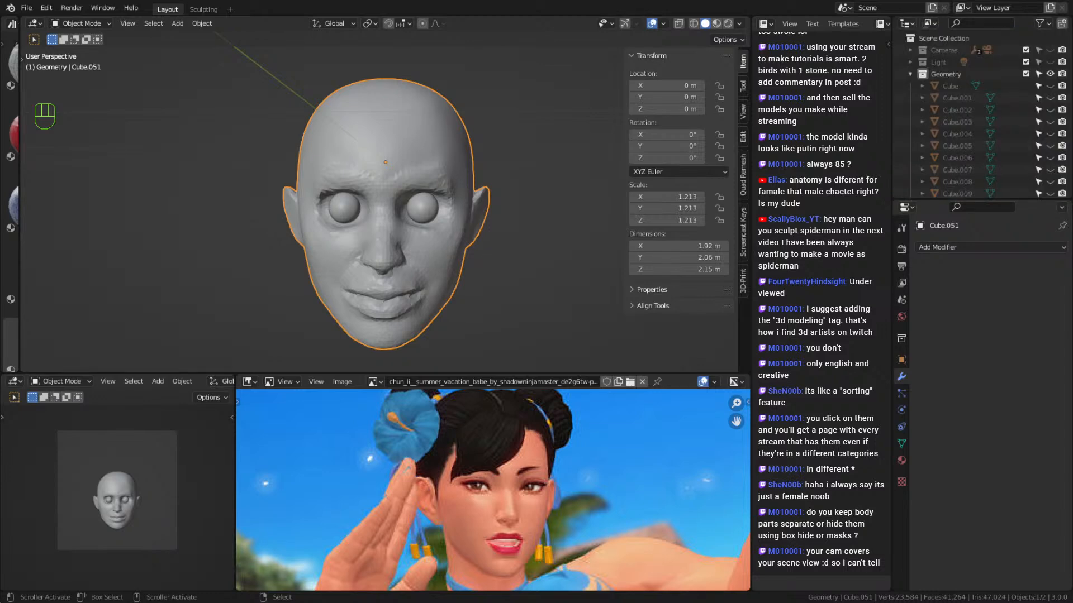
# Look through the Geometry collection's objects and show Cube to Cube.009 to view the body.
pyautogui.scroll(-10, 961, 101)
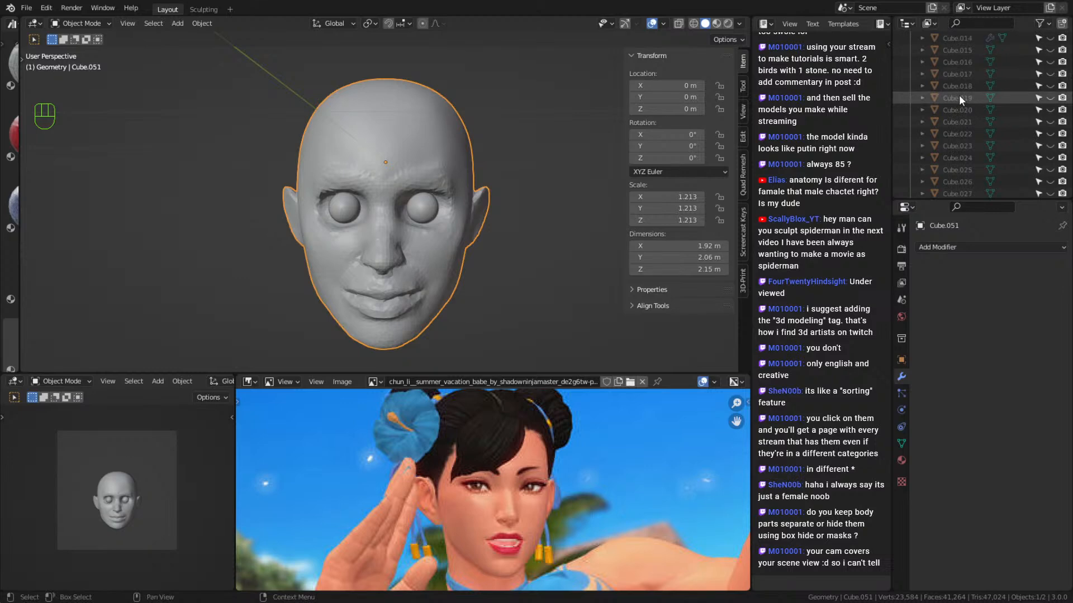
pyautogui.scroll(-6, 960, 97)
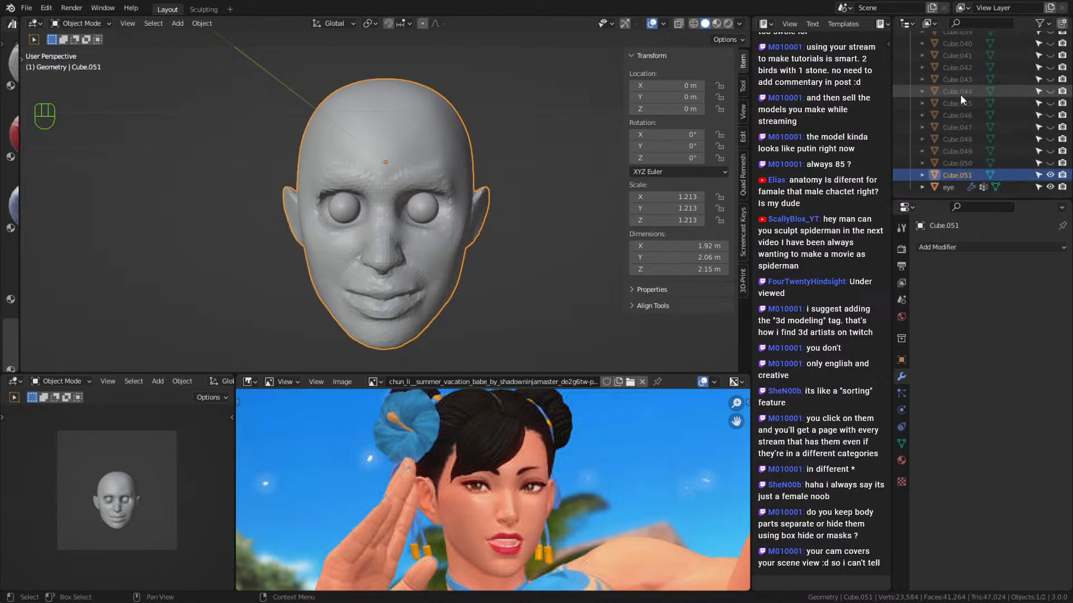
pyautogui.scroll(14, 960, 99)
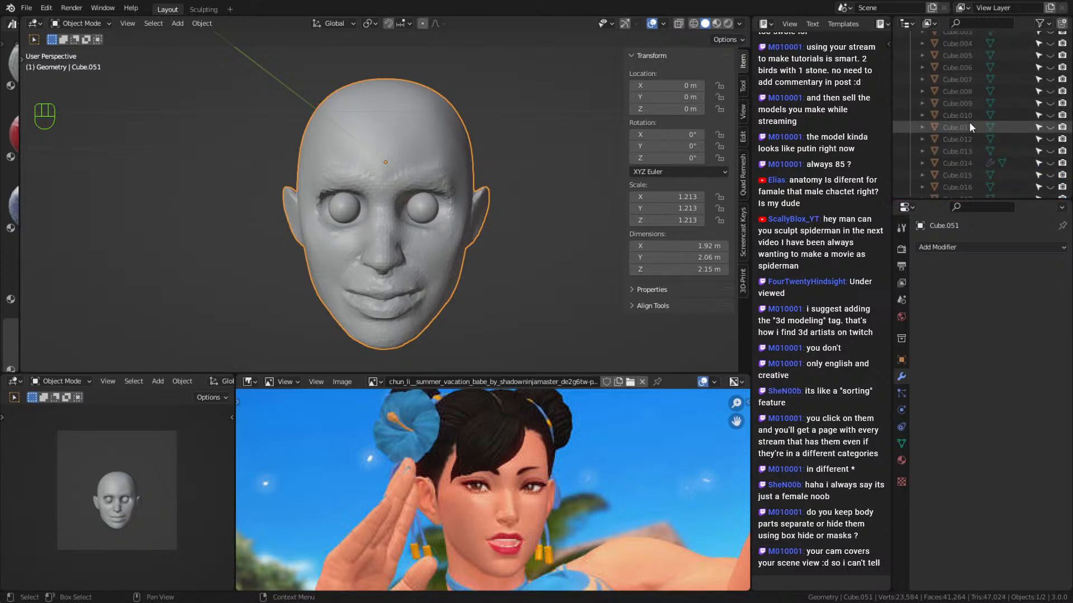
pyautogui.scroll(5, 969, 122)
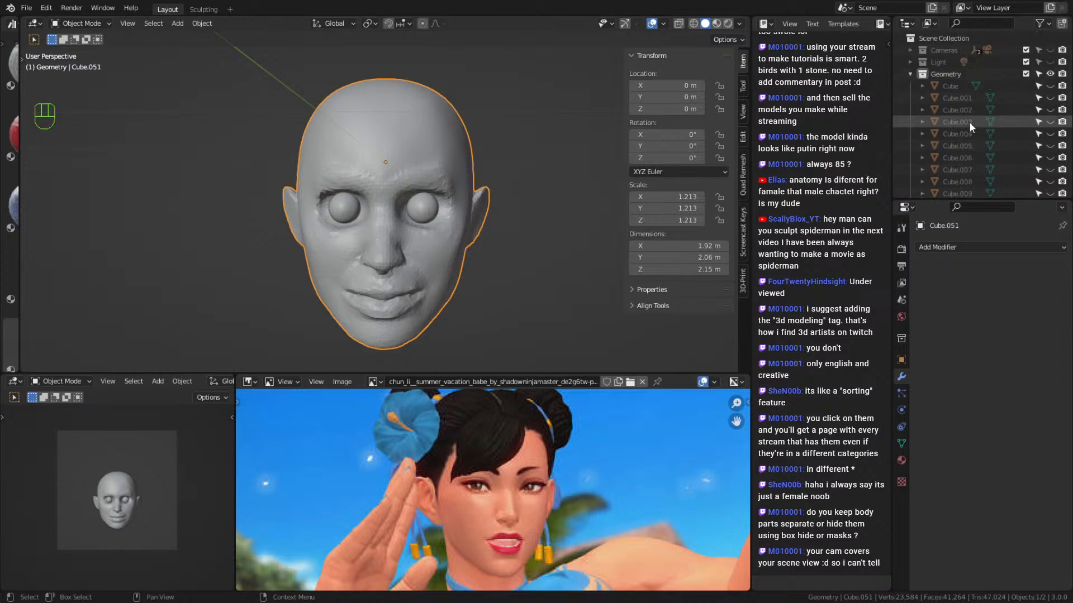
pyautogui.moveTo(1050, 86); pyautogui.dragTo(1050, 196)
pyautogui.scroll(-10, 494, 186)
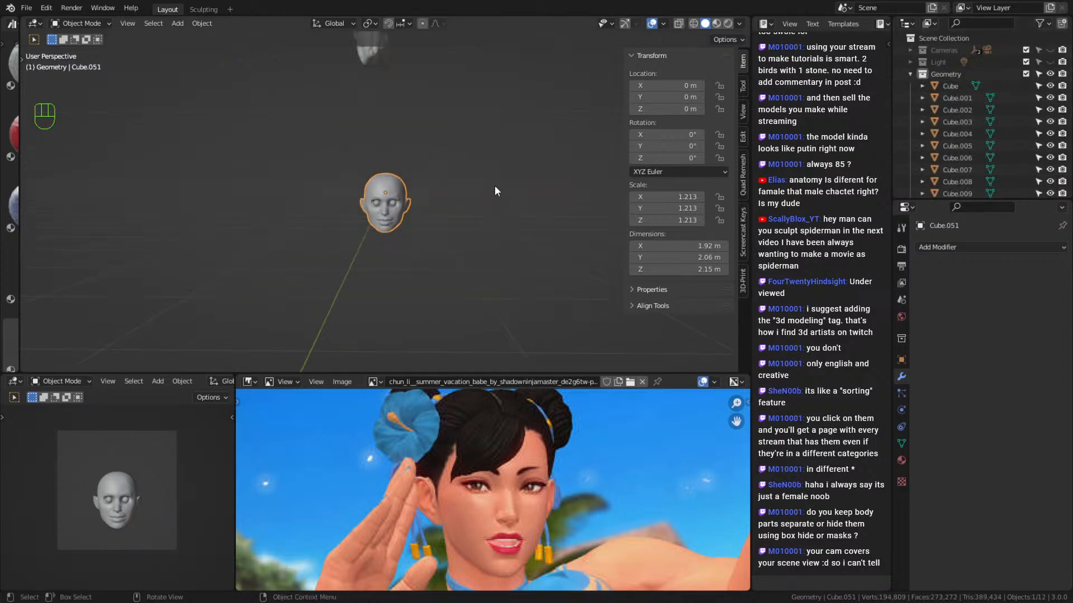
pyautogui.moveTo(495, 186); pyautogui.dragTo(413, 139, button='middle')
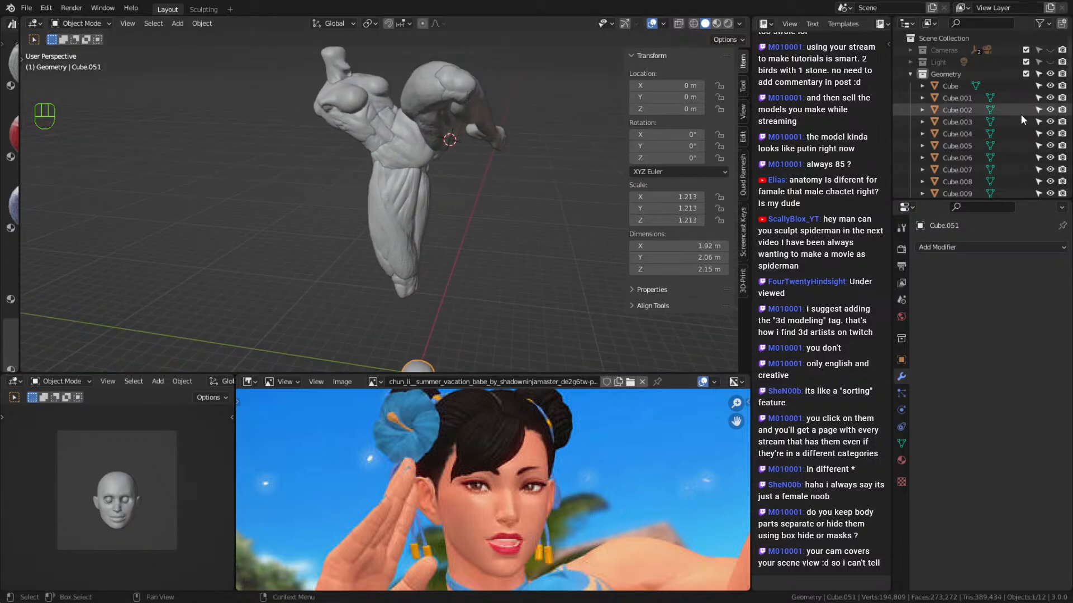
# Hide the objects Cube to Cube.009 again and frame the head.
pyautogui.moveTo(1050, 85); pyautogui.dragTo(1051, 181)
pyautogui.scroll(-3, 969, 105)
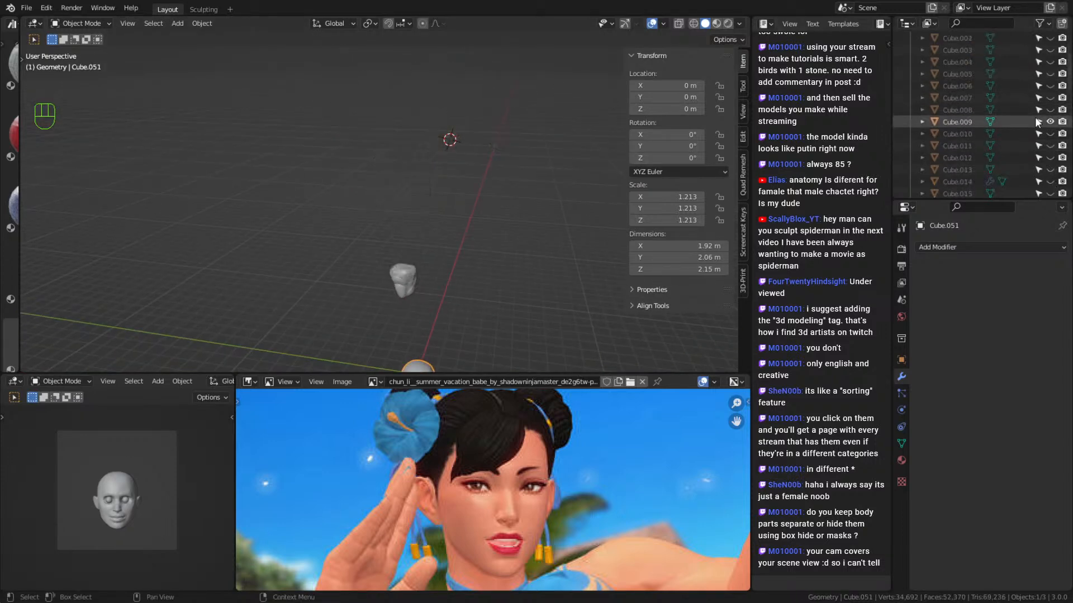
pyautogui.click(1050, 121)
pyautogui.moveTo(564, 313); pyautogui.dragTo(411, 225, button='middle')
pyautogui.scroll(6, 410, 231)
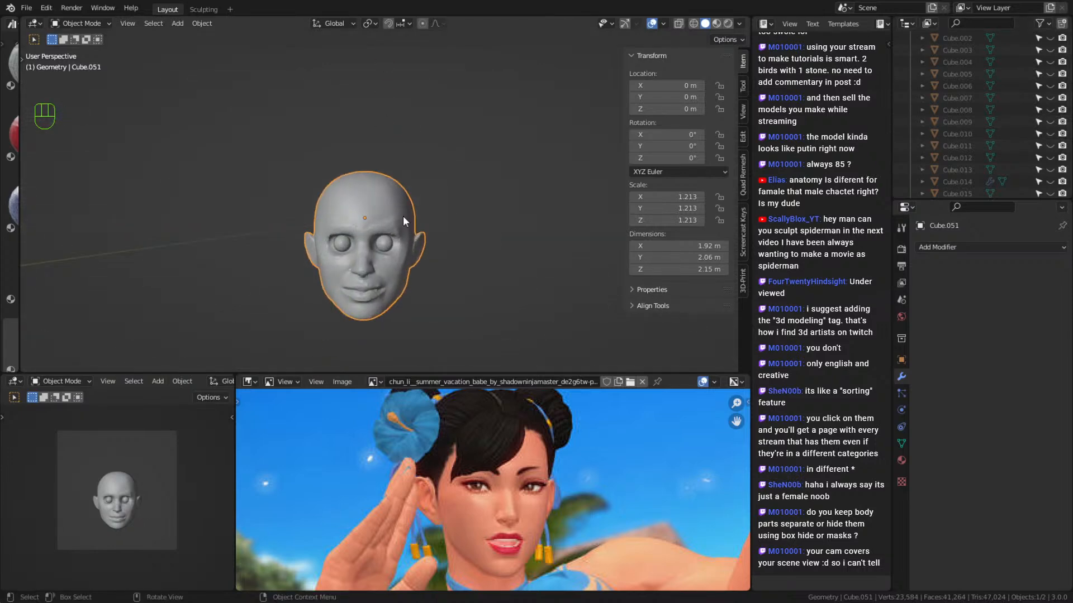
pyautogui.press('KP_Decimal')
pyautogui.moveTo(409, 194)
pyautogui.mouseDown(button='middle')
pyautogui.moveTo(497, 239)
pyautogui.moveTo(429, 244)
pyautogui.moveTo(410, 212)
pyautogui.moveTo(413, 226)
pyautogui.moveTo(419, 191)
pyautogui.moveTo(407, 190)
pyautogui.mouseUp(button='middle')
# Examine how the mirrored eyes sit in the head, near and from a distance.
pyautogui.click(380, 198)
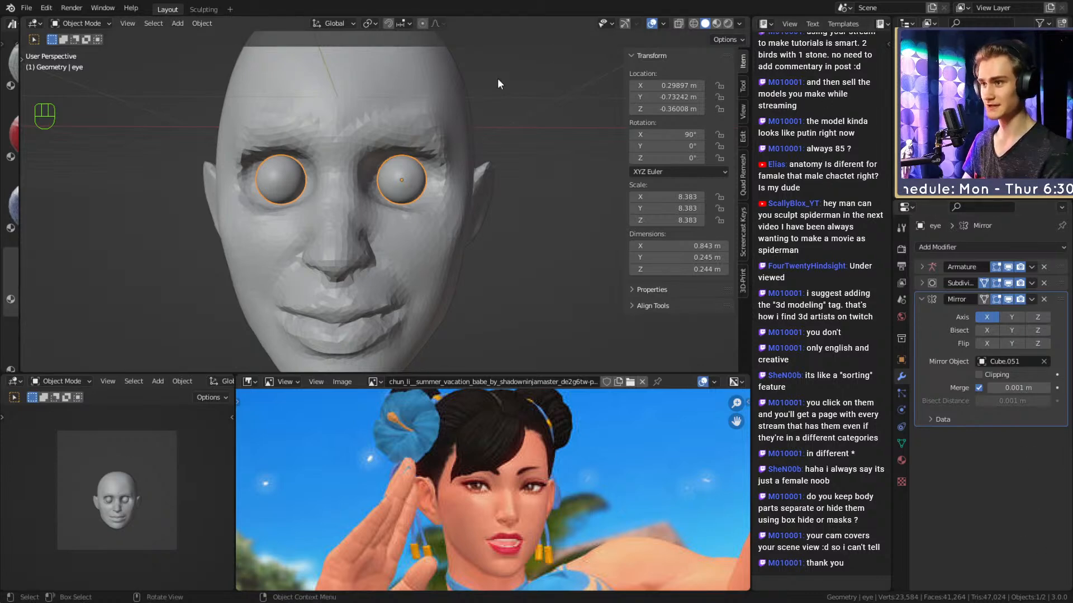
pyautogui.scroll(-8, 497, 212)
pyautogui.scroll(4, 438, 270)
pyautogui.keyDown('shift'); pyautogui.moveTo(418, 228); pyautogui.dragTo(402, 259, button='middle'); pyautogui.keyUp('shift')
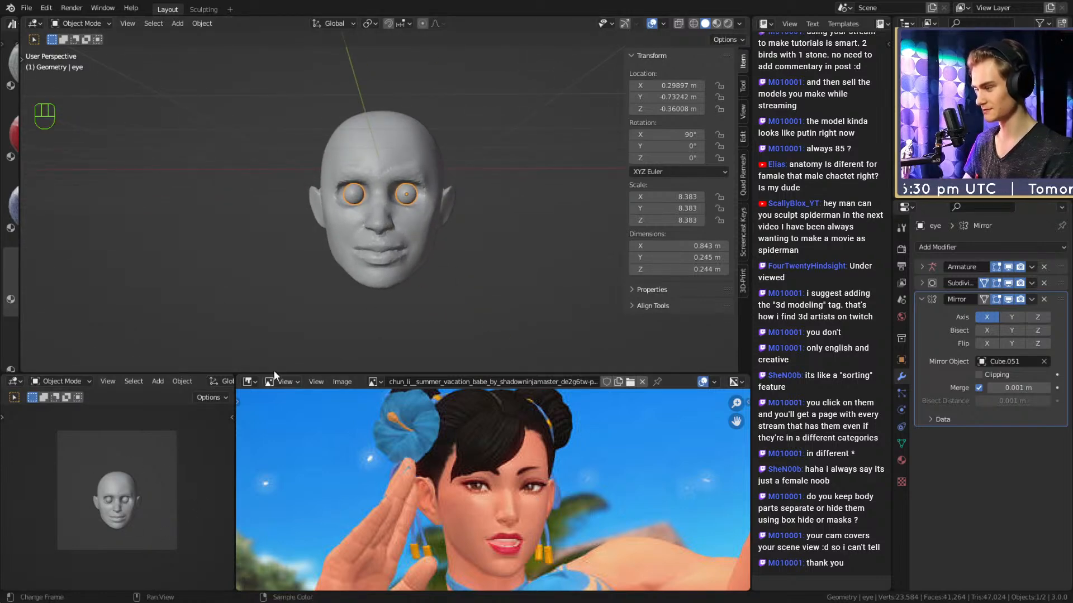
pyautogui.scroll(5, 397, 253)
pyautogui.moveTo(396, 271); pyautogui.dragTo(475, 230, button='middle')
pyautogui.click(558, 209)
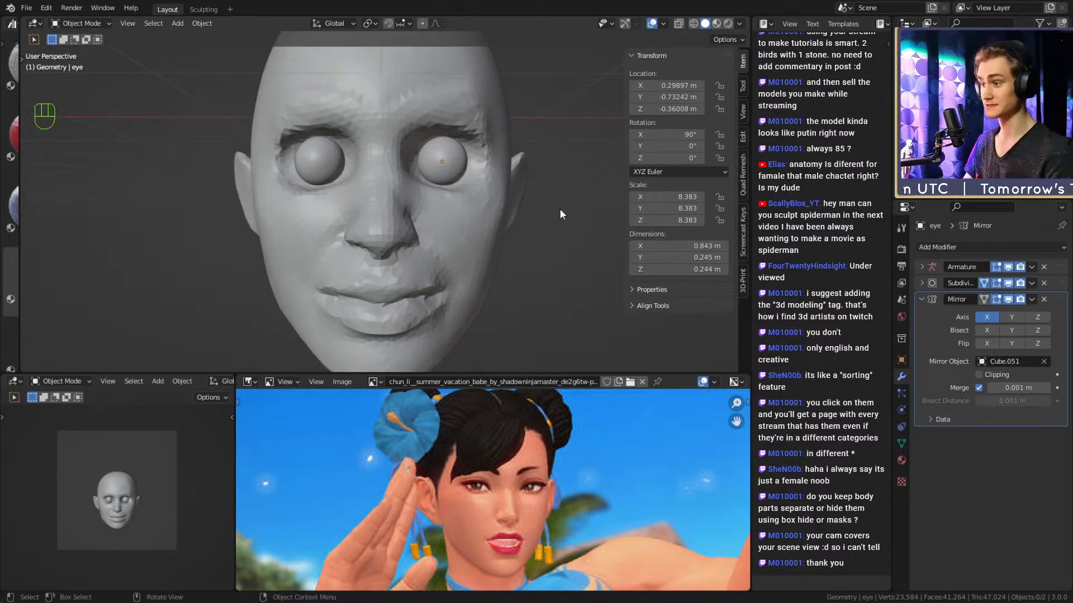
pyautogui.scroll(1, 496, 226)
# Select the head, Cube.051, and switch to the Sculpting workspace.
pyautogui.click(496, 226)
pyautogui.scroll(-5, 362, 162)
pyautogui.scroll(3, 384, 220)
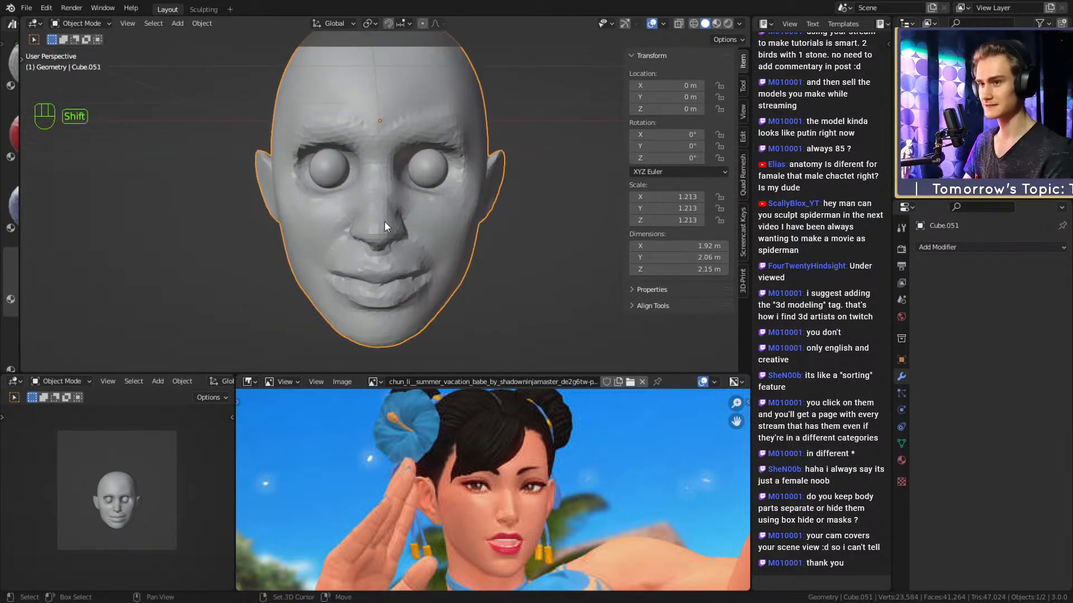
pyautogui.moveTo(384, 221); pyautogui.dragTo(334, 190, button='middle')
pyautogui.moveTo(419, 195); pyautogui.dragTo(463, 219, button='middle')
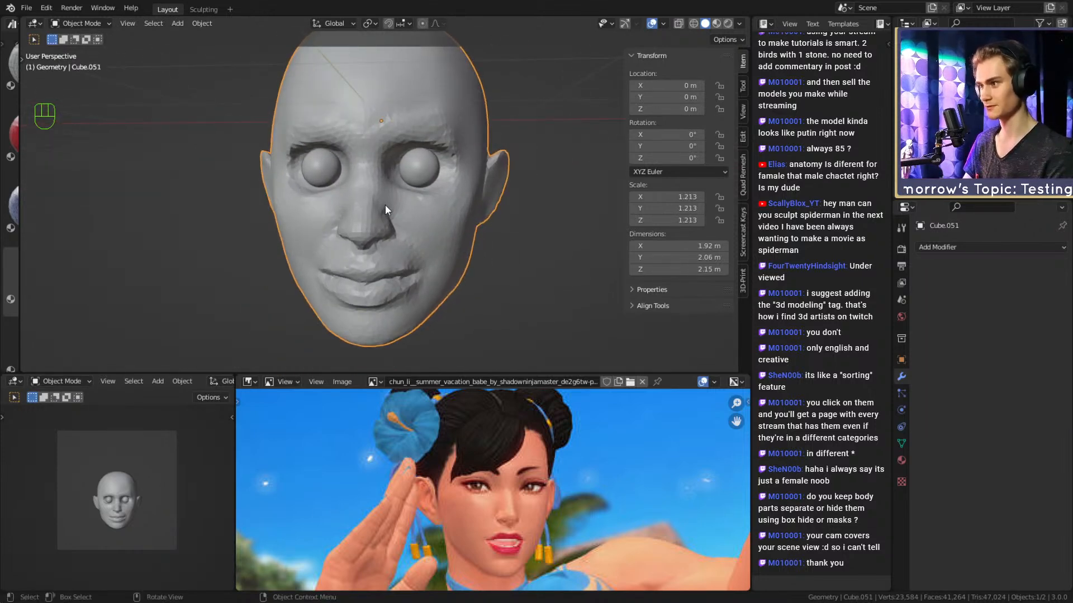
pyautogui.scroll(2, 390, 204)
pyautogui.click(203, 9)
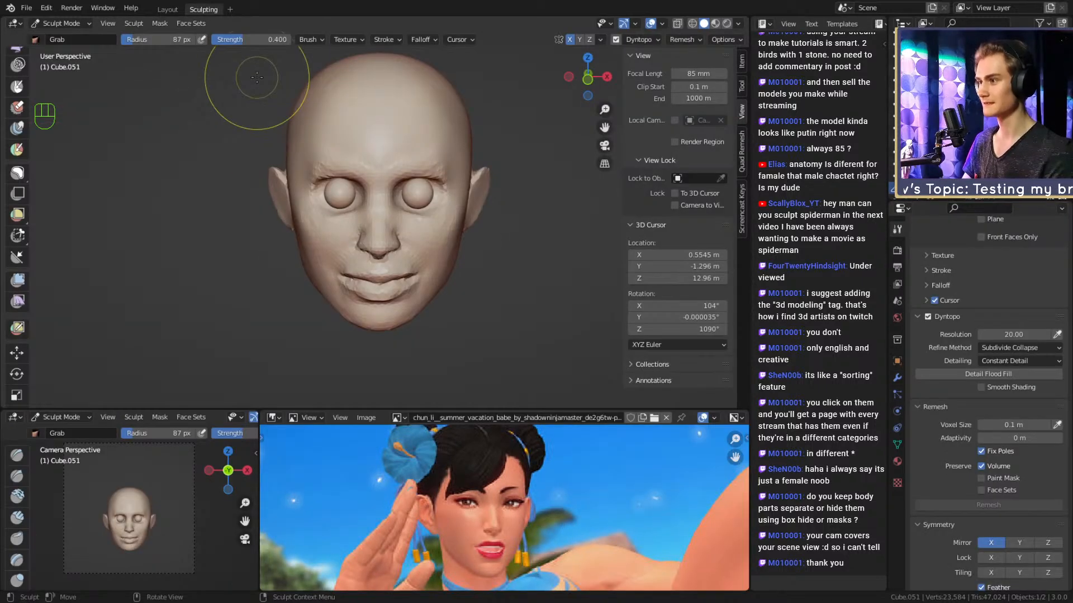
# Reshape the area around the eyes with the Grab brush, varying its radius for each adjustment.
pyautogui.moveTo(429, 269)
pyautogui.mouseDown(button='middle')
pyautogui.moveTo(423, 246)
pyautogui.moveTo(416, 269)
pyautogui.mouseUp(button='middle')
pyautogui.keyDown('ctrl'); pyautogui.moveTo(416, 269); pyautogui.dragTo(411, 235, button='middle'); pyautogui.keyUp('ctrl')
pyautogui.moveTo(411, 235); pyautogui.dragTo(395, 240, button='middle')
pyautogui.moveTo(394, 240)
pyautogui.keyDown('ctrl'); pyautogui.mouseDown(button='middle')
pyautogui.moveTo(385, 229)
pyautogui.moveTo(293, 254)
pyautogui.moveTo(319, 250)
pyautogui.mouseUp(button='middle'); pyautogui.keyUp('ctrl')
pyautogui.moveTo(319, 249)
pyautogui.keyDown('alt'); pyautogui.mouseDown()
pyautogui.moveTo(311, 244)
pyautogui.moveTo(330, 256)
pyautogui.moveTo(318, 237)
pyautogui.mouseUp(); pyautogui.keyUp('alt')
pyautogui.press('3')
pyautogui.press('f')
pyautogui.click(321, 246)
pyautogui.press('f')
pyautogui.click(315, 249)
pyautogui.press('f')
pyautogui.click(322, 249)
pyautogui.moveTo(318, 230)
pyautogui.keyDown('alt'); pyautogui.keyDown('shift'); pyautogui.mouseDown()
pyautogui.moveTo(337, 244)
pyautogui.moveTo(334, 223)
pyautogui.mouseUp(); pyautogui.keyUp('shift'); pyautogui.keyUp('alt')
pyautogui.press('f')
pyautogui.press('f')
pyautogui.click(339, 220)
pyautogui.press('f')
pyautogui.click(330, 252)
pyautogui.press('f')
pyautogui.press('f')
pyautogui.click(309, 245)
pyautogui.moveTo(311, 244)
pyautogui.mouseDown(button='middle')
pyautogui.moveTo(359, 239)
pyautogui.moveTo(400, 276)
pyautogui.moveTo(356, 253)
pyautogui.moveTo(350, 271)
pyautogui.mouseUp(button='middle')
pyautogui.press('f')
pyautogui.click(364, 216)
pyautogui.scroll(-5, 396, 273)
pyautogui.keyDown('shift'); pyautogui.moveTo(425, 227); pyautogui.dragTo(404, 239, button='middle'); pyautogui.keyUp('shift')
# Set the Grab brush radius to 148 px and pull the brow area above the eye slightly upward.
pyautogui.press('3')
pyautogui.press('f')
pyautogui.click(455, 212)
pyautogui.moveTo(379, 194); pyautogui.dragTo(377, 181)
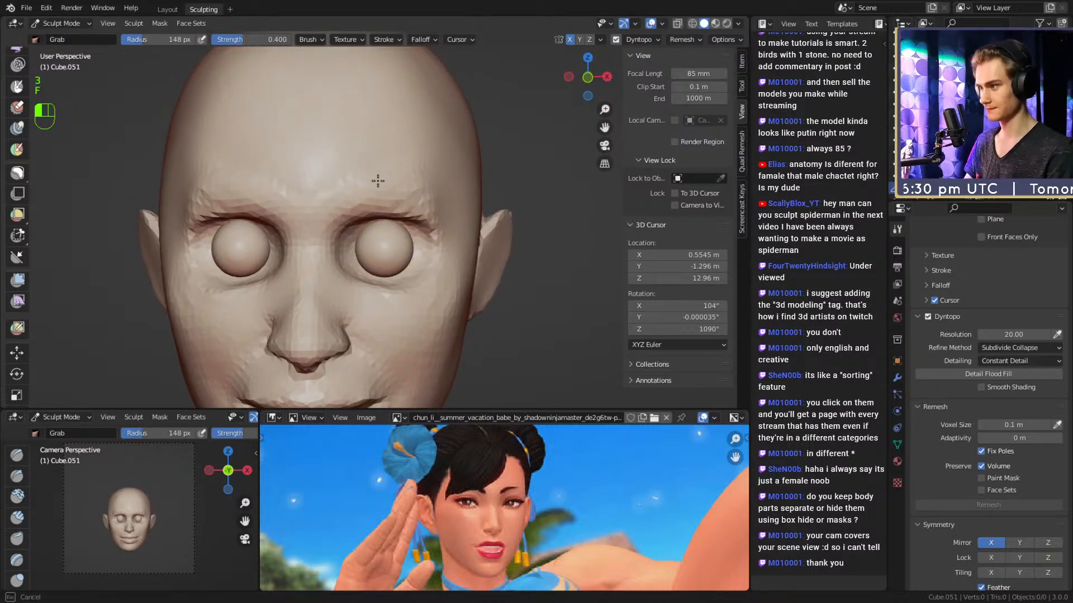
# Reduce the Grab brush radius to 78 px and pull the skin beside the eye's outer corner upward.
pyautogui.press('f')
pyautogui.click(403, 193)
pyautogui.moveTo(402, 192)
pyautogui.mouseDown(button='middle')
pyautogui.moveTo(358, 223)
pyautogui.moveTo(445, 268)
pyautogui.mouseUp(button='middle')
pyautogui.moveTo(450, 317)
pyautogui.keyDown('alt'); pyautogui.keyDown('shift'); pyautogui.mouseDown(button='middle')
pyautogui.moveTo(393, 280)
pyautogui.moveTo(422, 248)
pyautogui.mouseUp(button='middle'); pyautogui.keyUp('shift'); pyautogui.keyUp('alt')
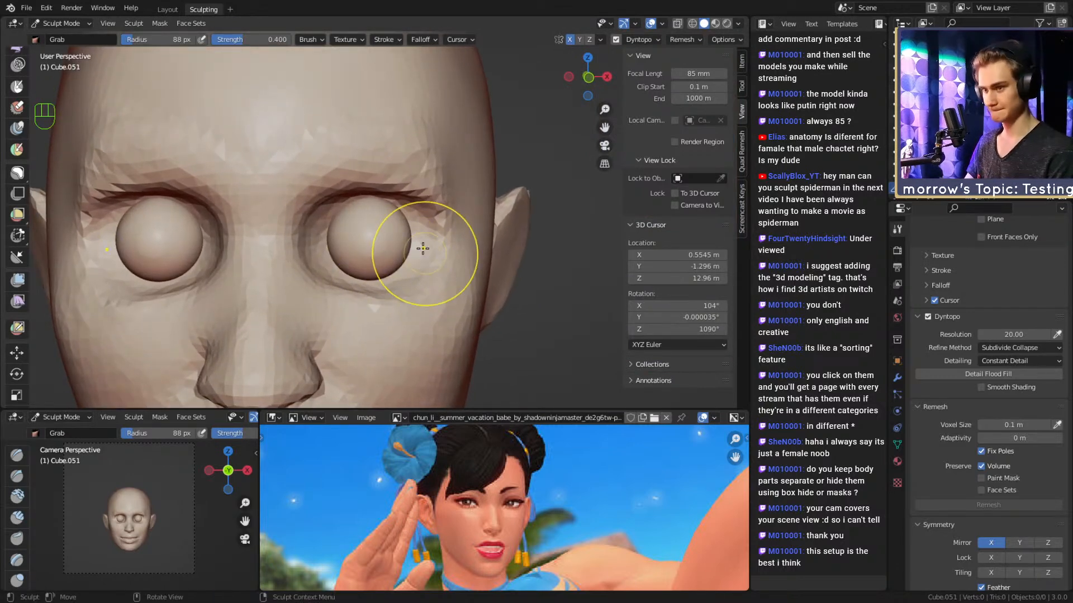
pyautogui.press('f')
pyautogui.click(459, 246)
pyautogui.press('f')
pyautogui.click(454, 252)
pyautogui.moveTo(455, 251); pyautogui.dragTo(458, 238)
# Set the Grab brush to full strength, 1.000, with a radius of 61 px.
pyautogui.moveTo(482, 211)
pyautogui.keyDown('ctrl'); pyautogui.mouseDown(button='middle')
pyautogui.moveTo(436, 259)
pyautogui.moveTo(418, 221)
pyautogui.mouseUp(button='middle'); pyautogui.keyUp('ctrl')
pyautogui.scroll(2, 408, 228)
pyautogui.hotkey('shift', 'f')
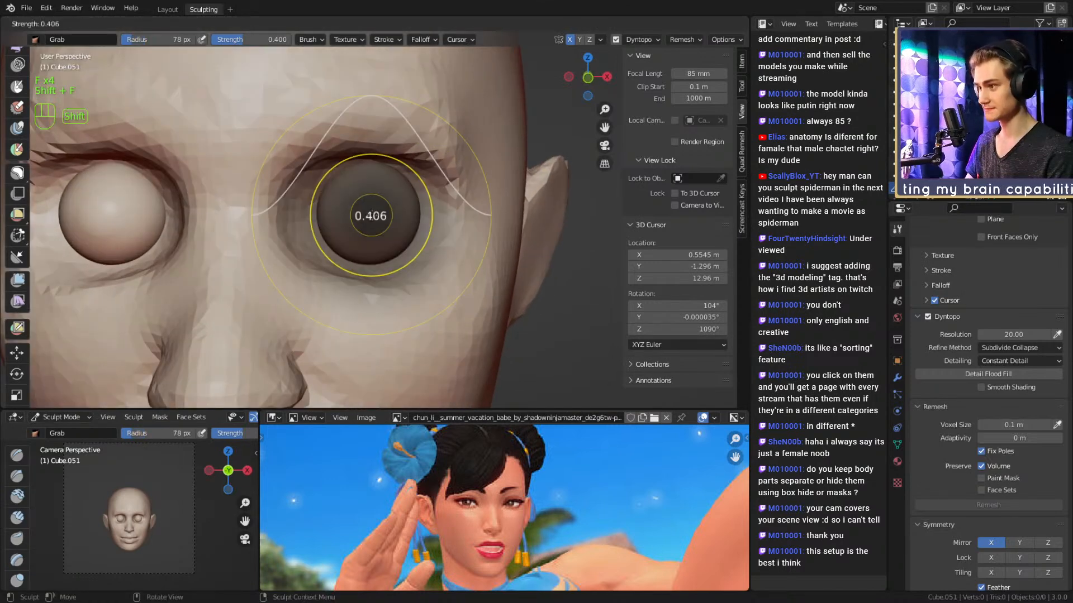
pyautogui.click(404, 225)
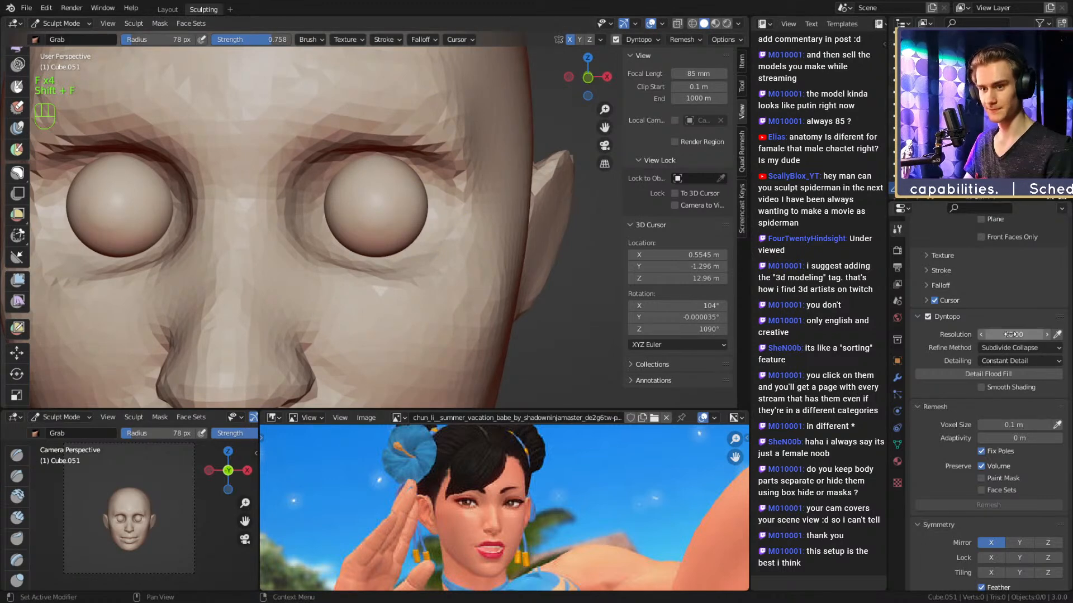
pyautogui.hotkey('shift', 'f')
pyautogui.click(388, 209)
pyautogui.press('f')
pyautogui.click(395, 197)
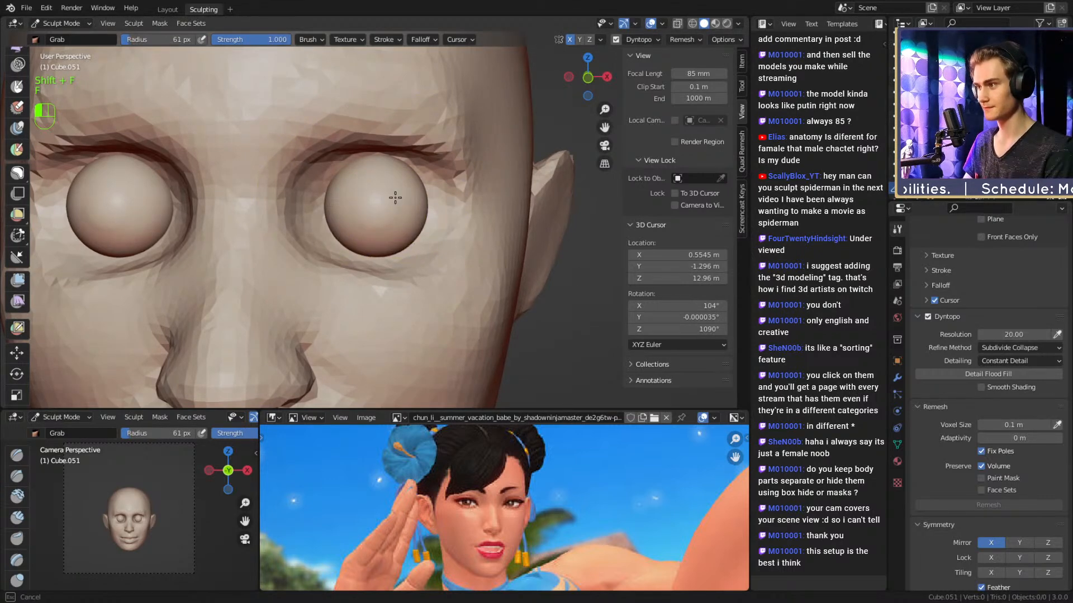
# Build up eyelid mass around and over the eyeballs with the Clay Strips brush, varying its radius between 35 and 63 px.
pyautogui.press('1')
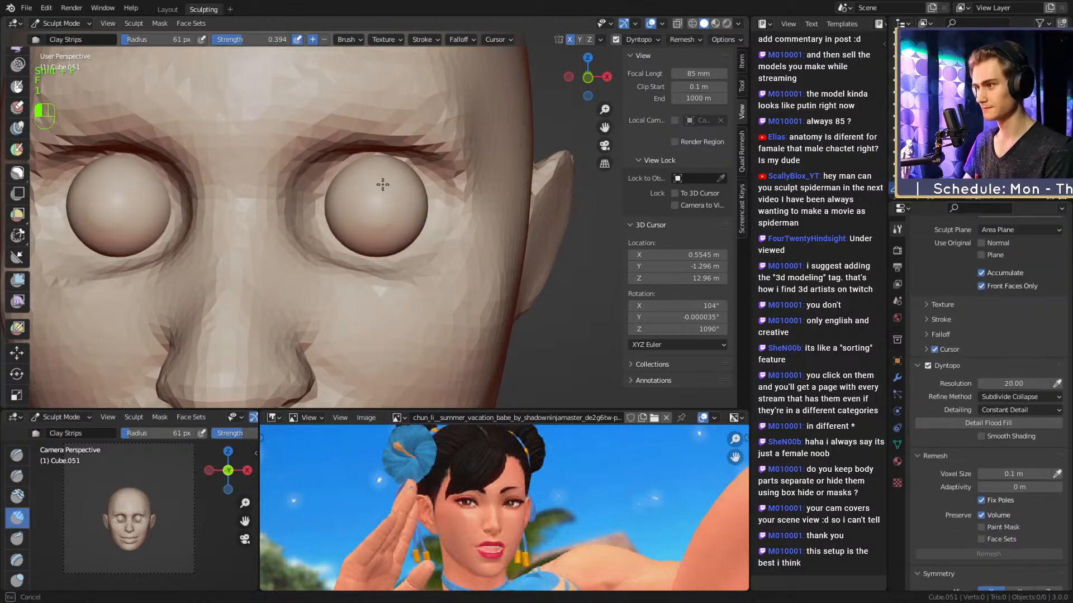
pyautogui.press('f')
pyautogui.click(412, 202)
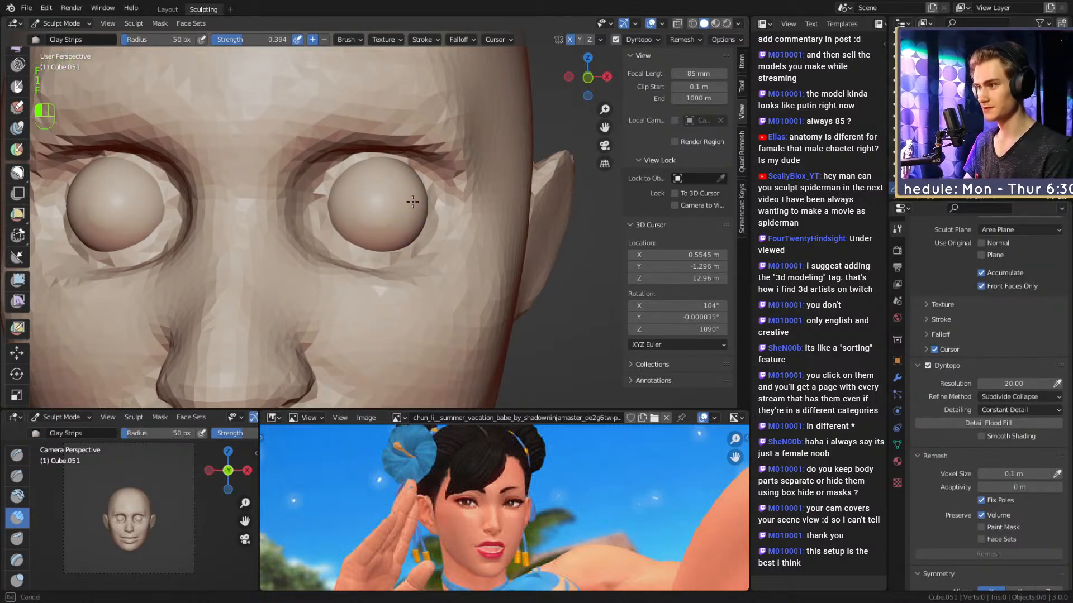
pyautogui.moveTo(362, 216); pyautogui.dragTo(382, 228)
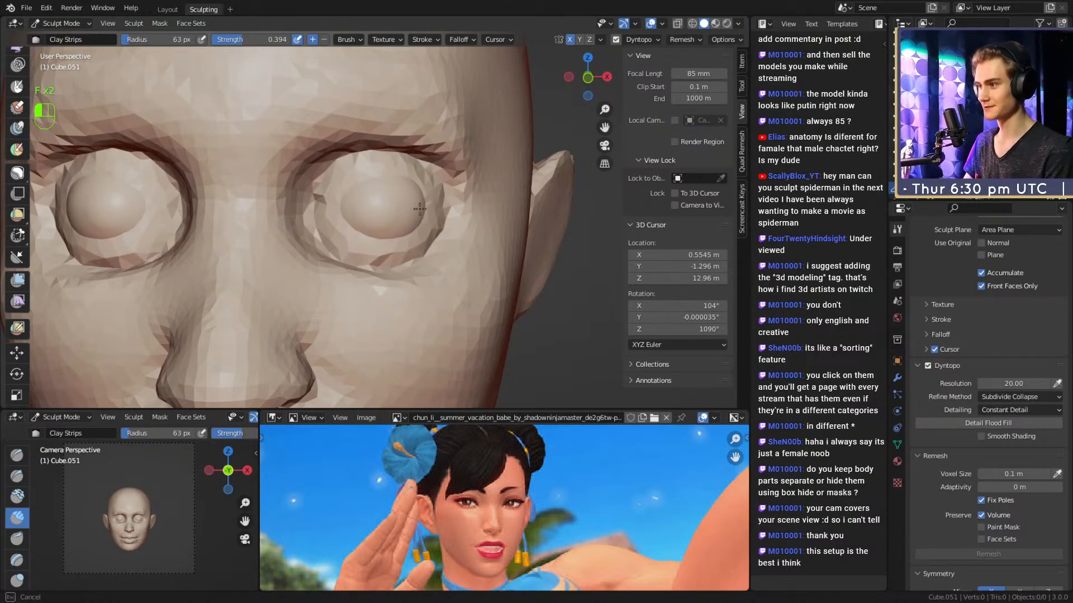
pyautogui.press('f')
pyautogui.click(399, 194)
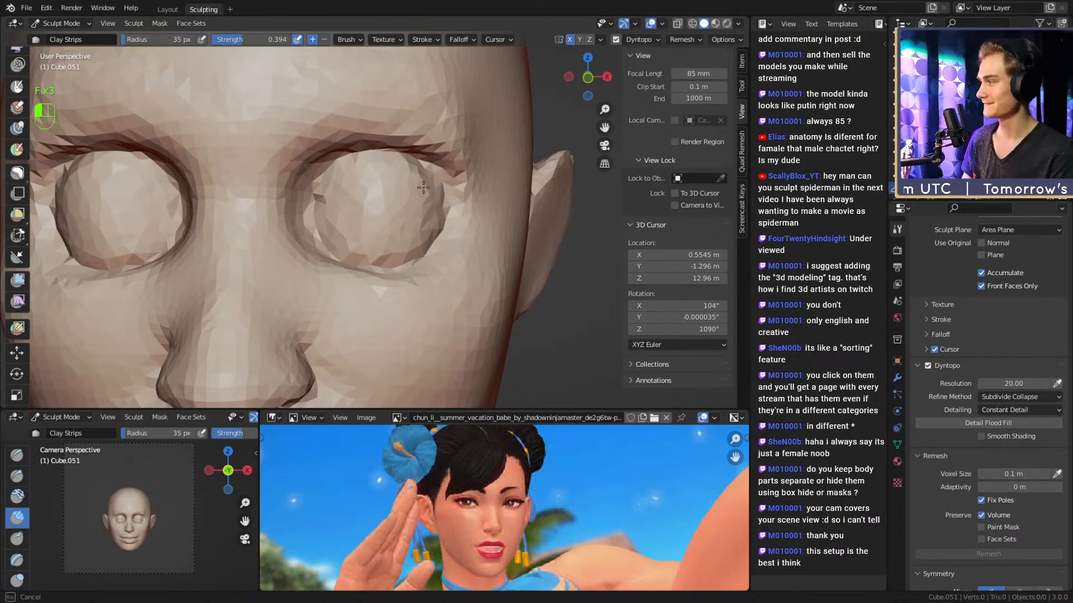
pyautogui.moveTo(359, 195); pyautogui.dragTo(385, 208)
# Set the Clay Strips radius to 49 px and fill the gaps between the covered eyeball and the socket.
pyautogui.moveTo(391, 212)
pyautogui.mouseDown(button='middle')
pyautogui.moveTo(405, 218)
pyautogui.moveTo(341, 223)
pyautogui.moveTo(392, 225)
pyautogui.moveTo(438, 210)
pyautogui.mouseUp(button='middle')
pyautogui.moveTo(439, 210)
pyautogui.keyDown('ctrl'); pyautogui.mouseDown(button='middle')
pyautogui.moveTo(441, 190)
pyautogui.moveTo(412, 232)
pyautogui.moveTo(390, 239)
pyautogui.moveTo(407, 211)
pyautogui.moveTo(406, 232)
pyautogui.moveTo(397, 223)
pyautogui.moveTo(406, 234)
pyautogui.mouseUp(button='middle'); pyautogui.keyUp('ctrl')
pyautogui.press('f')
pyautogui.press('f')
pyautogui.click(379, 223)
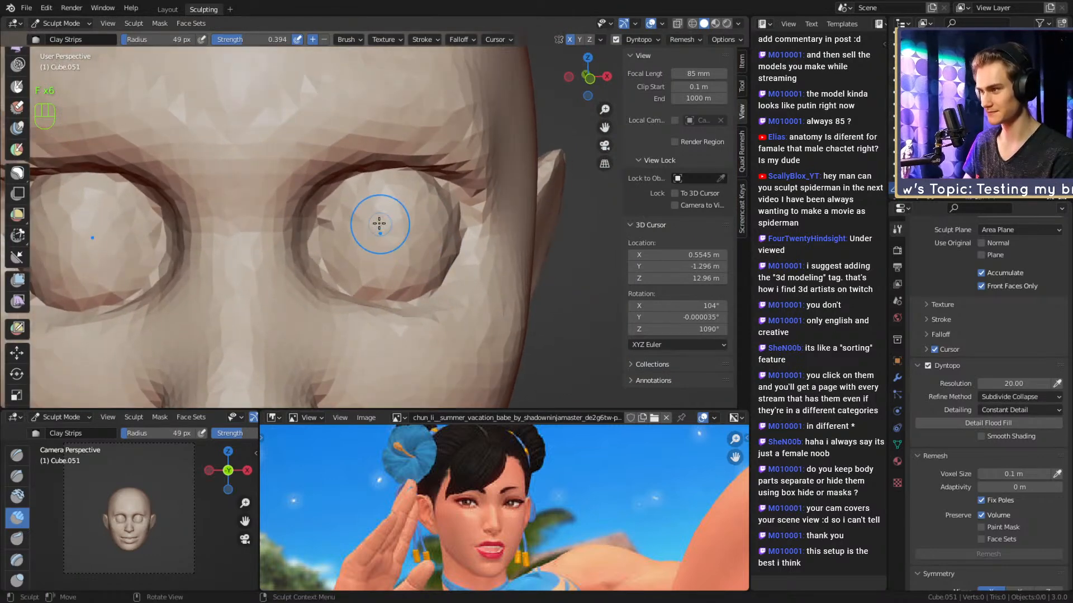
pyautogui.moveTo(356, 207)
pyautogui.mouseDown(button='middle')
pyautogui.moveTo(393, 226)
pyautogui.moveTo(400, 245)
pyautogui.moveTo(440, 234)
pyautogui.mouseUp(button='middle')
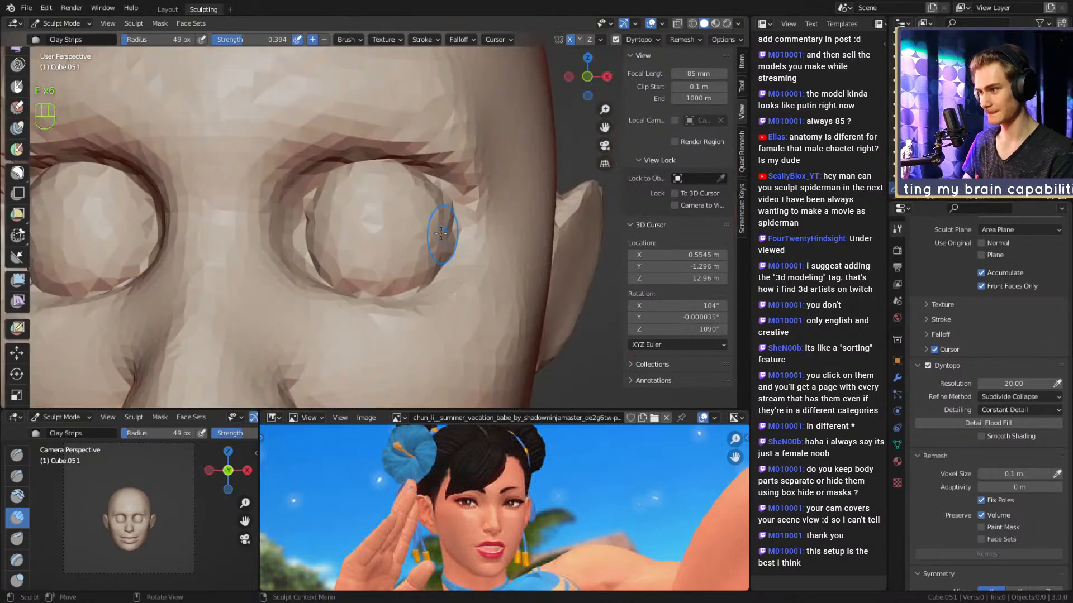
pyautogui.moveTo(338, 235); pyautogui.dragTo(342, 238)
pyautogui.moveTo(391, 235)
pyautogui.keyDown('ctrl'); pyautogui.mouseDown(button='middle')
pyautogui.moveTo(441, 254)
pyautogui.moveTo(395, 251)
pyautogui.moveTo(463, 248)
pyautogui.mouseUp(button='middle'); pyautogui.keyUp('ctrl')
pyautogui.moveTo(464, 249)
pyautogui.keyDown('ctrl'); pyautogui.mouseDown(button='middle')
pyautogui.moveTo(469, 229)
pyautogui.moveTo(432, 228)
pyautogui.mouseUp(button='middle'); pyautogui.keyUp('ctrl')
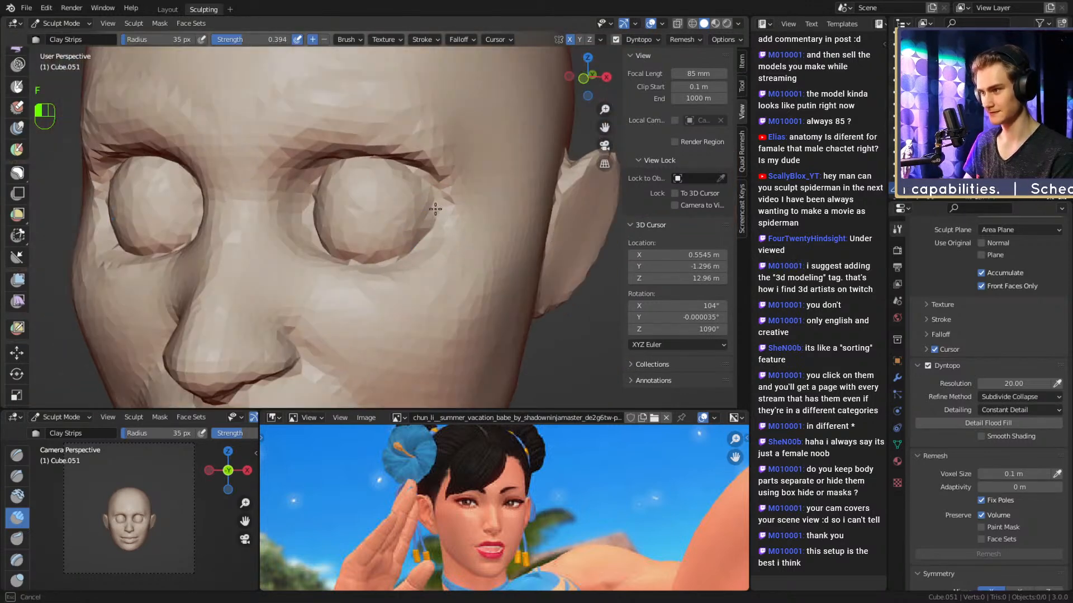
# Reduce the Clay Strips radius to 34 px and fill in the inner and outer corners of the eye.
pyautogui.press('f')
pyautogui.click(431, 228)
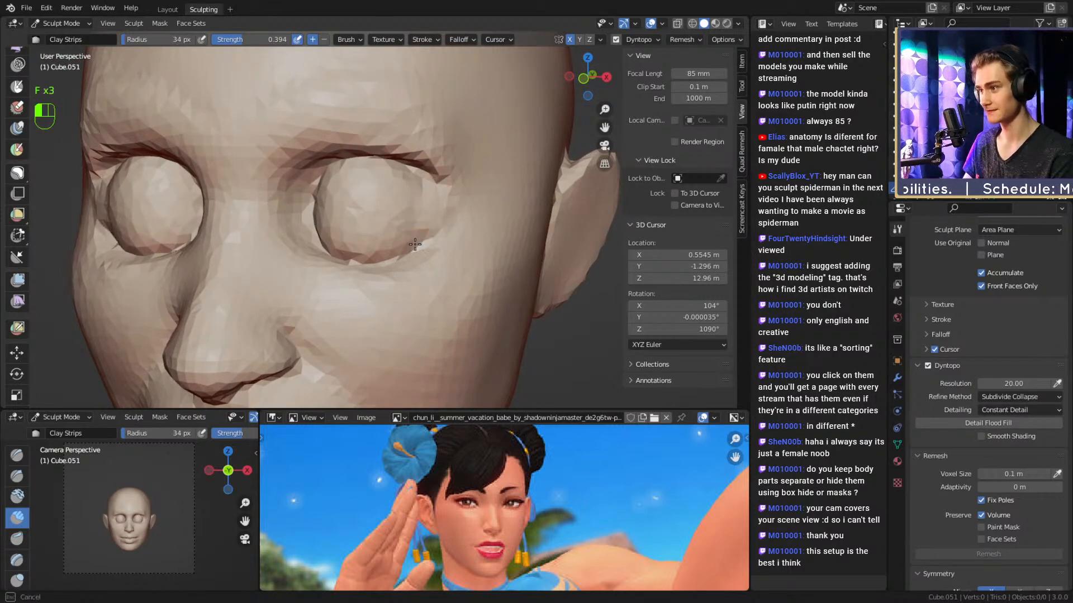
pyautogui.keyDown('alt'); pyautogui.moveTo(414, 244); pyautogui.dragTo(424, 224, button='middle'); pyautogui.keyUp('alt')
pyautogui.moveTo(335, 215); pyautogui.dragTo(334, 207, button='middle')
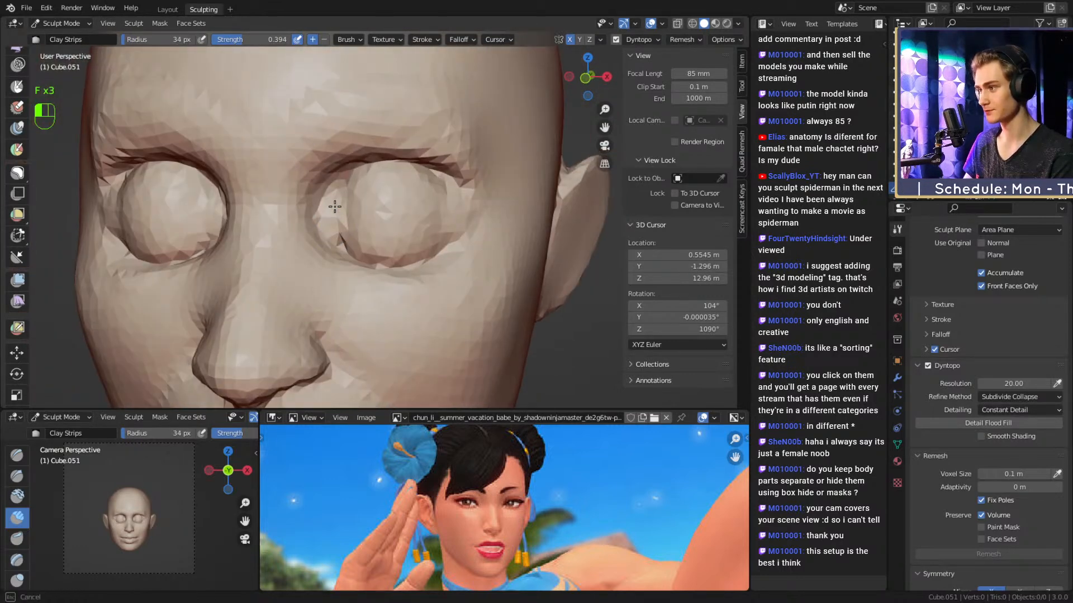
pyautogui.moveTo(357, 241)
pyautogui.keyDown('alt'); pyautogui.mouseDown()
pyautogui.moveTo(391, 218)
pyautogui.moveTo(421, 256)
pyautogui.moveTo(407, 285)
pyautogui.moveTo(448, 216)
pyautogui.moveTo(402, 259)
pyautogui.moveTo(395, 223)
pyautogui.moveTo(357, 232)
pyautogui.moveTo(365, 231)
pyautogui.mouseUp(); pyautogui.keyUp('alt')
# Carve the upper lid line across the eye with the Crease brush at strength 0.879 and a radius of 40 px.
pyautogui.press('2')
pyautogui.hotkey('shift', 'f')
pyautogui.click(387, 238)
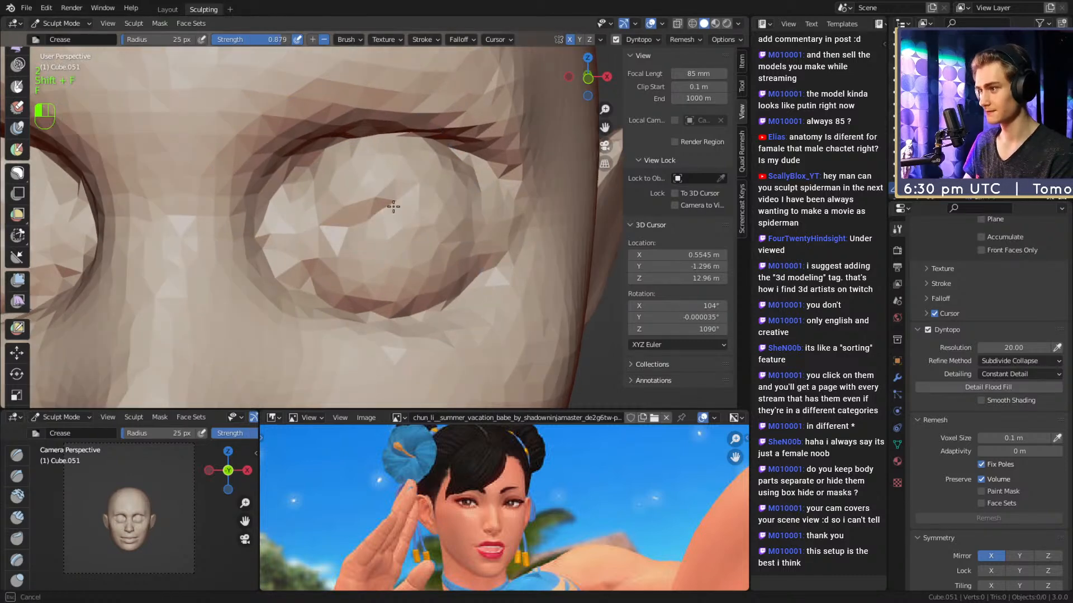
pyautogui.press('f')
pyautogui.click(355, 217)
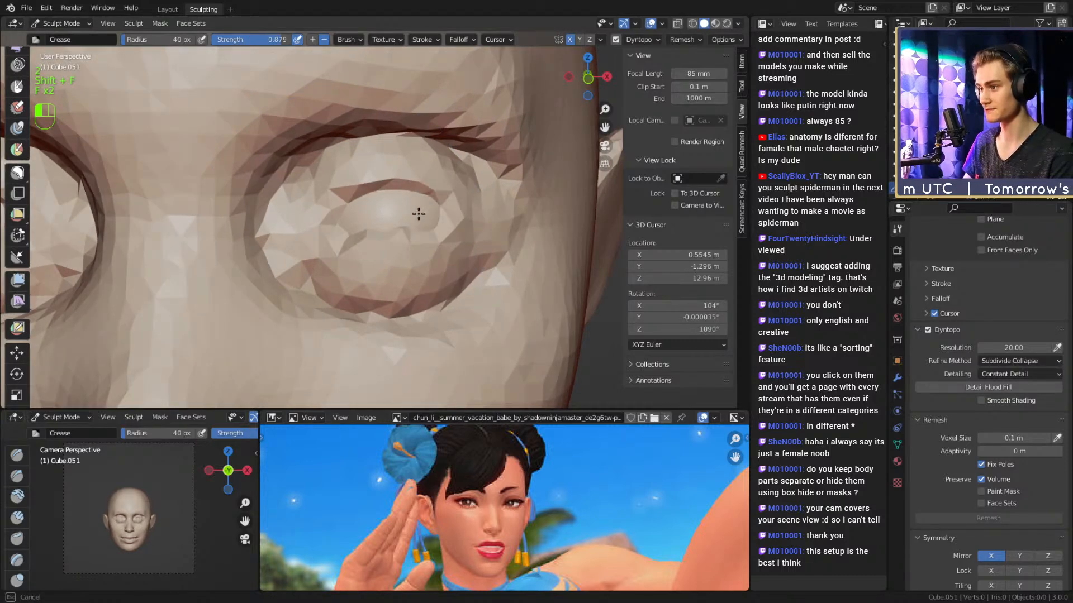
pyautogui.moveTo(418, 214); pyautogui.dragTo(437, 222)
pyautogui.keyDown('alt'); pyautogui.moveTo(441, 223); pyautogui.dragTo(417, 221); pyautogui.keyUp('alt')
# Set the Crease radius to 31 px and open the gap between the lids, cutting in both eye corners.
pyautogui.press('f')
pyautogui.click(413, 222)
pyautogui.moveTo(420, 223); pyautogui.dragTo(433, 225)
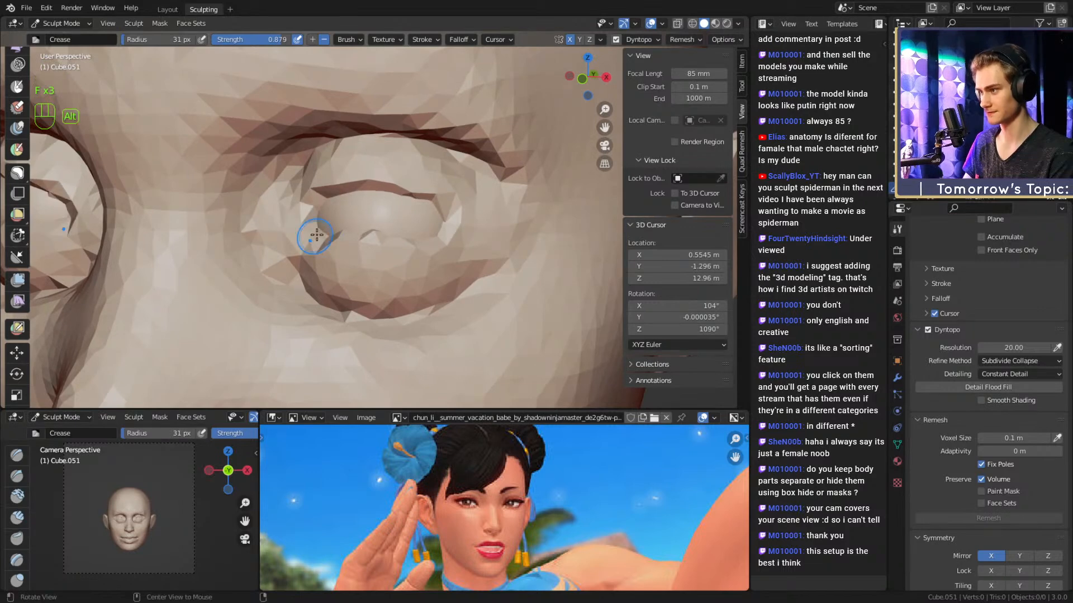
pyautogui.moveTo(316, 234)
pyautogui.keyDown('alt'); pyautogui.mouseDown()
pyautogui.moveTo(341, 219)
pyautogui.moveTo(338, 234)
pyautogui.mouseUp(); pyautogui.keyUp('alt')
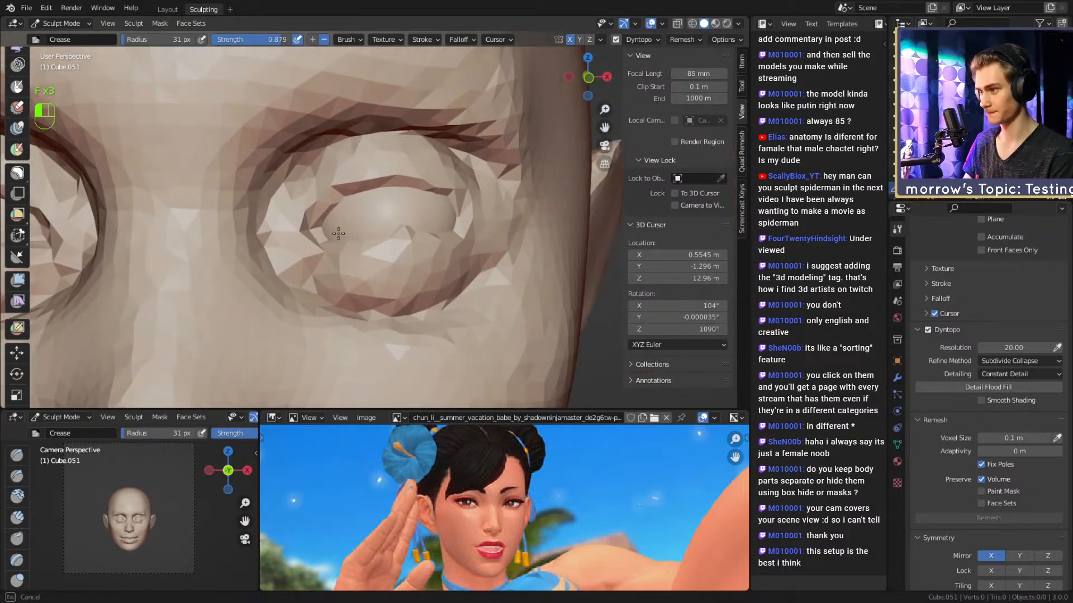
pyautogui.moveTo(438, 229)
pyautogui.keyDown('alt'); pyautogui.mouseDown()
pyautogui.moveTo(400, 223)
pyautogui.moveTo(452, 201)
pyautogui.mouseUp(); pyautogui.keyUp('alt')
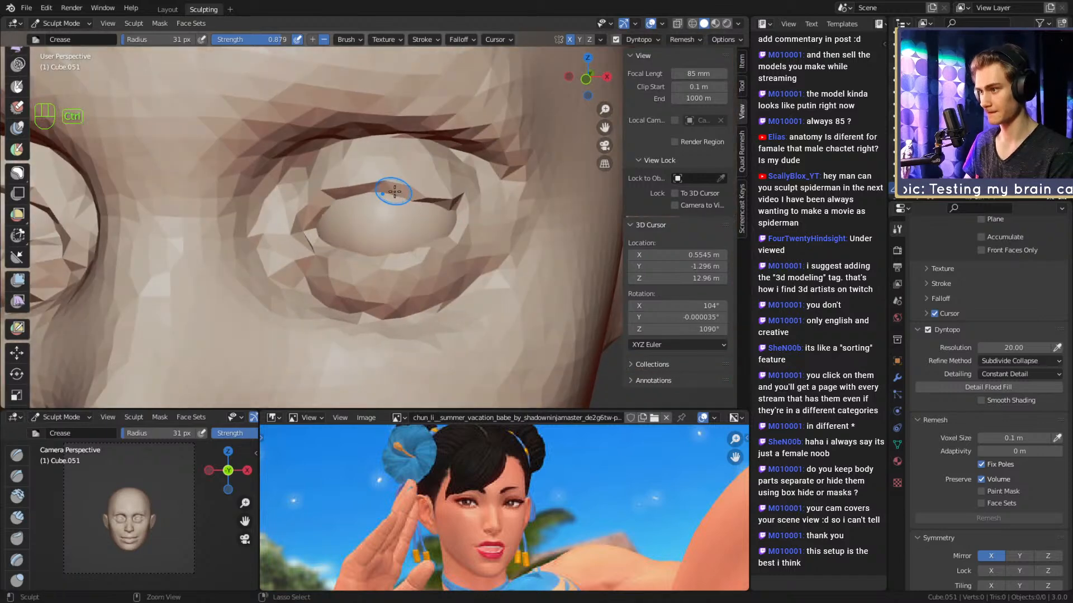
pyautogui.moveTo(377, 185)
pyautogui.keyDown('alt'); pyautogui.mouseDown()
pyautogui.moveTo(404, 181)
pyautogui.moveTo(412, 237)
pyautogui.moveTo(390, 247)
pyautogui.moveTo(399, 212)
pyautogui.mouseUp(); pyautogui.keyUp('alt')
pyautogui.keyDown('alt'); pyautogui.keyDown('shift'); pyautogui.moveTo(415, 230); pyautogui.dragTo(406, 215); pyautogui.keyUp('shift'); pyautogui.keyUp('alt')
pyautogui.keyDown('ctrl'); pyautogui.moveTo(406, 215); pyautogui.dragTo(395, 221, button='middle'); pyautogui.keyUp('ctrl')
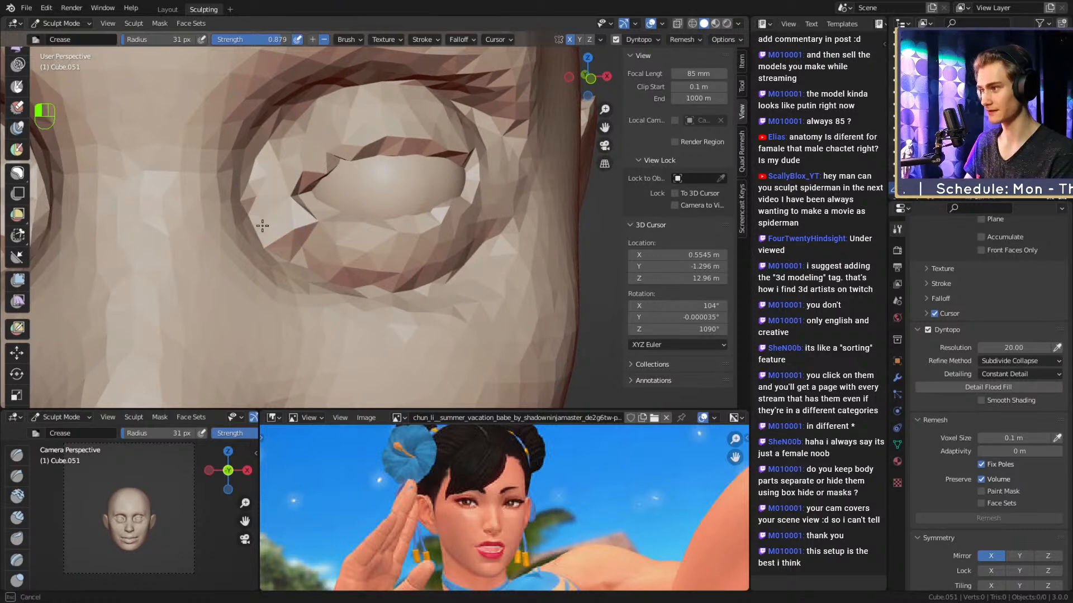
# Define the inner eye corner and the lower lid edge with the Crease brush.
pyautogui.moveTo(263, 226); pyautogui.dragTo(298, 227)
pyautogui.moveTo(310, 227); pyautogui.dragTo(324, 230, button='middle')
pyautogui.moveTo(273, 230); pyautogui.dragTo(278, 230)
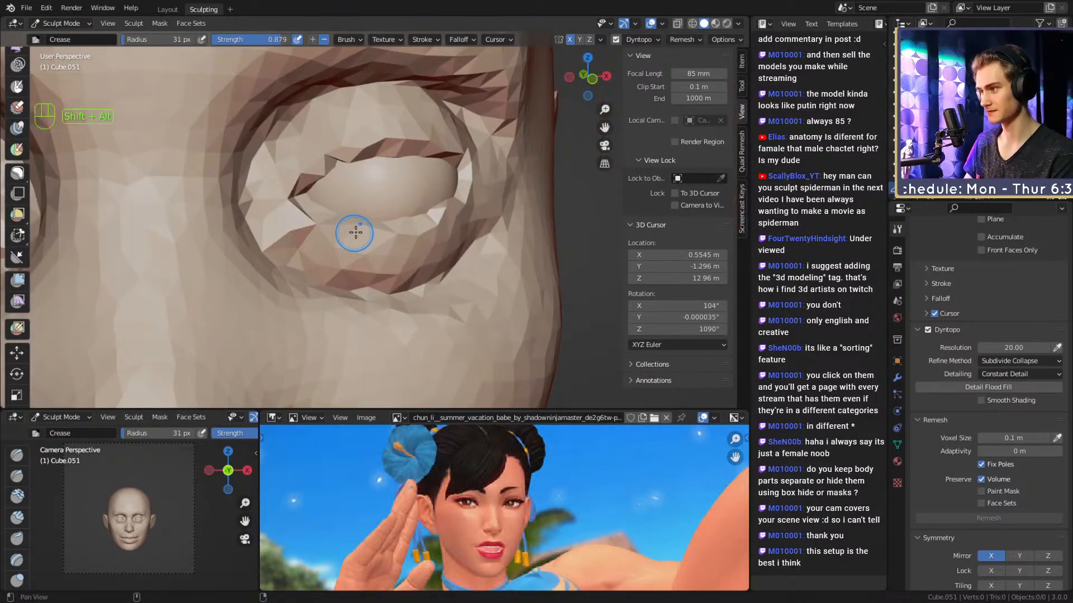
pyautogui.keyDown('alt'); pyautogui.keyDown('shift'); pyautogui.moveTo(356, 232); pyautogui.dragTo(350, 226); pyautogui.keyUp('shift'); pyautogui.keyUp('alt')
pyautogui.moveTo(453, 214); pyautogui.dragTo(407, 219, button='middle')
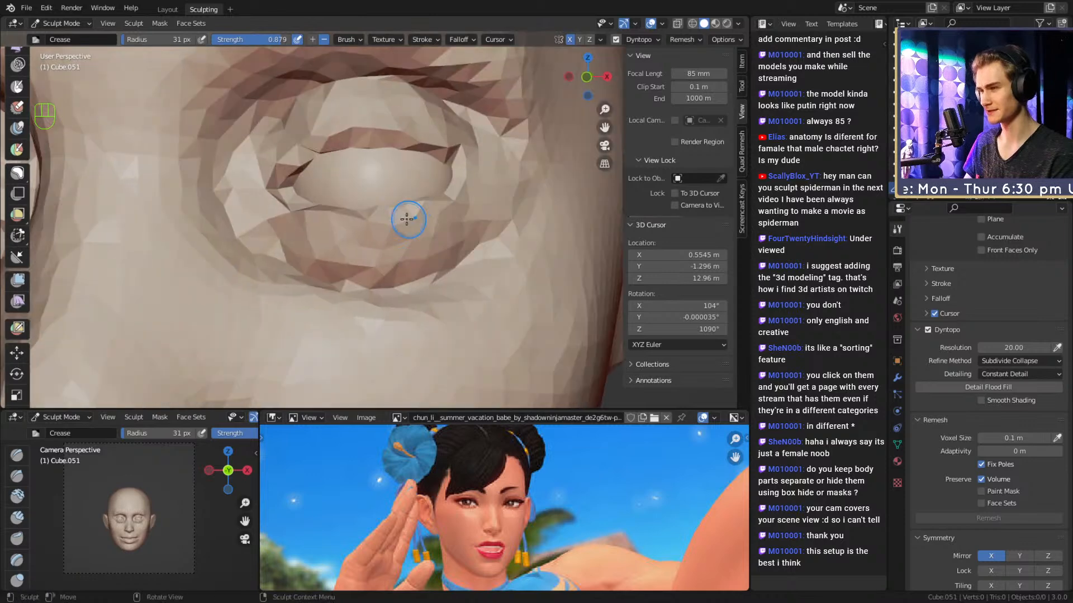
pyautogui.keyDown('alt'); pyautogui.moveTo(470, 162); pyautogui.dragTo(468, 191, button='middle'); pyautogui.keyUp('alt')
pyautogui.moveTo(463, 185)
pyautogui.keyDown('alt'); pyautogui.mouseDown()
pyautogui.moveTo(429, 190)
pyautogui.moveTo(439, 196)
pyautogui.moveTo(420, 203)
pyautogui.moveTo(412, 244)
pyautogui.moveTo(395, 222)
pyautogui.moveTo(386, 172)
pyautogui.mouseUp(); pyautogui.keyUp('alt')
# Thicken the skin around the upper and lower lids with the Clay Strips brush, ending at a radius of 38 px.
pyautogui.press('1')
pyautogui.moveTo(402, 237)
pyautogui.keyDown('alt'); pyautogui.mouseDown()
pyautogui.moveTo(363, 210)
pyautogui.moveTo(378, 256)
pyautogui.moveTo(367, 221)
pyautogui.moveTo(360, 231)
pyautogui.moveTo(433, 263)
pyautogui.moveTo(429, 234)
pyautogui.moveTo(449, 233)
pyautogui.moveTo(403, 235)
pyautogui.moveTo(431, 234)
pyautogui.moveTo(412, 215)
pyautogui.moveTo(427, 201)
pyautogui.moveTo(429, 240)
pyautogui.moveTo(364, 237)
pyautogui.moveTo(416, 251)
pyautogui.mouseUp(); pyautogui.keyUp('alt')
pyautogui.press('f')
pyautogui.click(412, 186)
pyautogui.keyDown('ctrl'); pyautogui.keyDown('alt'); pyautogui.moveTo(415, 252); pyautogui.dragTo(417, 237); pyautogui.keyUp('alt'); pyautogui.keyUp('ctrl')
pyautogui.moveTo(380, 231)
pyautogui.keyDown('alt'); pyautogui.mouseDown()
pyautogui.moveTo(463, 235)
pyautogui.moveTo(396, 217)
pyautogui.moveTo(419, 210)
pyautogui.moveTo(463, 234)
pyautogui.mouseUp(); pyautogui.keyUp('alt')
pyautogui.press('f')
pyautogui.click(407, 222)
pyautogui.press('f')
pyautogui.click(395, 217)
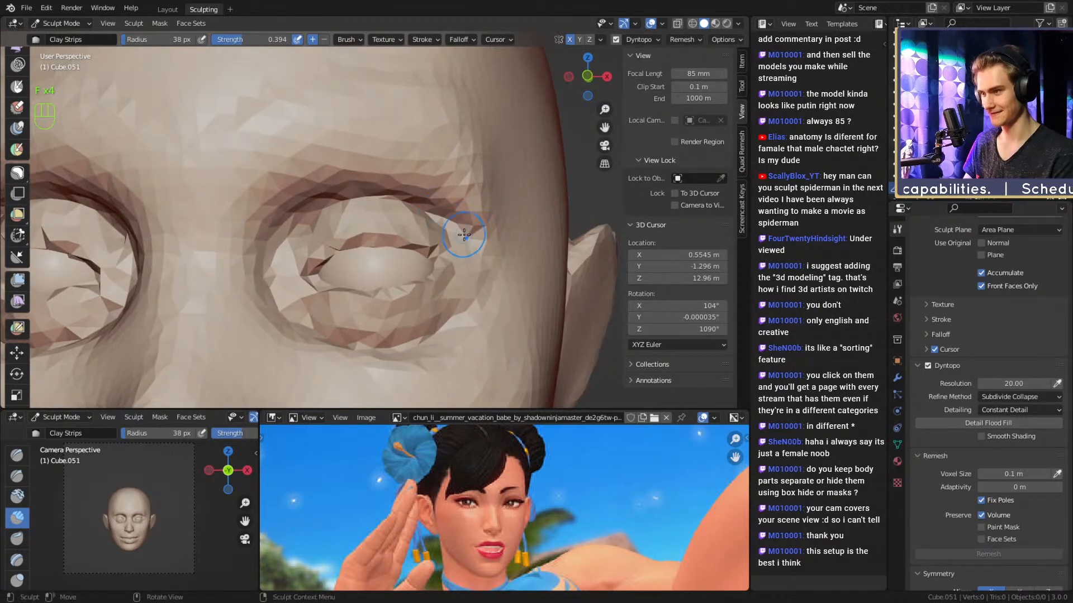
# Build up the area between the upper lid and brow with Clay Strips, enlarging the radius to 53 px.
pyautogui.moveTo(368, 193)
pyautogui.mouseDown()
pyautogui.moveTo(444, 195)
pyautogui.moveTo(354, 200)
pyautogui.mouseUp()
pyautogui.press('f')
pyautogui.click(442, 213)
pyautogui.moveTo(354, 200)
pyautogui.keyDown('alt'); pyautogui.mouseDown(button='middle')
pyautogui.moveTo(342, 201)
pyautogui.moveTo(390, 249)
pyautogui.moveTo(442, 215)
pyautogui.moveTo(427, 222)
pyautogui.mouseUp(button='middle'); pyautogui.keyUp('alt')
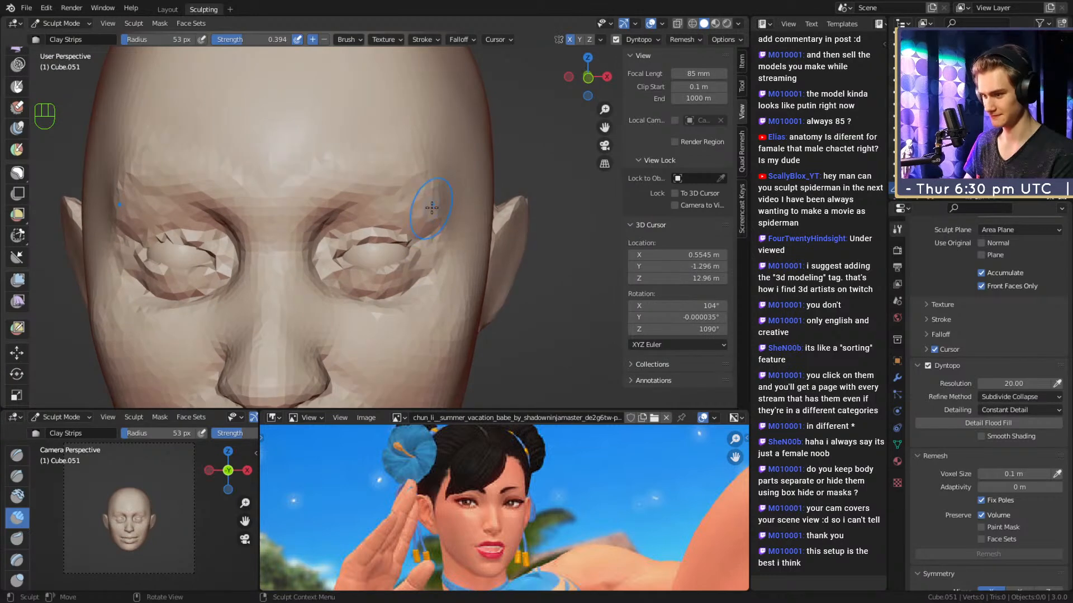
# Set the Grab brush to radius 154 px and strength 0.424, undoing the trial pull on the brow at full strength.
pyautogui.press('3')
pyautogui.press('f')
pyautogui.click(416, 166)
pyautogui.press('f')
pyautogui.click(413, 156)
pyautogui.moveTo(412, 154); pyautogui.dragTo(403, 161)
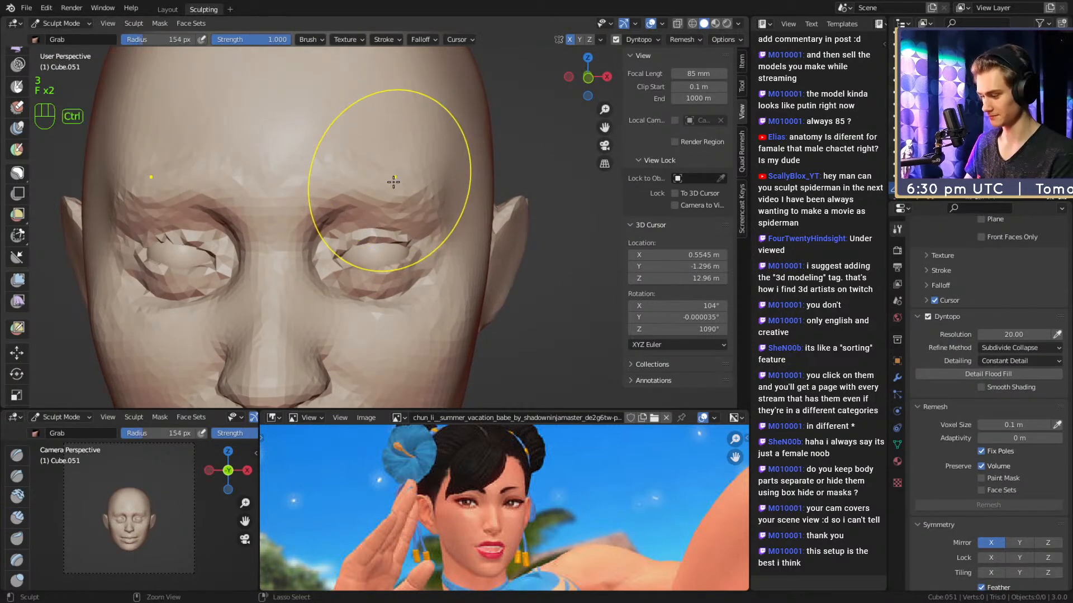
pyautogui.hotkey('ctrl', 'z')
pyautogui.hotkey('shift', 'f')
pyautogui.click(405, 178)
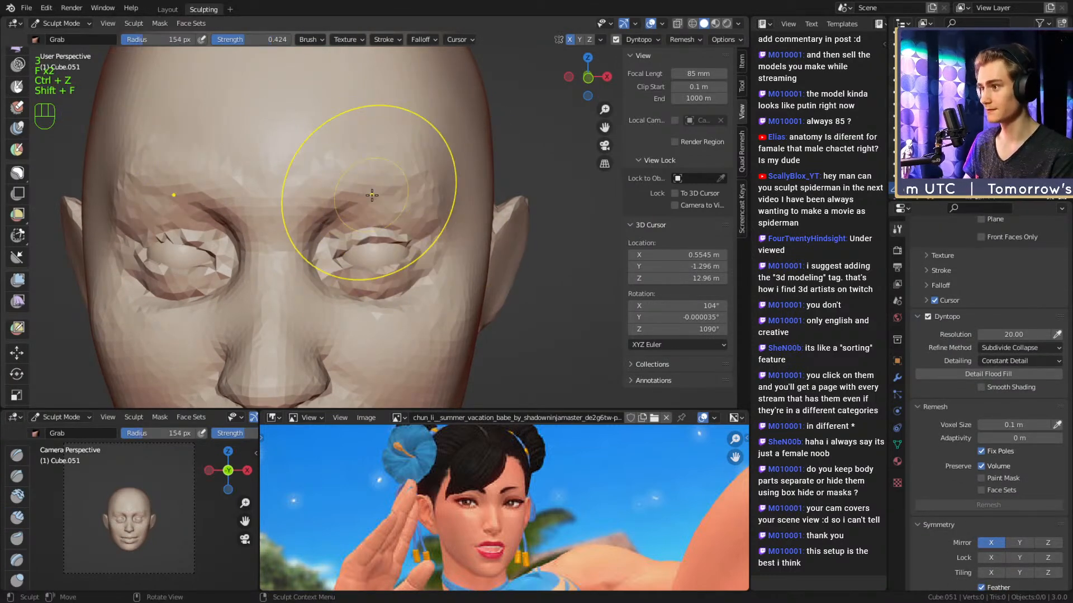
# Reshape the inner and outer brow with the Grab brush, enlarging its radius from 168 to 180 px.
pyautogui.press('f')
pyautogui.moveTo(316, 192); pyautogui.dragTo(296, 196)
pyautogui.keyDown('shift'); pyautogui.moveTo(322, 217); pyautogui.dragTo(337, 200, button='middle'); pyautogui.keyUp('shift')
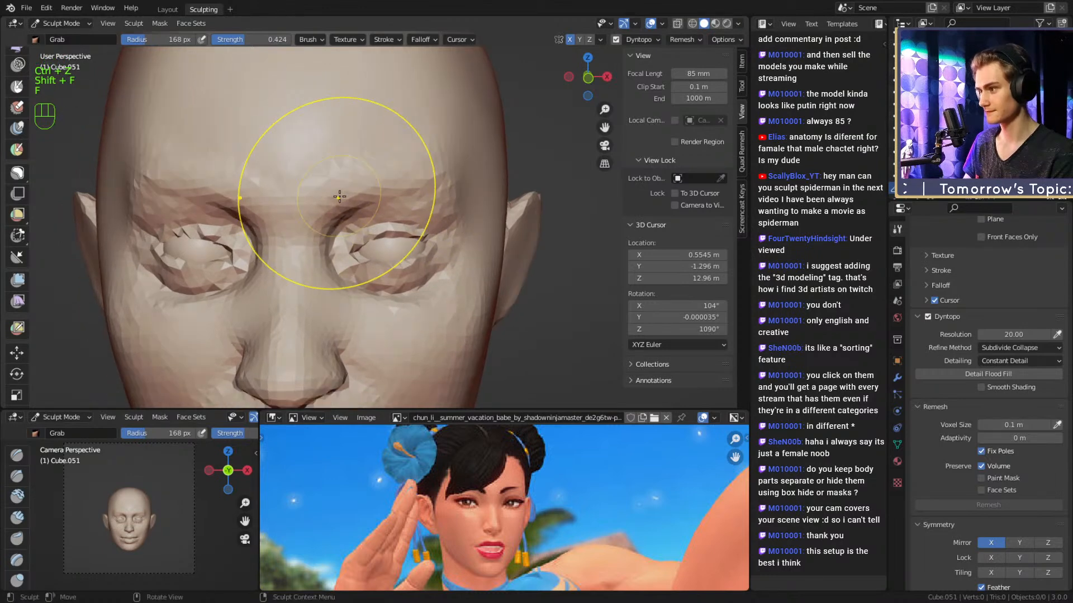
pyautogui.press('f')
pyautogui.click(414, 190)
pyautogui.press('f')
pyautogui.moveTo(425, 150)
pyautogui.keyDown('alt'); pyautogui.mouseDown()
pyautogui.moveTo(403, 167)
pyautogui.moveTo(455, 160)
pyautogui.mouseUp(); pyautogui.keyUp('alt')
pyautogui.click(434, 167)
pyautogui.press('f')
pyautogui.click(435, 170)
pyautogui.moveTo(455, 159)
pyautogui.keyDown('ctrl'); pyautogui.keyDown('alt'); pyautogui.mouseDown()
pyautogui.moveTo(441, 184)
pyautogui.moveTo(313, 187)
pyautogui.mouseUp(); pyautogui.keyUp('alt'); pyautogui.keyUp('ctrl')
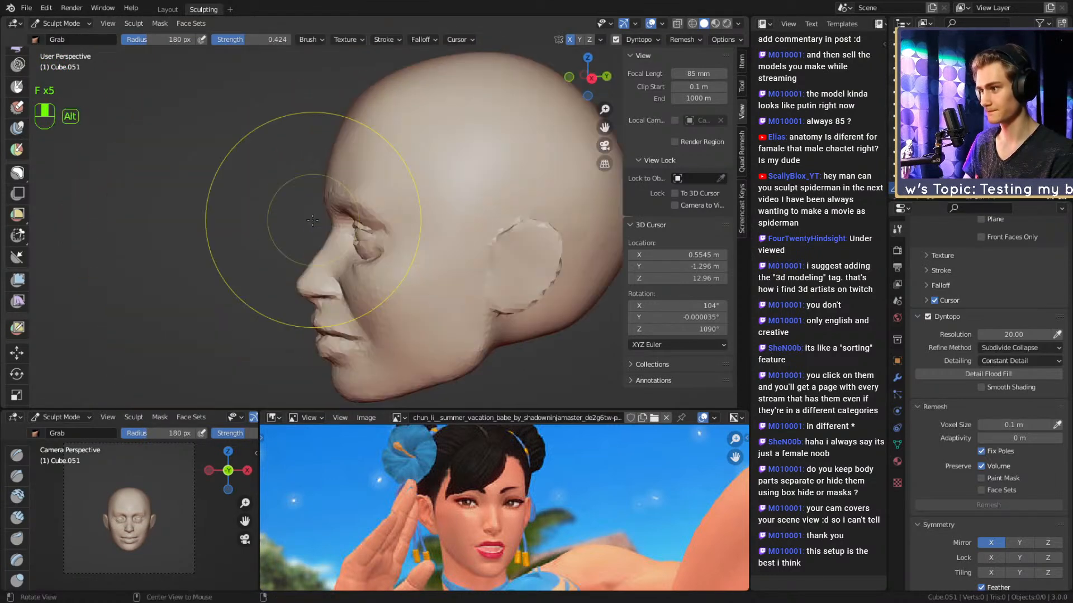
# Adjust the brow ridge from the side and three-quarter views with the Grab brush at a radius of 161 px.
pyautogui.keyDown('ctrl'); pyautogui.keyDown('alt'); pyautogui.moveTo(391, 263); pyautogui.dragTo(390, 205); pyautogui.keyUp('alt'); pyautogui.keyUp('ctrl')
pyautogui.press('f')
pyautogui.click(391, 207)
pyautogui.press('f')
pyautogui.click(392, 207)
pyautogui.keyDown('alt'); pyautogui.moveTo(356, 205); pyautogui.dragTo(402, 206); pyautogui.keyUp('alt')
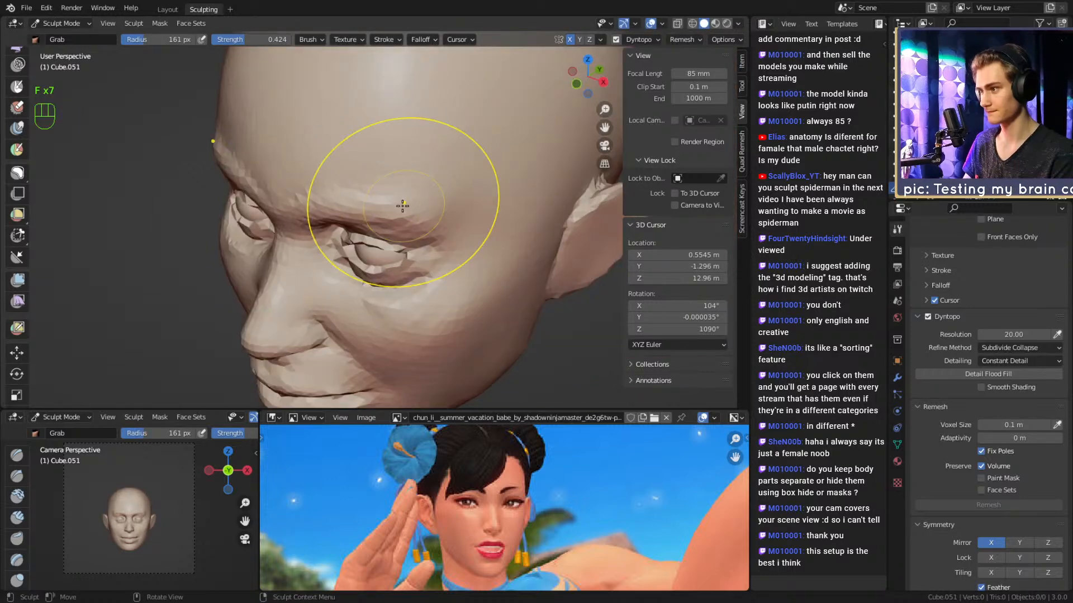
pyautogui.keyDown('alt'); pyautogui.moveTo(306, 202); pyautogui.dragTo(408, 220); pyautogui.keyUp('alt')
pyautogui.moveTo(407, 220)
pyautogui.keyDown('alt'); pyautogui.mouseDown()
pyautogui.moveTo(391, 224)
pyautogui.moveTo(409, 224)
pyautogui.moveTo(409, 176)
pyautogui.moveTo(395, 201)
pyautogui.moveTo(423, 229)
pyautogui.moveTo(440, 201)
pyautogui.moveTo(369, 206)
pyautogui.moveTo(393, 190)
pyautogui.mouseUp(); pyautogui.keyUp('alt')
pyautogui.press('f')
pyautogui.click(386, 216)
# Fill the upper lid fold and inner eye corner with the Clay Strips brush at a radius of 33 px.
pyautogui.press('1')
pyautogui.press('f')
pyautogui.click(439, 226)
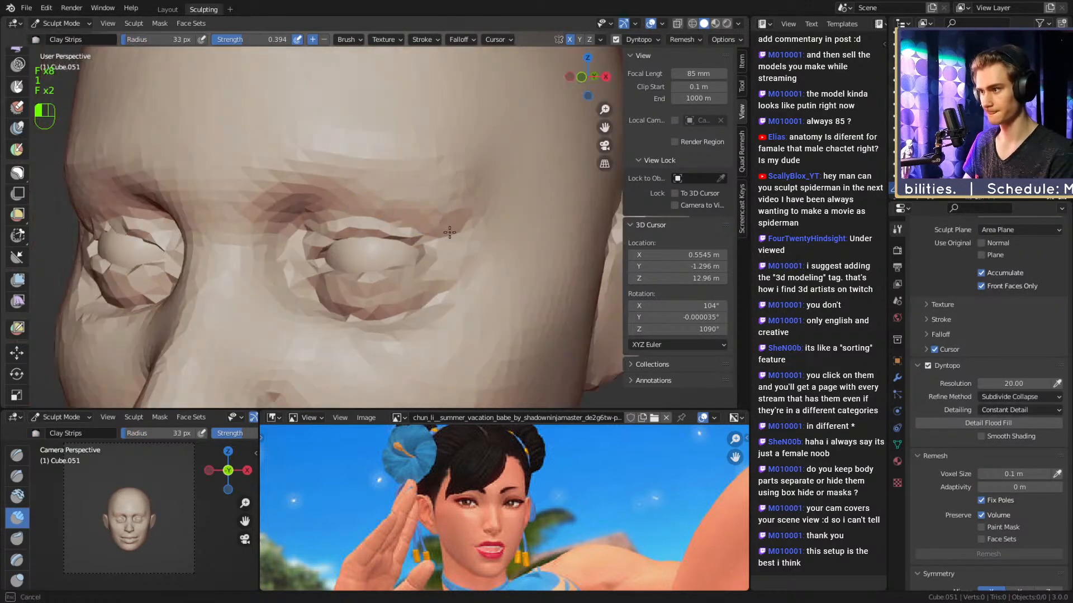
pyautogui.keyDown('alt'); pyautogui.moveTo(327, 210); pyautogui.dragTo(414, 204); pyautogui.keyUp('alt')
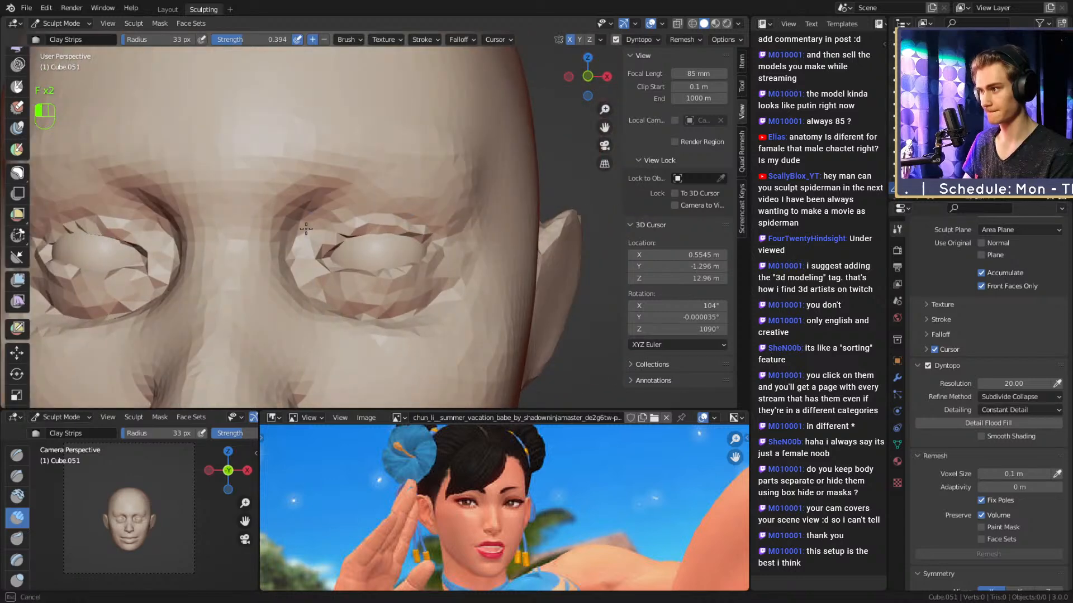
pyautogui.keyDown('alt'); pyautogui.moveTo(306, 229); pyautogui.dragTo(364, 220); pyautogui.keyUp('alt')
# Undo the last stroke and refine the eyelid contours with the Crease brush, adjusting its strength and radius.
pyautogui.press('2')
pyautogui.hotkey('ctrl', 'z')
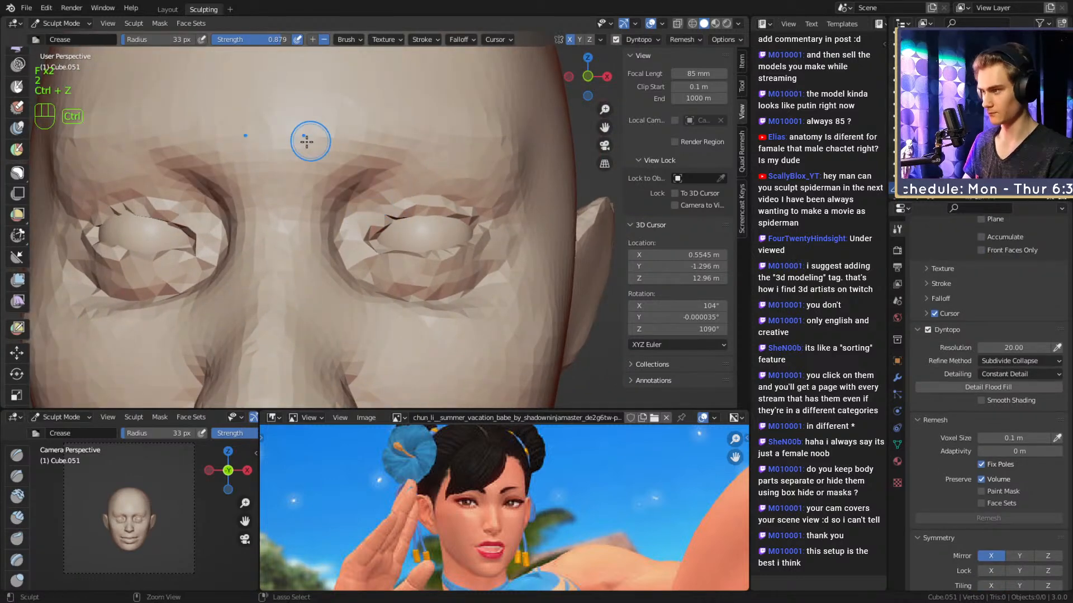
pyautogui.hotkey('shift', 'f')
pyautogui.click(461, 193)
pyautogui.keyDown('alt'); pyautogui.moveTo(386, 195); pyautogui.dragTo(351, 217); pyautogui.keyUp('alt')
pyautogui.press('f')
pyautogui.click(346, 217)
pyautogui.moveTo(349, 209)
pyautogui.keyDown('alt'); pyautogui.mouseDown()
pyautogui.moveTo(358, 223)
pyautogui.moveTo(337, 263)
pyautogui.mouseUp(); pyautogui.keyUp('alt')
pyautogui.press('f')
pyautogui.click(360, 201)
pyautogui.click(334, 222)
pyautogui.moveTo(341, 262)
pyautogui.keyDown('alt'); pyautogui.keyDown('shift'); pyautogui.mouseDown()
pyautogui.moveTo(390, 235)
pyautogui.moveTo(405, 257)
pyautogui.moveTo(413, 181)
pyautogui.moveTo(405, 200)
pyautogui.moveTo(355, 207)
pyautogui.mouseUp(); pyautogui.keyUp('shift'); pyautogui.keyUp('alt')
# Reshape the eyelids and surrounding skin with the Grab brush, changing its radius for each area.
pyautogui.press('3')
pyautogui.press('f')
pyautogui.click(391, 178)
pyautogui.press('f')
pyautogui.click(356, 175)
pyautogui.moveTo(355, 208)
pyautogui.keyDown('alt'); pyautogui.mouseDown()
pyautogui.moveTo(358, 222)
pyautogui.moveTo(351, 214)
pyautogui.mouseUp(); pyautogui.keyUp('alt')
pyautogui.keyDown('alt'); pyautogui.keyDown('shift'); pyautogui.moveTo(360, 206); pyautogui.dragTo(346, 241); pyautogui.keyUp('shift'); pyautogui.keyUp('alt')
pyautogui.press('f')
pyautogui.click(438, 194)
pyautogui.keyDown('alt'); pyautogui.keyDown('shift'); pyautogui.moveTo(411, 196); pyautogui.dragTo(369, 181); pyautogui.keyUp('shift'); pyautogui.keyUp('alt')
pyautogui.moveTo(369, 217)
pyautogui.keyDown('alt'); pyautogui.mouseDown()
pyautogui.moveTo(400, 186)
pyautogui.moveTo(395, 219)
pyautogui.mouseUp(); pyautogui.keyUp('alt')
# Sharpen the lid edges with the Crease brush after adjusting its radius.
pyautogui.press('2')
pyautogui.press('f')
pyautogui.click(409, 181)
pyautogui.moveTo(395, 219)
pyautogui.keyDown('ctrl'); pyautogui.keyDown('alt'); pyautogui.mouseDown()
pyautogui.moveTo(386, 256)
pyautogui.moveTo(381, 201)
pyautogui.moveTo(368, 192)
pyautogui.moveTo(380, 196)
pyautogui.moveTo(396, 151)
pyautogui.moveTo(346, 190)
pyautogui.mouseUp(); pyautogui.keyUp('alt'); pyautogui.keyUp('ctrl')
# Adjust the overall shape of the eye and brow area with the Grab brush at several radii.
pyautogui.press('3')
pyautogui.press('f')
pyautogui.click(378, 184)
pyautogui.press('f')
pyautogui.click(431, 195)
pyautogui.press('f')
pyautogui.click(412, 194)
pyautogui.moveTo(346, 190)
pyautogui.keyDown('alt'); pyautogui.keyDown('shift'); pyautogui.mouseDown()
pyautogui.moveTo(341, 206)
pyautogui.moveTo(403, 240)
pyautogui.mouseUp(); pyautogui.keyUp('shift'); pyautogui.keyUp('alt')
# Build up the skin under the lower lid with the Clay Strips brush, using radii of 44 and 52 px.
pyautogui.moveTo(402, 240)
pyautogui.keyDown('ctrl'); pyautogui.keyDown('alt'); pyautogui.mouseDown()
pyautogui.moveTo(421, 232)
pyautogui.moveTo(400, 249)
pyautogui.moveTo(377, 233)
pyautogui.mouseUp(); pyautogui.keyUp('alt'); pyautogui.keyUp('ctrl')
pyautogui.press('1')
pyautogui.press('f')
pyautogui.click(371, 247)
pyautogui.press('f')
pyautogui.click(383, 231)
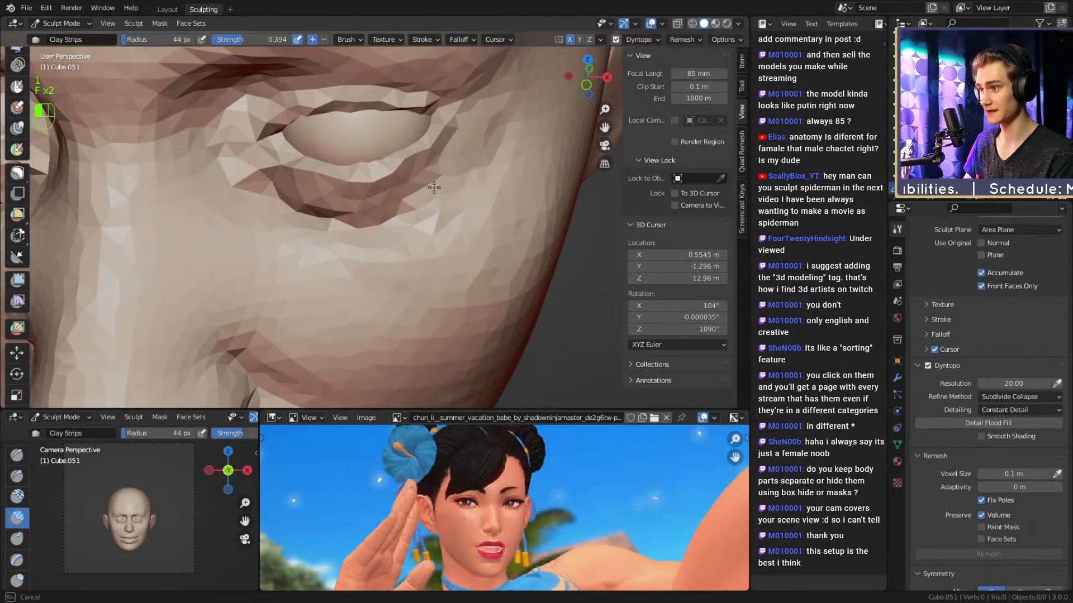
pyautogui.moveTo(322, 219); pyautogui.dragTo(249, 195)
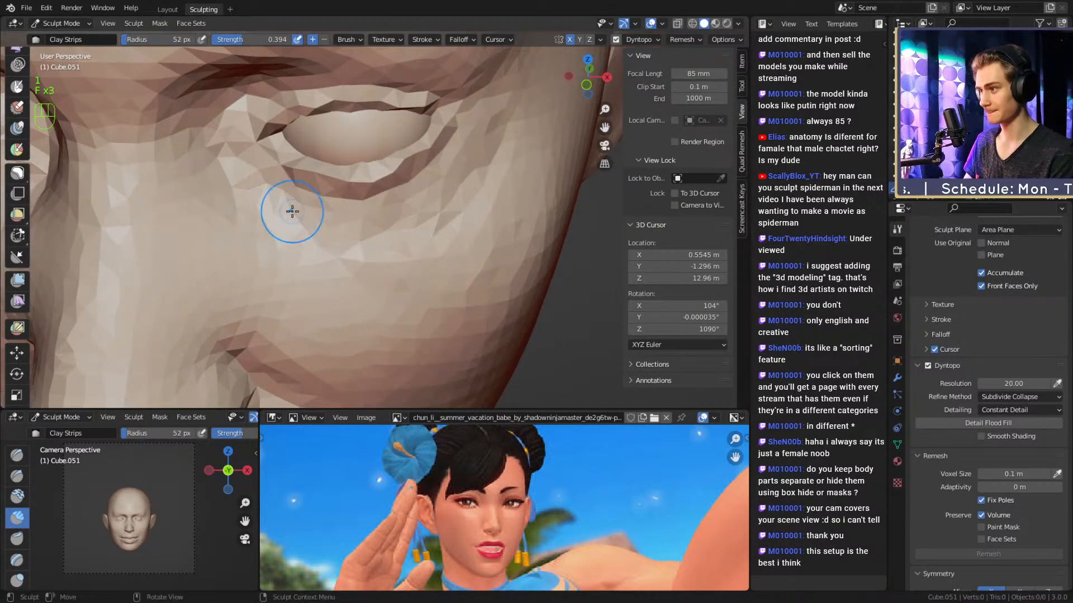
# Enlarge the Clay Strips radius to 63 px and blend the lower lid into the upper cheek.
pyautogui.press('f')
pyautogui.click(428, 208)
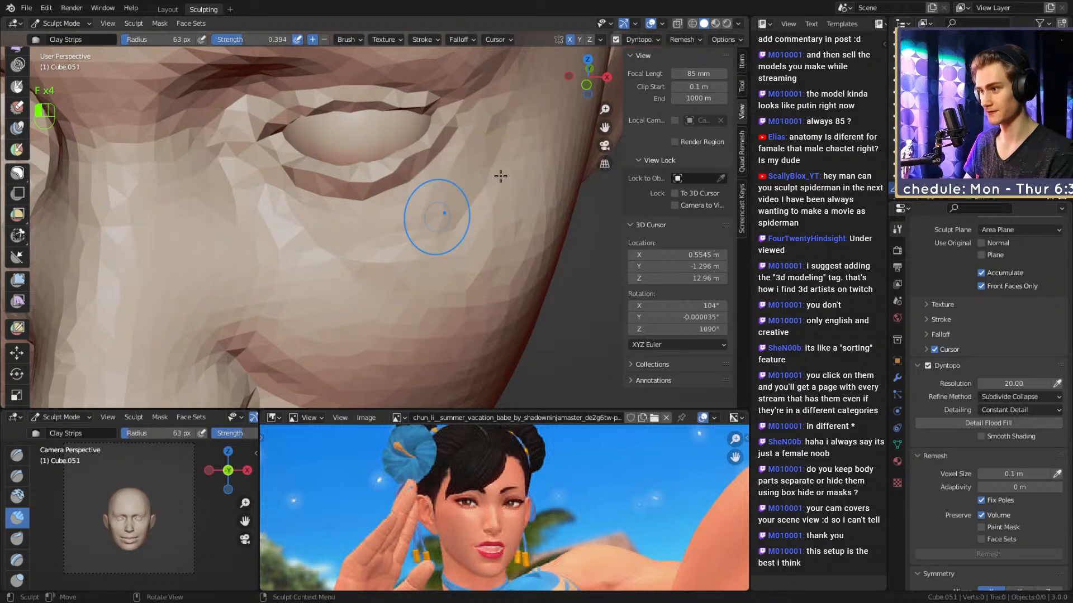
pyautogui.moveTo(298, 222); pyautogui.dragTo(254, 196)
pyautogui.moveTo(380, 189)
pyautogui.keyDown('ctrl'); pyautogui.keyDown('alt'); pyautogui.mouseDown()
pyautogui.moveTo(395, 240)
pyautogui.moveTo(409, 218)
pyautogui.moveTo(438, 216)
pyautogui.moveTo(436, 255)
pyautogui.mouseUp(); pyautogui.keyUp('alt'); pyautogui.keyUp('ctrl')
pyautogui.moveTo(435, 254)
pyautogui.keyDown('alt'); pyautogui.mouseDown()
pyautogui.moveTo(454, 202)
pyautogui.moveTo(414, 232)
pyautogui.moveTo(403, 195)
pyautogui.mouseUp(); pyautogui.keyUp('alt')
# Reduce the brush radius to 48 px and smooth the upper cheek below the eye.
pyautogui.press('f')
pyautogui.click(394, 205)
pyautogui.keyDown('shift'); pyautogui.moveTo(394, 204); pyautogui.dragTo(380, 204); pyautogui.keyUp('shift')
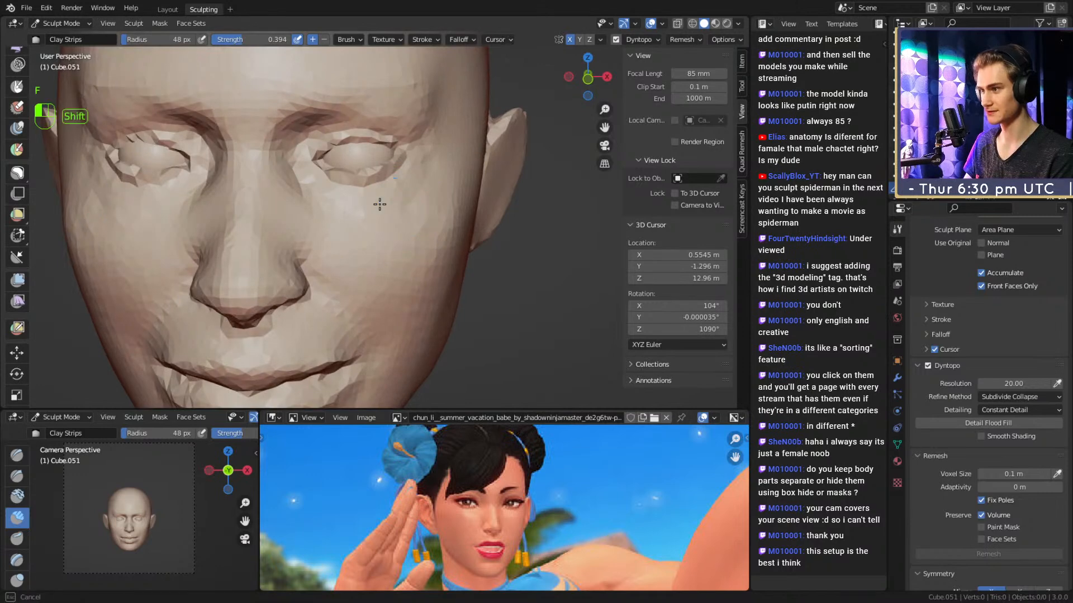
pyautogui.keyDown('alt'); pyautogui.keyDown('shift'); pyautogui.moveTo(422, 164); pyautogui.dragTo(459, 158); pyautogui.keyUp('shift'); pyautogui.keyUp('alt')
pyautogui.moveTo(459, 159)
pyautogui.keyDown('ctrl'); pyautogui.keyDown('alt'); pyautogui.mouseDown()
pyautogui.moveTo(461, 224)
pyautogui.moveTo(442, 228)
pyautogui.mouseUp(); pyautogui.keyUp('alt'); pyautogui.keyUp('ctrl')
# Adjust the side of the face beside the eye with the Grab brush at a radius of about 121 px.
pyautogui.press('3')
pyautogui.keyDown('ctrl'); pyautogui.keyDown('alt'); pyautogui.moveTo(443, 228); pyautogui.dragTo(445, 202); pyautogui.keyUp('alt'); pyautogui.keyUp('ctrl')
pyautogui.keyDown('alt'); pyautogui.moveTo(446, 202); pyautogui.dragTo(417, 200); pyautogui.keyUp('alt')
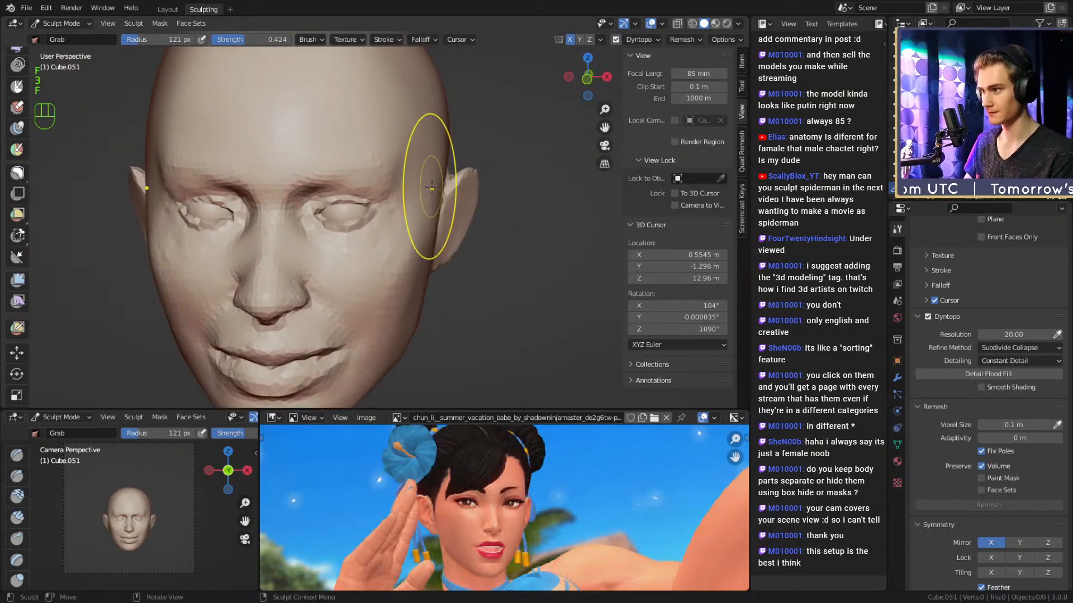
pyautogui.press('f')
pyautogui.click(421, 187)
pyautogui.moveTo(433, 171)
pyautogui.keyDown('alt'); pyautogui.mouseDown()
pyautogui.moveTo(376, 216)
pyautogui.moveTo(426, 186)
pyautogui.moveTo(363, 219)
pyautogui.moveTo(429, 204)
pyautogui.moveTo(378, 228)
pyautogui.moveTo(286, 231)
pyautogui.mouseUp(); pyautogui.keyUp('alt')
# Touch up around the eye with the Clay Strips brush and try a Crease stroke at a 28 px radius.
pyautogui.press('1')
pyautogui.press('f')
pyautogui.click(400, 208)
pyautogui.press('f')
pyautogui.click(406, 207)
pyautogui.press('2')
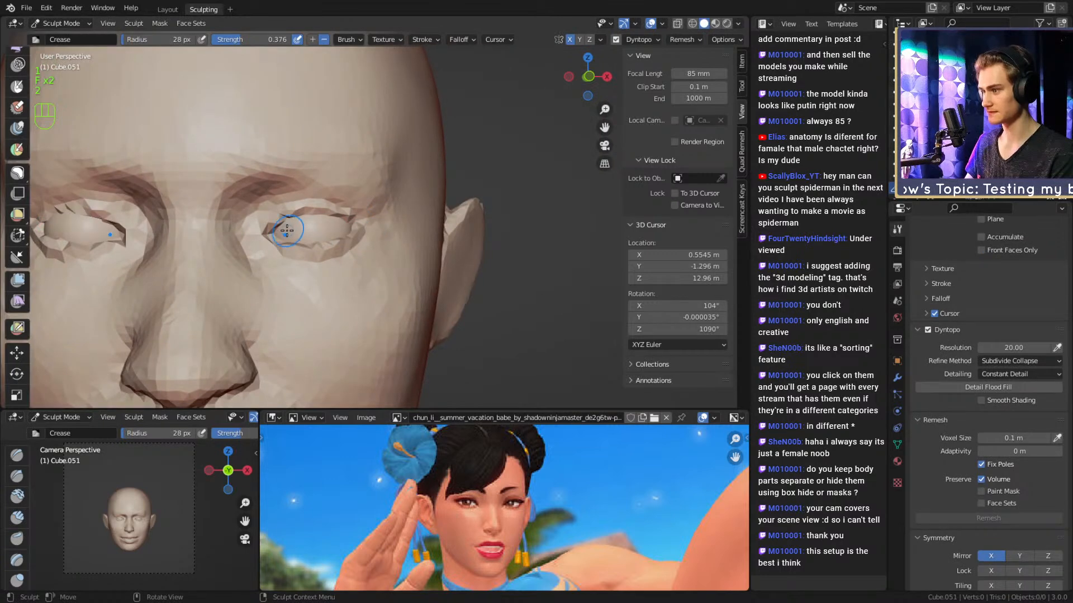
pyautogui.keyDown('alt'); pyautogui.moveTo(395, 219); pyautogui.dragTo(353, 218); pyautogui.keyUp('alt')
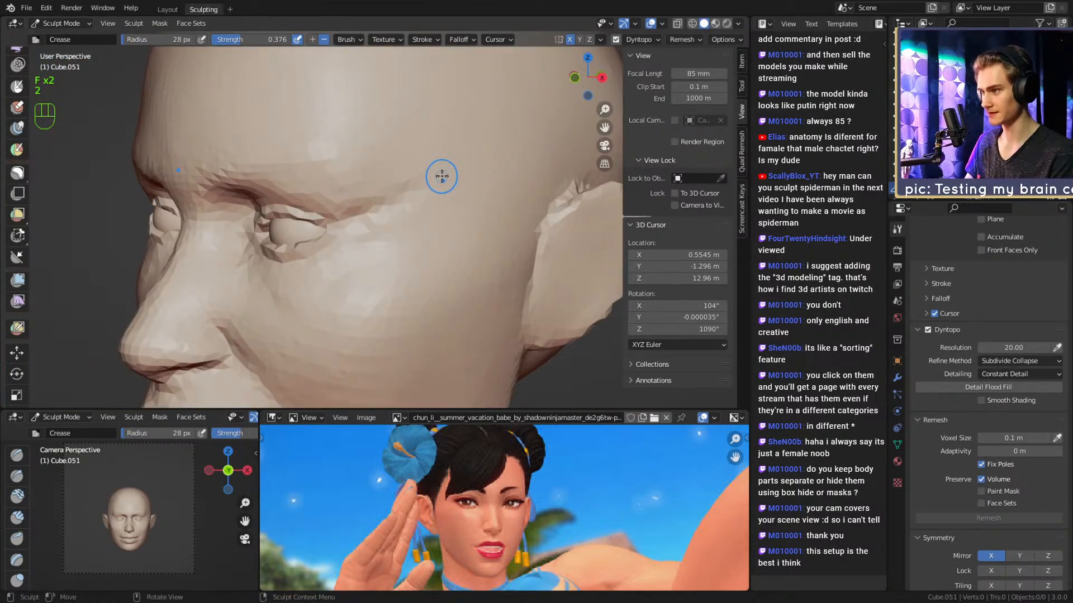
# Build up the outer brow with the Clay Strips brush at a 52 px radius and 0.382 strength.
pyautogui.press('1')
pyautogui.press('f')
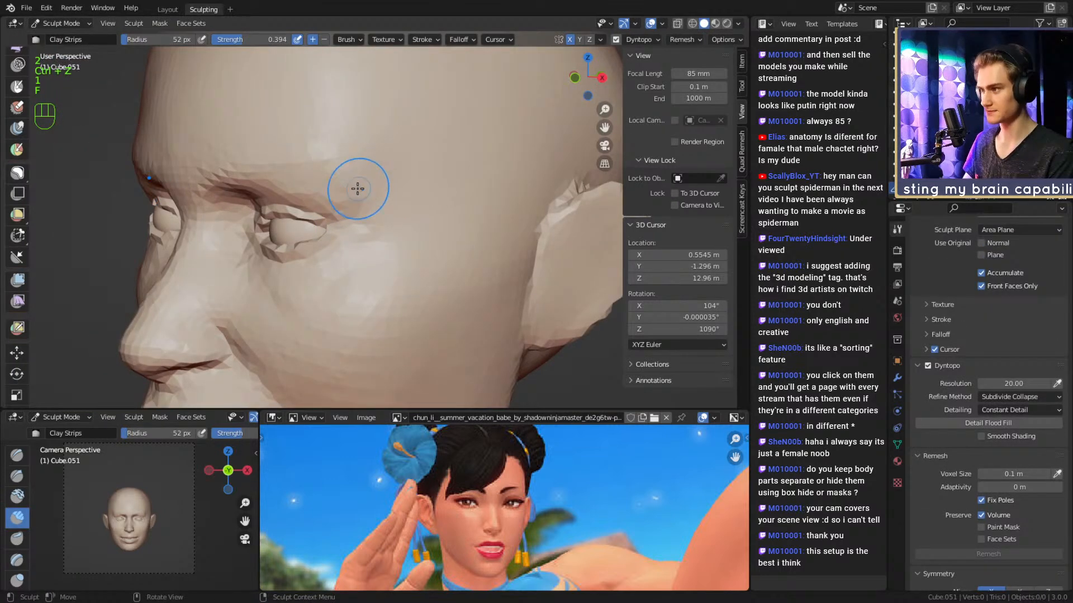
pyautogui.hotkey('shift', 'f')
pyautogui.click(363, 183)
pyautogui.hotkey('shift', 'f')
pyautogui.click(367, 189)
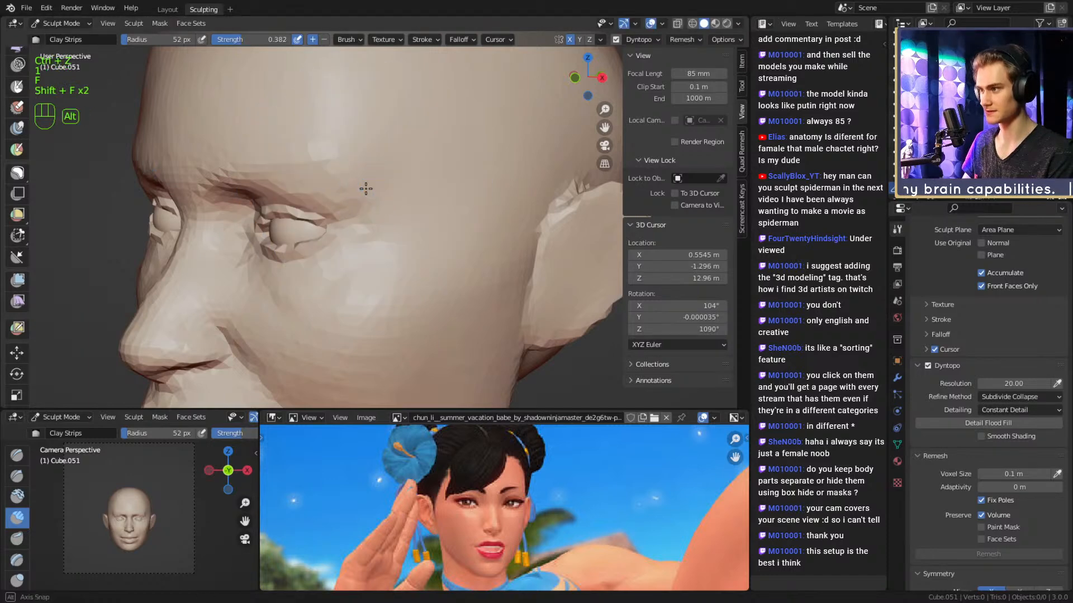
pyautogui.keyDown('alt'); pyautogui.moveTo(366, 189); pyautogui.dragTo(342, 195); pyautogui.keyUp('alt')
pyautogui.moveTo(357, 240)
pyautogui.keyDown('alt'); pyautogui.mouseDown()
pyautogui.moveTo(402, 227)
pyautogui.moveTo(380, 182)
pyautogui.mouseUp(); pyautogui.keyUp('alt')
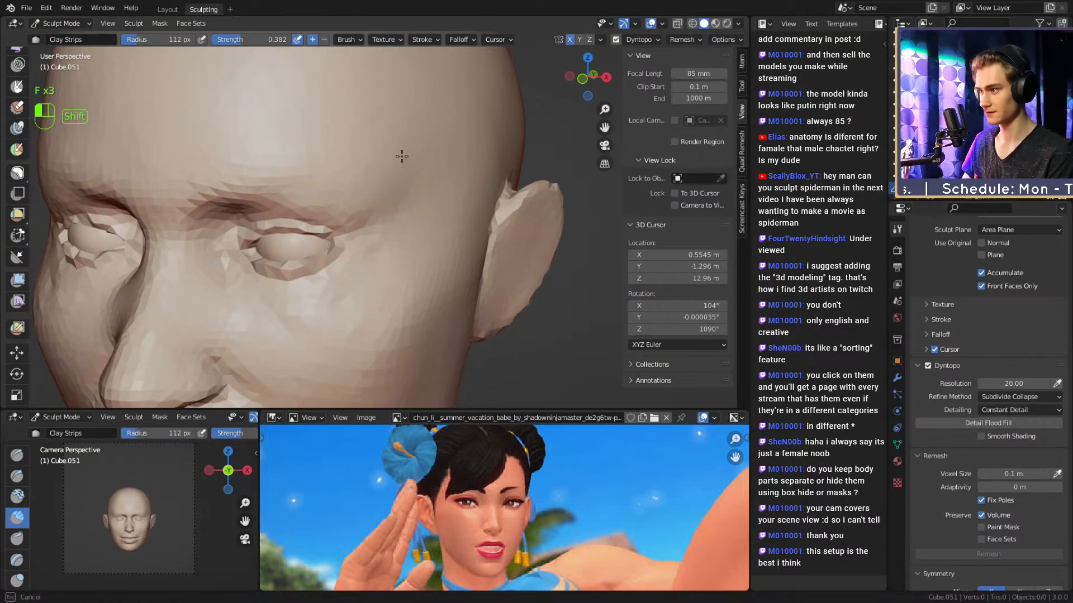
# Smooth the temple and outer forehead above the eye with a 112 px brush radius.
pyautogui.keyDown('alt'); pyautogui.keyDown('shift'); pyautogui.moveTo(401, 156); pyautogui.dragTo(408, 148); pyautogui.keyUp('shift'); pyautogui.keyUp('alt')
pyautogui.keyDown('alt'); pyautogui.moveTo(408, 148); pyautogui.dragTo(394, 211); pyautogui.keyUp('alt')
pyautogui.keyDown('alt'); pyautogui.keyDown('shift'); pyautogui.moveTo(393, 211); pyautogui.dragTo(421, 196); pyautogui.keyUp('shift'); pyautogui.keyUp('alt')
pyautogui.keyDown('ctrl'); pyautogui.keyDown('alt'); pyautogui.moveTo(390, 251); pyautogui.dragTo(405, 226); pyautogui.keyUp('alt'); pyautogui.keyUp('ctrl')
pyautogui.keyDown('alt'); pyautogui.keyDown('shift'); pyautogui.moveTo(406, 226); pyautogui.dragTo(412, 215); pyautogui.keyUp('shift'); pyautogui.keyUp('alt')
pyautogui.moveTo(431, 167)
pyautogui.keyDown('ctrl'); pyautogui.keyDown('alt'); pyautogui.mouseDown()
pyautogui.moveTo(433, 232)
pyautogui.moveTo(422, 162)
pyautogui.mouseUp(); pyautogui.keyUp('alt'); pyautogui.keyUp('ctrl')
pyautogui.keyDown('alt'); pyautogui.keyDown('shift'); pyautogui.moveTo(422, 162); pyautogui.dragTo(467, 240); pyautogui.keyUp('shift'); pyautogui.keyUp('alt')
pyautogui.moveTo(467, 241)
pyautogui.keyDown('ctrl'); pyautogui.keyDown('alt'); pyautogui.mouseDown()
pyautogui.moveTo(464, 218)
pyautogui.moveTo(372, 253)
pyautogui.moveTo(395, 229)
pyautogui.moveTo(449, 247)
pyautogui.moveTo(475, 235)
pyautogui.mouseUp(); pyautogui.keyUp('alt'); pyautogui.keyUp('ctrl')
# Reshape the area around the eye with the Grab brush, varying the radius between strokes.
pyautogui.press('3')
pyautogui.press('f')
pyautogui.click(472, 230)
pyautogui.moveTo(398, 240); pyautogui.dragTo(395, 235)
pyautogui.moveTo(380, 271)
pyautogui.keyDown('alt'); pyautogui.keyDown('shift'); pyautogui.mouseDown()
pyautogui.moveTo(372, 237)
pyautogui.moveTo(299, 260)
pyautogui.moveTo(282, 299)
pyautogui.moveTo(261, 293)
pyautogui.moveTo(425, 252)
pyautogui.moveTo(408, 244)
pyautogui.moveTo(380, 254)
pyautogui.moveTo(408, 240)
pyautogui.moveTo(296, 269)
pyautogui.moveTo(314, 279)
pyautogui.mouseUp(); pyautogui.keyUp('shift'); pyautogui.keyUp('alt')
pyautogui.press('f')
pyautogui.click(399, 240)
pyautogui.press('f')
pyautogui.click(391, 258)
pyautogui.press('f')
pyautogui.click(346, 267)
# Pull the lower lid into shape against the eyeball with the Grab brush, using a radius of about 119 px.
pyautogui.press('f')
pyautogui.click(436, 252)
pyautogui.press('f')
pyautogui.click(309, 273)
pyautogui.keyDown('alt'); pyautogui.moveTo(316, 280); pyautogui.dragTo(363, 290); pyautogui.keyUp('alt')
pyautogui.press('f')
pyautogui.click(312, 279)
pyautogui.moveTo(292, 268); pyautogui.dragTo(288, 265)
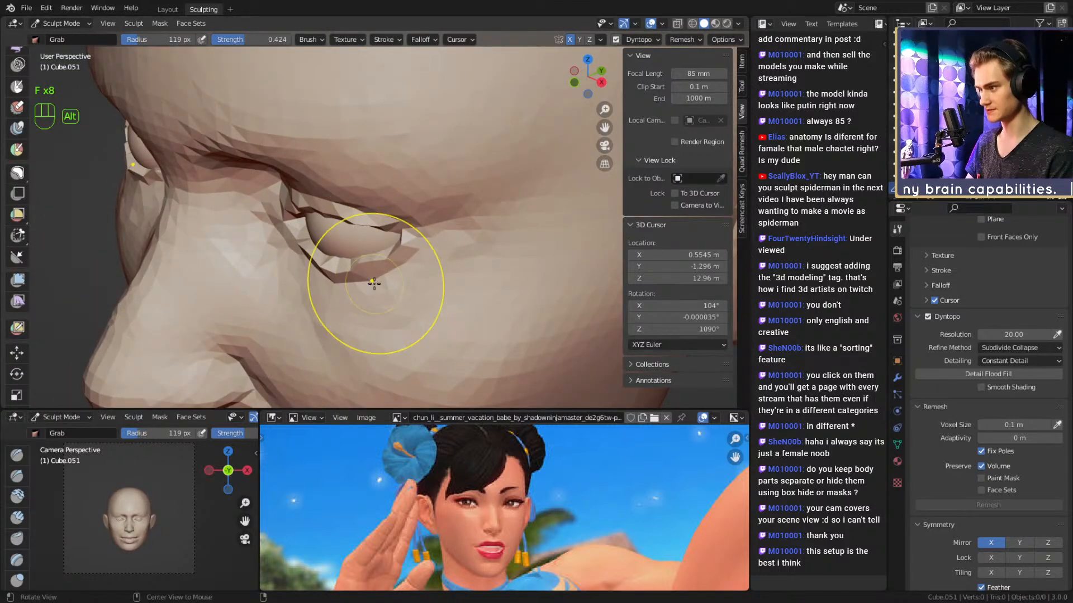
pyautogui.press('f')
pyautogui.click(346, 275)
# Refine the eyelid contours from several angles with the Grab brush, ending at a 128 px radius.
pyautogui.moveTo(375, 284)
pyautogui.keyDown('alt'); pyautogui.mouseDown()
pyautogui.moveTo(341, 278)
pyautogui.moveTo(367, 242)
pyautogui.moveTo(320, 246)
pyautogui.moveTo(328, 239)
pyautogui.moveTo(314, 231)
pyautogui.mouseUp(); pyautogui.keyUp('alt')
pyautogui.press('f')
pyautogui.click(323, 237)
pyautogui.moveTo(319, 233)
pyautogui.keyDown('alt'); pyautogui.mouseDown()
pyautogui.moveTo(393, 240)
pyautogui.moveTo(443, 173)
pyautogui.moveTo(438, 148)
pyautogui.moveTo(406, 176)
pyautogui.mouseUp(); pyautogui.keyUp('alt')
pyautogui.press('f')
pyautogui.click(420, 172)
pyautogui.moveTo(345, 174)
pyautogui.keyDown('alt'); pyautogui.keyDown('shift'); pyautogui.mouseDown()
pyautogui.moveTo(385, 182)
pyautogui.moveTo(341, 224)
pyautogui.mouseUp(); pyautogui.keyUp('shift'); pyautogui.keyUp('alt')
pyautogui.moveTo(341, 223)
pyautogui.keyDown('alt'); pyautogui.mouseDown()
pyautogui.moveTo(363, 290)
pyautogui.moveTo(341, 282)
pyautogui.mouseUp(); pyautogui.keyUp('alt')
pyautogui.moveTo(422, 238)
pyautogui.keyDown('ctrl'); pyautogui.keyDown('alt'); pyautogui.mouseDown()
pyautogui.moveTo(434, 282)
pyautogui.moveTo(392, 274)
pyautogui.mouseUp(); pyautogui.keyUp('alt'); pyautogui.keyUp('ctrl')
pyautogui.moveTo(392, 274)
pyautogui.keyDown('ctrl'); pyautogui.keyDown('alt'); pyautogui.mouseDown()
pyautogui.moveTo(395, 289)
pyautogui.moveTo(391, 246)
pyautogui.mouseUp(); pyautogui.keyUp('alt'); pyautogui.keyUp('ctrl')
pyautogui.moveTo(391, 246)
pyautogui.keyDown('alt'); pyautogui.keyDown('shift'); pyautogui.mouseDown()
pyautogui.moveTo(368, 248)
pyautogui.moveTo(416, 252)
pyautogui.mouseUp(); pyautogui.keyUp('shift'); pyautogui.keyUp('alt')
pyautogui.keyDown('ctrl'); pyautogui.keyDown('alt'); pyautogui.moveTo(403, 293); pyautogui.dragTo(394, 229); pyautogui.keyUp('alt'); pyautogui.keyUp('ctrl')
pyautogui.moveTo(394, 229)
pyautogui.keyDown('alt'); pyautogui.mouseDown()
pyautogui.moveTo(427, 233)
pyautogui.moveTo(446, 211)
pyautogui.mouseUp(); pyautogui.keyUp('alt')
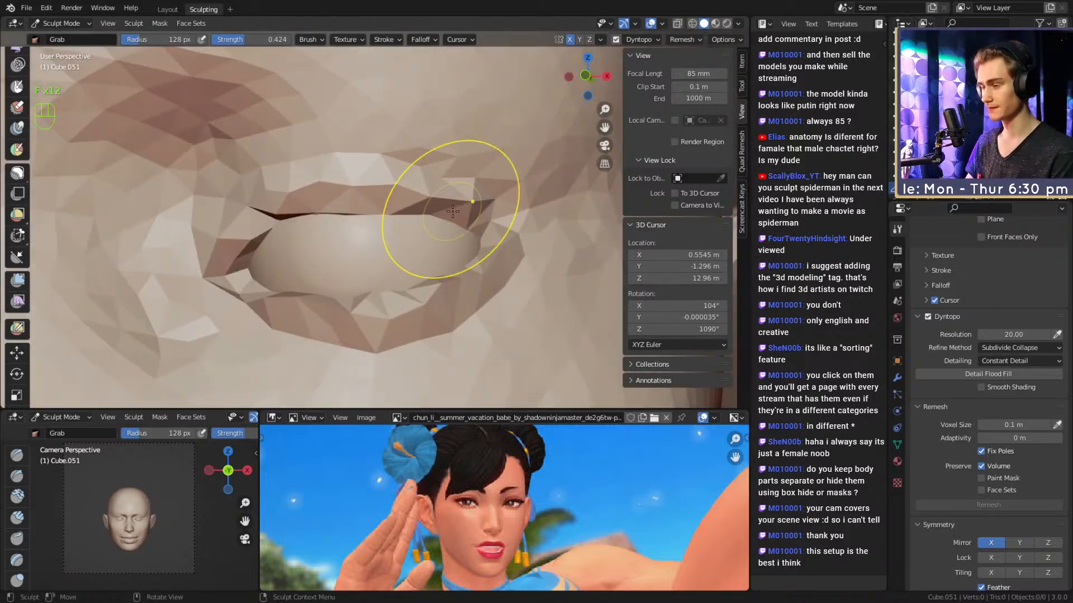
# Sharpen the upper lid edge and inner eye corner with the Crease brush at a 51 px radius.
pyautogui.press('2')
pyautogui.press('f')
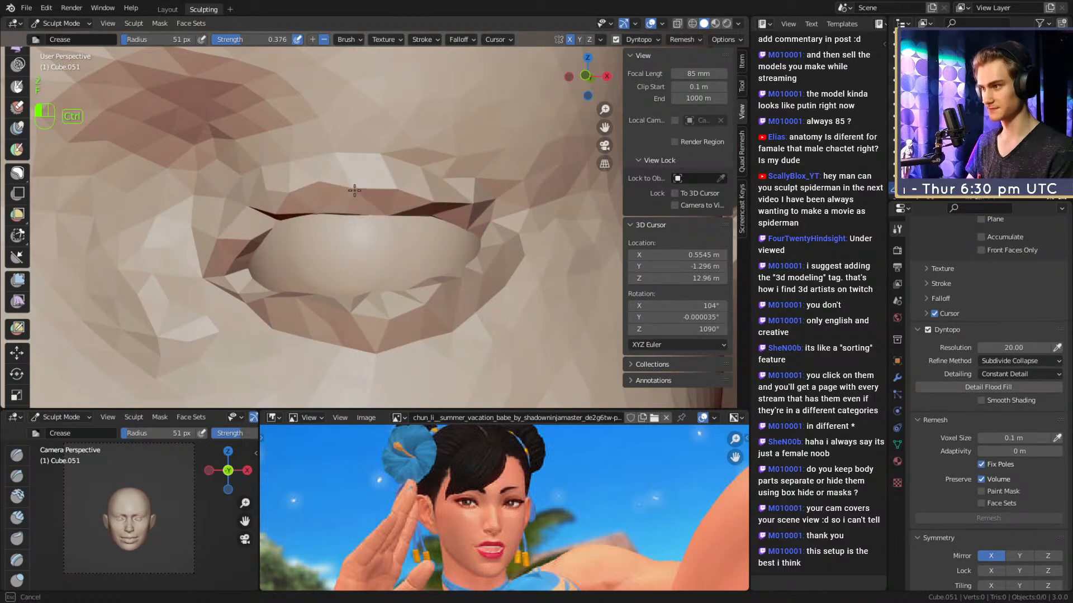
pyautogui.keyDown('alt'); pyautogui.moveTo(297, 199); pyautogui.dragTo(316, 209); pyautogui.keyUp('alt')
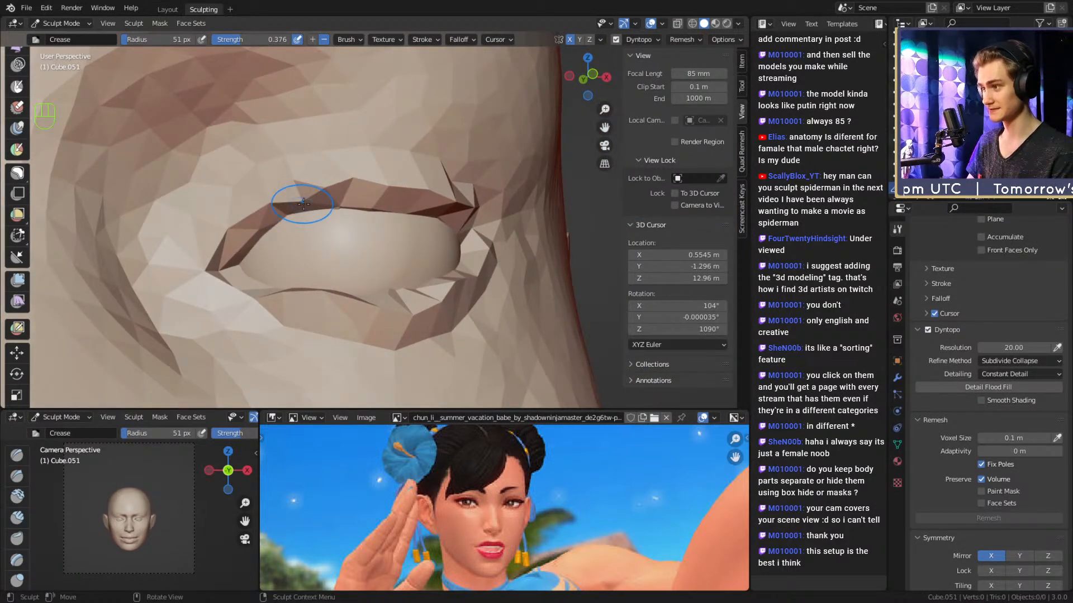
pyautogui.moveTo(240, 245); pyautogui.dragTo(249, 236)
pyautogui.keyDown('alt'); pyautogui.moveTo(465, 243); pyautogui.dragTo(413, 254); pyautogui.keyUp('alt')
pyautogui.keyDown('ctrl'); pyautogui.moveTo(438, 196); pyautogui.dragTo(427, 196); pyautogui.keyUp('ctrl')
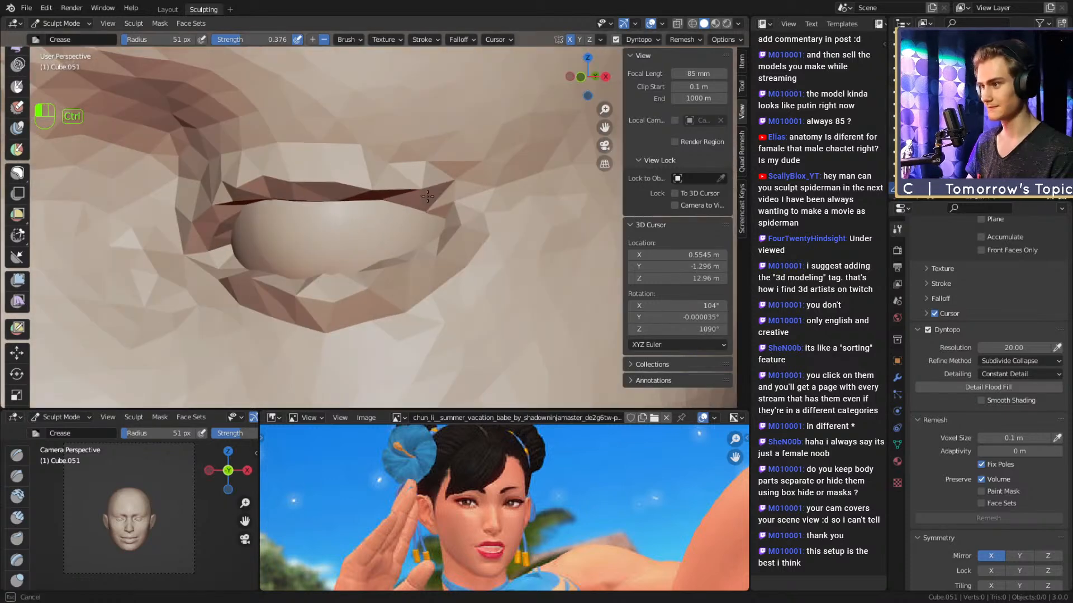
# Crease the fold above the upper lid from the inner to the outer eye corner.
pyautogui.keyDown('alt'); pyautogui.keyDown('shift'); pyautogui.moveTo(291, 148); pyautogui.dragTo(363, 174); pyautogui.keyUp('shift'); pyautogui.keyUp('alt')
pyautogui.moveTo(297, 184); pyautogui.dragTo(302, 183)
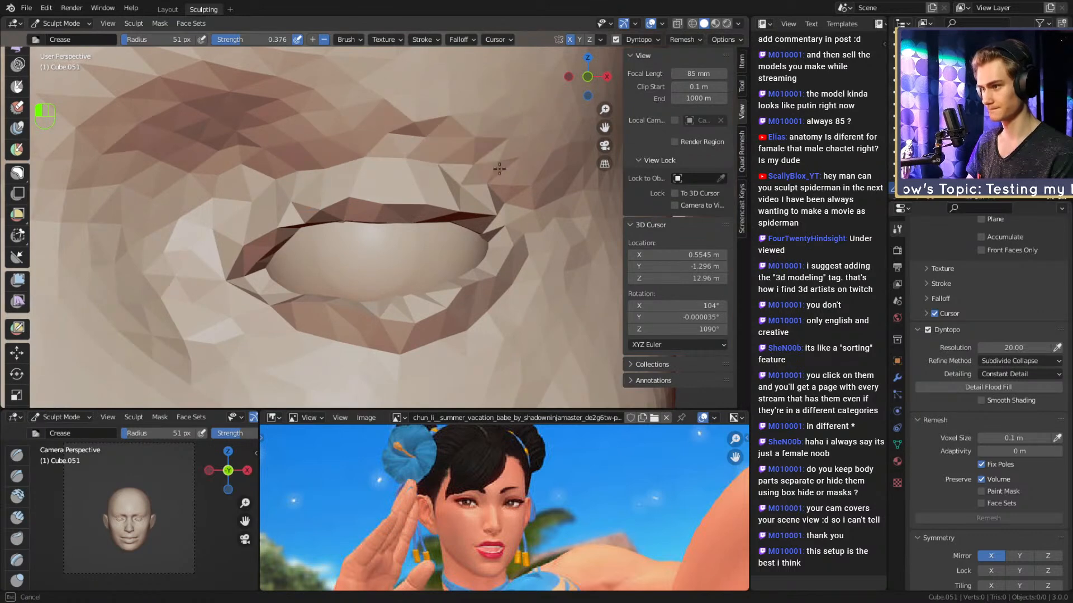
pyautogui.moveTo(295, 144)
pyautogui.mouseDown()
pyautogui.moveTo(497, 176)
pyautogui.moveTo(445, 237)
pyautogui.moveTo(447, 170)
pyautogui.moveTo(391, 197)
pyautogui.mouseUp()
pyautogui.moveTo(458, 224)
pyautogui.keyDown('alt'); pyautogui.mouseDown()
pyautogui.moveTo(342, 251)
pyautogui.moveTo(404, 240)
pyautogui.moveTo(414, 262)
pyautogui.moveTo(371, 196)
pyautogui.moveTo(388, 233)
pyautogui.mouseUp(); pyautogui.keyUp('alt')
# Adjust the eye and cheek profile from the side with the Grab brush at large radii, starting from 182 px.
pyautogui.press('3')
pyautogui.press('3')
pyautogui.press('f')
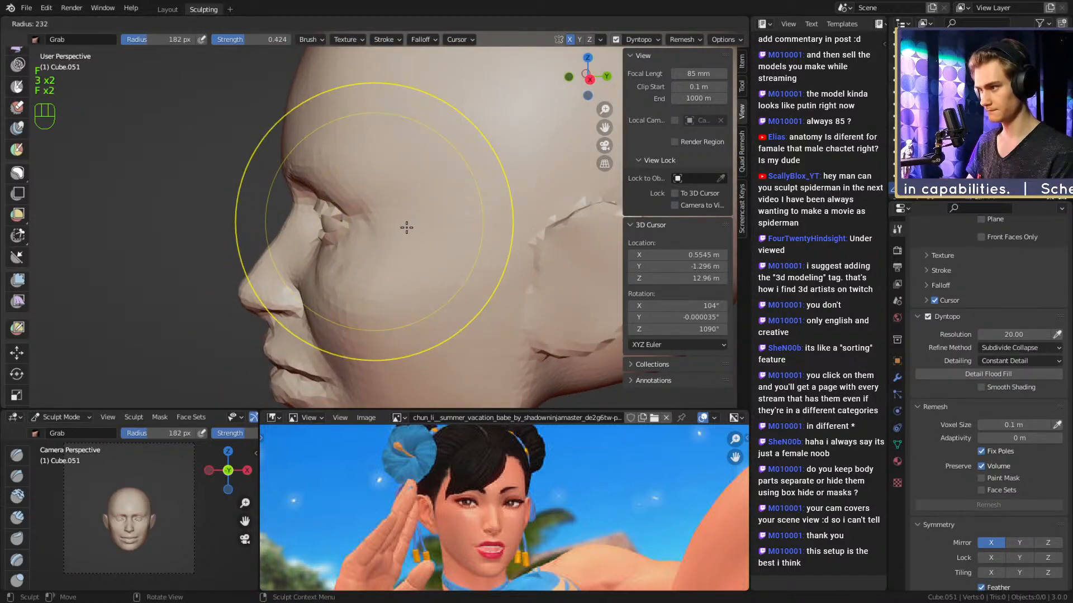
pyautogui.click(371, 238)
pyautogui.moveTo(371, 238)
pyautogui.keyDown('alt'); pyautogui.mouseDown()
pyautogui.moveTo(413, 234)
pyautogui.moveTo(425, 246)
pyautogui.mouseUp(); pyautogui.keyUp('alt')
pyautogui.press('f')
pyautogui.click(419, 234)
pyautogui.press('f')
pyautogui.click(407, 237)
pyautogui.press('f')
pyautogui.click(396, 256)
# Adjust the lower face and mouth profile with the Grab brush, changing the radius between strokes.
pyautogui.moveTo(419, 301)
pyautogui.keyDown('alt'); pyautogui.keyDown('shift'); pyautogui.mouseDown()
pyautogui.moveTo(411, 256)
pyautogui.moveTo(397, 255)
pyautogui.mouseUp(); pyautogui.keyUp('shift'); pyautogui.keyUp('alt')
pyautogui.moveTo(395, 253)
pyautogui.keyDown('alt'); pyautogui.keyDown('shift'); pyautogui.mouseDown()
pyautogui.moveTo(410, 247)
pyautogui.moveTo(404, 279)
pyautogui.moveTo(427, 259)
pyautogui.moveTo(415, 239)
pyautogui.moveTo(388, 249)
pyautogui.moveTo(450, 247)
pyautogui.moveTo(497, 229)
pyautogui.moveTo(401, 255)
pyautogui.mouseUp(); pyautogui.keyUp('shift'); pyautogui.keyUp('alt')
pyautogui.press('3')
pyautogui.press('f')
pyautogui.click(415, 259)
pyautogui.press('f')
pyautogui.click(380, 257)
pyautogui.keyDown('alt'); pyautogui.moveTo(399, 256); pyautogui.dragTo(286, 257); pyautogui.keyUp('alt')
pyautogui.keyDown('alt'); pyautogui.keyDown('shift'); pyautogui.moveTo(290, 205); pyautogui.dragTo(301, 171); pyautogui.keyUp('shift'); pyautogui.keyUp('alt')
pyautogui.moveTo(368, 241)
pyautogui.keyDown('alt'); pyautogui.keyDown('shift'); pyautogui.mouseDown()
pyautogui.moveTo(416, 252)
pyautogui.moveTo(377, 254)
pyautogui.moveTo(397, 249)
pyautogui.moveTo(389, 246)
pyautogui.mouseUp(); pyautogui.keyUp('shift'); pyautogui.keyUp('alt')
# Reshape the lips and mouth corners with the Grab brush, reducing the radius to 100 px.
pyautogui.press('3')
pyautogui.press('f')
pyautogui.click(425, 247)
pyautogui.press('f')
pyautogui.click(382, 256)
pyautogui.press('f')
pyautogui.press('f')
pyautogui.click(388, 250)
pyautogui.press('f')
pyautogui.click(379, 238)
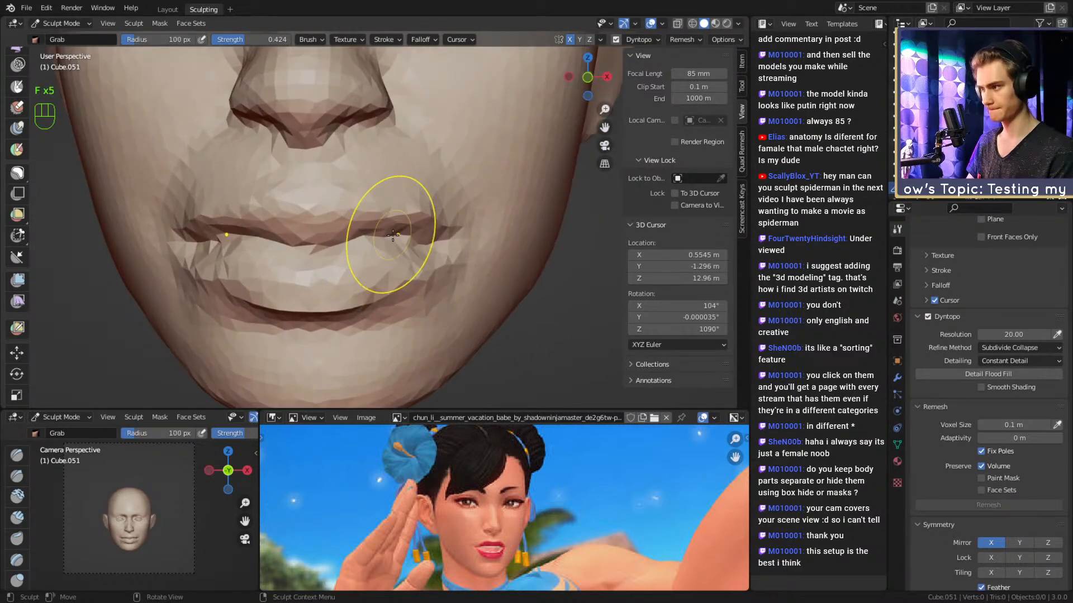
pyautogui.keyDown('shift'); pyautogui.moveTo(400, 243); pyautogui.dragTo(385, 239, button='middle'); pyautogui.keyUp('shift')
pyautogui.moveTo(430, 241)
pyautogui.mouseDown(button='middle')
pyautogui.moveTo(395, 239)
pyautogui.moveTo(395, 221)
pyautogui.mouseUp(button='middle')
# Deepen the parting line between the lips with the Crease brush at a 28 px radius.
pyautogui.press('2')
pyautogui.press('f')
pyautogui.click(353, 249)
pyautogui.press('f')
pyautogui.click(377, 215)
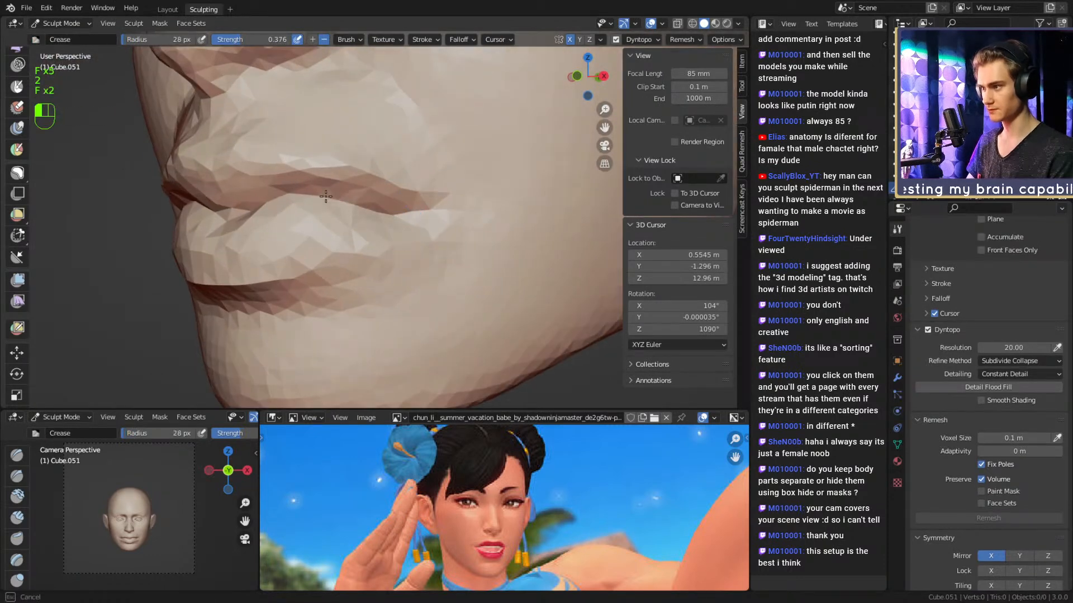
pyautogui.moveTo(258, 199); pyautogui.dragTo(217, 205)
pyautogui.moveTo(385, 207)
pyautogui.keyDown('ctrl'); pyautogui.mouseDown(button='middle')
pyautogui.moveTo(400, 233)
pyautogui.moveTo(450, 215)
pyautogui.moveTo(436, 246)
pyautogui.mouseUp(button='middle'); pyautogui.keyUp('ctrl')
pyautogui.moveTo(419, 251)
pyautogui.keyDown('shift'); pyautogui.mouseDown(button='middle')
pyautogui.moveTo(427, 265)
pyautogui.moveTo(419, 232)
pyautogui.mouseUp(button='middle'); pyautogui.keyUp('shift')
pyautogui.keyDown('alt'); pyautogui.moveTo(419, 231); pyautogui.dragTo(459, 224, button='middle'); pyautogui.keyUp('alt')
# Switch to Clay Strips at a 48 px radius and smooth the upper lip near the mouth corner.
pyautogui.press('1')
pyautogui.keyDown('shift'); pyautogui.moveTo(459, 224); pyautogui.dragTo(455, 165, button='middle'); pyautogui.keyUp('shift')
pyautogui.keyDown('ctrl'); pyautogui.moveTo(446, 260); pyautogui.dragTo(442, 211, button='middle'); pyautogui.keyUp('ctrl')
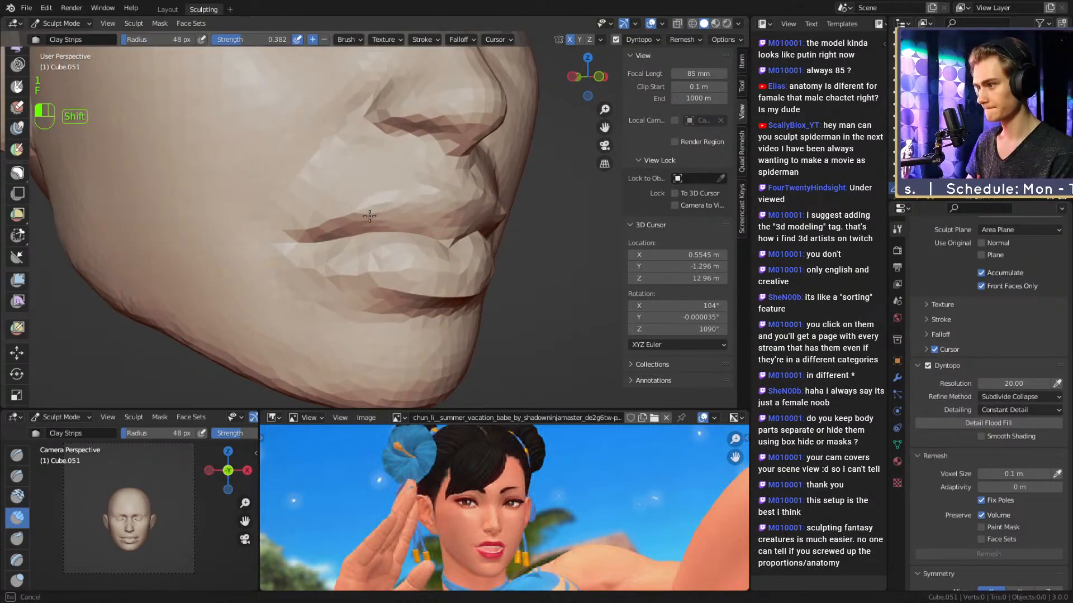
pyautogui.keyDown('shift'); pyautogui.moveTo(320, 231); pyautogui.dragTo(340, 228); pyautogui.keyUp('shift')
pyautogui.moveTo(450, 208); pyautogui.dragTo(391, 220, button='middle')
# Enlarge the Clay Strips radius to 65 px and fill out and smooth the lower lip.
pyautogui.press('f')
pyautogui.click(404, 267)
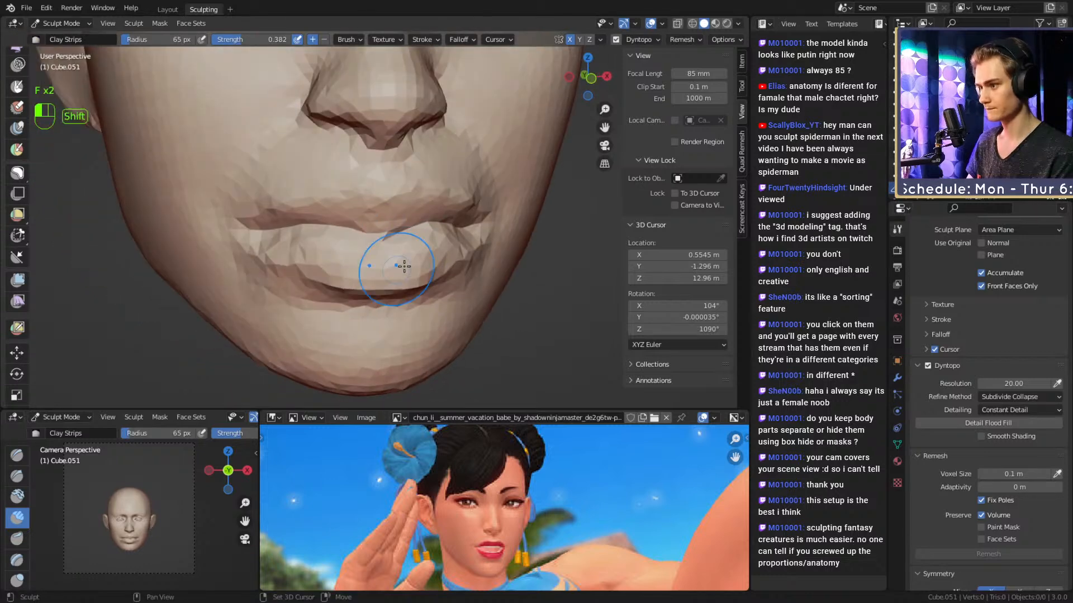
pyautogui.keyDown('ctrl'); pyautogui.moveTo(471, 267); pyautogui.dragTo(481, 242, button='middle'); pyautogui.keyUp('ctrl')
pyautogui.moveTo(486, 240)
pyautogui.mouseDown(button='middle')
pyautogui.moveTo(452, 233)
pyautogui.moveTo(378, 246)
pyautogui.moveTo(426, 231)
pyautogui.moveTo(393, 209)
pyautogui.mouseUp(button='middle')
pyautogui.press('f')
pyautogui.click(448, 234)
# Define the lip edges and mouth line with the Crease brush at radii of 59 and 43 px.
pyautogui.press('2')
pyautogui.press('f')
pyautogui.click(387, 234)
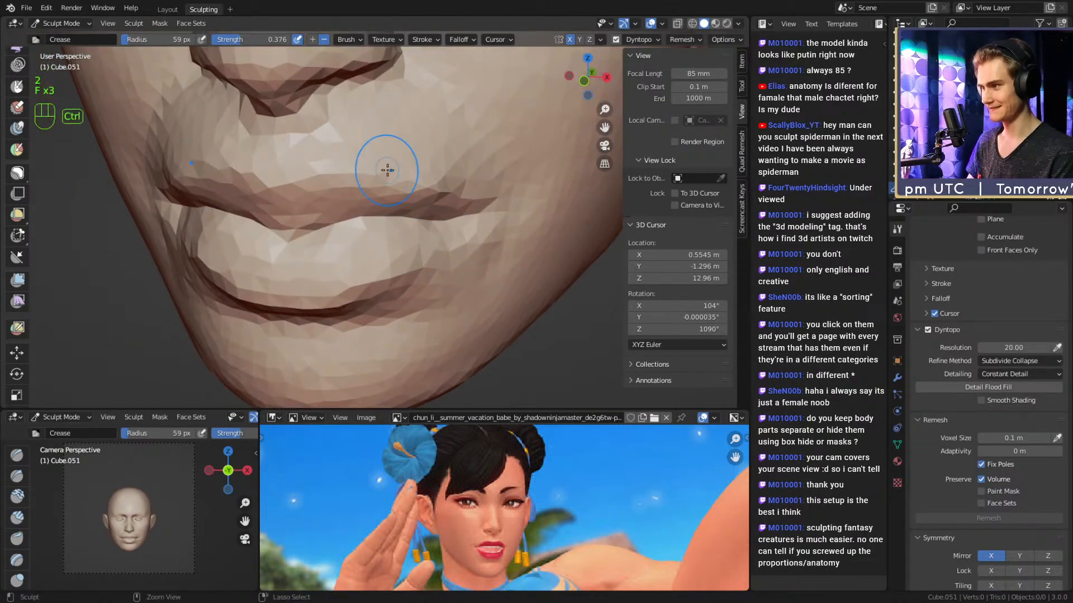
pyautogui.keyDown('ctrl'); pyautogui.keyDown('alt'); pyautogui.moveTo(422, 133); pyautogui.dragTo(413, 226); pyautogui.keyUp('alt'); pyautogui.keyUp('ctrl')
pyautogui.keyDown('ctrl'); pyautogui.keyDown('alt'); pyautogui.moveTo(408, 238); pyautogui.dragTo(394, 203); pyautogui.keyUp('alt'); pyautogui.keyUp('ctrl')
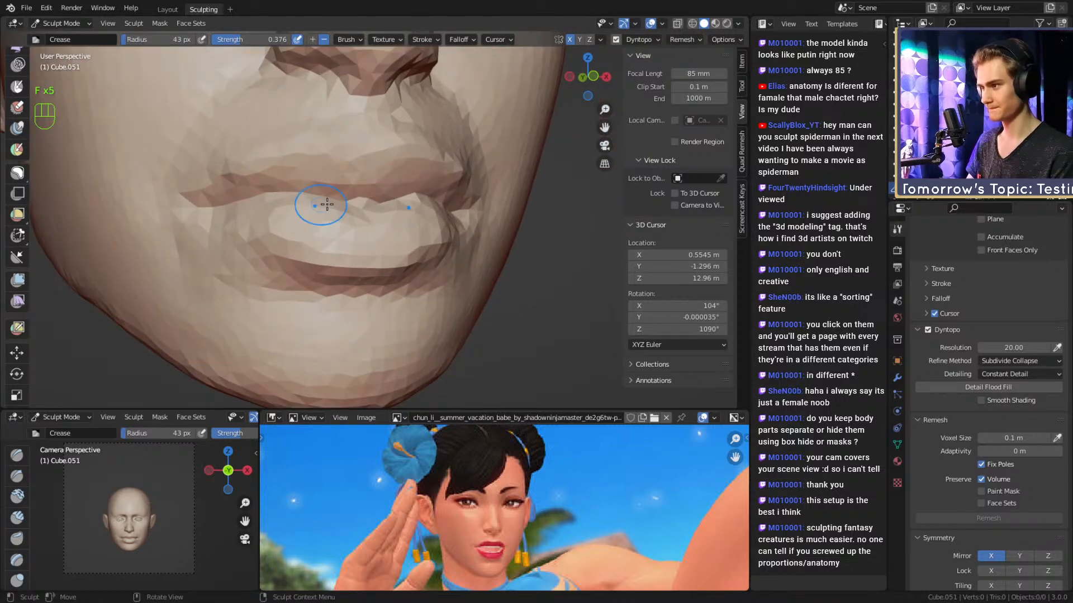
pyautogui.keyDown('ctrl'); pyautogui.keyDown('alt'); pyautogui.moveTo(326, 204); pyautogui.dragTo(430, 218); pyautogui.keyUp('alt'); pyautogui.keyUp('ctrl')
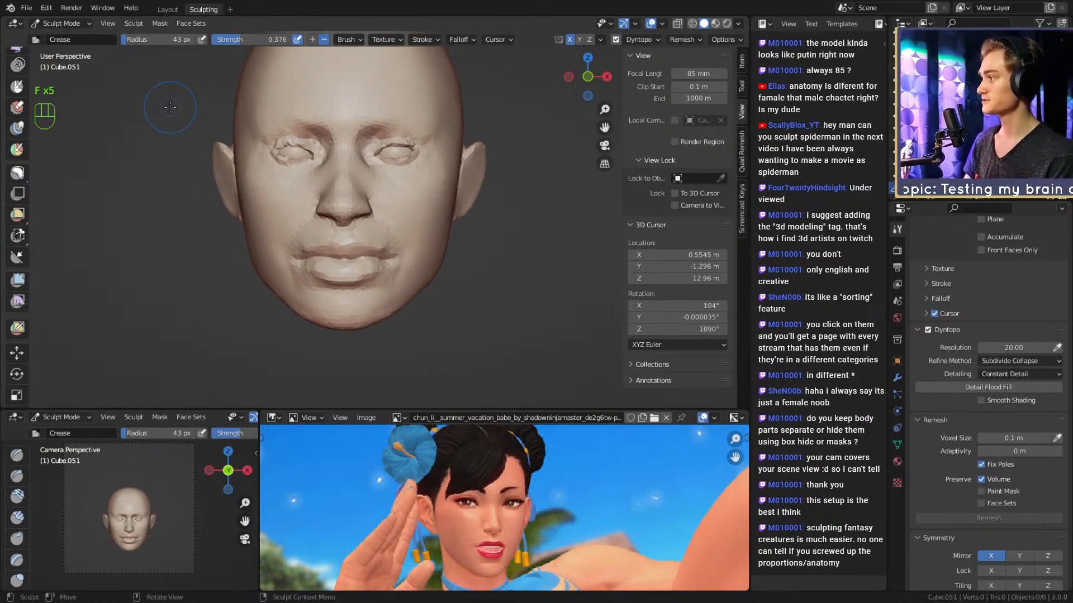
# Check the whole head's proportions and adjust the face with the Grab brush at a 119 px radius.
pyautogui.moveTo(434, 219)
pyautogui.keyDown('alt'); pyautogui.mouseDown()
pyautogui.moveTo(410, 231)
pyautogui.moveTo(416, 220)
pyautogui.mouseUp(); pyautogui.keyUp('alt')
pyautogui.keyDown('alt'); pyautogui.moveTo(486, 223); pyautogui.dragTo(438, 218); pyautogui.keyUp('alt')
pyautogui.moveTo(360, 188)
pyautogui.keyDown('alt'); pyautogui.mouseDown()
pyautogui.moveTo(405, 175)
pyautogui.moveTo(326, 234)
pyautogui.moveTo(384, 209)
pyautogui.moveTo(357, 190)
pyautogui.mouseUp(); pyautogui.keyUp('alt')
pyautogui.moveTo(376, 179)
pyautogui.keyDown('shift'); pyautogui.mouseDown(button='middle')
pyautogui.moveTo(390, 247)
pyautogui.moveTo(396, 215)
pyautogui.mouseUp(button='middle'); pyautogui.keyUp('shift')
pyautogui.moveTo(335, 237); pyautogui.dragTo(402, 242, button='middle')
pyautogui.press('f')
pyautogui.click(419, 242)
pyautogui.moveTo(351, 254)
pyautogui.keyDown('alt'); pyautogui.mouseDown()
pyautogui.moveTo(442, 237)
pyautogui.moveTo(457, 208)
pyautogui.moveTo(410, 231)
pyautogui.moveTo(409, 221)
pyautogui.mouseUp(); pyautogui.keyUp('alt')
pyautogui.keyDown('ctrl'); pyautogui.keyDown('alt'); pyautogui.moveTo(409, 222); pyautogui.dragTo(394, 208); pyautogui.keyUp('alt'); pyautogui.keyUp('ctrl')
pyautogui.moveTo(394, 208)
pyautogui.keyDown('alt'); pyautogui.mouseDown()
pyautogui.moveTo(410, 207)
pyautogui.moveTo(285, 233)
pyautogui.moveTo(164, 216)
pyautogui.mouseUp(); pyautogui.keyUp('alt')
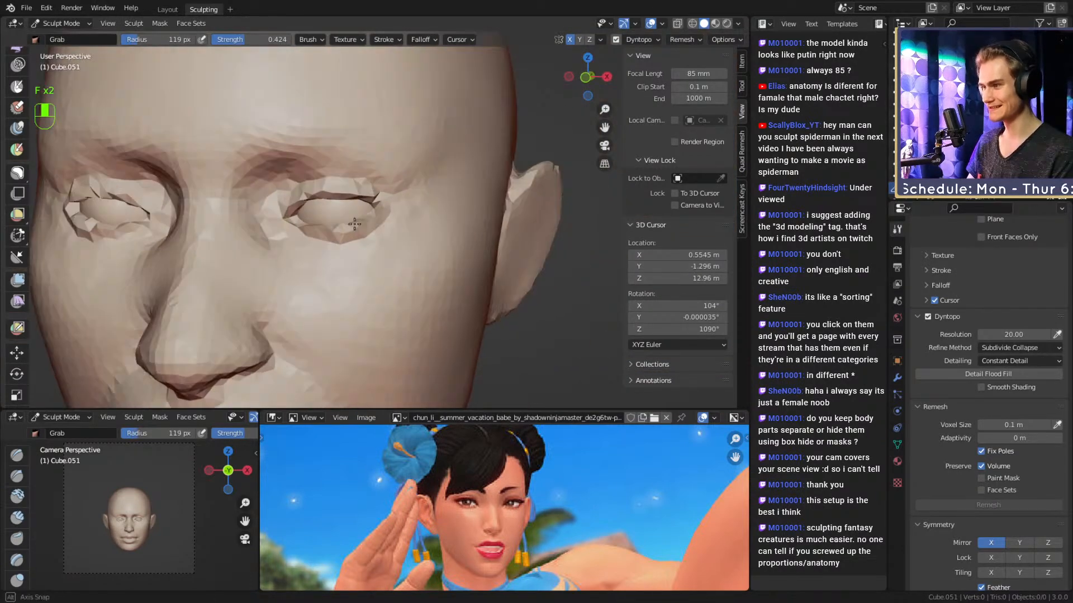
# Sharpen the outer corner of the upper eyelid with the Crease brush at a 53 px radius.
pyautogui.keyDown('ctrl'); pyautogui.keyDown('alt'); pyautogui.moveTo(312, 224); pyautogui.dragTo(342, 187); pyautogui.keyUp('alt'); pyautogui.keyUp('ctrl')
pyautogui.moveTo(341, 187)
pyautogui.keyDown('alt'); pyautogui.mouseDown()
pyautogui.moveTo(369, 181)
pyautogui.moveTo(373, 207)
pyautogui.moveTo(413, 183)
pyautogui.mouseUp(); pyautogui.keyUp('alt')
pyautogui.press('2')
pyautogui.press('f')
pyautogui.click(419, 228)
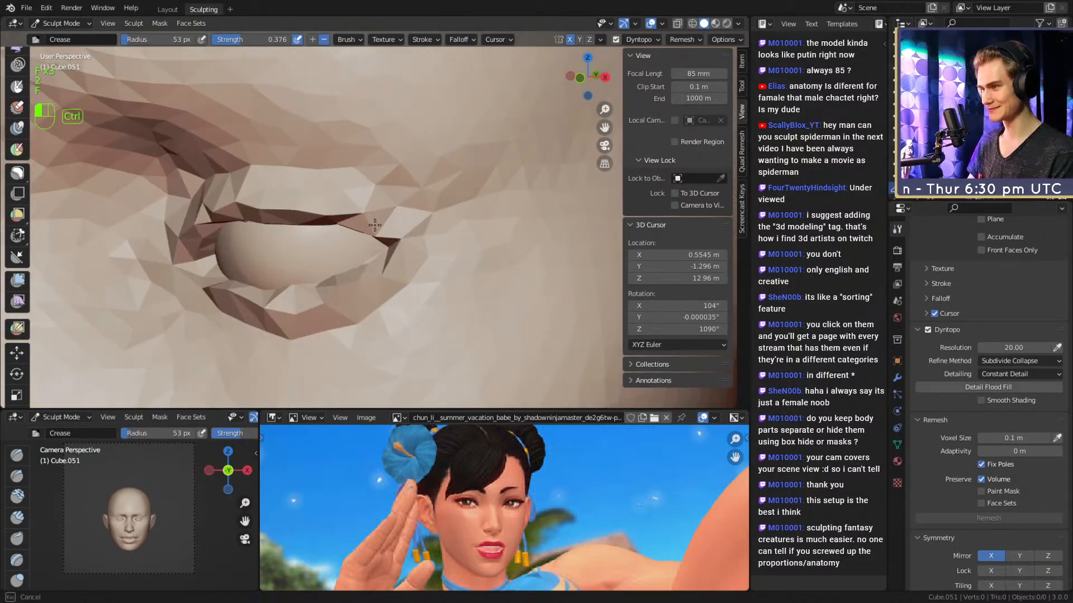
pyautogui.moveTo(400, 228)
pyautogui.keyDown('ctrl'); pyautogui.mouseDown()
pyautogui.moveTo(422, 227)
pyautogui.moveTo(386, 223)
pyautogui.mouseUp(); pyautogui.keyUp('ctrl')
pyautogui.moveTo(388, 178)
pyautogui.keyDown('alt'); pyautogui.mouseDown()
pyautogui.moveTo(417, 170)
pyautogui.moveTo(443, 232)
pyautogui.moveTo(429, 206)
pyautogui.moveTo(422, 239)
pyautogui.mouseUp(); pyautogui.keyUp('alt')
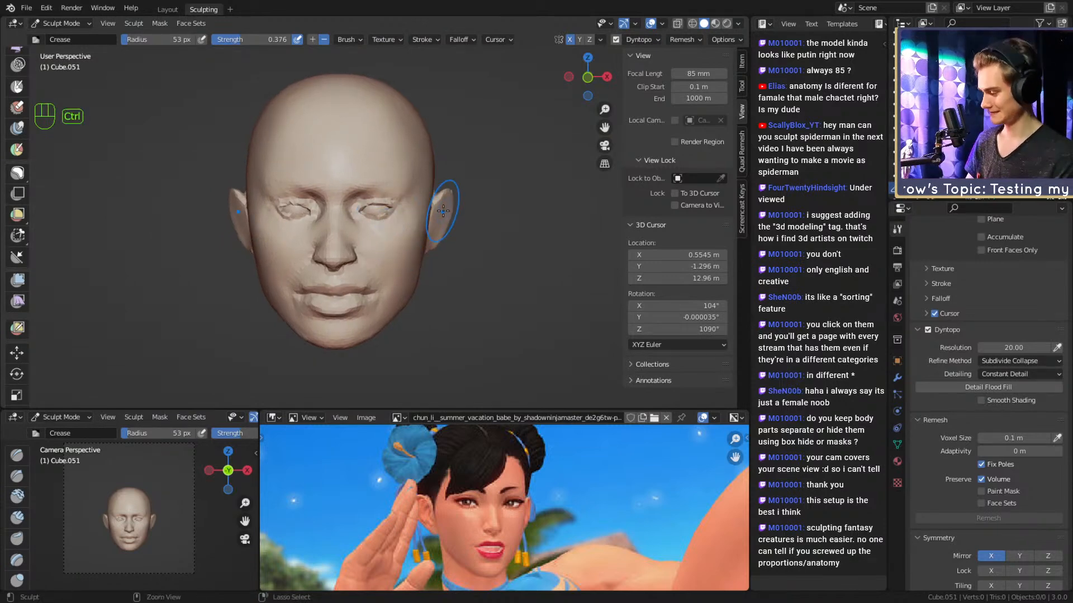
# Save the figurine file and symmetrize the head with the direction set to +X to -X.
pyautogui.keyDown('alt'); pyautogui.moveTo(484, 287); pyautogui.dragTo(470, 277); pyautogui.keyUp('alt')
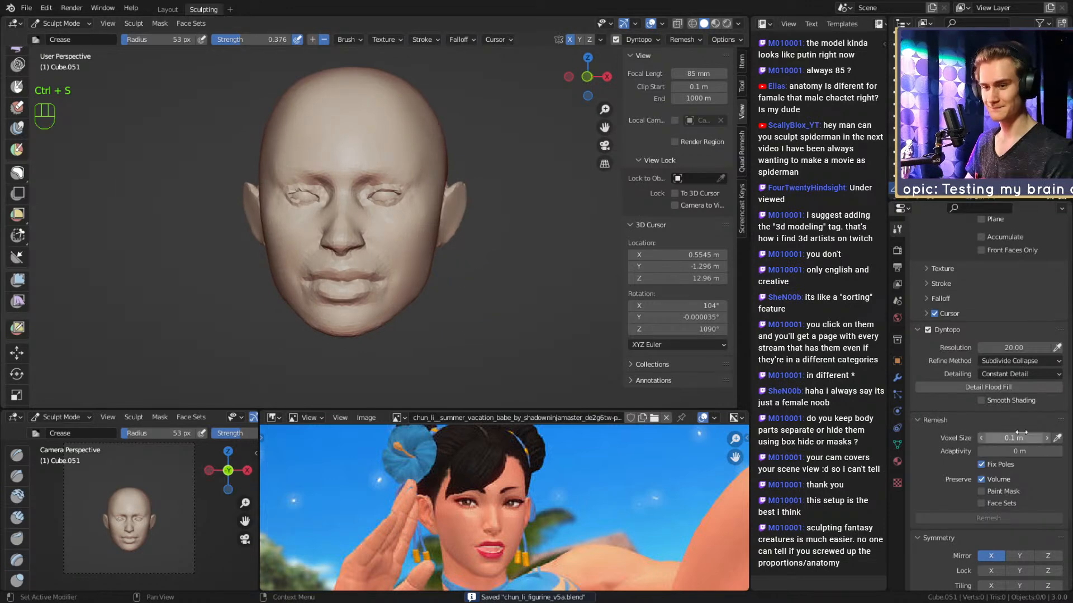
pyautogui.scroll(-6, 966, 405)
pyautogui.scroll(-1, 960, 402)
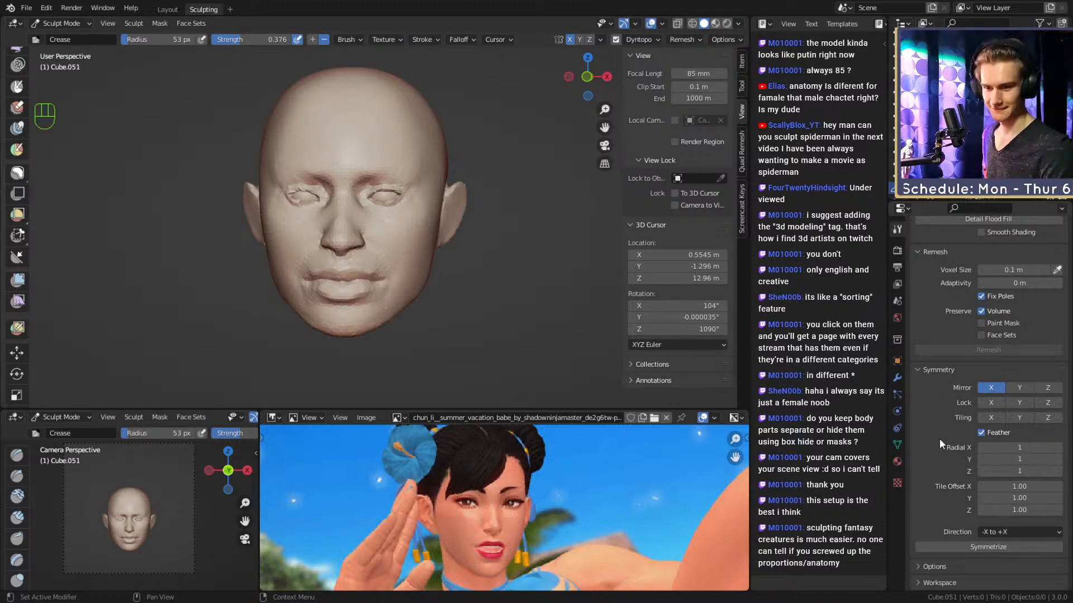
pyautogui.click(1004, 532)
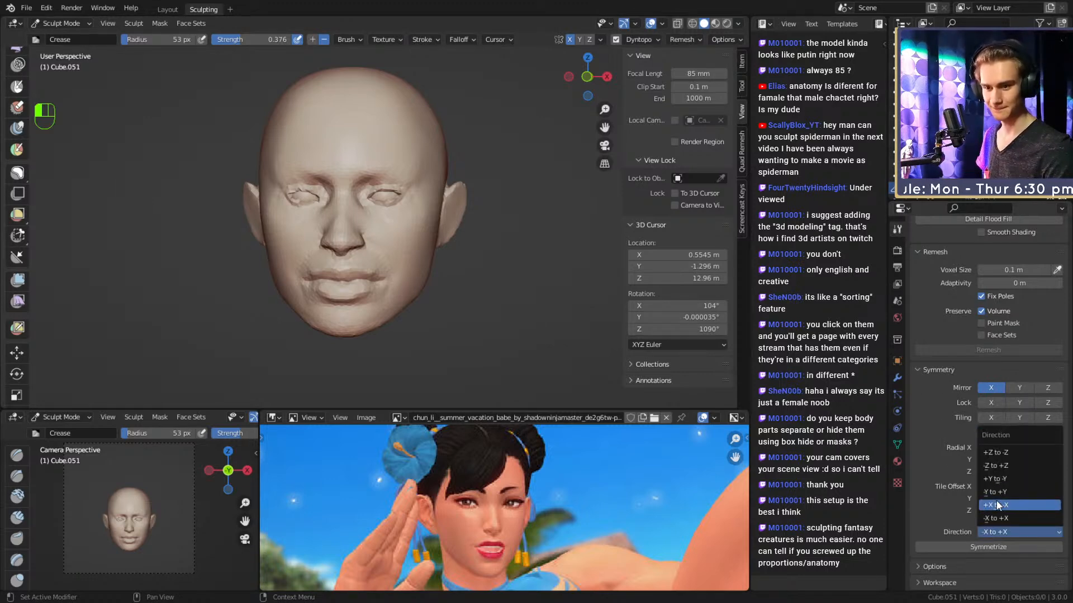
pyautogui.click(998, 506)
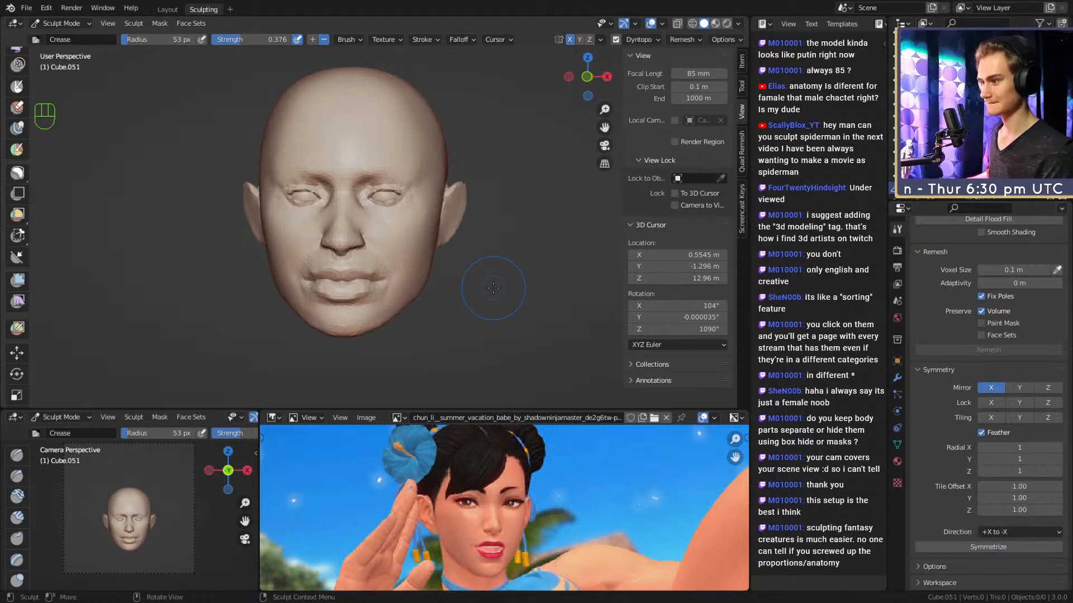
# Reshape the sides of the nose and the inner cheeks with the Grab brush, resizing it to about a 107 px radius.
pyautogui.moveTo(463, 229)
pyautogui.keyDown('alt'); pyautogui.mouseDown()
pyautogui.moveTo(456, 232)
pyautogui.moveTo(470, 221)
pyautogui.moveTo(420, 265)
pyautogui.moveTo(430, 210)
pyautogui.moveTo(354, 162)
pyautogui.moveTo(414, 249)
pyautogui.moveTo(361, 263)
pyautogui.mouseUp(); pyautogui.keyUp('alt')
pyautogui.press('1')
pyautogui.press('3')
pyautogui.press('f')
pyautogui.click(405, 237)
pyautogui.moveTo(377, 226)
pyautogui.keyDown('alt'); pyautogui.keyDown('shift'); pyautogui.mouseDown()
pyautogui.moveTo(390, 240)
pyautogui.moveTo(372, 262)
pyautogui.moveTo(387, 254)
pyautogui.moveTo(369, 233)
pyautogui.moveTo(375, 200)
pyautogui.moveTo(447, 224)
pyautogui.mouseUp(); pyautogui.keyUp('shift'); pyautogui.keyUp('alt')
pyautogui.press('f')
pyautogui.click(357, 258)
pyautogui.press('f')
pyautogui.click(378, 217)
pyautogui.press('f')
pyautogui.press('f')
pyautogui.click(364, 198)
pyautogui.press('f')
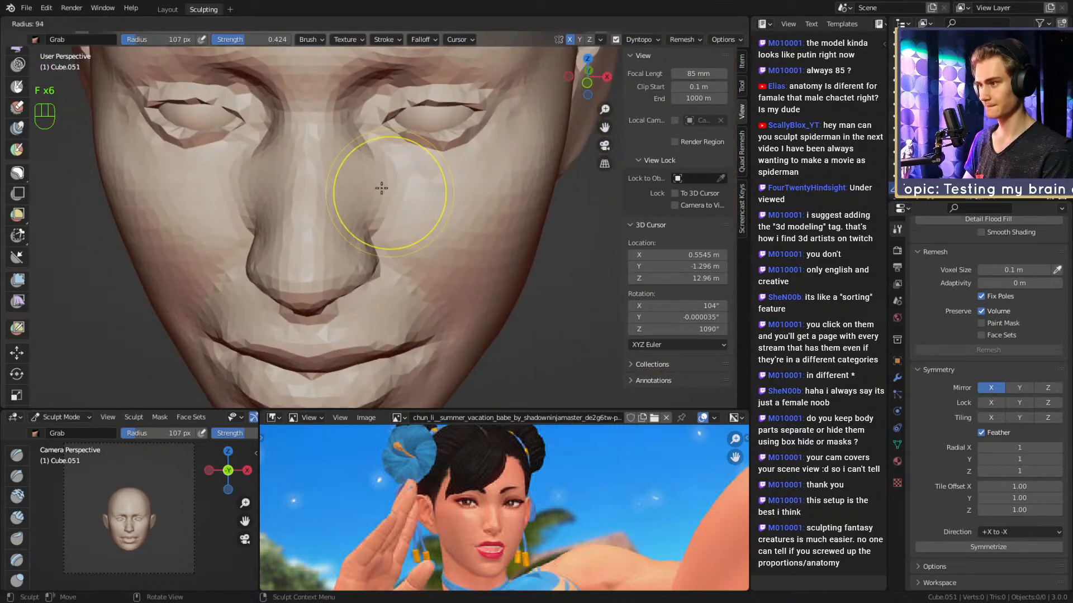
pyautogui.click(380, 189)
pyautogui.moveTo(380, 189); pyautogui.dragTo(420, 214)
# Build up the cheek beside the nose with the Clay Strips brush at a 40 px radius.
pyautogui.moveTo(420, 214)
pyautogui.keyDown('alt'); pyautogui.mouseDown()
pyautogui.moveTo(431, 216)
pyautogui.moveTo(426, 246)
pyautogui.moveTo(389, 227)
pyautogui.moveTo(375, 245)
pyautogui.moveTo(350, 215)
pyautogui.mouseUp(); pyautogui.keyUp('alt')
pyautogui.press('1')
pyautogui.press('f')
pyautogui.click(365, 221)
pyautogui.press('f')
pyautogui.click(335, 207)
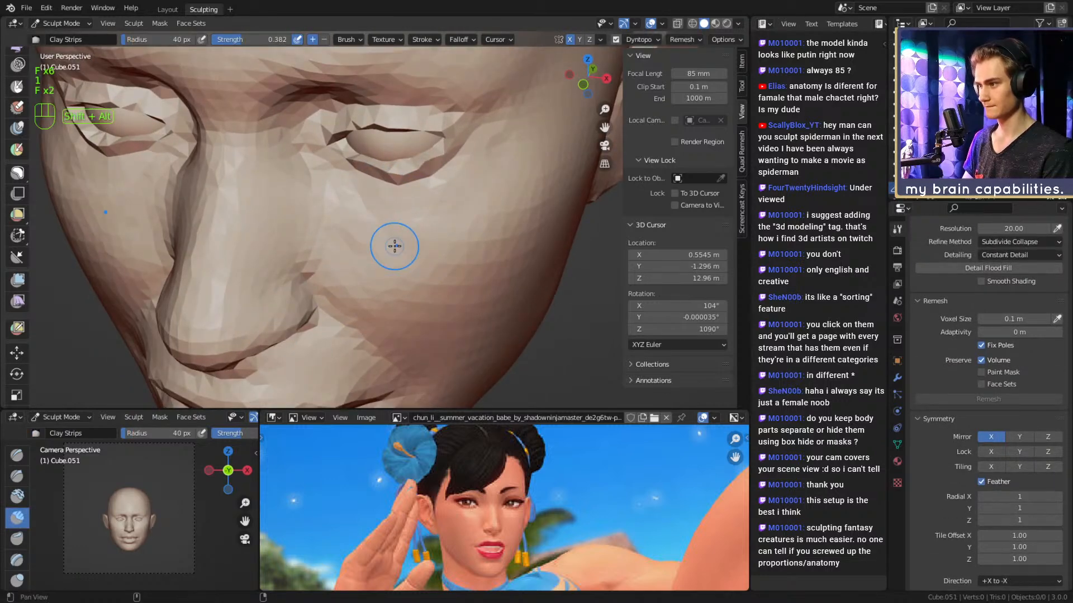
# Shape the area below the eye with the Crease brush at a 33 px radius and 0.261 strength.
pyautogui.moveTo(395, 246)
pyautogui.keyDown('alt'); pyautogui.keyDown('shift'); pyautogui.mouseDown()
pyautogui.moveTo(374, 215)
pyautogui.moveTo(401, 215)
pyautogui.mouseUp(); pyautogui.keyUp('shift'); pyautogui.keyUp('alt')
pyautogui.press('2')
pyautogui.press('f')
pyautogui.click(386, 195)
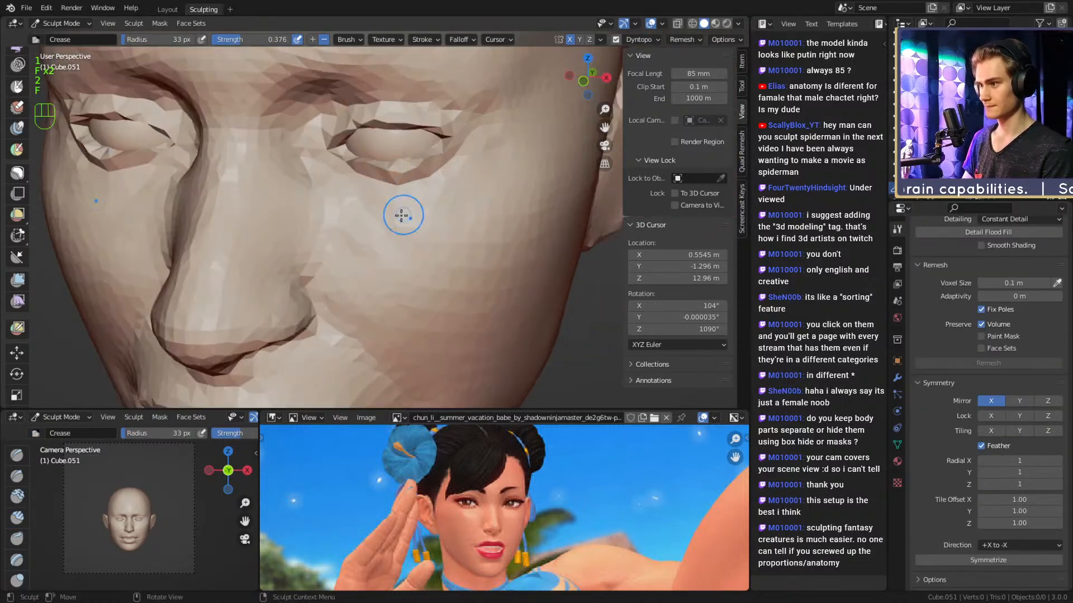
pyautogui.hotkey('shift', 'f')
pyautogui.click(445, 210)
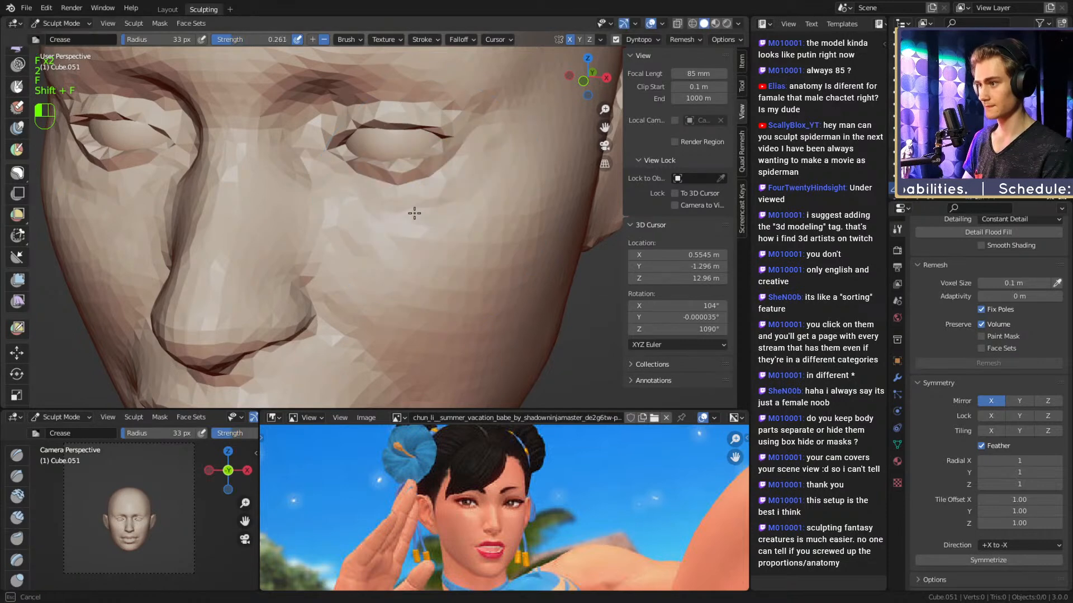
# Refine the transition between the nose and cheeks with the Crease brush at radii of 39 and 45 px.
pyautogui.moveTo(387, 211)
pyautogui.keyDown('alt'); pyautogui.keyDown('shift'); pyautogui.mouseDown()
pyautogui.moveTo(357, 207)
pyautogui.moveTo(355, 193)
pyautogui.moveTo(291, 151)
pyautogui.moveTo(313, 169)
pyautogui.moveTo(326, 222)
pyautogui.mouseUp(); pyautogui.keyUp('shift'); pyautogui.keyUp('alt')
pyautogui.press('f')
pyautogui.click(360, 190)
pyautogui.scroll(-5, 331, 290)
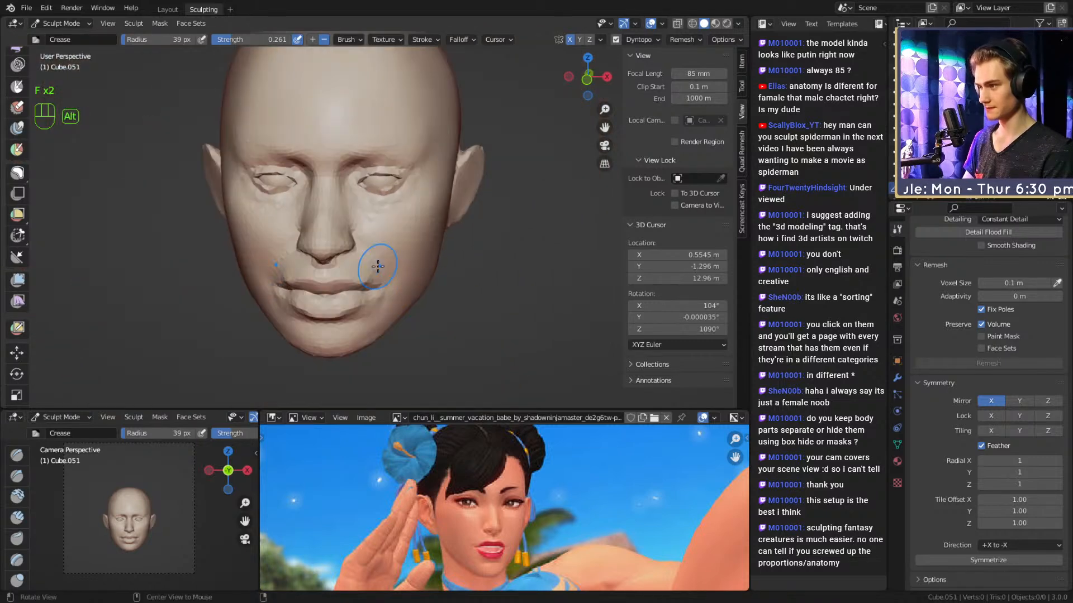
pyautogui.moveTo(376, 264)
pyautogui.keyDown('alt'); pyautogui.mouseDown()
pyautogui.moveTo(384, 240)
pyautogui.moveTo(426, 212)
pyautogui.moveTo(437, 262)
pyautogui.moveTo(445, 223)
pyautogui.moveTo(424, 252)
pyautogui.moveTo(398, 222)
pyautogui.mouseUp(); pyautogui.keyUp('alt')
pyautogui.scroll(-4, 426, 212)
pyautogui.press('f')
pyautogui.click(400, 220)
pyautogui.press('f')
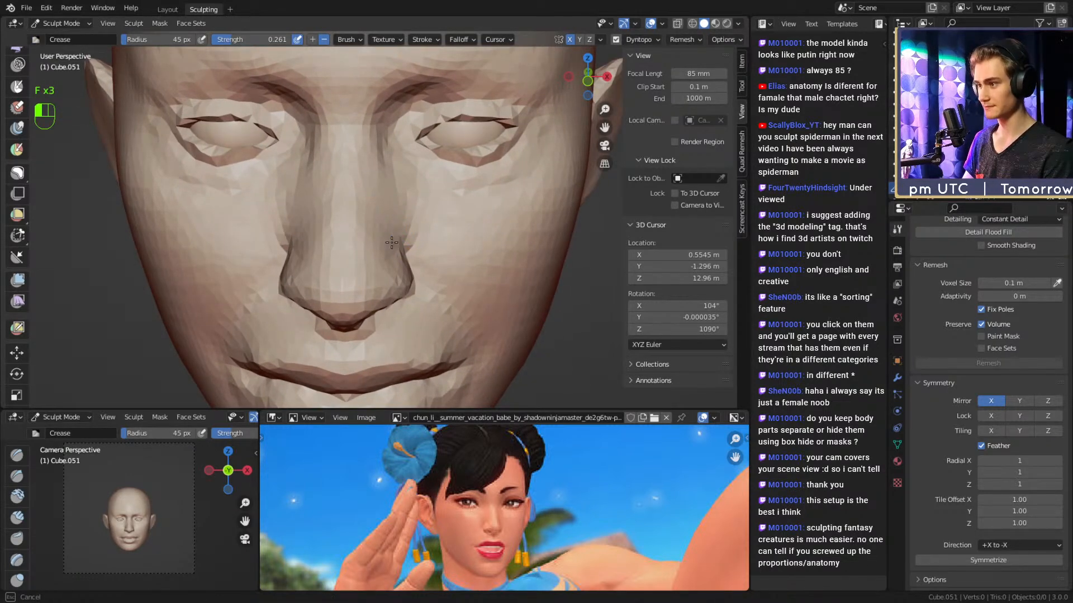
pyautogui.keyDown('alt'); pyautogui.moveTo(392, 193); pyautogui.dragTo(403, 199); pyautogui.keyUp('alt')
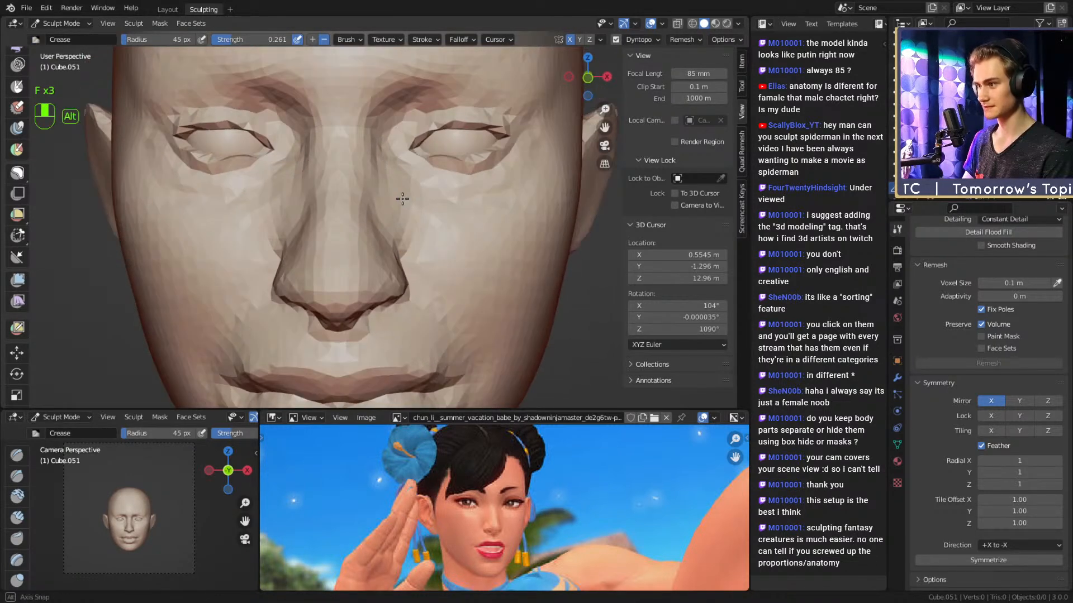
# Adjust the nose and middle of the face with the Grab brush, starting from a 177 px radius.
pyautogui.moveTo(385, 258)
pyautogui.mouseDown(button='middle')
pyautogui.moveTo(510, 216)
pyautogui.moveTo(479, 156)
pyautogui.moveTo(502, 235)
pyautogui.moveTo(391, 237)
pyautogui.mouseUp(button='middle')
pyautogui.keyDown('shift'); pyautogui.moveTo(391, 237); pyautogui.dragTo(397, 251, button='middle'); pyautogui.keyUp('shift')
pyautogui.keyDown('ctrl'); pyautogui.keyDown('alt'); pyautogui.moveTo(396, 251); pyautogui.dragTo(415, 227); pyautogui.keyUp('alt'); pyautogui.keyUp('ctrl')
pyautogui.press('3')
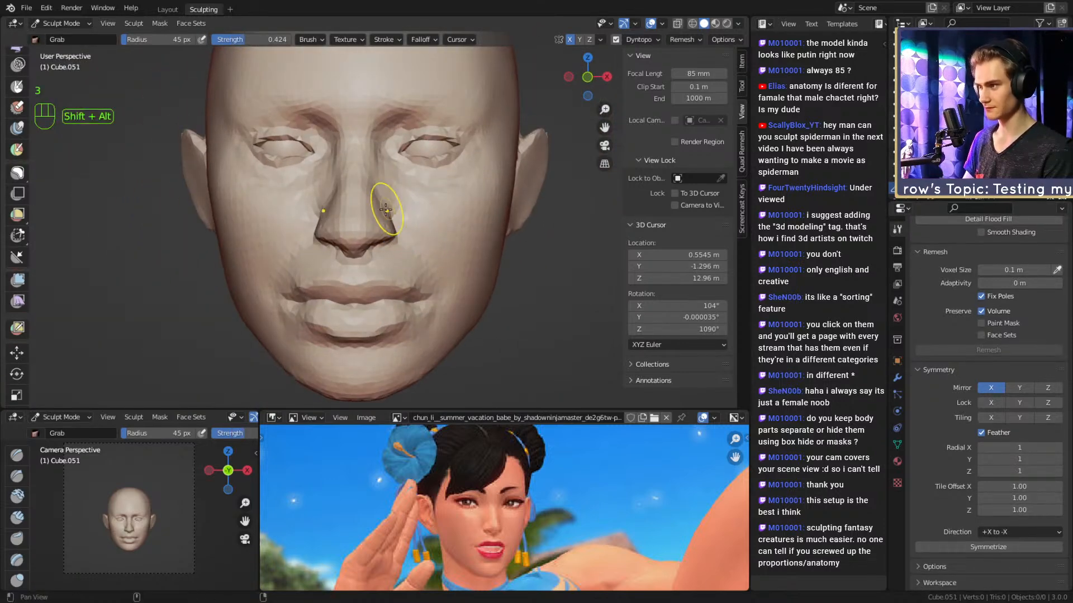
pyautogui.press('f')
pyautogui.press('f')
pyautogui.keyDown('ctrl'); pyautogui.keyDown('alt'); pyautogui.moveTo(395, 214); pyautogui.dragTo(394, 234); pyautogui.keyUp('alt'); pyautogui.keyUp('ctrl')
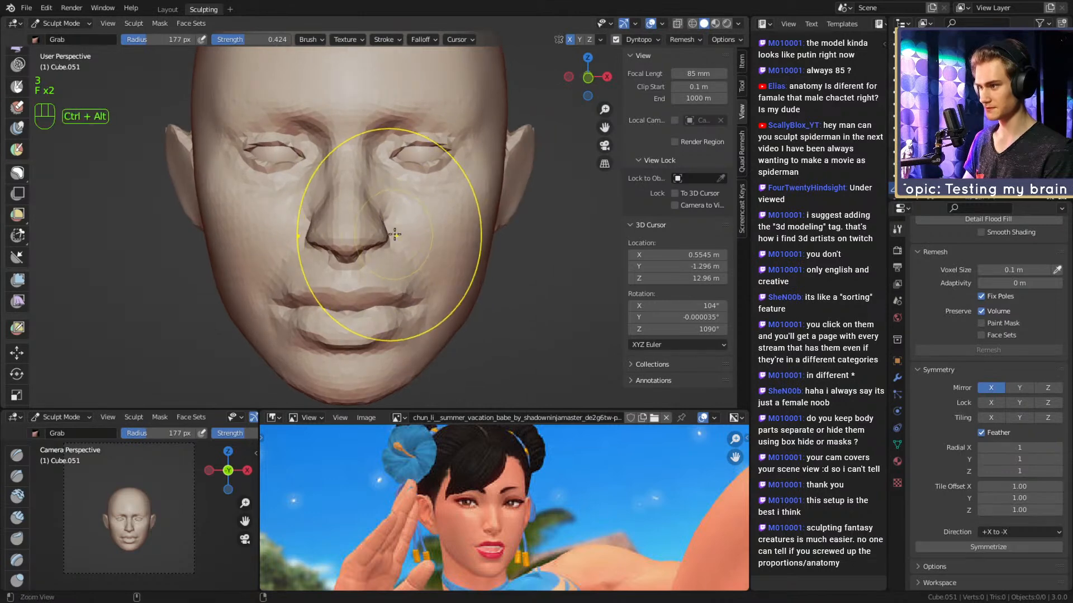
pyautogui.moveTo(351, 241); pyautogui.dragTo(387, 218, button='middle')
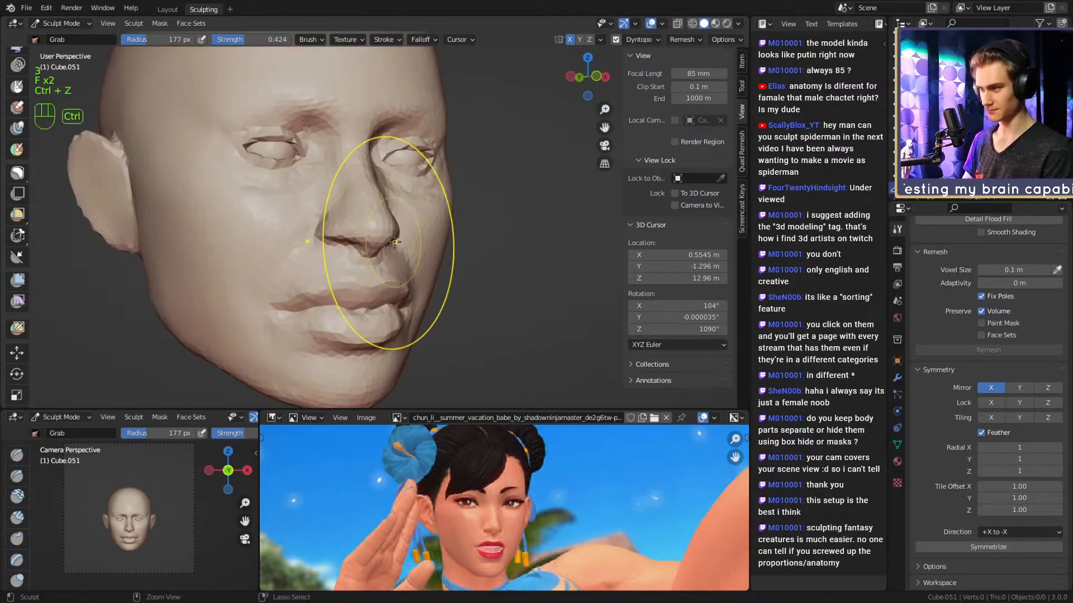
pyautogui.keyDown('alt'); pyautogui.moveTo(410, 240); pyautogui.dragTo(450, 237); pyautogui.keyUp('alt')
pyautogui.press('f')
pyautogui.moveTo(413, 195)
pyautogui.keyDown('ctrl'); pyautogui.keyDown('alt'); pyautogui.mouseDown()
pyautogui.moveTo(416, 227)
pyautogui.moveTo(403, 227)
pyautogui.moveTo(423, 258)
pyautogui.mouseUp(); pyautogui.keyUp('alt'); pyautogui.keyUp('ctrl')
pyautogui.click(387, 227)
pyautogui.press('f')
pyautogui.click(411, 235)
# Sculpt the philtrum below the nose with the Crease brush, raising its strength to 0.461.
pyautogui.moveTo(423, 258)
pyautogui.keyDown('alt'); pyautogui.keyDown('shift'); pyautogui.mouseDown()
pyautogui.moveTo(428, 237)
pyautogui.moveTo(454, 249)
pyautogui.moveTo(359, 261)
pyautogui.moveTo(336, 250)
pyautogui.moveTo(380, 232)
pyautogui.mouseUp(); pyautogui.keyUp('shift'); pyautogui.keyUp('alt')
pyautogui.press('2')
pyautogui.press('f')
pyautogui.click(376, 250)
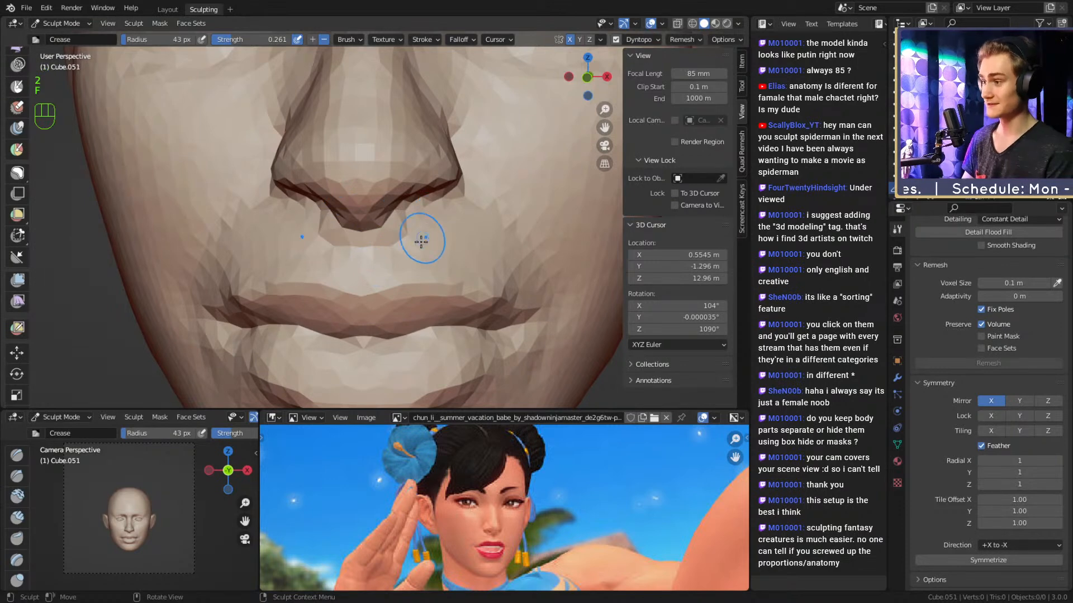
pyautogui.keyDown('ctrl'); pyautogui.keyDown('alt'); pyautogui.moveTo(421, 241); pyautogui.dragTo(388, 241); pyautogui.keyUp('alt'); pyautogui.keyUp('ctrl')
pyautogui.hotkey('shift', 'f')
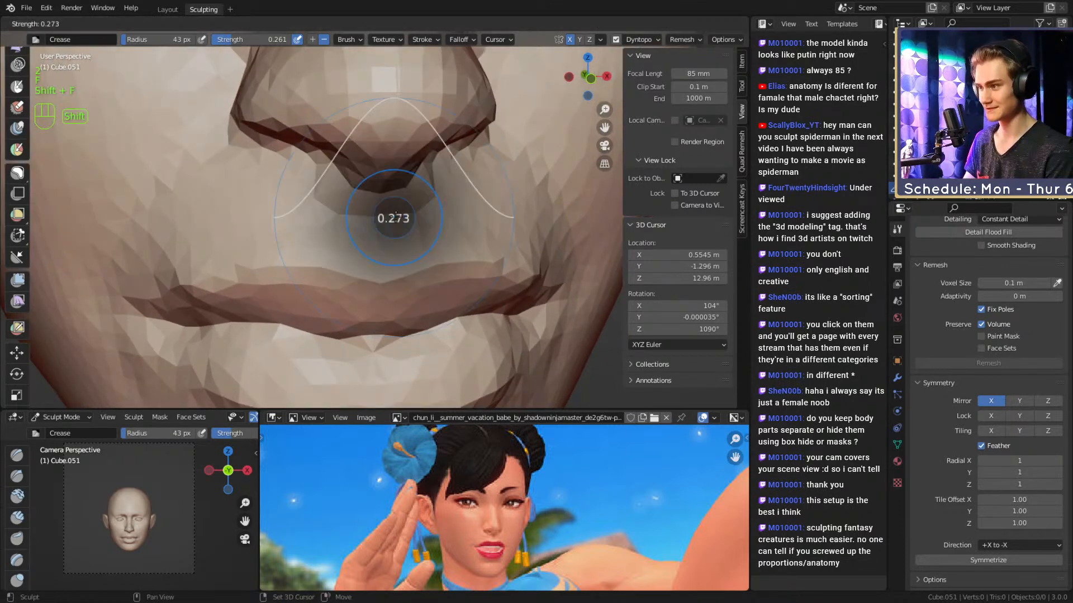
pyautogui.click(395, 212)
pyautogui.moveTo(407, 241)
pyautogui.mouseDown(button='middle')
pyautogui.moveTo(469, 207)
pyautogui.moveTo(430, 216)
pyautogui.moveTo(480, 197)
pyautogui.moveTo(406, 229)
pyautogui.moveTo(374, 216)
pyautogui.mouseUp(button='middle')
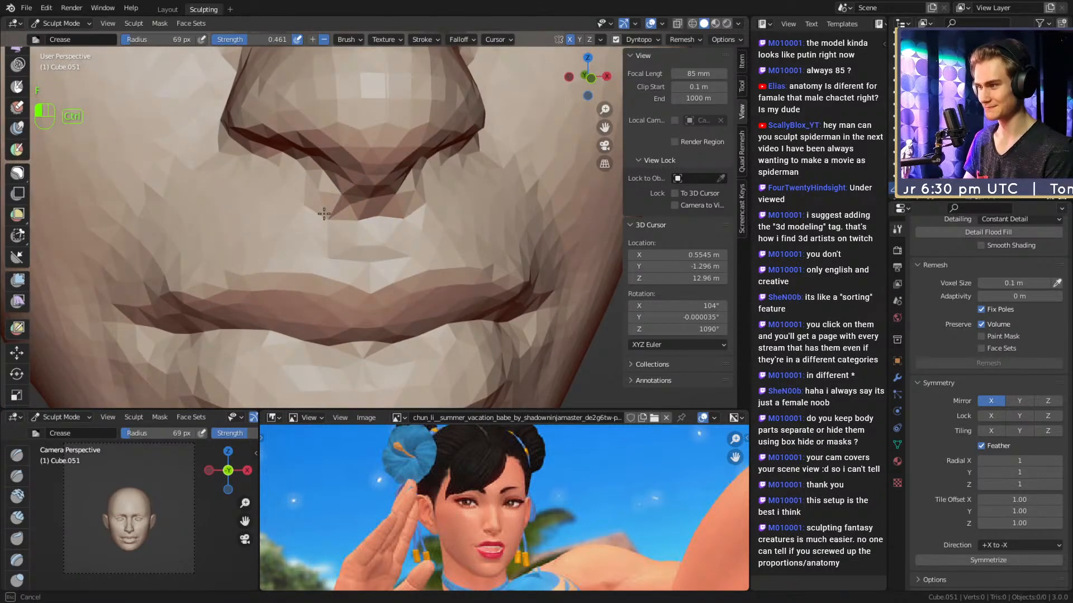
# Refine and smooth the area above the upper lip with a 58 px Crease brush, and save the figurine file.
pyautogui.moveTo(396, 176)
pyautogui.keyDown('ctrl'); pyautogui.mouseDown(button='middle')
pyautogui.moveTo(399, 218)
pyautogui.moveTo(520, 196)
pyautogui.mouseUp(button='middle'); pyautogui.keyUp('ctrl')
pyautogui.moveTo(455, 246)
pyautogui.keyDown('ctrl'); pyautogui.mouseDown(button='middle')
pyautogui.moveTo(459, 224)
pyautogui.moveTo(388, 215)
pyautogui.moveTo(410, 186)
pyautogui.moveTo(386, 206)
pyautogui.mouseUp(button='middle'); pyautogui.keyUp('ctrl')
pyautogui.press('f')
pyautogui.click(391, 221)
pyautogui.keyDown('shift'); pyautogui.moveTo(383, 225); pyautogui.dragTo(201, 306); pyautogui.keyUp('shift')
pyautogui.keyDown('ctrl'); pyautogui.moveTo(419, 160); pyautogui.dragTo(441, 223, button='middle'); pyautogui.keyUp('ctrl')
pyautogui.moveTo(491, 206)
pyautogui.mouseDown(button='middle')
pyautogui.moveTo(446, 215)
pyautogui.moveTo(467, 233)
pyautogui.moveTo(413, 230)
pyautogui.mouseUp(button='middle')
pyautogui.moveTo(413, 229)
pyautogui.keyDown('shift'); pyautogui.mouseDown(button='middle')
pyautogui.moveTo(474, 234)
pyautogui.moveTo(434, 242)
pyautogui.mouseUp(button='middle'); pyautogui.keyUp('shift')
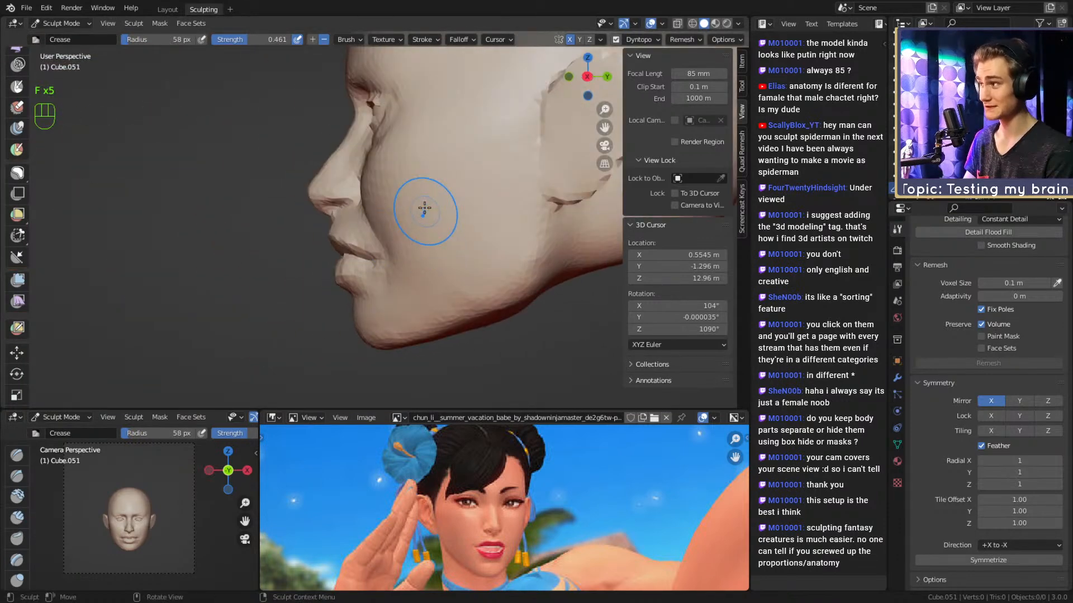
pyautogui.hotkey('ctrl', 's')
# Reshape the nostril wing and nose with the Grab brush at radii of 178 and 94 px.
pyautogui.scroll(5, 391, 224)
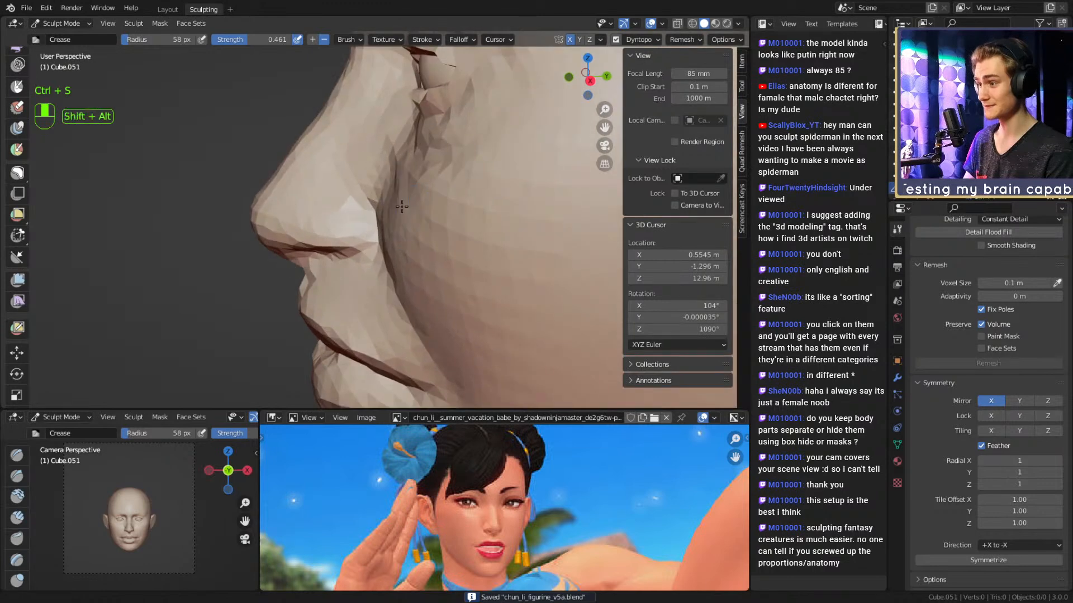
pyautogui.press('3')
pyautogui.press('f')
pyautogui.press('f')
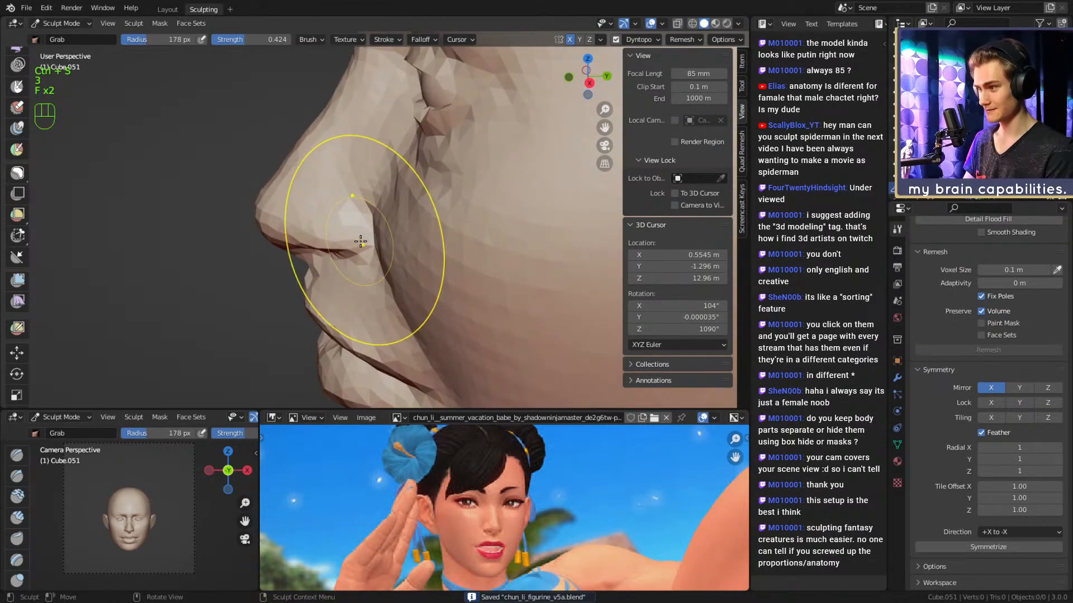
pyautogui.moveTo(361, 241)
pyautogui.mouseDown(button='middle')
pyautogui.moveTo(460, 223)
pyautogui.moveTo(417, 240)
pyautogui.moveTo(417, 229)
pyautogui.moveTo(376, 225)
pyautogui.moveTo(480, 234)
pyautogui.moveTo(523, 259)
pyautogui.mouseUp(button='middle')
pyautogui.press('f')
pyautogui.click(476, 258)
pyautogui.moveTo(441, 246)
pyautogui.mouseDown(button='middle')
pyautogui.moveTo(270, 209)
pyautogui.moveTo(359, 228)
pyautogui.moveTo(344, 155)
pyautogui.mouseUp(button='middle')
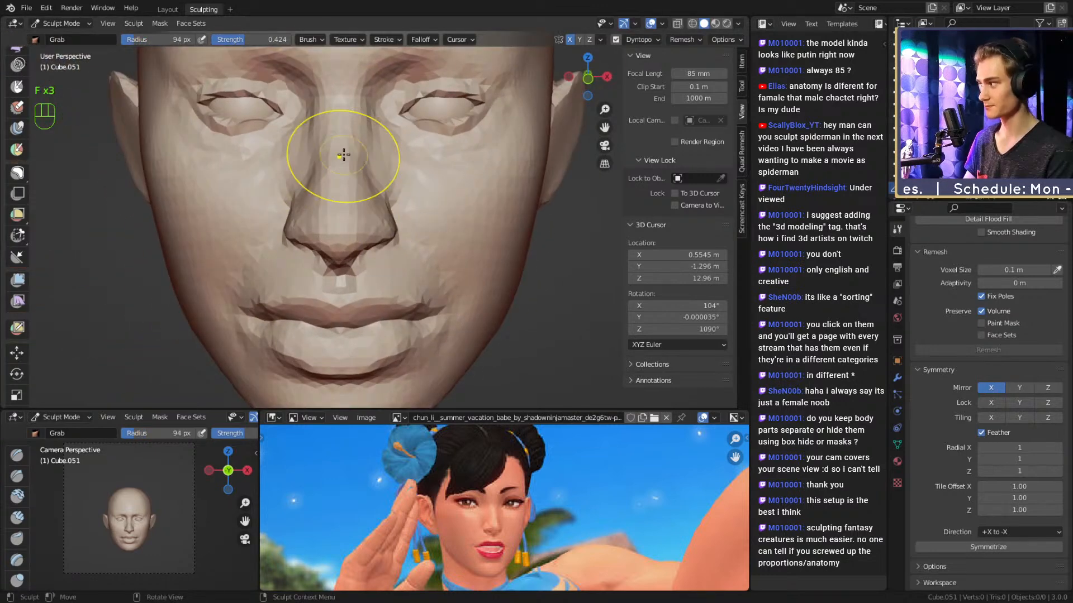
# Reposition the inner corner of the eye with the Grab brush at a 128 px radius.
pyautogui.moveTo(353, 199)
pyautogui.mouseDown(button='middle')
pyautogui.moveTo(378, 228)
pyautogui.moveTo(304, 239)
pyautogui.moveTo(469, 227)
pyautogui.moveTo(363, 275)
pyautogui.mouseUp(button='middle')
pyautogui.keyDown('ctrl'); pyautogui.keyDown('alt'); pyautogui.moveTo(363, 275); pyautogui.dragTo(428, 263); pyautogui.keyUp('alt'); pyautogui.keyUp('ctrl')
pyautogui.moveTo(428, 262)
pyautogui.keyDown('alt'); pyautogui.keyDown('shift'); pyautogui.mouseDown()
pyautogui.moveTo(441, 239)
pyautogui.moveTo(402, 206)
pyautogui.moveTo(363, 236)
pyautogui.moveTo(366, 220)
pyautogui.moveTo(426, 219)
pyautogui.moveTo(420, 237)
pyautogui.moveTo(367, 217)
pyautogui.moveTo(445, 215)
pyautogui.moveTo(347, 191)
pyautogui.moveTo(498, 220)
pyautogui.moveTo(431, 220)
pyautogui.moveTo(304, 145)
pyautogui.mouseUp(); pyautogui.keyUp('shift'); pyautogui.keyUp('alt')
pyautogui.press('3')
pyautogui.press('f')
pyautogui.click(369, 217)
pyautogui.press('f')
pyautogui.press('f')
pyautogui.click(366, 220)
pyautogui.press('f')
pyautogui.click(367, 216)
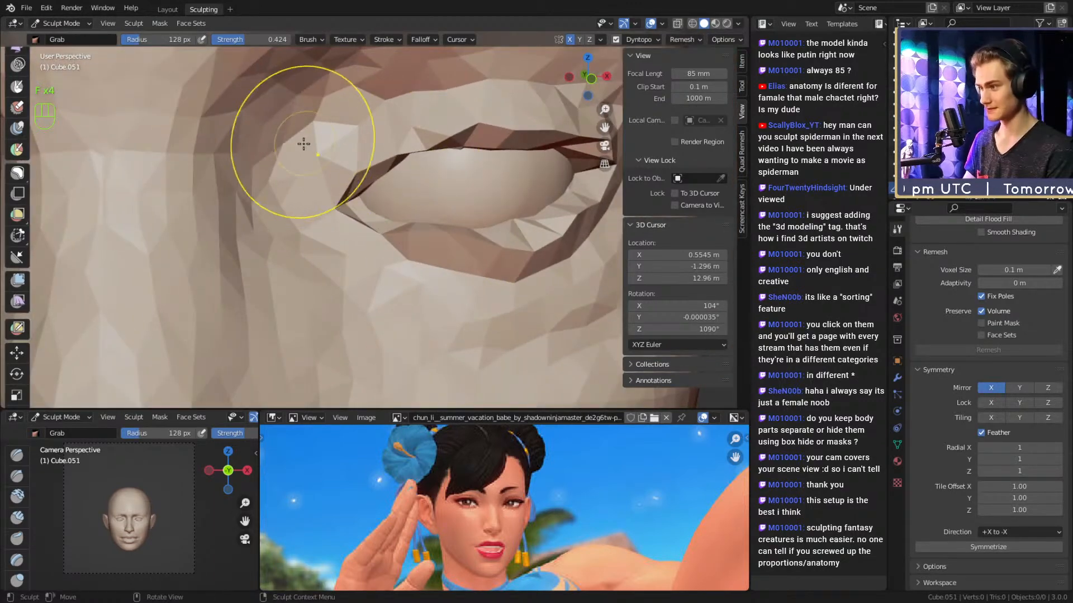
# Carve the inner ends of the eyelids with the Crease brush at a 38 px radius and 0.648 strength.
pyautogui.press('2')
pyautogui.press('f')
pyautogui.click(352, 208)
pyautogui.moveTo(352, 208)
pyautogui.keyDown('alt'); pyautogui.mouseDown()
pyautogui.moveTo(376, 213)
pyautogui.moveTo(338, 214)
pyautogui.moveTo(337, 225)
pyautogui.mouseUp(); pyautogui.keyUp('alt')
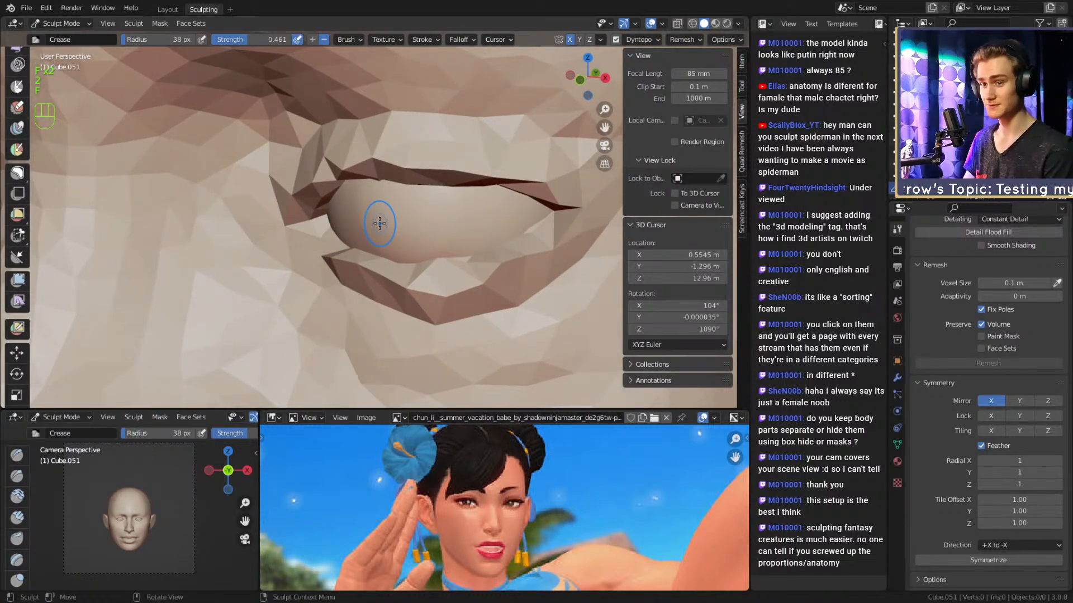
pyautogui.scroll(6, 966, 360)
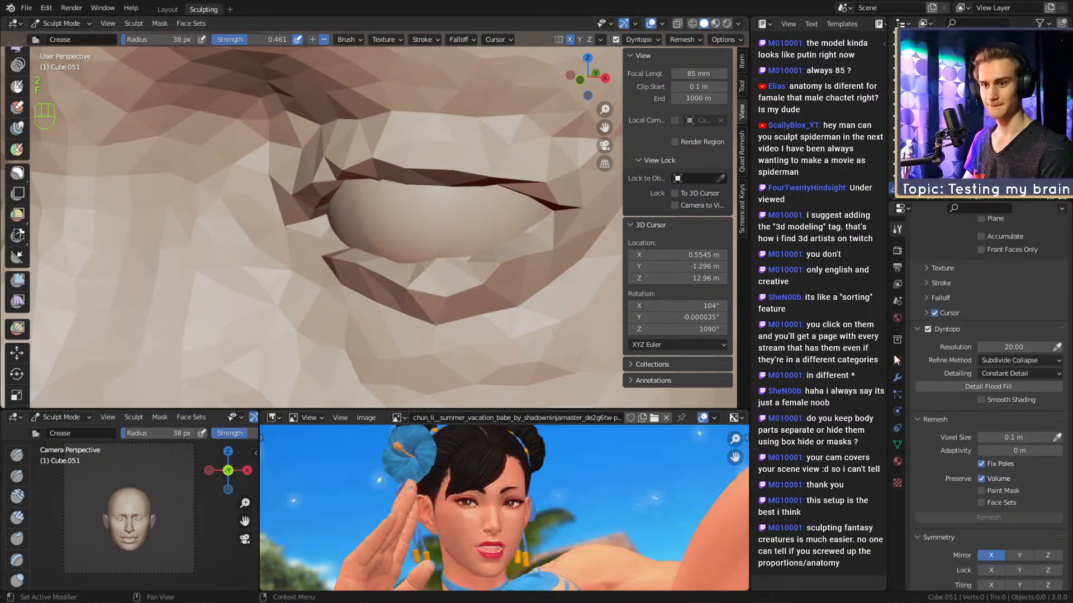
pyautogui.hotkey('shift', 'f')
pyautogui.click(365, 215)
pyautogui.hotkey('shift', 'f')
pyautogui.click(386, 217)
pyautogui.moveTo(385, 217); pyautogui.dragTo(330, 225, button='middle')
pyautogui.moveTo(307, 224)
pyautogui.keyDown('ctrl'); pyautogui.mouseDown()
pyautogui.moveTo(302, 239)
pyautogui.moveTo(301, 219)
pyautogui.mouseUp(); pyautogui.keyUp('ctrl')
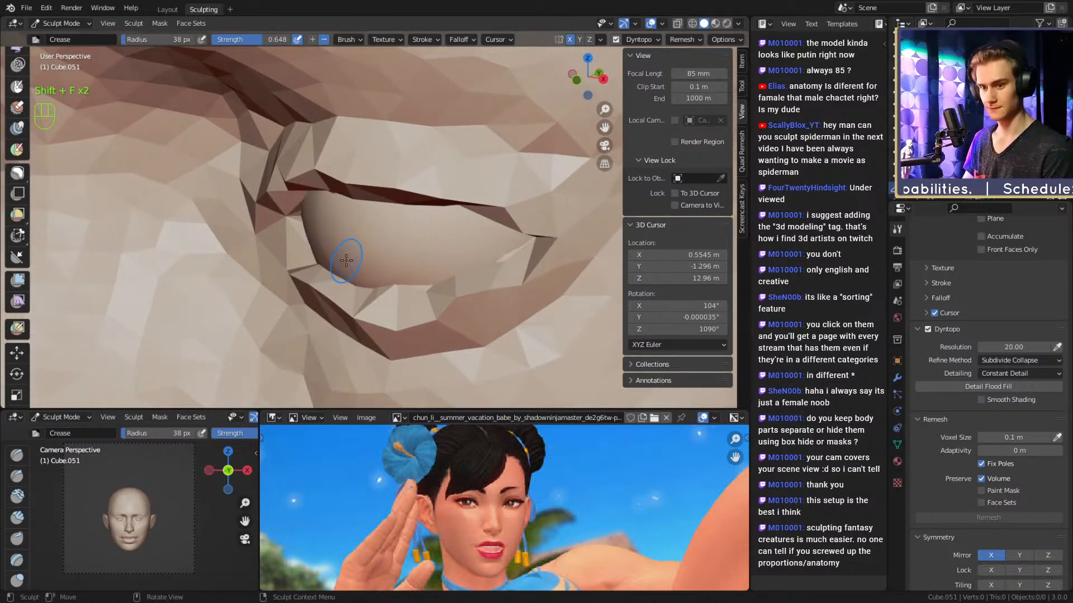
# Shape the tear duct between the upper and lower eyelids with further Crease strokes at a 38 px radius.
pyautogui.moveTo(368, 237)
pyautogui.mouseDown(button='middle')
pyautogui.moveTo(409, 220)
pyautogui.moveTo(383, 208)
pyautogui.mouseUp(button='middle')
pyautogui.moveTo(355, 193)
pyautogui.mouseDown()
pyautogui.moveTo(325, 213)
pyautogui.moveTo(354, 219)
pyautogui.mouseUp()
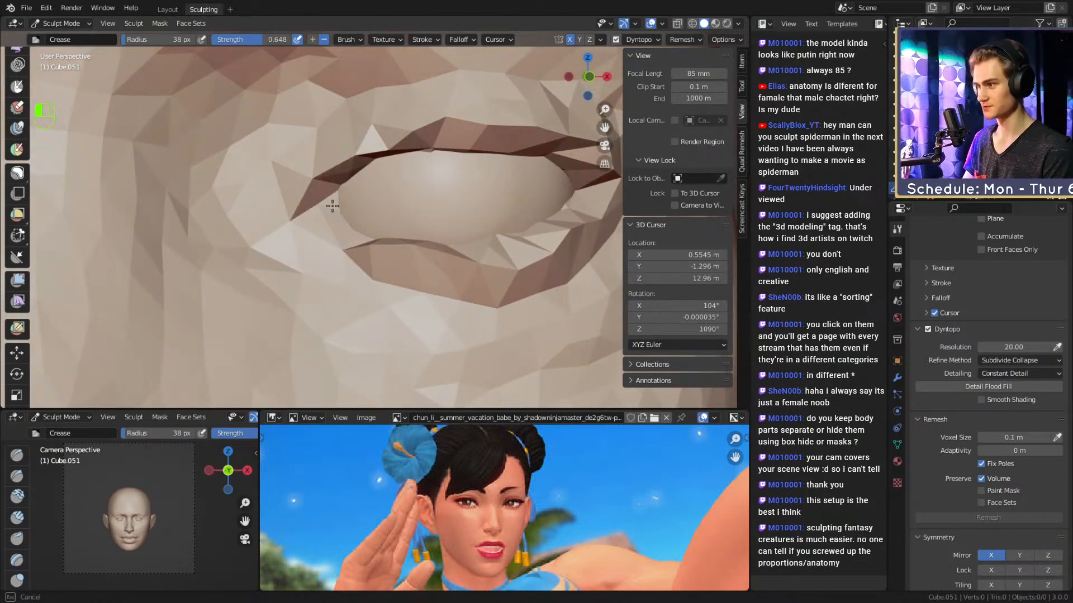
pyautogui.moveTo(298, 250); pyautogui.dragTo(296, 253)
pyautogui.keyDown('ctrl'); pyautogui.moveTo(338, 218); pyautogui.dragTo(333, 205); pyautogui.keyUp('ctrl')
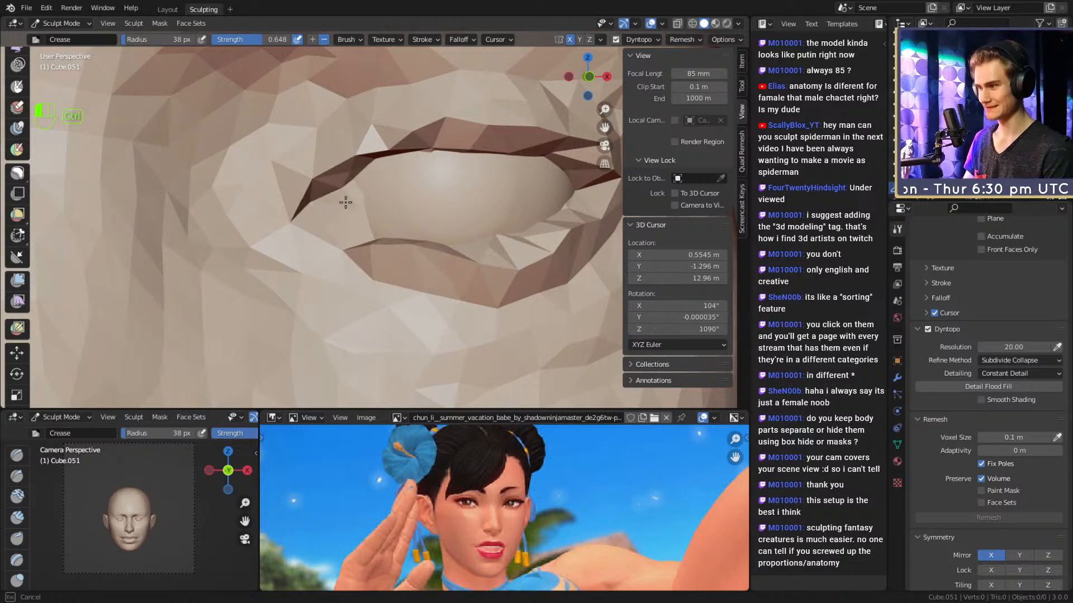
# Sharpen the inner eye corner with the Crease brush at a 36 px radius and 0.861 strength.
pyautogui.scroll(-5, 358, 229)
pyautogui.press('g')
pyautogui.scroll(4, 364, 224)
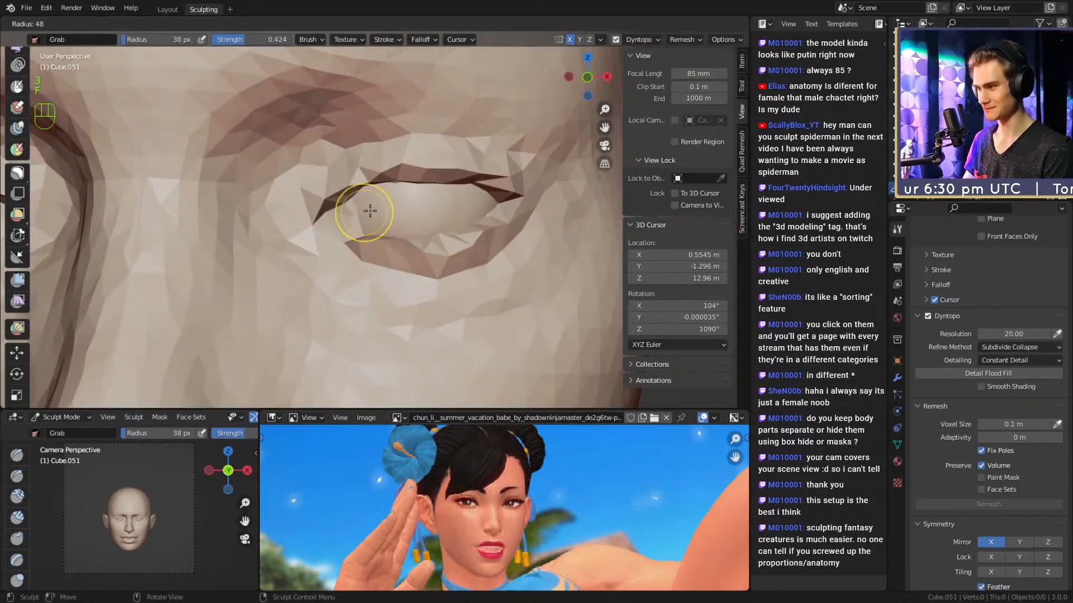
pyautogui.hotkey('shift', 'c')
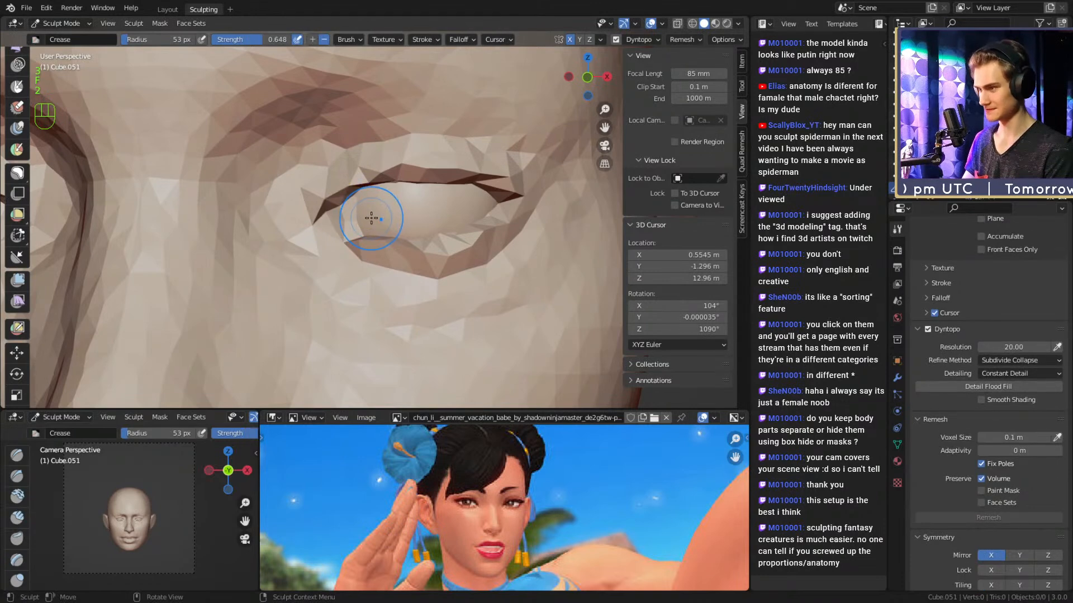
pyautogui.hotkey('shift', 'f')
pyautogui.click(373, 216)
pyautogui.press('f')
pyautogui.click(373, 216)
pyautogui.moveTo(373, 215)
pyautogui.keyDown('alt'); pyautogui.mouseDown()
pyautogui.moveTo(358, 217)
pyautogui.moveTo(357, 202)
pyautogui.mouseUp(); pyautogui.keyUp('alt')
pyautogui.moveTo(355, 202); pyautogui.dragTo(357, 200)
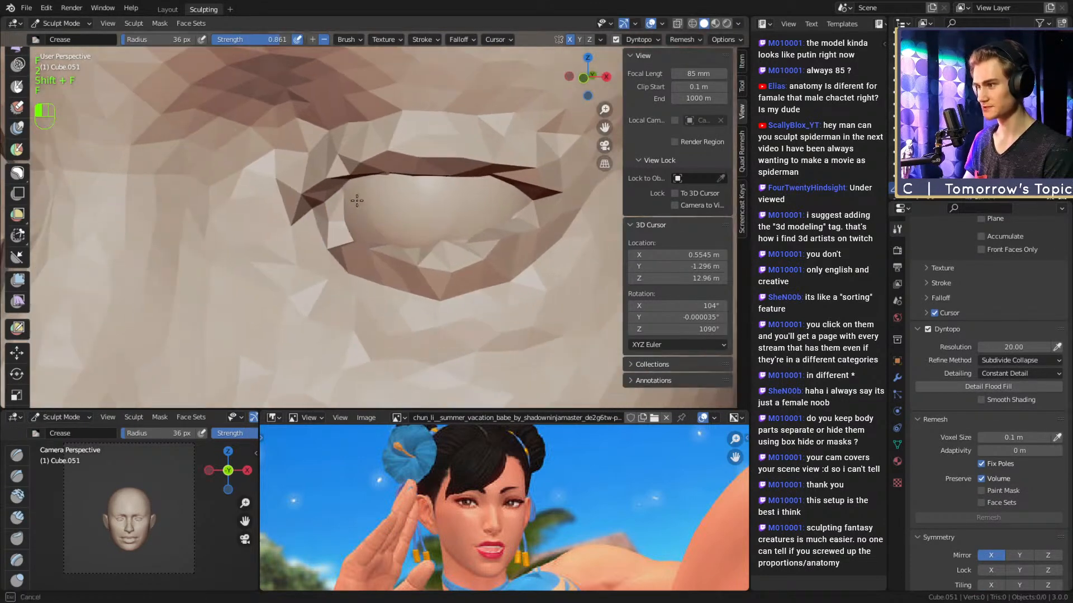
# Pull the upper and lower eyelid edges into shape around the eyeball with the Grab brush at a 73 px radius.
pyautogui.press('3')
pyautogui.moveTo(301, 232)
pyautogui.mouseDown()
pyautogui.moveTo(347, 228)
pyautogui.moveTo(362, 182)
pyautogui.mouseUp()
pyautogui.press('f')
pyautogui.click(327, 234)
pyautogui.moveTo(362, 182)
pyautogui.keyDown('alt'); pyautogui.mouseDown()
pyautogui.moveTo(396, 166)
pyautogui.moveTo(422, 173)
pyautogui.moveTo(394, 177)
pyautogui.moveTo(387, 166)
pyautogui.mouseUp(); pyautogui.keyUp('alt')
pyautogui.press('f')
pyautogui.click(411, 163)
pyautogui.press('f')
pyautogui.click(392, 166)
pyautogui.press('f')
pyautogui.keyDown('alt'); pyautogui.moveTo(440, 198); pyautogui.dragTo(402, 205); pyautogui.keyUp('alt')
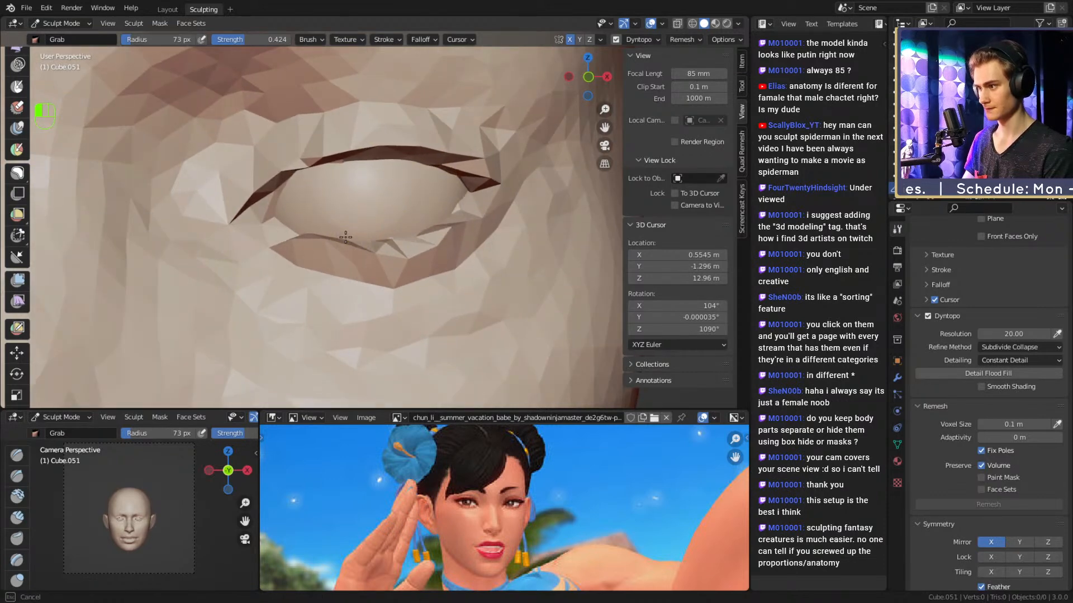
pyautogui.moveTo(345, 237); pyautogui.dragTo(346, 235)
# Adjust the nostril wings' width and shape with the Grab brush at radii of 88, 75 and 97 px.
pyautogui.moveTo(347, 237)
pyautogui.keyDown('ctrl'); pyautogui.keyDown('alt'); pyautogui.mouseDown()
pyautogui.moveTo(381, 285)
pyautogui.moveTo(387, 223)
pyautogui.moveTo(371, 233)
pyautogui.moveTo(375, 202)
pyautogui.moveTo(368, 307)
pyautogui.mouseUp(); pyautogui.keyUp('alt'); pyautogui.keyUp('ctrl')
pyautogui.keyDown('alt'); pyautogui.moveTo(369, 307); pyautogui.dragTo(392, 243); pyautogui.keyUp('alt')
pyautogui.moveTo(364, 277)
pyautogui.keyDown('alt'); pyautogui.keyDown('shift'); pyautogui.mouseDown()
pyautogui.moveTo(371, 240)
pyautogui.moveTo(401, 213)
pyautogui.moveTo(400, 224)
pyautogui.mouseUp(); pyautogui.keyUp('shift'); pyautogui.keyUp('alt')
pyautogui.moveTo(400, 225)
pyautogui.keyDown('ctrl'); pyautogui.keyDown('alt'); pyautogui.mouseDown()
pyautogui.moveTo(400, 210)
pyautogui.moveTo(375, 201)
pyautogui.mouseUp(); pyautogui.keyUp('alt'); pyautogui.keyUp('ctrl')
pyautogui.press('3')
pyautogui.press('f')
pyautogui.click(452, 204)
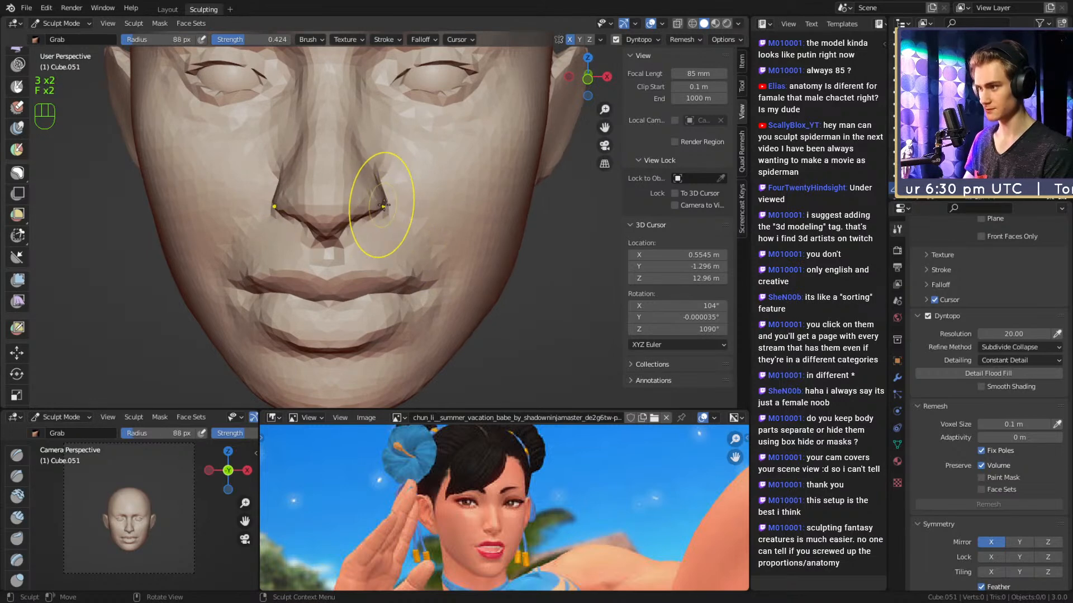
pyautogui.press('f')
pyautogui.click(382, 201)
pyautogui.press('f')
pyautogui.click(369, 209)
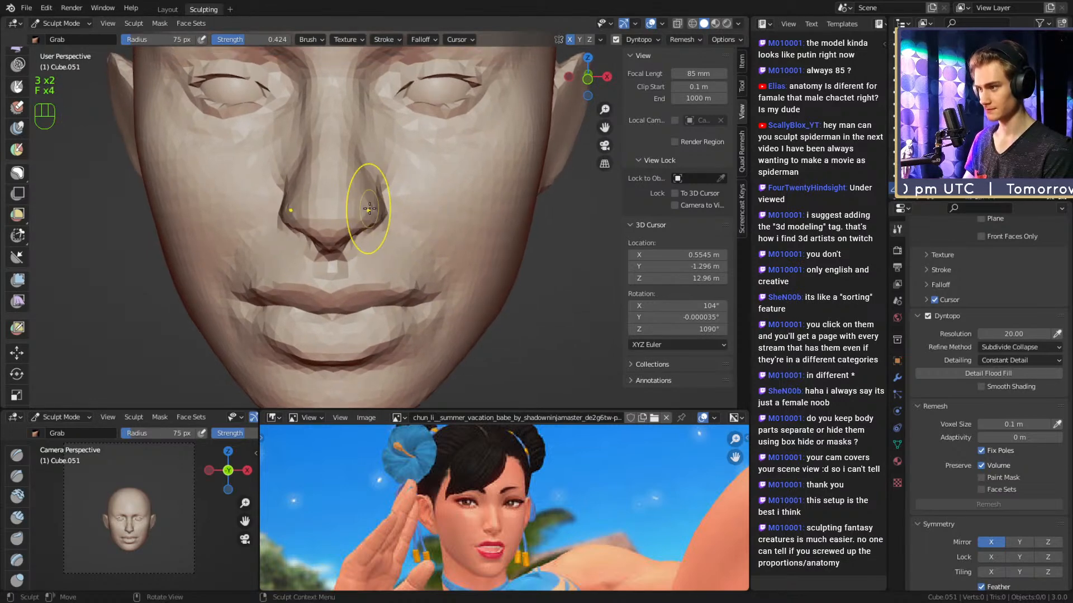
pyautogui.keyDown('alt'); pyautogui.moveTo(365, 209); pyautogui.dragTo(412, 246); pyautogui.keyUp('alt')
pyautogui.press('f')
pyautogui.click(367, 211)
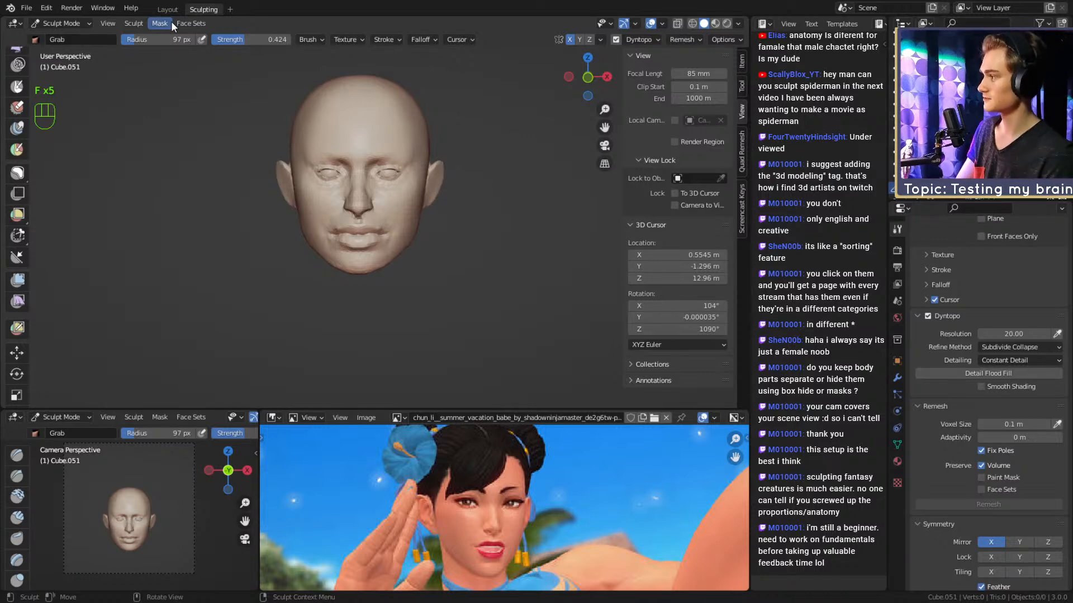
# Adjust the lower face around the nose and mouth with the Grab brush at radii of 169 and 90 px.
pyautogui.keyDown('alt'); pyautogui.moveTo(395, 220); pyautogui.dragTo(398, 262); pyautogui.keyUp('alt')
pyautogui.moveTo(398, 263)
pyautogui.keyDown('ctrl'); pyautogui.keyDown('alt'); pyautogui.mouseDown()
pyautogui.moveTo(388, 239)
pyautogui.moveTo(371, 246)
pyautogui.moveTo(382, 221)
pyautogui.mouseUp(); pyautogui.keyUp('alt'); pyautogui.keyUp('ctrl')
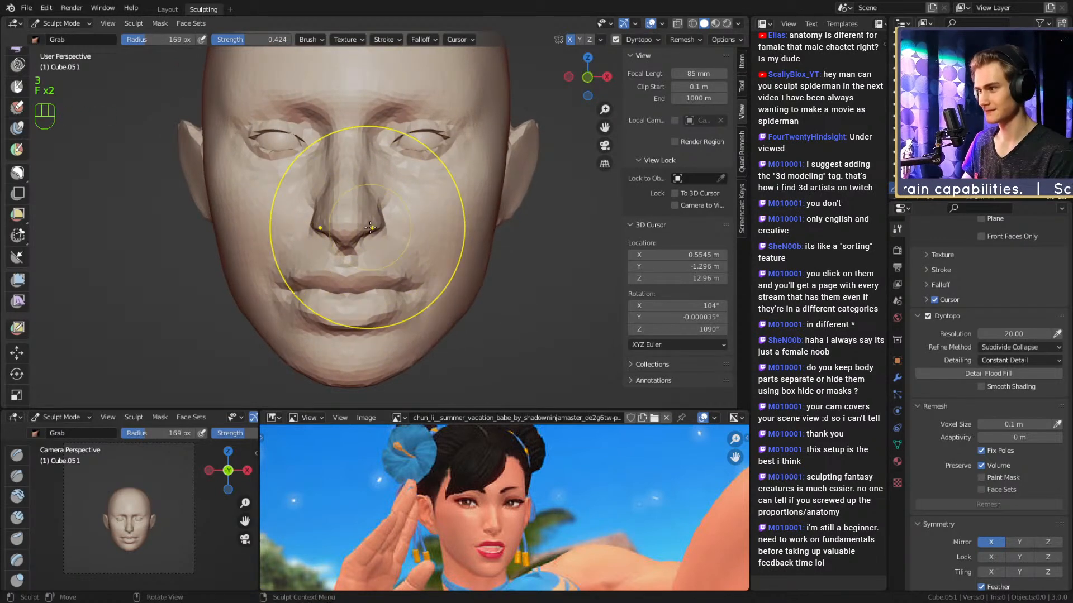
pyautogui.moveTo(373, 222)
pyautogui.mouseDown(button='middle')
pyautogui.moveTo(464, 227)
pyautogui.moveTo(486, 243)
pyautogui.moveTo(469, 232)
pyautogui.moveTo(377, 237)
pyautogui.mouseUp(button='middle')
pyautogui.press('f')
pyautogui.click(421, 226)
pyautogui.moveTo(377, 237)
pyautogui.keyDown('shift'); pyautogui.mouseDown(button='middle')
pyautogui.moveTo(392, 241)
pyautogui.moveTo(383, 260)
pyautogui.mouseUp(button='middle'); pyautogui.keyUp('shift')
pyautogui.keyDown('ctrl'); pyautogui.moveTo(383, 259); pyautogui.dragTo(391, 252, button='middle'); pyautogui.keyUp('ctrl')
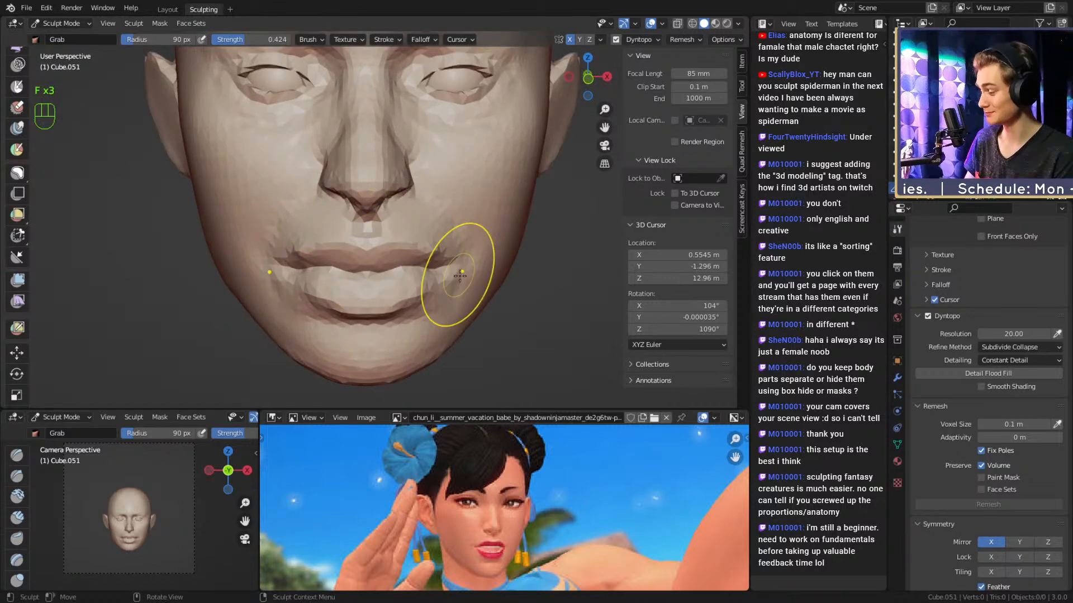
# Shape the area between the mouth corner and jaw with the Grab brush at radii of 93 and 86 px.
pyautogui.moveTo(460, 236)
pyautogui.keyDown('ctrl'); pyautogui.mouseDown(button='middle')
pyautogui.moveTo(439, 244)
pyautogui.moveTo(511, 272)
pyautogui.moveTo(324, 232)
pyautogui.moveTo(258, 292)
pyautogui.moveTo(420, 240)
pyautogui.mouseUp(button='middle'); pyautogui.keyUp('ctrl')
pyautogui.keyDown('alt'); pyautogui.moveTo(420, 240); pyautogui.dragTo(369, 236); pyautogui.keyUp('alt')
pyautogui.moveTo(369, 236)
pyautogui.keyDown('ctrl'); pyautogui.keyDown('alt'); pyautogui.mouseDown()
pyautogui.moveTo(416, 230)
pyautogui.moveTo(396, 244)
pyautogui.mouseUp(); pyautogui.keyUp('alt'); pyautogui.keyUp('ctrl')
pyautogui.press('f')
pyautogui.click(396, 242)
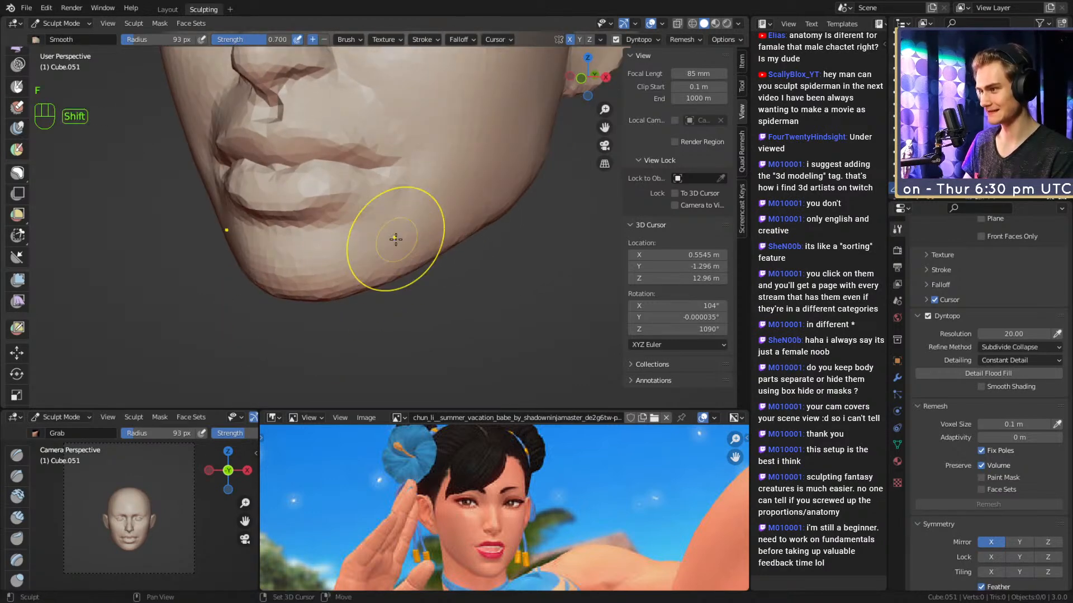
pyautogui.press('f')
pyautogui.click(380, 233)
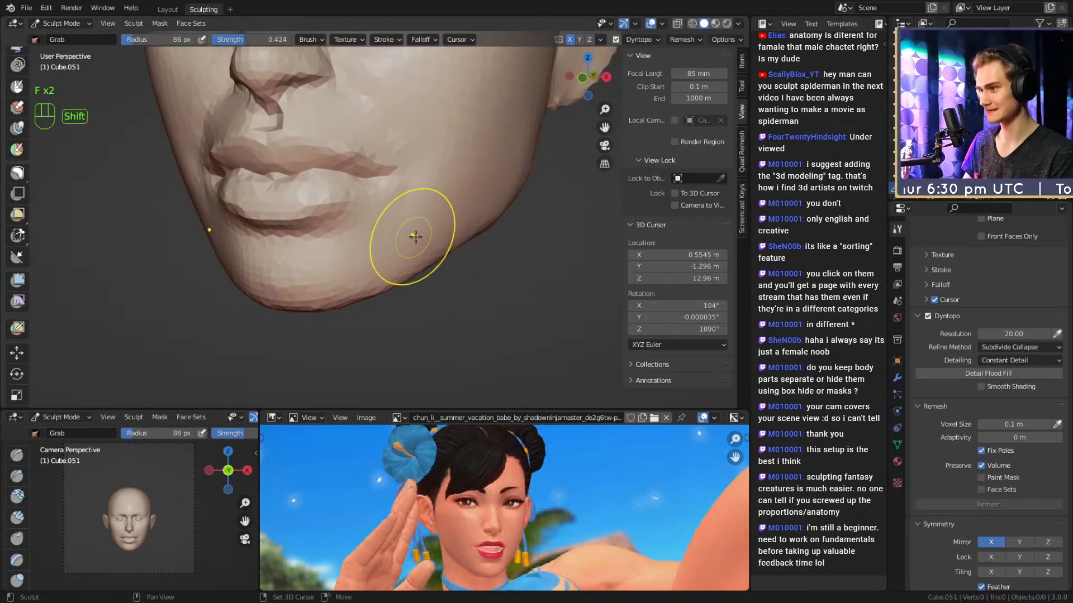
# Refine the chin and lower cheek contour beside the mouth with the Grab brush, working down to an 84 px radius.
pyautogui.moveTo(415, 237)
pyautogui.mouseDown(button='middle')
pyautogui.moveTo(430, 220)
pyautogui.moveTo(413, 242)
pyautogui.moveTo(393, 203)
pyautogui.moveTo(384, 218)
pyautogui.moveTo(397, 225)
pyautogui.moveTo(455, 213)
pyautogui.mouseUp(button='middle')
pyautogui.press('f')
pyautogui.click(421, 237)
pyautogui.press('f')
pyautogui.click(370, 226)
pyautogui.press('f')
pyautogui.click(429, 232)
pyautogui.press('f')
pyautogui.click(473, 219)
pyautogui.moveTo(436, 266); pyautogui.dragTo(408, 323, button='middle')
pyautogui.scroll(-6, 408, 323)
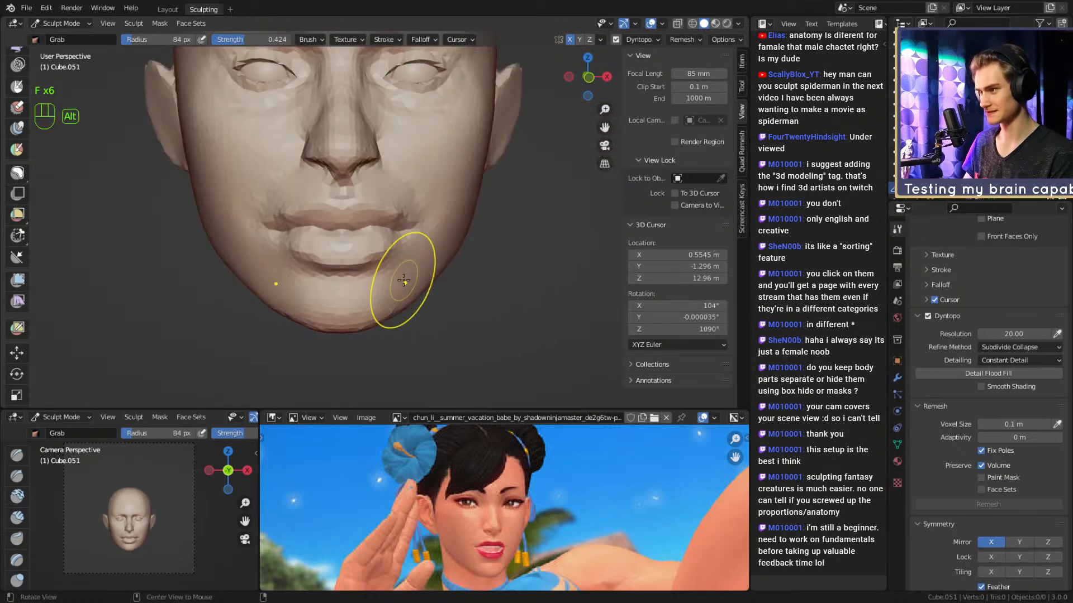
# Build up the inner brow above the eye with Clay Strips at a 59 px radius and 0.382 strength.
pyautogui.keyDown('alt'); pyautogui.moveTo(323, 101); pyautogui.dragTo(329, 145); pyautogui.keyUp('alt')
pyautogui.keyDown('alt'); pyautogui.keyDown('shift'); pyautogui.moveTo(413, 201); pyautogui.dragTo(430, 240); pyautogui.keyUp('shift'); pyautogui.keyUp('alt')
pyautogui.moveTo(458, 243)
pyautogui.keyDown('alt'); pyautogui.mouseDown()
pyautogui.moveTo(414, 249)
pyautogui.moveTo(398, 195)
pyautogui.moveTo(401, 217)
pyautogui.mouseUp(); pyautogui.keyUp('alt')
pyautogui.press('1')
pyautogui.press('f')
pyautogui.click(387, 180)
pyautogui.press('f')
pyautogui.click(392, 218)
pyautogui.moveTo(391, 218)
pyautogui.keyDown('ctrl'); pyautogui.keyDown('alt'); pyautogui.mouseDown(button='middle')
pyautogui.moveTo(385, 273)
pyautogui.moveTo(427, 252)
pyautogui.moveTo(492, 246)
pyautogui.moveTo(391, 241)
pyautogui.mouseUp(button='middle'); pyautogui.keyUp('alt'); pyautogui.keyUp('ctrl')
pyautogui.moveTo(391, 242)
pyautogui.keyDown('ctrl'); pyautogui.keyDown('alt'); pyautogui.mouseDown(button='middle')
pyautogui.moveTo(355, 208)
pyautogui.moveTo(395, 117)
pyautogui.moveTo(397, 204)
pyautogui.moveTo(363, 216)
pyautogui.moveTo(363, 195)
pyautogui.moveTo(363, 218)
pyautogui.moveTo(363, 190)
pyautogui.mouseUp(button='middle'); pyautogui.keyUp('alt'); pyautogui.keyUp('ctrl')
pyautogui.press('f')
pyautogui.click(357, 215)
pyautogui.moveTo(366, 183); pyautogui.dragTo(346, 185)
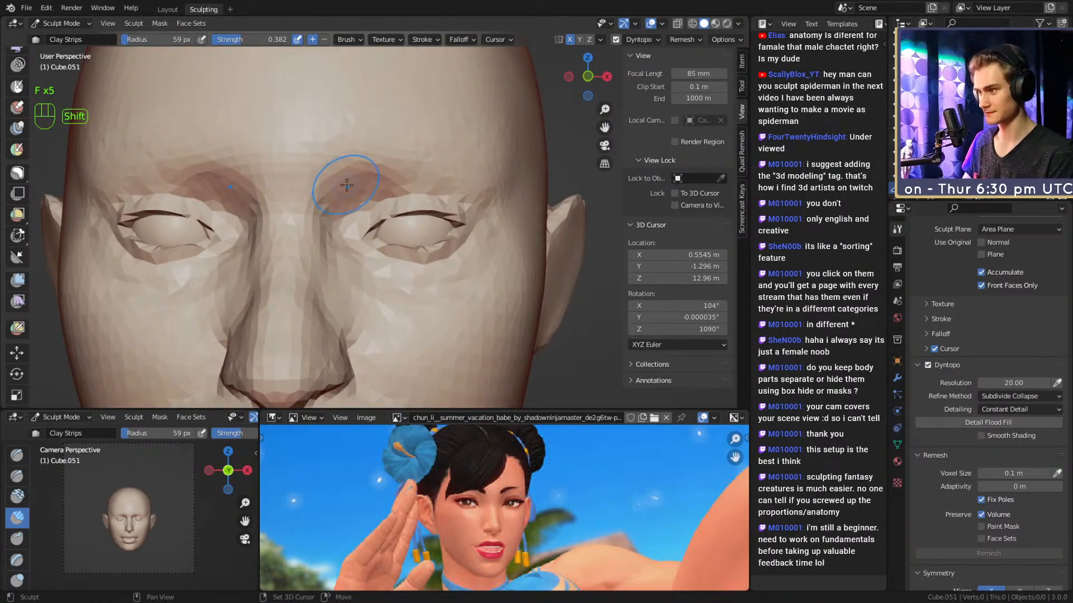
pyautogui.moveTo(347, 189)
pyautogui.keyDown('ctrl'); pyautogui.mouseDown(button='middle')
pyautogui.moveTo(388, 256)
pyautogui.moveTo(385, 220)
pyautogui.mouseUp(button='middle'); pyautogui.keyUp('ctrl')
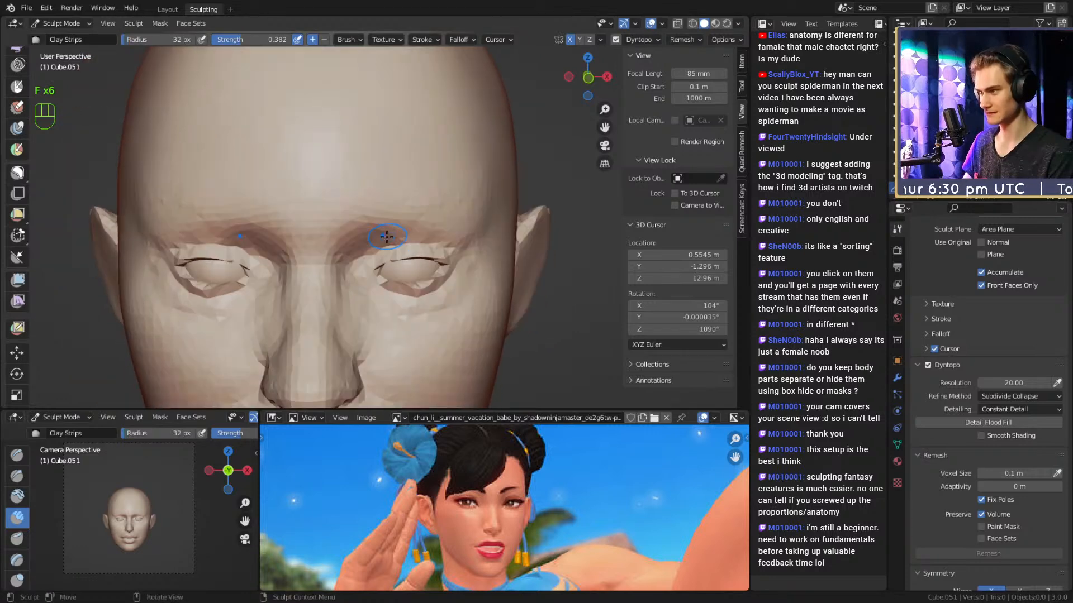
# Adjust the inner brow ridge with the Grab brush, starting from a 106 px radius.
pyautogui.press('3')
pyautogui.press('f')
pyautogui.click(391, 213)
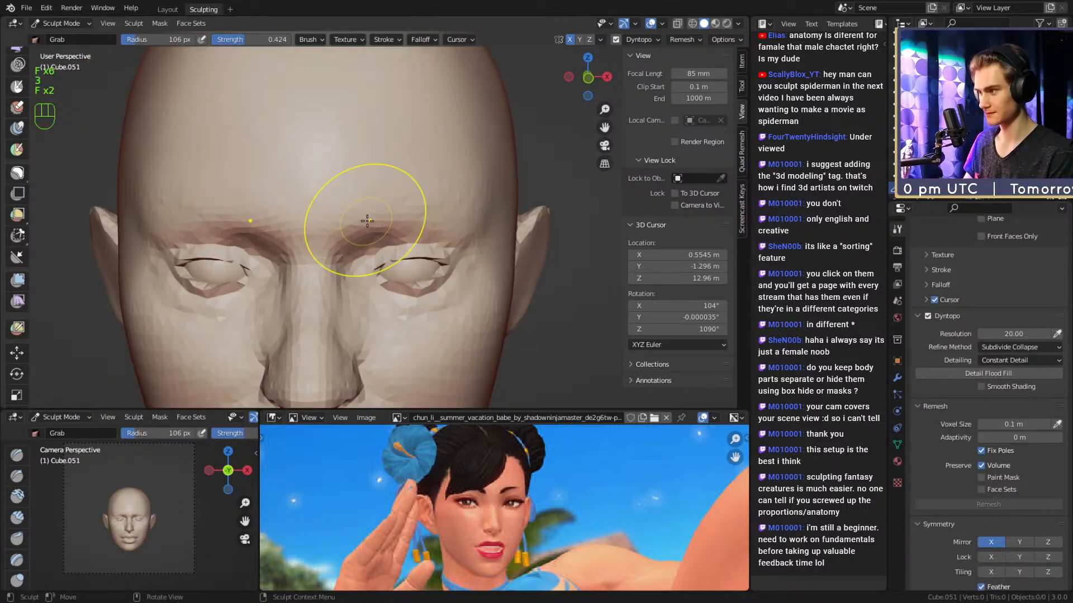
pyautogui.press('f')
pyautogui.click(391, 212)
pyautogui.moveTo(403, 218)
pyautogui.mouseDown(button='middle')
pyautogui.moveTo(486, 201)
pyautogui.moveTo(395, 218)
pyautogui.moveTo(390, 196)
pyautogui.moveTo(481, 228)
pyautogui.moveTo(433, 222)
pyautogui.moveTo(459, 219)
pyautogui.moveTo(410, 201)
pyautogui.moveTo(391, 235)
pyautogui.moveTo(397, 276)
pyautogui.moveTo(409, 259)
pyautogui.moveTo(404, 276)
pyautogui.moveTo(415, 252)
pyautogui.moveTo(451, 258)
pyautogui.moveTo(443, 180)
pyautogui.moveTo(419, 239)
pyautogui.moveTo(432, 206)
pyautogui.mouseUp(button='middle')
# Define the outer brow edge with the Crease brush at a 90 px radius and 0.376 strength.
pyautogui.press('2')
pyautogui.hotkey('shift', 'f')
pyautogui.click(473, 227)
pyautogui.hotkey('shift', 'f')
pyautogui.click(485, 227)
pyautogui.press('f')
pyautogui.click(444, 209)
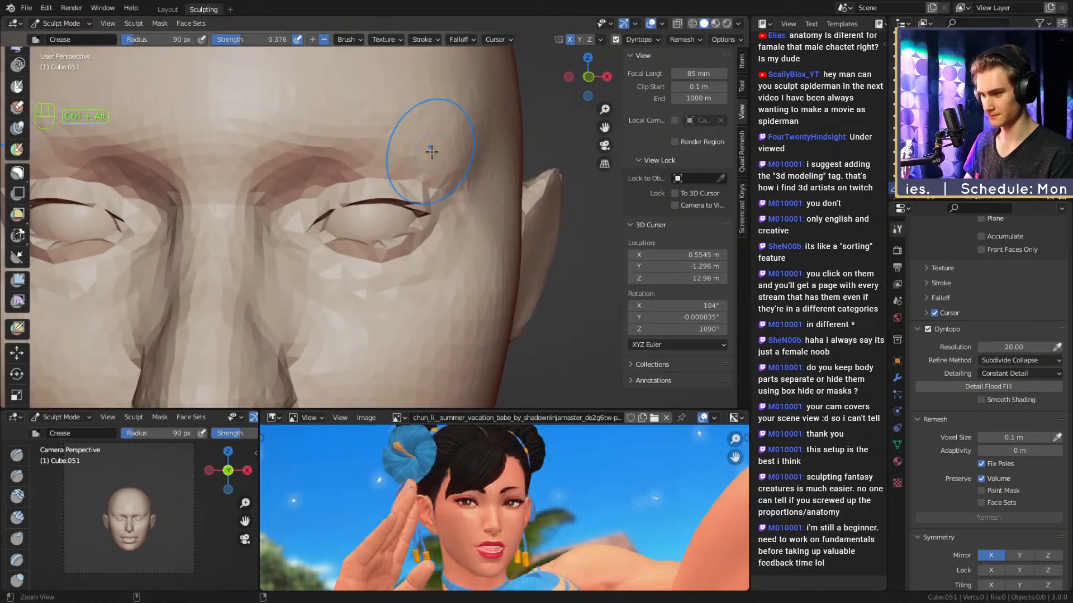
pyautogui.keyDown('ctrl'); pyautogui.keyDown('alt'); pyautogui.moveTo(431, 148); pyautogui.dragTo(379, 268, button='middle'); pyautogui.keyUp('alt'); pyautogui.keyUp('ctrl')
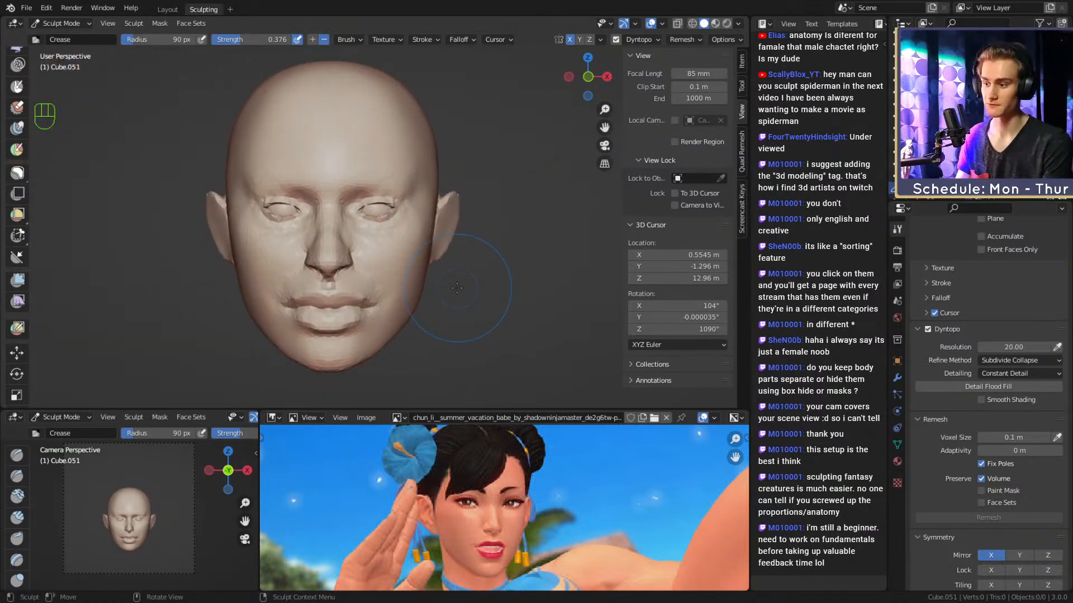
# Adjust the sides of the cheeks and jaw with the Grab brush at radii of 203 and 180 px.
pyautogui.press('g')
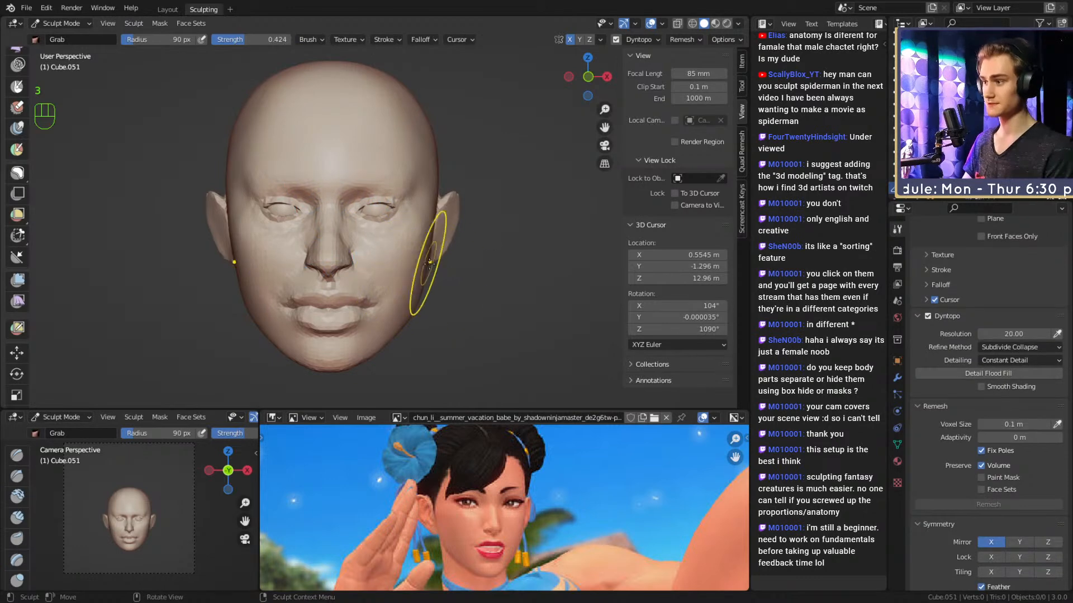
pyautogui.keyDown('alt'); pyautogui.keyDown('shift'); pyautogui.moveTo(461, 287); pyautogui.dragTo(436, 236); pyautogui.keyUp('shift'); pyautogui.keyUp('alt')
pyautogui.press('f')
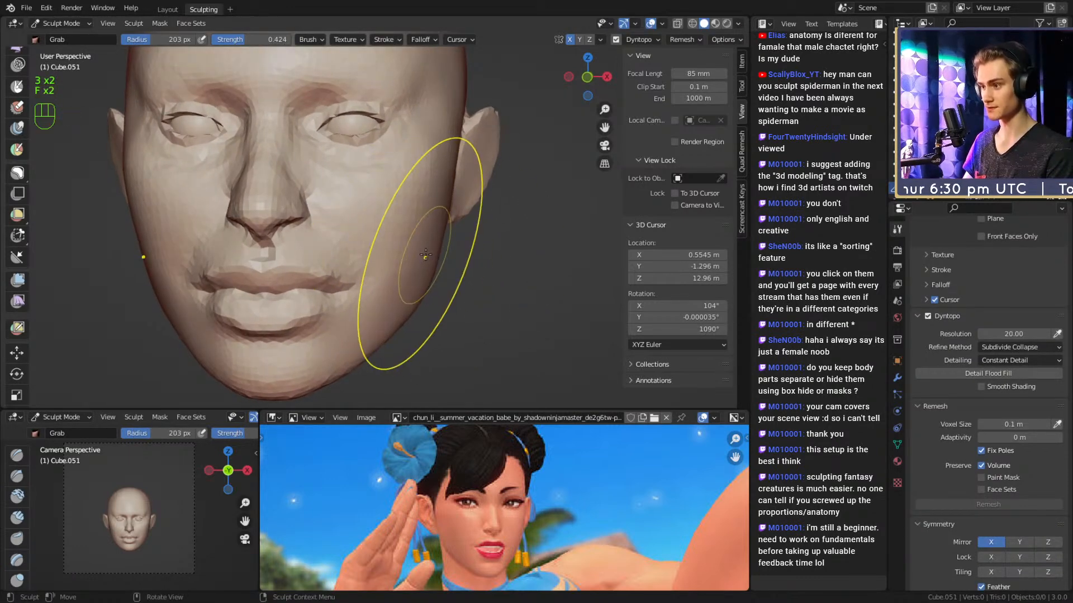
pyautogui.click(418, 258)
pyautogui.press('f')
pyautogui.click(397, 270)
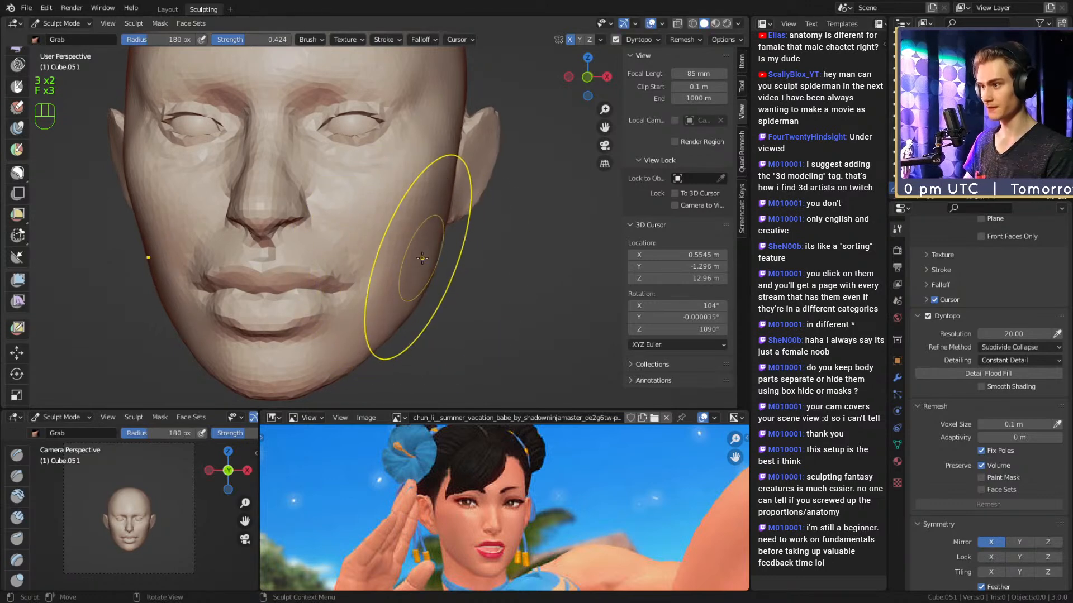
pyautogui.moveTo(421, 257)
pyautogui.keyDown('alt'); pyautogui.mouseDown()
pyautogui.moveTo(352, 222)
pyautogui.moveTo(412, 260)
pyautogui.moveTo(354, 240)
pyautogui.moveTo(474, 239)
pyautogui.moveTo(423, 232)
pyautogui.mouseUp(); pyautogui.keyUp('alt')
pyautogui.press('f')
pyautogui.click(403, 258)
# Refine the outer cheek and jaw contour further with the Grab brush, resizing it to fit the form.
pyautogui.press('3')
pyautogui.press('f')
pyautogui.click(441, 240)
pyautogui.press('f')
pyautogui.click(453, 239)
# Build up the cheek and cheekbone with Clay Strips at a 72 px radius and 0.188 strength.
pyautogui.moveTo(409, 253)
pyautogui.keyDown('alt'); pyautogui.keyDown('shift'); pyautogui.mouseDown()
pyautogui.moveTo(417, 246)
pyautogui.moveTo(380, 224)
pyautogui.mouseUp(); pyautogui.keyUp('shift'); pyautogui.keyUp('alt')
pyautogui.press('1')
pyautogui.press('f')
pyautogui.click(353, 204)
pyautogui.hotkey('shift', 'f')
pyautogui.click(371, 206)
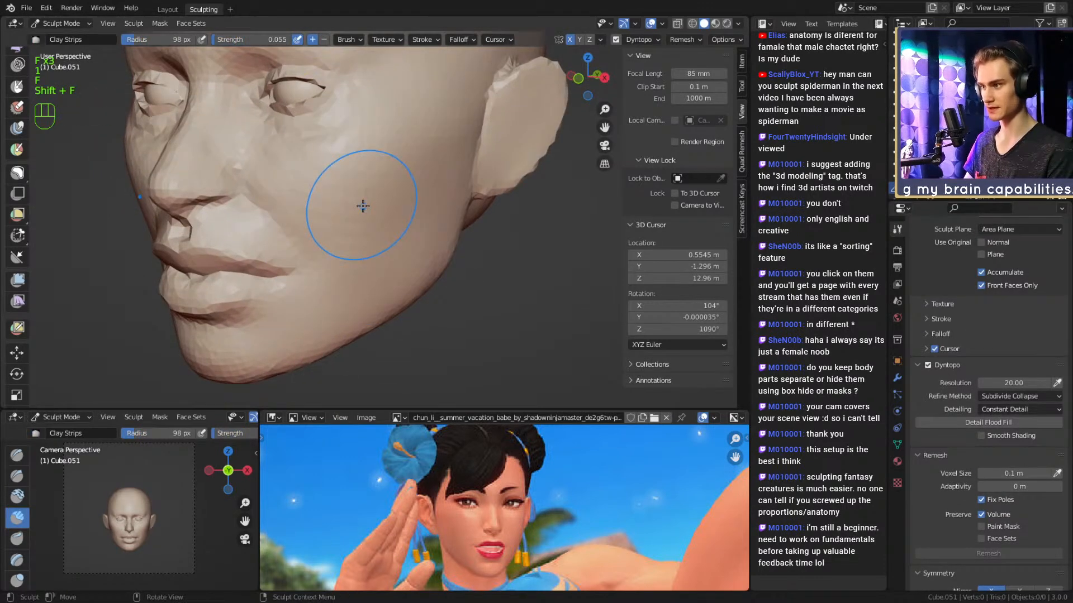
pyautogui.hotkey('shift', 'f')
pyautogui.click(377, 209)
pyautogui.press('f')
pyautogui.click(406, 175)
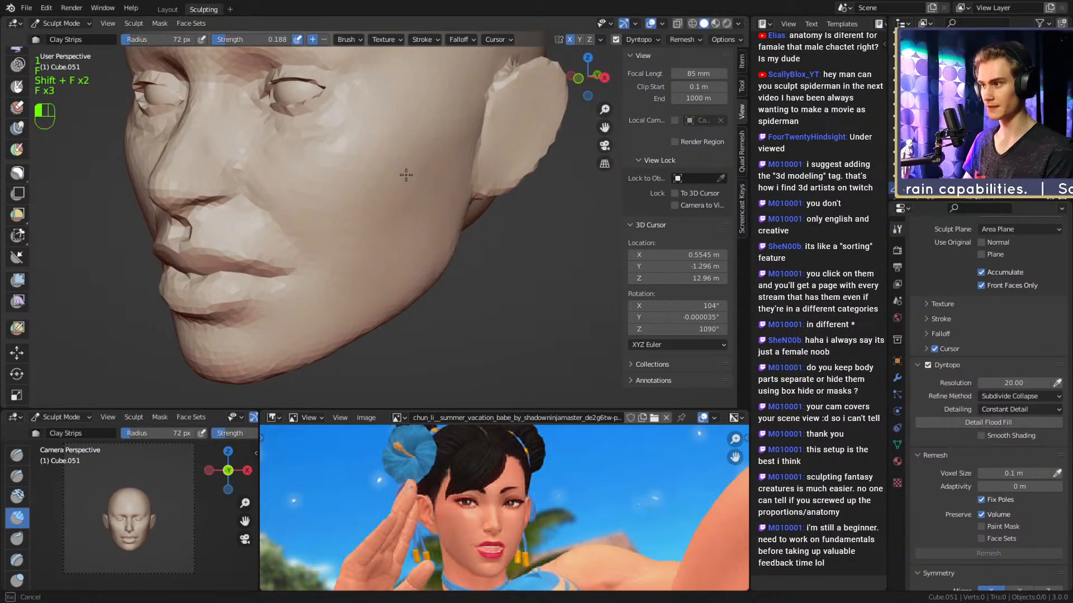
pyautogui.moveTo(457, 139)
pyautogui.mouseDown()
pyautogui.moveTo(452, 155)
pyautogui.moveTo(455, 119)
pyautogui.moveTo(391, 188)
pyautogui.mouseUp()
pyautogui.press('f')
pyautogui.click(448, 148)
# Define the fold above the upper eyelid with the Crease brush at a 36 px radius and 0.376 strength.
pyautogui.keyDown('alt'); pyautogui.moveTo(385, 193); pyautogui.dragTo(430, 198); pyautogui.keyUp('alt')
pyautogui.moveTo(420, 243)
pyautogui.keyDown('ctrl'); pyautogui.keyDown('alt'); pyautogui.mouseDown()
pyautogui.moveTo(409, 216)
pyautogui.moveTo(446, 223)
pyautogui.moveTo(431, 243)
pyautogui.moveTo(429, 235)
pyautogui.mouseUp(); pyautogui.keyUp('alt'); pyautogui.keyUp('ctrl')
pyautogui.moveTo(453, 162)
pyautogui.keyDown('ctrl'); pyautogui.keyDown('alt'); pyautogui.mouseDown()
pyautogui.moveTo(444, 192)
pyautogui.moveTo(438, 180)
pyautogui.moveTo(421, 209)
pyautogui.moveTo(424, 194)
pyautogui.moveTo(404, 199)
pyautogui.moveTo(439, 214)
pyautogui.moveTo(425, 219)
pyautogui.mouseUp(); pyautogui.keyUp('alt'); pyautogui.keyUp('ctrl')
pyautogui.press('2')
pyautogui.press('f')
pyautogui.click(445, 195)
pyautogui.moveTo(425, 219)
pyautogui.keyDown('alt'); pyautogui.mouseDown()
pyautogui.moveTo(425, 195)
pyautogui.moveTo(383, 192)
pyautogui.moveTo(415, 193)
pyautogui.moveTo(380, 206)
pyautogui.mouseUp(); pyautogui.keyUp('alt')
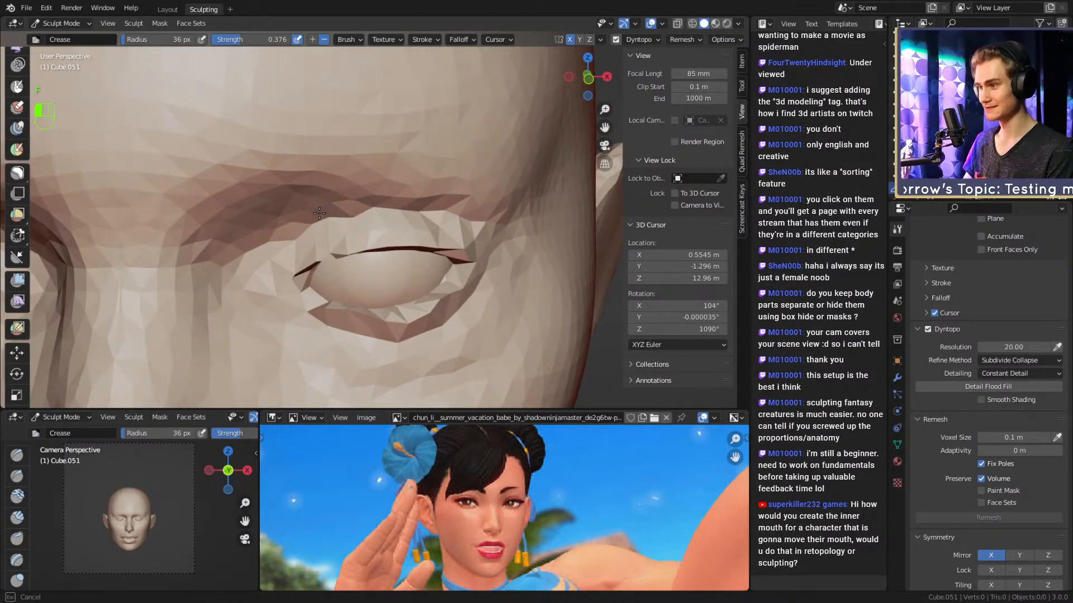
# Extend the crease under the brow from the inner eye toward the outer corner with the 36 px Crease brush.
pyautogui.keyDown('alt'); pyautogui.moveTo(451, 220); pyautogui.dragTo(337, 195); pyautogui.keyUp('alt')
pyautogui.moveTo(336, 195)
pyautogui.mouseDown(button='middle')
pyautogui.moveTo(349, 209)
pyautogui.moveTo(420, 156)
pyautogui.mouseUp(button='middle')
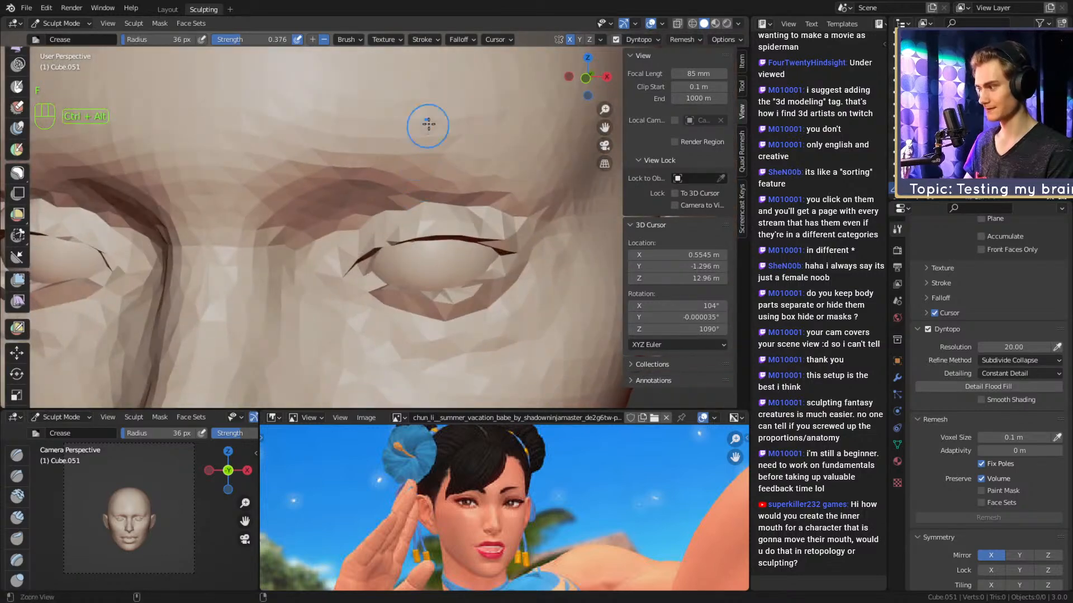
pyautogui.press('Home')
pyautogui.moveTo(417, 215); pyautogui.dragTo(404, 236, button='middle')
pyautogui.moveTo(404, 237)
pyautogui.keyDown('ctrl'); pyautogui.keyDown('alt'); pyautogui.mouseDown()
pyautogui.moveTo(407, 216)
pyautogui.moveTo(374, 198)
pyautogui.mouseUp(); pyautogui.keyUp('alt'); pyautogui.keyUp('ctrl')
pyautogui.moveTo(305, 202)
pyautogui.mouseDown()
pyautogui.moveTo(374, 199)
pyautogui.moveTo(429, 231)
pyautogui.mouseUp()
pyautogui.moveTo(401, 221)
pyautogui.mouseDown(button='middle')
pyautogui.moveTo(342, 209)
pyautogui.moveTo(356, 193)
pyautogui.mouseUp(button='middle')
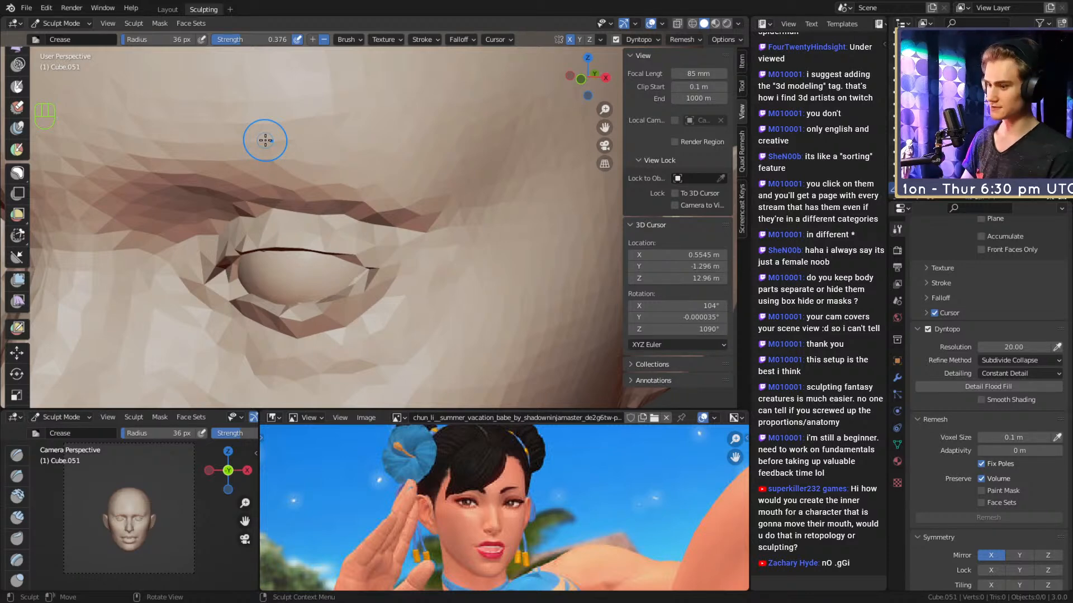
# Check the whole face and save the chun_li_figurine_v5a.blend file.
pyautogui.keyDown('ctrl'); pyautogui.keyDown('alt'); pyautogui.moveTo(410, 159); pyautogui.dragTo(339, 295, button='middle'); pyautogui.keyUp('alt'); pyautogui.keyUp('ctrl')
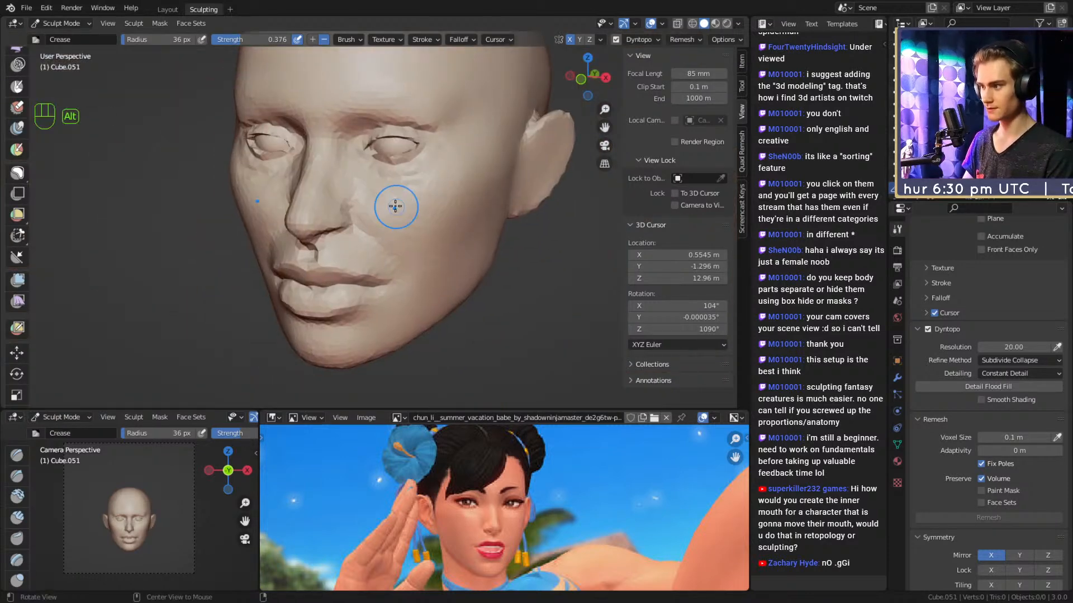
pyautogui.keyDown('alt'); pyautogui.moveTo(395, 209); pyautogui.dragTo(433, 211, button='middle'); pyautogui.keyUp('alt')
pyautogui.moveTo(428, 246)
pyautogui.keyDown('alt'); pyautogui.keyDown('shift'); pyautogui.mouseDown(button='middle')
pyautogui.moveTo(419, 193)
pyautogui.moveTo(423, 216)
pyautogui.moveTo(387, 211)
pyautogui.mouseUp(button='middle'); pyautogui.keyUp('shift'); pyautogui.keyUp('alt')
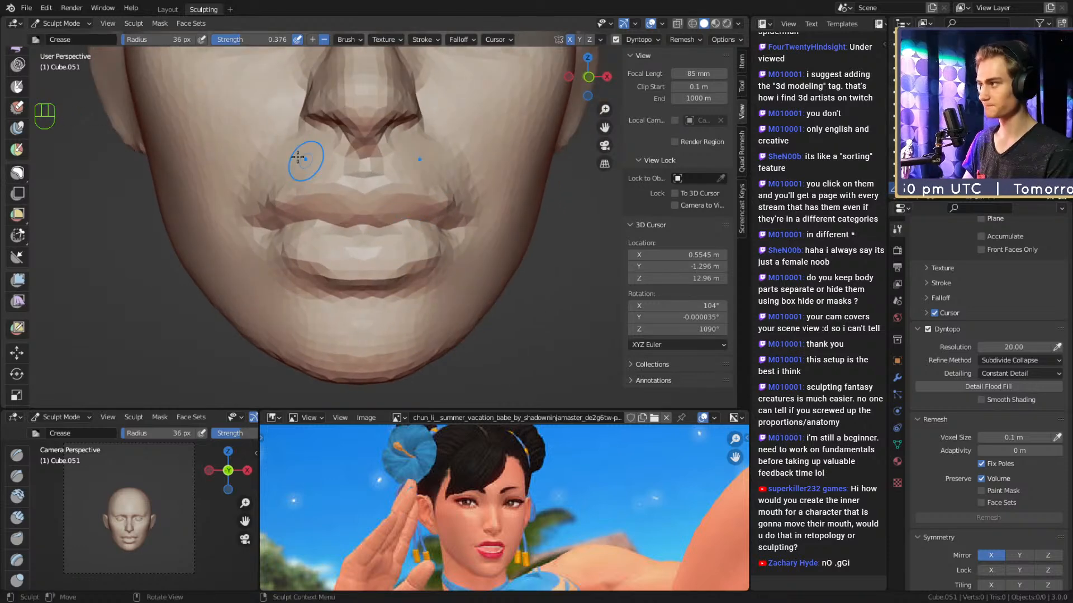
pyautogui.hotkey('ctrl', 's')
# Annotate the parting line between the upper and lower lips with a freehand line.
pyautogui.moveTo(346, 232)
pyautogui.keyDown('alt'); pyautogui.mouseDown()
pyautogui.moveTo(417, 226)
pyautogui.moveTo(368, 227)
pyautogui.mouseUp(); pyautogui.keyUp('alt')
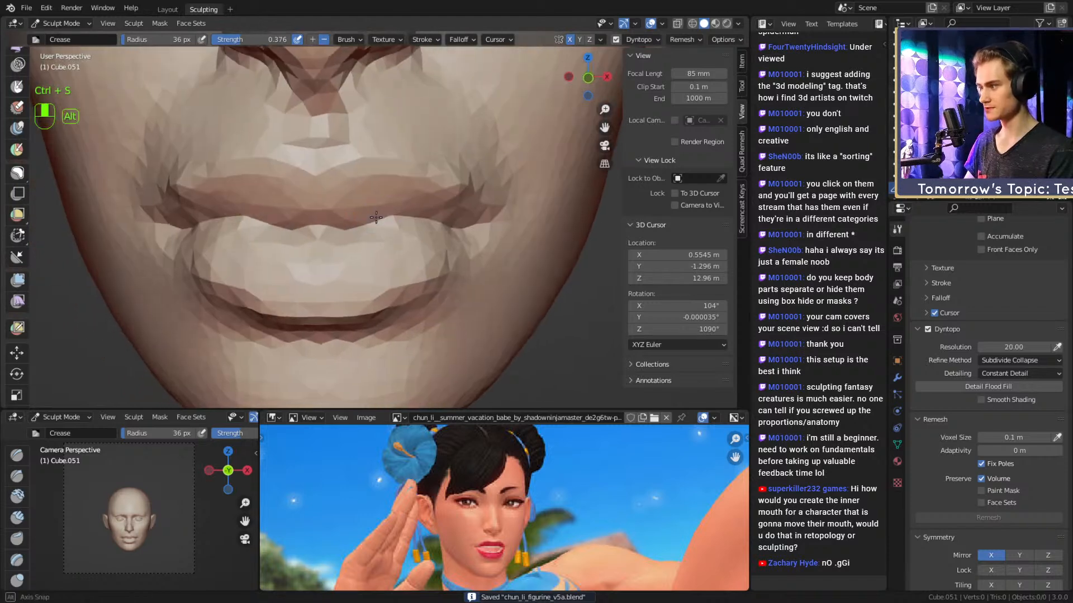
pyautogui.press('d')
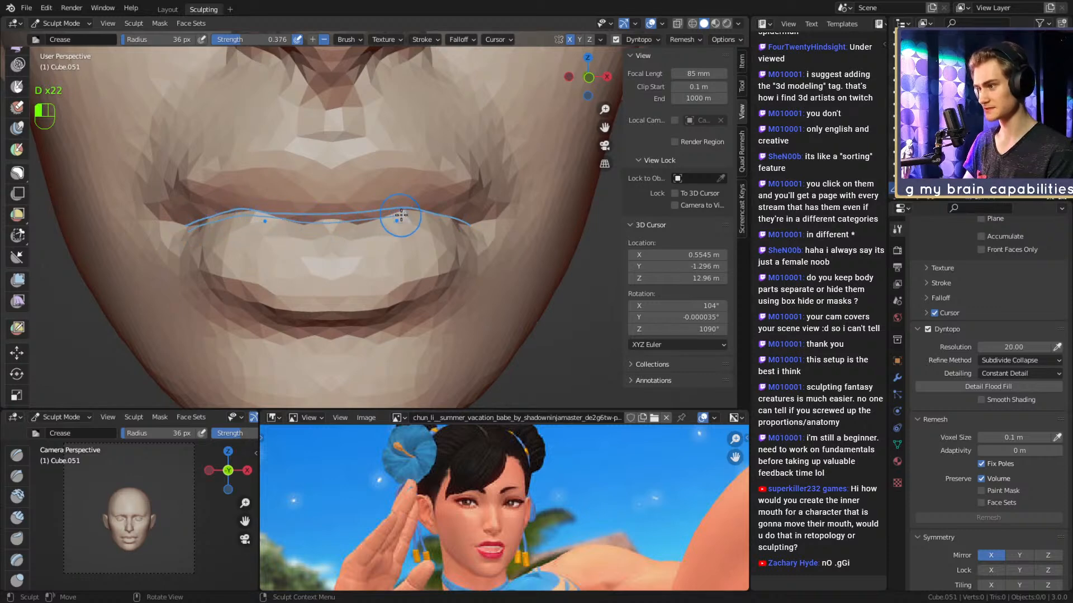
pyautogui.moveTo(427, 224)
pyautogui.keyDown('alt'); pyautogui.mouseDown()
pyautogui.moveTo(447, 225)
pyautogui.moveTo(393, 222)
pyautogui.mouseUp(); pyautogui.keyUp('alt')
# Undo the last sculpting changes around the mouth and erase the annotation line from the lips.
pyautogui.hotkey('ctrl', 'z')
pyautogui.hotkey('ctrl', 'z')
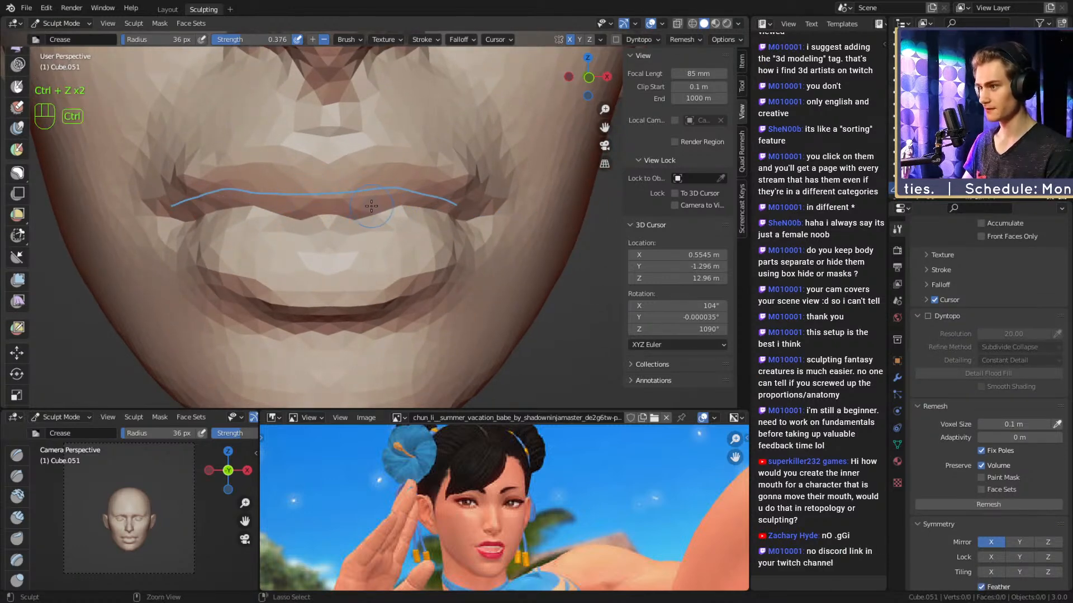
pyautogui.hotkey('ctrl', 'z')
pyautogui.scroll(-2, 17, 184)
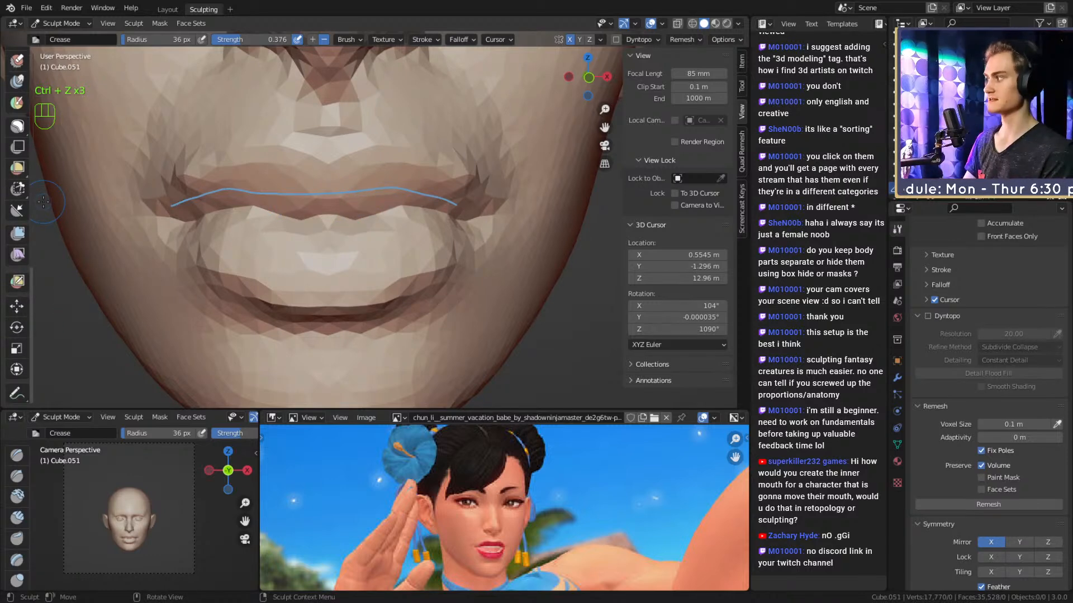
pyautogui.moveTo(24, 271)
pyautogui.keyDown('alt'); pyautogui.mouseDown(button='middle')
pyautogui.moveTo(24, 259)
pyautogui.moveTo(24, 352)
pyautogui.moveTo(30, 272)
pyautogui.mouseUp(button='middle'); pyautogui.keyUp('alt')
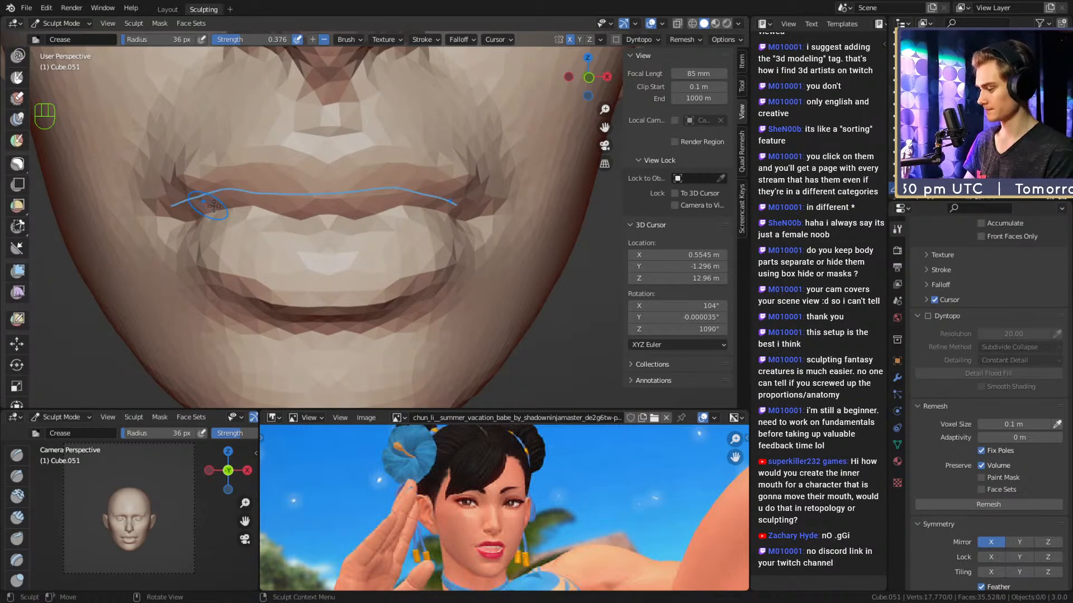
pyautogui.scroll(-2, 17, 280)
pyautogui.click(17, 392)
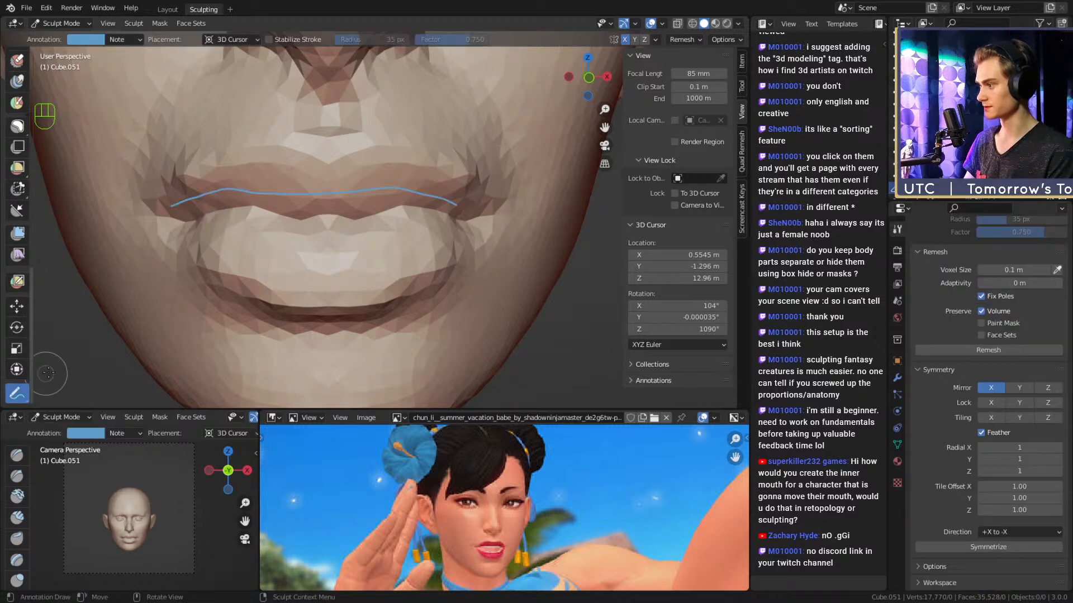
pyautogui.hotkey('ctrl', 'z')
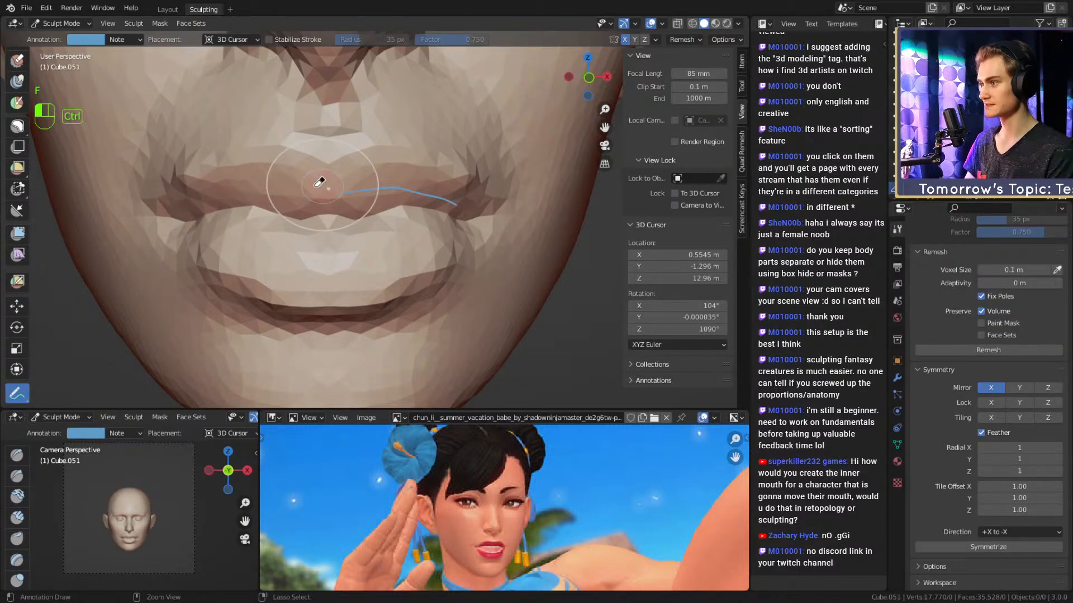
# Switch to the Clay Strips brush at a 23 px radius and turn Dyntopo back on.
pyautogui.press('1')
pyautogui.press('f')
pyautogui.click(342, 190)
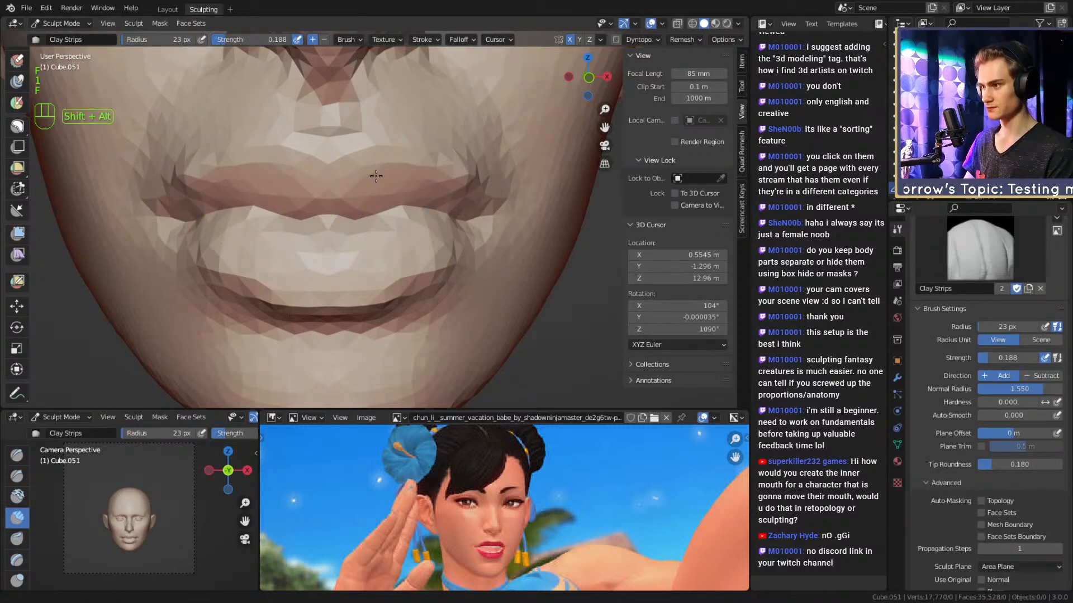
pyautogui.keyDown('alt'); pyautogui.moveTo(369, 173); pyautogui.dragTo(381, 194, button='middle'); pyautogui.keyUp('alt')
pyautogui.keyDown('ctrl'); pyautogui.keyDown('alt'); pyautogui.moveTo(381, 193); pyautogui.dragTo(398, 263); pyautogui.keyUp('alt'); pyautogui.keyUp('ctrl')
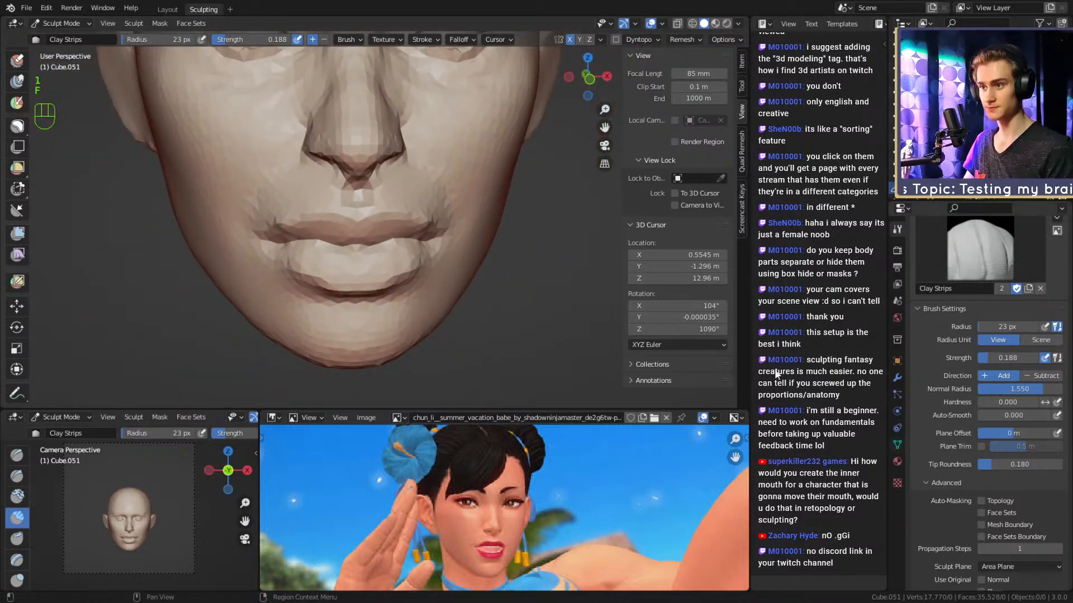
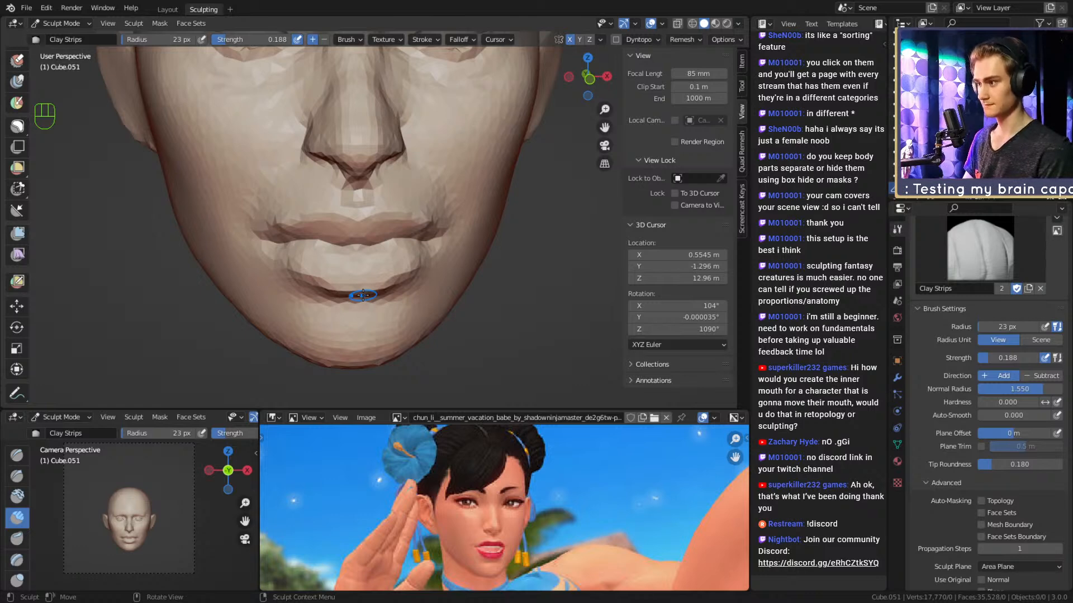
pyautogui.moveTo(362, 295); pyautogui.dragTo(454, 152, button='middle')
pyautogui.moveTo(441, 218)
pyautogui.keyDown('ctrl'); pyautogui.mouseDown(button='middle')
pyautogui.moveTo(437, 182)
pyautogui.moveTo(395, 218)
pyautogui.moveTo(368, 192)
pyautogui.moveTo(348, 210)
pyautogui.moveTo(398, 198)
pyautogui.mouseUp(button='middle'); pyautogui.keyUp('ctrl')
pyautogui.scroll(-8, 967, 413)
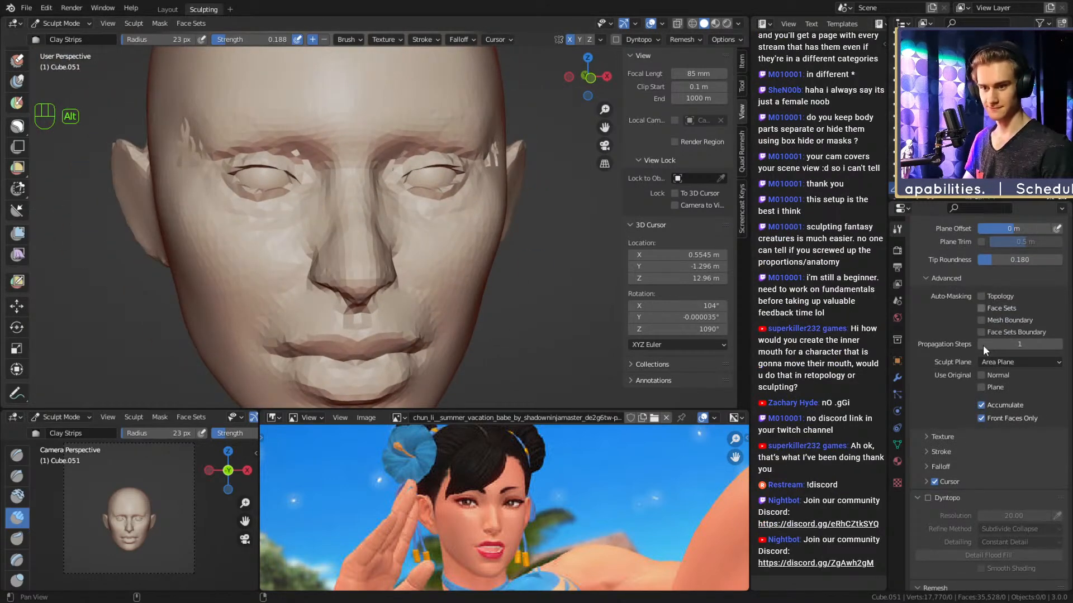
pyautogui.moveTo(983, 344); pyautogui.dragTo(983, 297, button='middle')
pyautogui.click(928, 451)
pyautogui.keyDown('shift'); pyautogui.moveTo(566, 229); pyautogui.dragTo(548, 201, button='middle'); pyautogui.keyUp('shift')
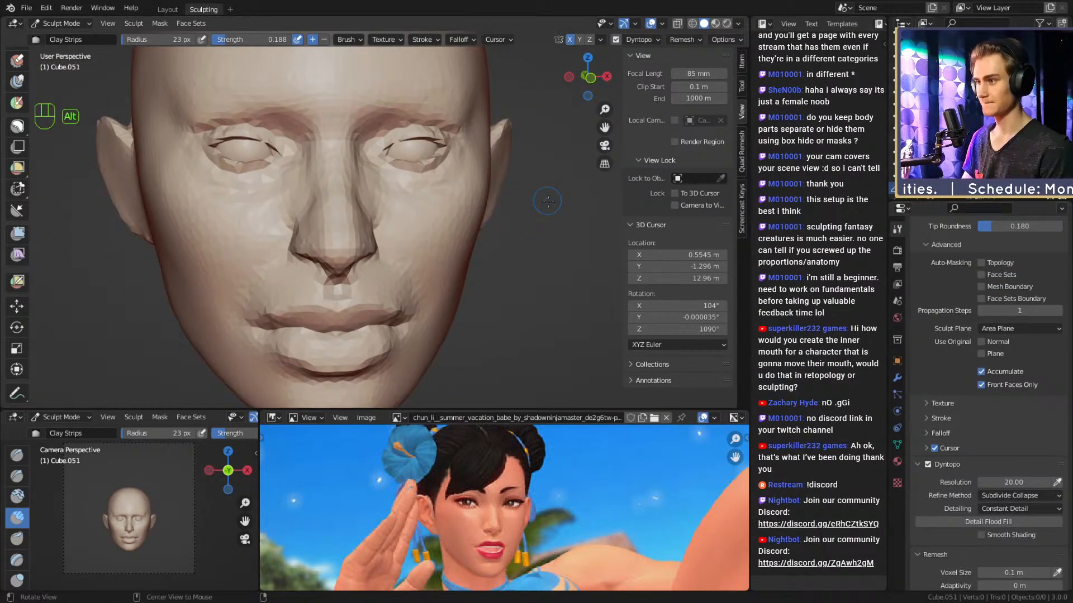
# Smooth the forehead above the outer brow with the Smooth brush at a 76 px radius and 0.700 strength.
pyautogui.moveTo(548, 201)
pyautogui.keyDown('ctrl'); pyautogui.keyDown('alt'); pyautogui.mouseDown()
pyautogui.moveTo(537, 241)
pyautogui.moveTo(499, 191)
pyautogui.mouseUp(); pyautogui.keyUp('alt'); pyautogui.keyUp('ctrl')
pyautogui.moveTo(453, 204)
pyautogui.keyDown('ctrl'); pyautogui.keyDown('alt'); pyautogui.mouseDown()
pyautogui.moveTo(450, 171)
pyautogui.moveTo(447, 194)
pyautogui.mouseUp(); pyautogui.keyUp('alt'); pyautogui.keyUp('ctrl')
pyautogui.press('f')
pyautogui.click(472, 171)
pyautogui.press('shift')
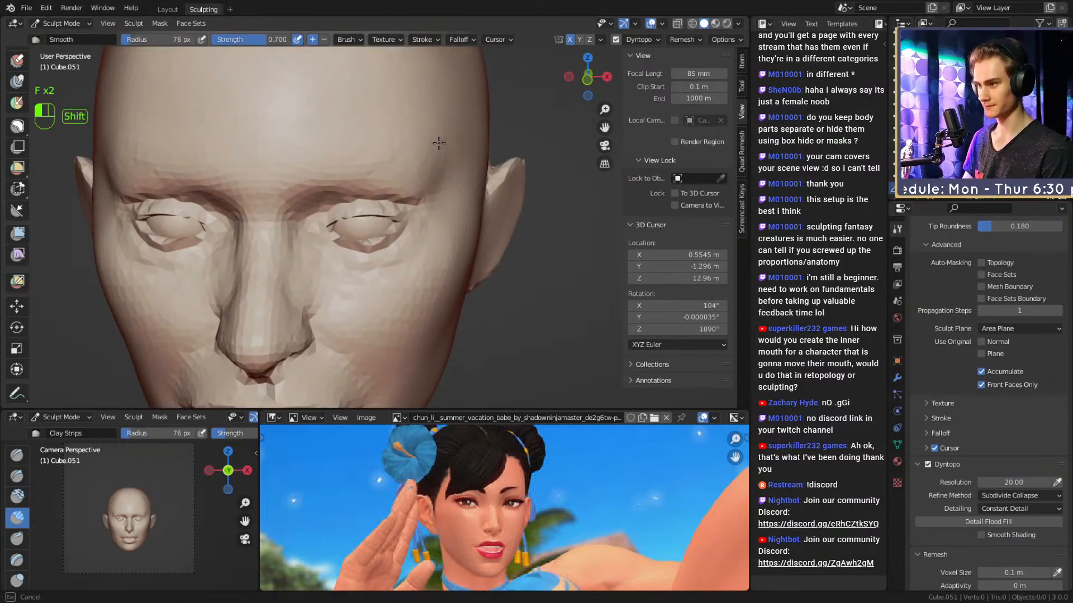
pyautogui.moveTo(433, 124)
pyautogui.keyDown('shift'); pyautogui.mouseDown()
pyautogui.moveTo(445, 147)
pyautogui.moveTo(375, 193)
pyautogui.moveTo(438, 187)
pyautogui.moveTo(423, 195)
pyautogui.moveTo(447, 169)
pyautogui.mouseUp(); pyautogui.keyUp('shift')
# Rework the outer brow and temple surface with Clay Strips, resizing the brush between areas.
pyautogui.press('f')
pyautogui.click(368, 195)
pyautogui.press('f')
pyautogui.click(428, 198)
pyautogui.moveTo(448, 169)
pyautogui.keyDown('alt'); pyautogui.mouseDown()
pyautogui.moveTo(470, 170)
pyautogui.moveTo(459, 141)
pyautogui.mouseUp(); pyautogui.keyUp('alt')
pyautogui.press('f')
pyautogui.click(517, 176)
pyautogui.moveTo(460, 140)
pyautogui.keyDown('alt'); pyautogui.mouseDown()
pyautogui.moveTo(472, 132)
pyautogui.moveTo(460, 216)
pyautogui.moveTo(405, 195)
pyautogui.mouseUp(); pyautogui.keyUp('alt')
pyautogui.moveTo(447, 223)
pyautogui.keyDown('ctrl'); pyautogui.keyDown('alt'); pyautogui.mouseDown()
pyautogui.moveTo(451, 179)
pyautogui.moveTo(448, 218)
pyautogui.mouseUp(); pyautogui.keyUp('alt'); pyautogui.keyUp('ctrl')
# Adjust the forehead and temple silhouette with the Grab brush, including a 162 px radius.
pyautogui.press('3')
pyautogui.press('f')
pyautogui.click(502, 188)
pyautogui.press('f')
pyautogui.click(541, 227)
pyautogui.keyDown('alt'); pyautogui.keyDown('shift'); pyautogui.moveTo(447, 223); pyautogui.dragTo(449, 205); pyautogui.keyUp('shift'); pyautogui.keyUp('alt')
pyautogui.press('f')
pyautogui.click(521, 215)
pyautogui.keyDown('shift'); pyautogui.moveTo(450, 199); pyautogui.dragTo(460, 178, button='middle'); pyautogui.keyUp('shift')
pyautogui.moveTo(460, 178)
pyautogui.mouseDown(button='middle')
pyautogui.moveTo(449, 199)
pyautogui.moveTo(459, 184)
pyautogui.moveTo(465, 197)
pyautogui.moveTo(446, 201)
pyautogui.moveTo(388, 193)
pyautogui.mouseUp(button='middle')
pyautogui.press('f')
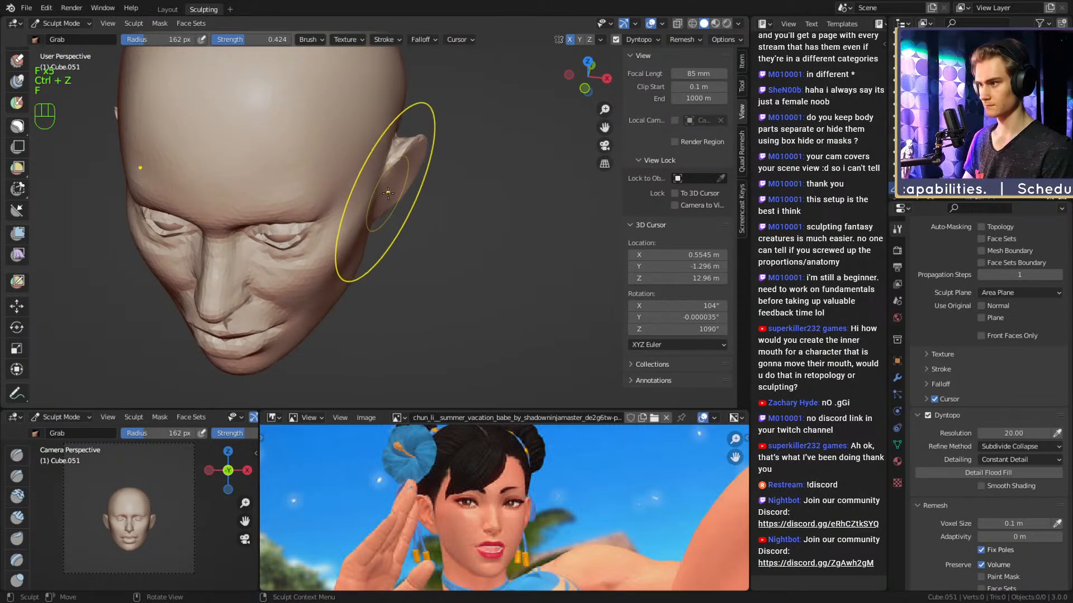
pyautogui.moveTo(396, 202)
pyautogui.keyDown('alt'); pyautogui.mouseDown()
pyautogui.moveTo(404, 178)
pyautogui.moveTo(420, 197)
pyautogui.moveTo(424, 244)
pyautogui.moveTo(411, 219)
pyautogui.moveTo(405, 245)
pyautogui.moveTo(418, 220)
pyautogui.moveTo(497, 232)
pyautogui.mouseUp(); pyautogui.keyUp('alt')
pyautogui.press('f')
pyautogui.click(399, 192)
# Shape the cheek and side of the face in profile with the Grab brush at a 146 px radius.
pyautogui.moveTo(497, 232)
pyautogui.keyDown('alt'); pyautogui.keyDown('shift'); pyautogui.mouseDown()
pyautogui.moveTo(455, 222)
pyautogui.moveTo(538, 192)
pyautogui.moveTo(397, 238)
pyautogui.moveTo(469, 218)
pyautogui.moveTo(460, 241)
pyautogui.moveTo(324, 229)
pyautogui.moveTo(348, 212)
pyautogui.moveTo(352, 221)
pyautogui.mouseUp(); pyautogui.keyUp('shift'); pyautogui.keyUp('alt')
pyautogui.press('f')
pyautogui.click(349, 209)
pyautogui.keyDown('ctrl'); pyautogui.keyDown('alt'); pyautogui.moveTo(358, 232); pyautogui.dragTo(390, 193); pyautogui.keyUp('alt'); pyautogui.keyUp('ctrl')
pyautogui.press('f')
pyautogui.click(324, 205)
pyautogui.press('f')
pyautogui.click(311, 205)
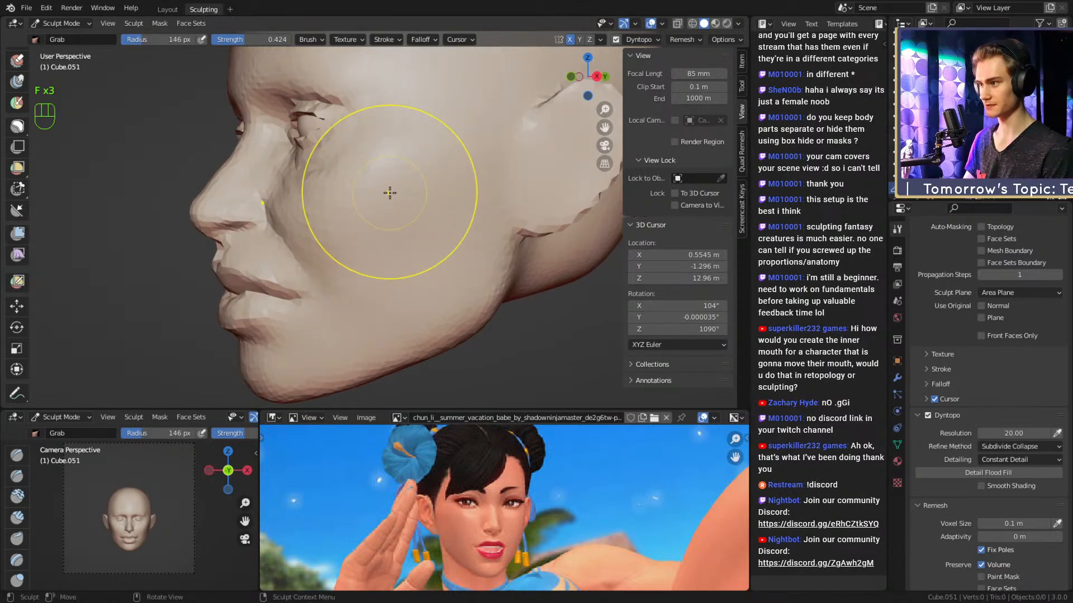
# Adjust the far cheek contour in three-quarter view with the Grab brush at a 78 px radius.
pyautogui.moveTo(391, 196)
pyautogui.mouseDown(button='middle')
pyautogui.moveTo(537, 208)
pyautogui.moveTo(504, 193)
pyautogui.moveTo(427, 215)
pyautogui.moveTo(474, 204)
pyautogui.moveTo(444, 233)
pyautogui.mouseUp(button='middle')
pyautogui.keyDown('ctrl'); pyautogui.keyDown('alt'); pyautogui.moveTo(443, 233); pyautogui.dragTo(438, 229); pyautogui.keyUp('alt'); pyautogui.keyUp('ctrl')
pyautogui.press('f')
pyautogui.click(405, 233)
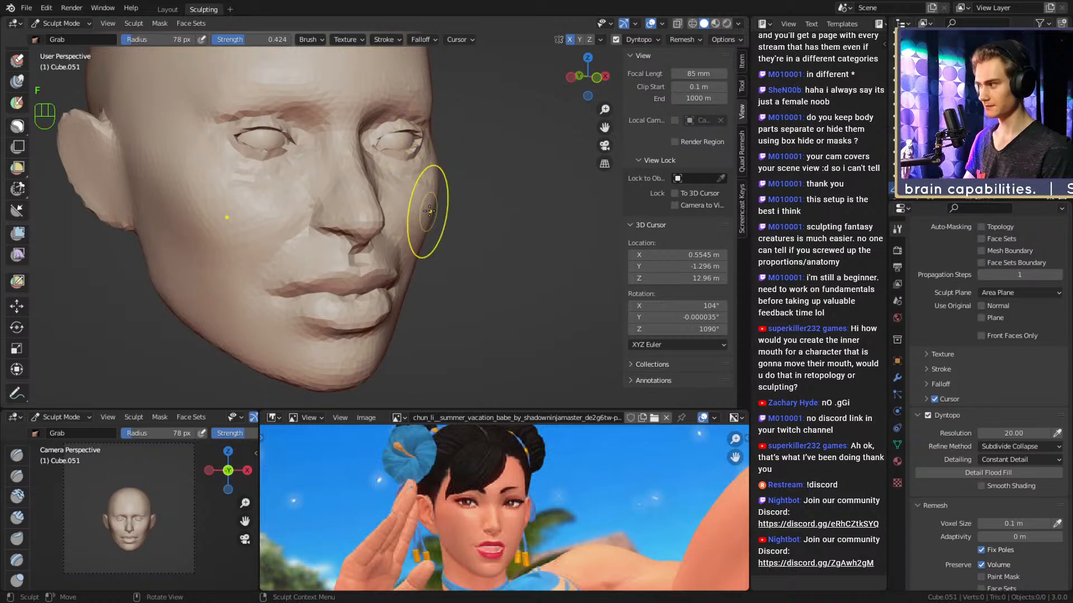
pyautogui.keyDown('ctrl'); pyautogui.keyDown('alt'); pyautogui.moveTo(465, 235); pyautogui.dragTo(314, 104); pyautogui.keyUp('alt'); pyautogui.keyUp('ctrl')
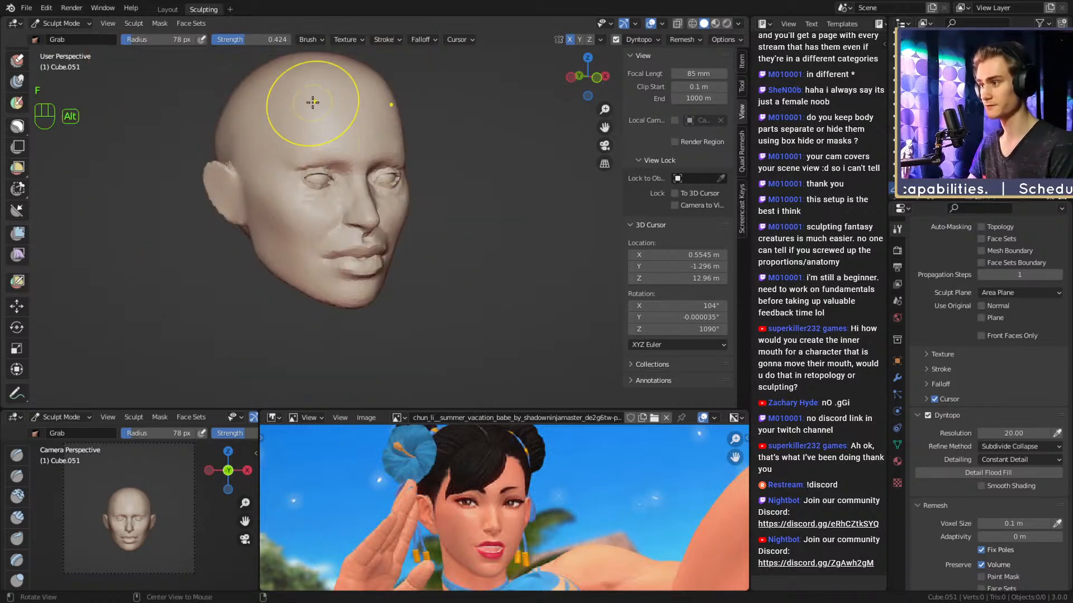
# Try to adjust the far cheek contour in three-quarter view with the Grab brush at a 139 px radius.
pyautogui.keyDown('ctrl'); pyautogui.moveTo(459, 238); pyautogui.dragTo(450, 236, button='middle'); pyautogui.keyUp('ctrl')
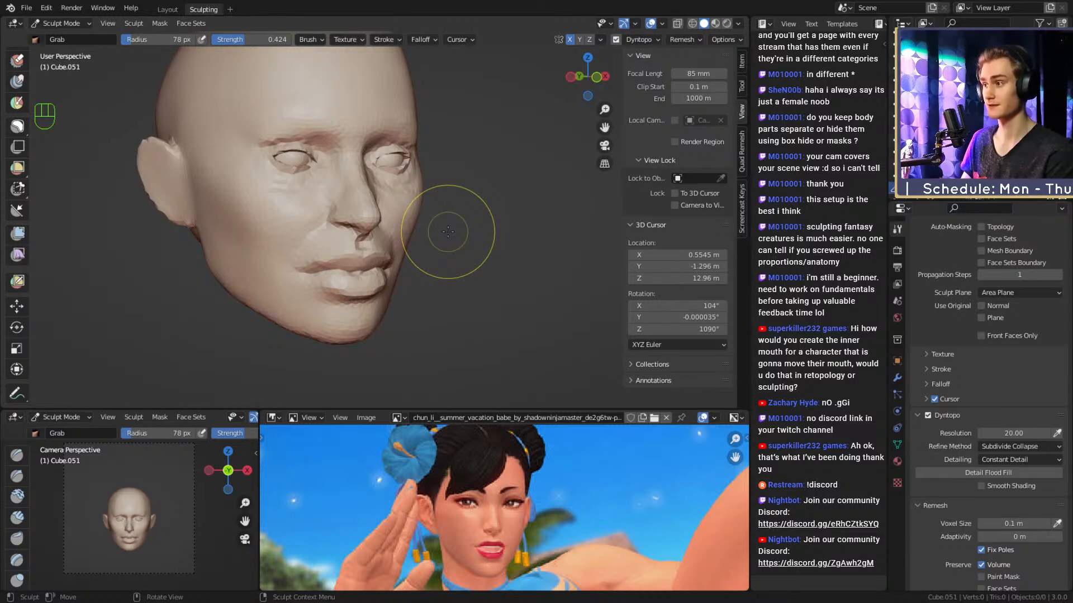
pyautogui.keyDown('alt'); pyautogui.moveTo(448, 232); pyautogui.dragTo(432, 228); pyautogui.keyUp('alt')
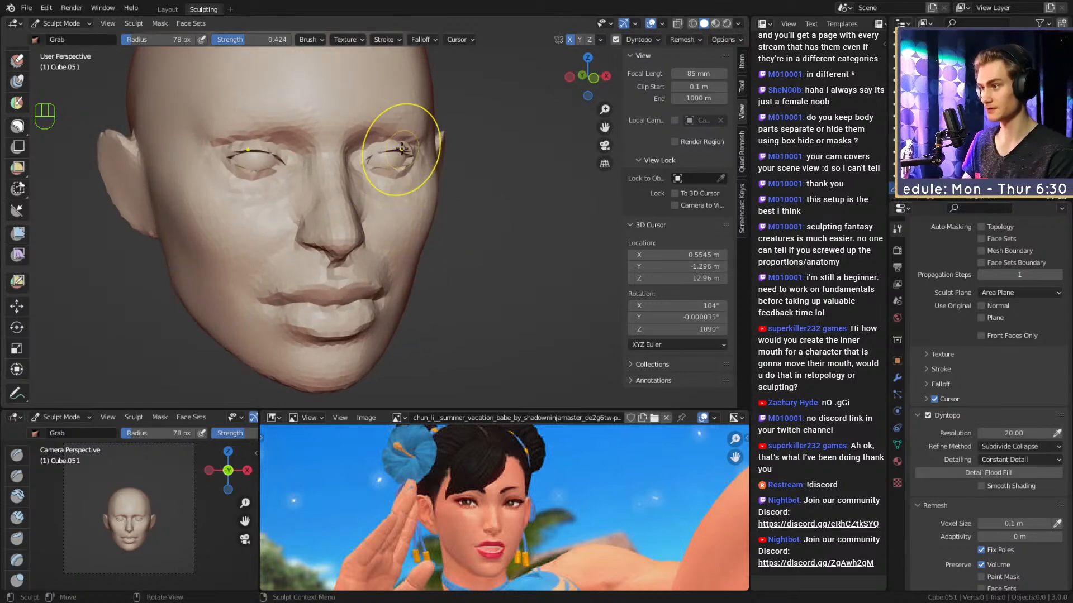
pyautogui.keyDown('alt'); pyautogui.moveTo(442, 187); pyautogui.dragTo(463, 196); pyautogui.keyUp('alt')
pyautogui.press('f')
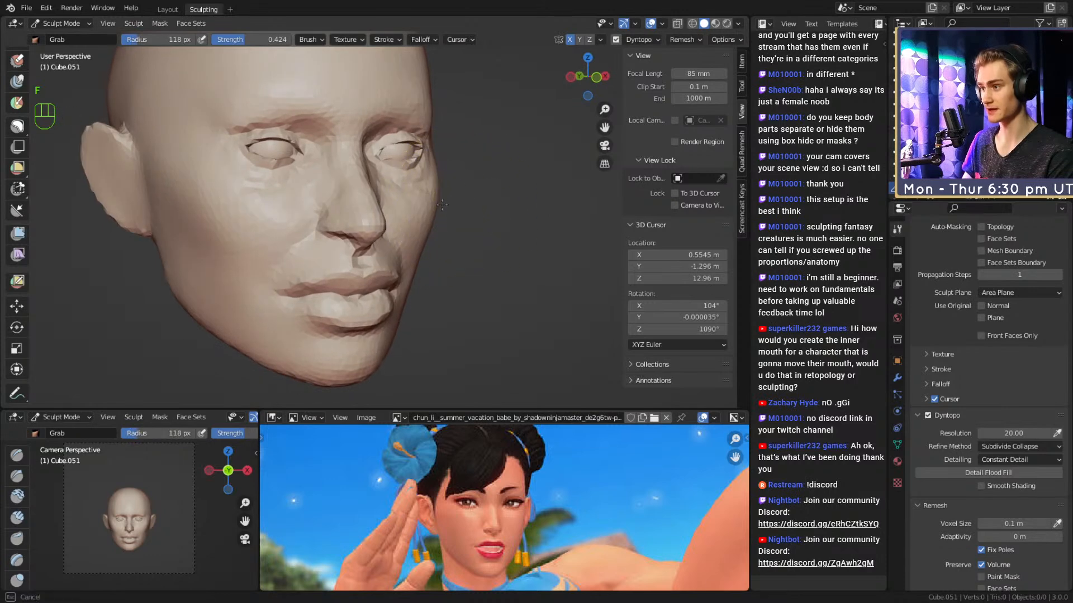
pyautogui.press('f')
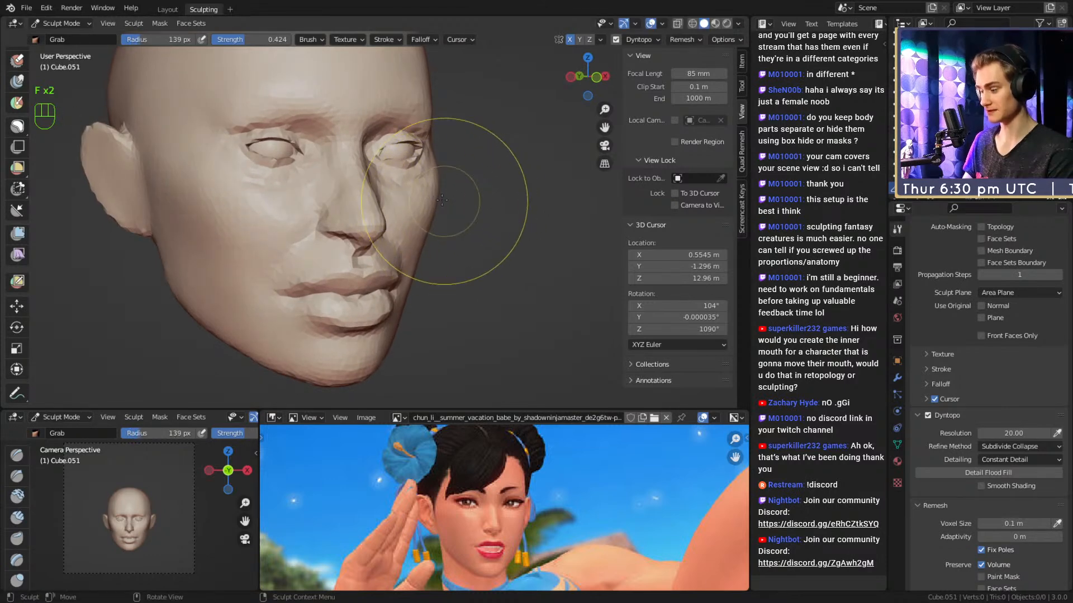
pyautogui.hotkey('ctrl', 'z')
# Build up the cheek beside the mouth with Clay Strips, using a 67 px radius and 0.182 strength.
pyautogui.moveTo(505, 232); pyautogui.dragTo(357, 234, button='middle')
pyautogui.keyDown('shift'); pyautogui.moveTo(358, 234); pyautogui.dragTo(342, 234, button='middle'); pyautogui.keyUp('shift')
pyautogui.keyDown('ctrl'); pyautogui.moveTo(342, 234); pyautogui.dragTo(434, 218, button='middle'); pyautogui.keyUp('ctrl')
pyautogui.press('f')
pyautogui.press('1')
pyautogui.press('f')
pyautogui.keyDown('alt'); pyautogui.moveTo(399, 225); pyautogui.dragTo(390, 231); pyautogui.keyUp('alt')
pyautogui.press('f')
pyautogui.click(380, 232)
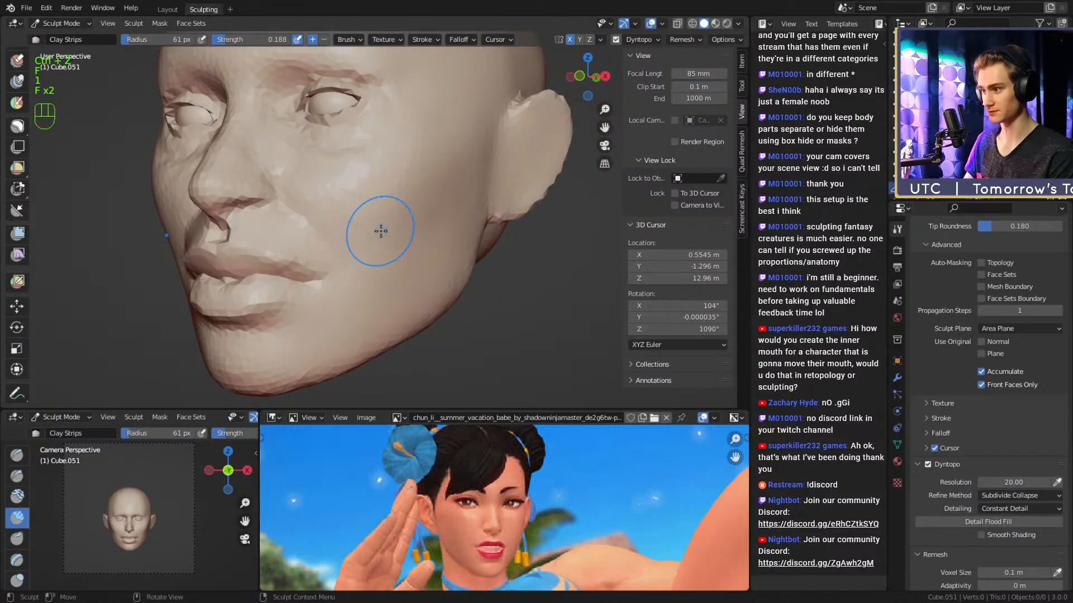
pyautogui.press('f')
pyautogui.click(366, 238)
pyautogui.hotkey('shift', 'f')
pyautogui.click(369, 231)
pyautogui.hotkey('shift', 'f')
pyautogui.click(383, 225)
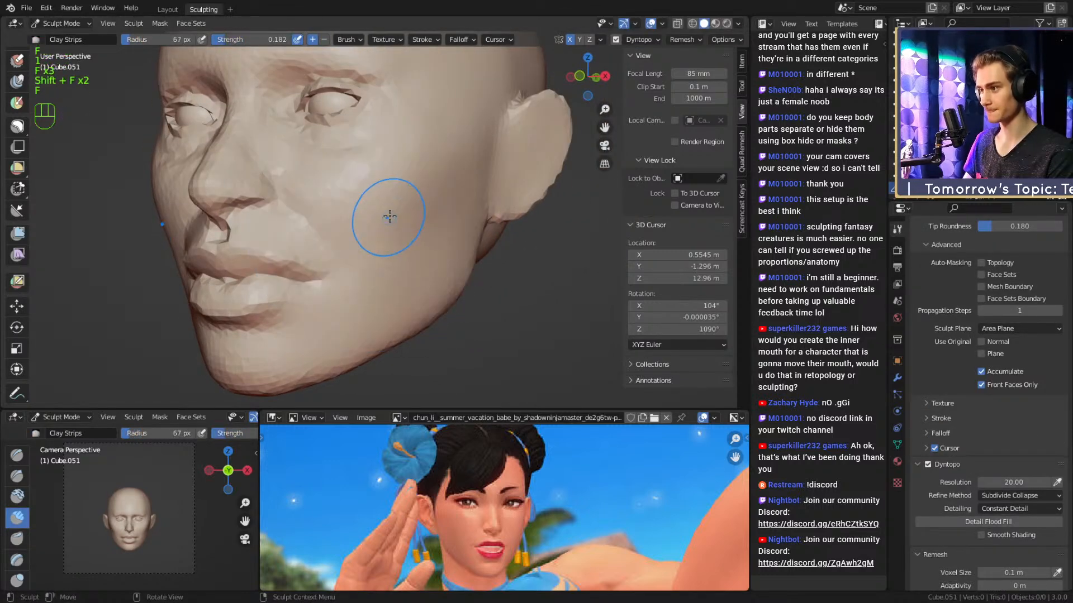
# Define the plane below the cheekbone with Clay Strips, using radii between 34 and 55 px.
pyautogui.press('f')
pyautogui.click(389, 216)
pyautogui.press('f')
pyautogui.click(375, 216)
pyautogui.moveTo(362, 236); pyautogui.dragTo(381, 208, button='middle')
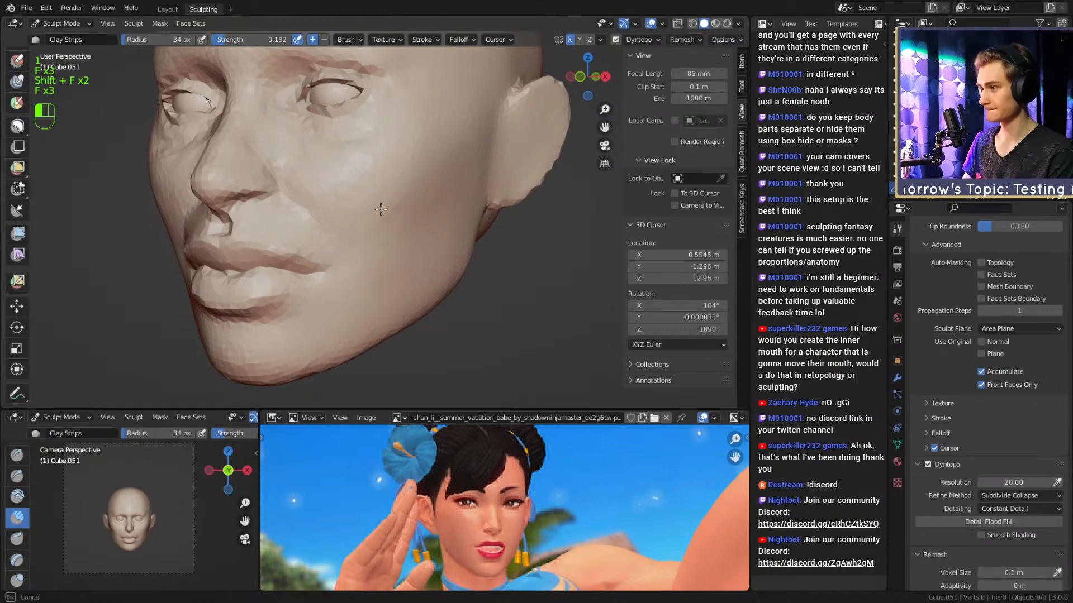
pyautogui.keyDown('alt'); pyautogui.moveTo(372, 254); pyautogui.dragTo(403, 182); pyautogui.keyUp('alt')
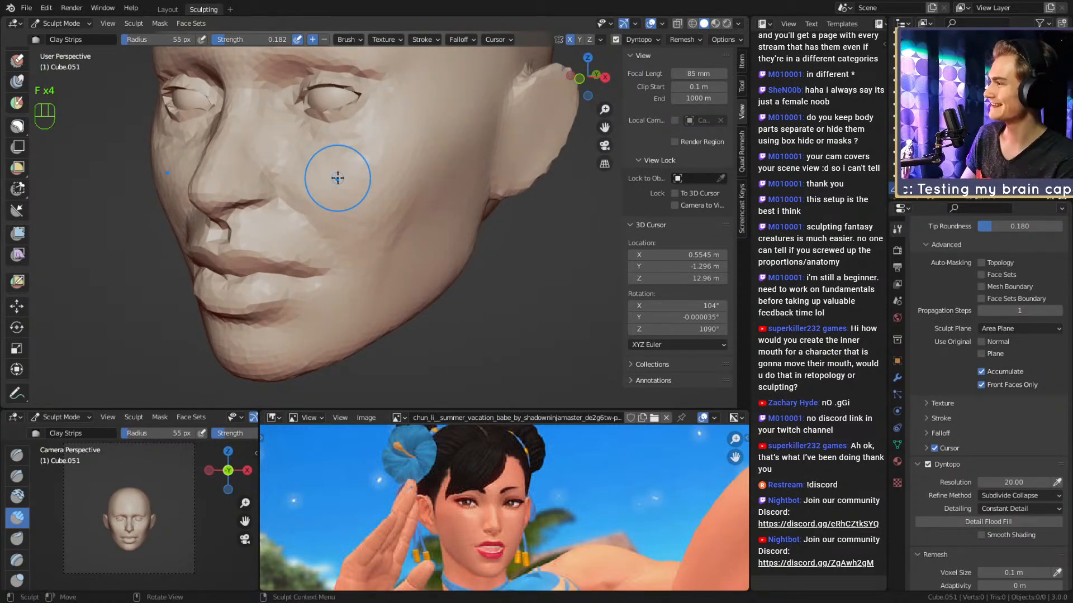
pyautogui.moveTo(354, 249)
pyautogui.keyDown('alt'); pyautogui.mouseDown()
pyautogui.moveTo(371, 234)
pyautogui.moveTo(353, 202)
pyautogui.moveTo(369, 233)
pyautogui.mouseUp(); pyautogui.keyUp('alt')
pyautogui.press('f')
pyautogui.click(366, 237)
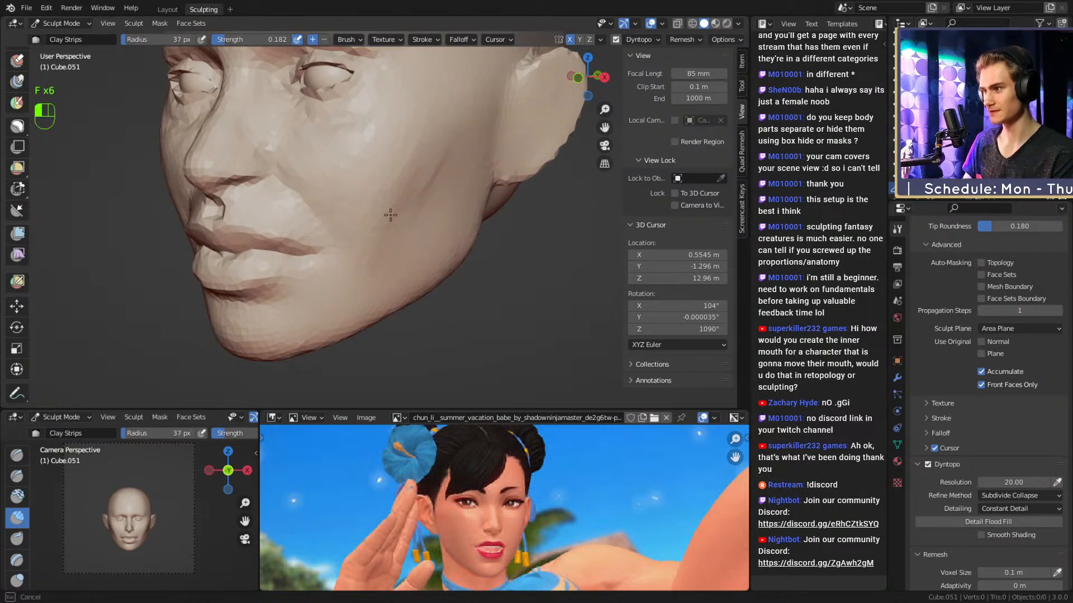
# Fill and smooth the hollow of the cheek with Clay Strips, resizing the brush to 44 px.
pyautogui.moveTo(389, 225); pyautogui.dragTo(388, 227)
pyautogui.press('f')
pyautogui.click(480, 227)
pyautogui.keyDown('shift'); pyautogui.moveTo(391, 224); pyautogui.dragTo(456, 195); pyautogui.keyUp('shift')
pyautogui.press('f')
pyautogui.click(366, 229)
pyautogui.keyDown('ctrl'); pyautogui.keyDown('alt'); pyautogui.moveTo(455, 196); pyautogui.dragTo(396, 235); pyautogui.keyUp('alt'); pyautogui.keyUp('ctrl')
pyautogui.press('f')
pyautogui.click(435, 220)
pyautogui.keyDown('ctrl'); pyautogui.keyDown('alt'); pyautogui.moveTo(396, 235); pyautogui.dragTo(409, 207); pyautogui.keyUp('alt'); pyautogui.keyUp('ctrl')
pyautogui.press('f')
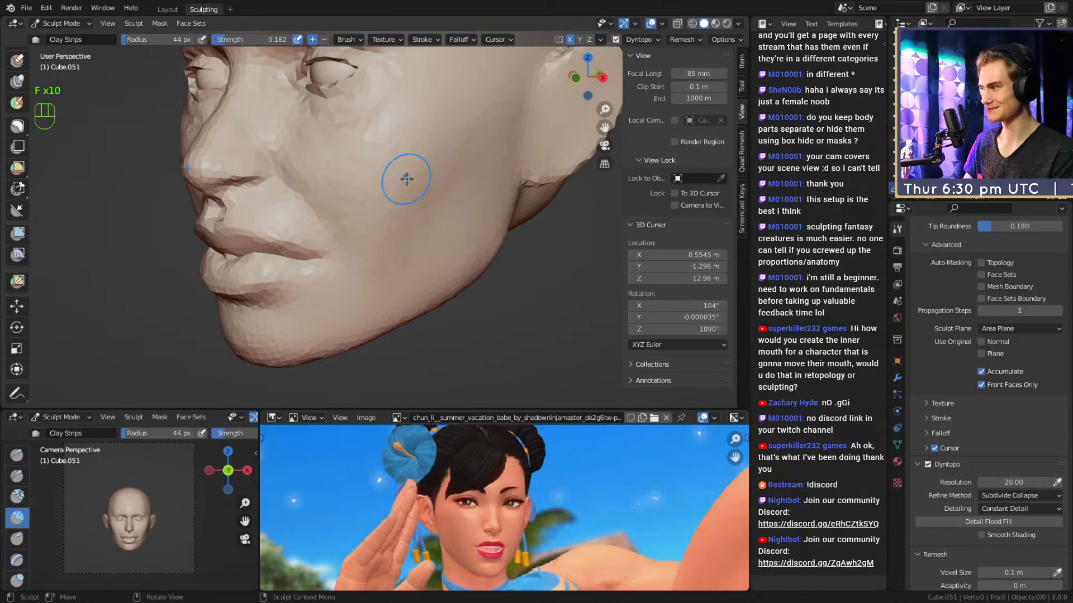
# Refine the lower cheek with Clay Strips at 40 px and smooth it at a 104 px radius.
pyautogui.press('f')
pyautogui.click(411, 219)
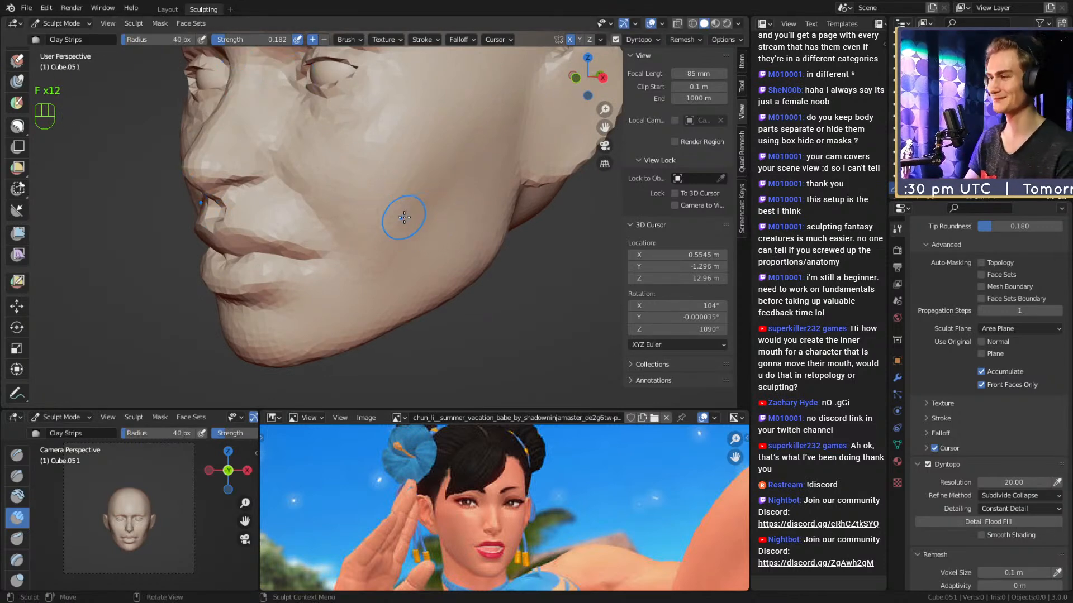
pyautogui.press('f')
pyautogui.click(448, 179)
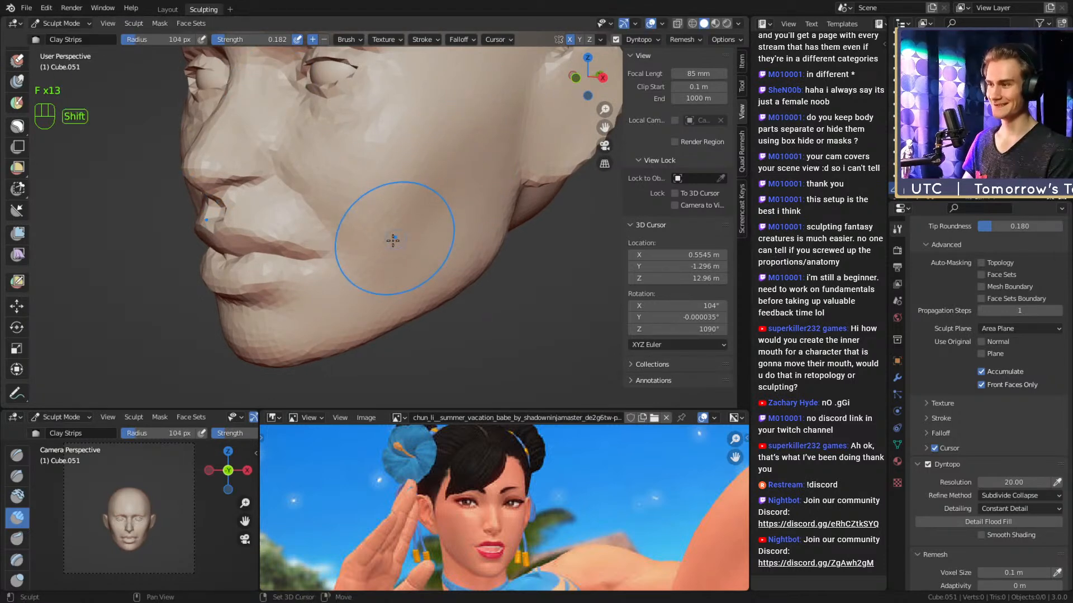
pyautogui.keyDown('ctrl'); pyautogui.keyDown('alt'); pyautogui.moveTo(437, 149); pyautogui.dragTo(446, 187); pyautogui.keyUp('alt'); pyautogui.keyUp('ctrl')
pyautogui.keyDown('alt'); pyautogui.moveTo(447, 187); pyautogui.dragTo(427, 229); pyautogui.keyUp('alt')
pyautogui.moveTo(428, 230)
pyautogui.keyDown('ctrl'); pyautogui.keyDown('alt'); pyautogui.mouseDown()
pyautogui.moveTo(420, 212)
pyautogui.moveTo(420, 229)
pyautogui.moveTo(469, 176)
pyautogui.mouseUp(); pyautogui.keyUp('alt'); pyautogui.keyUp('ctrl')
# Rework the cheek toward the ear with Clay Strips at a 39 px radius and smooth the surface.
pyautogui.press('f')
pyautogui.click(413, 215)
pyautogui.press('f')
pyautogui.click(394, 225)
pyautogui.press('f')
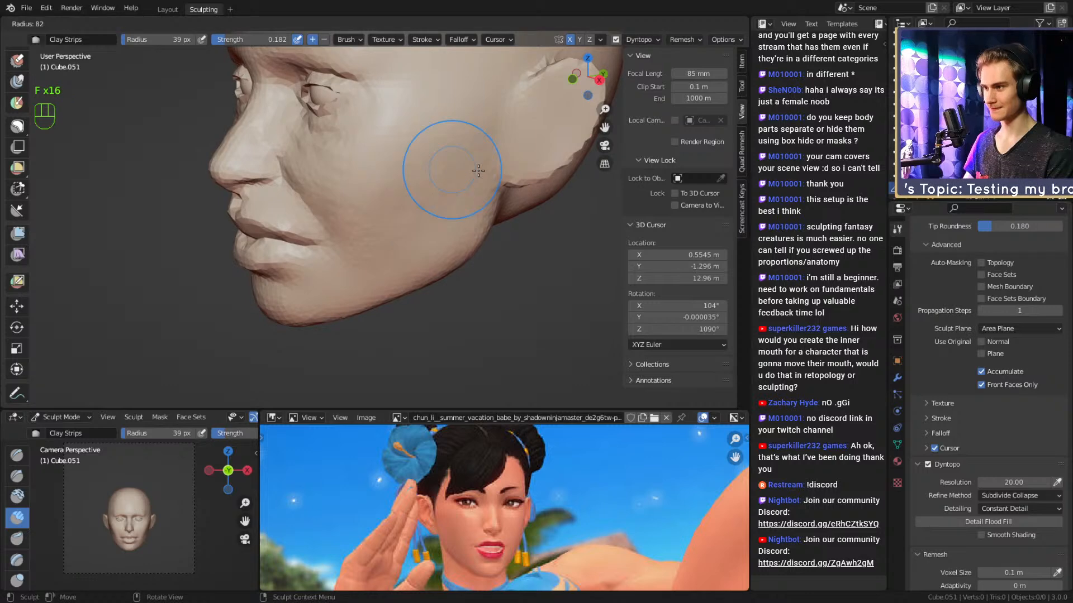
pyautogui.click(477, 170)
pyautogui.keyDown('shift'); pyautogui.moveTo(419, 206); pyautogui.dragTo(406, 210); pyautogui.keyUp('shift')
pyautogui.press('f')
pyautogui.click(404, 211)
pyautogui.moveTo(419, 154)
pyautogui.keyDown('ctrl'); pyautogui.keyDown('alt'); pyautogui.mouseDown()
pyautogui.moveTo(425, 188)
pyautogui.moveTo(471, 203)
pyautogui.moveTo(434, 207)
pyautogui.moveTo(443, 191)
pyautogui.mouseUp(); pyautogui.keyUp('alt'); pyautogui.keyUp('ctrl')
pyautogui.keyDown('ctrl'); pyautogui.keyDown('alt'); pyautogui.moveTo(439, 190); pyautogui.dragTo(431, 225); pyautogui.keyUp('alt'); pyautogui.keyUp('ctrl')
pyautogui.keyDown('alt'); pyautogui.moveTo(431, 224); pyautogui.dragTo(446, 219); pyautogui.keyUp('alt')
pyautogui.keyDown('ctrl'); pyautogui.keyDown('alt'); pyautogui.moveTo(439, 251); pyautogui.dragTo(414, 241); pyautogui.keyUp('alt'); pyautogui.keyUp('ctrl')
pyautogui.moveTo(413, 242)
pyautogui.keyDown('alt'); pyautogui.mouseDown()
pyautogui.moveTo(402, 199)
pyautogui.moveTo(404, 220)
pyautogui.moveTo(405, 204)
pyautogui.moveTo(277, 202)
pyautogui.moveTo(374, 249)
pyautogui.moveTo(356, 224)
pyautogui.mouseUp(); pyautogui.keyUp('alt')
# Adjust the facial contour around the cheek and eye with the Grab brush, resizing it between views.
pyautogui.press('3')
pyautogui.press('3')
pyautogui.press('f')
pyautogui.click(383, 226)
pyautogui.keyDown('alt'); pyautogui.moveTo(357, 225); pyautogui.dragTo(430, 205); pyautogui.keyUp('alt')
pyautogui.press('f')
pyautogui.click(352, 222)
pyautogui.moveTo(430, 206)
pyautogui.keyDown('alt'); pyautogui.keyDown('shift'); pyautogui.mouseDown()
pyautogui.moveTo(442, 207)
pyautogui.moveTo(356, 225)
pyautogui.mouseUp(); pyautogui.keyUp('shift'); pyautogui.keyUp('alt')
pyautogui.moveTo(356, 225)
pyautogui.keyDown('alt'); pyautogui.mouseDown()
pyautogui.moveTo(438, 220)
pyautogui.moveTo(340, 218)
pyautogui.mouseUp(); pyautogui.keyUp('alt')
pyautogui.press('f')
pyautogui.click(347, 220)
# Shape the eyelids in profile with the Grab brush, including a 119 px radius, and smooth the eye corner.
pyautogui.moveTo(339, 218); pyautogui.dragTo(347, 217)
pyautogui.keyDown('alt'); pyautogui.moveTo(352, 217); pyautogui.dragTo(436, 210); pyautogui.keyUp('alt')
pyautogui.keyDown('alt'); pyautogui.moveTo(436, 210); pyautogui.dragTo(385, 213, button='middle'); pyautogui.keyUp('alt')
pyautogui.moveTo(342, 214); pyautogui.dragTo(335, 216)
pyautogui.moveTo(342, 217)
pyautogui.keyDown('alt'); pyautogui.mouseDown(button='middle')
pyautogui.moveTo(419, 218)
pyautogui.moveTo(386, 215)
pyautogui.mouseUp(button='middle'); pyautogui.keyUp('alt')
pyautogui.moveTo(390, 214); pyautogui.dragTo(385, 210)
pyautogui.keyDown('alt'); pyautogui.moveTo(380, 211); pyautogui.dragTo(274, 209, button='middle'); pyautogui.keyUp('alt')
pyautogui.moveTo(297, 197); pyautogui.dragTo(290, 193)
pyautogui.press('f')
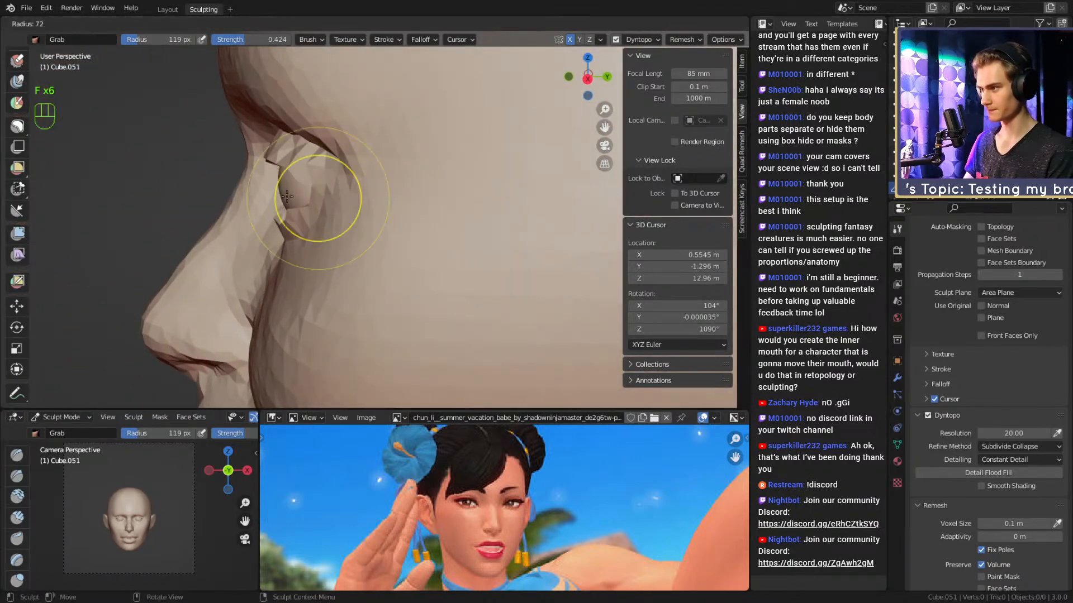
pyautogui.click(309, 194)
pyautogui.keyDown('alt'); pyautogui.moveTo(308, 195); pyautogui.dragTo(394, 206, button='middle'); pyautogui.keyUp('alt')
pyautogui.keyDown('shift'); pyautogui.moveTo(335, 198); pyautogui.dragTo(324, 195); pyautogui.keyUp('shift')
pyautogui.keyDown('alt'); pyautogui.moveTo(324, 195); pyautogui.dragTo(336, 229, button='middle'); pyautogui.keyUp('alt')
# Reposition the inner corner of the eye in front view with the Grab brush at a 183 px radius.
pyautogui.press('f')
pyautogui.moveTo(341, 230)
pyautogui.keyDown('alt'); pyautogui.mouseDown(button='middle')
pyautogui.moveTo(441, 218)
pyautogui.moveTo(416, 238)
pyautogui.mouseUp(button='middle'); pyautogui.keyUp('alt')
pyautogui.moveTo(416, 238)
pyautogui.keyDown('alt'); pyautogui.mouseDown(button='middle')
pyautogui.moveTo(414, 258)
pyautogui.moveTo(420, 208)
pyautogui.moveTo(429, 251)
pyautogui.moveTo(380, 212)
pyautogui.mouseUp(button='middle'); pyautogui.keyUp('alt')
pyautogui.press('f')
pyautogui.click(383, 256)
pyautogui.keyDown('alt'); pyautogui.moveTo(379, 212); pyautogui.dragTo(428, 221, button='middle'); pyautogui.keyUp('alt')
pyautogui.press('f')
pyautogui.click(383, 206)
pyautogui.press('f')
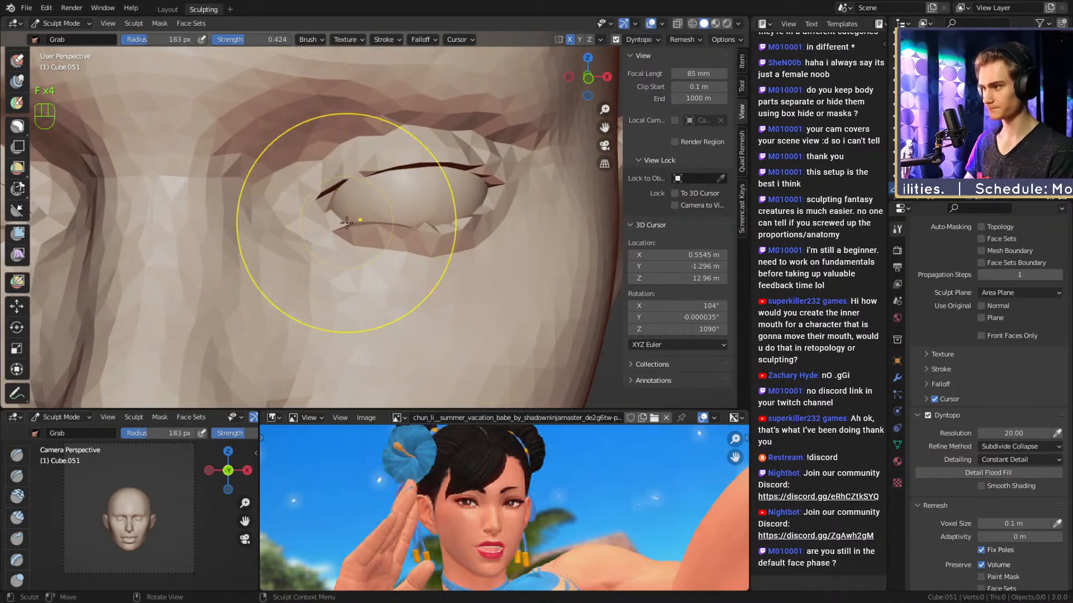
pyautogui.click(459, 222)
pyautogui.moveTo(310, 225); pyautogui.dragTo(311, 239)
# Adjust the lower eyelid edge with the Grab brush at 126 px and 81 px radii.
pyautogui.press('f')
pyautogui.keyDown('alt'); pyautogui.keyDown('shift'); pyautogui.moveTo(498, 217); pyautogui.dragTo(406, 238, button='middle'); pyautogui.keyUp('shift'); pyautogui.keyUp('alt')
pyautogui.click(425, 232)
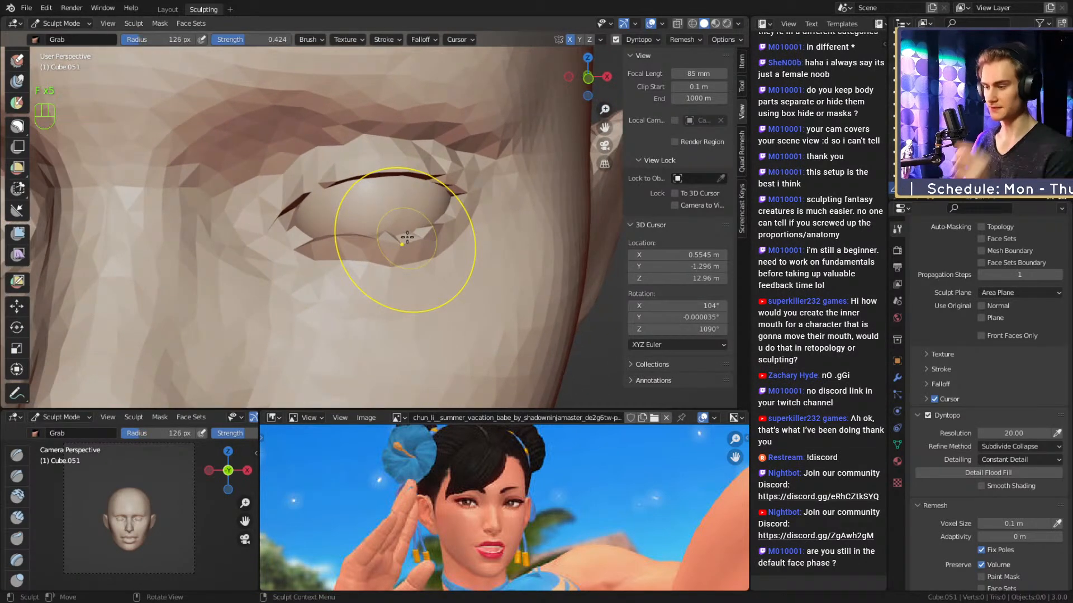
pyautogui.keyDown('alt'); pyautogui.keyDown('shift'); pyautogui.moveTo(297, 256); pyautogui.dragTo(358, 253, button='middle'); pyautogui.keyUp('shift'); pyautogui.keyUp('alt')
pyautogui.moveTo(358, 253)
pyautogui.keyDown('alt'); pyautogui.mouseDown(button='middle')
pyautogui.moveTo(407, 254)
pyautogui.moveTo(342, 254)
pyautogui.moveTo(367, 243)
pyautogui.mouseUp(button='middle'); pyautogui.keyUp('alt')
pyautogui.press('f')
pyautogui.click(380, 253)
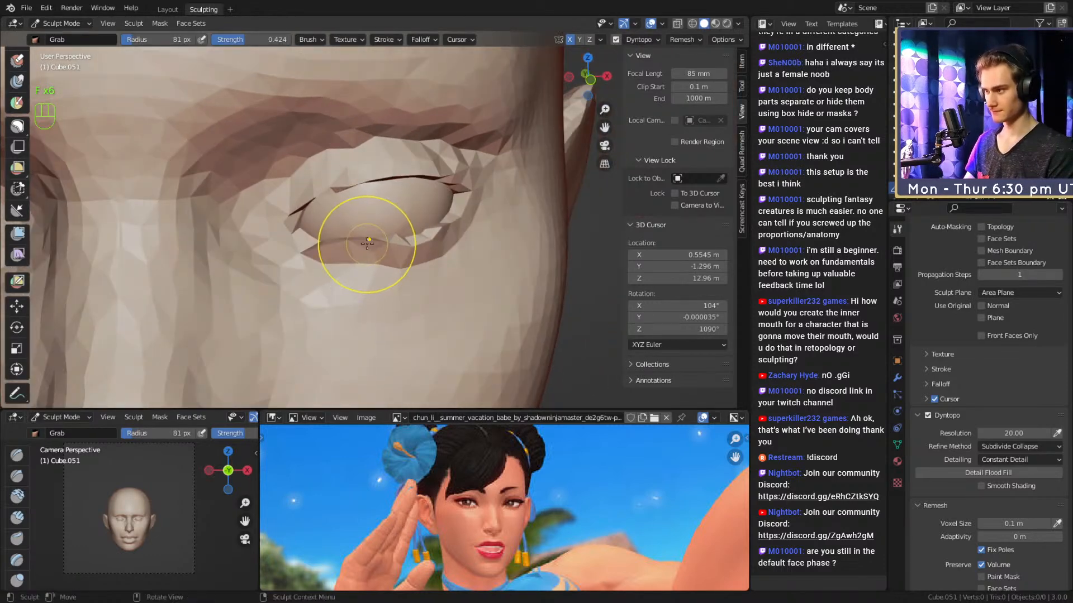
# Sketch an annotation guide line along the upper eyelid.
pyautogui.press('m')
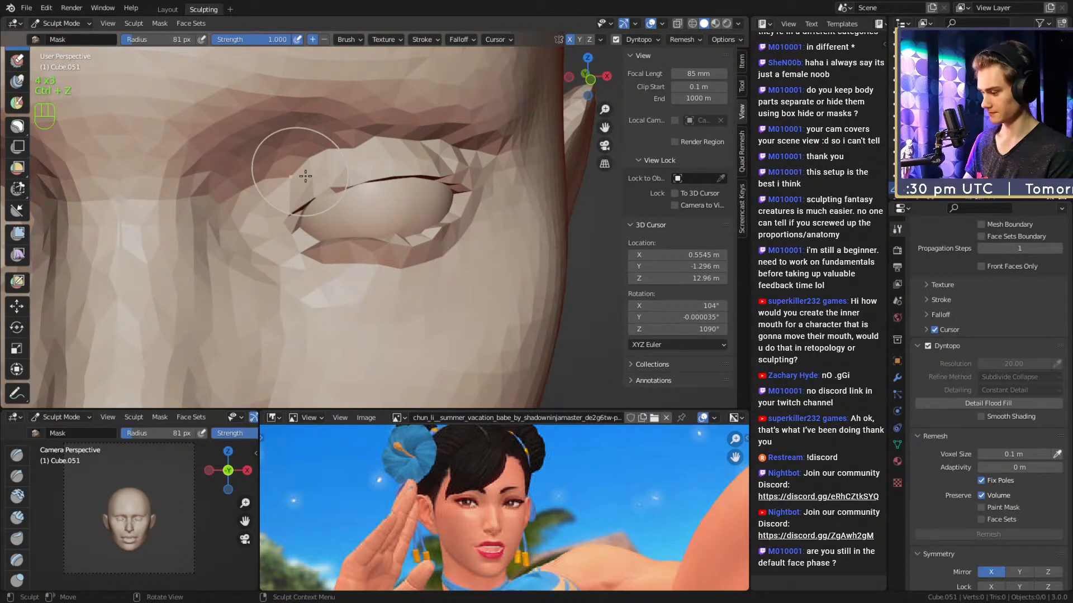
pyautogui.hotkey('ctrl', 'z')
pyautogui.press('d')
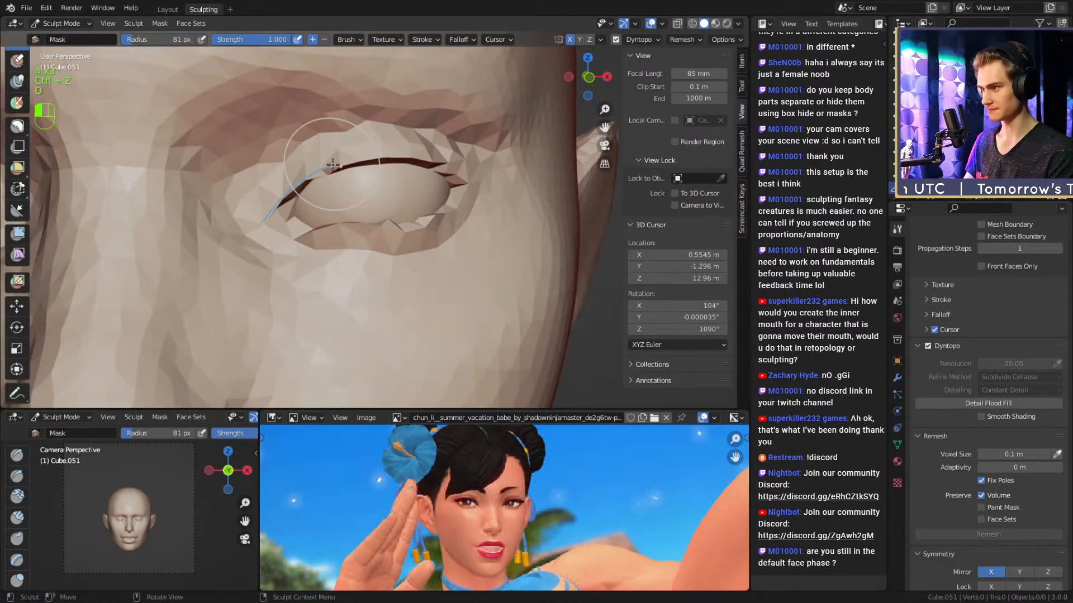
pyautogui.moveTo(444, 164); pyautogui.dragTo(517, 168)
pyautogui.keyDown('alt'); pyautogui.moveTo(477, 219); pyautogui.dragTo(369, 290, button='middle'); pyautogui.keyUp('alt')
pyautogui.keyDown('alt'); pyautogui.moveTo(369, 246); pyautogui.dragTo(424, 229, button='middle'); pyautogui.keyUp('alt')
pyautogui.moveTo(352, 241)
pyautogui.keyDown('ctrl'); pyautogui.keyDown('alt'); pyautogui.mouseDown(button='middle')
pyautogui.moveTo(397, 235)
pyautogui.moveTo(394, 192)
pyautogui.mouseUp(button='middle'); pyautogui.keyUp('alt'); pyautogui.keyUp('ctrl')
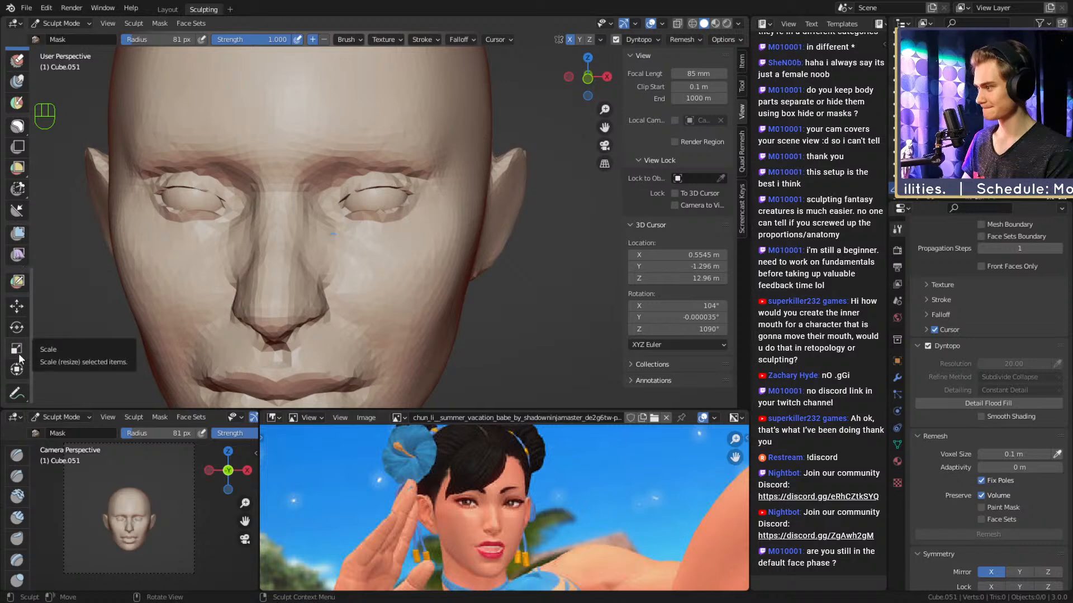
pyautogui.click(16, 393)
# Refine the area around and below the eye with Clay Strips at a 27 px radius.
pyautogui.press('1')
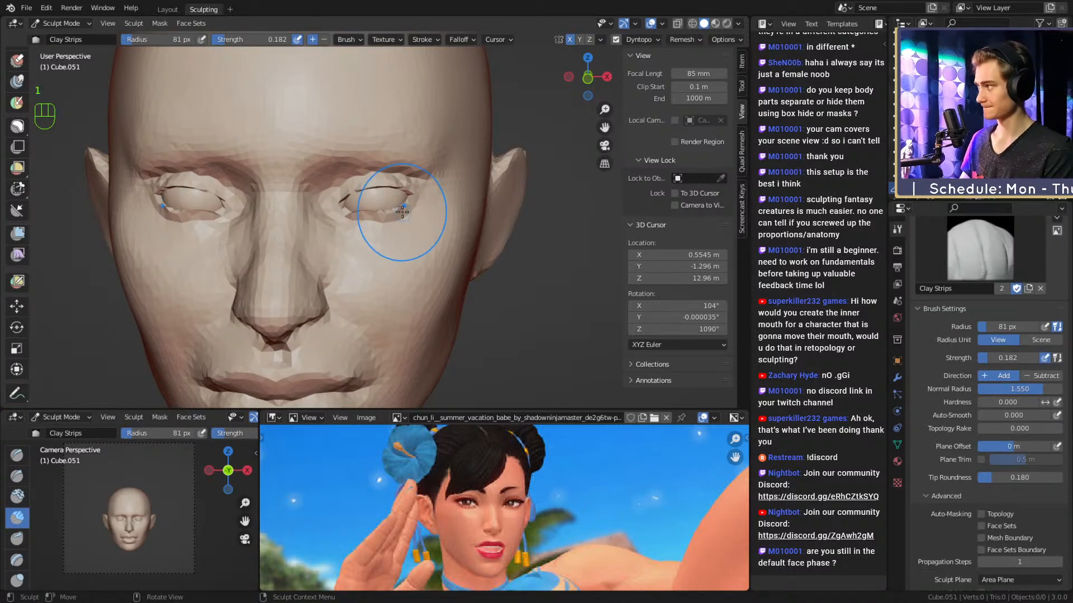
pyautogui.moveTo(405, 219)
pyautogui.keyDown('alt'); pyautogui.mouseDown()
pyautogui.moveTo(366, 237)
pyautogui.moveTo(391, 219)
pyautogui.mouseUp(); pyautogui.keyUp('alt')
pyautogui.keyDown('ctrl'); pyautogui.keyDown('alt'); pyautogui.moveTo(391, 220); pyautogui.dragTo(312, 129); pyautogui.keyUp('alt'); pyautogui.keyUp('ctrl')
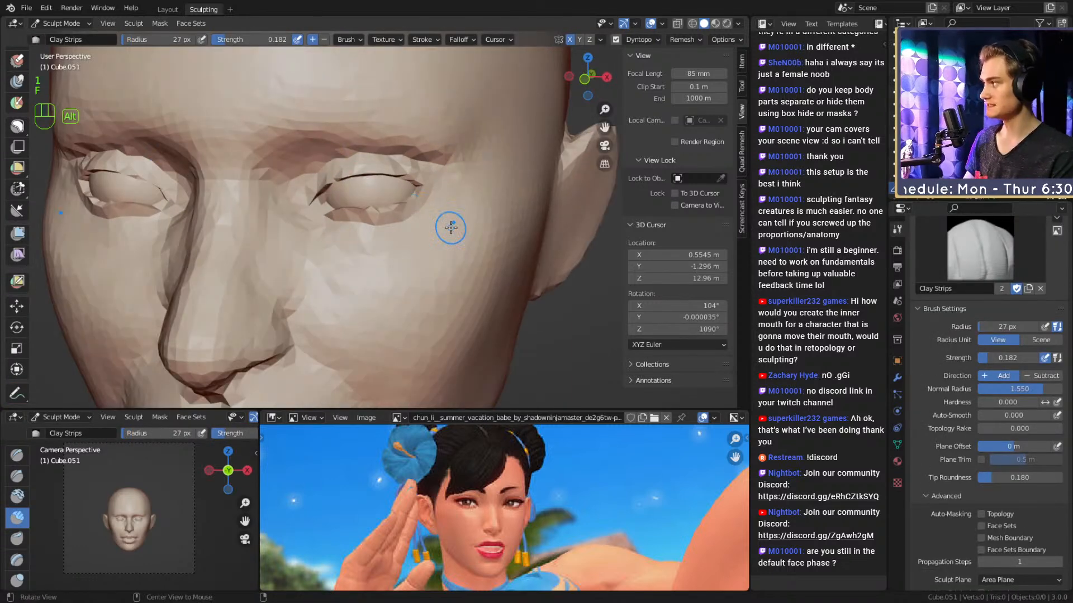
pyautogui.moveTo(450, 227)
pyautogui.keyDown('alt'); pyautogui.mouseDown()
pyautogui.moveTo(464, 219)
pyautogui.moveTo(460, 141)
pyautogui.moveTo(442, 240)
pyautogui.mouseUp(); pyautogui.keyUp('alt')
pyautogui.moveTo(441, 240)
pyautogui.keyDown('alt'); pyautogui.mouseDown()
pyautogui.moveTo(427, 249)
pyautogui.moveTo(435, 257)
pyautogui.mouseUp(); pyautogui.keyUp('alt')
pyautogui.moveTo(436, 257)
pyautogui.keyDown('ctrl'); pyautogui.keyDown('alt'); pyautogui.mouseDown()
pyautogui.moveTo(426, 201)
pyautogui.moveTo(391, 203)
pyautogui.moveTo(401, 226)
pyautogui.moveTo(398, 217)
pyautogui.mouseUp(); pyautogui.keyUp('alt'); pyautogui.keyUp('ctrl')
# Adjust the outer eye and brow shape with the Grab brush, resizing it between moves.
pyautogui.press('3')
pyautogui.press('f')
pyautogui.click(469, 196)
pyautogui.moveTo(457, 168)
pyautogui.keyDown('alt'); pyautogui.keyDown('shift'); pyautogui.mouseDown()
pyautogui.moveTo(435, 192)
pyautogui.moveTo(440, 176)
pyautogui.mouseUp(); pyautogui.keyUp('shift'); pyautogui.keyUp('alt')
pyautogui.press('3')
pyautogui.press('f')
pyautogui.click(443, 174)
pyautogui.press('f')
pyautogui.click(438, 182)
pyautogui.moveTo(441, 176); pyautogui.dragTo(440, 174)
pyautogui.moveTo(450, 173)
pyautogui.keyDown('alt'); pyautogui.mouseDown()
pyautogui.moveTo(334, 176)
pyautogui.moveTo(419, 197)
pyautogui.moveTo(422, 216)
pyautogui.moveTo(447, 210)
pyautogui.moveTo(445, 223)
pyautogui.moveTo(420, 217)
pyautogui.moveTo(338, 248)
pyautogui.moveTo(418, 232)
pyautogui.moveTo(415, 223)
pyautogui.moveTo(421, 234)
pyautogui.moveTo(420, 220)
pyautogui.mouseUp(); pyautogui.keyUp('alt')
# Build up the surface around the eye socket with Clay Strips, varying the brush radius.
pyautogui.press('1')
pyautogui.press('f')
pyautogui.click(387, 207)
pyautogui.press('f')
pyautogui.click(415, 219)
pyautogui.press('f')
pyautogui.click(424, 244)
pyautogui.keyDown('alt'); pyautogui.moveTo(467, 221); pyautogui.dragTo(400, 206); pyautogui.keyUp('alt')
pyautogui.press('f')
pyautogui.click(412, 221)
pyautogui.press('f')
pyautogui.click(408, 207)
# Carve into the eye socket and brow area with inverted Clay Strips at 0.279 strength.
pyautogui.keyDown('alt'); pyautogui.keyDown('shift'); pyautogui.moveTo(377, 146); pyautogui.dragTo(390, 169); pyautogui.keyUp('shift'); pyautogui.keyUp('alt')
pyautogui.press('f')
pyautogui.click(396, 170)
pyautogui.keyDown('ctrl'); pyautogui.moveTo(391, 170); pyautogui.dragTo(403, 179); pyautogui.keyUp('ctrl')
pyautogui.hotkey('shift', 'f')
pyautogui.click(390, 186)
pyautogui.press('f')
pyautogui.click(404, 178)
pyautogui.keyDown('ctrl'); pyautogui.moveTo(296, 191); pyautogui.dragTo(300, 194); pyautogui.keyUp('ctrl')
# Smooth and refine the brow and lower forehead with Clay Strips, setting the radius to 55 px.
pyautogui.moveTo(320, 177)
pyautogui.keyDown('alt'); pyautogui.mouseDown()
pyautogui.moveTo(408, 160)
pyautogui.moveTo(391, 191)
pyautogui.mouseUp(); pyautogui.keyUp('alt')
pyautogui.press('f')
pyautogui.click(415, 174)
pyautogui.moveTo(390, 180)
pyautogui.keyDown('shift'); pyautogui.mouseDown()
pyautogui.moveTo(411, 237)
pyautogui.moveTo(363, 208)
pyautogui.mouseUp(); pyautogui.keyUp('shift')
pyautogui.keyDown('alt'); pyautogui.keyDown('shift'); pyautogui.moveTo(363, 207); pyautogui.dragTo(393, 196); pyautogui.keyUp('shift'); pyautogui.keyUp('alt')
pyautogui.press('f')
pyautogui.click(413, 215)
pyautogui.press('f')
pyautogui.click(393, 200)
pyautogui.moveTo(405, 211); pyautogui.dragTo(398, 221, button='middle')
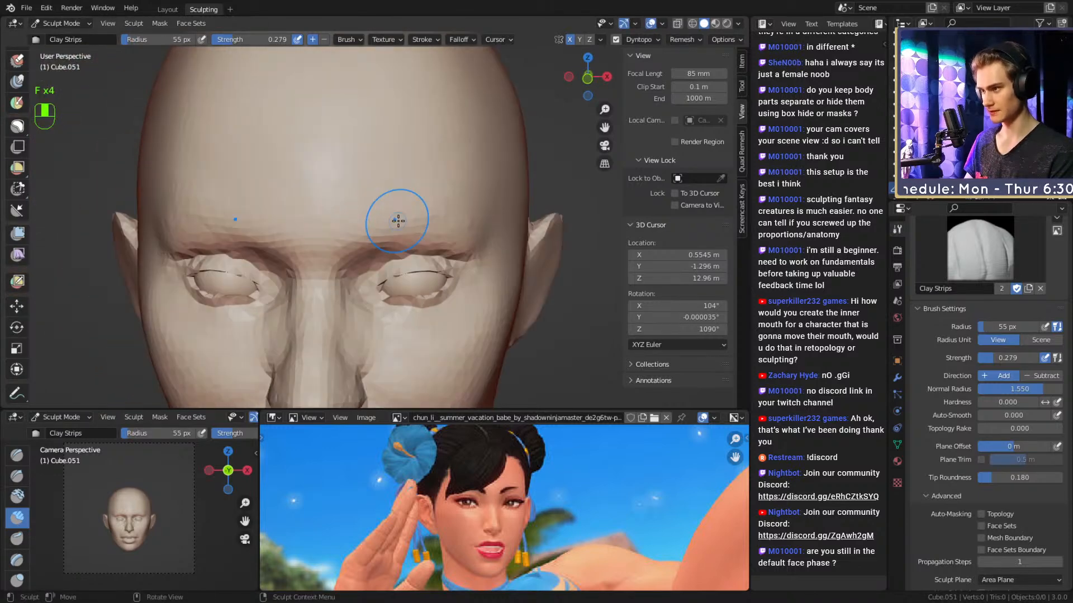
# Build up the brow ridge above the eye with Clay Strips, resizing the brush between strokes.
pyautogui.press('f')
pyautogui.keyDown('alt'); pyautogui.moveTo(456, 188); pyautogui.dragTo(419, 215); pyautogui.keyUp('alt')
pyautogui.click(432, 203)
pyautogui.moveTo(420, 207)
pyautogui.keyDown('alt'); pyautogui.mouseDown()
pyautogui.moveTo(443, 194)
pyautogui.moveTo(416, 220)
pyautogui.mouseUp(); pyautogui.keyUp('alt')
# Define the brow edge above the eye with the Crease brush, setting its strength to 0.200.
pyautogui.press('2')
pyautogui.press('f')
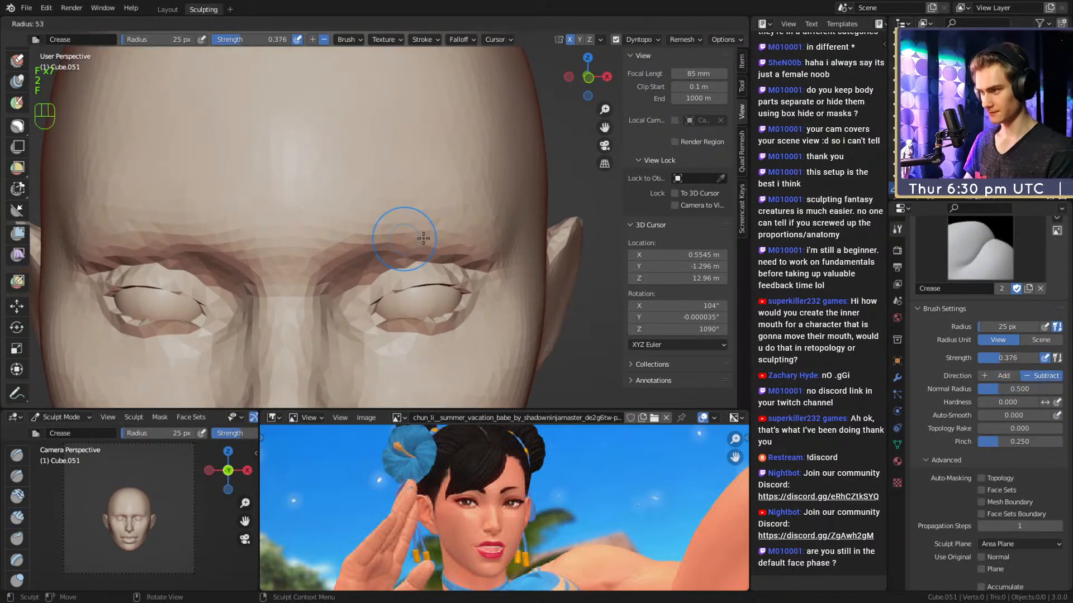
pyautogui.click(433, 235)
pyautogui.moveTo(393, 241); pyautogui.dragTo(431, 231)
pyautogui.moveTo(481, 218)
pyautogui.keyDown('shift'); pyautogui.mouseDown(button='middle')
pyautogui.moveTo(434, 205)
pyautogui.moveTo(377, 210)
pyautogui.mouseUp(button='middle'); pyautogui.keyUp('shift')
pyautogui.hotkey('shift', 'f')
pyautogui.click(443, 217)
# Enlarge the brush radius to 94 px and smooth the brow and lower forehead.
pyautogui.moveTo(445, 197)
pyautogui.keyDown('alt'); pyautogui.mouseDown(button='middle')
pyautogui.moveTo(383, 201)
pyautogui.moveTo(416, 209)
pyautogui.moveTo(393, 208)
pyautogui.moveTo(433, 192)
pyautogui.moveTo(376, 201)
pyautogui.moveTo(378, 276)
pyautogui.moveTo(478, 217)
pyautogui.moveTo(425, 226)
pyautogui.mouseUp(button='middle'); pyautogui.keyUp('alt')
pyautogui.press('f')
pyautogui.click(424, 189)
pyautogui.keyDown('shift'); pyautogui.moveTo(392, 172); pyautogui.dragTo(387, 181); pyautogui.keyUp('shift')
pyautogui.moveTo(377, 193)
pyautogui.keyDown('alt'); pyautogui.mouseDown(button='middle')
pyautogui.moveTo(493, 199)
pyautogui.moveTo(383, 189)
pyautogui.moveTo(408, 204)
pyautogui.mouseUp(button='middle'); pyautogui.keyUp('alt')
pyautogui.moveTo(389, 143)
pyautogui.keyDown('alt'); pyautogui.mouseDown(button='middle')
pyautogui.moveTo(368, 179)
pyautogui.moveTo(394, 200)
pyautogui.moveTo(328, 127)
pyautogui.mouseUp(button='middle'); pyautogui.keyUp('alt')
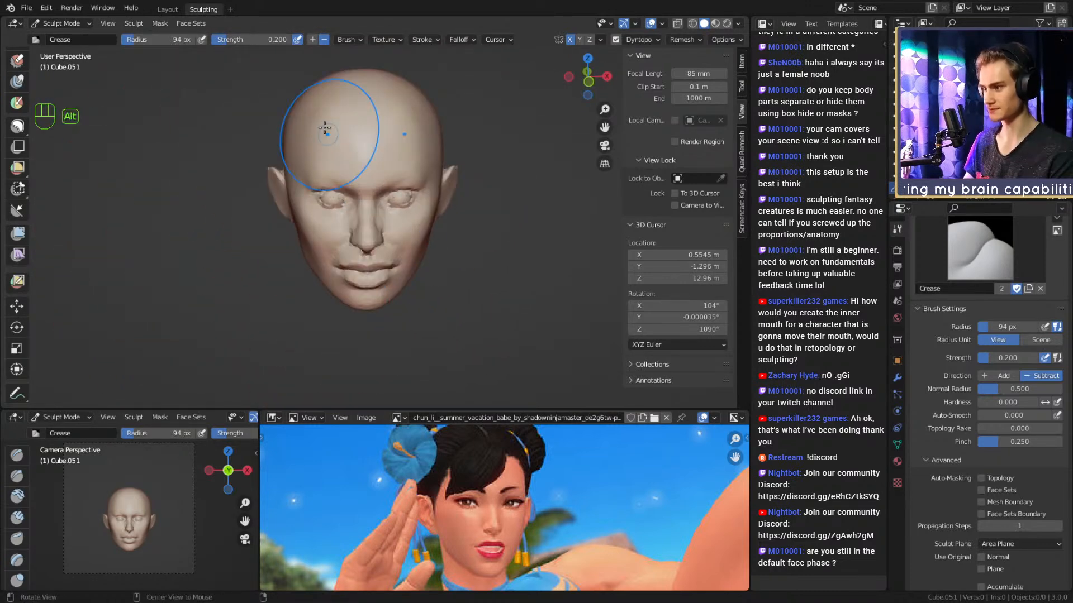
# Build up the area under the nose and philtrum with Clay Strips at a 75 px radius.
pyautogui.moveTo(369, 224)
pyautogui.keyDown('alt'); pyautogui.mouseDown(button='middle')
pyautogui.moveTo(383, 246)
pyautogui.moveTo(410, 201)
pyautogui.mouseUp(button='middle'); pyautogui.keyUp('alt')
pyautogui.press('1')
pyautogui.press('f')
pyautogui.click(397, 233)
pyautogui.moveTo(397, 233)
pyautogui.keyDown('alt'); pyautogui.mouseDown()
pyautogui.moveTo(373, 221)
pyautogui.moveTo(398, 176)
pyautogui.mouseUp(); pyautogui.keyUp('alt')
# Crease the underside of the nose where it meets the philtrum, using a 43 px radius and 0.364 strength.
pyautogui.press('2')
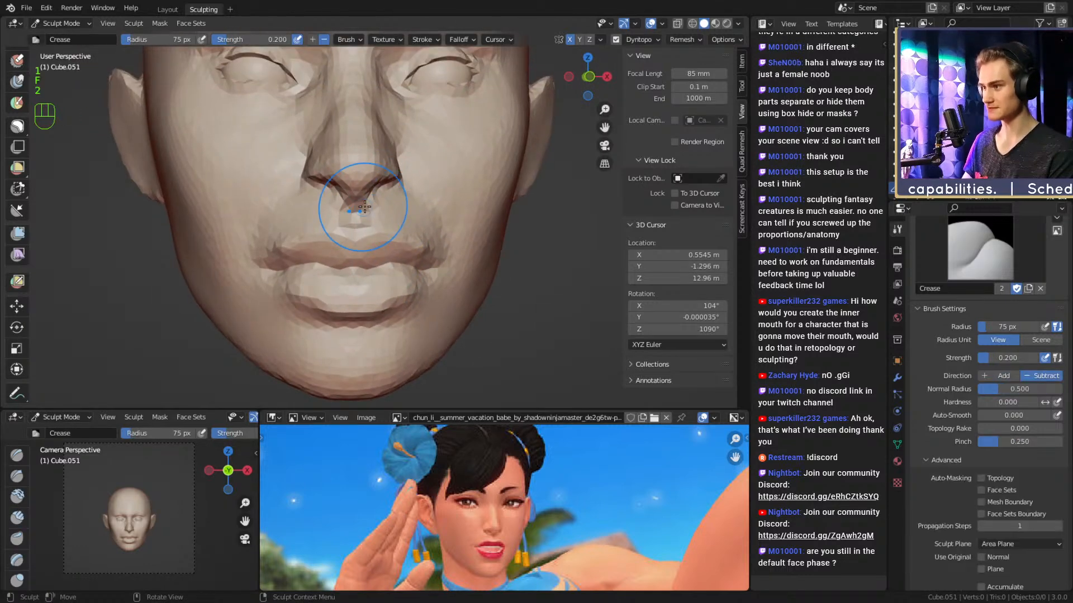
pyautogui.press('f')
pyautogui.click(338, 210)
pyautogui.moveTo(338, 210)
pyautogui.keyDown('alt'); pyautogui.mouseDown(button='middle')
pyautogui.moveTo(366, 223)
pyautogui.moveTo(342, 222)
pyautogui.mouseUp(button='middle'); pyautogui.keyUp('alt')
pyautogui.keyDown('ctrl'); pyautogui.keyDown('alt'); pyautogui.moveTo(342, 221); pyautogui.dragTo(357, 190, button='middle'); pyautogui.keyUp('alt'); pyautogui.keyUp('ctrl')
pyautogui.keyDown('alt'); pyautogui.moveTo(357, 190); pyautogui.dragTo(363, 213, button='middle'); pyautogui.keyUp('alt')
pyautogui.press('f')
pyautogui.click(373, 208)
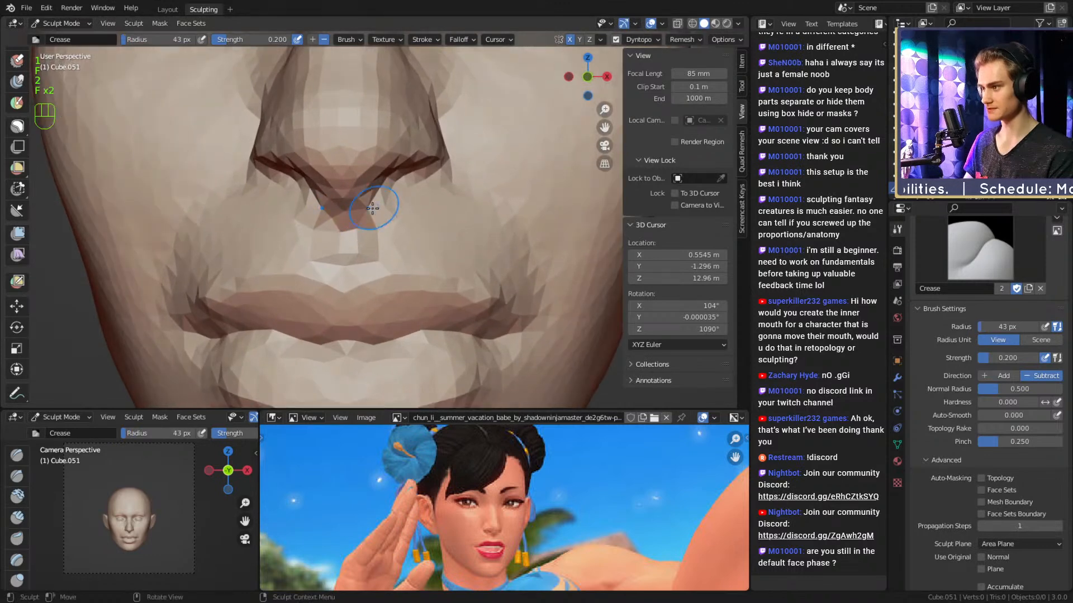
pyautogui.hotkey('shift', 'f')
pyautogui.click(382, 203)
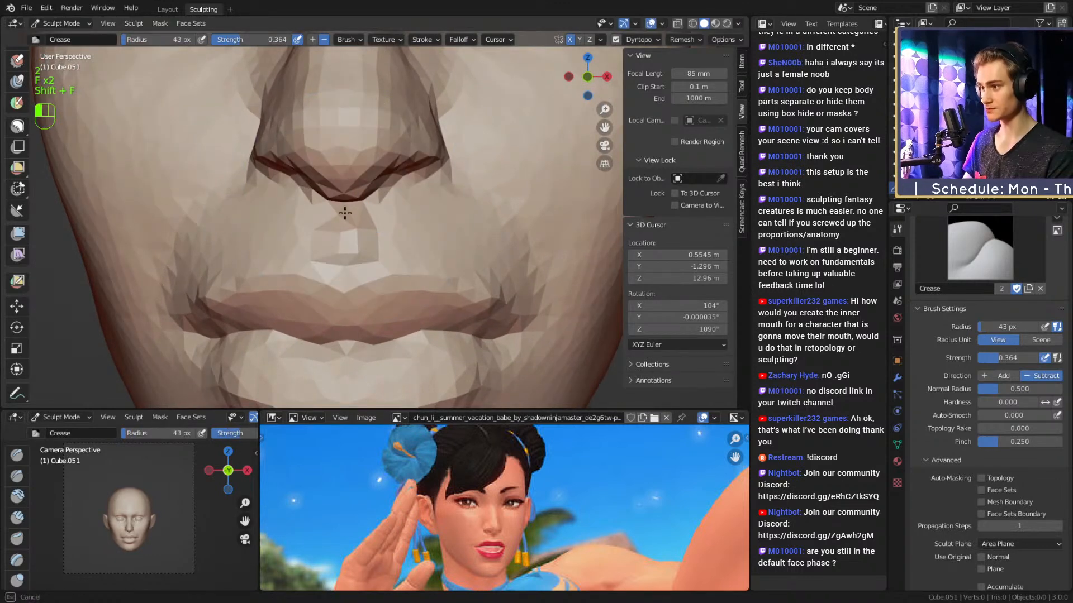
pyautogui.moveTo(382, 198)
pyautogui.keyDown('alt'); pyautogui.mouseDown()
pyautogui.moveTo(353, 192)
pyautogui.moveTo(378, 220)
pyautogui.moveTo(411, 218)
pyautogui.moveTo(330, 242)
pyautogui.mouseUp(); pyautogui.keyUp('alt')
# Reshape the nostril base and the area beneath the nose with the Grab brush, resizing it up to 143 px.
pyautogui.press('3')
pyautogui.press('f')
pyautogui.click(342, 221)
pyautogui.press('f')
pyautogui.click(400, 208)
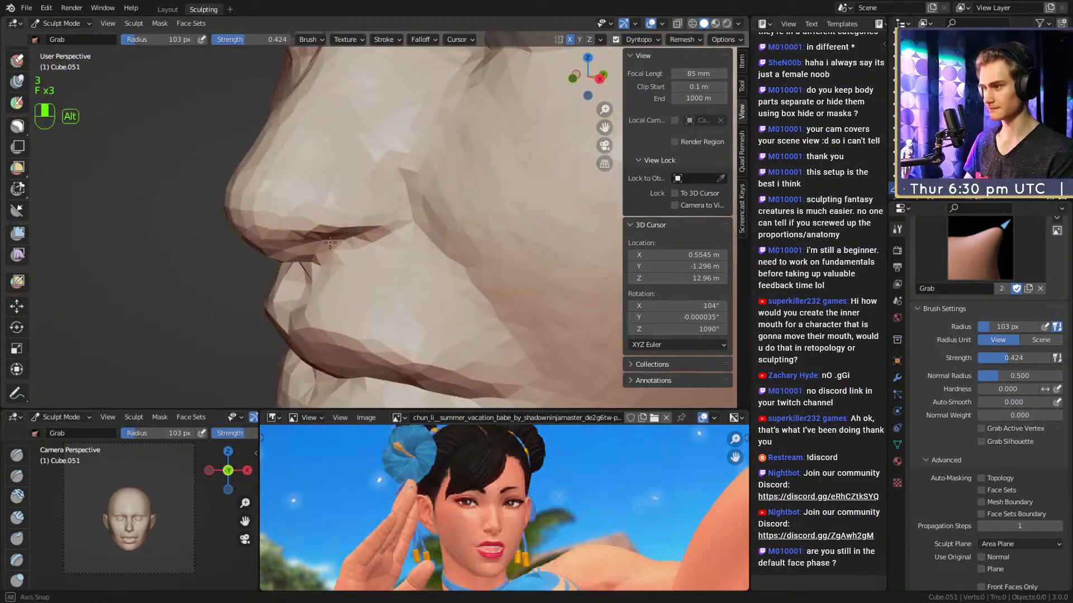
pyautogui.moveTo(329, 243)
pyautogui.keyDown('alt'); pyautogui.mouseDown(button='middle')
pyautogui.moveTo(364, 222)
pyautogui.moveTo(361, 236)
pyautogui.mouseUp(button='middle'); pyautogui.keyUp('alt')
pyautogui.press('f')
pyautogui.click(365, 223)
pyautogui.press('f')
pyautogui.click(383, 237)
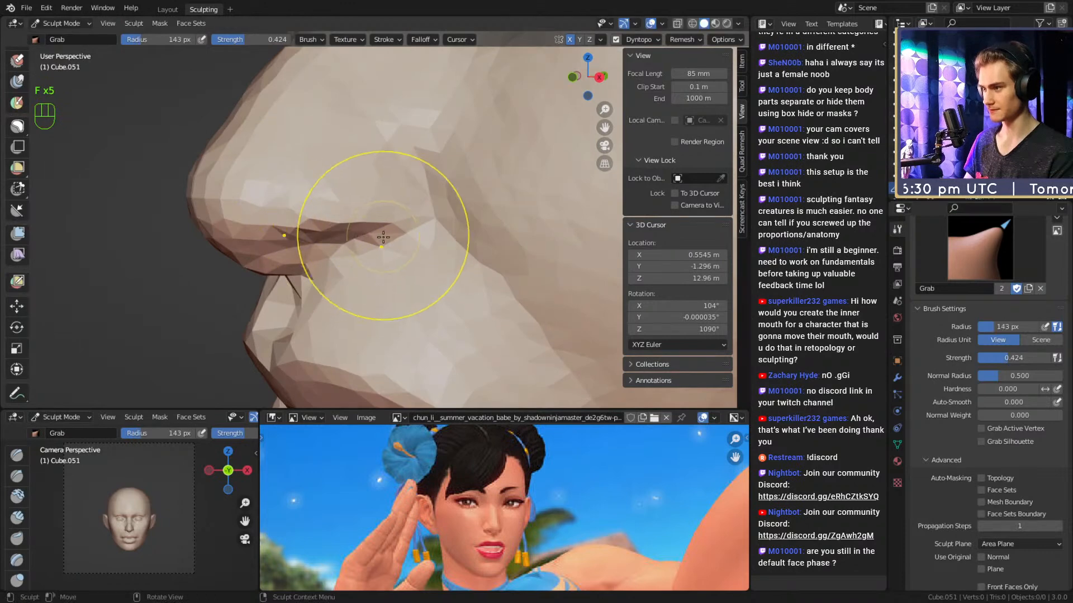
# Carve the nostril openings from below with the Crease brush at 0.612 strength and a 45 px radius.
pyautogui.press('2')
pyautogui.press('f')
pyautogui.click(415, 246)
pyautogui.keyDown('alt'); pyautogui.moveTo(412, 234); pyautogui.dragTo(389, 171); pyautogui.keyUp('alt')
pyautogui.moveTo(388, 170); pyautogui.dragTo(388, 167)
pyautogui.hotkey('shift', 'f')
pyautogui.click(397, 184)
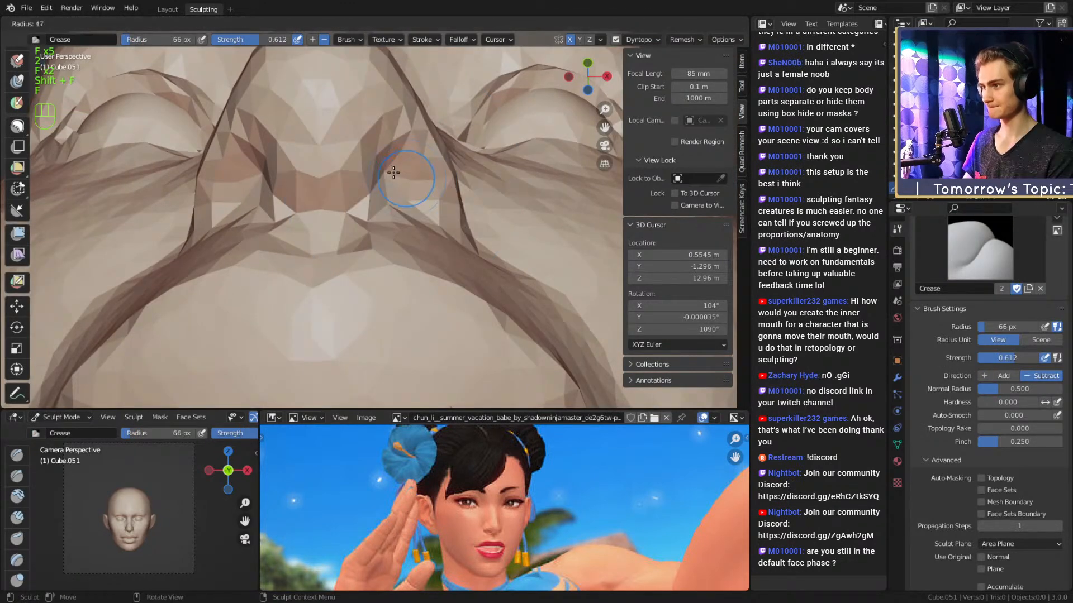
pyautogui.press('f')
pyautogui.click(400, 176)
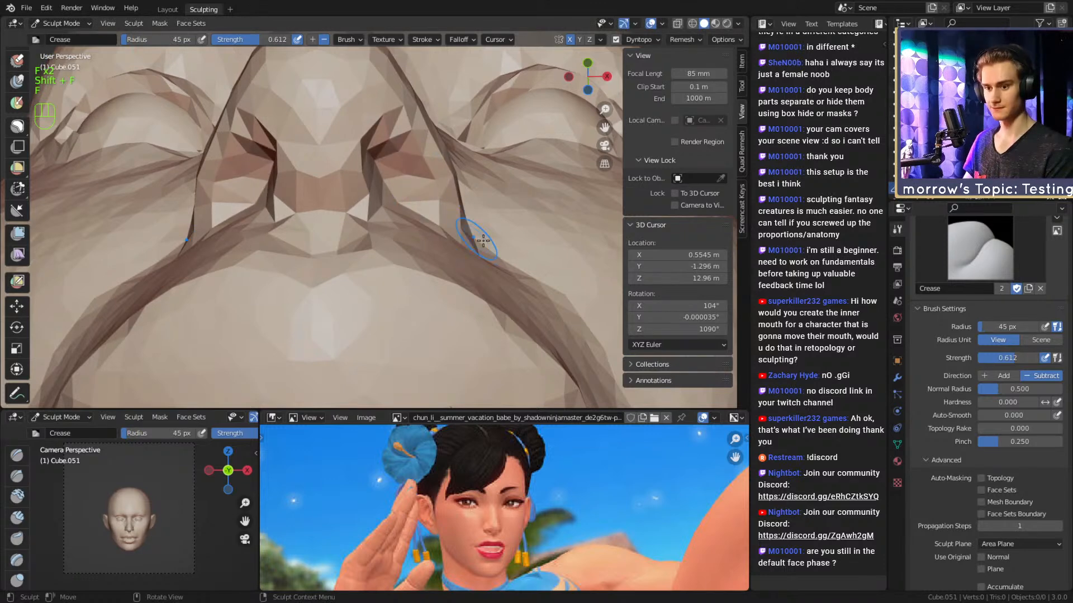
# Deepen the upper inner part of the nostril cavities with the Crease brush, then reduce its radius.
pyautogui.scroll(-8, 975, 437)
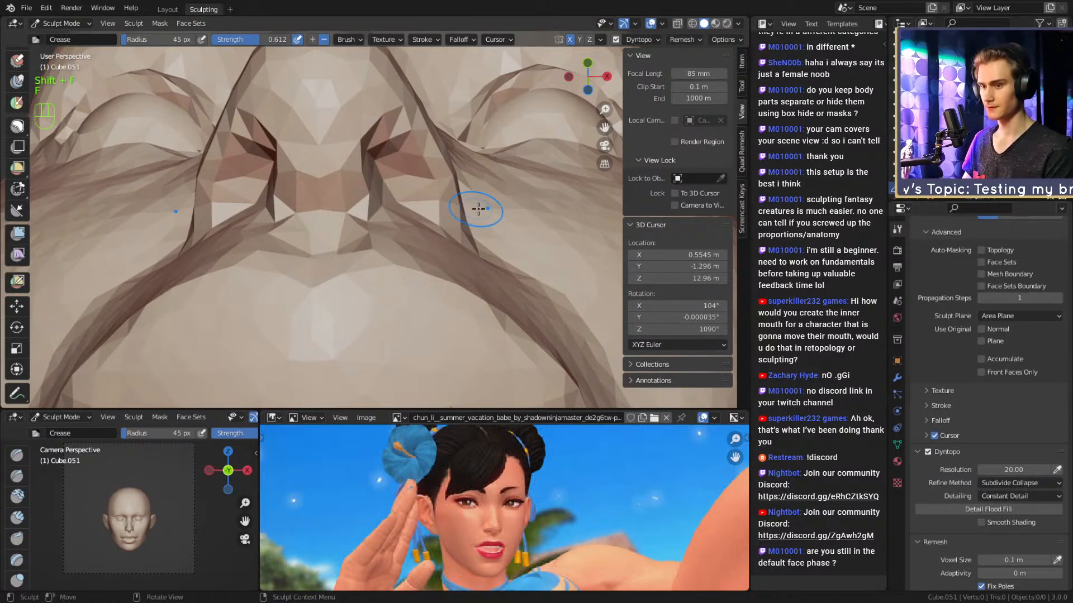
pyautogui.moveTo(447, 192)
pyautogui.mouseDown(button='middle')
pyautogui.moveTo(408, 192)
pyautogui.moveTo(404, 180)
pyautogui.moveTo(420, 182)
pyautogui.mouseUp(button='middle')
pyautogui.moveTo(398, 152); pyautogui.dragTo(401, 144)
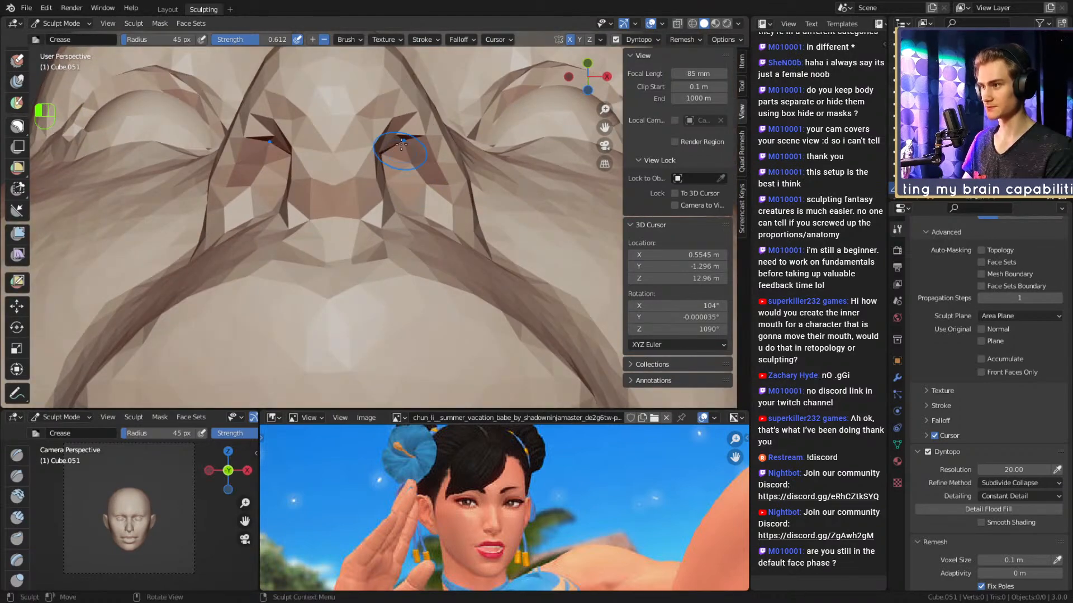
pyautogui.moveTo(420, 223); pyautogui.dragTo(399, 229, button='middle')
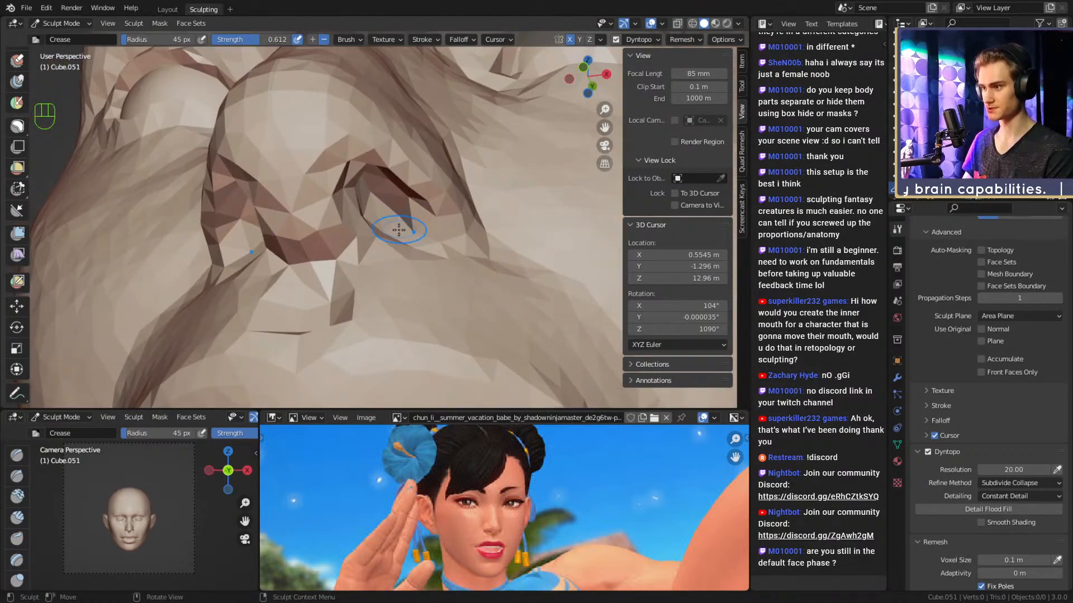
pyautogui.press('f')
pyautogui.click(398, 182)
# Crease the upper edge of the nostril wing from the side with a 28 px radius.
pyautogui.moveTo(408, 226)
pyautogui.keyDown('alt'); pyautogui.mouseDown()
pyautogui.moveTo(388, 184)
pyautogui.moveTo(364, 180)
pyautogui.moveTo(383, 233)
pyautogui.moveTo(467, 217)
pyautogui.moveTo(396, 246)
pyautogui.mouseUp(); pyautogui.keyUp('alt')
pyautogui.press('f')
pyautogui.click(426, 214)
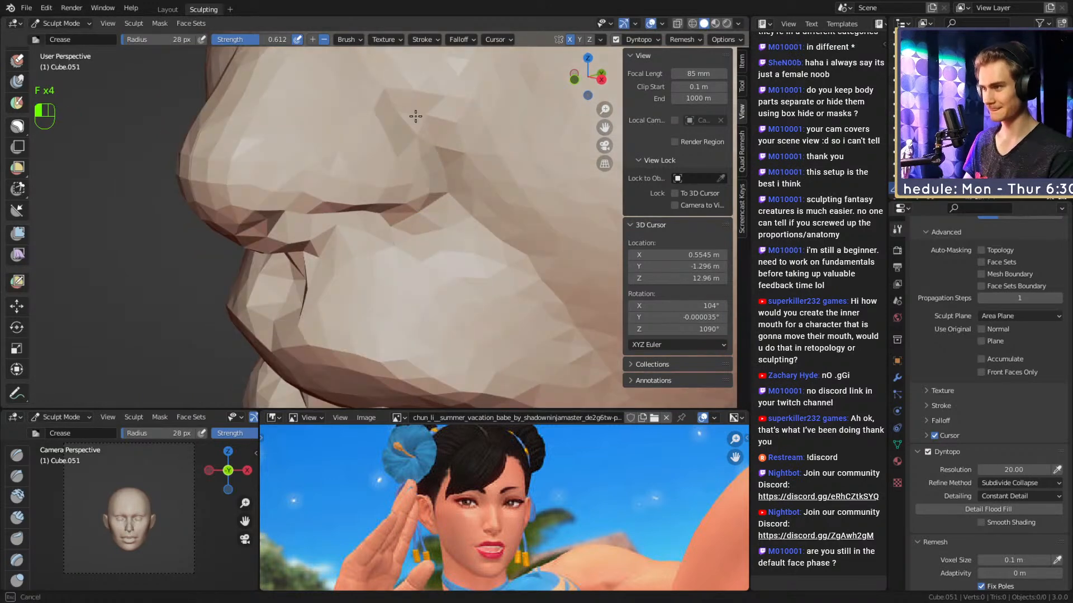
pyautogui.moveTo(415, 116); pyautogui.dragTo(392, 96)
pyautogui.keyDown('alt'); pyautogui.moveTo(412, 106); pyautogui.dragTo(369, 109); pyautogui.keyUp('alt')
# Crease a fold from the nostril wing toward the mouth corner, then smooth the surface beside it.
pyautogui.moveTo(362, 265)
pyautogui.keyDown('alt'); pyautogui.mouseDown()
pyautogui.moveTo(389, 250)
pyautogui.moveTo(481, 254)
pyautogui.mouseUp(); pyautogui.keyUp('alt')
pyautogui.press('f')
pyautogui.click(463, 237)
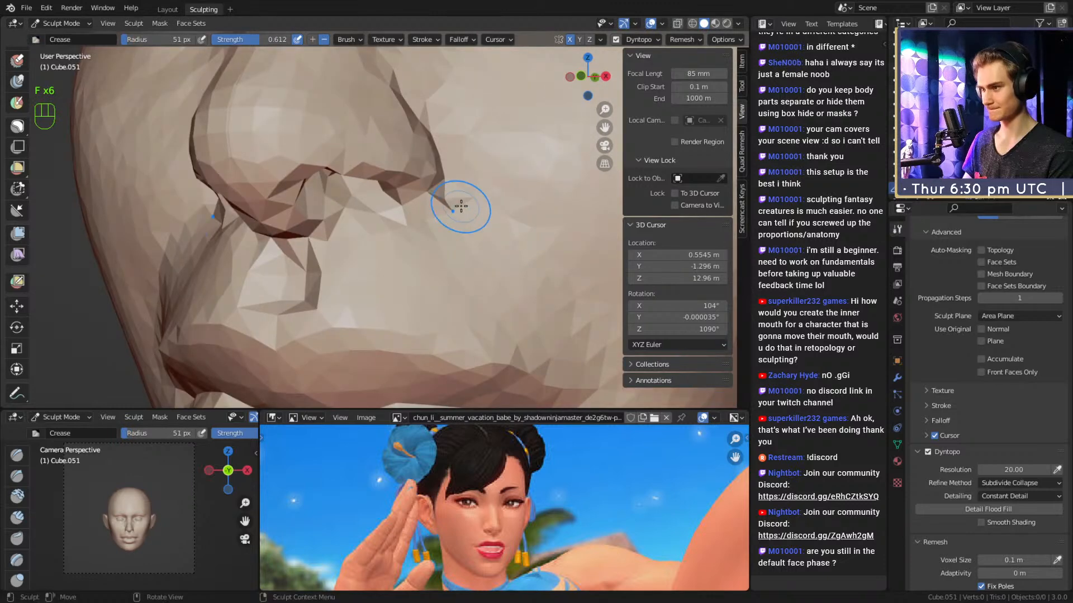
pyautogui.moveTo(459, 207); pyautogui.dragTo(507, 273)
pyautogui.keyDown('shift'); pyautogui.moveTo(465, 244); pyautogui.dragTo(452, 246); pyautogui.keyUp('shift')
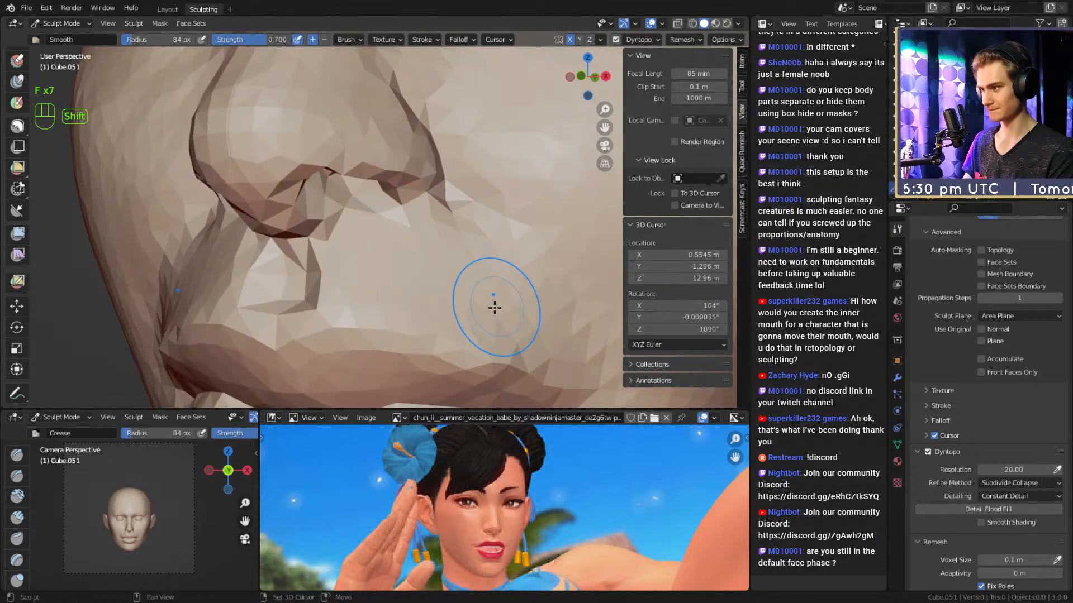
pyautogui.moveTo(495, 307)
pyautogui.keyDown('alt'); pyautogui.mouseDown()
pyautogui.moveTo(467, 184)
pyautogui.moveTo(449, 258)
pyautogui.mouseUp(); pyautogui.keyUp('alt')
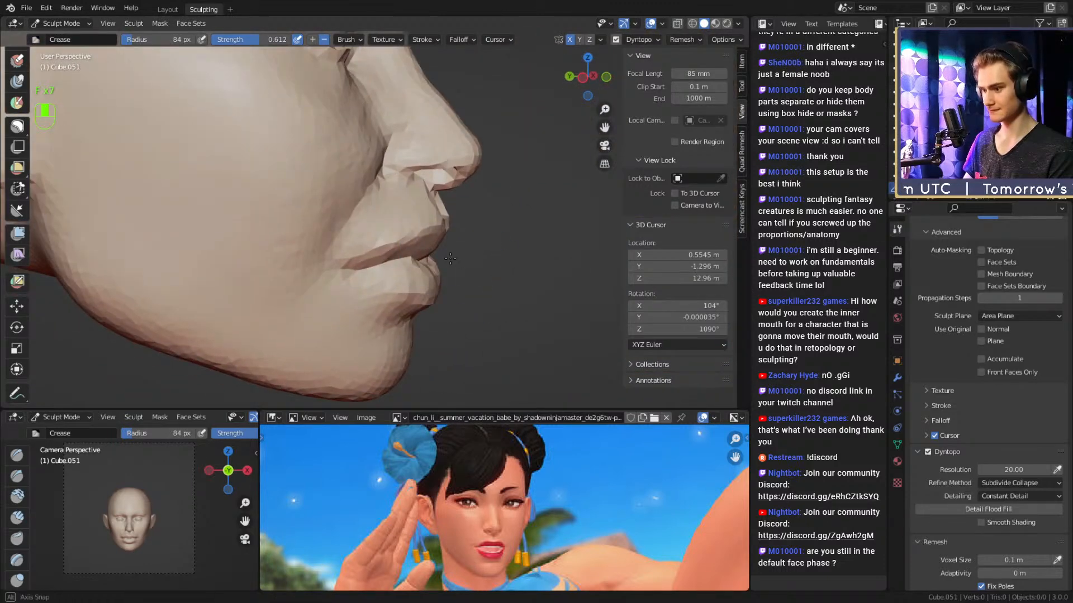
# Refine the lip area from the side and three-quarter views, resizing the brush between strokes.
pyautogui.moveTo(450, 258)
pyautogui.mouseDown(button='middle')
pyautogui.moveTo(427, 254)
pyautogui.moveTo(423, 270)
pyautogui.moveTo(430, 239)
pyautogui.mouseUp(button='middle')
pyautogui.press('g')
pyautogui.moveTo(446, 279)
pyautogui.keyDown('alt'); pyautogui.mouseDown()
pyautogui.moveTo(325, 270)
pyautogui.moveTo(402, 240)
pyautogui.moveTo(363, 218)
pyautogui.moveTo(391, 210)
pyautogui.moveTo(366, 214)
pyautogui.moveTo(384, 197)
pyautogui.moveTo(443, 240)
pyautogui.moveTo(478, 247)
pyautogui.moveTo(371, 240)
pyautogui.mouseUp(); pyautogui.keyUp('alt')
pyautogui.press('f')
pyautogui.click(450, 231)
pyautogui.press('f')
pyautogui.click(431, 214)
# Pull the lower lip into shape with the Grab brush, varying its radius from 92 to 137 px.
pyautogui.press('3')
pyautogui.press('f')
pyautogui.click(381, 216)
pyautogui.press('f')
pyautogui.click(430, 216)
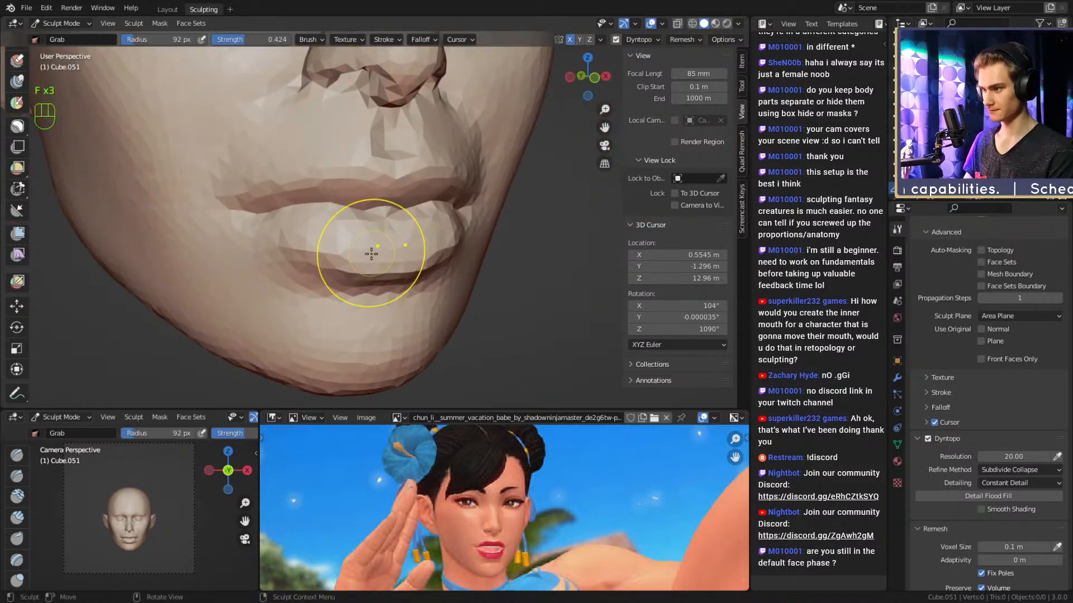
pyautogui.press('f')
pyautogui.click(377, 250)
pyautogui.press('f')
pyautogui.click(358, 241)
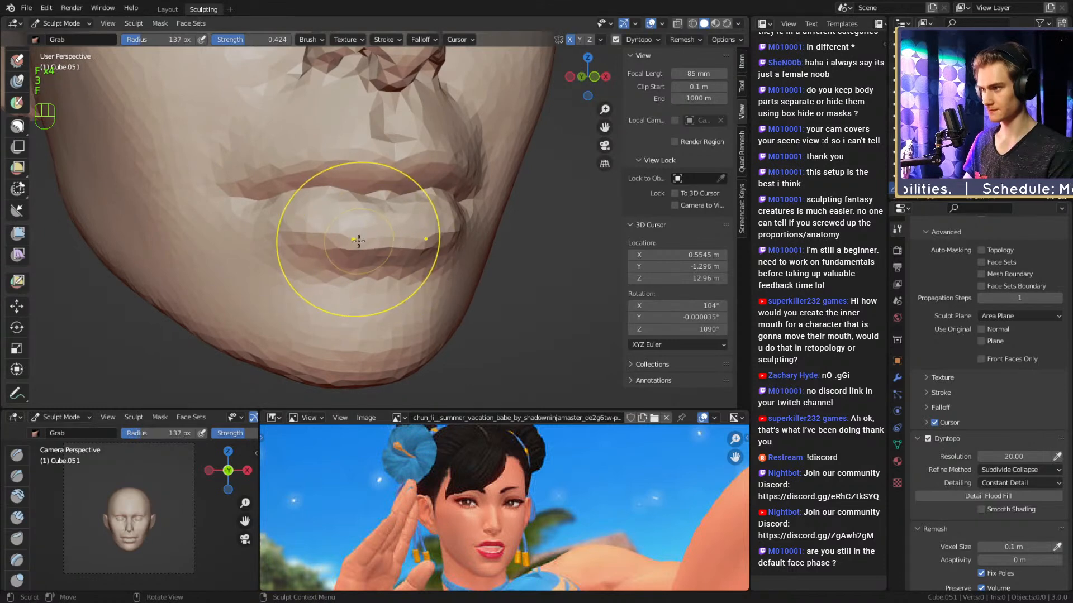
# Lift the outer part of the lower lip near the mouth corner with an 87 px Grab brush.
pyautogui.keyDown('alt'); pyautogui.moveTo(347, 235); pyautogui.dragTo(417, 232); pyautogui.keyUp('alt')
pyautogui.press('f')
pyautogui.click(402, 233)
pyautogui.moveTo(311, 229); pyautogui.dragTo(309, 220)
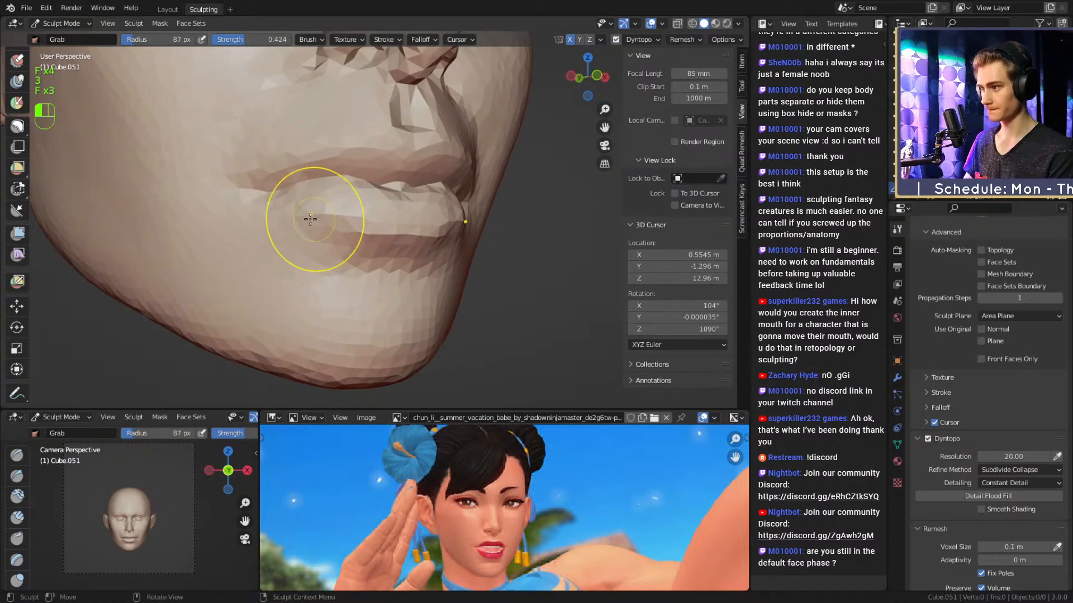
pyautogui.keyDown('alt'); pyautogui.moveTo(411, 231); pyautogui.dragTo(334, 238); pyautogui.keyUp('alt')
pyautogui.keyDown('ctrl'); pyautogui.moveTo(346, 232); pyautogui.dragTo(433, 223, button='middle'); pyautogui.keyUp('ctrl')
pyautogui.moveTo(434, 235)
pyautogui.keyDown('shift'); pyautogui.mouseDown(button='middle')
pyautogui.moveTo(417, 262)
pyautogui.moveTo(431, 232)
pyautogui.mouseUp(button='middle'); pyautogui.keyUp('shift')
# Build up the lips with Clay Strips, reducing the brush radius to 42 px and then 37 px.
pyautogui.press('1')
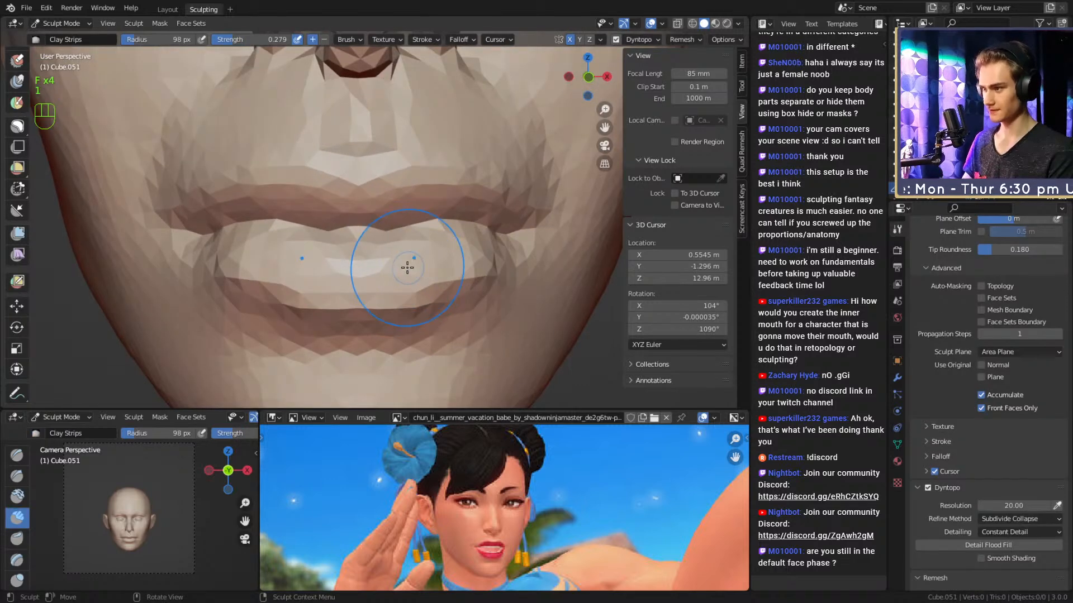
pyautogui.press('f')
pyautogui.click(380, 268)
pyautogui.moveTo(380, 268); pyautogui.dragTo(399, 299, button='middle')
pyautogui.press('f')
pyautogui.click(386, 310)
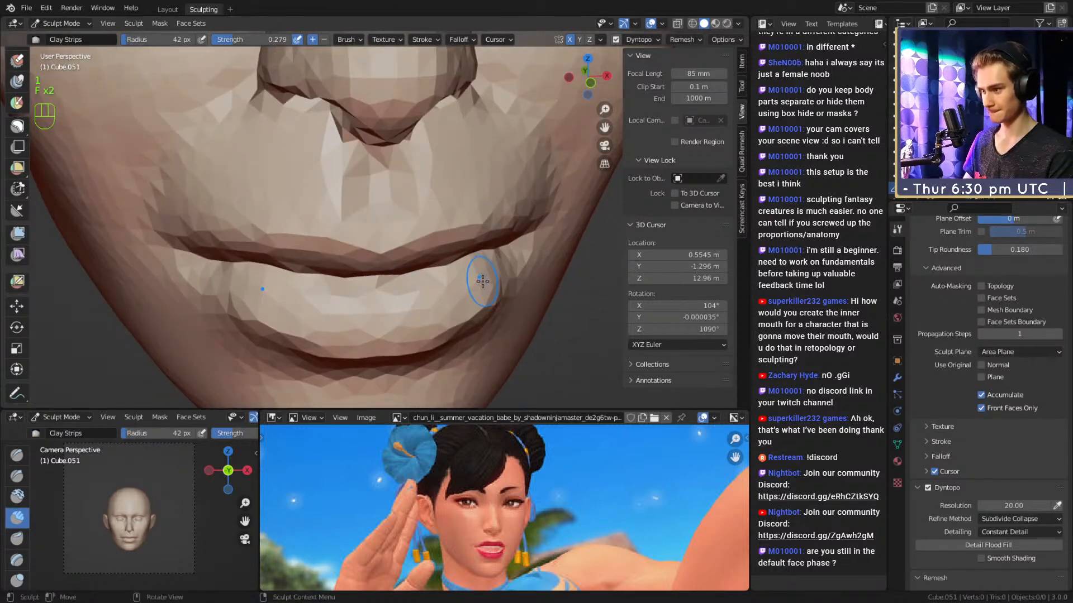
pyautogui.press('f')
pyautogui.keyDown('alt'); pyautogui.moveTo(483, 282); pyautogui.dragTo(450, 222); pyautogui.keyUp('alt')
pyautogui.click(466, 265)
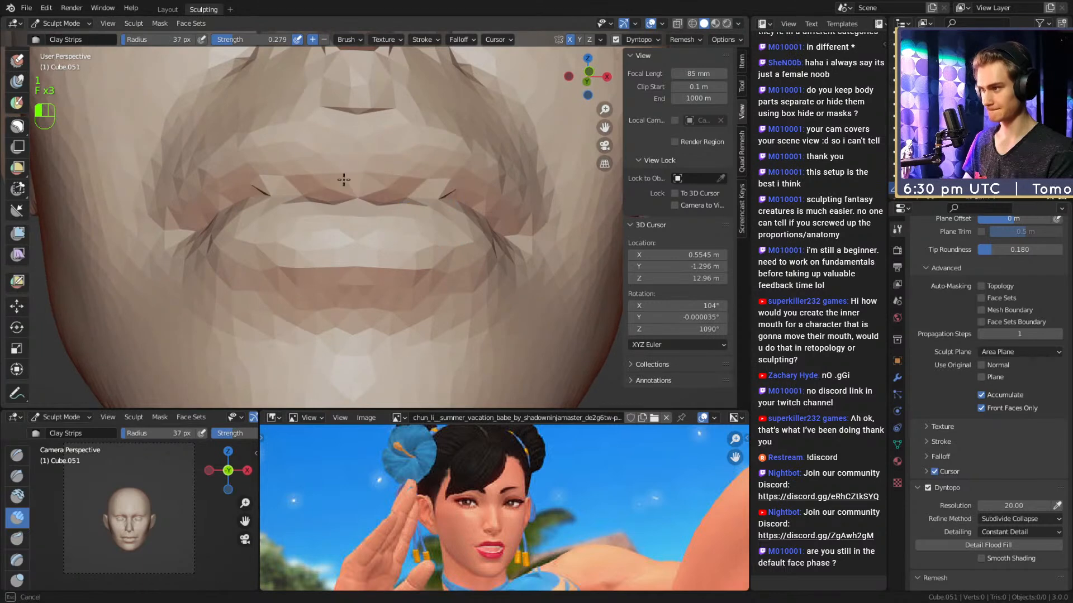
# Define the lip edges from the side with the Crease brush at a 34 px radius.
pyautogui.moveTo(472, 182)
pyautogui.mouseDown(button='middle')
pyautogui.moveTo(406, 201)
pyautogui.moveTo(446, 232)
pyautogui.moveTo(576, 241)
pyautogui.mouseUp(button='middle')
pyautogui.moveTo(430, 251)
pyautogui.keyDown('ctrl'); pyautogui.keyDown('alt'); pyautogui.mouseDown(button='middle')
pyautogui.moveTo(434, 240)
pyautogui.moveTo(407, 227)
pyautogui.moveTo(414, 209)
pyautogui.mouseUp(button='middle'); pyautogui.keyUp('alt'); pyautogui.keyUp('ctrl')
pyautogui.press('2')
pyautogui.press('f')
pyautogui.click(430, 239)
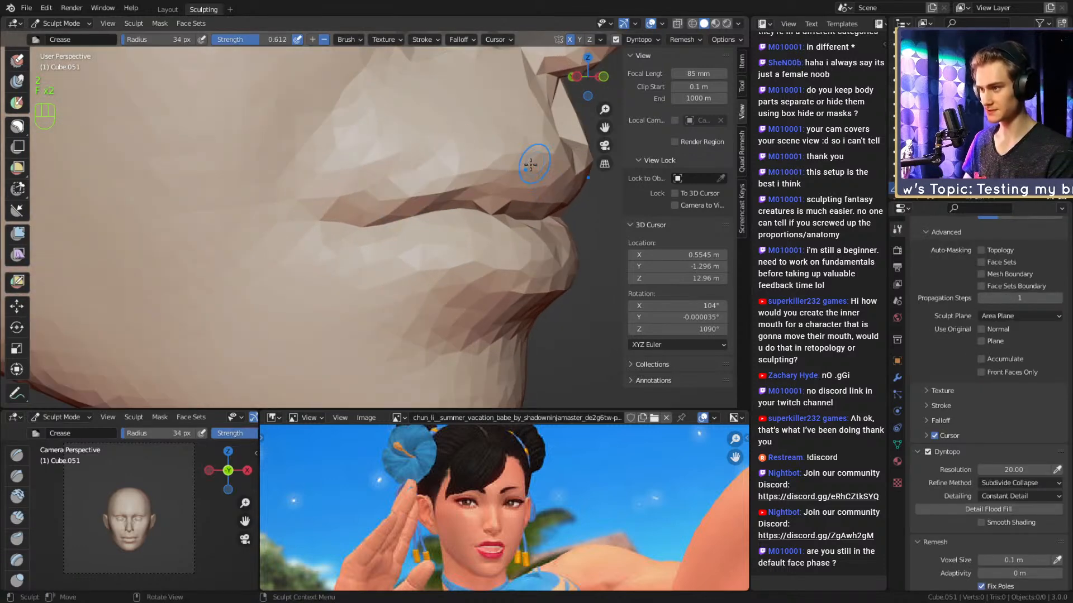
# Crease the surface above the upper lip at 0.394 strength, setting the radius to 96 px and then 55 px.
pyautogui.hotkey('shift', 'f')
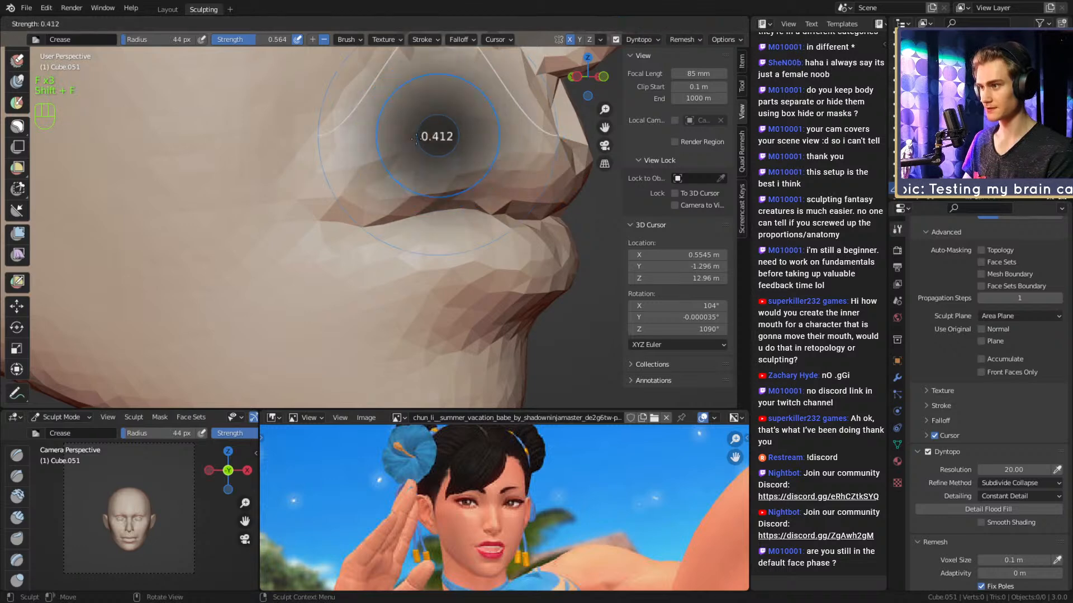
pyautogui.click(402, 158)
pyautogui.press('f')
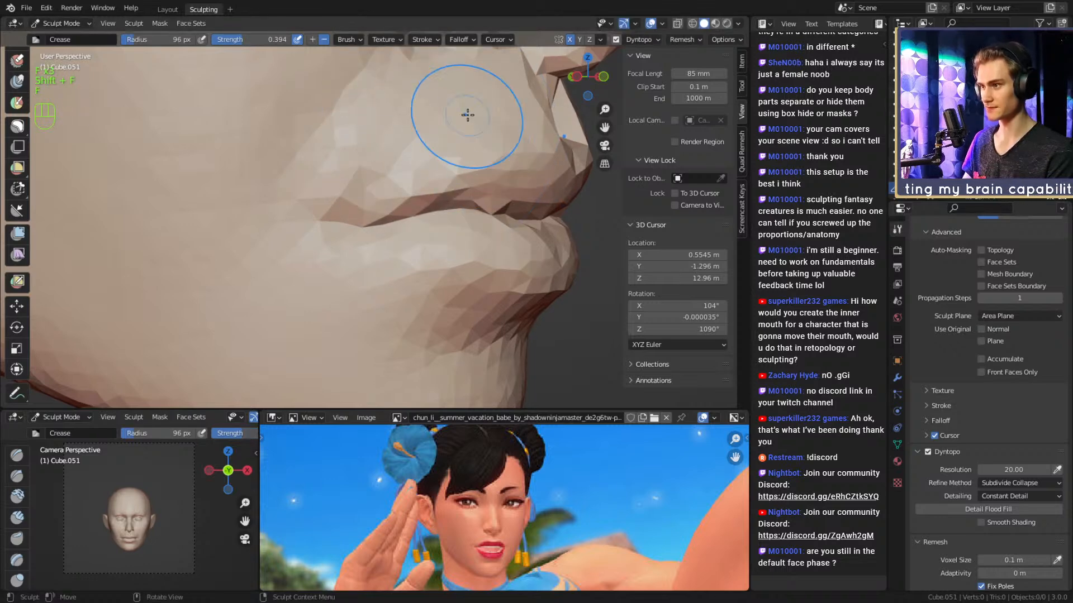
pyautogui.moveTo(465, 116)
pyautogui.keyDown('alt'); pyautogui.mouseDown(button='middle')
pyautogui.moveTo(426, 132)
pyautogui.moveTo(369, 185)
pyautogui.mouseUp(button='middle'); pyautogui.keyUp('alt')
pyautogui.press('f')
pyautogui.press('f')
pyautogui.click(346, 187)
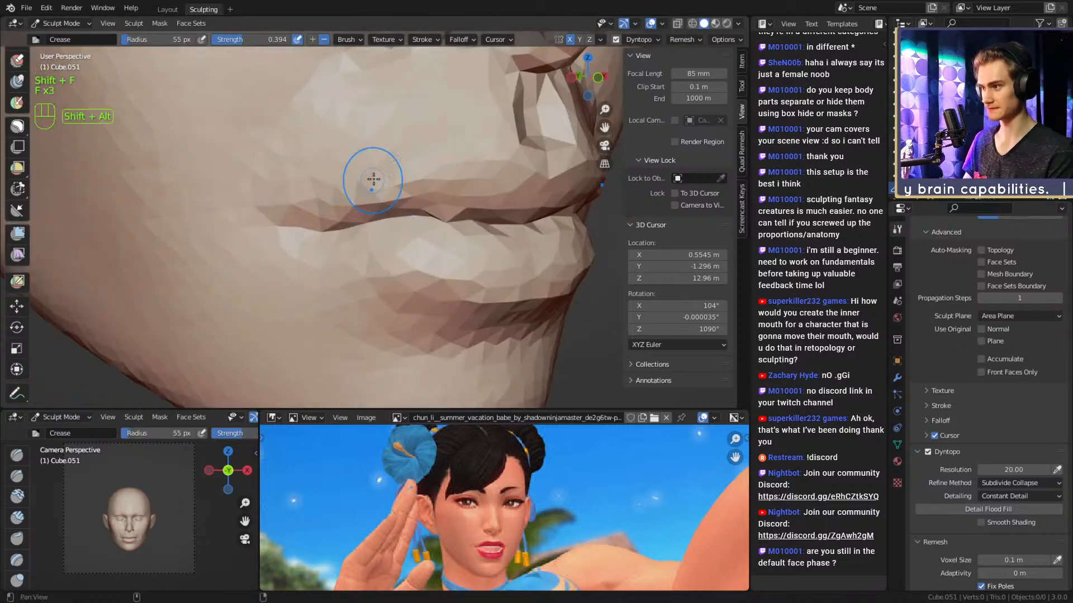
# Refine the line between the lips with the Crease brush and smooth the area below the mouth corner.
pyautogui.keyDown('alt'); pyautogui.moveTo(373, 179); pyautogui.dragTo(397, 177); pyautogui.keyUp('alt')
pyautogui.press('f')
pyautogui.click(389, 176)
pyautogui.moveTo(395, 181); pyautogui.dragTo(371, 219, button='middle')
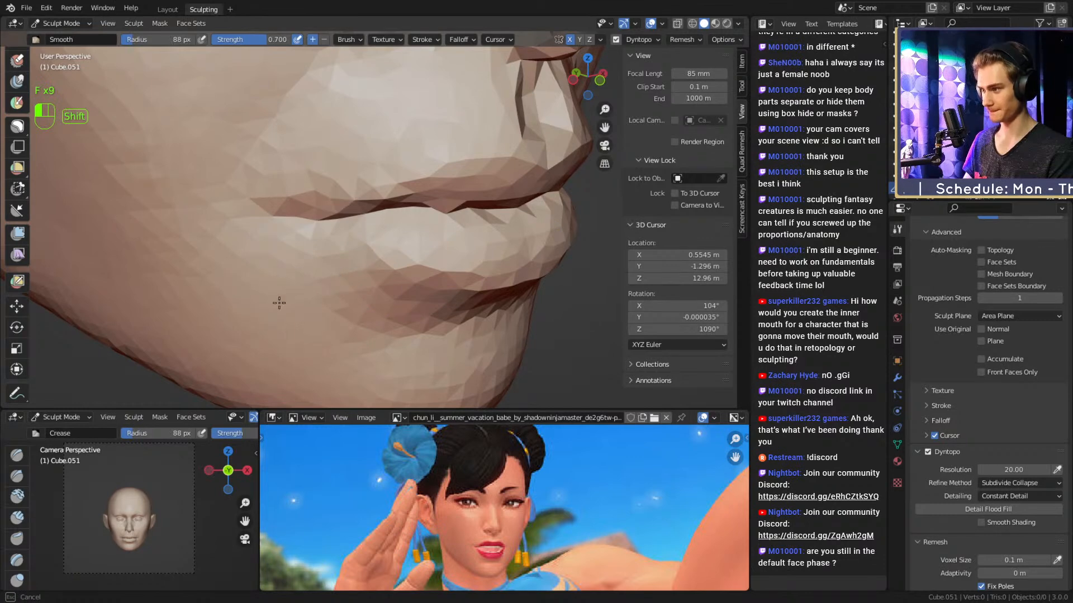
pyautogui.moveTo(400, 214)
pyautogui.keyDown('alt'); pyautogui.mouseDown()
pyautogui.moveTo(375, 256)
pyautogui.moveTo(408, 262)
pyautogui.moveTo(450, 244)
pyautogui.mouseUp(); pyautogui.keyUp('alt')
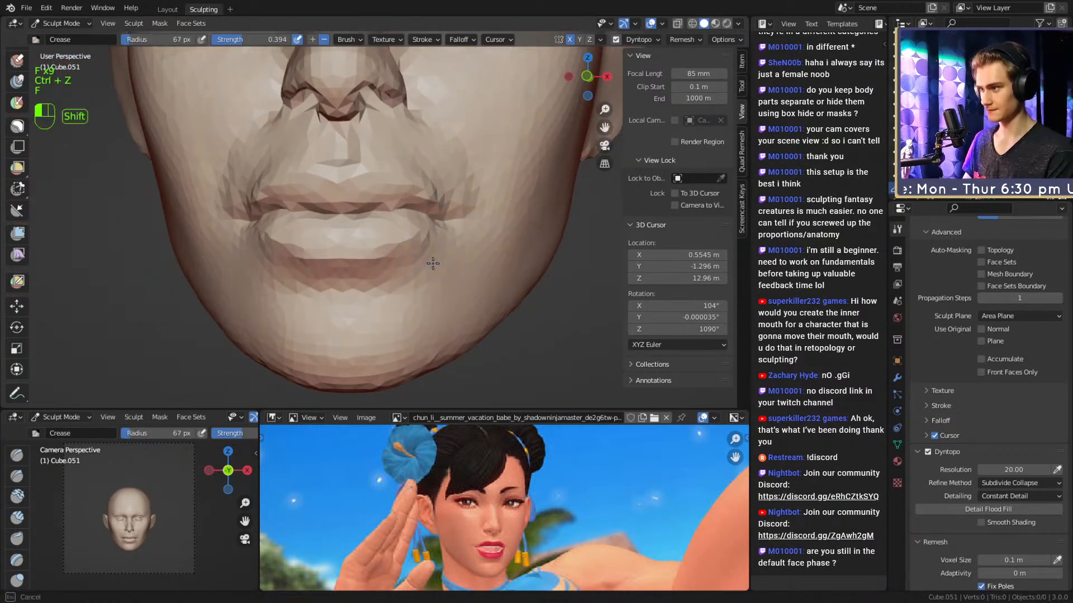
# Reposition the mouth corners and lip contours with the Grab brush, starting from a 102 px radius.
pyautogui.press('3')
pyautogui.press('f')
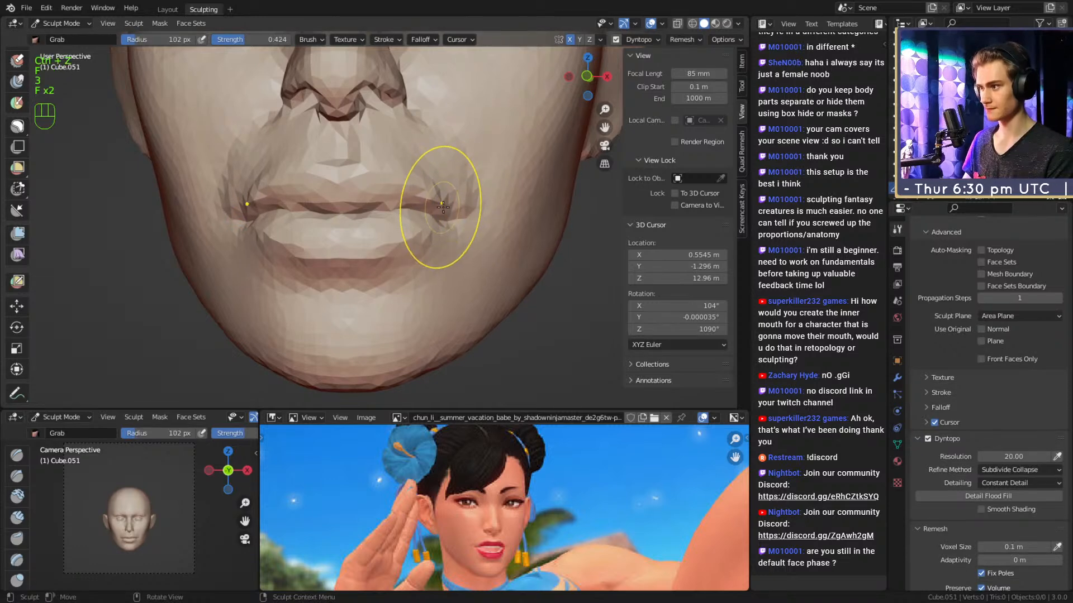
pyautogui.moveTo(442, 207)
pyautogui.keyDown('ctrl'); pyautogui.keyDown('alt'); pyautogui.mouseDown()
pyautogui.moveTo(455, 180)
pyautogui.moveTo(402, 257)
pyautogui.moveTo(471, 246)
pyautogui.moveTo(436, 210)
pyautogui.moveTo(356, 219)
pyautogui.moveTo(433, 239)
pyautogui.moveTo(396, 237)
pyautogui.mouseUp(); pyautogui.keyUp('alt'); pyautogui.keyUp('ctrl')
pyautogui.press('f')
pyautogui.click(355, 202)
pyautogui.press('f')
pyautogui.click(411, 240)
pyautogui.press('f')
pyautogui.click(375, 235)
# Adjust the curvature of the mouth area from below with a 96 px Grab brush.
pyautogui.moveTo(379, 279)
pyautogui.keyDown('alt'); pyautogui.mouseDown()
pyautogui.moveTo(403, 230)
pyautogui.moveTo(422, 228)
pyautogui.moveTo(424, 198)
pyautogui.moveTo(413, 221)
pyautogui.mouseUp(); pyautogui.keyUp('alt')
pyautogui.press('f')
pyautogui.click(401, 211)
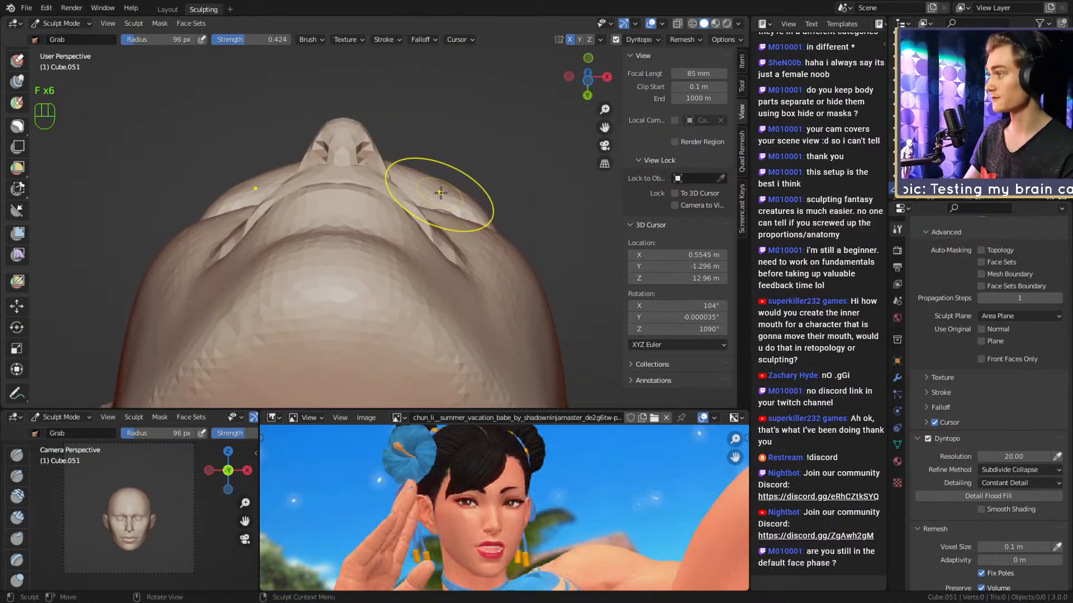
pyautogui.moveTo(415, 166)
pyautogui.keyDown('alt'); pyautogui.mouseDown()
pyautogui.moveTo(503, 173)
pyautogui.moveTo(472, 218)
pyautogui.moveTo(462, 187)
pyautogui.moveTo(418, 200)
pyautogui.moveTo(461, 254)
pyautogui.moveTo(441, 156)
pyautogui.moveTo(400, 160)
pyautogui.mouseUp(); pyautogui.keyUp('alt')
# Refine the mouth corner from the side with the Grab brush, reducing its radius to 62 px.
pyautogui.press('f')
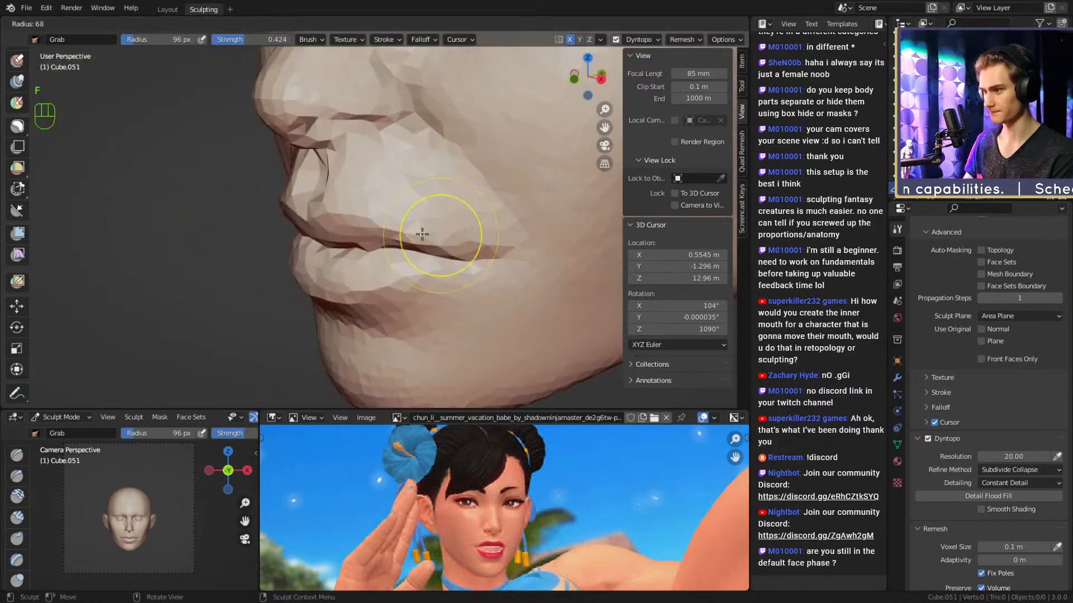
pyautogui.click(421, 234)
pyautogui.press('f')
pyautogui.click(426, 232)
pyautogui.moveTo(424, 225)
pyautogui.keyDown('alt'); pyautogui.mouseDown()
pyautogui.moveTo(455, 119)
pyautogui.moveTo(419, 228)
pyautogui.moveTo(426, 108)
pyautogui.moveTo(391, 189)
pyautogui.moveTo(395, 165)
pyautogui.moveTo(392, 201)
pyautogui.mouseUp(); pyautogui.keyUp('alt')
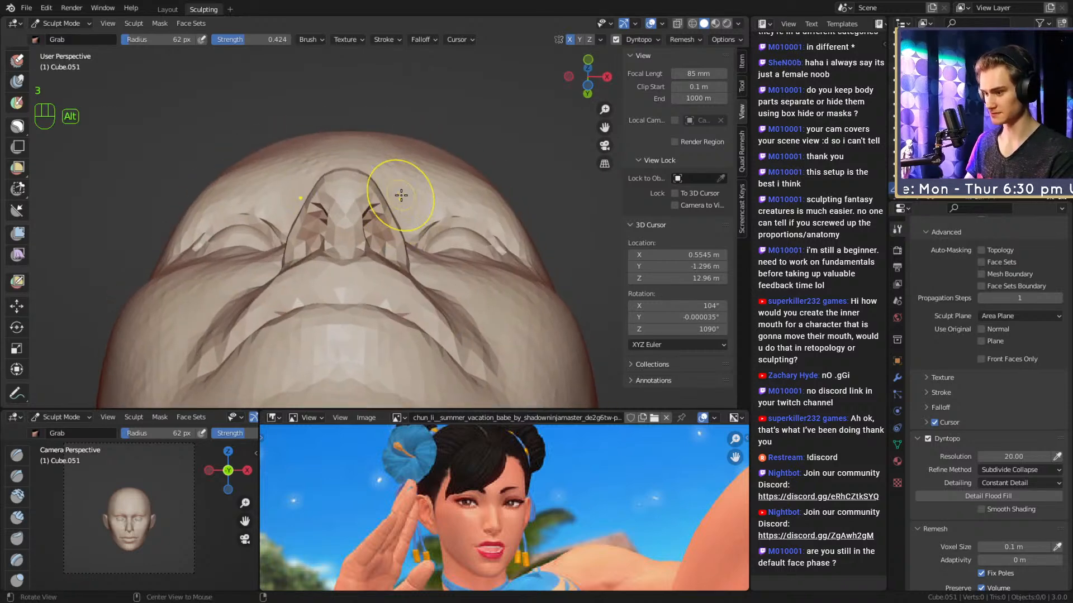
# Adjust the nostril wings from below with an 87 px Grab brush and crease around the nostrils.
pyautogui.scroll(3, 390, 195)
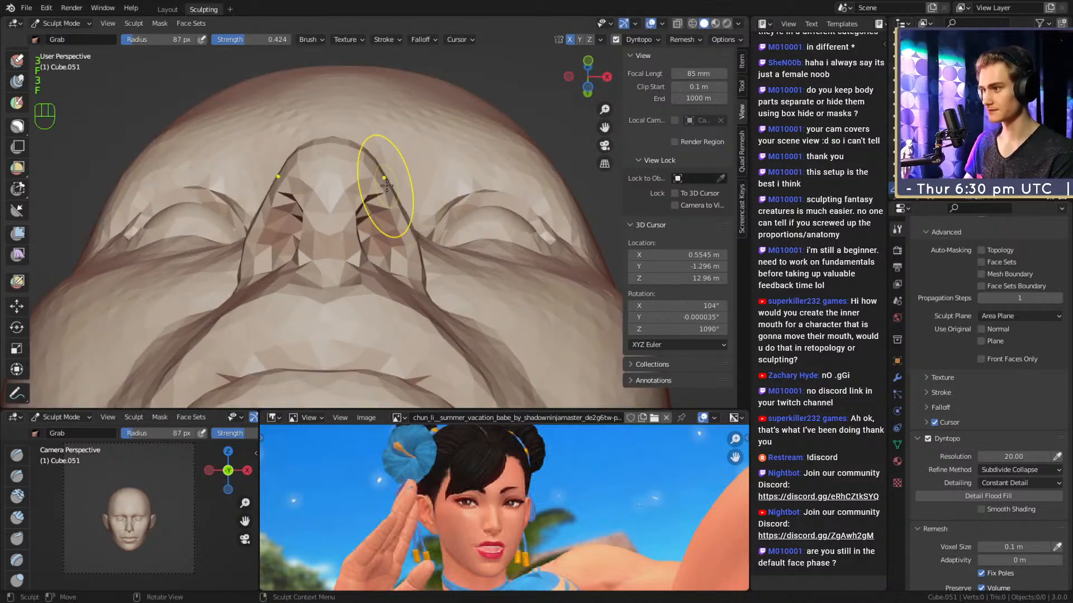
pyautogui.moveTo(400, 188)
pyautogui.keyDown('alt'); pyautogui.mouseDown()
pyautogui.moveTo(409, 227)
pyautogui.moveTo(426, 210)
pyautogui.moveTo(414, 158)
pyautogui.moveTo(435, 248)
pyautogui.moveTo(375, 305)
pyautogui.moveTo(364, 335)
pyautogui.moveTo(366, 234)
pyautogui.moveTo(424, 219)
pyautogui.moveTo(385, 225)
pyautogui.moveTo(419, 262)
pyautogui.moveTo(407, 264)
pyautogui.mouseUp(); pyautogui.keyUp('alt')
pyautogui.press('2')
pyautogui.press('f')
pyautogui.click(409, 224)
pyautogui.moveTo(360, 230)
pyautogui.keyDown('alt'); pyautogui.mouseDown()
pyautogui.moveTo(318, 210)
pyautogui.moveTo(306, 180)
pyautogui.moveTo(331, 180)
pyautogui.moveTo(371, 249)
pyautogui.moveTo(366, 233)
pyautogui.moveTo(386, 212)
pyautogui.mouseUp(); pyautogui.keyUp('alt')
# Push the nose tip inward in side view with a large Grab brush.
pyautogui.press('3')
pyautogui.press('f')
pyautogui.click(370, 194)
pyautogui.press('f')
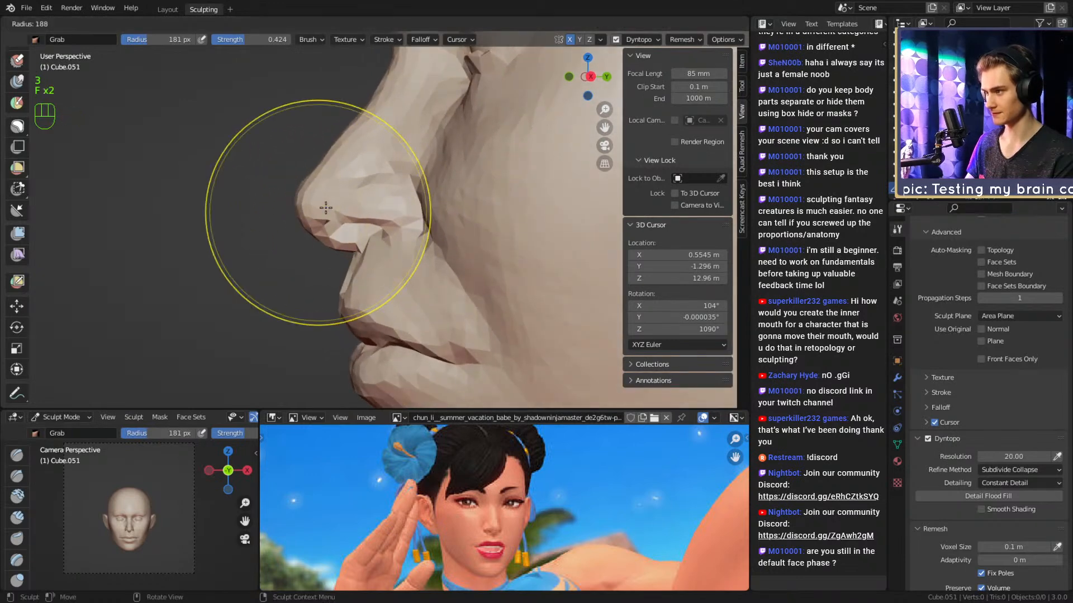
pyautogui.click(419, 208)
pyautogui.moveTo(308, 197); pyautogui.dragTo(331, 211)
# Refine the nose tip and nostril profile with the Grab brush, resizing it between moves.
pyautogui.keyDown('alt'); pyautogui.keyDown('shift'); pyautogui.moveTo(340, 174); pyautogui.dragTo(414, 223); pyautogui.keyUp('shift'); pyautogui.keyUp('alt')
pyautogui.press('f')
pyautogui.click(345, 189)
pyautogui.press('f')
pyautogui.click(364, 184)
pyautogui.press('f')
pyautogui.click(433, 211)
pyautogui.keyDown('ctrl'); pyautogui.keyDown('alt'); pyautogui.moveTo(414, 266); pyautogui.dragTo(416, 250); pyautogui.keyUp('alt'); pyautogui.keyUp('ctrl')
pyautogui.press('f')
pyautogui.click(385, 250)
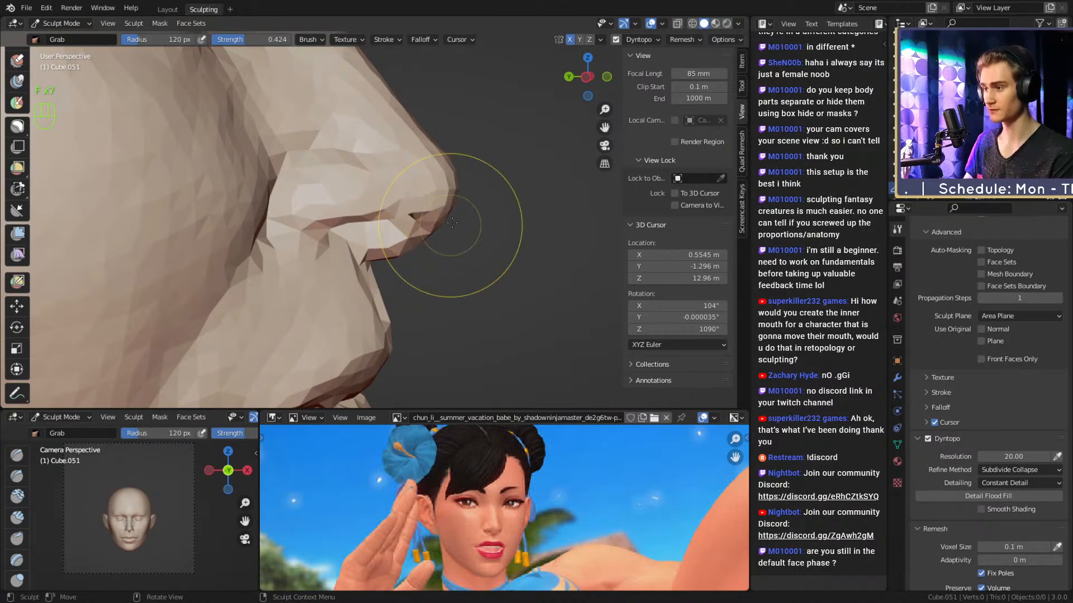
# Save the file and reshape the underside of the nose tip in profile with a 138 px Grab brush.
pyautogui.hotkey('ctrl', 's')
pyautogui.press('f')
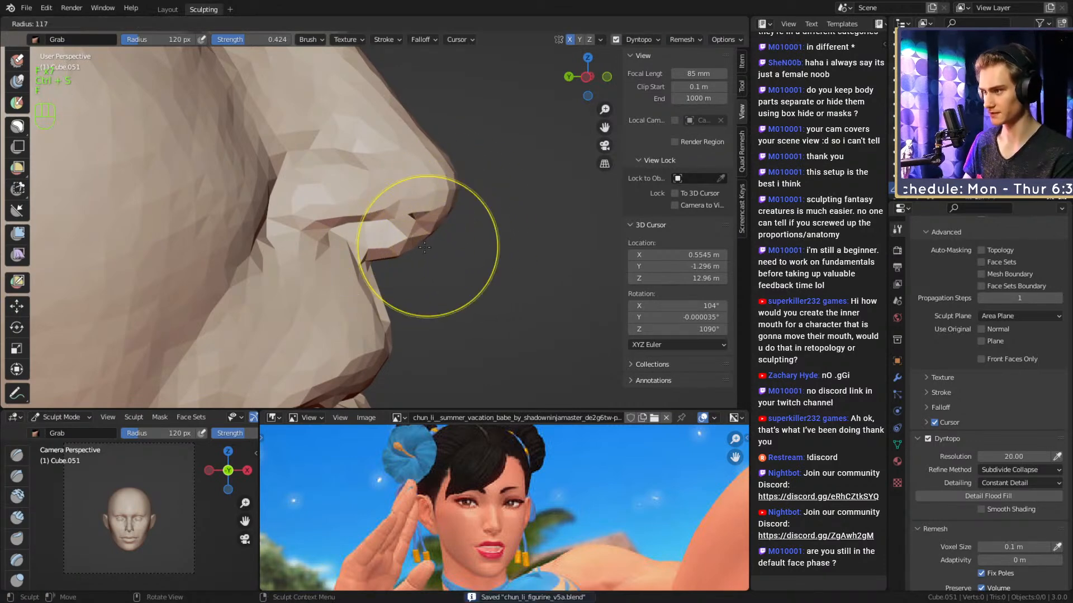
pyautogui.click(414, 255)
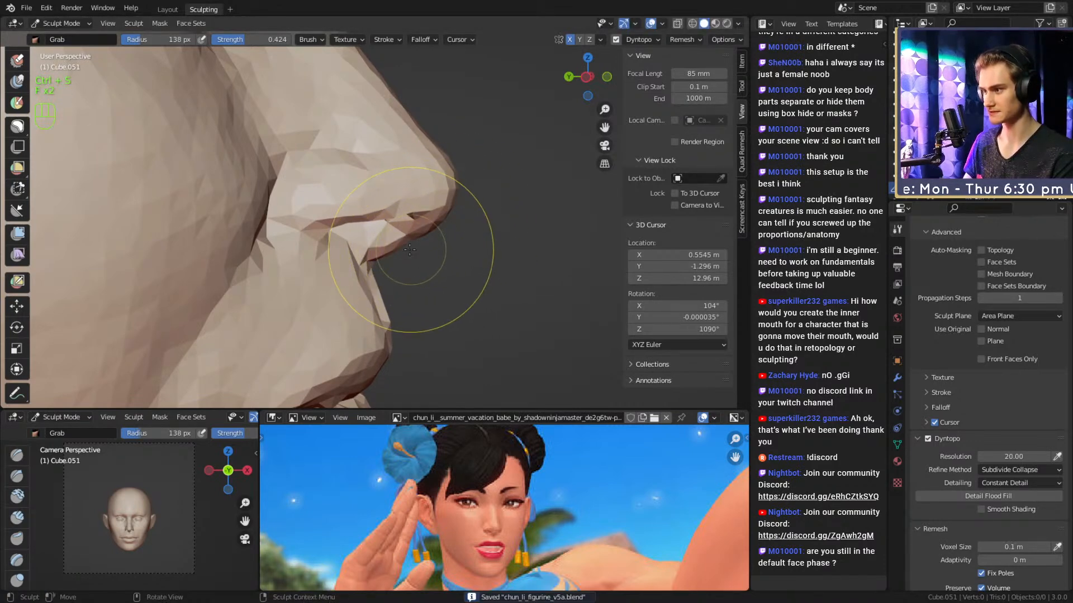
pyautogui.moveTo(489, 210)
pyautogui.keyDown('ctrl'); pyautogui.keyDown('alt'); pyautogui.mouseDown()
pyautogui.moveTo(436, 292)
pyautogui.moveTo(445, 301)
pyautogui.mouseUp(); pyautogui.keyUp('alt'); pyautogui.keyUp('ctrl')
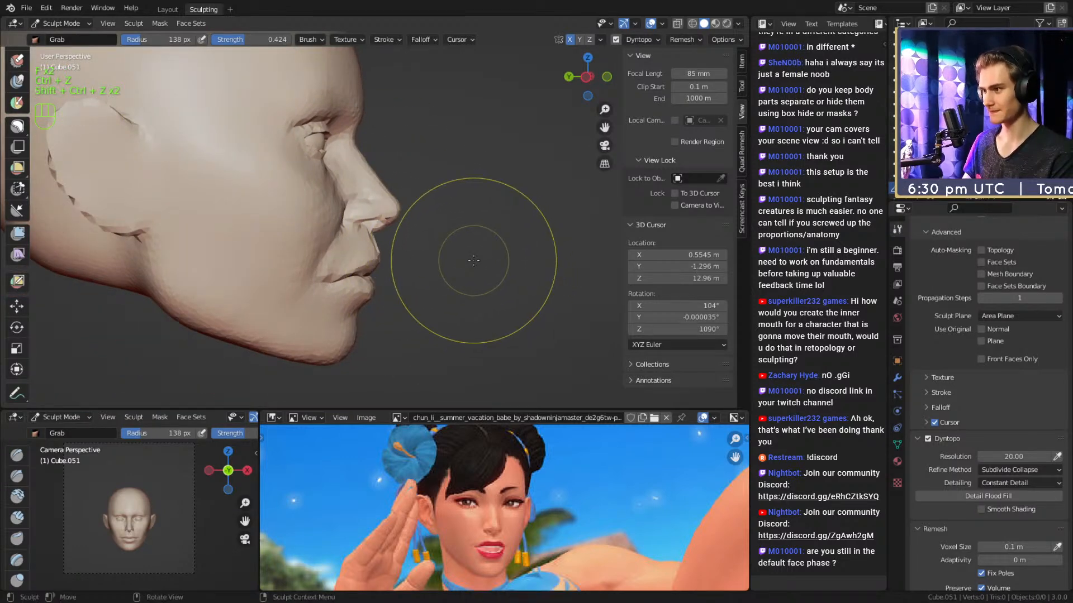
# Refine the nostril wing and nose underside from side angles with the Grab brush reduced to 55 px.
pyautogui.moveTo(466, 253)
pyautogui.keyDown('ctrl'); pyautogui.keyDown('alt'); pyautogui.mouseDown()
pyautogui.moveTo(463, 202)
pyautogui.moveTo(376, 221)
pyautogui.moveTo(360, 187)
pyautogui.mouseUp(); pyautogui.keyUp('alt'); pyautogui.keyUp('ctrl')
pyautogui.press('f')
pyautogui.click(350, 202)
pyautogui.moveTo(352, 227)
pyautogui.keyDown('alt'); pyautogui.mouseDown()
pyautogui.moveTo(375, 202)
pyautogui.moveTo(386, 210)
pyautogui.moveTo(319, 223)
pyautogui.mouseUp(); pyautogui.keyUp('alt')
pyautogui.keyDown('alt'); pyautogui.moveTo(385, 218); pyautogui.dragTo(323, 221); pyautogui.keyUp('alt')
pyautogui.click(322, 206)
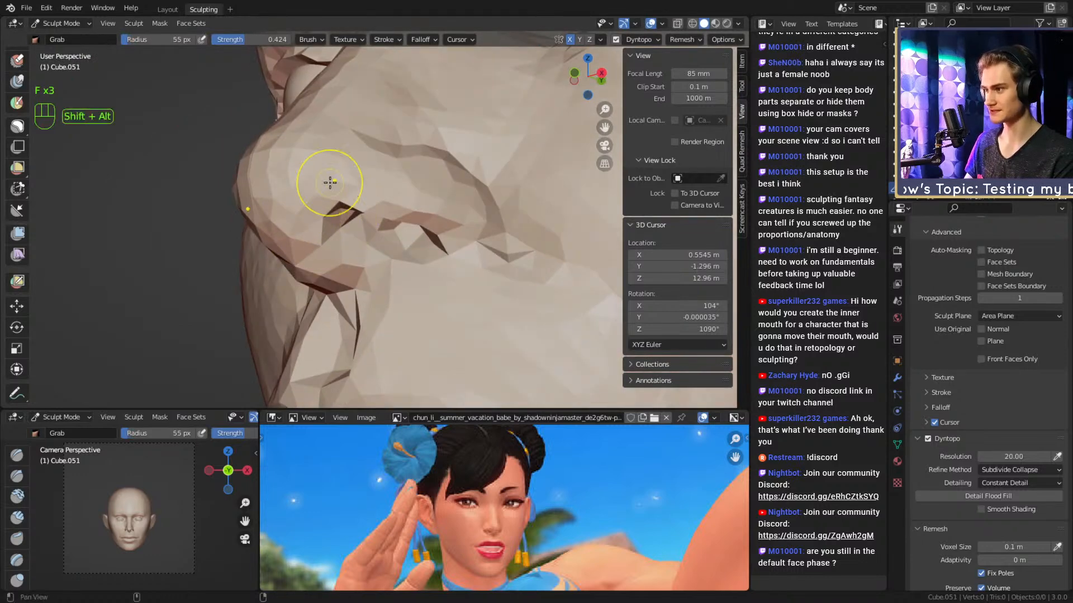
# Build up the lower part of the nose from the front with a 35 px Clay Strips brush.
pyautogui.keyDown('alt'); pyautogui.moveTo(330, 182); pyautogui.dragTo(412, 222); pyautogui.keyUp('alt')
pyautogui.press('1')
pyautogui.keyDown('alt'); pyautogui.keyDown('shift'); pyautogui.moveTo(384, 183); pyautogui.dragTo(382, 208); pyautogui.keyUp('shift'); pyautogui.keyUp('alt')
pyautogui.press('f')
pyautogui.click(380, 211)
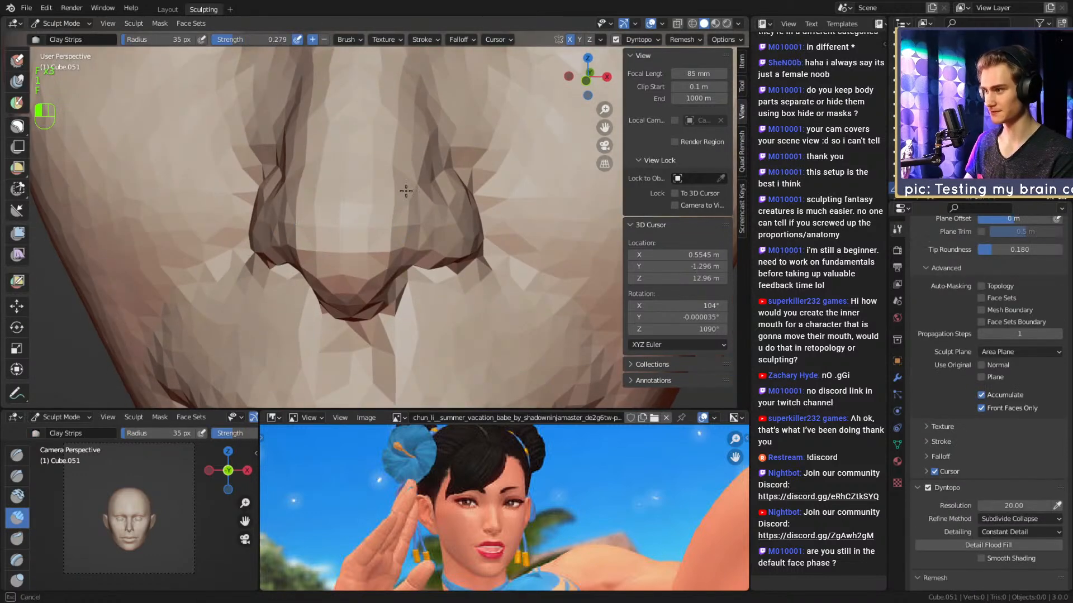
# Adjust the overall nose shape from the front with the Grab brush at a 154 px radius.
pyautogui.press('3')
pyautogui.press('f')
pyautogui.press('1')
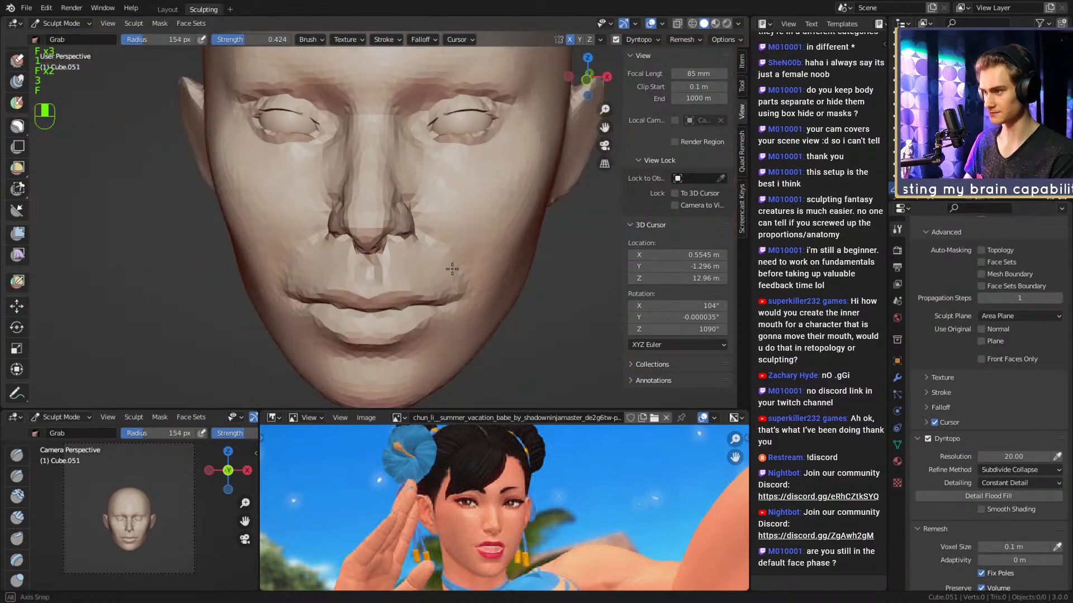
pyautogui.moveTo(449, 254)
pyautogui.keyDown('ctrl'); pyautogui.keyDown('alt'); pyautogui.mouseDown()
pyautogui.moveTo(426, 211)
pyautogui.moveTo(390, 236)
pyautogui.moveTo(413, 210)
pyautogui.moveTo(419, 233)
pyautogui.moveTo(395, 217)
pyautogui.moveTo(396, 245)
pyautogui.mouseUp(); pyautogui.keyUp('alt'); pyautogui.keyUp('ctrl')
pyautogui.press('f')
pyautogui.click(376, 220)
# Define the sides of the nose tip with the Crease brush at 50 px radius and 0.255 strength.
pyautogui.press('2')
pyautogui.press('f')
pyautogui.click(388, 220)
pyautogui.hotkey('shift', 'f')
pyautogui.click(398, 229)
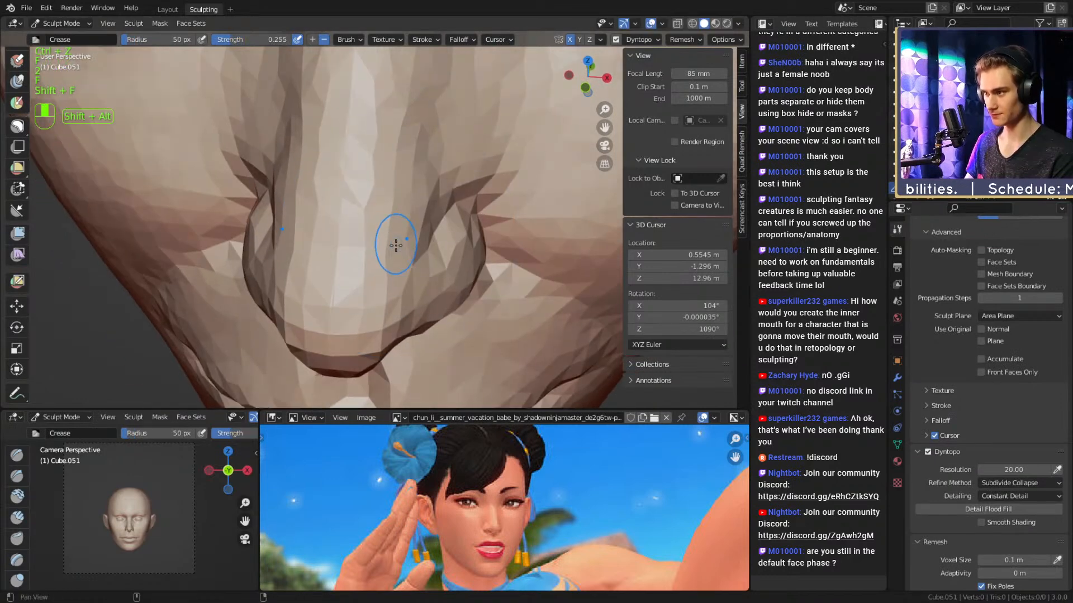
pyautogui.keyDown('alt'); pyautogui.moveTo(385, 188); pyautogui.dragTo(453, 208); pyautogui.keyUp('alt')
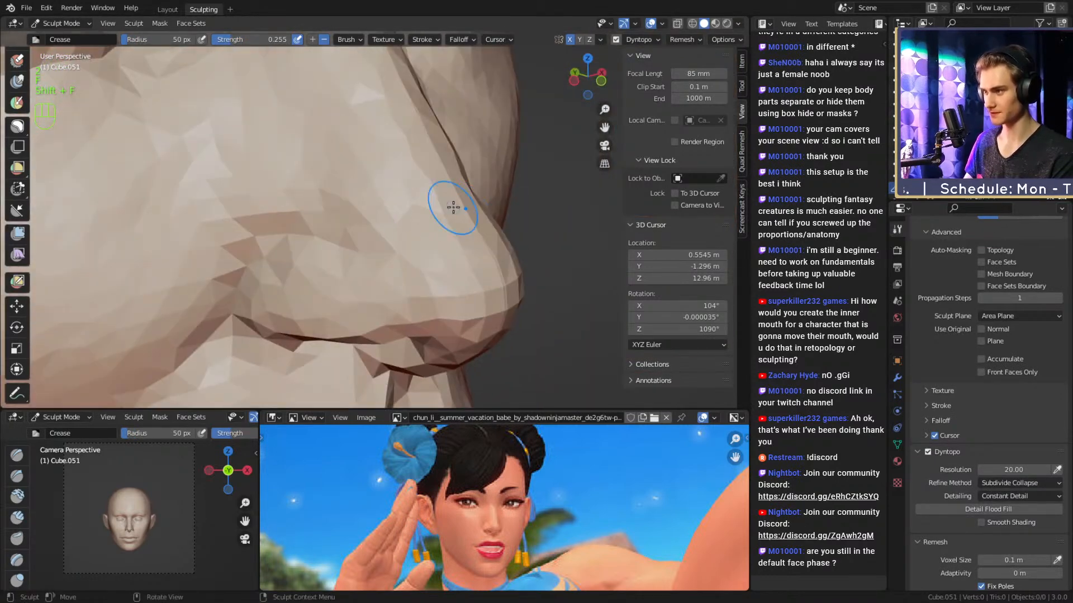
pyautogui.moveTo(324, 162)
pyautogui.keyDown('alt'); pyautogui.mouseDown()
pyautogui.moveTo(365, 234)
pyautogui.moveTo(428, 183)
pyautogui.mouseUp(); pyautogui.keyUp('alt')
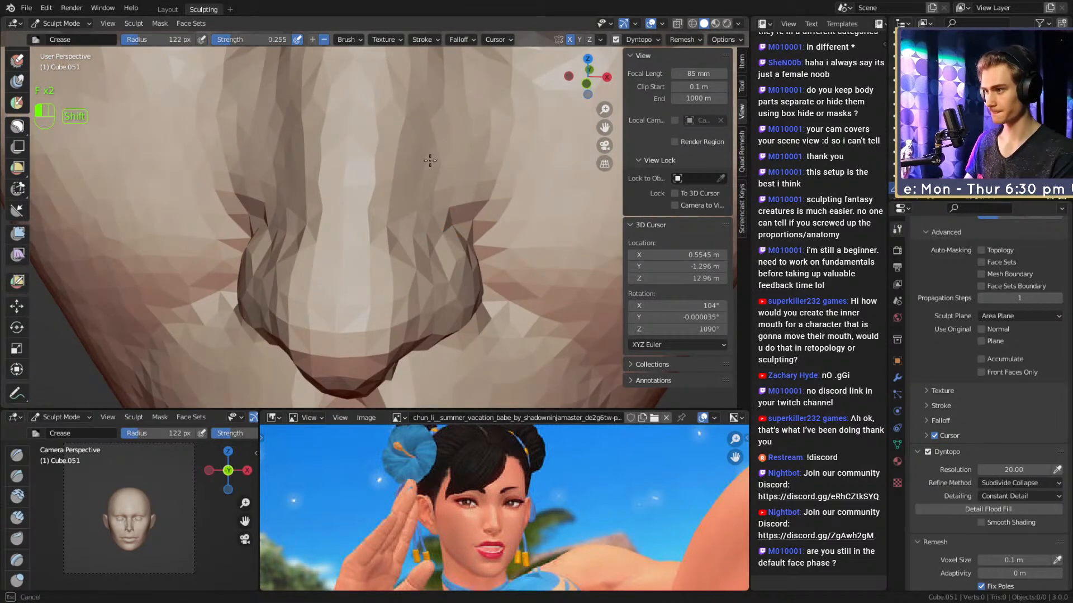
# Smooth the nose tip and the surface above the nostrils, enlarging the brush to 135 px.
pyautogui.keyDown('shift'); pyautogui.moveTo(410, 316); pyautogui.dragTo(413, 314); pyautogui.keyUp('shift')
pyautogui.moveTo(420, 185)
pyautogui.keyDown('ctrl'); pyautogui.keyDown('alt'); pyautogui.mouseDown()
pyautogui.moveTo(445, 220)
pyautogui.moveTo(441, 262)
pyautogui.moveTo(502, 262)
pyautogui.moveTo(486, 190)
pyautogui.mouseUp(); pyautogui.keyUp('alt'); pyautogui.keyUp('ctrl')
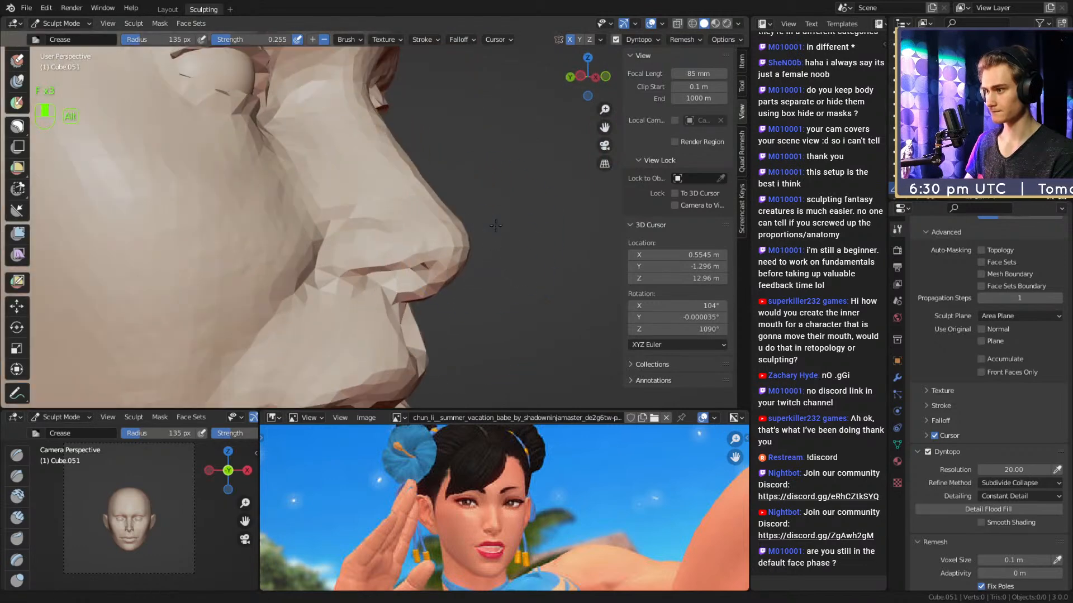
pyautogui.press('f')
pyautogui.click(435, 235)
pyautogui.keyDown('alt'); pyautogui.moveTo(436, 235); pyautogui.dragTo(444, 223); pyautogui.keyUp('alt')
pyautogui.keyDown('shift'); pyautogui.moveTo(408, 251); pyautogui.dragTo(416, 247); pyautogui.keyUp('shift')
# Smooth the sides of the nose bridge from the front with a 60 px brush.
pyautogui.moveTo(468, 239)
pyautogui.mouseDown(button='middle')
pyautogui.moveTo(385, 233)
pyautogui.moveTo(395, 226)
pyautogui.moveTo(394, 239)
pyautogui.mouseUp(button='middle')
pyautogui.press('f')
pyautogui.click(392, 201)
pyautogui.moveTo(392, 202); pyautogui.dragTo(407, 239, button='middle')
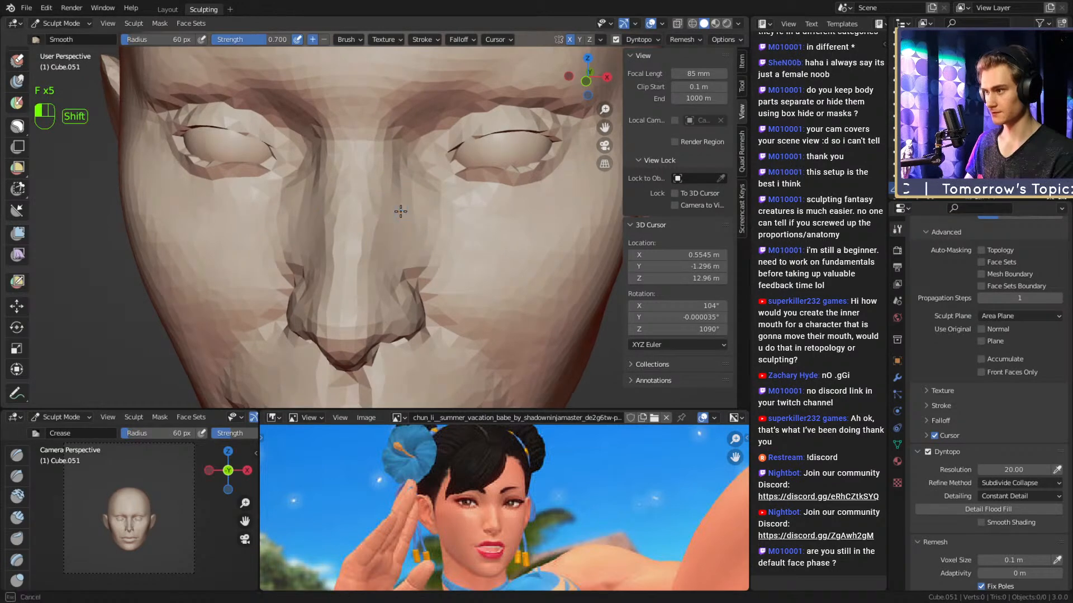
pyautogui.moveTo(389, 229)
pyautogui.keyDown('ctrl'); pyautogui.keyDown('alt'); pyautogui.mouseDown()
pyautogui.moveTo(388, 211)
pyautogui.moveTo(392, 218)
pyautogui.mouseUp(); pyautogui.keyUp('alt'); pyautogui.keyUp('ctrl')
# Adjust the nose bridge with the Grab brush and build up its ridge with 35 px Clay Strips.
pyautogui.press('3')
pyautogui.press('f')
pyautogui.click(374, 210)
pyautogui.press('1')
pyautogui.press('f')
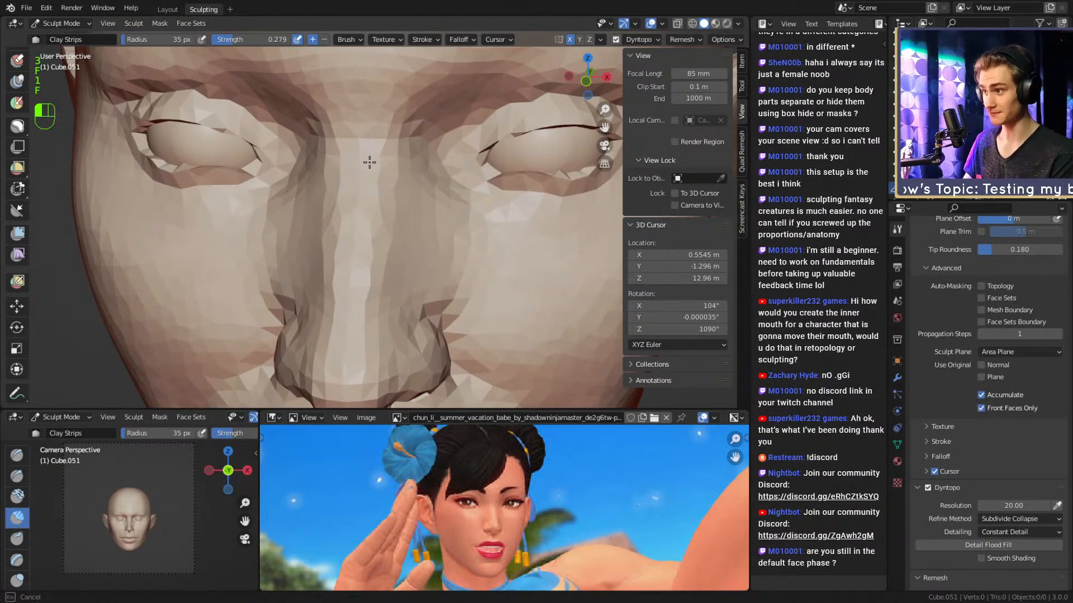
pyautogui.moveTo(369, 163); pyautogui.dragTo(371, 207)
pyautogui.keyDown('alt'); pyautogui.moveTo(406, 226); pyautogui.dragTo(411, 222); pyautogui.keyUp('alt')
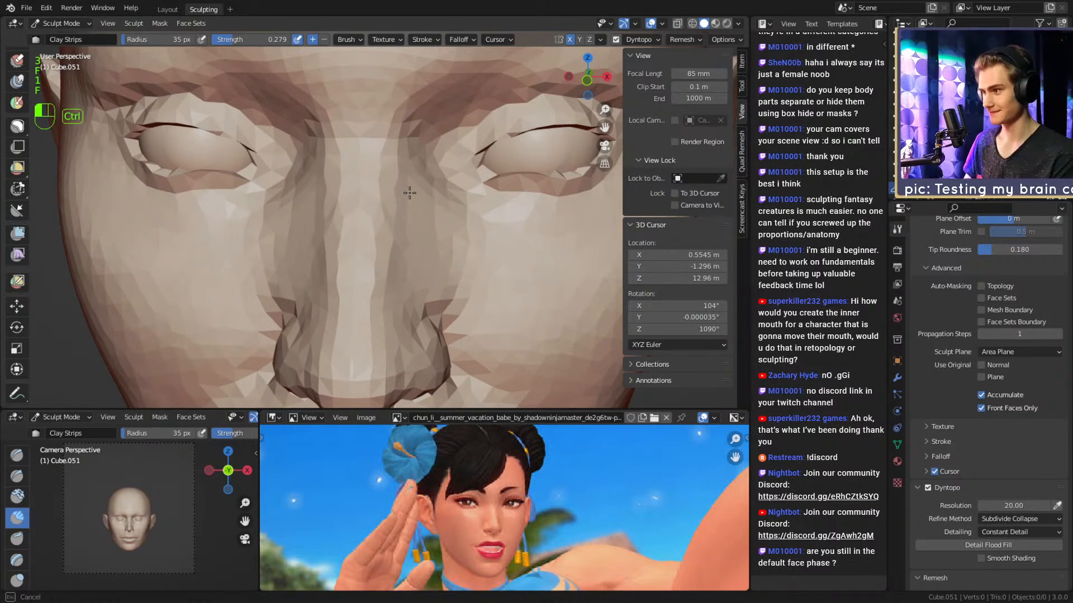
# Smooth and blend the sides of the nose bridge using a 63 px brush radius.
pyautogui.press('f')
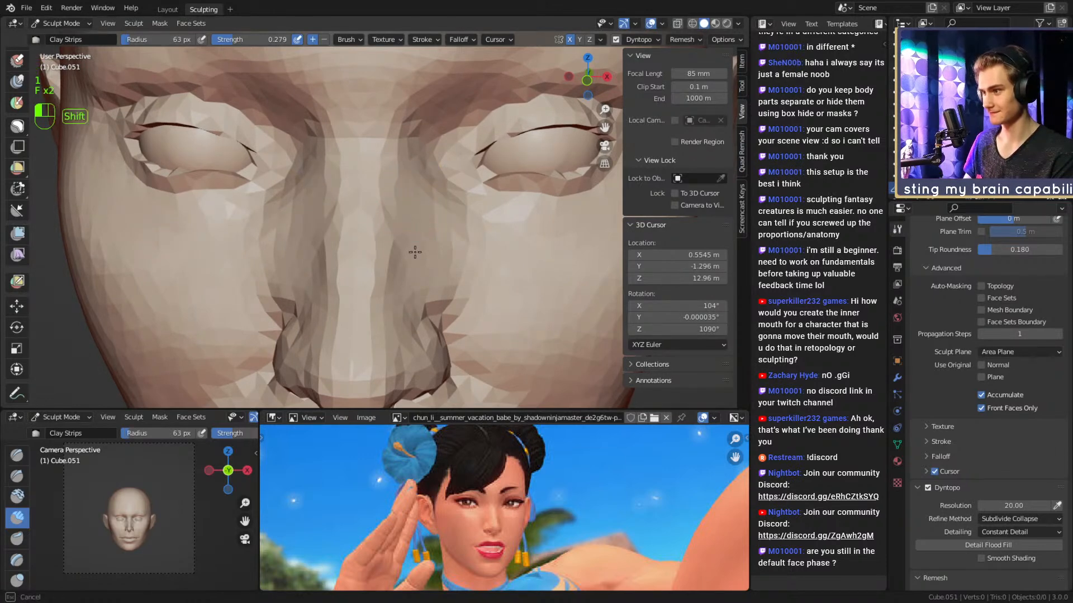
pyautogui.keyDown('ctrl'); pyautogui.keyDown('alt'); pyautogui.moveTo(436, 152); pyautogui.dragTo(430, 245); pyautogui.keyUp('alt'); pyautogui.keyUp('ctrl')
pyautogui.keyDown('alt'); pyautogui.moveTo(431, 245); pyautogui.dragTo(396, 217); pyautogui.keyUp('alt')
# Refine the nose bridge and profile with the Grab brush, reducing its radius to 75 px.
pyautogui.press('3')
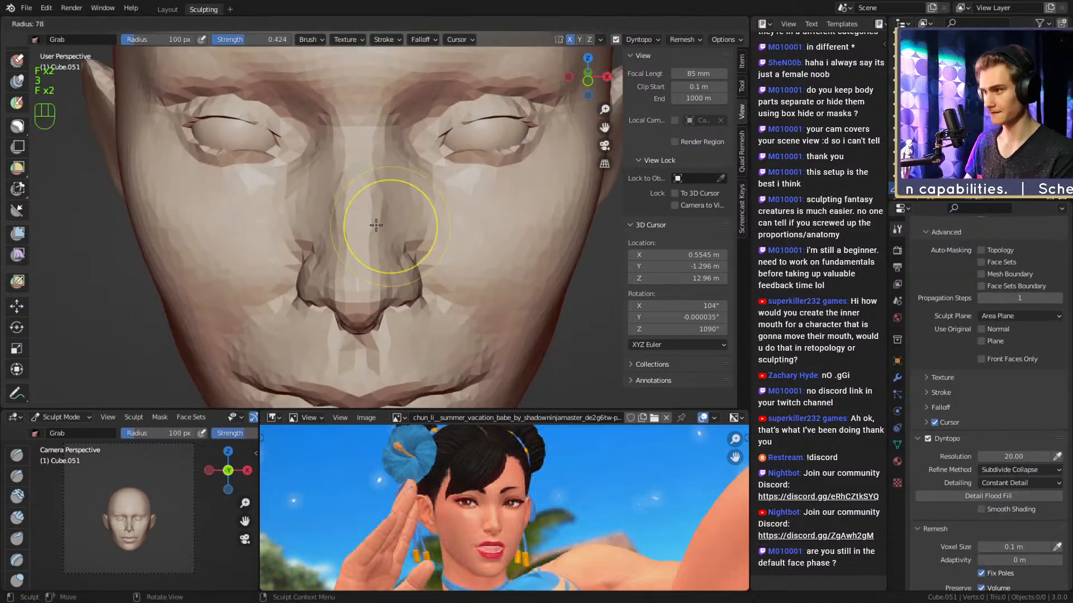
pyautogui.keyDown('alt'); pyautogui.moveTo(389, 143); pyautogui.dragTo(509, 171); pyautogui.keyUp('alt')
pyautogui.keyDown('ctrl'); pyautogui.keyDown('alt'); pyautogui.moveTo(505, 175); pyautogui.dragTo(465, 203); pyautogui.keyUp('alt'); pyautogui.keyUp('ctrl')
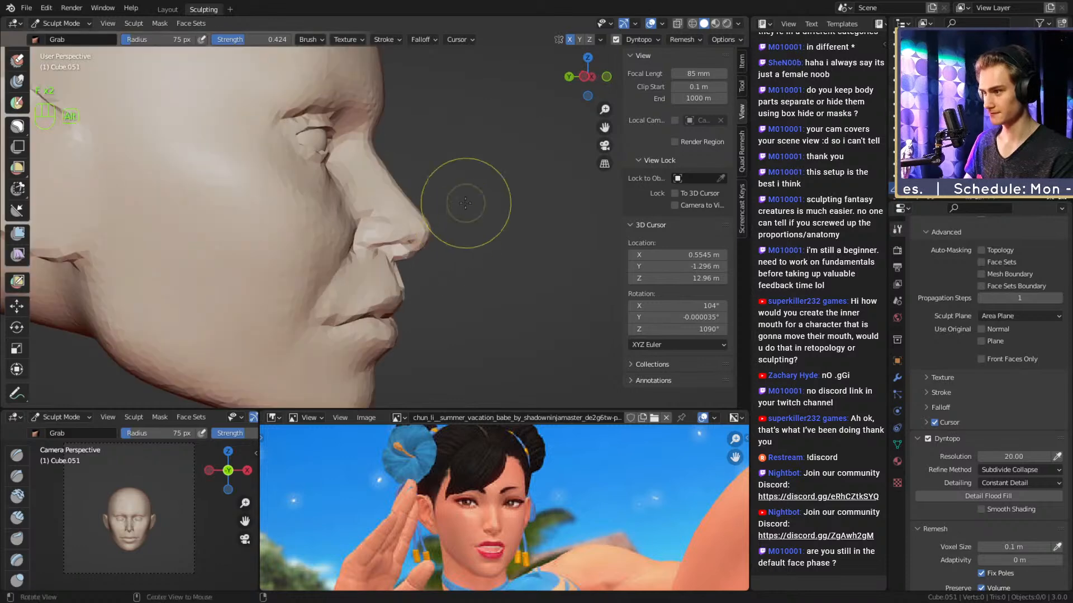
pyautogui.keyDown('alt'); pyautogui.moveTo(432, 248); pyautogui.dragTo(389, 245); pyautogui.keyUp('alt')
pyautogui.moveTo(391, 245)
pyautogui.keyDown('ctrl'); pyautogui.keyDown('alt'); pyautogui.mouseDown()
pyautogui.moveTo(404, 215)
pyautogui.moveTo(414, 242)
pyautogui.moveTo(443, 226)
pyautogui.moveTo(364, 239)
pyautogui.moveTo(332, 236)
pyautogui.moveTo(324, 219)
pyautogui.mouseUp(); pyautogui.keyUp('alt'); pyautogui.keyUp('ctrl')
pyautogui.press('f')
pyautogui.click(426, 236)
pyautogui.press('f')
pyautogui.click(500, 241)
# Shape the nose and nostril wings from several angles with the Grab brush, resizing it between moves.
pyautogui.press('f')
pyautogui.click(326, 230)
pyautogui.press('f')
pyautogui.moveTo(330, 223)
pyautogui.keyDown('ctrl'); pyautogui.mouseDown(button='middle')
pyautogui.moveTo(348, 206)
pyautogui.moveTo(363, 215)
pyautogui.moveTo(341, 230)
pyautogui.mouseUp(button='middle'); pyautogui.keyUp('ctrl')
pyautogui.click(384, 210)
pyautogui.press('f')
pyautogui.click(370, 219)
pyautogui.moveTo(316, 240); pyautogui.dragTo(319, 238)
pyautogui.moveTo(324, 237)
pyautogui.keyDown('shift'); pyautogui.mouseDown(button='middle')
pyautogui.moveTo(601, 240)
pyautogui.moveTo(553, 223)
pyautogui.moveTo(422, 230)
pyautogui.moveTo(415, 249)
pyautogui.mouseUp(button='middle'); pyautogui.keyUp('shift')
pyautogui.press('f')
pyautogui.click(358, 258)
# Move the area beneath the nostril wings from the front with the Grab brush at 116 px and 98 px.
pyautogui.scroll(8, 415, 250)
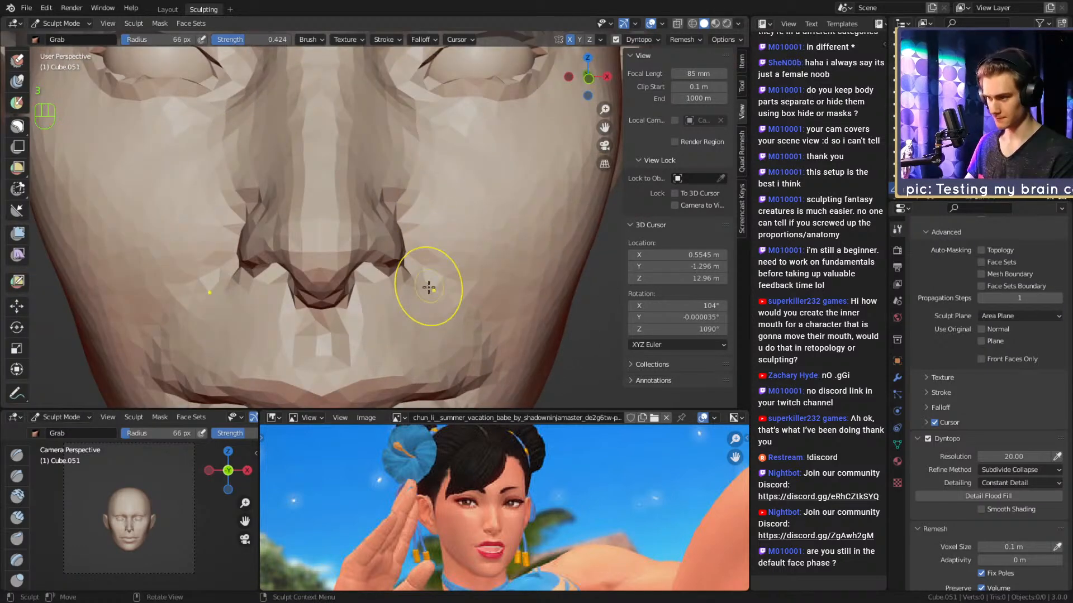
pyautogui.keyDown('shift'); pyautogui.moveTo(428, 288); pyautogui.dragTo(399, 248, button='middle'); pyautogui.keyUp('shift')
pyautogui.scroll(2, 403, 244)
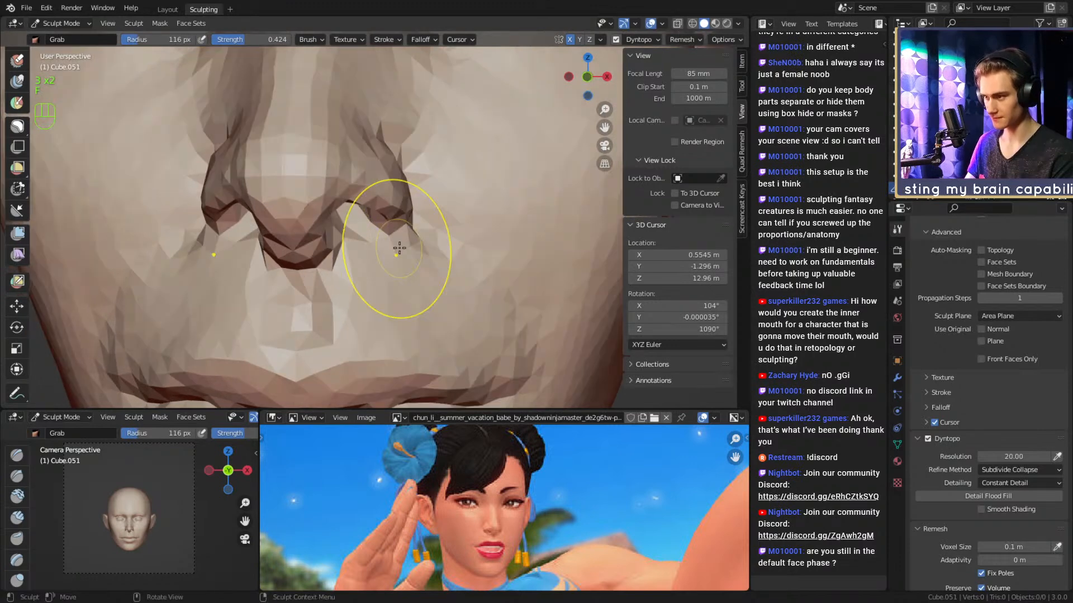
pyautogui.moveTo(395, 248); pyautogui.dragTo(397, 251)
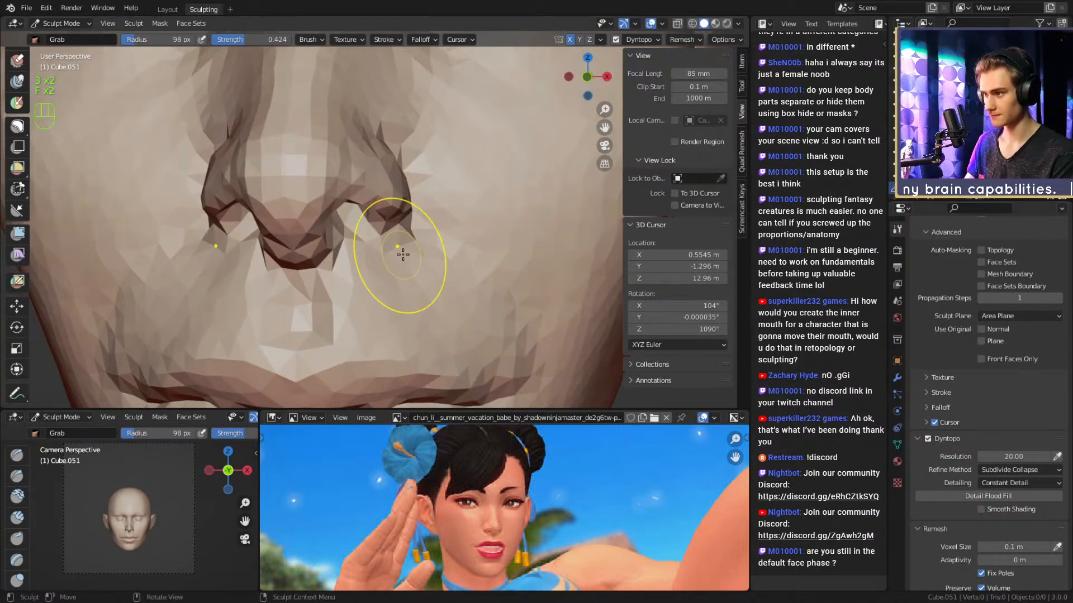
pyautogui.moveTo(403, 254)
pyautogui.keyDown('ctrl'); pyautogui.mouseDown(button='middle')
pyautogui.moveTo(407, 299)
pyautogui.moveTo(434, 206)
pyautogui.moveTo(387, 232)
pyautogui.moveTo(453, 222)
pyautogui.moveTo(431, 239)
pyautogui.moveTo(351, 227)
pyautogui.mouseUp(button='middle'); pyautogui.keyUp('ctrl')
# Sculpt the nostril rim and the wing's lower edge with inverted strokes of a 46 px Crease brush.
pyautogui.press('2')
pyautogui.press('f')
pyautogui.click(447, 228)
pyautogui.keyDown('ctrl'); pyautogui.moveTo(403, 216); pyautogui.dragTo(411, 214); pyautogui.keyUp('ctrl')
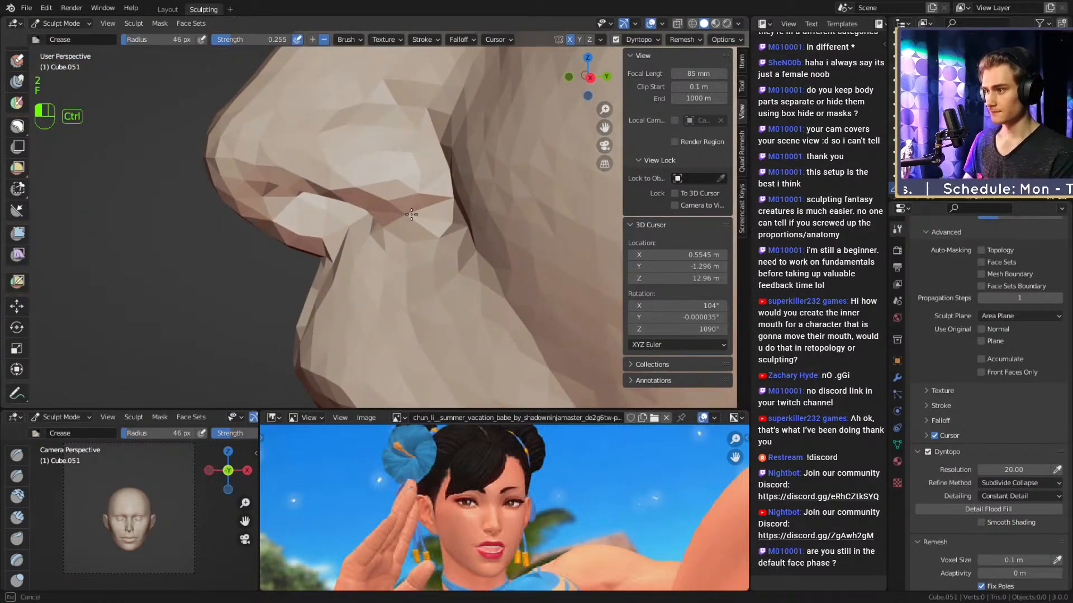
pyautogui.keyDown('alt'); pyautogui.moveTo(437, 210); pyautogui.dragTo(466, 201, button='middle'); pyautogui.keyUp('alt')
pyautogui.moveTo(407, 210)
pyautogui.keyDown('ctrl'); pyautogui.mouseDown()
pyautogui.moveTo(376, 211)
pyautogui.moveTo(412, 211)
pyautogui.moveTo(395, 219)
pyautogui.mouseUp(); pyautogui.keyUp('ctrl')
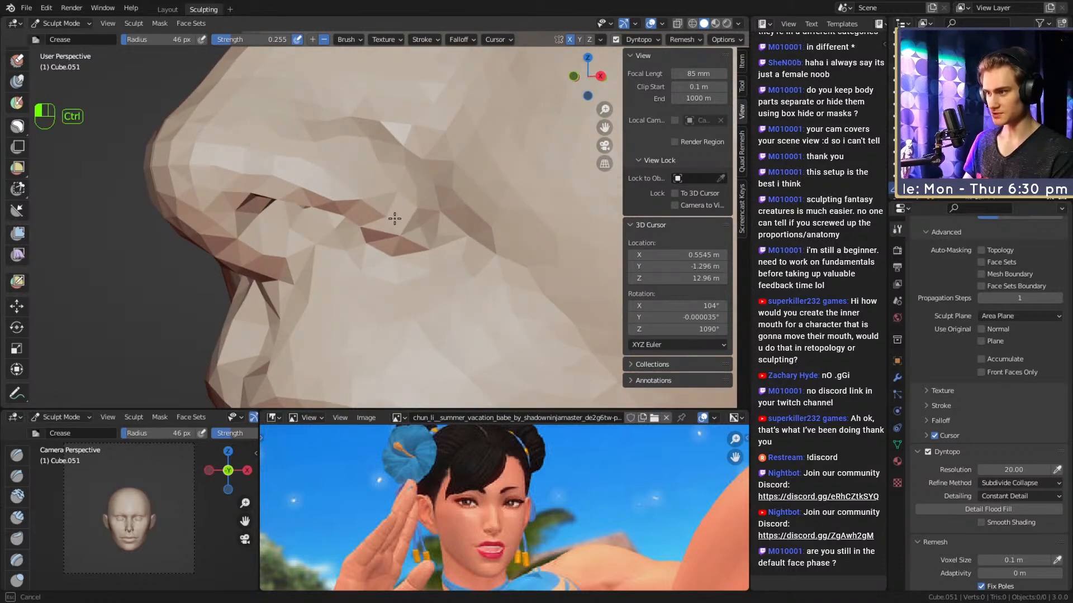
pyautogui.keyDown('ctrl'); pyautogui.moveTo(357, 184); pyautogui.dragTo(335, 168); pyautogui.keyUp('ctrl')
# Save the file and sharpen the lower edge of the nostril wing with a 38 px Crease brush.
pyautogui.moveTo(346, 182)
pyautogui.keyDown('alt'); pyautogui.mouseDown(button='middle')
pyautogui.moveTo(396, 246)
pyautogui.moveTo(455, 234)
pyautogui.mouseUp(button='middle'); pyautogui.keyUp('alt')
pyautogui.press('f')
pyautogui.click(358, 162)
pyautogui.press('f')
pyautogui.click(387, 188)
pyautogui.hotkey('ctrl', 's')
pyautogui.press('f')
pyautogui.click(428, 238)
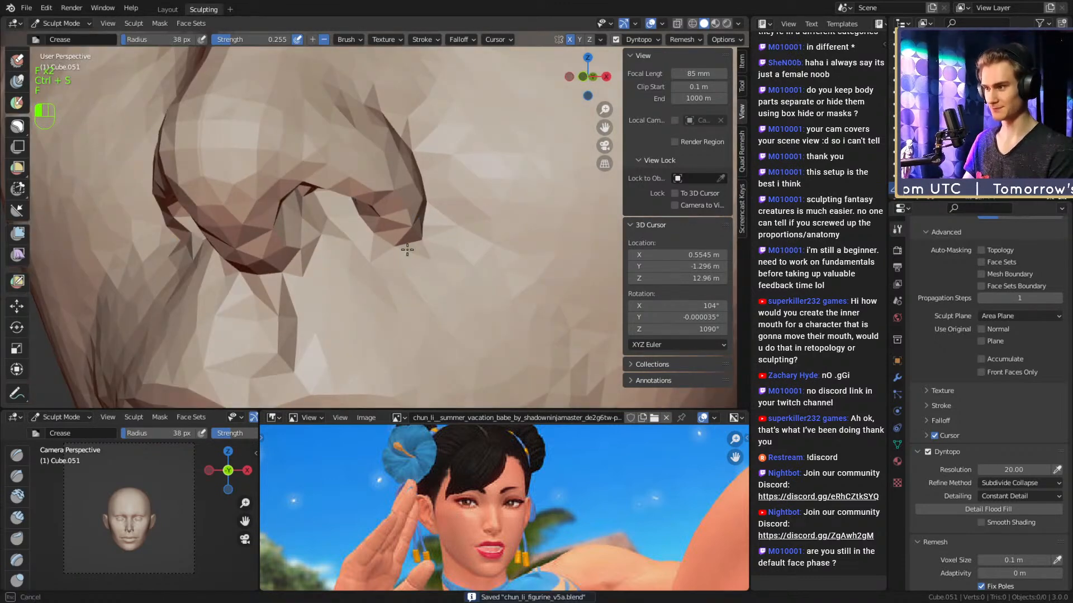
pyautogui.moveTo(407, 250); pyautogui.dragTo(404, 246)
# Crease the area beneath the nostril opening from the wing toward the columella.
pyautogui.press('f')
pyautogui.click(382, 252)
pyautogui.moveTo(395, 253)
pyautogui.keyDown('alt'); pyautogui.mouseDown(button='middle')
pyautogui.moveTo(376, 242)
pyautogui.moveTo(401, 238)
pyautogui.mouseUp(button='middle'); pyautogui.keyUp('alt')
pyautogui.moveTo(402, 238); pyautogui.dragTo(362, 245)
pyautogui.moveTo(394, 242)
pyautogui.mouseDown(button='middle')
pyautogui.moveTo(388, 185)
pyautogui.moveTo(385, 223)
pyautogui.mouseUp(button='middle')
# Reposition the columella and nostril base from below with the Grab brush, adjusting its radius to 68 px.
pyautogui.press('3')
pyautogui.press('f')
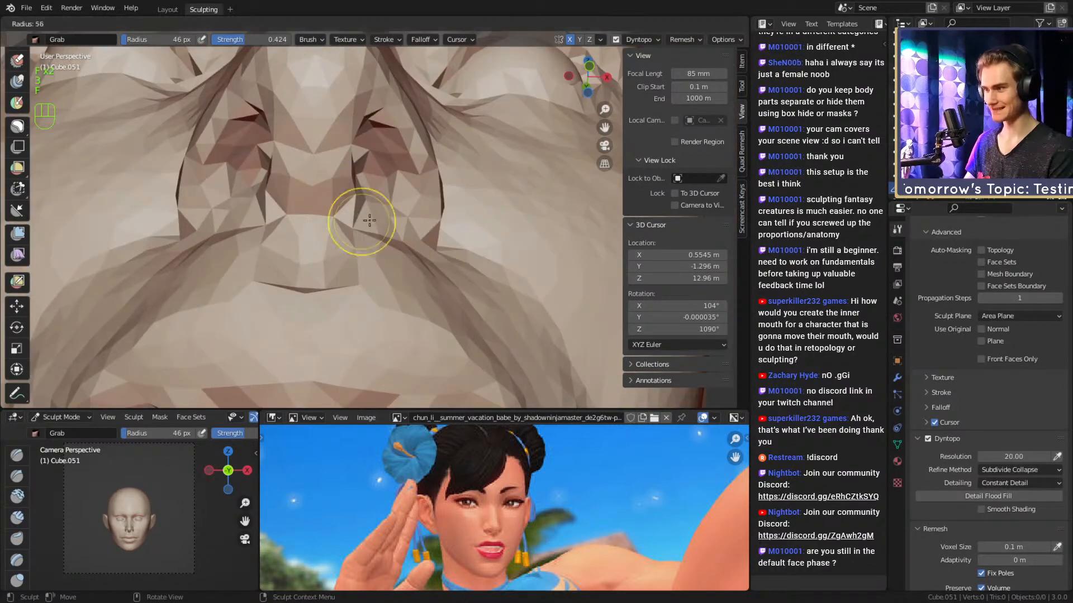
pyautogui.click(417, 221)
pyautogui.moveTo(370, 222); pyautogui.dragTo(374, 210)
pyautogui.press('f')
pyautogui.click(353, 239)
pyautogui.moveTo(376, 221)
pyautogui.keyDown('alt'); pyautogui.mouseDown(button='middle')
pyautogui.moveTo(371, 239)
pyautogui.moveTo(345, 251)
pyautogui.mouseUp(button='middle'); pyautogui.keyUp('alt')
pyautogui.keyDown('alt'); pyautogui.moveTo(345, 251); pyautogui.dragTo(352, 280, button='middle'); pyautogui.keyUp('alt')
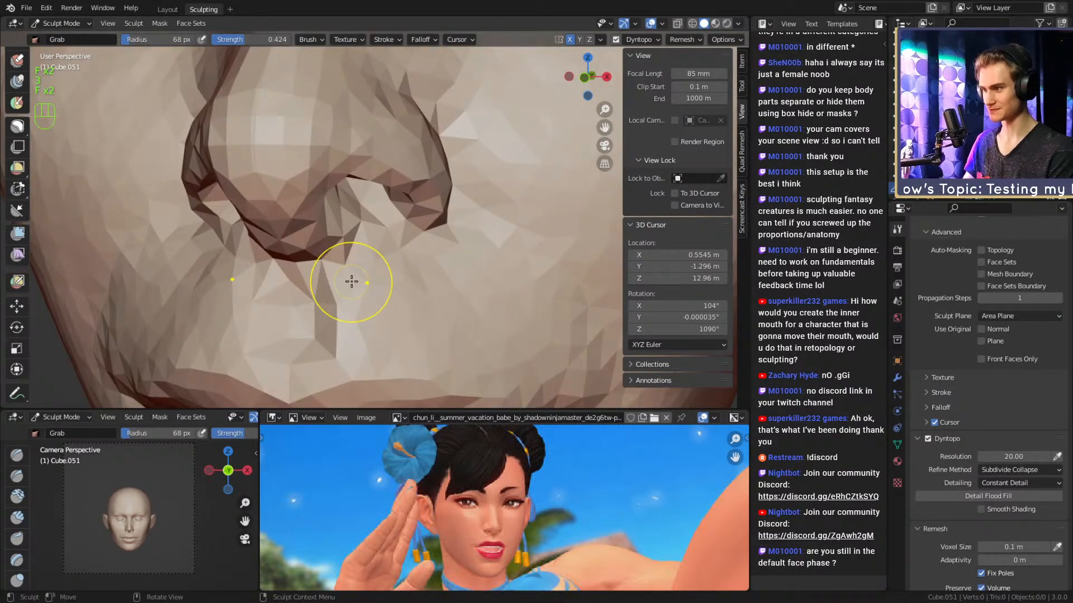
# Crease the base of the columella and smooth the upper-lip area beside the philtrum with a larger brush.
pyautogui.press('2')
pyautogui.moveTo(348, 272); pyautogui.dragTo(350, 263)
pyautogui.keyDown('shift'); pyautogui.moveTo(409, 332); pyautogui.dragTo(385, 308, button='middle'); pyautogui.keyUp('shift')
pyautogui.press('f')
pyautogui.click(417, 280)
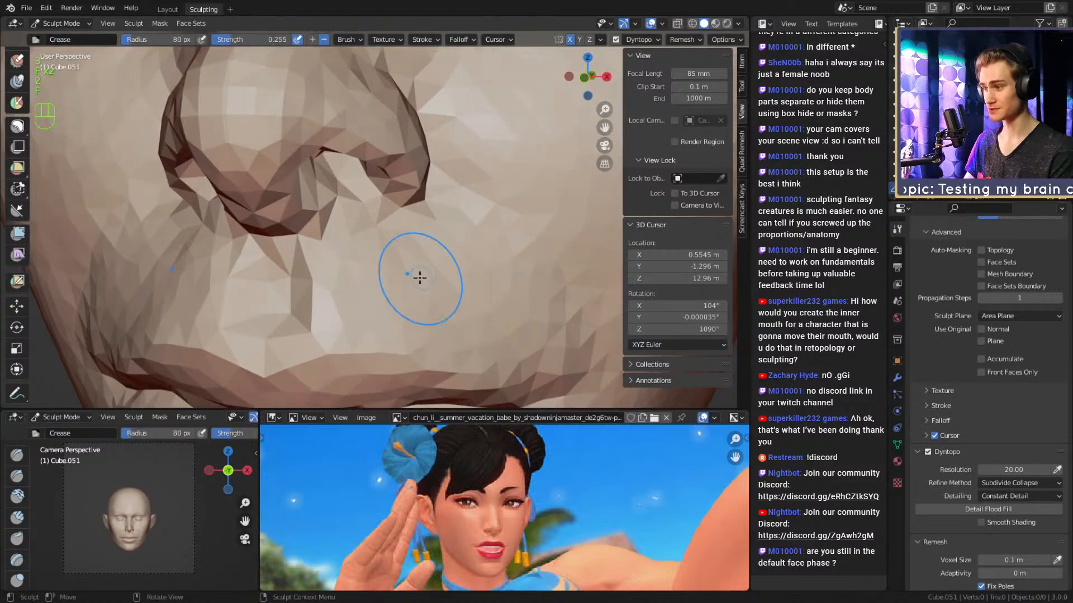
pyautogui.press('f')
pyautogui.click(416, 307)
pyautogui.moveTo(385, 280)
pyautogui.keyDown('shift'); pyautogui.mouseDown()
pyautogui.moveTo(376, 288)
pyautogui.moveTo(425, 269)
pyautogui.mouseUp(); pyautogui.keyUp('shift')
# Raise the back of the nostril wing in side view with the Grab brush, enlarging it to 180 px.
pyautogui.keyDown('ctrl'); pyautogui.keyDown('alt'); pyautogui.moveTo(474, 274); pyautogui.dragTo(391, 230, button='middle'); pyautogui.keyUp('alt'); pyautogui.keyUp('ctrl')
pyautogui.moveTo(357, 229)
pyautogui.keyDown('alt'); pyautogui.keyDown('shift'); pyautogui.mouseDown(button='middle')
pyautogui.moveTo(419, 234)
pyautogui.moveTo(333, 240)
pyautogui.moveTo(438, 211)
pyautogui.moveTo(347, 216)
pyautogui.moveTo(438, 196)
pyautogui.mouseUp(button='middle'); pyautogui.keyUp('shift'); pyautogui.keyUp('alt')
pyautogui.press('f')
pyautogui.click(380, 227)
pyautogui.press('g')
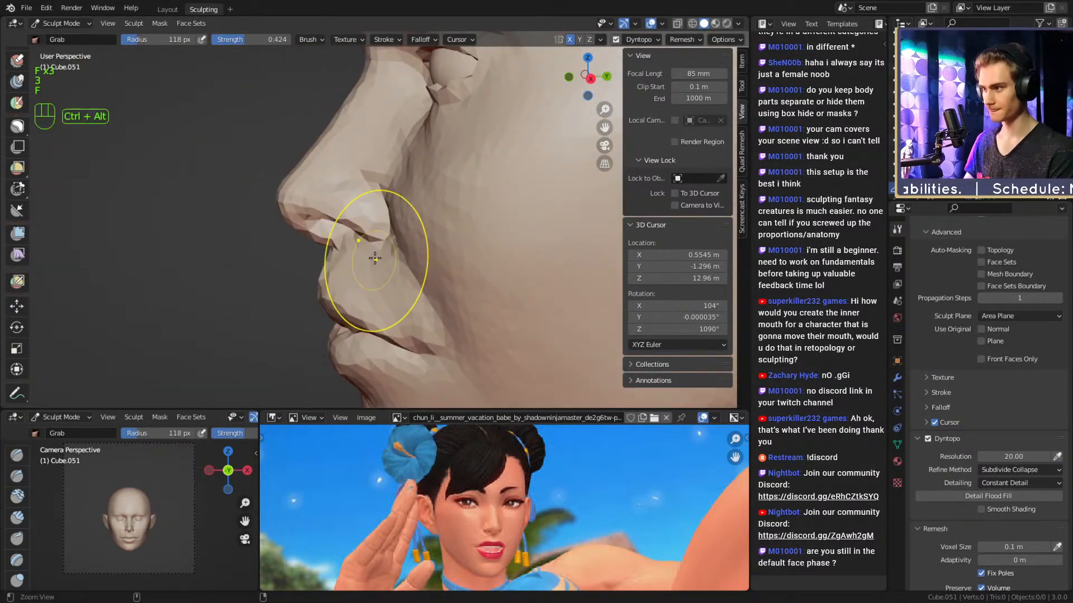
pyautogui.press('f')
pyautogui.click(391, 244)
pyautogui.moveTo(382, 241); pyautogui.dragTo(380, 218)
pyautogui.press('f')
pyautogui.click(386, 208)
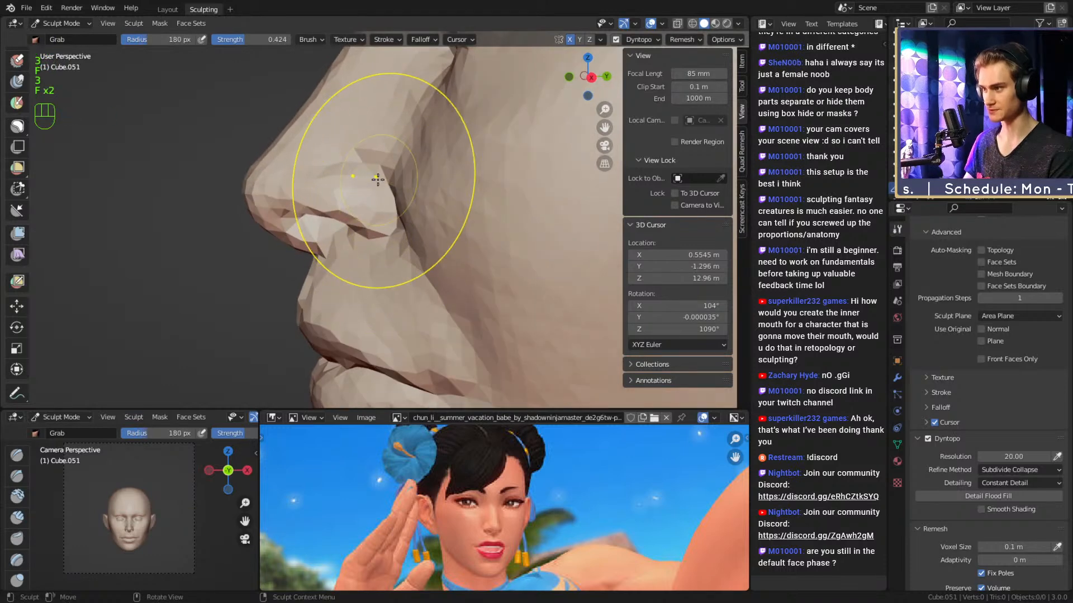
# Pull the upper part of the nostril wing upward in side view with the Grab brush.
pyautogui.press('f')
pyautogui.click(371, 178)
pyautogui.moveTo(368, 175); pyautogui.dragTo(365, 155)
pyautogui.press('f')
pyautogui.click(383, 228)
pyautogui.moveTo(352, 226)
pyautogui.keyDown('alt'); pyautogui.mouseDown(button='middle')
pyautogui.moveTo(451, 225)
pyautogui.moveTo(340, 223)
pyautogui.moveTo(395, 231)
pyautogui.mouseUp(button='middle'); pyautogui.keyUp('alt')
# Adjust where the nostril wing meets the cheek from the opposite side with a 159 px Grab brush.
pyautogui.press('f')
pyautogui.click(352, 224)
pyautogui.press('f')
pyautogui.click(342, 218)
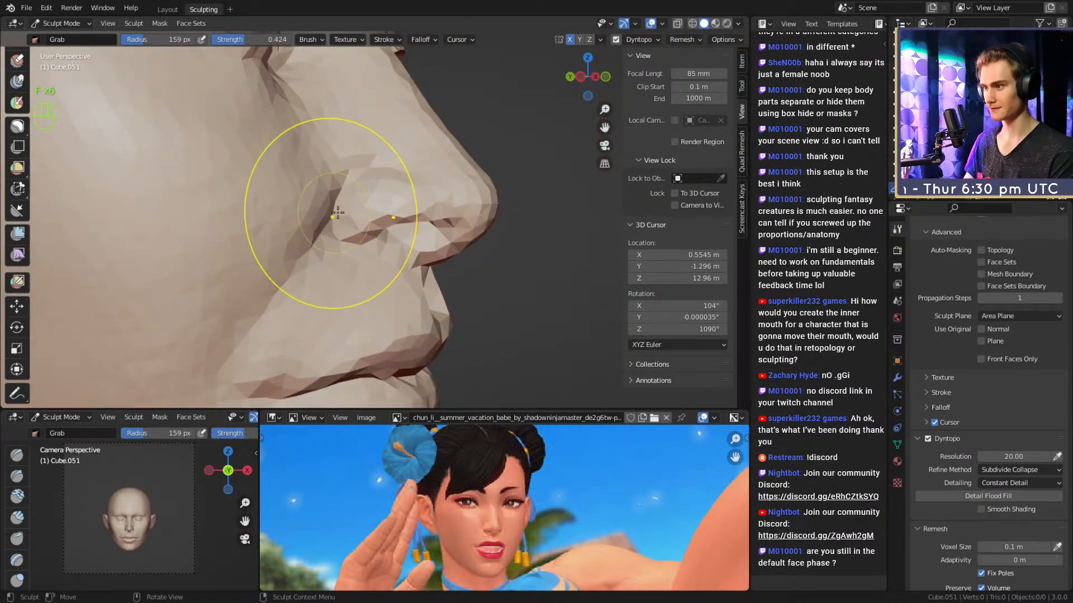
pyautogui.keyDown('shift'); pyautogui.moveTo(337, 213); pyautogui.dragTo(278, 245, button='middle'); pyautogui.keyUp('shift')
# Refine the nose tip's profile with the Grab brush, reducing its radius to 84 px.
pyautogui.press('f')
pyautogui.click(393, 187)
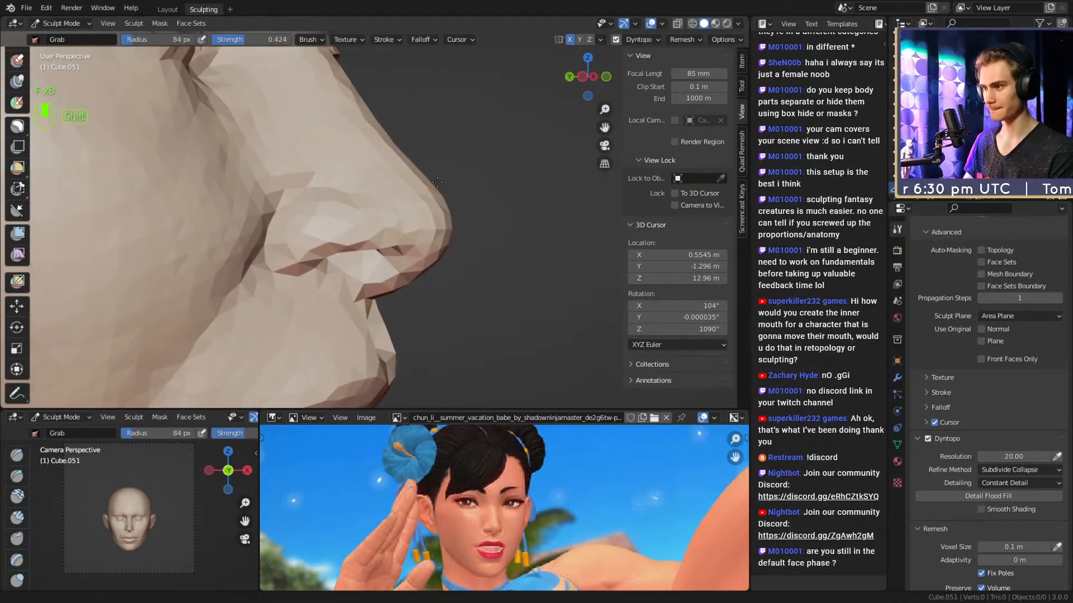
pyautogui.press('f')
pyautogui.click(433, 180)
pyautogui.moveTo(436, 152)
pyautogui.keyDown('ctrl'); pyautogui.keyDown('alt'); pyautogui.mouseDown()
pyautogui.moveTo(445, 239)
pyautogui.moveTo(345, 235)
pyautogui.moveTo(386, 270)
pyautogui.moveTo(388, 183)
pyautogui.moveTo(394, 235)
pyautogui.mouseUp(); pyautogui.keyUp('alt'); pyautogui.keyUp('ctrl')
# Adjust the nose and nostril wing with resized Grab strokes, checking the shape from several angles.
pyautogui.press('f')
pyautogui.click(369, 244)
pyautogui.press('f')
pyautogui.click(386, 200)
pyautogui.keyDown('alt'); pyautogui.moveTo(388, 169); pyautogui.dragTo(409, 245); pyautogui.keyUp('alt')
pyautogui.moveTo(408, 245)
pyautogui.keyDown('alt'); pyautogui.mouseDown()
pyautogui.moveTo(421, 283)
pyautogui.moveTo(488, 270)
pyautogui.moveTo(373, 224)
pyautogui.moveTo(430, 242)
pyautogui.mouseUp(); pyautogui.keyUp('alt')
pyautogui.moveTo(430, 241)
pyautogui.keyDown('alt'); pyautogui.mouseDown()
pyautogui.moveTo(407, 240)
pyautogui.moveTo(419, 202)
pyautogui.mouseUp(); pyautogui.keyUp('alt')
# Smooth the cheek transition beside the nose and above the nostril wing, starting from a 58 px Crease brush.
pyautogui.press('2')
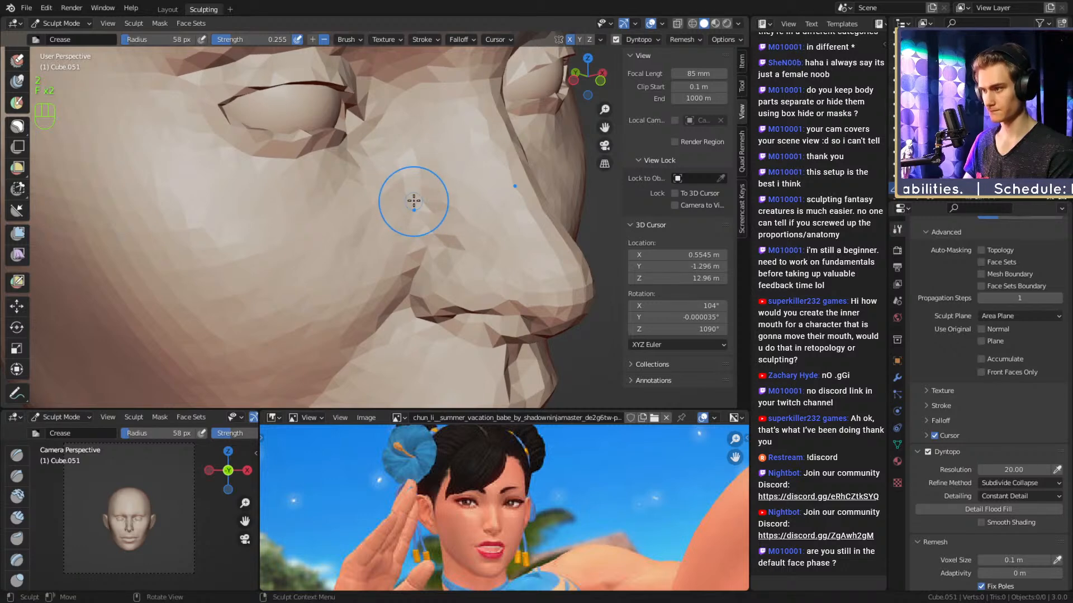
pyautogui.moveTo(419, 205)
pyautogui.keyDown('shift'); pyautogui.mouseDown()
pyautogui.moveTo(450, 223)
pyautogui.moveTo(429, 224)
pyautogui.mouseUp(); pyautogui.keyUp('shift')
pyautogui.press('f')
pyautogui.click(396, 212)
pyautogui.moveTo(393, 269)
pyautogui.keyDown('shift'); pyautogui.mouseDown()
pyautogui.moveTo(359, 298)
pyautogui.moveTo(381, 271)
pyautogui.moveTo(378, 243)
pyautogui.mouseUp(); pyautogui.keyUp('shift')
# Refine the crease running down from the nostril wing with a 52 px Crease brush and smooth the adjoining cheek.
pyautogui.press('f')
pyautogui.click(387, 226)
pyautogui.moveTo(414, 174); pyautogui.dragTo(376, 262)
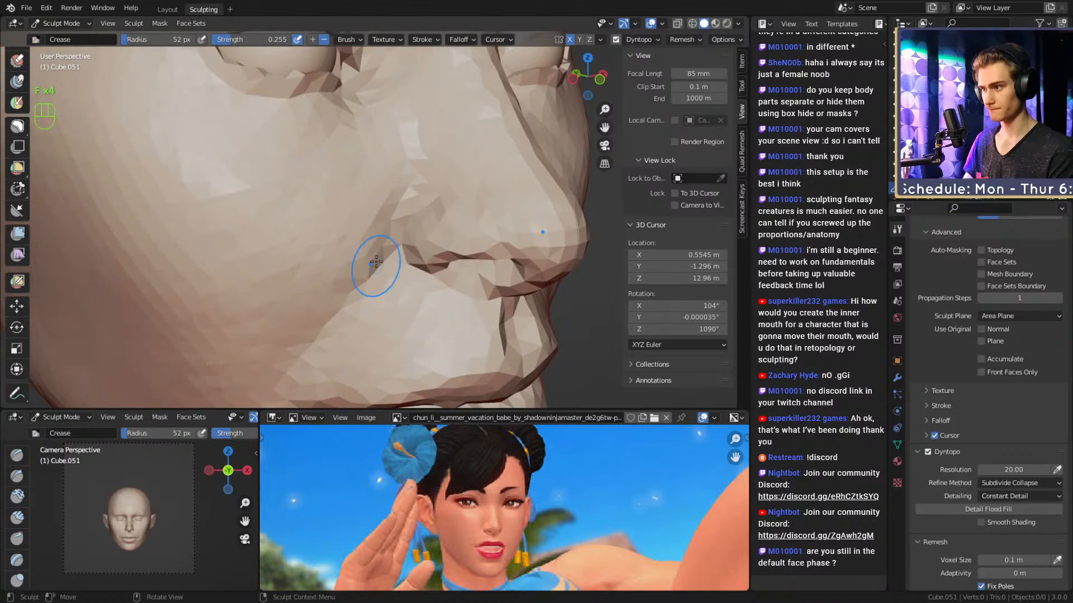
pyautogui.press('f')
pyautogui.click(407, 208)
pyautogui.keyDown('shift'); pyautogui.moveTo(390, 178); pyautogui.dragTo(351, 249); pyautogui.keyUp('shift')
# Smooth the nasolabial fold toward the mouth corner with a 77 px brush, reducing the Crease radius to 51 px.
pyautogui.press('f')
pyautogui.click(399, 264)
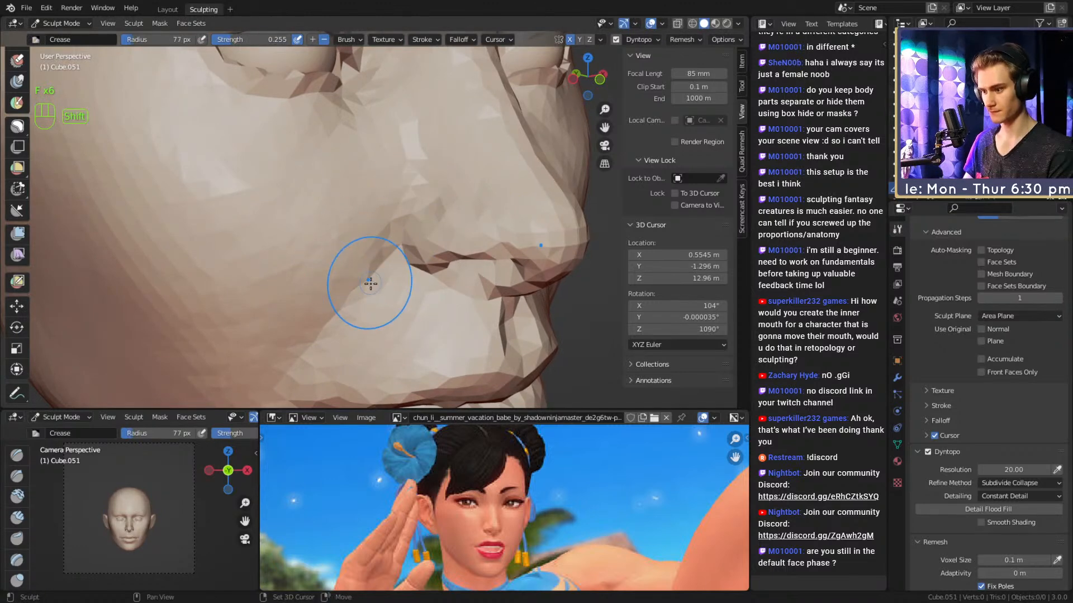
pyautogui.moveTo(370, 284)
pyautogui.keyDown('shift'); pyautogui.mouseDown()
pyautogui.moveTo(363, 261)
pyautogui.moveTo(369, 275)
pyautogui.moveTo(304, 352)
pyautogui.mouseUp(); pyautogui.keyUp('shift')
pyautogui.press('f')
pyautogui.click(394, 284)
pyautogui.moveTo(382, 327)
pyautogui.keyDown('alt'); pyautogui.keyDown('shift'); pyautogui.mouseDown()
pyautogui.moveTo(384, 241)
pyautogui.moveTo(364, 254)
pyautogui.moveTo(386, 247)
pyautogui.moveTo(359, 231)
pyautogui.mouseUp(); pyautogui.keyUp('shift'); pyautogui.keyUp('alt')
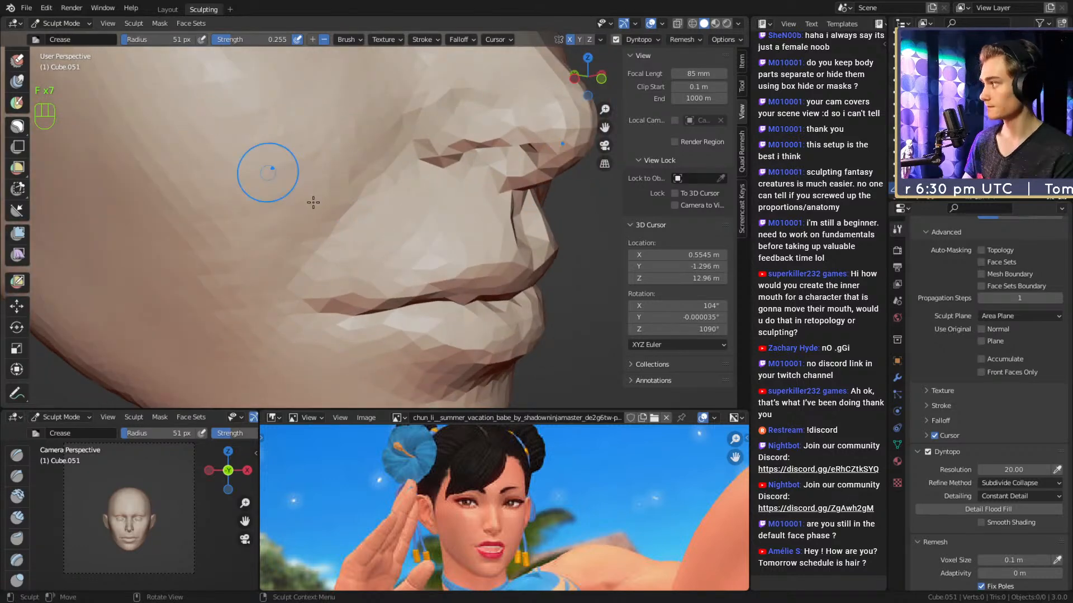
# Build up and adjust the cheek beside the nasolabial fold with the Clay Strips and Grab brushes.
pyautogui.press('c')
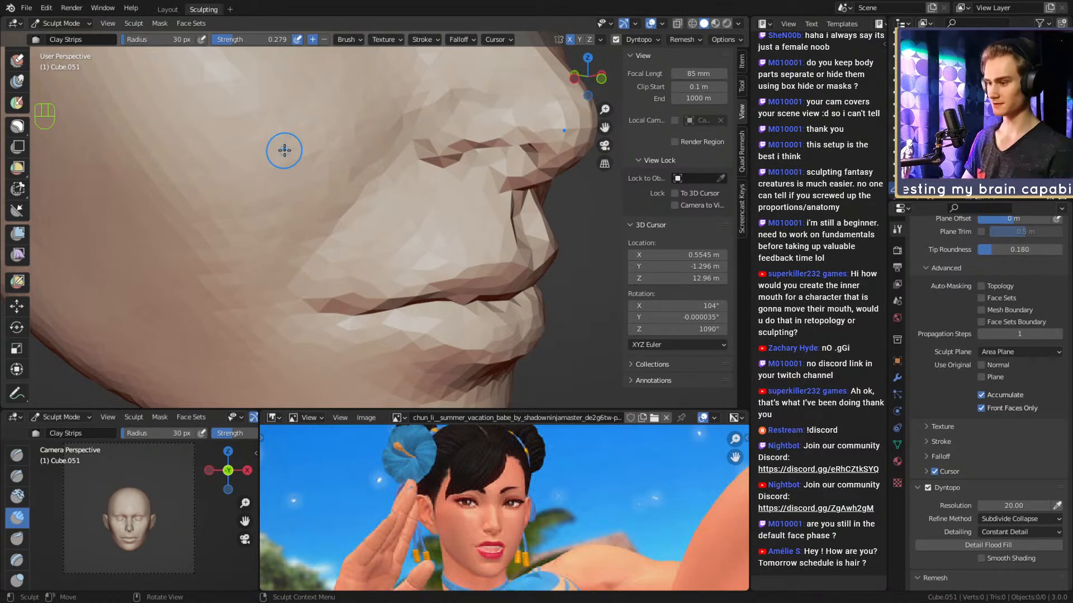
pyautogui.press('3')
pyautogui.moveTo(330, 208)
pyautogui.keyDown('alt'); pyautogui.mouseDown()
pyautogui.moveTo(357, 222)
pyautogui.moveTo(421, 205)
pyautogui.moveTo(411, 196)
pyautogui.moveTo(371, 209)
pyautogui.moveTo(441, 215)
pyautogui.moveTo(339, 229)
pyautogui.mouseUp(); pyautogui.keyUp('alt')
pyautogui.press('1')
pyautogui.press('f')
pyautogui.click(383, 207)
pyautogui.keyDown('shift'); pyautogui.moveTo(339, 229); pyautogui.dragTo(344, 230); pyautogui.keyUp('shift')
pyautogui.moveTo(344, 230)
pyautogui.keyDown('alt'); pyautogui.mouseDown()
pyautogui.moveTo(395, 155)
pyautogui.moveTo(391, 179)
pyautogui.mouseUp(); pyautogui.keyUp('alt')
# Refine the nasolabial fold with a resized Crease brush and save the file.
pyautogui.keyDown('alt'); pyautogui.moveTo(346, 185); pyautogui.dragTo(386, 195); pyautogui.keyUp('alt')
pyautogui.moveTo(385, 195)
pyautogui.keyDown('ctrl'); pyautogui.keyDown('alt'); pyautogui.mouseDown()
pyautogui.moveTo(391, 208)
pyautogui.moveTo(414, 211)
pyautogui.moveTo(403, 209)
pyautogui.mouseUp(); pyautogui.keyUp('alt'); pyautogui.keyUp('ctrl')
pyautogui.press('2')
pyautogui.keyDown('alt'); pyautogui.keyDown('shift'); pyautogui.moveTo(403, 209); pyautogui.dragTo(393, 213); pyautogui.keyUp('shift'); pyautogui.keyUp('alt')
pyautogui.keyDown('alt'); pyautogui.moveTo(394, 213); pyautogui.dragTo(340, 202); pyautogui.keyUp('alt')
pyautogui.press('f')
pyautogui.click(345, 215)
pyautogui.hotkey('ctrl', 's')
# Reshape the cheek beside the mouth from the side with resized Grab strokes, using a radius up to 190 px.
pyautogui.moveTo(420, 214)
pyautogui.keyDown('alt'); pyautogui.mouseDown()
pyautogui.moveTo(392, 202)
pyautogui.moveTo(364, 162)
pyautogui.moveTo(395, 180)
pyautogui.moveTo(431, 102)
pyautogui.moveTo(443, 182)
pyautogui.moveTo(378, 224)
pyautogui.moveTo(366, 196)
pyautogui.mouseUp(); pyautogui.keyUp('alt')
pyautogui.moveTo(366, 196)
pyautogui.keyDown('alt'); pyautogui.mouseDown()
pyautogui.moveTo(357, 207)
pyautogui.moveTo(290, 211)
pyautogui.moveTo(330, 174)
pyautogui.moveTo(332, 153)
pyautogui.moveTo(353, 211)
pyautogui.moveTo(352, 196)
pyautogui.moveTo(373, 199)
pyautogui.moveTo(359, 216)
pyautogui.moveTo(391, 215)
pyautogui.moveTo(414, 244)
pyautogui.moveTo(384, 235)
pyautogui.moveTo(394, 229)
pyautogui.moveTo(272, 237)
pyautogui.mouseUp(); pyautogui.keyUp('alt')
pyautogui.press('3')
pyautogui.press('f')
pyautogui.click(360, 206)
pyautogui.press('f')
pyautogui.click(353, 193)
pyautogui.press('f')
pyautogui.click(401, 215)
pyautogui.press('f')
pyautogui.press('f')
pyautogui.click(338, 218)
pyautogui.press('f')
pyautogui.click(401, 231)
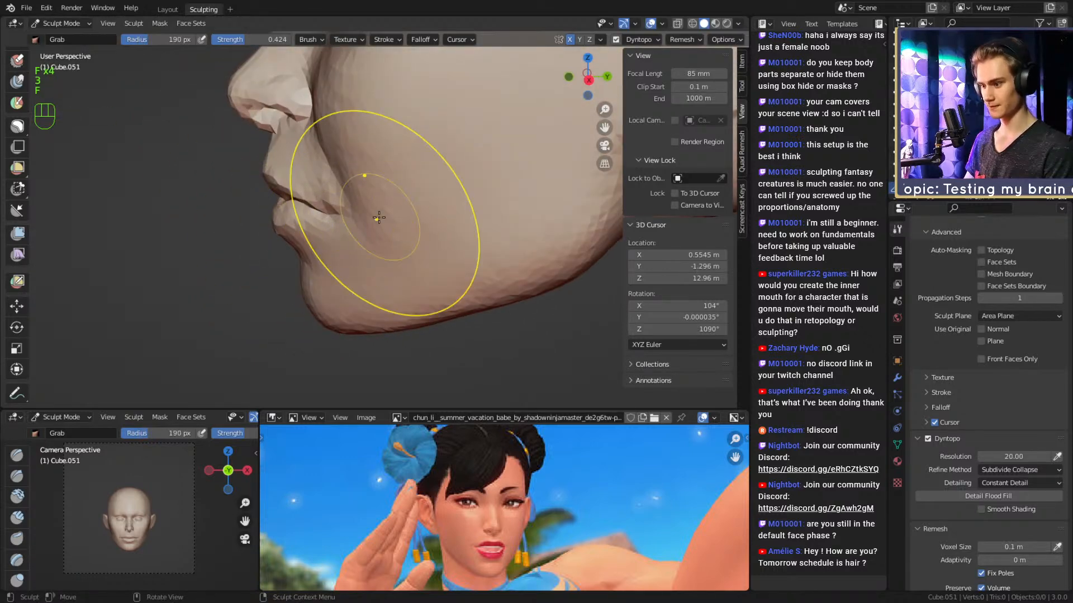
# Adjust the cheek and nasolabial fold from a three-quarter view with repeatedly resized Grab strokes.
pyautogui.moveTo(378, 217)
pyautogui.keyDown('alt'); pyautogui.mouseDown()
pyautogui.moveTo(363, 205)
pyautogui.moveTo(358, 223)
pyautogui.moveTo(494, 222)
pyautogui.moveTo(360, 243)
pyautogui.moveTo(424, 258)
pyautogui.moveTo(368, 237)
pyautogui.moveTo(363, 219)
pyautogui.moveTo(339, 207)
pyautogui.mouseUp(); pyautogui.keyUp('alt')
pyautogui.press('f')
pyautogui.click(358, 237)
pyautogui.press('f')
pyautogui.click(364, 220)
pyautogui.press('f')
pyautogui.click(366, 221)
pyautogui.press('f')
pyautogui.click(355, 224)
pyautogui.press('f')
pyautogui.click(354, 233)
pyautogui.press('f')
pyautogui.click(358, 221)
# Build up the cheek above the mouth corner with Clay Strips at 58 and 69 px, enlarging the radius to 101 px.
pyautogui.press('1')
pyautogui.press('f')
pyautogui.click(320, 216)
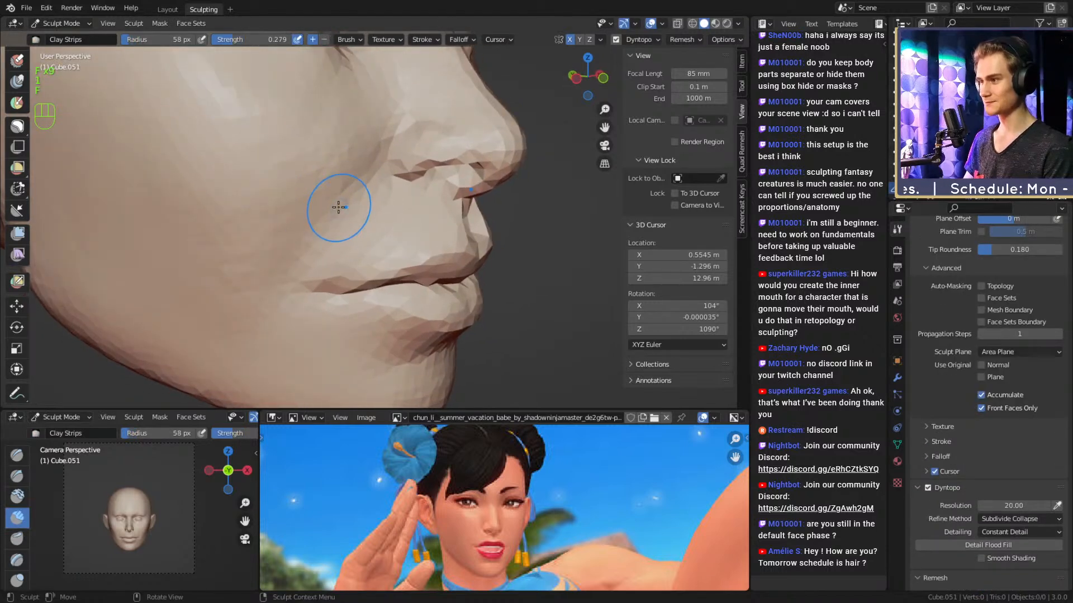
pyautogui.press('f')
pyautogui.click(309, 242)
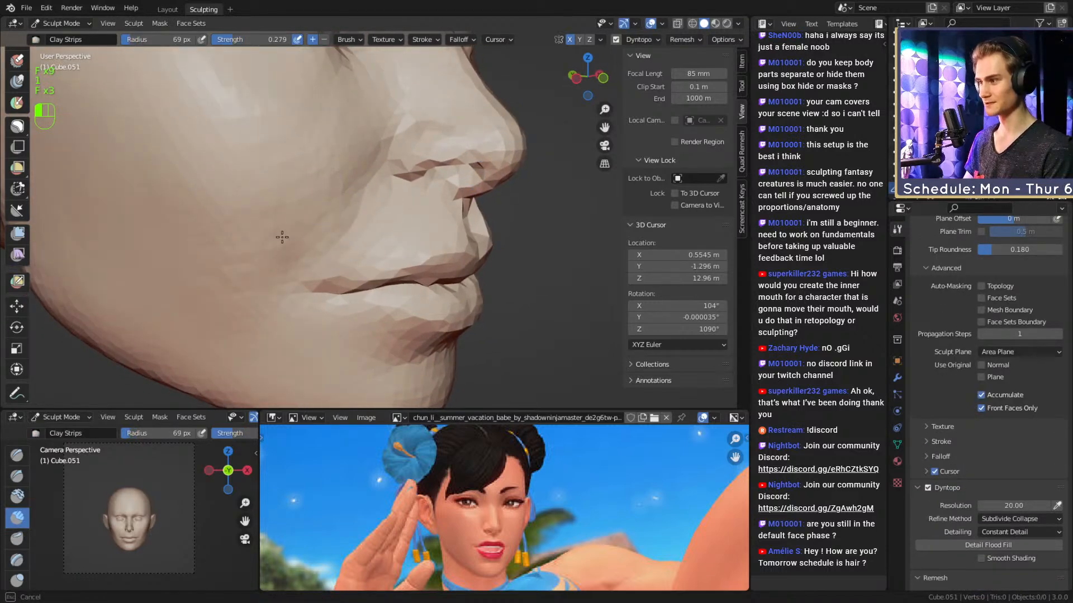
pyautogui.keyDown('alt'); pyautogui.keyDown('shift'); pyautogui.moveTo(326, 211); pyautogui.dragTo(319, 212); pyautogui.keyUp('shift'); pyautogui.keyUp('alt')
pyautogui.press('f')
pyautogui.click(302, 235)
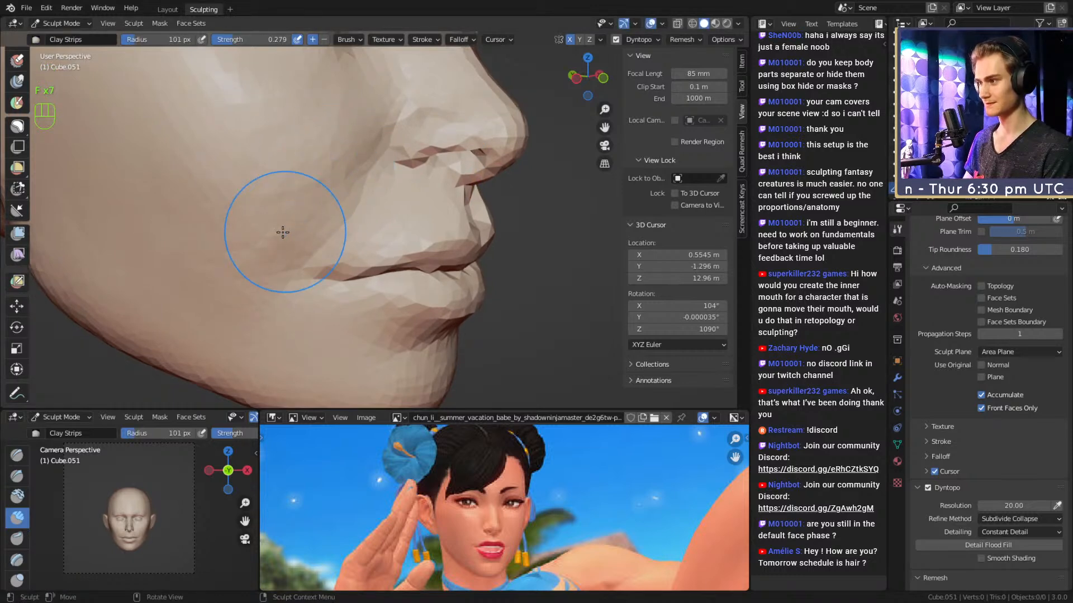
# Refine the cheek beside the nasolabial fold with Clay Strips at 33 and 48 px, checking the face from the front.
pyautogui.keyDown('alt'); pyautogui.moveTo(352, 188); pyautogui.dragTo(335, 194); pyautogui.keyUp('alt')
pyautogui.press('f')
pyautogui.click(319, 200)
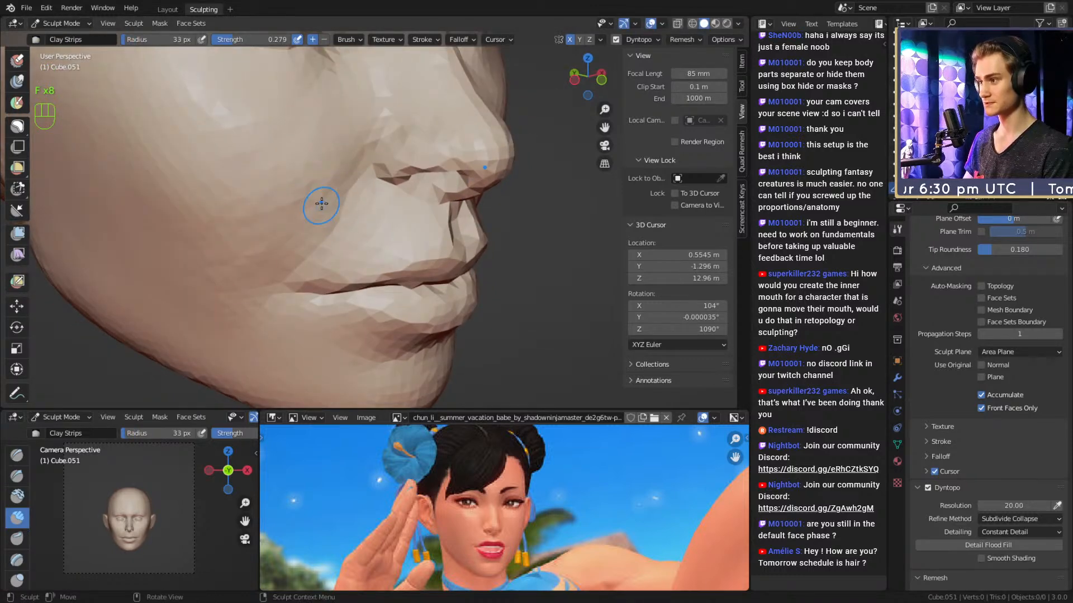
pyautogui.keyDown('alt'); pyautogui.moveTo(391, 144); pyautogui.dragTo(410, 217); pyautogui.keyUp('alt')
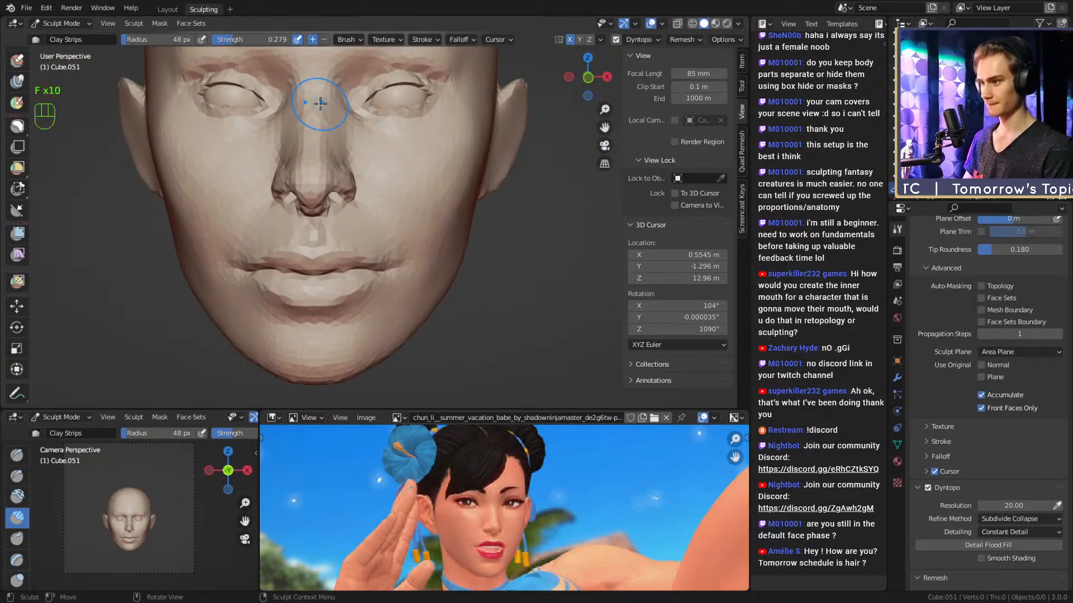
pyautogui.moveTo(314, 96)
pyautogui.keyDown('ctrl'); pyautogui.keyDown('alt'); pyautogui.mouseDown()
pyautogui.moveTo(418, 186)
pyautogui.moveTo(406, 227)
pyautogui.mouseUp(); pyautogui.keyUp('alt'); pyautogui.keyUp('ctrl')
pyautogui.moveTo(403, 260)
pyautogui.keyDown('alt'); pyautogui.keyDown('shift'); pyautogui.mouseDown()
pyautogui.moveTo(426, 179)
pyautogui.moveTo(404, 208)
pyautogui.moveTo(372, 217)
pyautogui.mouseUp(); pyautogui.keyUp('shift'); pyautogui.keyUp('alt')
pyautogui.moveTo(369, 217); pyautogui.dragTo(383, 229)
# Refine the area beside the chin with 40 px Clay Strips and below the lower lip with a 24 px Crease brush.
pyautogui.keyDown('alt'); pyautogui.moveTo(368, 230); pyautogui.dragTo(411, 223); pyautogui.keyUp('alt')
pyautogui.press('f')
pyautogui.click(376, 220)
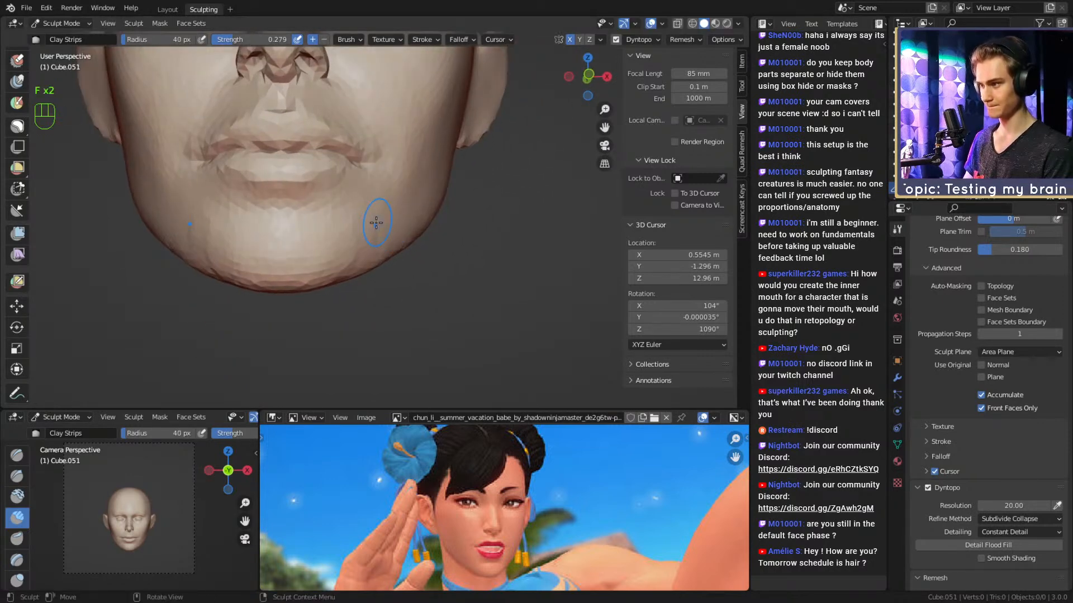
pyautogui.moveTo(330, 254)
pyautogui.keyDown('alt'); pyautogui.keyDown('shift'); pyautogui.mouseDown()
pyautogui.moveTo(377, 261)
pyautogui.moveTo(371, 211)
pyautogui.mouseUp(); pyautogui.keyUp('shift'); pyautogui.keyUp('alt')
pyautogui.press('2')
pyautogui.press('f')
pyautogui.click(364, 228)
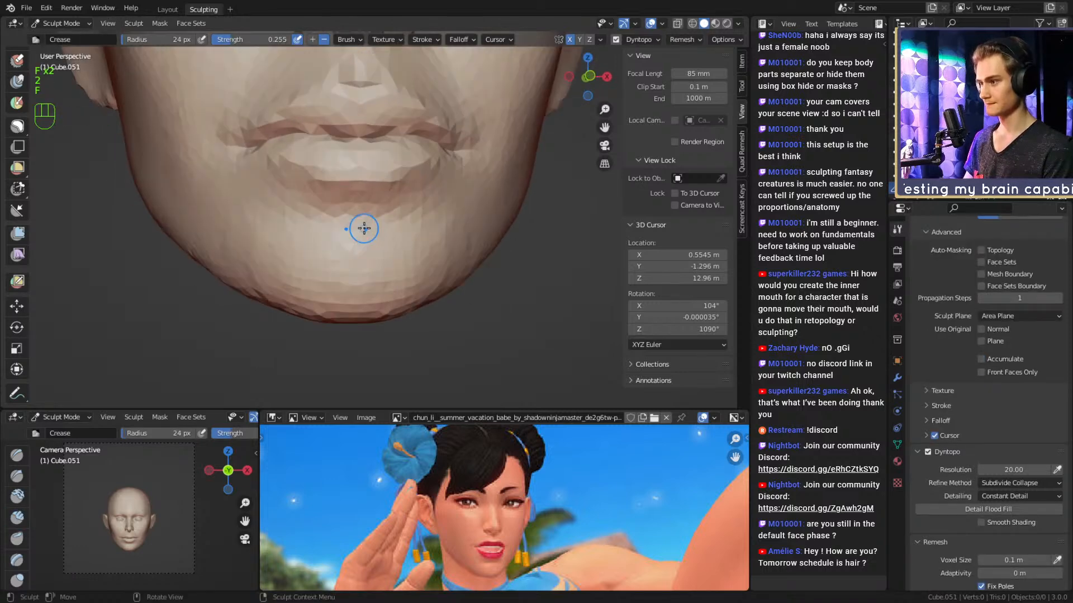
pyautogui.keyDown('alt'); pyautogui.keyDown('shift'); pyautogui.moveTo(488, 200); pyautogui.dragTo(418, 226); pyautogui.keyUp('shift'); pyautogui.keyUp('alt')
# Build up the area below the mouth corner with Clay Strips at 39 and 40 px.
pyautogui.moveTo(417, 225)
pyautogui.keyDown('alt'); pyautogui.mouseDown()
pyautogui.moveTo(374, 233)
pyautogui.moveTo(426, 209)
pyautogui.moveTo(394, 223)
pyautogui.mouseUp(); pyautogui.keyUp('alt')
pyautogui.press('1')
pyautogui.press('f')
pyautogui.click(394, 219)
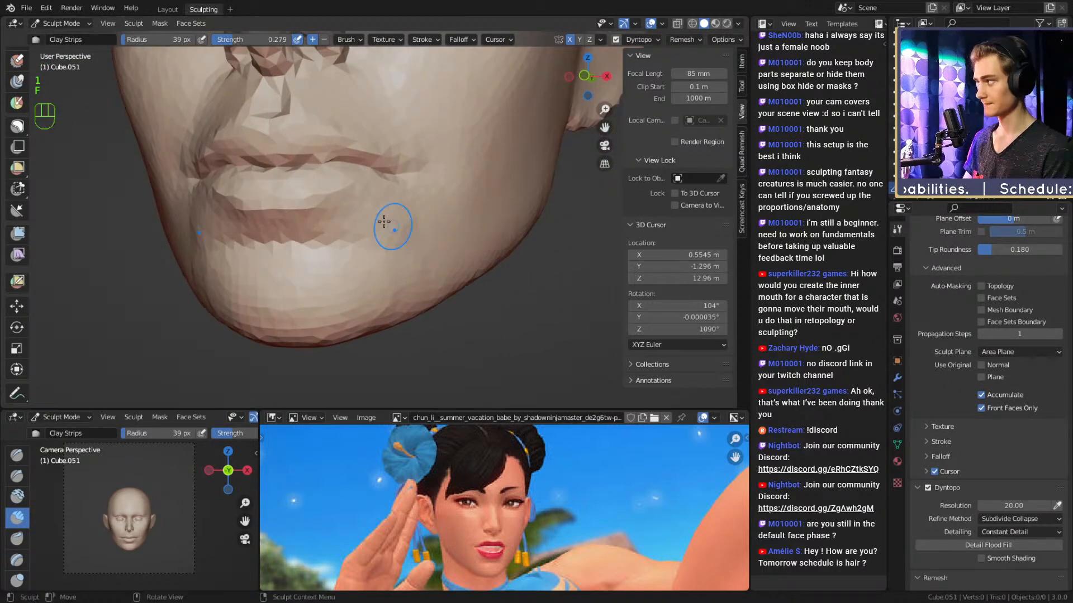
pyautogui.click(417, 224)
pyautogui.keyDown('alt'); pyautogui.moveTo(400, 225); pyautogui.dragTo(462, 222); pyautogui.keyUp('alt')
pyautogui.keyDown('ctrl'); pyautogui.keyDown('alt'); pyautogui.moveTo(436, 184); pyautogui.dragTo(437, 235); pyautogui.keyUp('alt'); pyautogui.keyUp('ctrl')
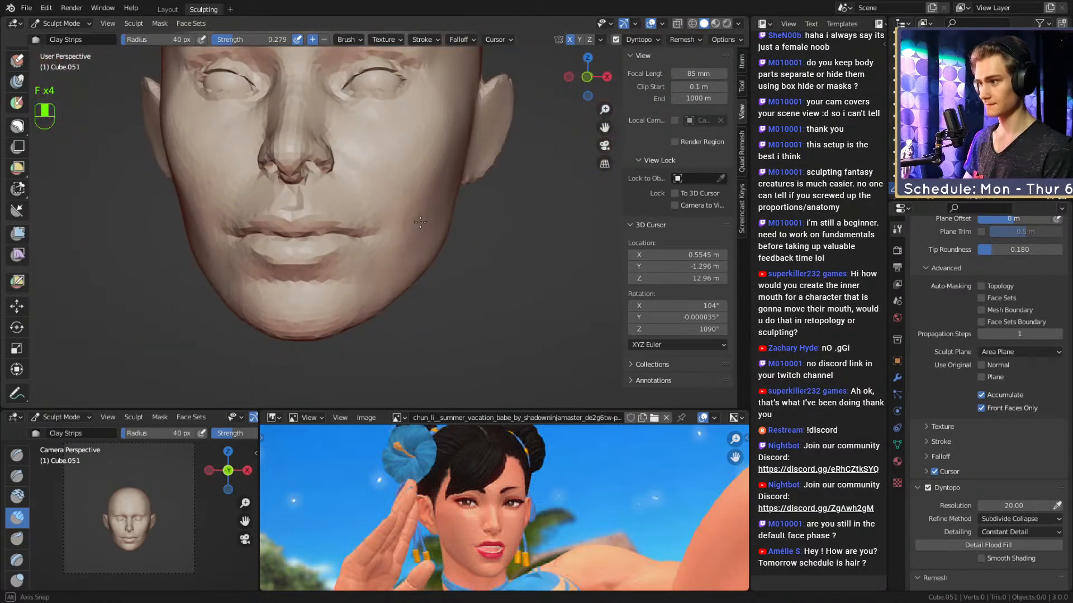
# Fill out the lower cheek and the cheek beside the nose with Clay Strips, adjusting the radius between 41 and 56 px.
pyautogui.press('f')
pyautogui.click(447, 212)
pyautogui.keyDown('alt'); pyautogui.moveTo(478, 187); pyautogui.dragTo(441, 180); pyautogui.keyUp('alt')
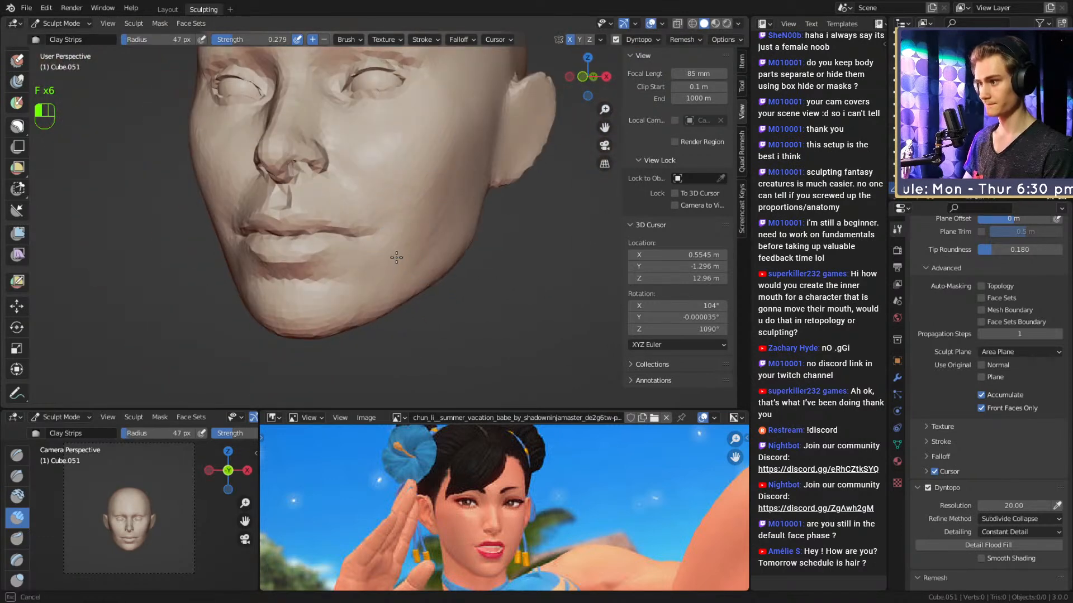
pyautogui.keyDown('alt'); pyautogui.moveTo(416, 246); pyautogui.dragTo(426, 197); pyautogui.keyUp('alt')
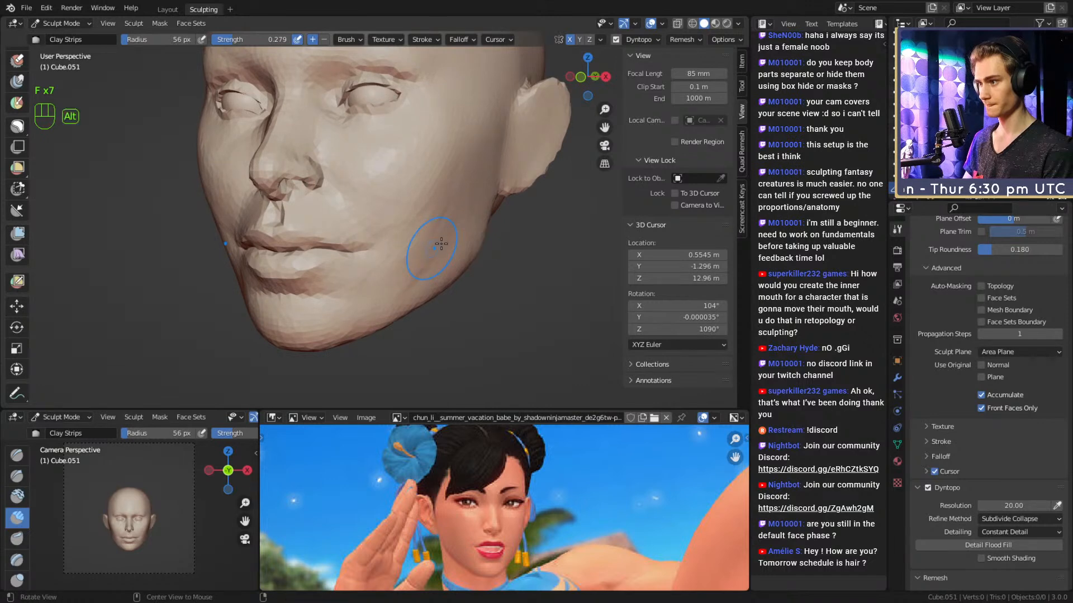
pyautogui.press('f')
pyautogui.click(453, 225)
pyautogui.moveTo(442, 244)
pyautogui.keyDown('alt'); pyautogui.mouseDown()
pyautogui.moveTo(461, 226)
pyautogui.moveTo(400, 219)
pyautogui.mouseUp(); pyautogui.keyUp('alt')
pyautogui.moveTo(357, 191); pyautogui.dragTo(351, 184)
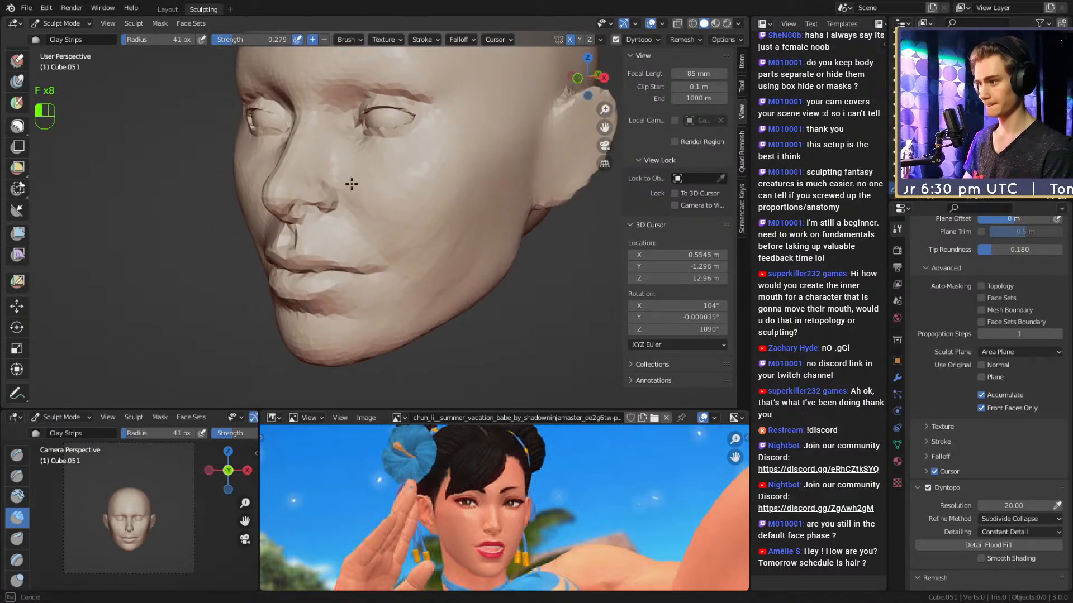
pyautogui.moveTo(406, 211)
pyautogui.keyDown('alt'); pyautogui.mouseDown()
pyautogui.moveTo(371, 224)
pyautogui.moveTo(385, 226)
pyautogui.moveTo(365, 217)
pyautogui.moveTo(378, 232)
pyautogui.moveTo(499, 221)
pyautogui.moveTo(407, 216)
pyautogui.moveTo(416, 215)
pyautogui.moveTo(398, 228)
pyautogui.moveTo(402, 249)
pyautogui.mouseUp(); pyautogui.keyUp('alt')
# Adjust the lower cheek above the jawline with resized Grab strokes, down to a 54 px radius.
pyautogui.press('3')
pyautogui.press('f')
pyautogui.press('f')
pyautogui.click(358, 222)
pyautogui.press('f')
pyautogui.click(404, 221)
pyautogui.press('f')
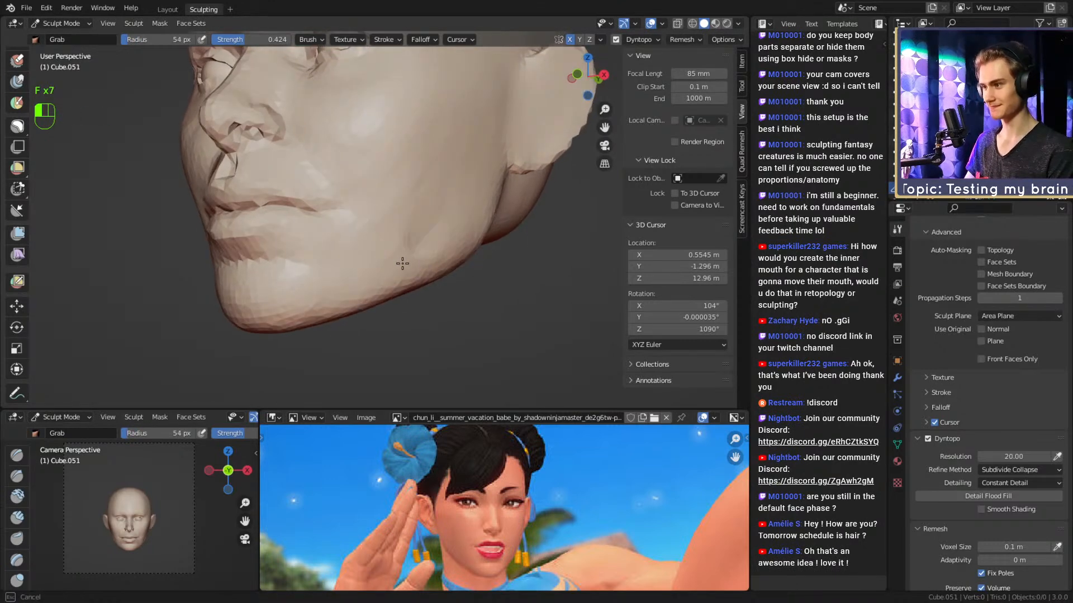
# Build up the lower cheek with 43 px Clay Strips and smooth it with a 116 px radius.
pyautogui.press('1')
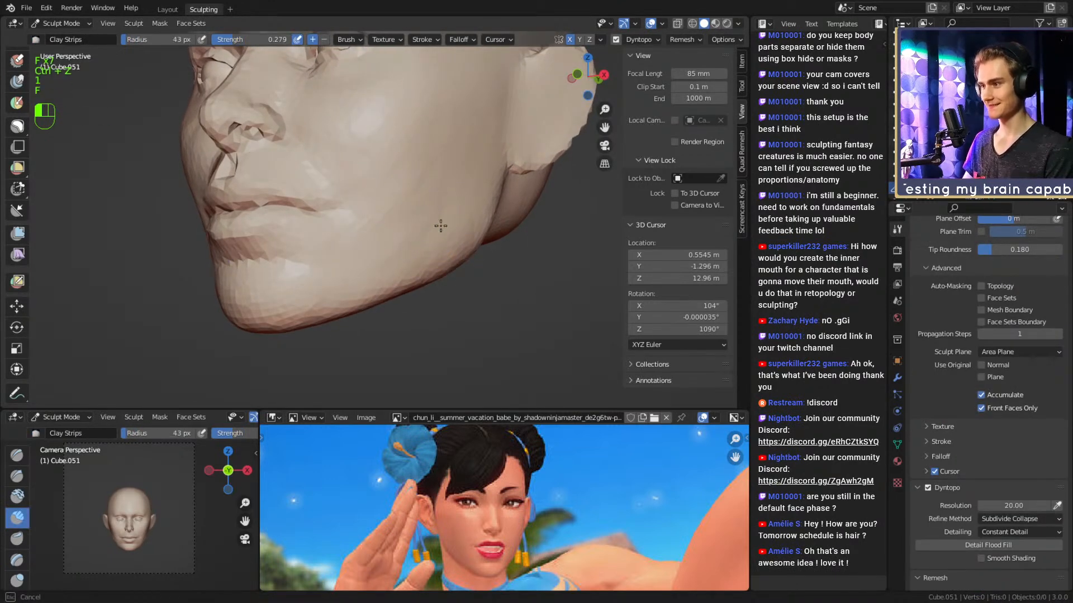
pyautogui.keyDown('alt'); pyautogui.moveTo(431, 168); pyautogui.dragTo(413, 260); pyautogui.keyUp('alt')
pyautogui.press('f')
pyautogui.click(426, 261)
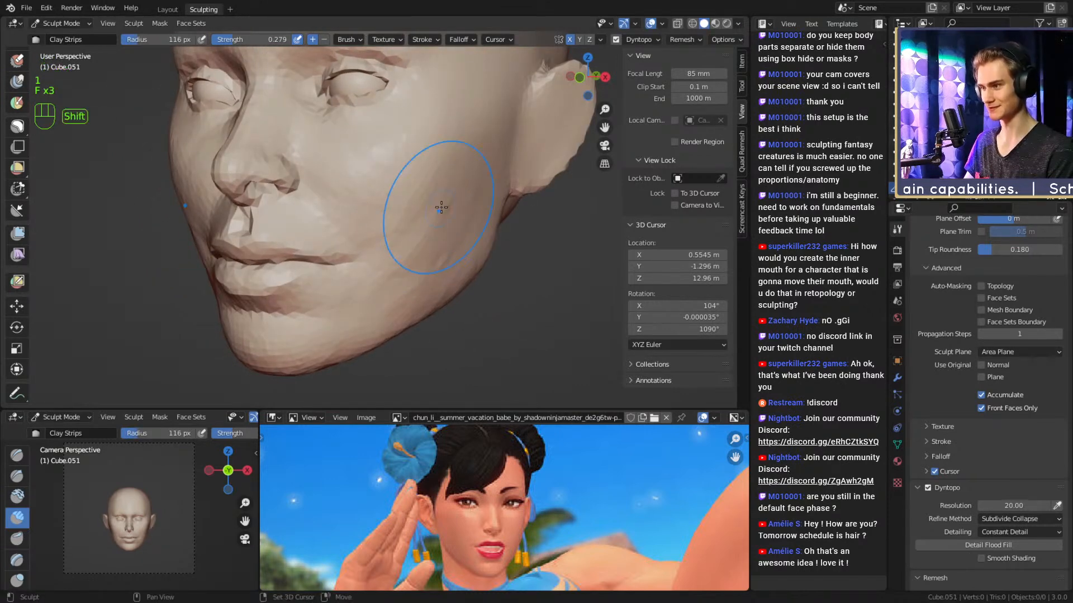
pyautogui.moveTo(387, 217)
pyautogui.keyDown('alt'); pyautogui.mouseDown()
pyautogui.moveTo(478, 226)
pyautogui.moveTo(465, 248)
pyautogui.moveTo(447, 237)
pyautogui.moveTo(459, 283)
pyautogui.moveTo(426, 222)
pyautogui.mouseUp(); pyautogui.keyUp('alt')
# Reshape the jaw's outline from below with a Grab brush of about 178 px.
pyautogui.press('3')
pyautogui.press('f')
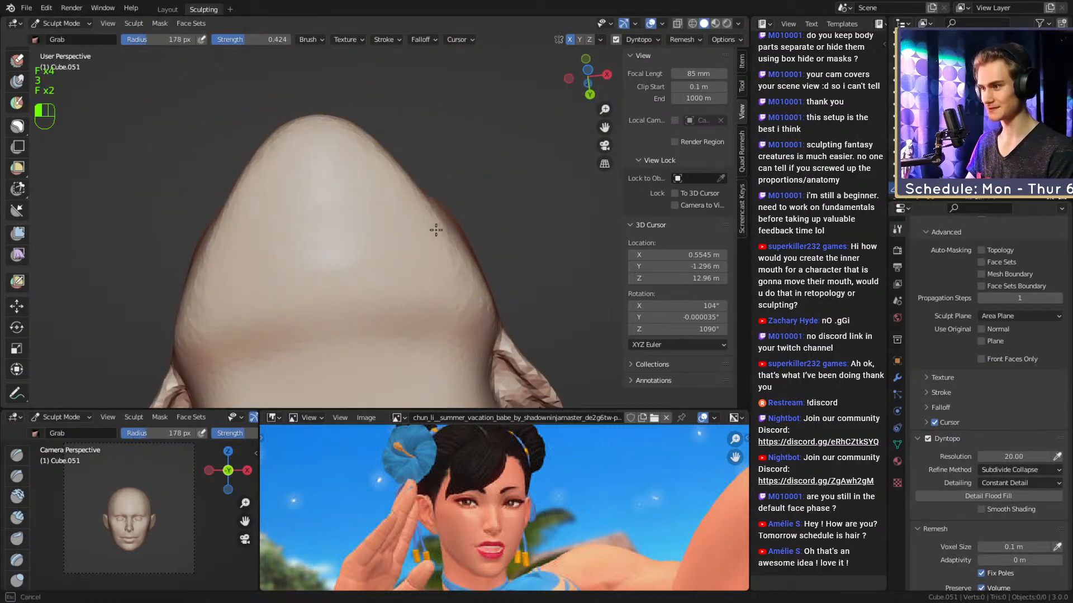
pyautogui.keyDown('alt'); pyautogui.moveTo(393, 170); pyautogui.dragTo(441, 250); pyautogui.keyUp('alt')
pyautogui.press('f')
pyautogui.click(440, 249)
# Adjust the jaw from several angles with the Grab brush, setting its radius to 153 px.
pyautogui.moveTo(444, 202)
pyautogui.keyDown('alt'); pyautogui.mouseDown()
pyautogui.moveTo(450, 217)
pyautogui.moveTo(431, 245)
pyautogui.moveTo(341, 232)
pyautogui.moveTo(371, 235)
pyautogui.moveTo(391, 252)
pyautogui.moveTo(317, 228)
pyautogui.mouseUp(); pyautogui.keyUp('alt')
pyautogui.press('f')
pyautogui.click(434, 239)
pyautogui.moveTo(319, 229)
pyautogui.keyDown('alt'); pyautogui.mouseDown()
pyautogui.moveTo(363, 244)
pyautogui.moveTo(391, 223)
pyautogui.moveTo(497, 226)
pyautogui.moveTo(458, 244)
pyautogui.mouseUp(); pyautogui.keyUp('alt')
pyautogui.press('f')
pyautogui.click(346, 245)
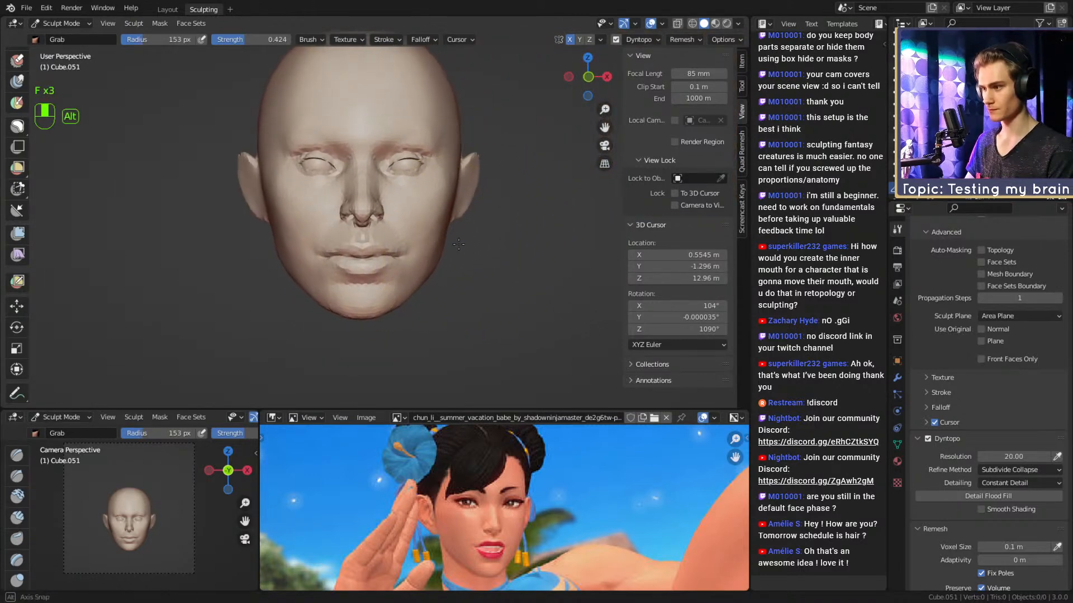
# Adjust the mouth corners from the front with the Grab brush reduced to 98 px.
pyautogui.scroll(3, 431, 273)
pyautogui.press('3')
pyautogui.press('f')
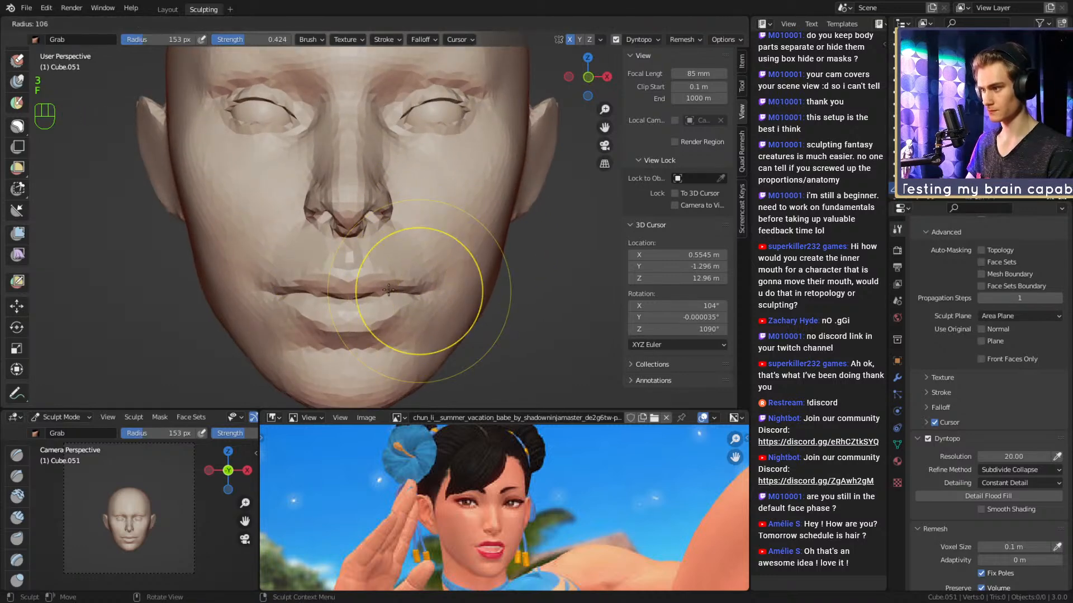
pyautogui.click(395, 290)
pyautogui.keyDown('ctrl'); pyautogui.moveTo(425, 182); pyautogui.dragTo(428, 245, button='middle'); pyautogui.keyUp('ctrl')
pyautogui.keyDown('alt'); pyautogui.moveTo(428, 245); pyautogui.dragTo(419, 248); pyautogui.keyUp('alt')
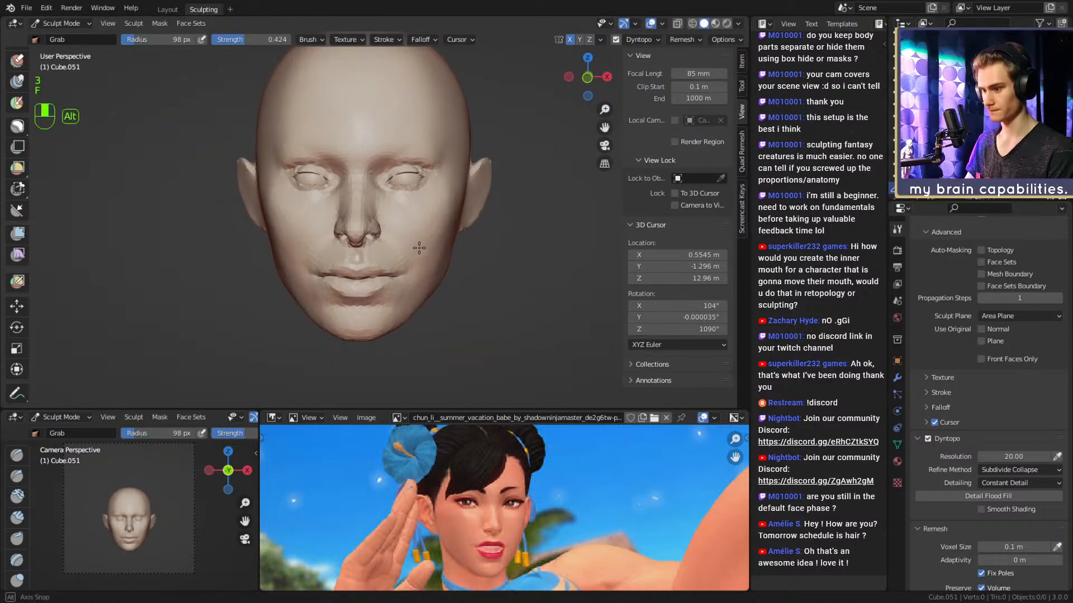
# Adjust the cheek contour from a three-quarter view with Grab strokes, starting from a 164 px radius.
pyautogui.moveTo(450, 244)
pyautogui.keyDown('alt'); pyautogui.mouseDown(button='middle')
pyautogui.moveTo(497, 248)
pyautogui.moveTo(484, 256)
pyautogui.moveTo(473, 215)
pyautogui.mouseUp(button='middle'); pyautogui.keyUp('alt')
pyautogui.keyDown('alt'); pyautogui.moveTo(474, 215); pyautogui.dragTo(447, 224, button='middle'); pyautogui.keyUp('alt')
pyautogui.press('f')
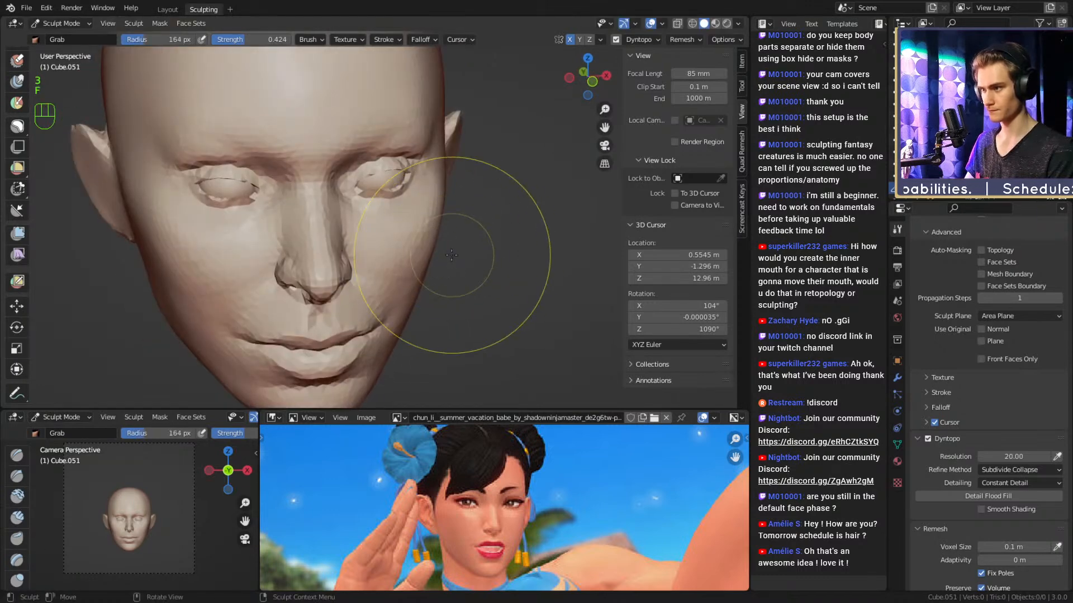
pyautogui.click(555, 255)
pyautogui.moveTo(511, 256)
pyautogui.keyDown('alt'); pyautogui.mouseDown(button='middle')
pyautogui.moveTo(531, 257)
pyautogui.moveTo(360, 260)
pyautogui.moveTo(348, 277)
pyautogui.moveTo(365, 257)
pyautogui.moveTo(405, 272)
pyautogui.moveTo(439, 254)
pyautogui.moveTo(391, 248)
pyautogui.mouseUp(button='middle'); pyautogui.keyUp('alt')
pyautogui.press('f')
pyautogui.click(373, 277)
# Refine the profile of the lips and mouth area with resized Grab strokes, setting the radius to 132 px.
pyautogui.keyDown('alt'); pyautogui.keyDown('shift'); pyautogui.moveTo(394, 246); pyautogui.dragTo(374, 217, button='middle'); pyautogui.keyUp('shift'); pyautogui.keyUp('alt')
pyautogui.press('f')
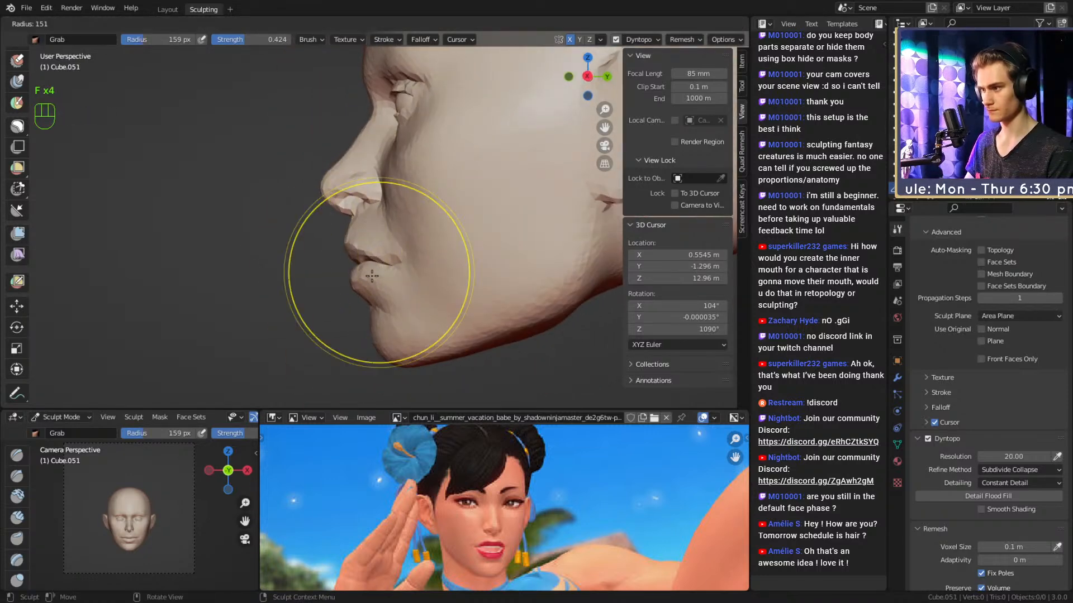
pyautogui.click(444, 271)
pyautogui.moveTo(370, 279)
pyautogui.keyDown('alt'); pyautogui.mouseDown(button='middle')
pyautogui.moveTo(358, 280)
pyautogui.moveTo(327, 239)
pyautogui.mouseUp(button='middle'); pyautogui.keyUp('alt')
pyautogui.press('f')
pyautogui.click(357, 278)
pyautogui.press('f')
pyautogui.click(350, 271)
pyautogui.moveTo(329, 240)
pyautogui.keyDown('alt'); pyautogui.mouseDown(button='middle')
pyautogui.moveTo(451, 252)
pyautogui.moveTo(391, 271)
pyautogui.moveTo(417, 249)
pyautogui.mouseUp(button='middle'); pyautogui.keyUp('alt')
pyautogui.keyDown('alt'); pyautogui.moveTo(418, 249); pyautogui.dragTo(424, 245); pyautogui.keyUp('alt')
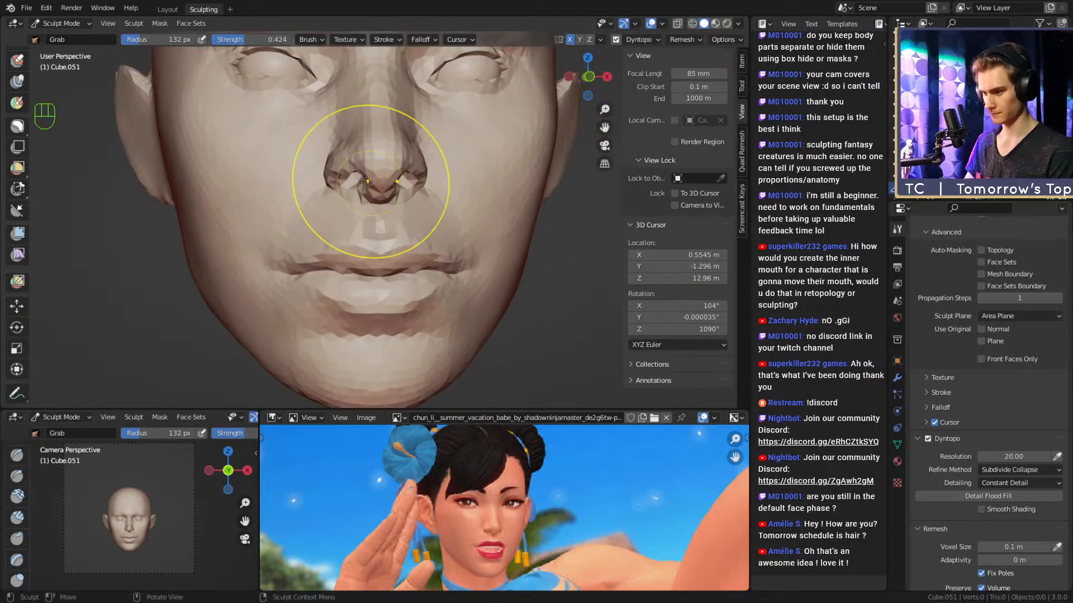
# Adjust the upper lip and mouth area from the front with the Grab brush reduced to 91 px.
pyautogui.keyDown('alt'); pyautogui.keyDown('shift'); pyautogui.moveTo(428, 270); pyautogui.dragTo(411, 241, button='middle'); pyautogui.keyUp('shift'); pyautogui.keyUp('alt')
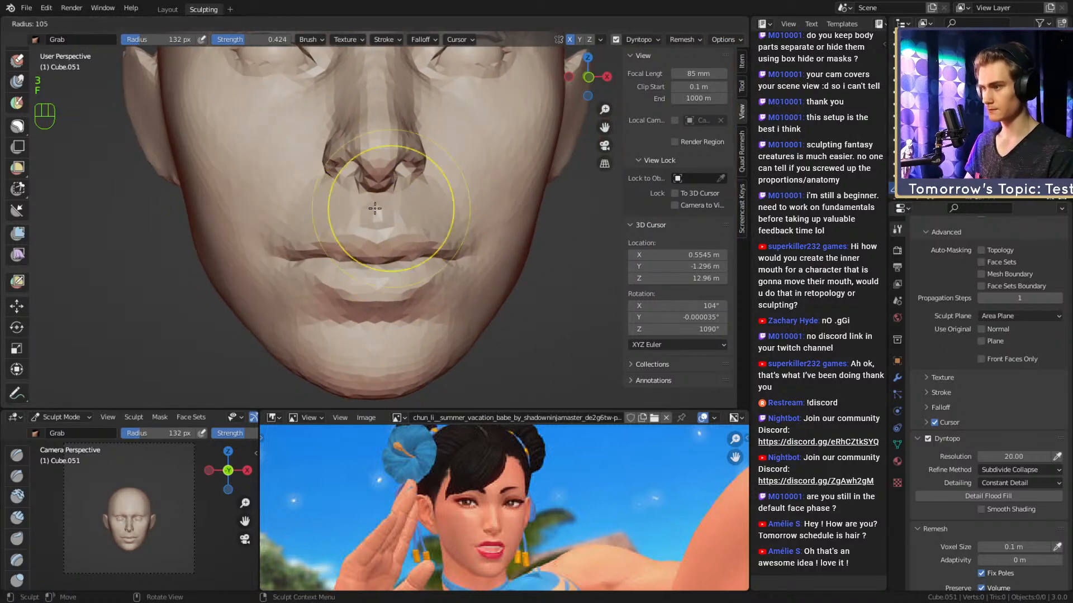
pyautogui.scroll(-6, 375, 208)
pyautogui.scroll(3, 418, 260)
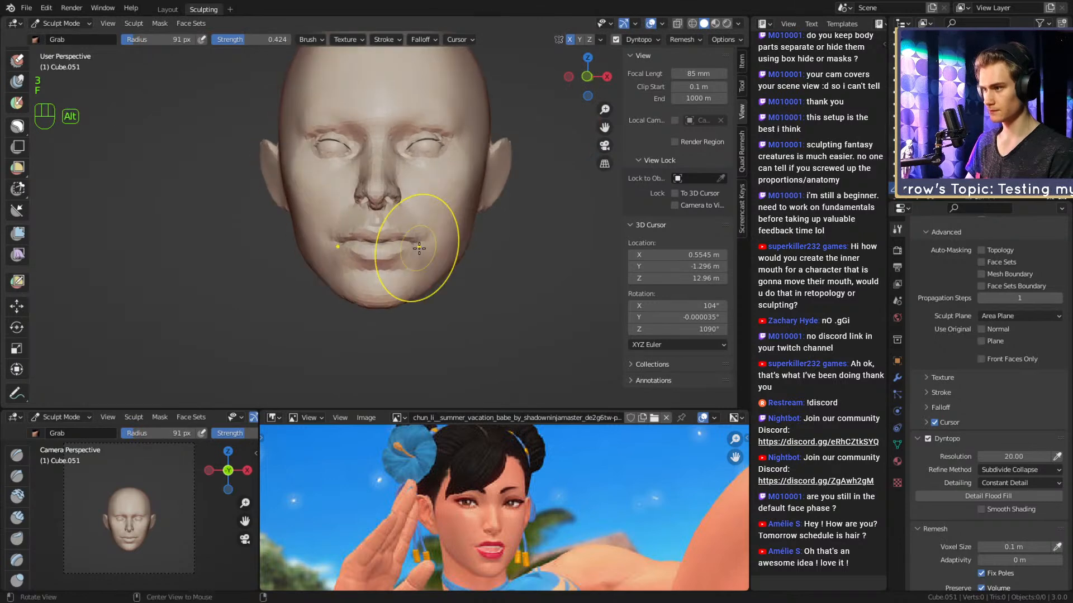
pyautogui.press('f')
pyautogui.click(414, 251)
pyautogui.moveTo(405, 254)
pyautogui.keyDown('alt'); pyautogui.mouseDown()
pyautogui.moveTo(400, 246)
pyautogui.moveTo(407, 279)
pyautogui.mouseUp(); pyautogui.keyUp('alt')
# Try reshaping the mouth area and chin from the front with resized Grab strokes.
pyautogui.press('f')
pyautogui.click(416, 268)
pyautogui.hotkey('ctrl', 'z')
pyautogui.press('f')
pyautogui.click(386, 302)
pyautogui.press('f')
pyautogui.click(394, 281)
pyautogui.hotkey('ctrl', 'z')
# Adjust the chin from the front with a 222 px Grab radius, and the jaw in profile at 145 px.
pyautogui.press('f')
pyautogui.click(395, 304)
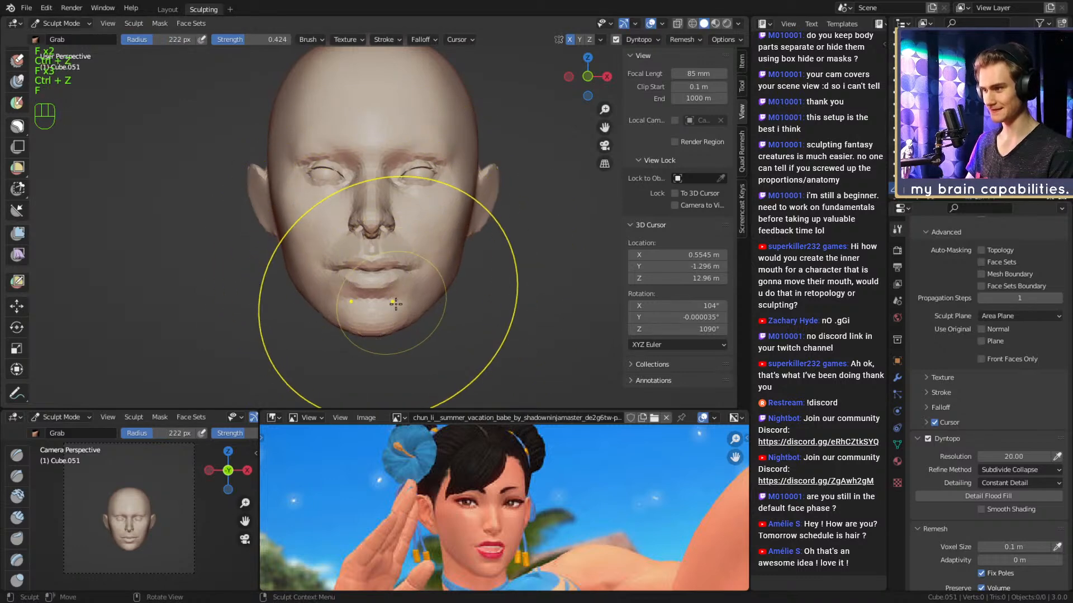
pyautogui.press('f')
pyautogui.click(395, 304)
pyautogui.keyDown('alt'); pyautogui.moveTo(396, 304); pyautogui.dragTo(422, 287); pyautogui.keyUp('alt')
pyautogui.scroll(2, 360, 283)
pyautogui.press('f')
pyautogui.click(362, 266)
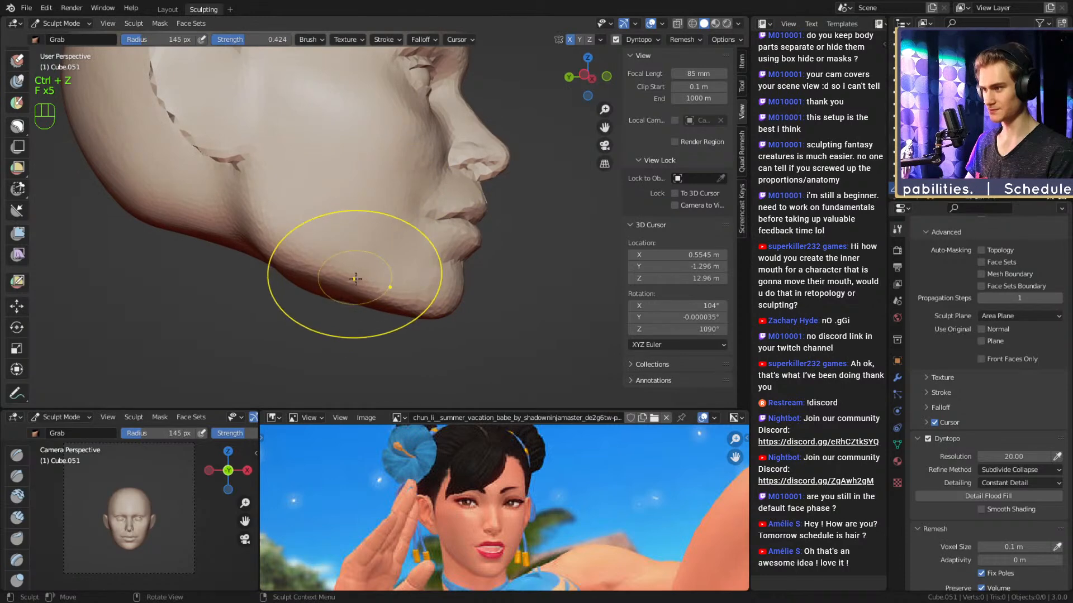
# Refine the area between nose and upper lip in profile with resized Grab strokes, and smooth it at 89 px.
pyautogui.keyDown('alt'); pyautogui.moveTo(391, 276); pyautogui.dragTo(480, 202, button='middle'); pyautogui.keyUp('alt')
pyautogui.press('f')
pyautogui.click(497, 197)
pyautogui.moveTo(480, 202)
pyautogui.keyDown('ctrl'); pyautogui.keyDown('alt'); pyautogui.mouseDown(button='middle')
pyautogui.moveTo(443, 203)
pyautogui.moveTo(403, 243)
pyautogui.mouseUp(button='middle'); pyautogui.keyUp('alt'); pyautogui.keyUp('ctrl')
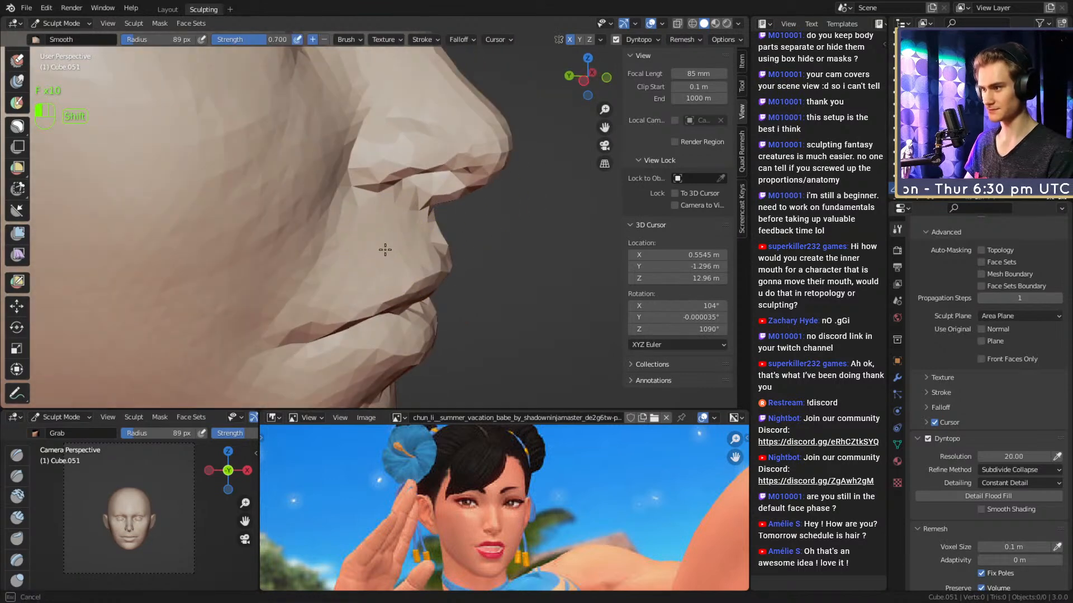
pyautogui.press('f')
pyautogui.click(398, 249)
pyautogui.keyDown('shift'); pyautogui.moveTo(383, 229); pyautogui.dragTo(389, 226); pyautogui.keyUp('shift')
# Adjust the area beside the mouth corners from the front with the Grab brush at 62 px.
pyautogui.moveTo(469, 223)
pyautogui.mouseDown(button='middle')
pyautogui.moveTo(402, 228)
pyautogui.moveTo(416, 278)
pyautogui.moveTo(358, 279)
pyautogui.moveTo(383, 240)
pyautogui.moveTo(430, 259)
pyautogui.moveTo(376, 285)
pyautogui.moveTo(442, 275)
pyautogui.mouseUp(button='middle')
pyautogui.moveTo(442, 274)
pyautogui.keyDown('ctrl'); pyautogui.keyDown('alt'); pyautogui.mouseDown()
pyautogui.moveTo(417, 223)
pyautogui.moveTo(428, 233)
pyautogui.mouseUp(); pyautogui.keyUp('alt'); pyautogui.keyUp('ctrl')
pyautogui.press('f')
pyautogui.click(408, 226)
pyautogui.keyDown('shift'); pyautogui.moveTo(424, 227); pyautogui.dragTo(429, 231, button='middle'); pyautogui.keyUp('shift')
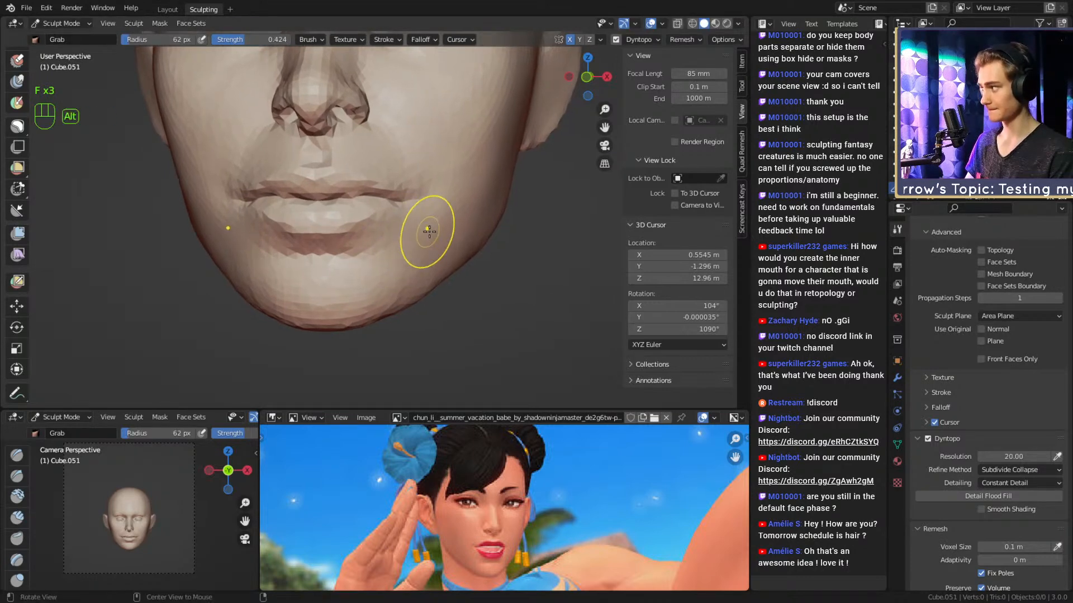
# Build up the lower cheek and jaw from a three-quarter view with Clay Strips at radii of 58, 87 and 99 px.
pyautogui.moveTo(525, 222)
pyautogui.keyDown('alt'); pyautogui.keyDown('shift'); pyautogui.mouseDown()
pyautogui.moveTo(502, 235)
pyautogui.moveTo(515, 229)
pyautogui.moveTo(438, 230)
pyautogui.mouseUp(); pyautogui.keyUp('shift'); pyautogui.keyUp('alt')
pyautogui.press('1')
pyautogui.press('f')
pyautogui.click(425, 229)
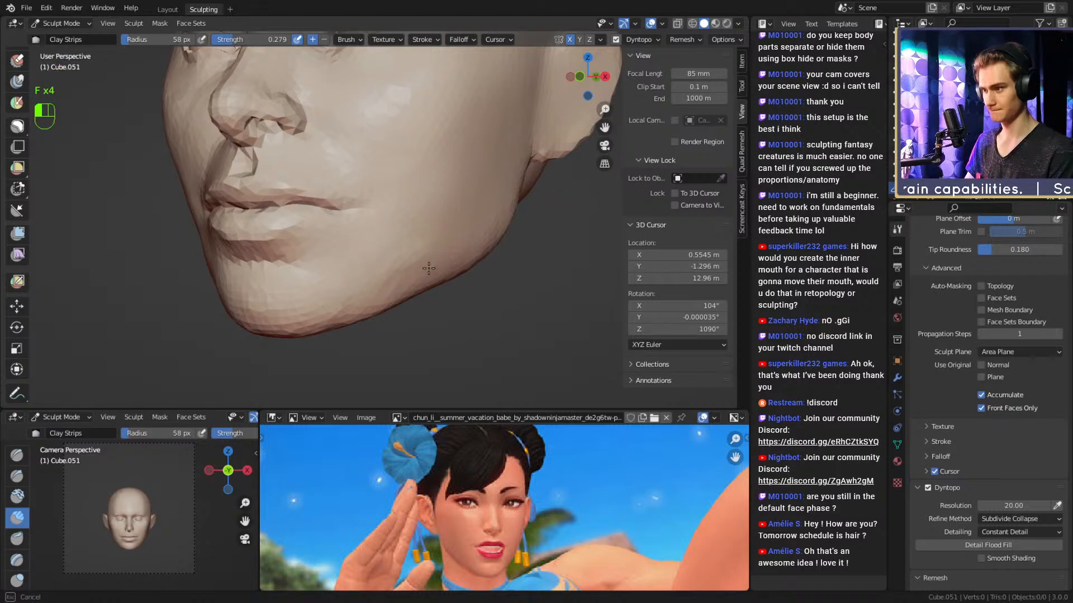
pyautogui.press('f')
pyautogui.click(416, 254)
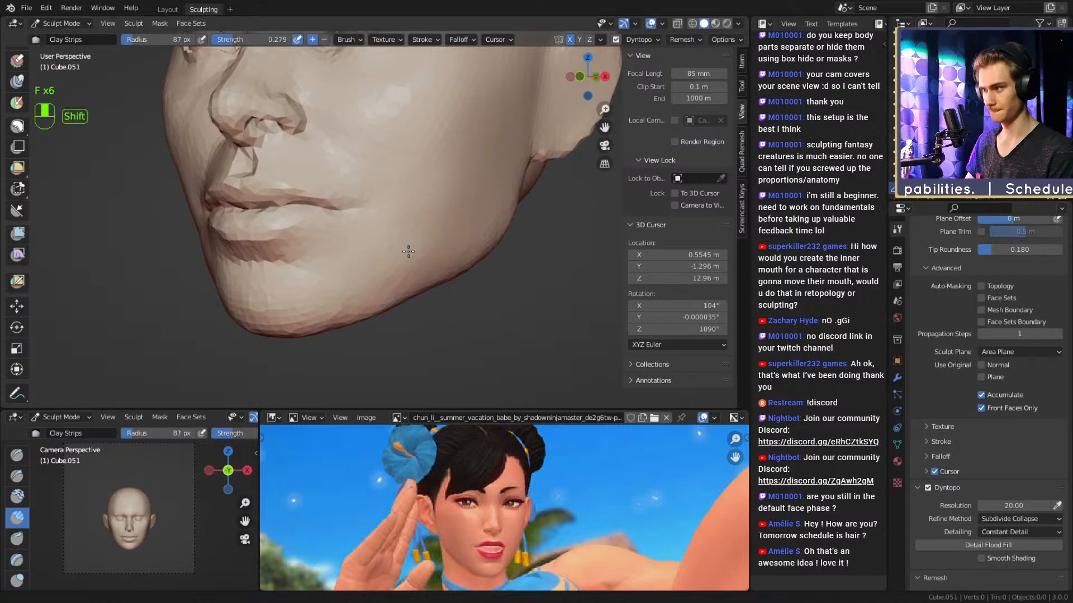
pyautogui.keyDown('shift'); pyautogui.moveTo(409, 252); pyautogui.dragTo(414, 264, button='middle'); pyautogui.keyUp('shift')
pyautogui.press('f')
pyautogui.click(397, 261)
pyautogui.press('f')
pyautogui.click(408, 249)
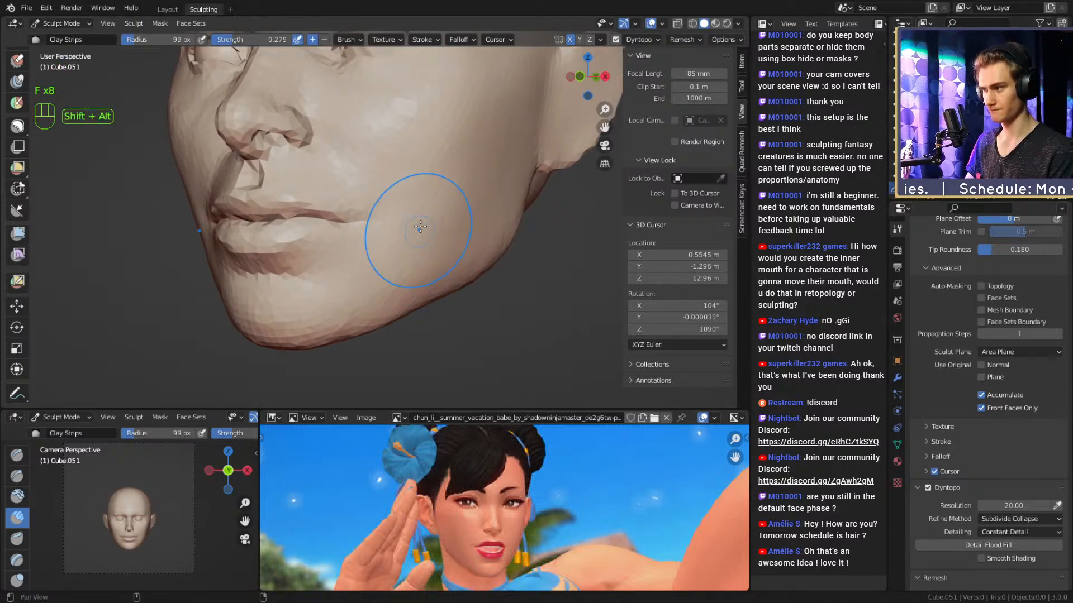
# Add form to the cheek beside the mouth corner with Clay Strips at 52 and 63 px, and smooth the transition.
pyautogui.keyDown('alt'); pyautogui.keyDown('shift'); pyautogui.moveTo(420, 226); pyautogui.dragTo(420, 251); pyautogui.keyUp('shift'); pyautogui.keyUp('alt')
pyautogui.press('f')
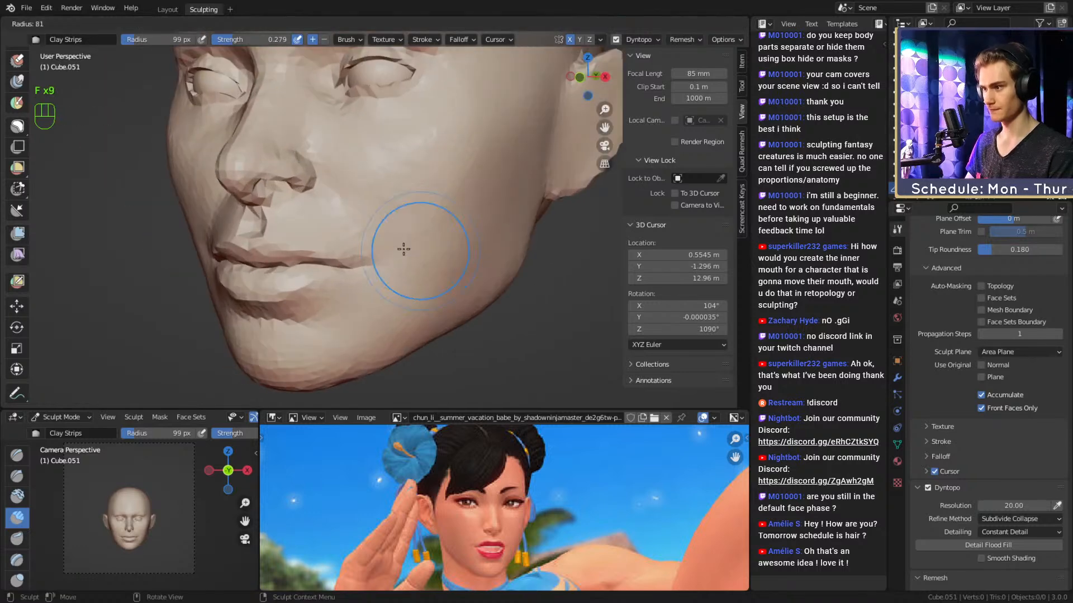
pyautogui.press('f')
pyautogui.click(414, 260)
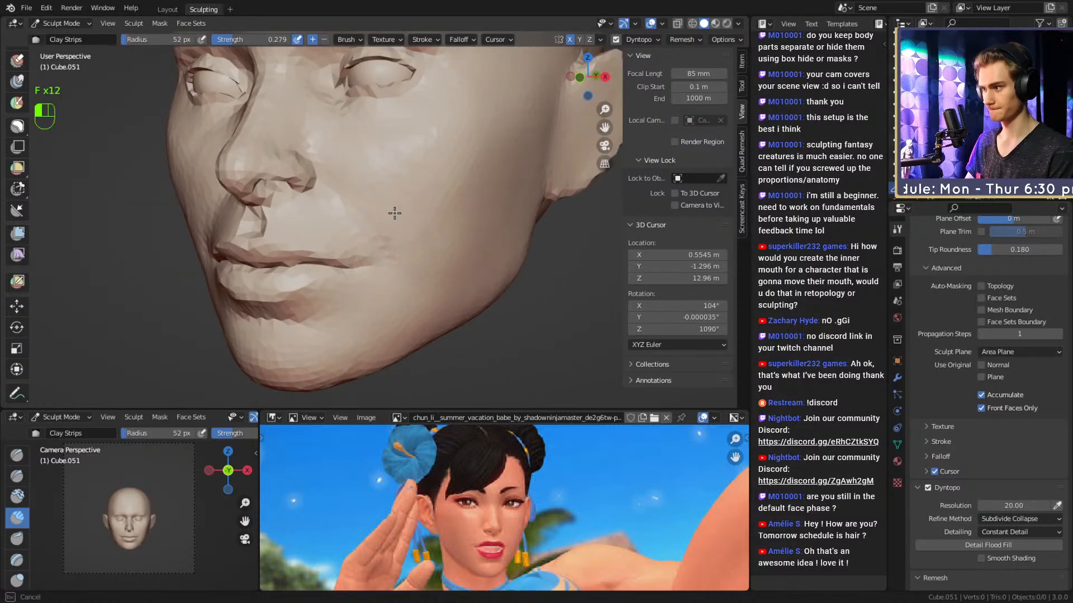
pyautogui.moveTo(408, 254); pyautogui.dragTo(398, 258)
pyautogui.keyDown('alt'); pyautogui.moveTo(415, 215); pyautogui.dragTo(416, 224); pyautogui.keyUp('alt')
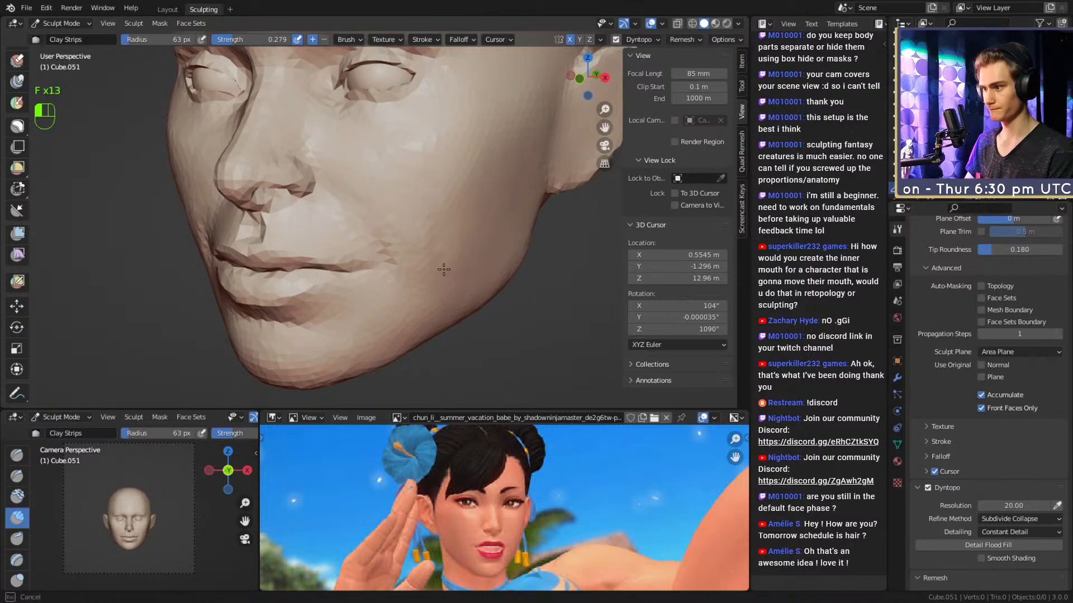
pyautogui.click(453, 238)
pyautogui.moveTo(403, 250)
pyautogui.keyDown('shift'); pyautogui.mouseDown()
pyautogui.moveTo(421, 297)
pyautogui.moveTo(424, 268)
pyautogui.mouseUp(); pyautogui.keyUp('shift')
pyautogui.press('f')
pyautogui.click(414, 245)
# Adjust the face's side profile with the Grab brush, resizing it to 153 px.
pyautogui.moveTo(362, 165)
pyautogui.keyDown('alt'); pyautogui.mouseDown()
pyautogui.moveTo(421, 216)
pyautogui.moveTo(475, 240)
pyautogui.moveTo(506, 276)
pyautogui.moveTo(476, 276)
pyautogui.moveTo(502, 269)
pyautogui.moveTo(553, 302)
pyautogui.moveTo(399, 272)
pyautogui.moveTo(548, 267)
pyautogui.moveTo(476, 261)
pyautogui.moveTo(455, 271)
pyautogui.moveTo(452, 235)
pyautogui.moveTo(471, 221)
pyautogui.moveTo(484, 239)
pyautogui.moveTo(469, 232)
pyautogui.moveTo(466, 196)
pyautogui.moveTo(466, 216)
pyautogui.mouseUp(); pyautogui.keyUp('alt')
pyautogui.press('3')
pyautogui.press('3')
pyautogui.press('f')
pyautogui.click(460, 237)
pyautogui.press('f')
pyautogui.click(474, 192)
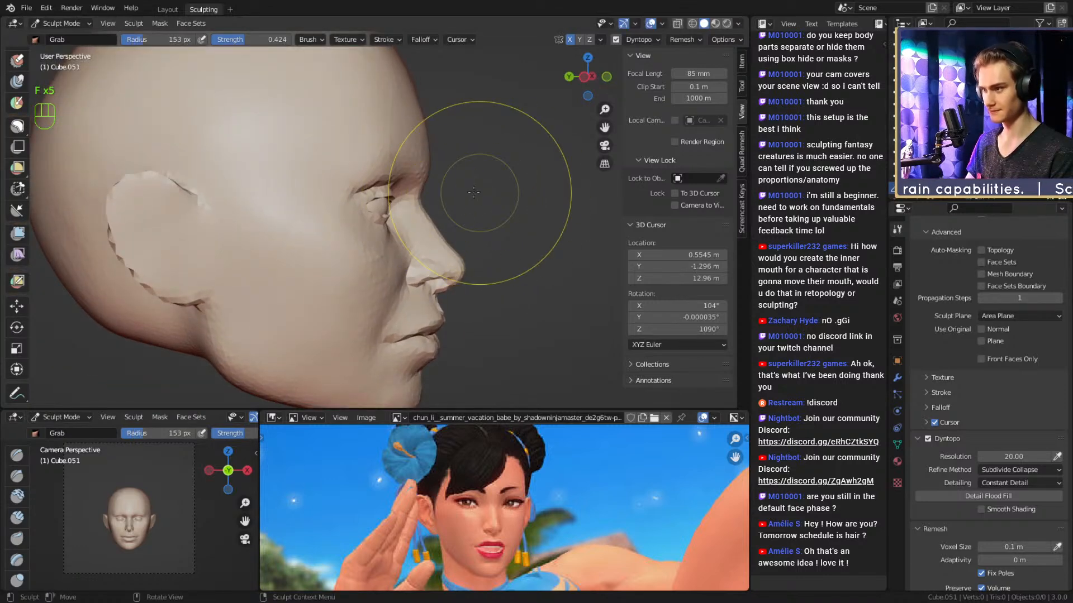
# Refine the brow and nose bridge in profile with resized Grab strokes, setting the radius to 150 px.
pyautogui.keyDown('alt'); pyautogui.moveTo(427, 162); pyautogui.dragTo(472, 137); pyautogui.keyUp('alt')
pyautogui.press('f')
pyautogui.click(394, 189)
pyautogui.press('f')
pyautogui.click(450, 208)
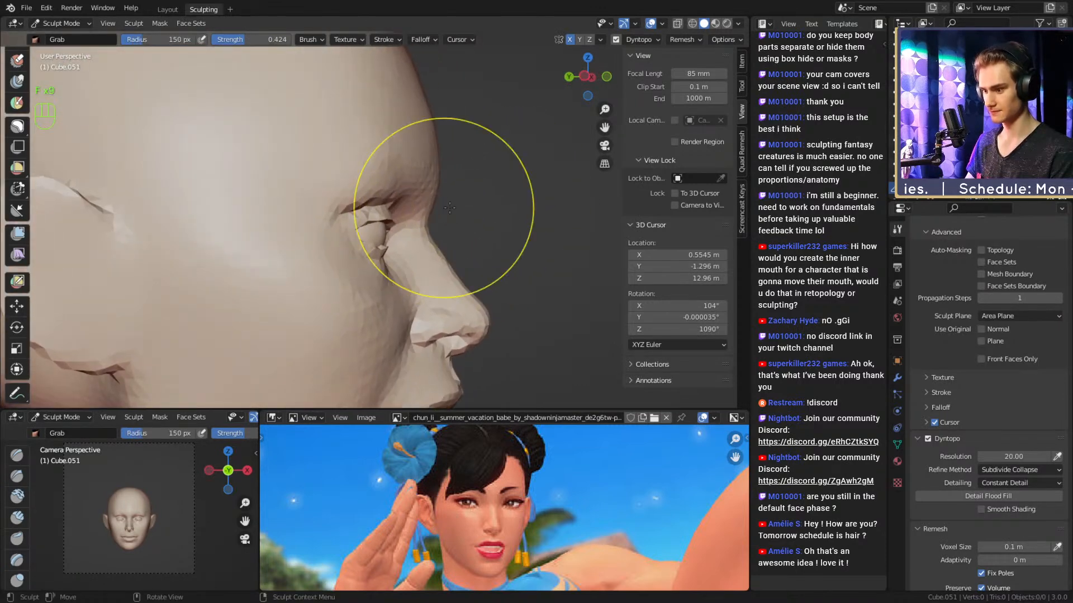
# Adjust the overall nose and face profile with large Grab strokes at radii of 238 and 211 px.
pyautogui.keyDown('alt'); pyautogui.keyDown('shift'); pyautogui.moveTo(427, 254); pyautogui.dragTo(435, 202); pyautogui.keyUp('shift'); pyautogui.keyUp('alt')
pyautogui.press('f')
pyautogui.click(516, 240)
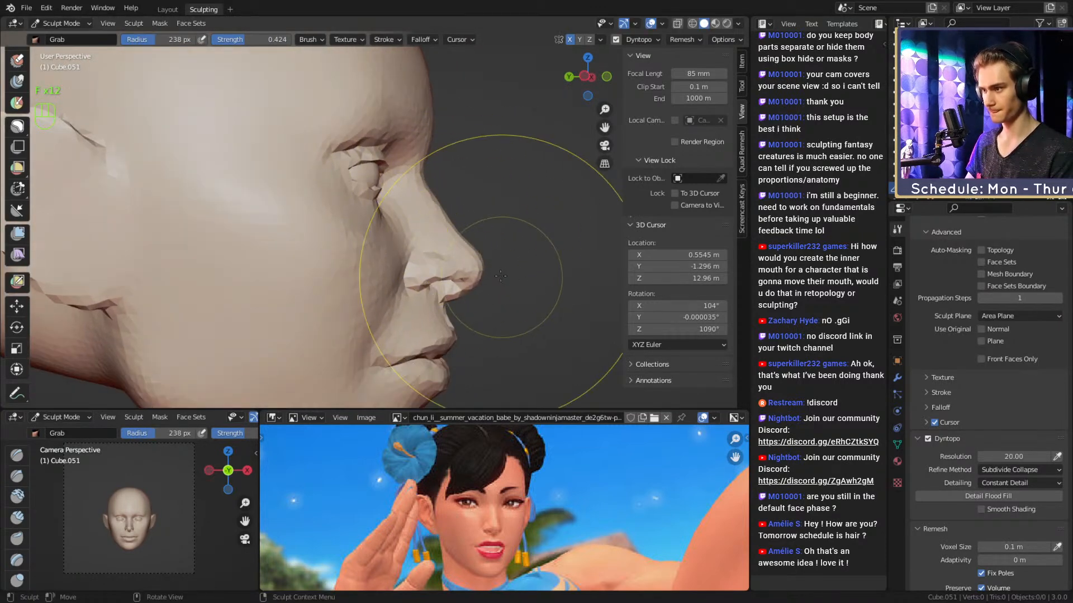
pyautogui.keyDown('ctrl'); pyautogui.keyDown('alt'); pyautogui.moveTo(474, 240); pyautogui.dragTo(451, 284); pyautogui.keyUp('alt'); pyautogui.keyUp('ctrl')
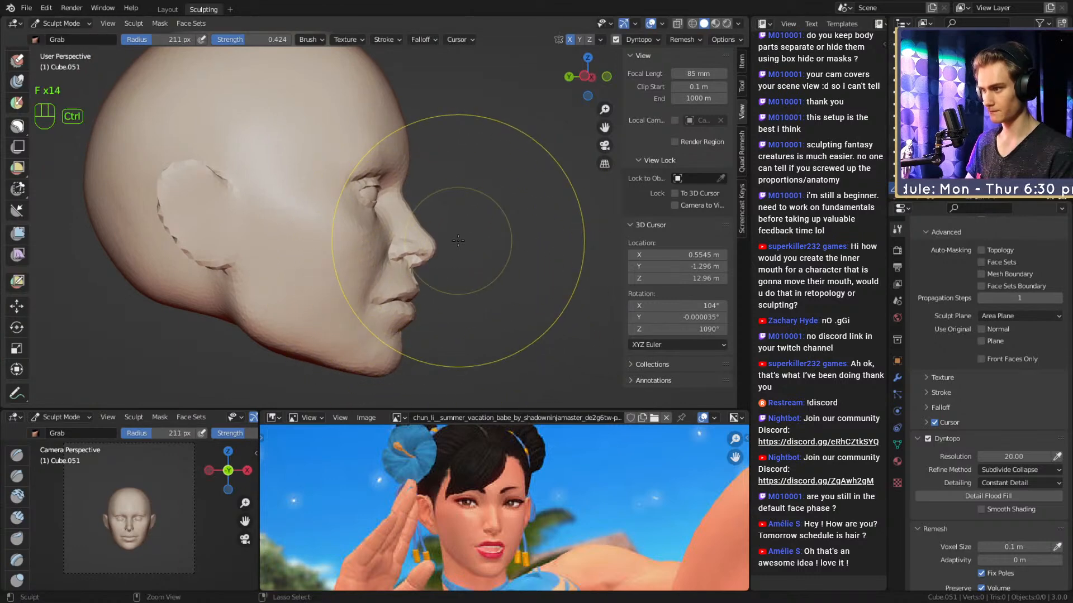
pyautogui.moveTo(446, 247)
pyautogui.keyDown('ctrl'); pyautogui.keyDown('alt'); pyautogui.mouseDown()
pyautogui.moveTo(444, 287)
pyautogui.moveTo(444, 233)
pyautogui.mouseUp(); pyautogui.keyUp('alt'); pyautogui.keyUp('ctrl')
# Reshape the inner brow area from the front with the Grab brush reduced to 83 px.
pyautogui.keyDown('alt'); pyautogui.keyDown('shift'); pyautogui.moveTo(446, 233); pyautogui.dragTo(384, 256); pyautogui.keyUp('shift'); pyautogui.keyUp('alt')
pyautogui.keyDown('ctrl'); pyautogui.keyDown('alt'); pyautogui.moveTo(387, 252); pyautogui.dragTo(391, 233); pyautogui.keyUp('alt'); pyautogui.keyUp('ctrl')
pyautogui.keyDown('alt'); pyautogui.keyDown('shift'); pyautogui.moveTo(390, 180); pyautogui.dragTo(399, 233); pyautogui.keyUp('shift'); pyautogui.keyUp('alt')
pyautogui.press('f')
pyautogui.click(366, 223)
pyautogui.keyDown('alt'); pyautogui.keyDown('shift'); pyautogui.moveTo(342, 206); pyautogui.dragTo(407, 215); pyautogui.keyUp('shift'); pyautogui.keyUp('alt')
pyautogui.keyDown('alt'); pyautogui.moveTo(407, 215); pyautogui.dragTo(373, 225); pyautogui.keyUp('alt')
pyautogui.press('f')
pyautogui.click(376, 230)
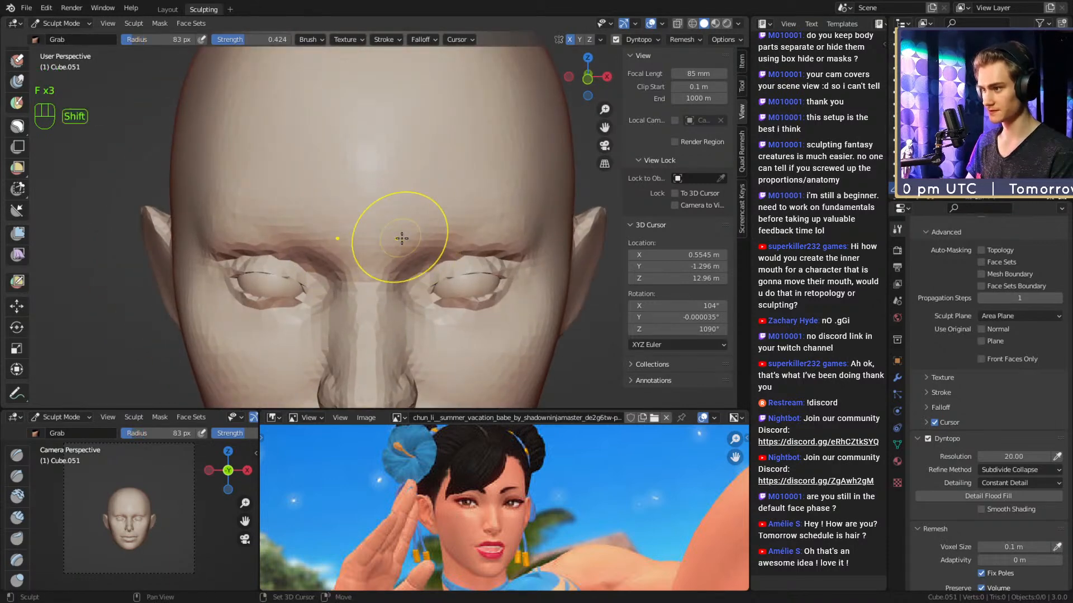
# Adjust the forehead from a high three-quarter view with the Grab brush at 98 px.
pyautogui.keyDown('ctrl'); pyautogui.keyDown('alt'); pyautogui.moveTo(474, 156); pyautogui.dragTo(447, 244); pyautogui.keyUp('alt'); pyautogui.keyUp('ctrl')
pyautogui.keyDown('alt'); pyautogui.moveTo(447, 244); pyautogui.dragTo(433, 206); pyautogui.keyUp('alt')
pyautogui.press('f')
pyautogui.click(428, 198)
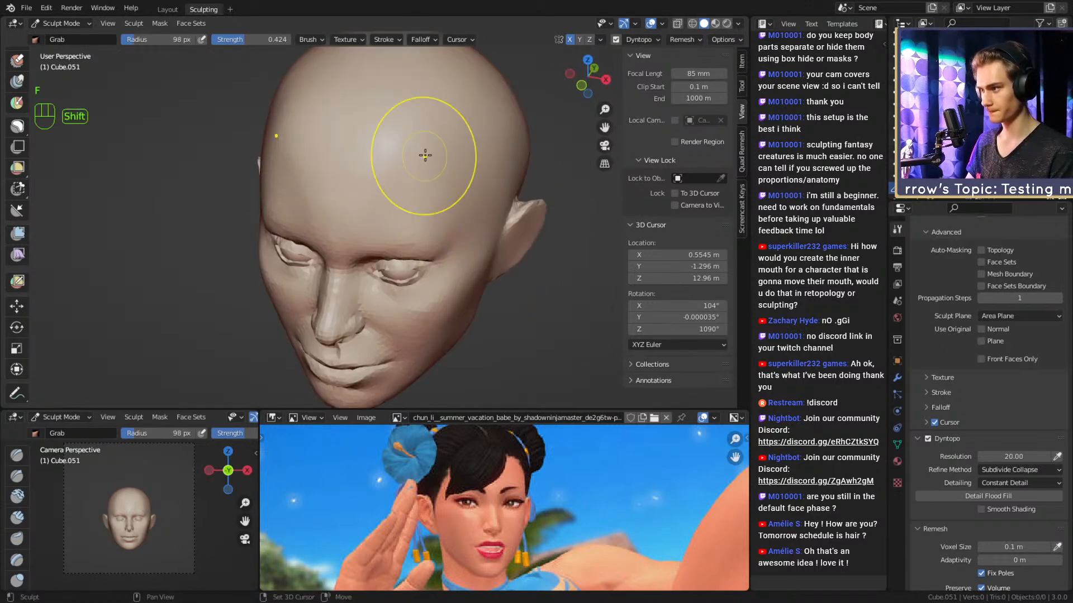
# Build up the forehead symmetrically with Clay Strips at radii of 46, 68 and 82 px, and smooth it.
pyautogui.moveTo(419, 167)
pyautogui.keyDown('alt'); pyautogui.mouseDown()
pyautogui.moveTo(443, 194)
pyautogui.moveTo(410, 215)
pyautogui.mouseUp(); pyautogui.keyUp('alt')
pyautogui.press('1')
pyautogui.press('f')
pyautogui.click(402, 213)
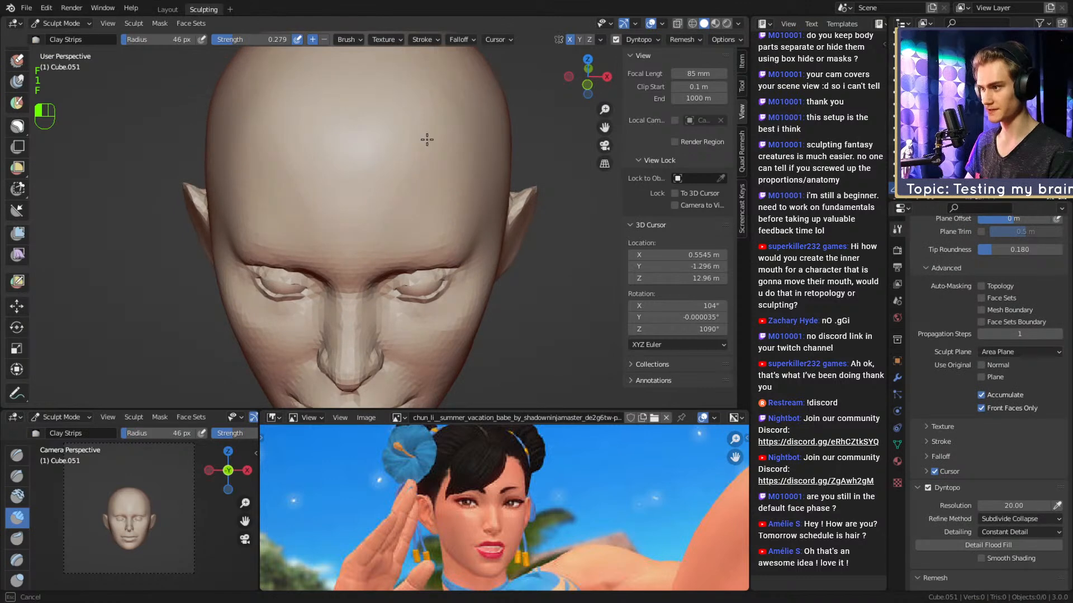
pyautogui.press('f')
pyautogui.click(406, 208)
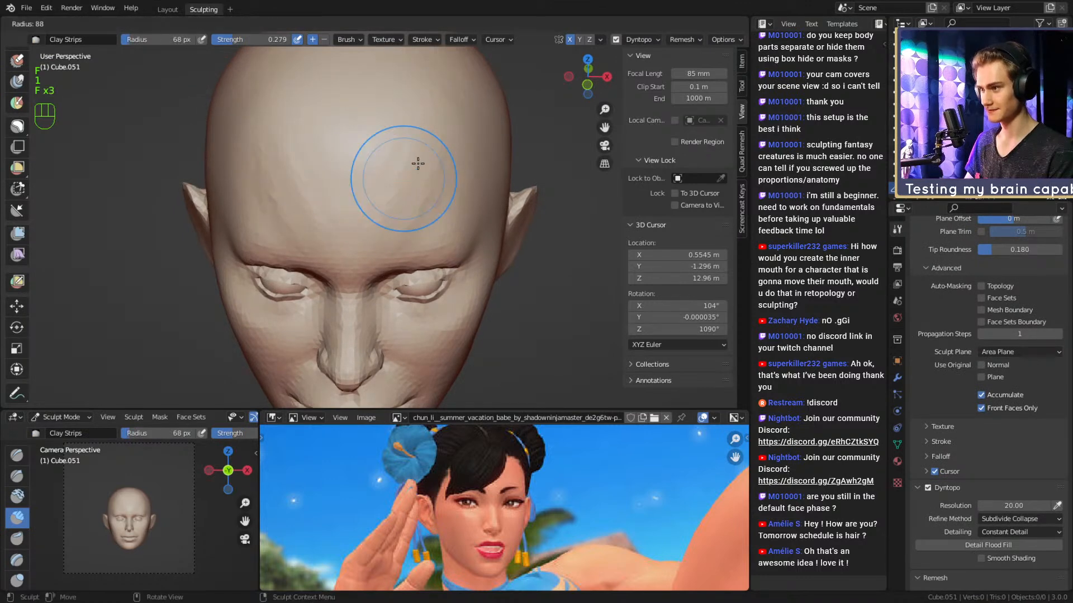
pyautogui.press('shift')
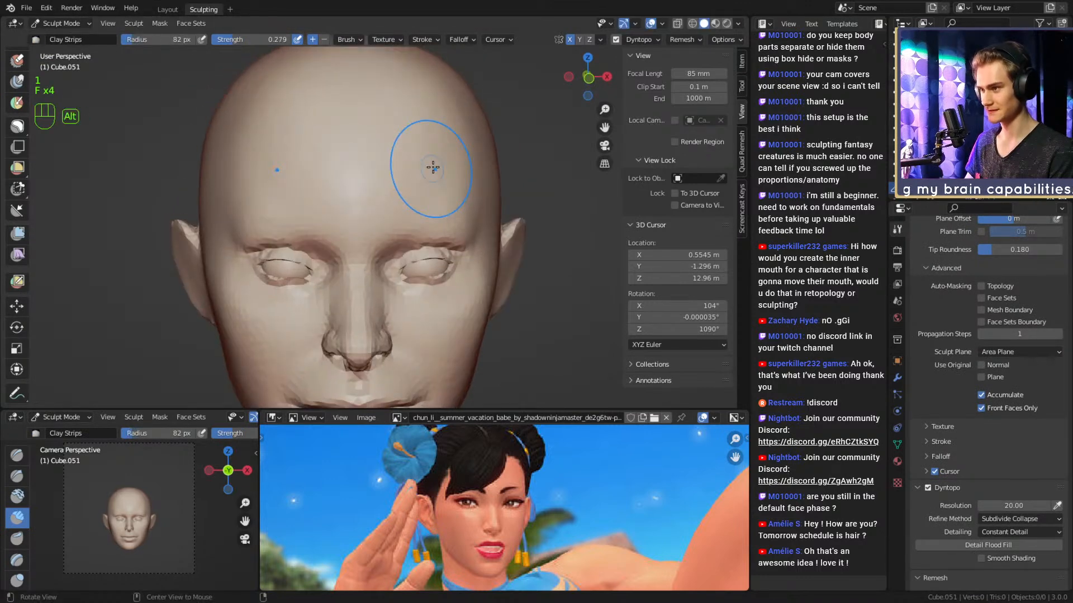
# Fill out the side of the forehead with Clay Strips at 83 and 119 px, and smooth the surface.
pyautogui.keyDown('alt'); pyautogui.moveTo(430, 149); pyautogui.dragTo(455, 296); pyautogui.keyUp('alt')
pyautogui.keyDown('ctrl'); pyautogui.keyDown('alt'); pyautogui.moveTo(455, 296); pyautogui.dragTo(411, 230); pyautogui.keyUp('alt'); pyautogui.keyUp('ctrl')
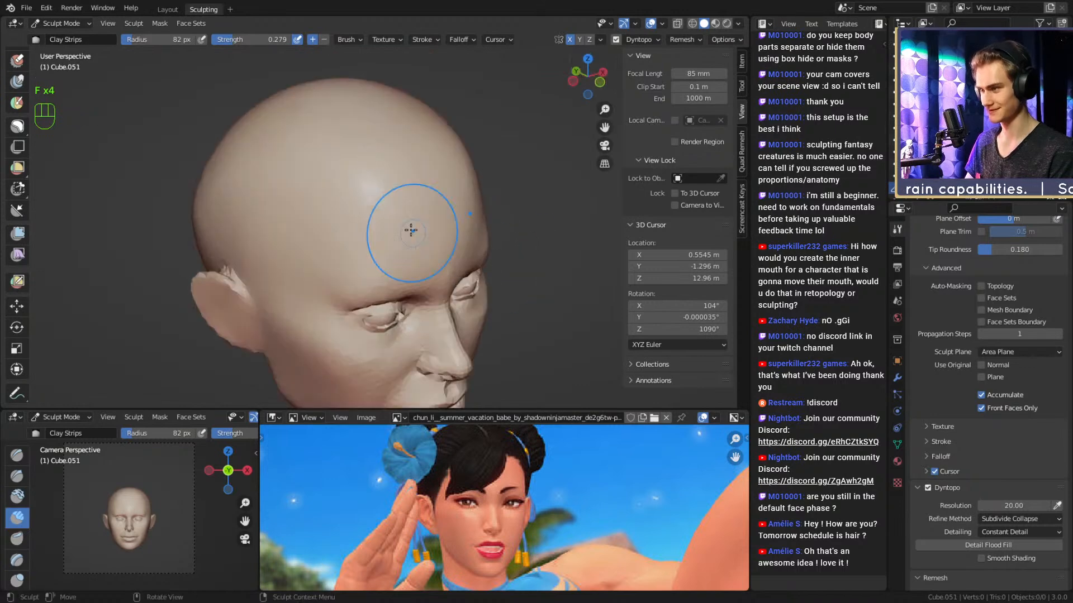
pyautogui.moveTo(438, 269)
pyautogui.keyDown('alt'); pyautogui.mouseDown()
pyautogui.moveTo(426, 189)
pyautogui.moveTo(482, 159)
pyautogui.moveTo(435, 211)
pyautogui.moveTo(428, 204)
pyautogui.mouseUp(); pyautogui.keyUp('alt')
pyautogui.press('f')
pyautogui.click(457, 180)
pyautogui.keyDown('alt'); pyautogui.moveTo(430, 207); pyautogui.dragTo(453, 237); pyautogui.keyUp('alt')
pyautogui.press('f')
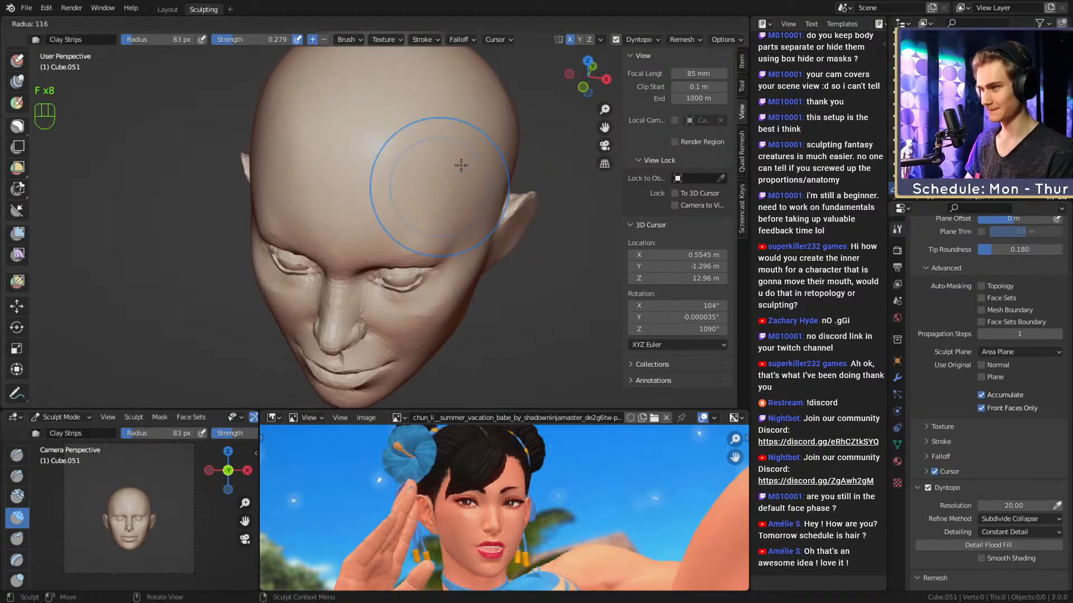
pyautogui.click(462, 165)
pyautogui.moveTo(442, 146)
pyautogui.keyDown('shift'); pyautogui.mouseDown()
pyautogui.moveTo(450, 134)
pyautogui.moveTo(447, 146)
pyautogui.mouseUp(); pyautogui.keyUp('shift')
# Smooth the temple and side of the skull with the radius set to 97 px, and save the file.
pyautogui.moveTo(450, 190)
pyautogui.keyDown('ctrl'); pyautogui.keyDown('alt'); pyautogui.mouseDown()
pyautogui.moveTo(450, 259)
pyautogui.moveTo(443, 140)
pyautogui.mouseUp(); pyautogui.keyUp('alt'); pyautogui.keyUp('ctrl')
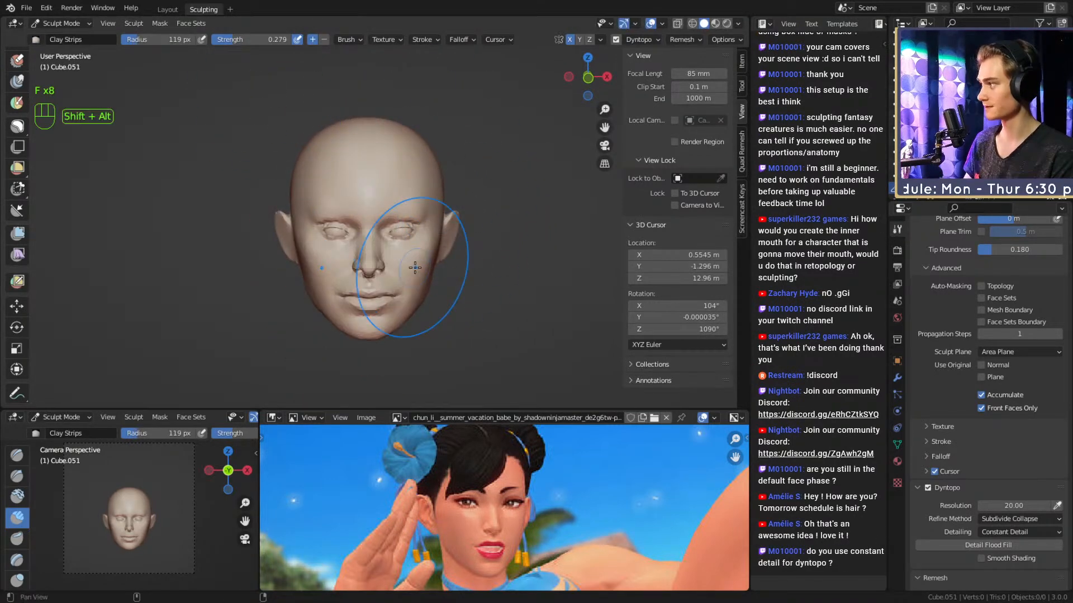
pyautogui.keyDown('alt'); pyautogui.moveTo(415, 268); pyautogui.dragTo(407, 239); pyautogui.keyUp('alt')
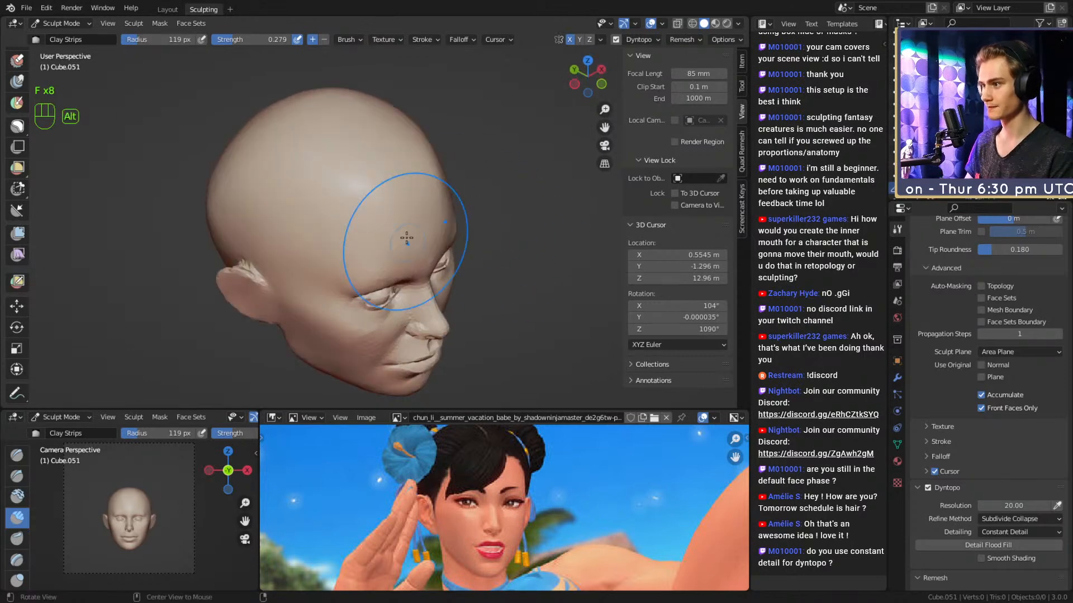
pyautogui.press('f')
pyautogui.keyDown('shift'); pyautogui.moveTo(349, 180); pyautogui.dragTo(357, 185); pyautogui.keyUp('shift')
pyautogui.moveTo(414, 205)
pyautogui.keyDown('alt'); pyautogui.mouseDown()
pyautogui.moveTo(455, 193)
pyautogui.moveTo(349, 210)
pyautogui.moveTo(383, 198)
pyautogui.mouseUp(); pyautogui.keyUp('alt')
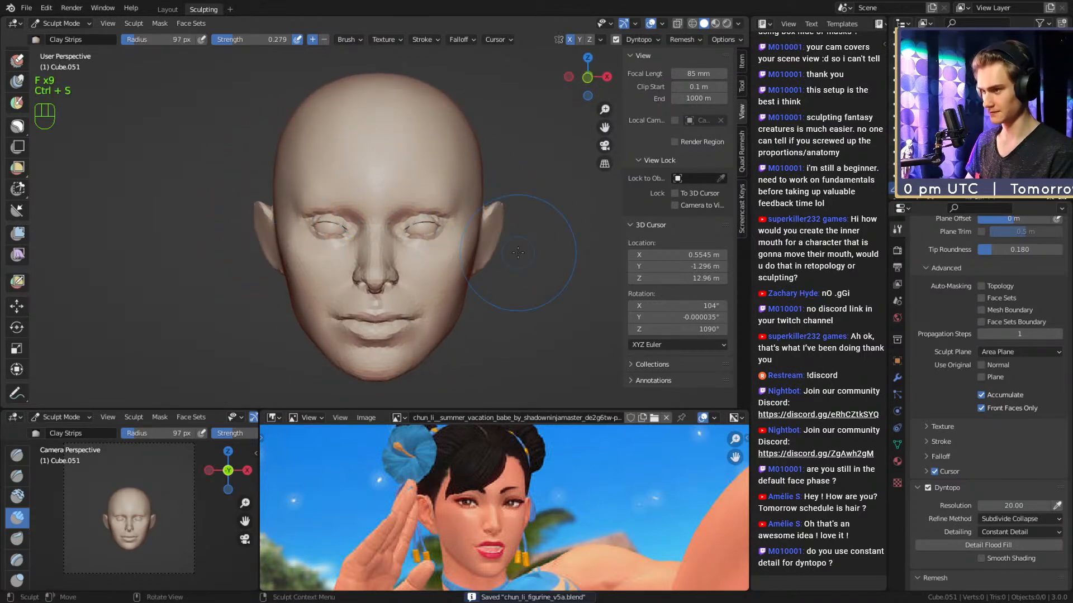
# Fine-tune the area around the nostrils from the front with the Grab brush at 54 px.
pyautogui.keyDown('alt'); pyautogui.keyDown('shift'); pyautogui.moveTo(523, 277); pyautogui.dragTo(461, 245); pyautogui.keyUp('shift'); pyautogui.keyUp('alt')
pyautogui.keyDown('alt'); pyautogui.moveTo(459, 245); pyautogui.dragTo(425, 240); pyautogui.keyUp('alt')
pyautogui.press('3')
pyautogui.press('f')
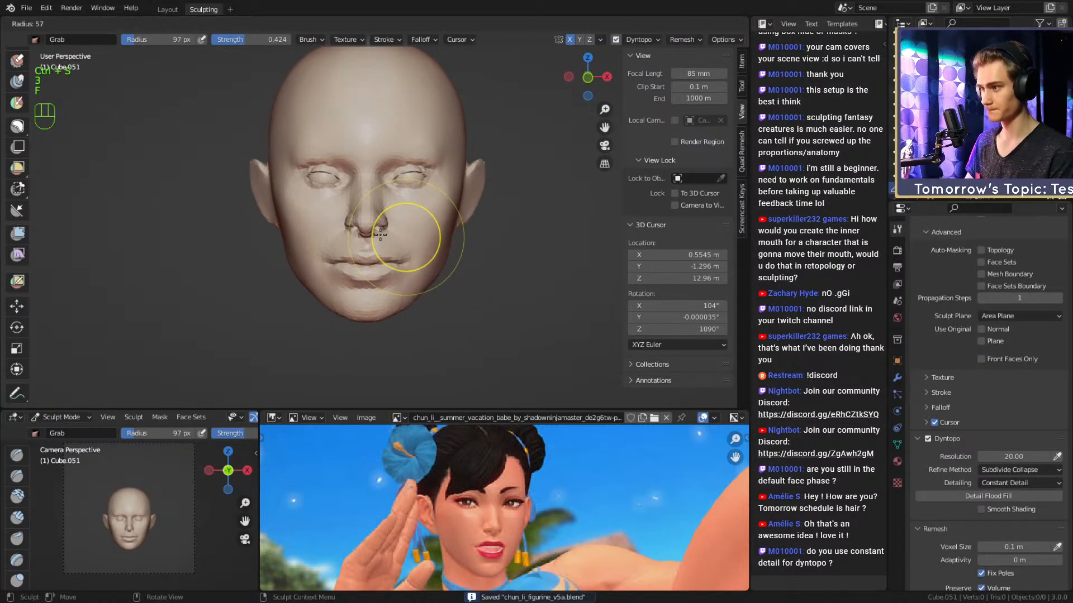
pyautogui.click(378, 235)
pyautogui.keyDown('ctrl'); pyautogui.keyDown('alt'); pyautogui.moveTo(398, 195); pyautogui.dragTo(413, 227); pyautogui.keyUp('alt'); pyautogui.keyUp('ctrl')
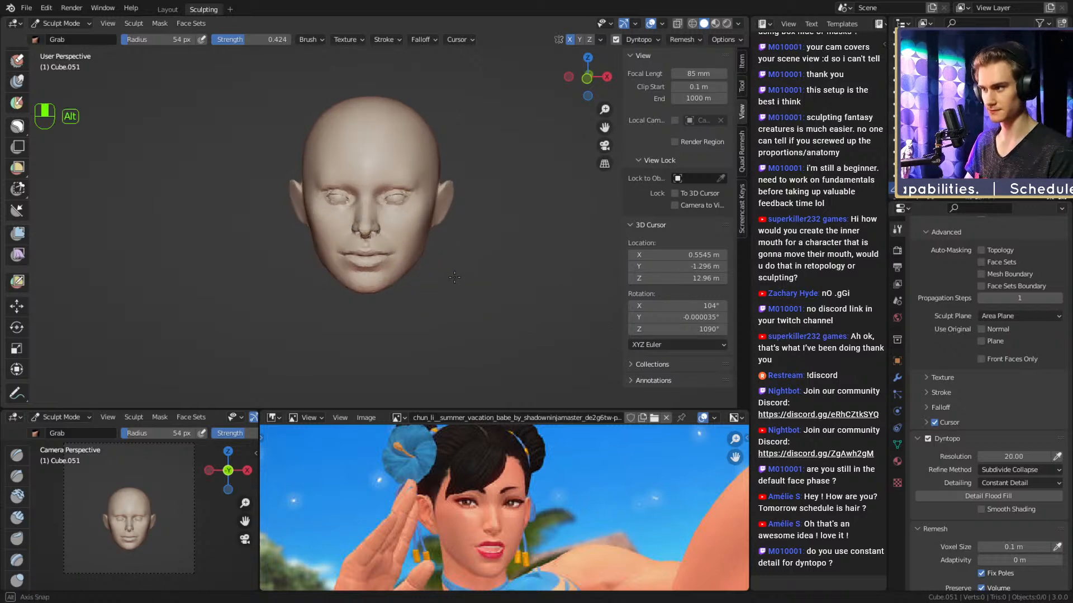
# Adjust the nostril wings and adjoining cheek from the front with Grab strokes at 105 and 103 px.
pyautogui.scroll(3, 364, 259)
pyautogui.press('f')
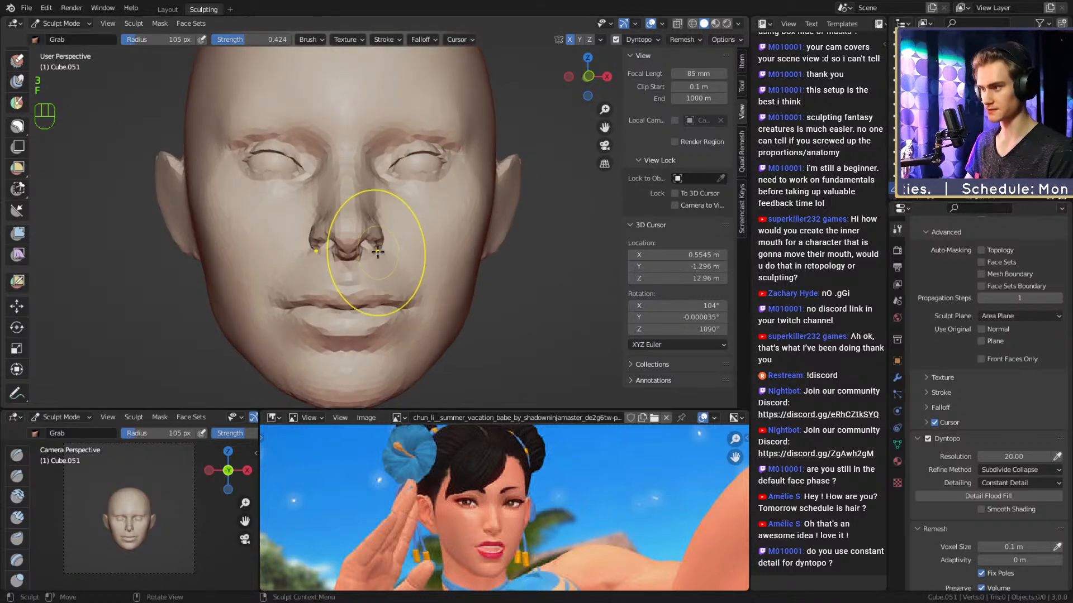
pyautogui.moveTo(383, 242); pyautogui.dragTo(378, 242)
pyautogui.keyDown('alt'); pyautogui.keyDown('shift'); pyautogui.moveTo(378, 241); pyautogui.dragTo(397, 254); pyautogui.keyUp('shift'); pyautogui.keyUp('alt')
pyautogui.press('f')
pyautogui.click(390, 254)
pyautogui.scroll(1, 398, 255)
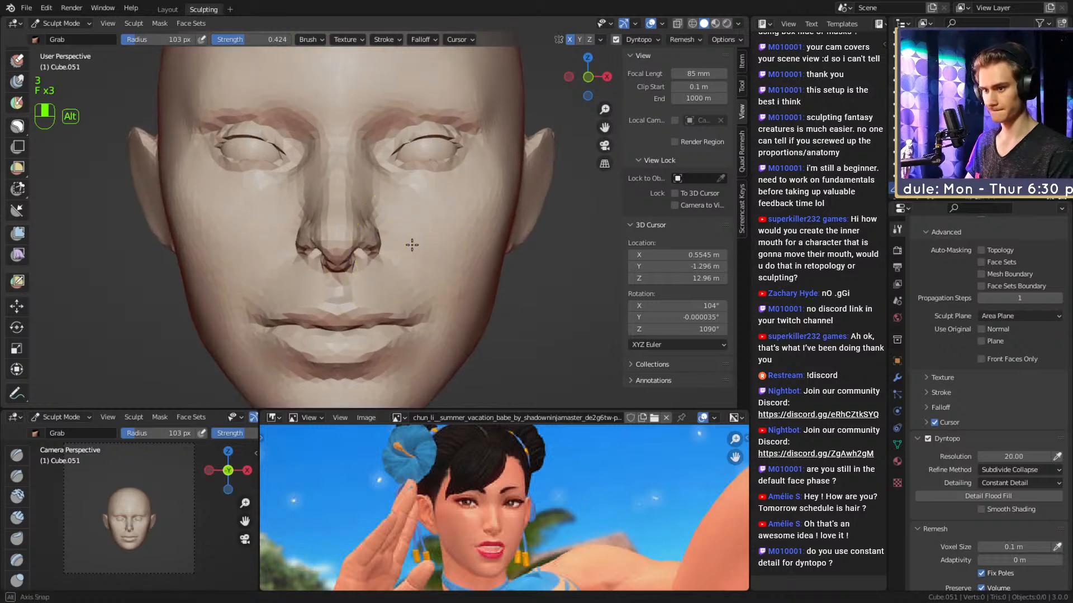
# Refine the nose, cheeks and mouth area with repeatedly resized Grab strokes from closer and farther views.
pyautogui.press('f')
pyautogui.click(386, 248)
pyautogui.moveTo(372, 248)
pyautogui.mouseDown(button='middle')
pyautogui.moveTo(327, 227)
pyautogui.moveTo(416, 250)
pyautogui.moveTo(387, 249)
pyautogui.moveTo(447, 253)
pyautogui.moveTo(491, 239)
pyautogui.moveTo(395, 268)
pyautogui.moveTo(423, 262)
pyautogui.moveTo(404, 275)
pyautogui.moveTo(392, 196)
pyautogui.mouseUp(button='middle')
pyautogui.press('f')
pyautogui.click(399, 249)
pyautogui.scroll(-4, 491, 240)
pyautogui.press('f')
pyautogui.click(400, 260)
pyautogui.press('f')
pyautogui.click(402, 253)
pyautogui.press('f')
pyautogui.click(381, 226)
# Adjust the head's overall outline from the front with the Grab brush, starting from a 70 px radius.
pyautogui.moveTo(396, 207)
pyautogui.keyDown('alt'); pyautogui.mouseDown(button='middle')
pyautogui.moveTo(412, 136)
pyautogui.moveTo(412, 240)
pyautogui.mouseUp(button='middle'); pyautogui.keyUp('alt')
pyautogui.keyDown('alt'); pyautogui.moveTo(412, 240); pyautogui.dragTo(412, 251, button='middle'); pyautogui.keyUp('alt')
pyautogui.keyDown('ctrl'); pyautogui.keyDown('alt'); pyautogui.moveTo(426, 203); pyautogui.dragTo(357, 108, button='middle'); pyautogui.keyUp('alt'); pyautogui.keyUp('ctrl')
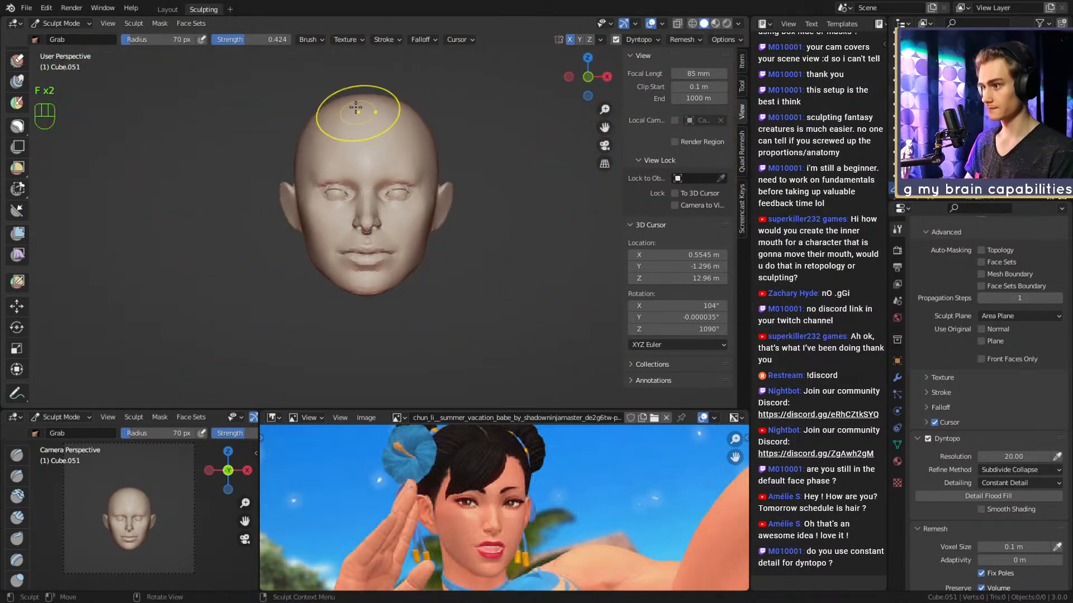
pyautogui.press('f')
pyautogui.click(439, 259)
# Reshape the upper lip and mouth line from the front with Grab strokes at 78 and 111 px.
pyautogui.moveTo(438, 259)
pyautogui.keyDown('ctrl'); pyautogui.keyDown('alt'); pyautogui.mouseDown(button='middle')
pyautogui.moveTo(434, 240)
pyautogui.moveTo(425, 258)
pyautogui.moveTo(386, 221)
pyautogui.mouseUp(button='middle'); pyautogui.keyUp('alt'); pyautogui.keyUp('ctrl')
pyautogui.press('f')
pyautogui.click(361, 219)
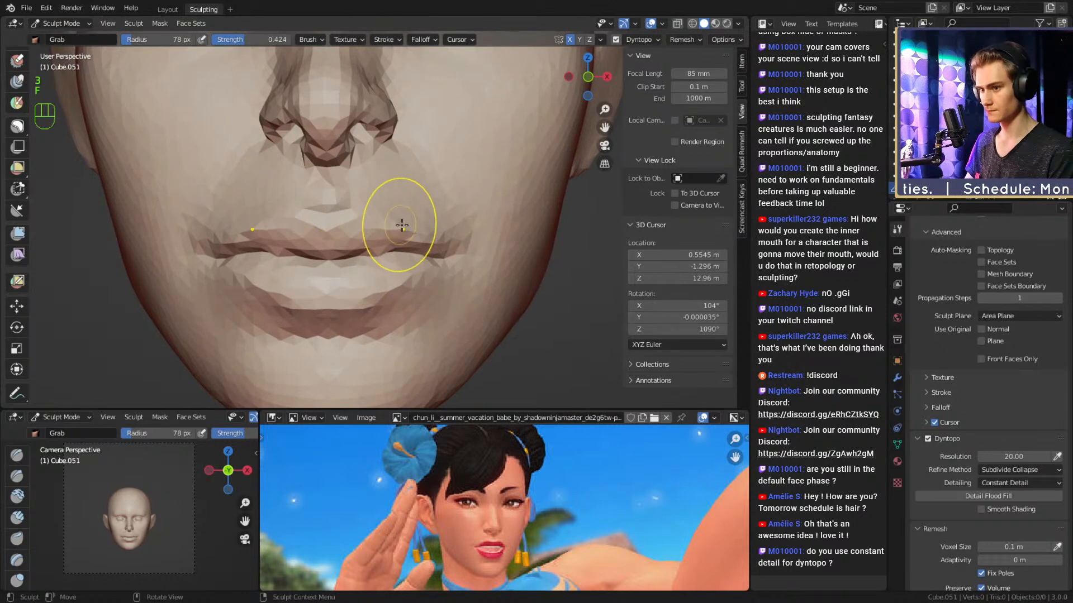
pyautogui.press('f')
pyautogui.click(400, 236)
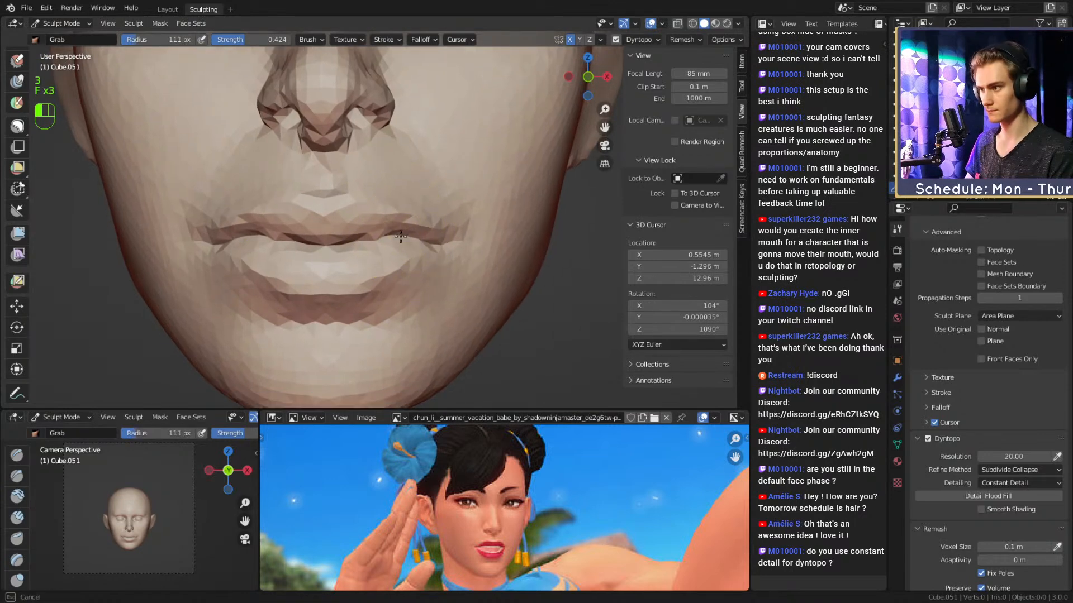
# Adjust the center and side of the upper lip with resized Grab strokes, setting the radius to 106 px.
pyautogui.press('f')
pyautogui.click(333, 237)
pyautogui.keyDown('alt'); pyautogui.moveTo(347, 242); pyautogui.dragTo(342, 235, button='middle'); pyautogui.keyUp('alt')
pyautogui.press('f')
pyautogui.click(341, 236)
pyautogui.moveTo(308, 238); pyautogui.dragTo(286, 233)
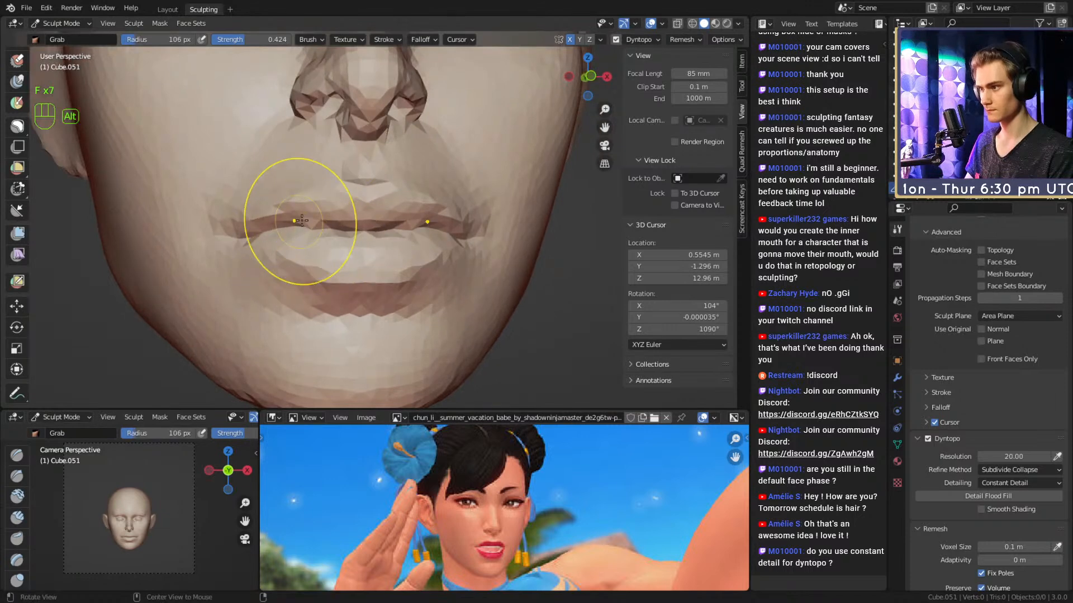
# Ready the Clay Strips brush at 34 px for detailing the lips from below, and save the file.
pyautogui.moveTo(299, 223)
pyautogui.keyDown('alt'); pyautogui.mouseDown(button='middle')
pyautogui.moveTo(330, 233)
pyautogui.moveTo(368, 217)
pyautogui.moveTo(343, 243)
pyautogui.moveTo(361, 236)
pyautogui.mouseUp(button='middle'); pyautogui.keyUp('alt')
pyautogui.press('2')
pyautogui.press('f')
pyautogui.click(347, 218)
pyautogui.press('1')
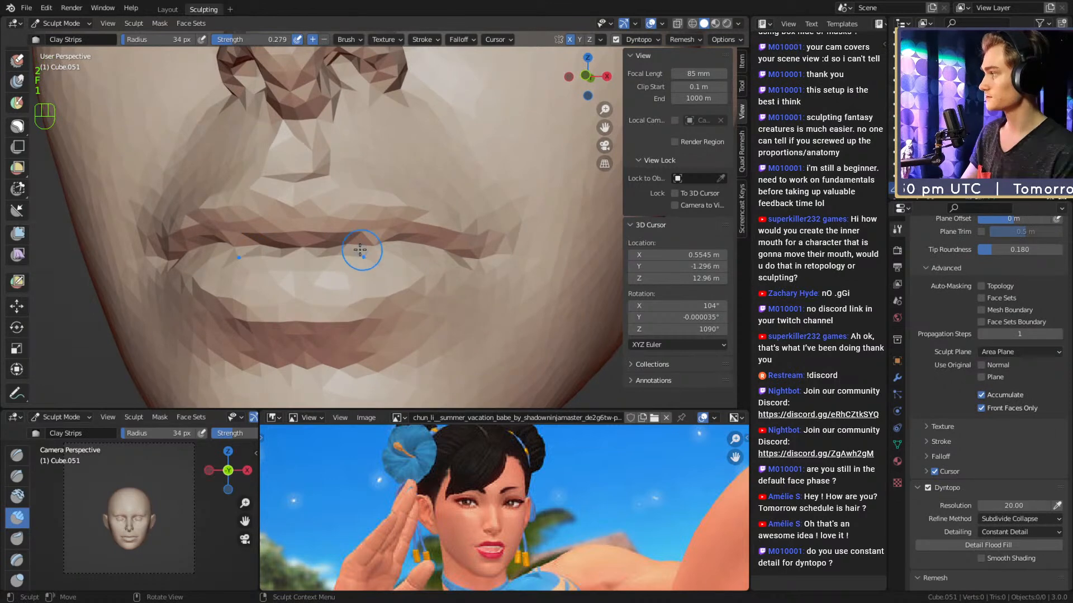
pyautogui.keyDown('alt'); pyautogui.moveTo(389, 196); pyautogui.dragTo(393, 224, button='middle'); pyautogui.keyUp('alt')
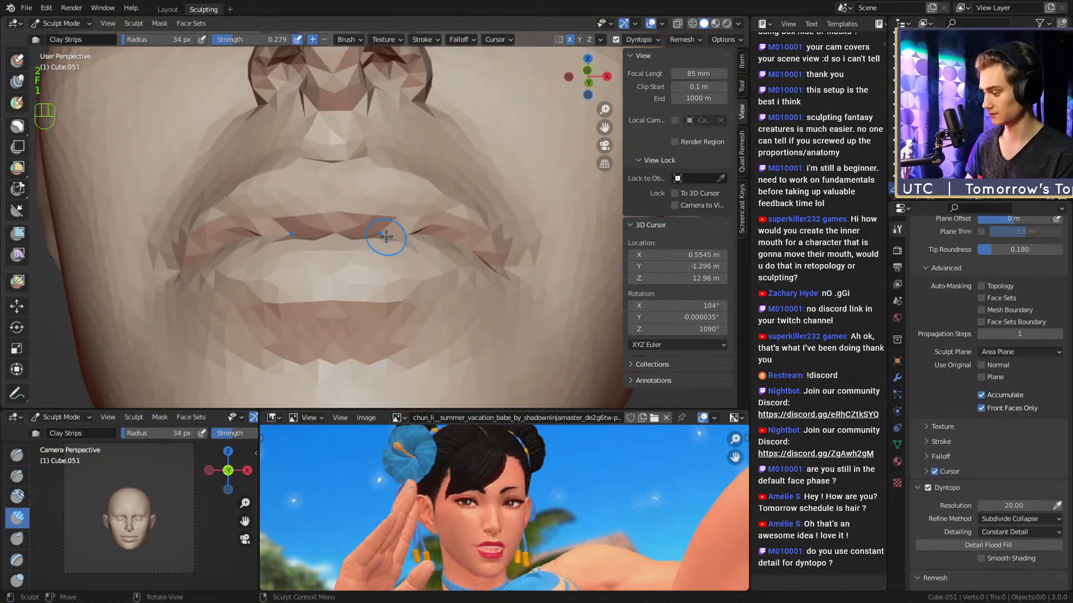
pyautogui.hotkey('ctrl', 's')
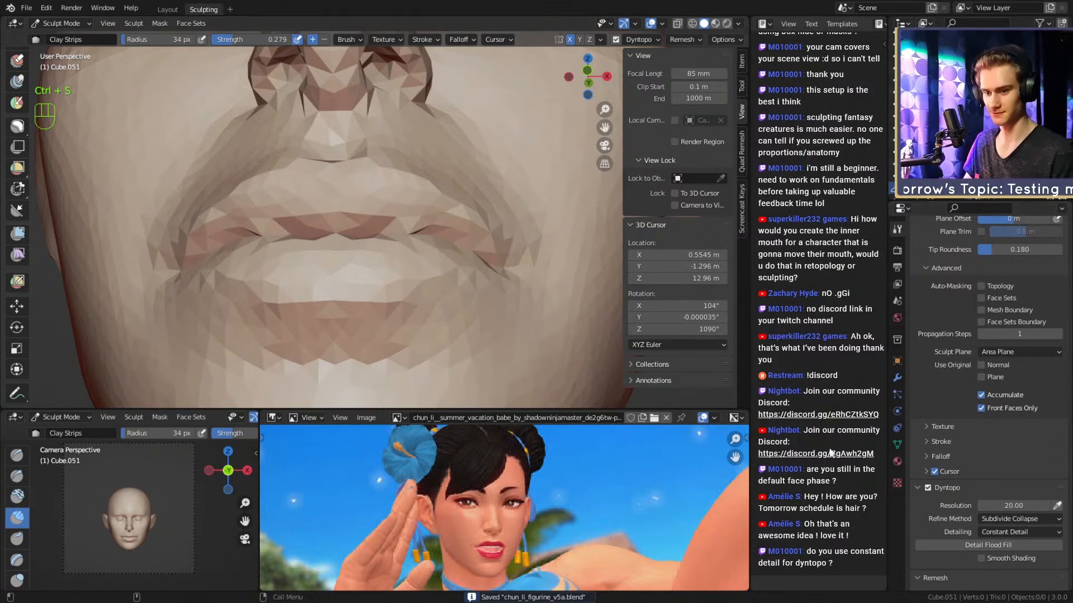
# Sculpt along the upper lip's lower edge with the Clay Strips brush at 0.594 strength and about 41 px radius.
pyautogui.scroll(3, 399, 256)
pyautogui.press('f')
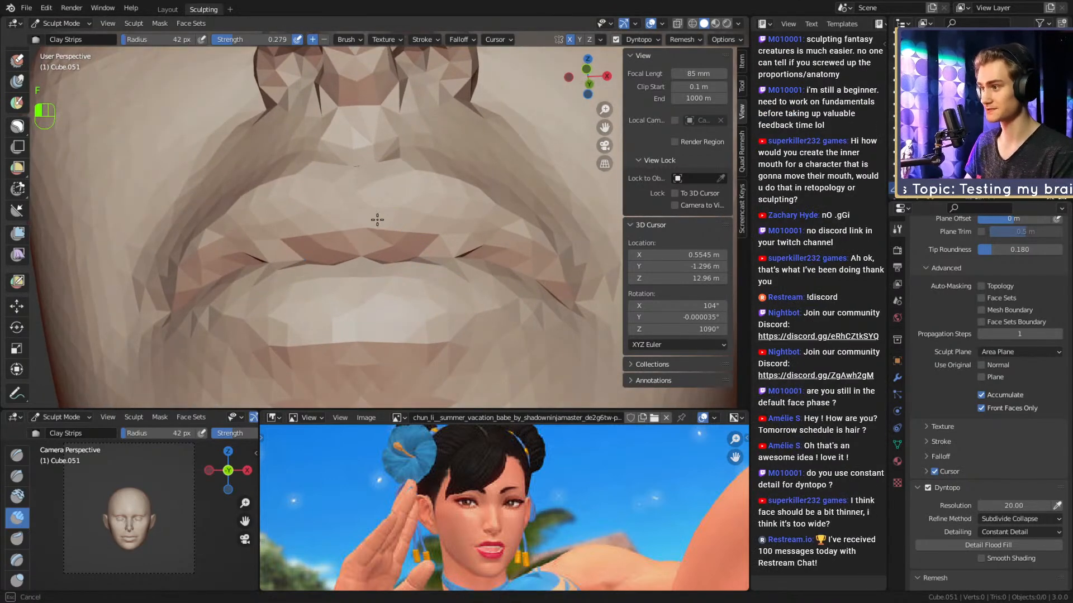
pyautogui.hotkey('shift', 'f')
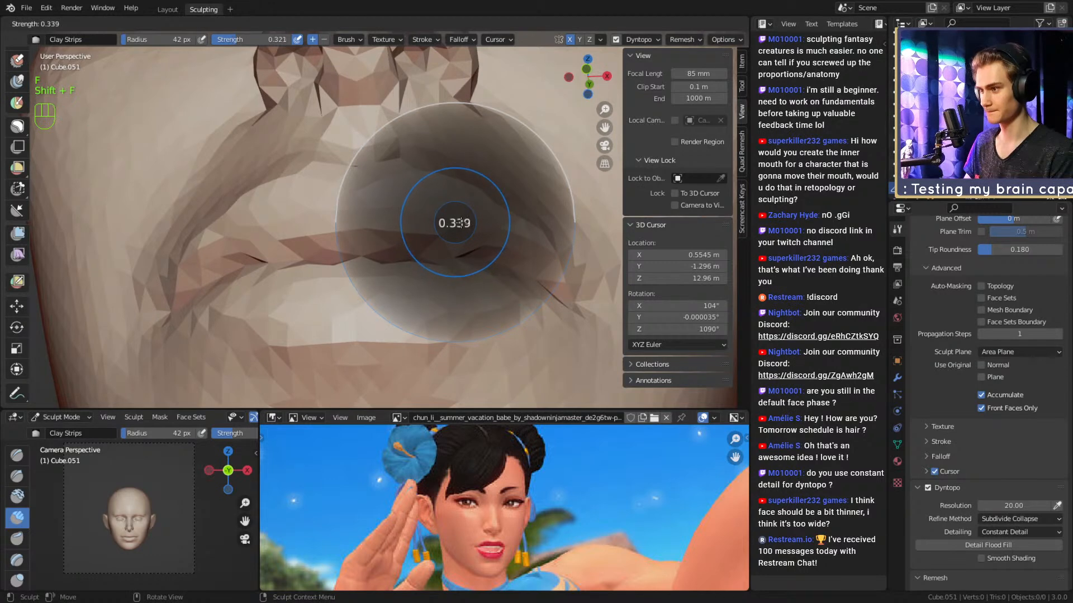
pyautogui.click(481, 225)
pyautogui.press('f')
pyautogui.click(417, 239)
pyautogui.moveTo(448, 225)
pyautogui.keyDown('alt'); pyautogui.mouseDown()
pyautogui.moveTo(425, 239)
pyautogui.moveTo(416, 226)
pyautogui.moveTo(440, 215)
pyautogui.moveTo(416, 203)
pyautogui.moveTo(285, 178)
pyautogui.moveTo(384, 202)
pyautogui.mouseUp(); pyautogui.keyUp('alt')
pyautogui.press('f')
pyautogui.click(410, 200)
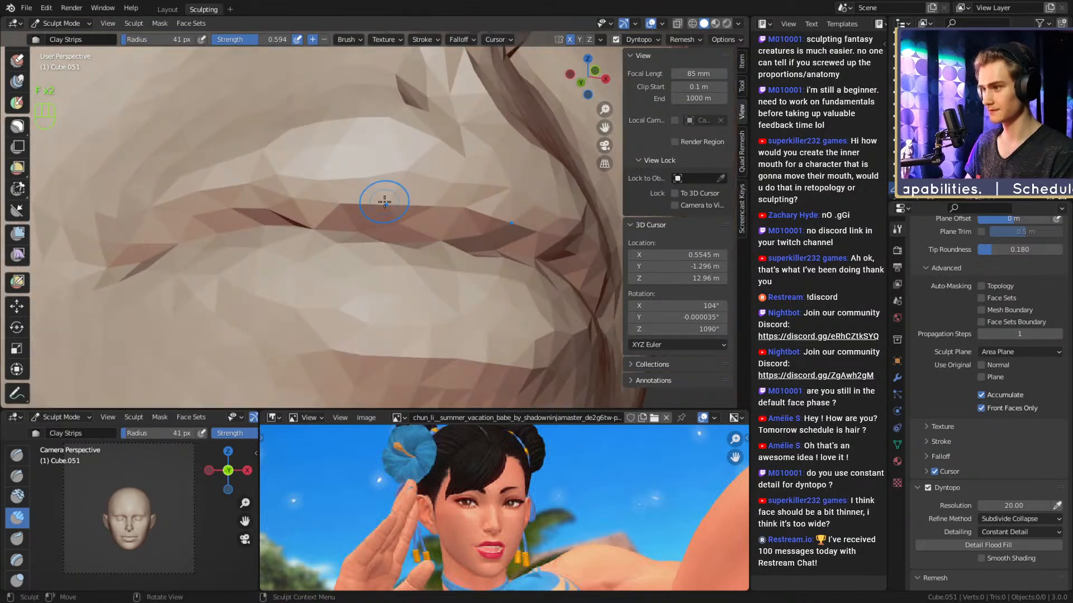
pyautogui.moveTo(207, 213)
pyautogui.mouseDown()
pyautogui.moveTo(309, 187)
pyautogui.moveTo(417, 199)
pyautogui.moveTo(403, 233)
pyautogui.mouseUp()
# Build up the side of the lower lip near the mouth corner with Clay Strips at 63 px.
pyautogui.press('f')
pyautogui.click(302, 188)
pyautogui.moveTo(402, 233)
pyautogui.keyDown('alt'); pyautogui.keyDown('shift'); pyautogui.mouseDown()
pyautogui.moveTo(387, 223)
pyautogui.moveTo(370, 271)
pyautogui.mouseUp(); pyautogui.keyUp('shift'); pyautogui.keyUp('alt')
pyautogui.press('f')
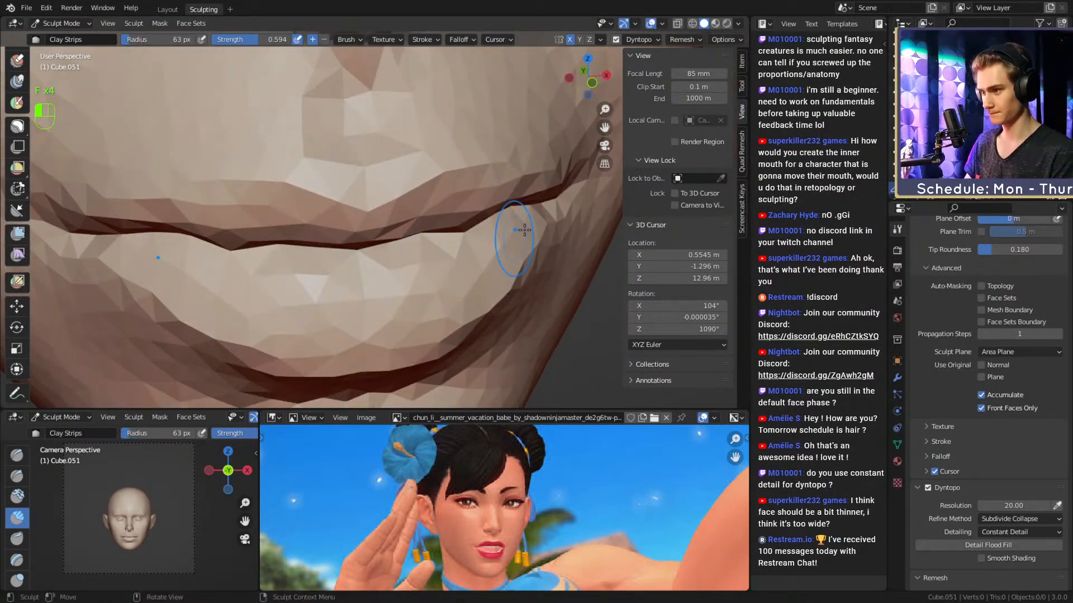
pyautogui.moveTo(524, 229); pyautogui.dragTo(522, 202)
# Slim the lower cheek and jaw outline from the front with the Grab brush, undoing a first try and using a 165 px radius.
pyautogui.moveTo(522, 202)
pyautogui.keyDown('ctrl'); pyautogui.keyDown('alt'); pyautogui.mouseDown()
pyautogui.moveTo(447, 217)
pyautogui.moveTo(465, 223)
pyautogui.moveTo(455, 213)
pyautogui.moveTo(461, 244)
pyautogui.mouseUp(); pyautogui.keyUp('alt'); pyautogui.keyUp('ctrl')
pyautogui.press('3')
pyautogui.press('f')
pyautogui.click(485, 232)
pyautogui.press('f')
pyautogui.click(482, 217)
pyautogui.press('f')
pyautogui.click(451, 234)
pyautogui.press('f')
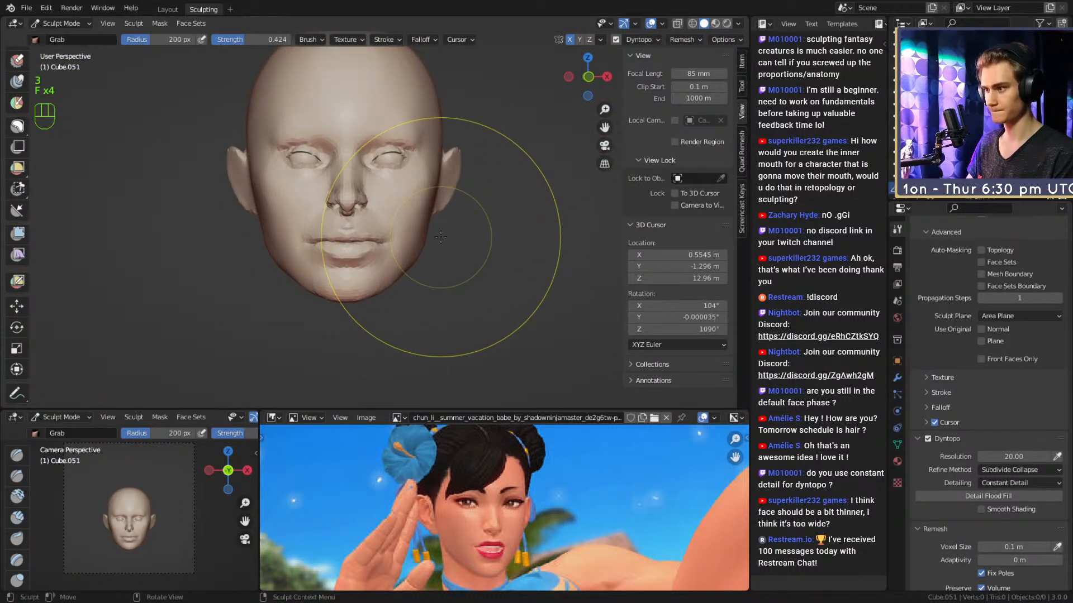
pyautogui.hotkey('ctrl', 'z')
pyautogui.press('f')
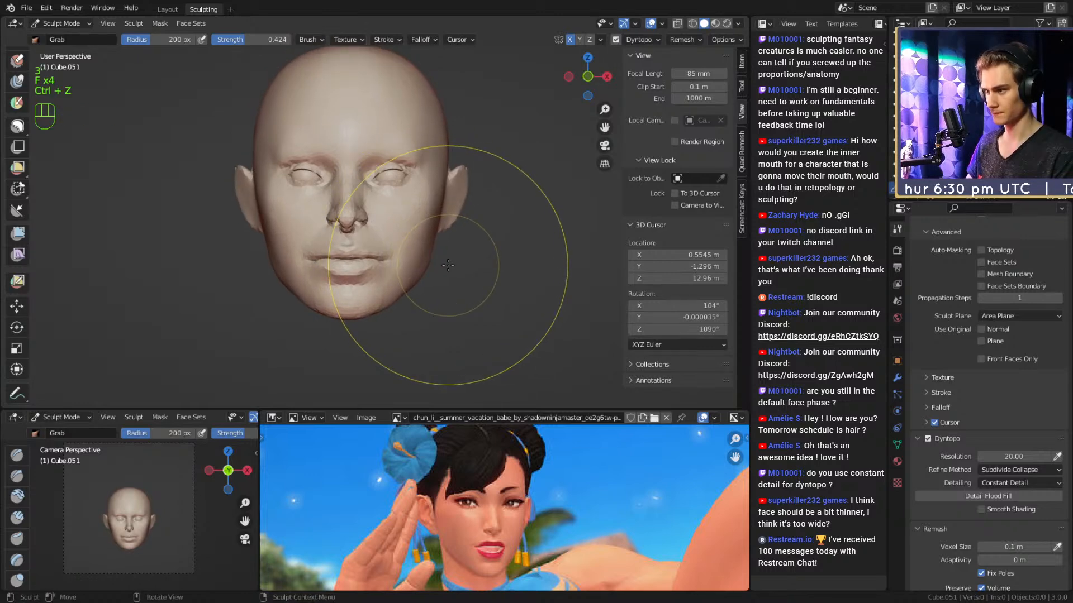
pyautogui.click(432, 267)
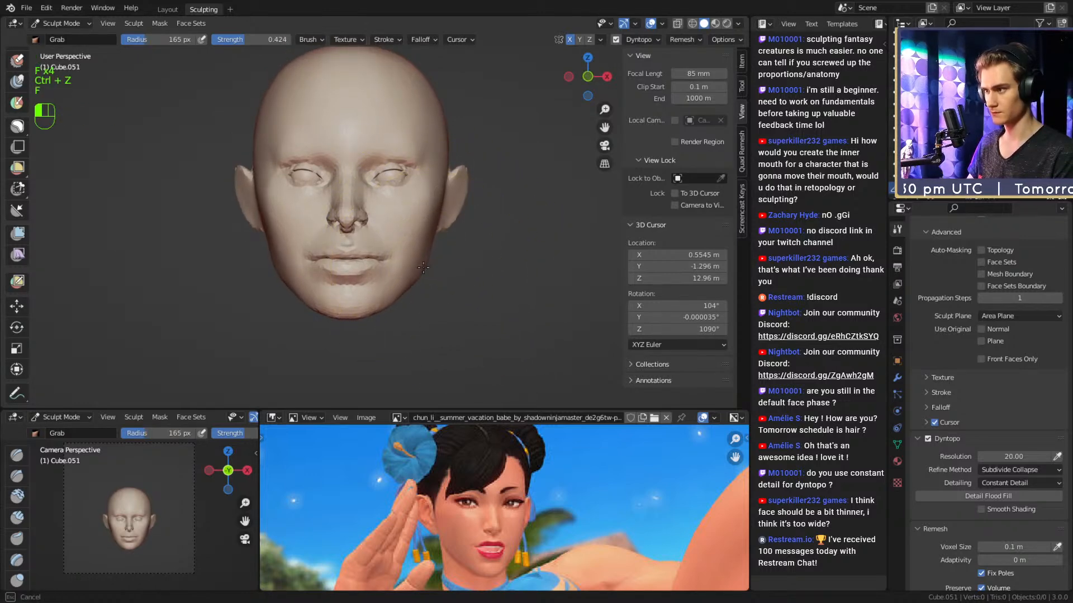
pyautogui.moveTo(423, 268); pyautogui.dragTo(421, 267)
# Refine the side contour of the face with resized Grab strokes, bringing the radius to 151 and 157 px.
pyautogui.keyDown('alt'); pyautogui.keyDown('shift'); pyautogui.moveTo(445, 224); pyautogui.dragTo(437, 268); pyautogui.keyUp('shift'); pyautogui.keyUp('alt')
pyautogui.press('f')
pyautogui.click(451, 223)
pyautogui.moveTo(450, 213); pyautogui.dragTo(448, 214)
pyautogui.moveTo(453, 243)
pyautogui.keyDown('alt'); pyautogui.keyDown('shift'); pyautogui.mouseDown()
pyautogui.moveTo(456, 233)
pyautogui.moveTo(422, 223)
pyautogui.moveTo(419, 205)
pyautogui.mouseUp(); pyautogui.keyUp('shift'); pyautogui.keyUp('alt')
pyautogui.press('f')
pyautogui.click(427, 241)
pyautogui.keyDown('alt'); pyautogui.keyDown('shift'); pyautogui.moveTo(419, 199); pyautogui.dragTo(420, 231); pyautogui.keyUp('shift'); pyautogui.keyUp('alt')
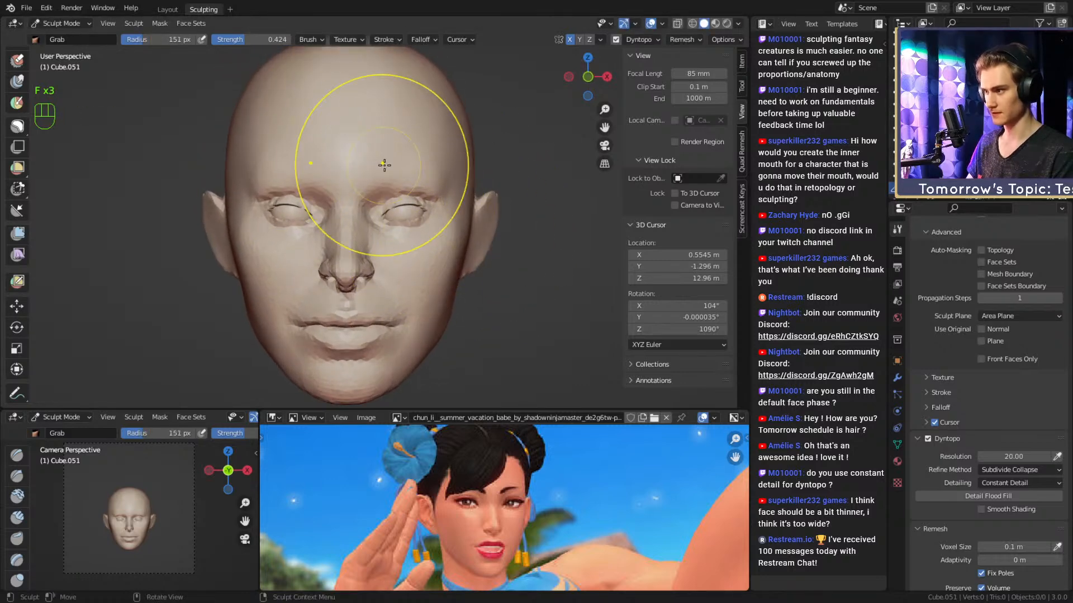
pyautogui.keyDown('alt'); pyautogui.moveTo(383, 185); pyautogui.dragTo(387, 197); pyautogui.keyUp('alt')
pyautogui.moveTo(393, 254)
pyautogui.keyDown('ctrl'); pyautogui.keyDown('alt'); pyautogui.mouseDown()
pyautogui.moveTo(395, 222)
pyautogui.moveTo(375, 208)
pyautogui.moveTo(393, 188)
pyautogui.mouseUp(); pyautogui.keyUp('alt'); pyautogui.keyUp('ctrl')
pyautogui.moveTo(396, 188); pyautogui.dragTo(380, 168, button='middle')
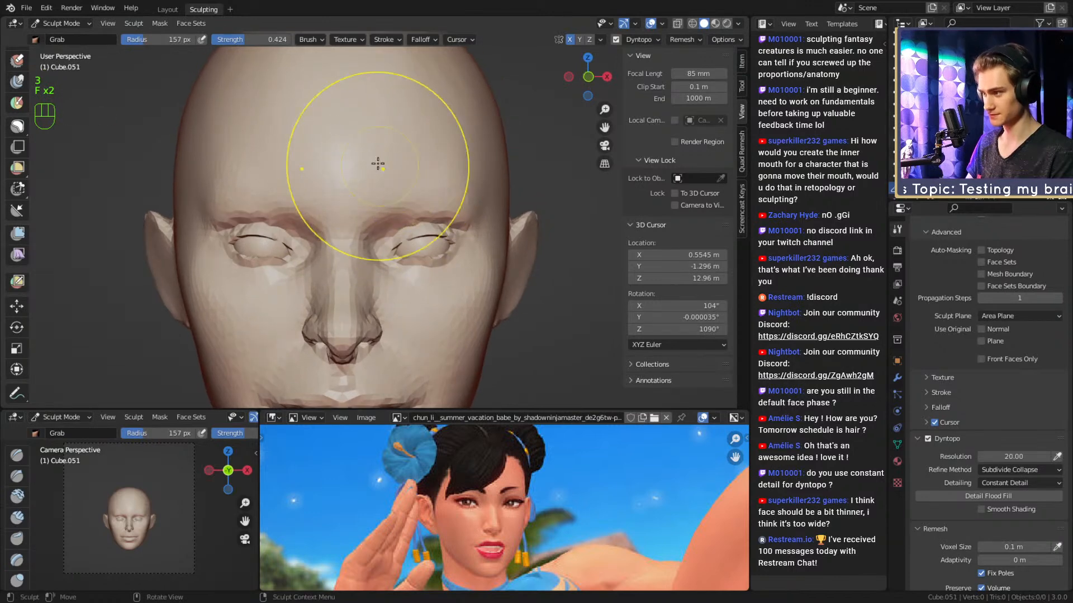
# Smooth the inner brow area above the nose bridge using the Clay Strips brush at 55 px.
pyautogui.press('4')
pyautogui.press('f')
pyautogui.click(415, 237)
pyautogui.moveTo(414, 236)
pyautogui.keyDown('shift'); pyautogui.mouseDown(button='middle')
pyautogui.moveTo(398, 207)
pyautogui.moveTo(396, 221)
pyautogui.moveTo(497, 219)
pyautogui.moveTo(394, 232)
pyautogui.mouseUp(button='middle'); pyautogui.keyUp('shift')
pyautogui.press('f')
pyautogui.click(392, 209)
pyautogui.press('1')
pyautogui.press('f')
pyautogui.click(406, 231)
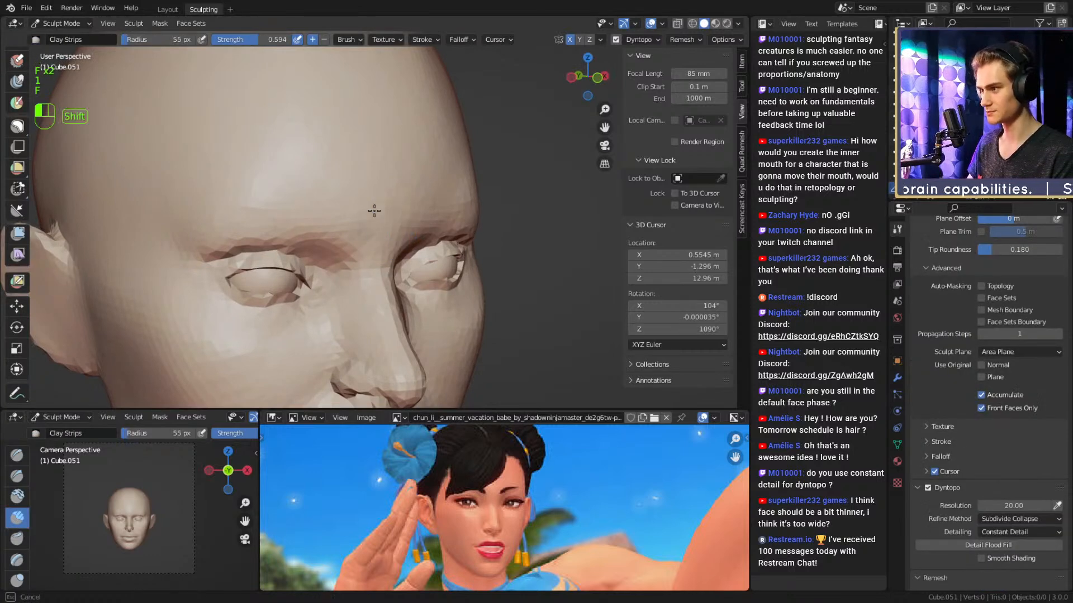
# Paint mirrored eyebrow shapes above the eyes with the Mask brush at 21 px, redoing the first stroke.
pyautogui.press('4')
pyautogui.press('f')
pyautogui.click(391, 235)
pyautogui.moveTo(391, 236)
pyautogui.keyDown('alt'); pyautogui.mouseDown(button='middle')
pyautogui.moveTo(354, 232)
pyautogui.moveTo(394, 225)
pyautogui.mouseUp(button='middle'); pyautogui.keyUp('alt')
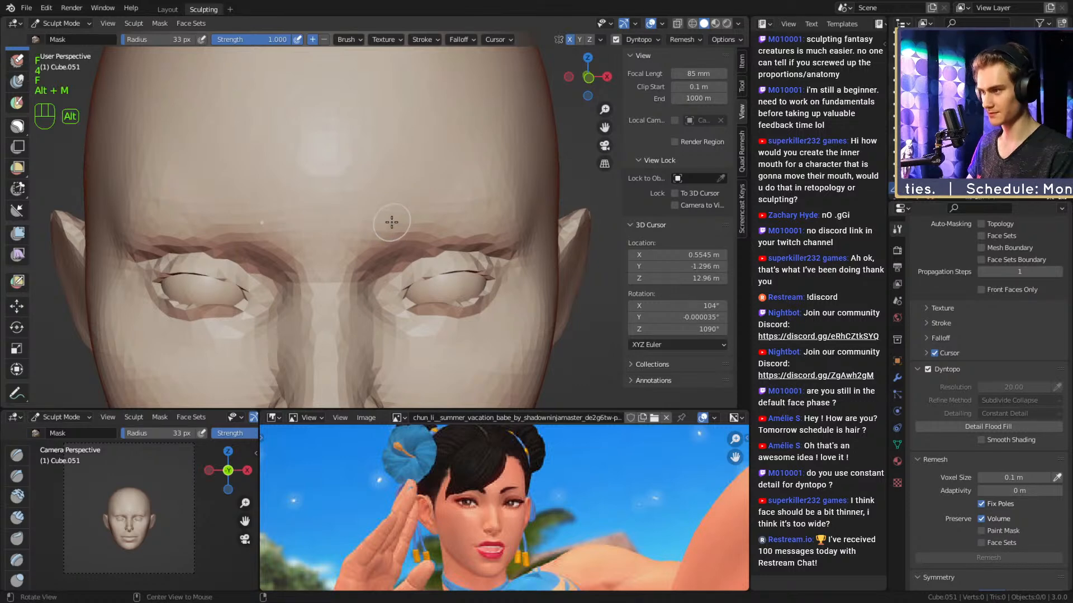
pyautogui.press('f')
pyautogui.click(371, 218)
pyautogui.moveTo(371, 218); pyautogui.dragTo(479, 180)
pyautogui.hotkey('ctrl', 'z')
pyautogui.moveTo(409, 200)
pyautogui.mouseDown()
pyautogui.moveTo(398, 180)
pyautogui.moveTo(439, 181)
pyautogui.moveTo(412, 189)
pyautogui.moveTo(441, 207)
pyautogui.moveTo(505, 184)
pyautogui.moveTo(510, 167)
pyautogui.mouseUp()
# Trim the masked eyebrow's upper edge and outer tip, and fill in its lower edge toward the inner end.
pyautogui.moveTo(450, 152)
pyautogui.keyDown('ctrl'); pyautogui.mouseDown(button='middle')
pyautogui.moveTo(439, 274)
pyautogui.moveTo(439, 206)
pyautogui.moveTo(459, 173)
pyautogui.mouseUp(button='middle'); pyautogui.keyUp('ctrl')
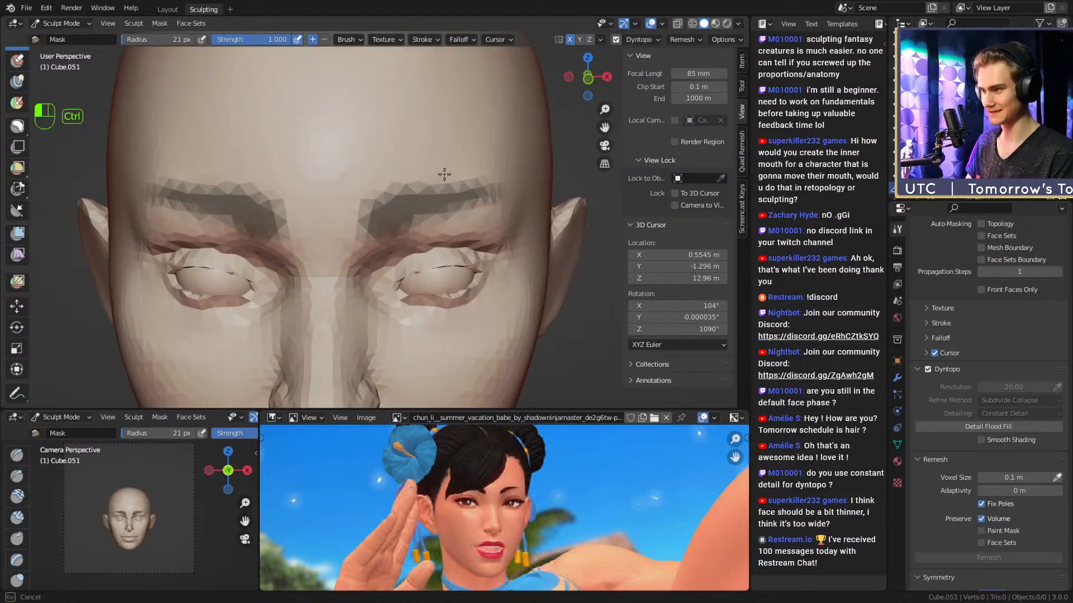
pyautogui.keyDown('ctrl'); pyautogui.moveTo(445, 175); pyautogui.dragTo(494, 197); pyautogui.keyUp('ctrl')
pyautogui.moveTo(453, 211); pyautogui.dragTo(397, 226)
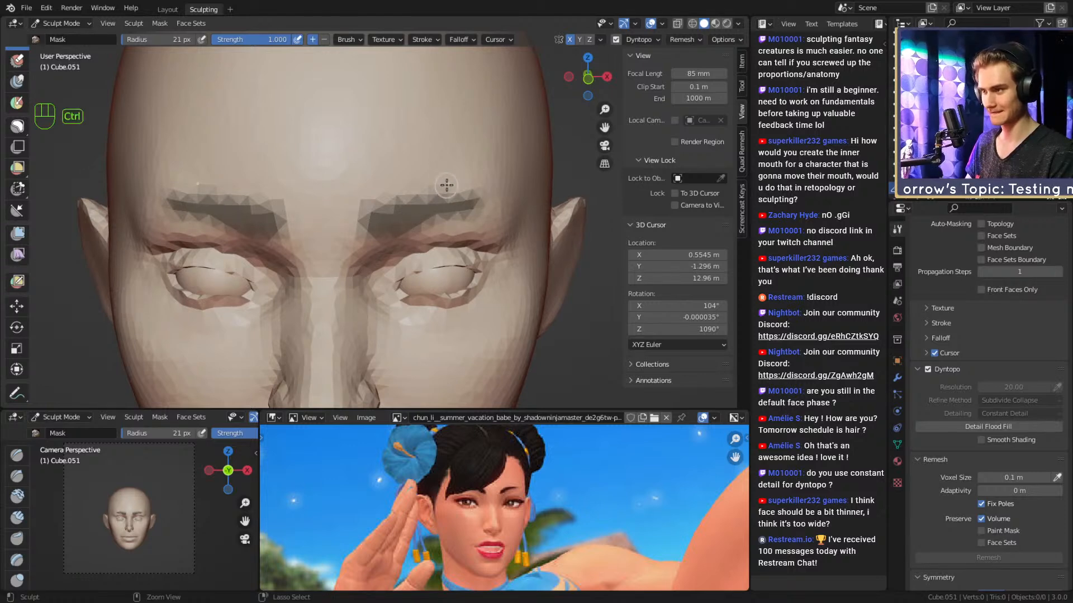
# Refine the shape of the masked eyebrows with the Mask brush, reducing its radius to 8 px.
pyautogui.keyDown('alt'); pyautogui.moveTo(446, 185); pyautogui.dragTo(471, 179, button='middle'); pyautogui.keyUp('alt')
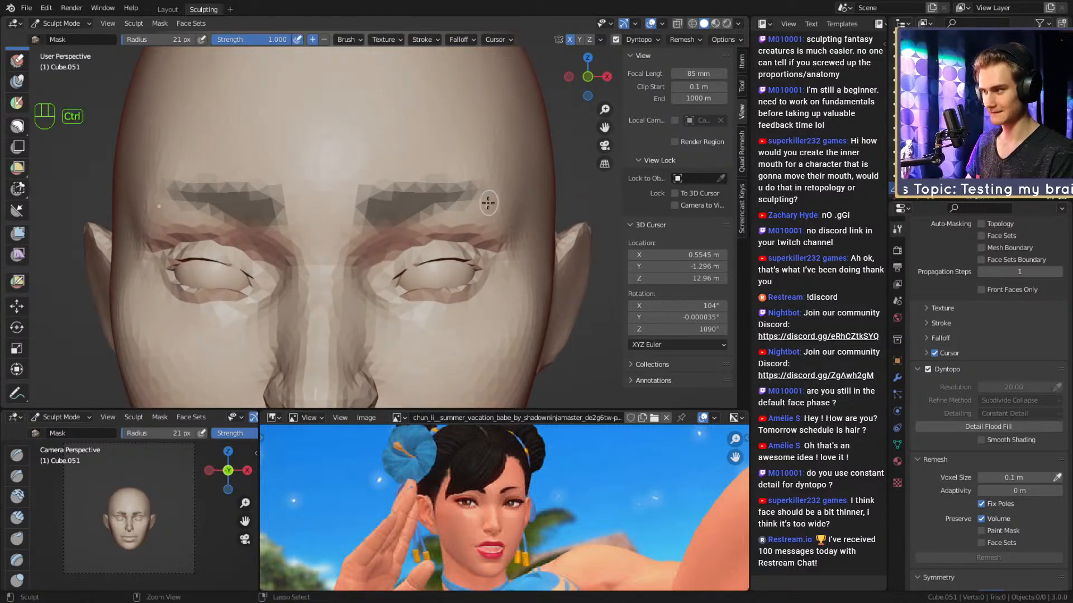
pyautogui.moveTo(488, 203)
pyautogui.mouseDown()
pyautogui.moveTo(462, 195)
pyautogui.moveTo(458, 180)
pyautogui.mouseUp()
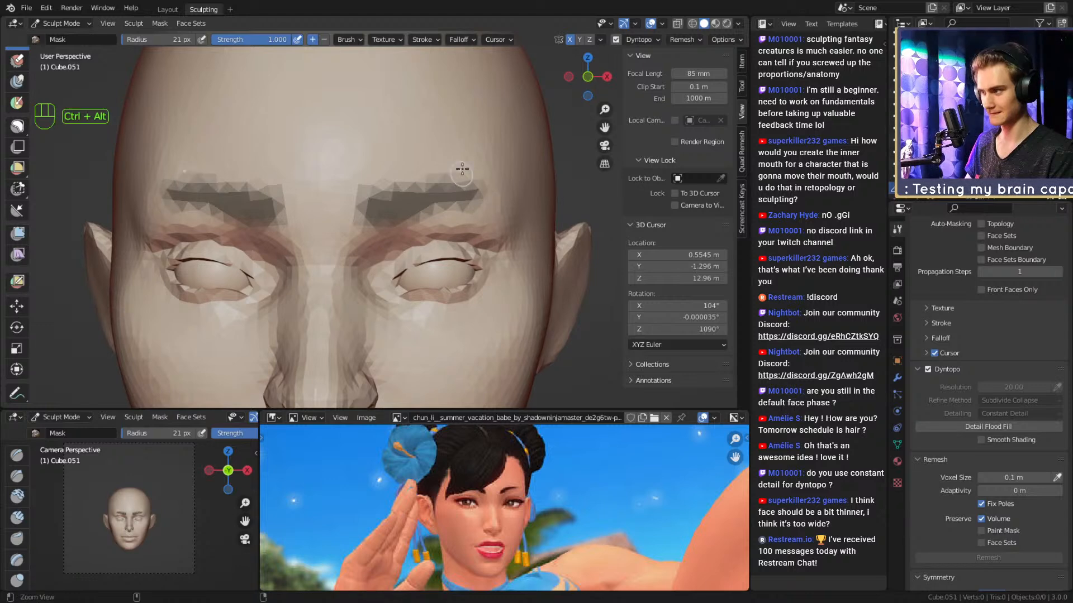
pyautogui.keyDown('ctrl'); pyautogui.keyDown('alt'); pyautogui.moveTo(462, 169); pyautogui.dragTo(442, 307, button='middle'); pyautogui.keyUp('alt'); pyautogui.keyUp('ctrl')
pyautogui.moveTo(442, 307)
pyautogui.keyDown('ctrl'); pyautogui.keyDown('alt'); pyautogui.mouseDown(button='middle')
pyautogui.moveTo(408, 201)
pyautogui.moveTo(385, 205)
pyautogui.mouseUp(button='middle'); pyautogui.keyUp('alt'); pyautogui.keyUp('ctrl')
pyautogui.press('f')
pyautogui.click(401, 200)
pyautogui.keyDown('ctrl'); pyautogui.moveTo(368, 188); pyautogui.dragTo(380, 175); pyautogui.keyUp('ctrl')
pyautogui.press('f')
pyautogui.click(387, 177)
pyautogui.moveTo(405, 214)
pyautogui.keyDown('alt'); pyautogui.keyDown('shift'); pyautogui.mouseDown(button='middle')
pyautogui.moveTo(407, 195)
pyautogui.moveTo(442, 210)
pyautogui.mouseUp(button='middle'); pyautogui.keyUp('shift'); pyautogui.keyUp('alt')
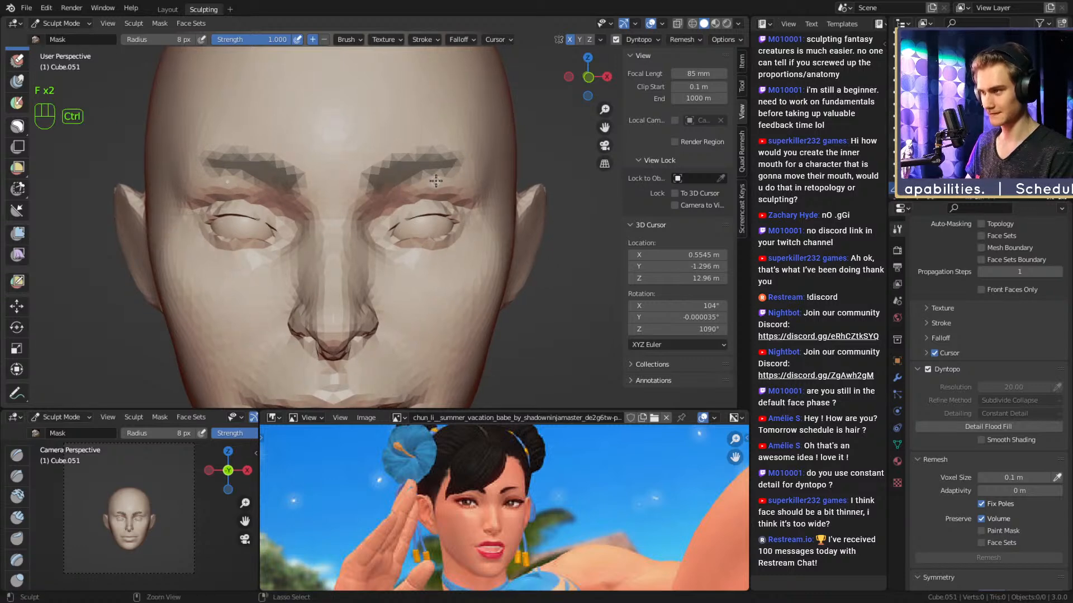
pyautogui.keyDown('ctrl'); pyautogui.keyDown('alt'); pyautogui.moveTo(462, 173); pyautogui.dragTo(444, 277, button='middle'); pyautogui.keyUp('alt'); pyautogui.keyUp('ctrl')
pyautogui.moveTo(444, 277)
pyautogui.keyDown('alt'); pyautogui.keyDown('shift'); pyautogui.mouseDown(button='middle')
pyautogui.moveTo(458, 249)
pyautogui.moveTo(450, 233)
pyautogui.mouseUp(button='middle'); pyautogui.keyUp('shift'); pyautogui.keyUp('alt')
pyautogui.keyDown('ctrl'); pyautogui.keyDown('alt'); pyautogui.moveTo(451, 233); pyautogui.dragTo(446, 193, button='middle'); pyautogui.keyUp('alt'); pyautogui.keyUp('ctrl')
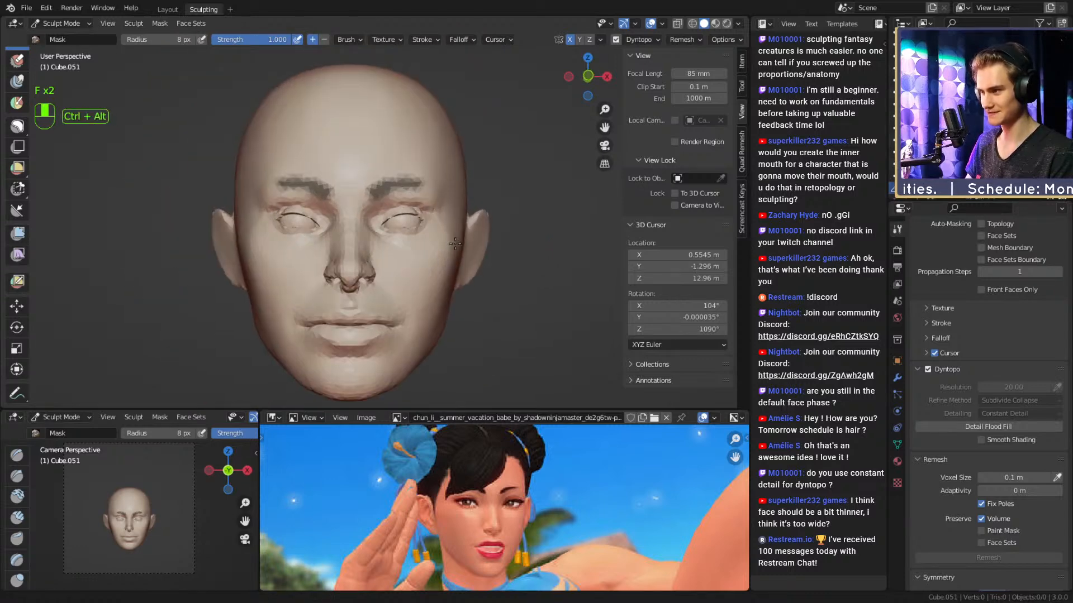
# Paint a mask along the upper eyelid with the Mask brush at a 16 px radius.
pyautogui.press('f')
pyautogui.click(421, 240)
pyautogui.keyDown('alt'); pyautogui.moveTo(420, 239); pyautogui.dragTo(420, 148, button='middle'); pyautogui.keyUp('alt')
pyautogui.press('f')
pyautogui.click(422, 215)
pyautogui.moveTo(421, 148)
pyautogui.keyDown('alt'); pyautogui.keyDown('shift'); pyautogui.mouseDown(button='middle')
pyautogui.moveTo(416, 246)
pyautogui.moveTo(402, 216)
pyautogui.mouseUp(button='middle'); pyautogui.keyUp('shift'); pyautogui.keyUp('alt')
pyautogui.keyDown('alt'); pyautogui.keyDown('shift'); pyautogui.moveTo(402, 215); pyautogui.dragTo(406, 238, button='middle'); pyautogui.keyUp('shift'); pyautogui.keyUp('alt')
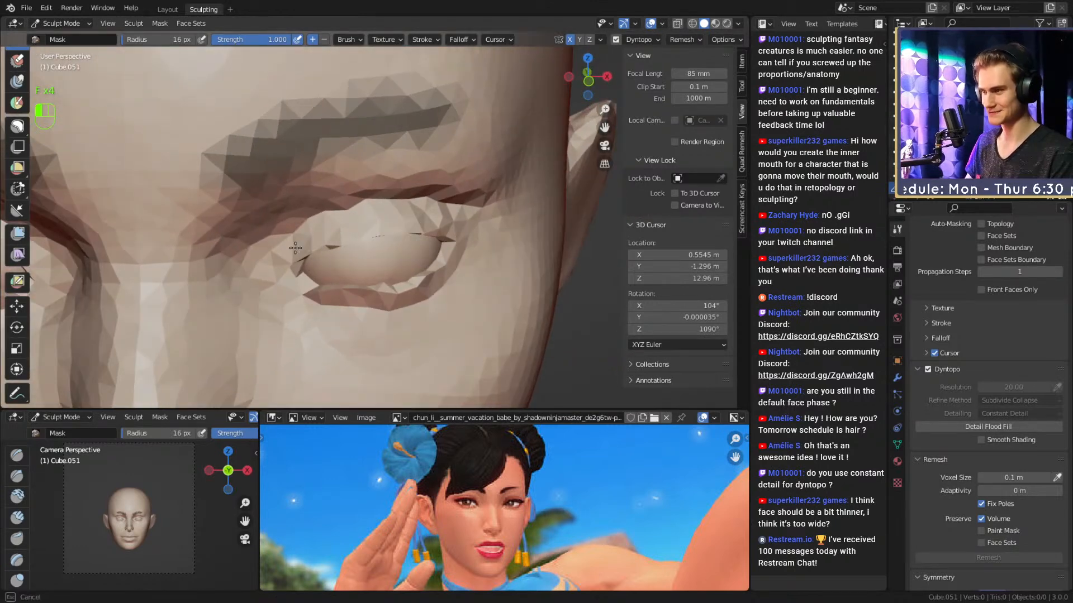
pyautogui.moveTo(295, 248)
pyautogui.mouseDown()
pyautogui.moveTo(393, 225)
pyautogui.moveTo(465, 240)
pyautogui.mouseUp()
pyautogui.keyDown('alt'); pyautogui.moveTo(470, 239); pyautogui.dragTo(448, 225, button='middle'); pyautogui.keyUp('alt')
pyautogui.moveTo(448, 226); pyautogui.dragTo(374, 209)
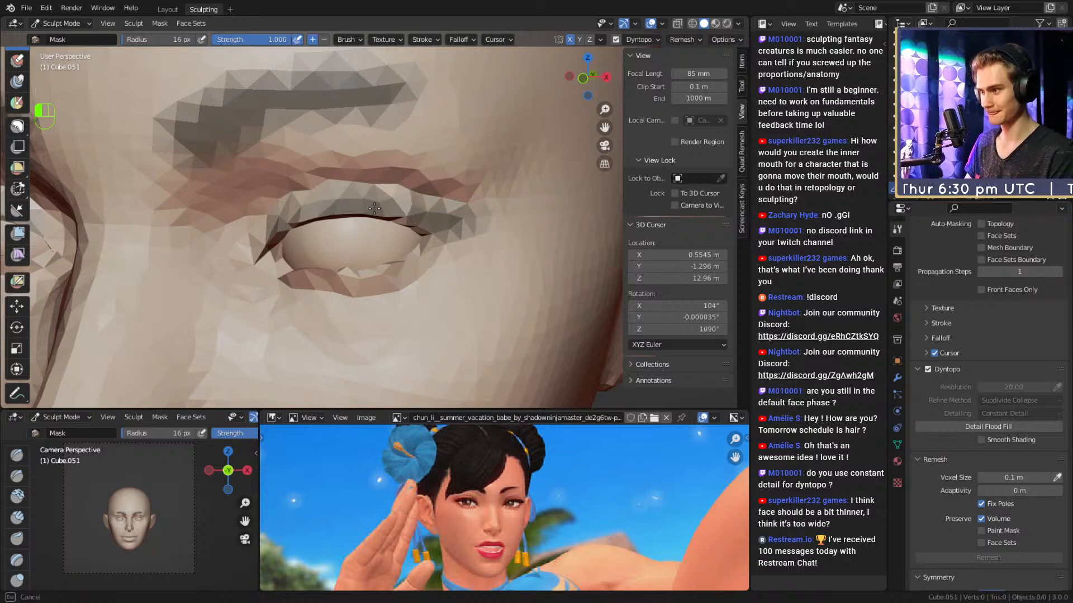
# Extend the upper eyelid mask to the inner and outer corners of the eye.
pyautogui.moveTo(350, 200); pyautogui.dragTo(381, 199, button='middle')
pyautogui.moveTo(319, 222); pyautogui.dragTo(302, 243)
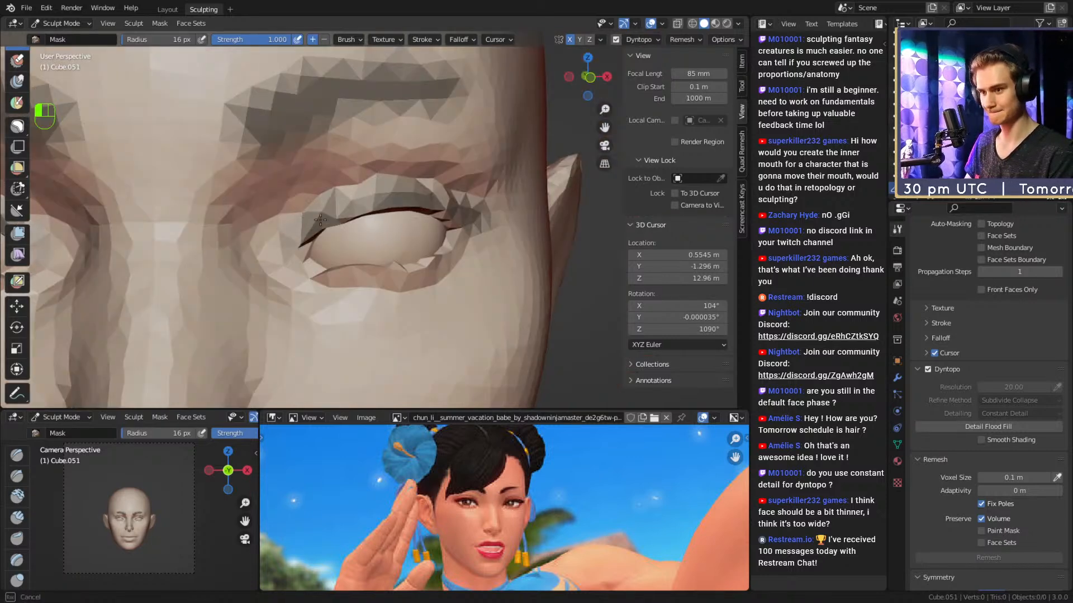
pyautogui.moveTo(469, 226); pyautogui.dragTo(423, 261, button='middle')
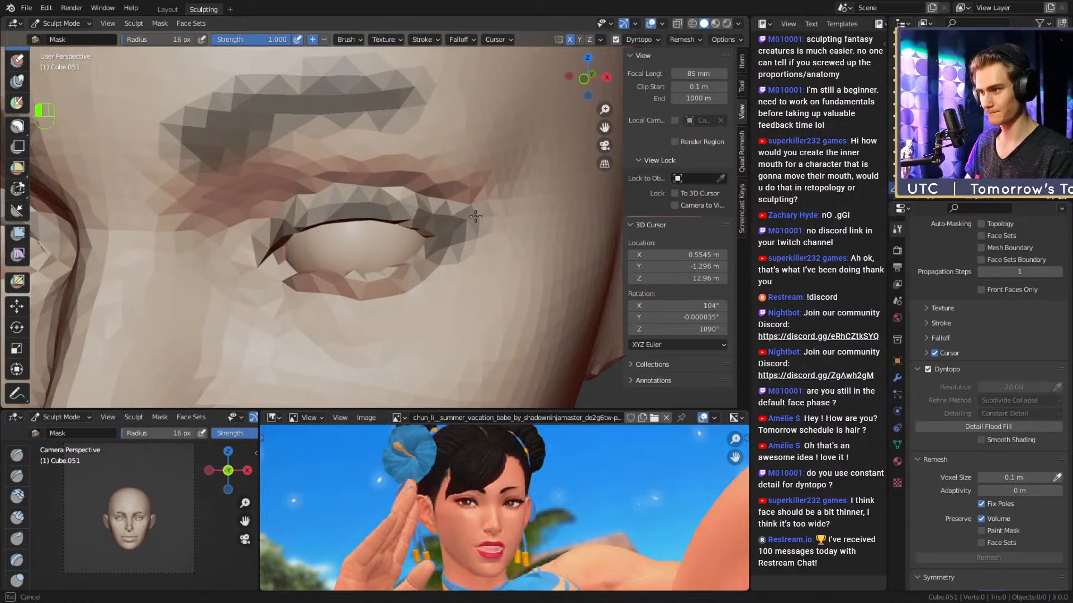
pyautogui.moveTo(425, 210); pyautogui.dragTo(441, 213)
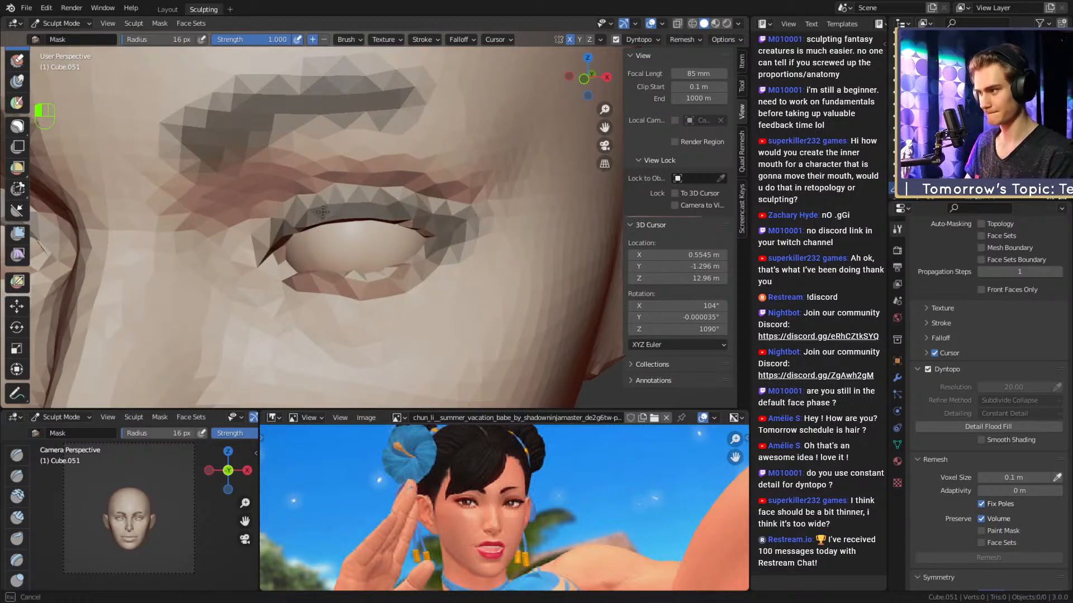
pyautogui.moveTo(292, 221); pyautogui.dragTo(280, 225)
# Set the Mask brush radius to 37 px and mask the centre of the upper lip.
pyautogui.keyDown('ctrl'); pyautogui.keyDown('alt'); pyautogui.moveTo(467, 208); pyautogui.dragTo(453, 296, button='middle'); pyautogui.keyUp('alt'); pyautogui.keyUp('ctrl')
pyautogui.moveTo(424, 298)
pyautogui.keyDown('alt'); pyautogui.mouseDown(button='middle')
pyautogui.moveTo(407, 293)
pyautogui.moveTo(417, 255)
pyautogui.mouseUp(button='middle'); pyautogui.keyUp('alt')
pyautogui.scroll(8, 418, 255)
pyautogui.press('f')
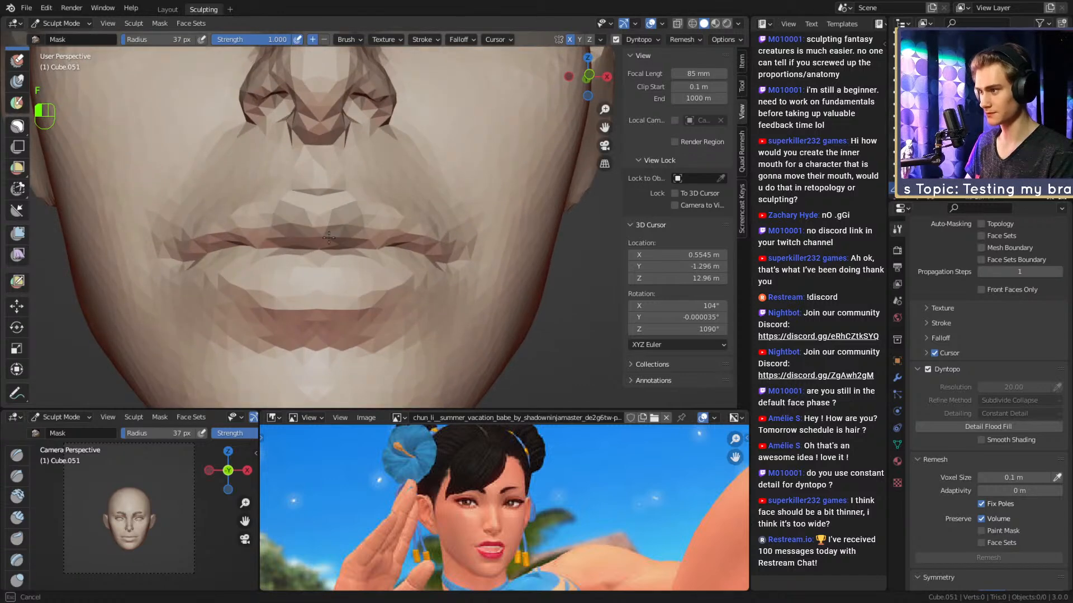
pyautogui.moveTo(337, 214); pyautogui.dragTo(320, 208)
# Mask the lower lip and the rest of the upper lip out to the mouth corners.
pyautogui.keyDown('alt'); pyautogui.moveTo(320, 209); pyautogui.dragTo(410, 219, button='middle'); pyautogui.keyUp('alt')
pyautogui.moveTo(410, 223)
pyautogui.mouseDown()
pyautogui.moveTo(299, 243)
pyautogui.moveTo(405, 306)
pyautogui.moveTo(428, 267)
pyautogui.mouseUp()
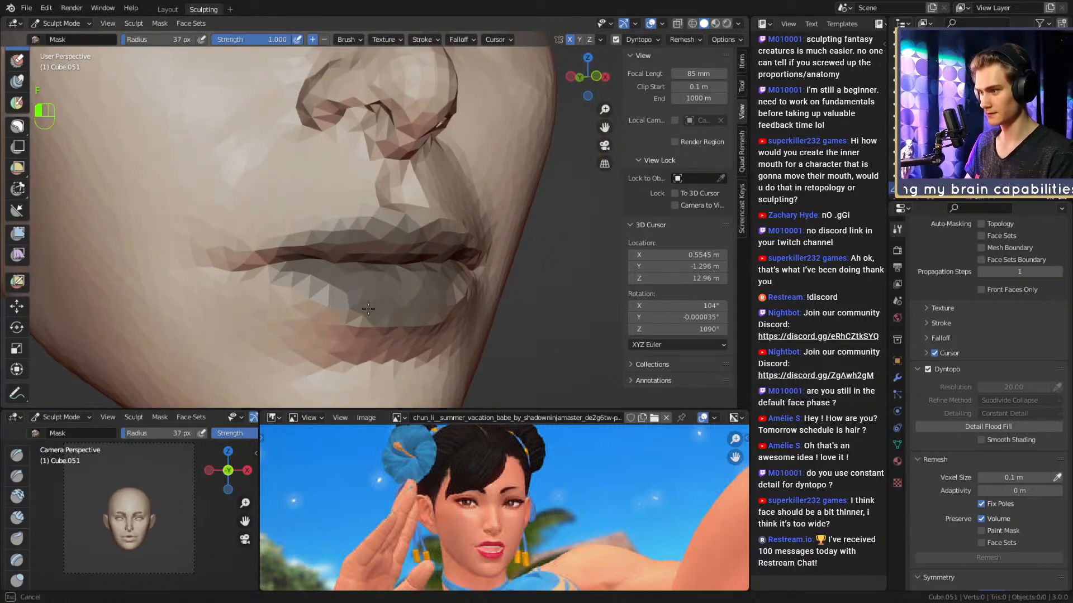
pyautogui.moveTo(368, 309); pyautogui.dragTo(265, 253)
pyautogui.moveTo(375, 263); pyautogui.dragTo(339, 274, button='middle')
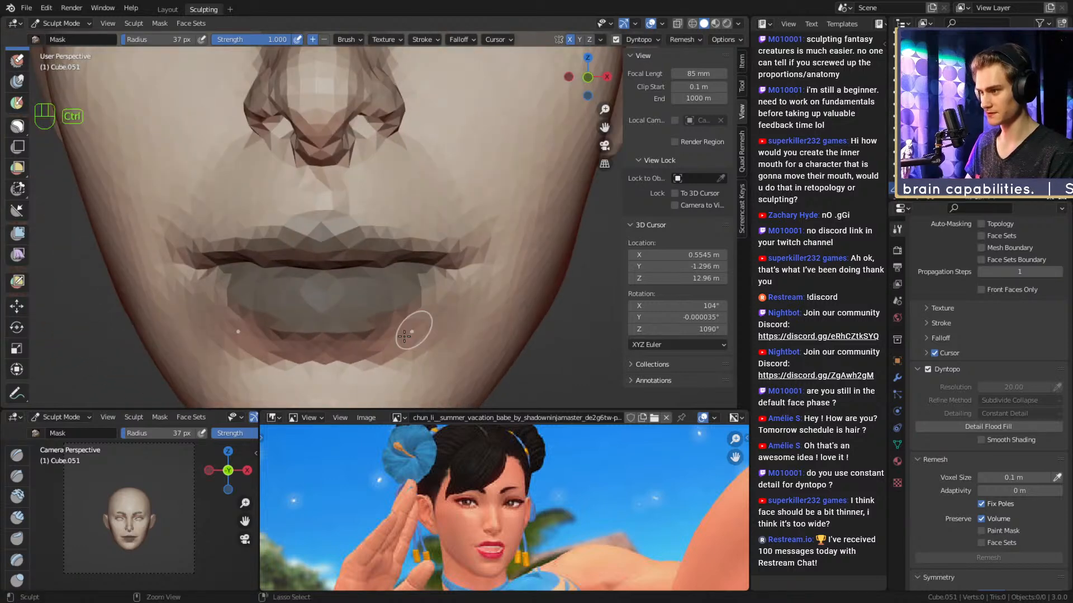
pyautogui.keyDown('ctrl'); pyautogui.moveTo(365, 320); pyautogui.dragTo(369, 385, button='middle'); pyautogui.keyUp('ctrl')
pyautogui.keyDown('shift'); pyautogui.moveTo(424, 239); pyautogui.dragTo(435, 243, button='middle'); pyautogui.keyUp('shift')
pyautogui.keyDown('ctrl'); pyautogui.moveTo(427, 212); pyautogui.dragTo(426, 250, button='middle'); pyautogui.keyUp('ctrl')
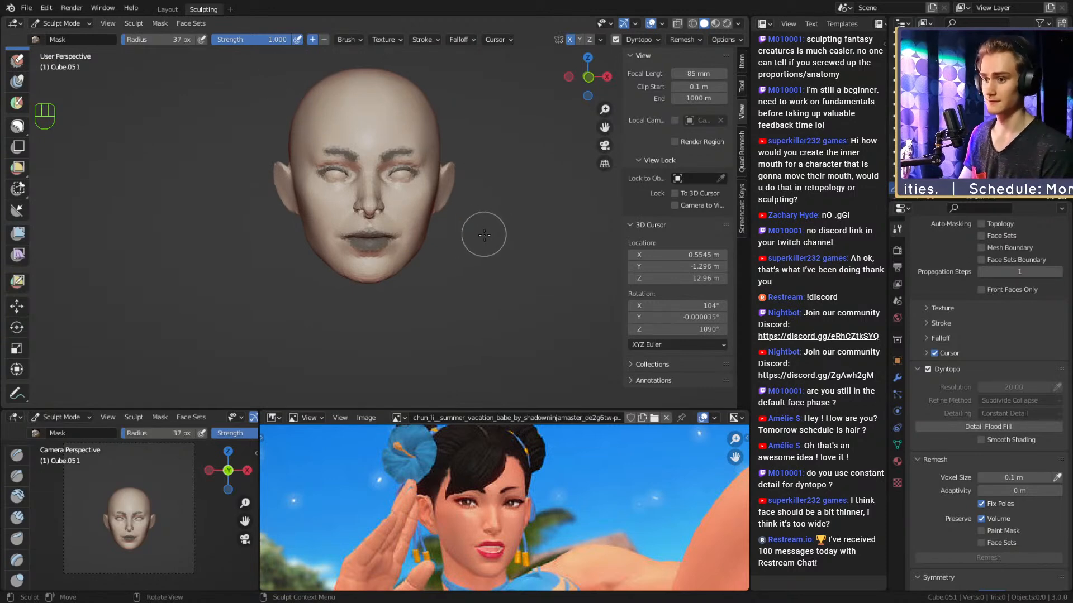
# Mask the hairline from the forehead down the temples to the sideburns in front of the ears, using a 49 px radius.
pyautogui.keyDown('alt'); pyautogui.moveTo(480, 208); pyautogui.dragTo(449, 269); pyautogui.keyUp('alt')
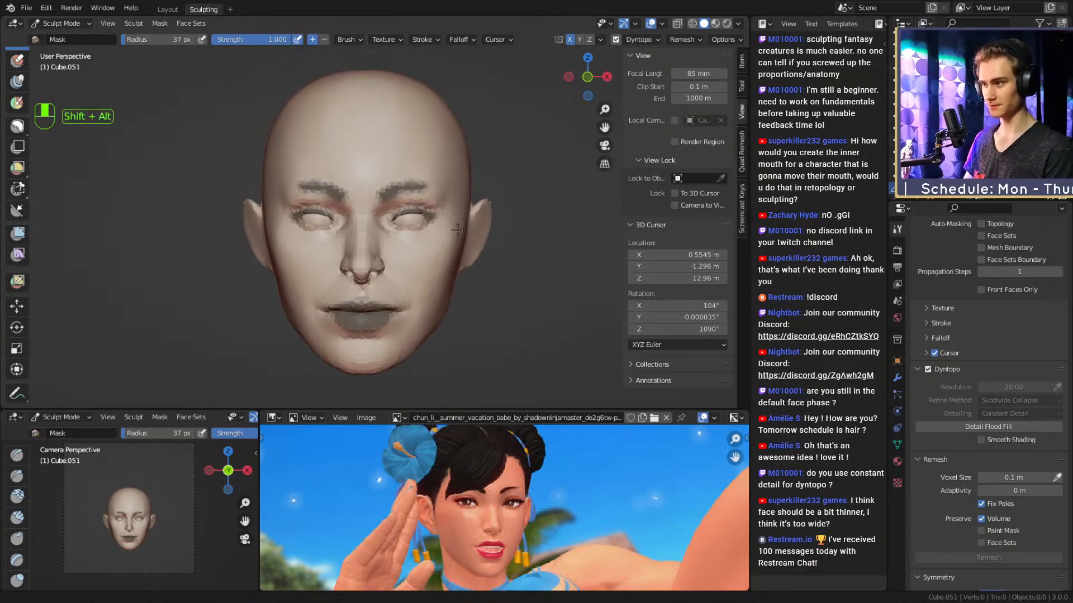
pyautogui.moveTo(444, 229)
pyautogui.keyDown('alt'); pyautogui.mouseDown()
pyautogui.moveTo(439, 248)
pyautogui.moveTo(434, 208)
pyautogui.mouseUp(); pyautogui.keyUp('alt')
pyautogui.keyDown('alt'); pyautogui.moveTo(427, 196); pyautogui.dragTo(419, 226); pyautogui.keyUp('alt')
pyautogui.moveTo(390, 162)
pyautogui.keyDown('alt'); pyautogui.keyDown('shift'); pyautogui.mouseDown()
pyautogui.moveTo(393, 211)
pyautogui.moveTo(423, 180)
pyautogui.mouseUp(); pyautogui.keyUp('shift'); pyautogui.keyUp('alt')
pyautogui.press('f')
pyautogui.click(410, 194)
pyautogui.click(421, 189)
pyautogui.keyDown('alt'); pyautogui.keyDown('shift'); pyautogui.moveTo(461, 242); pyautogui.dragTo(450, 209); pyautogui.keyUp('shift'); pyautogui.keyUp('alt')
pyautogui.keyDown('alt'); pyautogui.moveTo(450, 210); pyautogui.dragTo(352, 174); pyautogui.keyUp('alt')
pyautogui.keyDown('alt'); pyautogui.keyDown('shift'); pyautogui.moveTo(429, 276); pyautogui.dragTo(429, 233); pyautogui.keyUp('shift'); pyautogui.keyUp('alt')
pyautogui.press('f')
pyautogui.press('f')
pyautogui.moveTo(445, 182)
pyautogui.mouseDown()
pyautogui.moveTo(450, 279)
pyautogui.moveTo(447, 196)
pyautogui.mouseUp()
pyautogui.moveTo(435, 192)
pyautogui.keyDown('alt'); pyautogui.mouseDown()
pyautogui.moveTo(437, 221)
pyautogui.moveTo(419, 136)
pyautogui.moveTo(443, 203)
pyautogui.moveTo(371, 105)
pyautogui.moveTo(429, 134)
pyautogui.mouseUp(); pyautogui.keyUp('alt')
pyautogui.press('f')
pyautogui.click(447, 230)
pyautogui.moveTo(429, 134)
pyautogui.mouseDown()
pyautogui.moveTo(308, 132)
pyautogui.moveTo(377, 104)
pyautogui.moveTo(318, 98)
pyautogui.mouseUp()
pyautogui.moveTo(441, 124)
pyautogui.keyDown('alt'); pyautogui.mouseDown()
pyautogui.moveTo(400, 126)
pyautogui.moveTo(443, 182)
pyautogui.mouseUp(); pyautogui.keyUp('alt')
pyautogui.keyDown('alt'); pyautogui.moveTo(488, 240); pyautogui.dragTo(427, 242); pyautogui.keyUp('alt')
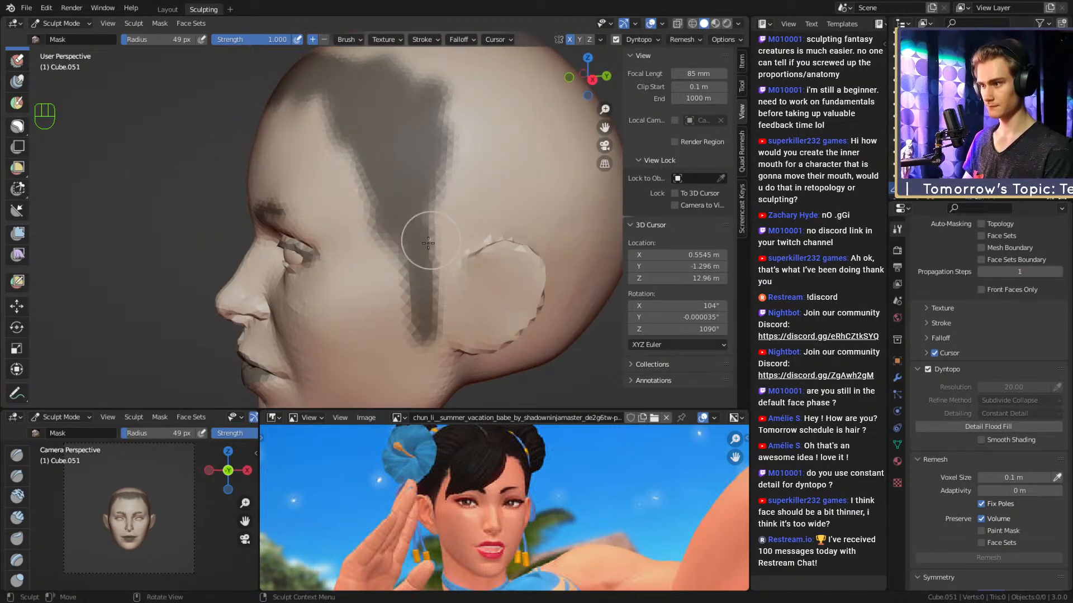
# Extend the hair mask over the side of the head, from the temple towards the back.
pyautogui.moveTo(466, 193); pyautogui.dragTo(550, 190)
pyautogui.keyDown('alt'); pyautogui.moveTo(411, 192); pyautogui.dragTo(447, 194); pyautogui.keyUp('alt')
pyautogui.moveTo(401, 196); pyautogui.dragTo(361, 134)
pyautogui.keyDown('alt'); pyautogui.moveTo(424, 146); pyautogui.dragTo(369, 147); pyautogui.keyUp('alt')
pyautogui.moveTo(416, 140)
pyautogui.mouseDown()
pyautogui.moveTo(447, 124)
pyautogui.moveTo(497, 204)
pyautogui.moveTo(416, 128)
pyautogui.moveTo(447, 101)
pyautogui.mouseUp()
pyautogui.moveTo(418, 112)
pyautogui.keyDown('alt'); pyautogui.keyDown('shift'); pyautogui.mouseDown()
pyautogui.moveTo(410, 162)
pyautogui.moveTo(427, 173)
pyautogui.moveTo(396, 131)
pyautogui.moveTo(418, 124)
pyautogui.mouseUp(); pyautogui.keyUp('shift'); pyautogui.keyUp('alt')
# Fill the remaining top, back and side of the scalp with the Mask brush to complete the hair area.
pyautogui.press('f')
pyautogui.click(472, 184)
pyautogui.keyDown('alt'); pyautogui.moveTo(362, 133); pyautogui.dragTo(427, 172); pyautogui.keyUp('alt')
pyautogui.moveTo(353, 152)
pyautogui.mouseDown()
pyautogui.moveTo(290, 150)
pyautogui.moveTo(335, 143)
pyautogui.moveTo(295, 98)
pyautogui.moveTo(394, 59)
pyautogui.mouseUp()
pyautogui.moveTo(400, 115)
pyautogui.keyDown('alt'); pyautogui.mouseDown()
pyautogui.moveTo(339, 138)
pyautogui.moveTo(454, 154)
pyautogui.moveTo(472, 215)
pyautogui.mouseUp(); pyautogui.keyUp('alt')
pyautogui.moveTo(481, 154)
pyautogui.keyDown('alt'); pyautogui.mouseDown()
pyautogui.moveTo(439, 157)
pyautogui.moveTo(446, 204)
pyautogui.mouseUp(); pyautogui.keyUp('alt')
pyautogui.moveTo(470, 168)
pyautogui.mouseDown()
pyautogui.moveTo(481, 215)
pyautogui.moveTo(428, 264)
pyautogui.mouseUp()
pyautogui.moveTo(449, 293)
pyautogui.keyDown('alt'); pyautogui.mouseDown()
pyautogui.moveTo(467, 257)
pyautogui.moveTo(427, 290)
pyautogui.moveTo(426, 309)
pyautogui.moveTo(504, 198)
pyautogui.moveTo(491, 257)
pyautogui.mouseUp(); pyautogui.keyUp('alt')
pyautogui.press('f')
pyautogui.click(442, 256)
pyautogui.moveTo(469, 257)
pyautogui.keyDown('alt'); pyautogui.mouseDown()
pyautogui.moveTo(455, 232)
pyautogui.moveTo(448, 262)
pyautogui.mouseUp(); pyautogui.keyUp('alt')
pyautogui.keyDown('shift'); pyautogui.moveTo(448, 262); pyautogui.dragTo(454, 236, button='middle'); pyautogui.keyUp('shift')
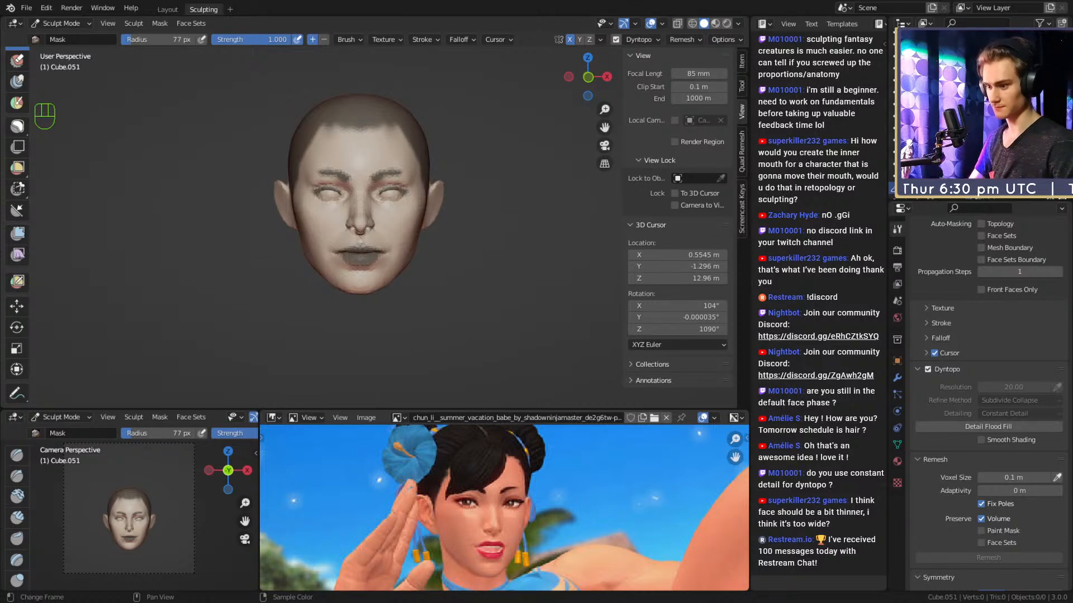
# Replace the reference picture with the front-view Chun-Li image in the blue outfit and frame her face.
pyautogui.moveTo(358, 447); pyautogui.dragTo(559, 526, button='middle')
pyautogui.scroll(-6, 477, 503)
pyautogui.scroll(7, 532, 507)
pyautogui.moveTo(533, 461); pyautogui.dragTo(559, 528, button='middle')
pyautogui.scroll(-1, 547, 522)
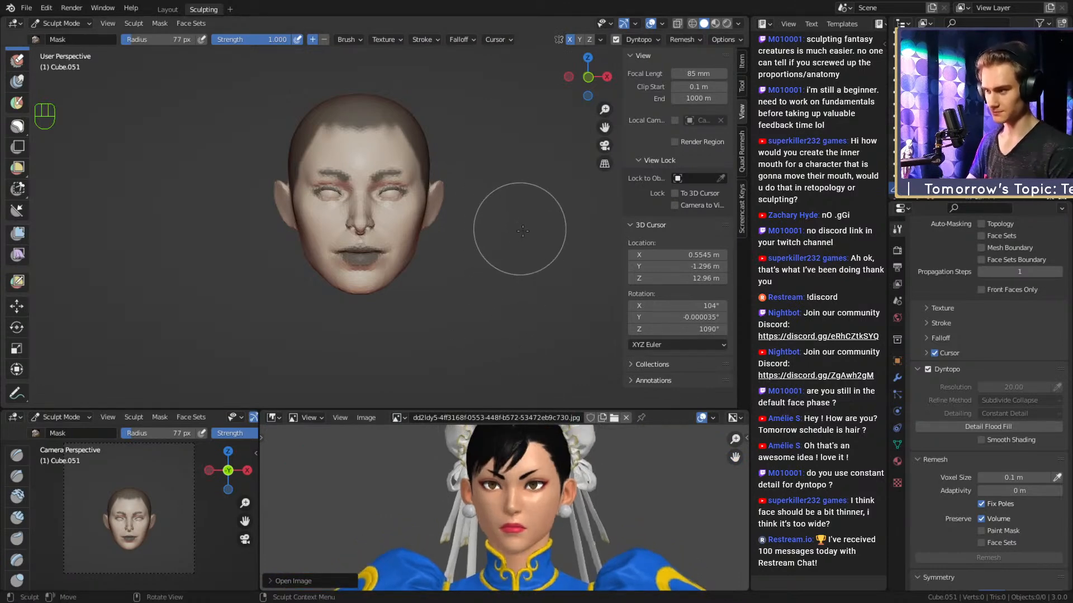
# Adjust the side of the cheek with the Grab brush, using a radius of about 79 px.
pyautogui.keyDown('alt'); pyautogui.moveTo(521, 230); pyautogui.dragTo(458, 222); pyautogui.keyUp('alt')
pyautogui.scroll(1, 477, 258)
pyautogui.scroll(1, 492, 263)
pyautogui.scroll(6, 450, 235)
pyautogui.press('g')
pyautogui.press('f')
pyautogui.press('f')
pyautogui.click(476, 208)
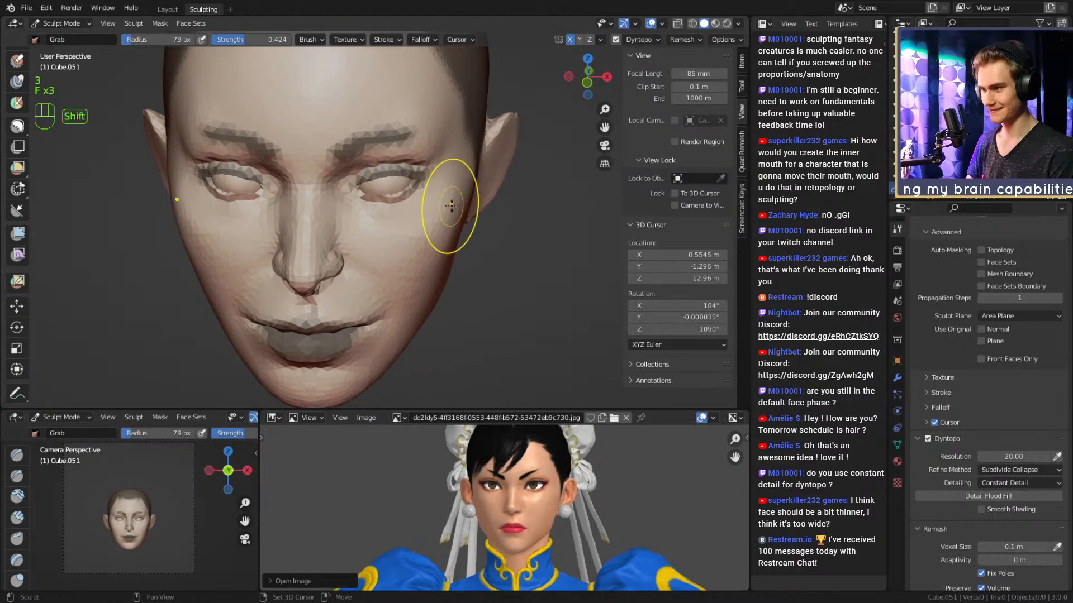
pyautogui.press('f')
pyautogui.click(447, 233)
pyautogui.moveTo(474, 255)
pyautogui.mouseDown(button='middle')
pyautogui.moveTo(461, 229)
pyautogui.moveTo(479, 232)
pyautogui.moveTo(434, 241)
pyautogui.moveTo(460, 252)
pyautogui.moveTo(450, 271)
pyautogui.moveTo(430, 269)
pyautogui.mouseUp(button='middle')
# Reshape the jawline and lower face with the Grab brush, enlarging its radius to 146 px.
pyautogui.press('f')
pyautogui.click(415, 224)
pyautogui.moveTo(430, 269)
pyautogui.mouseDown(button='middle')
pyautogui.moveTo(445, 272)
pyautogui.moveTo(441, 262)
pyautogui.moveTo(409, 292)
pyautogui.mouseUp(button='middle')
pyautogui.press('f')
pyautogui.click(418, 258)
pyautogui.moveTo(407, 297); pyautogui.dragTo(404, 299)
pyautogui.press('f')
pyautogui.click(407, 299)
pyautogui.moveTo(423, 230)
pyautogui.mouseDown(button='middle')
pyautogui.moveTo(438, 292)
pyautogui.moveTo(433, 269)
pyautogui.moveTo(441, 279)
pyautogui.mouseUp(button='middle')
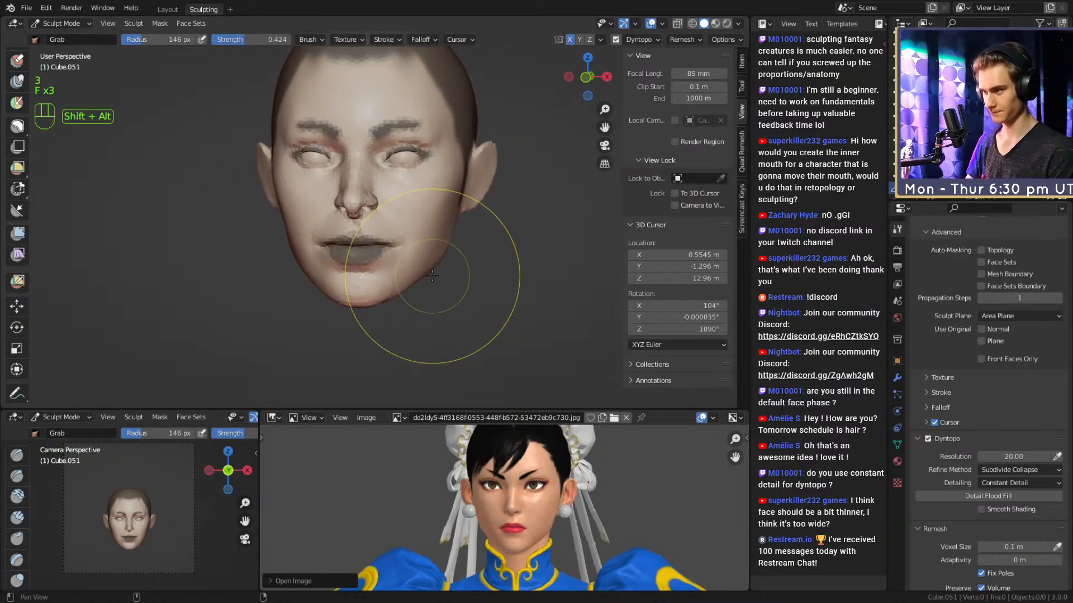
pyautogui.keyDown('alt'); pyautogui.keyDown('shift'); pyautogui.moveTo(433, 275); pyautogui.dragTo(438, 268); pyautogui.keyUp('shift'); pyautogui.keyUp('alt')
pyautogui.keyDown('ctrl'); pyautogui.keyDown('alt'); pyautogui.moveTo(505, 291); pyautogui.dragTo(475, 251); pyautogui.keyUp('alt'); pyautogui.keyUp('ctrl')
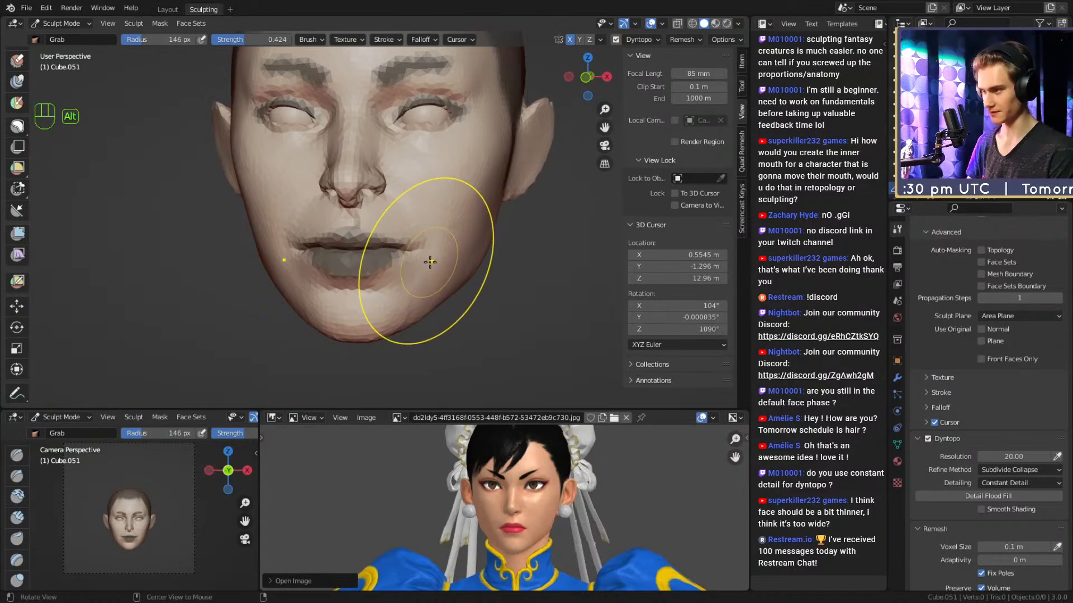
# Clear the whole mask and adjust the cheek beside the mouth corner with Grab, reducing the radius to 98 px.
pyautogui.hotkey('alt', 'm')
pyautogui.press('f')
pyautogui.click(411, 252)
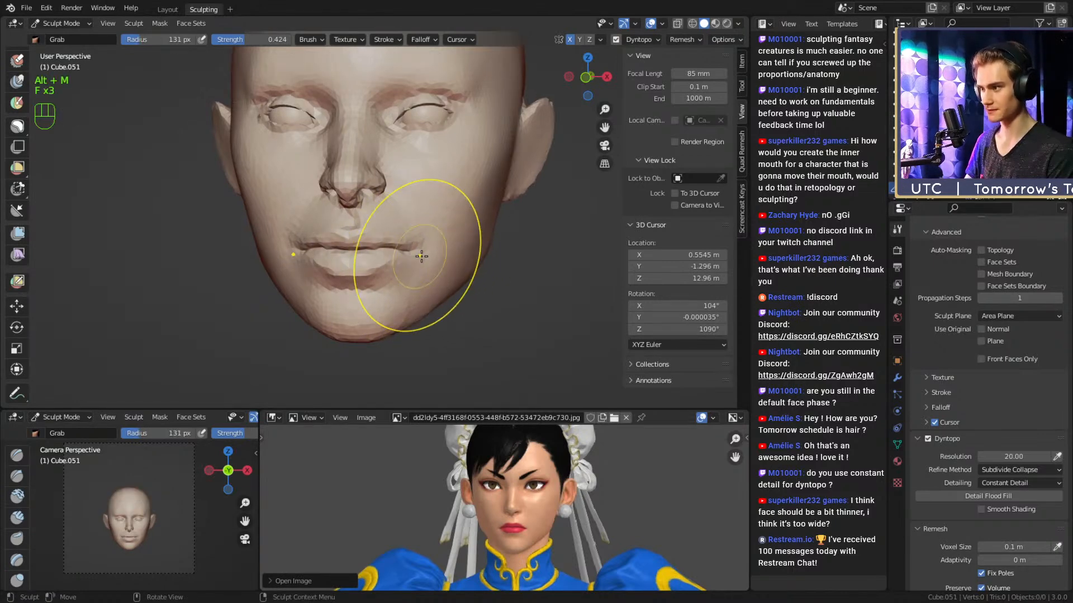
pyautogui.press('f')
pyautogui.click(431, 256)
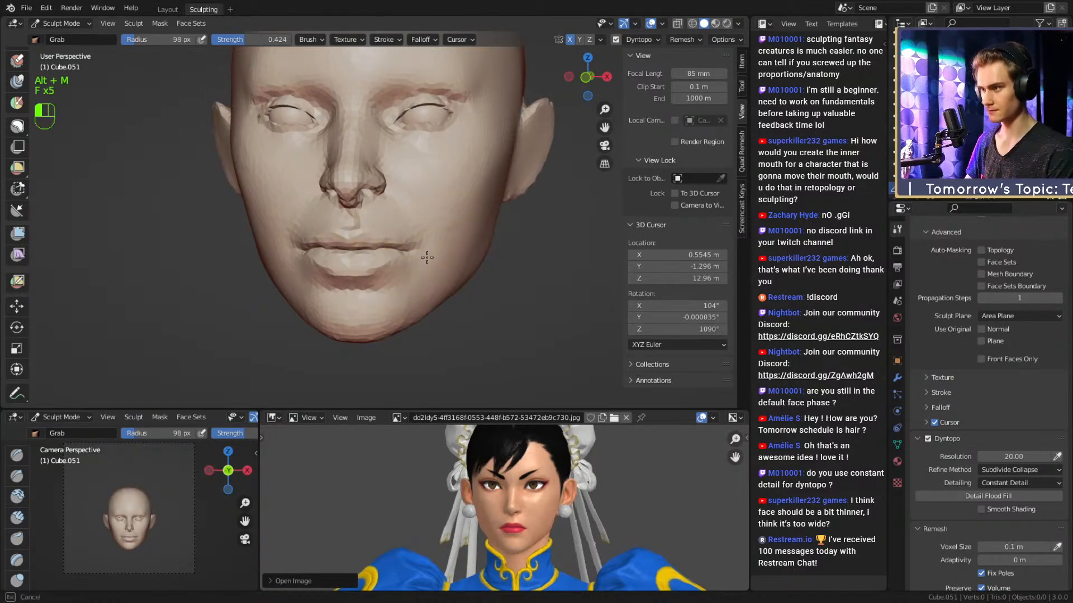
# Build up the inner brow area above the eye with Clay Strips at a 46 px radius.
pyautogui.moveTo(444, 180)
pyautogui.keyDown('ctrl'); pyautogui.keyDown('alt'); pyautogui.mouseDown()
pyautogui.moveTo(447, 251)
pyautogui.moveTo(445, 242)
pyautogui.moveTo(406, 259)
pyautogui.moveTo(451, 234)
pyautogui.moveTo(453, 212)
pyautogui.moveTo(441, 247)
pyautogui.moveTo(451, 248)
pyautogui.moveTo(422, 270)
pyautogui.moveTo(403, 196)
pyautogui.moveTo(404, 222)
pyautogui.mouseUp(); pyautogui.keyUp('alt'); pyautogui.keyUp('ctrl')
pyautogui.moveTo(403, 223)
pyautogui.keyDown('ctrl'); pyautogui.keyDown('alt'); pyautogui.mouseDown()
pyautogui.moveTo(386, 153)
pyautogui.moveTo(365, 195)
pyautogui.mouseUp(); pyautogui.keyUp('alt'); pyautogui.keyUp('ctrl')
pyautogui.press('1')
pyautogui.press('f')
pyautogui.click(362, 144)
pyautogui.press('f')
pyautogui.click(349, 144)
pyautogui.press('f')
pyautogui.click(366, 185)
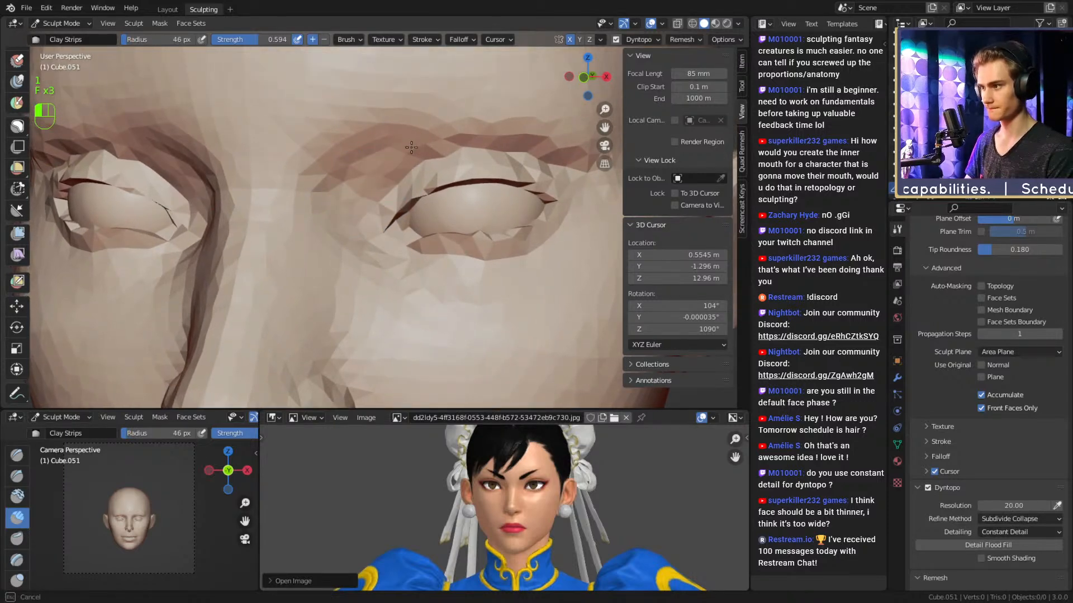
pyautogui.moveTo(412, 148)
pyautogui.mouseDown()
pyautogui.moveTo(375, 147)
pyautogui.moveTo(389, 136)
pyautogui.mouseUp()
# Smooth the inner brow area with the brush radius set to 94 px.
pyautogui.press('f')
pyautogui.click(381, 150)
pyautogui.keyDown('shift'); pyautogui.moveTo(343, 170); pyautogui.dragTo(386, 139); pyautogui.keyUp('shift')
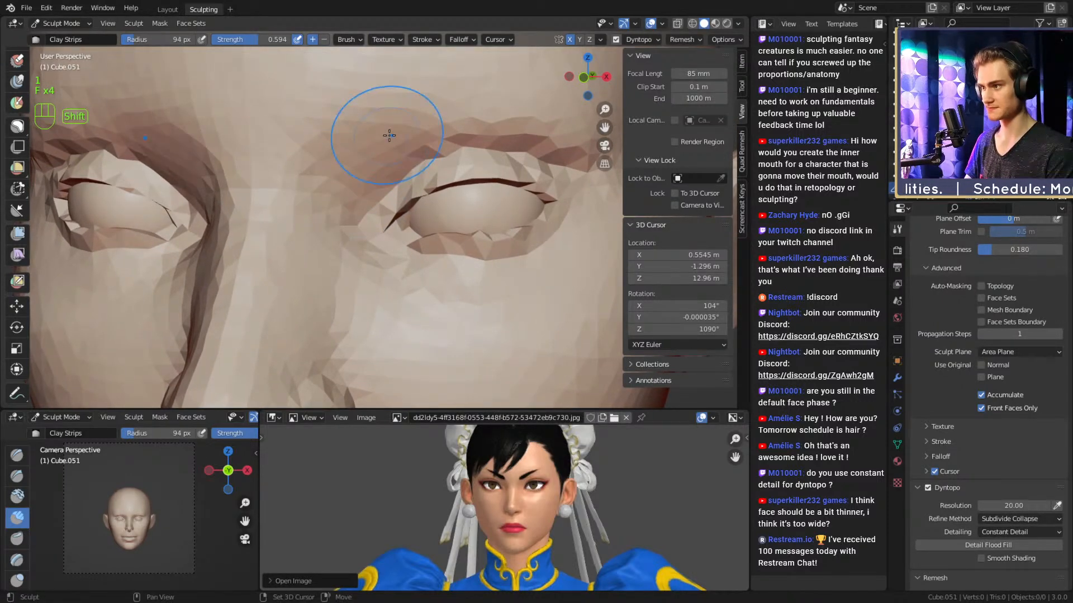
# Reduce the radius to 51 px and refine the area below the eye with Clay Strips and smoothing.
pyautogui.press('f')
pyautogui.click(385, 143)
pyautogui.scroll(-5, 383, 240)
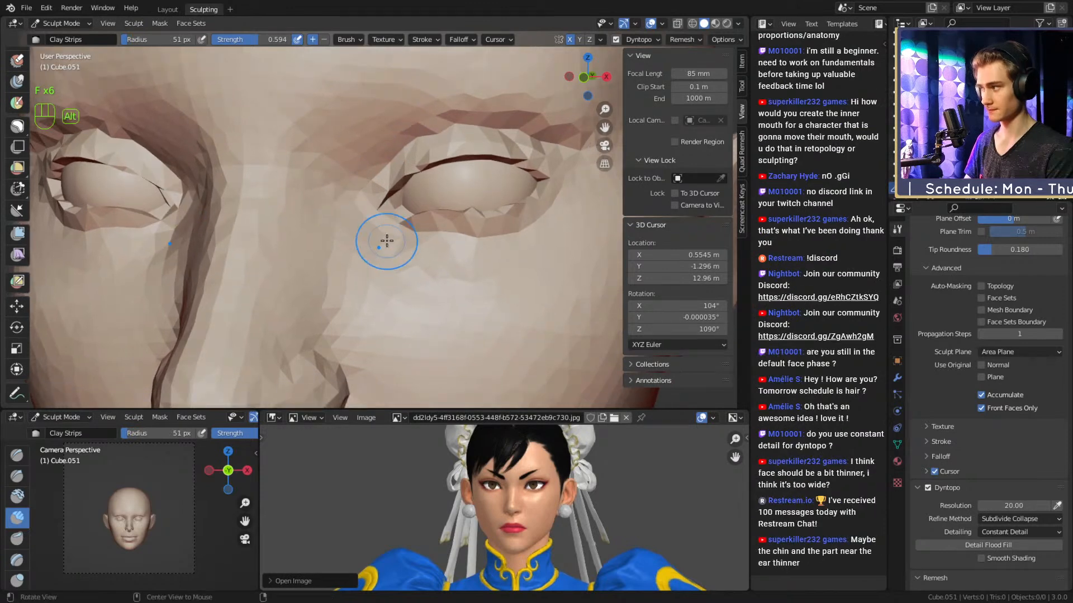
pyautogui.keyDown('alt'); pyautogui.moveTo(391, 235); pyautogui.dragTo(403, 232, button='middle'); pyautogui.keyUp('alt')
pyautogui.scroll(3, 403, 226)
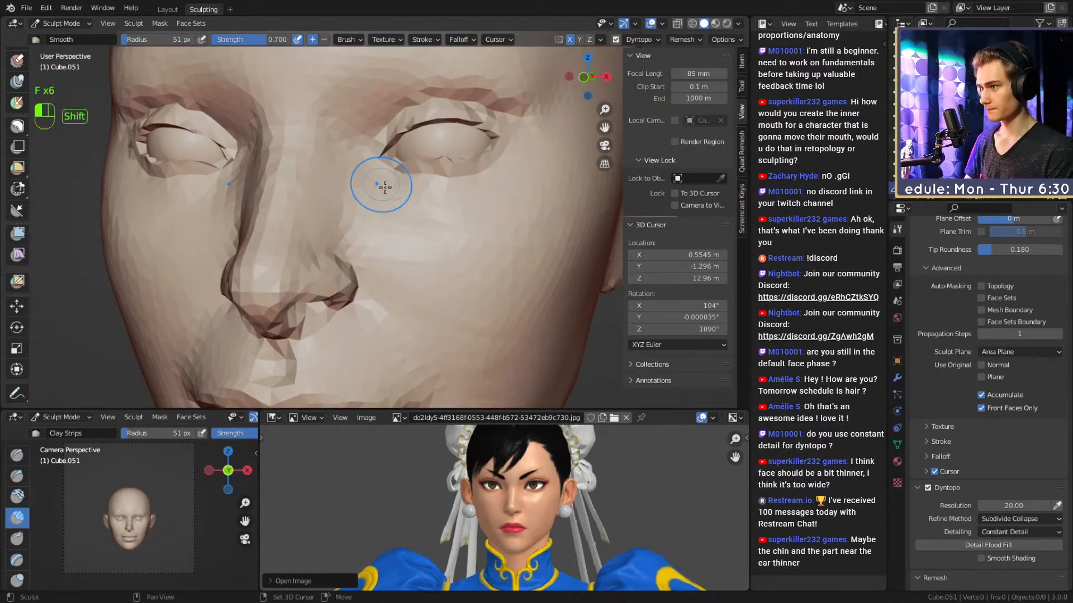
pyautogui.moveTo(450, 188); pyautogui.dragTo(448, 196, button='middle')
pyautogui.moveTo(507, 190); pyautogui.dragTo(497, 182)
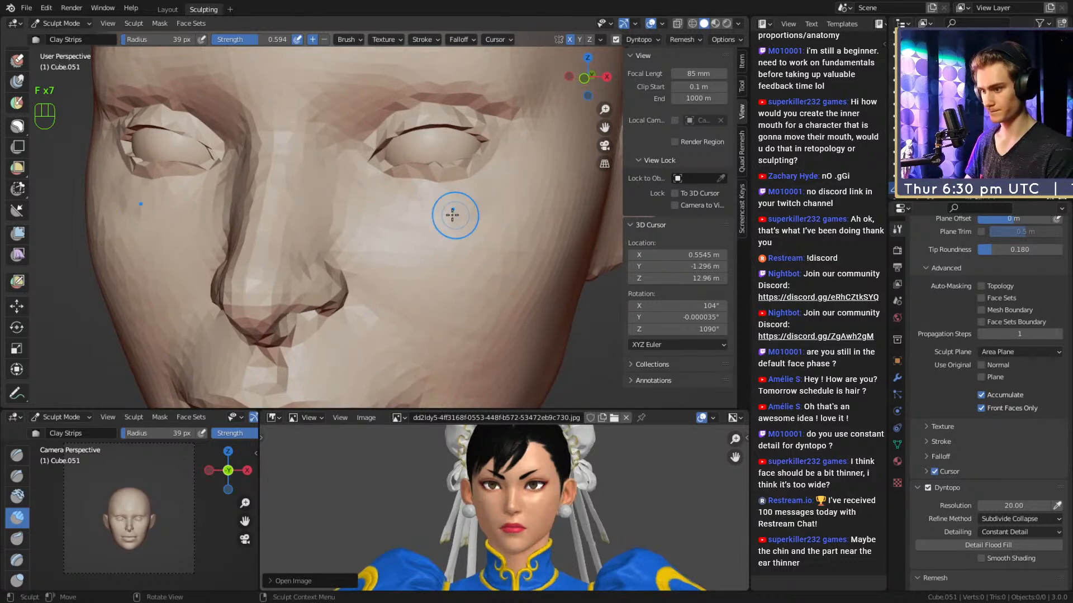
# Work over the upper cheek below the eye with the Crease brush, reducing its radius to 40 px.
pyautogui.press('2')
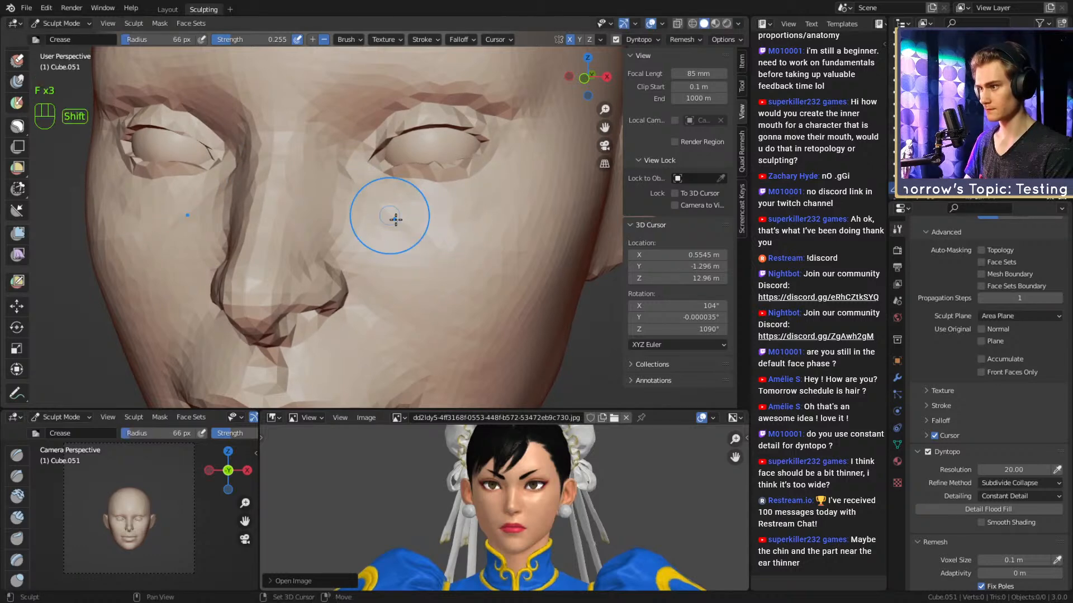
pyautogui.press('f')
pyautogui.click(422, 220)
pyautogui.scroll(-5, 420, 219)
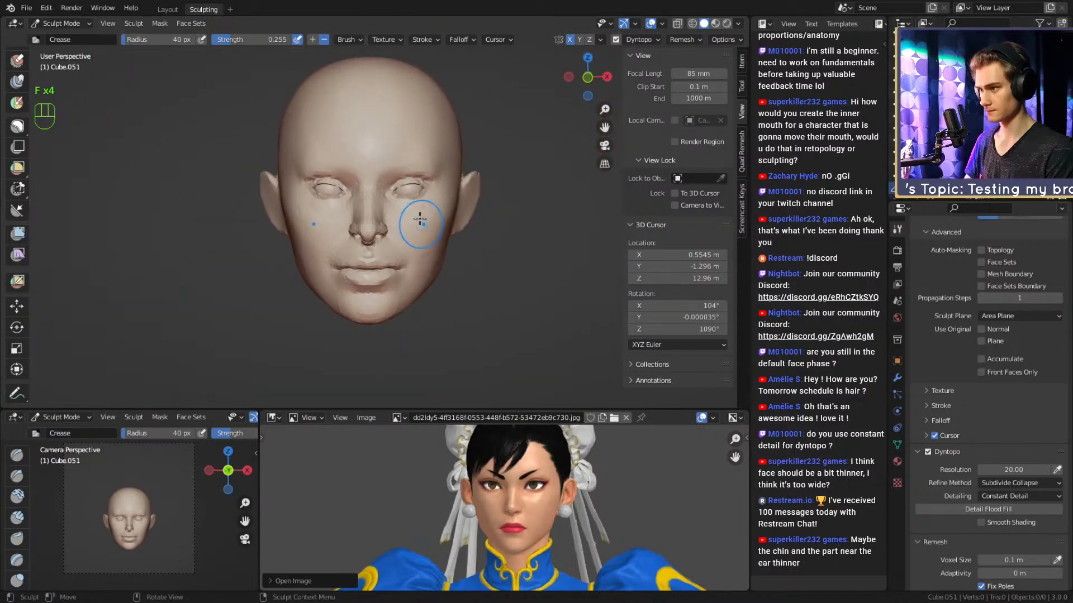
# Reshape the cheek and jaw below the ear with the Grab brush, starting at an 89 px radius.
pyautogui.press('1')
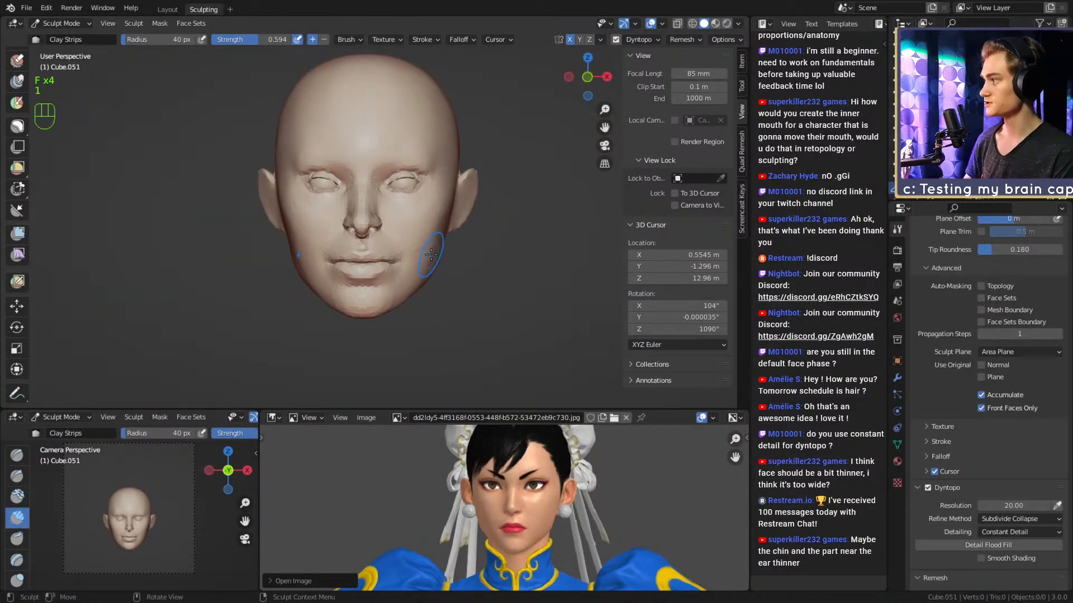
pyautogui.moveTo(477, 256)
pyautogui.keyDown('shift'); pyautogui.mouseDown(button='middle')
pyautogui.moveTo(476, 237)
pyautogui.moveTo(471, 296)
pyautogui.mouseUp(button='middle'); pyautogui.keyUp('shift')
pyautogui.press('3')
pyautogui.press('f')
pyautogui.click(520, 239)
pyautogui.moveTo(470, 296)
pyautogui.keyDown('shift'); pyautogui.mouseDown(button='middle')
pyautogui.moveTo(471, 270)
pyautogui.moveTo(435, 266)
pyautogui.moveTo(451, 238)
pyautogui.moveTo(416, 267)
pyautogui.mouseUp(button='middle'); pyautogui.keyUp('shift')
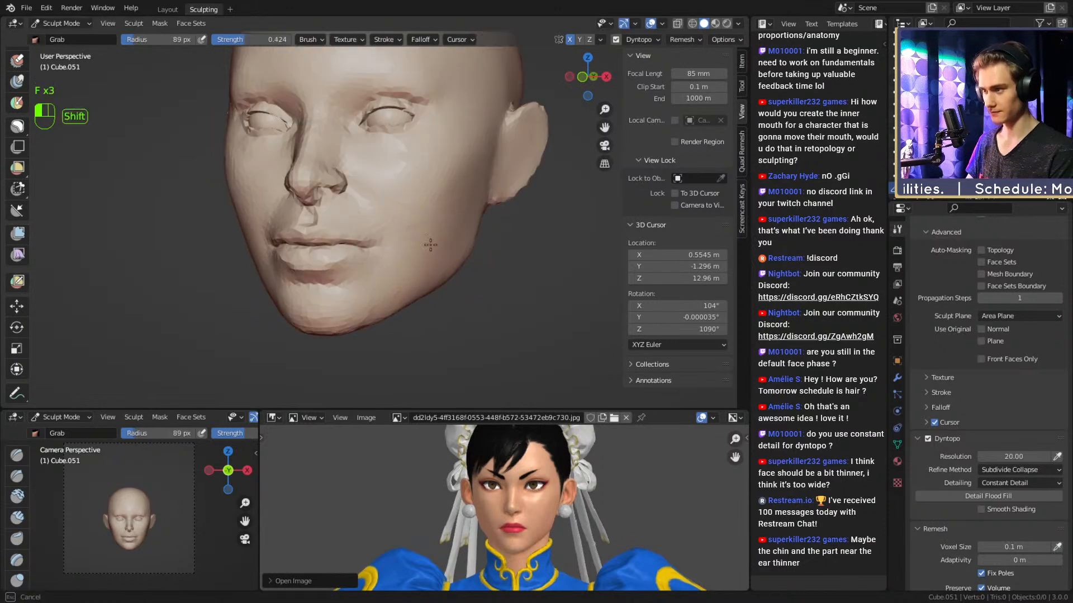
pyautogui.keyDown('shift'); pyautogui.moveTo(430, 245); pyautogui.dragTo(441, 227); pyautogui.keyUp('shift')
pyautogui.moveTo(440, 228)
pyautogui.keyDown('alt'); pyautogui.mouseDown(button='middle')
pyautogui.moveTo(478, 241)
pyautogui.moveTo(453, 225)
pyautogui.moveTo(411, 253)
pyautogui.moveTo(434, 242)
pyautogui.moveTo(428, 253)
pyautogui.mouseUp(button='middle'); pyautogui.keyUp('alt')
pyautogui.press('f')
pyautogui.click(453, 239)
pyautogui.press('f')
pyautogui.click(439, 250)
# Rework the jaw in front of the ear with Clay Strips at 84 px and smooth it at a 137 px radius.
pyautogui.press('1')
pyautogui.press('f')
pyautogui.click(393, 244)
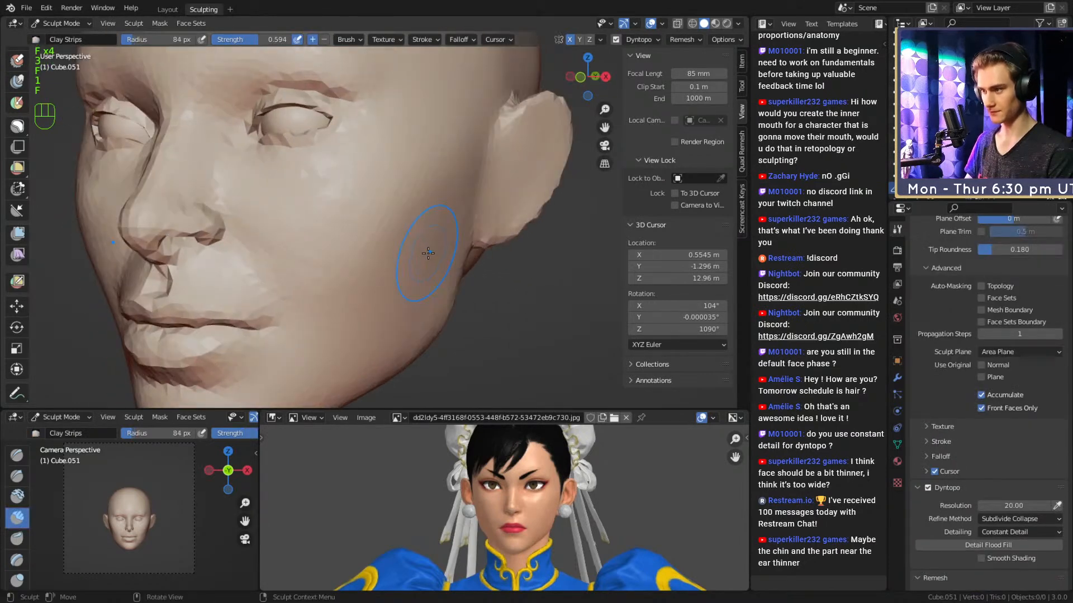
pyautogui.press('f')
pyautogui.click(440, 258)
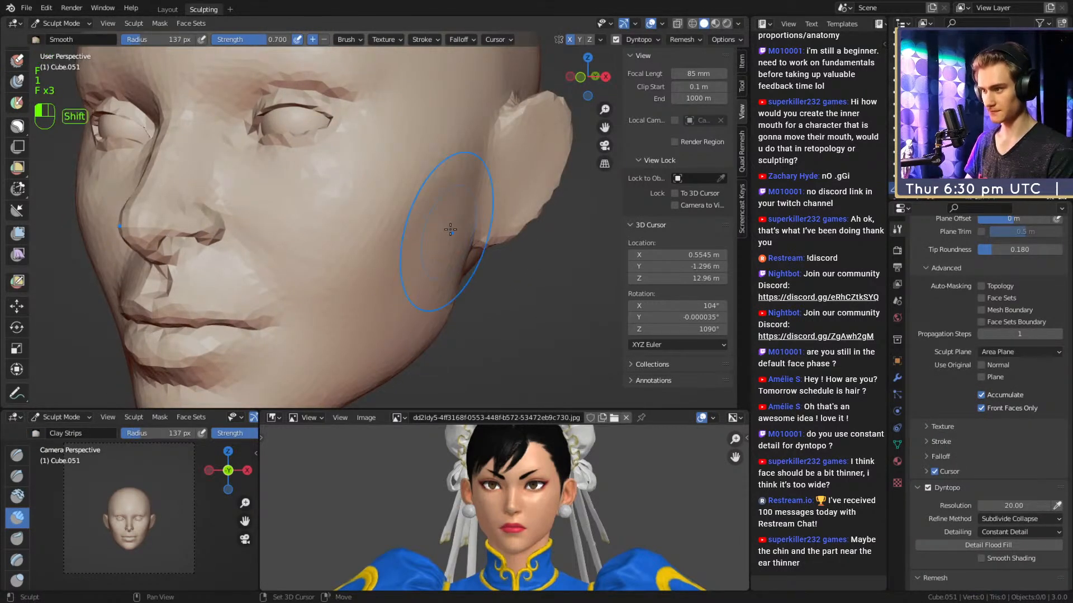
pyautogui.press('f')
pyautogui.click(429, 298)
# Adjust the side of the head around the ear with the Grab brush, starting at a 151 px radius.
pyautogui.keyDown('alt'); pyautogui.moveTo(458, 202); pyautogui.dragTo(492, 215); pyautogui.keyUp('alt')
pyautogui.keyDown('ctrl'); pyautogui.keyDown('alt'); pyautogui.moveTo(492, 215); pyautogui.dragTo(500, 279); pyautogui.keyUp('alt'); pyautogui.keyUp('ctrl')
pyautogui.moveTo(458, 246)
pyautogui.keyDown('alt'); pyautogui.mouseDown()
pyautogui.moveTo(470, 236)
pyautogui.moveTo(458, 233)
pyautogui.mouseUp(); pyautogui.keyUp('alt')
pyautogui.press('3')
pyautogui.press('f')
pyautogui.click(469, 233)
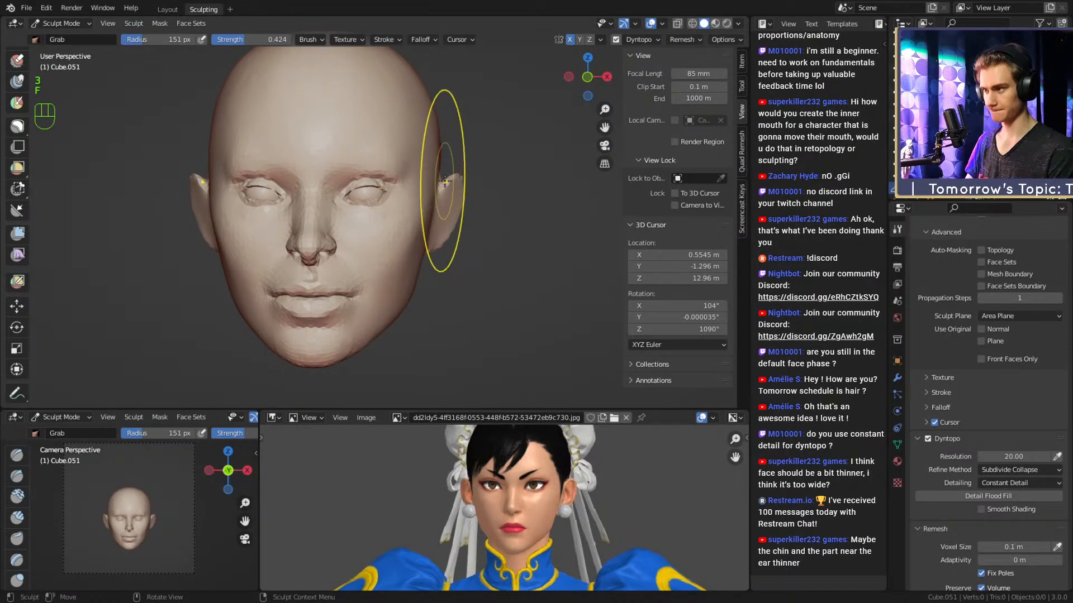
pyautogui.press('f')
pyautogui.click(445, 181)
# Slim the lower cheek and jaw with the Grab brush at a 140 px radius, comparing with the reference.
pyautogui.keyDown('alt'); pyautogui.keyDown('shift'); pyautogui.moveTo(440, 193); pyautogui.dragTo(453, 164); pyautogui.keyUp('shift'); pyautogui.keyUp('alt')
pyautogui.keyDown('ctrl'); pyautogui.keyDown('alt'); pyautogui.moveTo(452, 164); pyautogui.dragTo(445, 246); pyautogui.keyUp('alt'); pyautogui.keyUp('ctrl')
pyautogui.moveTo(446, 246)
pyautogui.keyDown('alt'); pyautogui.mouseDown()
pyautogui.moveTo(434, 221)
pyautogui.moveTo(455, 218)
pyautogui.mouseUp(); pyautogui.keyUp('alt')
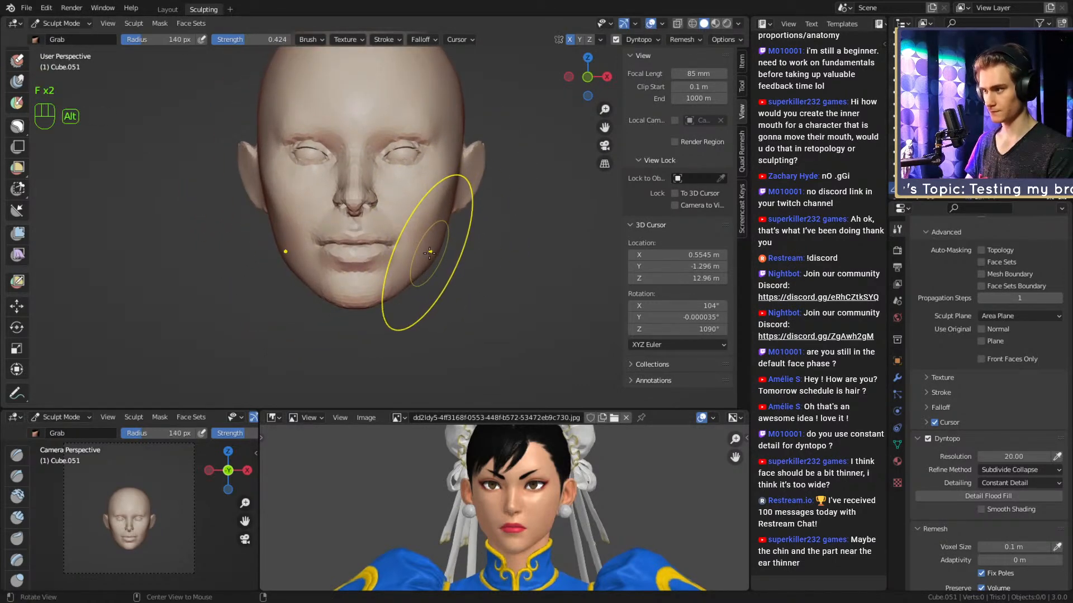
pyautogui.moveTo(430, 233)
pyautogui.keyDown('alt'); pyautogui.mouseDown()
pyautogui.moveTo(407, 234)
pyautogui.moveTo(419, 220)
pyautogui.moveTo(421, 238)
pyautogui.mouseUp(); pyautogui.keyUp('alt')
pyautogui.keyDown('ctrl'); pyautogui.keyDown('alt'); pyautogui.moveTo(421, 246); pyautogui.dragTo(425, 239); pyautogui.keyUp('alt'); pyautogui.keyUp('ctrl')
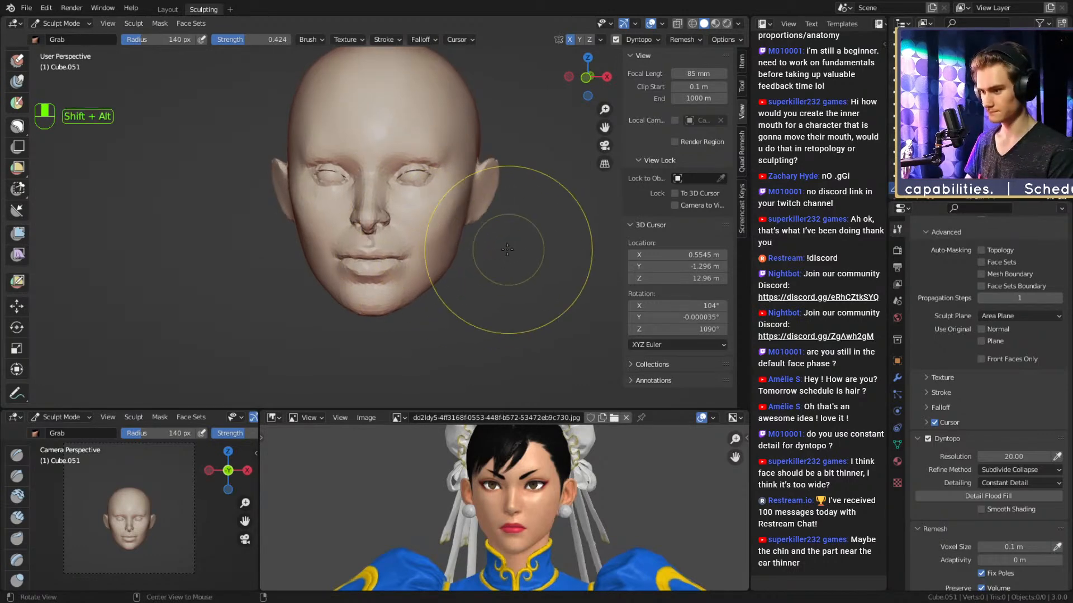
pyautogui.moveTo(509, 251)
pyautogui.keyDown('alt'); pyautogui.keyDown('shift'); pyautogui.mouseDown()
pyautogui.moveTo(496, 241)
pyautogui.moveTo(495, 253)
pyautogui.mouseUp(); pyautogui.keyUp('shift'); pyautogui.keyUp('alt')
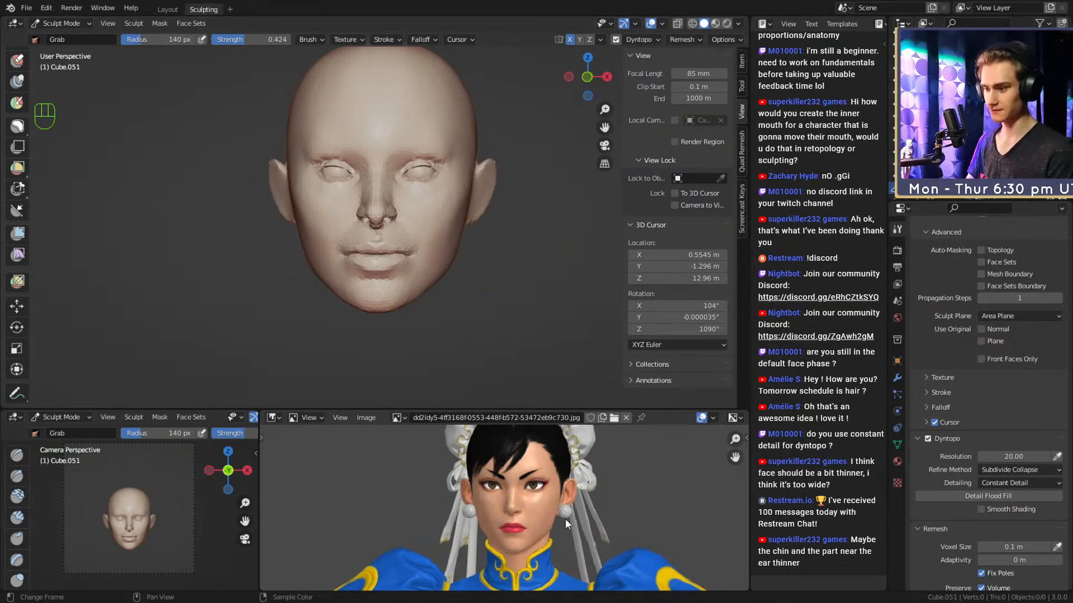
# Reshape the side of the skull above the ear with the Grab brush, reducing its radius to 104 px.
pyautogui.keyDown('alt'); pyautogui.moveTo(527, 255); pyautogui.dragTo(477, 246); pyautogui.keyUp('alt')
pyautogui.keyDown('ctrl'); pyautogui.keyDown('alt'); pyautogui.moveTo(478, 245); pyautogui.dragTo(456, 265); pyautogui.keyUp('alt'); pyautogui.keyUp('ctrl')
pyautogui.moveTo(455, 266)
pyautogui.keyDown('alt'); pyautogui.mouseDown()
pyautogui.moveTo(445, 257)
pyautogui.moveTo(472, 251)
pyautogui.moveTo(459, 251)
pyautogui.moveTo(457, 223)
pyautogui.moveTo(455, 245)
pyautogui.moveTo(461, 183)
pyautogui.moveTo(449, 194)
pyautogui.moveTo(464, 195)
pyautogui.mouseUp(); pyautogui.keyUp('alt')
pyautogui.press('f')
pyautogui.click(448, 182)
pyautogui.press('f')
pyautogui.moveTo(461, 192)
pyautogui.keyDown('ctrl'); pyautogui.keyDown('alt'); pyautogui.mouseDown()
pyautogui.moveTo(448, 218)
pyautogui.moveTo(531, 204)
pyautogui.moveTo(424, 221)
pyautogui.moveTo(426, 179)
pyautogui.mouseUp(); pyautogui.keyUp('alt'); pyautogui.keyUp('ctrl')
pyautogui.press('f')
pyautogui.click(520, 205)
pyautogui.press('f')
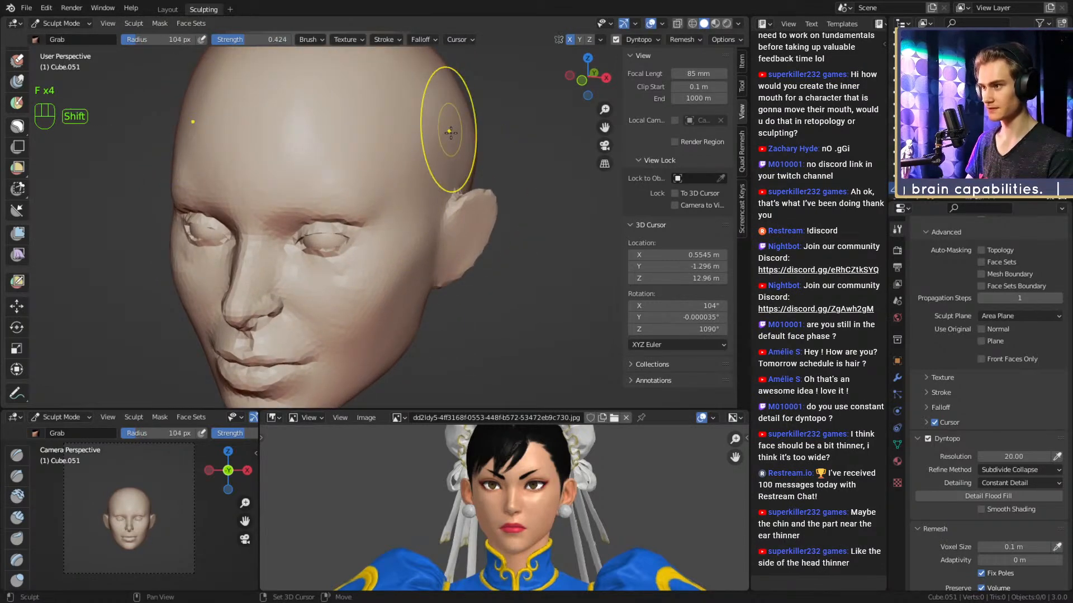
# Smooth and refine the transition from the temple down to the ear.
pyautogui.keyDown('alt'); pyautogui.moveTo(450, 133); pyautogui.dragTo(430, 140); pyautogui.keyUp('alt')
pyautogui.moveTo(430, 139)
pyautogui.keyDown('shift'); pyautogui.mouseDown()
pyautogui.moveTo(417, 148)
pyautogui.moveTo(448, 162)
pyautogui.moveTo(436, 180)
pyautogui.moveTo(414, 178)
pyautogui.moveTo(470, 226)
pyautogui.moveTo(475, 217)
pyautogui.mouseUp(); pyautogui.keyUp('shift')
pyautogui.press('f')
pyautogui.click(459, 159)
pyautogui.keyDown('ctrl'); pyautogui.keyDown('alt'); pyautogui.moveTo(475, 217); pyautogui.dragTo(464, 256); pyautogui.keyUp('alt'); pyautogui.keyUp('ctrl')
pyautogui.keyDown('shift'); pyautogui.moveTo(447, 236); pyautogui.dragTo(440, 246, button='middle'); pyautogui.keyUp('shift')
pyautogui.moveTo(441, 245)
pyautogui.keyDown('ctrl'); pyautogui.mouseDown(button='middle')
pyautogui.moveTo(438, 212)
pyautogui.moveTo(432, 233)
pyautogui.mouseUp(button='middle'); pyautogui.keyUp('ctrl')
# Push the outer cheek inward with the Grab brush, starting at a 157 px radius.
pyautogui.press('f')
pyautogui.press('f')
pyautogui.click(435, 248)
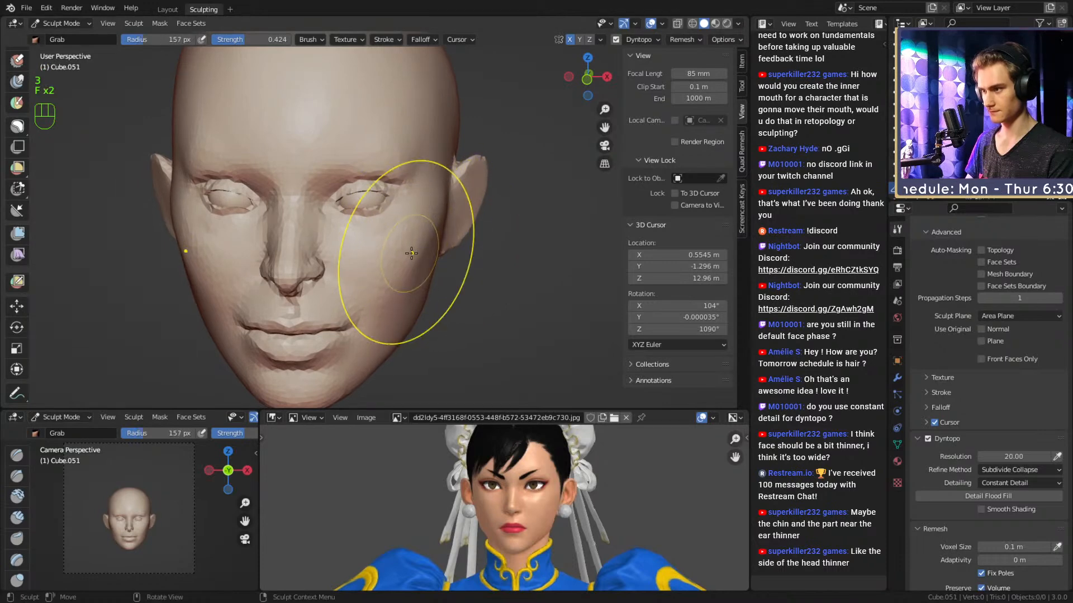
pyautogui.press('f')
pyautogui.click(502, 261)
pyautogui.moveTo(441, 257)
pyautogui.mouseDown()
pyautogui.moveTo(435, 239)
pyautogui.moveTo(413, 259)
pyautogui.moveTo(368, 244)
pyautogui.moveTo(386, 261)
pyautogui.mouseUp()
# Refine the cheek and jaw contour from front and three-quarter views with the Grab brush at varying radii.
pyautogui.press('f')
pyautogui.press('f')
pyautogui.click(487, 226)
pyautogui.press('f')
pyautogui.click(436, 240)
pyautogui.keyDown('alt'); pyautogui.moveTo(370, 267); pyautogui.dragTo(398, 275); pyautogui.keyUp('alt')
pyautogui.keyDown('ctrl'); pyautogui.keyDown('alt'); pyautogui.moveTo(385, 295); pyautogui.dragTo(363, 261); pyautogui.keyUp('alt'); pyautogui.keyUp('ctrl')
pyautogui.keyDown('alt'); pyautogui.moveTo(337, 260); pyautogui.dragTo(397, 256); pyautogui.keyUp('alt')
pyautogui.press('f')
pyautogui.click(332, 268)
# Build up and smooth the cheek in front of the ear with Clay Strips at 76 px, then 99 px.
pyautogui.press('1')
pyautogui.press('f')
pyautogui.click(381, 251)
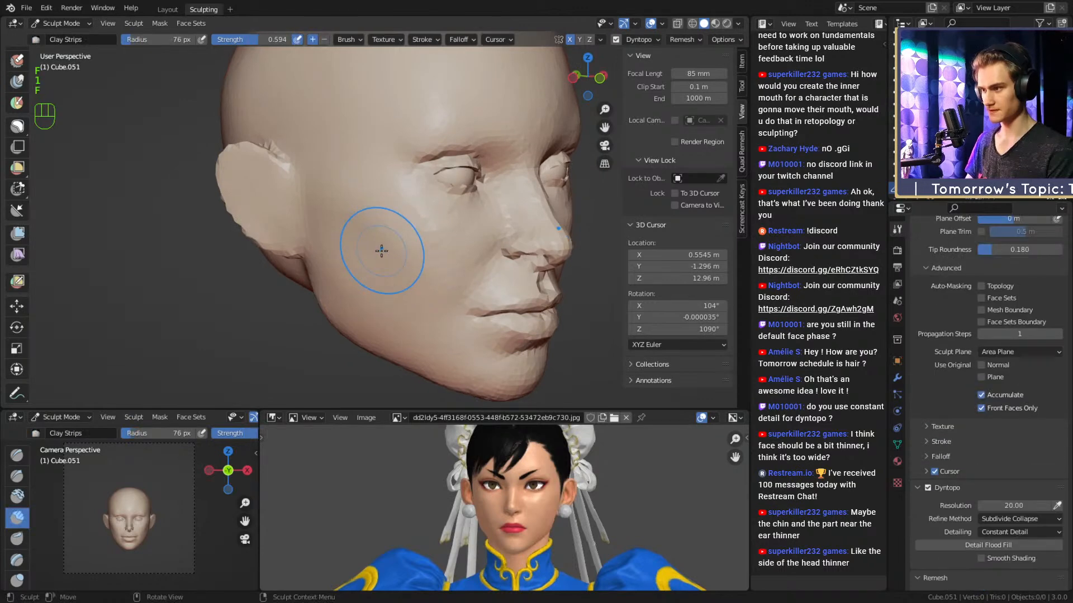
pyautogui.press('f')
pyautogui.click(370, 257)
pyautogui.press('shift')
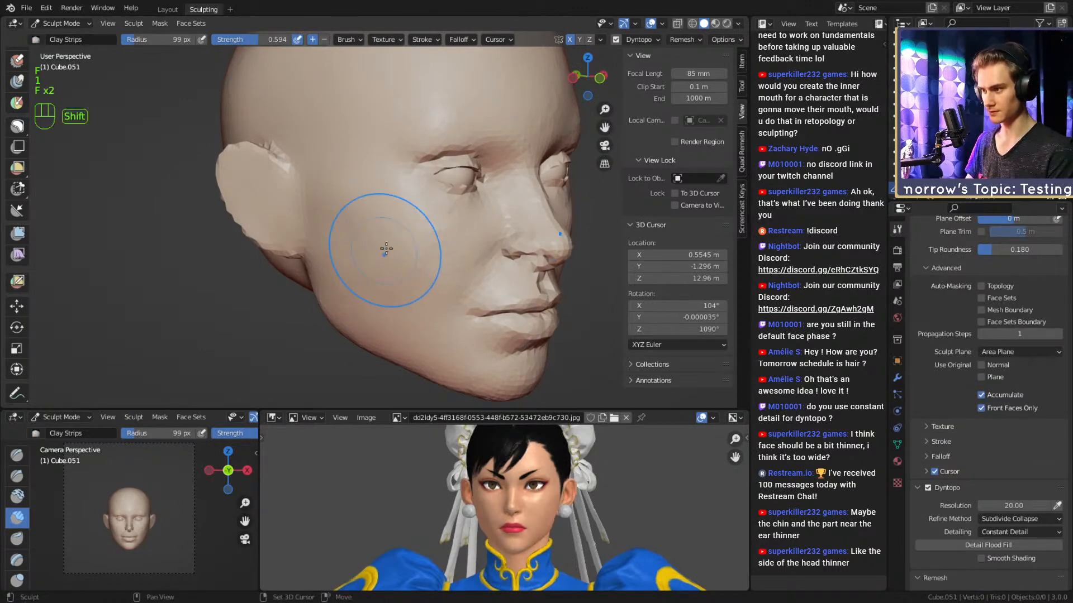
# Adjust the cheek beside the mouth in profile with the Grab brush at a 91 px radius.
pyautogui.keyDown('alt'); pyautogui.moveTo(386, 248); pyautogui.dragTo(335, 249); pyautogui.keyUp('alt')
pyautogui.press('3')
pyautogui.moveTo(497, 254)
pyautogui.keyDown('alt'); pyautogui.mouseDown()
pyautogui.moveTo(390, 239)
pyautogui.moveTo(472, 199)
pyautogui.mouseUp(); pyautogui.keyUp('alt')
pyautogui.keyDown('shift'); pyautogui.moveTo(418, 275); pyautogui.dragTo(403, 246, button='middle'); pyautogui.keyUp('shift')
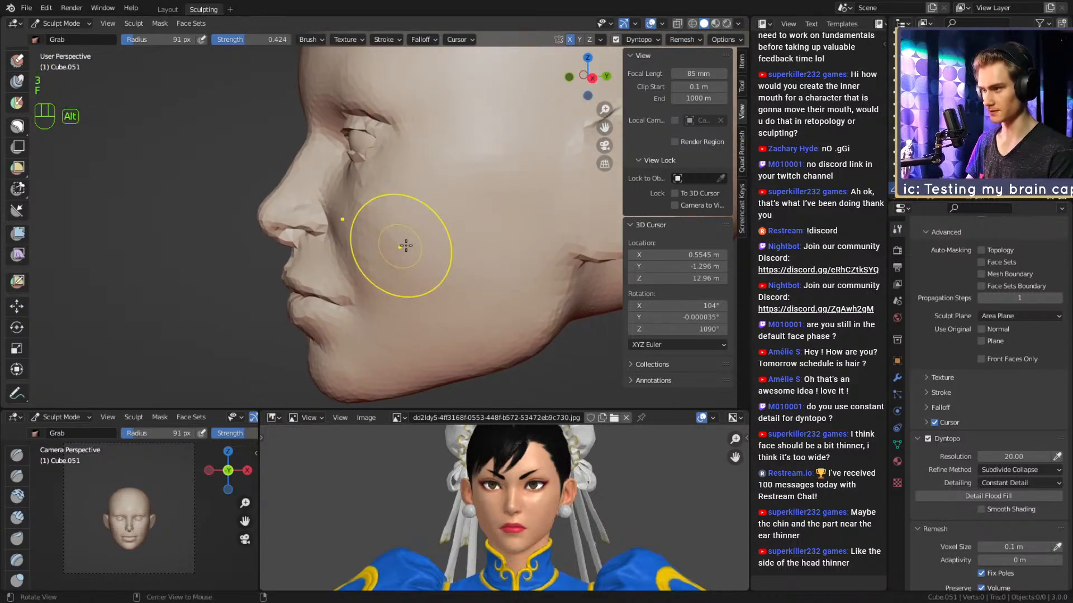
pyautogui.keyDown('alt'); pyautogui.moveTo(405, 245); pyautogui.dragTo(499, 249); pyautogui.keyUp('alt')
# Try to reshape the cheekbone below the eye with the Grab brush at a 48 px radius.
pyautogui.keyDown('shift'); pyautogui.moveTo(491, 252); pyautogui.dragTo(477, 250, button='middle'); pyautogui.keyUp('shift')
pyautogui.keyDown('alt'); pyautogui.moveTo(478, 250); pyautogui.dragTo(458, 244); pyautogui.keyUp('alt')
pyautogui.keyDown('ctrl'); pyautogui.keyDown('alt'); pyautogui.moveTo(458, 244); pyautogui.dragTo(436, 233); pyautogui.keyUp('alt'); pyautogui.keyUp('ctrl')
pyautogui.press('f')
pyautogui.press('f')
pyautogui.click(391, 232)
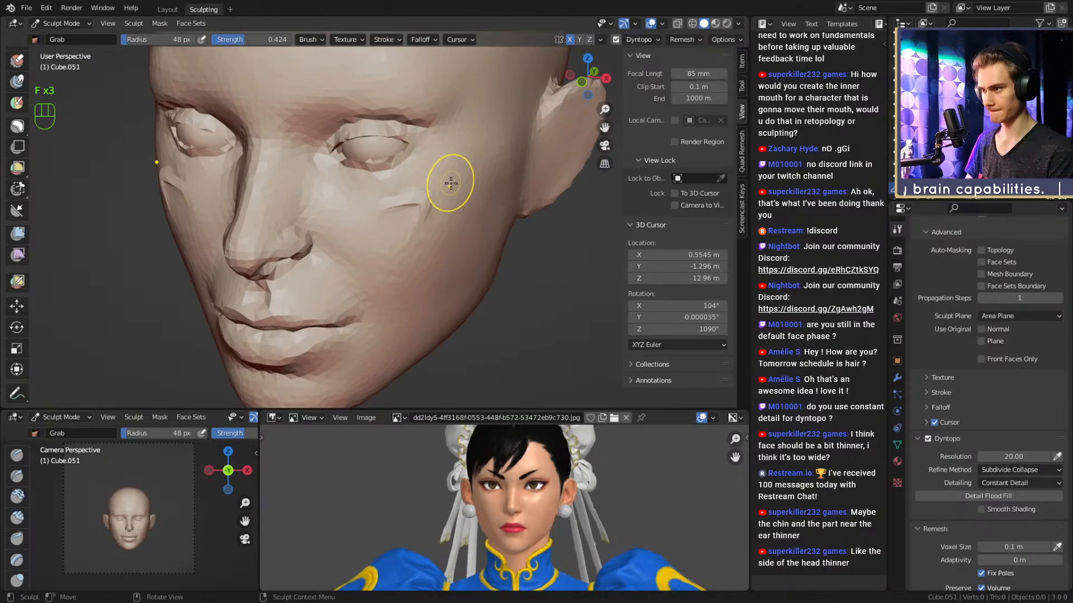
pyautogui.hotkey('ctrl', 'z')
pyautogui.hotkey('ctrl', 'z')
# Rework the cheekbone below the eye with Clay Strips at an 84 px radius, reducing it to 44 px.
pyautogui.press('1')
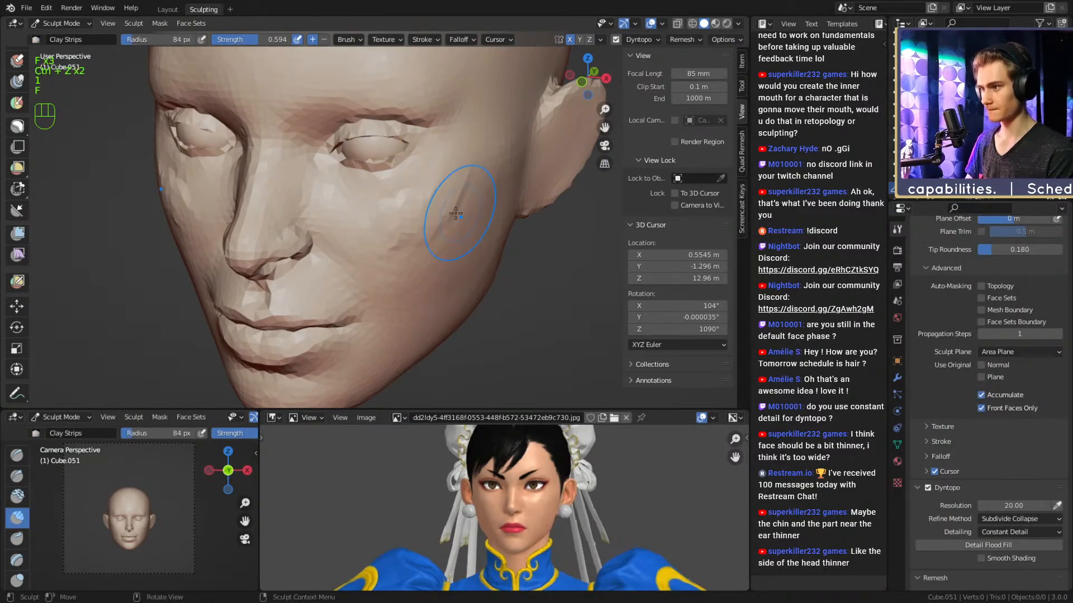
pyautogui.keyDown('alt'); pyautogui.moveTo(410, 238); pyautogui.dragTo(411, 210); pyautogui.keyUp('alt')
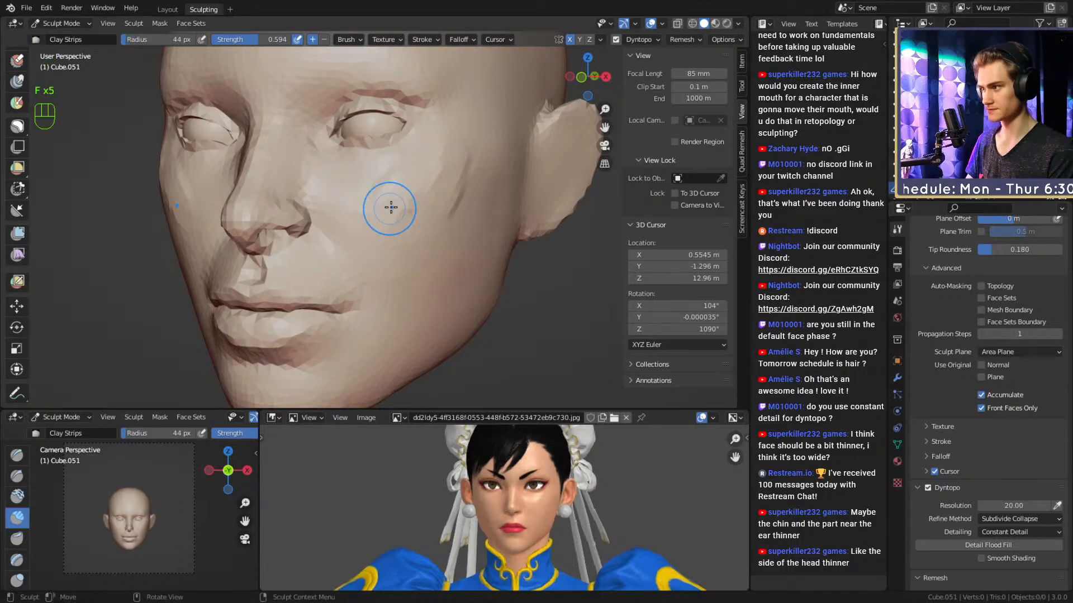
pyautogui.moveTo(457, 198)
pyautogui.keyDown('ctrl'); pyautogui.keyDown('alt'); pyautogui.mouseDown()
pyautogui.moveTo(454, 250)
pyautogui.moveTo(424, 215)
pyautogui.mouseUp(); pyautogui.keyUp('alt'); pyautogui.keyUp('ctrl')
pyautogui.moveTo(416, 213)
pyautogui.keyDown('alt'); pyautogui.keyDown('shift'); pyautogui.mouseDown()
pyautogui.moveTo(381, 215)
pyautogui.moveTo(389, 231)
pyautogui.moveTo(390, 210)
pyautogui.moveTo(445, 230)
pyautogui.mouseUp(); pyautogui.keyUp('shift'); pyautogui.keyUp('alt')
pyautogui.press('f')
pyautogui.click(377, 244)
pyautogui.moveTo(444, 237)
pyautogui.keyDown('ctrl'); pyautogui.keyDown('alt'); pyautogui.mouseDown()
pyautogui.moveTo(412, 182)
pyautogui.moveTo(420, 177)
pyautogui.moveTo(422, 240)
pyautogui.mouseUp(); pyautogui.keyUp('alt'); pyautogui.keyUp('ctrl')
# Switch to the Crease brush and save the file chun_li_figurine_v5a.blend.
pyautogui.press('2')
pyautogui.moveTo(402, 250)
pyautogui.keyDown('alt'); pyautogui.mouseDown()
pyautogui.moveTo(455, 239)
pyautogui.moveTo(425, 190)
pyautogui.moveTo(397, 189)
pyautogui.mouseUp(); pyautogui.keyUp('alt')
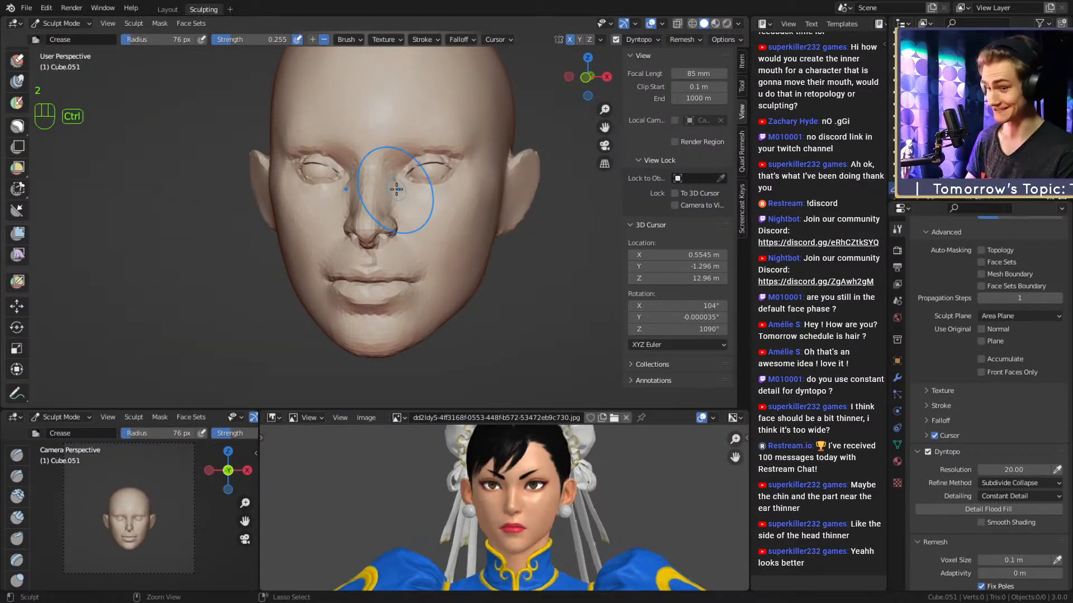
pyautogui.hotkey('ctrl', 's')
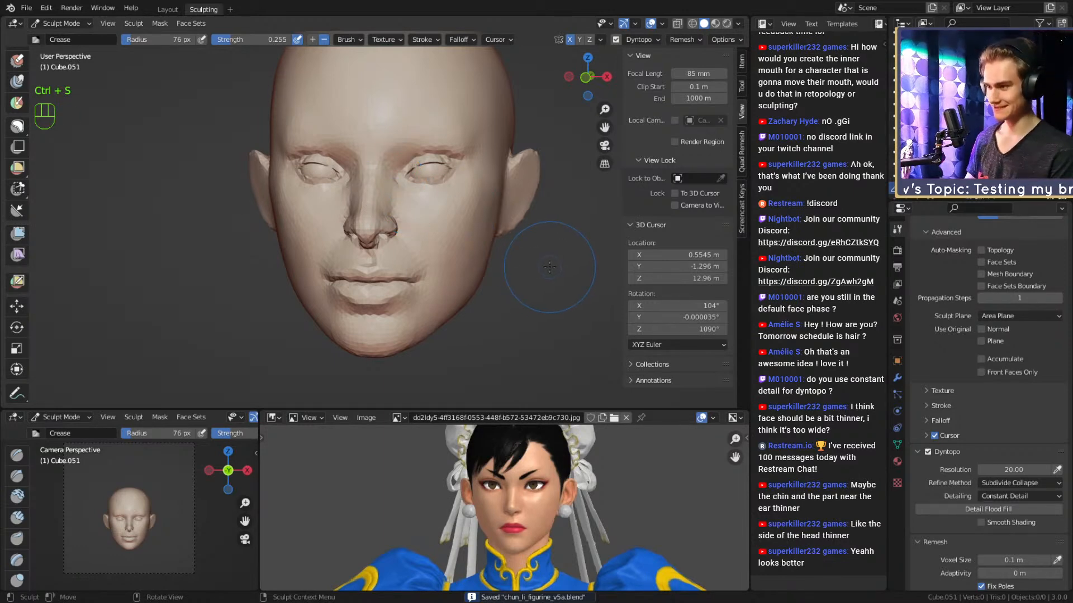
# Reshape the forehead and upper front of the skull in profile with the Grab brush.
pyautogui.moveTo(531, 254)
pyautogui.keyDown('alt'); pyautogui.mouseDown()
pyautogui.moveTo(541, 223)
pyautogui.moveTo(500, 244)
pyautogui.moveTo(497, 185)
pyautogui.moveTo(545, 260)
pyautogui.mouseUp(); pyautogui.keyUp('alt')
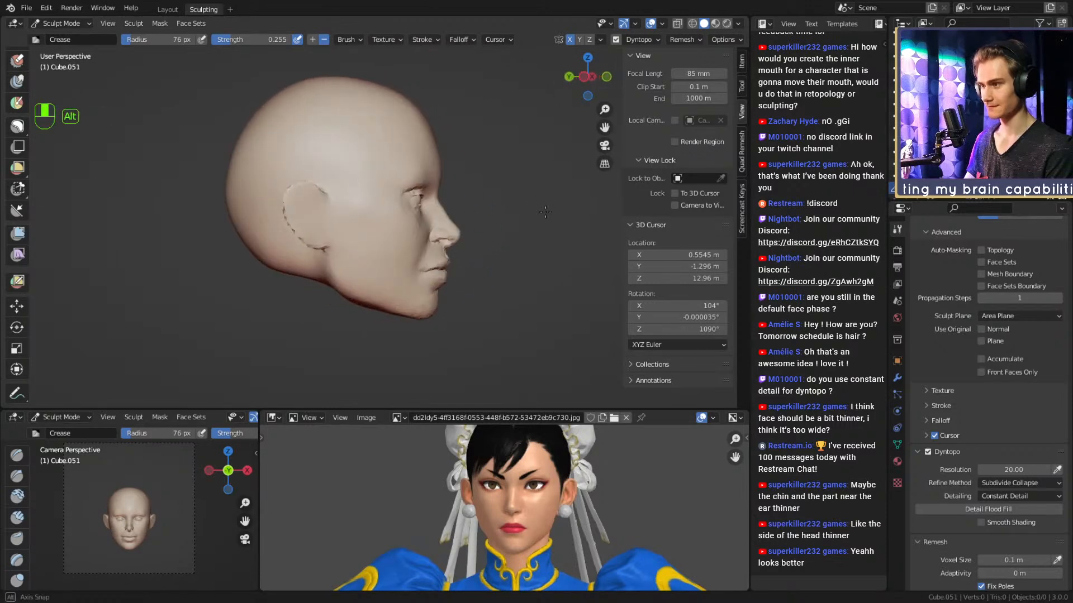
pyautogui.moveTo(539, 194)
pyautogui.keyDown('alt'); pyautogui.keyDown('shift'); pyautogui.mouseDown()
pyautogui.moveTo(543, 204)
pyautogui.moveTo(524, 146)
pyautogui.mouseUp(); pyautogui.keyUp('shift'); pyautogui.keyUp('alt')
pyautogui.press('3')
pyautogui.press('f')
pyautogui.click(442, 116)
pyautogui.moveTo(436, 112)
pyautogui.keyDown('alt'); pyautogui.keyDown('shift'); pyautogui.mouseDown()
pyautogui.moveTo(443, 162)
pyautogui.moveTo(435, 149)
pyautogui.moveTo(462, 157)
pyautogui.mouseUp(); pyautogui.keyUp('shift'); pyautogui.keyUp('alt')
pyautogui.press('f')
pyautogui.click(457, 159)
pyautogui.press('f')
pyautogui.click(484, 159)
pyautogui.press('f')
pyautogui.click(398, 144)
# Adjust the profile along the crown and the back of the skull with the Grab brush.
pyautogui.moveTo(332, 133); pyautogui.dragTo(340, 143)
pyautogui.press('f')
pyautogui.click(334, 154)
pyautogui.keyDown('alt'); pyautogui.keyDown('shift'); pyautogui.moveTo(324, 184); pyautogui.dragTo(347, 168); pyautogui.keyUp('shift'); pyautogui.keyUp('alt')
pyautogui.press('f')
pyautogui.click(306, 178)
pyautogui.moveTo(252, 259); pyautogui.dragTo(263, 257)
# Even out the skull's curve from the back of the head to the crown, enlarging the Grab radius to 248 px.
pyautogui.moveTo(273, 251)
pyautogui.keyDown('alt'); pyautogui.keyDown('shift'); pyautogui.mouseDown()
pyautogui.moveTo(294, 211)
pyautogui.moveTo(273, 218)
pyautogui.moveTo(303, 211)
pyautogui.mouseUp(); pyautogui.keyUp('shift'); pyautogui.keyUp('alt')
pyautogui.press('f')
pyautogui.click(274, 215)
pyautogui.press('f')
pyautogui.click(298, 213)
pyautogui.press('f')
pyautogui.moveTo(310, 152)
pyautogui.keyDown('alt'); pyautogui.keyDown('shift'); pyautogui.mouseDown()
pyautogui.moveTo(304, 162)
pyautogui.moveTo(328, 149)
pyautogui.mouseUp(); pyautogui.keyUp('shift'); pyautogui.keyUp('alt')
pyautogui.moveTo(373, 119)
pyautogui.keyDown('alt'); pyautogui.keyDown('shift'); pyautogui.mouseDown()
pyautogui.moveTo(356, 131)
pyautogui.moveTo(389, 111)
pyautogui.mouseUp(); pyautogui.keyUp('shift'); pyautogui.keyUp('alt')
pyautogui.press('f')
pyautogui.click(384, 107)
# Round the upper forehead profile with the Grab brush, reducing its radius to 178 px and enlarging it again.
pyautogui.keyDown('alt'); pyautogui.moveTo(412, 131); pyautogui.dragTo(395, 132); pyautogui.keyUp('alt')
pyautogui.keyDown('ctrl'); pyautogui.moveTo(408, 146); pyautogui.dragTo(458, 164, button='middle'); pyautogui.keyUp('ctrl')
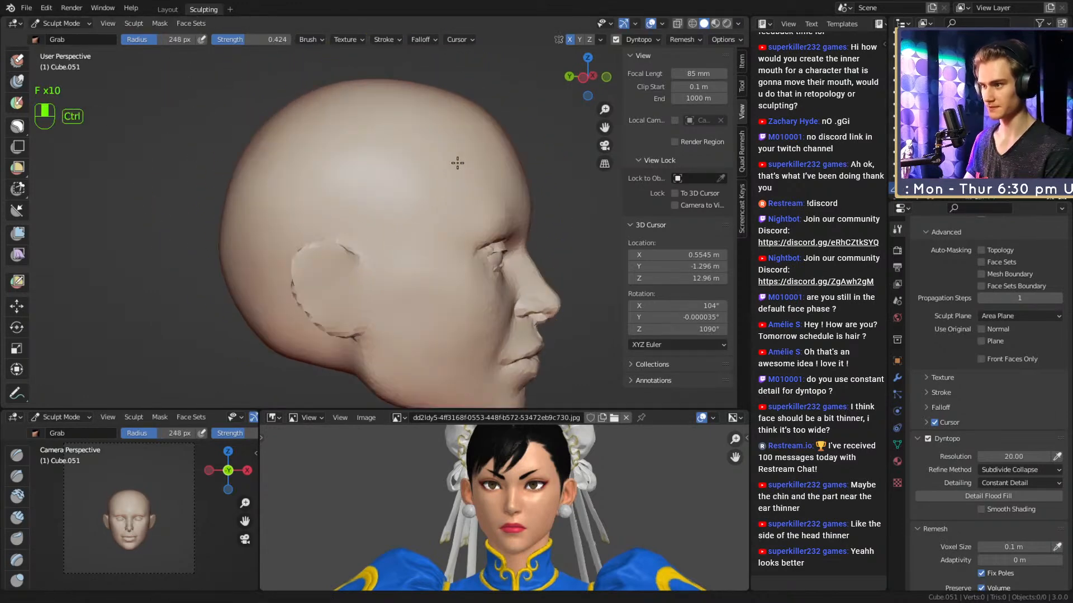
pyautogui.press('f')
pyautogui.moveTo(458, 137)
pyautogui.keyDown('alt'); pyautogui.keyDown('shift'); pyautogui.mouseDown()
pyautogui.moveTo(437, 178)
pyautogui.moveTo(445, 147)
pyautogui.moveTo(442, 161)
pyautogui.mouseUp(); pyautogui.keyUp('shift'); pyautogui.keyUp('alt')
pyautogui.click(407, 161)
pyautogui.moveTo(443, 162)
pyautogui.keyDown('ctrl'); pyautogui.keyDown('alt'); pyautogui.mouseDown()
pyautogui.moveTo(441, 229)
pyautogui.moveTo(438, 167)
pyautogui.mouseUp(); pyautogui.keyUp('alt'); pyautogui.keyUp('ctrl')
pyautogui.press('f')
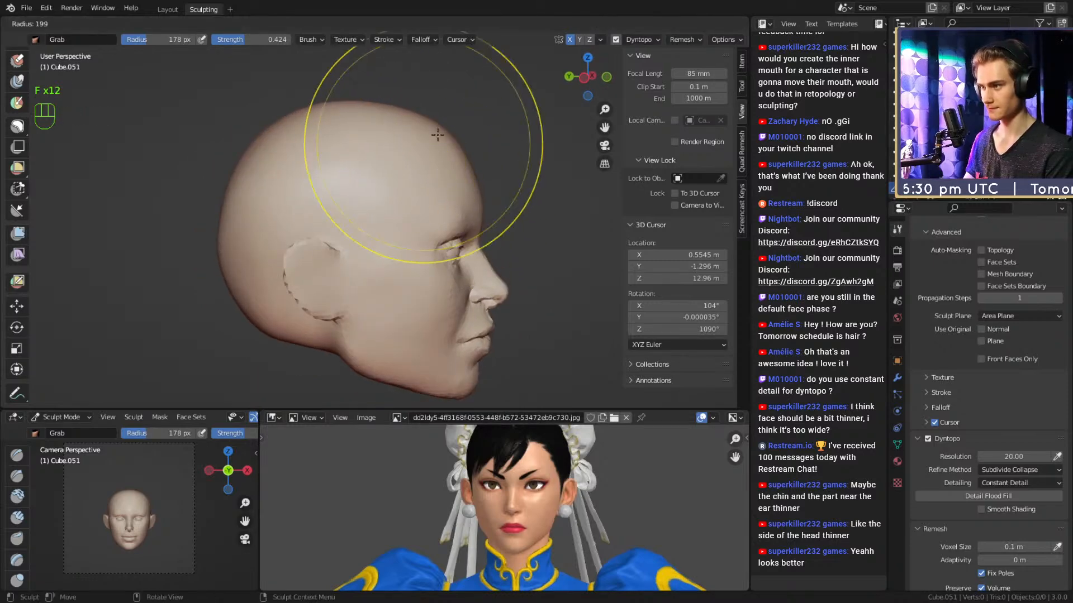
pyautogui.click(437, 134)
pyautogui.moveTo(441, 119); pyautogui.dragTo(419, 149)
# Pull the top and upper back of the skull into shape with the Grab brush.
pyautogui.press('f')
pyautogui.click(404, 151)
pyautogui.moveTo(344, 138)
pyautogui.keyDown('alt'); pyautogui.keyDown('shift'); pyautogui.mouseDown()
pyautogui.moveTo(367, 151)
pyautogui.moveTo(336, 135)
pyautogui.mouseUp(); pyautogui.keyUp('shift'); pyautogui.keyUp('alt')
pyautogui.press('f')
pyautogui.click(398, 134)
pyautogui.press('f')
pyautogui.click(301, 151)
pyautogui.moveTo(266, 167); pyautogui.dragTo(257, 170)
# Refine the rear crown in profile with the Grab brush, starting at a 187 px radius.
pyautogui.keyDown('alt'); pyautogui.moveTo(261, 195); pyautogui.dragTo(354, 158); pyautogui.keyUp('alt')
pyautogui.press('f')
pyautogui.click(280, 159)
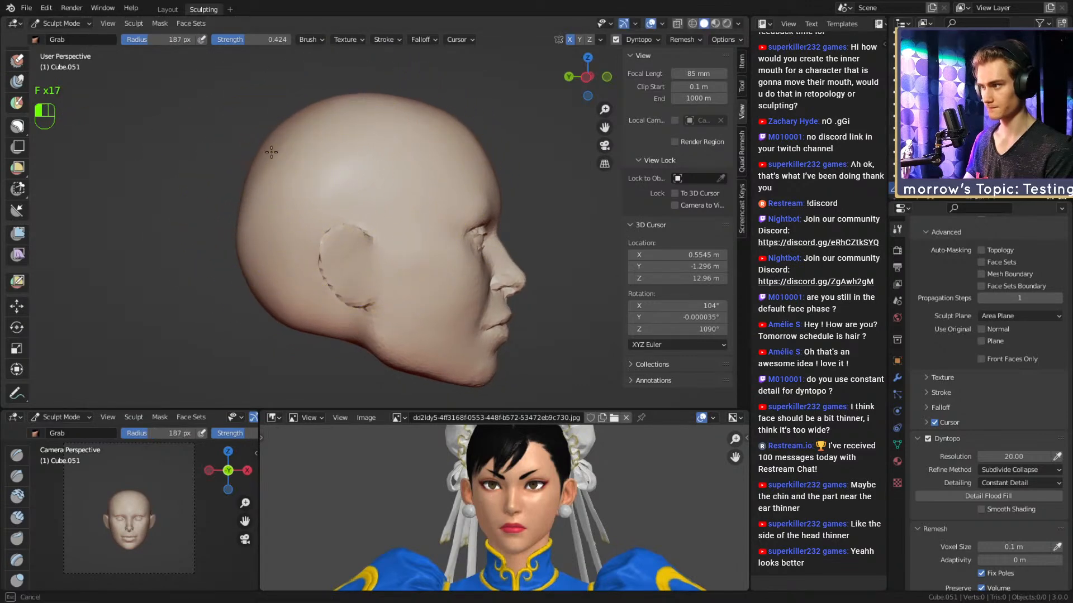
pyautogui.moveTo(272, 152); pyautogui.dragTo(274, 154)
pyautogui.moveTo(287, 177)
pyautogui.keyDown('alt'); pyautogui.mouseDown()
pyautogui.moveTo(278, 175)
pyautogui.moveTo(301, 165)
pyautogui.moveTo(287, 168)
pyautogui.moveTo(369, 221)
pyautogui.moveTo(346, 252)
pyautogui.moveTo(376, 239)
pyautogui.moveTo(355, 189)
pyautogui.mouseUp(); pyautogui.keyUp('alt')
pyautogui.press('f')
pyautogui.click(301, 167)
pyautogui.press('f')
pyautogui.click(334, 222)
# Narrow the upper side of the skull from the front with an enlarged Grab brush.
pyautogui.press('3')
pyautogui.press('f')
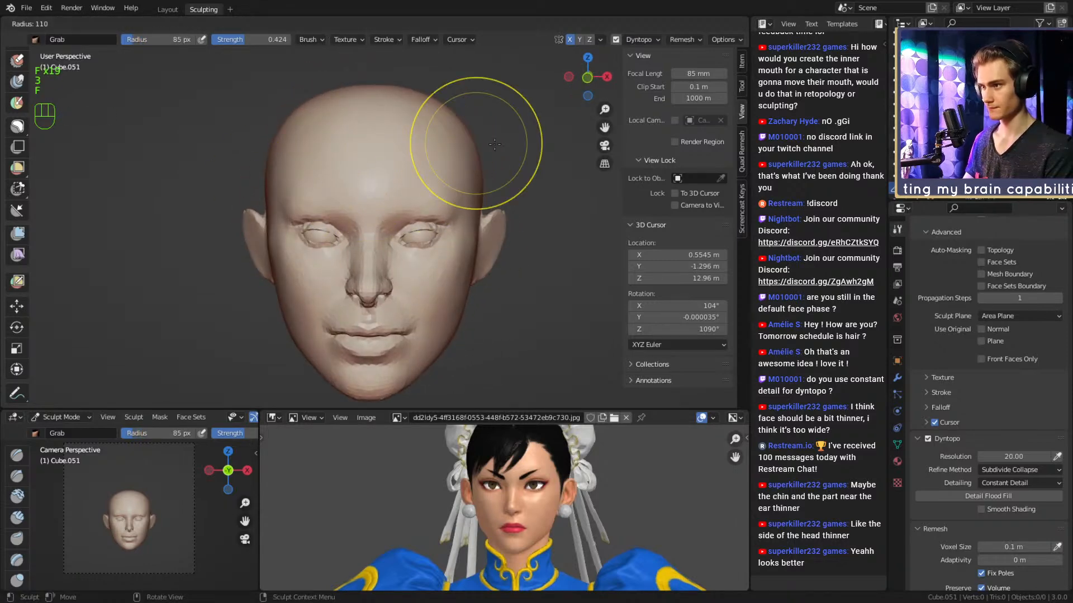
pyautogui.click(584, 150)
pyautogui.moveTo(470, 149)
pyautogui.mouseDown()
pyautogui.moveTo(452, 148)
pyautogui.moveTo(462, 144)
pyautogui.moveTo(450, 159)
pyautogui.moveTo(447, 132)
pyautogui.mouseUp()
pyautogui.press('f')
pyautogui.click(433, 144)
pyautogui.press('f')
pyautogui.click(429, 156)
# Adjust the sides of the skull from behind with the Grab brush, starting at a 170 px radius.
pyautogui.keyDown('alt'); pyautogui.moveTo(469, 140); pyautogui.dragTo(237, 183, button='middle'); pyautogui.keyUp('alt')
pyautogui.press('f')
pyautogui.click(323, 155)
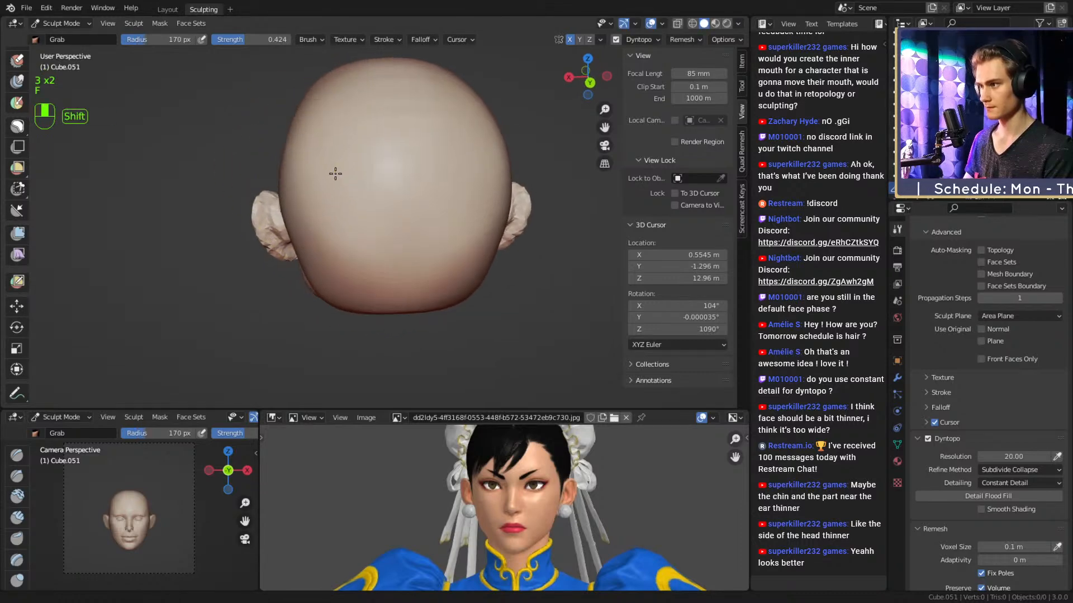
pyautogui.moveTo(335, 174); pyautogui.dragTo(334, 160, button='middle')
pyautogui.moveTo(421, 275)
pyautogui.keyDown('shift'); pyautogui.mouseDown(button='middle')
pyautogui.moveTo(412, 263)
pyautogui.moveTo(534, 229)
pyautogui.moveTo(511, 226)
pyautogui.mouseUp(button='middle'); pyautogui.keyUp('shift')
pyautogui.press('f')
pyautogui.click(474, 213)
pyautogui.moveTo(471, 214)
pyautogui.keyDown('shift'); pyautogui.mouseDown()
pyautogui.moveTo(458, 224)
pyautogui.moveTo(463, 249)
pyautogui.mouseUp(); pyautogui.keyUp('shift')
# Smooth the reshaped side and top of the skull, reducing the brush radius to 100 px.
pyautogui.moveTo(469, 240)
pyautogui.keyDown('alt'); pyautogui.mouseDown(button='middle')
pyautogui.moveTo(505, 232)
pyautogui.moveTo(461, 222)
pyautogui.mouseUp(button='middle'); pyautogui.keyUp('alt')
pyautogui.moveTo(461, 222)
pyautogui.keyDown('alt'); pyautogui.mouseDown(button='middle')
pyautogui.moveTo(479, 220)
pyautogui.moveTo(472, 202)
pyautogui.mouseUp(button='middle'); pyautogui.keyUp('alt')
pyautogui.press('f')
pyautogui.click(419, 189)
pyautogui.keyDown('shift'); pyautogui.moveTo(417, 187); pyautogui.dragTo(387, 148); pyautogui.keyUp('shift')
pyautogui.moveTo(388, 139)
pyautogui.keyDown('alt'); pyautogui.mouseDown(button='middle')
pyautogui.moveTo(438, 112)
pyautogui.moveTo(447, 145)
pyautogui.mouseUp(button='middle'); pyautogui.keyUp('alt')
pyautogui.keyDown('alt'); pyautogui.moveTo(447, 145); pyautogui.dragTo(532, 149, button='middle'); pyautogui.keyUp('alt')
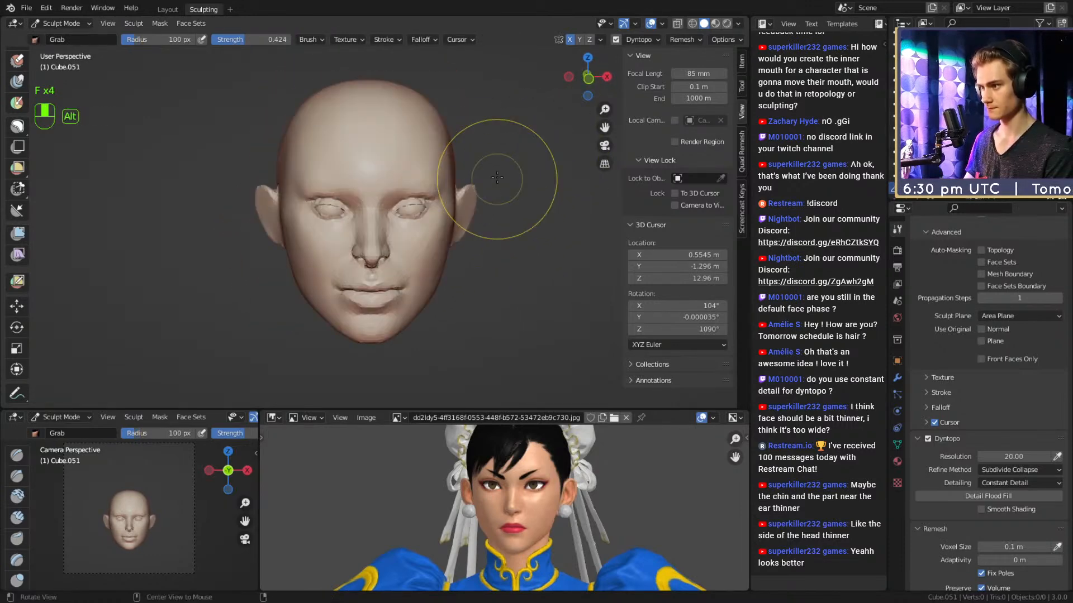
# Narrow the rear side of the skull with the Grab brush at a 222 px radius.
pyautogui.press('3')
pyautogui.press('f')
pyautogui.click(560, 174)
pyautogui.moveTo(306, 182)
pyautogui.keyDown('alt'); pyautogui.mouseDown(button='middle')
pyautogui.moveTo(311, 215)
pyautogui.moveTo(434, 197)
pyautogui.moveTo(473, 206)
pyautogui.mouseUp(button='middle'); pyautogui.keyUp('alt')
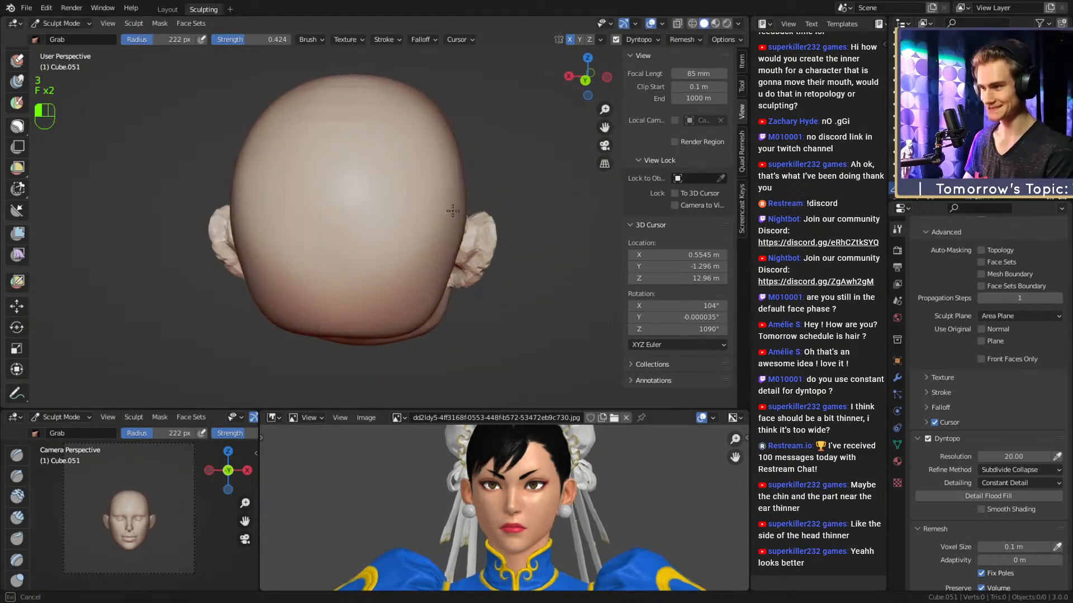
pyautogui.moveTo(452, 210); pyautogui.dragTo(447, 211)
pyautogui.keyDown('alt'); pyautogui.moveTo(479, 215); pyautogui.dragTo(246, 193, button='middle'); pyautogui.keyUp('alt')
pyautogui.keyDown('alt'); pyautogui.keyDown('shift'); pyautogui.moveTo(400, 184); pyautogui.dragTo(403, 202, button='middle'); pyautogui.keyUp('shift'); pyautogui.keyUp('alt')
pyautogui.keyDown('alt'); pyautogui.moveTo(472, 201); pyautogui.dragTo(425, 199, button='middle'); pyautogui.keyUp('alt')
# Smooth the rear side of the skull, reducing the brush radius to 115 px.
pyautogui.press('f')
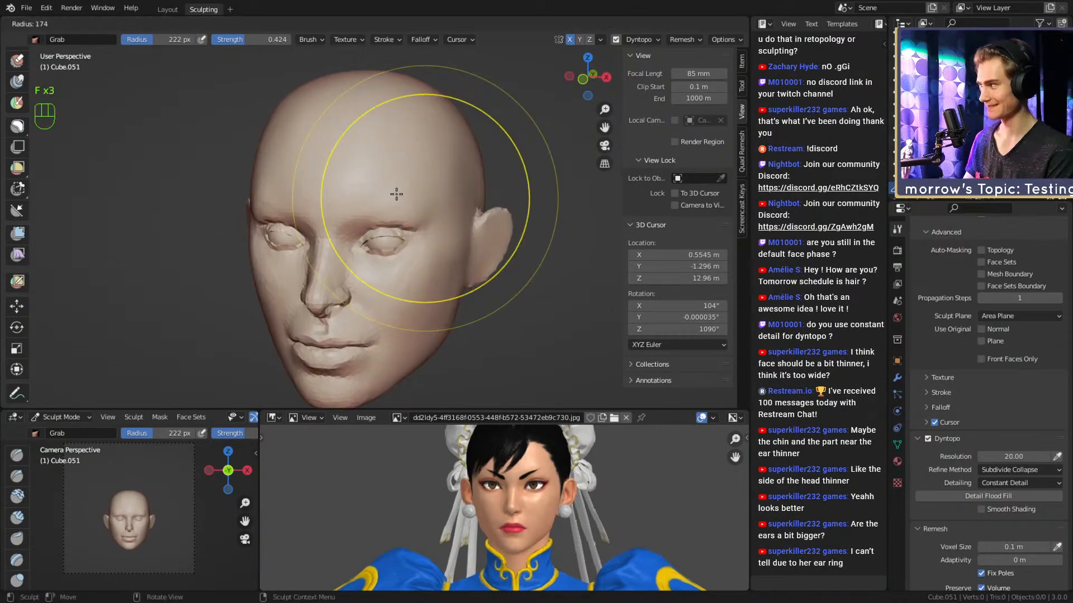
pyautogui.click(369, 194)
pyautogui.keyDown('alt'); pyautogui.moveTo(496, 176); pyautogui.dragTo(413, 198, button='middle'); pyautogui.keyUp('alt')
pyautogui.press('f')
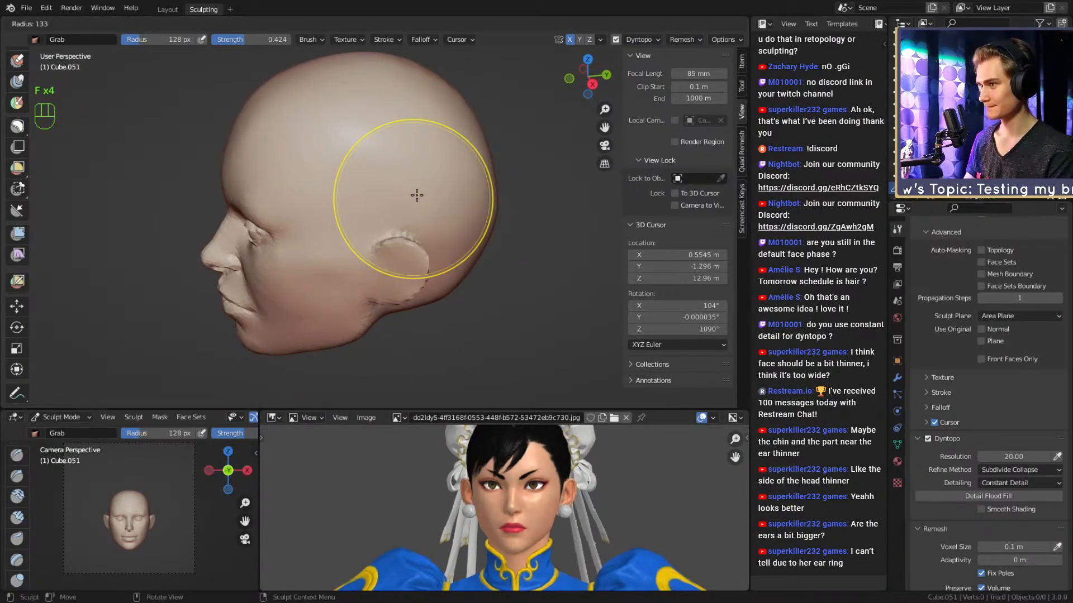
pyautogui.click(424, 196)
pyautogui.keyDown('shift'); pyautogui.moveTo(492, 219); pyautogui.dragTo(487, 230); pyautogui.keyUp('shift')
# Reshape the sides of the skull as seen from above with the Grab brush at 171 px and 134 px radii.
pyautogui.moveTo(405, 225)
pyautogui.keyDown('alt'); pyautogui.mouseDown(button='middle')
pyautogui.moveTo(500, 237)
pyautogui.moveTo(477, 250)
pyautogui.mouseUp(button='middle'); pyautogui.keyUp('alt')
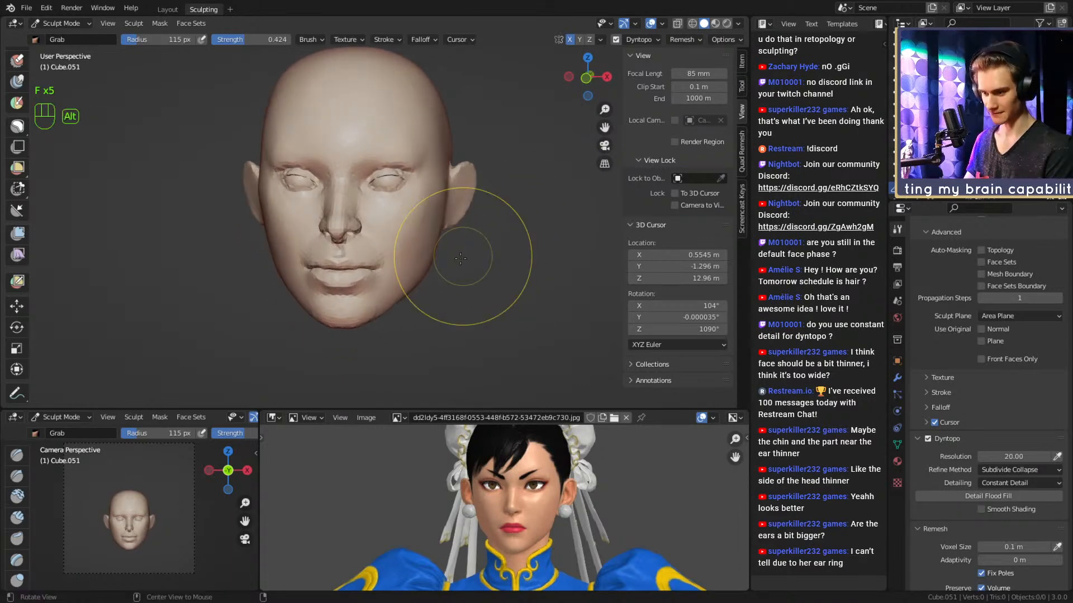
pyautogui.keyDown('alt'); pyautogui.moveTo(460, 259); pyautogui.dragTo(446, 222); pyautogui.keyUp('alt')
pyautogui.moveTo(445, 197)
pyautogui.keyDown('alt'); pyautogui.keyDown('shift'); pyautogui.mouseDown()
pyautogui.moveTo(445, 225)
pyautogui.moveTo(460, 205)
pyautogui.mouseUp(); pyautogui.keyUp('shift'); pyautogui.keyUp('alt')
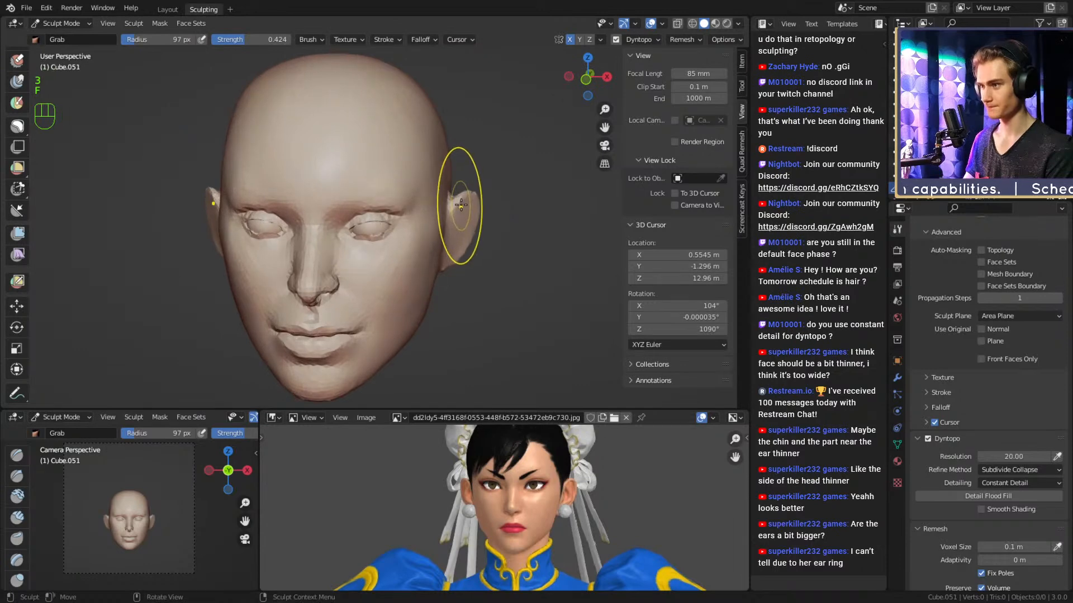
pyautogui.keyDown('alt'); pyautogui.moveTo(417, 156); pyautogui.dragTo(234, 149); pyautogui.keyUp('alt')
pyautogui.press('f')
pyautogui.keyDown('alt'); pyautogui.moveTo(391, 168); pyautogui.dragTo(335, 249); pyautogui.keyUp('alt')
pyautogui.click(417, 174)
pyautogui.press('f')
pyautogui.click(319, 206)
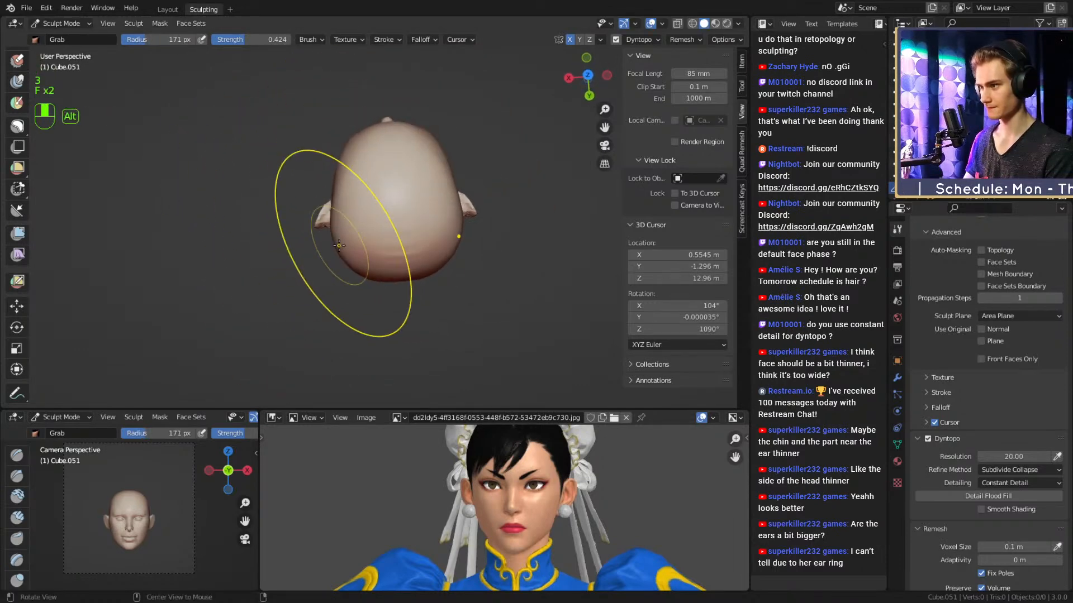
pyautogui.press('f')
pyautogui.click(341, 247)
pyautogui.press('f')
pyautogui.click(351, 158)
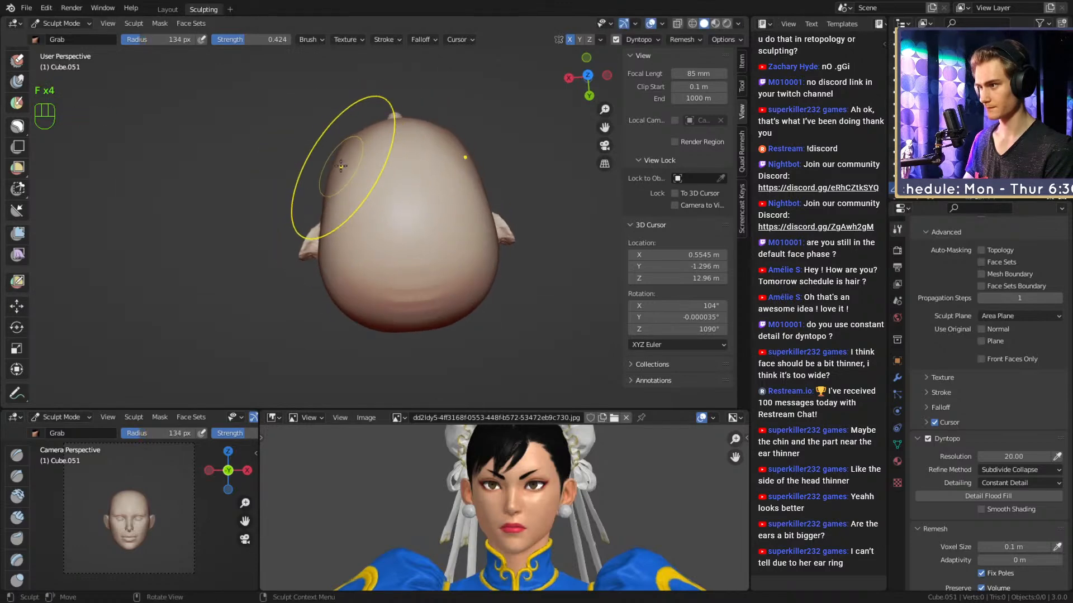
# Refine the side contours of the head with the Grab brush, ending at a 151 px radius.
pyautogui.moveTo(352, 212)
pyautogui.keyDown('alt'); pyautogui.mouseDown()
pyautogui.moveTo(449, 183)
pyautogui.moveTo(413, 189)
pyautogui.mouseUp(); pyautogui.keyUp('alt')
pyautogui.keyDown('alt'); pyautogui.keyDown('shift'); pyautogui.moveTo(413, 188); pyautogui.dragTo(554, 238); pyautogui.keyUp('shift'); pyautogui.keyUp('alt')
pyautogui.moveTo(554, 238)
pyautogui.keyDown('ctrl'); pyautogui.keyDown('alt'); pyautogui.mouseDown()
pyautogui.moveTo(474, 249)
pyautogui.moveTo(441, 231)
pyautogui.moveTo(442, 201)
pyautogui.moveTo(416, 182)
pyautogui.moveTo(422, 168)
pyautogui.moveTo(425, 216)
pyautogui.moveTo(433, 219)
pyautogui.moveTo(405, 160)
pyautogui.moveTo(514, 181)
pyautogui.moveTo(522, 131)
pyautogui.mouseUp(); pyautogui.keyUp('alt'); pyautogui.keyUp('ctrl')
pyautogui.press('f')
pyautogui.click(422, 228)
pyautogui.press('f')
pyautogui.click(421, 170)
pyautogui.press('f')
pyautogui.click(423, 169)
pyautogui.press('f')
pyautogui.click(439, 221)
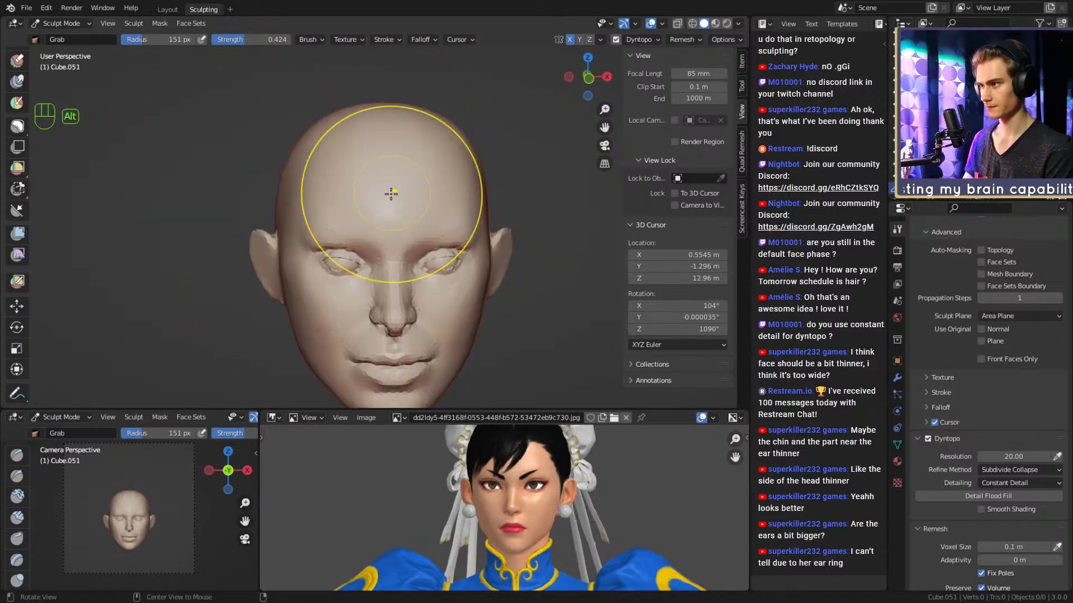
# Smooth the temple and the side of the forehead, reducing the brush radius to 117 px.
pyautogui.keyDown('alt'); pyautogui.moveTo(391, 194); pyautogui.dragTo(403, 221); pyautogui.keyUp('alt')
pyautogui.moveTo(336, 179)
pyautogui.keyDown('shift'); pyautogui.mouseDown()
pyautogui.moveTo(328, 162)
pyautogui.moveTo(319, 178)
pyautogui.mouseUp(); pyautogui.keyUp('shift')
pyautogui.keyDown('shift'); pyautogui.moveTo(308, 165); pyautogui.dragTo(302, 204); pyautogui.keyUp('shift')
pyautogui.press('f')
pyautogui.click(354, 223)
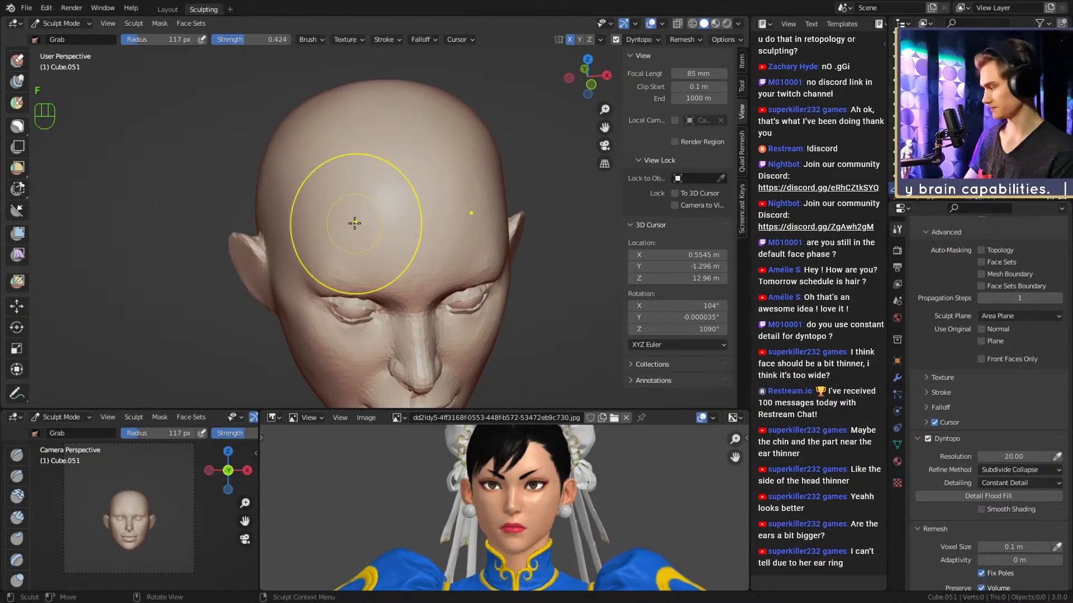
pyautogui.keyDown('alt'); pyautogui.moveTo(450, 215); pyautogui.dragTo(450, 166); pyautogui.keyUp('alt')
pyautogui.moveTo(451, 165)
pyautogui.keyDown('ctrl'); pyautogui.keyDown('alt'); pyautogui.mouseDown()
pyautogui.moveTo(432, 239)
pyautogui.moveTo(431, 225)
pyautogui.moveTo(414, 236)
pyautogui.moveTo(428, 234)
pyautogui.mouseUp(); pyautogui.keyUp('alt'); pyautogui.keyUp('ctrl')
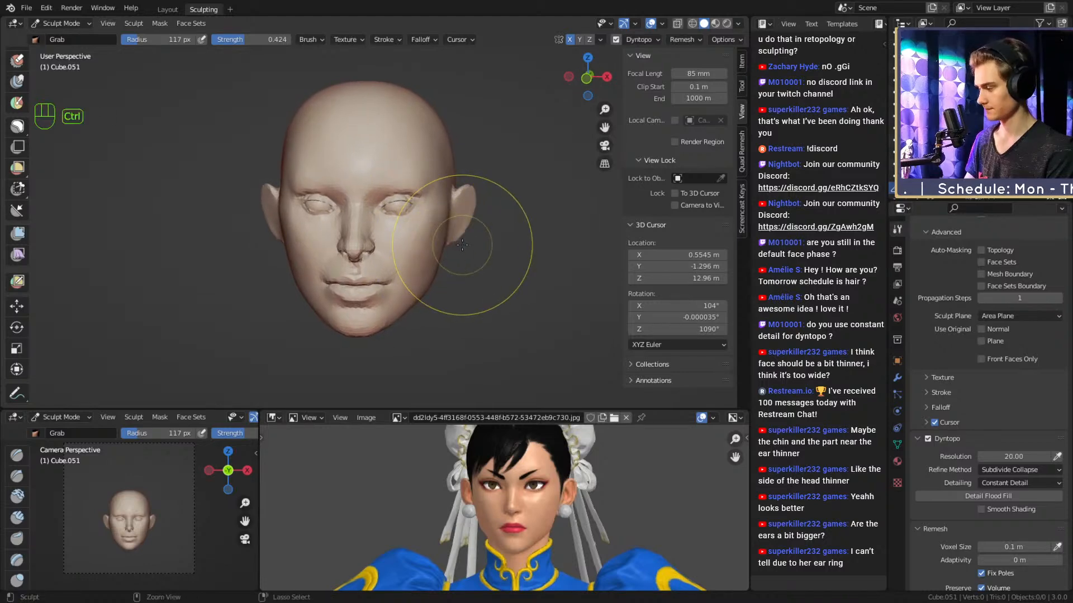
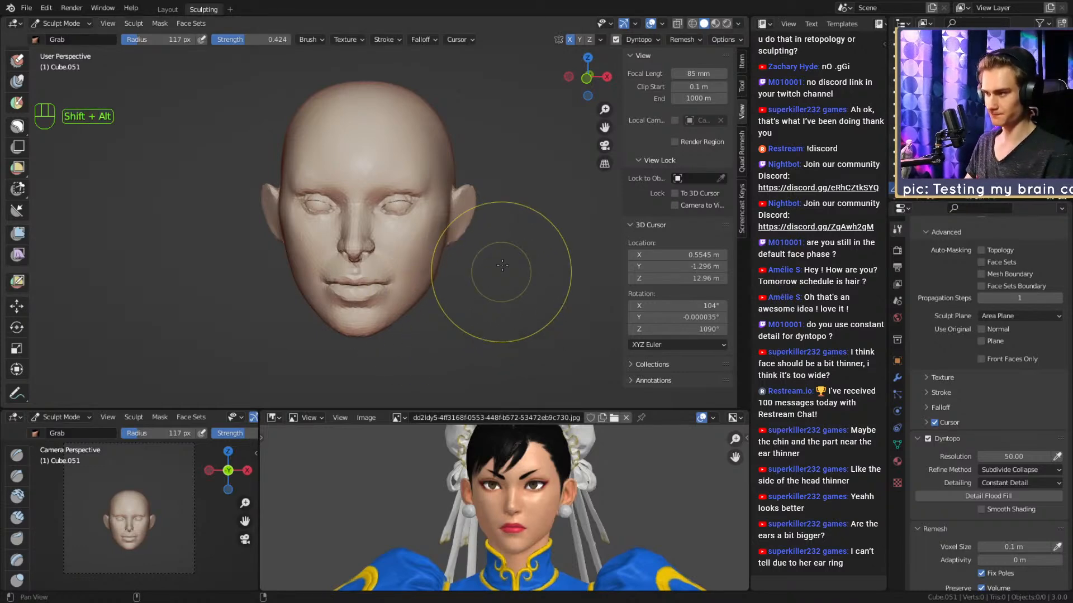
# Try to shift the eye area downward with the Grab brush at a 199 px radius.
pyautogui.moveTo(501, 270)
pyautogui.keyDown('shift'); pyautogui.mouseDown(button='middle')
pyautogui.moveTo(514, 263)
pyautogui.moveTo(480, 243)
pyautogui.moveTo(424, 240)
pyautogui.moveTo(386, 253)
pyautogui.moveTo(404, 216)
pyautogui.mouseUp(button='middle'); pyautogui.keyUp('shift')
pyautogui.press('3')
pyautogui.press('3')
pyautogui.press('f')
pyautogui.click(411, 216)
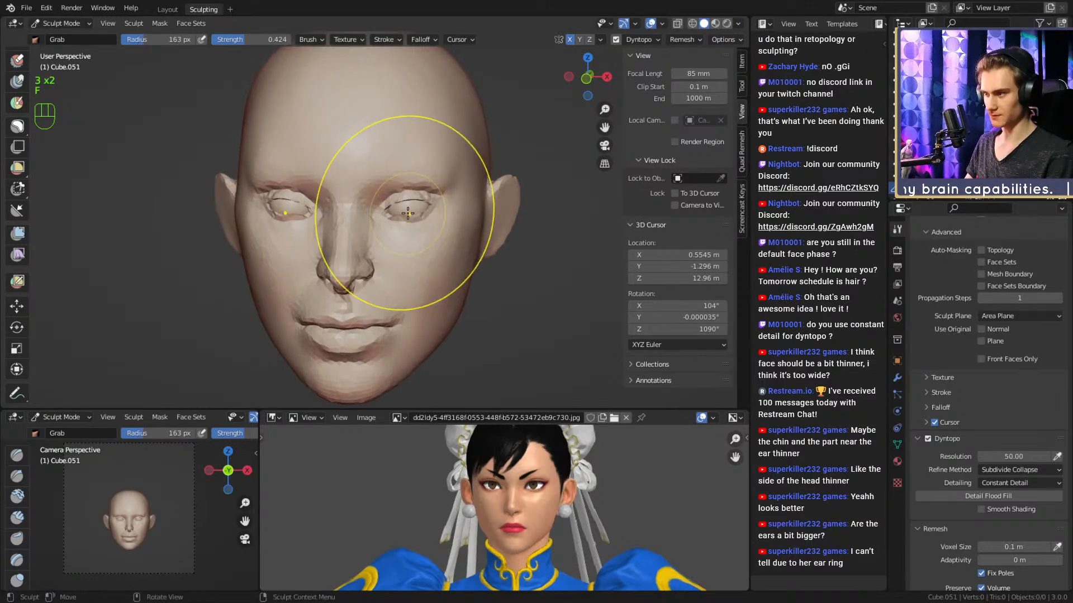
pyautogui.press('f')
pyautogui.click(420, 209)
pyautogui.moveTo(410, 210); pyautogui.dragTo(412, 225)
pyautogui.scroll(-3, 413, 225)
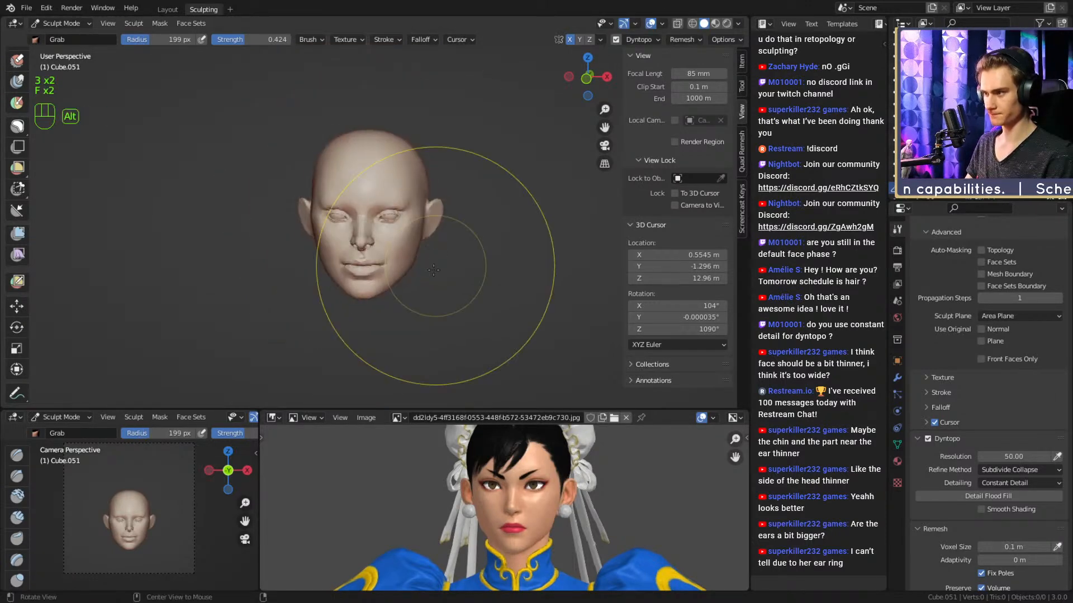
pyautogui.hotkey('ctrl', 'z')
# Lower the eye area slightly with the Grab brush and refine the eyelids at a 132 px radius.
pyautogui.moveTo(496, 271); pyautogui.dragTo(414, 195, button='middle')
pyautogui.press('3')
pyautogui.press('f')
pyautogui.click(420, 197)
pyautogui.moveTo(421, 197); pyautogui.dragTo(424, 212)
pyautogui.keyDown('alt'); pyautogui.keyDown('shift'); pyautogui.moveTo(433, 210); pyautogui.dragTo(402, 215); pyautogui.keyUp('shift'); pyautogui.keyUp('alt')
pyautogui.moveTo(436, 176)
pyautogui.keyDown('ctrl'); pyautogui.keyDown('alt'); pyautogui.mouseDown()
pyautogui.moveTo(419, 240)
pyautogui.moveTo(420, 208)
pyautogui.moveTo(448, 251)
pyautogui.moveTo(410, 206)
pyautogui.moveTo(417, 224)
pyautogui.mouseUp(); pyautogui.keyUp('alt'); pyautogui.keyUp('ctrl')
pyautogui.press('f')
pyautogui.click(402, 229)
pyautogui.keyDown('ctrl'); pyautogui.keyDown('alt'); pyautogui.moveTo(418, 224); pyautogui.dragTo(434, 201); pyautogui.keyUp('alt'); pyautogui.keyUp('ctrl')
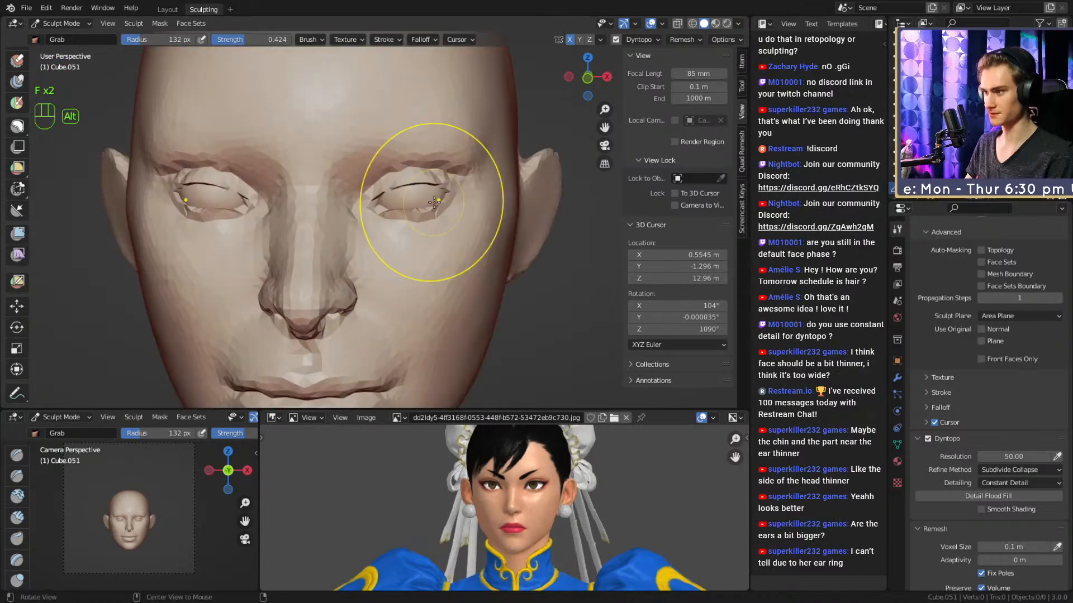
# Switch sculpting to the eye object and lower the eyeballs slightly with the Move tool.
pyautogui.hotkey('alt', 'q')
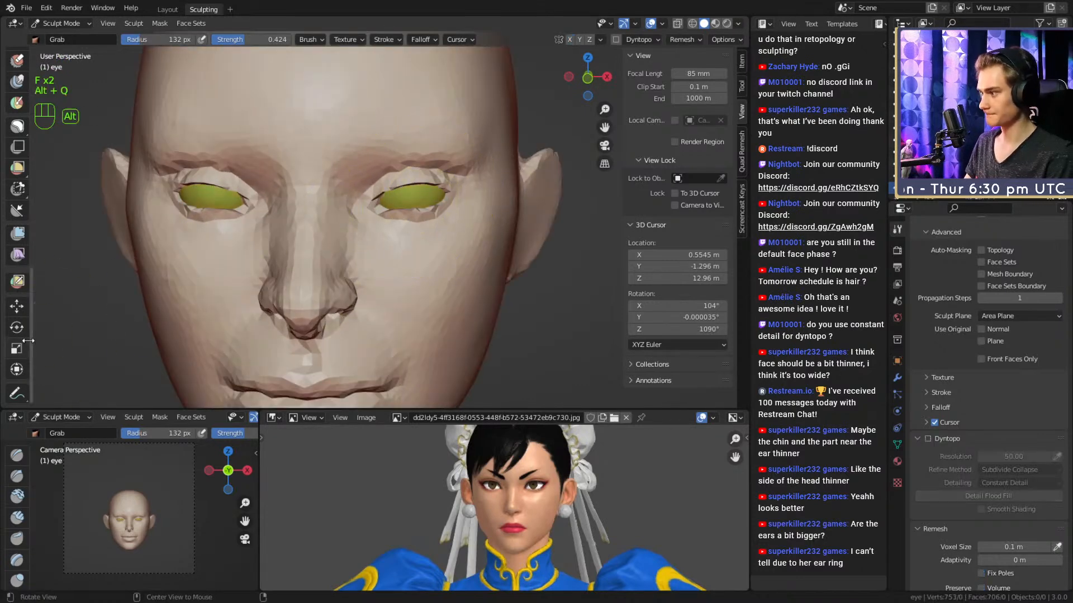
pyautogui.click(18, 307)
pyautogui.moveTo(409, 138); pyautogui.dragTo(410, 147)
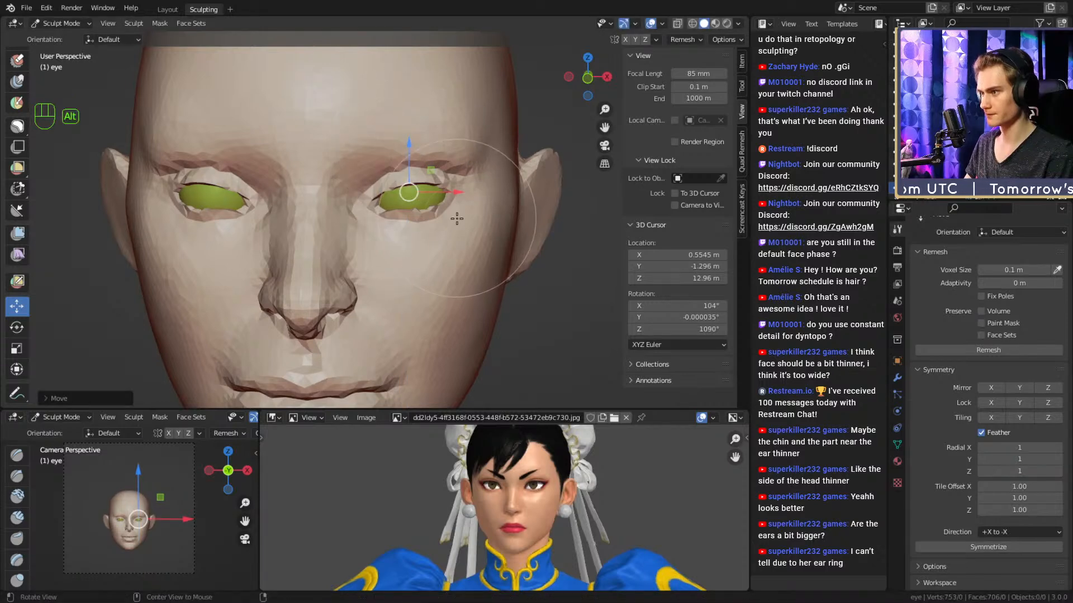
pyautogui.keyDown('alt'); pyautogui.moveTo(453, 213); pyautogui.dragTo(427, 180); pyautogui.keyUp('alt')
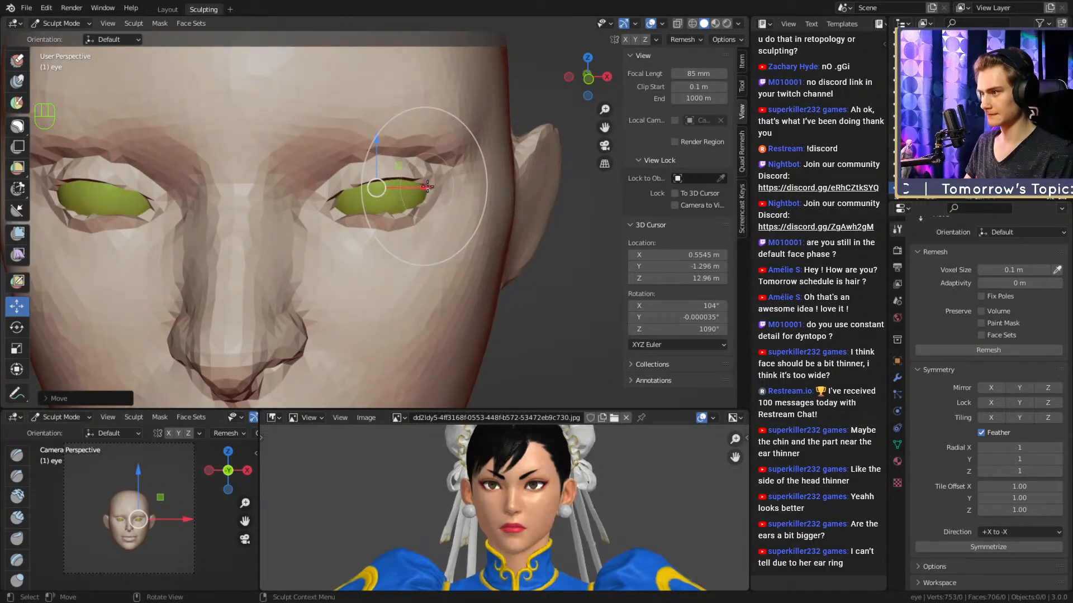
pyautogui.moveTo(369, 217)
pyautogui.keyDown('alt'); pyautogui.keyDown('shift'); pyautogui.mouseDown()
pyautogui.moveTo(396, 216)
pyautogui.moveTo(362, 212)
pyautogui.mouseUp(); pyautogui.keyUp('shift'); pyautogui.keyUp('alt')
pyautogui.press('3')
pyautogui.press('f')
pyautogui.press('f')
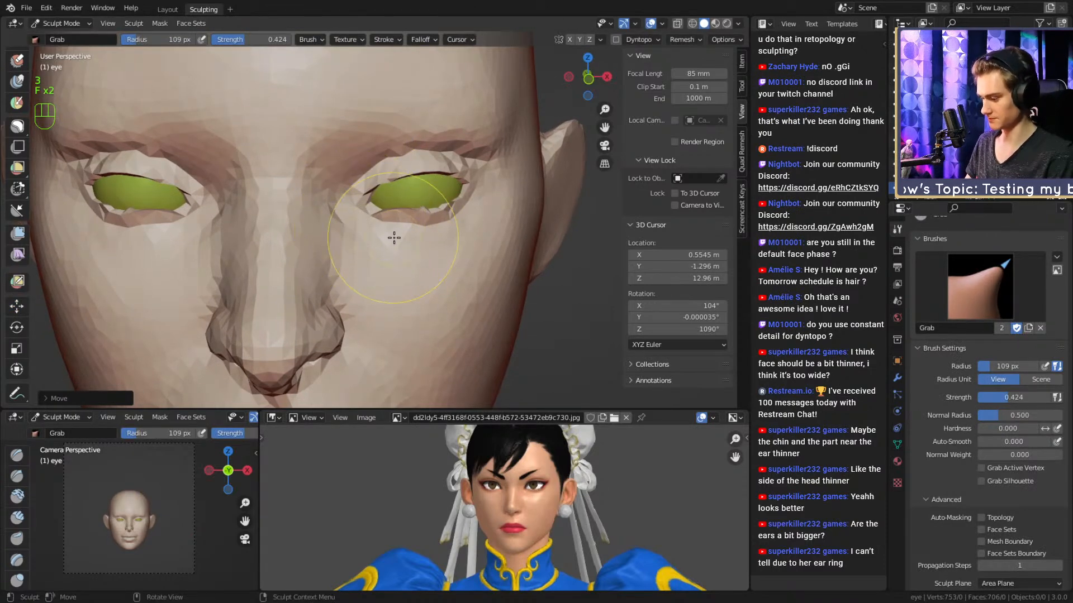
pyautogui.hotkey('ctrl', 'z')
# Switch sculpting back to the head and adjust the inner eye corner beside the nose with Grab, starting at 76 px.
pyautogui.hotkey('alt', 'q')
pyautogui.press('3')
pyautogui.press('f')
pyautogui.click(350, 240)
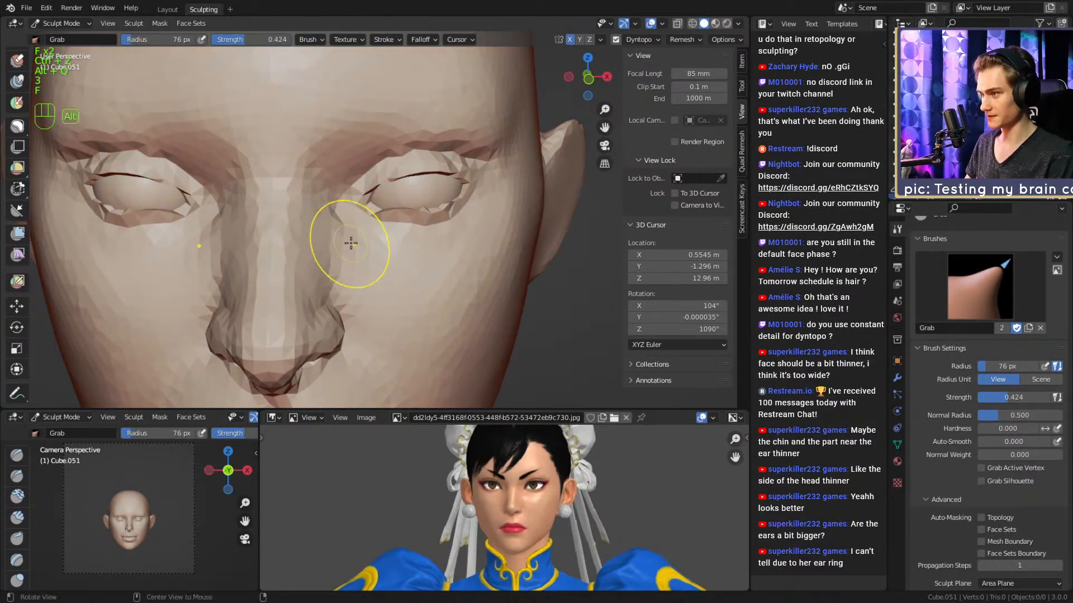
pyautogui.press('f')
pyautogui.moveTo(351, 242)
pyautogui.keyDown('ctrl'); pyautogui.keyDown('alt'); pyautogui.mouseDown()
pyautogui.moveTo(352, 216)
pyautogui.moveTo(339, 208)
pyautogui.moveTo(381, 209)
pyautogui.moveTo(345, 207)
pyautogui.moveTo(367, 197)
pyautogui.mouseUp(); pyautogui.keyUp('alt'); pyautogui.keyUp('ctrl')
pyautogui.press('f')
pyautogui.click(357, 210)
# Refine the shape of the eyelids around the inner corners with the Grab brush, varying its radius up to 119 px.
pyautogui.press('f')
pyautogui.press('f')
pyautogui.press('f')
pyautogui.click(348, 209)
pyautogui.press('f')
pyautogui.click(350, 205)
pyautogui.press('f')
pyautogui.click(368, 204)
pyautogui.press('f')
pyautogui.click(366, 210)
pyautogui.scroll(-8, 367, 194)
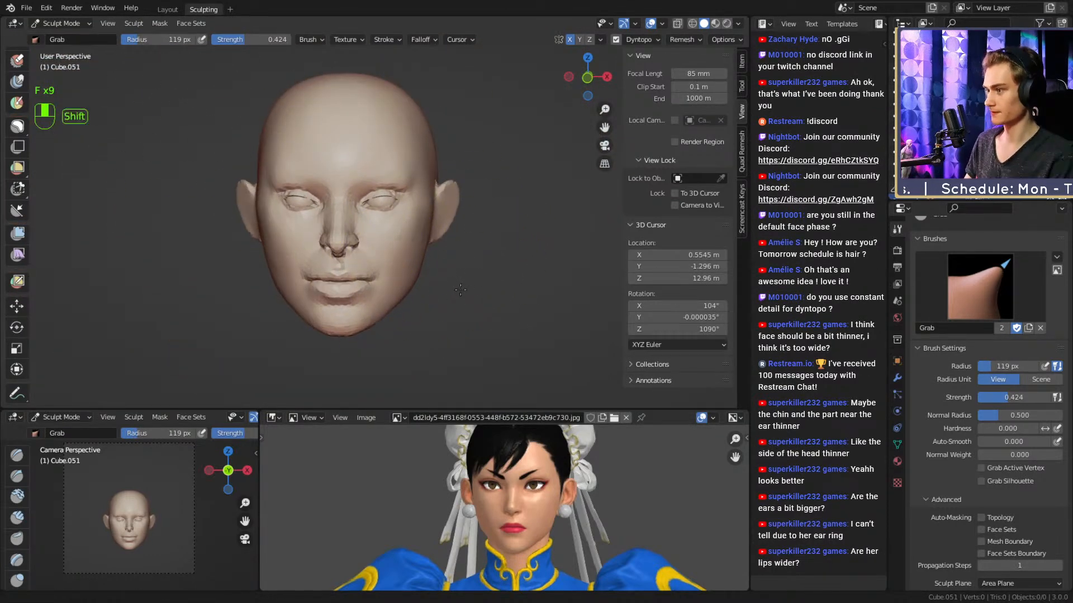
# Check the whole face from the front and save the file chun_li_figurine_v5a.blend.
pyautogui.keyDown('alt'); pyautogui.keyDown('shift'); pyautogui.moveTo(362, 223); pyautogui.dragTo(362, 205); pyautogui.keyUp('shift'); pyautogui.keyUp('alt')
pyautogui.moveTo(426, 302)
pyautogui.keyDown('alt'); pyautogui.mouseDown()
pyautogui.moveTo(390, 283)
pyautogui.moveTo(393, 255)
pyautogui.mouseUp(); pyautogui.keyUp('alt')
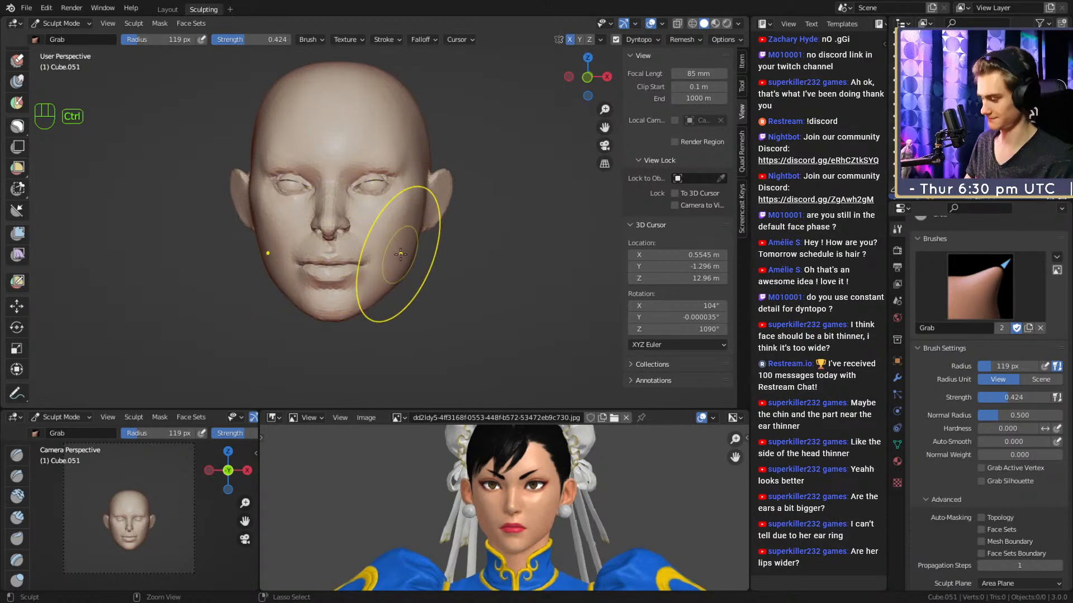
pyautogui.scroll(-8, 954, 451)
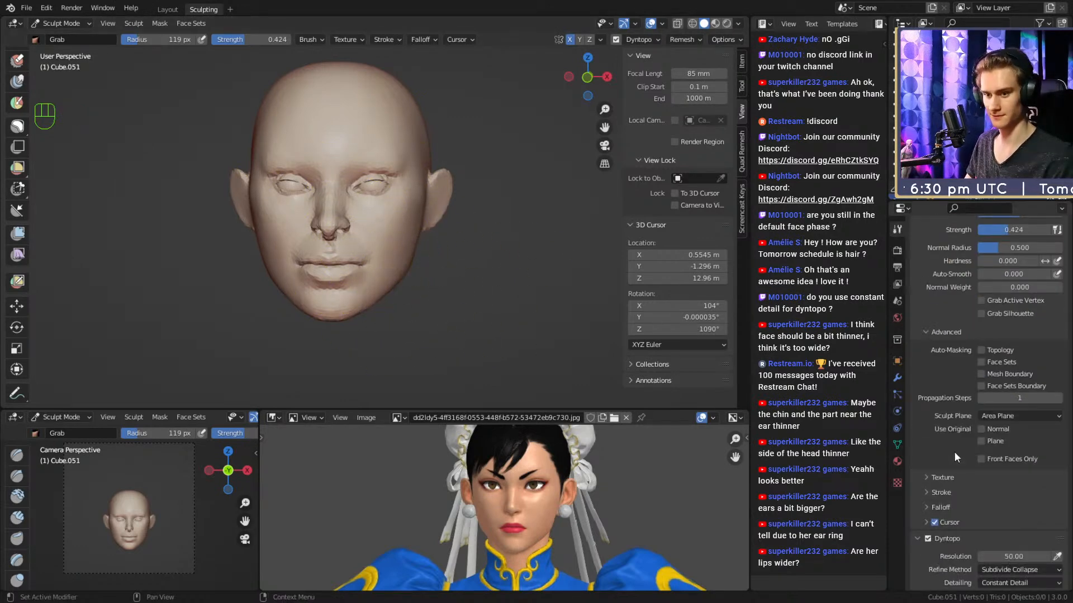
pyautogui.hotkey('ctrl', 's')
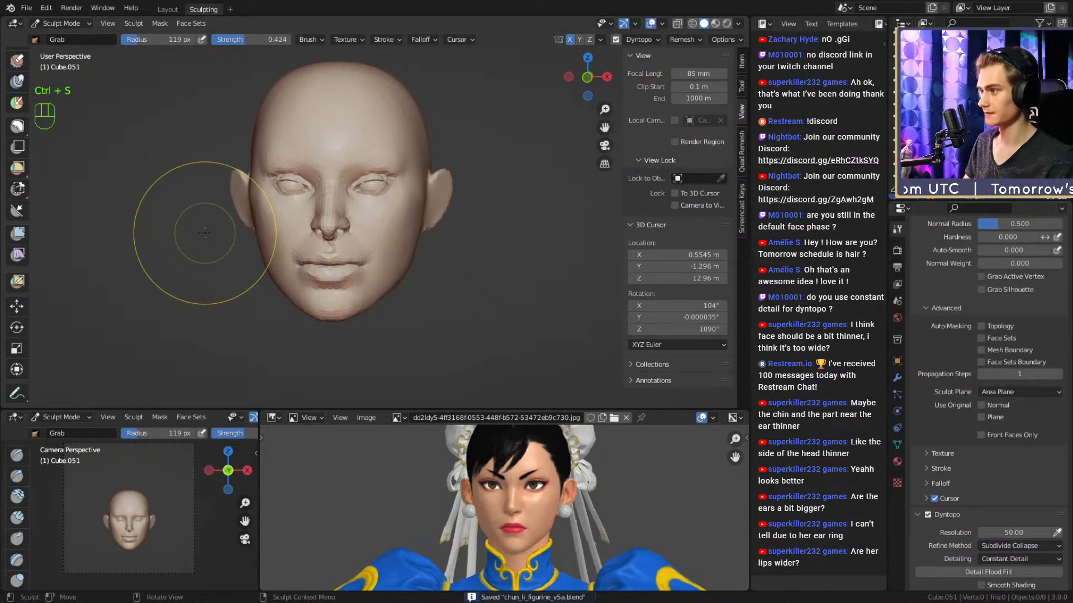
# Display the head as a wireframe with X-ray off and select the Simplify brush.
pyautogui.hotkey('shift', 'z')
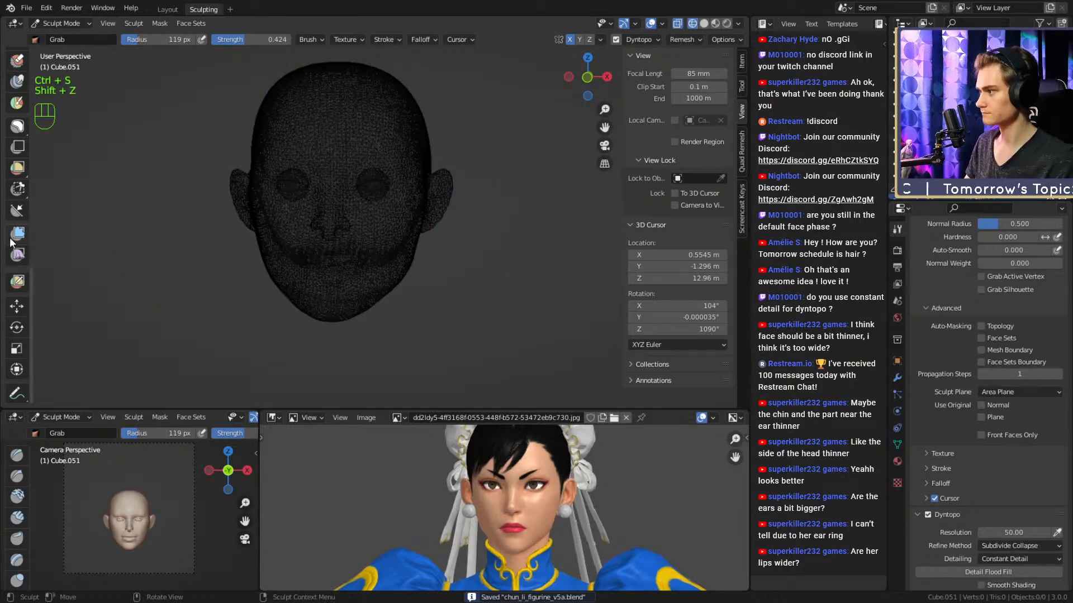
pyautogui.moveTo(439, 215); pyautogui.dragTo(452, 219, button='middle')
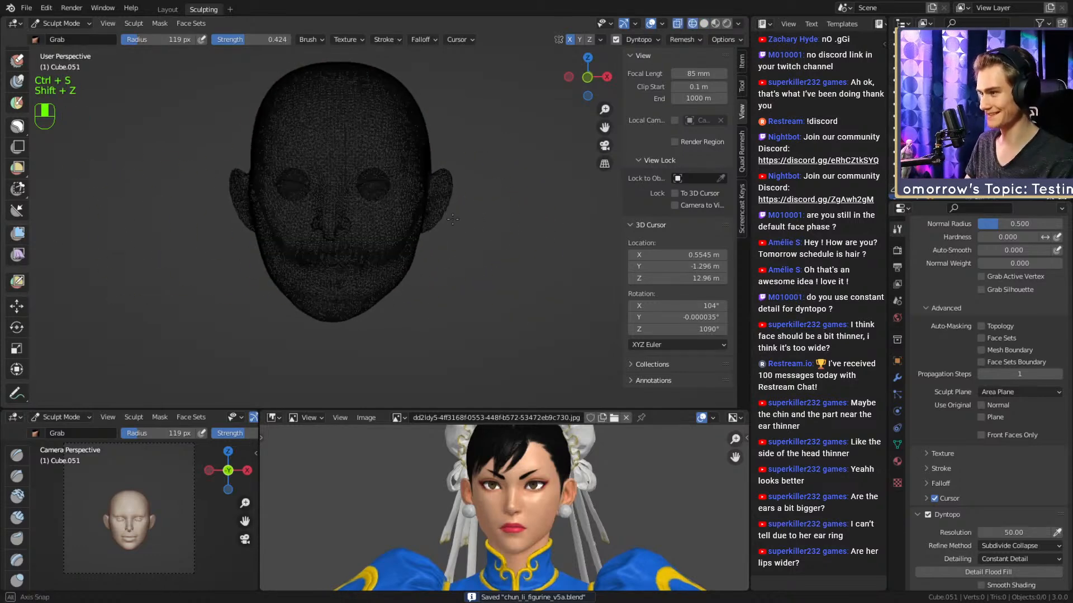
pyautogui.hotkey('alt', 'z')
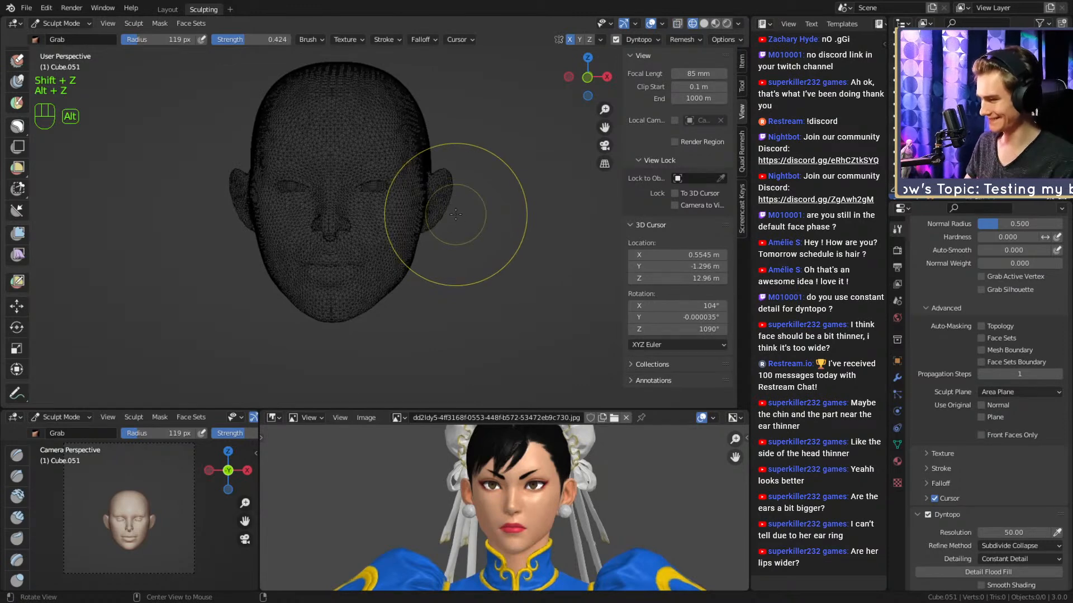
pyautogui.scroll(2, 391, 240)
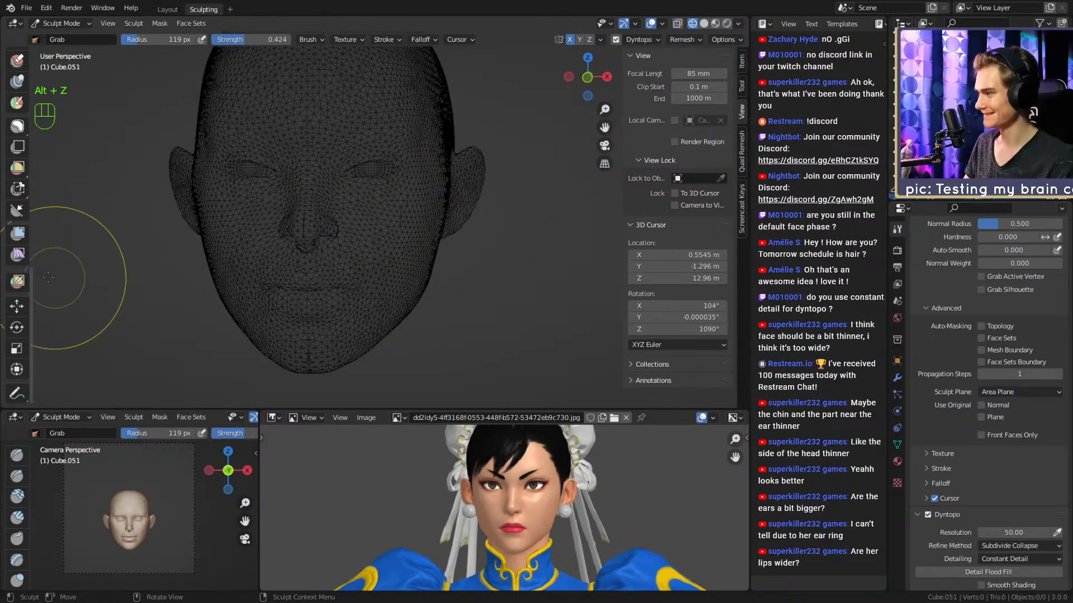
pyautogui.scroll(10, 17, 291)
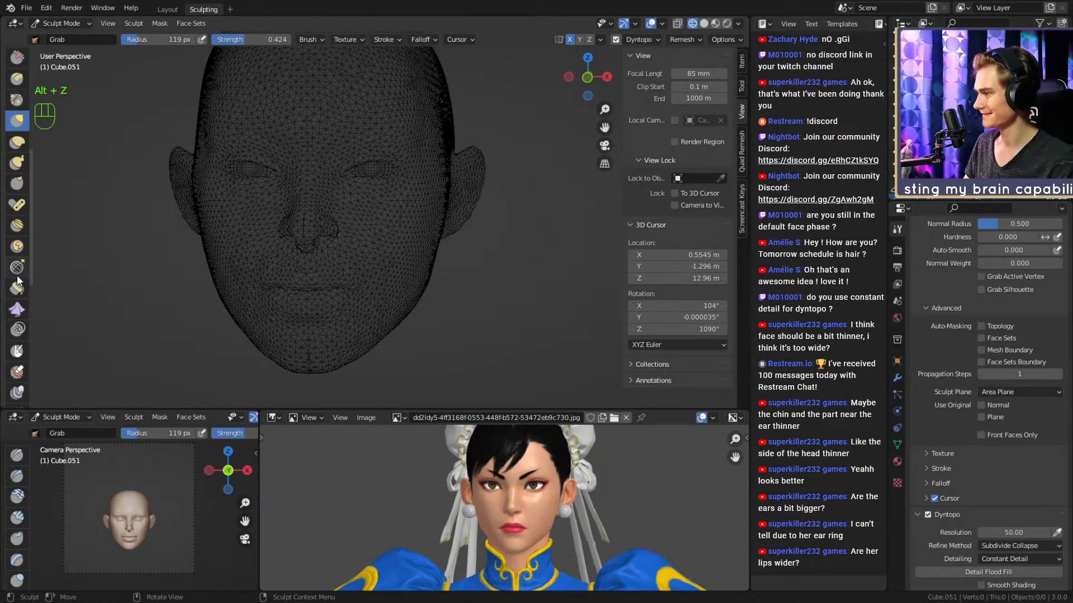
pyautogui.click(16, 328)
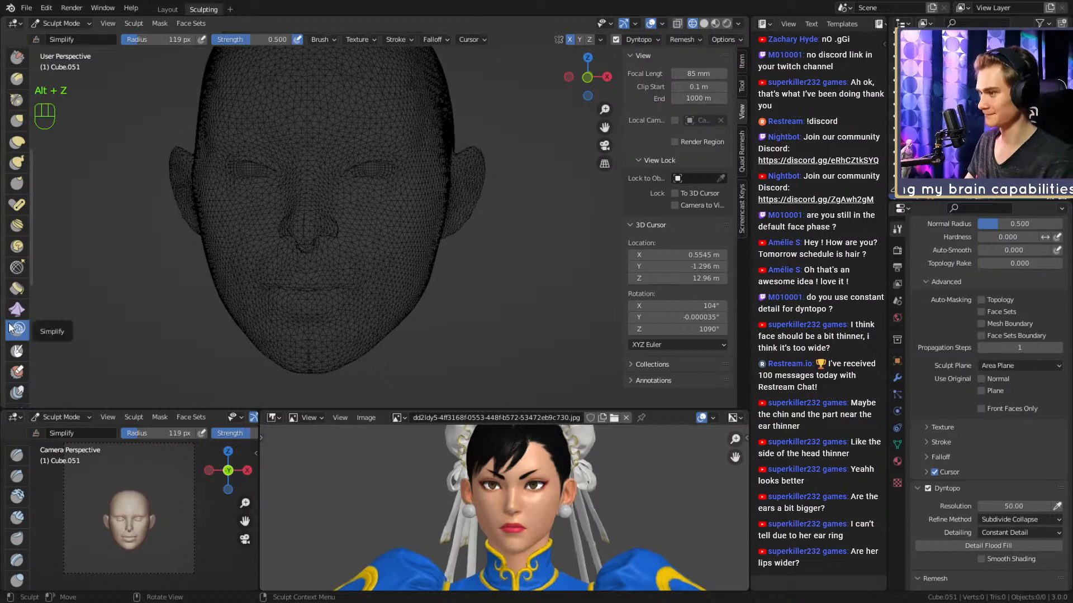
# Even out the mesh density across the lower face and cheek with the Simplify brush, reducing its radius to 59 px.
pyautogui.press('f')
pyautogui.click(408, 224)
pyautogui.moveTo(339, 239)
pyautogui.mouseDown()
pyautogui.moveTo(317, 195)
pyautogui.moveTo(355, 266)
pyautogui.moveTo(329, 306)
pyautogui.mouseUp()
pyautogui.press('f')
pyautogui.click(363, 263)
pyautogui.moveTo(330, 324)
pyautogui.keyDown('alt'); pyautogui.mouseDown()
pyautogui.moveTo(296, 246)
pyautogui.moveTo(315, 186)
pyautogui.moveTo(335, 247)
pyautogui.moveTo(262, 298)
pyautogui.mouseUp(); pyautogui.keyUp('alt')
pyautogui.moveTo(262, 298); pyautogui.dragTo(259, 298, button='middle')
pyautogui.moveTo(314, 314); pyautogui.dragTo(361, 243)
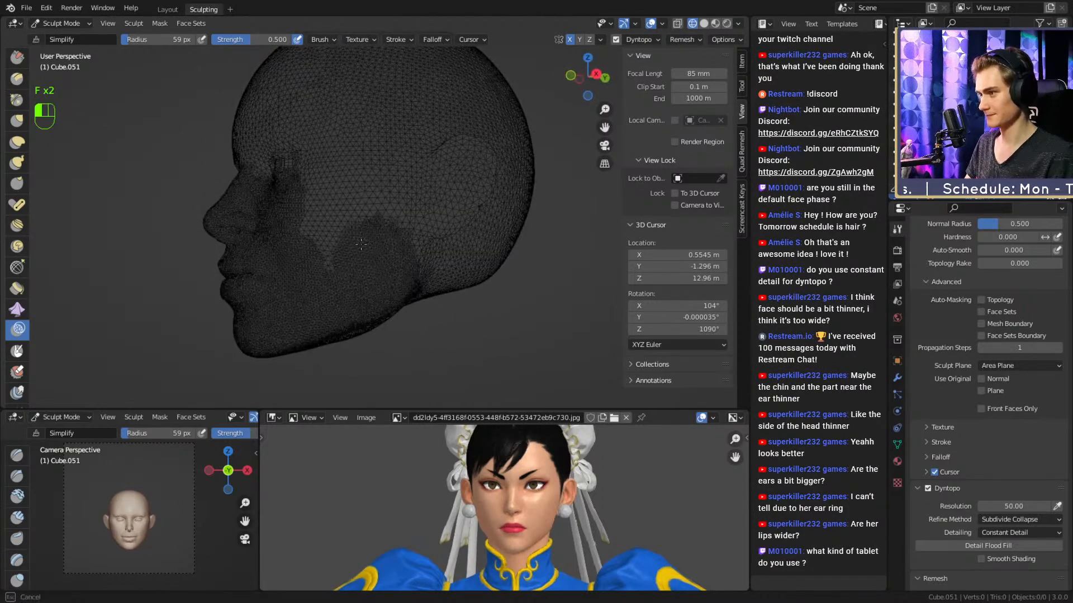
# Run the Simplify brush over the temple, forehead and upper side of the head to unify the mesh density.
pyautogui.moveTo(341, 157); pyautogui.dragTo(333, 146)
pyautogui.moveTo(285, 150)
pyautogui.keyDown('alt'); pyautogui.mouseDown()
pyautogui.moveTo(332, 146)
pyautogui.moveTo(299, 133)
pyautogui.mouseUp(); pyautogui.keyUp('alt')
pyautogui.keyDown('alt'); pyautogui.keyDown('shift'); pyautogui.moveTo(296, 134); pyautogui.dragTo(306, 174); pyautogui.keyUp('shift'); pyautogui.keyUp('alt')
pyautogui.moveTo(318, 140); pyautogui.dragTo(266, 137)
pyautogui.keyDown('alt'); pyautogui.moveTo(273, 162); pyautogui.dragTo(294, 201); pyautogui.keyUp('alt')
pyautogui.moveTo(266, 114); pyautogui.dragTo(361, 78)
pyautogui.keyDown('alt'); pyautogui.moveTo(363, 135); pyautogui.dragTo(333, 148); pyautogui.keyUp('alt')
pyautogui.moveTo(327, 112)
pyautogui.keyDown('alt'); pyautogui.keyDown('shift'); pyautogui.mouseDown()
pyautogui.moveTo(303, 179)
pyautogui.moveTo(364, 87)
pyautogui.mouseUp(); pyautogui.keyUp('shift'); pyautogui.keyUp('alt')
pyautogui.moveTo(411, 153); pyautogui.dragTo(415, 162)
# Continue simplifying the mesh toward the rear side of the head and enlarge the brush radius to 75 px.
pyautogui.moveTo(385, 246)
pyautogui.keyDown('alt'); pyautogui.mouseDown()
pyautogui.moveTo(350, 249)
pyautogui.moveTo(339, 224)
pyautogui.mouseUp(); pyautogui.keyUp('alt')
pyautogui.moveTo(319, 184); pyautogui.dragTo(391, 167)
pyautogui.keyDown('alt'); pyautogui.moveTo(371, 212); pyautogui.dragTo(361, 173); pyautogui.keyUp('alt')
pyautogui.keyDown('alt'); pyautogui.keyDown('shift'); pyautogui.moveTo(347, 298); pyautogui.dragTo(326, 229); pyautogui.keyUp('shift'); pyautogui.keyUp('alt')
pyautogui.moveTo(321, 174); pyautogui.dragTo(357, 224)
pyautogui.keyDown('alt'); pyautogui.moveTo(380, 187); pyautogui.dragTo(346, 198); pyautogui.keyUp('alt')
pyautogui.press('f')
pyautogui.click(346, 199)
# Unify the mesh density on the back of the skull with the Simplify brush at a 75 px radius.
pyautogui.keyDown('alt'); pyautogui.moveTo(353, 238); pyautogui.dragTo(469, 246); pyautogui.keyUp('alt')
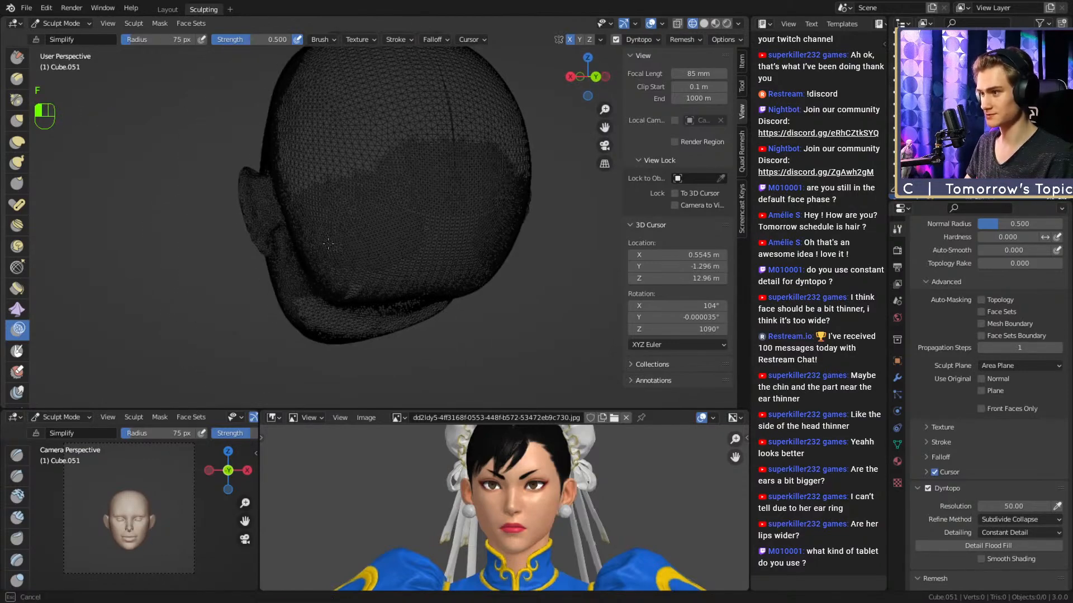
pyautogui.moveTo(328, 244); pyautogui.dragTo(325, 193)
pyautogui.keyDown('alt'); pyautogui.keyDown('shift'); pyautogui.moveTo(358, 193); pyautogui.dragTo(376, 237); pyautogui.keyUp('shift'); pyautogui.keyUp('alt')
pyautogui.moveTo(329, 190)
pyautogui.mouseDown()
pyautogui.moveTo(341, 134)
pyautogui.moveTo(385, 72)
pyautogui.mouseUp()
pyautogui.keyDown('alt'); pyautogui.keyDown('shift'); pyautogui.moveTo(377, 117); pyautogui.dragTo(399, 223); pyautogui.keyUp('shift'); pyautogui.keyUp('alt')
pyautogui.moveTo(368, 246)
pyautogui.mouseDown()
pyautogui.moveTo(379, 273)
pyautogui.moveTo(435, 198)
pyautogui.mouseUp()
pyautogui.keyDown('alt'); pyautogui.moveTo(358, 170); pyautogui.dragTo(367, 258); pyautogui.keyUp('alt')
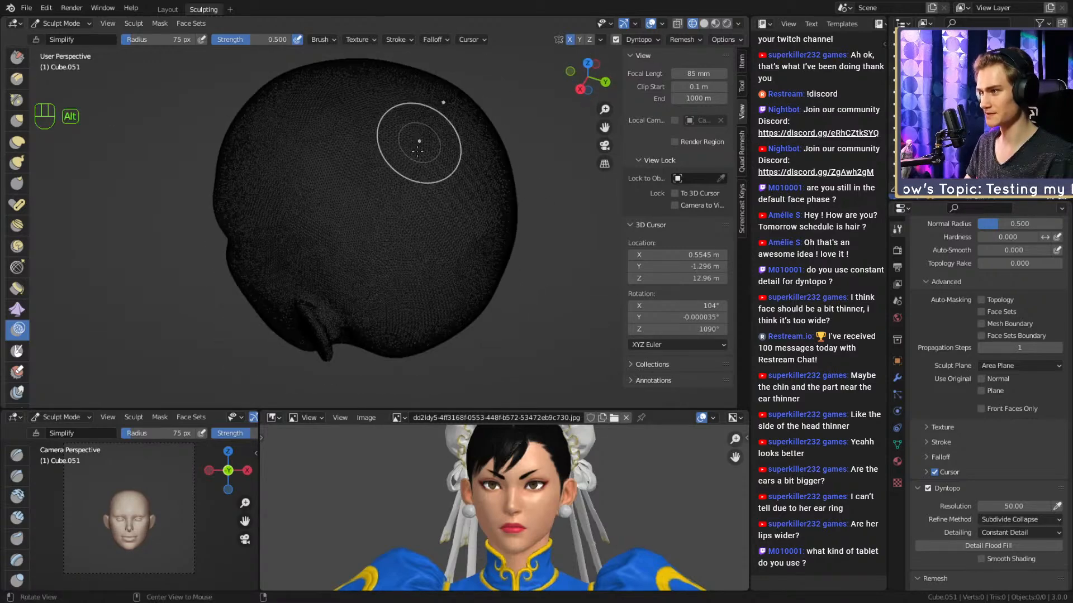
# Finish simplifying the mesh on the crown and return the viewport to solid shading.
pyautogui.moveTo(418, 150)
pyautogui.keyDown('alt'); pyautogui.mouseDown()
pyautogui.moveTo(383, 139)
pyautogui.moveTo(398, 173)
pyautogui.moveTo(311, 283)
pyautogui.mouseUp(); pyautogui.keyUp('alt')
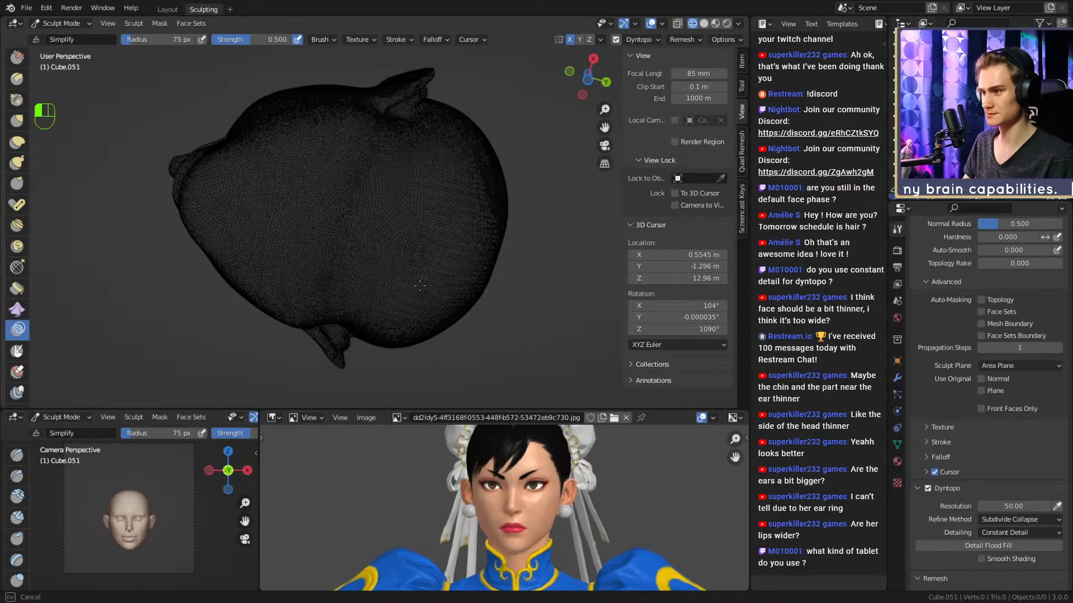
pyautogui.keyDown('alt'); pyautogui.moveTo(409, 256); pyautogui.dragTo(427, 221); pyautogui.keyUp('alt')
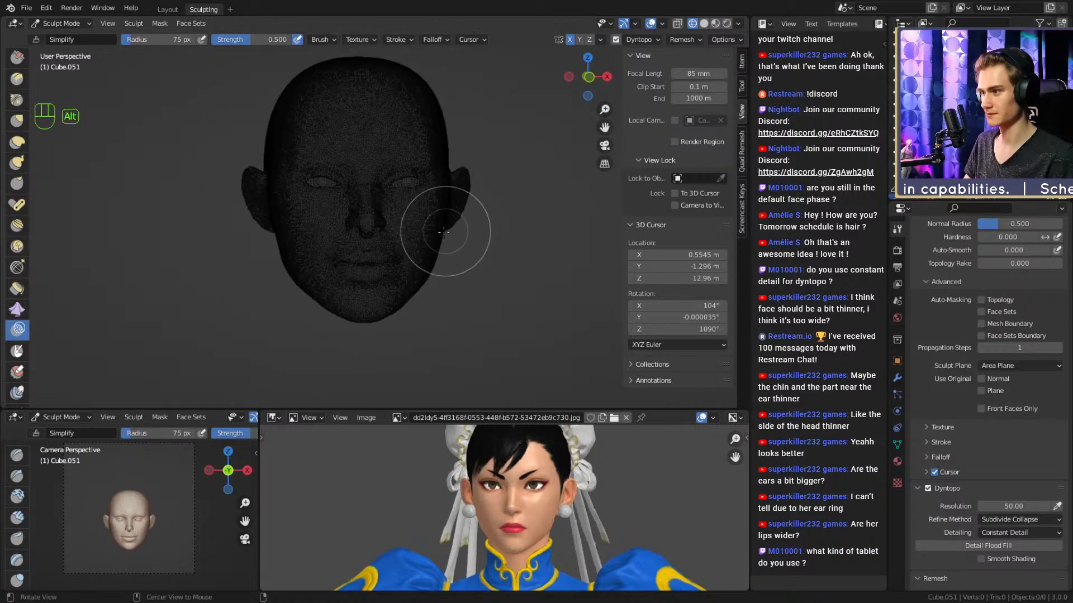
pyautogui.hotkey('shift', 'z')
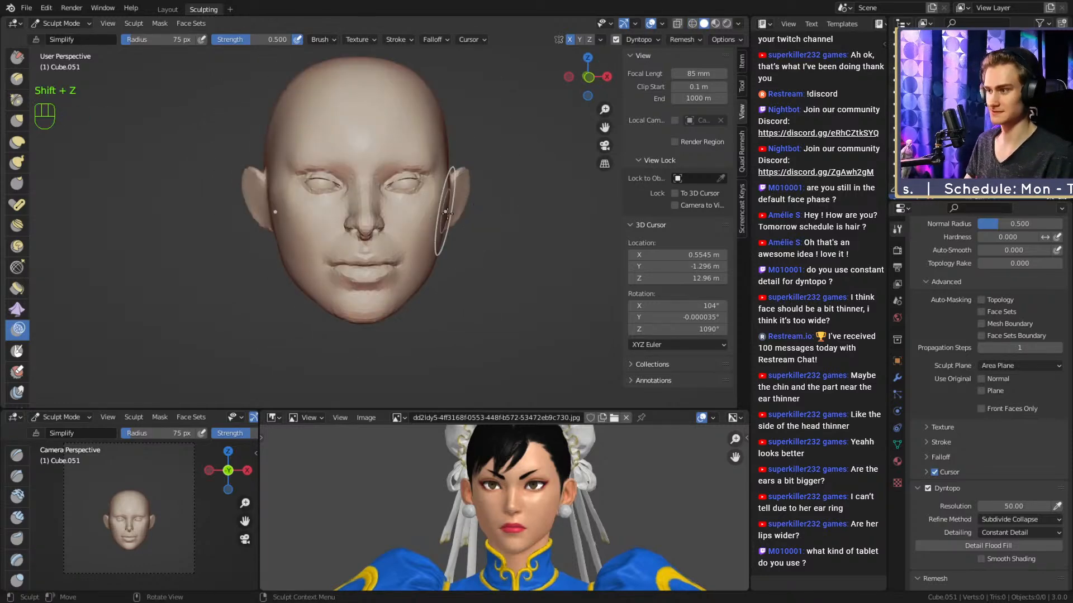
# Switch to the Clay Strips brush and set its radius to 143 px over the cheek.
pyautogui.moveTo(496, 269)
pyautogui.keyDown('alt'); pyautogui.mouseDown()
pyautogui.moveTo(480, 267)
pyautogui.moveTo(453, 221)
pyautogui.mouseUp(); pyautogui.keyUp('alt')
pyautogui.press('1')
pyautogui.moveTo(371, 232)
pyautogui.keyDown('alt'); pyautogui.keyDown('shift'); pyautogui.mouseDown()
pyautogui.moveTo(375, 249)
pyautogui.moveTo(385, 249)
pyautogui.mouseUp(); pyautogui.keyUp('shift'); pyautogui.keyUp('alt')
pyautogui.press('f')
pyautogui.click(409, 251)
pyautogui.press('f')
pyautogui.click(400, 251)
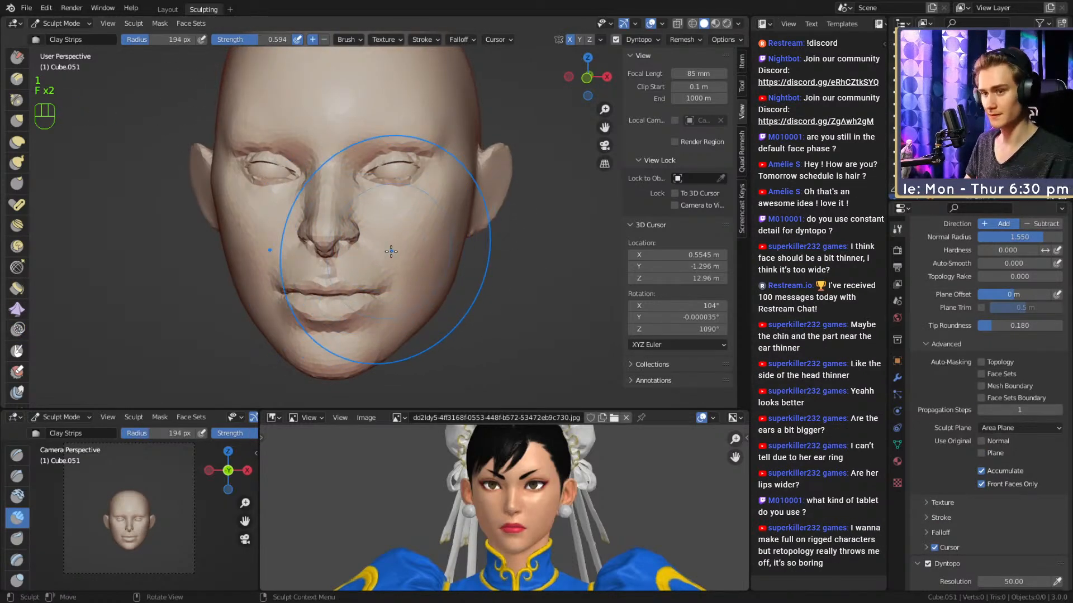
pyautogui.press('f')
pyautogui.click(374, 248)
# Examine the Clay Strips brush settings, from radius and strength to plane trim and the advanced options.
pyautogui.scroll(5, 930, 383)
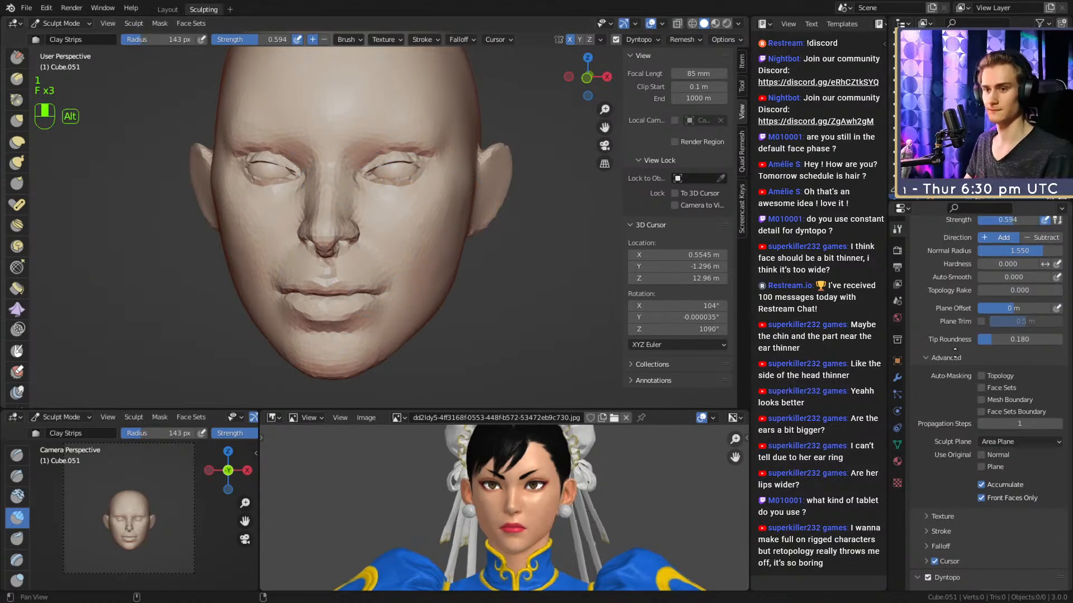
pyautogui.scroll(-1, 956, 345)
pyautogui.moveTo(956, 345)
pyautogui.mouseDown(button='middle')
pyautogui.moveTo(956, 249)
pyautogui.moveTo(965, 435)
pyautogui.mouseUp(button='middle')
pyautogui.scroll(-3, 943, 398)
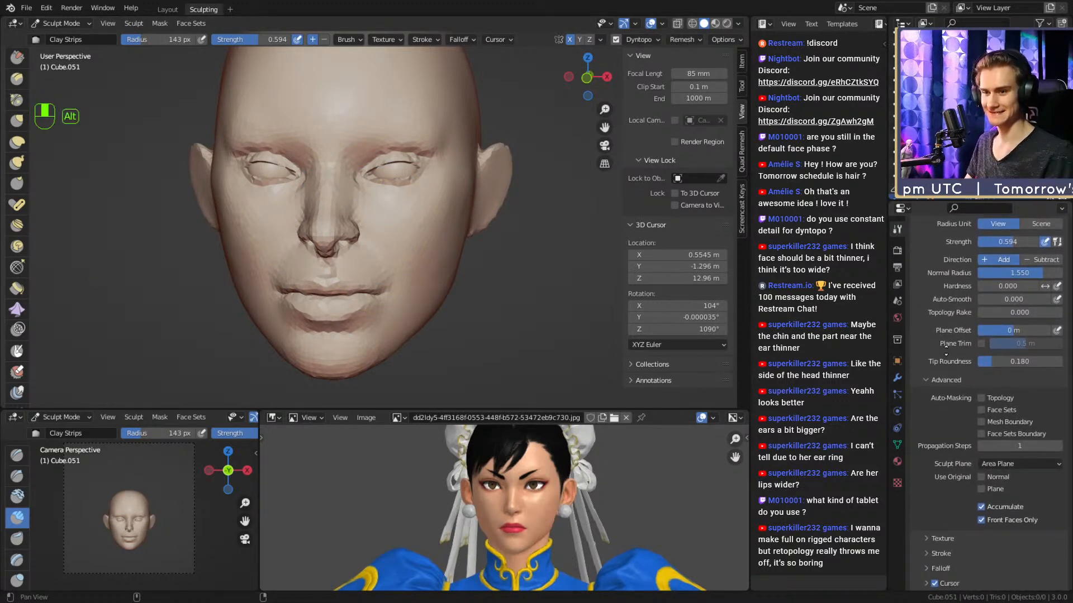
pyautogui.moveTo(942, 339)
pyautogui.keyDown('alt'); pyautogui.mouseDown()
pyautogui.moveTo(944, 264)
pyautogui.moveTo(944, 329)
pyautogui.mouseUp(); pyautogui.keyUp('alt')
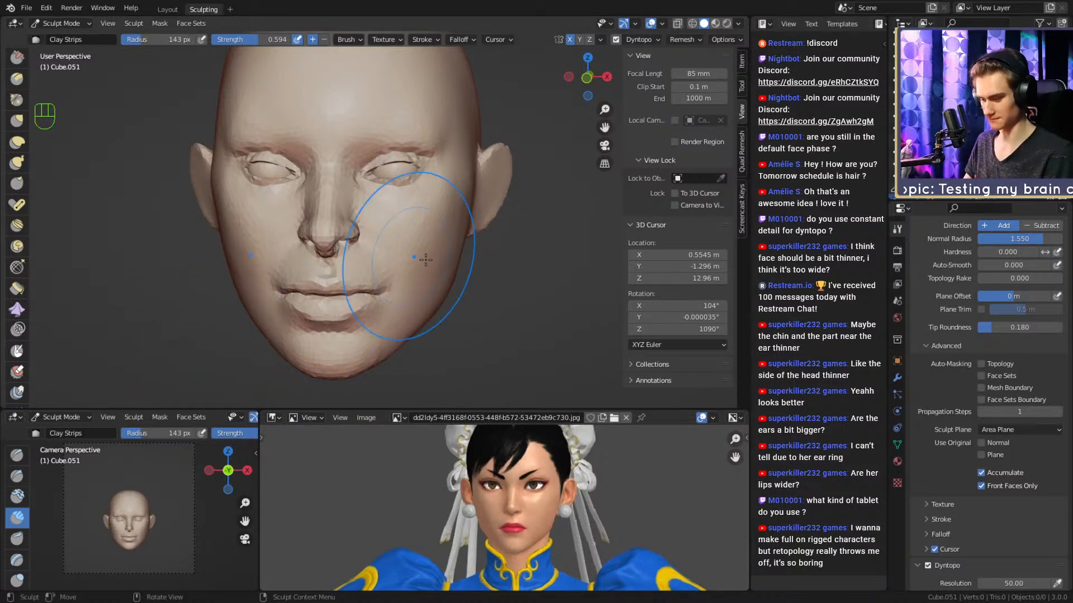
pyautogui.keyDown('alt'); pyautogui.scroll(5, 958, 372); pyautogui.keyUp('alt')
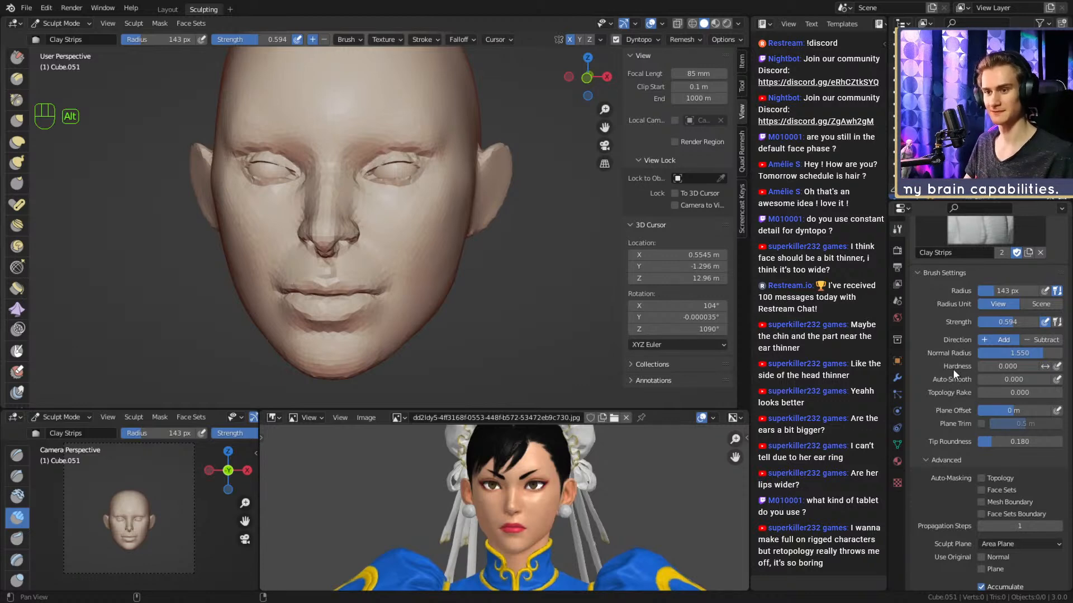
pyautogui.scroll(-3, 933, 407)
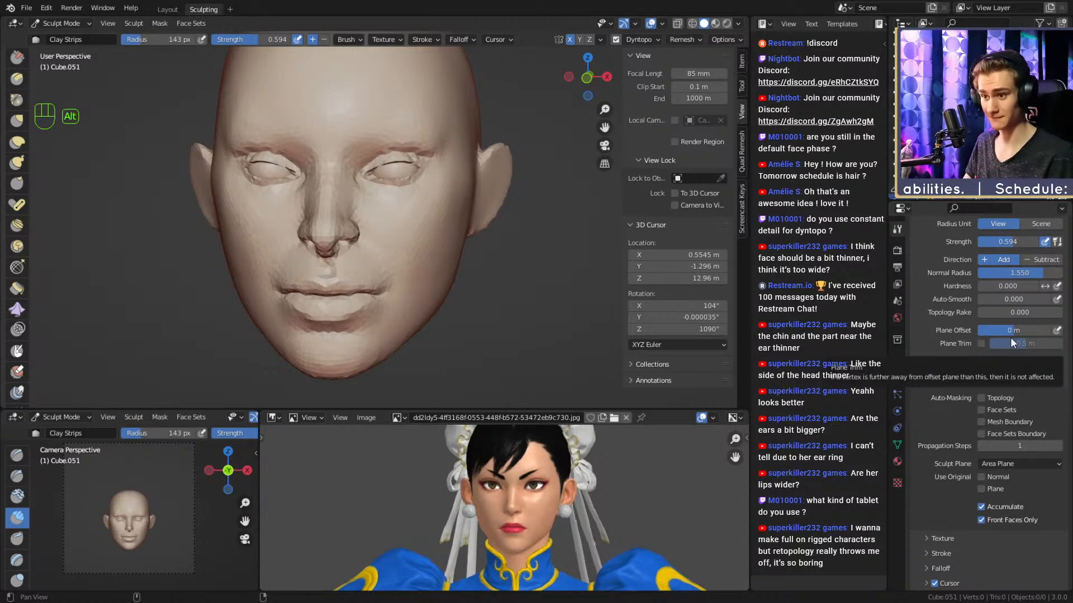
pyautogui.scroll(3, 927, 346)
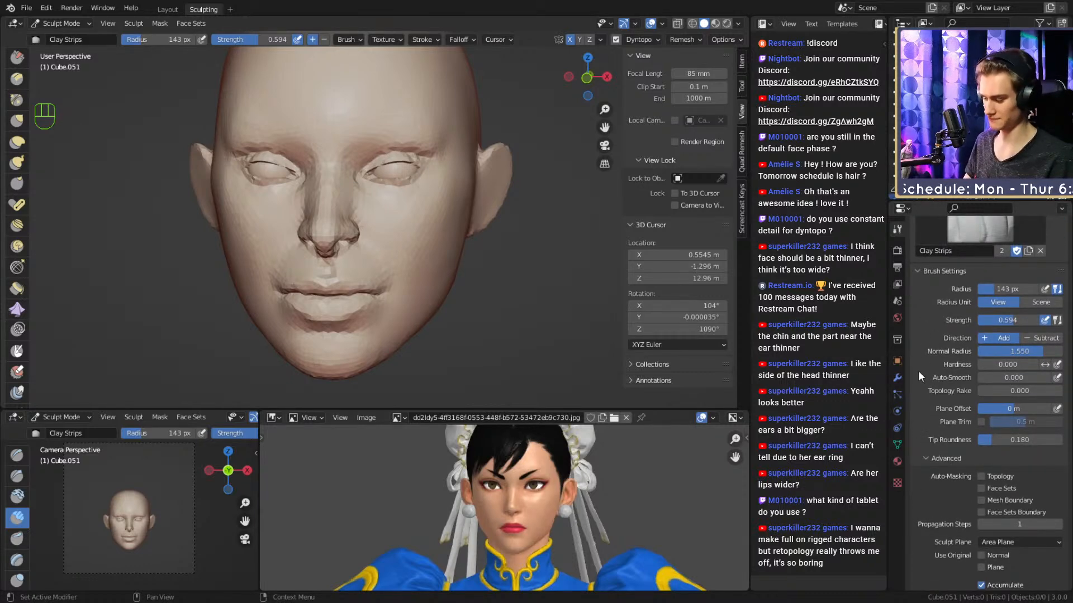
pyautogui.moveTo(933, 347)
pyautogui.keyDown('alt'); pyautogui.mouseDown()
pyautogui.moveTo(938, 387)
pyautogui.moveTo(936, 346)
pyautogui.mouseUp(); pyautogui.keyUp('alt')
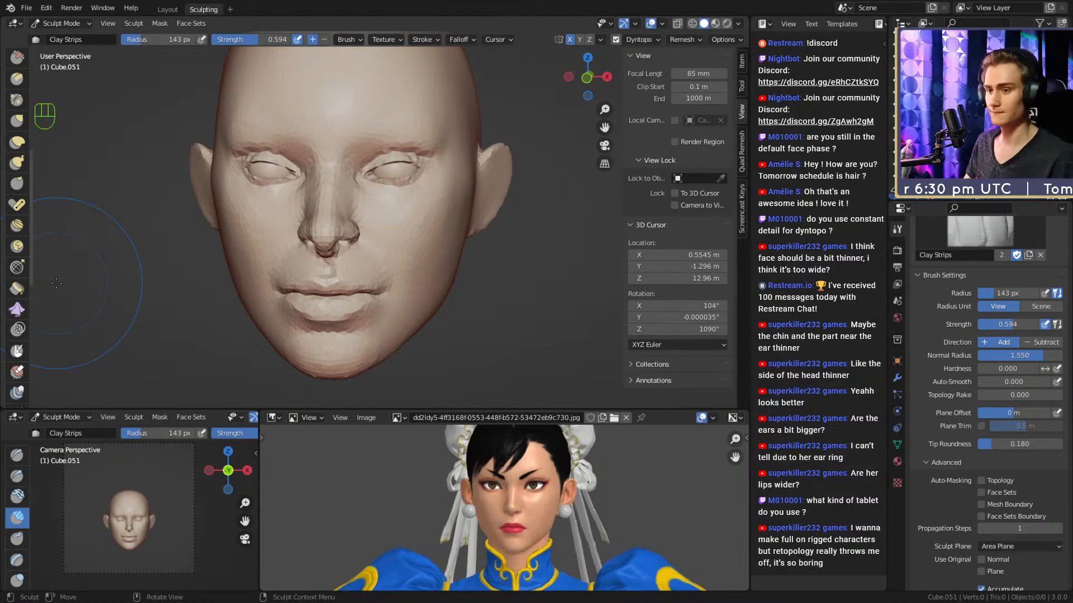
# Select the Smooth brush and set its deformation to Surface with shape preservation 0.75 and 5 iterations.
pyautogui.scroll(-1, 953, 394)
pyautogui.scroll(5, 24, 199)
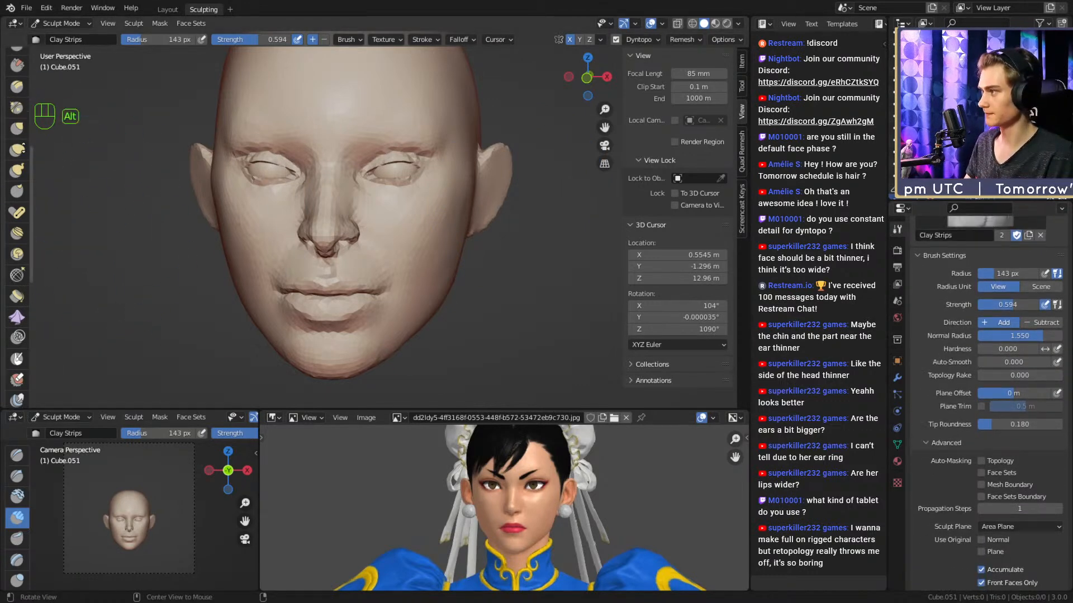
pyautogui.click(16, 178)
pyautogui.scroll(-4, 969, 411)
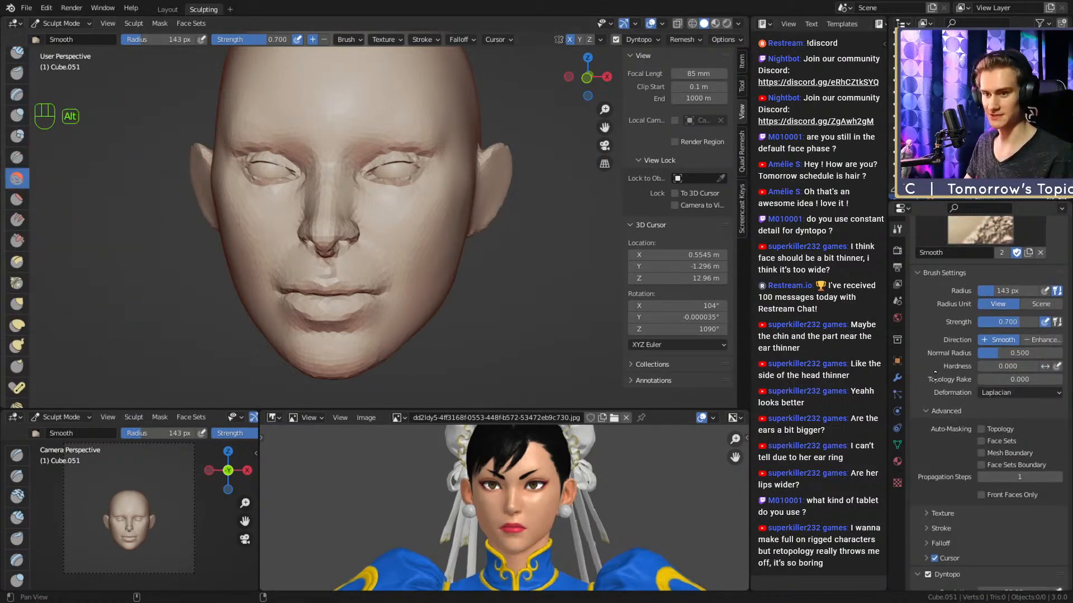
pyautogui.click(997, 297)
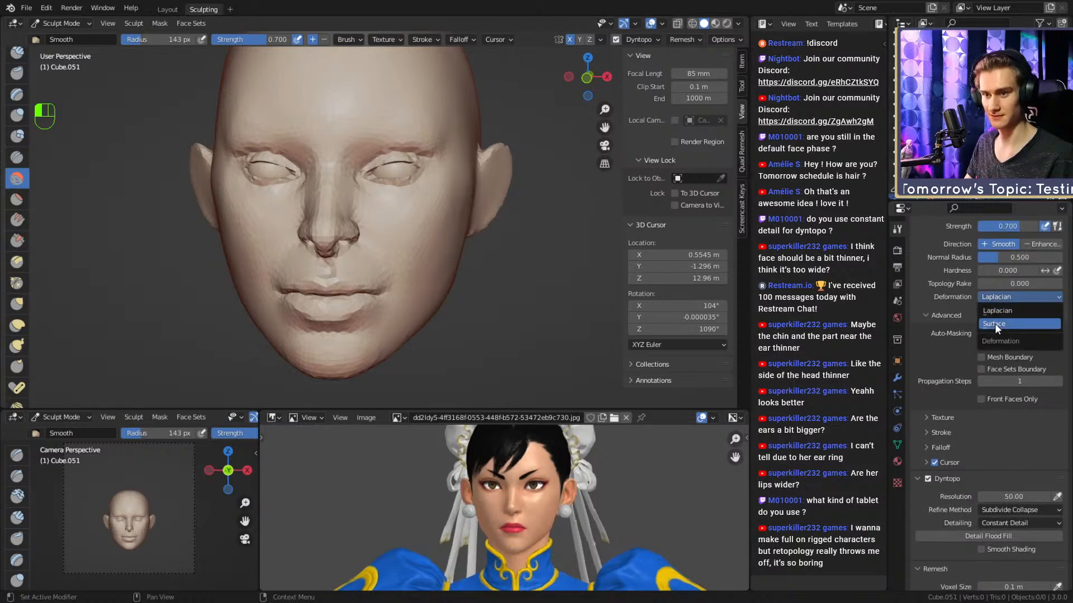
pyautogui.click(995, 323)
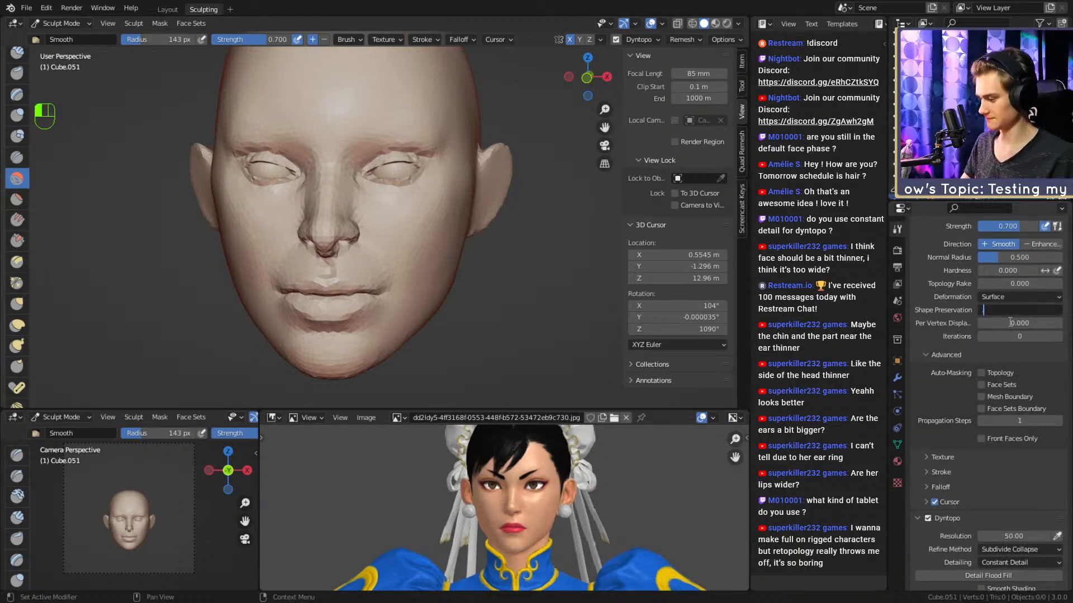
pyautogui.press('Return')
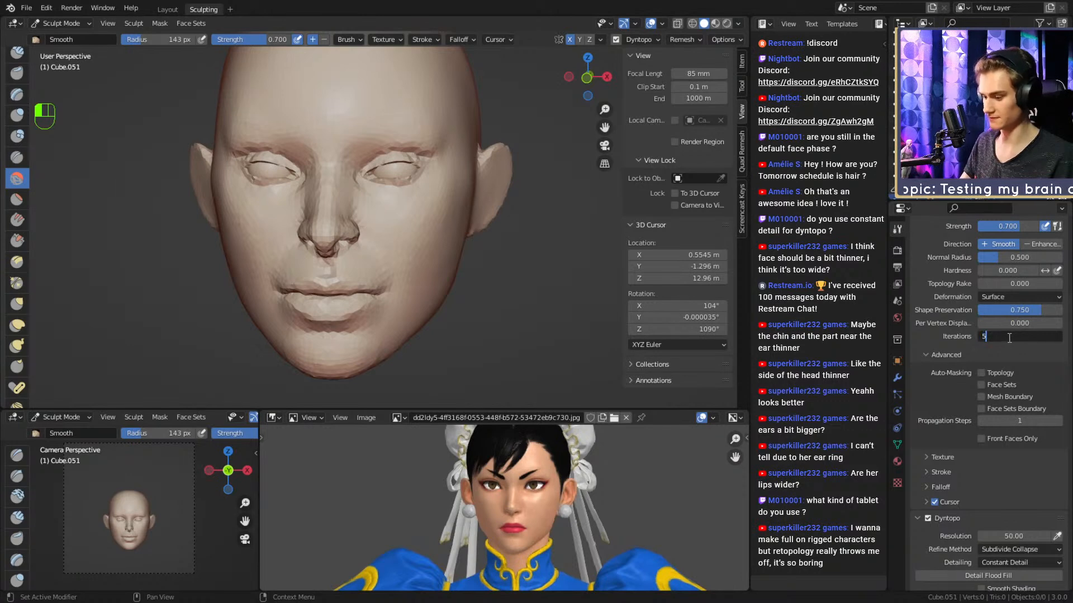
# Smooth the front of the face around the nose, mouth and chin with a 161 px brush radius.
pyautogui.keyDown('shift'); pyautogui.moveTo(398, 217); pyautogui.dragTo(402, 242, button='middle'); pyautogui.keyUp('shift')
pyautogui.press('f')
pyautogui.click(343, 248)
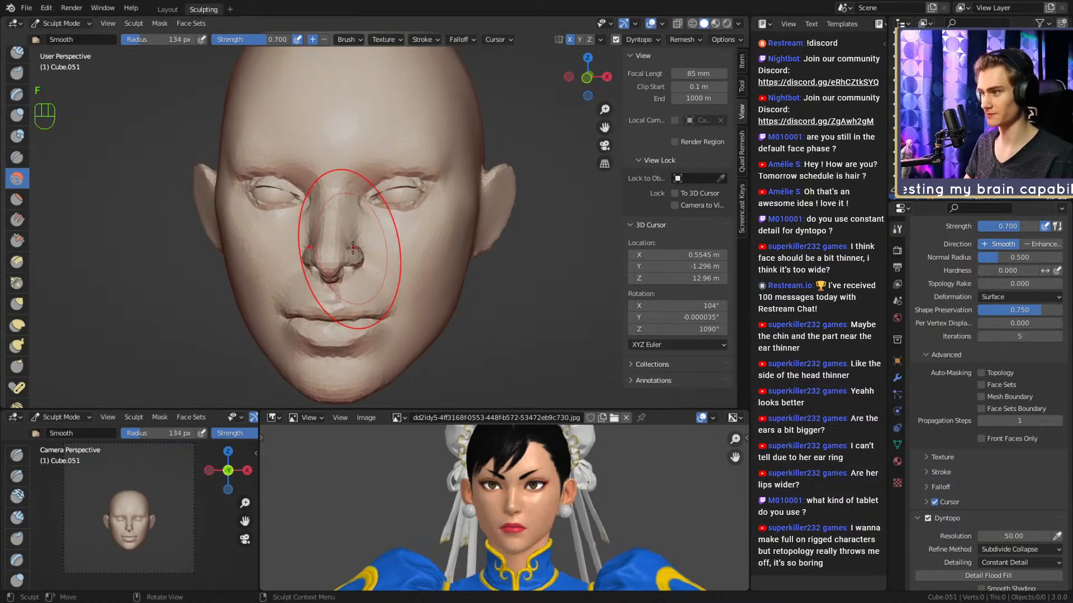
pyautogui.press('f')
pyautogui.click(358, 254)
pyautogui.moveTo(344, 281); pyautogui.dragTo(349, 248)
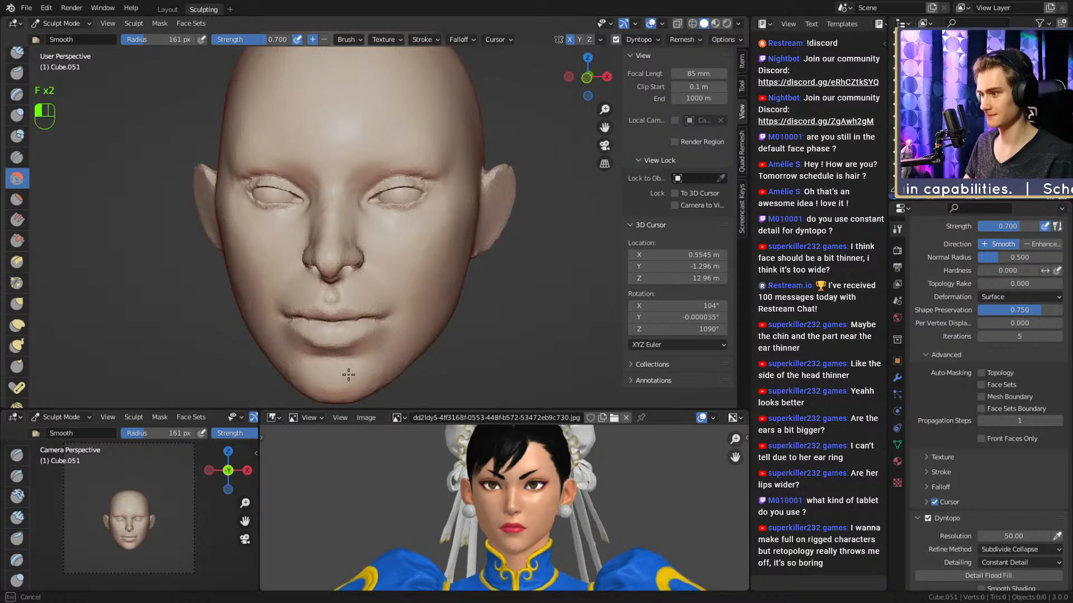
# Smooth the side of the face, the temple, the forehead and the crown with the surface Smooth brush.
pyautogui.moveTo(431, 332)
pyautogui.keyDown('alt'); pyautogui.mouseDown()
pyautogui.moveTo(320, 304)
pyautogui.moveTo(366, 265)
pyautogui.mouseUp(); pyautogui.keyUp('alt')
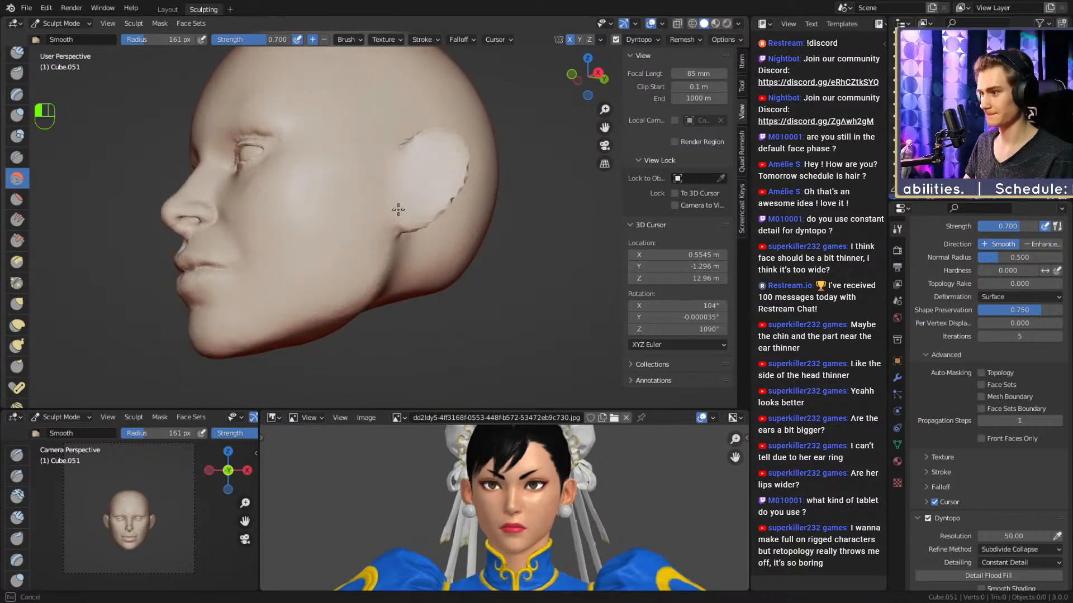
pyautogui.moveTo(281, 183); pyautogui.dragTo(284, 159)
pyautogui.keyDown('alt'); pyautogui.moveTo(284, 159); pyautogui.dragTo(351, 249); pyautogui.keyUp('alt')
pyautogui.moveTo(350, 249); pyautogui.dragTo(335, 223)
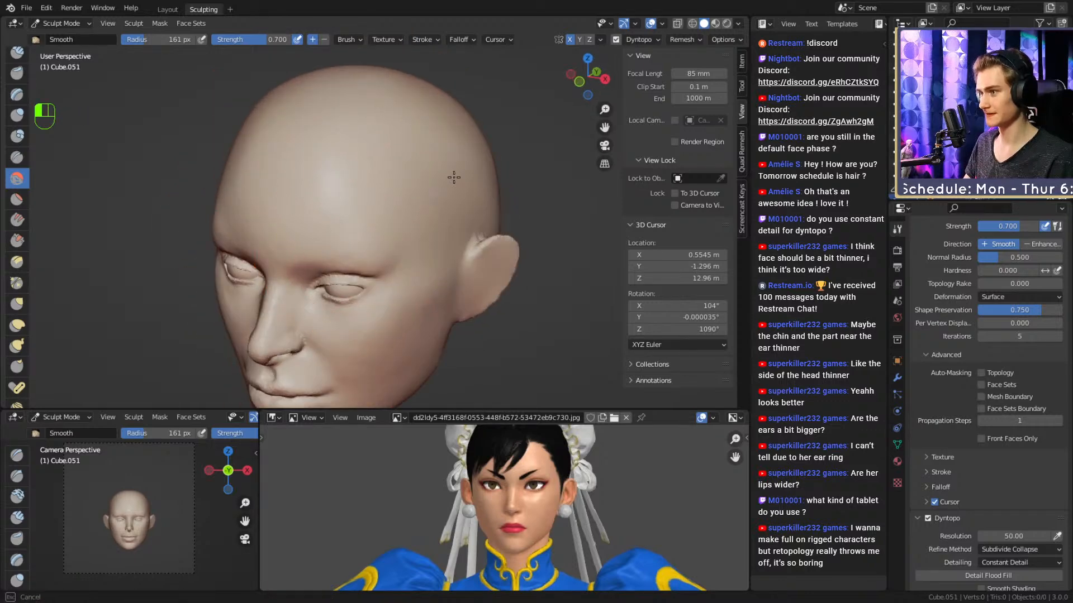
pyautogui.keyDown('alt'); pyautogui.moveTo(454, 177); pyautogui.dragTo(392, 215); pyautogui.keyUp('alt')
pyautogui.moveTo(374, 91); pyautogui.dragTo(369, 114)
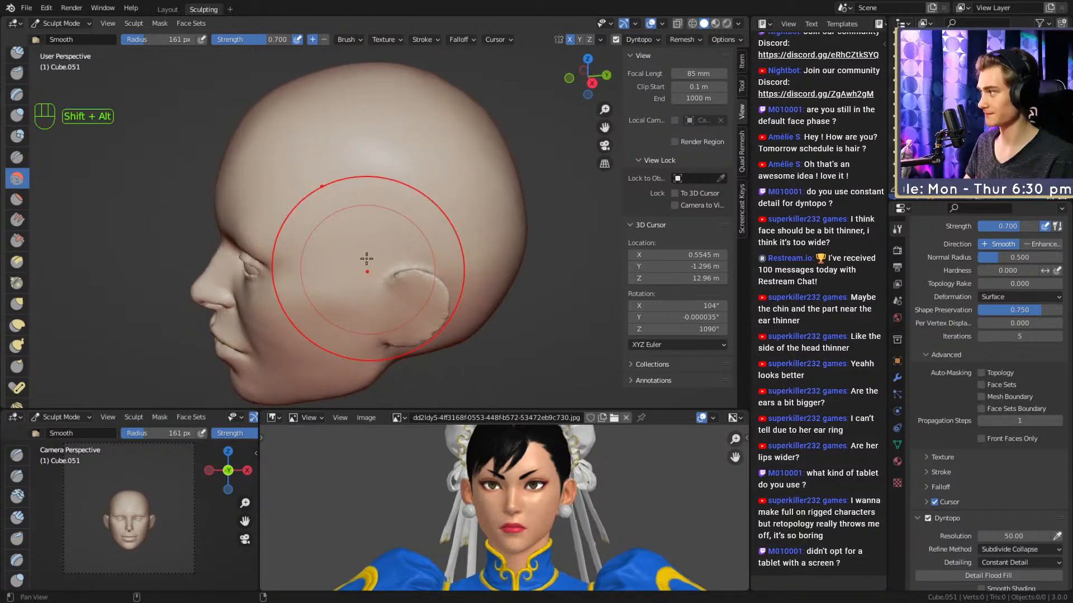
pyautogui.moveTo(366, 256)
pyautogui.keyDown('alt'); pyautogui.mouseDown()
pyautogui.moveTo(414, 206)
pyautogui.moveTo(436, 215)
pyautogui.moveTo(411, 252)
pyautogui.mouseUp(); pyautogui.keyUp('alt')
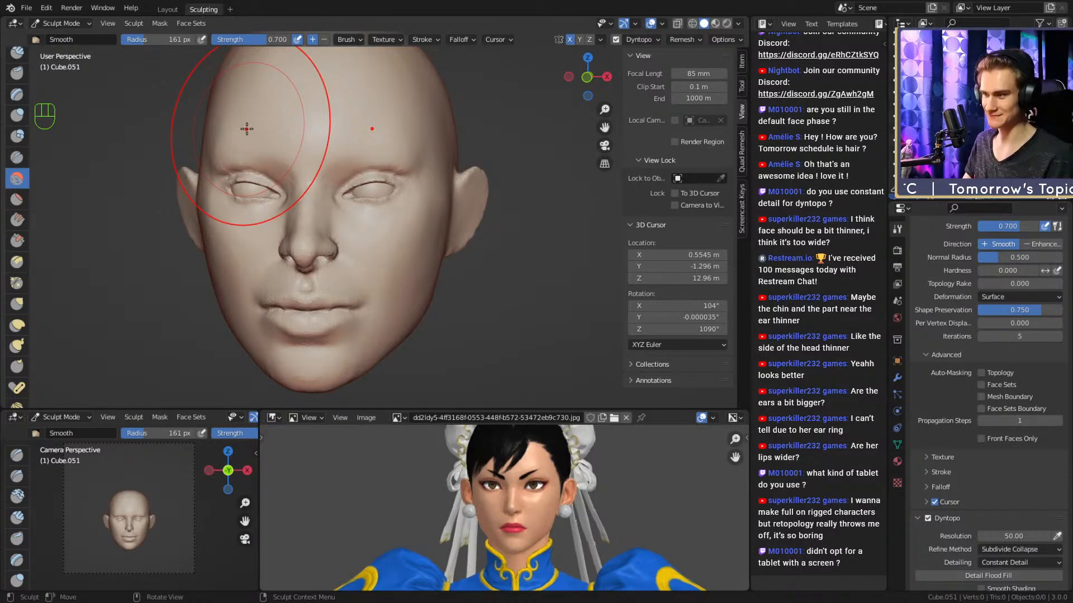
# Reduce the Smooth brush radius to 76 px, and switch to the Clay Strips brush at a 46 px radius.
pyautogui.moveTo(466, 273)
pyautogui.keyDown('alt'); pyautogui.mouseDown()
pyautogui.moveTo(431, 284)
pyautogui.moveTo(460, 259)
pyautogui.mouseUp(); pyautogui.keyUp('alt')
pyautogui.moveTo(447, 257)
pyautogui.keyDown('alt'); pyautogui.keyDown('shift'); pyautogui.mouseDown()
pyautogui.moveTo(447, 268)
pyautogui.moveTo(394, 237)
pyautogui.mouseUp(); pyautogui.keyUp('shift'); pyautogui.keyUp('alt')
pyautogui.moveTo(394, 237)
pyautogui.keyDown('ctrl'); pyautogui.keyDown('alt'); pyautogui.mouseDown()
pyautogui.moveTo(386, 206)
pyautogui.moveTo(419, 233)
pyautogui.moveTo(414, 242)
pyautogui.moveTo(419, 206)
pyautogui.moveTo(400, 240)
pyautogui.moveTo(405, 223)
pyautogui.mouseUp(); pyautogui.keyUp('alt'); pyautogui.keyUp('ctrl')
pyautogui.keyDown('alt'); pyautogui.moveTo(405, 224); pyautogui.dragTo(475, 244); pyautogui.keyUp('alt')
pyautogui.press('f')
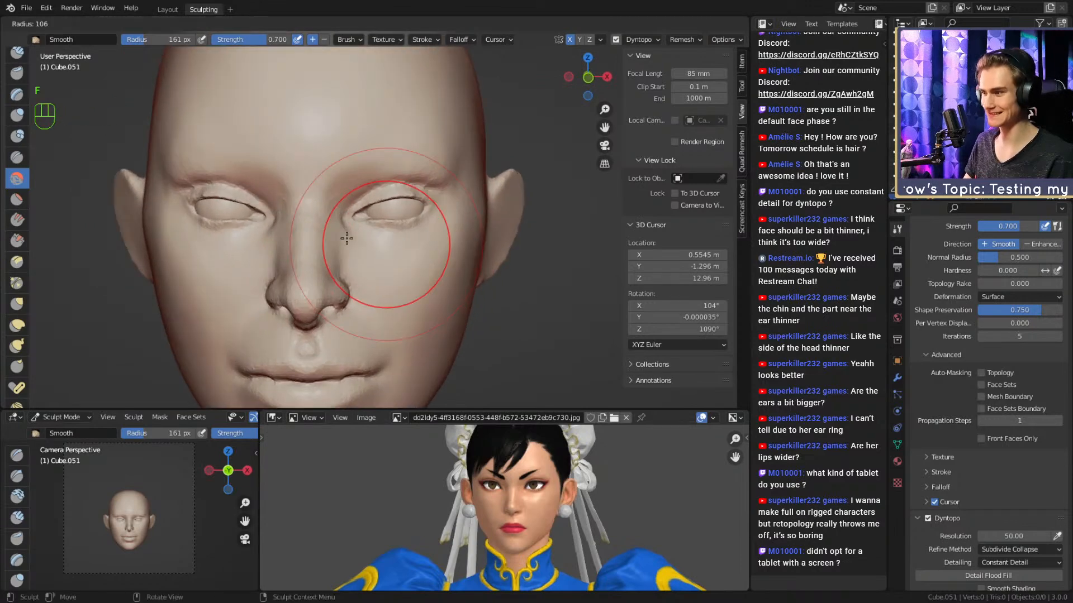
pyautogui.click(343, 237)
pyautogui.moveTo(386, 204)
pyautogui.keyDown('alt'); pyautogui.mouseDown()
pyautogui.moveTo(364, 218)
pyautogui.moveTo(366, 232)
pyautogui.mouseUp(); pyautogui.keyUp('alt')
pyautogui.press('f')
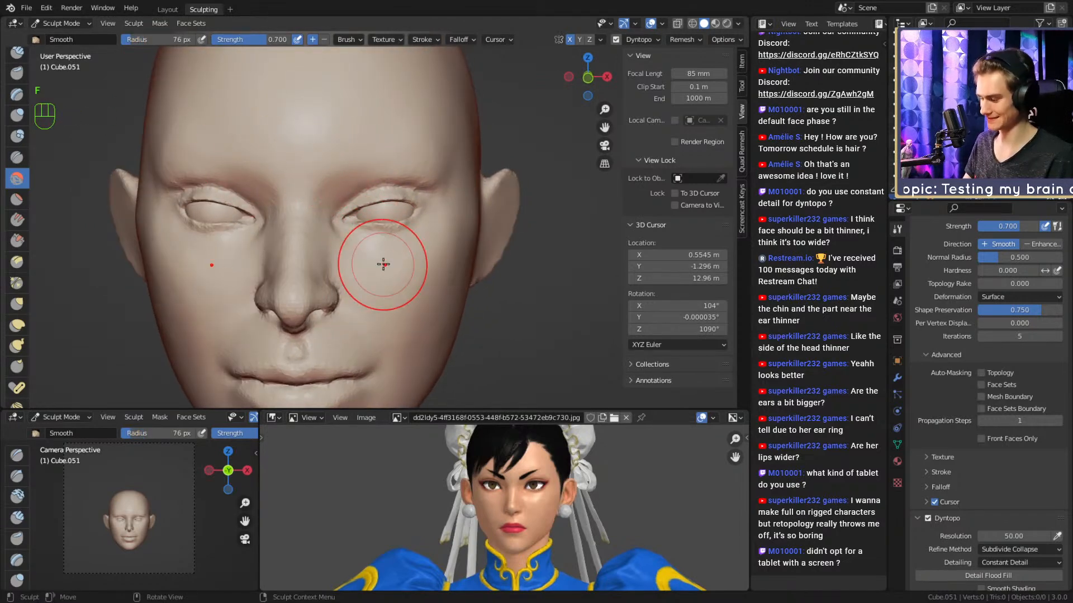
pyautogui.press('1')
pyautogui.press('f')
pyautogui.click(357, 250)
pyautogui.moveTo(357, 279)
pyautogui.keyDown('alt'); pyautogui.keyDown('shift'); pyautogui.mouseDown()
pyautogui.moveTo(372, 230)
pyautogui.moveTo(391, 245)
pyautogui.moveTo(412, 232)
pyautogui.moveTo(354, 246)
pyautogui.moveTo(354, 237)
pyautogui.moveTo(376, 244)
pyautogui.mouseUp(); pyautogui.keyUp('shift'); pyautogui.keyUp('alt')
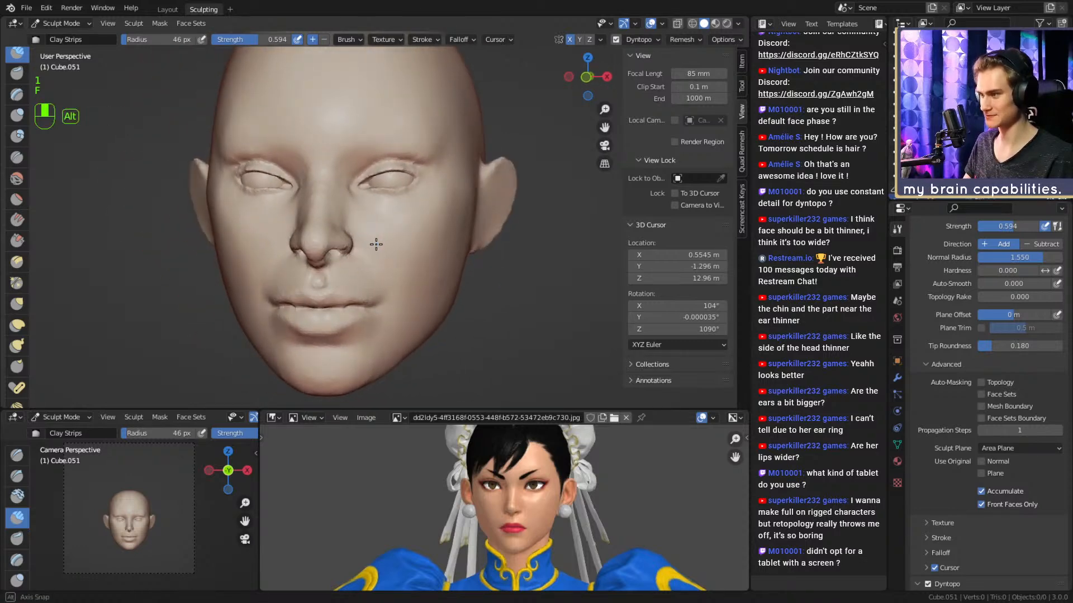
# Examine the Clay Strips brush settings along with the Dyntopo, Remesh and Symmetry options.
pyautogui.scroll(3, 965, 391)
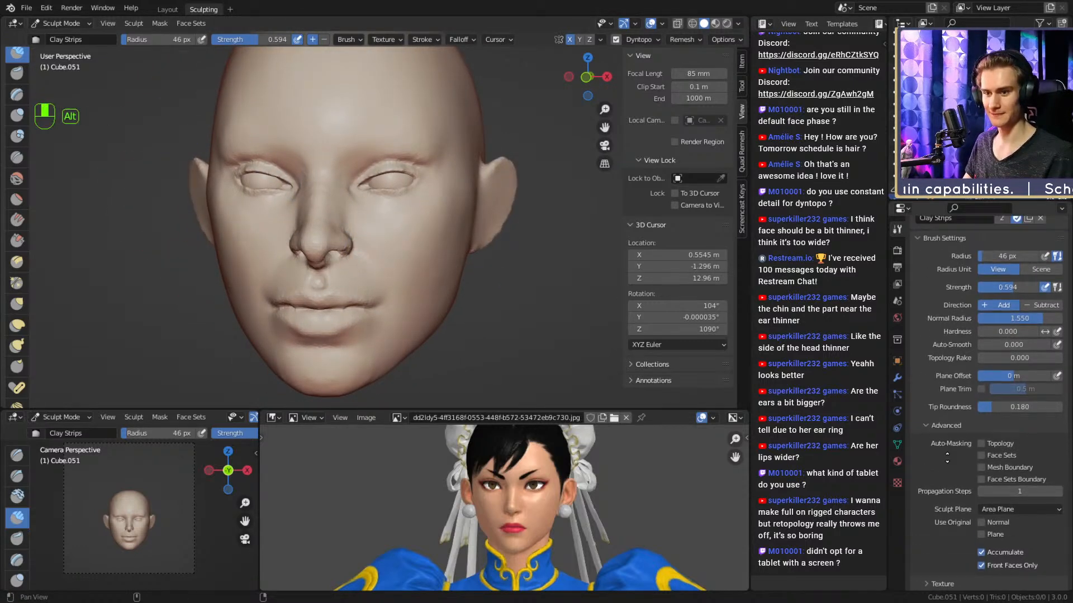
pyautogui.scroll(3, 962, 412)
pyautogui.moveTo(475, 237)
pyautogui.keyDown('alt'); pyautogui.keyDown('shift'); pyautogui.mouseDown()
pyautogui.moveTo(444, 246)
pyautogui.moveTo(422, 230)
pyautogui.moveTo(376, 270)
pyautogui.moveTo(328, 271)
pyautogui.moveTo(368, 251)
pyautogui.moveTo(426, 262)
pyautogui.moveTo(414, 262)
pyautogui.mouseUp(); pyautogui.keyUp('shift'); pyautogui.keyUp('alt')
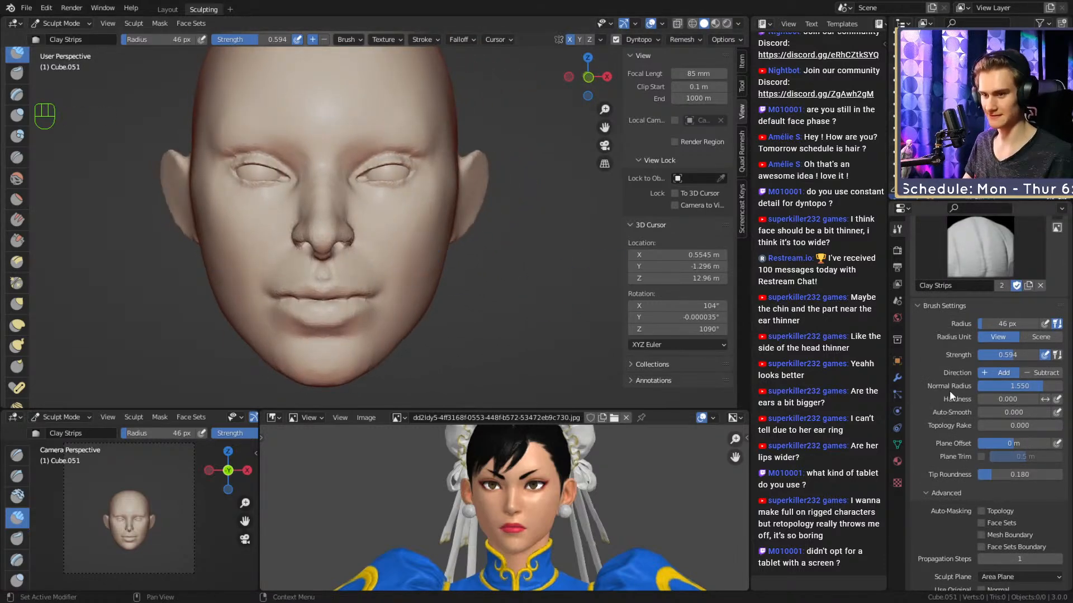
pyautogui.scroll(-15, 949, 391)
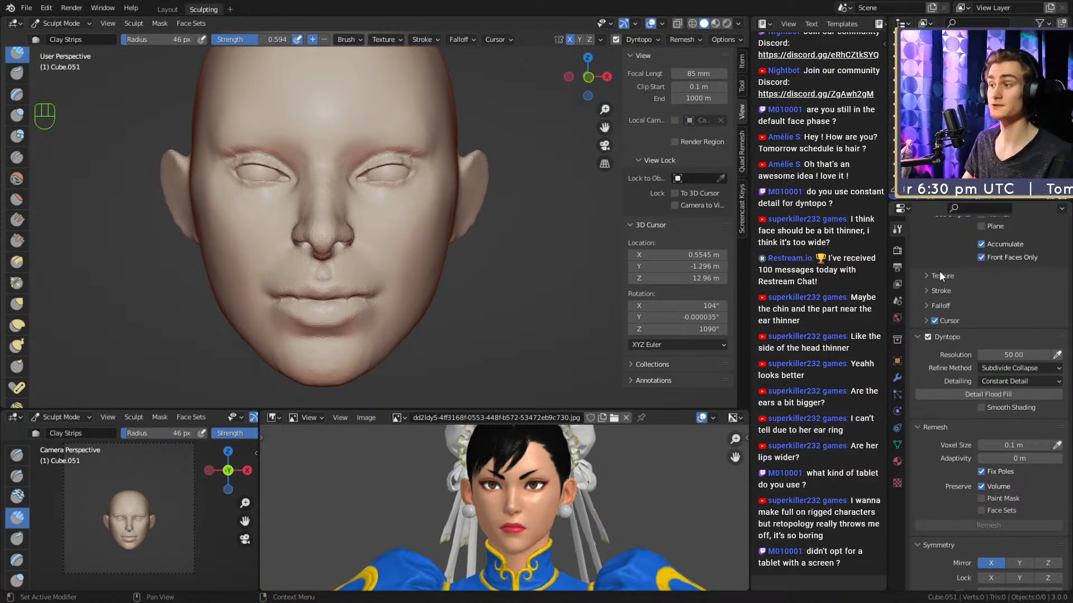
pyautogui.press('alt')
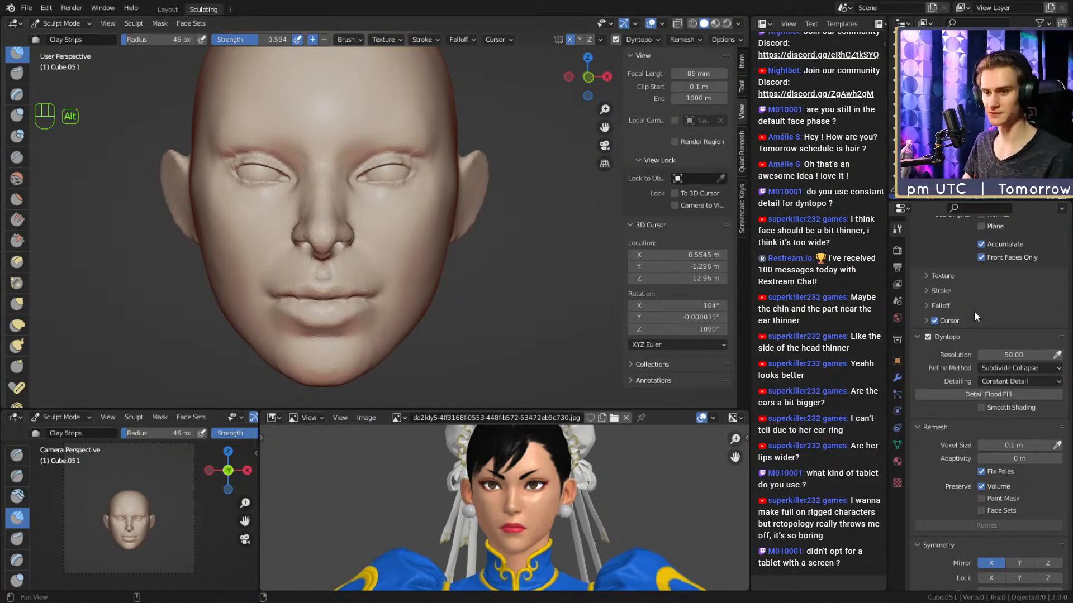
pyautogui.scroll(-5, 973, 311)
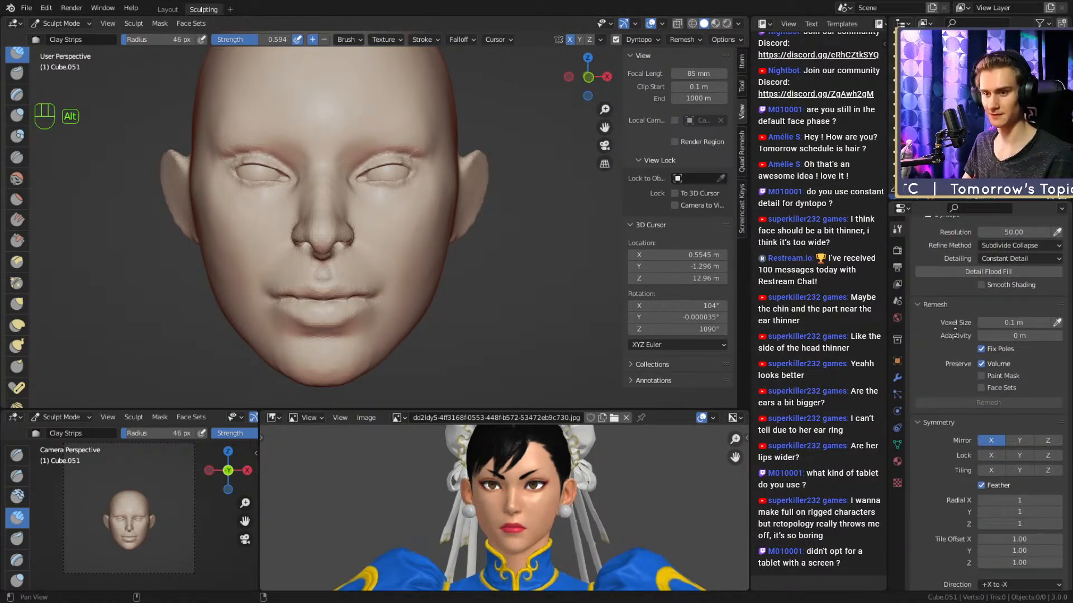
pyautogui.keyDown('alt'); pyautogui.moveTo(955, 331); pyautogui.dragTo(953, 383, button='middle'); pyautogui.keyUp('alt')
pyautogui.keyDown('alt'); pyautogui.moveTo(941, 419); pyautogui.dragTo(944, 468, button='middle'); pyautogui.keyUp('alt')
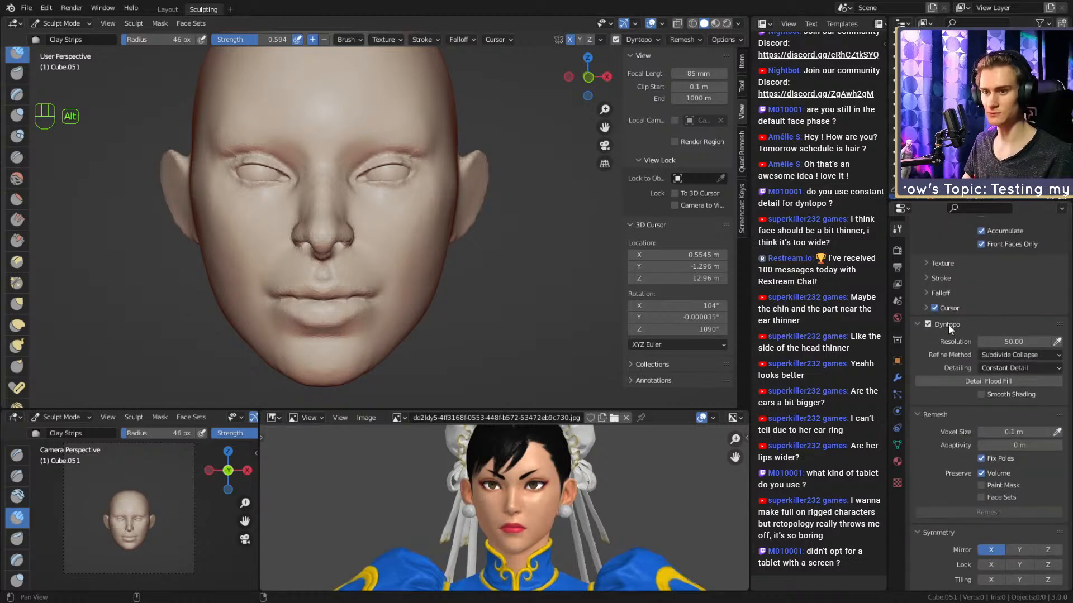
pyautogui.moveTo(948, 325)
pyautogui.keyDown('alt'); pyautogui.mouseDown(button='middle')
pyautogui.moveTo(948, 498)
pyautogui.moveTo(941, 453)
pyautogui.mouseUp(button='middle'); pyautogui.keyUp('alt')
pyautogui.moveTo(935, 277)
pyautogui.keyDown('alt'); pyautogui.mouseDown(button='middle')
pyautogui.moveTo(939, 429)
pyautogui.moveTo(939, 322)
pyautogui.mouseUp(button='middle'); pyautogui.keyUp('alt')
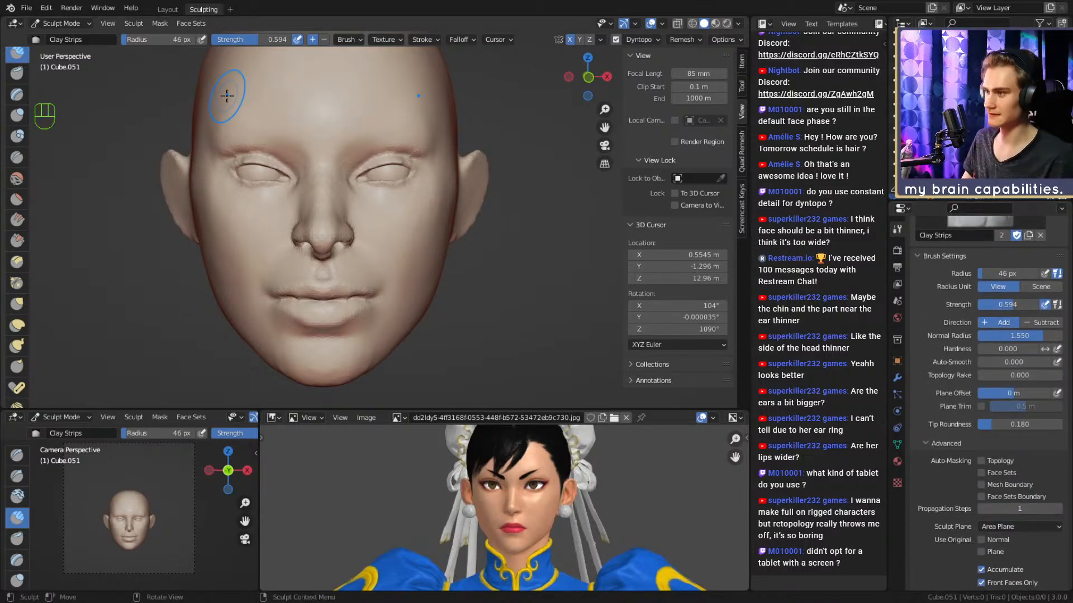
# Switch to the Grab brush and adjust its radius to 117 px at the brow area.
pyautogui.moveTo(560, 270)
pyautogui.keyDown('alt'); pyautogui.mouseDown(button='middle')
pyautogui.moveTo(426, 280)
pyautogui.moveTo(508, 265)
pyautogui.moveTo(450, 237)
pyautogui.moveTo(433, 213)
pyautogui.mouseUp(button='middle'); pyautogui.keyUp('alt')
pyautogui.press('g')
pyautogui.keyDown('ctrl'); pyautogui.keyDown('alt'); pyautogui.moveTo(433, 215); pyautogui.dragTo(475, 210); pyautogui.keyUp('alt'); pyautogui.keyUp('ctrl')
pyautogui.press('f')
pyautogui.click(502, 209)
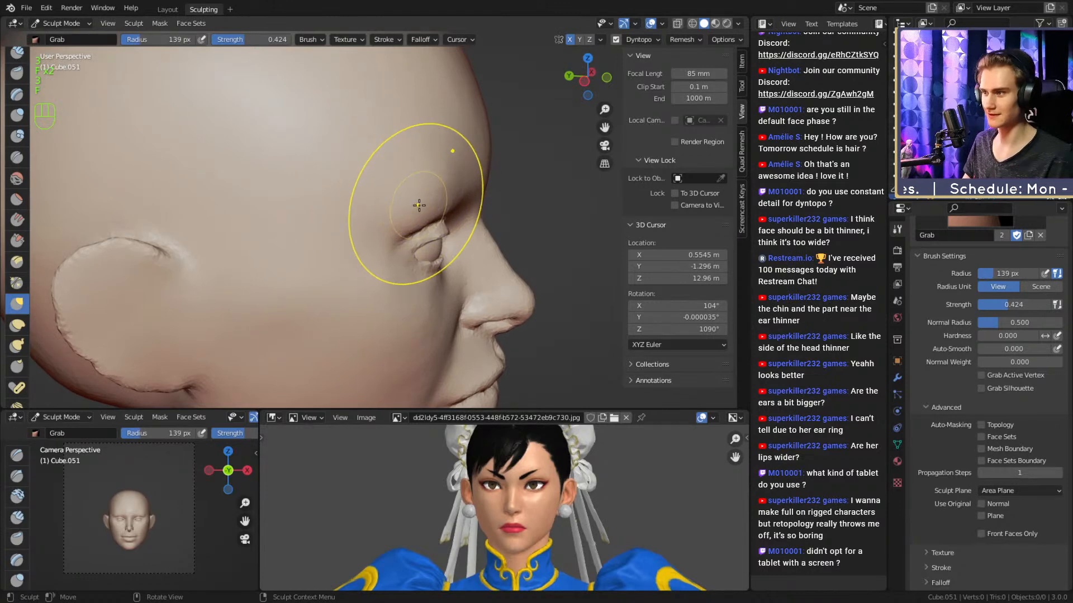
pyautogui.press('f')
pyautogui.click(509, 209)
pyautogui.moveTo(487, 238); pyautogui.dragTo(340, 267, button='middle')
pyautogui.keyDown('ctrl'); pyautogui.moveTo(358, 257); pyautogui.dragTo(435, 239, button='middle'); pyautogui.keyUp('ctrl')
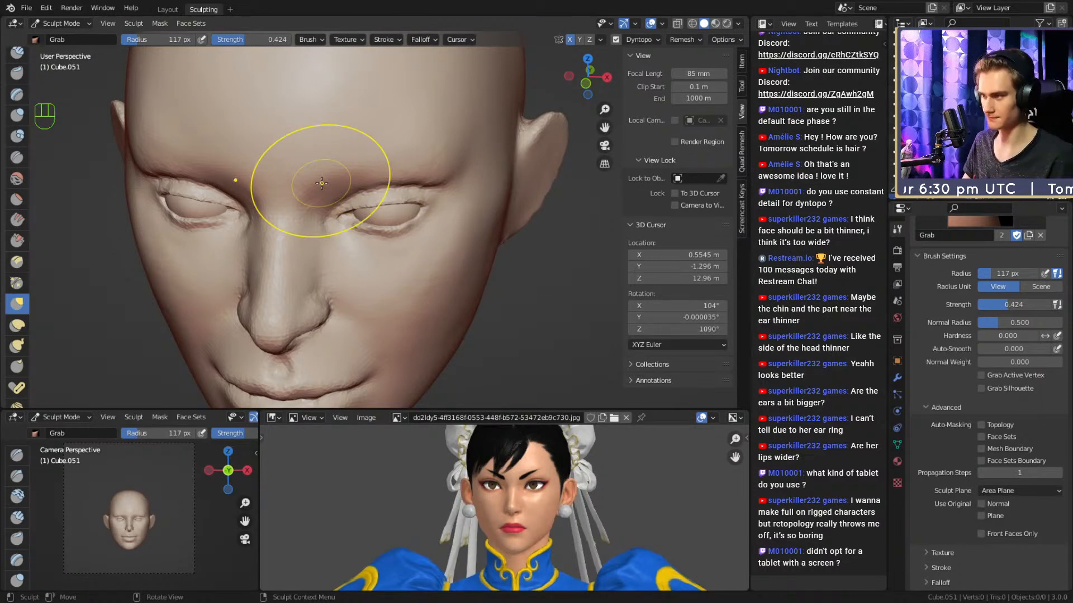
# Reduce the Grab brush radius to 65 px for work around the eye.
pyautogui.moveTo(447, 244)
pyautogui.mouseDown(button='middle')
pyautogui.moveTo(443, 223)
pyautogui.moveTo(376, 257)
pyautogui.moveTo(333, 196)
pyautogui.moveTo(362, 210)
pyautogui.moveTo(293, 198)
pyautogui.moveTo(346, 217)
pyautogui.mouseUp(button='middle')
pyautogui.scroll(-6, 348, 223)
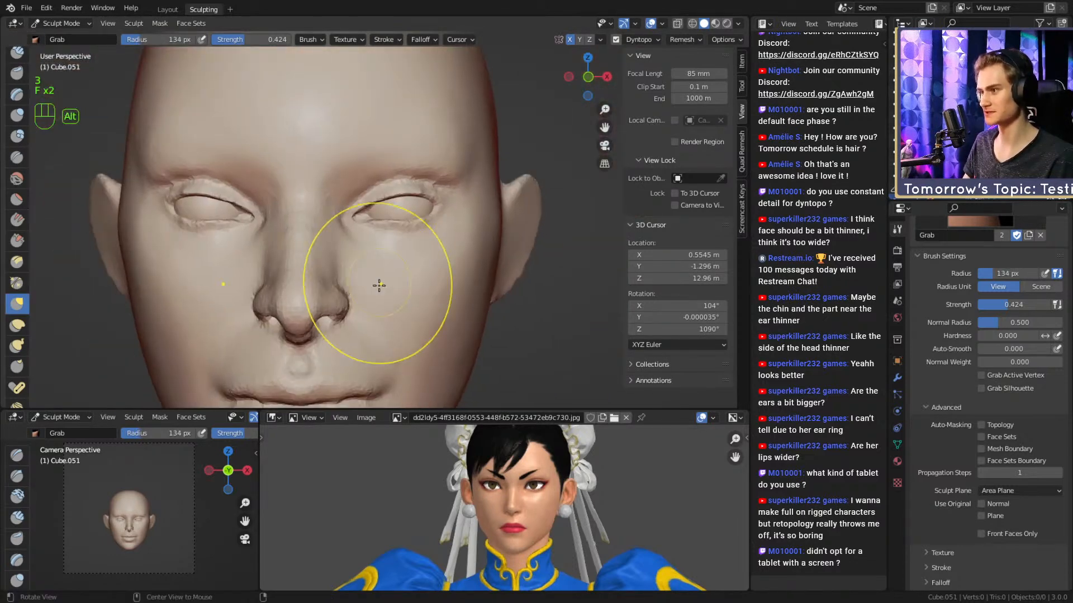
pyautogui.moveTo(378, 283)
pyautogui.keyDown('alt'); pyautogui.mouseDown(button='middle')
pyautogui.moveTo(392, 250)
pyautogui.moveTo(379, 254)
pyautogui.moveTo(401, 255)
pyautogui.moveTo(395, 241)
pyautogui.moveTo(394, 262)
pyautogui.moveTo(379, 239)
pyautogui.mouseUp(button='middle'); pyautogui.keyUp('alt')
pyautogui.press('f')
pyautogui.click(373, 244)
pyautogui.press('f')
pyautogui.click(374, 237)
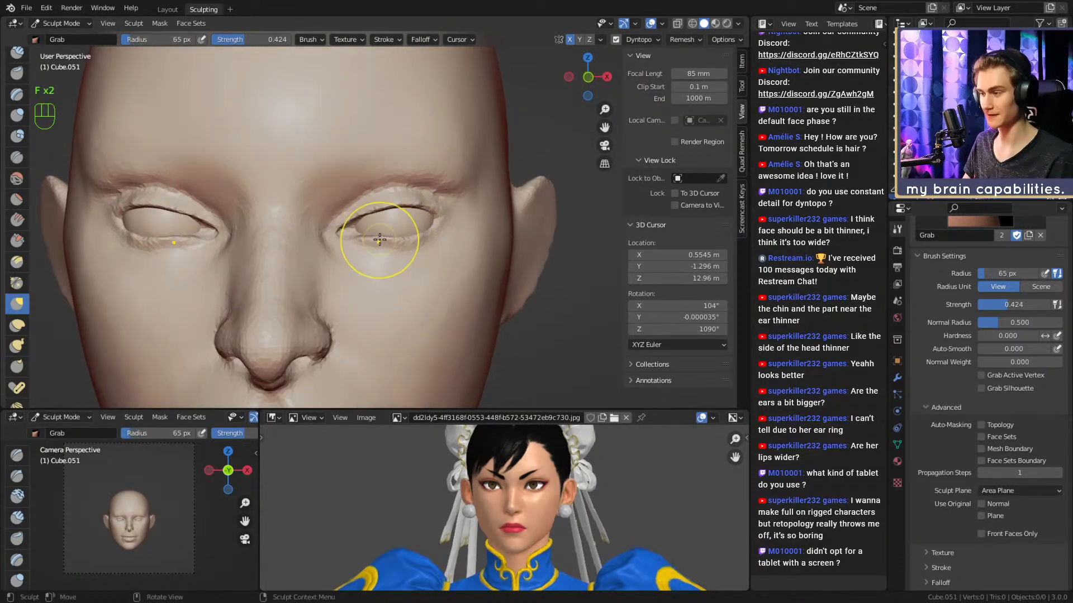
# Reshape the inner corner of the eye with the Grab brush and set its radius to 113 px.
pyautogui.scroll(4, 341, 246)
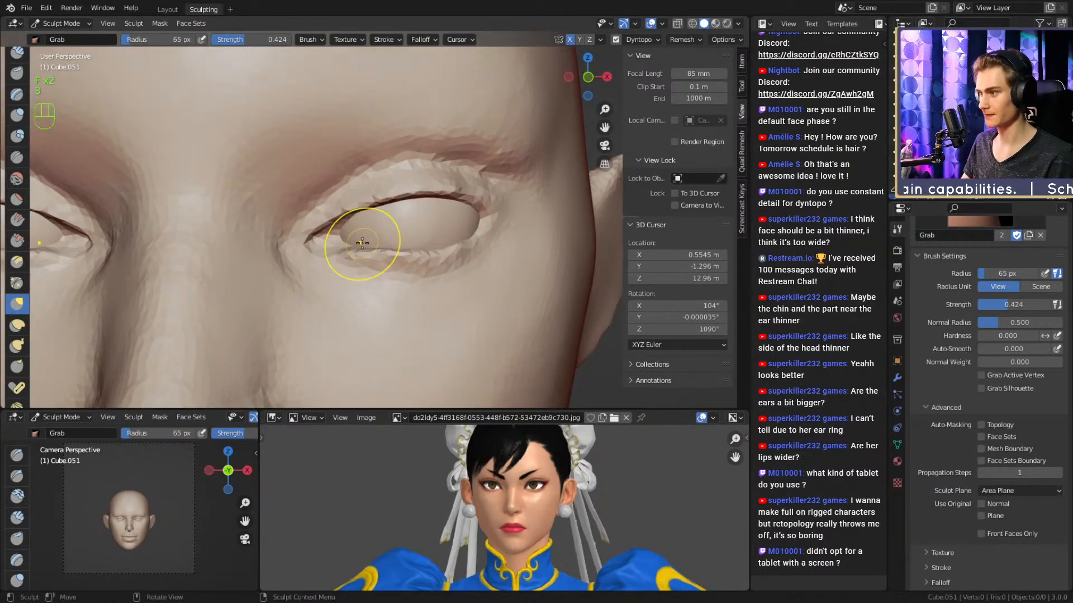
pyautogui.scroll(3, 362, 243)
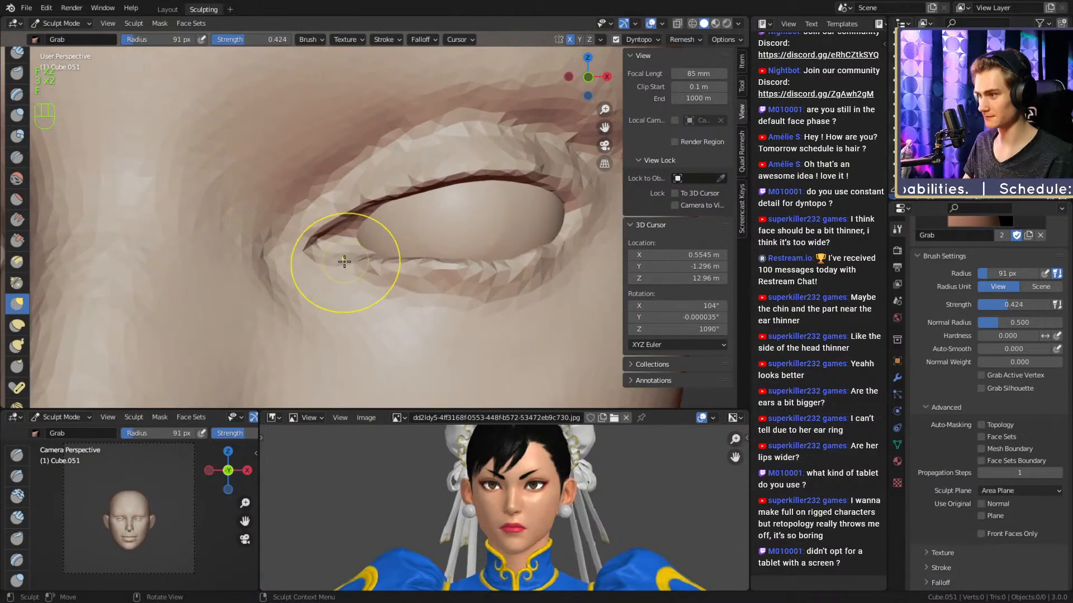
pyautogui.moveTo(328, 237); pyautogui.dragTo(307, 252)
pyautogui.press('f')
pyautogui.click(319, 242)
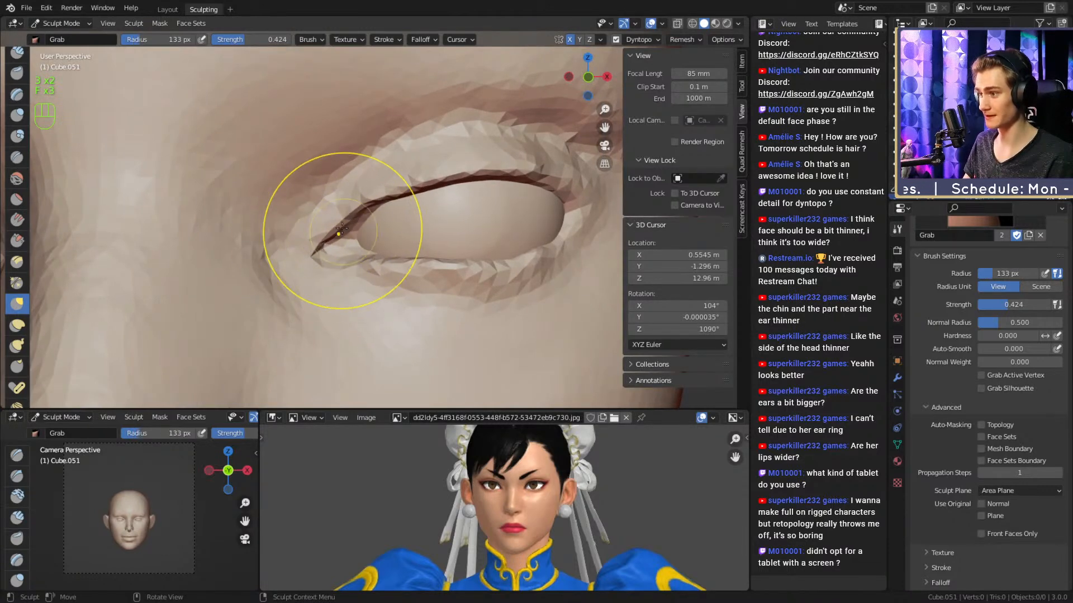
pyautogui.press('f')
pyautogui.click(358, 212)
pyautogui.scroll(-7, 364, 205)
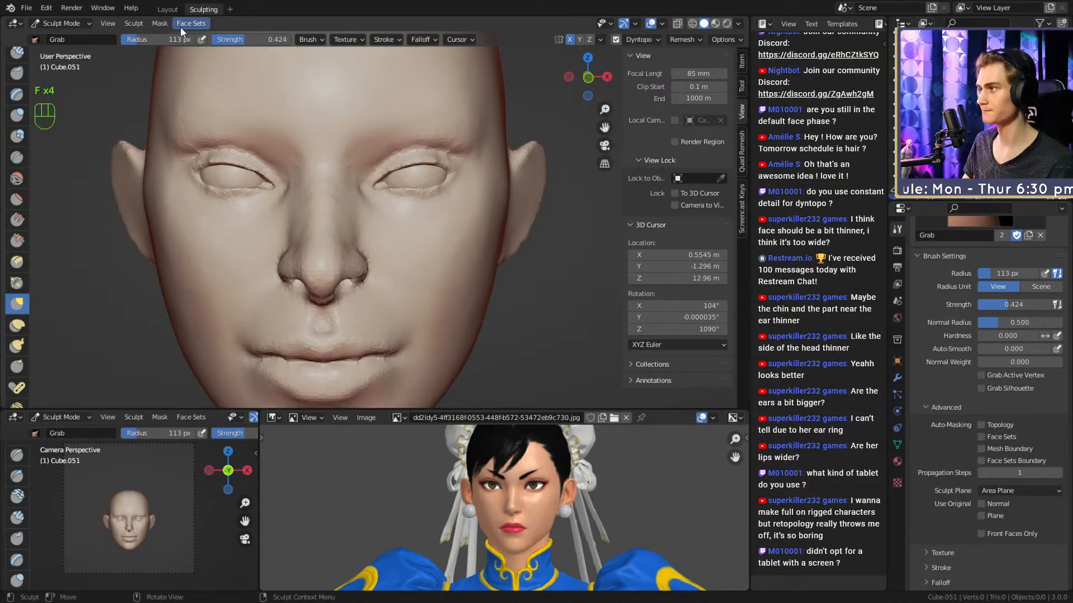
# Move the mirrored eyeballs inward about 0.01 m along the global X axis in the Layout workspace, and return to sculpting the head.
pyautogui.click(166, 10)
pyautogui.scroll(6, 433, 246)
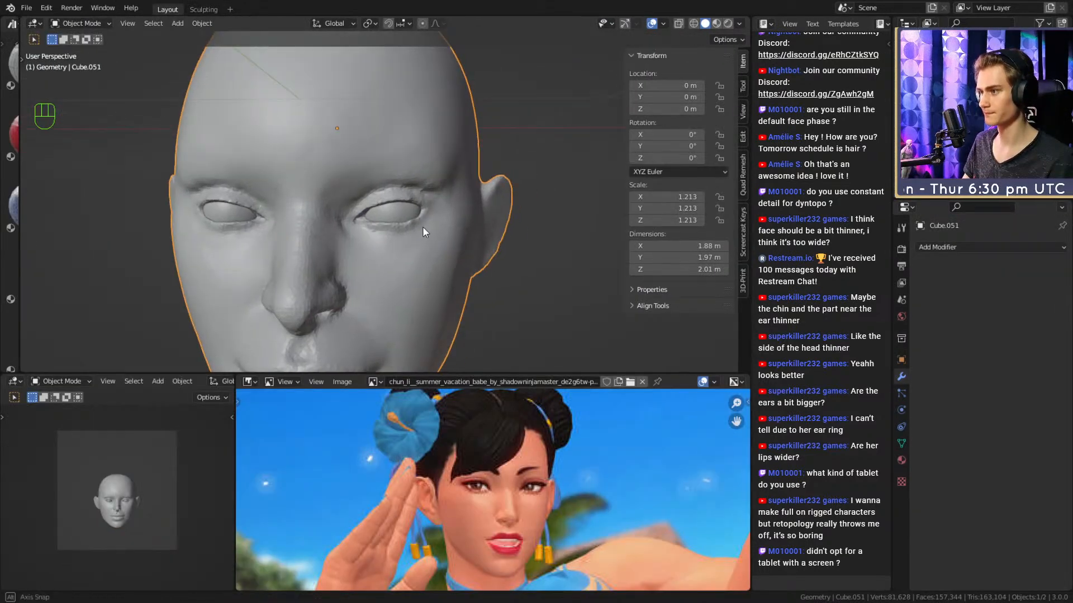
pyautogui.click(397, 216)
pyautogui.press('g')
pyautogui.press('x')
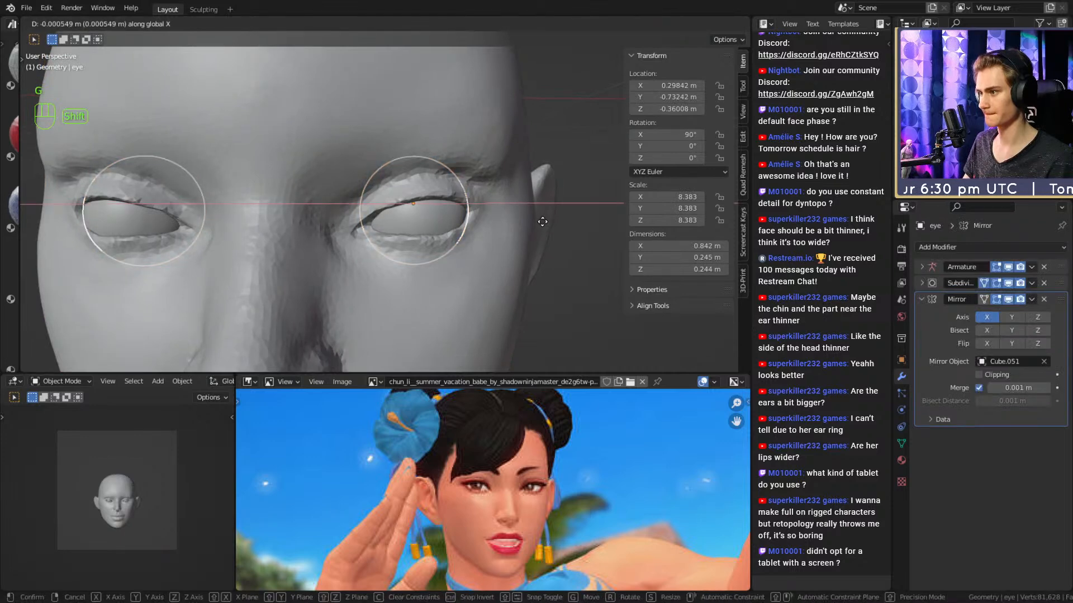
pyautogui.click(498, 230)
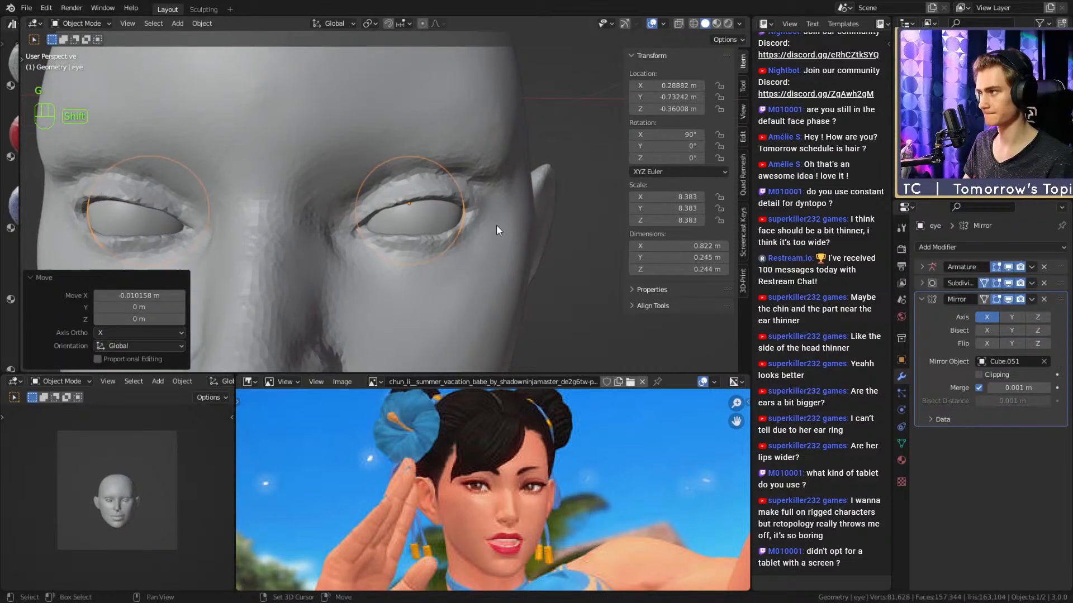
pyautogui.click(344, 174)
pyautogui.click(200, 11)
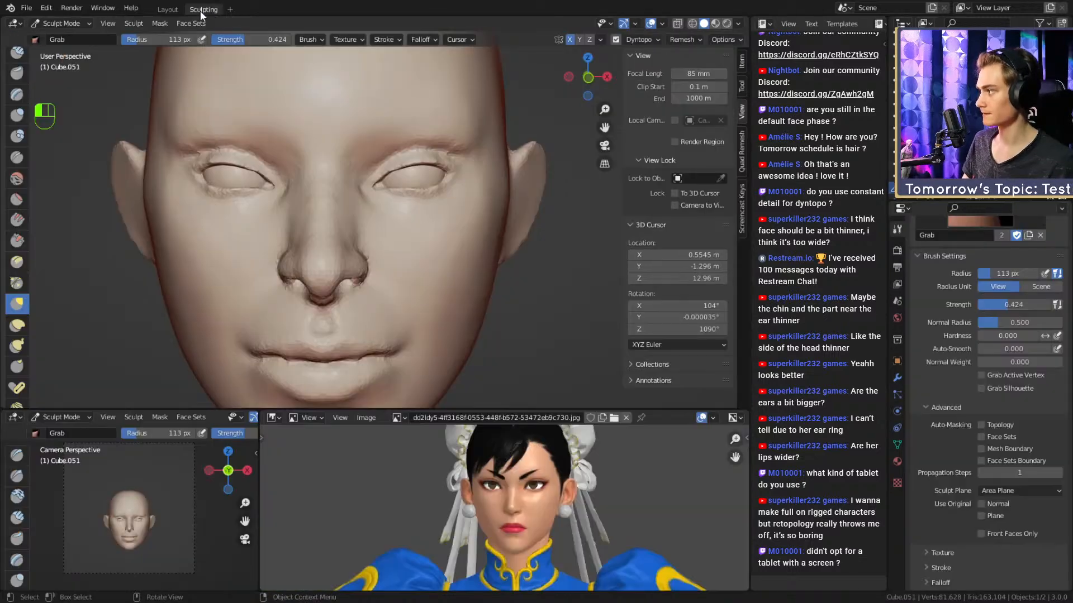
# Sharpen the upper eyelid's outer fold with an inverted Crease stroke at a 42 px radius.
pyautogui.keyDown('alt'); pyautogui.middleClick(516, 260); pyautogui.keyUp('alt')
pyautogui.moveTo(515, 260)
pyautogui.keyDown('ctrl'); pyautogui.keyDown('alt'); pyautogui.mouseDown()
pyautogui.moveTo(450, 228)
pyautogui.moveTo(449, 206)
pyautogui.moveTo(434, 208)
pyautogui.mouseUp(); pyautogui.keyUp('alt'); pyautogui.keyUp('ctrl')
pyautogui.press('3')
pyautogui.press('f')
pyautogui.click(541, 207)
pyautogui.moveTo(434, 212)
pyautogui.keyDown('alt'); pyautogui.mouseDown(button='middle')
pyautogui.moveTo(391, 219)
pyautogui.moveTo(307, 202)
pyautogui.moveTo(324, 223)
pyautogui.mouseUp(button='middle'); pyautogui.keyUp('alt')
pyautogui.moveTo(324, 223)
pyautogui.keyDown('alt'); pyautogui.mouseDown(button='middle')
pyautogui.moveTo(376, 224)
pyautogui.moveTo(403, 210)
pyautogui.mouseUp(button='middle'); pyautogui.keyUp('alt')
pyautogui.moveTo(402, 210)
pyautogui.keyDown('alt'); pyautogui.mouseDown(button='middle')
pyautogui.moveTo(380, 199)
pyautogui.moveTo(391, 204)
pyautogui.moveTo(367, 210)
pyautogui.moveTo(395, 223)
pyautogui.mouseUp(button='middle'); pyautogui.keyUp('alt')
pyautogui.press('2')
pyautogui.press('f')
pyautogui.click(363, 205)
pyautogui.press('f')
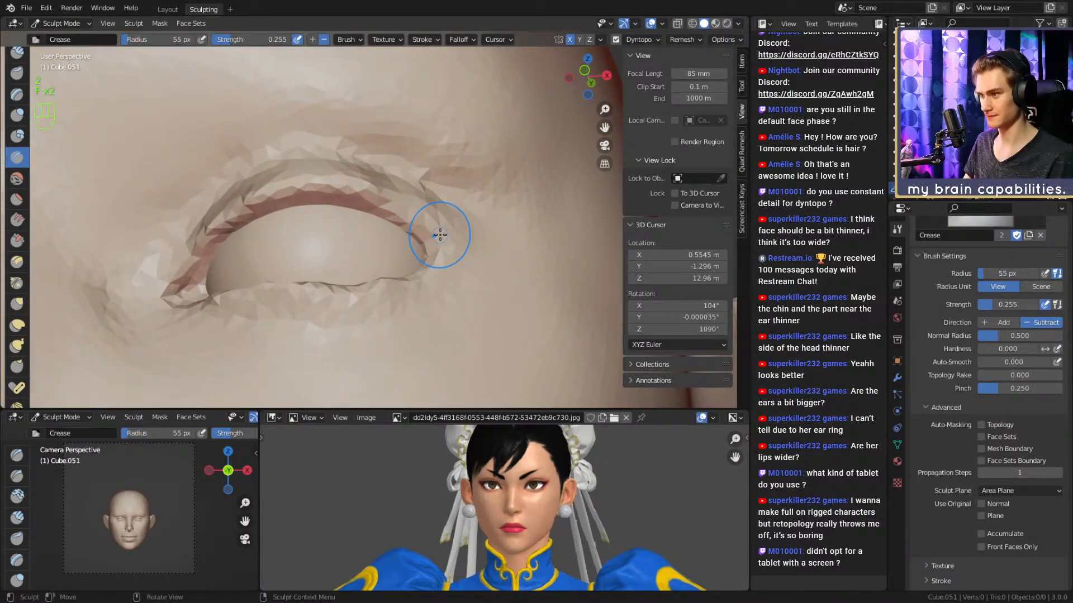
pyautogui.keyDown('ctrl'); pyautogui.moveTo(443, 240); pyautogui.dragTo(362, 180); pyautogui.keyUp('ctrl')
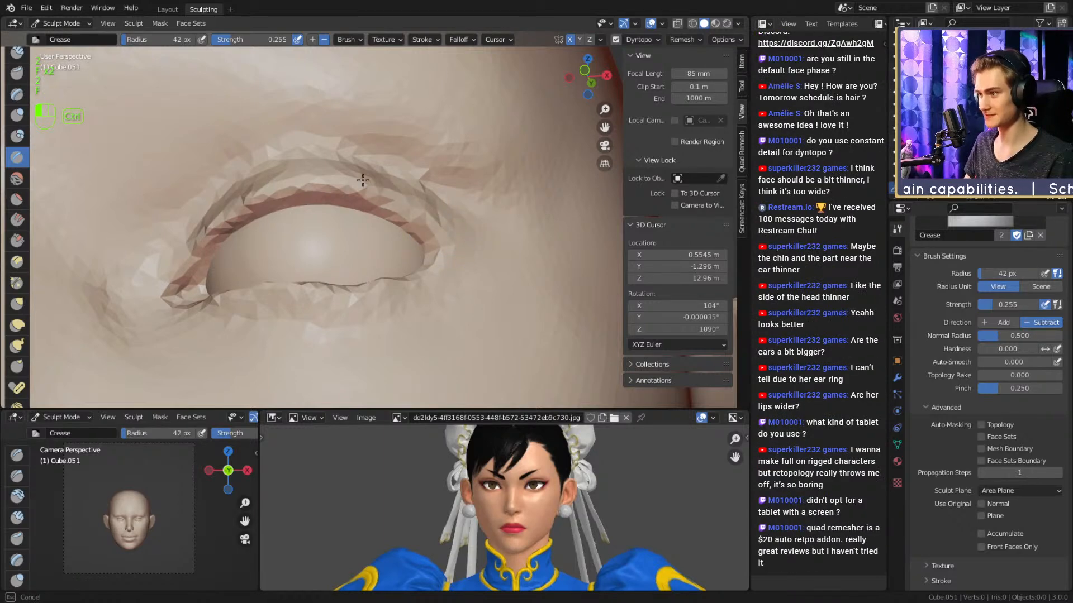
# Resize the brush and smooth the skin of the upper eyelid.
pyautogui.moveTo(406, 193); pyautogui.dragTo(412, 226, button='middle')
pyautogui.press('f')
pyautogui.click(393, 296)
pyautogui.keyDown('shift'); pyautogui.moveTo(335, 299); pyautogui.dragTo(396, 301); pyautogui.keyUp('shift')
# Switch to the Smooth brush, set its deformation to Laplacian and its radius to 73 px.
pyautogui.click(8, 178)
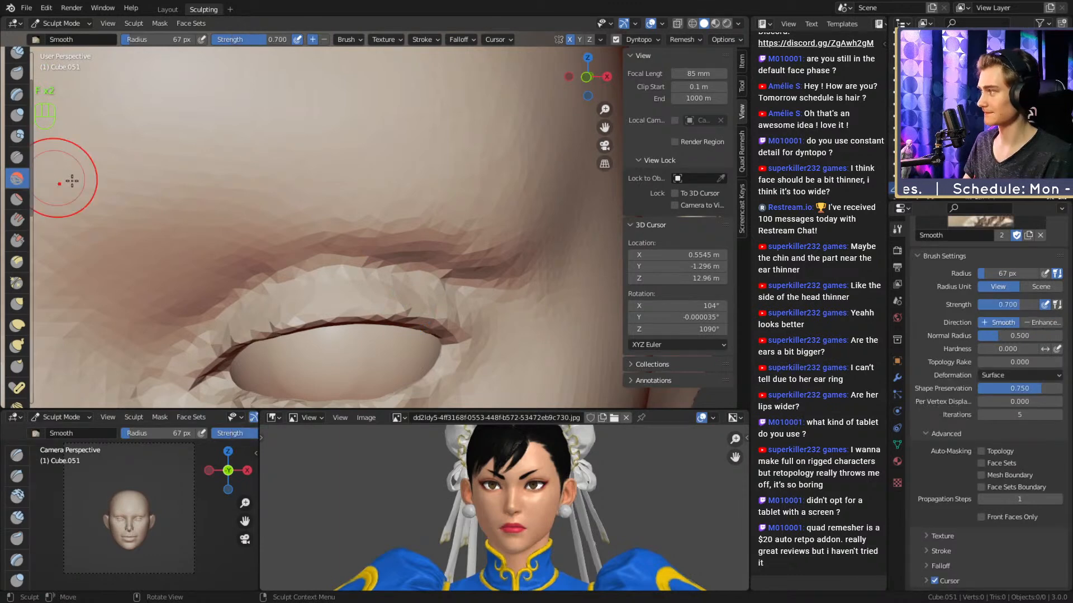
pyautogui.scroll(1, 944, 377)
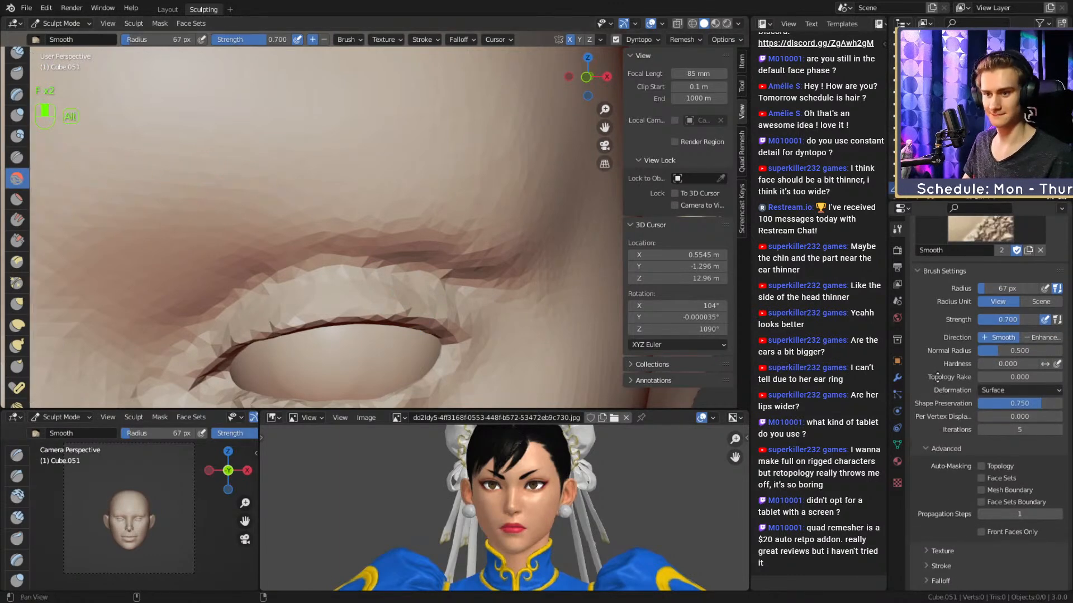
pyautogui.click(995, 393)
pyautogui.click(998, 400)
pyautogui.keyDown('shift'); pyautogui.moveTo(363, 287); pyautogui.dragTo(355, 253, button='middle'); pyautogui.keyUp('shift')
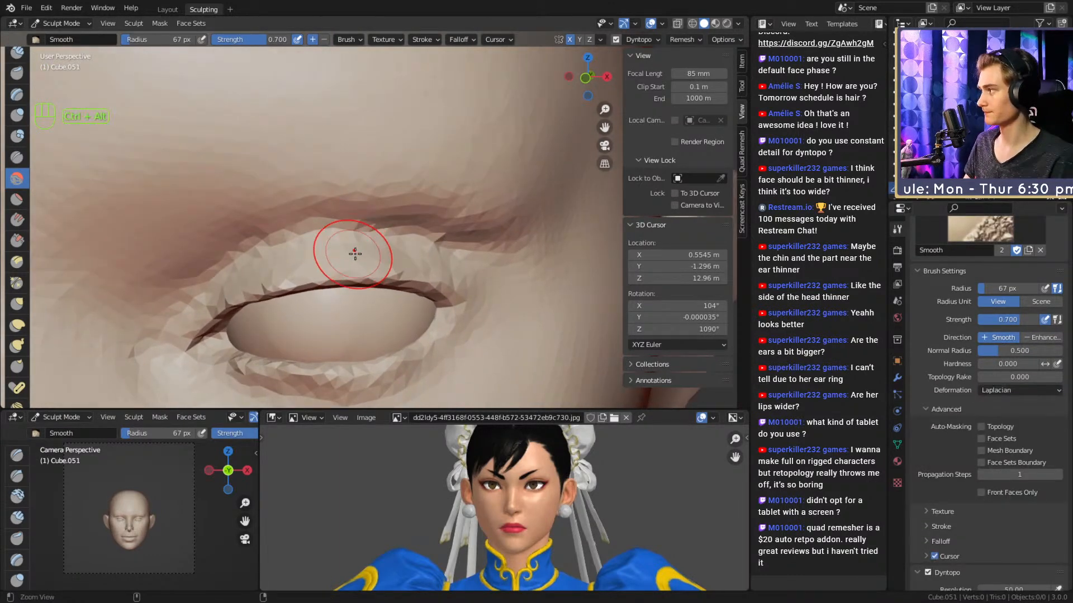
pyautogui.keyDown('ctrl'); pyautogui.keyDown('alt'); pyautogui.moveTo(361, 244); pyautogui.dragTo(373, 239); pyautogui.keyUp('alt'); pyautogui.keyUp('ctrl')
pyautogui.press('f')
pyautogui.click(379, 246)
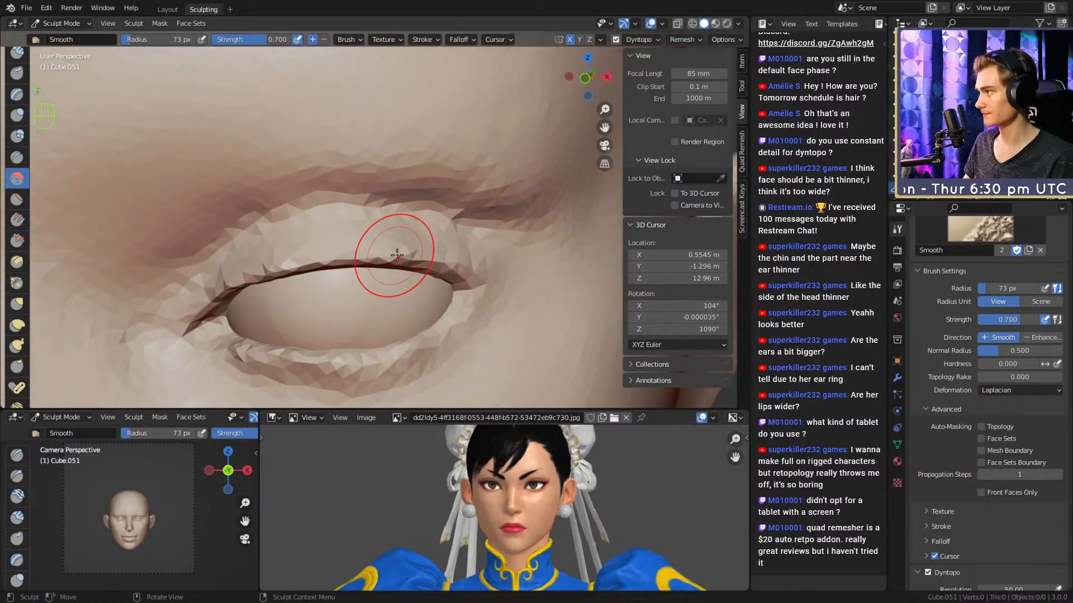
# Smooth the upper eyelid toward its outer corner, and bring up the Quad Remesher settings.
pyautogui.keyDown('shift'); pyautogui.moveTo(412, 253); pyautogui.dragTo(396, 239, button='middle'); pyautogui.keyUp('shift')
pyautogui.moveTo(342, 218)
pyautogui.keyDown('shift'); pyautogui.mouseDown()
pyautogui.moveTo(475, 257)
pyautogui.moveTo(532, 240)
pyautogui.mouseUp(); pyautogui.keyUp('shift')
pyautogui.press('f')
pyautogui.click(446, 241)
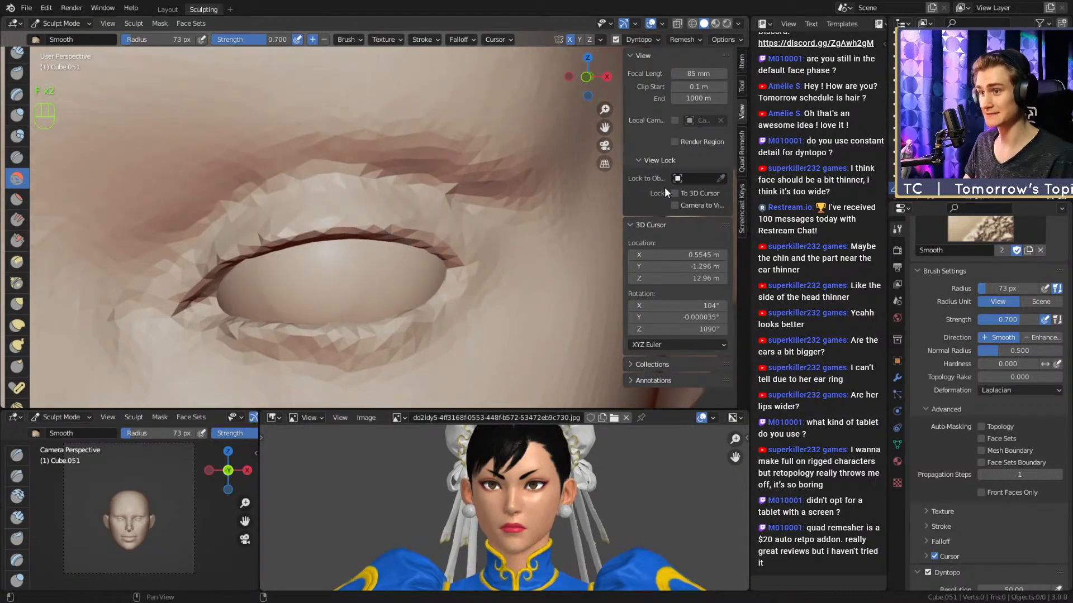
pyautogui.click(741, 154)
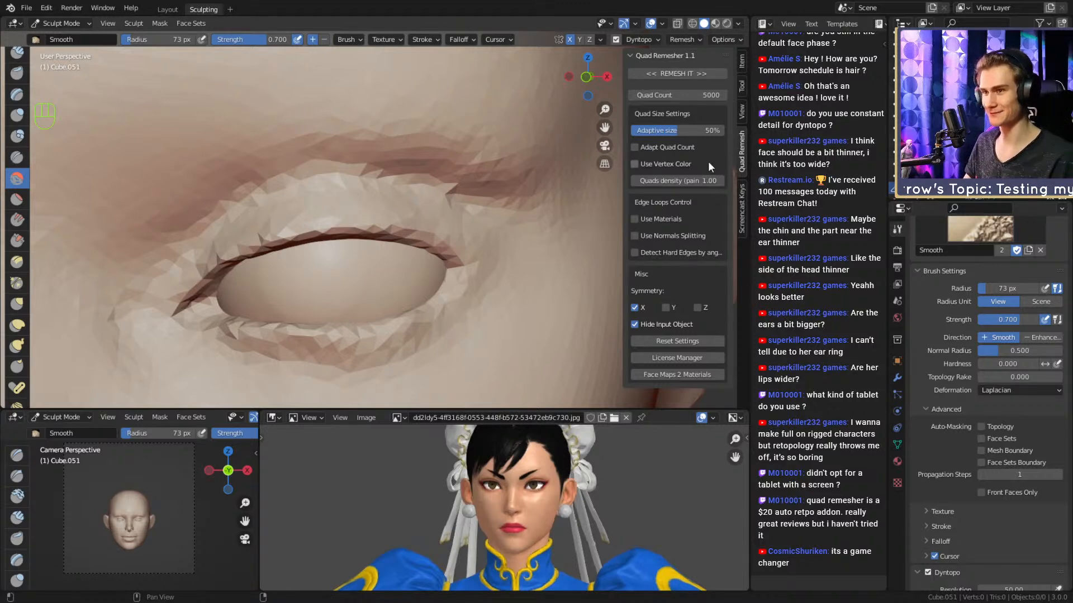
# Adjust the outer corner and upper lid of the eye with the Grab brush at 90 px and 65 px radius.
pyautogui.moveTo(431, 222)
pyautogui.keyDown('alt'); pyautogui.mouseDown()
pyautogui.moveTo(328, 239)
pyautogui.moveTo(268, 134)
pyautogui.mouseUp(); pyautogui.keyUp('alt')
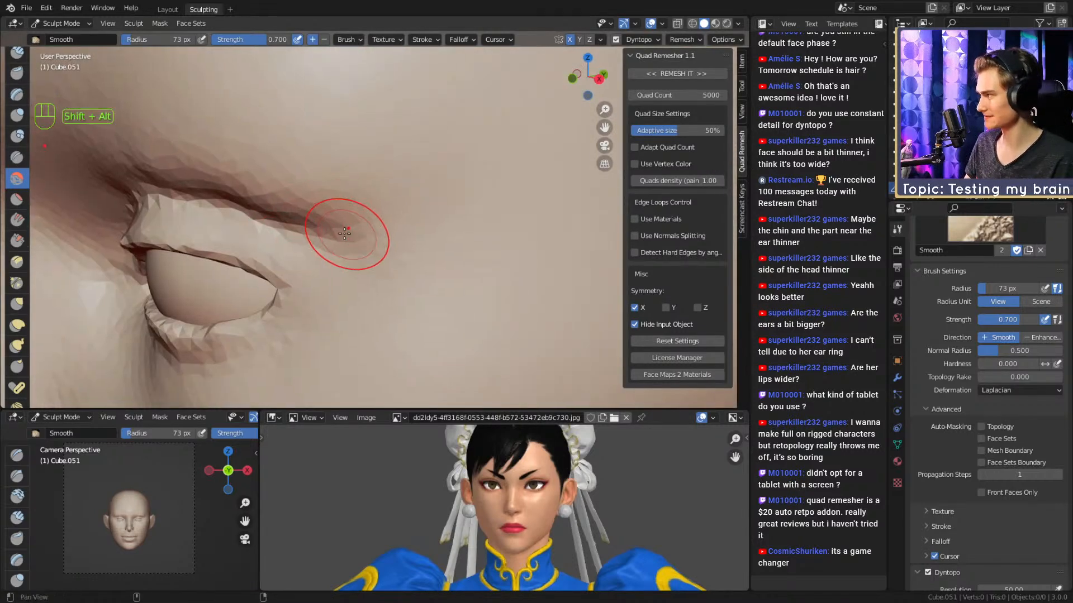
pyautogui.keyDown('alt'); pyautogui.keyDown('shift'); pyautogui.moveTo(345, 233); pyautogui.dragTo(351, 238); pyautogui.keyUp('shift'); pyautogui.keyUp('alt')
pyautogui.press('3')
pyautogui.moveTo(281, 255)
pyautogui.keyDown('alt'); pyautogui.keyDown('shift'); pyautogui.mouseDown()
pyautogui.moveTo(304, 240)
pyautogui.moveTo(355, 245)
pyautogui.moveTo(302, 254)
pyautogui.moveTo(429, 220)
pyautogui.moveTo(419, 227)
pyautogui.moveTo(439, 239)
pyautogui.mouseUp(); pyautogui.keyUp('shift'); pyautogui.keyUp('alt')
pyautogui.press('f')
pyautogui.press('f')
pyautogui.click(370, 253)
pyautogui.press('f')
pyautogui.click(419, 221)
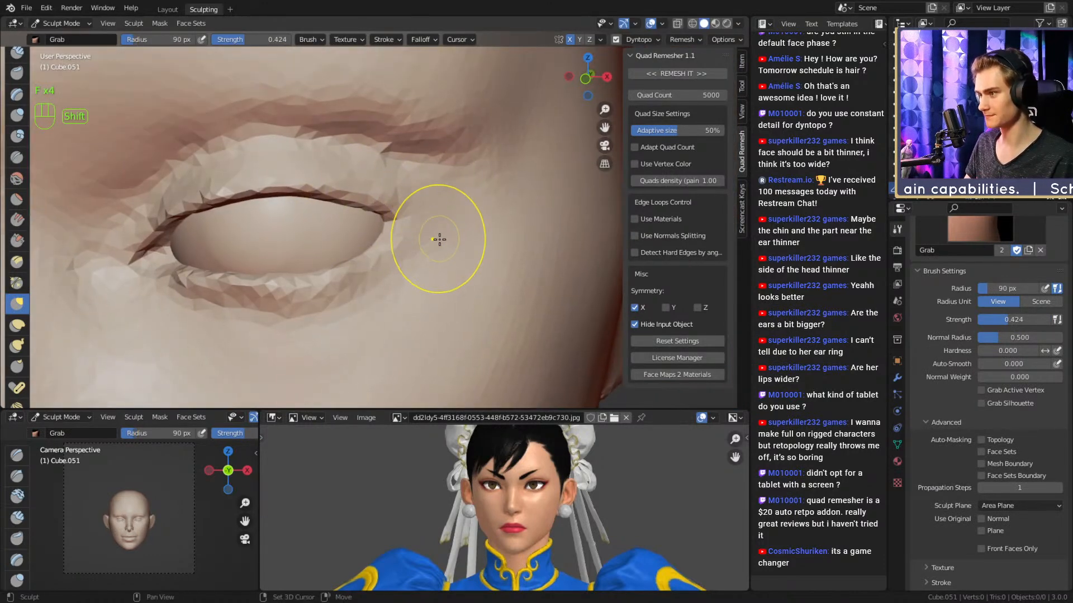
pyautogui.keyDown('alt'); pyautogui.keyDown('shift'); pyautogui.moveTo(417, 195); pyautogui.dragTo(429, 203); pyautogui.keyUp('shift'); pyautogui.keyUp('alt')
pyautogui.press('f')
pyautogui.click(415, 200)
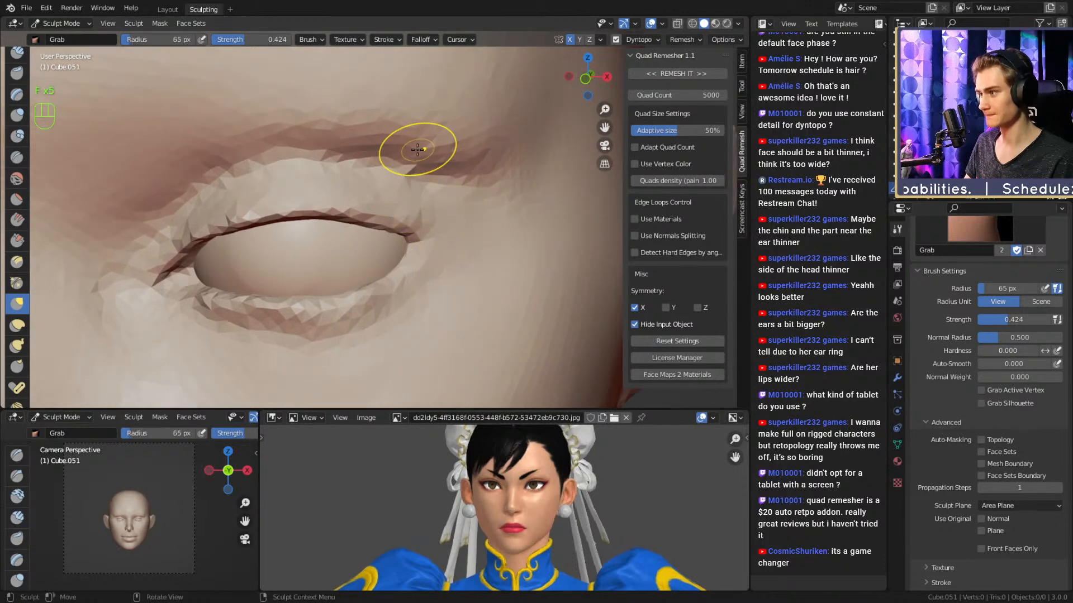
# Switch to the Crease brush at a 31 px radius and start carving the fold above the upper eyelid.
pyautogui.keyDown('alt'); pyautogui.moveTo(421, 161); pyautogui.dragTo(440, 208); pyautogui.keyUp('alt')
pyautogui.press('2')
pyautogui.press('f')
pyautogui.click(423, 190)
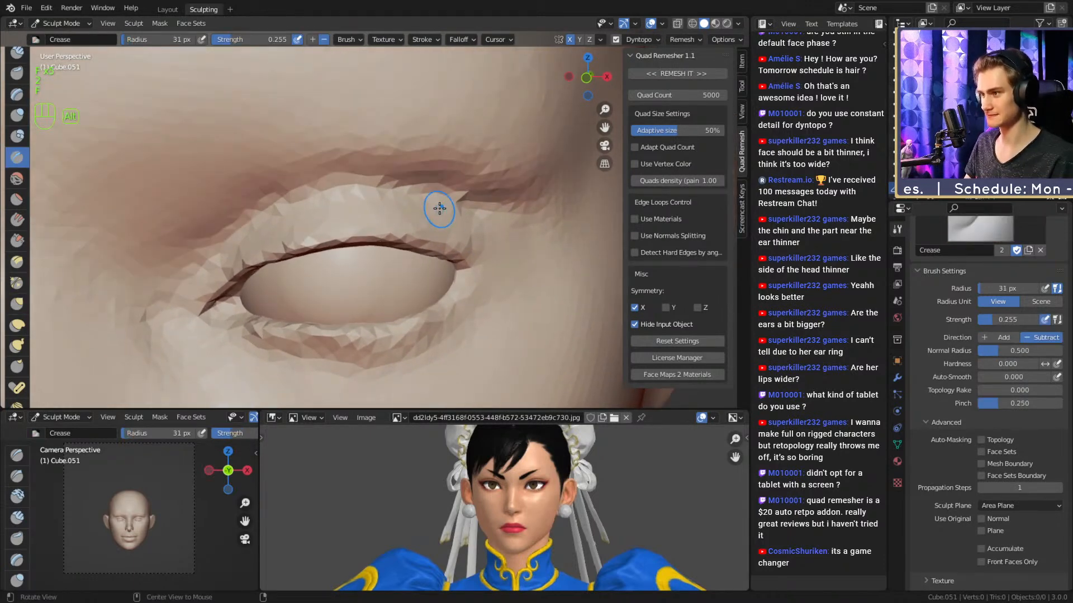
pyautogui.moveTo(324, 183); pyautogui.dragTo(335, 185)
pyautogui.moveTo(340, 193)
pyautogui.keyDown('alt'); pyautogui.mouseDown()
pyautogui.moveTo(367, 181)
pyautogui.moveTo(385, 194)
pyautogui.mouseUp(); pyautogui.keyUp('alt')
pyautogui.press('f')
pyautogui.click(354, 187)
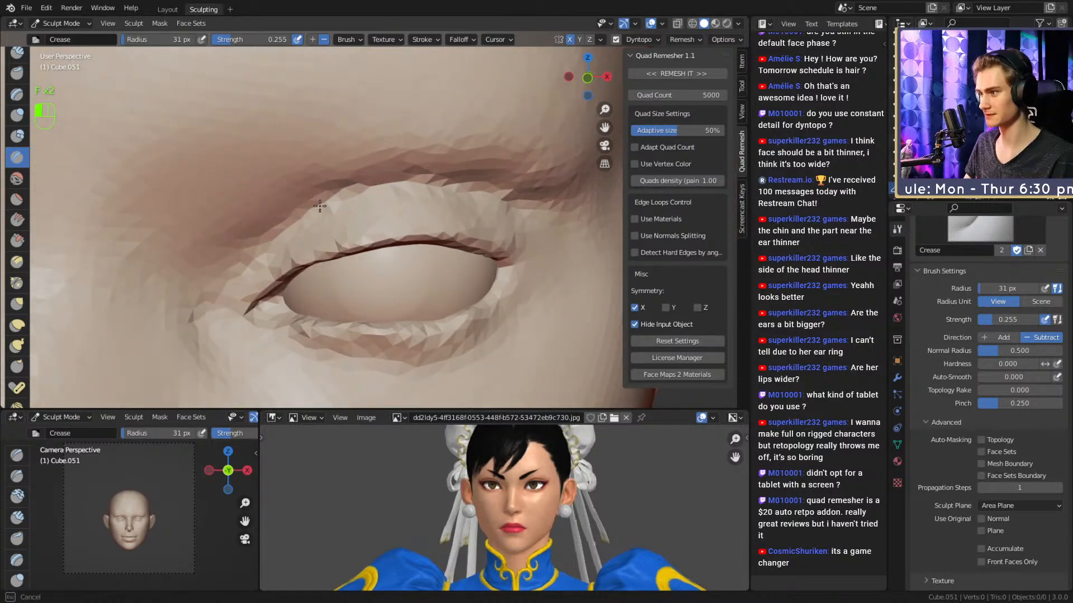
# Deepen the fold above the upper eyelid with Crease strokes from its inner side to the middle.
pyautogui.moveTo(319, 206); pyautogui.dragTo(386, 180)
pyautogui.moveTo(296, 222); pyautogui.dragTo(358, 188)
pyautogui.moveTo(329, 235); pyautogui.dragTo(327, 227, button='middle')
pyautogui.moveTo(296, 209); pyautogui.dragTo(411, 173)
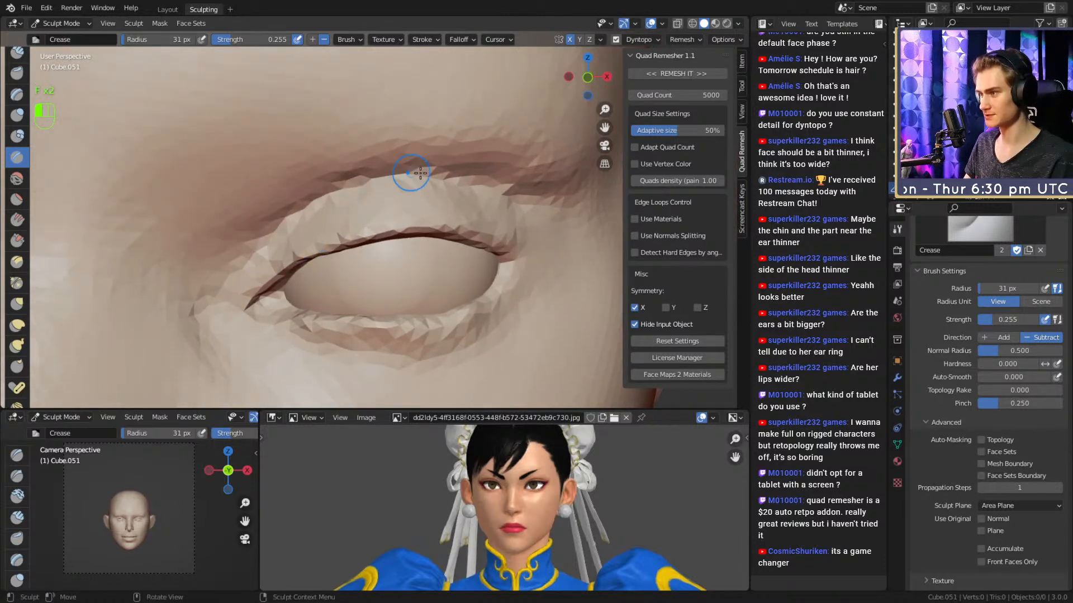
pyautogui.moveTo(420, 173); pyautogui.dragTo(420, 195, button='middle')
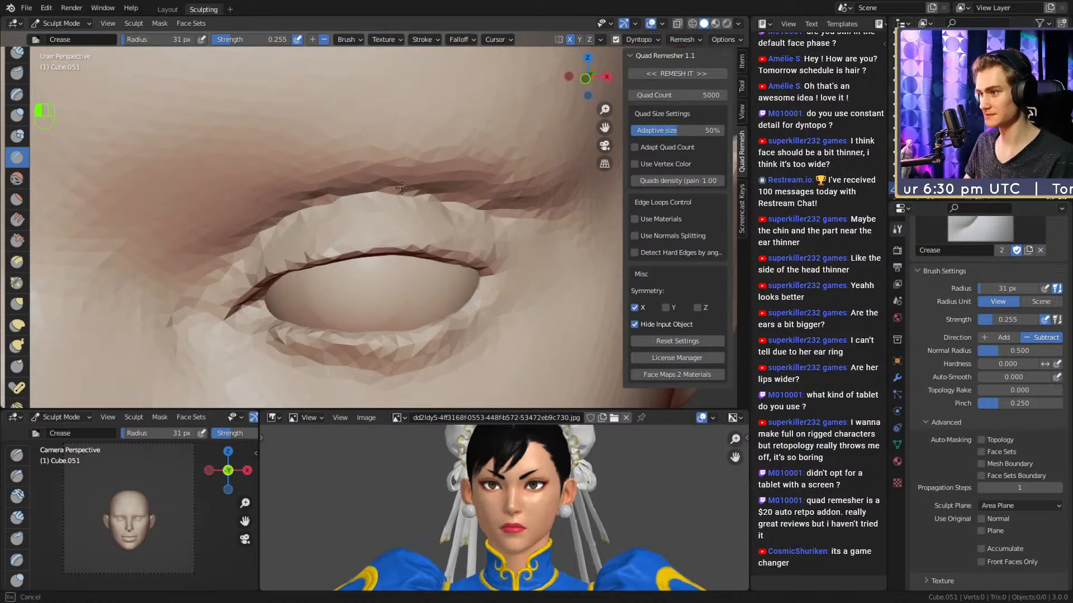
# Set the brush radius to 65 px and smooth the crease between the upper eyelid and the brow.
pyautogui.press('f')
pyautogui.click(377, 193)
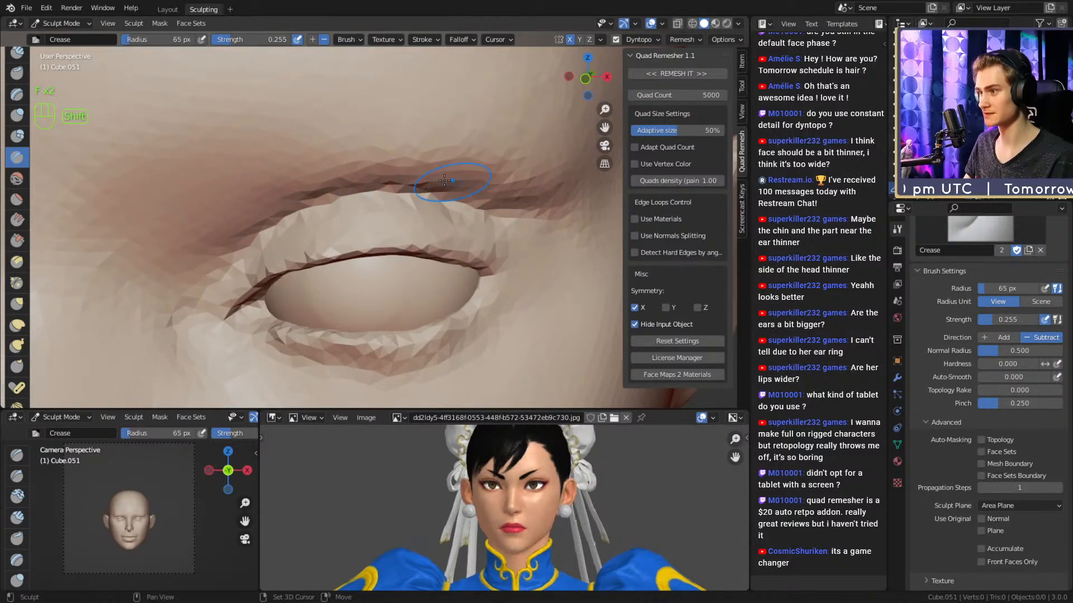
pyautogui.keyDown('shift'); pyautogui.moveTo(370, 173); pyautogui.dragTo(341, 180); pyautogui.keyUp('shift')
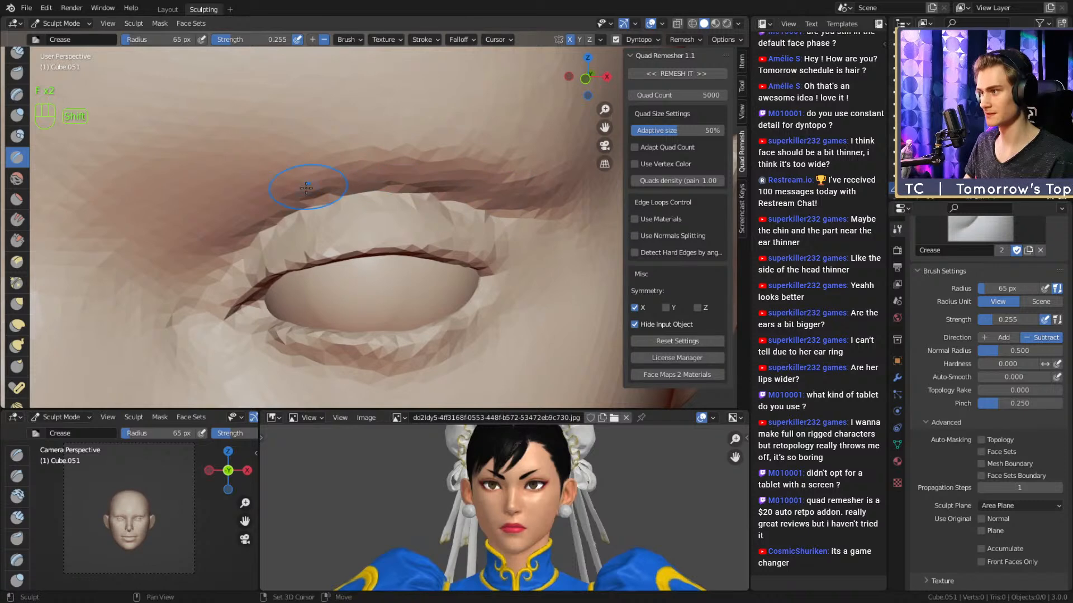
pyautogui.moveTo(386, 160)
pyautogui.mouseDown(button='middle')
pyautogui.moveTo(400, 139)
pyautogui.moveTo(411, 223)
pyautogui.mouseUp(button='middle')
pyautogui.keyDown('alt'); pyautogui.moveTo(411, 223); pyautogui.dragTo(414, 234, button='middle'); pyautogui.keyUp('alt')
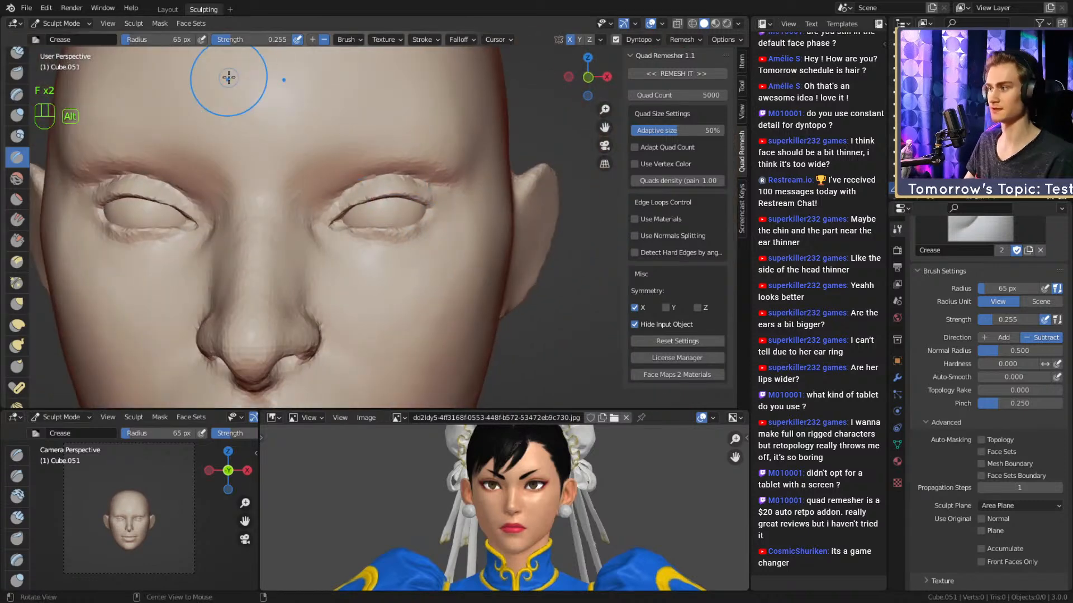
# Reshape the inner corner of the eye with the Grab brush at a 117 px radius.
pyautogui.scroll(6, 411, 199)
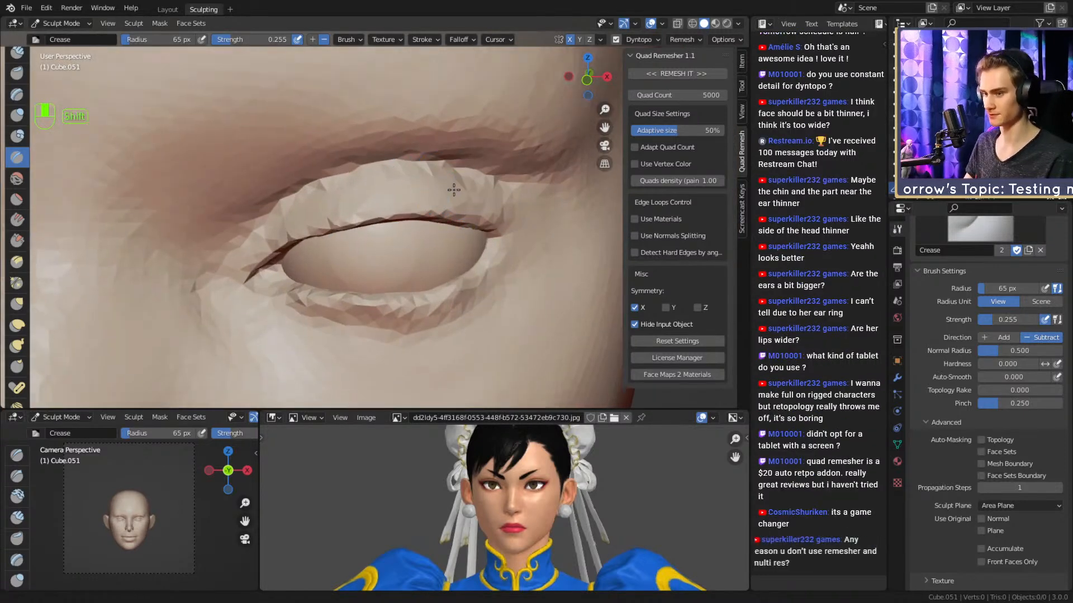
pyautogui.keyDown('shift'); pyautogui.moveTo(453, 190); pyautogui.dragTo(437, 187, button='middle'); pyautogui.keyUp('shift')
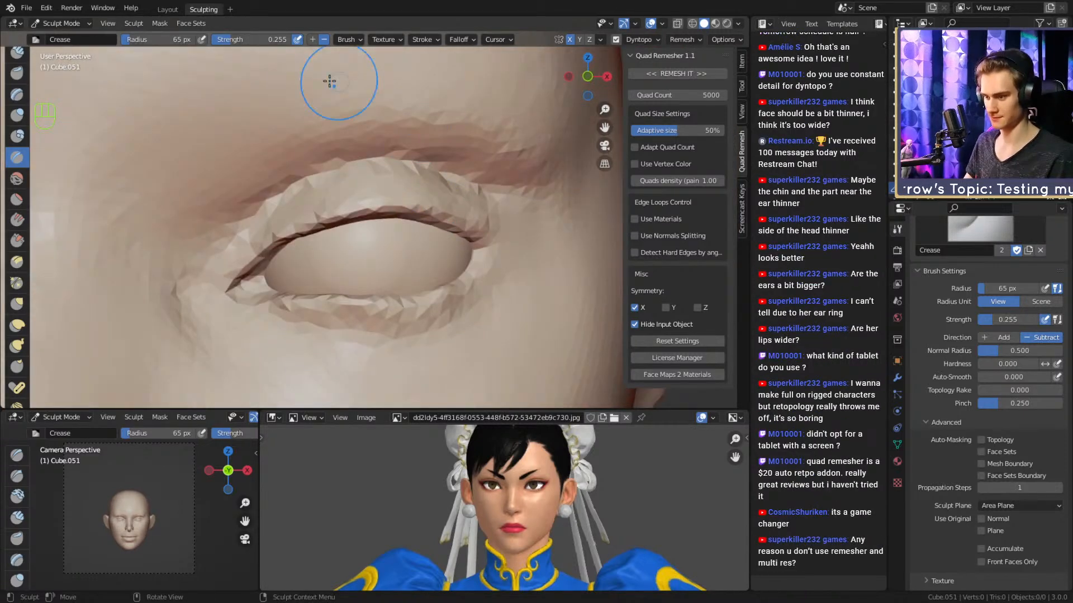
pyautogui.press('1')
pyautogui.moveTo(378, 239)
pyautogui.keyDown('shift'); pyautogui.mouseDown(button='middle')
pyautogui.moveTo(423, 257)
pyautogui.moveTo(366, 242)
pyautogui.mouseUp(button='middle'); pyautogui.keyUp('shift')
pyautogui.moveTo(366, 243)
pyautogui.keyDown('ctrl'); pyautogui.mouseDown(button='middle')
pyautogui.moveTo(348, 300)
pyautogui.moveTo(347, 213)
pyautogui.moveTo(364, 215)
pyautogui.moveTo(335, 220)
pyautogui.moveTo(369, 231)
pyautogui.moveTo(365, 243)
pyautogui.mouseUp(button='middle'); pyautogui.keyUp('ctrl')
pyautogui.press('f')
pyautogui.click(340, 217)
pyautogui.press('3')
pyautogui.press('f')
pyautogui.click(400, 235)
pyautogui.press('f')
pyautogui.click(343, 218)
pyautogui.moveTo(320, 204); pyautogui.dragTo(355, 226)
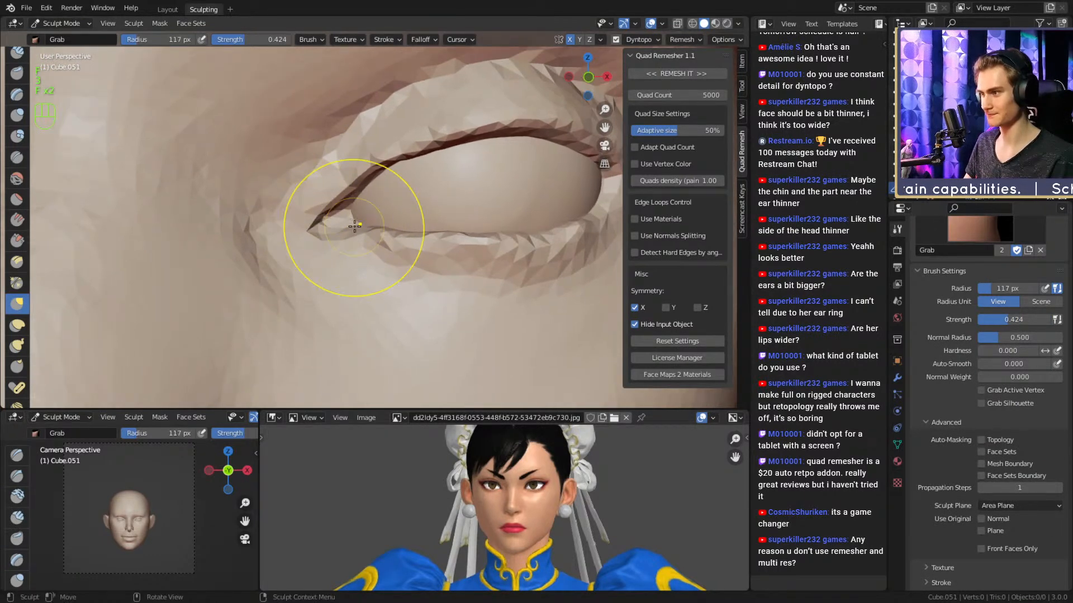
# Define the lower eyelid and outer eye corner with inverted Crease strokes at a 38 px radius.
pyautogui.keyDown('shift'); pyautogui.moveTo(342, 236); pyautogui.dragTo(304, 239, button='middle'); pyautogui.keyUp('shift')
pyautogui.moveTo(363, 207)
pyautogui.mouseDown(button='middle')
pyautogui.moveTo(343, 237)
pyautogui.moveTo(348, 274)
pyautogui.mouseUp(button='middle')
pyautogui.press('2')
pyautogui.press('f')
pyautogui.click(355, 274)
pyautogui.press('f')
pyautogui.click(403, 252)
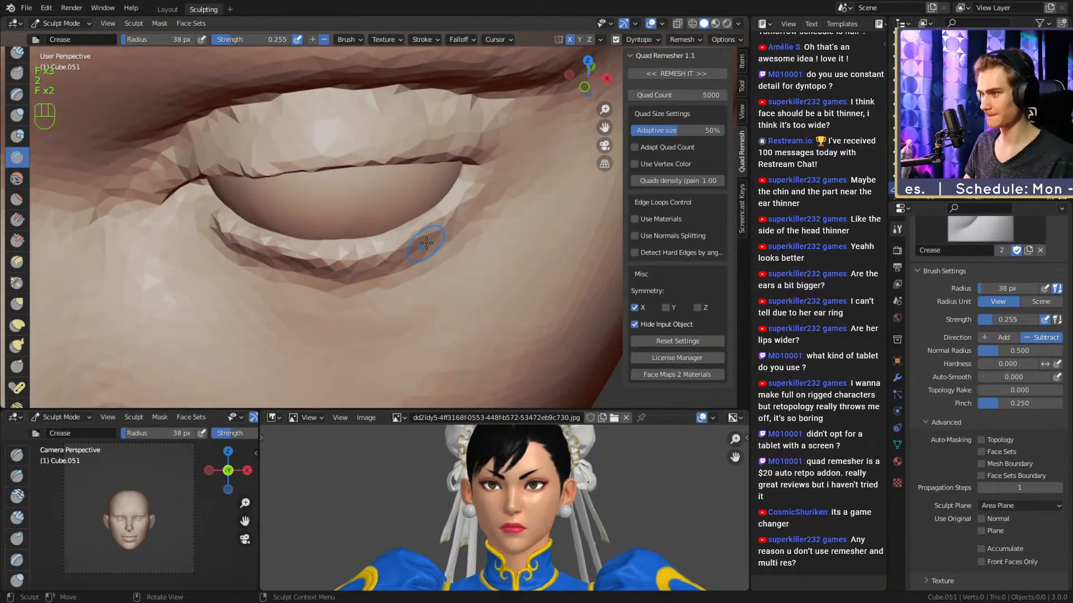
pyautogui.keyDown('ctrl'); pyautogui.moveTo(479, 186); pyautogui.dragTo(482, 182); pyautogui.keyUp('ctrl')
pyautogui.keyDown('ctrl'); pyautogui.moveTo(397, 251); pyautogui.dragTo(311, 263); pyautogui.keyUp('ctrl')
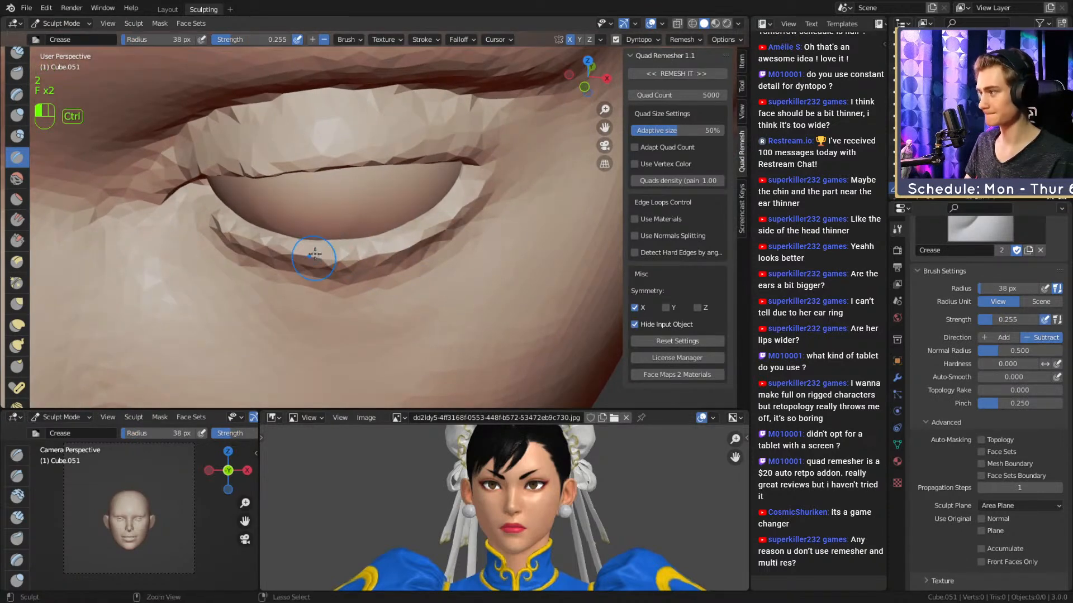
# Pull the outer part of the lower eyelid back around the eyeball with the Grab brush at a 112 px radius.
pyautogui.keyDown('shift'); pyautogui.moveTo(364, 203); pyautogui.dragTo(381, 217, button='middle'); pyautogui.keyUp('shift')
pyautogui.moveTo(381, 219); pyautogui.dragTo(377, 213, button='middle')
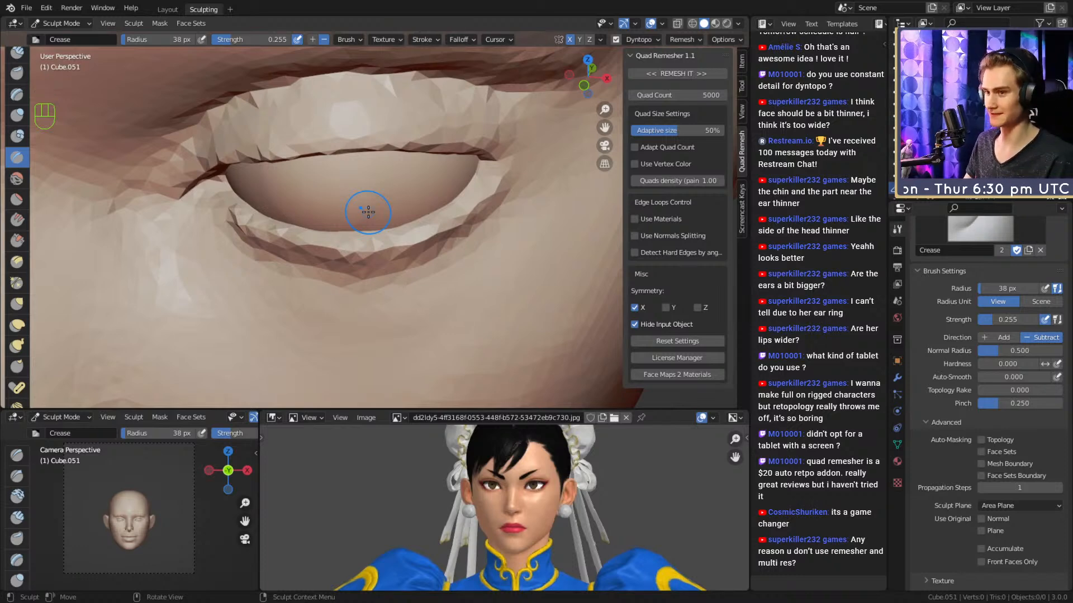
pyautogui.moveTo(370, 225)
pyautogui.mouseDown(button='middle')
pyautogui.moveTo(240, 200)
pyautogui.moveTo(321, 223)
pyautogui.moveTo(334, 190)
pyautogui.moveTo(328, 232)
pyautogui.mouseUp(button='middle')
pyautogui.moveTo(324, 228)
pyautogui.keyDown('shift'); pyautogui.mouseDown(button='middle')
pyautogui.moveTo(336, 244)
pyautogui.moveTo(380, 235)
pyautogui.moveTo(390, 211)
pyautogui.moveTo(421, 215)
pyautogui.moveTo(399, 212)
pyautogui.mouseUp(button='middle'); pyautogui.keyUp('shift')
pyautogui.press('3')
pyautogui.press('f')
pyautogui.click(383, 221)
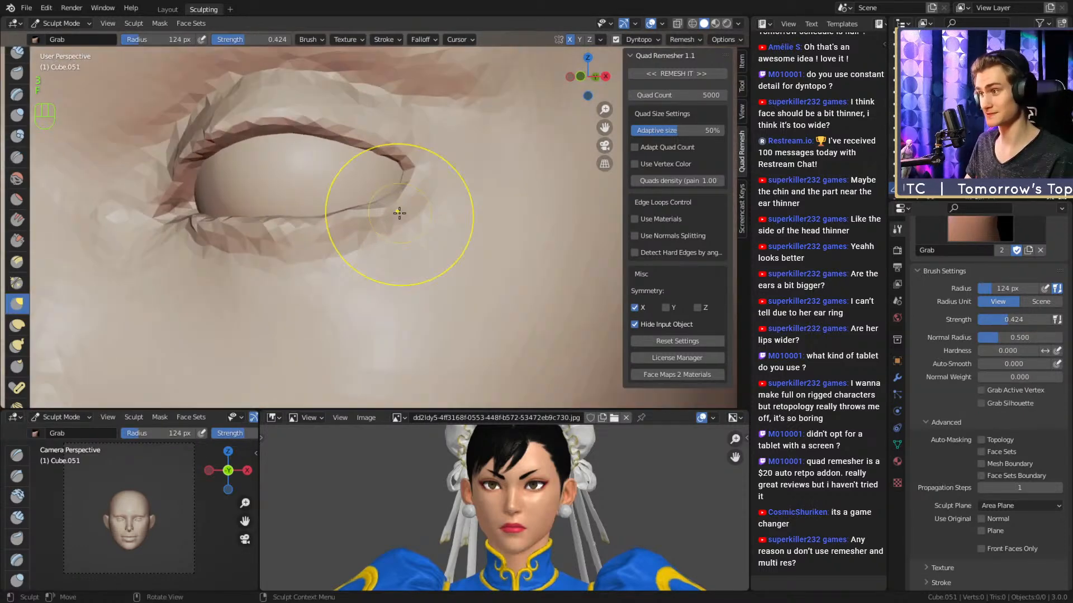
pyautogui.press('f')
pyautogui.click(375, 214)
pyautogui.moveTo(369, 216)
pyautogui.mouseDown()
pyautogui.moveTo(382, 197)
pyautogui.moveTo(354, 204)
pyautogui.mouseUp()
pyautogui.press('f')
pyautogui.click(371, 204)
pyautogui.press('f')
pyautogui.click(387, 198)
pyautogui.press('f')
pyautogui.click(357, 207)
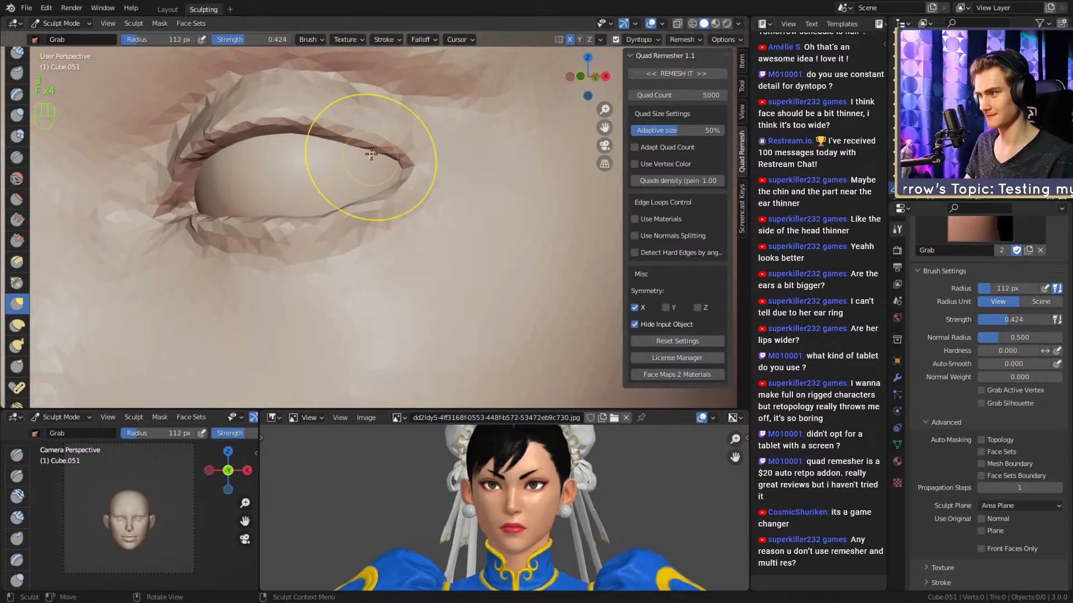
# Fine-tune the outer lower eyelid with the Grab brush at a 72 px radius.
pyautogui.keyDown('ctrl'); pyautogui.moveTo(371, 158); pyautogui.dragTo(382, 201, button='middle'); pyautogui.keyUp('ctrl')
pyautogui.moveTo(382, 201); pyautogui.dragTo(386, 196, button='middle')
pyautogui.keyDown('ctrl'); pyautogui.moveTo(387, 196); pyautogui.dragTo(386, 172, button='middle'); pyautogui.keyUp('ctrl')
pyautogui.press('f')
pyautogui.click(359, 215)
pyautogui.moveTo(356, 216)
pyautogui.mouseDown()
pyautogui.moveTo(364, 209)
pyautogui.moveTo(341, 204)
pyautogui.mouseUp()
pyautogui.moveTo(368, 209)
pyautogui.keyDown('alt'); pyautogui.mouseDown(button='middle')
pyautogui.moveTo(390, 226)
pyautogui.moveTo(387, 248)
pyautogui.moveTo(399, 209)
pyautogui.moveTo(389, 199)
pyautogui.mouseUp(button='middle'); pyautogui.keyUp('alt')
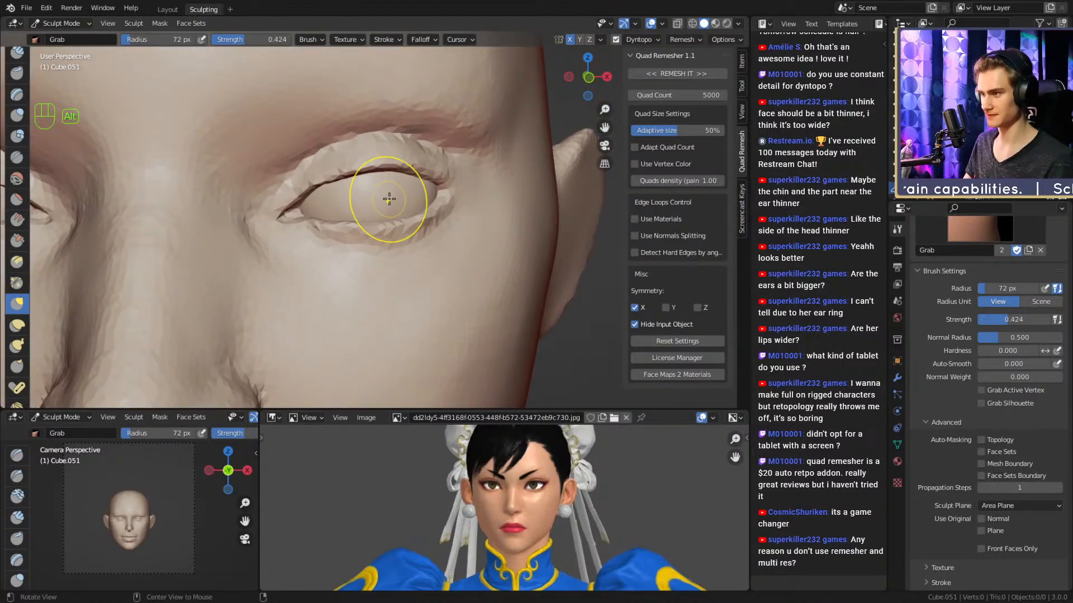
# Nudge the eyeball object slightly outward along X, and return to the head mesh with the Grab brush.
pyautogui.hotkey('alt', 'q')
pyautogui.scroll(-10, 22, 338)
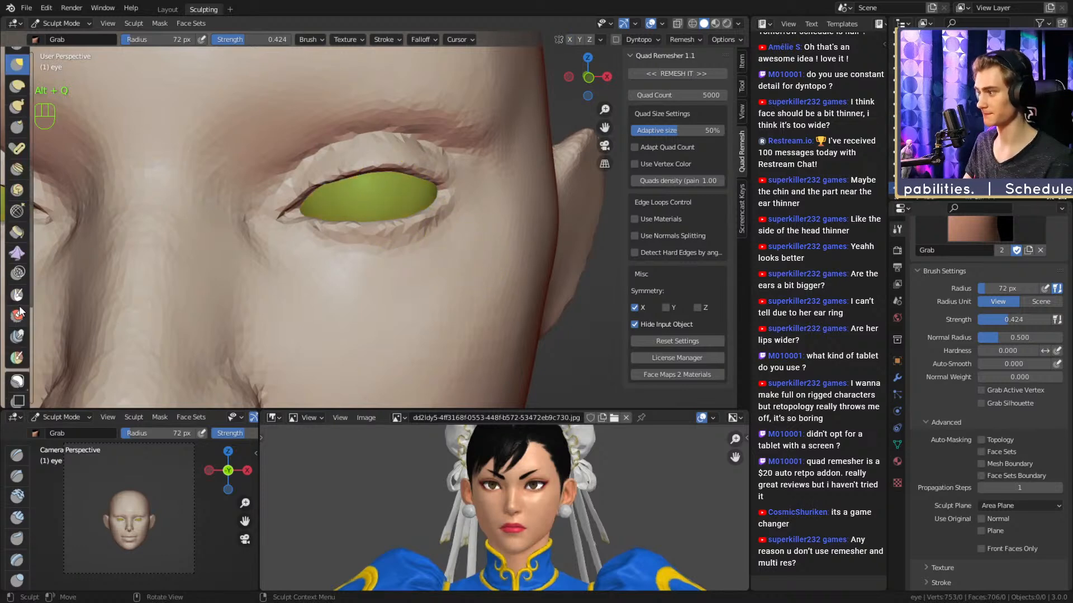
pyautogui.click(17, 321)
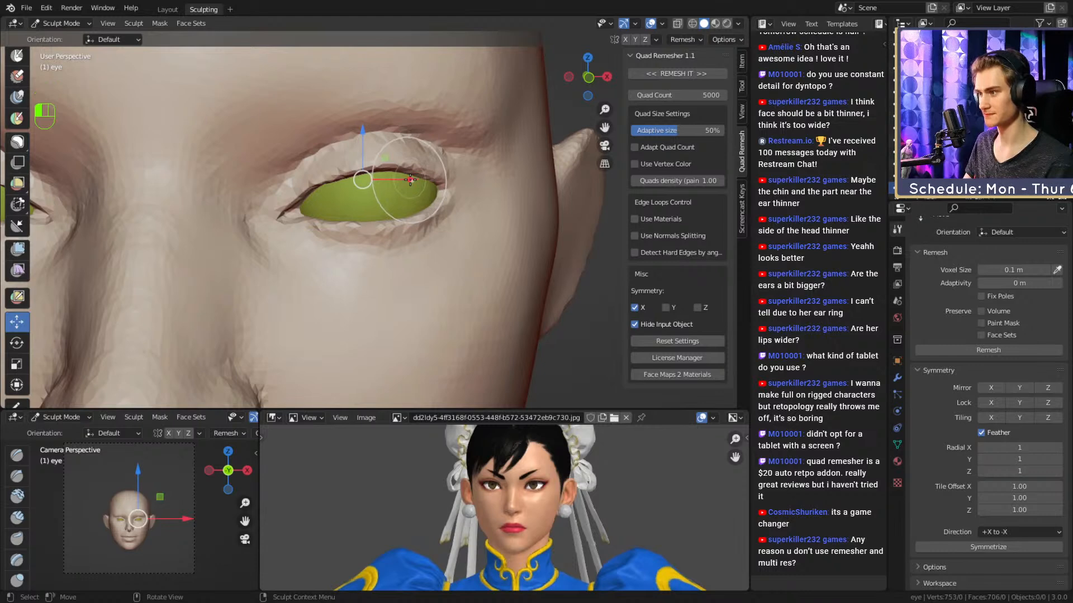
pyautogui.moveTo(410, 180); pyautogui.dragTo(415, 179)
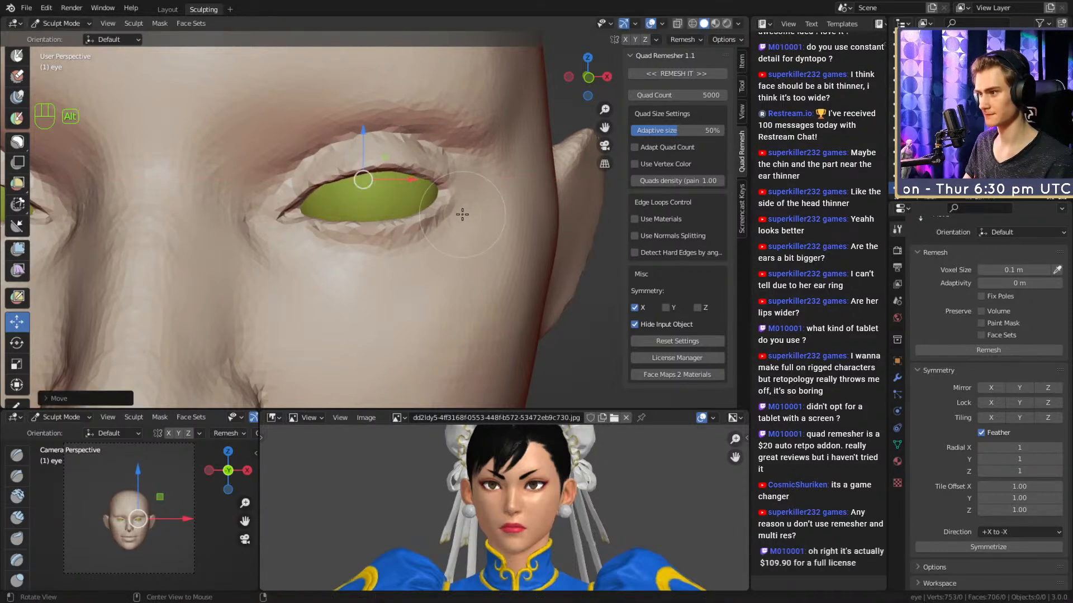
pyautogui.hotkey('alt', 'q')
pyautogui.press('3')
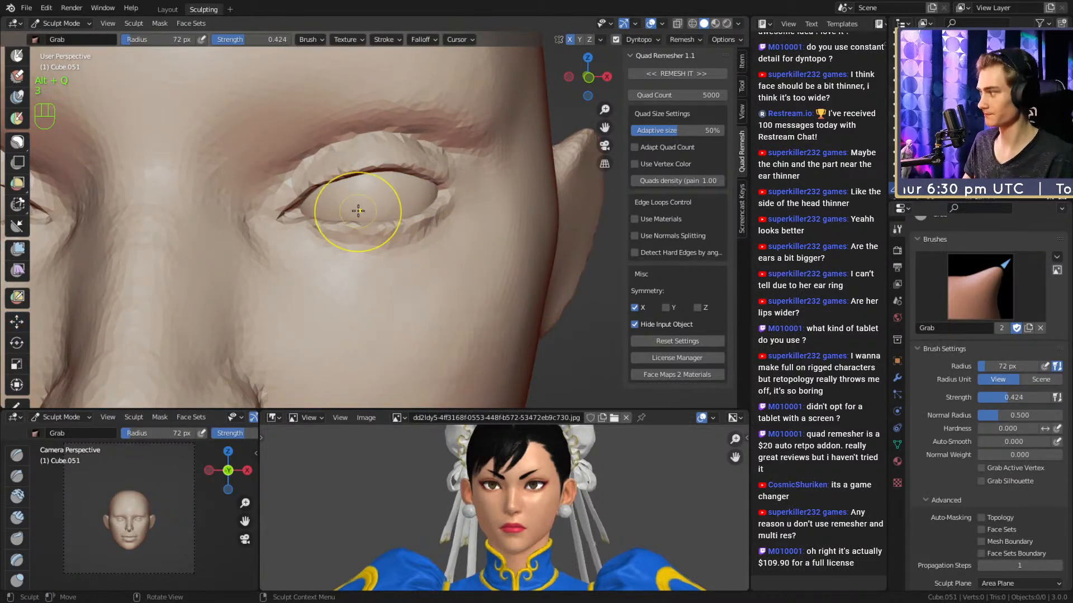
# Adjust the lower eyelid's contour with the Grab brush at a 113 px radius.
pyautogui.moveTo(390, 217)
pyautogui.keyDown('alt'); pyautogui.keyDown('shift'); pyautogui.mouseDown()
pyautogui.moveTo(394, 257)
pyautogui.moveTo(402, 242)
pyautogui.moveTo(360, 230)
pyautogui.mouseUp(); pyautogui.keyUp('shift'); pyautogui.keyUp('alt')
pyautogui.press('3')
pyautogui.press('f')
pyautogui.click(366, 246)
pyautogui.press('f')
pyautogui.click(361, 232)
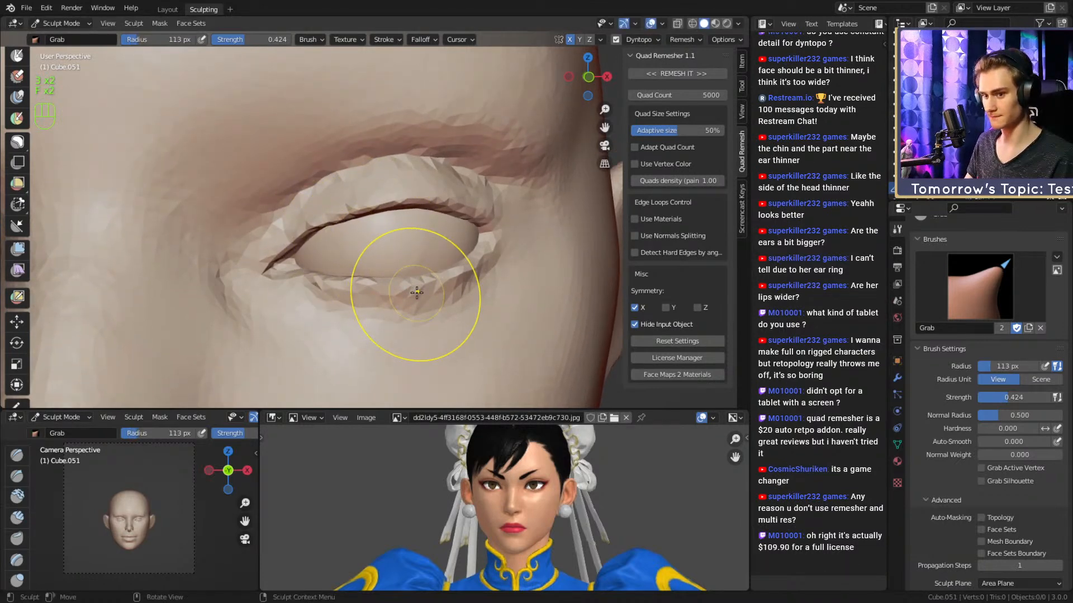
pyautogui.moveTo(397, 296)
pyautogui.keyDown('alt'); pyautogui.mouseDown()
pyautogui.moveTo(381, 217)
pyautogui.moveTo(354, 223)
pyautogui.moveTo(312, 203)
pyautogui.moveTo(332, 208)
pyautogui.mouseUp(); pyautogui.keyUp('alt')
# Adjust the inner half of the upper eyelid's edge with Grab strokes at varying radii.
pyautogui.press('3')
pyautogui.press('f')
pyautogui.click(358, 233)
pyautogui.press('f')
pyautogui.click(418, 204)
pyautogui.press('f')
pyautogui.click(312, 204)
pyautogui.press('f')
pyautogui.click(333, 211)
pyautogui.press('f')
pyautogui.click(341, 211)
# Reshape the middle of the upper eyelid with the Grab brush at a 159 px radius, and reduce the radius to 62 px.
pyautogui.moveTo(340, 211)
pyautogui.mouseDown(button='middle')
pyautogui.moveTo(349, 202)
pyautogui.moveTo(340, 197)
pyautogui.mouseUp(button='middle')
pyautogui.press('f')
pyautogui.click(330, 195)
pyautogui.press('f')
pyautogui.click(317, 199)
pyautogui.moveTo(341, 199); pyautogui.dragTo(335, 197, button='middle')
pyautogui.press('f')
pyautogui.click(330, 197)
pyautogui.press('f')
pyautogui.click(324, 197)
pyautogui.moveTo(384, 193); pyautogui.dragTo(406, 199)
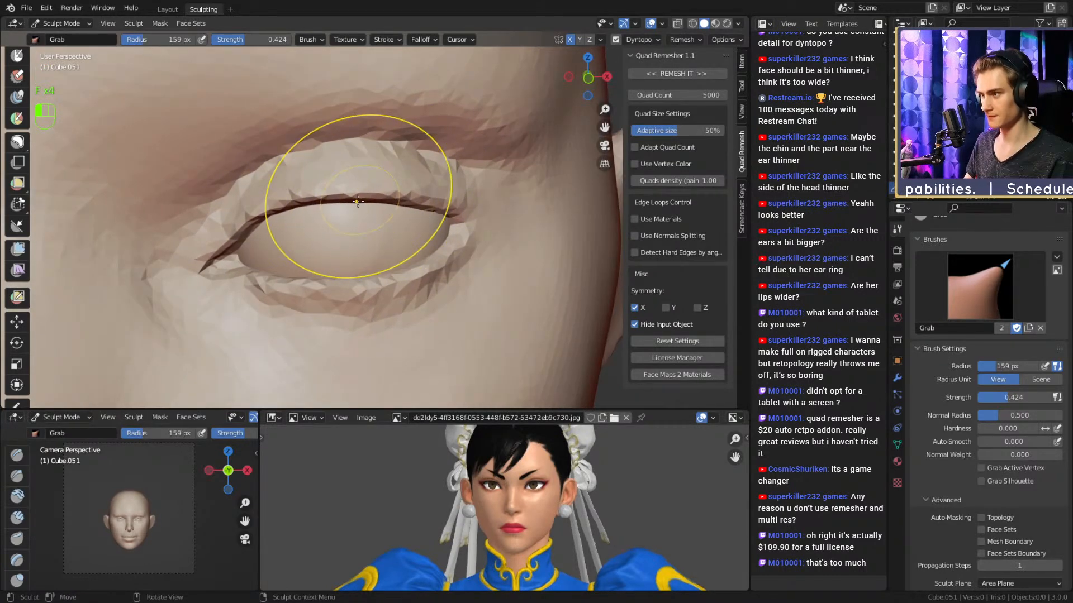
pyautogui.moveTo(328, 199); pyautogui.dragTo(338, 203)
pyautogui.moveTo(422, 202)
pyautogui.keyDown('alt'); pyautogui.mouseDown()
pyautogui.moveTo(337, 207)
pyautogui.moveTo(420, 203)
pyautogui.moveTo(335, 187)
pyautogui.moveTo(350, 220)
pyautogui.moveTo(384, 216)
pyautogui.moveTo(385, 268)
pyautogui.moveTo(393, 220)
pyautogui.moveTo(380, 196)
pyautogui.mouseUp(); pyautogui.keyUp('alt')
pyautogui.press('f')
pyautogui.click(386, 199)
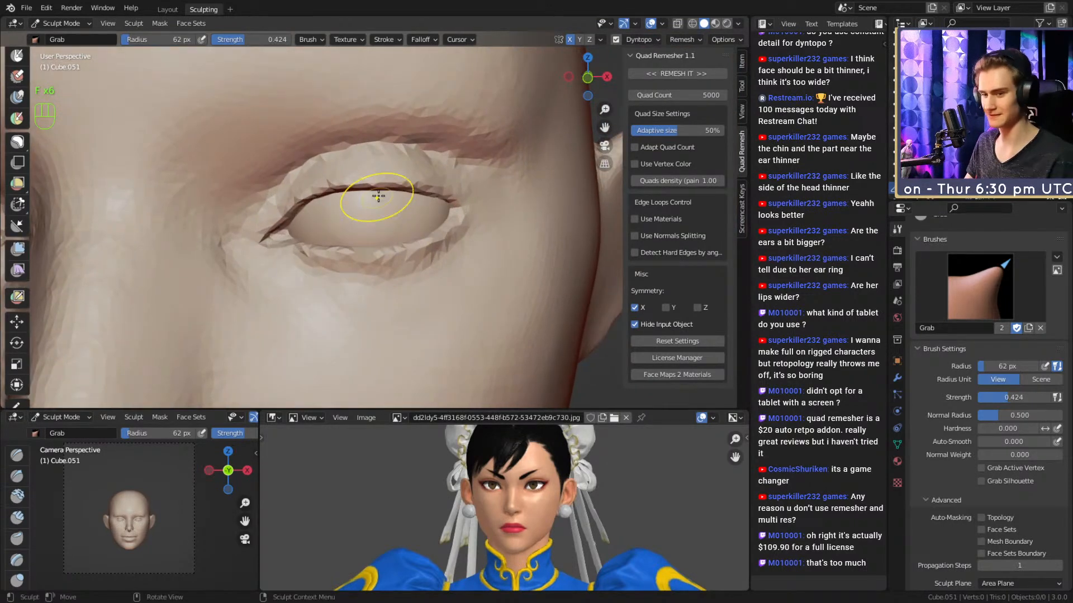
# Check the Dyntopo settings and examine the eyelid and brow shape from the front and from above.
pyautogui.keyDown('alt'); pyautogui.scroll(-10, 940, 481); pyautogui.keyUp('alt')
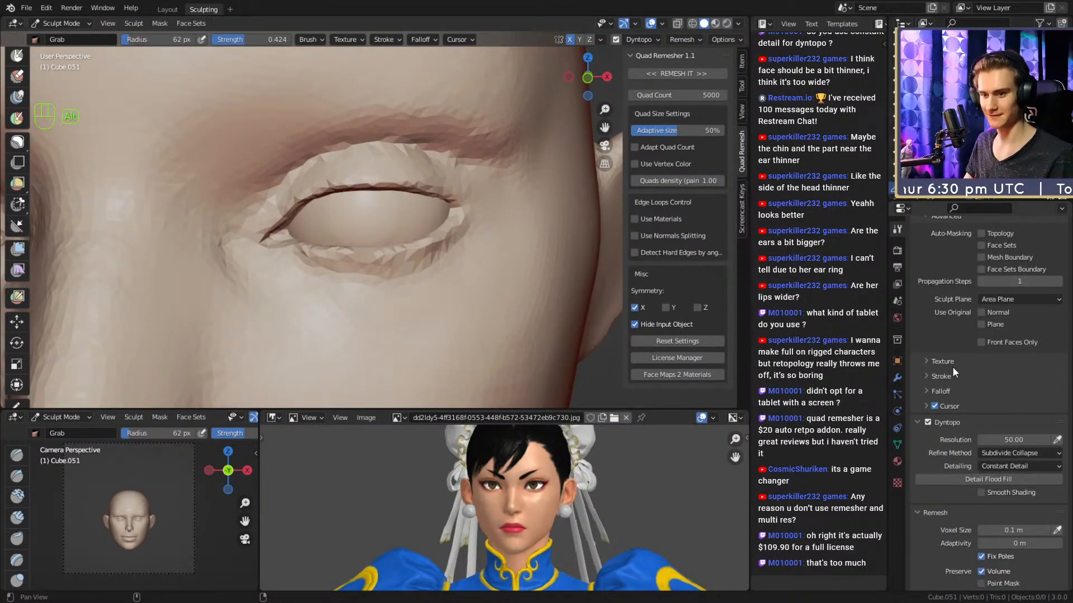
pyautogui.scroll(10, 952, 366)
pyautogui.hotkey('shift', 'c')
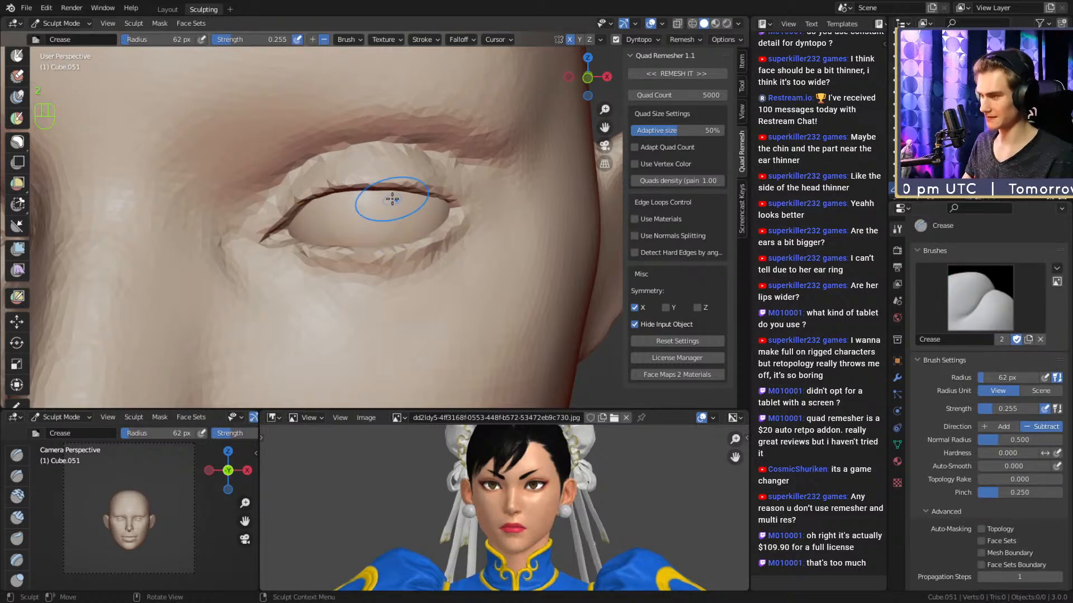
pyautogui.press('f')
pyautogui.click(376, 200)
pyautogui.moveTo(380, 203)
pyautogui.mouseDown(button='middle')
pyautogui.moveTo(407, 226)
pyautogui.moveTo(364, 224)
pyautogui.moveTo(427, 177)
pyautogui.moveTo(402, 297)
pyautogui.moveTo(405, 206)
pyautogui.mouseUp(button='middle')
pyautogui.press('3')
pyautogui.press('f')
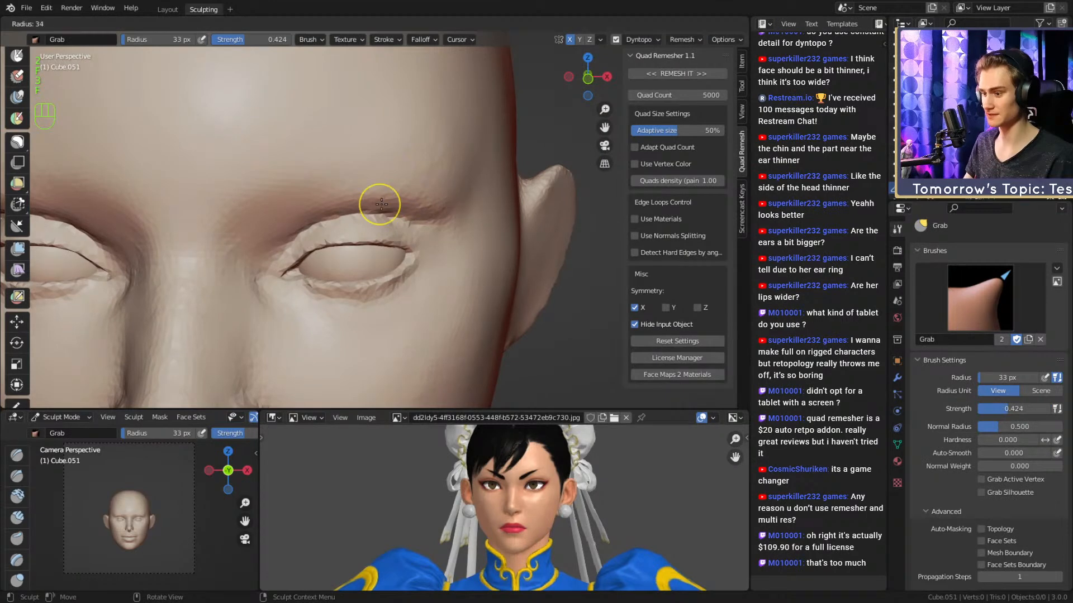
pyautogui.click(390, 205)
pyautogui.keyDown('alt'); pyautogui.moveTo(391, 205); pyautogui.dragTo(398, 225); pyautogui.keyUp('alt')
pyautogui.keyDown('ctrl'); pyautogui.keyDown('alt'); pyautogui.moveTo(398, 224); pyautogui.dragTo(353, 164); pyautogui.keyUp('alt'); pyautogui.keyUp('ctrl')
pyautogui.press('f')
pyautogui.click(393, 208)
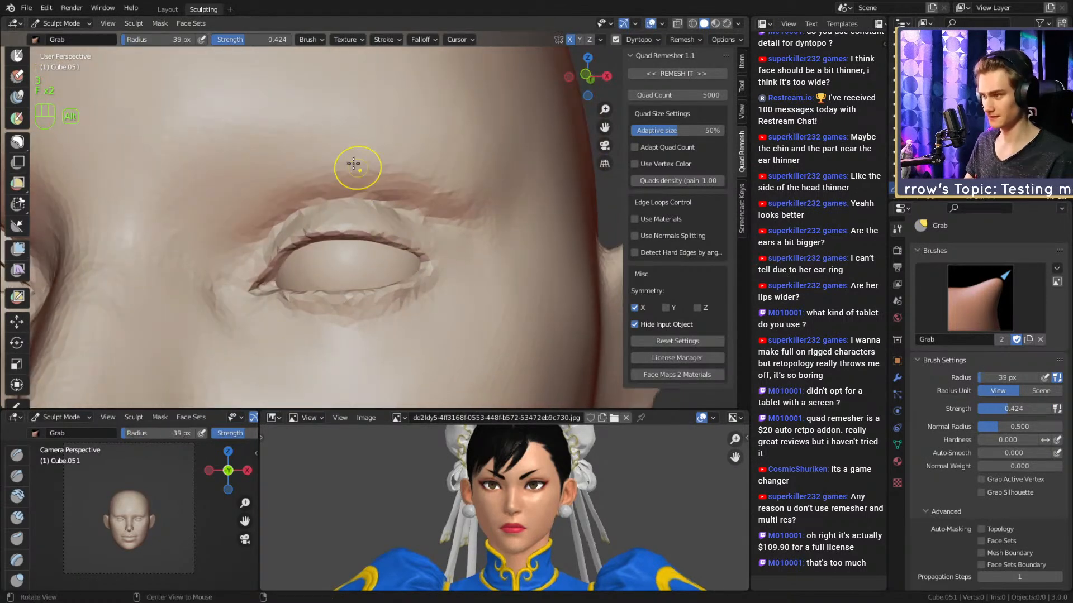
pyautogui.press('2')
pyautogui.moveTo(407, 225)
pyautogui.keyDown('alt'); pyautogui.mouseDown()
pyautogui.moveTo(371, 217)
pyautogui.moveTo(392, 200)
pyautogui.mouseUp(); pyautogui.keyUp('alt')
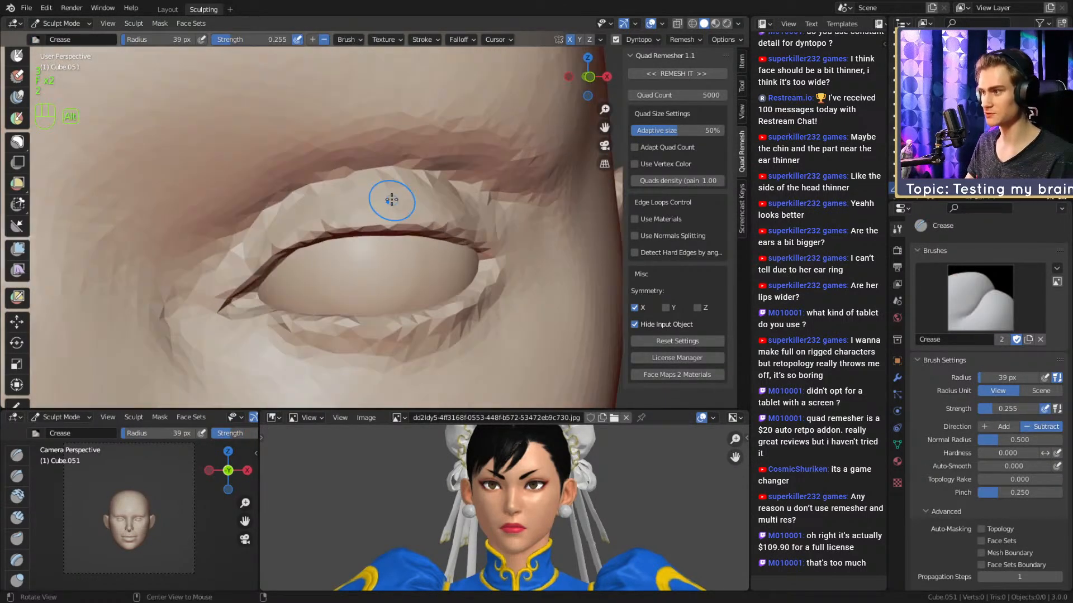
# Set Clay Strips to a 53 px radius and 0.630 strength and build up the skin above the upper eyelid fold.
pyautogui.press('1')
pyautogui.keyDown('alt'); pyautogui.moveTo(390, 149); pyautogui.dragTo(346, 184); pyautogui.keyUp('alt')
pyautogui.press('f')
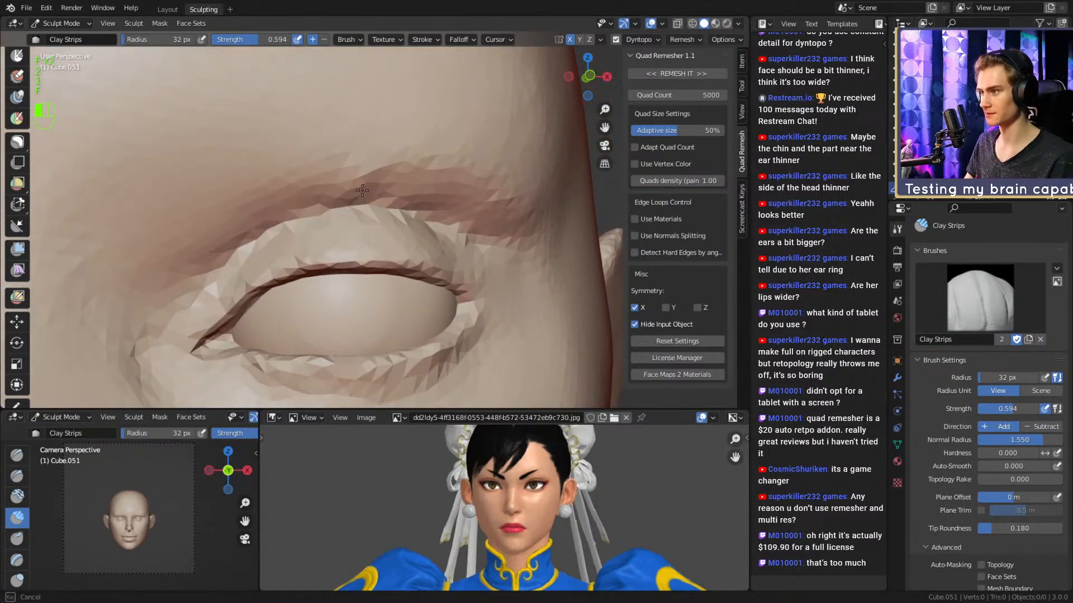
pyautogui.click(363, 182)
pyautogui.hotkey('shift', 'f')
pyautogui.click(367, 181)
pyautogui.hotkey('shift', 'f')
pyautogui.click(361, 180)
pyautogui.hotkey('shift', 'f')
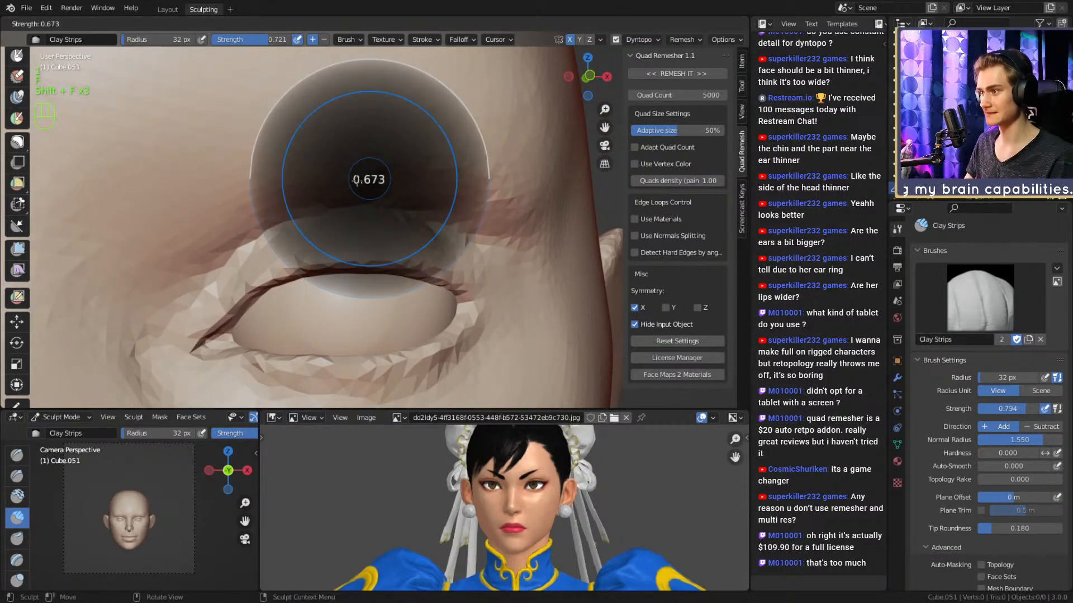
pyautogui.click(357, 180)
pyautogui.press('f')
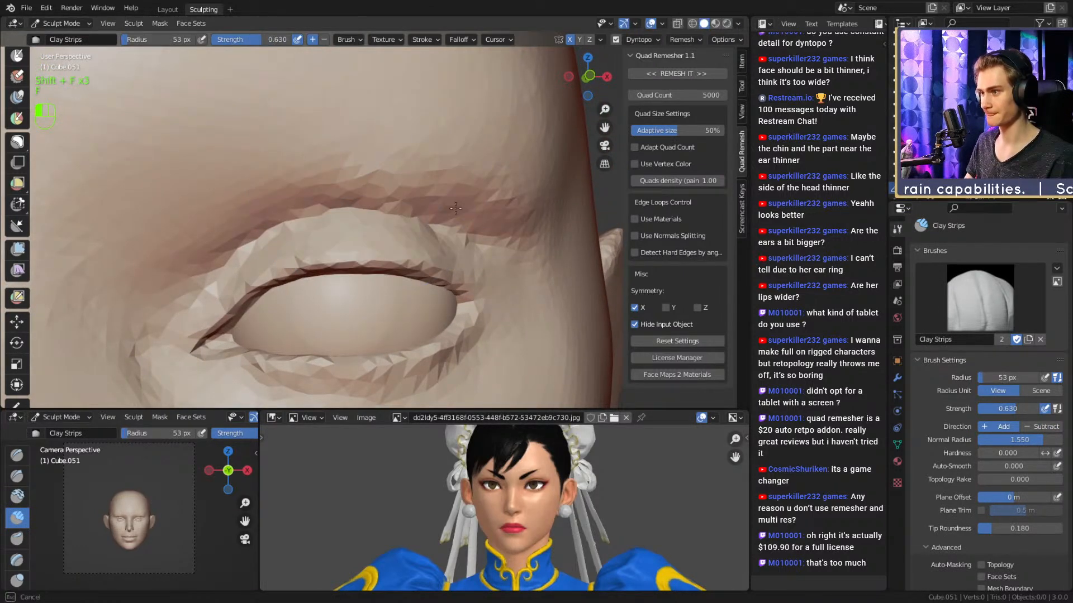
pyautogui.moveTo(455, 208); pyautogui.dragTo(463, 211)
# Add Clay Strips strokes along the brow from its middle toward the inner side of the eye.
pyautogui.moveTo(462, 184)
pyautogui.keyDown('alt'); pyautogui.keyDown('shift'); pyautogui.mouseDown()
pyautogui.moveTo(419, 182)
pyautogui.moveTo(411, 209)
pyautogui.moveTo(439, 224)
pyautogui.mouseUp(); pyautogui.keyUp('shift'); pyautogui.keyUp('alt')
pyautogui.scroll(-1, 419, 187)
pyautogui.moveTo(375, 182); pyautogui.dragTo(421, 202)
pyautogui.moveTo(357, 182)
pyautogui.keyDown('alt'); pyautogui.keyDown('shift'); pyautogui.mouseDown()
pyautogui.moveTo(371, 192)
pyautogui.moveTo(356, 187)
pyautogui.moveTo(252, 235)
pyautogui.mouseUp(); pyautogui.keyUp('shift'); pyautogui.keyUp('alt')
pyautogui.press('f')
pyautogui.click(358, 182)
pyautogui.press('f')
pyautogui.click(286, 192)
pyautogui.moveTo(307, 197); pyautogui.dragTo(226, 246)
# Build up the outer half of the brow with Clay Strips and set the radius to 55 px.
pyautogui.press('f')
pyautogui.click(321, 192)
pyautogui.moveTo(331, 162)
pyautogui.mouseDown()
pyautogui.moveTo(345, 112)
pyautogui.moveTo(371, 180)
pyautogui.moveTo(369, 209)
pyautogui.moveTo(443, 225)
pyautogui.mouseUp()
pyautogui.press('f')
pyautogui.click(360, 208)
pyautogui.moveTo(443, 195); pyautogui.dragTo(456, 253)
pyautogui.moveTo(461, 219)
pyautogui.keyDown('alt'); pyautogui.mouseDown()
pyautogui.moveTo(435, 221)
pyautogui.moveTo(421, 252)
pyautogui.mouseUp(); pyautogui.keyUp('alt')
pyautogui.press('f')
pyautogui.click(439, 230)
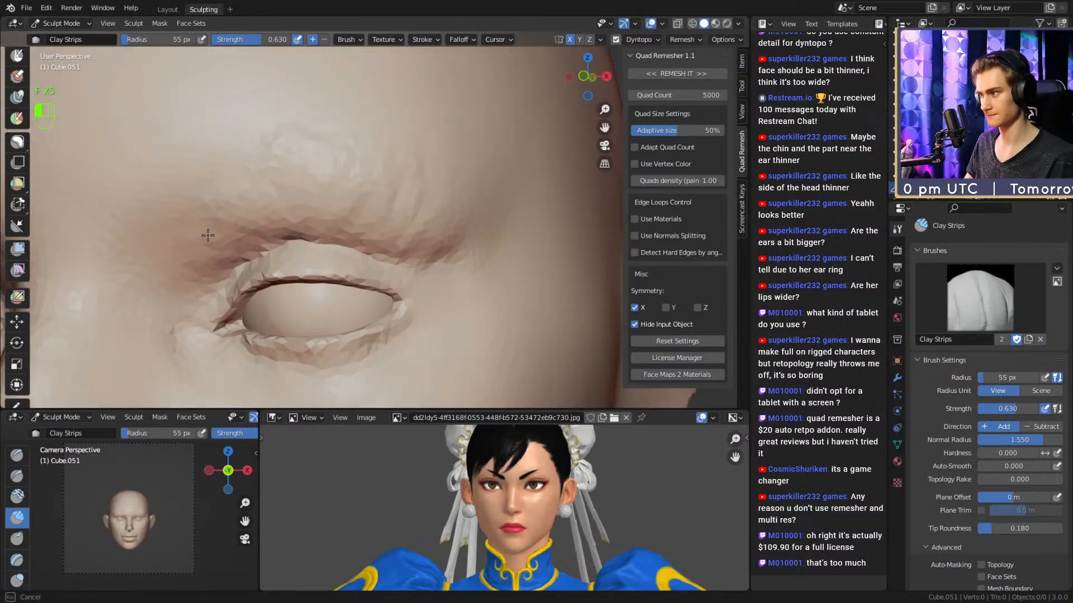
# Fill out the brow mass above the eye with further Clay Strips strokes, enlarging the radius to 156 px.
pyautogui.moveTo(347, 223)
pyautogui.keyDown('alt'); pyautogui.mouseDown()
pyautogui.moveTo(343, 254)
pyautogui.moveTo(323, 240)
pyautogui.moveTo(250, 249)
pyautogui.moveTo(393, 256)
pyautogui.mouseUp(); pyautogui.keyUp('alt')
pyautogui.press('f')
pyautogui.click(313, 240)
pyautogui.moveTo(400, 234)
pyautogui.keyDown('alt'); pyautogui.mouseDown()
pyautogui.moveTo(388, 227)
pyautogui.moveTo(407, 260)
pyautogui.moveTo(296, 244)
pyautogui.moveTo(313, 215)
pyautogui.moveTo(213, 259)
pyautogui.moveTo(195, 284)
pyautogui.moveTo(209, 262)
pyautogui.mouseUp(); pyautogui.keyUp('alt')
pyautogui.press('f')
pyautogui.click(430, 203)
pyautogui.moveTo(295, 216)
pyautogui.keyDown('alt'); pyautogui.mouseDown()
pyautogui.moveTo(279, 196)
pyautogui.moveTo(324, 208)
pyautogui.moveTo(304, 217)
pyautogui.moveTo(428, 232)
pyautogui.moveTo(556, 172)
pyautogui.mouseUp(); pyautogui.keyUp('alt')
pyautogui.press('f')
pyautogui.click(328, 207)
pyautogui.press('f')
pyautogui.click(402, 234)
pyautogui.press('f')
pyautogui.click(475, 230)
pyautogui.press('f')
pyautogui.moveTo(435, 175)
pyautogui.mouseDown()
pyautogui.moveTo(363, 206)
pyautogui.moveTo(495, 211)
pyautogui.moveTo(480, 214)
pyautogui.mouseUp()
pyautogui.click(506, 171)
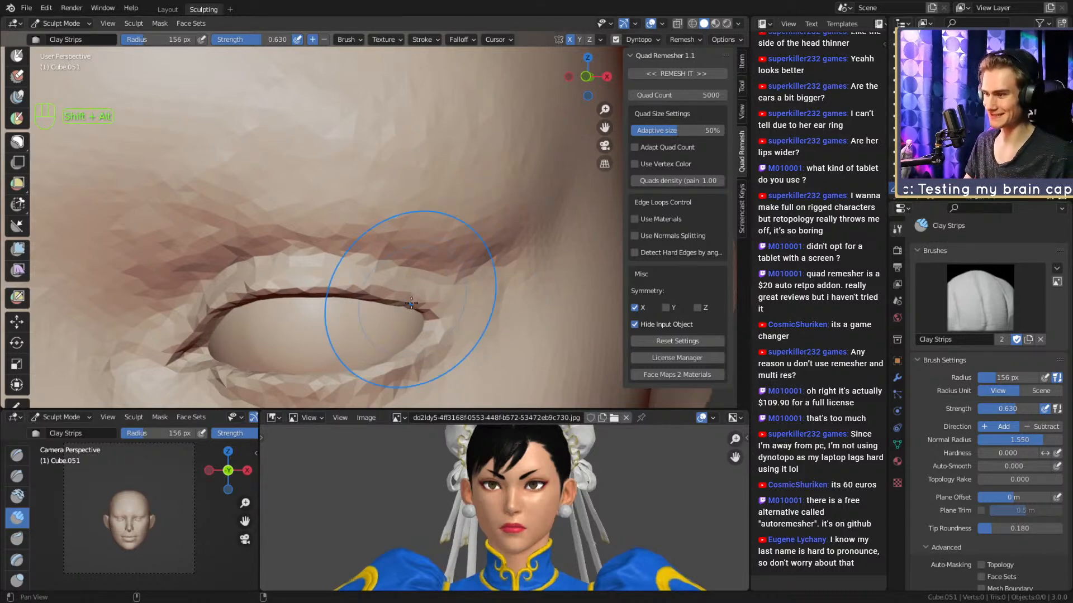
# Refine the fold between the upper eyelid and brow with the Crease brush at 42 px and 51 px radii, smoothing its inner part.
pyautogui.keyDown('shift'); pyautogui.moveTo(410, 268); pyautogui.dragTo(438, 241, button='middle'); pyautogui.keyUp('shift')
pyautogui.press('2')
pyautogui.press('f')
pyautogui.click(345, 252)
pyautogui.moveTo(369, 249)
pyautogui.mouseDown(button='middle')
pyautogui.moveTo(313, 242)
pyautogui.moveTo(384, 255)
pyautogui.moveTo(365, 254)
pyautogui.mouseUp(button='middle')
pyautogui.press('f')
pyautogui.click(371, 253)
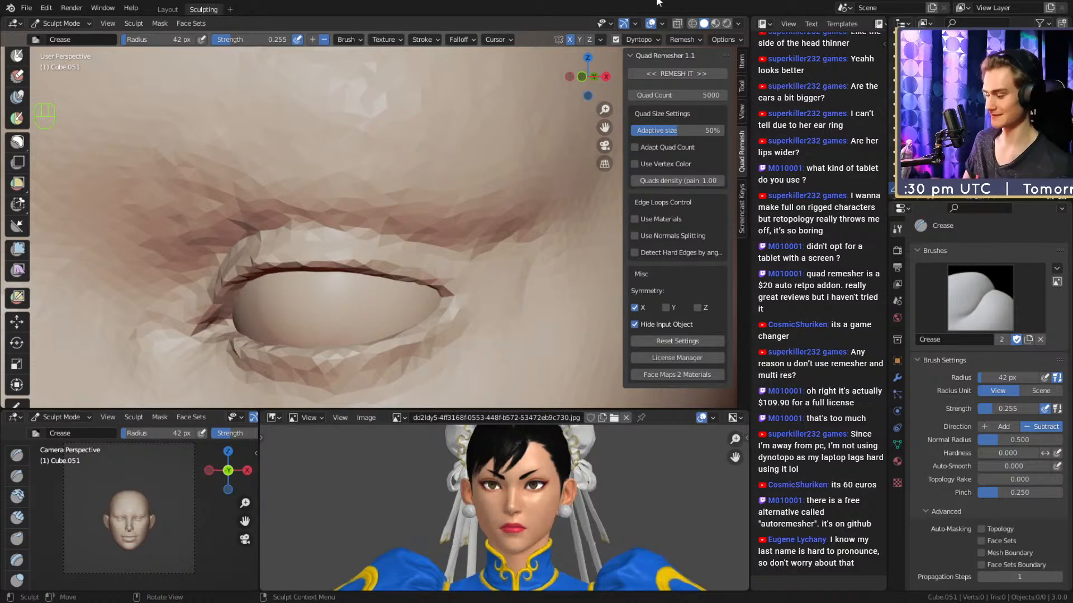
pyautogui.moveTo(399, 332)
pyautogui.keyDown('shift'); pyautogui.mouseDown(button='middle')
pyautogui.moveTo(383, 292)
pyautogui.moveTo(395, 299)
pyautogui.moveTo(366, 307)
pyautogui.moveTo(383, 252)
pyautogui.mouseUp(button='middle'); pyautogui.keyUp('shift')
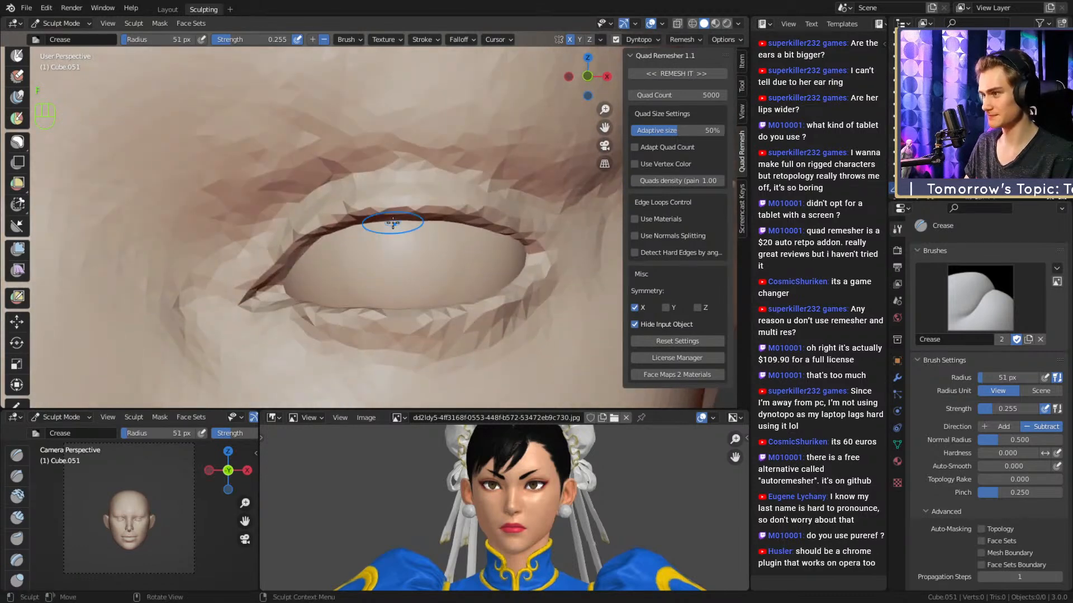
pyautogui.keyDown('shift'); pyautogui.moveTo(357, 198); pyautogui.dragTo(353, 206); pyautogui.keyUp('shift')
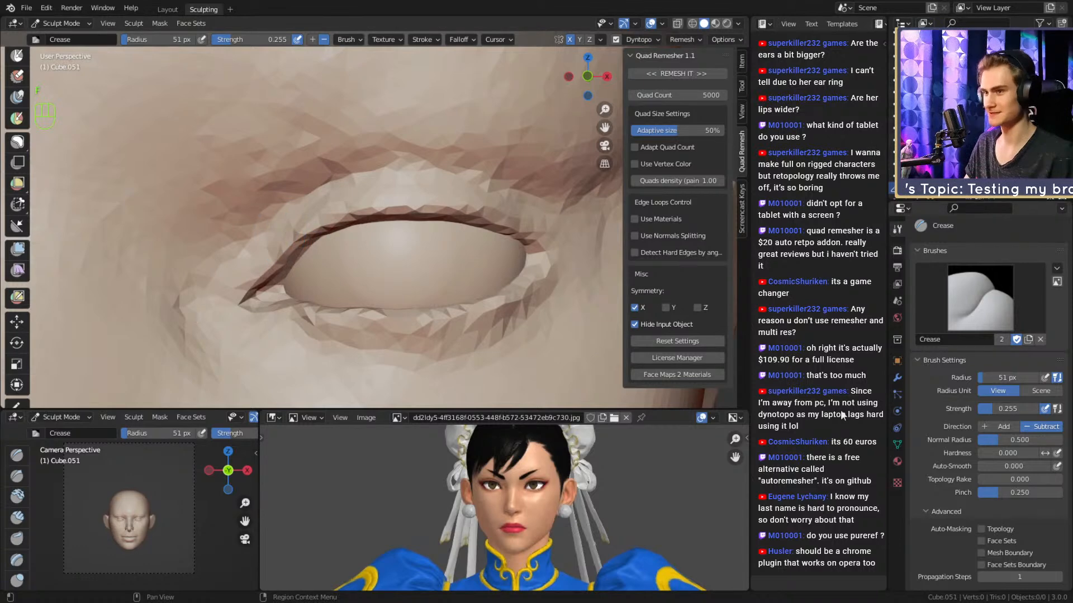
# Sharpen the inner and middle fold above the upper eyelid with small Crease strokes.
pyautogui.keyDown('alt'); pyautogui.moveTo(466, 201); pyautogui.dragTo(397, 191); pyautogui.keyUp('alt')
pyautogui.press('2')
pyautogui.press('f')
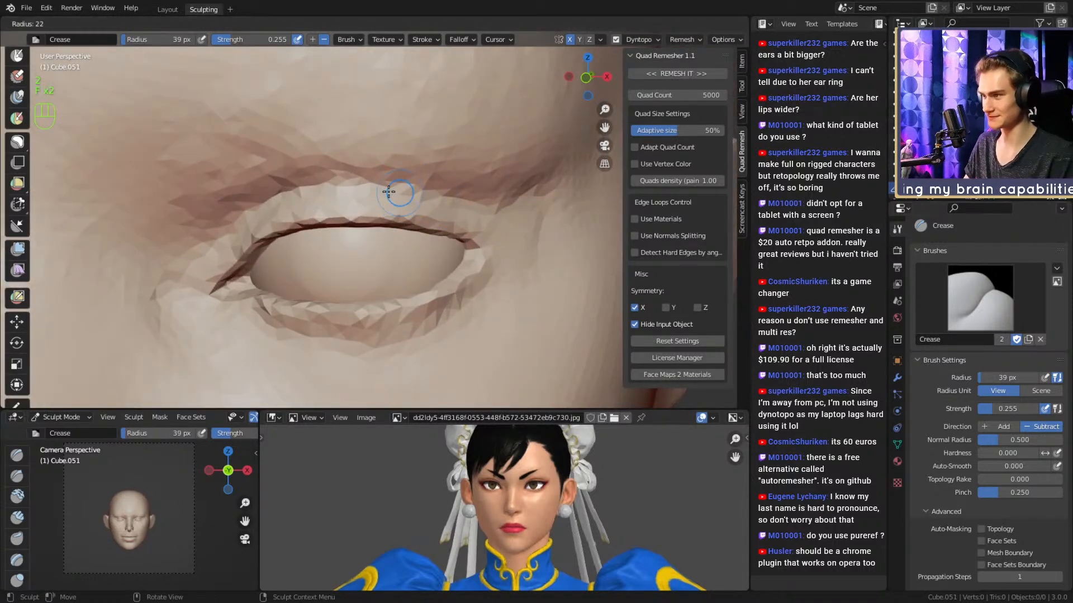
pyautogui.click(408, 196)
pyautogui.moveTo(331, 182)
pyautogui.mouseDown()
pyautogui.moveTo(383, 183)
pyautogui.moveTo(350, 187)
pyautogui.moveTo(366, 189)
pyautogui.mouseUp()
pyautogui.press('f')
pyautogui.click(333, 193)
pyautogui.moveTo(298, 180)
pyautogui.keyDown('alt'); pyautogui.keyDown('shift'); pyautogui.mouseDown()
pyautogui.moveTo(354, 196)
pyautogui.moveTo(313, 186)
pyautogui.mouseUp(); pyautogui.keyUp('shift'); pyautogui.keyUp('alt')
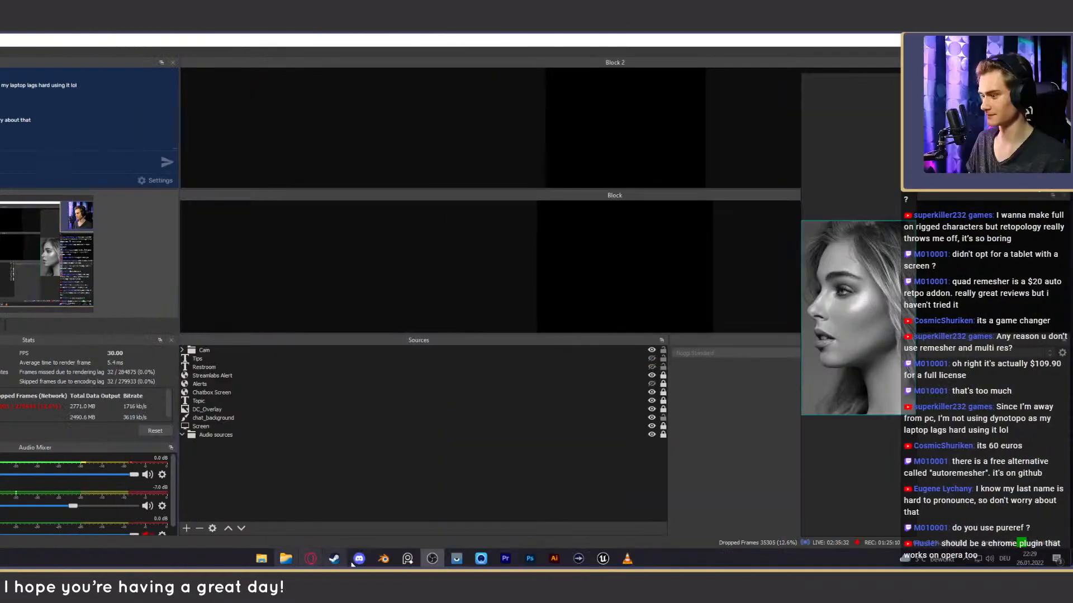
# Switch back to Blender, enlarge the Crease brush radius and smooth the brow area above the eye.
pyautogui.click(391, 557)
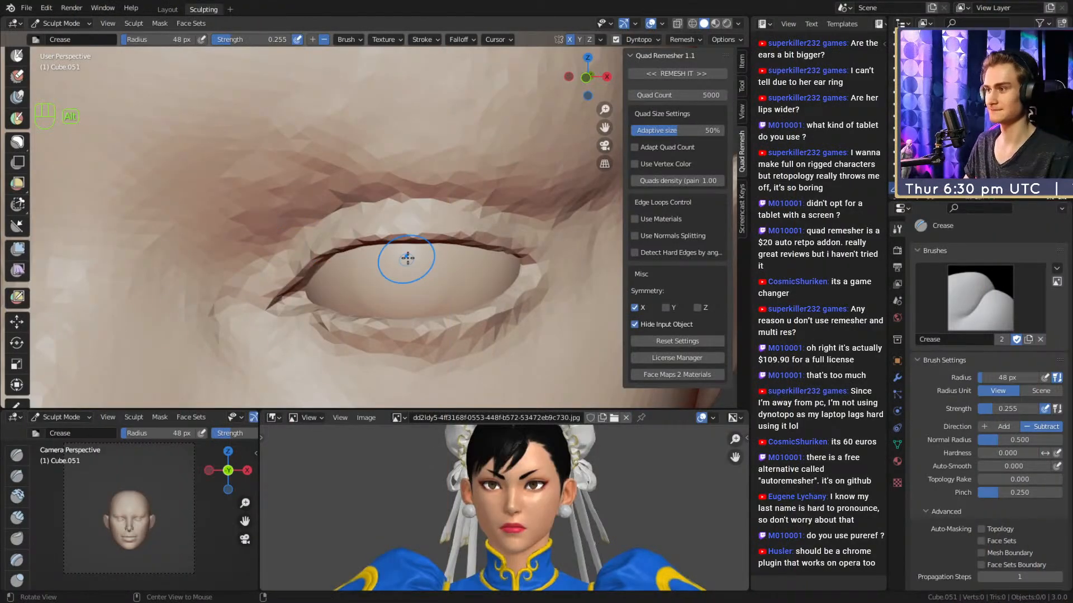
pyautogui.moveTo(408, 259)
pyautogui.keyDown('alt'); pyautogui.mouseDown()
pyautogui.moveTo(438, 196)
pyautogui.moveTo(418, 255)
pyautogui.mouseUp(); pyautogui.keyUp('alt')
pyautogui.moveTo(418, 255)
pyautogui.keyDown('alt'); pyautogui.mouseDown()
pyautogui.moveTo(440, 237)
pyautogui.moveTo(399, 243)
pyautogui.moveTo(417, 200)
pyautogui.moveTo(316, 213)
pyautogui.mouseUp(); pyautogui.keyUp('alt')
pyautogui.press('f')
pyautogui.click(444, 200)
pyautogui.keyDown('ctrl'); pyautogui.keyDown('alt'); pyautogui.moveTo(306, 186); pyautogui.dragTo(313, 193); pyautogui.keyUp('alt'); pyautogui.keyUp('ctrl')
pyautogui.press('f')
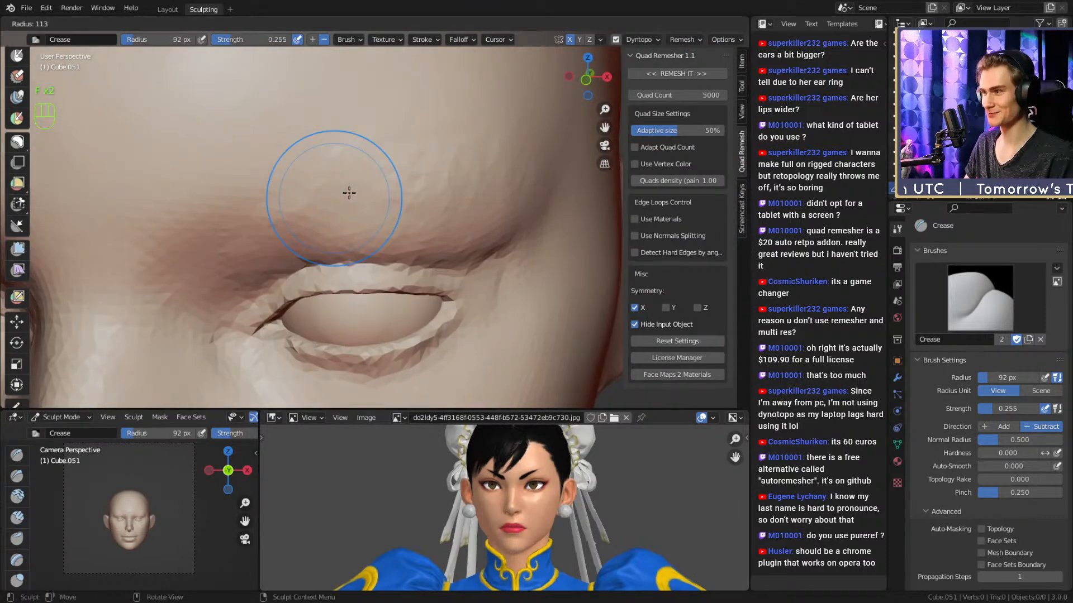
pyautogui.click(357, 193)
# Add Clay Strips strokes to the brow ridge above the eye, using radii of 75 px and 45 px.
pyautogui.moveTo(436, 203)
pyautogui.keyDown('alt'); pyautogui.mouseDown()
pyautogui.moveTo(454, 216)
pyautogui.moveTo(436, 201)
pyautogui.moveTo(279, 208)
pyautogui.moveTo(296, 185)
pyautogui.mouseUp(); pyautogui.keyUp('alt')
pyautogui.keyDown('alt'); pyautogui.moveTo(296, 184); pyautogui.dragTo(313, 139); pyautogui.keyUp('alt')
pyautogui.press('1')
pyautogui.moveTo(347, 225)
pyautogui.keyDown('alt'); pyautogui.keyDown('shift'); pyautogui.mouseDown()
pyautogui.moveTo(319, 218)
pyautogui.moveTo(347, 234)
pyautogui.moveTo(342, 210)
pyautogui.mouseUp(); pyautogui.keyUp('shift'); pyautogui.keyUp('alt')
pyautogui.press('f')
pyautogui.click(313, 216)
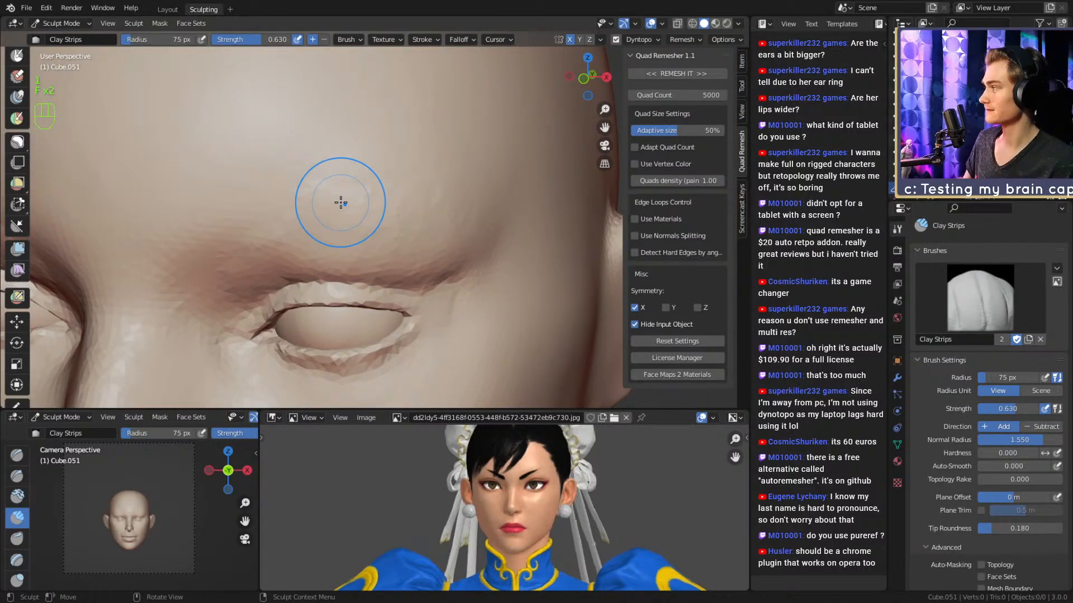
pyautogui.press('f')
pyautogui.keyDown('alt'); pyautogui.moveTo(404, 230); pyautogui.dragTo(335, 229); pyautogui.keyUp('alt')
pyautogui.click(383, 228)
pyautogui.press('f')
pyautogui.click(381, 228)
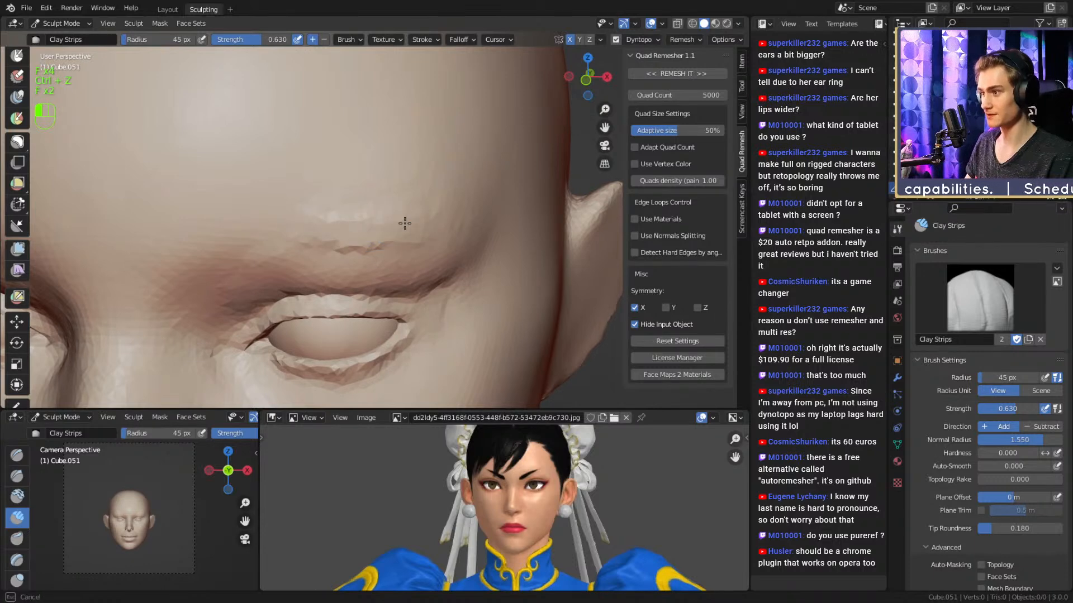
# Lower the Clay Strips strength to 0.400 and the radius to 41 px, and continue building up the brow ridge.
pyautogui.moveTo(404, 223)
pyautogui.keyDown('alt'); pyautogui.mouseDown()
pyautogui.moveTo(390, 206)
pyautogui.moveTo(377, 222)
pyautogui.moveTo(410, 209)
pyautogui.mouseUp(); pyautogui.keyUp('alt')
pyautogui.hotkey('shift', 'f')
pyautogui.click(397, 223)
pyautogui.press('f')
pyautogui.click(376, 225)
pyautogui.hotkey('shift', 'f')
pyautogui.click(382, 230)
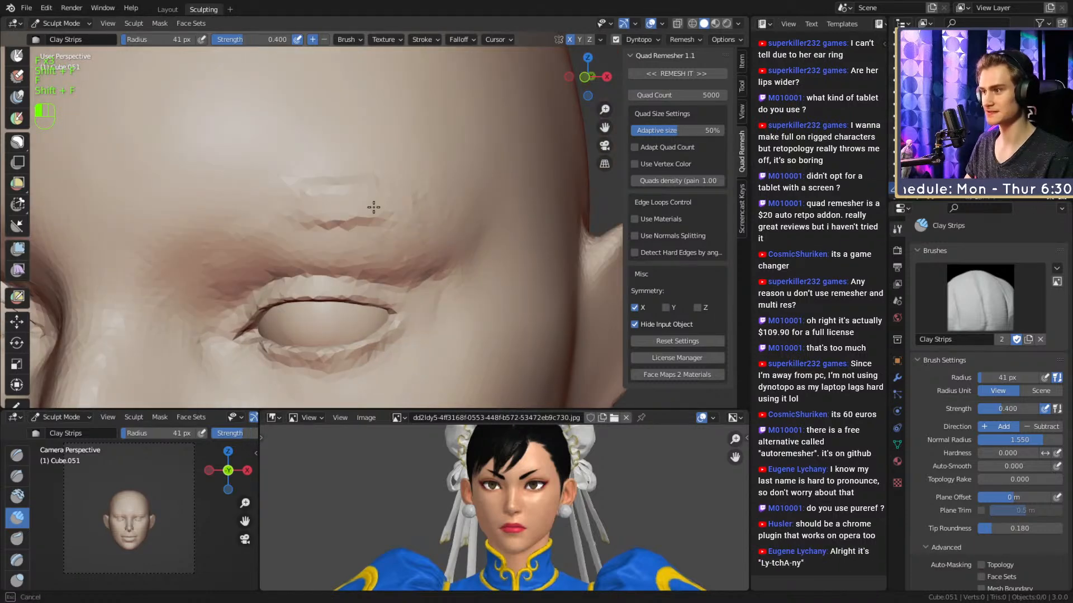
# Blend the fresh brow strokes into the forehead by smoothing at 113 px and 94 px radii.
pyautogui.press('f')
pyautogui.moveTo(319, 212)
pyautogui.mouseDown()
pyautogui.moveTo(384, 228)
pyautogui.moveTo(411, 214)
pyautogui.mouseUp()
pyautogui.click(362, 222)
pyautogui.press('f')
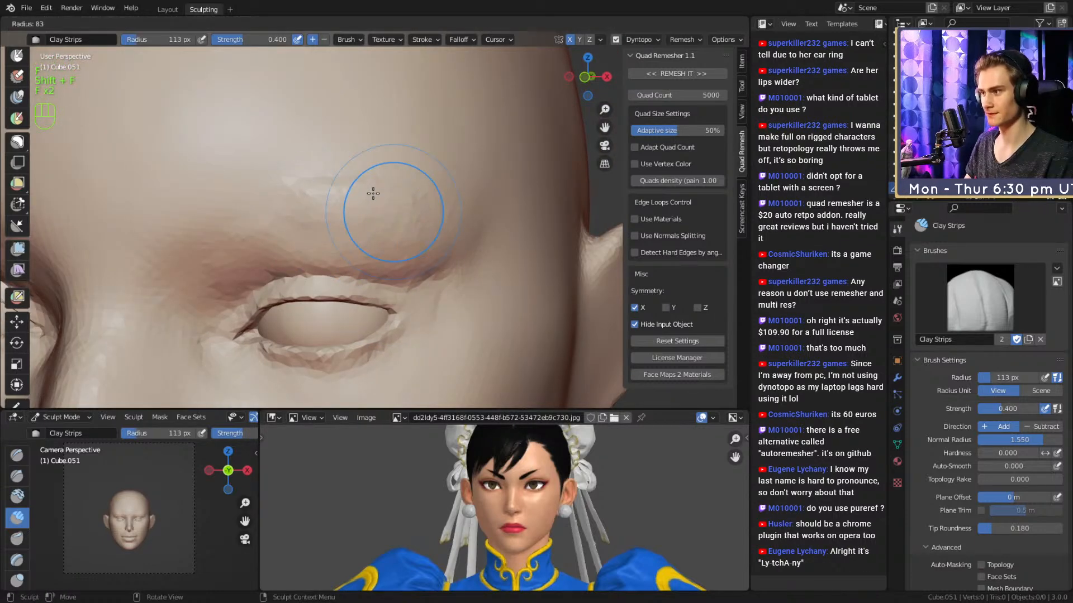
pyautogui.click(364, 192)
pyautogui.press('f')
pyautogui.click(363, 179)
pyautogui.keyDown('shift'); pyautogui.moveTo(330, 199); pyautogui.dragTo(328, 210); pyautogui.keyUp('shift')
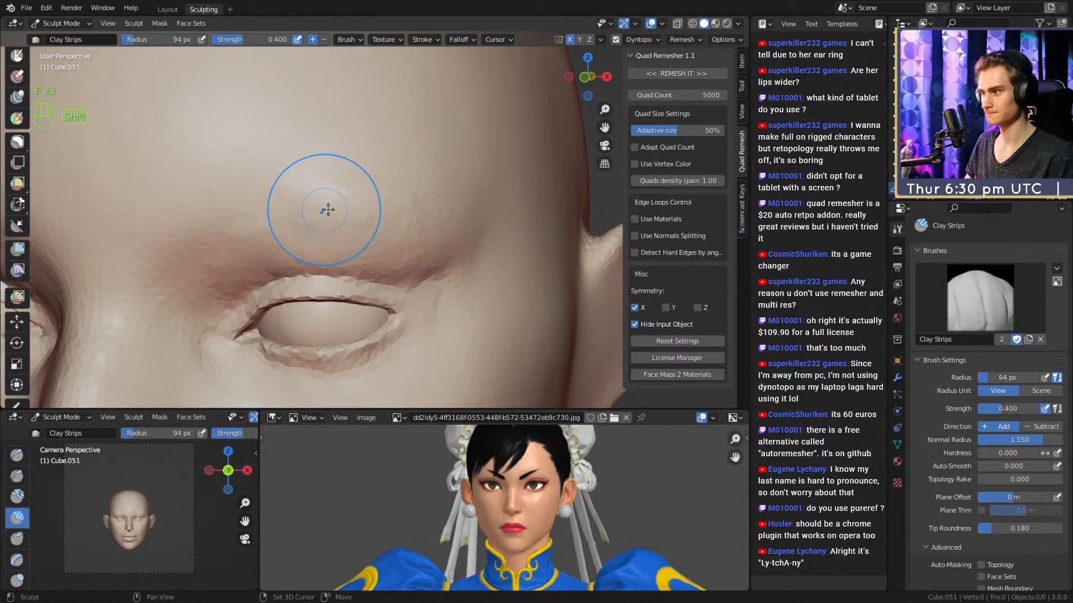
# Fill the side of the forehead with Clay Strips at 33 px and smooth it at 61 px and 102 px radii.
pyautogui.moveTo(371, 171)
pyautogui.keyDown('ctrl'); pyautogui.keyDown('alt'); pyautogui.mouseDown()
pyautogui.moveTo(385, 222)
pyautogui.moveTo(443, 227)
pyautogui.moveTo(411, 222)
pyautogui.moveTo(391, 190)
pyautogui.mouseUp(); pyautogui.keyUp('alt'); pyautogui.keyUp('ctrl')
pyautogui.moveTo(391, 190)
pyautogui.keyDown('alt'); pyautogui.mouseDown()
pyautogui.moveTo(357, 223)
pyautogui.moveTo(369, 228)
pyautogui.moveTo(333, 237)
pyautogui.moveTo(357, 247)
pyautogui.moveTo(351, 257)
pyautogui.mouseUp(); pyautogui.keyUp('alt')
pyautogui.moveTo(334, 208)
pyautogui.keyDown('alt'); pyautogui.mouseDown()
pyautogui.moveTo(359, 194)
pyautogui.moveTo(366, 232)
pyautogui.mouseUp(); pyautogui.keyUp('alt')
pyautogui.press('f')
pyautogui.click(339, 240)
pyautogui.press('f')
pyautogui.click(367, 231)
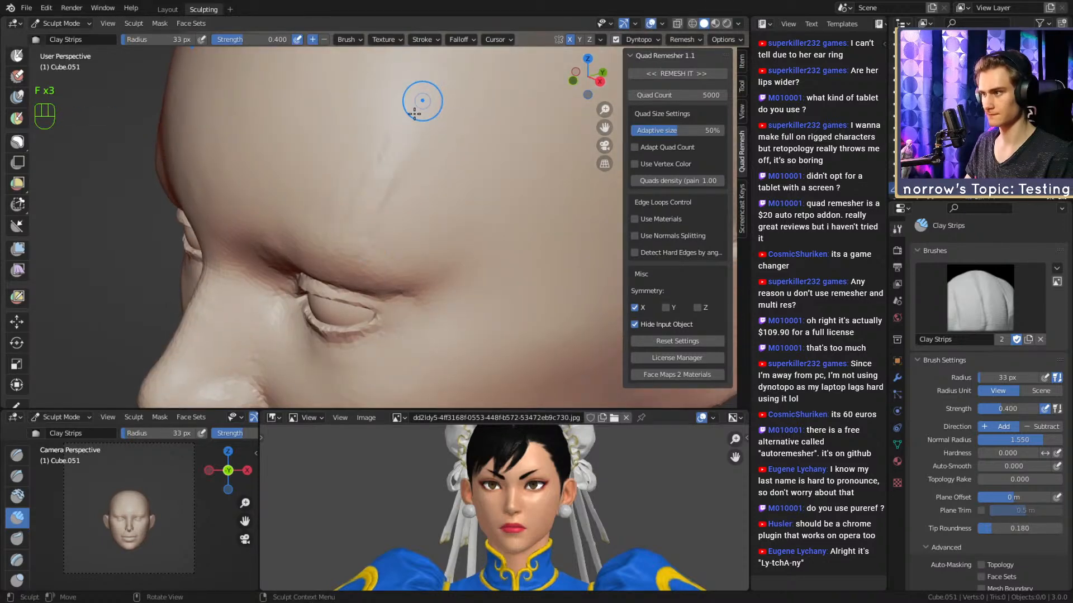
pyautogui.press('f')
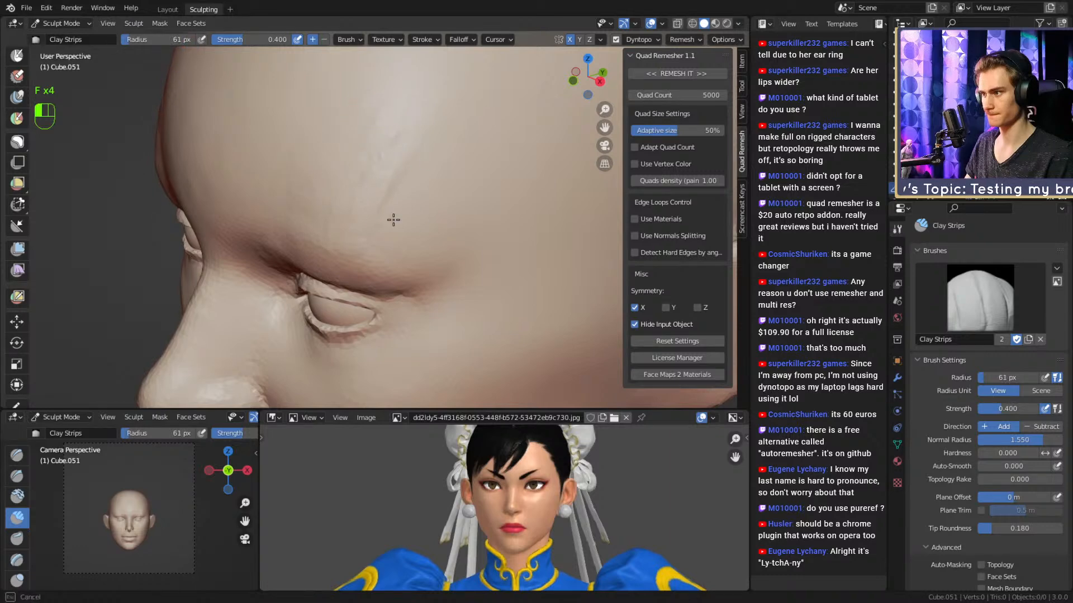
pyautogui.press('f')
pyautogui.click(416, 195)
pyautogui.moveTo(394, 220)
pyautogui.mouseDown()
pyautogui.moveTo(383, 118)
pyautogui.moveTo(320, 160)
pyautogui.moveTo(330, 141)
pyautogui.mouseUp()
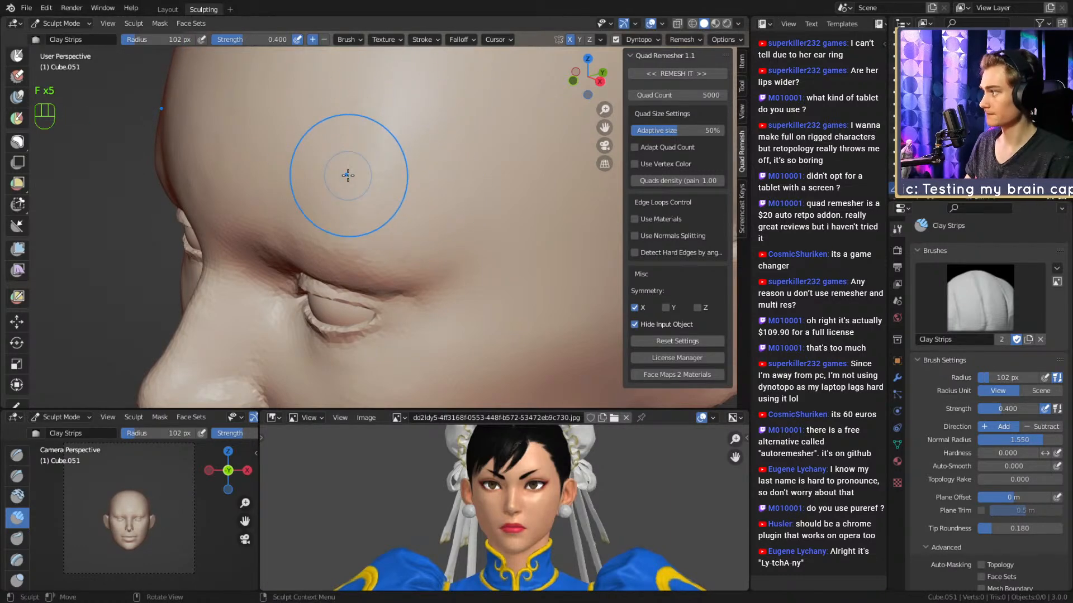
# Smooth the forehead and temple from several angles with the 102 px radius.
pyautogui.keyDown('alt'); pyautogui.moveTo(365, 176); pyautogui.dragTo(402, 226); pyautogui.keyUp('alt')
pyautogui.keyDown('alt'); pyautogui.moveTo(400, 227); pyautogui.dragTo(426, 214); pyautogui.keyUp('alt')
pyautogui.keyDown('ctrl'); pyautogui.keyDown('alt'); pyautogui.moveTo(423, 262); pyautogui.dragTo(413, 224); pyautogui.keyUp('alt'); pyautogui.keyUp('ctrl')
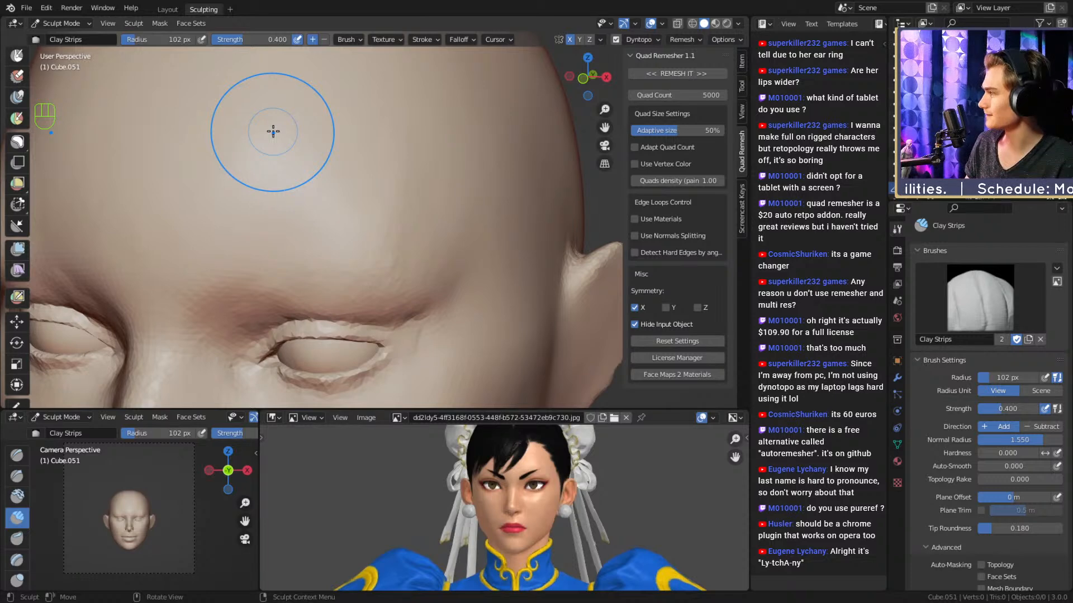
pyautogui.keyDown('alt'); pyautogui.moveTo(426, 256); pyautogui.dragTo(444, 233, button='middle'); pyautogui.keyUp('alt')
pyautogui.keyDown('alt'); pyautogui.moveTo(444, 234); pyautogui.dragTo(447, 237, button='middle'); pyautogui.keyUp('alt')
pyautogui.keyDown('alt'); pyautogui.moveTo(446, 236); pyautogui.dragTo(421, 205); pyautogui.keyUp('alt')
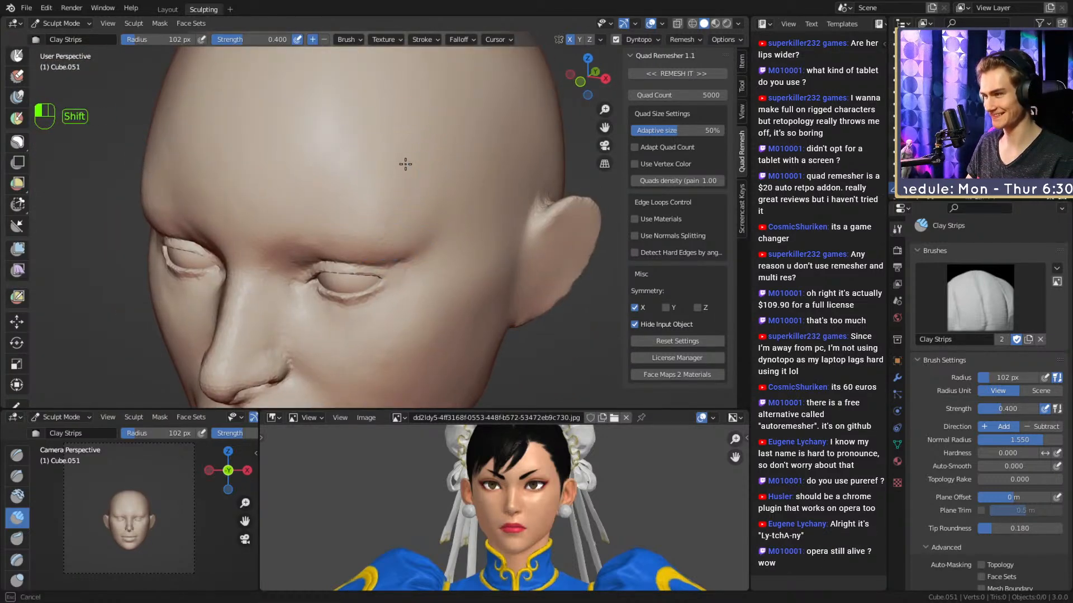
pyautogui.moveTo(390, 163)
pyautogui.keyDown('alt'); pyautogui.mouseDown()
pyautogui.moveTo(373, 210)
pyautogui.moveTo(501, 191)
pyautogui.mouseUp(); pyautogui.keyUp('alt')
# Reshape the outline of the temple and forehead side with the Grab brush, setting its radius to 136 px.
pyautogui.press('g')
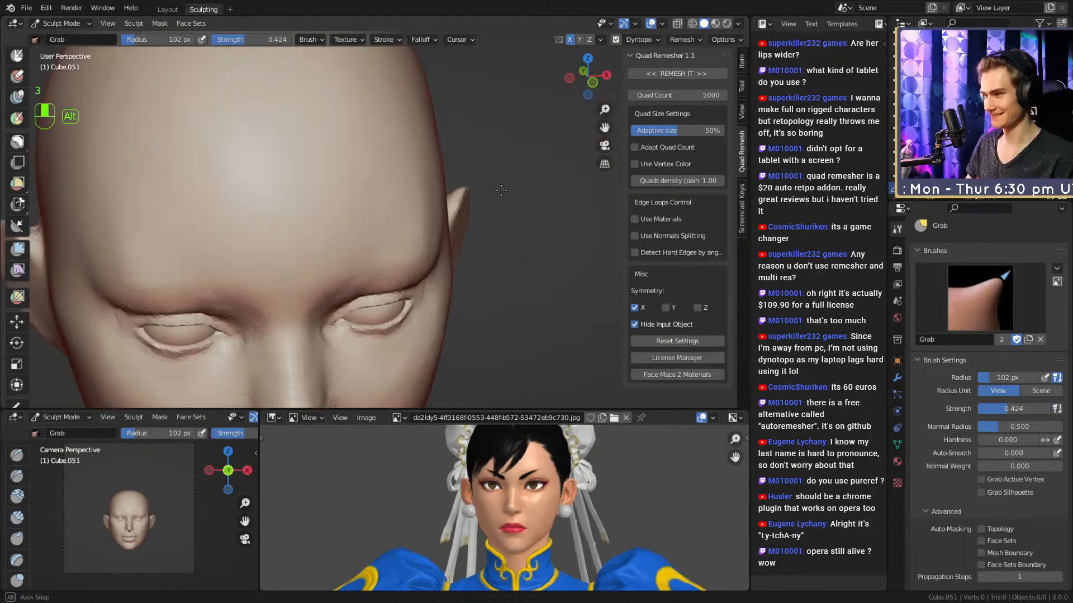
pyautogui.keyDown('alt'); pyautogui.moveTo(501, 191); pyautogui.dragTo(531, 193, button='middle'); pyautogui.keyUp('alt')
pyautogui.press('f')
pyautogui.click(569, 195)
pyautogui.moveTo(441, 196)
pyautogui.keyDown('alt'); pyautogui.mouseDown()
pyautogui.moveTo(300, 199)
pyautogui.moveTo(512, 219)
pyautogui.moveTo(453, 209)
pyautogui.moveTo(399, 236)
pyautogui.moveTo(414, 229)
pyautogui.moveTo(405, 229)
pyautogui.moveTo(417, 196)
pyautogui.mouseUp(); pyautogui.keyUp('alt')
pyautogui.press('f')
pyautogui.click(317, 198)
pyautogui.press('f')
pyautogui.click(389, 229)
pyautogui.moveTo(419, 188); pyautogui.dragTo(461, 225, button='middle')
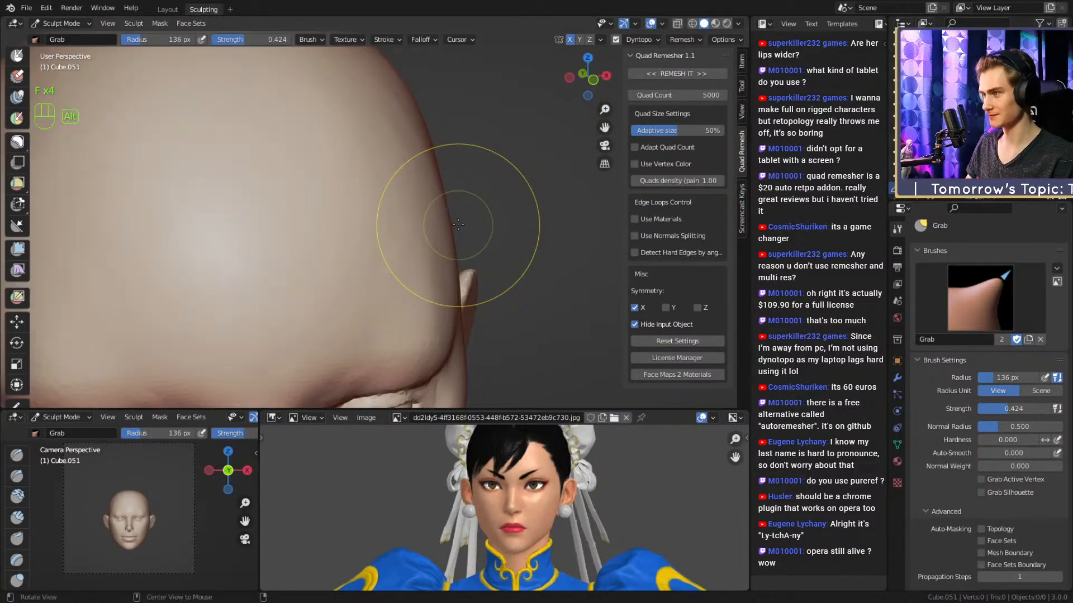
# Adjust the forehead curve in a side view using the Grab brush at 199 px and 224 px radii.
pyautogui.keyDown('ctrl'); pyautogui.moveTo(461, 167); pyautogui.dragTo(385, 187, button='middle'); pyautogui.keyUp('ctrl')
pyautogui.keyDown('shift'); pyautogui.moveTo(381, 177); pyautogui.dragTo(410, 206); pyautogui.keyUp('shift')
pyautogui.moveTo(412, 205)
pyautogui.mouseDown(button='middle')
pyautogui.moveTo(416, 217)
pyautogui.moveTo(407, 194)
pyautogui.mouseUp(button='middle')
pyautogui.keyDown('shift'); pyautogui.moveTo(407, 206); pyautogui.dragTo(331, 233, button='middle'); pyautogui.keyUp('shift')
pyautogui.moveTo(287, 201)
pyautogui.keyDown('shift'); pyautogui.mouseDown(button='middle')
pyautogui.moveTo(357, 258)
pyautogui.moveTo(313, 237)
pyautogui.moveTo(435, 226)
pyautogui.mouseUp(button='middle'); pyautogui.keyUp('shift')
pyautogui.press('f')
pyautogui.click(342, 247)
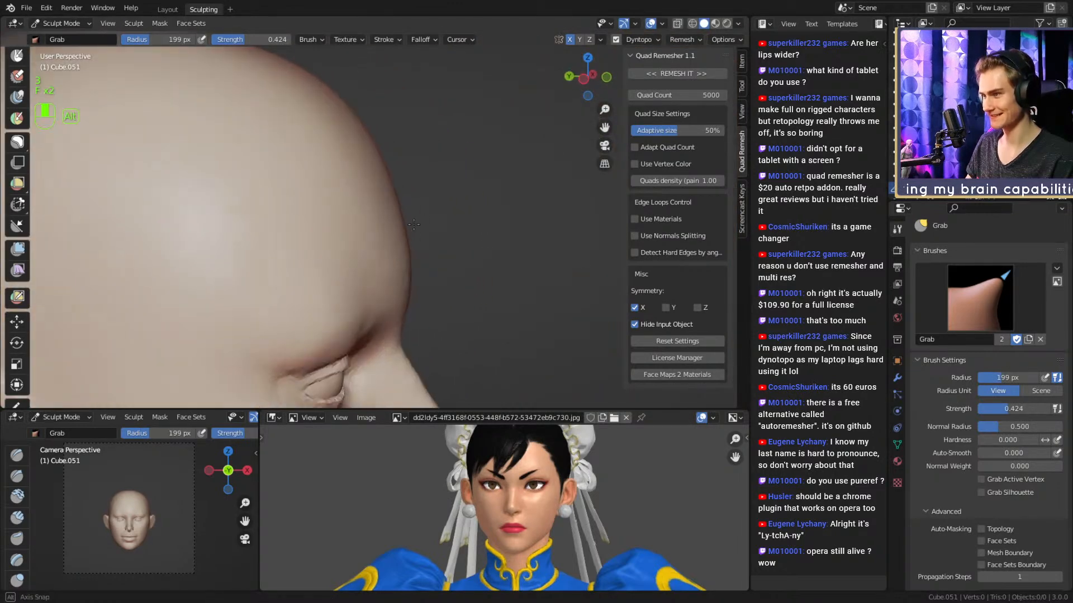
pyautogui.press('f')
pyautogui.click(409, 227)
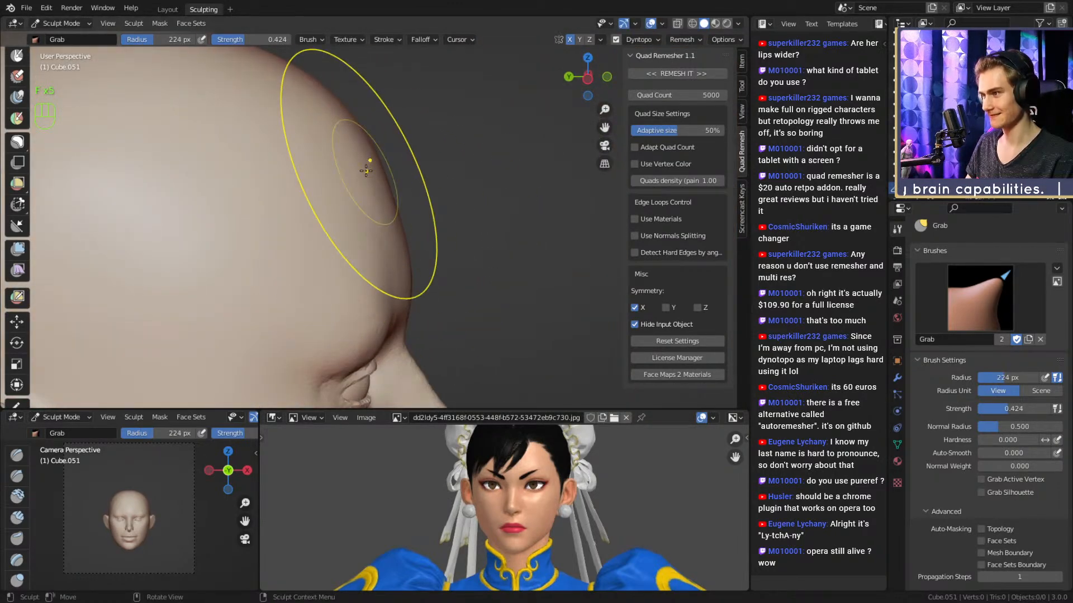
# Round out the upper forehead contour with the Grab brush at a 242 px radius.
pyautogui.moveTo(366, 171); pyautogui.dragTo(388, 170, button='middle')
pyautogui.keyDown('alt'); pyautogui.keyDown('shift'); pyautogui.moveTo(379, 163); pyautogui.dragTo(400, 184); pyautogui.keyUp('shift'); pyautogui.keyUp('alt')
pyautogui.press('f')
pyautogui.click(393, 160)
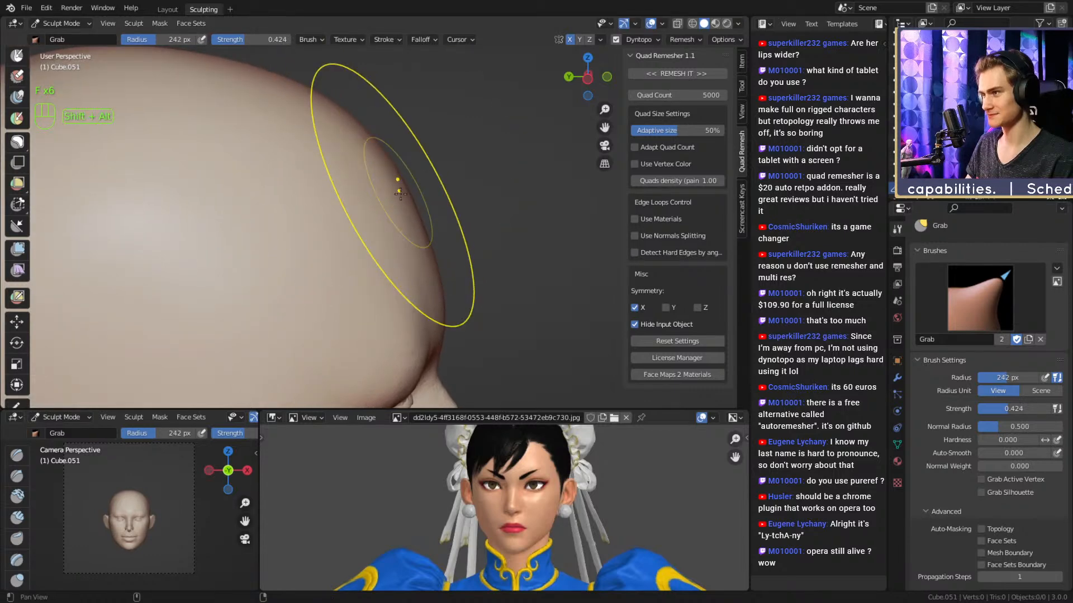
pyautogui.moveTo(400, 193); pyautogui.dragTo(311, 206, button='middle')
pyautogui.press('f')
pyautogui.click(345, 256)
# Adjust the lower forehead just above the brow with the Grab brush at a 161 px radius.
pyautogui.keyDown('ctrl'); pyautogui.moveTo(336, 249); pyautogui.dragTo(339, 226, button='middle'); pyautogui.keyUp('ctrl')
pyautogui.press('f')
pyautogui.click(266, 208)
pyautogui.keyDown('shift'); pyautogui.moveTo(314, 165); pyautogui.dragTo(326, 172, button='middle'); pyautogui.keyUp('shift')
pyautogui.press('f')
pyautogui.click(316, 246)
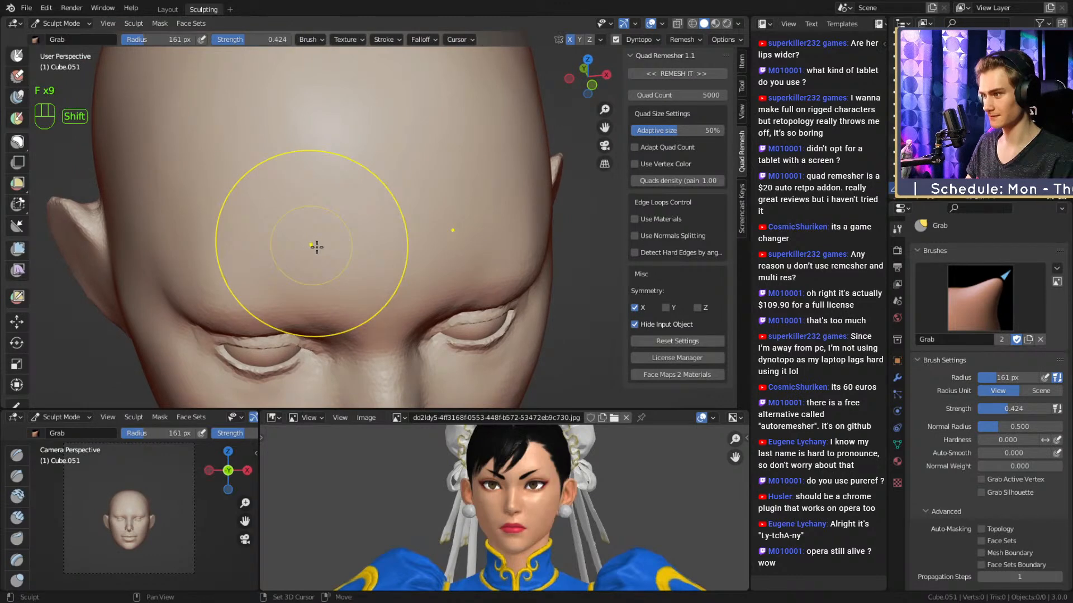
pyautogui.press('f')
pyautogui.click(296, 244)
# Shift the brow and upper eyelid area into shape with small Grab strokes from a closer view.
pyautogui.moveTo(313, 245); pyautogui.dragTo(342, 210, button='middle')
pyautogui.moveTo(341, 209)
pyautogui.keyDown('ctrl'); pyautogui.mouseDown(button='middle')
pyautogui.moveTo(395, 209)
pyautogui.moveTo(408, 196)
pyautogui.moveTo(396, 189)
pyautogui.mouseUp(button='middle'); pyautogui.keyUp('ctrl')
pyautogui.moveTo(396, 189)
pyautogui.keyDown('shift'); pyautogui.mouseDown(button='middle')
pyautogui.moveTo(407, 182)
pyautogui.moveTo(328, 240)
pyautogui.moveTo(394, 189)
pyautogui.mouseUp(button='middle'); pyautogui.keyUp('shift')
pyautogui.keyDown('ctrl'); pyautogui.moveTo(394, 190); pyautogui.dragTo(414, 177, button='middle'); pyautogui.keyUp('ctrl')
pyautogui.press('3')
pyautogui.moveTo(385, 207); pyautogui.dragTo(397, 220)
pyautogui.moveTo(335, 195)
pyautogui.mouseDown(button='middle')
pyautogui.moveTo(426, 221)
pyautogui.moveTo(441, 184)
pyautogui.mouseUp(button='middle')
pyautogui.press('f')
pyautogui.click(399, 221)
pyautogui.keyDown('shift'); pyautogui.moveTo(441, 185); pyautogui.dragTo(492, 182, button='middle'); pyautogui.keyUp('shift')
# Sharpen the fold above the upper eyelid with the Crease brush at a 58 px radius.
pyautogui.press('2')
pyautogui.press('f')
pyautogui.click(447, 223)
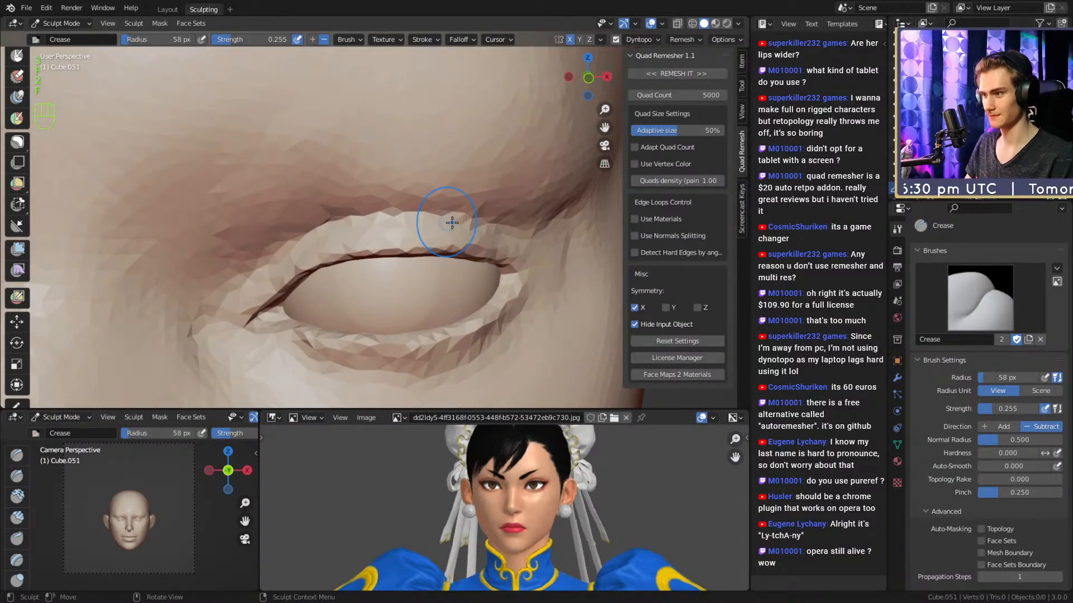
pyautogui.moveTo(452, 223)
pyautogui.keyDown('alt'); pyautogui.mouseDown(button='middle')
pyautogui.moveTo(409, 222)
pyautogui.moveTo(452, 173)
pyautogui.moveTo(385, 198)
pyautogui.mouseUp(button='middle'); pyautogui.keyUp('alt')
pyautogui.moveTo(386, 198)
pyautogui.keyDown('shift'); pyautogui.mouseDown(button='middle')
pyautogui.moveTo(412, 196)
pyautogui.moveTo(415, 240)
pyautogui.moveTo(418, 196)
pyautogui.mouseUp(button='middle'); pyautogui.keyUp('shift')
pyautogui.moveTo(418, 195)
pyautogui.mouseDown(button='middle')
pyautogui.moveTo(383, 196)
pyautogui.moveTo(417, 159)
pyautogui.mouseUp(button='middle')
pyautogui.moveTo(416, 159)
pyautogui.keyDown('shift'); pyautogui.mouseDown(button='middle')
pyautogui.moveTo(397, 172)
pyautogui.moveTo(402, 229)
pyautogui.mouseUp(button='middle'); pyautogui.keyUp('shift')
# Build up the outer brow above the eyelid fold with Clay Strips at a 44 px radius.
pyautogui.press('1')
pyautogui.press('f')
pyautogui.click(417, 223)
pyautogui.moveTo(402, 230)
pyautogui.mouseDown()
pyautogui.moveTo(414, 213)
pyautogui.moveTo(426, 236)
pyautogui.mouseUp()
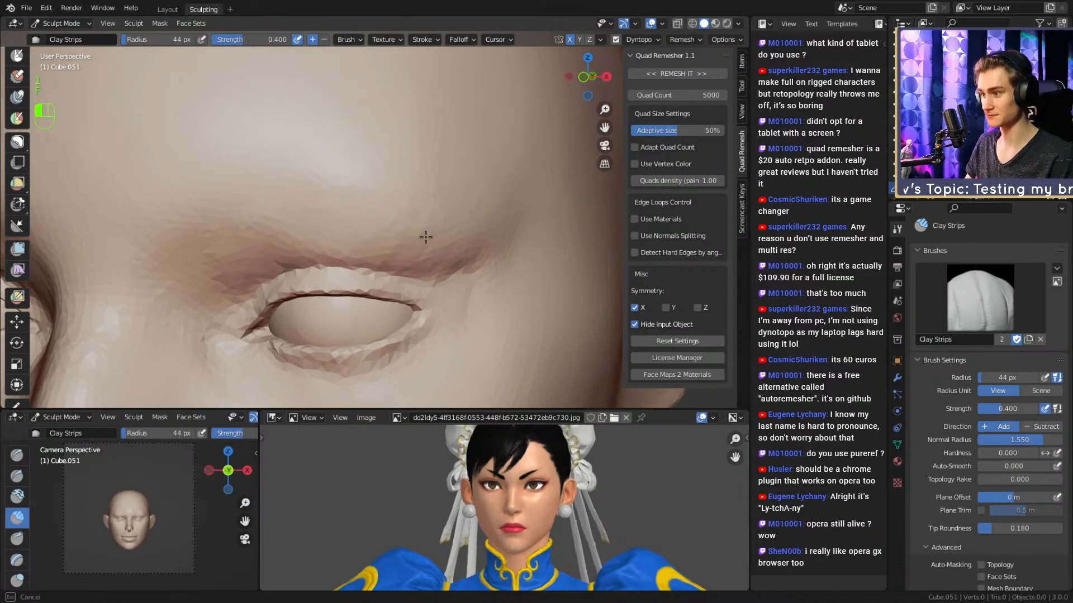
pyautogui.moveTo(453, 260); pyautogui.dragTo(419, 234, button='middle')
# Fill the area around the outer end of the eyelid fold with Clay Strips at 54 px and 36 px radii.
pyautogui.press('f')
pyautogui.click(455, 253)
pyautogui.press('f')
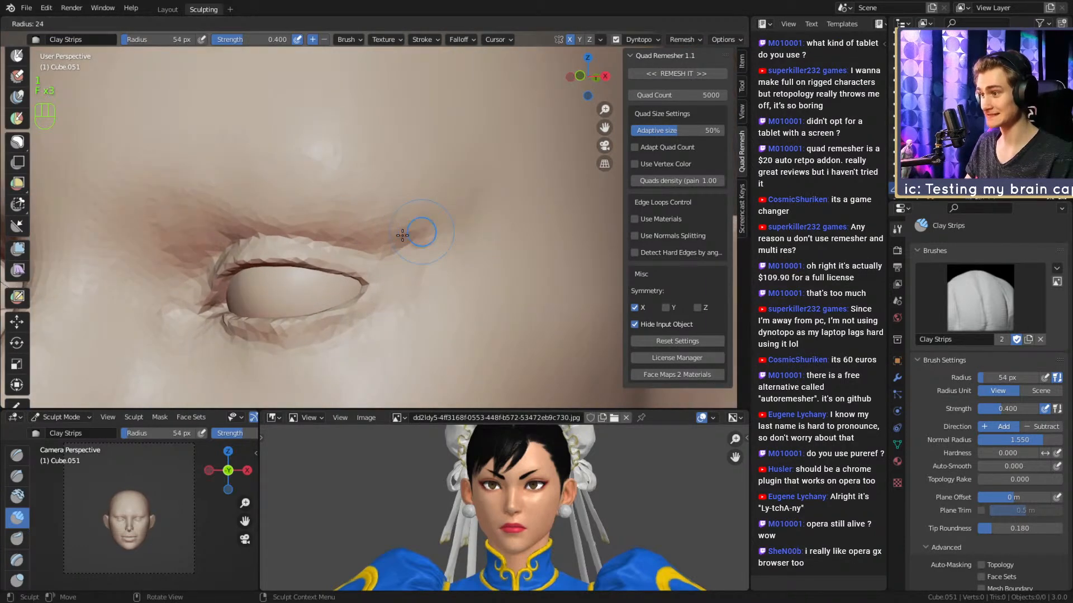
pyautogui.click(425, 235)
pyautogui.moveTo(423, 237); pyautogui.dragTo(409, 243)
pyautogui.press('f')
pyautogui.click(443, 222)
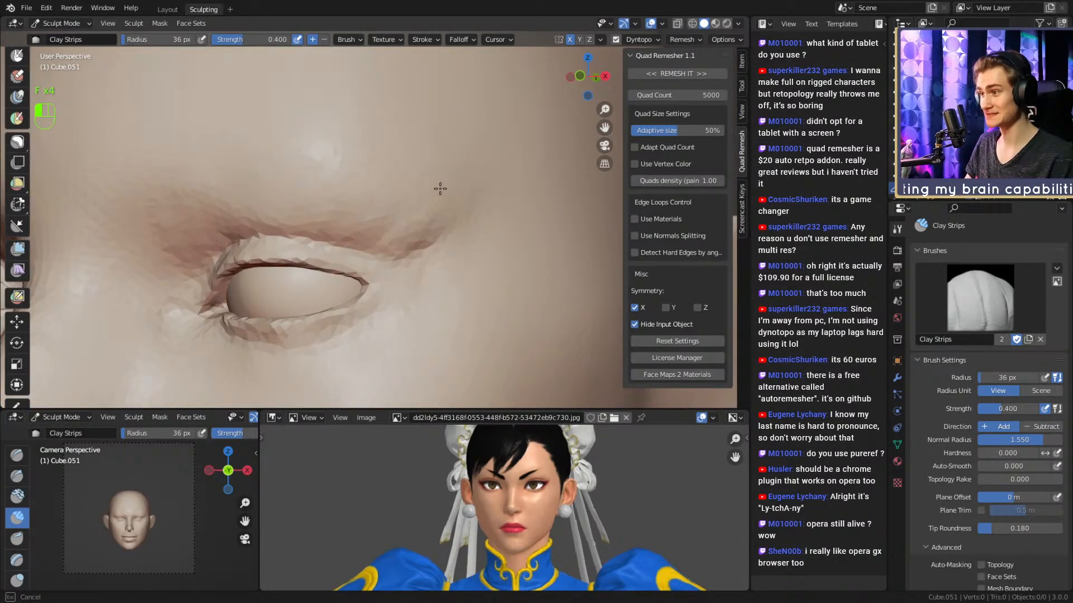
# Smooth the outer end of the brow and eyelid fold at a 135 px radius.
pyautogui.press('f')
pyautogui.moveTo(440, 202); pyautogui.dragTo(424, 217)
pyautogui.click(433, 209)
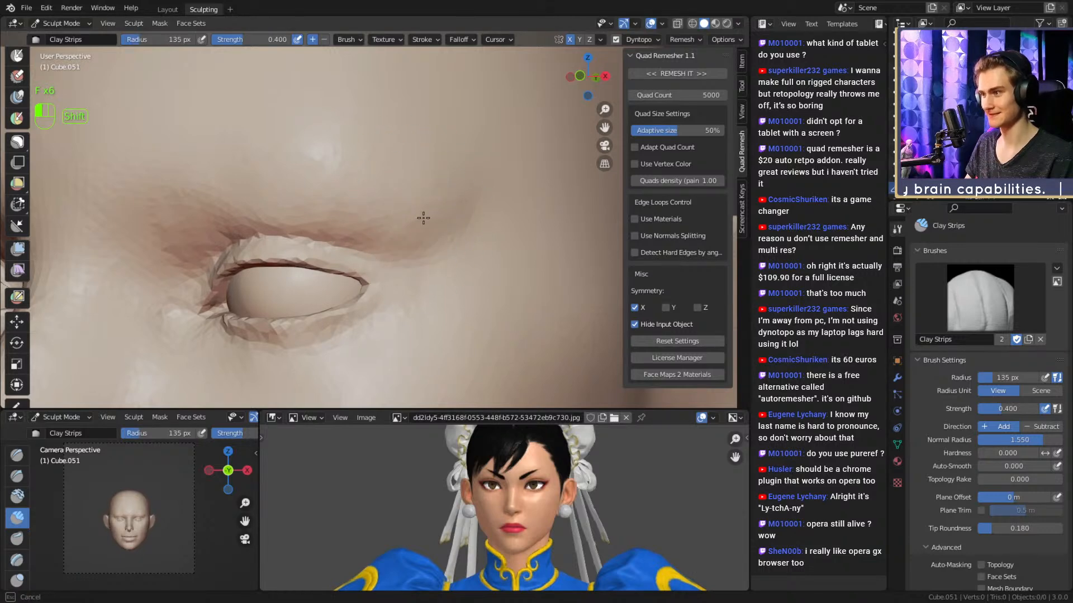
pyautogui.press('f')
pyautogui.click(383, 201)
# Fill the inner brow area above the eye with Clay Strips at 40 px and blend it at a 74 px radius.
pyautogui.moveTo(383, 202); pyautogui.dragTo(450, 212, button='middle')
pyautogui.press('f')
pyautogui.click(380, 209)
pyautogui.moveTo(293, 216); pyautogui.dragTo(338, 208, button='middle')
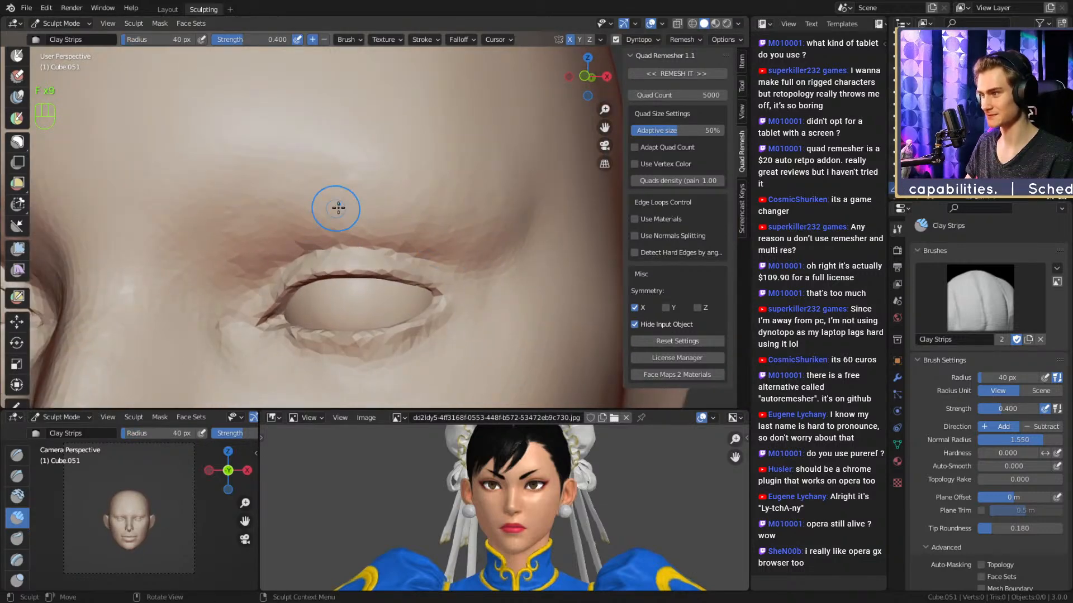
pyautogui.press('f')
pyautogui.moveTo(254, 281)
pyautogui.mouseDown()
pyautogui.moveTo(258, 212)
pyautogui.moveTo(349, 203)
pyautogui.moveTo(367, 246)
pyautogui.mouseUp()
pyautogui.click(279, 223)
pyautogui.press('f')
pyautogui.click(231, 248)
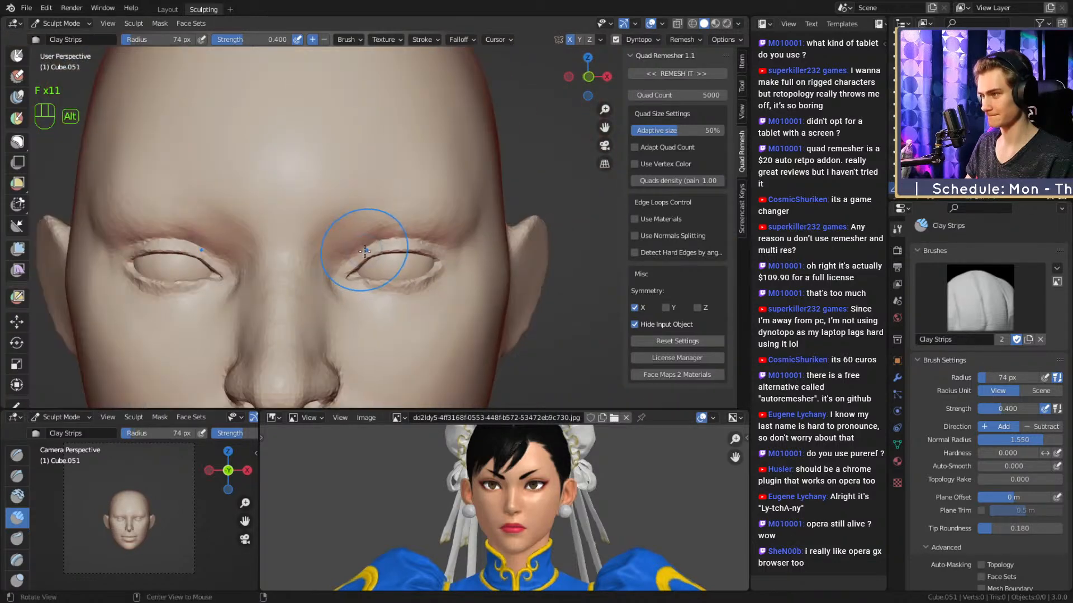
# Reshape the brow above the eye with the Grab brush at a 90 px radius.
pyautogui.press('3')
pyautogui.press('f')
pyautogui.click(373, 217)
pyautogui.scroll(2, 357, 212)
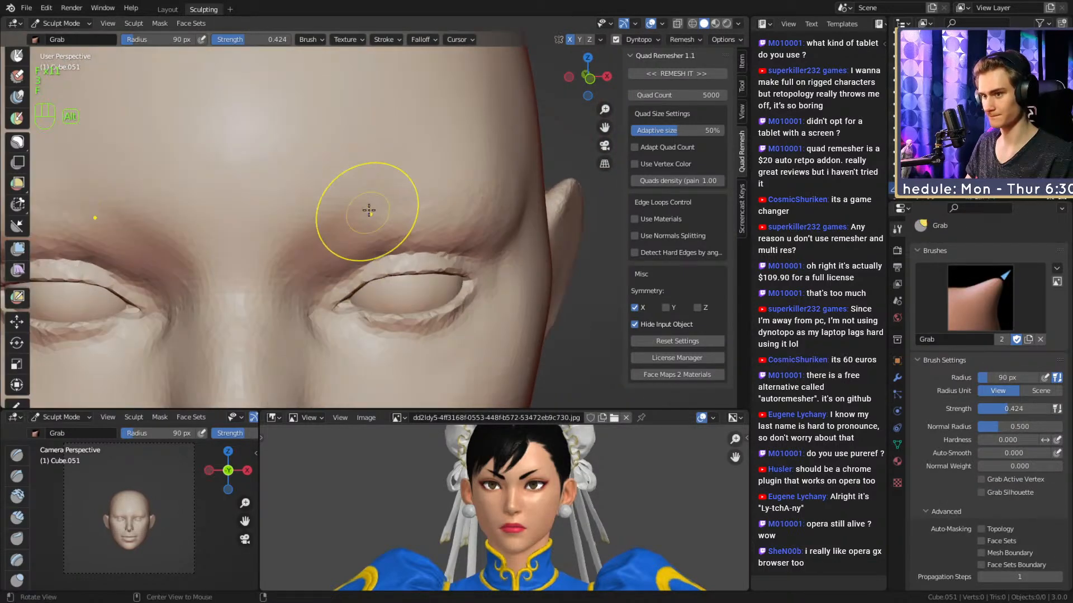
pyautogui.keyDown('alt'); pyautogui.moveTo(345, 237); pyautogui.dragTo(311, 216); pyautogui.keyUp('alt')
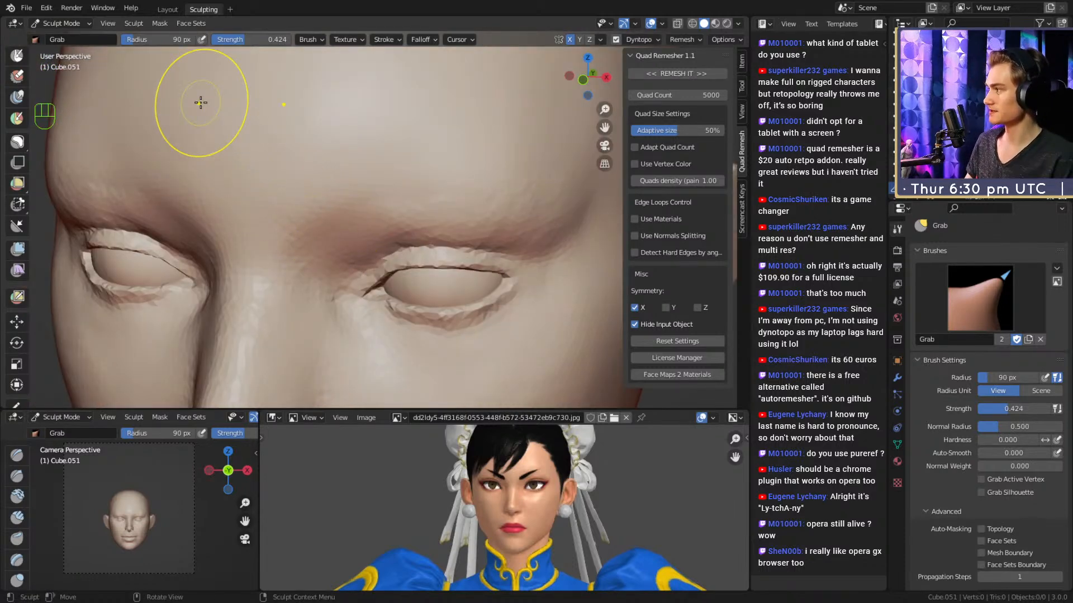
pyautogui.moveTo(200, 102)
pyautogui.keyDown('alt'); pyautogui.mouseDown()
pyautogui.moveTo(383, 227)
pyautogui.moveTo(311, 231)
pyautogui.moveTo(410, 203)
pyautogui.mouseUp(); pyautogui.keyUp('alt')
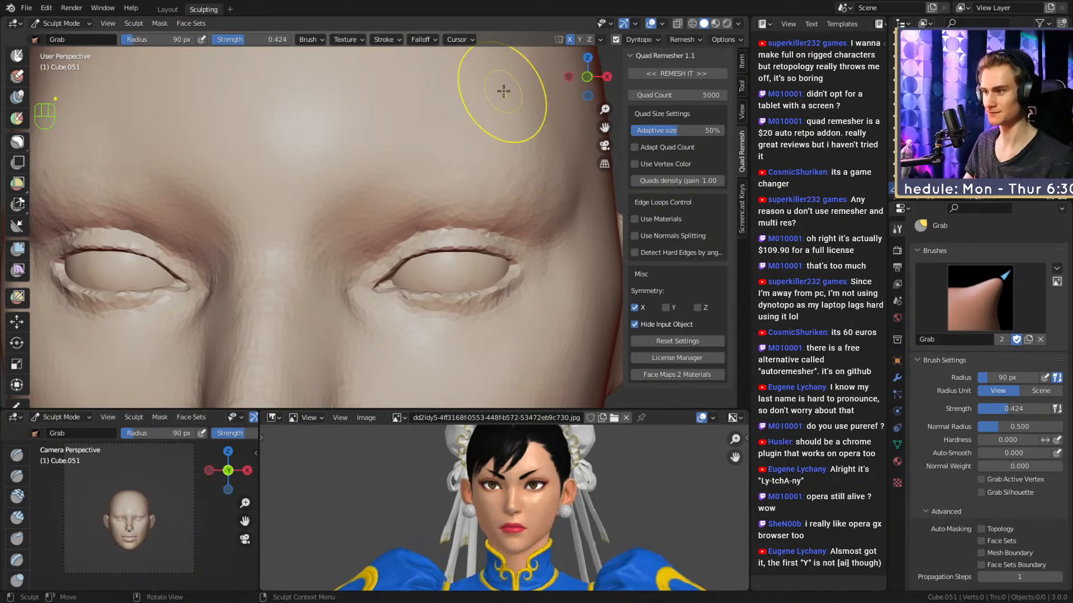
# Try Crease strokes at a 46 px radius between the inner brow and the nose bridge, and undo them.
pyautogui.hotkey('shift', 'c')
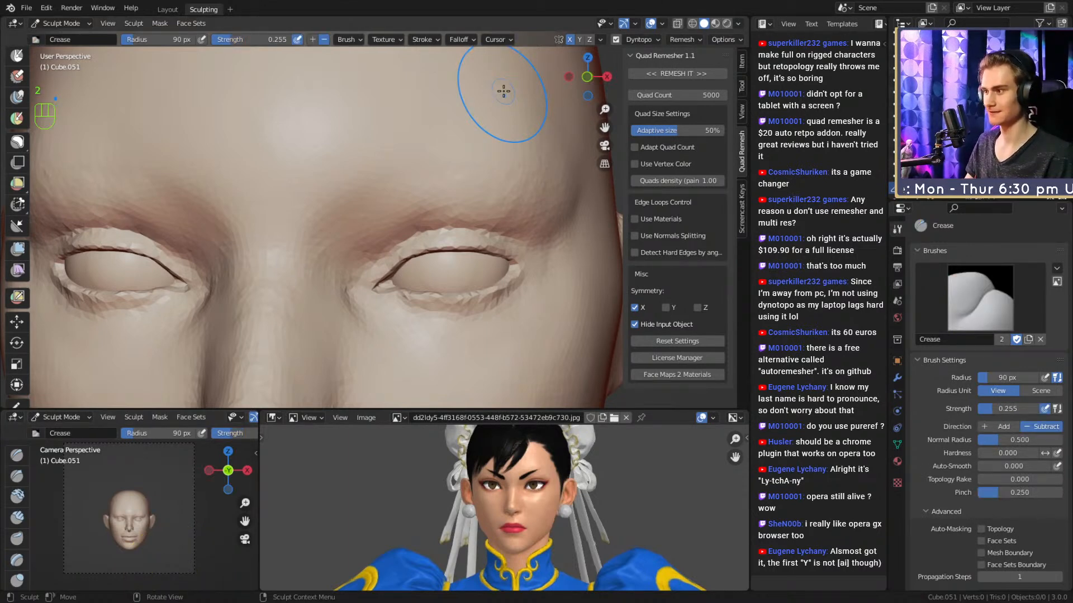
pyautogui.moveTo(468, 272)
pyautogui.keyDown('alt'); pyautogui.mouseDown()
pyautogui.moveTo(395, 264)
pyautogui.moveTo(447, 259)
pyautogui.mouseUp(); pyautogui.keyUp('alt')
pyautogui.press('f')
pyautogui.click(338, 266)
pyautogui.moveTo(377, 268)
pyautogui.keyDown('alt'); pyautogui.mouseDown()
pyautogui.moveTo(345, 273)
pyautogui.moveTo(341, 232)
pyautogui.mouseUp(); pyautogui.keyUp('alt')
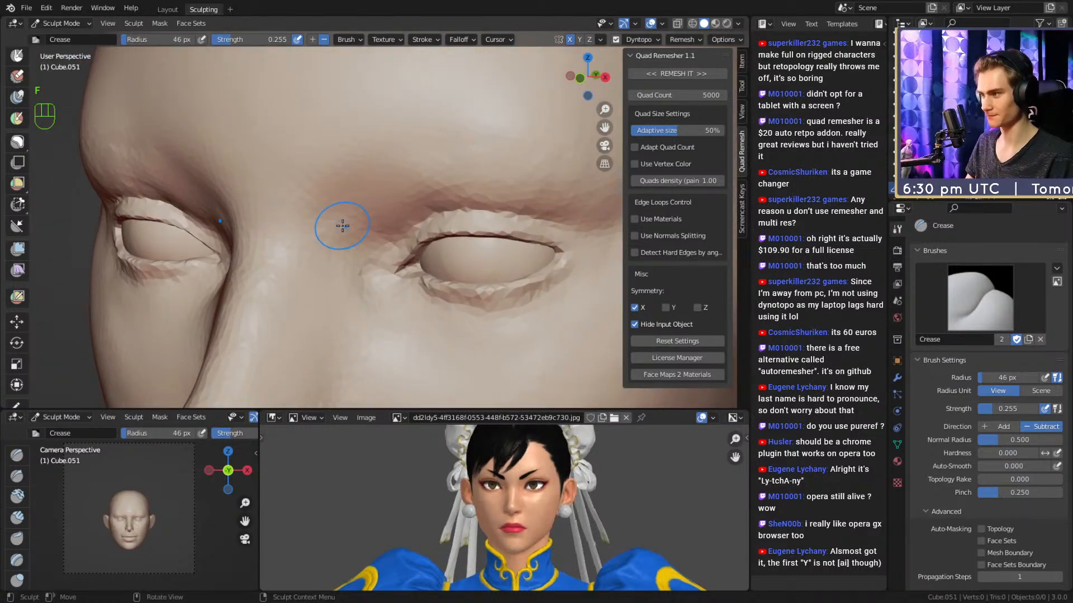
pyautogui.hotkey('ctrl', 'z')
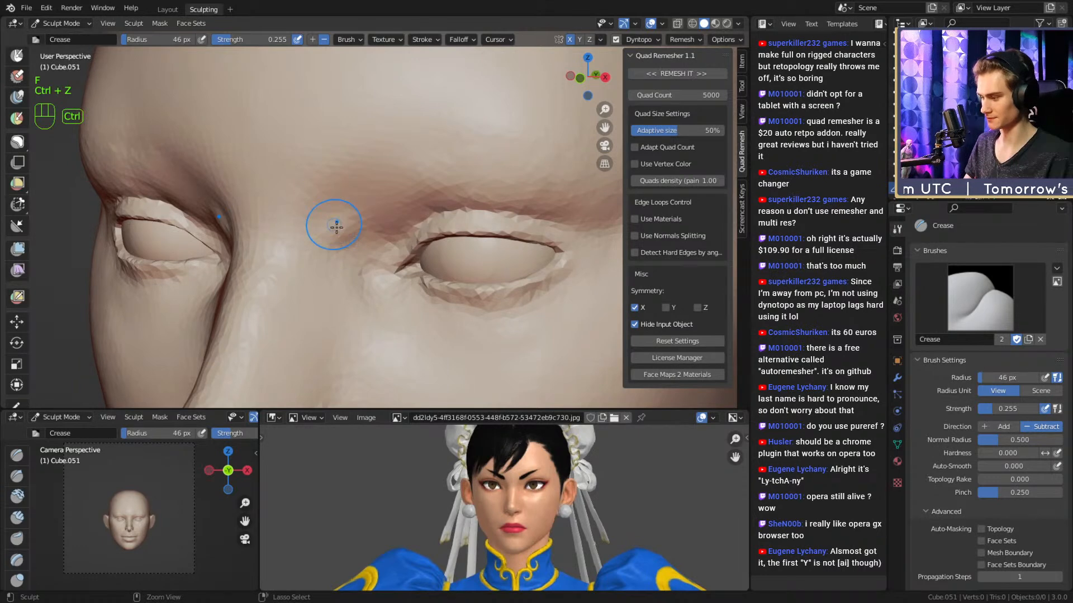
pyautogui.hotkey('ctrl', 'z')
# Add Clay Strips strokes at 40 px to the inner eye socket under the brow and smooth them at 78 px.
pyautogui.press('1')
pyautogui.press('f')
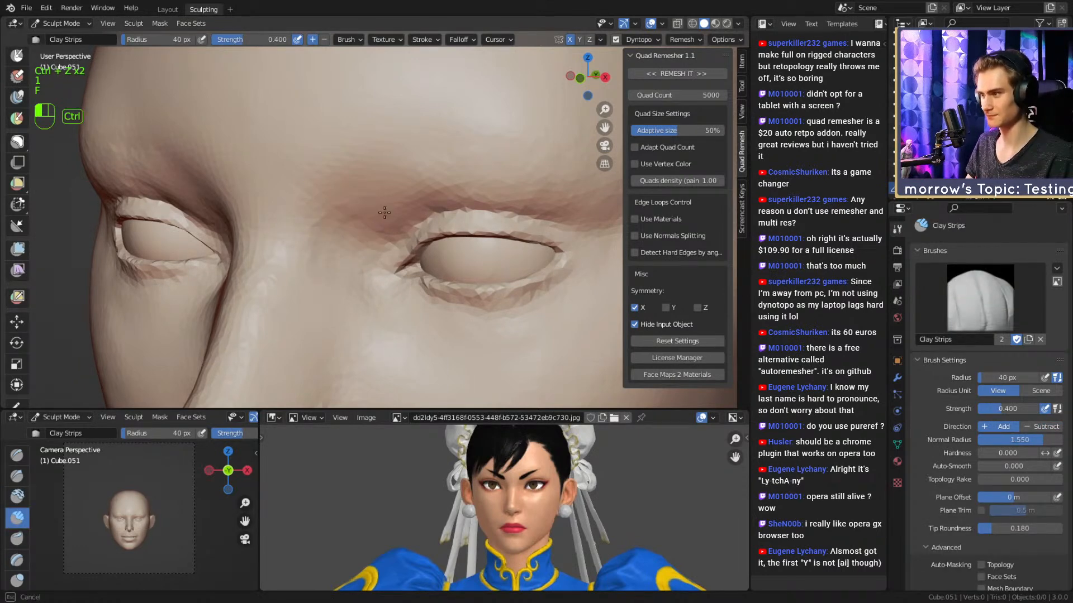
pyautogui.press('f')
pyautogui.click(371, 217)
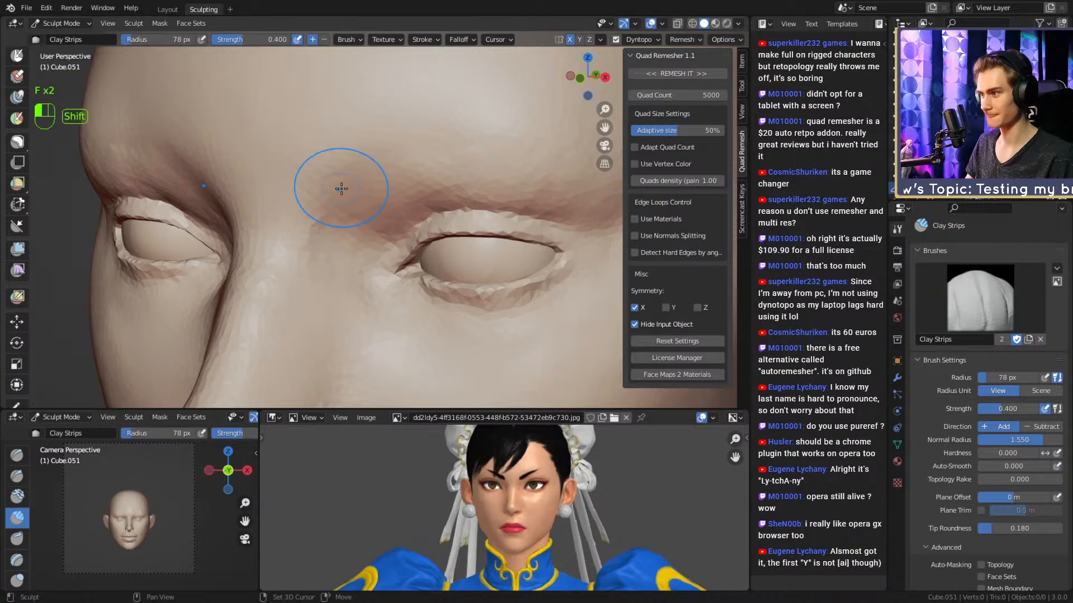
pyautogui.moveTo(359, 187)
pyautogui.keyDown('alt'); pyautogui.mouseDown()
pyautogui.moveTo(394, 256)
pyautogui.moveTo(435, 251)
pyautogui.moveTo(390, 254)
pyautogui.moveTo(390, 216)
pyautogui.moveTo(361, 214)
pyautogui.moveTo(369, 193)
pyautogui.mouseUp(); pyautogui.keyUp('alt')
# Adjust the forehead and brow proportions with the Grab brush at 198 px, and reduce the radius to 105 px for the face.
pyautogui.press('3')
pyautogui.scroll(-3, 366, 225)
pyautogui.press('f')
pyautogui.click(369, 210)
pyautogui.moveTo(363, 208); pyautogui.dragTo(369, 183)
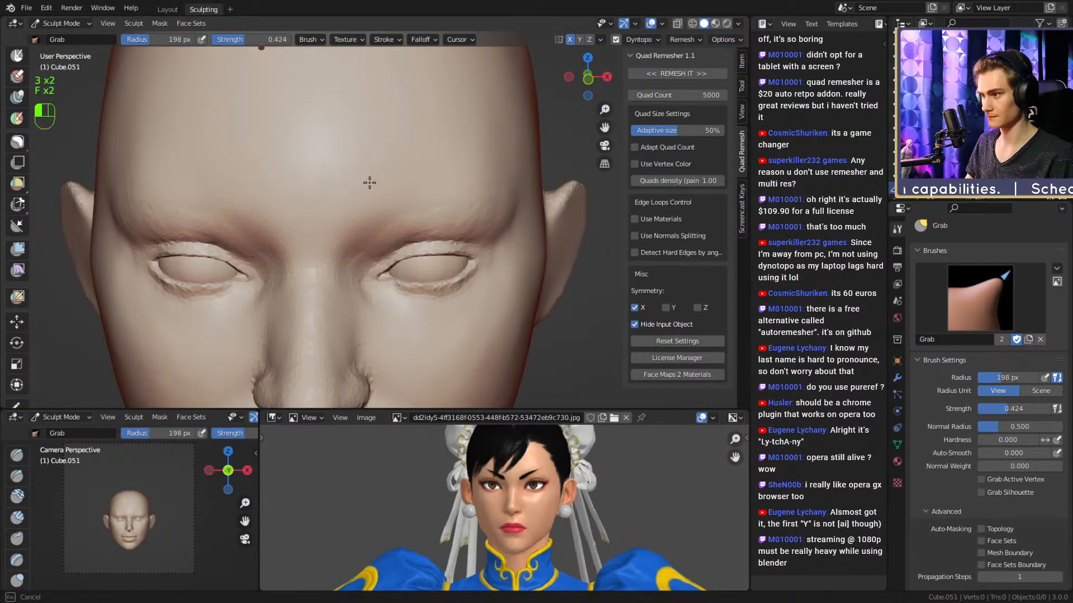
pyautogui.scroll(-4, 369, 183)
pyautogui.press('f')
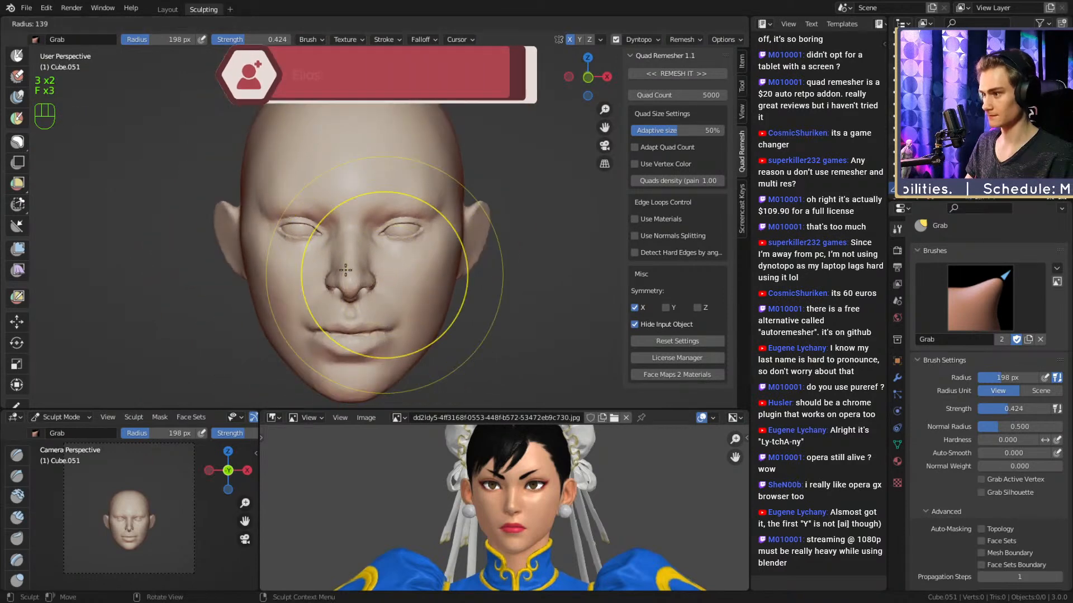
pyautogui.click(358, 271)
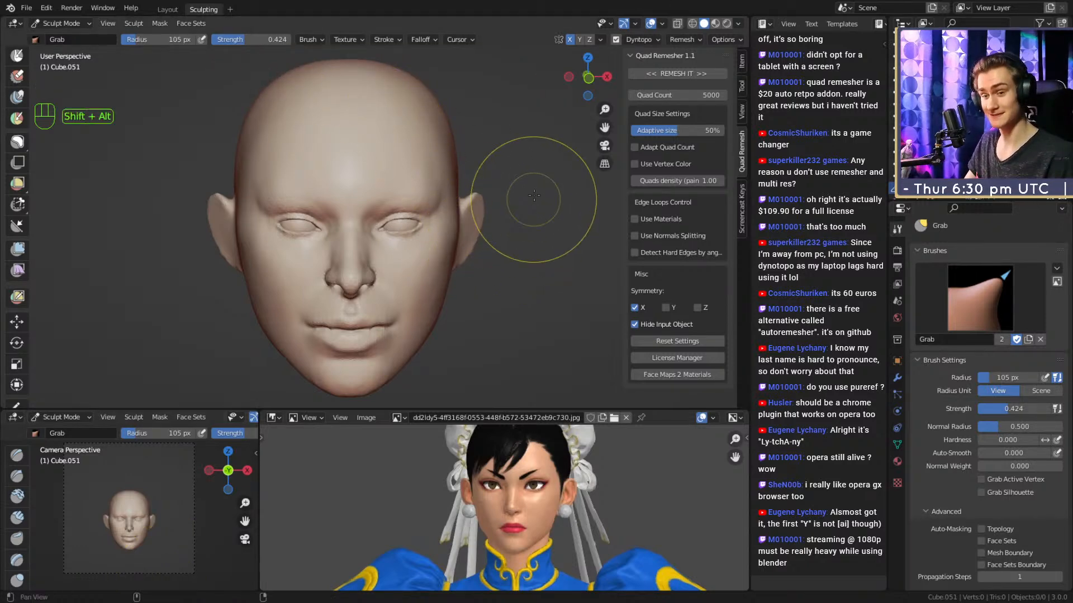
# Reshape the brow ridge above the outer eye in profile with the Grab brush at 85 and 96 px.
pyautogui.keyDown('alt'); pyautogui.moveTo(534, 195); pyautogui.dragTo(453, 215); pyautogui.keyUp('alt')
pyautogui.moveTo(395, 263)
pyautogui.keyDown('ctrl'); pyautogui.keyDown('alt'); pyautogui.mouseDown()
pyautogui.moveTo(467, 209)
pyautogui.moveTo(437, 228)
pyautogui.mouseUp(); pyautogui.keyUp('alt'); pyautogui.keyUp('ctrl')
pyautogui.moveTo(429, 228); pyautogui.dragTo(371, 228, button='middle')
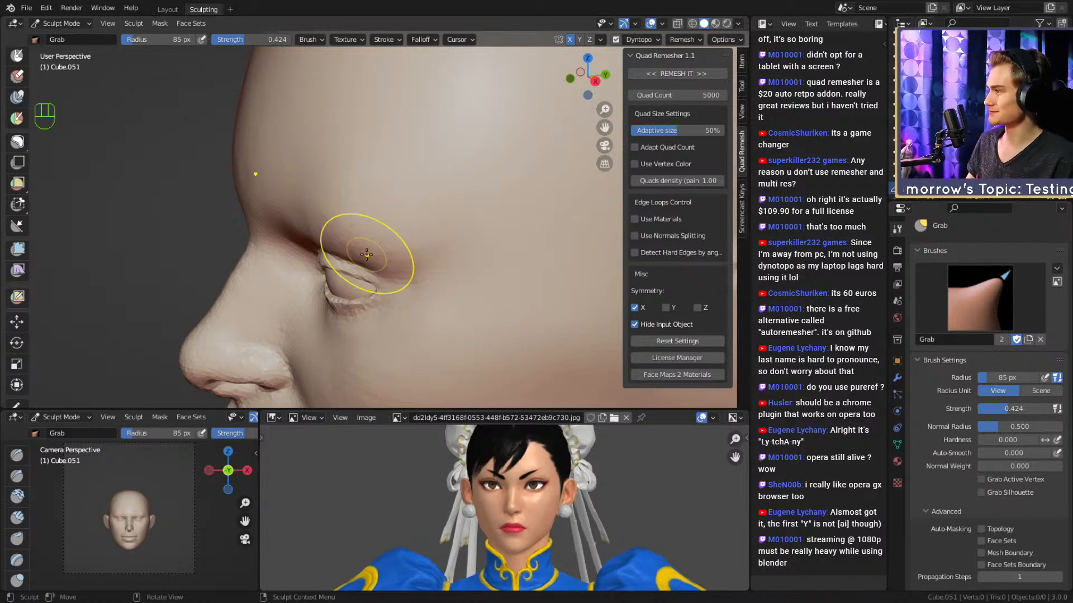
pyautogui.moveTo(427, 247)
pyautogui.keyDown('alt'); pyautogui.mouseDown()
pyautogui.moveTo(394, 187)
pyautogui.moveTo(394, 230)
pyautogui.mouseUp(); pyautogui.keyUp('alt')
pyautogui.moveTo(395, 230)
pyautogui.mouseDown(button='middle')
pyautogui.moveTo(443, 216)
pyautogui.moveTo(443, 204)
pyautogui.moveTo(352, 247)
pyautogui.moveTo(438, 211)
pyautogui.moveTo(427, 205)
pyautogui.mouseUp(button='middle')
pyautogui.press('f')
pyautogui.click(446, 212)
pyautogui.moveTo(446, 212)
pyautogui.keyDown('alt'); pyautogui.mouseDown()
pyautogui.moveTo(433, 229)
pyautogui.moveTo(373, 221)
pyautogui.moveTo(391, 211)
pyautogui.moveTo(370, 216)
pyautogui.mouseUp(); pyautogui.keyUp('alt')
pyautogui.press('3')
pyautogui.press('f')
pyautogui.click(376, 209)
pyautogui.moveTo(375, 214)
pyautogui.keyDown('alt'); pyautogui.mouseDown()
pyautogui.moveTo(397, 207)
pyautogui.moveTo(340, 199)
pyautogui.moveTo(357, 215)
pyautogui.mouseUp(); pyautogui.keyUp('alt')
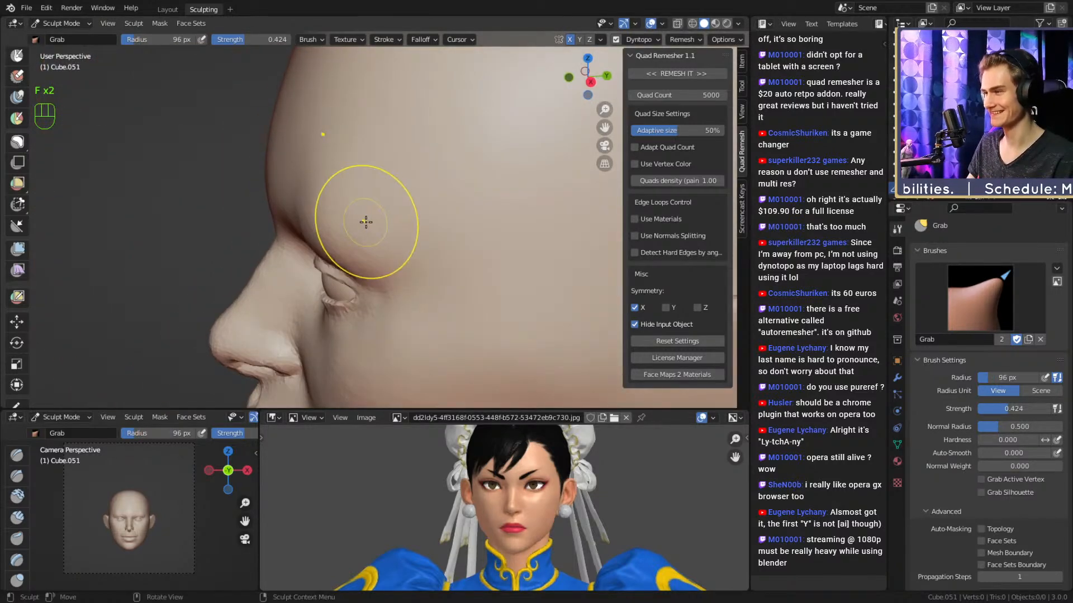
# Adjust the inner brow shape from the front with the Grab brush at a 57 px radius.
pyautogui.moveTo(375, 171)
pyautogui.keyDown('alt'); pyautogui.mouseDown()
pyautogui.moveTo(429, 201)
pyautogui.moveTo(430, 217)
pyautogui.mouseUp(); pyautogui.keyUp('alt')
pyautogui.keyDown('alt'); pyautogui.moveTo(430, 217); pyautogui.dragTo(376, 220, button='middle'); pyautogui.keyUp('alt')
pyautogui.moveTo(387, 182)
pyautogui.keyDown('alt'); pyautogui.keyDown('shift'); pyautogui.mouseDown(button='middle')
pyautogui.moveTo(386, 211)
pyautogui.moveTo(417, 185)
pyautogui.moveTo(418, 223)
pyautogui.moveTo(407, 183)
pyautogui.moveTo(356, 167)
pyautogui.mouseUp(button='middle'); pyautogui.keyUp('shift'); pyautogui.keyUp('alt')
pyautogui.press('f')
pyautogui.click(363, 196)
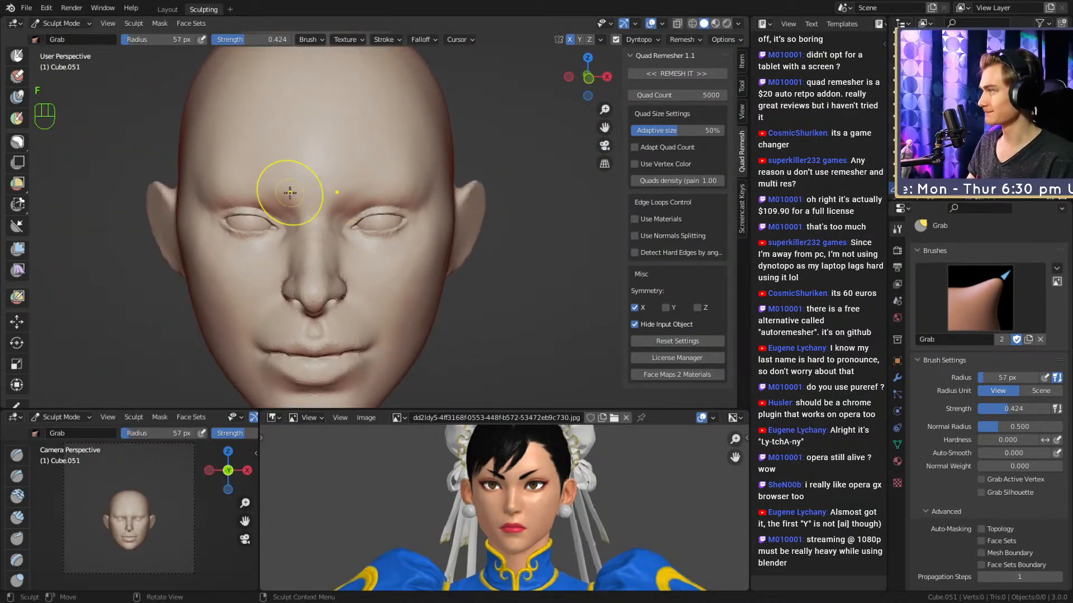
pyautogui.keyDown('shift'); pyautogui.moveTo(436, 255); pyautogui.dragTo(433, 239, button='middle'); pyautogui.keyUp('shift')
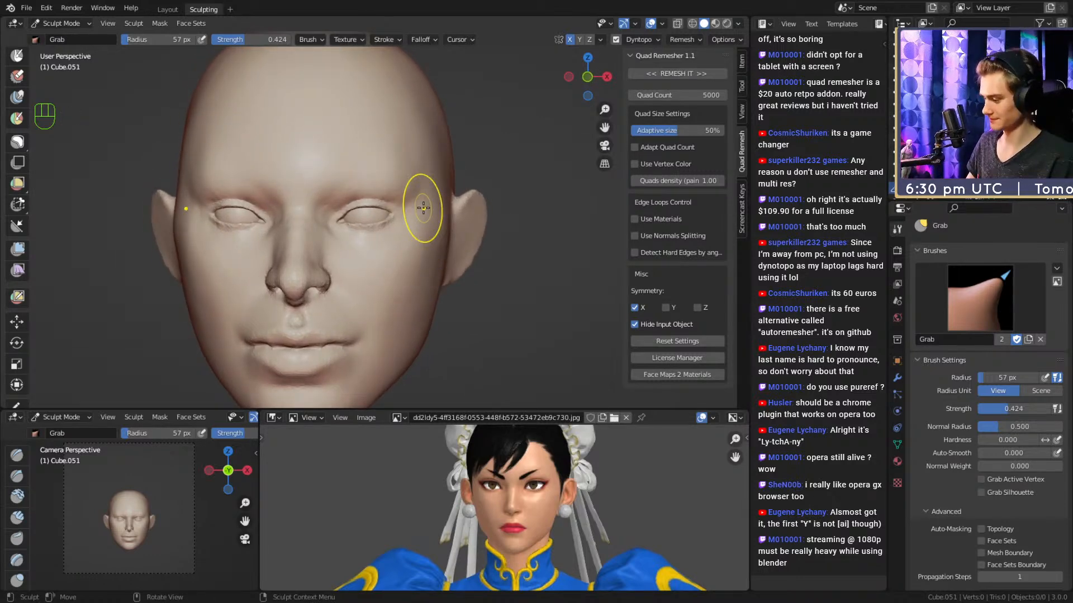
# Carve the fold beneath the outer brow beside the eye with the Crease brush at a 28 px radius.
pyautogui.moveTo(500, 185)
pyautogui.mouseDown(button='middle')
pyautogui.moveTo(383, 204)
pyautogui.moveTo(426, 192)
pyautogui.moveTo(468, 222)
pyautogui.moveTo(424, 182)
pyautogui.mouseUp(button='middle')
pyautogui.press('2')
pyautogui.moveTo(450, 217)
pyautogui.mouseDown(button='middle')
pyautogui.moveTo(438, 199)
pyautogui.moveTo(371, 269)
pyautogui.moveTo(366, 233)
pyautogui.mouseUp(button='middle')
pyautogui.press('f')
pyautogui.press('f')
pyautogui.keyDown('ctrl'); pyautogui.keyDown('alt'); pyautogui.moveTo(399, 227); pyautogui.dragTo(385, 222); pyautogui.keyUp('alt'); pyautogui.keyUp('ctrl')
pyautogui.press('f')
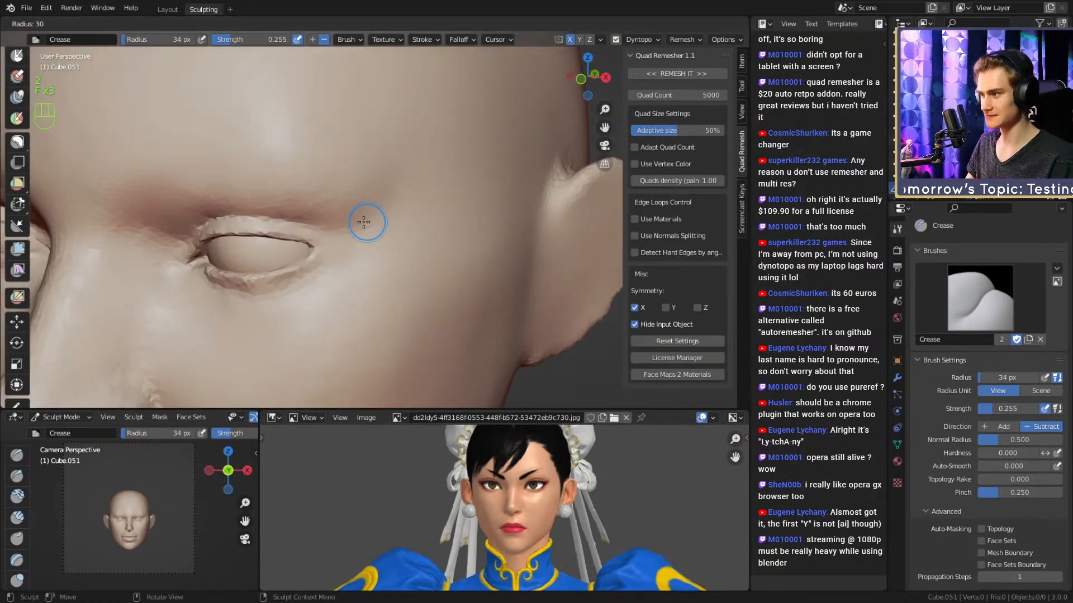
pyautogui.click(379, 223)
pyautogui.moveTo(390, 215); pyautogui.dragTo(397, 211, button='middle')
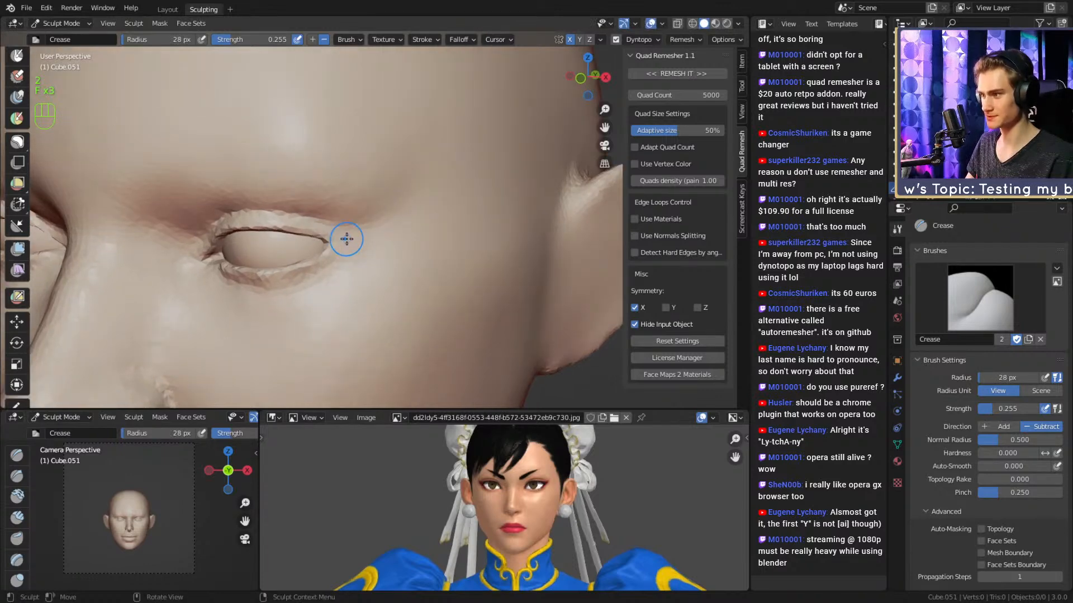
# Smooth the outer brow fold at 74 px and refine its end toward the temple at 43 and 57 px.
pyautogui.press('f')
pyautogui.click(388, 192)
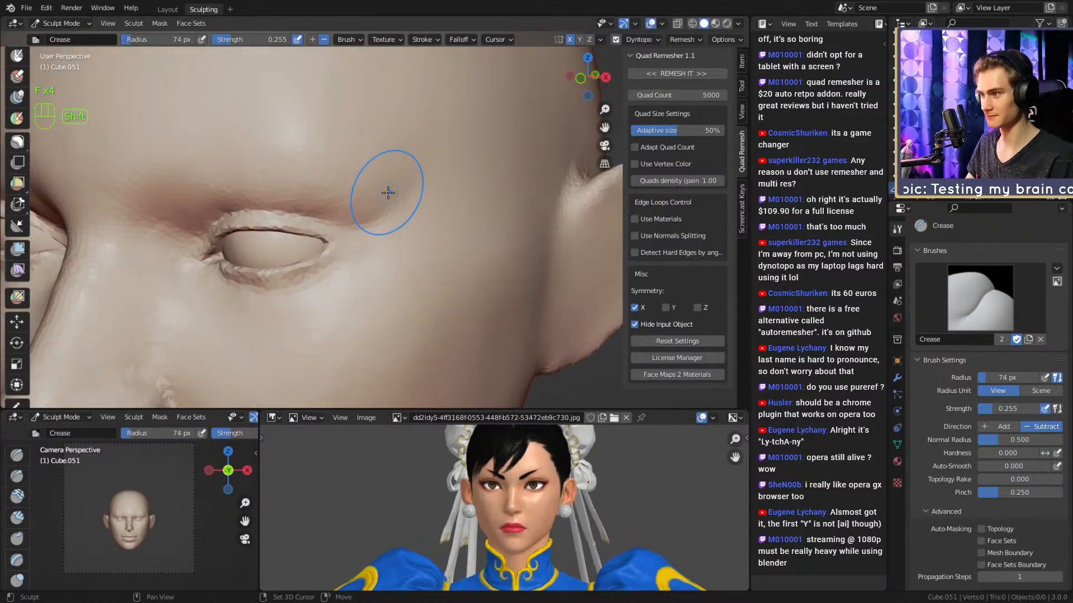
pyautogui.moveTo(398, 207)
pyautogui.mouseDown(button='middle')
pyautogui.moveTo(385, 213)
pyautogui.moveTo(443, 212)
pyautogui.moveTo(394, 219)
pyautogui.mouseUp(button='middle')
pyautogui.press('f')
pyautogui.click(443, 213)
pyautogui.press('f')
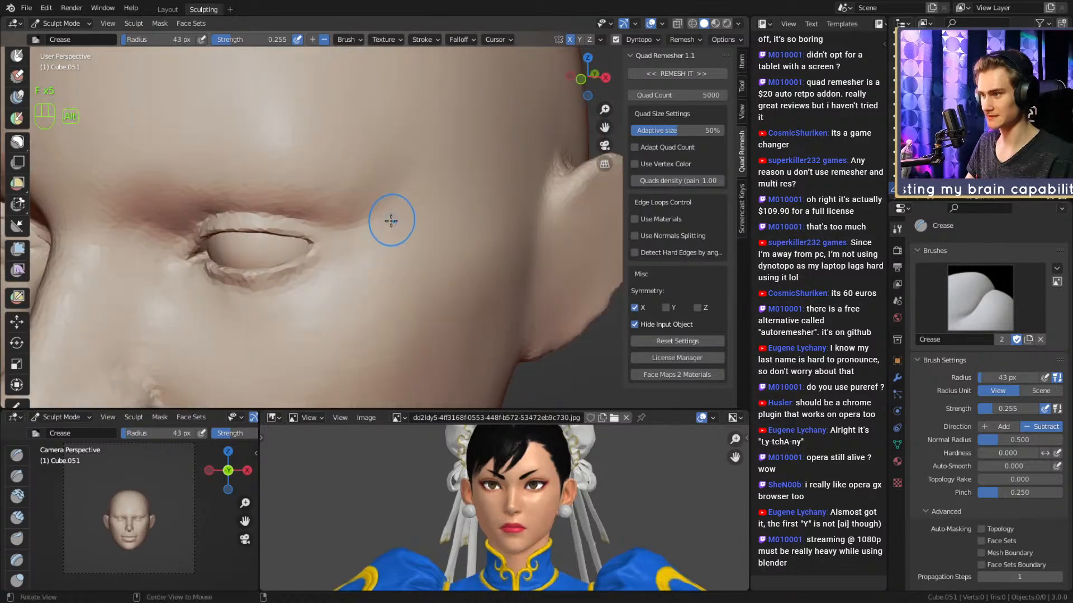
pyautogui.click(404, 212)
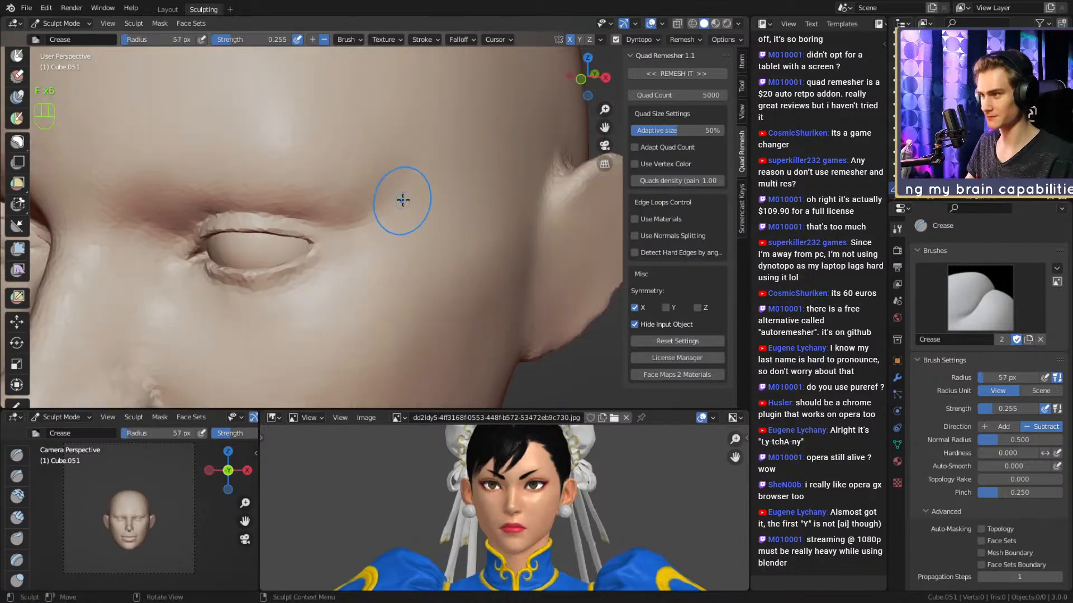
# Carve the temple beside the outer end of the brow with the Clay Strips brush at 41 and 54 px.
pyautogui.press('1')
pyautogui.press('f')
pyautogui.click(427, 184)
pyautogui.moveTo(427, 184)
pyautogui.mouseDown(button='middle')
pyautogui.moveTo(474, 180)
pyautogui.moveTo(433, 188)
pyautogui.mouseUp(button='middle')
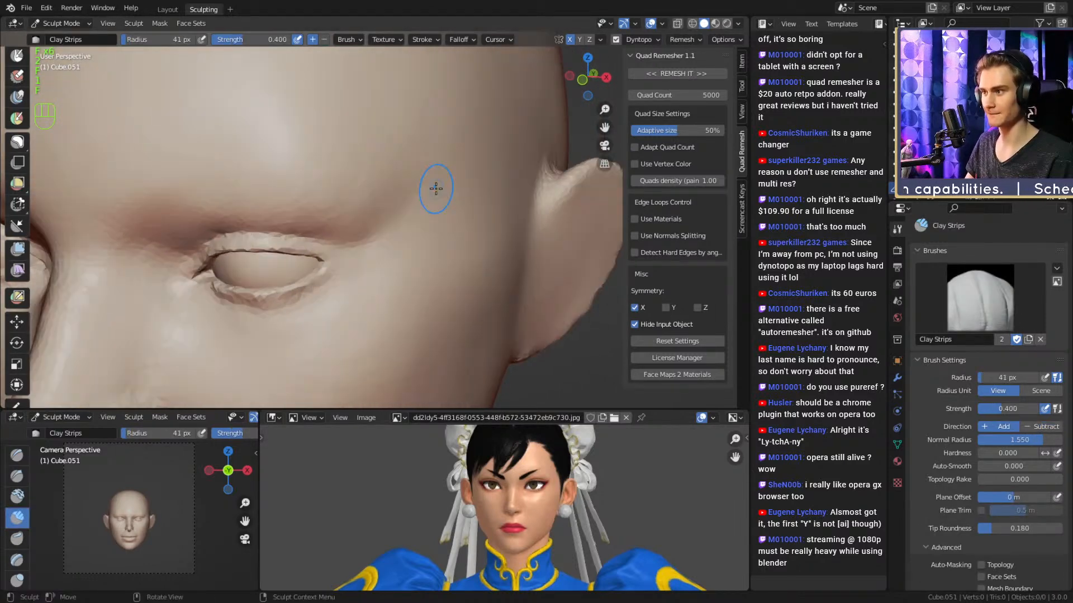
pyautogui.press('f')
pyautogui.click(437, 187)
pyautogui.keyDown('ctrl'); pyautogui.moveTo(436, 180); pyautogui.dragTo(447, 169); pyautogui.keyUp('ctrl')
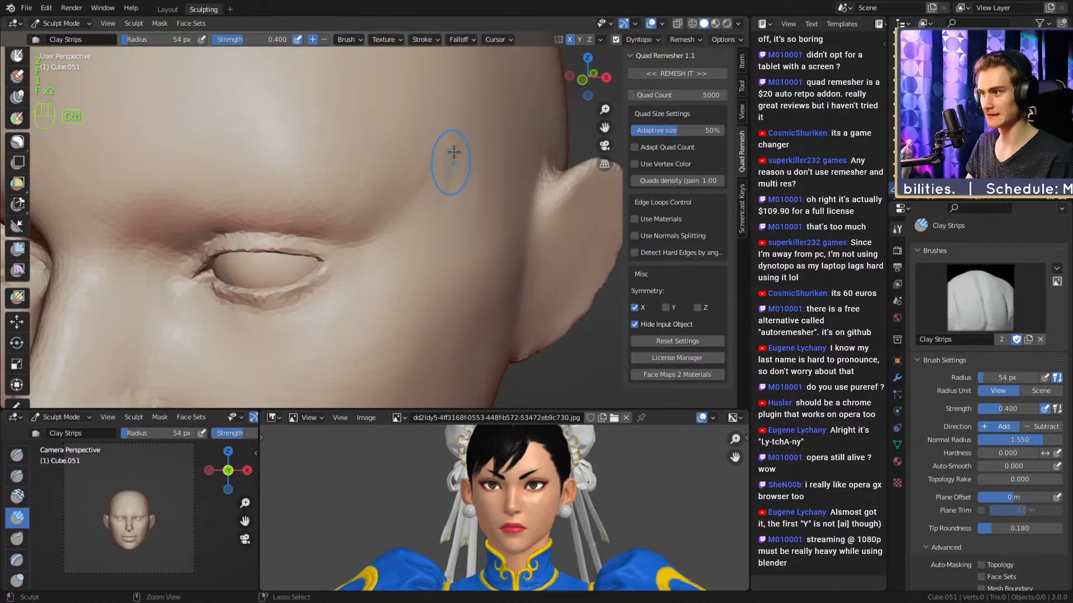
# Smooth the temple and outer brow area with a 96 px and an 81 px radius.
pyautogui.press('f')
pyautogui.click(470, 199)
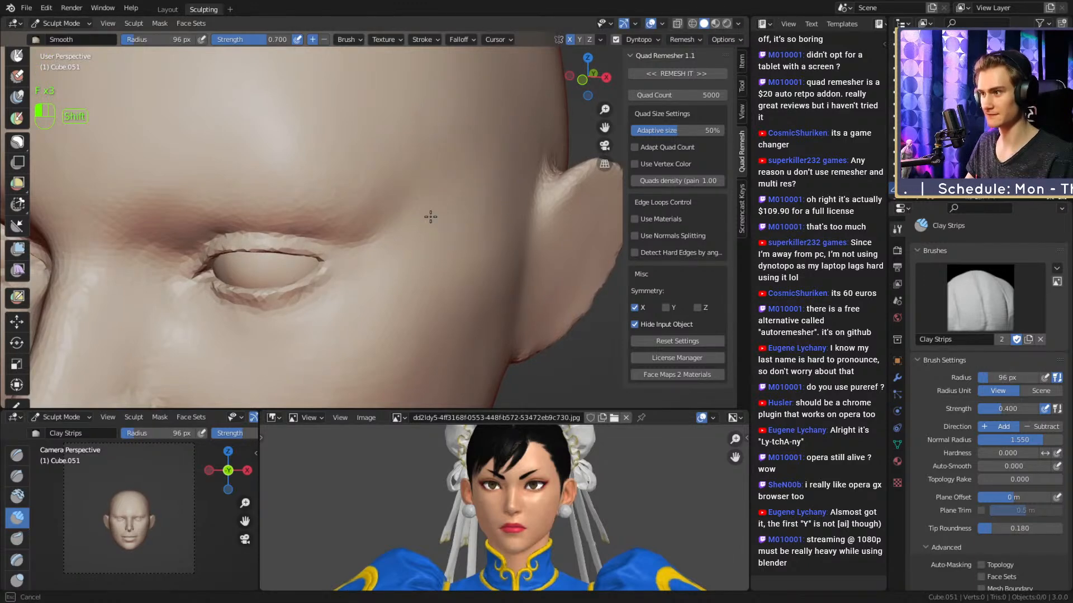
pyautogui.keyDown('shift'); pyautogui.moveTo(430, 217); pyautogui.dragTo(437, 210); pyautogui.keyUp('shift')
pyautogui.moveTo(455, 193); pyautogui.dragTo(476, 189, button='middle')
pyautogui.press('f')
pyautogui.click(478, 139)
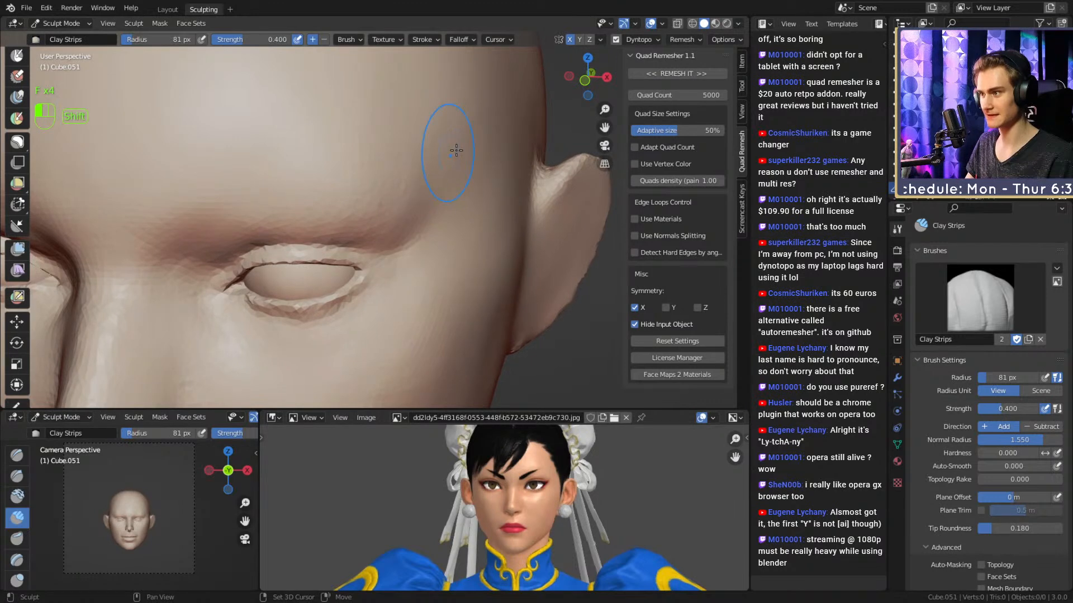
pyautogui.keyDown('shift'); pyautogui.moveTo(401, 185); pyautogui.dragTo(410, 177); pyautogui.keyUp('shift')
pyautogui.scroll(-4, 445, 127)
pyautogui.moveTo(445, 145); pyautogui.dragTo(459, 134, button='middle')
pyautogui.scroll(3, 457, 177)
# Build up the outer cheekbone below the eye with Clay Strips at 58 px and strength 0.467, and smooth it at 81 px.
pyautogui.keyDown('alt'); pyautogui.keyDown('shift'); pyautogui.moveTo(457, 180); pyautogui.dragTo(371, 233); pyautogui.keyUp('shift'); pyautogui.keyUp('alt')
pyautogui.press('1')
pyautogui.press('f')
pyautogui.press('f')
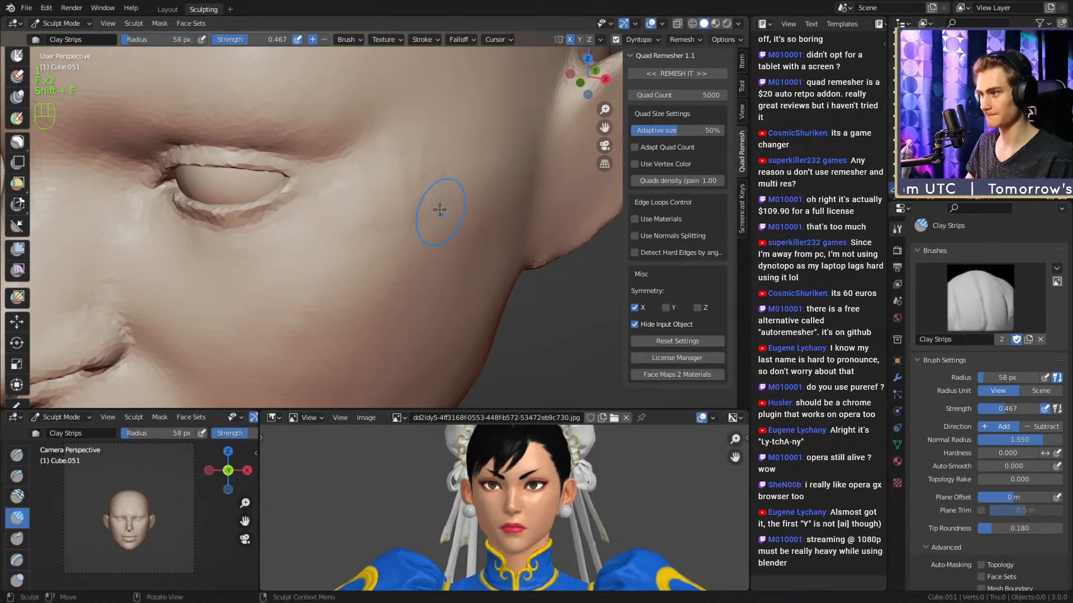
pyautogui.press('f')
pyautogui.press('f')
pyautogui.click(428, 193)
pyautogui.moveTo(407, 232)
pyautogui.keyDown('alt'); pyautogui.keyDown('shift'); pyautogui.mouseDown()
pyautogui.moveTo(402, 179)
pyautogui.moveTo(416, 177)
pyautogui.mouseUp(); pyautogui.keyUp('shift'); pyautogui.keyUp('alt')
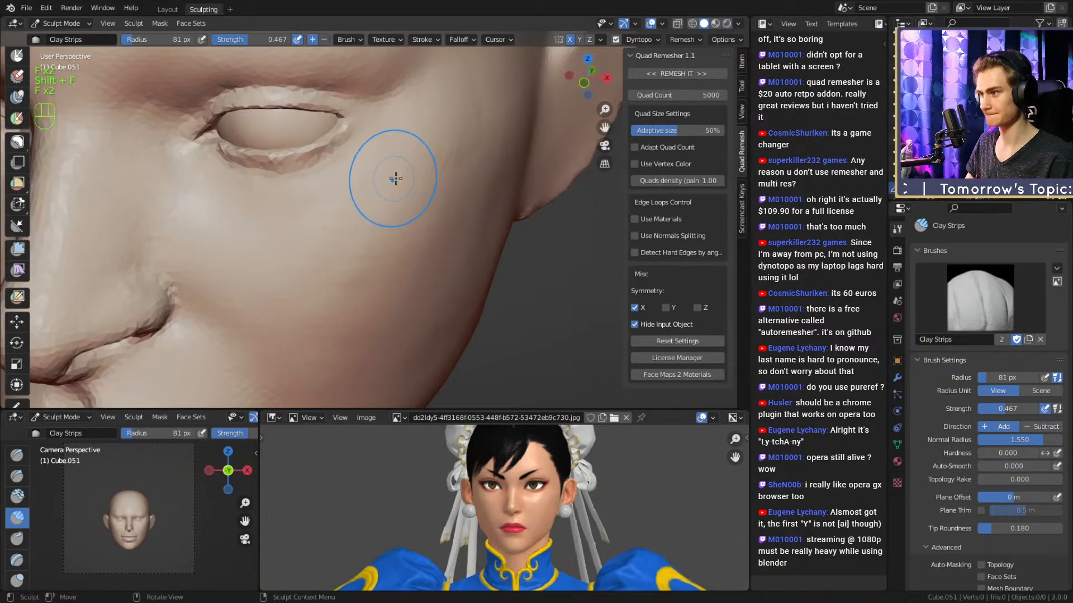
# Add Clay Strips strokes to the cheek under the eye at 68 px and smooth them at 105 px.
pyautogui.press('f')
pyautogui.click(253, 234)
pyautogui.moveTo(253, 234); pyautogui.dragTo(225, 218)
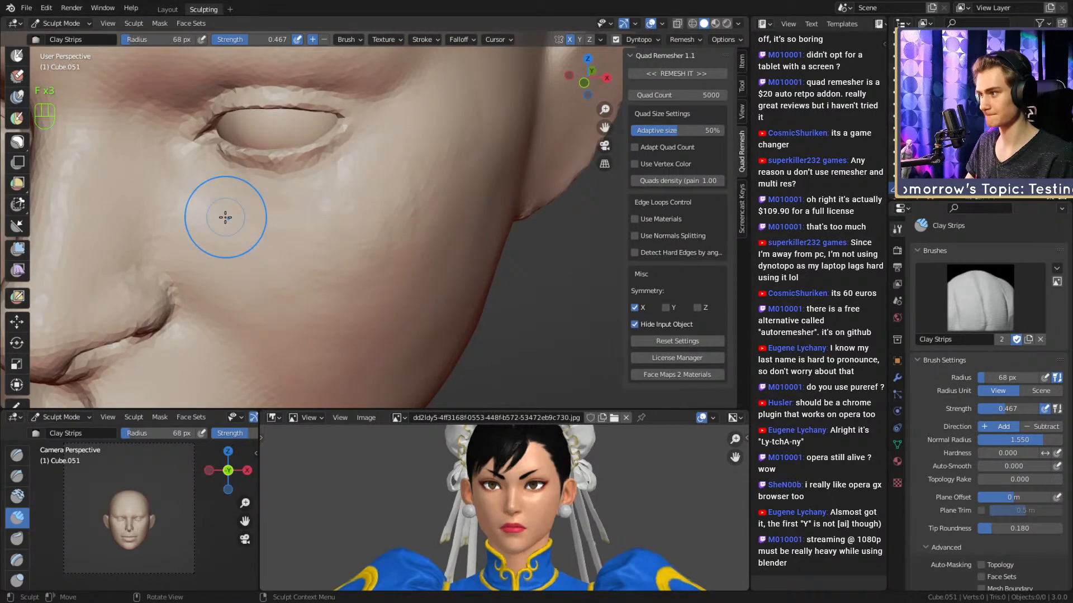
pyautogui.moveTo(285, 277); pyautogui.dragTo(313, 266)
pyautogui.press('f')
pyautogui.click(344, 264)
pyautogui.moveTo(279, 246)
pyautogui.keyDown('shift'); pyautogui.mouseDown()
pyautogui.moveTo(216, 220)
pyautogui.moveTo(237, 239)
pyautogui.mouseUp(); pyautogui.keyUp('shift')
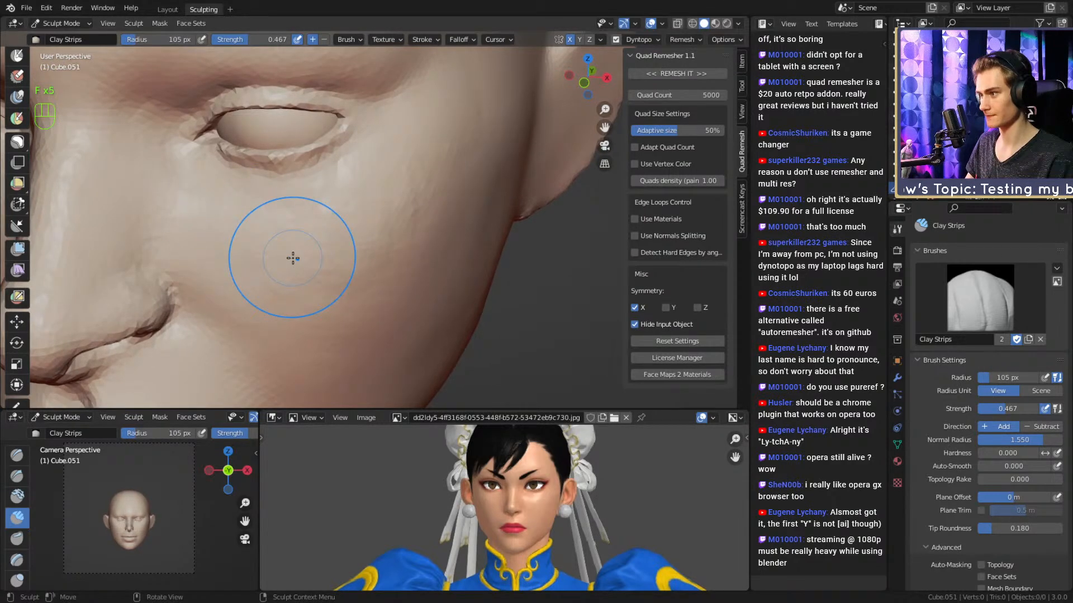
# Blend the cheekbone toward the ear by smoothing it with a radius of up to 126 px.
pyautogui.press('f')
pyautogui.click(335, 253)
pyautogui.moveTo(335, 253)
pyautogui.keyDown('shift'); pyautogui.mouseDown()
pyautogui.moveTo(413, 207)
pyautogui.moveTo(491, 126)
pyautogui.moveTo(447, 170)
pyautogui.moveTo(387, 203)
pyautogui.mouseUp(); pyautogui.keyUp('shift')
pyautogui.press('f')
pyautogui.press('f')
pyautogui.click(482, 112)
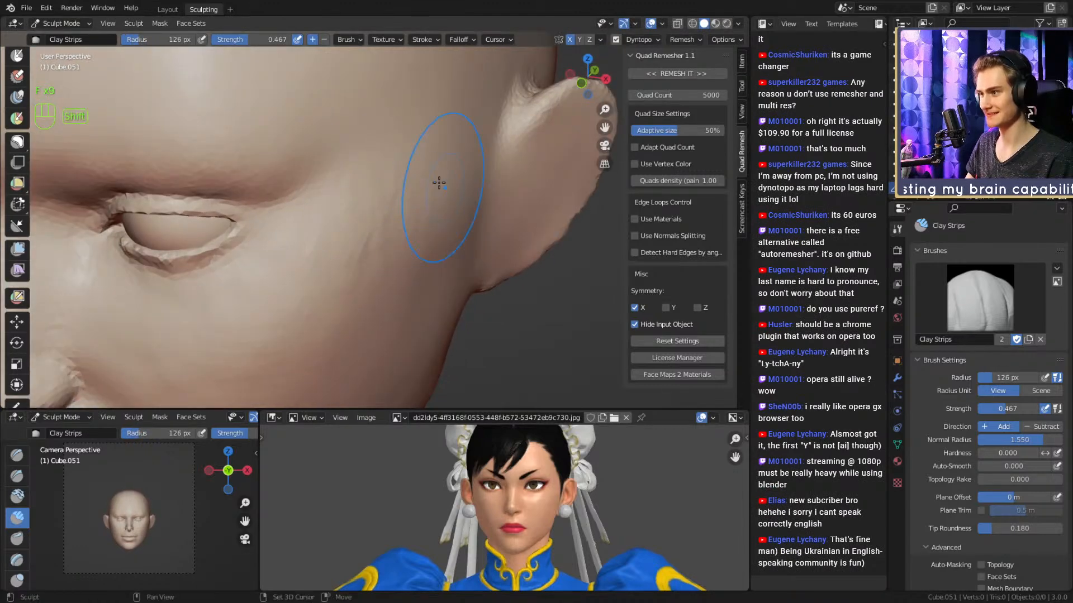
pyautogui.keyDown('shift'); pyautogui.moveTo(354, 209); pyautogui.dragTo(376, 162); pyautogui.keyUp('shift')
# Reshape the outer brow and the area beside the eye with the Grab brush at an 86 px radius.
pyautogui.moveTo(385, 173)
pyautogui.keyDown('ctrl'); pyautogui.keyDown('alt'); pyautogui.mouseDown()
pyautogui.moveTo(394, 230)
pyautogui.moveTo(402, 187)
pyautogui.moveTo(387, 228)
pyautogui.mouseUp(); pyautogui.keyUp('alt'); pyautogui.keyUp('ctrl')
pyautogui.press('f')
pyautogui.click(376, 225)
pyautogui.moveTo(389, 215)
pyautogui.keyDown('ctrl'); pyautogui.keyDown('alt'); pyautogui.mouseDown()
pyautogui.moveTo(412, 187)
pyautogui.moveTo(431, 206)
pyautogui.moveTo(357, 197)
pyautogui.moveTo(350, 215)
pyautogui.mouseUp(); pyautogui.keyUp('alt'); pyautogui.keyUp('ctrl')
pyautogui.press('3')
pyautogui.press('f')
pyautogui.click(334, 186)
pyautogui.press('f')
pyautogui.click(324, 193)
pyautogui.scroll(3, 324, 193)
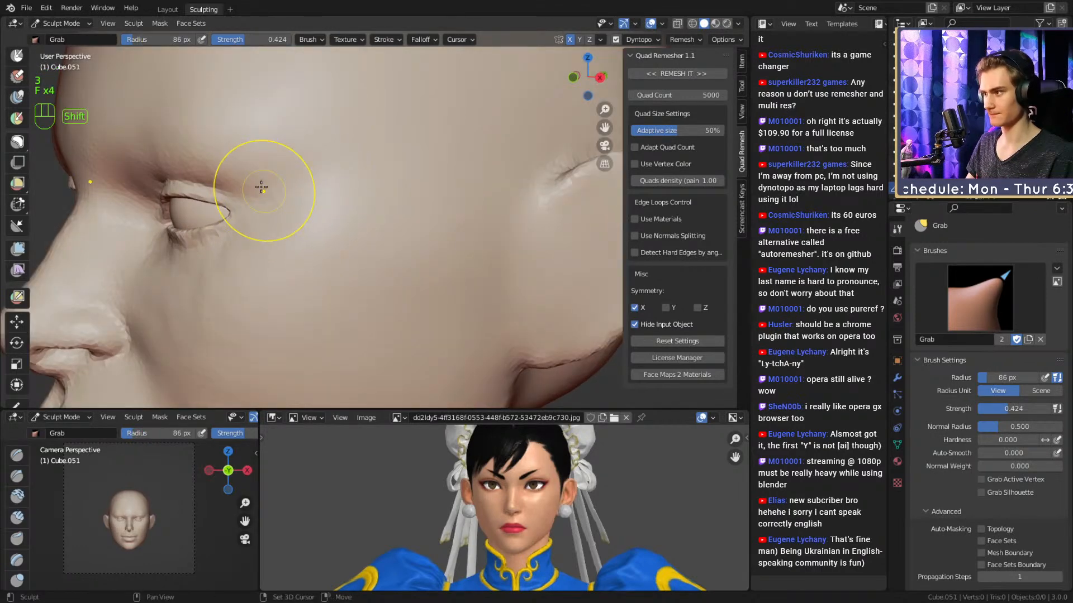
pyautogui.moveTo(219, 171)
pyautogui.keyDown('alt'); pyautogui.mouseDown()
pyautogui.moveTo(305, 177)
pyautogui.moveTo(330, 115)
pyautogui.mouseUp(); pyautogui.keyUp('alt')
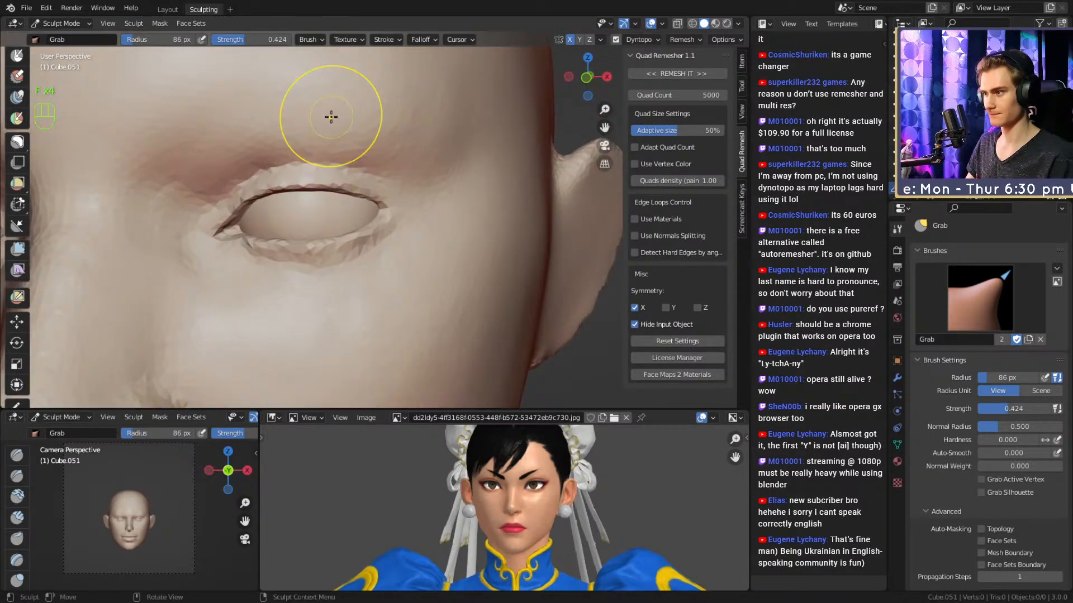
# Sharpen the upper eyelid fold with the Crease brush at 31 px and smooth the inner socket at 78 px.
pyautogui.press('2')
pyautogui.press('f')
pyautogui.click(352, 198)
pyautogui.moveTo(352, 198)
pyautogui.keyDown('alt'); pyautogui.mouseDown()
pyautogui.moveTo(338, 202)
pyautogui.moveTo(371, 192)
pyautogui.mouseUp(); pyautogui.keyUp('alt')
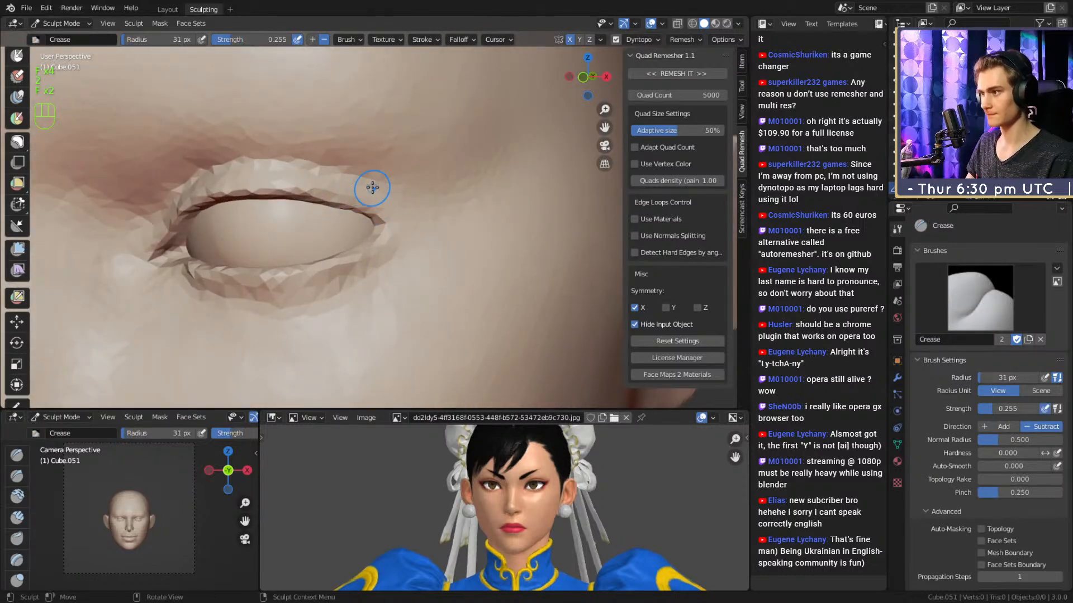
pyautogui.keyDown('alt'); pyautogui.moveTo(212, 162); pyautogui.dragTo(345, 180); pyautogui.keyUp('alt')
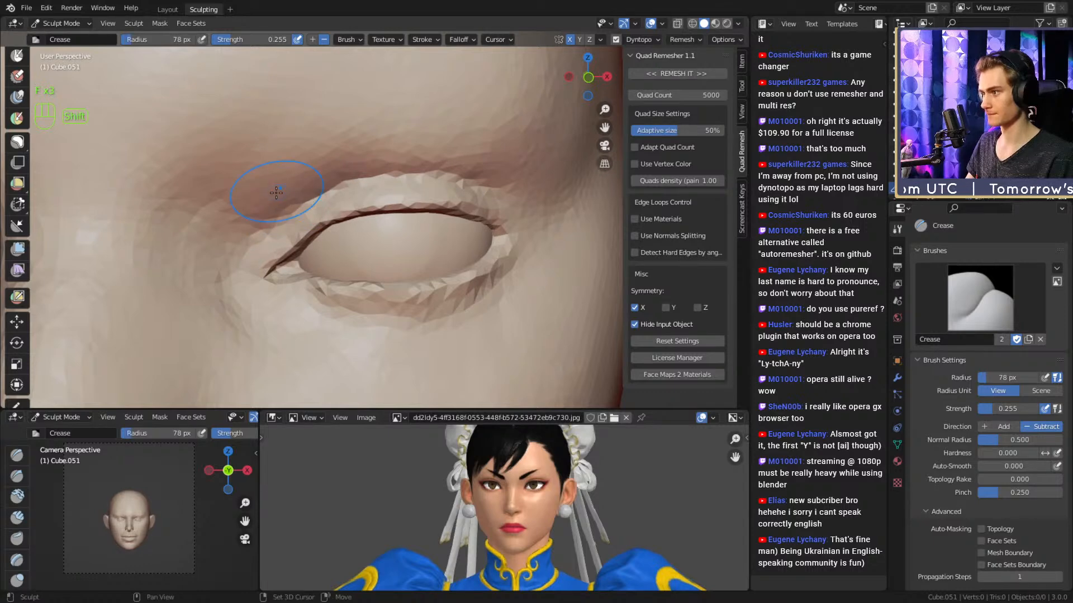
# Check the face from the front and adjust the eyelid rim from below with the Grab brush, starting at 55 px.
pyautogui.keyDown('ctrl'); pyautogui.keyDown('alt'); pyautogui.moveTo(369, 147); pyautogui.dragTo(383, 234); pyautogui.keyUp('alt'); pyautogui.keyUp('ctrl')
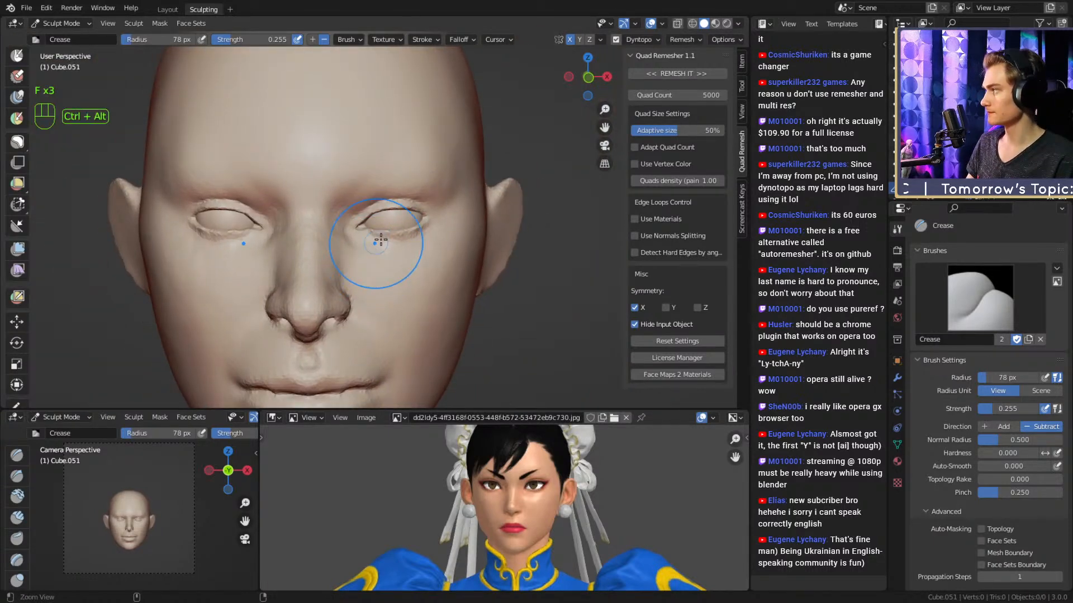
pyautogui.keyDown('alt'); pyautogui.moveTo(393, 312); pyautogui.dragTo(394, 262); pyautogui.keyUp('alt')
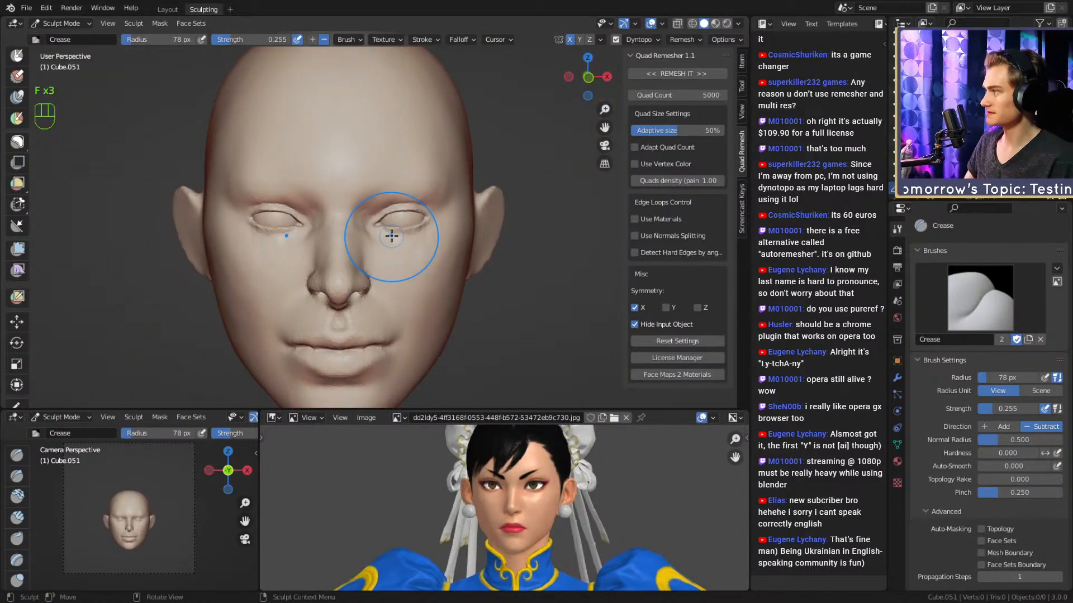
pyautogui.keyDown('alt'); pyautogui.keyDown('shift'); pyautogui.moveTo(500, 221); pyautogui.dragTo(386, 184); pyautogui.keyUp('shift'); pyautogui.keyUp('alt')
pyautogui.moveTo(385, 184)
pyautogui.keyDown('alt'); pyautogui.mouseDown()
pyautogui.moveTo(381, 225)
pyautogui.moveTo(383, 181)
pyautogui.moveTo(363, 133)
pyautogui.moveTo(380, 265)
pyautogui.mouseUp(); pyautogui.keyUp('alt')
pyautogui.press('f')
pyautogui.click(368, 208)
pyautogui.press('3')
pyautogui.press('f')
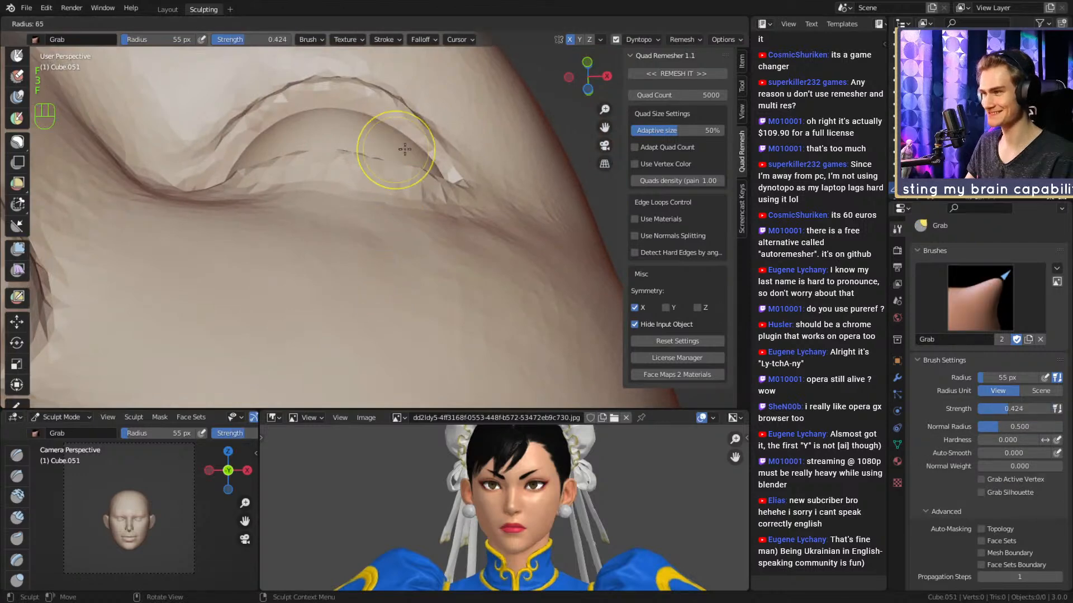
pyautogui.click(431, 155)
# Round the eyelids around the eyeball with the Grab brush at 87 and 118 px.
pyautogui.moveTo(419, 154)
pyautogui.keyDown('alt'); pyautogui.mouseDown()
pyautogui.moveTo(408, 183)
pyautogui.moveTo(390, 185)
pyautogui.moveTo(390, 254)
pyautogui.moveTo(392, 189)
pyautogui.moveTo(379, 215)
pyautogui.mouseUp(); pyautogui.keyUp('alt')
pyautogui.press('3')
pyautogui.press('f')
pyautogui.click(358, 185)
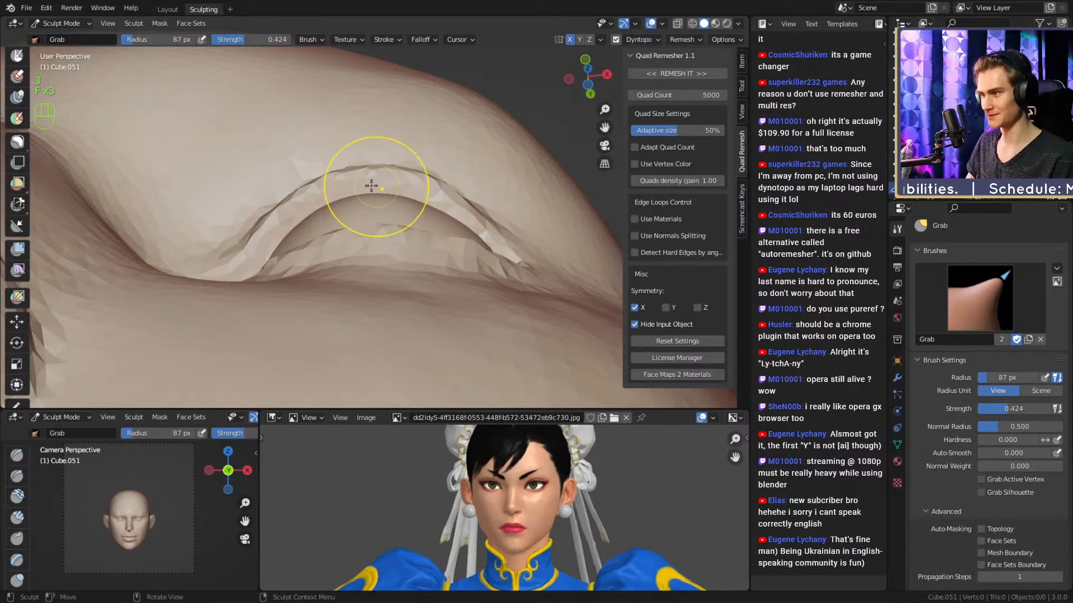
pyautogui.press('f')
pyautogui.keyDown('alt'); pyautogui.moveTo(426, 188); pyautogui.dragTo(451, 169); pyautogui.keyUp('alt')
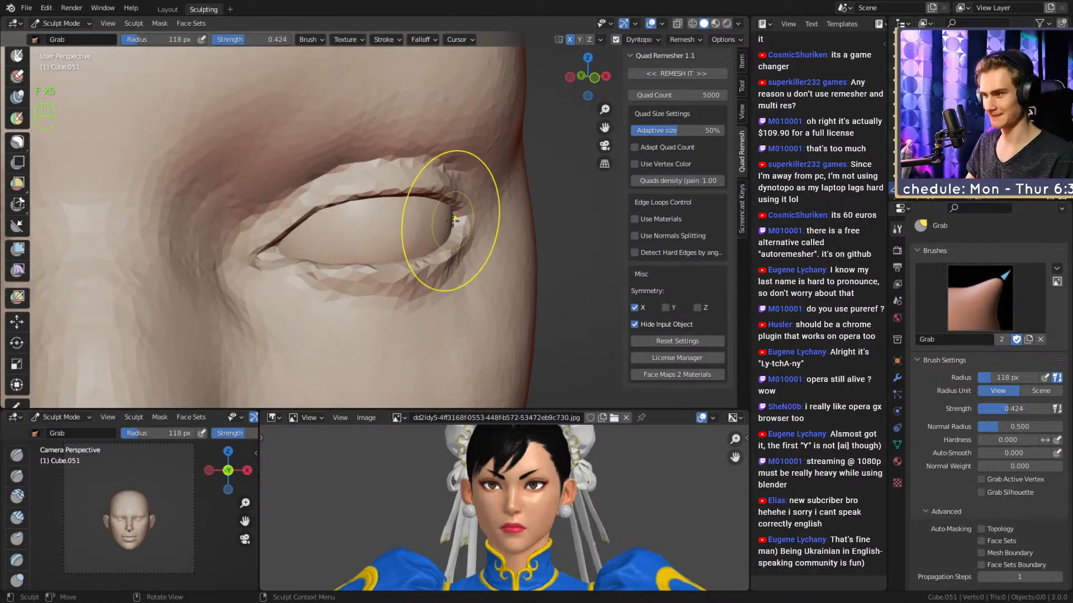
pyautogui.keyDown('alt'); pyautogui.moveTo(453, 222); pyautogui.dragTo(410, 202); pyautogui.keyUp('alt')
# Reposition the outer corner of the eye and its lids with the Grab brush, starting at an 88 px radius.
pyautogui.press('f')
pyautogui.click(402, 189)
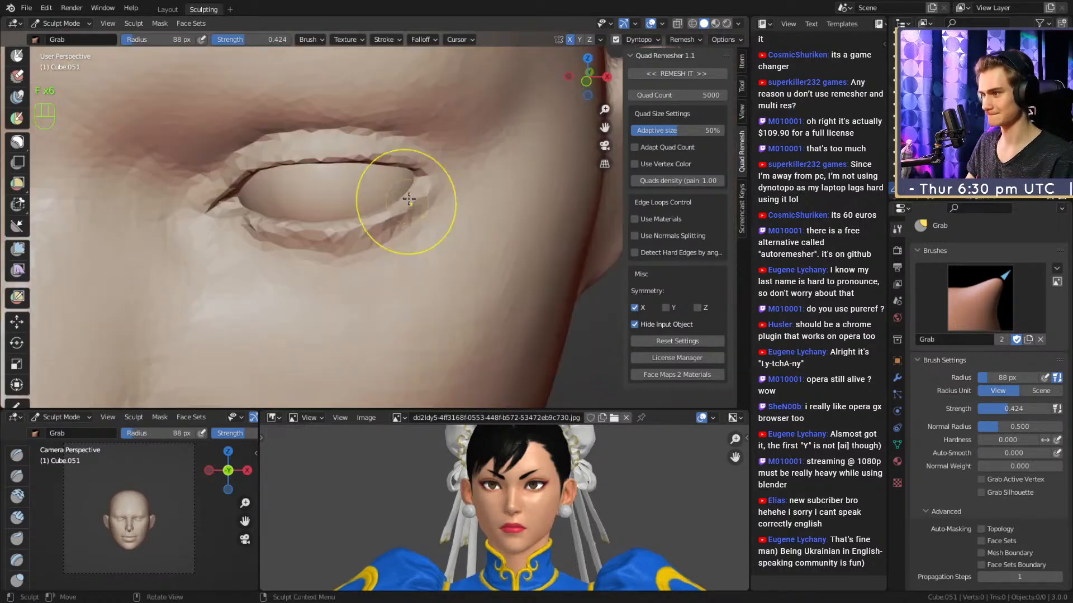
pyautogui.press('f')
pyautogui.click(452, 172)
pyautogui.press('f')
pyautogui.click(476, 169)
pyautogui.moveTo(476, 169)
pyautogui.keyDown('alt'); pyautogui.mouseDown()
pyautogui.moveTo(352, 206)
pyautogui.moveTo(371, 182)
pyautogui.moveTo(324, 176)
pyautogui.moveTo(395, 179)
pyautogui.mouseUp(); pyautogui.keyUp('alt')
pyautogui.press('f')
pyautogui.click(467, 164)
pyautogui.press('f')
pyautogui.click(454, 168)
# Define the fold at the outer eye corner with the Crease brush, using up to 72 px, and smooth around it at 125 px.
pyautogui.press('2')
pyautogui.press('f')
pyautogui.click(423, 174)
pyautogui.press('f')
pyautogui.click(417, 173)
pyautogui.press('f')
pyautogui.click(399, 223)
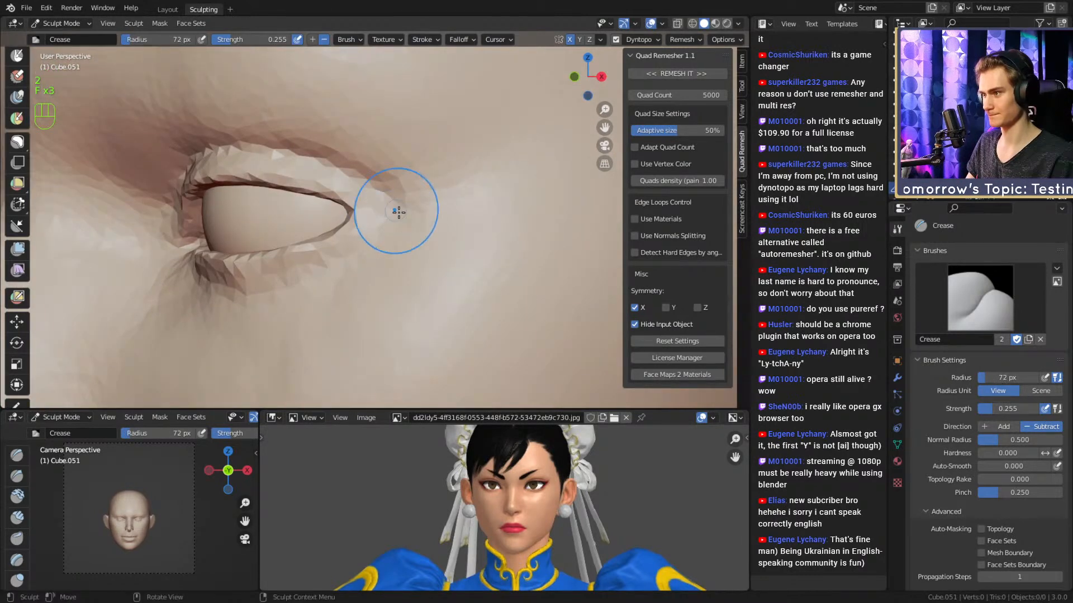
pyautogui.keyDown('alt'); pyautogui.moveTo(442, 217); pyautogui.dragTo(489, 158); pyautogui.keyUp('alt')
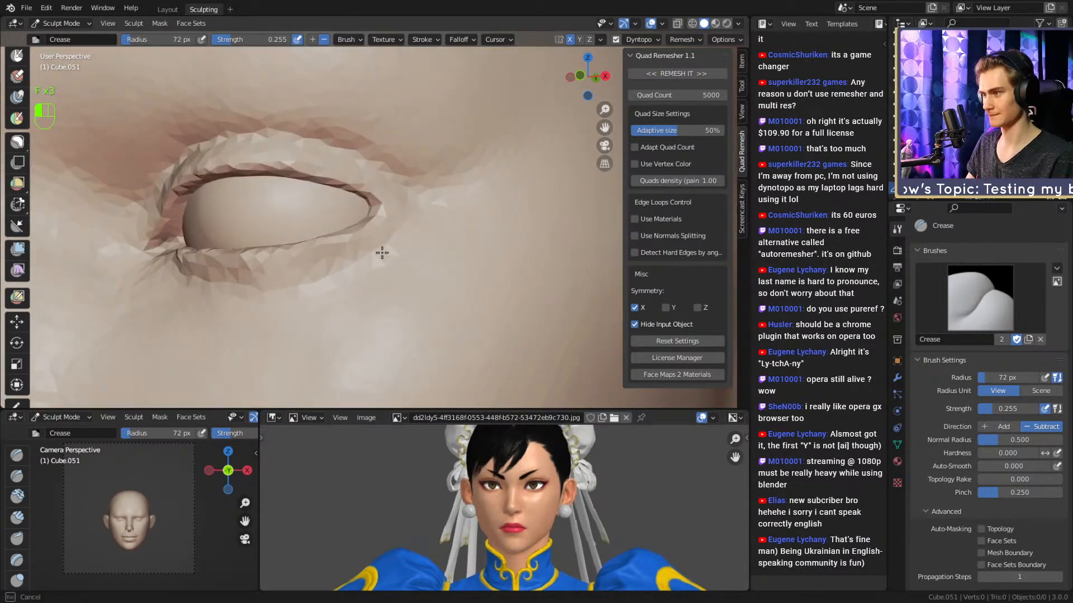
pyautogui.press('f')
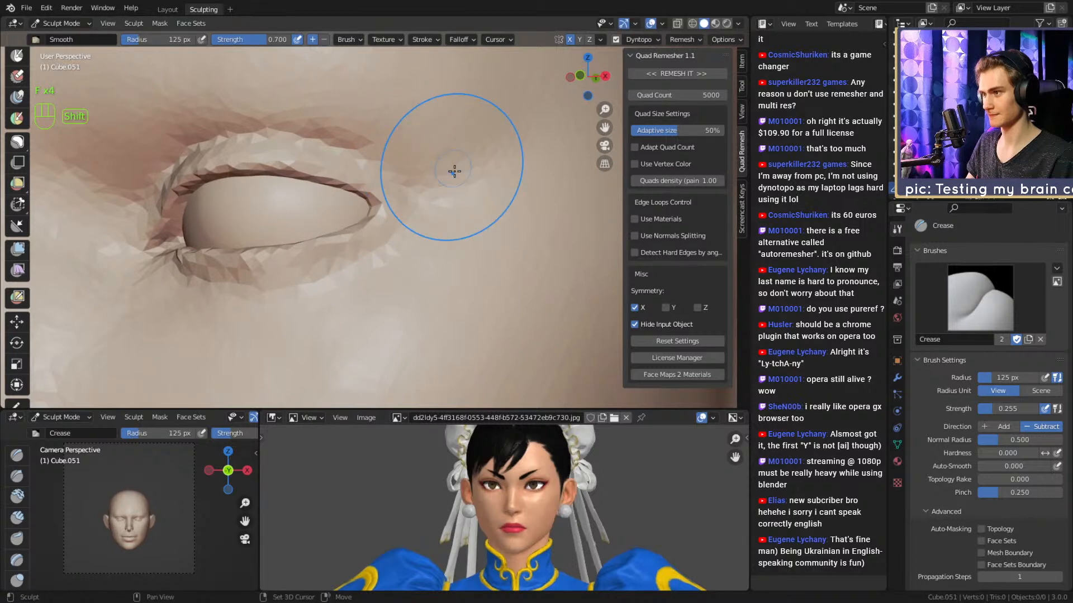
pyautogui.click(491, 184)
pyautogui.moveTo(486, 173)
pyautogui.keyDown('ctrl'); pyautogui.keyDown('alt'); pyautogui.mouseDown()
pyautogui.moveTo(478, 179)
pyautogui.moveTo(481, 161)
pyautogui.moveTo(432, 202)
pyautogui.moveTo(410, 242)
pyautogui.moveTo(445, 172)
pyautogui.moveTo(402, 237)
pyautogui.moveTo(447, 187)
pyautogui.moveTo(365, 216)
pyautogui.mouseUp(); pyautogui.keyUp('alt'); pyautogui.keyUp('ctrl')
# Work on the area beneath the lower eyelid with the Clay Strips brush at 66 px, reduced to 32 px.
pyautogui.press('1')
pyautogui.press('f')
pyautogui.click(438, 179)
pyautogui.press('f')
pyautogui.click(439, 188)
pyautogui.moveTo(365, 216)
pyautogui.keyDown('ctrl'); pyautogui.keyDown('alt'); pyautogui.mouseDown()
pyautogui.moveTo(410, 242)
pyautogui.moveTo(376, 218)
pyautogui.moveTo(342, 265)
pyautogui.moveTo(382, 180)
pyautogui.moveTo(408, 220)
pyautogui.mouseUp(); pyautogui.keyUp('alt'); pyautogui.keyUp('ctrl')
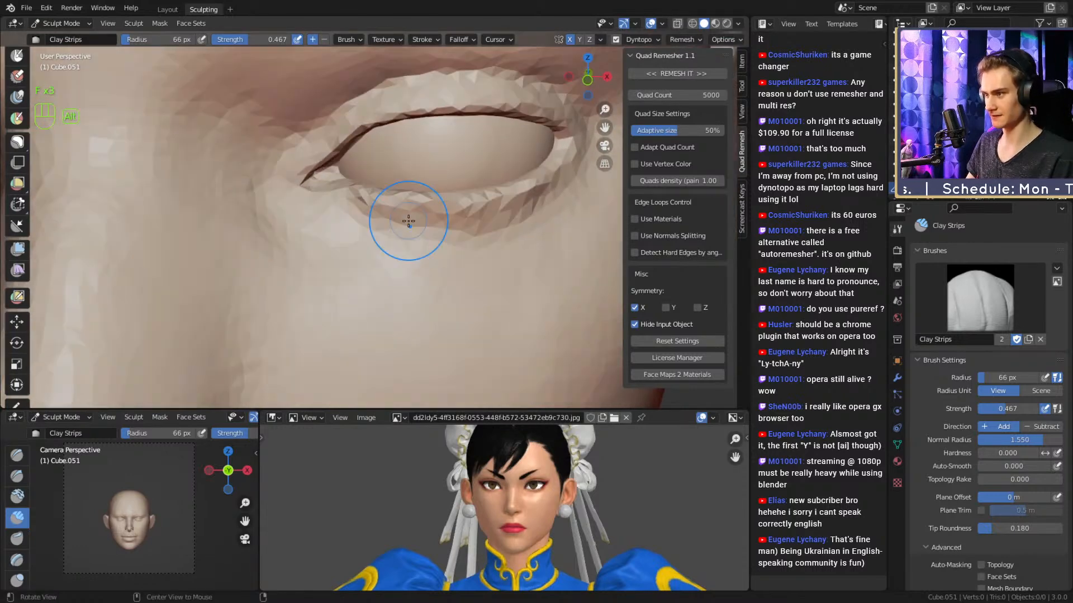
pyautogui.moveTo(476, 233)
pyautogui.keyDown('alt'); pyautogui.keyDown('shift'); pyautogui.mouseDown()
pyautogui.moveTo(421, 203)
pyautogui.moveTo(456, 195)
pyautogui.mouseUp(); pyautogui.keyUp('shift'); pyautogui.keyUp('alt')
pyautogui.press('f')
pyautogui.click(441, 196)
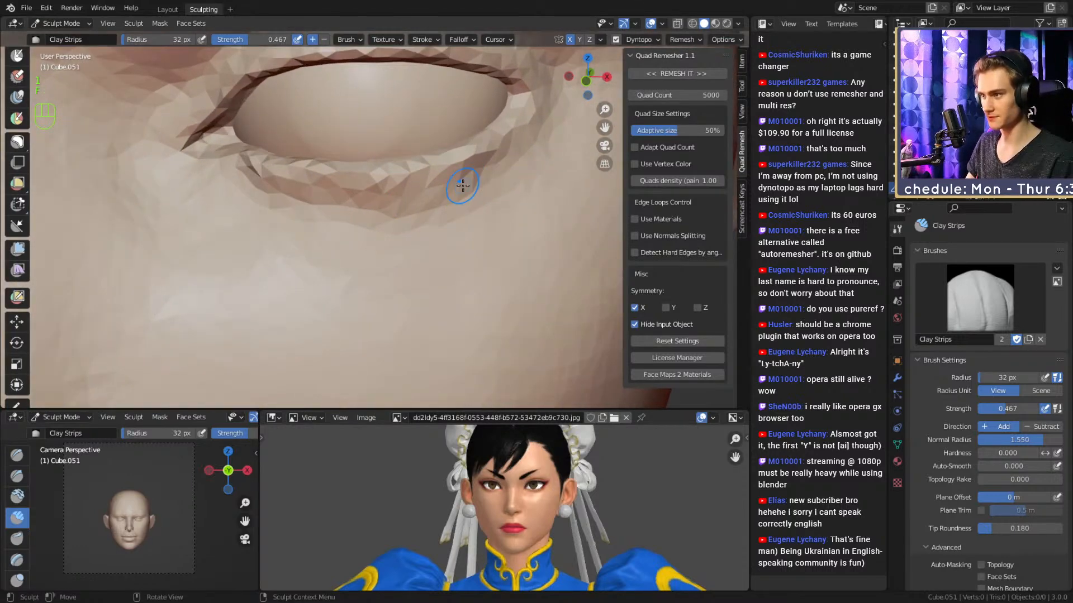
# Add Clay Strips strokes below the lower eyelid and toward the outer corner, raising the radius to 52 px.
pyautogui.moveTo(536, 152); pyautogui.dragTo(551, 113)
pyautogui.press('f')
pyautogui.click(550, 109)
pyautogui.keyDown('alt'); pyautogui.keyDown('shift'); pyautogui.moveTo(468, 189); pyautogui.dragTo(479, 183); pyautogui.keyUp('shift'); pyautogui.keyUp('alt')
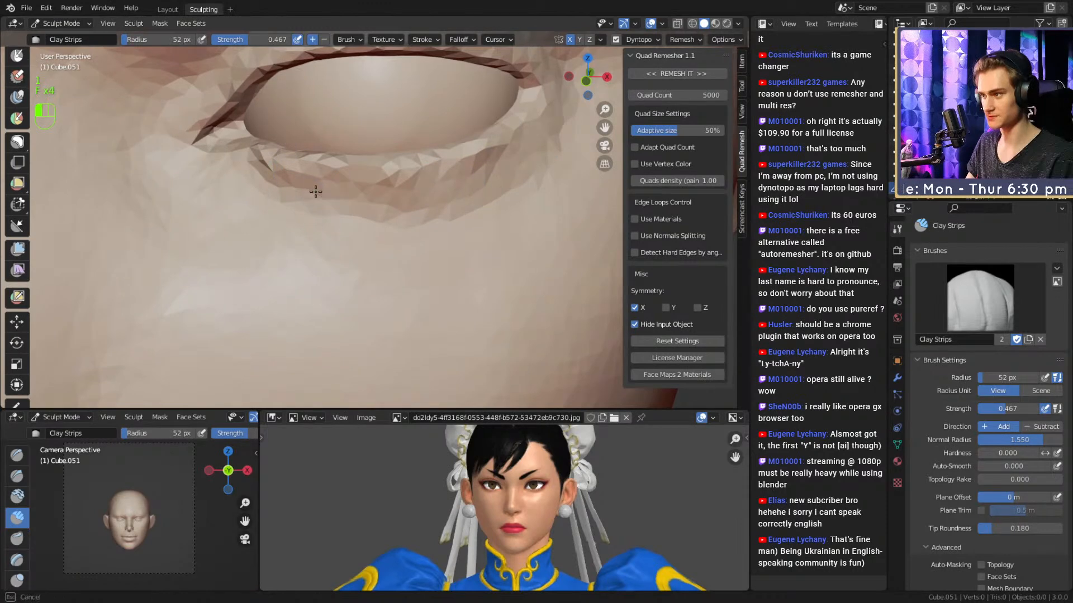
pyautogui.moveTo(316, 192)
pyautogui.mouseDown()
pyautogui.moveTo(286, 195)
pyautogui.moveTo(318, 239)
pyautogui.moveTo(394, 256)
pyautogui.mouseUp()
# Deepen the fold beneath the lower eyelid with the Crease brush, raising its radius to 147 px.
pyautogui.press('2')
pyautogui.press('f')
pyautogui.click(342, 217)
pyautogui.moveTo(246, 196)
pyautogui.mouseDown()
pyautogui.moveTo(414, 232)
pyautogui.moveTo(473, 203)
pyautogui.mouseUp()
pyautogui.keyDown('alt'); pyautogui.keyDown('shift'); pyautogui.moveTo(462, 204); pyautogui.dragTo(443, 207); pyautogui.keyUp('shift'); pyautogui.keyUp('alt')
pyautogui.press('f')
pyautogui.click(450, 218)
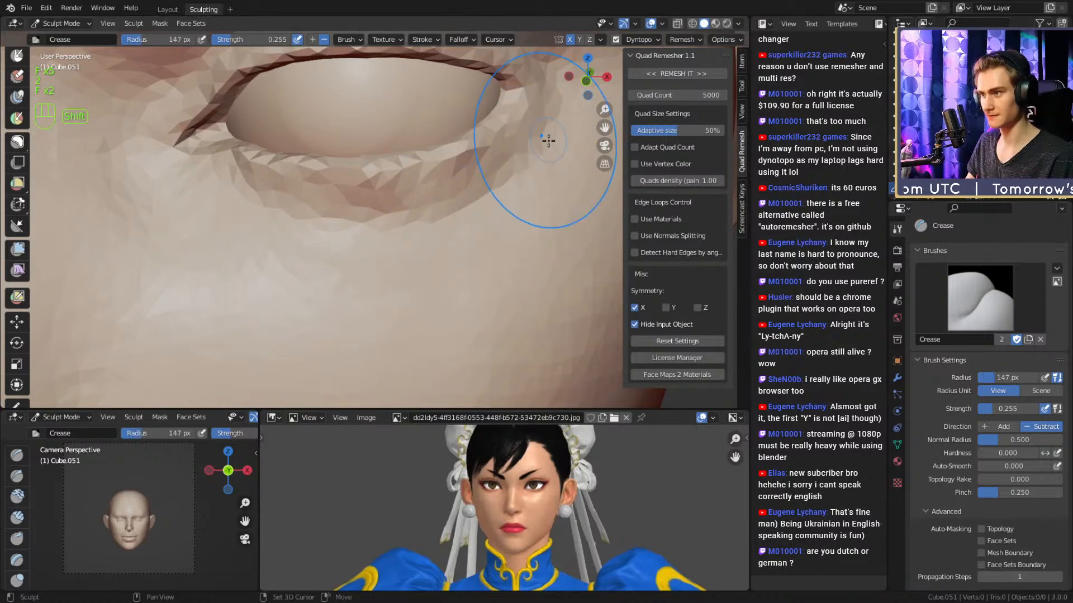
# Refine the lower eyelid fold and the inner eye corner with the Crease brush at 58 px.
pyautogui.press('f')
pyautogui.press('f')
pyautogui.click(493, 187)
pyautogui.moveTo(502, 181); pyautogui.dragTo(505, 177)
pyautogui.keyDown('alt'); pyautogui.keyDown('shift'); pyautogui.moveTo(385, 186); pyautogui.dragTo(498, 201); pyautogui.keyUp('shift'); pyautogui.keyUp('alt')
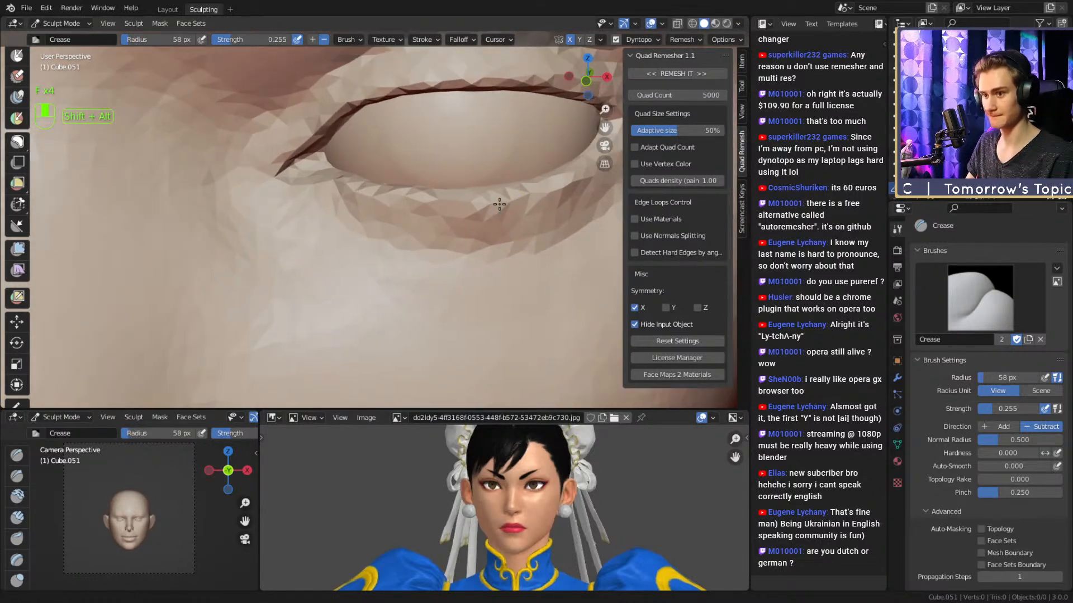
pyautogui.moveTo(421, 209)
pyautogui.keyDown('alt'); pyautogui.mouseDown()
pyautogui.moveTo(399, 213)
pyautogui.moveTo(397, 202)
pyautogui.moveTo(427, 139)
pyautogui.moveTo(407, 160)
pyautogui.mouseUp(); pyautogui.keyUp('alt')
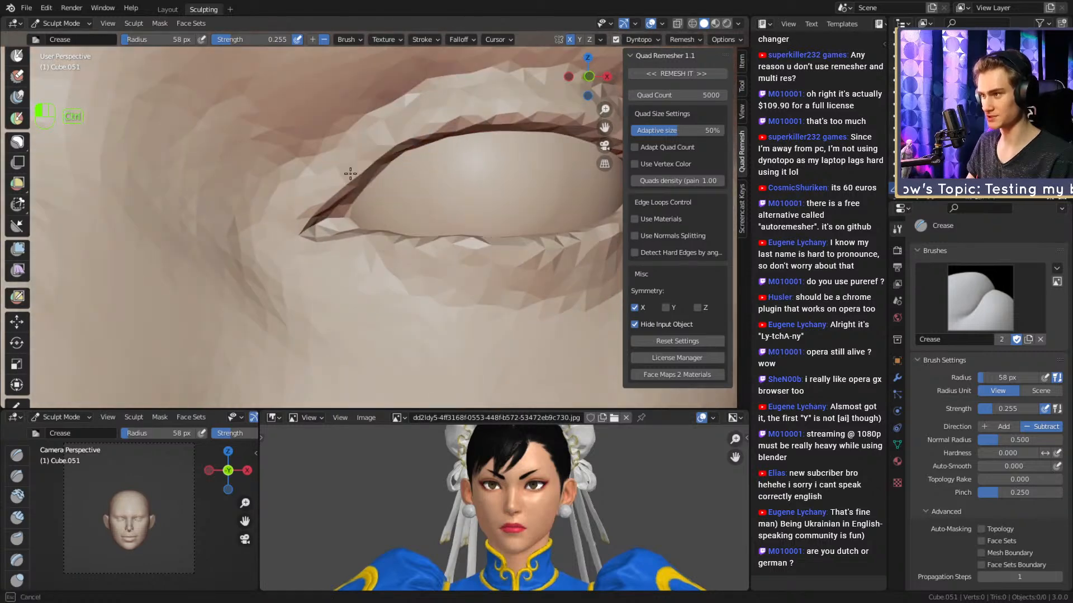
pyautogui.keyDown('alt'); pyautogui.moveTo(320, 233); pyautogui.dragTo(332, 221); pyautogui.keyUp('alt')
pyautogui.moveTo(332, 217)
pyautogui.keyDown('ctrl'); pyautogui.mouseDown()
pyautogui.moveTo(301, 224)
pyautogui.moveTo(329, 228)
pyautogui.mouseUp(); pyautogui.keyUp('ctrl')
pyautogui.moveTo(333, 224)
pyautogui.keyDown('alt'); pyautogui.mouseDown()
pyautogui.moveTo(283, 231)
pyautogui.moveTo(326, 237)
pyautogui.moveTo(330, 224)
pyautogui.mouseUp(); pyautogui.keyUp('alt')
# Reposition the inner eye corner with the Grab brush at 34 px.
pyautogui.press('3')
pyautogui.press('f')
pyautogui.click(346, 233)
pyautogui.moveTo(329, 222); pyautogui.dragTo(345, 224)
pyautogui.moveTo(345, 225)
pyautogui.keyDown('alt'); pyautogui.mouseDown()
pyautogui.moveTo(408, 224)
pyautogui.moveTo(460, 173)
pyautogui.moveTo(395, 207)
pyautogui.mouseUp(); pyautogui.keyUp('alt')
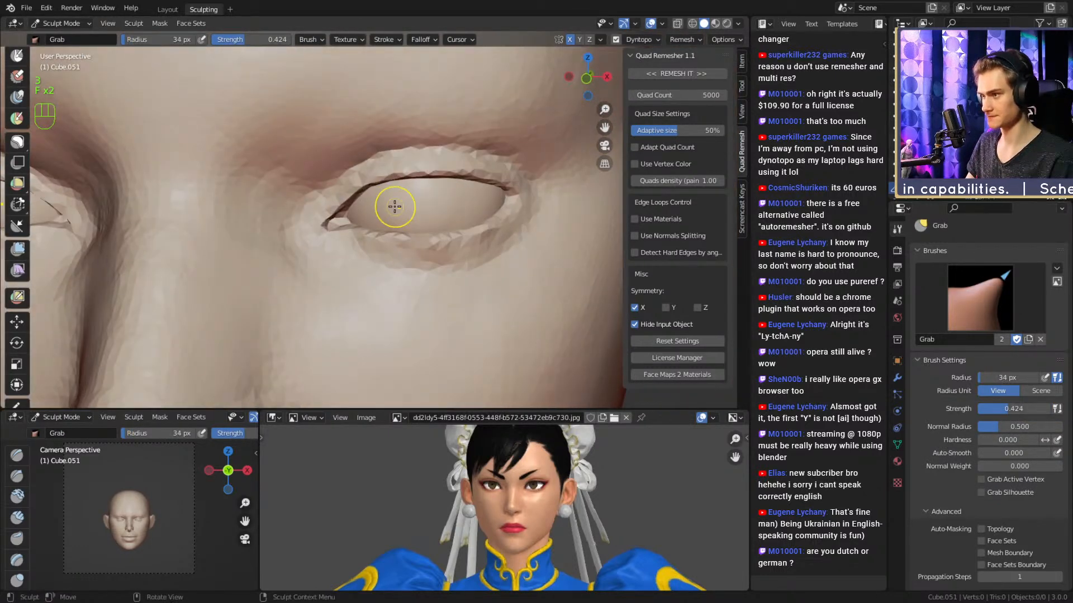
# Adjust the eyelids with the Grab brush at 72 px, enlarging it to 167 px at the outer eye corner.
pyautogui.press('f')
pyautogui.click(378, 191)
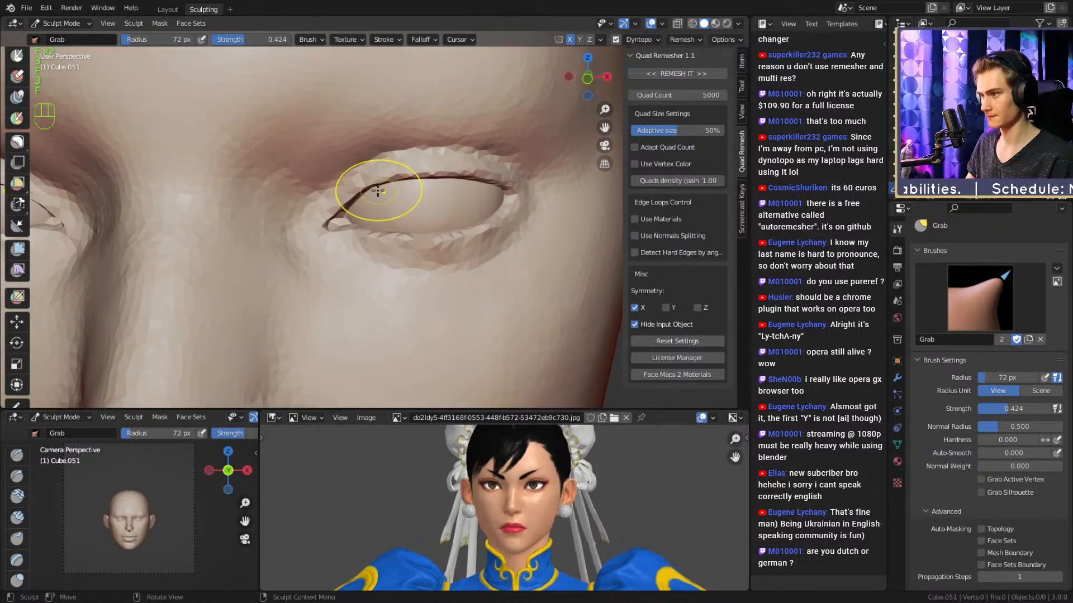
pyautogui.keyDown('alt'); pyautogui.keyDown('shift'); pyautogui.moveTo(410, 197); pyautogui.dragTo(358, 187); pyautogui.keyUp('shift'); pyautogui.keyUp('alt')
pyautogui.press('f')
pyautogui.click(446, 180)
pyautogui.press('f')
pyautogui.click(435, 184)
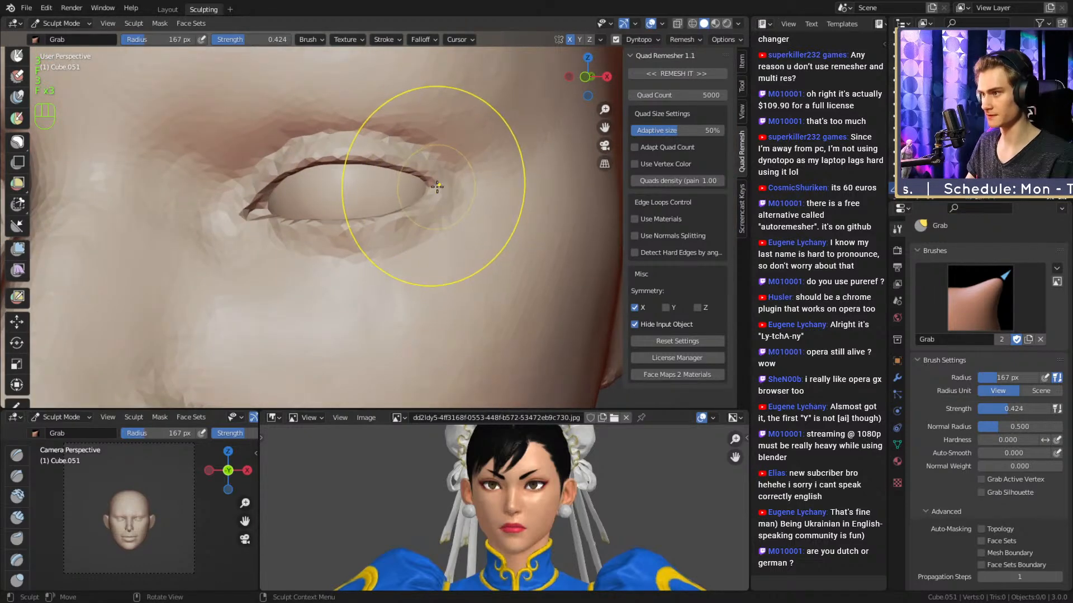
# Try moving the outer eye corner with a resized Grab brush and undo the last stroke.
pyautogui.press('f')
pyautogui.click(424, 182)
pyautogui.keyDown('alt'); pyautogui.moveTo(425, 182); pyautogui.dragTo(455, 187); pyautogui.keyUp('alt')
pyautogui.press('f')
pyautogui.click(420, 180)
pyautogui.moveTo(455, 187)
pyautogui.keyDown('alt'); pyautogui.mouseDown()
pyautogui.moveTo(393, 195)
pyautogui.moveTo(445, 184)
pyautogui.moveTo(437, 193)
pyautogui.moveTo(455, 199)
pyautogui.mouseUp(); pyautogui.keyUp('alt')
pyautogui.hotkey('ctrl', 'z')
# Reshape the outer eye corner and surrounding lids with the Grab brush, setting its radius to 118 px.
pyautogui.press('f')
pyautogui.click(417, 184)
pyautogui.press('3')
pyautogui.press('f')
pyautogui.click(399, 192)
pyautogui.press('3')
pyautogui.press('f')
pyautogui.click(427, 192)
pyautogui.press('f')
pyautogui.click(436, 193)
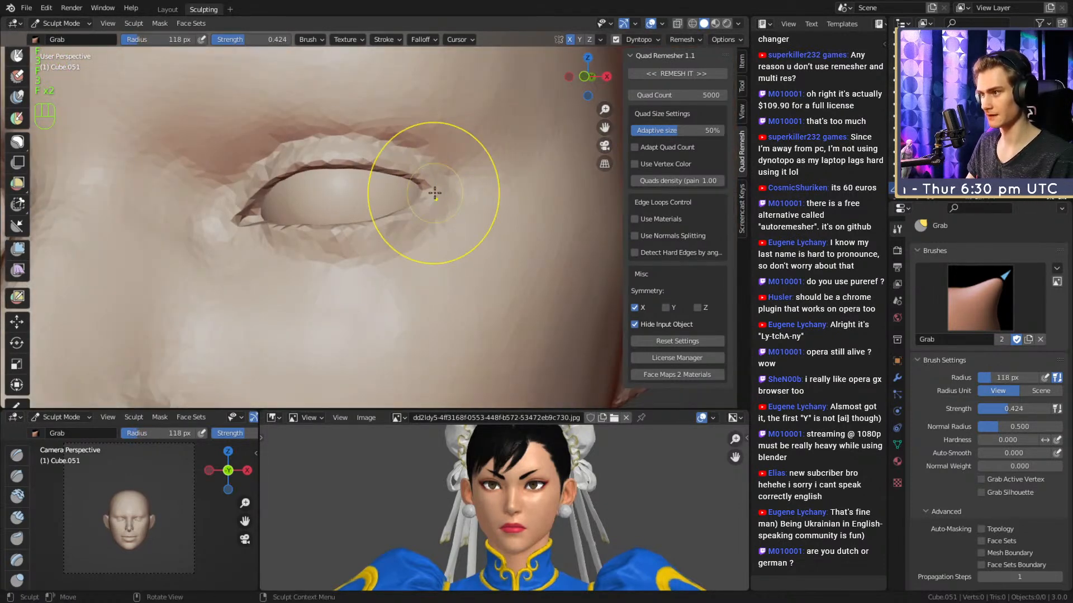
# Save the file and check the reshaped eyes on the whole face.
pyautogui.moveTo(440, 159)
pyautogui.keyDown('ctrl'); pyautogui.keyDown('alt'); pyautogui.mouseDown()
pyautogui.moveTo(411, 199)
pyautogui.moveTo(431, 192)
pyautogui.moveTo(423, 260)
pyautogui.moveTo(408, 180)
pyautogui.mouseUp(); pyautogui.keyUp('alt'); pyautogui.keyUp('ctrl')
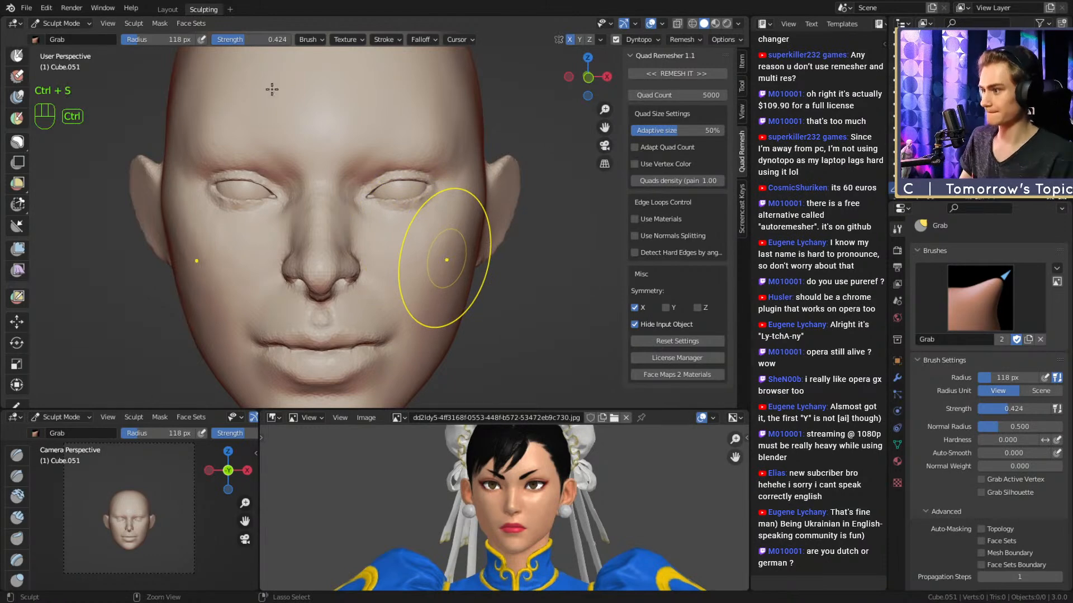
pyautogui.keyDown('alt'); pyautogui.moveTo(441, 226); pyautogui.dragTo(448, 240); pyautogui.keyUp('alt')
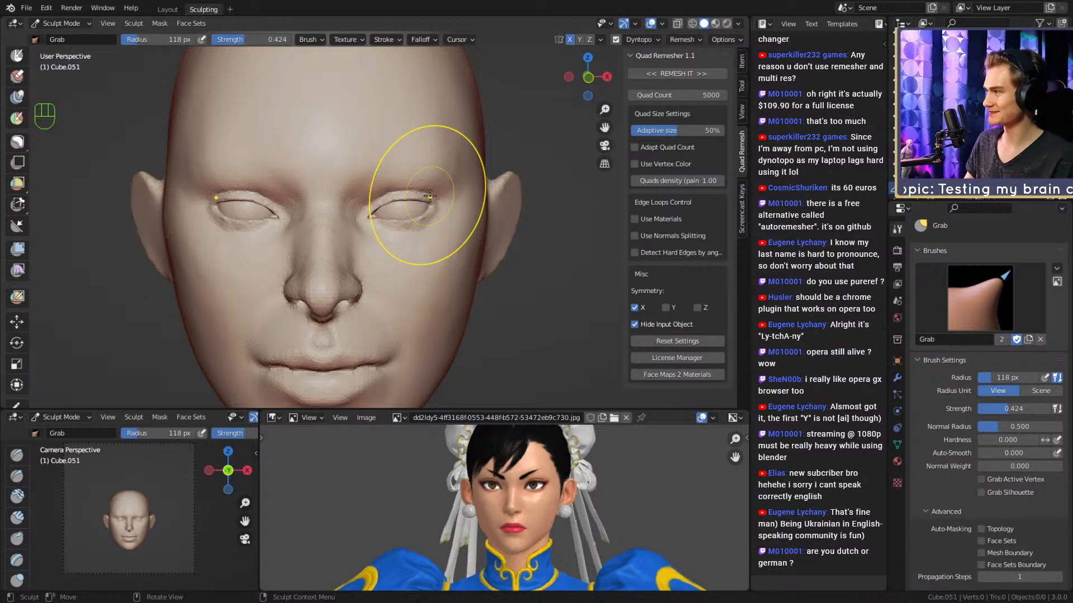
pyautogui.moveTo(521, 288)
pyautogui.keyDown('alt'); pyautogui.mouseDown()
pyautogui.moveTo(450, 256)
pyautogui.moveTo(491, 232)
pyautogui.moveTo(387, 239)
pyautogui.moveTo(464, 246)
pyautogui.moveTo(459, 255)
pyautogui.mouseUp(); pyautogui.keyUp('alt')
# Sculpt the side of the nose below the inner eye corner with the Clay Strips brush, reducing it to 48 px.
pyautogui.moveTo(391, 256)
pyautogui.keyDown('ctrl'); pyautogui.keyDown('alt'); pyautogui.mouseDown()
pyautogui.moveTo(337, 201)
pyautogui.moveTo(360, 271)
pyautogui.moveTo(433, 222)
pyautogui.moveTo(300, 161)
pyautogui.mouseUp(); pyautogui.keyUp('alt'); pyautogui.keyUp('ctrl')
pyautogui.press('2')
pyautogui.press('f')
pyautogui.click(344, 215)
pyautogui.press('1')
pyautogui.press('f')
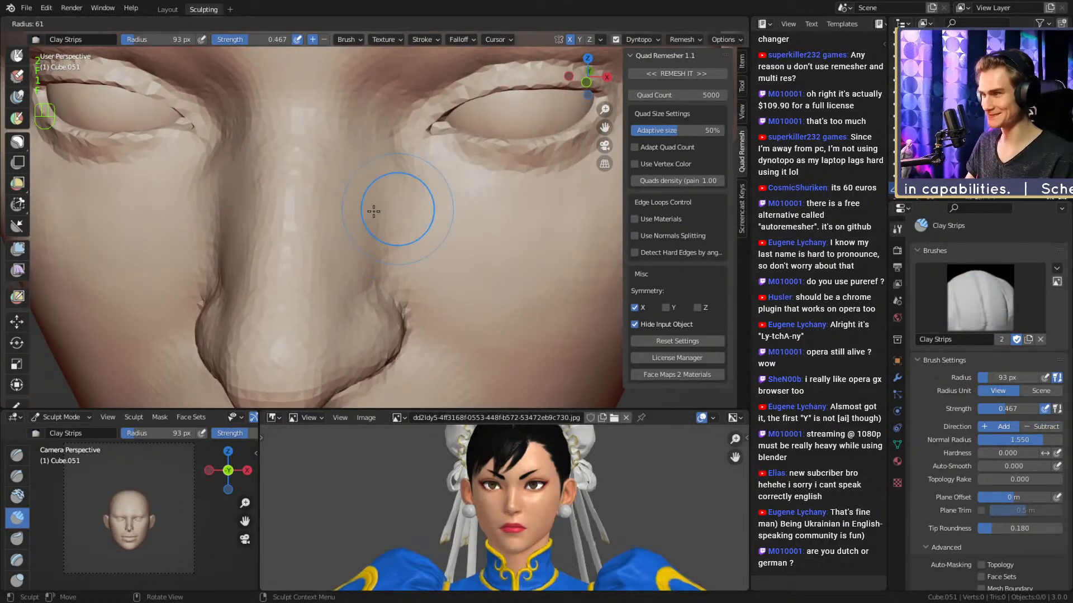
pyautogui.click(372, 211)
pyautogui.moveTo(371, 211)
pyautogui.keyDown('alt'); pyautogui.mouseDown()
pyautogui.moveTo(423, 232)
pyautogui.moveTo(414, 242)
pyautogui.mouseUp(); pyautogui.keyUp('alt')
pyautogui.press('f')
pyautogui.click(417, 233)
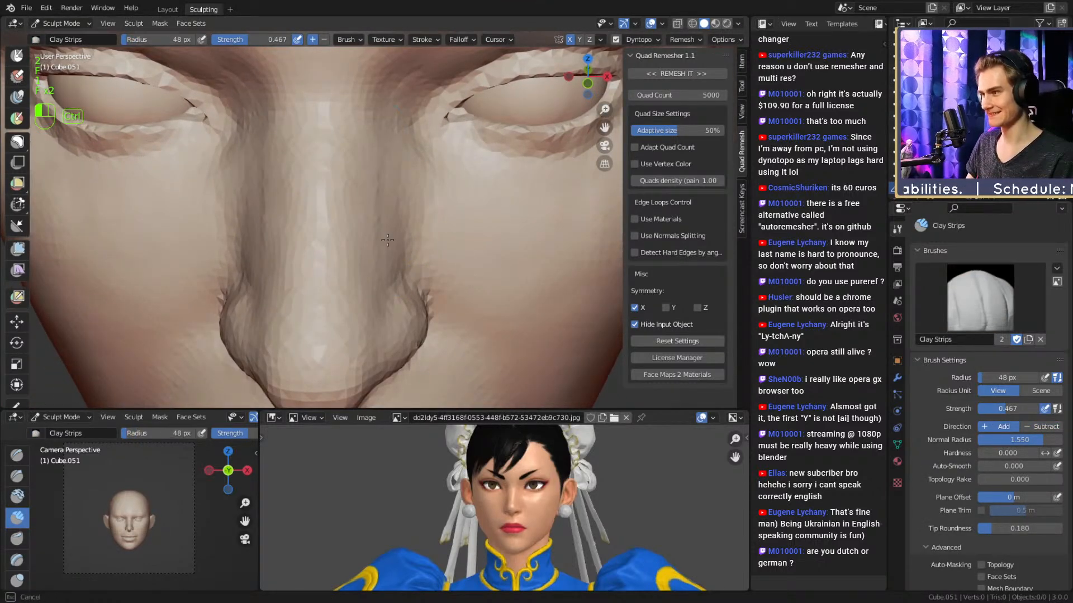
# Smooth the transition between the side of the nose and the nostril wing at 82 px.
pyautogui.press('f')
pyautogui.click(381, 307)
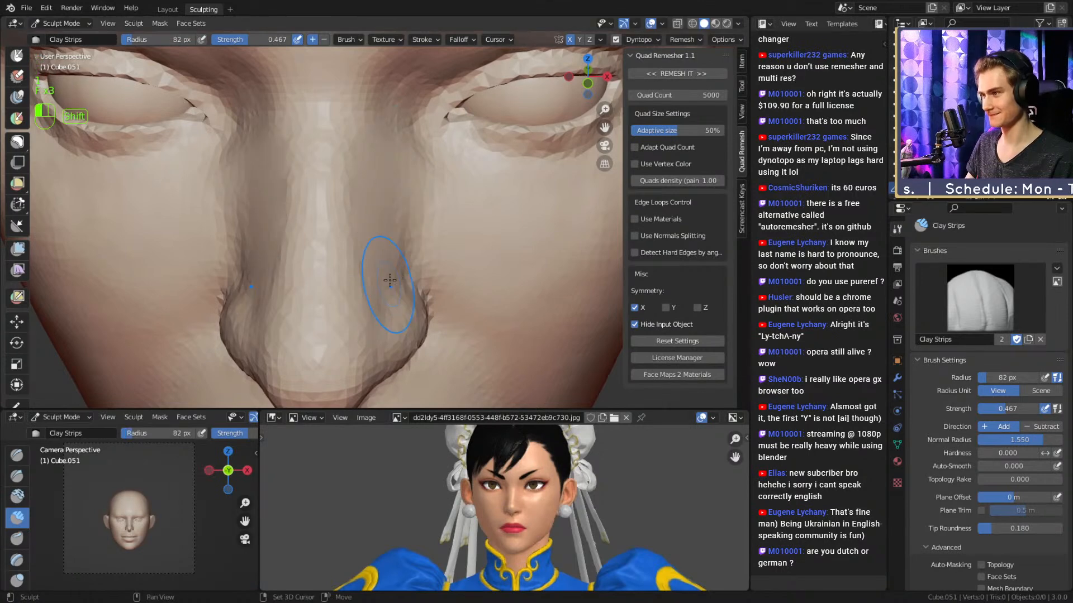
pyautogui.moveTo(390, 281)
pyautogui.keyDown('shift'); pyautogui.mouseDown()
pyautogui.moveTo(404, 183)
pyautogui.moveTo(390, 199)
pyautogui.moveTo(316, 153)
pyautogui.moveTo(336, 209)
pyautogui.moveTo(373, 235)
pyautogui.moveTo(398, 306)
pyautogui.moveTo(416, 296)
pyautogui.mouseUp(); pyautogui.keyUp('shift')
pyautogui.press('f')
pyautogui.click(327, 212)
pyautogui.moveTo(416, 296)
pyautogui.keyDown('alt'); pyautogui.keyDown('shift'); pyautogui.mouseDown()
pyautogui.moveTo(402, 237)
pyautogui.moveTo(413, 234)
pyautogui.mouseUp(); pyautogui.keyUp('shift'); pyautogui.keyUp('alt')
pyautogui.keyDown('ctrl'); pyautogui.keyDown('alt'); pyautogui.moveTo(403, 232); pyautogui.dragTo(400, 242); pyautogui.keyUp('alt'); pyautogui.keyUp('ctrl')
# Define the crease behind the nostril wing where it meets the cheek, using the Crease brush at 34 px.
pyautogui.moveTo(400, 242)
pyautogui.keyDown('ctrl'); pyautogui.mouseDown(button='middle')
pyautogui.moveTo(409, 240)
pyautogui.moveTo(391, 245)
pyautogui.mouseUp(button='middle'); pyautogui.keyUp('ctrl')
pyautogui.moveTo(324, 212)
pyautogui.mouseDown(button='middle')
pyautogui.moveTo(355, 232)
pyautogui.moveTo(357, 204)
pyautogui.moveTo(374, 196)
pyautogui.mouseUp(button='middle')
pyautogui.press('f')
pyautogui.click(324, 216)
pyautogui.press('f')
pyautogui.click(280, 246)
pyautogui.press('2')
pyautogui.press('f')
pyautogui.click(329, 222)
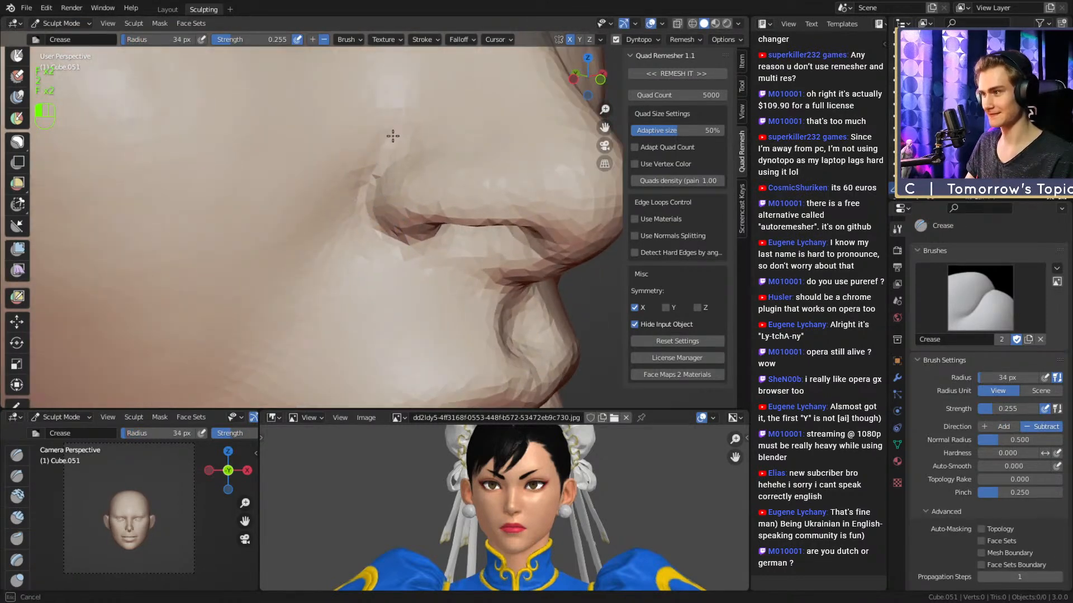
pyautogui.moveTo(393, 135); pyautogui.dragTo(428, 164, button='middle')
pyautogui.moveTo(429, 180); pyautogui.dragTo(465, 121)
pyautogui.keyDown('shift'); pyautogui.moveTo(491, 138); pyautogui.dragTo(443, 187, button='middle'); pyautogui.keyUp('shift')
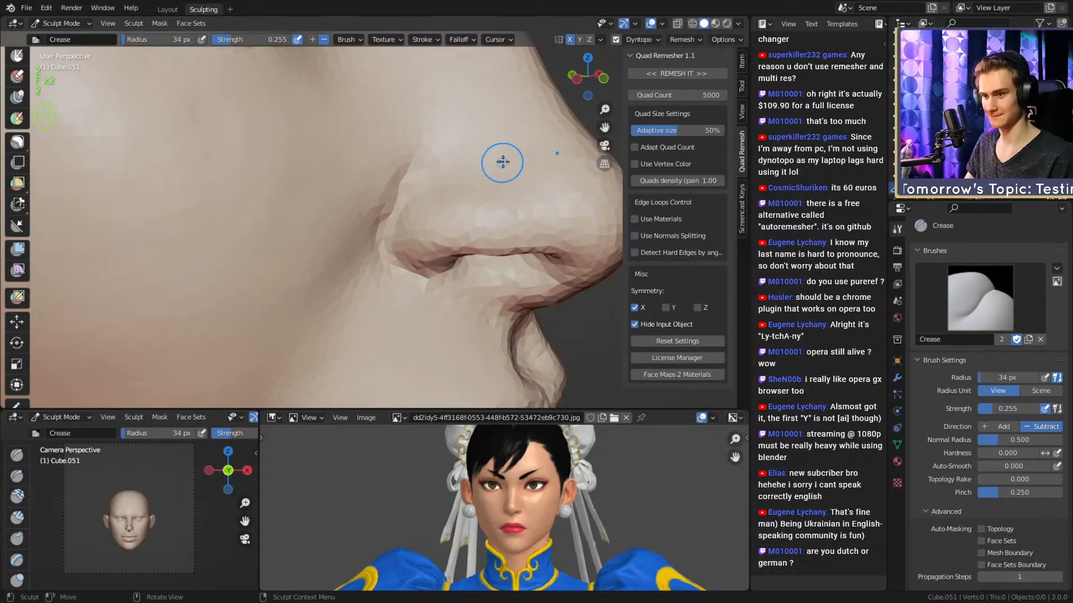
# Reshape the nostril wing from the side with the Grab brush, starting at 117 px and reducing to 106 px.
pyautogui.moveTo(502, 162); pyautogui.dragTo(440, 179, button='middle')
pyautogui.press('g')
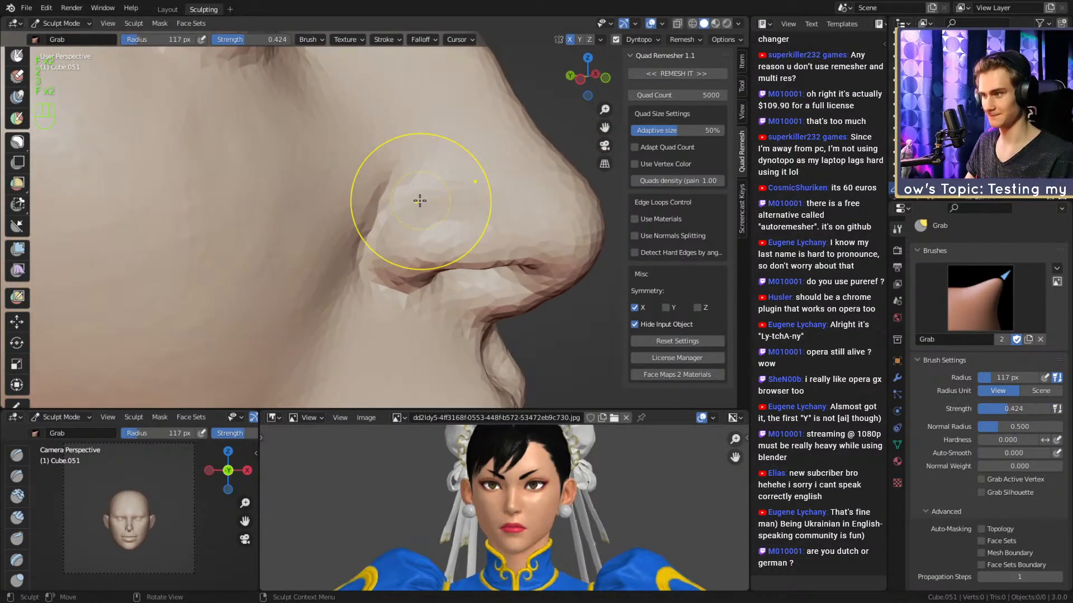
pyautogui.press('f')
pyautogui.click(421, 192)
pyautogui.press('f')
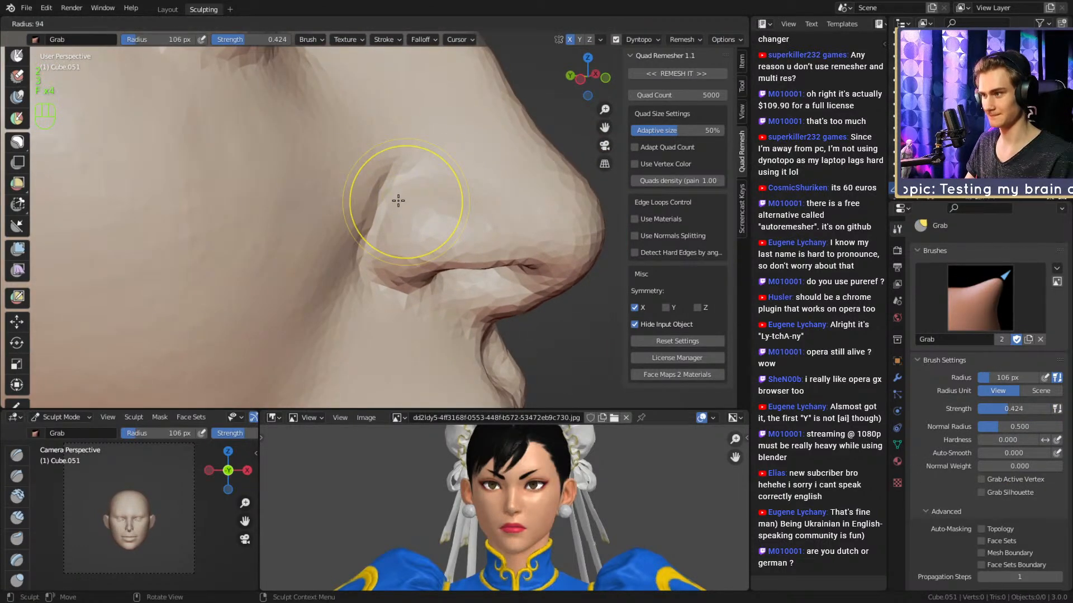
pyautogui.click(399, 155)
pyautogui.keyDown('alt'); pyautogui.moveTo(381, 194); pyautogui.dragTo(284, 203, button='middle'); pyautogui.keyUp('alt')
pyautogui.keyDown('ctrl'); pyautogui.keyDown('alt'); pyautogui.moveTo(285, 204); pyautogui.dragTo(398, 197, button='middle'); pyautogui.keyUp('alt'); pyautogui.keyUp('ctrl')
pyautogui.moveTo(399, 197)
pyautogui.keyDown('alt'); pyautogui.keyDown('shift'); pyautogui.mouseDown(button='middle')
pyautogui.moveTo(432, 222)
pyautogui.moveTo(437, 187)
pyautogui.mouseUp(button='middle'); pyautogui.keyUp('shift'); pyautogui.keyUp('alt')
pyautogui.moveTo(437, 187)
pyautogui.keyDown('alt'); pyautogui.mouseDown(button='middle')
pyautogui.moveTo(376, 211)
pyautogui.moveTo(362, 237)
pyautogui.mouseUp(button='middle'); pyautogui.keyUp('alt')
# Add volume to the nostril wing with the Clay Strips brush at 35 px and smooth the strokes.
pyautogui.press('1')
pyautogui.press('f')
pyautogui.press('f')
pyautogui.click(338, 224)
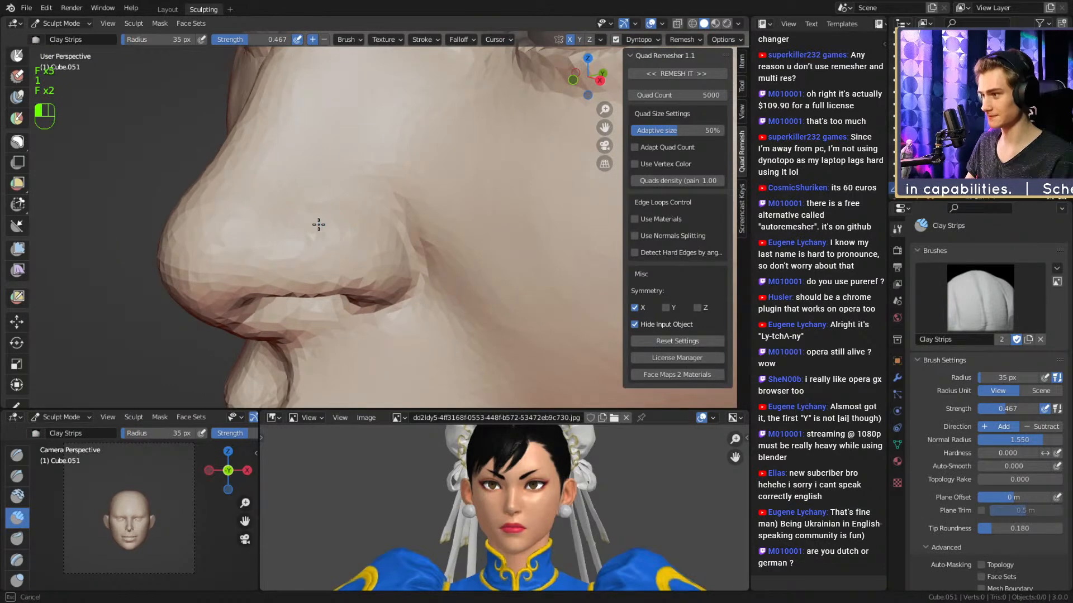
pyautogui.keyDown('shift'); pyautogui.moveTo(321, 237); pyautogui.dragTo(393, 211); pyautogui.keyUp('shift')
pyautogui.moveTo(392, 211)
pyautogui.mouseDown(button='middle')
pyautogui.moveTo(442, 193)
pyautogui.moveTo(420, 188)
pyautogui.moveTo(411, 240)
pyautogui.moveTo(424, 215)
pyautogui.moveTo(374, 210)
pyautogui.moveTo(371, 184)
pyautogui.mouseUp(button='middle')
pyautogui.moveTo(370, 184)
pyautogui.keyDown('shift'); pyautogui.mouseDown(button='middle')
pyautogui.moveTo(378, 236)
pyautogui.moveTo(390, 217)
pyautogui.moveTo(378, 193)
pyautogui.moveTo(408, 173)
pyautogui.moveTo(397, 190)
pyautogui.mouseUp(button='middle'); pyautogui.keyUp('shift')
# Carve the nostril opening from below with the Crease brush at 51 px and strength 0.497.
pyautogui.press('2')
pyautogui.press('f')
pyautogui.click(373, 214)
pyautogui.moveTo(398, 190)
pyautogui.keyDown('ctrl'); pyautogui.mouseDown(button='middle')
pyautogui.moveTo(396, 232)
pyautogui.moveTo(408, 241)
pyautogui.moveTo(416, 235)
pyautogui.moveTo(394, 194)
pyautogui.mouseUp(button='middle'); pyautogui.keyUp('ctrl')
pyautogui.press('f')
pyautogui.click(400, 224)
pyautogui.hotkey('shift', 'f')
pyautogui.click(405, 194)
pyautogui.keyDown('alt'); pyautogui.moveTo(405, 195); pyautogui.dragTo(371, 204); pyautogui.keyUp('alt')
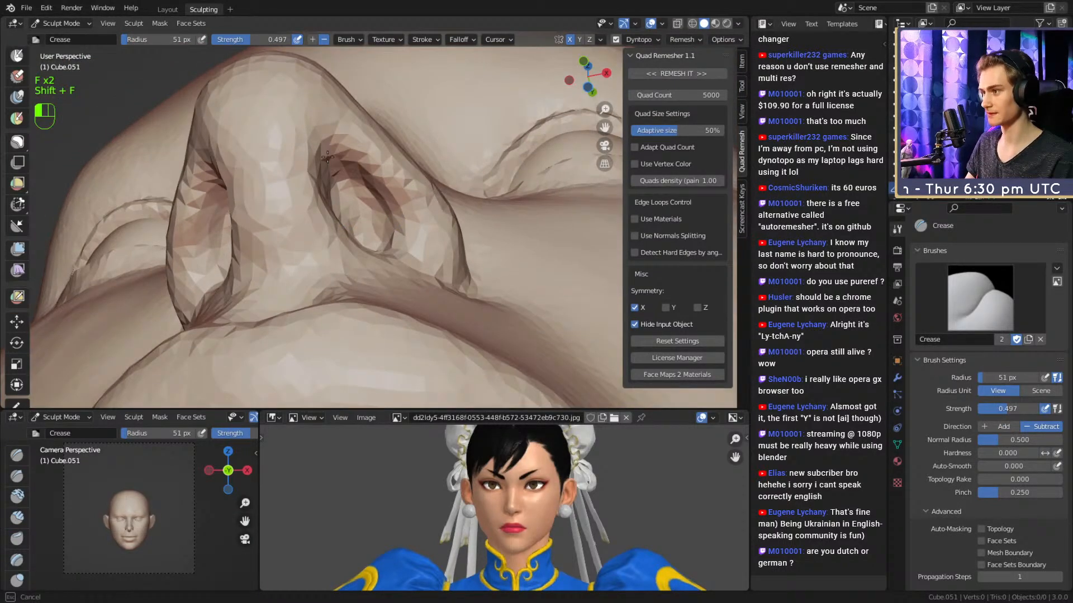
pyautogui.keyDown('alt'); pyautogui.moveTo(327, 158); pyautogui.dragTo(360, 168); pyautogui.keyUp('alt')
# Adjust the nostril rim from below with the Grab brush at 119 px.
pyautogui.press('3')
pyautogui.press('f')
pyautogui.click(428, 213)
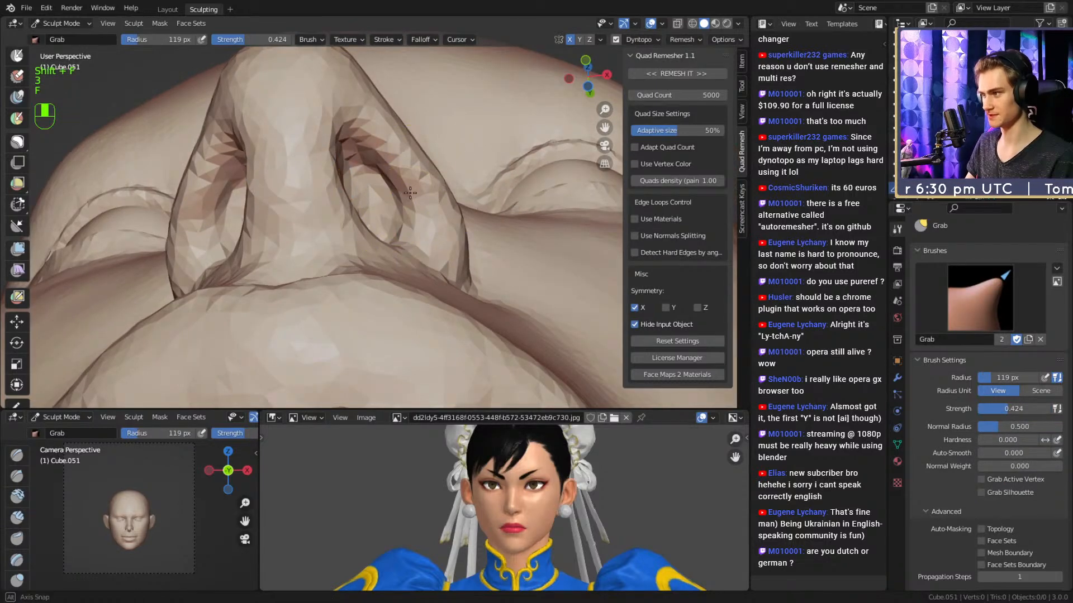
pyautogui.moveTo(407, 218)
pyautogui.keyDown('alt'); pyautogui.mouseDown()
pyautogui.moveTo(425, 241)
pyautogui.moveTo(397, 286)
pyautogui.moveTo(388, 185)
pyautogui.moveTo(410, 193)
pyautogui.moveTo(371, 151)
pyautogui.moveTo(404, 238)
pyautogui.mouseUp(); pyautogui.keyUp('alt')
# Define the rear of the nostril near the wing base with the Crease brush.
pyautogui.press('2')
pyautogui.press('f')
pyautogui.click(400, 246)
pyautogui.press('f')
pyautogui.click(396, 274)
# Refine the nostril contour from below and the side with a resized Grab brush.
pyautogui.press('3')
pyautogui.press('f')
pyautogui.click(384, 167)
pyautogui.press('f')
pyautogui.click(367, 150)
pyautogui.moveTo(482, 266)
pyautogui.keyDown('alt'); pyautogui.mouseDown(button='middle')
pyautogui.moveTo(529, 266)
pyautogui.moveTo(395, 256)
pyautogui.moveTo(373, 266)
pyautogui.mouseUp(button='middle'); pyautogui.keyUp('alt')
pyautogui.press('f')
pyautogui.click(346, 266)
pyautogui.moveTo(443, 232)
pyautogui.mouseDown(button='middle')
pyautogui.moveTo(327, 257)
pyautogui.moveTo(402, 250)
pyautogui.moveTo(375, 246)
pyautogui.moveTo(379, 190)
pyautogui.moveTo(335, 195)
pyautogui.moveTo(407, 208)
pyautogui.moveTo(386, 229)
pyautogui.moveTo(338, 212)
pyautogui.mouseUp(button='middle')
# Reshape the front of the nostril opening with the Grab brush and define its edge with the Crease brush at 33 px.
pyautogui.press('3')
pyautogui.press('2')
pyautogui.scroll(3, 337, 212)
pyautogui.press('3')
pyautogui.press('f')
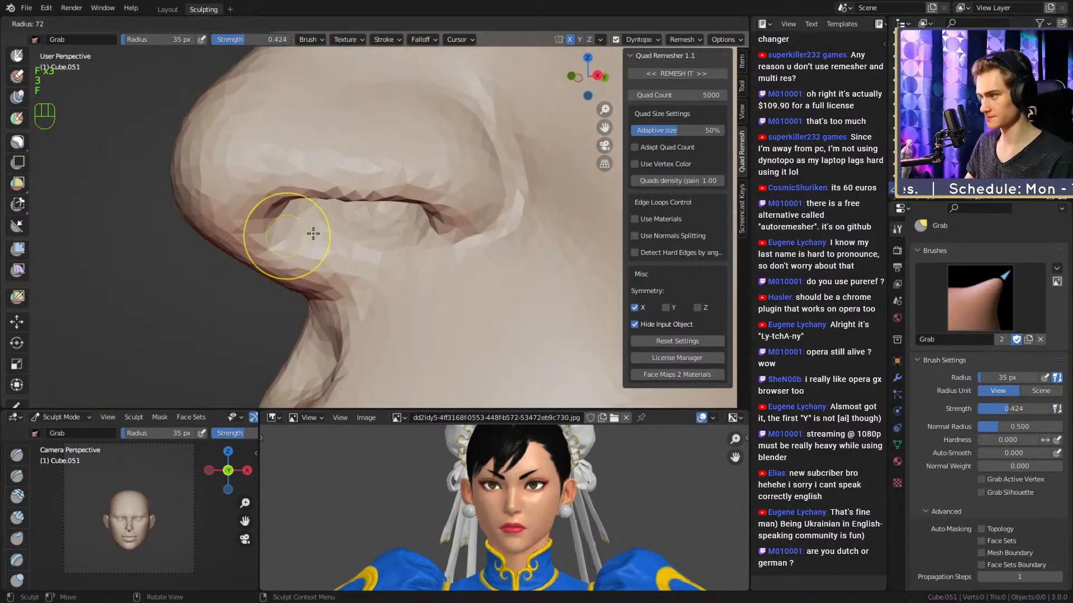
pyautogui.click(305, 234)
pyautogui.press('f')
pyautogui.click(282, 235)
pyautogui.moveTo(285, 235); pyautogui.dragTo(292, 237)
pyautogui.press('2')
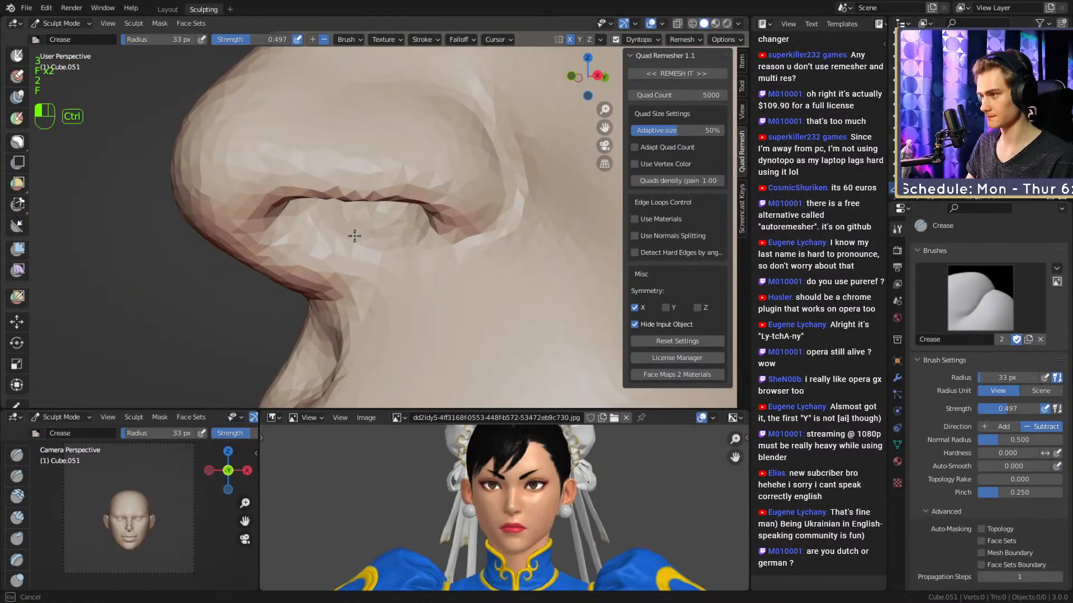
pyautogui.moveTo(354, 236)
pyautogui.mouseDown(button='middle')
pyautogui.moveTo(436, 233)
pyautogui.moveTo(407, 212)
pyautogui.moveTo(391, 216)
pyautogui.mouseUp(button='middle')
# Adjust the lower edge of the nostril wing with the Grab brush.
pyautogui.press('3')
pyautogui.press('f')
pyautogui.click(391, 224)
pyautogui.press('f')
pyautogui.keyDown('alt'); pyautogui.moveTo(404, 232); pyautogui.dragTo(366, 267); pyautogui.keyUp('alt')
pyautogui.click(391, 234)
pyautogui.moveTo(374, 267)
pyautogui.keyDown('ctrl'); pyautogui.keyDown('alt'); pyautogui.mouseDown()
pyautogui.moveTo(390, 250)
pyautogui.moveTo(356, 234)
pyautogui.mouseUp(); pyautogui.keyUp('alt'); pyautogui.keyUp('ctrl')
# Crease the lower rear corner of the nostril wing at 42 px, reduced to 38 px.
pyautogui.press('2')
pyautogui.press('f')
pyautogui.click(395, 256)
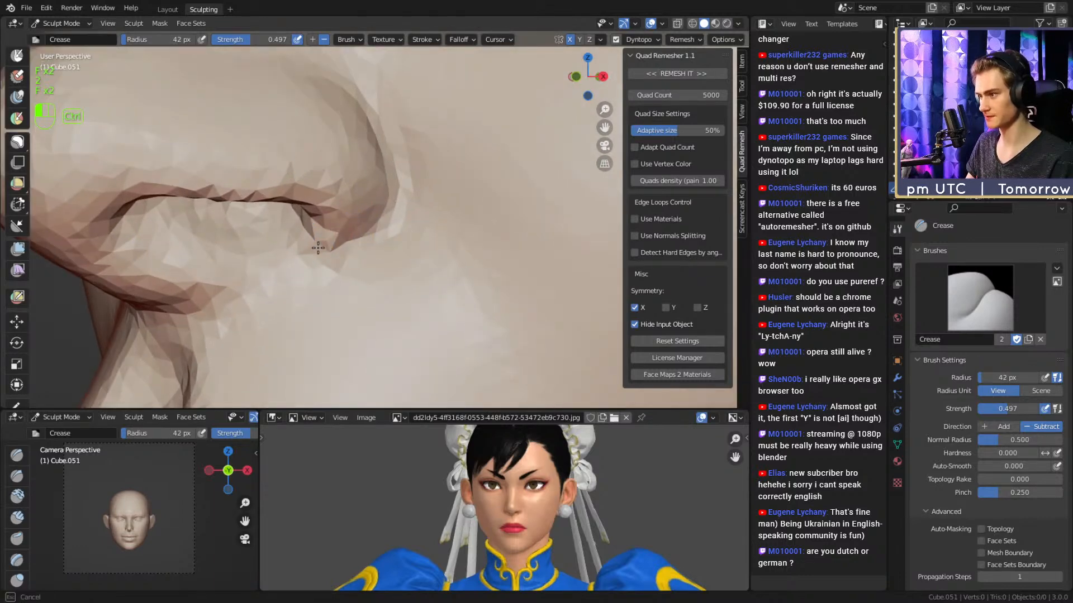
pyautogui.press('f')
pyautogui.click(383, 221)
pyautogui.keyDown('alt'); pyautogui.moveTo(386, 223); pyautogui.dragTo(396, 221); pyautogui.keyUp('alt')
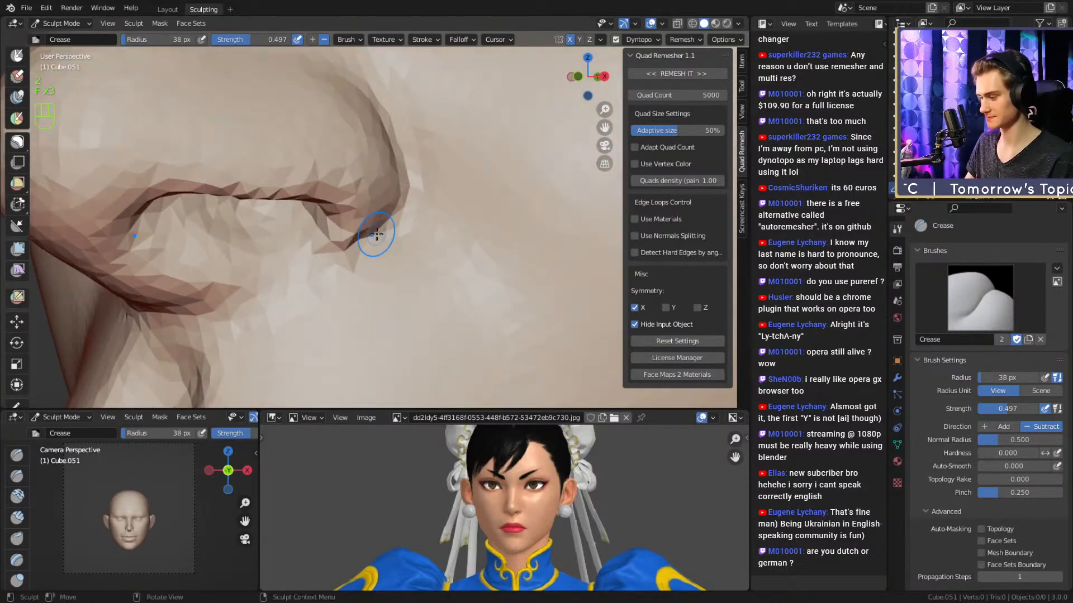
# Clear the mask, crease the nostril base and underside of the nose at 54 px and 50 px, and smooth the area.
pyautogui.press('4')
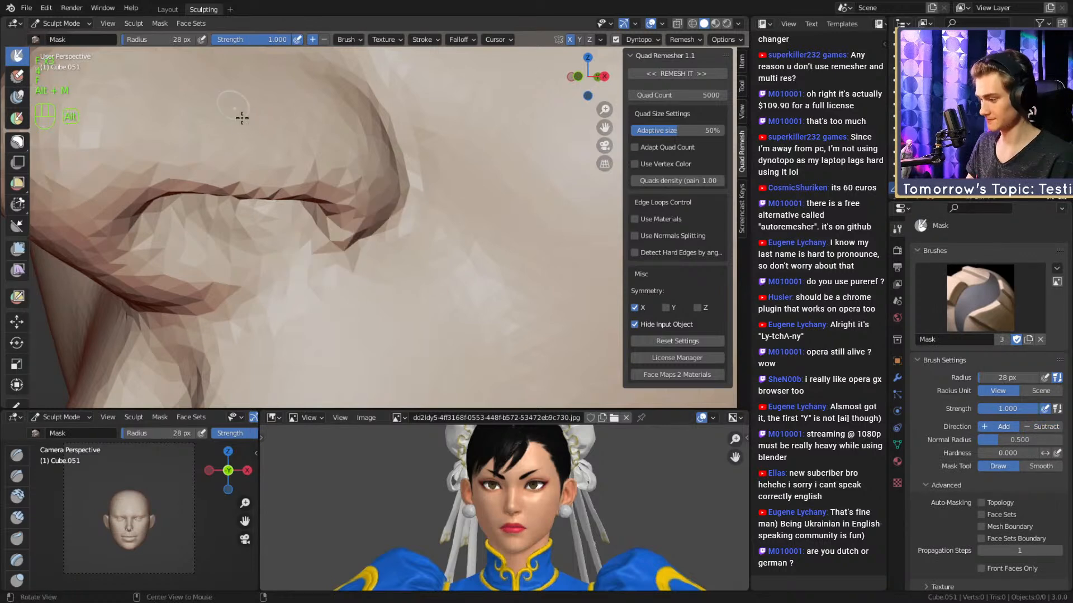
pyautogui.press('2')
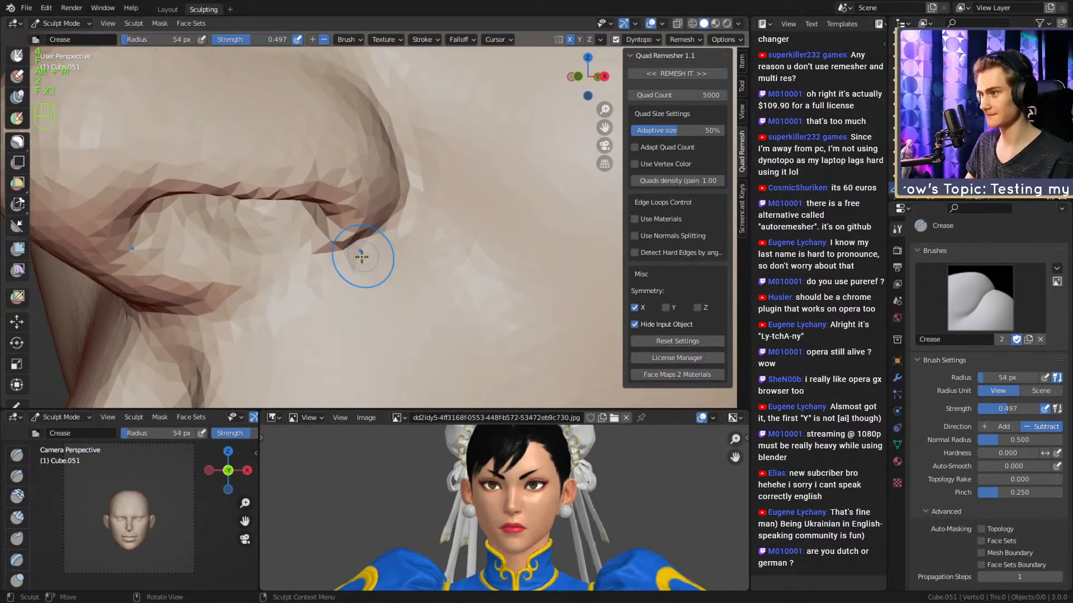
pyautogui.moveTo(331, 245)
pyautogui.keyDown('alt'); pyautogui.mouseDown()
pyautogui.moveTo(412, 223)
pyautogui.moveTo(412, 196)
pyautogui.moveTo(414, 227)
pyautogui.moveTo(386, 255)
pyautogui.moveTo(391, 227)
pyautogui.mouseUp(); pyautogui.keyUp('alt')
pyautogui.press('f')
pyautogui.click(385, 240)
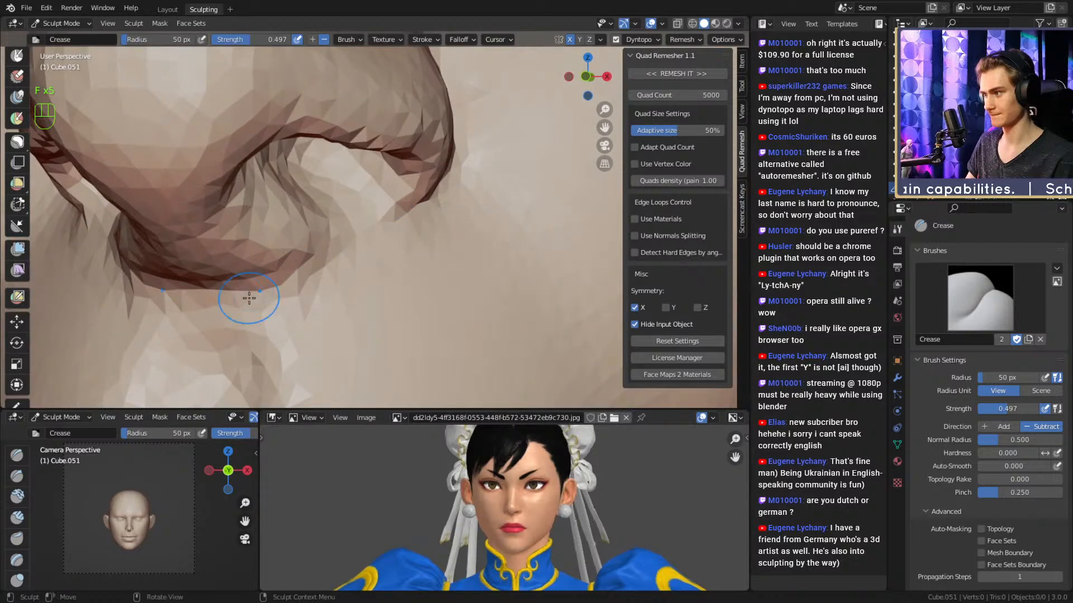
pyautogui.moveTo(249, 298)
pyautogui.keyDown('alt'); pyautogui.mouseDown()
pyautogui.moveTo(395, 258)
pyautogui.moveTo(368, 276)
pyautogui.mouseUp(); pyautogui.keyUp('alt')
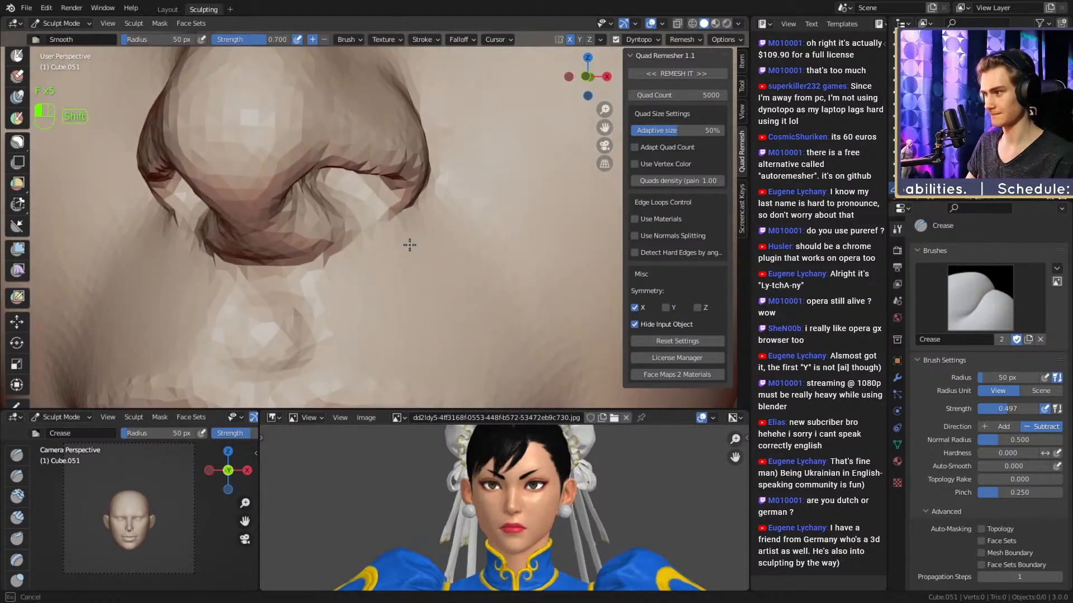
pyautogui.moveTo(410, 245)
pyautogui.keyDown('ctrl'); pyautogui.keyDown('alt'); pyautogui.mouseDown()
pyautogui.moveTo(400, 282)
pyautogui.moveTo(412, 242)
pyautogui.moveTo(506, 245)
pyautogui.moveTo(435, 194)
pyautogui.moveTo(445, 201)
pyautogui.mouseUp(); pyautogui.keyUp('alt'); pyautogui.keyUp('ctrl')
# Adjust the nostril rim with the Grab brush at 83 px and 72 px, and build up the wing with Clay Strips at 87 px.
pyautogui.press('3')
pyautogui.press('f')
pyautogui.click(415, 222)
pyautogui.press('f')
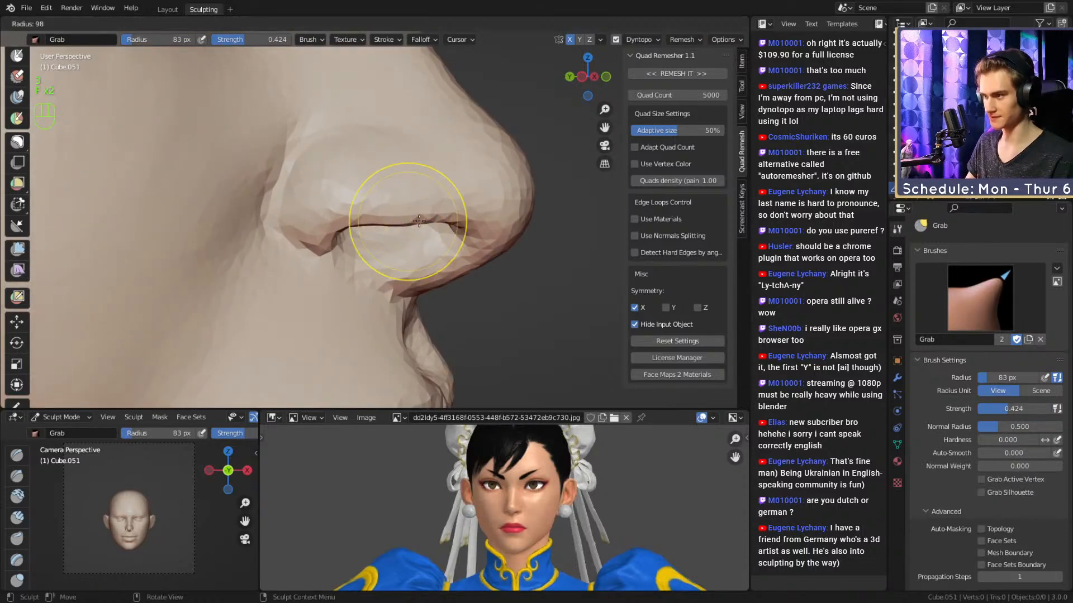
pyautogui.click(407, 212)
pyautogui.press('f')
pyautogui.click(389, 212)
pyautogui.moveTo(391, 214)
pyautogui.keyDown('alt'); pyautogui.mouseDown()
pyautogui.moveTo(407, 204)
pyautogui.moveTo(438, 223)
pyautogui.moveTo(391, 225)
pyautogui.moveTo(398, 207)
pyautogui.mouseUp(); pyautogui.keyUp('alt')
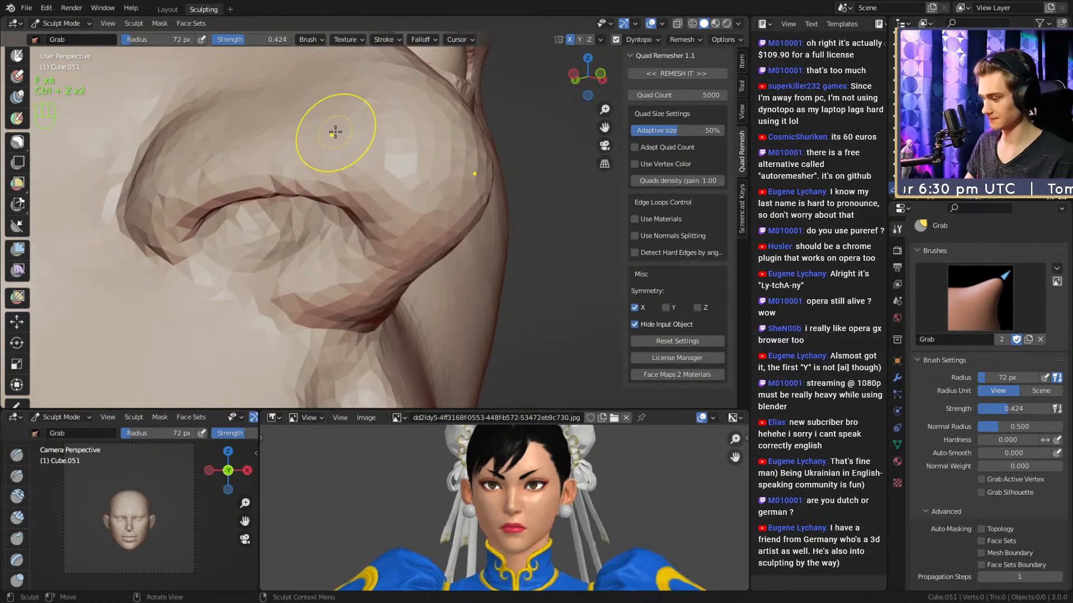
pyautogui.press('1')
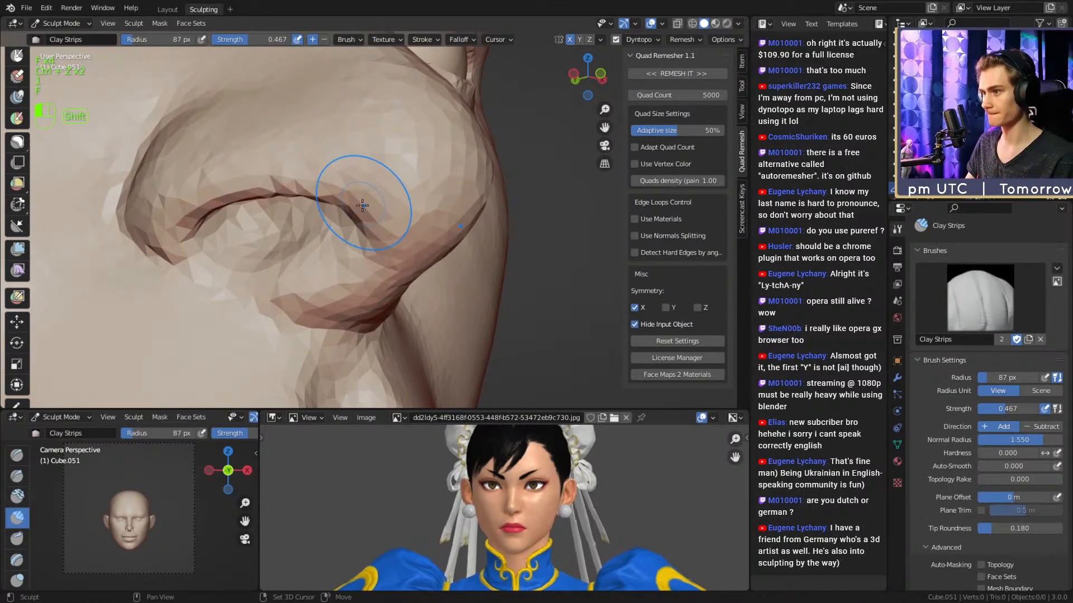
pyautogui.moveTo(347, 179)
pyautogui.keyDown('alt'); pyautogui.mouseDown()
pyautogui.moveTo(407, 184)
pyautogui.moveTo(431, 208)
pyautogui.moveTo(422, 191)
pyautogui.moveTo(335, 274)
pyautogui.moveTo(347, 233)
pyautogui.moveTo(384, 234)
pyautogui.moveTo(354, 263)
pyautogui.moveTo(395, 266)
pyautogui.moveTo(367, 230)
pyautogui.mouseUp(); pyautogui.keyUp('alt')
# Reshape the tip of the nose in profile with the Grab brush at 149 px.
pyautogui.press('3')
pyautogui.press('f')
pyautogui.click(392, 238)
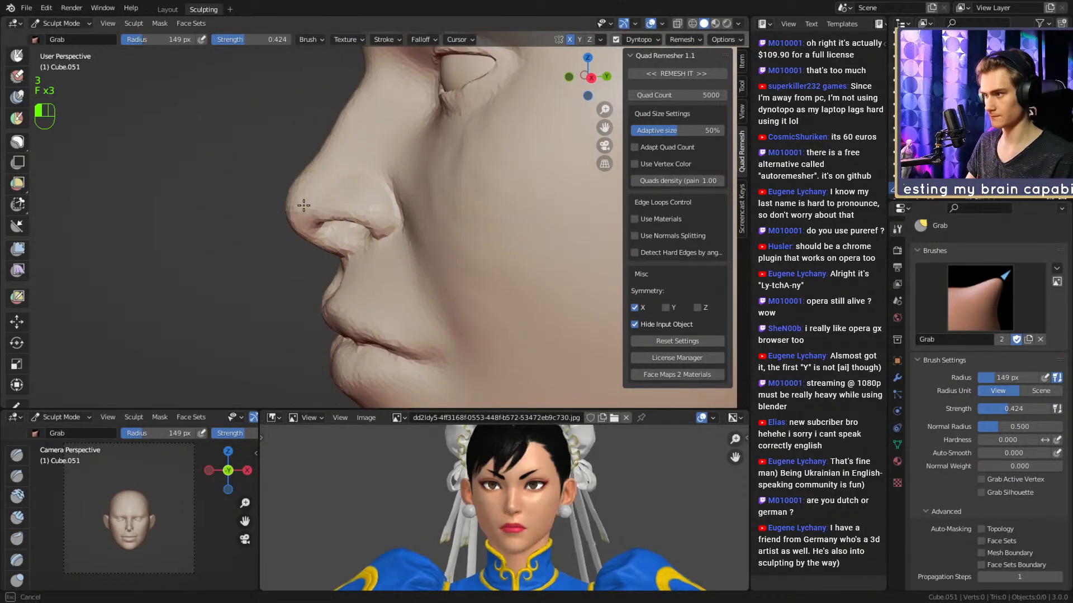
pyautogui.moveTo(303, 206); pyautogui.dragTo(306, 205)
pyautogui.moveTo(330, 202)
pyautogui.keyDown('ctrl'); pyautogui.keyDown('alt'); pyautogui.mouseDown()
pyautogui.moveTo(353, 252)
pyautogui.moveTo(377, 253)
pyautogui.moveTo(389, 204)
pyautogui.moveTo(362, 193)
pyautogui.moveTo(371, 202)
pyautogui.mouseUp(); pyautogui.keyUp('alt'); pyautogui.keyUp('ctrl')
# Adjust the nostril wing in side view with the Grab brush at 84 px and 135 px.
pyautogui.press('f')
pyautogui.click(349, 166)
pyautogui.press('f')
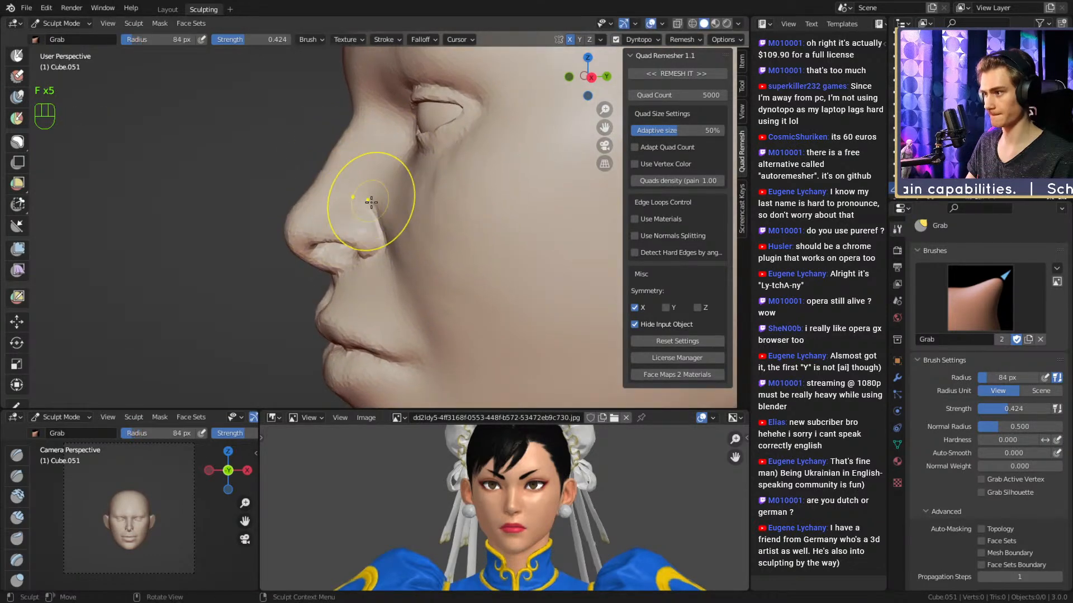
pyautogui.moveTo(380, 244)
pyautogui.keyDown('alt'); pyautogui.mouseDown()
pyautogui.moveTo(390, 288)
pyautogui.moveTo(408, 206)
pyautogui.mouseUp(); pyautogui.keyUp('alt')
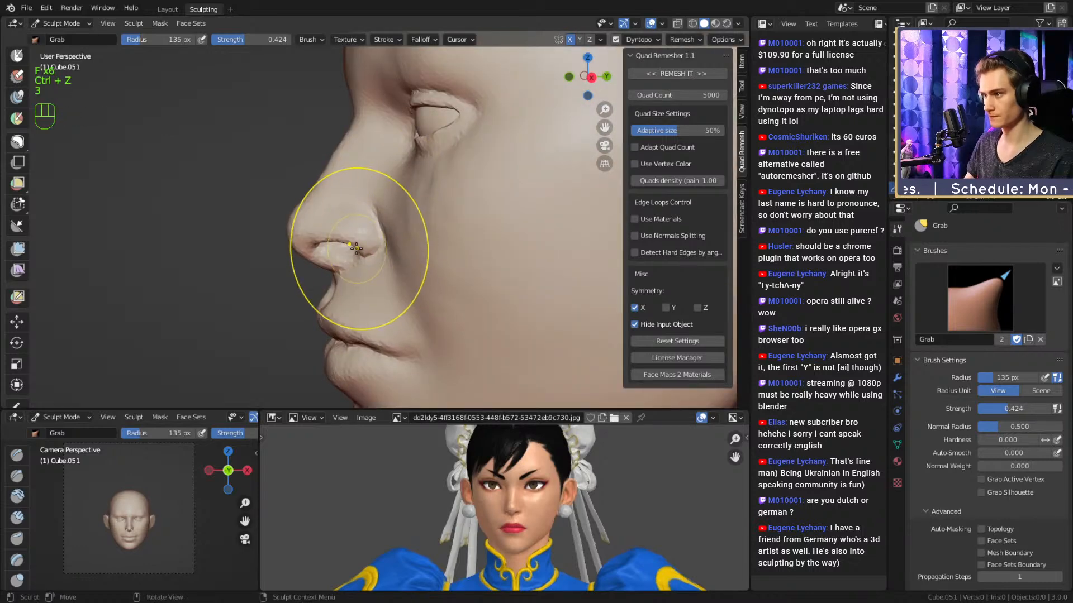
pyautogui.press('f')
pyautogui.click(373, 250)
pyautogui.moveTo(374, 249)
pyautogui.keyDown('alt'); pyautogui.mouseDown()
pyautogui.moveTo(376, 268)
pyautogui.moveTo(374, 222)
pyautogui.moveTo(479, 208)
pyautogui.moveTo(445, 201)
pyautogui.moveTo(342, 227)
pyautogui.moveTo(382, 212)
pyautogui.moveTo(357, 237)
pyautogui.moveTo(367, 218)
pyautogui.moveTo(342, 222)
pyautogui.mouseUp(); pyautogui.keyUp('alt')
# Refine the width and position of the nostril wings from the front with the Grab brush at 164 px and 112 px.
pyautogui.press('f')
pyautogui.click(343, 227)
pyautogui.press('f')
pyautogui.click(368, 223)
pyautogui.press('f')
pyautogui.click(352, 218)
pyautogui.keyDown('alt'); pyautogui.moveTo(347, 224); pyautogui.dragTo(425, 232); pyautogui.keyUp('alt')
pyautogui.keyDown('ctrl'); pyautogui.keyDown('alt'); pyautogui.moveTo(391, 235); pyautogui.dragTo(396, 280); pyautogui.keyUp('alt'); pyautogui.keyUp('ctrl')
pyautogui.moveTo(385, 279)
pyautogui.keyDown('alt'); pyautogui.mouseDown()
pyautogui.moveTo(403, 280)
pyautogui.moveTo(426, 234)
pyautogui.mouseUp(); pyautogui.keyUp('alt')
pyautogui.press('f')
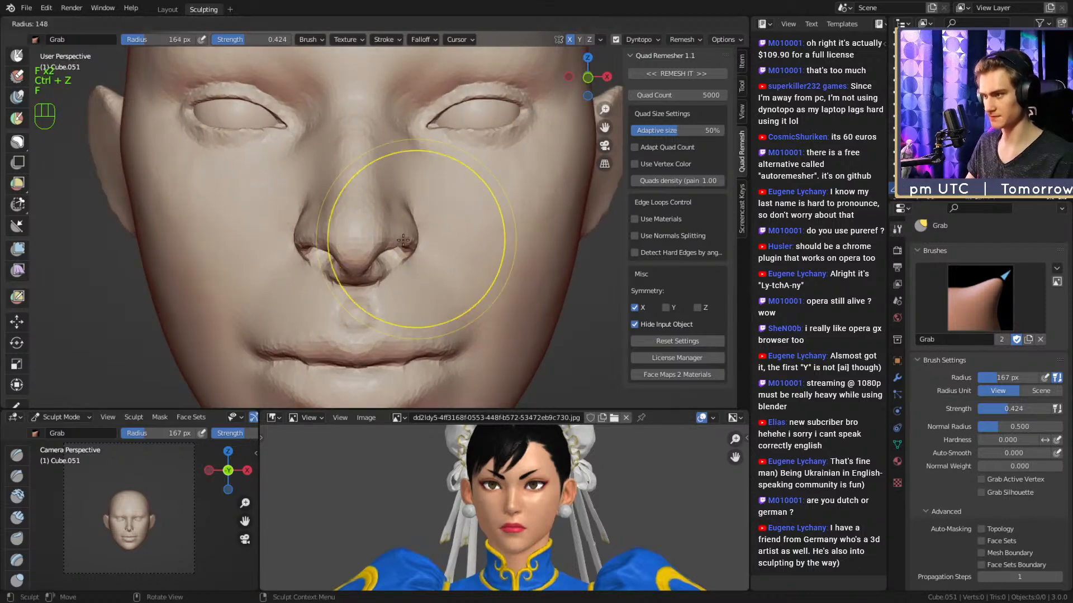
pyautogui.click(506, 237)
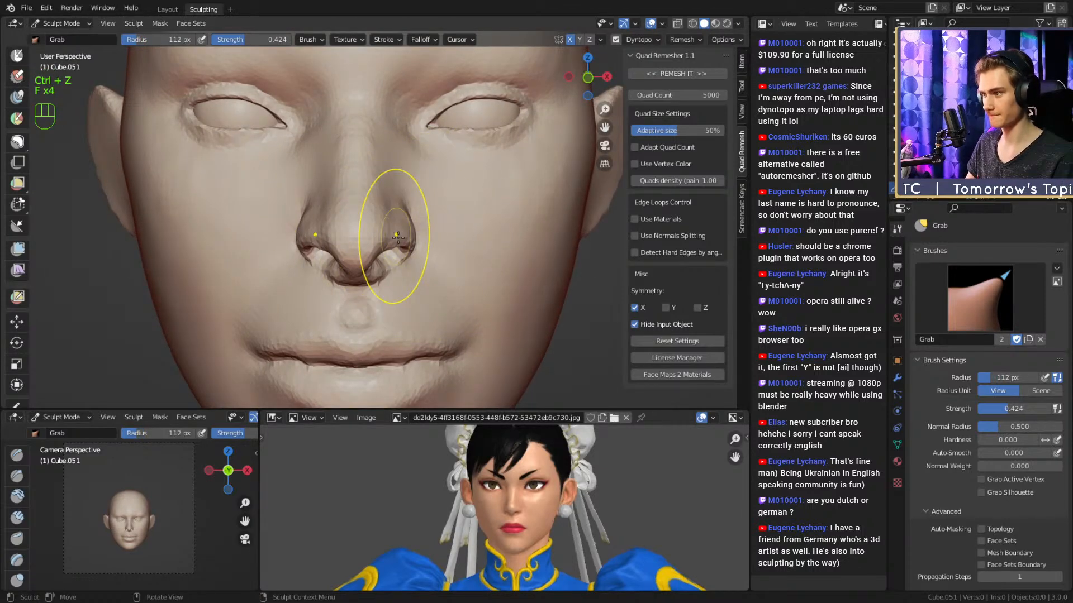
pyautogui.moveTo(397, 237)
pyautogui.keyDown('alt'); pyautogui.mouseDown()
pyautogui.moveTo(431, 211)
pyautogui.moveTo(330, 206)
pyautogui.moveTo(367, 211)
pyautogui.mouseUp(); pyautogui.keyUp('alt')
# Refine the lower nose and nostril area in side view with the Grab brush, ending at 78 px.
pyautogui.press('f')
pyautogui.click(368, 211)
pyautogui.moveTo(361, 277)
pyautogui.keyDown('alt'); pyautogui.keyDown('shift'); pyautogui.mouseDown()
pyautogui.moveTo(358, 219)
pyautogui.moveTo(434, 244)
pyautogui.moveTo(428, 251)
pyautogui.moveTo(450, 226)
pyautogui.mouseUp(); pyautogui.keyUp('shift'); pyautogui.keyUp('alt')
pyautogui.press('f')
pyautogui.click(331, 237)
pyautogui.press('f')
pyautogui.click(386, 263)
pyautogui.press('f')
pyautogui.click(444, 226)
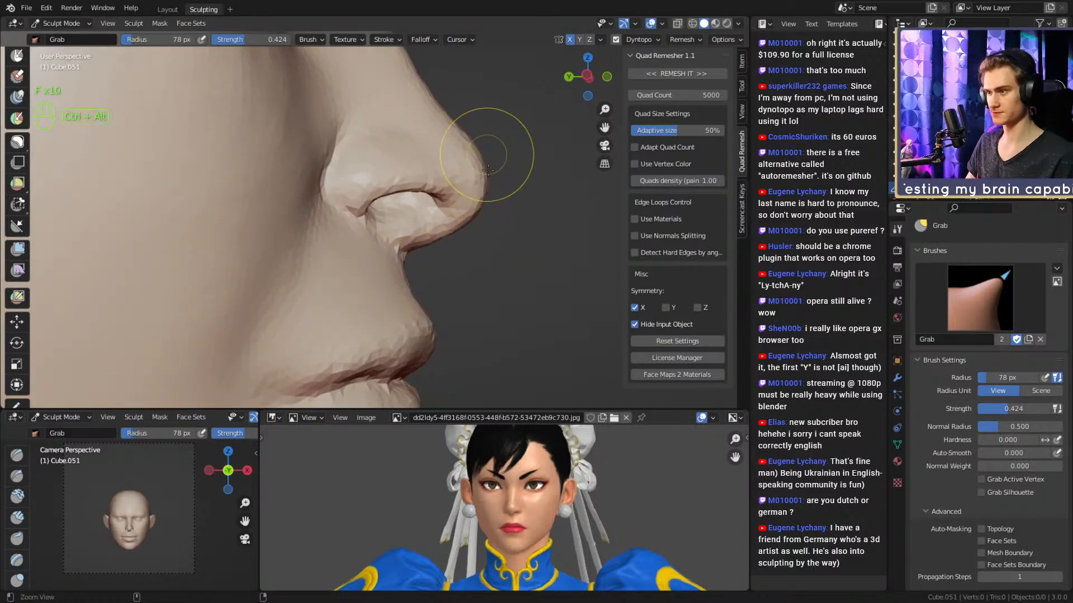
# Shape the profile of the nose tip and its underside with the Grab brush at 110 px, 101 px and 78 px.
pyautogui.moveTo(487, 170)
pyautogui.keyDown('ctrl'); pyautogui.keyDown('alt'); pyautogui.mouseDown()
pyautogui.moveTo(481, 237)
pyautogui.moveTo(496, 187)
pyautogui.moveTo(443, 206)
pyautogui.mouseUp(); pyautogui.keyUp('alt'); pyautogui.keyUp('ctrl')
pyautogui.press('f')
pyautogui.click(454, 219)
pyautogui.press('f')
pyautogui.click(444, 251)
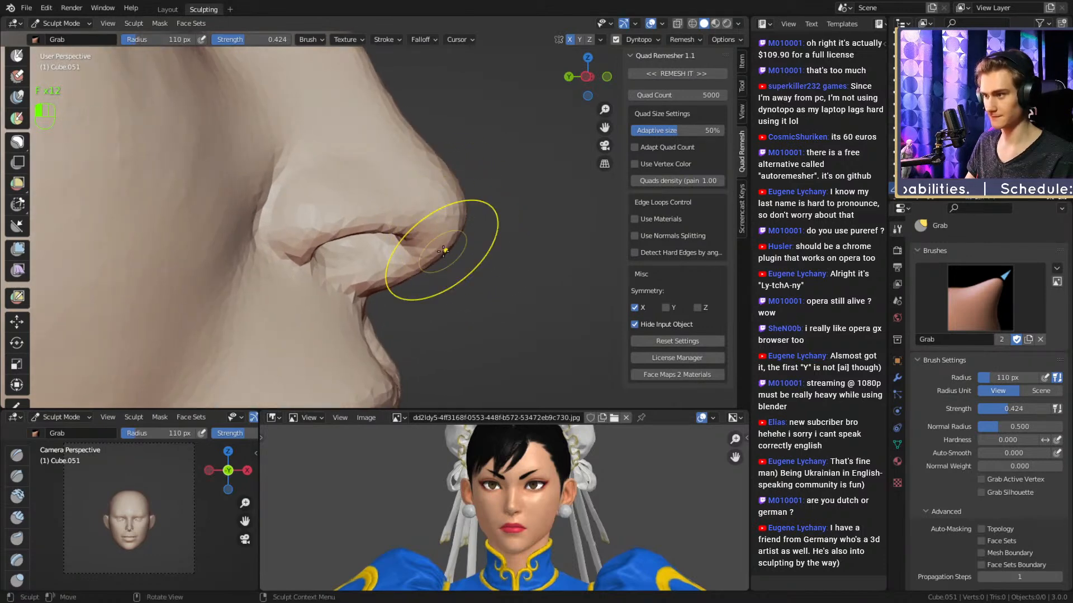
pyautogui.press('f')
pyautogui.click(450, 191)
pyautogui.keyDown('alt'); pyautogui.keyDown('shift'); pyautogui.moveTo(449, 191); pyautogui.dragTo(461, 199); pyautogui.keyUp('shift'); pyautogui.keyUp('alt')
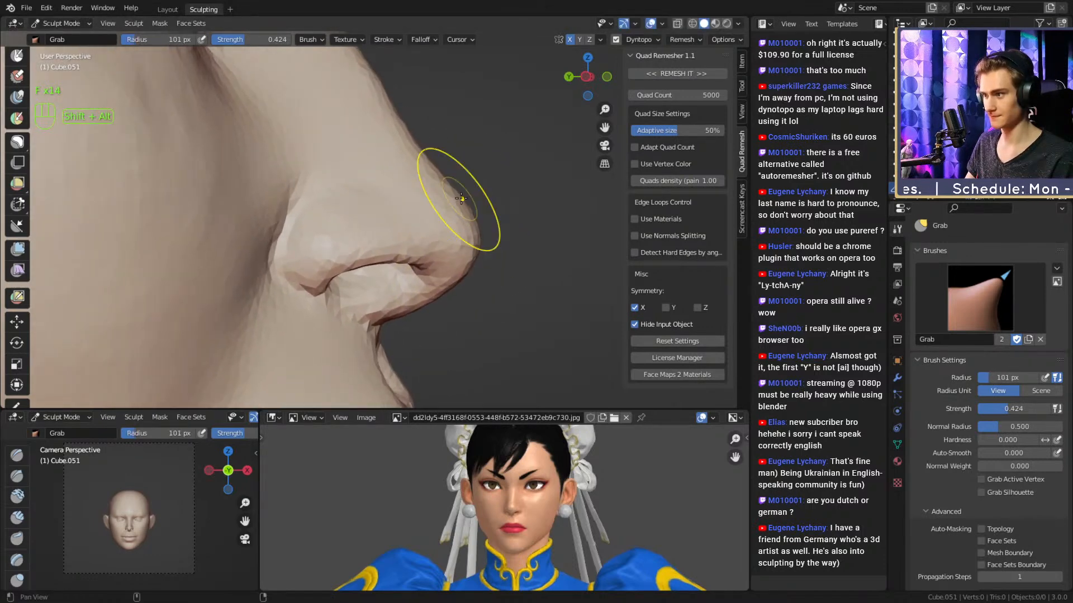
pyautogui.press('f')
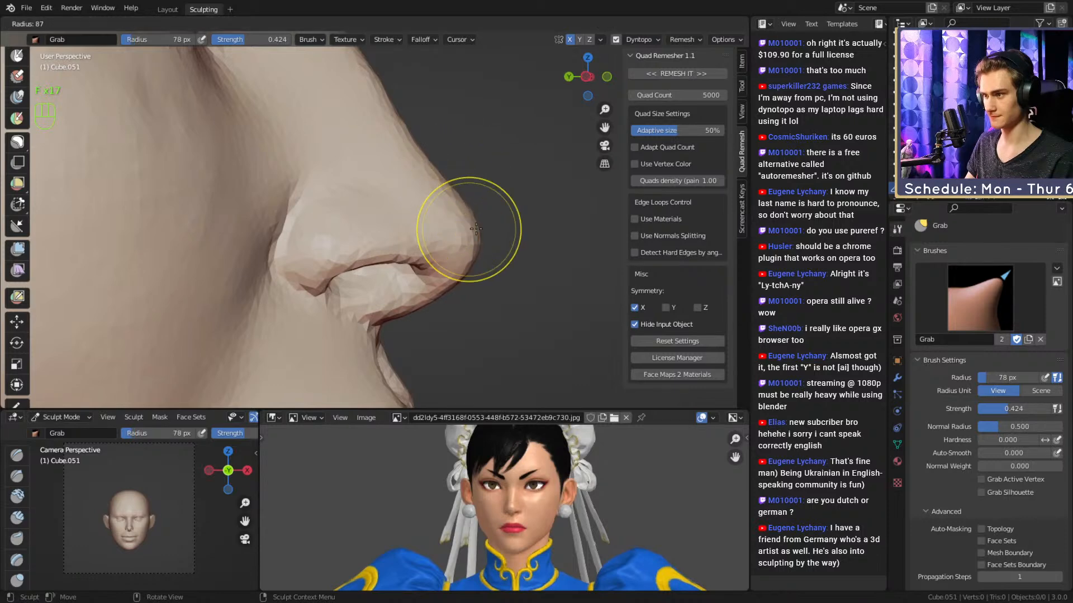
pyautogui.click(476, 229)
# Adjust the side of the nose tip in three-quarter view with the Grab brush at 78 px.
pyautogui.press('f')
pyautogui.moveTo(471, 239)
pyautogui.mouseDown(button='middle')
pyautogui.moveTo(352, 235)
pyautogui.moveTo(410, 293)
pyautogui.mouseUp(button='middle')
pyautogui.moveTo(427, 245)
pyautogui.keyDown('shift'); pyautogui.mouseDown(button='middle')
pyautogui.moveTo(446, 242)
pyautogui.moveTo(371, 242)
pyautogui.mouseUp(button='middle'); pyautogui.keyUp('shift')
pyautogui.keyDown('ctrl'); pyautogui.moveTo(366, 287); pyautogui.dragTo(358, 235, button='middle'); pyautogui.keyUp('ctrl')
pyautogui.press('f')
pyautogui.click(342, 236)
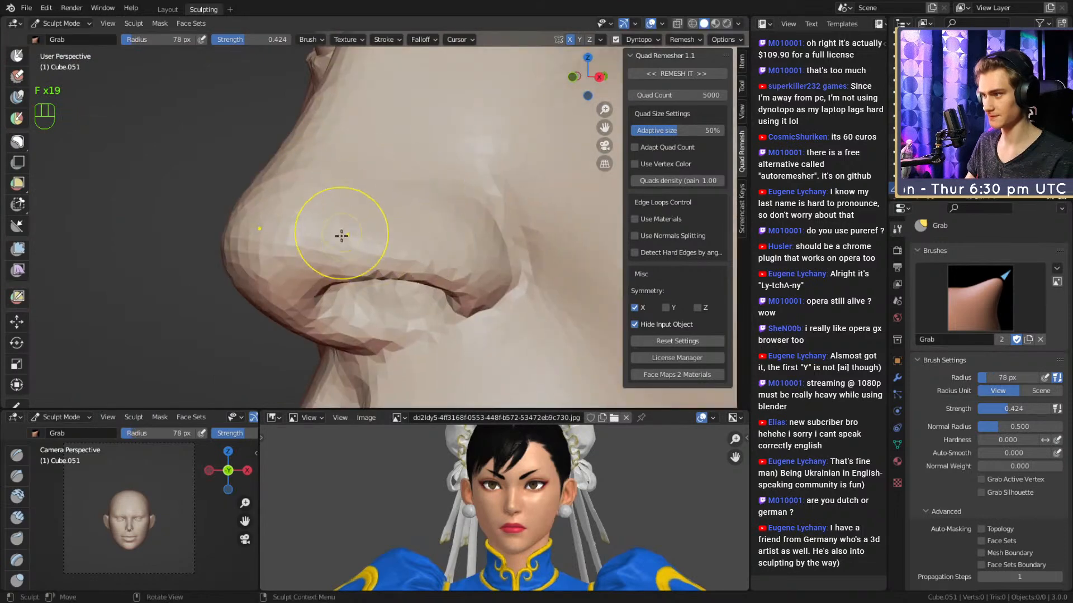
pyautogui.moveTo(356, 173)
pyautogui.keyDown('ctrl'); pyautogui.keyDown('alt'); pyautogui.mouseDown()
pyautogui.moveTo(359, 232)
pyautogui.moveTo(440, 218)
pyautogui.moveTo(404, 277)
pyautogui.moveTo(431, 244)
pyautogui.moveTo(418, 216)
pyautogui.moveTo(394, 243)
pyautogui.moveTo(381, 227)
pyautogui.moveTo(395, 240)
pyautogui.moveTo(397, 178)
pyautogui.moveTo(404, 190)
pyautogui.mouseUp(); pyautogui.keyUp('alt'); pyautogui.keyUp('ctrl')
# Adjust the nostril wings from below with the Grab brush at 112 px, undo the last stroke, and reduce the radius to 106 px.
pyautogui.click(412, 231)
pyautogui.press('f')
pyautogui.click(353, 232)
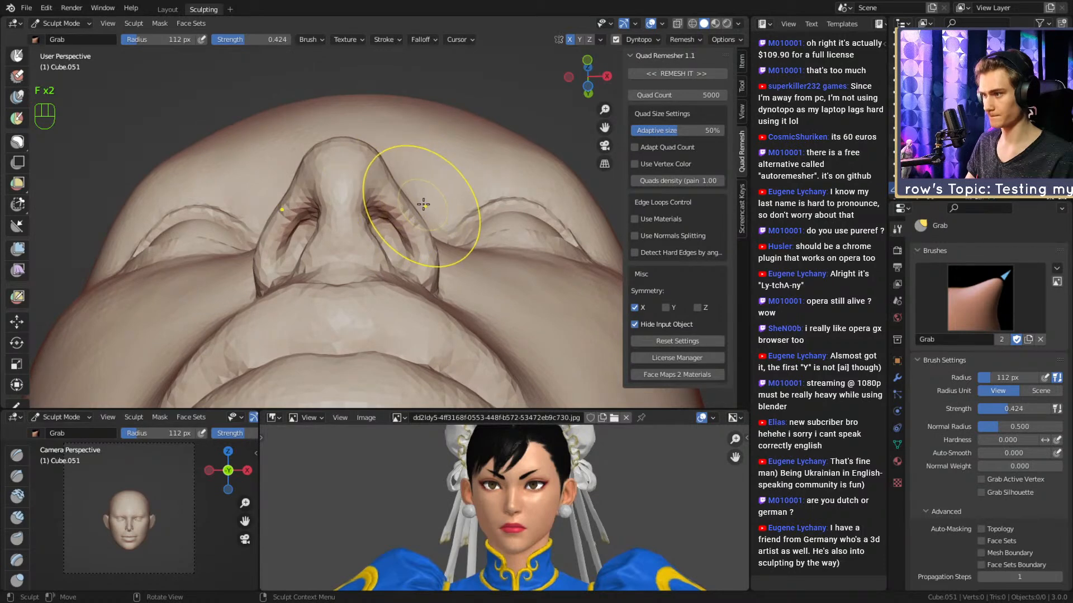
pyautogui.hotkey('ctrl', 'z')
pyautogui.press('f')
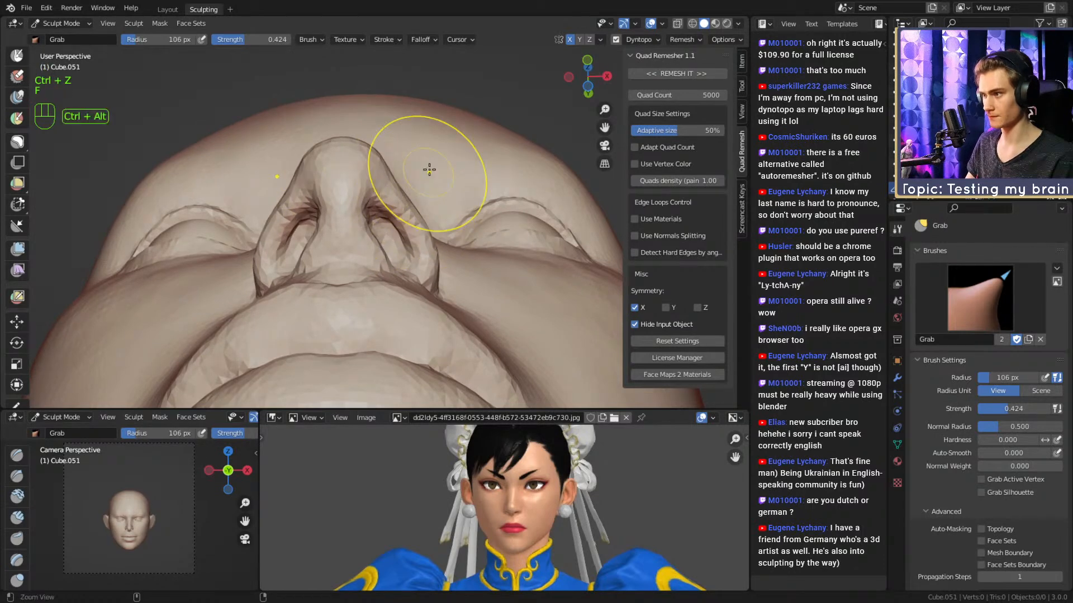
pyautogui.keyDown('ctrl'); pyautogui.keyDown('alt'); pyautogui.moveTo(429, 169); pyautogui.dragTo(428, 218); pyautogui.keyUp('alt'); pyautogui.keyUp('ctrl')
pyautogui.moveTo(428, 218)
pyautogui.keyDown('alt'); pyautogui.mouseDown()
pyautogui.moveTo(423, 296)
pyautogui.moveTo(462, 236)
pyautogui.moveTo(347, 269)
pyautogui.moveTo(335, 239)
pyautogui.moveTo(382, 141)
pyautogui.mouseUp(); pyautogui.keyUp('alt')
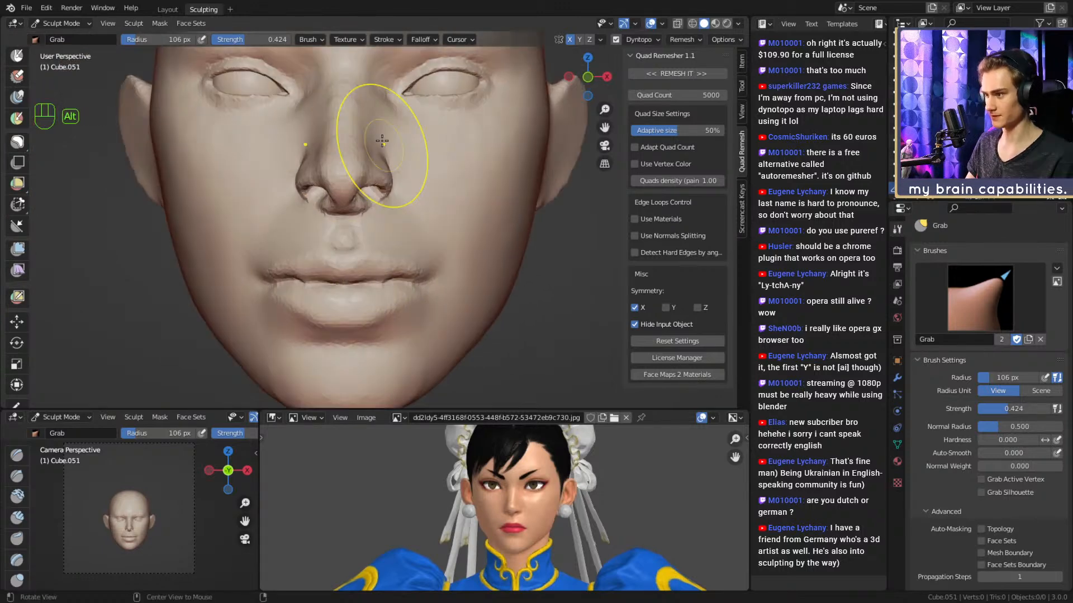
# Define the philtrum between nose and upper lip with the Crease brush at 43 px and 56 px.
pyautogui.press('2')
pyautogui.moveTo(398, 259)
pyautogui.keyDown('alt'); pyautogui.mouseDown()
pyautogui.moveTo(414, 261)
pyautogui.moveTo(430, 218)
pyautogui.moveTo(453, 201)
pyautogui.moveTo(343, 259)
pyautogui.moveTo(364, 228)
pyautogui.mouseUp(); pyautogui.keyUp('alt')
pyautogui.press('f')
pyautogui.click(349, 194)
pyautogui.moveTo(370, 189); pyautogui.dragTo(370, 195)
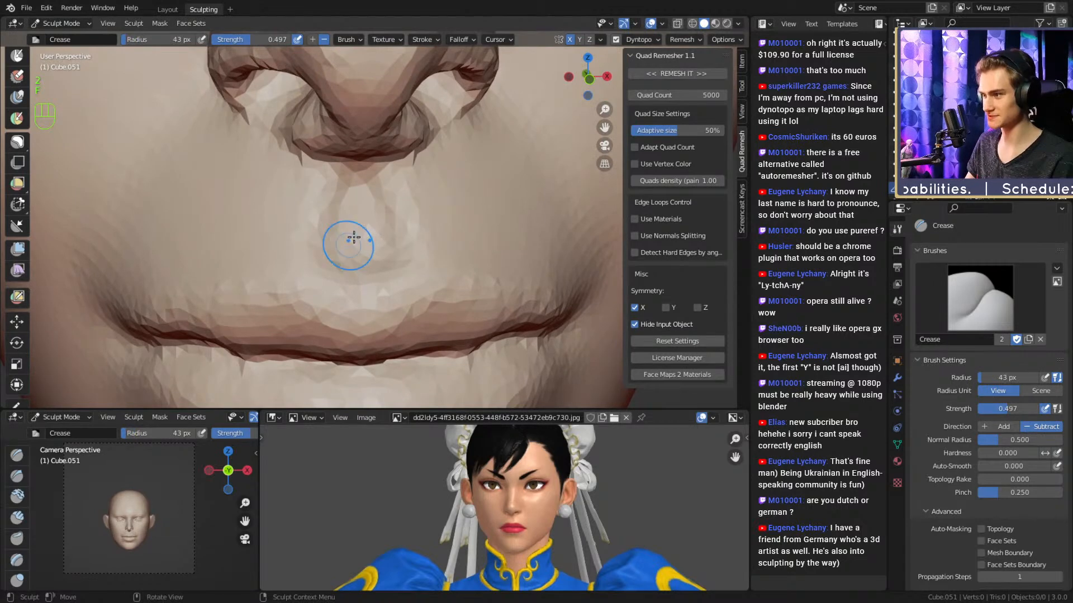
pyautogui.keyDown('alt'); pyautogui.moveTo(354, 237); pyautogui.dragTo(380, 241); pyautogui.keyUp('alt')
pyautogui.press('f')
pyautogui.click(410, 230)
pyautogui.keyDown('alt'); pyautogui.keyDown('shift'); pyautogui.moveTo(456, 211); pyautogui.dragTo(409, 192); pyautogui.keyUp('shift'); pyautogui.keyUp('alt')
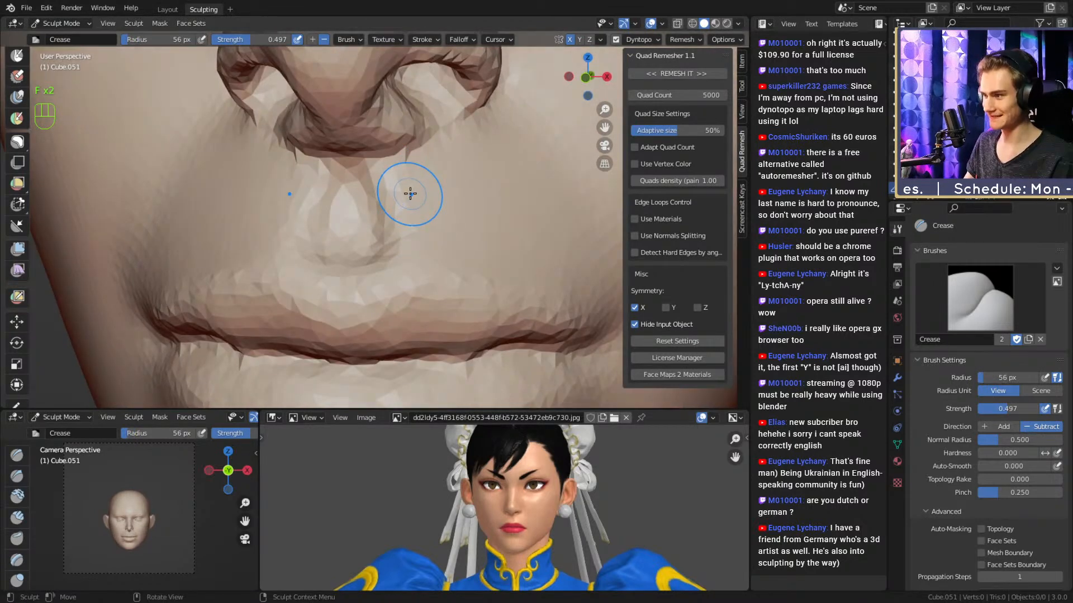
# Build up and even out the philtrum area with the Clay Strips brush at 44 px.
pyautogui.press('1')
pyautogui.press('f')
pyautogui.keyDown('alt'); pyautogui.moveTo(345, 179); pyautogui.dragTo(351, 206); pyautogui.keyUp('alt')
pyautogui.press('f')
pyautogui.click(367, 200)
pyautogui.scroll(-5, 320, 233)
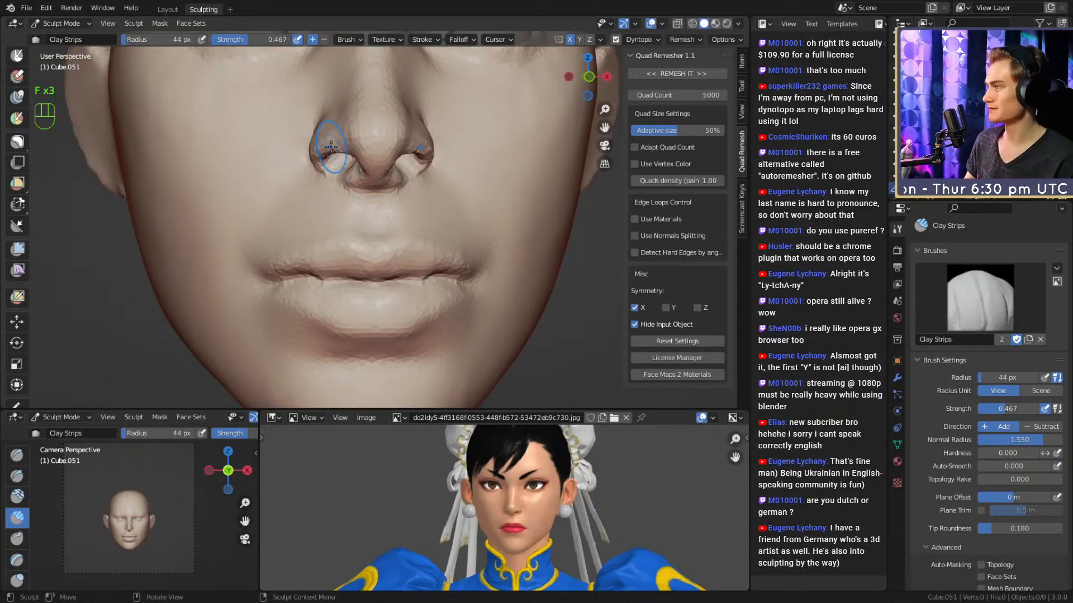
# Reshape the lips with the Grab brush and add volume to them with the Clay Strips brush.
pyautogui.moveTo(369, 215)
pyautogui.keyDown('alt'); pyautogui.mouseDown()
pyautogui.moveTo(395, 220)
pyautogui.moveTo(390, 209)
pyautogui.moveTo(378, 237)
pyautogui.moveTo(366, 210)
pyautogui.moveTo(474, 199)
pyautogui.moveTo(469, 223)
pyautogui.moveTo(402, 233)
pyautogui.moveTo(383, 216)
pyautogui.moveTo(433, 258)
pyautogui.moveTo(386, 230)
pyautogui.moveTo(413, 240)
pyautogui.moveTo(391, 218)
pyautogui.moveTo(367, 256)
pyautogui.moveTo(385, 241)
pyautogui.moveTo(356, 233)
pyautogui.mouseUp(); pyautogui.keyUp('alt')
pyautogui.scroll(3, 391, 209)
pyautogui.press('2')
pyautogui.press('f')
pyautogui.press('3')
pyautogui.press('f')
pyautogui.click(380, 216)
pyautogui.press('f')
pyautogui.click(432, 241)
pyautogui.press('f')
pyautogui.press('f')
pyautogui.click(374, 234)
pyautogui.press('1')
pyautogui.press('f')
pyautogui.click(362, 221)
# Crease the line between the lips from the centre out to the mouth corner at 41 px.
pyautogui.press('2')
pyautogui.press('f')
pyautogui.click(378, 242)
pyautogui.press('f')
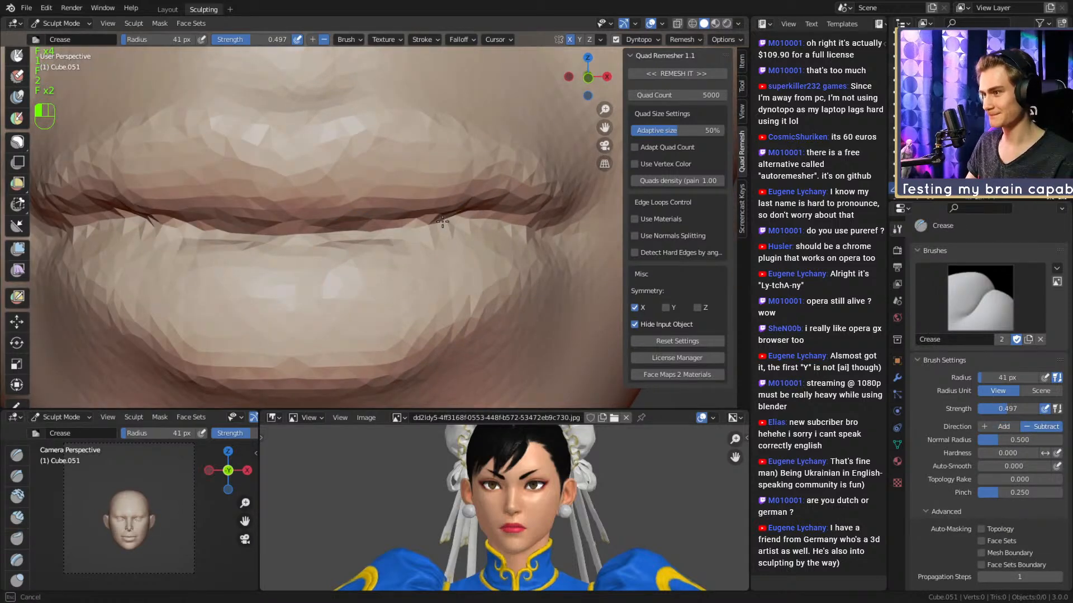
pyautogui.moveTo(443, 222); pyautogui.dragTo(391, 230)
pyautogui.keyDown('alt'); pyautogui.moveTo(391, 230); pyautogui.dragTo(394, 252); pyautogui.keyUp('alt')
pyautogui.moveTo(402, 227)
pyautogui.mouseDown()
pyautogui.moveTo(473, 219)
pyautogui.moveTo(360, 222)
pyautogui.mouseUp()
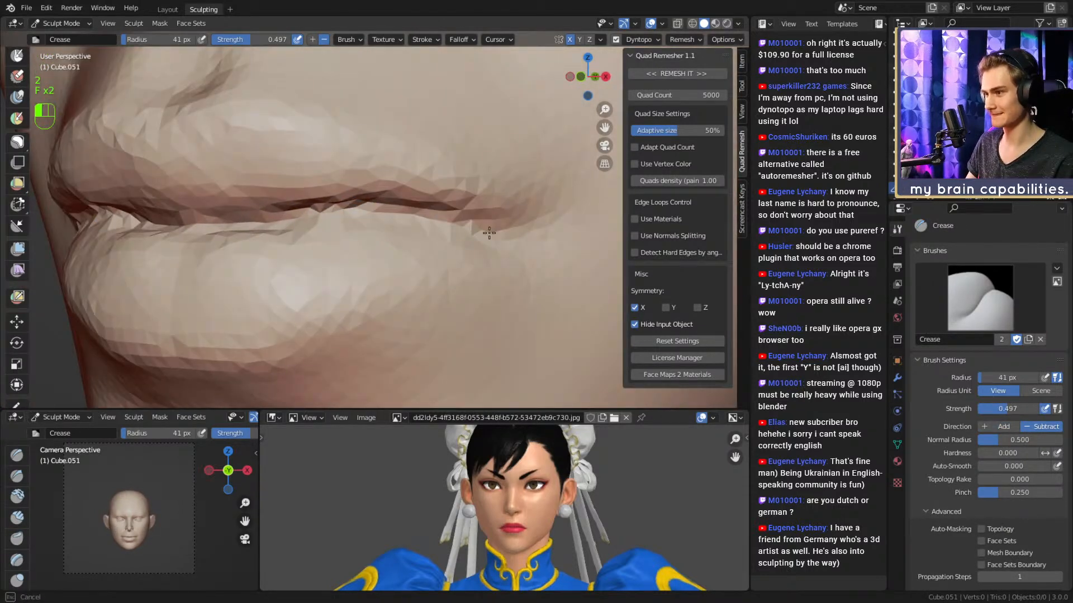
pyautogui.moveTo(489, 233); pyautogui.dragTo(494, 233)
pyautogui.moveTo(489, 231)
pyautogui.keyDown('alt'); pyautogui.mouseDown()
pyautogui.moveTo(393, 225)
pyautogui.moveTo(460, 240)
pyautogui.mouseUp(); pyautogui.keyUp('alt')
# Refine the mouth corner with the Crease brush and build up the surrounding lip with Clay Strips.
pyautogui.press('f')
pyautogui.click(389, 225)
pyautogui.moveTo(363, 219)
pyautogui.keyDown('alt'); pyautogui.mouseDown()
pyautogui.moveTo(448, 216)
pyautogui.moveTo(383, 204)
pyautogui.moveTo(468, 208)
pyautogui.mouseUp(); pyautogui.keyUp('alt')
pyautogui.press('f')
pyautogui.click(378, 204)
pyautogui.press('1')
pyautogui.press('f')
pyautogui.click(395, 198)
pyautogui.moveTo(393, 197)
pyautogui.keyDown('alt'); pyautogui.mouseDown()
pyautogui.moveTo(391, 215)
pyautogui.moveTo(330, 212)
pyautogui.moveTo(402, 163)
pyautogui.moveTo(395, 240)
pyautogui.moveTo(403, 210)
pyautogui.moveTo(378, 215)
pyautogui.mouseUp(); pyautogui.keyUp('alt')
# Reposition the lip edges and mouth corner with the Grab brush at several radii.
pyautogui.press('3')
pyautogui.press('f')
pyautogui.click(379, 191)
pyautogui.press('f')
pyautogui.click(377, 202)
pyautogui.moveTo(371, 193)
pyautogui.mouseDown()
pyautogui.moveTo(397, 207)
pyautogui.moveTo(387, 207)
pyautogui.mouseUp()
pyautogui.press('f')
pyautogui.click(356, 199)
pyautogui.moveTo(423, 220); pyautogui.dragTo(424, 225)
pyautogui.moveTo(385, 215)
pyautogui.keyDown('alt'); pyautogui.mouseDown()
pyautogui.moveTo(393, 221)
pyautogui.moveTo(376, 245)
pyautogui.moveTo(387, 254)
pyautogui.moveTo(371, 273)
pyautogui.moveTo(447, 232)
pyautogui.moveTo(357, 223)
pyautogui.moveTo(317, 253)
pyautogui.moveTo(364, 237)
pyautogui.mouseUp(); pyautogui.keyUp('alt')
# Reshape the mouth in side view with the Grab brush at 222 px, then reduce the radius to 169 px.
pyautogui.press('f')
pyautogui.click(404, 222)
pyautogui.press('f')
pyautogui.click(400, 248)
pyautogui.keyDown('alt'); pyautogui.moveTo(363, 237); pyautogui.dragTo(391, 245); pyautogui.keyUp('alt')
pyautogui.press('f')
pyautogui.click(402, 245)
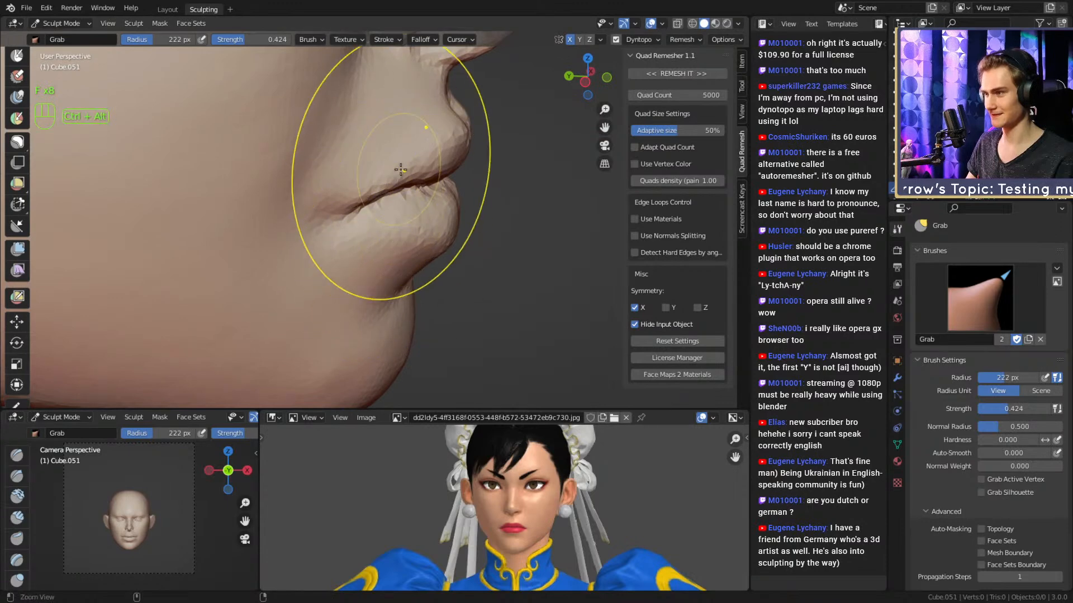
pyautogui.keyDown('ctrl'); pyautogui.keyDown('alt'); pyautogui.moveTo(401, 169); pyautogui.dragTo(297, 235); pyautogui.keyUp('alt'); pyautogui.keyUp('ctrl')
pyautogui.press('f')
pyautogui.click(385, 229)
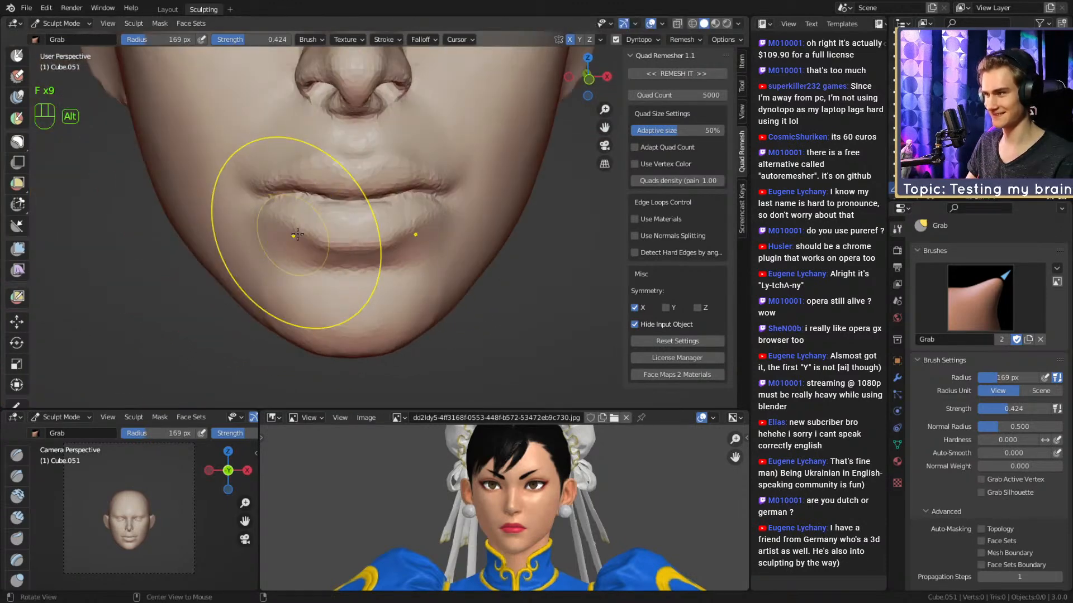
# Adjust the lower lip and the area around the mouth with the Grab brush from several angles.
pyautogui.keyDown('alt'); pyautogui.moveTo(484, 221); pyautogui.dragTo(407, 228); pyautogui.keyUp('alt')
pyautogui.keyDown('alt'); pyautogui.moveTo(391, 239); pyautogui.dragTo(441, 193); pyautogui.keyUp('alt')
pyautogui.moveTo(441, 193)
pyautogui.keyDown('alt'); pyautogui.keyDown('shift'); pyautogui.mouseDown()
pyautogui.moveTo(454, 209)
pyautogui.moveTo(430, 207)
pyautogui.moveTo(412, 251)
pyautogui.mouseUp(); pyautogui.keyUp('shift'); pyautogui.keyUp('alt')
pyautogui.press('f')
pyautogui.click(395, 231)
pyautogui.keyDown('ctrl'); pyautogui.keyDown('alt'); pyautogui.moveTo(411, 251); pyautogui.dragTo(416, 240); pyautogui.keyUp('alt'); pyautogui.keyUp('ctrl')
pyautogui.moveTo(425, 235)
pyautogui.keyDown('shift'); pyautogui.mouseDown()
pyautogui.moveTo(438, 222)
pyautogui.moveTo(433, 229)
pyautogui.moveTo(428, 111)
pyautogui.moveTo(433, 190)
pyautogui.mouseUp(); pyautogui.keyUp('shift')
pyautogui.moveTo(433, 190)
pyautogui.keyDown('alt'); pyautogui.keyDown('shift'); pyautogui.mouseDown()
pyautogui.moveTo(436, 213)
pyautogui.moveTo(410, 214)
pyautogui.mouseUp(); pyautogui.keyUp('shift'); pyautogui.keyUp('alt')
pyautogui.moveTo(411, 214)
pyautogui.keyDown('ctrl'); pyautogui.keyDown('alt'); pyautogui.mouseDown()
pyautogui.moveTo(407, 192)
pyautogui.moveTo(409, 223)
pyautogui.moveTo(386, 231)
pyautogui.mouseUp(); pyautogui.keyUp('alt'); pyautogui.keyUp('ctrl')
# Define the lower lip's bottom edge with the Crease brush at strength 0.230, using radii of 50 px and 55 px.
pyautogui.press('2')
pyautogui.press('f')
pyautogui.click(393, 229)
pyautogui.moveTo(387, 230)
pyautogui.keyDown('ctrl'); pyautogui.keyDown('alt'); pyautogui.mouseDown()
pyautogui.moveTo(403, 207)
pyautogui.moveTo(387, 212)
pyautogui.mouseUp(); pyautogui.keyUp('alt'); pyautogui.keyUp('ctrl')
pyautogui.hotkey('shift', 'f')
pyautogui.click(381, 204)
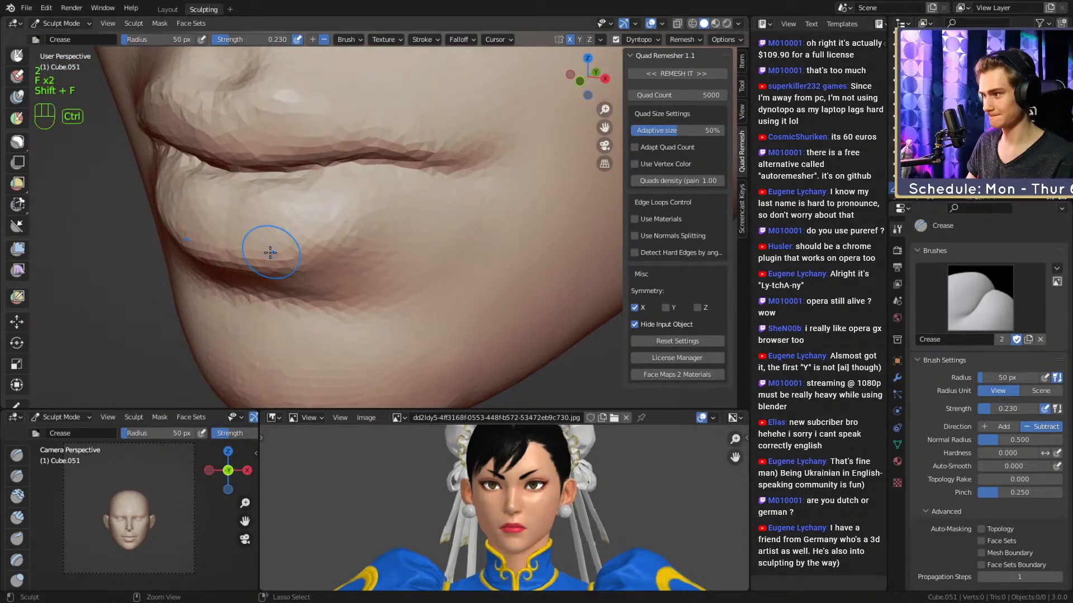
pyautogui.keyDown('alt'); pyautogui.moveTo(316, 241); pyautogui.dragTo(351, 223); pyautogui.keyUp('alt')
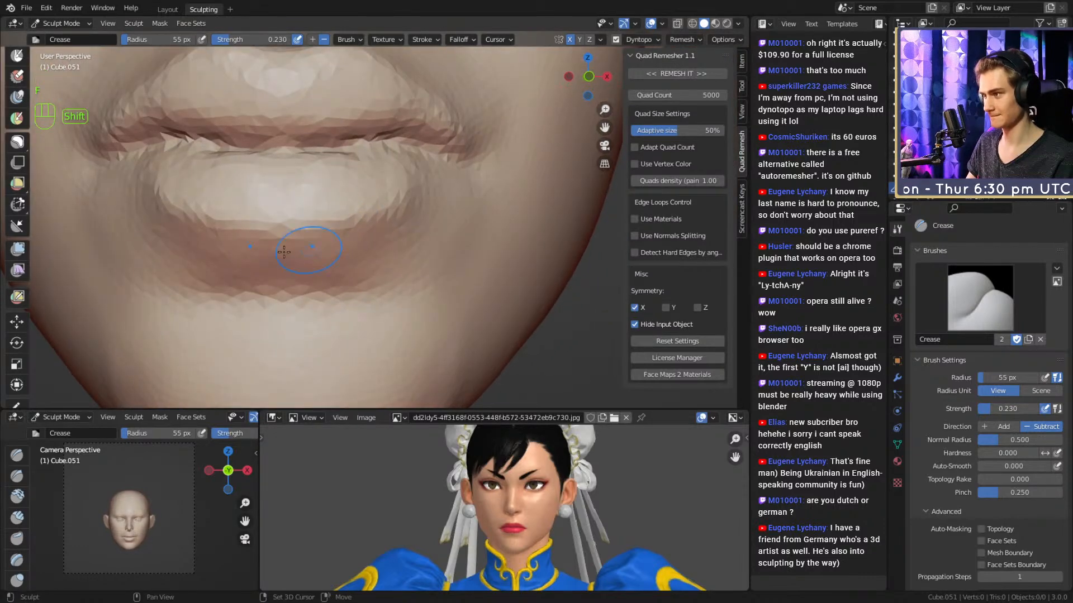
pyautogui.moveTo(402, 247)
pyautogui.keyDown('ctrl'); pyautogui.keyDown('alt'); pyautogui.mouseDown()
pyautogui.moveTo(393, 261)
pyautogui.moveTo(397, 242)
pyautogui.moveTo(385, 237)
pyautogui.moveTo(398, 210)
pyautogui.moveTo(387, 204)
pyautogui.moveTo(350, 228)
pyautogui.mouseUp(); pyautogui.keyUp('alt'); pyautogui.keyUp('ctrl')
# Add volume to the lower lip with the Clay Strips brush at 47 px.
pyautogui.press('f')
pyautogui.click(394, 208)
pyautogui.press('1')
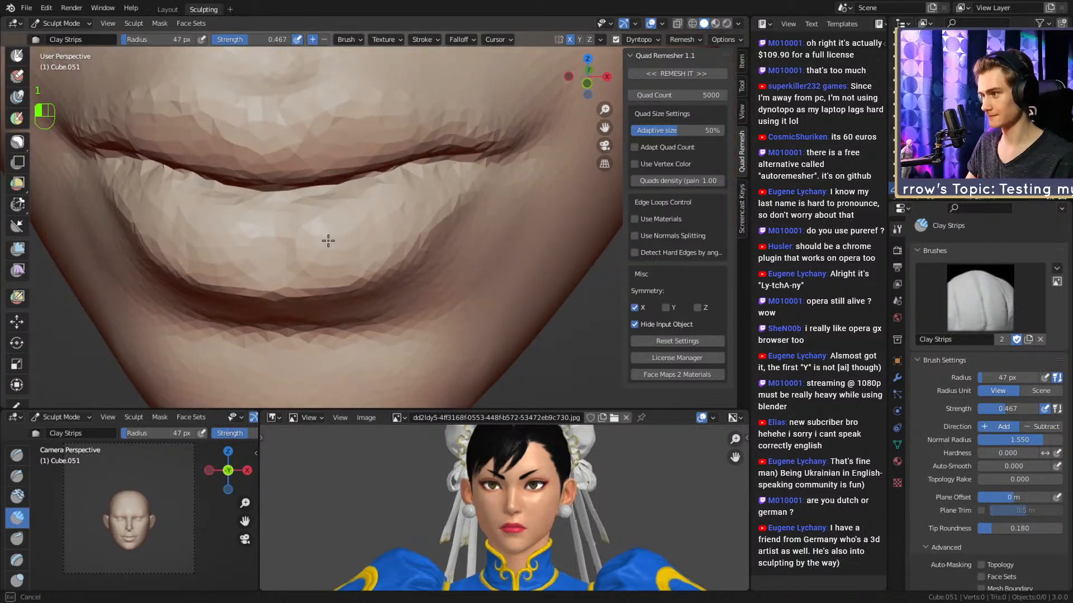
pyautogui.moveTo(330, 143)
pyautogui.keyDown('alt'); pyautogui.mouseDown()
pyautogui.moveTo(446, 209)
pyautogui.moveTo(394, 235)
pyautogui.moveTo(373, 223)
pyautogui.mouseUp(); pyautogui.keyUp('alt')
# Reshape the line between the lips with the Grab brush at strength 0.424, using radii of 145 px and 109 px.
pyautogui.press('3')
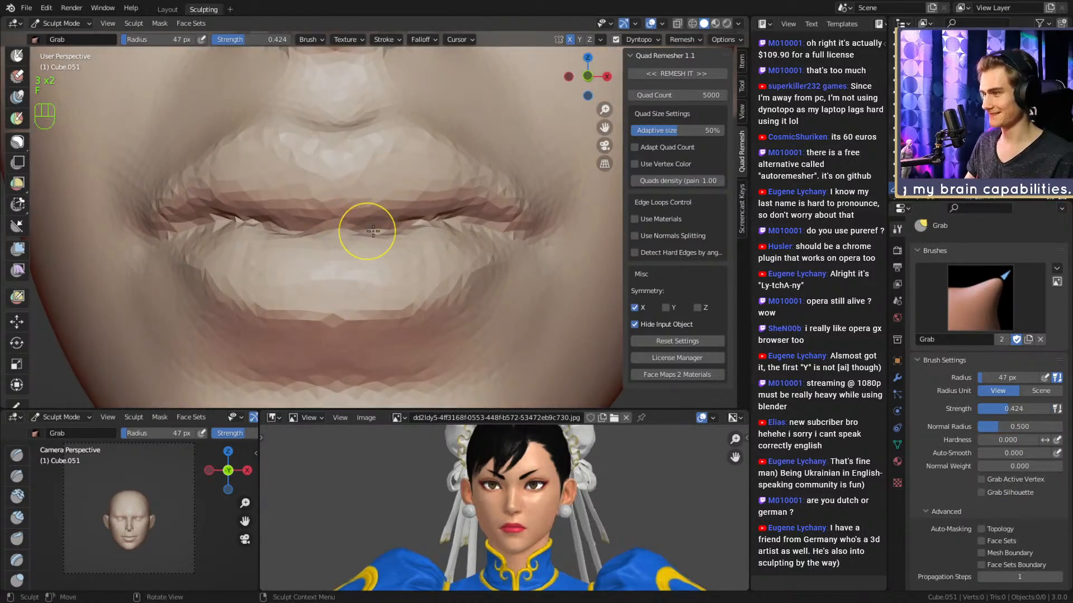
pyautogui.click(407, 231)
pyautogui.moveTo(381, 233)
pyautogui.mouseDown(button='middle')
pyautogui.moveTo(380, 243)
pyautogui.moveTo(396, 236)
pyautogui.mouseUp(button='middle')
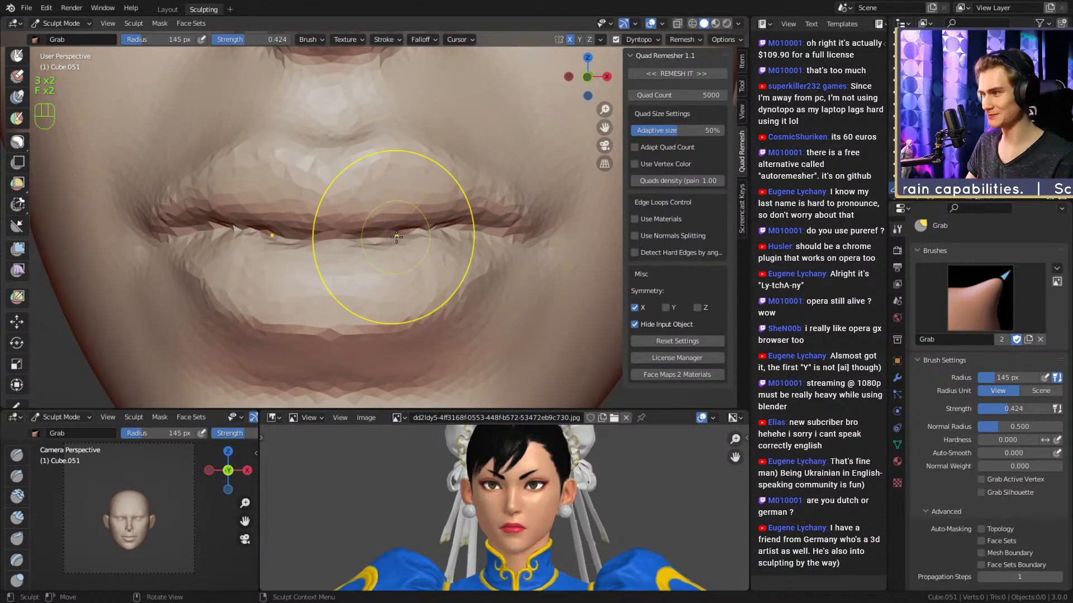
pyautogui.press('f')
pyautogui.click(456, 230)
pyautogui.press('f')
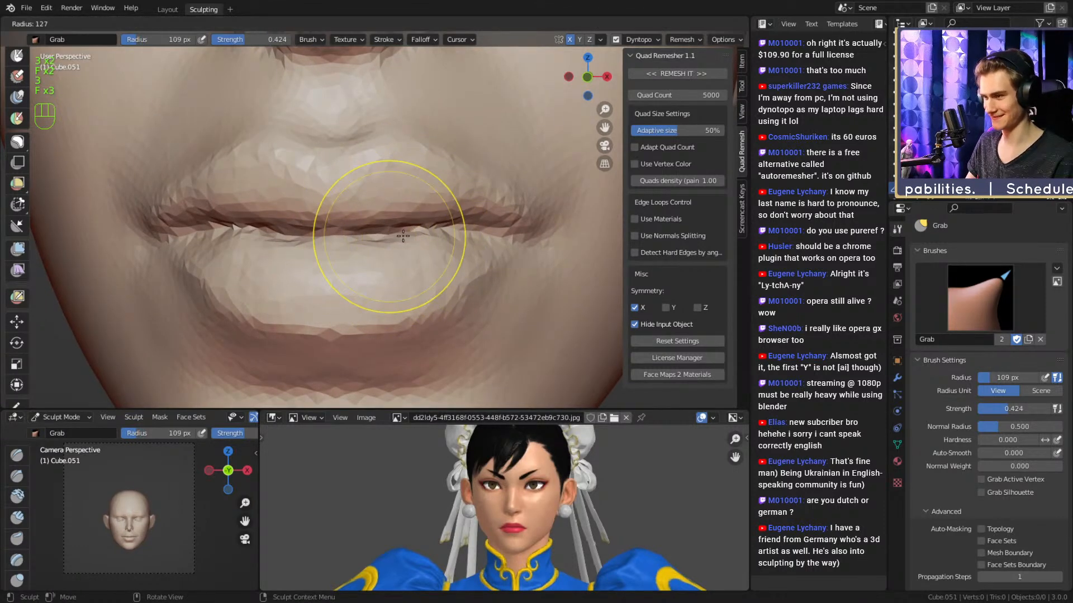
pyautogui.click(467, 232)
pyautogui.moveTo(400, 228); pyautogui.dragTo(402, 232)
# Adjust the lips toward the mouth corner in side view with the Grab brush at 116 px.
pyautogui.moveTo(403, 232)
pyautogui.keyDown('alt'); pyautogui.mouseDown(button='middle')
pyautogui.moveTo(412, 237)
pyautogui.moveTo(391, 230)
pyautogui.mouseUp(button='middle'); pyautogui.keyUp('alt')
pyautogui.press('f')
pyautogui.click(431, 230)
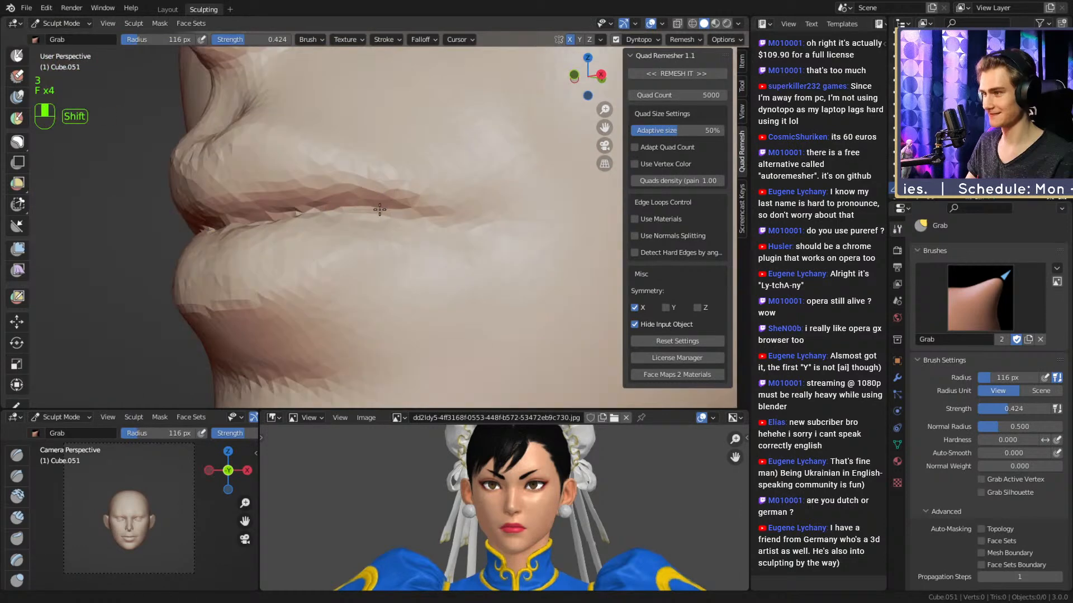
pyautogui.keyDown('alt'); pyautogui.keyDown('shift'); pyautogui.moveTo(492, 215); pyautogui.dragTo(412, 229, button='middle'); pyautogui.keyUp('shift'); pyautogui.keyUp('alt')
# Sharpen the lip line toward the mouth corner with the Crease brush at strength 0.230, using radii of 48 px and 54 px.
pyautogui.press('2')
pyautogui.press('f')
pyautogui.click(386, 239)
pyautogui.keyDown('alt'); pyautogui.moveTo(404, 241); pyautogui.dragTo(360, 226); pyautogui.keyUp('alt')
pyautogui.press('f')
pyautogui.click(368, 225)
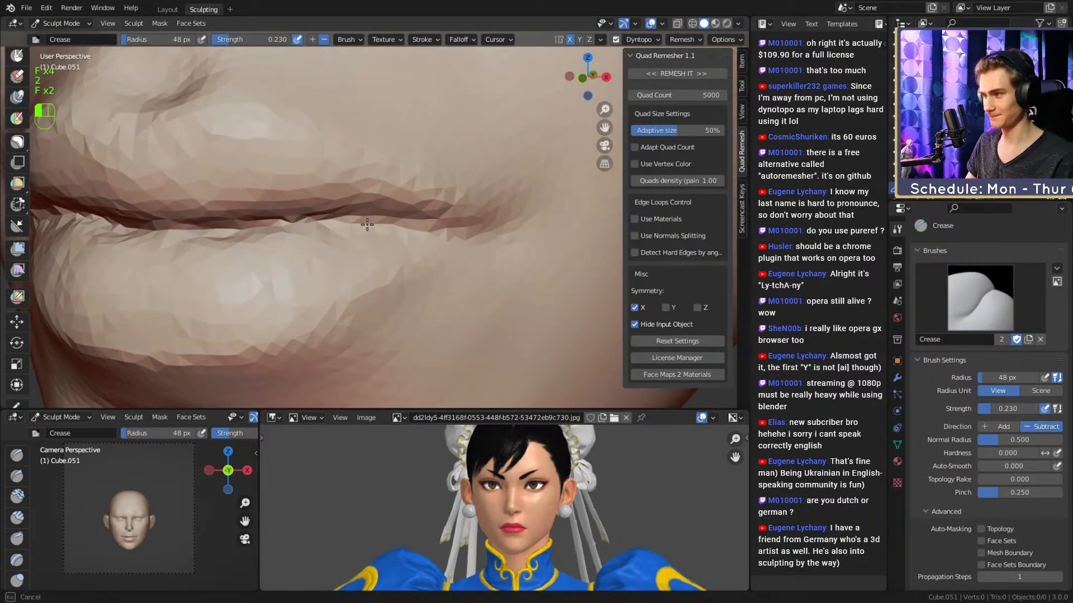
pyautogui.press('f')
pyautogui.click(375, 223)
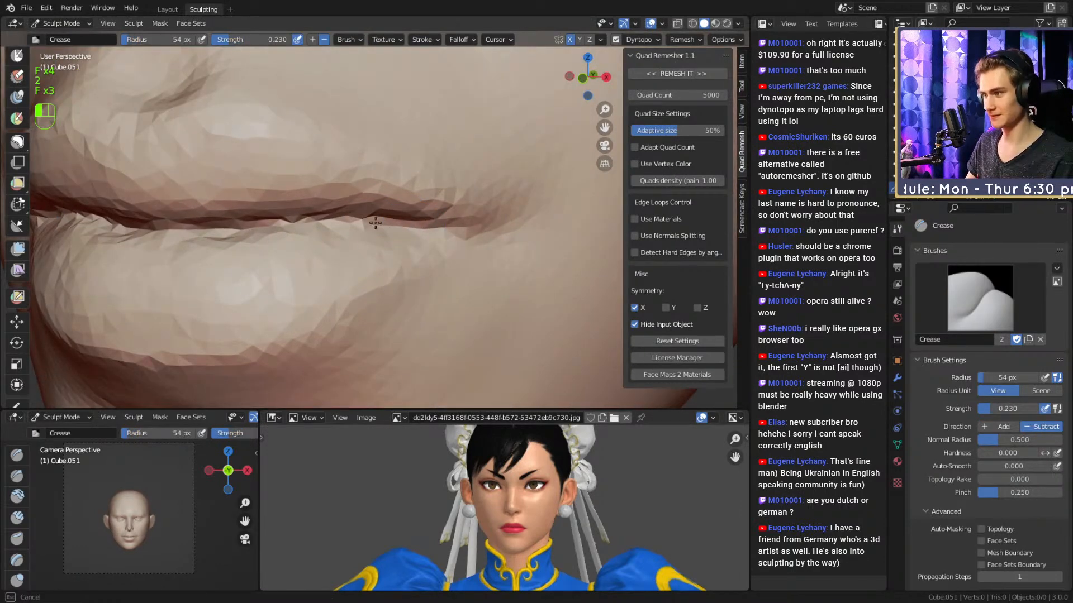
pyautogui.moveTo(335, 219); pyautogui.dragTo(318, 221)
pyautogui.moveTo(371, 207)
pyautogui.keyDown('ctrl'); pyautogui.keyDown('alt'); pyautogui.mouseDown()
pyautogui.moveTo(385, 246)
pyautogui.moveTo(418, 224)
pyautogui.mouseUp(); pyautogui.keyUp('alt'); pyautogui.keyUp('ctrl')
pyautogui.moveTo(421, 215)
pyautogui.keyDown('ctrl'); pyautogui.keyDown('alt'); pyautogui.mouseDown()
pyautogui.moveTo(426, 281)
pyautogui.moveTo(419, 221)
pyautogui.mouseUp(); pyautogui.keyUp('alt'); pyautogui.keyUp('ctrl')
# Pull the mouth corner into shape with the Grab brush.
pyautogui.press('3')
pyautogui.press('f')
pyautogui.press('f')
pyautogui.click(448, 230)
pyautogui.moveTo(418, 221)
pyautogui.keyDown('alt'); pyautogui.keyDown('shift'); pyautogui.mouseDown()
pyautogui.moveTo(424, 230)
pyautogui.moveTo(397, 241)
pyautogui.moveTo(403, 197)
pyautogui.moveTo(416, 243)
pyautogui.mouseUp(); pyautogui.keyUp('shift'); pyautogui.keyUp('alt')
pyautogui.press('f')
pyautogui.click(450, 200)
# Refine the lips and the surrounding area with the Grab brush from several angles, varying the radius.
pyautogui.moveTo(415, 244)
pyautogui.keyDown('ctrl'); pyautogui.keyDown('alt'); pyautogui.mouseDown()
pyautogui.moveTo(421, 179)
pyautogui.moveTo(404, 166)
pyautogui.mouseUp(); pyautogui.keyUp('alt'); pyautogui.keyUp('ctrl')
pyautogui.press('f')
pyautogui.click(458, 187)
pyautogui.press('f')
pyautogui.click(483, 188)
pyautogui.moveTo(412, 197)
pyautogui.keyDown('alt'); pyautogui.mouseDown()
pyautogui.moveTo(434, 168)
pyautogui.moveTo(422, 278)
pyautogui.moveTo(360, 231)
pyautogui.mouseUp(); pyautogui.keyUp('alt')
pyautogui.press('f')
pyautogui.click(430, 190)
# Build up the area below the mouth corner with the Clay Strips brush at strength 0.297, using radii of 48 px and 69 px.
pyautogui.press('1')
pyautogui.press('f')
pyautogui.click(410, 290)
pyautogui.hotkey('shift', 'f')
pyautogui.click(363, 231)
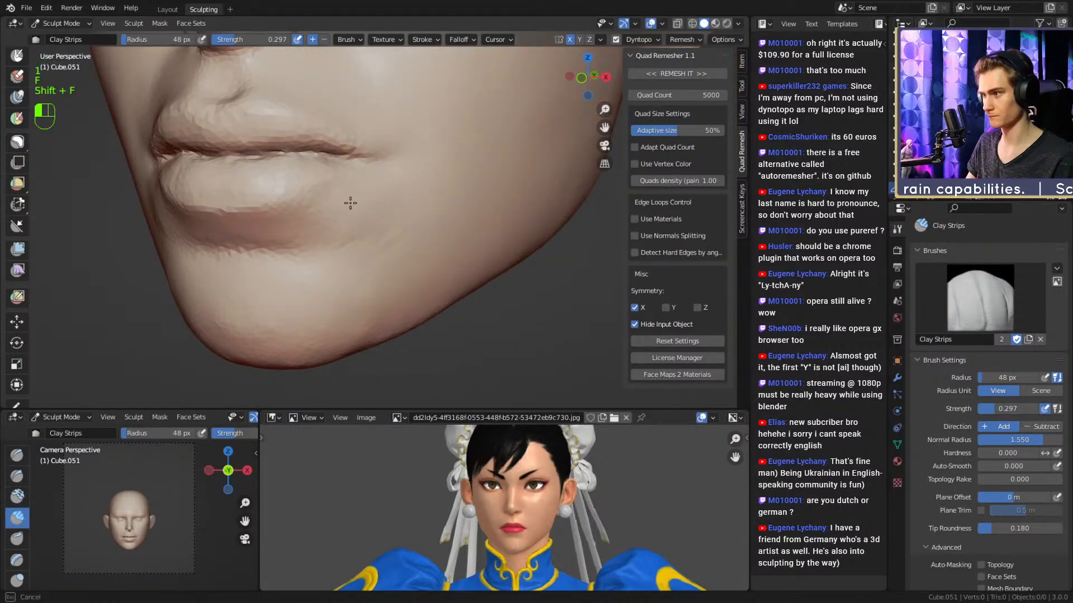
pyautogui.press('f')
pyautogui.click(370, 225)
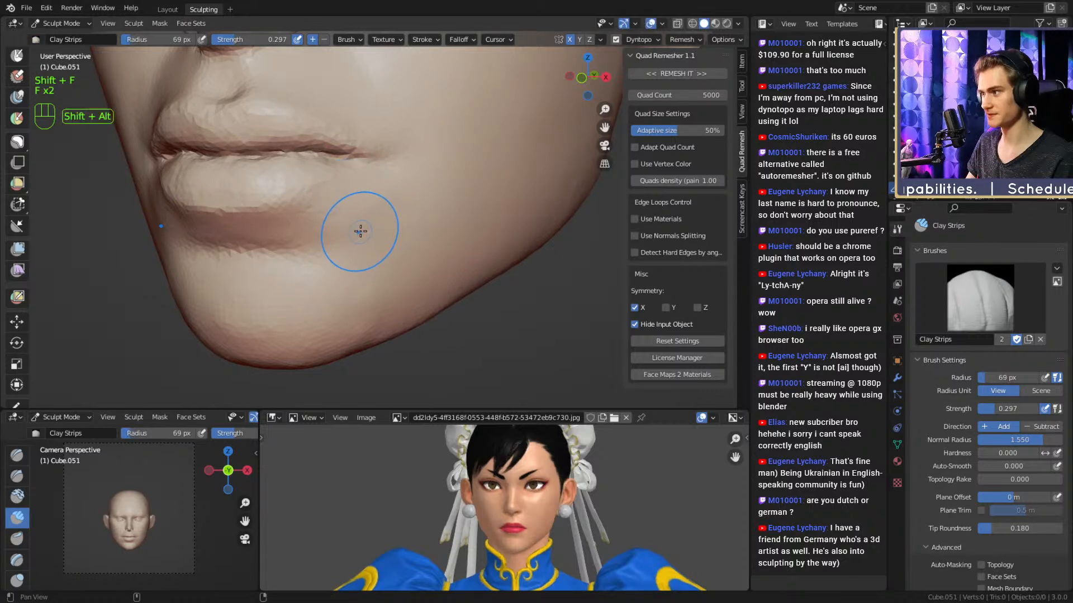
pyautogui.moveTo(360, 231)
pyautogui.keyDown('alt'); pyautogui.mouseDown()
pyautogui.moveTo(391, 209)
pyautogui.moveTo(441, 211)
pyautogui.mouseUp(); pyautogui.keyUp('alt')
pyautogui.press('f')
pyautogui.click(372, 216)
pyautogui.keyDown('ctrl'); pyautogui.keyDown('alt'); pyautogui.moveTo(335, 168); pyautogui.dragTo(321, 113); pyautogui.keyUp('alt'); pyautogui.keyUp('ctrl')
# Define the fold between the lower lip and chin with the Crease brush at strength 0.182 and radius 31 px.
pyautogui.press('2')
pyautogui.keyDown('alt'); pyautogui.keyDown('shift'); pyautogui.moveTo(402, 235); pyautogui.dragTo(441, 229); pyautogui.keyUp('shift'); pyautogui.keyUp('alt')
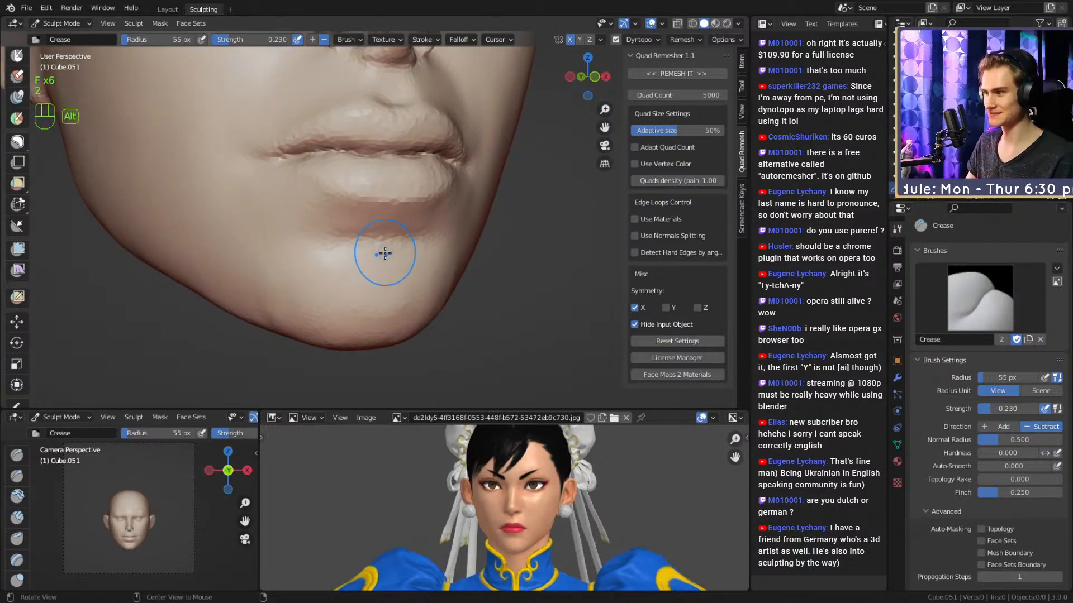
pyautogui.press('f')
pyautogui.click(371, 236)
pyautogui.keyDown('ctrl'); pyautogui.keyDown('alt'); pyautogui.moveTo(383, 253); pyautogui.dragTo(385, 228); pyautogui.keyUp('alt'); pyautogui.keyUp('ctrl')
pyautogui.hotkey('shift', 'f')
pyautogui.click(372, 246)
pyautogui.hotkey('shift', 'f')
pyautogui.click(387, 242)
pyautogui.press('f')
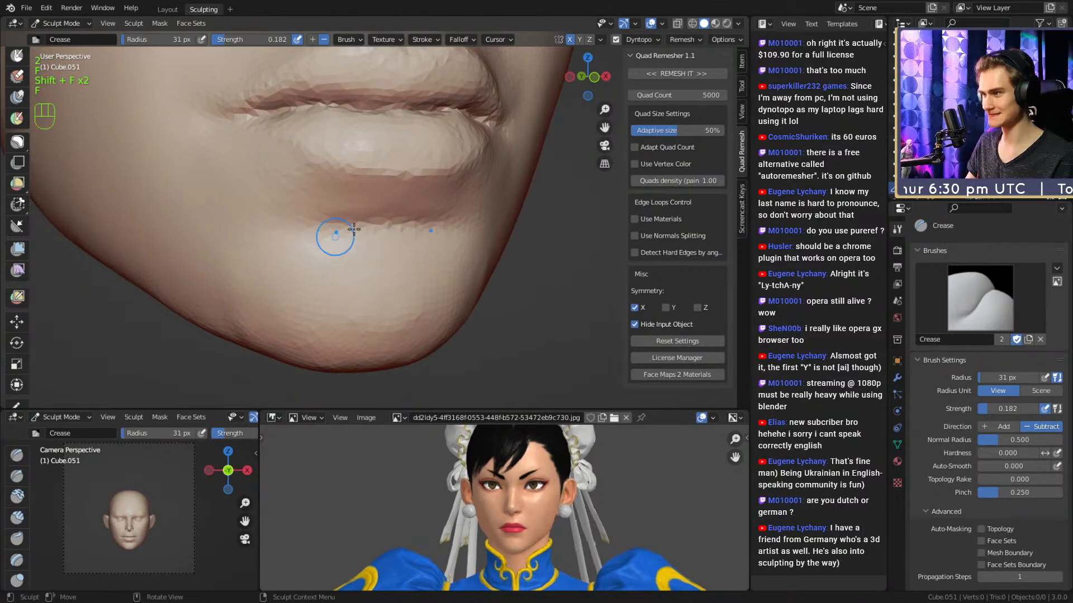
# Smooth the hollow under the lower lip at 66 px and the side of the chin at 85 px.
pyautogui.press('f')
pyautogui.click(319, 211)
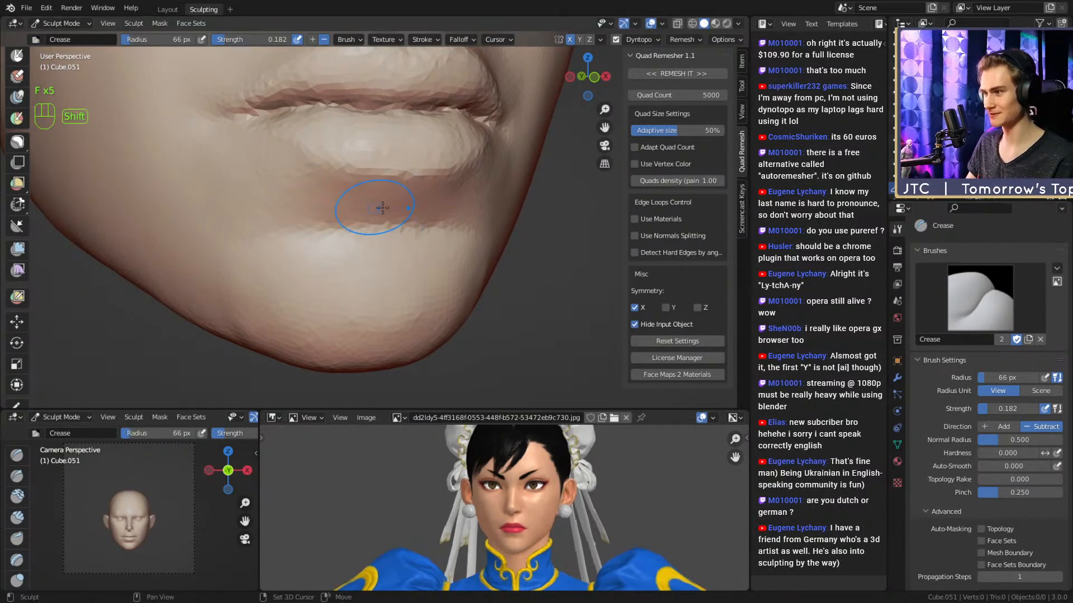
pyautogui.keyDown('shift'); pyautogui.moveTo(394, 207); pyautogui.dragTo(404, 212); pyautogui.keyUp('shift')
pyautogui.keyDown('alt'); pyautogui.moveTo(446, 246); pyautogui.dragTo(371, 265); pyautogui.keyUp('alt')
pyautogui.press('f')
pyautogui.click(384, 267)
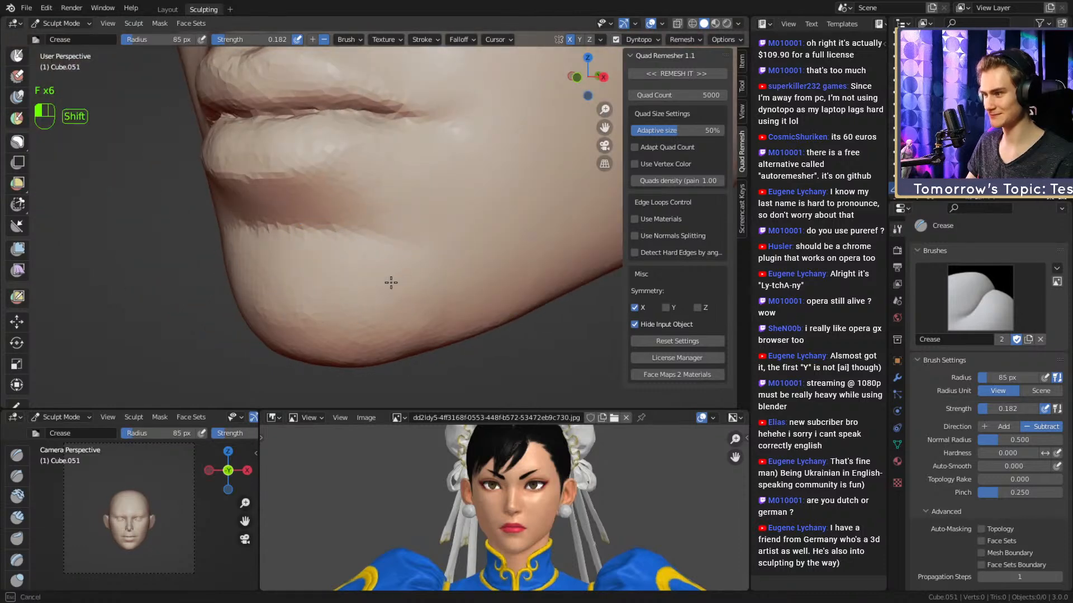
pyautogui.keyDown('shift'); pyautogui.moveTo(461, 328); pyautogui.dragTo(475, 310); pyautogui.keyUp('shift')
pyautogui.keyDown('alt'); pyautogui.keyDown('shift'); pyautogui.moveTo(480, 302); pyautogui.dragTo(431, 261); pyautogui.keyUp('shift'); pyautogui.keyUp('alt')
# Blend the area beside the mouth at 35 px and smooth the chin at 82 px.
pyautogui.moveTo(465, 171)
pyautogui.keyDown('ctrl'); pyautogui.keyDown('alt'); pyautogui.mouseDown()
pyautogui.moveTo(417, 229)
pyautogui.moveTo(425, 248)
pyautogui.moveTo(401, 251)
pyautogui.moveTo(406, 239)
pyautogui.mouseUp(); pyautogui.keyUp('alt'); pyautogui.keyUp('ctrl')
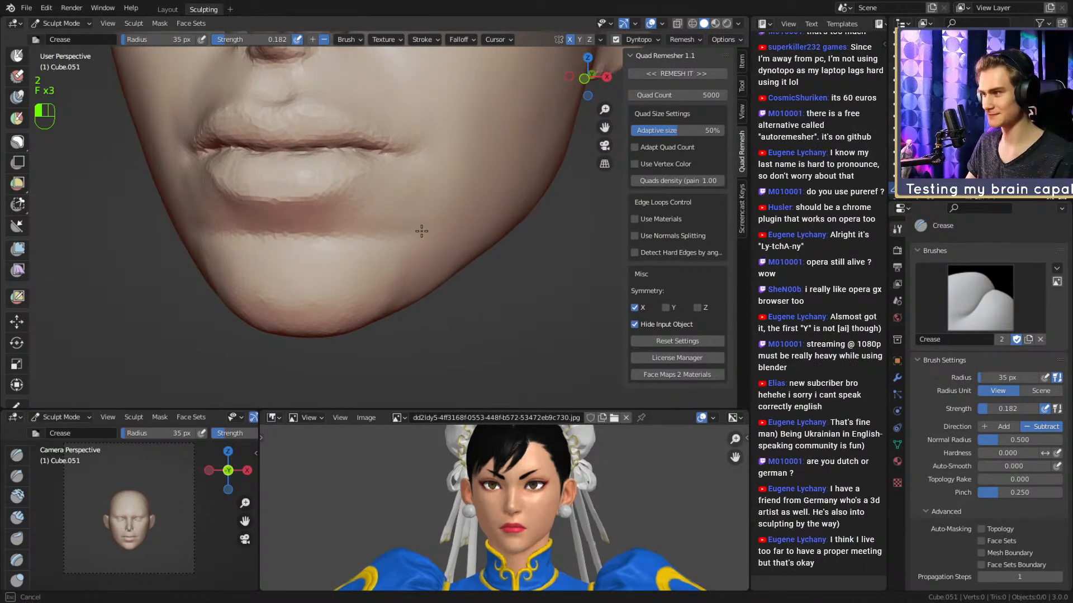
pyautogui.keyDown('shift'); pyautogui.moveTo(421, 225); pyautogui.dragTo(392, 267); pyautogui.keyUp('shift')
pyautogui.press('f')
pyautogui.click(402, 284)
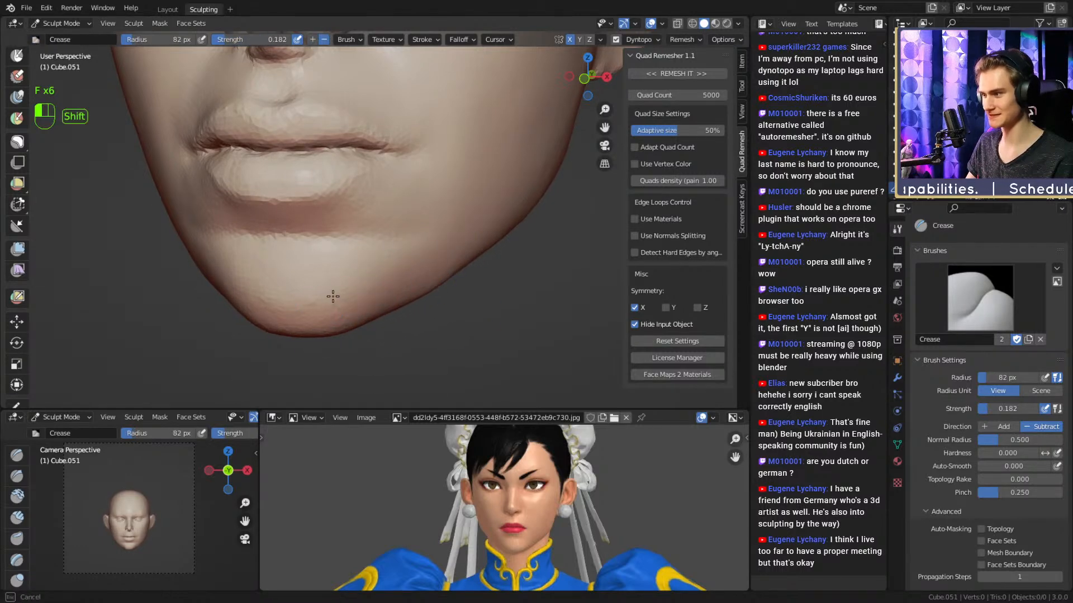
pyautogui.scroll(-6, 333, 296)
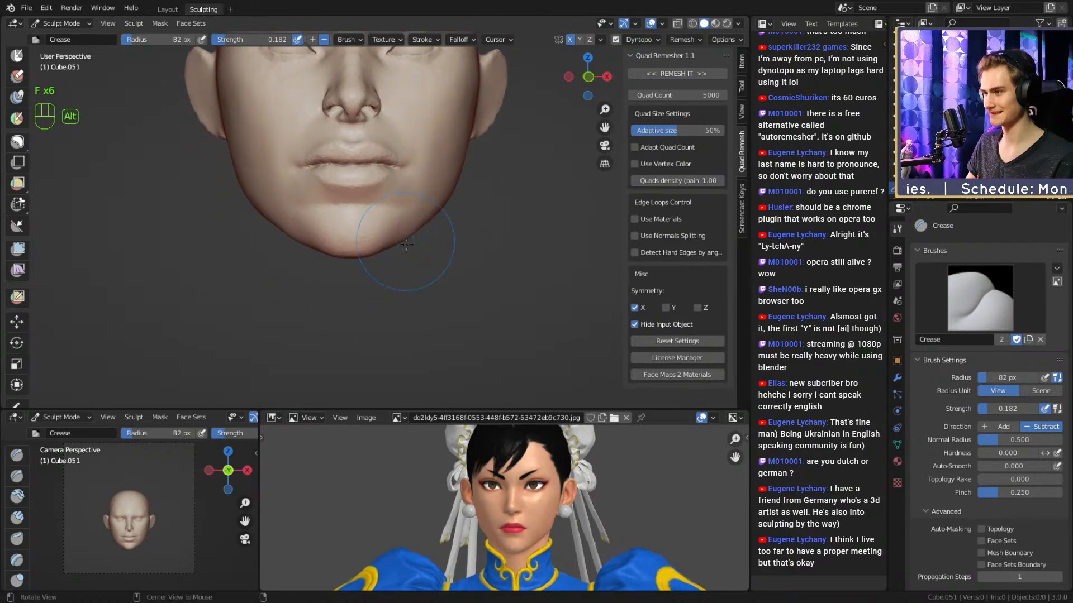
# Work on the lower cheek beside the mouth with the Clay Strips brush.
pyautogui.keyDown('ctrl'); pyautogui.keyDown('alt'); pyautogui.moveTo(406, 245); pyautogui.dragTo(390, 166); pyautogui.keyUp('alt'); pyautogui.keyUp('ctrl')
pyautogui.press('3')
pyautogui.moveTo(398, 247)
pyautogui.keyDown('alt'); pyautogui.mouseDown()
pyautogui.moveTo(381, 256)
pyautogui.moveTo(369, 242)
pyautogui.moveTo(438, 223)
pyautogui.mouseUp(); pyautogui.keyUp('alt')
pyautogui.press('1')
pyautogui.press('f')
pyautogui.click(383, 248)
# Adjust the form below the mouth corner with the Grab brush at 62 px.
pyautogui.press('3')
pyautogui.press('f')
pyautogui.moveTo(438, 224)
pyautogui.keyDown('ctrl'); pyautogui.keyDown('alt'); pyautogui.mouseDown()
pyautogui.moveTo(441, 246)
pyautogui.moveTo(395, 253)
pyautogui.moveTo(392, 240)
pyautogui.mouseUp(); pyautogui.keyUp('alt'); pyautogui.keyUp('ctrl')
pyautogui.keyDown('alt'); pyautogui.moveTo(392, 240); pyautogui.dragTo(368, 244); pyautogui.keyUp('alt')
pyautogui.press('f')
pyautogui.click(358, 244)
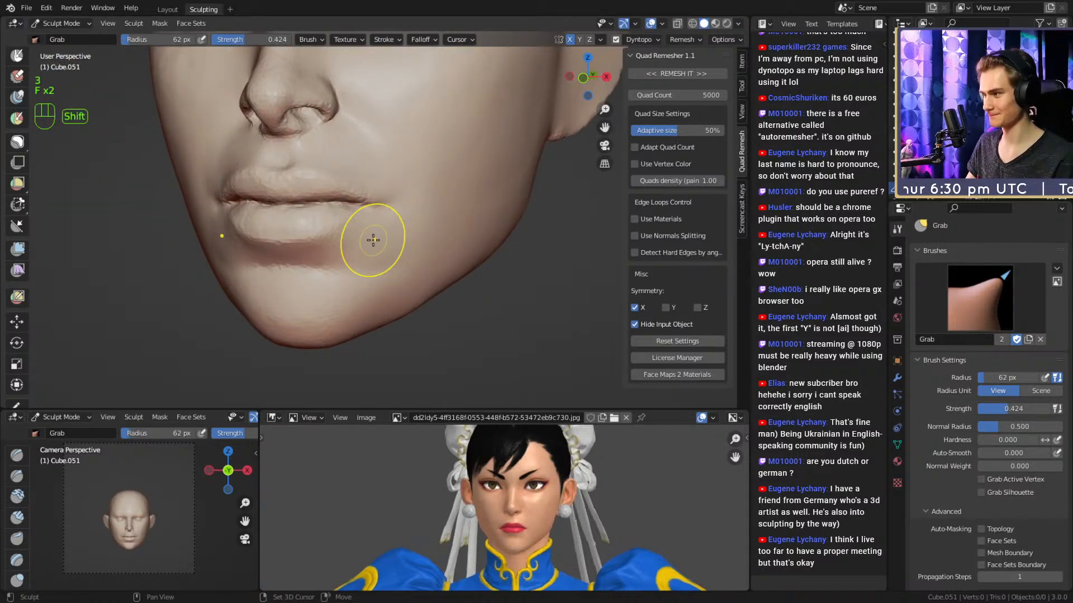
pyautogui.press('f')
pyautogui.click(395, 260)
# Reshape the lower cheeks beside the mouth with the Grab brush at 131 px.
pyautogui.moveTo(244, 123)
pyautogui.keyDown('alt'); pyautogui.mouseDown()
pyautogui.moveTo(383, 254)
pyautogui.moveTo(395, 299)
pyautogui.moveTo(436, 232)
pyautogui.moveTo(414, 251)
pyautogui.moveTo(425, 229)
pyautogui.moveTo(400, 227)
pyautogui.moveTo(407, 249)
pyautogui.moveTo(407, 179)
pyautogui.mouseUp(); pyautogui.keyUp('alt')
pyautogui.press('3')
pyautogui.press('f')
pyautogui.click(427, 239)
pyautogui.press('f')
pyautogui.click(445, 233)
pyautogui.press('f')
pyautogui.click(399, 219)
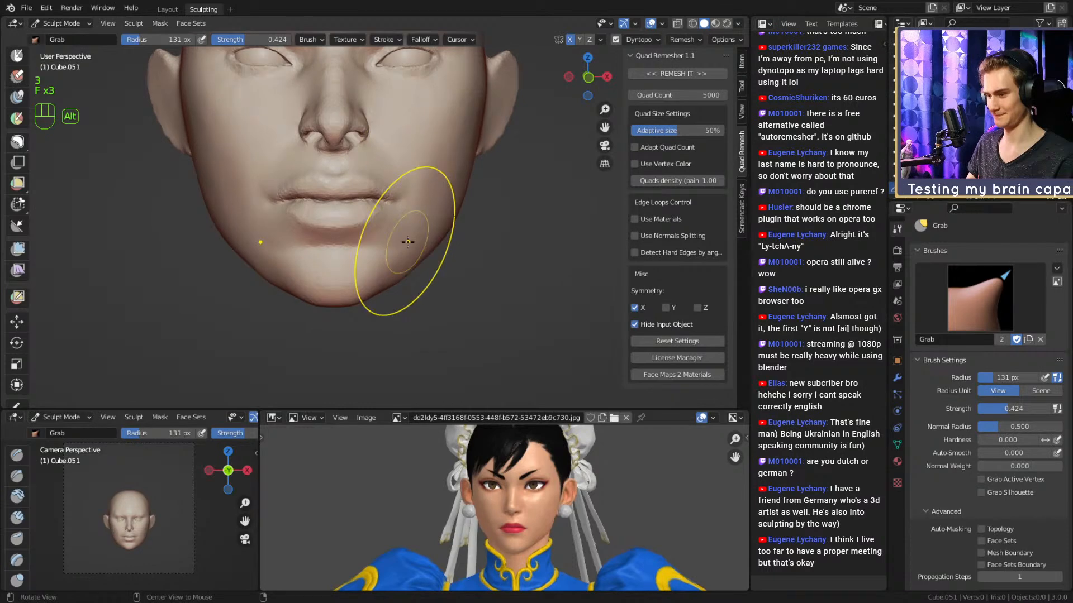
pyautogui.moveTo(410, 233)
pyautogui.keyDown('ctrl'); pyautogui.keyDown('alt'); pyautogui.mouseDown()
pyautogui.moveTo(412, 223)
pyautogui.moveTo(461, 236)
pyautogui.moveTo(422, 255)
pyautogui.moveTo(506, 233)
pyautogui.moveTo(510, 247)
pyautogui.moveTo(439, 273)
pyautogui.moveTo(459, 249)
pyautogui.moveTo(417, 263)
pyautogui.moveTo(415, 290)
pyautogui.moveTo(416, 254)
pyautogui.moveTo(364, 262)
pyautogui.moveTo(390, 280)
pyautogui.mouseUp(); pyautogui.keyUp('alt'); pyautogui.keyUp('ctrl')
# Adjust the jaw and cheek contours in front view with the Grab brush, varying the radius.
pyautogui.press('f')
pyautogui.click(474, 225)
pyautogui.press('f')
pyautogui.click(434, 248)
pyautogui.press('f')
pyautogui.click(435, 258)
pyautogui.press('f')
pyautogui.click(401, 255)
# Refine the proportions of the mouth and lower face with the Grab brush, ending at a radius of 210 px.
pyautogui.moveTo(398, 275)
pyautogui.keyDown('alt'); pyautogui.mouseDown()
pyautogui.moveTo(408, 271)
pyautogui.moveTo(371, 239)
pyautogui.moveTo(355, 271)
pyautogui.moveTo(364, 283)
pyautogui.moveTo(445, 274)
pyautogui.moveTo(407, 285)
pyautogui.moveTo(427, 273)
pyautogui.moveTo(395, 273)
pyautogui.moveTo(411, 259)
pyautogui.moveTo(543, 267)
pyautogui.moveTo(470, 269)
pyautogui.moveTo(447, 254)
pyautogui.moveTo(390, 268)
pyautogui.mouseUp(); pyautogui.keyUp('alt')
pyautogui.press('f')
pyautogui.click(417, 274)
pyautogui.press('f')
pyautogui.click(400, 271)
pyautogui.press('f')
pyautogui.click(396, 275)
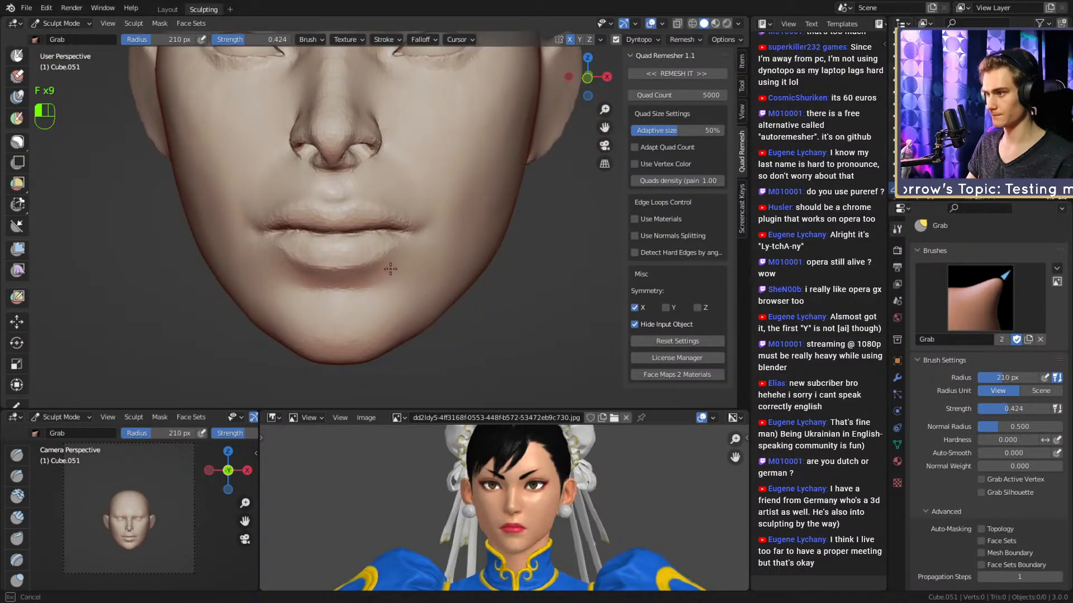
# Adjust the area under the lower lip with the Grab brush at 113 px, then save the file.
pyautogui.press('f')
pyautogui.click(366, 252)
pyautogui.press('f')
pyautogui.click(386, 267)
pyautogui.press('f')
pyautogui.click(364, 278)
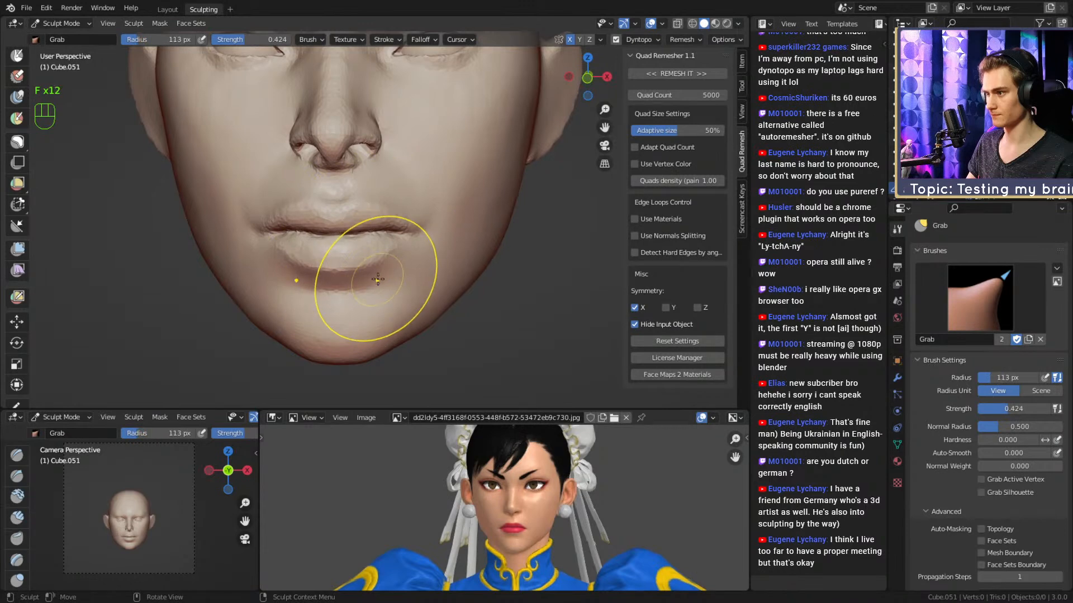
pyautogui.moveTo(411, 157)
pyautogui.keyDown('alt'); pyautogui.mouseDown()
pyautogui.moveTo(414, 230)
pyautogui.moveTo(434, 142)
pyautogui.moveTo(436, 205)
pyautogui.mouseUp(); pyautogui.keyUp('alt')
pyautogui.moveTo(436, 205)
pyautogui.keyDown('alt'); pyautogui.keyDown('shift'); pyautogui.mouseDown()
pyautogui.moveTo(425, 248)
pyautogui.moveTo(459, 253)
pyautogui.moveTo(386, 263)
pyautogui.moveTo(389, 226)
pyautogui.mouseUp(); pyautogui.keyUp('shift'); pyautogui.keyUp('alt')
pyautogui.hotkey('ctrl', 's')
# Adjust the face with the Grab brush and reduce its radius to 47 px for the eye area.
pyautogui.moveTo(390, 227)
pyautogui.keyDown('alt'); pyautogui.mouseDown()
pyautogui.moveTo(438, 246)
pyautogui.moveTo(417, 229)
pyautogui.moveTo(423, 214)
pyautogui.mouseUp(); pyautogui.keyUp('alt')
pyautogui.press('f')
pyautogui.click(410, 222)
pyautogui.press('f')
pyautogui.click(401, 215)
pyautogui.keyDown('alt'); pyautogui.moveTo(403, 216); pyautogui.dragTo(420, 203); pyautogui.keyUp('alt')
pyautogui.moveTo(420, 203); pyautogui.dragTo(392, 201, button='middle')
pyautogui.keyDown('ctrl'); pyautogui.moveTo(392, 201); pyautogui.dragTo(400, 163, button='middle'); pyautogui.keyUp('ctrl')
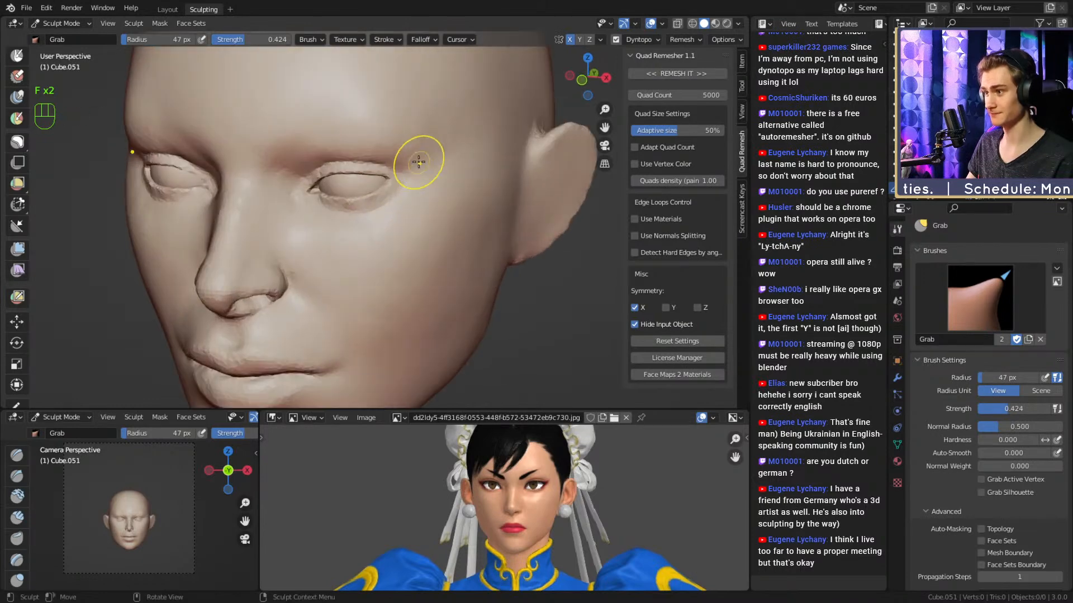
# Smooth the outer brow and forehead above the eyes, using a radius of 80 px.
pyautogui.moveTo(436, 211)
pyautogui.keyDown('alt'); pyautogui.mouseDown()
pyautogui.moveTo(479, 251)
pyautogui.moveTo(359, 252)
pyautogui.moveTo(436, 226)
pyautogui.mouseUp(); pyautogui.keyUp('alt')
pyautogui.press('f')
pyautogui.click(417, 225)
pyautogui.moveTo(368, 231)
pyautogui.keyDown('shift'); pyautogui.mouseDown()
pyautogui.moveTo(357, 232)
pyautogui.moveTo(449, 234)
pyautogui.moveTo(541, 205)
pyautogui.moveTo(447, 226)
pyautogui.mouseUp(); pyautogui.keyUp('shift')
pyautogui.press('f')
pyautogui.click(447, 230)
pyautogui.keyDown('shift'); pyautogui.moveTo(422, 221); pyautogui.dragTo(441, 223); pyautogui.keyUp('shift')
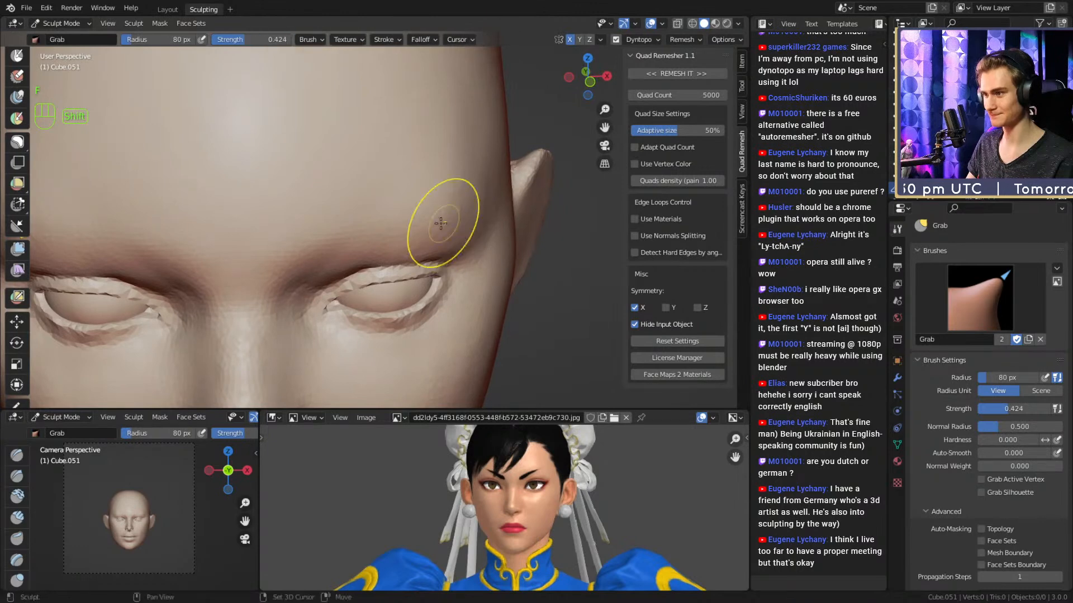
# Reshape the brow ridge and temple in side view with the Grab brush at 183 px.
pyautogui.moveTo(450, 226)
pyautogui.mouseDown(button='middle')
pyautogui.moveTo(364, 220)
pyautogui.moveTo(371, 230)
pyautogui.moveTo(352, 251)
pyautogui.mouseUp(button='middle')
pyautogui.press('3')
pyautogui.press('f')
pyautogui.click(385, 230)
pyautogui.press('f')
pyautogui.moveTo(350, 215)
pyautogui.mouseDown(button='middle')
pyautogui.moveTo(355, 236)
pyautogui.moveTo(332, 216)
pyautogui.mouseUp(button='middle')
pyautogui.click(339, 235)
pyautogui.press('f')
pyautogui.click(335, 233)
pyautogui.moveTo(331, 224); pyautogui.dragTo(330, 226)
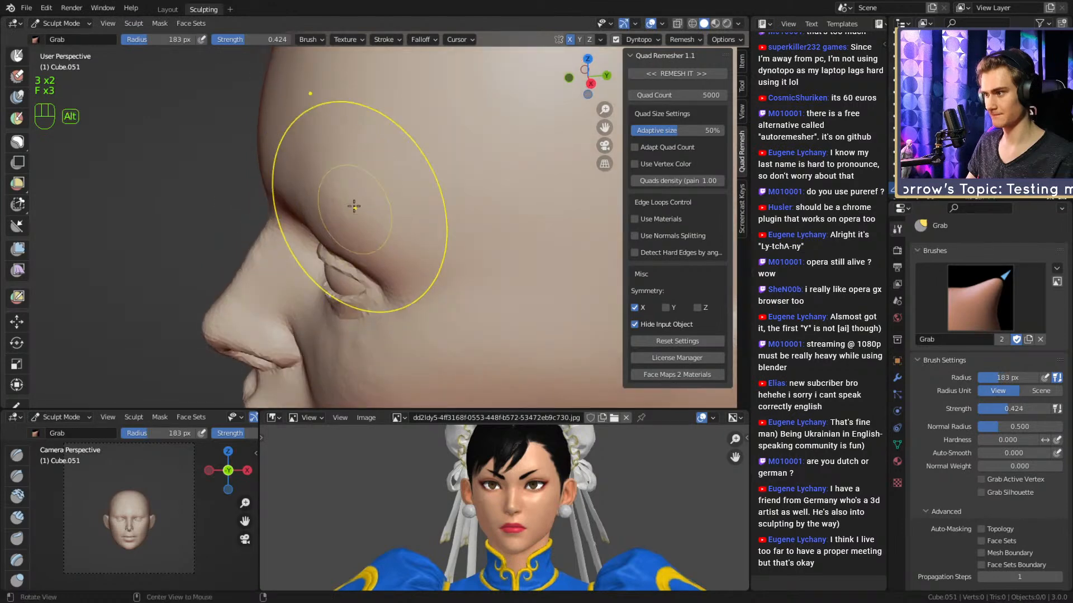
# Refine the brow and nose bridge area with the Grab brush at 57 px, then save the file.
pyautogui.moveTo(353, 206)
pyautogui.mouseDown(button='middle')
pyautogui.moveTo(438, 210)
pyautogui.moveTo(491, 183)
pyautogui.moveTo(383, 240)
pyautogui.moveTo(287, 192)
pyautogui.moveTo(312, 187)
pyautogui.mouseUp(button='middle')
pyautogui.press('f')
pyautogui.click(356, 234)
pyautogui.press('f')
pyautogui.click(269, 186)
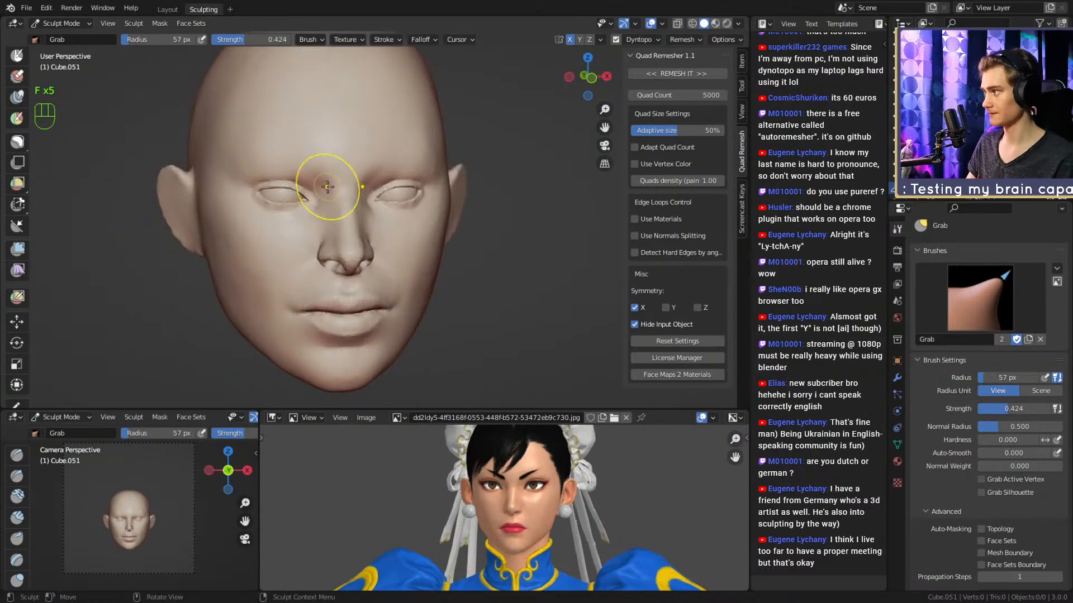
pyautogui.hotkey('ctrl', 's')
# Reshape the cheeks in front view with the Grab brush at a radius of about 129 px.
pyautogui.moveTo(491, 270)
pyautogui.keyDown('alt'); pyautogui.mouseDown(button='middle')
pyautogui.moveTo(446, 242)
pyautogui.moveTo(426, 249)
pyautogui.moveTo(458, 263)
pyautogui.moveTo(405, 283)
pyautogui.moveTo(395, 246)
pyautogui.moveTo(421, 250)
pyautogui.moveTo(440, 235)
pyautogui.mouseUp(button='middle'); pyautogui.keyUp('alt')
pyautogui.moveTo(469, 168)
pyautogui.keyDown('ctrl'); pyautogui.mouseDown(button='middle')
pyautogui.moveTo(461, 224)
pyautogui.moveTo(440, 241)
pyautogui.mouseUp(button='middle'); pyautogui.keyUp('ctrl')
pyautogui.keyDown('ctrl'); pyautogui.keyDown('alt'); pyautogui.moveTo(421, 269); pyautogui.dragTo(450, 229); pyautogui.keyUp('alt'); pyautogui.keyUp('ctrl')
pyautogui.press('3')
pyautogui.press('f')
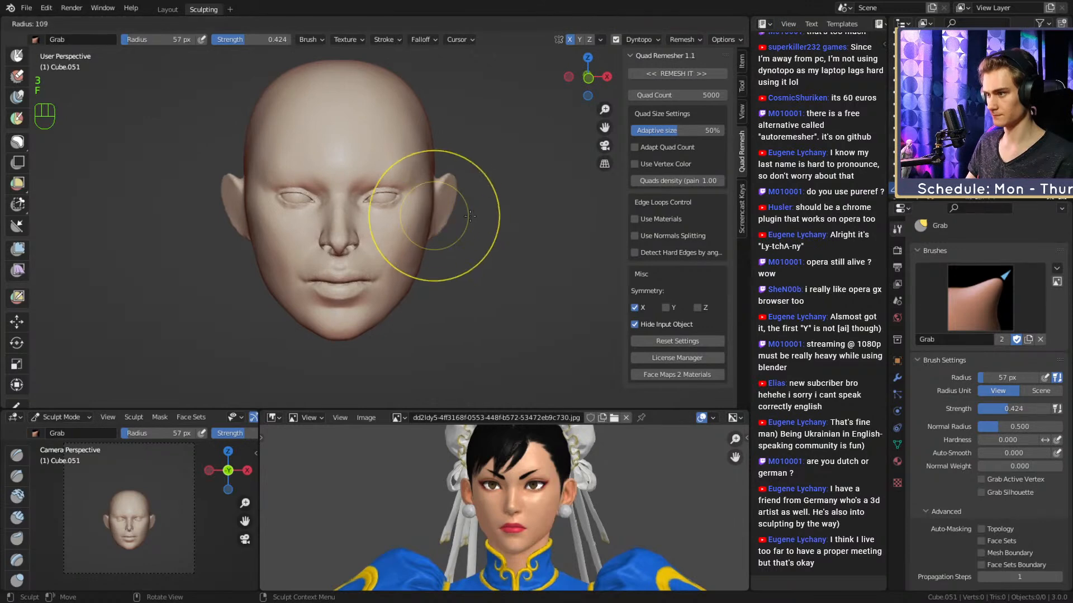
pyautogui.click(499, 216)
pyautogui.press('f')
pyautogui.click(526, 249)
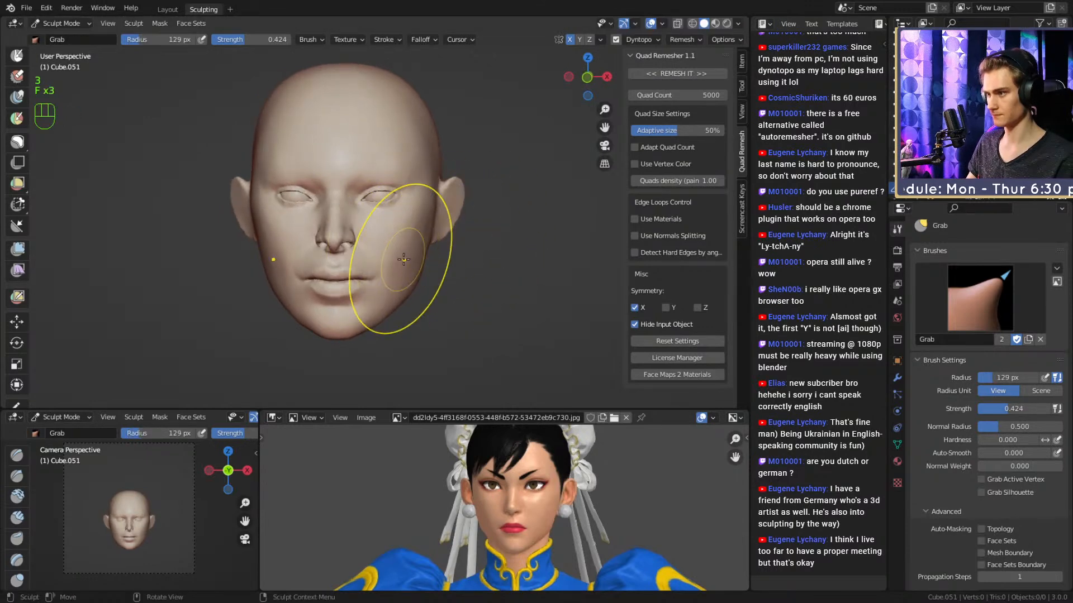
pyautogui.press('f')
pyautogui.click(409, 257)
# Adjust the cheek and jaw contour with the Grab brush at 161 px, reducing the radius to 99 px for the jawline.
pyautogui.scroll(2, 409, 257)
pyautogui.press('f')
pyautogui.click(418, 257)
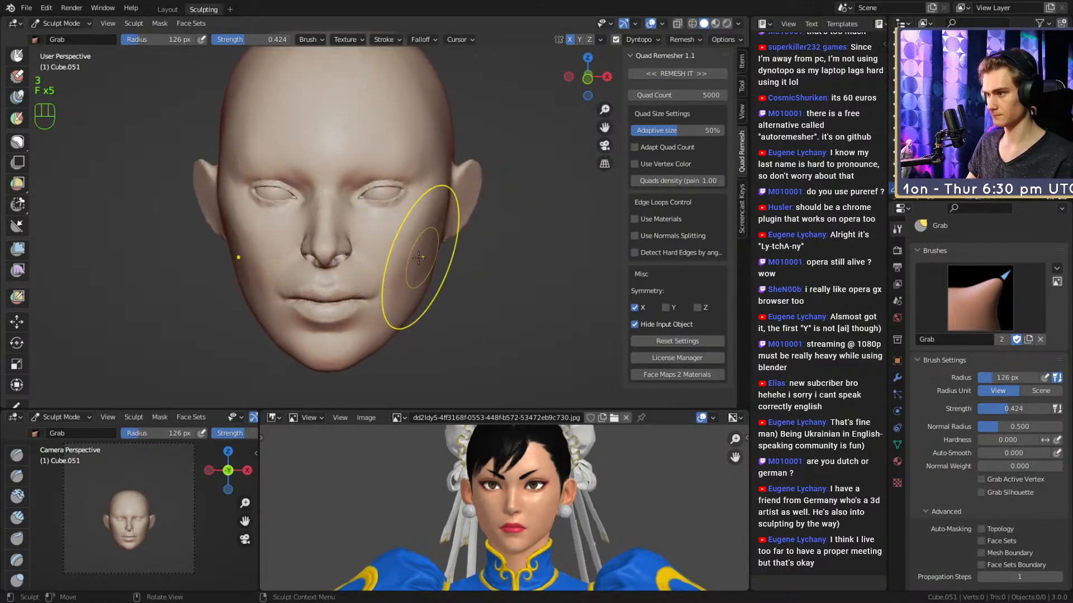
pyautogui.scroll(2, 408, 255)
pyautogui.press('f')
pyautogui.click(411, 236)
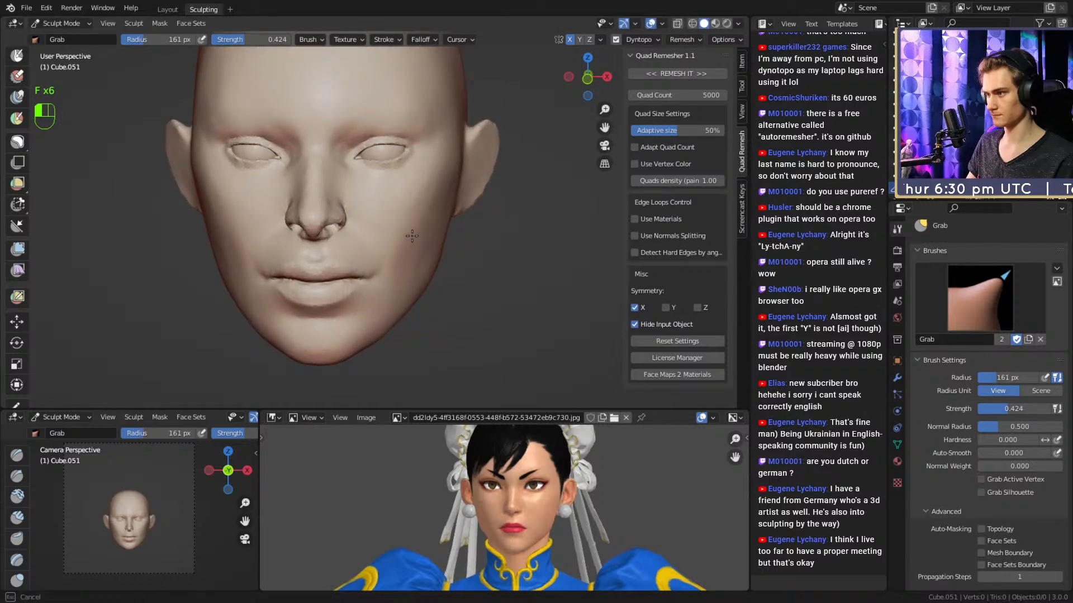
pyautogui.press('f')
pyautogui.moveTo(404, 233)
pyautogui.keyDown('alt'); pyautogui.mouseDown()
pyautogui.moveTo(389, 235)
pyautogui.moveTo(411, 271)
pyautogui.moveTo(399, 288)
pyautogui.mouseUp(); pyautogui.keyUp('alt')
pyautogui.click(454, 241)
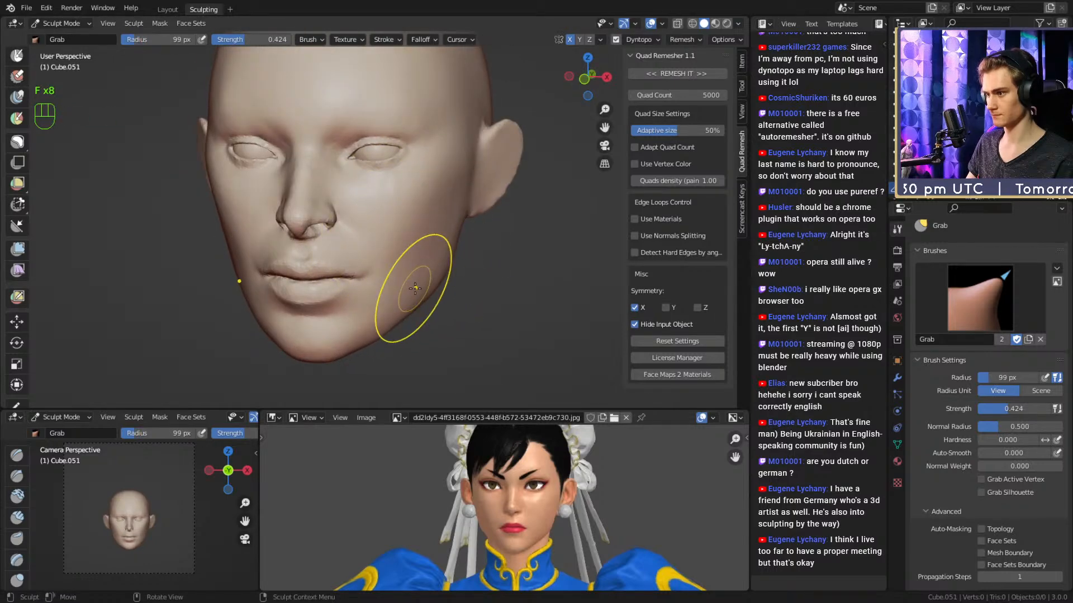
# Add volume to the cheek beside the mouth with the Clay Strips brush at strength 0.170, using radii of 60 and 47 px.
pyautogui.press('1')
pyautogui.press('f')
pyautogui.click(390, 284)
pyautogui.scroll(2, 390, 284)
pyautogui.press('f')
pyautogui.click(376, 231)
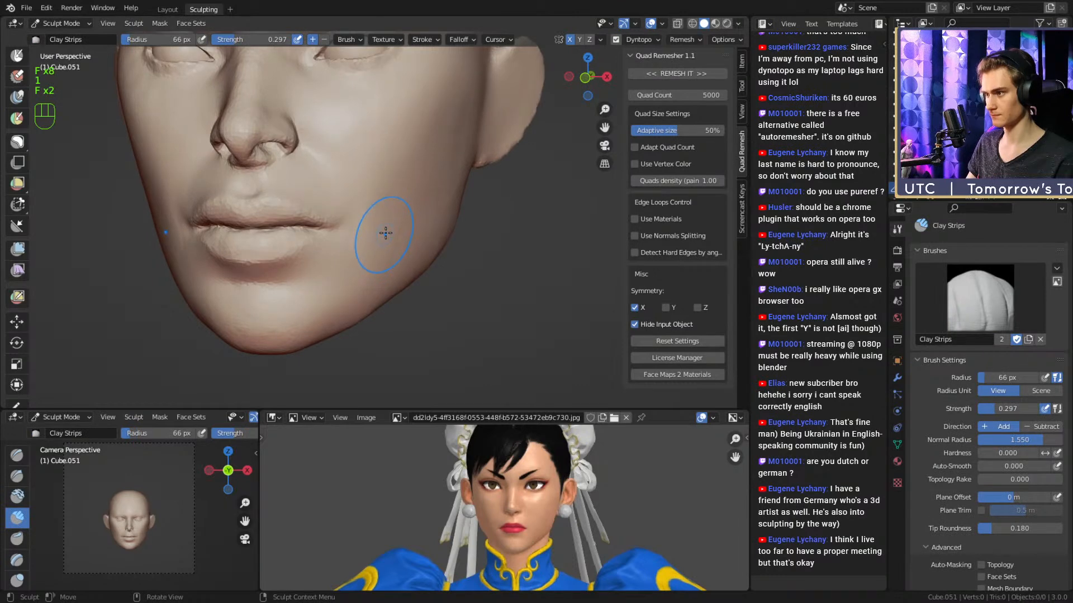
pyautogui.hotkey('shift', 'f')
pyautogui.click(381, 221)
pyautogui.hotkey('shift', 'f')
pyautogui.click(389, 208)
pyautogui.press('f')
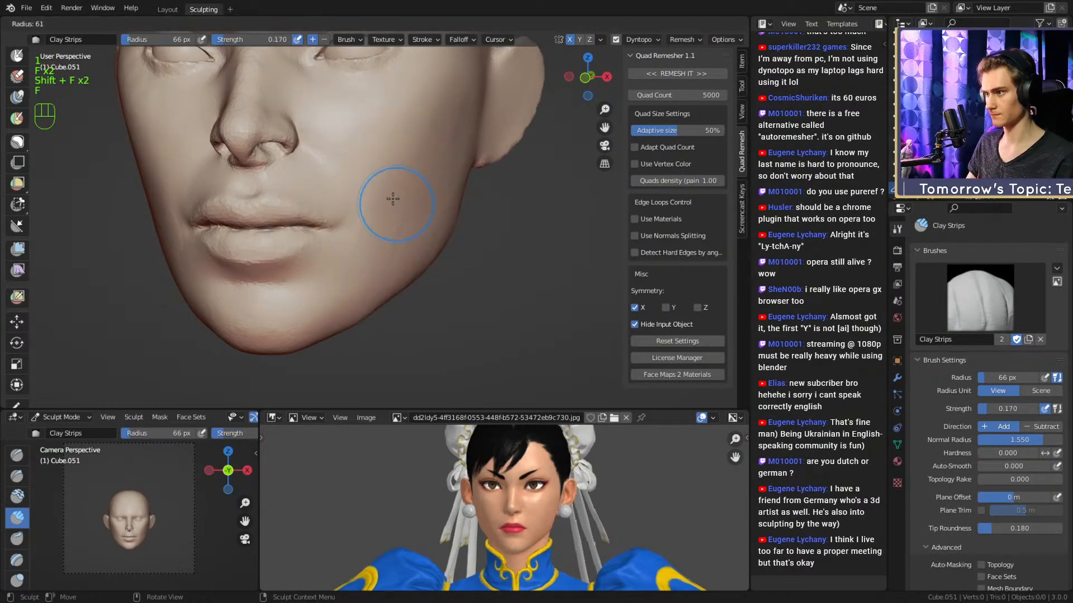
pyautogui.click(393, 199)
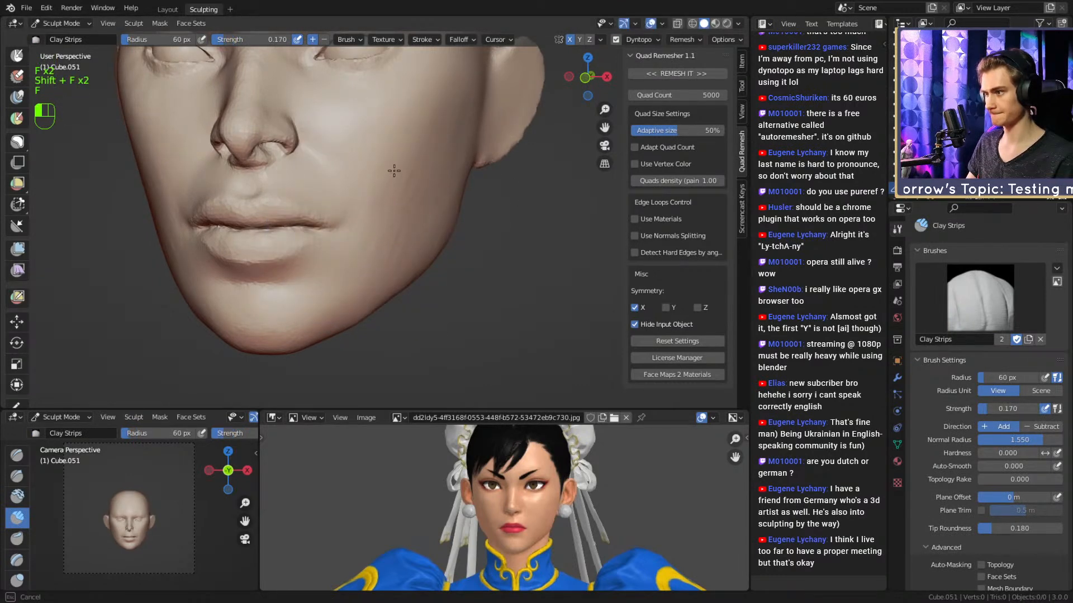
pyautogui.press('f')
pyautogui.click(385, 144)
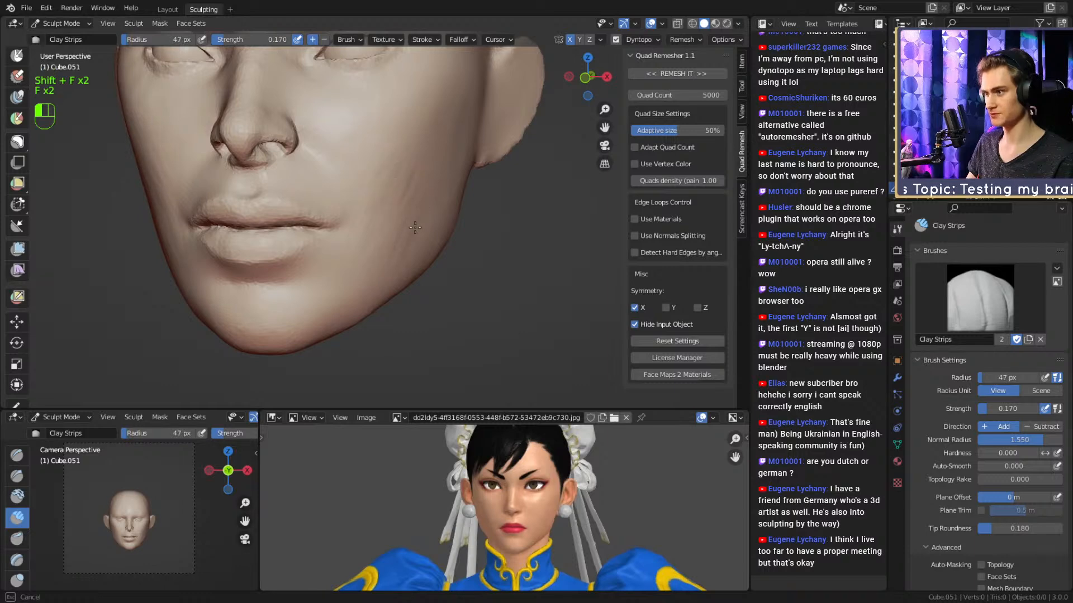
# Build up the lower cheek with Clay Strips and smooth the strokes.
pyautogui.moveTo(411, 172); pyautogui.dragTo(393, 207, button='middle')
pyautogui.moveTo(392, 247); pyautogui.dragTo(390, 254)
pyautogui.keyDown('shift'); pyautogui.moveTo(394, 252); pyautogui.dragTo(391, 225); pyautogui.keyUp('shift')
pyautogui.press('f')
pyautogui.click(438, 220)
pyautogui.press('f')
pyautogui.click(385, 222)
pyautogui.moveTo(385, 223)
pyautogui.mouseDown(button='middle')
pyautogui.moveTo(413, 218)
pyautogui.moveTo(411, 208)
pyautogui.mouseUp(button='middle')
# Smooth the cheekbone and fill the area toward the ear with Clay Strips at 67 px.
pyautogui.press('f')
pyautogui.press('f')
pyautogui.click(475, 192)
pyautogui.moveTo(441, 160)
pyautogui.keyDown('shift'); pyautogui.mouseDown()
pyautogui.moveTo(437, 134)
pyautogui.moveTo(440, 167)
pyautogui.mouseUp(); pyautogui.keyUp('shift')
pyautogui.press('f')
pyautogui.click(433, 187)
pyautogui.moveTo(434, 188); pyautogui.dragTo(432, 161, button='middle')
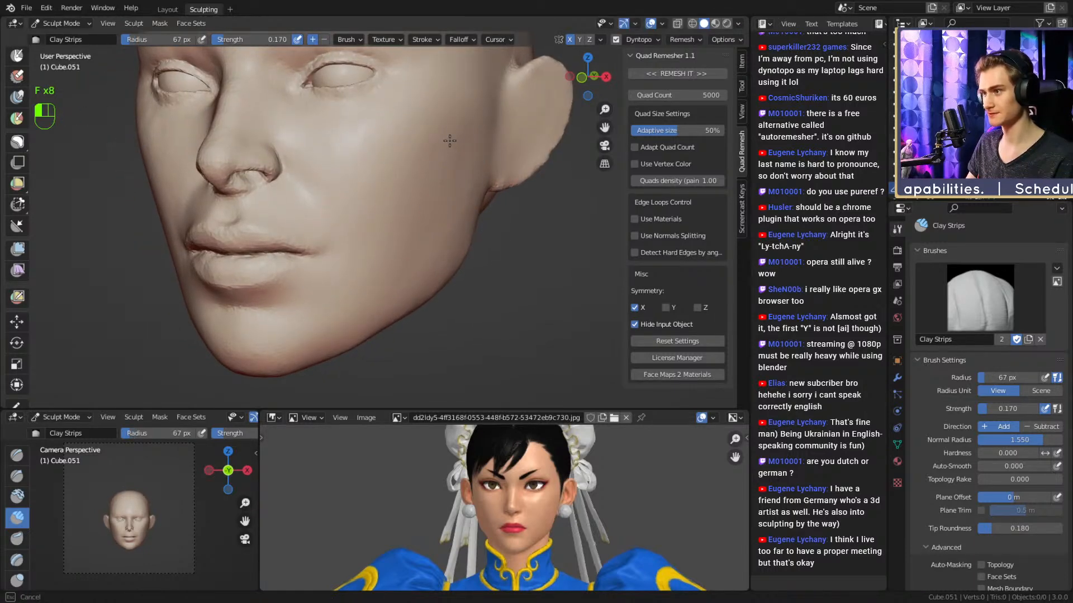
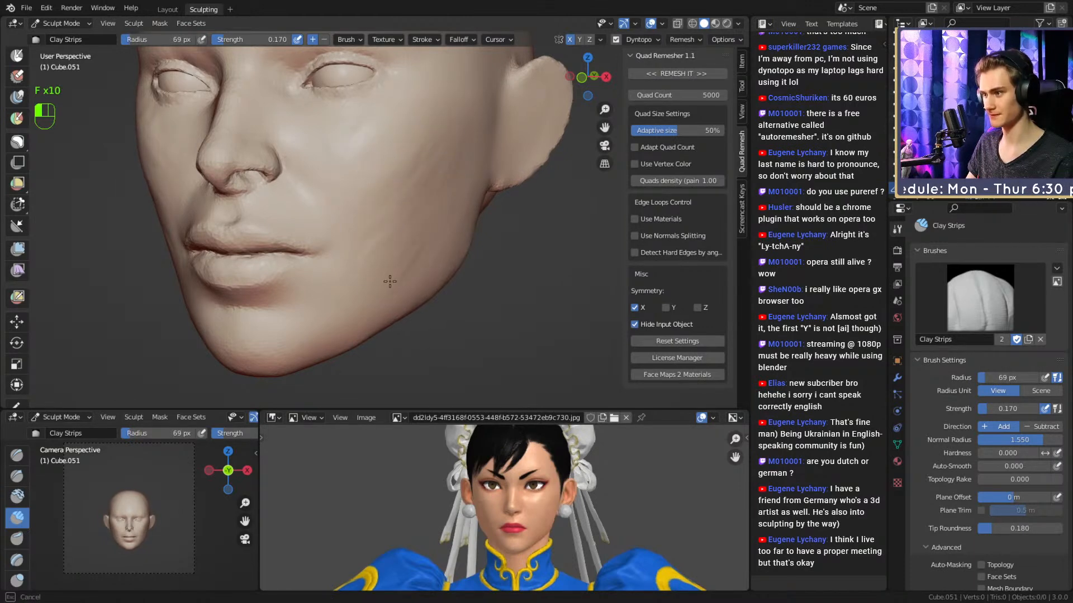
# Smooth the cheek from the jaw up to the ear with a brush radius of 87 px.
pyautogui.press('f')
pyautogui.click(436, 238)
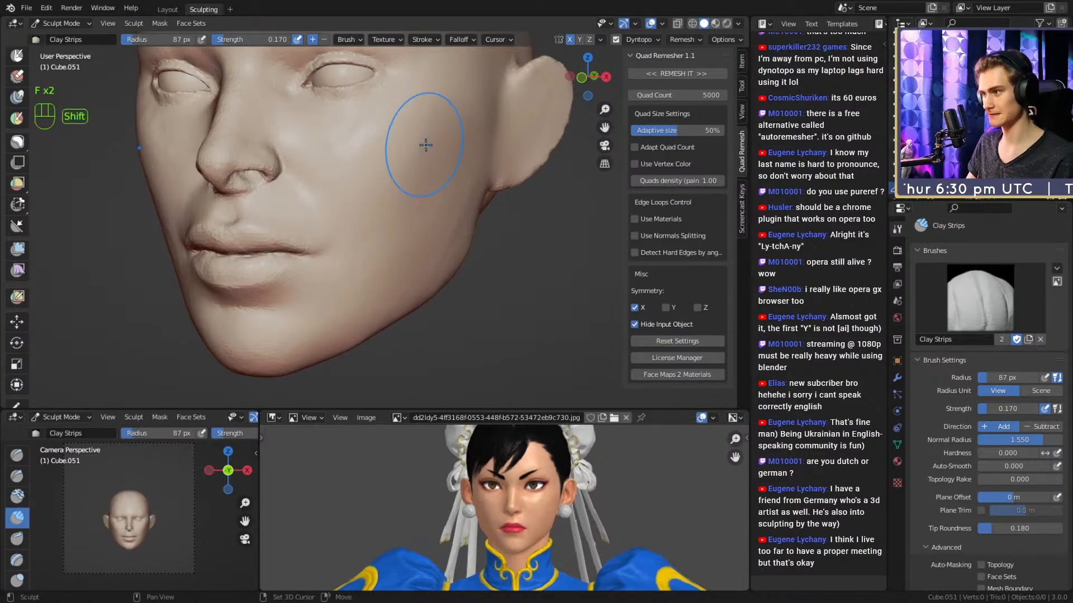
pyautogui.keyDown('shift'); pyautogui.moveTo(438, 231); pyautogui.dragTo(450, 206); pyautogui.keyUp('shift')
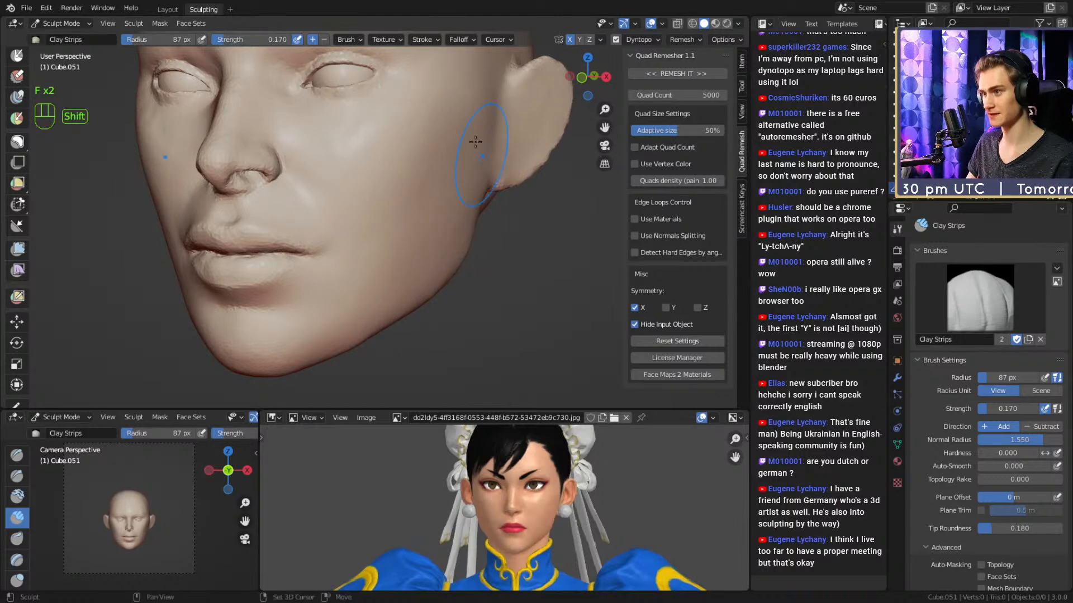
pyautogui.moveTo(424, 168)
pyautogui.keyDown('alt'); pyautogui.mouseDown(button='middle')
pyautogui.moveTo(410, 193)
pyautogui.moveTo(441, 241)
pyautogui.moveTo(395, 183)
pyautogui.moveTo(371, 268)
pyautogui.moveTo(355, 237)
pyautogui.moveTo(359, 245)
pyautogui.mouseUp(button='middle'); pyautogui.keyUp('alt')
# Reshape the lip profile in side view with the Grab brush, raising the radius to 135 px.
pyautogui.press('3')
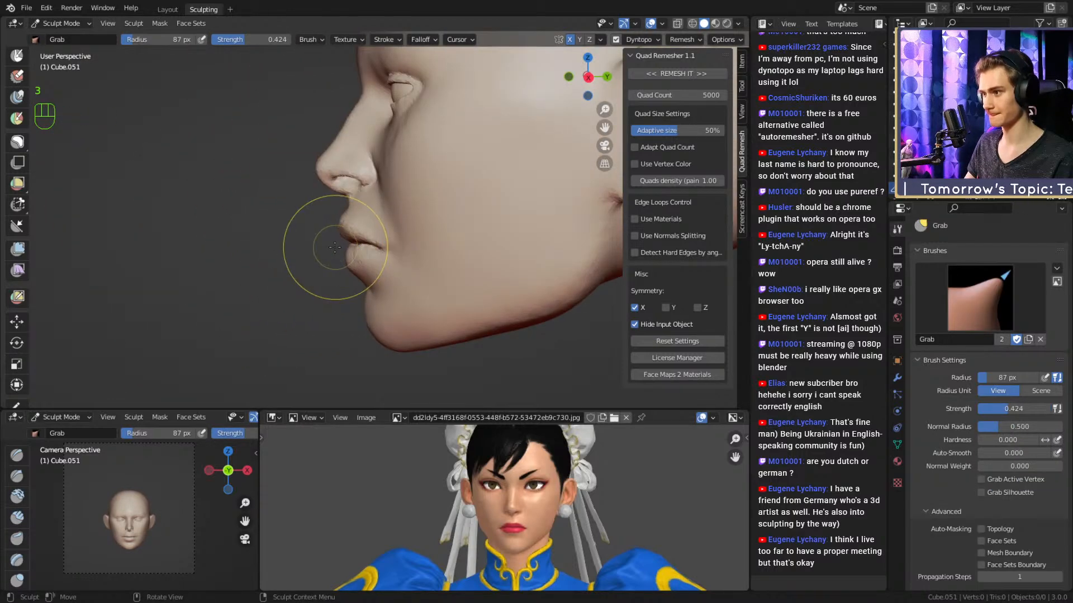
pyautogui.press('f')
pyautogui.click(355, 247)
pyautogui.moveTo(366, 246); pyautogui.dragTo(356, 240)
pyautogui.moveTo(355, 238)
pyautogui.mouseDown(button='middle')
pyautogui.moveTo(366, 250)
pyautogui.moveTo(409, 244)
pyautogui.moveTo(453, 196)
pyautogui.moveTo(485, 210)
pyautogui.moveTo(352, 249)
pyautogui.mouseUp(button='middle')
pyautogui.scroll(1, 366, 249)
pyautogui.press('f')
pyautogui.click(365, 246)
pyautogui.keyDown('alt'); pyautogui.moveTo(351, 251); pyautogui.dragTo(353, 271); pyautogui.keyUp('alt')
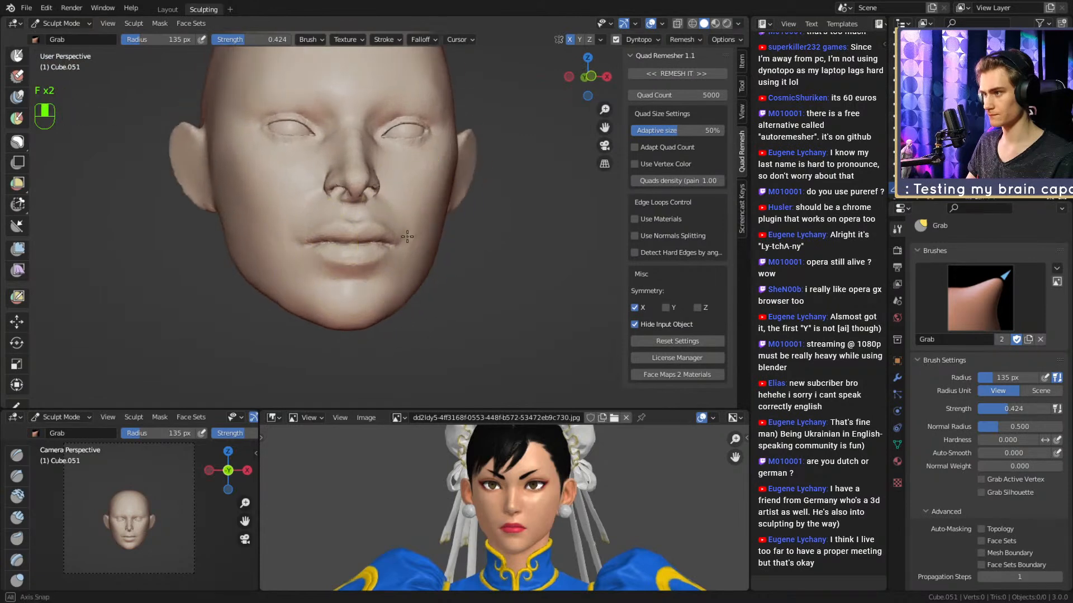
# Adjust the nostril opening and nose underside with the Grab brush at 66 px.
pyautogui.keyDown('alt'); pyautogui.keyDown('shift'); pyautogui.moveTo(412, 209); pyautogui.dragTo(483, 216); pyautogui.keyUp('shift'); pyautogui.keyUp('alt')
pyautogui.press('f')
pyautogui.click(482, 229)
pyautogui.press('3')
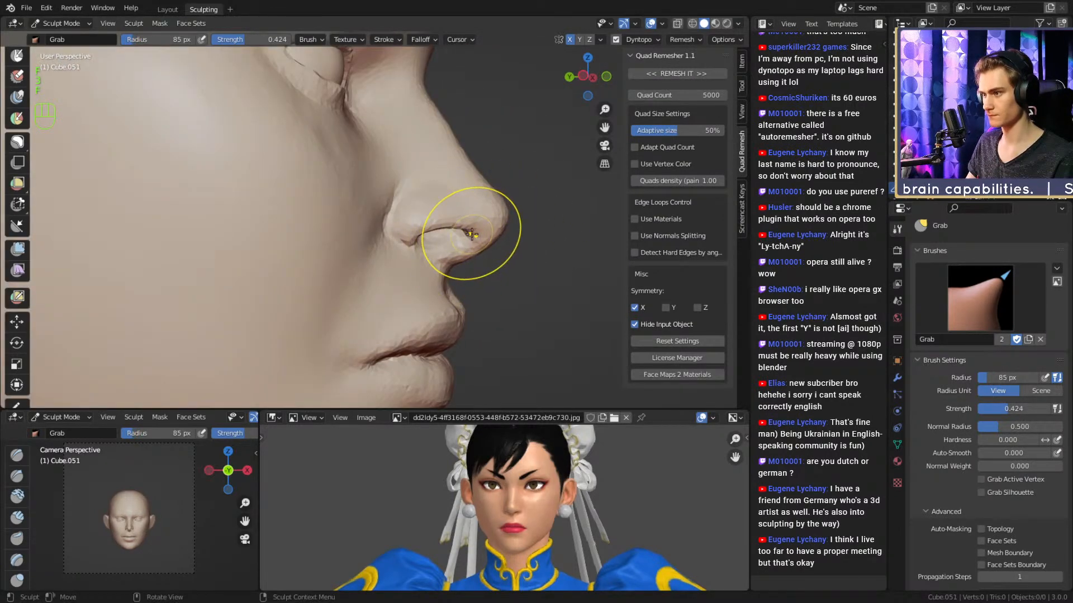
pyautogui.click(460, 229)
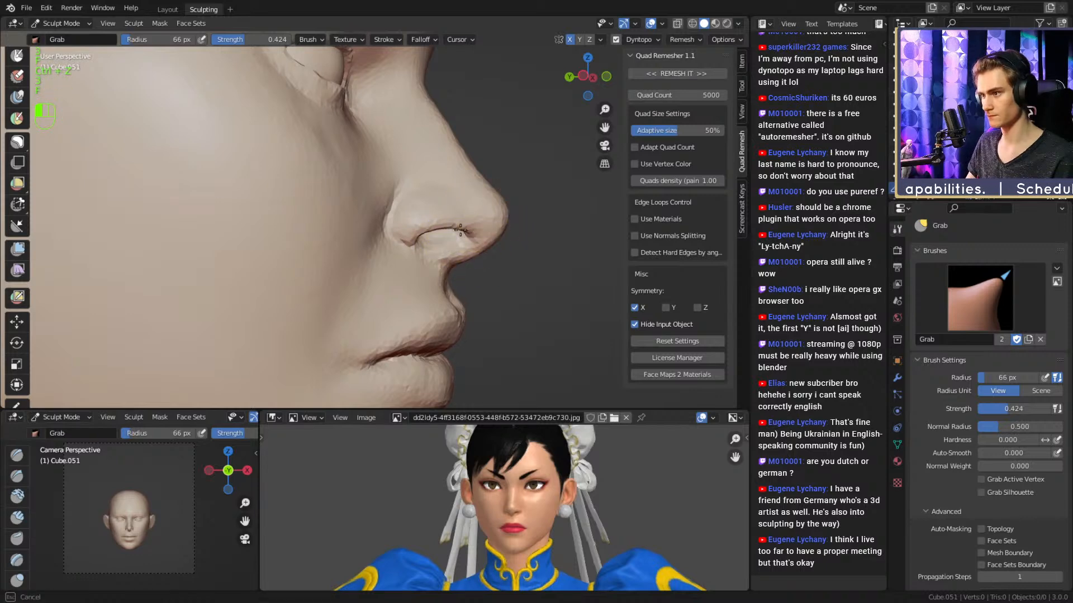
pyautogui.keyDown('alt'); pyautogui.moveTo(470, 233); pyautogui.dragTo(447, 180); pyautogui.keyUp('alt')
# Refine the inner nostril edges from below with the inverted Crease brush at 34 px and strength 0.182.
pyautogui.scroll(-6, 471, 278)
pyautogui.moveTo(481, 276)
pyautogui.mouseDown(button='middle')
pyautogui.moveTo(343, 264)
pyautogui.moveTo(359, 270)
pyautogui.moveTo(453, 148)
pyautogui.moveTo(455, 246)
pyautogui.mouseUp(button='middle')
pyautogui.scroll(5, 426, 177)
pyautogui.press('2')
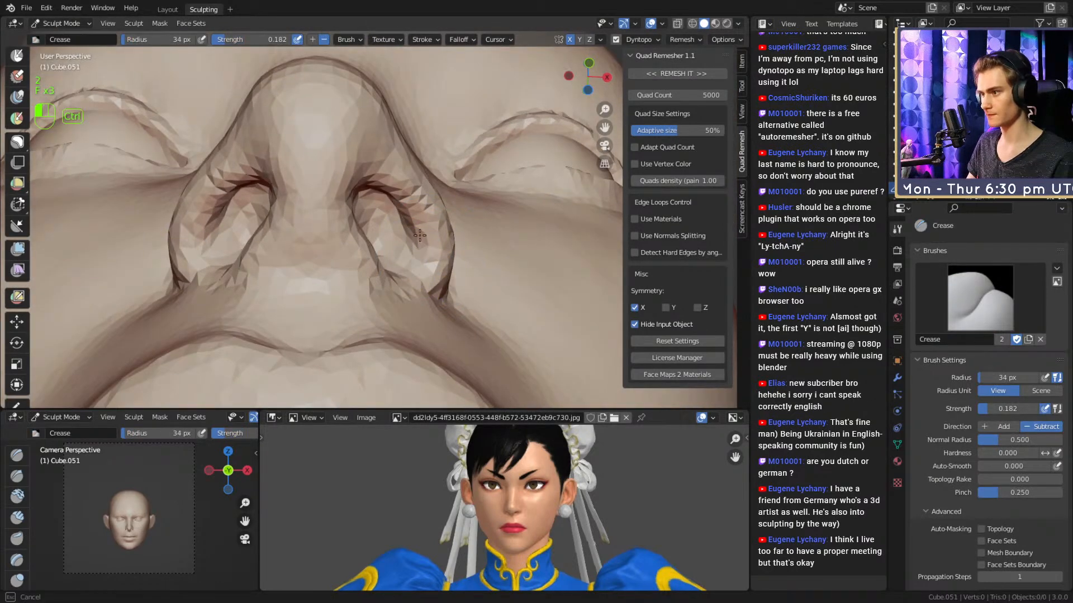
pyautogui.keyDown('ctrl'); pyautogui.moveTo(419, 226); pyautogui.dragTo(421, 230); pyautogui.keyUp('ctrl')
pyautogui.moveTo(421, 230)
pyautogui.mouseDown(button='middle')
pyautogui.moveTo(394, 265)
pyautogui.moveTo(400, 151)
pyautogui.moveTo(438, 219)
pyautogui.moveTo(380, 331)
pyautogui.moveTo(300, 232)
pyautogui.moveTo(421, 254)
pyautogui.moveTo(337, 120)
pyautogui.mouseUp(button='middle')
pyautogui.scroll(-6, 400, 151)
# Carve the folds behind the ear where it meets the head with the Crease brush at 40 px and strength 0.376.
pyautogui.moveTo(527, 208)
pyautogui.keyDown('alt'); pyautogui.mouseDown()
pyautogui.moveTo(400, 237)
pyautogui.moveTo(469, 201)
pyautogui.moveTo(431, 211)
pyautogui.moveTo(436, 199)
pyautogui.moveTo(282, 268)
pyautogui.moveTo(329, 246)
pyautogui.mouseUp(); pyautogui.keyUp('alt')
pyautogui.moveTo(330, 246)
pyautogui.keyDown('ctrl'); pyautogui.keyDown('alt'); pyautogui.mouseDown()
pyautogui.moveTo(357, 276)
pyautogui.moveTo(346, 237)
pyautogui.mouseUp(); pyautogui.keyUp('alt'); pyautogui.keyUp('ctrl')
pyautogui.press('f')
pyautogui.click(331, 235)
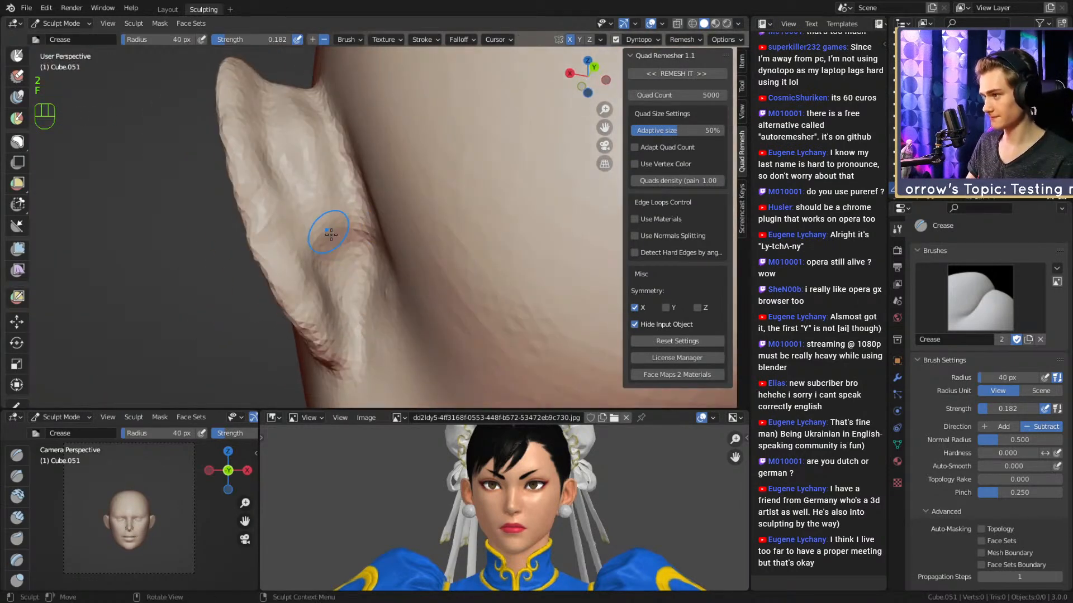
pyautogui.hotkey('shift', 'f')
pyautogui.moveTo(287, 192)
pyautogui.mouseDown()
pyautogui.moveTo(310, 237)
pyautogui.moveTo(390, 246)
pyautogui.moveTo(358, 291)
pyautogui.moveTo(369, 266)
pyautogui.moveTo(371, 283)
pyautogui.moveTo(369, 252)
pyautogui.mouseUp()
pyautogui.click(380, 229)
pyautogui.moveTo(360, 316)
pyautogui.mouseDown()
pyautogui.moveTo(352, 322)
pyautogui.moveTo(388, 264)
pyautogui.moveTo(330, 304)
pyautogui.moveTo(354, 229)
pyautogui.moveTo(342, 204)
pyautogui.mouseUp()
pyautogui.moveTo(296, 187); pyautogui.dragTo(307, 234)
pyautogui.keyDown('alt'); pyautogui.moveTo(308, 230); pyautogui.dragTo(330, 173); pyautogui.keyUp('alt')
pyautogui.moveTo(358, 238)
pyautogui.mouseDown()
pyautogui.moveTo(376, 233)
pyautogui.moveTo(386, 246)
pyautogui.mouseUp()
pyautogui.keyDown('alt'); pyautogui.moveTo(360, 313); pyautogui.dragTo(342, 190); pyautogui.keyUp('alt')
# Refine and smooth the crease behind the ear, starting with a 33 px Crease brush.
pyautogui.press('f')
pyautogui.click(351, 188)
pyautogui.keyDown('shift'); pyautogui.moveTo(366, 243); pyautogui.dragTo(379, 213); pyautogui.keyUp('shift')
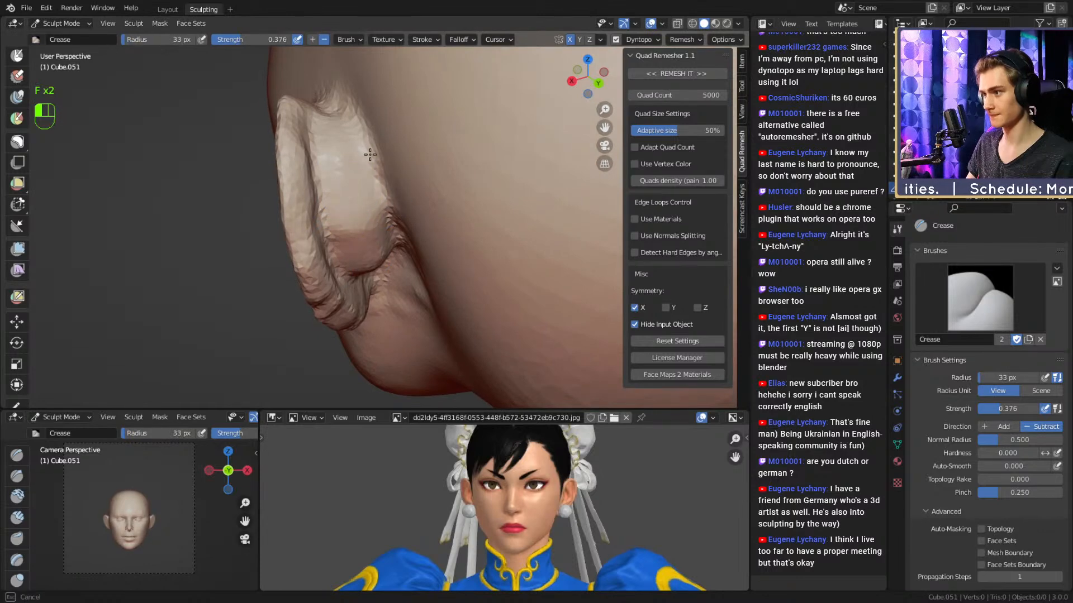
pyautogui.moveTo(351, 174)
pyautogui.keyDown('alt'); pyautogui.mouseDown()
pyautogui.moveTo(361, 159)
pyautogui.moveTo(340, 204)
pyautogui.moveTo(306, 235)
pyautogui.moveTo(367, 227)
pyautogui.moveTo(361, 258)
pyautogui.moveTo(386, 112)
pyautogui.moveTo(372, 176)
pyautogui.moveTo(328, 162)
pyautogui.moveTo(313, 180)
pyautogui.moveTo(378, 245)
pyautogui.moveTo(355, 268)
pyautogui.moveTo(406, 181)
pyautogui.moveTo(388, 173)
pyautogui.moveTo(409, 153)
pyautogui.moveTo(407, 190)
pyautogui.mouseUp(); pyautogui.keyUp('alt')
pyautogui.press('f')
pyautogui.click(409, 108)
pyautogui.press('f')
pyautogui.click(301, 162)
pyautogui.press('f')
pyautogui.click(376, 243)
# Reshape the back of the ear with the Grab brush at 106 px and smooth its join to the head.
pyautogui.press('3')
pyautogui.press('f')
pyautogui.click(403, 142)
pyautogui.keyDown('alt'); pyautogui.keyDown('shift'); pyautogui.moveTo(408, 279); pyautogui.dragTo(422, 223); pyautogui.keyUp('shift'); pyautogui.keyUp('alt')
pyautogui.keyDown('alt'); pyautogui.moveTo(422, 223); pyautogui.dragTo(312, 153); pyautogui.keyUp('alt')
pyautogui.moveTo(375, 291)
pyautogui.keyDown('ctrl'); pyautogui.keyDown('alt'); pyautogui.mouseDown()
pyautogui.moveTo(384, 251)
pyautogui.moveTo(358, 279)
pyautogui.mouseUp(); pyautogui.keyUp('alt'); pyautogui.keyUp('ctrl')
pyautogui.press('3')
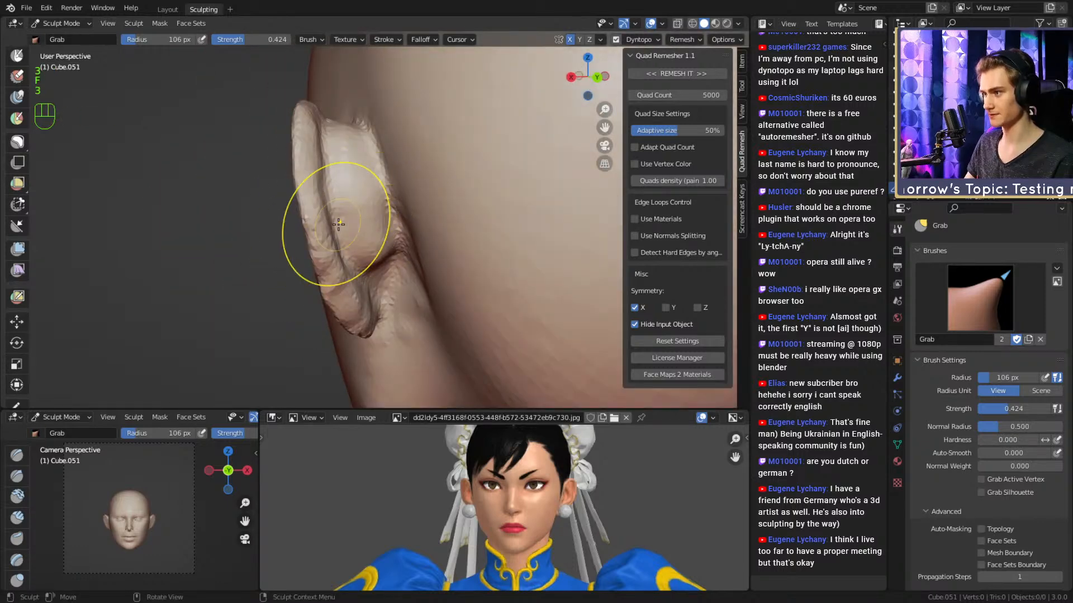
pyautogui.press('f')
pyautogui.click(398, 227)
pyautogui.keyDown('alt'); pyautogui.moveTo(370, 235); pyautogui.dragTo(420, 204); pyautogui.keyUp('alt')
# Fill and even out the area behind the ear with the Clay Strips brush at 151 px.
pyautogui.press('1')
pyautogui.press('f')
pyautogui.click(353, 216)
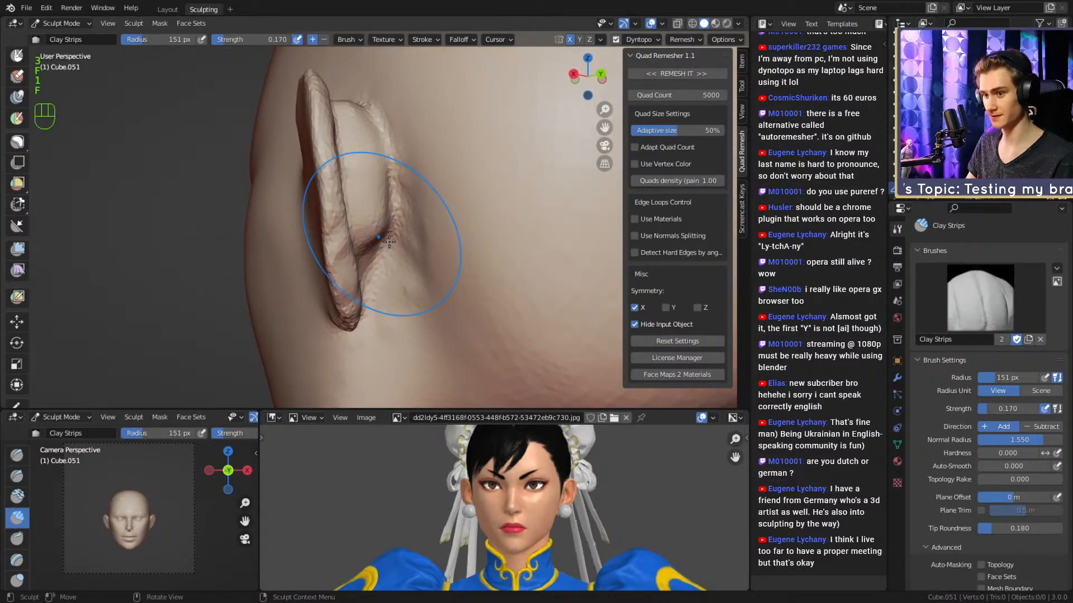
pyautogui.moveTo(390, 242)
pyautogui.keyDown('alt'); pyautogui.mouseDown()
pyautogui.moveTo(442, 223)
pyautogui.moveTo(389, 210)
pyautogui.moveTo(481, 177)
pyautogui.moveTo(430, 221)
pyautogui.moveTo(450, 228)
pyautogui.moveTo(445, 158)
pyautogui.moveTo(367, 256)
pyautogui.moveTo(386, 229)
pyautogui.mouseUp(); pyautogui.keyUp('alt')
pyautogui.moveTo(368, 229)
pyautogui.keyDown('alt'); pyautogui.mouseDown()
pyautogui.moveTo(410, 210)
pyautogui.moveTo(436, 210)
pyautogui.moveTo(391, 227)
pyautogui.moveTo(473, 208)
pyautogui.moveTo(414, 203)
pyautogui.moveTo(411, 229)
pyautogui.moveTo(366, 207)
pyautogui.mouseUp(); pyautogui.keyUp('alt')
pyautogui.press('f')
pyautogui.click(449, 211)
# Switch to the Crease brush at 25 px for the outer ear and save the file.
pyautogui.press('2')
pyautogui.press('f')
pyautogui.click(338, 200)
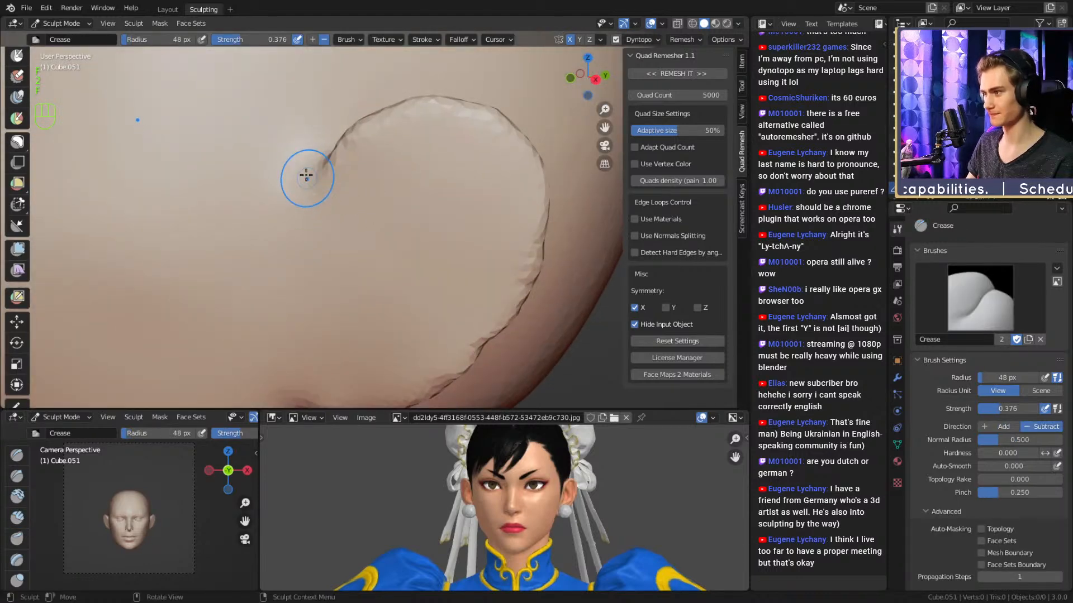
pyautogui.keyDown('alt'); pyautogui.moveTo(307, 176); pyautogui.dragTo(318, 210); pyautogui.keyUp('alt')
pyautogui.moveTo(343, 287)
pyautogui.keyDown('alt'); pyautogui.mouseDown()
pyautogui.moveTo(397, 182)
pyautogui.moveTo(412, 225)
pyautogui.mouseUp(); pyautogui.keyUp('alt')
pyautogui.press('f')
pyautogui.click(414, 221)
pyautogui.keyDown('alt'); pyautogui.moveTo(418, 175); pyautogui.dragTo(402, 163); pyautogui.keyUp('alt')
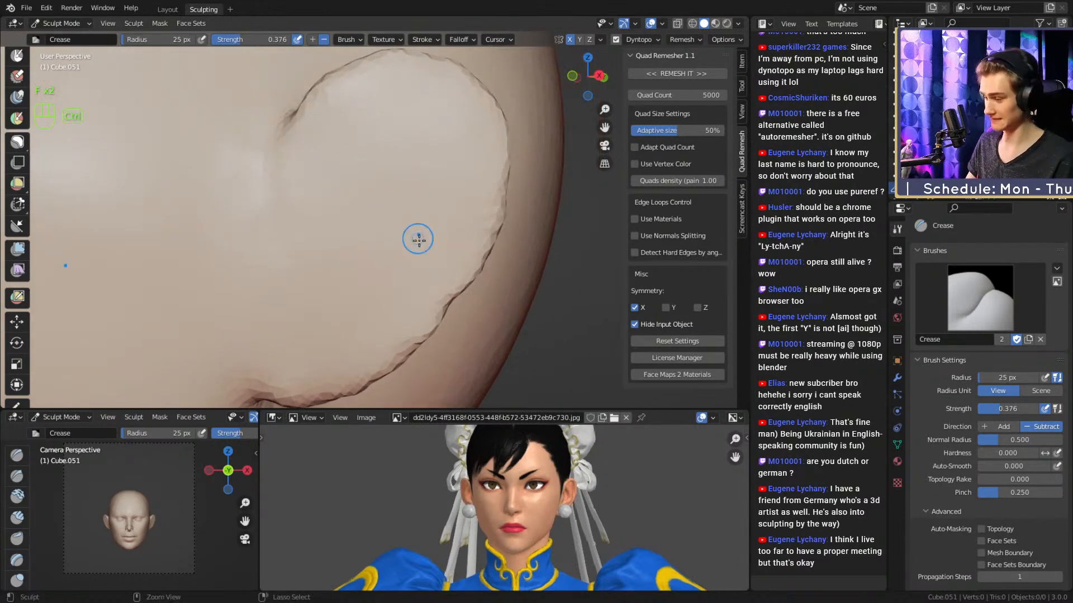
pyautogui.hotkey('ctrl', 's')
# Carve a groove inside the ear's outer rim with the Crease brush at 31 px and strength 0.412.
pyautogui.press('f')
pyautogui.click(436, 249)
pyautogui.keyDown('alt'); pyautogui.moveTo(438, 249); pyautogui.dragTo(442, 255); pyautogui.keyUp('alt')
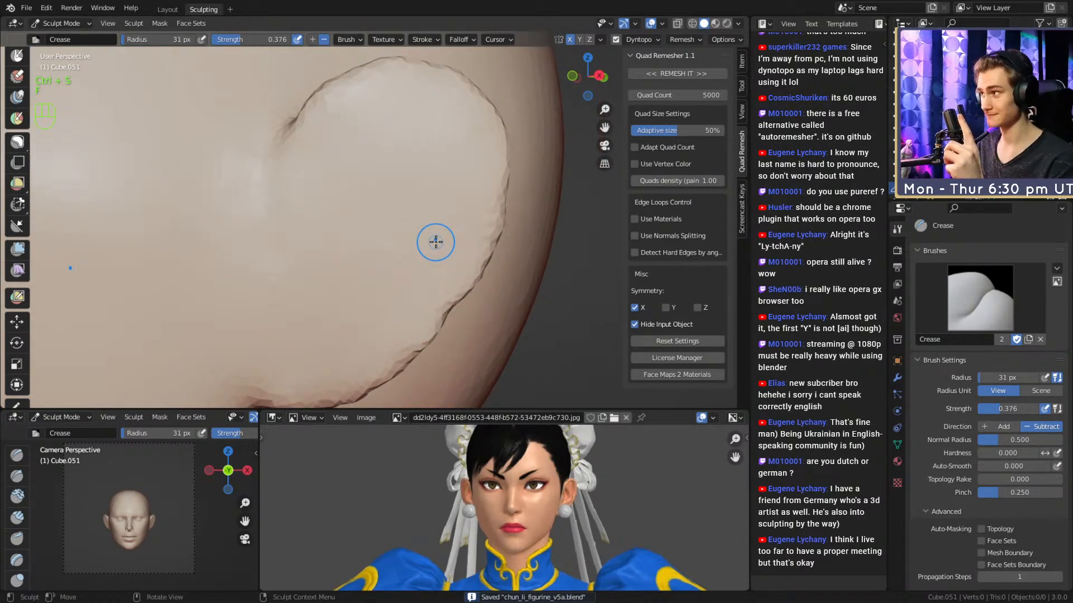
pyautogui.moveTo(435, 241)
pyautogui.keyDown('ctrl'); pyautogui.keyDown('alt'); pyautogui.mouseDown()
pyautogui.moveTo(405, 293)
pyautogui.moveTo(368, 253)
pyautogui.moveTo(335, 249)
pyautogui.moveTo(359, 240)
pyautogui.moveTo(415, 259)
pyautogui.mouseUp(); pyautogui.keyUp('alt'); pyautogui.keyUp('ctrl')
pyautogui.press('f')
pyautogui.click(382, 252)
pyautogui.press('f')
pyautogui.click(398, 254)
pyautogui.press('f')
pyautogui.click(416, 260)
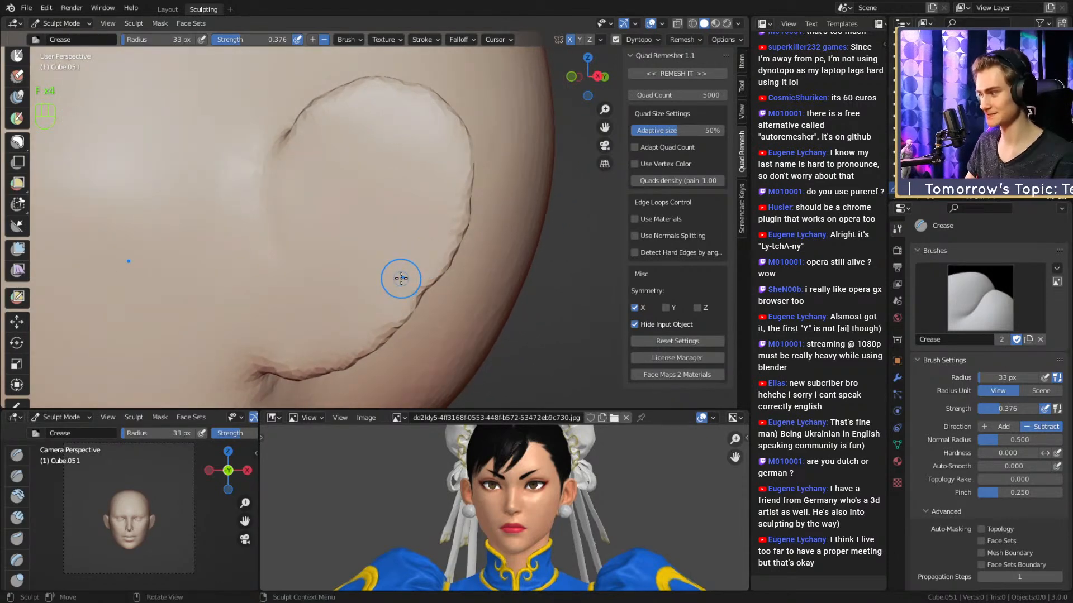
pyautogui.press('f')
pyautogui.click(402, 276)
pyautogui.hotkey('shift', 'f')
pyautogui.click(406, 271)
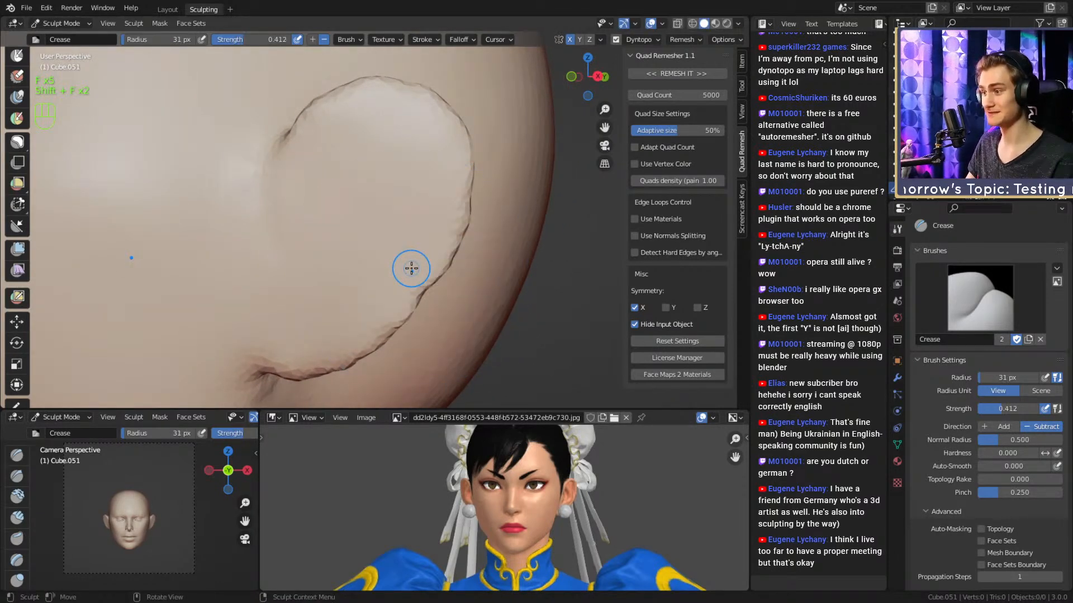
pyautogui.moveTo(392, 285)
pyautogui.mouseDown()
pyautogui.moveTo(418, 251)
pyautogui.moveTo(432, 199)
pyautogui.mouseUp()
# Extend the rim groove over the top of the ear toward its front with the Crease brush at 27 px.
pyautogui.press('f')
pyautogui.click(438, 150)
pyautogui.moveTo(431, 203)
pyautogui.keyDown('alt'); pyautogui.keyDown('shift'); pyautogui.mouseDown()
pyautogui.moveTo(443, 218)
pyautogui.moveTo(442, 137)
pyautogui.moveTo(397, 119)
pyautogui.moveTo(374, 140)
pyautogui.mouseUp(); pyautogui.keyUp('shift'); pyautogui.keyUp('alt')
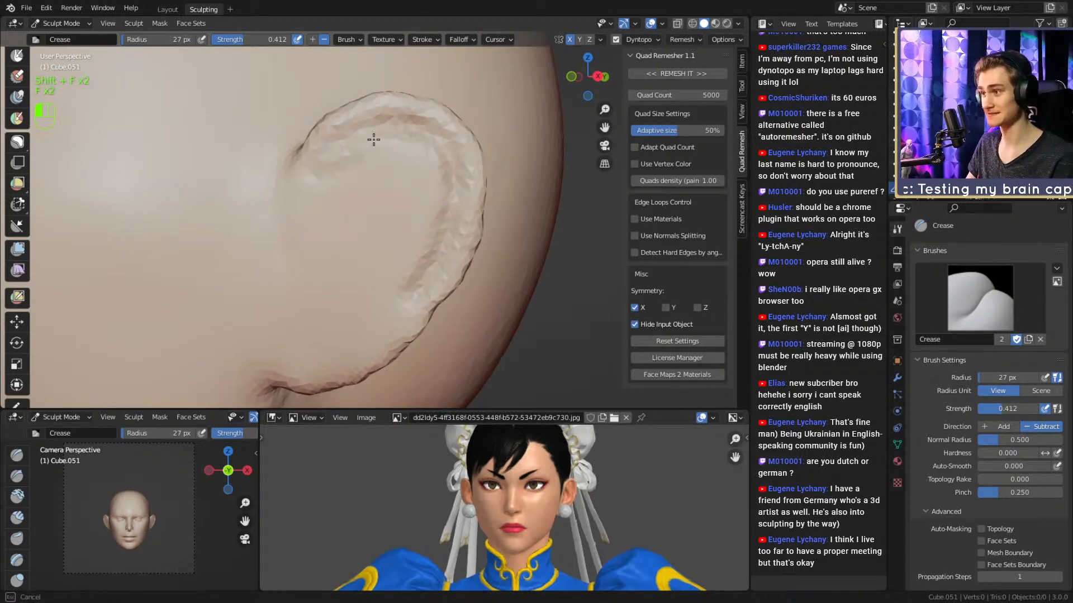
pyautogui.moveTo(351, 170); pyautogui.dragTo(433, 240, button='middle')
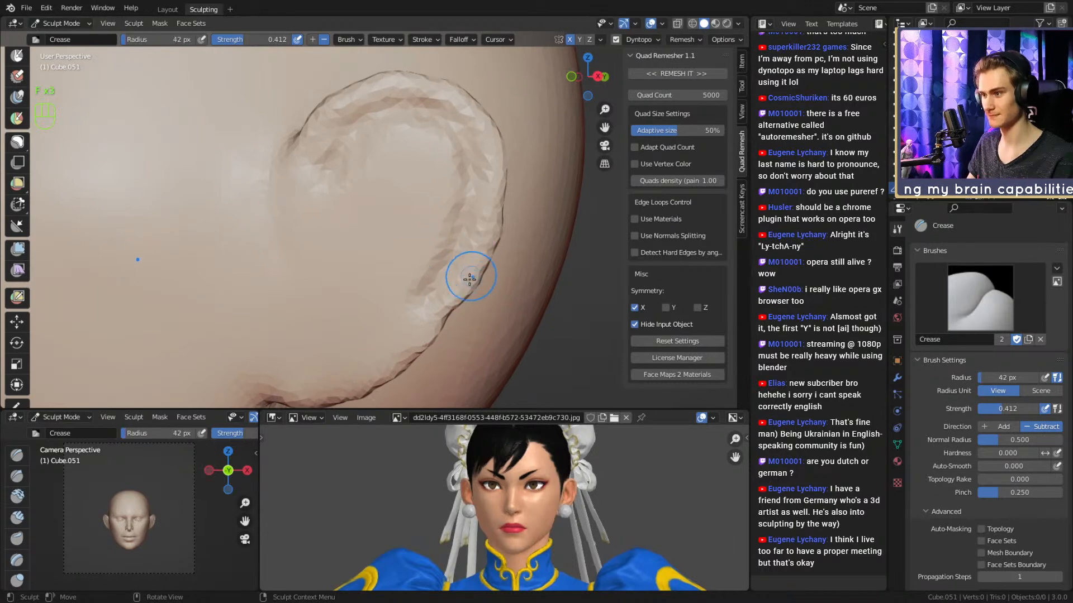
# Raise the ear's outer rim and its front curl with the inverted Crease brush at 42 and 41 px.
pyautogui.moveTo(469, 277)
pyautogui.keyDown('ctrl'); pyautogui.mouseDown()
pyautogui.moveTo(462, 247)
pyautogui.moveTo(478, 191)
pyautogui.moveTo(459, 115)
pyautogui.moveTo(399, 89)
pyautogui.mouseUp(); pyautogui.keyUp('ctrl')
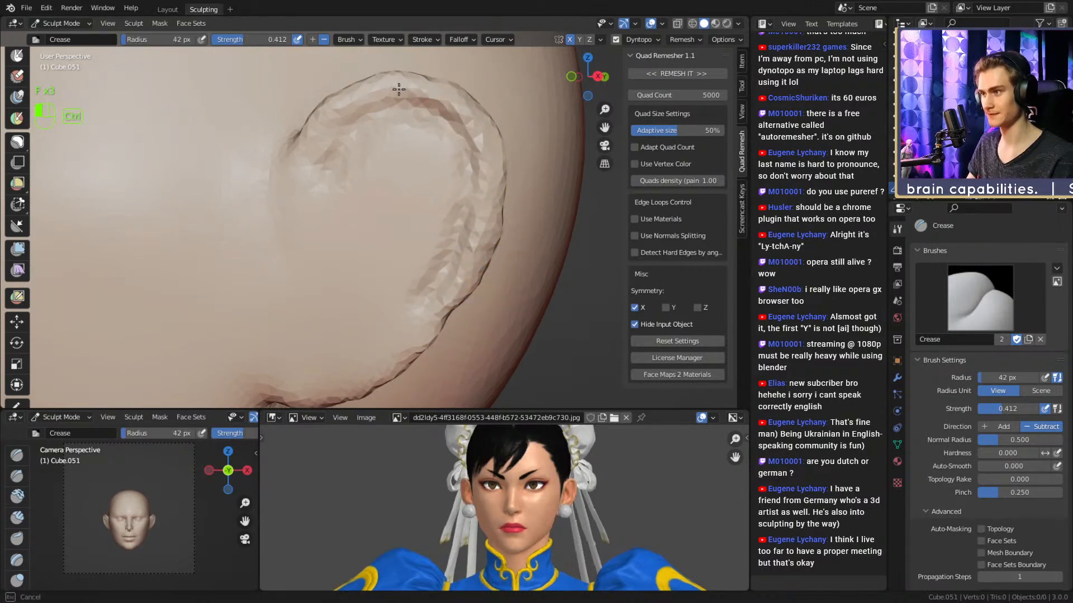
pyautogui.moveTo(335, 116)
pyautogui.keyDown('ctrl'); pyautogui.mouseDown()
pyautogui.moveTo(304, 202)
pyautogui.moveTo(324, 237)
pyautogui.moveTo(314, 164)
pyautogui.moveTo(349, 94)
pyautogui.moveTo(437, 102)
pyautogui.mouseUp(); pyautogui.keyUp('ctrl')
pyautogui.press('f')
pyautogui.click(318, 204)
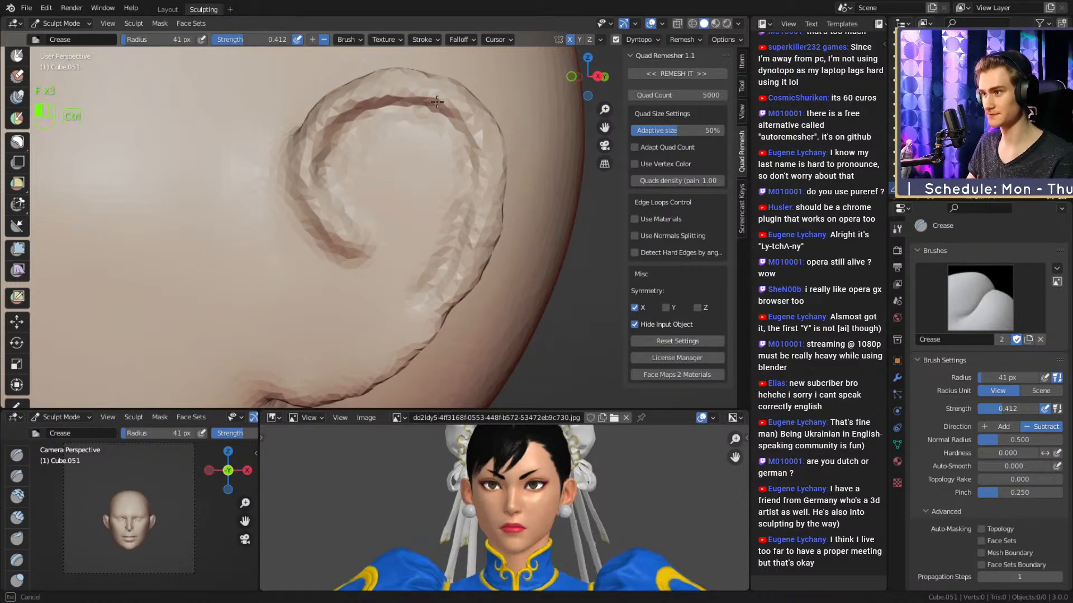
pyautogui.keyDown('ctrl'); pyautogui.moveTo(466, 265); pyautogui.dragTo(468, 260); pyautogui.keyUp('ctrl')
# Smooth the ear's rim and front curl with a brush radius of 89 px.
pyautogui.moveTo(477, 242)
pyautogui.mouseDown(button='middle')
pyautogui.moveTo(382, 232)
pyautogui.moveTo(424, 296)
pyautogui.mouseUp(button='middle')
pyautogui.press('f')
pyautogui.click(409, 233)
pyautogui.keyDown('shift'); pyautogui.moveTo(319, 192); pyautogui.dragTo(308, 193); pyautogui.keyUp('shift')
pyautogui.keyDown('alt'); pyautogui.moveTo(311, 192); pyautogui.dragTo(369, 137, button='middle'); pyautogui.keyUp('alt')
pyautogui.keyDown('shift'); pyautogui.moveTo(386, 167); pyautogui.dragTo(359, 150); pyautogui.keyUp('shift')
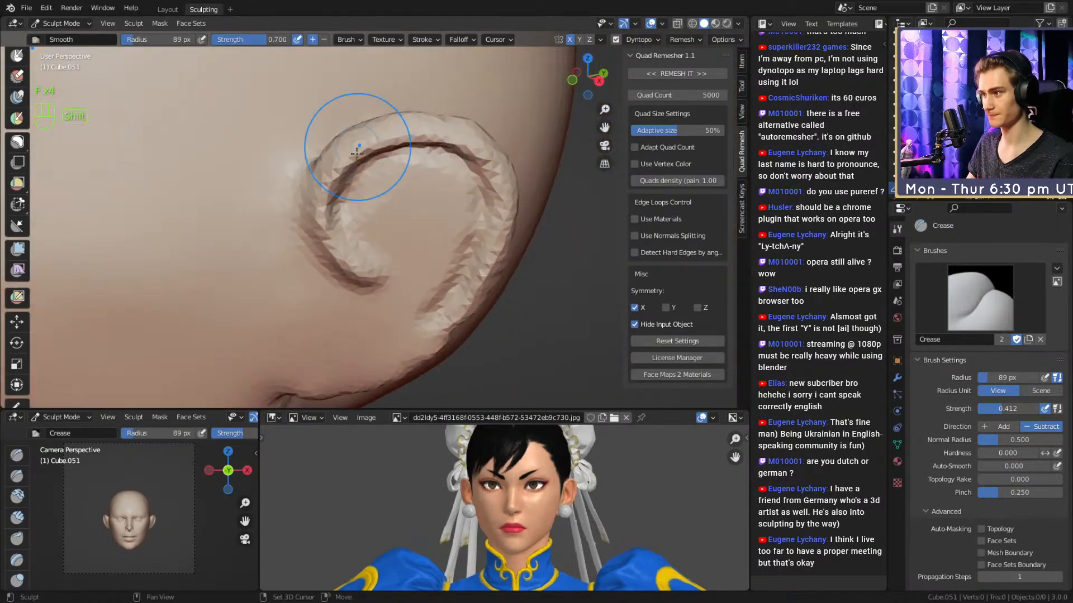
pyautogui.moveTo(352, 162)
pyautogui.keyDown('alt'); pyautogui.mouseDown(button='middle')
pyautogui.moveTo(383, 162)
pyautogui.moveTo(383, 184)
pyautogui.moveTo(371, 186)
pyautogui.mouseUp(button='middle'); pyautogui.keyUp('alt')
# Deepen the grooves around the ear's front curl with the Crease brush at 35 px.
pyautogui.press('f')
pyautogui.click(339, 167)
pyautogui.press('f')
pyautogui.click(349, 184)
pyautogui.press('f')
pyautogui.click(419, 260)
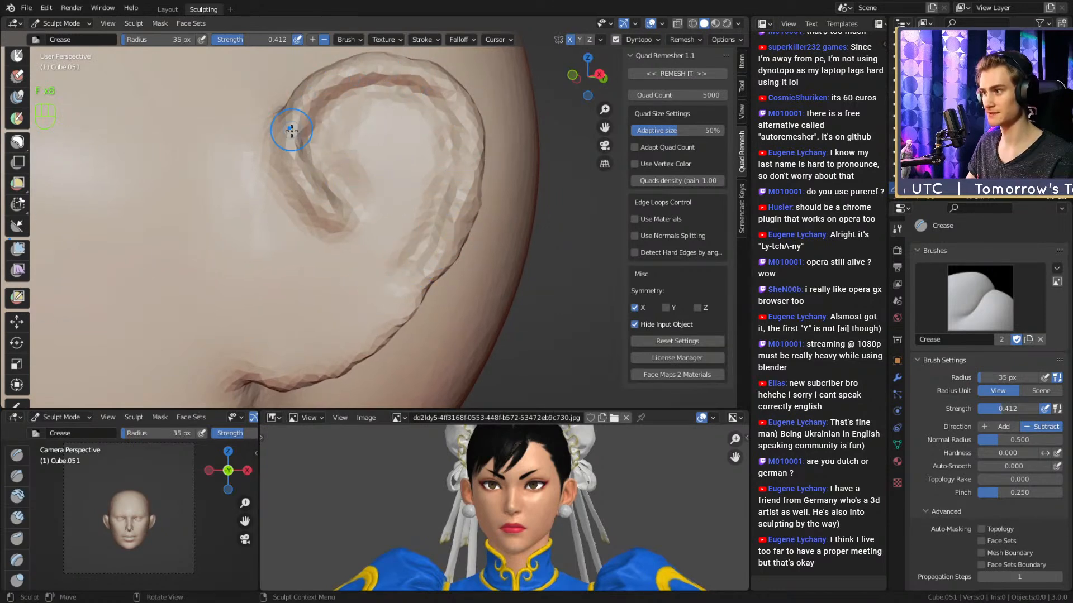
pyautogui.keyDown('alt'); pyautogui.moveTo(341, 185); pyautogui.dragTo(356, 188, button='middle'); pyautogui.keyUp('alt')
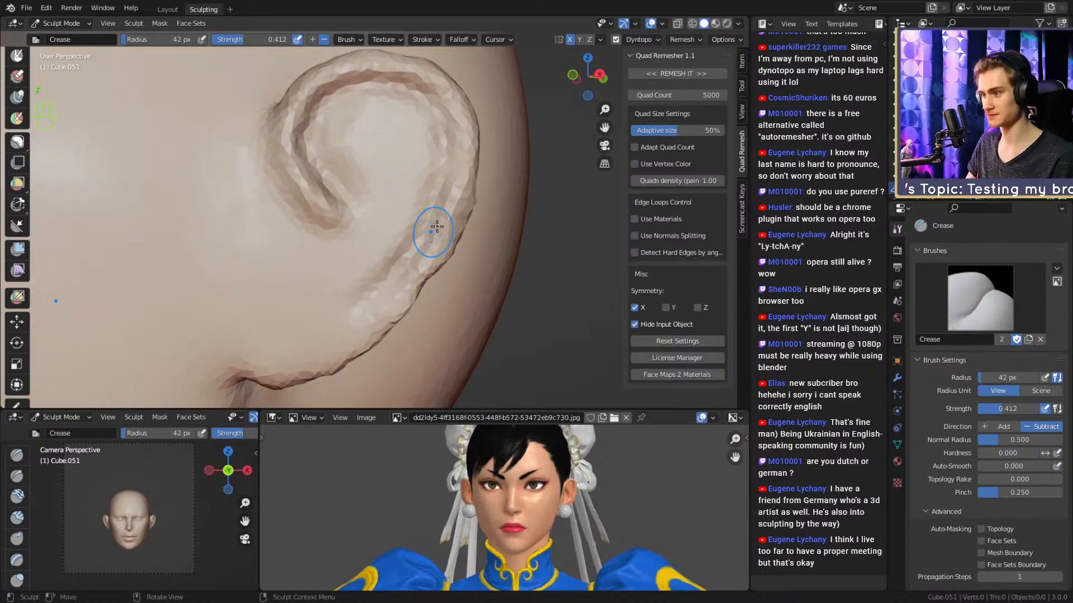
# Work the lower part of the rim groove down toward the earlobe with the Crease brush.
pyautogui.press('f')
pyautogui.click(431, 258)
pyautogui.press('f')
pyautogui.click(392, 281)
pyautogui.keyDown('alt'); pyautogui.moveTo(387, 285); pyautogui.dragTo(393, 289); pyautogui.keyUp('alt')
pyautogui.keyDown('alt'); pyautogui.keyDown('shift'); pyautogui.moveTo(393, 289); pyautogui.dragTo(363, 268); pyautogui.keyUp('shift'); pyautogui.keyUp('alt')
# Reshape the lower end of the ear's front curl with the Grab brush at 62 px.
pyautogui.press('3')
pyautogui.moveTo(363, 214)
pyautogui.keyDown('alt'); pyautogui.keyDown('shift'); pyautogui.mouseDown()
pyautogui.moveTo(366, 252)
pyautogui.moveTo(355, 243)
pyautogui.moveTo(332, 265)
pyautogui.moveTo(339, 230)
pyautogui.moveTo(330, 237)
pyautogui.mouseUp(); pyautogui.keyUp('shift'); pyautogui.keyUp('alt')
pyautogui.press('2')
pyautogui.press('f')
pyautogui.click(365, 228)
pyautogui.press('f')
pyautogui.click(359, 237)
pyautogui.press('3')
pyautogui.press('f')
pyautogui.click(338, 229)
pyautogui.press('f')
pyautogui.click(342, 226)
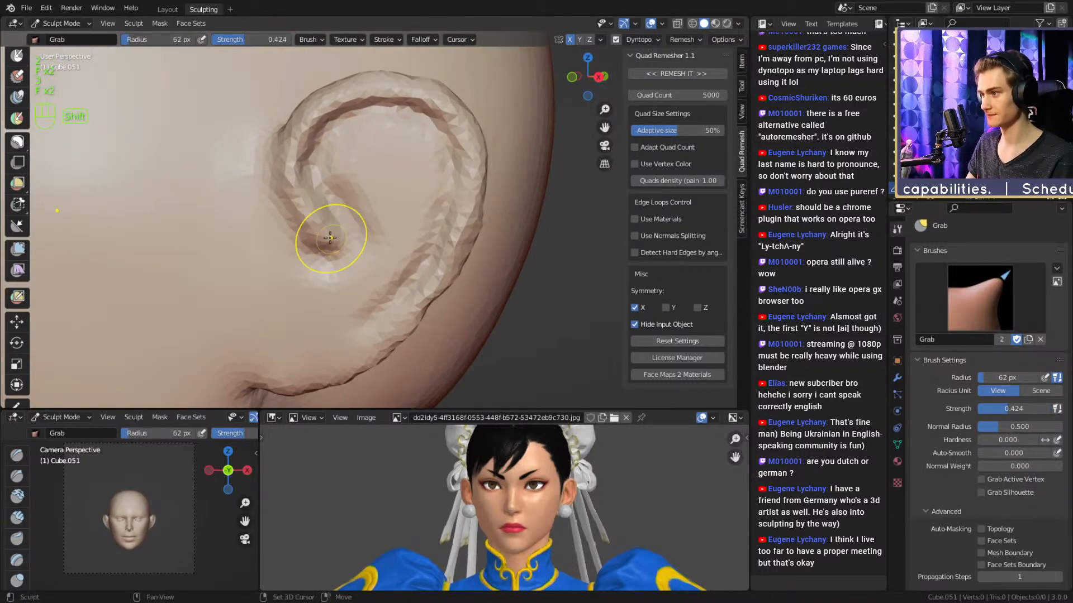
# Carve around the curl's lower end and down into the ear canal opening with the Crease brush at 36 px.
pyautogui.press('2')
pyautogui.press('f')
pyautogui.click(332, 233)
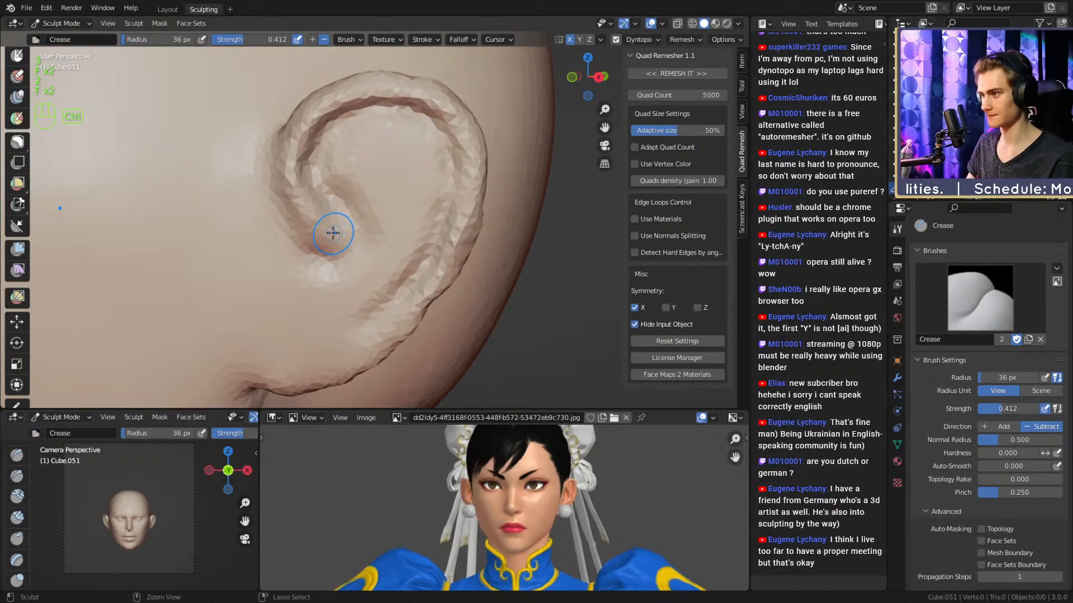
pyautogui.moveTo(348, 269); pyautogui.dragTo(364, 220, button='middle')
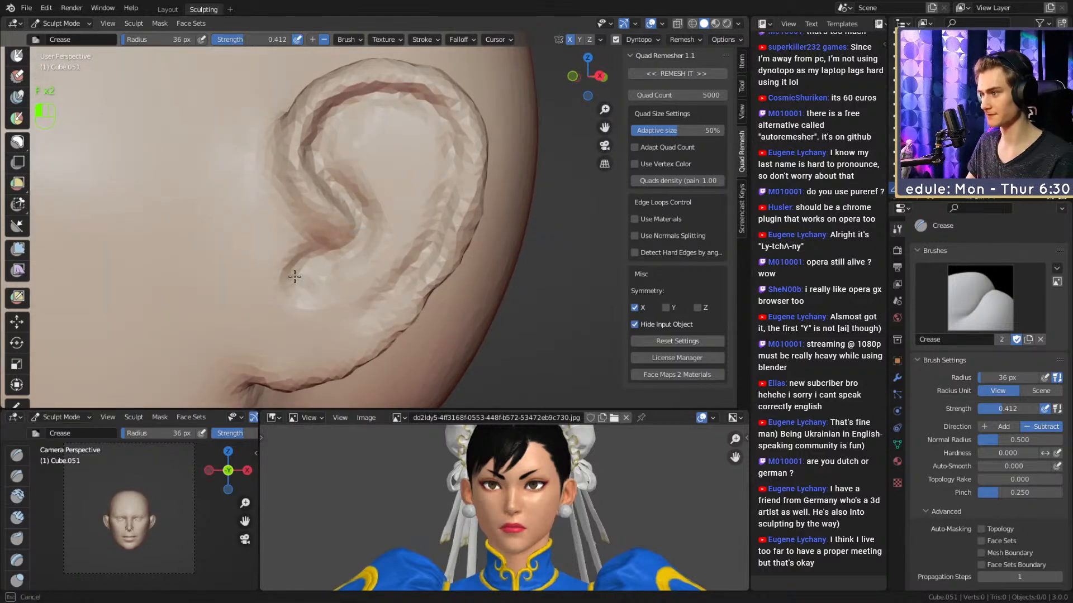
pyautogui.moveTo(288, 295)
pyautogui.mouseDown(button='middle')
pyautogui.moveTo(330, 249)
pyautogui.moveTo(352, 257)
pyautogui.mouseUp(button='middle')
# Deepen the front edge of the ear canal opening with the Crease brush at 42 px.
pyautogui.press('f')
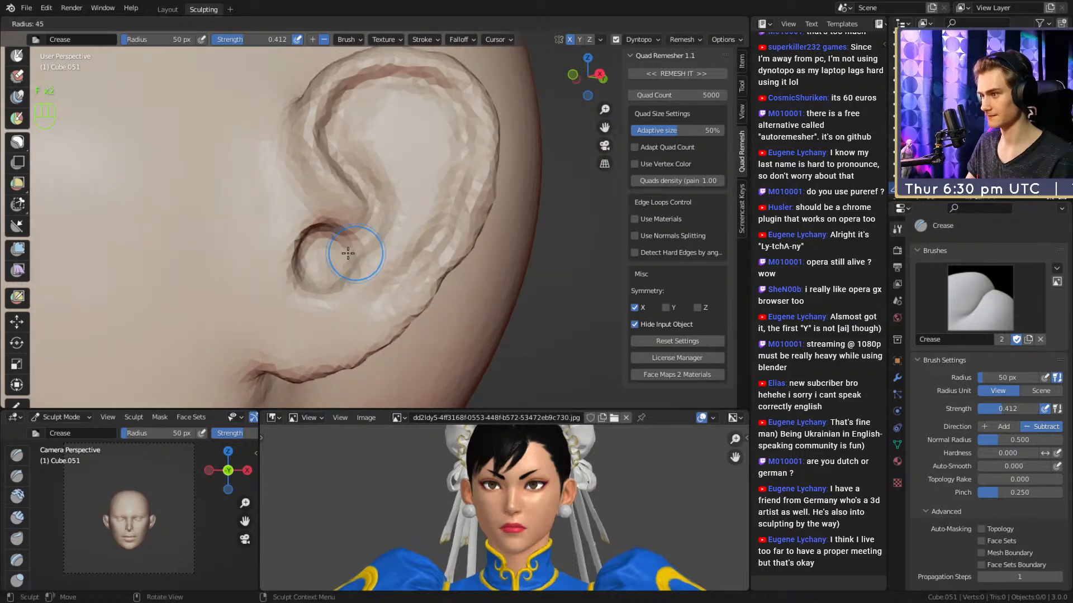
pyautogui.click(324, 291)
pyautogui.moveTo(312, 309); pyautogui.dragTo(344, 283, button='middle')
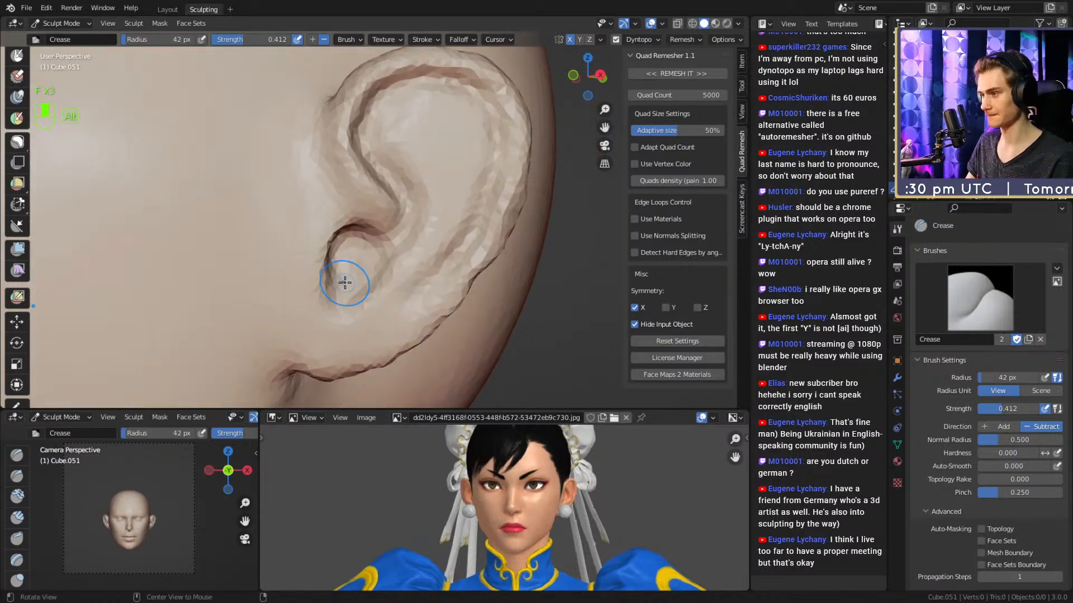
pyautogui.moveTo(321, 183); pyautogui.dragTo(334, 215)
pyautogui.press('f')
pyautogui.click(353, 229)
pyautogui.moveTo(364, 223); pyautogui.dragTo(342, 249, button='middle')
# Pull the tragus back over the ear canal opening with the Snake Hook brush at 70 px.
pyautogui.press('k')
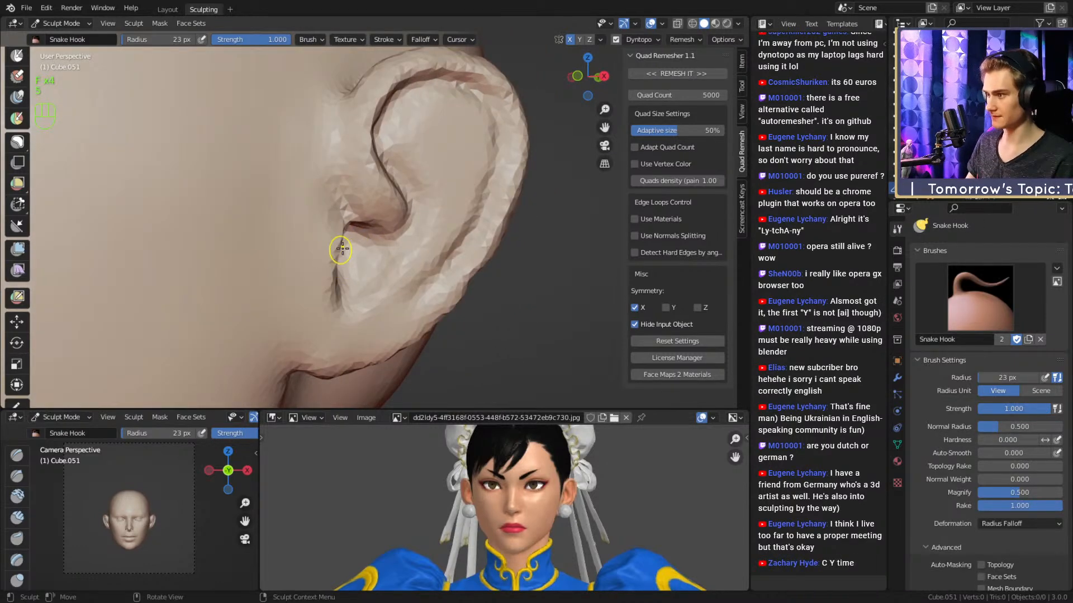
pyautogui.press('f')
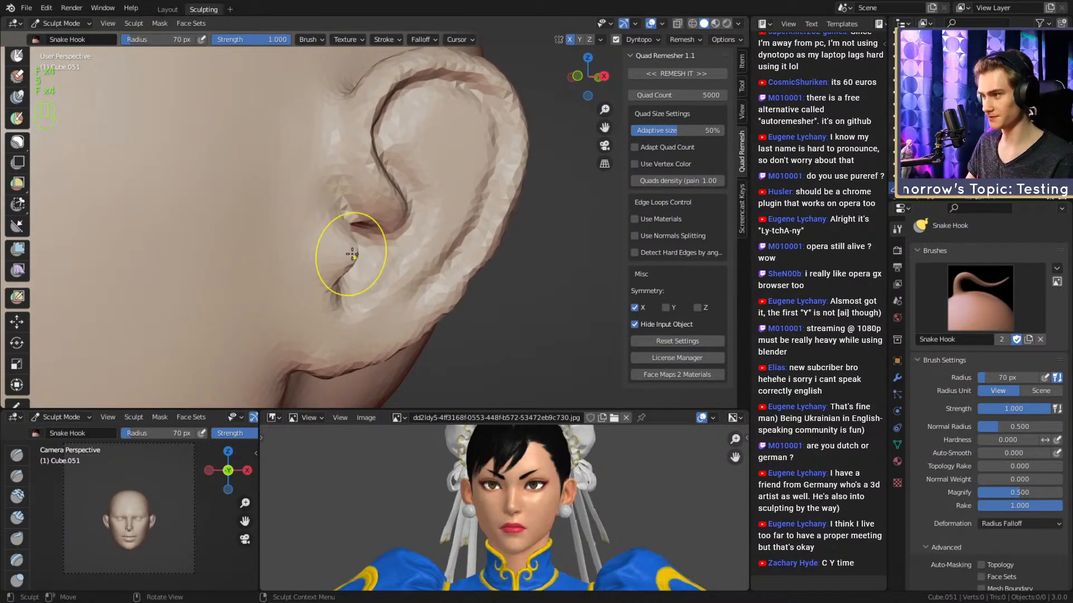
pyautogui.scroll(5, 352, 254)
# Deepen the ear canal hollow behind the tragus with the Crease brush at 61 px.
pyautogui.press('2')
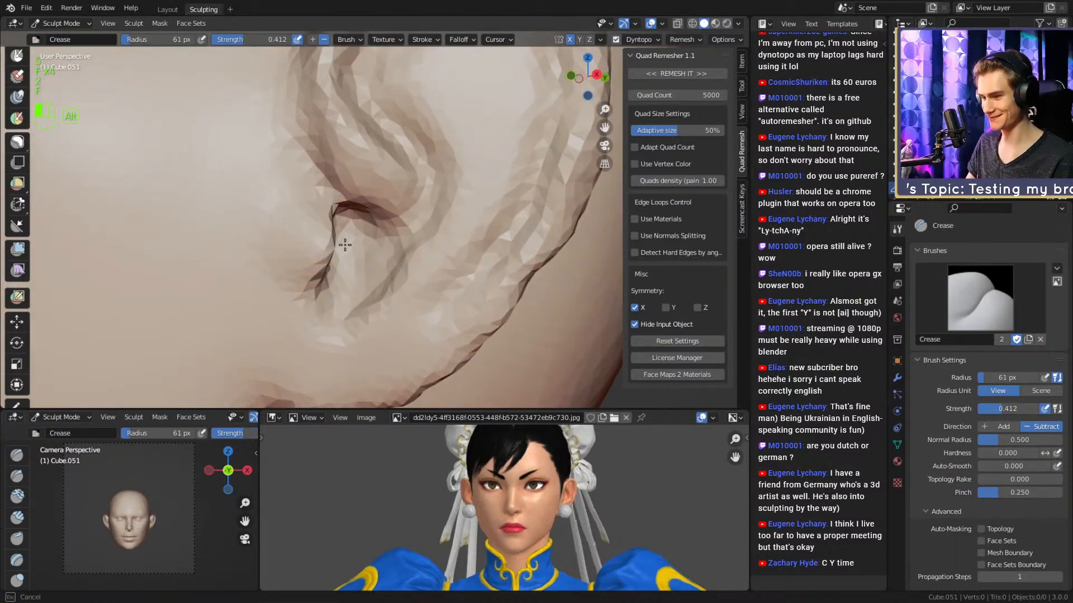
pyautogui.keyDown('shift'); pyautogui.moveTo(277, 224); pyautogui.dragTo(282, 226); pyautogui.keyUp('shift')
pyautogui.moveTo(282, 226); pyautogui.dragTo(376, 266, button='middle')
pyautogui.scroll(-4, 340, 230)
pyautogui.scroll(3, 358, 240)
pyautogui.moveTo(336, 207)
pyautogui.keyDown('alt'); pyautogui.mouseDown(button='middle')
pyautogui.moveTo(353, 248)
pyautogui.moveTo(347, 218)
pyautogui.moveTo(329, 204)
pyautogui.mouseUp(button='middle'); pyautogui.keyUp('alt')
# Sharpen the ear canal's upper edge where it meets the curl with the Crease brush at 37 and 27 px.
pyautogui.press('f')
pyautogui.click(353, 222)
pyautogui.moveTo(336, 218); pyautogui.dragTo(366, 232)
pyautogui.moveTo(363, 231); pyautogui.dragTo(351, 226, button='middle')
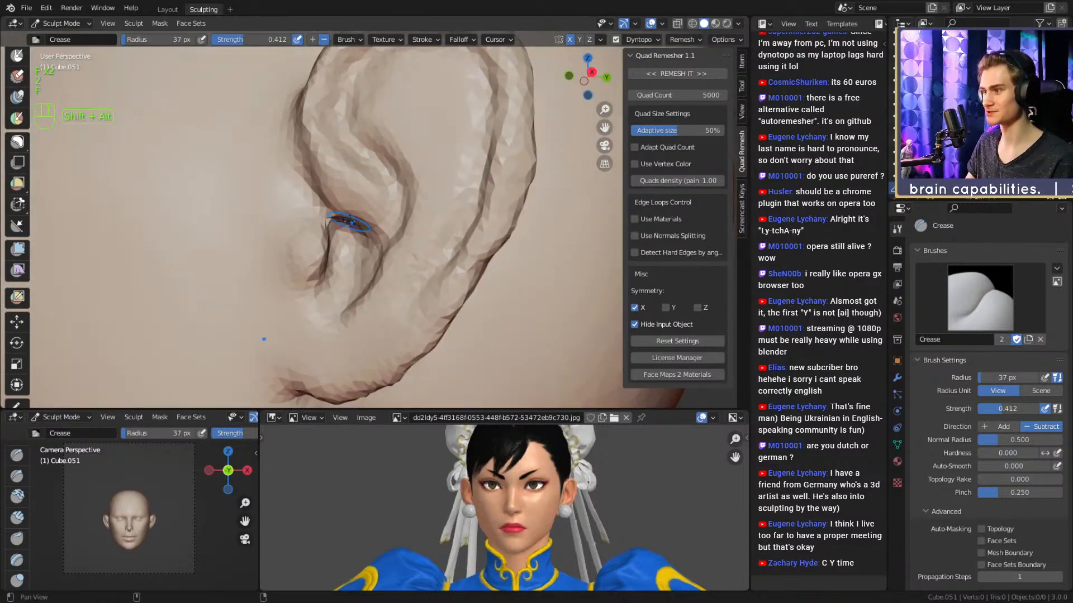
pyautogui.moveTo(347, 224); pyautogui.dragTo(335, 222)
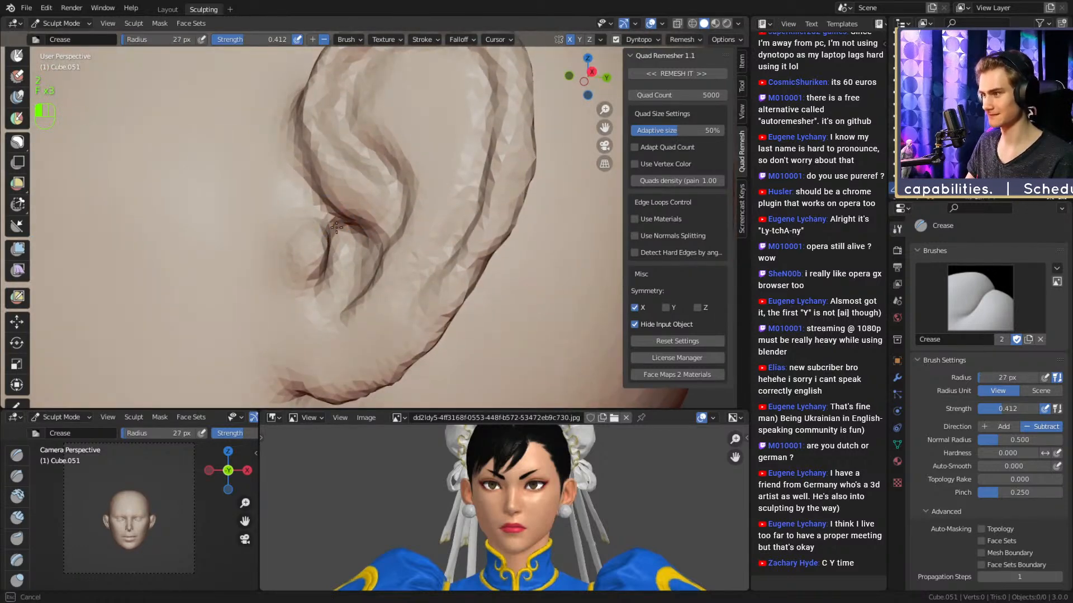
pyautogui.moveTo(337, 226); pyautogui.dragTo(388, 257, button='middle')
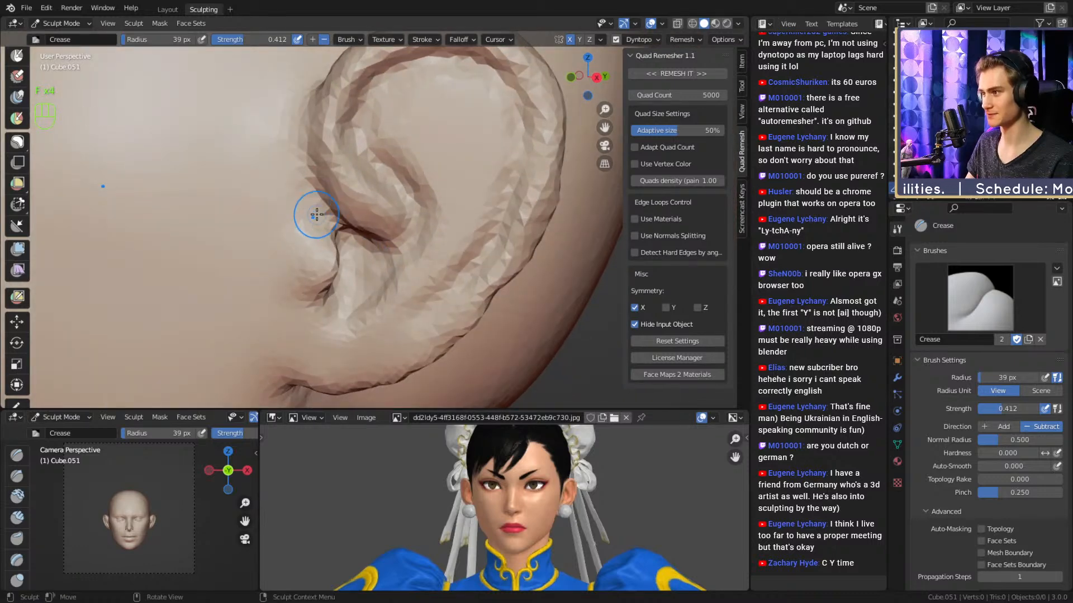
# Define the tragus and the notch below it with the Crease brush at 42 and 45 px.
pyautogui.press('f')
pyautogui.click(322, 190)
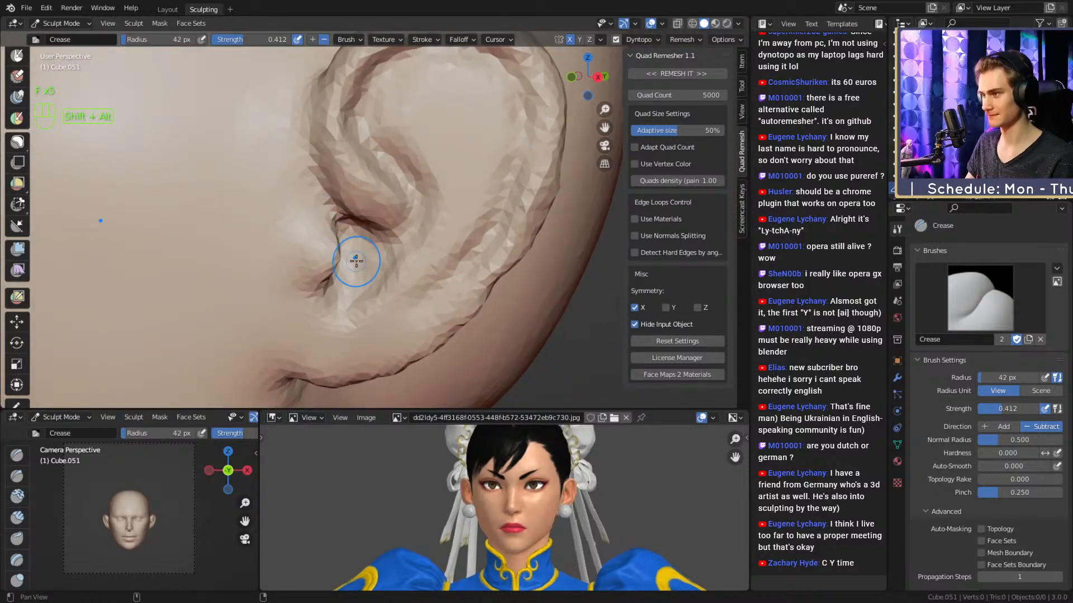
pyautogui.moveTo(356, 260)
pyautogui.mouseDown(button='middle')
pyautogui.moveTo(350, 247)
pyautogui.moveTo(390, 224)
pyautogui.moveTo(366, 222)
pyautogui.mouseUp(button='middle')
pyautogui.moveTo(377, 241)
pyautogui.keyDown('alt'); pyautogui.mouseDown()
pyautogui.moveTo(352, 265)
pyautogui.moveTo(357, 237)
pyautogui.mouseUp(); pyautogui.keyUp('alt')
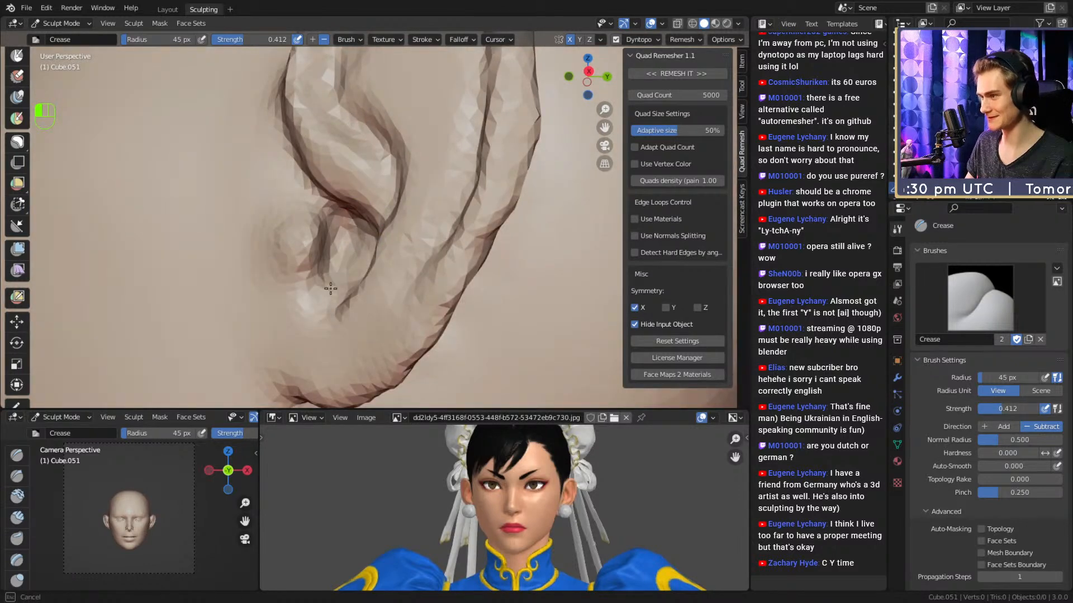
pyautogui.moveTo(330, 289); pyautogui.dragTo(333, 297)
pyautogui.moveTo(336, 293)
pyautogui.keyDown('alt'); pyautogui.mouseDown(button='middle')
pyautogui.moveTo(408, 268)
pyautogui.moveTo(398, 259)
pyautogui.moveTo(433, 259)
pyautogui.moveTo(413, 230)
pyautogui.moveTo(427, 233)
pyautogui.moveTo(350, 244)
pyautogui.mouseUp(button='middle'); pyautogui.keyUp('alt')
# Reshape the area around the ear canal with the Grab brush.
pyautogui.press('3')
pyautogui.press('f')
pyautogui.click(416, 267)
pyautogui.press('f')
pyautogui.press('f')
pyautogui.click(391, 259)
pyautogui.press('f')
pyautogui.click(435, 225)
# Carve the back edge of the ear canal opening with the Crease brush at 60 px.
pyautogui.press('2')
pyautogui.press('f')
pyautogui.click(391, 229)
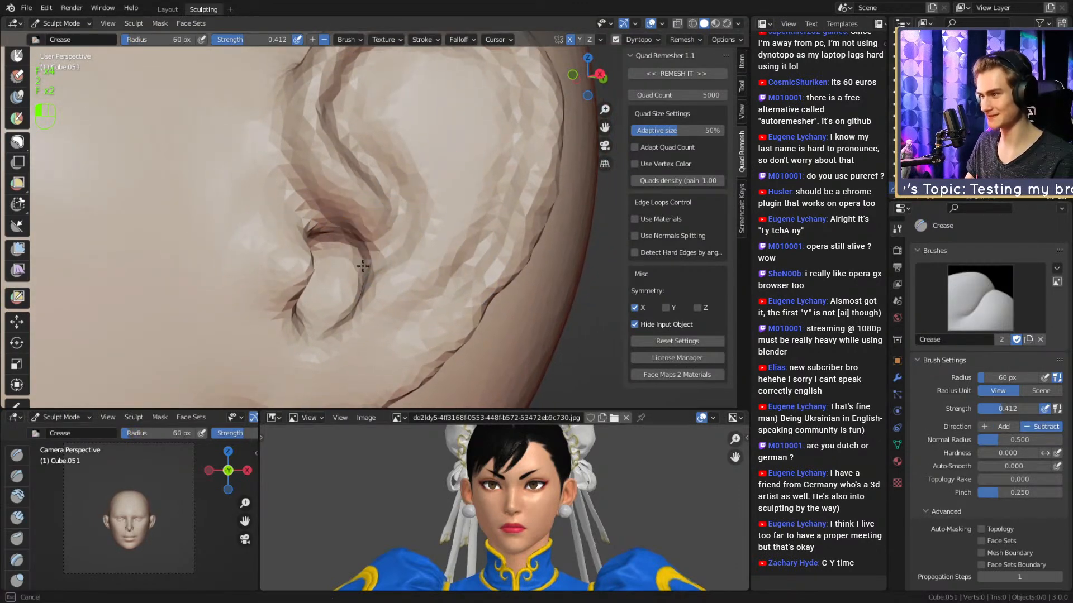
pyautogui.moveTo(362, 266); pyautogui.dragTo(362, 279)
pyautogui.moveTo(380, 260); pyautogui.dragTo(398, 246, button='middle')
# Carve a curved groove along the concha's upper edge above the front curl with the Crease brush at 51 px.
pyautogui.press('f')
pyautogui.click(399, 235)
pyautogui.moveTo(409, 218); pyautogui.dragTo(406, 208)
pyautogui.keyDown('shift'); pyautogui.moveTo(406, 210); pyautogui.dragTo(408, 229, button='middle'); pyautogui.keyUp('shift')
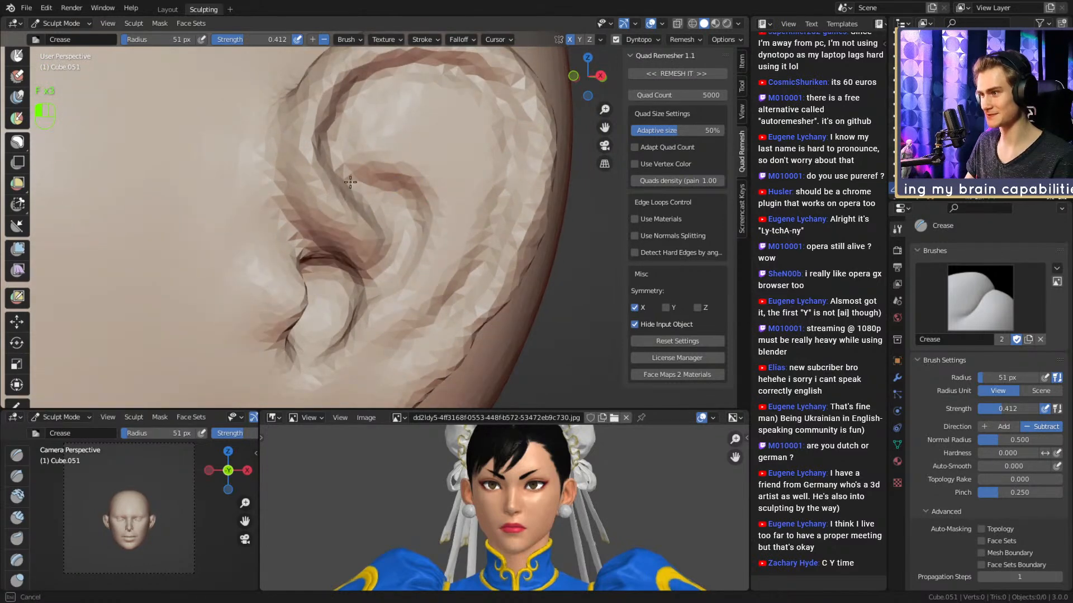
pyautogui.moveTo(350, 182); pyautogui.dragTo(385, 198)
pyautogui.moveTo(358, 202)
pyautogui.mouseDown(button='middle')
pyautogui.moveTo(331, 207)
pyautogui.moveTo(360, 246)
pyautogui.mouseUp(button='middle')
# Deepen the concha grooves with the Crease brush at 44 px and raise the front curl with the brush inverted.
pyautogui.click(362, 270)
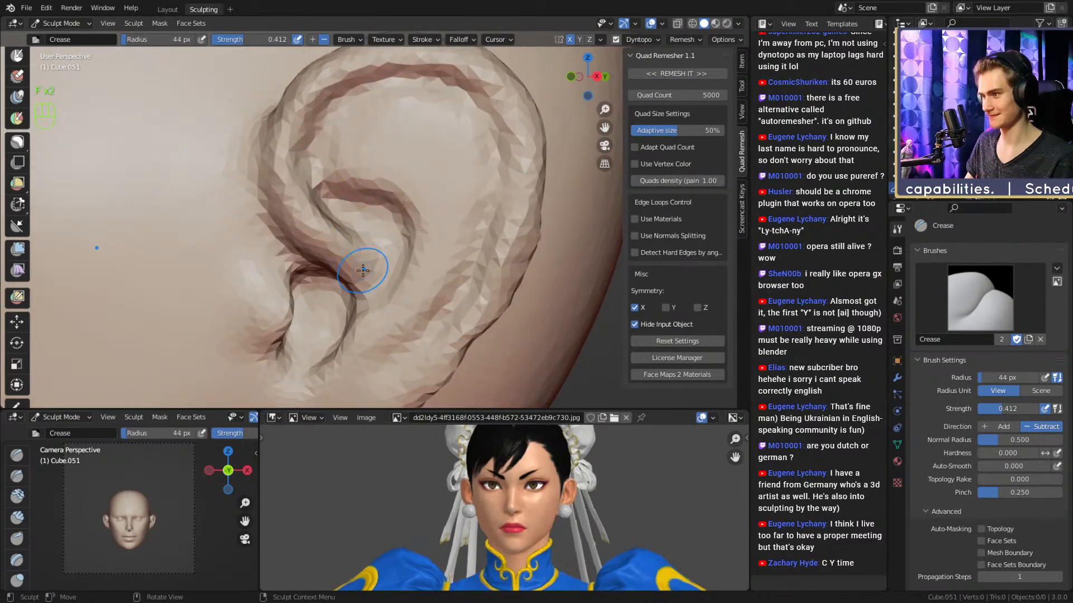
pyautogui.moveTo(359, 283); pyautogui.dragTo(364, 290)
pyautogui.moveTo(378, 261)
pyautogui.mouseDown(button='middle')
pyautogui.moveTo(385, 254)
pyautogui.moveTo(374, 245)
pyautogui.mouseUp(button='middle')
pyautogui.moveTo(321, 201); pyautogui.dragTo(368, 226)
pyautogui.moveTo(341, 224); pyautogui.dragTo(321, 237, button='middle')
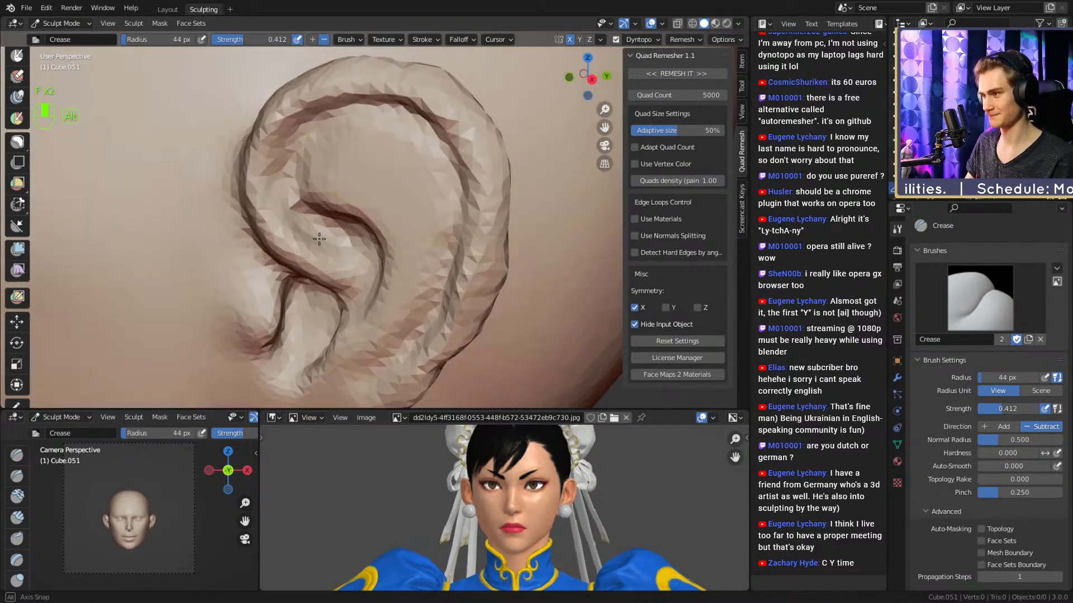
pyautogui.moveTo(285, 212)
pyautogui.keyDown('ctrl'); pyautogui.mouseDown()
pyautogui.moveTo(282, 228)
pyautogui.moveTo(299, 245)
pyautogui.mouseUp(); pyautogui.keyUp('ctrl')
pyautogui.moveTo(305, 243)
pyautogui.mouseDown(button='middle')
pyautogui.moveTo(254, 235)
pyautogui.moveTo(433, 204)
pyautogui.moveTo(419, 197)
pyautogui.mouseUp(button='middle')
# Reshape the ear's front curl in depth from a front view with the Grab brush at 115 px.
pyautogui.press('3')
pyautogui.moveTo(384, 228)
pyautogui.mouseDown(button='middle')
pyautogui.moveTo(328, 216)
pyautogui.moveTo(357, 246)
pyautogui.mouseUp(button='middle')
pyautogui.press('f')
pyautogui.click(385, 196)
pyautogui.moveTo(386, 195); pyautogui.dragTo(378, 202)
pyautogui.moveTo(373, 206)
pyautogui.mouseDown(button='middle')
pyautogui.moveTo(357, 176)
pyautogui.moveTo(364, 199)
pyautogui.mouseUp(button='middle')
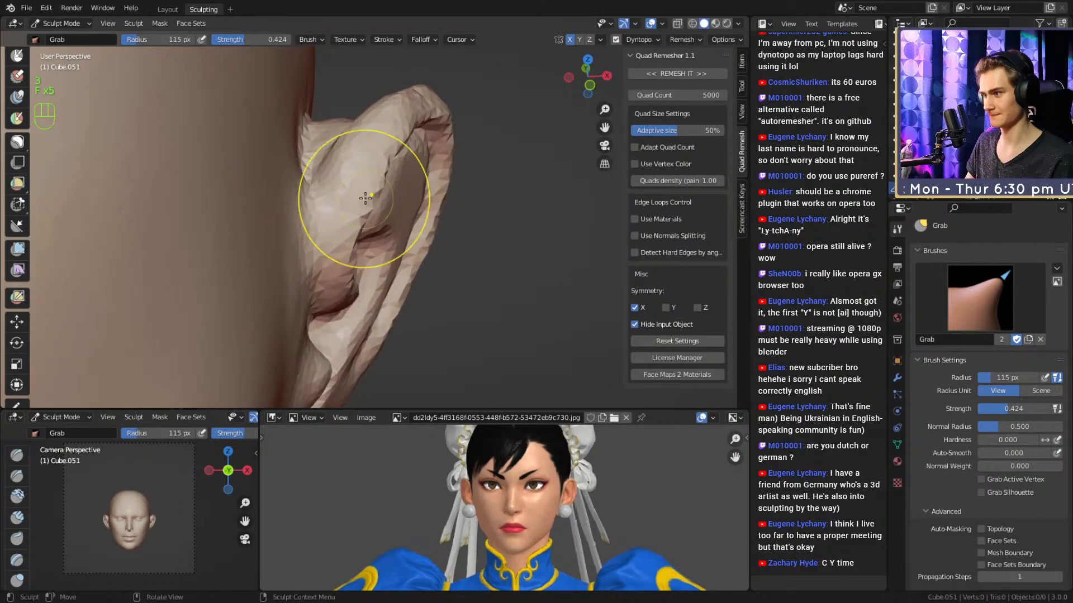
pyautogui.press('f')
pyautogui.click(345, 197)
# Refine the ridge beside the lower rim groove with the Crease brush at 62 px.
pyautogui.press('2')
pyautogui.moveTo(430, 207)
pyautogui.keyDown('alt'); pyautogui.mouseDown()
pyautogui.moveTo(388, 226)
pyautogui.moveTo(395, 232)
pyautogui.moveTo(395, 208)
pyautogui.mouseUp(); pyautogui.keyUp('alt')
pyautogui.press('f')
pyautogui.click(385, 231)
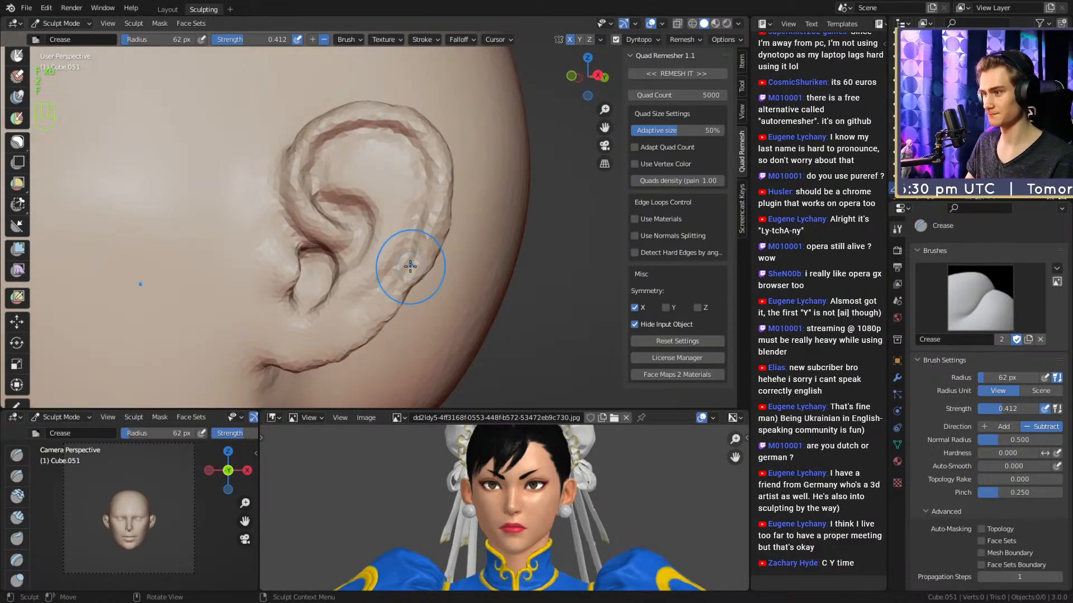
pyautogui.keyDown('ctrl'); pyautogui.keyDown('alt'); pyautogui.moveTo(410, 267); pyautogui.dragTo(400, 242); pyautogui.keyUp('alt'); pyautogui.keyUp('ctrl')
pyautogui.press('f')
pyautogui.click(385, 236)
pyautogui.press('f')
pyautogui.click(378, 198)
pyautogui.press('f')
pyautogui.click(401, 237)
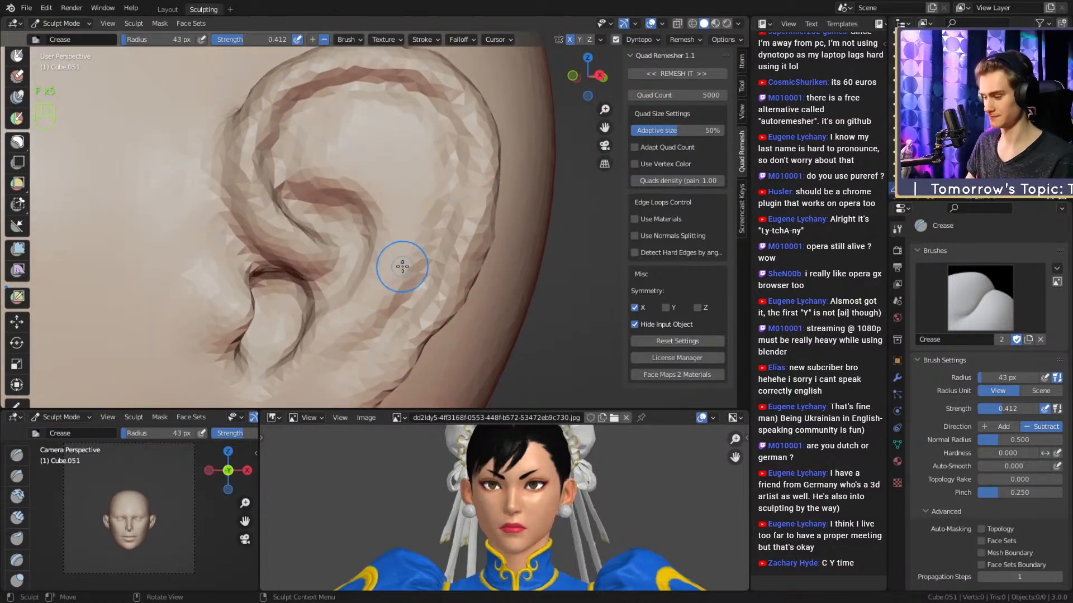
# Mark the antihelix's Y-shaped fork with the Mask brush at 43 px and clear the mask.
pyautogui.press('m')
pyautogui.moveTo(373, 83)
pyautogui.mouseDown()
pyautogui.moveTo(363, 120)
pyautogui.moveTo(371, 134)
pyautogui.mouseUp()
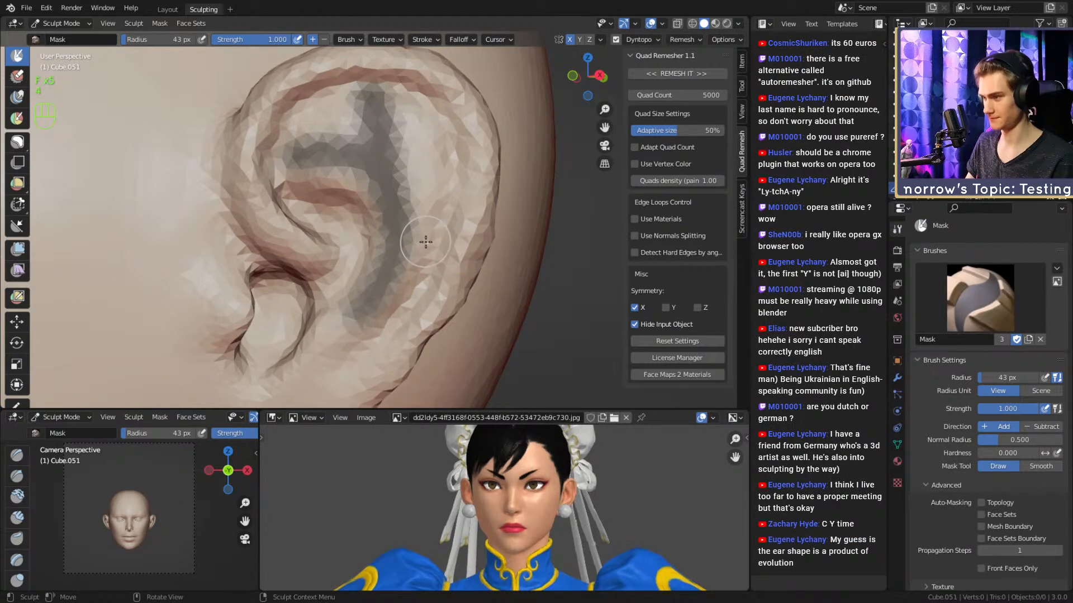
pyautogui.hotkey('alt', 'm')
# Carve the hollow between the antihelix's two upper branches with the Crease brush at 40 px.
pyautogui.press('2')
pyautogui.keyDown('alt'); pyautogui.moveTo(391, 196); pyautogui.dragTo(381, 234); pyautogui.keyUp('alt')
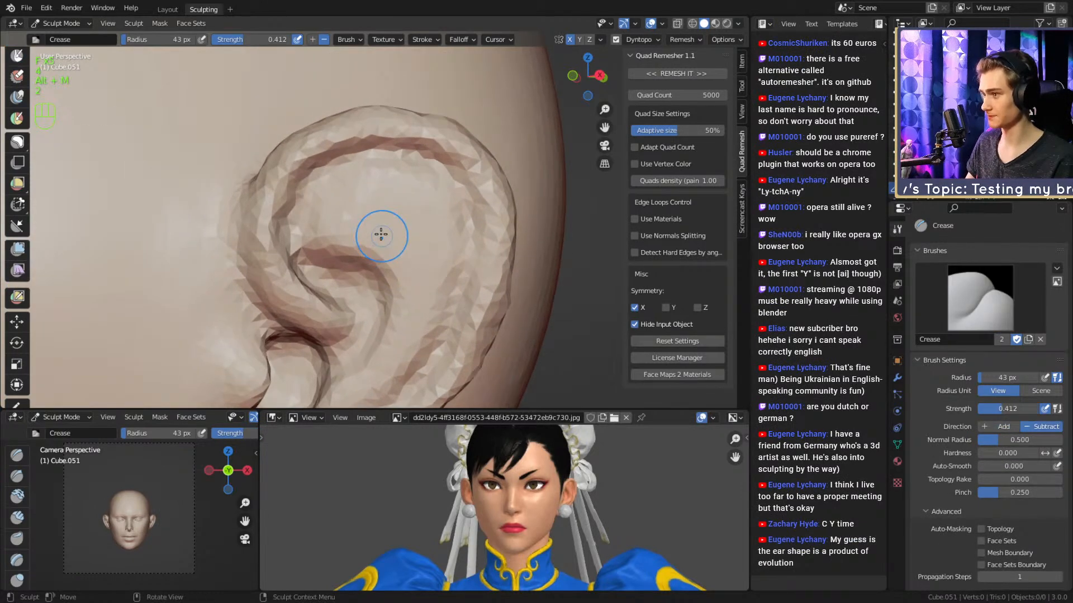
pyautogui.keyDown('alt'); pyautogui.moveTo(377, 194); pyautogui.dragTo(363, 177); pyautogui.keyUp('alt')
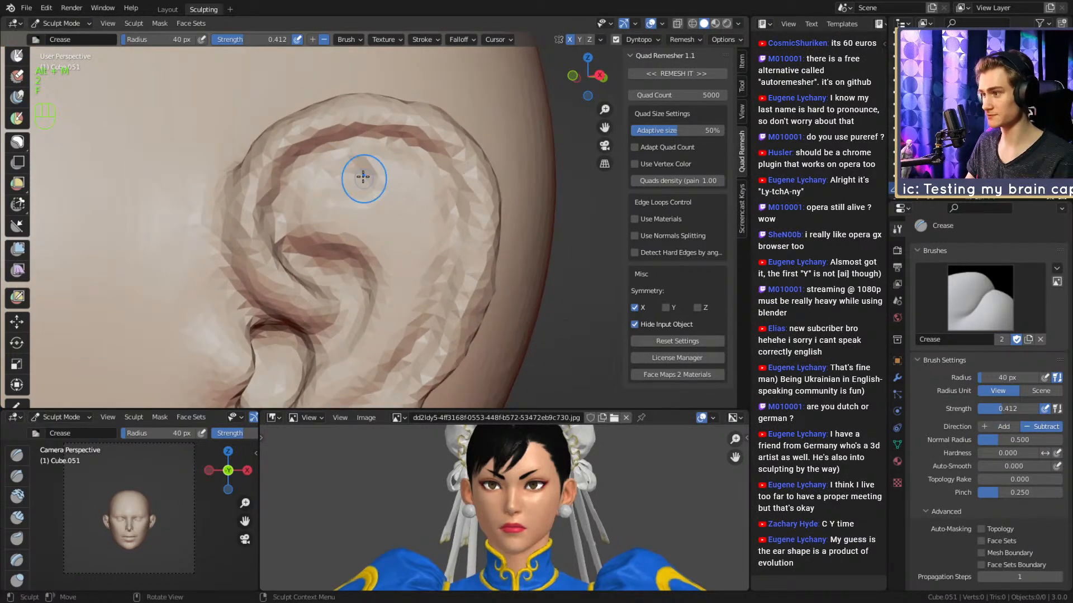
pyautogui.press('f')
pyautogui.moveTo(324, 228)
pyautogui.keyDown('alt'); pyautogui.keyDown('shift'); pyautogui.mouseDown()
pyautogui.moveTo(319, 202)
pyautogui.moveTo(368, 217)
pyautogui.mouseUp(); pyautogui.keyUp('shift'); pyautogui.keyUp('alt')
pyautogui.click(321, 201)
# Raise the antihelix ridge and its lower branch with the inverted Crease brush.
pyautogui.keyDown('ctrl'); pyautogui.moveTo(360, 327); pyautogui.dragTo(359, 329); pyautogui.keyUp('ctrl')
pyautogui.press('f')
pyautogui.click(393, 223)
pyautogui.moveTo(313, 205)
pyautogui.keyDown('ctrl'); pyautogui.mouseDown()
pyautogui.moveTo(298, 200)
pyautogui.moveTo(358, 215)
pyautogui.moveTo(393, 187)
pyautogui.moveTo(384, 146)
pyautogui.moveTo(400, 193)
pyautogui.mouseUp(); pyautogui.keyUp('ctrl')
pyautogui.press('f')
pyautogui.click(391, 193)
# Carve a long groove between the antihelix and the outer rim with the Crease brush at 52 px.
pyautogui.keyDown('alt'); pyautogui.keyDown('shift'); pyautogui.moveTo(423, 212); pyautogui.dragTo(410, 192); pyautogui.keyUp('shift'); pyautogui.keyUp('alt')
pyautogui.press('f')
pyautogui.click(409, 192)
pyautogui.press('f')
pyautogui.click(412, 147)
pyautogui.moveTo(410, 124); pyautogui.dragTo(394, 280)
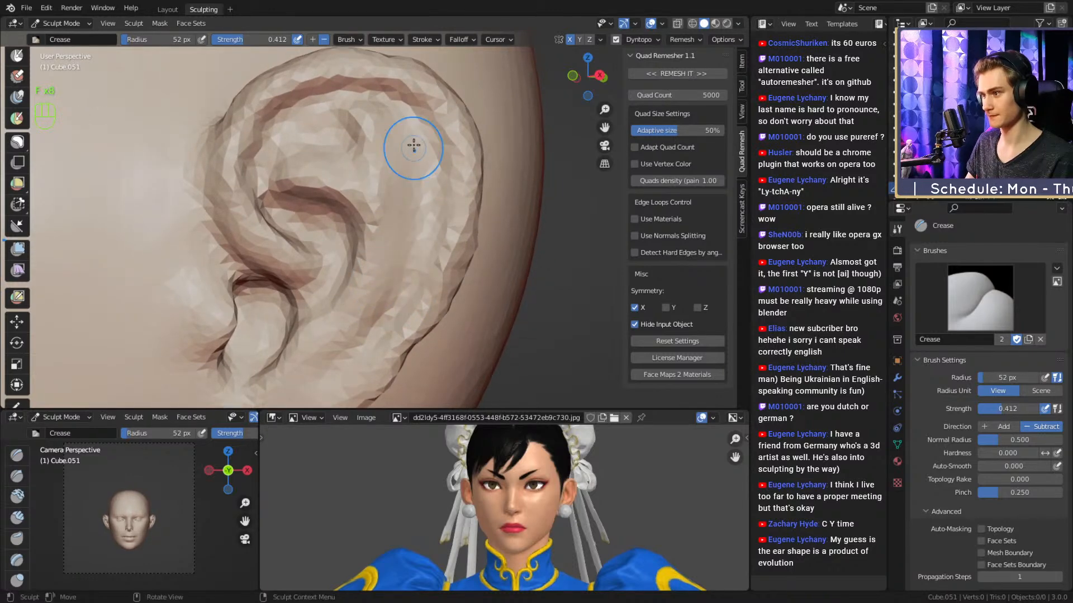
# Deepen the groove behind the antihelix and the hollow in its fork with the Crease brush at 43 and 41 px.
pyautogui.moveTo(389, 144); pyautogui.dragTo(399, 146, button='middle')
pyautogui.press('f')
pyautogui.click(430, 198)
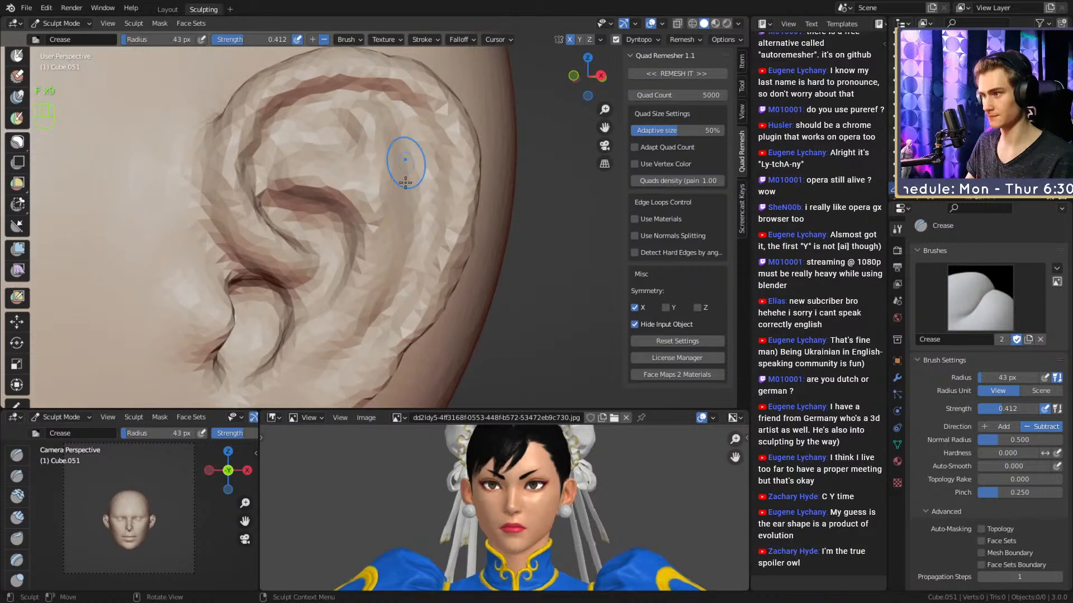
pyautogui.press('f')
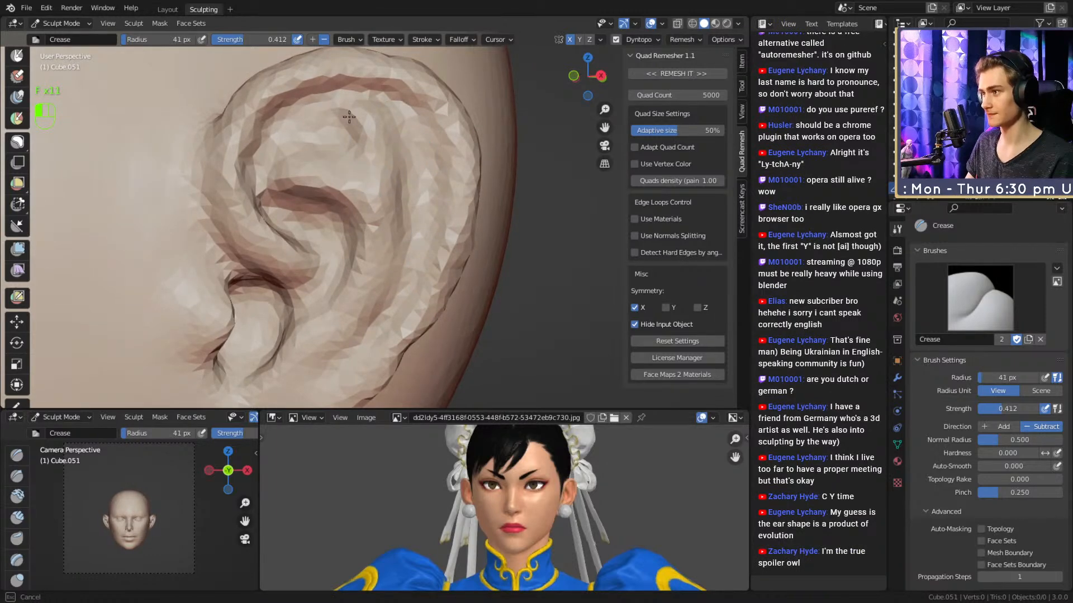
# Deepen the groove under the top of the ear's rim with the Crease brush at 30 px.
pyautogui.moveTo(383, 91); pyautogui.dragTo(424, 143, button='middle')
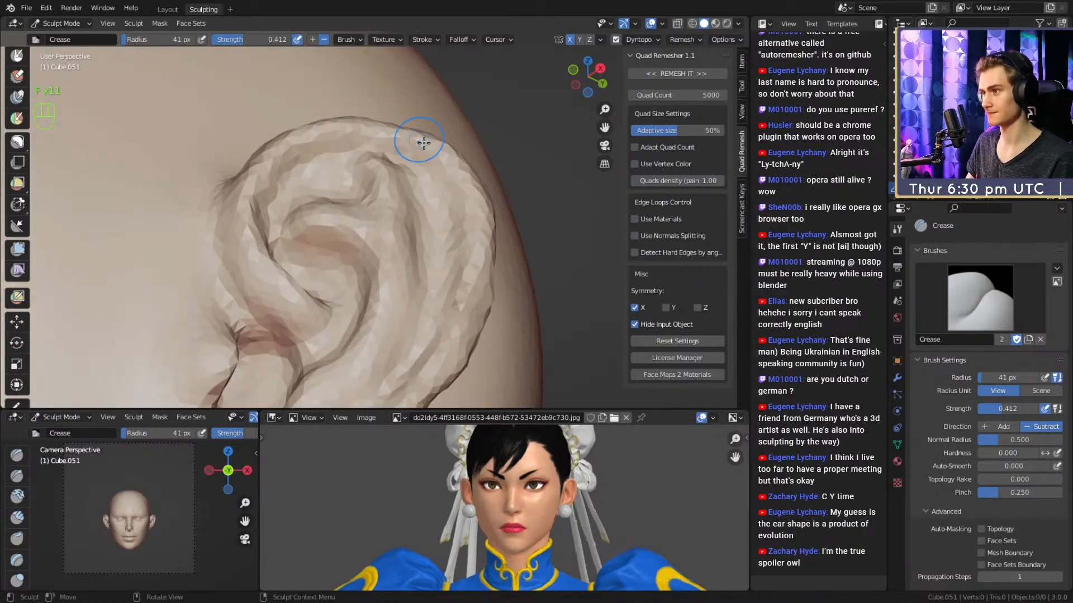
pyautogui.press('f')
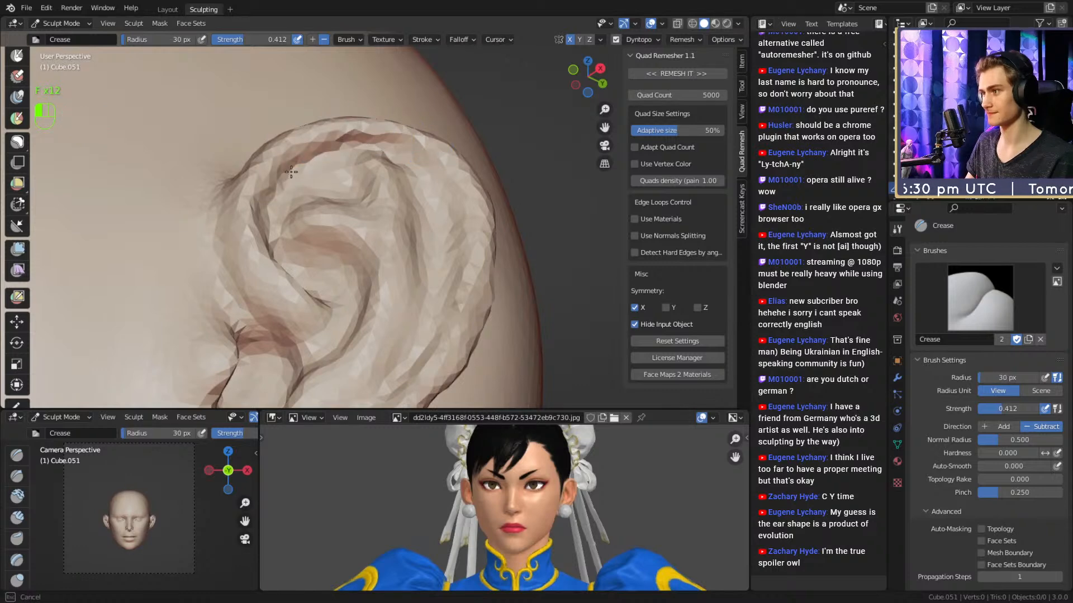
pyautogui.keyDown('alt'); pyautogui.moveTo(291, 172); pyautogui.dragTo(284, 199, button='middle'); pyautogui.keyUp('alt')
pyautogui.moveTo(319, 246); pyautogui.dragTo(312, 219, button='middle')
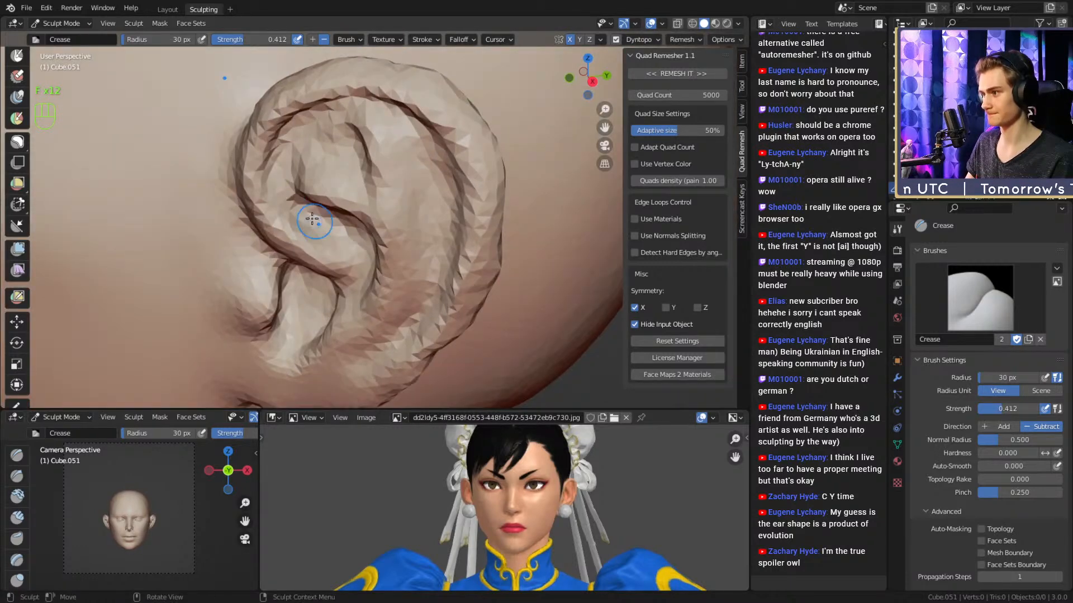
pyautogui.moveTo(278, 170); pyautogui.dragTo(304, 207, button='middle')
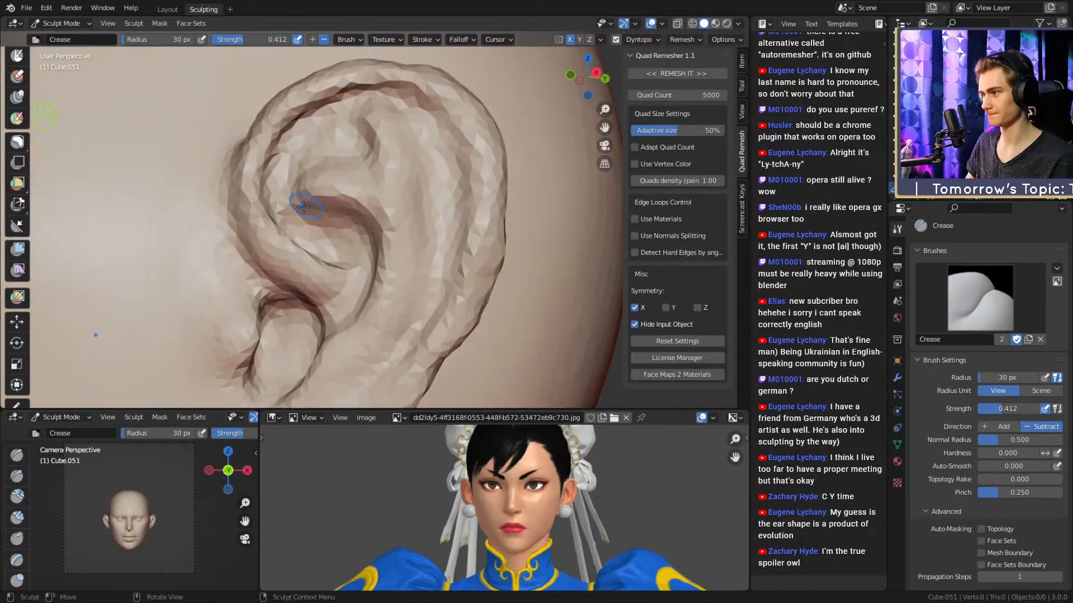
# Raise the front curl with the inverted Crease brush at 30 px and smooth the hollow behind it at 87 px.
pyautogui.keyDown('ctrl'); pyautogui.moveTo(298, 192); pyautogui.dragTo(282, 207); pyautogui.keyUp('ctrl')
pyautogui.moveTo(281, 208); pyautogui.dragTo(349, 214, button='middle')
pyautogui.press('f')
pyautogui.click(381, 214)
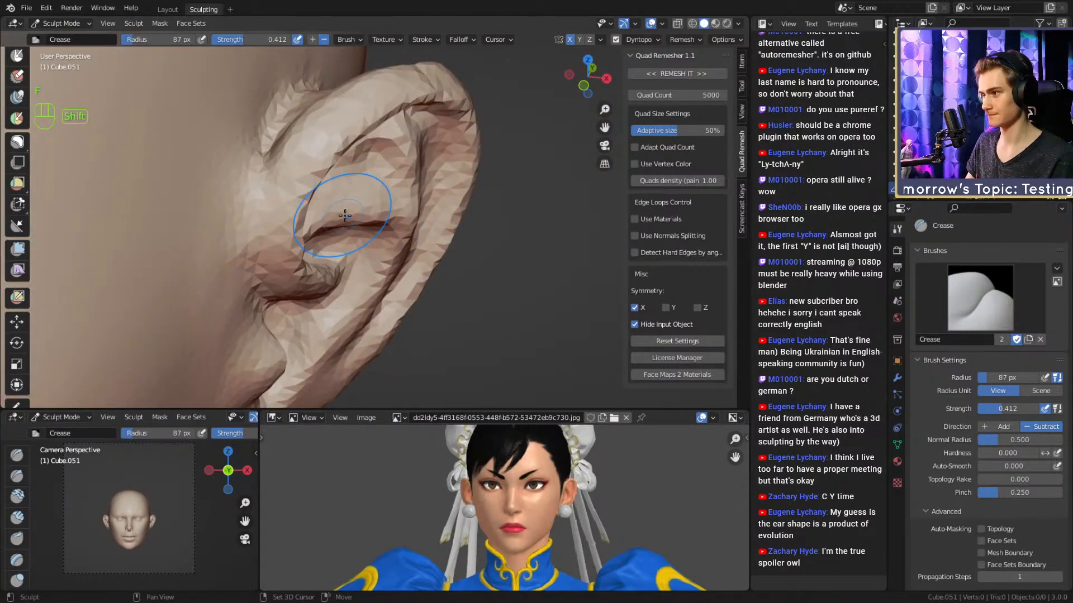
pyautogui.keyDown('alt'); pyautogui.moveTo(380, 217); pyautogui.dragTo(366, 207); pyautogui.keyUp('alt')
# Deepen the rim groove along the upper back of the ear with the Crease brush at 43 px.
pyautogui.press('f')
pyautogui.click(358, 206)
pyautogui.moveTo(373, 211); pyautogui.dragTo(463, 161, button='middle')
pyautogui.press('f')
pyautogui.click(458, 171)
pyautogui.moveTo(459, 159); pyautogui.dragTo(436, 119)
pyautogui.keyDown('alt'); pyautogui.keyDown('shift'); pyautogui.moveTo(447, 263); pyautogui.dragTo(430, 195); pyautogui.keyUp('shift'); pyautogui.keyUp('alt')
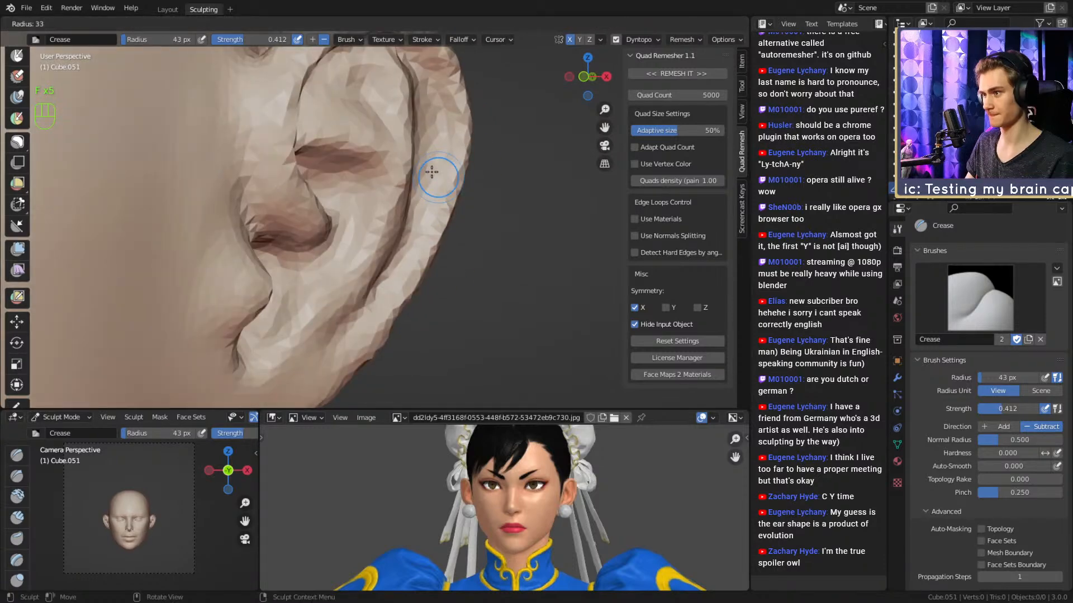
# Continue the deepened rim groove down toward the earlobe with a smaller Crease brush.
pyautogui.press('f')
pyautogui.click(435, 175)
pyautogui.moveTo(370, 307); pyautogui.dragTo(360, 325)
pyautogui.moveTo(447, 237)
pyautogui.keyDown('alt'); pyautogui.mouseDown()
pyautogui.moveTo(394, 227)
pyautogui.moveTo(408, 203)
pyautogui.moveTo(407, 242)
pyautogui.moveTo(456, 230)
pyautogui.moveTo(394, 237)
pyautogui.mouseUp(); pyautogui.keyUp('alt')
# Adjust the back outline of the ear's rim with the Grab brush at 172 and 111 px.
pyautogui.press('3')
pyautogui.moveTo(483, 228)
pyautogui.keyDown('alt'); pyautogui.mouseDown()
pyautogui.moveTo(447, 223)
pyautogui.moveTo(473, 222)
pyautogui.mouseUp(); pyautogui.keyUp('alt')
pyautogui.moveTo(473, 221)
pyautogui.keyDown('ctrl'); pyautogui.keyDown('alt'); pyautogui.mouseDown()
pyautogui.moveTo(466, 193)
pyautogui.moveTo(439, 206)
pyautogui.mouseUp(); pyautogui.keyUp('alt'); pyautogui.keyUp('ctrl')
pyautogui.press('f')
pyautogui.click(475, 211)
pyautogui.press('f')
pyautogui.press('f')
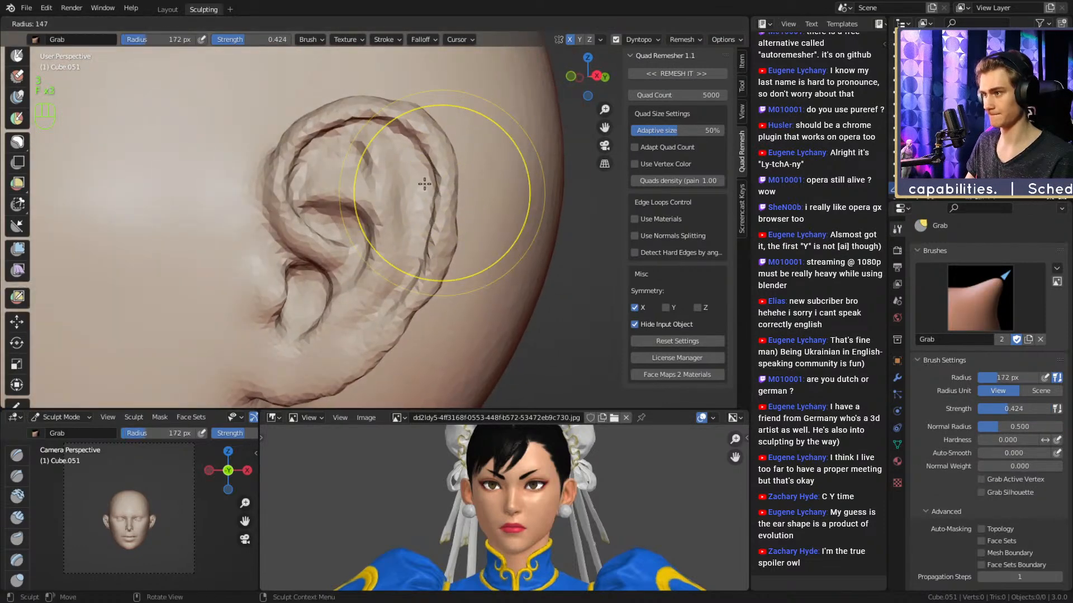
pyautogui.click(435, 183)
pyautogui.keyDown('alt'); pyautogui.moveTo(447, 155); pyautogui.dragTo(438, 166); pyautogui.keyUp('alt')
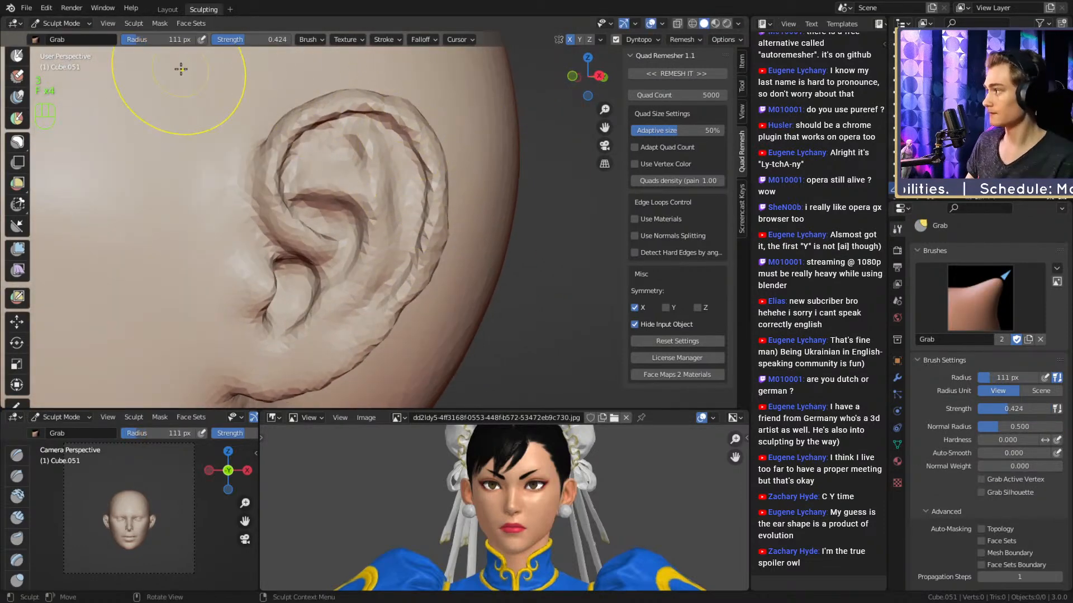
# Switch to the Clay Strips brush at a 58 px radius for working on the back side of the ear's rim.
pyautogui.moveTo(376, 249)
pyautogui.keyDown('alt'); pyautogui.mouseDown()
pyautogui.moveTo(426, 227)
pyautogui.moveTo(409, 269)
pyautogui.moveTo(438, 249)
pyautogui.moveTo(429, 263)
pyautogui.moveTo(391, 254)
pyautogui.moveTo(406, 265)
pyautogui.moveTo(352, 217)
pyautogui.mouseUp(); pyautogui.keyUp('alt')
pyautogui.press('1')
pyautogui.press('f')
pyautogui.click(444, 263)
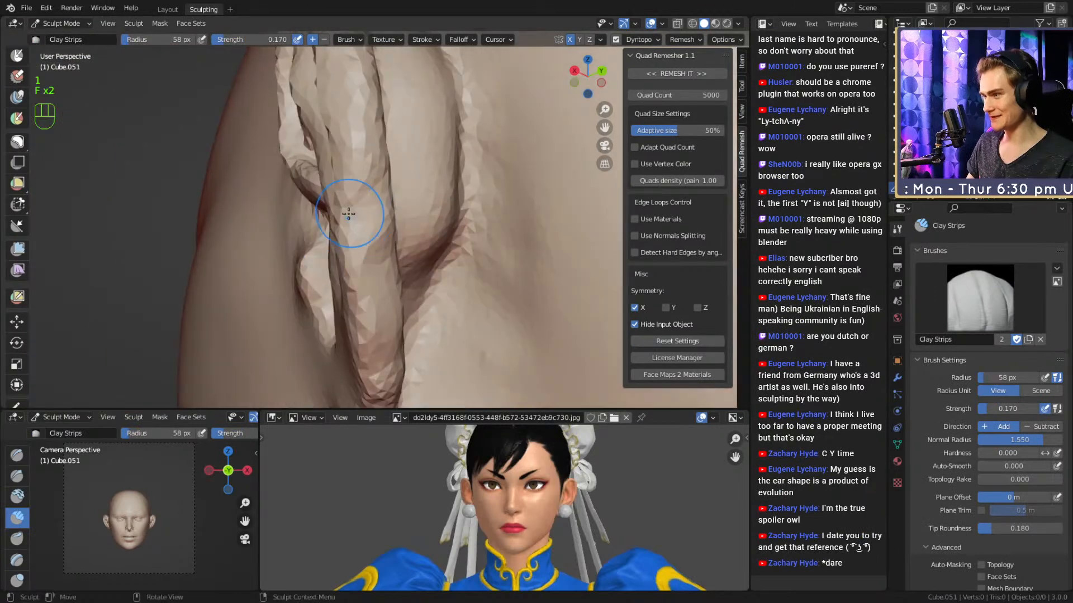
# Set the Clay Strips brush to radius 33 px and strength 0.455 and build up the rear rim of the ear.
pyautogui.press('f')
pyautogui.click(369, 209)
pyautogui.hotkey('shift', 'f')
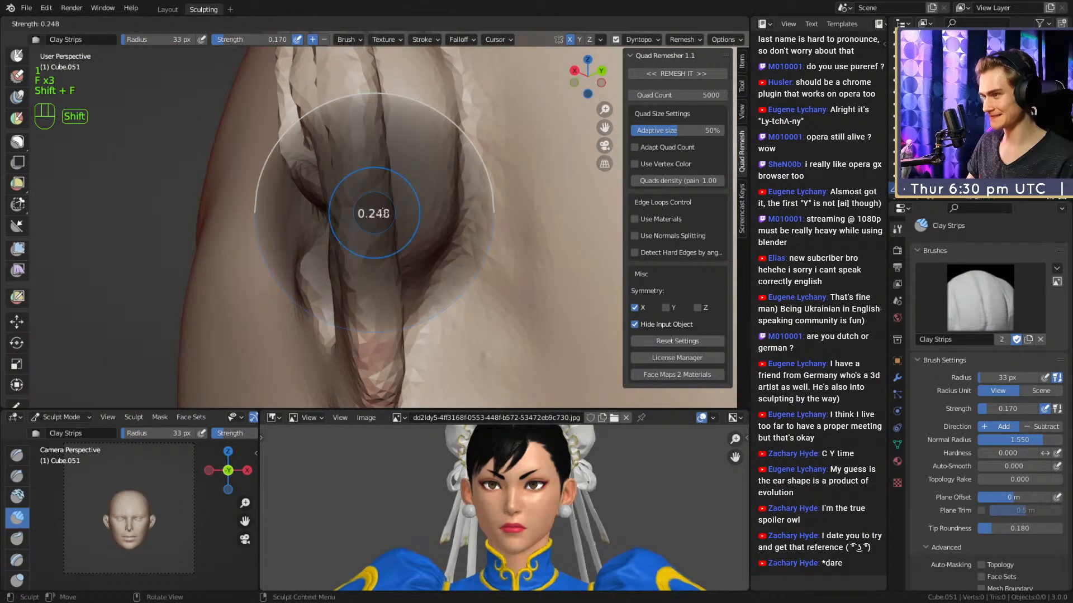
pyautogui.click(371, 217)
pyautogui.moveTo(371, 217)
pyautogui.mouseDown(button='middle')
pyautogui.moveTo(360, 251)
pyautogui.moveTo(364, 243)
pyautogui.mouseUp(button='middle')
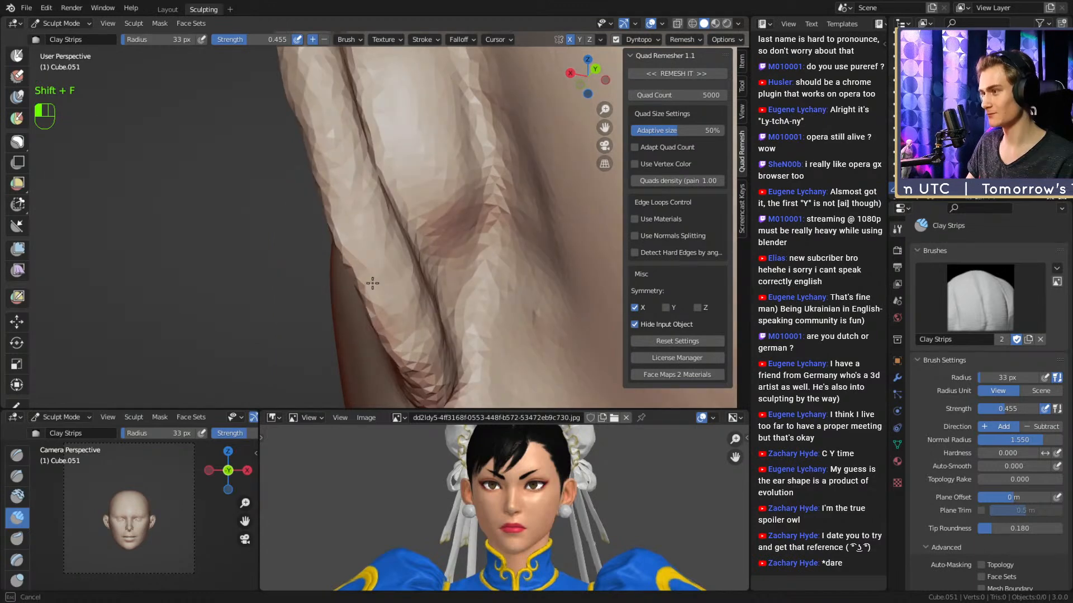
pyautogui.moveTo(373, 283)
pyautogui.mouseDown(button='middle')
pyautogui.moveTo(359, 216)
pyautogui.moveTo(356, 255)
pyautogui.mouseUp(button='middle')
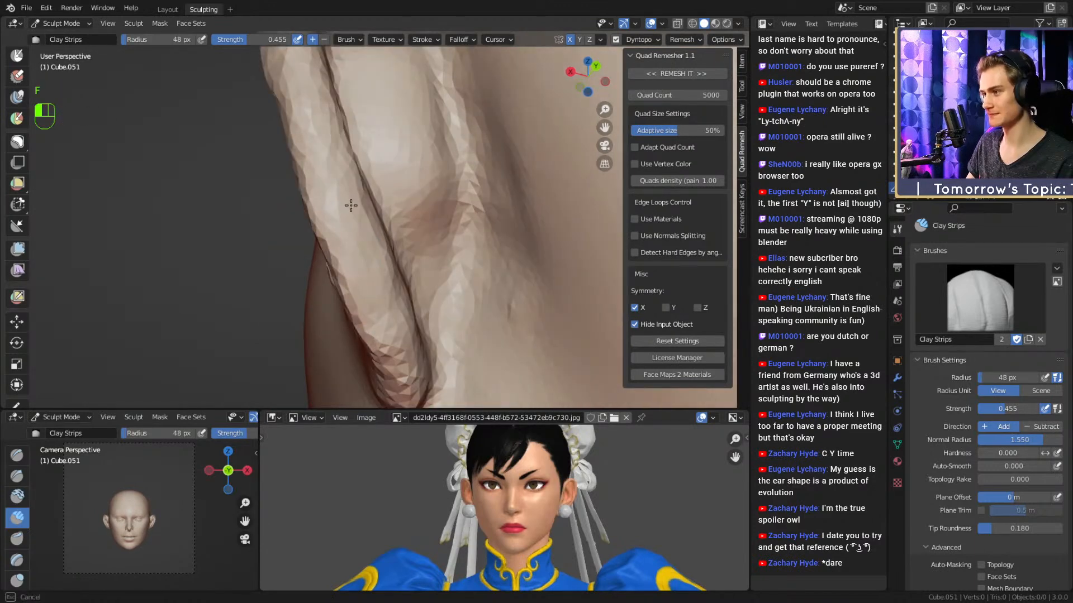
# Continue filling out the ear's rear rim toward the lobe with Clay Strips at about 35 px radius.
pyautogui.moveTo(351, 206)
pyautogui.mouseDown(button='middle')
pyautogui.moveTo(357, 233)
pyautogui.moveTo(355, 218)
pyautogui.moveTo(331, 246)
pyautogui.moveTo(358, 229)
pyautogui.mouseUp(button='middle')
pyautogui.press('f')
pyautogui.click(354, 230)
pyautogui.moveTo(353, 234); pyautogui.dragTo(356, 261)
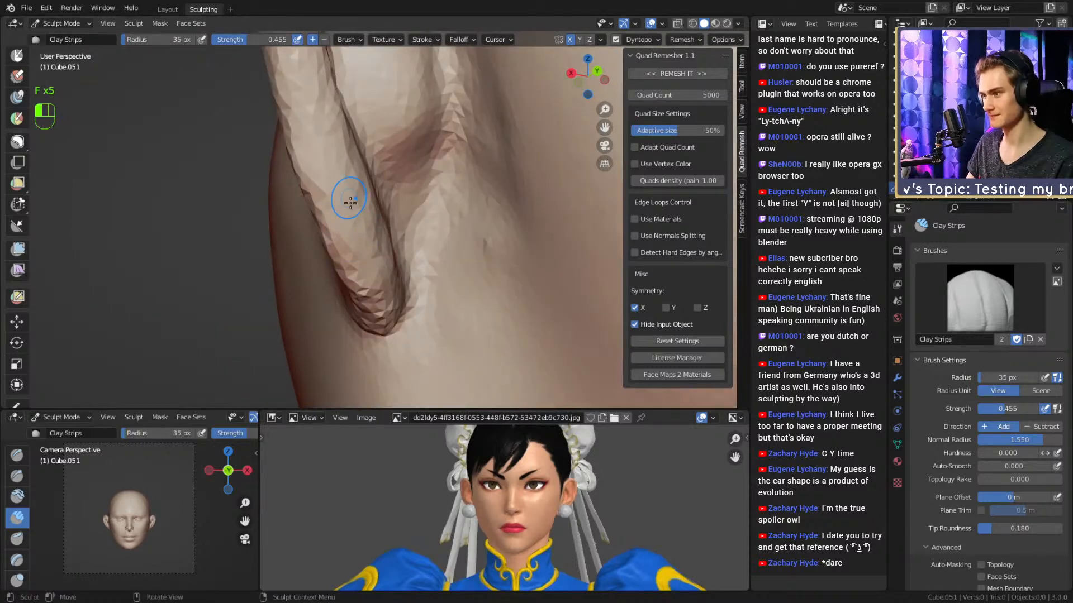
pyautogui.moveTo(345, 218); pyautogui.dragTo(323, 141)
pyautogui.moveTo(330, 176)
pyautogui.keyDown('alt'); pyautogui.keyDown('shift'); pyautogui.mouseDown()
pyautogui.moveTo(337, 196)
pyautogui.moveTo(398, 178)
pyautogui.moveTo(395, 159)
pyautogui.moveTo(412, 264)
pyautogui.moveTo(376, 252)
pyautogui.moveTo(338, 290)
pyautogui.mouseUp(); pyautogui.keyUp('shift'); pyautogui.keyUp('alt')
# Reshape the back and lower part of the ear with the Grab brush at varying radii.
pyautogui.press('g')
pyautogui.press('f')
pyautogui.click(363, 262)
pyautogui.press('f')
pyautogui.click(388, 282)
pyautogui.moveTo(364, 220)
pyautogui.keyDown('alt'); pyautogui.keyDown('shift'); pyautogui.mouseDown()
pyautogui.moveTo(369, 273)
pyautogui.moveTo(388, 255)
pyautogui.moveTo(371, 282)
pyautogui.moveTo(407, 273)
pyautogui.mouseUp(); pyautogui.keyUp('shift'); pyautogui.keyUp('alt')
pyautogui.press('f')
pyautogui.click(392, 283)
pyautogui.press('f')
pyautogui.click(333, 274)
pyautogui.moveTo(333, 273)
pyautogui.keyDown('alt'); pyautogui.mouseDown()
pyautogui.moveTo(365, 279)
pyautogui.moveTo(355, 255)
pyautogui.mouseUp(); pyautogui.keyUp('alt')
# Refine the ear's outline and its angle to the head with the Grab brush at about 85 px radius.
pyautogui.press('f')
pyautogui.click(357, 249)
pyautogui.press('f')
pyautogui.click(358, 250)
pyautogui.moveTo(355, 255); pyautogui.dragTo(355, 249)
pyautogui.keyDown('alt'); pyautogui.keyDown('shift'); pyautogui.moveTo(415, 217); pyautogui.dragTo(395, 234); pyautogui.keyUp('shift'); pyautogui.keyUp('alt')
pyautogui.moveTo(395, 233)
pyautogui.keyDown('alt'); pyautogui.mouseDown()
pyautogui.moveTo(383, 253)
pyautogui.moveTo(393, 271)
pyautogui.mouseUp(); pyautogui.keyUp('alt')
pyautogui.press('f')
pyautogui.click(394, 238)
pyautogui.keyDown('alt'); pyautogui.moveTo(453, 175); pyautogui.dragTo(359, 171); pyautogui.keyUp('alt')
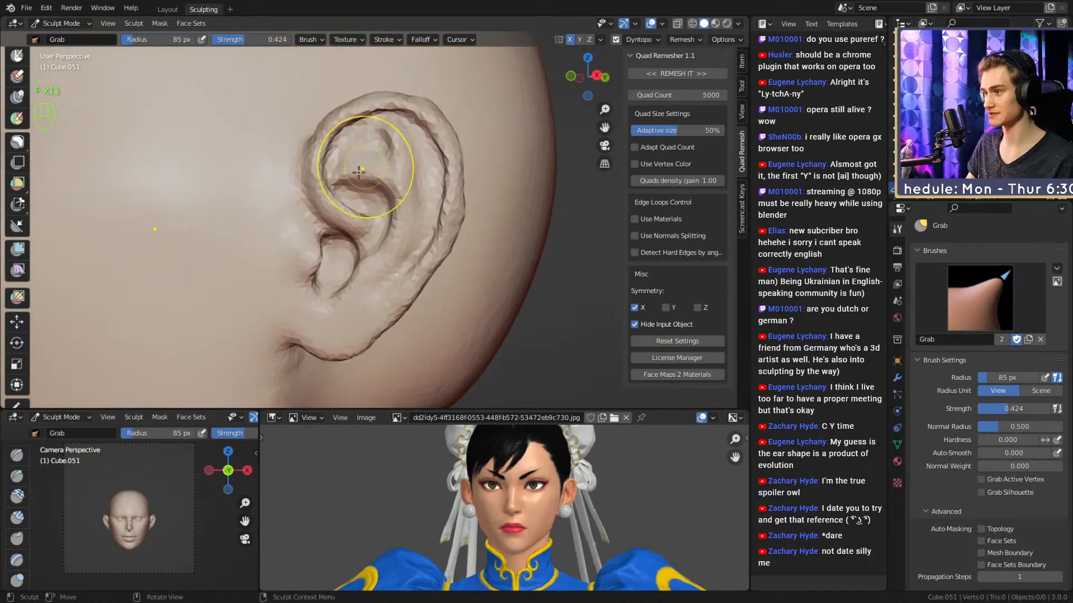
pyautogui.keyDown('ctrl'); pyautogui.keyDown('alt'); pyautogui.moveTo(422, 155); pyautogui.dragTo(431, 269); pyautogui.keyUp('alt'); pyautogui.keyUp('ctrl')
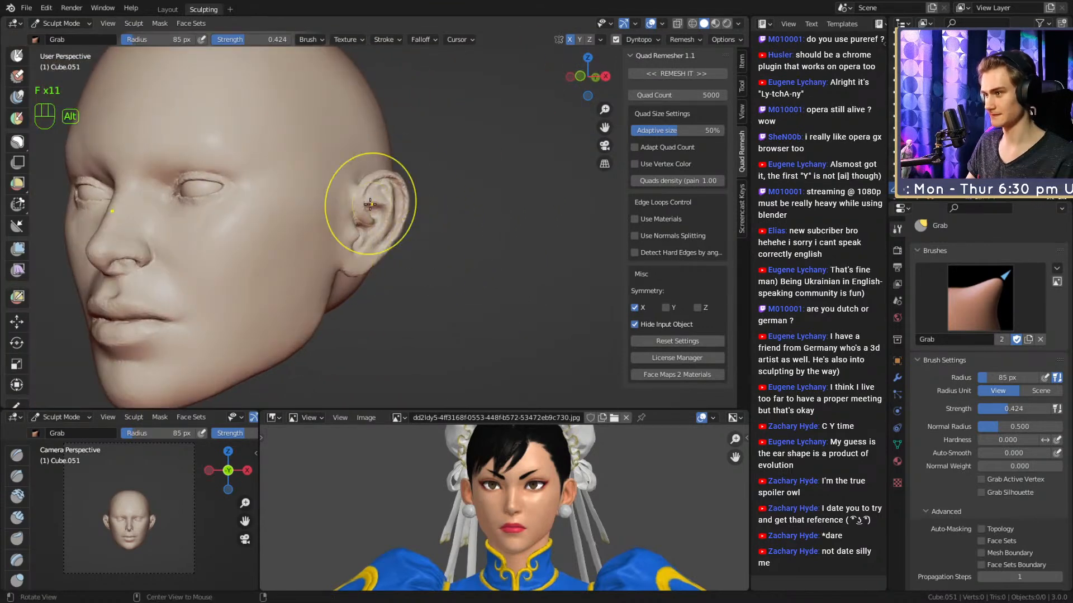
pyautogui.moveTo(370, 204)
pyautogui.keyDown('alt'); pyautogui.mouseDown()
pyautogui.moveTo(414, 224)
pyautogui.moveTo(266, 285)
pyautogui.mouseUp(); pyautogui.keyUp('alt')
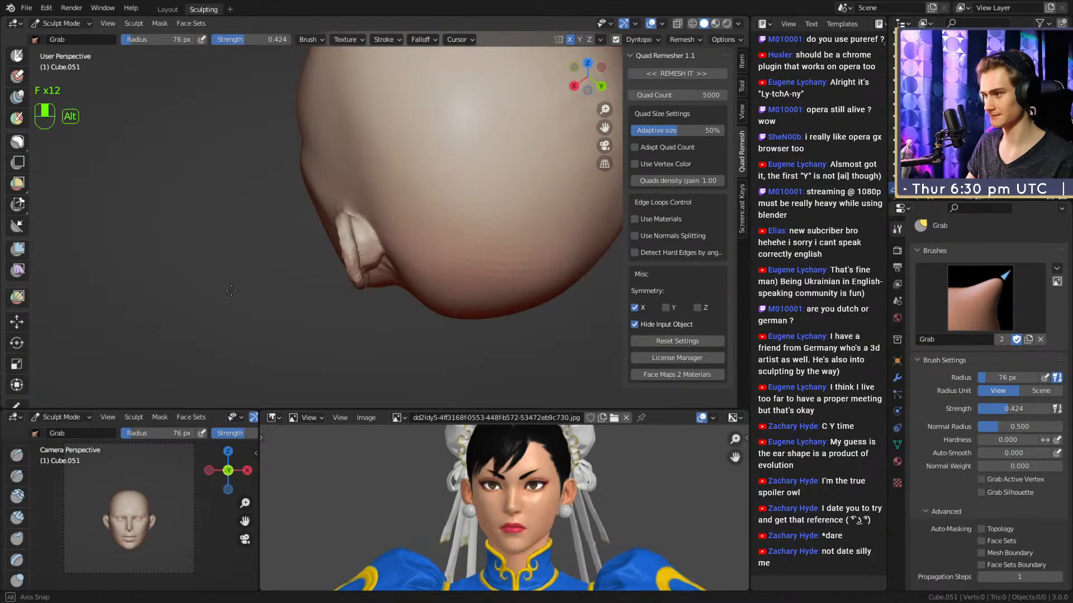
pyautogui.moveTo(280, 322)
pyautogui.keyDown('ctrl'); pyautogui.keyDown('alt'); pyautogui.mouseDown()
pyautogui.moveTo(391, 179)
pyautogui.moveTo(360, 258)
pyautogui.moveTo(395, 246)
pyautogui.mouseUp(); pyautogui.keyUp('alt'); pyautogui.keyUp('ctrl')
# Sharpen the inner folds of the ear with the Crease brush, starting at 42 px radius.
pyautogui.press('2')
pyautogui.press('f')
pyautogui.click(338, 244)
pyautogui.moveTo(395, 246)
pyautogui.keyDown('alt'); pyautogui.mouseDown()
pyautogui.moveTo(466, 223)
pyautogui.moveTo(489, 127)
pyautogui.moveTo(391, 181)
pyautogui.mouseUp(); pyautogui.keyUp('alt')
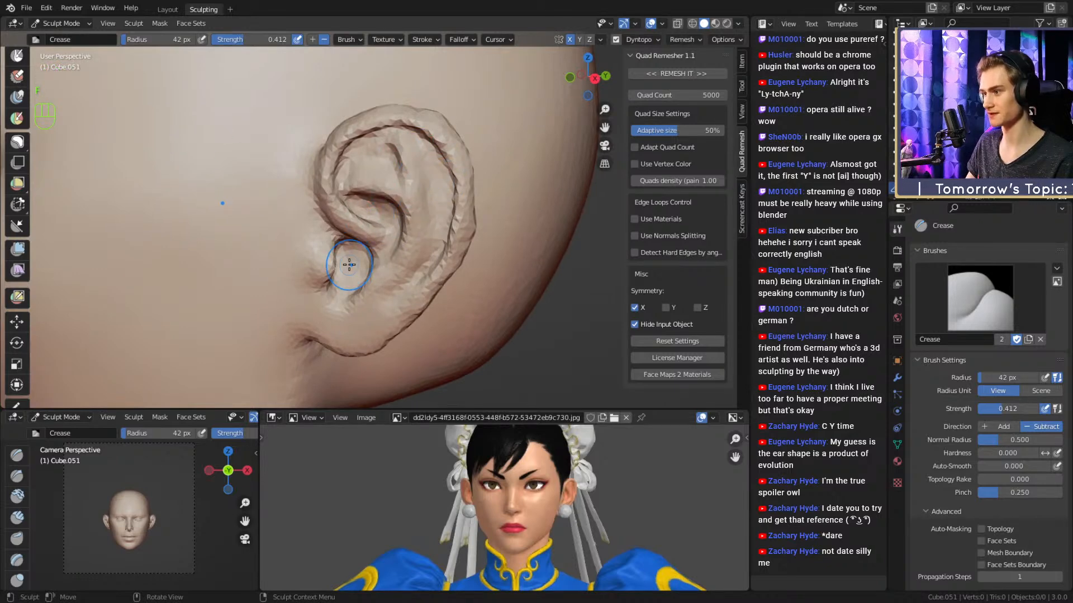
pyautogui.moveTo(349, 264)
pyautogui.keyDown('alt'); pyautogui.mouseDown()
pyautogui.moveTo(342, 270)
pyautogui.moveTo(402, 173)
pyautogui.moveTo(425, 196)
pyautogui.moveTo(380, 224)
pyautogui.mouseUp(); pyautogui.keyUp('alt')
pyautogui.press('f')
pyautogui.click(396, 199)
# Define the front edge where the ear meets the cheek with the Crease brush at about 30 to 36 px, smoothing as needed.
pyautogui.keyDown('alt'); pyautogui.moveTo(380, 223); pyautogui.dragTo(396, 175); pyautogui.keyUp('alt')
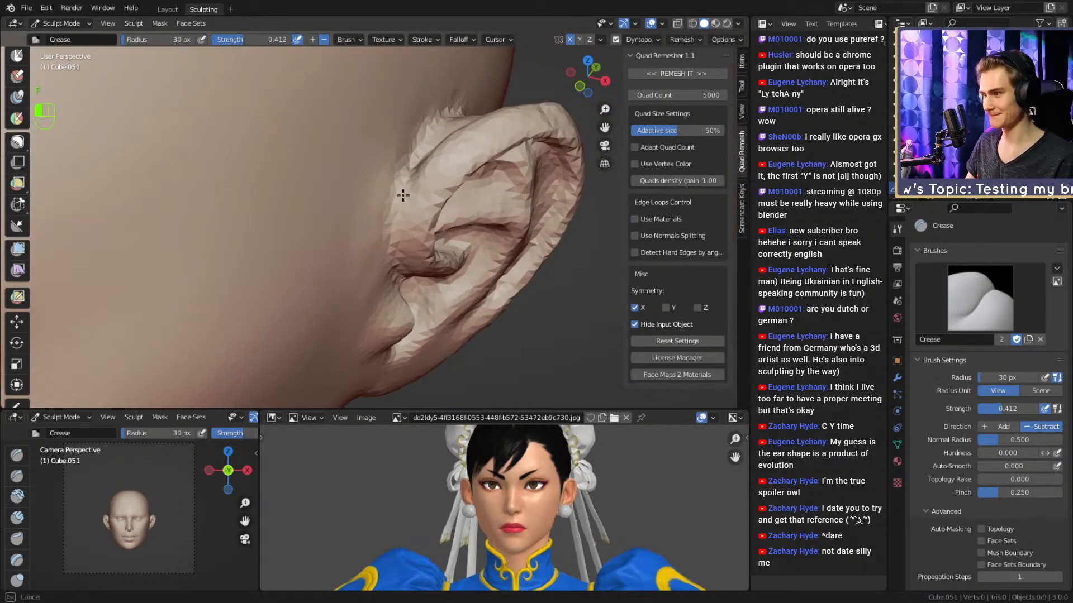
pyautogui.press('f')
pyautogui.click(401, 210)
pyautogui.moveTo(399, 213)
pyautogui.keyDown('shift'); pyautogui.mouseDown()
pyautogui.moveTo(392, 235)
pyautogui.moveTo(377, 226)
pyautogui.moveTo(376, 247)
pyautogui.moveTo(412, 179)
pyautogui.moveTo(402, 230)
pyautogui.moveTo(400, 220)
pyautogui.mouseUp(); pyautogui.keyUp('shift')
pyautogui.press('f')
pyautogui.click(392, 234)
pyautogui.press('f')
pyautogui.click(371, 226)
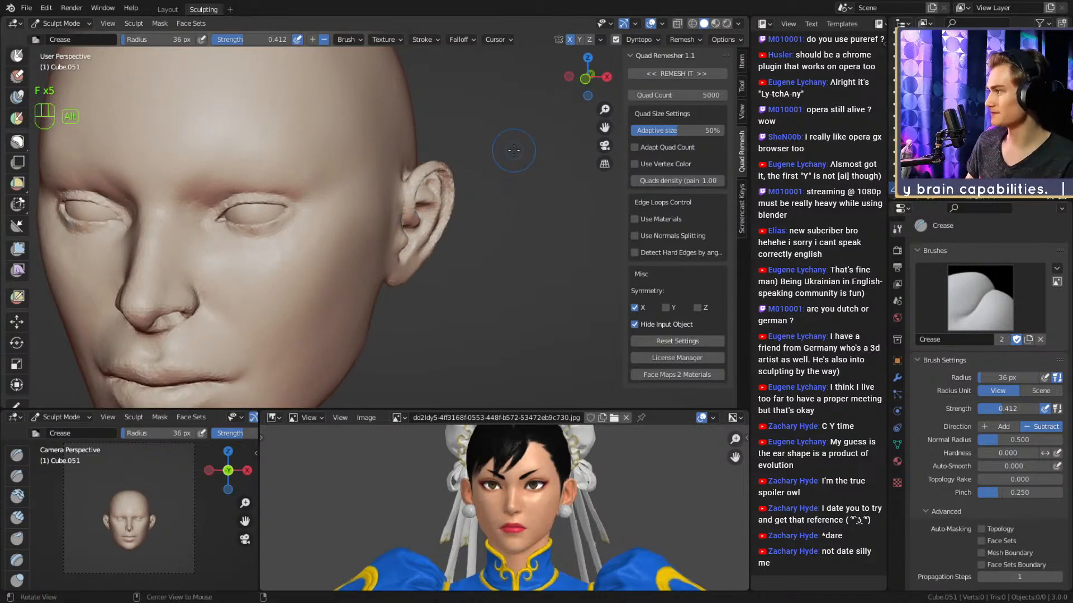
# Adjust the ear's overall shape and position on the head with the Grab brush at several sizes.
pyautogui.moveTo(513, 149)
pyautogui.keyDown('alt'); pyautogui.mouseDown()
pyautogui.moveTo(474, 191)
pyautogui.moveTo(473, 222)
pyautogui.moveTo(474, 195)
pyautogui.moveTo(444, 229)
pyautogui.moveTo(466, 215)
pyautogui.moveTo(498, 221)
pyautogui.moveTo(459, 232)
pyautogui.moveTo(471, 234)
pyautogui.moveTo(493, 202)
pyautogui.moveTo(491, 146)
pyautogui.moveTo(426, 228)
pyautogui.moveTo(479, 216)
pyautogui.moveTo(452, 244)
pyautogui.moveTo(341, 245)
pyautogui.moveTo(329, 218)
pyautogui.mouseUp(); pyautogui.keyUp('alt')
pyautogui.press('3')
pyautogui.press('f')
pyautogui.click(503, 223)
pyautogui.press('3')
pyautogui.press('f')
pyautogui.click(520, 234)
pyautogui.press('f')
pyautogui.press('f')
pyautogui.click(419, 246)
pyautogui.press('f')
pyautogui.press('f')
pyautogui.click(442, 246)
pyautogui.moveTo(346, 255)
pyautogui.keyDown('alt'); pyautogui.mouseDown()
pyautogui.moveTo(447, 229)
pyautogui.moveTo(489, 197)
pyautogui.moveTo(414, 215)
pyautogui.moveTo(366, 195)
pyautogui.moveTo(383, 210)
pyautogui.moveTo(357, 232)
pyautogui.moveTo(353, 224)
pyautogui.mouseUp(); pyautogui.keyUp('alt')
pyautogui.press('f')
pyautogui.click(462, 193)
# Add volume to the side of the head above the ear with Clay Strips at 52 px radius.
pyautogui.press('1')
pyautogui.press('f')
pyautogui.click(352, 187)
pyautogui.press('f')
pyautogui.click(343, 211)
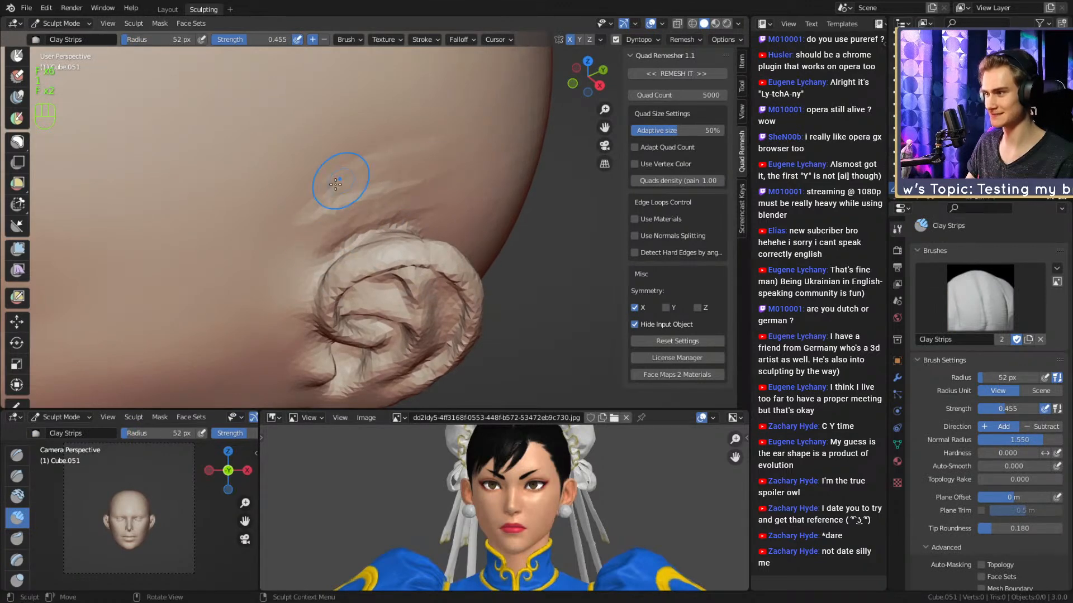
pyautogui.keyDown('alt'); pyautogui.moveTo(335, 184); pyautogui.dragTo(379, 176); pyautogui.keyUp('alt')
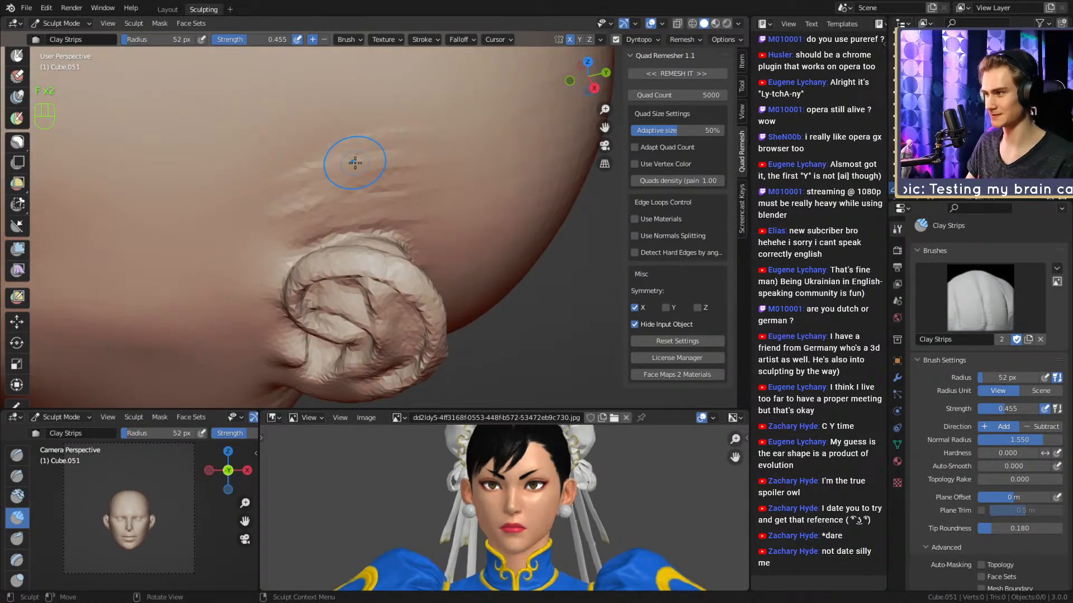
# Smooth the fresh clay strokes above the ear at 81 px radius and reduce the brush to 58 px.
pyautogui.press('f')
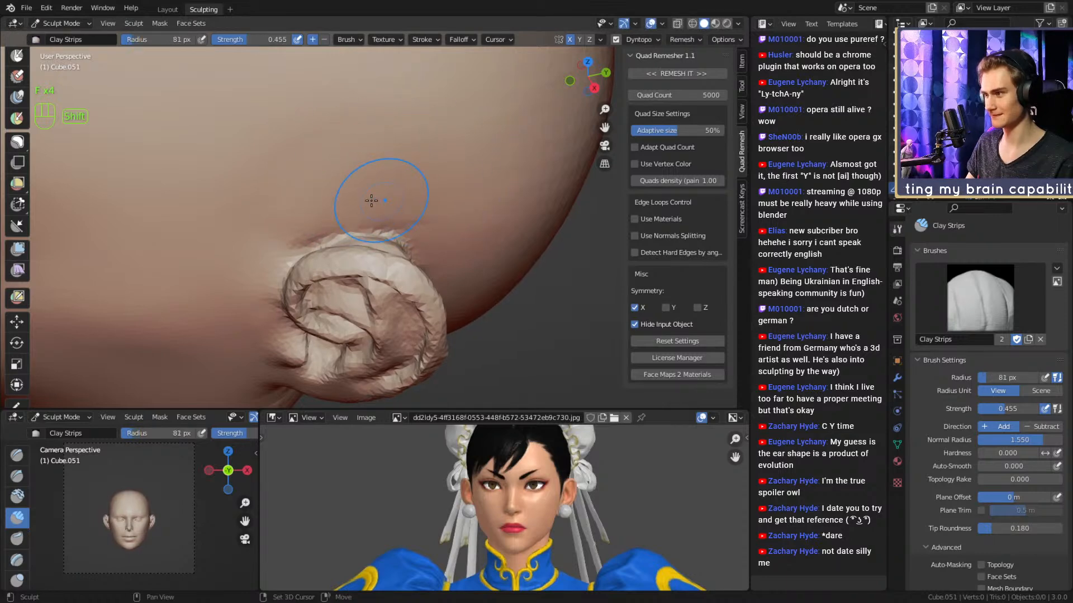
pyautogui.moveTo(456, 212)
pyautogui.keyDown('alt'); pyautogui.mouseDown(button='middle')
pyautogui.moveTo(358, 204)
pyautogui.moveTo(470, 201)
pyautogui.mouseUp(button='middle'); pyautogui.keyUp('alt')
pyautogui.press('f')
pyautogui.click(371, 201)
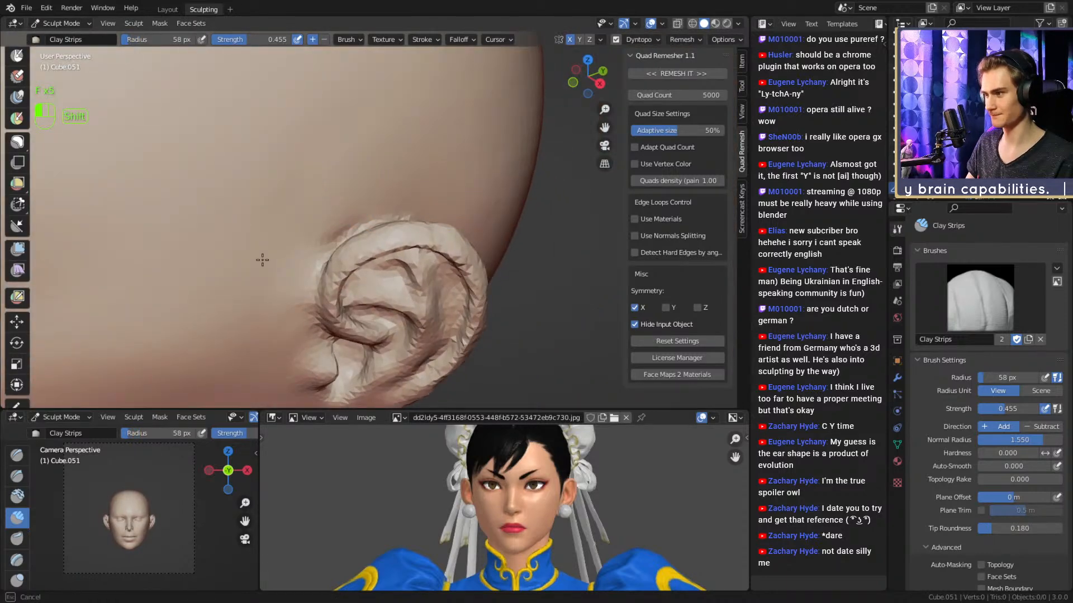
# Enlarge the brush to 152 px and smooth the side of the head in front of and above the ear.
pyautogui.press('f')
pyautogui.moveTo(297, 228)
pyautogui.keyDown('shift'); pyautogui.mouseDown()
pyautogui.moveTo(287, 195)
pyautogui.moveTo(241, 229)
pyautogui.mouseUp(); pyautogui.keyUp('shift')
pyautogui.click(348, 159)
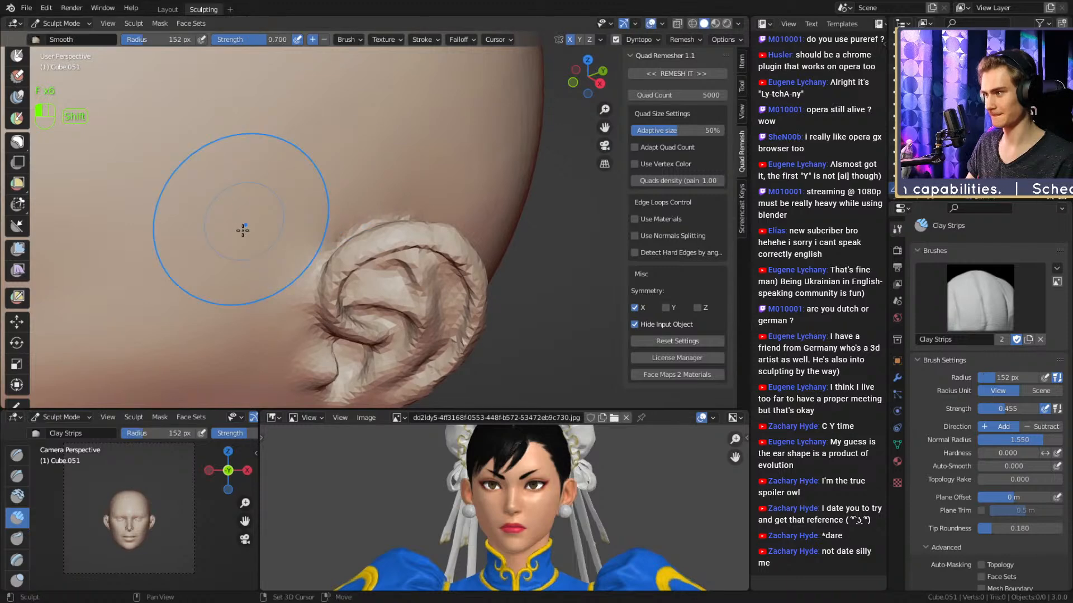
pyautogui.press('f')
pyautogui.click(299, 188)
pyautogui.keyDown('ctrl'); pyautogui.keyDown('alt'); pyautogui.moveTo(319, 166); pyautogui.dragTo(335, 215, button='middle'); pyautogui.keyUp('alt'); pyautogui.keyUp('ctrl')
pyautogui.moveTo(335, 215)
pyautogui.keyDown('alt'); pyautogui.mouseDown(button='middle')
pyautogui.moveTo(442, 209)
pyautogui.moveTo(438, 235)
pyautogui.moveTo(409, 236)
pyautogui.moveTo(411, 207)
pyautogui.mouseUp(button='middle'); pyautogui.keyUp('alt')
pyautogui.press('f')
pyautogui.click(416, 215)
pyautogui.keyDown('alt'); pyautogui.moveTo(410, 206); pyautogui.dragTo(366, 251, button='middle'); pyautogui.keyUp('alt')
# Pull the ear into a better profile from behind with the Grab brush.
pyautogui.press('3')
pyautogui.moveTo(366, 251)
pyautogui.keyDown('ctrl'); pyautogui.keyDown('alt'); pyautogui.mouseDown(button='middle')
pyautogui.moveTo(364, 220)
pyautogui.moveTo(338, 228)
pyautogui.moveTo(358, 224)
pyautogui.mouseUp(button='middle'); pyautogui.keyUp('alt'); pyautogui.keyUp('ctrl')
pyautogui.press('3')
pyautogui.press('f')
pyautogui.click(366, 223)
pyautogui.press('f')
pyautogui.click(384, 221)
pyautogui.press('f')
pyautogui.click(354, 221)
pyautogui.moveTo(354, 219); pyautogui.dragTo(342, 191)
# Fine-tune how far the ear projects from the head using the Grab brush at about 134 to 149 px.
pyautogui.keyDown('alt'); pyautogui.moveTo(357, 215); pyautogui.dragTo(351, 208, button='middle'); pyautogui.keyUp('alt')
pyautogui.press('f')
pyautogui.click(342, 242)
pyautogui.moveTo(342, 243); pyautogui.dragTo(353, 246)
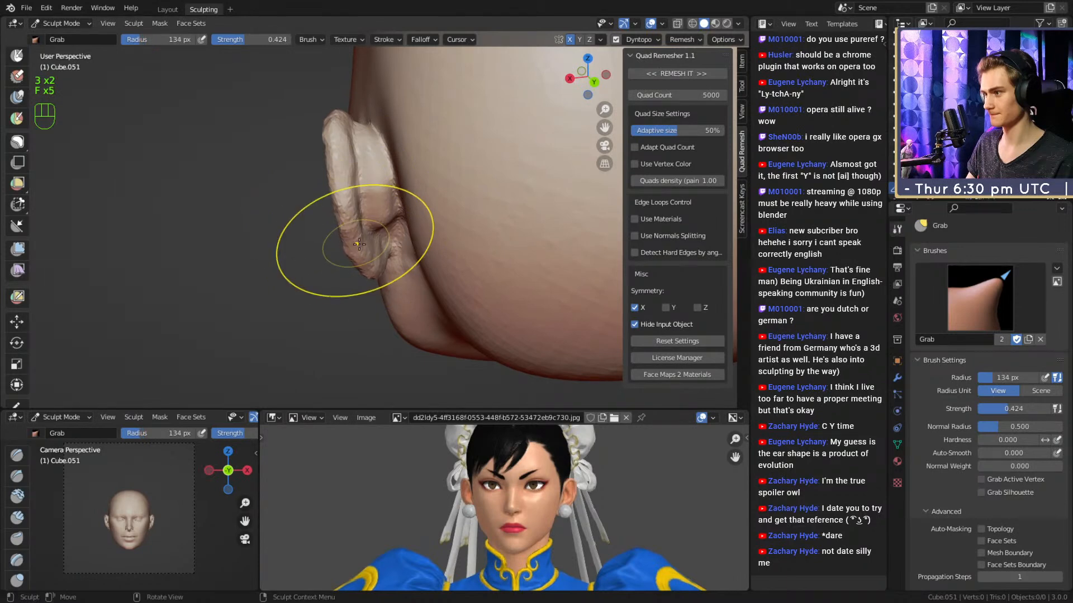
pyautogui.keyDown('alt'); pyautogui.moveTo(353, 246); pyautogui.dragTo(351, 225, button='middle'); pyautogui.keyUp('alt')
pyautogui.press('f')
pyautogui.click(357, 222)
pyautogui.moveTo(357, 221); pyautogui.dragTo(369, 215)
# Save the file chun_li_figurine_v5a.blend.
pyautogui.moveTo(377, 191)
pyautogui.keyDown('alt'); pyautogui.mouseDown(button='middle')
pyautogui.moveTo(449, 239)
pyautogui.moveTo(429, 225)
pyautogui.mouseUp(button='middle'); pyautogui.keyUp('alt')
pyautogui.scroll(2, 448, 239)
pyautogui.hotkey('ctrl', 's')
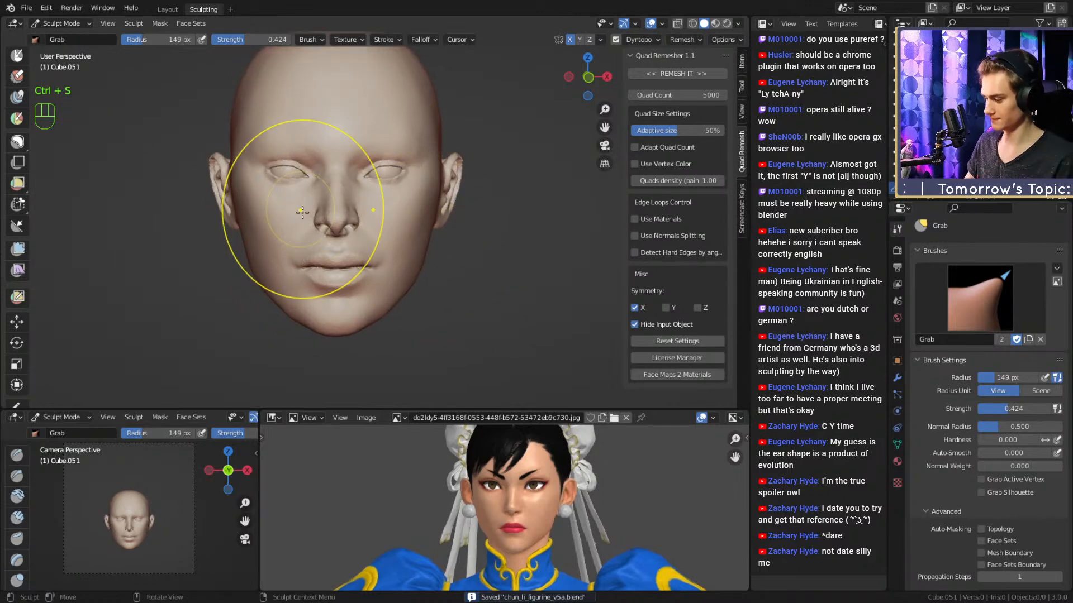
# Paint a mask over the upper and lower lips with the Mask brush at 25 px radius.
pyautogui.press('4')
pyautogui.press('f')
pyautogui.press('f')
pyautogui.click(357, 258)
pyautogui.moveTo(352, 268)
pyautogui.keyDown('ctrl'); pyautogui.mouseDown(button='middle')
pyautogui.moveTo(339, 247)
pyautogui.moveTo(366, 223)
pyautogui.moveTo(372, 250)
pyautogui.moveTo(380, 222)
pyautogui.mouseUp(button='middle'); pyautogui.keyUp('ctrl')
pyautogui.press('f')
pyautogui.click(363, 233)
pyautogui.moveTo(358, 238); pyautogui.dragTo(346, 255)
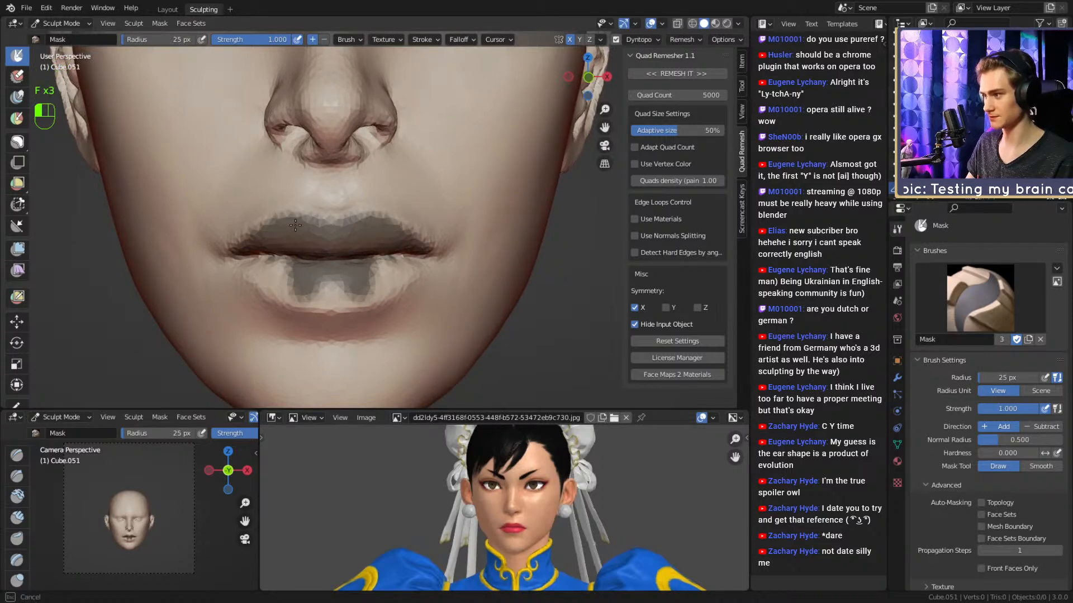
pyautogui.moveTo(272, 269); pyautogui.dragTo(269, 277)
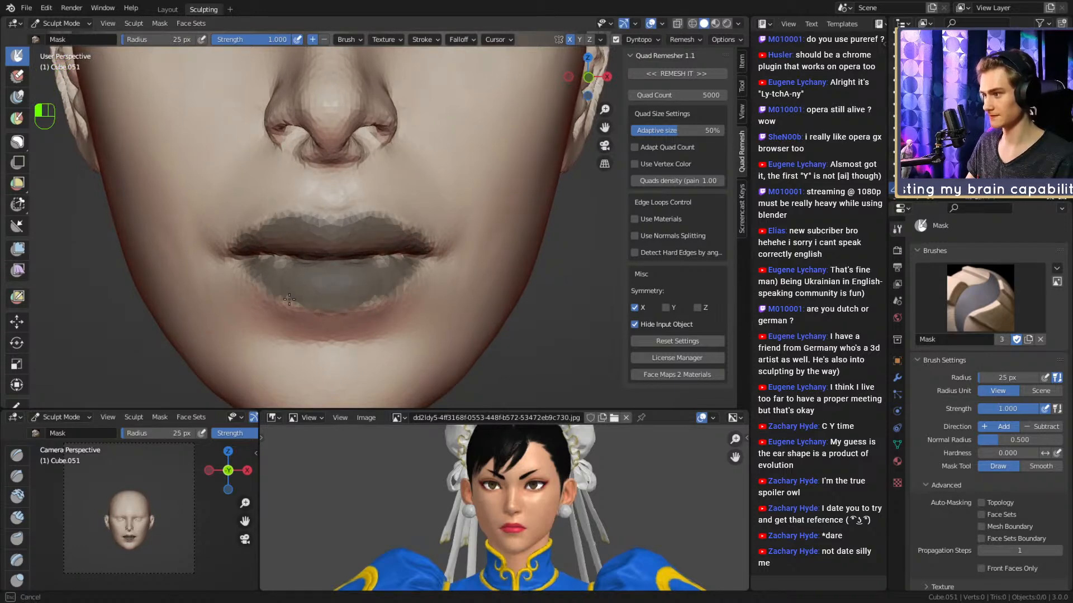
# Clean up the lip mask's edge near the corner of the mouth by erasing the excess.
pyautogui.keyDown('shift'); pyautogui.moveTo(398, 270); pyautogui.dragTo(388, 267, button='middle'); pyautogui.keyUp('shift')
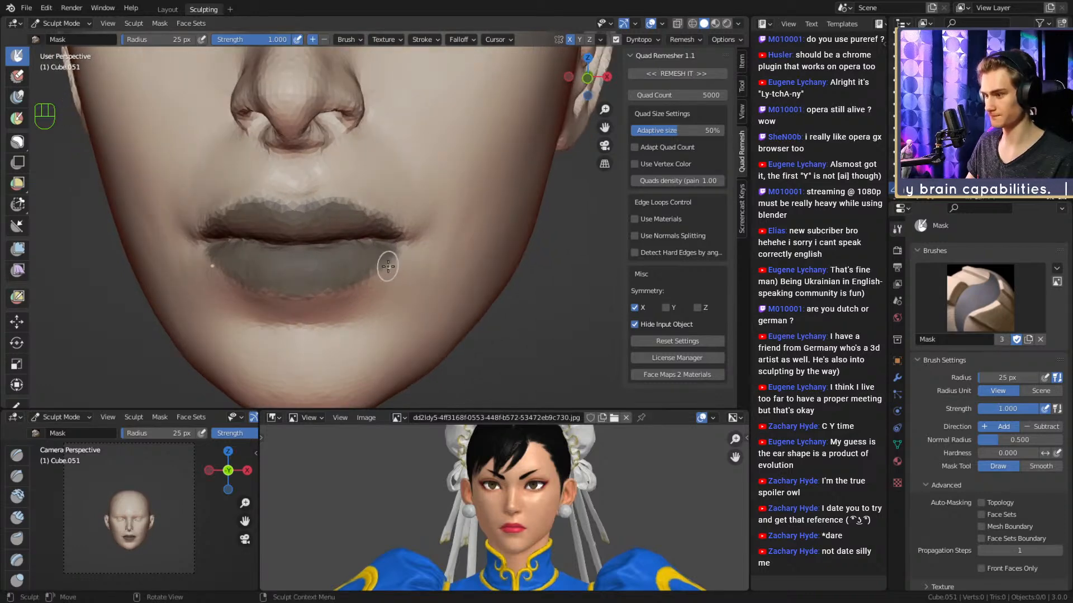
pyautogui.keyDown('ctrl'); pyautogui.moveTo(406, 263); pyautogui.dragTo(385, 272); pyautogui.keyUp('ctrl')
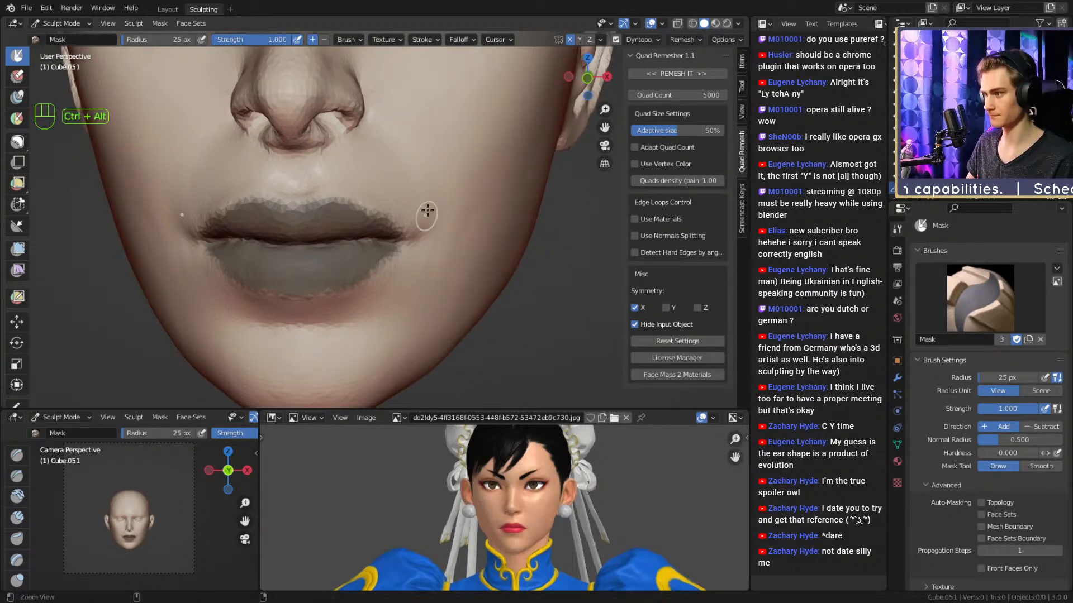
pyautogui.keyDown('ctrl'); pyautogui.keyDown('alt'); pyautogui.moveTo(427, 211); pyautogui.dragTo(424, 255, button='middle'); pyautogui.keyUp('alt'); pyautogui.keyUp('ctrl')
pyautogui.keyDown('alt'); pyautogui.keyDown('shift'); pyautogui.moveTo(419, 241); pyautogui.dragTo(397, 268, button='middle'); pyautogui.keyUp('shift'); pyautogui.keyUp('alt')
pyautogui.moveTo(401, 306)
pyautogui.keyDown('ctrl'); pyautogui.keyDown('alt'); pyautogui.mouseDown(button='middle')
pyautogui.moveTo(421, 263)
pyautogui.moveTo(417, 166)
pyautogui.mouseUp(button='middle'); pyautogui.keyUp('alt'); pyautogui.keyUp('ctrl')
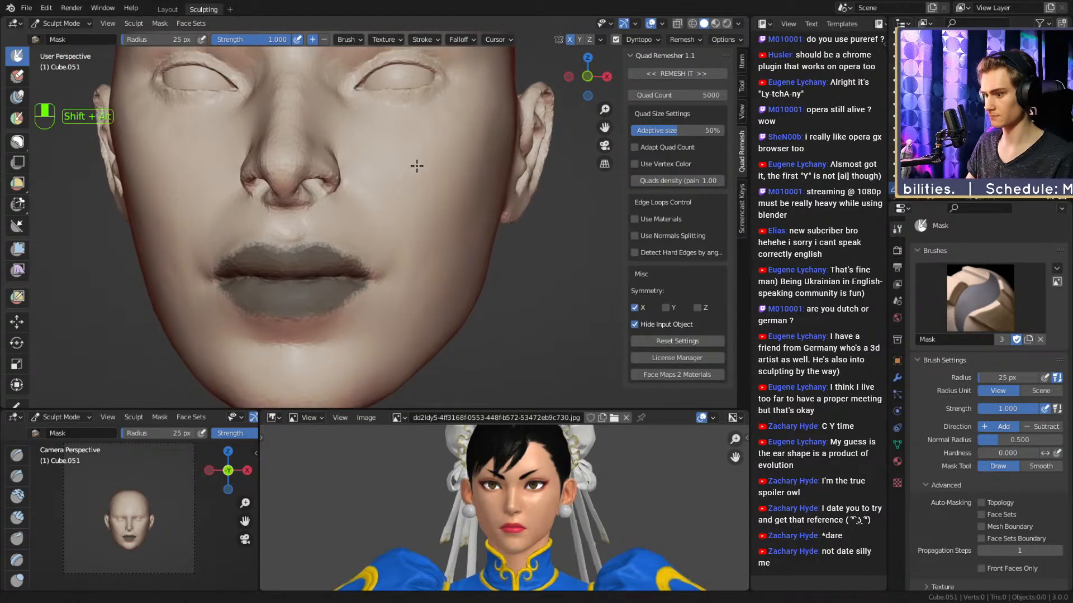
# Mask the upper lash line and outer corner of the eyes with the brush at 14 px radius.
pyautogui.press('f')
pyautogui.click(369, 276)
pyautogui.keyDown('alt'); pyautogui.keyDown('shift'); pyautogui.moveTo(379, 196); pyautogui.dragTo(372, 305, button='middle'); pyautogui.keyUp('shift'); pyautogui.keyUp('alt')
pyautogui.keyDown('alt'); pyautogui.moveTo(377, 239); pyautogui.dragTo(368, 246, button='middle'); pyautogui.keyUp('alt')
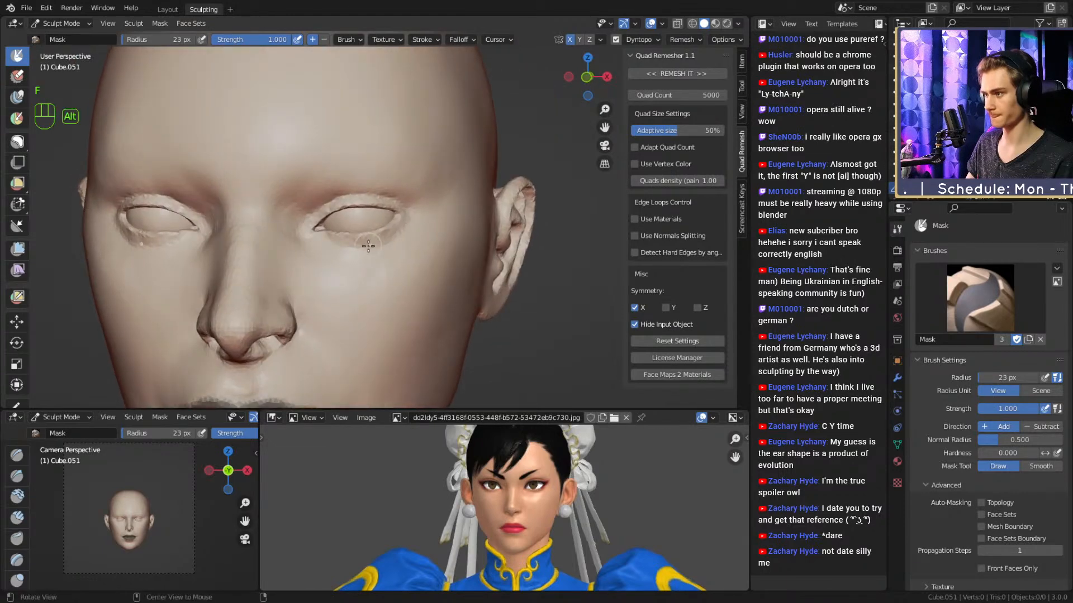
pyautogui.scroll(4, 368, 246)
pyautogui.press('f')
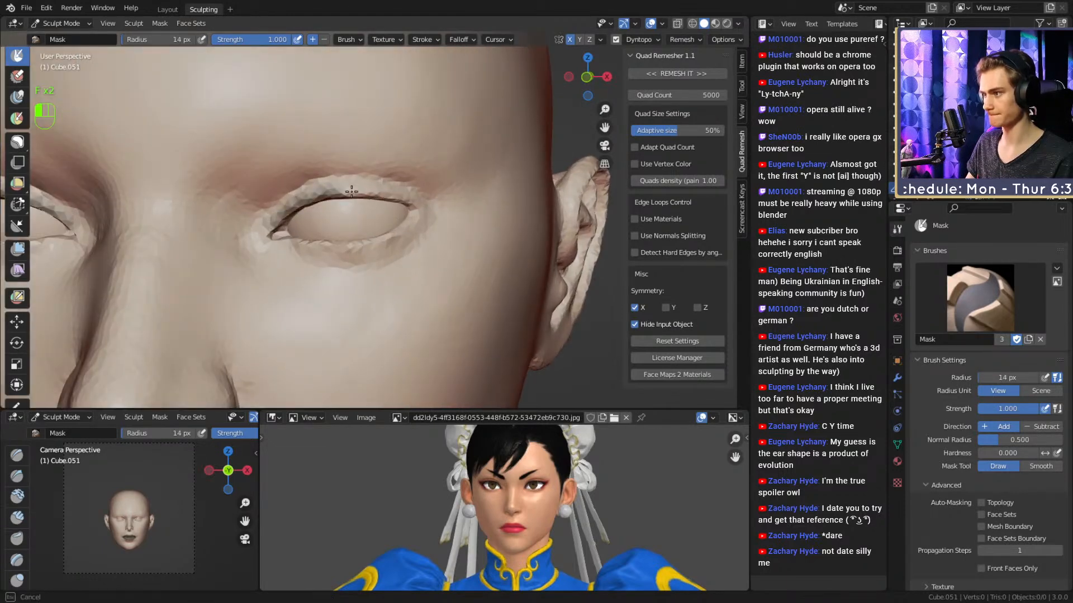
pyautogui.keyDown('alt'); pyautogui.moveTo(410, 206); pyautogui.dragTo(369, 209, button='middle'); pyautogui.keyUp('alt')
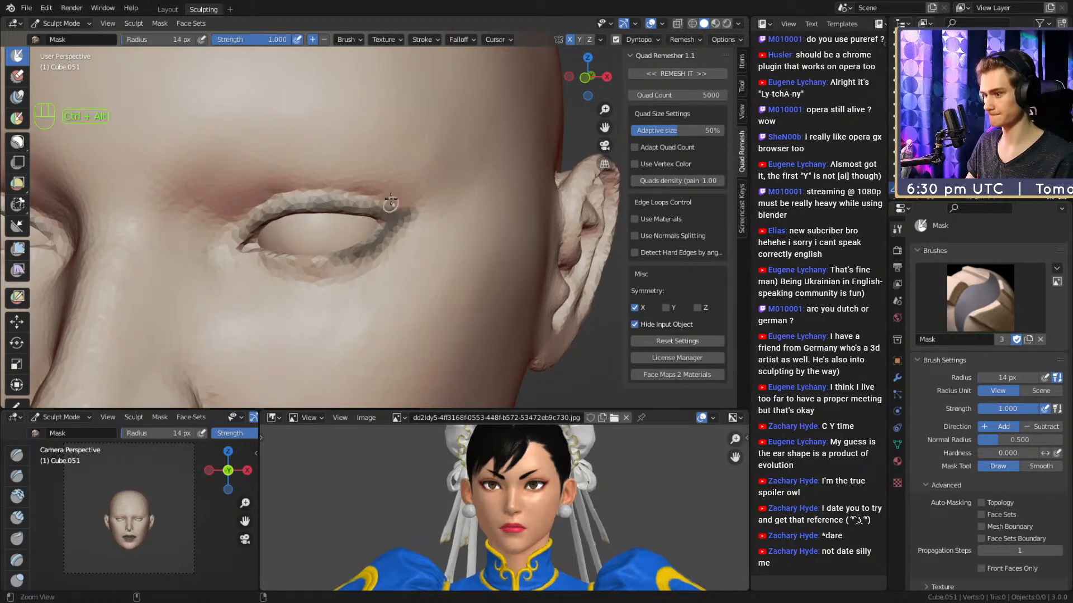
pyautogui.moveTo(391, 199)
pyautogui.keyDown('ctrl'); pyautogui.keyDown('alt'); pyautogui.mouseDown(button='middle')
pyautogui.moveTo(388, 251)
pyautogui.moveTo(406, 237)
pyautogui.moveTo(386, 209)
pyautogui.moveTo(353, 211)
pyautogui.mouseUp(button='middle'); pyautogui.keyUp('alt'); pyautogui.keyUp('ctrl')
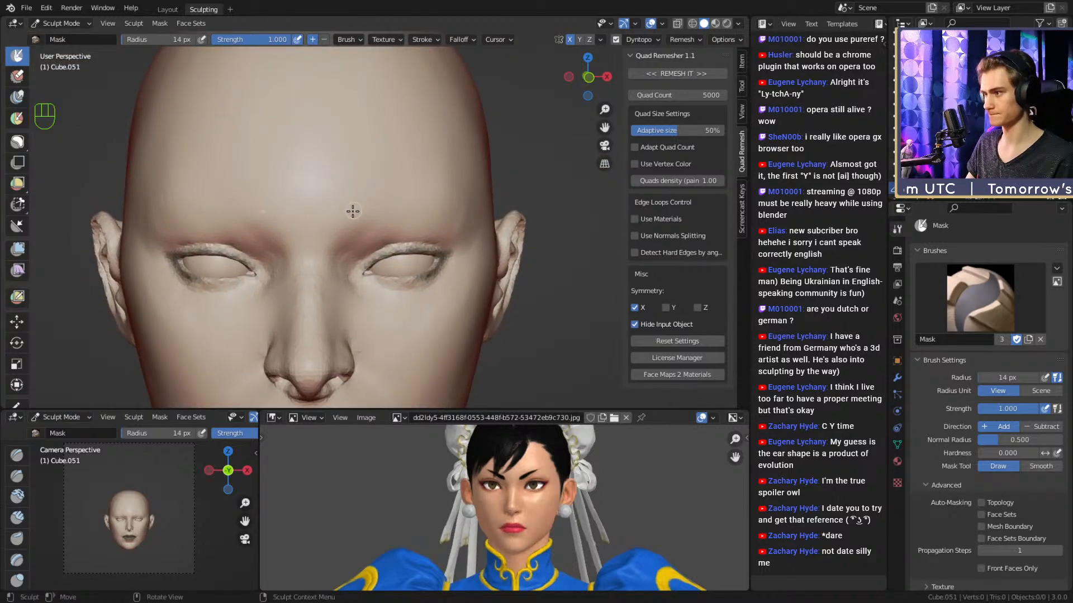
# Paint slanted, tapering eyebrows as a mask above the eyes, using radii of about 18 px and 6 px.
pyautogui.moveTo(353, 211); pyautogui.dragTo(398, 198)
pyautogui.press('f')
pyautogui.click(393, 189)
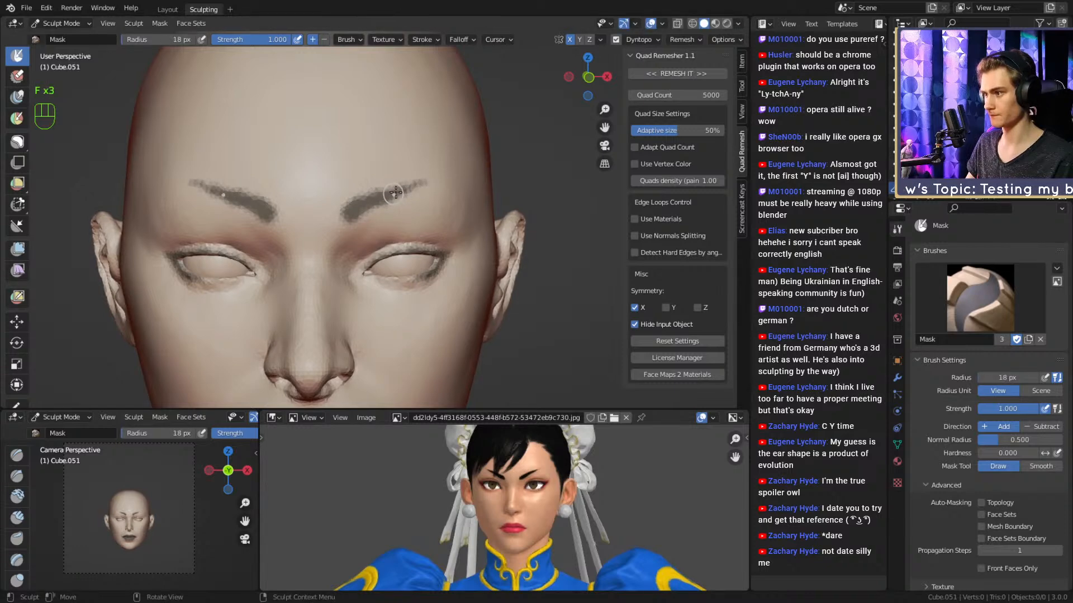
pyautogui.moveTo(408, 186); pyautogui.dragTo(417, 184)
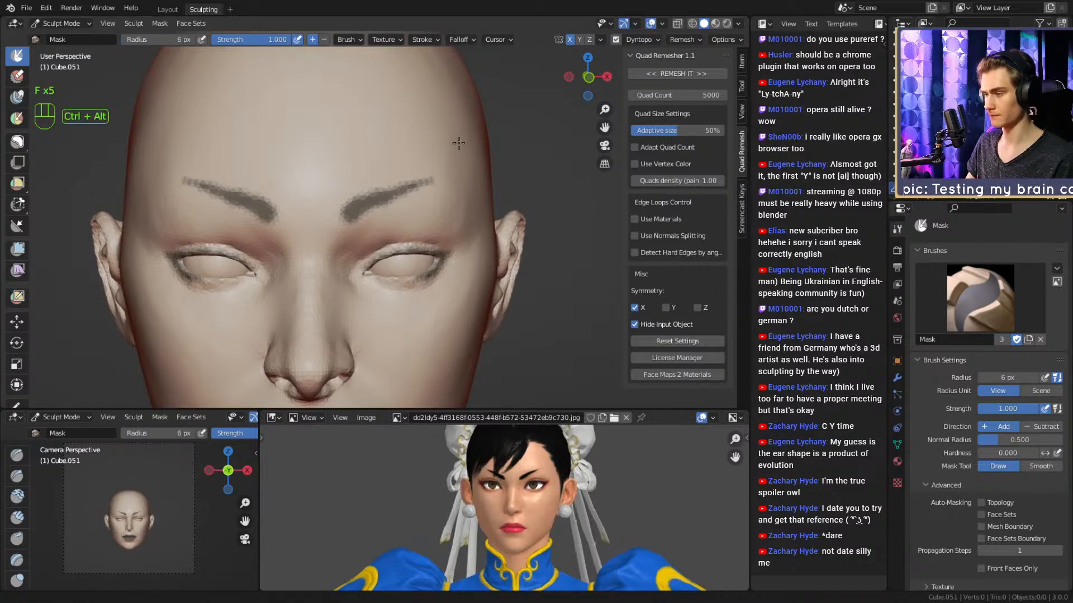
# Check the masked makeup on the whole head and clear the mask.
pyautogui.moveTo(459, 144)
pyautogui.keyDown('ctrl'); pyautogui.mouseDown(button='middle')
pyautogui.moveTo(433, 268)
pyautogui.moveTo(422, 235)
pyautogui.mouseUp(button='middle'); pyautogui.keyUp('ctrl')
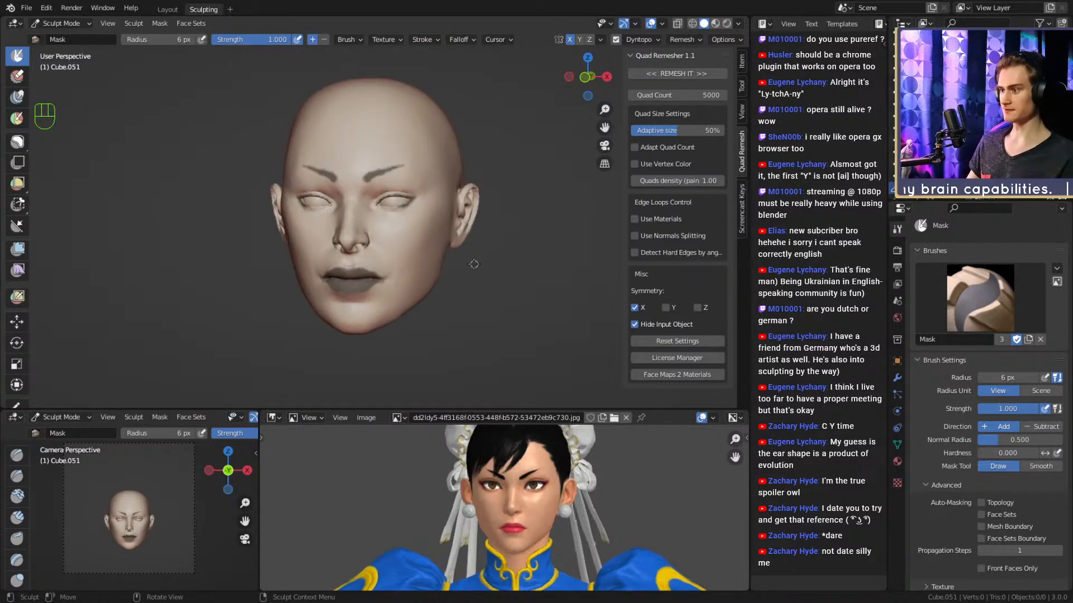
pyautogui.keyDown('shift'); pyautogui.moveTo(476, 286); pyautogui.dragTo(429, 244, button='middle'); pyautogui.keyUp('shift')
pyautogui.hotkey('alt', 'm')
# Raise the chin and reshape the lower face with the Grab brush at about 302 px radius.
pyautogui.press('3')
pyautogui.moveTo(386, 291); pyautogui.dragTo(398, 290, button='middle')
pyautogui.moveTo(397, 291)
pyautogui.keyDown('ctrl'); pyautogui.mouseDown(button='middle')
pyautogui.moveTo(394, 269)
pyautogui.moveTo(369, 266)
pyautogui.mouseUp(button='middle'); pyautogui.keyUp('ctrl')
pyautogui.press('3')
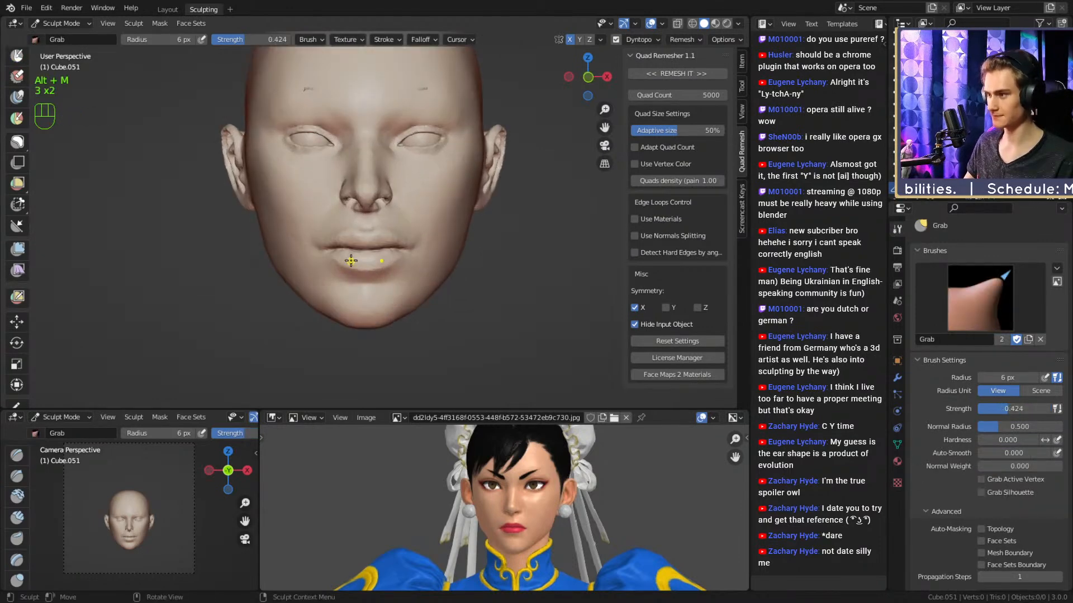
pyautogui.press('f')
pyautogui.click(455, 260)
pyautogui.keyDown('alt'); pyautogui.moveTo(455, 260); pyautogui.dragTo(467, 265, button='middle'); pyautogui.keyUp('alt')
pyautogui.press('f')
pyautogui.click(492, 267)
pyautogui.press('f')
pyautogui.moveTo(382, 306); pyautogui.dragTo(384, 285)
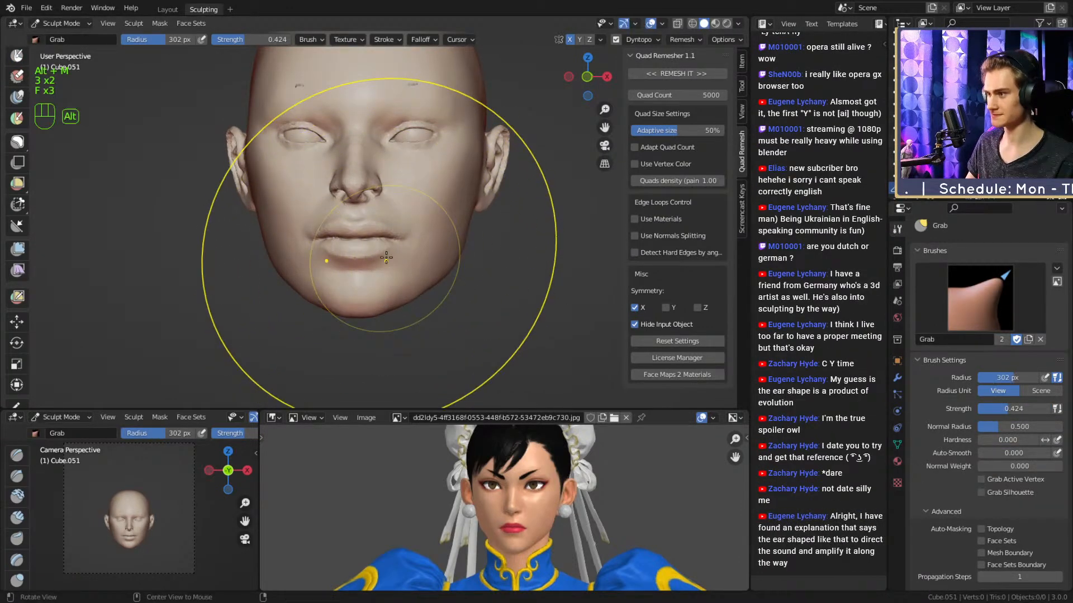
# Try a further reshaping of the jaw with a resized Grab brush and undo it.
pyautogui.press('f')
pyautogui.moveTo(413, 257)
pyautogui.mouseDown(button='middle')
pyautogui.moveTo(369, 271)
pyautogui.moveTo(380, 245)
pyautogui.moveTo(429, 249)
pyautogui.moveTo(351, 270)
pyautogui.moveTo(377, 267)
pyautogui.mouseUp(button='middle')
pyautogui.click(495, 273)
pyautogui.press('f')
pyautogui.click(364, 265)
pyautogui.hotkey('ctrl', 'z')
# Reshape the chin and lower jaw with the Grab brush at about 267 px radius.
pyautogui.press('3')
pyautogui.press('f')
pyautogui.click(391, 272)
pyautogui.press('f')
pyautogui.click(376, 268)
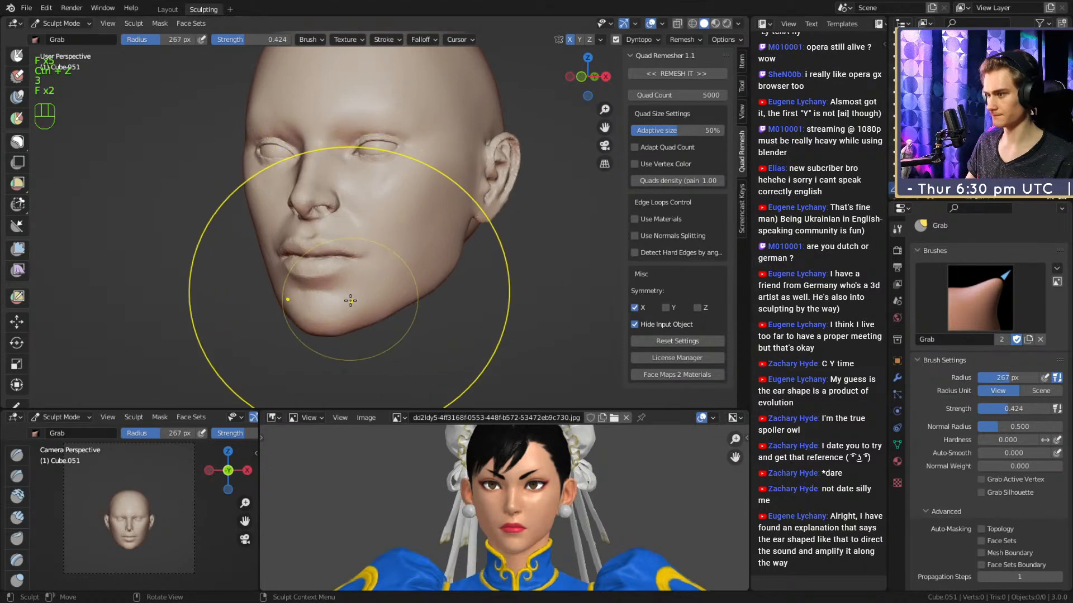
pyautogui.moveTo(341, 329); pyautogui.dragTo(348, 311)
pyautogui.press('f')
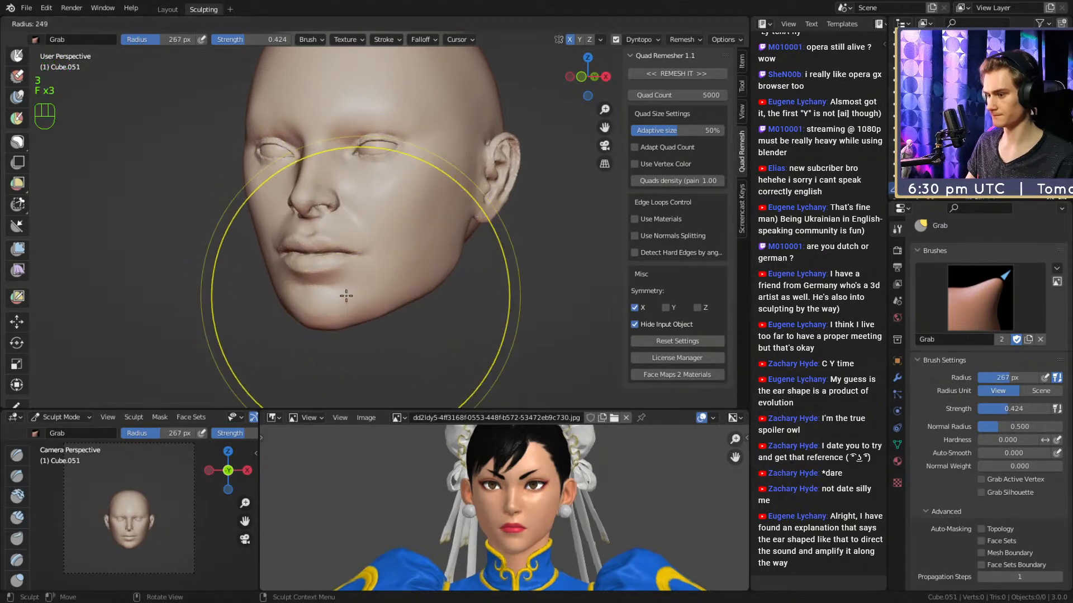
pyautogui.click(318, 290)
# Adjust the jawline from below the head with the Grab brush at about 107 px radius.
pyautogui.keyDown('ctrl'); pyautogui.keyDown('alt'); pyautogui.moveTo(395, 216); pyautogui.dragTo(394, 246); pyautogui.keyUp('alt'); pyautogui.keyUp('ctrl')
pyautogui.moveTo(393, 247)
pyautogui.keyDown('alt'); pyautogui.mouseDown()
pyautogui.moveTo(426, 295)
pyautogui.moveTo(416, 280)
pyautogui.moveTo(426, 224)
pyautogui.moveTo(417, 192)
pyautogui.moveTo(398, 191)
pyautogui.mouseUp(); pyautogui.keyUp('alt')
pyautogui.press('f')
pyautogui.click(432, 286)
pyautogui.press('f')
pyautogui.click(391, 209)
pyautogui.press('f')
pyautogui.click(397, 200)
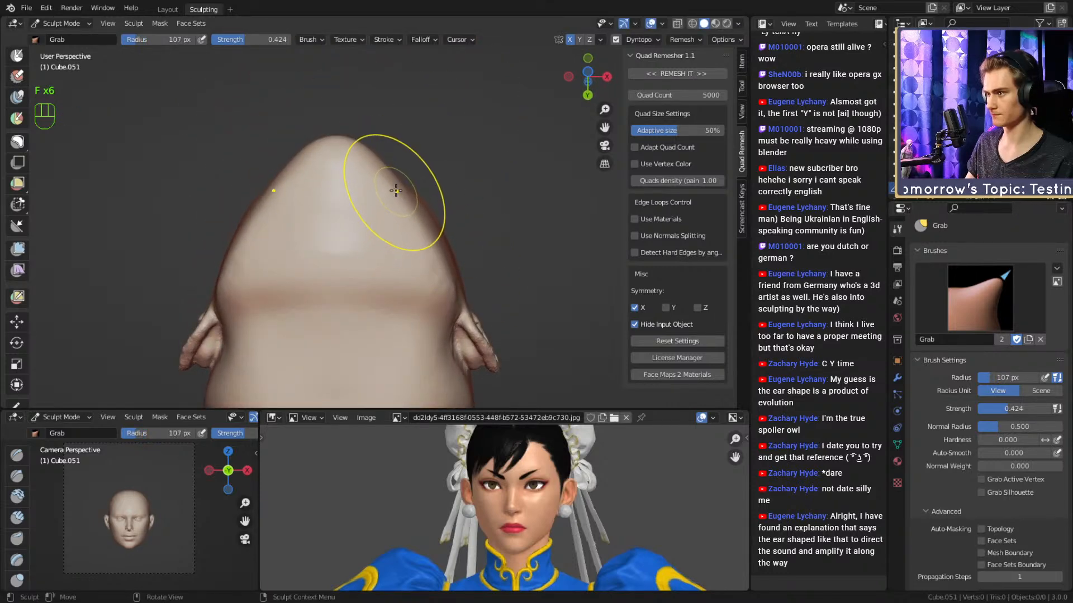
# Refine the face shape with the Grab brush at about 89 px radius and save the file.
pyautogui.moveTo(439, 160)
pyautogui.keyDown('ctrl'); pyautogui.keyDown('alt'); pyautogui.mouseDown()
pyautogui.moveTo(464, 267)
pyautogui.moveTo(442, 267)
pyautogui.mouseUp(); pyautogui.keyUp('alt'); pyautogui.keyUp('ctrl')
pyautogui.moveTo(424, 271)
pyautogui.keyDown('ctrl'); pyautogui.keyDown('alt'); pyautogui.mouseDown()
pyautogui.moveTo(414, 231)
pyautogui.moveTo(376, 230)
pyautogui.moveTo(411, 237)
pyautogui.moveTo(454, 217)
pyautogui.moveTo(467, 149)
pyautogui.moveTo(368, 221)
pyautogui.moveTo(394, 226)
pyautogui.moveTo(322, 256)
pyautogui.moveTo(467, 242)
pyautogui.mouseUp(); pyautogui.keyUp('alt'); pyautogui.keyUp('ctrl')
pyautogui.press('f')
pyautogui.click(400, 232)
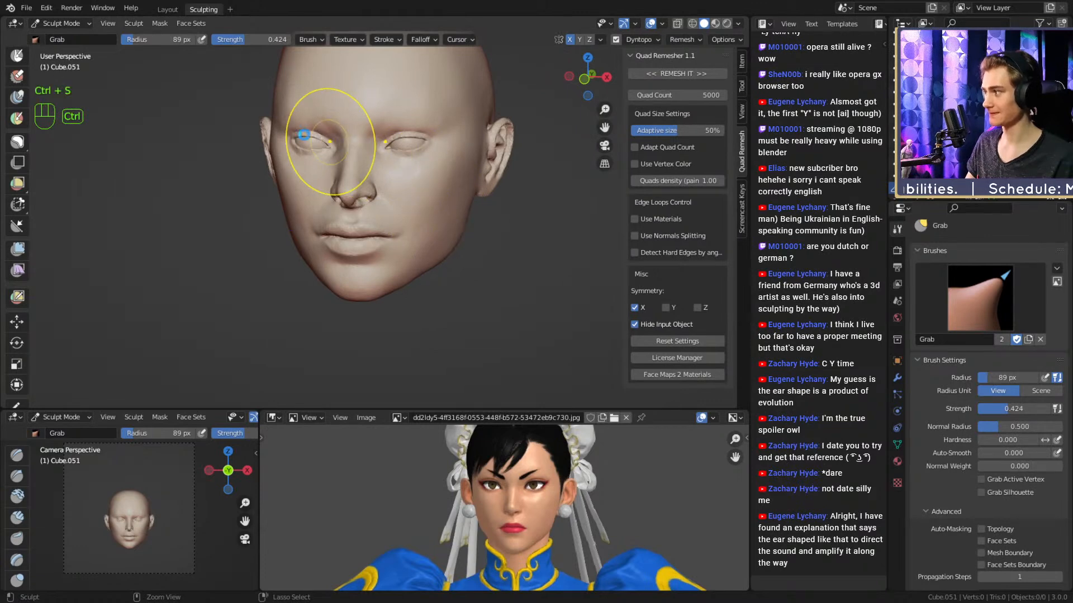
pyautogui.hotkey('ctrl', 's')
pyautogui.keyDown('alt'); pyautogui.moveTo(531, 210); pyautogui.dragTo(487, 162); pyautogui.keyUp('alt')
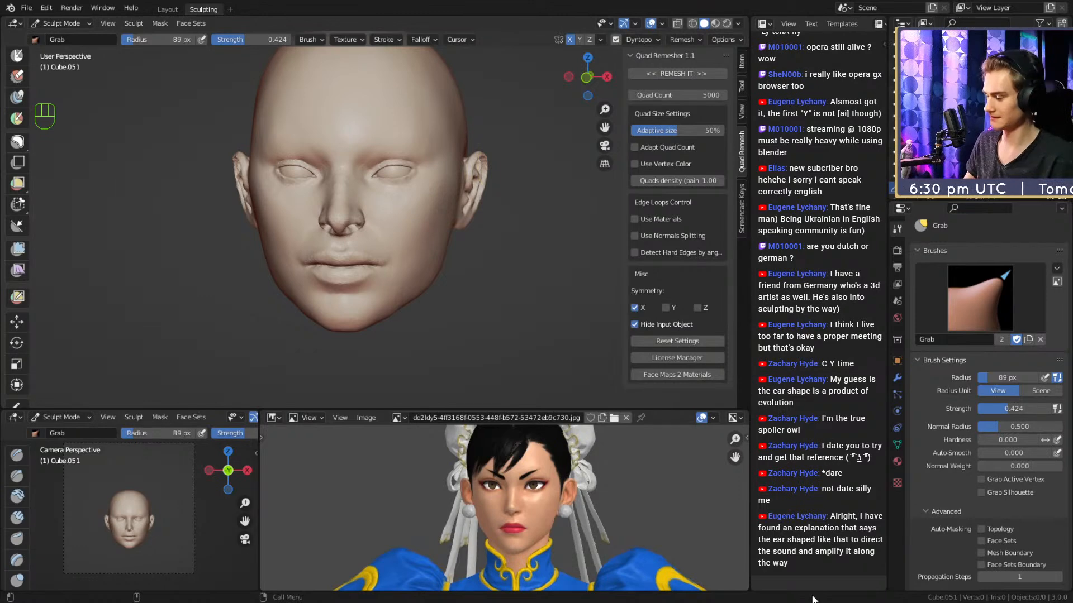
# Build up the skull above and behind the ear with Clay Strips at about 49 px radius.
pyautogui.keyDown('alt'); pyautogui.moveTo(499, 250); pyautogui.dragTo(465, 273); pyautogui.keyUp('alt')
pyautogui.moveTo(464, 274)
pyautogui.keyDown('alt'); pyautogui.keyDown('shift'); pyautogui.mouseDown()
pyautogui.moveTo(413, 276)
pyautogui.moveTo(412, 241)
pyautogui.moveTo(386, 274)
pyautogui.moveTo(382, 209)
pyautogui.moveTo(389, 219)
pyautogui.mouseUp(); pyautogui.keyUp('shift'); pyautogui.keyUp('alt')
pyautogui.press('f')
pyautogui.click(383, 224)
pyautogui.moveTo(389, 219)
pyautogui.keyDown('alt'); pyautogui.mouseDown()
pyautogui.moveTo(394, 248)
pyautogui.moveTo(468, 239)
pyautogui.moveTo(447, 202)
pyautogui.moveTo(396, 218)
pyautogui.mouseUp(); pyautogui.keyUp('alt')
pyautogui.press('1')
pyautogui.press('f')
pyautogui.click(391, 244)
pyautogui.press('f')
pyautogui.click(410, 200)
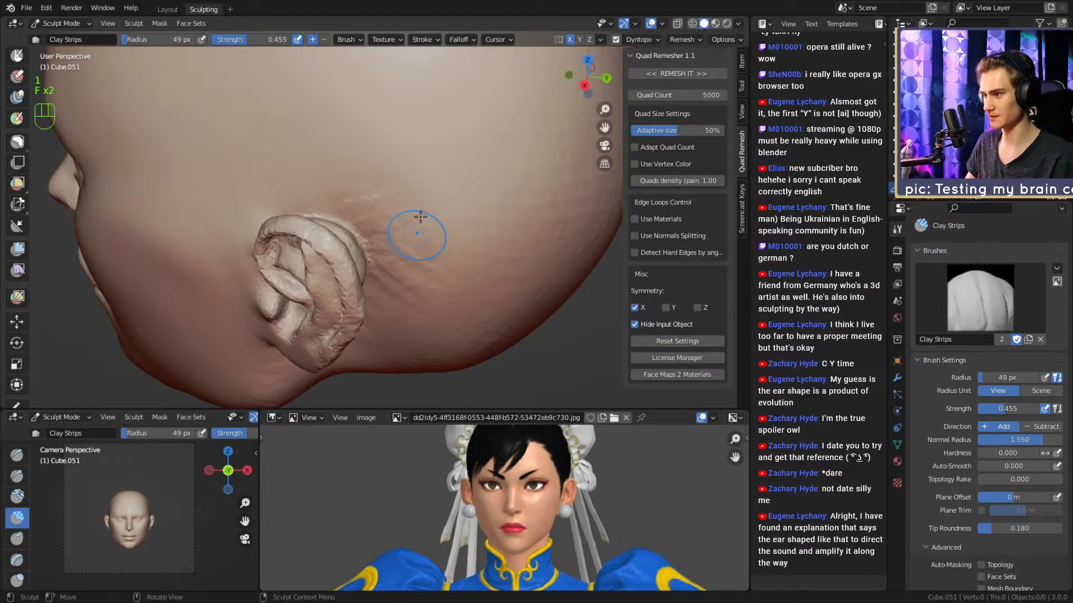
pyautogui.keyDown('alt'); pyautogui.moveTo(355, 190); pyautogui.dragTo(341, 197); pyautogui.keyUp('alt')
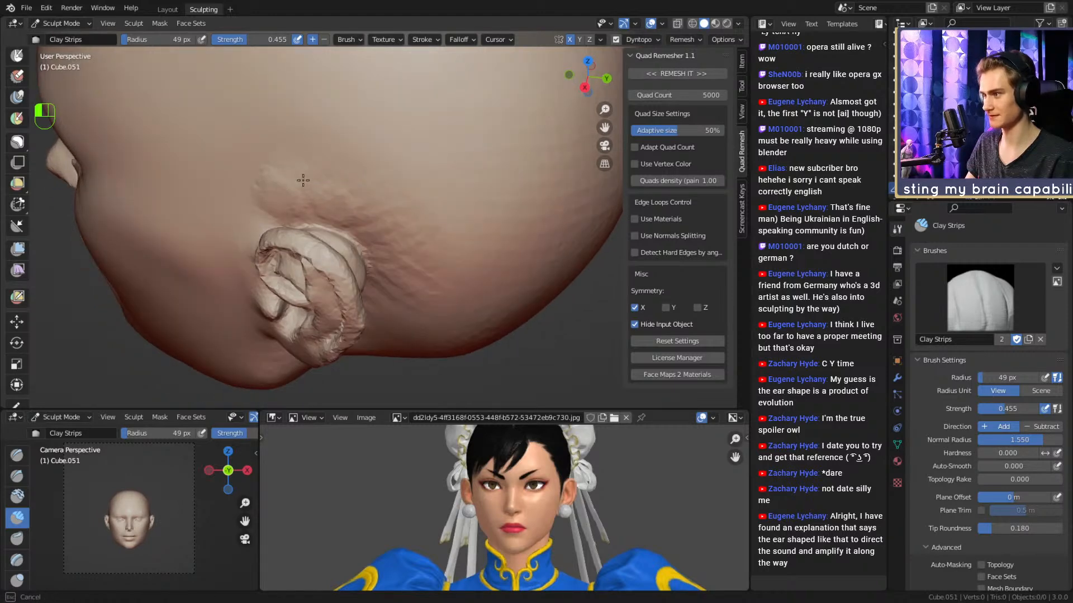
pyautogui.keyDown('alt'); pyautogui.moveTo(406, 280); pyautogui.dragTo(400, 262); pyautogui.keyUp('alt')
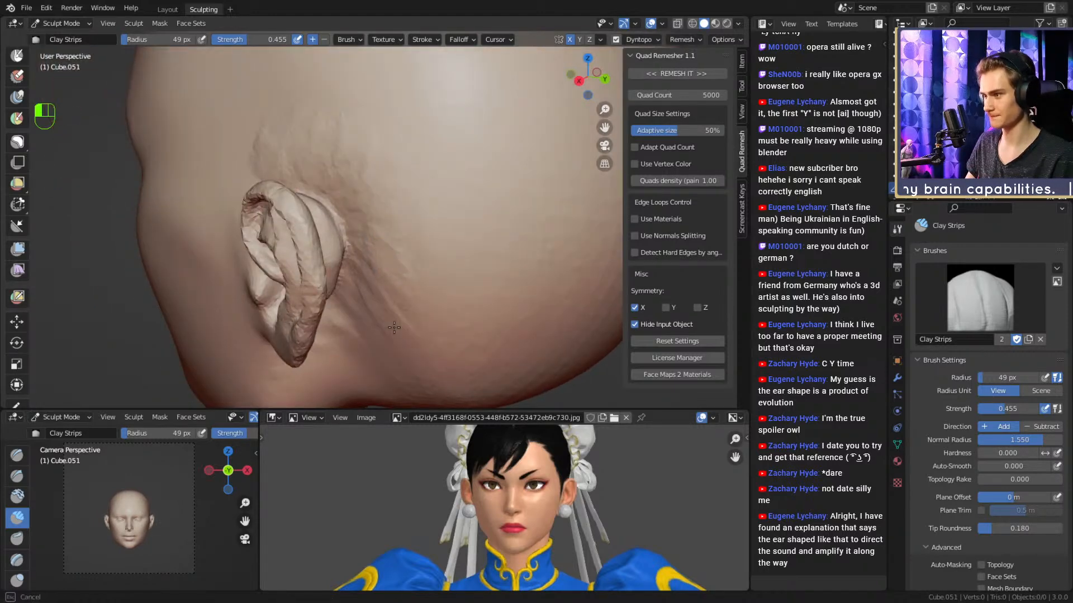
pyautogui.moveTo(394, 327); pyautogui.dragTo(394, 340)
pyautogui.moveTo(391, 280)
pyautogui.keyDown('alt'); pyautogui.mouseDown()
pyautogui.moveTo(388, 271)
pyautogui.moveTo(397, 276)
pyautogui.mouseUp(); pyautogui.keyUp('alt')
# Smooth the built-up surface behind the ear with the brush at about 122 px radius.
pyautogui.press('f')
pyautogui.click(397, 272)
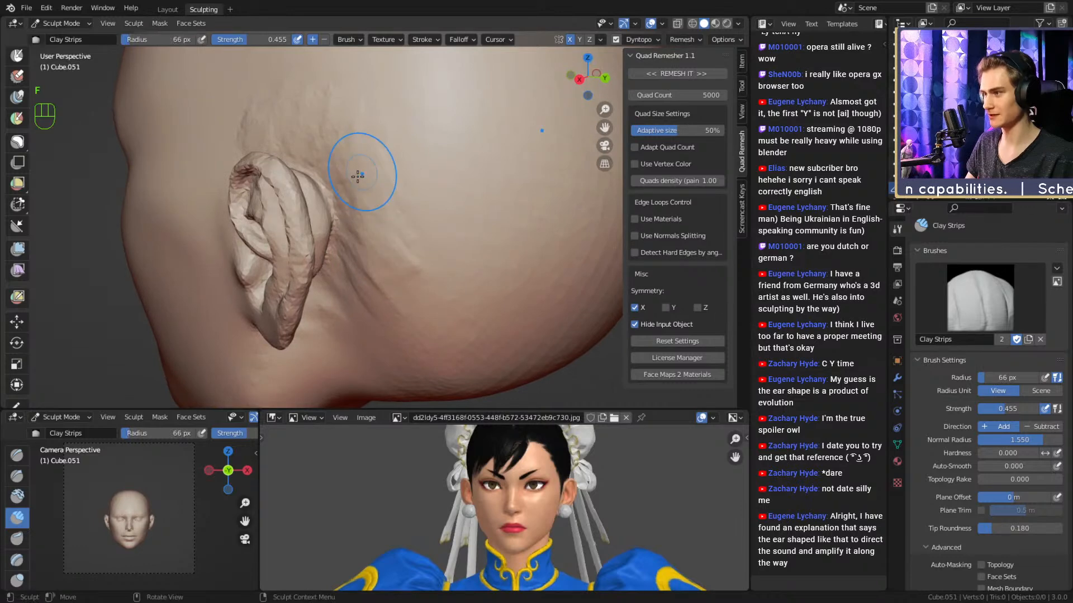
pyautogui.press('f')
pyautogui.press('f')
pyautogui.click(399, 150)
pyautogui.keyDown('shift'); pyautogui.moveTo(395, 162); pyautogui.dragTo(385, 205); pyautogui.keyUp('shift')
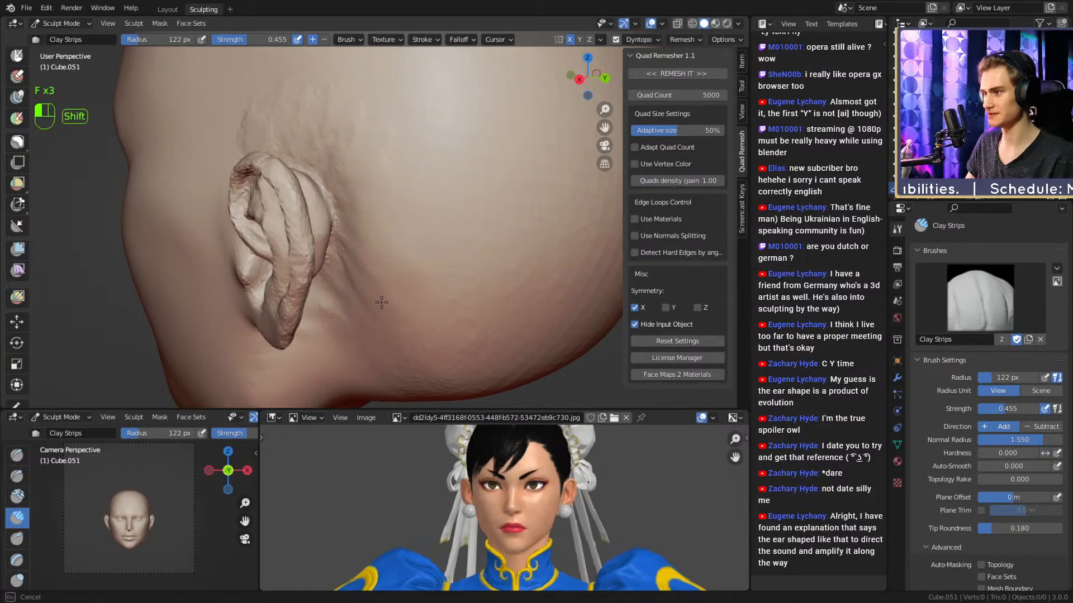
pyautogui.keyDown('shift'); pyautogui.moveTo(382, 302); pyautogui.dragTo(376, 268); pyautogui.keyUp('shift')
pyautogui.keyDown('alt'); pyautogui.keyDown('shift'); pyautogui.moveTo(369, 194); pyautogui.dragTo(394, 241); pyautogui.keyUp('shift'); pyautogui.keyUp('alt')
pyautogui.keyDown('alt'); pyautogui.moveTo(312, 161); pyautogui.dragTo(357, 180); pyautogui.keyUp('alt')
# Smooth the side of the head above the ear with radii of about 89 px and 106 px.
pyautogui.press('f')
pyautogui.click(284, 197)
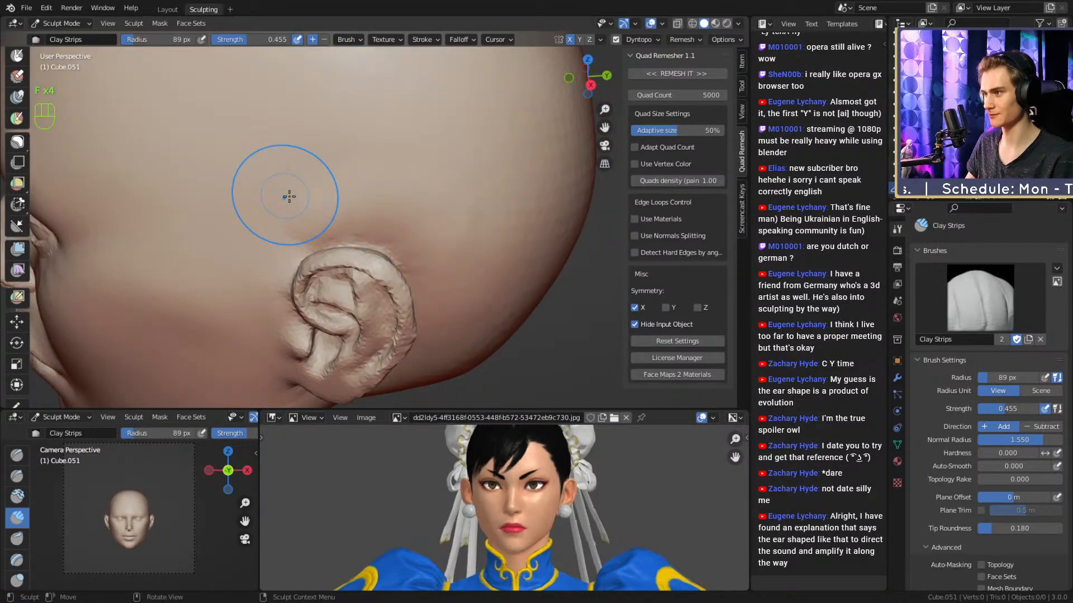
pyautogui.press('f')
pyautogui.click(325, 179)
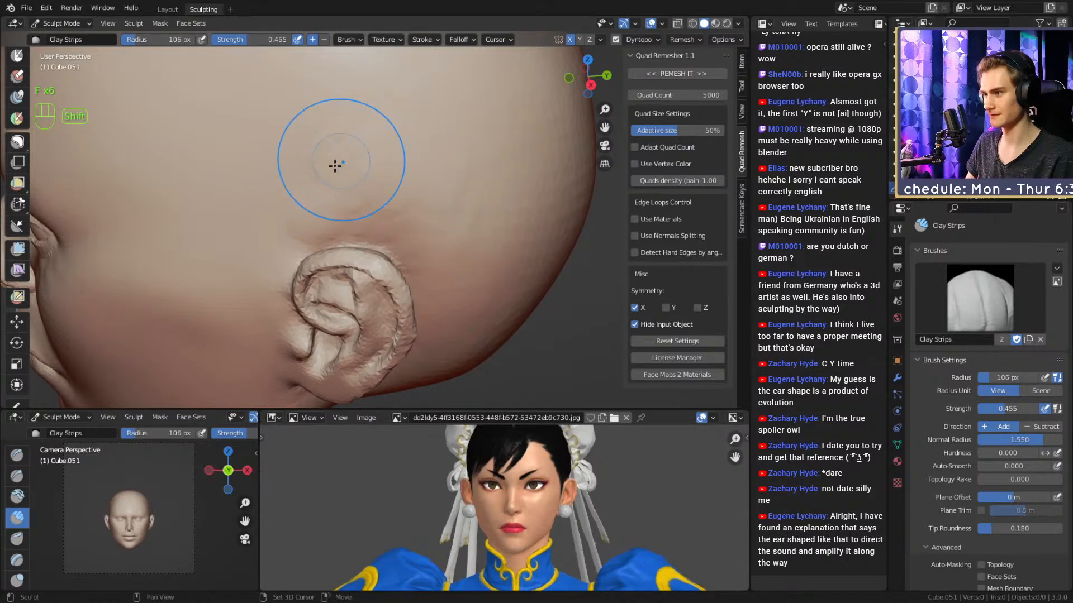
pyautogui.click(335, 166)
pyautogui.press('f')
pyautogui.click(407, 185)
pyautogui.press('f')
pyautogui.click(304, 243)
# Smooth the temple and the skull around the top of the ear at about 74 px radius.
pyautogui.moveTo(302, 229)
pyautogui.keyDown('alt'); pyautogui.mouseDown()
pyautogui.moveTo(399, 208)
pyautogui.moveTo(388, 196)
pyautogui.moveTo(361, 222)
pyautogui.mouseUp(); pyautogui.keyUp('alt')
pyautogui.press('f')
pyautogui.click(391, 190)
pyautogui.press('f')
pyautogui.click(391, 199)
pyautogui.press('f')
pyautogui.moveTo(439, 182)
pyautogui.keyDown('alt'); pyautogui.mouseDown()
pyautogui.moveTo(391, 193)
pyautogui.moveTo(474, 235)
pyautogui.mouseUp(); pyautogui.keyUp('alt')
pyautogui.click(466, 215)
pyautogui.moveTo(453, 224)
pyautogui.keyDown('ctrl'); pyautogui.keyDown('alt'); pyautogui.mouseDown()
pyautogui.moveTo(454, 251)
pyautogui.moveTo(342, 277)
pyautogui.moveTo(347, 215)
pyautogui.moveTo(361, 235)
pyautogui.mouseUp(); pyautogui.keyUp('alt'); pyautogui.keyUp('ctrl')
pyautogui.press('f')
pyautogui.click(380, 241)
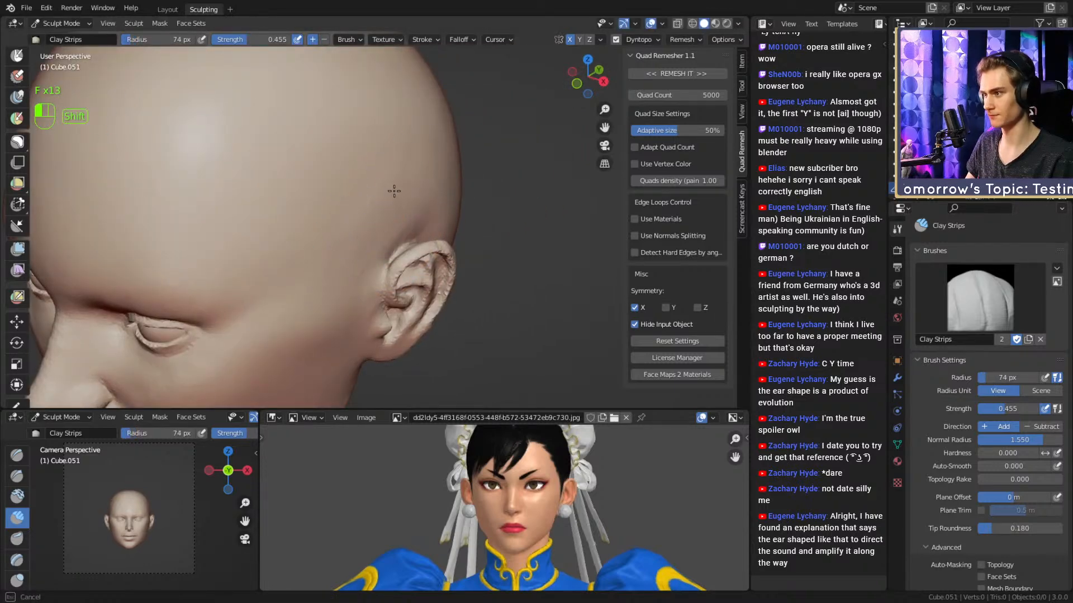
pyautogui.moveTo(391, 233)
pyautogui.keyDown('ctrl'); pyautogui.keyDown('alt'); pyautogui.mouseDown()
pyautogui.moveTo(363, 279)
pyautogui.moveTo(392, 241)
pyautogui.mouseUp(); pyautogui.keyUp('alt'); pyautogui.keyUp('ctrl')
pyautogui.keyDown('alt'); pyautogui.keyDown('shift'); pyautogui.moveTo(392, 240); pyautogui.dragTo(421, 229); pyautogui.keyUp('shift'); pyautogui.keyUp('alt')
pyautogui.keyDown('ctrl'); pyautogui.keyDown('alt'); pyautogui.moveTo(441, 195); pyautogui.dragTo(435, 241); pyautogui.keyUp('alt'); pyautogui.keyUp('ctrl')
pyautogui.moveTo(435, 241)
pyautogui.keyDown('alt'); pyautogui.keyDown('shift'); pyautogui.mouseDown()
pyautogui.moveTo(399, 185)
pyautogui.moveTo(420, 233)
pyautogui.moveTo(401, 241)
pyautogui.moveTo(410, 222)
pyautogui.mouseUp(); pyautogui.keyUp('shift'); pyautogui.keyUp('alt')
# Adjust the overall head silhouette with an enlarged Grab brush, checking it from several angles.
pyautogui.press('3')
pyautogui.press('f')
pyautogui.press('f')
pyautogui.click(541, 231)
pyautogui.keyDown('alt'); pyautogui.keyDown('shift'); pyautogui.moveTo(384, 236); pyautogui.dragTo(392, 208); pyautogui.keyUp('shift'); pyautogui.keyUp('alt')
pyautogui.moveTo(393, 223)
pyautogui.keyDown('alt'); pyautogui.mouseDown()
pyautogui.moveTo(397, 182)
pyautogui.moveTo(403, 223)
pyautogui.mouseUp(); pyautogui.keyUp('alt')
pyautogui.moveTo(403, 223)
pyautogui.keyDown('alt'); pyautogui.keyDown('shift'); pyautogui.mouseDown()
pyautogui.moveTo(407, 183)
pyautogui.moveTo(417, 230)
pyautogui.mouseUp(); pyautogui.keyUp('shift'); pyautogui.keyUp('alt')
pyautogui.keyDown('alt'); pyautogui.moveTo(417, 230); pyautogui.dragTo(417, 236); pyautogui.keyUp('alt')
pyautogui.moveTo(405, 271)
pyautogui.keyDown('alt'); pyautogui.keyDown('shift'); pyautogui.mouseDown()
pyautogui.moveTo(409, 218)
pyautogui.moveTo(392, 282)
pyautogui.moveTo(412, 275)
pyautogui.moveTo(419, 268)
pyautogui.moveTo(328, 261)
pyautogui.moveTo(354, 256)
pyautogui.moveTo(364, 165)
pyautogui.mouseUp(); pyautogui.keyUp('shift'); pyautogui.keyUp('alt')
# Reshape the underside of the jaw with the Grab brush at about 76 px and 56 px radius, and save the file.
pyautogui.press('f')
pyautogui.click(384, 255)
pyautogui.press('f')
pyautogui.click(332, 260)
pyautogui.press('f')
pyautogui.click(350, 231)
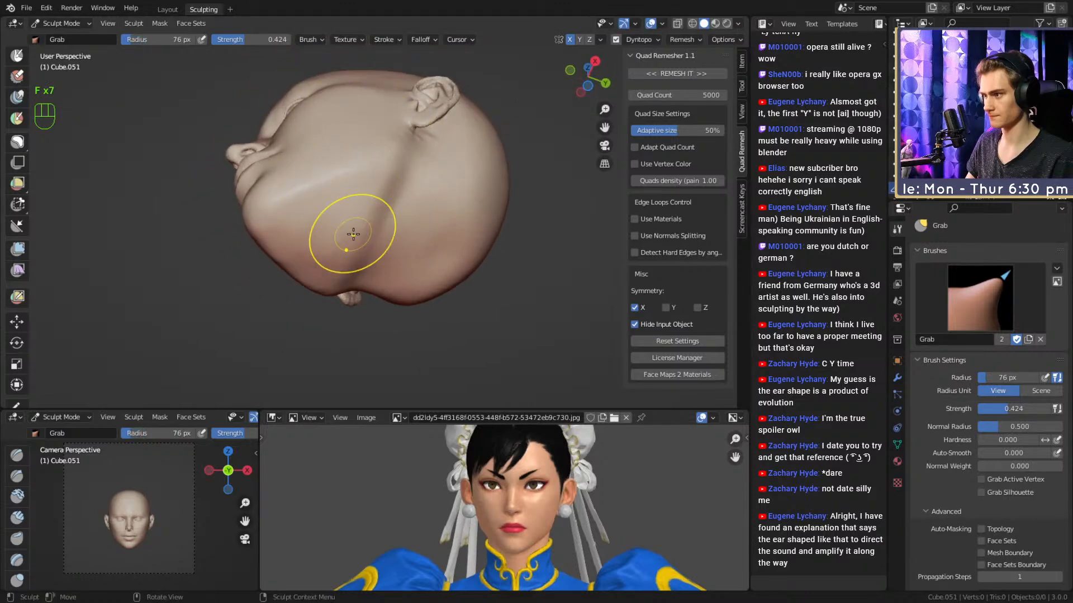
pyautogui.press('f')
pyautogui.click(351, 228)
pyautogui.keyDown('shift'); pyautogui.moveTo(351, 225); pyautogui.dragTo(398, 275); pyautogui.keyUp('shift')
pyautogui.scroll(-1, 355, 205)
pyautogui.moveTo(397, 275)
pyautogui.keyDown('alt'); pyautogui.mouseDown()
pyautogui.moveTo(448, 262)
pyautogui.moveTo(432, 257)
pyautogui.moveTo(452, 243)
pyautogui.moveTo(419, 252)
pyautogui.mouseUp(); pyautogui.keyUp('alt')
pyautogui.scroll(1, 454, 241)
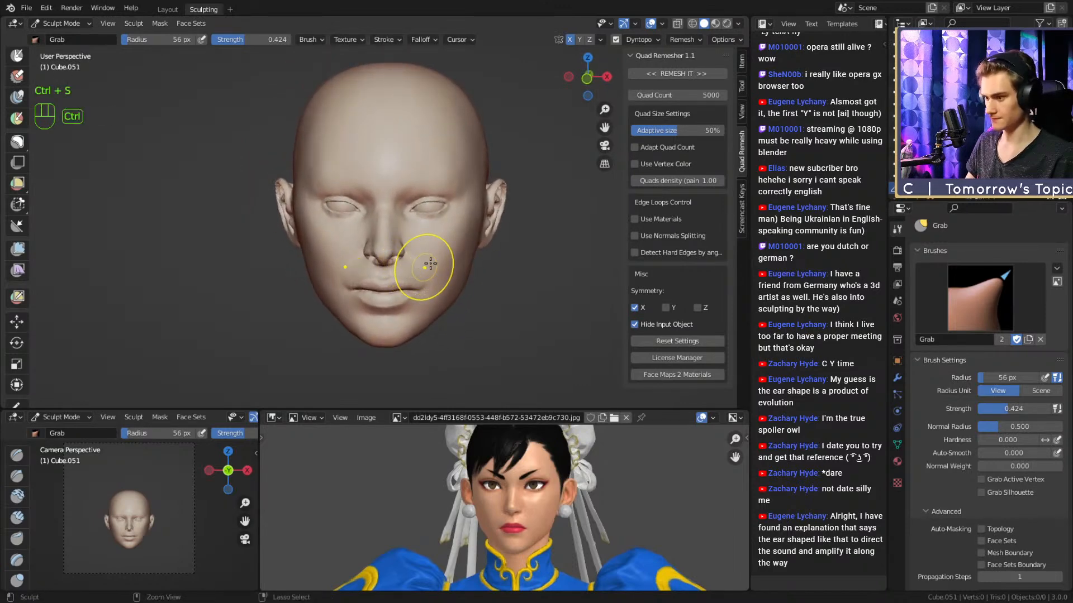
# Reshape the sides of the face with the Grab brush, using radii of about 131 px and 202 px.
pyautogui.keyDown('alt'); pyautogui.moveTo(517, 230); pyautogui.dragTo(512, 221); pyautogui.keyUp('alt')
pyautogui.keyDown('alt'); pyautogui.keyDown('shift'); pyautogui.moveTo(513, 222); pyautogui.dragTo(484, 223); pyautogui.keyUp('shift'); pyautogui.keyUp('alt')
pyautogui.press('f')
pyautogui.click(533, 223)
pyautogui.press('f')
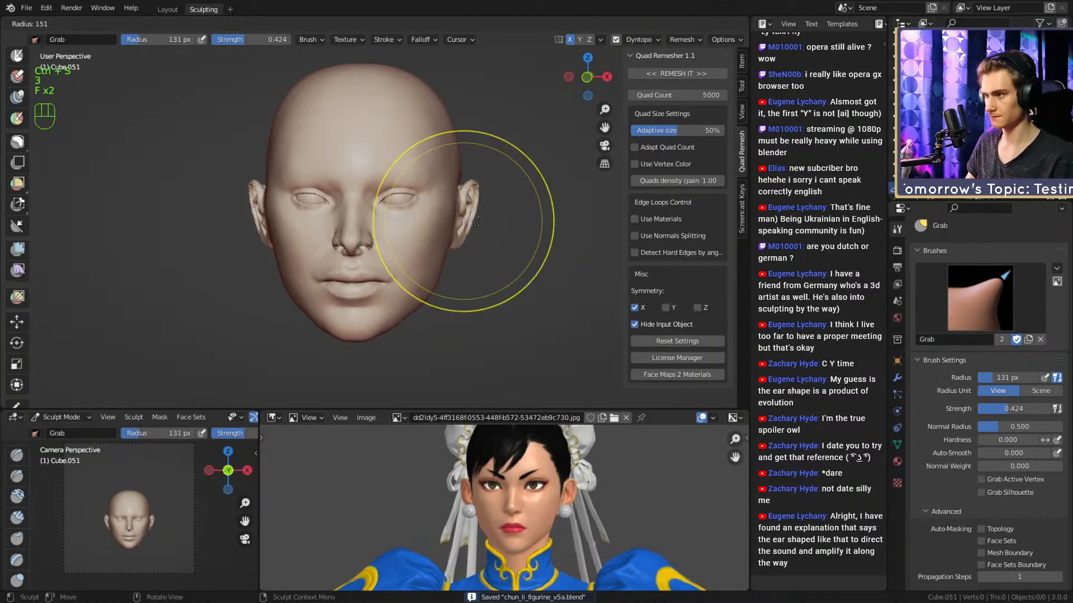
pyautogui.click(554, 221)
pyautogui.press('f')
pyautogui.click(531, 222)
pyautogui.press('f')
pyautogui.press('f')
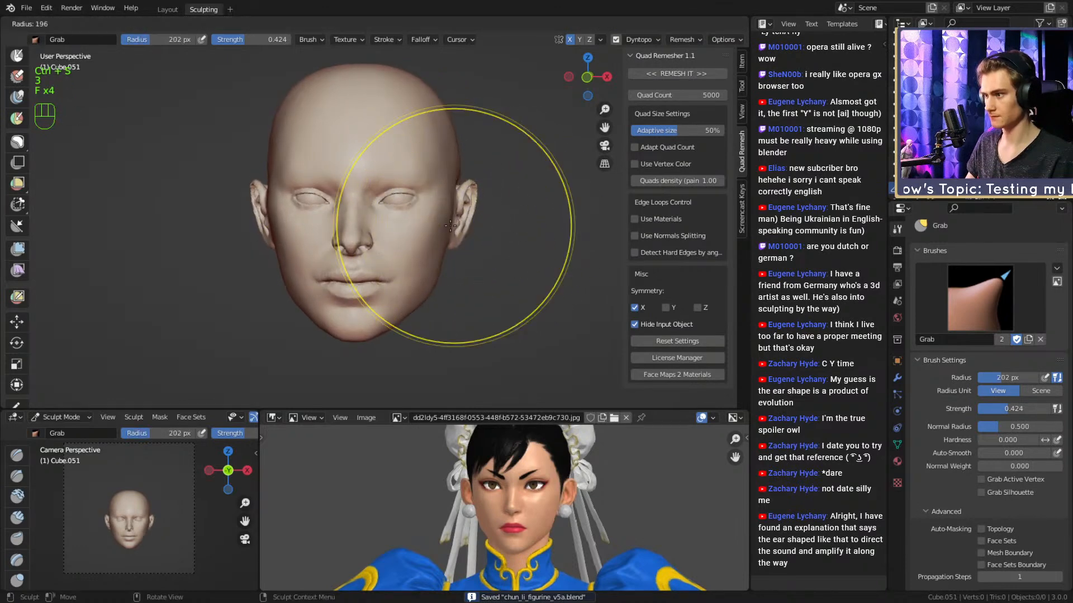
pyautogui.click(451, 215)
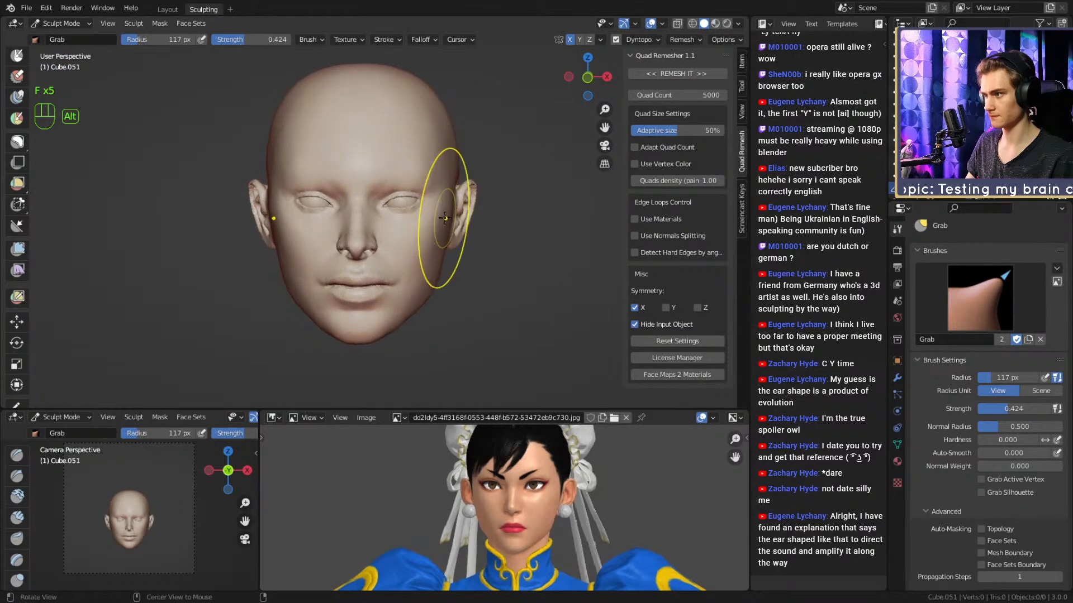
# Refine the front contour of the face with a resized Grab brush and save the file.
pyautogui.moveTo(456, 217)
pyautogui.keyDown('alt'); pyautogui.mouseDown()
pyautogui.moveTo(437, 224)
pyautogui.moveTo(446, 226)
pyautogui.mouseUp(); pyautogui.keyUp('alt')
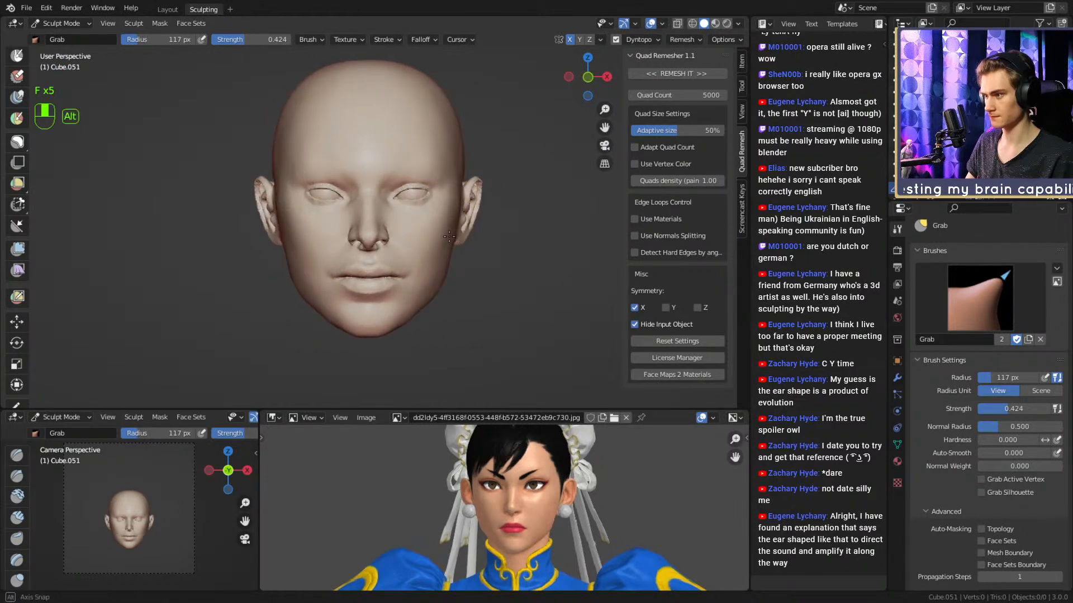
pyautogui.moveTo(447, 298)
pyautogui.keyDown('alt'); pyautogui.mouseDown()
pyautogui.moveTo(439, 231)
pyautogui.moveTo(449, 194)
pyautogui.moveTo(447, 212)
pyautogui.moveTo(435, 193)
pyautogui.moveTo(457, 272)
pyautogui.moveTo(444, 261)
pyautogui.moveTo(450, 237)
pyautogui.moveTo(452, 254)
pyautogui.moveTo(466, 241)
pyautogui.mouseUp(); pyautogui.keyUp('alt')
pyautogui.press('f')
pyautogui.click(446, 232)
pyautogui.press('f')
pyautogui.click(446, 223)
# Try to shift the eye area with the Grab brush at about 110 px radius and undo it.
pyautogui.press('3')
pyautogui.press('f')
pyautogui.click(470, 222)
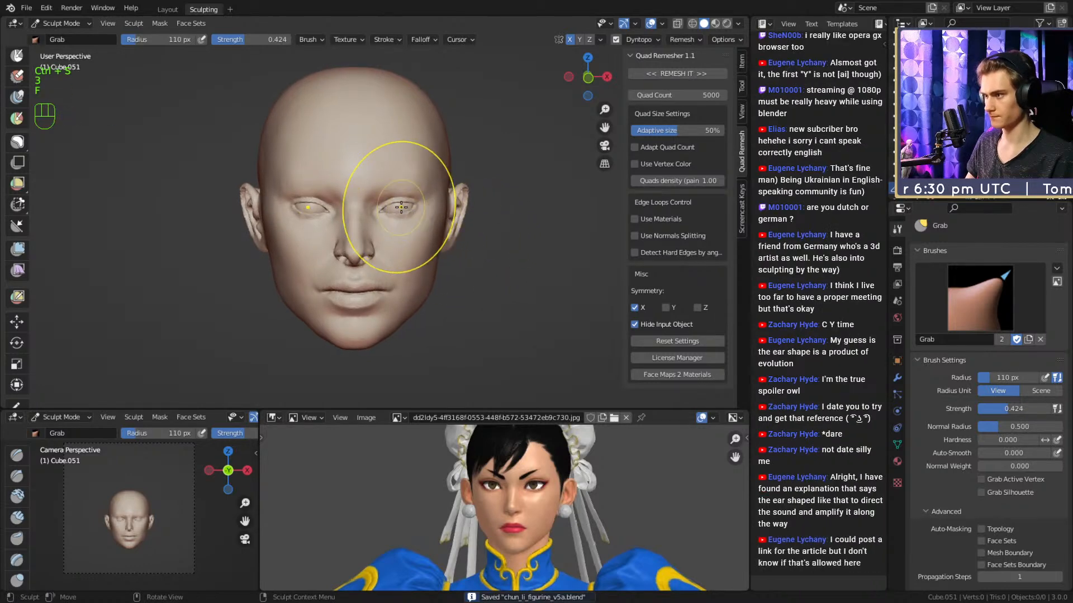
pyautogui.moveTo(401, 207); pyautogui.dragTo(400, 212)
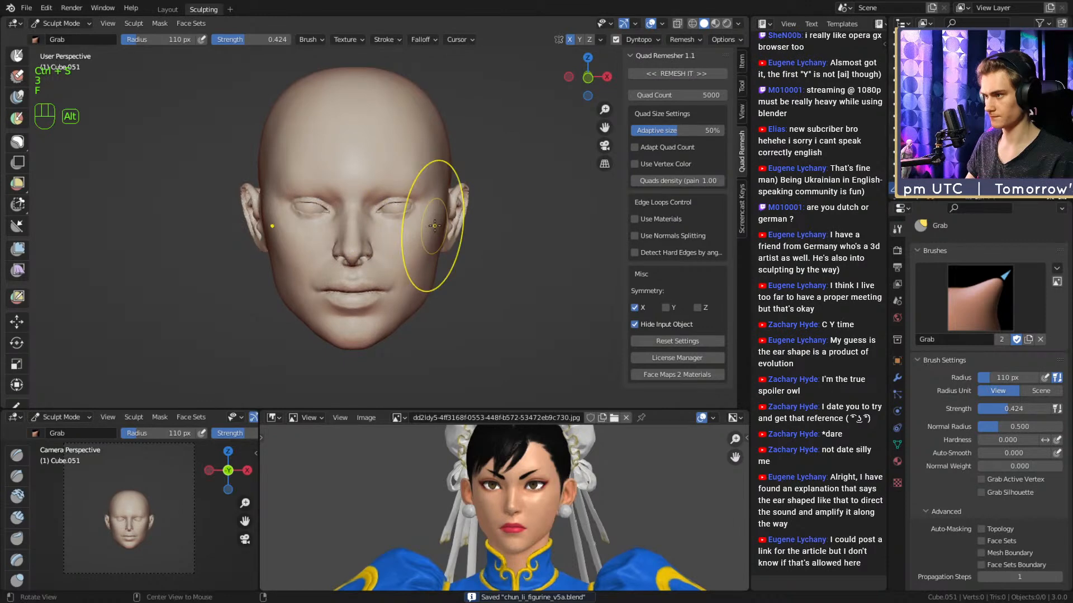
pyautogui.hotkey('ctrl', 'z')
# Try further eye placements with the Grab brush at radii of about 92 to 124 px and undo the change.
pyautogui.press('f')
pyautogui.click(391, 217)
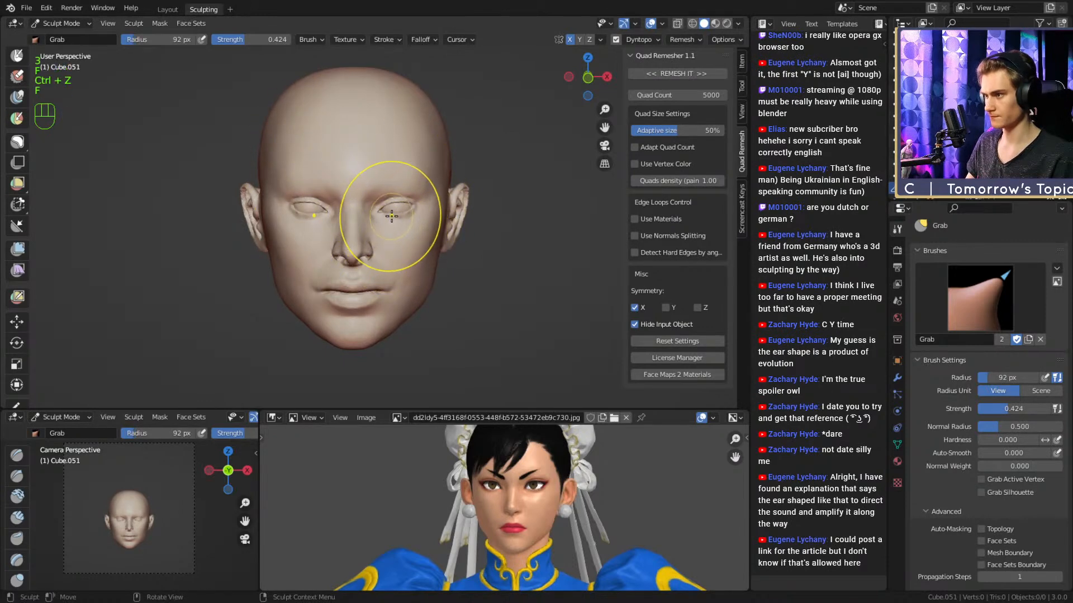
pyautogui.press('f')
pyautogui.click(394, 210)
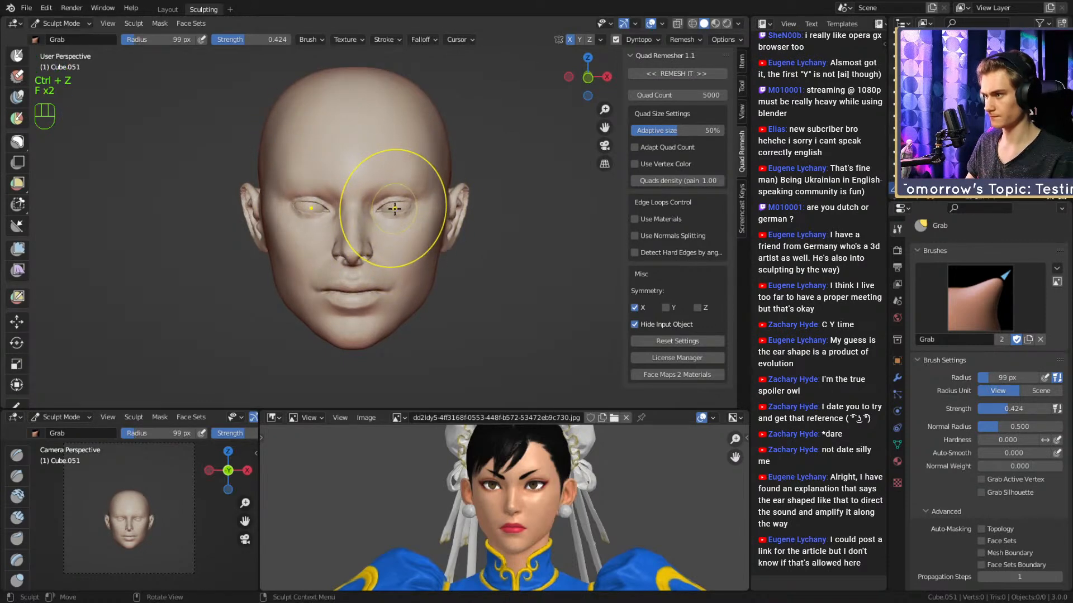
pyautogui.press('f')
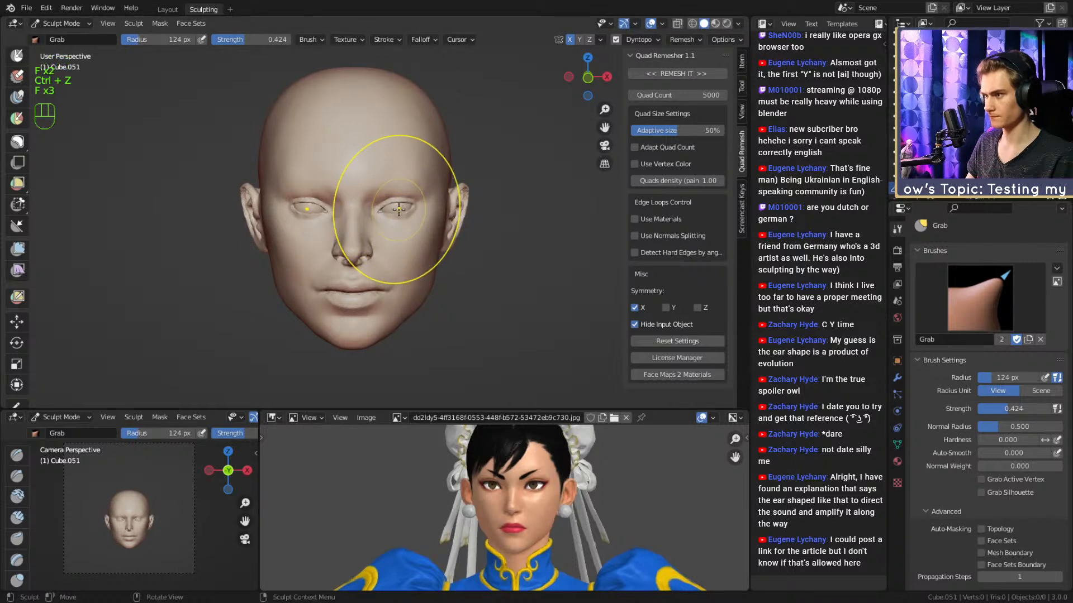
pyautogui.click(395, 207)
pyautogui.press('f')
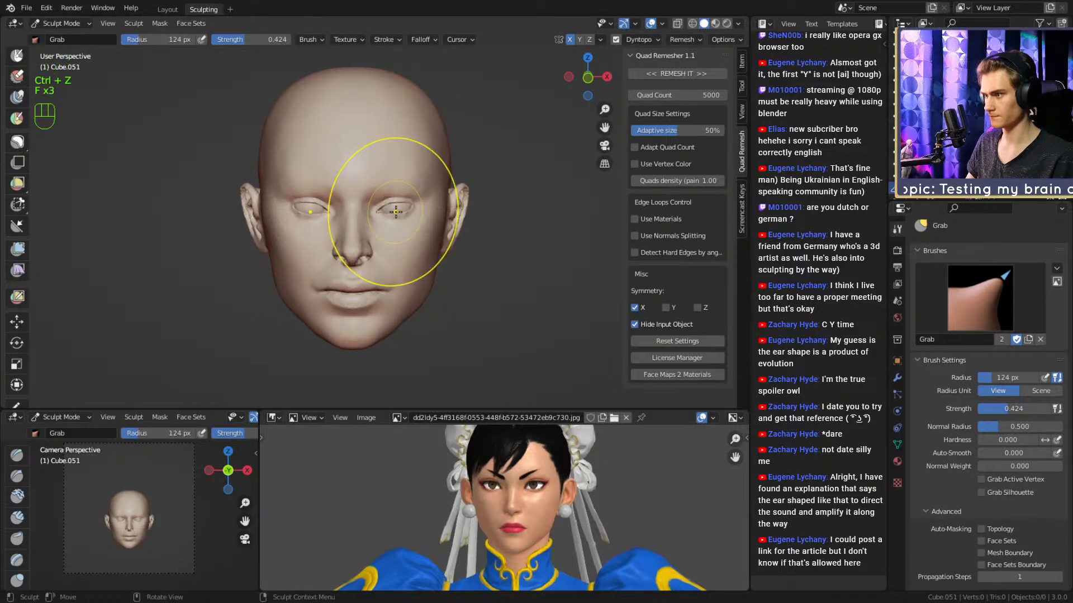
pyautogui.click(412, 218)
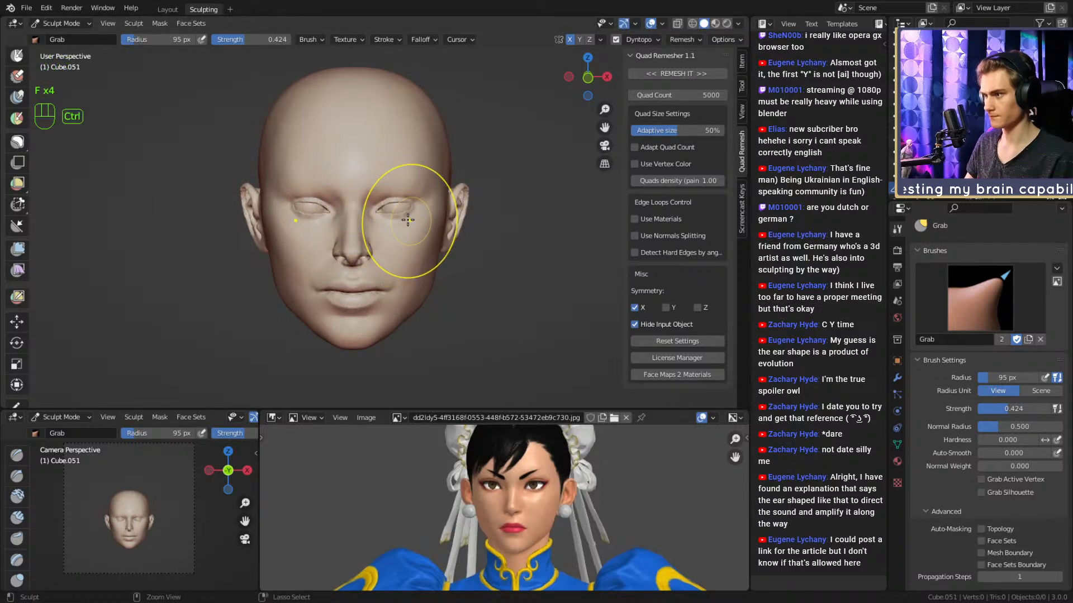
pyautogui.hotkey('ctrl', 'z')
# Switch sculpting to the eye object and move it slightly inward along the X axis.
pyautogui.scroll(2, 411, 215)
pyautogui.hotkey('alt', 'q')
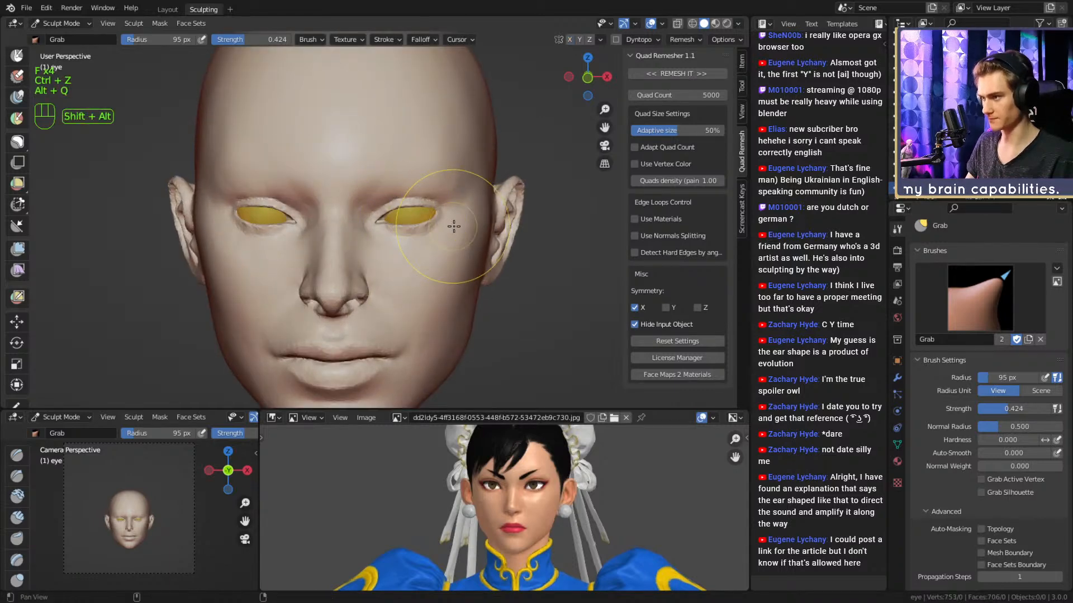
pyautogui.scroll(3, 442, 226)
pyautogui.click(19, 320)
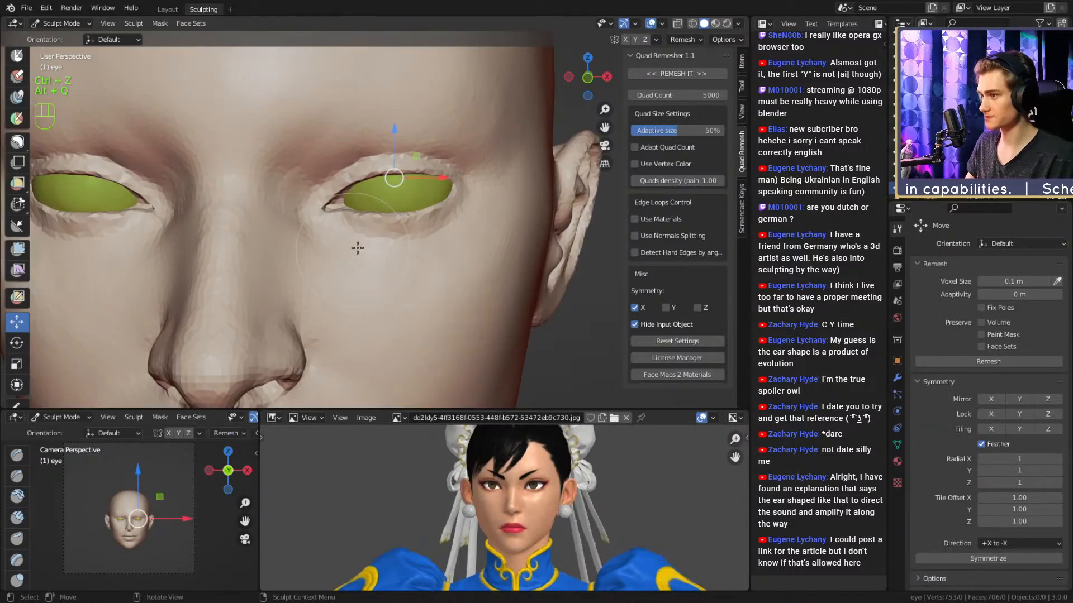
pyautogui.moveTo(445, 177); pyautogui.dragTo(442, 178)
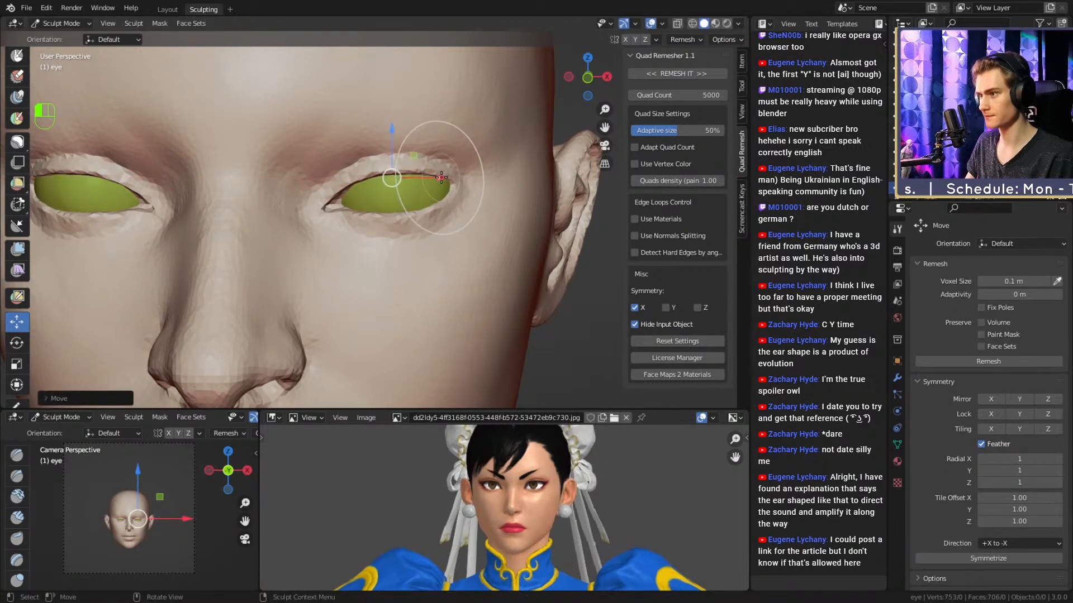
pyautogui.scroll(-6, 442, 178)
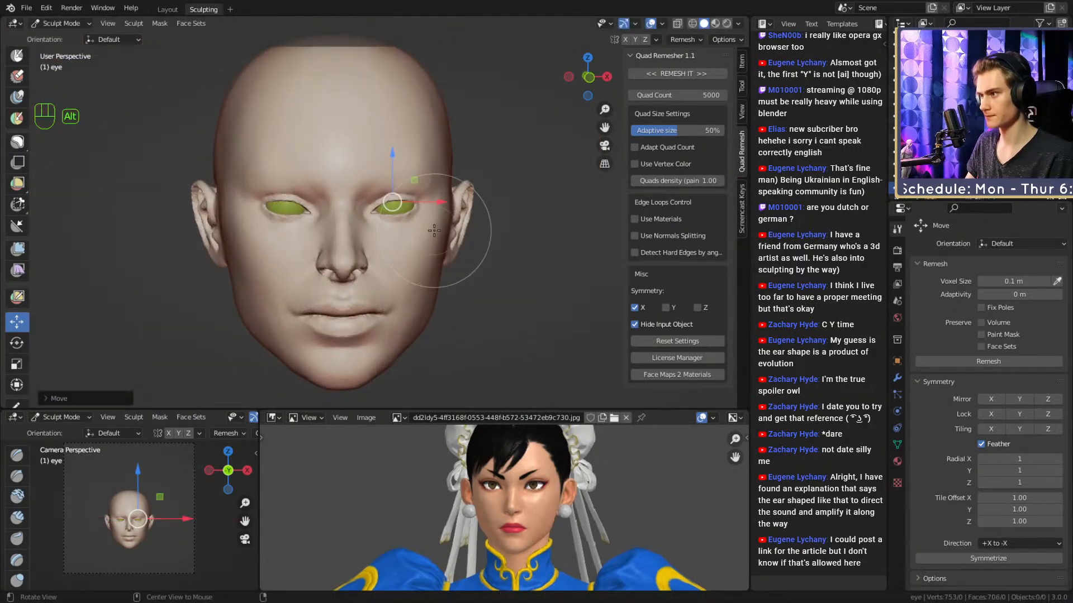
# Switch the viewport to Material Preview shading for a close view of the eyes.
pyautogui.keyDown('alt'); pyautogui.moveTo(434, 230); pyautogui.dragTo(437, 220, button='middle'); pyautogui.keyUp('alt')
pyautogui.press('z')
pyautogui.click(503, 362)
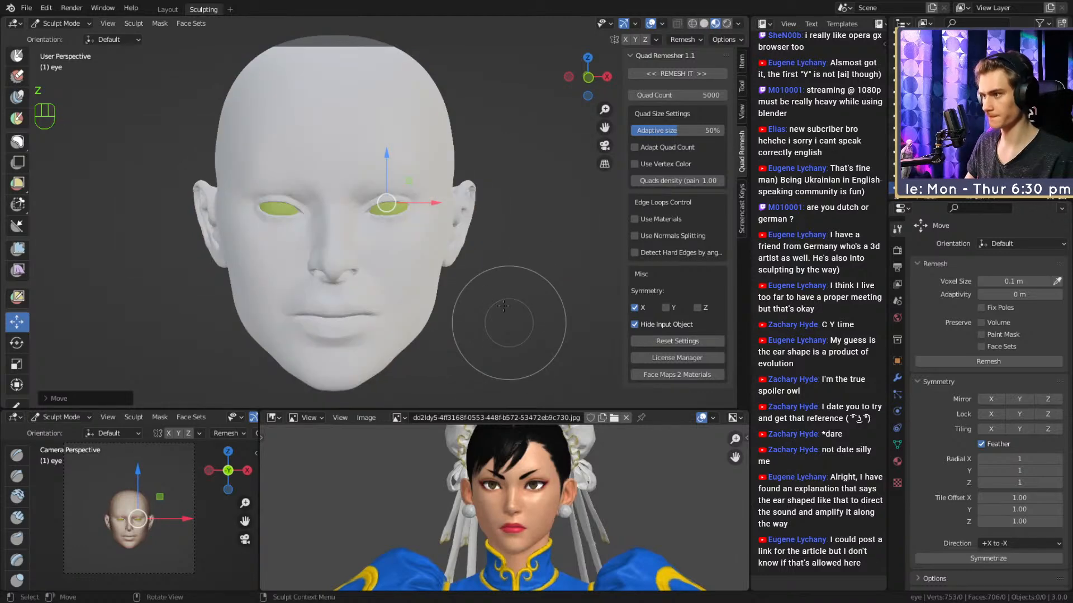
pyautogui.scroll(4, 536, 246)
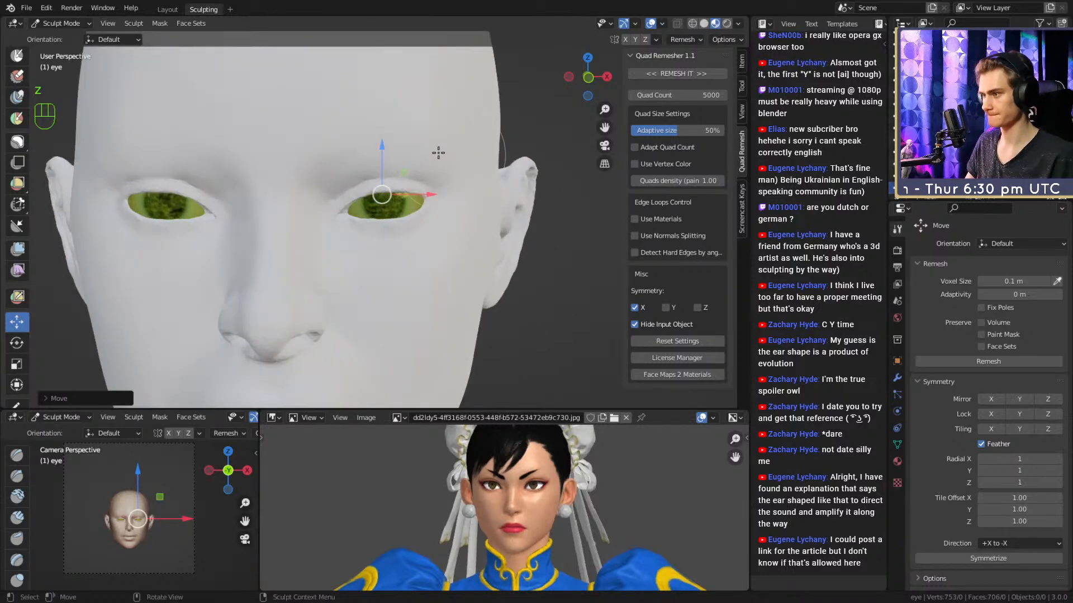
# Try to reshape the eye object with the Grab brush at radii of about 91 to 132 px and undo the change.
pyautogui.press('g')
pyautogui.press('3')
pyautogui.moveTo(363, 260)
pyautogui.keyDown('ctrl'); pyautogui.keyDown('alt'); pyautogui.mouseDown(button='middle')
pyautogui.moveTo(375, 231)
pyautogui.moveTo(348, 227)
pyautogui.moveTo(397, 194)
pyautogui.moveTo(187, 215)
pyautogui.moveTo(362, 236)
pyautogui.moveTo(345, 237)
pyautogui.moveTo(363, 235)
pyautogui.moveTo(314, 220)
pyautogui.moveTo(391, 204)
pyautogui.mouseUp(button='middle'); pyautogui.keyUp('alt'); pyautogui.keyUp('ctrl')
pyautogui.press('f')
pyautogui.click(391, 233)
pyautogui.press('f')
pyautogui.click(286, 221)
pyautogui.press('f')
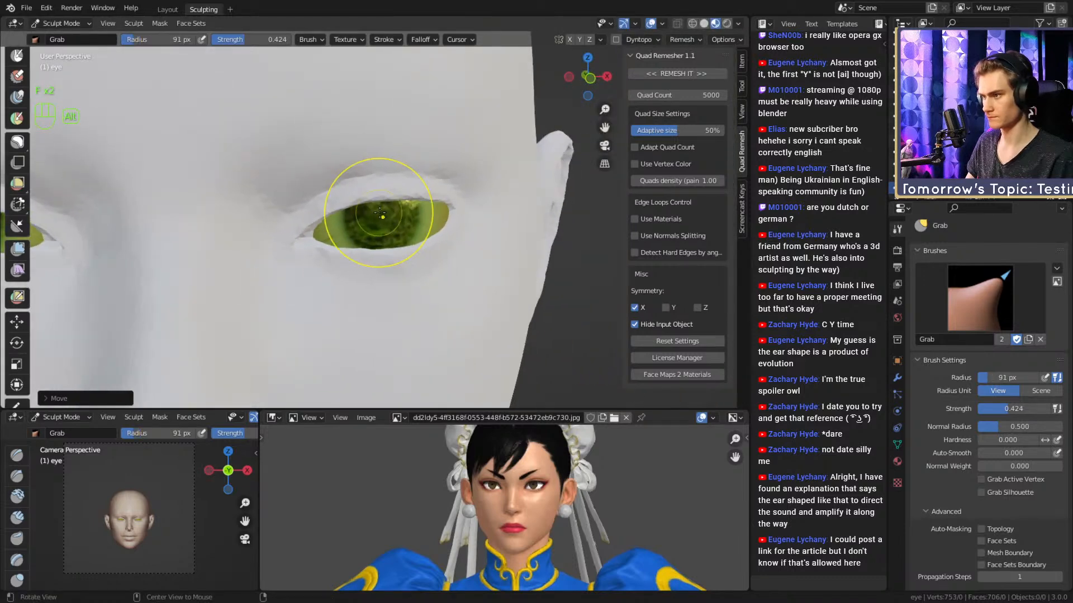
pyautogui.click(421, 194)
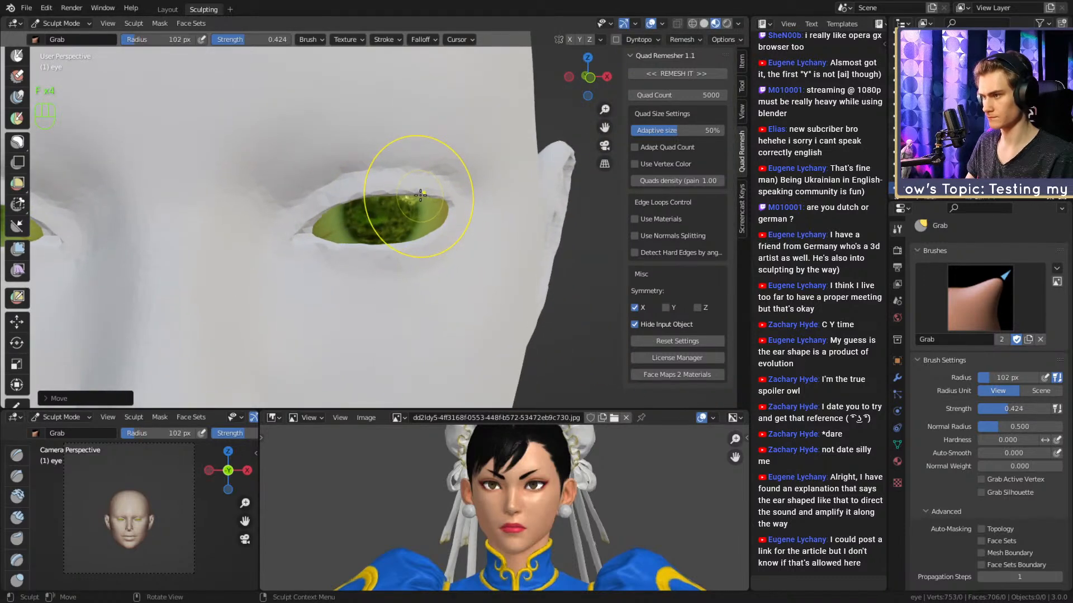
pyautogui.keyDown('alt'); pyautogui.moveTo(417, 231); pyautogui.dragTo(414, 210, button='middle'); pyautogui.keyUp('alt')
pyautogui.press('f')
pyautogui.click(428, 212)
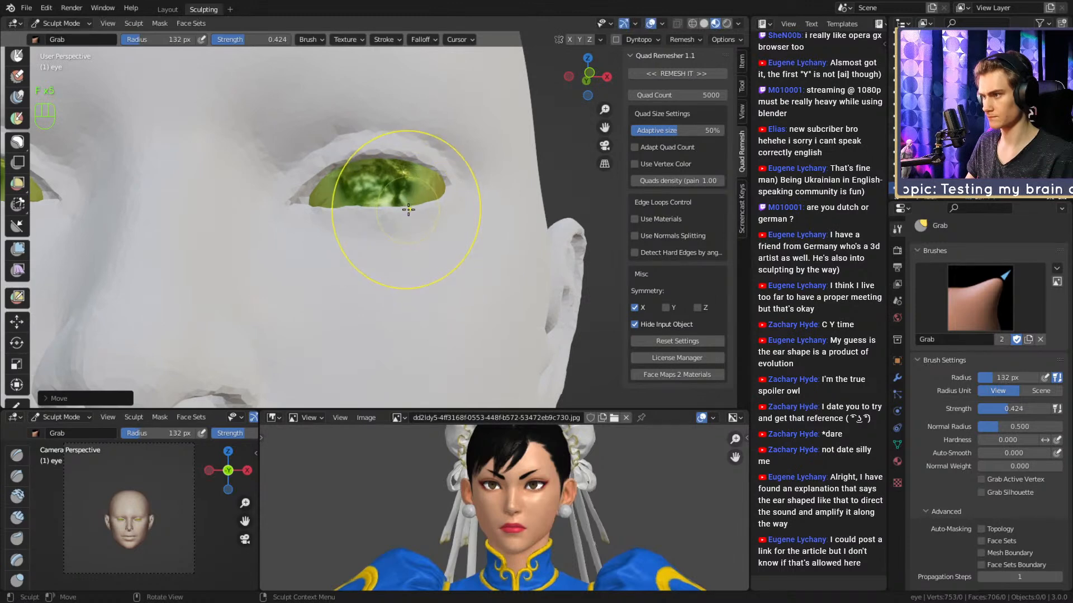
pyautogui.hotkey('ctrl', 'z')
# Switch sculpting to the head mesh and adjust the lower eyelid near the inner corner with the Grab brush at about 101 px.
pyautogui.hotkey('alt', 'q')
pyautogui.keyDown('alt'); pyautogui.moveTo(447, 263); pyautogui.dragTo(412, 237, button='middle'); pyautogui.keyUp('alt')
pyautogui.press('3')
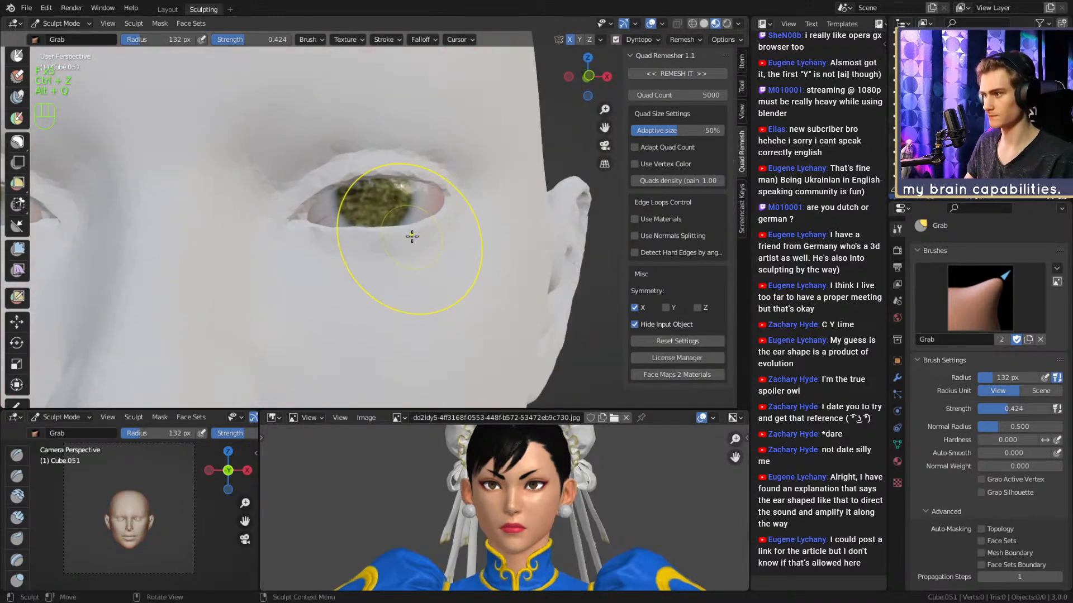
pyautogui.press('f')
pyautogui.click(390, 235)
pyautogui.press('f')
pyautogui.click(405, 226)
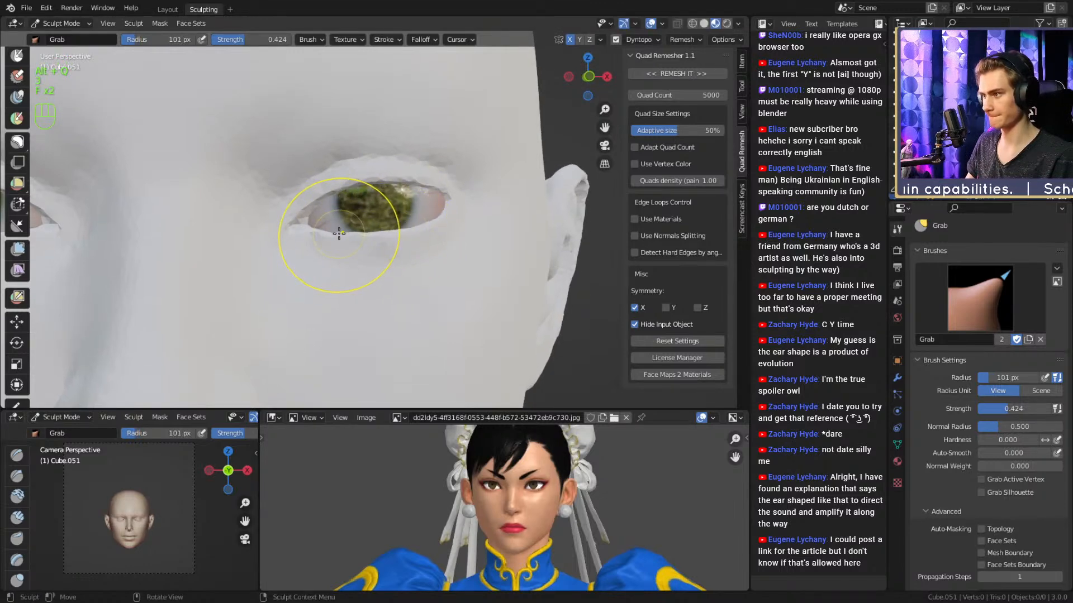
pyautogui.moveTo(339, 234); pyautogui.dragTo(336, 229)
# Refine the lower eyelid contour with the Grab brush at radii of about 111 and 77 px.
pyautogui.press('f')
pyautogui.click(315, 232)
pyautogui.press('f')
pyautogui.click(376, 242)
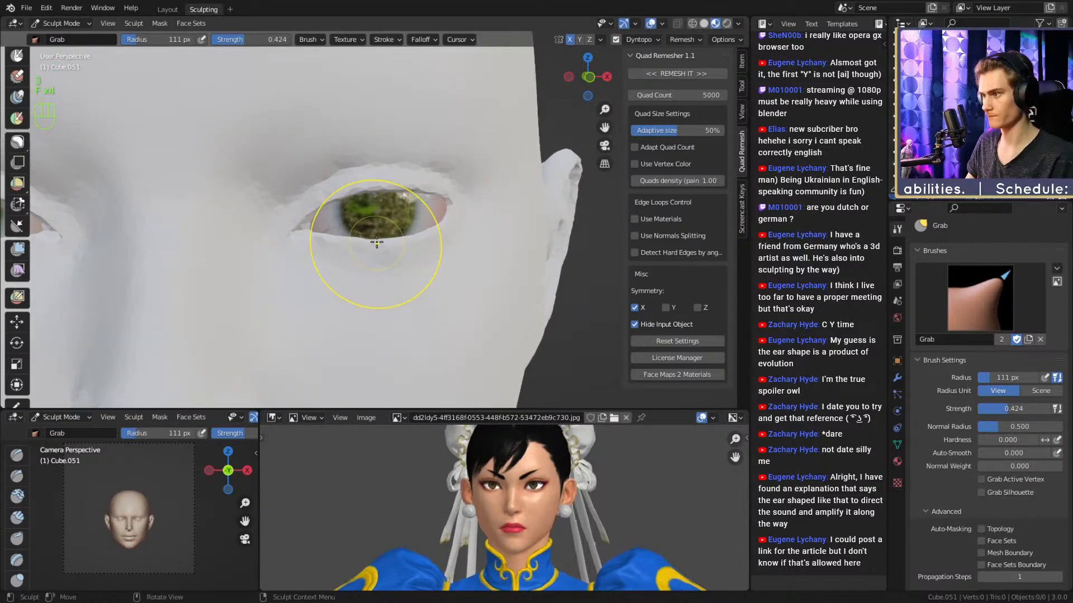
pyautogui.moveTo(392, 237); pyautogui.dragTo(384, 233, button='middle')
pyautogui.press('f')
pyautogui.click(408, 232)
pyautogui.press('f')
pyautogui.click(412, 230)
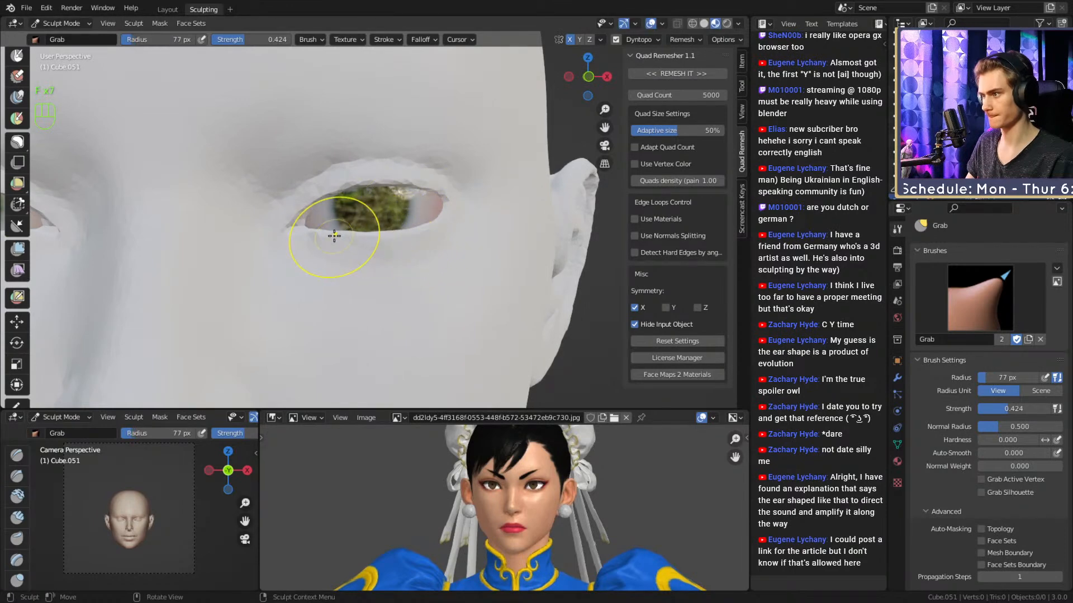
# Inspect the eyes from the front and side, and return the viewport to Solid shading for a view of the whole head.
pyautogui.scroll(-3, 348, 196)
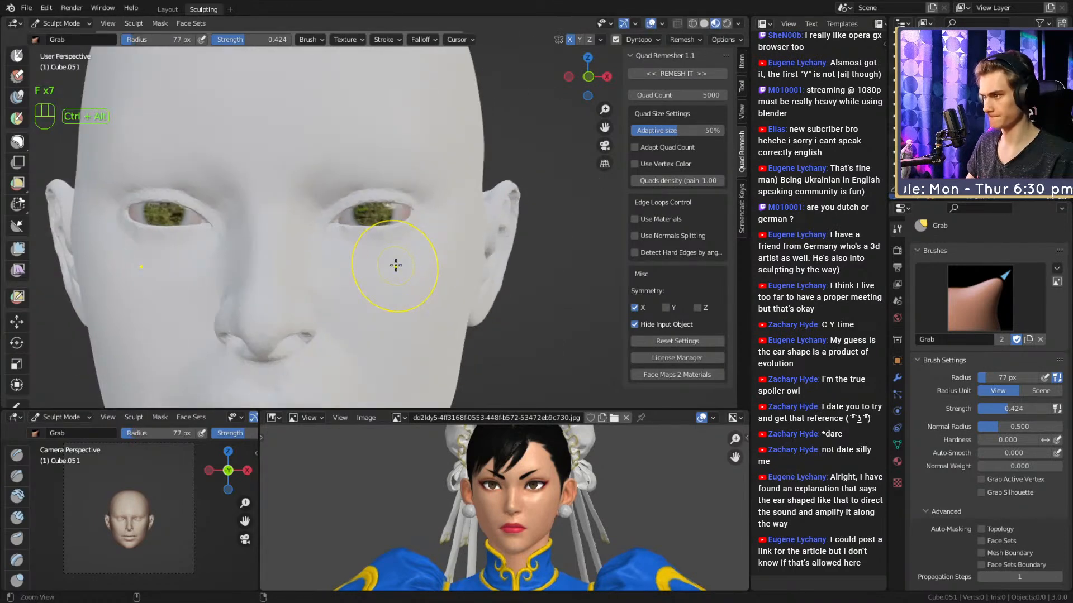
pyautogui.scroll(3, 391, 259)
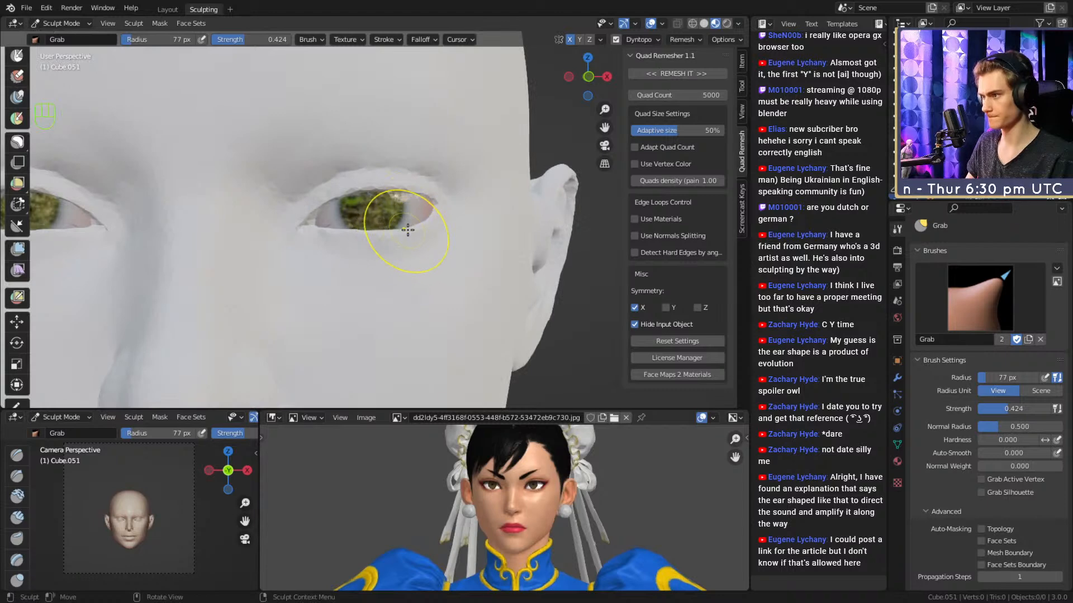
pyautogui.moveTo(379, 229)
pyautogui.keyDown('alt'); pyautogui.mouseDown(button='middle')
pyautogui.moveTo(387, 213)
pyautogui.moveTo(317, 213)
pyautogui.mouseUp(button='middle'); pyautogui.keyUp('alt')
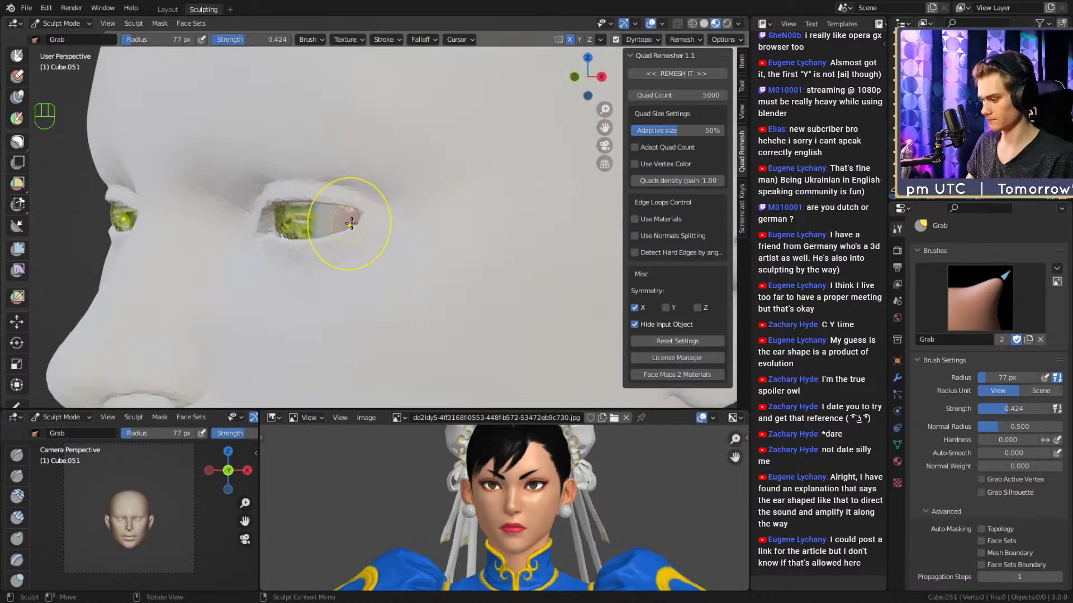
pyautogui.press('z')
pyautogui.click(428, 215)
pyautogui.scroll(-4, 419, 207)
pyautogui.moveTo(401, 245); pyautogui.dragTo(417, 254, button='middle')
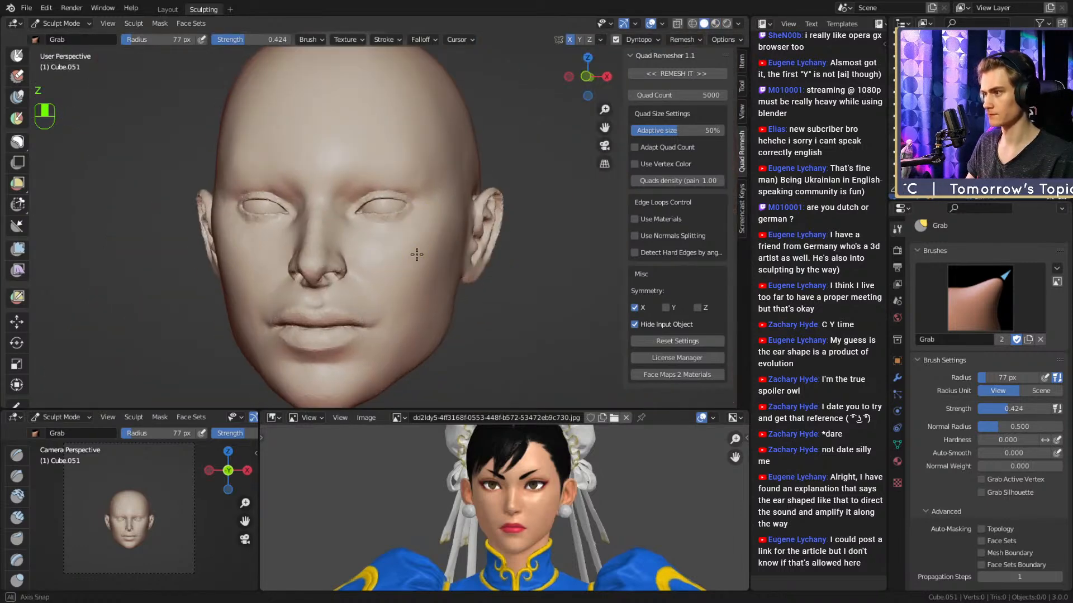
pyautogui.scroll(-3, 414, 258)
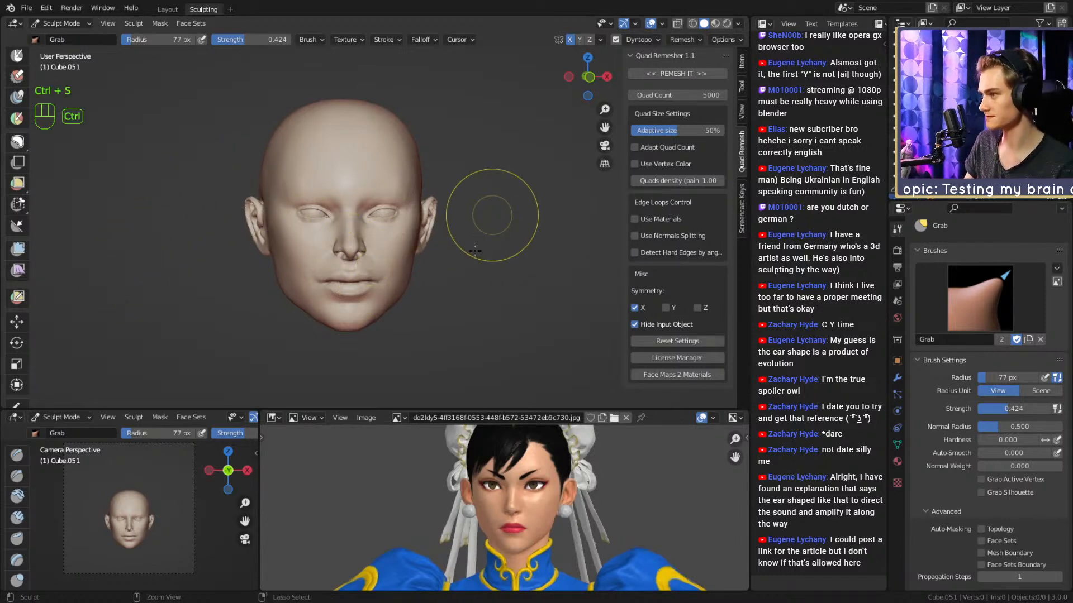
# Smooth the underside of the head behind the jaw with a brush radius of 63 px.
pyautogui.moveTo(491, 259); pyautogui.dragTo(466, 264, button='middle')
pyautogui.scroll(4, 416, 240)
pyautogui.scroll(-2, 466, 264)
pyautogui.moveTo(466, 264)
pyautogui.keyDown('shift'); pyautogui.mouseDown(button='middle')
pyautogui.moveTo(392, 267)
pyautogui.moveTo(474, 248)
pyautogui.mouseUp(button='middle'); pyautogui.keyUp('shift')
pyautogui.moveTo(448, 193)
pyautogui.keyDown('alt'); pyautogui.mouseDown()
pyautogui.moveTo(500, 232)
pyautogui.moveTo(410, 181)
pyautogui.mouseUp(); pyautogui.keyUp('alt')
pyautogui.moveTo(410, 182)
pyautogui.keyDown('alt'); pyautogui.keyDown('shift'); pyautogui.mouseDown()
pyautogui.moveTo(321, 262)
pyautogui.moveTo(218, 210)
pyautogui.mouseUp(); pyautogui.keyUp('shift'); pyautogui.keyUp('alt')
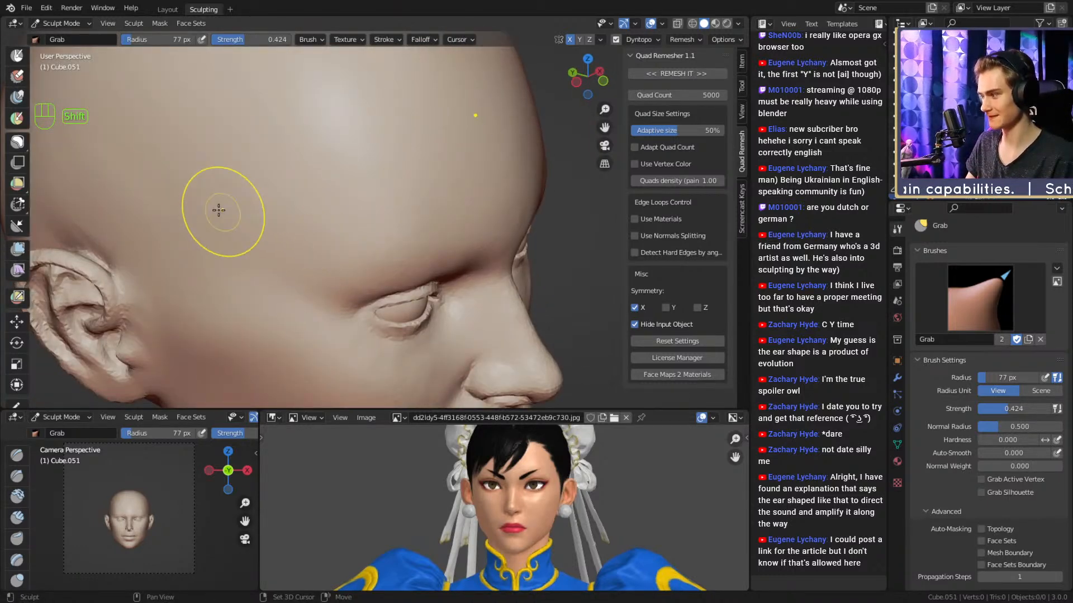
pyautogui.keyDown('ctrl'); pyautogui.keyDown('alt'); pyautogui.moveTo(383, 148); pyautogui.dragTo(410, 240); pyautogui.keyUp('alt'); pyautogui.keyUp('ctrl')
pyautogui.keyDown('alt'); pyautogui.moveTo(410, 241); pyautogui.dragTo(350, 232); pyautogui.keyUp('alt')
pyautogui.moveTo(349, 232)
pyautogui.keyDown('alt'); pyautogui.keyDown('shift'); pyautogui.mouseDown()
pyautogui.moveTo(388, 257)
pyautogui.moveTo(380, 209)
pyautogui.mouseUp(); pyautogui.keyUp('shift'); pyautogui.keyUp('alt')
pyautogui.moveTo(379, 209)
pyautogui.keyDown('alt'); pyautogui.keyDown('shift'); pyautogui.mouseDown()
pyautogui.moveTo(395, 283)
pyautogui.moveTo(354, 247)
pyautogui.moveTo(421, 204)
pyautogui.moveTo(409, 176)
pyautogui.mouseUp(); pyautogui.keyUp('shift'); pyautogui.keyUp('alt')
pyautogui.press('f')
pyautogui.click(415, 187)
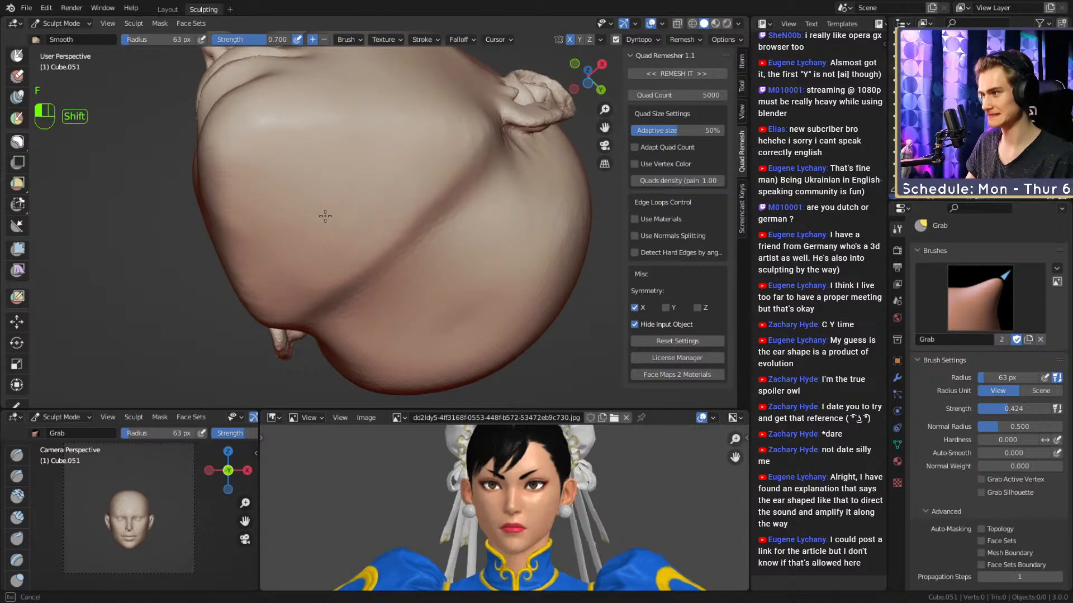
pyautogui.moveTo(352, 209)
pyautogui.keyDown('shift'); pyautogui.mouseDown()
pyautogui.moveTo(414, 189)
pyautogui.moveTo(431, 240)
pyautogui.moveTo(435, 220)
pyautogui.moveTo(421, 239)
pyautogui.moveTo(431, 269)
pyautogui.moveTo(430, 216)
pyautogui.mouseUp(); pyautogui.keyUp('shift')
# Select the Clay Strips brush, enlarge it to 119 px and smooth the back of the skull.
pyautogui.press('1')
pyautogui.moveTo(416, 181)
pyautogui.keyDown('shift'); pyautogui.mouseDown()
pyautogui.moveTo(395, 179)
pyautogui.moveTo(441, 178)
pyautogui.mouseUp(); pyautogui.keyUp('shift')
pyautogui.keyDown('alt'); pyautogui.moveTo(468, 196); pyautogui.dragTo(441, 206); pyautogui.keyUp('alt')
pyautogui.press('f')
pyautogui.press('f')
pyautogui.click(511, 180)
pyautogui.moveTo(468, 241)
pyautogui.keyDown('alt'); pyautogui.keyDown('shift'); pyautogui.mouseDown()
pyautogui.moveTo(485, 227)
pyautogui.moveTo(479, 215)
pyautogui.mouseUp(); pyautogui.keyUp('shift'); pyautogui.keyUp('alt')
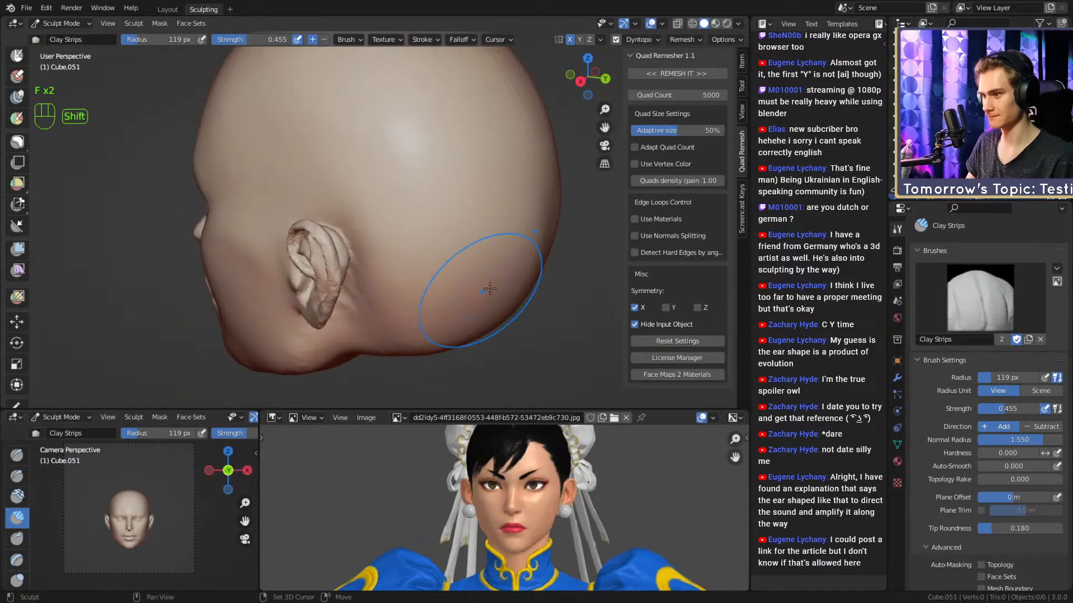
pyautogui.moveTo(489, 289)
pyautogui.keyDown('shift'); pyautogui.mouseDown()
pyautogui.moveTo(520, 136)
pyautogui.moveTo(488, 120)
pyautogui.moveTo(490, 202)
pyautogui.moveTo(433, 96)
pyautogui.moveTo(415, 106)
pyautogui.mouseUp(); pyautogui.keyUp('shift')
# Continue smoothing the skull, resizing the brush to 105 px, and save the file.
pyautogui.press('f')
pyautogui.click(510, 201)
pyautogui.keyDown('ctrl'); pyautogui.moveTo(414, 110); pyautogui.dragTo(415, 139, button='middle'); pyautogui.keyUp('ctrl')
pyautogui.moveTo(416, 128); pyautogui.dragTo(432, 154, button='middle')
pyautogui.keyDown('shift'); pyautogui.moveTo(432, 145); pyautogui.dragTo(384, 176); pyautogui.keyUp('shift')
pyautogui.moveTo(385, 176)
pyautogui.mouseDown(button='middle')
pyautogui.moveTo(408, 191)
pyautogui.moveTo(445, 162)
pyautogui.mouseUp(button='middle')
pyautogui.press('f')
pyautogui.click(391, 232)
pyautogui.moveTo(402, 230)
pyautogui.mouseDown(button='middle')
pyautogui.moveTo(432, 230)
pyautogui.moveTo(409, 198)
pyautogui.moveTo(406, 241)
pyautogui.mouseUp(button='middle')
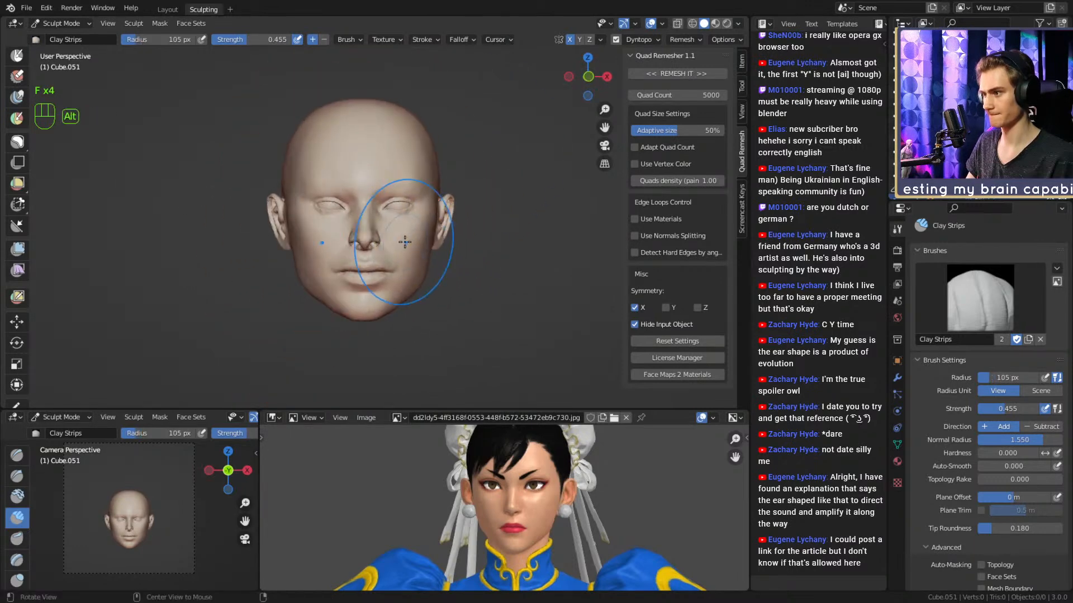
pyautogui.hotkey('ctrl', 's')
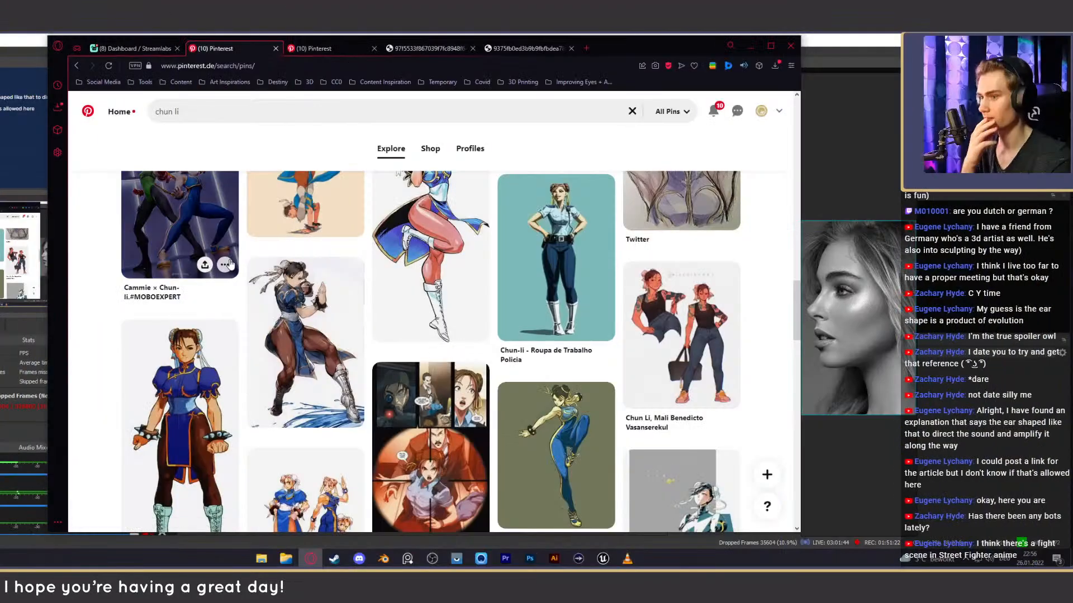
# In Pinterest's chun li results, open the A.R.C.H.I.V.E.: Photo pin in a new tab, view it and return to the results.
pyautogui.scroll(-5, 229, 263)
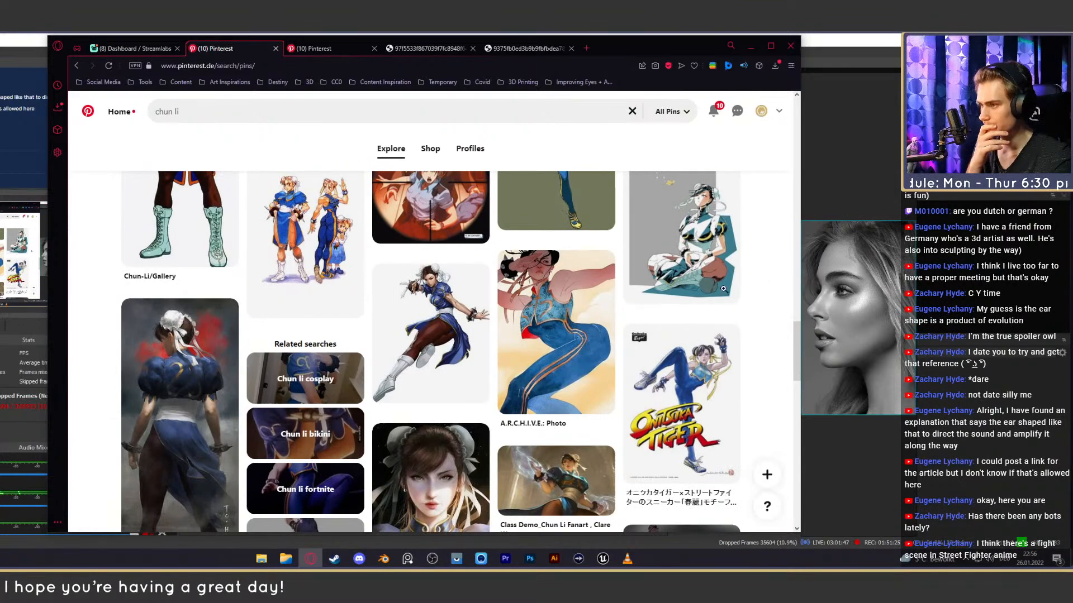
pyautogui.middleClick(578, 337)
pyautogui.click(358, 47)
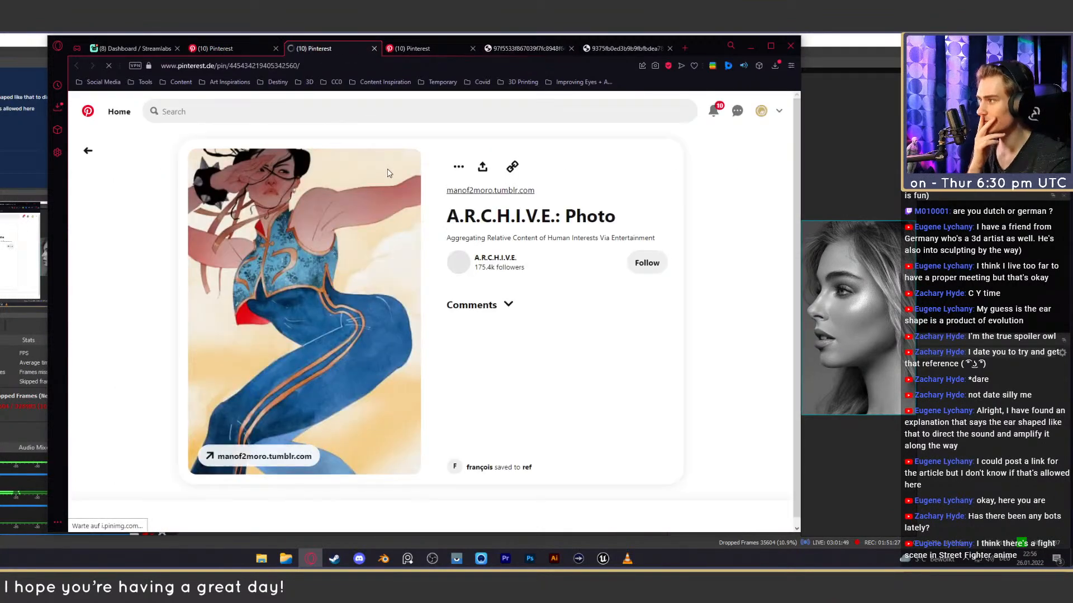
pyautogui.click(252, 50)
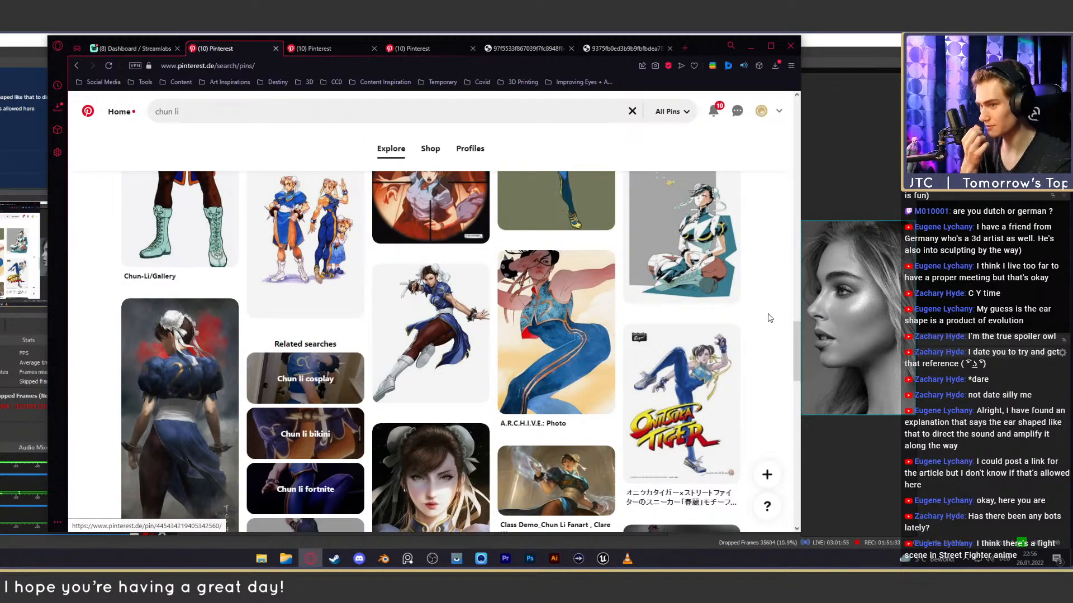
# Open the ArtStation Street Fighter Fan Art pin of Chun Li in a new tab and look over the artwork and related pins.
pyautogui.scroll(-3, 769, 318)
pyautogui.scroll(2, 769, 318)
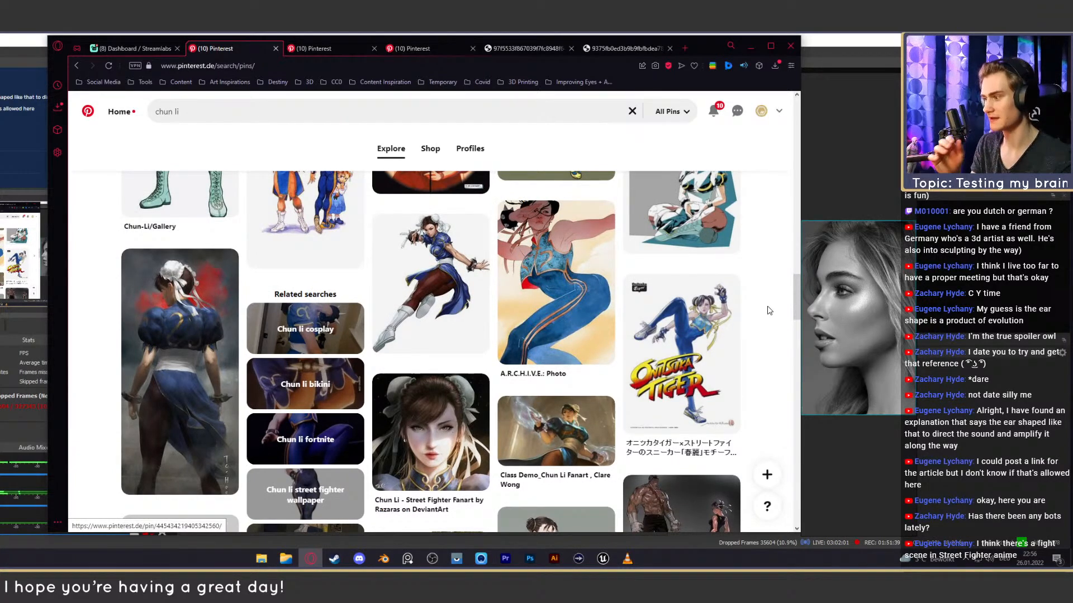
pyautogui.scroll(-1, 768, 310)
pyautogui.scroll(-2, 761, 298)
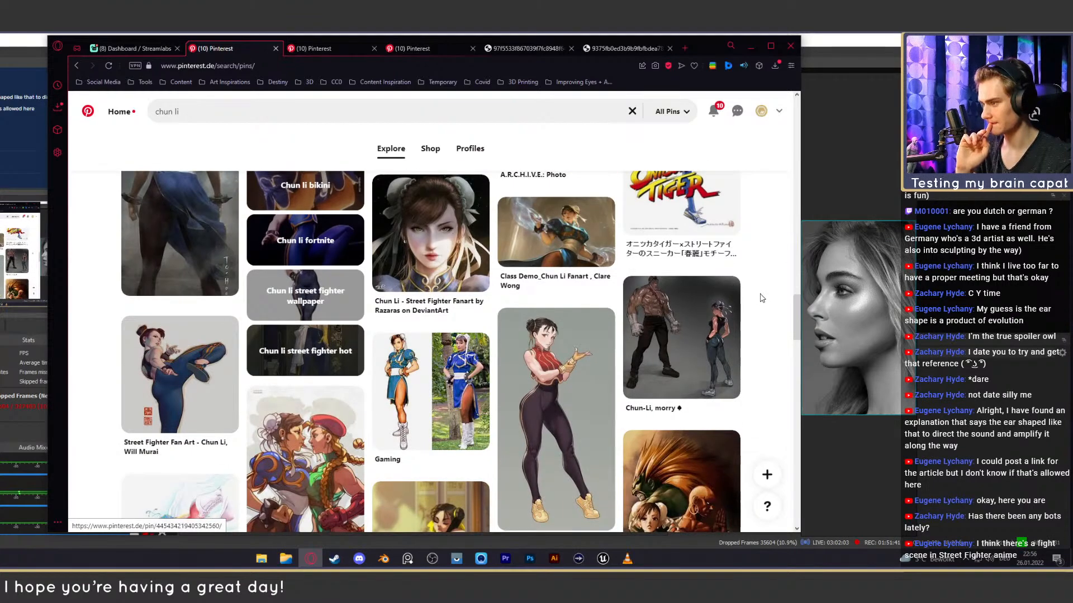
pyautogui.middleClick(190, 366)
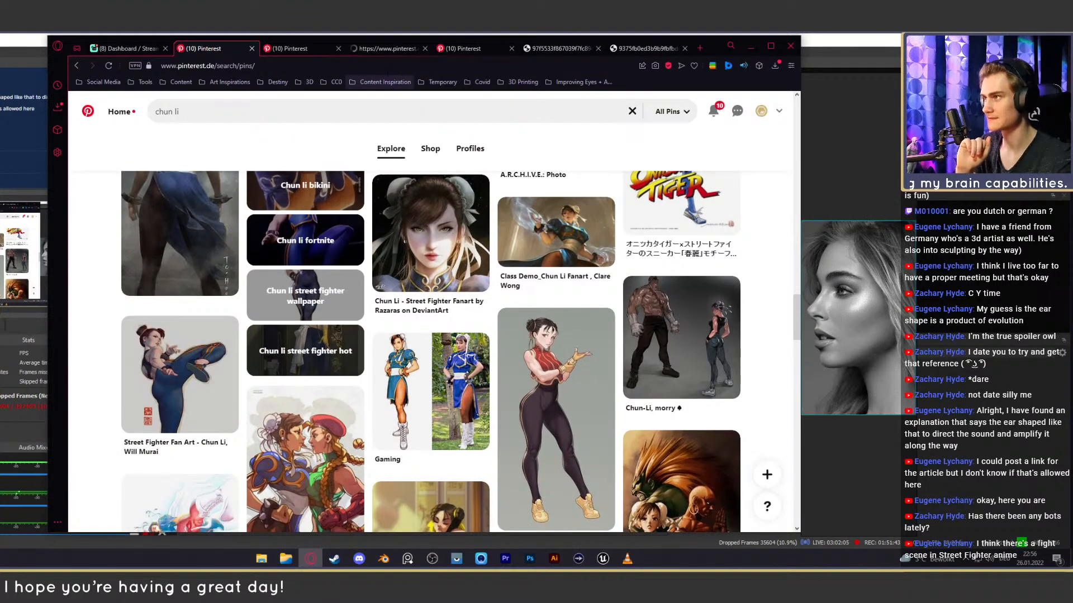
pyautogui.click(375, 49)
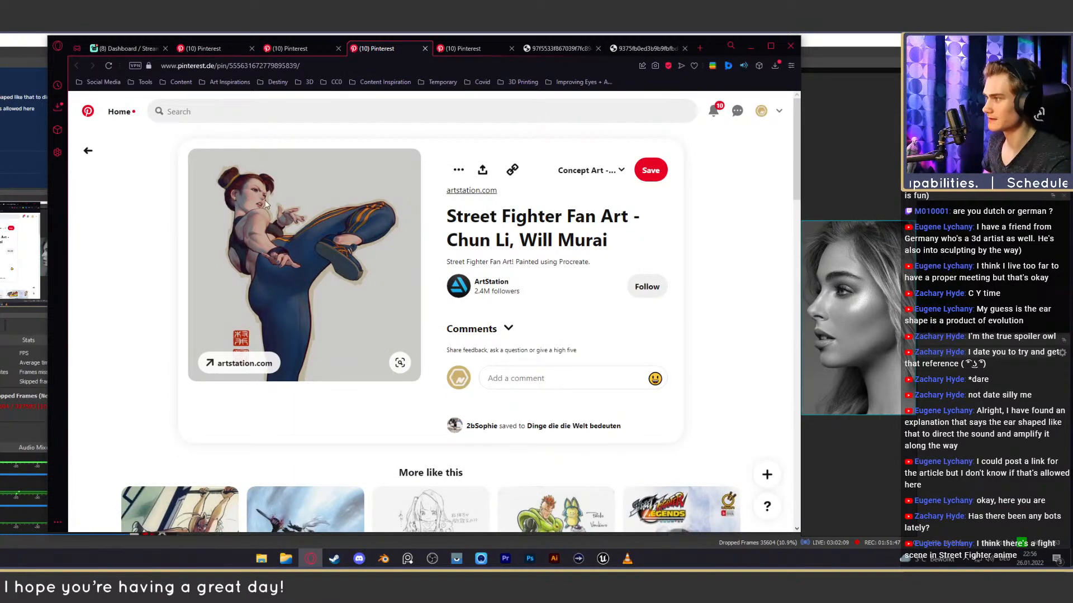
pyautogui.scroll(-4, 276, 228)
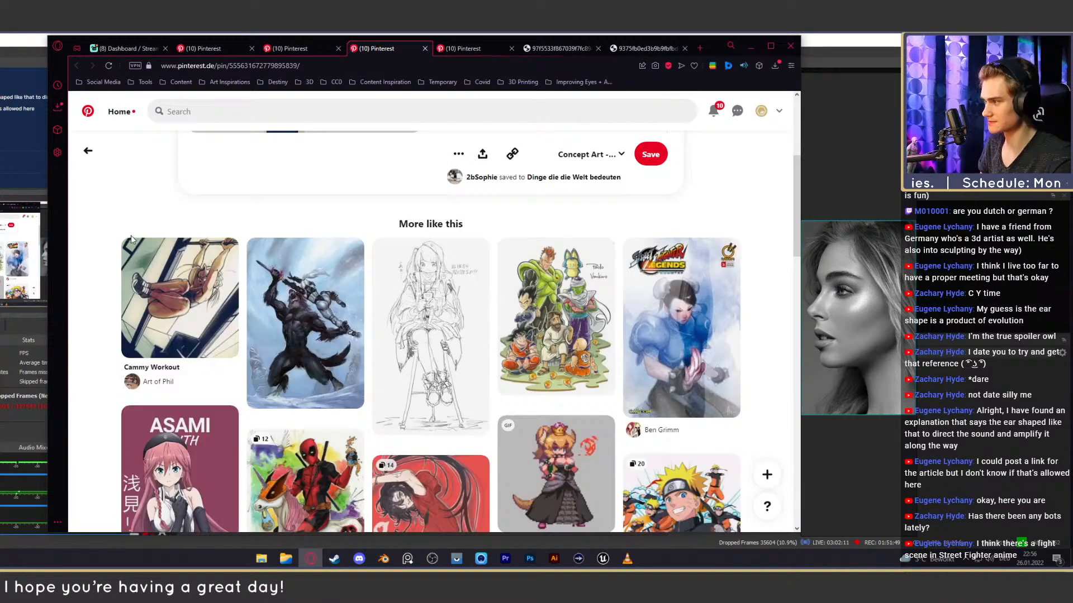
pyautogui.scroll(2, 109, 256)
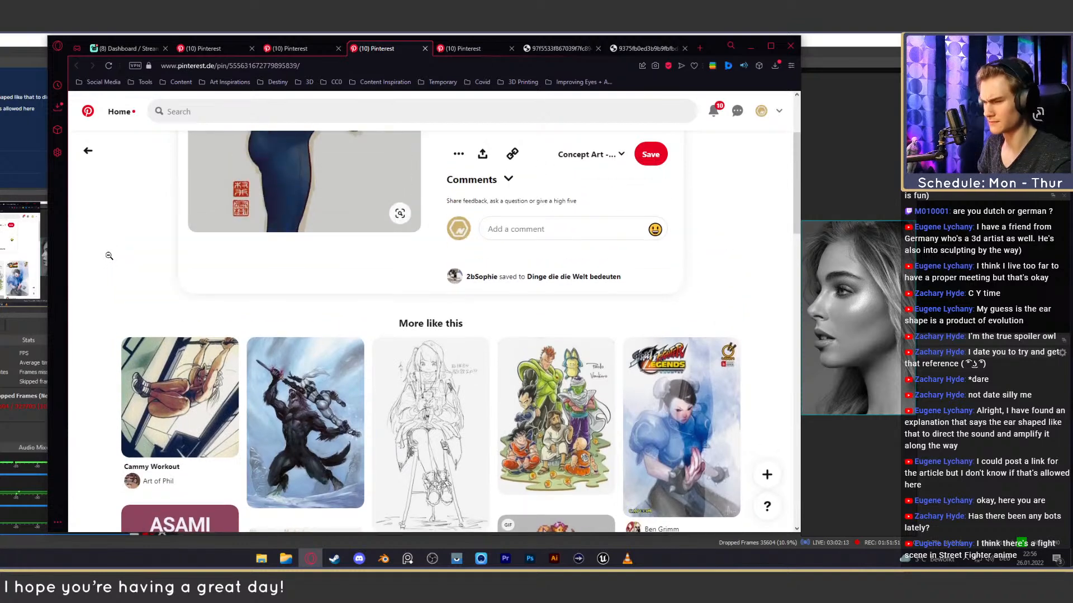
pyautogui.scroll(3, 108, 254)
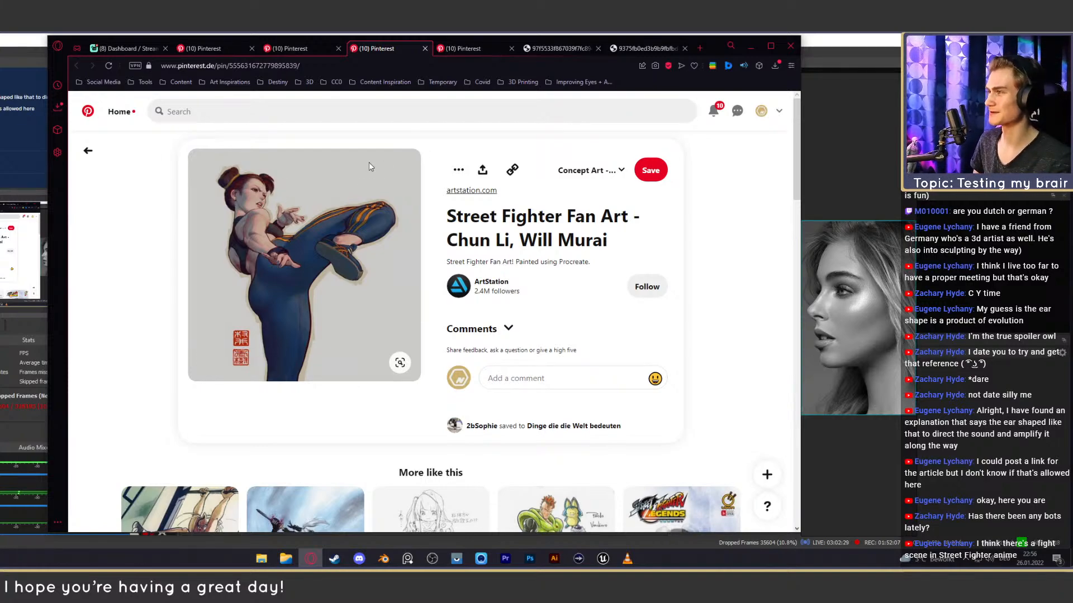
# Revisit the A.R.C.H.I.V.E.: Photo pin, and browse further through the chun li results for costume and face references.
pyautogui.click(300, 45)
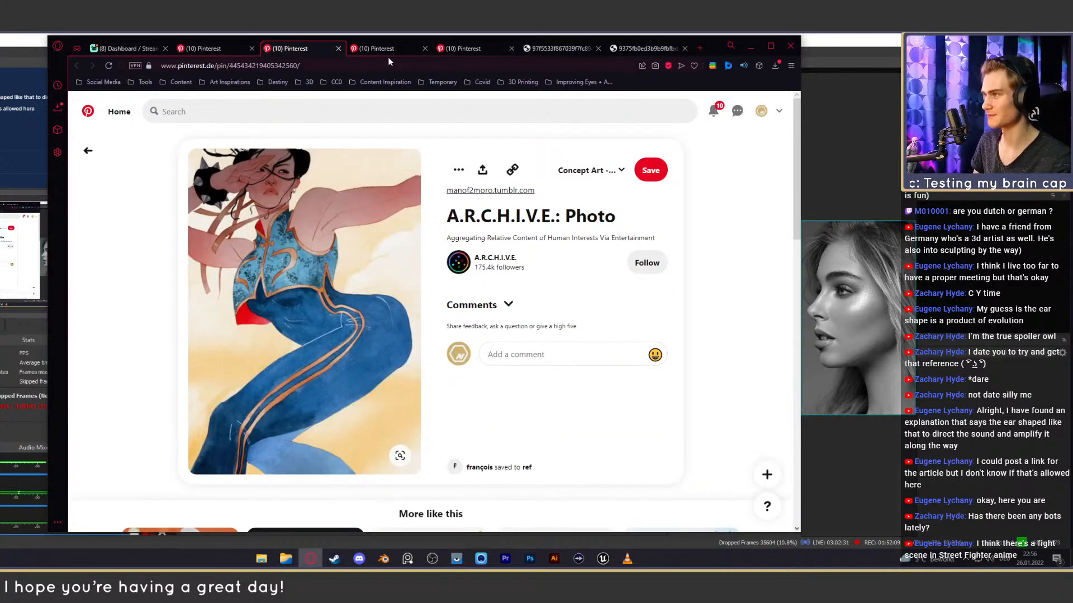
pyautogui.click(217, 54)
pyautogui.scroll(-7, 766, 291)
pyautogui.scroll(-4, 774, 282)
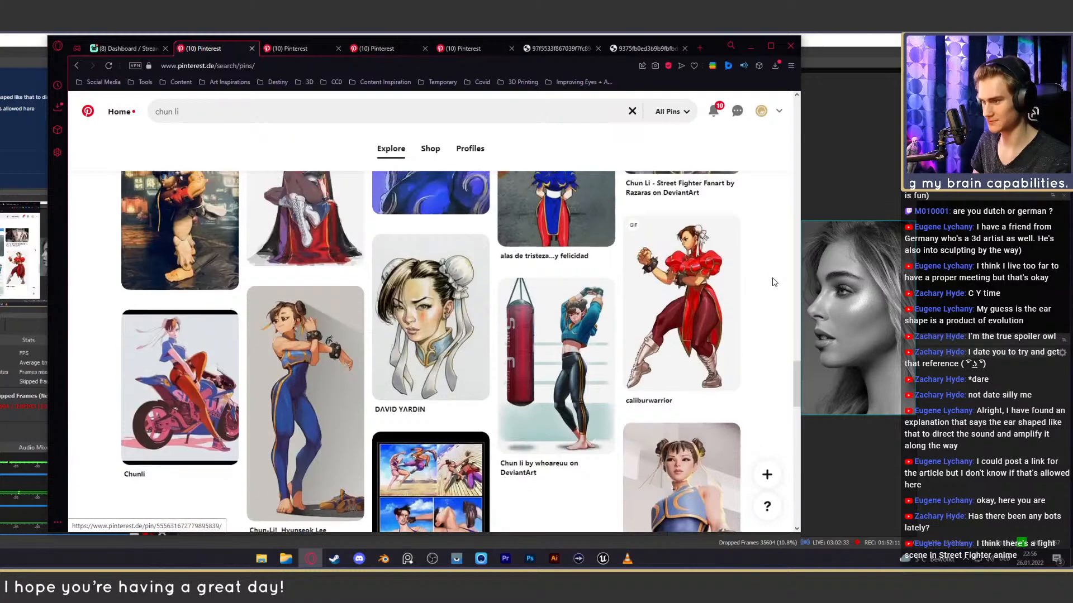
pyautogui.scroll(-3, 773, 280)
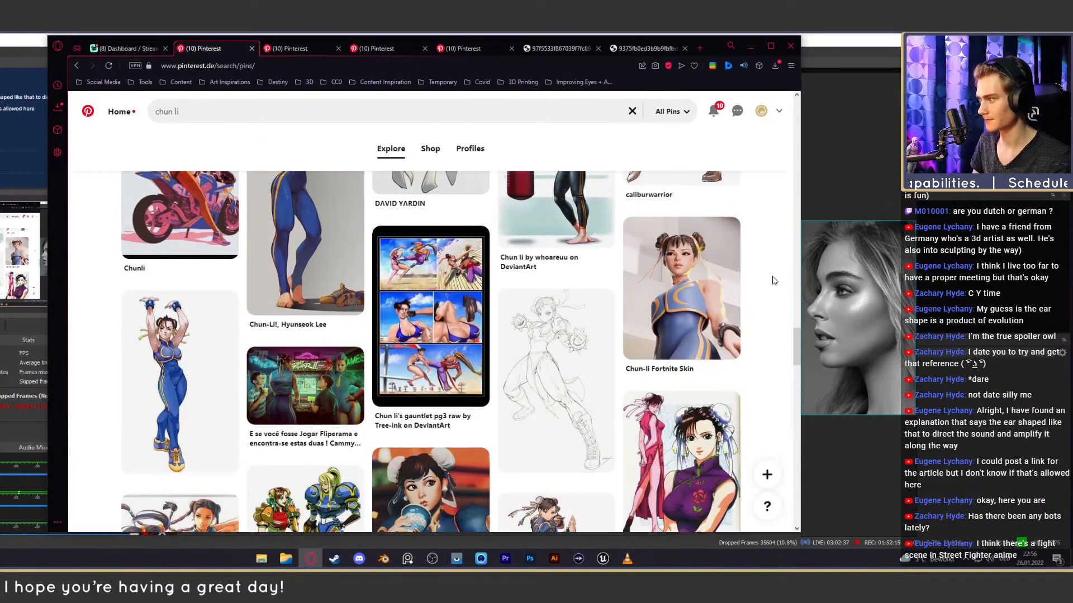
pyautogui.scroll(-3, 774, 280)
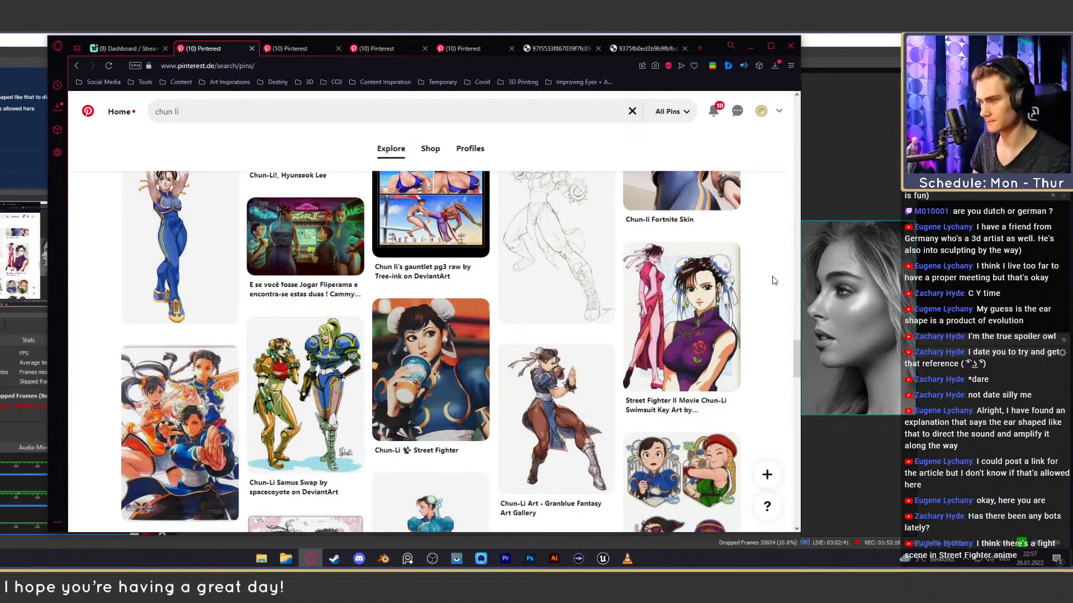
pyautogui.scroll(-6, 773, 280)
pyautogui.scroll(2, 771, 276)
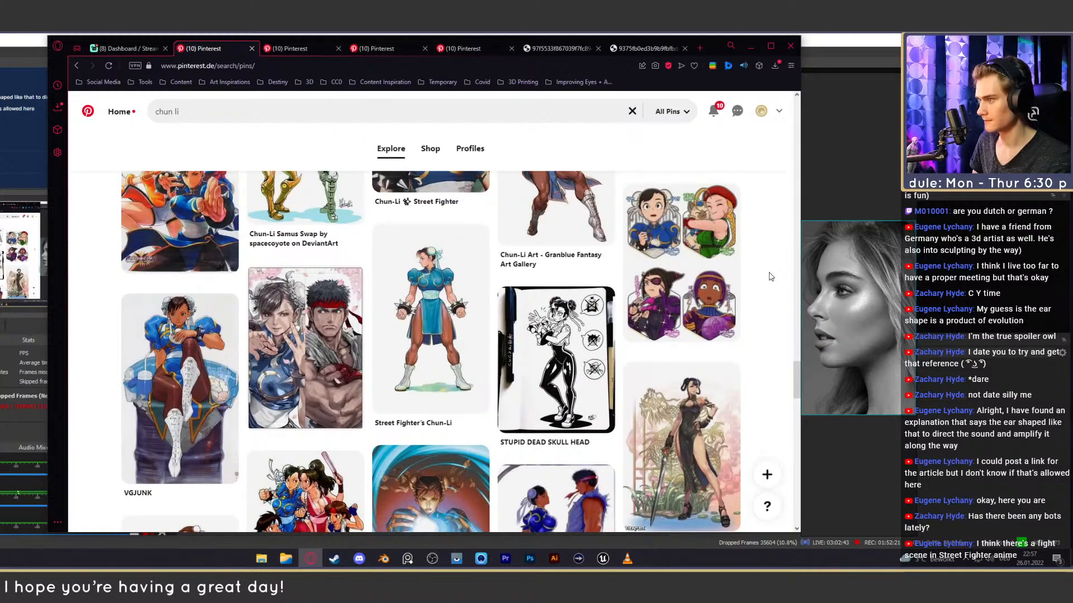
pyautogui.scroll(-5, 771, 277)
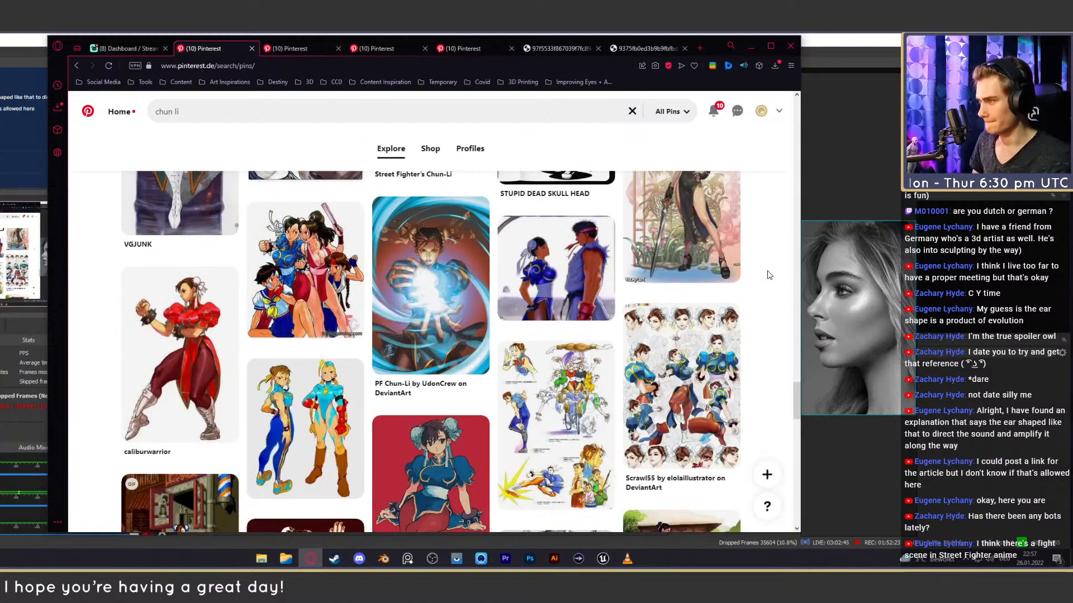
pyautogui.scroll(-4, 770, 275)
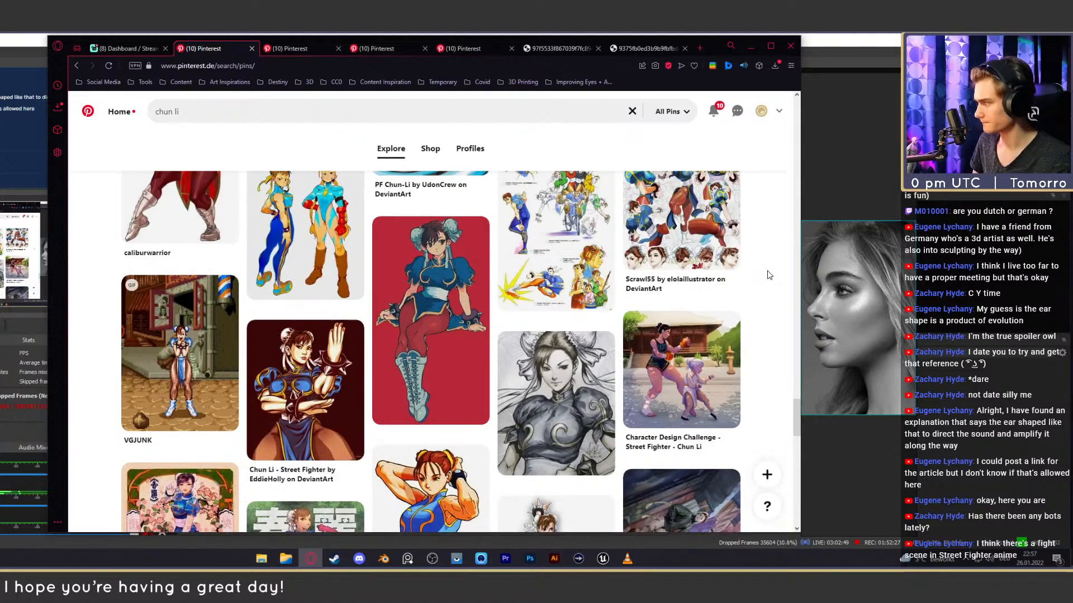
pyautogui.scroll(-4, 769, 275)
pyautogui.scroll(1, 769, 275)
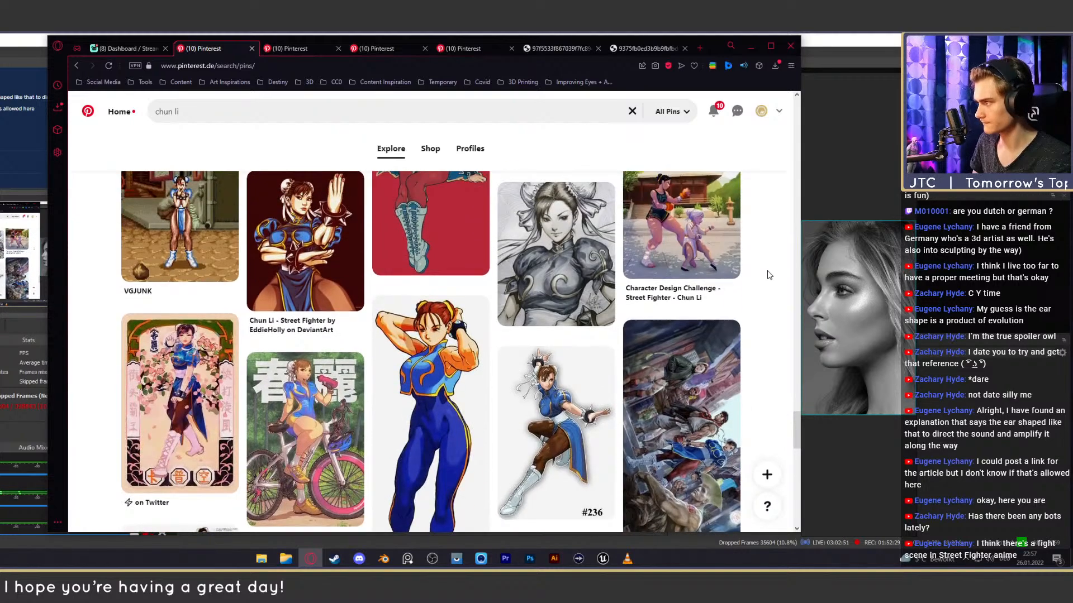
# Scan more of the chun li results for poses, outfits and facial styles usable as figurine references.
pyautogui.scroll(-4, 769, 274)
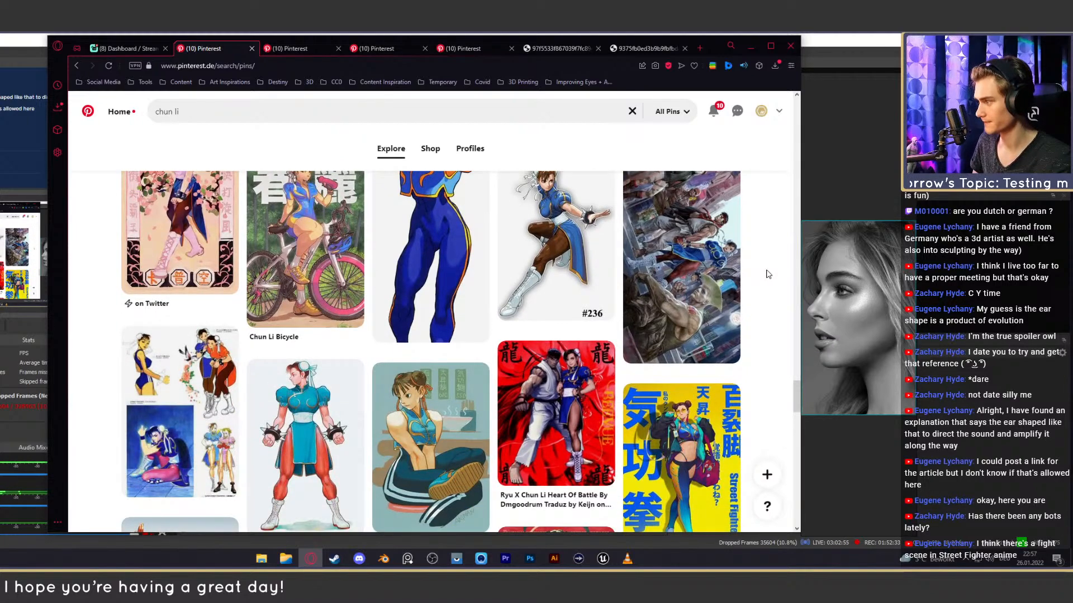
pyautogui.scroll(-4, 768, 274)
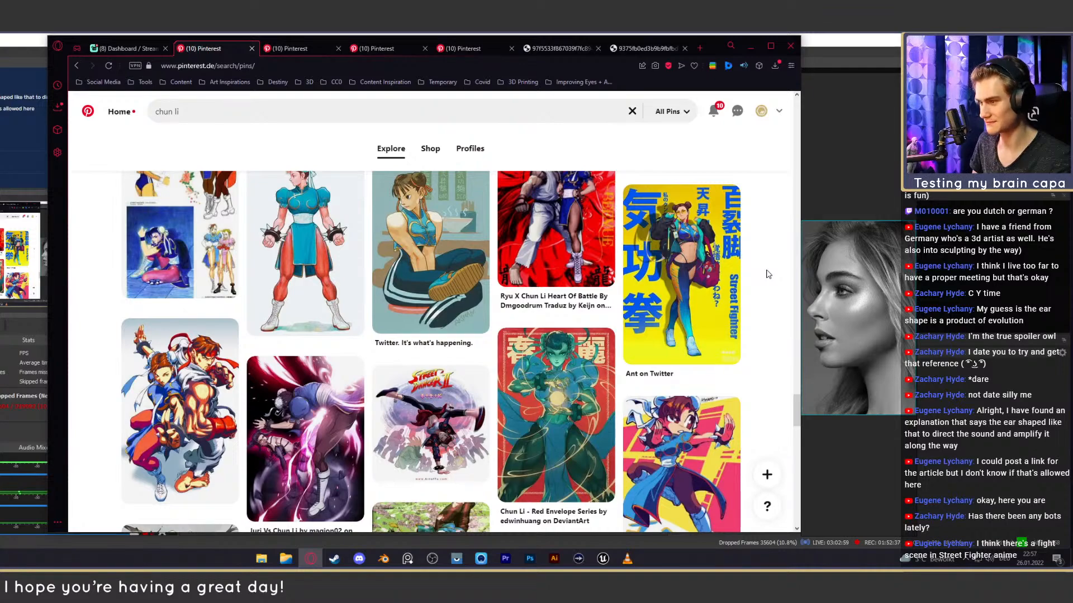
pyautogui.scroll(-6, 768, 274)
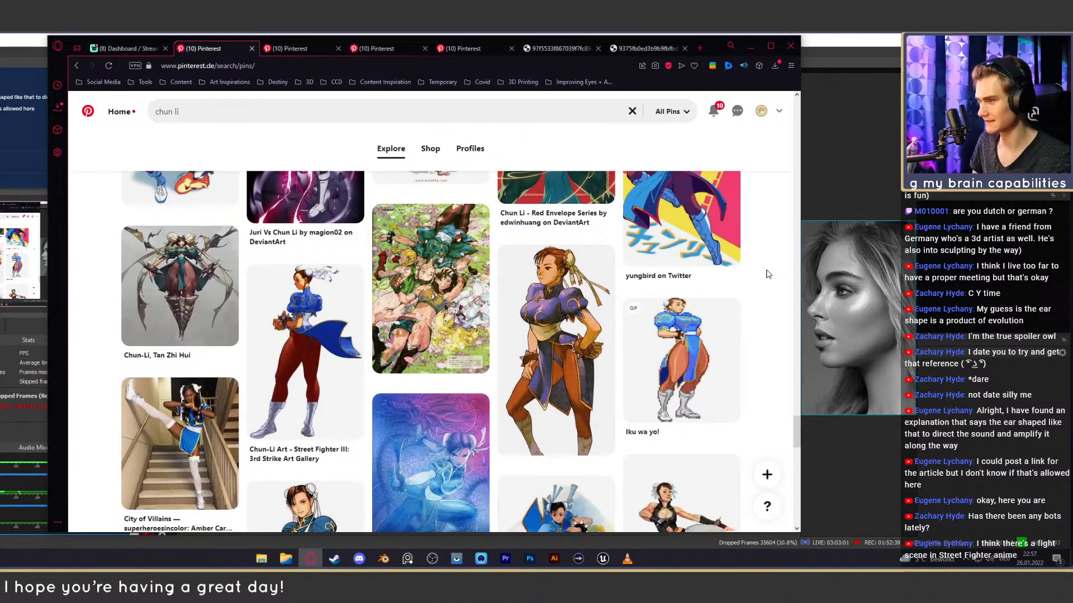
pyautogui.scroll(-5, 769, 274)
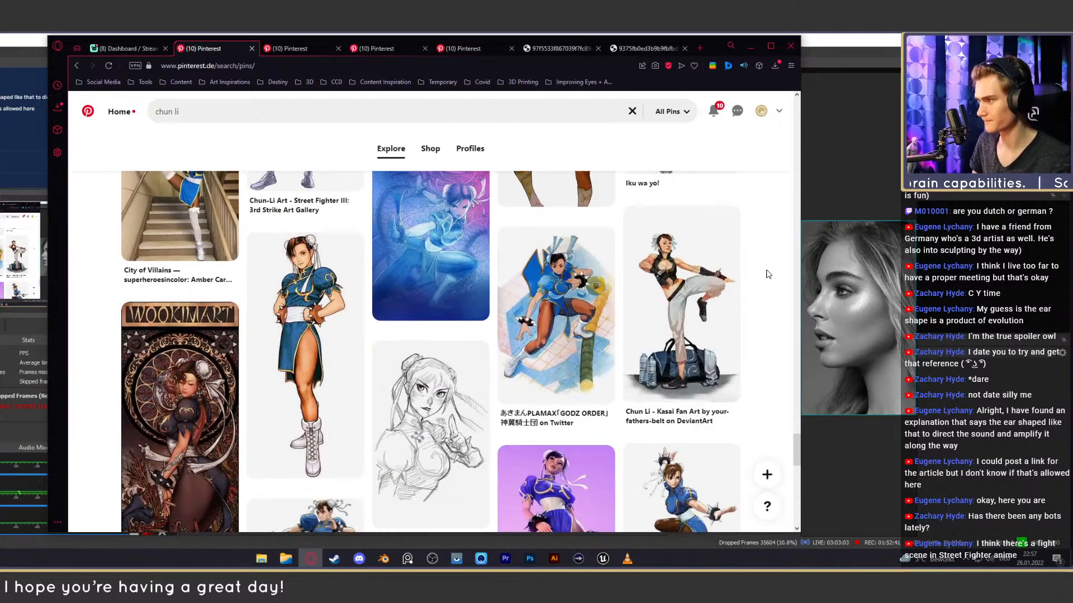
pyautogui.scroll(-2, 769, 274)
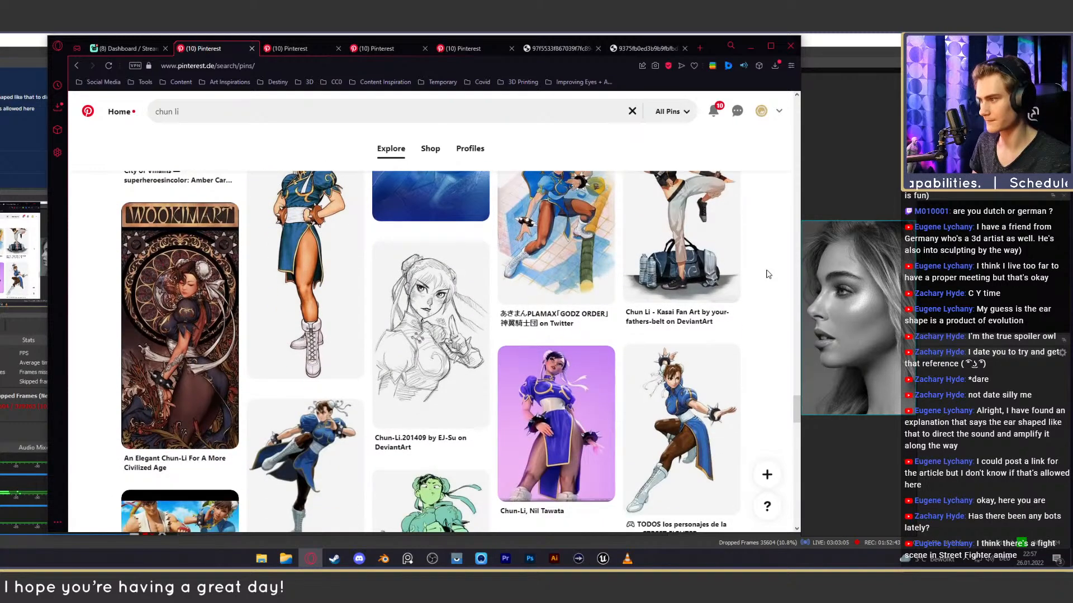
pyautogui.scroll(-4, 768, 274)
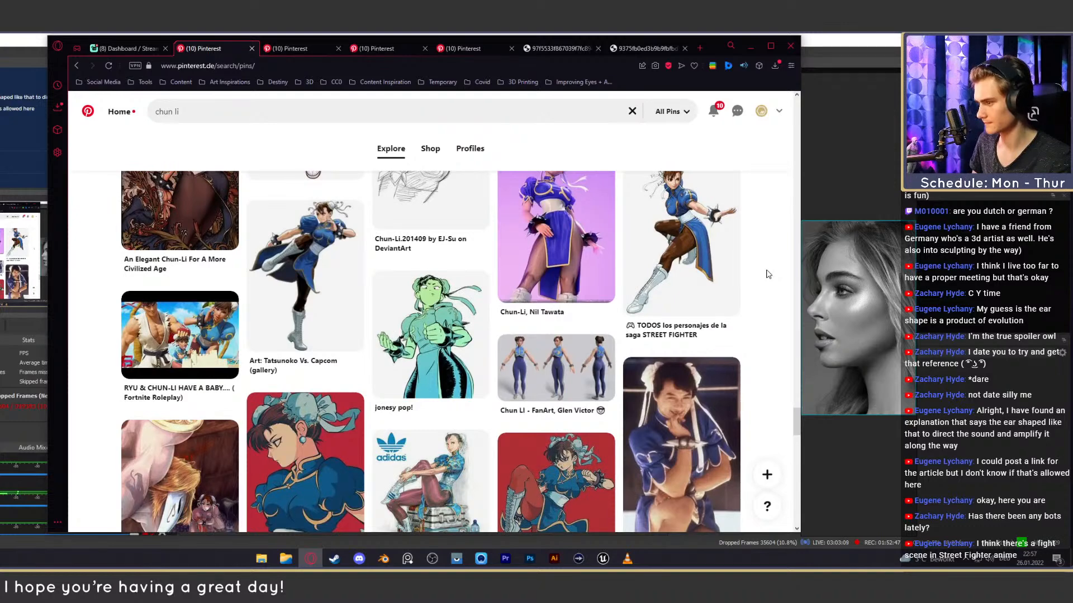
pyautogui.scroll(-2, 768, 273)
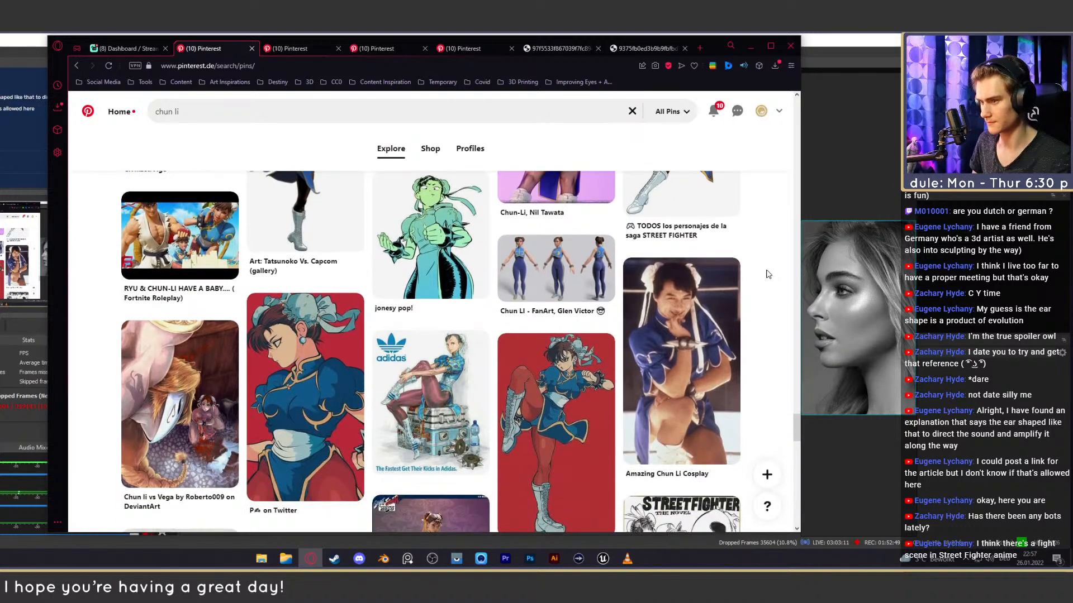
# Open the image of the Street Fighter Fan Art - Chun Li pin in its own tab and save it as a JPG file.
pyautogui.click(310, 49)
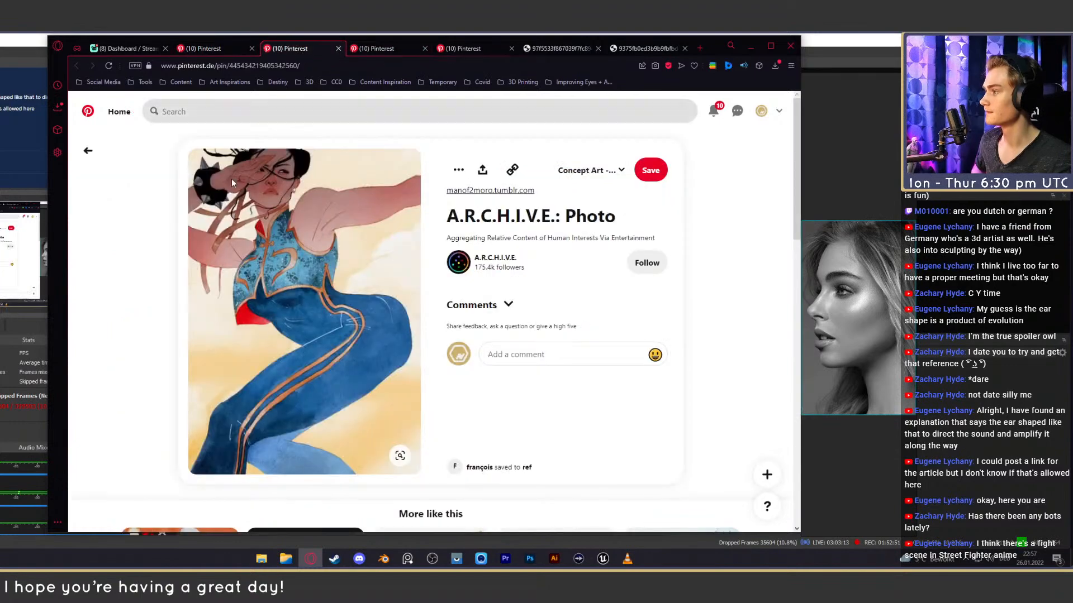
pyautogui.click(377, 49)
pyautogui.rightClick(306, 219)
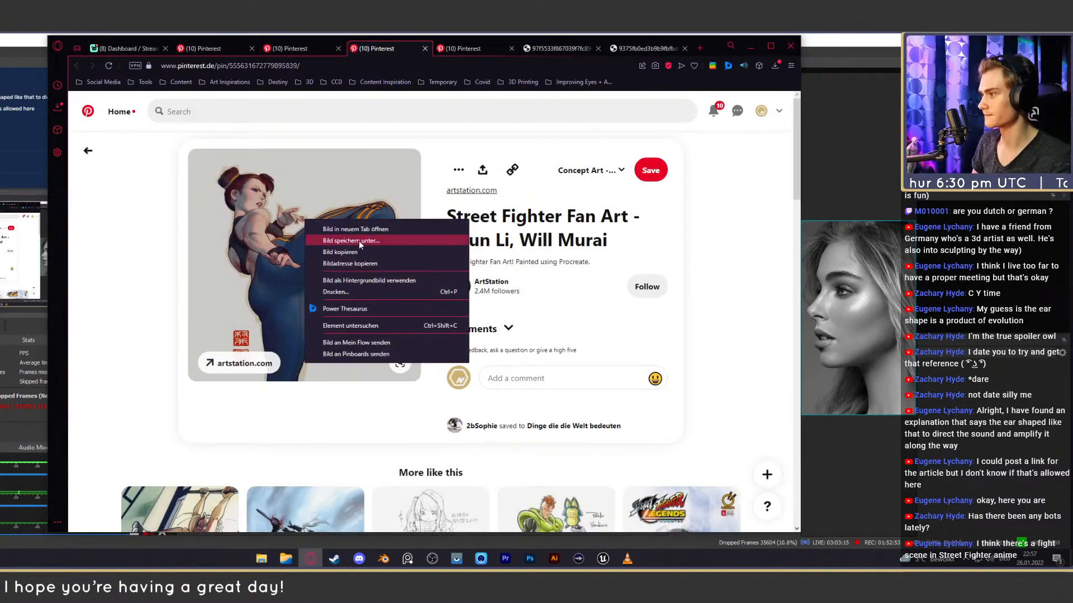
pyautogui.click(359, 240)
pyautogui.click(425, 49)
pyautogui.rightClick(449, 292)
pyautogui.click(498, 313)
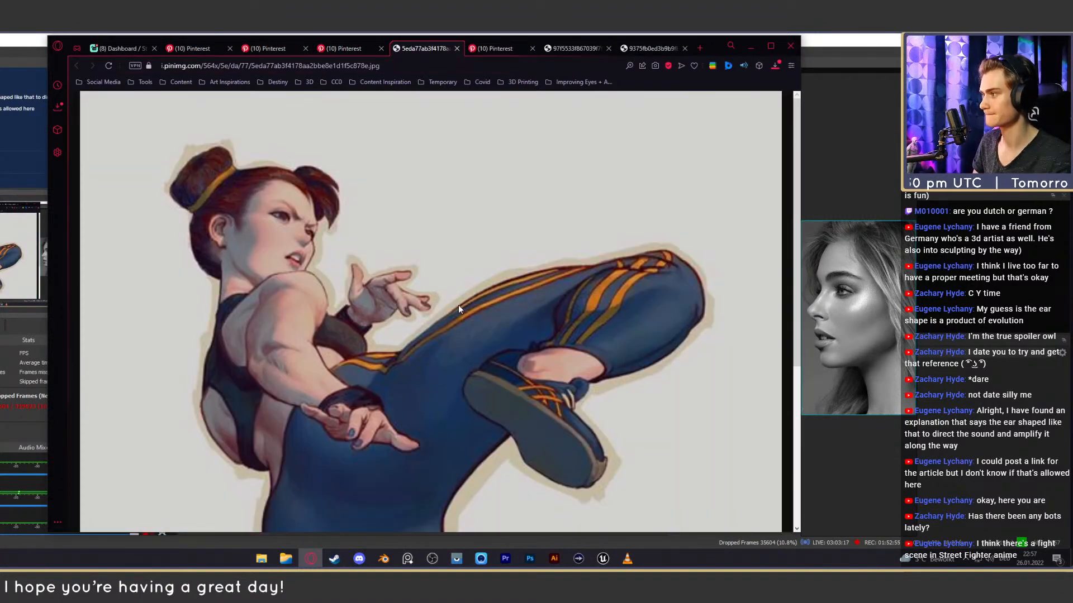
pyautogui.click(560, 287)
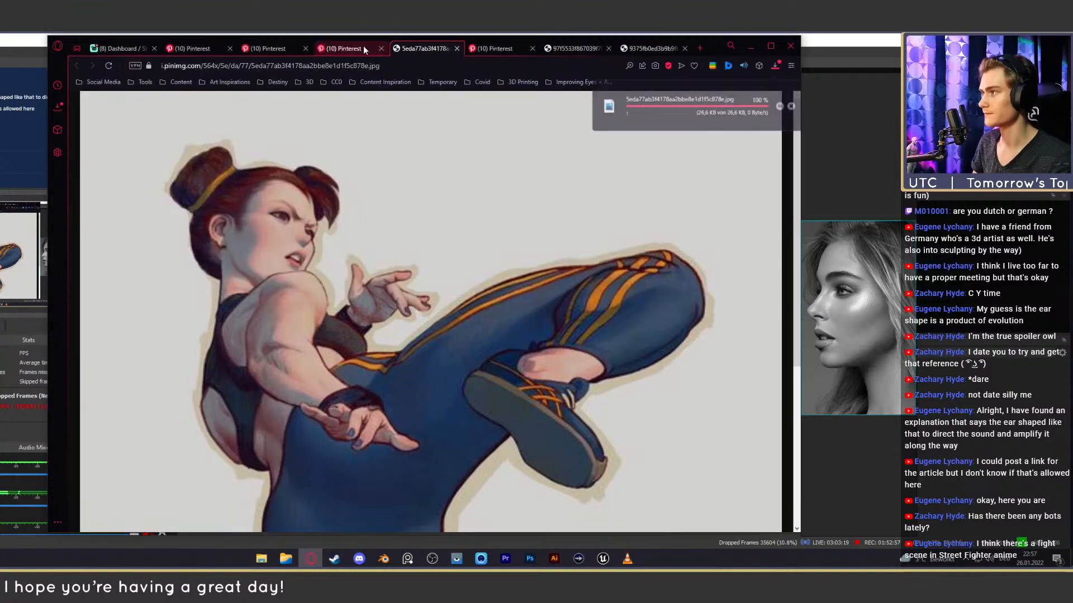
# Open the Chun Li pin's ArtStation source page, go to the artist's profile and browse the portfolio.
pyautogui.click(358, 49)
pyautogui.click(414, 276)
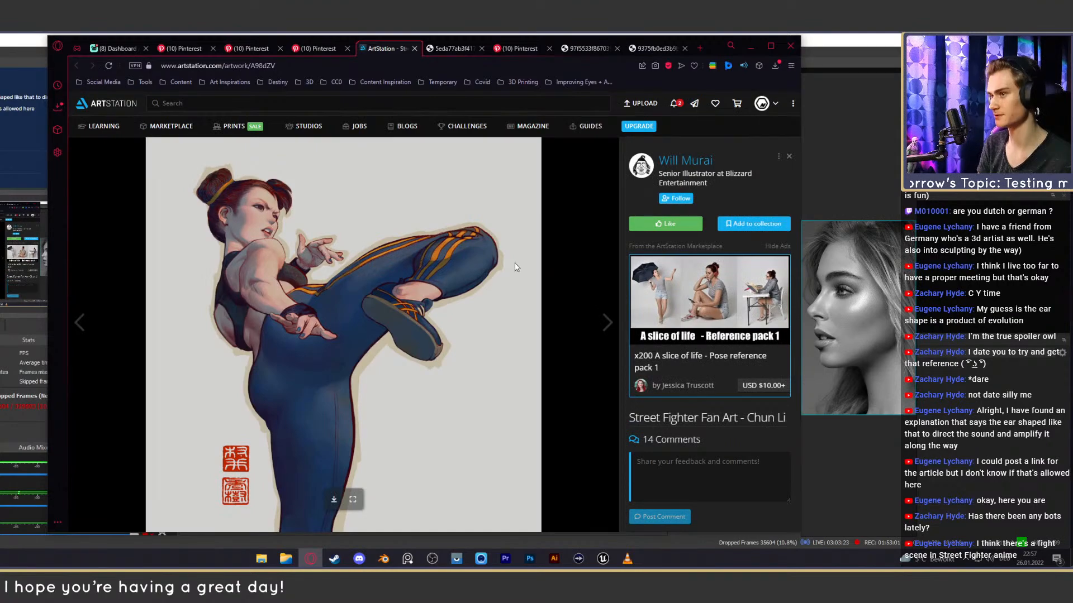
pyautogui.click(701, 168)
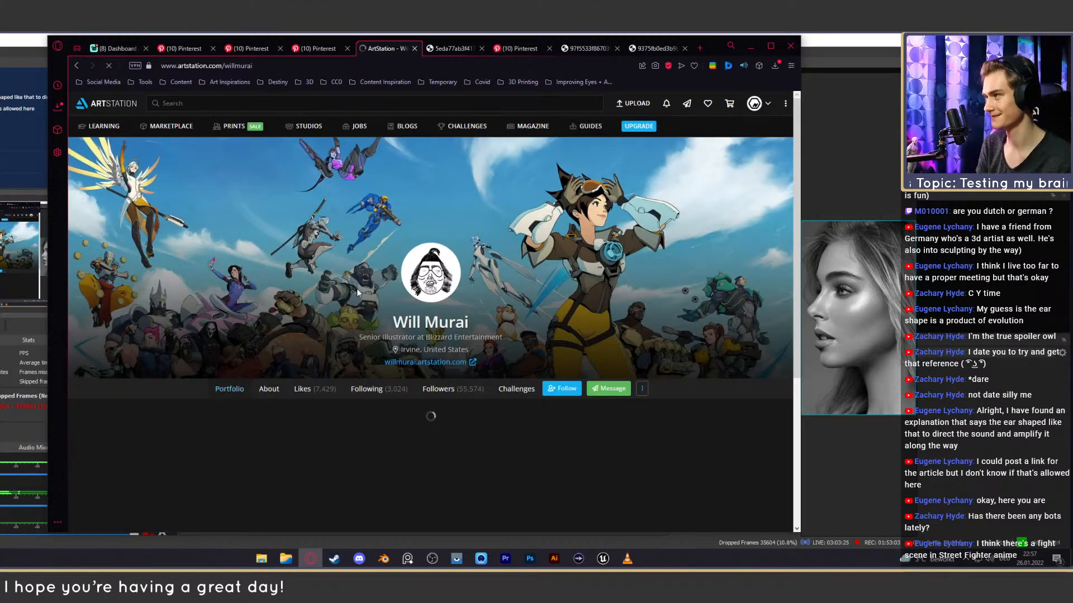
pyautogui.scroll(-5, 282, 294)
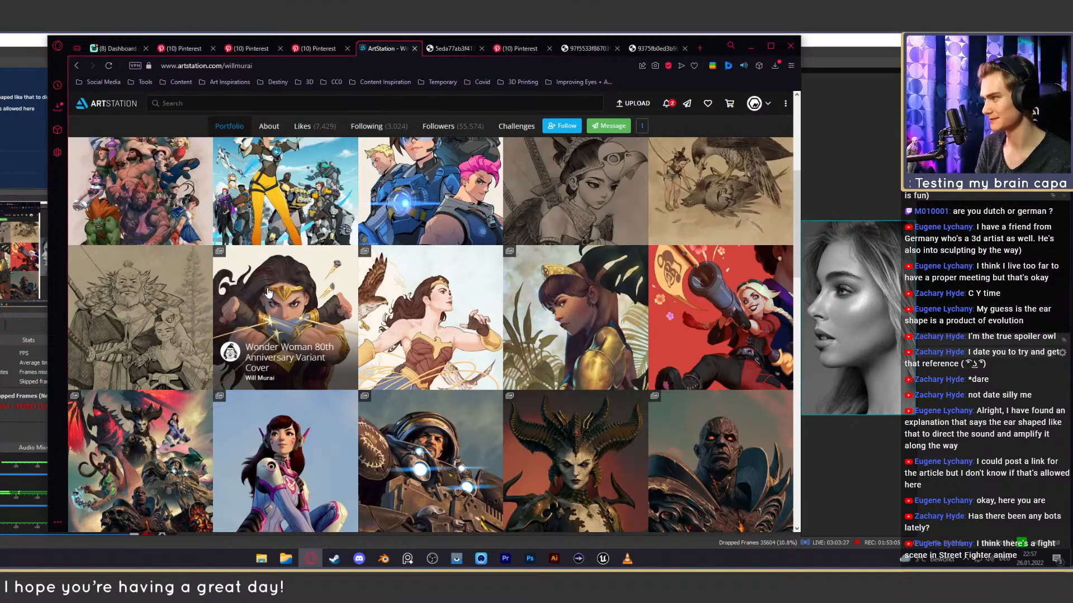
pyautogui.scroll(1, 268, 292)
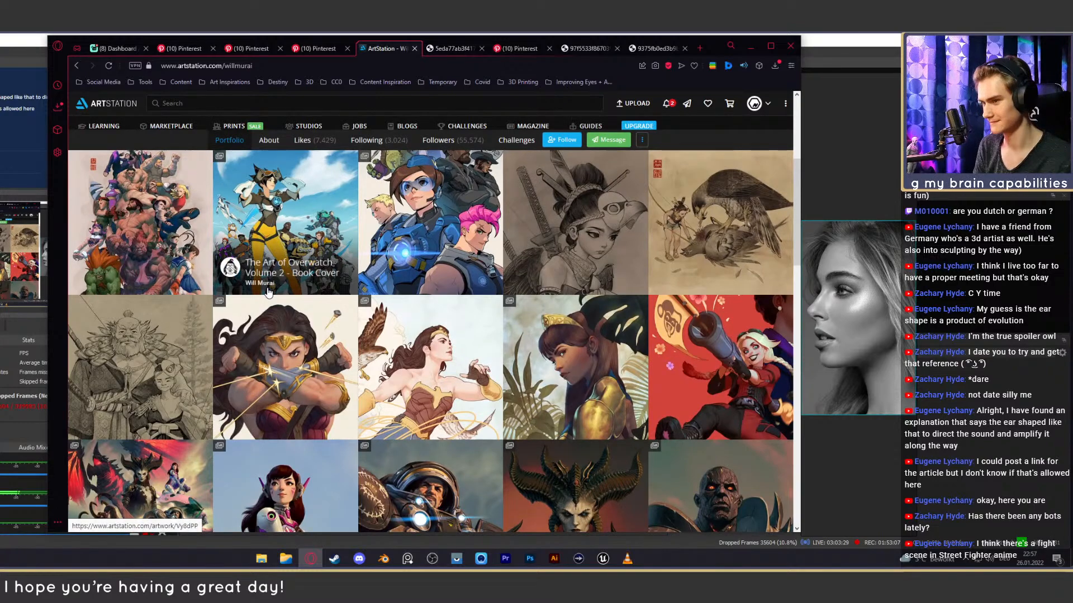
pyautogui.scroll(-3, 267, 292)
pyautogui.scroll(-4, 267, 291)
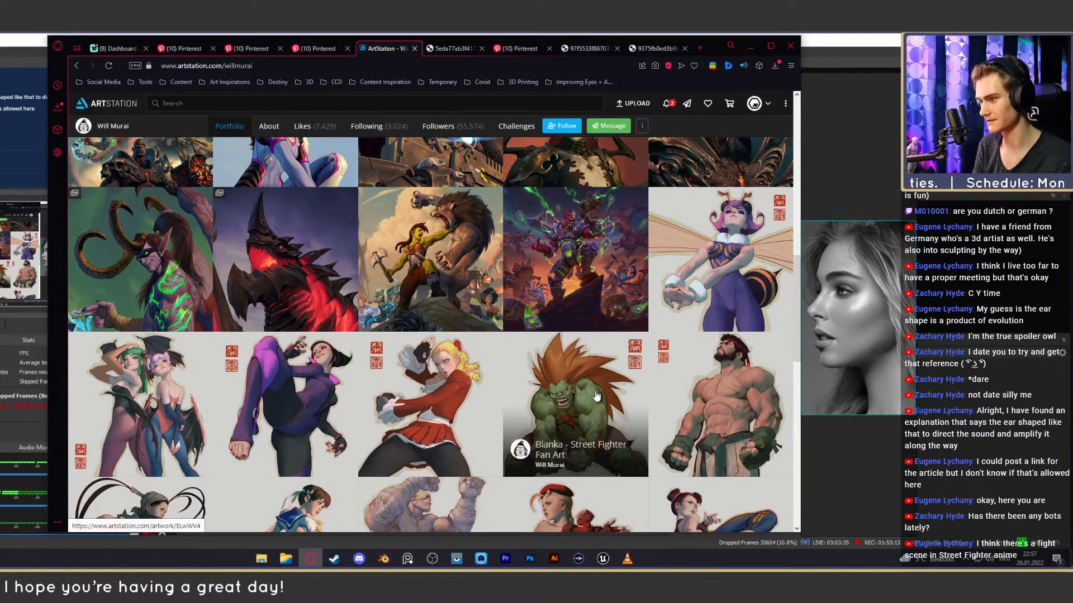
# View the Blanka - Street Fighter Fan Art artwork in a separate tab, close it and look over the portfolio's other Street Fighter pieces.
pyautogui.middleClick(578, 402)
pyautogui.click(413, 48)
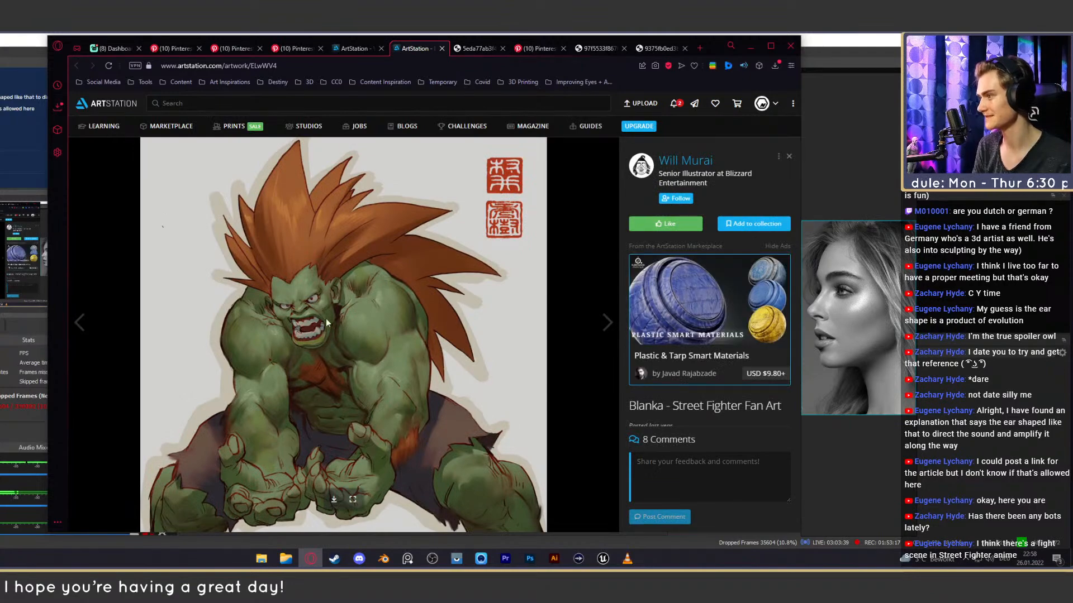
pyautogui.click(441, 49)
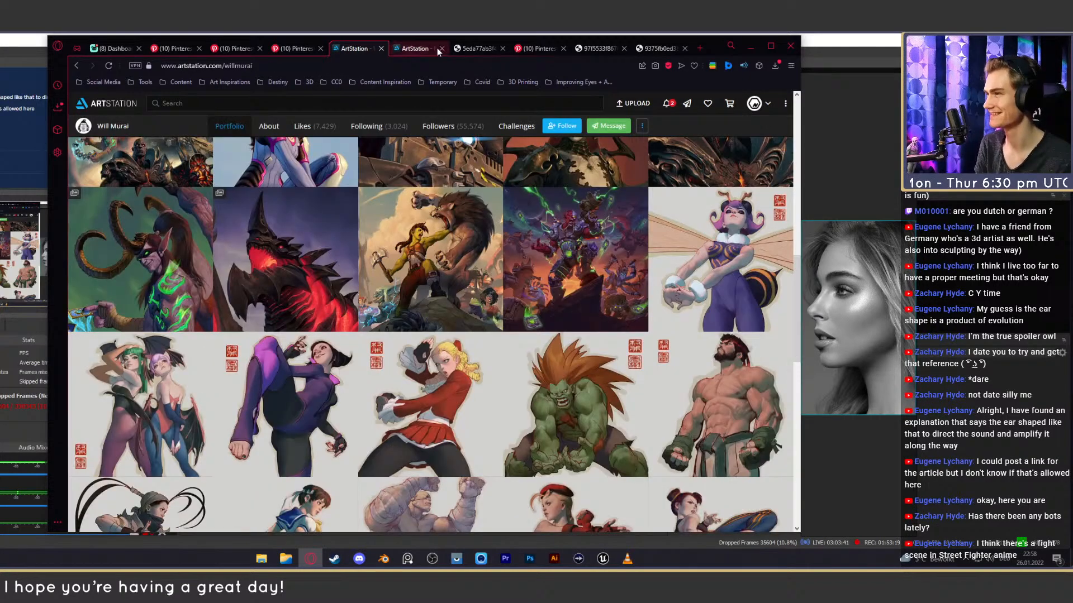
pyautogui.scroll(-1, 520, 237)
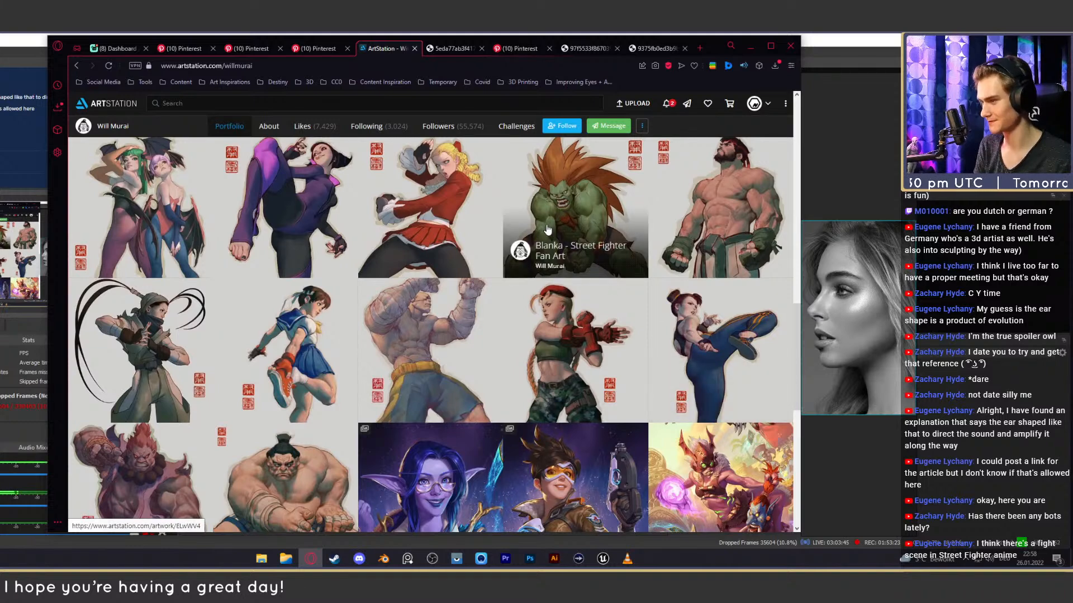
pyautogui.scroll(-2, 525, 210)
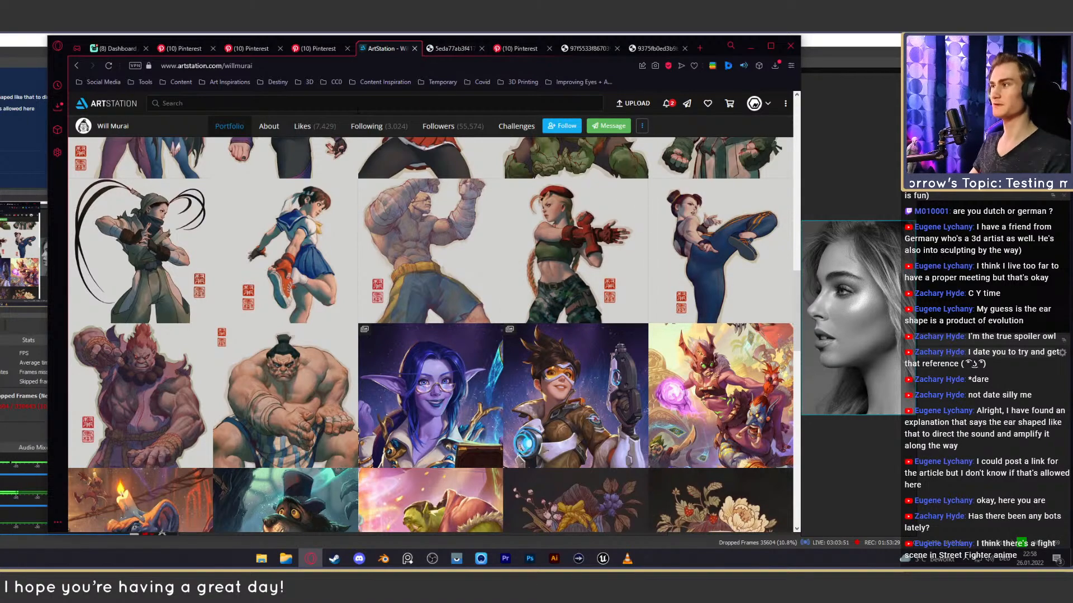
# Return to the Pinterest tab with the Chun Li pin and search for "frowning girl".
pyautogui.click(314, 49)
pyautogui.click(213, 112)
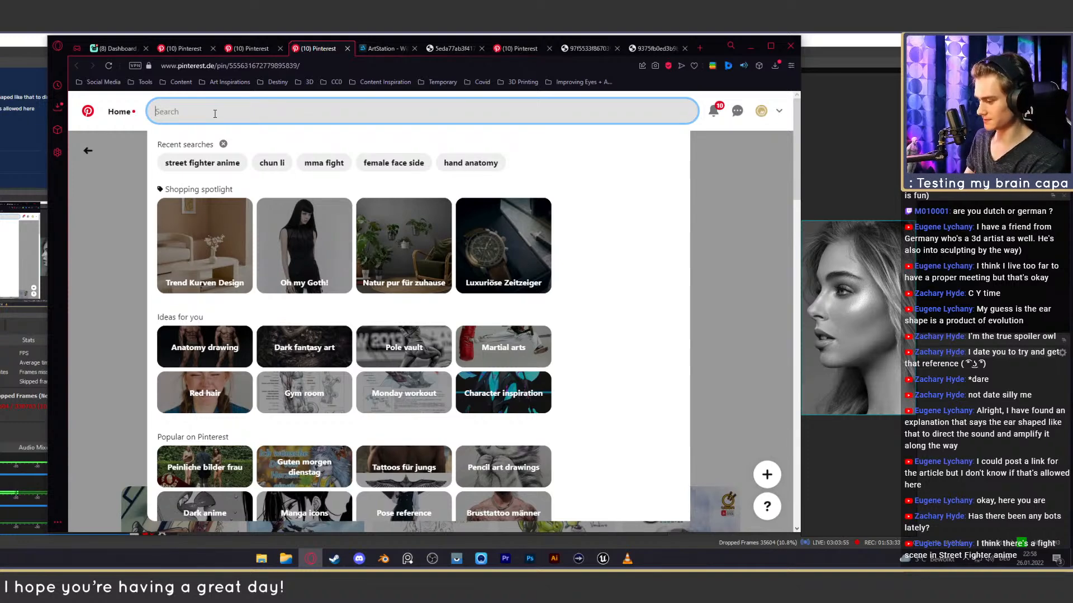
pyautogui.write('frowning')
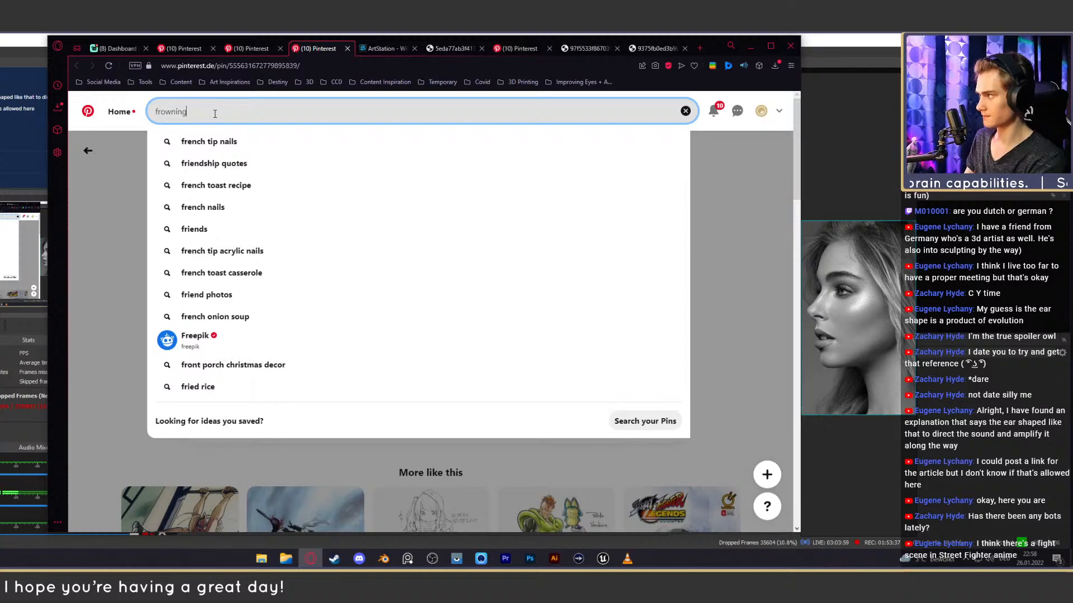
pyautogui.write(' girl')
pyautogui.press('Return')
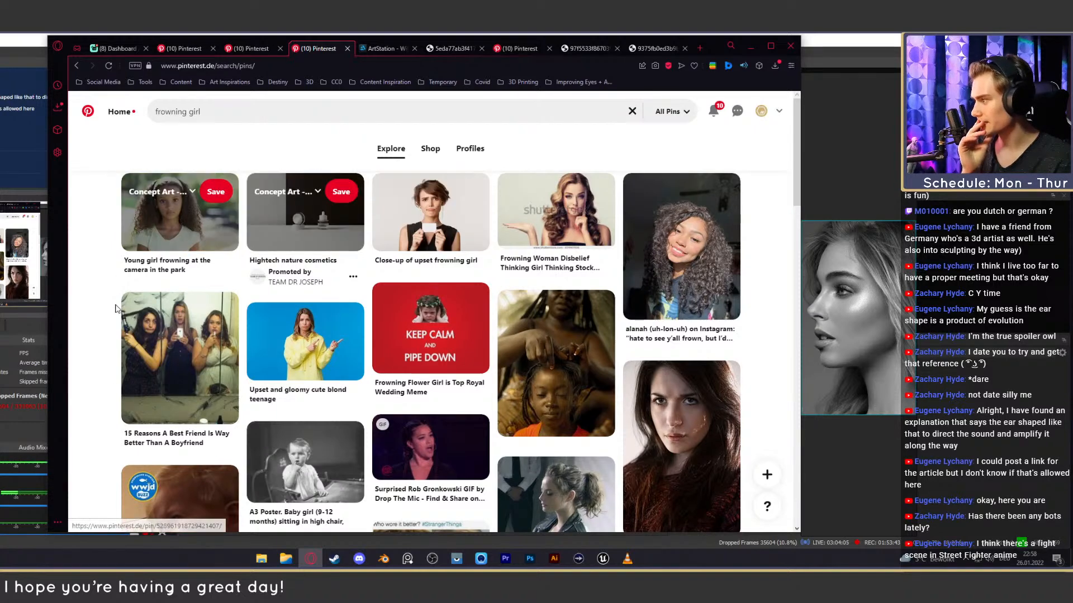
# Look through the frowning girl results for photos of female faces with a usable frowning expression.
pyautogui.scroll(-2, 107, 306)
pyautogui.scroll(-1, 108, 304)
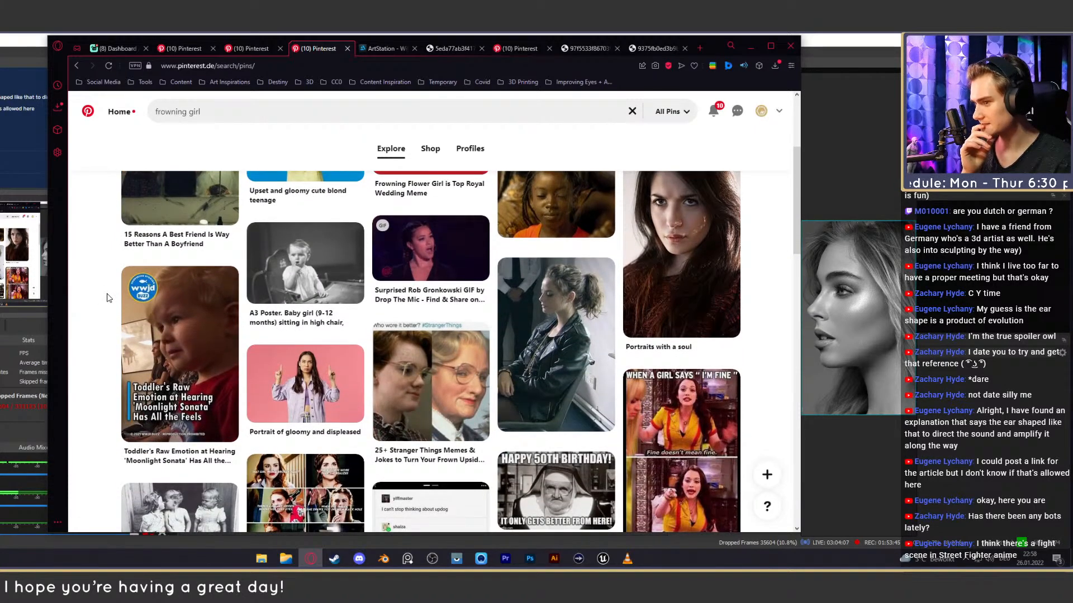
pyautogui.scroll(-3, 96, 285)
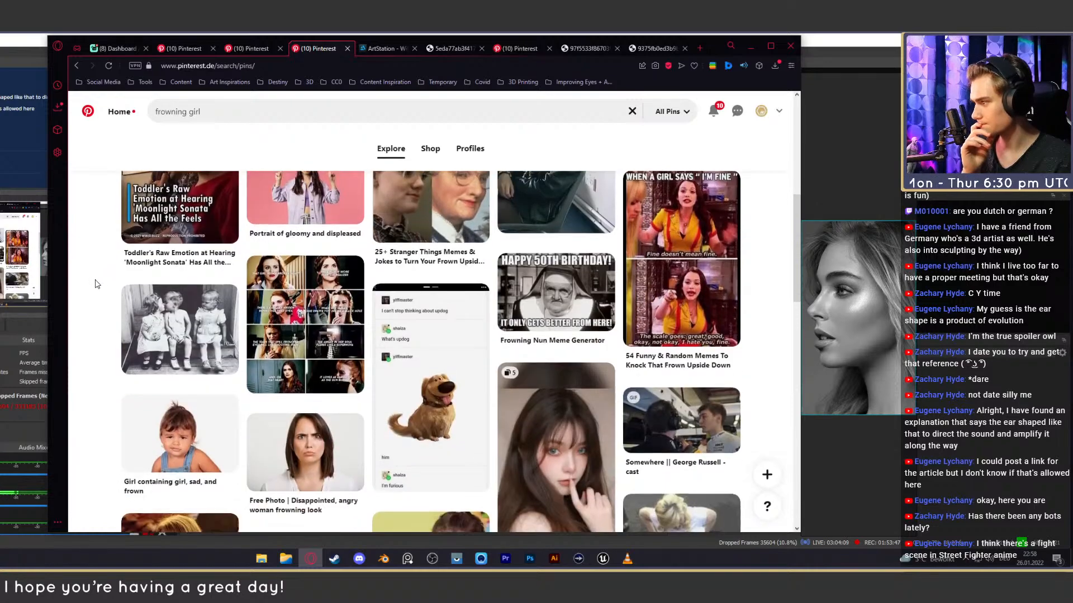
pyautogui.scroll(-3, 96, 284)
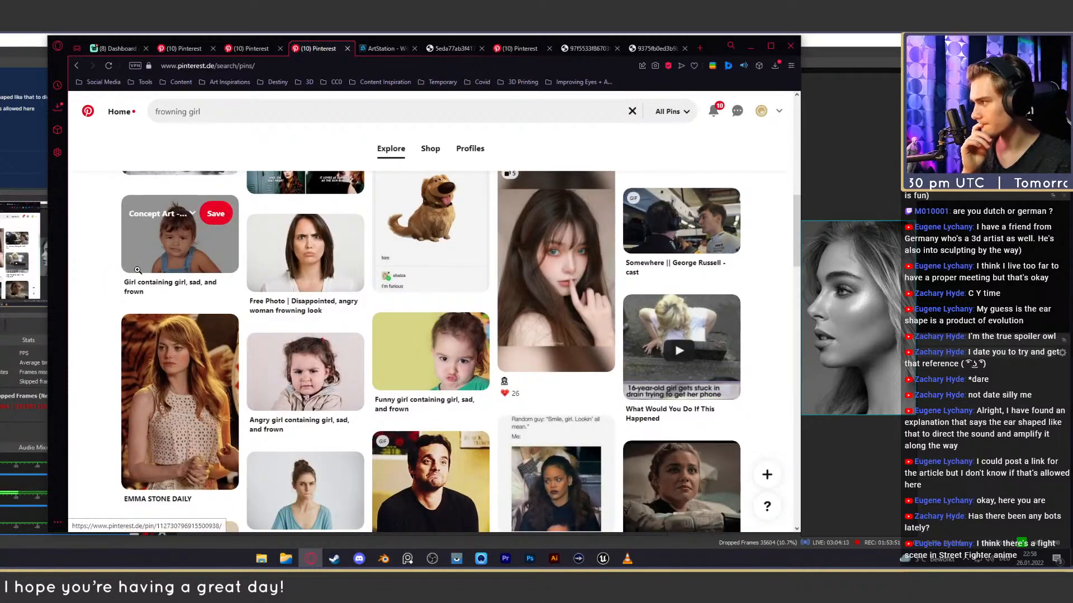
pyautogui.scroll(-2, 103, 278)
pyautogui.scroll(-1, 103, 278)
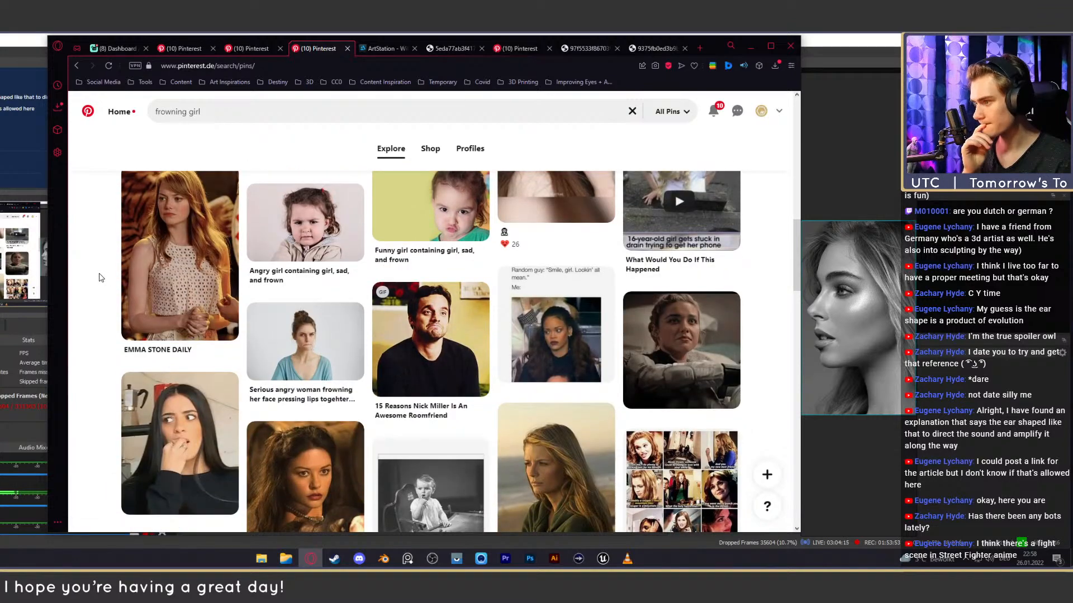
pyautogui.scroll(-5, 100, 278)
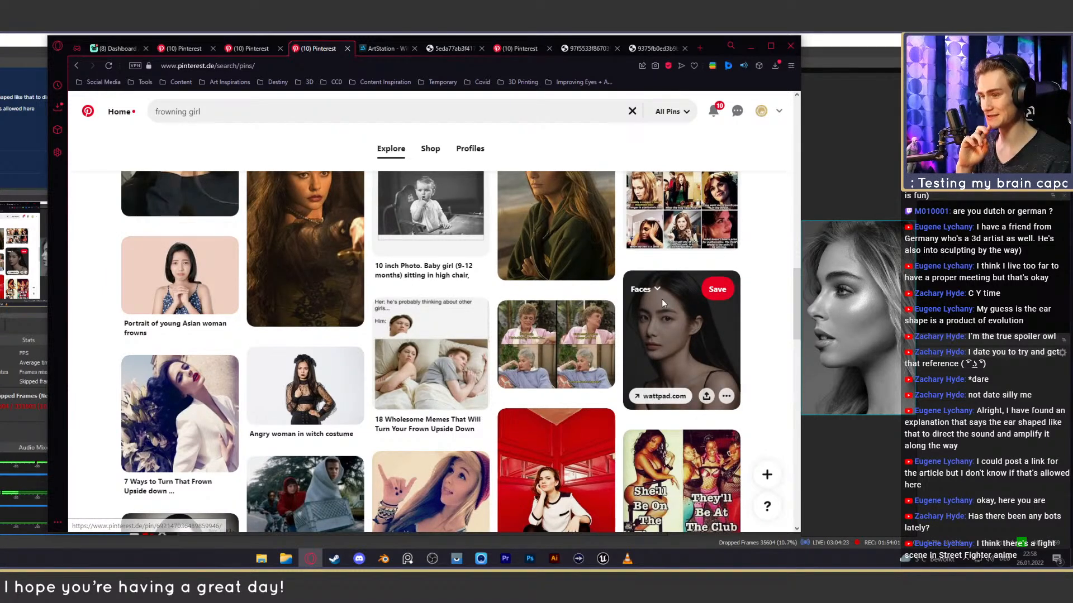
pyautogui.scroll(-3, 780, 295)
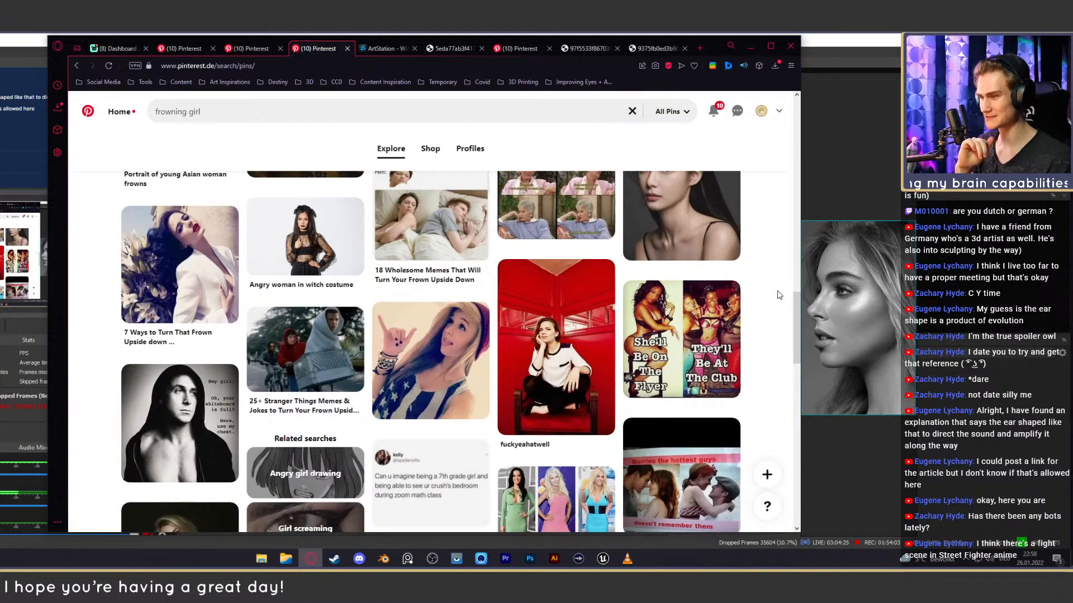
pyautogui.scroll(2, 654, 312)
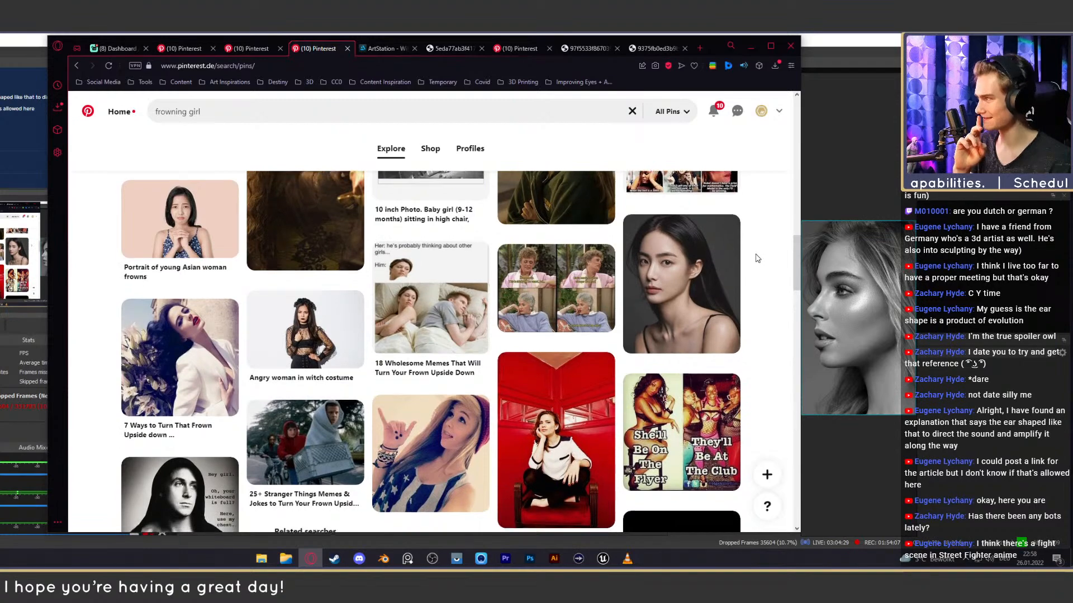
pyautogui.scroll(-4, 757, 259)
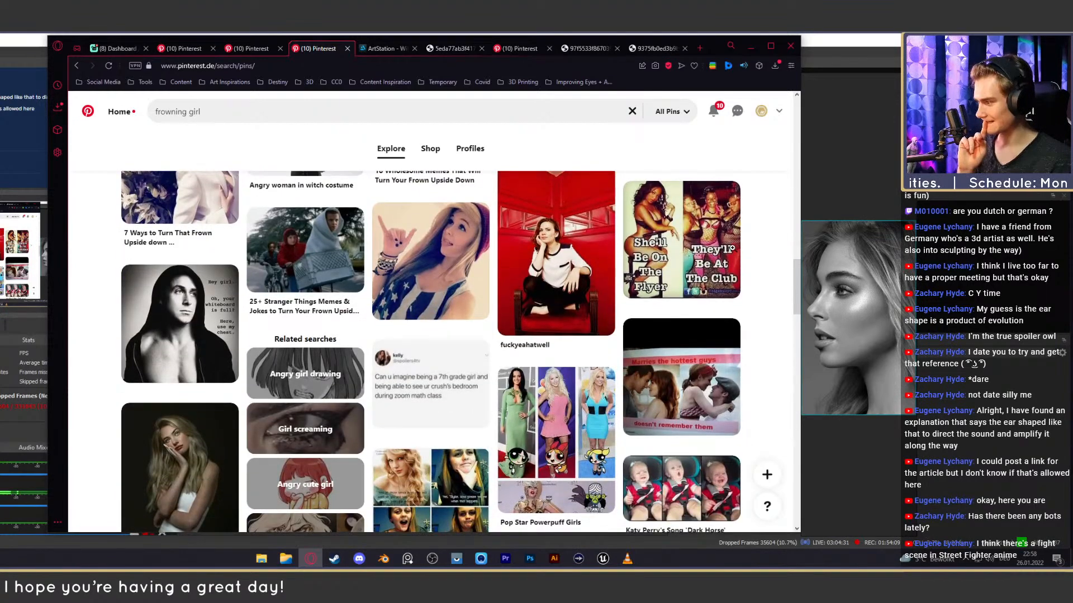
# Shorten the Pinterest search to "frowning", and refine it with the suggested query "frowning face".
pyautogui.click(240, 112)
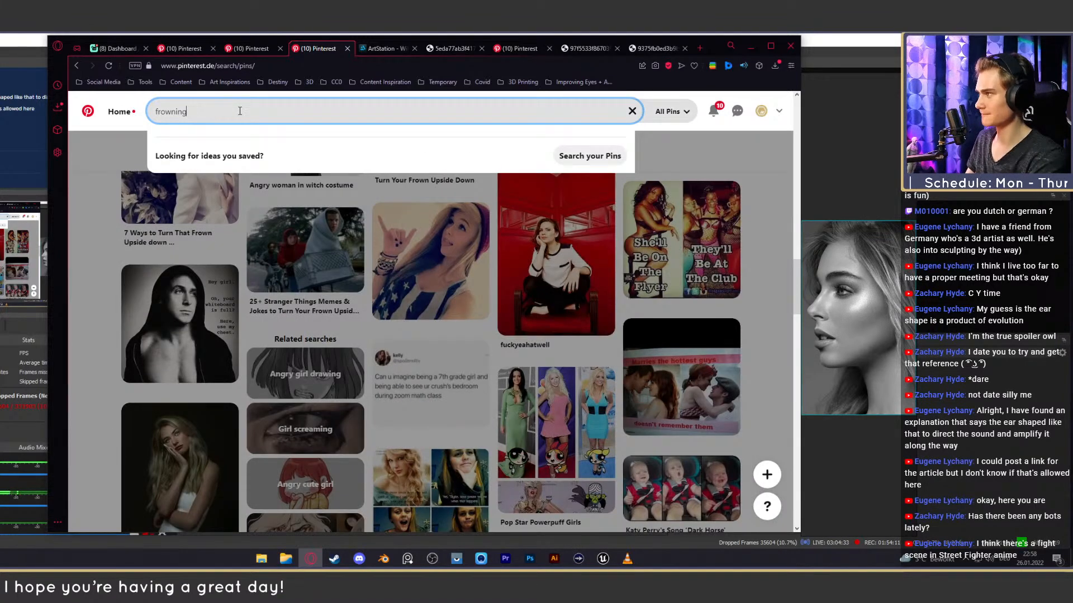
pyautogui.press('Return')
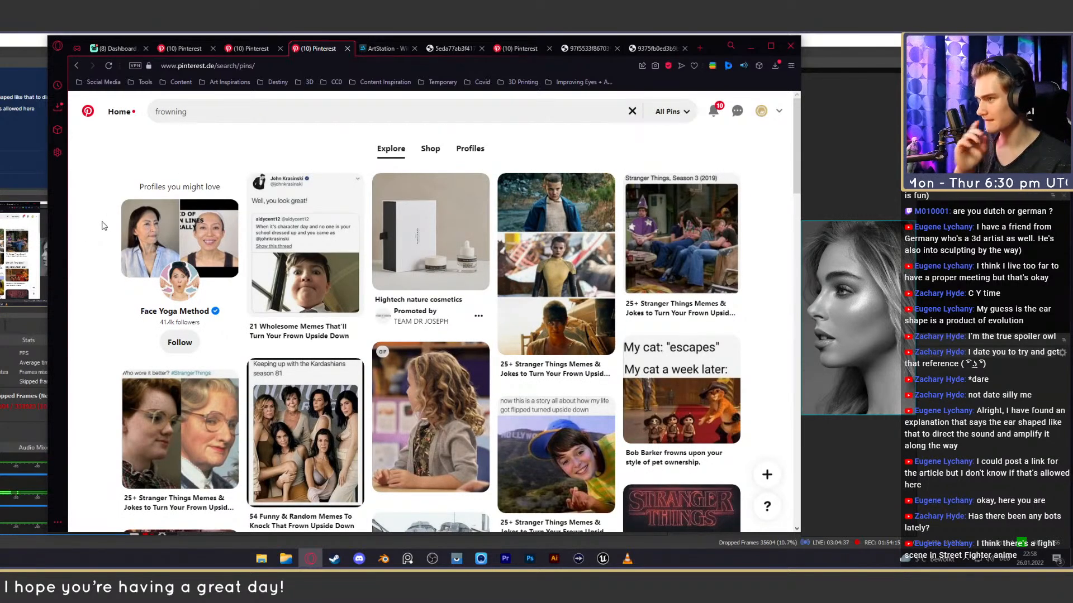
pyautogui.doubleClick(173, 113)
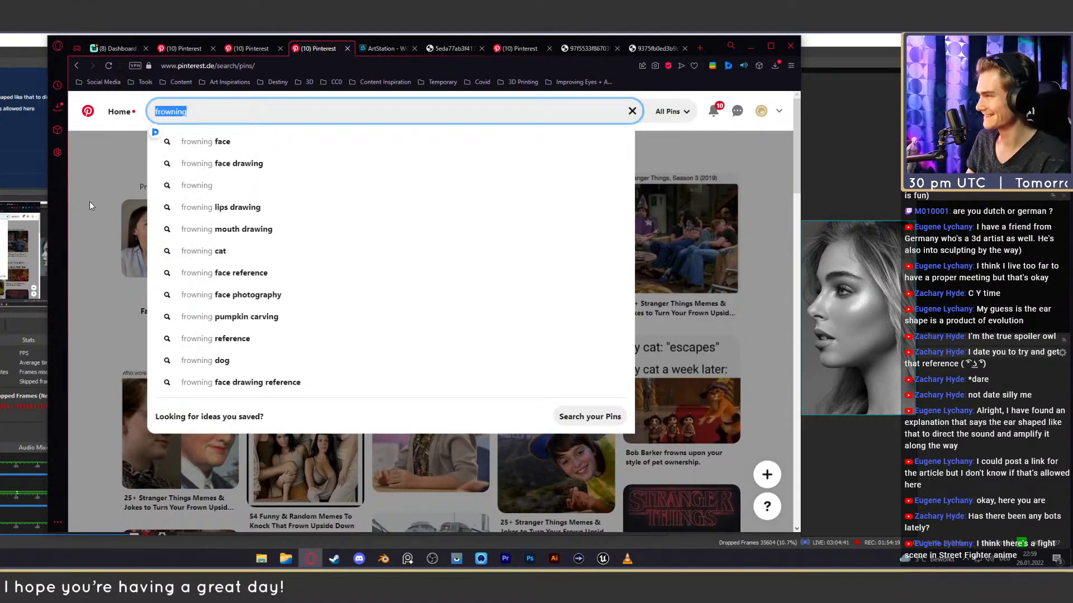
pyautogui.click(215, 141)
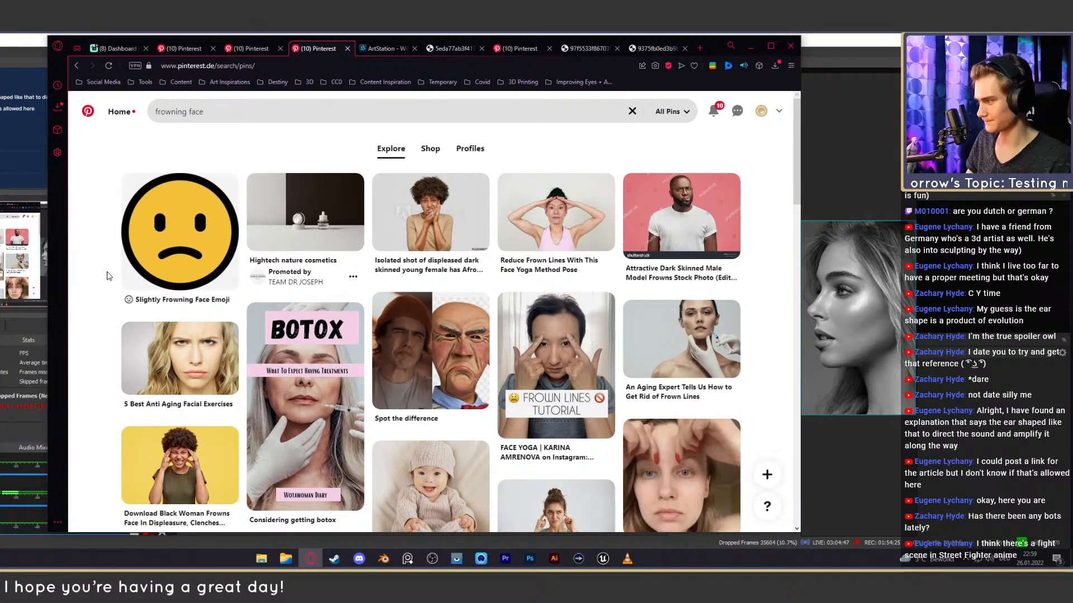
# Look through the frowning face results, open the black-and-white portrait of the scowling woman in a separate tab and view its related pins.
pyautogui.scroll(-3, 109, 276)
pyautogui.scroll(-6, 109, 276)
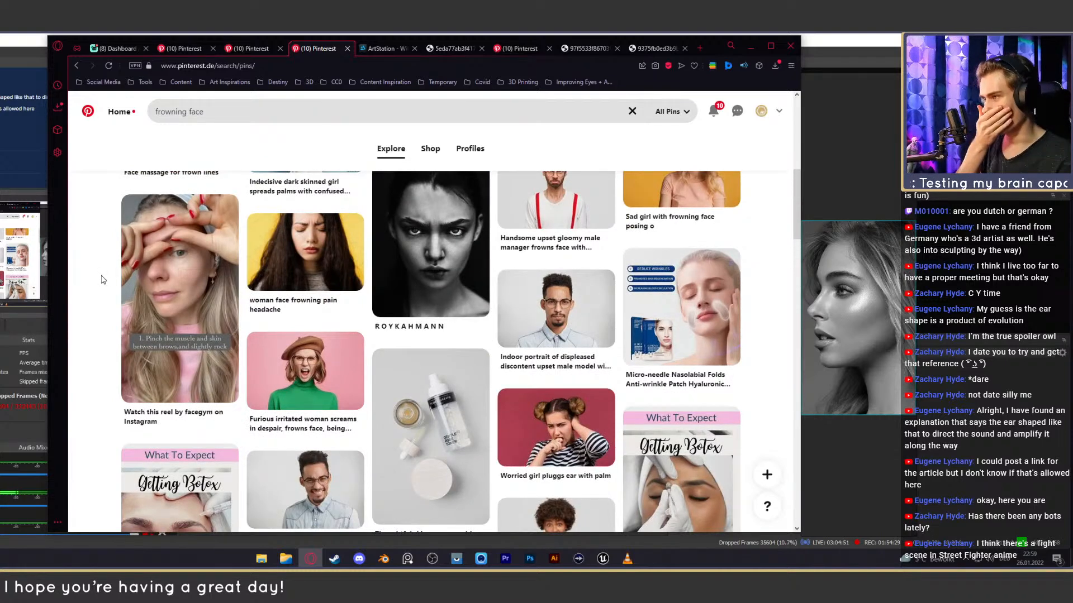
pyautogui.middleClick(421, 244)
pyautogui.click(413, 50)
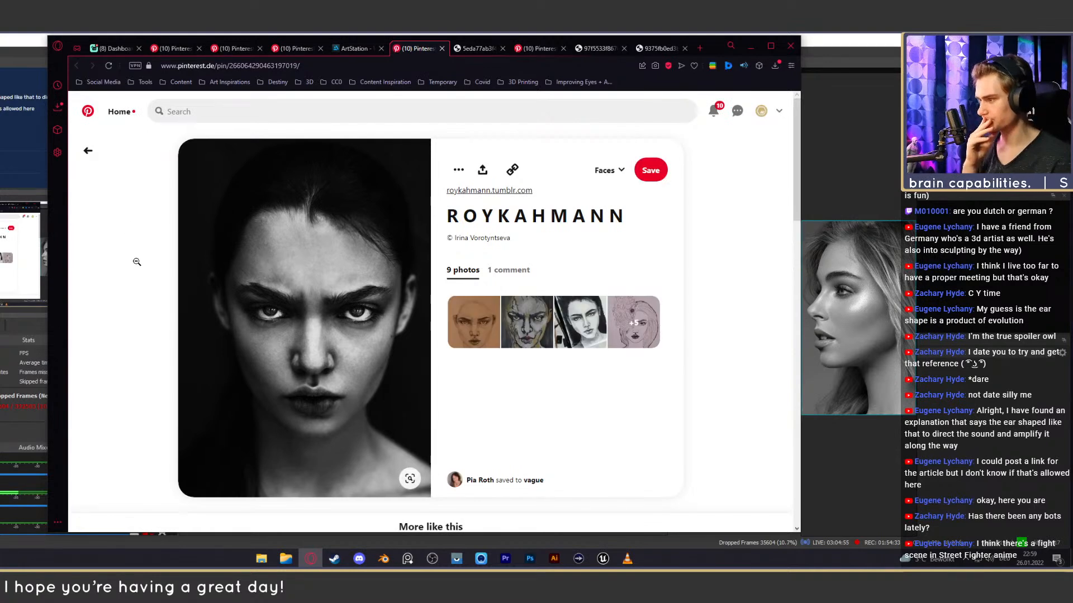
pyautogui.scroll(-6, 136, 260)
pyautogui.scroll(4, 136, 260)
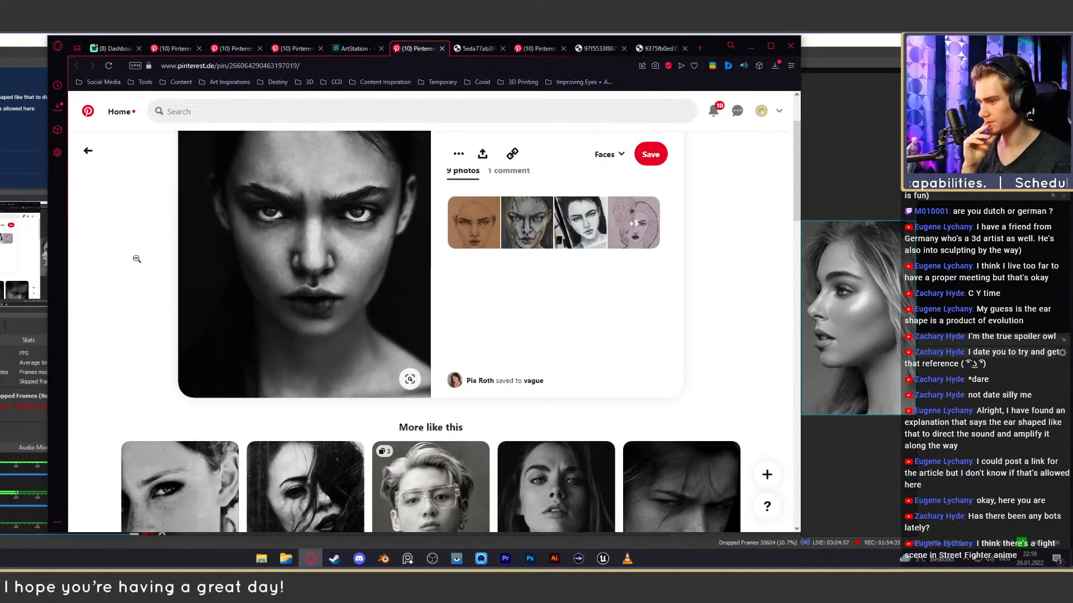
# Open the related pin "A night full of no sleep: Photo" in a separate tab and compare it with the scowling portrait.
pyautogui.middleClick(550, 486)
pyautogui.click(441, 46)
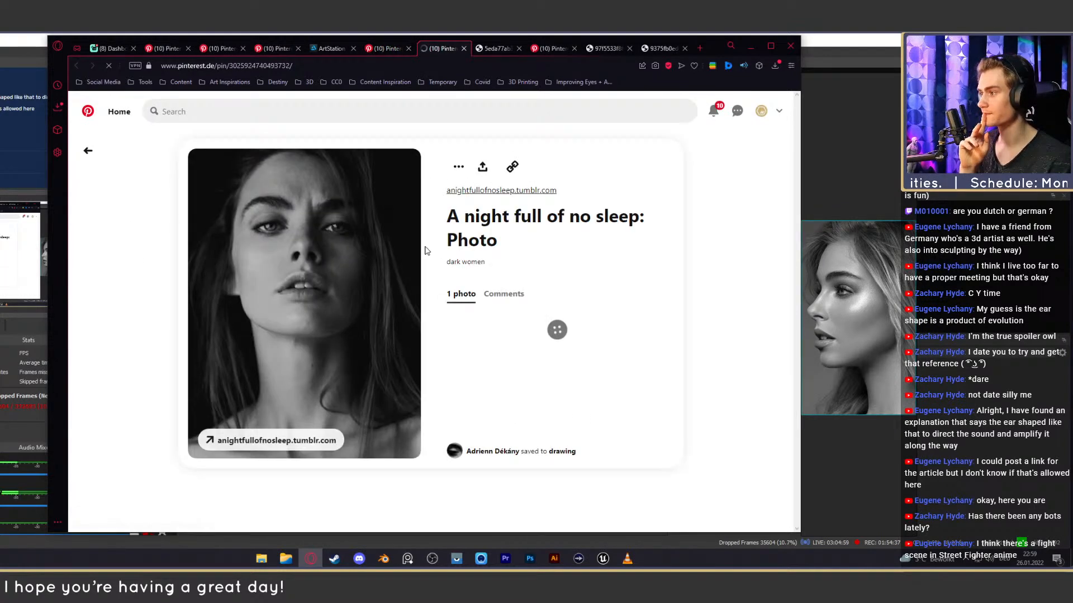
pyautogui.click(378, 50)
pyautogui.scroll(1, 219, 216)
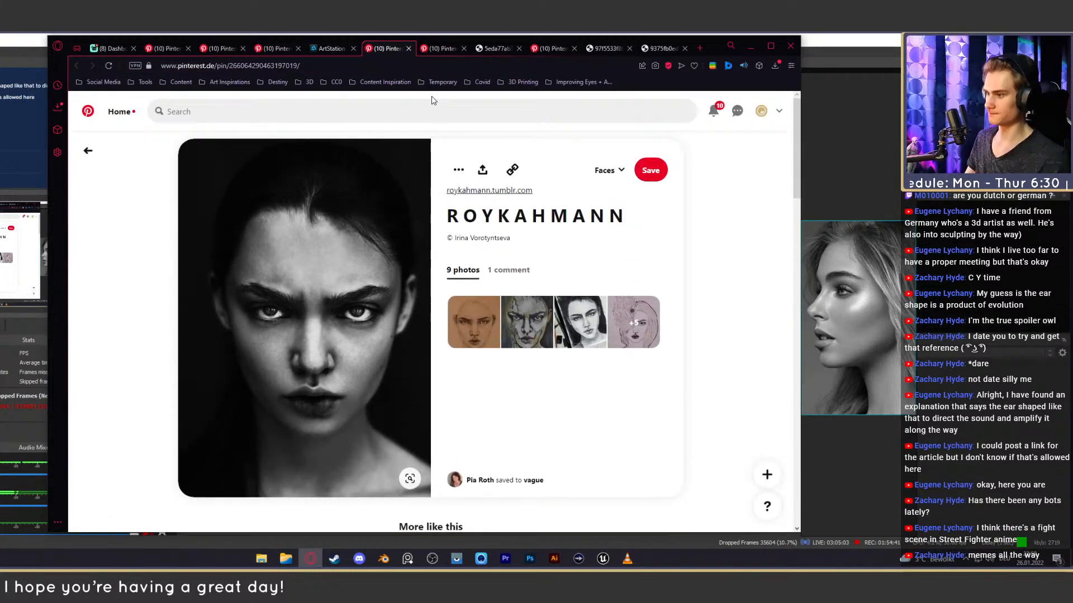
pyautogui.click(438, 50)
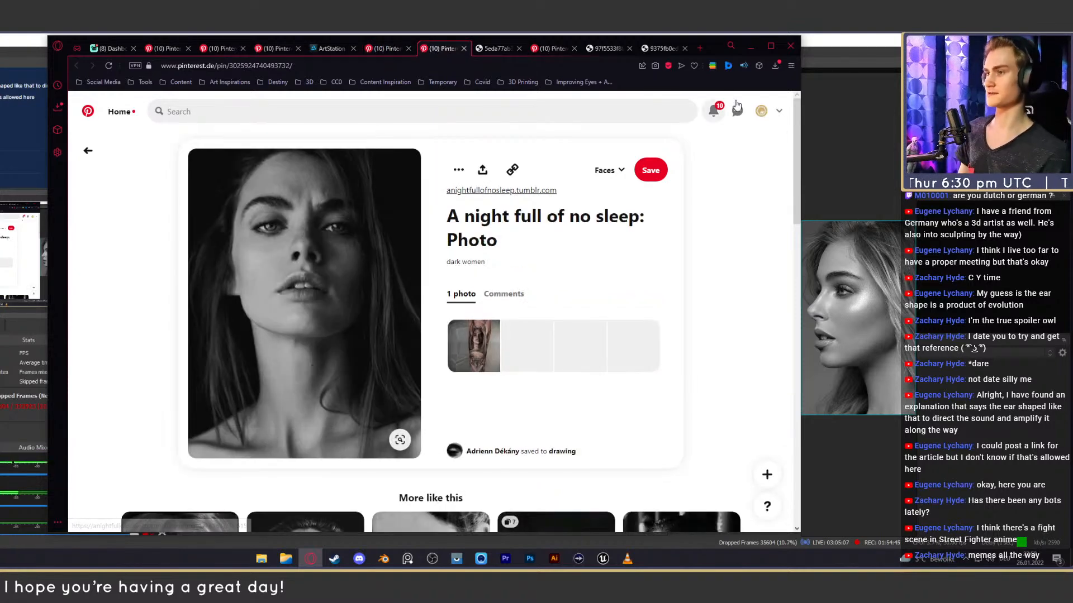
# Open the "A night full of no sleep" photo as a full-size image in its own tab and save it to disk.
pyautogui.rightClick(324, 229)
pyautogui.click(346, 246)
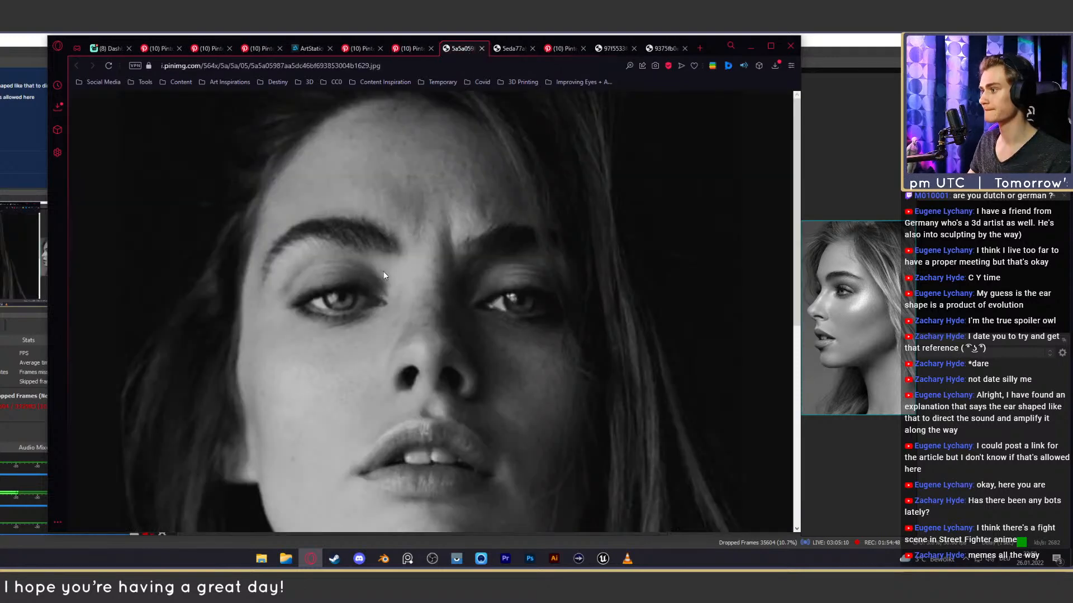
pyautogui.rightClick(383, 275)
pyautogui.click(416, 276)
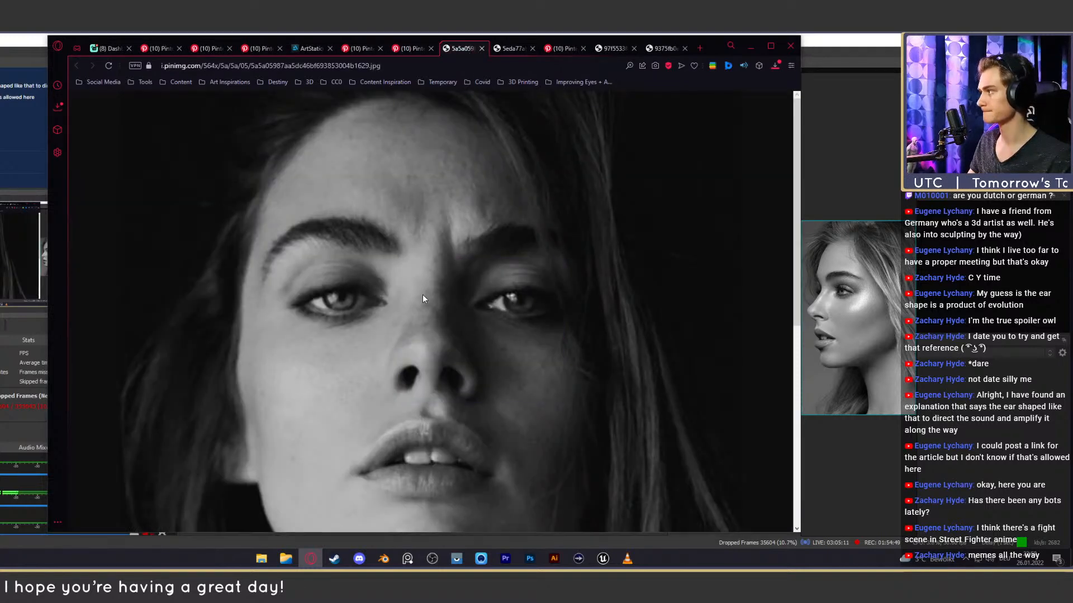
pyautogui.press('Return')
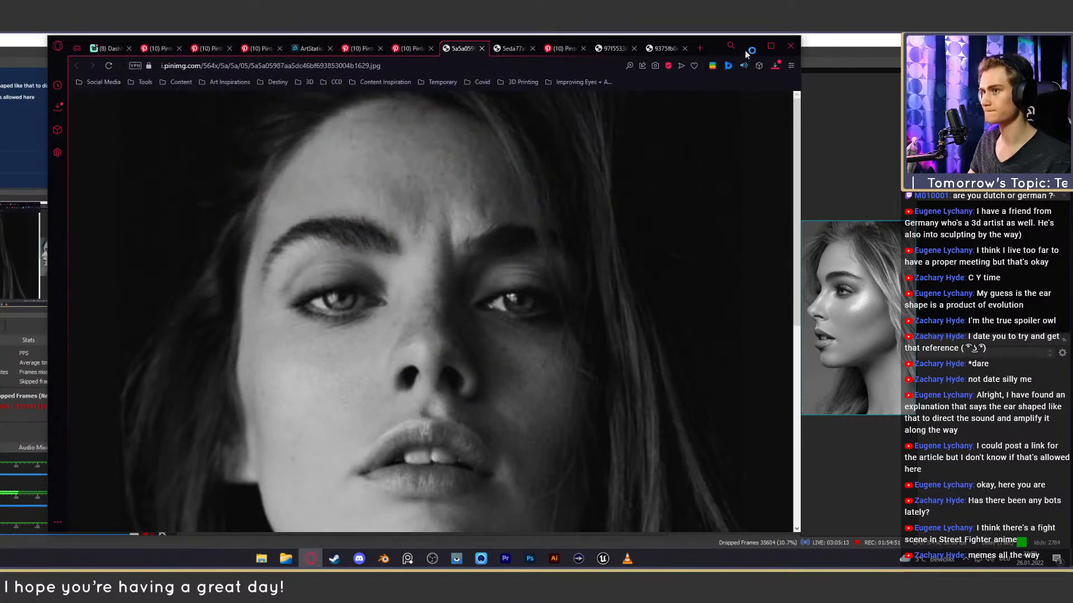
# Switch to Blender, load the frowning red-haired Chun-Li artwork into the image editor and frame her face.
pyautogui.click(747, 46)
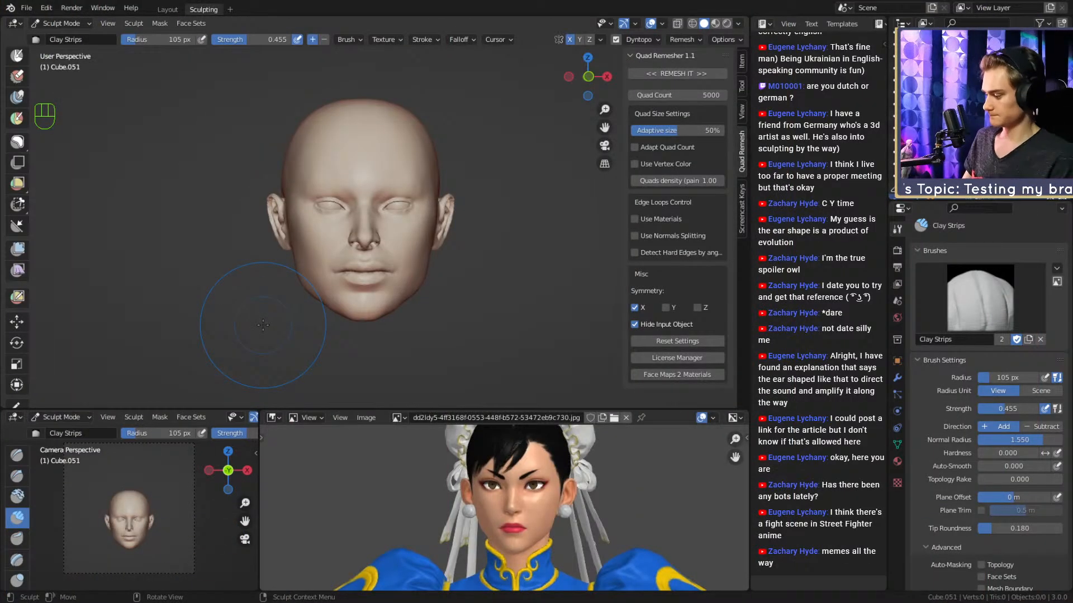
pyautogui.keyDown('alt'); pyautogui.moveTo(550, 220); pyautogui.dragTo(492, 219); pyautogui.keyUp('alt')
pyautogui.press('3')
pyautogui.moveTo(390, 221)
pyautogui.keyDown('alt'); pyautogui.keyDown('shift'); pyautogui.mouseDown()
pyautogui.moveTo(398, 242)
pyautogui.moveTo(405, 193)
pyautogui.mouseUp(); pyautogui.keyUp('shift'); pyautogui.keyUp('alt')
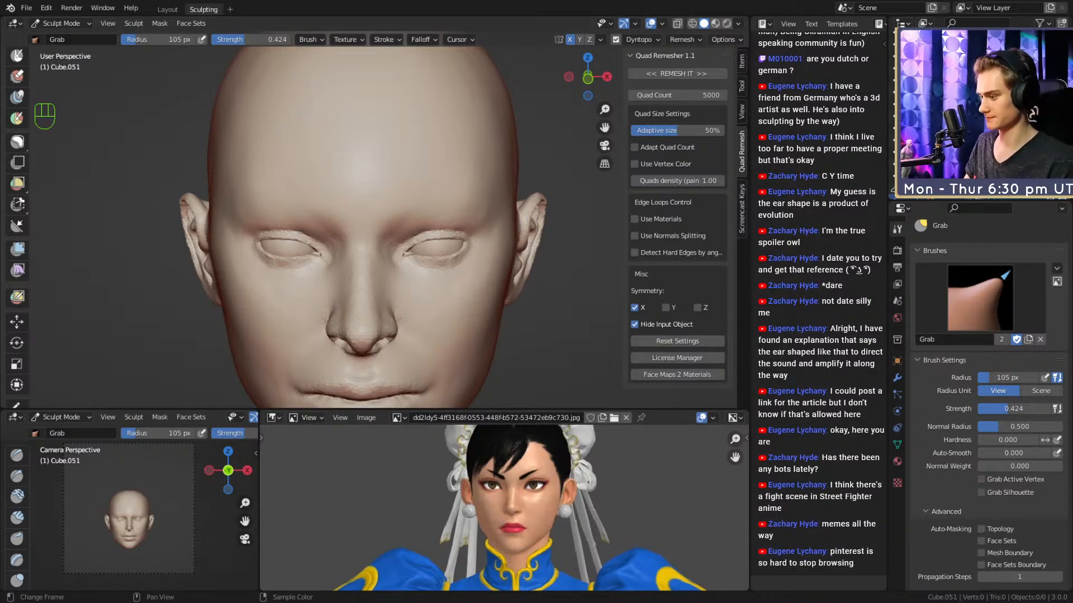
pyautogui.moveTo(362, 333)
pyautogui.mouseDown()
pyautogui.moveTo(497, 520)
pyautogui.moveTo(511, 520)
pyautogui.mouseUp()
pyautogui.scroll(-8, 549, 516)
pyautogui.scroll(8, 550, 522)
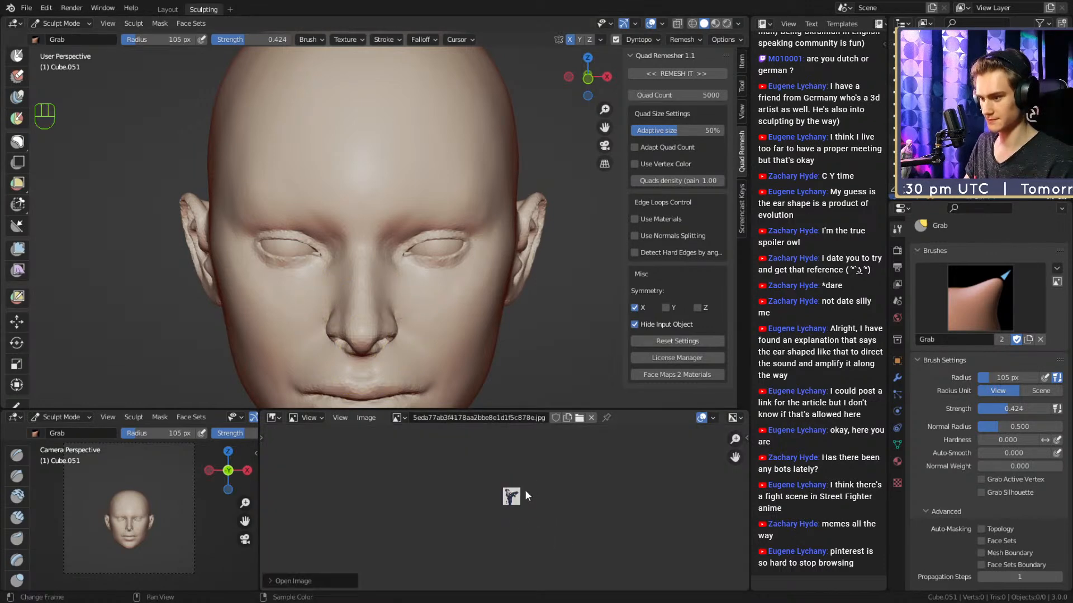
pyautogui.moveTo(518, 507); pyautogui.dragTo(523, 529, button='middle')
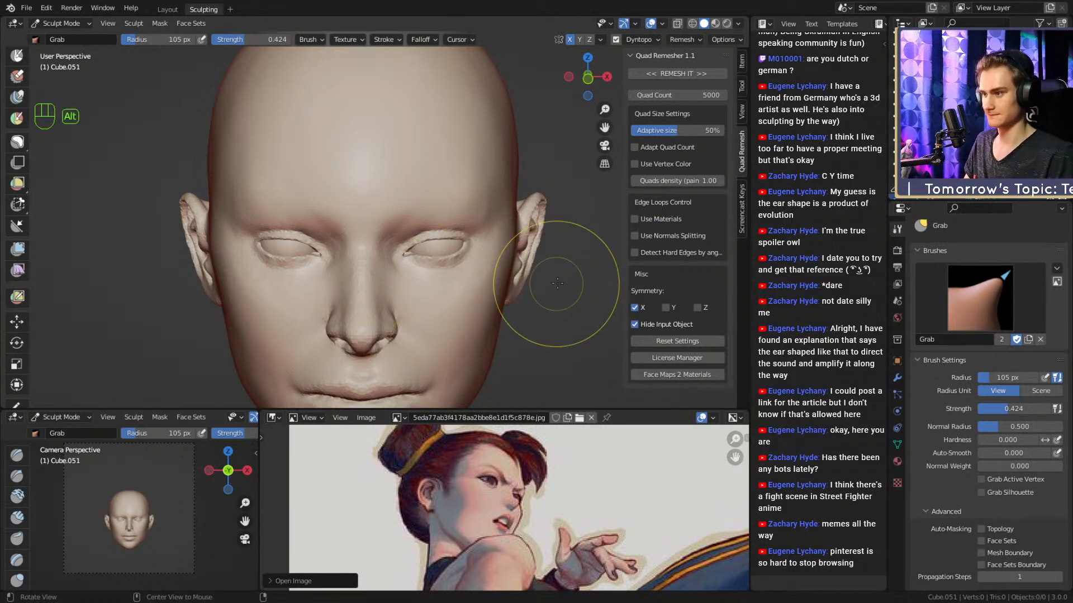
# Save the file and set the Grab brush radius to 84 px over the inner brow.
pyautogui.moveTo(548, 288)
pyautogui.keyDown('alt'); pyautogui.mouseDown()
pyautogui.moveTo(552, 268)
pyautogui.moveTo(492, 283)
pyautogui.mouseUp(); pyautogui.keyUp('alt')
pyautogui.moveTo(378, 205)
pyautogui.keyDown('shift'); pyautogui.mouseDown(button='middle')
pyautogui.moveTo(450, 219)
pyautogui.moveTo(407, 211)
pyautogui.mouseUp(button='middle'); pyautogui.keyUp('shift')
pyautogui.hotkey('ctrl', 's')
pyautogui.press('3')
pyautogui.press('f')
pyautogui.click(400, 216)
pyautogui.press('3')
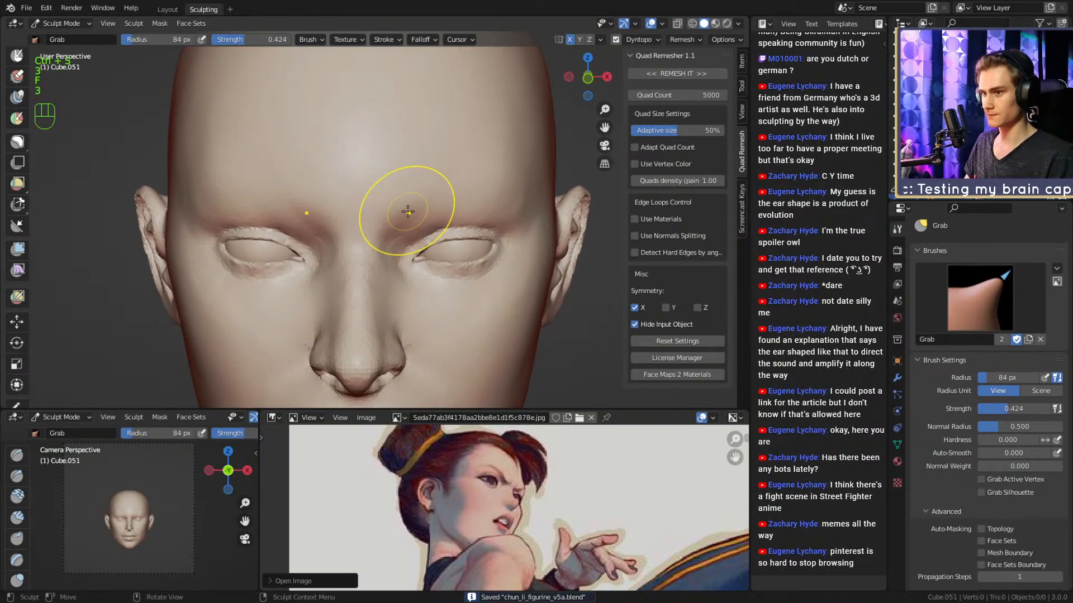
# Duplicate the head object in place in the Layout workspace.
pyautogui.click(166, 9)
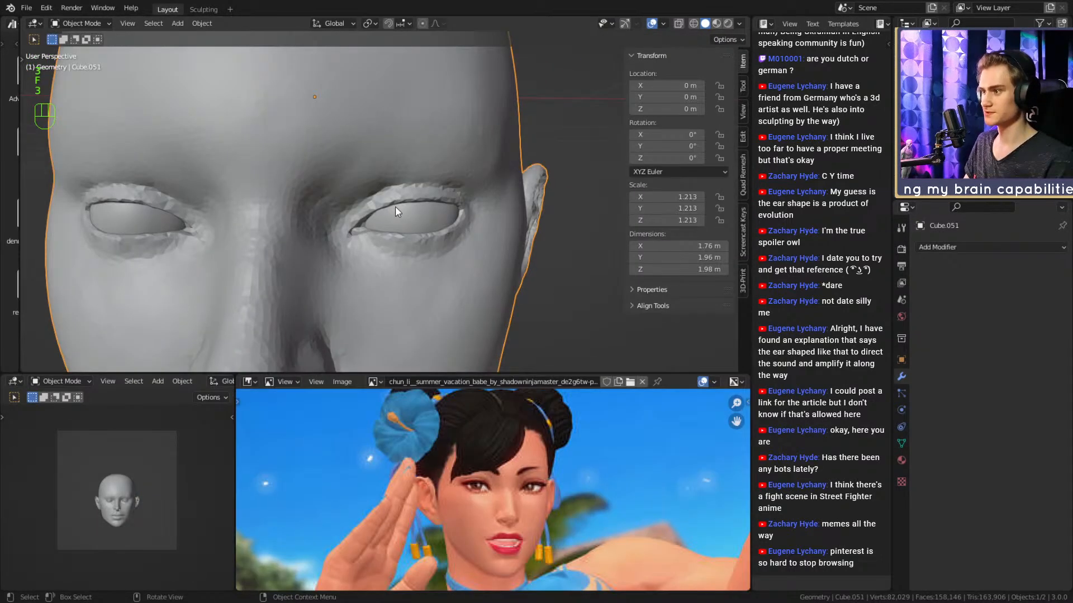
pyautogui.scroll(-5, 383, 209)
pyautogui.hotkey('shift', 'd')
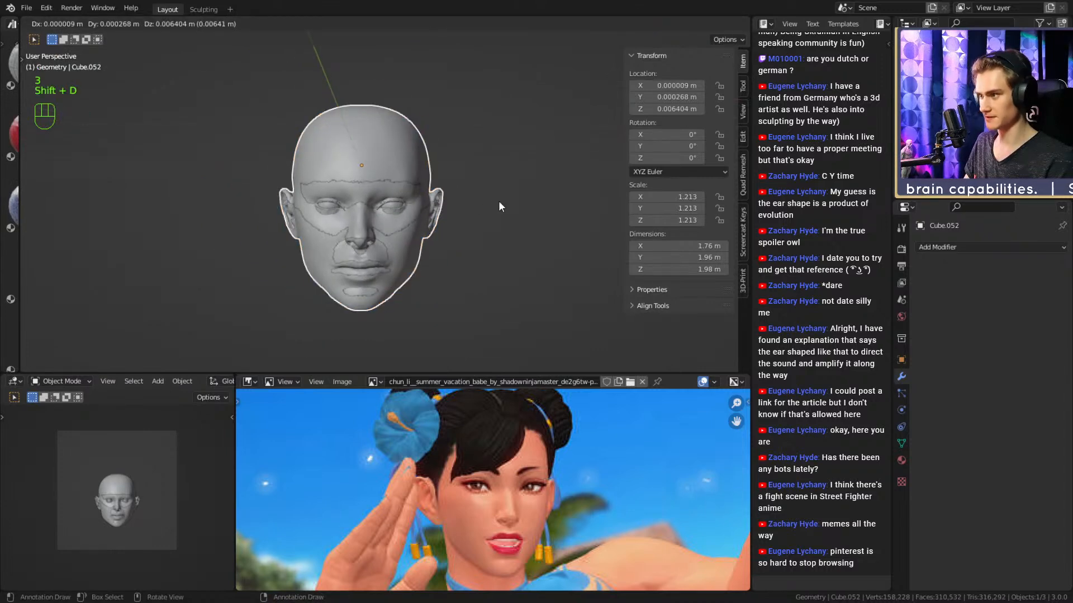
pyautogui.rightClick(498, 205)
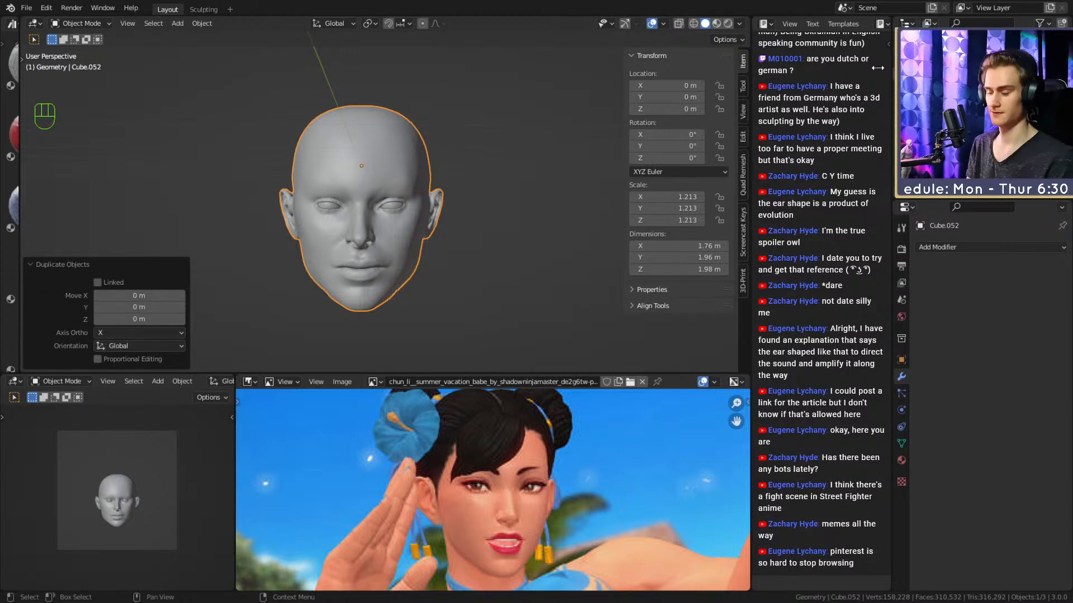
pyautogui.scroll(-5, 459, 159)
pyautogui.moveTo(416, 193); pyautogui.dragTo(469, 328, button='middle')
pyautogui.scroll(-4, 471, 235)
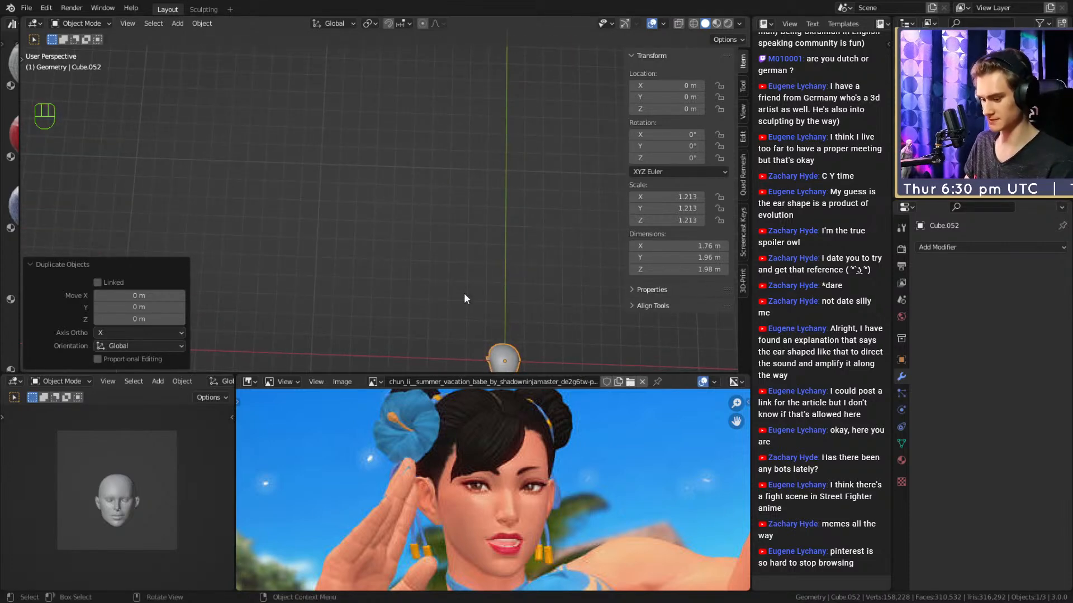
pyautogui.press('KP_Decimal')
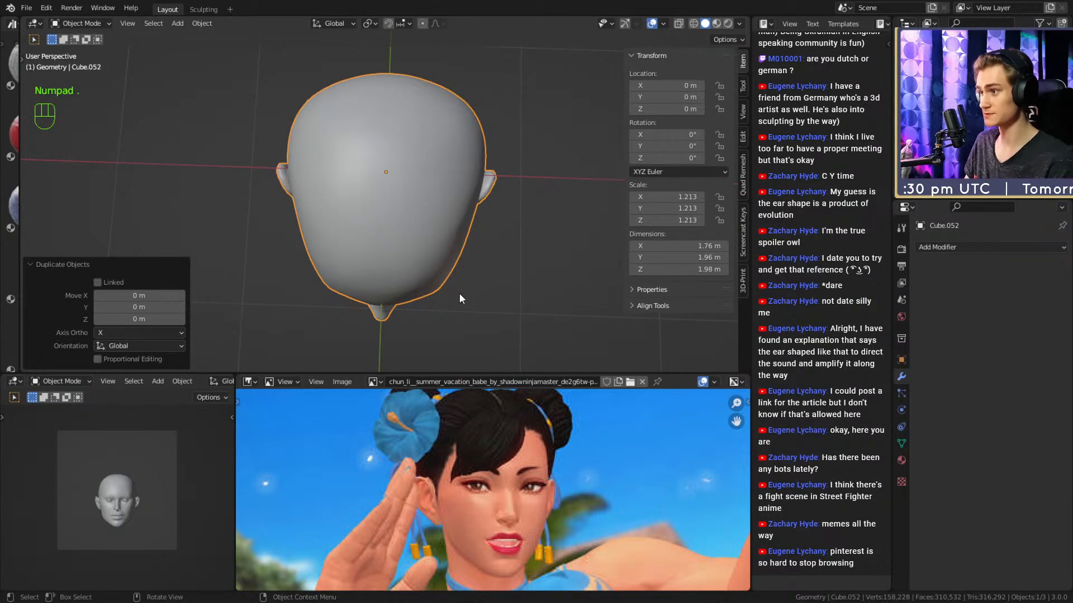
pyautogui.moveTo(458, 293); pyautogui.dragTo(486, 201, button='middle')
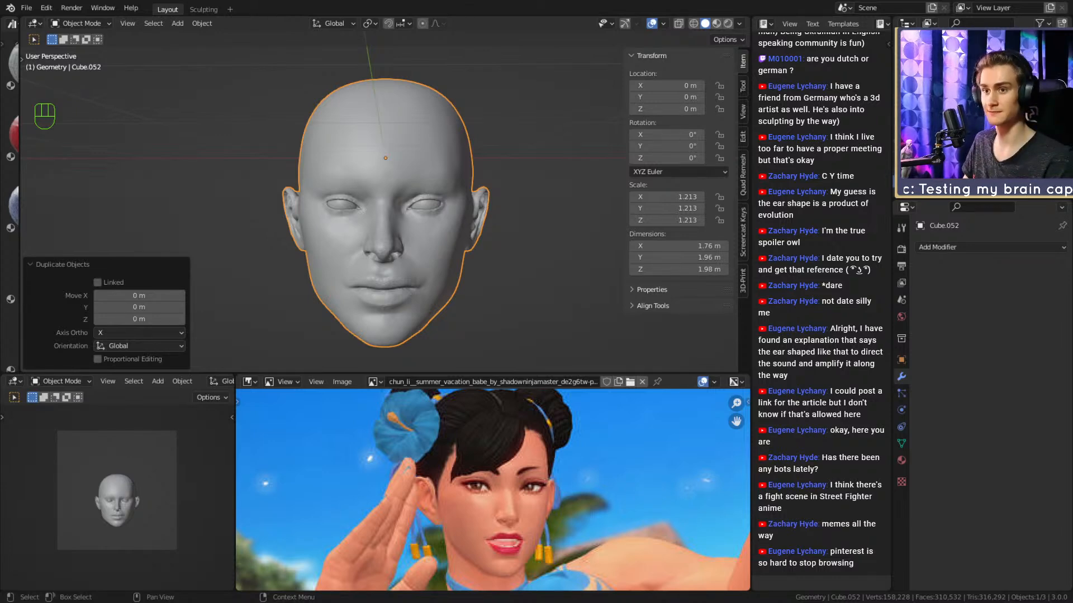
# Hide the duplicated head and rename it Cube.052_head_backup.
pyautogui.press('Delete')
pyautogui.click(983, 111)
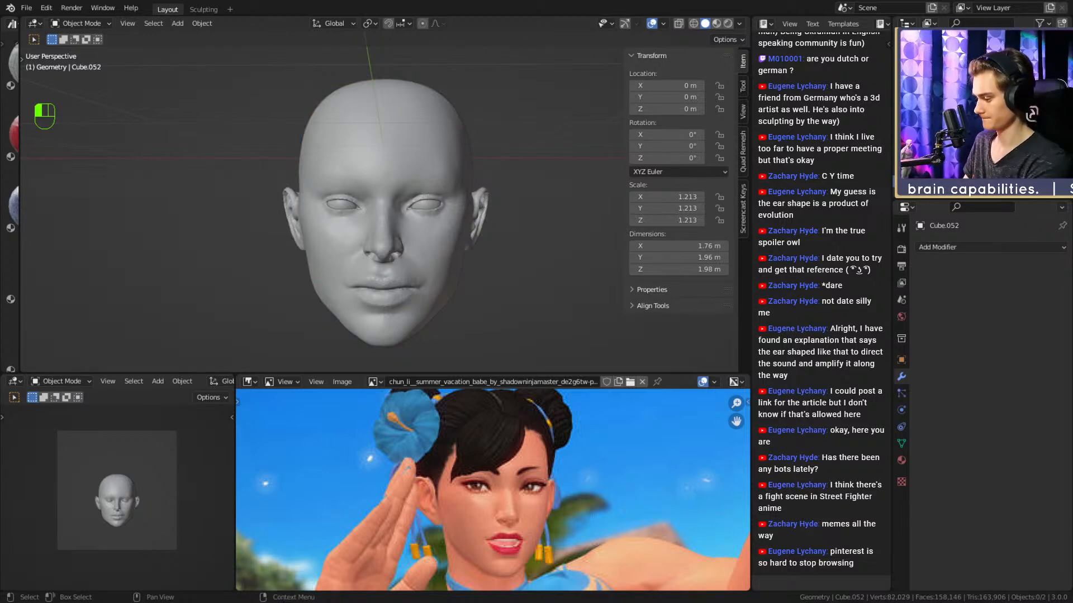
pyautogui.write('_head_backup')
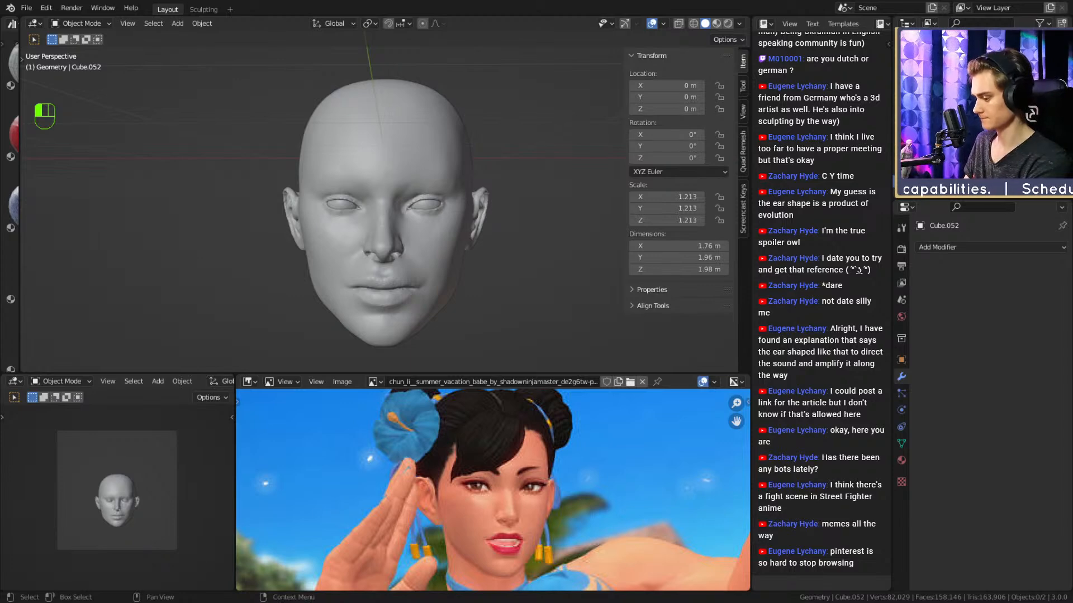
pyautogui.press('Return')
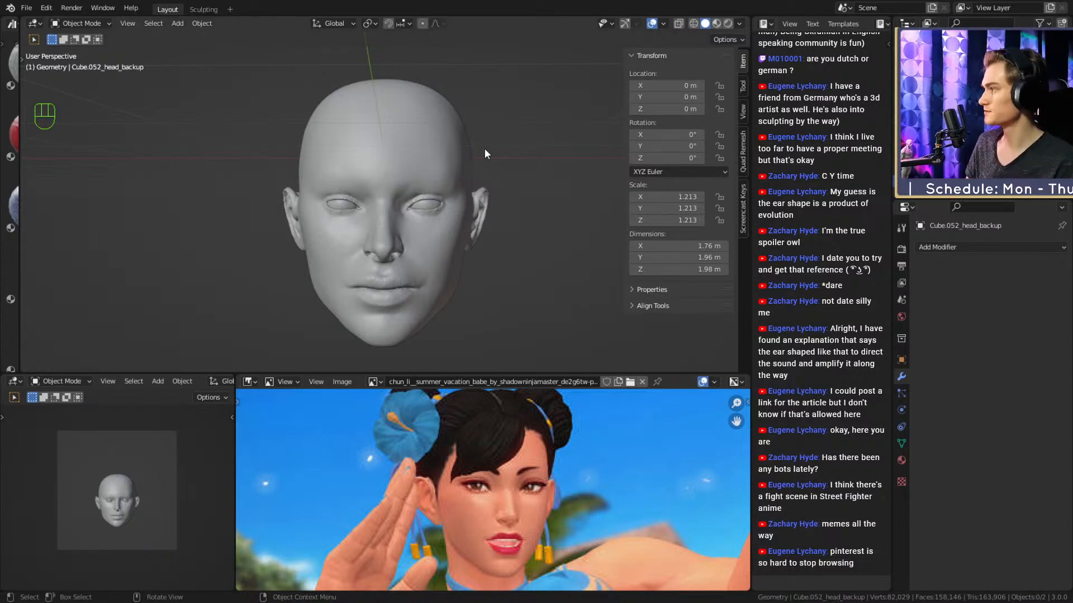
# Select the original head, save the file and return to the Sculpting workspace.
pyautogui.click(476, 131)
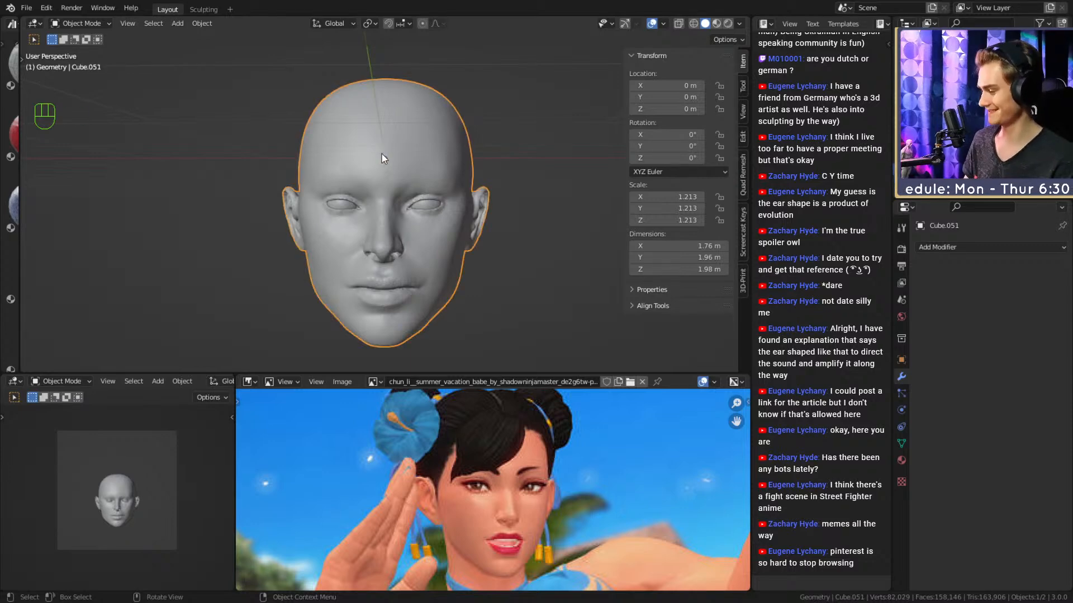
pyautogui.hotkey('ctrl', 's')
pyautogui.moveTo(457, 212)
pyautogui.mouseDown(button='middle')
pyautogui.moveTo(391, 223)
pyautogui.moveTo(539, 221)
pyautogui.moveTo(588, 204)
pyautogui.moveTo(469, 210)
pyautogui.moveTo(480, 205)
pyautogui.mouseUp(button='middle')
pyautogui.scroll(3, 483, 202)
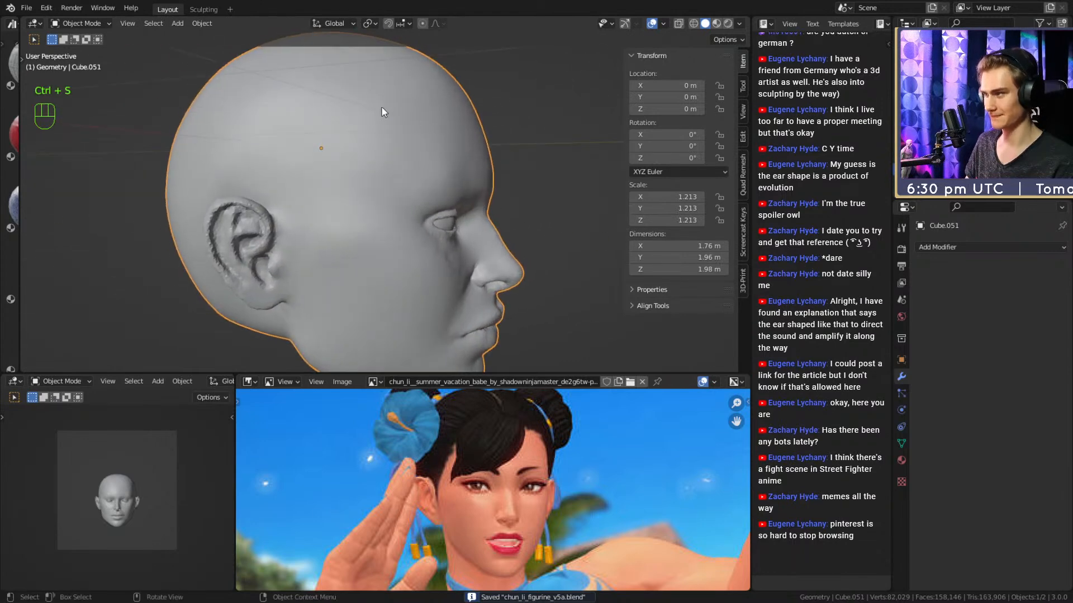
pyautogui.click(203, 9)
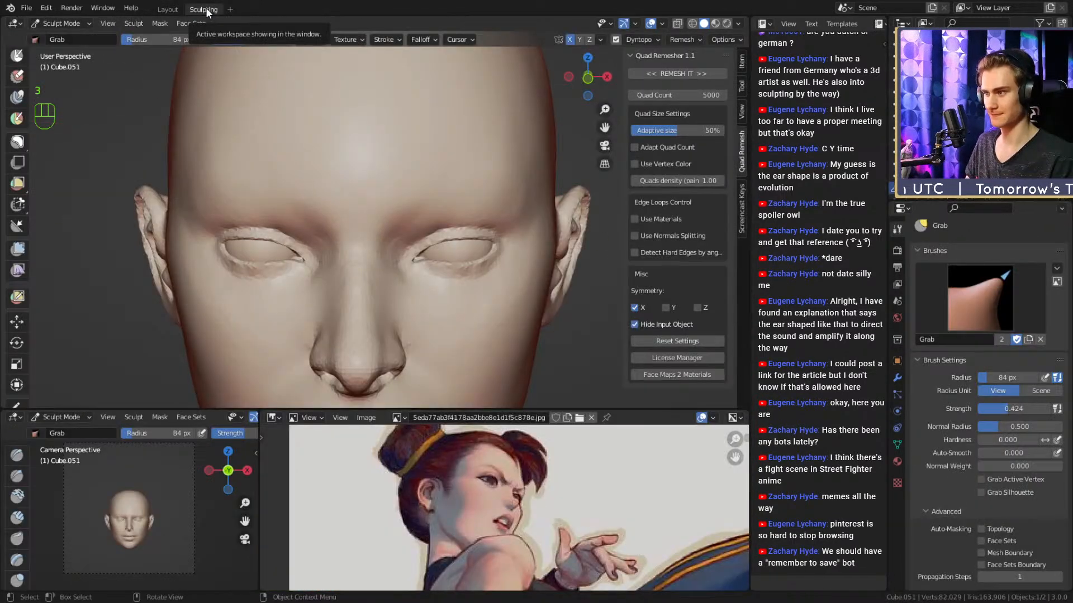
# Adjust the brow profile above the nose from the side with the Grab brush at about 180 px radius.
pyautogui.moveTo(531, 275)
pyautogui.mouseDown(button='middle')
pyautogui.moveTo(555, 240)
pyautogui.moveTo(495, 228)
pyautogui.moveTo(507, 227)
pyautogui.mouseUp(button='middle')
pyautogui.press('3')
pyautogui.press('f')
pyautogui.click(520, 202)
pyautogui.press('f')
pyautogui.click(498, 170)
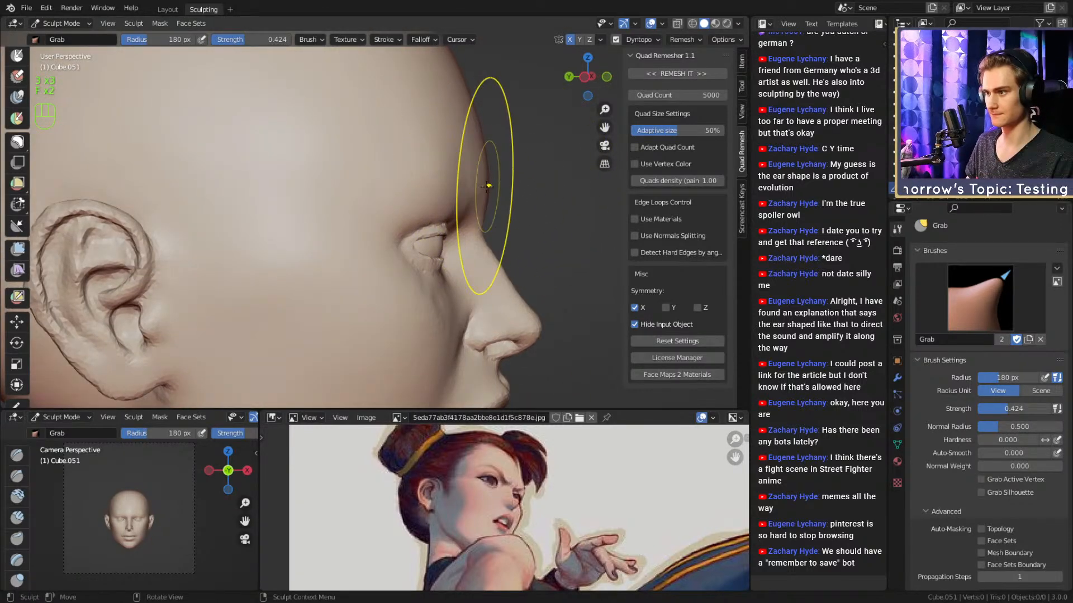
pyautogui.press('f')
pyautogui.click(484, 189)
pyautogui.moveTo(483, 190); pyautogui.dragTo(484, 186)
# Reshape the forehead profile from the side using the Grab brush at a radius of about 206 to 209 px.
pyautogui.keyDown('shift'); pyautogui.moveTo(479, 118); pyautogui.dragTo(462, 168, button='middle'); pyautogui.keyUp('shift')
pyautogui.press('f')
pyautogui.click(478, 168)
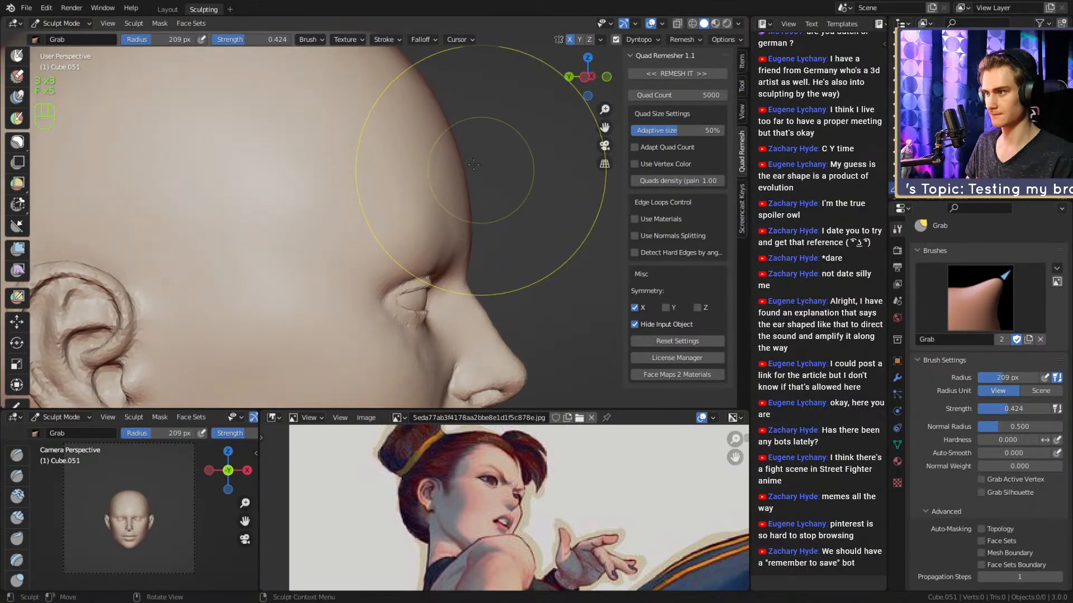
pyautogui.moveTo(465, 161)
pyautogui.mouseDown()
pyautogui.moveTo(455, 158)
pyautogui.moveTo(484, 237)
pyautogui.moveTo(361, 264)
pyautogui.moveTo(541, 240)
pyautogui.moveTo(492, 223)
pyautogui.mouseUp()
pyautogui.press('f')
pyautogui.click(469, 160)
pyautogui.press('f')
pyautogui.click(550, 170)
pyautogui.press('f')
pyautogui.click(525, 156)
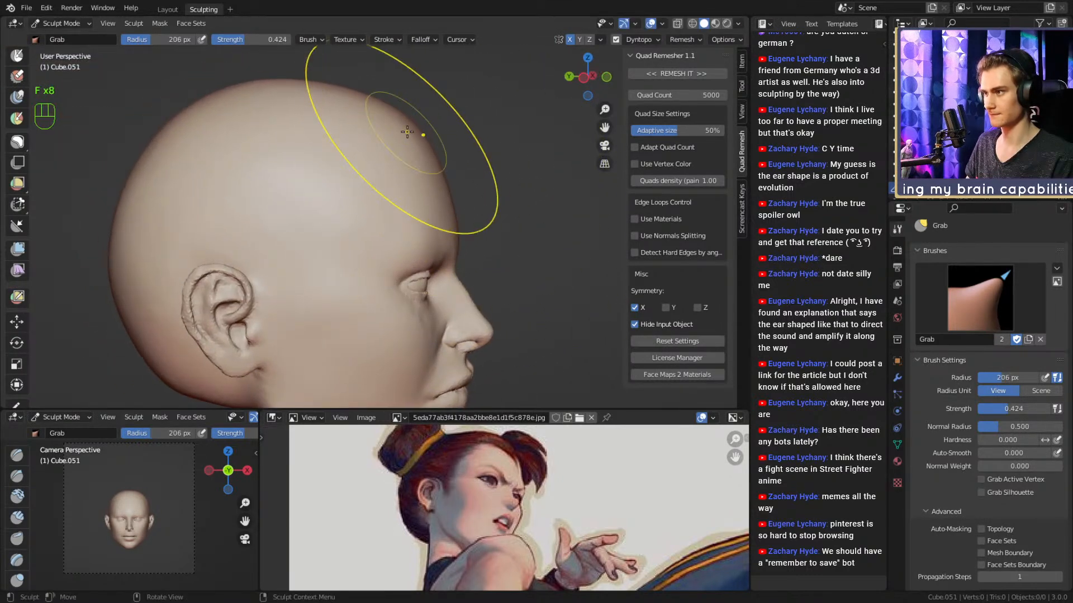
pyautogui.moveTo(402, 130)
pyautogui.keyDown('shift'); pyautogui.mouseDown()
pyautogui.moveTo(401, 120)
pyautogui.moveTo(417, 149)
pyautogui.mouseUp(); pyautogui.keyUp('shift')
# Pull the inner brows down into a frown from the front with the Grab brush at about 145 to 151 px radius.
pyautogui.moveTo(454, 171)
pyautogui.keyDown('alt'); pyautogui.keyDown('shift'); pyautogui.mouseDown()
pyautogui.moveTo(416, 137)
pyautogui.moveTo(409, 194)
pyautogui.moveTo(369, 234)
pyautogui.mouseUp(); pyautogui.keyUp('shift'); pyautogui.keyUp('alt')
pyautogui.press('f')
pyautogui.click(427, 154)
pyautogui.moveTo(369, 234)
pyautogui.keyDown('ctrl'); pyautogui.keyDown('alt'); pyautogui.mouseDown()
pyautogui.moveTo(396, 216)
pyautogui.moveTo(398, 235)
pyautogui.mouseUp(); pyautogui.keyUp('alt'); pyautogui.keyUp('ctrl')
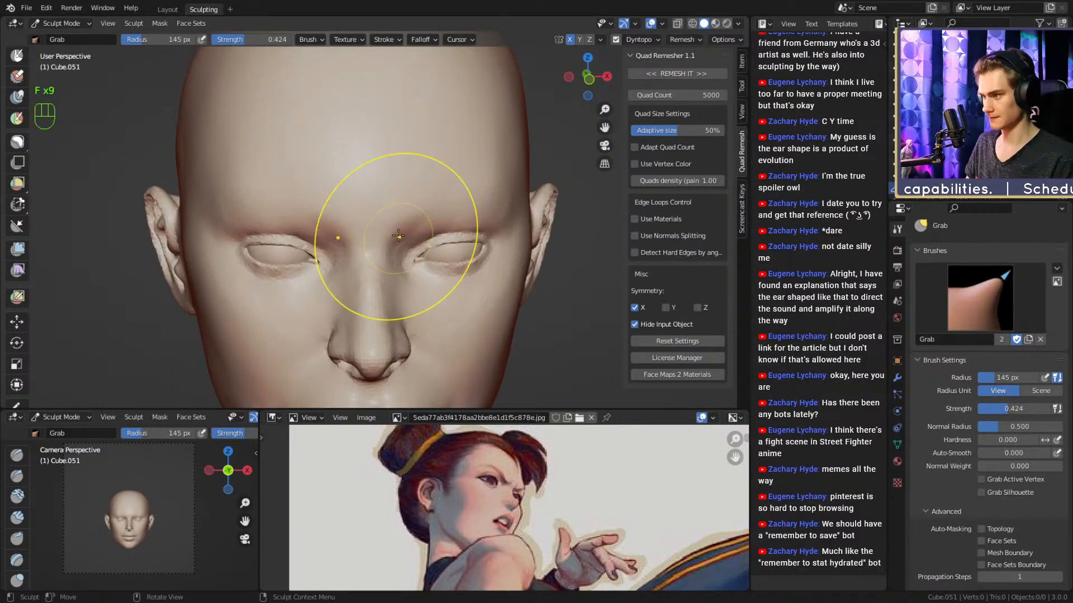
pyautogui.keyDown('shift'); pyautogui.moveTo(416, 266); pyautogui.dragTo(393, 246, button='middle'); pyautogui.keyUp('shift')
pyautogui.moveTo(394, 246)
pyautogui.keyDown('ctrl'); pyautogui.keyDown('alt'); pyautogui.mouseDown(button='middle')
pyautogui.moveTo(399, 227)
pyautogui.moveTo(419, 248)
pyautogui.moveTo(408, 246)
pyautogui.mouseUp(button='middle'); pyautogui.keyUp('alt'); pyautogui.keyUp('ctrl')
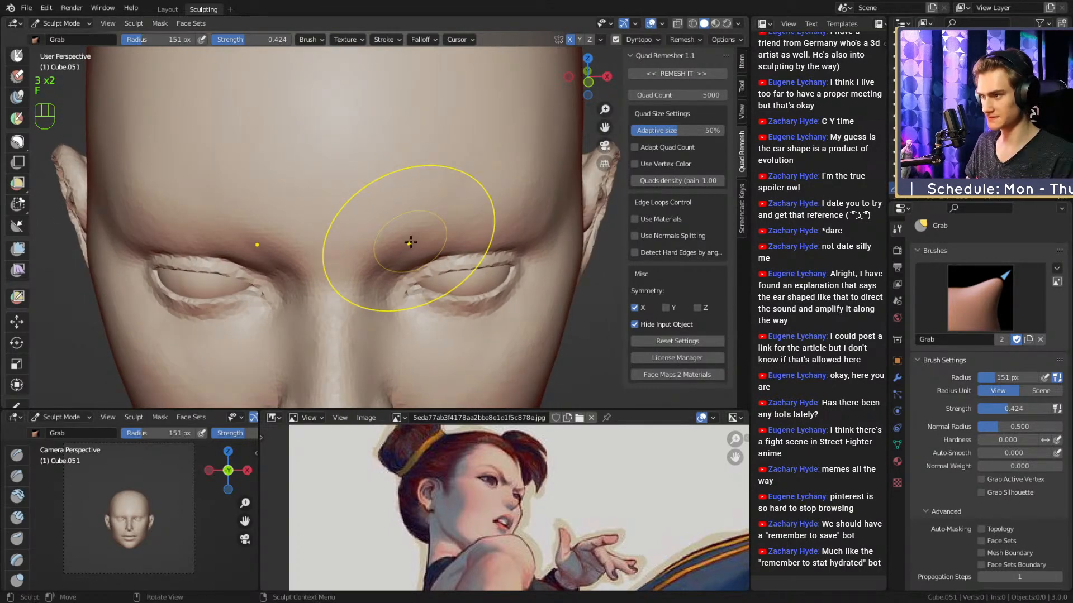
pyautogui.press('f')
pyautogui.moveTo(400, 241); pyautogui.dragTo(403, 227, button='middle')
pyautogui.press('f')
pyautogui.click(395, 229)
# Refine the lowered inner brows and the area above them with the Grab brush, reducing its radius from 154 to 133 px.
pyautogui.moveTo(428, 180)
pyautogui.keyDown('ctrl'); pyautogui.mouseDown(button='middle')
pyautogui.moveTo(411, 242)
pyautogui.moveTo(410, 206)
pyautogui.moveTo(406, 246)
pyautogui.moveTo(400, 226)
pyautogui.moveTo(419, 232)
pyautogui.moveTo(395, 233)
pyautogui.mouseUp(button='middle'); pyautogui.keyUp('ctrl')
pyautogui.press('f')
pyautogui.click(383, 225)
pyautogui.press('f')
pyautogui.click(410, 237)
pyautogui.press('f')
pyautogui.click(403, 229)
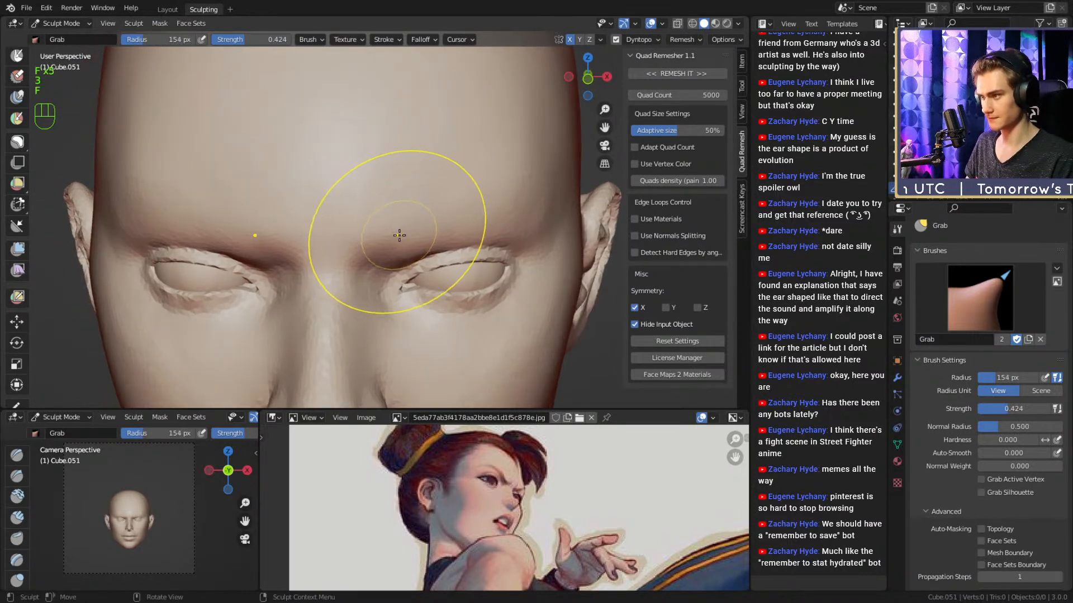
pyautogui.press('f')
pyautogui.click(397, 238)
pyautogui.moveTo(397, 237); pyautogui.dragTo(398, 247, button='middle')
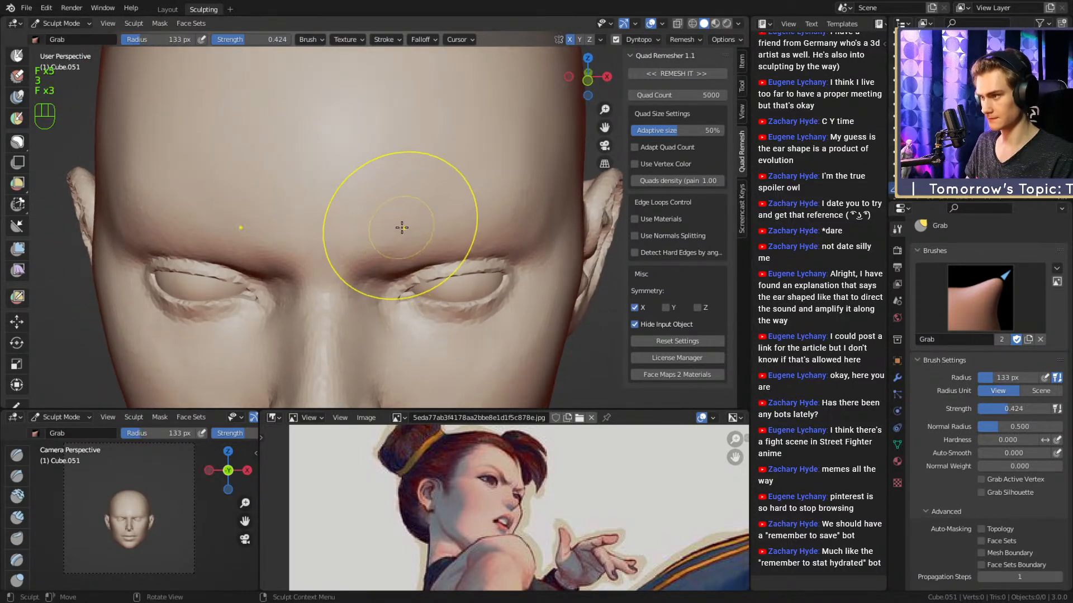
# Work the inner brow corners beside the nose bridge close up, starting with Clay Strips, and adjust the second brush's size and strength.
pyautogui.keyDown('alt'); pyautogui.moveTo(408, 237); pyautogui.dragTo(439, 246); pyautogui.keyUp('alt')
pyautogui.moveTo(439, 252)
pyautogui.keyDown('ctrl'); pyautogui.keyDown('alt'); pyautogui.mouseDown()
pyautogui.moveTo(439, 226)
pyautogui.moveTo(398, 222)
pyautogui.moveTo(364, 163)
pyautogui.mouseUp(); pyautogui.keyUp('alt'); pyautogui.keyUp('ctrl')
pyautogui.press('1')
pyautogui.press('f')
pyautogui.click(388, 245)
pyautogui.moveTo(373, 251)
pyautogui.keyDown('alt'); pyautogui.mouseDown()
pyautogui.moveTo(396, 239)
pyautogui.moveTo(394, 251)
pyautogui.moveTo(411, 248)
pyautogui.moveTo(401, 213)
pyautogui.moveTo(416, 215)
pyautogui.moveTo(375, 223)
pyautogui.moveTo(389, 216)
pyautogui.moveTo(384, 234)
pyautogui.mouseUp(); pyautogui.keyUp('alt')
pyautogui.press('2')
pyautogui.press('f')
pyautogui.click(400, 252)
pyautogui.hotkey('shift', 'f')
pyautogui.click(395, 262)
# Build up the inner brows beside the nose bridge with the Clay Strips brush at 46 to 53 px radius.
pyautogui.press('1')
pyautogui.press('f')
pyautogui.click(425, 215)
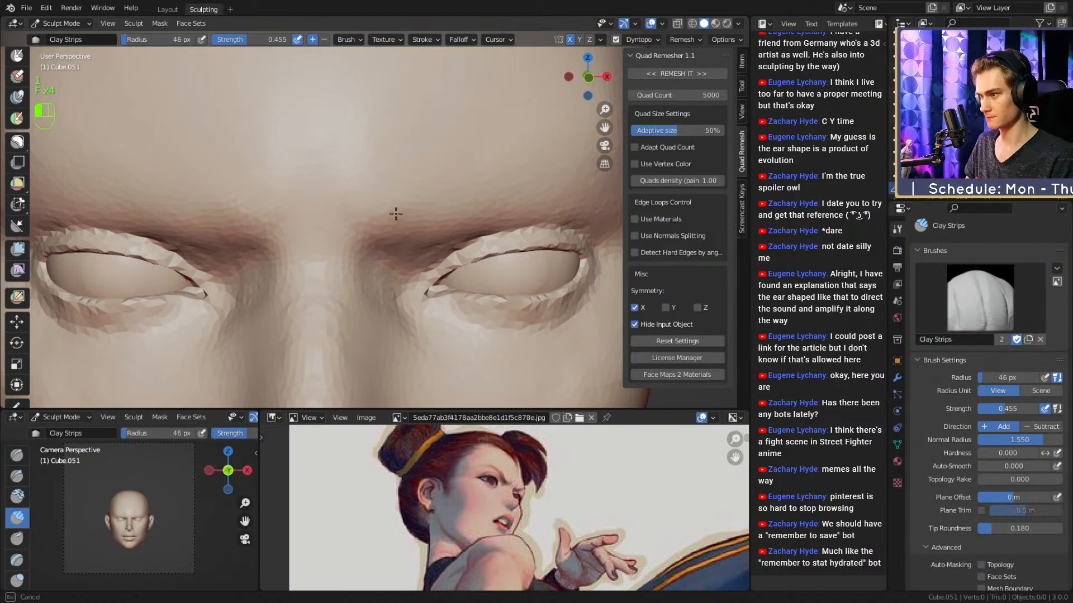
pyautogui.moveTo(478, 141); pyautogui.dragTo(435, 182)
pyautogui.press('f')
pyautogui.keyDown('alt'); pyautogui.keyDown('shift'); pyautogui.moveTo(423, 197); pyautogui.dragTo(396, 241); pyautogui.keyUp('shift'); pyautogui.keyUp('alt')
pyautogui.click(414, 211)
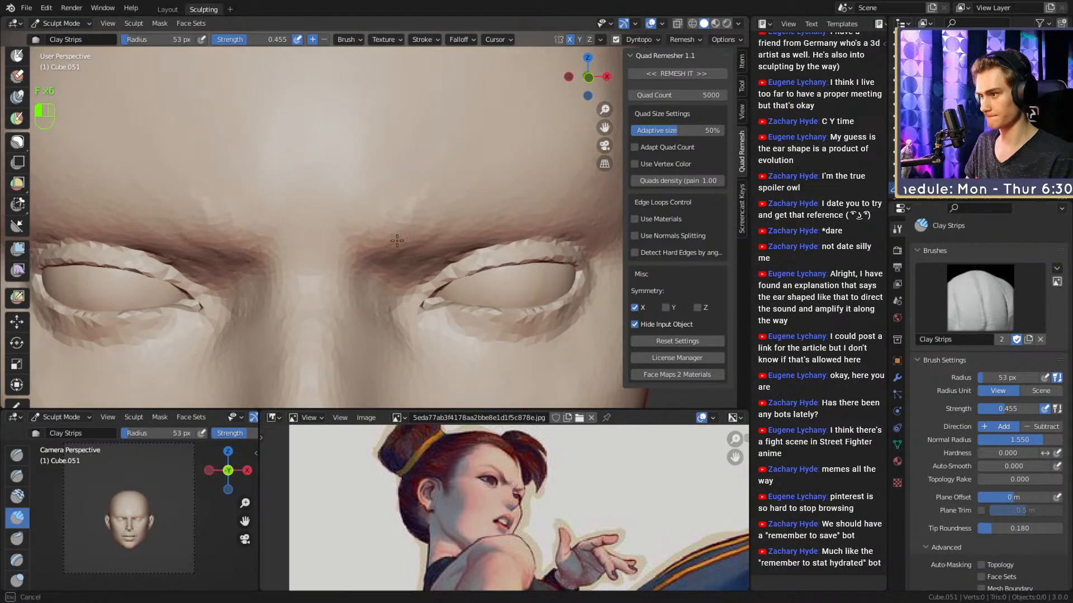
# Extend the Clay Strips buildup across the brows and lower forehead, enlarging the brush to a radius of 77 px.
pyautogui.moveTo(360, 181); pyautogui.dragTo(386, 217)
pyautogui.moveTo(403, 186)
pyautogui.keyDown('alt'); pyautogui.keyDown('shift'); pyautogui.mouseDown()
pyautogui.moveTo(396, 208)
pyautogui.moveTo(468, 213)
pyautogui.moveTo(487, 227)
pyautogui.mouseUp(); pyautogui.keyUp('shift'); pyautogui.keyUp('alt')
pyautogui.press('f')
pyautogui.click(402, 215)
pyautogui.press('f')
pyautogui.click(440, 220)
pyautogui.click(469, 212)
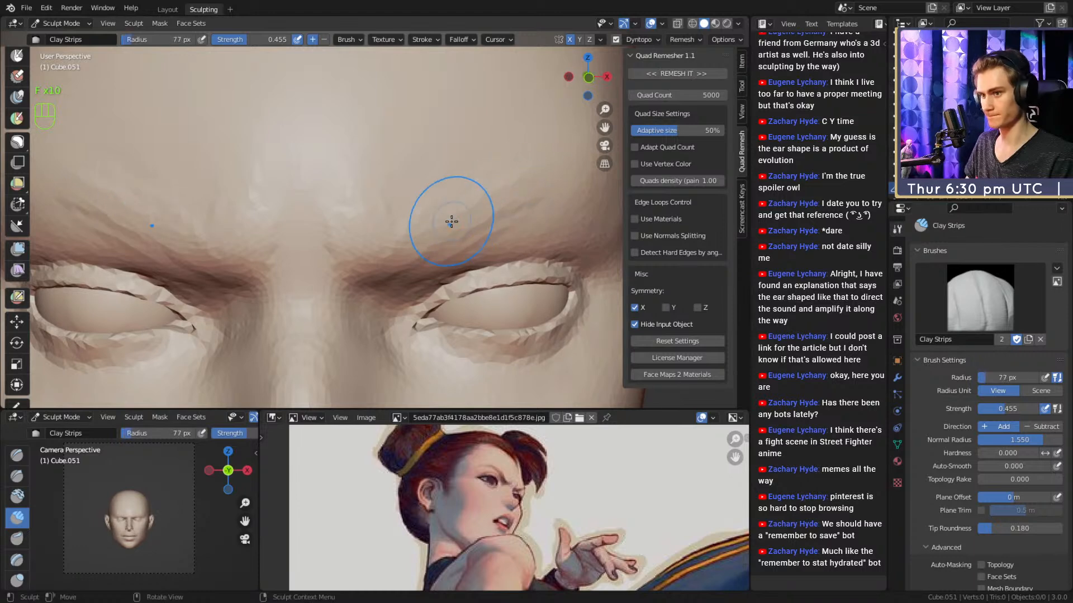
pyautogui.press('f')
pyautogui.click(426, 232)
pyautogui.moveTo(423, 236); pyautogui.dragTo(470, 228)
# Add finer Clay Strips strokes between the brows and above their inner ends, reducing the radius to 36 px.
pyautogui.keyDown('alt'); pyautogui.moveTo(402, 159); pyautogui.dragTo(398, 178); pyautogui.keyUp('alt')
pyautogui.moveTo(358, 263); pyautogui.dragTo(359, 267)
pyautogui.press('f')
pyautogui.click(346, 168)
pyautogui.moveTo(353, 196); pyautogui.dragTo(366, 275)
pyautogui.moveTo(404, 204)
pyautogui.keyDown('alt'); pyautogui.mouseDown()
pyautogui.moveTo(399, 220)
pyautogui.moveTo(357, 240)
pyautogui.moveTo(358, 252)
pyautogui.moveTo(360, 217)
pyautogui.mouseUp(); pyautogui.keyUp('alt')
pyautogui.press('f')
pyautogui.click(369, 210)
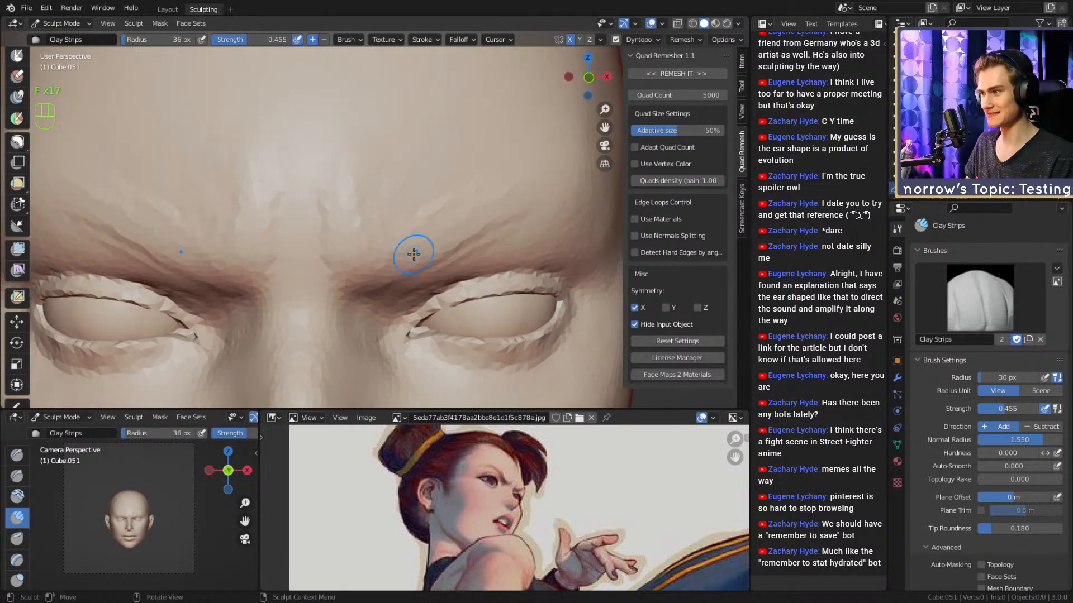
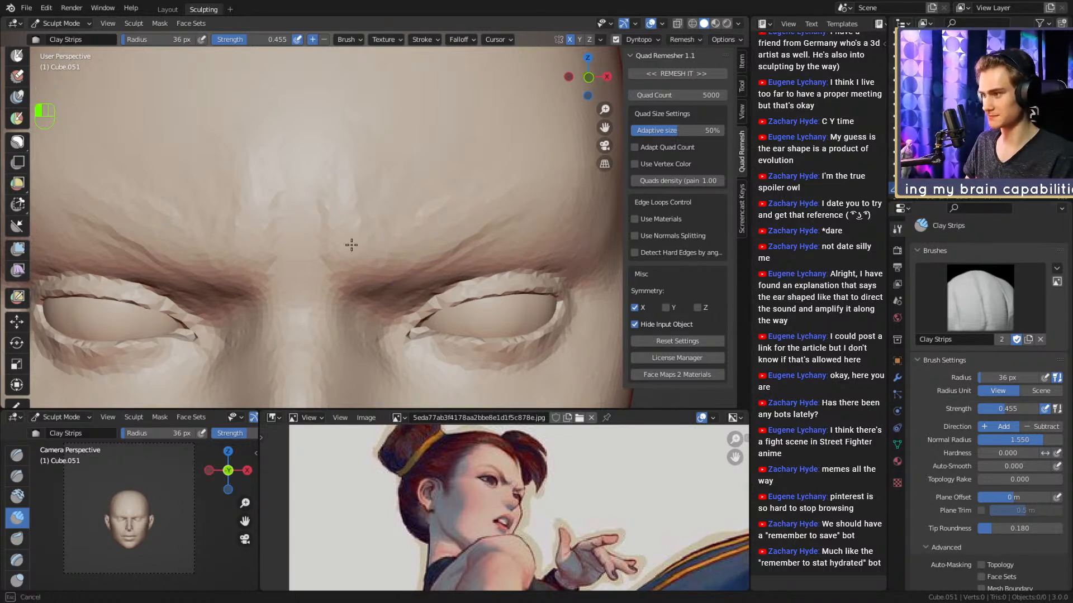
# Shape the frown ridges running up from the inner brows with Clay Strips at about 38 px radius.
pyautogui.moveTo(405, 234); pyautogui.dragTo(399, 237)
pyautogui.moveTo(399, 237)
pyautogui.keyDown('alt'); pyautogui.mouseDown()
pyautogui.moveTo(371, 220)
pyautogui.moveTo(386, 210)
pyautogui.mouseUp(); pyautogui.keyUp('alt')
pyautogui.press('f')
pyautogui.press('f')
pyautogui.click(387, 215)
pyautogui.moveTo(393, 208)
pyautogui.keyDown('alt'); pyautogui.mouseDown()
pyautogui.moveTo(345, 259)
pyautogui.moveTo(283, 261)
pyautogui.moveTo(274, 234)
pyautogui.mouseUp(); pyautogui.keyUp('alt')
pyautogui.press('f')
pyautogui.click(285, 262)
pyautogui.moveTo(276, 229)
pyautogui.keyDown('alt'); pyautogui.mouseDown()
pyautogui.moveTo(314, 240)
pyautogui.moveTo(327, 263)
pyautogui.mouseUp(); pyautogui.keyUp('alt')
# Define the vertical frown lines between the brows with Clay Strips, varying the radius and ending at 52 px.
pyautogui.press('f')
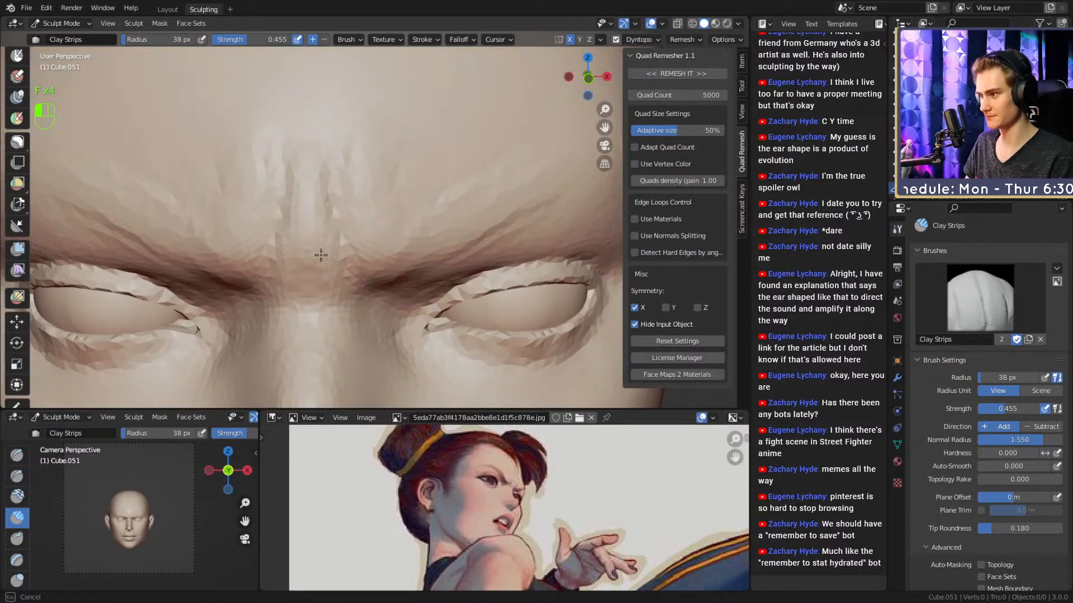
pyautogui.press('f')
pyautogui.press('f')
pyautogui.click(320, 276)
pyautogui.moveTo(334, 268)
pyautogui.mouseDown()
pyautogui.moveTo(309, 277)
pyautogui.moveTo(309, 313)
pyautogui.moveTo(327, 208)
pyautogui.moveTo(321, 99)
pyautogui.moveTo(330, 192)
pyautogui.mouseUp()
pyautogui.press('f')
pyautogui.click(313, 303)
pyautogui.press('f')
pyautogui.click(329, 137)
pyautogui.press('f')
pyautogui.click(336, 207)
pyautogui.keyDown('alt'); pyautogui.keyDown('shift'); pyautogui.moveTo(385, 297); pyautogui.dragTo(366, 295); pyautogui.keyUp('shift'); pyautogui.keyUp('alt')
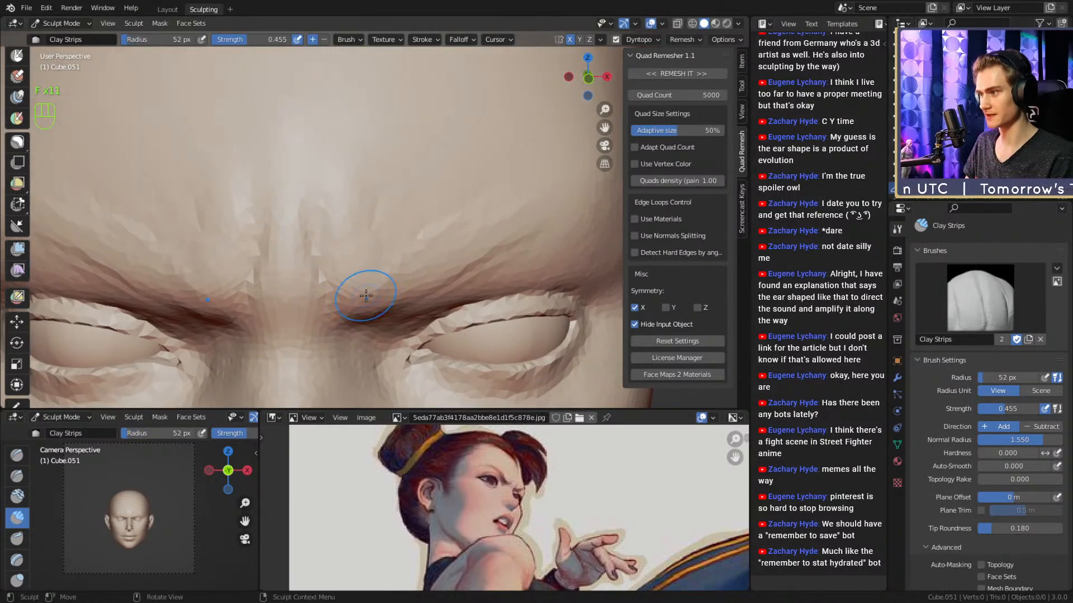
# Work the muscle folds above the brows with Clay Strips at a radius of 51 px.
pyautogui.moveTo(381, 254); pyautogui.dragTo(385, 240)
pyautogui.press('f')
pyautogui.keyDown('alt'); pyautogui.keyDown('shift'); pyautogui.moveTo(395, 240); pyautogui.dragTo(402, 261); pyautogui.keyUp('shift'); pyautogui.keyUp('alt')
pyautogui.click(392, 251)
pyautogui.moveTo(398, 261); pyautogui.dragTo(394, 255)
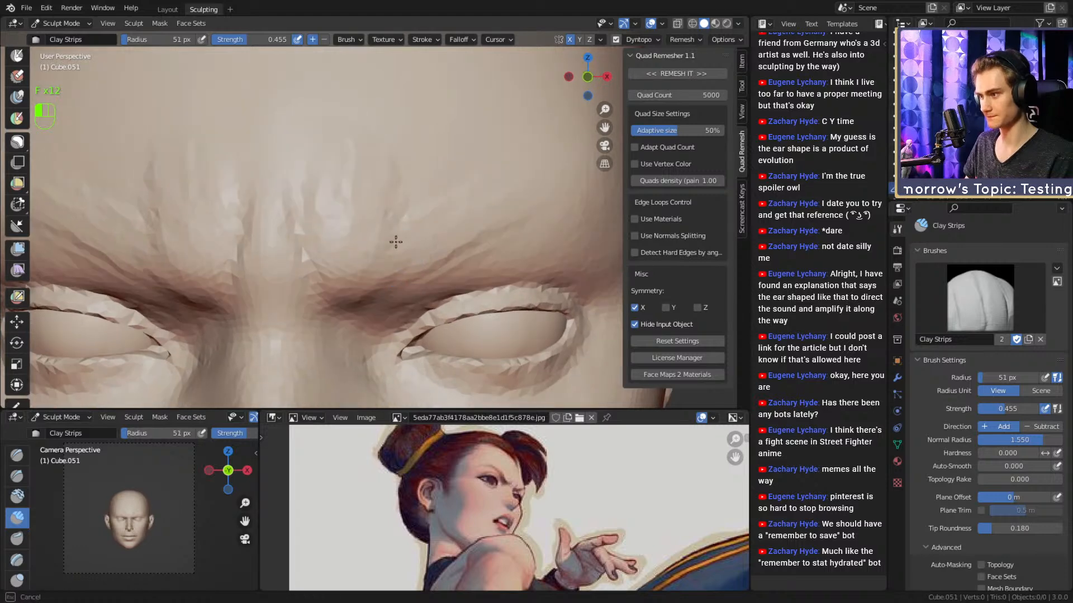
pyautogui.keyDown('ctrl'); pyautogui.keyDown('alt'); pyautogui.moveTo(425, 178); pyautogui.dragTo(423, 240); pyautogui.keyUp('alt'); pyautogui.keyUp('ctrl')
pyautogui.moveTo(358, 223)
pyautogui.keyDown('alt'); pyautogui.mouseDown()
pyautogui.moveTo(463, 223)
pyautogui.moveTo(446, 240)
pyautogui.moveTo(405, 239)
pyautogui.mouseUp(); pyautogui.keyUp('alt')
pyautogui.keyDown('ctrl'); pyautogui.keyDown('alt'); pyautogui.moveTo(426, 255); pyautogui.dragTo(426, 222); pyautogui.keyUp('alt'); pyautogui.keyUp('ctrl')
pyautogui.moveTo(426, 226)
pyautogui.keyDown('alt'); pyautogui.mouseDown()
pyautogui.moveTo(387, 235)
pyautogui.moveTo(410, 204)
pyautogui.moveTo(471, 184)
pyautogui.mouseUp(); pyautogui.keyUp('alt')
# Blend the brow ridges into the forehead and enlarge the Clay Strips brush to 97 px.
pyautogui.press('f')
pyautogui.click(452, 202)
pyautogui.press('f')
pyautogui.click(451, 185)
pyautogui.keyDown('alt'); pyautogui.keyDown('shift'); pyautogui.moveTo(426, 237); pyautogui.dragTo(438, 197); pyautogui.keyUp('shift'); pyautogui.keyUp('alt')
pyautogui.keyDown('ctrl'); pyautogui.keyDown('alt'); pyautogui.moveTo(446, 142); pyautogui.dragTo(446, 239); pyautogui.keyUp('alt'); pyautogui.keyUp('ctrl')
pyautogui.moveTo(445, 240)
pyautogui.keyDown('alt'); pyautogui.mouseDown()
pyautogui.moveTo(340, 244)
pyautogui.moveTo(465, 250)
pyautogui.mouseUp(); pyautogui.keyUp('alt')
pyautogui.moveTo(391, 267)
pyautogui.keyDown('ctrl'); pyautogui.keyDown('alt'); pyautogui.mouseDown()
pyautogui.moveTo(387, 221)
pyautogui.moveTo(404, 223)
pyautogui.moveTo(361, 198)
pyautogui.mouseUp(); pyautogui.keyUp('alt'); pyautogui.keyUp('ctrl')
pyautogui.press('f')
pyautogui.click(416, 199)
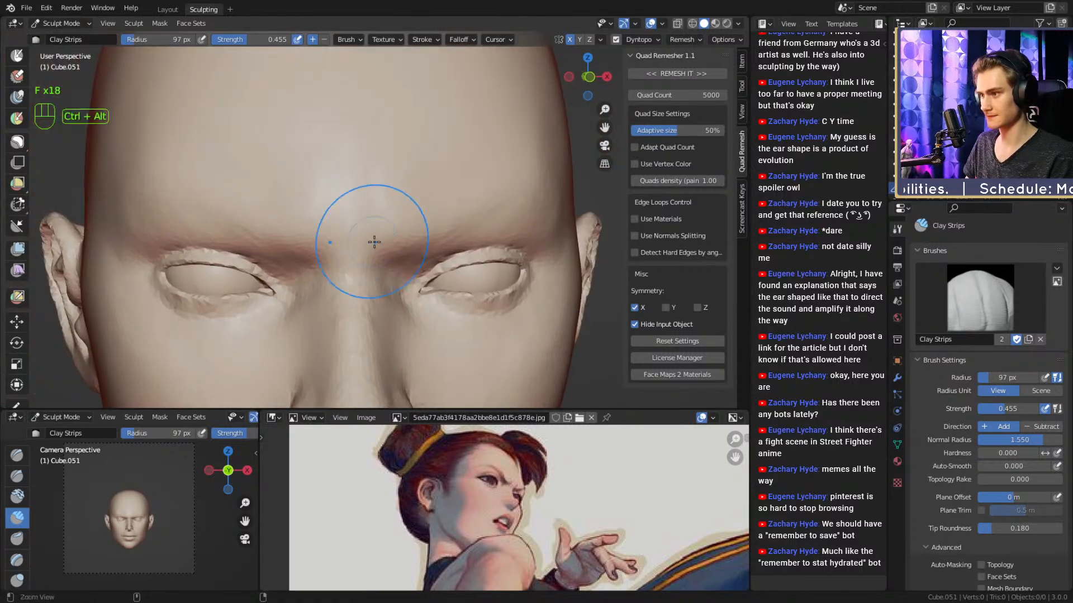
# Carve the inner brow corners beside the nose bridge with the Crease brush at 37 px radius and 0.345 strength.
pyautogui.keyDown('ctrl'); pyautogui.keyDown('alt'); pyautogui.moveTo(374, 240); pyautogui.dragTo(370, 202); pyautogui.keyUp('alt'); pyautogui.keyUp('ctrl')
pyautogui.press('2')
pyautogui.press('f')
pyautogui.click(398, 280)
pyautogui.keyDown('ctrl'); pyautogui.keyDown('alt'); pyautogui.moveTo(402, 295); pyautogui.dragTo(386, 252); pyautogui.keyUp('alt'); pyautogui.keyUp('ctrl')
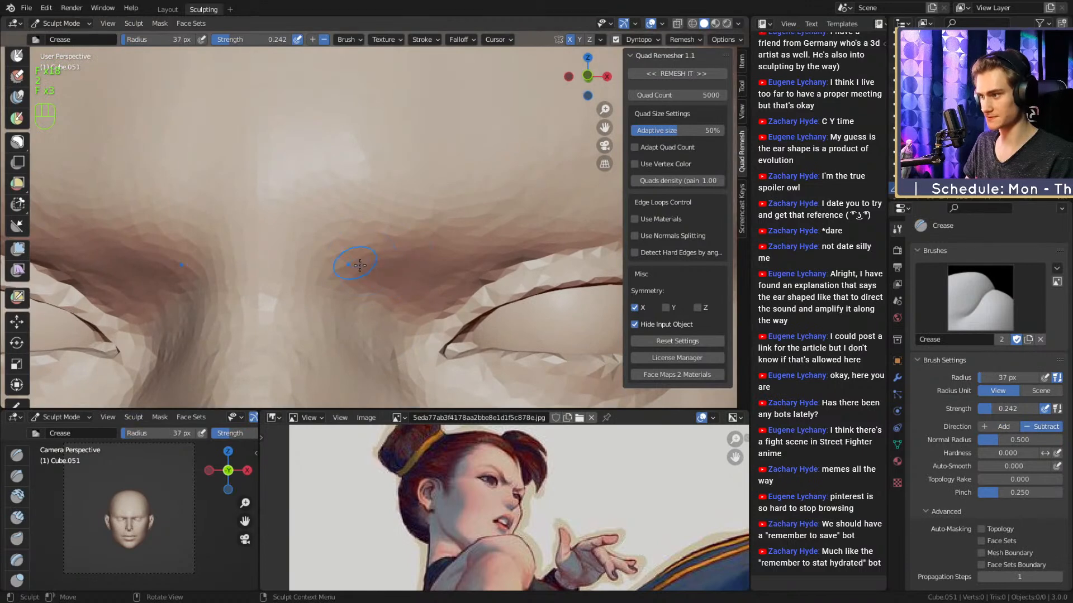
pyautogui.hotkey('shift', 'f')
pyautogui.click(337, 232)
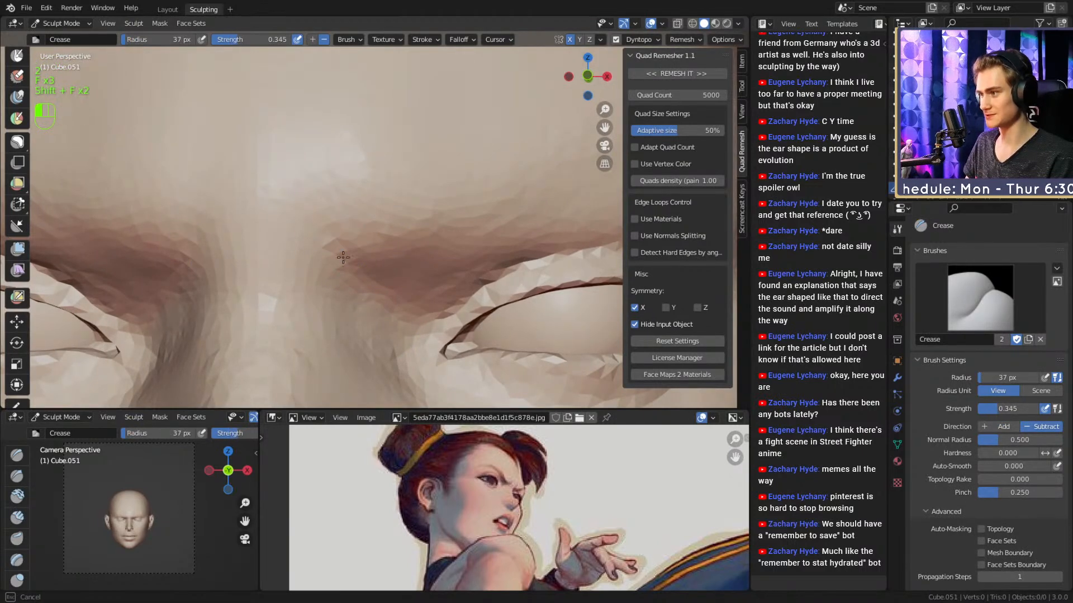
pyautogui.keyDown('alt'); pyautogui.moveTo(304, 176); pyautogui.dragTo(314, 193); pyautogui.keyUp('alt')
pyautogui.press('f')
pyautogui.click(337, 245)
pyautogui.moveTo(339, 249)
pyautogui.mouseDown()
pyautogui.moveTo(328, 152)
pyautogui.moveTo(337, 218)
pyautogui.mouseUp()
# Smooth the creased area between the inner brow and the inner eye corner.
pyautogui.press('f')
pyautogui.click(351, 174)
pyautogui.keyDown('shift'); pyautogui.moveTo(391, 314); pyautogui.dragTo(391, 305); pyautogui.keyUp('shift')
pyautogui.press('f')
pyautogui.click(390, 268)
pyautogui.moveTo(391, 265)
pyautogui.keyDown('ctrl'); pyautogui.keyDown('alt'); pyautogui.mouseDown()
pyautogui.moveTo(412, 287)
pyautogui.moveTo(492, 240)
pyautogui.moveTo(518, 238)
pyautogui.moveTo(514, 215)
pyautogui.moveTo(453, 231)
pyautogui.moveTo(426, 226)
pyautogui.moveTo(355, 256)
pyautogui.mouseUp(); pyautogui.keyUp('alt'); pyautogui.keyUp('ctrl')
# Adjust the slant of the frowning brows with the Grab brush, changing its radius between strokes.
pyautogui.press('3')
pyautogui.press('f')
pyautogui.click(460, 220)
pyautogui.press('f')
pyautogui.click(414, 254)
pyautogui.press('f')
pyautogui.click(310, 96)
# Refine the volume above the inner brows with the Clay Strips brush at varying radii.
pyautogui.press('1')
pyautogui.moveTo(431, 258)
pyautogui.keyDown('alt'); pyautogui.mouseDown()
pyautogui.moveTo(329, 240)
pyautogui.moveTo(421, 233)
pyautogui.mouseUp(); pyautogui.keyUp('alt')
pyautogui.press('f')
pyautogui.click(335, 240)
pyautogui.press('f')
pyautogui.click(368, 213)
# Raise soft folds above the brows with the inverted Crease brush at 0.109 strength, reducing the radius to 41 px.
pyautogui.press('2')
pyautogui.hotkey('shift', 'f')
pyautogui.click(410, 224)
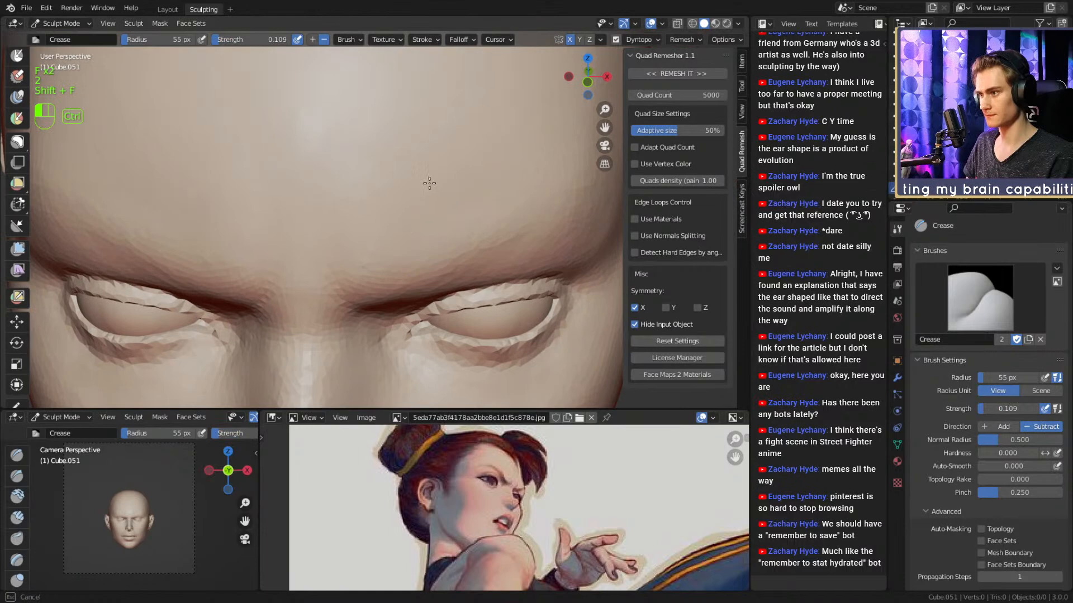
pyautogui.press('f')
pyautogui.click(452, 192)
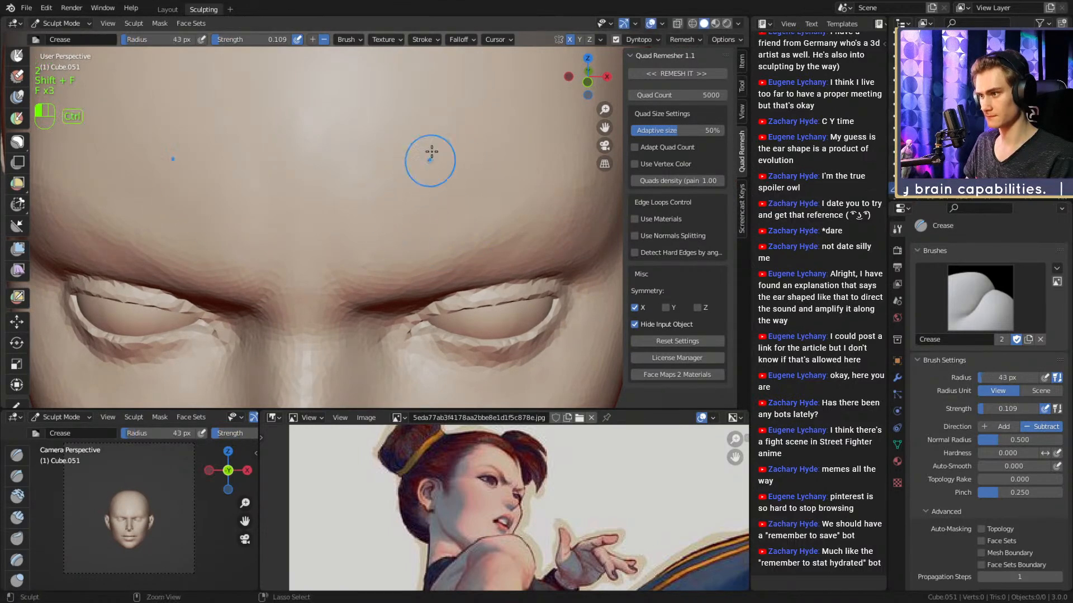
pyautogui.press('f')
pyautogui.click(480, 187)
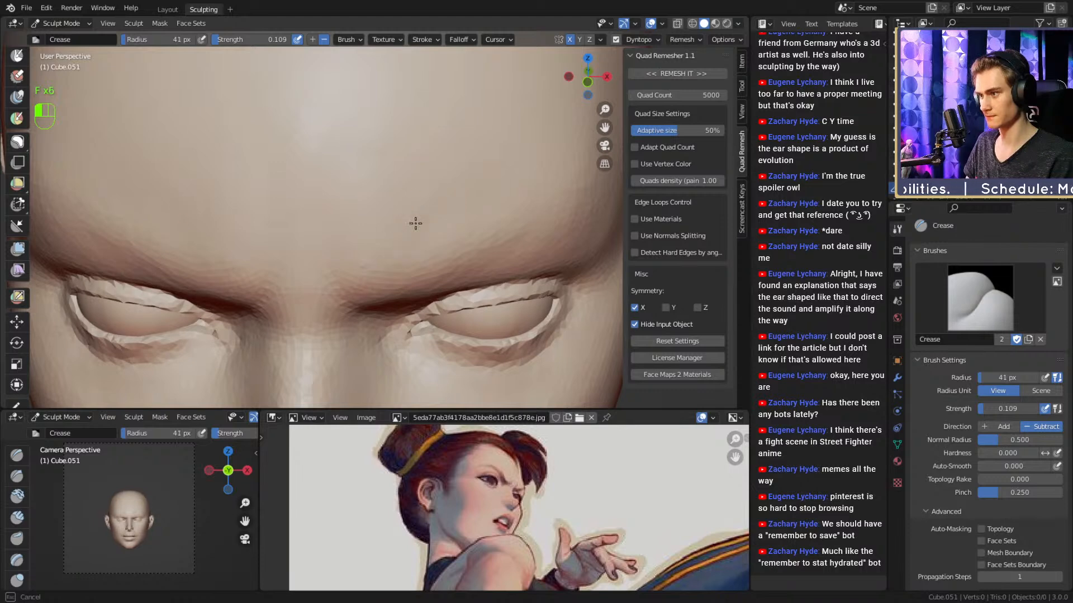
# Smooth the area above the outer brows with a 101 px brush, and reduce the Crease radius to 61 px.
pyautogui.press('f')
pyautogui.click(443, 213)
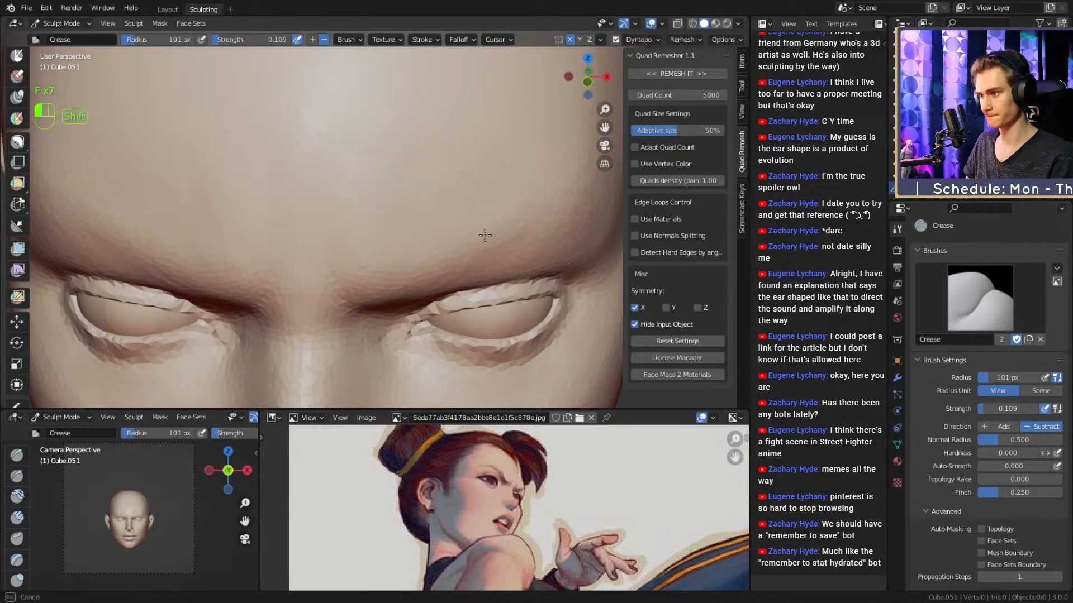
pyautogui.keyDown('shift'); pyautogui.moveTo(484, 235); pyautogui.dragTo(502, 224); pyautogui.keyUp('shift')
pyautogui.press('f')
pyautogui.click(466, 240)
pyautogui.moveTo(443, 247)
pyautogui.keyDown('alt'); pyautogui.mouseDown(button='middle')
pyautogui.moveTo(407, 203)
pyautogui.moveTo(356, 220)
pyautogui.moveTo(403, 246)
pyautogui.mouseUp(button='middle'); pyautogui.keyUp('alt')
pyautogui.keyDown('alt'); pyautogui.moveTo(404, 245); pyautogui.dragTo(447, 246, button='middle'); pyautogui.keyUp('alt')
pyautogui.moveTo(447, 246)
pyautogui.keyDown('ctrl'); pyautogui.keyDown('alt'); pyautogui.mouseDown(button='middle')
pyautogui.moveTo(433, 286)
pyautogui.moveTo(495, 281)
pyautogui.moveTo(443, 230)
pyautogui.mouseUp(button='middle'); pyautogui.keyUp('alt'); pyautogui.keyUp('ctrl')
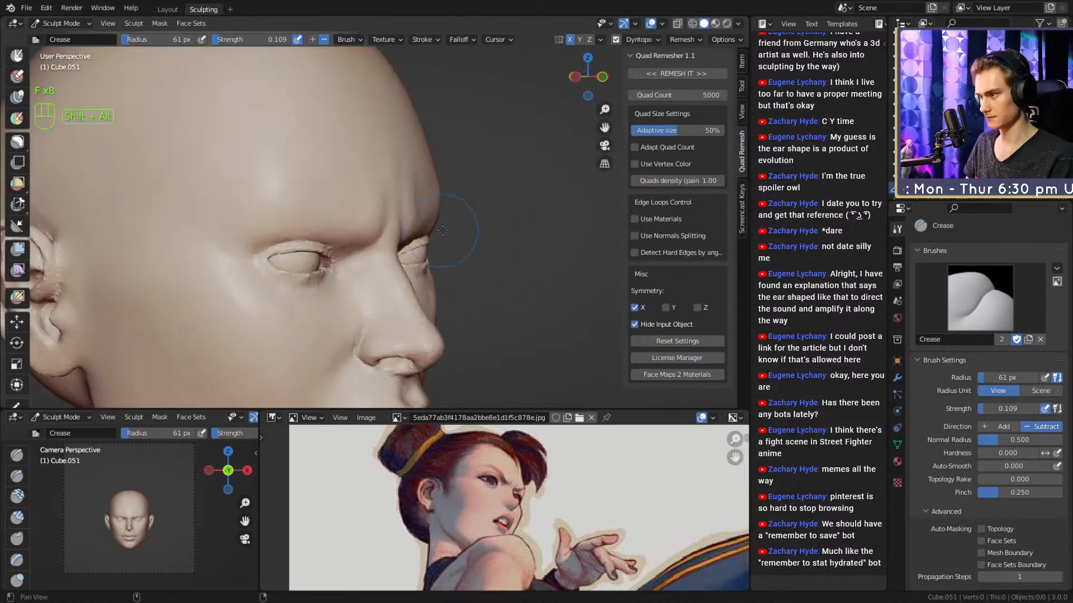
# Refine the forehead above the brows from a slightly turned view with the Crease brush at 70 px radius.
pyautogui.keyDown('alt'); pyautogui.moveTo(442, 231); pyautogui.dragTo(405, 226); pyautogui.keyUp('alt')
pyautogui.moveTo(405, 226)
pyautogui.keyDown('ctrl'); pyautogui.keyDown('alt'); pyautogui.mouseDown()
pyautogui.moveTo(428, 223)
pyautogui.moveTo(431, 180)
pyautogui.moveTo(438, 209)
pyautogui.moveTo(391, 242)
pyautogui.moveTo(383, 229)
pyautogui.mouseUp(); pyautogui.keyUp('alt'); pyautogui.keyUp('ctrl')
pyautogui.press('1')
pyautogui.press('2')
pyautogui.press('f')
pyautogui.click(384, 222)
pyautogui.press('f')
pyautogui.click(394, 229)
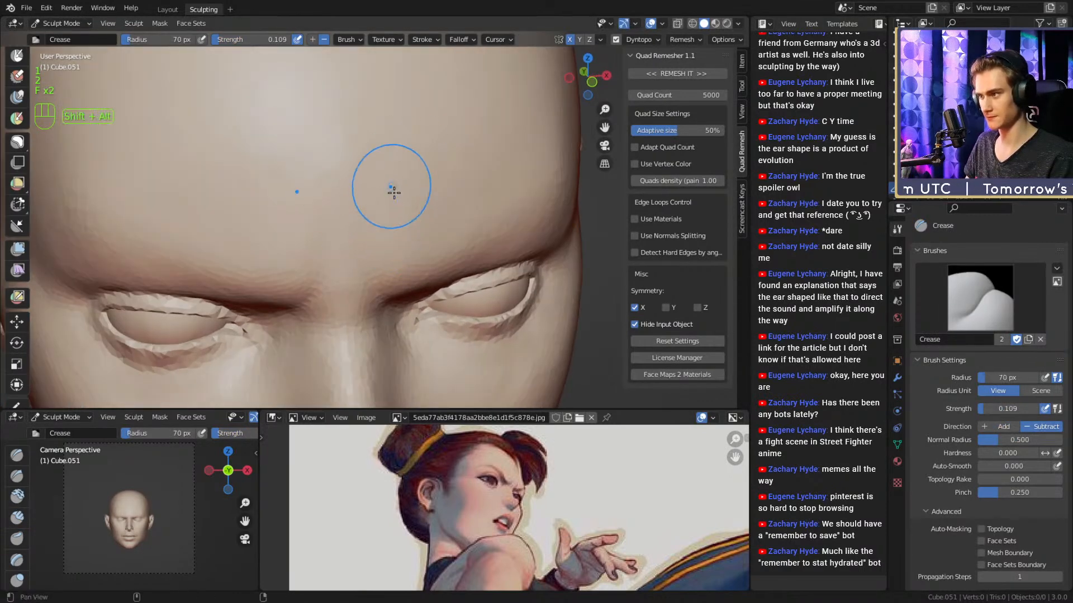
# Crease the center of the forehead above the nose bridge, changing the brush radius from 83 to 69 px.
pyautogui.press('f')
pyautogui.click(350, 228)
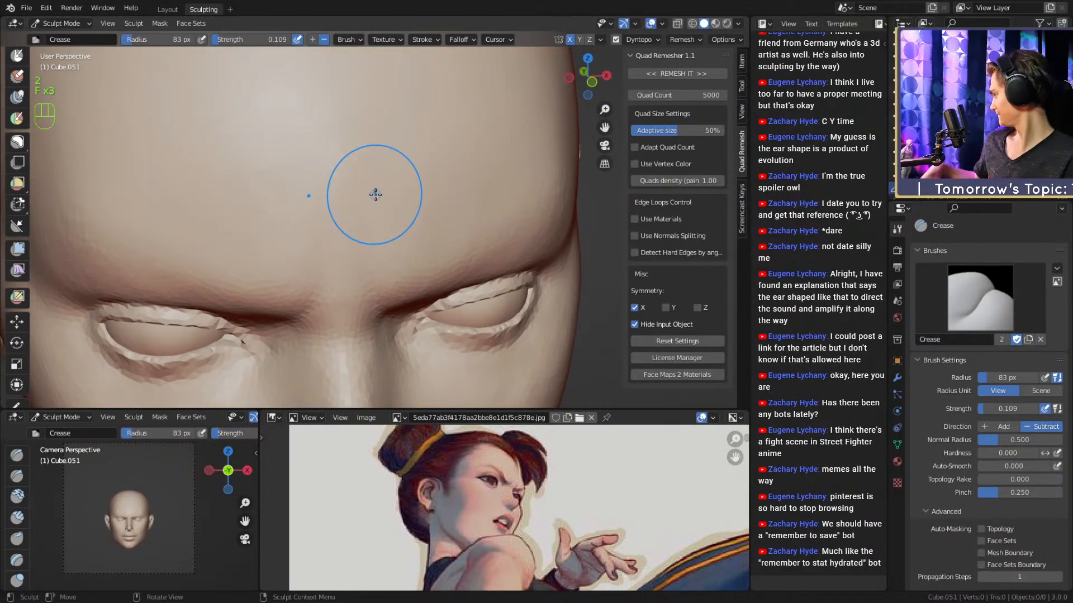
pyautogui.press('f')
pyautogui.click(429, 217)
pyautogui.keyDown('alt'); pyautogui.moveTo(426, 216); pyautogui.dragTo(459, 224, button='middle'); pyautogui.keyUp('alt')
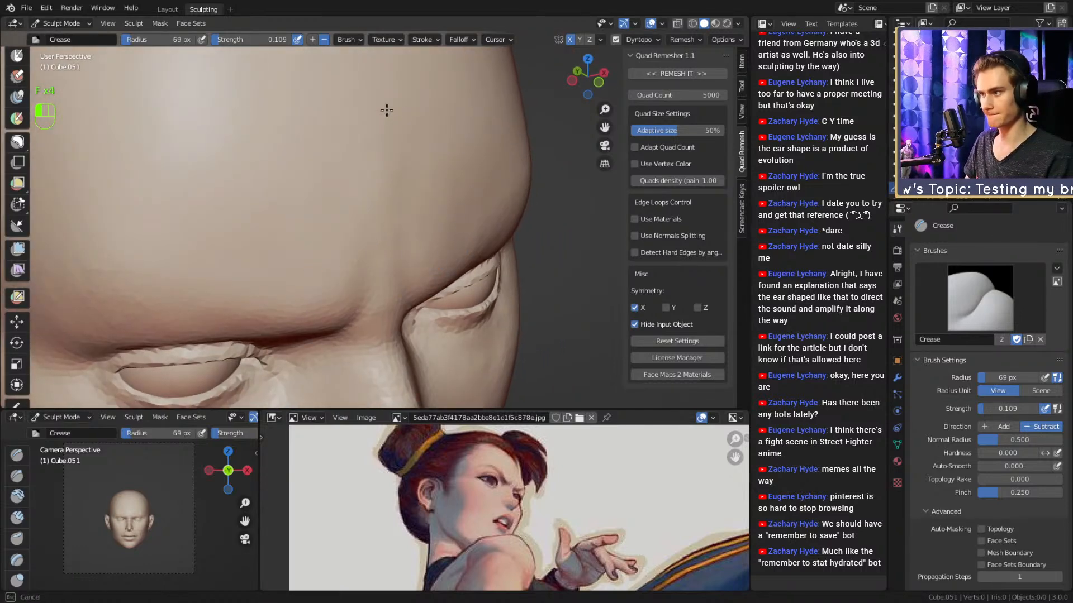
pyautogui.moveTo(419, 235); pyautogui.dragTo(422, 173)
pyautogui.moveTo(412, 184)
pyautogui.keyDown('alt'); pyautogui.mouseDown()
pyautogui.moveTo(383, 195)
pyautogui.moveTo(363, 178)
pyautogui.mouseUp(); pyautogui.keyUp('alt')
# Refine and smooth the fold between the inner brows from a three-quarter view with an 86 px, reduced to 47 px, Crease brush.
pyautogui.moveTo(373, 209)
pyautogui.keyDown('alt'); pyautogui.mouseDown(button='middle')
pyautogui.moveTo(390, 165)
pyautogui.moveTo(416, 243)
pyautogui.moveTo(545, 259)
pyautogui.moveTo(475, 195)
pyautogui.mouseUp(button='middle'); pyautogui.keyUp('alt')
pyautogui.moveTo(467, 204)
pyautogui.keyDown('alt'); pyautogui.mouseDown(button='middle')
pyautogui.moveTo(445, 233)
pyautogui.moveTo(393, 249)
pyautogui.mouseUp(button='middle'); pyautogui.keyUp('alt')
pyautogui.press('f')
pyautogui.press('f')
pyautogui.click(421, 203)
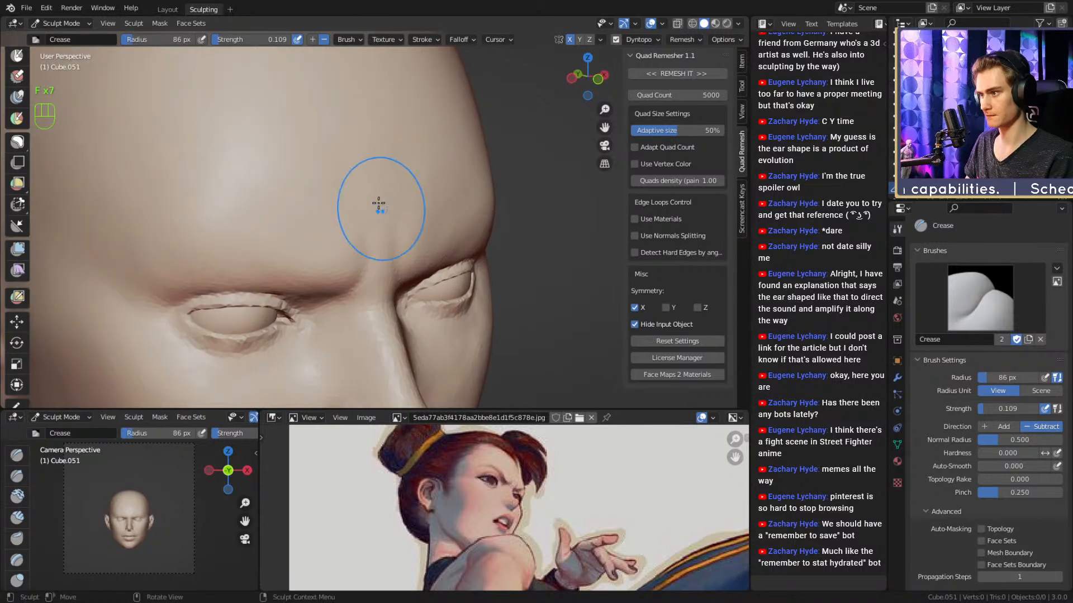
pyautogui.moveTo(390, 205)
pyautogui.keyDown('alt'); pyautogui.mouseDown(button='middle')
pyautogui.moveTo(500, 211)
pyautogui.moveTo(403, 219)
pyautogui.mouseUp(button='middle'); pyautogui.keyUp('alt')
pyautogui.press('f')
pyautogui.click(392, 221)
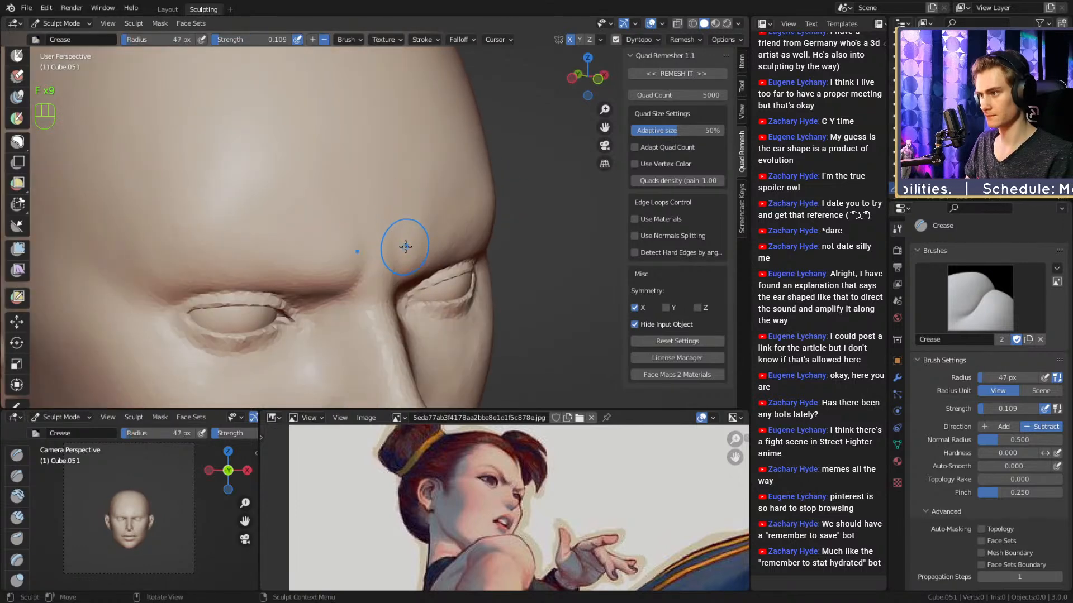
pyautogui.keyDown('shift'); pyautogui.moveTo(416, 260); pyautogui.dragTo(419, 242); pyautogui.keyUp('shift')
pyautogui.moveTo(419, 242)
pyautogui.keyDown('alt'); pyautogui.mouseDown(button='middle')
pyautogui.moveTo(369, 238)
pyautogui.moveTo(391, 234)
pyautogui.moveTo(379, 218)
pyautogui.moveTo(397, 219)
pyautogui.mouseUp(button='middle'); pyautogui.keyUp('alt')
# Crease the fold above the inner end of the upper eyelid with a 38 px Crease brush at strength 0.248.
pyautogui.keyDown('alt'); pyautogui.moveTo(419, 219); pyautogui.dragTo(424, 246); pyautogui.keyUp('alt')
pyautogui.moveTo(425, 235)
pyautogui.keyDown('ctrl'); pyautogui.keyDown('alt'); pyautogui.mouseDown()
pyautogui.moveTo(438, 199)
pyautogui.moveTo(427, 229)
pyautogui.mouseUp(); pyautogui.keyUp('alt'); pyautogui.keyUp('ctrl')
pyautogui.press('f')
pyautogui.click(413, 235)
pyautogui.moveTo(410, 236); pyautogui.dragTo(388, 235)
pyautogui.hotkey('shift', 'f')
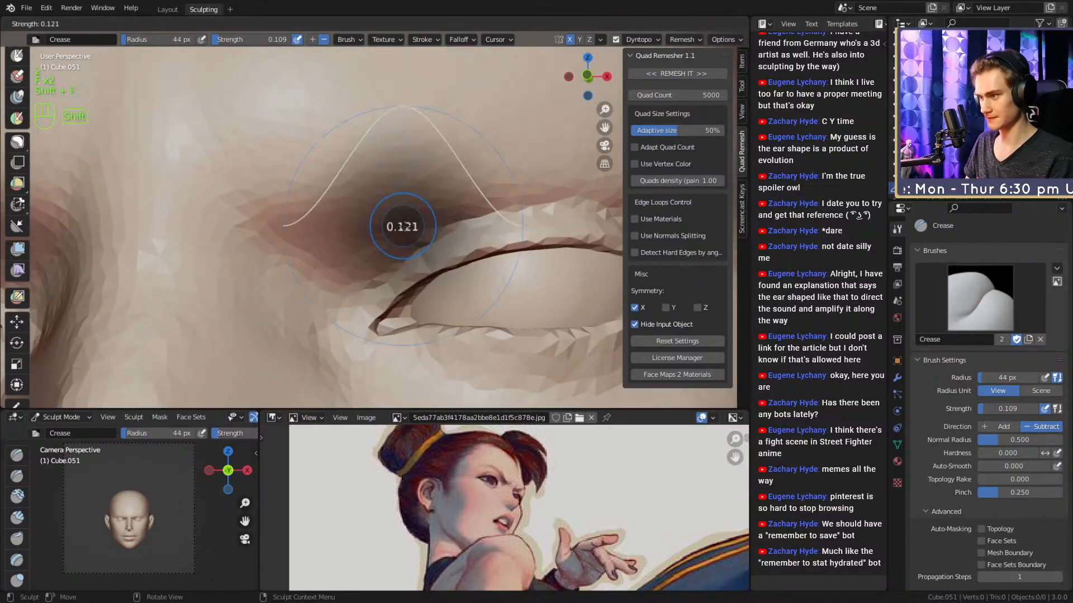
pyautogui.click(416, 226)
pyautogui.press('f')
pyautogui.click(430, 225)
pyautogui.keyDown('alt'); pyautogui.moveTo(396, 230); pyautogui.dragTo(448, 215, button='middle'); pyautogui.keyUp('alt')
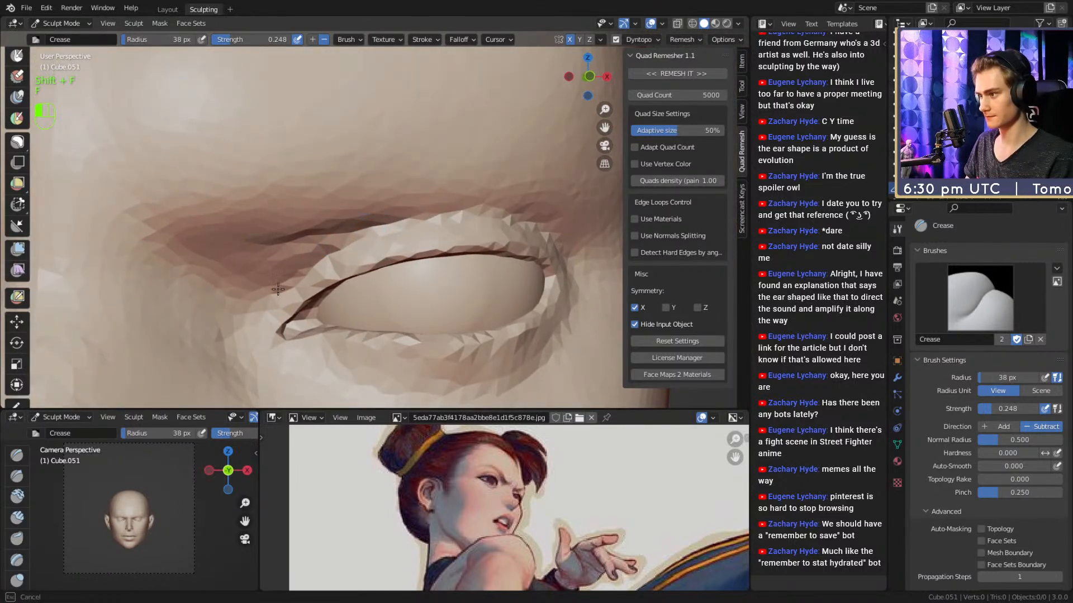
pyautogui.keyDown('alt'); pyautogui.keyDown('shift'); pyautogui.moveTo(347, 243); pyautogui.dragTo(380, 223, button='middle'); pyautogui.keyUp('shift'); pyautogui.keyUp('alt')
pyautogui.moveTo(379, 225); pyautogui.dragTo(334, 251)
pyautogui.keyDown('alt'); pyautogui.keyDown('shift'); pyautogui.moveTo(334, 245); pyautogui.dragTo(354, 226, button='middle'); pyautogui.keyUp('shift'); pyautogui.keyUp('alt')
# Build up the area under the inner brows with the Clay Strips brush at 44 px radius.
pyautogui.press('1')
pyautogui.moveTo(320, 240)
pyautogui.mouseDown()
pyautogui.moveTo(328, 210)
pyautogui.moveTo(342, 219)
pyautogui.mouseUp()
pyautogui.press('f')
pyautogui.click(311, 228)
pyautogui.keyDown('ctrl'); pyautogui.keyDown('alt'); pyautogui.moveTo(360, 181); pyautogui.dragTo(373, 262); pyautogui.keyUp('alt'); pyautogui.keyUp('ctrl')
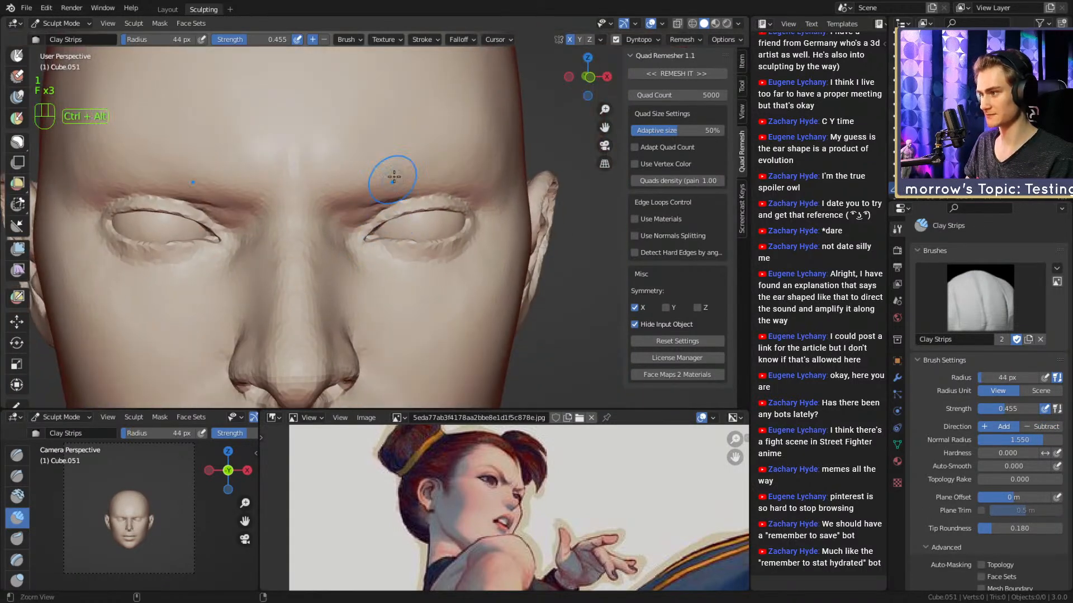
# Deepen and smooth the fold beneath the inner brows with the Crease brush, reducing the radius from 52 to 36 px.
pyautogui.moveTo(395, 177)
pyautogui.keyDown('ctrl'); pyautogui.keyDown('alt'); pyautogui.mouseDown()
pyautogui.moveTo(400, 256)
pyautogui.moveTo(384, 193)
pyautogui.mouseUp(); pyautogui.keyUp('alt'); pyautogui.keyUp('ctrl')
pyautogui.press('2')
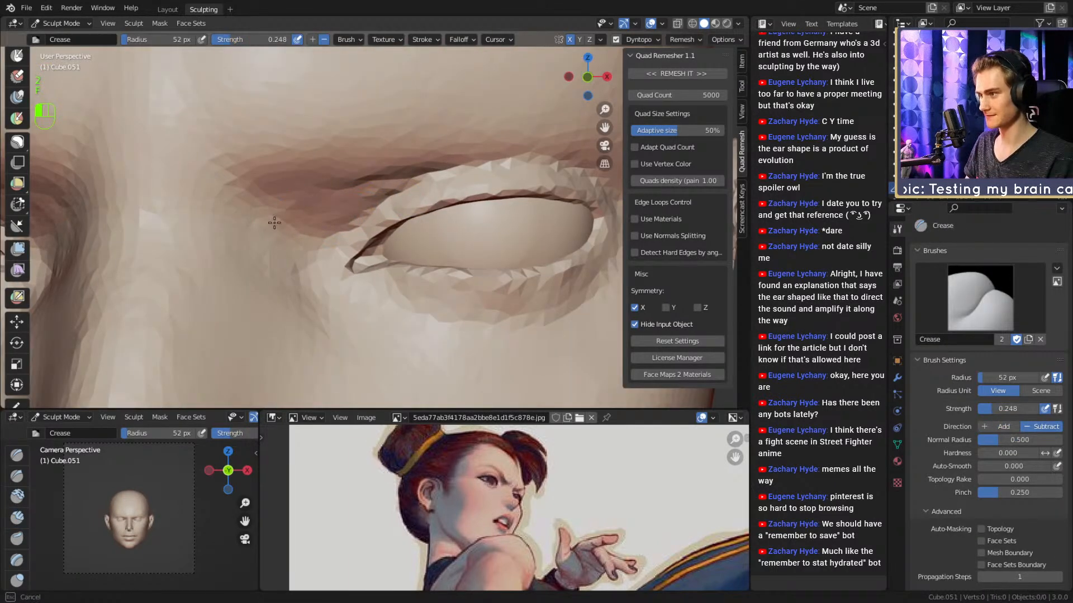
pyautogui.press('f')
pyautogui.keyDown('alt'); pyautogui.moveTo(291, 239); pyautogui.dragTo(328, 267); pyautogui.keyUp('alt')
pyautogui.click(369, 235)
pyautogui.moveTo(340, 199); pyautogui.dragTo(366, 196)
pyautogui.moveTo(397, 131)
pyautogui.keyDown('ctrl'); pyautogui.keyDown('alt'); pyautogui.mouseDown()
pyautogui.moveTo(407, 232)
pyautogui.moveTo(387, 199)
pyautogui.mouseUp(); pyautogui.keyUp('alt'); pyautogui.keyUp('ctrl')
pyautogui.keyDown('shift'); pyautogui.moveTo(386, 201); pyautogui.dragTo(383, 200); pyautogui.keyUp('shift')
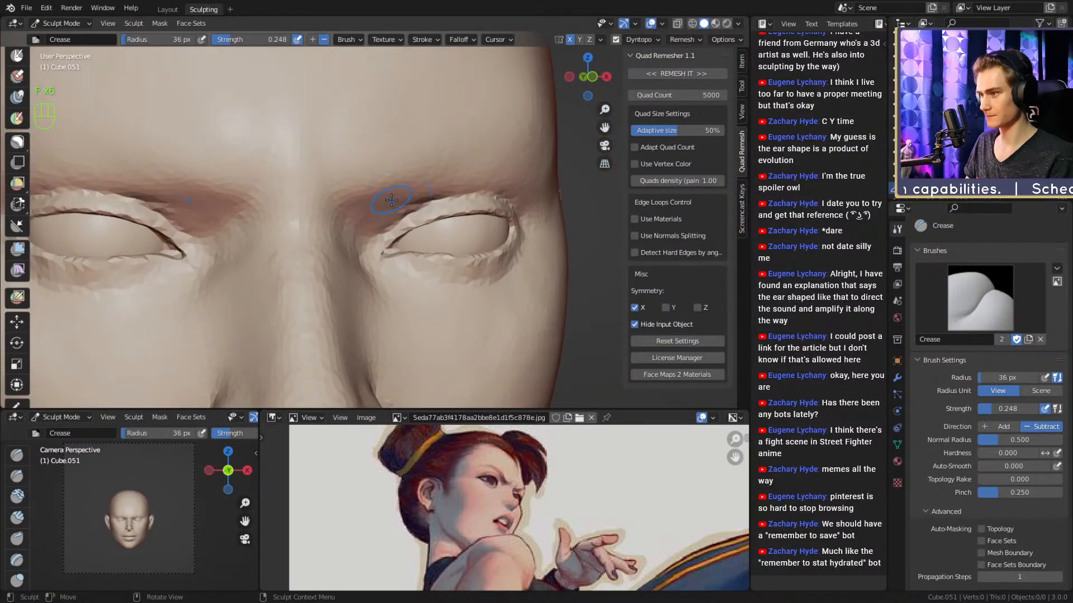
# Reshape the inner brows above the eyes with the Grab brush, starting at 92 px radius.
pyautogui.press('3')
pyautogui.moveTo(391, 199); pyautogui.dragTo(363, 213, button='middle')
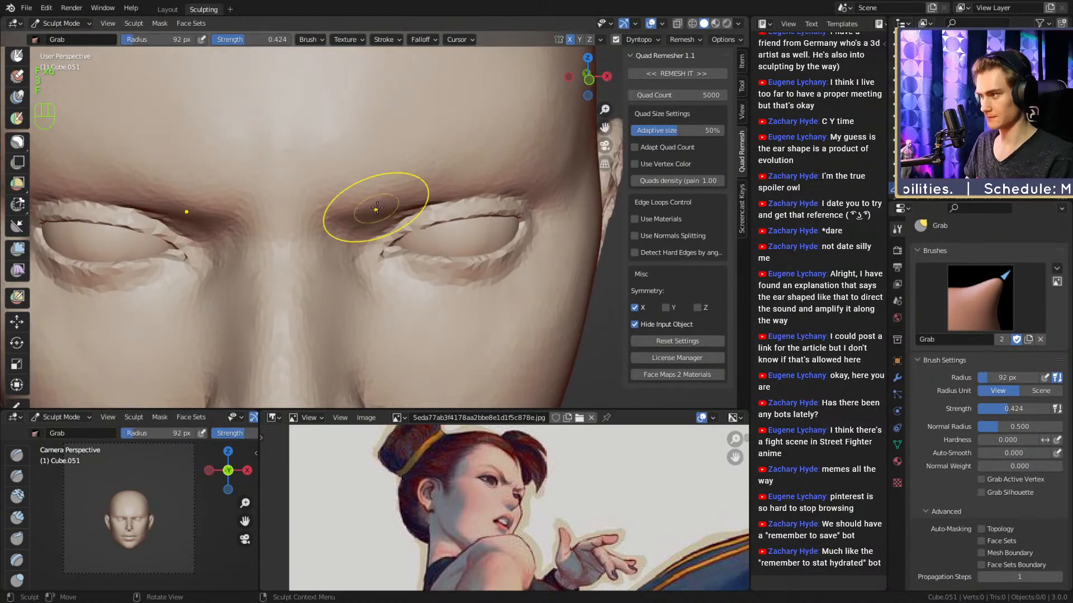
pyautogui.press('f')
pyautogui.click(378, 175)
pyautogui.keyDown('alt'); pyautogui.moveTo(378, 175); pyautogui.dragTo(512, 203); pyautogui.keyUp('alt')
pyautogui.keyDown('ctrl'); pyautogui.keyDown('alt'); pyautogui.moveTo(485, 196); pyautogui.dragTo(405, 251); pyautogui.keyUp('alt'); pyautogui.keyUp('ctrl')
pyautogui.keyDown('ctrl'); pyautogui.keyDown('alt'); pyautogui.moveTo(405, 263); pyautogui.dragTo(397, 215); pyautogui.keyUp('alt'); pyautogui.keyUp('ctrl')
pyautogui.keyDown('alt'); pyautogui.moveTo(399, 223); pyautogui.dragTo(469, 239); pyautogui.keyUp('alt')
pyautogui.moveTo(433, 176)
pyautogui.keyDown('alt'); pyautogui.keyDown('shift'); pyautogui.mouseDown()
pyautogui.moveTo(431, 228)
pyautogui.moveTo(387, 201)
pyautogui.mouseUp(); pyautogui.keyUp('shift'); pyautogui.keyUp('alt')
# Adjust the brow line over the eyes with further Grab brush moves at several radii.
pyautogui.press('3')
pyautogui.press('f')
pyautogui.click(438, 220)
pyautogui.press('f')
pyautogui.click(420, 223)
pyautogui.press('f')
pyautogui.click(433, 230)
# Crease the area between the inner brows at the nose bridge, reducing the brush radius from 26 to 21 px.
pyautogui.press('2')
pyautogui.press('f')
pyautogui.click(304, 277)
pyautogui.press('f')
pyautogui.click(320, 273)
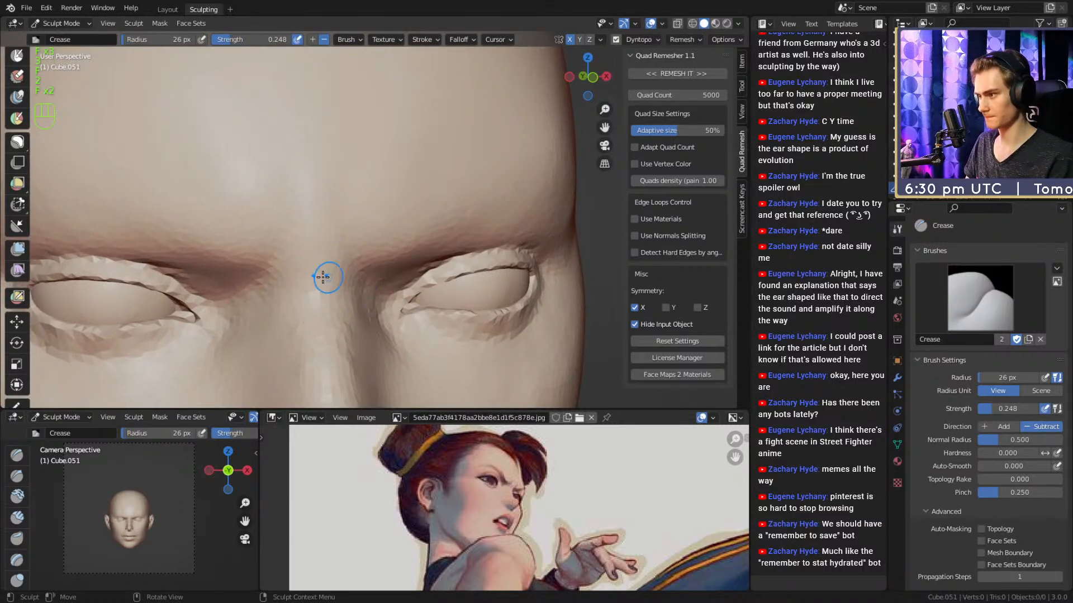
pyautogui.keyDown('alt'); pyautogui.moveTo(346, 279); pyautogui.dragTo(464, 268); pyautogui.keyUp('alt')
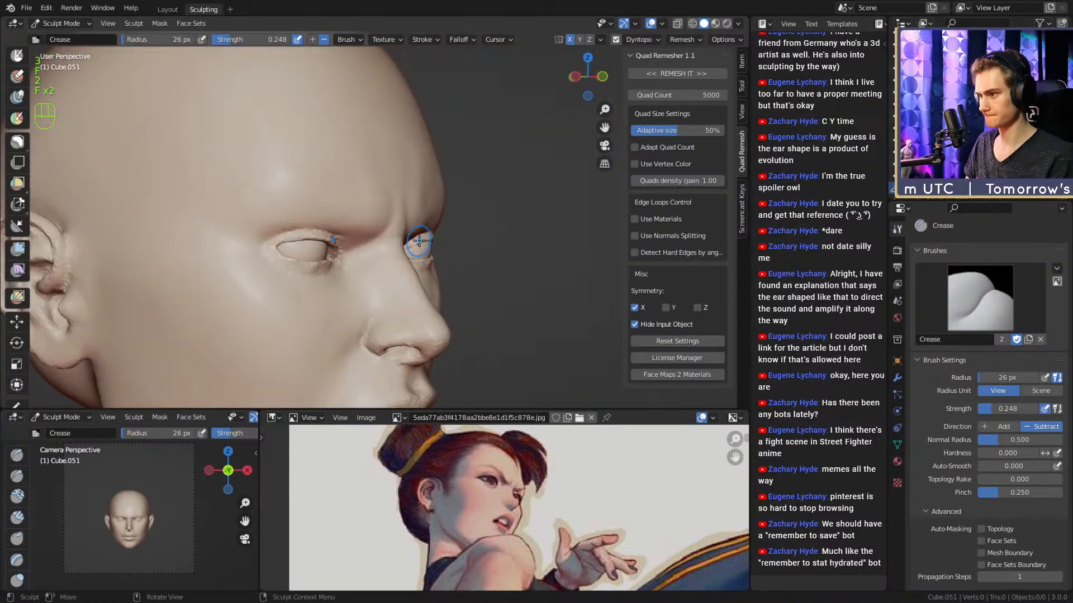
pyautogui.keyDown('alt'); pyautogui.moveTo(419, 241); pyautogui.dragTo(385, 239); pyautogui.keyUp('alt')
pyautogui.keyDown('ctrl'); pyautogui.keyDown('alt'); pyautogui.moveTo(401, 238); pyautogui.dragTo(403, 208); pyautogui.keyUp('alt'); pyautogui.keyUp('ctrl')
pyautogui.press('f')
pyautogui.click(370, 256)
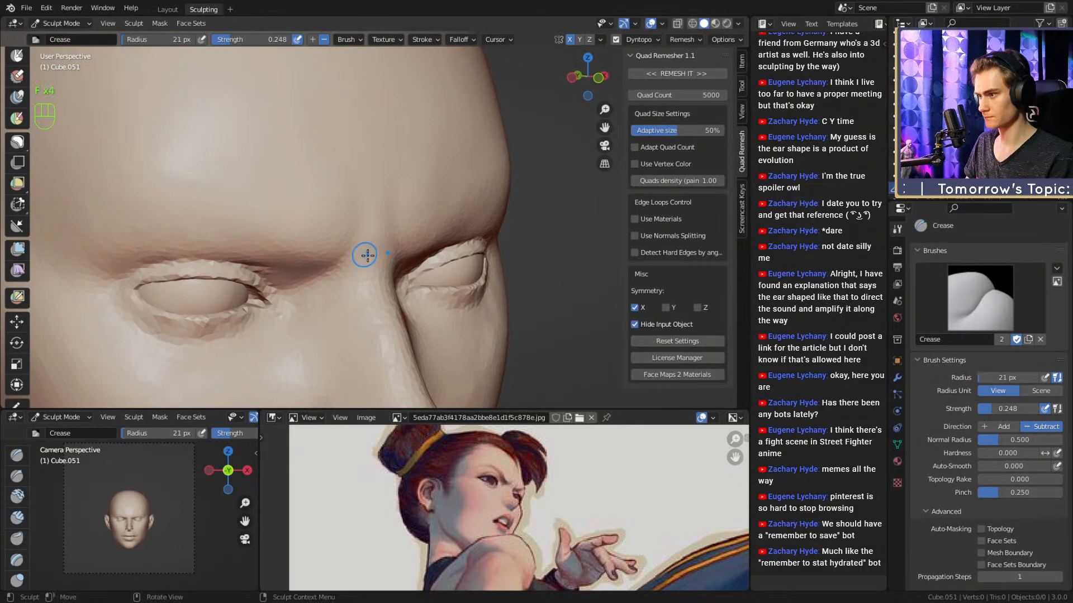
pyautogui.moveTo(413, 251)
pyautogui.keyDown('ctrl'); pyautogui.keyDown('alt'); pyautogui.mouseDown()
pyautogui.moveTo(433, 291)
pyautogui.moveTo(387, 299)
pyautogui.moveTo(397, 252)
pyautogui.mouseUp(); pyautogui.keyUp('alt'); pyautogui.keyUp('ctrl')
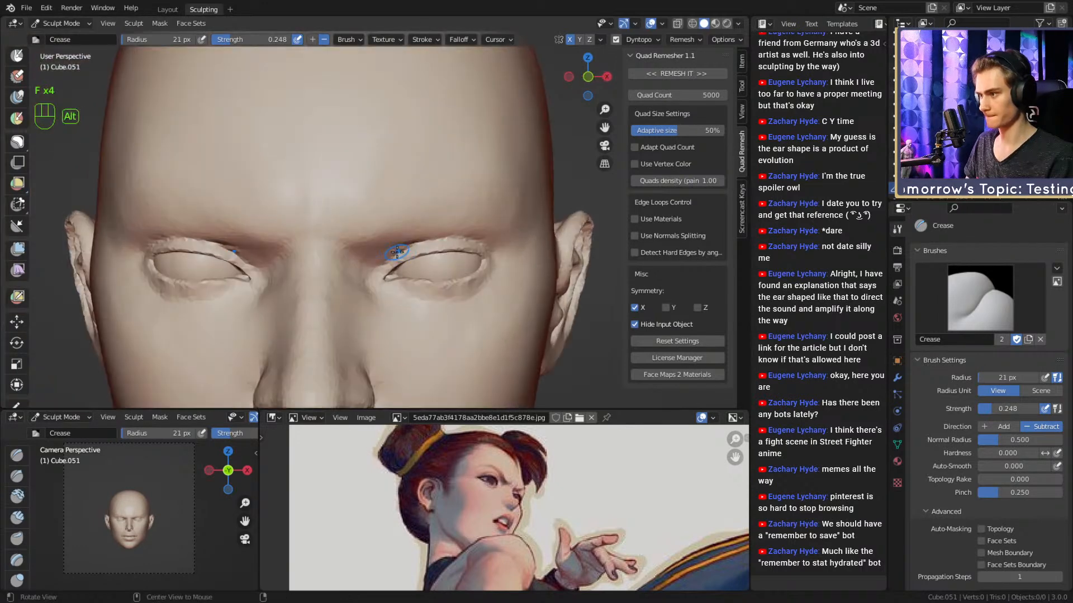
# Build up the inner brow ridges with the Clay Strips brush, ending at 32 px radius, and save the file.
pyautogui.moveTo(415, 189)
pyautogui.keyDown('ctrl'); pyautogui.keyDown('alt'); pyautogui.mouseDown()
pyautogui.moveTo(413, 266)
pyautogui.moveTo(479, 275)
pyautogui.moveTo(493, 232)
pyautogui.moveTo(378, 242)
pyautogui.moveTo(379, 213)
pyautogui.mouseUp(); pyautogui.keyUp('alt'); pyautogui.keyUp('ctrl')
pyautogui.press('1')
pyautogui.press('f')
pyautogui.press('f')
pyautogui.moveTo(380, 214)
pyautogui.mouseDown()
pyautogui.moveTo(388, 249)
pyautogui.moveTo(409, 247)
pyautogui.moveTo(385, 172)
pyautogui.moveTo(383, 196)
pyautogui.moveTo(380, 154)
pyautogui.moveTo(376, 193)
pyautogui.moveTo(410, 243)
pyautogui.mouseUp()
pyautogui.press('f')
pyautogui.click(414, 236)
pyautogui.press('f')
pyautogui.click(368, 196)
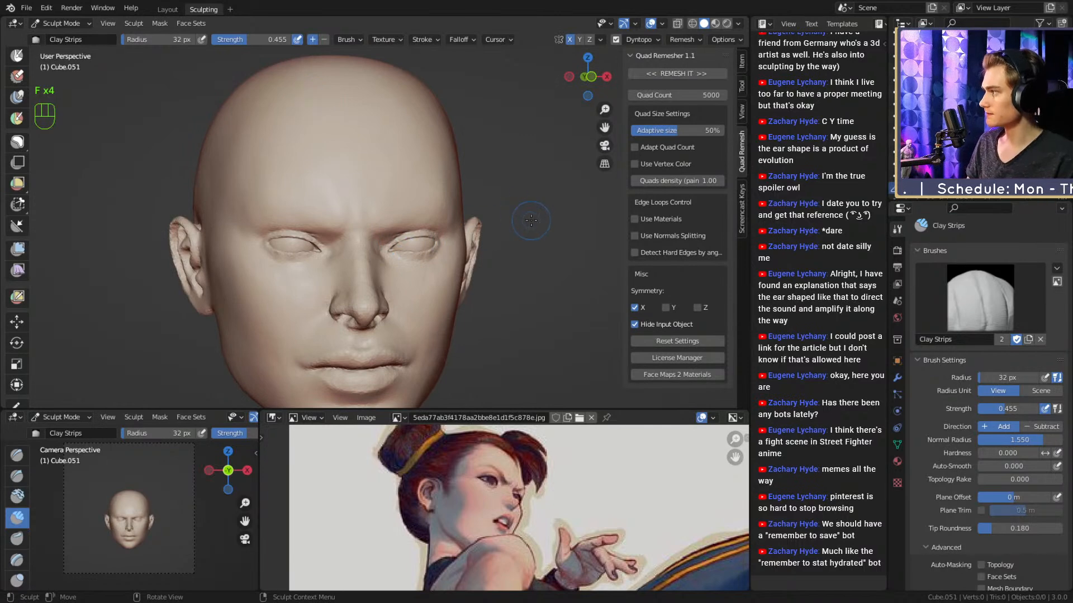
pyautogui.keyDown('alt'); pyautogui.keyDown('shift'); pyautogui.moveTo(531, 200); pyautogui.dragTo(533, 216); pyautogui.keyUp('shift'); pyautogui.keyUp('alt')
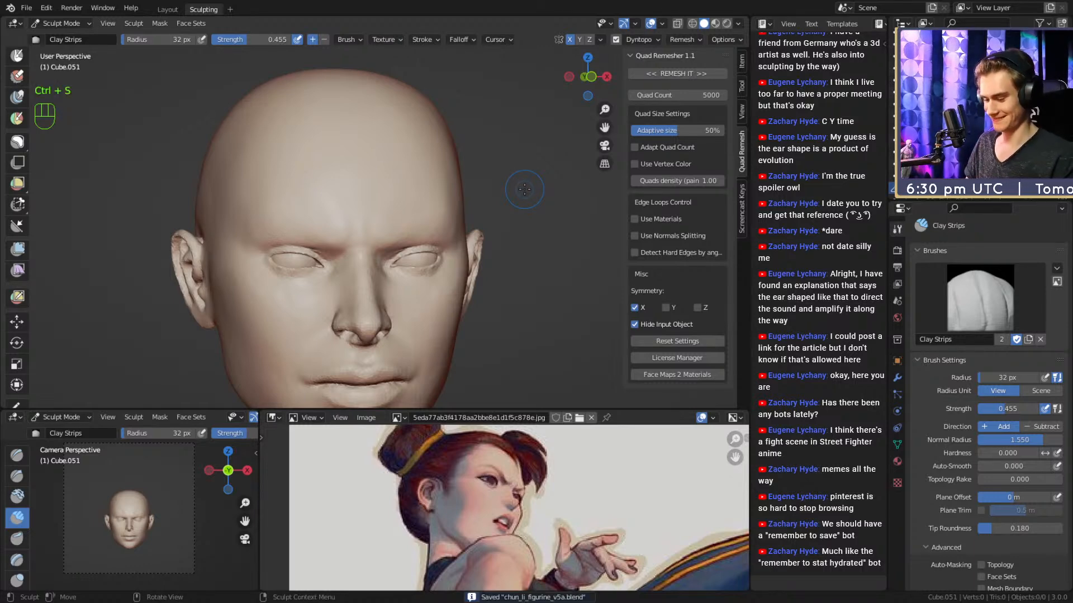
# Build up the brow fold above the inner upper eyelid with Clay Strips, reducing the radius from 50 to 42 px.
pyautogui.keyDown('alt'); pyautogui.moveTo(455, 215); pyautogui.dragTo(399, 207); pyautogui.keyUp('alt')
pyautogui.moveTo(399, 206)
pyautogui.keyDown('ctrl'); pyautogui.keyDown('alt'); pyautogui.mouseDown()
pyautogui.moveTo(387, 268)
pyautogui.moveTo(427, 232)
pyautogui.mouseUp(); pyautogui.keyUp('alt'); pyautogui.keyUp('ctrl')
pyautogui.press('2')
pyautogui.moveTo(427, 231)
pyautogui.keyDown('ctrl'); pyautogui.keyDown('alt'); pyautogui.mouseDown()
pyautogui.moveTo(412, 213)
pyautogui.moveTo(357, 216)
pyautogui.mouseUp(); pyautogui.keyUp('alt'); pyautogui.keyUp('ctrl')
pyautogui.press('f')
pyautogui.press('f')
pyautogui.press('1')
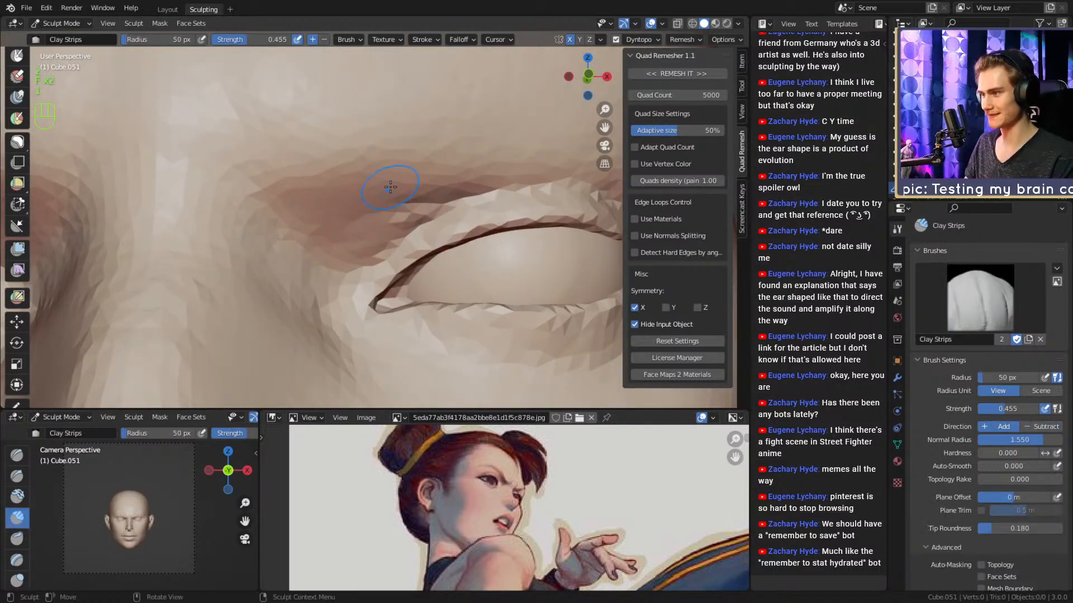
pyautogui.moveTo(326, 175)
pyautogui.mouseDown()
pyautogui.moveTo(382, 196)
pyautogui.moveTo(512, 151)
pyautogui.mouseUp()
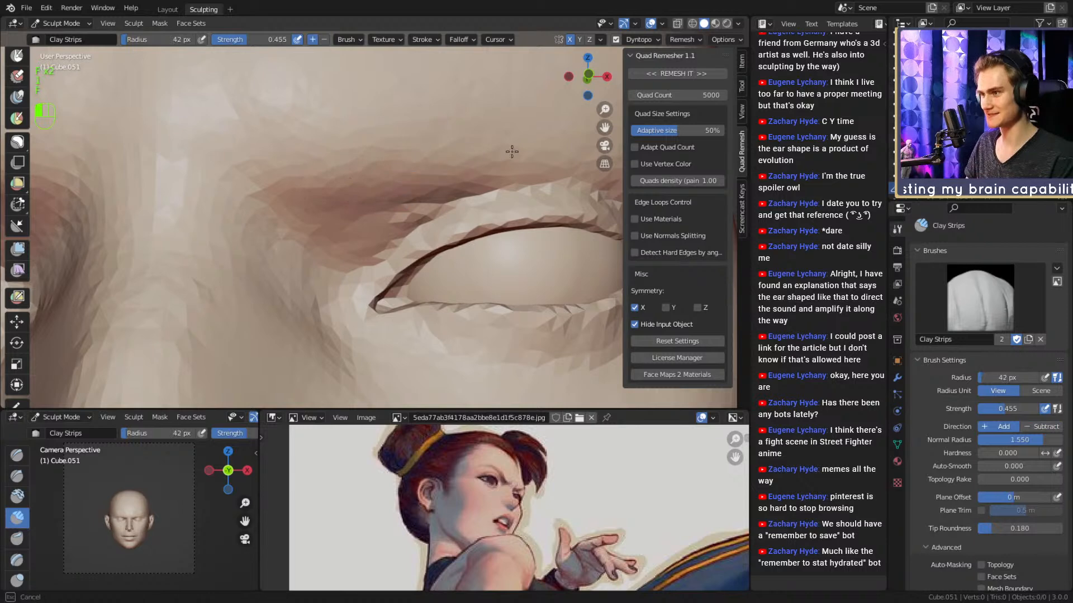
pyautogui.click(409, 168)
# Add more volume along the lower edge of the brow with the Clay Strips brush at 46 px radius.
pyautogui.press('f')
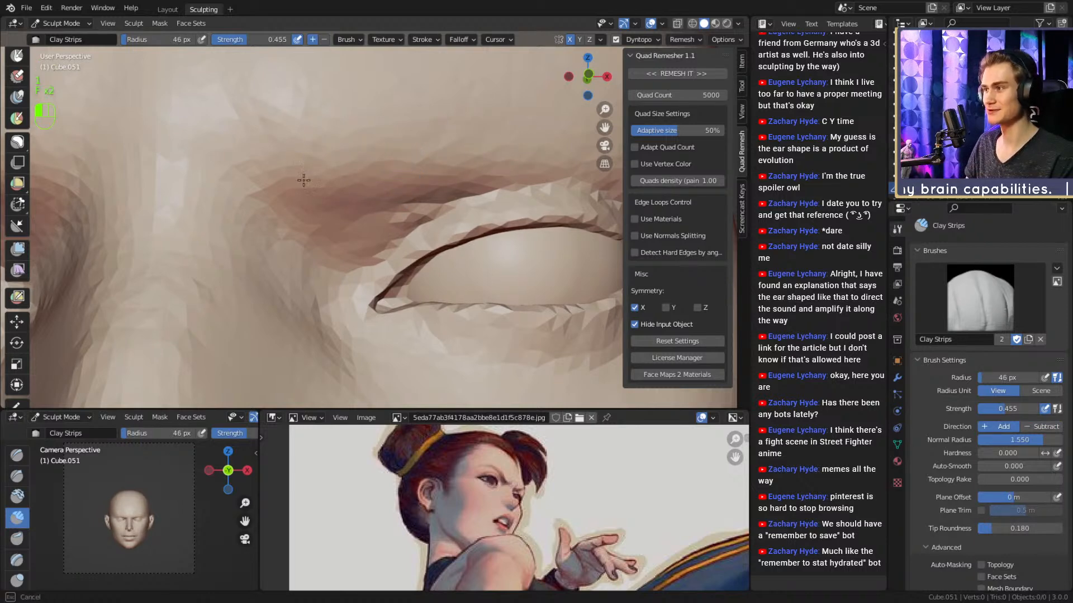
pyautogui.moveTo(304, 180); pyautogui.dragTo(320, 136)
pyautogui.moveTo(322, 127)
pyautogui.mouseDown()
pyautogui.moveTo(380, 154)
pyautogui.moveTo(446, 157)
pyautogui.mouseUp()
pyautogui.keyDown('alt'); pyautogui.moveTo(461, 159); pyautogui.dragTo(451, 165); pyautogui.keyUp('alt')
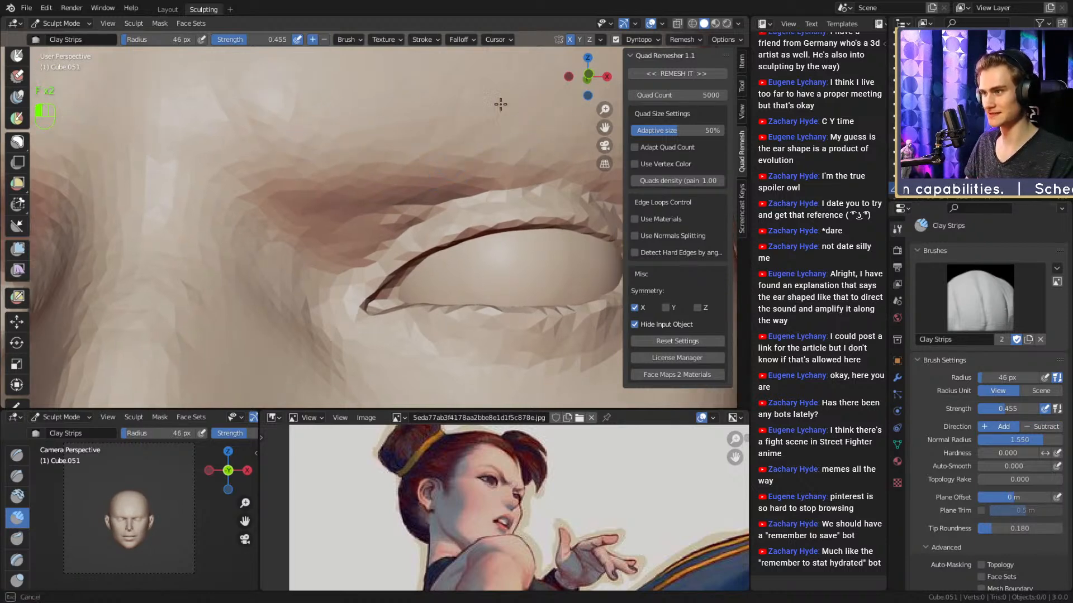
pyautogui.moveTo(501, 104); pyautogui.dragTo(502, 103)
# Smooth the built-up brow fold above the eyelid with an 86 px brush.
pyautogui.press('f')
pyautogui.click(362, 214)
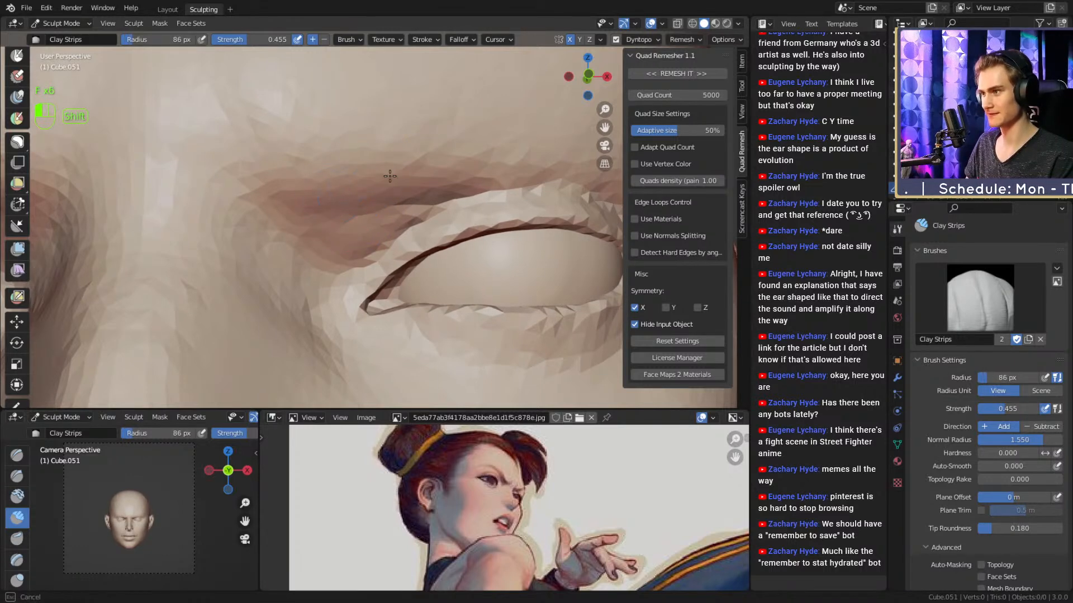
pyautogui.moveTo(390, 175)
pyautogui.keyDown('shift'); pyautogui.mouseDown()
pyautogui.moveTo(424, 164)
pyautogui.moveTo(459, 184)
pyautogui.moveTo(452, 244)
pyautogui.moveTo(419, 258)
pyautogui.moveTo(428, 163)
pyautogui.moveTo(411, 152)
pyautogui.mouseUp(); pyautogui.keyUp('shift')
pyautogui.press('f')
pyautogui.click(451, 158)
# Crease a diagonal fold from the inner brow up toward the outer brow, reducing the brush radius from 44 to 41 px.
pyautogui.press('2')
pyautogui.press('f')
pyautogui.click(372, 207)
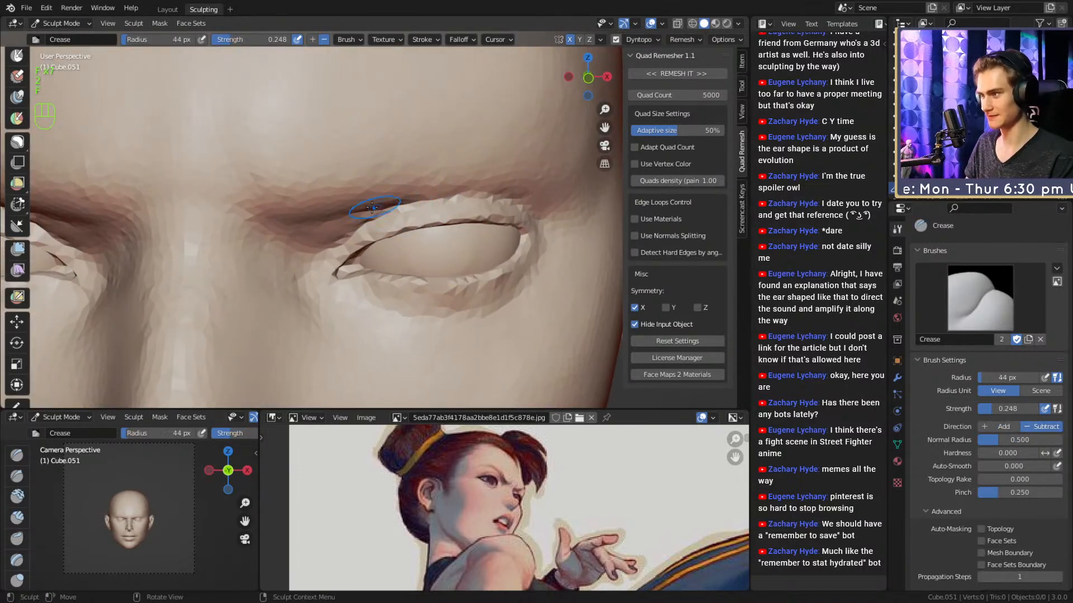
pyautogui.keyDown('alt'); pyautogui.moveTo(372, 208); pyautogui.dragTo(381, 208); pyautogui.keyUp('alt')
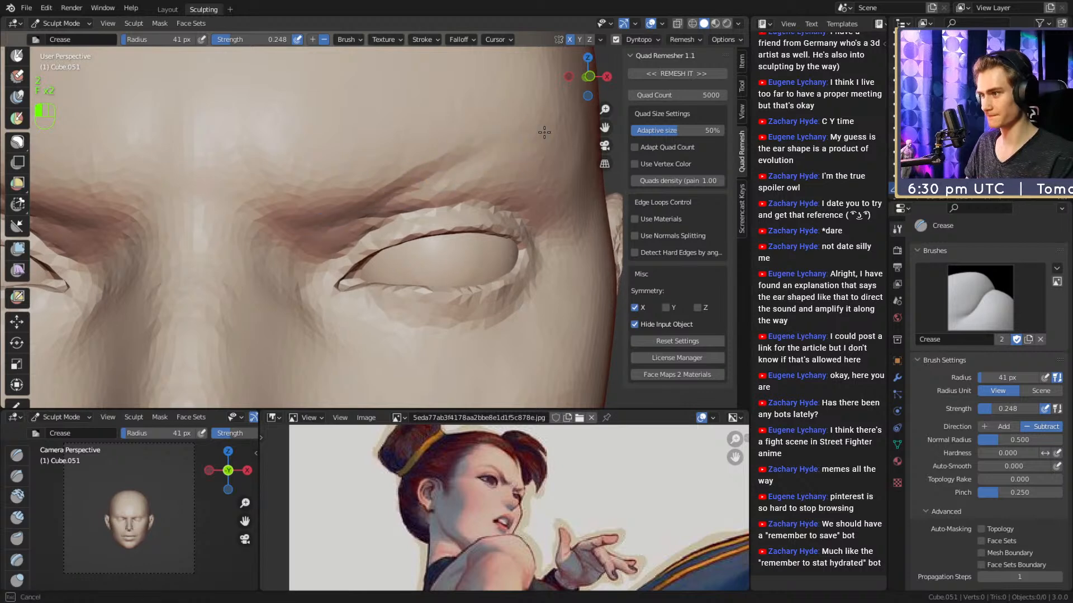
# Soften the diagonal brow fold toward the temple by smoothing it with the brush radius at 81 and 84 px.
pyautogui.press('f')
pyautogui.click(496, 150)
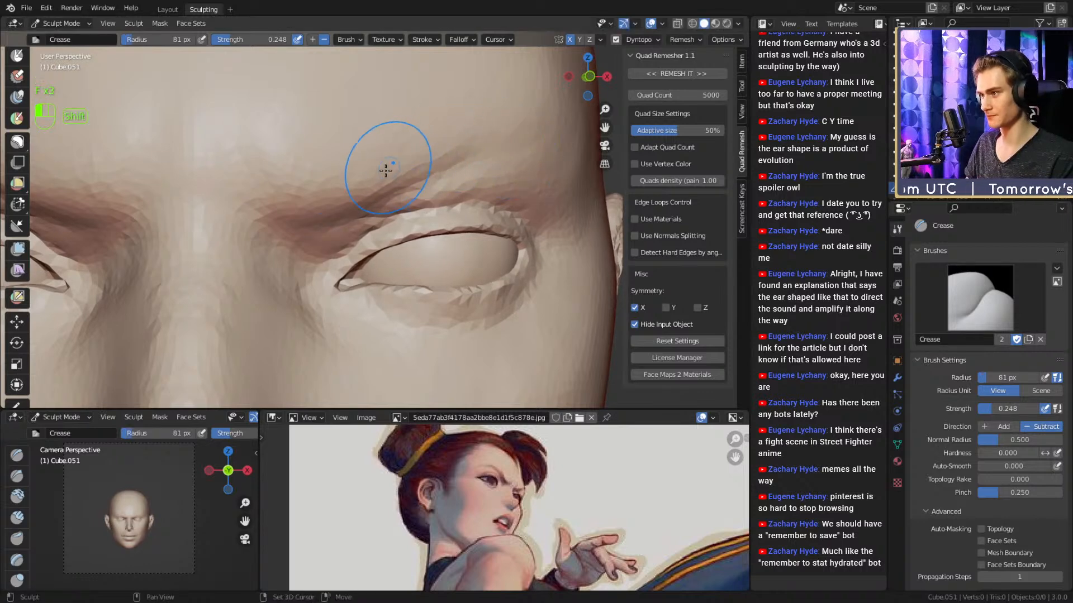
pyautogui.press('f')
pyautogui.click(362, 189)
pyautogui.press('f')
pyautogui.click(407, 171)
pyautogui.moveTo(410, 163)
pyautogui.keyDown('shift'); pyautogui.mouseDown()
pyautogui.moveTo(424, 149)
pyautogui.moveTo(534, 122)
pyautogui.mouseUp(); pyautogui.keyUp('shift')
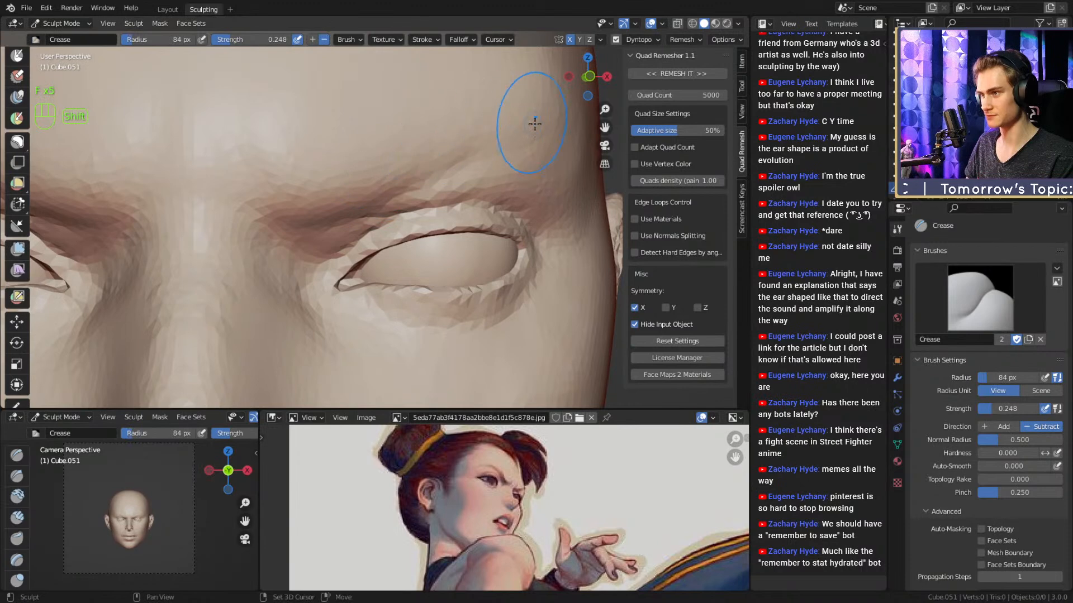
# Refine the fold between the brow and upper eyelid with the Crease brush, reducing the radius from 54 to 29 px.
pyautogui.press('f')
pyautogui.click(528, 134)
pyautogui.moveTo(545, 143); pyautogui.dragTo(522, 154, button='middle')
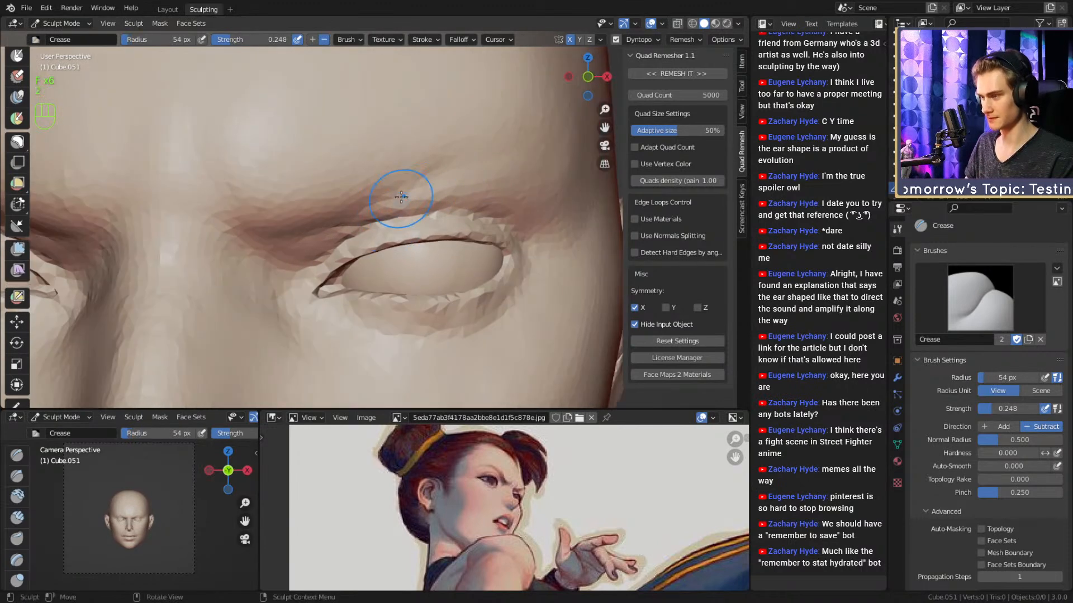
pyautogui.moveTo(394, 198); pyautogui.dragTo(382, 171, button='middle')
pyautogui.scroll(2, 381, 170)
pyautogui.press('f')
pyautogui.click(361, 167)
pyautogui.moveTo(426, 106); pyautogui.dragTo(429, 135, button='middle')
# Build up the skin fold over the upper eyelid with 29 px Clay Strips and smooth it with a 56 px brush.
pyautogui.press('1')
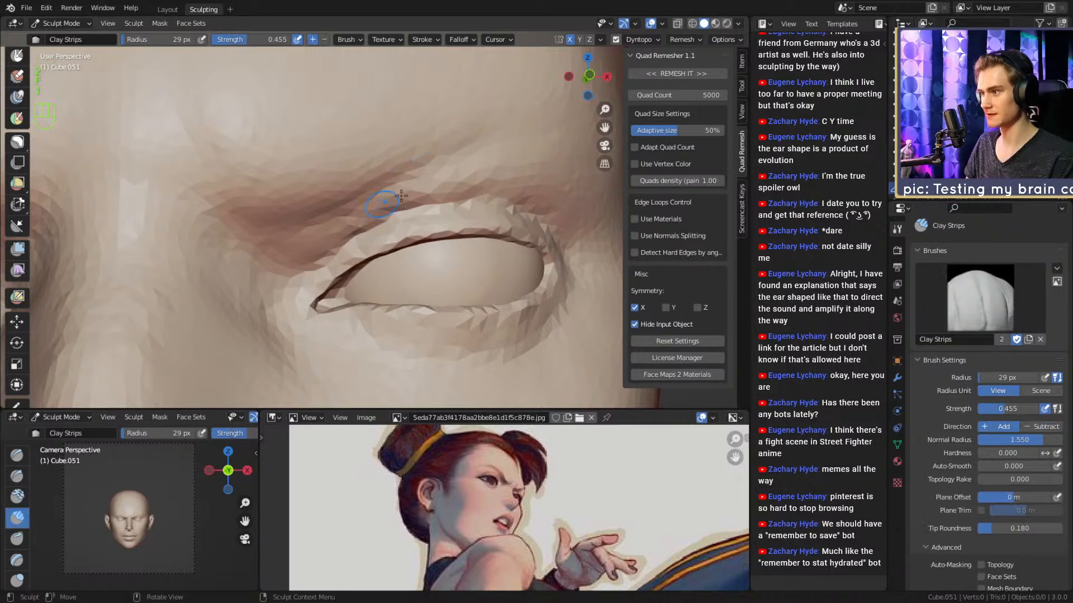
pyautogui.moveTo(522, 175); pyautogui.dragTo(450, 195, button='middle')
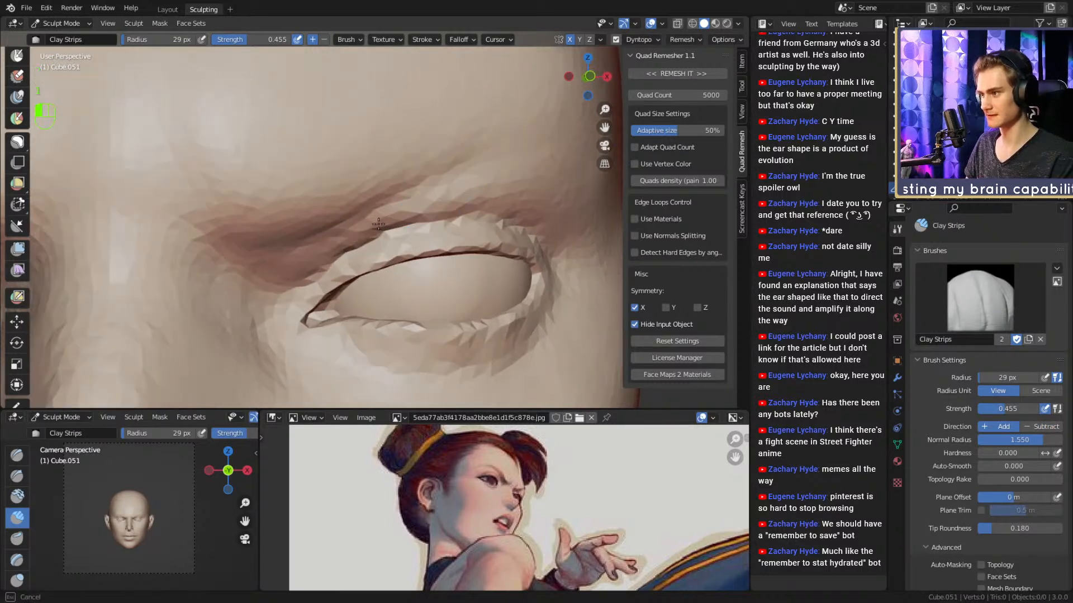
pyautogui.press('f')
pyautogui.click(354, 234)
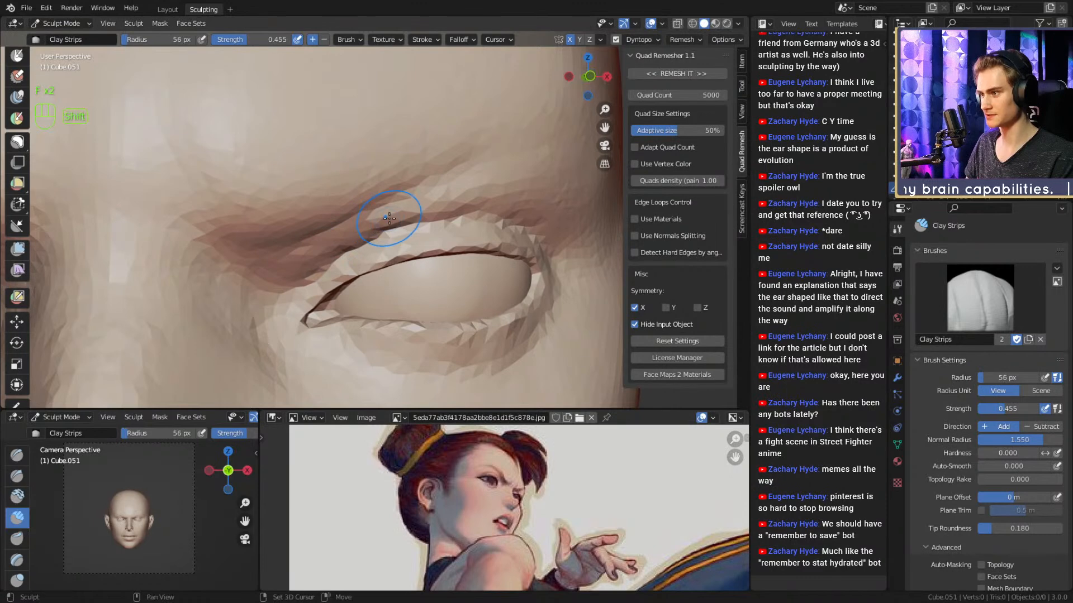
pyautogui.keyDown('shift'); pyautogui.moveTo(389, 218); pyautogui.dragTo(425, 207); pyautogui.keyUp('shift')
pyautogui.moveTo(479, 190); pyautogui.dragTo(457, 196, button='middle')
# Define the crease along the top of the upper eyelid to its outer corner, using a 19 to 27 px Crease brush.
pyautogui.press('f')
pyautogui.click(429, 209)
pyautogui.press('2')
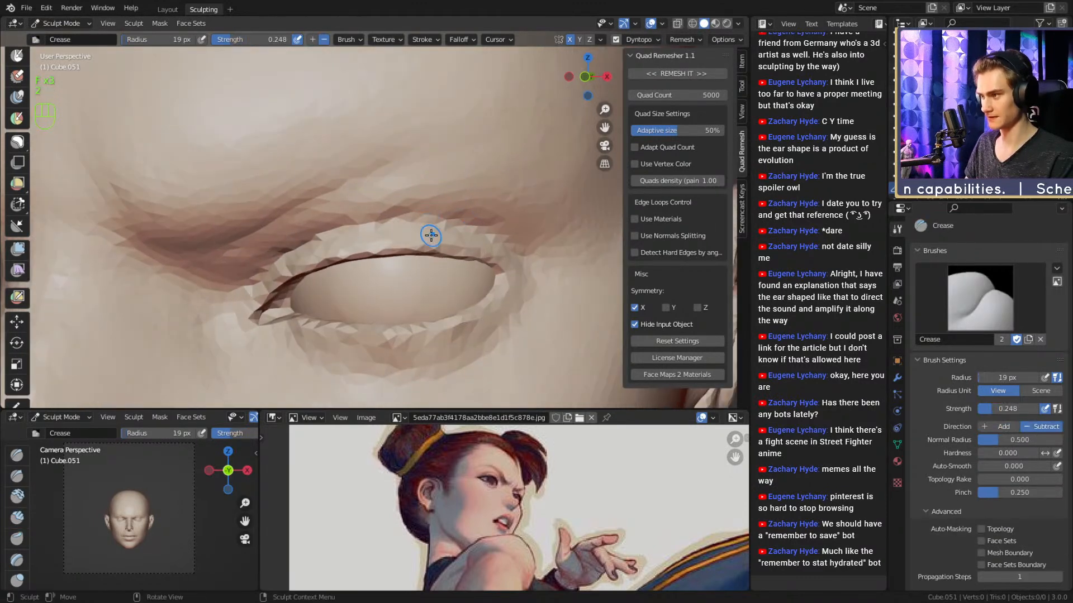
pyautogui.moveTo(431, 235); pyautogui.dragTo(401, 224, button='middle')
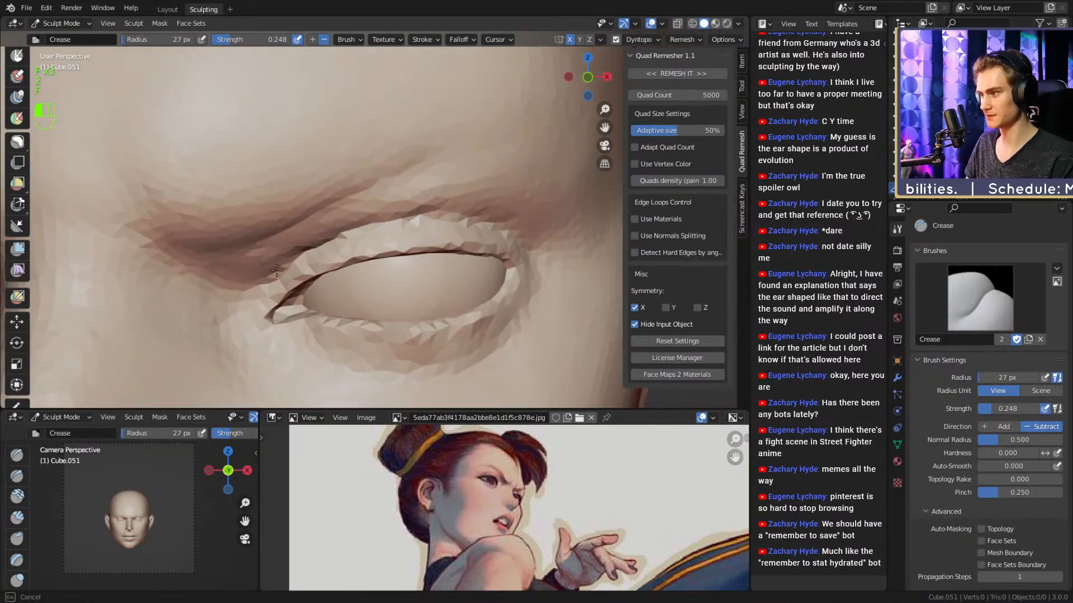
pyautogui.moveTo(277, 271); pyautogui.dragTo(383, 224, button='middle')
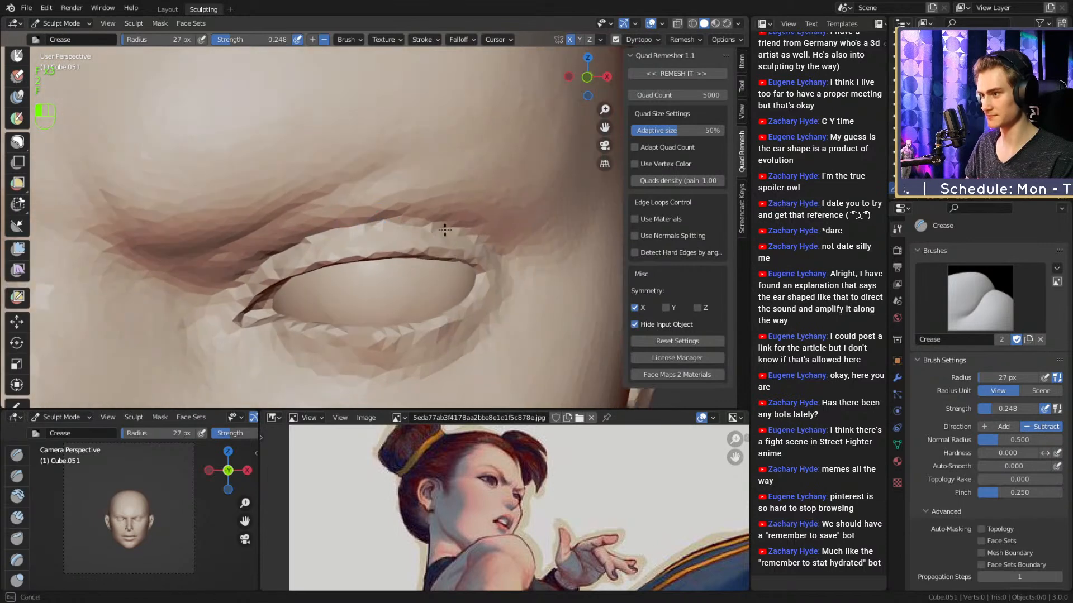
pyautogui.moveTo(477, 237); pyautogui.dragTo(481, 242)
# Smooth the brows above the eyes with a 70 px brush, and reduce the Crease radius to 60 px.
pyautogui.moveTo(453, 184)
pyautogui.keyDown('ctrl'); pyautogui.mouseDown(button='middle')
pyautogui.moveTo(454, 208)
pyautogui.moveTo(431, 233)
pyautogui.moveTo(426, 188)
pyautogui.mouseUp(button='middle'); pyautogui.keyUp('ctrl')
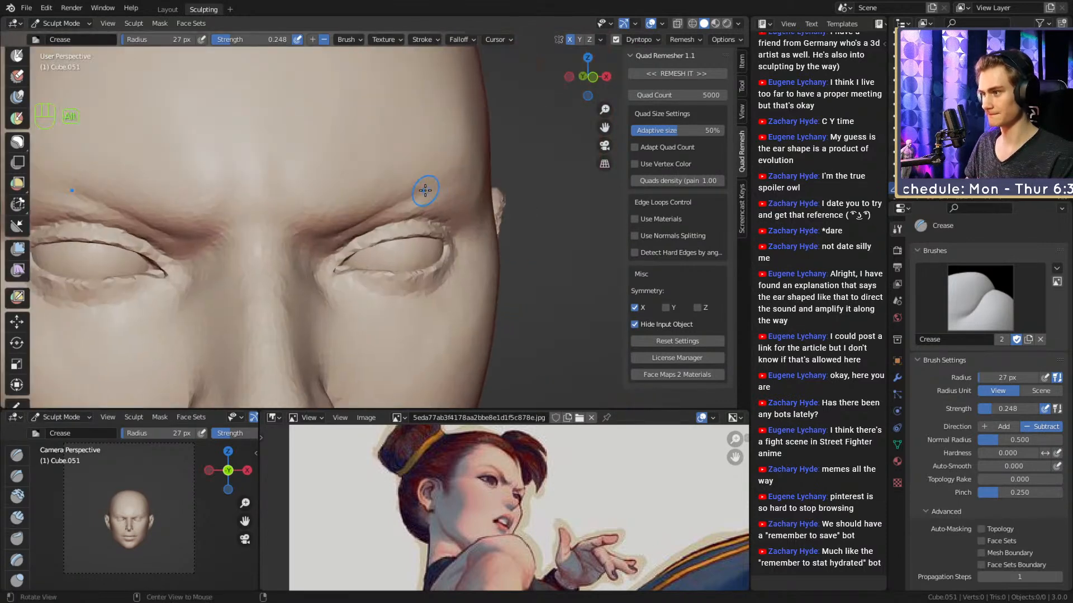
pyautogui.press('f')
pyautogui.click(419, 189)
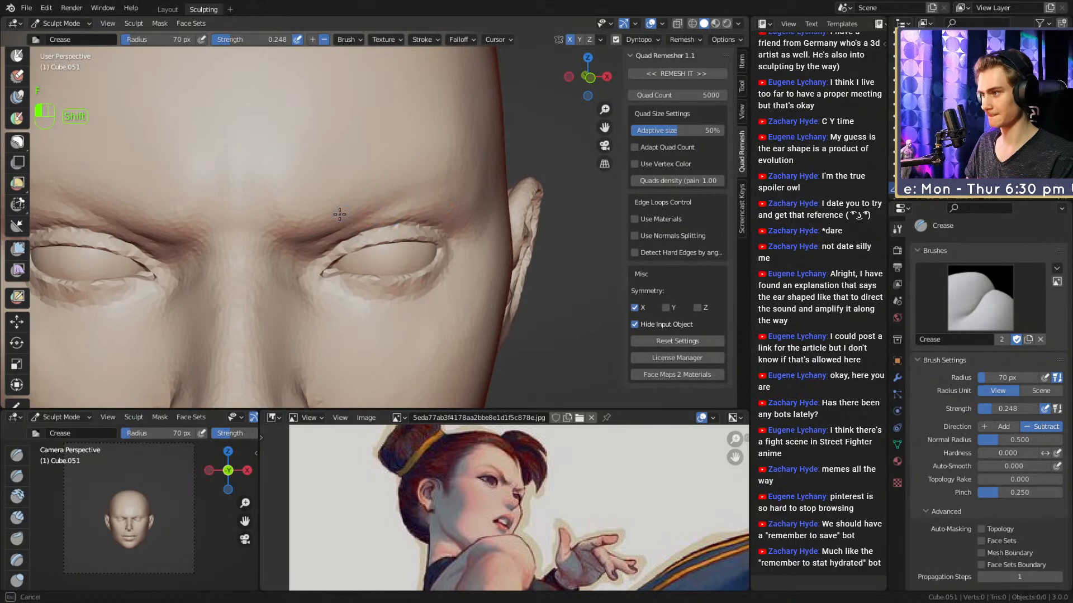
pyautogui.moveTo(339, 215)
pyautogui.keyDown('shift'); pyautogui.mouseDown()
pyautogui.moveTo(319, 230)
pyautogui.moveTo(381, 205)
pyautogui.mouseUp(); pyautogui.keyUp('shift')
pyautogui.press('f')
pyautogui.click(352, 235)
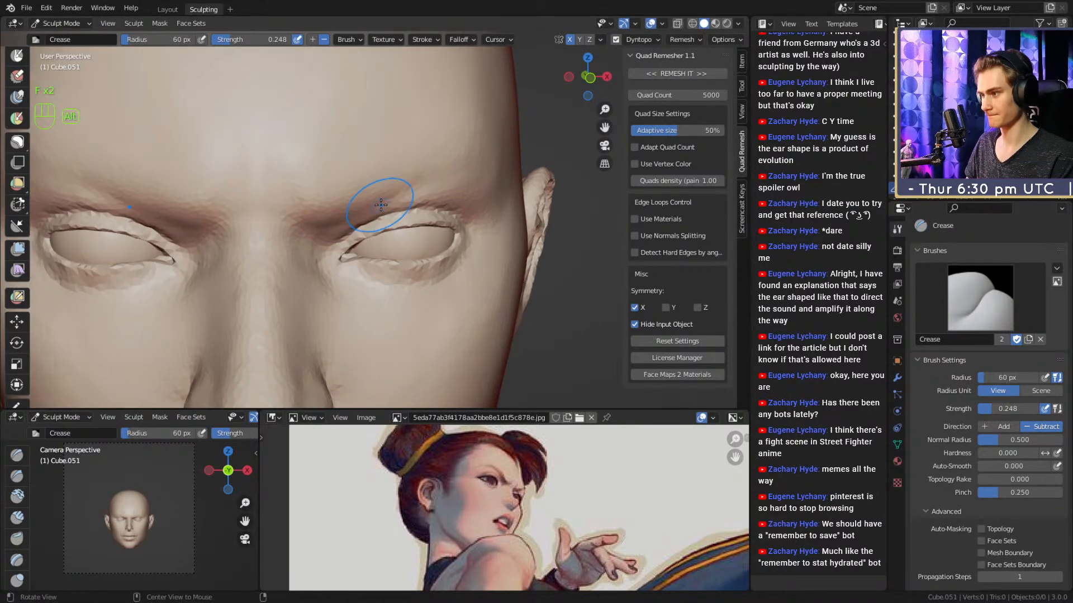
# Reshape the brow ridge in near-profile view with the Grab brush, using radii of 181 and 165 px.
pyautogui.moveTo(381, 205)
pyautogui.keyDown('alt'); pyautogui.mouseDown(button='middle')
pyautogui.moveTo(320, 228)
pyautogui.moveTo(337, 216)
pyautogui.moveTo(434, 226)
pyautogui.moveTo(397, 233)
pyautogui.mouseUp(button='middle'); pyautogui.keyUp('alt')
pyautogui.press('3')
pyautogui.press('f')
pyautogui.click(356, 227)
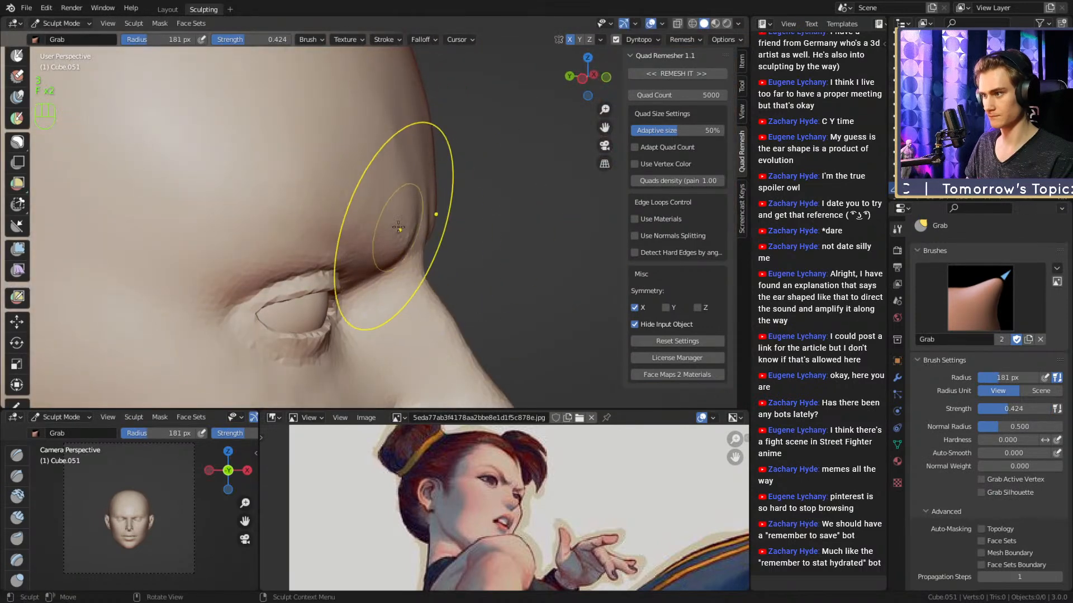
pyautogui.press('f')
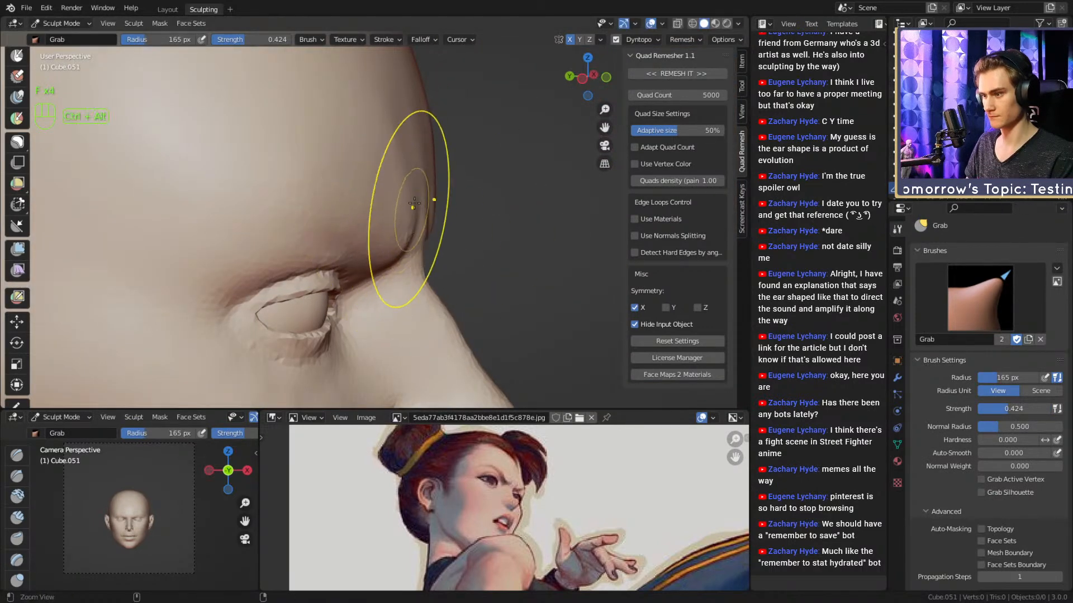
pyautogui.moveTo(414, 202)
pyautogui.mouseDown(button='middle')
pyautogui.moveTo(454, 192)
pyautogui.moveTo(395, 228)
pyautogui.mouseUp(button='middle')
# Adjust the inner brow beside the nose bridge with the Grab brush at 113 to 98 px, undoing the last change.
pyautogui.press('f')
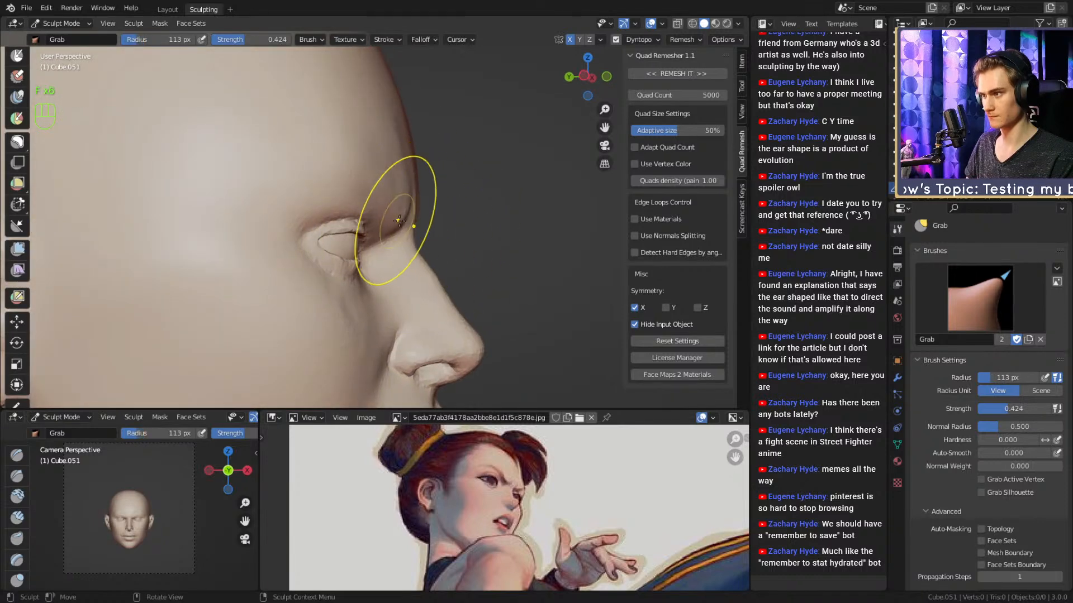
pyautogui.press('f')
pyautogui.press('f')
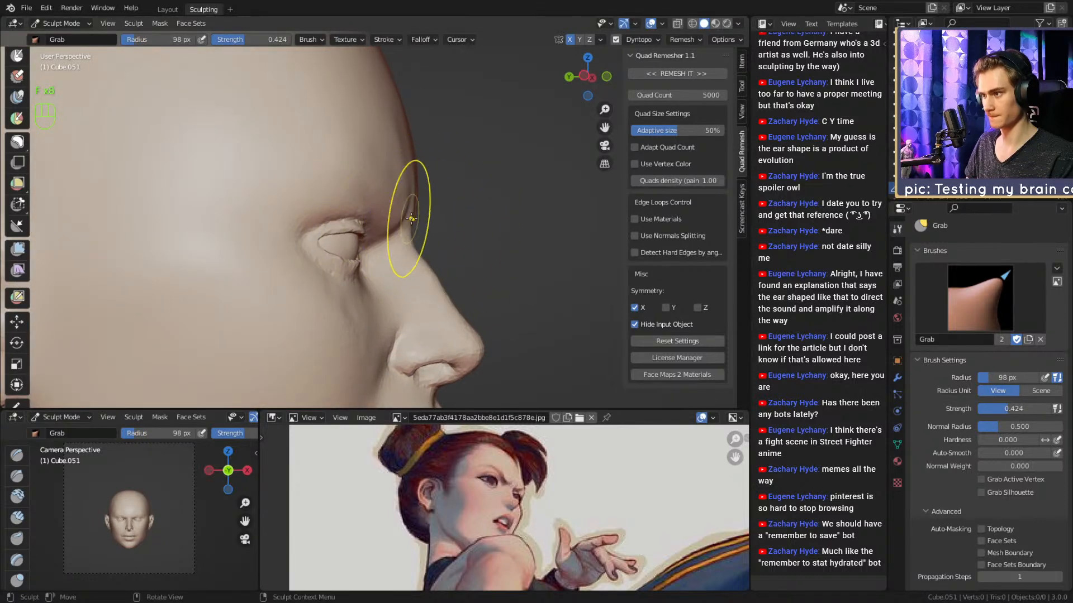
pyautogui.keyDown('ctrl'); pyautogui.moveTo(450, 198); pyautogui.dragTo(453, 237, button='middle'); pyautogui.keyUp('ctrl')
pyautogui.moveTo(453, 237)
pyautogui.keyDown('alt'); pyautogui.mouseDown(button='middle')
pyautogui.moveTo(362, 237)
pyautogui.moveTo(363, 209)
pyautogui.moveTo(408, 224)
pyautogui.moveTo(440, 293)
pyautogui.moveTo(468, 285)
pyautogui.moveTo(463, 243)
pyautogui.mouseUp(button='middle'); pyautogui.keyUp('alt')
pyautogui.hotkey('ctrl', 'z')
pyautogui.keyDown('alt'); pyautogui.moveTo(463, 243); pyautogui.dragTo(418, 240, button='middle'); pyautogui.keyUp('alt')
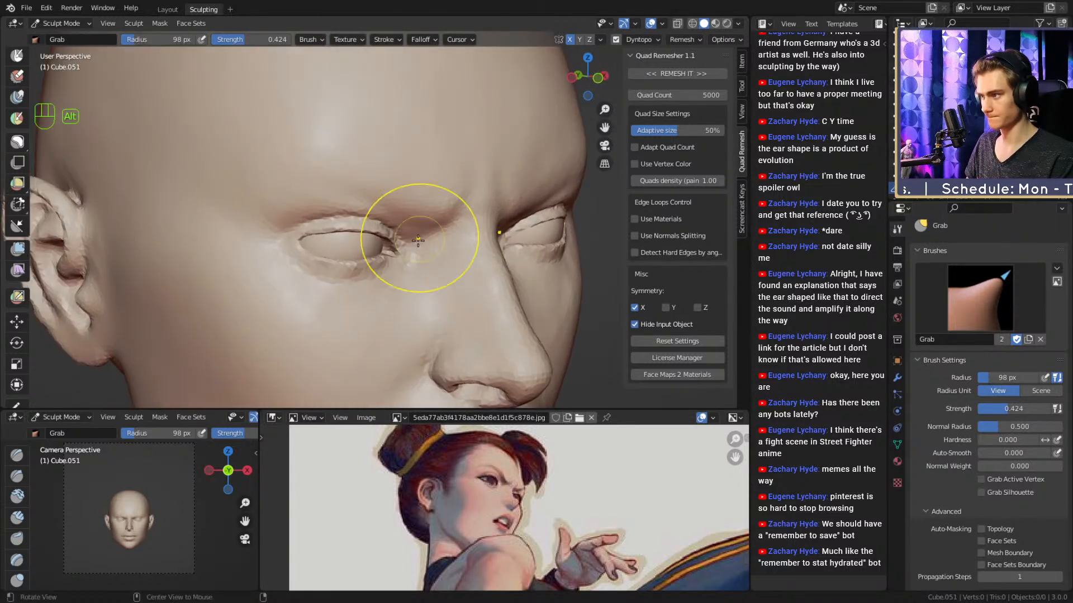
# Smooth the brow surface above the outer half of the eye with an 85 px brush.
pyautogui.keyDown('alt'); pyautogui.moveTo(418, 241); pyautogui.dragTo(413, 234); pyautogui.keyUp('alt')
pyautogui.moveTo(413, 235)
pyautogui.keyDown('ctrl'); pyautogui.keyDown('alt'); pyautogui.mouseDown()
pyautogui.moveTo(408, 220)
pyautogui.moveTo(393, 228)
pyautogui.moveTo(399, 212)
pyautogui.mouseUp(); pyautogui.keyUp('alt'); pyautogui.keyUp('ctrl')
pyautogui.press('2')
pyautogui.press('f')
pyautogui.click(400, 217)
pyautogui.press('f')
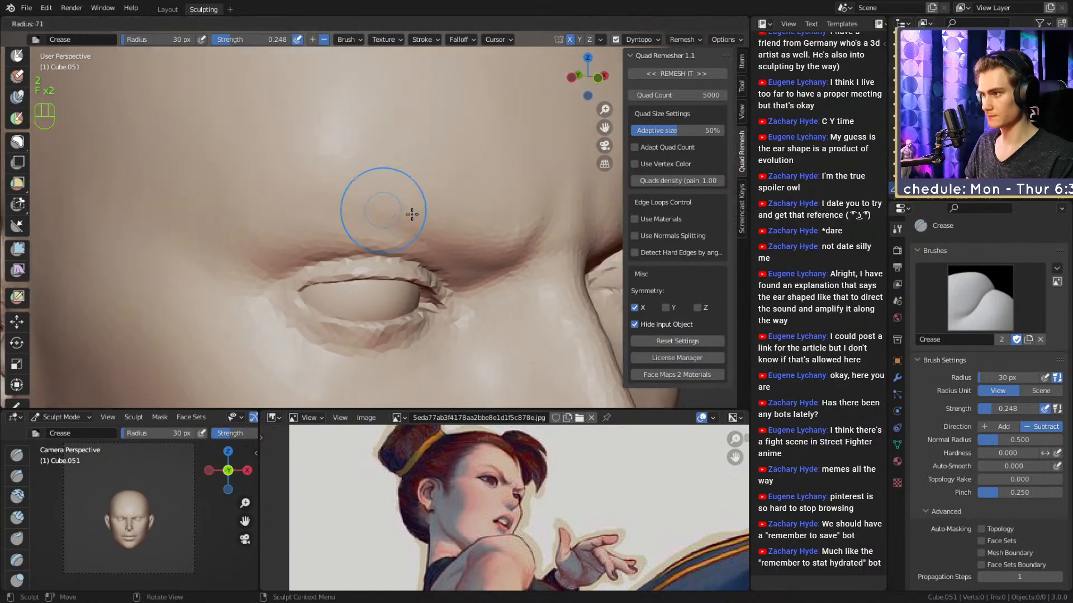
pyautogui.click(414, 214)
pyautogui.moveTo(224, 223); pyautogui.dragTo(321, 211)
pyautogui.keyDown('alt'); pyautogui.moveTo(325, 212); pyautogui.dragTo(339, 217); pyautogui.keyUp('alt')
pyautogui.moveTo(263, 223); pyautogui.dragTo(266, 221)
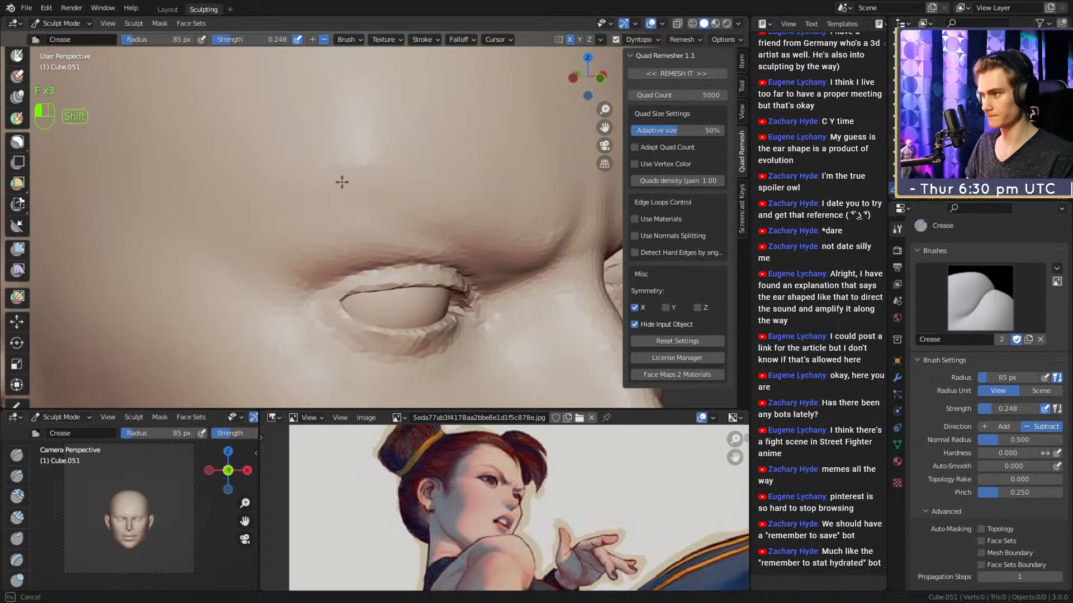
pyautogui.moveTo(418, 169)
pyautogui.keyDown('alt'); pyautogui.mouseDown()
pyautogui.moveTo(306, 208)
pyautogui.moveTo(320, 221)
pyautogui.mouseUp(); pyautogui.keyUp('alt')
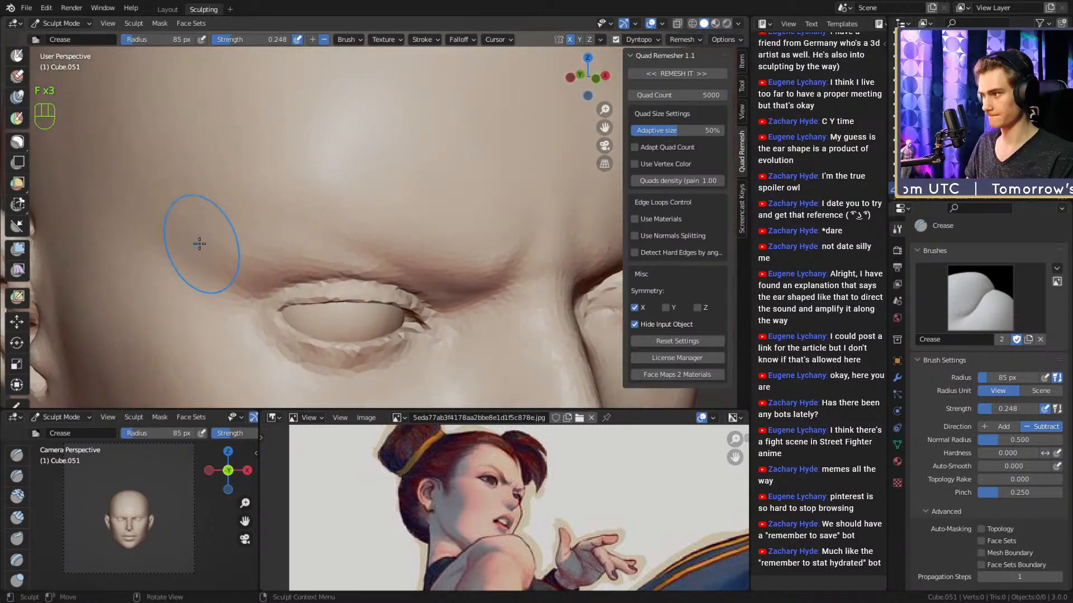
# Reshape the brows over the inner eye corners with the Grab brush at a 175 px radius.
pyautogui.moveTo(330, 167)
pyautogui.keyDown('ctrl'); pyautogui.keyDown('alt'); pyautogui.mouseDown()
pyautogui.moveTo(391, 283)
pyautogui.moveTo(404, 219)
pyautogui.moveTo(449, 219)
pyautogui.moveTo(424, 249)
pyautogui.moveTo(440, 206)
pyautogui.moveTo(411, 206)
pyautogui.moveTo(445, 187)
pyautogui.moveTo(363, 197)
pyautogui.moveTo(396, 232)
pyautogui.moveTo(414, 278)
pyautogui.moveTo(458, 276)
pyautogui.mouseUp(); pyautogui.keyUp('alt'); pyautogui.keyUp('ctrl')
pyautogui.press('3')
pyautogui.press('f')
pyautogui.click(480, 181)
pyautogui.moveTo(458, 276)
pyautogui.keyDown('ctrl'); pyautogui.keyDown('alt'); pyautogui.mouseDown()
pyautogui.moveTo(469, 237)
pyautogui.moveTo(419, 271)
pyautogui.moveTo(410, 206)
pyautogui.moveTo(451, 210)
pyautogui.moveTo(419, 229)
pyautogui.mouseUp(); pyautogui.keyUp('alt'); pyautogui.keyUp('ctrl')
pyautogui.press('3')
pyautogui.press('f')
pyautogui.click(442, 215)
pyautogui.press('f')
pyautogui.click(418, 230)
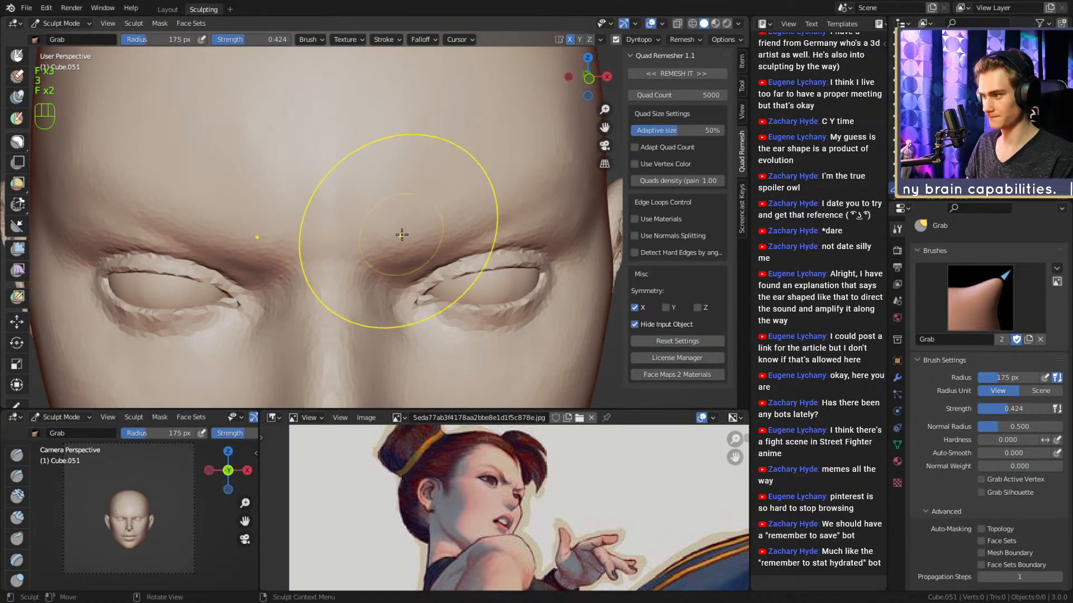
# Refine the forehead and brow contour with the Grab brush, reducing the radius from 134 to 90 px.
pyautogui.press('f')
pyautogui.keyDown('ctrl'); pyautogui.keyDown('alt'); pyautogui.moveTo(428, 190); pyautogui.dragTo(416, 260); pyautogui.keyUp('alt'); pyautogui.keyUp('ctrl')
pyautogui.moveTo(416, 260)
pyautogui.keyDown('alt'); pyautogui.mouseDown()
pyautogui.moveTo(437, 253)
pyautogui.moveTo(415, 217)
pyautogui.mouseUp(); pyautogui.keyUp('alt')
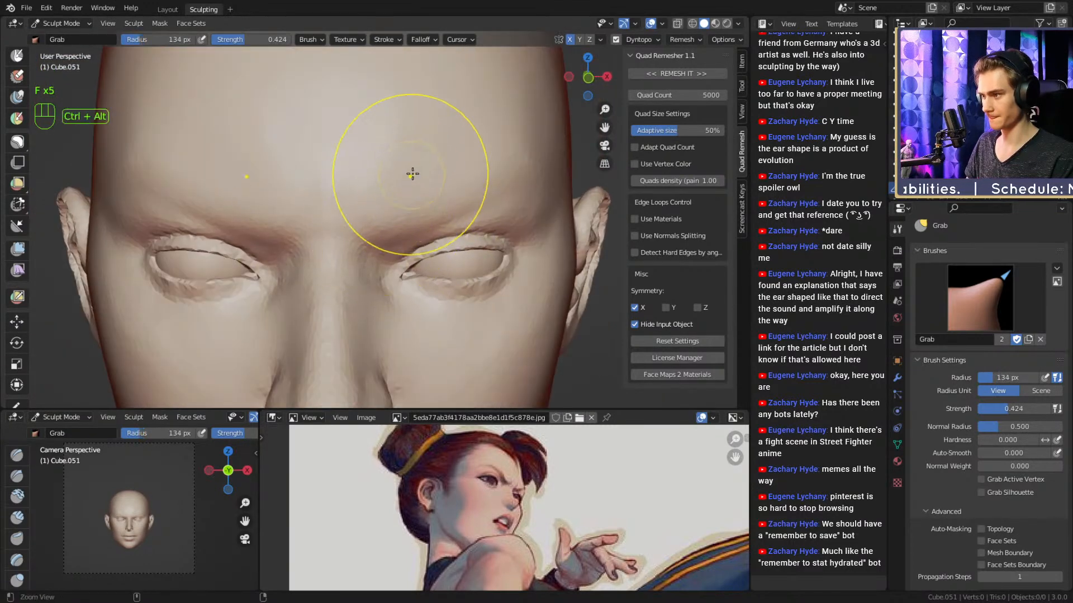
pyautogui.keyDown('ctrl'); pyautogui.keyDown('alt'); pyautogui.moveTo(413, 174); pyautogui.dragTo(409, 230); pyautogui.keyUp('alt'); pyautogui.keyUp('ctrl')
pyautogui.keyDown('alt'); pyautogui.moveTo(409, 230); pyautogui.dragTo(447, 235); pyautogui.keyUp('alt')
pyautogui.moveTo(447, 235)
pyautogui.keyDown('ctrl'); pyautogui.keyDown('alt'); pyautogui.mouseDown()
pyautogui.moveTo(440, 264)
pyautogui.moveTo(486, 274)
pyautogui.moveTo(450, 283)
pyautogui.moveTo(404, 215)
pyautogui.mouseUp(); pyautogui.keyUp('alt'); pyautogui.keyUp('ctrl')
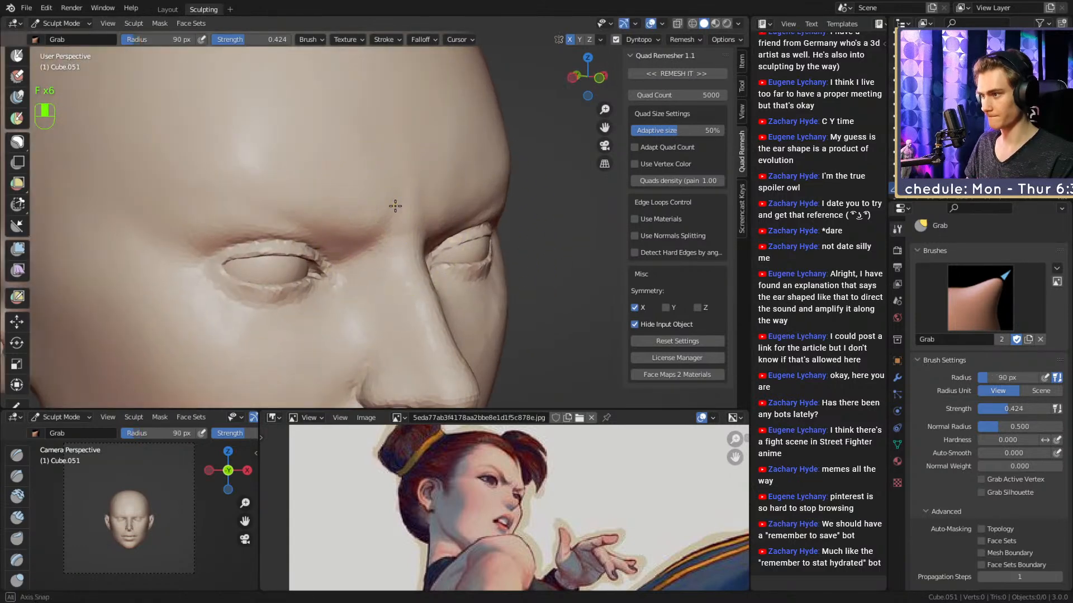
# Adjust the inner brow next to the nose bridge with a 123 px Grab brush.
pyautogui.moveTo(395, 206); pyautogui.dragTo(354, 214, button='middle')
pyautogui.press('f')
pyautogui.click(358, 215)
pyautogui.press('f')
pyautogui.click(286, 223)
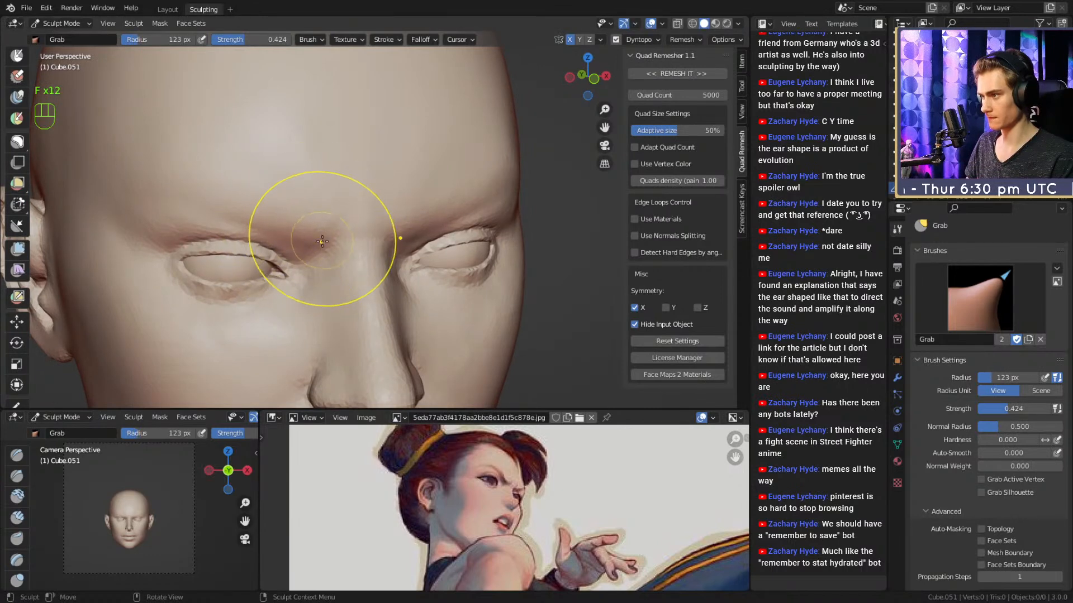
pyautogui.moveTo(374, 204)
pyautogui.keyDown('alt'); pyautogui.mouseDown()
pyautogui.moveTo(368, 183)
pyautogui.moveTo(366, 237)
pyautogui.mouseUp(); pyautogui.keyUp('alt')
pyautogui.moveTo(366, 237)
pyautogui.keyDown('alt'); pyautogui.mouseDown()
pyautogui.moveTo(470, 232)
pyautogui.moveTo(383, 210)
pyautogui.moveTo(371, 269)
pyautogui.moveTo(395, 258)
pyautogui.mouseUp(); pyautogui.keyUp('alt')
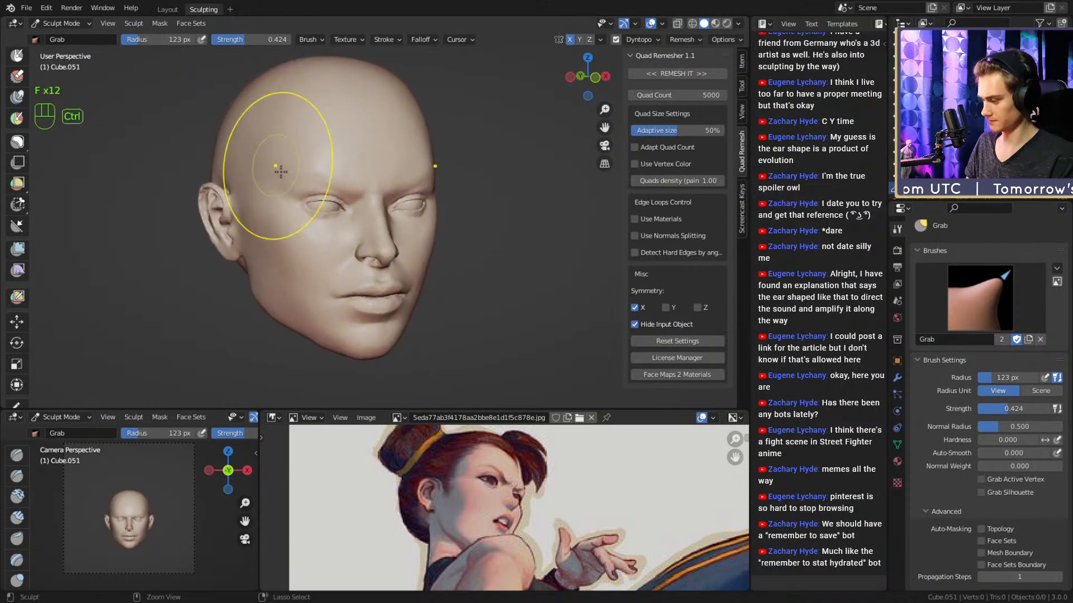
# Adjust the corners of the mouth with the Grab brush, enlarging the radius from 115 to 159 px.
pyautogui.moveTo(477, 297)
pyautogui.mouseDown(button='middle')
pyautogui.moveTo(386, 282)
pyautogui.moveTo(394, 246)
pyautogui.moveTo(392, 268)
pyautogui.mouseUp(button='middle')
pyautogui.keyDown('alt'); pyautogui.moveTo(392, 268); pyautogui.dragTo(387, 270); pyautogui.keyUp('alt')
pyautogui.moveTo(387, 269)
pyautogui.keyDown('ctrl'); pyautogui.keyDown('alt'); pyautogui.mouseDown()
pyautogui.moveTo(403, 236)
pyautogui.moveTo(378, 263)
pyautogui.moveTo(394, 246)
pyautogui.moveTo(388, 255)
pyautogui.moveTo(391, 211)
pyautogui.moveTo(403, 274)
pyautogui.moveTo(387, 254)
pyautogui.moveTo(345, 244)
pyautogui.moveTo(410, 245)
pyautogui.moveTo(372, 234)
pyautogui.mouseUp(); pyautogui.keyUp('alt'); pyautogui.keyUp('ctrl')
pyautogui.press('f')
pyautogui.click(352, 246)
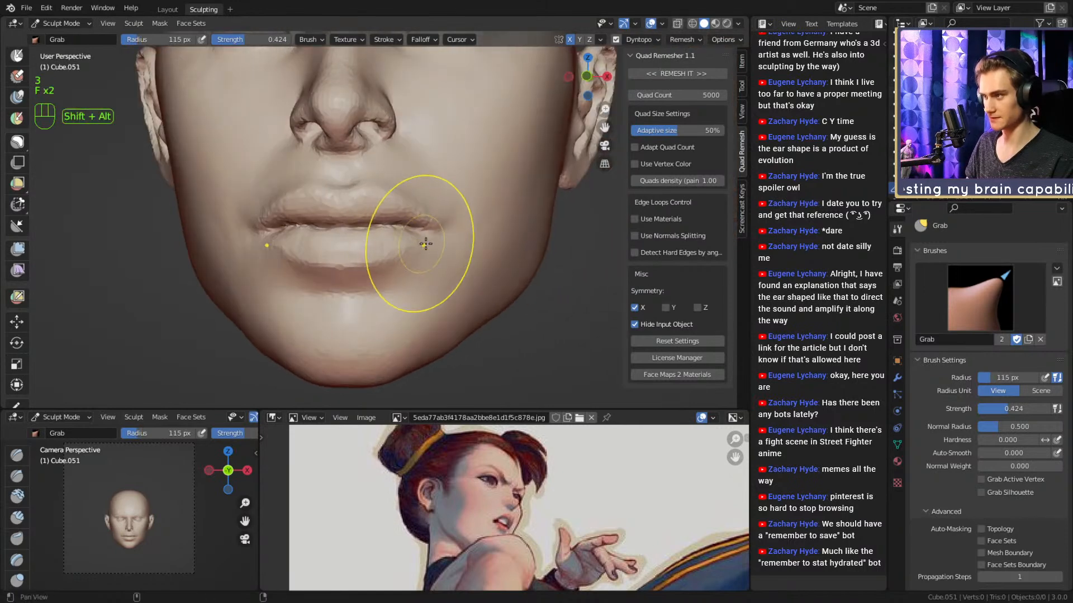
pyautogui.press('f')
pyautogui.click(446, 247)
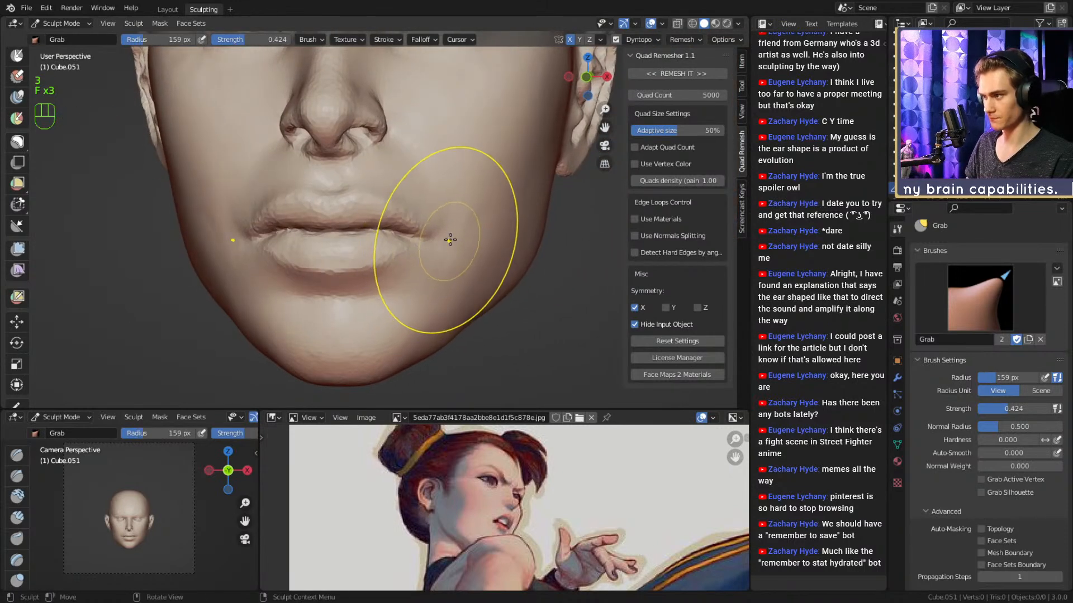
# Refine the cheek area just outside the mouth corners with a 153 px Grab brush.
pyautogui.moveTo(450, 240); pyautogui.dragTo(456, 241, button='middle')
pyautogui.press('f')
pyautogui.click(455, 240)
pyautogui.moveTo(450, 252); pyautogui.dragTo(451, 253)
pyautogui.keyDown('ctrl'); pyautogui.keyDown('alt'); pyautogui.moveTo(450, 253); pyautogui.dragTo(447, 302); pyautogui.keyUp('alt'); pyautogui.keyUp('ctrl')
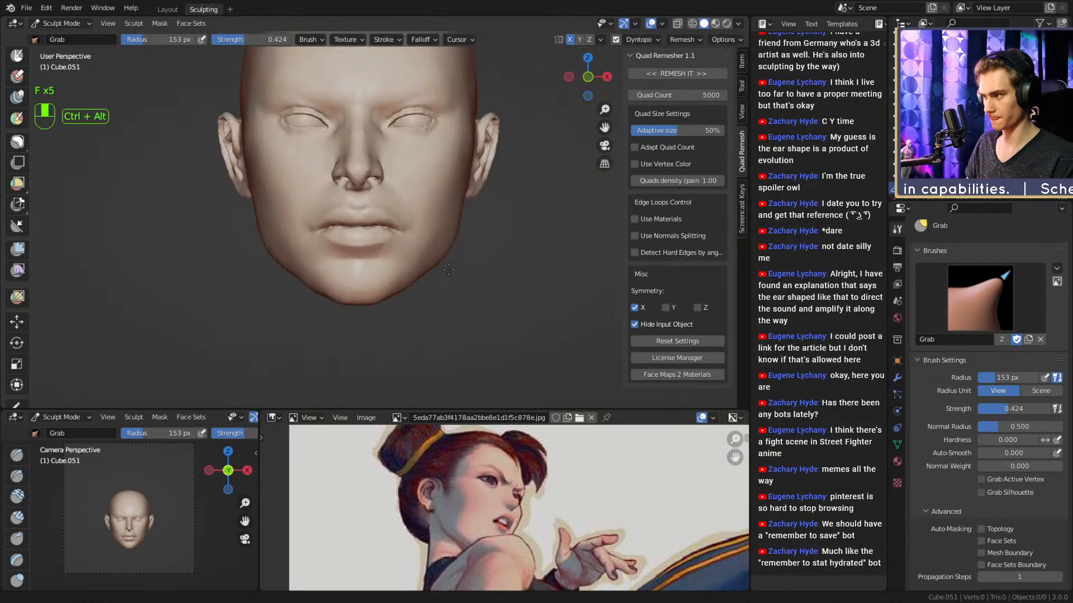
# Reposition the mouth corners in side view with the Grab brush at 110 and 124 px.
pyautogui.keyDown('alt'); pyautogui.moveTo(391, 251); pyautogui.dragTo(475, 255); pyautogui.keyUp('alt')
pyautogui.keyDown('ctrl'); pyautogui.keyDown('alt'); pyautogui.moveTo(475, 302); pyautogui.dragTo(464, 258); pyautogui.keyUp('alt'); pyautogui.keyUp('ctrl')
pyautogui.press('f')
pyautogui.click(366, 253)
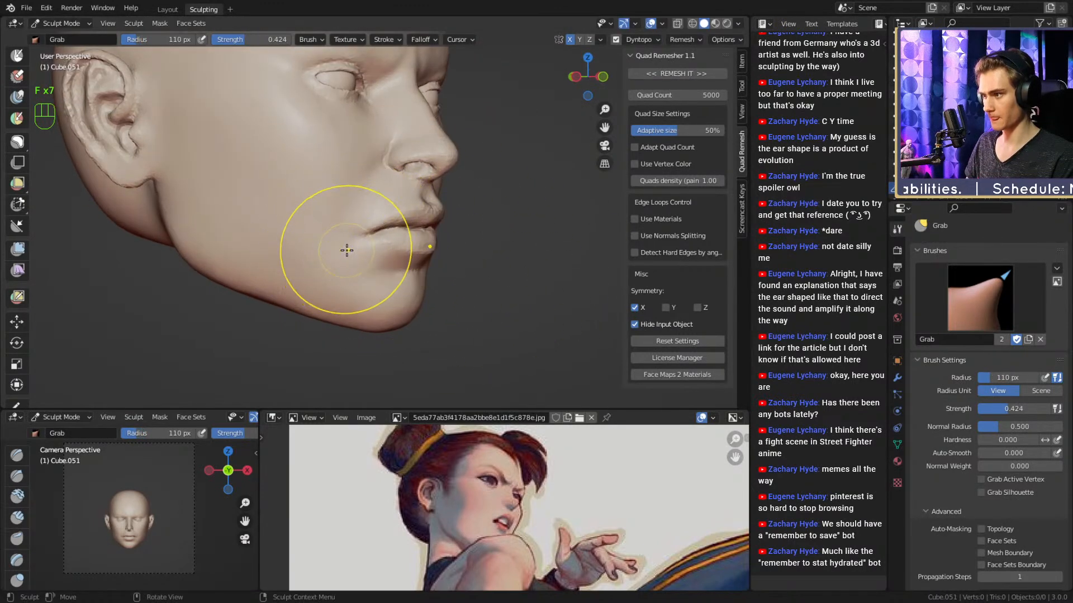
pyautogui.moveTo(352, 242)
pyautogui.keyDown('alt'); pyautogui.mouseDown()
pyautogui.moveTo(412, 234)
pyautogui.moveTo(402, 246)
pyautogui.moveTo(427, 256)
pyautogui.mouseUp(); pyautogui.keyUp('alt')
pyautogui.press('f')
pyautogui.click(417, 248)
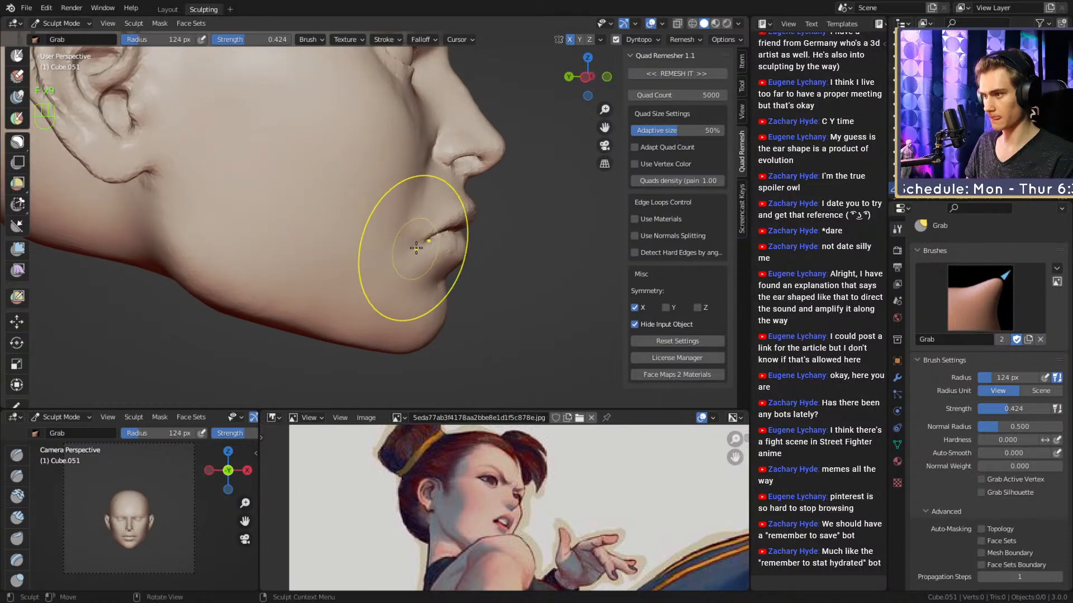
pyautogui.moveTo(467, 253)
pyautogui.mouseDown(button='middle')
pyautogui.moveTo(367, 272)
pyautogui.moveTo(396, 254)
pyautogui.mouseUp(button='middle')
# Mask the lower lip along the mouth line with the Lasso Mask tool.
pyautogui.moveTo(397, 254)
pyautogui.mouseDown(button='middle')
pyautogui.moveTo(367, 256)
pyautogui.moveTo(400, 257)
pyautogui.moveTo(381, 268)
pyautogui.mouseUp(button='middle')
pyautogui.press('4')
pyautogui.press('f')
pyautogui.click(391, 268)
pyautogui.scroll(2, 23, 239)
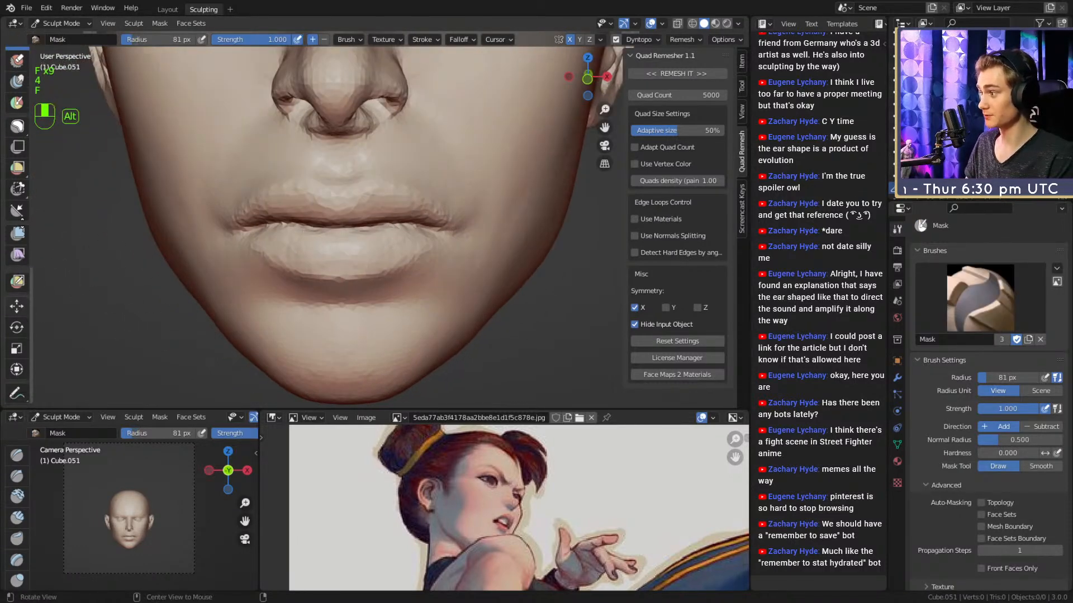
pyautogui.click(16, 192)
pyautogui.moveTo(492, 257); pyautogui.dragTo(495, 249, button='middle')
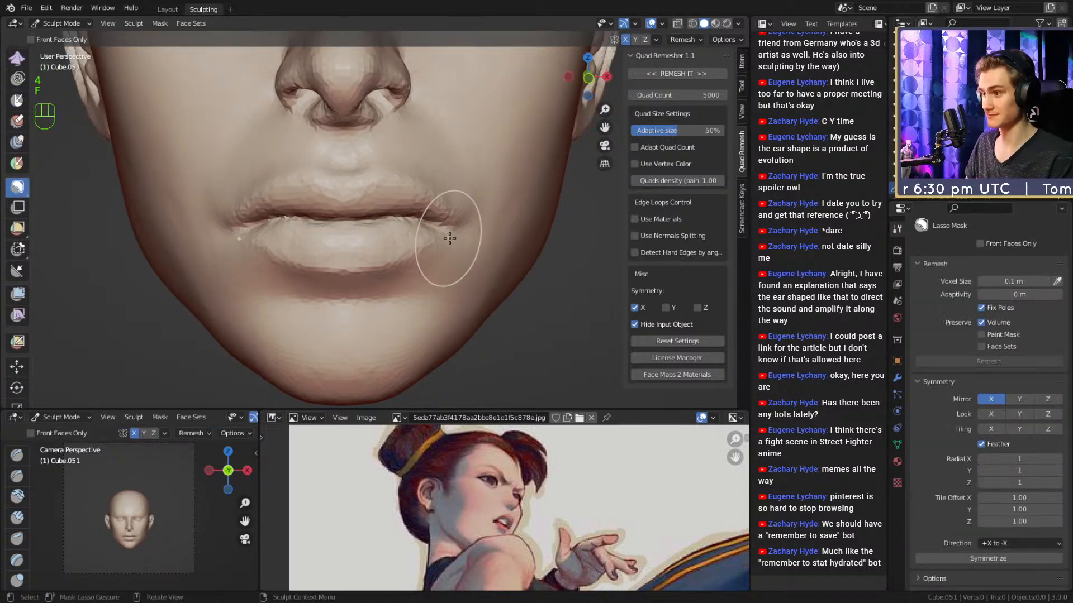
pyautogui.press('f')
pyautogui.press('f')
pyautogui.click(459, 237)
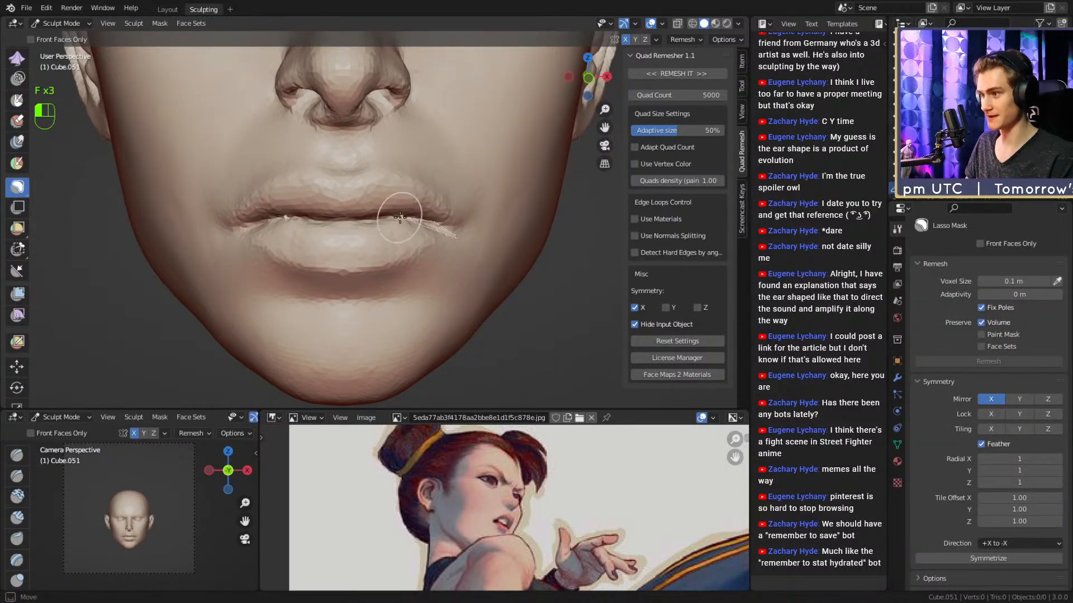
pyautogui.moveTo(276, 246)
pyautogui.mouseDown()
pyautogui.moveTo(395, 314)
pyautogui.moveTo(419, 244)
pyautogui.mouseUp()
# Extend the mask below the lower lip with a 48 px Mask brush and soften its edges at 78 to 110 px.
pyautogui.moveTo(419, 244); pyautogui.dragTo(421, 277, button='middle')
pyautogui.press('4')
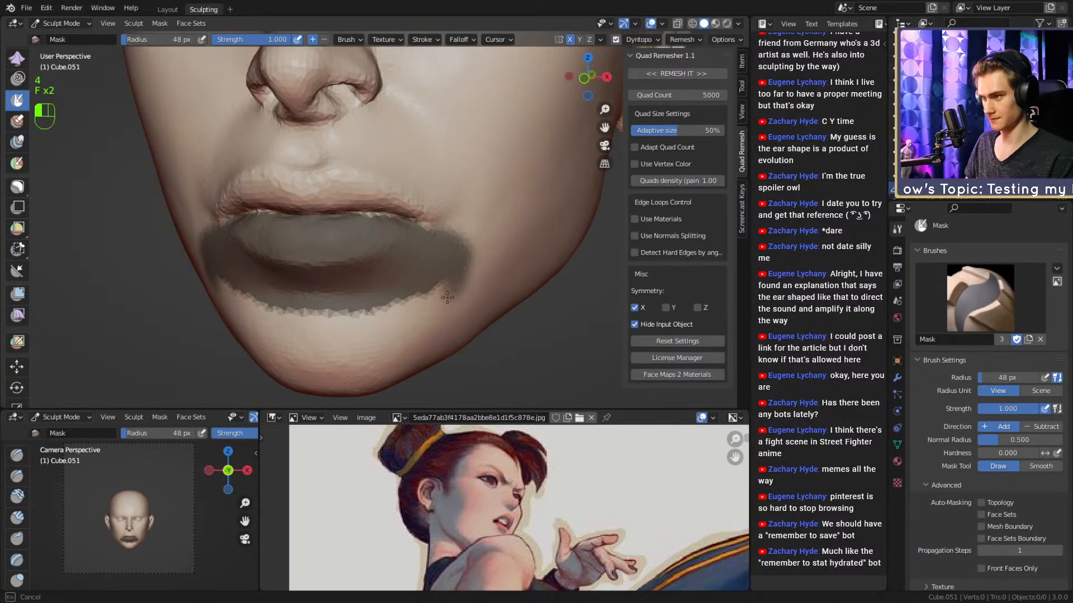
pyautogui.moveTo(447, 298)
pyautogui.mouseDown()
pyautogui.moveTo(324, 338)
pyautogui.moveTo(440, 275)
pyautogui.mouseUp()
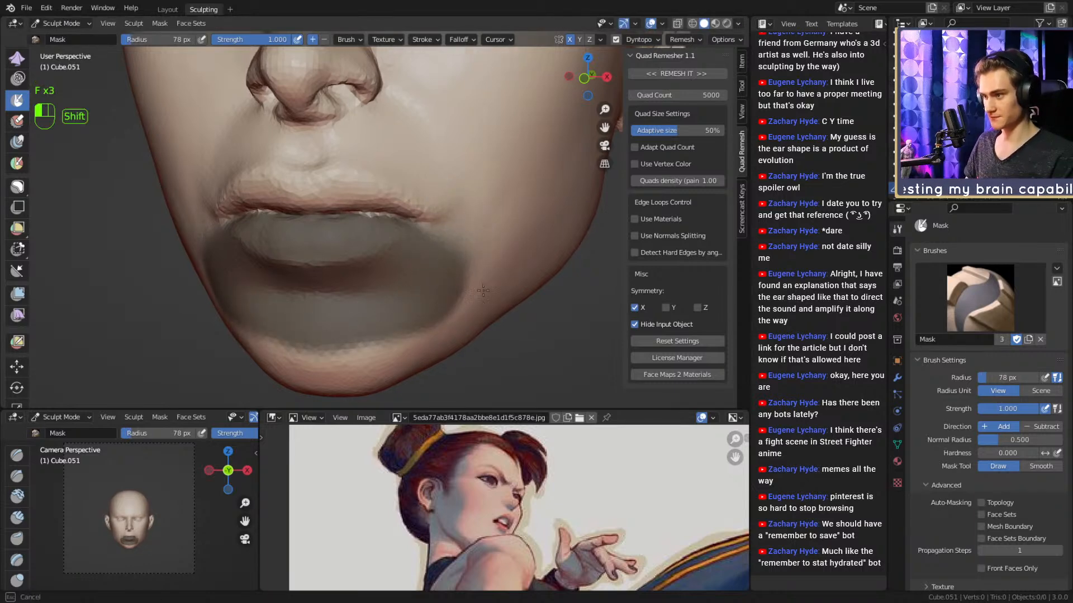
pyautogui.press('f')
pyautogui.click(464, 308)
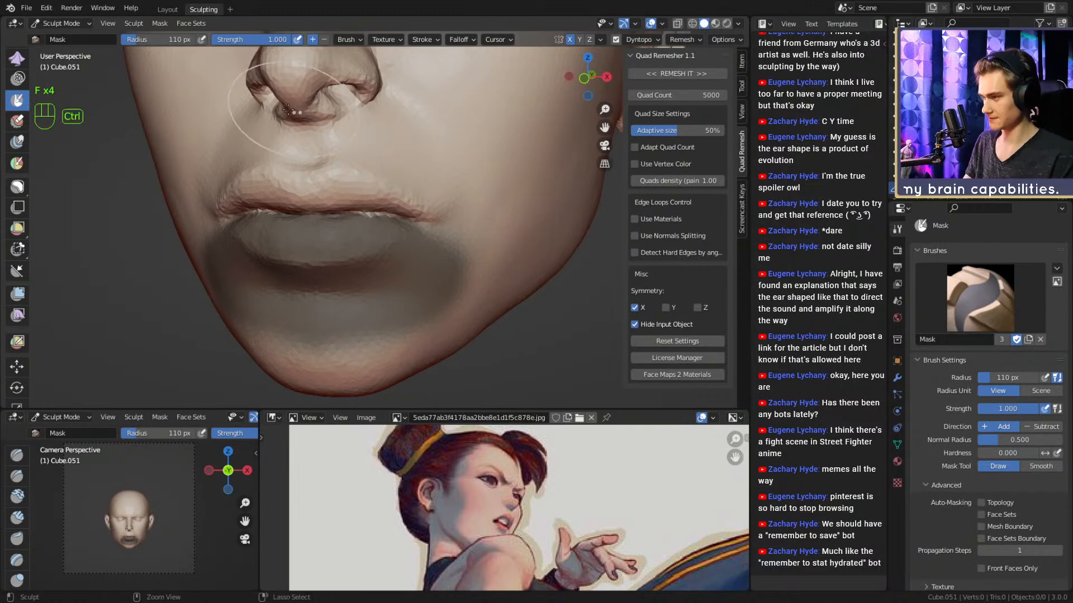
# Invert the mask and pull the lower lip downward with an enlarged Grab brush.
pyautogui.hotkey('ctrl', 'i')
pyautogui.press('3')
pyautogui.moveTo(373, 277); pyautogui.dragTo(357, 251, button='middle')
pyautogui.press('f')
pyautogui.press('f')
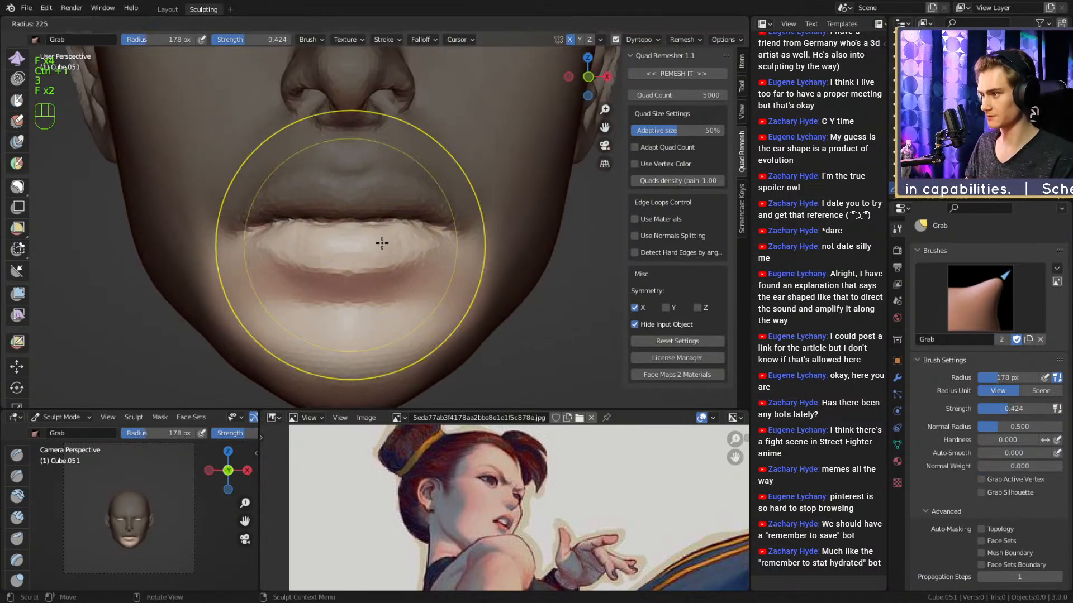
pyautogui.click(380, 242)
pyautogui.moveTo(378, 230); pyautogui.dragTo(375, 254)
# Lower the middle of the lower lip with the Grab brush at a 159 px radius.
pyautogui.press('f')
pyautogui.click(362, 239)
pyautogui.press('f')
pyautogui.click(369, 244)
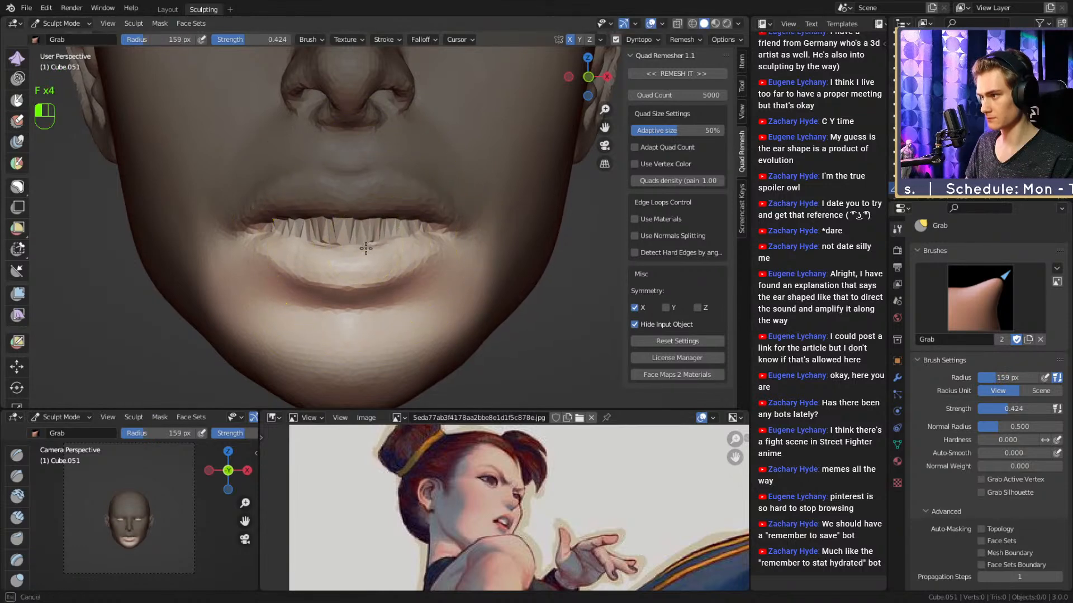
pyautogui.press('f')
pyautogui.click(377, 258)
# Adjust the lower lip's projection in side view with a 164 px Grab brush.
pyautogui.keyDown('alt'); pyautogui.moveTo(378, 259); pyautogui.dragTo(430, 247, button='middle'); pyautogui.keyUp('alt')
pyautogui.scroll(2, 491, 271)
pyautogui.press('f')
pyautogui.click(457, 245)
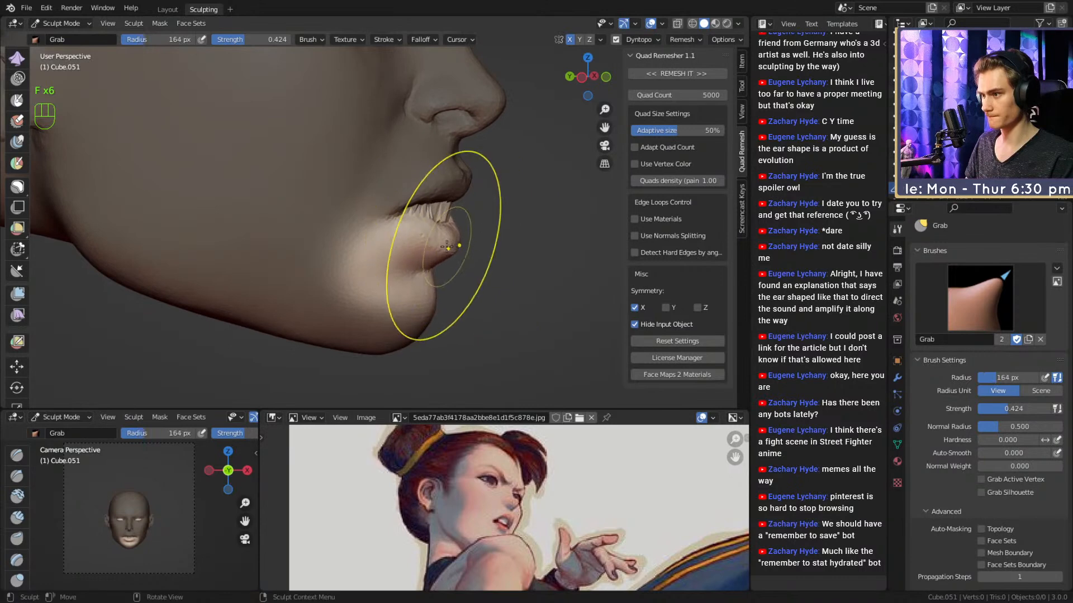
pyautogui.press('f')
pyautogui.click(448, 246)
pyautogui.press('f')
pyautogui.click(525, 247)
# Shape the lower lip from the front with the Grab brush to part the lips, and compare it from the side.
pyautogui.moveTo(396, 244)
pyautogui.mouseDown(button='middle')
pyautogui.moveTo(337, 241)
pyautogui.moveTo(336, 230)
pyautogui.mouseUp(button='middle')
pyautogui.press('f')
pyautogui.click(352, 228)
pyautogui.moveTo(352, 228)
pyautogui.mouseDown()
pyautogui.moveTo(389, 227)
pyautogui.moveTo(374, 238)
pyautogui.mouseUp()
pyautogui.press('f')
pyautogui.click(373, 237)
pyautogui.press('f')
pyautogui.press('f')
pyautogui.click(385, 251)
pyautogui.keyDown('alt'); pyautogui.moveTo(374, 237); pyautogui.dragTo(469, 243); pyautogui.keyUp('alt')
pyautogui.keyDown('ctrl'); pyautogui.keyDown('alt'); pyautogui.moveTo(469, 243); pyautogui.dragTo(356, 301); pyautogui.keyUp('alt'); pyautogui.keyUp('ctrl')
pyautogui.moveTo(355, 300)
pyautogui.keyDown('alt'); pyautogui.mouseDown()
pyautogui.moveTo(367, 284)
pyautogui.moveTo(455, 291)
pyautogui.moveTo(454, 303)
pyautogui.moveTo(406, 305)
pyautogui.moveTo(359, 196)
pyautogui.moveTo(402, 234)
pyautogui.moveTo(418, 273)
pyautogui.moveTo(381, 245)
pyautogui.moveTo(354, 249)
pyautogui.moveTo(373, 211)
pyautogui.mouseUp(); pyautogui.keyUp('alt')
# Erase the mask along the lower edge of the upper lip with a 44 px Mask brush.
pyautogui.press('4')
pyautogui.press('f')
pyautogui.click(337, 238)
pyautogui.press('f')
pyautogui.click(358, 215)
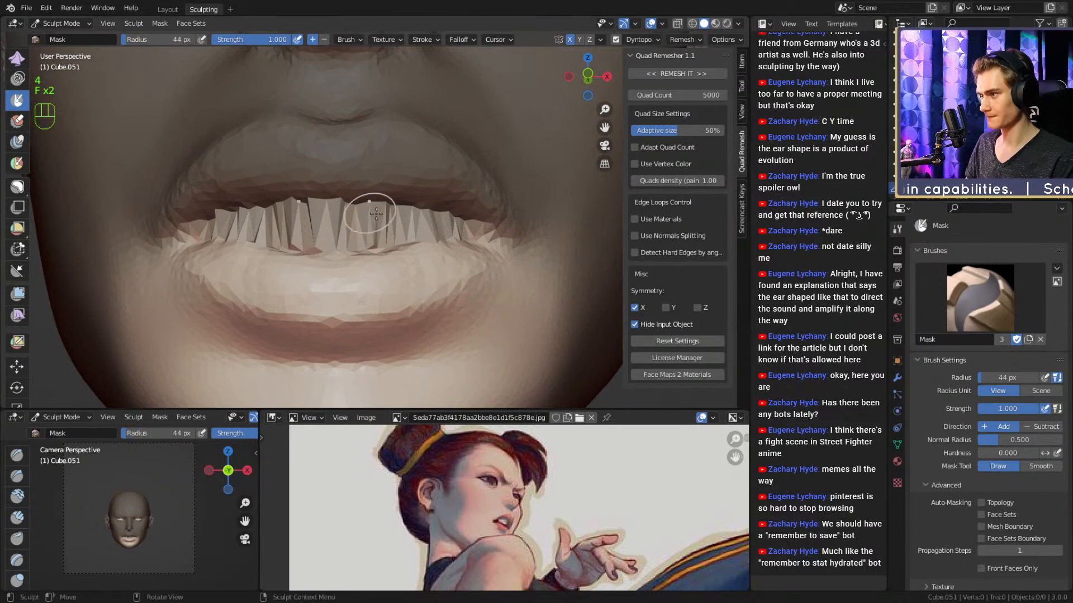
pyautogui.keyDown('ctrl'); pyautogui.moveTo(482, 236); pyautogui.dragTo(480, 238); pyautogui.keyUp('ctrl')
# Carve the gap between the lips with a 39 px Crease brush at 0.667 strength.
pyautogui.moveTo(439, 234)
pyautogui.keyDown('alt'); pyautogui.mouseDown()
pyautogui.moveTo(426, 251)
pyautogui.moveTo(366, 238)
pyautogui.mouseUp(); pyautogui.keyUp('alt')
pyautogui.press('2')
pyautogui.press('f')
pyautogui.click(423, 248)
pyautogui.keyDown('alt'); pyautogui.moveTo(364, 245); pyautogui.dragTo(372, 240); pyautogui.keyUp('alt')
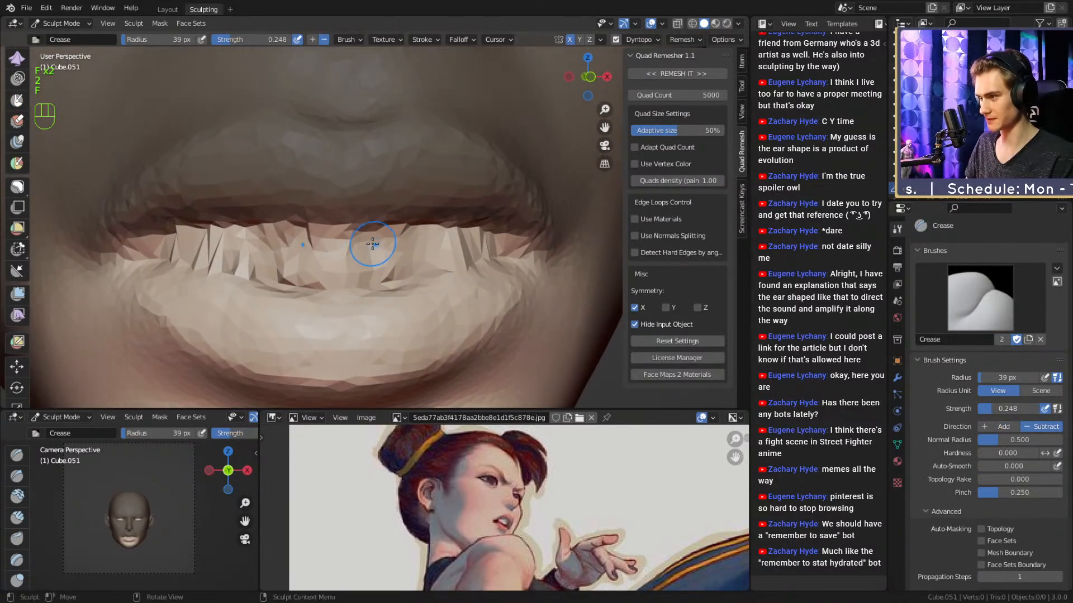
pyautogui.hotkey('shift', 'f')
pyautogui.click(403, 253)
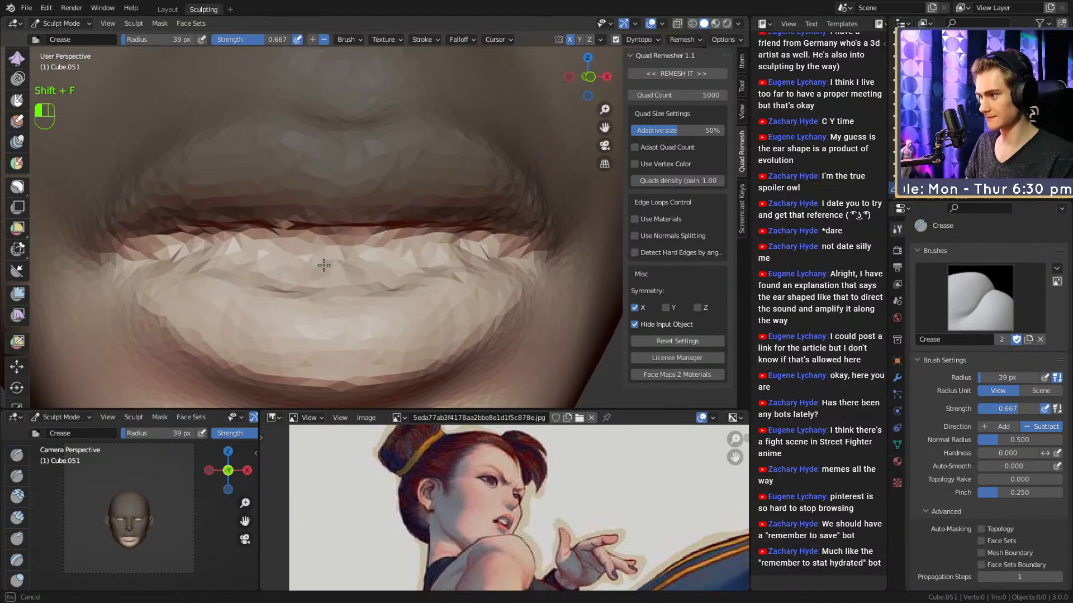
pyautogui.moveTo(388, 261); pyautogui.dragTo(393, 252)
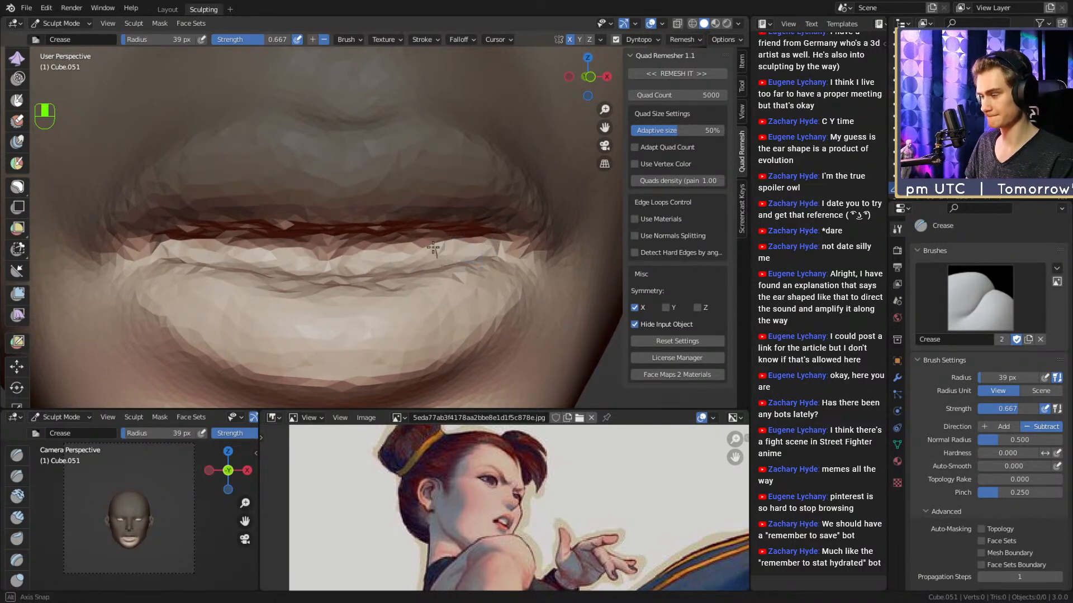
# Deepen the mouth opening beneath the upper lip with the Crease brush and smooth it at 88 px.
pyautogui.moveTo(433, 247); pyautogui.dragTo(375, 210, button='middle')
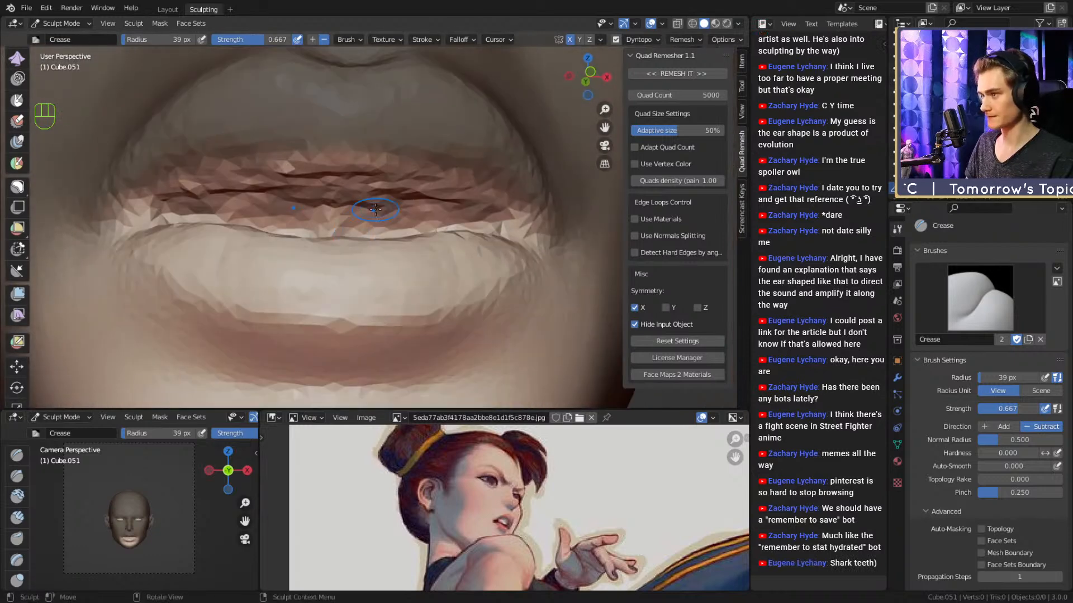
pyautogui.moveTo(283, 168); pyautogui.dragTo(334, 168)
pyautogui.keyDown('shift'); pyautogui.moveTo(344, 167); pyautogui.dragTo(358, 177, button='middle'); pyautogui.keyUp('shift')
pyautogui.press('f')
pyautogui.click(386, 182)
pyautogui.keyDown('shift'); pyautogui.moveTo(351, 189); pyautogui.dragTo(304, 200); pyautogui.keyUp('shift')
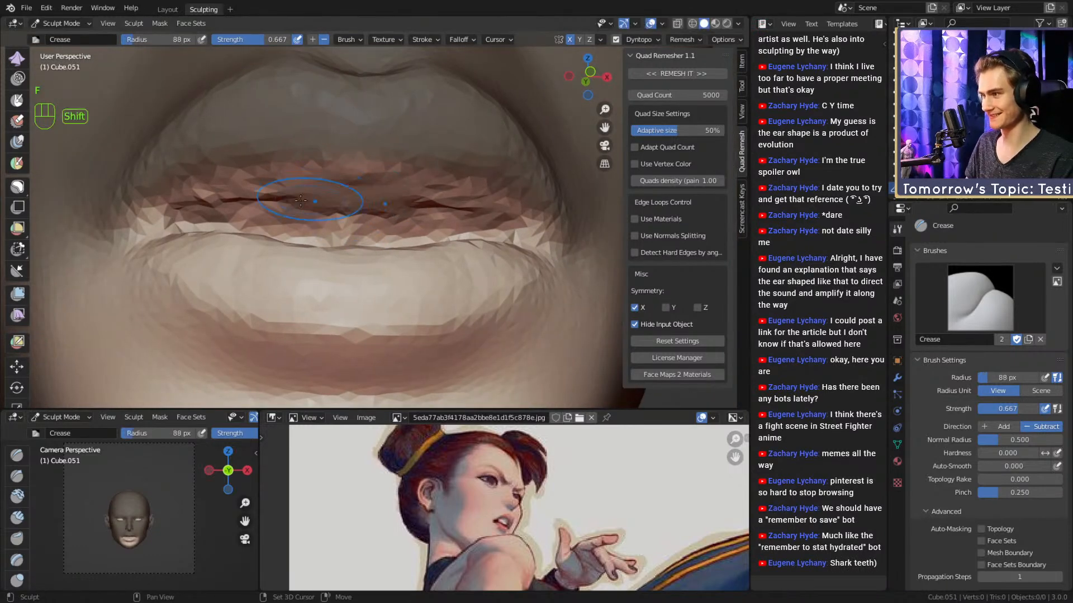
# Carve the mouth opening toward its corner with the Crease brush, reducing the radius from 60 to 24 px.
pyautogui.moveTo(185, 207)
pyautogui.mouseDown(button='middle')
pyautogui.moveTo(262, 206)
pyautogui.moveTo(240, 207)
pyautogui.mouseUp(button='middle')
pyautogui.press('f')
pyautogui.click(252, 217)
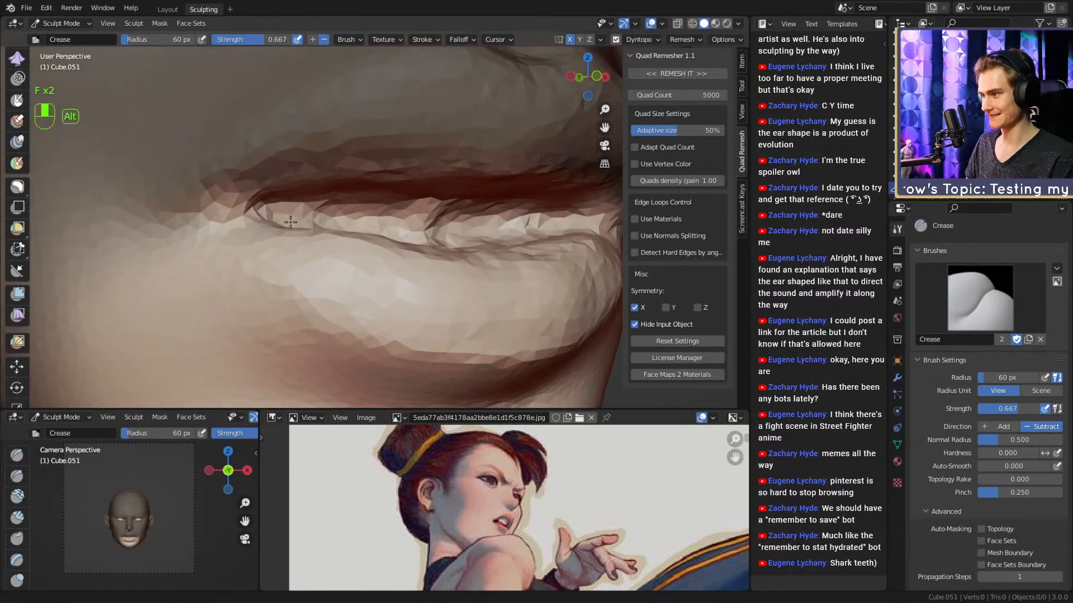
pyautogui.press('f')
pyautogui.click(229, 210)
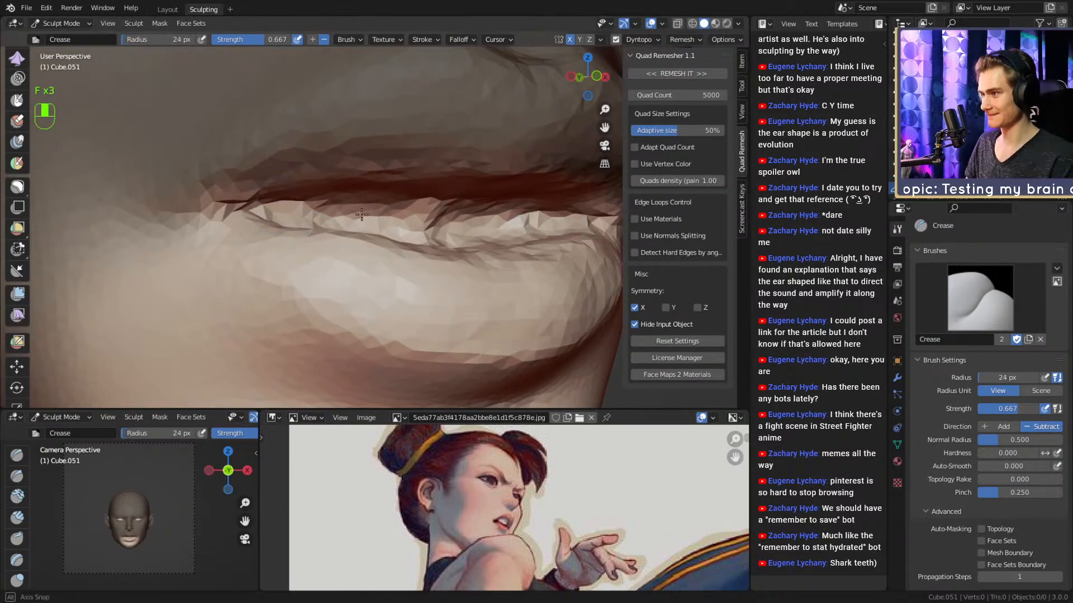
# Carve the gap between the lips toward the centre with a 44 px Crease brush and clear the mask.
pyautogui.press('f')
pyautogui.moveTo(361, 214)
pyautogui.mouseDown(button='middle')
pyautogui.moveTo(369, 227)
pyautogui.moveTo(333, 265)
pyautogui.moveTo(401, 209)
pyautogui.mouseUp(button='middle')
pyautogui.click(378, 236)
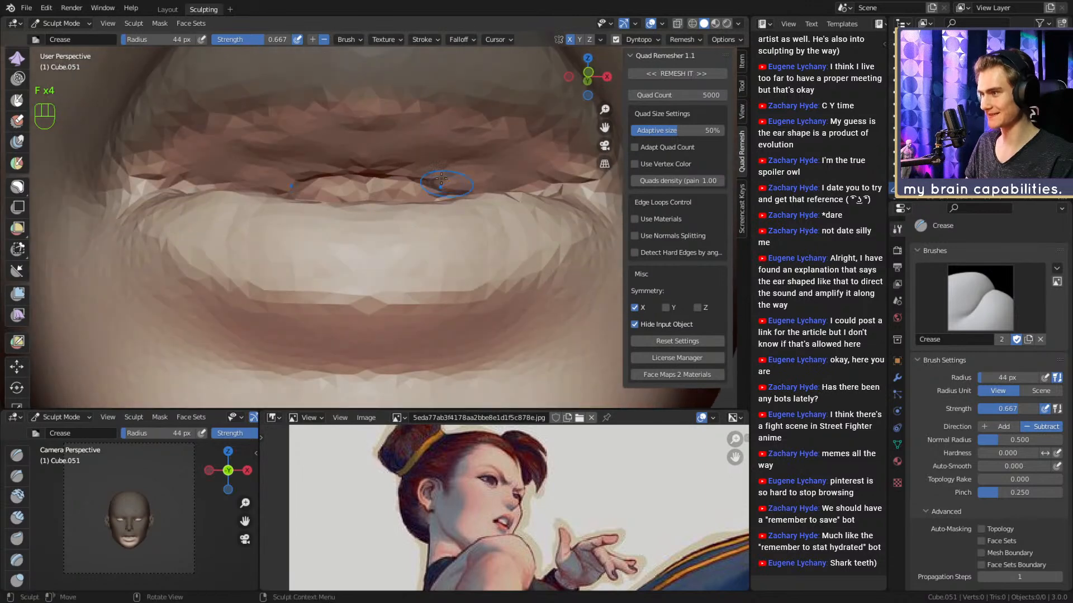
pyautogui.moveTo(441, 178)
pyautogui.mouseDown(button='middle')
pyautogui.moveTo(411, 256)
pyautogui.moveTo(495, 265)
pyautogui.moveTo(476, 267)
pyautogui.mouseUp(button='middle')
pyautogui.moveTo(272, 112)
pyautogui.mouseDown(button='middle')
pyautogui.moveTo(374, 229)
pyautogui.moveTo(416, 250)
pyautogui.moveTo(384, 261)
pyautogui.moveTo(427, 261)
pyautogui.moveTo(484, 297)
pyautogui.moveTo(467, 254)
pyautogui.moveTo(444, 272)
pyautogui.mouseUp(button='middle')
pyautogui.hotkey('alt', 'm')
# Reshape the area around the mouth corner in three-quarter view with a Grab brush of about 104 px at 0.424 strength.
pyautogui.press('3')
pyautogui.press('f')
pyautogui.press('f')
pyautogui.click(435, 270)
pyautogui.moveTo(434, 276); pyautogui.dragTo(433, 271)
pyautogui.moveTo(430, 271)
pyautogui.keyDown('alt'); pyautogui.mouseDown(button='middle')
pyautogui.moveTo(286, 270)
pyautogui.moveTo(352, 258)
pyautogui.moveTo(457, 277)
pyautogui.moveTo(385, 280)
pyautogui.mouseUp(button='middle'); pyautogui.keyUp('alt')
pyautogui.press('f')
pyautogui.click(301, 269)
pyautogui.press('f')
pyautogui.click(399, 270)
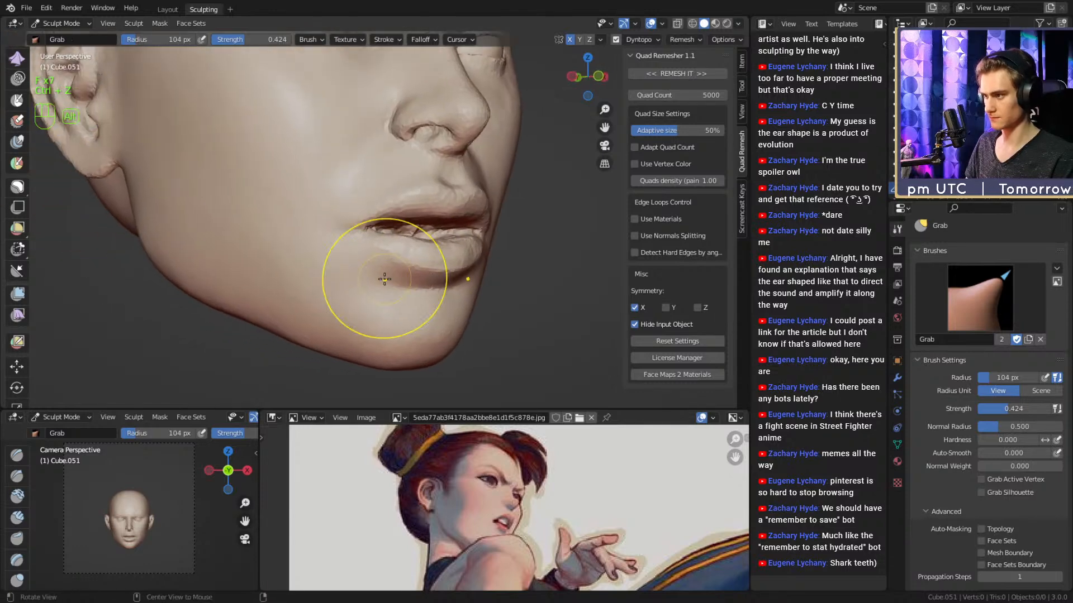
# Adjust the mouth corners and the skin beside them with the Grab brush, reducing the radius to 52 px.
pyautogui.press('f')
pyautogui.click(347, 243)
pyautogui.press('f')
pyautogui.click(349, 240)
pyautogui.press('f')
pyautogui.click(340, 241)
pyautogui.keyDown('alt'); pyautogui.moveTo(340, 241); pyautogui.dragTo(436, 231, button='middle'); pyautogui.keyUp('alt')
pyautogui.press('f')
pyautogui.click(365, 255)
pyautogui.press('f')
pyautogui.click(487, 220)
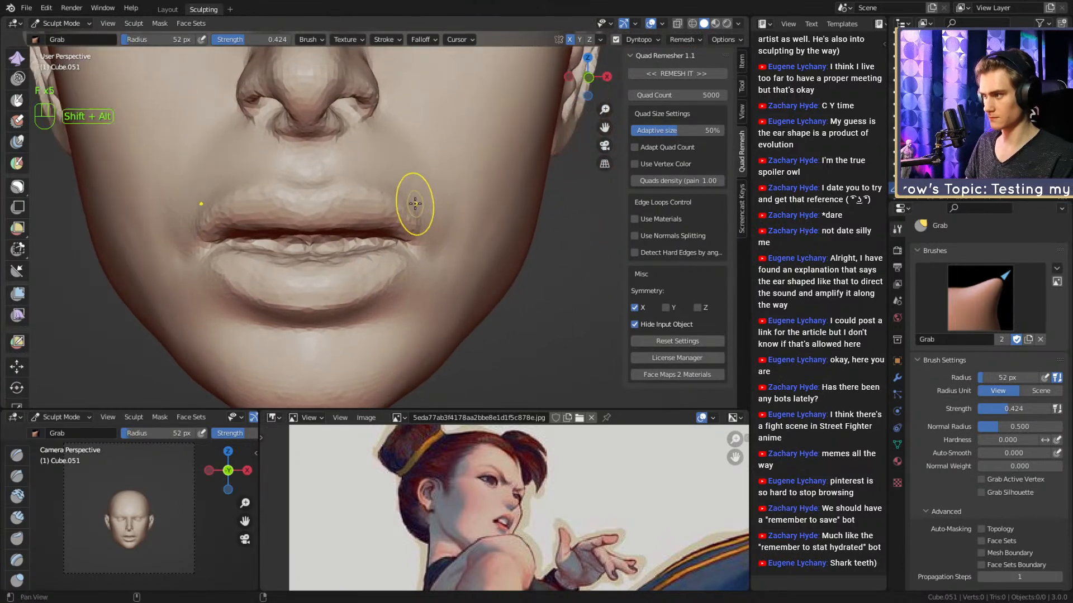
pyautogui.press('f')
pyautogui.click(426, 219)
pyautogui.moveTo(415, 204)
pyautogui.keyDown('alt'); pyautogui.mouseDown()
pyautogui.moveTo(397, 207)
pyautogui.moveTo(431, 215)
pyautogui.mouseUp(); pyautogui.keyUp('alt')
pyautogui.keyDown('ctrl'); pyautogui.keyDown('alt'); pyautogui.moveTo(429, 169); pyautogui.dragTo(435, 223); pyautogui.keyUp('alt'); pyautogui.keyUp('ctrl')
# Deepen the crease at the mouth corners, adjusting the brush radius and strength.
pyautogui.moveTo(435, 224)
pyautogui.keyDown('alt'); pyautogui.mouseDown()
pyautogui.moveTo(500, 230)
pyautogui.moveTo(360, 239)
pyautogui.moveTo(375, 221)
pyautogui.mouseUp(); pyautogui.keyUp('alt')
pyautogui.press('2')
pyautogui.press('f')
pyautogui.click(380, 220)
pyautogui.hotkey('shift', 'f')
pyautogui.click(433, 233)
pyautogui.press('f')
pyautogui.click(422, 218)
pyautogui.press('f')
pyautogui.click(313, 256)
# Reshape the lower lip and the area beneath it with the Grab brush.
pyautogui.moveTo(374, 262)
pyautogui.keyDown('alt'); pyautogui.mouseDown()
pyautogui.moveTo(322, 241)
pyautogui.moveTo(383, 252)
pyautogui.moveTo(376, 235)
pyautogui.moveTo(390, 243)
pyautogui.mouseUp(); pyautogui.keyUp('alt')
pyautogui.press('1')
pyautogui.press('f')
pyautogui.press('3')
pyautogui.press('f')
pyautogui.click(395, 259)
pyautogui.press('f')
pyautogui.click(381, 302)
pyautogui.press('f')
pyautogui.click(346, 319)
pyautogui.moveTo(365, 319)
pyautogui.keyDown('alt'); pyautogui.keyDown('shift'); pyautogui.mouseDown()
pyautogui.moveTo(361, 277)
pyautogui.moveTo(339, 283)
pyautogui.moveTo(403, 282)
pyautogui.moveTo(410, 250)
pyautogui.moveTo(324, 239)
pyautogui.mouseUp(); pyautogui.keyUp('shift'); pyautogui.keyUp('alt')
pyautogui.press('f')
pyautogui.click(380, 279)
# Build up the top surface of the lower lip toward its corners with a 45 px Clay Strips brush at 0.455 strength.
pyautogui.press('1')
pyautogui.press('f')
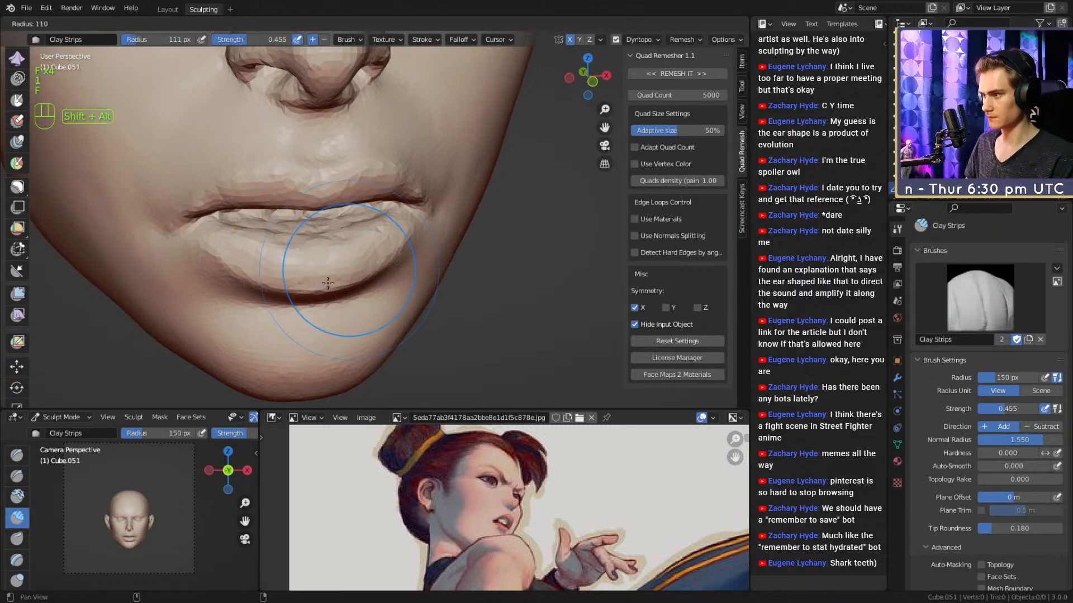
pyautogui.click(358, 273)
pyautogui.moveTo(372, 273)
pyautogui.keyDown('alt'); pyautogui.mouseDown()
pyautogui.moveTo(357, 273)
pyautogui.moveTo(359, 228)
pyautogui.mouseUp(); pyautogui.keyUp('alt')
pyautogui.press('f')
pyautogui.click(339, 215)
pyautogui.moveTo(331, 203); pyautogui.dragTo(318, 208)
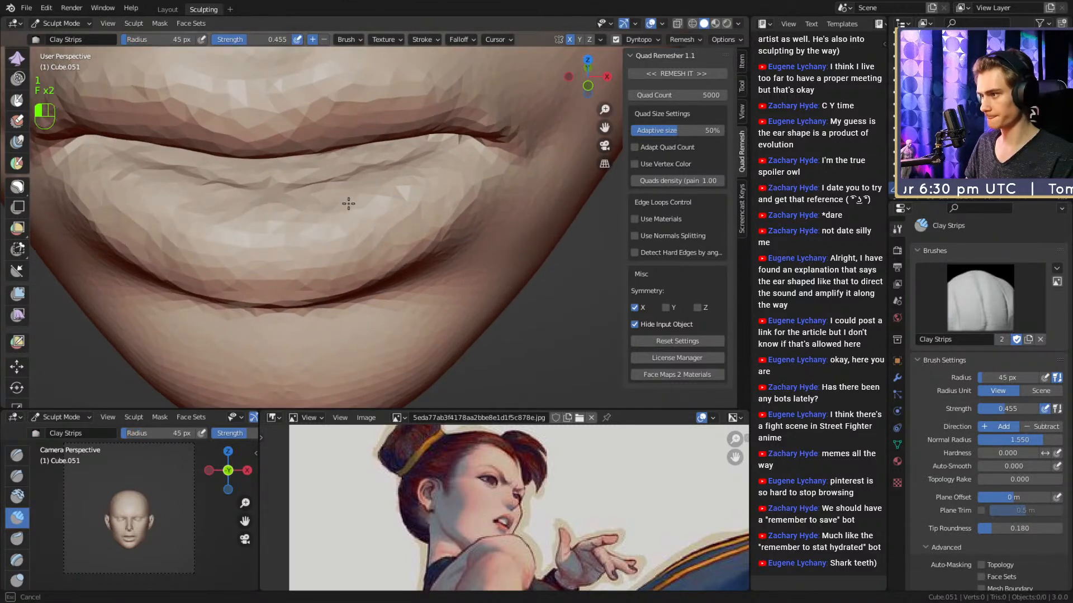
pyautogui.keyDown('alt'); pyautogui.moveTo(317, 248); pyautogui.dragTo(316, 252); pyautogui.keyUp('alt')
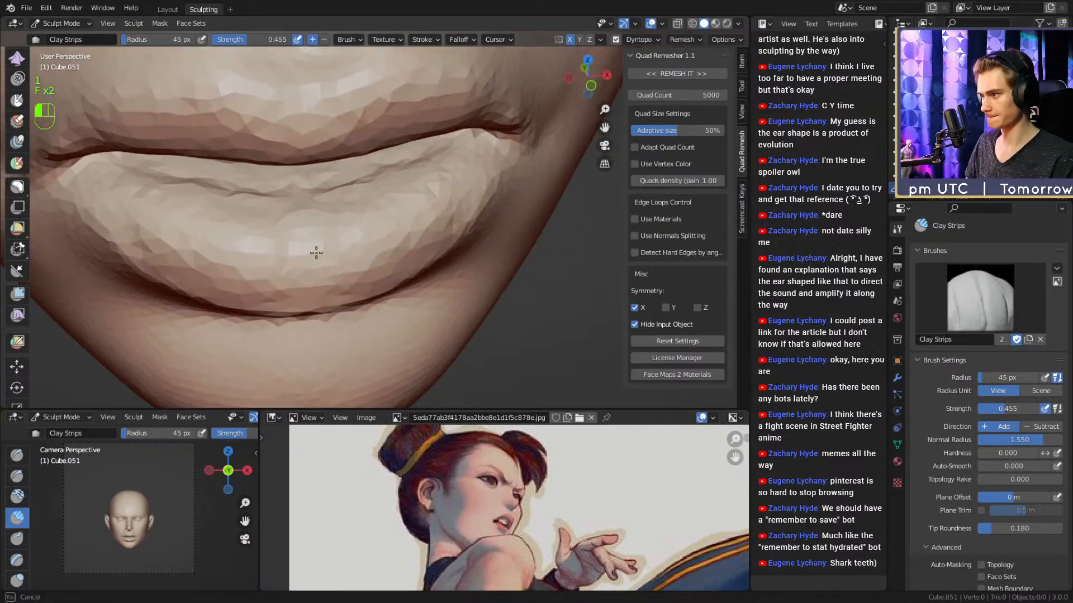
pyautogui.moveTo(396, 206); pyautogui.dragTo(408, 227)
pyautogui.keyDown('alt'); pyautogui.moveTo(433, 209); pyautogui.dragTo(411, 211); pyautogui.keyUp('alt')
pyautogui.moveTo(441, 181); pyautogui.dragTo(419, 204)
pyautogui.keyDown('alt'); pyautogui.moveTo(438, 192); pyautogui.dragTo(434, 185); pyautogui.keyUp('alt')
# Refine the outer end of the lower lip with Clay Strips at 53 px, then smooth it at 75 px.
pyautogui.press('f')
pyautogui.click(459, 180)
pyautogui.click(469, 172)
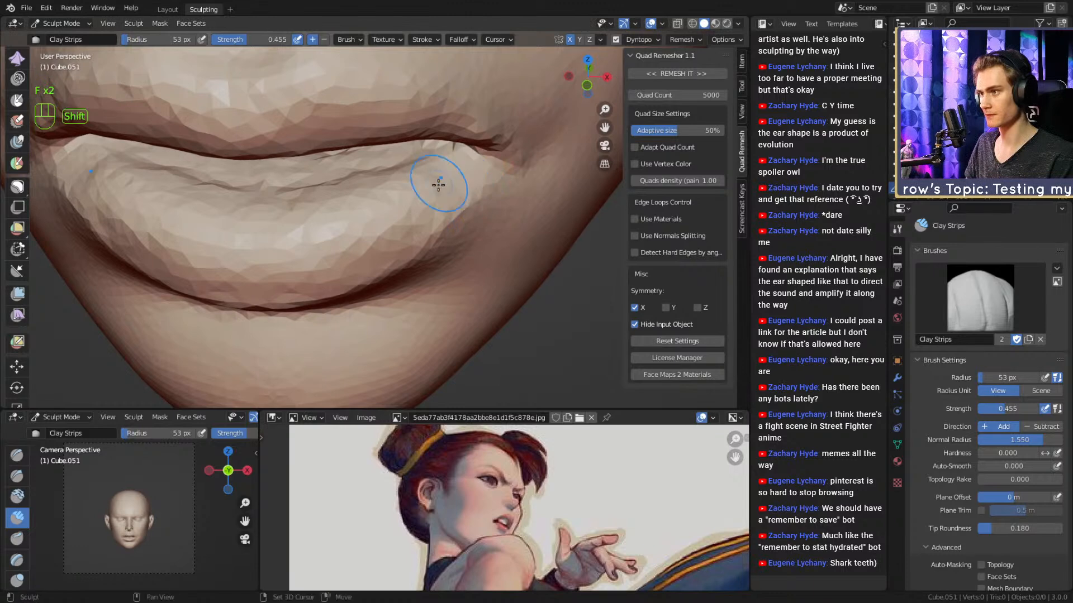
pyautogui.press('f')
pyautogui.click(477, 214)
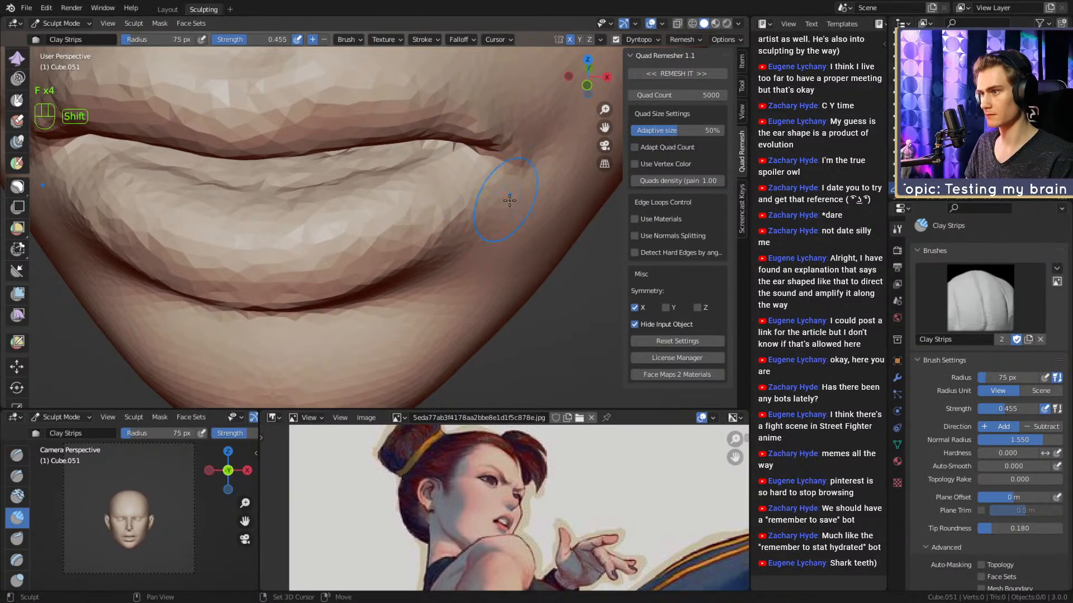
# Smooth the upper lip and the skin around the mouth corner at a 75 px radius.
pyautogui.keyDown('ctrl'); pyautogui.keyDown('alt'); pyautogui.moveTo(509, 200); pyautogui.dragTo(465, 177); pyautogui.keyUp('alt'); pyautogui.keyUp('ctrl')
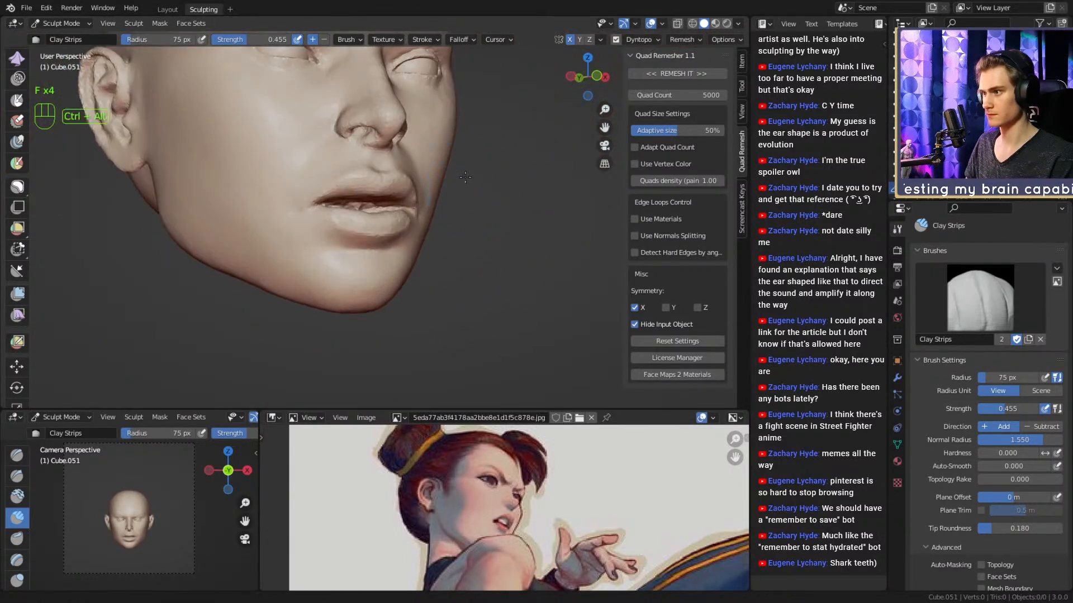
pyautogui.keyDown('ctrl'); pyautogui.keyDown('alt'); pyautogui.moveTo(465, 177); pyautogui.dragTo(433, 246, button='middle'); pyautogui.keyUp('alt'); pyautogui.keyUp('ctrl')
pyautogui.moveTo(424, 246)
pyautogui.keyDown('alt'); pyautogui.mouseDown(button='middle')
pyautogui.moveTo(447, 257)
pyautogui.moveTo(441, 212)
pyautogui.moveTo(433, 229)
pyautogui.mouseUp(button='middle'); pyautogui.keyUp('alt')
pyautogui.keyDown('ctrl'); pyautogui.keyDown('alt'); pyautogui.moveTo(425, 238); pyautogui.dragTo(416, 192, button='middle'); pyautogui.keyUp('alt'); pyautogui.keyUp('ctrl')
pyautogui.keyDown('shift'); pyautogui.moveTo(381, 189); pyautogui.dragTo(386, 185); pyautogui.keyUp('shift')
pyautogui.moveTo(425, 223)
pyautogui.keyDown('alt'); pyautogui.mouseDown(button='middle')
pyautogui.moveTo(363, 244)
pyautogui.moveTo(366, 234)
pyautogui.moveTo(422, 232)
pyautogui.mouseUp(button='middle'); pyautogui.keyUp('alt')
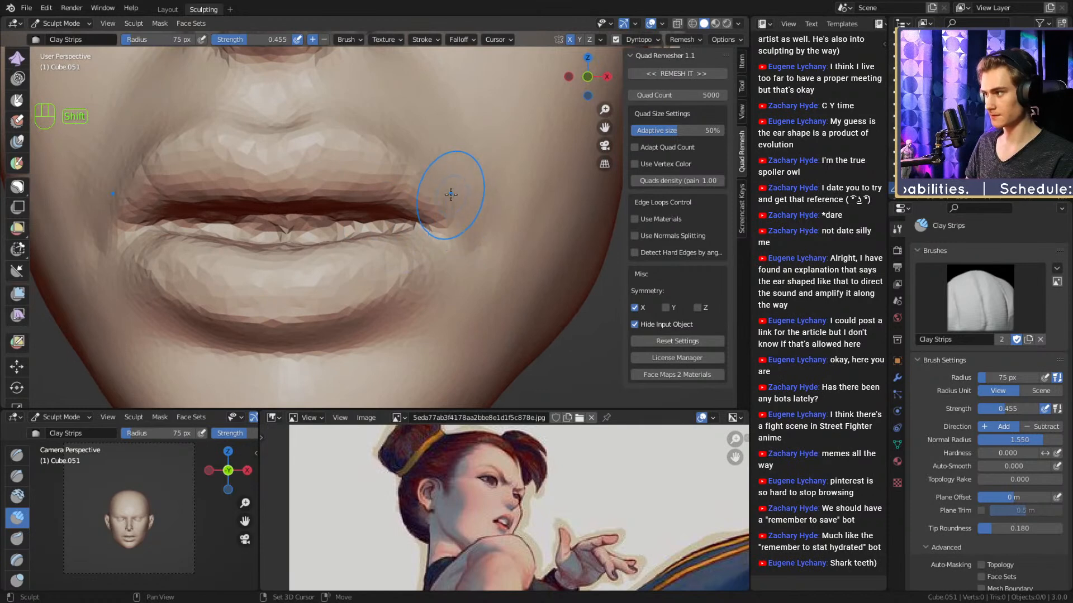
pyautogui.keyDown('shift'); pyautogui.moveTo(451, 194); pyautogui.dragTo(469, 223); pyautogui.keyUp('shift')
pyautogui.moveTo(471, 251)
pyautogui.keyDown('alt'); pyautogui.keyDown('shift'); pyautogui.mouseDown(button='middle')
pyautogui.moveTo(442, 207)
pyautogui.moveTo(416, 235)
pyautogui.mouseUp(button='middle'); pyautogui.keyUp('shift'); pyautogui.keyUp('alt')
# Refine the mouth corner with the Clay Strips brush, reducing the radius from 35 to 29 px.
pyautogui.press('f')
pyautogui.click(403, 162)
pyautogui.press('f')
pyautogui.click(423, 247)
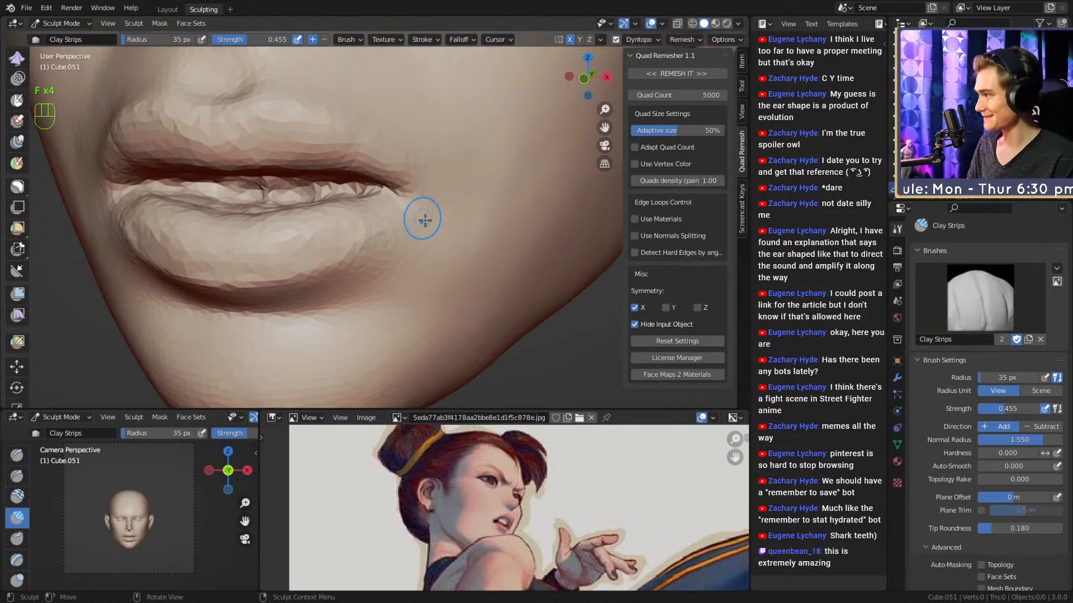
pyautogui.moveTo(425, 220)
pyautogui.mouseDown(button='middle')
pyautogui.moveTo(407, 239)
pyautogui.moveTo(419, 239)
pyautogui.mouseUp(button='middle')
pyautogui.press('f')
pyautogui.click(419, 239)
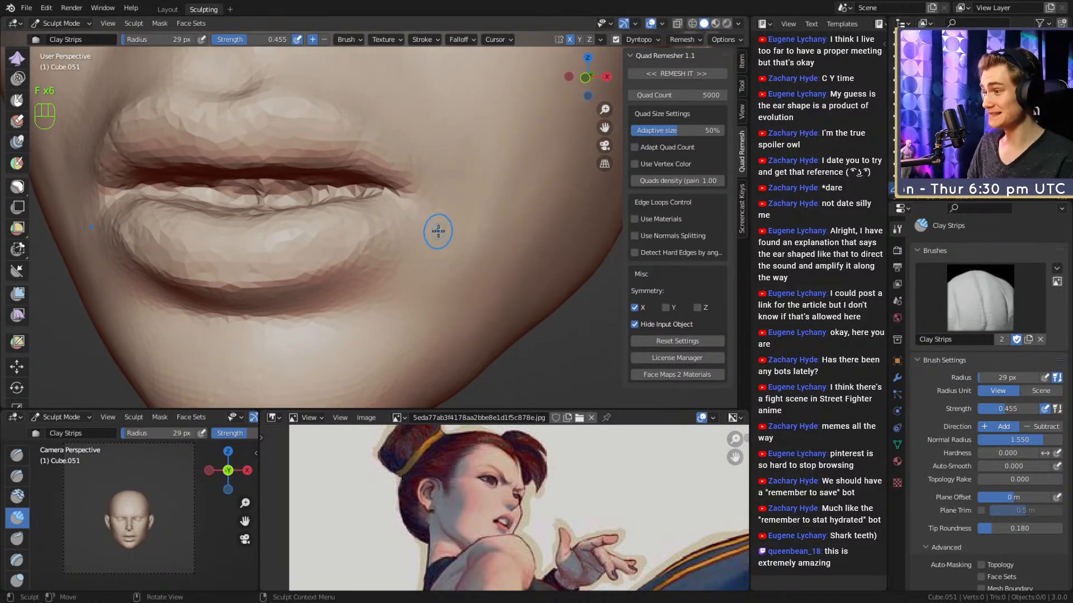
# Smooth the cheek beside the mouth corner at a 120 px radius.
pyautogui.press('f')
pyautogui.click(442, 210)
pyautogui.press('f')
pyautogui.click(452, 225)
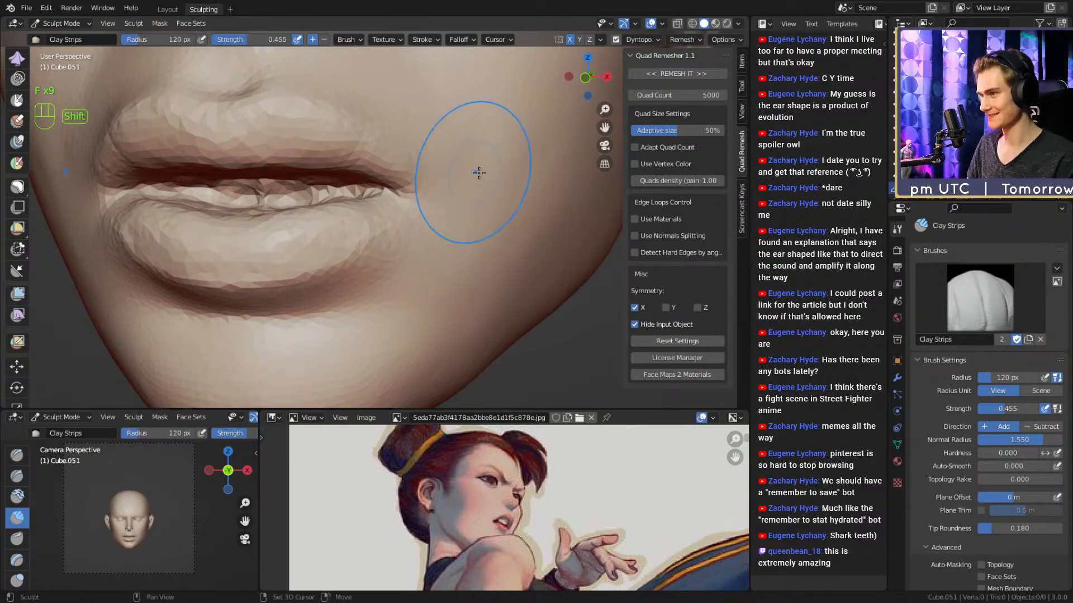
pyautogui.keyDown('ctrl'); pyautogui.moveTo(479, 173); pyautogui.dragTo(474, 223, button='middle'); pyautogui.keyUp('ctrl')
pyautogui.moveTo(410, 218)
pyautogui.mouseDown(button='middle')
pyautogui.moveTo(456, 212)
pyautogui.moveTo(425, 229)
pyautogui.mouseUp(button='middle')
pyautogui.moveTo(425, 229)
pyautogui.mouseDown(button='middle')
pyautogui.moveTo(455, 218)
pyautogui.moveTo(452, 251)
pyautogui.moveTo(414, 237)
pyautogui.mouseUp(button='middle')
pyautogui.keyDown('ctrl'); pyautogui.moveTo(419, 254); pyautogui.dragTo(426, 202, button='middle'); pyautogui.keyUp('ctrl')
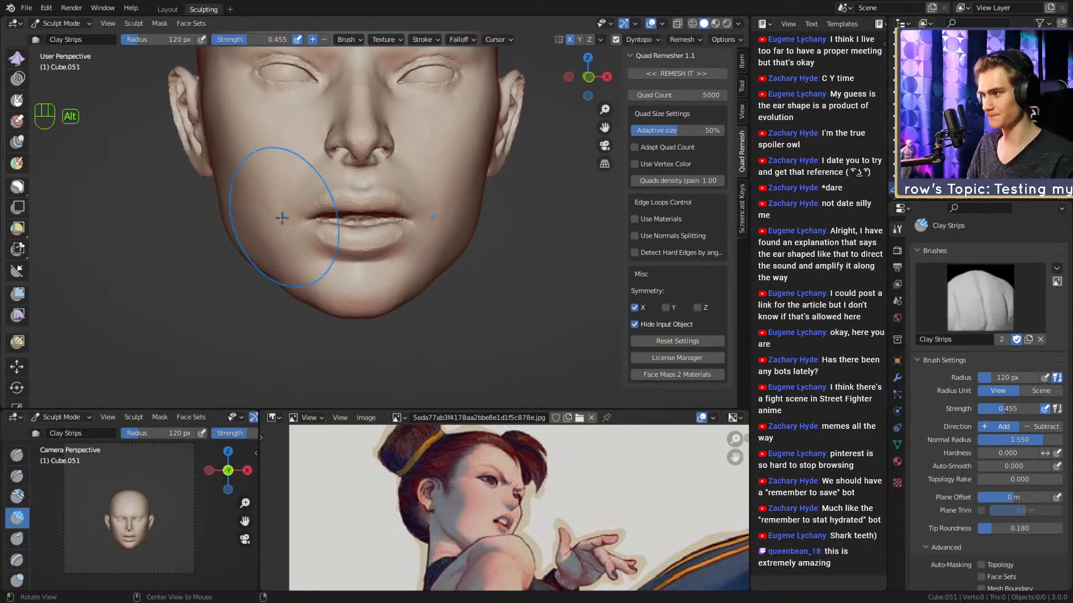
# Adjust the cheek and mouth corner with the Grab brush at 154 px, then 102 px.
pyautogui.press('g')
pyautogui.moveTo(369, 223); pyautogui.dragTo(420, 239, button='middle')
pyautogui.press('3')
pyautogui.press('f')
pyautogui.click(415, 234)
pyautogui.press('f')
pyautogui.click(358, 239)
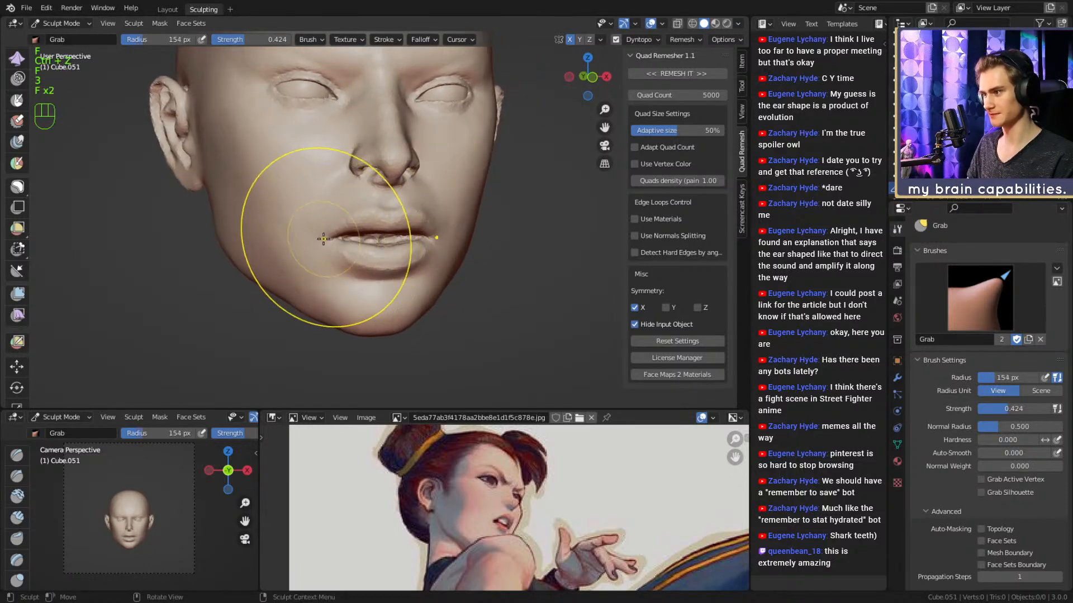
pyautogui.press('f')
pyautogui.click(306, 237)
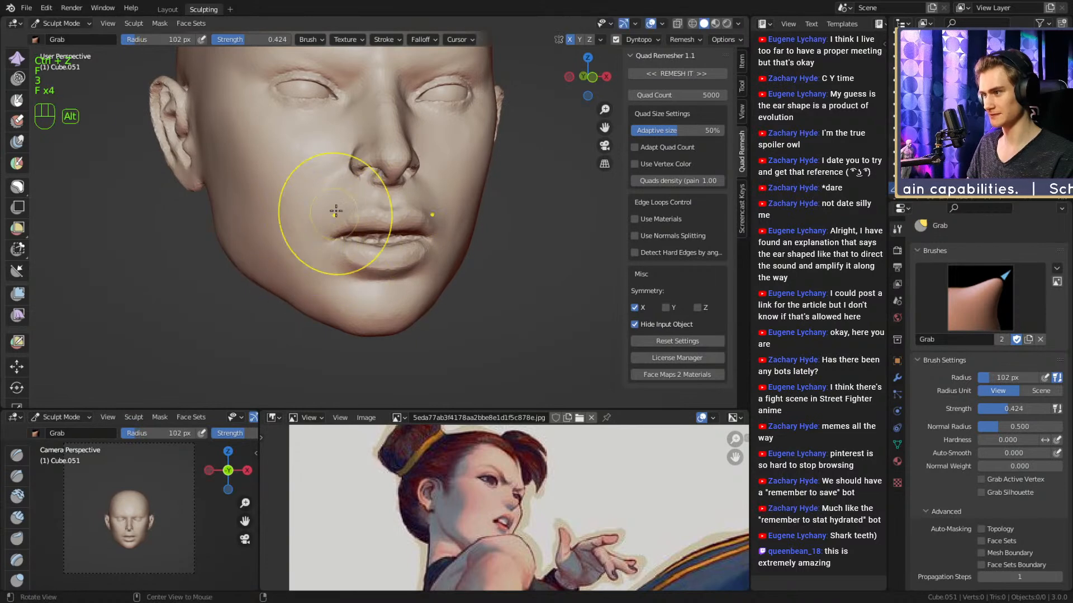
# Mask the inside of the mouth behind the upper lip with a 41 px Mask brush at full strength.
pyautogui.keyDown('ctrl'); pyautogui.moveTo(336, 210); pyautogui.dragTo(430, 246, button='middle'); pyautogui.keyUp('ctrl')
pyautogui.keyDown('ctrl'); pyautogui.moveTo(430, 246); pyautogui.dragTo(433, 210, button='middle'); pyautogui.keyUp('ctrl')
pyautogui.keyDown('shift'); pyautogui.moveTo(433, 210); pyautogui.dragTo(157, 288, button='middle'); pyautogui.keyUp('shift')
pyautogui.moveTo(205, 246); pyautogui.dragTo(424, 174, button='middle')
pyautogui.keyDown('ctrl'); pyautogui.moveTo(391, 252); pyautogui.dragTo(366, 221, button='middle'); pyautogui.keyUp('ctrl')
pyautogui.moveTo(366, 221)
pyautogui.keyDown('shift'); pyautogui.mouseDown(button='middle')
pyautogui.moveTo(378, 257)
pyautogui.moveTo(381, 226)
pyautogui.mouseUp(button='middle'); pyautogui.keyUp('shift')
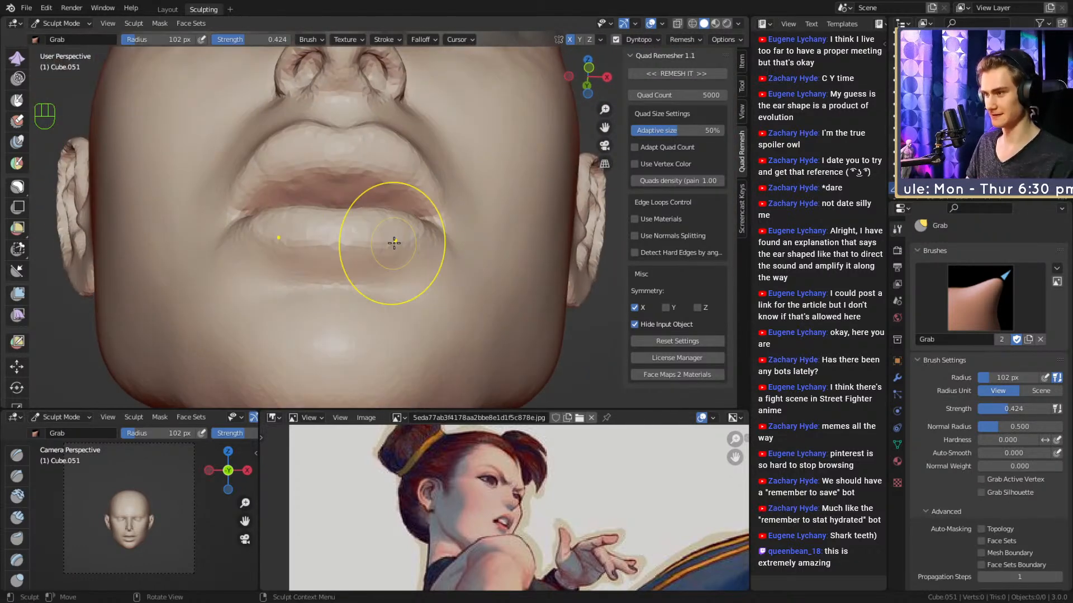
pyautogui.moveTo(351, 250)
pyautogui.keyDown('ctrl'); pyautogui.keyDown('alt'); pyautogui.mouseDown()
pyautogui.moveTo(388, 251)
pyautogui.moveTo(376, 232)
pyautogui.moveTo(377, 260)
pyautogui.moveTo(433, 192)
pyautogui.moveTo(412, 184)
pyautogui.moveTo(467, 247)
pyautogui.mouseUp(); pyautogui.keyUp('alt'); pyautogui.keyUp('ctrl')
pyautogui.press('4')
pyautogui.press('f')
pyautogui.click(412, 217)
pyautogui.press('f')
pyautogui.click(402, 242)
pyautogui.press('f')
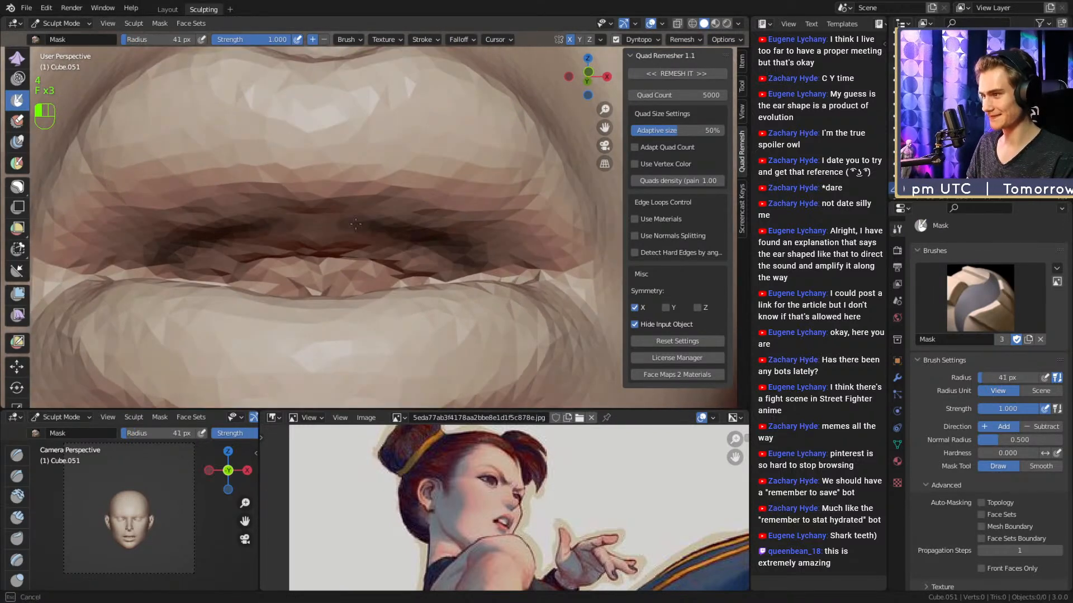
pyautogui.moveTo(208, 229); pyautogui.dragTo(139, 251)
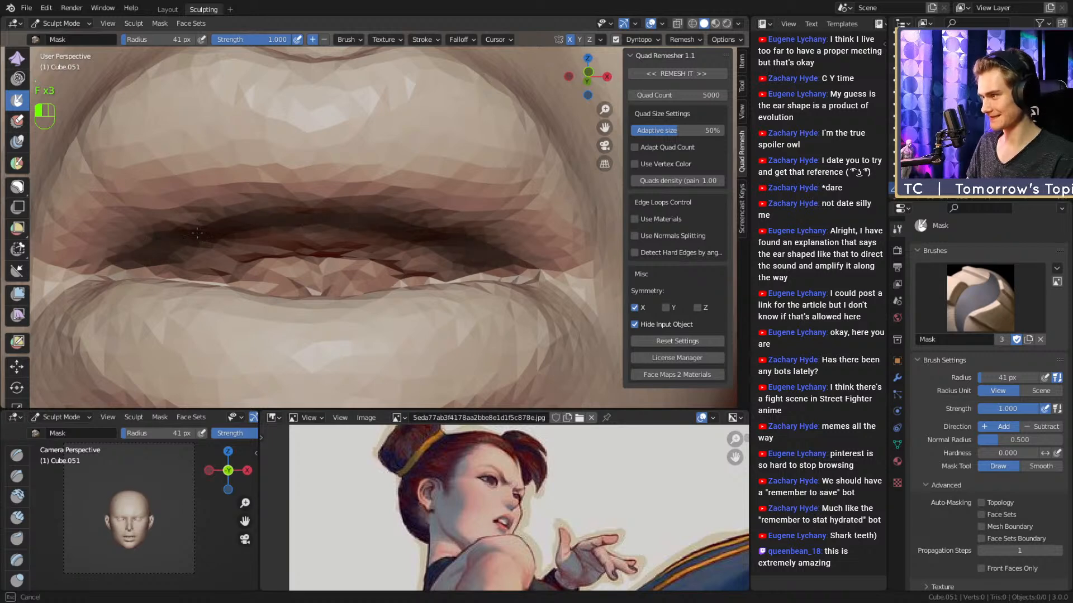
pyautogui.moveTo(273, 234); pyautogui.dragTo(305, 228)
pyautogui.moveTo(357, 226)
pyautogui.keyDown('ctrl'); pyautogui.keyDown('alt'); pyautogui.mouseDown()
pyautogui.moveTo(380, 290)
pyautogui.moveTo(374, 265)
pyautogui.mouseUp(); pyautogui.keyUp('alt'); pyautogui.keyUp('ctrl')
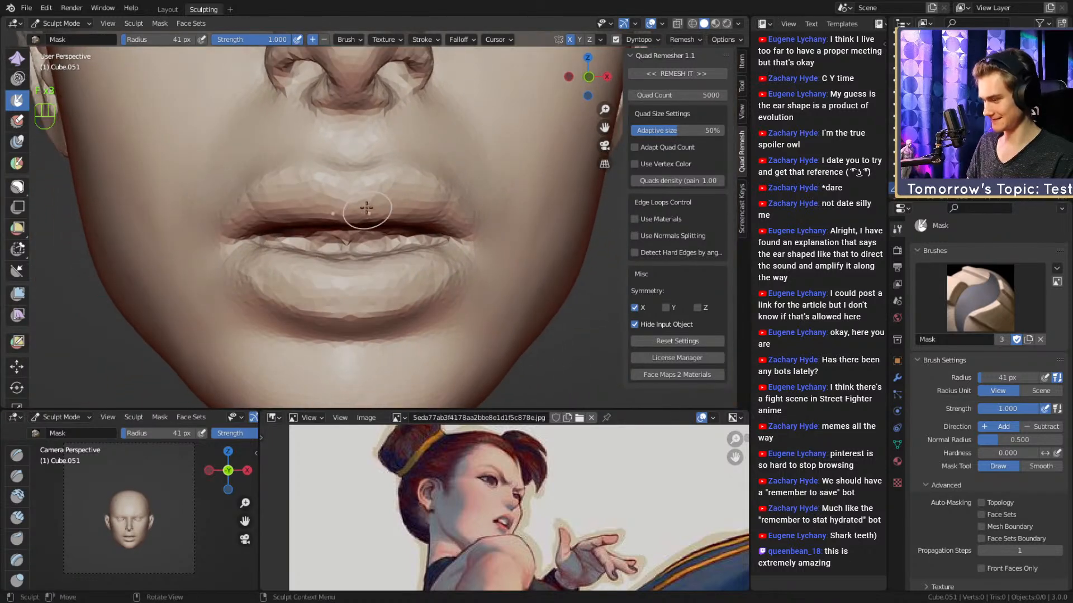
# Invert the mask and try pulling teeth down from inside the mouth with the Snake Hook brush, reducing the radius from 180 to 106 px.
pyautogui.hotkey('ctrl', 'i')
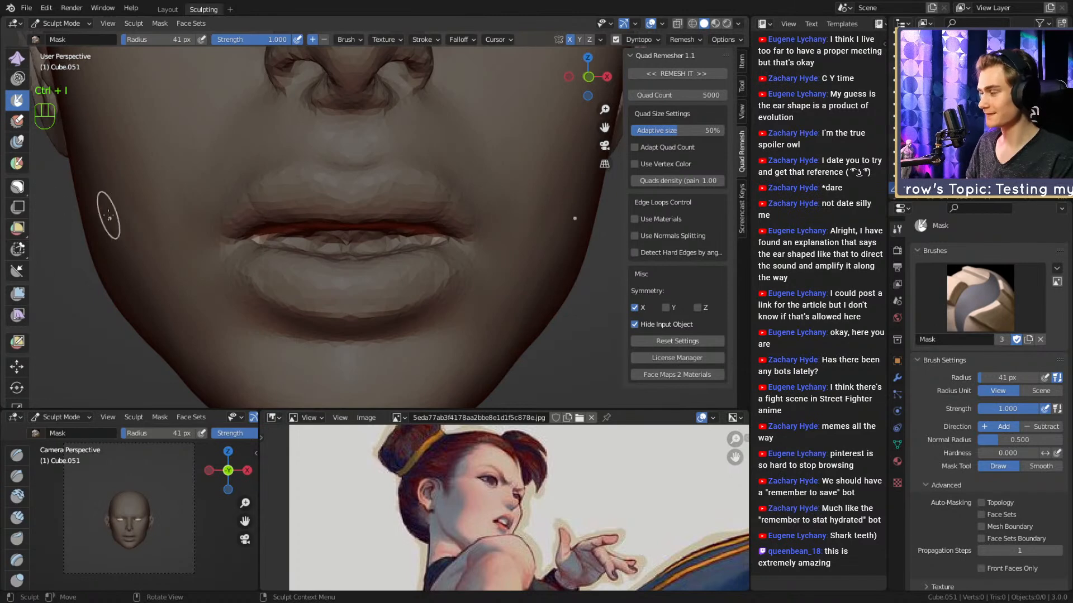
pyautogui.press('5')
pyautogui.press('f')
pyautogui.press('f')
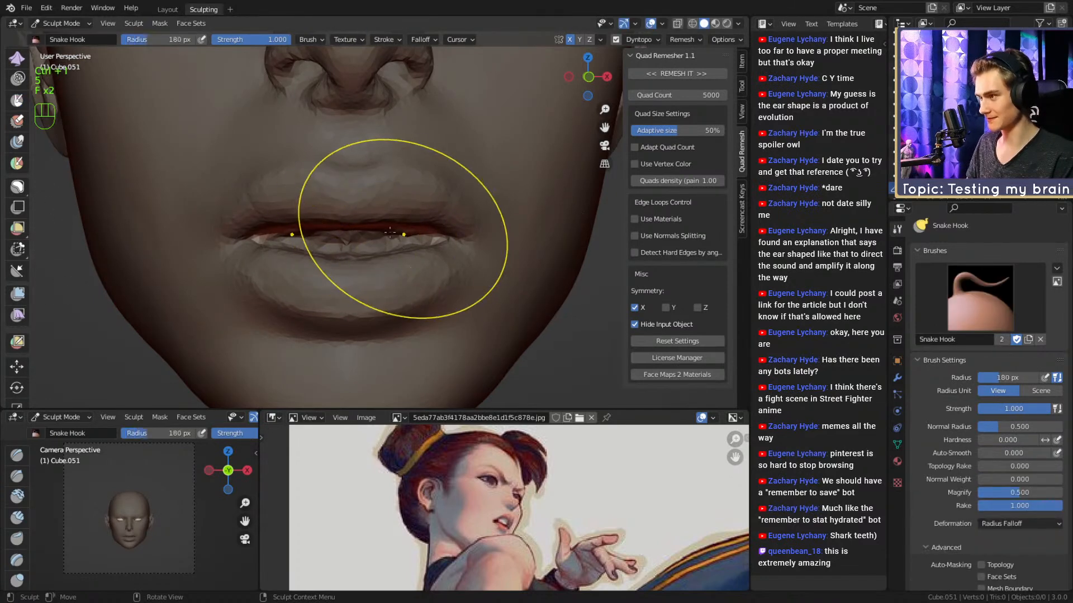
pyautogui.moveTo(379, 244)
pyautogui.mouseDown()
pyautogui.moveTo(415, 240)
pyautogui.moveTo(365, 237)
pyautogui.mouseUp()
pyautogui.press('f')
pyautogui.click(390, 234)
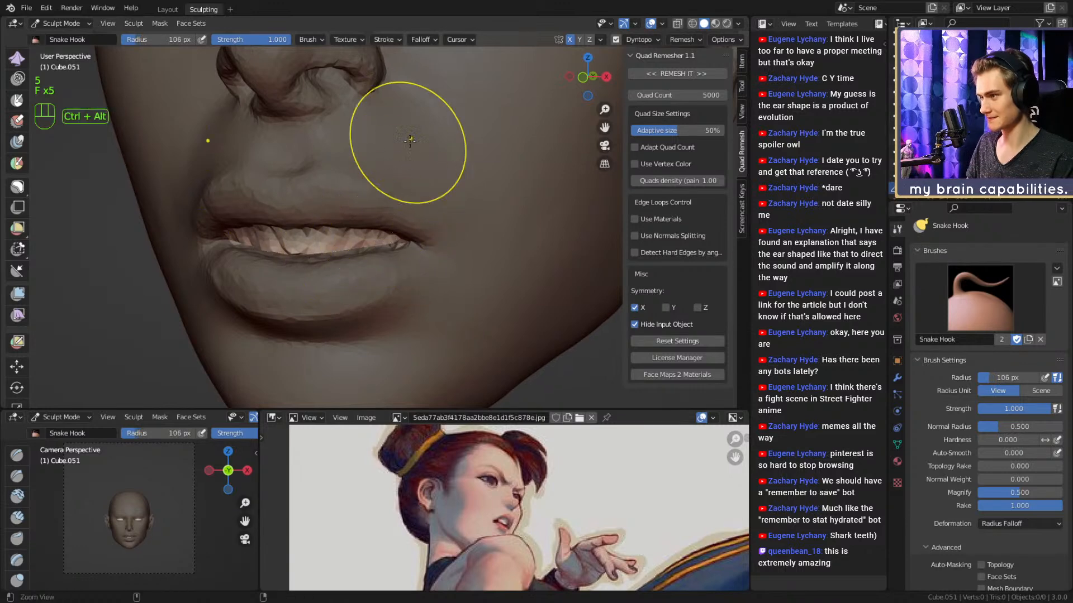
# Clear the mask and check the teeth between the lips from the front and in profile.
pyautogui.keyDown('ctrl'); pyautogui.keyDown('alt'); pyautogui.moveTo(410, 136); pyautogui.dragTo(403, 237); pyautogui.keyUp('alt'); pyautogui.keyUp('ctrl')
pyautogui.keyDown('alt'); pyautogui.moveTo(403, 237); pyautogui.dragTo(476, 239); pyautogui.keyUp('alt')
pyautogui.hotkey('alt', 'm')
pyautogui.keyDown('ctrl'); pyautogui.keyDown('alt'); pyautogui.moveTo(463, 279); pyautogui.dragTo(461, 234); pyautogui.keyUp('alt'); pyautogui.keyUp('ctrl')
pyautogui.keyDown('alt'); pyautogui.moveTo(460, 240); pyautogui.dragTo(439, 250); pyautogui.keyUp('alt')
pyautogui.moveTo(422, 256)
pyautogui.keyDown('alt'); pyautogui.mouseDown(button='middle')
pyautogui.moveTo(395, 259)
pyautogui.moveTo(521, 239)
pyautogui.mouseUp(button='middle'); pyautogui.keyUp('alt')
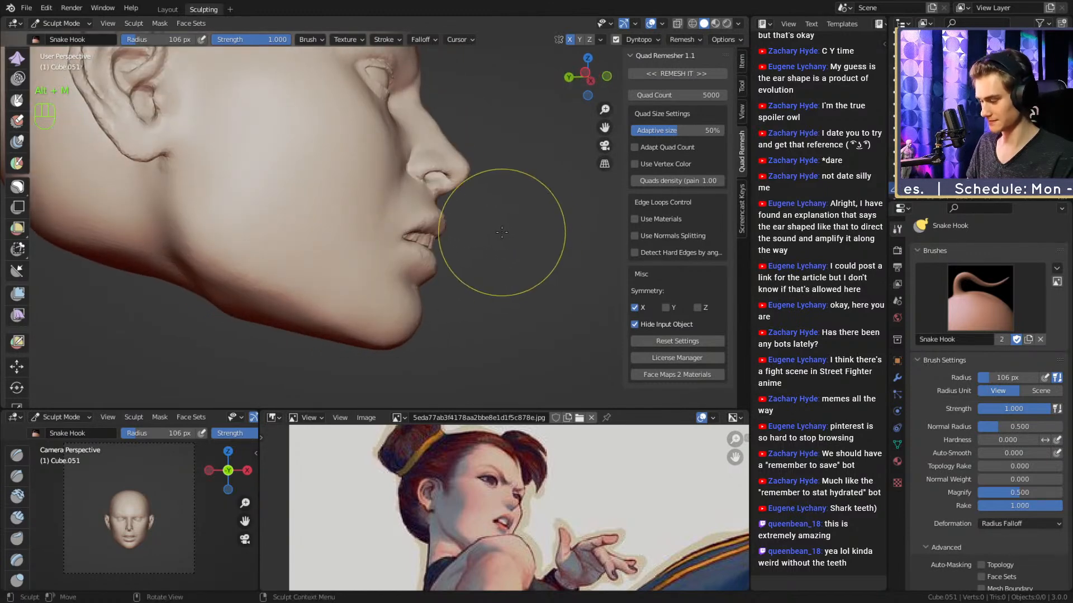
# Undo the mask clearing and the Snake Hook strokes that formed the teeth.
pyautogui.hotkey('ctrl', 'z')
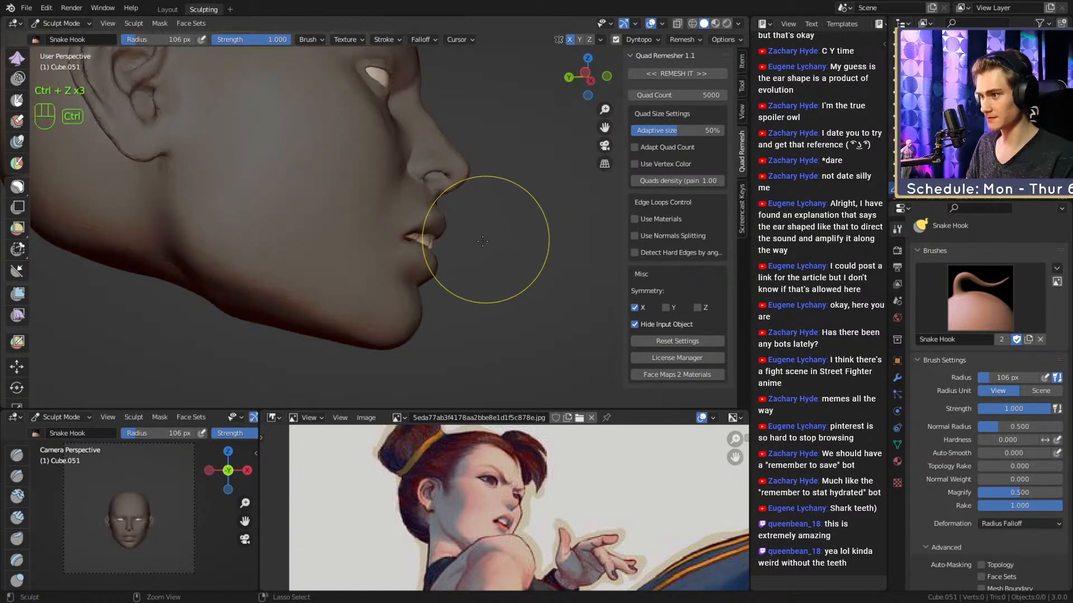
pyautogui.hotkey('ctrl', 'z')
pyautogui.hotkey('ctrl', 'z')
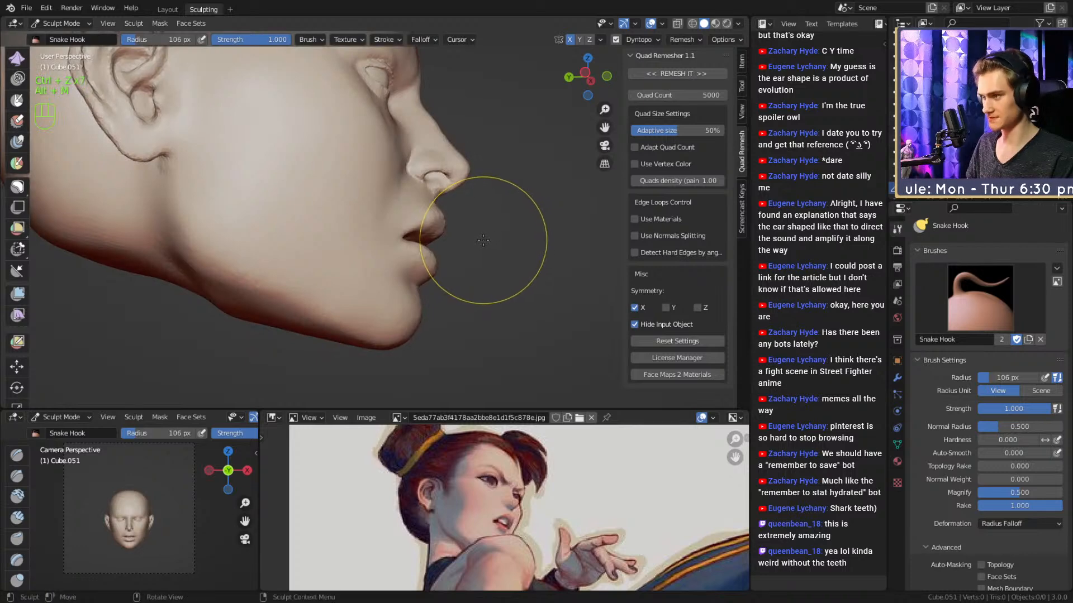
# Adjust the lips and mouth area from the side and front with the Grab brush at 0.424 strength.
pyautogui.moveTo(484, 240)
pyautogui.keyDown('alt'); pyautogui.mouseDown(button='middle')
pyautogui.moveTo(491, 233)
pyautogui.moveTo(464, 254)
pyautogui.moveTo(418, 262)
pyautogui.moveTo(412, 237)
pyautogui.moveTo(467, 226)
pyautogui.moveTo(443, 204)
pyautogui.moveTo(458, 208)
pyautogui.mouseUp(button='middle'); pyautogui.keyUp('alt')
pyautogui.press('3')
pyautogui.press('f')
pyautogui.click(429, 202)
pyautogui.press('f')
pyautogui.click(477, 221)
pyautogui.moveTo(458, 208)
pyautogui.keyDown('ctrl'); pyautogui.keyDown('alt'); pyautogui.mouseDown(button='middle')
pyautogui.moveTo(443, 222)
pyautogui.moveTo(468, 232)
pyautogui.moveTo(461, 202)
pyautogui.mouseUp(button='middle'); pyautogui.keyUp('alt'); pyautogui.keyUp('ctrl')
pyautogui.keyDown('alt'); pyautogui.moveTo(391, 224); pyautogui.dragTo(480, 211, button='middle'); pyautogui.keyUp('alt')
pyautogui.keyDown('ctrl'); pyautogui.keyDown('alt'); pyautogui.moveTo(430, 246); pyautogui.dragTo(433, 215, button='middle'); pyautogui.keyUp('alt'); pyautogui.keyUp('ctrl')
pyautogui.moveTo(433, 241)
pyautogui.keyDown('alt'); pyautogui.keyDown('shift'); pyautogui.mouseDown(button='middle')
pyautogui.moveTo(406, 251)
pyautogui.moveTo(417, 250)
pyautogui.mouseUp(button='middle'); pyautogui.keyUp('shift'); pyautogui.keyUp('alt')
# Try pulling the mouth corner back in profile with a 174 px Grab brush.
pyautogui.press('f')
pyautogui.press('f')
pyautogui.click(409, 253)
pyautogui.moveTo(398, 252); pyautogui.dragTo(375, 251)
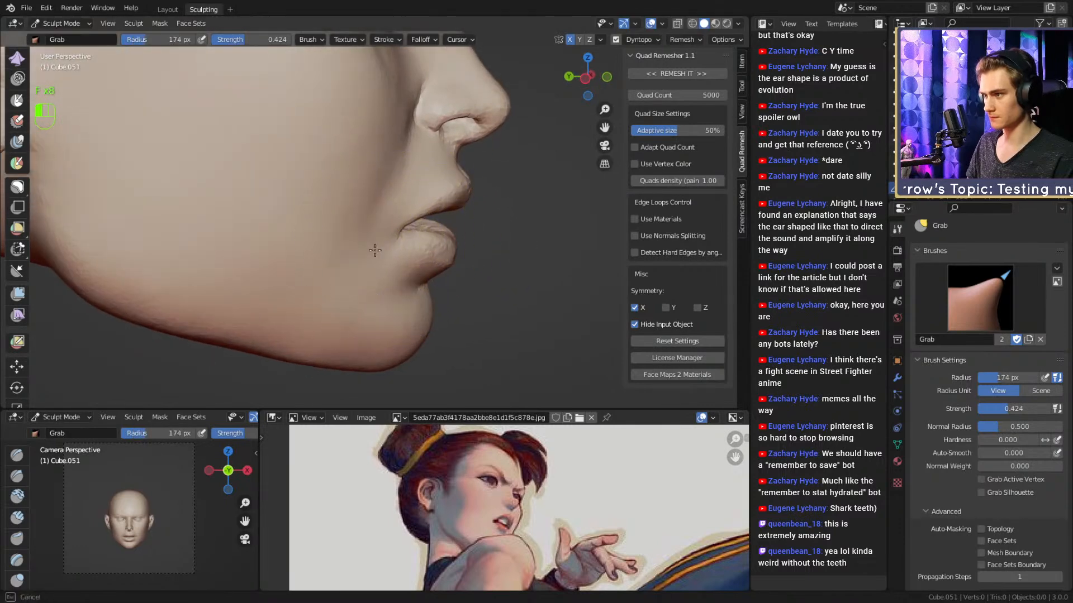
pyautogui.hotkey('ctrl', 'z')
# Undo the mouth corner pull and rework the corner in profile with a 127 px Grab brush.
pyautogui.press('f')
pyautogui.click(392, 245)
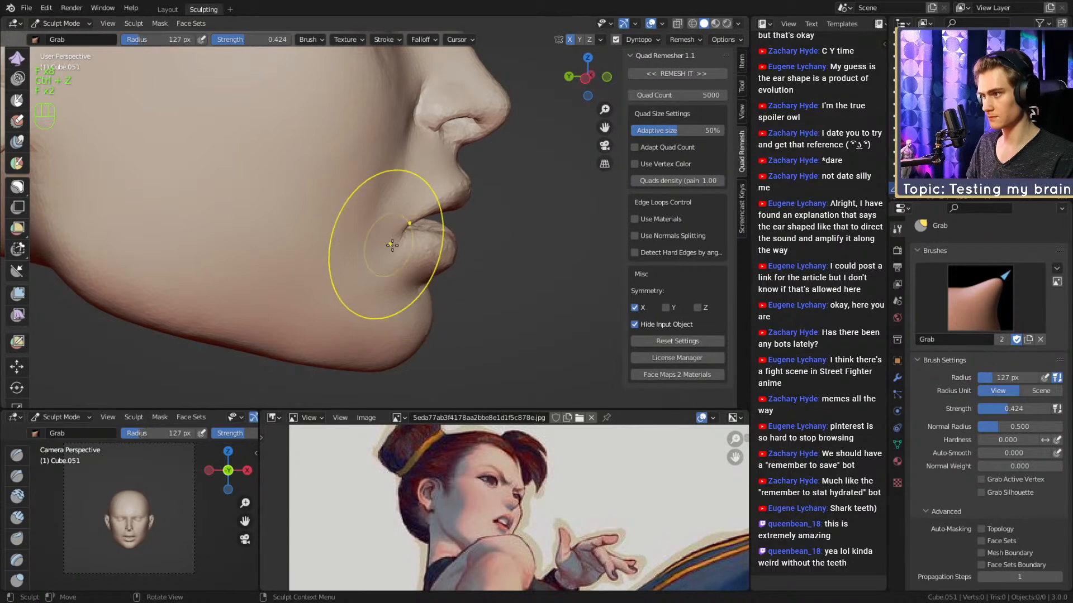
pyautogui.press('f')
pyautogui.click(389, 243)
pyautogui.moveTo(413, 230); pyautogui.dragTo(360, 237, button='middle')
pyautogui.keyDown('ctrl'); pyautogui.moveTo(380, 241); pyautogui.dragTo(402, 218, button='middle'); pyautogui.keyUp('ctrl')
# Carve the fold beneath the lower lip with a 46 px Crease brush at 0.224 strength.
pyautogui.press('1')
pyautogui.press('f')
pyautogui.click(435, 252)
pyautogui.moveTo(435, 253)
pyautogui.keyDown('shift'); pyautogui.mouseDown(button='middle')
pyautogui.moveTo(377, 203)
pyautogui.moveTo(347, 228)
pyautogui.moveTo(324, 221)
pyautogui.moveTo(333, 215)
pyautogui.mouseUp(button='middle'); pyautogui.keyUp('shift')
pyautogui.press('2')
pyautogui.hotkey('shift', 'f')
pyautogui.click(334, 229)
pyautogui.hotkey('shift', 'f')
pyautogui.click(318, 228)
pyautogui.moveTo(342, 224); pyautogui.dragTo(351, 224)
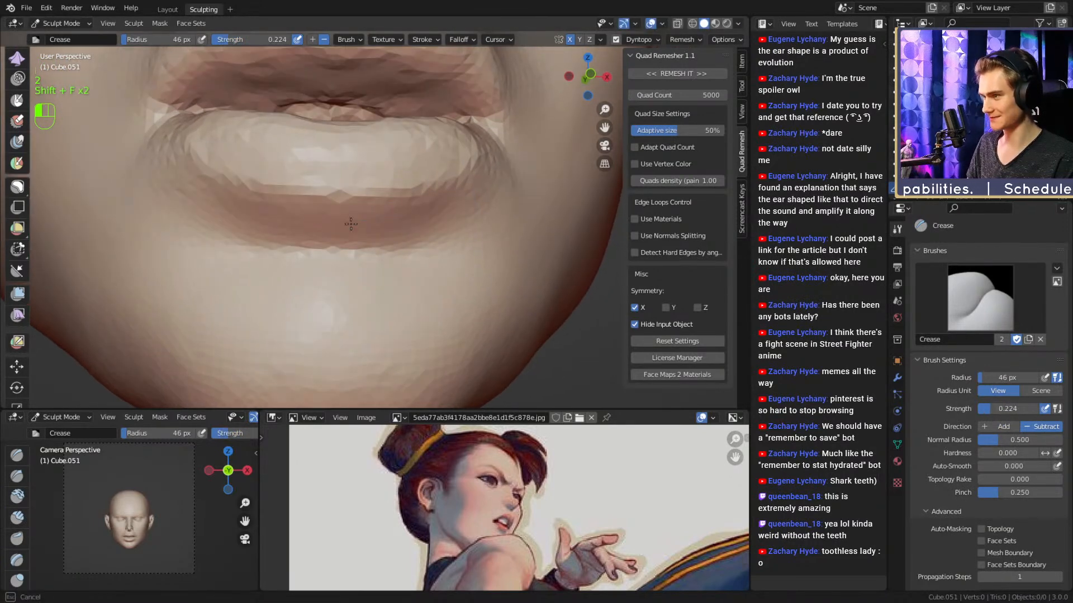
pyautogui.moveTo(436, 222); pyautogui.dragTo(344, 243, button='middle')
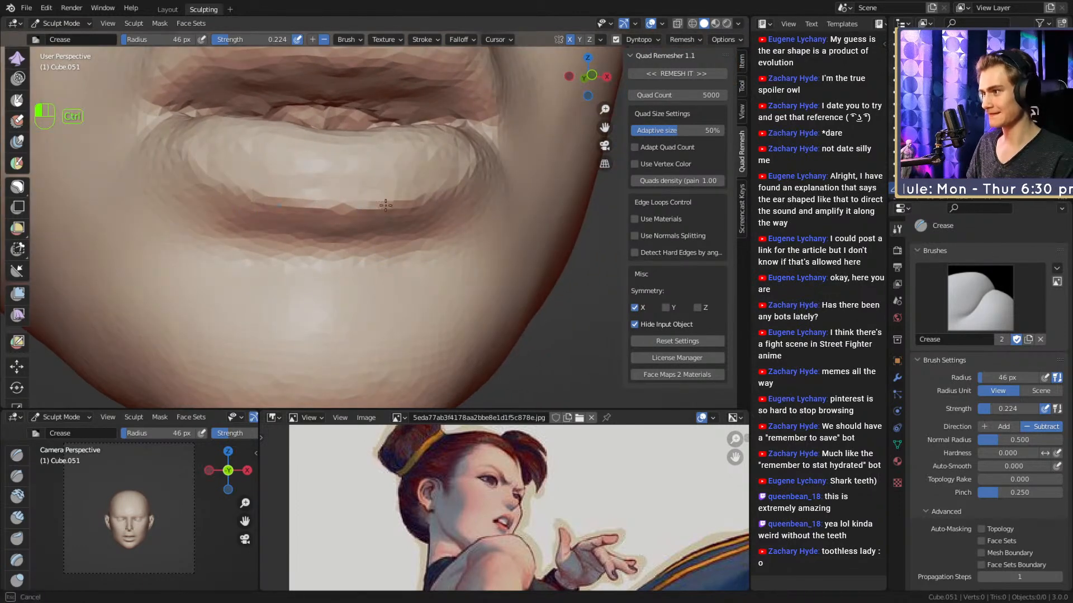
pyautogui.moveTo(312, 233); pyautogui.dragTo(403, 233, button='middle')
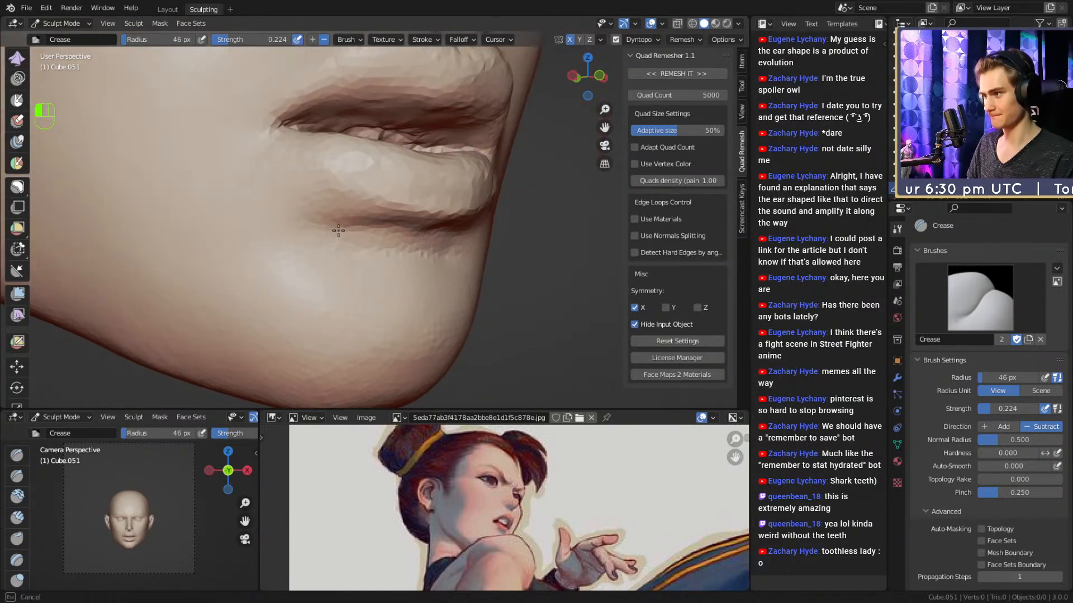
# Smooth the outer end of the fold below the lower lip and refine it with Crease strokes.
pyautogui.keyDown('shift'); pyautogui.moveTo(348, 237); pyautogui.dragTo(342, 234); pyautogui.keyUp('shift')
pyautogui.press('f')
pyautogui.click(364, 237)
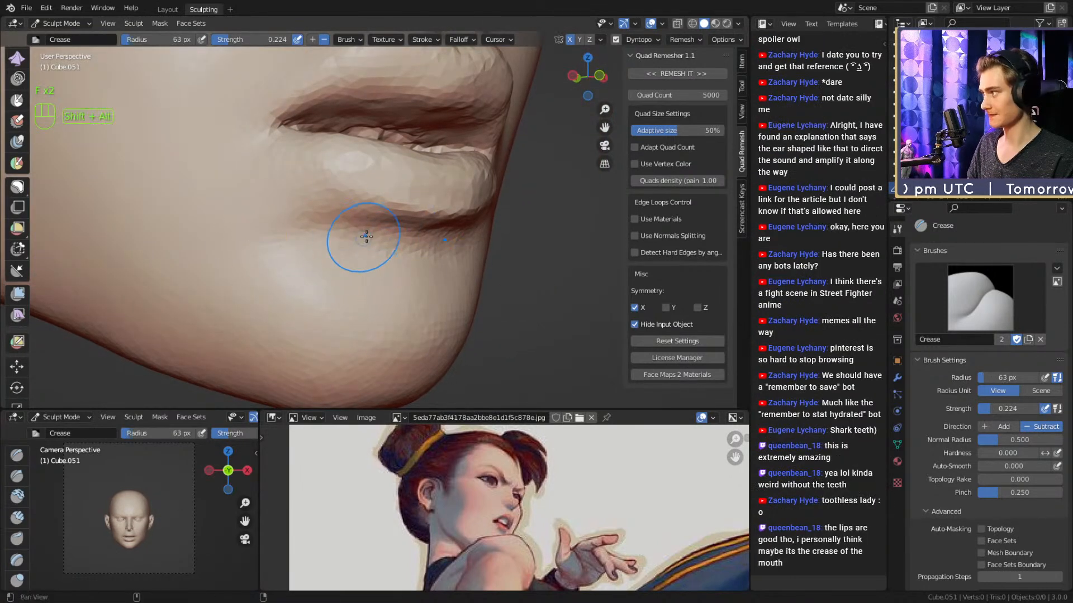
pyautogui.press('f')
pyautogui.moveTo(377, 236)
pyautogui.keyDown('alt'); pyautogui.mouseDown(button='middle')
pyautogui.moveTo(336, 248)
pyautogui.moveTo(321, 223)
pyautogui.moveTo(347, 220)
pyautogui.mouseUp(button='middle'); pyautogui.keyUp('alt')
pyautogui.click(371, 240)
pyautogui.press('f')
pyautogui.click(371, 220)
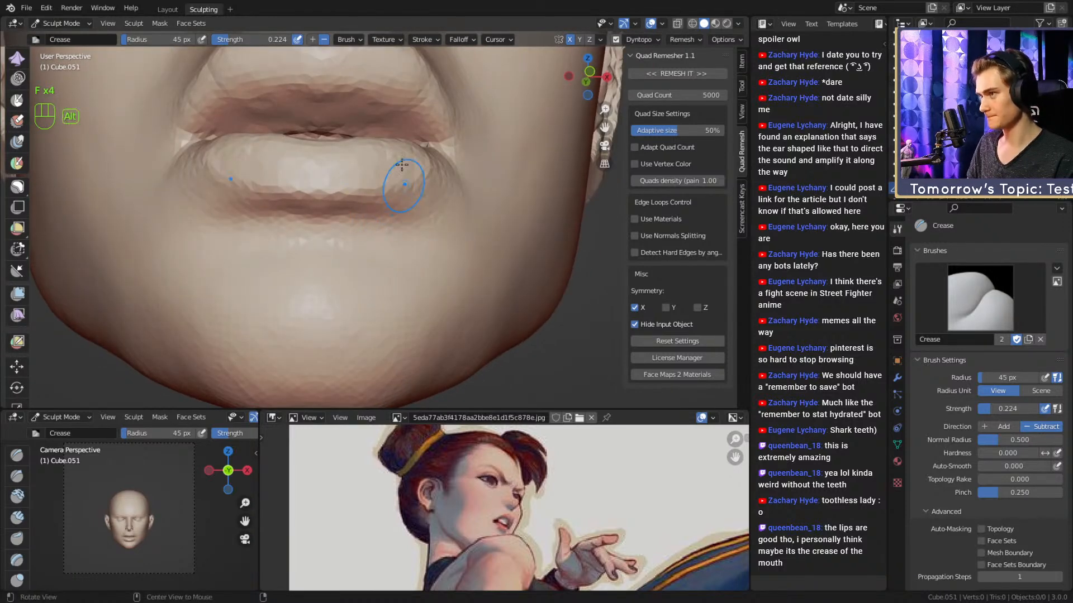
# Build up the lower and upper lip surfaces with Clay Strips at 0.455 strength and a 45 to 52 px radius.
pyautogui.scroll(-6, 402, 164)
pyautogui.keyDown('alt'); pyautogui.moveTo(402, 164); pyautogui.dragTo(486, 204, button='middle'); pyautogui.keyUp('alt')
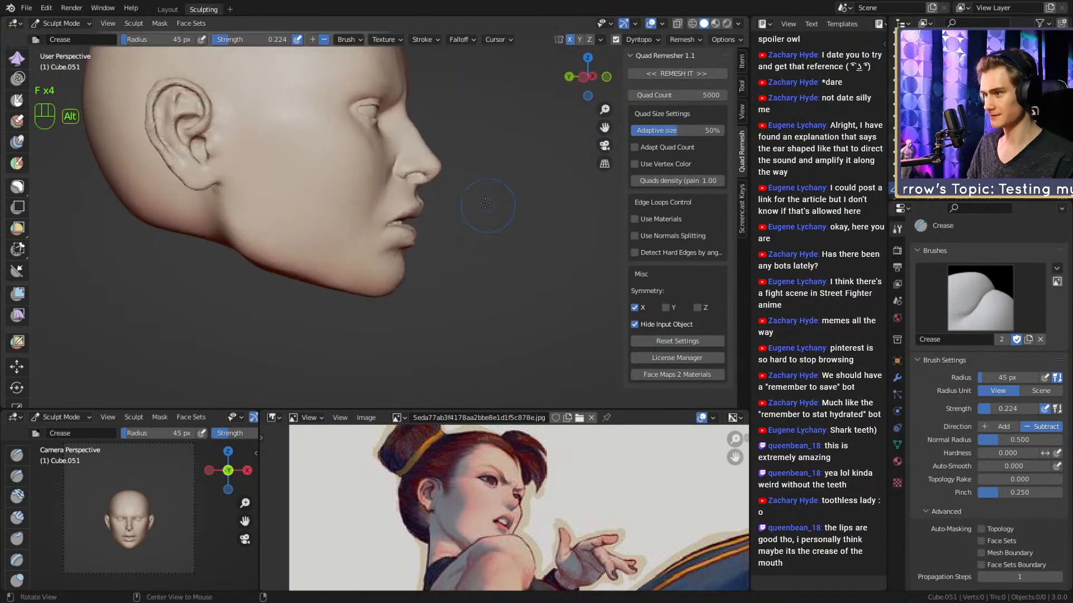
pyautogui.keyDown('alt'); pyautogui.moveTo(485, 204); pyautogui.dragTo(391, 215); pyautogui.keyUp('alt')
pyautogui.moveTo(391, 215)
pyautogui.keyDown('alt'); pyautogui.keyDown('shift'); pyautogui.mouseDown()
pyautogui.moveTo(376, 218)
pyautogui.moveTo(365, 248)
pyautogui.moveTo(394, 231)
pyautogui.moveTo(372, 260)
pyautogui.moveTo(422, 230)
pyautogui.moveTo(395, 240)
pyautogui.mouseUp(); pyautogui.keyUp('shift'); pyautogui.keyUp('alt')
pyautogui.press('c')
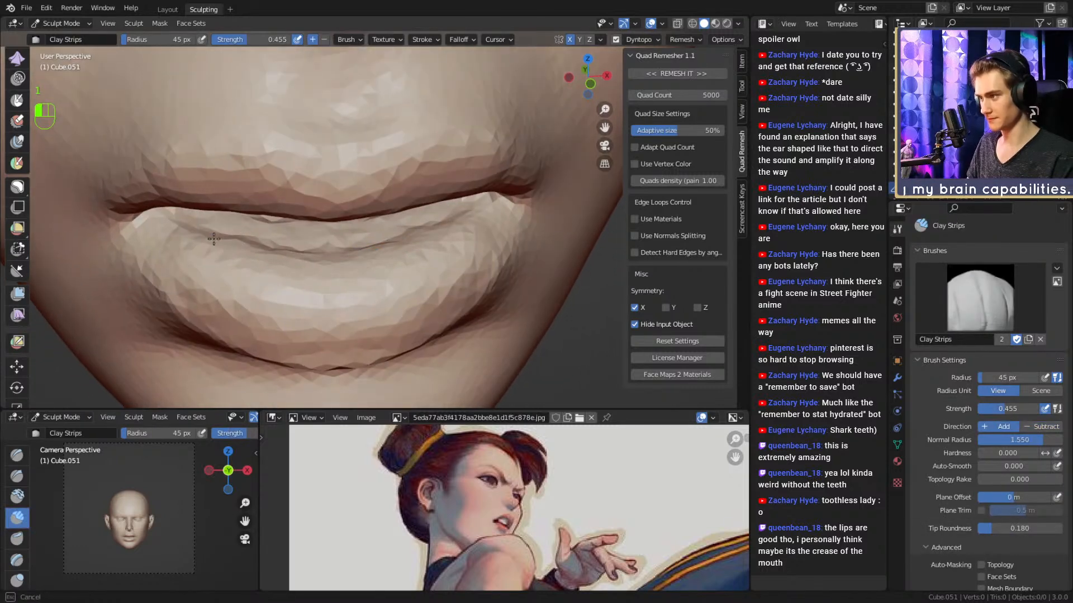
pyautogui.moveTo(214, 239); pyautogui.dragTo(260, 248)
pyautogui.moveTo(330, 217)
pyautogui.keyDown('alt'); pyautogui.mouseDown()
pyautogui.moveTo(340, 132)
pyautogui.moveTo(378, 240)
pyautogui.moveTo(391, 187)
pyautogui.mouseUp(); pyautogui.keyUp('alt')
pyautogui.moveTo(405, 177); pyautogui.dragTo(368, 175)
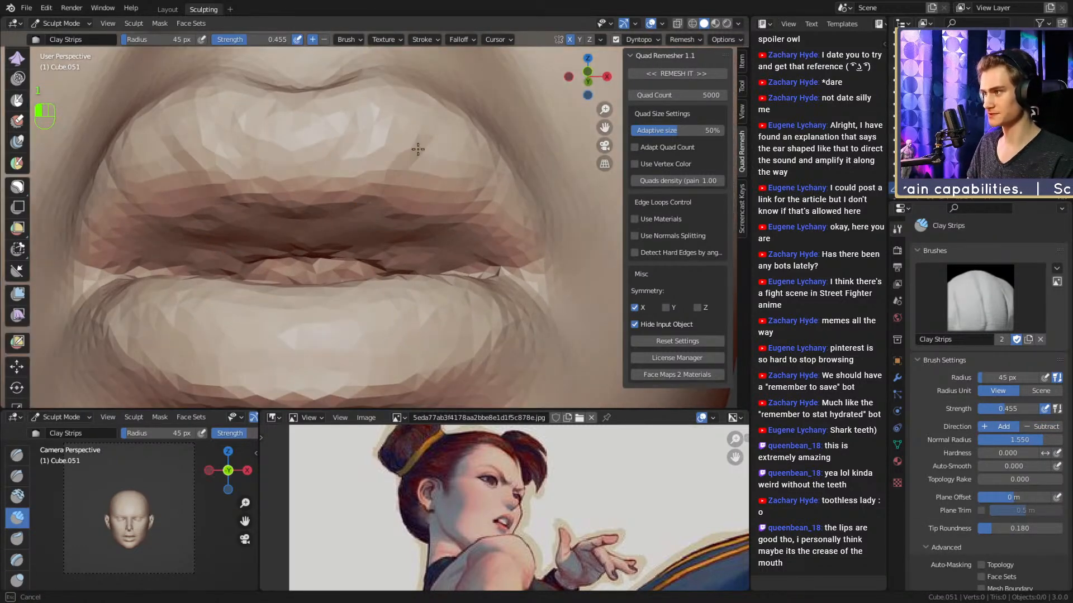
pyautogui.press('f')
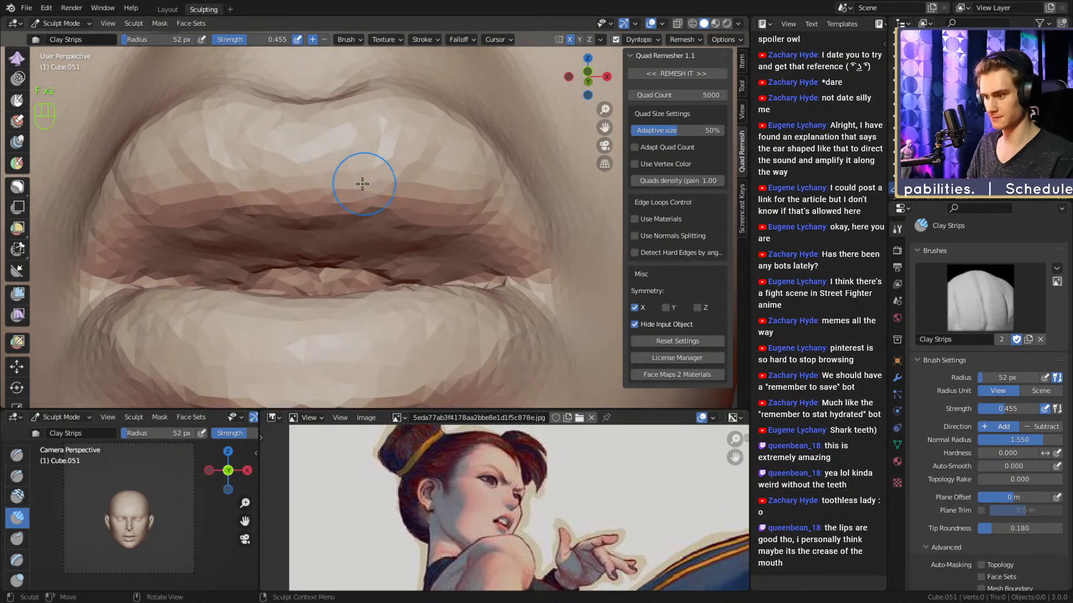
pyautogui.moveTo(495, 228); pyautogui.dragTo(481, 224)
pyautogui.keyDown('alt'); pyautogui.moveTo(473, 221); pyautogui.dragTo(447, 219); pyautogui.keyUp('alt')
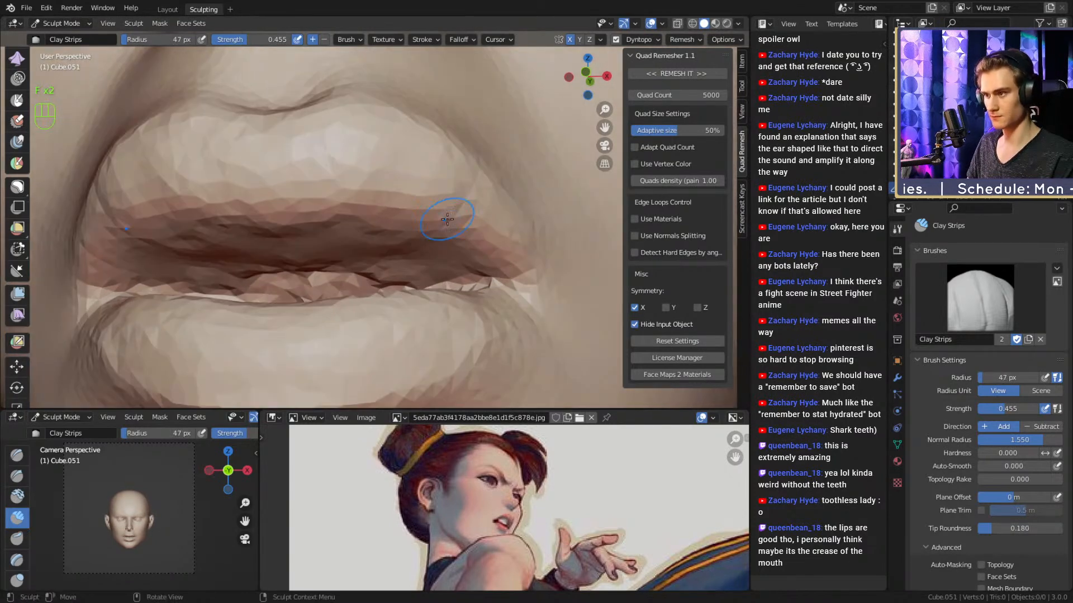
# Deepen the mouth opening under the upper lip with a 46 px Crease brush at 0.503 strength.
pyautogui.hotkey('shift', 'c')
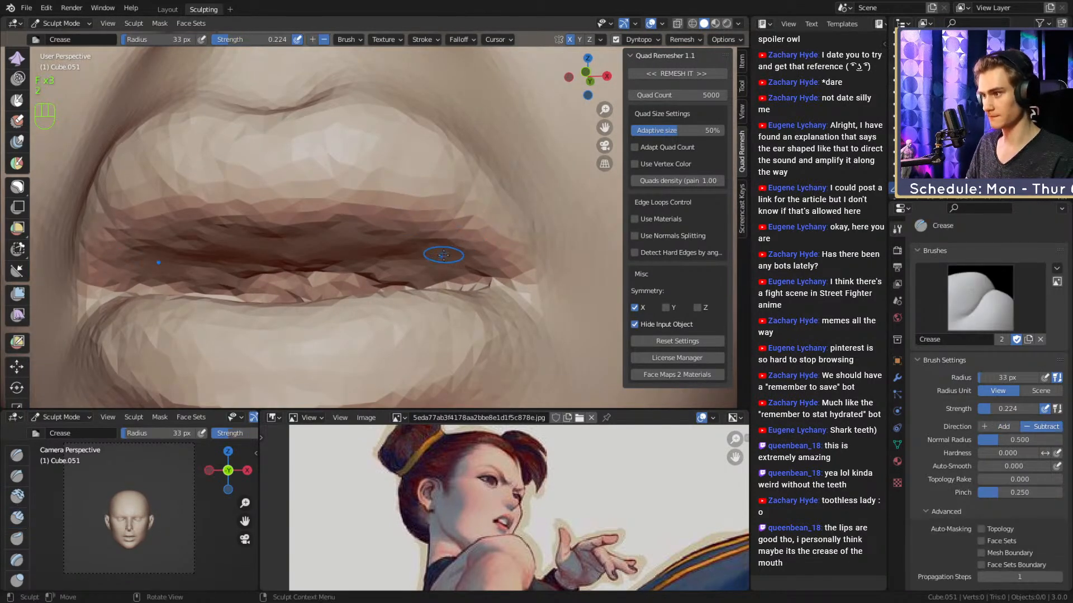
pyautogui.hotkey('shift', 'f')
pyautogui.click(442, 265)
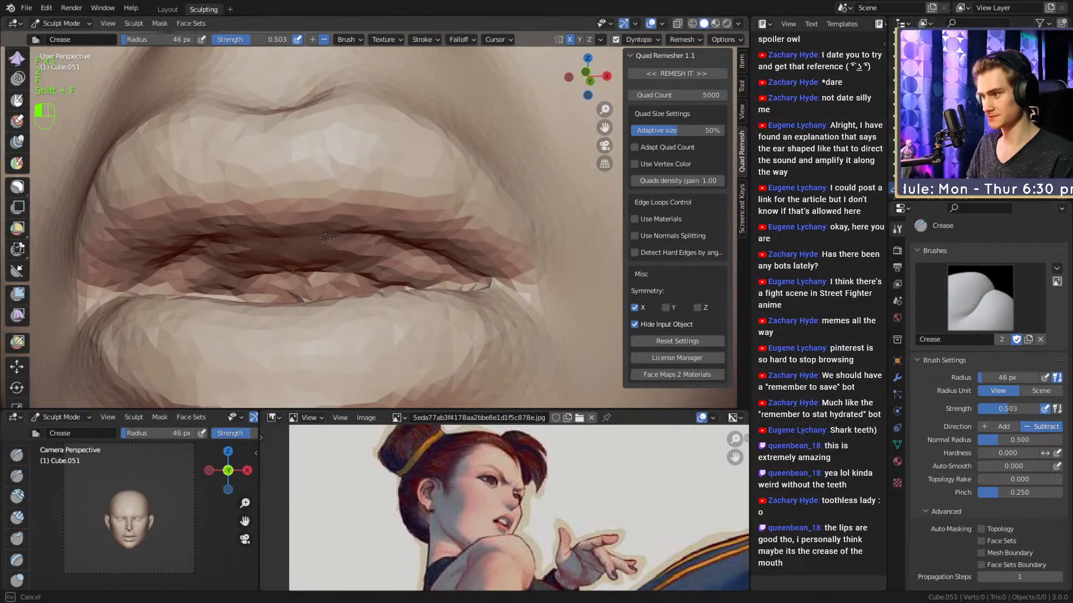
pyautogui.moveTo(325, 238); pyautogui.dragTo(368, 241)
pyautogui.keyDown('alt'); pyautogui.moveTo(405, 246); pyautogui.dragTo(413, 232); pyautogui.keyUp('alt')
pyautogui.keyDown('alt'); pyautogui.moveTo(328, 187); pyautogui.dragTo(335, 176); pyautogui.keyUp('alt')
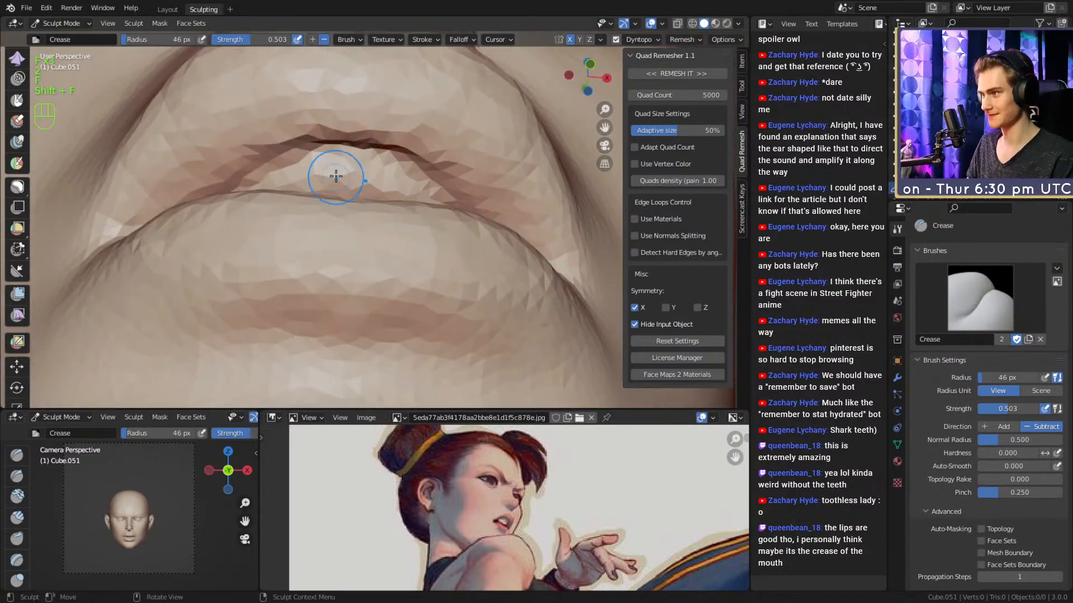
# Carve the mouth corners and the inner edge of the upper lip with Crease strokes up to 69 px.
pyautogui.moveTo(255, 173)
pyautogui.keyDown('alt'); pyautogui.mouseDown()
pyautogui.moveTo(273, 184)
pyautogui.moveTo(228, 187)
pyautogui.mouseUp(); pyautogui.keyUp('alt')
pyautogui.moveTo(228, 187)
pyautogui.keyDown('alt'); pyautogui.mouseDown()
pyautogui.moveTo(258, 232)
pyautogui.moveTo(190, 254)
pyautogui.moveTo(246, 240)
pyautogui.mouseUp(); pyautogui.keyUp('alt')
pyautogui.press('f')
pyautogui.click(250, 232)
pyautogui.moveTo(249, 242)
pyautogui.mouseDown()
pyautogui.moveTo(275, 263)
pyautogui.moveTo(254, 266)
pyautogui.moveTo(279, 275)
pyautogui.moveTo(221, 263)
pyautogui.mouseUp()
pyautogui.moveTo(341, 262)
pyautogui.keyDown('alt'); pyautogui.mouseDown()
pyautogui.moveTo(349, 285)
pyautogui.moveTo(441, 296)
pyautogui.moveTo(351, 298)
pyautogui.moveTo(373, 195)
pyautogui.moveTo(355, 157)
pyautogui.moveTo(387, 244)
pyautogui.moveTo(401, 207)
pyautogui.moveTo(366, 195)
pyautogui.mouseUp(); pyautogui.keyUp('alt')
pyautogui.keyDown('alt'); pyautogui.moveTo(396, 197); pyautogui.dragTo(400, 211); pyautogui.keyUp('alt')
pyautogui.press('f')
pyautogui.click(403, 211)
pyautogui.moveTo(322, 184)
pyautogui.mouseDown()
pyautogui.moveTo(320, 208)
pyautogui.moveTo(428, 189)
pyautogui.moveTo(403, 176)
pyautogui.moveTo(424, 157)
pyautogui.mouseUp()
pyautogui.moveTo(407, 224)
pyautogui.keyDown('alt'); pyautogui.mouseDown()
pyautogui.moveTo(391, 200)
pyautogui.moveTo(378, 217)
pyautogui.mouseUp(); pyautogui.keyUp('alt')
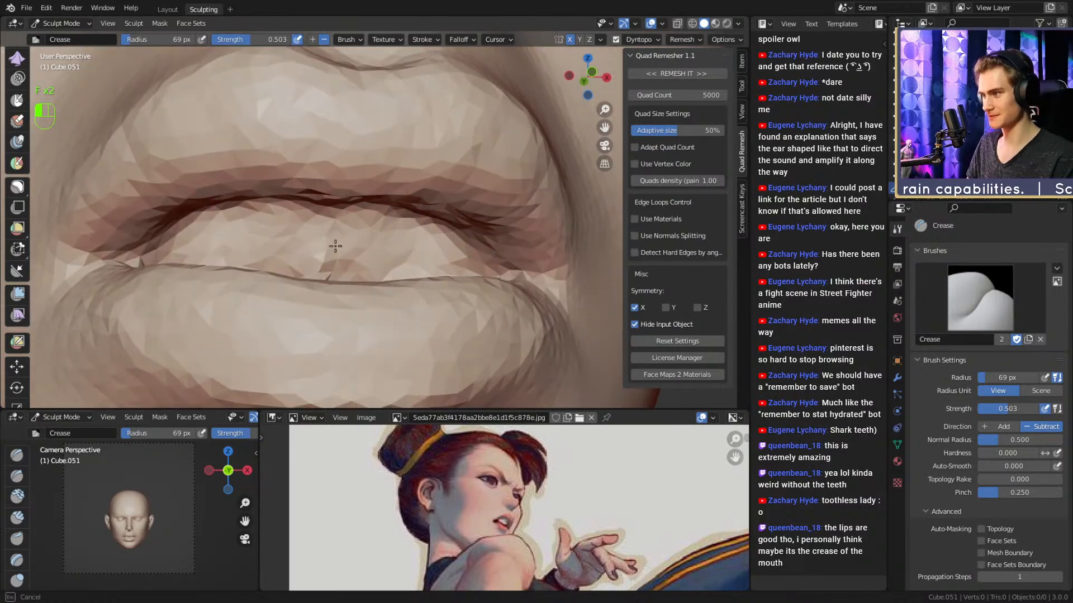
pyautogui.keyDown('alt'); pyautogui.moveTo(335, 246); pyautogui.dragTo(335, 279); pyautogui.keyUp('alt')
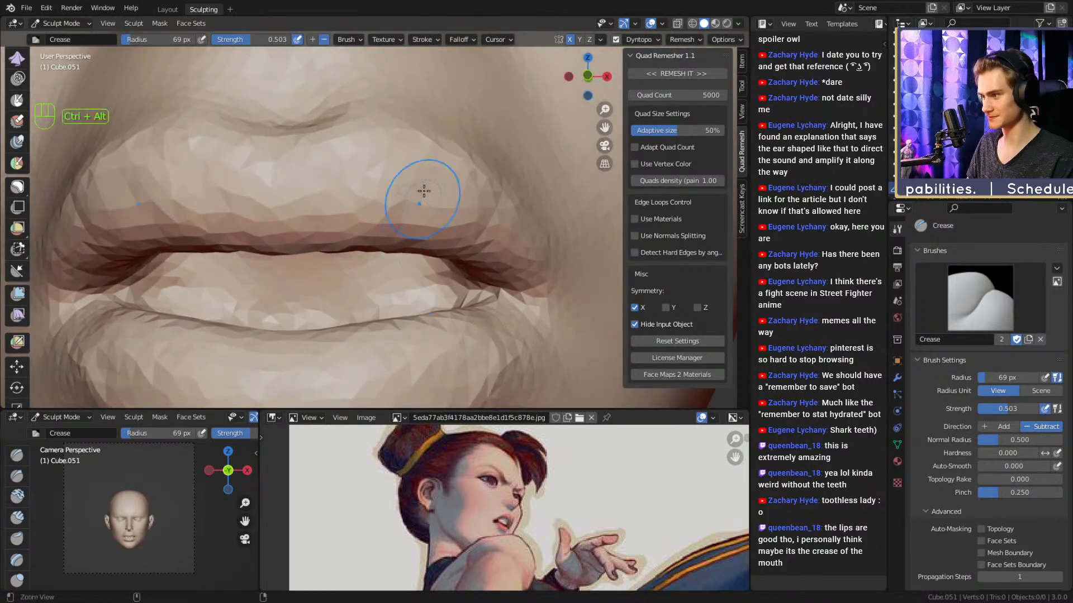
# Reshape the mouth corner and lips from the side with the Grab brush at 0.424 strength, undoing the last stroke.
pyautogui.keyDown('ctrl'); pyautogui.keyDown('alt'); pyautogui.moveTo(423, 191); pyautogui.dragTo(374, 296); pyautogui.keyUp('alt'); pyautogui.keyUp('ctrl')
pyautogui.moveTo(335, 251)
pyautogui.keyDown('alt'); pyautogui.mouseDown()
pyautogui.moveTo(432, 257)
pyautogui.moveTo(442, 307)
pyautogui.moveTo(445, 225)
pyautogui.moveTo(341, 217)
pyautogui.moveTo(391, 245)
pyautogui.moveTo(374, 242)
pyautogui.mouseUp(); pyautogui.keyUp('alt')
pyautogui.press('3')
pyautogui.press('f')
pyautogui.click(455, 234)
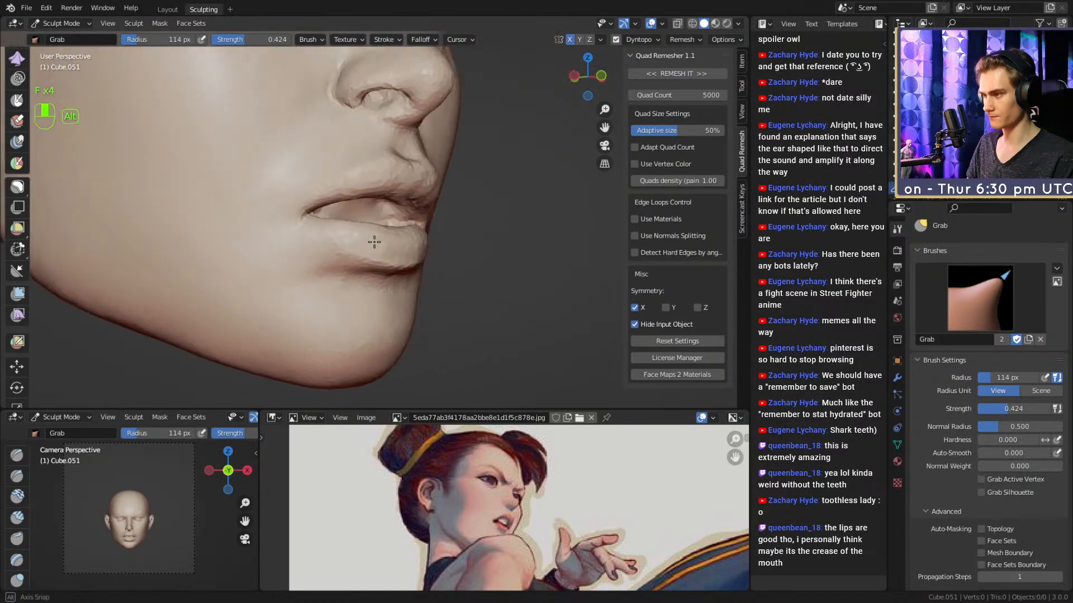
pyautogui.press('f')
pyautogui.click(415, 238)
pyautogui.press('f')
pyautogui.click(352, 225)
pyautogui.moveTo(278, 210); pyautogui.dragTo(346, 274)
pyautogui.keyDown('alt'); pyautogui.moveTo(419, 274); pyautogui.dragTo(370, 246); pyautogui.keyUp('alt')
pyautogui.press('f')
pyautogui.click(402, 257)
pyautogui.hotkey('ctrl', 'z')
# Refine the lip contours from several angles with smaller Grab strokes, down to a 71 px radius.
pyautogui.press('f')
pyautogui.click(373, 246)
pyautogui.keyDown('alt'); pyautogui.moveTo(341, 274); pyautogui.dragTo(347, 237); pyautogui.keyUp('alt')
pyautogui.press('f')
pyautogui.click(346, 236)
pyautogui.keyDown('alt'); pyautogui.moveTo(391, 263); pyautogui.dragTo(314, 223); pyautogui.keyUp('alt')
pyautogui.press('f')
pyautogui.click(321, 259)
pyautogui.press('f')
pyautogui.click(331, 251)
pyautogui.keyDown('alt'); pyautogui.moveTo(376, 212); pyautogui.dragTo(386, 221); pyautogui.keyUp('alt')
pyautogui.keyDown('alt'); pyautogui.keyDown('shift'); pyautogui.moveTo(385, 221); pyautogui.dragTo(403, 274); pyautogui.keyUp('shift'); pyautogui.keyUp('alt')
pyautogui.keyDown('alt'); pyautogui.moveTo(403, 274); pyautogui.dragTo(452, 189); pyautogui.keyUp('alt')
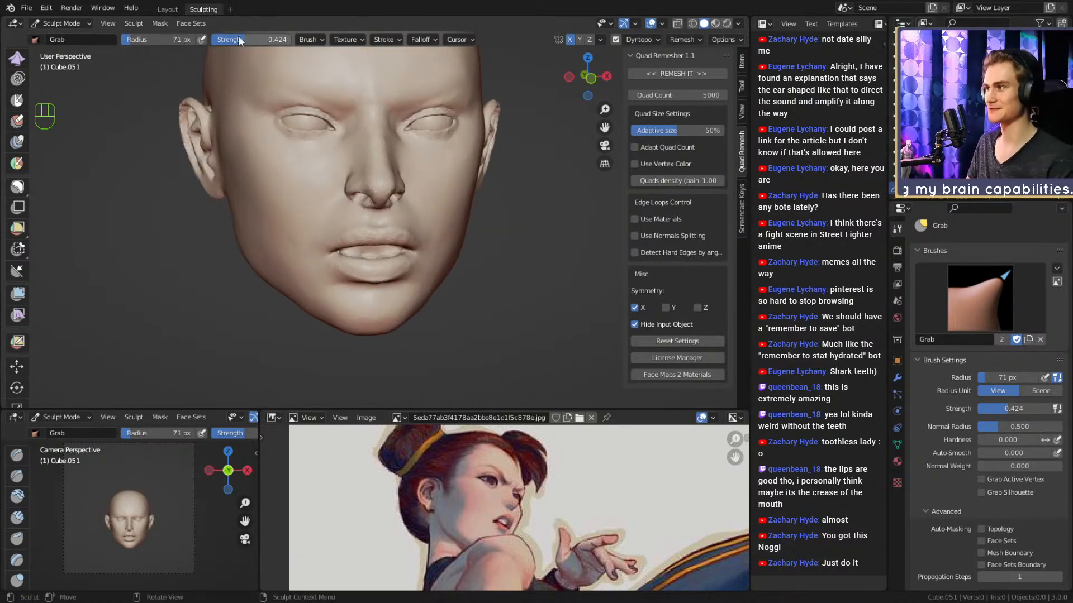
# Switch to the Layout workspace and save the file chun_li_figurine_v5a.blend.
pyautogui.click(175, 10)
pyautogui.moveTo(420, 203); pyautogui.dragTo(384, 209, button='middle')
pyautogui.hotkey('ctrl', 's')
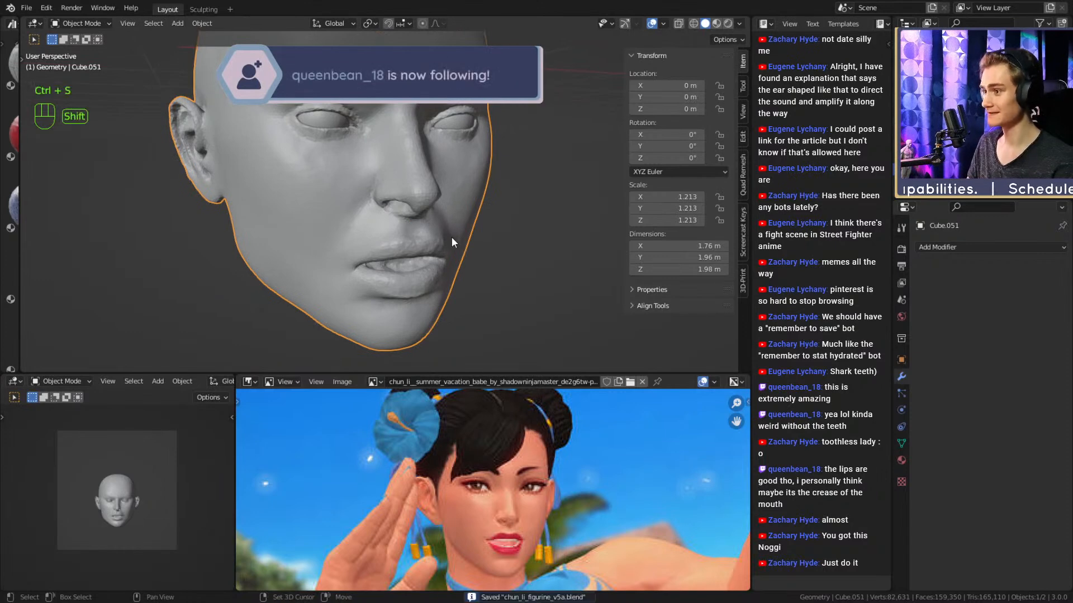
# Examine the head and parted lips from the front and three-quarter angles.
pyautogui.moveTo(452, 236); pyautogui.dragTo(357, 261, button='middle')
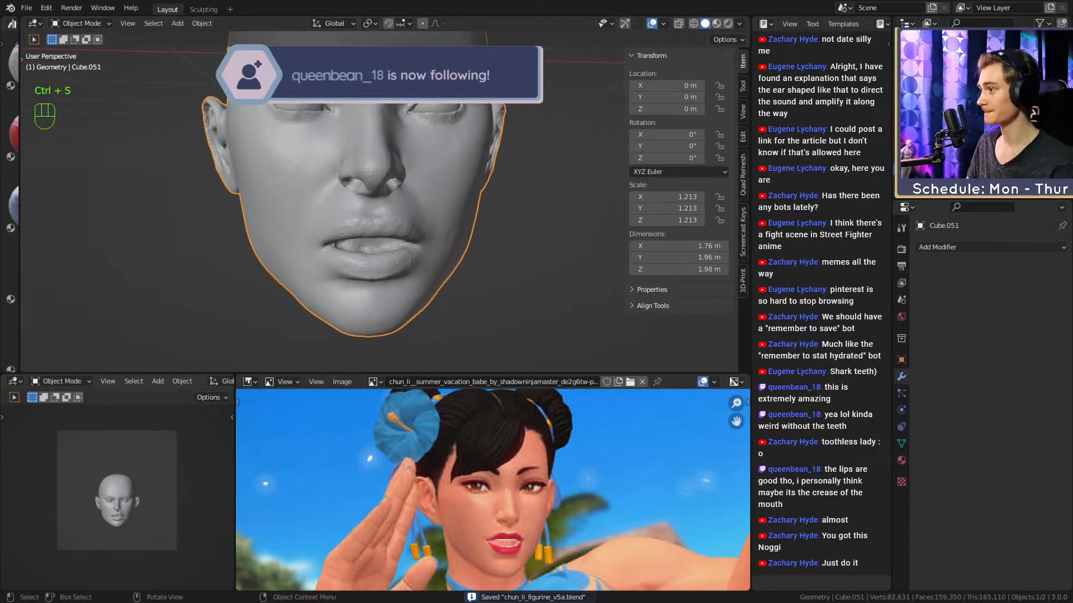
pyautogui.moveTo(439, 215); pyautogui.dragTo(497, 213, button='middle')
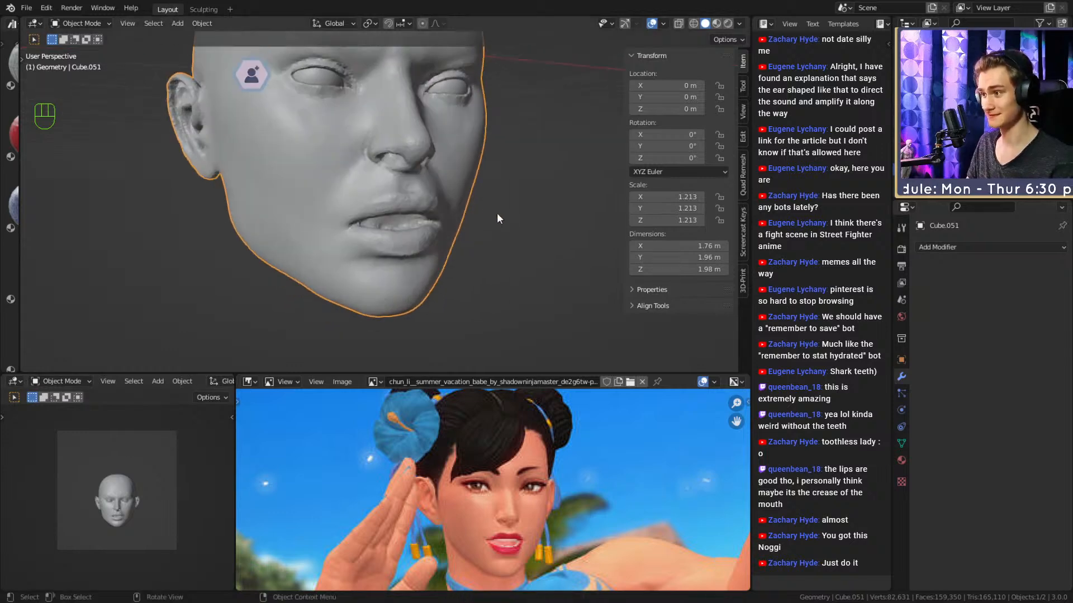
pyautogui.keyDown('ctrl'); pyautogui.moveTo(427, 190); pyautogui.dragTo(411, 248, button='middle'); pyautogui.keyUp('ctrl')
pyautogui.moveTo(408, 240); pyautogui.dragTo(465, 268, button='middle')
pyautogui.moveTo(465, 263); pyautogui.dragTo(385, 254, button='middle')
pyautogui.keyDown('ctrl'); pyautogui.moveTo(385, 268); pyautogui.dragTo(369, 223, button='middle'); pyautogui.keyUp('ctrl')
pyautogui.moveTo(385, 232)
pyautogui.keyDown('shift'); pyautogui.mouseDown(button='middle')
pyautogui.moveTo(392, 262)
pyautogui.moveTo(363, 231)
pyautogui.mouseUp(button='middle'); pyautogui.keyUp('shift')
pyautogui.moveTo(467, 200)
pyautogui.mouseDown(button='middle')
pyautogui.moveTo(491, 209)
pyautogui.moveTo(442, 206)
pyautogui.moveTo(494, 195)
pyautogui.mouseUp(button='middle')
pyautogui.moveTo(497, 167)
pyautogui.keyDown('ctrl'); pyautogui.mouseDown(button='middle')
pyautogui.moveTo(503, 200)
pyautogui.moveTo(457, 219)
pyautogui.moveTo(485, 235)
pyautogui.mouseUp(button='middle'); pyautogui.keyUp('ctrl')
pyautogui.rightClick(385, 210)
pyautogui.click(386, 210)
pyautogui.keyDown('ctrl'); pyautogui.moveTo(446, 251); pyautogui.dragTo(391, 225, button='middle'); pyautogui.keyUp('ctrl')
pyautogui.rightClick(426, 206)
pyautogui.click(419, 219)
pyautogui.click(551, 220)
pyautogui.moveTo(471, 225); pyautogui.dragTo(454, 226, button='middle')
# Try adding a cylinder at the 3D cursor, locate it, and delete it.
pyautogui.hotkey('shift', 'a')
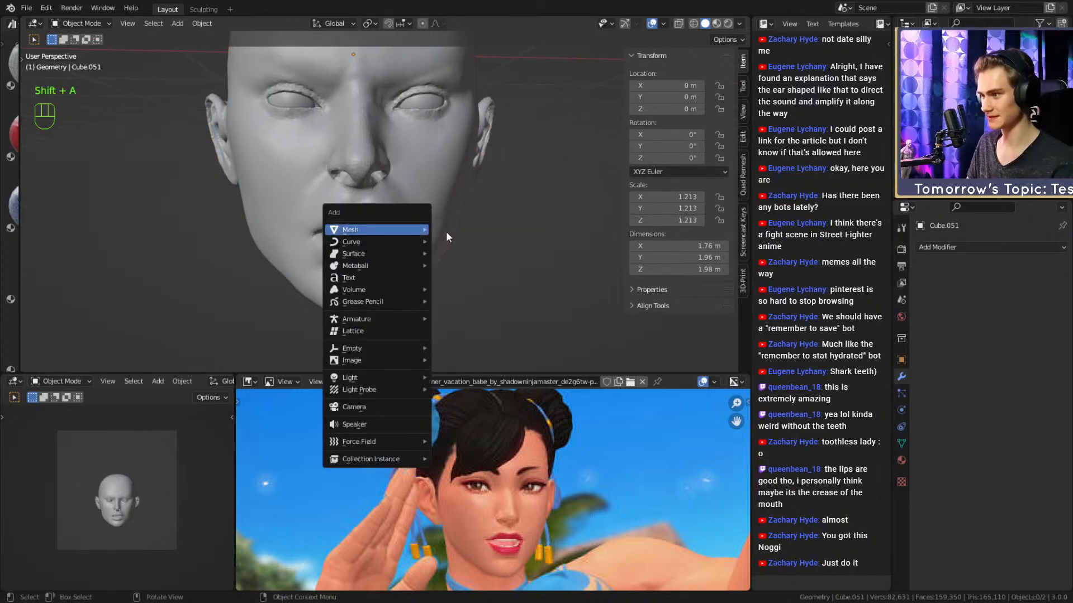
pyautogui.moveTo(370, 228)
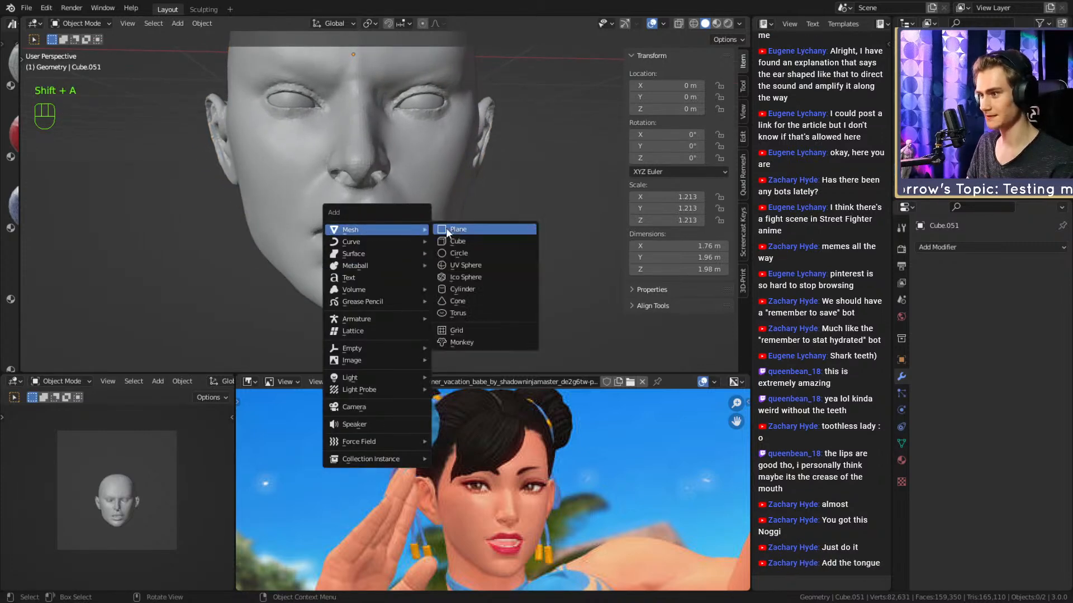
pyautogui.click(463, 289)
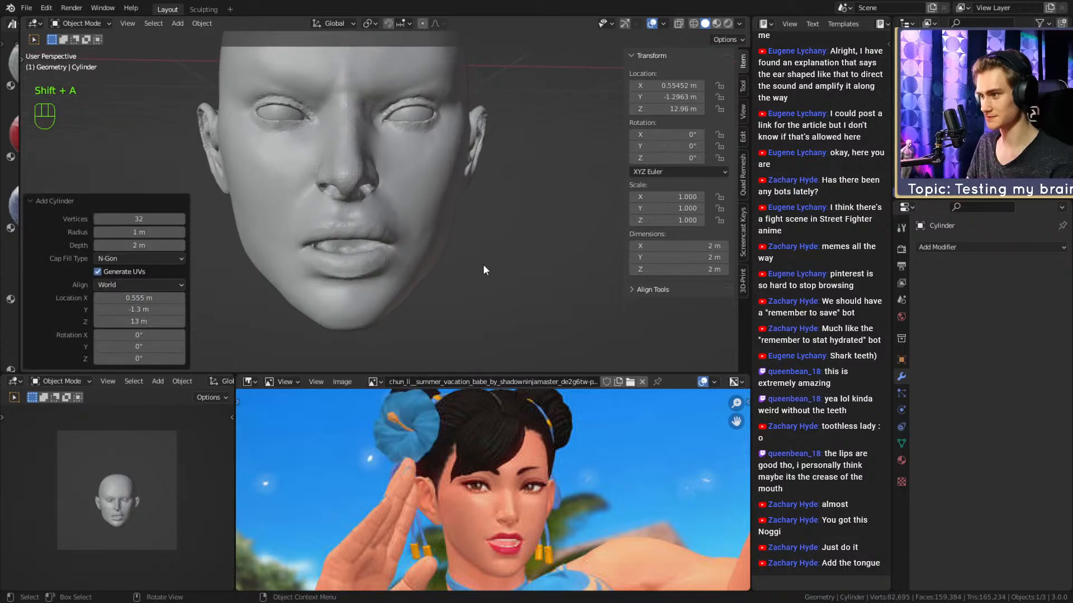
pyautogui.scroll(-6, 484, 239)
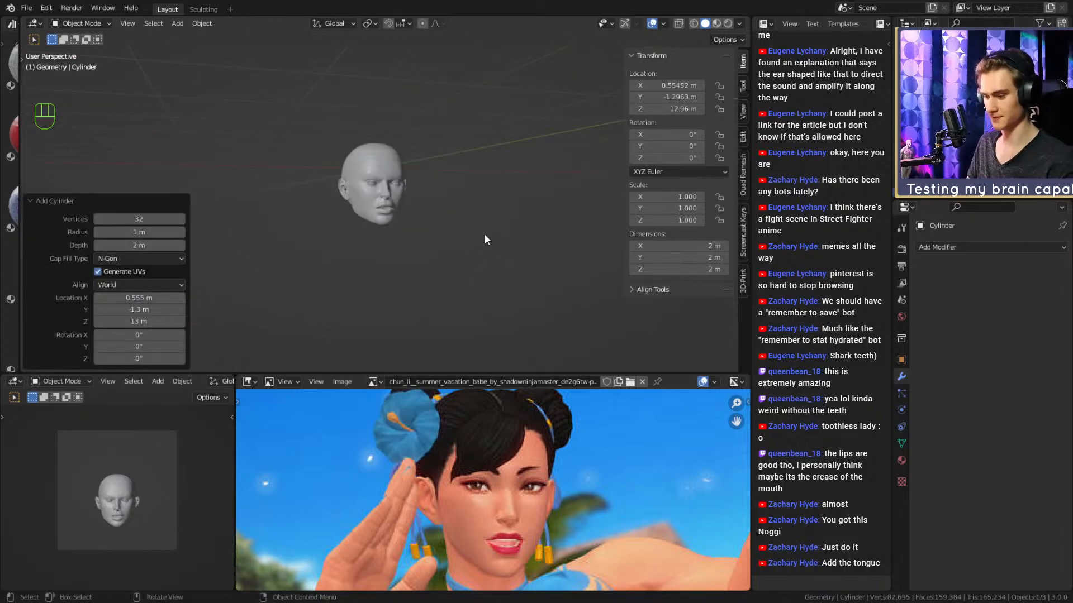
pyautogui.press('KP_Decimal')
pyautogui.scroll(-8, 484, 235)
pyautogui.keyDown('shift'); pyautogui.moveTo(485, 256); pyautogui.dragTo(450, 230, button='middle'); pyautogui.keyUp('shift')
pyautogui.keyDown('shift'); pyautogui.moveTo(448, 237); pyautogui.dragTo(473, 185, button='middle'); pyautogui.keyUp('shift')
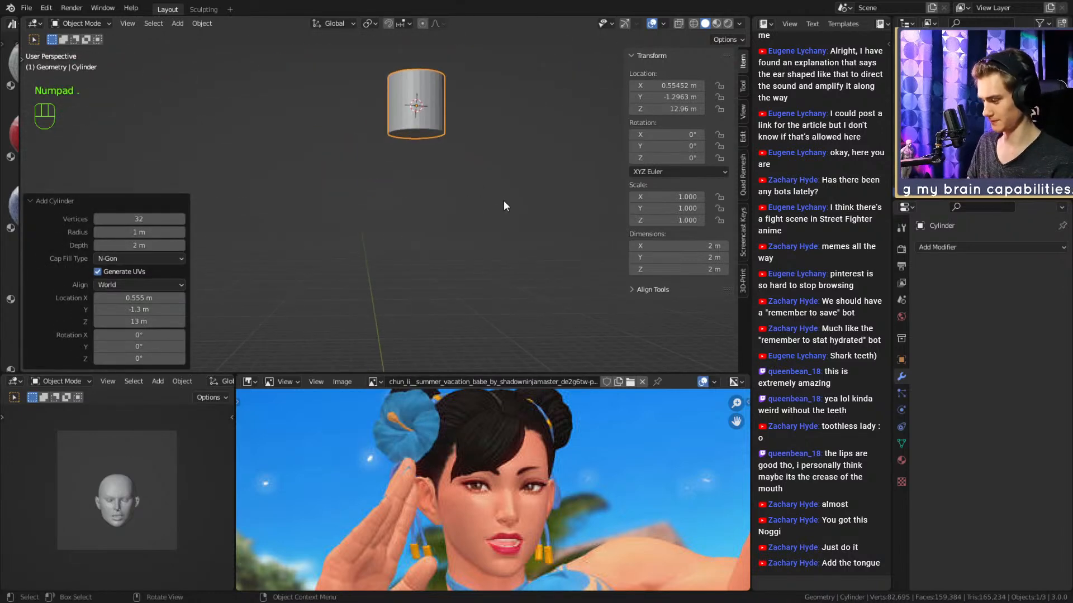
pyautogui.press('x')
# Return the 3D cursor to the head's origin and add a 32-vertex cylinder there.
pyautogui.hotkey('shift', 's')
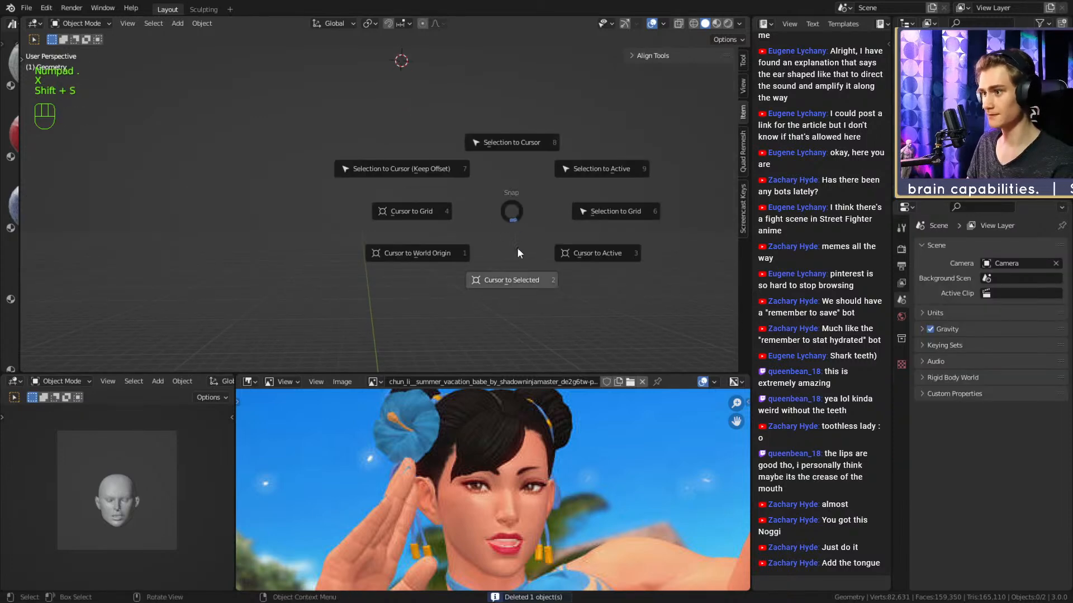
pyautogui.click(493, 274)
pyautogui.keyDown('shift'); pyautogui.moveTo(513, 311); pyautogui.dragTo(503, 151, button='middle'); pyautogui.keyUp('shift')
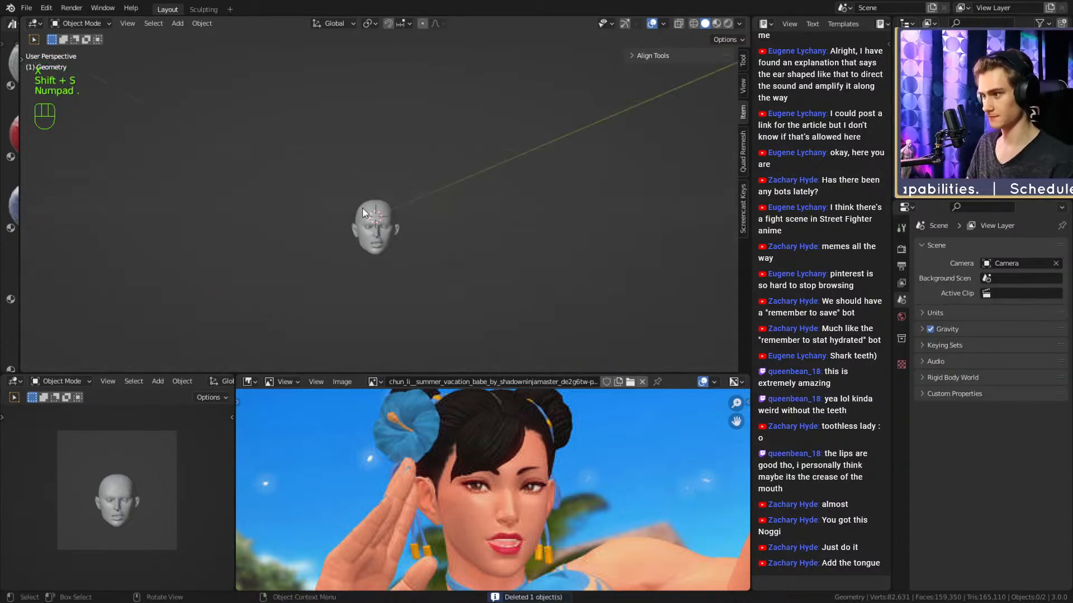
pyautogui.click(366, 207)
pyautogui.press('KP_Decimal')
pyautogui.hotkey('shift', 'a')
pyautogui.moveTo(365, 207)
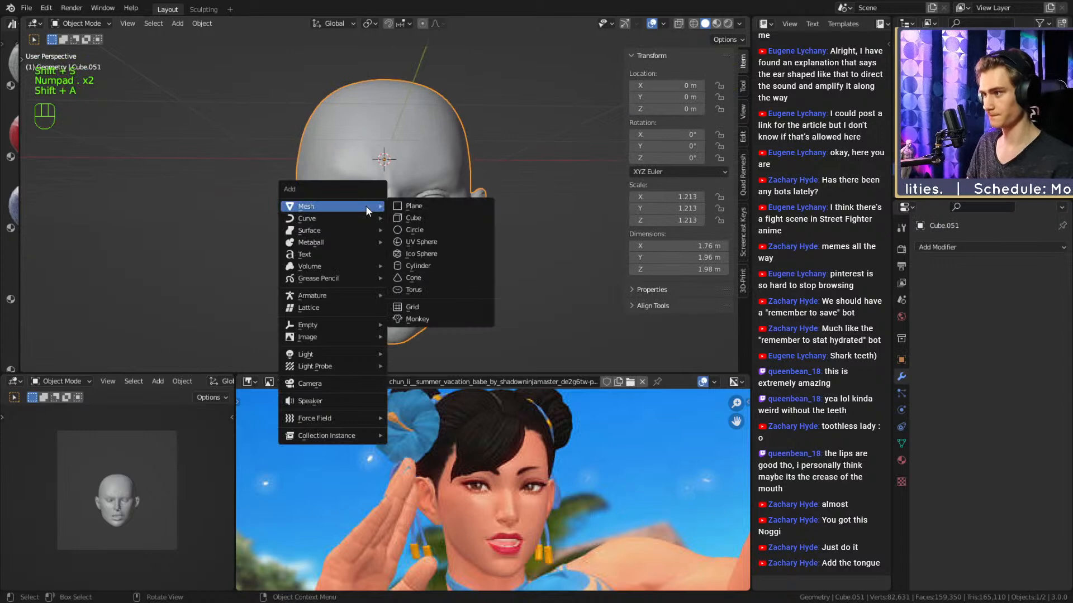
pyautogui.click(418, 265)
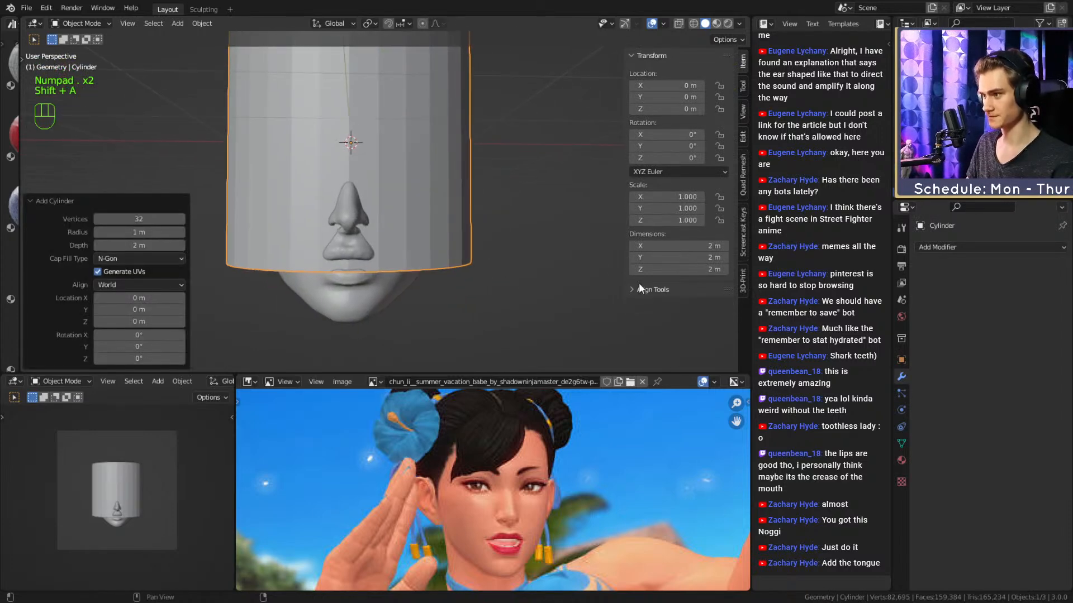
# Scale the cylinder down to about 0.25 m and move it into the mouth opening.
pyautogui.press('s')
pyautogui.click(381, 162)
pyautogui.press('s')
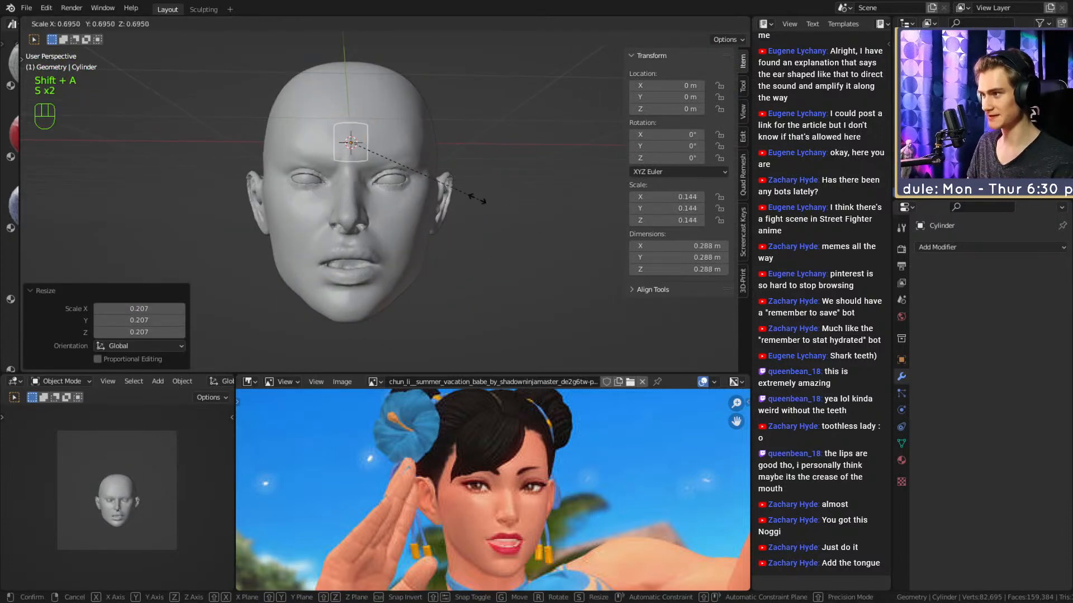
pyautogui.click(428, 178)
pyautogui.moveTo(385, 177); pyautogui.dragTo(488, 203, button='middle')
pyautogui.press('g')
pyautogui.click(606, 314)
pyautogui.scroll(5, 468, 297)
pyautogui.moveTo(605, 314); pyautogui.dragTo(416, 220, button='middle')
# Add a level-2 subdivision modifier to the cylinder and bevel its two end edge loops by about 0.018 m.
pyautogui.rightClick(377, 223)
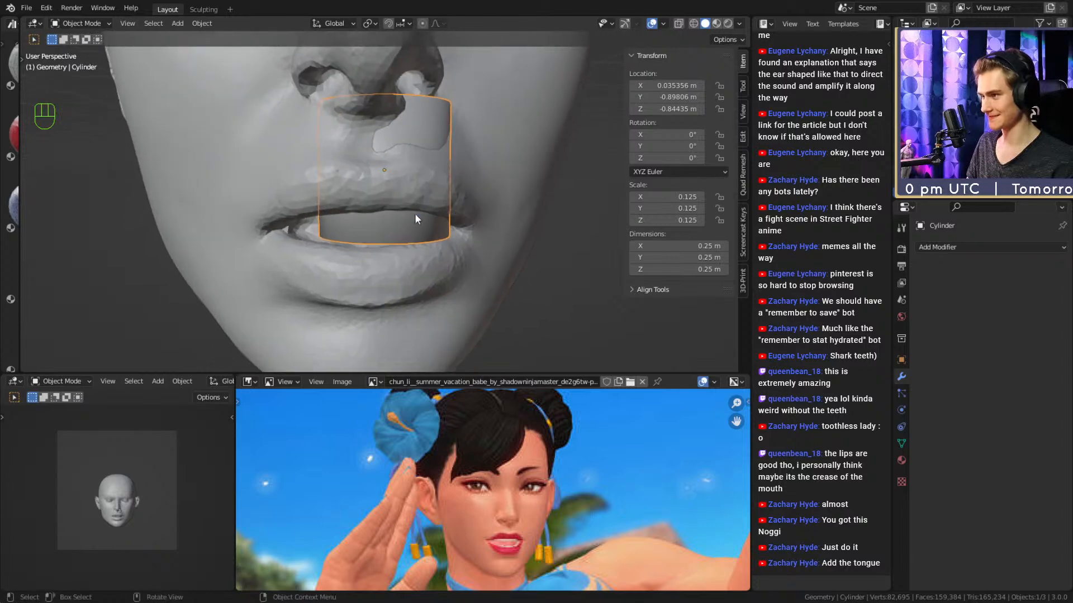
pyautogui.rightClick(340, 220)
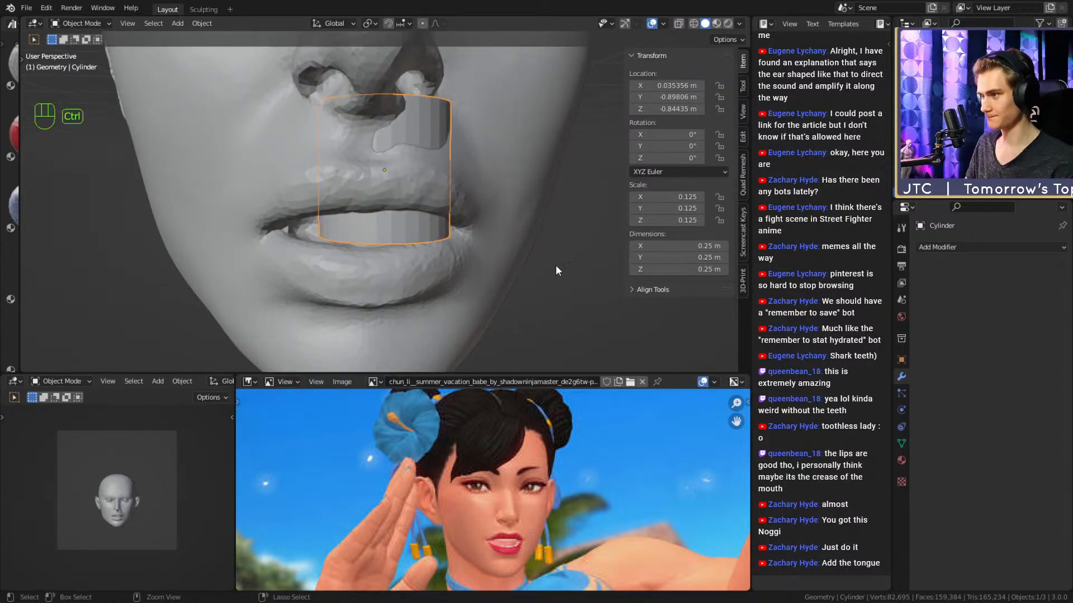
pyautogui.hotkey('ctrl', '2')
pyautogui.press('Tab')
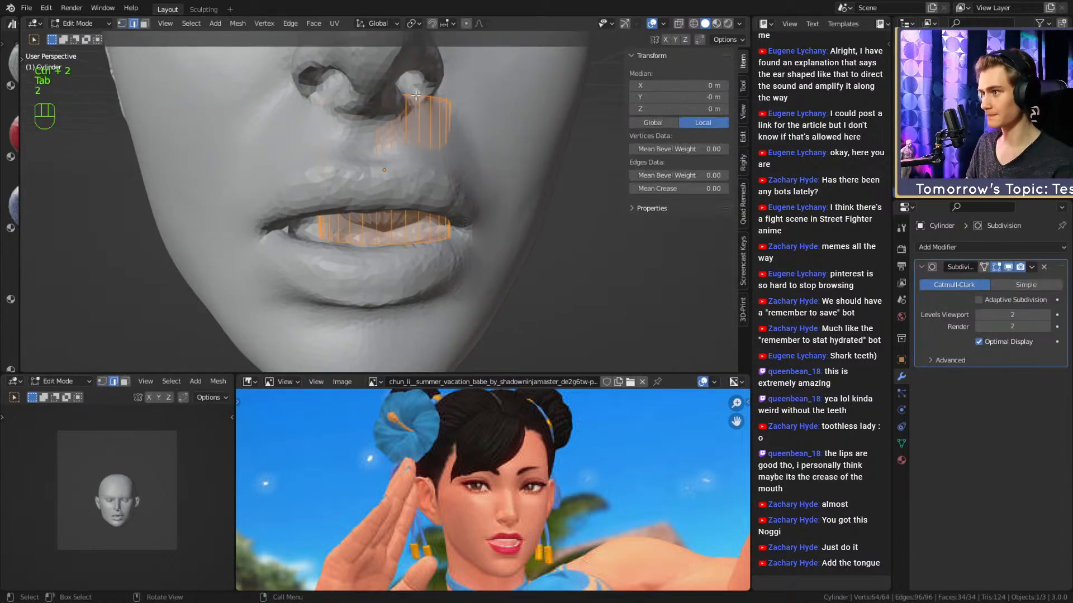
pyautogui.keyDown('alt'); pyautogui.click(415, 96); pyautogui.keyUp('alt')
pyautogui.hotkey('ctrl', 'b')
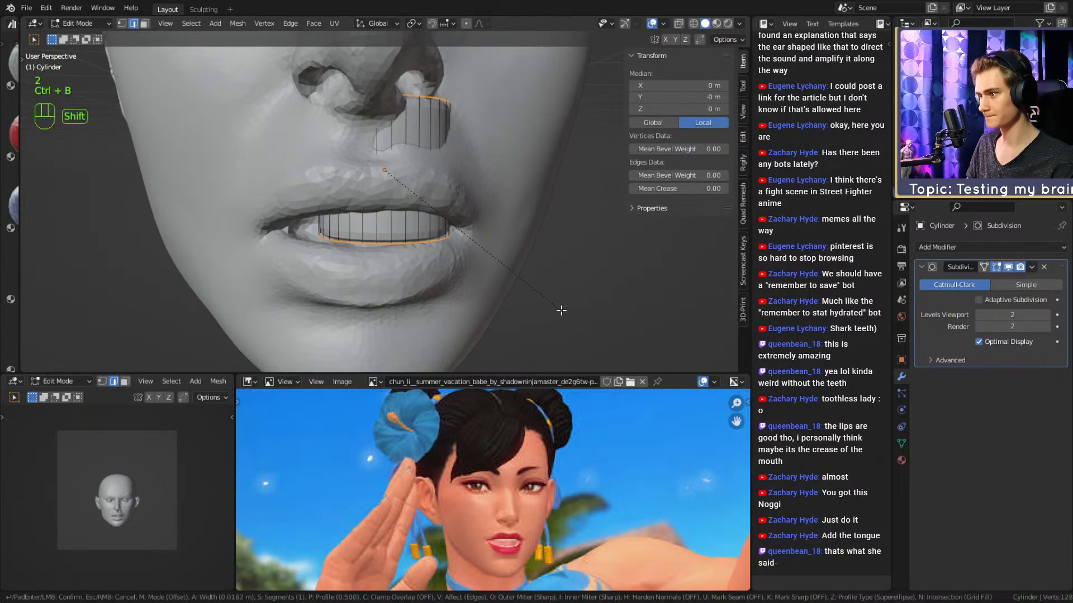
pyautogui.click(560, 310)
pyautogui.press('Tab')
# Move the cylinder within the mouth opening and align its X location to the head.
pyautogui.moveTo(491, 209); pyautogui.dragTo(457, 164, button='middle')
pyautogui.press('g')
pyautogui.click(458, 206)
pyautogui.keyDown('shift'); pyautogui.click(457, 164); pyautogui.keyUp('shift')
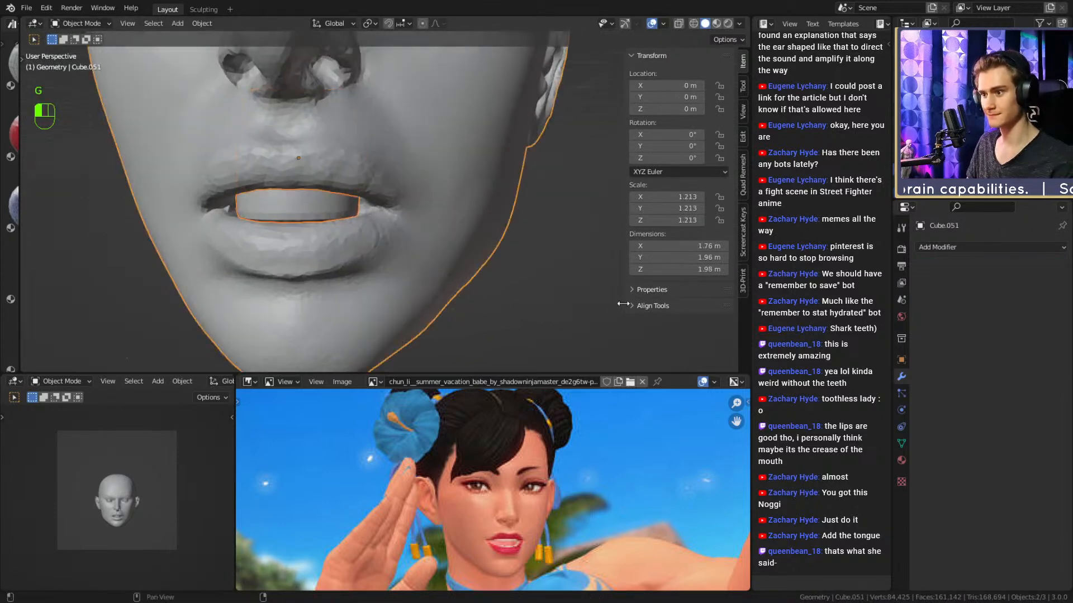
pyautogui.scroll(-3, 646, 324)
pyautogui.click(641, 332)
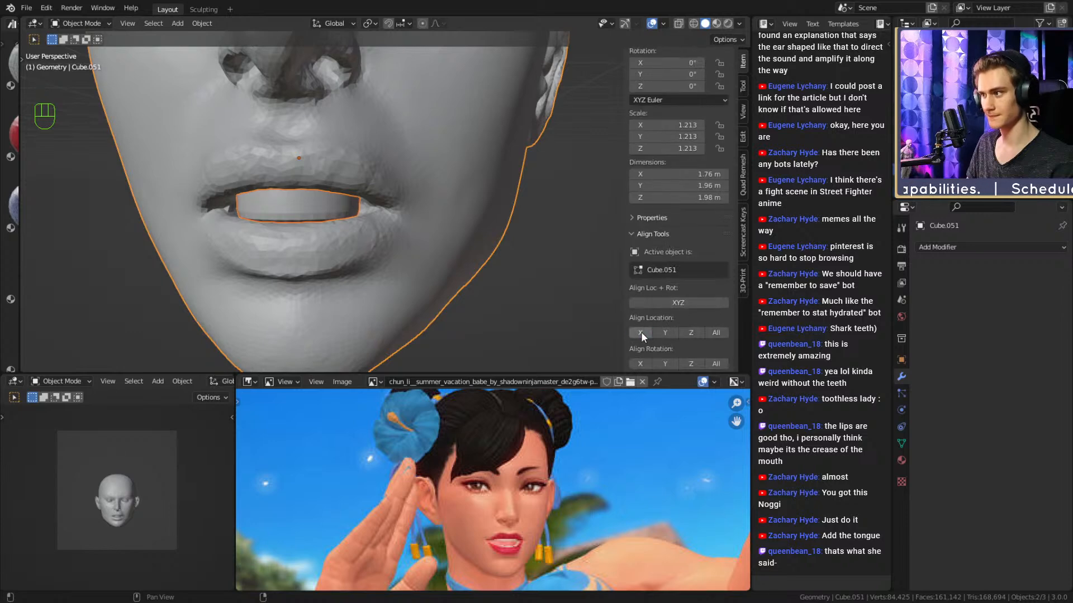
pyautogui.click(580, 267)
# Enlarge the cylinder to about 0.3 m across, shift it back into the mouth, and flatten it along Z.
pyautogui.click(346, 210)
pyautogui.moveTo(347, 210); pyautogui.dragTo(525, 192, button='middle')
pyautogui.press('s')
pyautogui.click(463, 215)
pyautogui.press('g')
pyautogui.click(334, 182)
pyautogui.press('s')
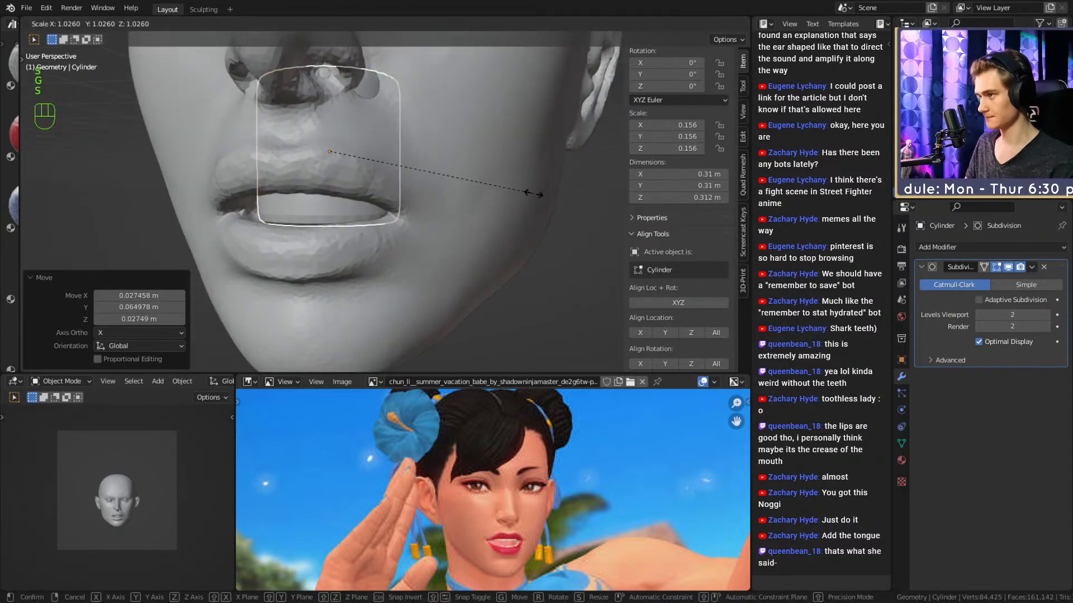
pyautogui.press('z')
pyautogui.press('z')
pyautogui.click(441, 163)
# Nudge the flattened cylinder into place behind the upper lip with several small moves.
pyautogui.moveTo(441, 163); pyautogui.dragTo(400, 206, button='middle')
pyautogui.press('g')
pyautogui.click(463, 199)
pyautogui.press('g')
pyautogui.click(591, 213)
pyautogui.press('g')
pyautogui.click(423, 197)
pyautogui.press('g')
pyautogui.click(445, 200)
# Widen the mouth piece to about 0.36 m and adjust its position behind the lips.
pyautogui.press('s')
pyautogui.press('x')
pyautogui.click(468, 192)
pyautogui.press('g')
pyautogui.click(398, 185)
pyautogui.press('s')
pyautogui.press('x')
pyautogui.click(503, 185)
pyautogui.press('g')
pyautogui.click(565, 202)
# Deselect the mouth piece, check the whole face, and save chun_li_figurine_v5a.blend.
pyautogui.scroll(-6, 563, 201)
pyautogui.click(471, 217)
pyautogui.scroll(-2, 454, 210)
pyautogui.scroll(6, 413, 220)
pyautogui.scroll(-4, 424, 224)
pyautogui.scroll(3, 424, 234)
pyautogui.hotkey('ctrl', 's')
pyautogui.scroll(4, 391, 192)
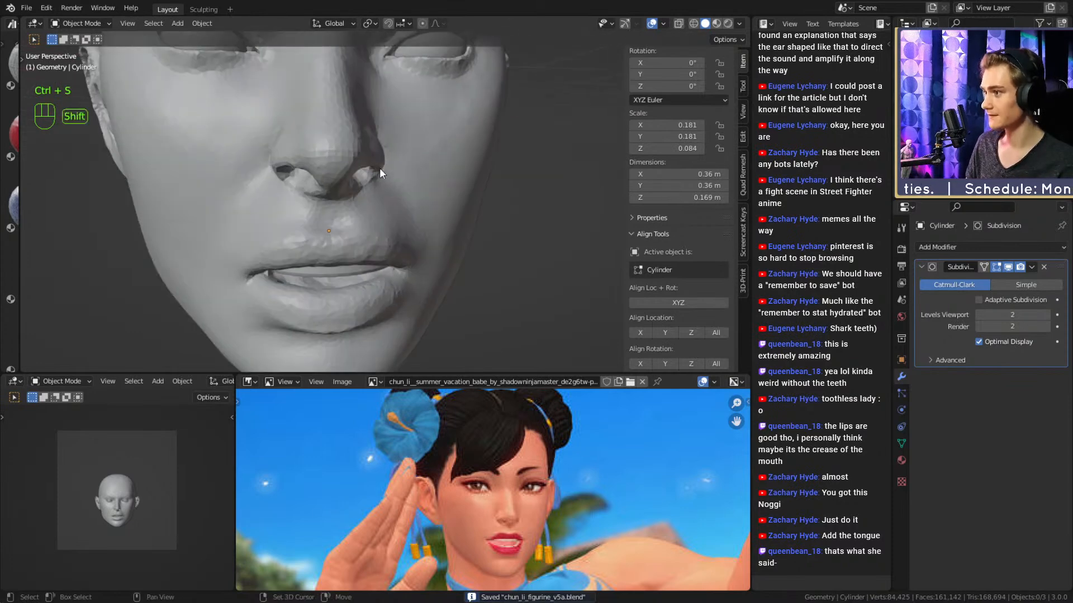
# Examine the mouth piece and face up close and from three-quarter angles.
pyautogui.keyDown('shift'); pyautogui.moveTo(380, 167); pyautogui.dragTo(391, 259, button='middle'); pyautogui.keyUp('shift')
pyautogui.moveTo(391, 260); pyautogui.dragTo(477, 271, button='middle')
pyautogui.moveTo(461, 260); pyautogui.dragTo(409, 240, button='middle')
pyautogui.click(387, 230)
pyautogui.scroll(-1, 359, 245)
pyautogui.scroll(-5, 417, 237)
pyautogui.click(467, 269)
pyautogui.moveTo(467, 270)
pyautogui.mouseDown(button='middle')
pyautogui.moveTo(444, 267)
pyautogui.moveTo(478, 236)
pyautogui.moveTo(460, 215)
pyautogui.moveTo(509, 230)
pyautogui.moveTo(445, 254)
pyautogui.moveTo(404, 254)
pyautogui.moveTo(418, 260)
pyautogui.moveTo(444, 257)
pyautogui.moveTo(437, 223)
pyautogui.moveTo(411, 236)
pyautogui.moveTo(441, 257)
pyautogui.moveTo(486, 219)
pyautogui.moveTo(475, 262)
pyautogui.mouseUp(button='middle')
pyautogui.scroll(5, 447, 264)
pyautogui.scroll(-3, 444, 236)
pyautogui.scroll(4, 478, 235)
pyautogui.scroll(-4, 508, 231)
pyautogui.scroll(1, 418, 259)
# Save the figurine file again and view the whole head at an angle.
pyautogui.hotkey('ctrl', 's')
pyautogui.scroll(-4, 413, 243)
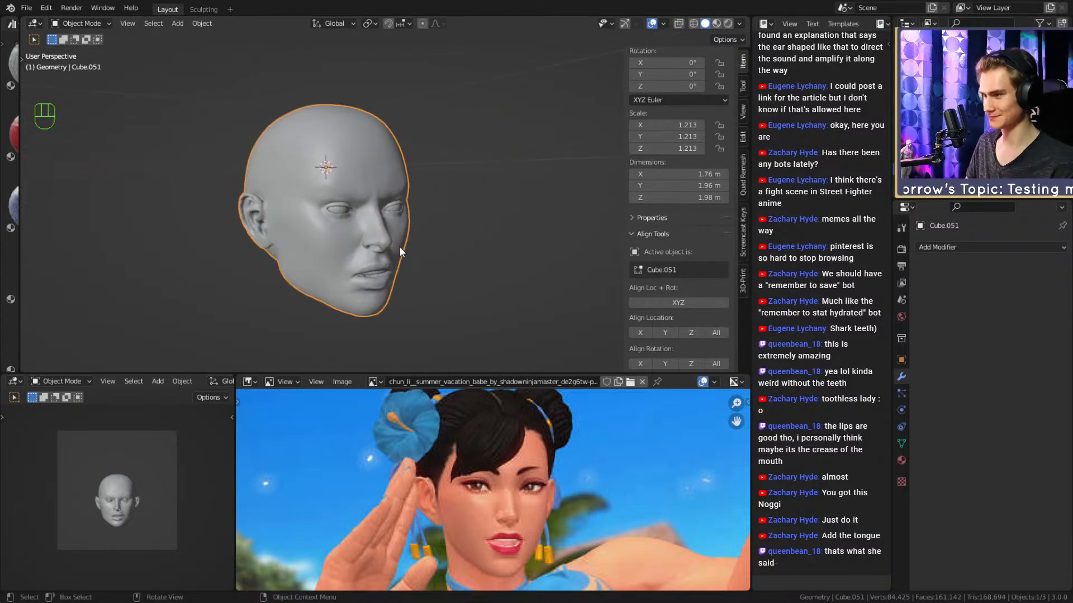
pyautogui.moveTo(400, 252); pyautogui.dragTo(447, 247, button='middle')
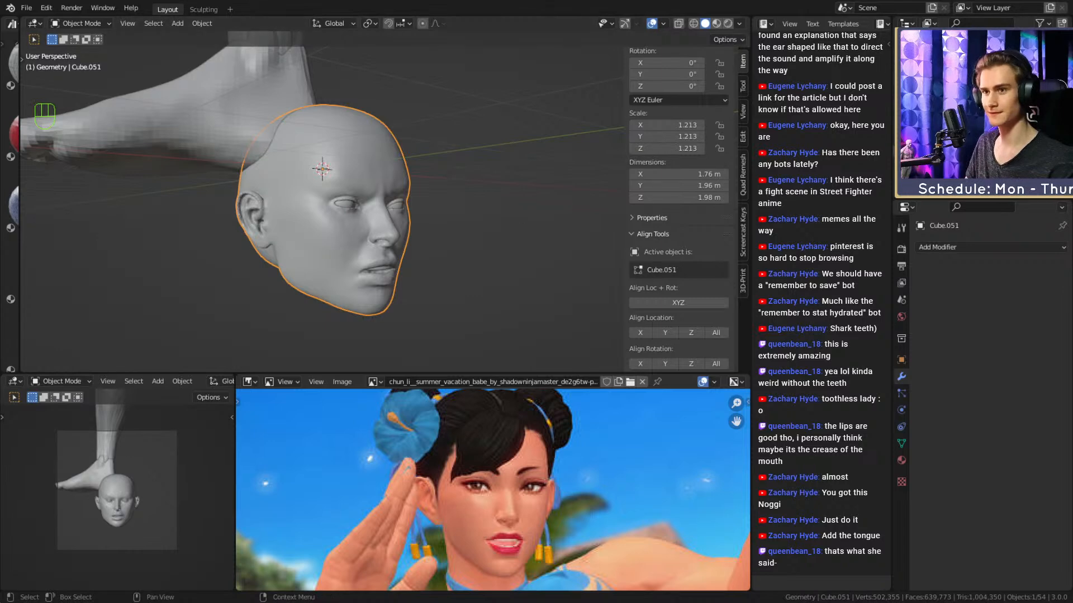
# Select the eyes, mouth piece and head together and move them about 17.3 m up toward the figure's upper body.
pyautogui.scroll(-9, 472, 152)
pyautogui.keyDown('shift'); pyautogui.moveTo(403, 93); pyautogui.dragTo(455, 182, button='middle'); pyautogui.keyUp('shift')
pyautogui.scroll(2, 480, 257)
pyautogui.keyDown('shift'); pyautogui.moveTo(481, 256); pyautogui.dragTo(450, 196, button='middle'); pyautogui.keyUp('shift')
pyautogui.scroll(5, 380, 203)
pyautogui.moveTo(450, 196); pyautogui.dragTo(369, 163, button='middle')
pyautogui.moveTo(369, 163); pyautogui.dragTo(437, 184, button='middle')
pyautogui.scroll(1, 437, 184)
pyautogui.click(394, 253)
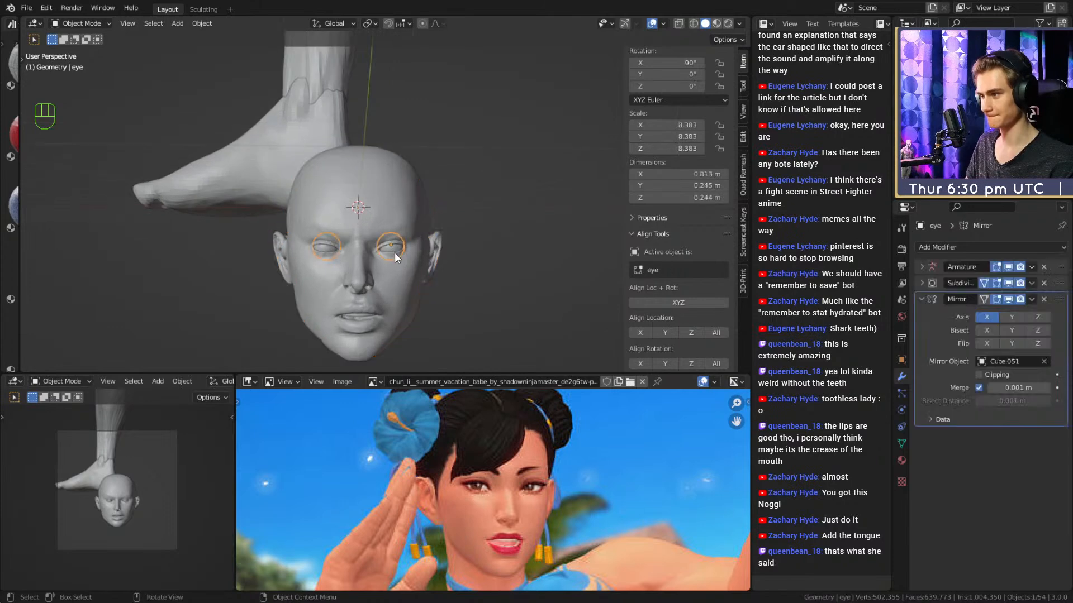
pyautogui.click(360, 317)
pyautogui.scroll(-6, 432, 274)
pyautogui.moveTo(435, 260); pyautogui.dragTo(426, 286, button='middle')
pyautogui.press('g')
pyautogui.click(418, 197)
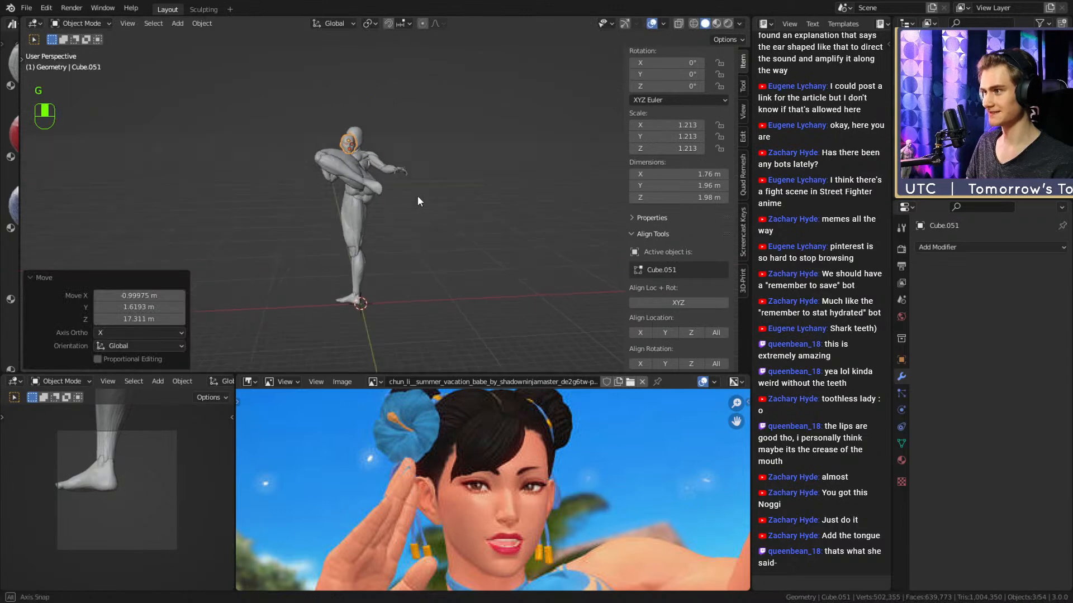
# Position the selected head, eyes and mouth piece beside the figure's blocky placeholder head and save the file.
pyautogui.scroll(5, 427, 178)
pyautogui.moveTo(436, 159); pyautogui.dragTo(504, 188, button='middle')
pyautogui.press('g')
pyautogui.click(435, 177)
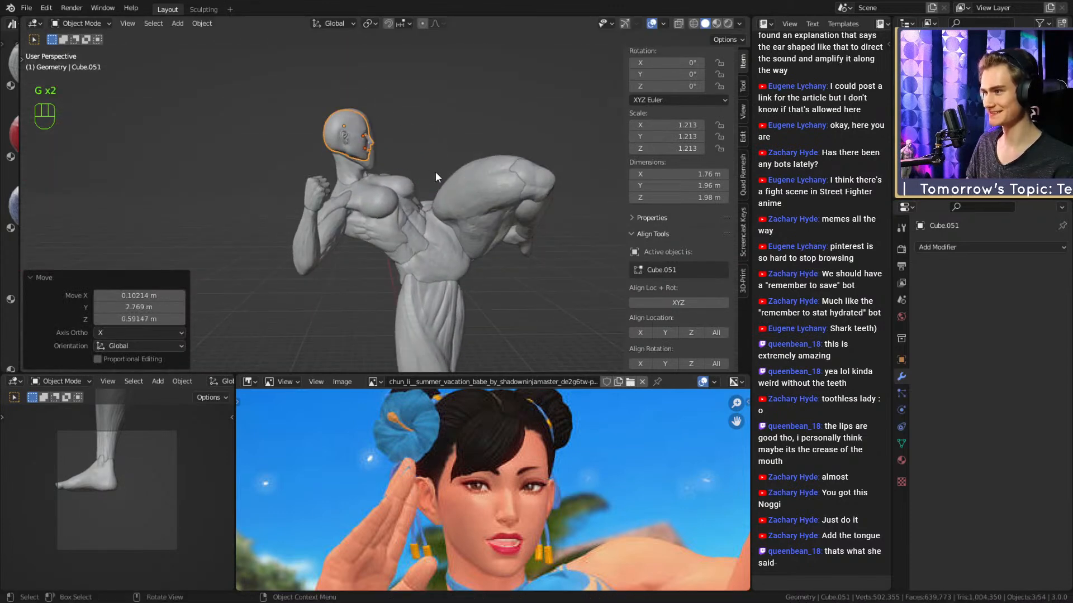
pyautogui.moveTo(436, 176); pyautogui.dragTo(475, 205, button='middle')
pyautogui.scroll(4, 385, 229)
pyautogui.press('g')
pyautogui.click(575, 210)
pyautogui.moveTo(575, 209); pyautogui.dragTo(474, 210, button='middle')
pyautogui.keyDown('shift'); pyautogui.moveTo(475, 210); pyautogui.dragTo(531, 221, button='middle'); pyautogui.keyUp('shift')
pyautogui.press('g')
pyautogui.click(507, 186)
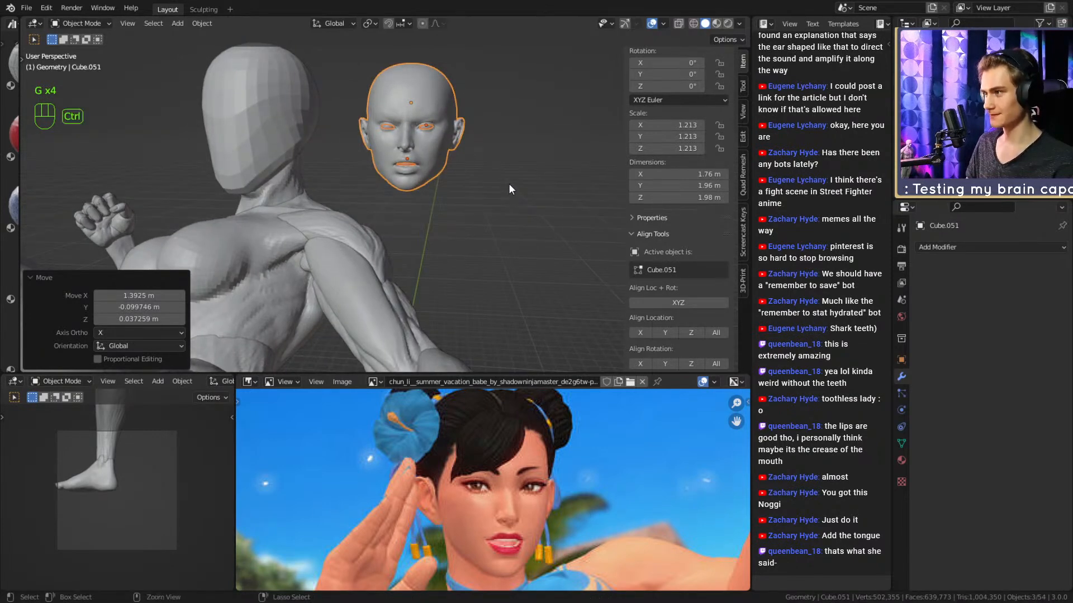
pyautogui.hotkey('ctrl', 's')
pyautogui.moveTo(509, 188); pyautogui.dragTo(498, 197, button='middle')
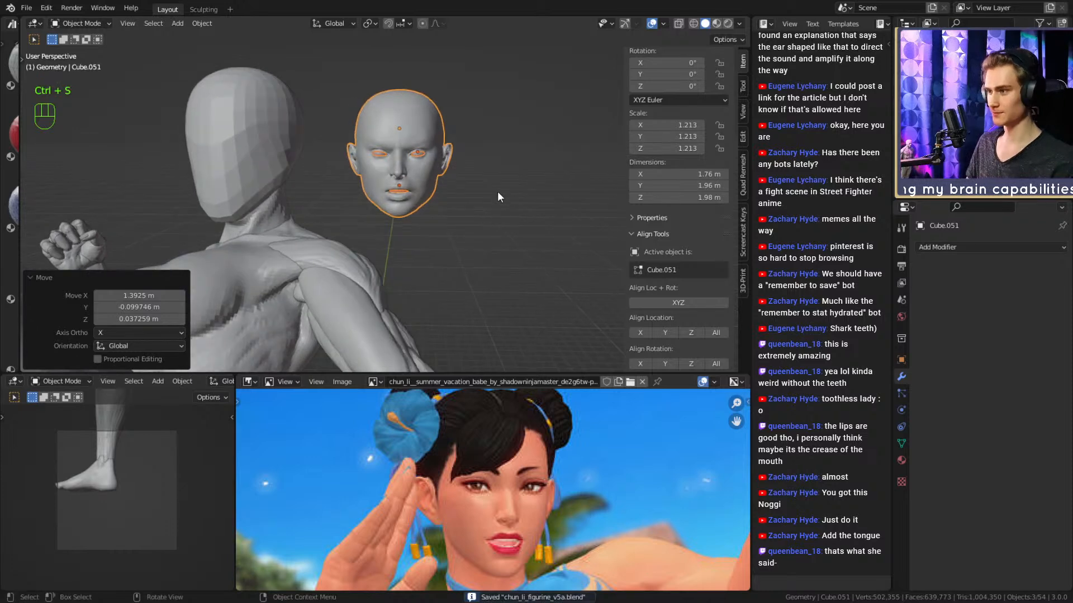
pyautogui.click(465, 190)
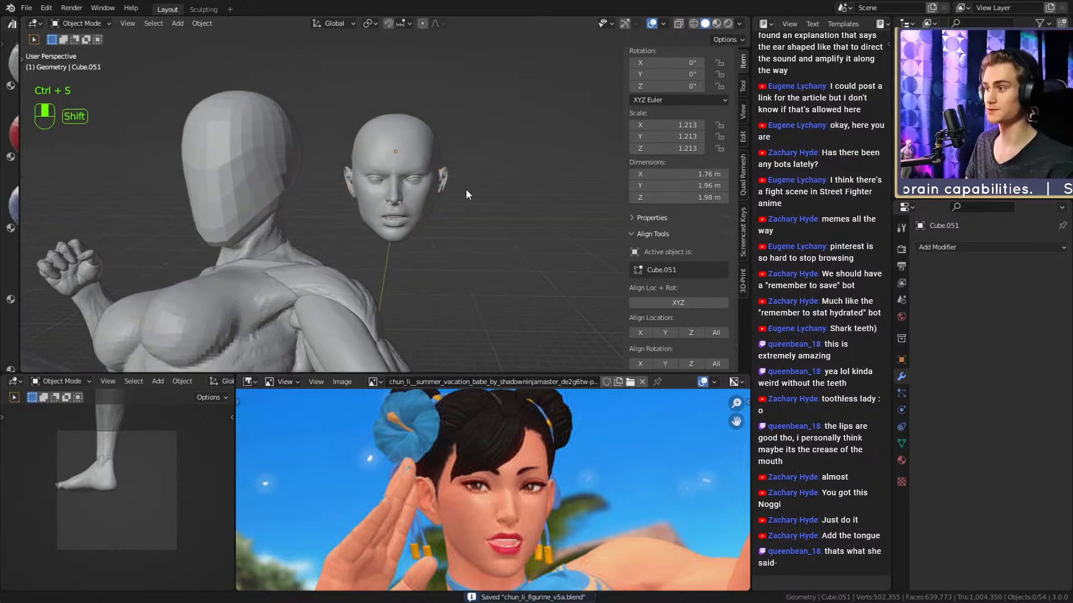
pyautogui.scroll(5, 464, 195)
pyautogui.click(515, 185)
pyautogui.keyDown('shift'); pyautogui.moveTo(517, 280); pyautogui.dragTo(495, 195, button='middle'); pyautogui.keyUp('shift')
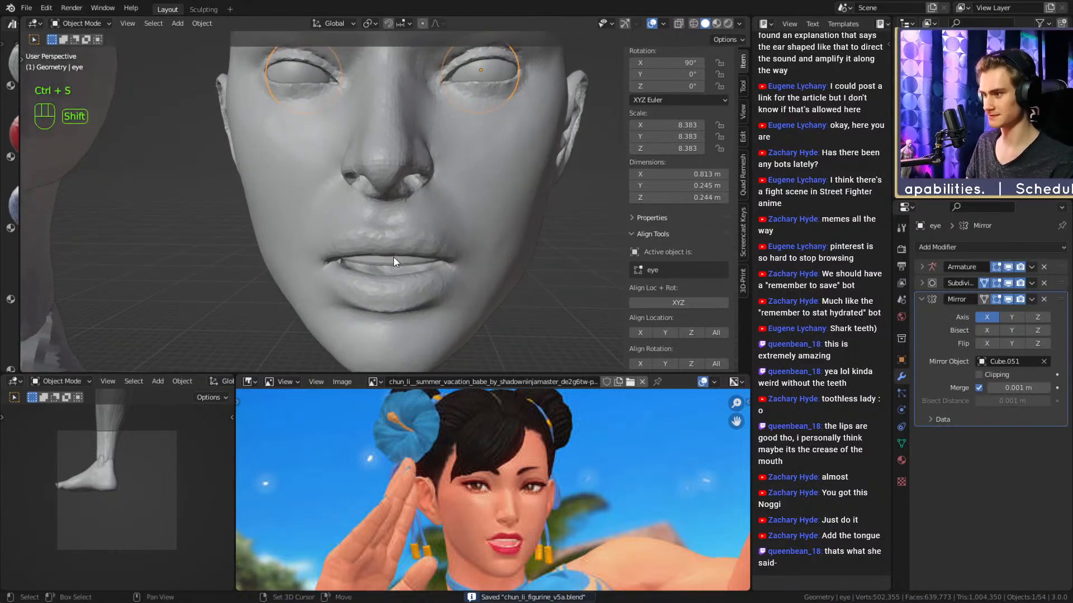
pyautogui.keyDown('shift'); pyautogui.click(393, 257); pyautogui.keyUp('shift')
pyautogui.click(550, 213)
pyautogui.click(491, 76)
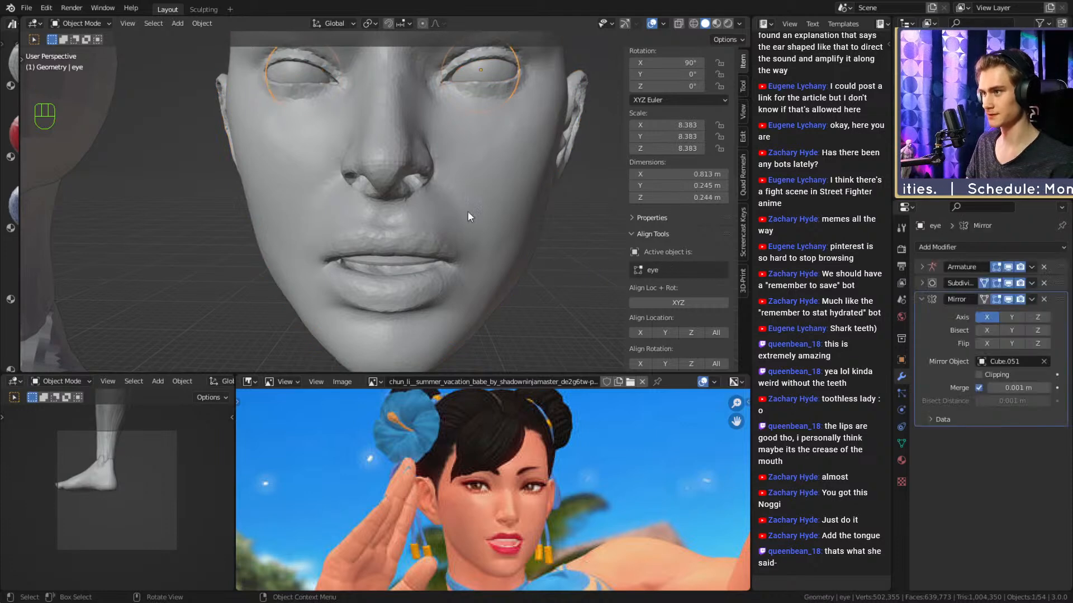
pyautogui.keyDown('shift'); pyautogui.click(397, 263); pyautogui.keyUp('shift')
pyautogui.keyDown('shift'); pyautogui.click(485, 217); pyautogui.keyUp('shift')
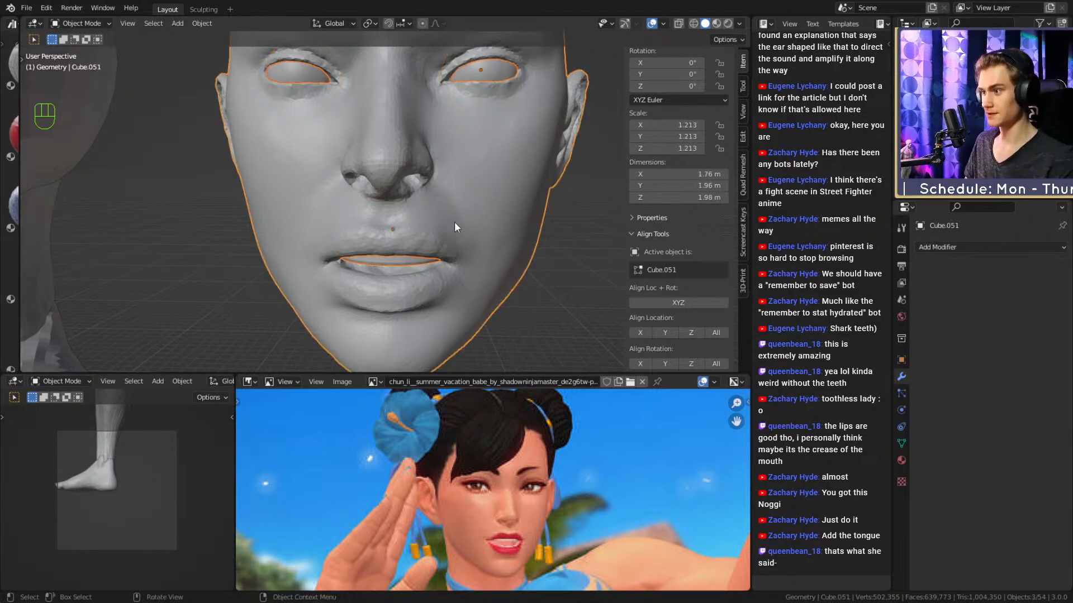
# Open the head in the Sculpting workspace and stroke the inner mouth behind the lower lip with Clay Strips at a 49 px radius.
pyautogui.click(545, 262)
pyautogui.click(200, 10)
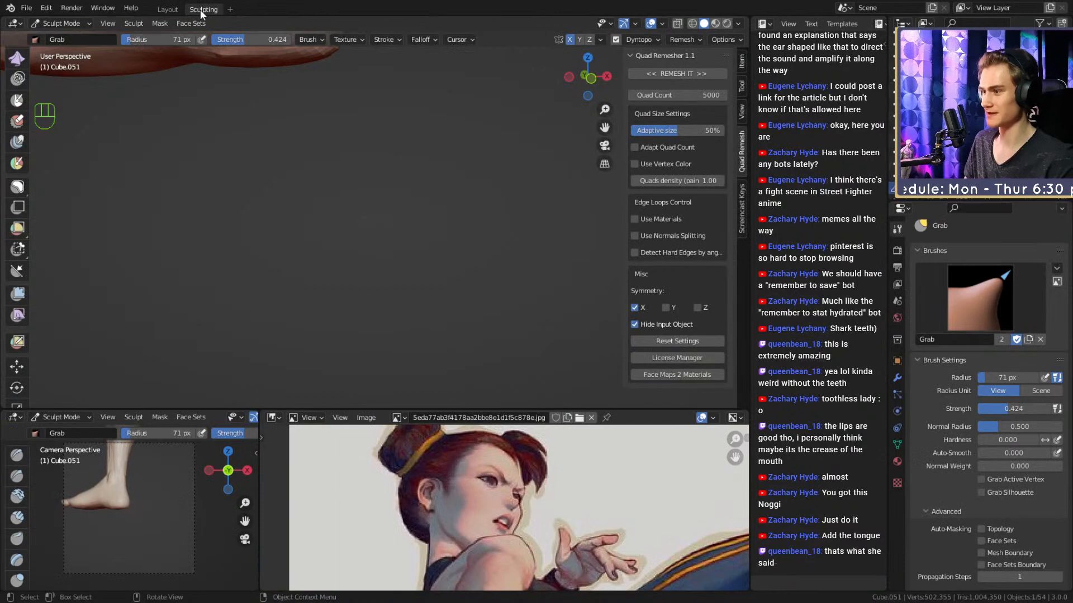
pyautogui.keyDown('ctrl'); pyautogui.keyDown('alt'); pyautogui.moveTo(432, 291); pyautogui.dragTo(441, 325, button='middle'); pyautogui.keyUp('alt'); pyautogui.keyUp('ctrl')
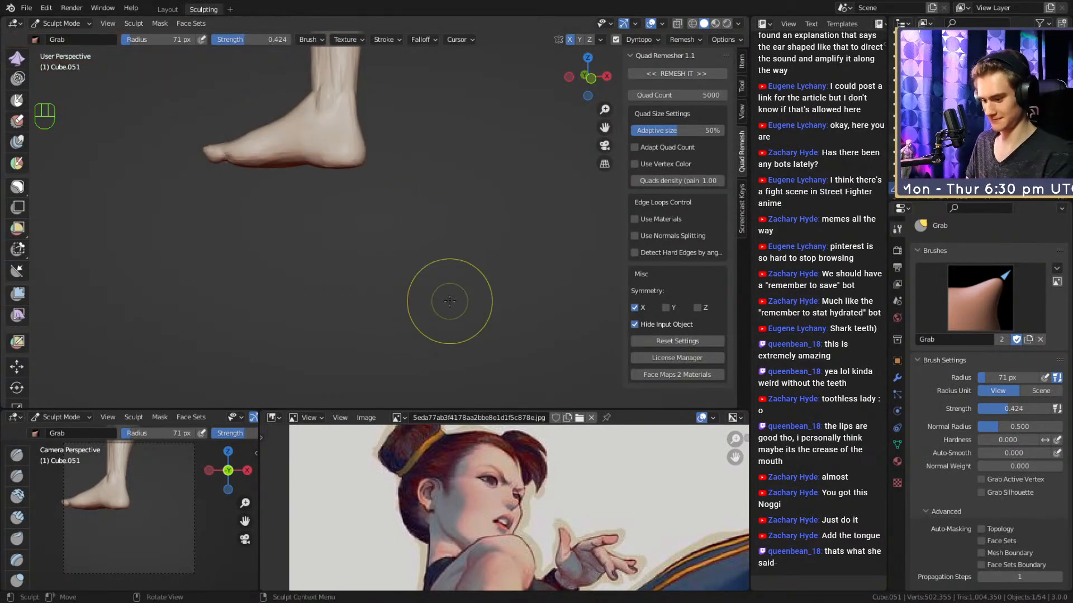
pyautogui.press('KP_Decimal')
pyautogui.moveTo(451, 296)
pyautogui.keyDown('alt'); pyautogui.mouseDown()
pyautogui.moveTo(433, 201)
pyautogui.moveTo(414, 192)
pyautogui.moveTo(398, 219)
pyautogui.moveTo(383, 183)
pyautogui.moveTo(370, 203)
pyautogui.mouseUp(); pyautogui.keyUp('alt')
pyautogui.press('1')
pyautogui.press('f')
pyautogui.click(347, 158)
pyautogui.keyDown('ctrl'); pyautogui.keyDown('alt'); pyautogui.moveTo(370, 202); pyautogui.dragTo(362, 172); pyautogui.keyUp('alt'); pyautogui.keyUp('ctrl')
pyautogui.moveTo(353, 171); pyautogui.dragTo(337, 177)
pyautogui.moveTo(343, 240)
pyautogui.keyDown('alt'); pyautogui.mouseDown()
pyautogui.moveTo(328, 275)
pyautogui.moveTo(339, 244)
pyautogui.mouseUp(); pyautogui.keyUp('alt')
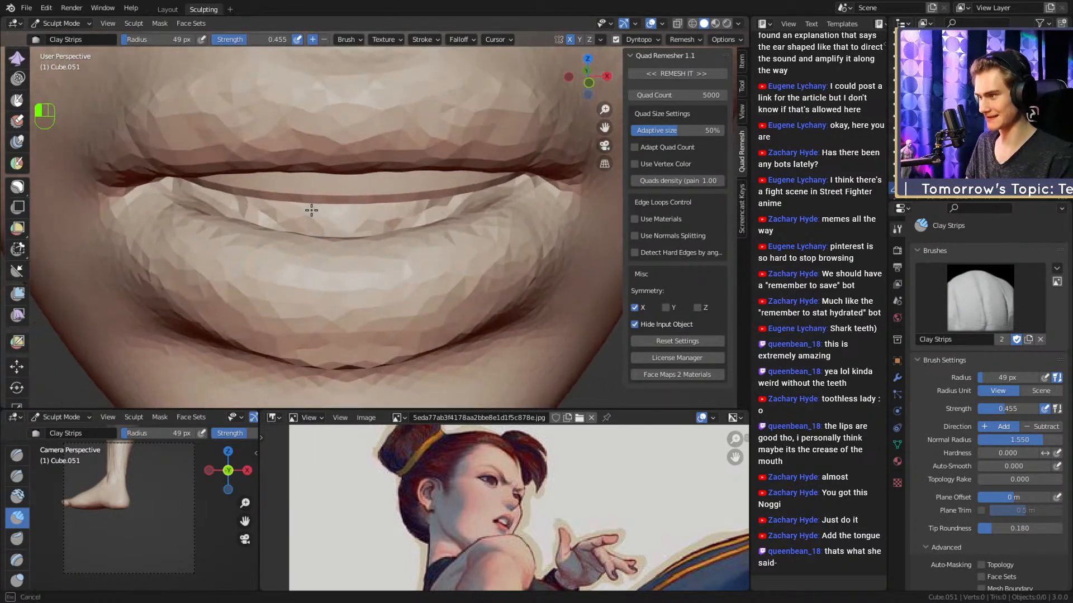
# Build up more Clay Strips volume along the inner edge of the lower lip, adjusting the brush radius.
pyautogui.moveTo(311, 210); pyautogui.dragTo(335, 213)
pyautogui.keyDown('alt'); pyautogui.moveTo(349, 207); pyautogui.dragTo(337, 216); pyautogui.keyUp('alt')
pyautogui.moveTo(267, 286)
pyautogui.mouseDown()
pyautogui.moveTo(255, 280)
pyautogui.moveTo(359, 230)
pyautogui.moveTo(361, 152)
pyautogui.mouseUp()
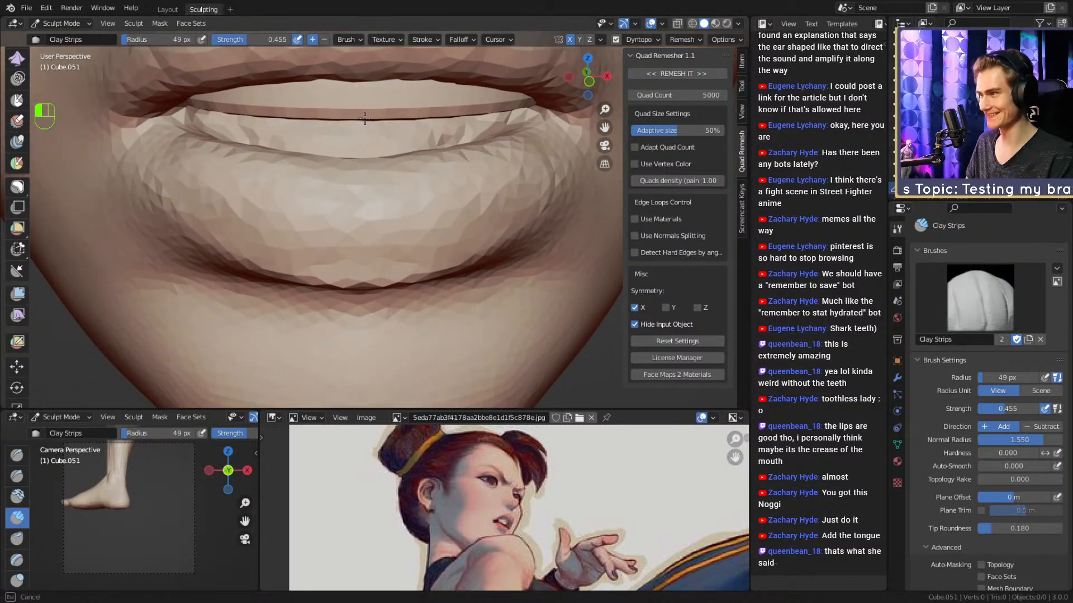
pyautogui.press('f')
pyautogui.click(309, 106)
pyautogui.moveTo(310, 106)
pyautogui.keyDown('ctrl'); pyautogui.keyDown('alt'); pyautogui.mouseDown()
pyautogui.moveTo(402, 168)
pyautogui.moveTo(439, 149)
pyautogui.mouseUp(); pyautogui.keyUp('alt'); pyautogui.keyUp('ctrl')
# Return to the Layout workspace and parent the eyes and mouth piece to the sculpted head using the Object option.
pyautogui.click(168, 10)
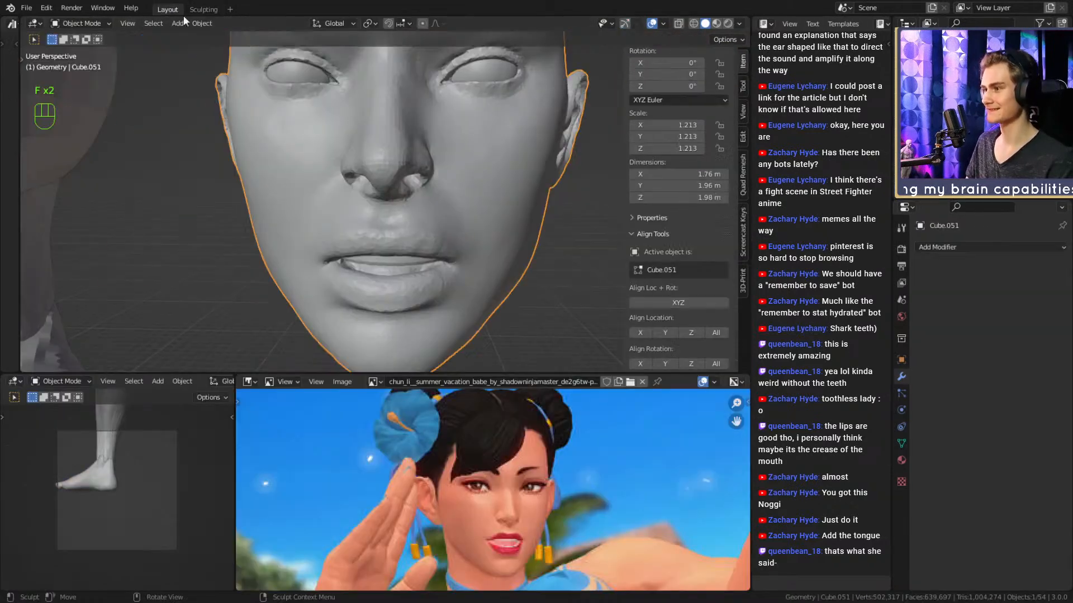
pyautogui.keyDown('ctrl'); pyautogui.keyDown('alt'); pyautogui.moveTo(444, 271); pyautogui.dragTo(455, 241); pyautogui.keyUp('alt'); pyautogui.keyUp('ctrl')
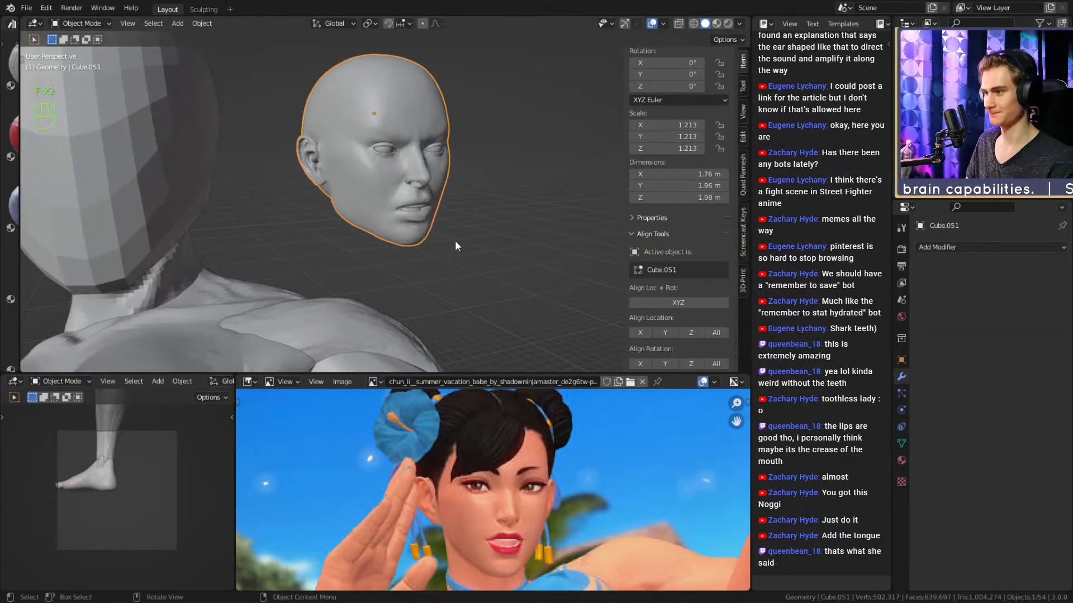
pyautogui.click(383, 148)
pyautogui.keyDown('shift'); pyautogui.click(418, 209); pyautogui.keyUp('shift')
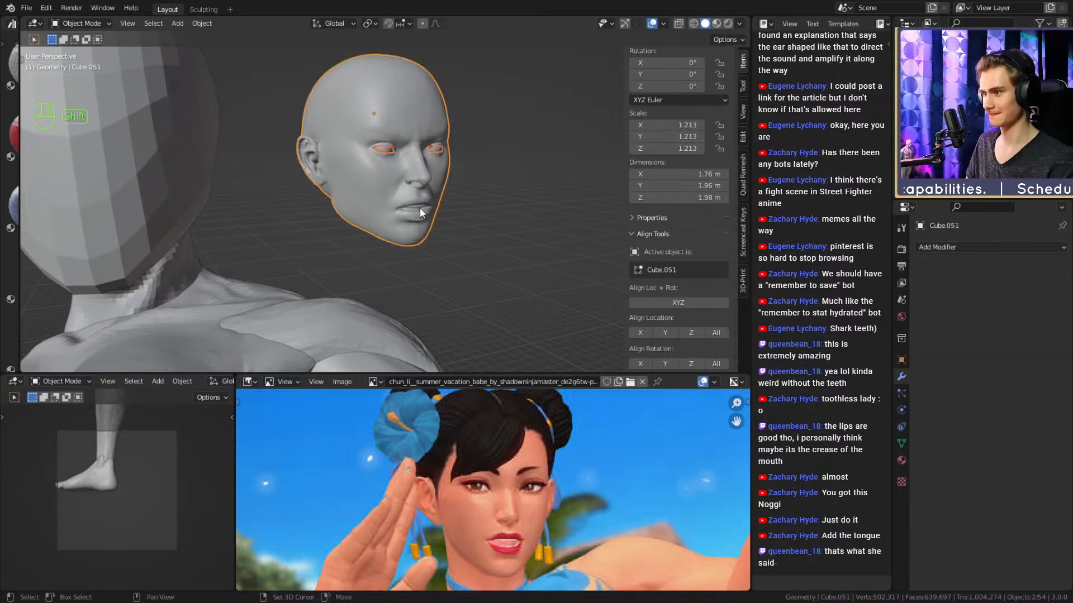
pyautogui.keyDown('shift'); pyautogui.click(412, 206); pyautogui.keyUp('shift')
pyautogui.keyDown('shift'); pyautogui.click(361, 209); pyautogui.keyUp('shift')
pyautogui.hotkey('ctrl', 'p')
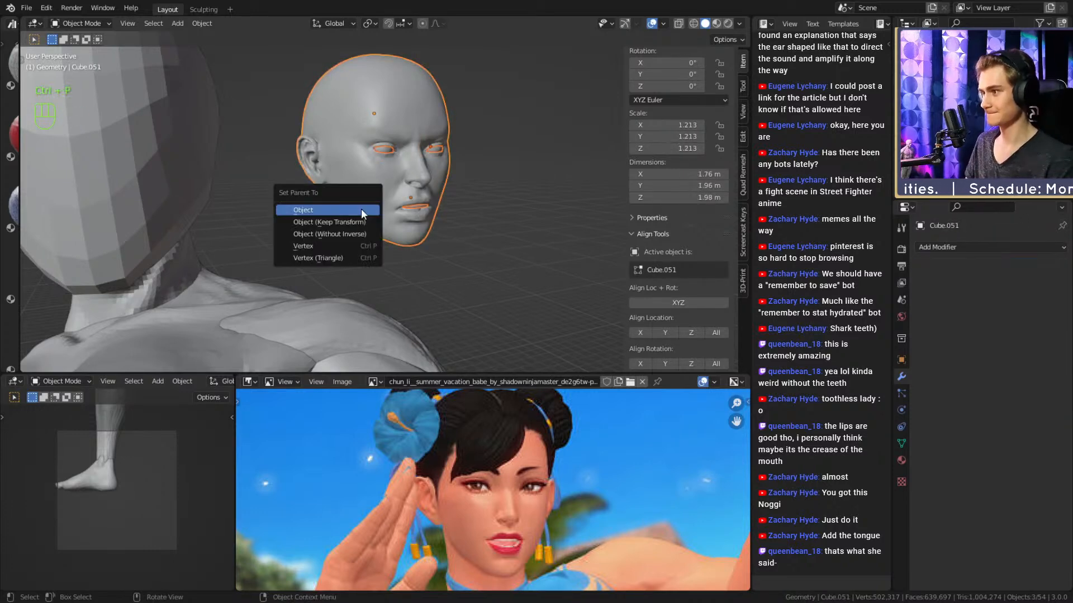
pyautogui.click(373, 215)
pyautogui.click(374, 210)
pyautogui.click(380, 205)
# Align the sculpted head's location and rotation to the figure's placeholder head.
pyautogui.keyDown('ctrl'); pyautogui.keyDown('alt'); pyautogui.moveTo(381, 205); pyautogui.dragTo(533, 181); pyautogui.keyUp('alt'); pyautogui.keyUp('ctrl')
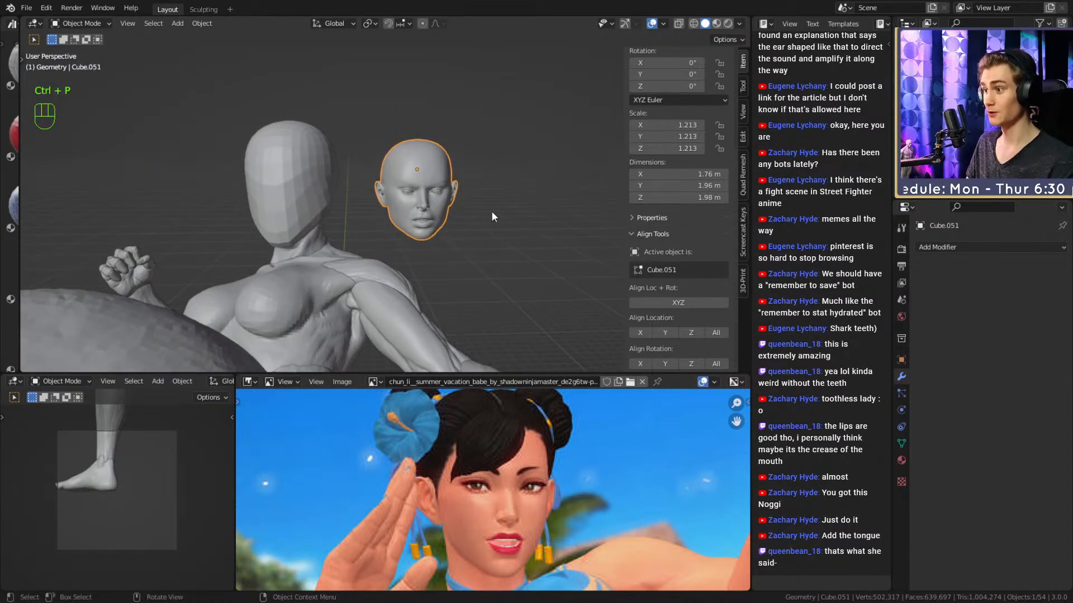
pyautogui.scroll(-2, 664, 218)
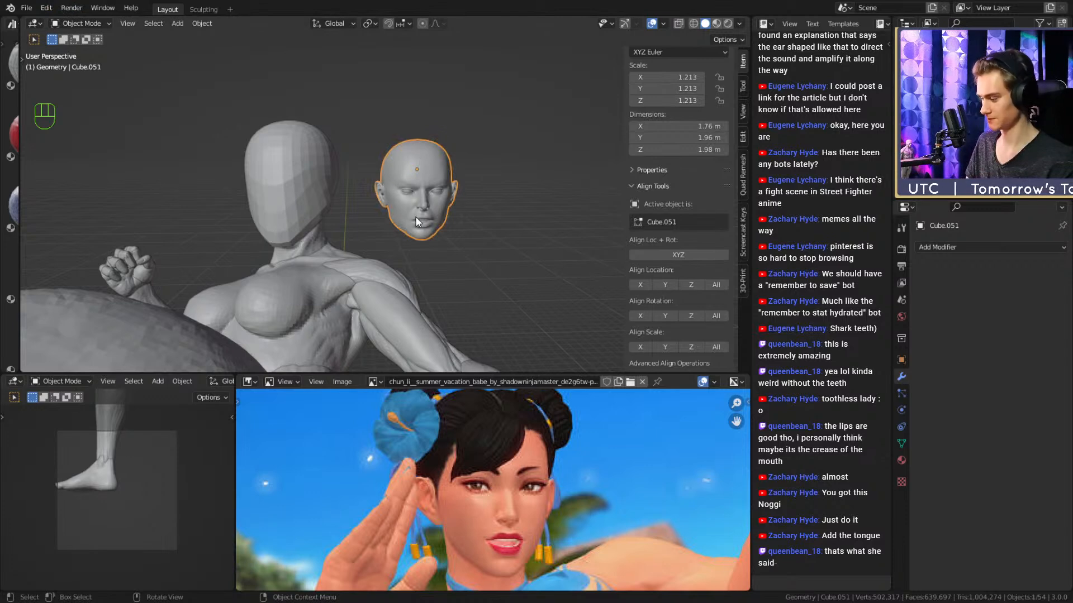
pyautogui.moveTo(416, 208); pyautogui.dragTo(327, 170, button='middle')
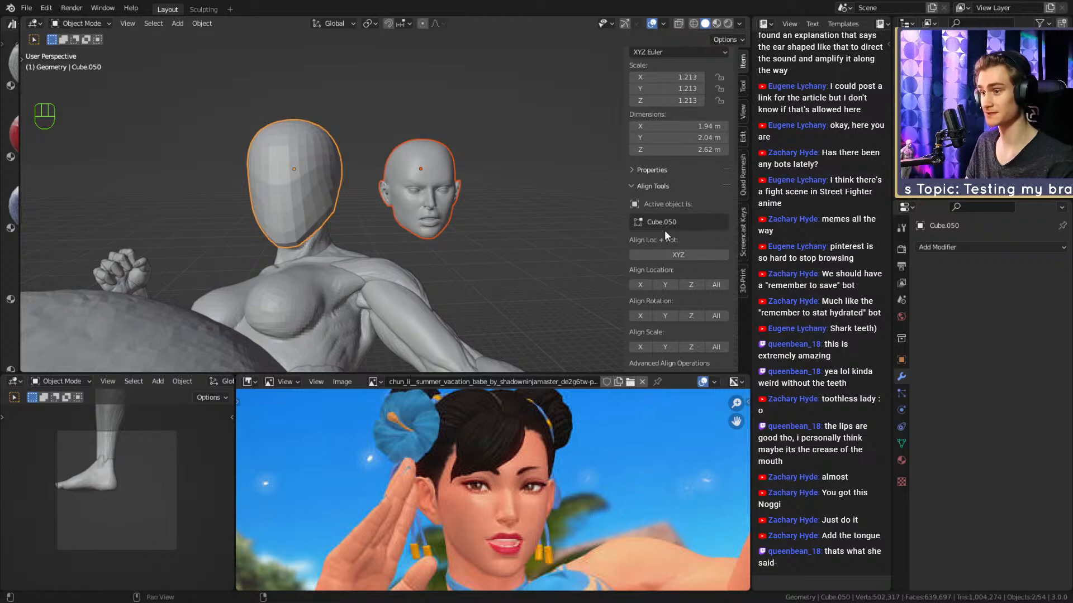
pyautogui.click(676, 253)
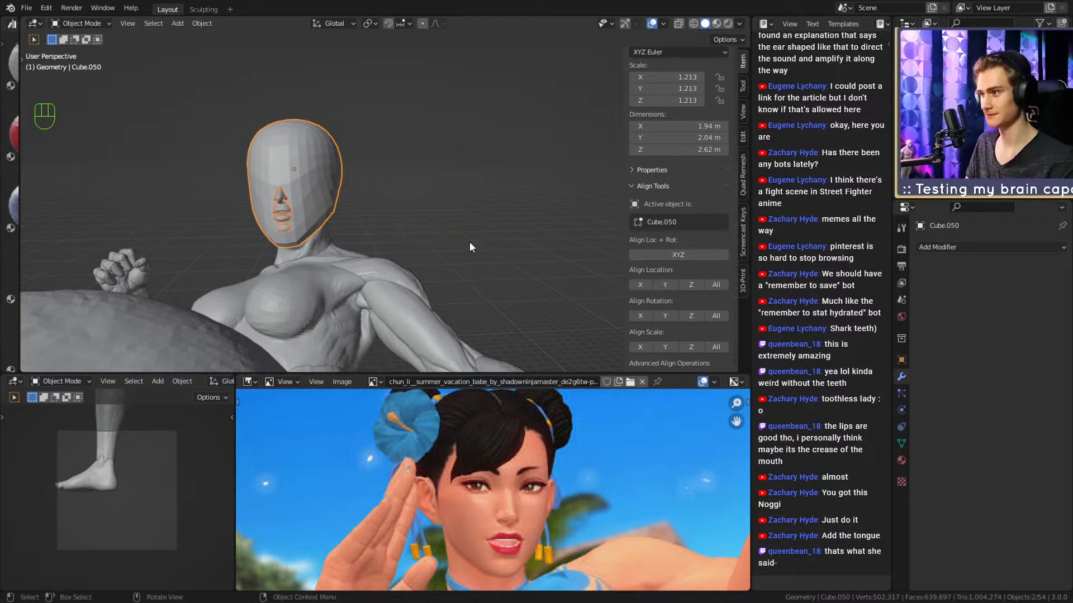
pyautogui.moveTo(468, 242)
pyautogui.mouseDown(button='middle')
pyautogui.moveTo(500, 242)
pyautogui.moveTo(475, 226)
pyautogui.mouseUp(button='middle')
pyautogui.scroll(4, 473, 226)
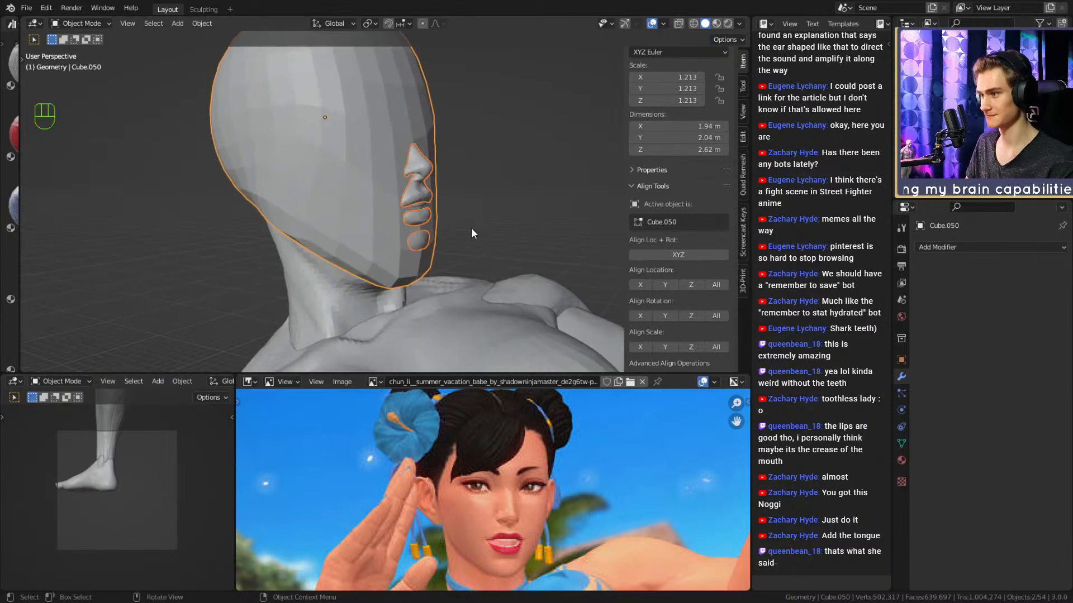
# Scale the sculpted head up to 1.388 and move it about 0.11 m along Y and 0.19 m up over the placeholder.
pyautogui.click(438, 167)
pyautogui.click(423, 169)
pyautogui.scroll(-6, 465, 186)
pyautogui.moveTo(467, 187); pyautogui.dragTo(493, 188, button='middle')
pyautogui.scroll(2, 484, 188)
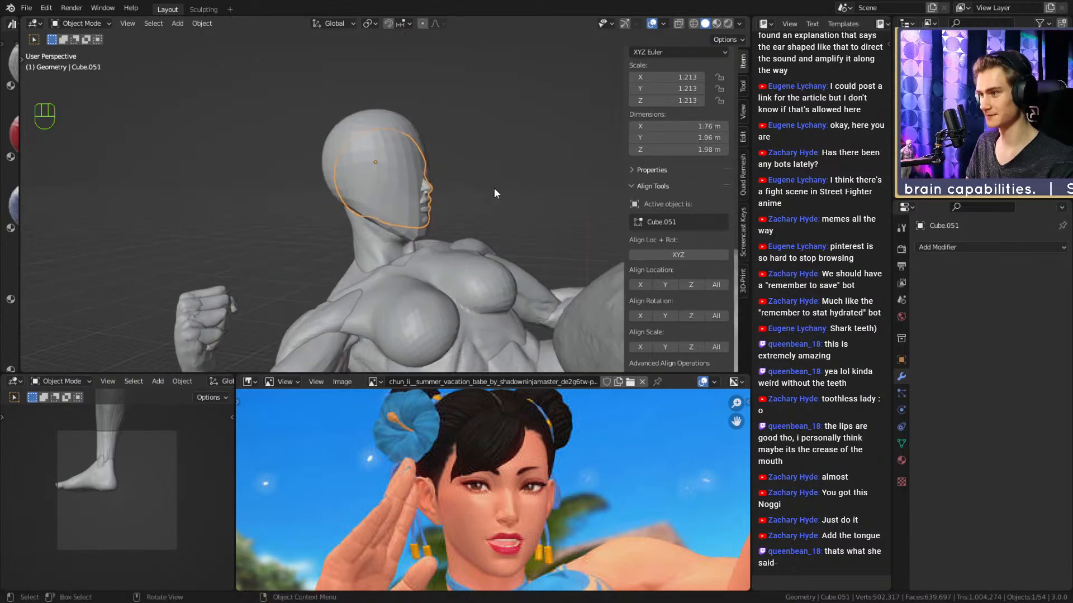
pyautogui.press('s')
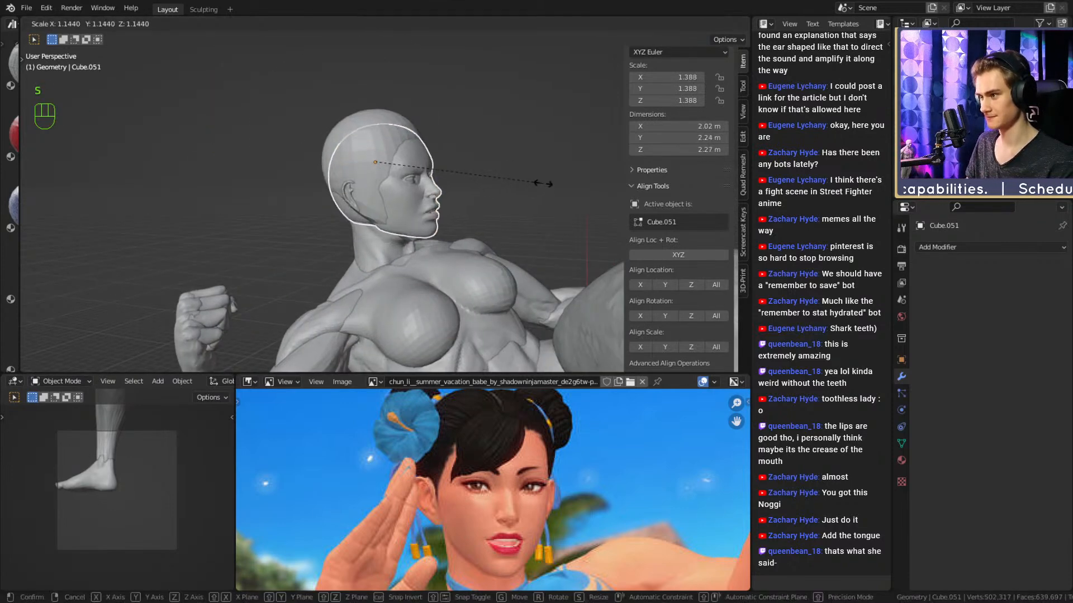
pyautogui.click(540, 185)
pyautogui.moveTo(514, 186); pyautogui.dragTo(462, 192, button='middle')
pyautogui.press('g')
pyautogui.click(497, 170)
pyautogui.scroll(-2, 707, 322)
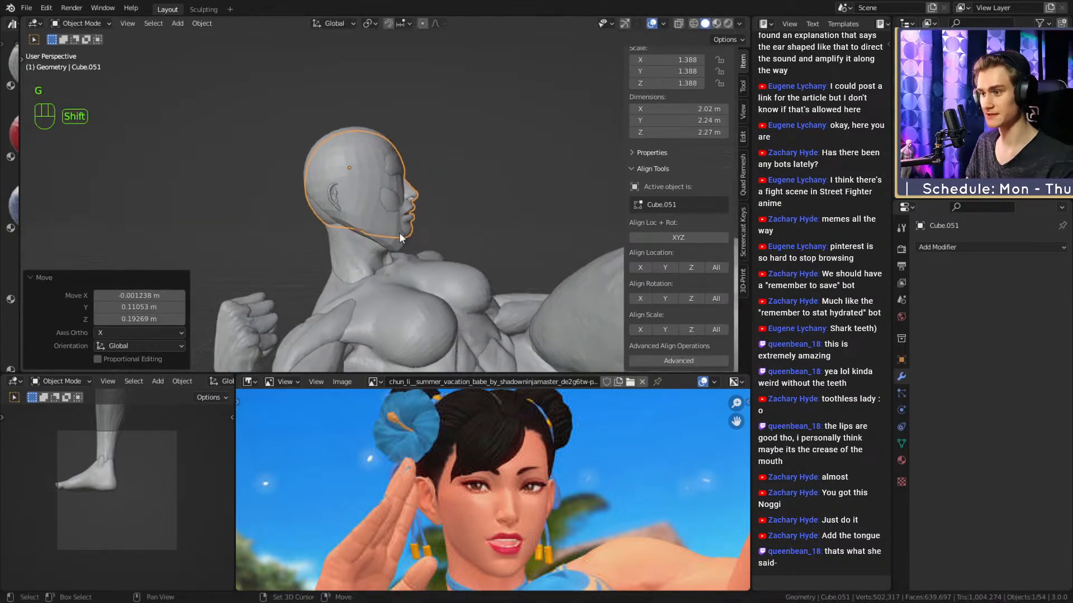
# Scale the sculpted head up to 1.548 so it covers the placeholder head.
pyautogui.moveTo(399, 232); pyautogui.dragTo(464, 185, button='middle')
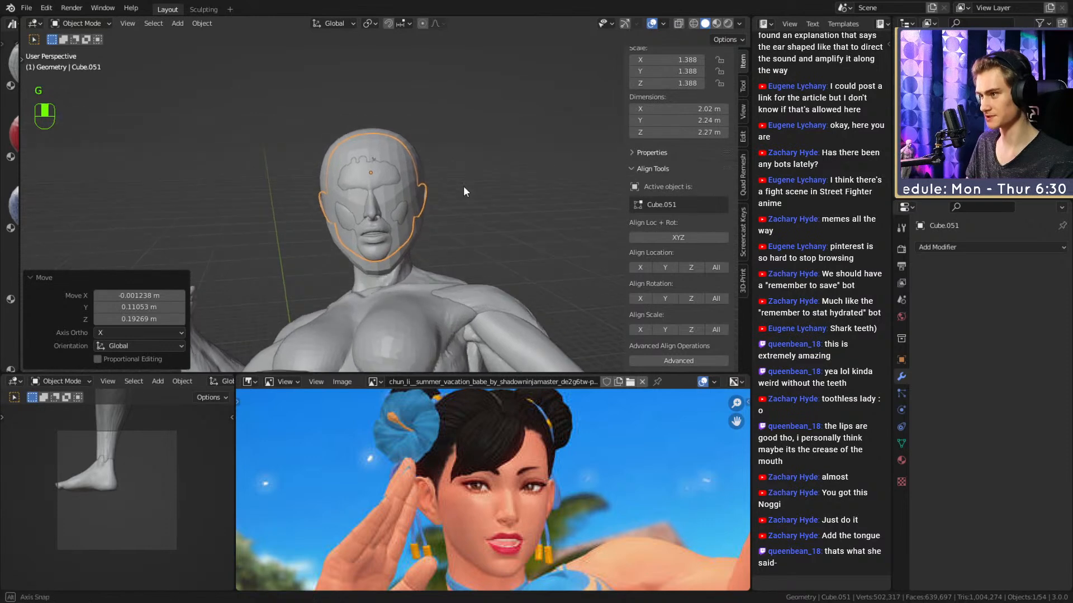
pyautogui.press('s')
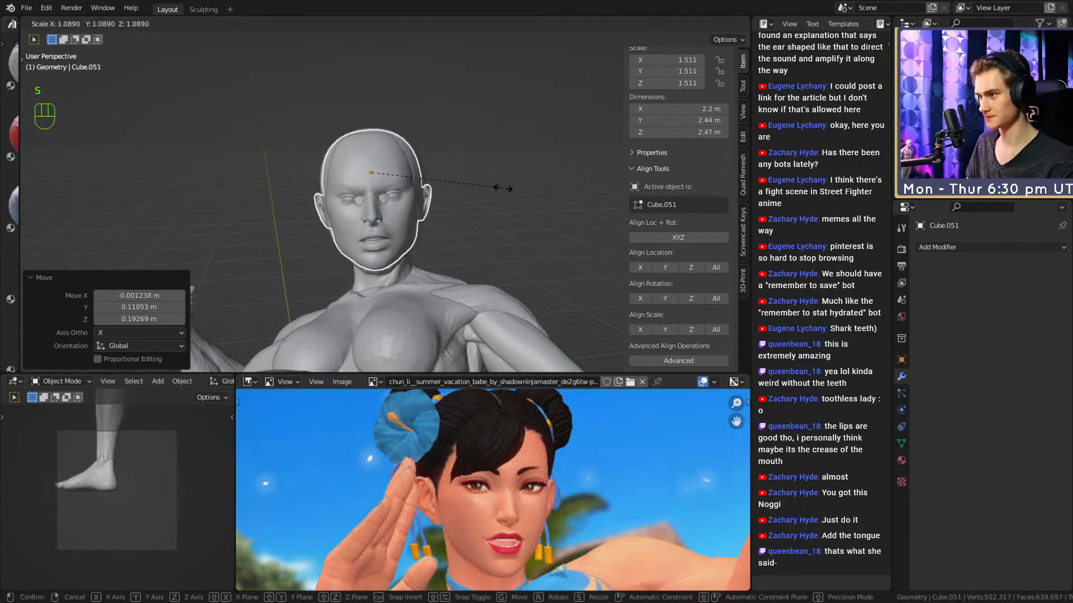
pyautogui.click(467, 216)
pyautogui.moveTo(468, 215); pyautogui.dragTo(582, 210, button='middle')
pyautogui.press('s')
pyautogui.click(516, 212)
# Rotate the sculpted head about 6.2° in the side view and reposition it over the placeholder head and neck.
pyautogui.press('g')
pyautogui.click(579, 191)
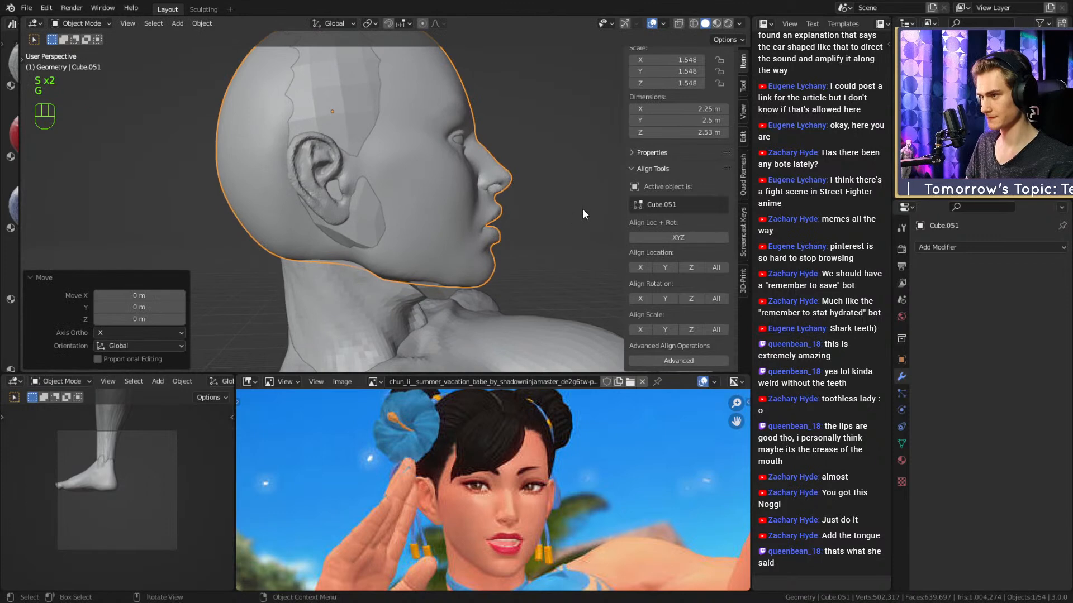
pyautogui.press('g')
pyautogui.click(582, 223)
pyautogui.press('r')
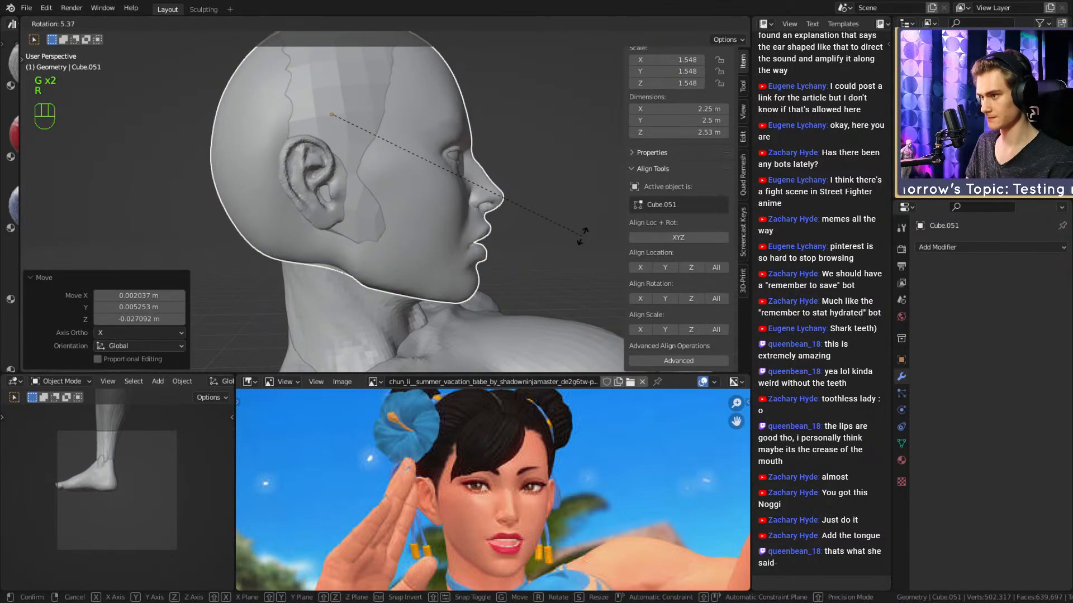
pyautogui.click(582, 239)
pyautogui.press('g')
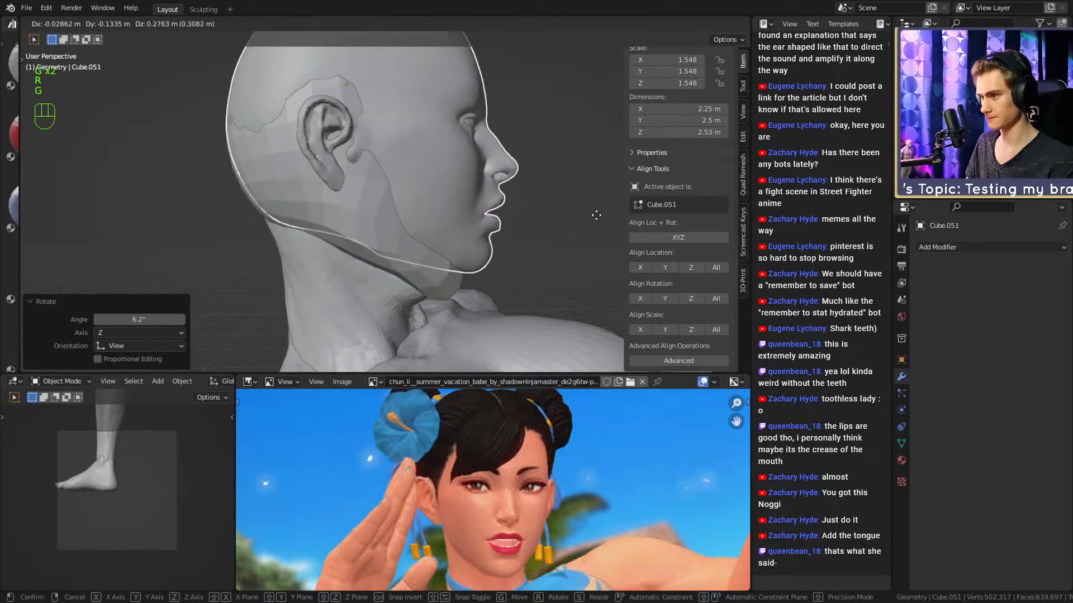
pyautogui.click(589, 238)
# Delete the old placeholder head underneath the sculpted head.
pyautogui.moveTo(589, 239); pyautogui.dragTo(447, 237, button='middle')
pyautogui.scroll(-5, 547, 215)
pyautogui.scroll(3, 447, 237)
pyautogui.moveTo(447, 237); pyautogui.dragTo(417, 195, button='middle')
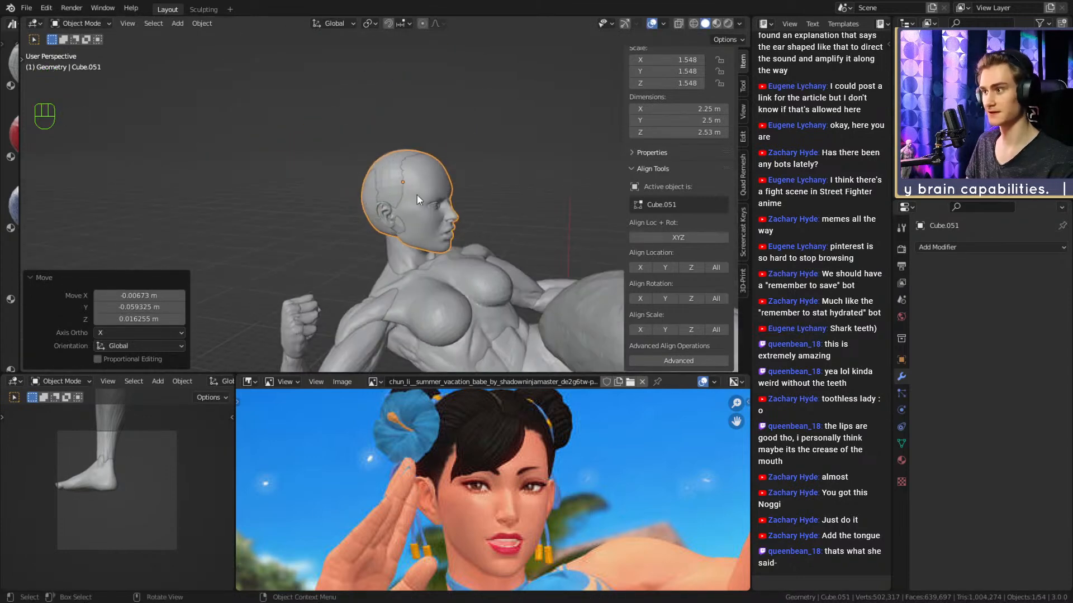
pyautogui.click(390, 161)
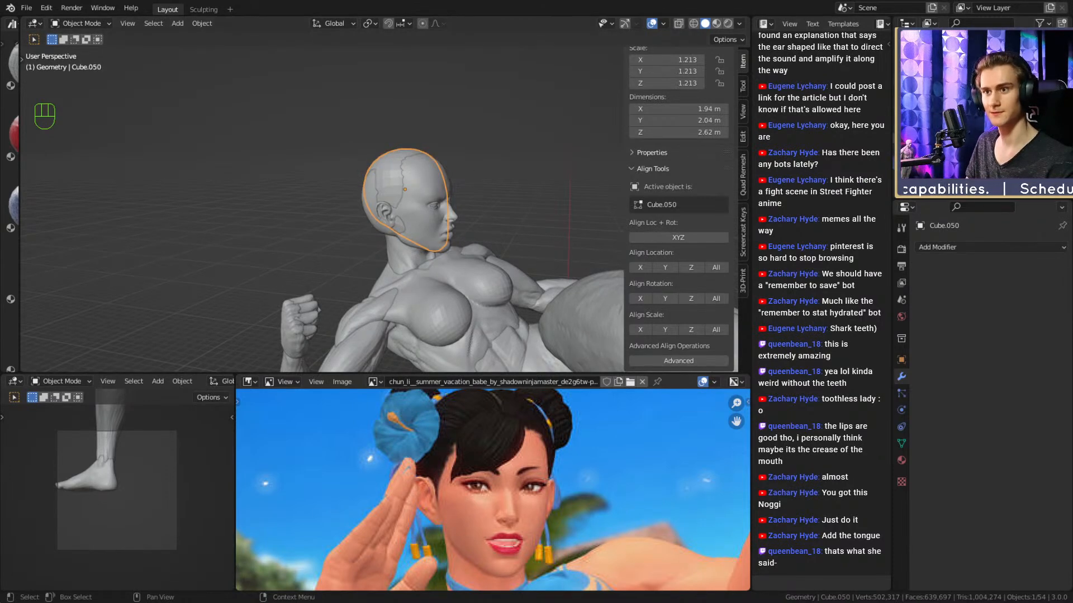
pyautogui.press('Delete')
# Move the sculpted head on the neck by about -0.02 m in X and Y and 0.08 m up.
pyautogui.scroll(-3, 488, 276)
pyautogui.moveTo(488, 276); pyautogui.dragTo(471, 242, button='middle')
pyautogui.scroll(4, 471, 242)
pyautogui.scroll(4, 415, 205)
pyautogui.keyDown('shift'); pyautogui.moveTo(381, 140); pyautogui.dragTo(519, 208, button='middle'); pyautogui.keyUp('shift')
pyautogui.keyDown('shift'); pyautogui.moveTo(497, 226); pyautogui.dragTo(442, 198, button='middle'); pyautogui.keyUp('shift')
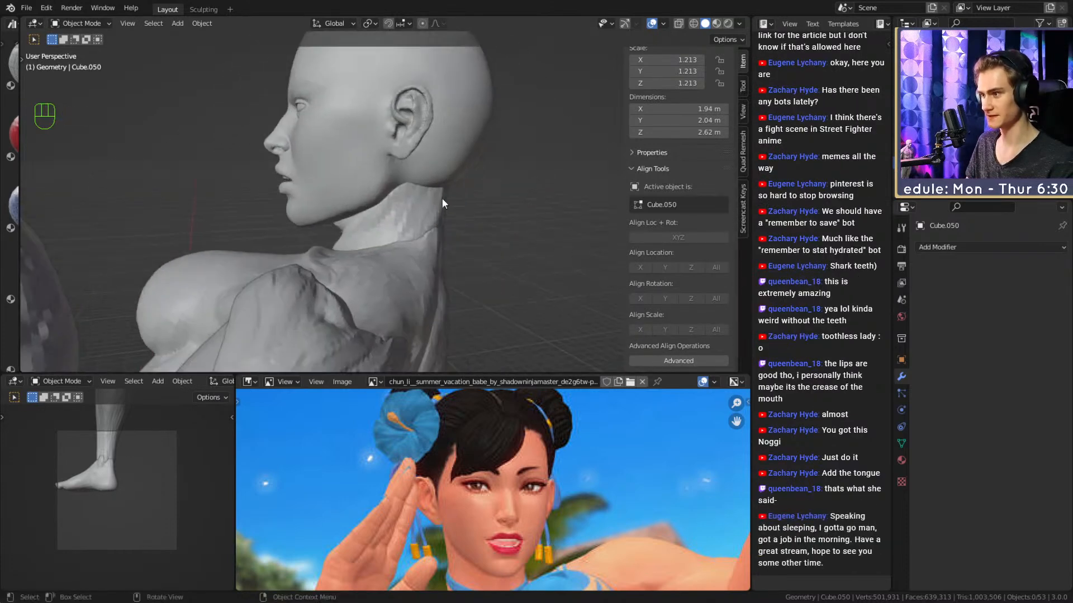
pyautogui.click(442, 176)
pyautogui.moveTo(533, 165); pyautogui.dragTo(485, 178, button='middle')
pyautogui.press('g')
pyautogui.click(518, 166)
pyautogui.scroll(-6, 485, 177)
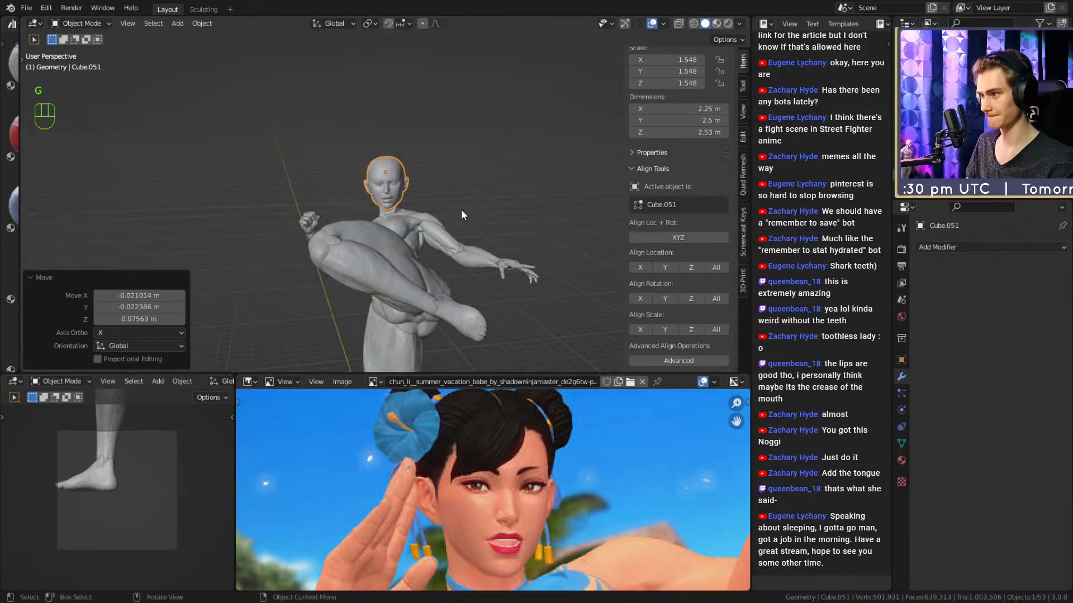
pyautogui.moveTo(504, 233); pyautogui.dragTo(470, 189, button='middle')
pyautogui.click(498, 175)
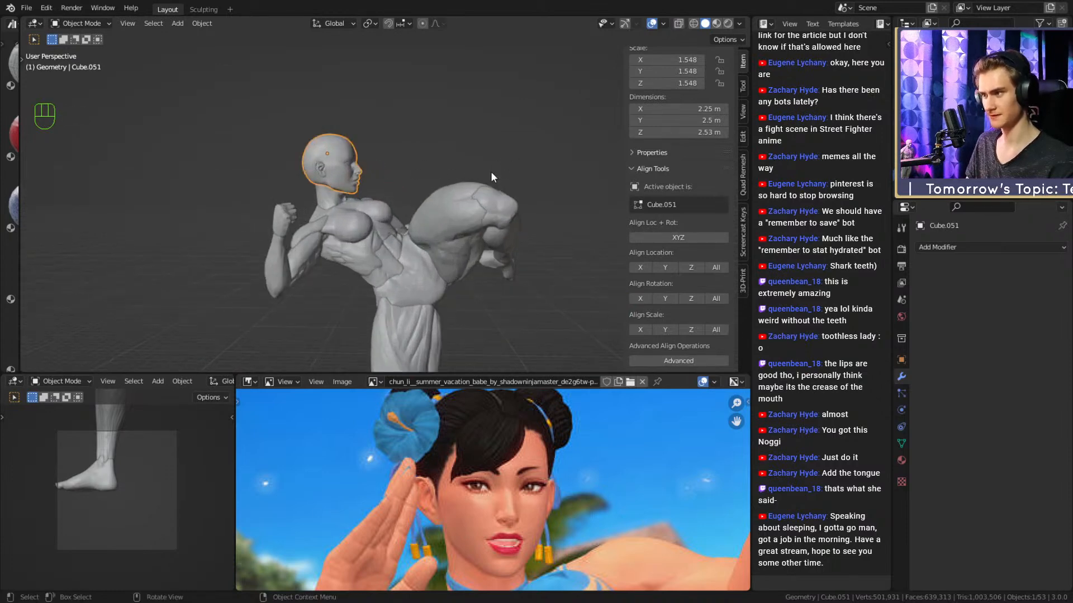
pyautogui.press('s')
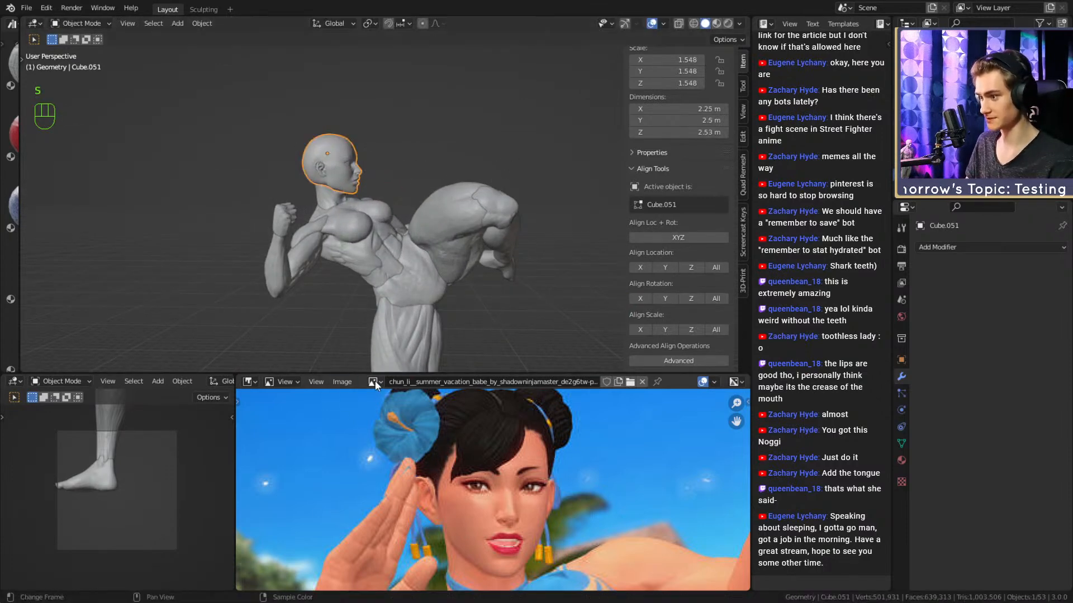
# Switch the reference image to "Street Fighter V - Chun-Li Move List 5-10 screenshot.png" and frame Chun-Li's kick pose.
pyautogui.click(373, 382)
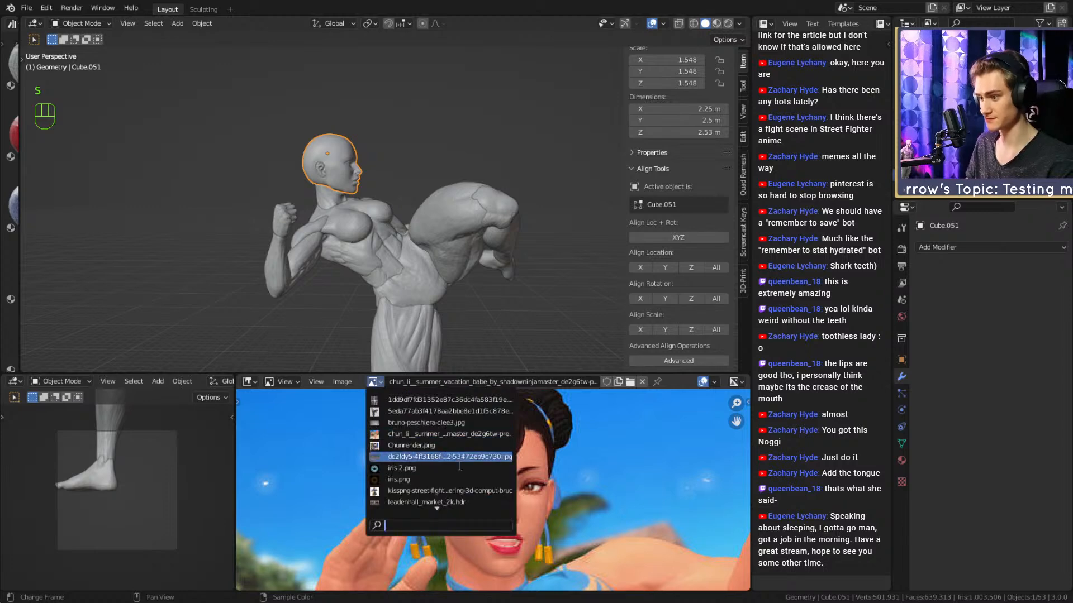
pyautogui.click(431, 400)
pyautogui.click(390, 382)
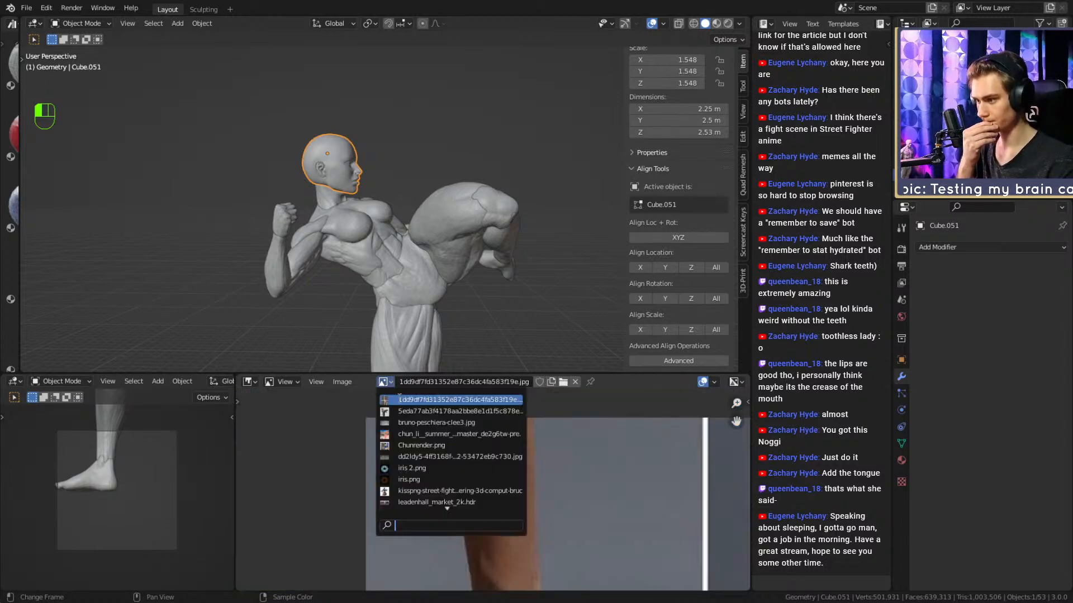
pyautogui.click(414, 423)
pyautogui.click(408, 382)
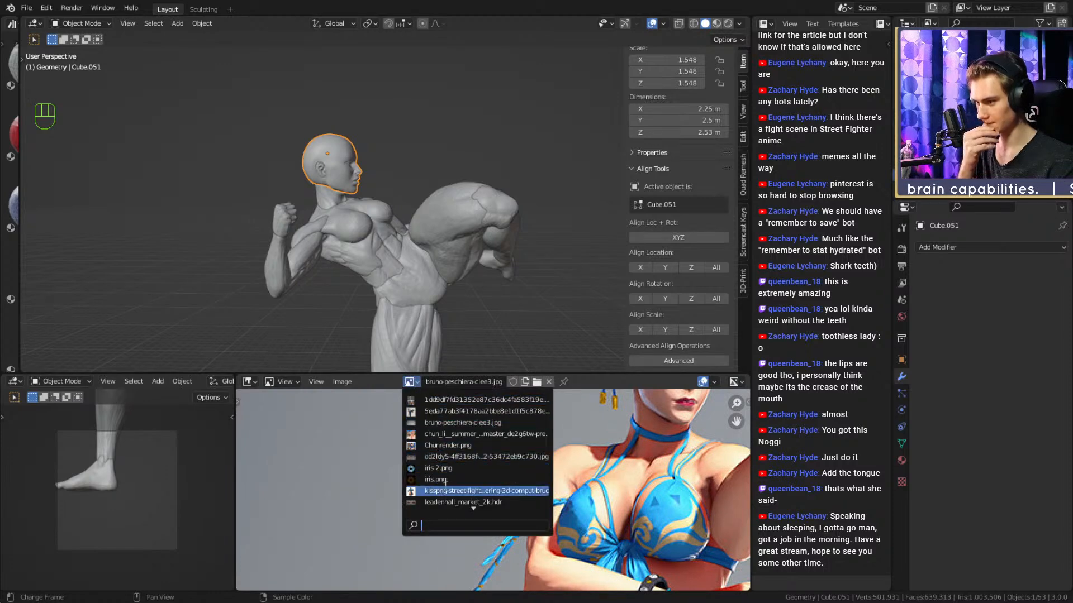
pyautogui.scroll(-2, 444, 486)
pyautogui.click(439, 499)
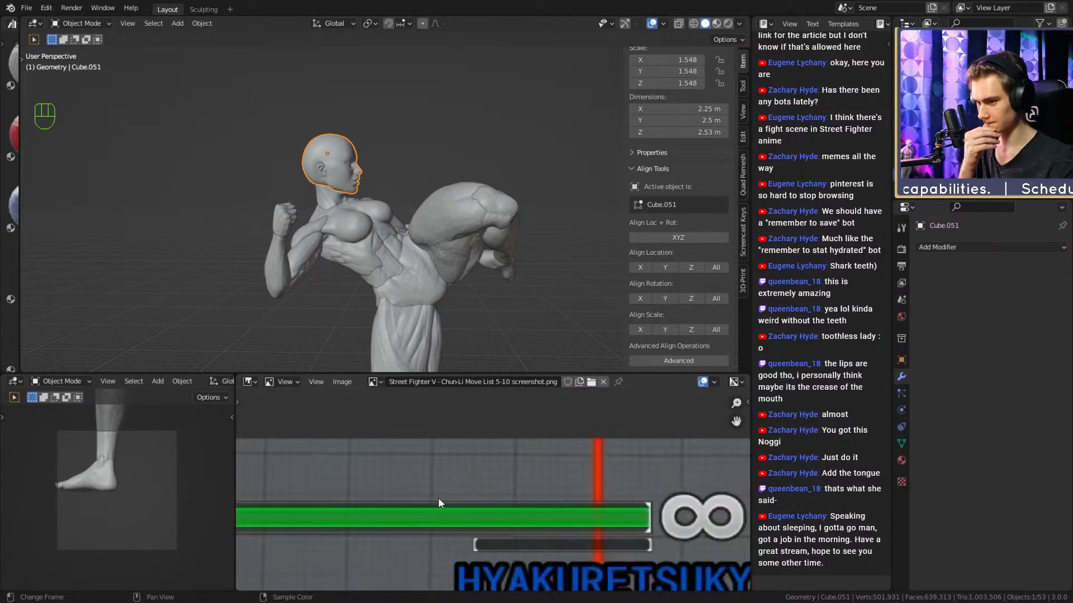
pyautogui.scroll(-5, 480, 500)
pyautogui.moveTo(536, 542); pyautogui.dragTo(424, 416, button='middle')
pyautogui.scroll(3, 430, 436)
pyautogui.moveTo(503, 488); pyautogui.dragTo(487, 498, button='middle')
pyautogui.scroll(-2, 487, 499)
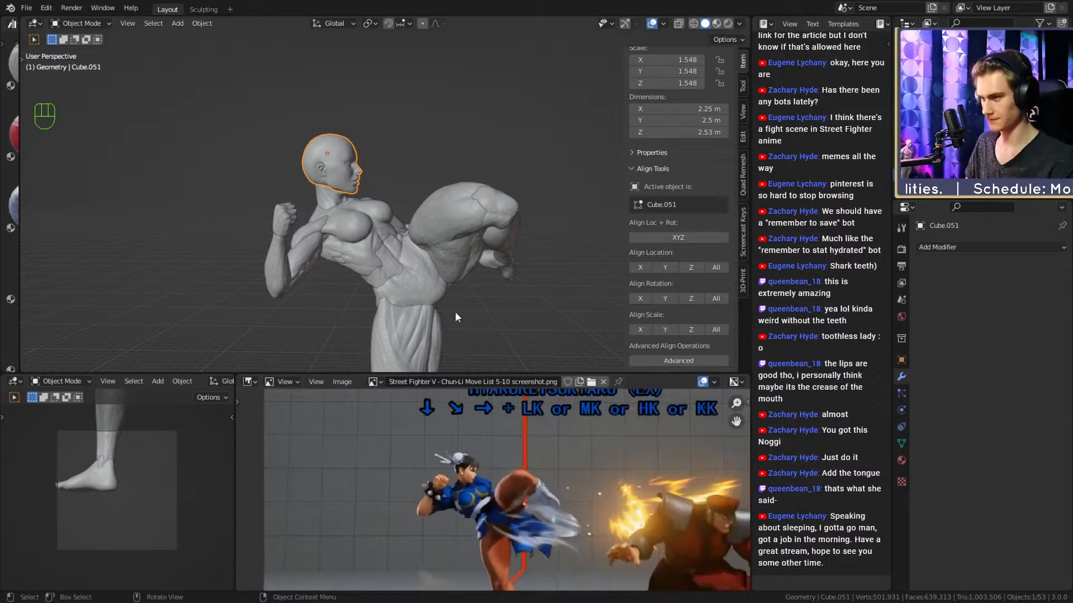
# Scale the sculpted head down to 1.475 to match the kick reference's proportions, then deselect it.
pyautogui.scroll(-4, 453, 279)
pyautogui.moveTo(465, 233); pyautogui.dragTo(461, 231, button='middle')
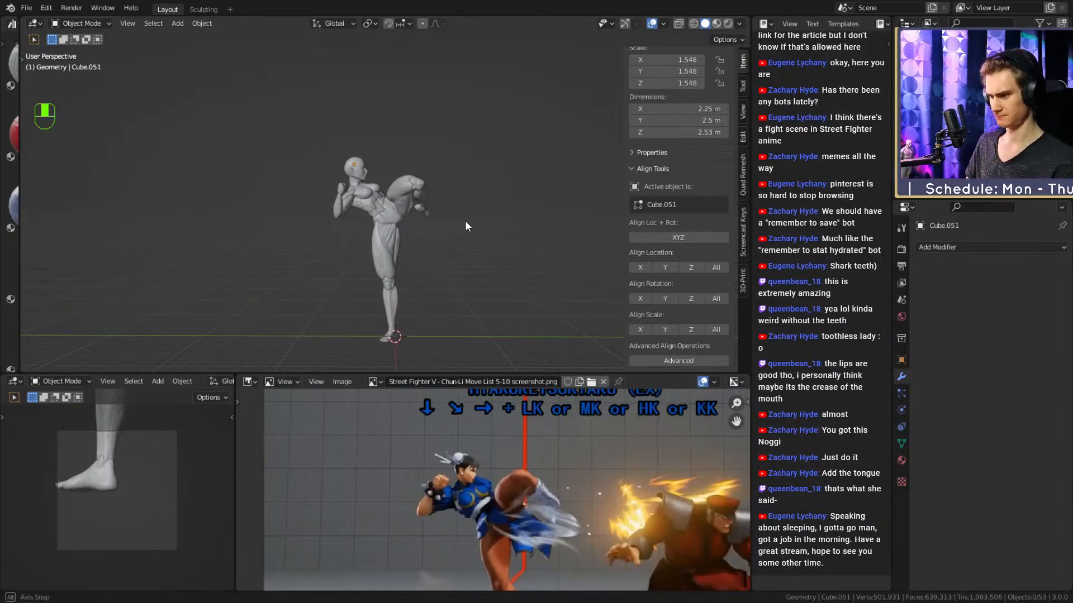
pyautogui.scroll(4, 391, 201)
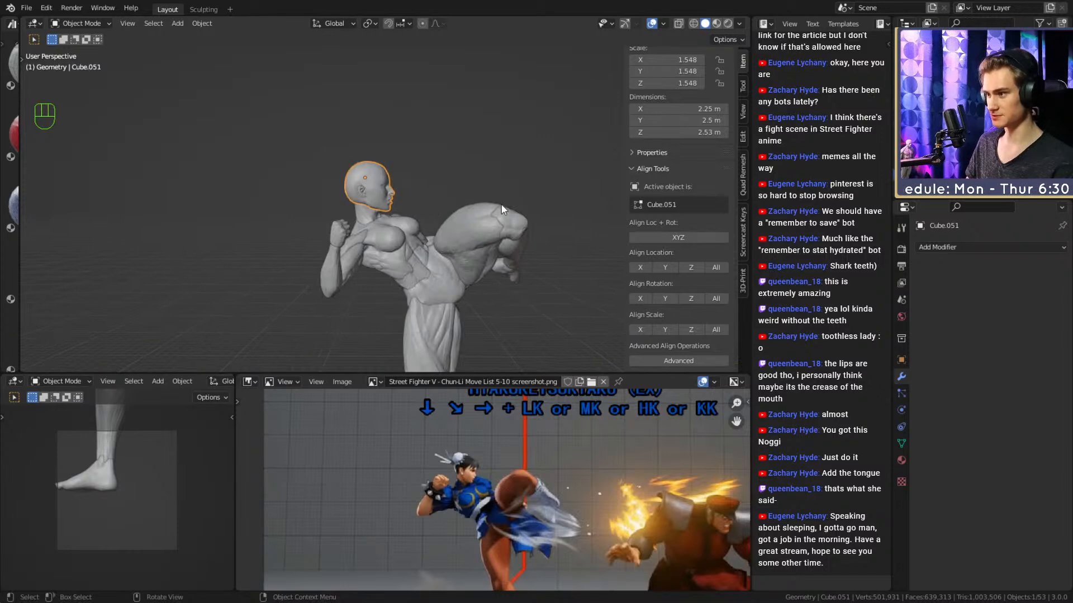
pyautogui.press('s')
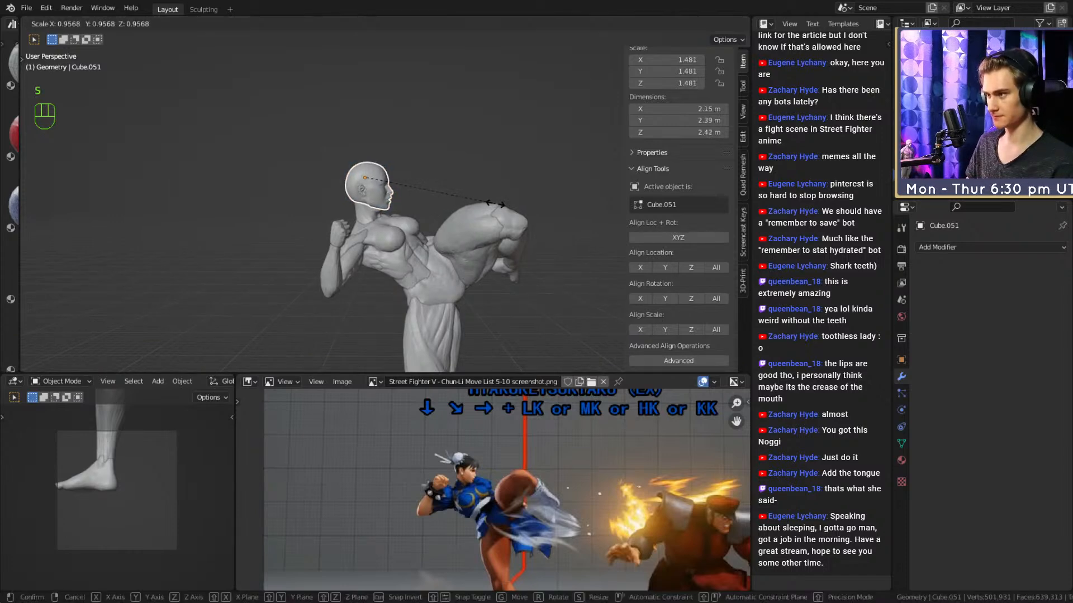
pyautogui.click(495, 204)
pyautogui.scroll(2, 441, 198)
pyautogui.click(448, 209)
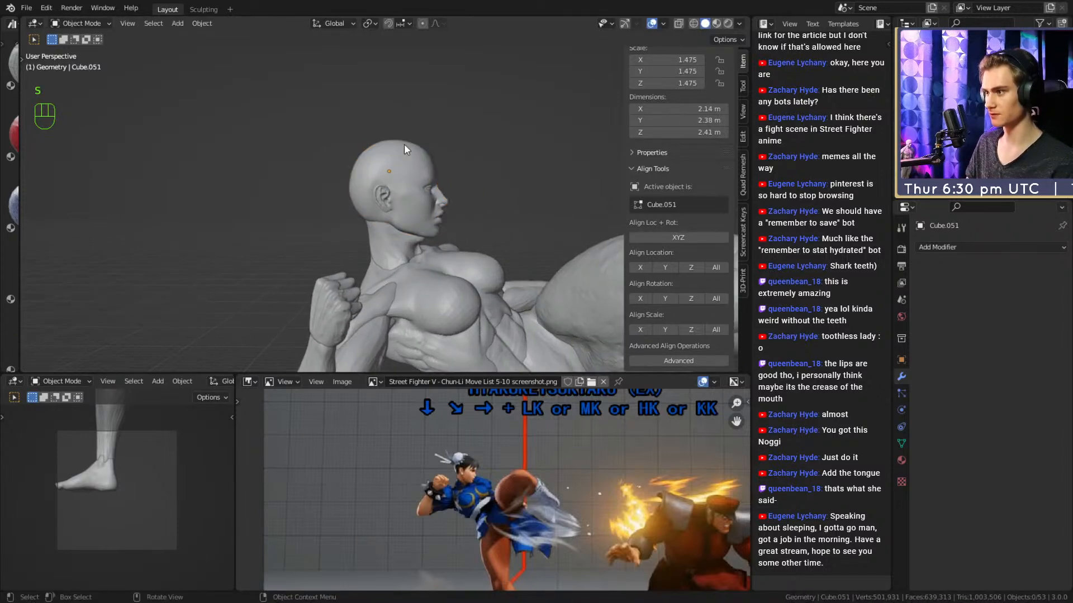
# Switch to the Sculpting workspace and choose the Grab brush for working on the head.
pyautogui.click(203, 9)
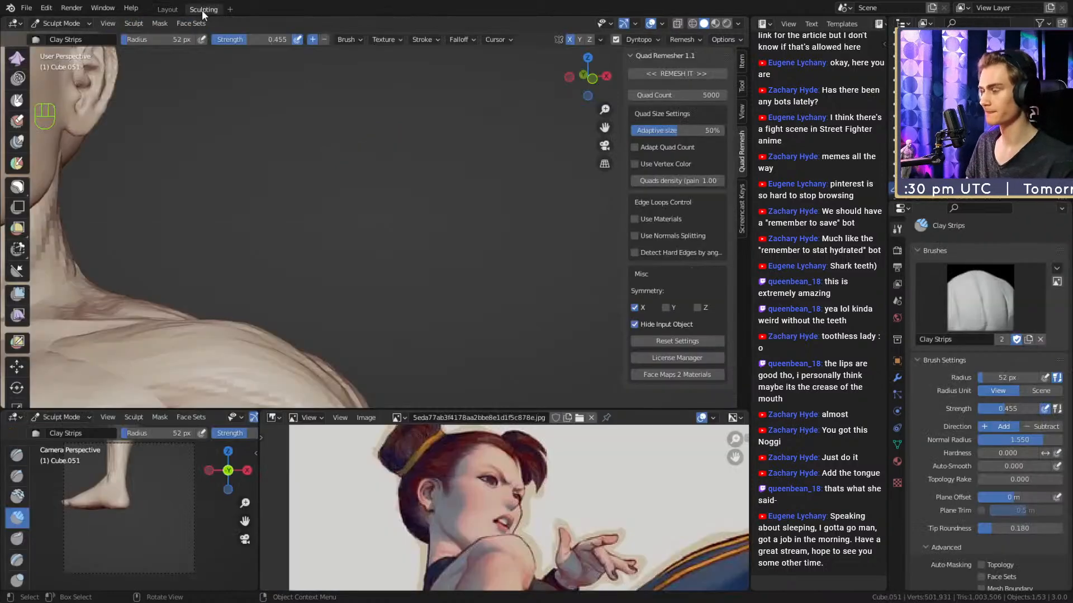
pyautogui.moveTo(419, 240)
pyautogui.keyDown('ctrl'); pyautogui.keyDown('alt'); pyautogui.mouseDown()
pyautogui.moveTo(357, 218)
pyautogui.moveTo(497, 192)
pyautogui.moveTo(419, 205)
pyautogui.moveTo(414, 221)
pyautogui.mouseUp(); pyautogui.keyUp('alt'); pyautogui.keyUp('ctrl')
pyautogui.press('3')
pyautogui.moveTo(342, 199)
pyautogui.keyDown('alt'); pyautogui.mouseDown()
pyautogui.moveTo(330, 206)
pyautogui.moveTo(380, 209)
pyautogui.moveTo(344, 213)
pyautogui.mouseUp(); pyautogui.keyUp('alt')
# Try reshaping the back of the skull using the Grab brush at a 214 px radius.
pyautogui.press('f')
pyautogui.press('f')
pyautogui.click(317, 201)
pyautogui.press('f')
pyautogui.click(385, 235)
pyautogui.press('f')
pyautogui.click(348, 211)
pyautogui.press('f')
pyautogui.click(353, 210)
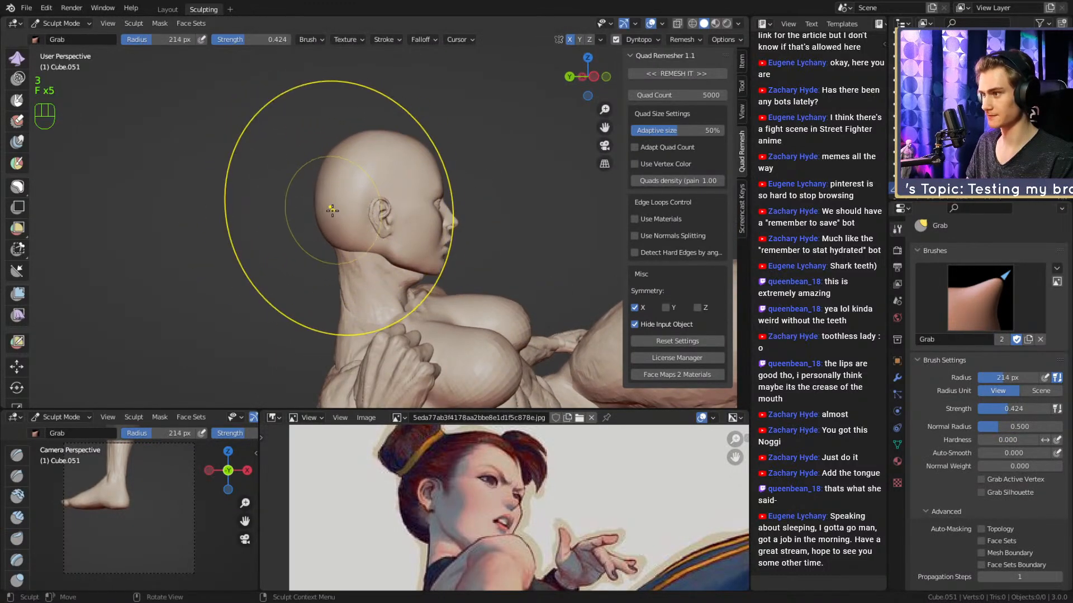
pyautogui.hotkey('ctrl', 'z')
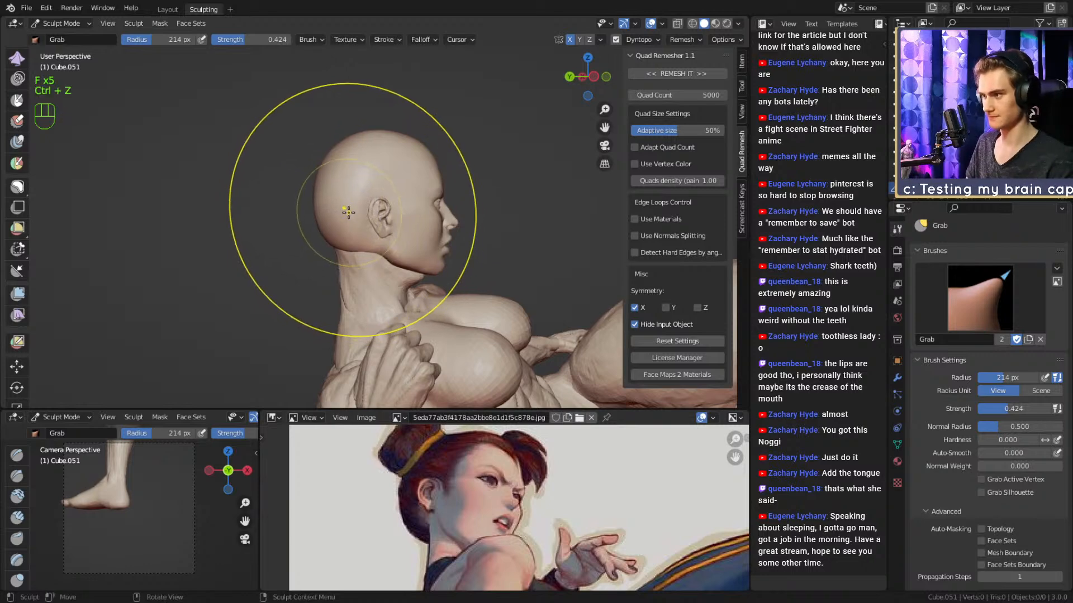
# Push in the back and crown of the skull using the Grab brush at radii of 163 and 179 px.
pyautogui.moveTo(348, 212); pyautogui.dragTo(406, 248, button='middle')
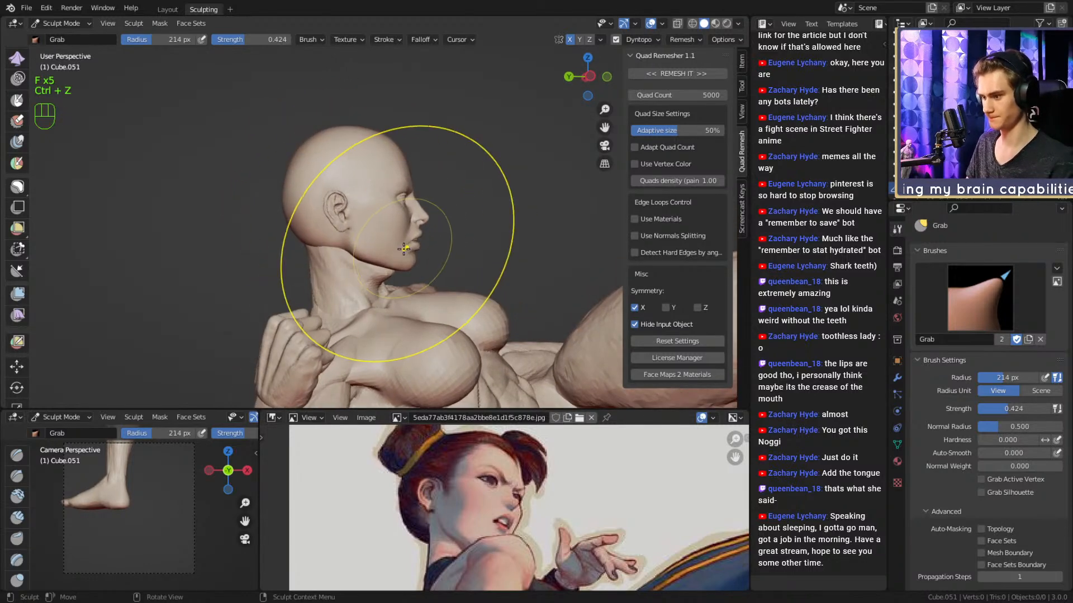
pyautogui.keyDown('ctrl'); pyautogui.keyDown('alt'); pyautogui.moveTo(316, 275); pyautogui.dragTo(328, 240, button='middle'); pyautogui.keyUp('alt'); pyautogui.keyUp('ctrl')
pyautogui.press('f')
pyautogui.click(294, 252)
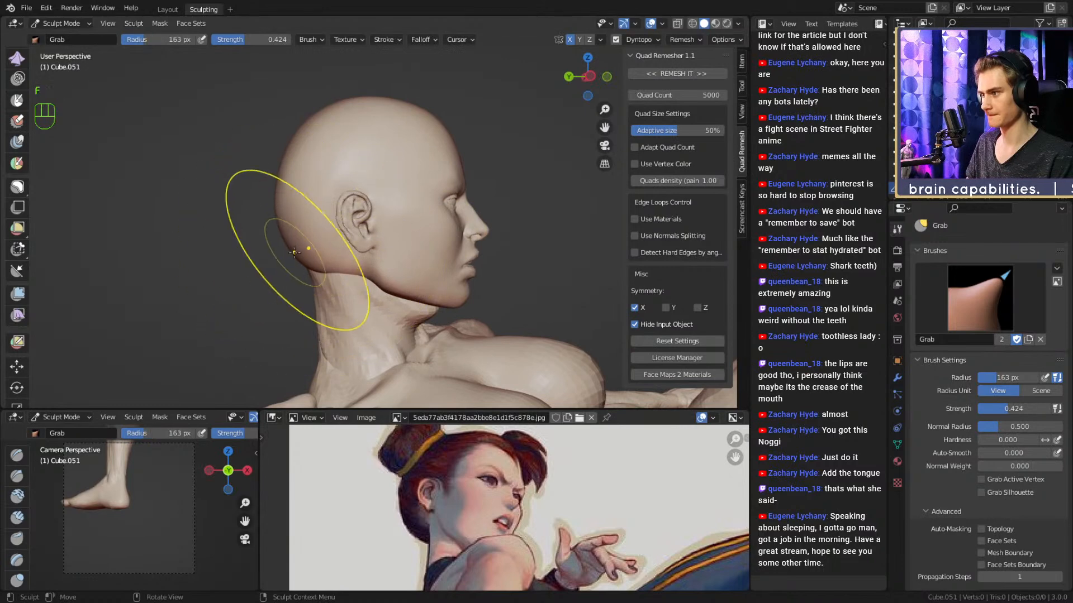
pyautogui.moveTo(286, 233); pyautogui.dragTo(293, 232)
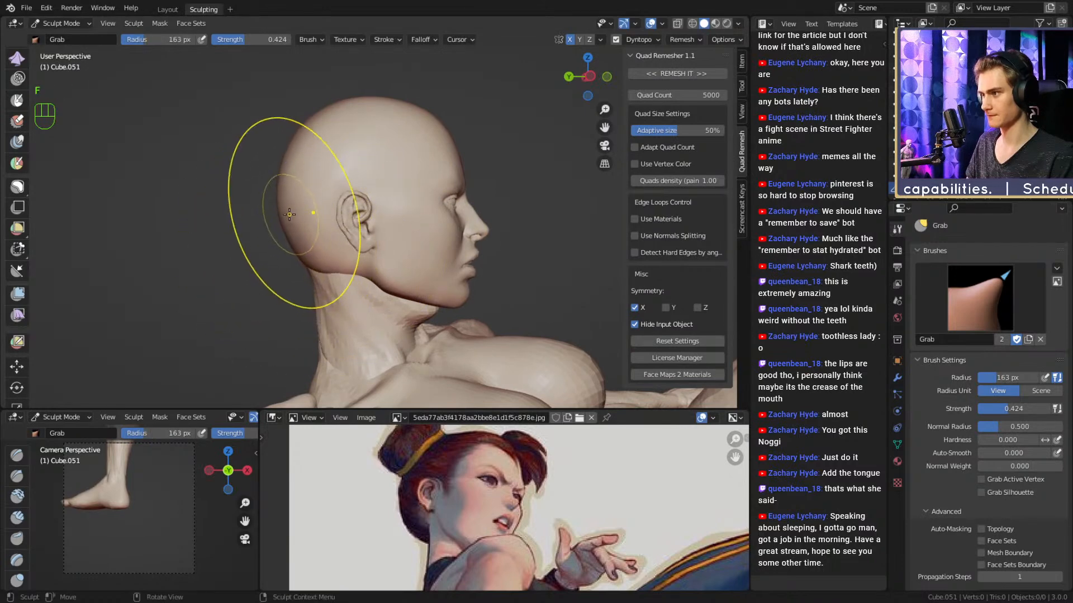
pyautogui.moveTo(302, 136); pyautogui.dragTo(304, 134)
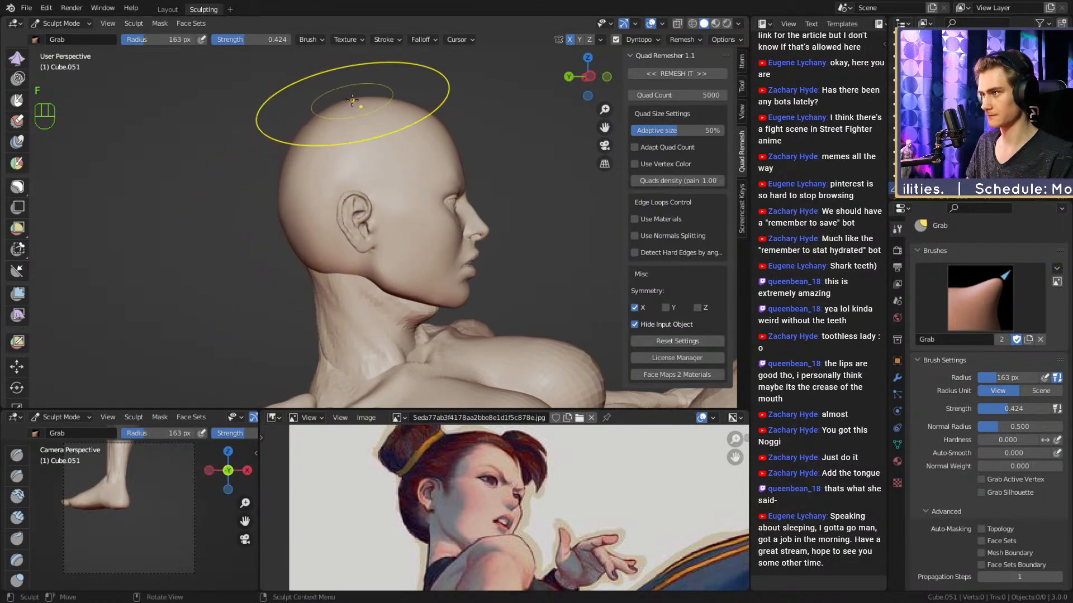
pyautogui.moveTo(354, 99); pyautogui.dragTo(377, 102)
pyautogui.press('f')
pyautogui.click(373, 102)
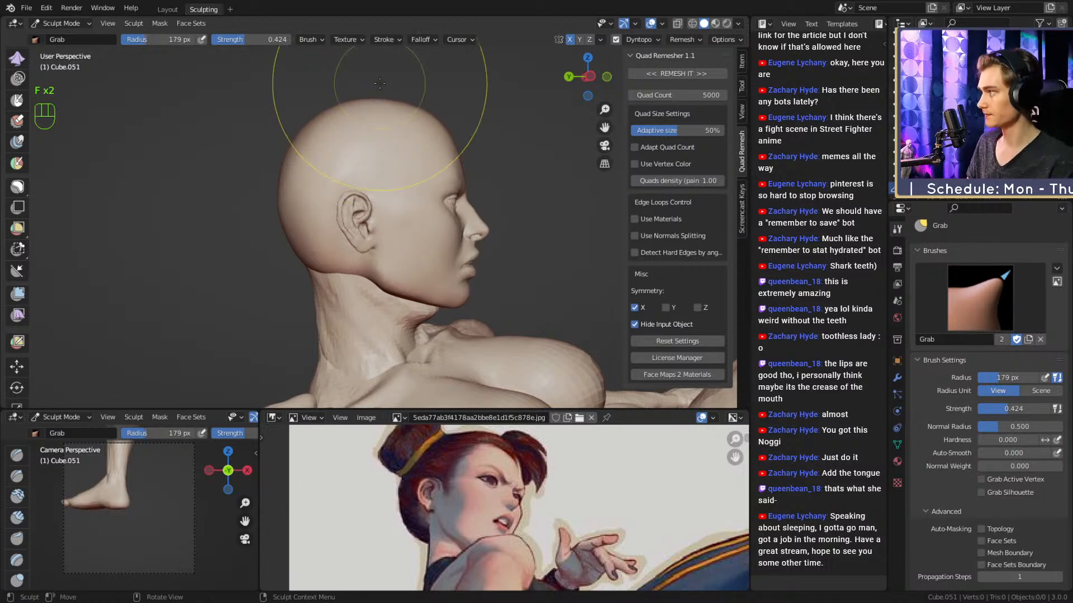
# Return to the Layout workspace and examine the head's proportions against the full posed body.
pyautogui.click(168, 9)
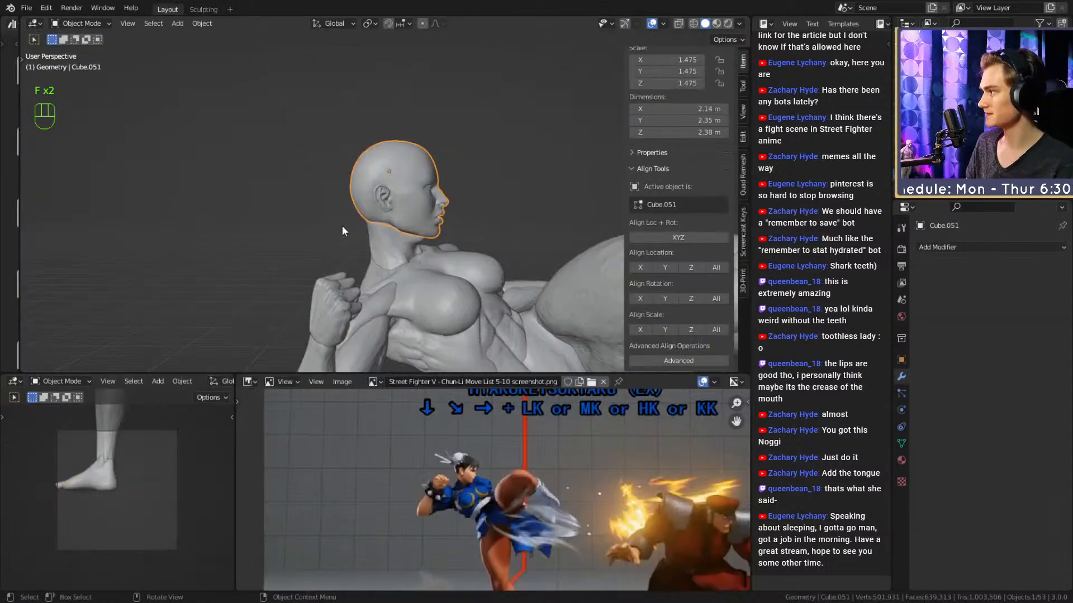
pyautogui.scroll(-4, 352, 232)
pyautogui.moveTo(360, 236); pyautogui.dragTo(363, 235, button='middle')
pyautogui.moveTo(390, 221); pyautogui.dragTo(393, 207, button='middle')
pyautogui.click(481, 105)
pyautogui.moveTo(444, 174); pyautogui.dragTo(433, 161, button='middle')
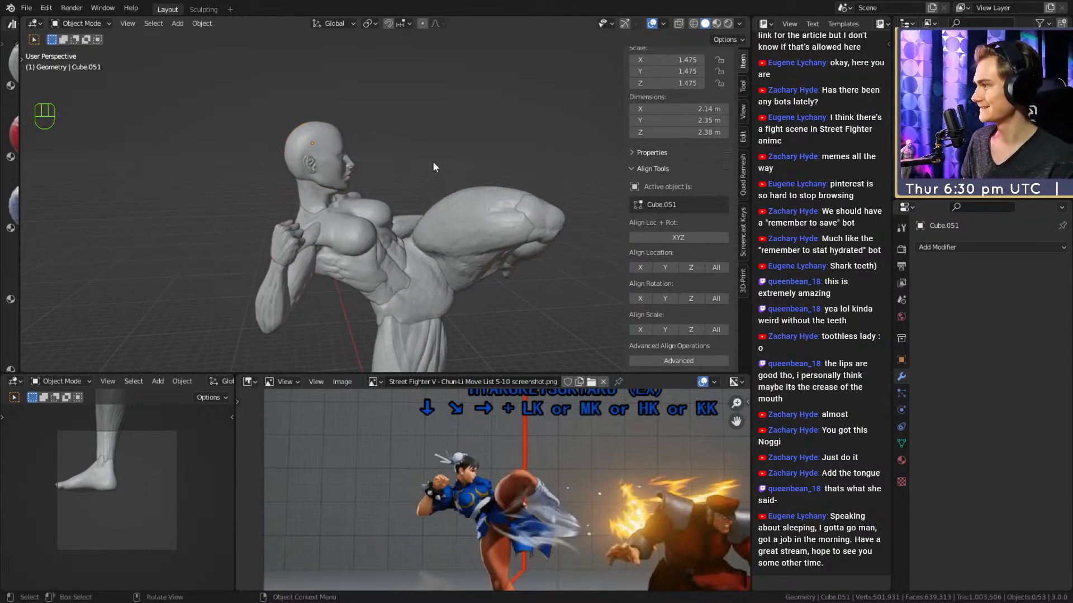
pyautogui.moveTo(430, 198)
pyautogui.mouseDown(button='middle')
pyautogui.moveTo(396, 210)
pyautogui.moveTo(367, 199)
pyautogui.mouseUp(button='middle')
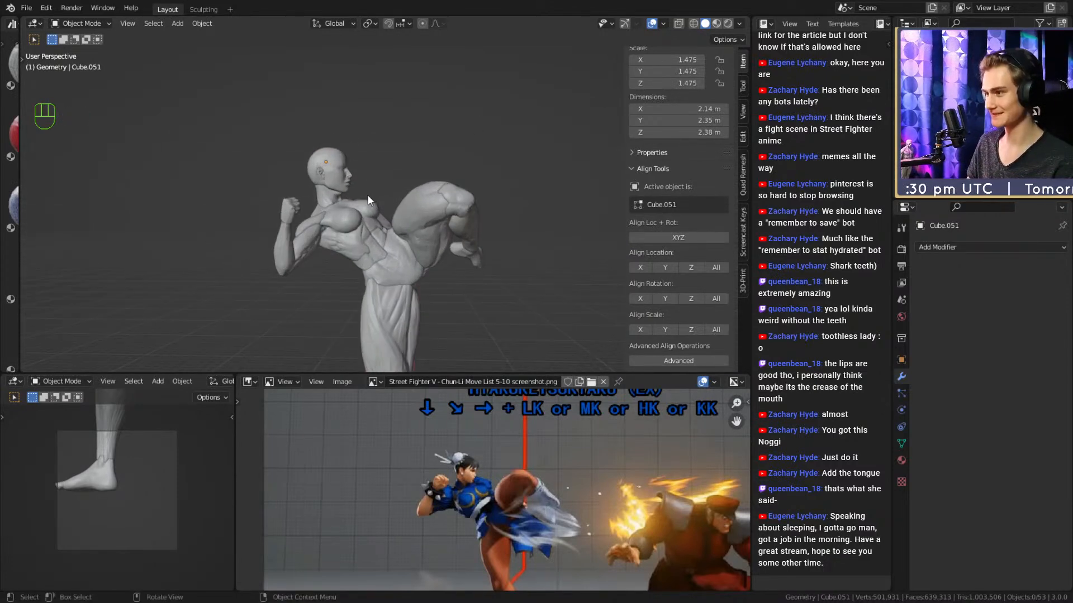
pyautogui.scroll(2, 368, 197)
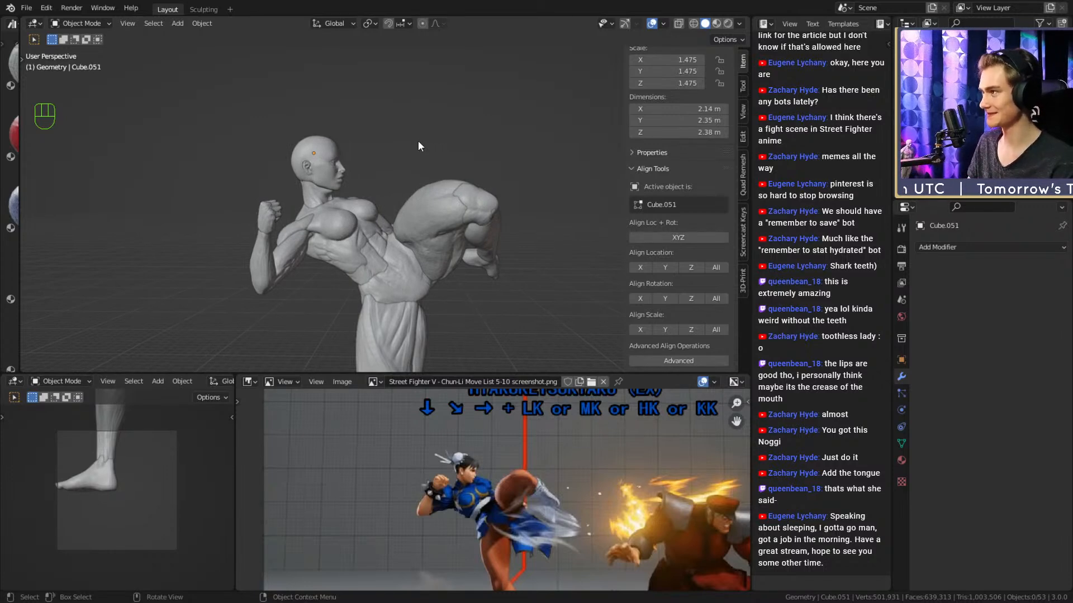
# Select the head, shift its position over the neck in the side view and rotate it slightly.
pyautogui.moveTo(378, 172)
pyautogui.mouseDown(button='middle')
pyautogui.moveTo(359, 187)
pyautogui.moveTo(529, 195)
pyautogui.moveTo(416, 176)
pyautogui.moveTo(397, 178)
pyautogui.moveTo(535, 190)
pyautogui.moveTo(417, 172)
pyautogui.moveTo(518, 186)
pyautogui.moveTo(544, 194)
pyautogui.moveTo(494, 206)
pyautogui.moveTo(553, 208)
pyautogui.moveTo(535, 203)
pyautogui.mouseUp(button='middle')
pyautogui.click(336, 181)
pyautogui.press('g')
pyautogui.click(404, 180)
pyautogui.press('g')
pyautogui.click(394, 180)
pyautogui.press('g')
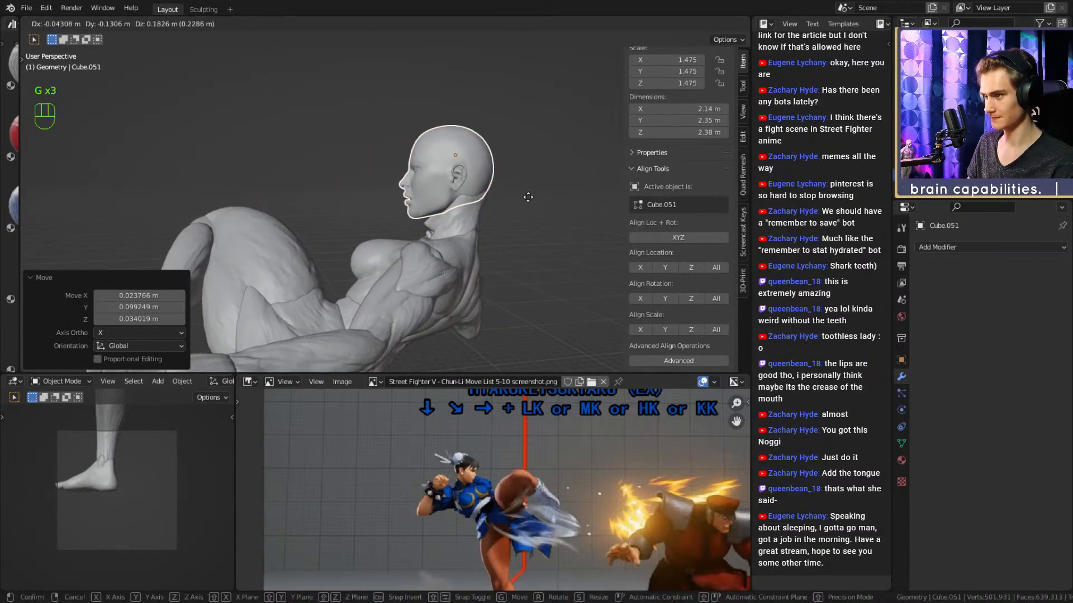
pyautogui.click(531, 200)
pyautogui.press('r')
pyautogui.click(537, 191)
# Fine-tune the head's position on the neck with several small moves from a different viewing angle.
pyautogui.moveTo(537, 191); pyautogui.dragTo(520, 225, button='middle')
pyautogui.press('g')
pyautogui.click(519, 189)
pyautogui.press('g')
pyautogui.click(445, 207)
pyautogui.press('g')
pyautogui.click(422, 216)
# Deselect the head and save the file with its adjusted placement.
pyautogui.scroll(-8, 521, 225)
pyautogui.keyDown('shift'); pyautogui.moveTo(463, 242); pyautogui.dragTo(432, 248, button='middle'); pyautogui.keyUp('shift')
pyautogui.click(476, 217)
pyautogui.scroll(-4, 476, 216)
pyautogui.scroll(1, 430, 243)
pyautogui.scroll(3, 433, 245)
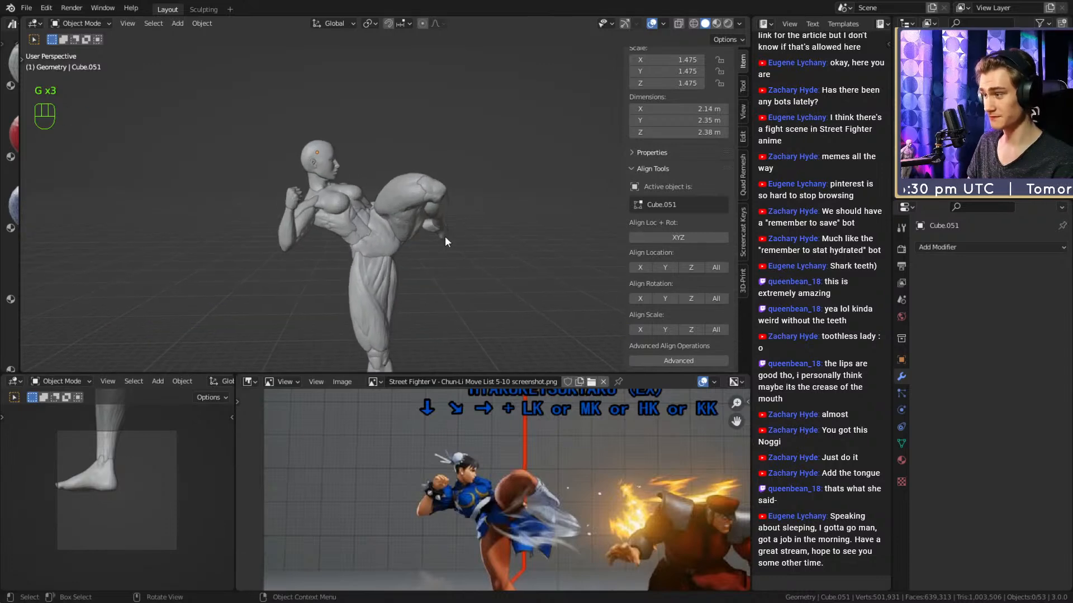
pyautogui.hotkey('ctrl', 's')
# Inspect the head's fit and the figure's overall silhouette from close up and from a distance.
pyautogui.moveTo(447, 241); pyautogui.dragTo(424, 236, button='middle')
pyautogui.scroll(4, 381, 198)
pyautogui.scroll(-2, 473, 228)
pyautogui.scroll(5, 481, 243)
pyautogui.scroll(-6, 480, 243)
pyautogui.click(466, 152)
pyautogui.scroll(-5, 425, 257)
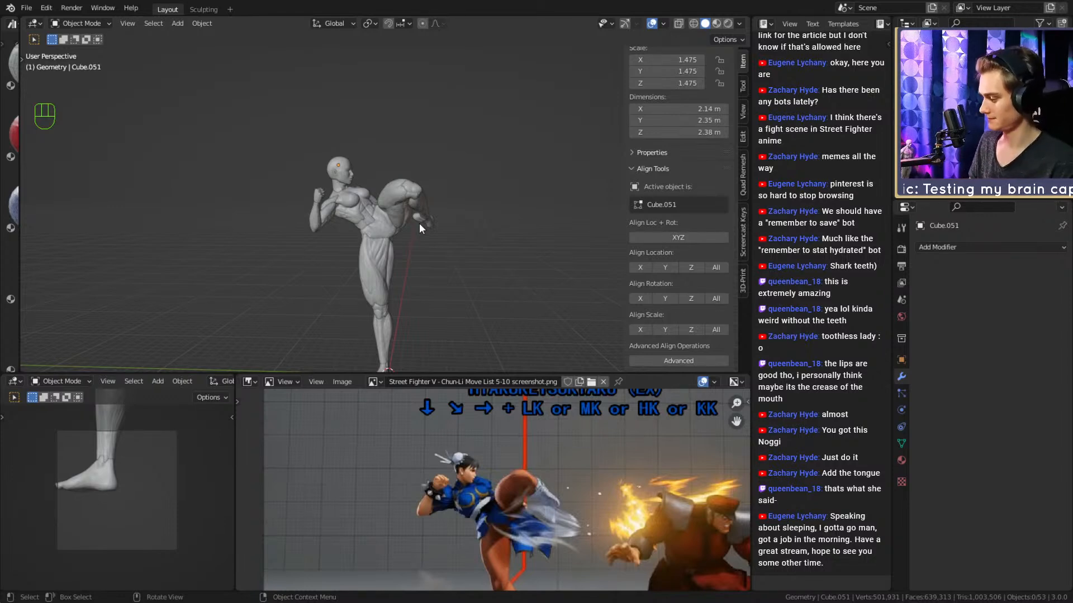
# Save the file and examine the head's fit and proportions on the kicking body from several angles and distances.
pyautogui.hotkey('ctrl', 's')
pyautogui.moveTo(427, 219)
pyautogui.mouseDown(button='middle')
pyautogui.moveTo(437, 247)
pyautogui.moveTo(385, 263)
pyautogui.moveTo(418, 224)
pyautogui.moveTo(436, 224)
pyautogui.mouseUp(button='middle')
pyautogui.scroll(4, 438, 223)
pyautogui.keyDown('shift'); pyautogui.moveTo(440, 221); pyautogui.dragTo(505, 188, button='middle'); pyautogui.keyUp('shift')
pyautogui.scroll(-2, 422, 210)
pyautogui.scroll(-4, 493, 212)
pyautogui.scroll(5, 495, 222)
pyautogui.scroll(5, 443, 233)
pyautogui.scroll(-5, 443, 235)
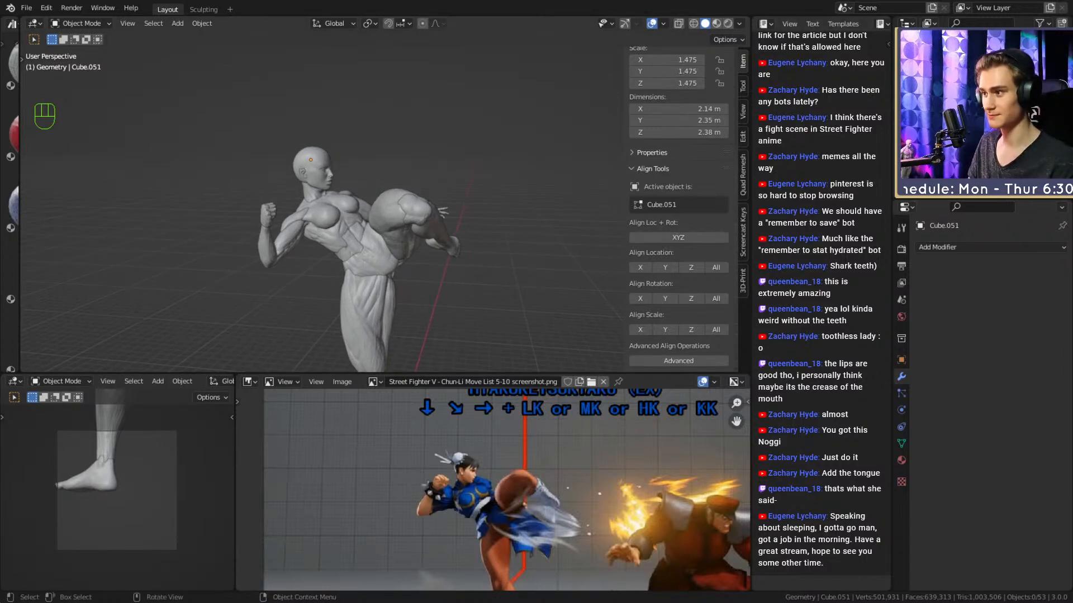
pyautogui.moveTo(496, 221); pyautogui.dragTo(450, 223, button='middle')
pyautogui.scroll(5, 361, 200)
pyautogui.scroll(-4, 440, 228)
pyautogui.scroll(4, 448, 226)
pyautogui.scroll(-5, 449, 222)
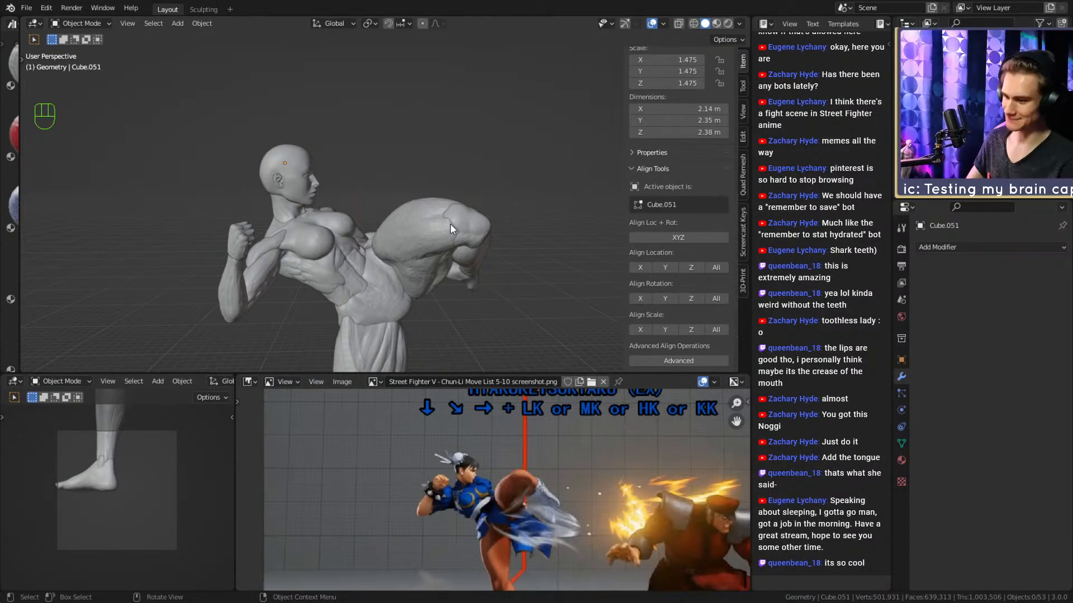
# Compare the figure's head and kicking pose with the full Chun-Li reference screenshot, and save the file.
pyautogui.scroll(-3, 491, 500)
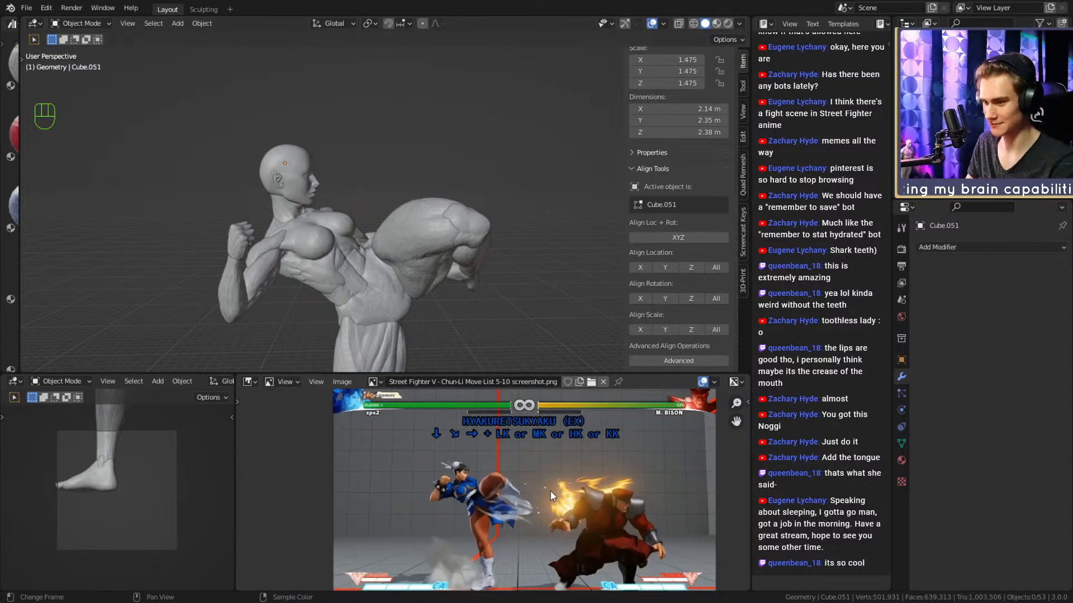
pyautogui.moveTo(551, 491); pyautogui.dragTo(524, 482, button='middle')
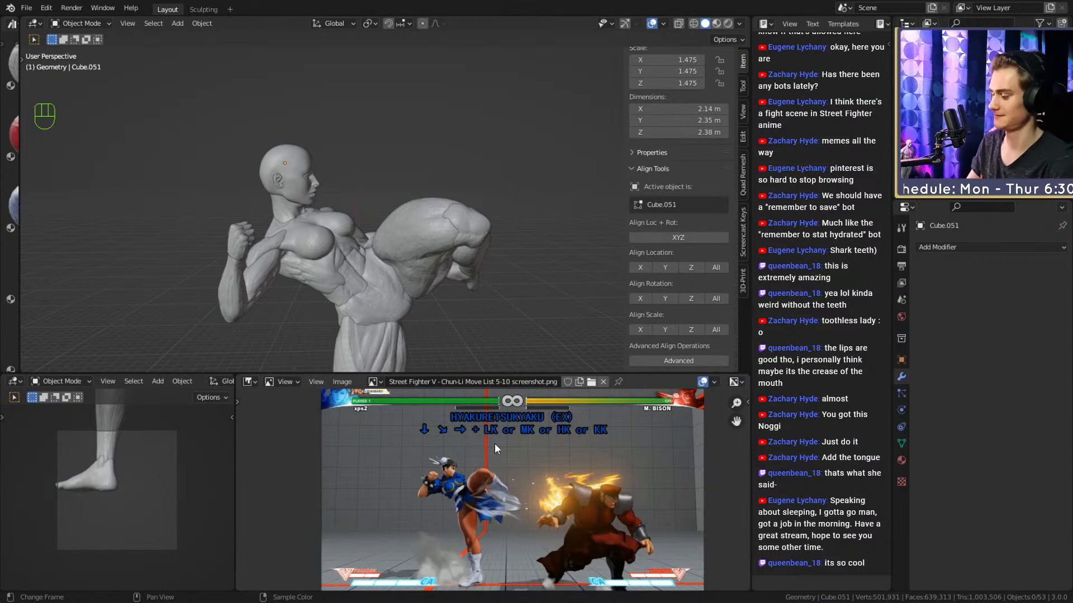
pyautogui.moveTo(393, 223)
pyautogui.mouseDown(button='middle')
pyautogui.moveTo(437, 217)
pyautogui.moveTo(371, 218)
pyautogui.moveTo(307, 242)
pyautogui.moveTo(494, 246)
pyautogui.moveTo(460, 248)
pyautogui.moveTo(475, 249)
pyautogui.mouseUp(button='middle')
pyautogui.scroll(6, 391, 234)
pyautogui.scroll(1, 396, 249)
pyautogui.scroll(-2, 417, 242)
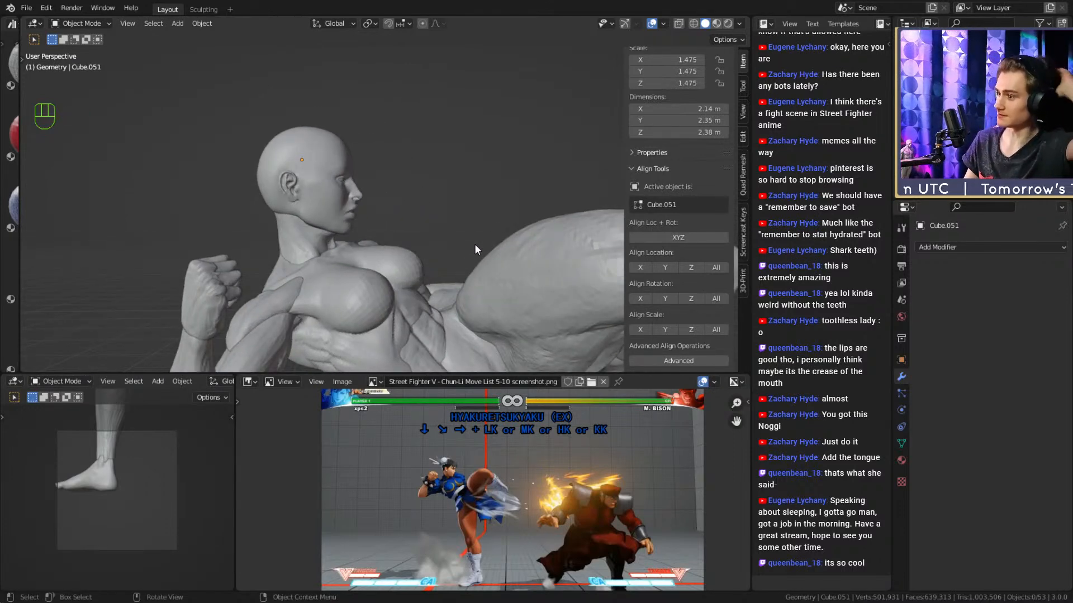
pyautogui.scroll(-8, 343, 181)
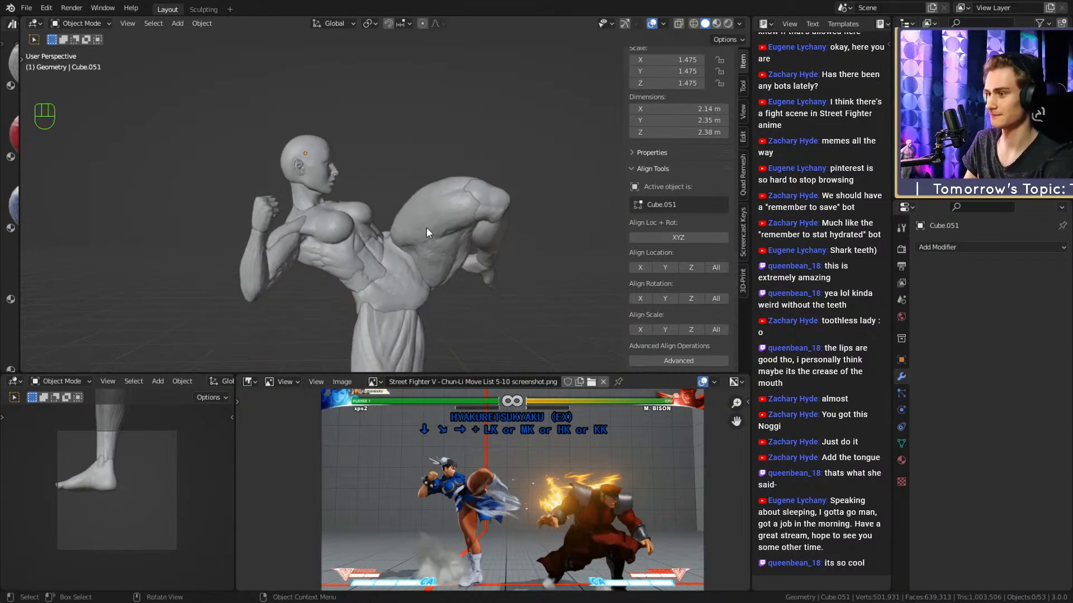
pyautogui.moveTo(428, 249); pyautogui.dragTo(458, 257, button='middle')
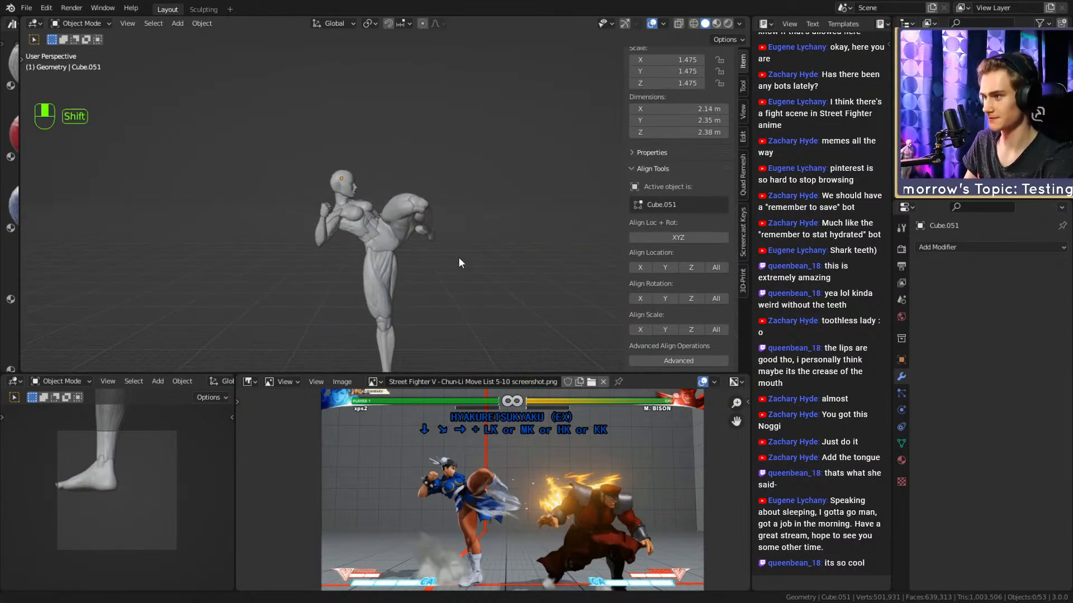
pyautogui.scroll(3, 413, 200)
pyautogui.hotkey('ctrl', 's')
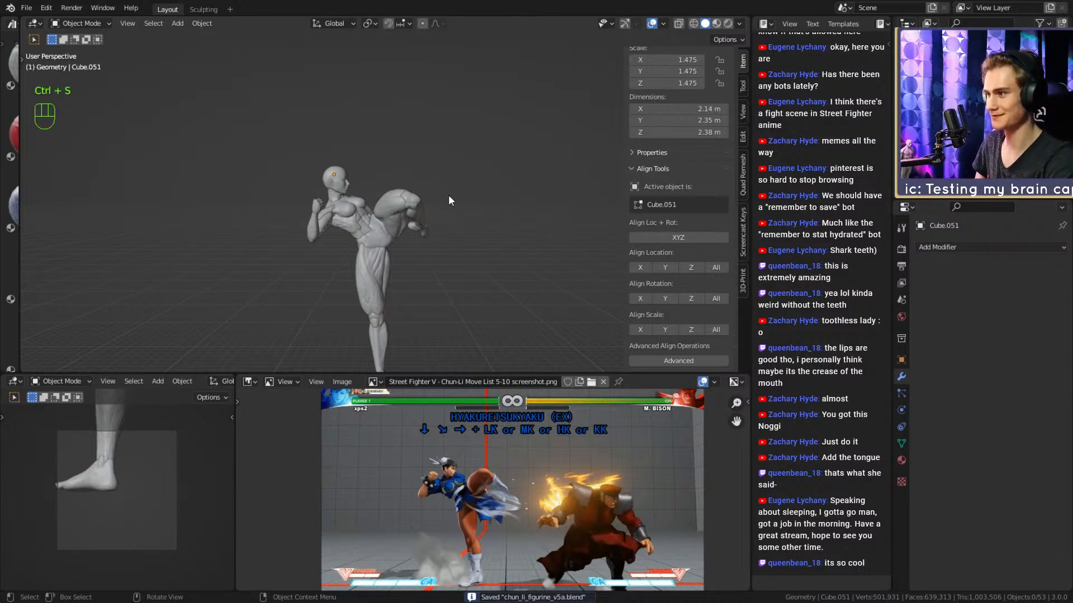
# Review the whole figure's silhouette and the head's tilt from slightly different angles, saving the file again.
pyautogui.scroll(-2, 411, 217)
pyautogui.scroll(4, 407, 229)
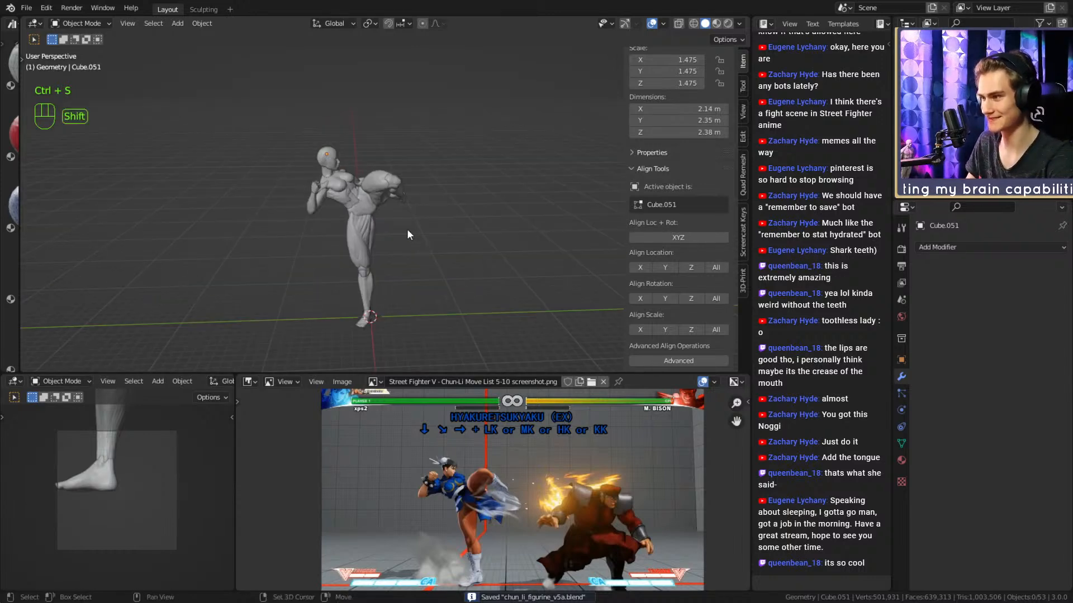
pyautogui.keyDown('shift'); pyautogui.moveTo(401, 222); pyautogui.dragTo(407, 218, button='middle'); pyautogui.keyUp('shift')
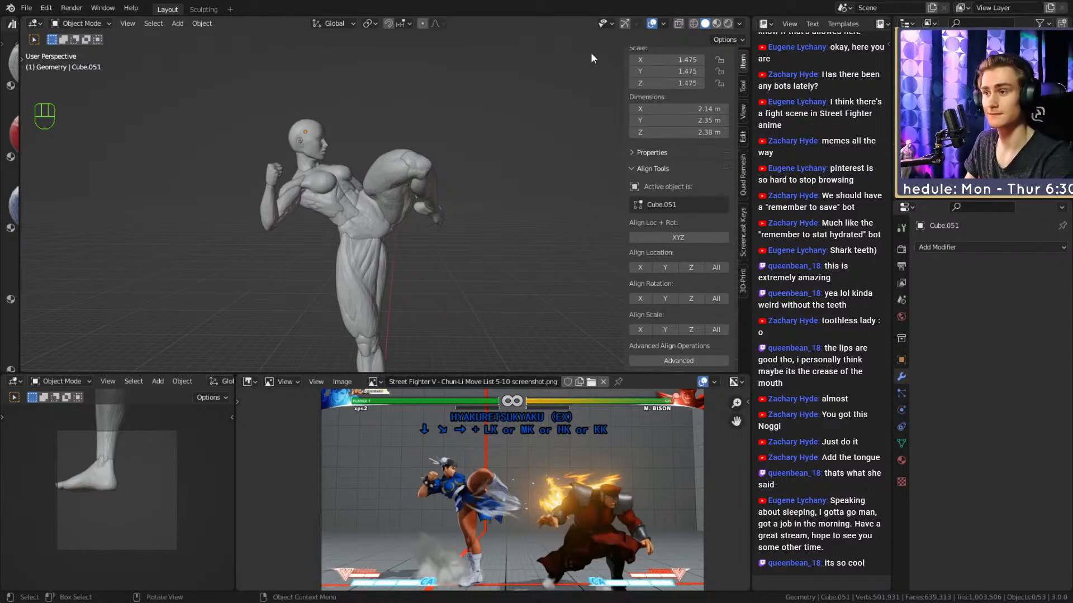
pyautogui.hotkey('ctrl', 's')
pyautogui.moveTo(463, 137); pyautogui.dragTo(485, 130, button='middle')
pyautogui.scroll(3, 387, 176)
pyautogui.scroll(-3, 479, 176)
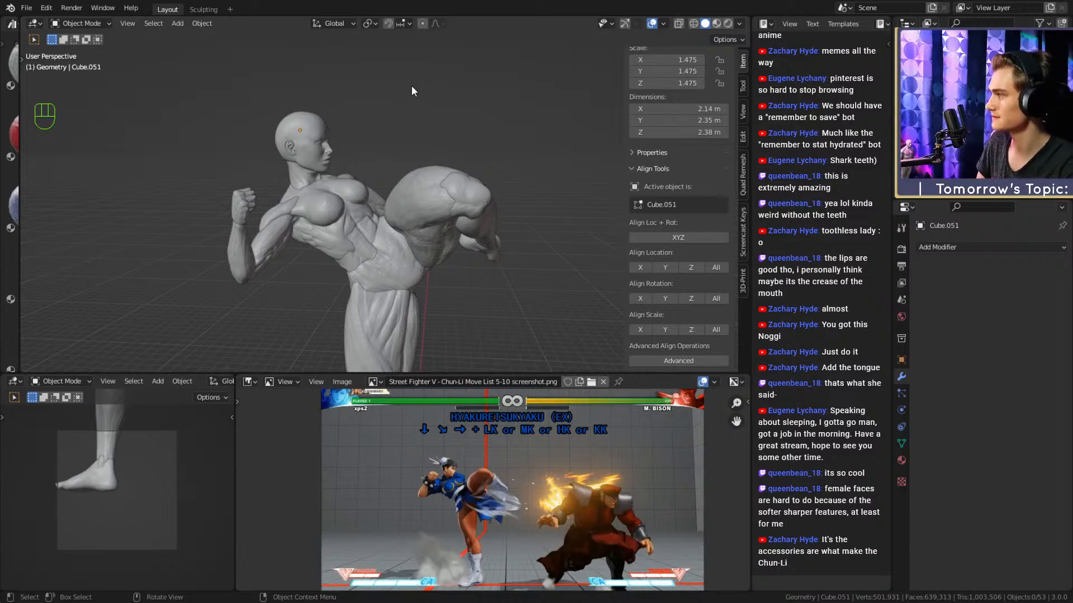
pyautogui.moveTo(450, 172)
pyautogui.mouseDown(button='middle')
pyautogui.moveTo(461, 156)
pyautogui.moveTo(518, 172)
pyautogui.moveTo(454, 173)
pyautogui.moveTo(475, 130)
pyautogui.mouseUp(button='middle')
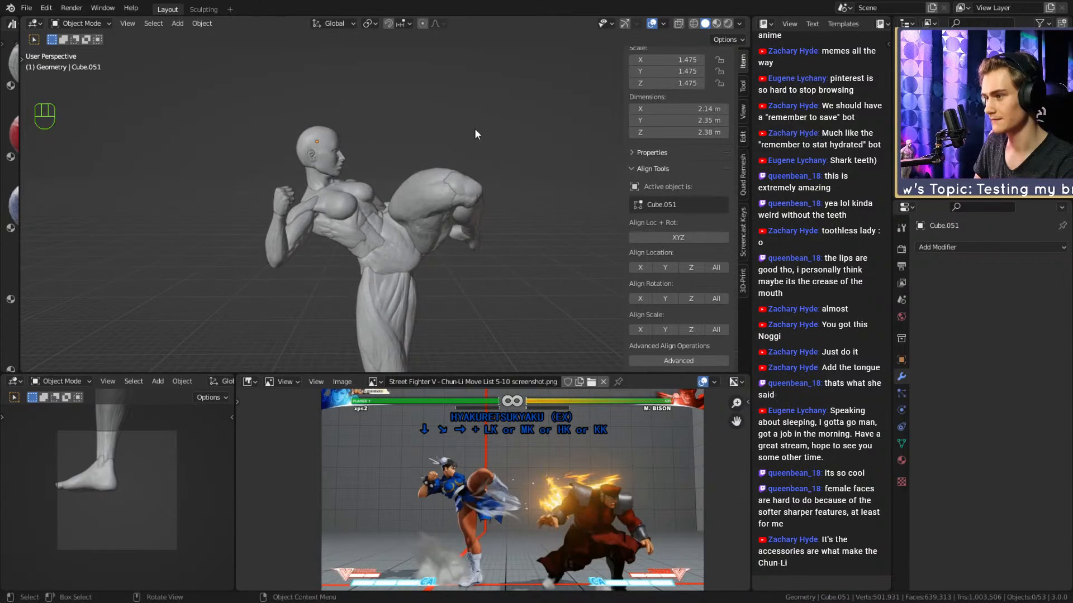
pyautogui.moveTo(515, 168)
pyautogui.mouseDown(button='middle')
pyautogui.moveTo(381, 180)
pyautogui.moveTo(513, 174)
pyautogui.moveTo(485, 166)
pyautogui.moveTo(469, 141)
pyautogui.mouseUp(button='middle')
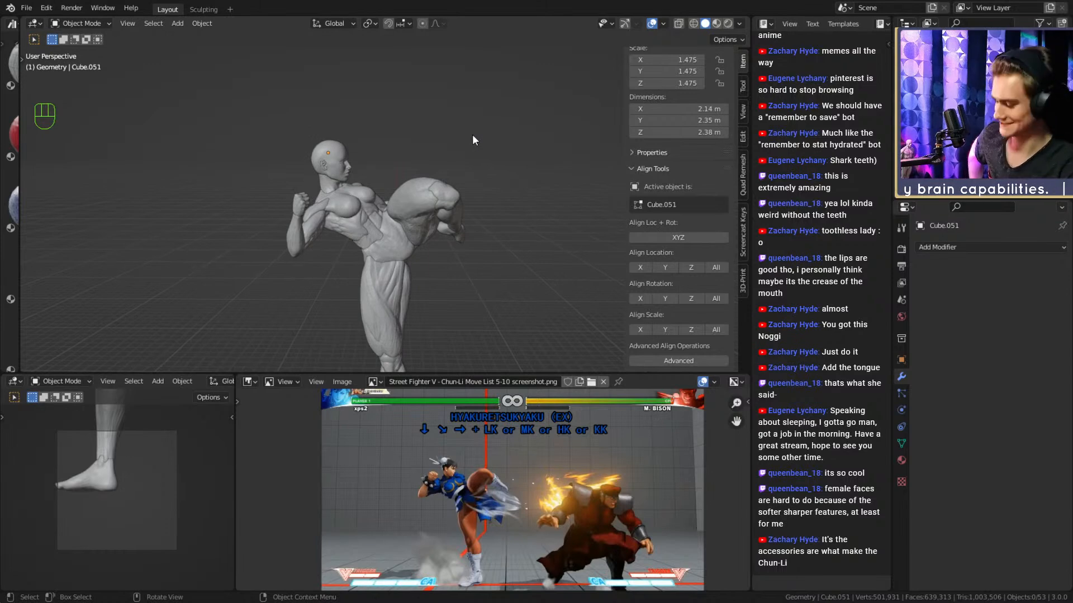